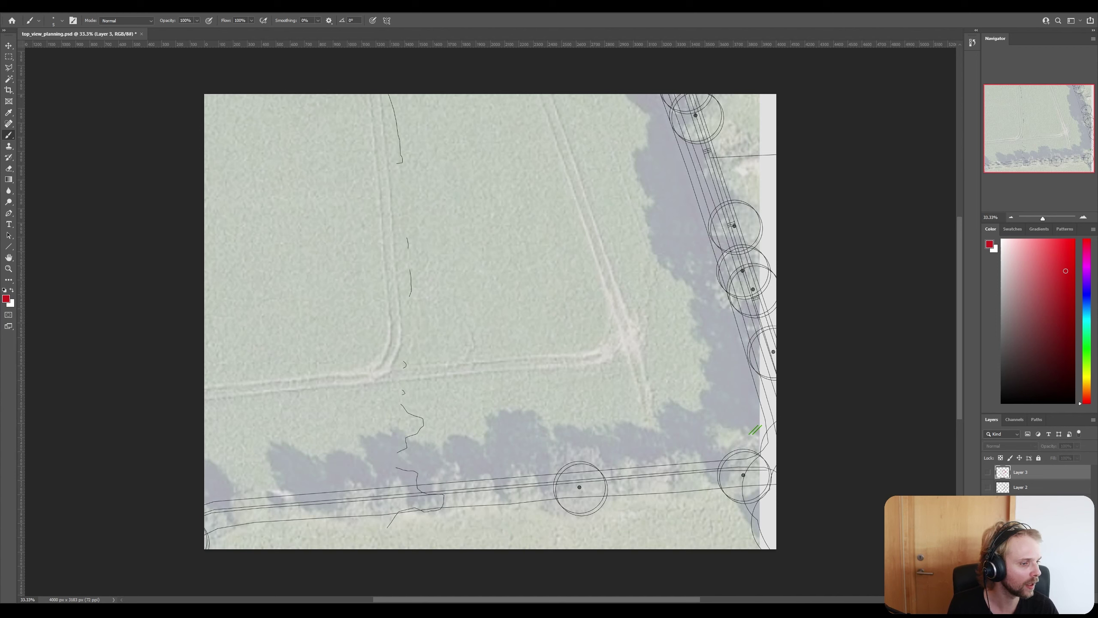
Show the building and the sketch layers Layer 2 and Layer 3 over the aerial site plan.
key(ctrl+v)
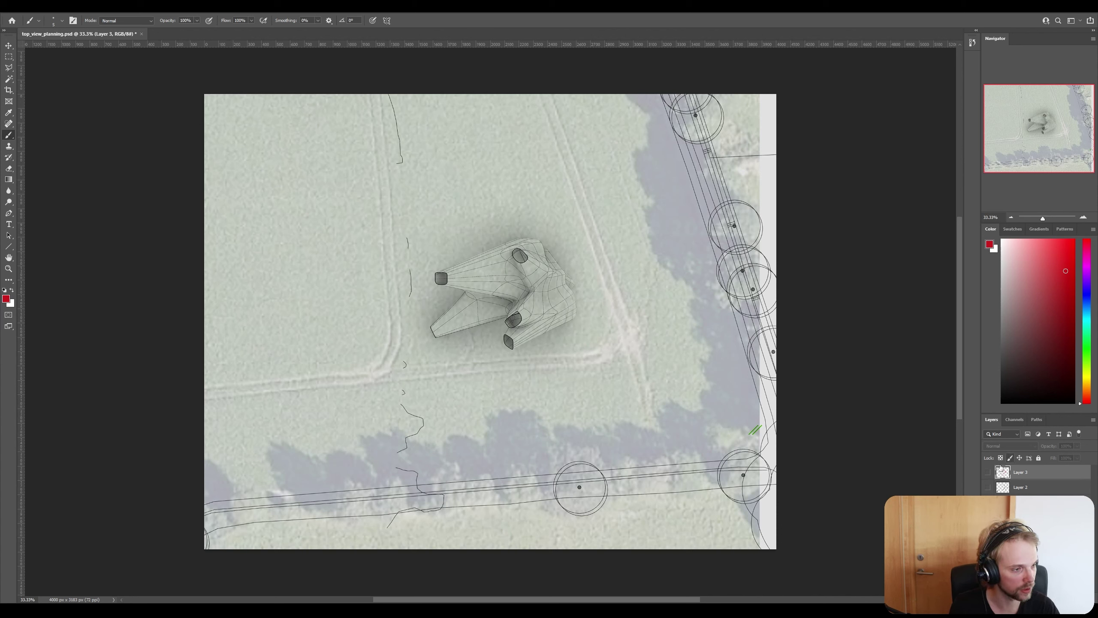
click(989, 488)
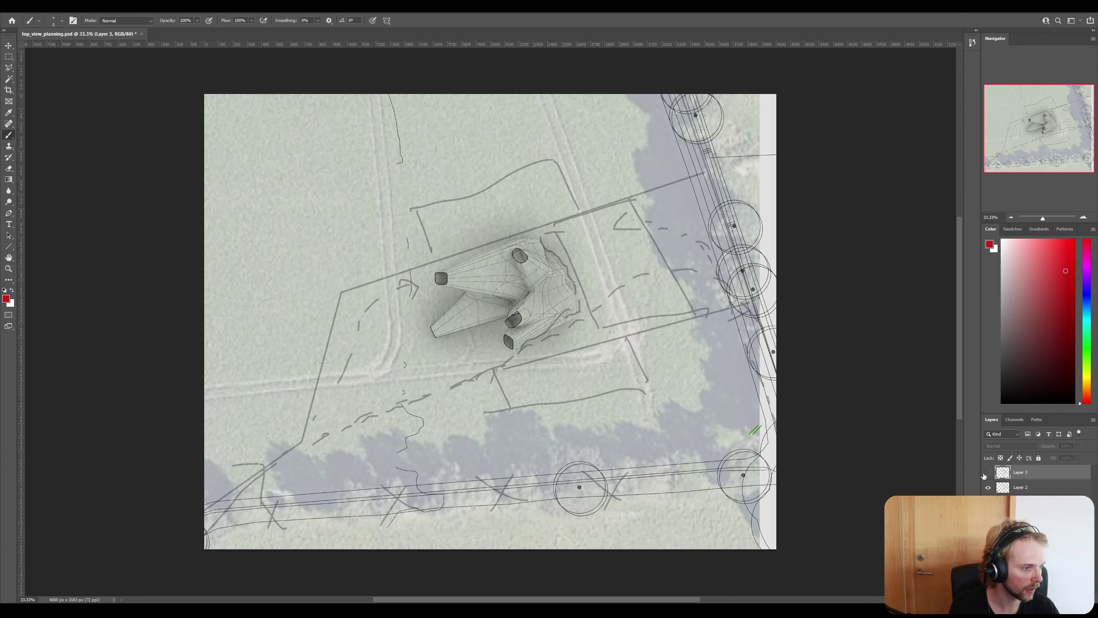
click(988, 473)
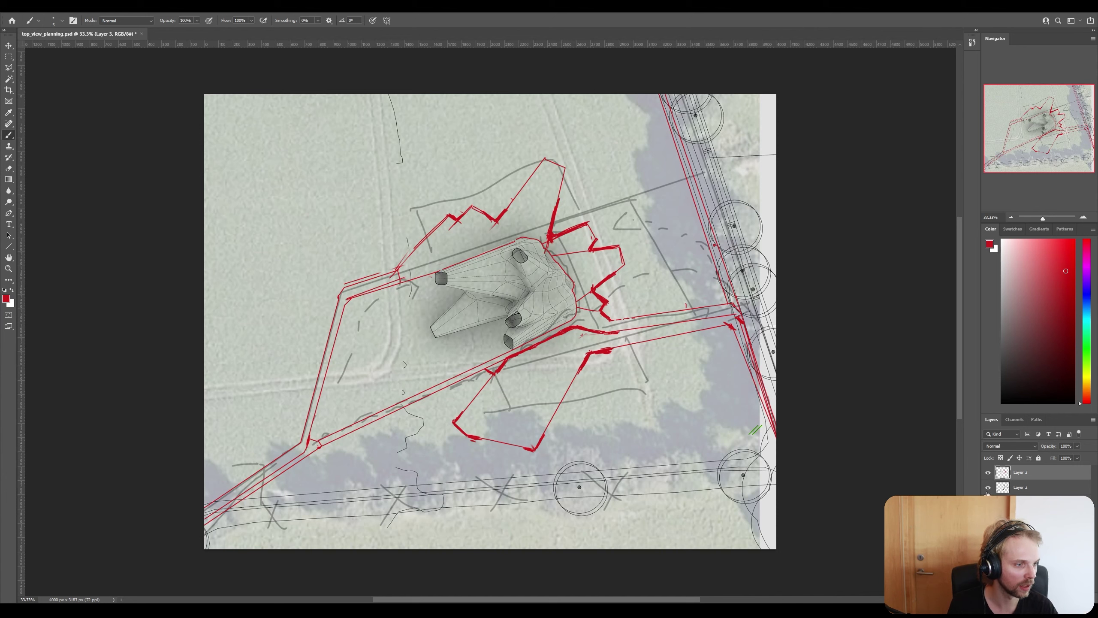
click(988, 489)
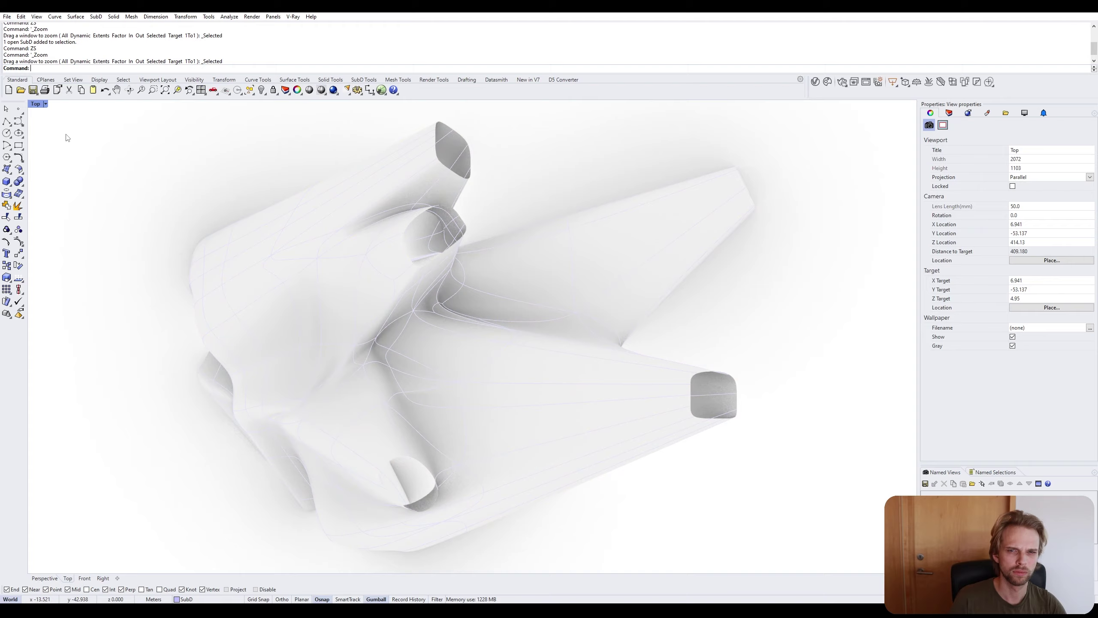
Switch Rhino's Top viewport to the Arctic display mode and adjust that mode's SubD object settings.
click(36, 104)
click(50, 211)
click(1009, 452)
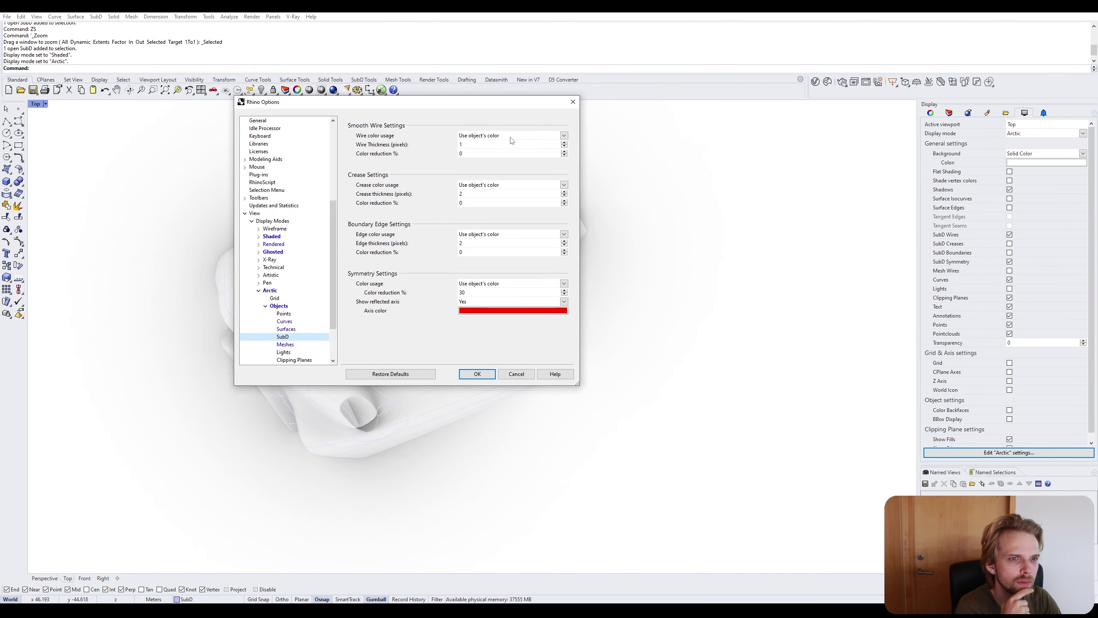
click(843, 281)
click(810, 293)
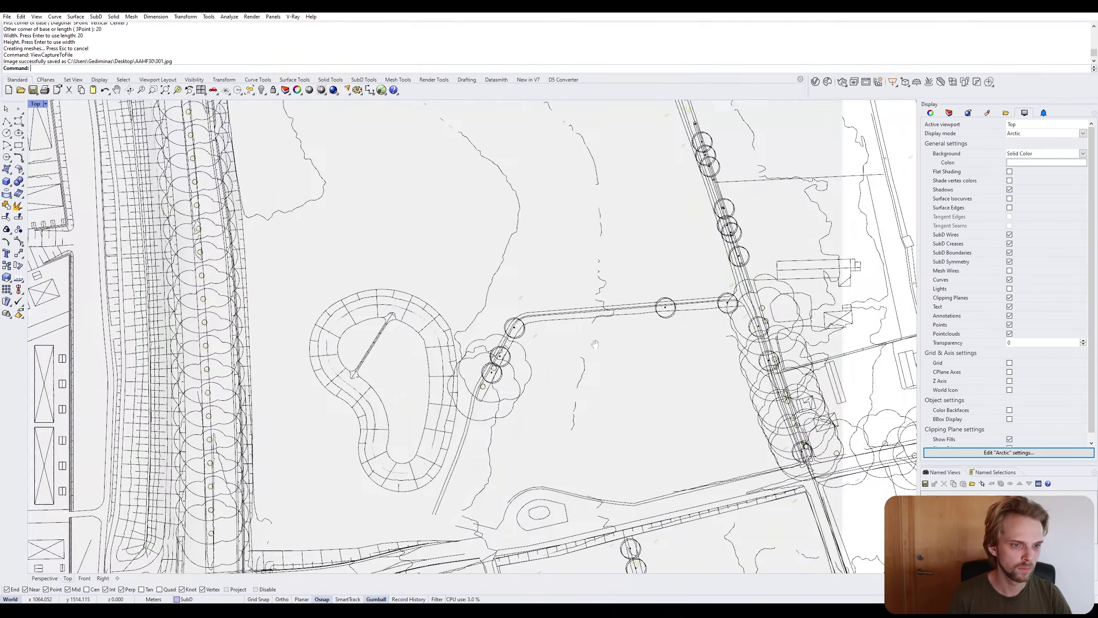
Capture the Top view of the site drawing as top_view.jpg and open the image in Photoshop.
key(Return)
click(657, 378)
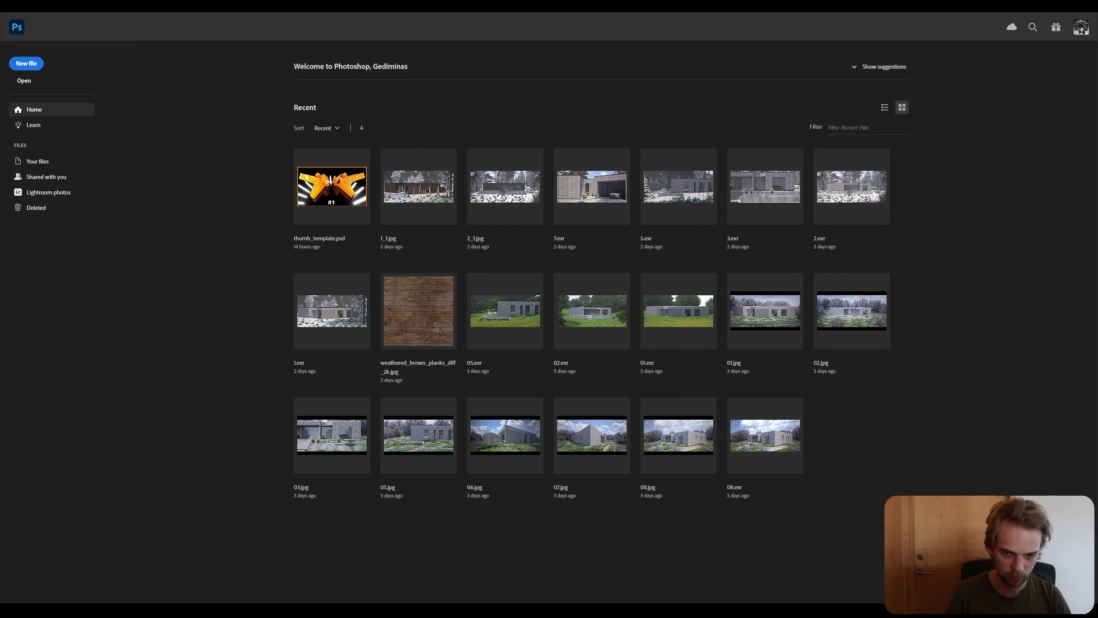
key(ctrl+o)
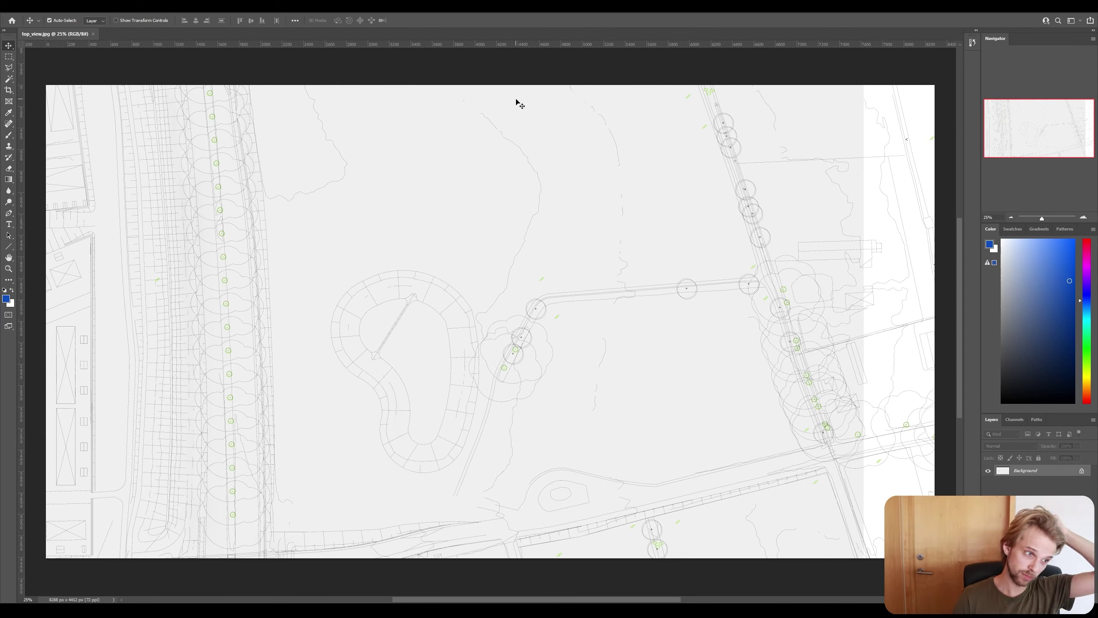
Crop the site drawing with an unconstrained ratio, trimming both outer sides and keeping the pond, fields and eastern tree row.
click(8, 90)
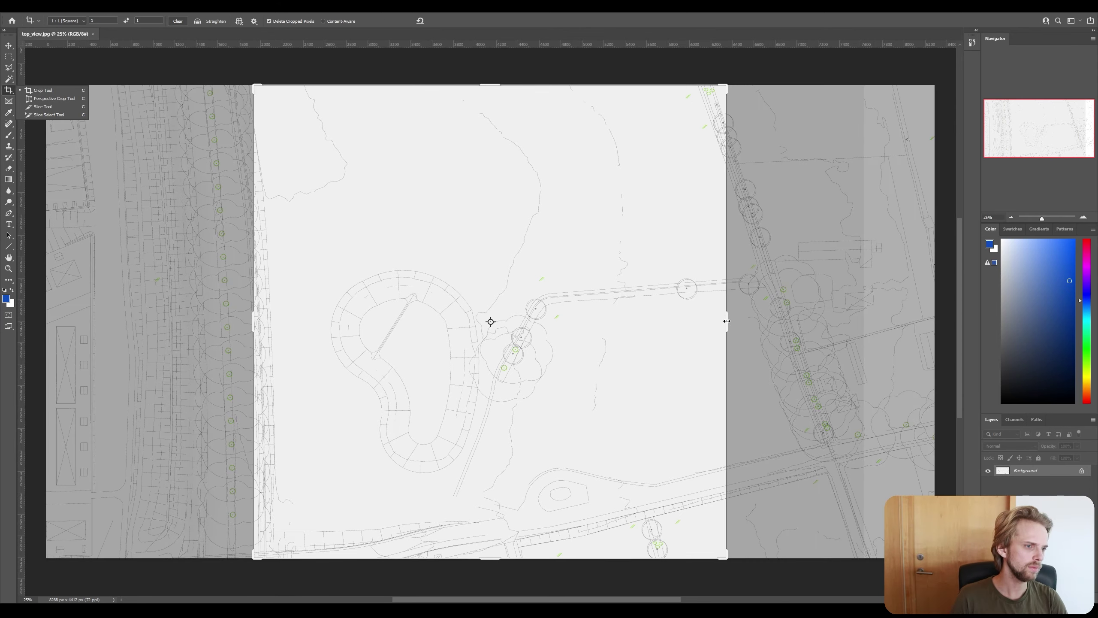
drag(726, 321, 859, 321)
click(66, 20)
click(65, 29)
key(ctrl+minus)
key(ctrl+minus)
drag(490, 169, 490, 202)
drag(596, 458, 595, 423)
key(ctrl+plus)
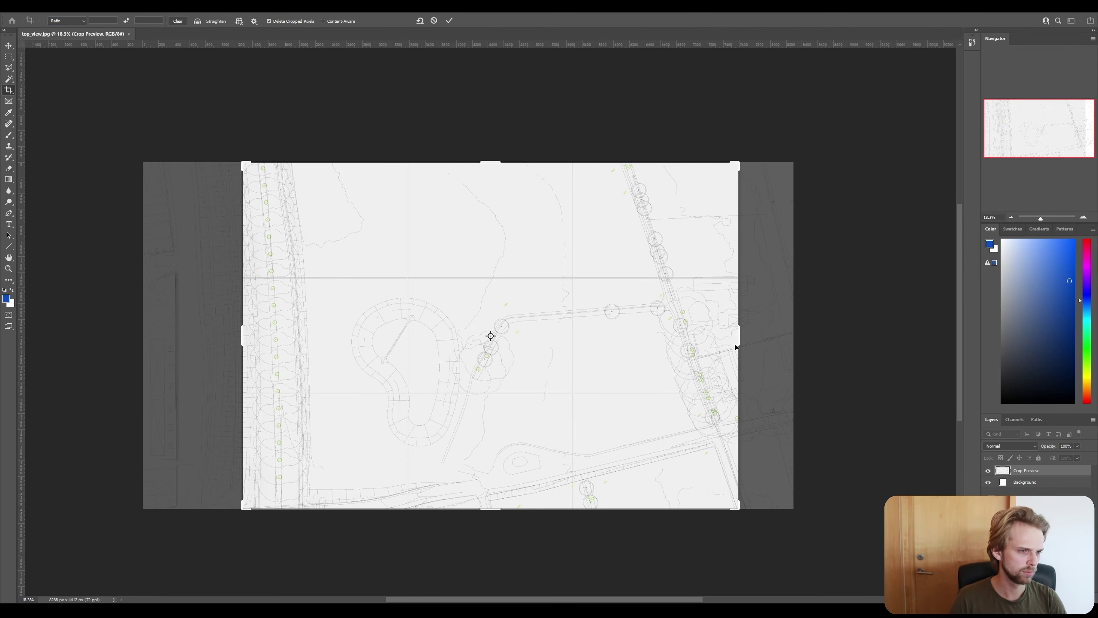
key(Return)
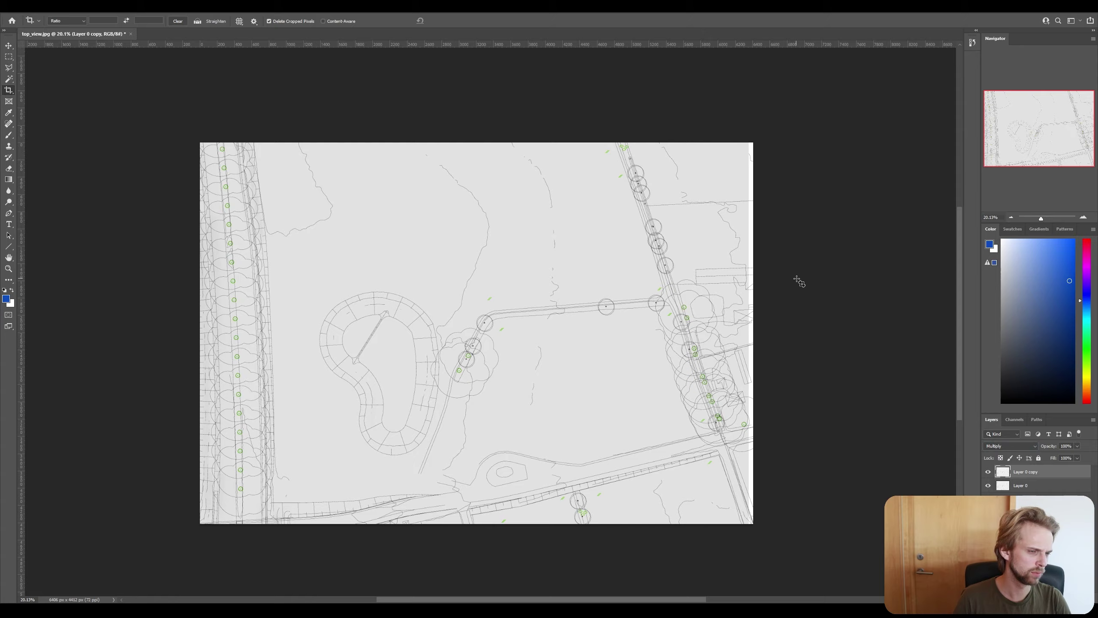
alt+scroll(550, 294, up, 3)
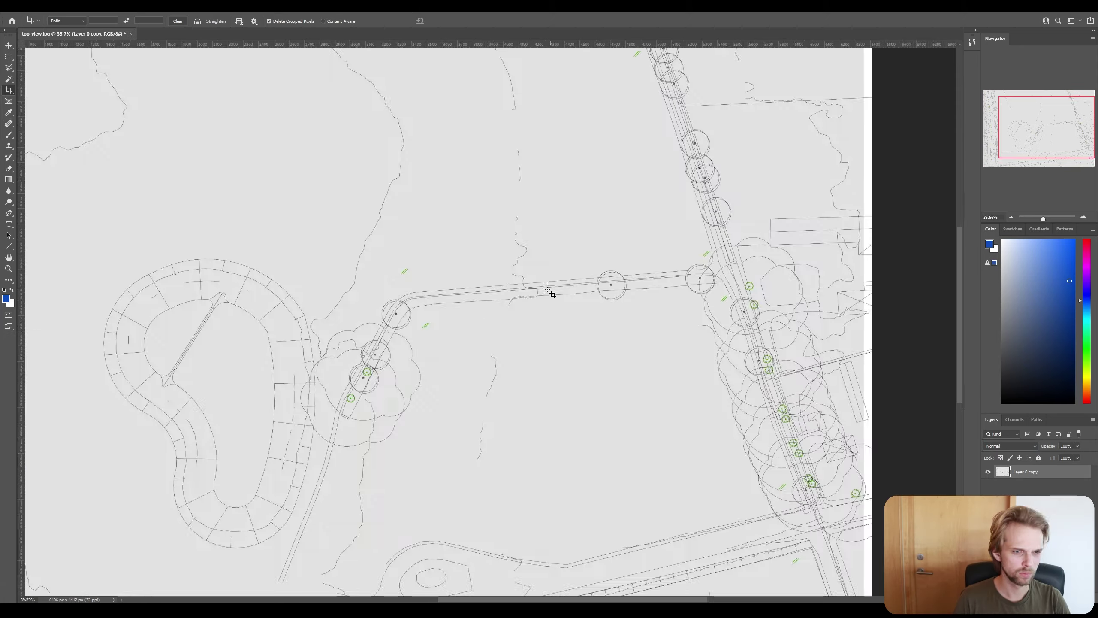
alt+scroll(549, 295, down, 2)
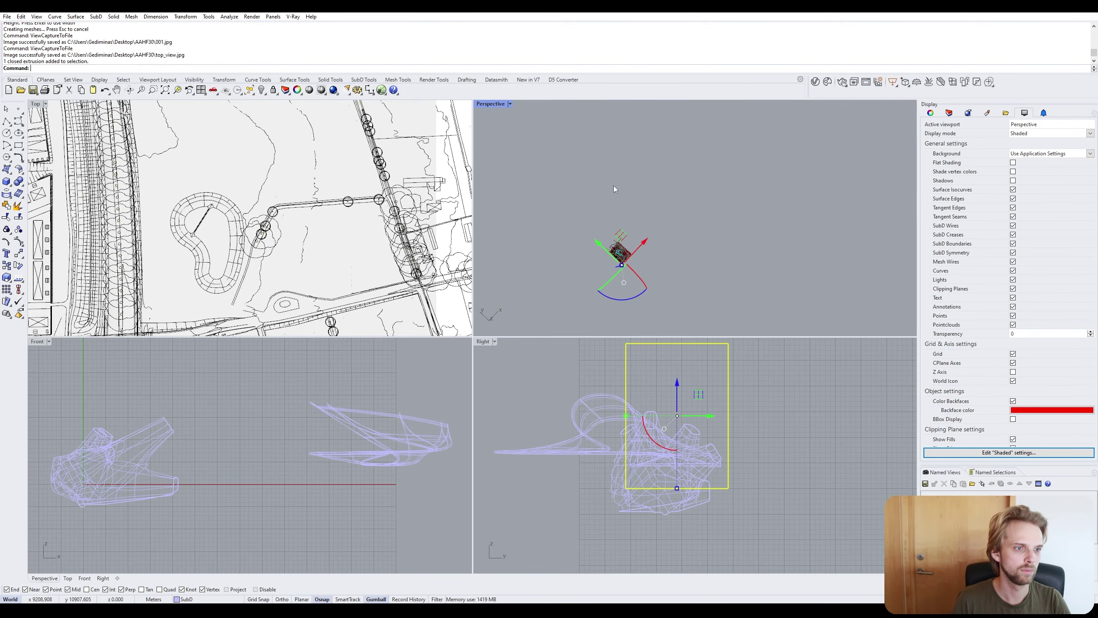
Switch to Rhino and capture the Top view with the reference box on the site as top_view_with_scale.
click(302, 452)
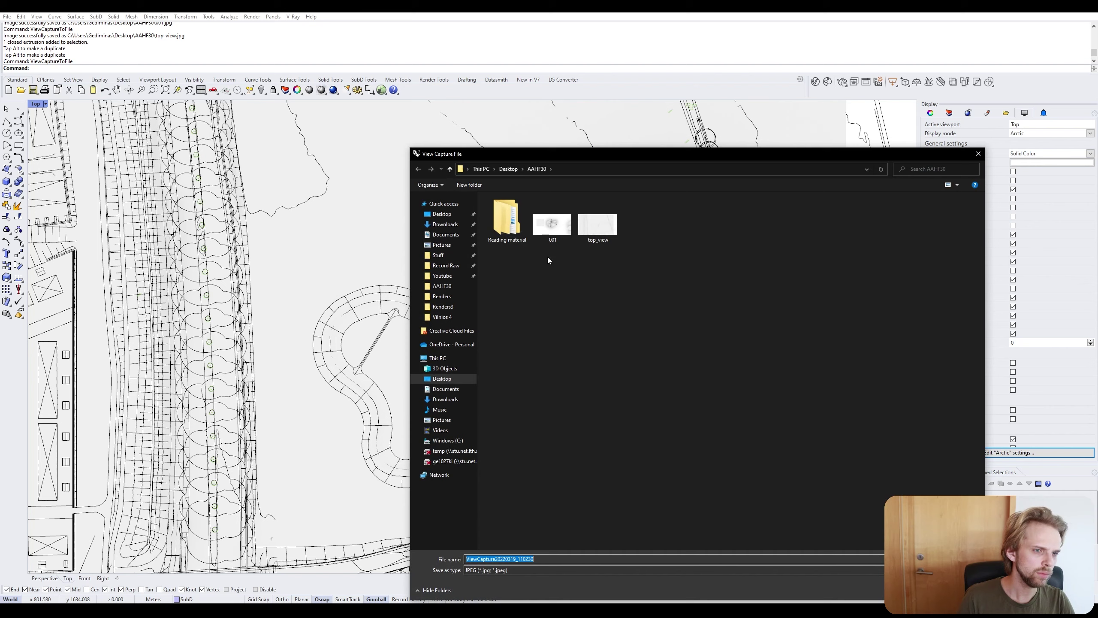
text(top_view_with_scale)
key(Return)
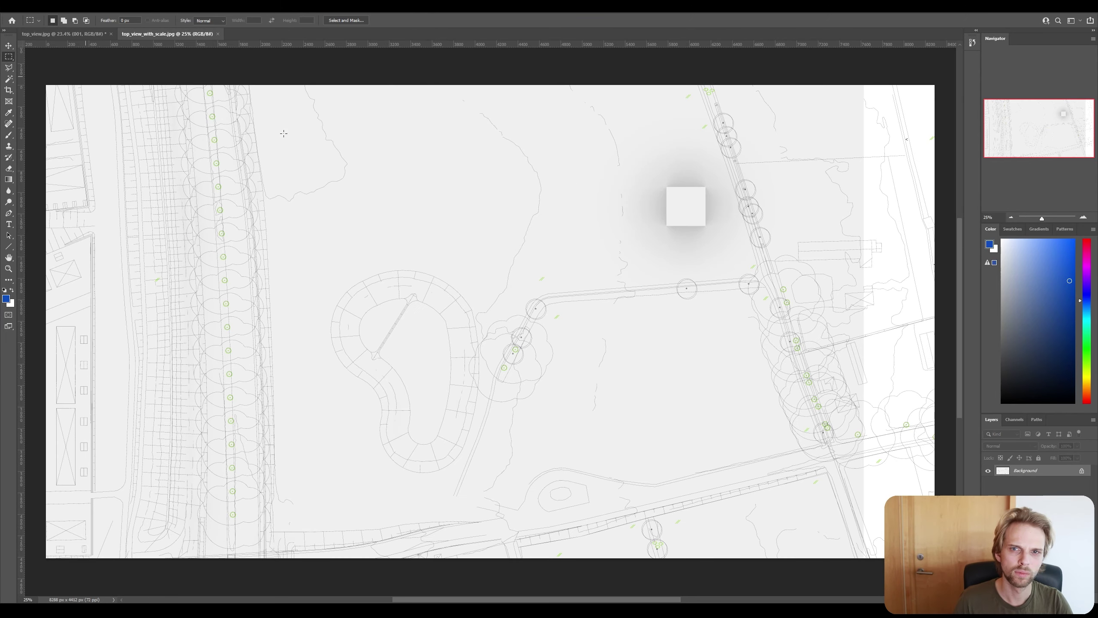
In Photoshop, copy the area around the scale box into top_view.jpg and position it as a Multiply layer.
drag(441, 135, 767, 392)
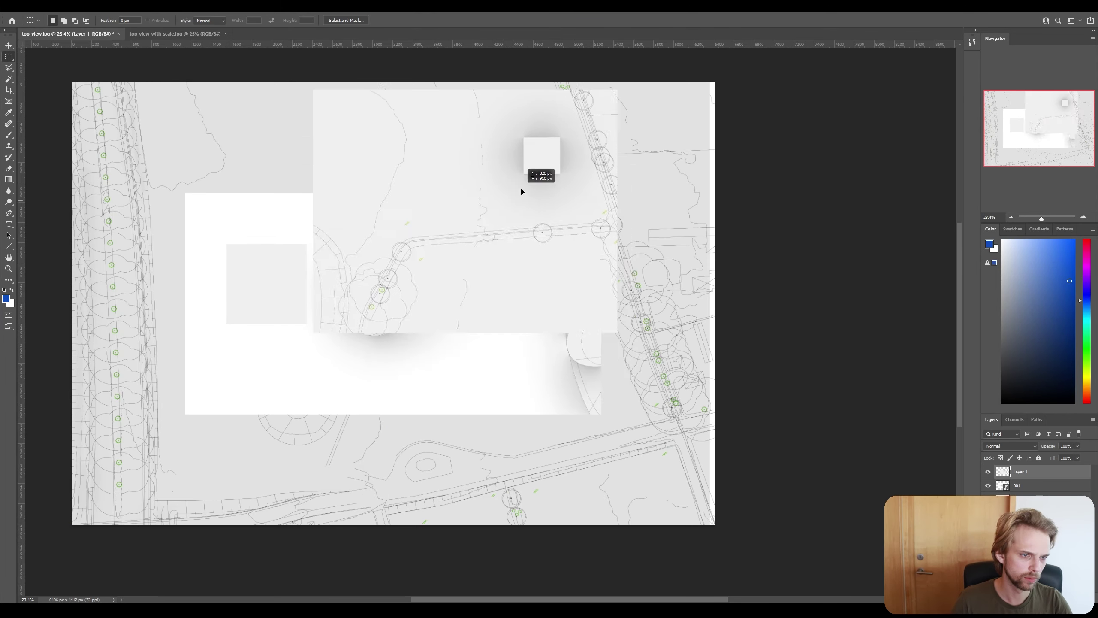
ctrl+drag(521, 192, 393, 190)
click(988, 485)
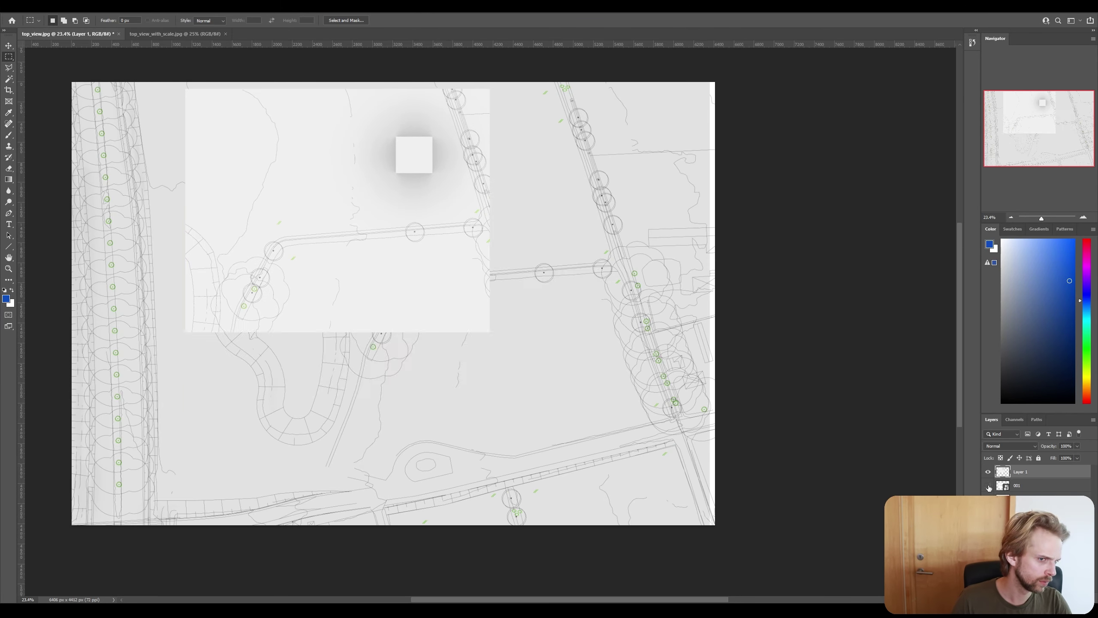
key(shift+alt+m)
ctrl+drag(422, 243, 462, 217)
click(988, 485)
Turn the building image 001 by 180 degrees.
click(1020, 485)
key(ctrl+t)
shift+drag(651, 145, 219, 380)
key(Return)
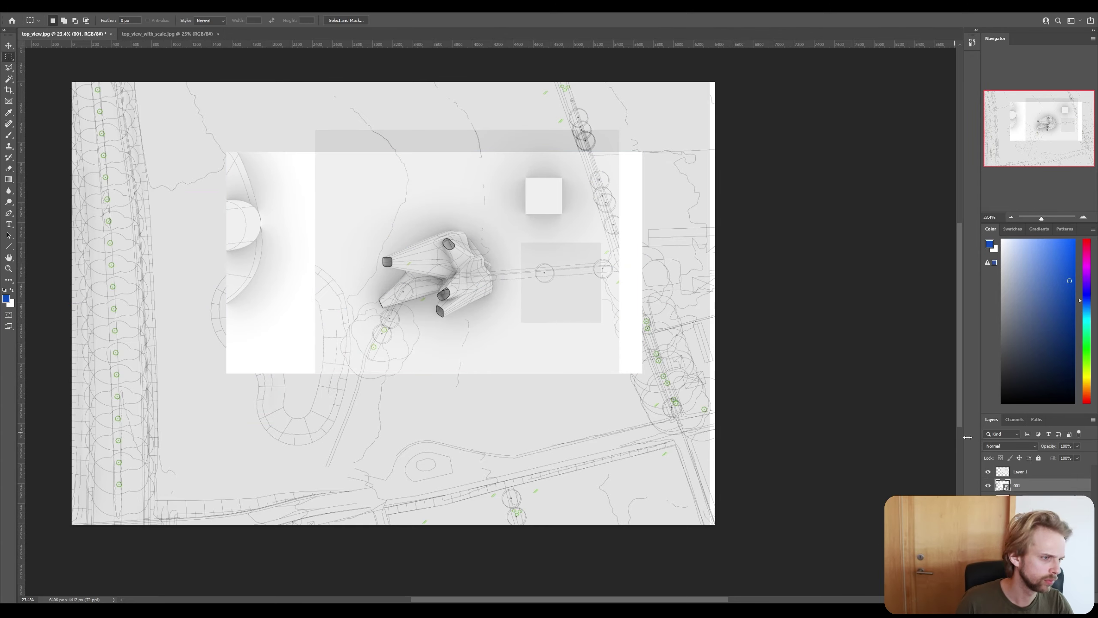
Raise building image 001 above the scale layer, set it to Multiply and align its reference square with the scale box.
ctrl+drag(433, 259, 403, 209)
key(ctrl+bracketright)
key(shift+alt+m)
key(ctrl+plus)
key(ctrl+plus)
key(ctrl+t)
drag(696, 241, 695, 244)
key(Return)
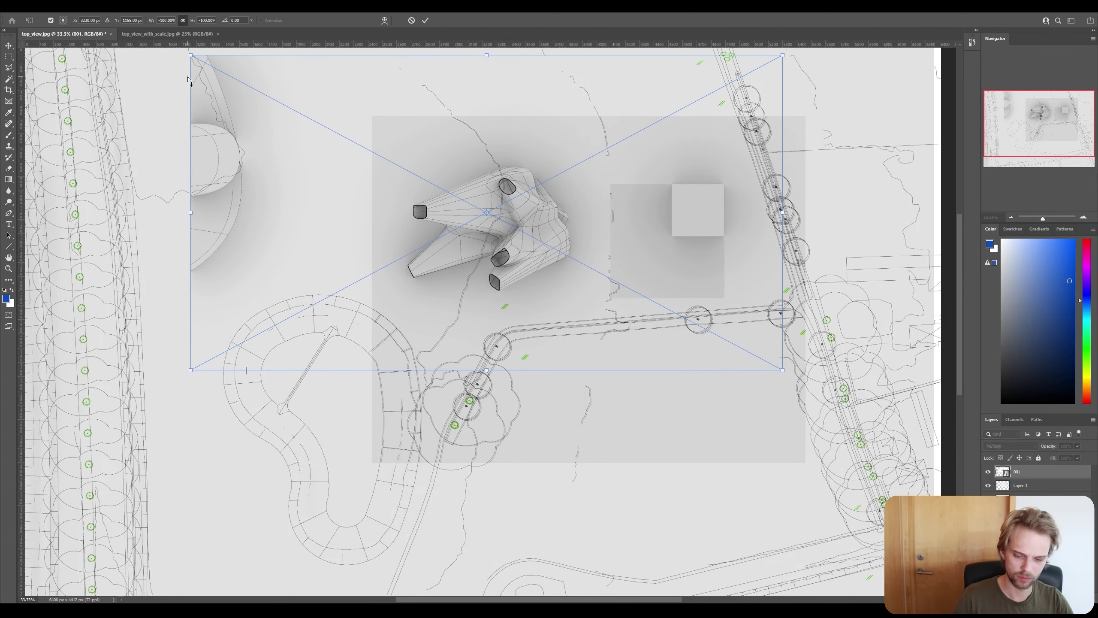
Scale building image 001 to -45.5% about the scale box's corner so both reference boxes match.
alt+scroll(724, 184, up, 12)
drag(654, 178, 552, 187)
alt+scroll(619, 219, down, 10)
drag(172, 20, 90, 19)
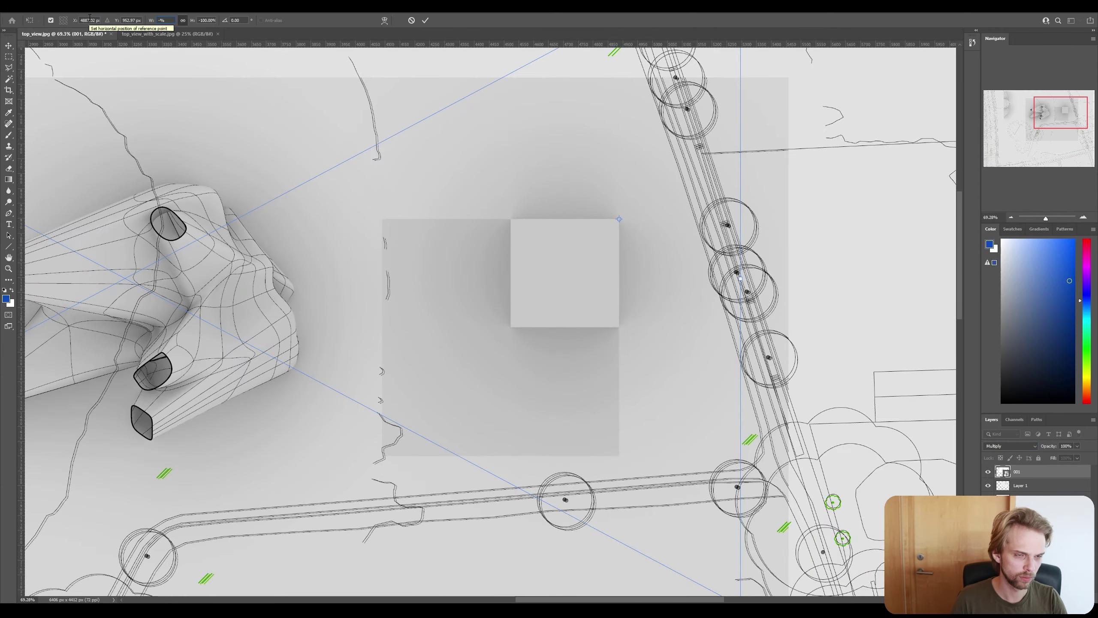
text(-45.5)
alt+scroll(492, 321, up, 14)
key(Return)
Rasterize building layer 001, cut out its reference box with the Polygonal Lasso and delete the scale layer.
alt+scroll(456, 330, down, 18)
click(453, 153)
click(465, 388)
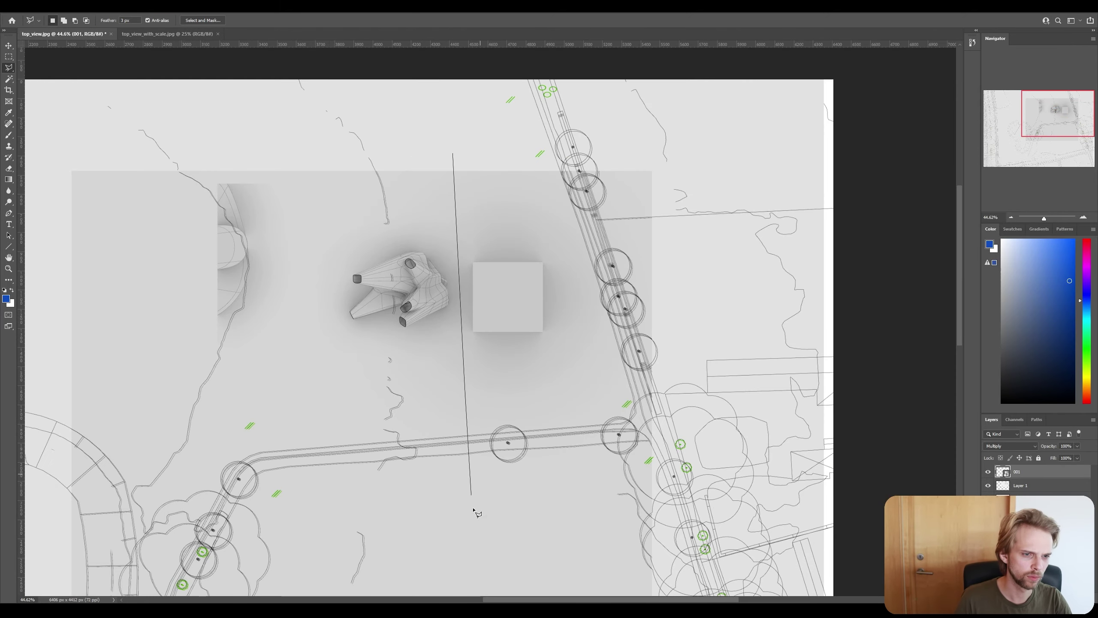
click(497, 539)
right_click(1034, 468)
click(1005, 254)
key(Delete)
click(1030, 485)
key(ctrl+d)
Erase the leftover shading on both sides of the building on layer 001.
key(e)
click(1029, 472)
drag(225, 193, 230, 293)
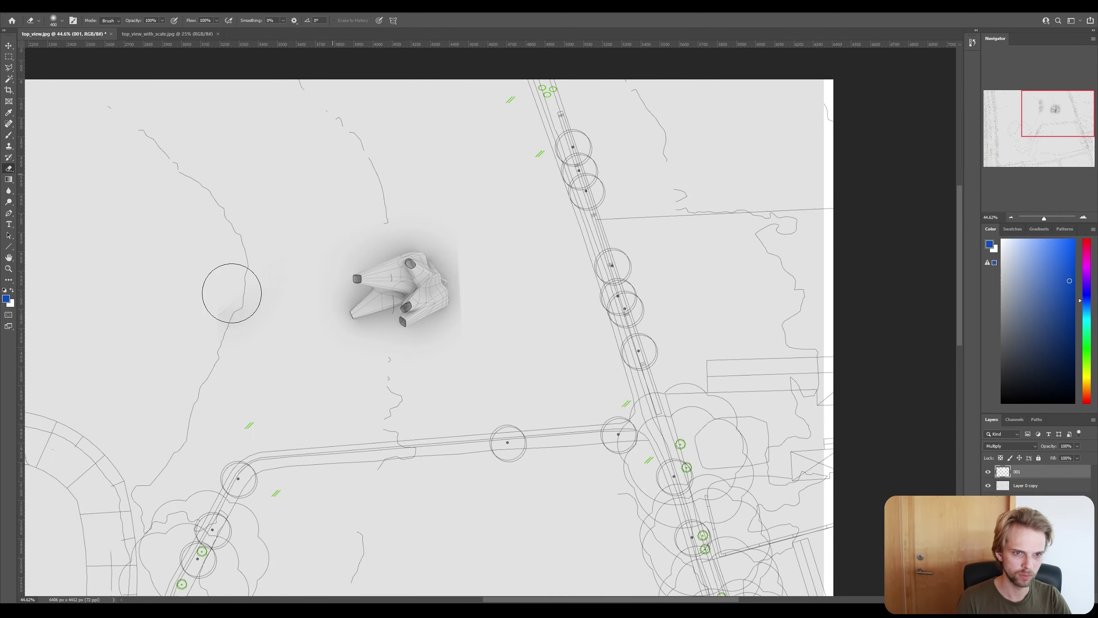
drag(484, 268, 497, 292)
Move the building up and towards the eastern tree row in the upper field.
key(v)
alt+scroll(363, 311, up, 1)
drag(405, 321, 446, 237)
alt+scroll(480, 328, down, 8)
alt+scroll(462, 337, up, 2)
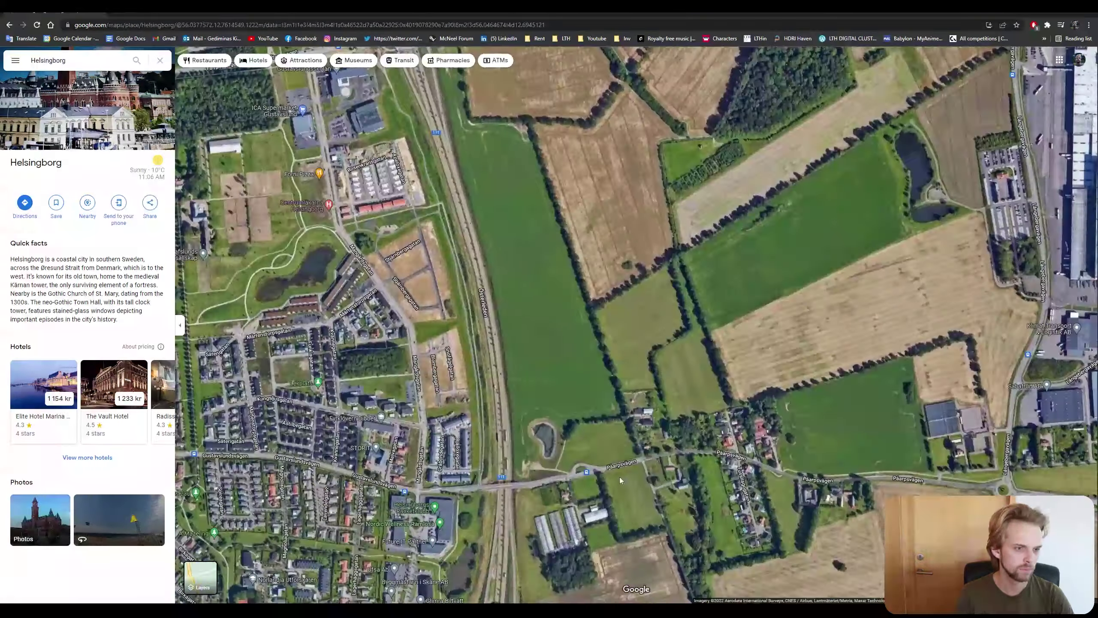
Zoom to the pond site in Google Maps' satellite view and scale the aerial overlay in Photoshop to fit the plan.
scroll(620, 477, up, 4)
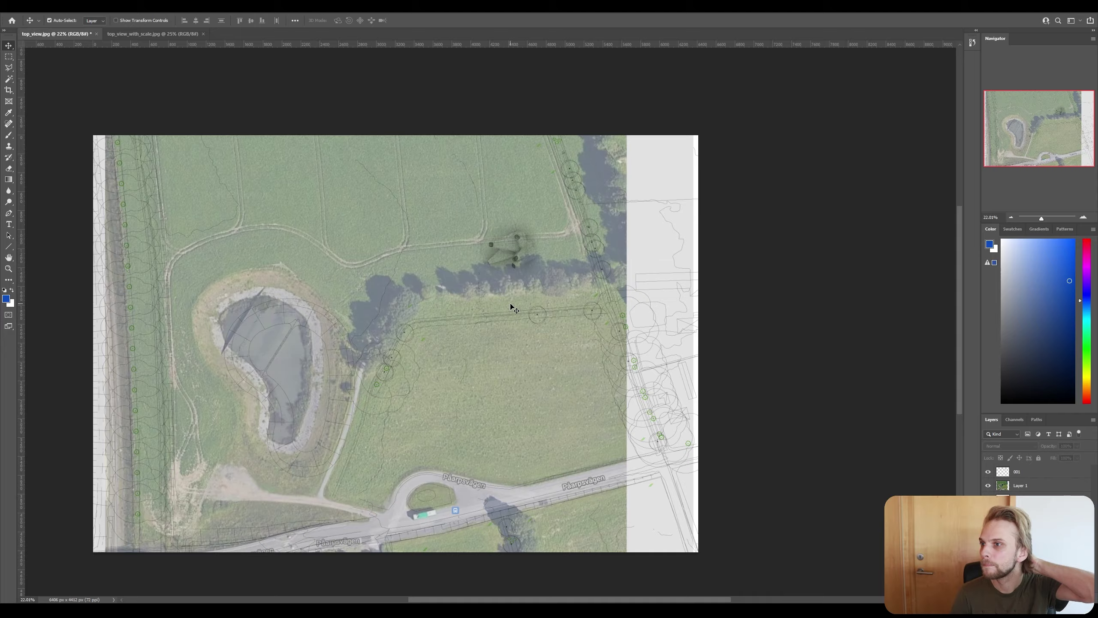
alt+scroll(361, 482, up, 6)
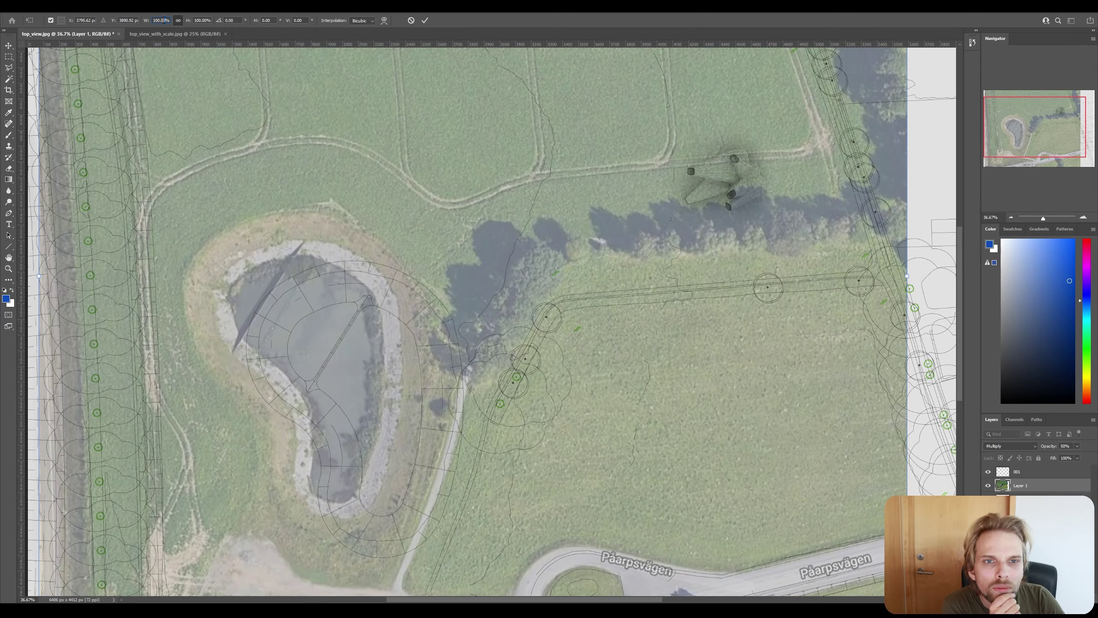
text(185)
key(Return)
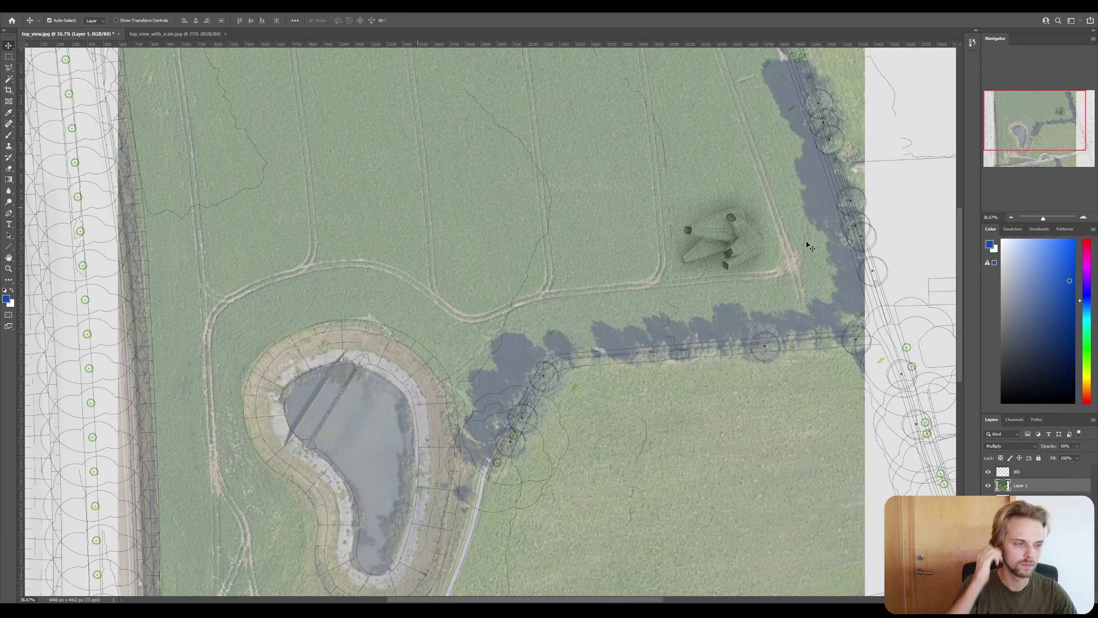
Lower the opacity of the aerial image on Layer 1.
click(1031, 472)
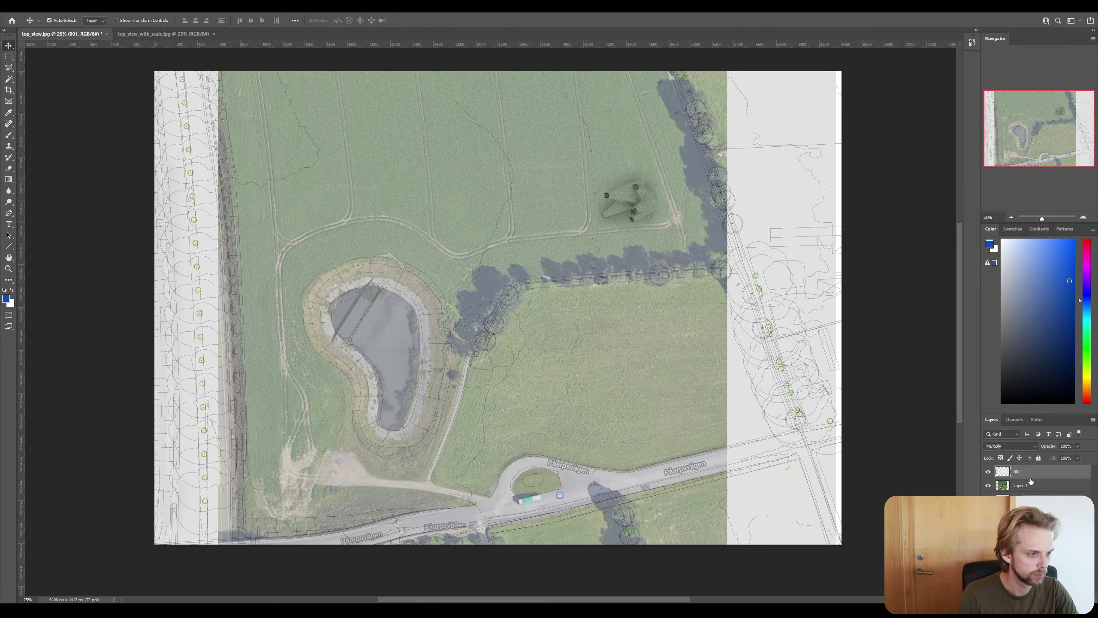
click(1020, 485)
drag(1068, 445, 1037, 445)
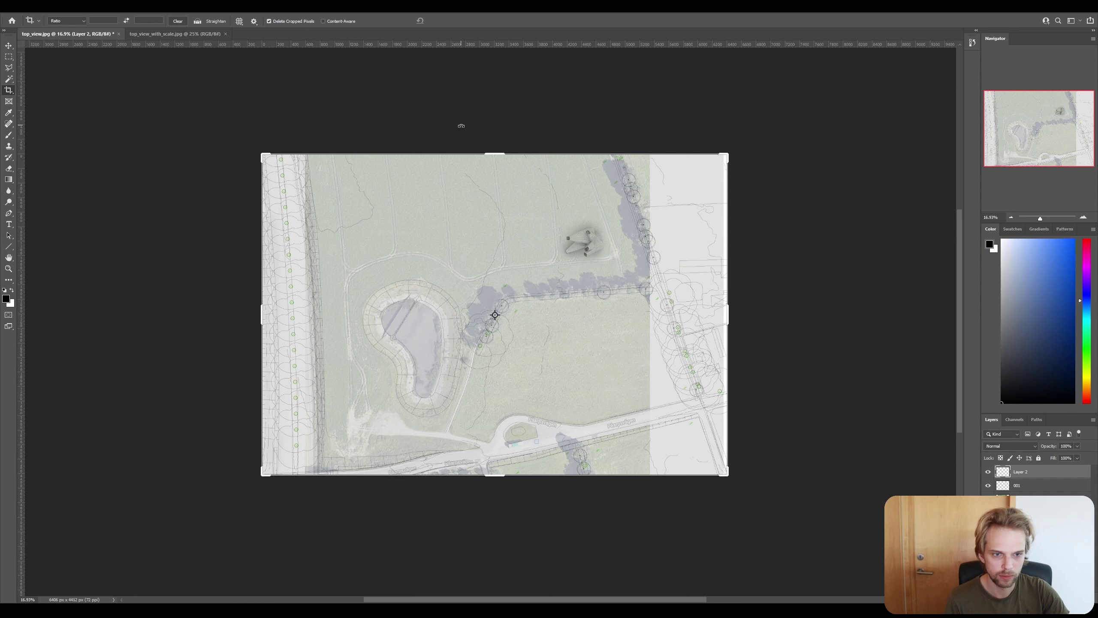
Brush straight black lines along the eastern tree row and Påarpsvägen on Layer 2, and circle the bus stop.
key(b)
key(ctrl+plus)
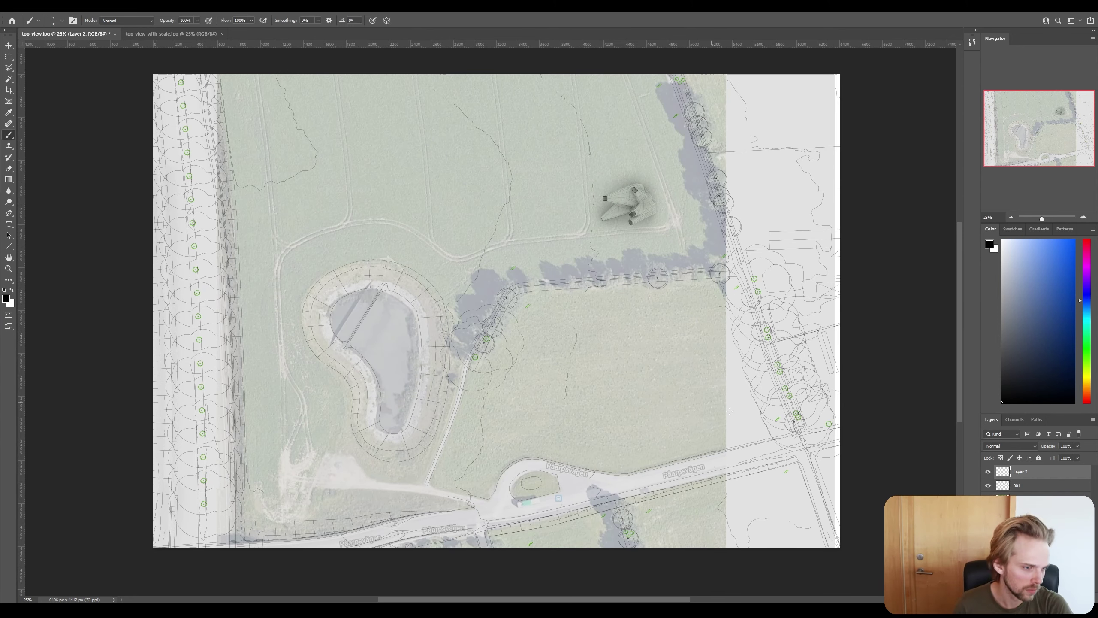
shift+click(800, 431)
click(242, 548)
shift+click(841, 431)
drag(564, 495, 561, 506)
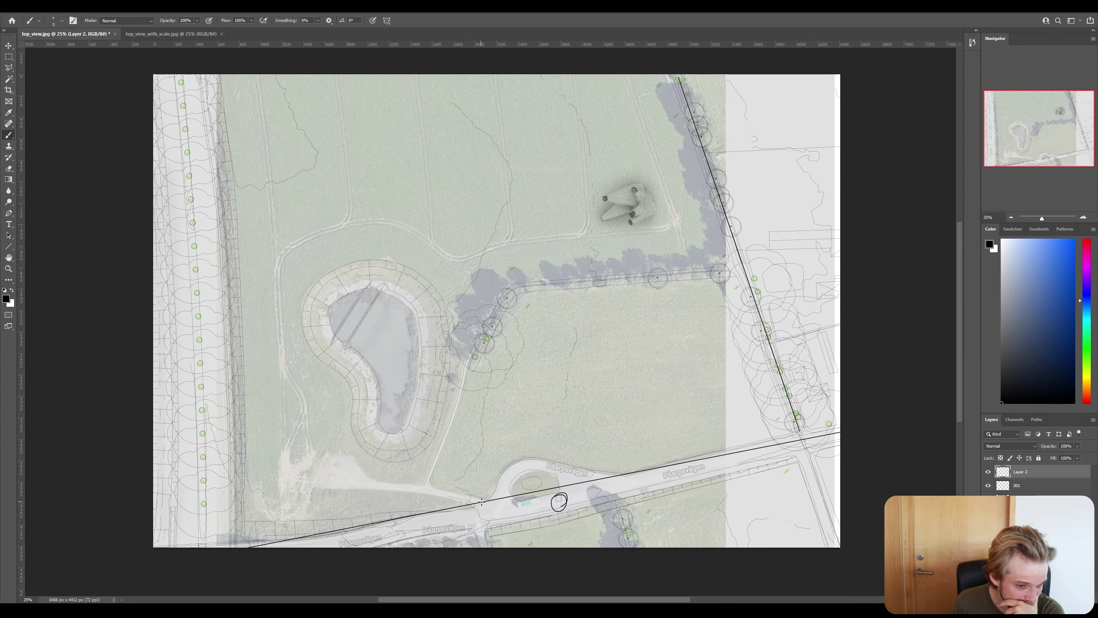
Cross out the tree row south of the building with a series of X marks.
click(426, 485)
drag(593, 277, 583, 292)
drag(618, 276, 638, 282)
drag(633, 273, 624, 287)
drag(658, 271, 673, 286)
drag(676, 272, 666, 284)
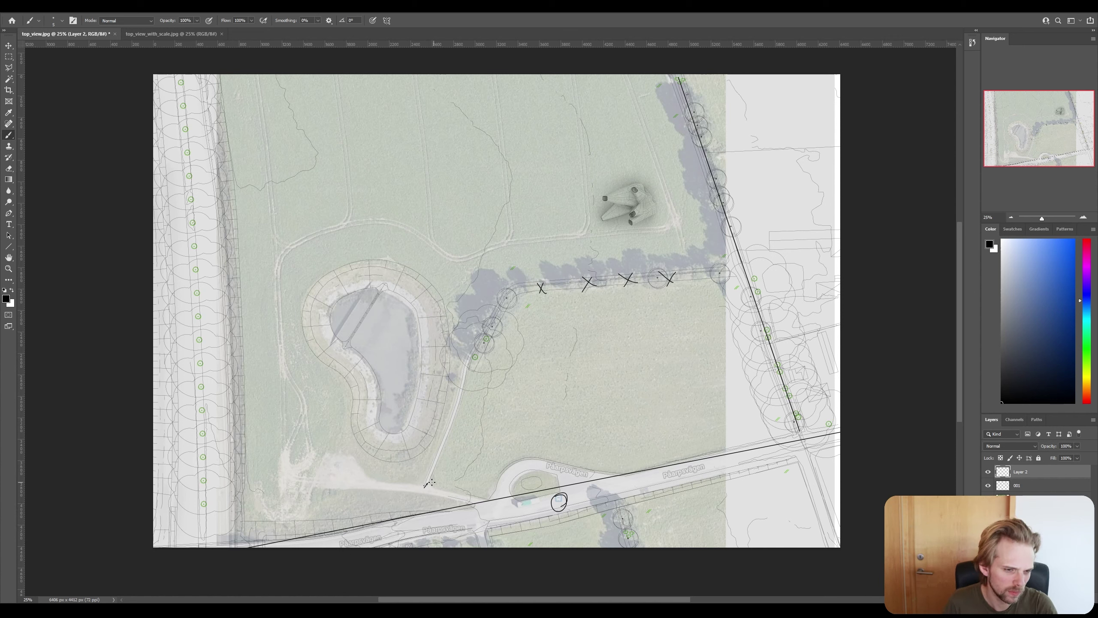
Draw a connected straight-line route from the path near the pond, past the trees and around the building to the eastern tree row.
shift+click(468, 363)
shift+click(511, 289)
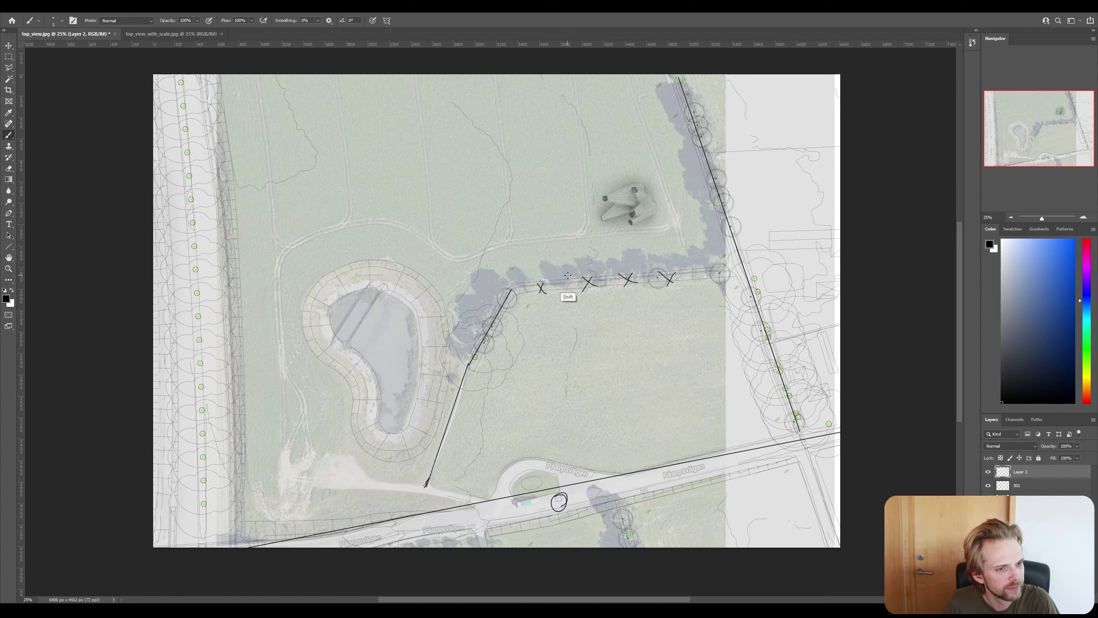
shift+click(552, 261)
shift+click(567, 203)
shift+click(705, 159)
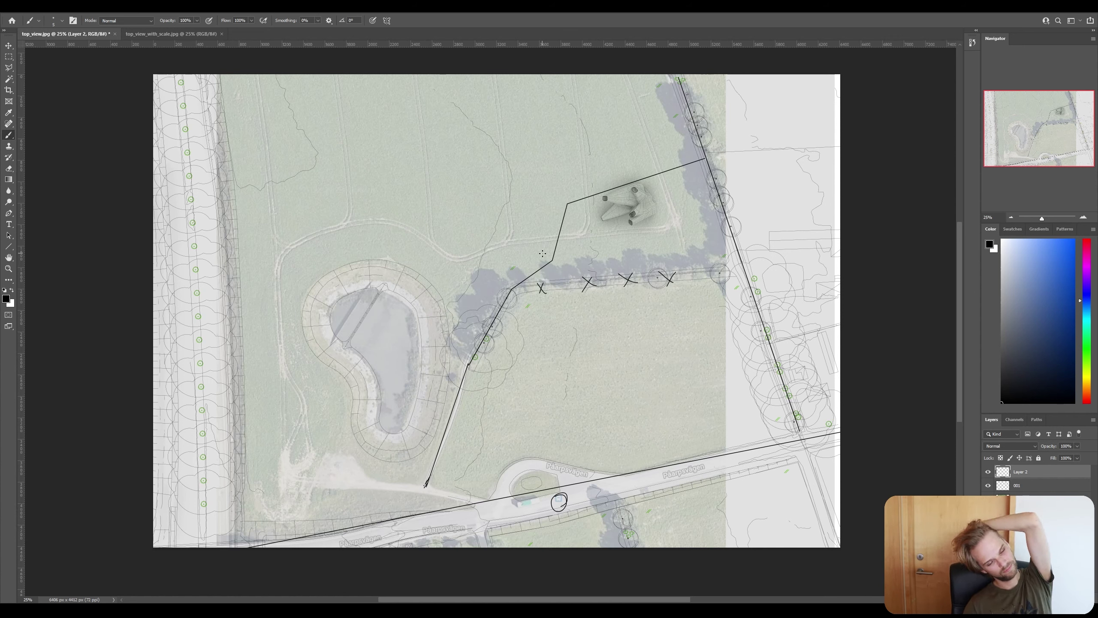
Re-mark the bus stop circle and sketch the access branches joining Påarpsvägen to the path beside the pond.
drag(563, 497, 568, 498)
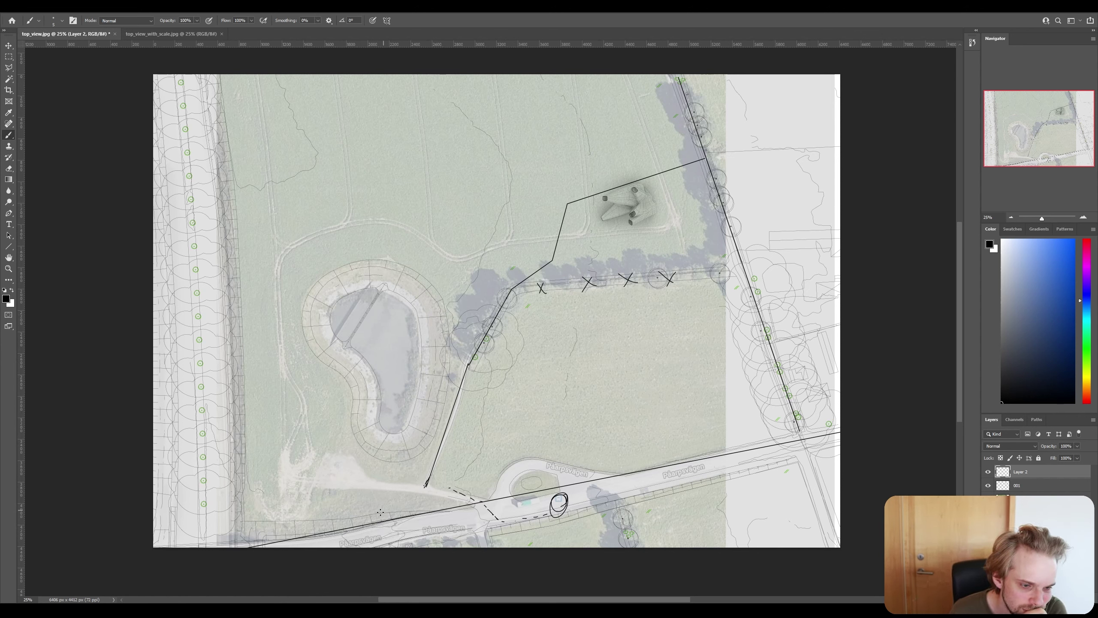
drag(426, 482, 365, 525)
mouse_move(432, 473)
mouse_down()
mouse_move(378, 523)
mouse_move(419, 493)
mouse_move(450, 507)
mouse_up()
Sketch a dashed walking route along the pond-side path up to the corner of the crossed-out tree row.
mouse_move(426, 490)
mouse_down()
mouse_move(434, 514)
mouse_move(456, 425)
mouse_up()
drag(463, 402, 472, 379)
drag(486, 340, 543, 268)
Sketch a dashed route from the bus stop east along Påarpsvägen and up the eastern tree row towards the building.
drag(580, 505, 586, 504)
drag(671, 480, 733, 454)
drag(791, 435, 780, 391)
drag(777, 382, 770, 364)
drag(767, 356, 759, 331)
drag(757, 324, 752, 309)
drag(747, 301, 740, 283)
drag(738, 273, 731, 251)
drag(727, 239, 704, 186)
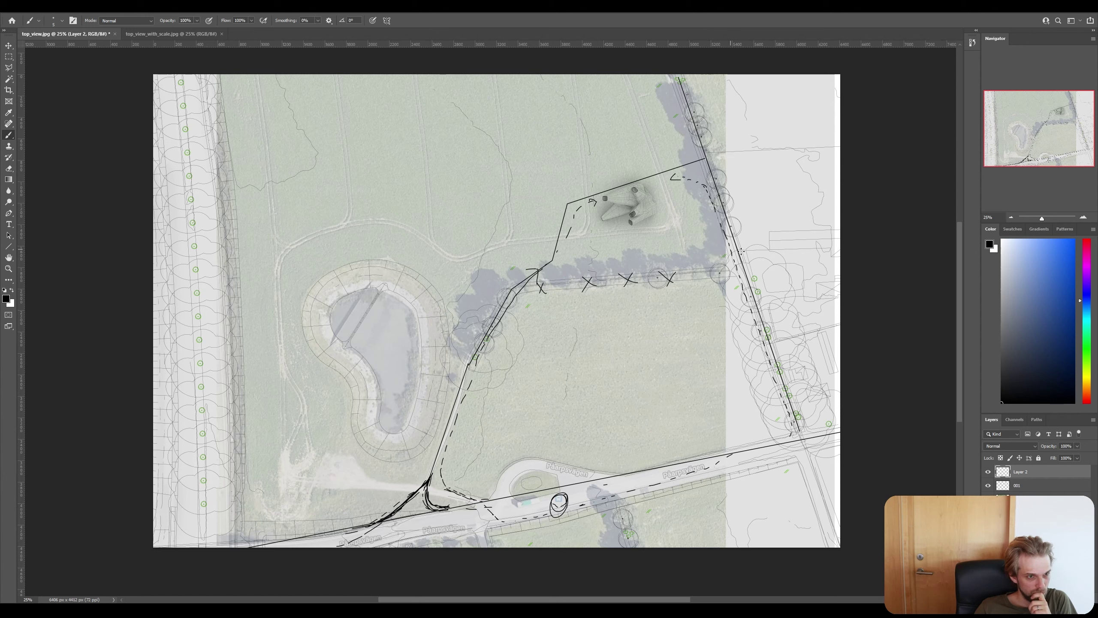
Sketch a second approach south of the building from the eastern tree row, mark the building's east edge and continue dashed towards the pond-side path.
drag(721, 209, 628, 233)
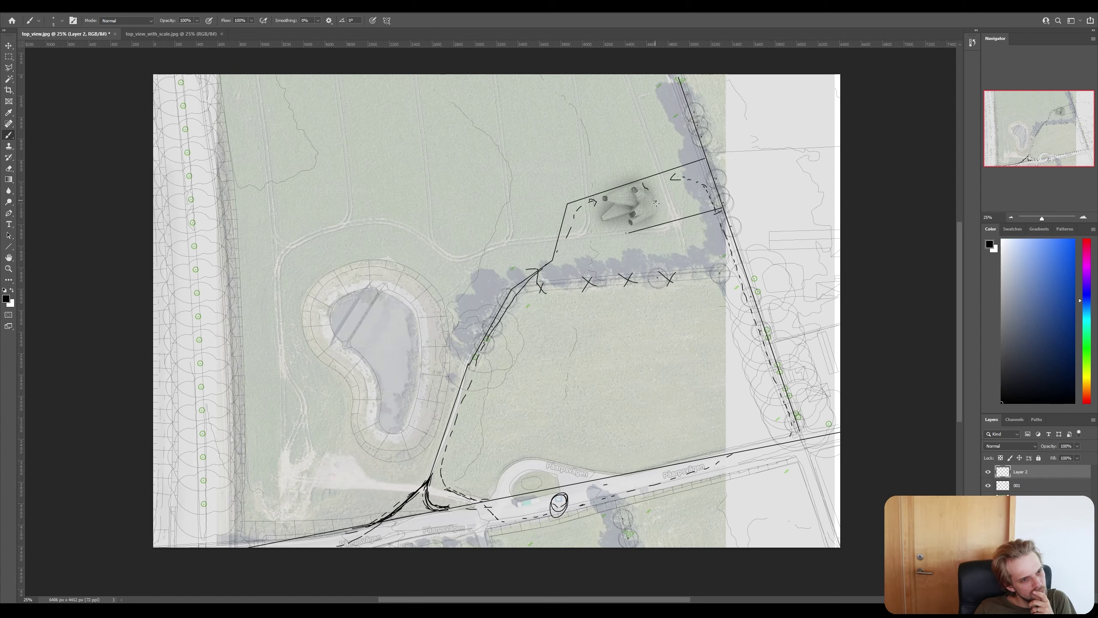
mouse_move(645, 183)
mouse_down()
mouse_move(656, 207)
mouse_move(635, 225)
mouse_up()
mouse_move(625, 232)
mouse_down()
mouse_move(572, 252)
mouse_move(584, 250)
mouse_up()
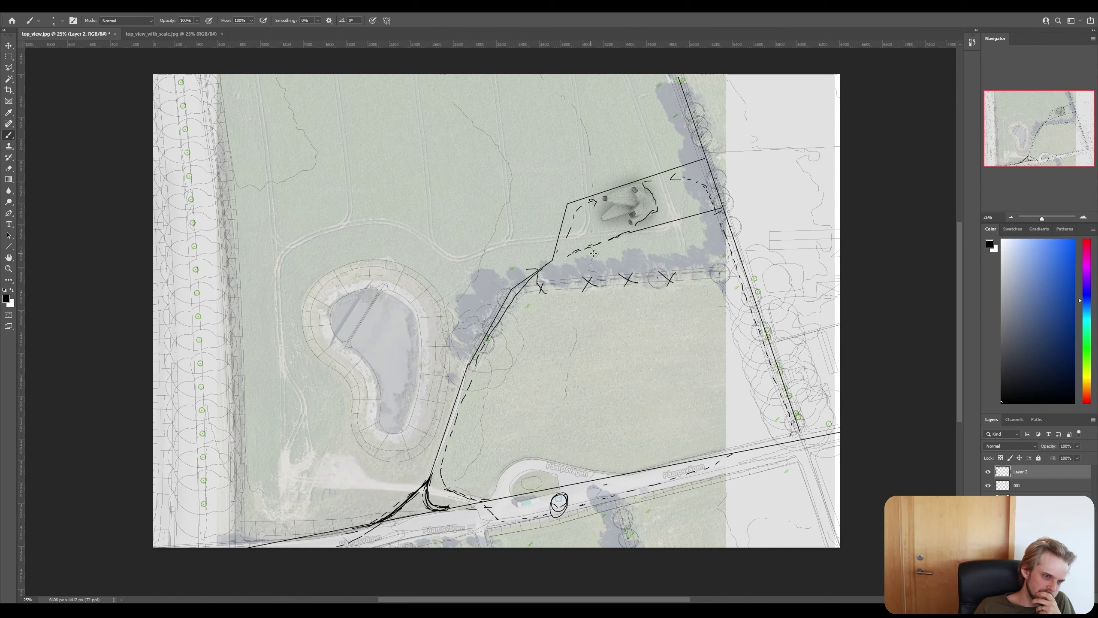
Sketch rough outlines of outdoor areas to the south, north and east of the building.
drag(675, 222, 621, 249)
drag(631, 249, 625, 234)
mouse_move(657, 171)
mouse_down()
mouse_move(594, 172)
mouse_move(602, 188)
mouse_up()
drag(647, 181, 706, 210)
drag(702, 212, 648, 177)
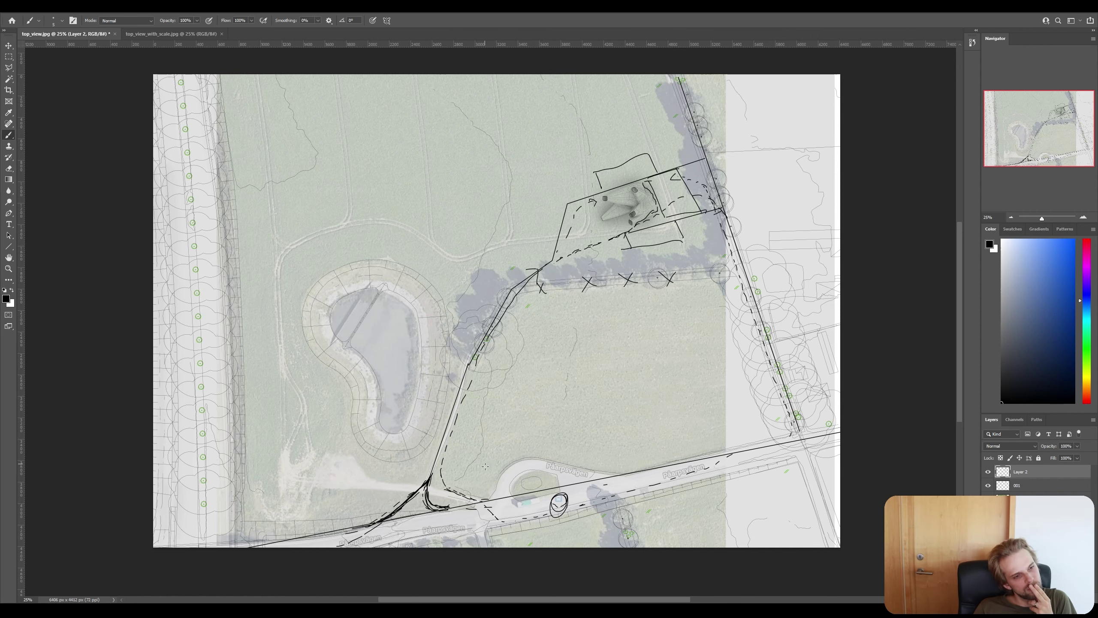
Crop the image to the area around the building, bounded by the southern and eastern tree rows.
click(8, 90)
mouse_move(506, 139)
mouse_down()
mouse_move(740, 312)
mouse_move(734, 301)
mouse_up()
drag(375, 240, 382, 240)
key(Return)
alt+scroll(515, 325, up, 5)
Resize the cropped image to a width of 4000 pixels.
click(45, 9)
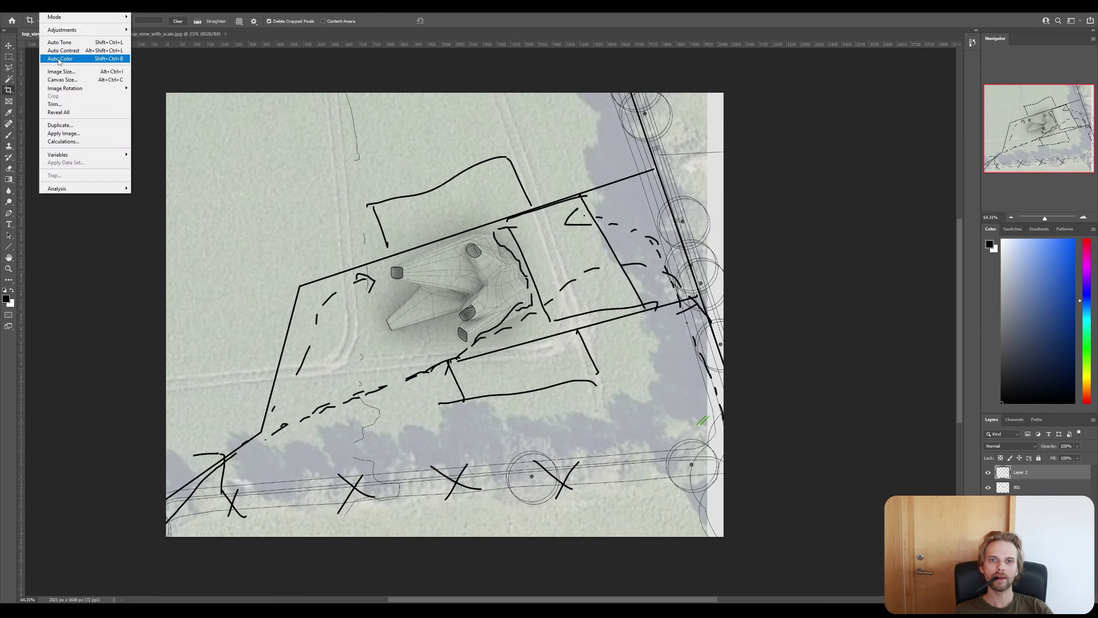
click(69, 71)
text(4000)
key(Return)
Lower the fill of Layer 2 so the black route sketch becomes a faint underlay.
drag(663, 319, 404, 278)
click(988, 472)
click(988, 472)
drag(1058, 458, 1036, 458)
Add a new layer above the black sketch and set up the Brush with a red foreground colour.
key(ctrl+shift+alt+n)
click(6, 298)
click(625, 170)
click(735, 135)
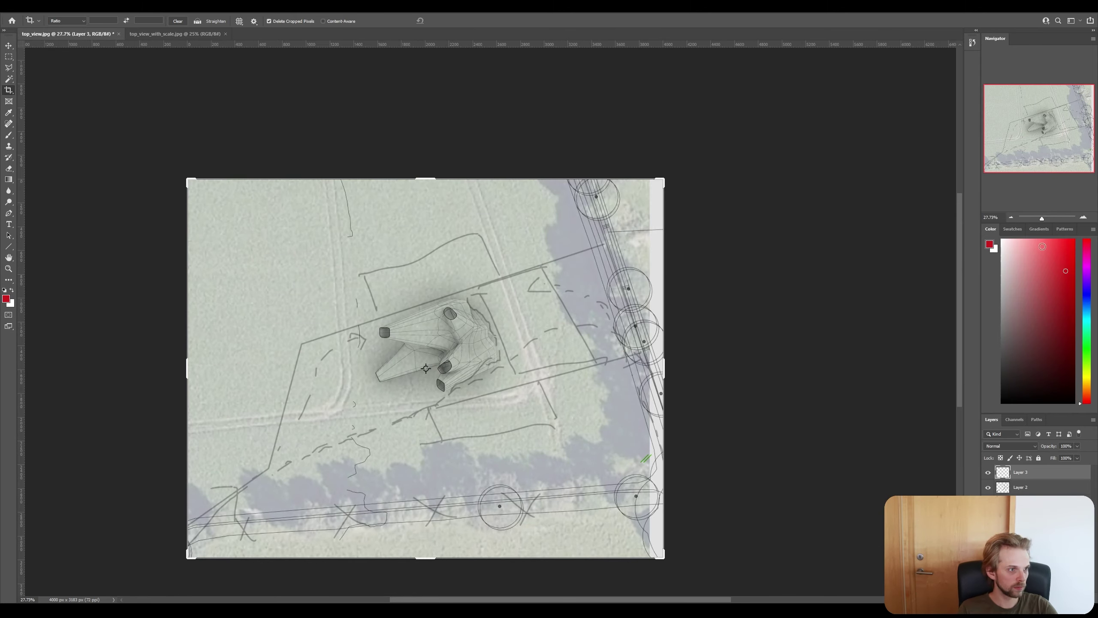
alt+scroll(486, 344, up, 4)
key(b)
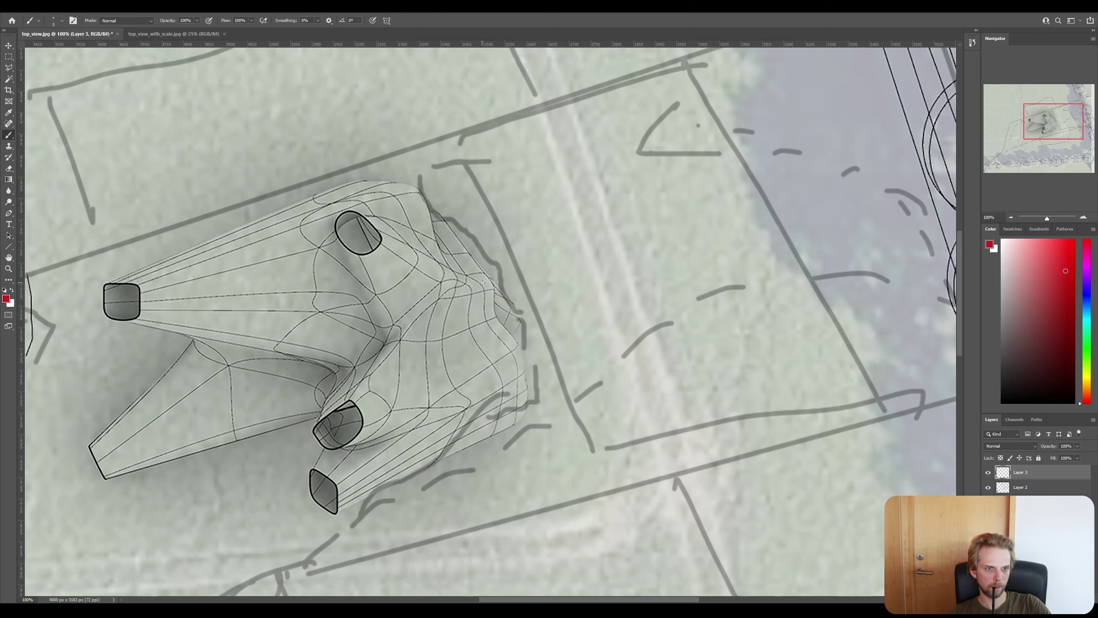
drag(711, 339, 739, 346)
drag(752, 381, 768, 376)
key(ctrl+z)
key(ctrl+z)
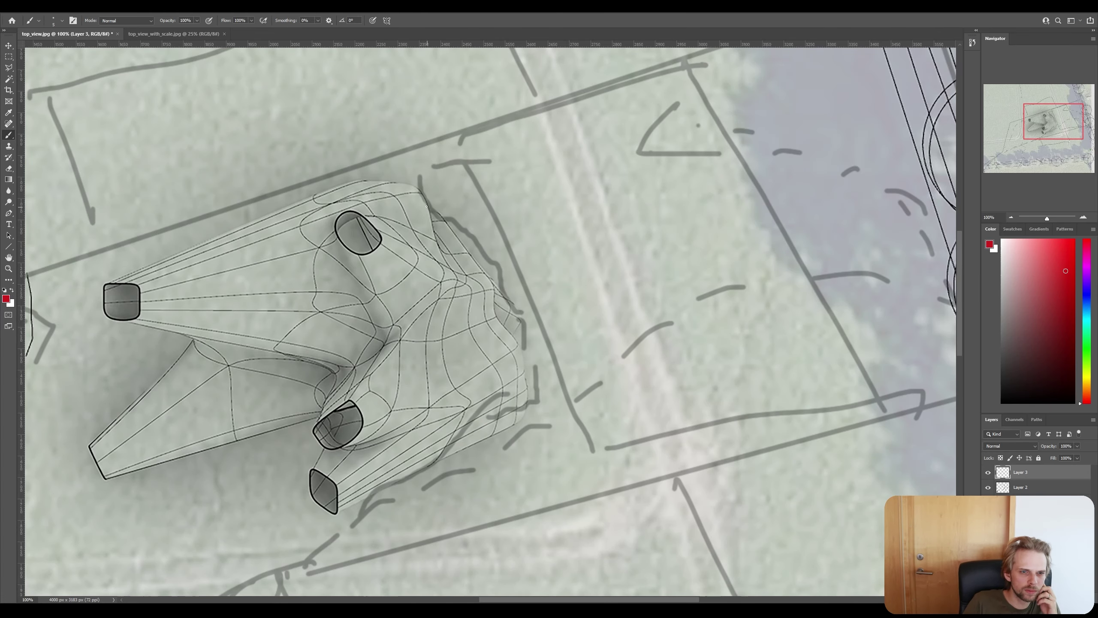
Trace the building's eastern edge in red and outline two angular platforms projecting east from it.
mouse_move(425, 198)
mouse_down()
mouse_move(514, 337)
mouse_move(519, 424)
mouse_up()
mouse_move(424, 198)
mouse_down()
mouse_move(416, 186)
mouse_move(350, 180)
mouse_up()
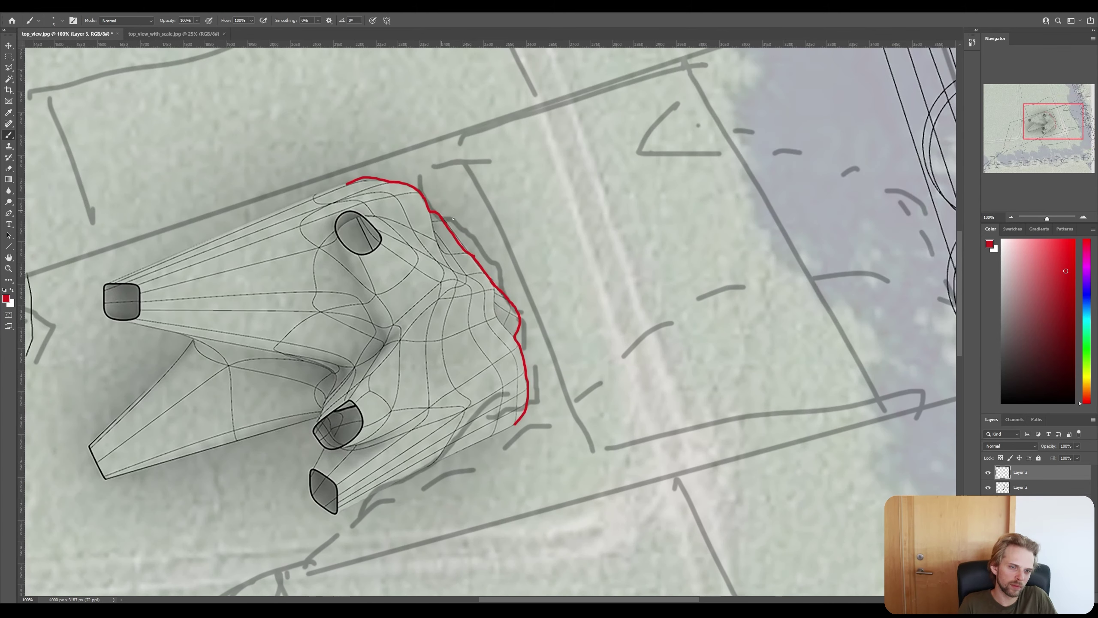
mouse_move(659, 210)
mouse_down()
mouse_move(671, 256)
mouse_move(589, 329)
mouse_up()
drag(655, 207, 454, 234)
drag(587, 328, 528, 371)
drag(572, 176, 574, 184)
drag(567, 218, 592, 184)
drag(587, 186, 560, 139)
shift+click(426, 197)
Outline a smaller angular platform projecting from the southeast end of the building's traced edge.
drag(597, 326, 588, 391)
key(ctrl+z)
key(ctrl+z)
drag(573, 342, 613, 380)
drag(531, 388, 597, 401)
drag(610, 381, 603, 397)
Outline a large angular area north of the building and draw two parallel path lines running west along the faint route.
key(ctrl+minus)
key(ctrl+minus)
key(ctrl+minus)
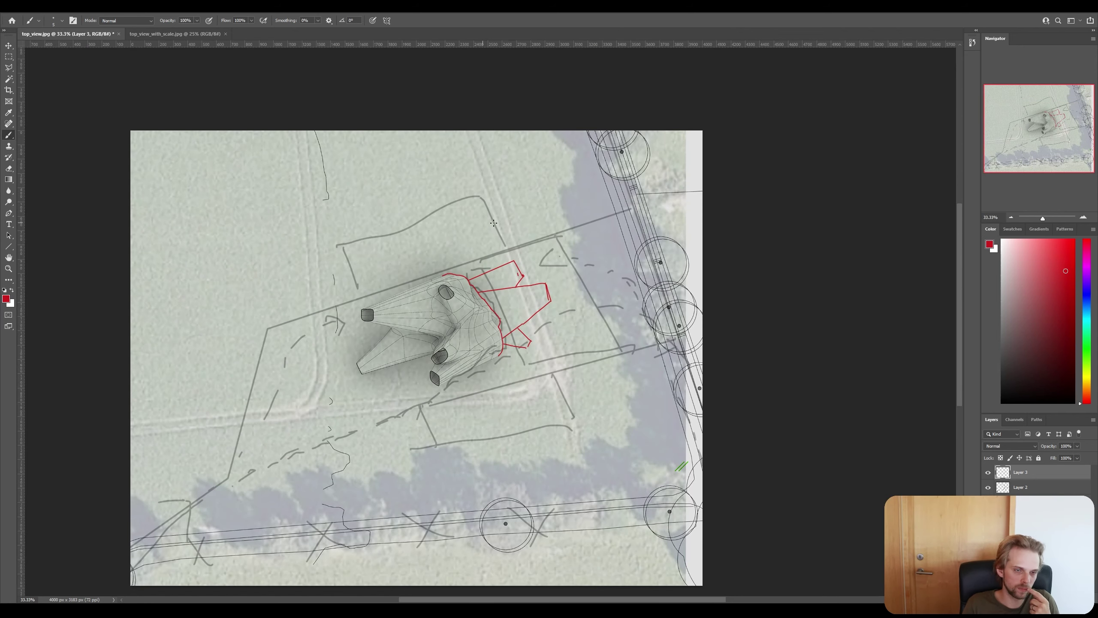
drag(445, 191, 375, 267)
mouse_move(375, 273)
mouse_down()
mouse_move(396, 295)
mouse_move(300, 302)
mouse_up()
drag(391, 290, 305, 314)
key(ctrl+z)
key(ctrl+z)
drag(394, 290, 273, 335)
drag(387, 284, 271, 320)
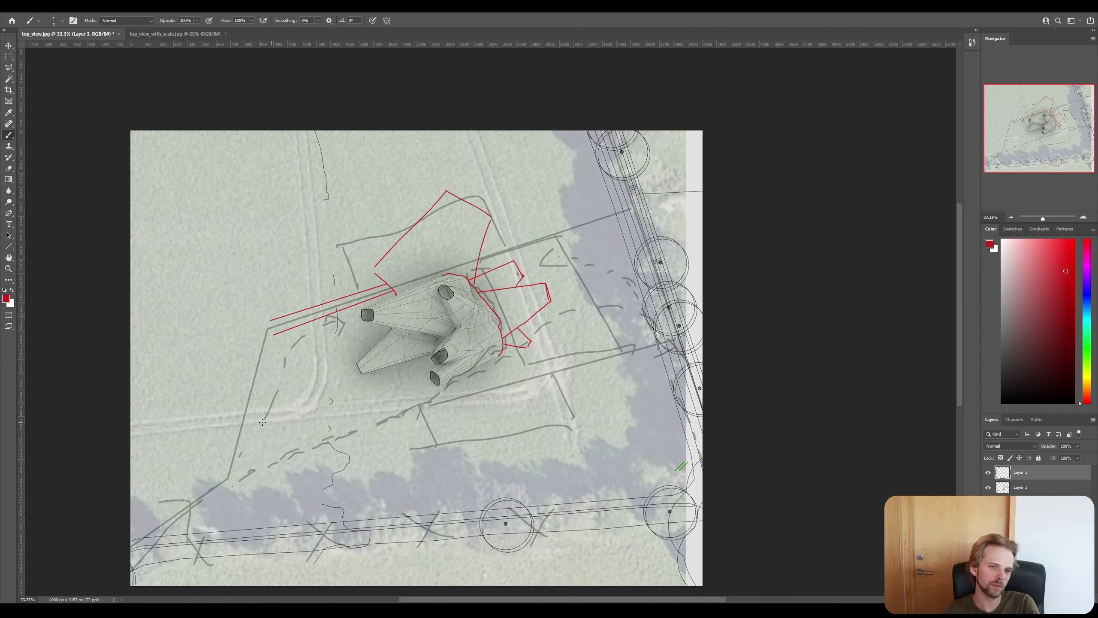
Connect the northern outline down to the western path and replace its erased peak with new angled edges.
drag(376, 241, 389, 250)
drag(373, 243, 324, 318)
key(e)
mouse_move(439, 186)
mouse_down()
mouse_move(453, 217)
mouse_move(416, 224)
mouse_up()
key(b)
drag(471, 290, 482, 247)
drag(482, 247, 437, 235)
drag(383, 259, 375, 252)
drag(374, 252, 316, 314)
Erase the excess lines in the northern area and redraw its outline with a pointed peak and a zigzag towards the path.
key(e)
mouse_move(368, 241)
mouse_down()
mouse_move(330, 288)
mouse_move(335, 305)
mouse_up()
drag(335, 305, 392, 289)
mouse_move(477, 247)
mouse_down()
mouse_move(439, 237)
mouse_move(471, 195)
mouse_up()
key(b)
drag(471, 194, 492, 204)
mouse_move(491, 204)
mouse_down()
mouse_move(478, 261)
mouse_move(398, 244)
mouse_up()
drag(374, 252, 341, 285)
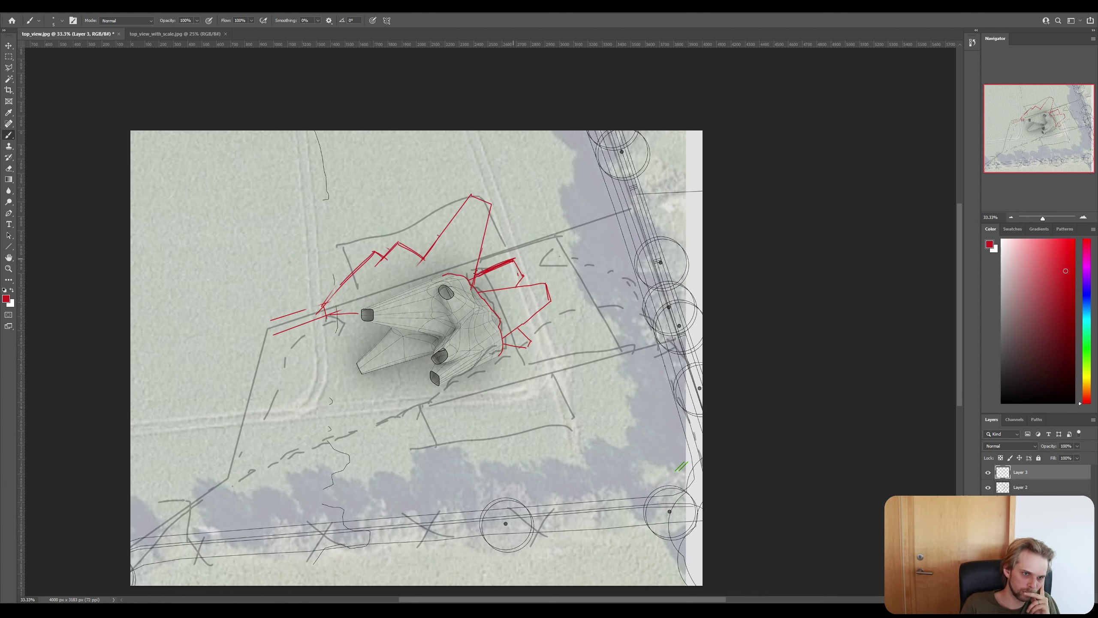
Thicken the inner corners of the eastern and northern outlines and erase the stray strokes where the path meets the building.
drag(515, 286, 521, 329)
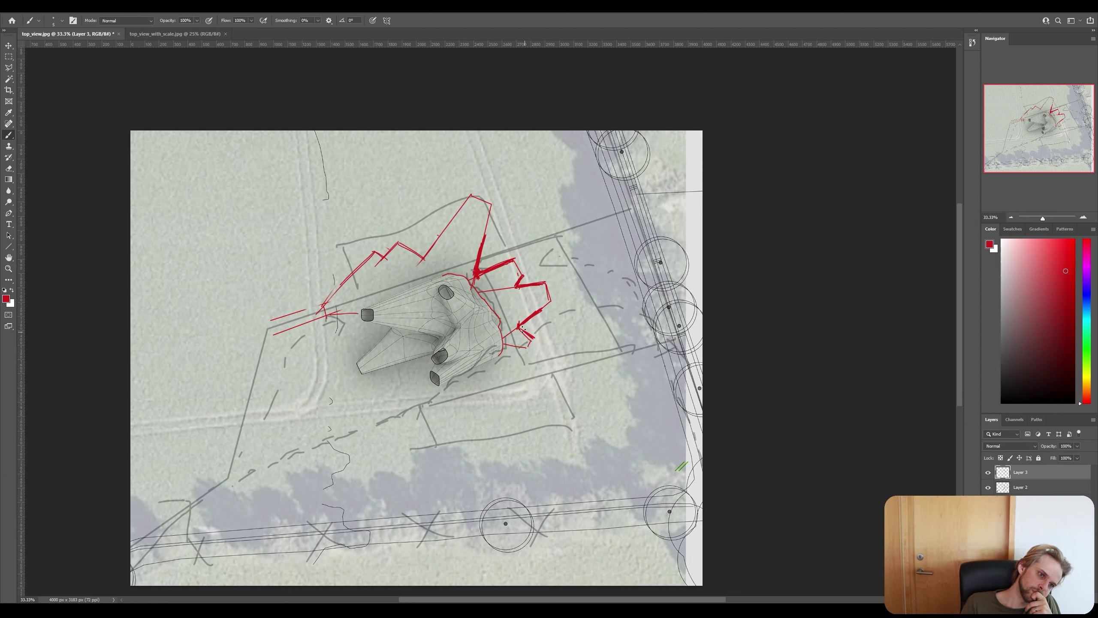
drag(378, 253, 383, 257)
key(e)
drag(340, 310, 360, 332)
Draw straight path edges along the building's north side, west to the bend and down towards the southern tree row.
key(b)
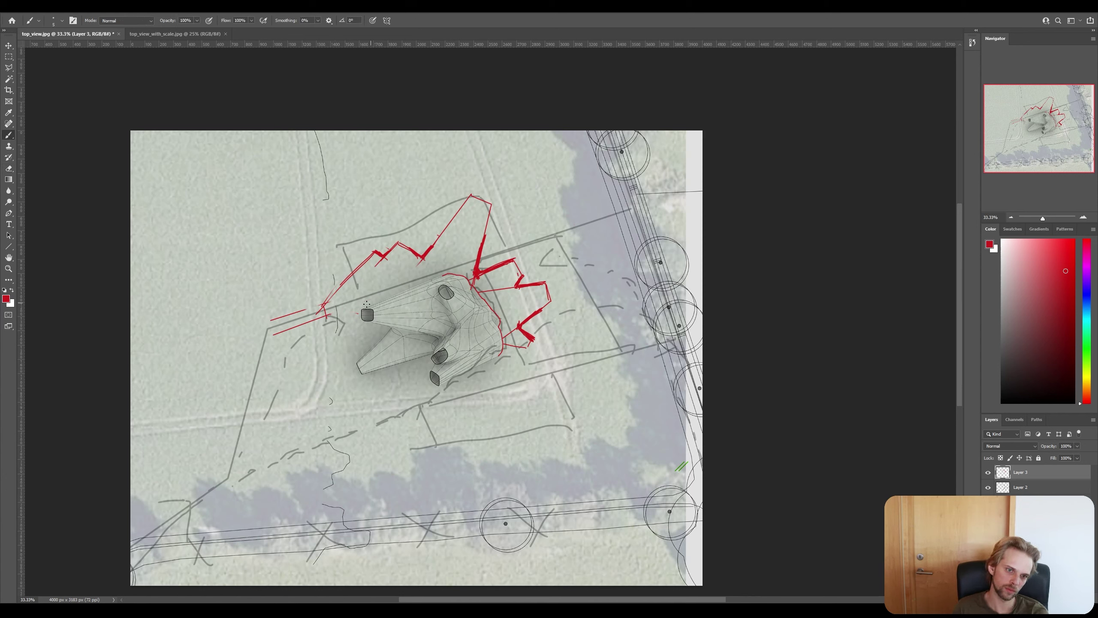
shift+click(366, 307)
shift+click(441, 278)
click(324, 307)
shift+click(270, 323)
shift+click(263, 332)
drag(277, 334, 271, 341)
shift+click(234, 475)
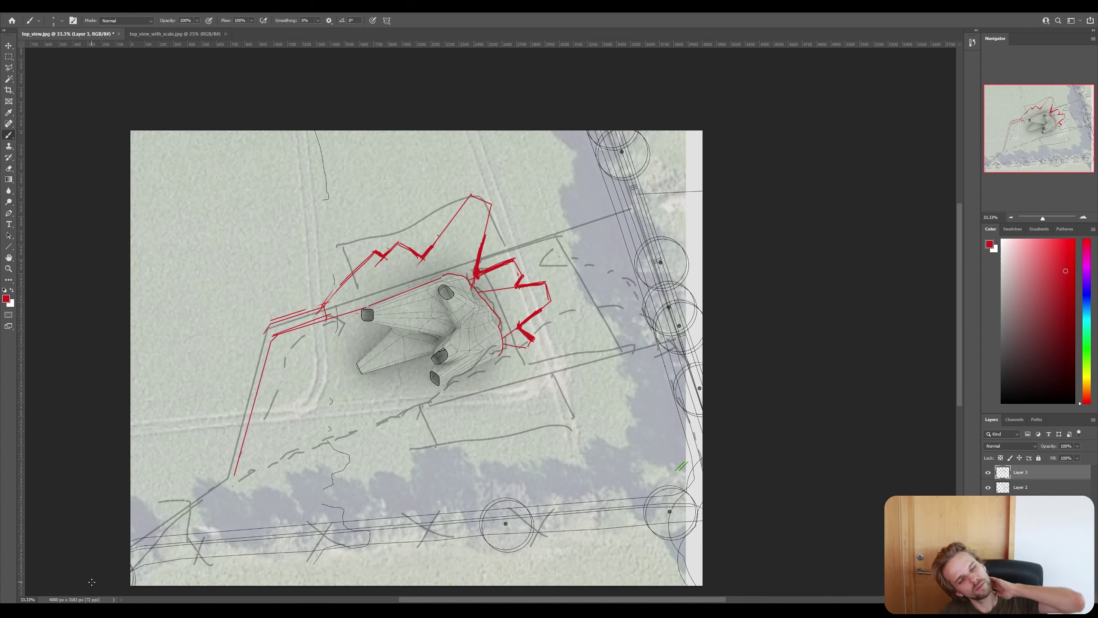
shift+click(183, 516)
key(ctrl+z)
Draw a straight red line from the building's southeast corner along its south side to the southwest path junction.
click(499, 356)
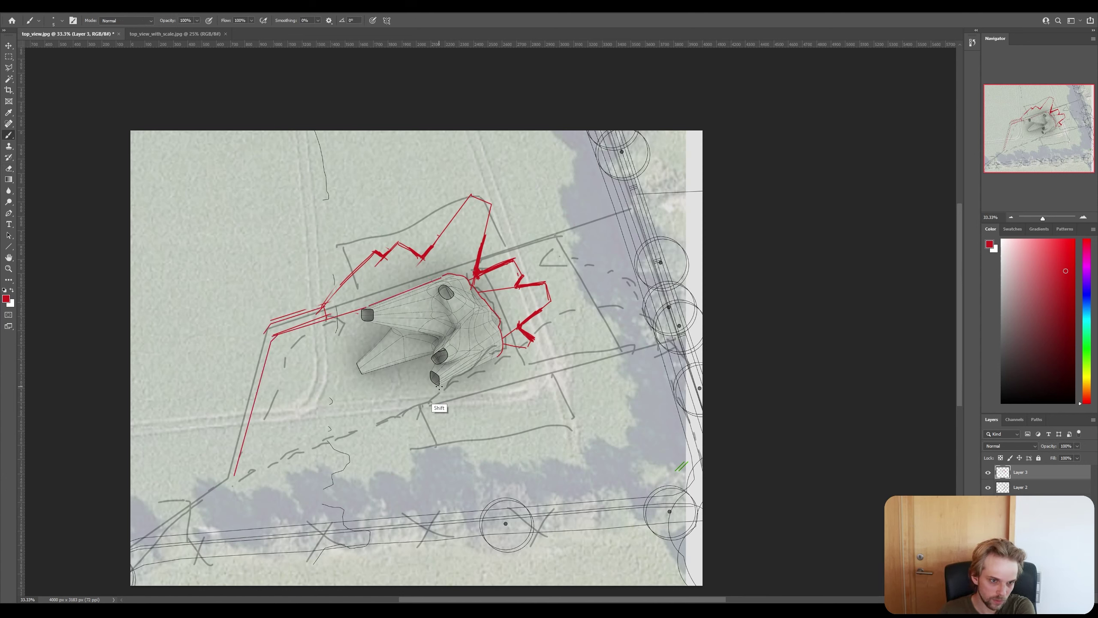
shift+click(245, 477)
shift+click(248, 482)
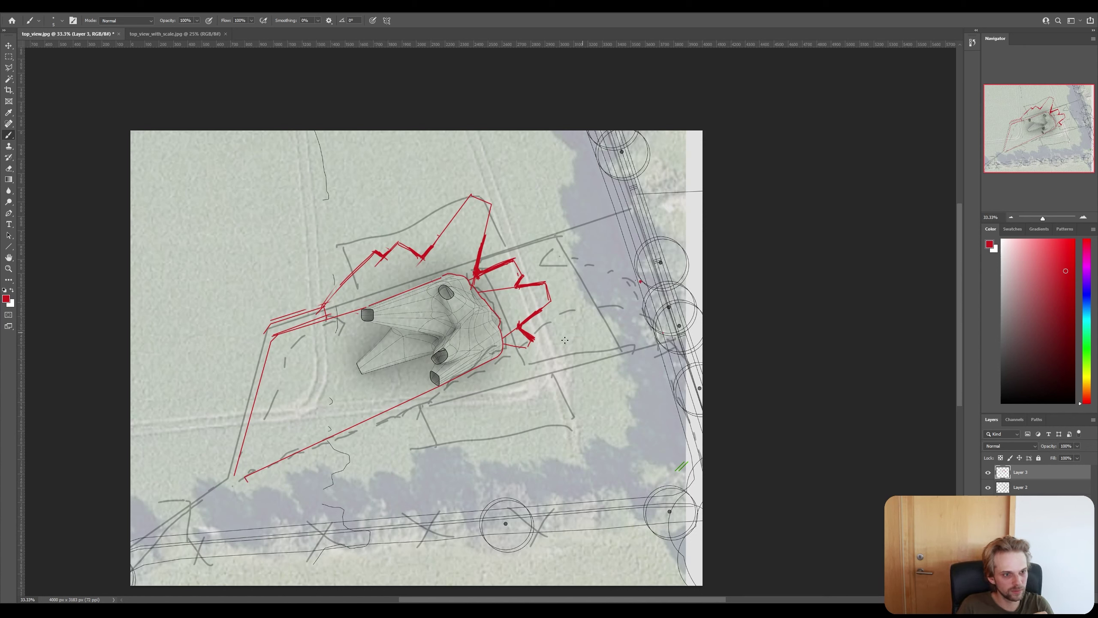
Draw one edge of an access path from southeast of the building to the eastern tree row and down along it.
click(507, 371)
shift+click(661, 350)
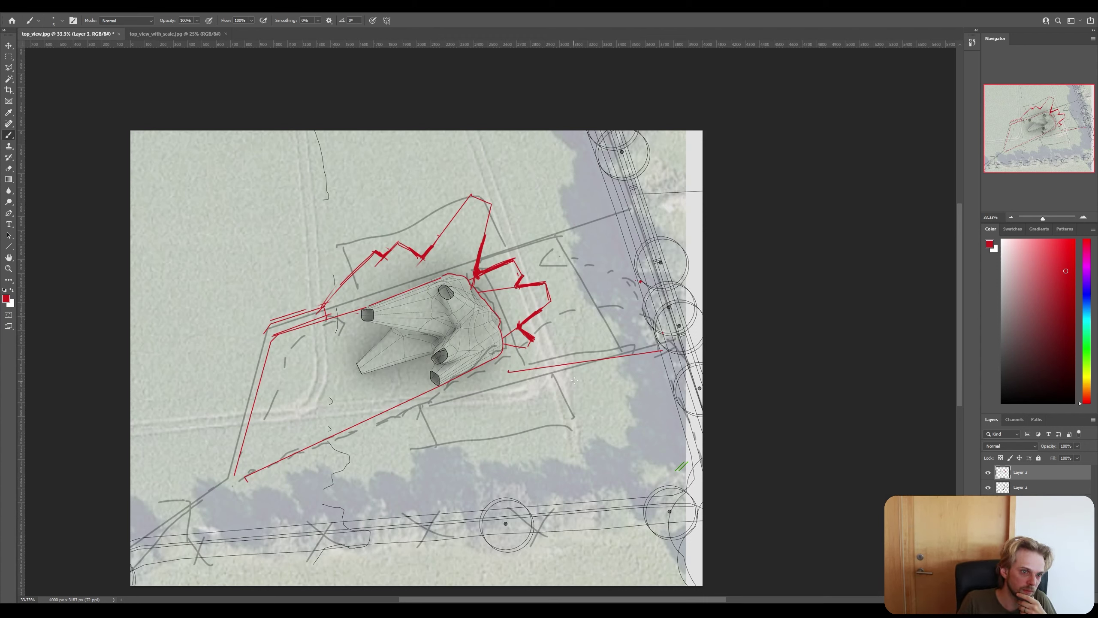
mouse_move(665, 353)
mouse_down()
mouse_move(702, 471)
mouse_move(670, 358)
mouse_up()
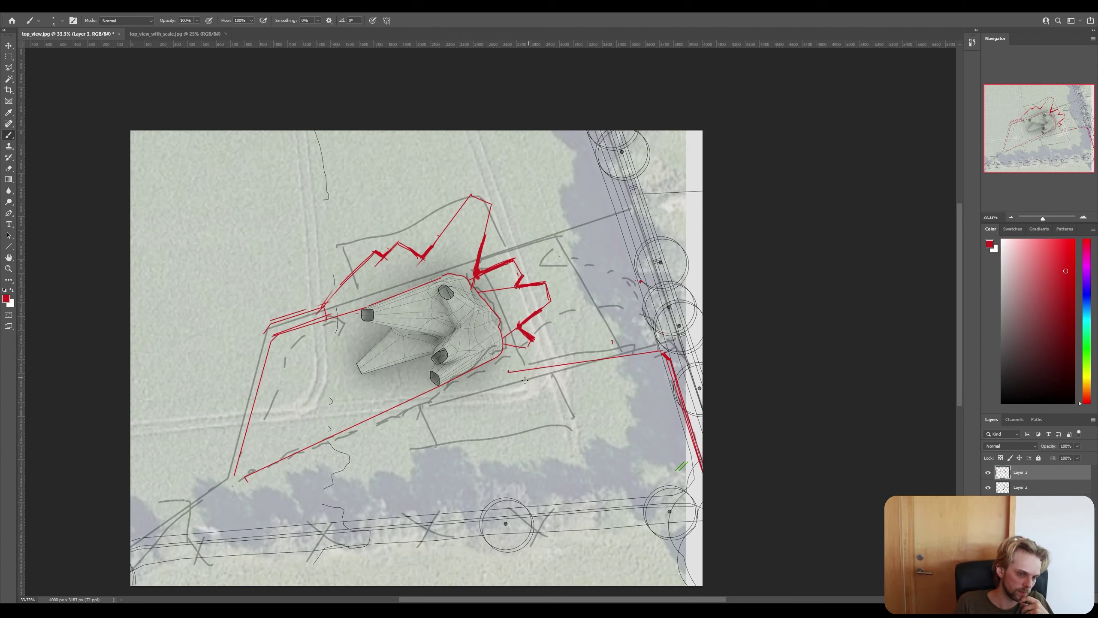
Outline an angular area south of the building and draw the access path's lower edge to the tree row and down it.
shift+click(509, 372)
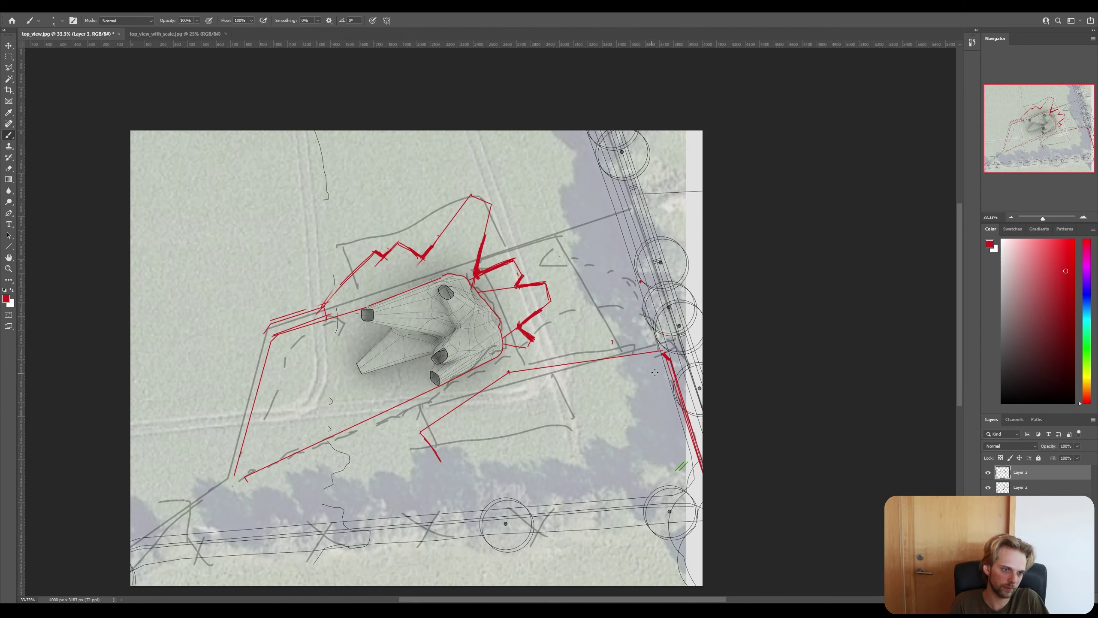
shift+click(516, 400)
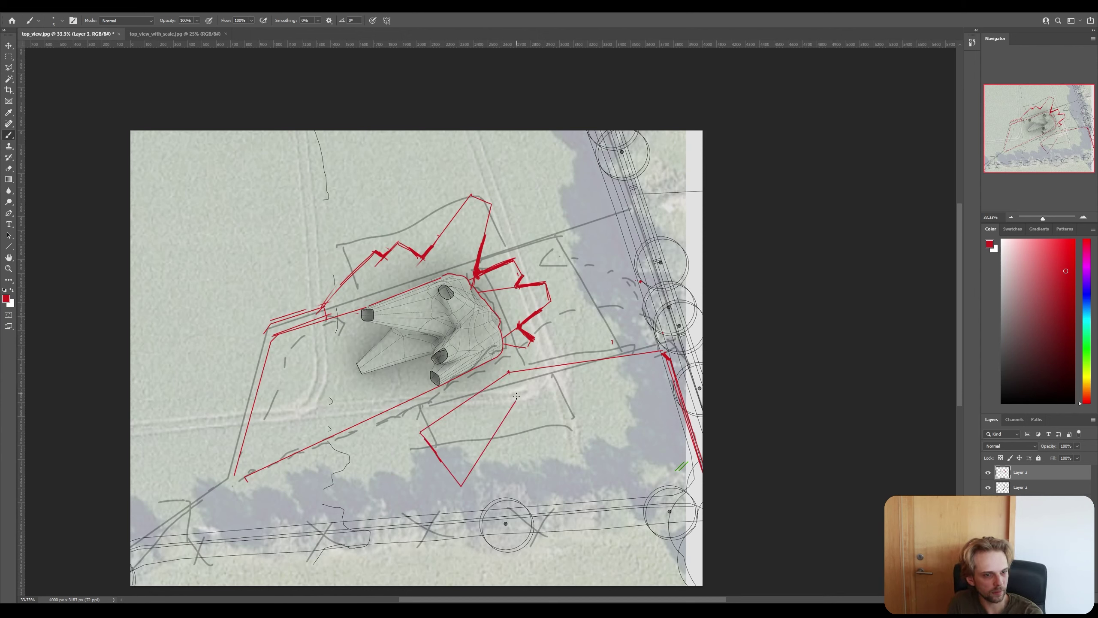
shift+click(657, 360)
shift+click(700, 467)
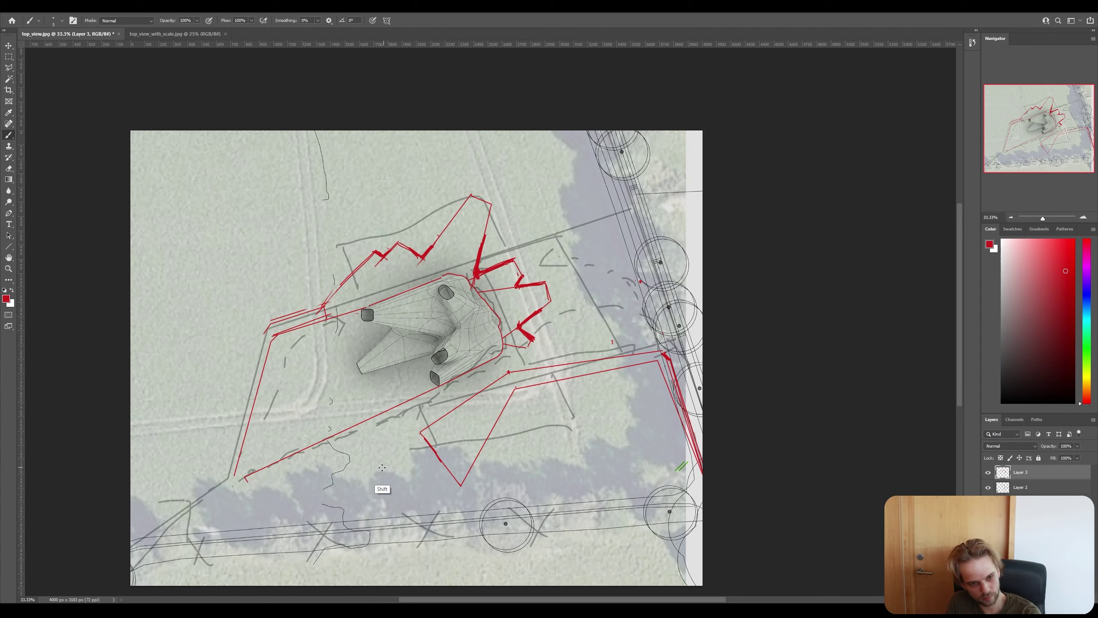
Extend the southern area's outline westward with an angled corner and thicken its inner edge.
click(395, 472)
shift+click(461, 485)
shift+click(422, 433)
shift+click(394, 472)
shift+click(380, 460)
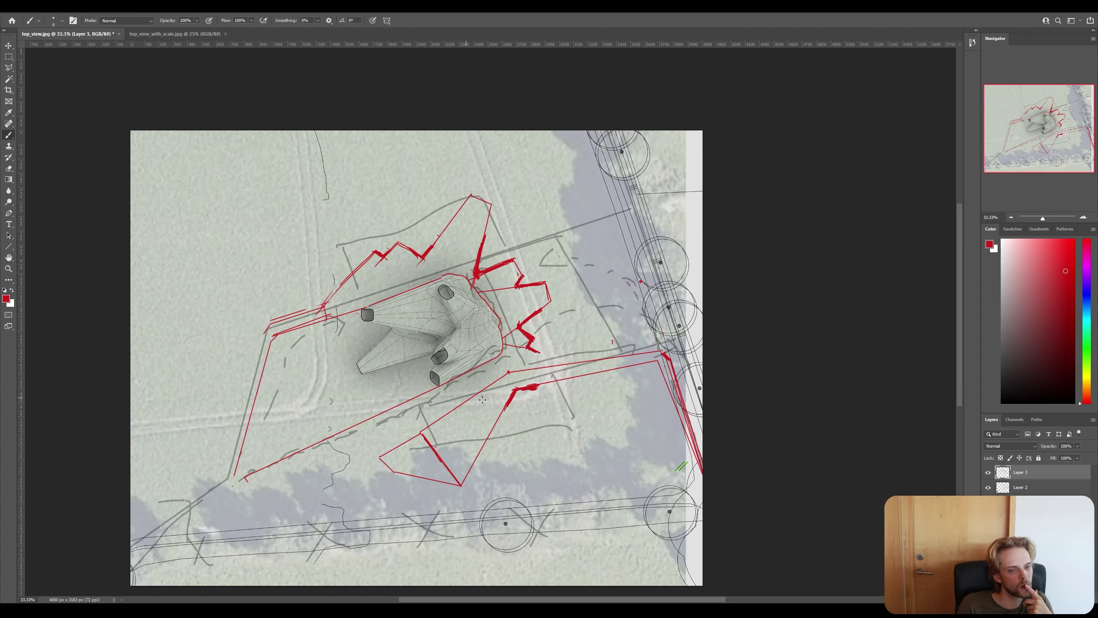
Draw the upper edge of the eastern access path from the small platform and remove the southern area's inner lines.
shift+click(538, 356)
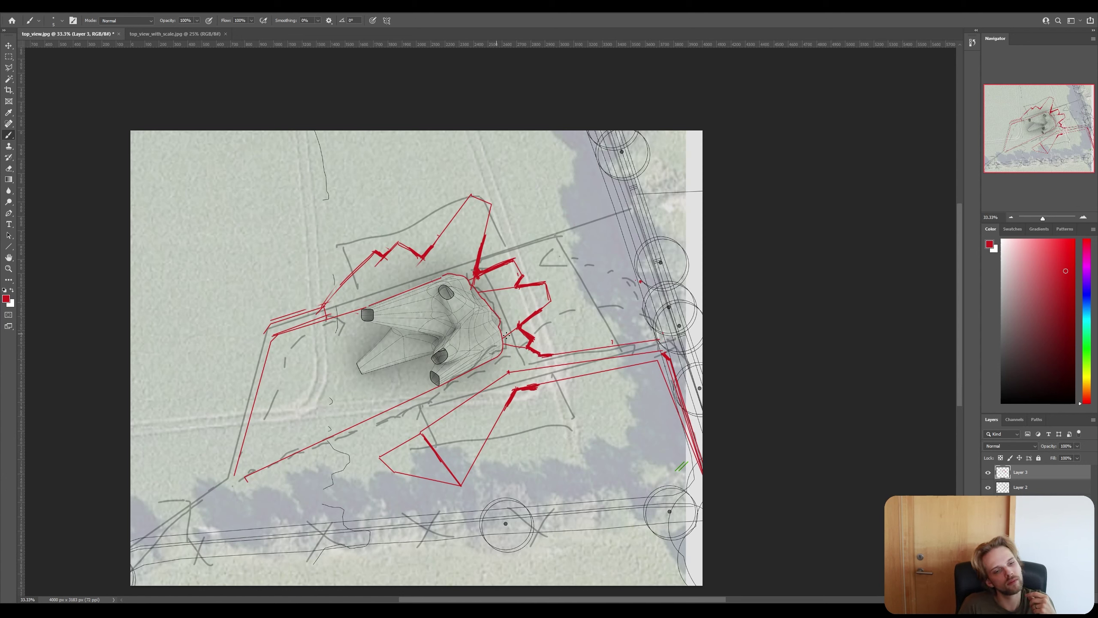
key(ctrl+z)
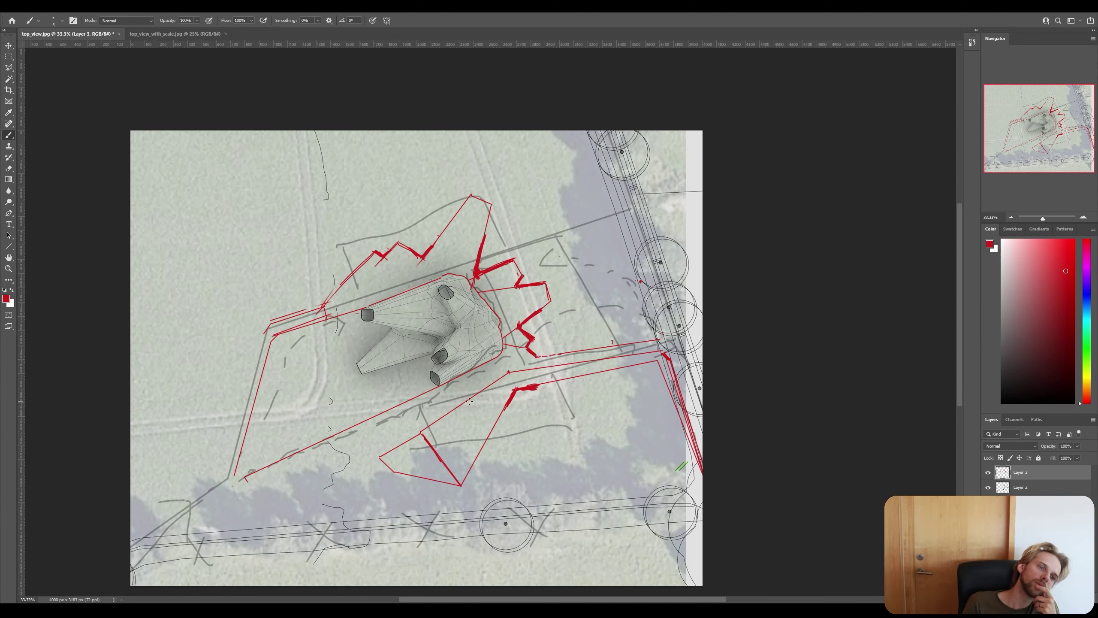
key(ctrl+z)
key(ctrl+z)
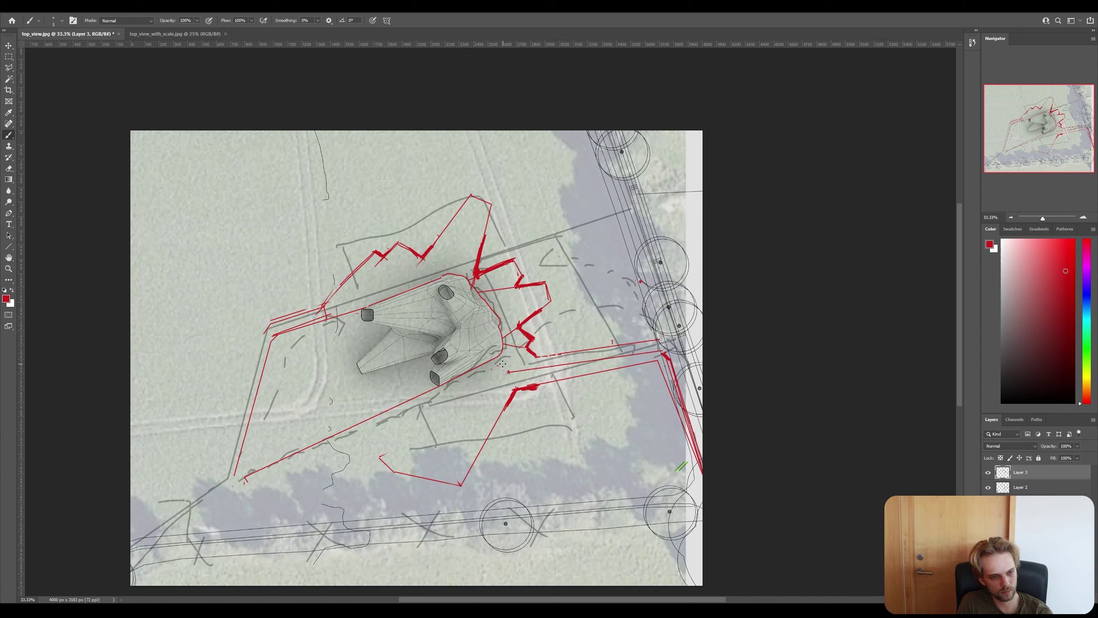
Draw a second line parallel to the building's south-side path edge and join the southern area's west corner to it.
shift+click(503, 363)
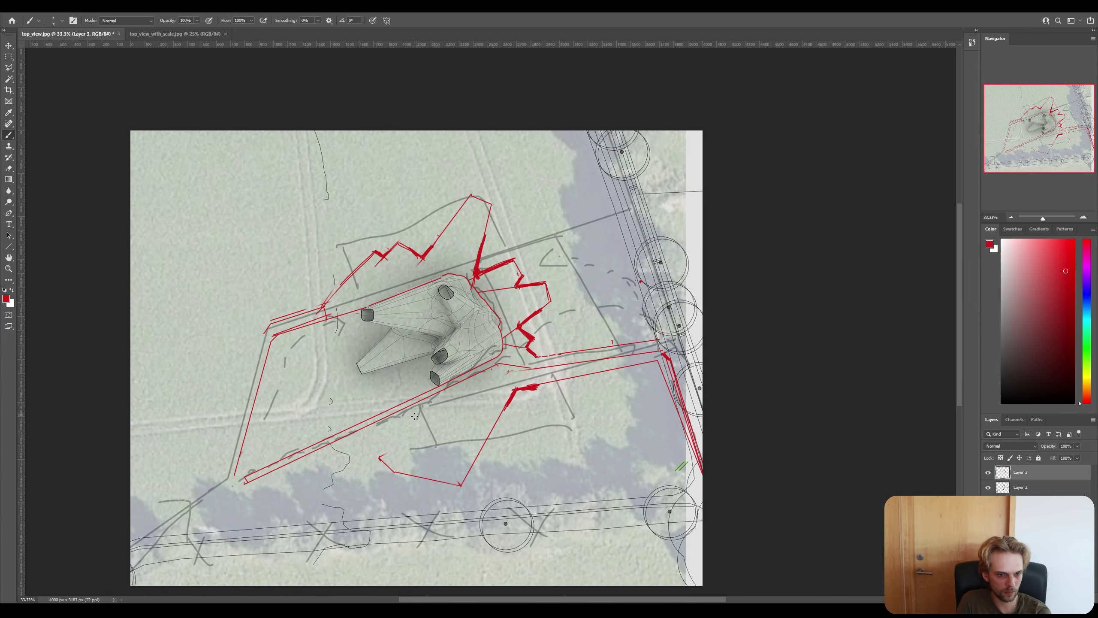
click(433, 396)
shift+click(380, 457)
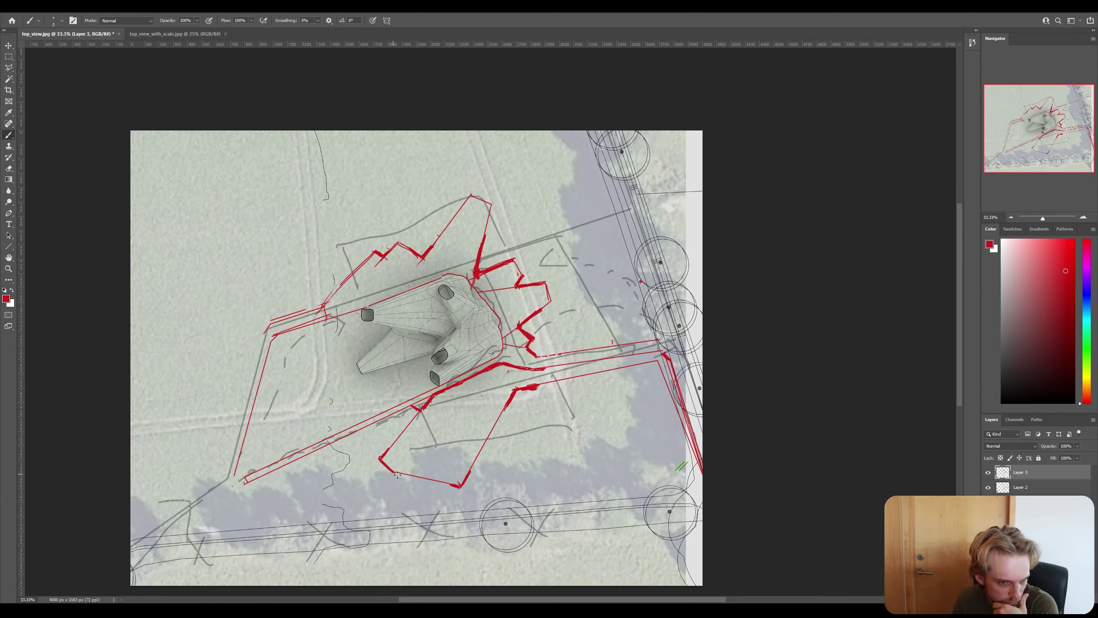
Draw the remaining western path edge and continue the path southwest with parallel lines from the junction to the image edge.
click(265, 333)
shift+click(226, 479)
shift+click(127, 547)
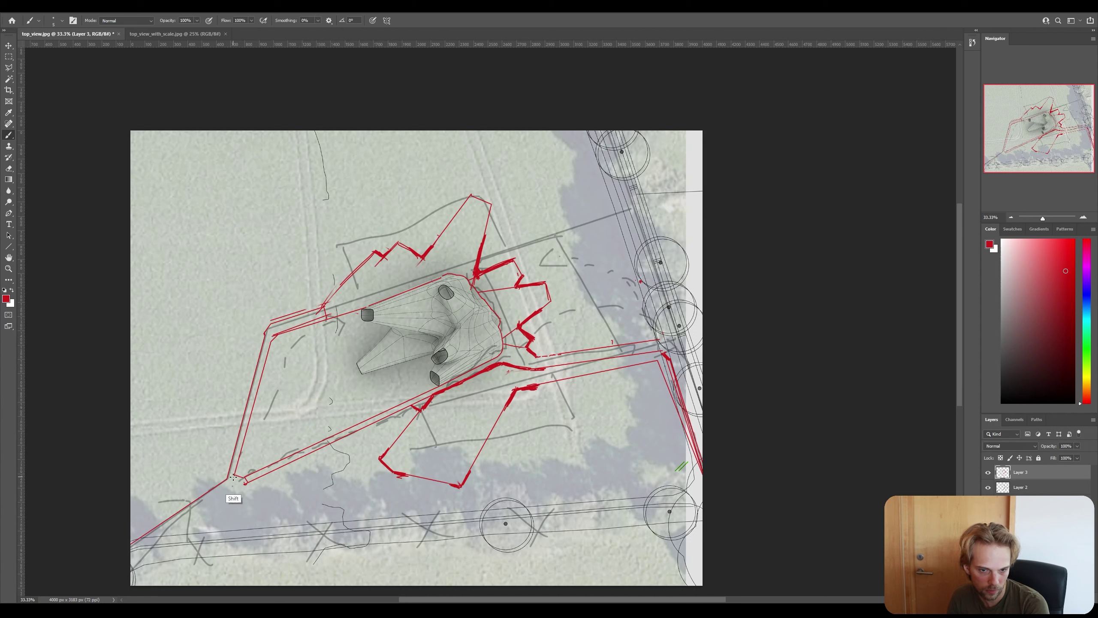
drag(233, 482, 234, 474)
shift+click(231, 489)
shift+click(129, 557)
click(129, 563)
shift+click(246, 484)
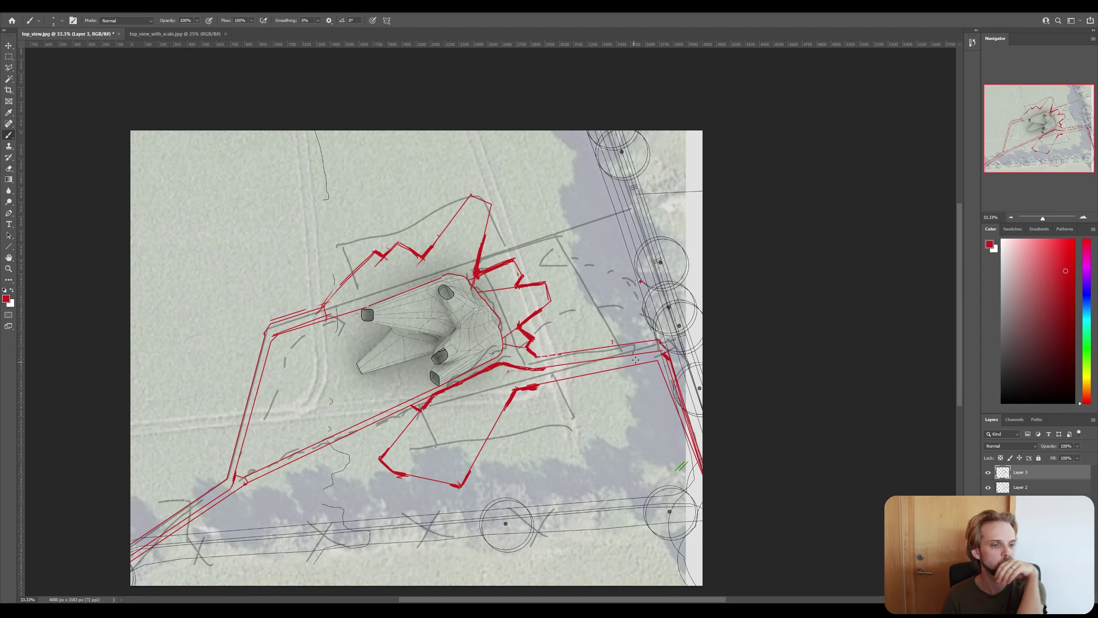
Draw two parallel path lines north along the eastern tree row and hide the black sketch on Layer 2.
click(654, 340)
shift+click(584, 129)
click(589, 129)
shift+click(663, 350)
click(988, 487)
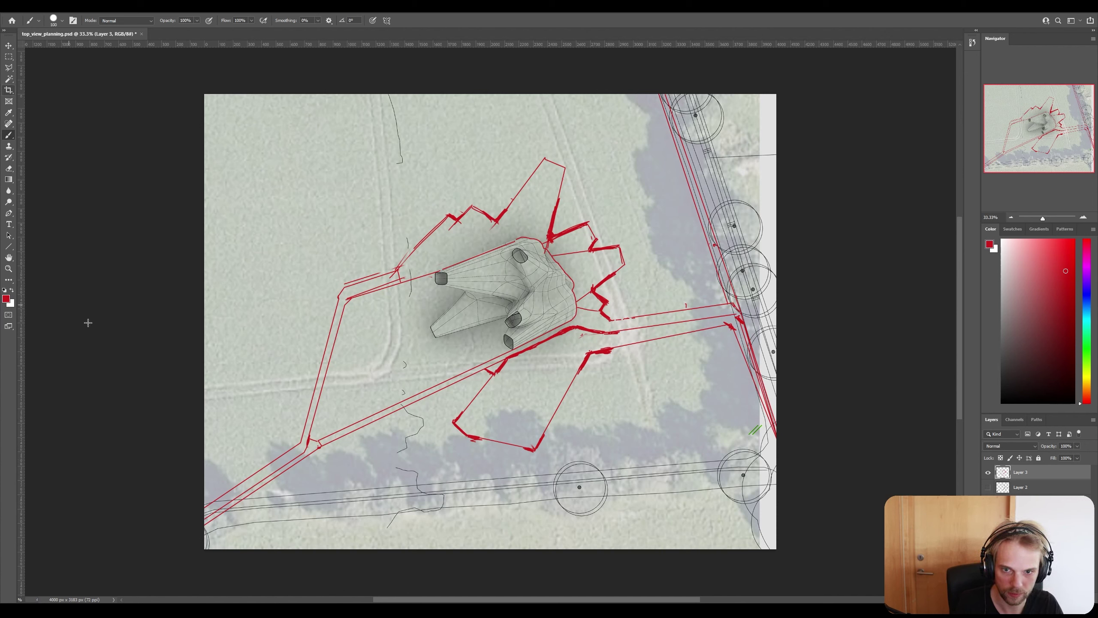
click(9, 47)
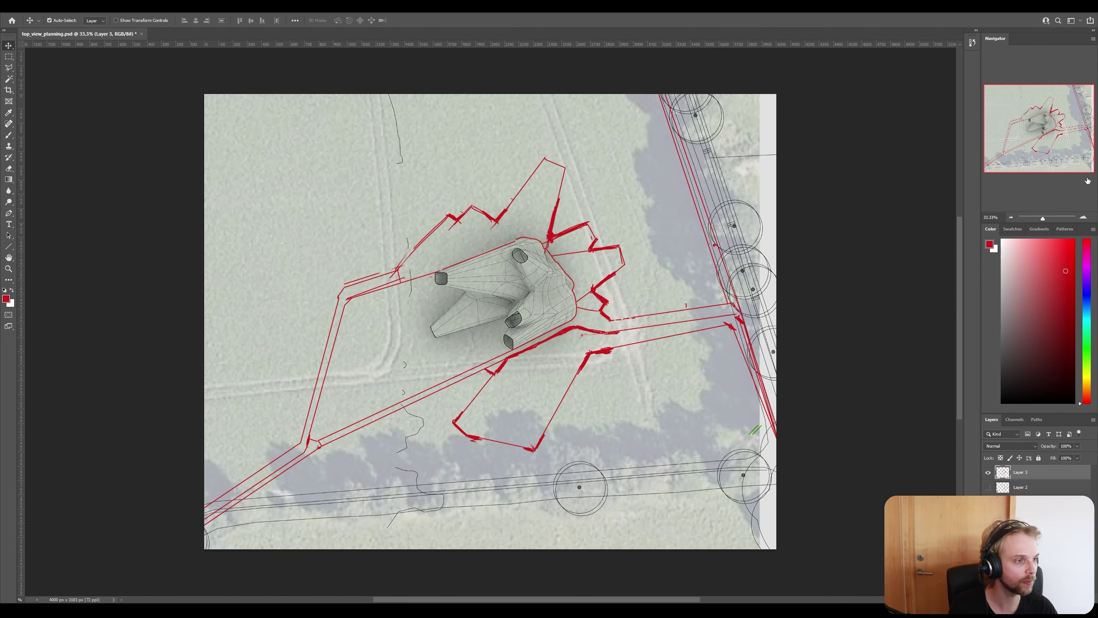
click(1011, 219)
click(1010, 218)
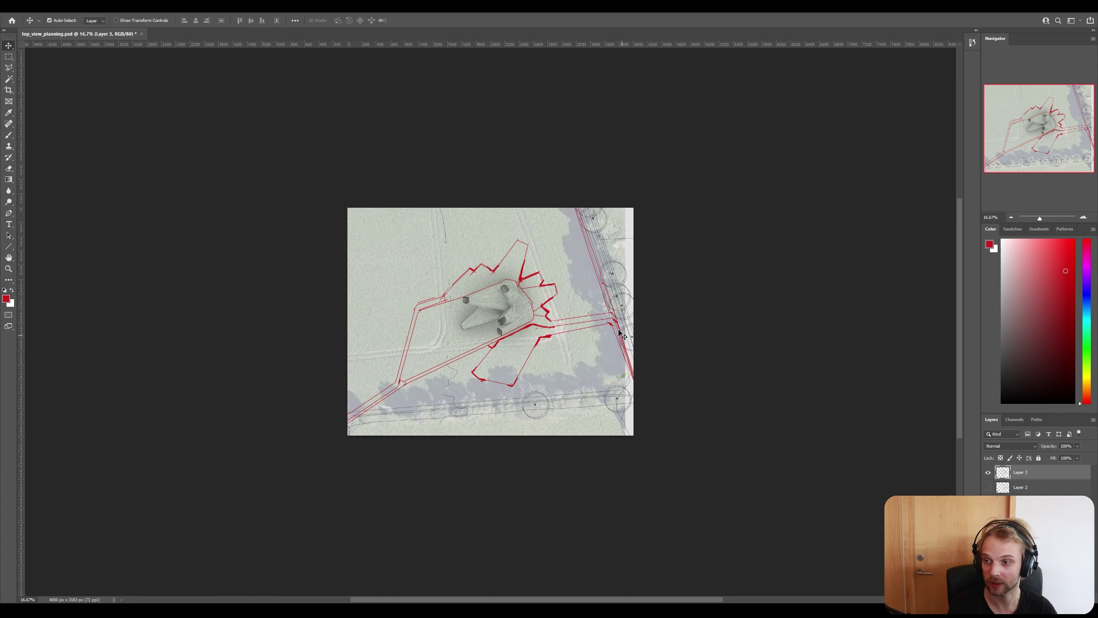
click(1083, 217)
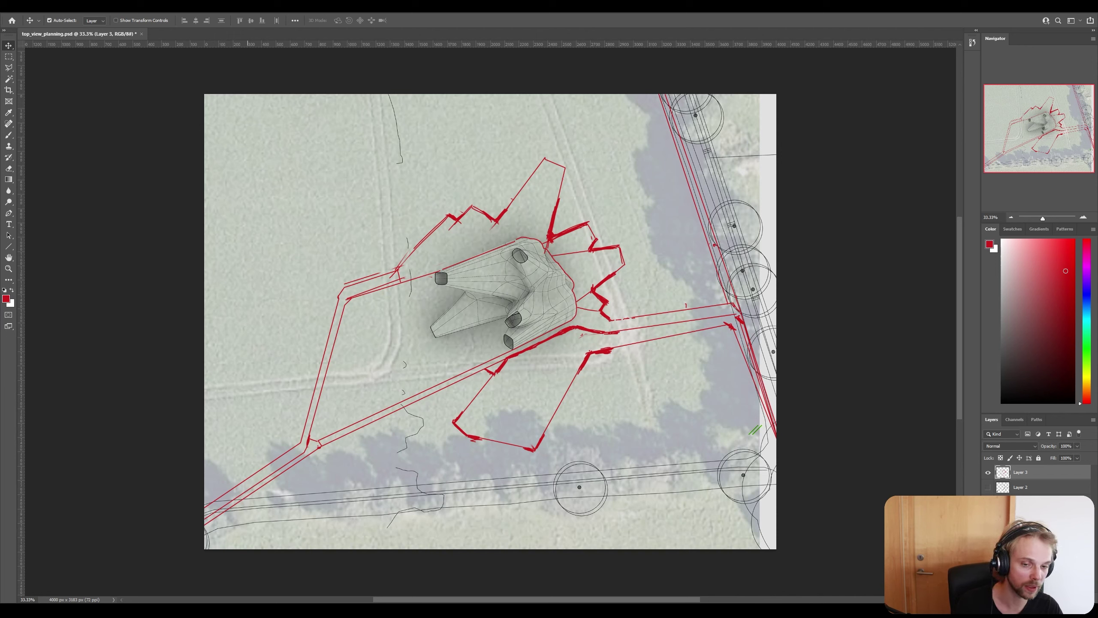
Switch to Rhino and examine the building model with the blue path and area outlines in perspective.
key(alt+Tab)
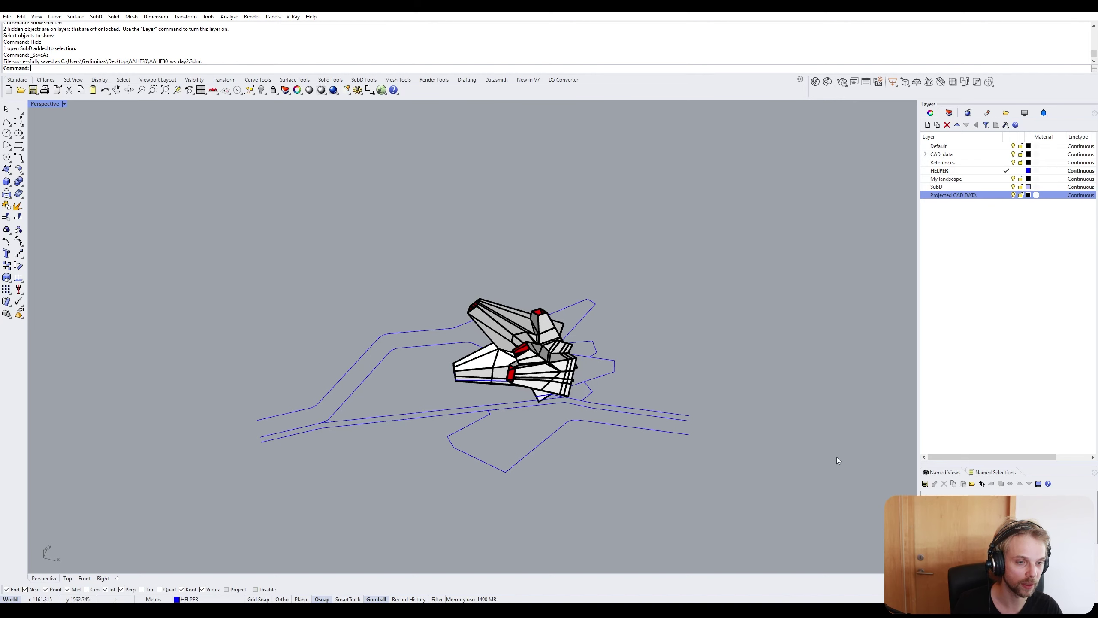
right_drag(584, 330, 613, 346)
scroll(614, 347, up, 4)
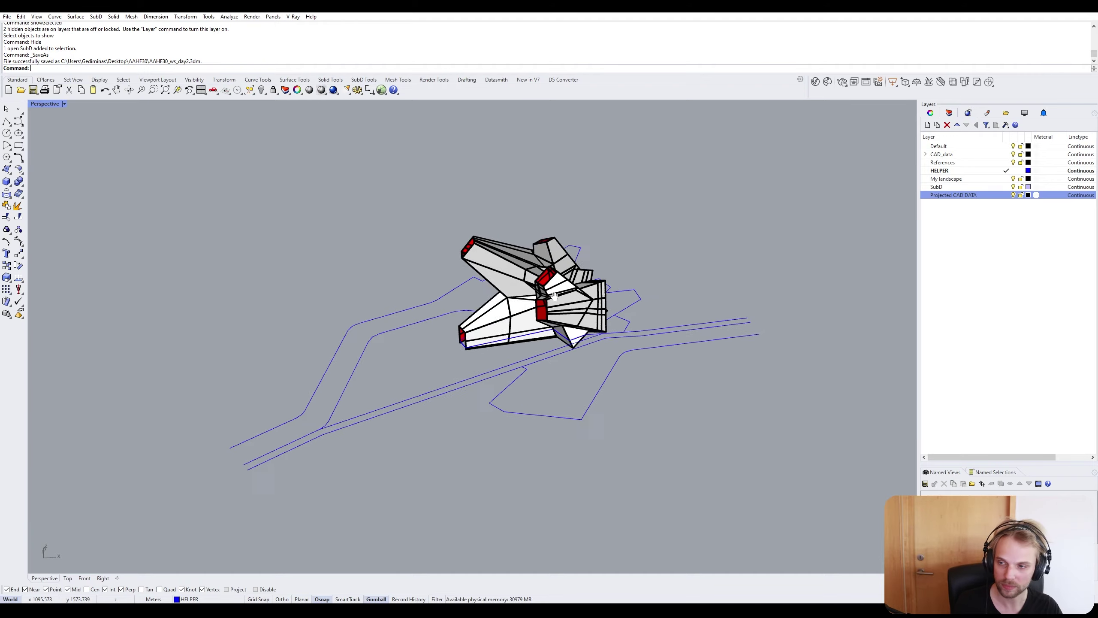
Unhide the site image surface with the red path sketch using ShowSelected.
right_drag(491, 269, 515, 268)
scroll(515, 268, down, 4)
text(ShowSelected)
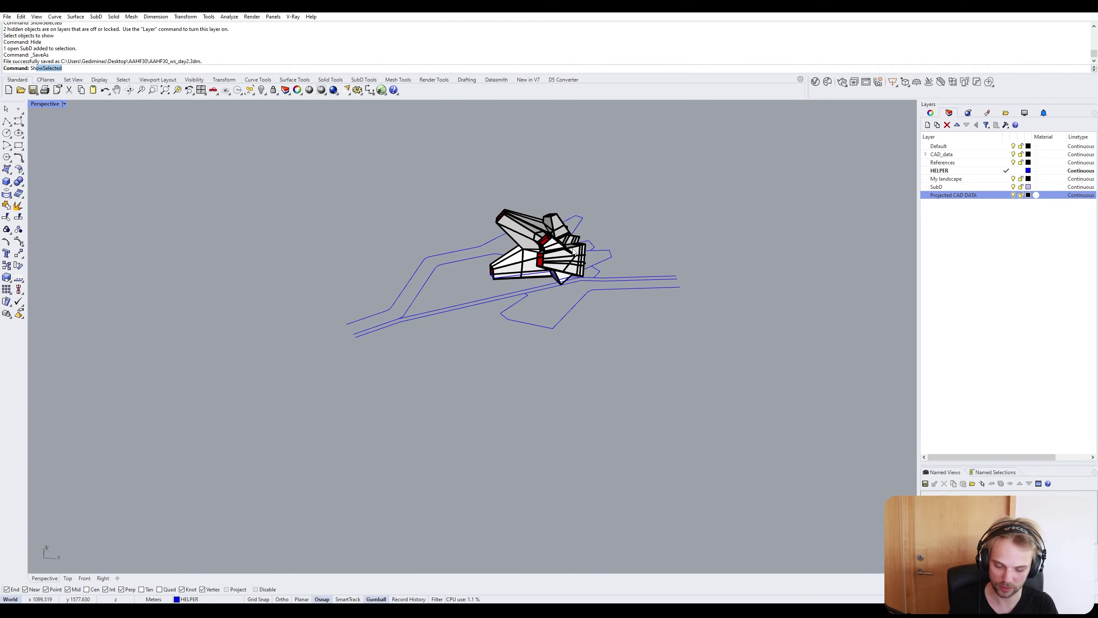
key(Return)
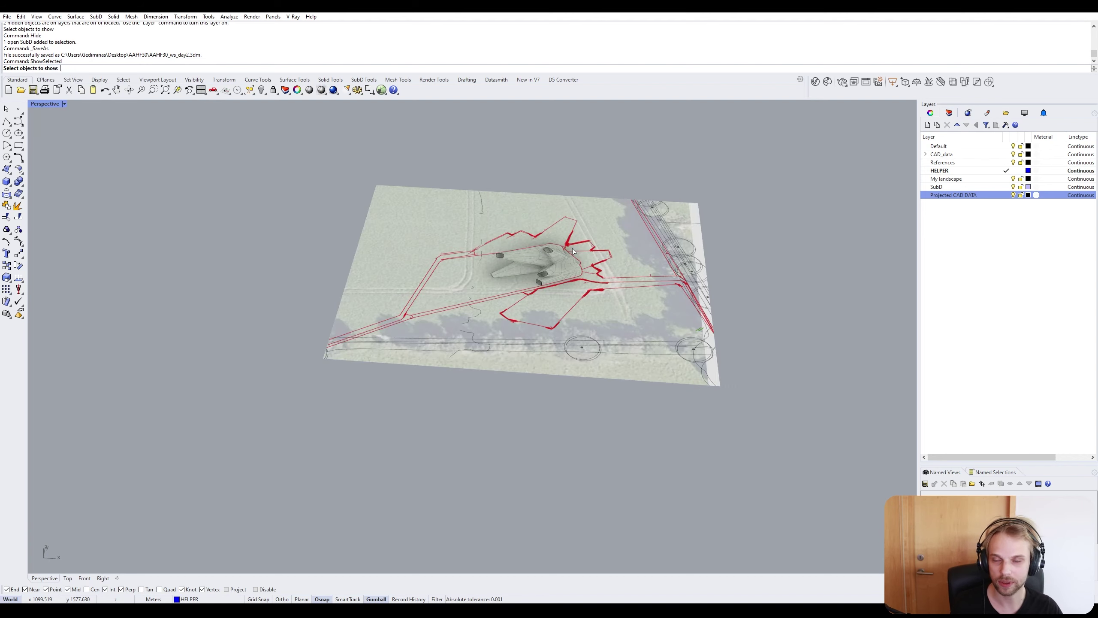
click(376, 271)
key(Return)
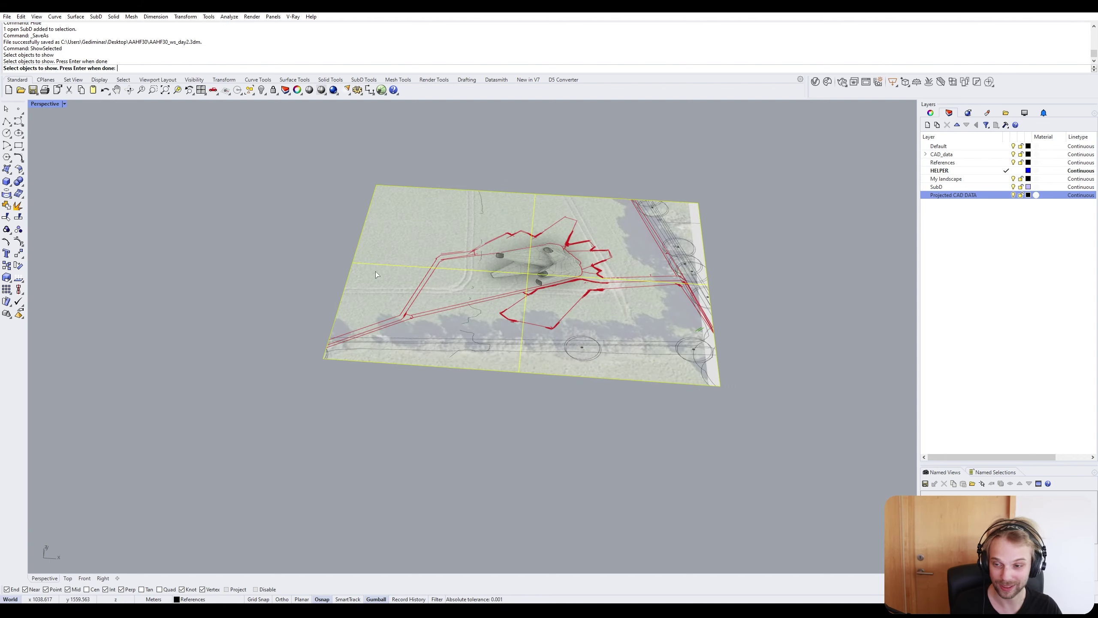
Examine in perspective how the red sketch on the site image lines up with the blue outlines around the building.
right_drag(376, 271, 400, 368)
scroll(521, 300, up, 4)
shift+right_drag(521, 300, 525, 230)
scroll(525, 229, up, 6)
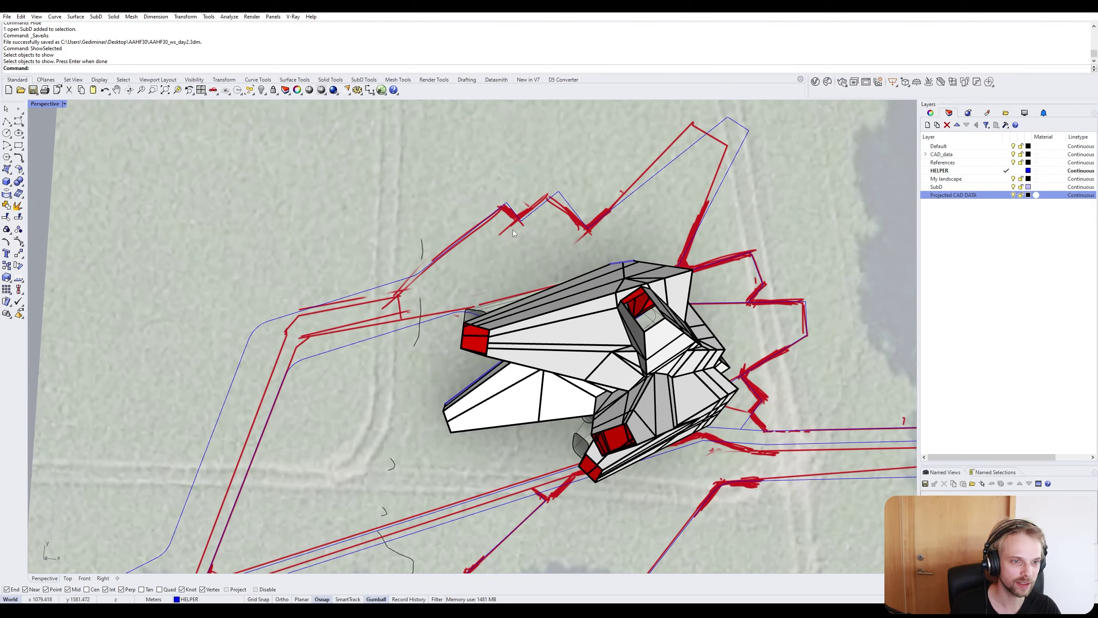
scroll(513, 229, down, 8)
right_drag(510, 329, 484, 185)
scroll(335, 208, up, 4)
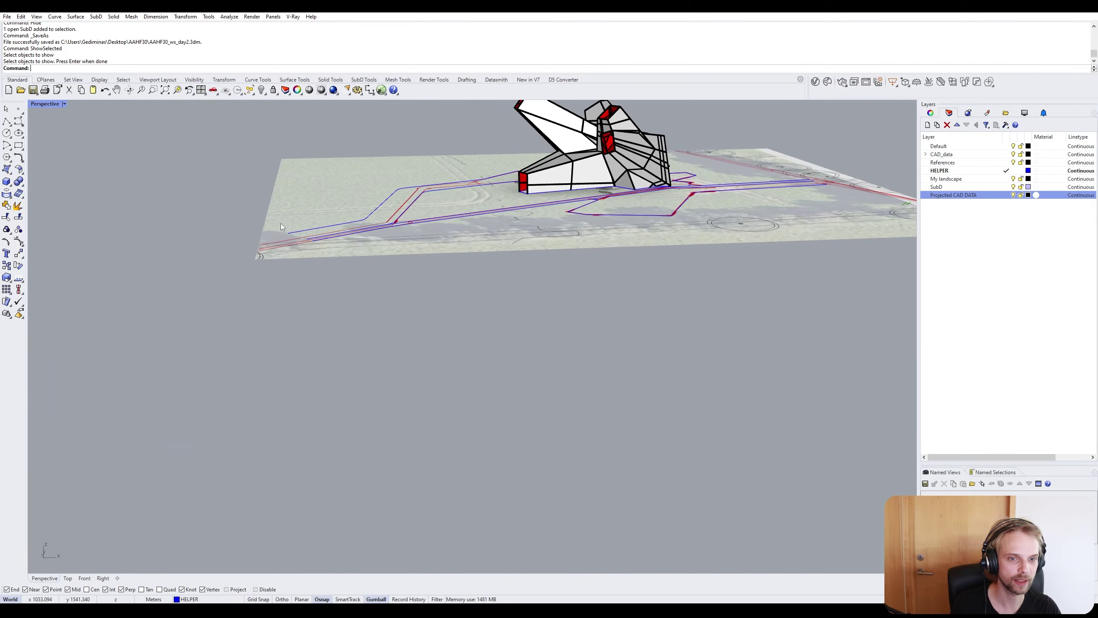
right_drag(280, 223, 284, 292)
right_drag(440, 186, 253, 139)
Switch to a maximized Top view of the whole site and turn off the CAD_data layer.
double_click(46, 103)
double_click(38, 104)
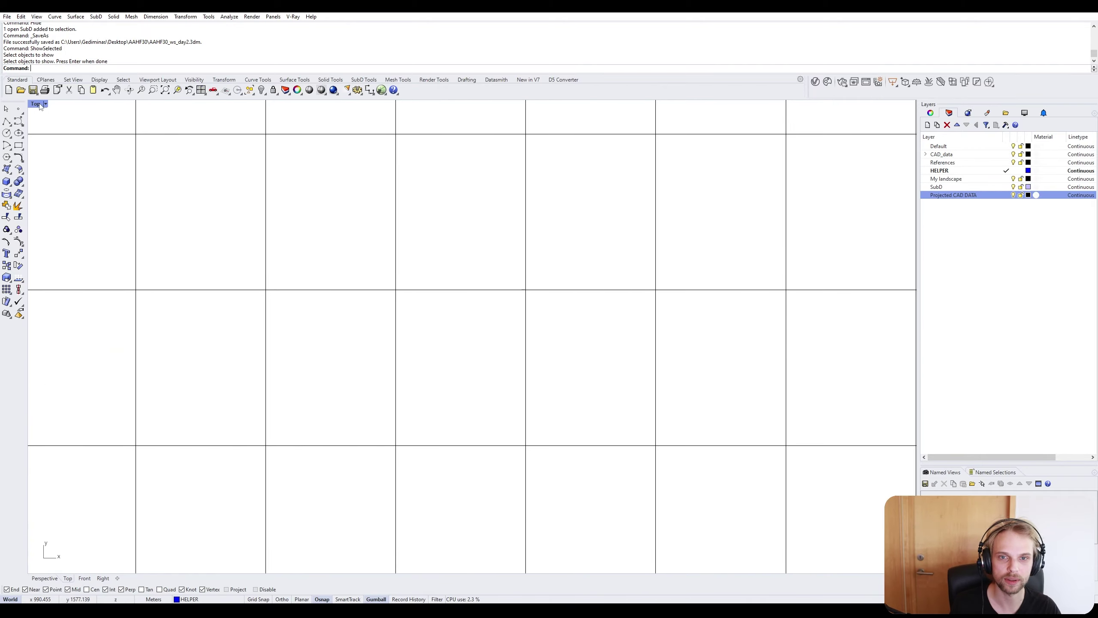
scroll(259, 227, down, 15)
scroll(259, 228, down, 18)
right_drag(280, 341, 441, 280)
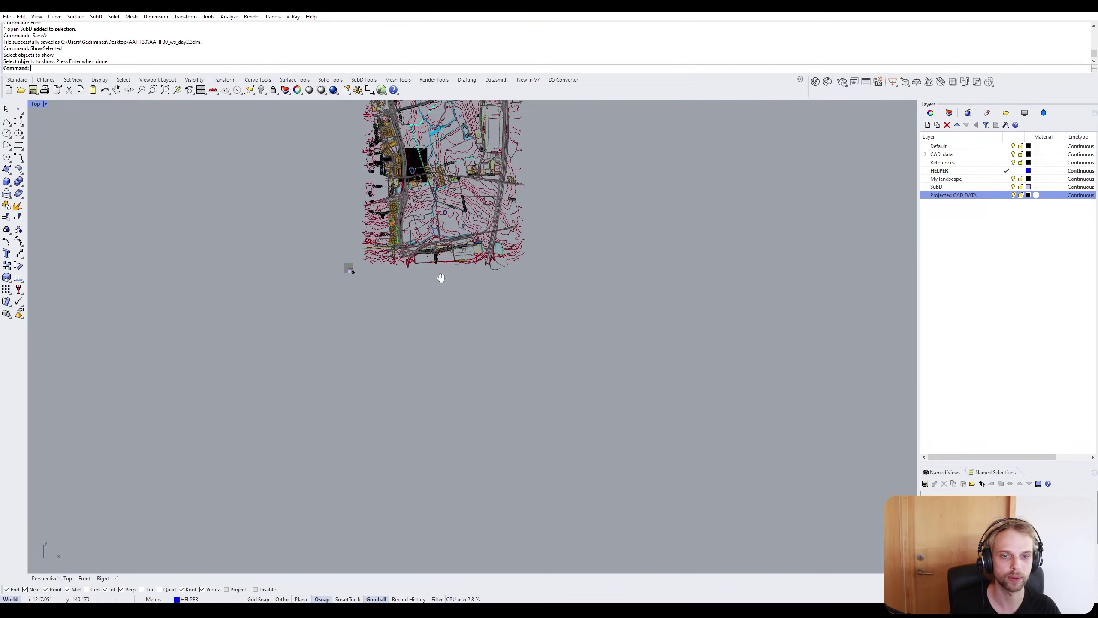
scroll(366, 268, up, 12)
scroll(302, 258, up, 2)
right_drag(744, 187, 434, 389)
scroll(442, 378, down, 8)
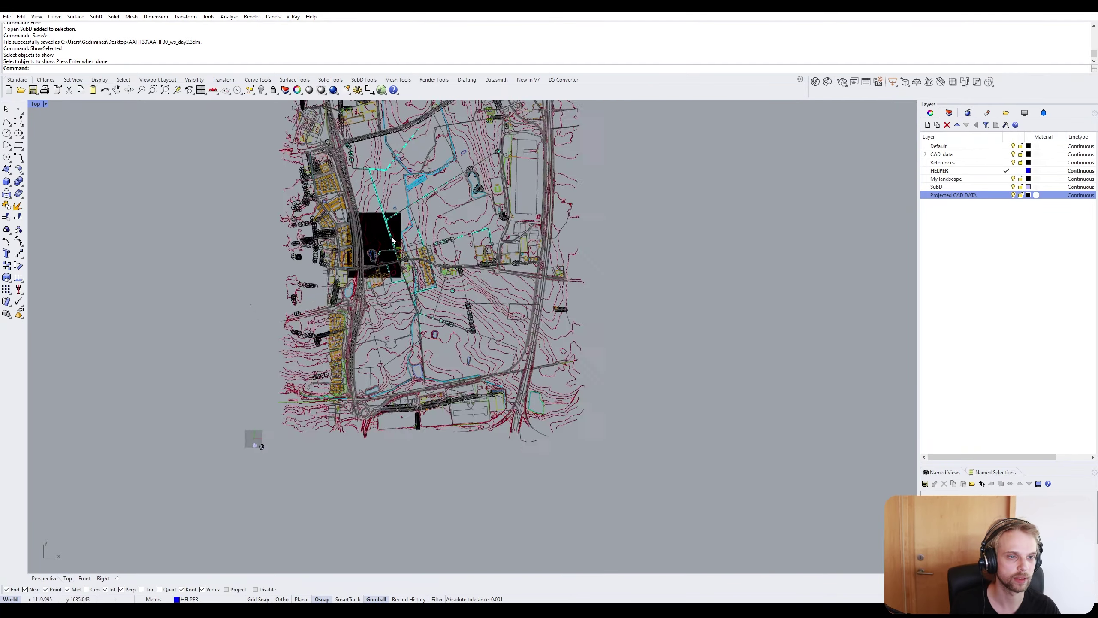
scroll(372, 250, up, 17)
scroll(325, 285, down, 12)
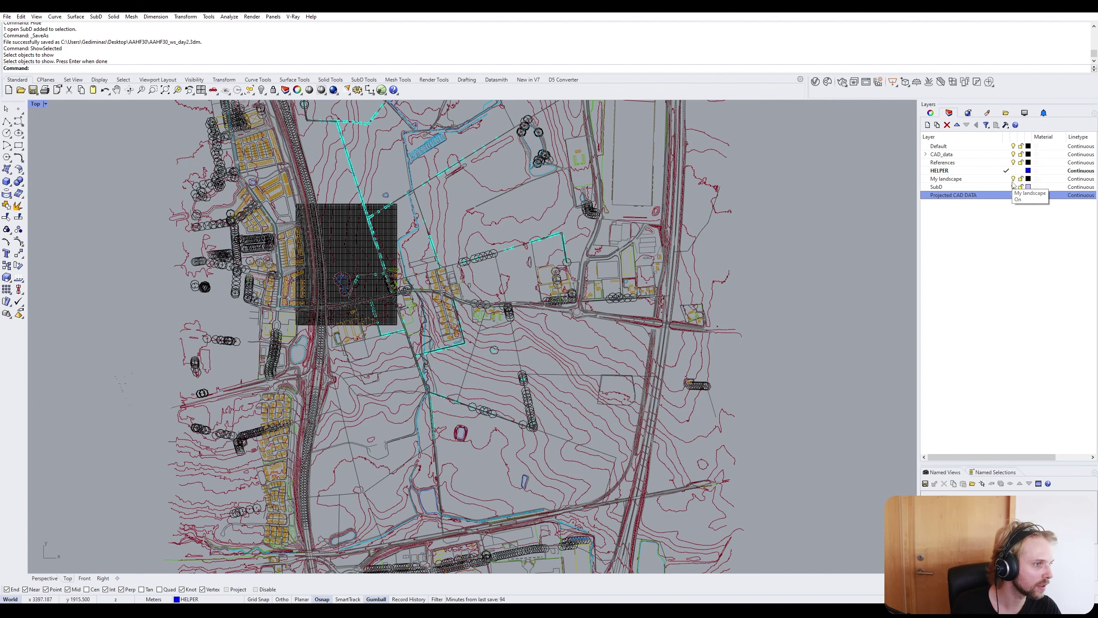
click(1013, 154)
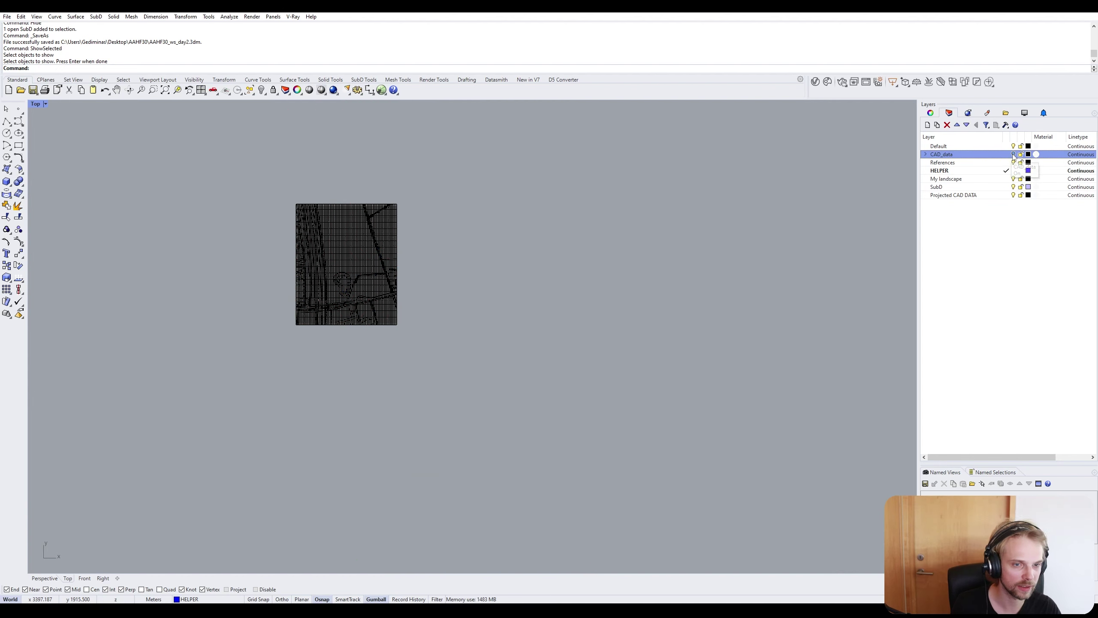
Turn off the My landscape layer to hide the terrain mesh in the plan.
scroll(424, 258, up, 3)
scroll(424, 258, up, 3)
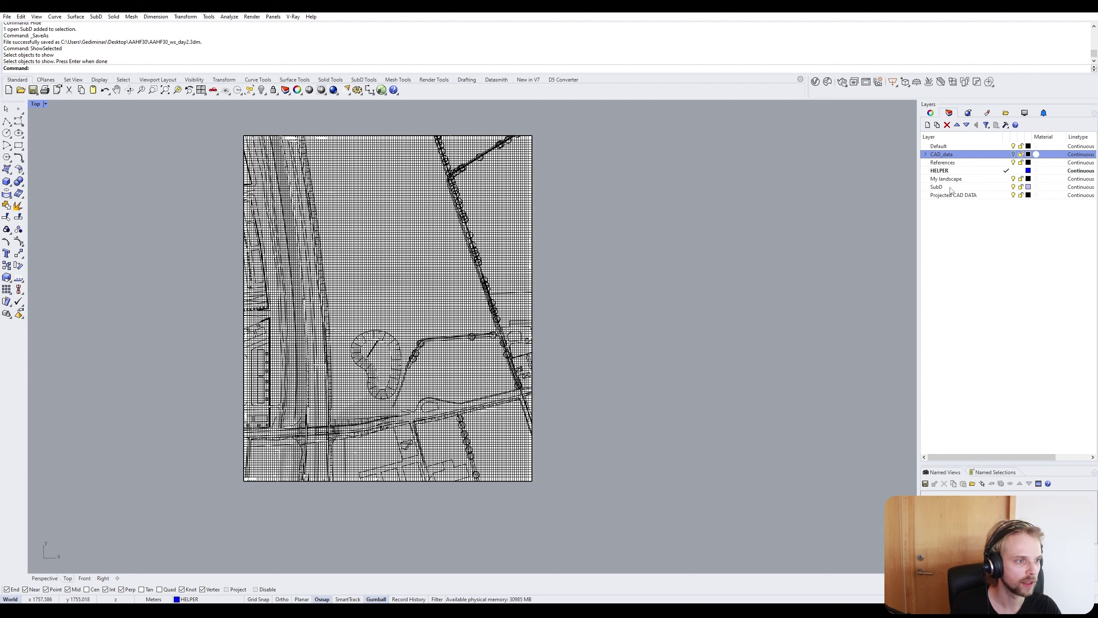
click(1013, 179)
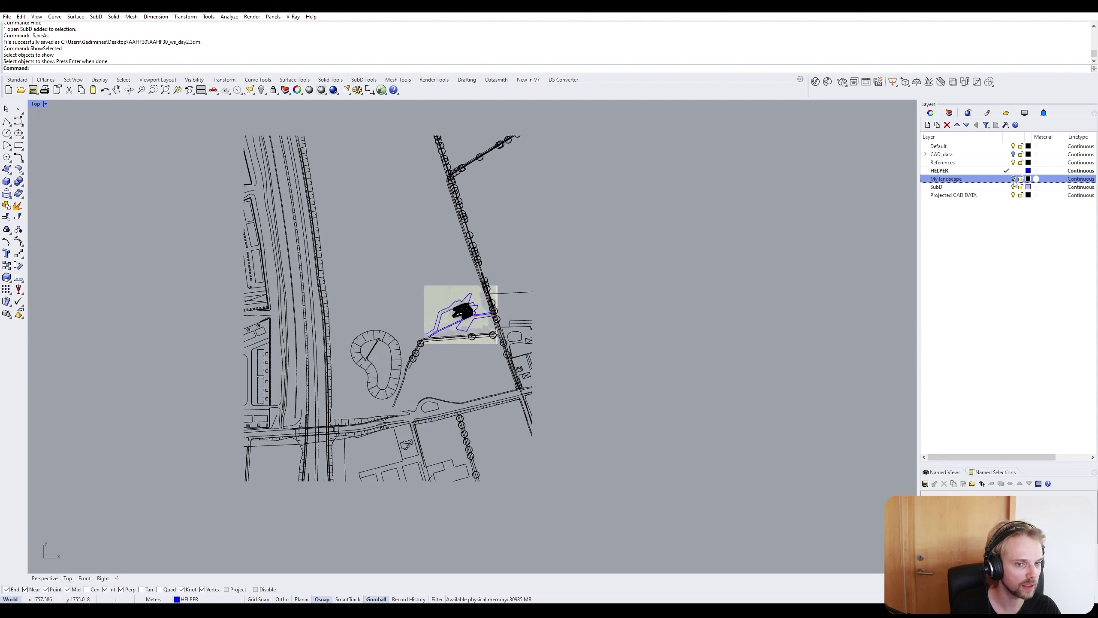
Examine in plan how the sketched paths meet the surrounding tree rows and existing paths.
scroll(426, 342, up, 5)
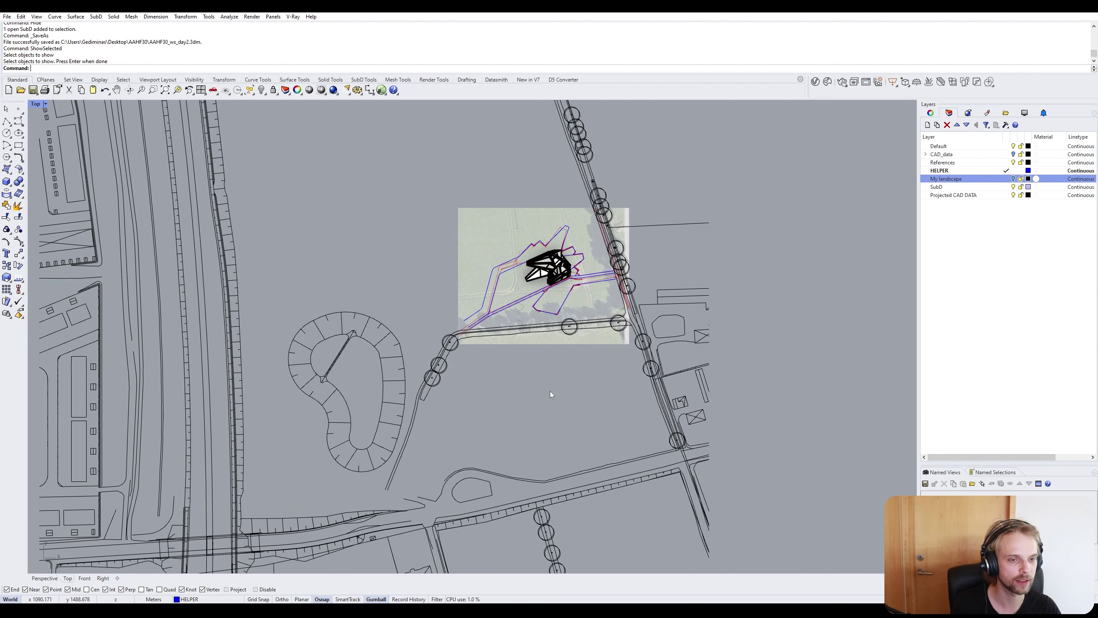
mouse_move(550, 391)
right_down()
mouse_move(484, 346)
mouse_move(410, 340)
right_up()
scroll(402, 243, up, 8)
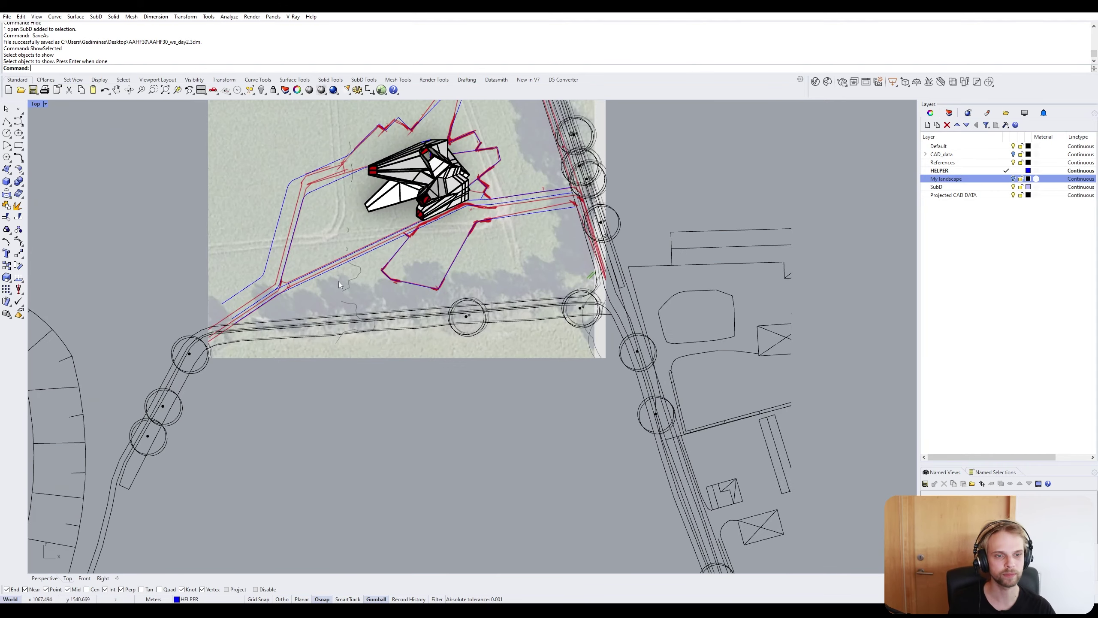
right_drag(204, 316, 247, 352)
scroll(247, 352, up, 2)
scroll(247, 352, up, 2)
right_drag(350, 310, 329, 368)
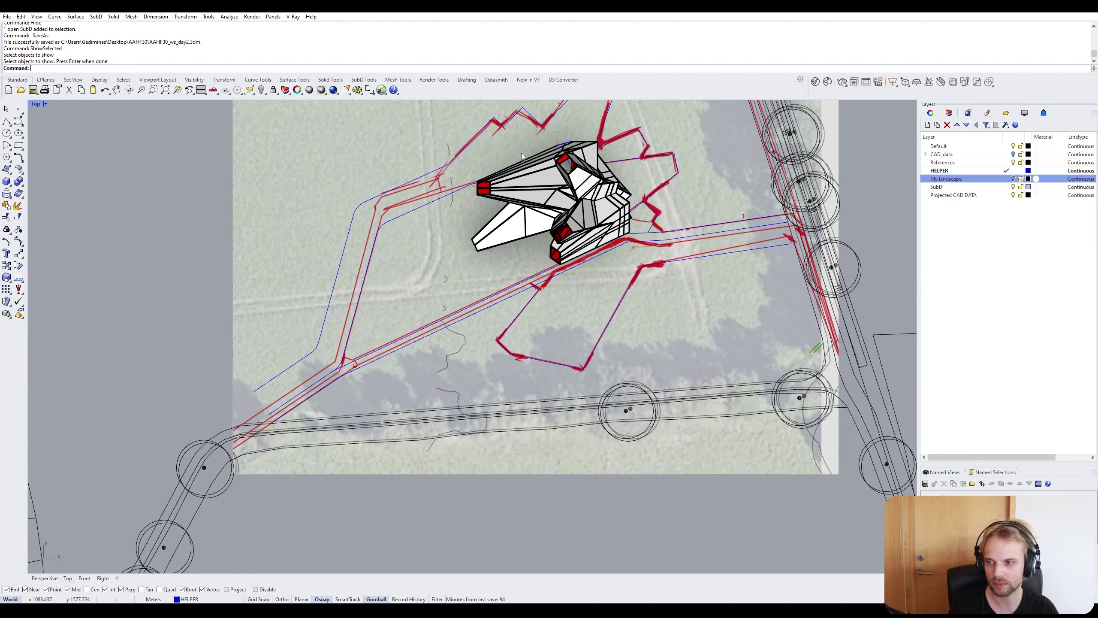
scroll(348, 192, down, 4)
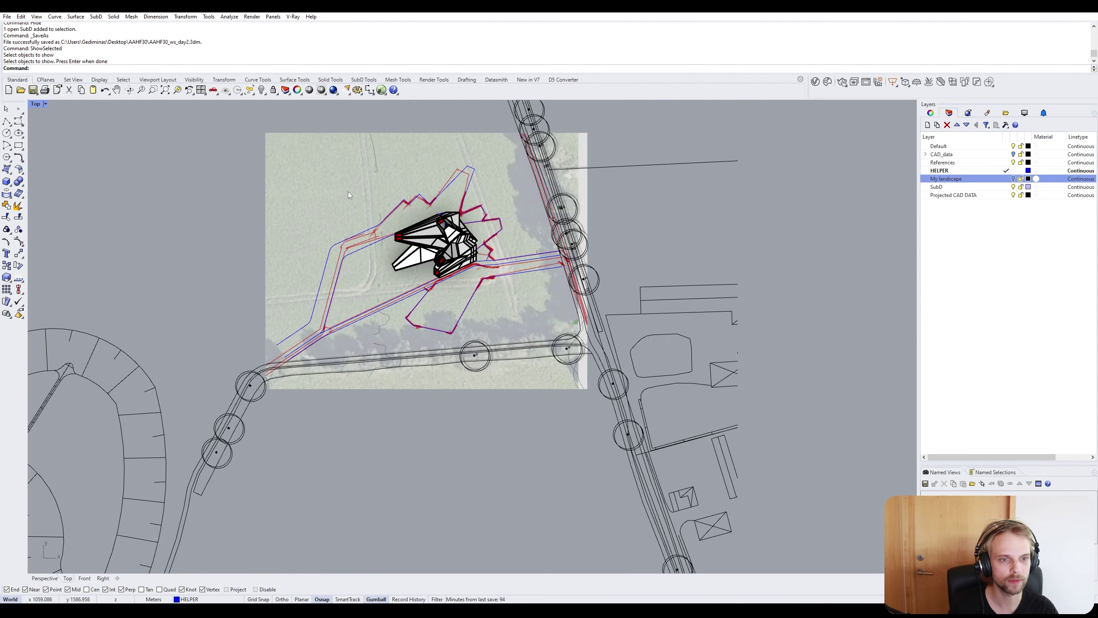
Move the site image surface east, clear of the plan linework, and undo the move.
click(346, 193)
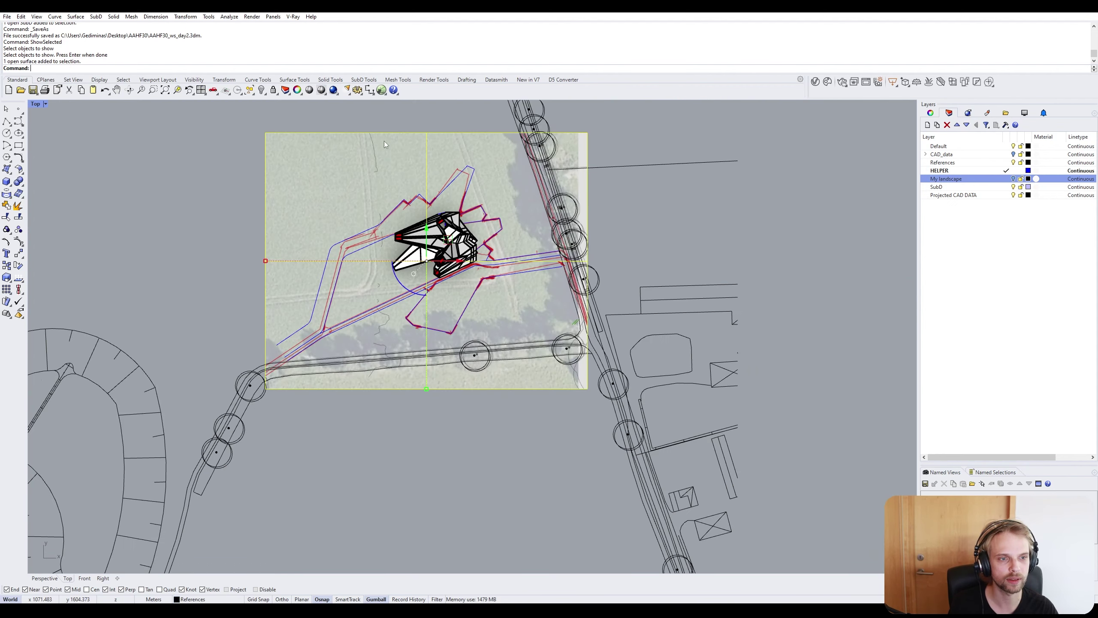
scroll(324, 184, down, 4)
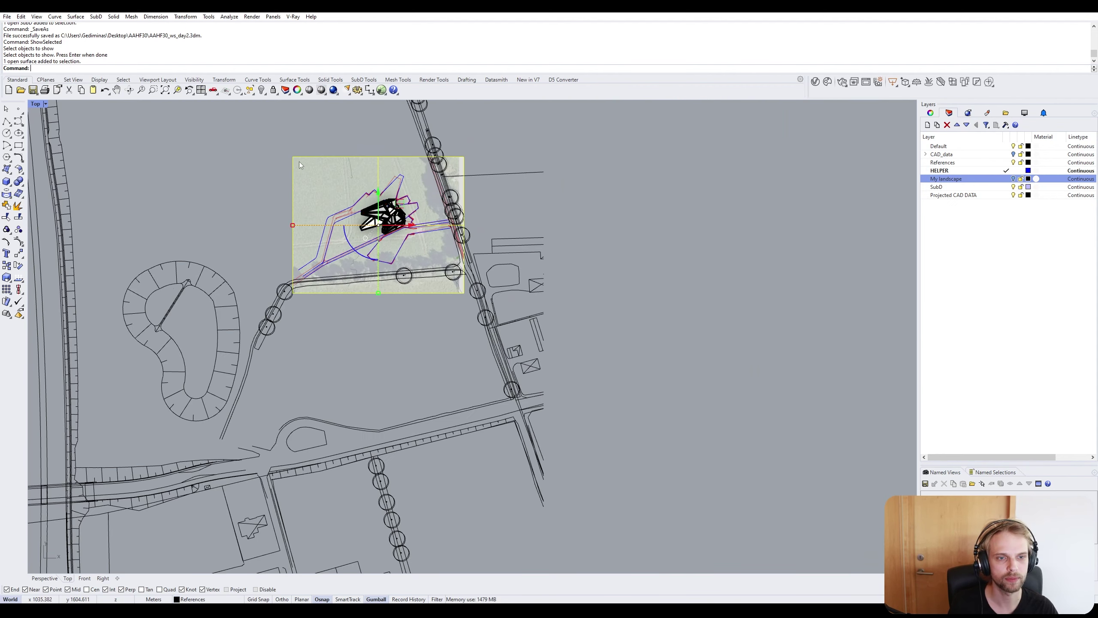
scroll(299, 162, up, 2)
scroll(356, 195, down, 2)
right_drag(356, 195, 244, 241)
drag(313, 274, 613, 297)
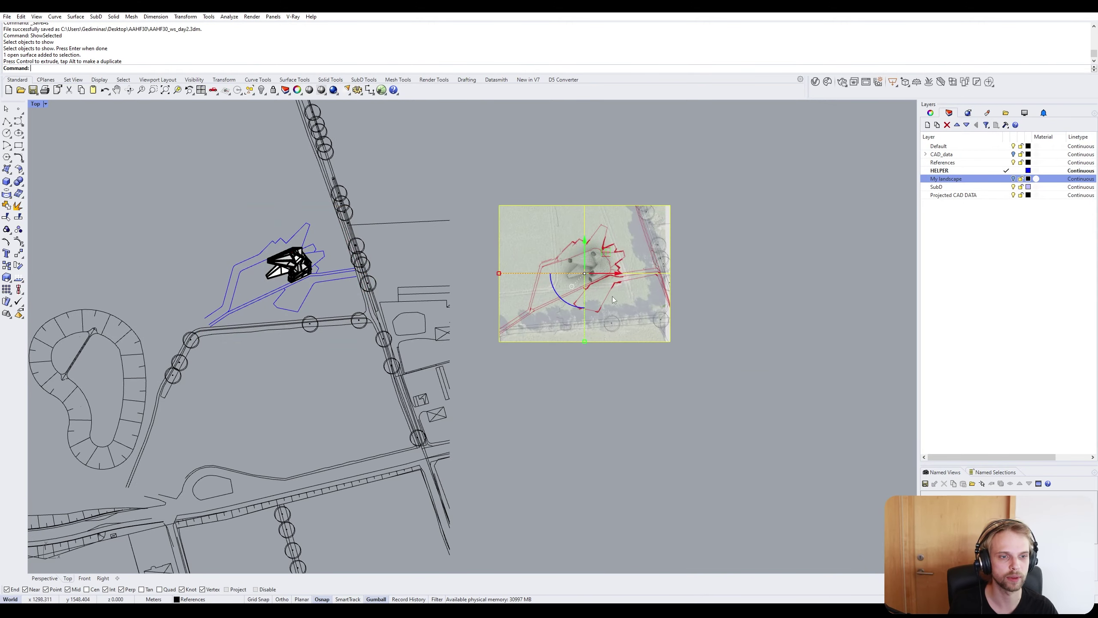
key(Escape)
scroll(623, 234, up, 2)
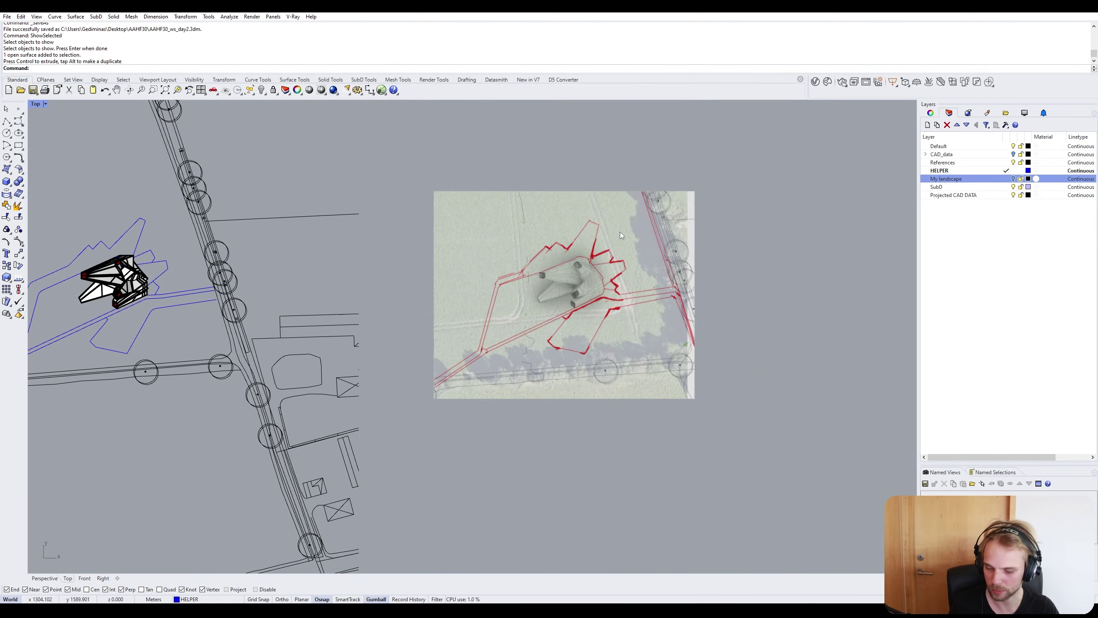
key(ctrl+z)
Compare the red sketch with the blue helper outlines around the building and along the western path.
right_drag(287, 341, 537, 341)
scroll(361, 276, up, 8)
scroll(474, 273, up, 4)
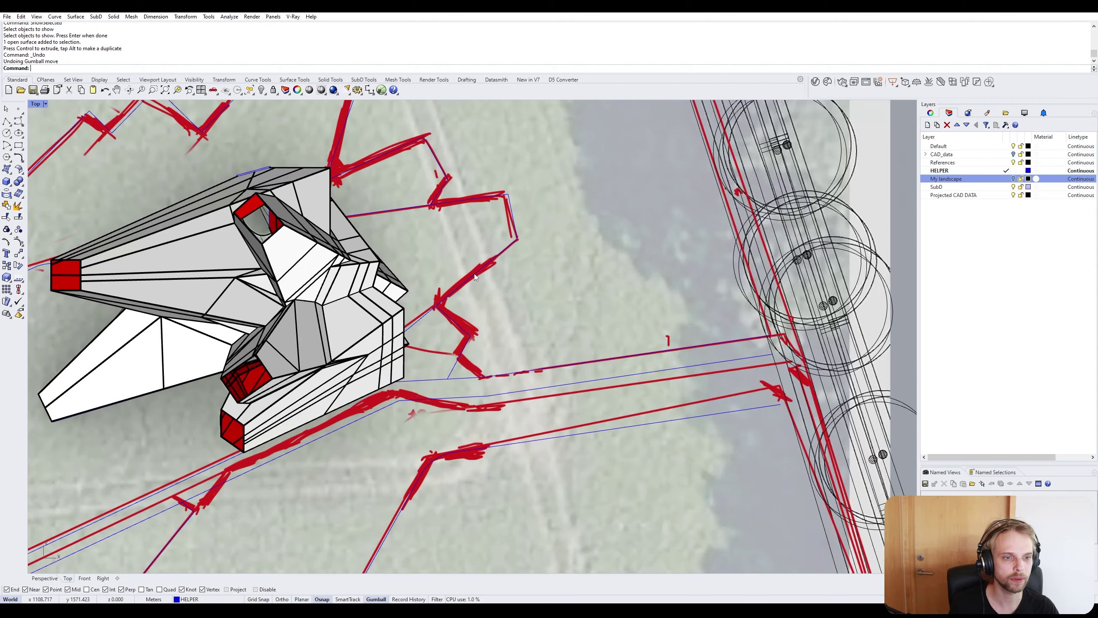
scroll(548, 383, up, 2)
scroll(547, 382, down, 3)
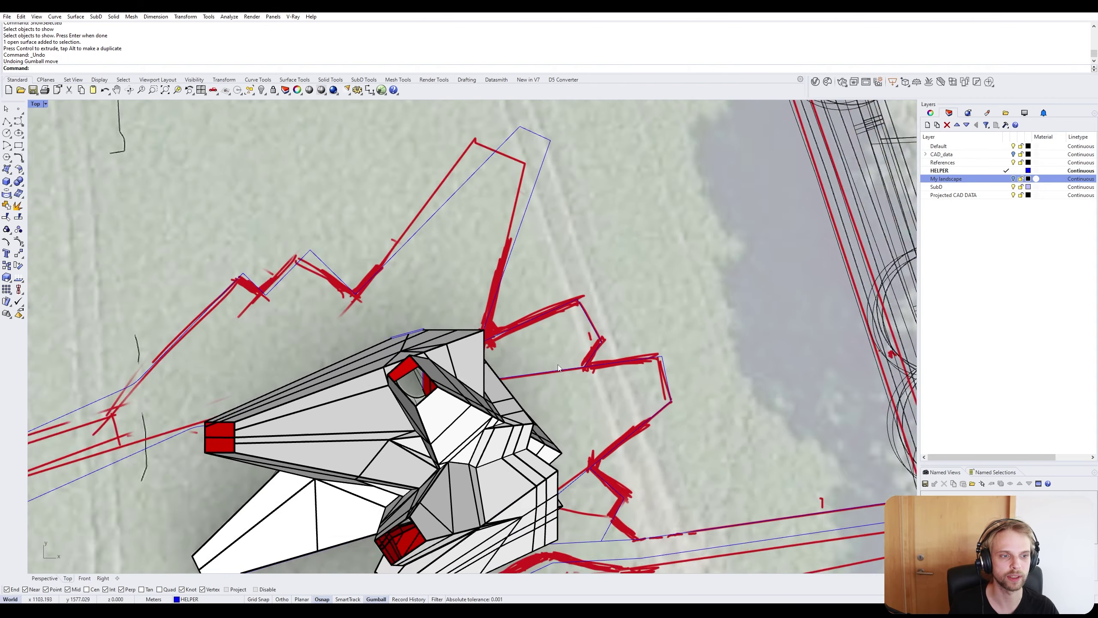
scroll(574, 195, down, 4)
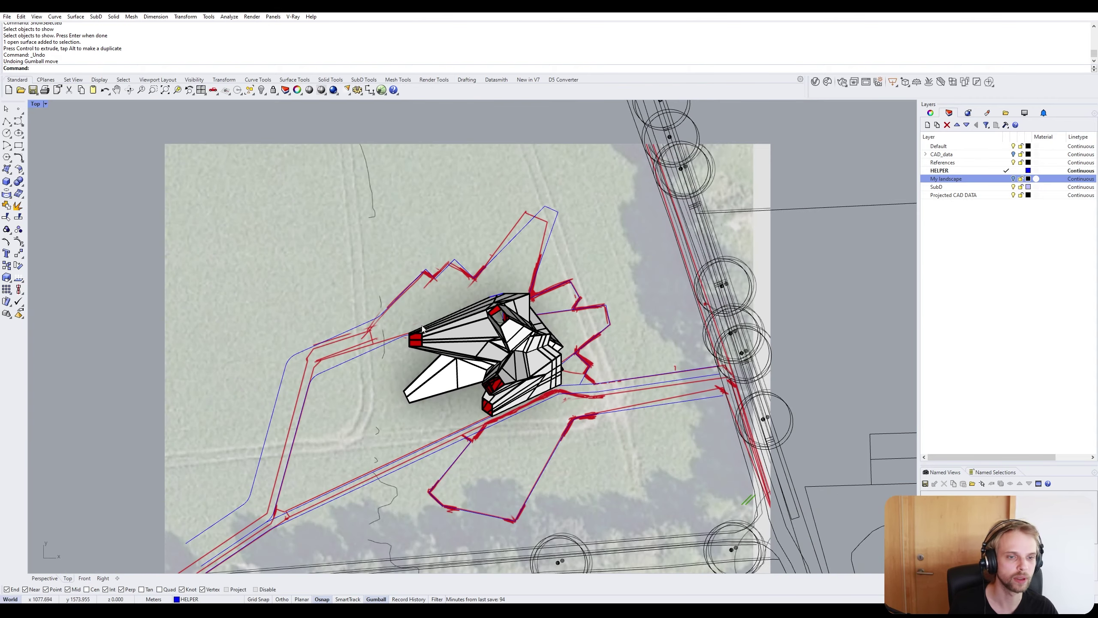
right_drag(392, 251, 403, 157)
scroll(402, 157, up, 6)
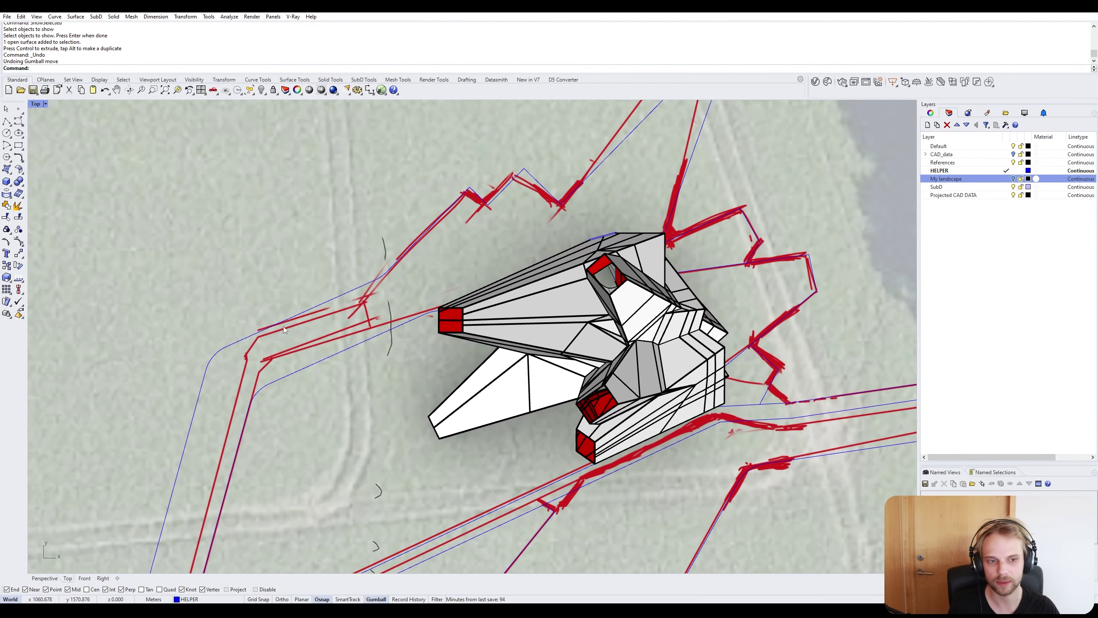
right_drag(283, 326, 427, 128)
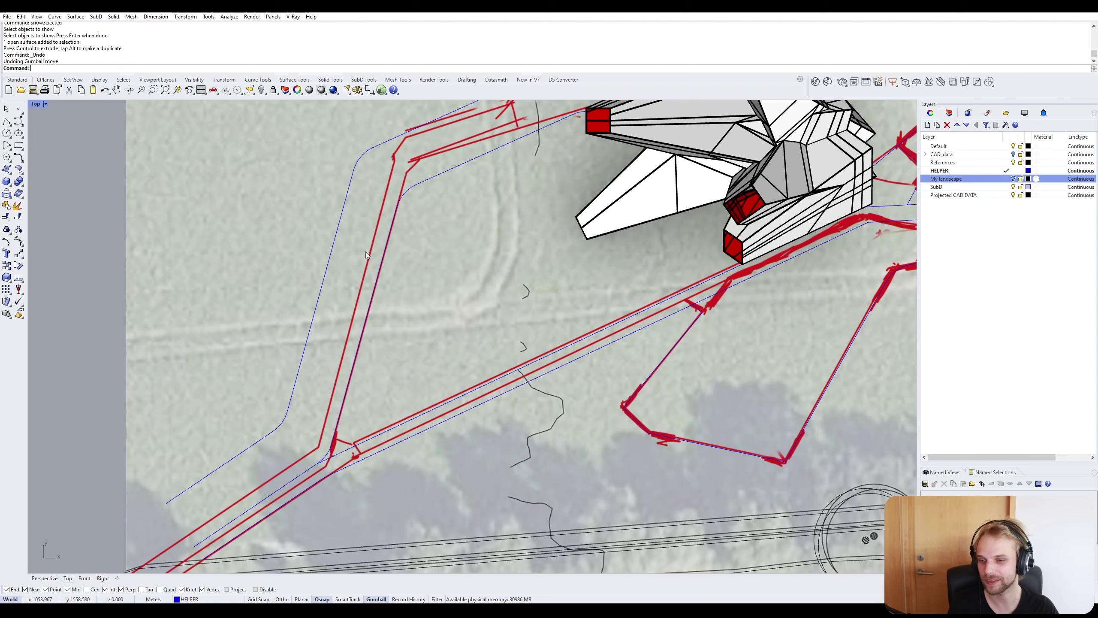
Inspect the sketched paths' connections to the existing southern path, the road and the wider site context in plan.
scroll(359, 247, down, 5)
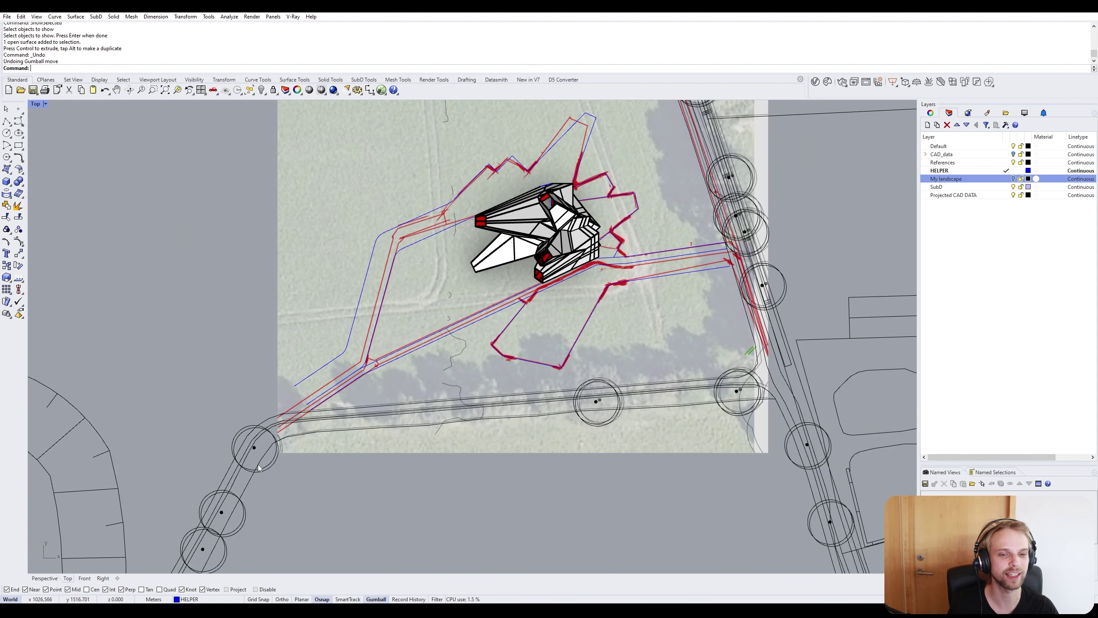
right_drag(257, 465, 394, 158)
scroll(390, 234, up, 1)
scroll(265, 306, down, 5)
scroll(303, 419, down, 3)
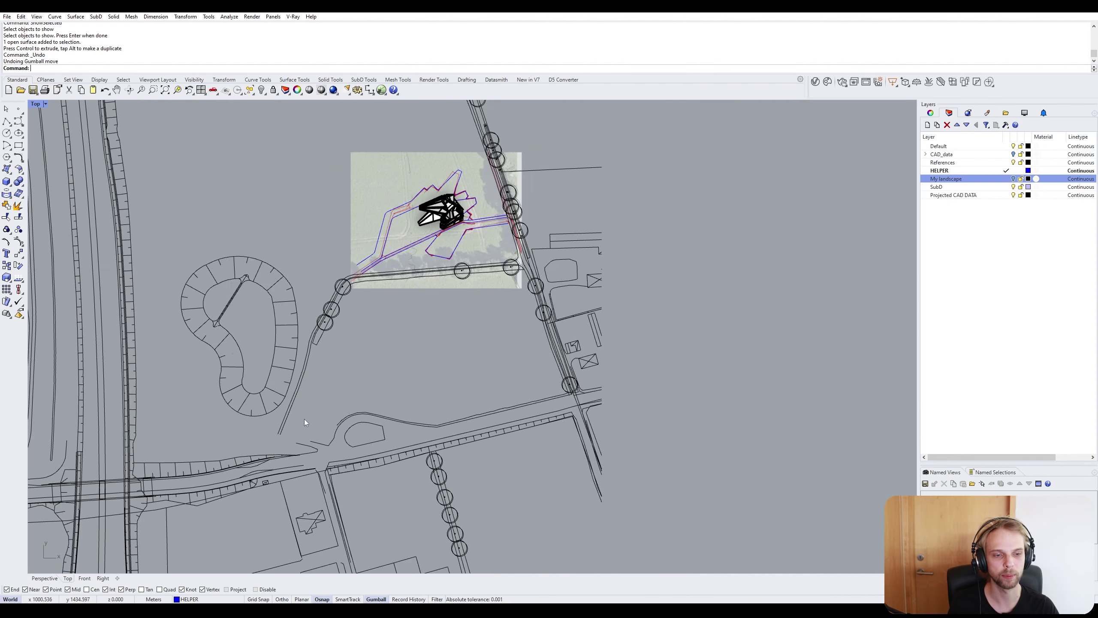
scroll(392, 472, up, 3)
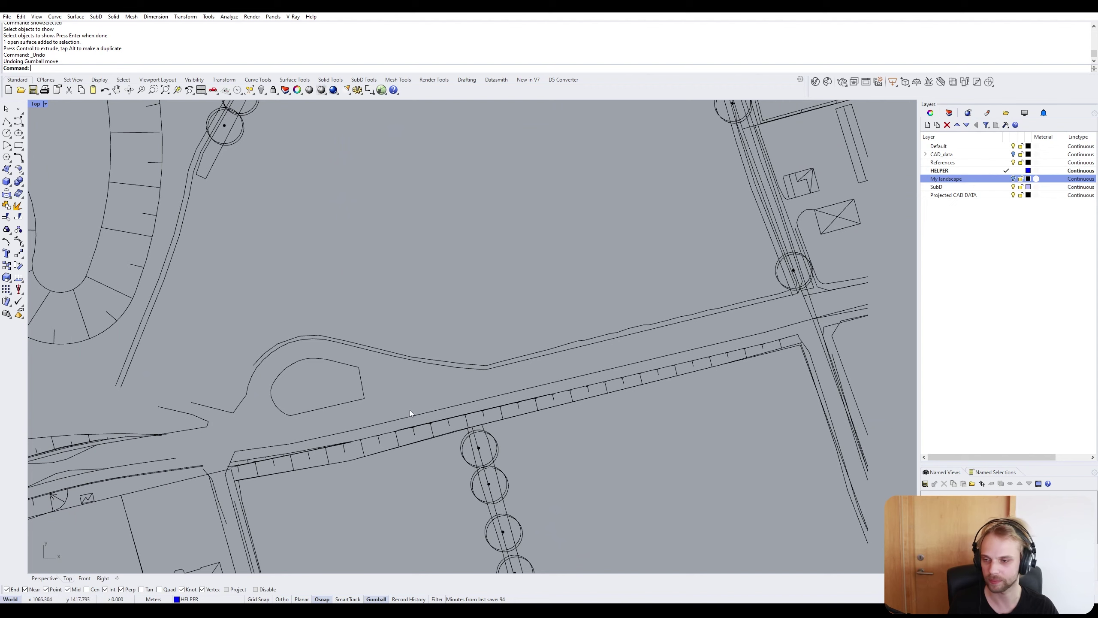
scroll(409, 409, down, 5)
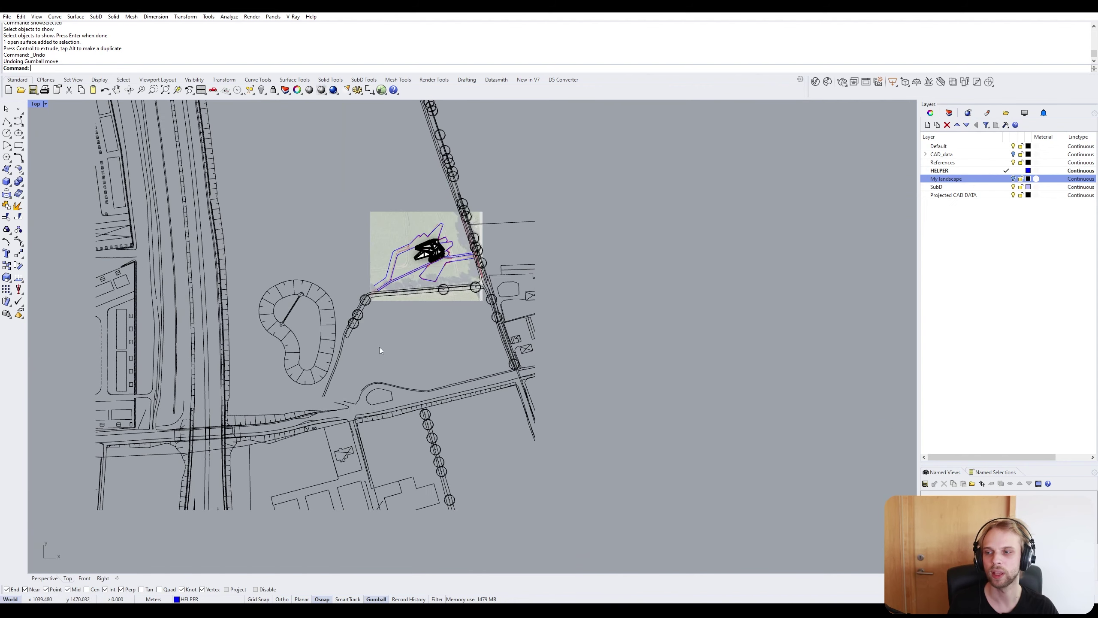
scroll(434, 254, up, 2)
scroll(486, 223, up, 4)
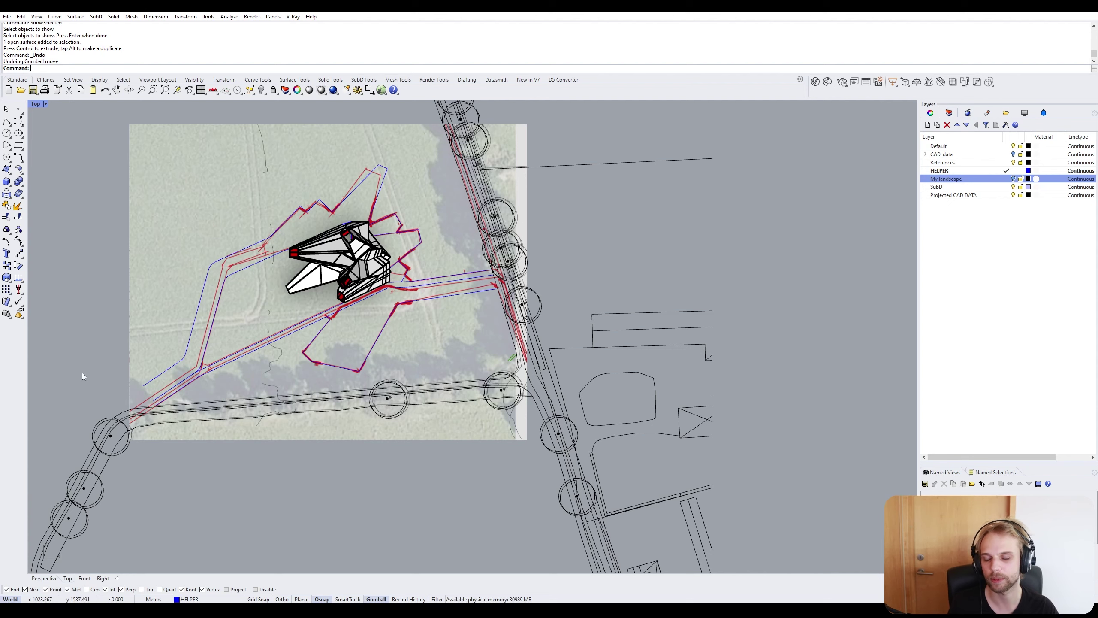
scroll(386, 335, down, 5)
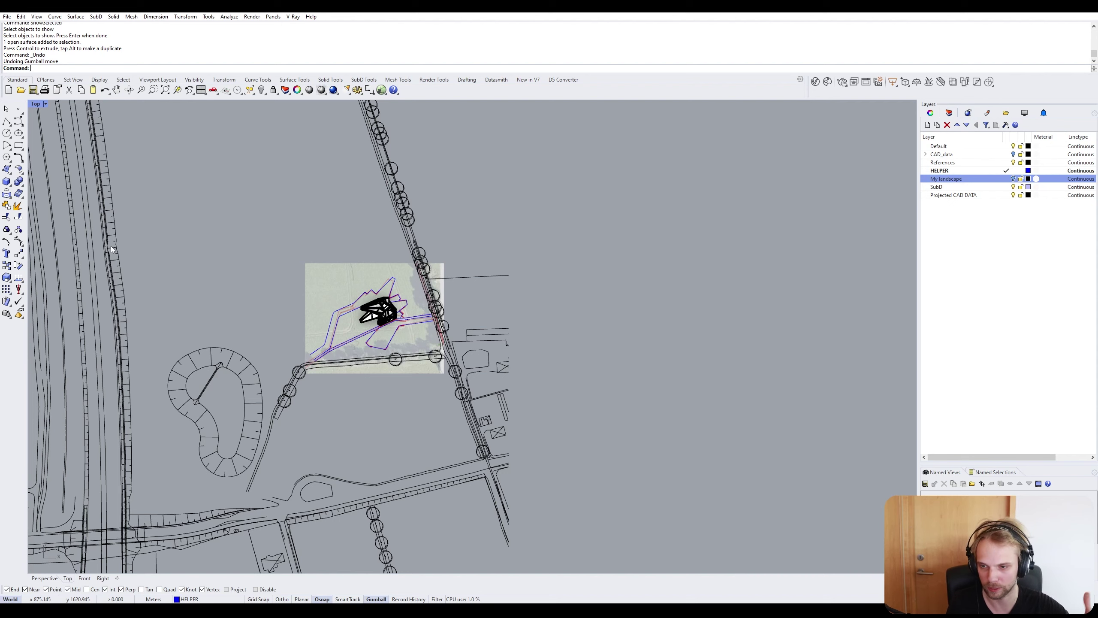
scroll(392, 315, up, 8)
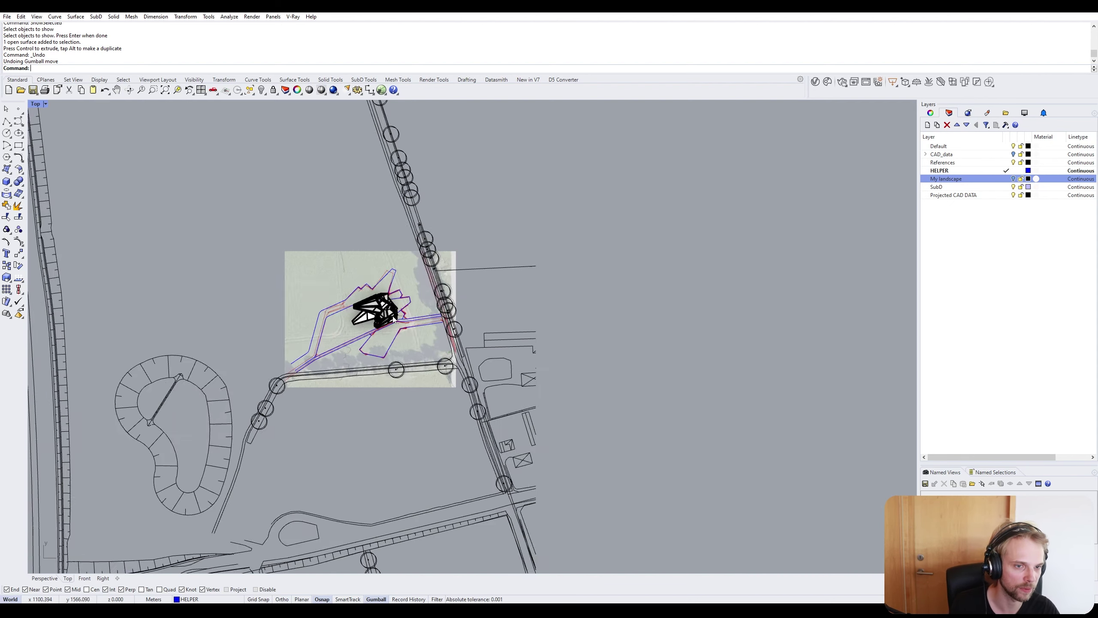
Return to a maximized Perspective view and examine the building and sketched paths within the surrounding site.
double_click(35, 104)
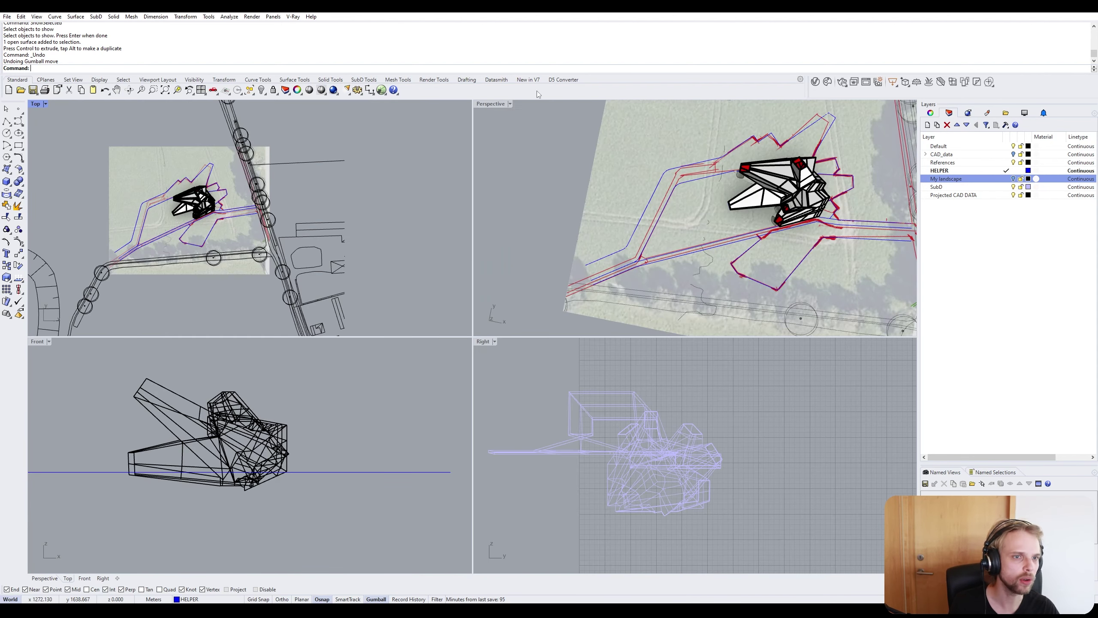
double_click(489, 104)
scroll(439, 323, down, 10)
right_drag(438, 323, 535, 214)
scroll(483, 246, up, 10)
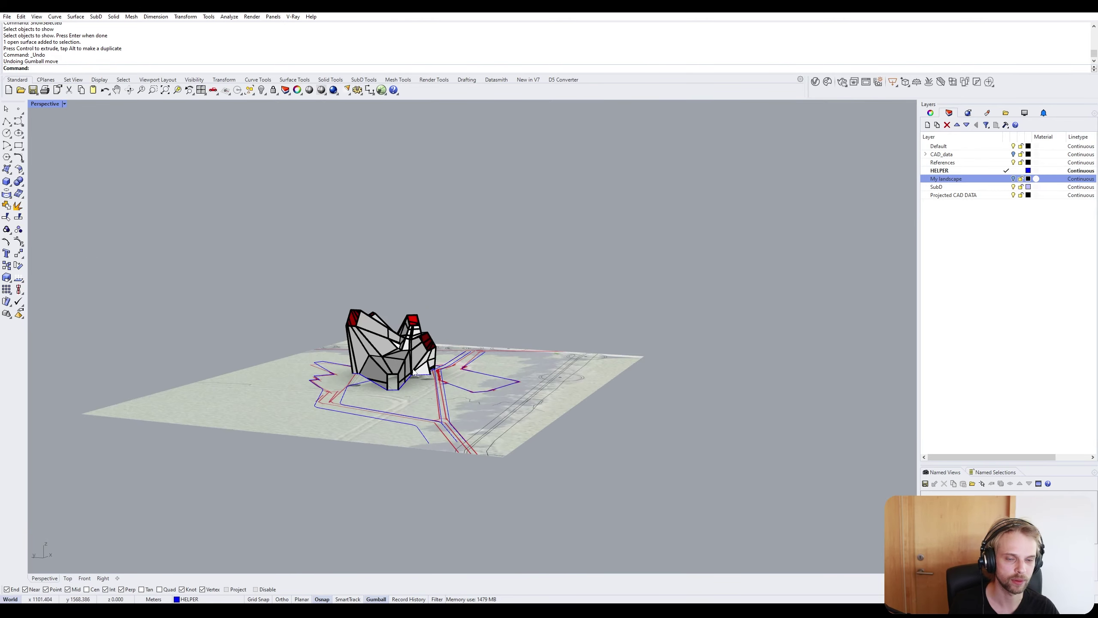
right_drag(385, 400, 375, 420)
scroll(375, 420, down, 18)
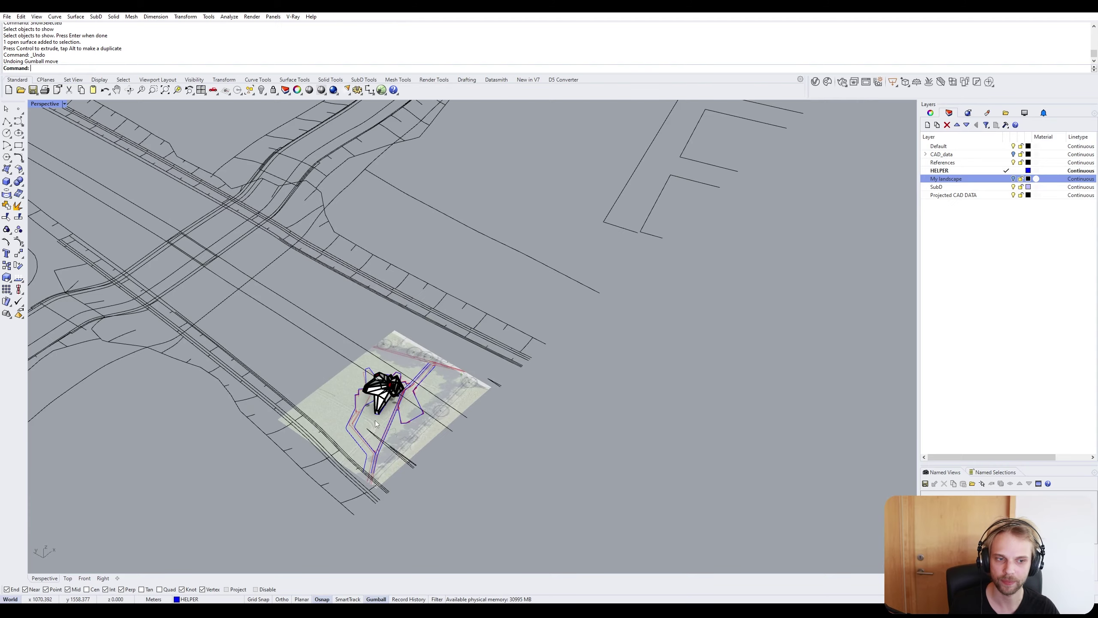
Turn on the My landscape layer and examine the terrain surface relative to the building and site image.
right_drag(388, 356, 535, 354)
drag(535, 353, 85, 154)
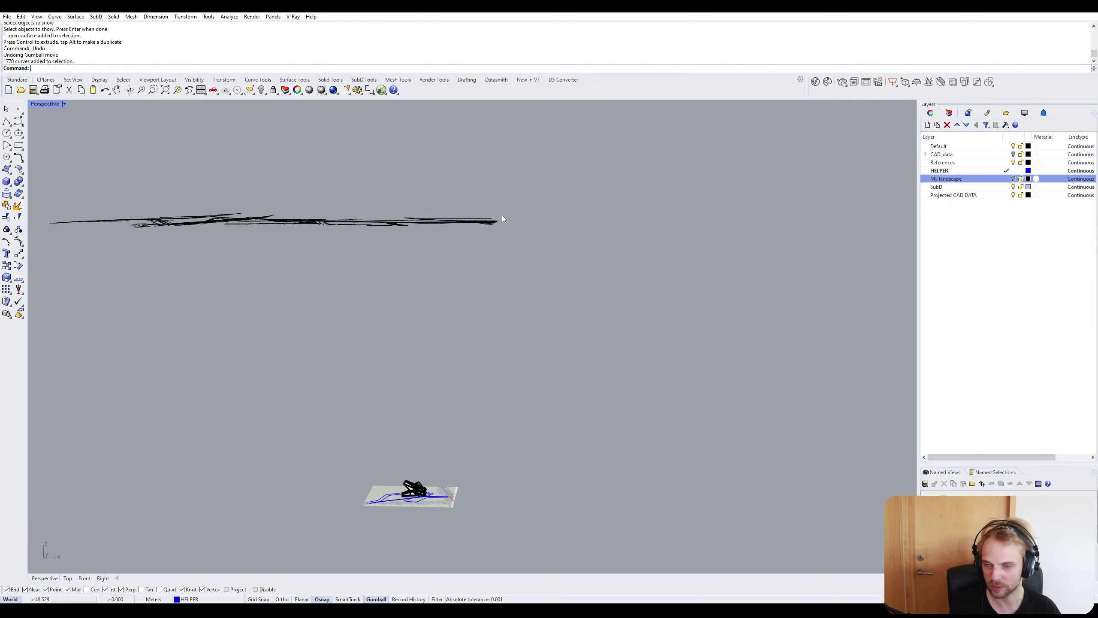
right_drag(583, 208, 661, 229)
click(1013, 179)
scroll(402, 182, up, 5)
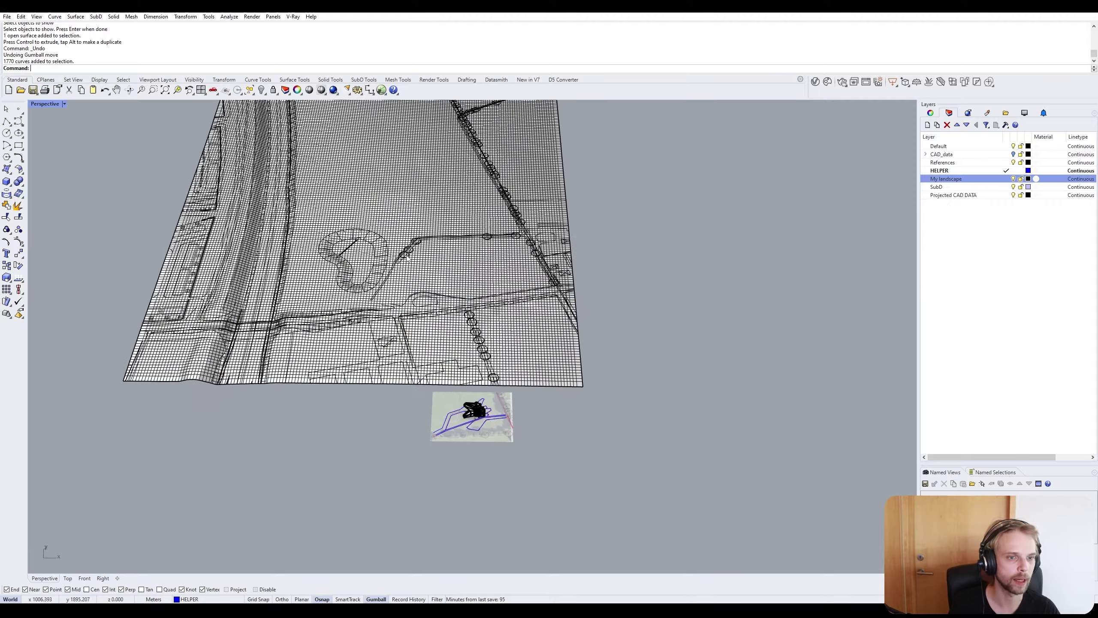
click(405, 182)
click(774, 241)
scroll(773, 240, down, 5)
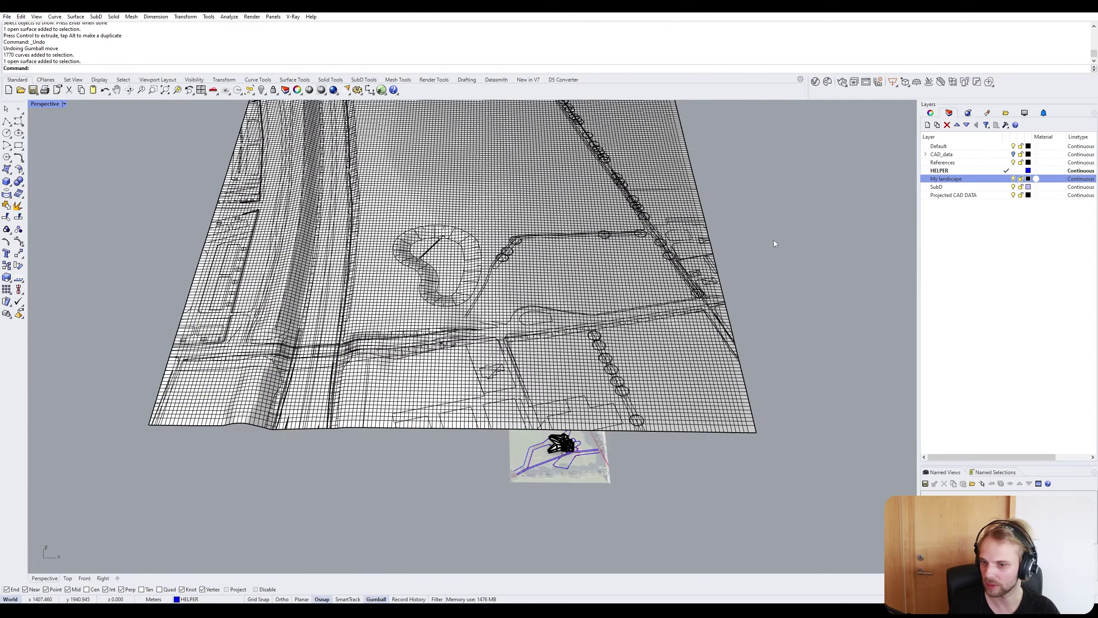
Zoom to the building SubD, helper outlines and site image together, and view them from above.
right_drag(657, 329, 654, 284)
shift+right_drag(608, 419, 544, 285)
scroll(543, 285, up, 2)
drag(429, 287, 690, 431)
text(ZS)
key(Return)
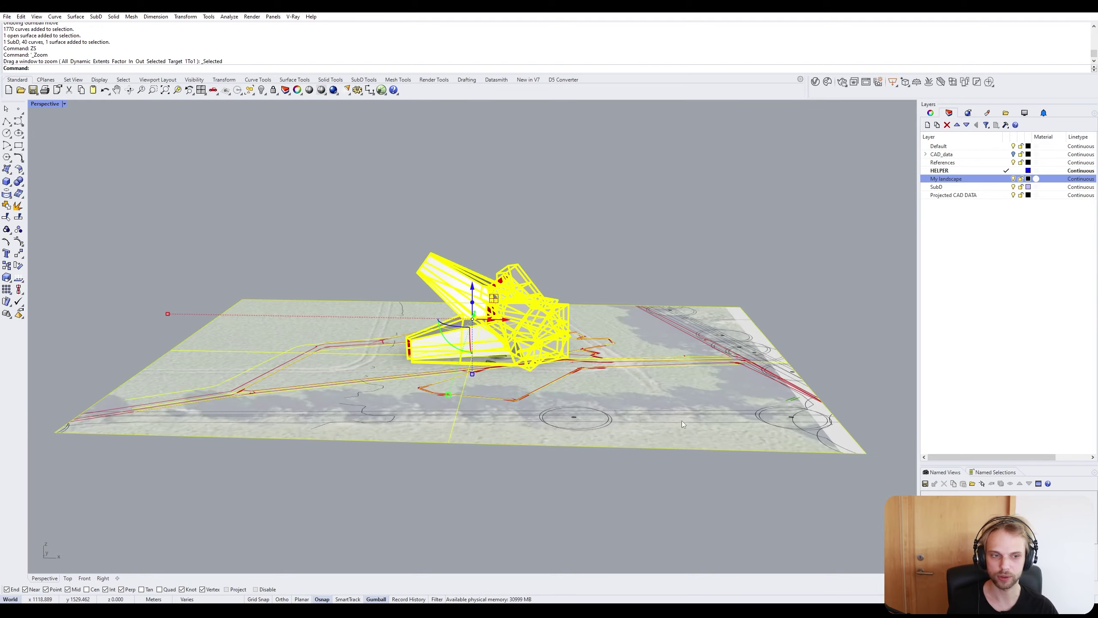
key(Escape)
mouse_move(659, 249)
right_down()
mouse_move(609, 385)
mouse_move(671, 263)
right_up()
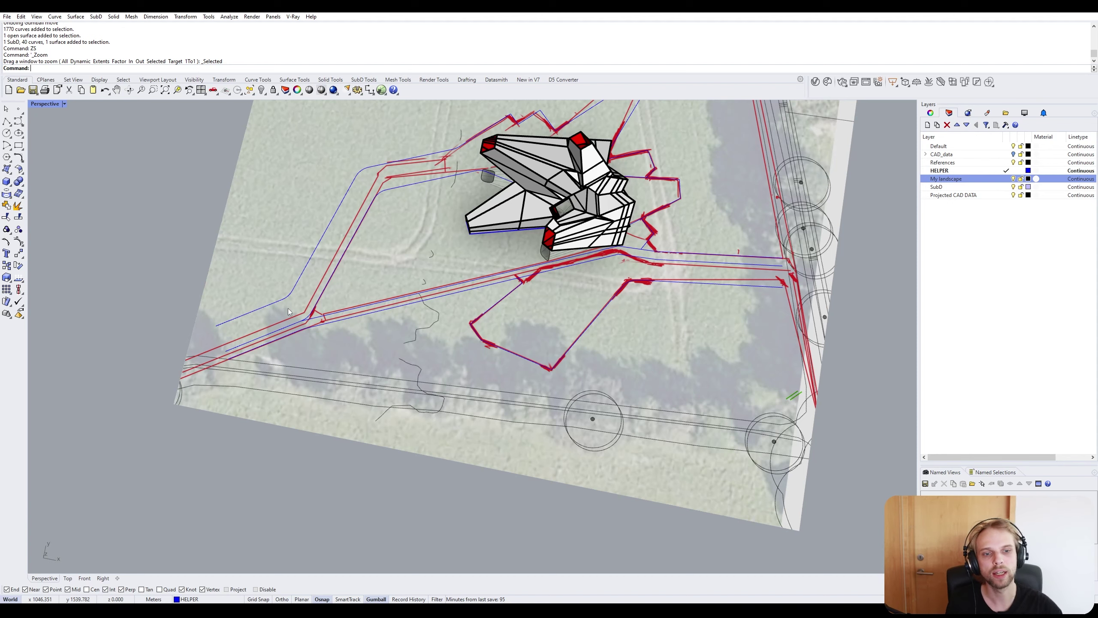
Undo the accidental drag of the site image and examine the building from a low angle over the sketched paths.
drag(330, 362, 299, 349)
key(ctrl+z)
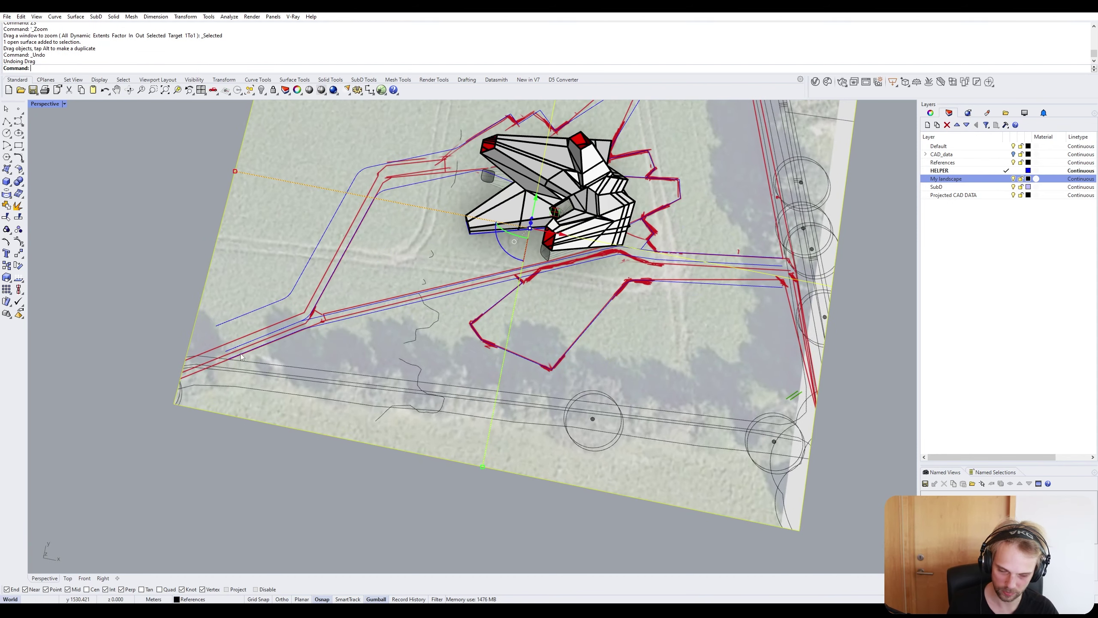
scroll(272, 316, down, 2)
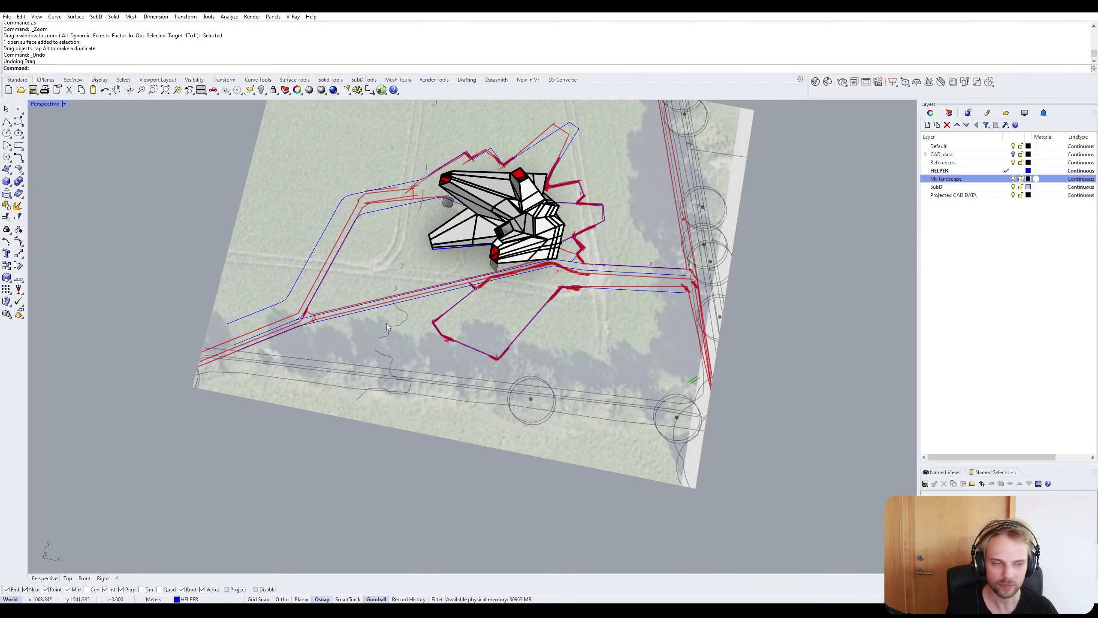
shift+right_drag(386, 322, 386, 418)
right_drag(546, 390, 513, 309)
scroll(536, 329, up, 5)
scroll(435, 361, up, 4)
right_drag(396, 388, 589, 385)
scroll(402, 314, up, 2)
right_drag(401, 315, 425, 299)
Inspect the building SubD's edges and toggle the SubD display between flat and smooth, ending on smooth.
click(426, 299)
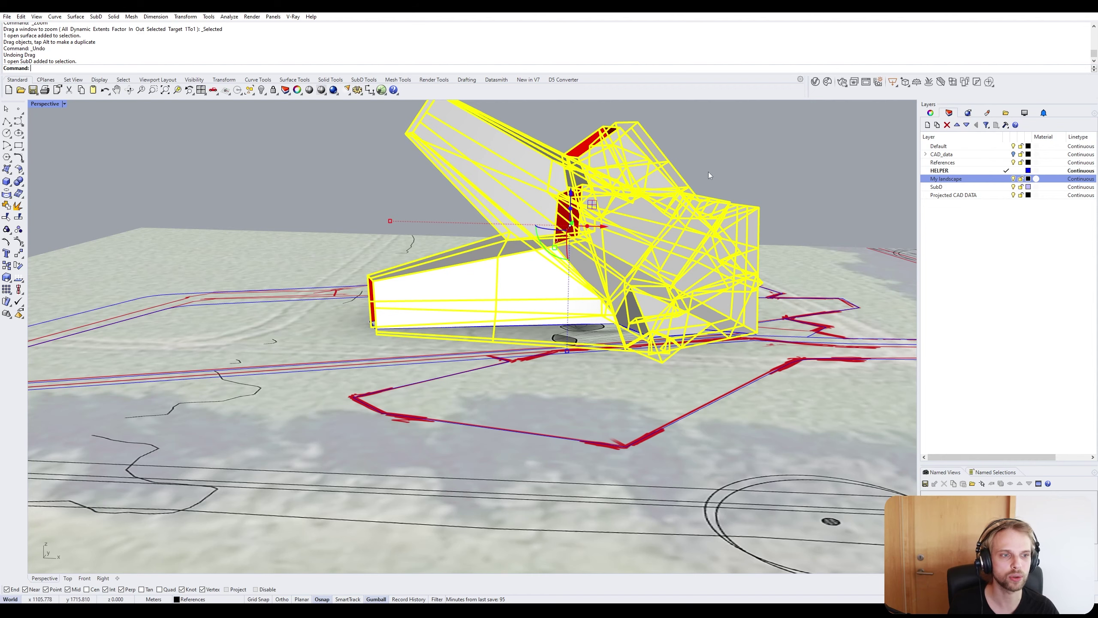
scroll(340, 254, down, 4)
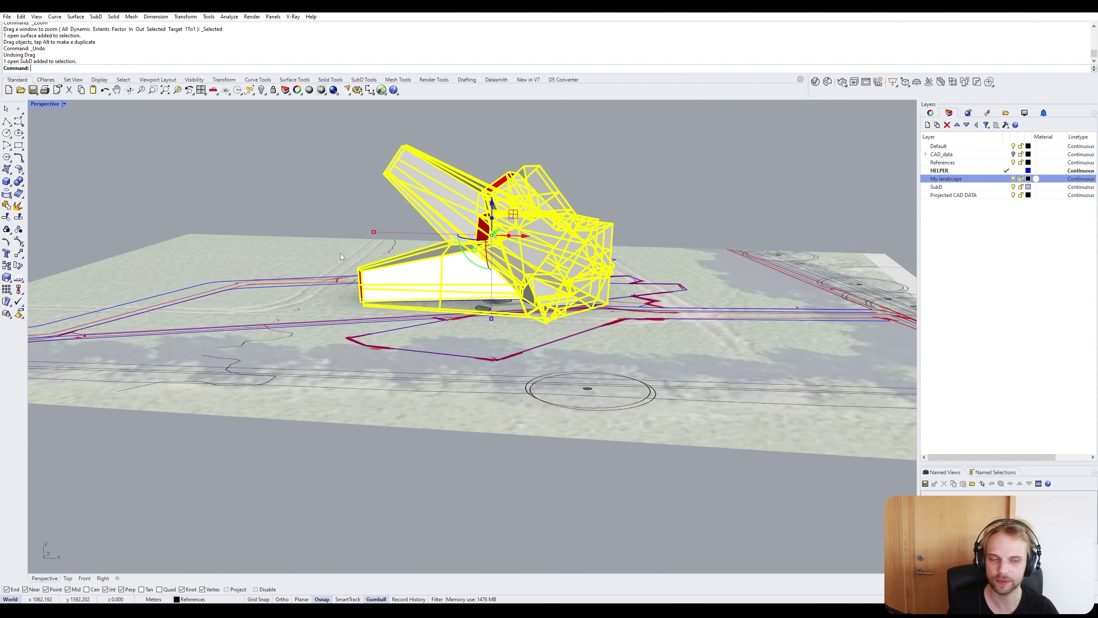
key(Escape)
right_drag(340, 254, 432, 260)
click(432, 260)
click(220, 192)
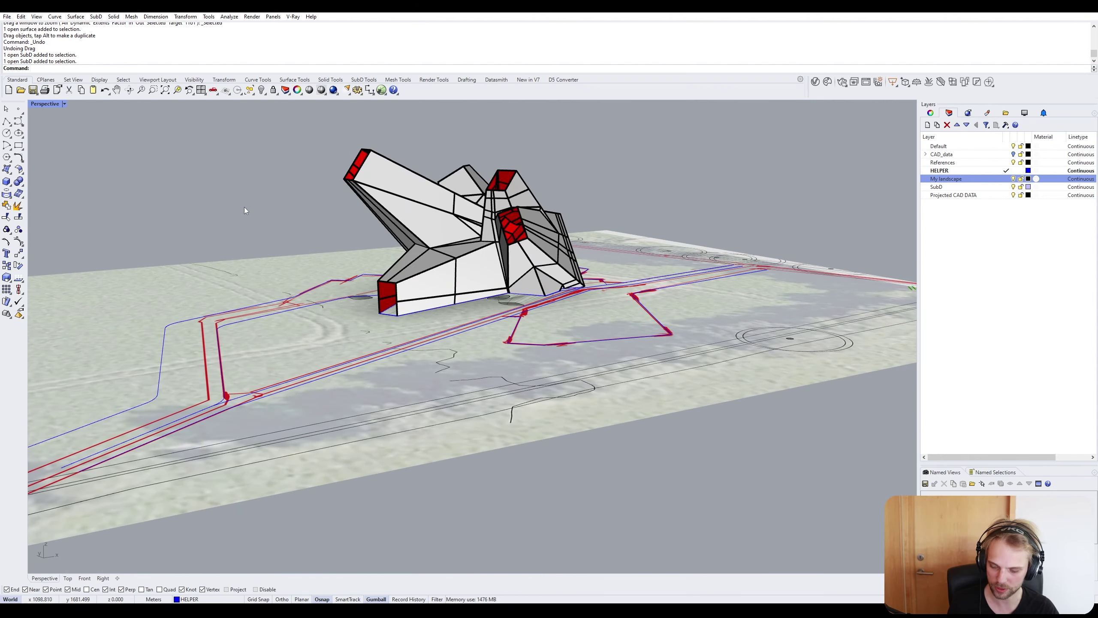
key(Tab)
key(Tab)
key(Tab)
key(Tab)
key(Tab)
key(Tab)
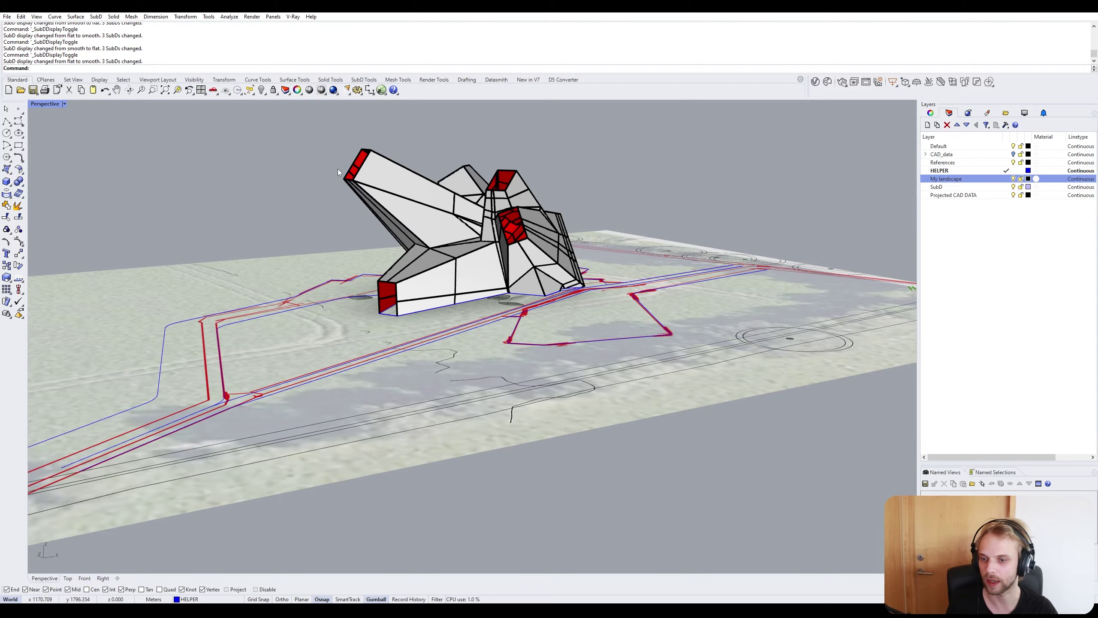
Hide the building SubD above the site image.
right_drag(338, 168, 278, 181)
scroll(490, 247, up, 2)
right_drag(490, 247, 390, 282)
click(499, 260)
key(ctrl+h)
Check which curves belong to the helper outline group, and hide the site image surface.
scroll(390, 281, up, 6)
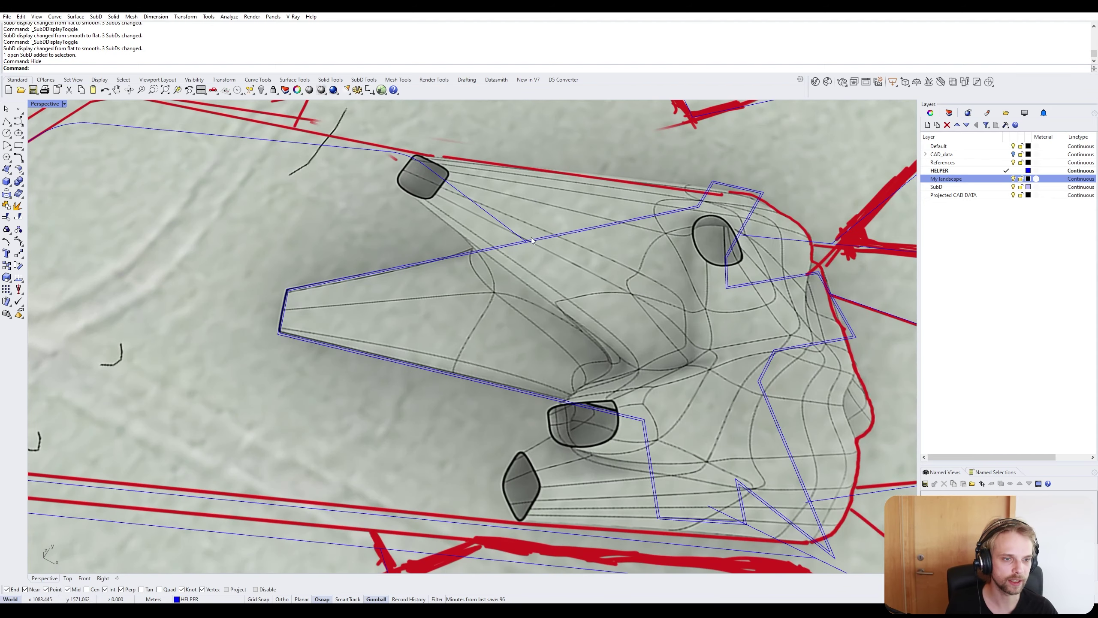
click(540, 247)
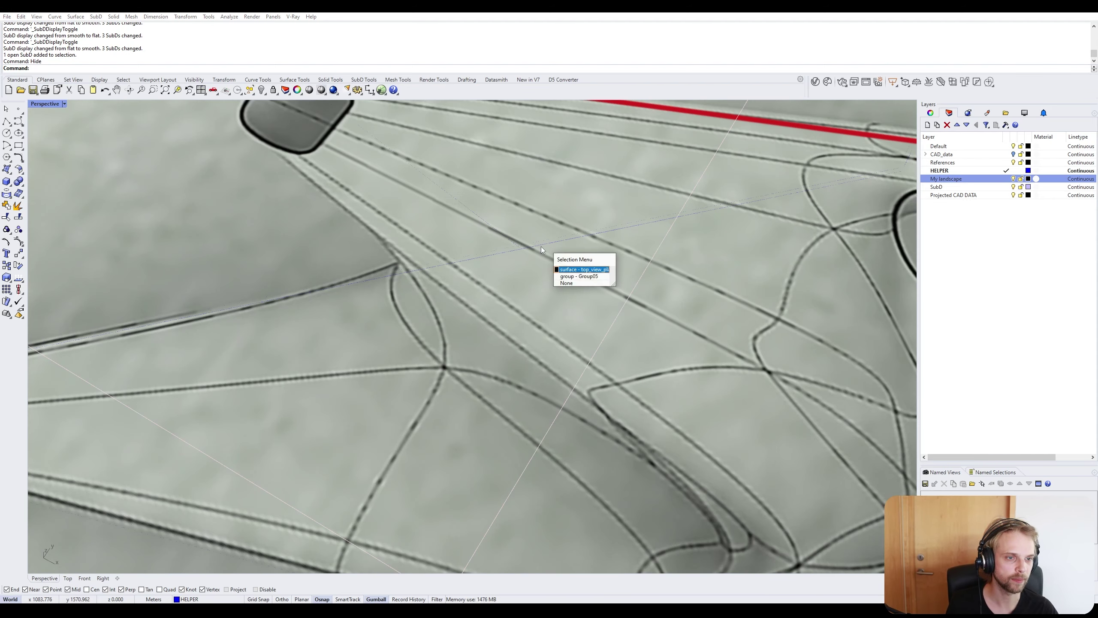
click(589, 276)
scroll(588, 276, down, 6)
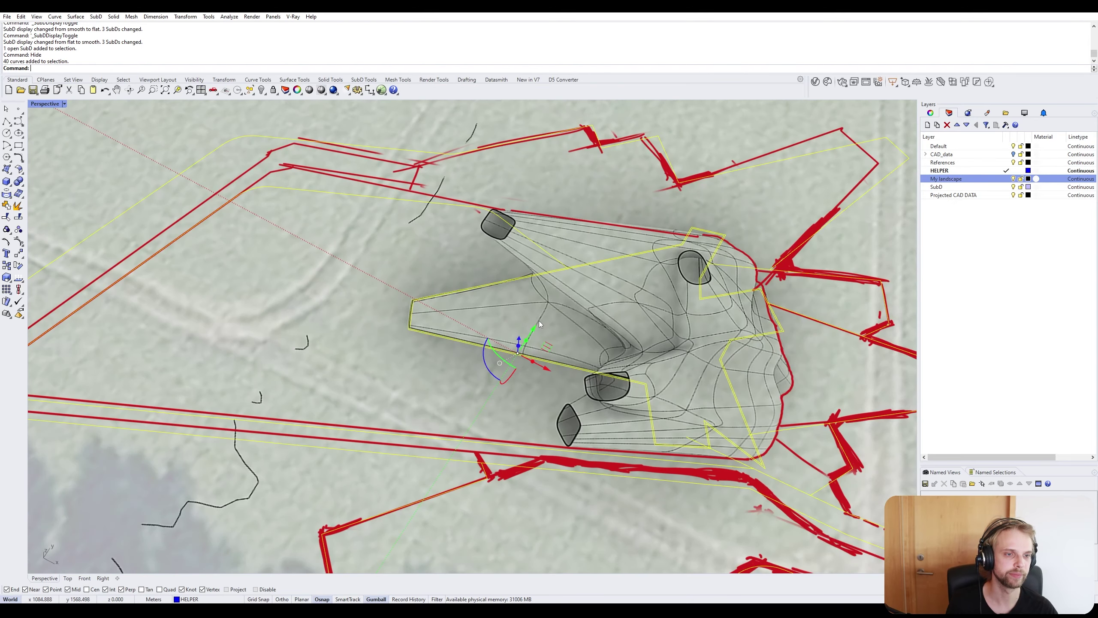
click(298, 357)
key(ctrl+h)
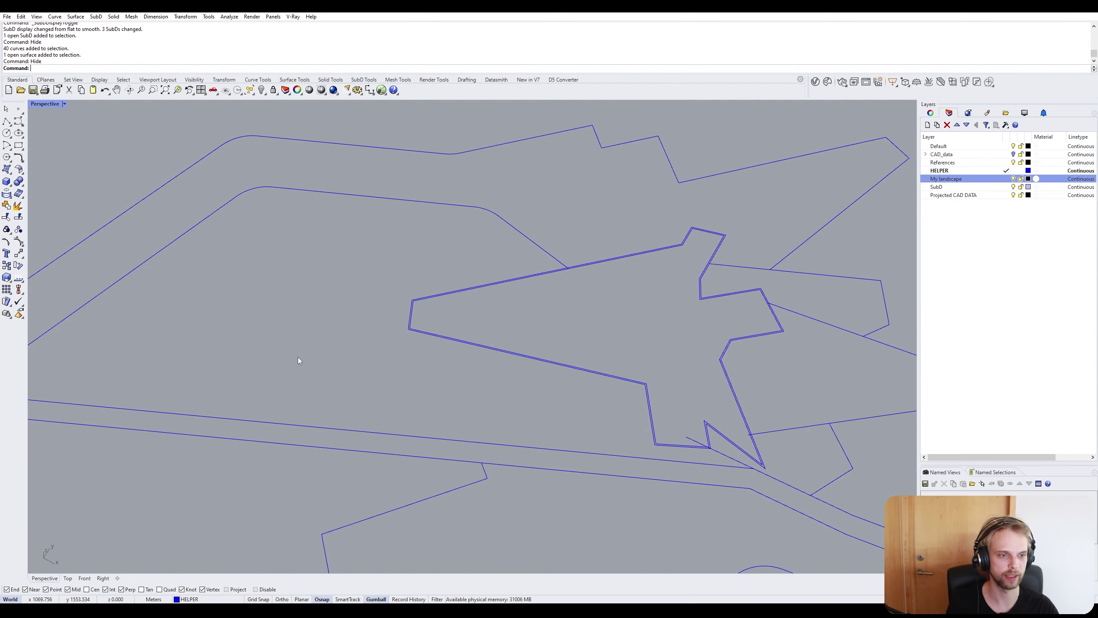
Examine the doubled building footprint contour and where the path and outdoor-area outlines meet it.
scroll(605, 366, up, 4)
click(604, 375)
scroll(607, 373, down, 3)
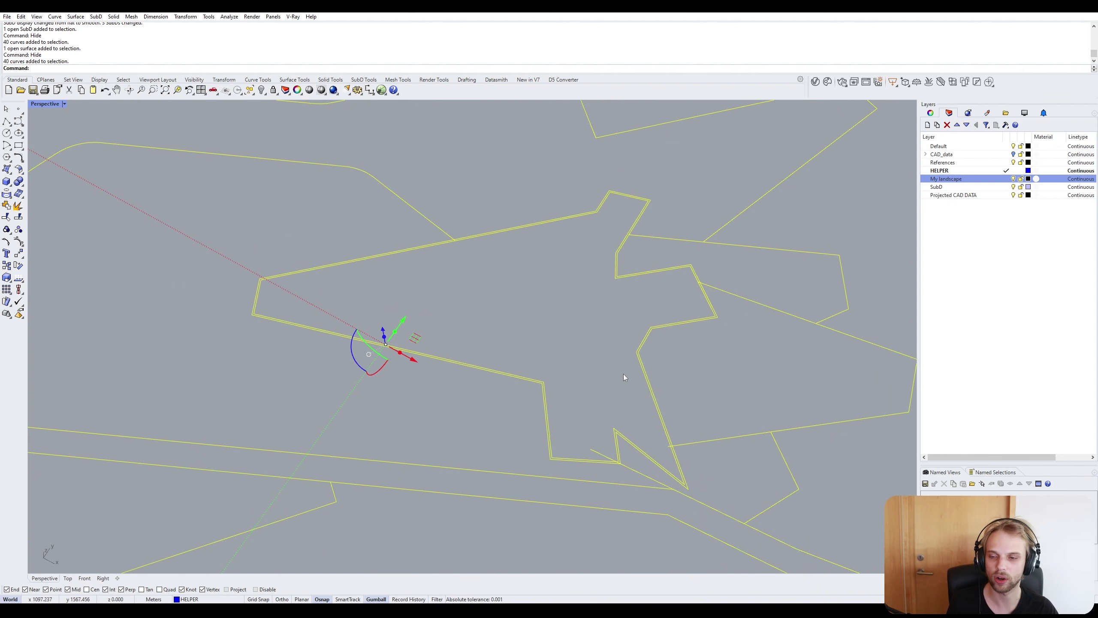
click(607, 353)
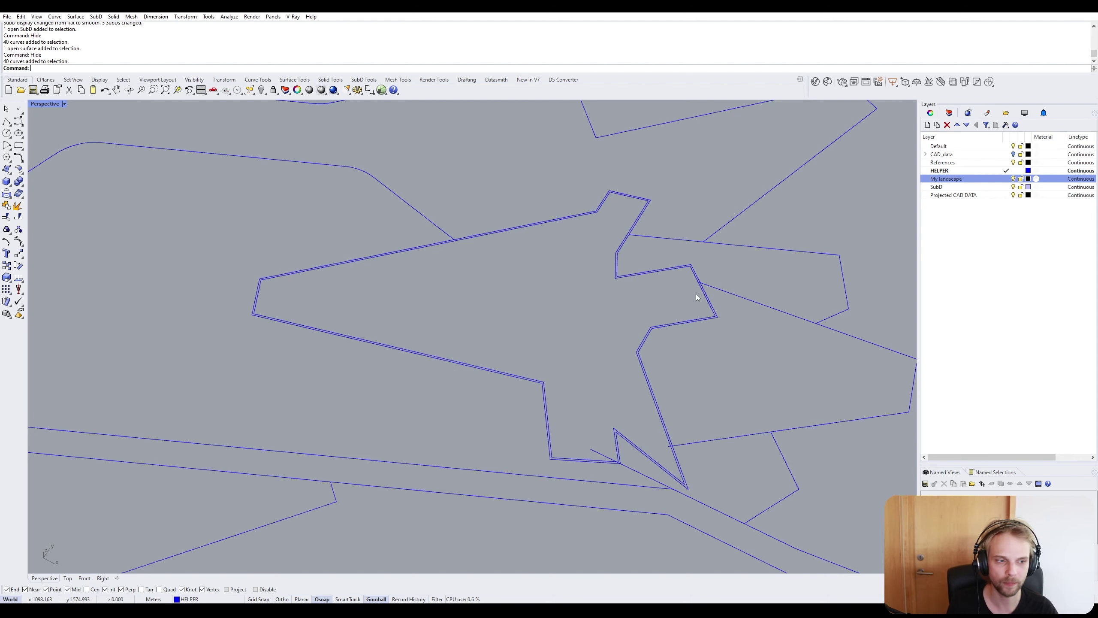
shift+right_drag(699, 295, 498, 221)
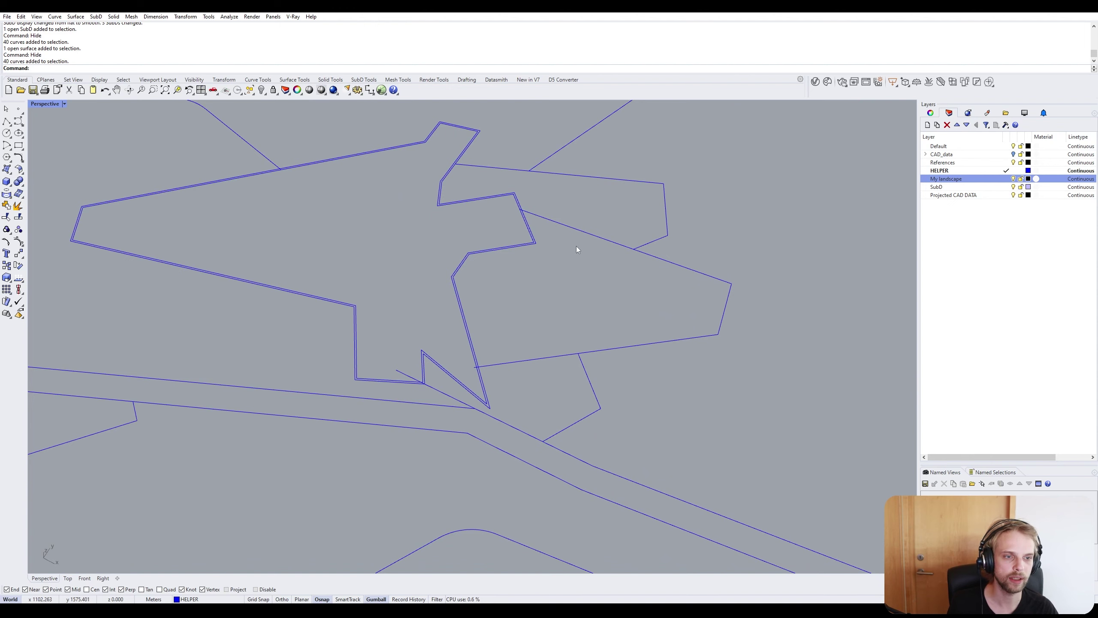
scroll(568, 246, up, 2)
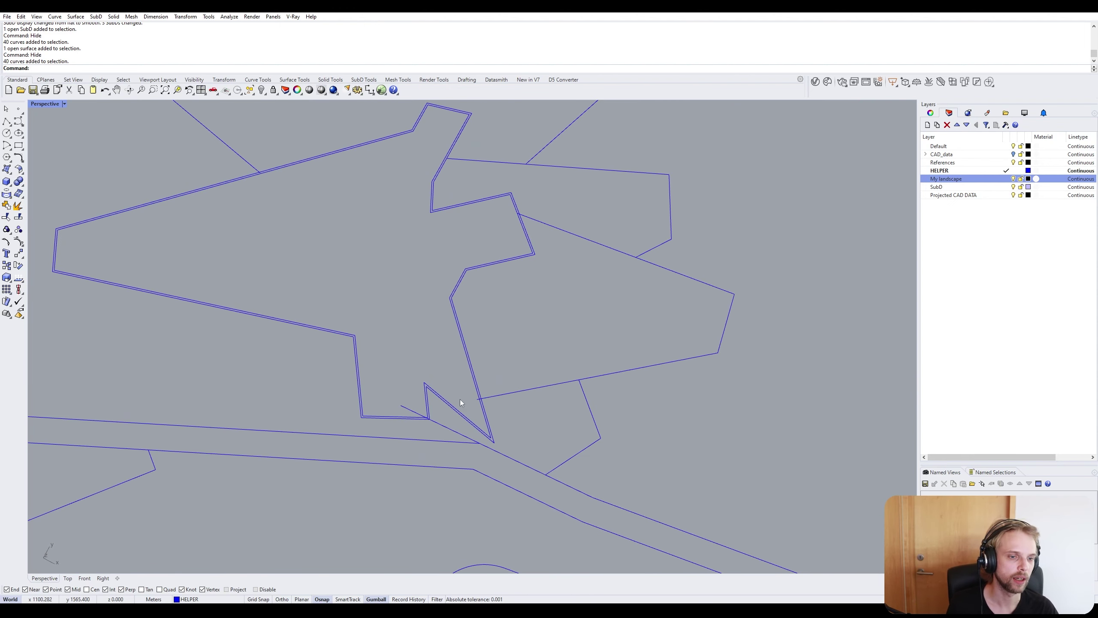
scroll(460, 399, up, 3)
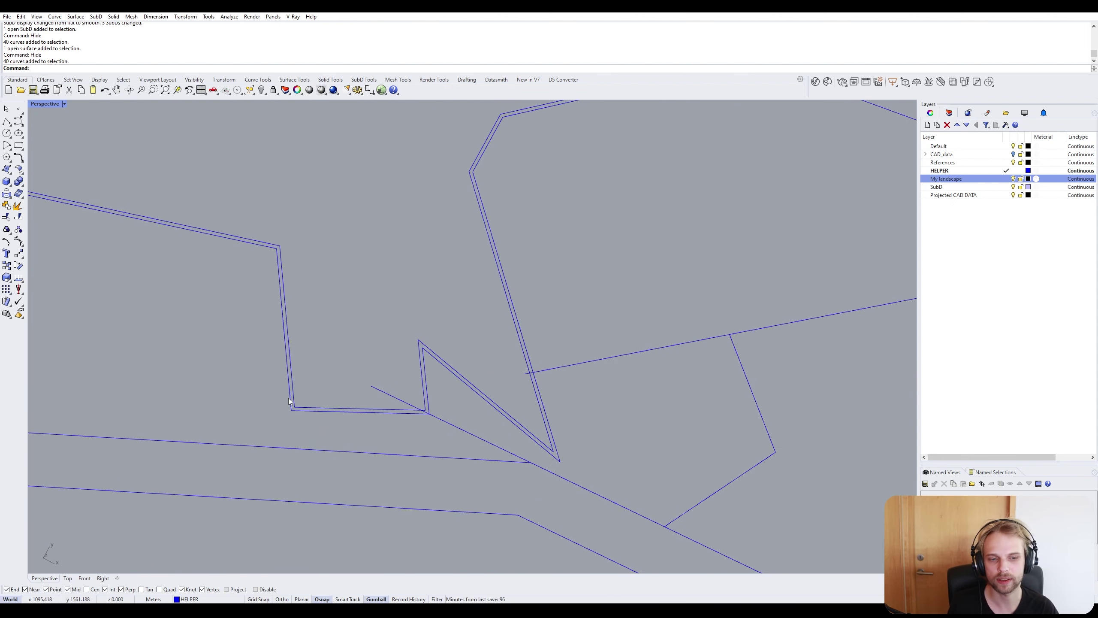
scroll(296, 374, down, 5)
scroll(288, 302, up, 15)
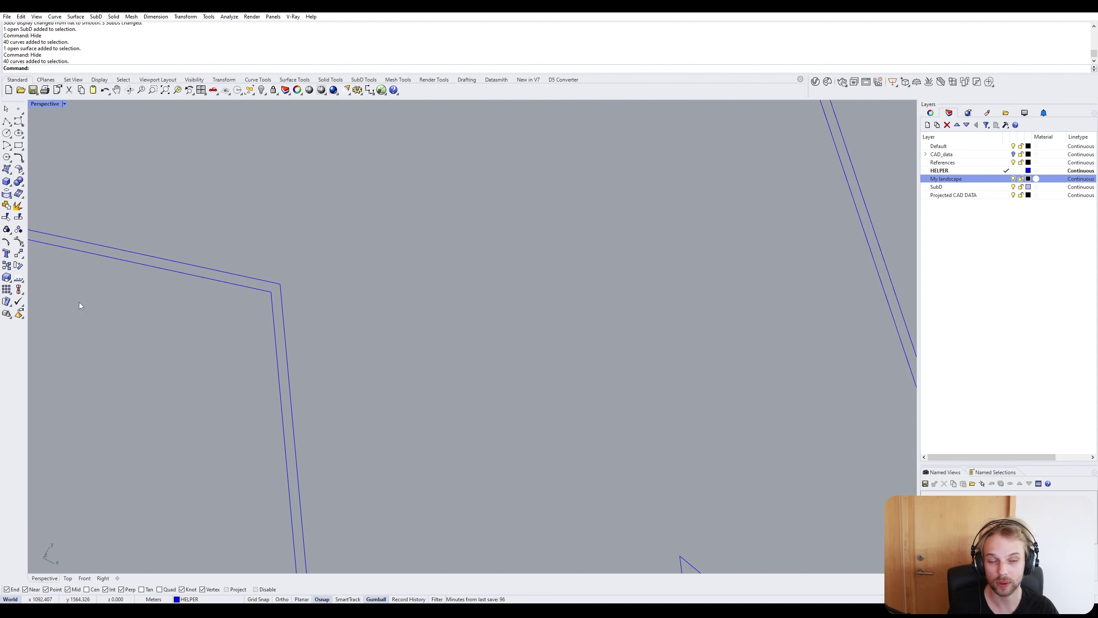
scroll(177, 287, down, 10)
scroll(177, 287, down, 15)
Review the complete helper outline layout of paths and outdoor areas around the building footprint.
shift+right_drag(225, 295, 442, 315)
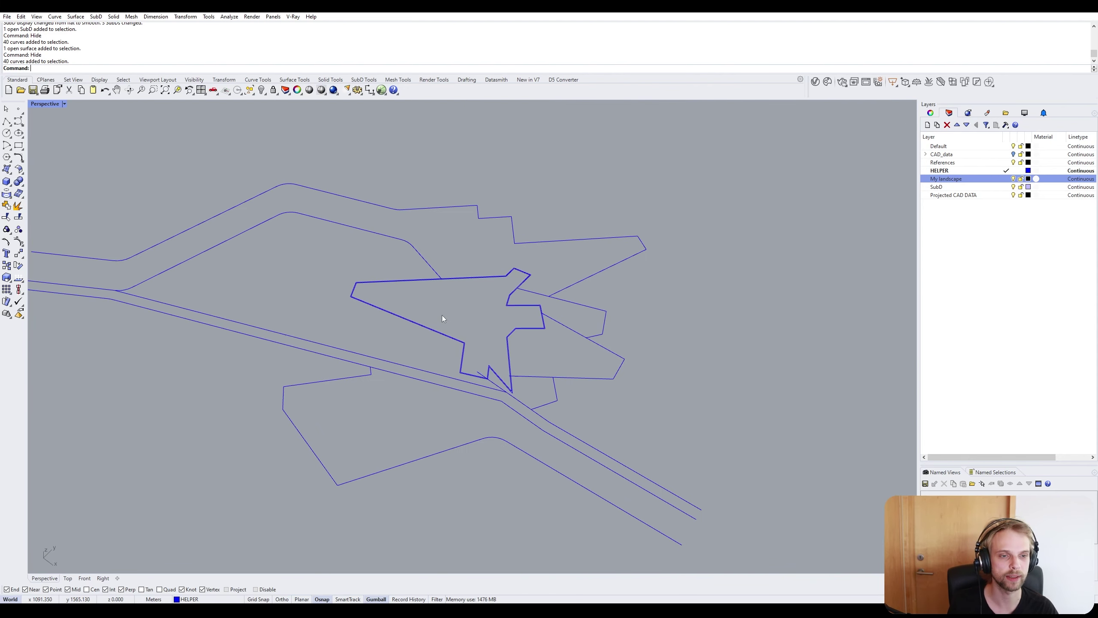
scroll(442, 315, up, 2)
right_drag(571, 341, 602, 295)
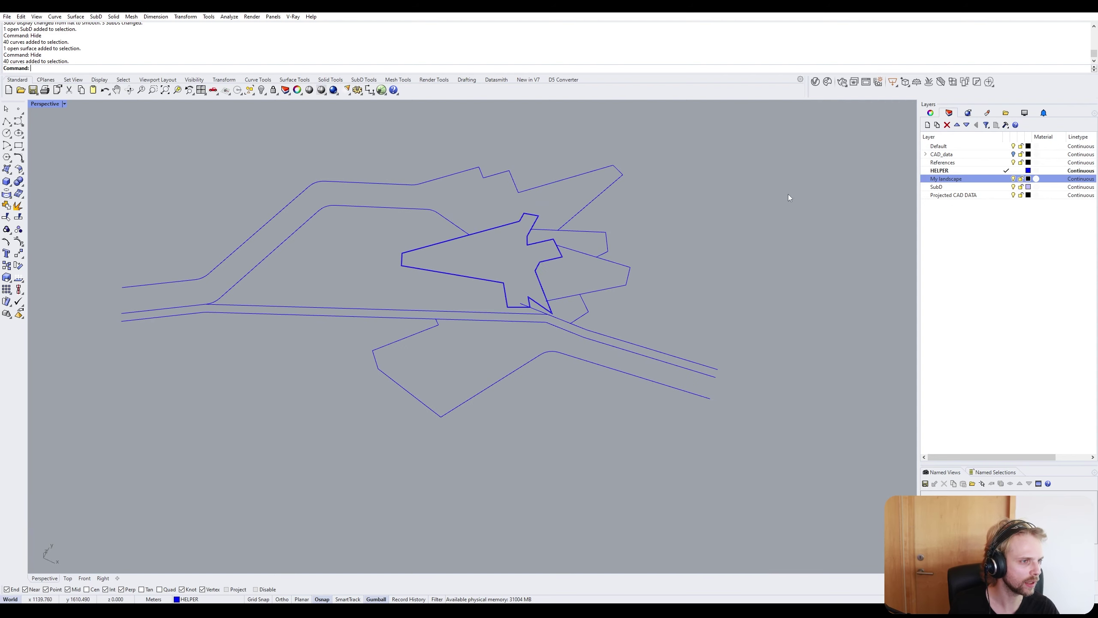
shift+right_drag(611, 230, 621, 260)
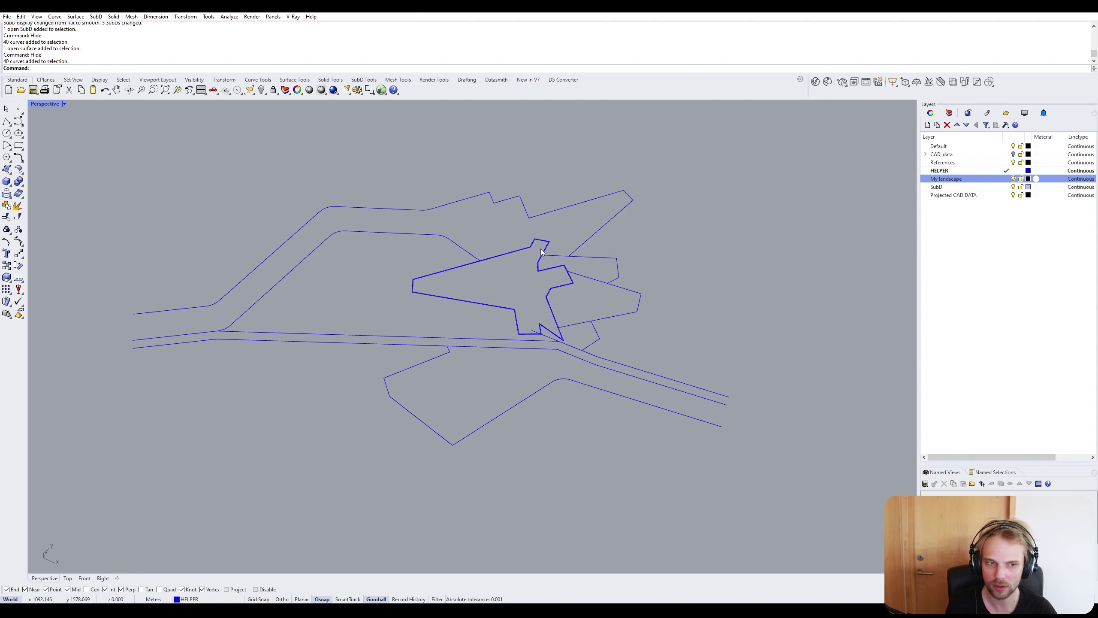
drag(127, 160, 127, 160)
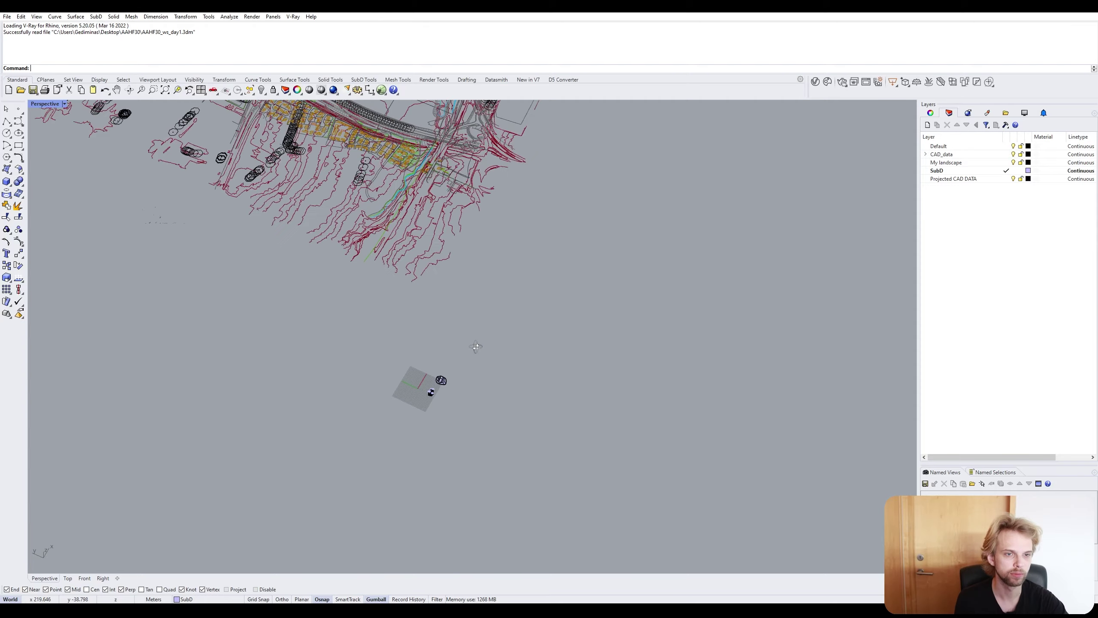
Set the Perspective viewport's display mode to Shaded.
scroll(253, 276, up, 10)
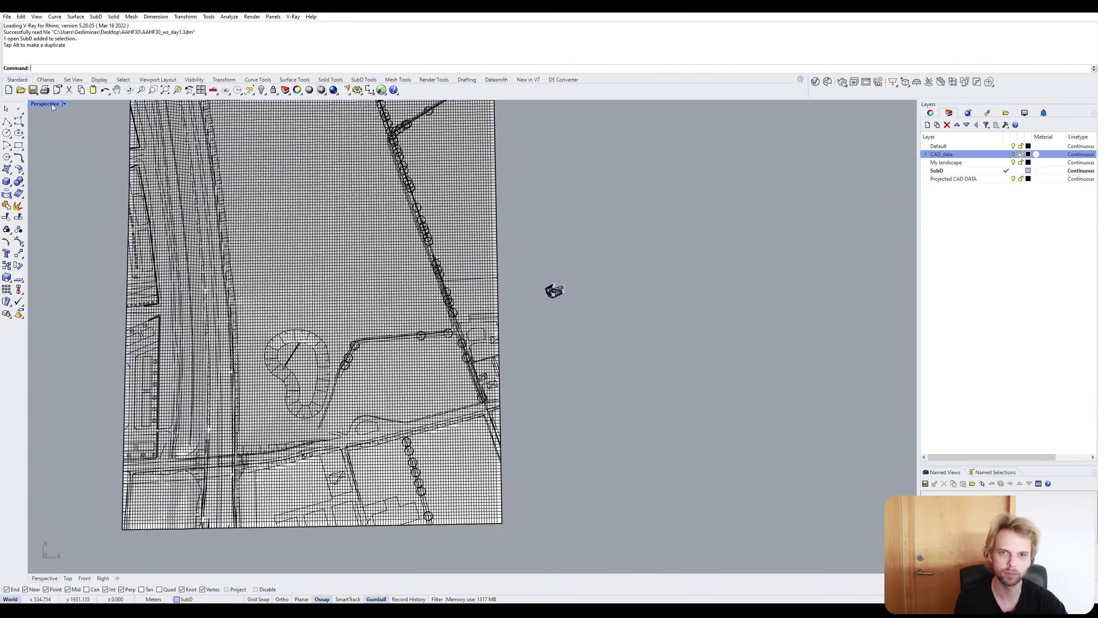
click(36, 103)
click(51, 145)
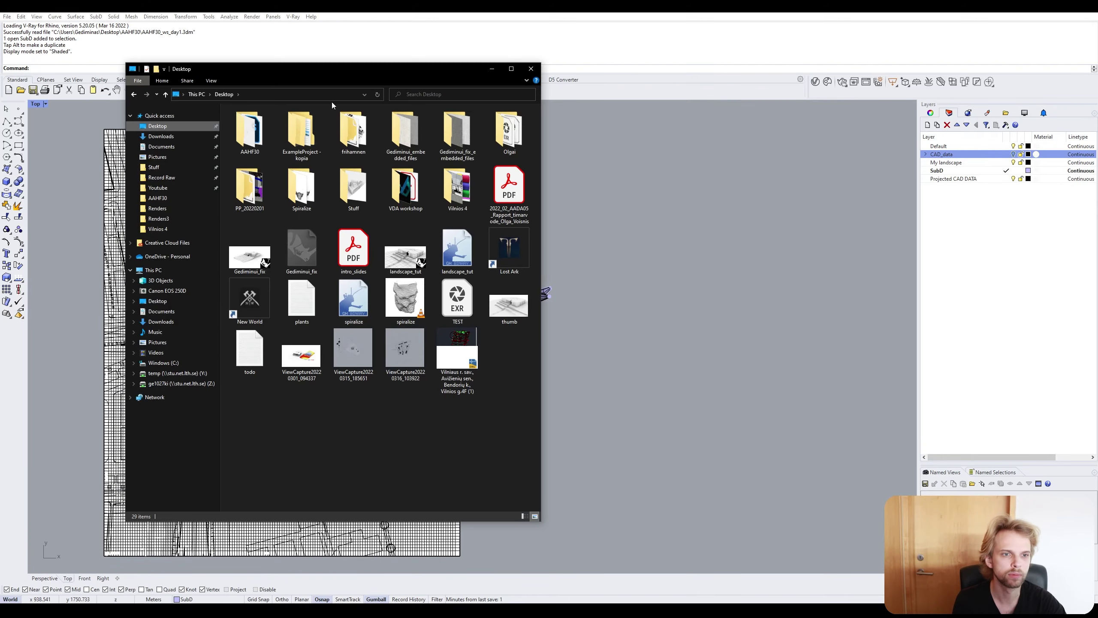
Insert top_view_planning.jpg as a picture in the Top view, in the empty area east of the terrain.
double_click(405, 187)
click(577, 326)
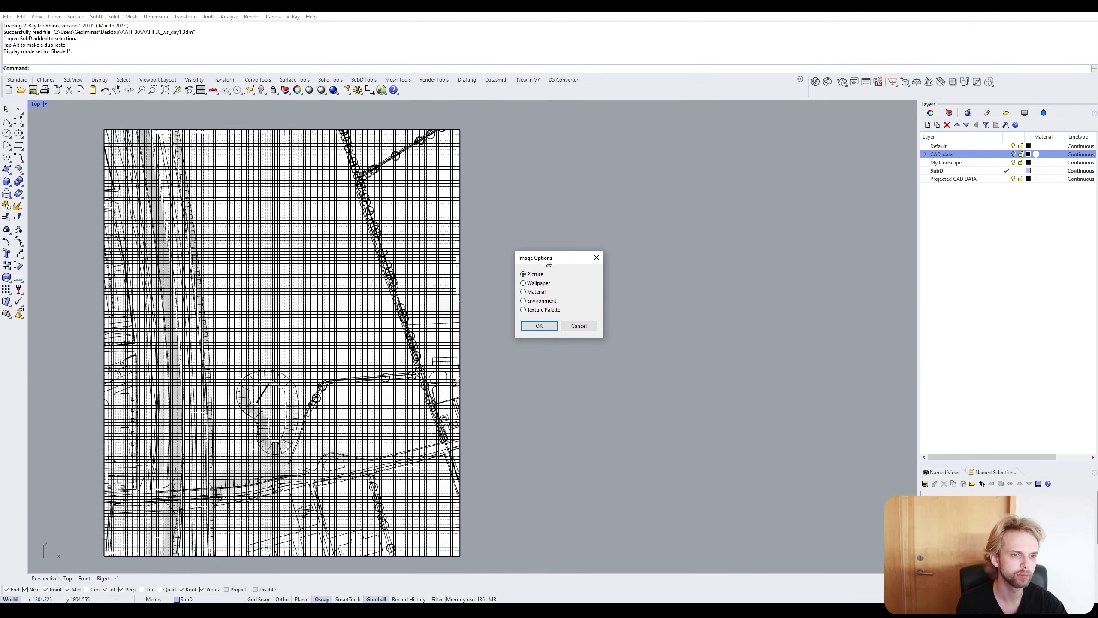
click(682, 324)
click(717, 297)
scroll(564, 384, up, 8)
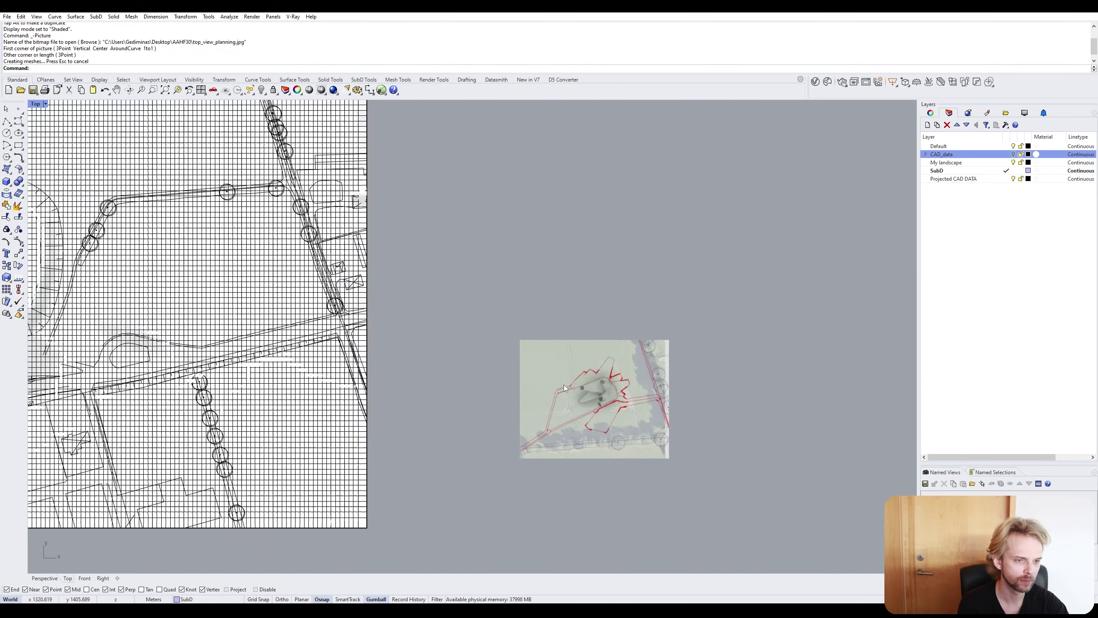
scroll(564, 384, down, 6)
Move the planning picture next to the site plan, close to the matching tree circles.
click(563, 384)
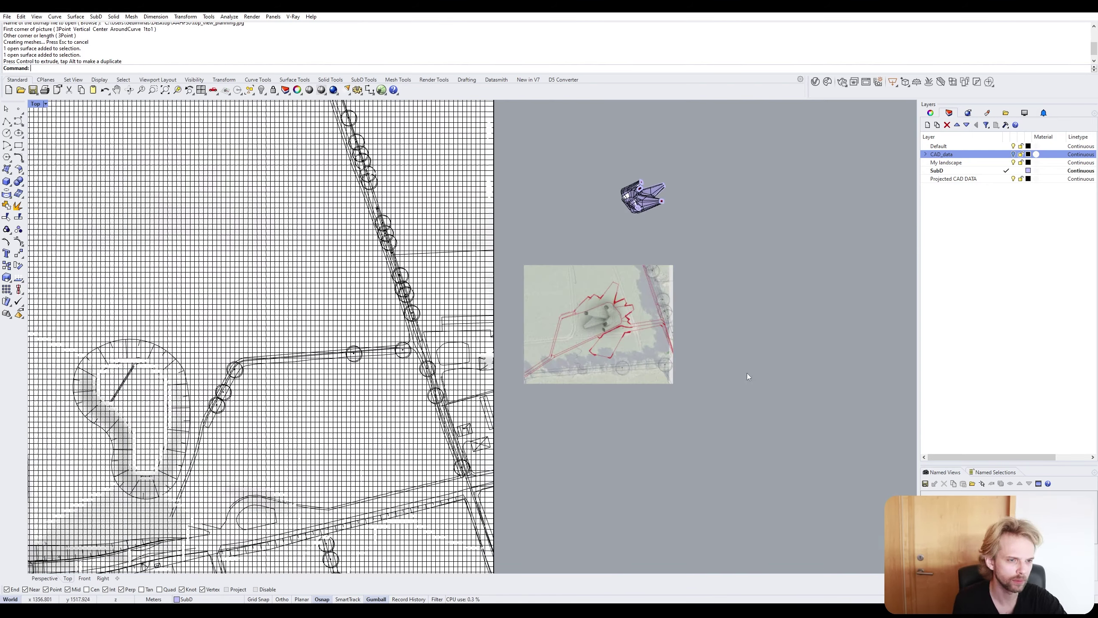
key(ctrl+m)
drag(216, 436, 385, 506)
scroll(362, 407, up, 5)
drag(359, 452, 350, 388)
drag(346, 212, 189, 211)
key(ctrl+m)
scroll(285, 367, up, 4)
click(347, 290)
drag(346, 290, 414, 272)
scroll(441, 346, up, 15)
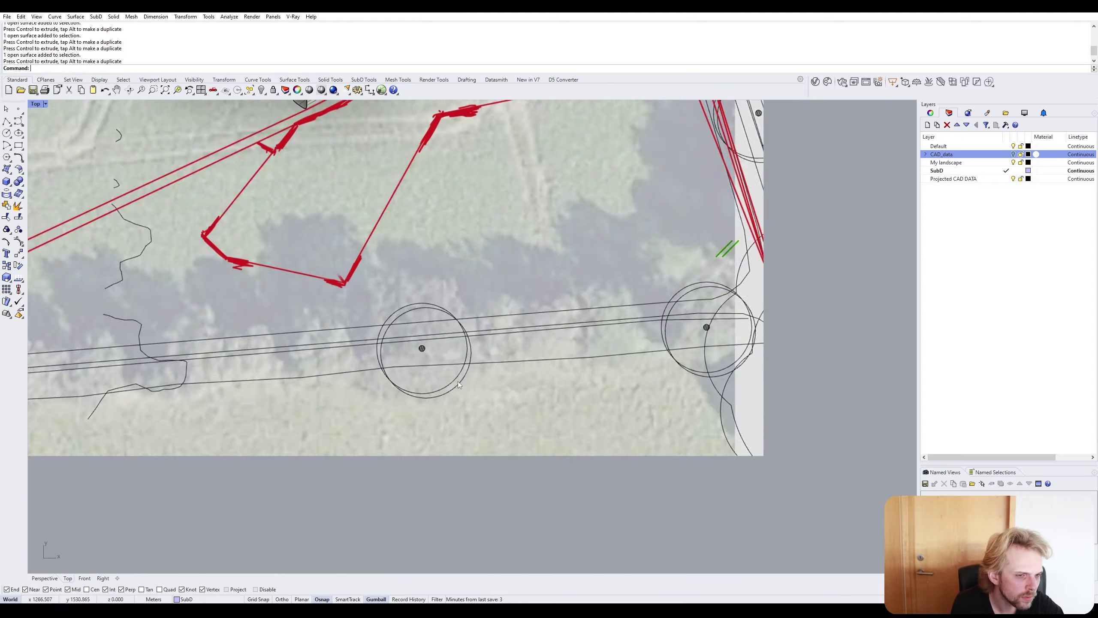
Measure the distance between the centres of the two neighbouring trees along the southern path.
text(Distance)
key(Return)
click(295, 377)
scroll(296, 377, down, 15)
click(528, 360)
Scale the planning picture from one tree centre, using the neighbouring tree centre as reference and 31.825 as the new distance.
click(437, 365)
text(Scale)
key(Return)
click(245, 370)
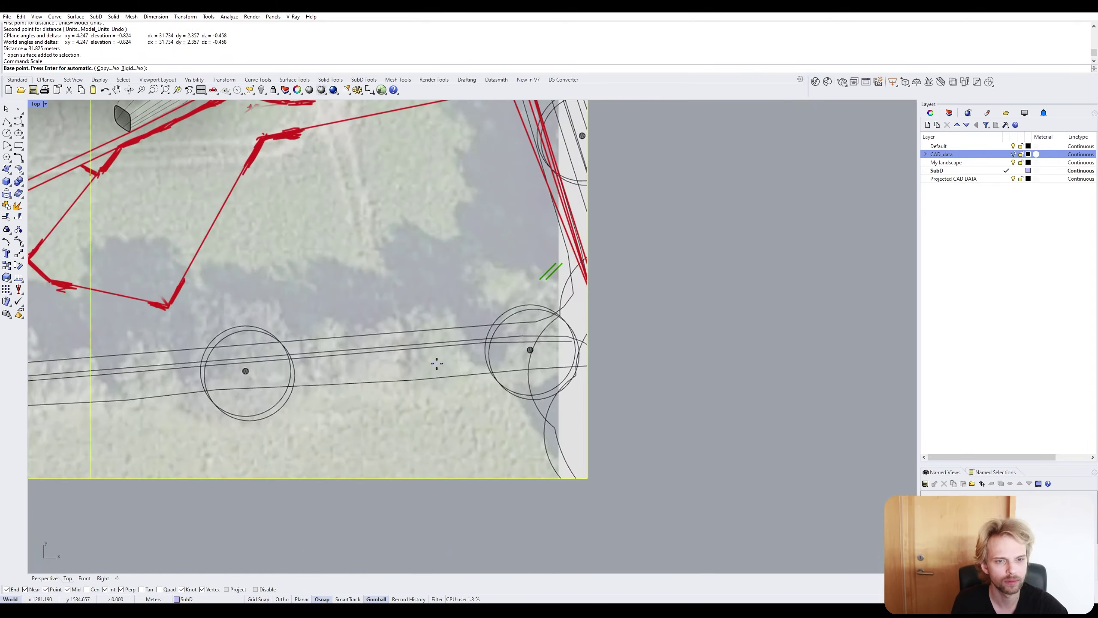
scroll(530, 351, up, 14)
click(547, 347)
scroll(548, 347, down, 20)
text(31.825)
key(Return)
Move the scaled planning picture over the terrain so its paths and trees line up with the site plan.
click(515, 307)
drag(524, 273, 154, 281)
scroll(463, 274, up, 8)
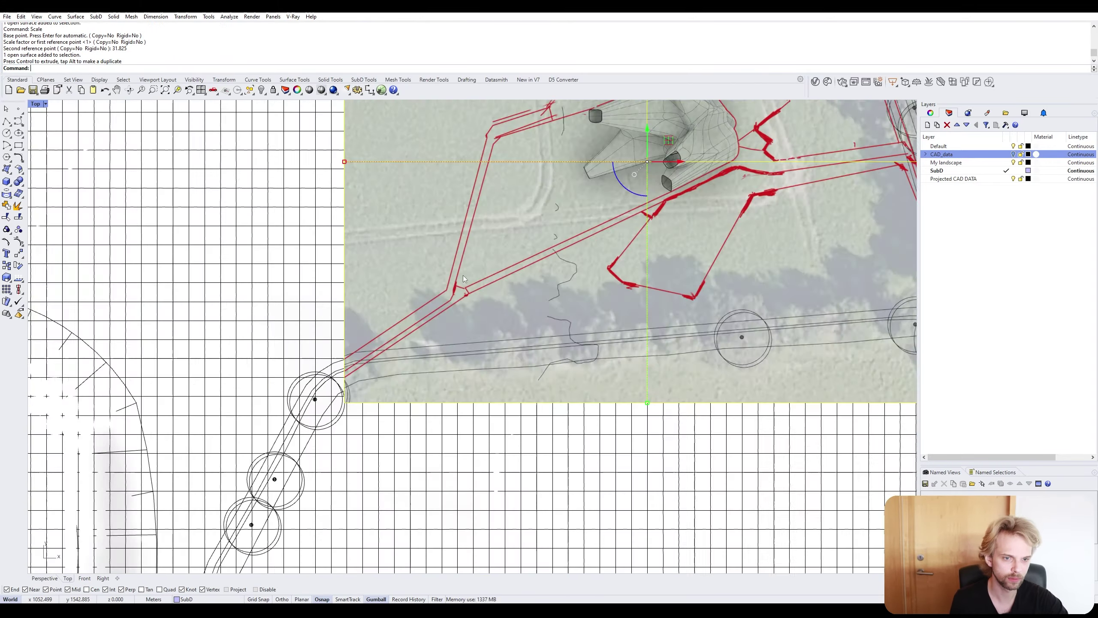
drag(569, 177, 571, 177)
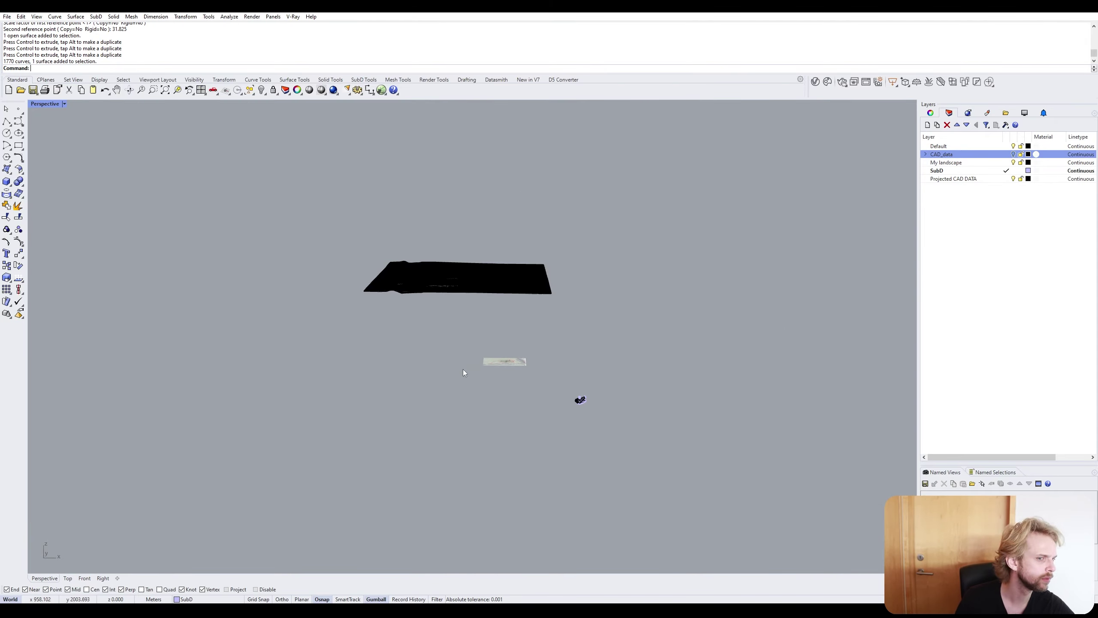
Create a new layer named References.
click(928, 125)
text(References)
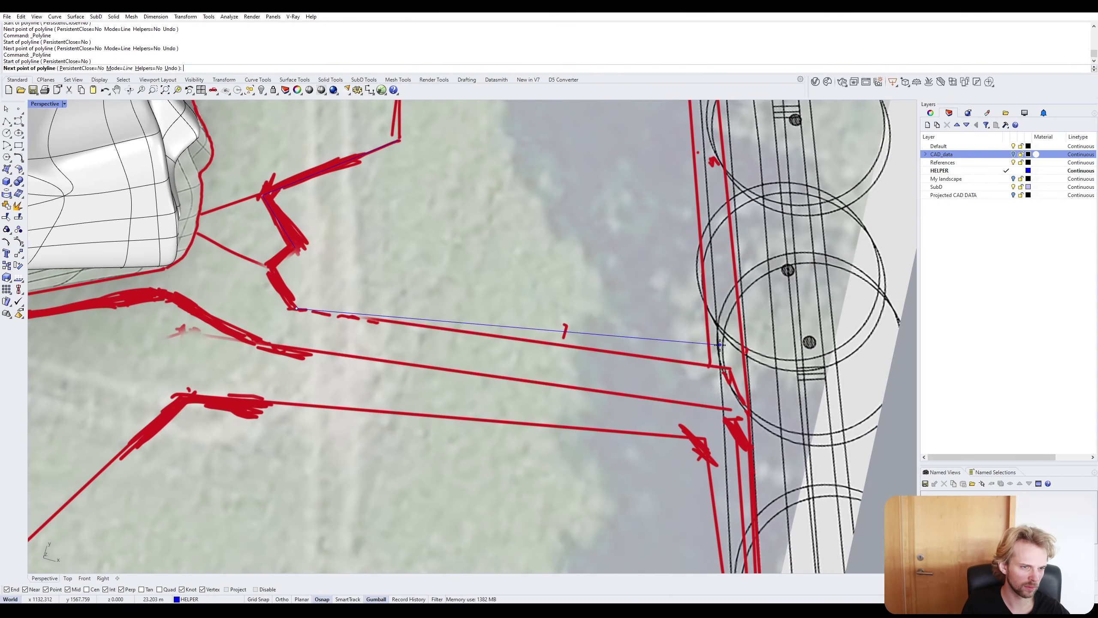
Trace the sketched southern path and the angular area beside it with helper polylines on the HELPER layer.
click(418, 414)
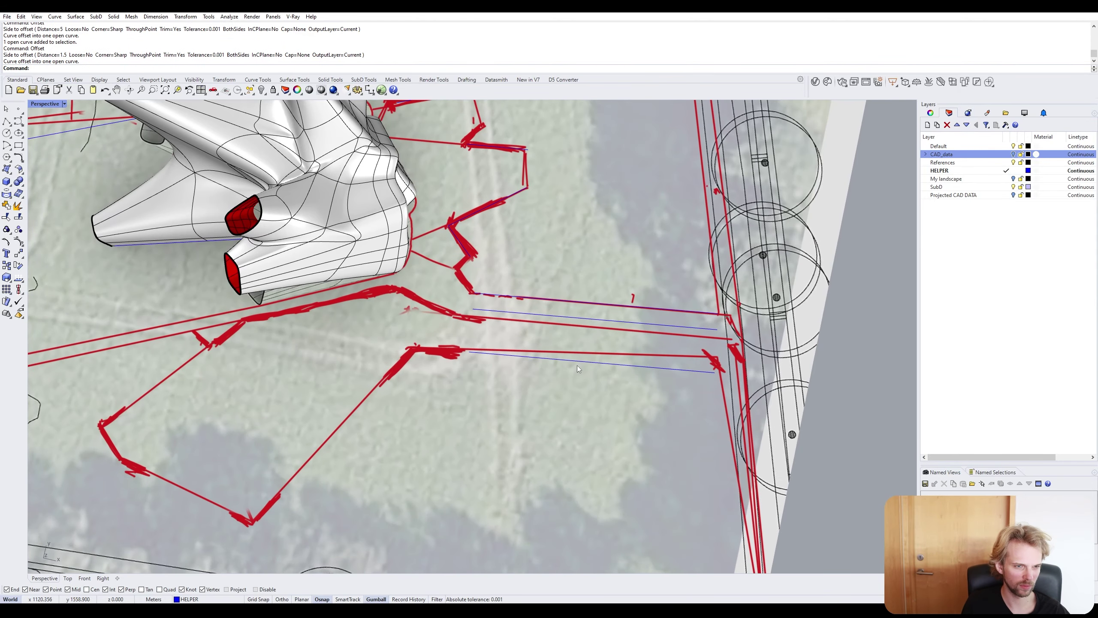
click(414, 348)
click(251, 520)
key(Return)
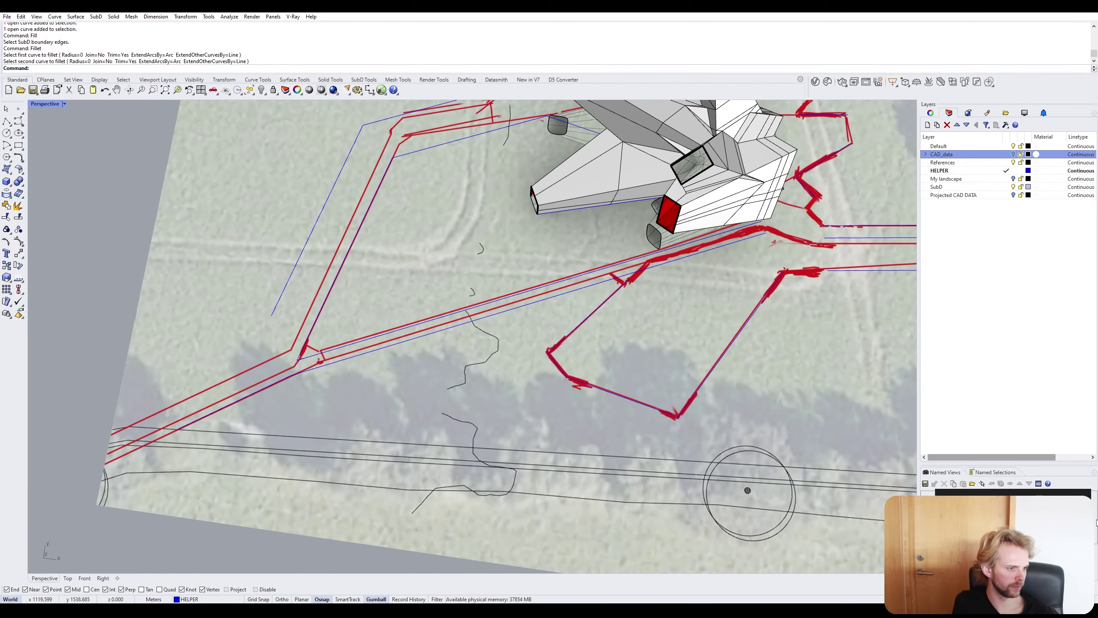
Offset the traced helper line of the south-western path by 1.5 to mark the path's other edge.
click(342, 331)
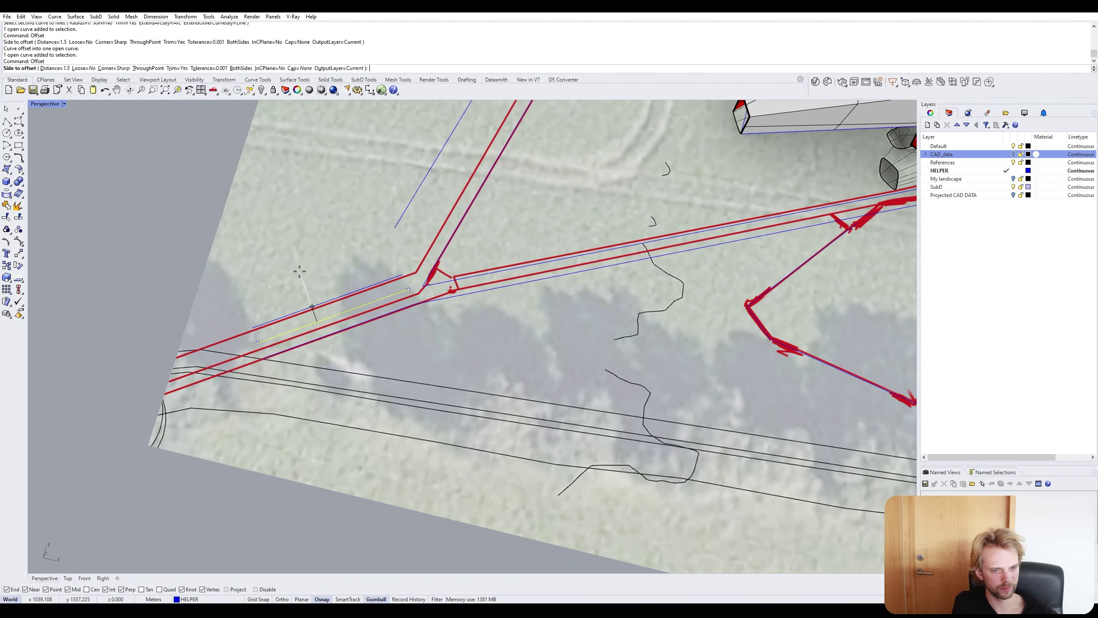
click(299, 271)
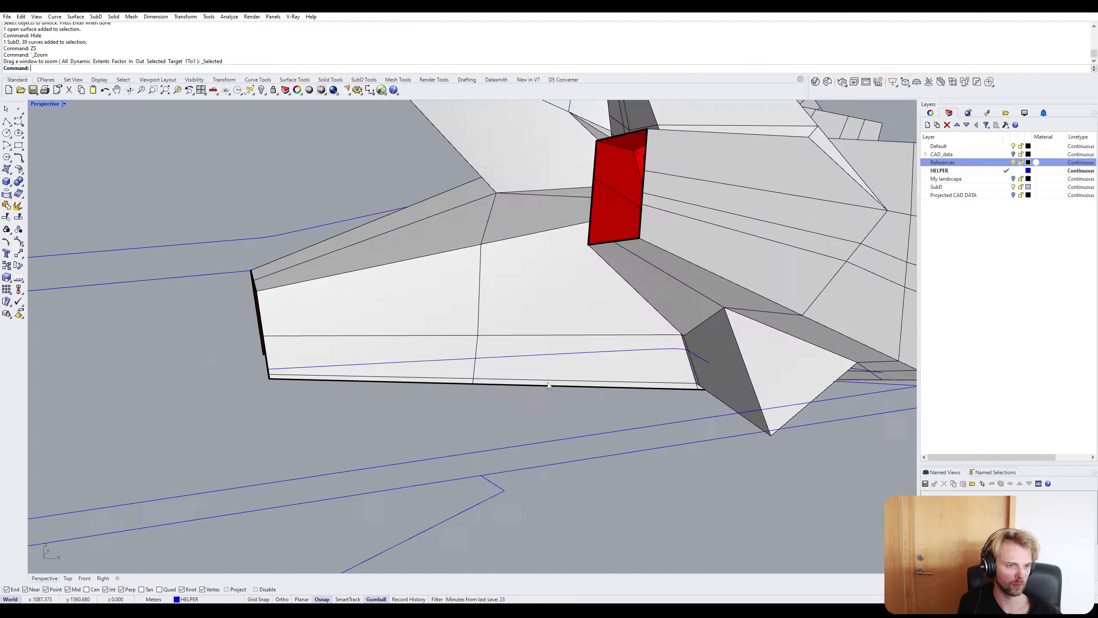
key(Tab)
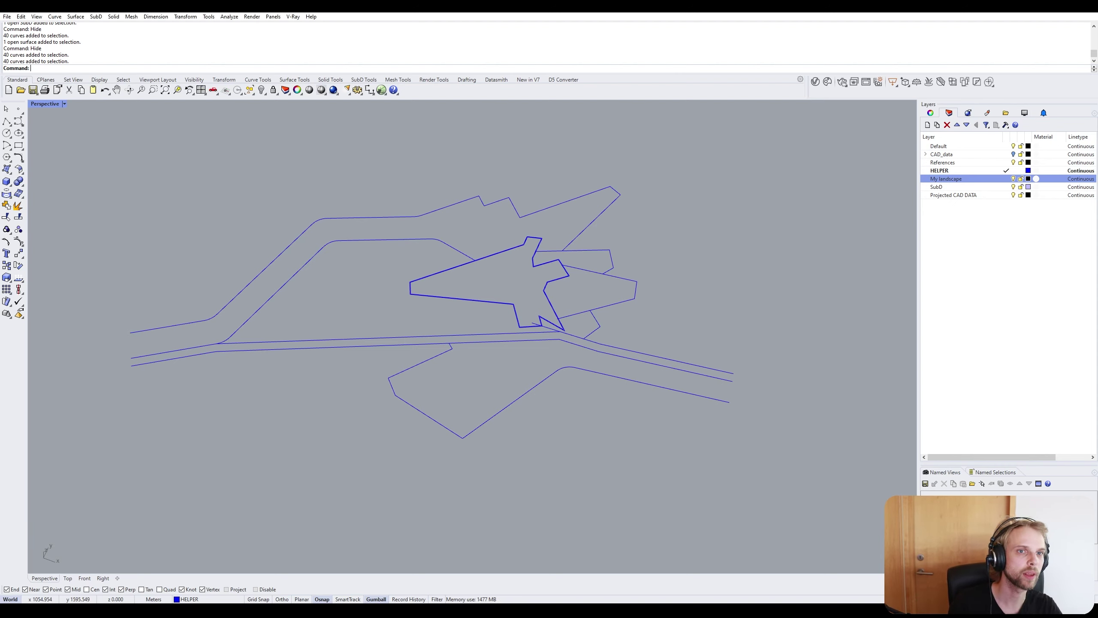
Bring the hidden building model back with ShowSelected.
right_drag(332, 221, 228, 285)
text(Show)
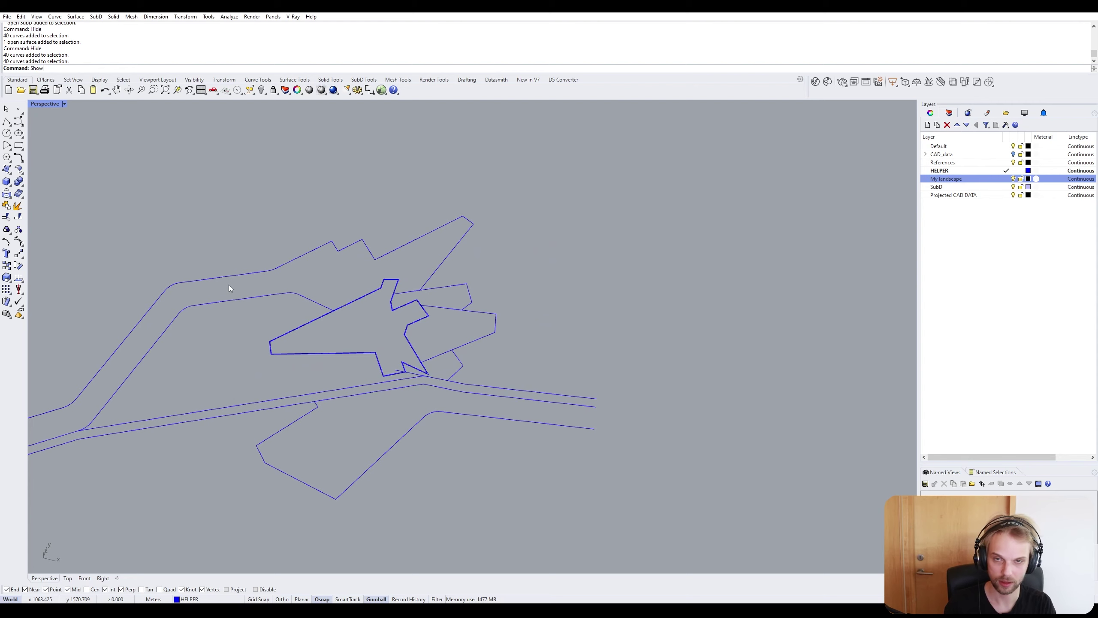
text(Selected)
key(Return)
click(327, 279)
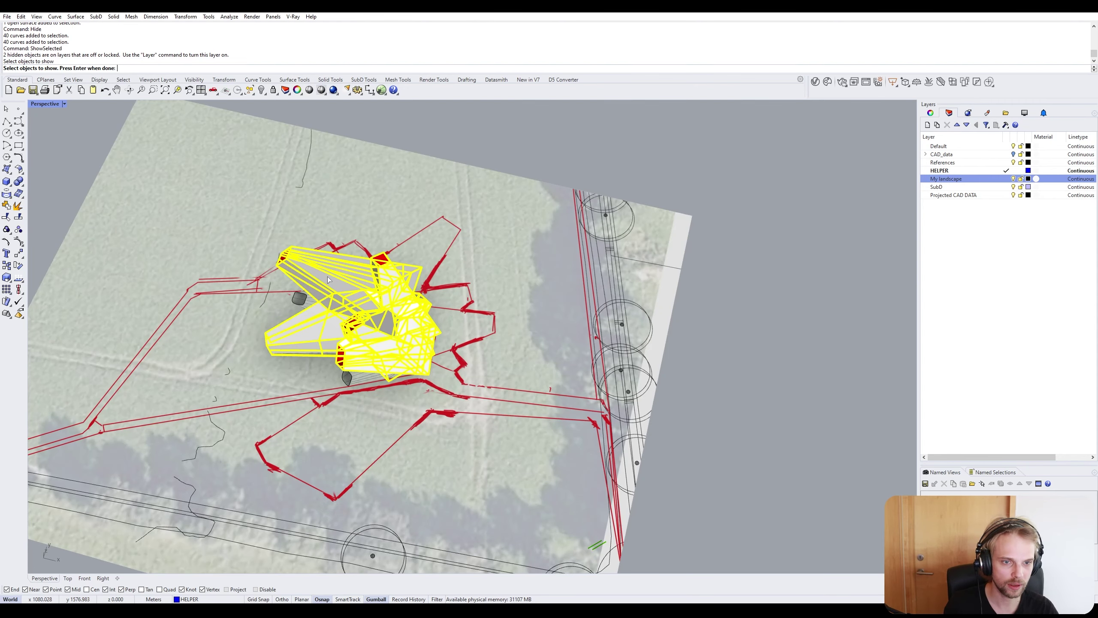
key(Return)
Unhide the planning picture beneath the building with ShowSelected.
right_drag(735, 367, 453, 302)
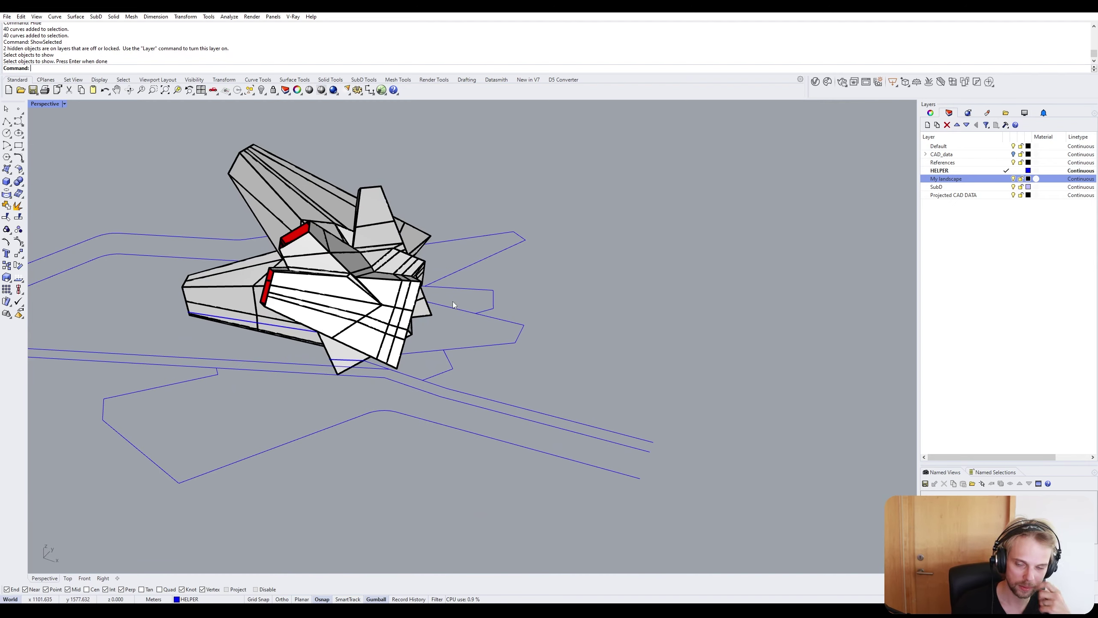
scroll(460, 295, down, 5)
right_drag(462, 340, 696, 235)
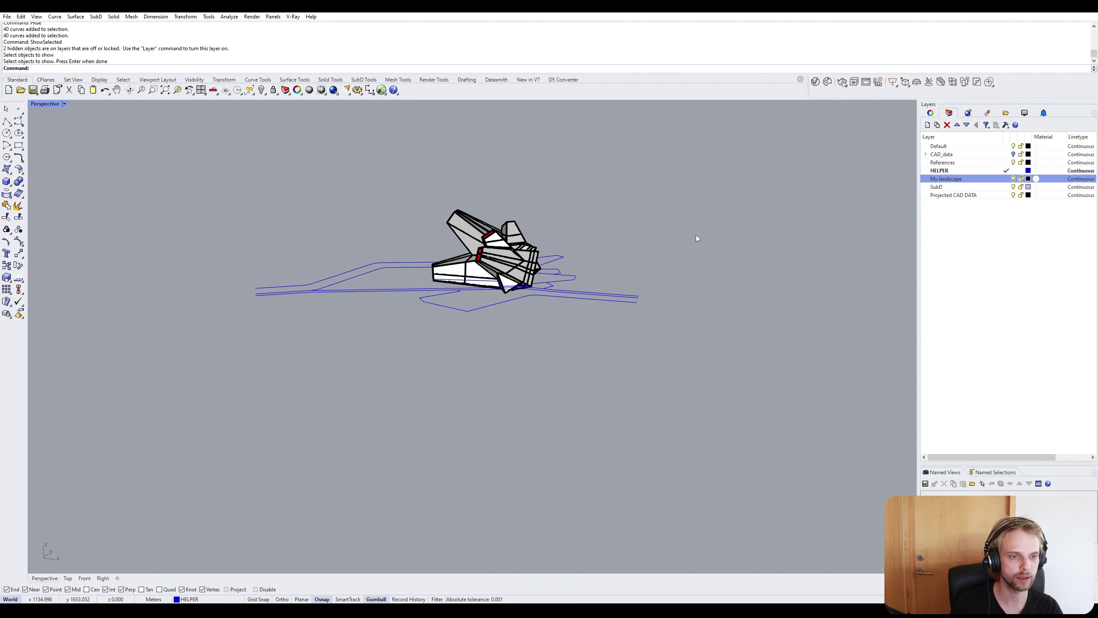
right_drag(476, 337, 475, 375)
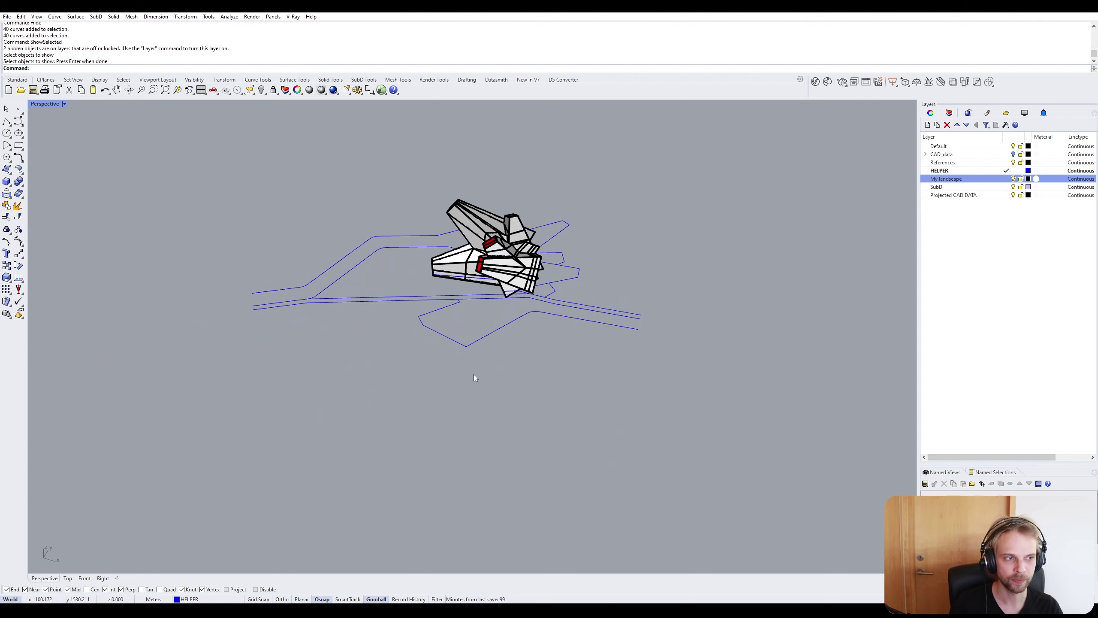
text(owSe)
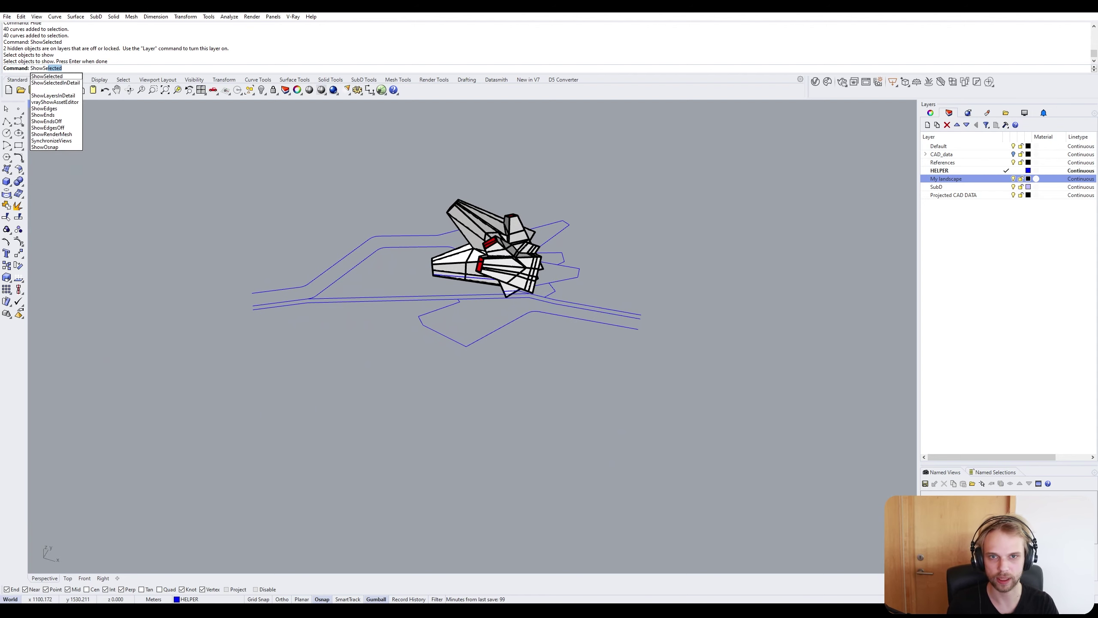
key(Return)
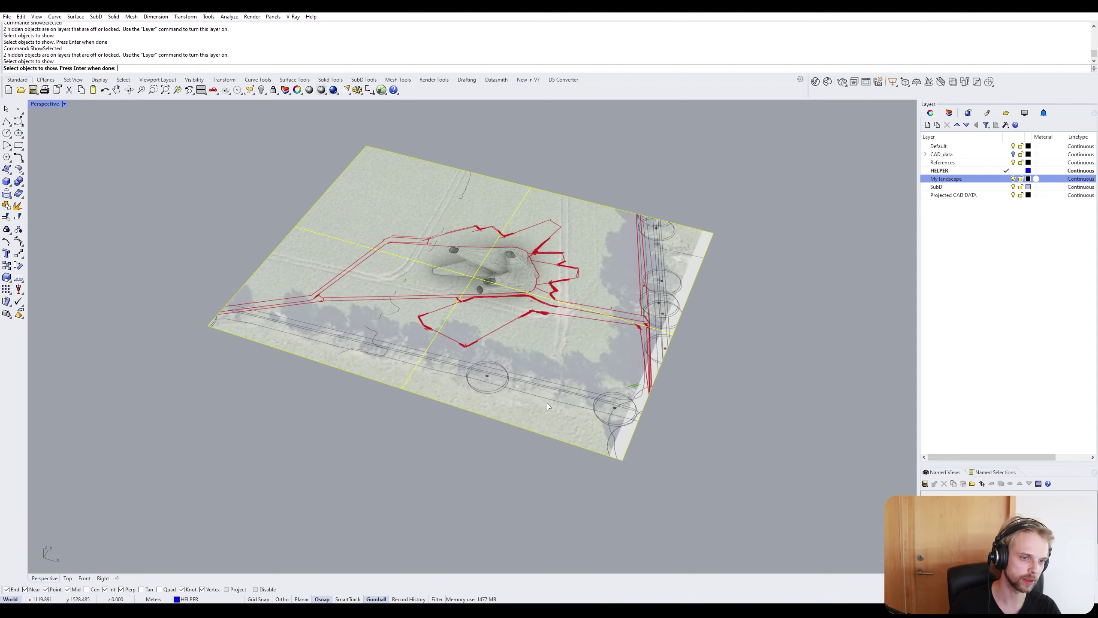
key(Return)
Measure the distance between the centres of the two neighbouring trees along the southern path on the terrain.
scroll(476, 409, up, 5)
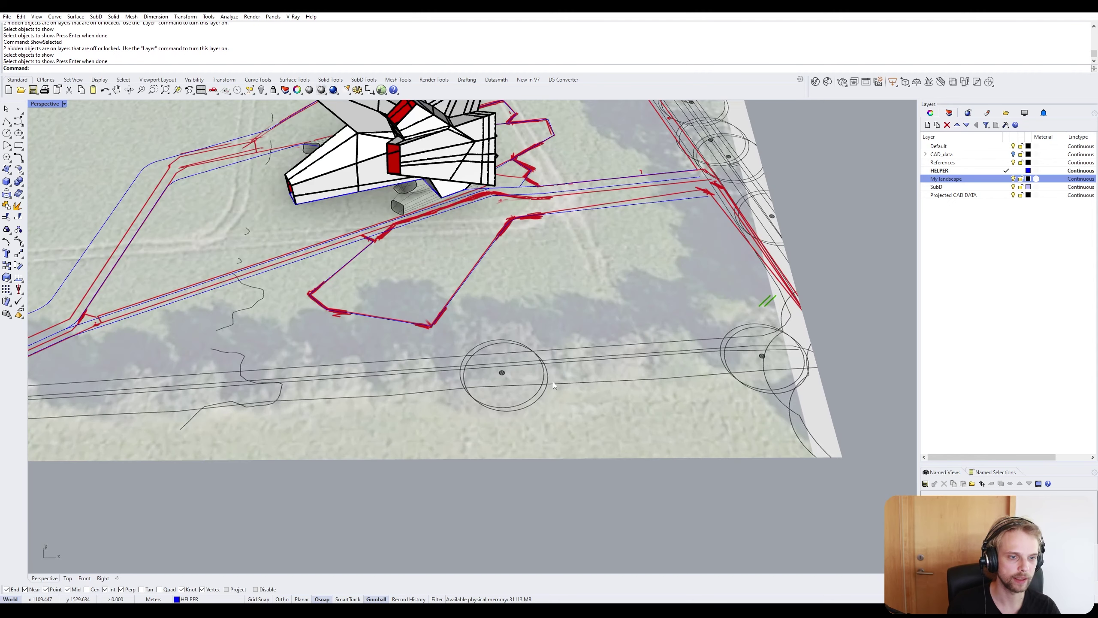
shift+right_drag(556, 354, 464, 360)
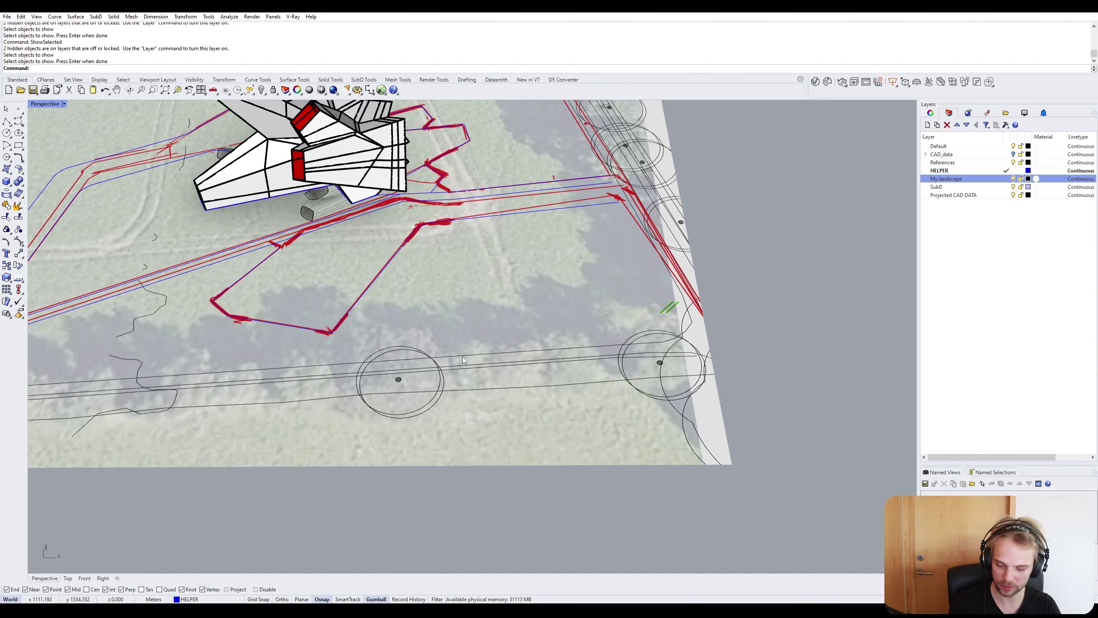
key(Escape)
scroll(462, 357, down, 15)
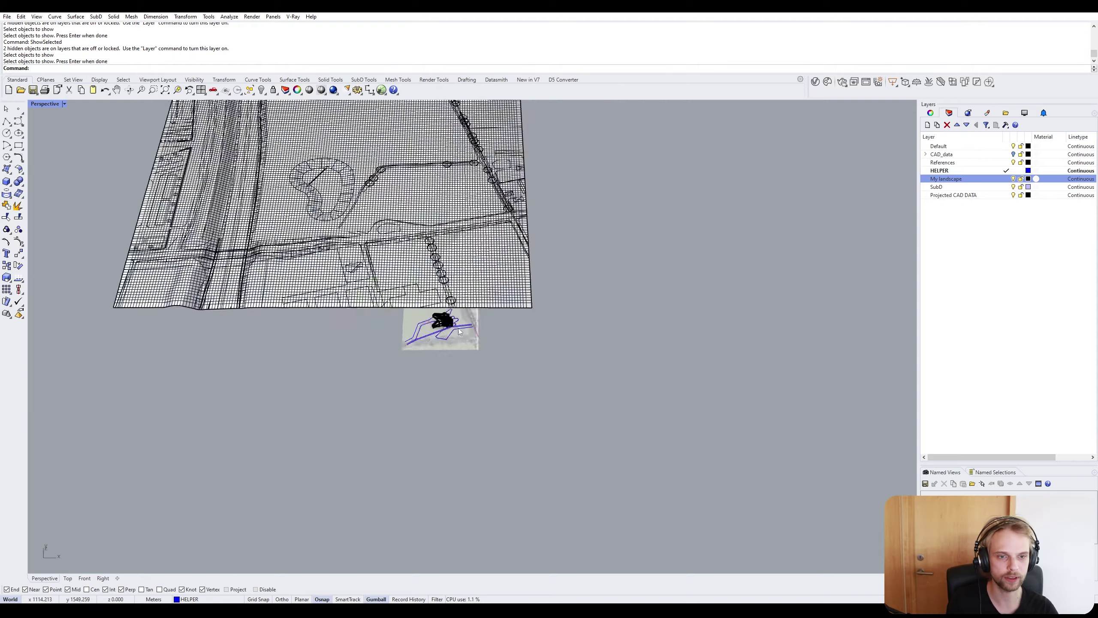
scroll(437, 247, up, 8)
right_drag(437, 247, 435, 260)
scroll(435, 261, up, 6)
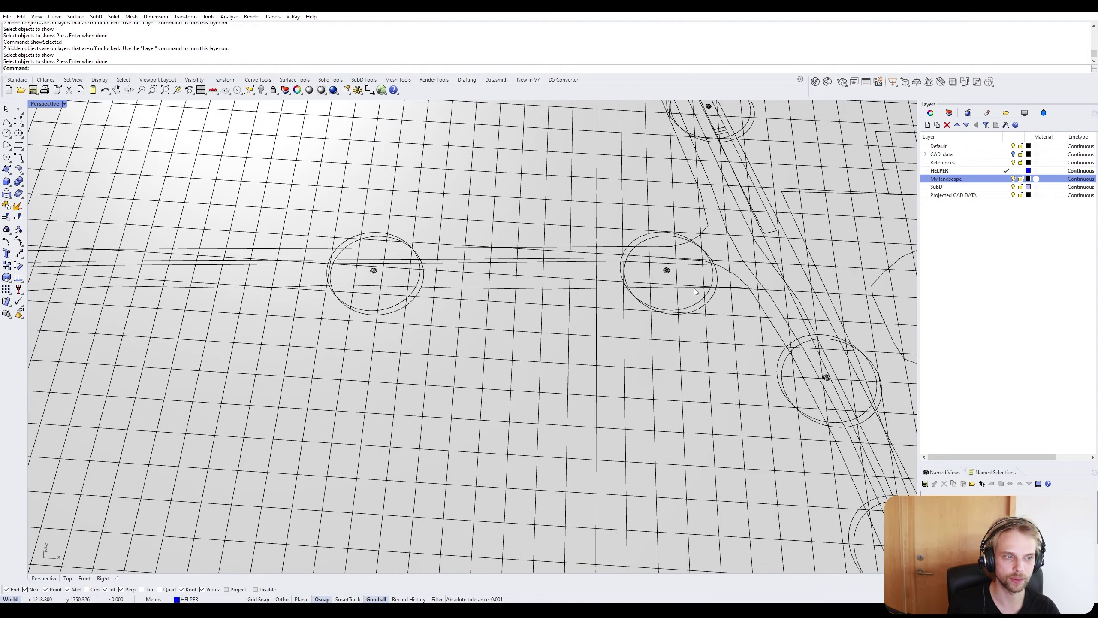
text(Distance)
key(Return)
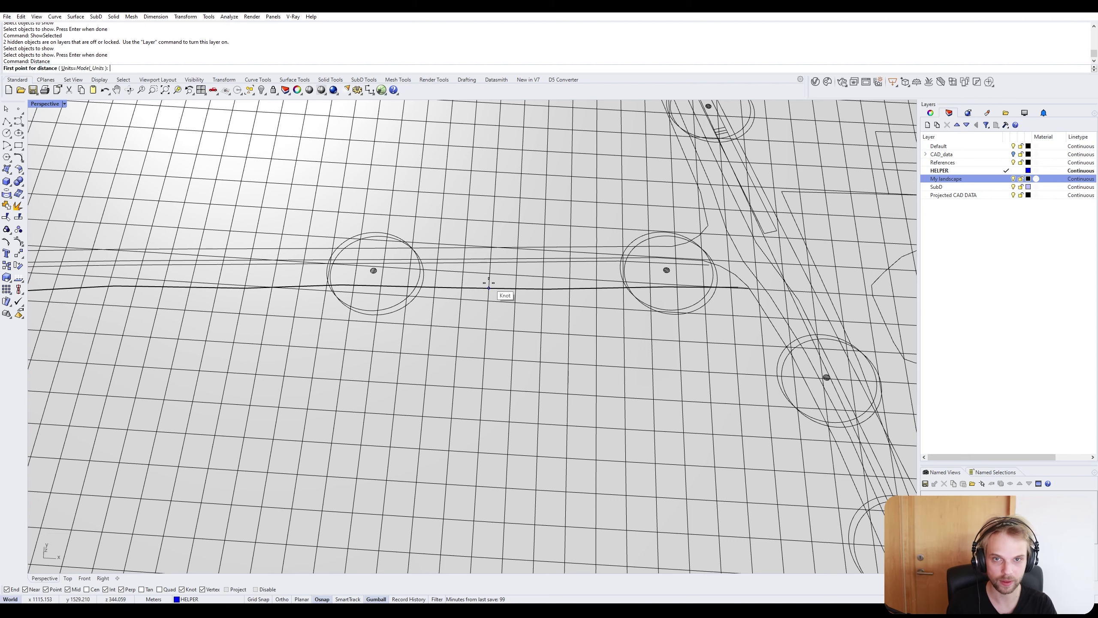
scroll(433, 281, up, 5)
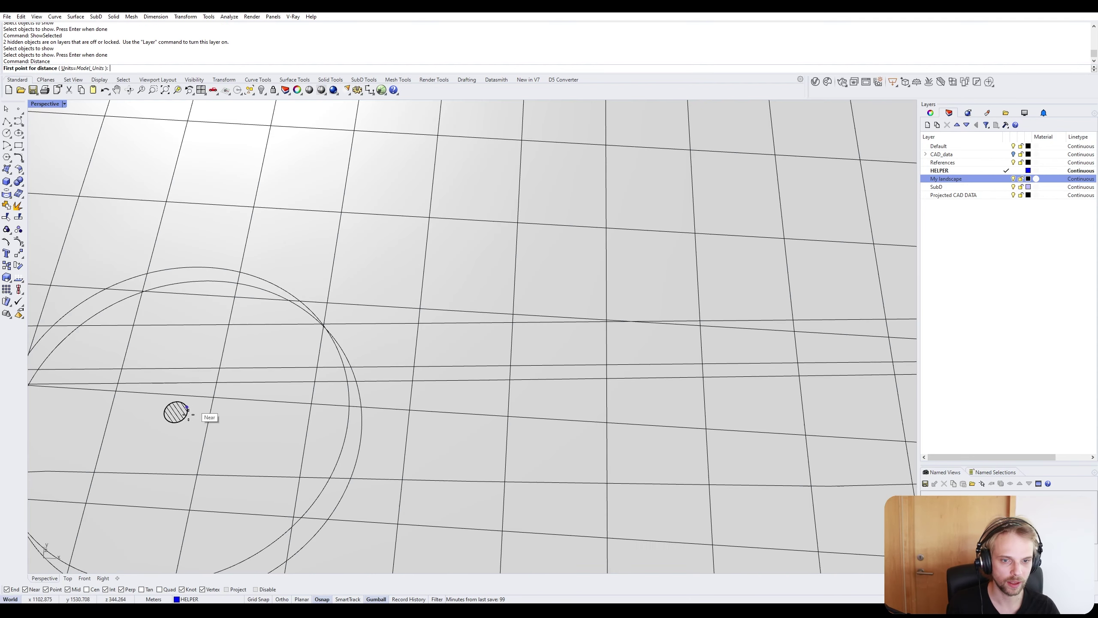
scroll(175, 412, down, 5)
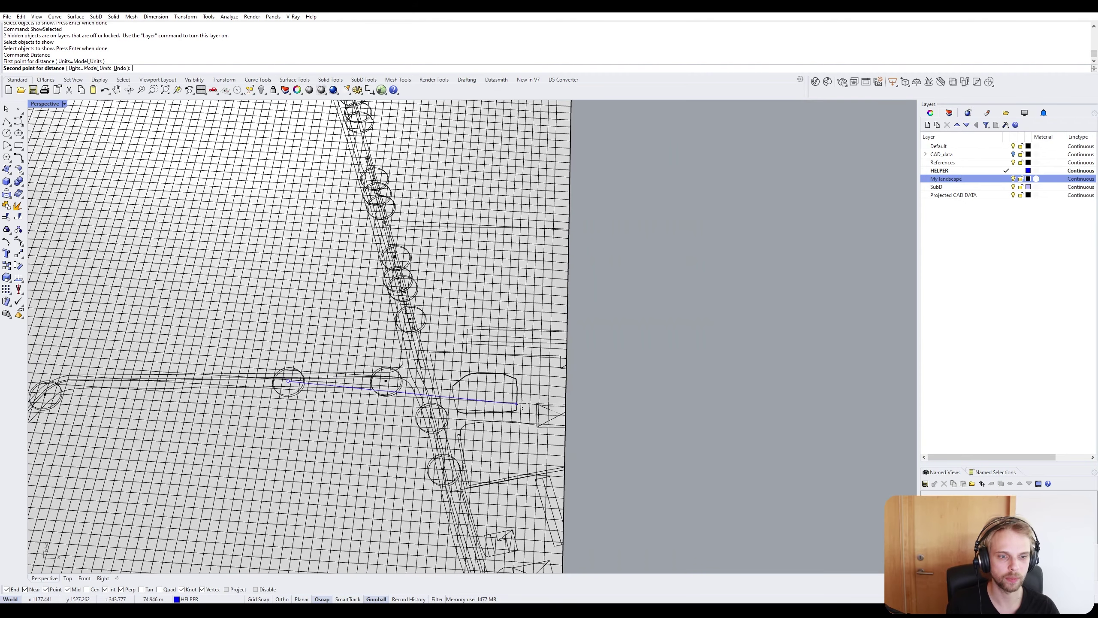
scroll(360, 339, up, 5)
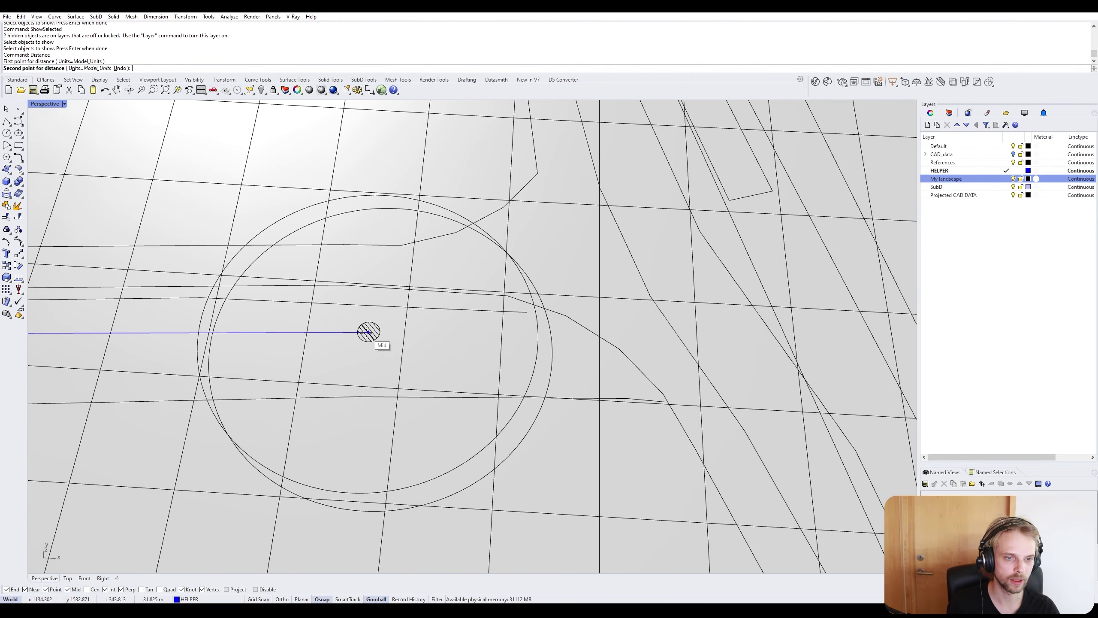
click(364, 338)
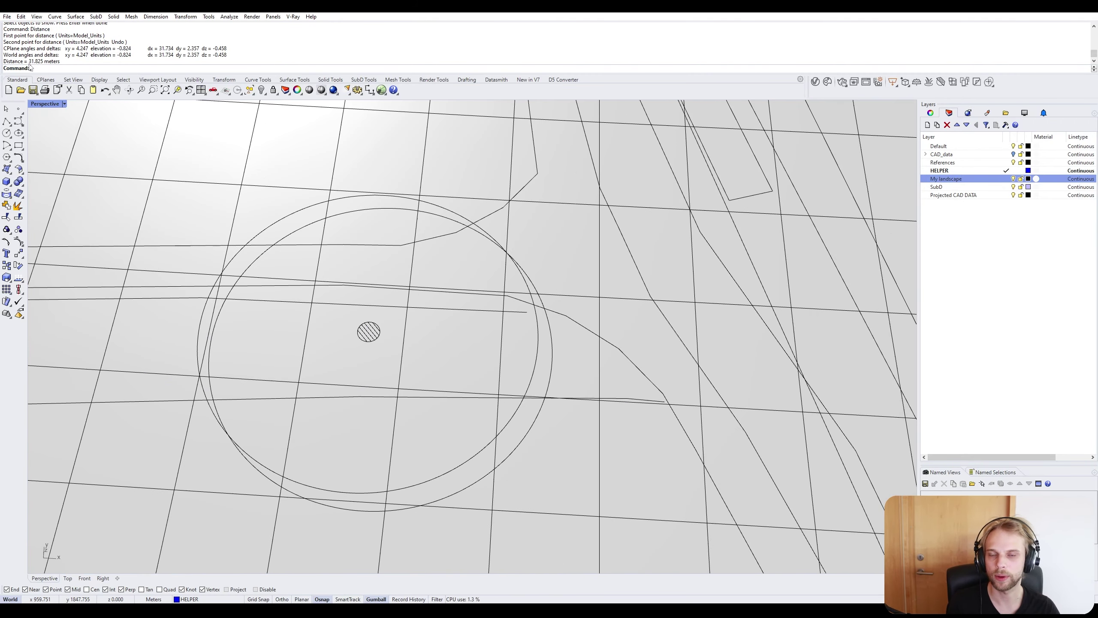
Scale the planning picture from the western tree centre, referencing the neighbouring tree centre and setting that distance to 31.825.
scroll(259, 365, down, 15)
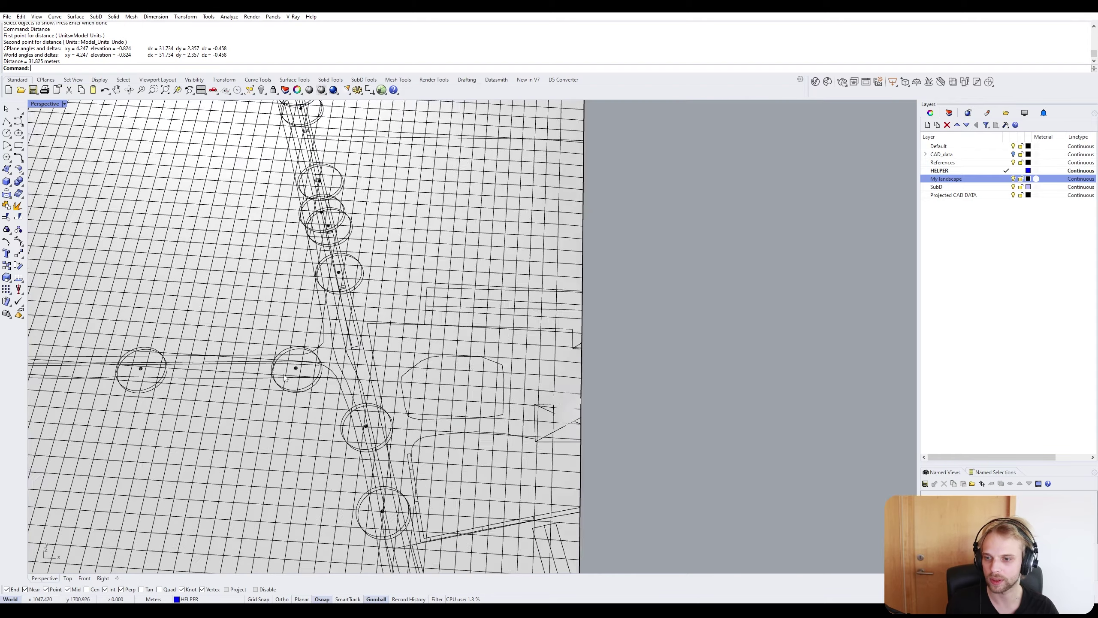
right_drag(252, 473, 347, 343)
scroll(362, 318, up, 6)
scroll(357, 333, up, 5)
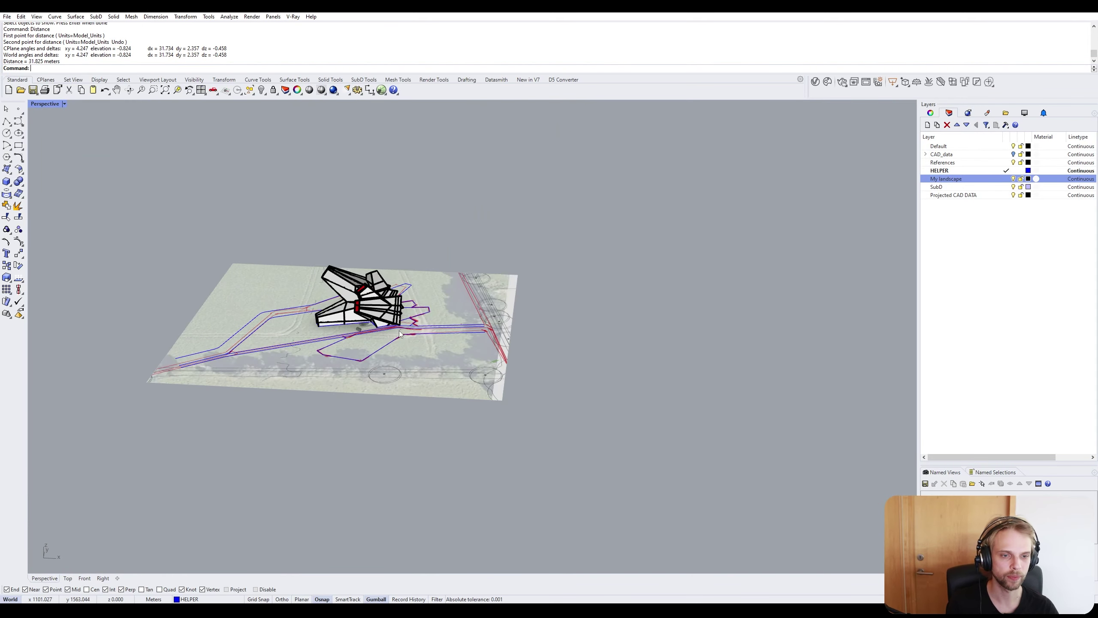
click(450, 373)
scroll(450, 375, up, 5)
scroll(269, 240, down, 4)
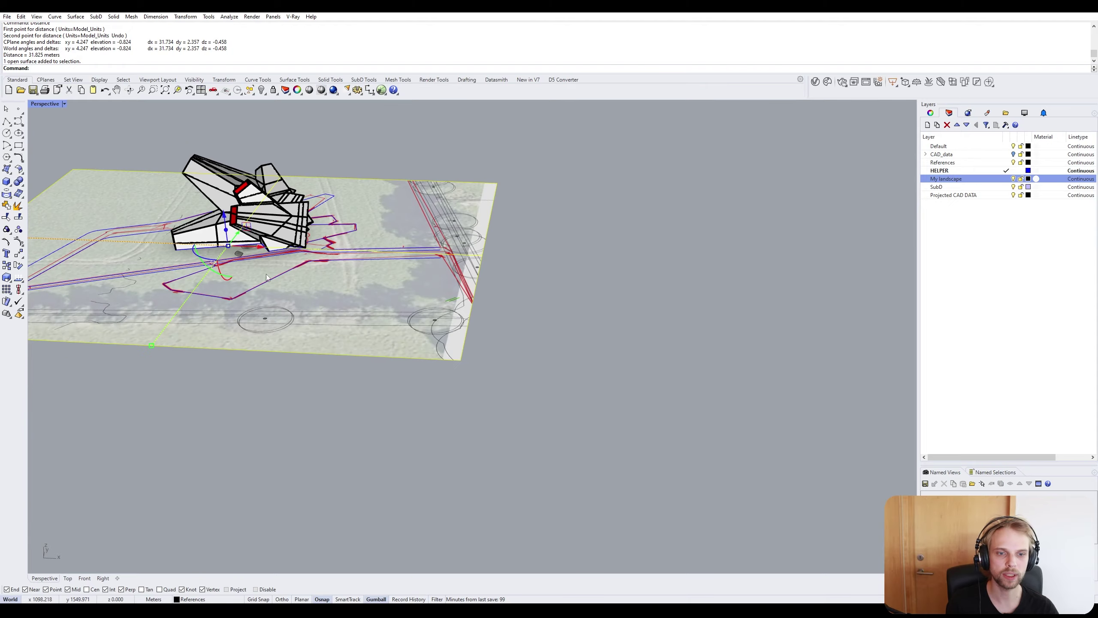
scroll(272, 299, up, 6)
right_drag(403, 165, 402, 414)
scroll(328, 367, up, 5)
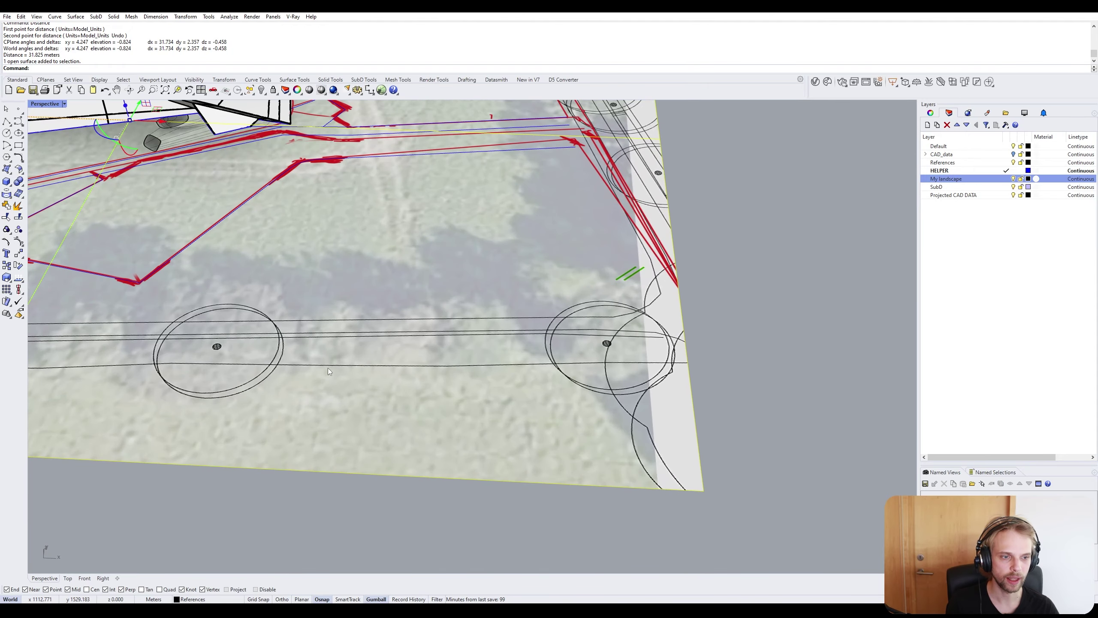
text(Scale)
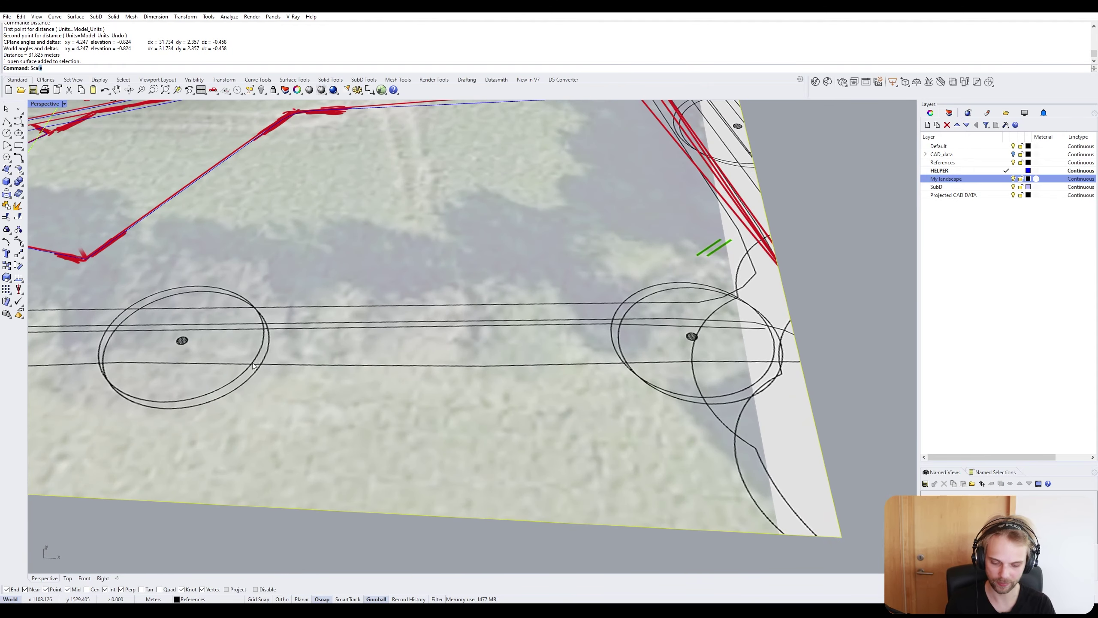
key(Return)
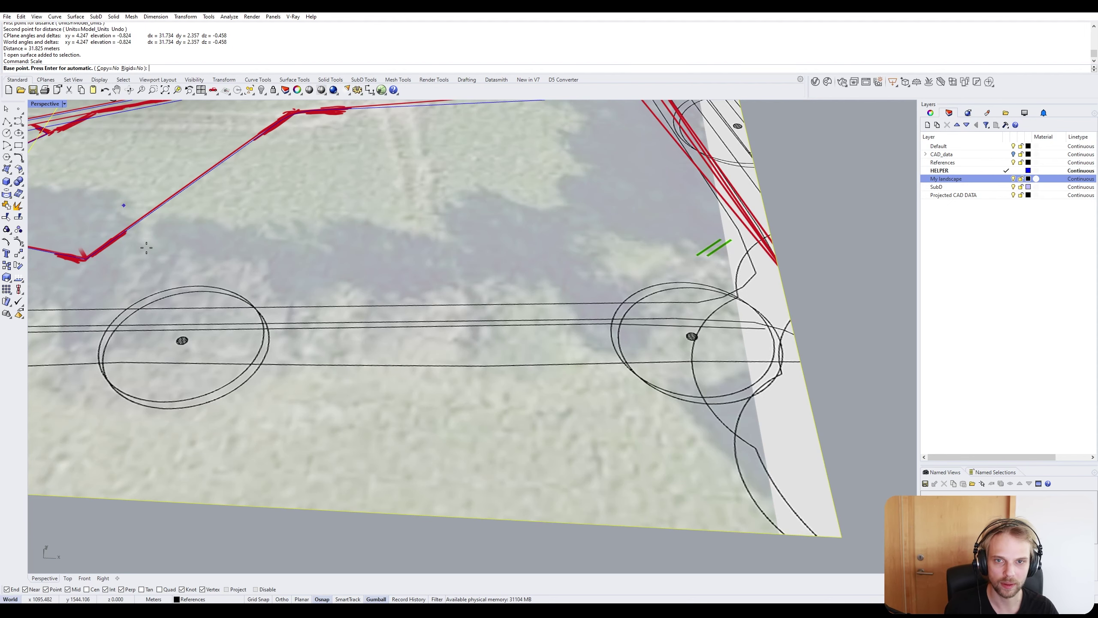
click(182, 341)
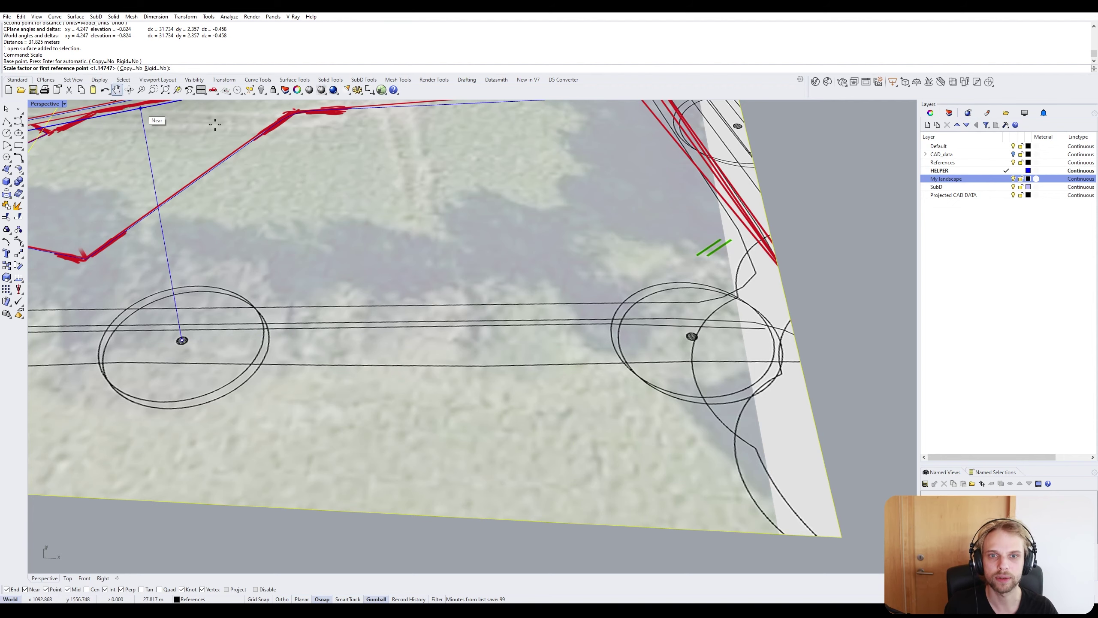
click(693, 336)
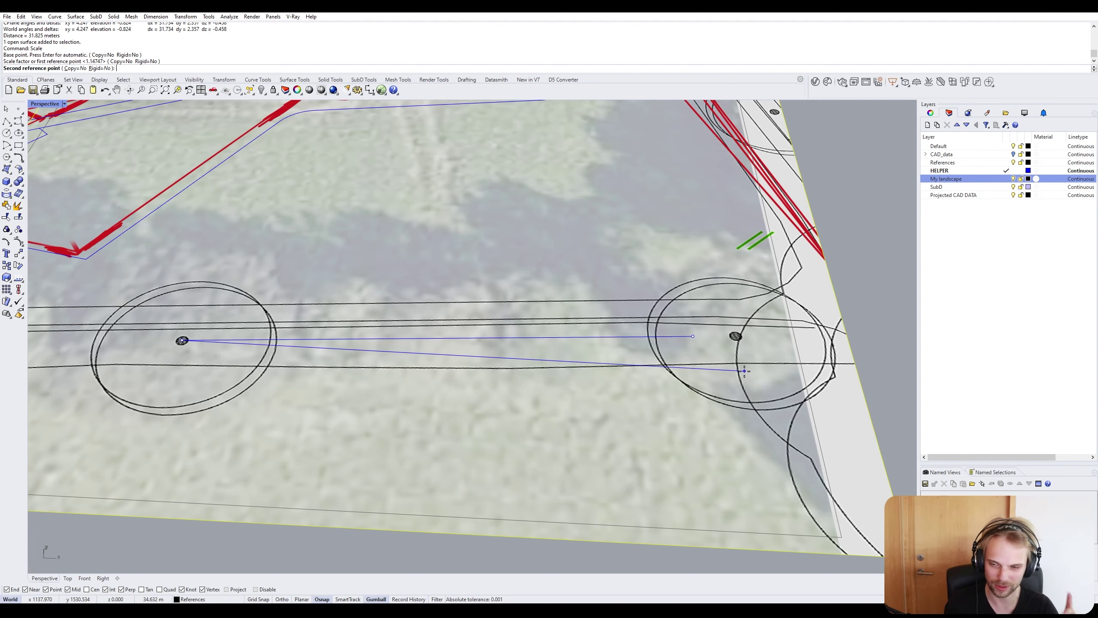
text(31.825)
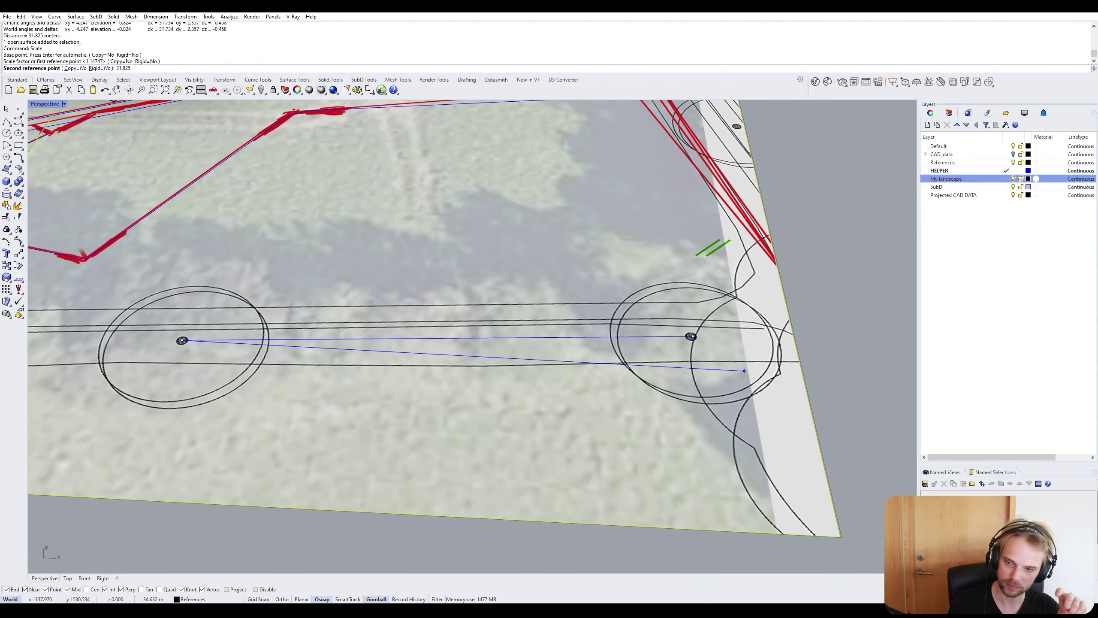
key(Return)
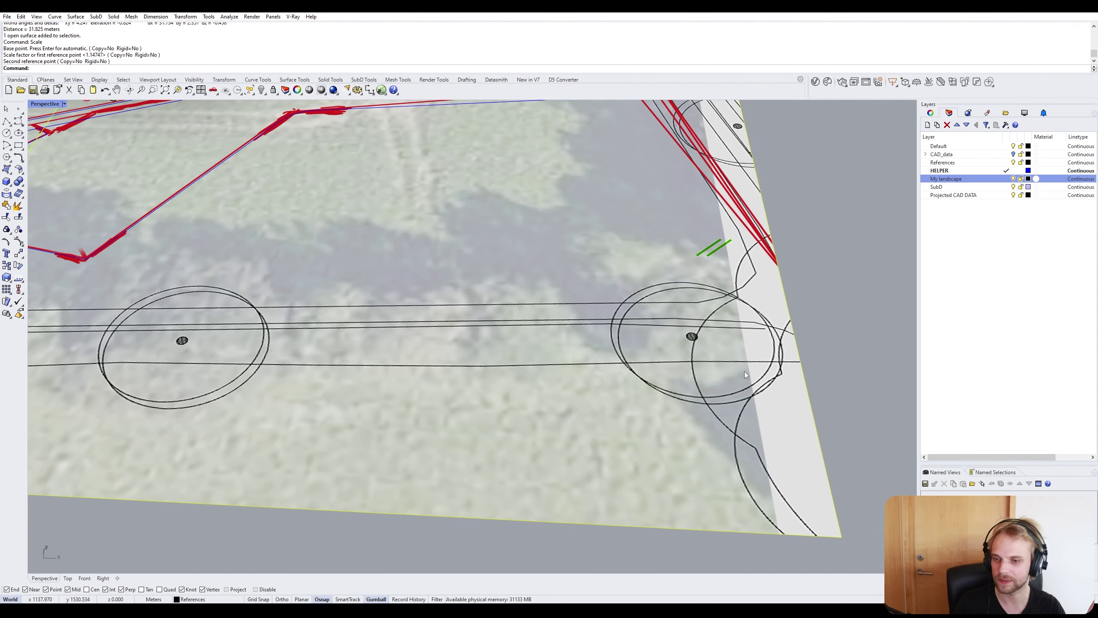
Examine how the blue helper outlines follow the red sketched paths on the planning picture around the building.
scroll(724, 359, down, 10)
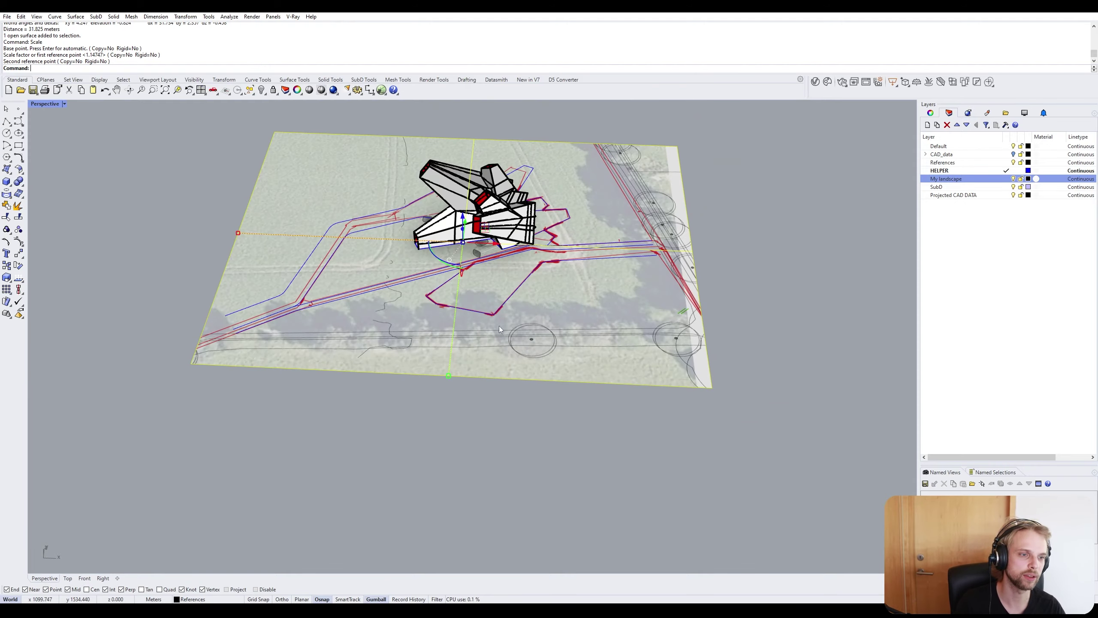
scroll(568, 302, up, 5)
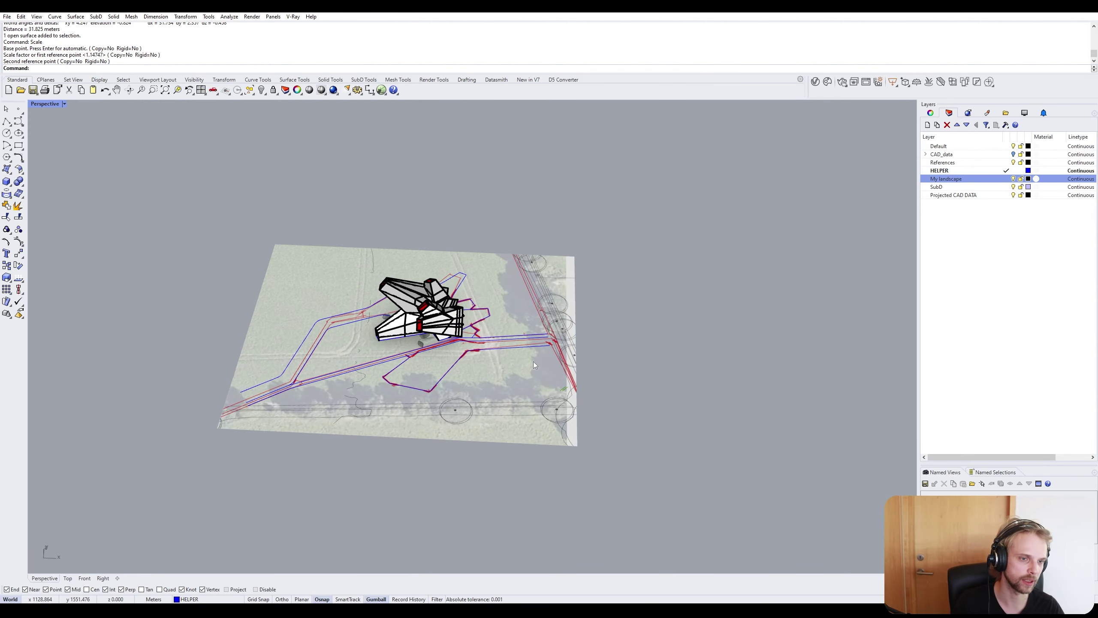
right_drag(534, 361, 533, 365)
scroll(508, 309, up, 2)
shift+right_drag(507, 309, 456, 352)
right_drag(417, 273, 196, 317)
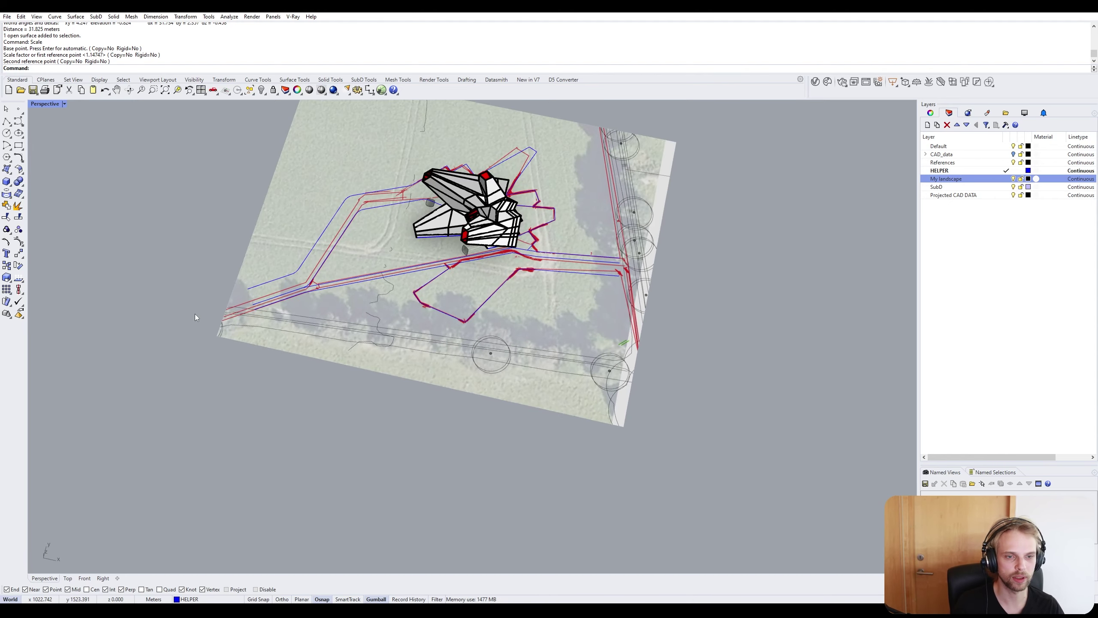
scroll(331, 222, up, 10)
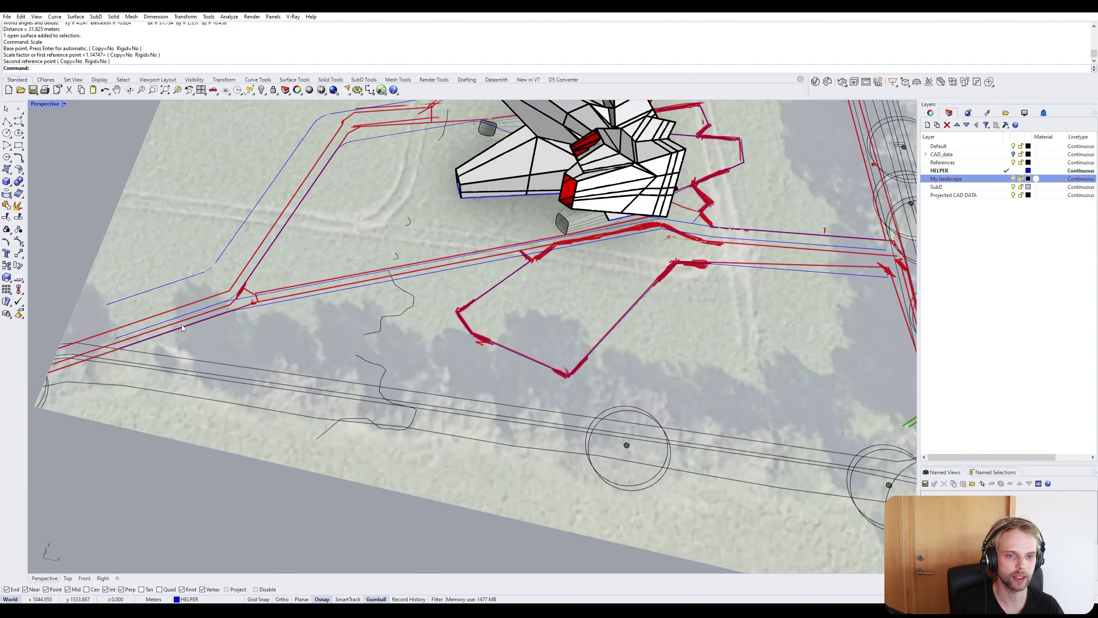
Compare the blue helper outlines with the red sketched shapes north of the building and across the whole planning picture.
scroll(217, 260, down, 7)
shift+right_drag(416, 133, 406, 502)
scroll(352, 228, up, 7)
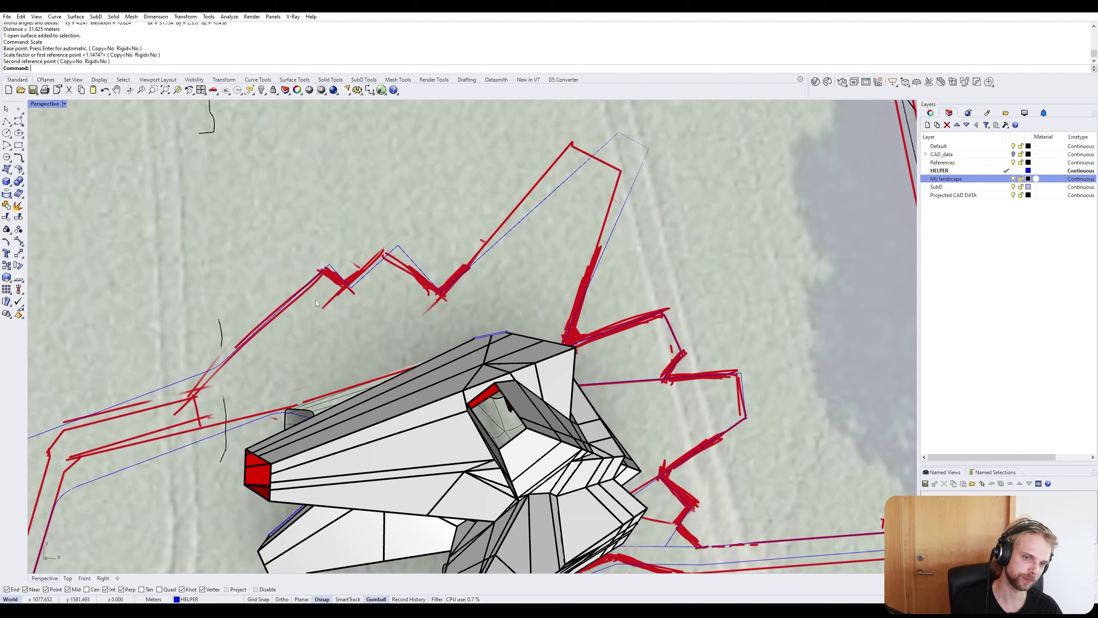
scroll(441, 323, down, 2)
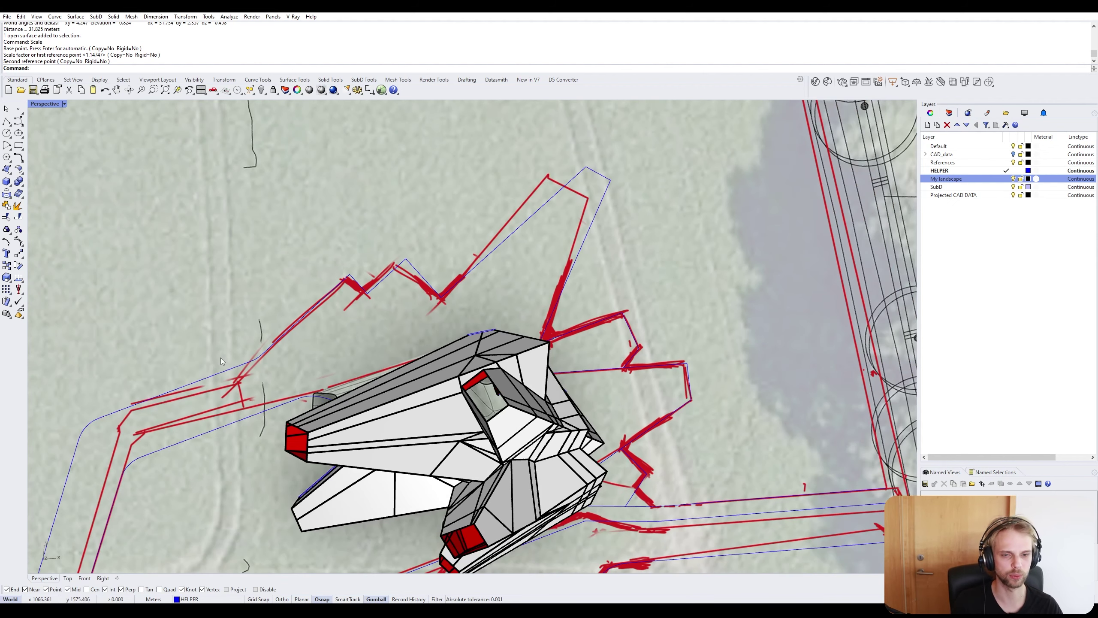
scroll(244, 369, up, 3)
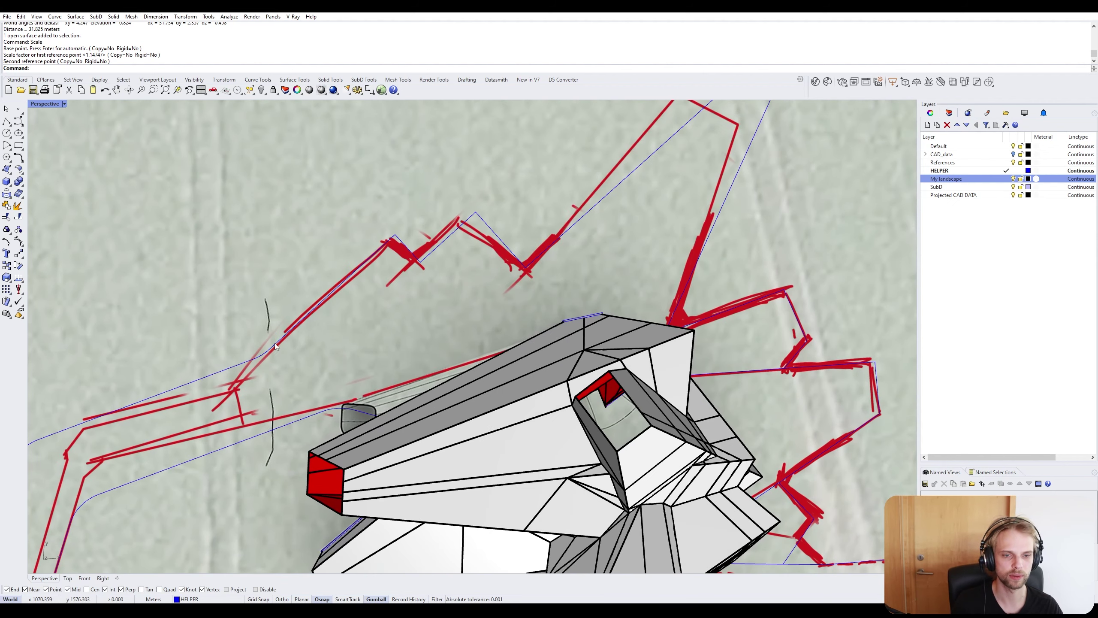
scroll(274, 344, down, 5)
shift+right_drag(497, 258, 504, 112)
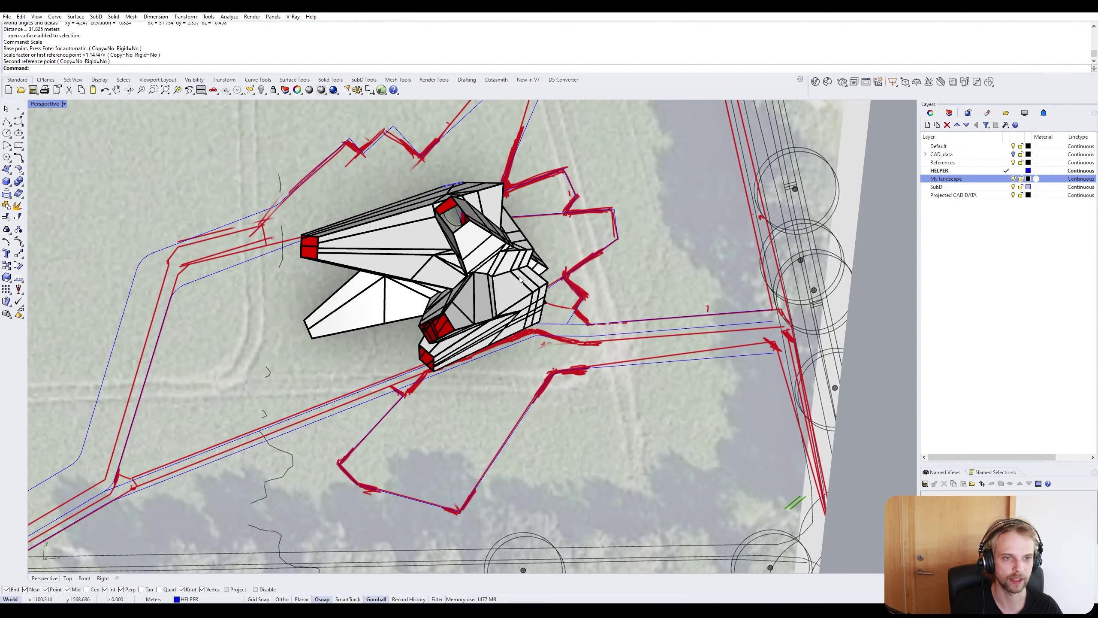
scroll(519, 275, down, 5)
shift+right_drag(566, 183, 548, 270)
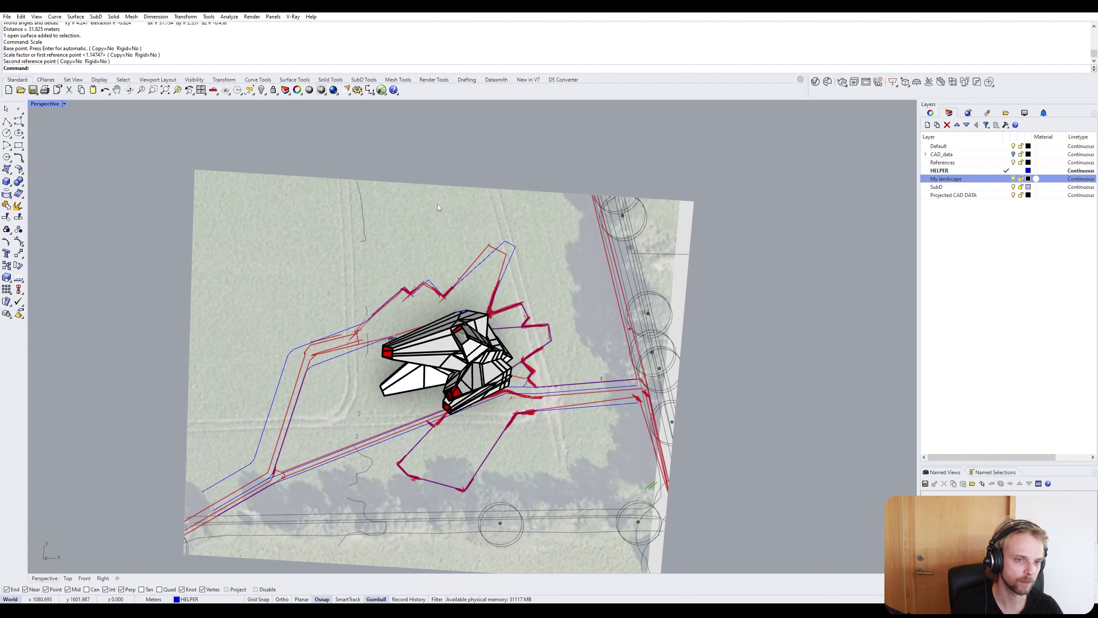
shift+right_drag(496, 299, 442, 239)
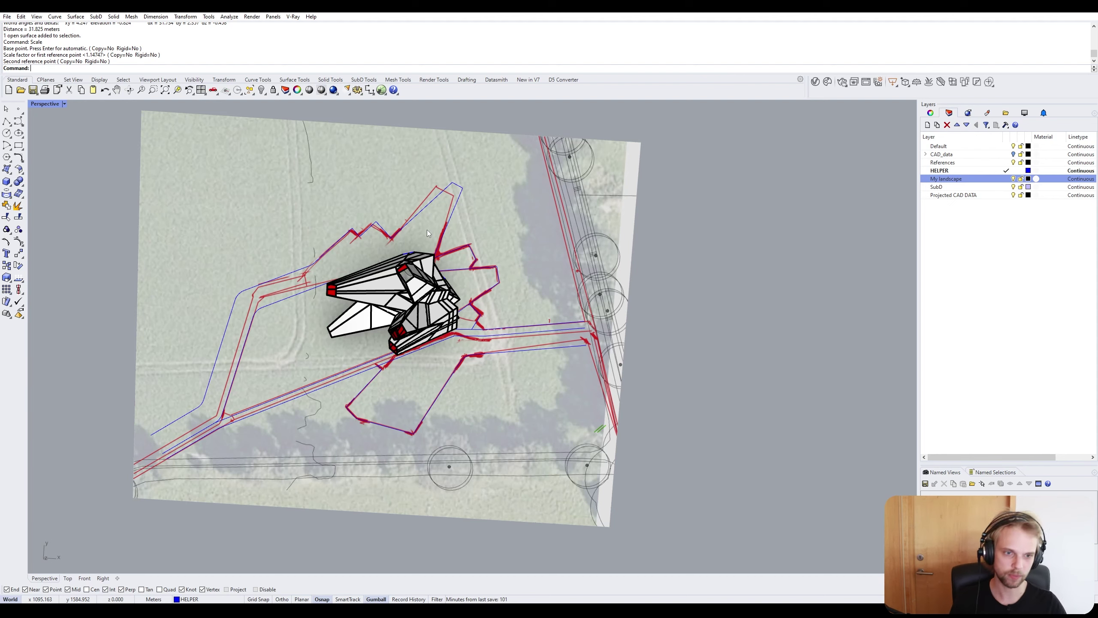
Inspect the blue footprint outline where the building's lower wing meets the ground.
right_drag(367, 331, 363, 229)
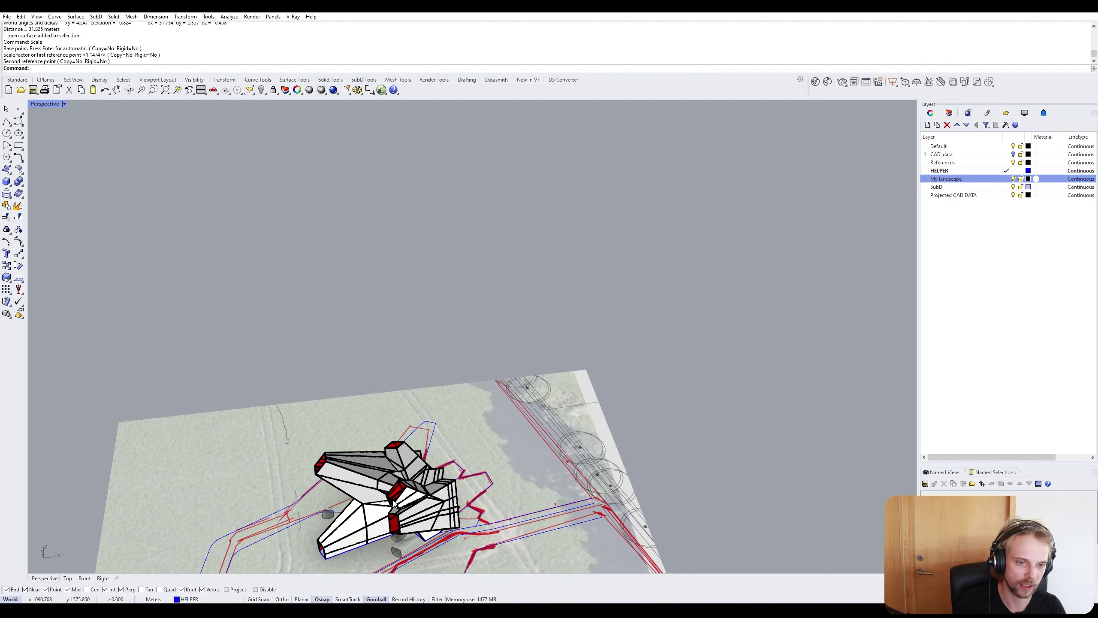
shift+right_drag(385, 510, 378, 315)
scroll(383, 357, up, 6)
click(378, 314)
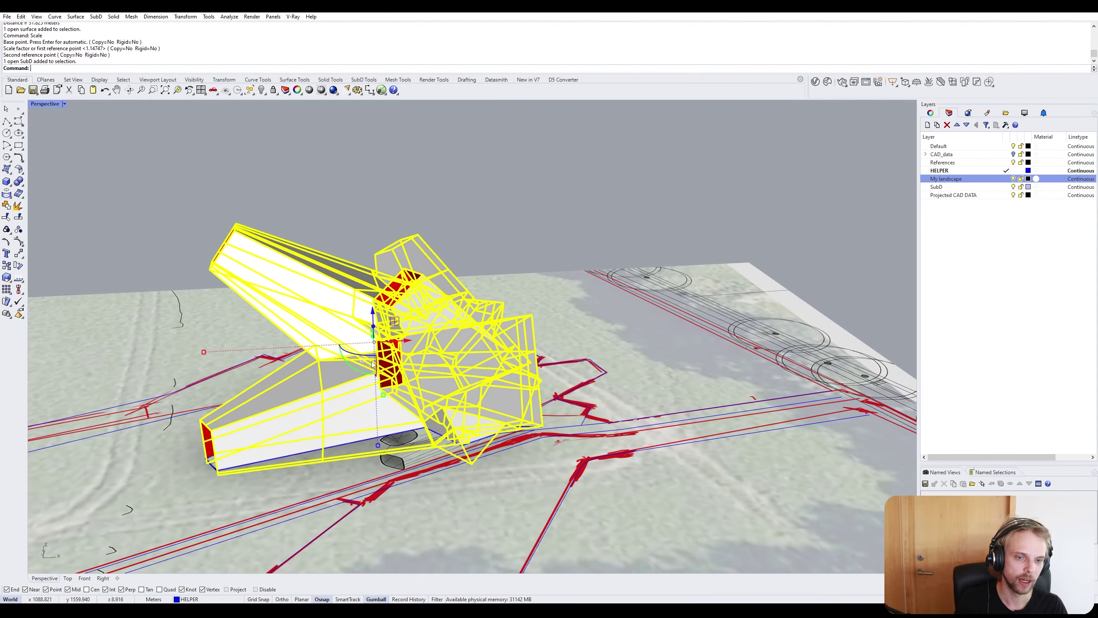
shift+right_drag(335, 401, 422, 249)
key(Escape)
scroll(355, 351, up, 1)
scroll(303, 305, up, 6)
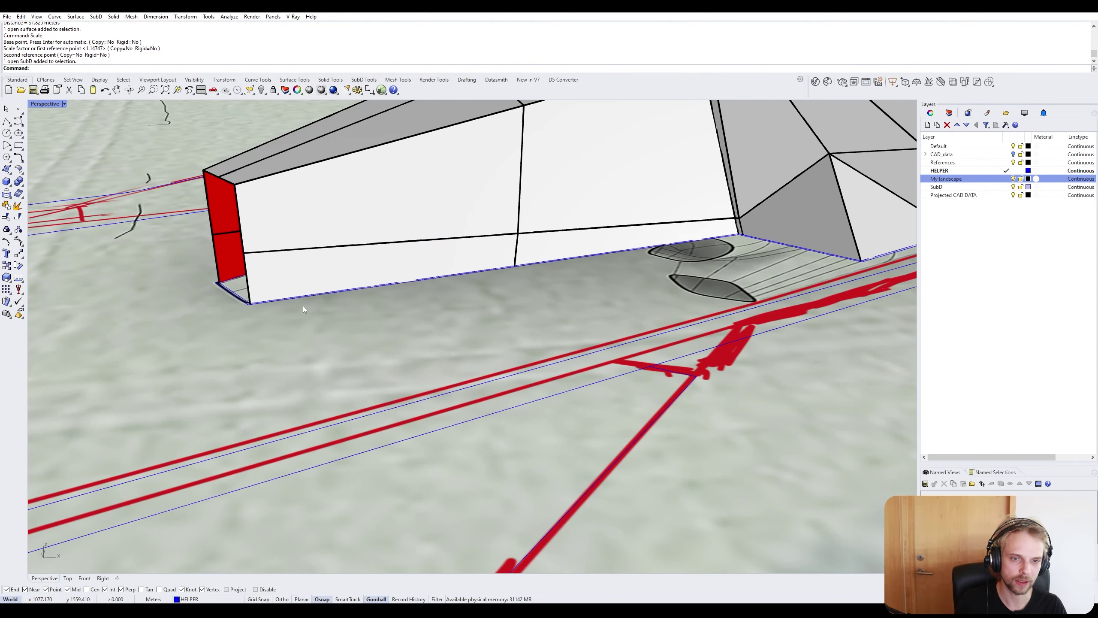
click(221, 289)
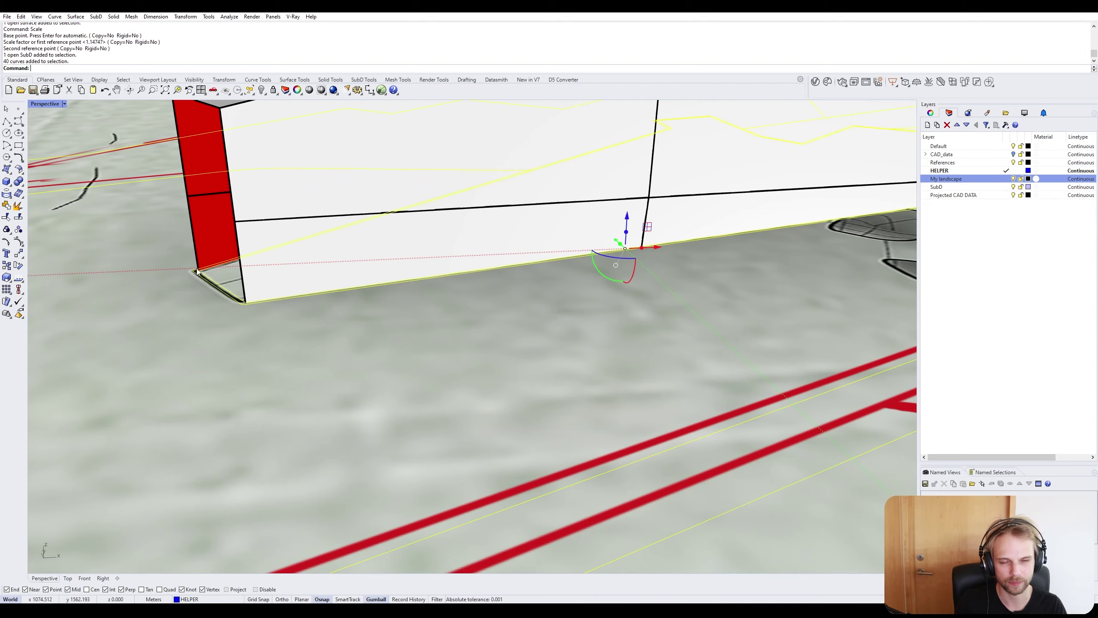
scroll(319, 307, down, 12)
key(Escape)
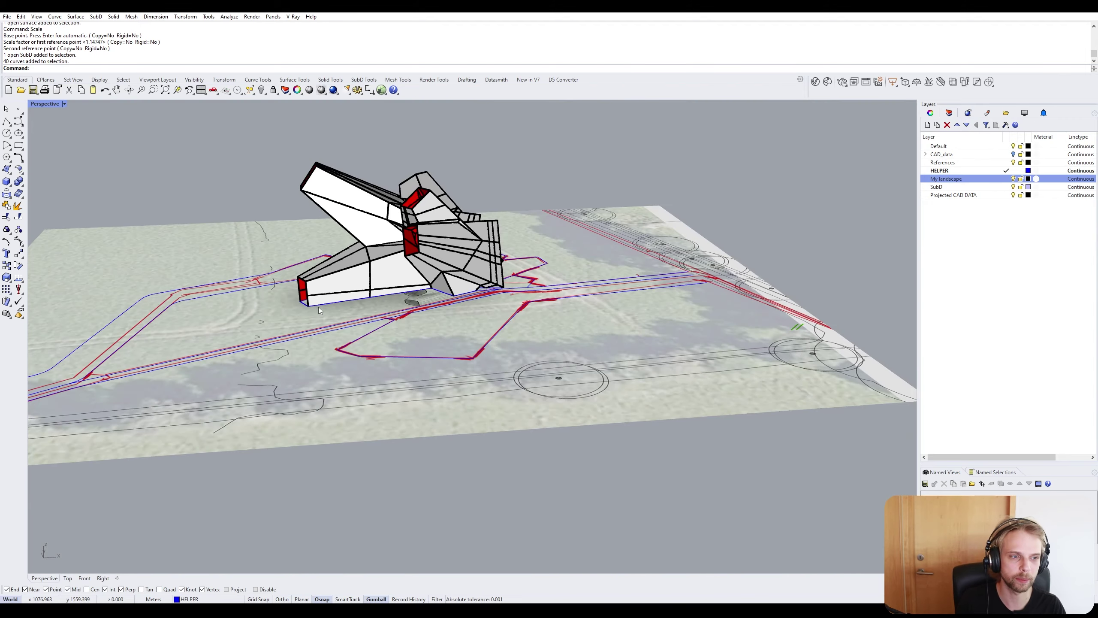
Copy the building SubD about 155 m along the X axis onto empty ground beside the planning picture.
right_drag(586, 331, 559, 321)
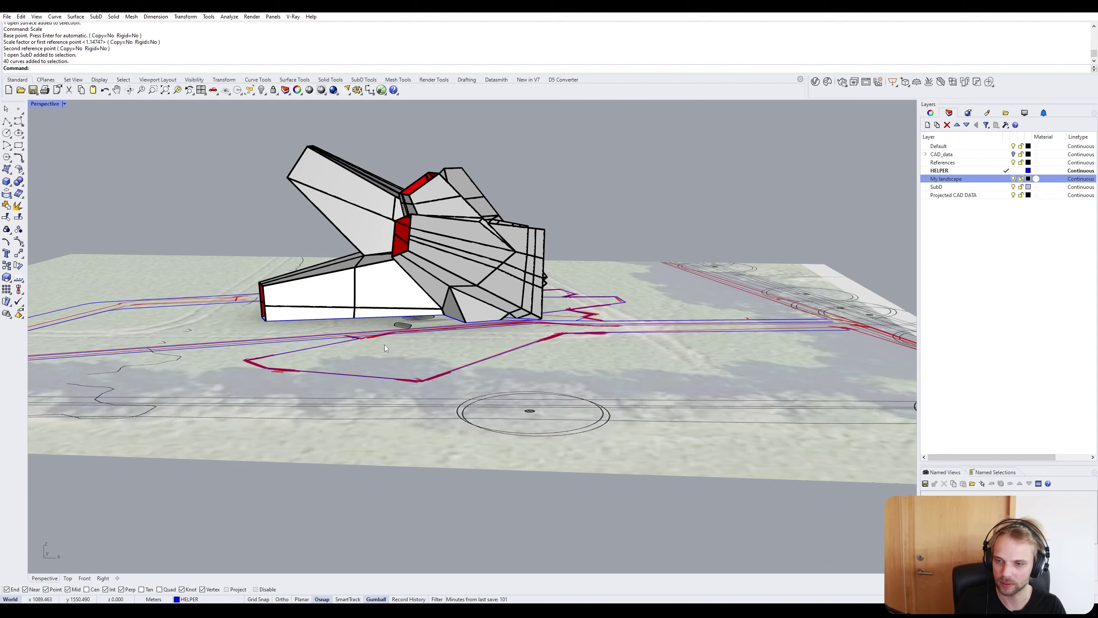
shift+right_drag(384, 346, 428, 314)
shift+right_drag(359, 256, 374, 305)
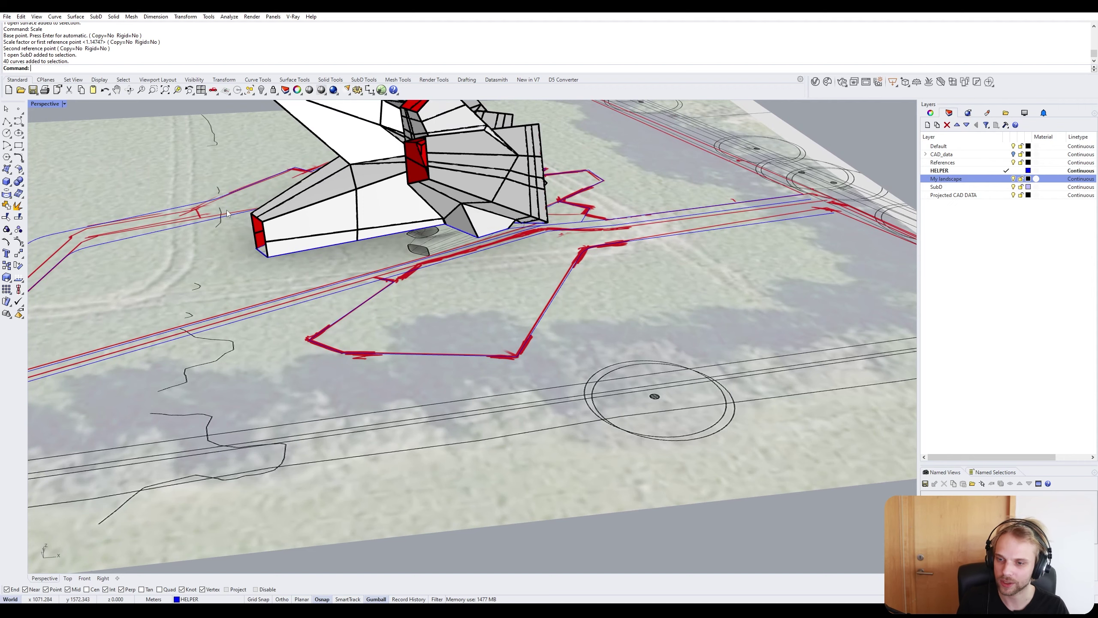
click(398, 173)
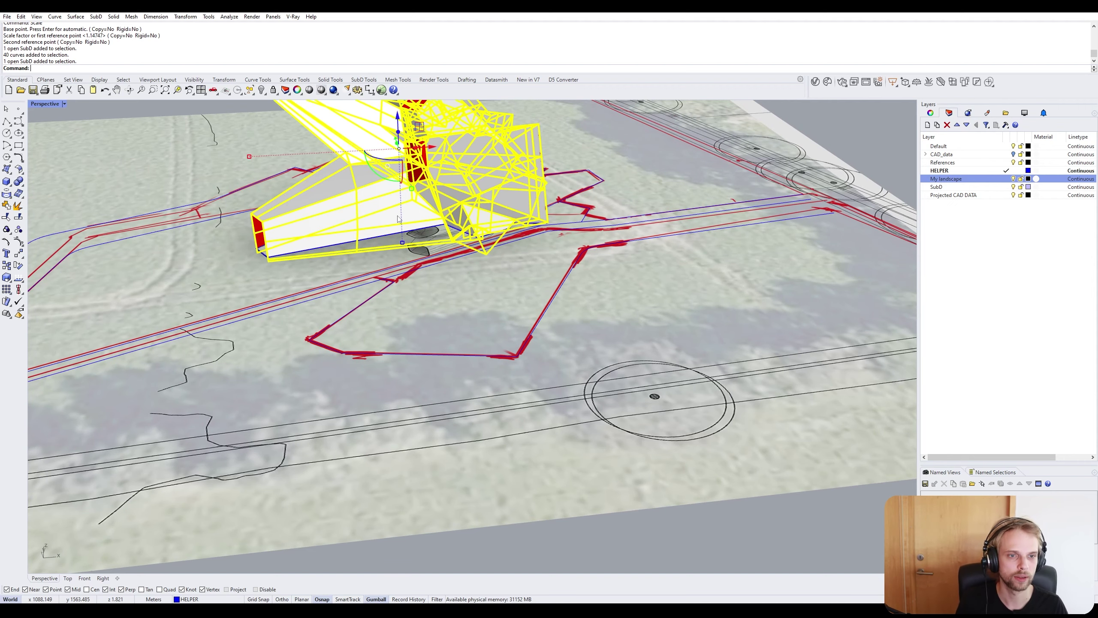
scroll(398, 173, down, 10)
shift+right_drag(396, 169, 246, 276)
alt+drag(277, 288, 507, 297)
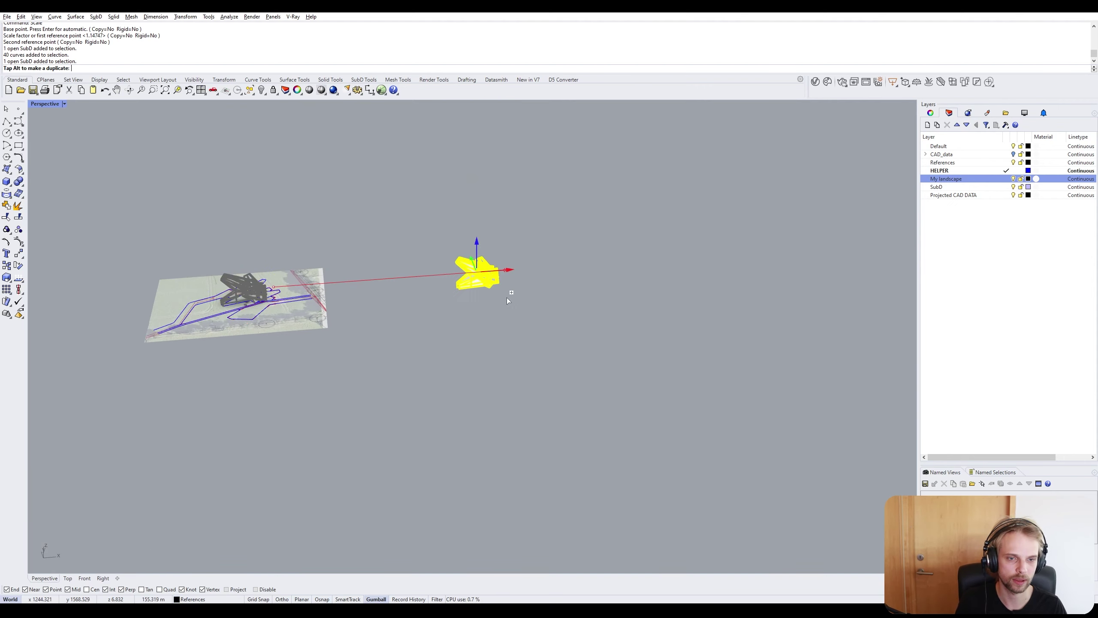
key(Escape)
scroll(505, 295, up, 2)
click(475, 281)
text(zs)
key(Return)
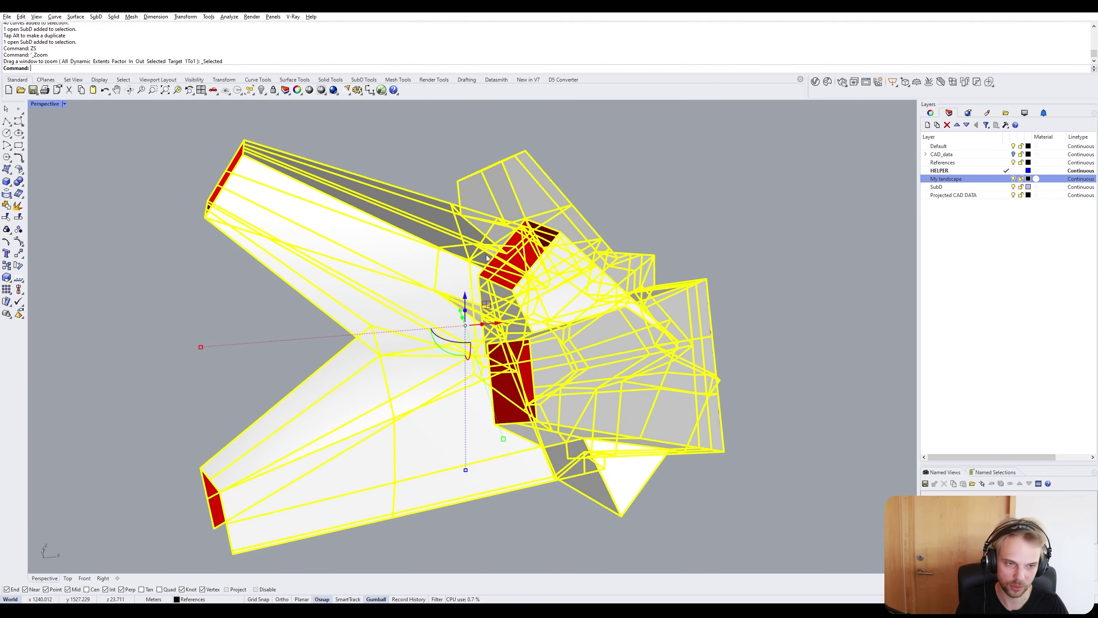
Cut a diagonal Section through the copied building in the Front view, from below its lower wing to above its opposite end.
key(Escape)
scroll(433, 355, down, 3)
right_drag(416, 333, 261, 276)
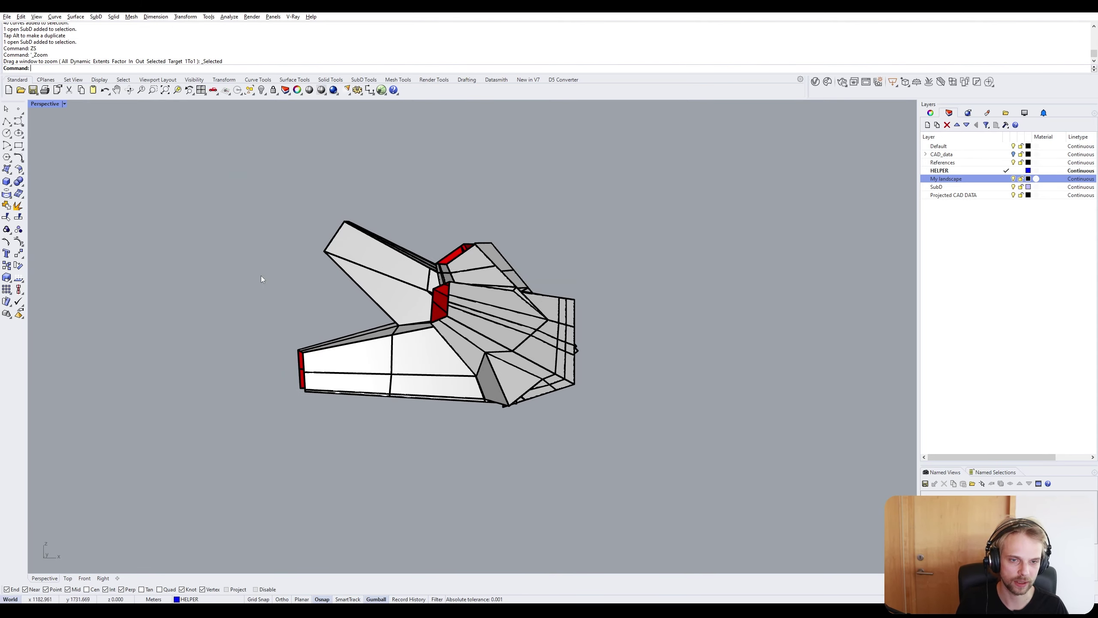
double_click(42, 105)
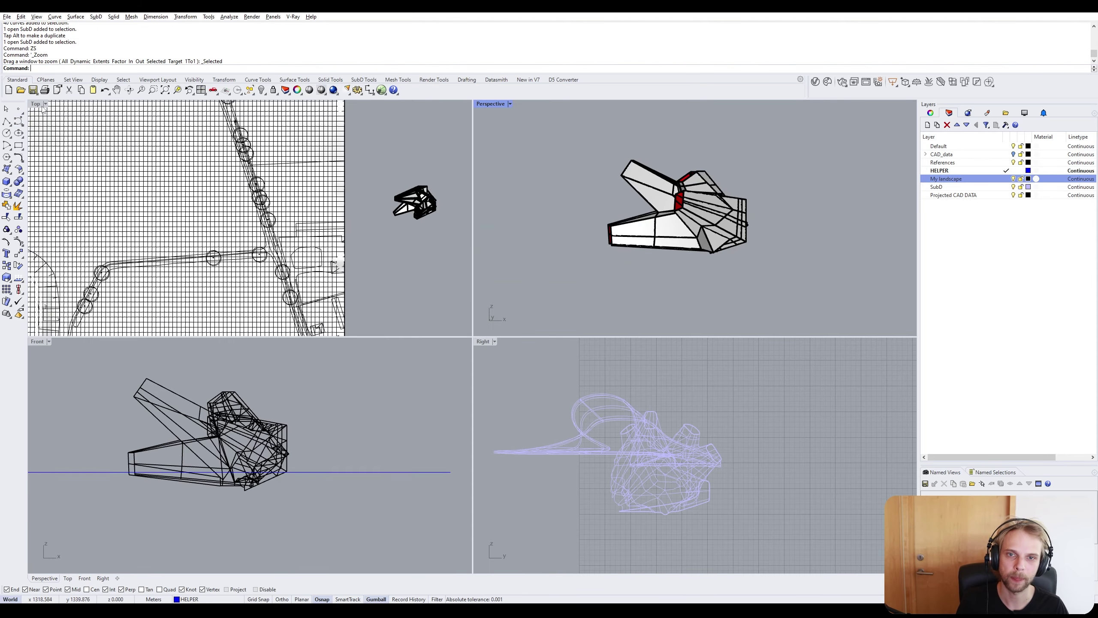
double_click(42, 342)
scroll(403, 360, down, 10)
right_drag(655, 373, 491, 354)
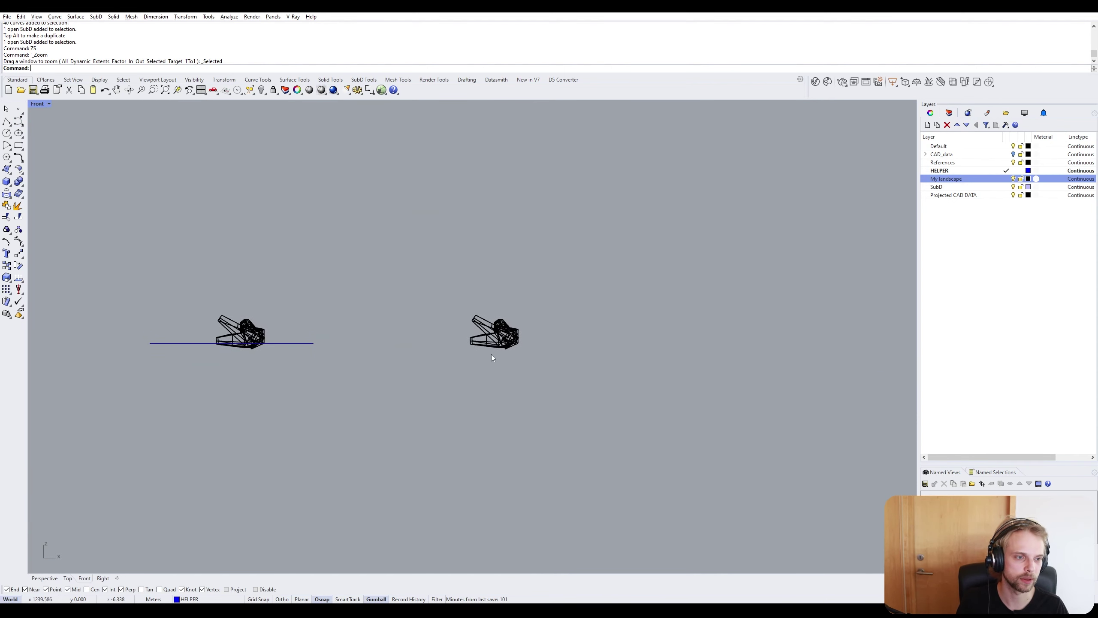
scroll(507, 339, up, 10)
click(508, 335)
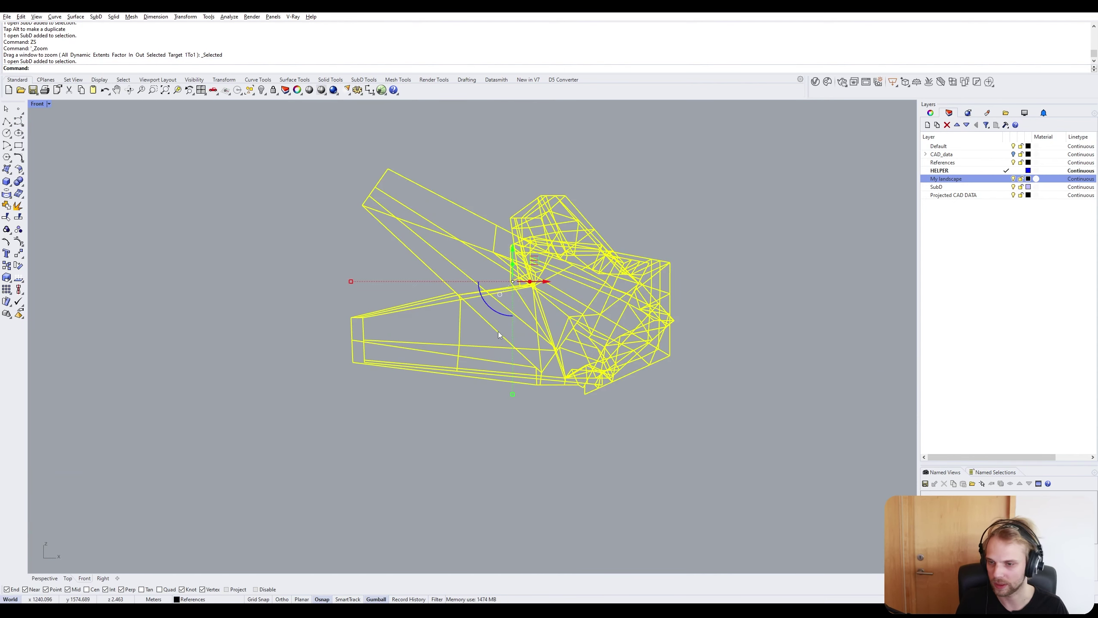
text(Section)
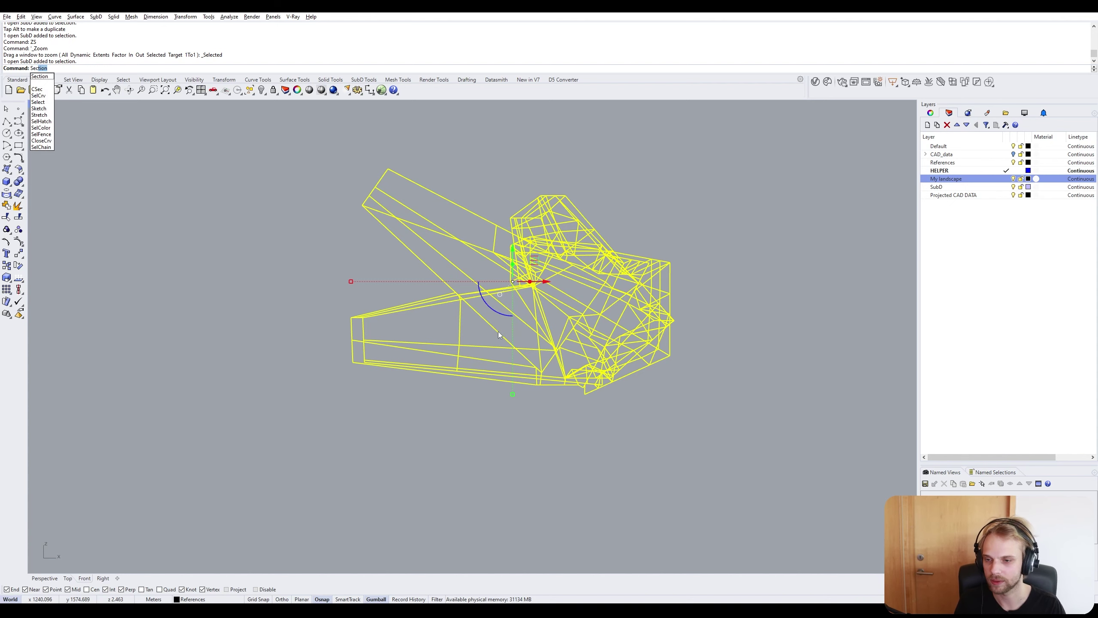
key(Return)
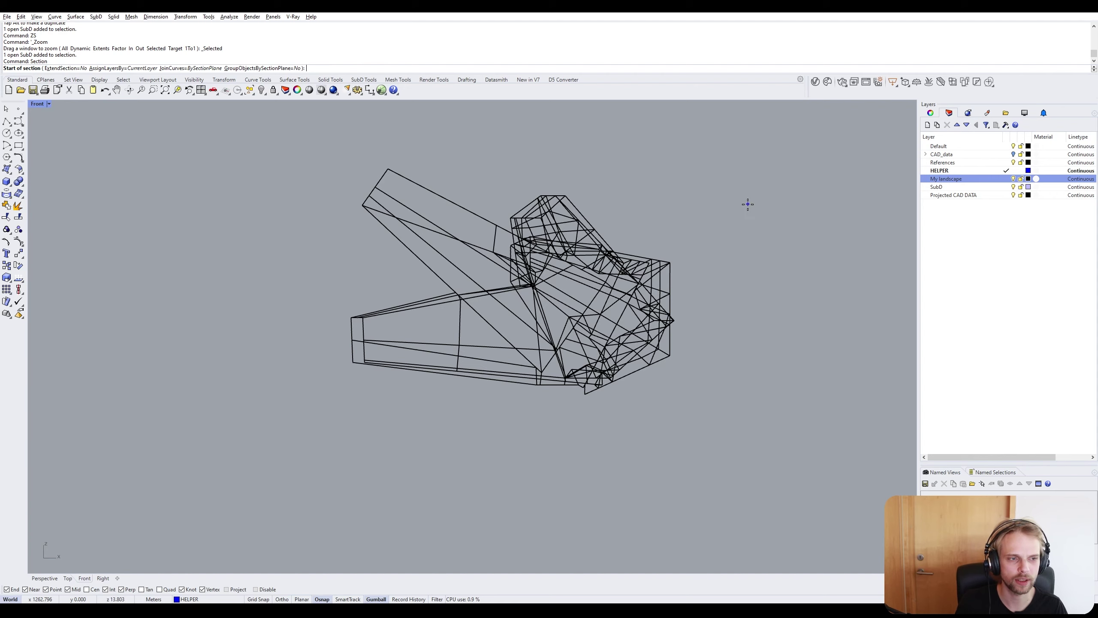
click(312, 398)
click(729, 209)
click(728, 209)
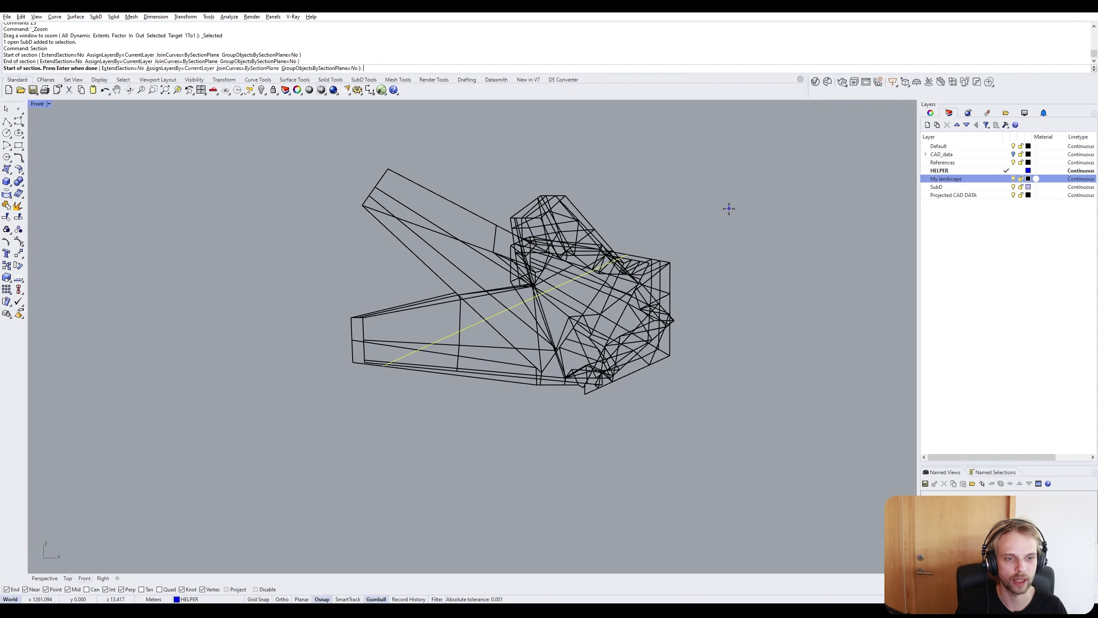
key(Return)
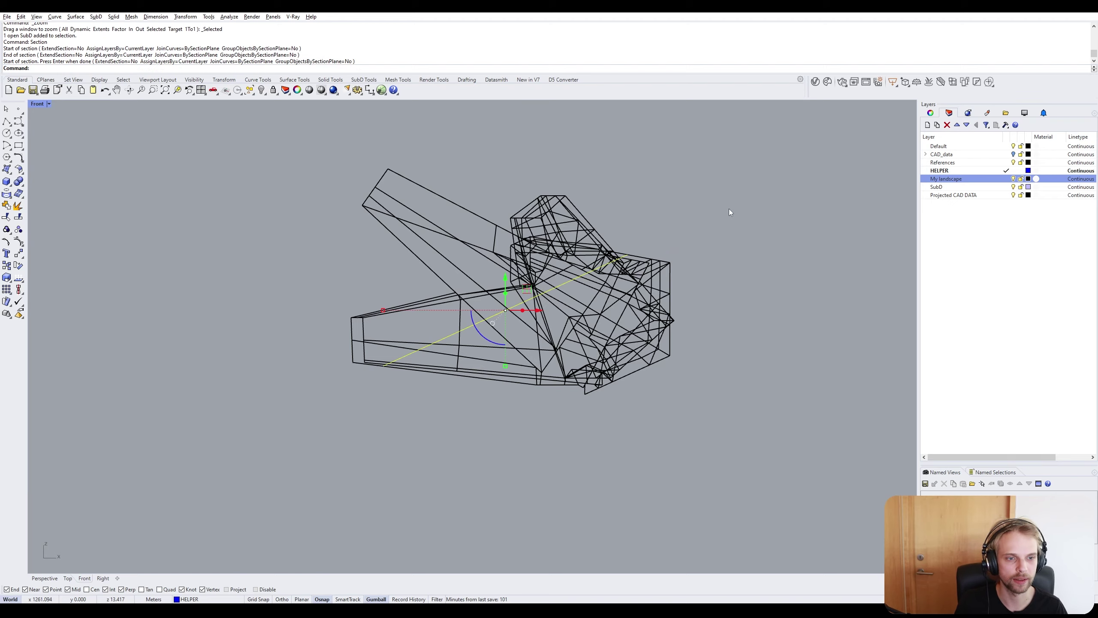
Move the diagonal section curve clear of the copied building in the Perspective view, inspect it and delete it.
double_click(47, 105)
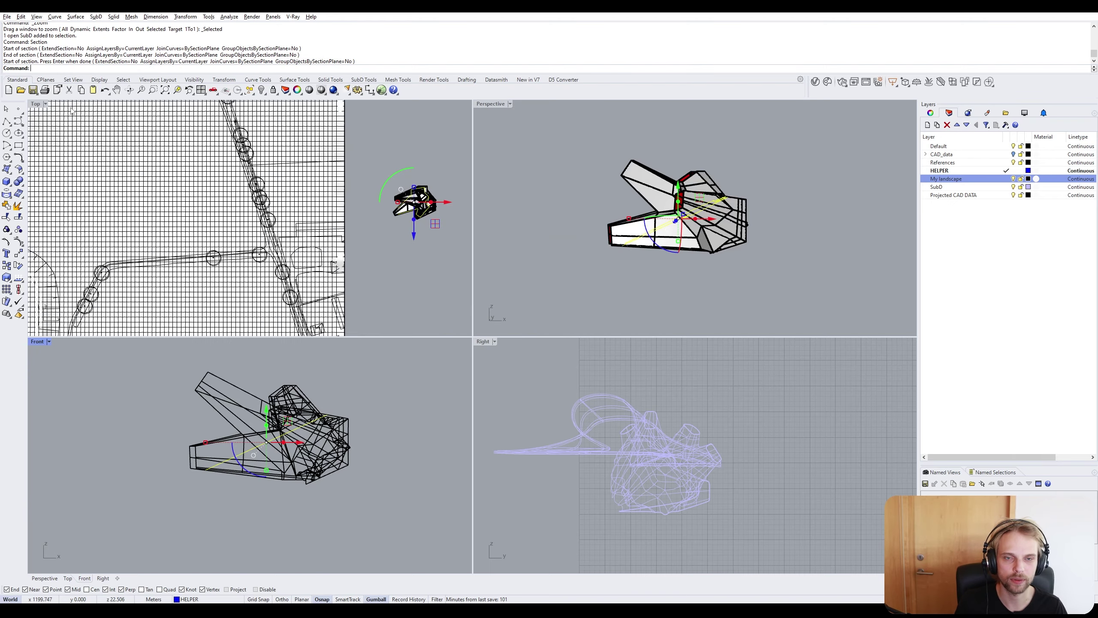
double_click(482, 107)
right_drag(504, 234, 507, 372)
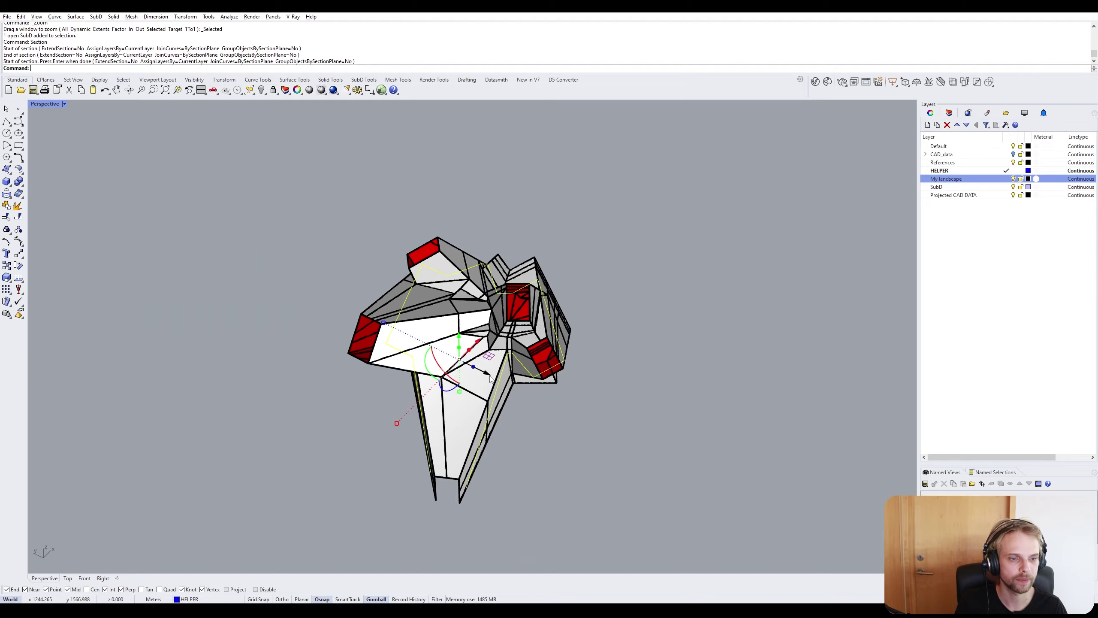
drag(487, 373, 261, 297)
right_drag(261, 297, 377, 319)
right_drag(583, 331, 727, 322)
click(689, 283)
key(Delete)
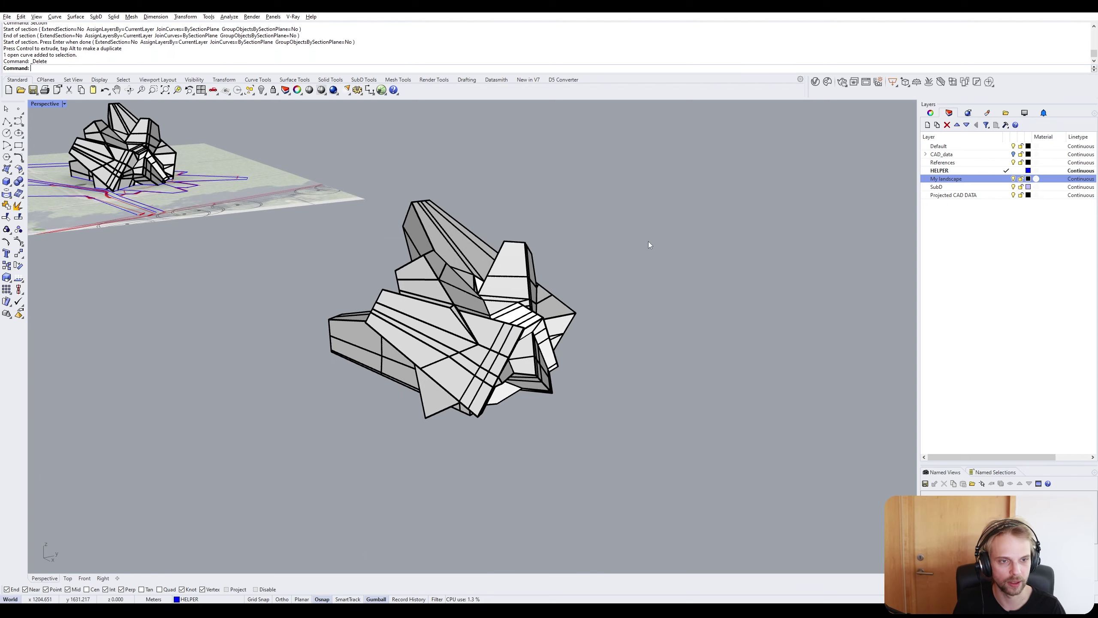
Delete the building copy in the Front view, keeping the original on the planning picture.
click(522, 271)
double_click(38, 106)
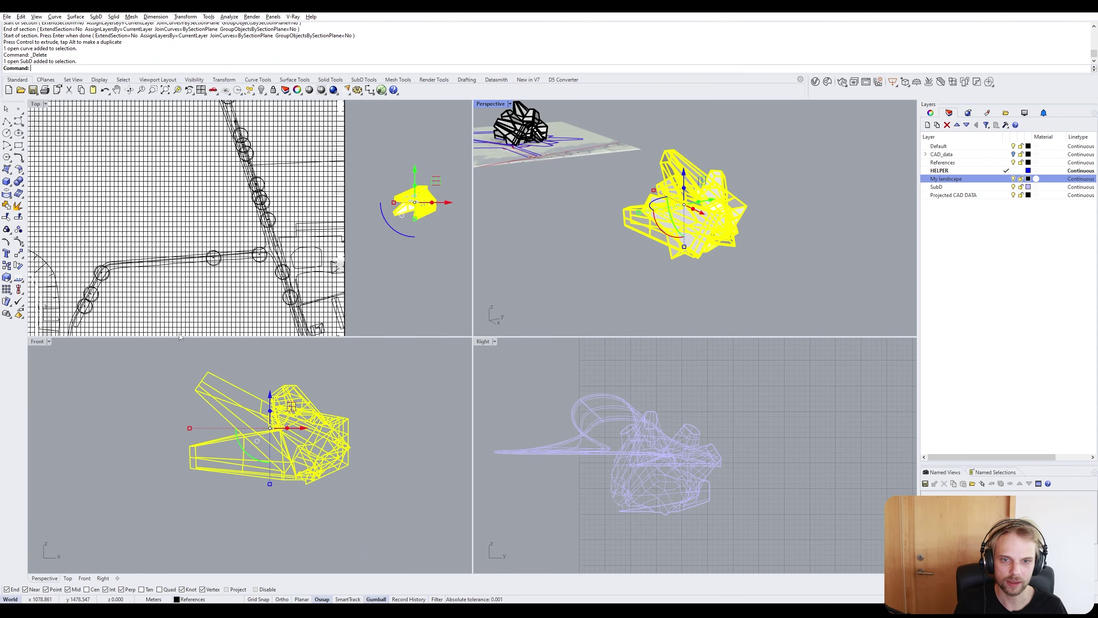
click(133, 448)
right_drag(183, 401, 87, 400)
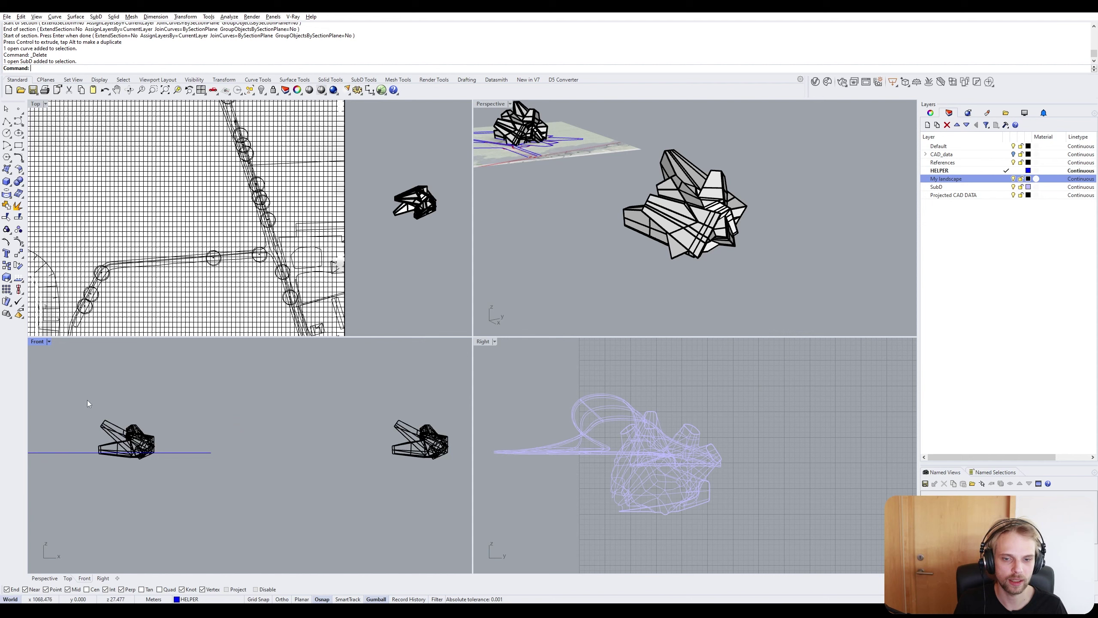
double_click(37, 341)
scroll(338, 405, up, 5)
scroll(289, 384, up, 3)
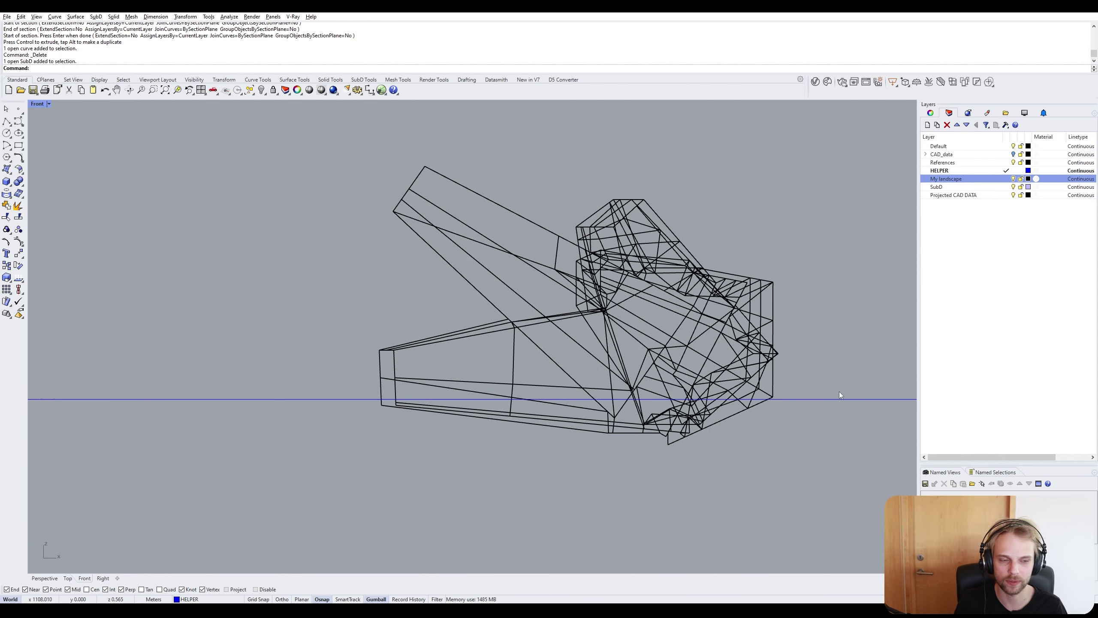
scroll(643, 391, down, 8)
drag(729, 444, 616, 329)
key(Delete)
scroll(397, 373, up, 6)
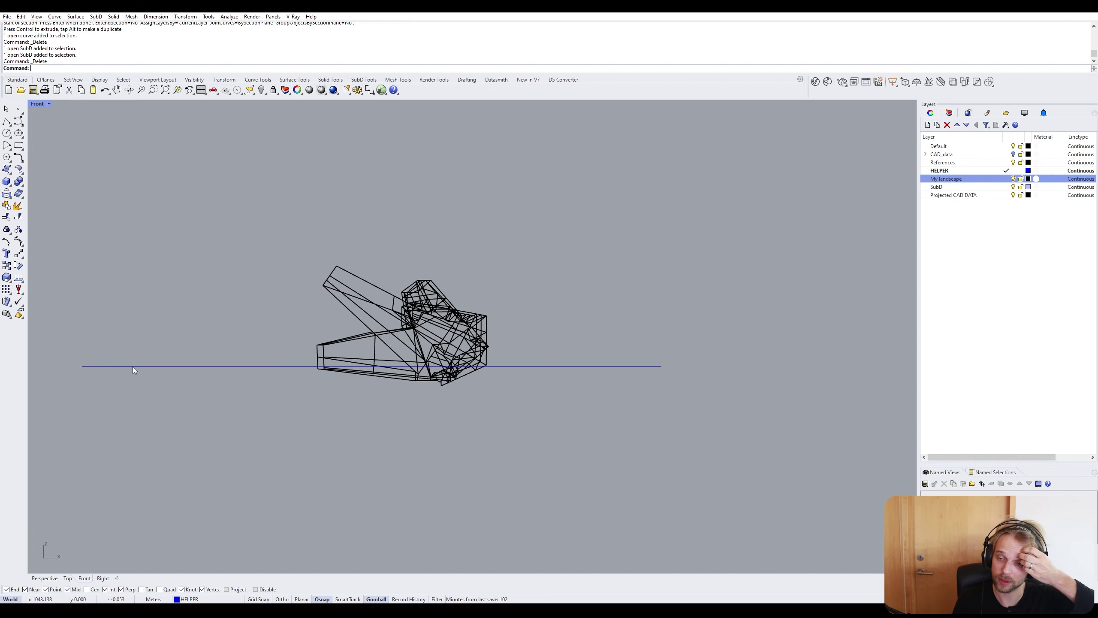
Cut a horizontal Section through the building along the ground line in the Front view, from beyond one side to the other.
scroll(416, 320, up, 3)
click(406, 320)
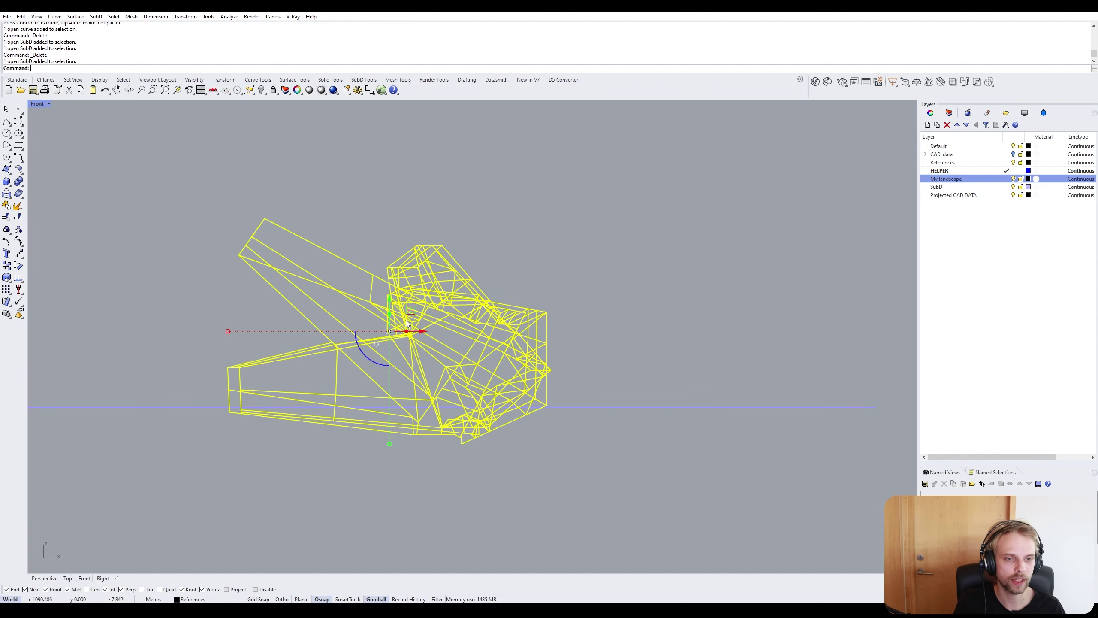
key(Escape)
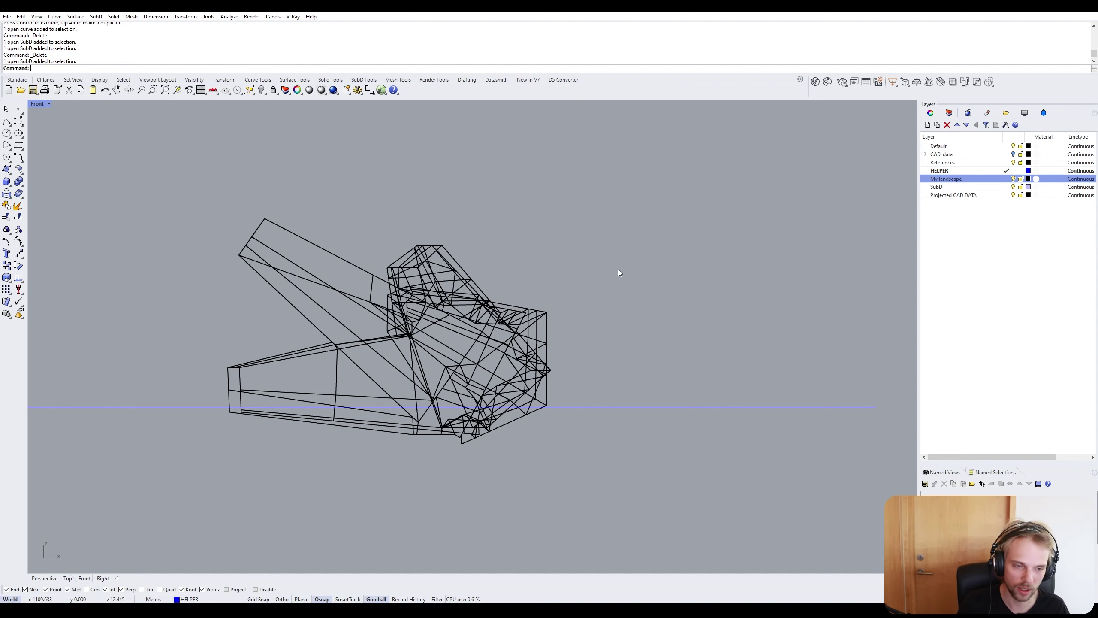
text(Section)
key(Return)
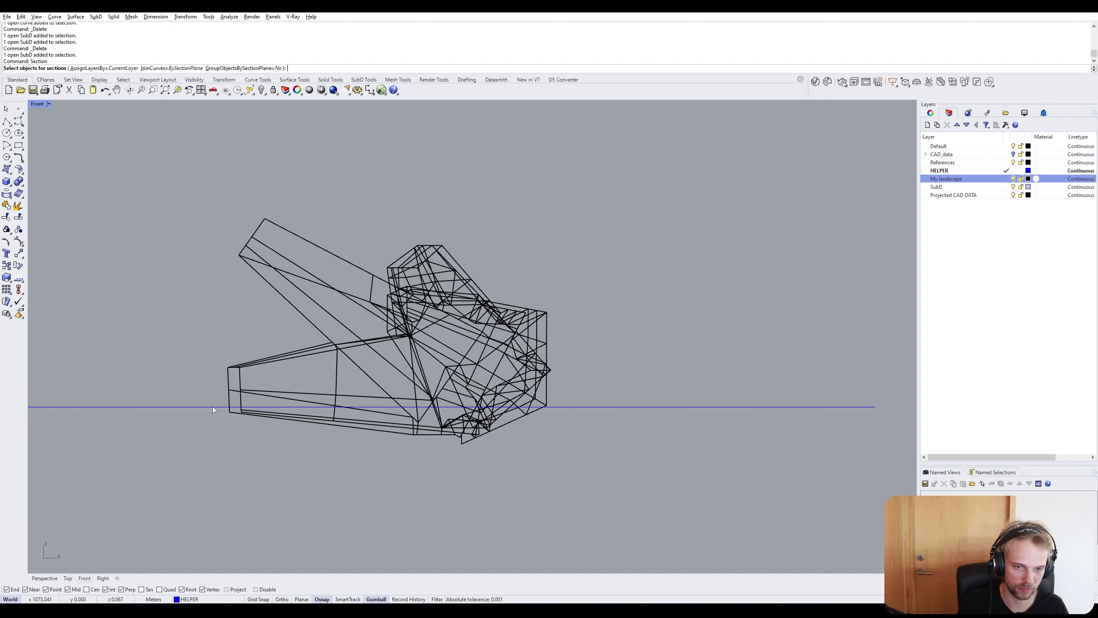
click(259, 363)
key(Return)
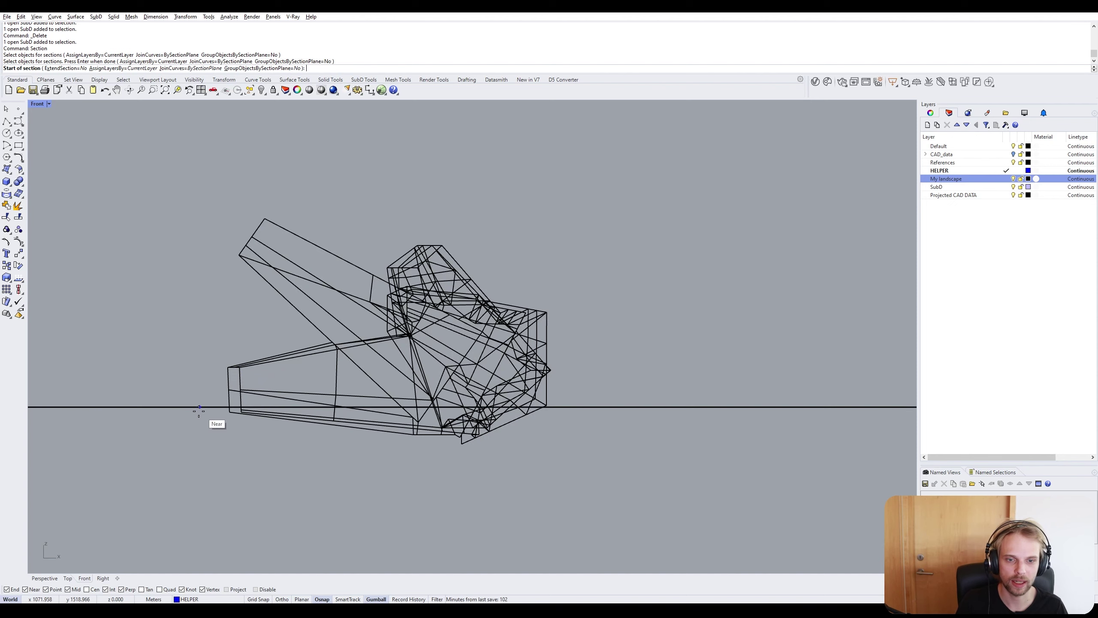
click(196, 406)
click(569, 407)
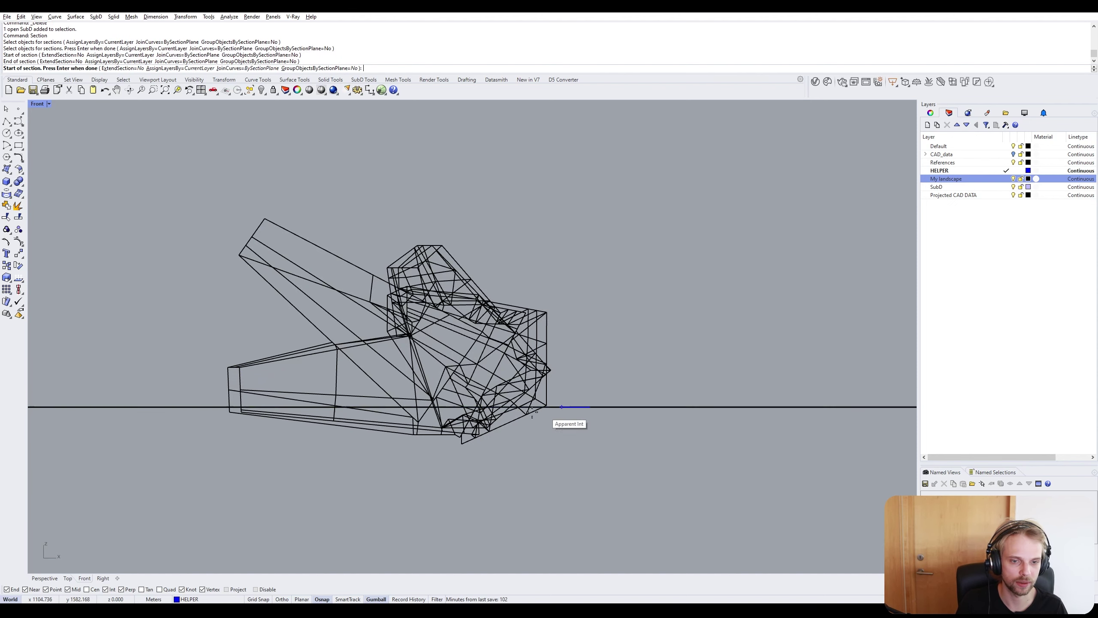
key(Return)
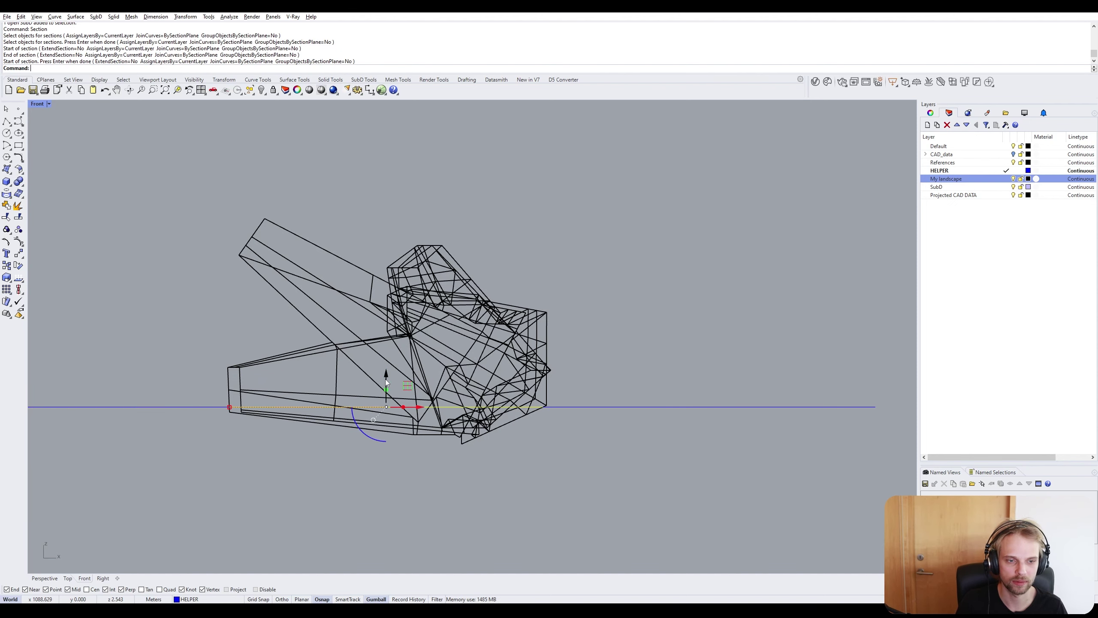
Move the horizontal section curve below the building in the Front view and delete it.
drag(385, 391, 384, 474)
drag(174, 466, 616, 525)
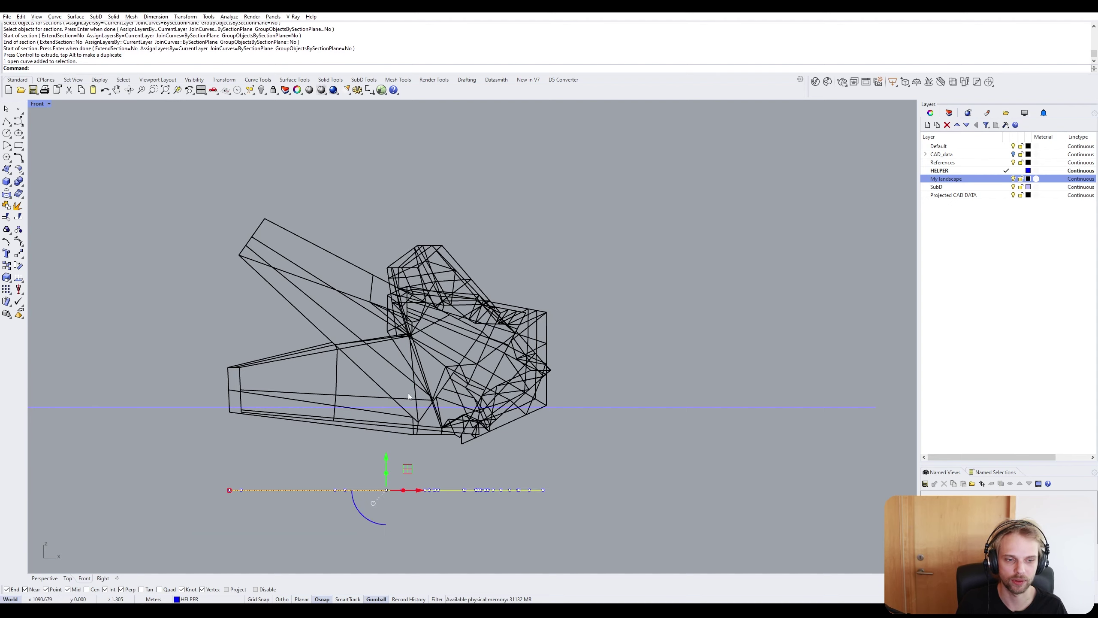
key(Delete)
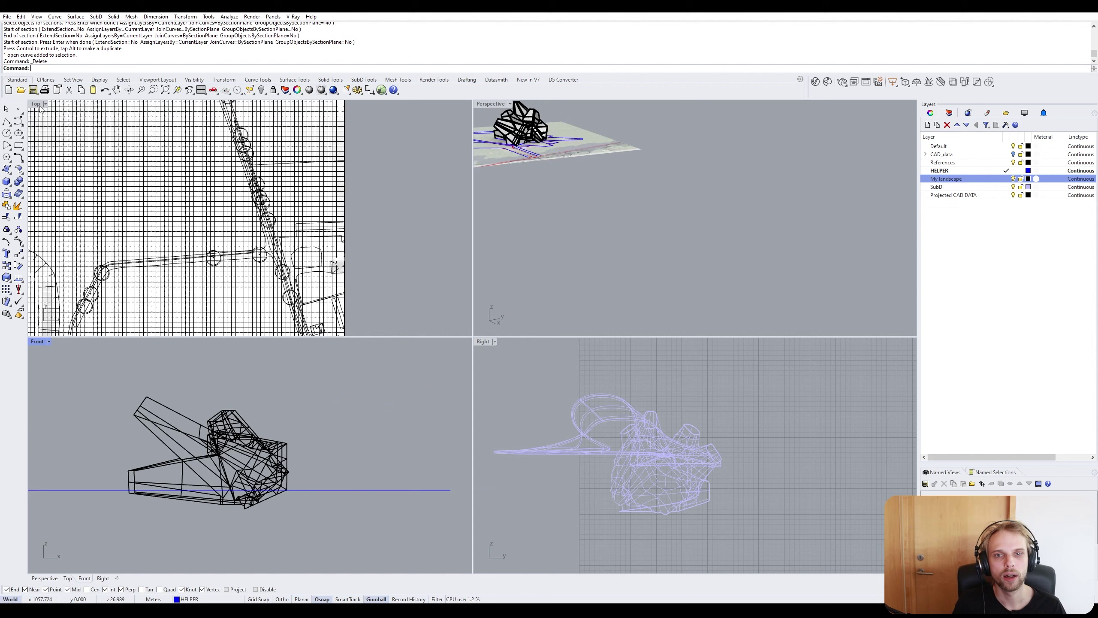
Copy the building SubD onto empty ground beside the planning picture in the Perspective view.
double_click(488, 104)
right_drag(432, 182, 488, 299)
click(266, 318)
text(ZS)
key(Return)
key(Escape)
scroll(496, 290, down, 6)
right_drag(544, 326, 508, 282)
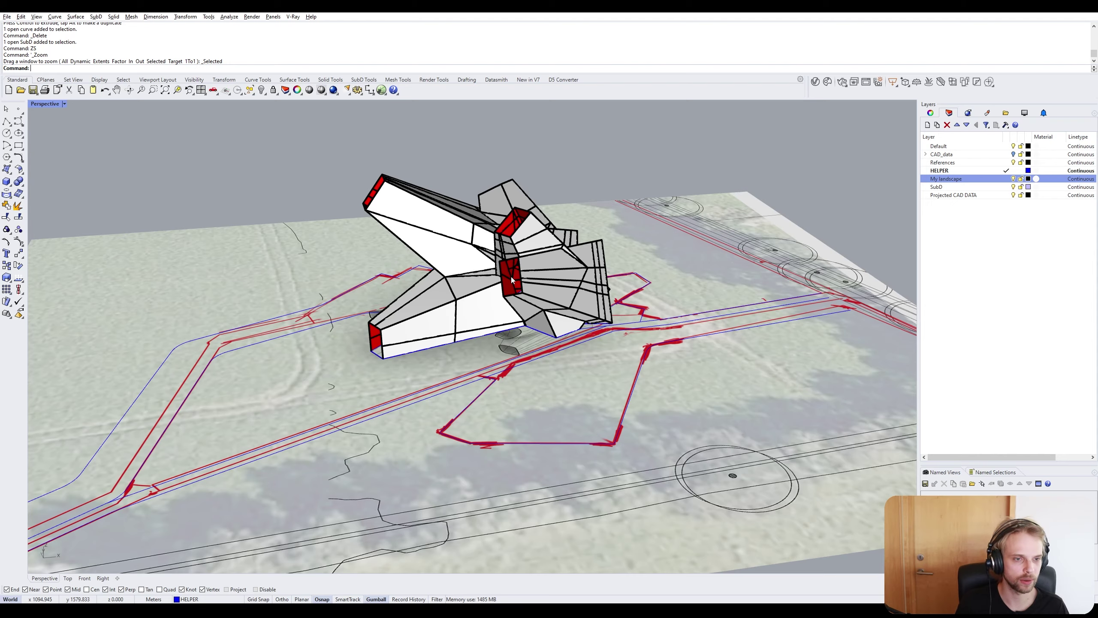
right_drag(511, 277, 553, 299)
click(504, 311)
scroll(446, 279, down, 5)
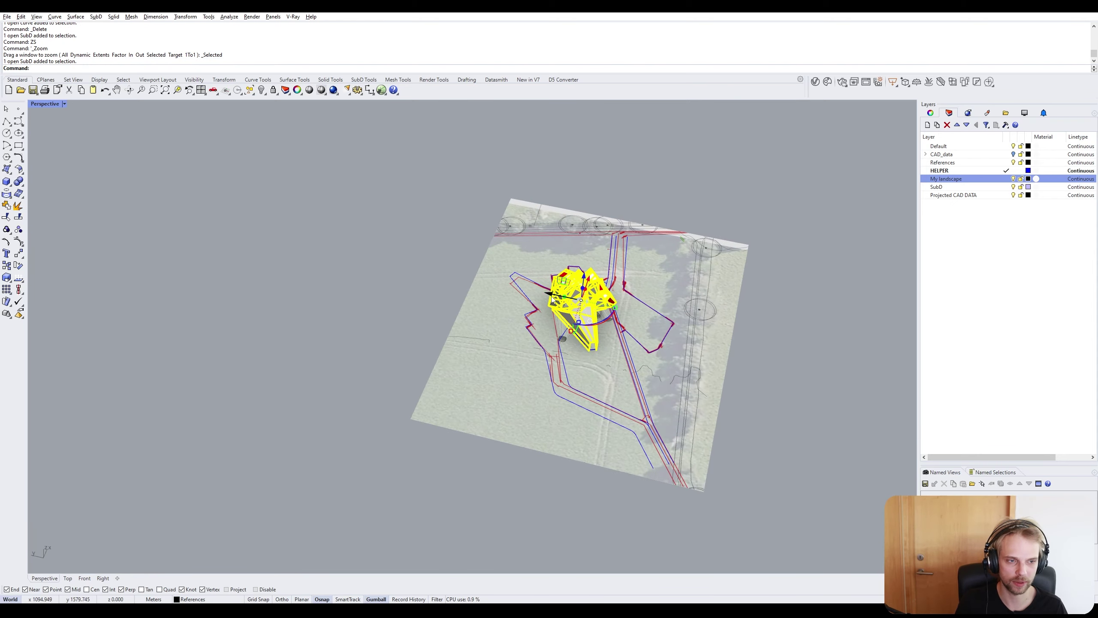
alt+drag(551, 297, 342, 252)
click(302, 352)
Smooth the copied building by removing the creases from all its edges and vertices with RemoveCrease.
right_drag(302, 351, 397, 386)
scroll(380, 318, up, 4)
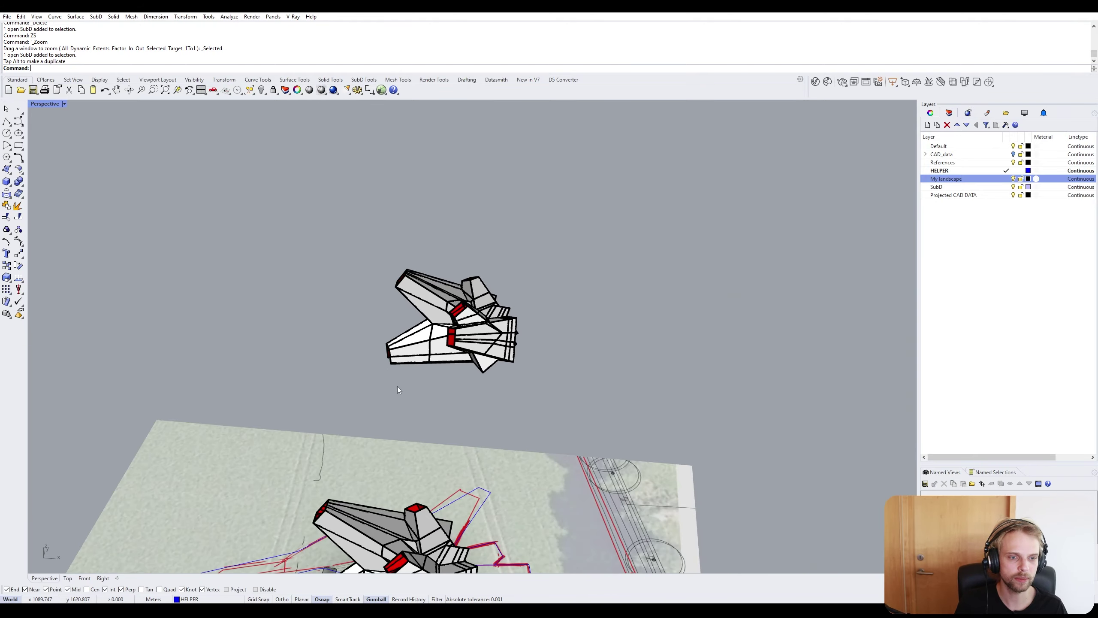
scroll(452, 342, up, 8)
right_drag(453, 343, 325, 370)
click(324, 369)
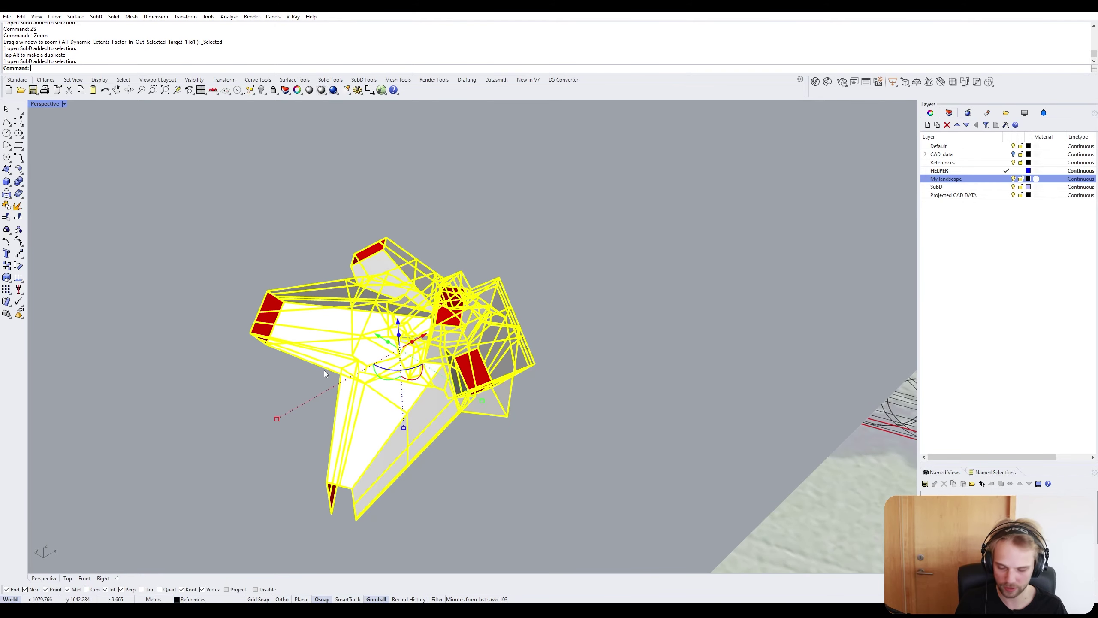
text(removecrease)
key(Return)
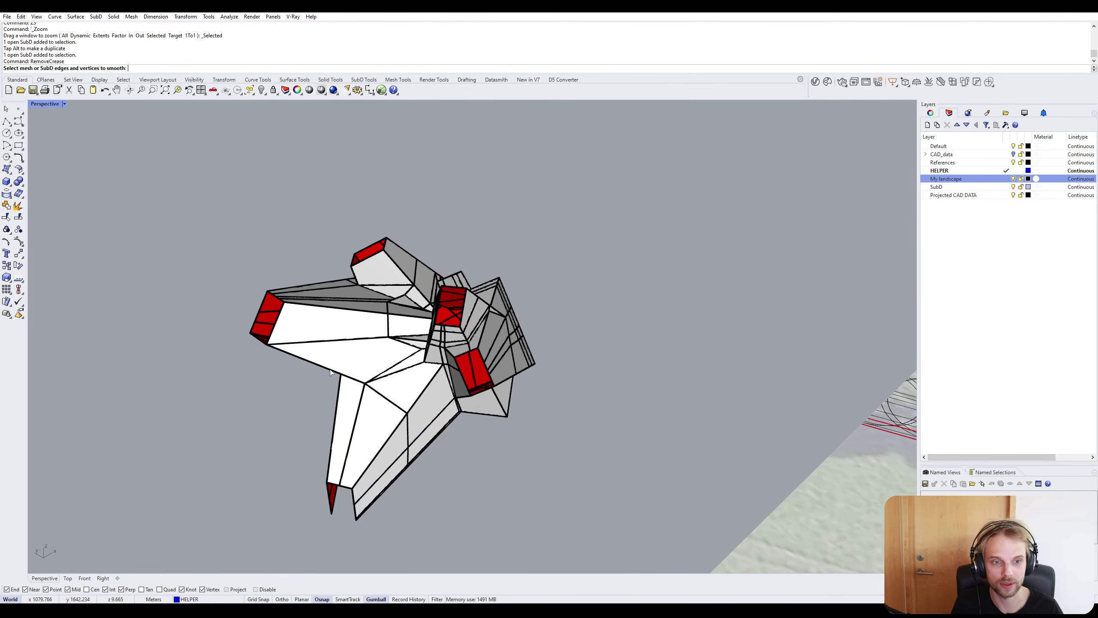
scroll(216, 296, down, 3)
drag(177, 212, 393, 380)
key(Return)
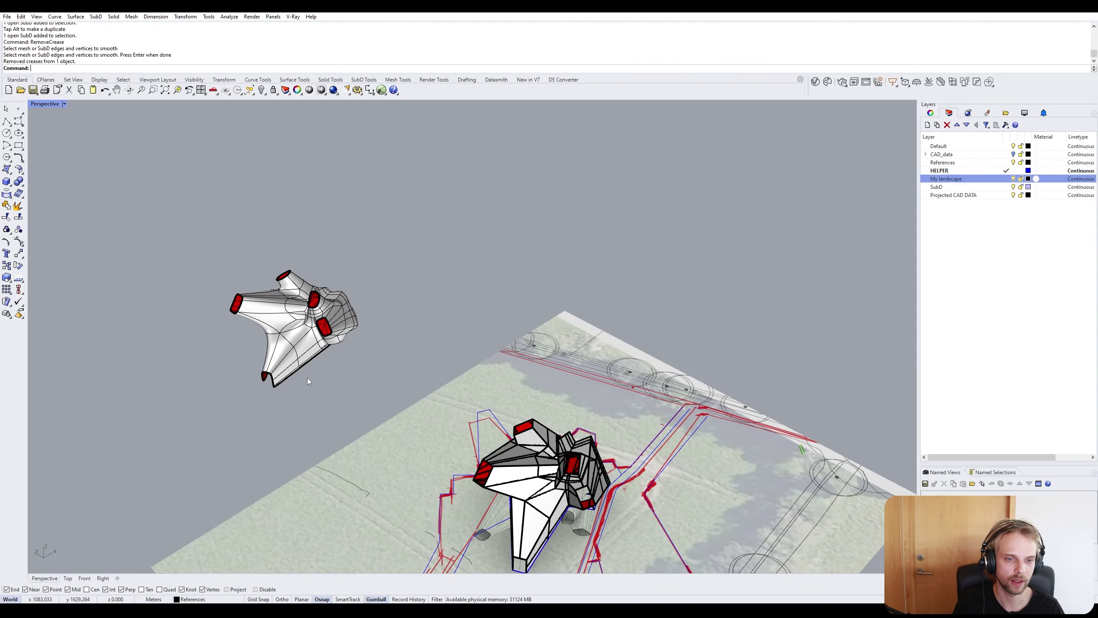
Cut a Section through the smoothed building copy along the ground line in the Front view.
scroll(225, 383, up, 1)
right_drag(225, 382, 396, 344)
click(396, 344)
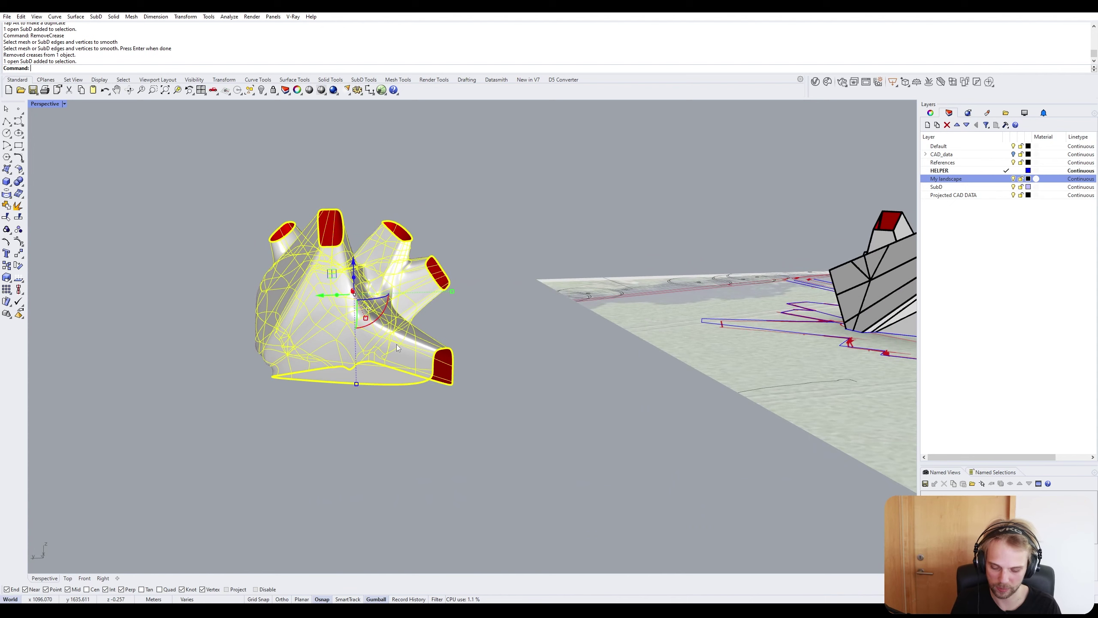
text(Section)
key(Return)
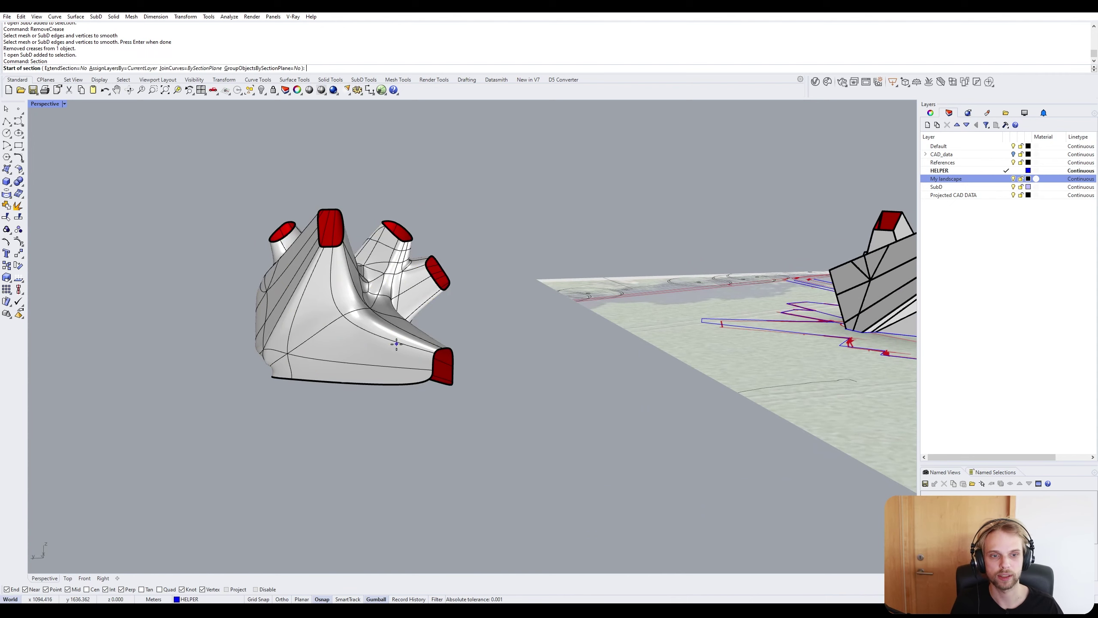
double_click(44, 103)
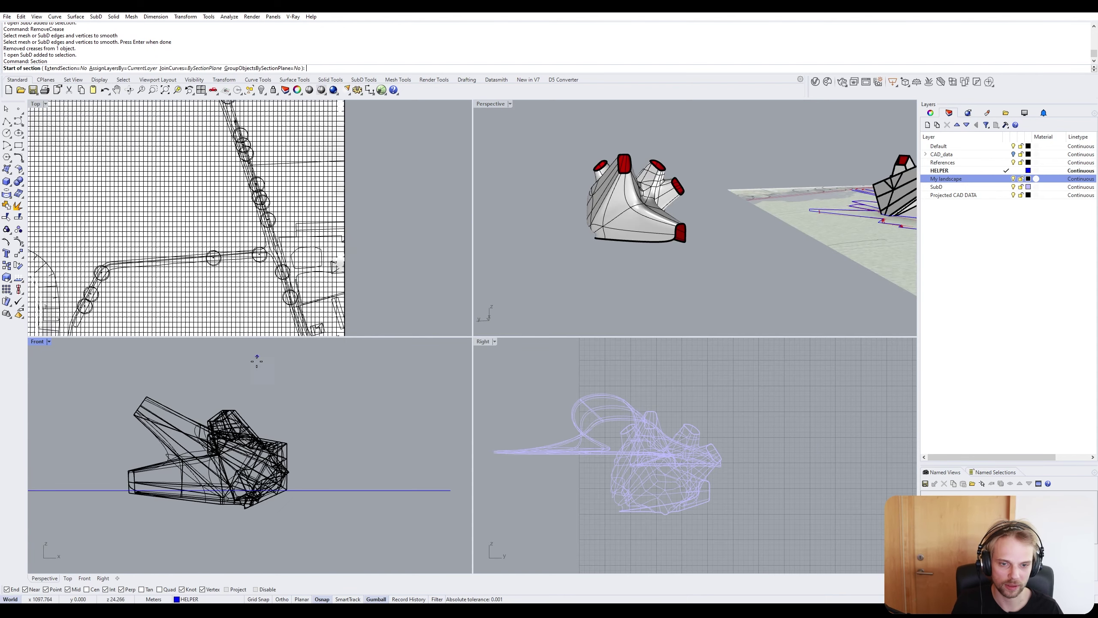
scroll(372, 404, down, 3)
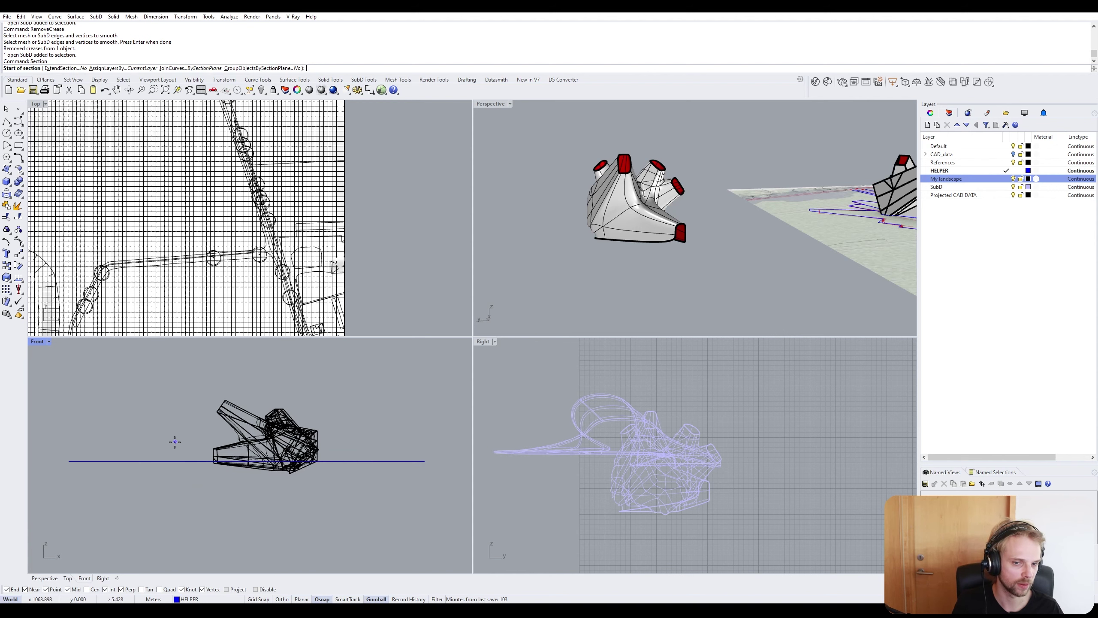
click(183, 461)
click(384, 461)
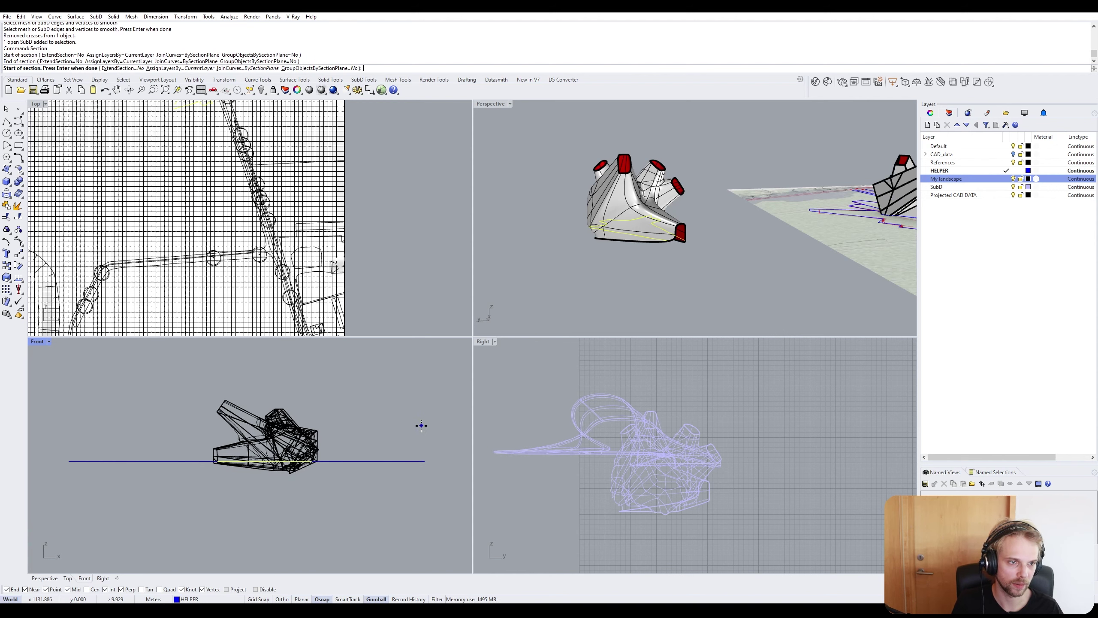
key(Return)
Move the smoothed copy's section curve clear of the model onto open ground in the Perspective view.
double_click(484, 104)
right_drag(543, 210, 296, 293)
scroll(392, 306, up, 7)
scroll(364, 273, down, 6)
right_drag(364, 273, 455, 295)
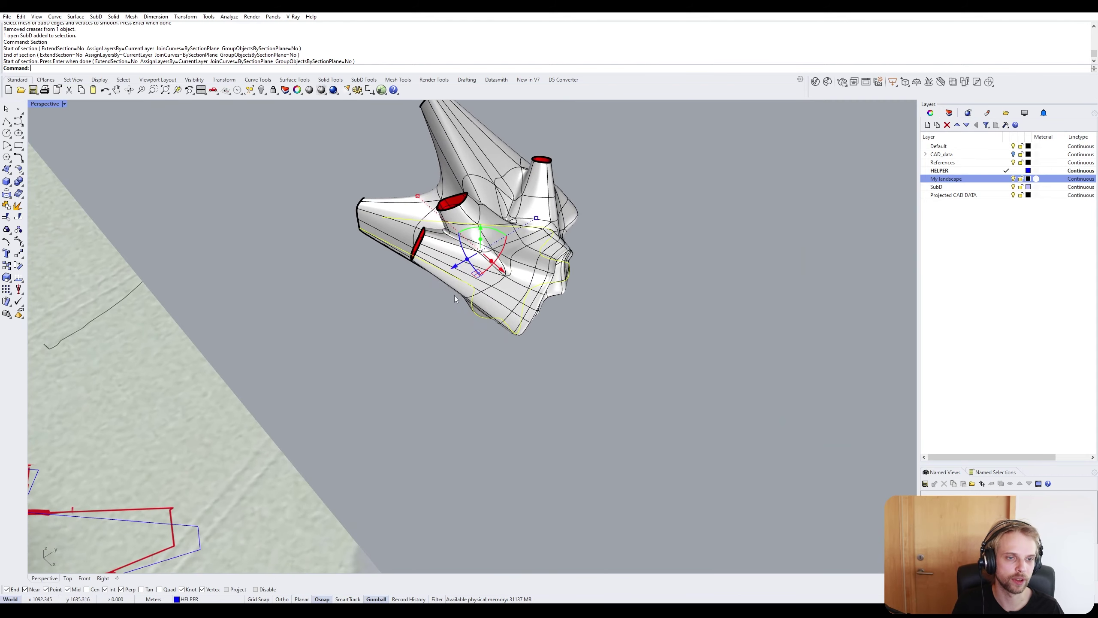
drag(457, 275, 318, 363)
click(295, 330)
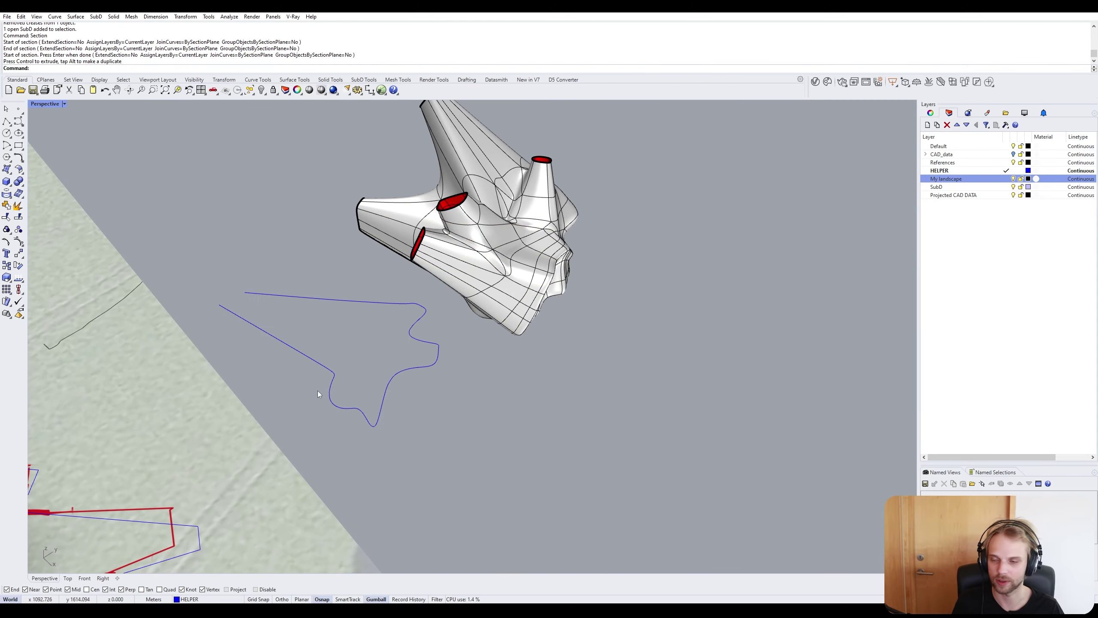
Compare the smoothed copy's section curve with the section outline at the base of the original building.
scroll(516, 276, down, 9)
shift+right_drag(475, 348, 520, 301)
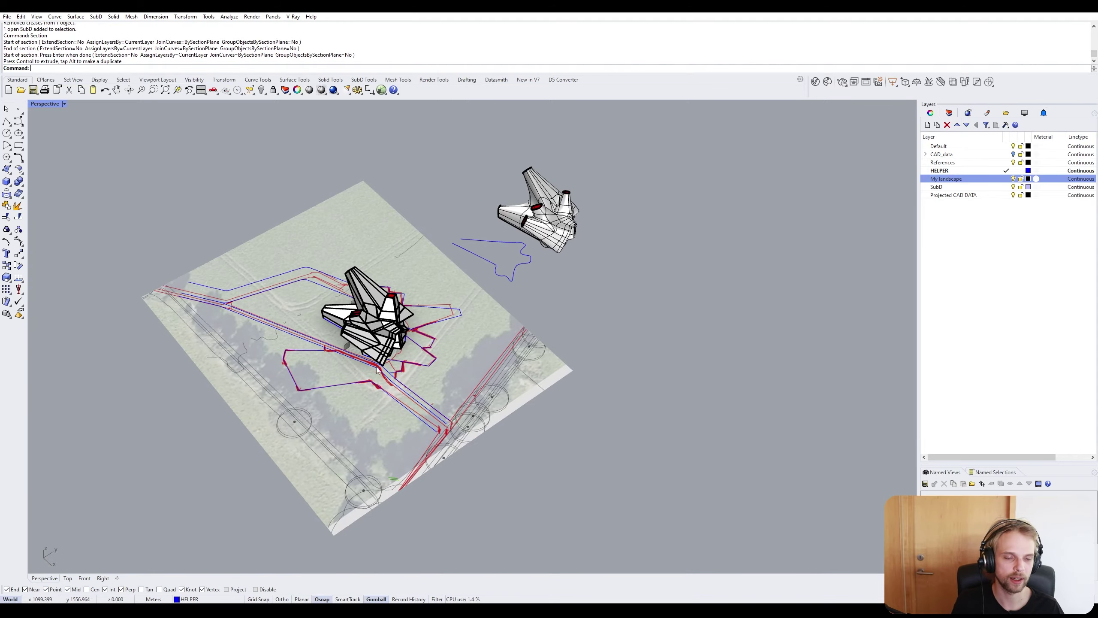
scroll(316, 357, up, 8)
right_drag(316, 357, 421, 309)
scroll(553, 222, up, 7)
right_drag(422, 247, 454, 279)
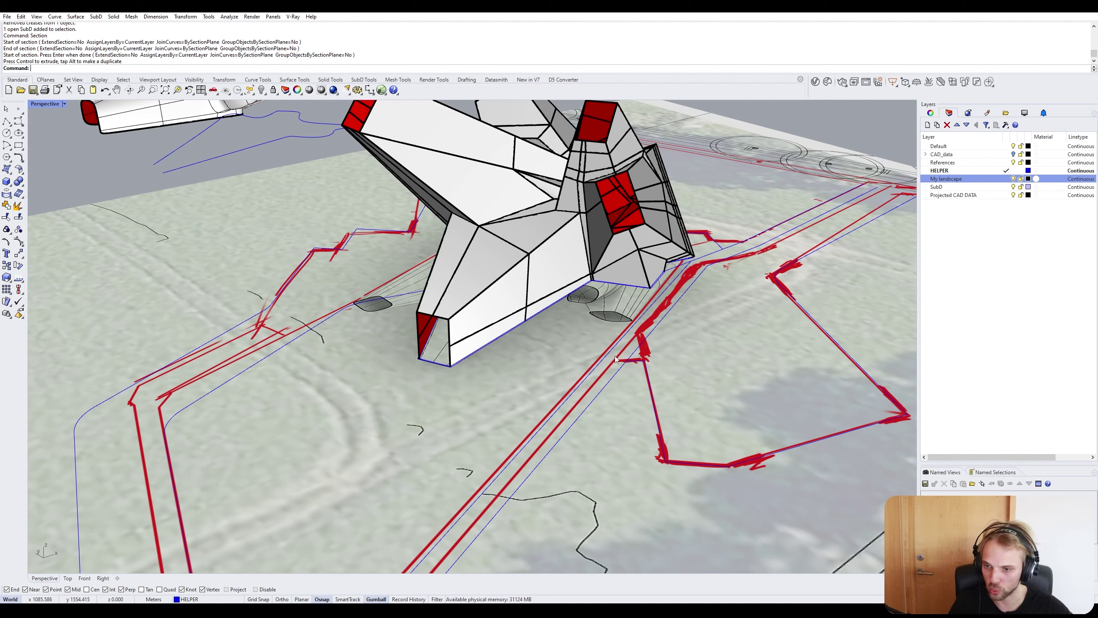
scroll(496, 231, down, 7)
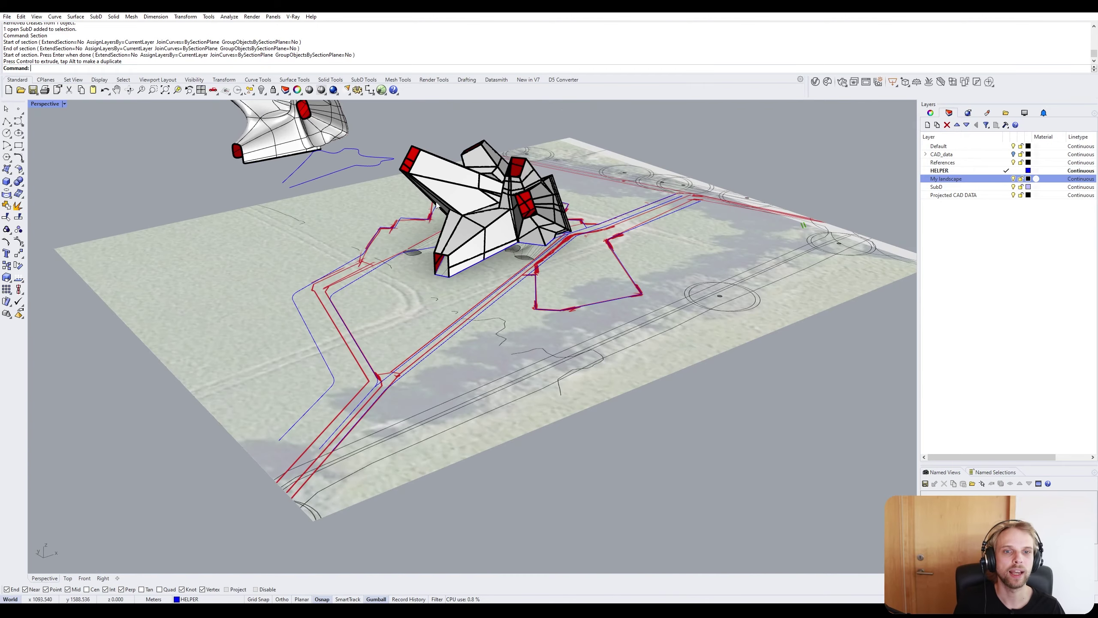
shift+right_drag(437, 224, 558, 331)
scroll(446, 263, up, 4)
click(627, 251)
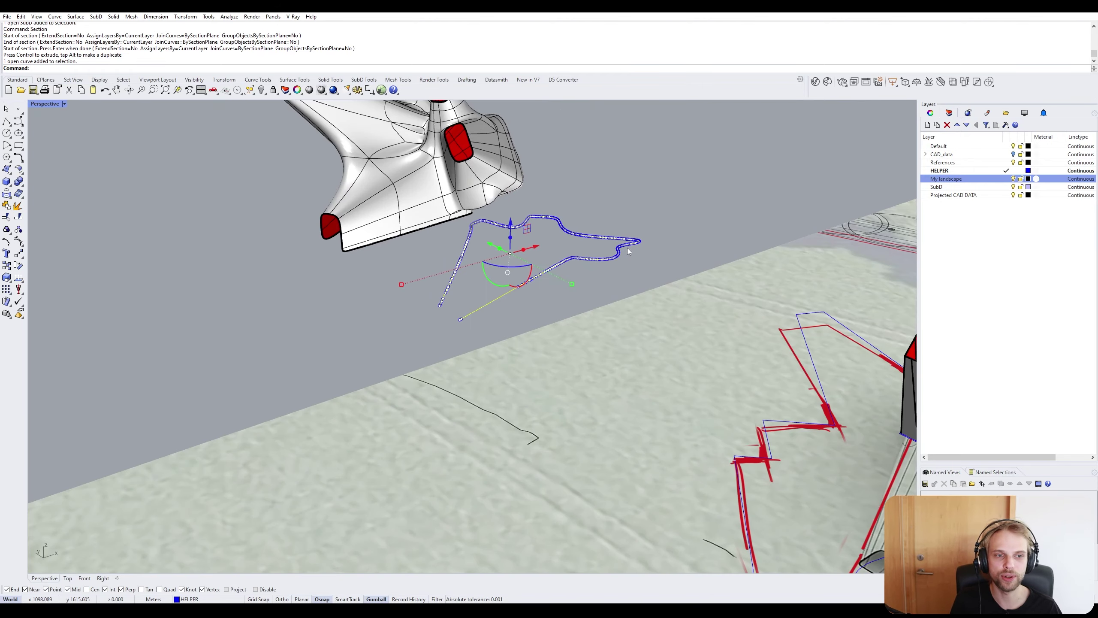
key(Escape)
scroll(449, 201, down, 5)
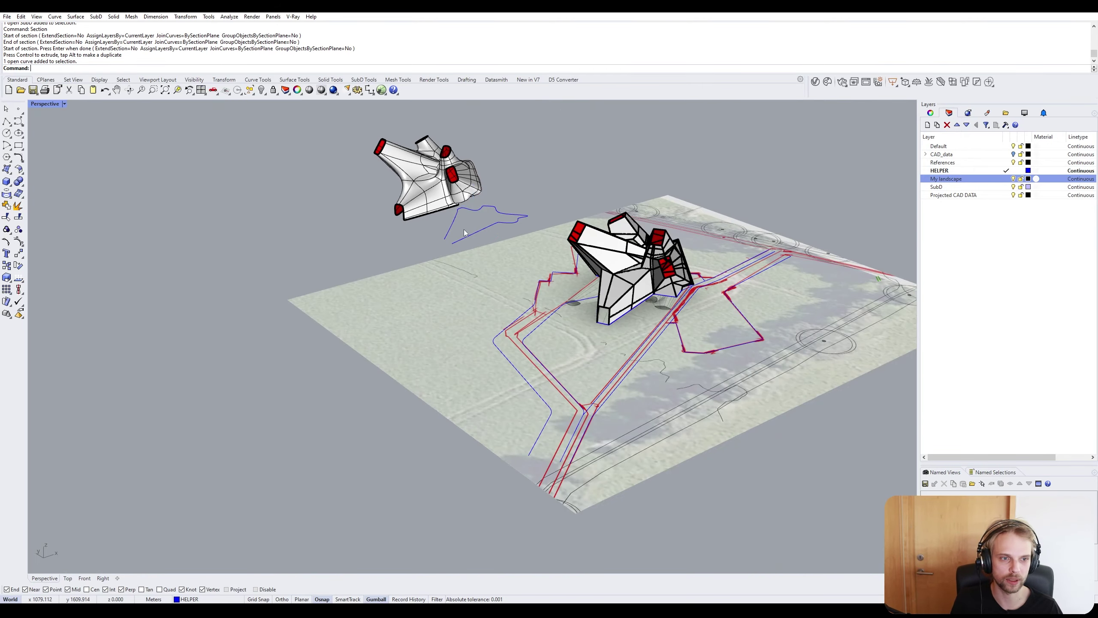
scroll(622, 316, up, 10)
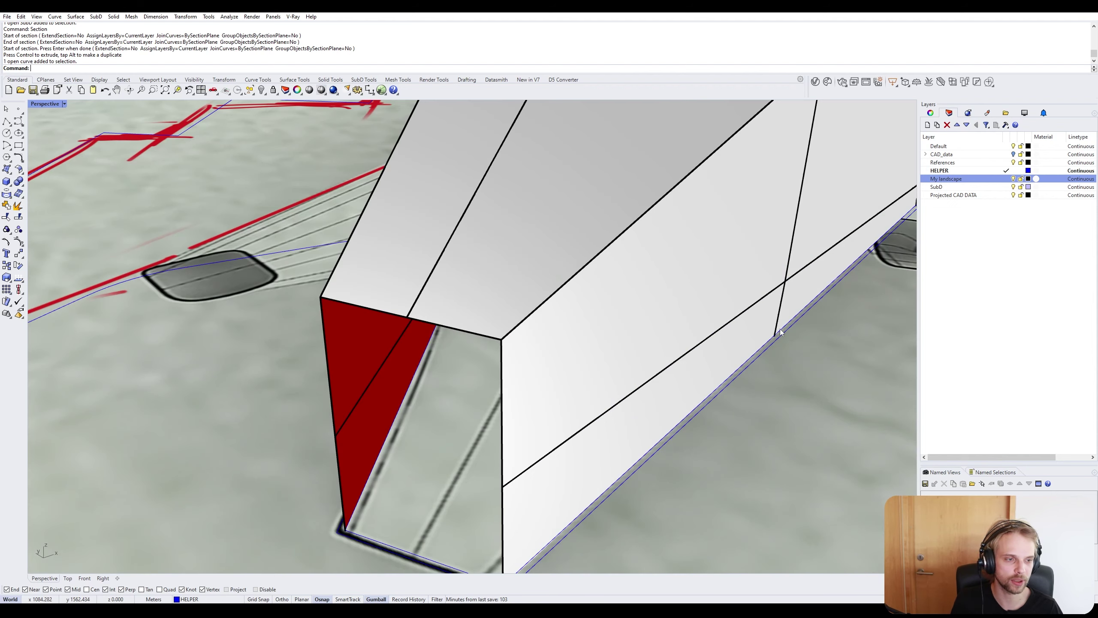
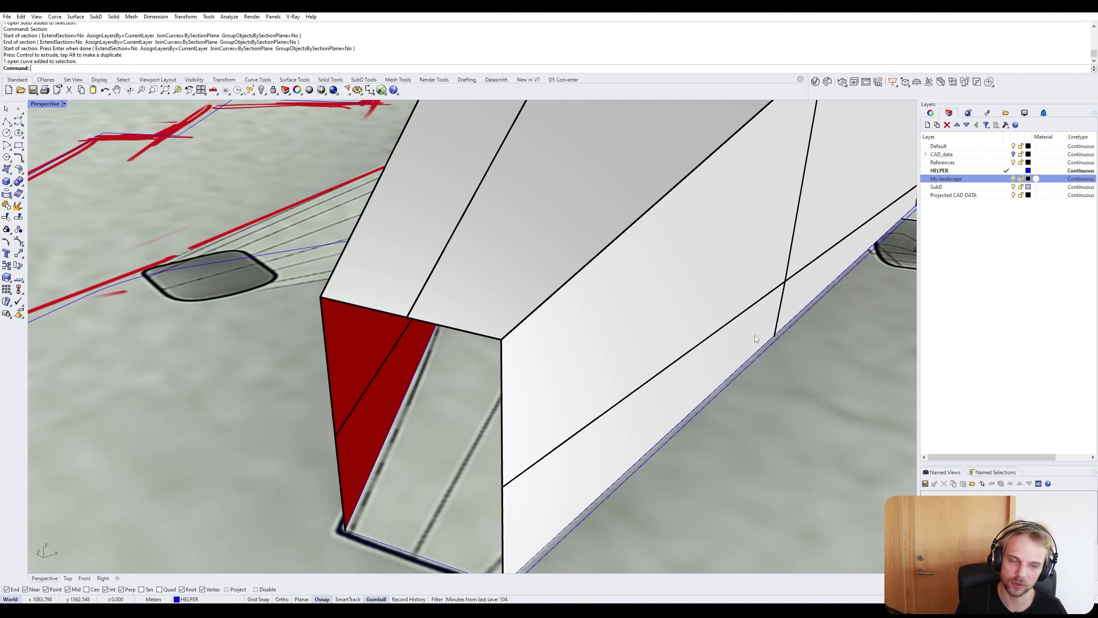
scroll(752, 337, down, 5)
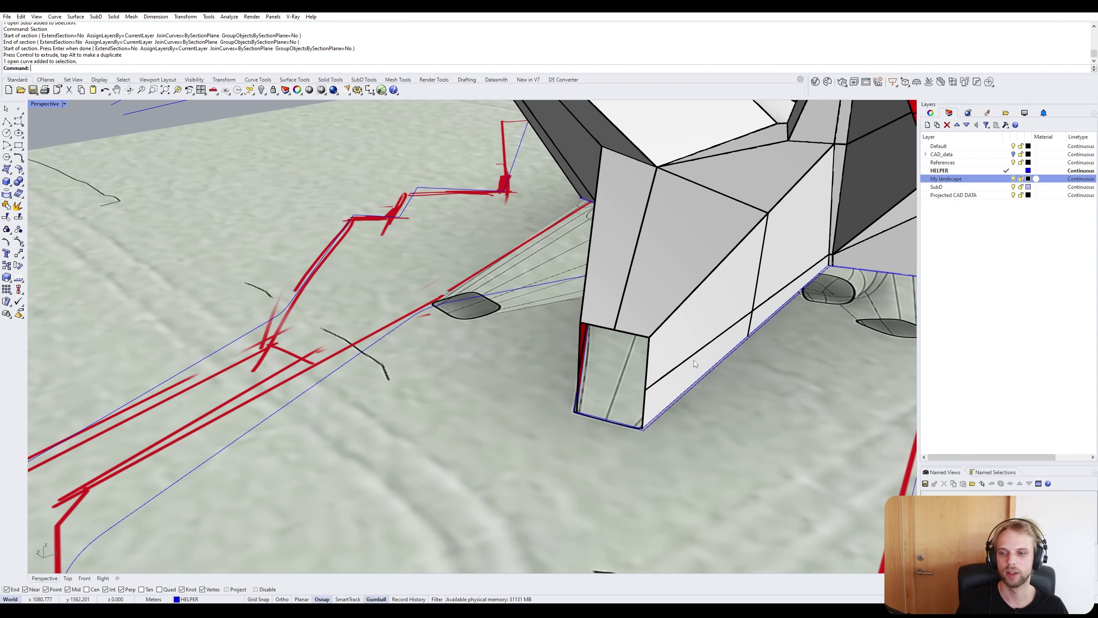
Delete the smoothed building copy together with its section curve, keeping the original building.
scroll(502, 347, down, 7)
right_drag(441, 376, 335, 313)
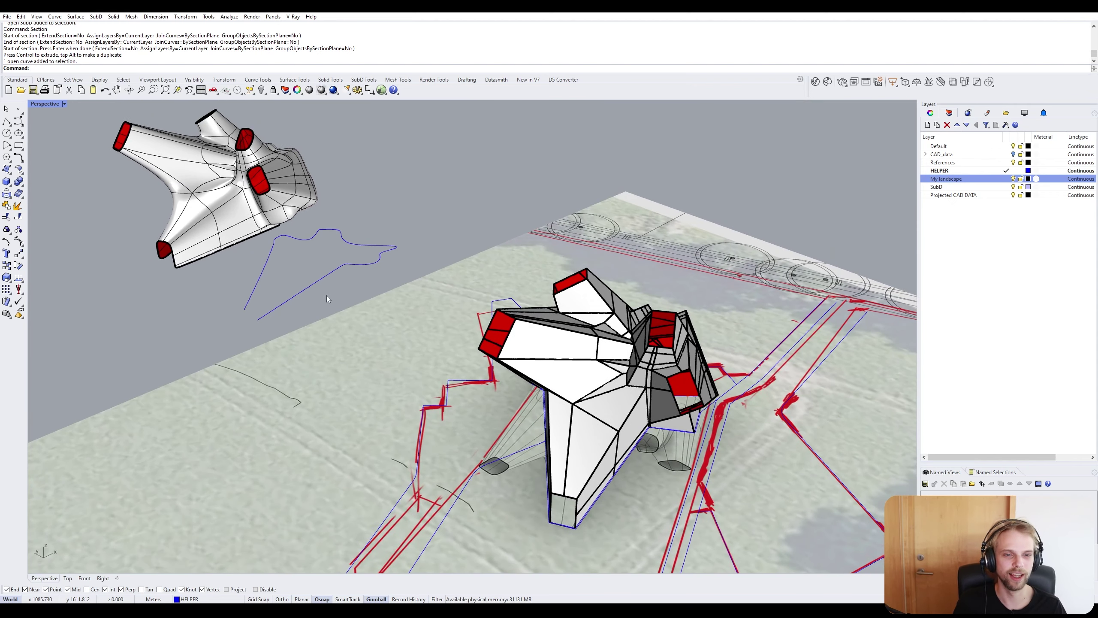
drag(326, 296, 71, 210)
key(Delete)
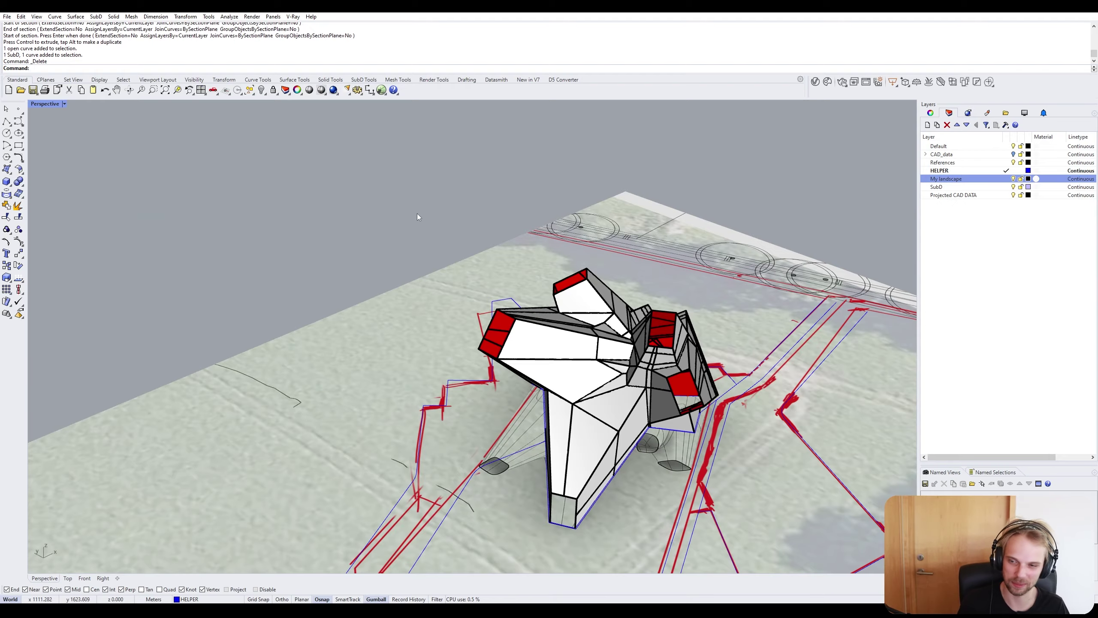
Hide the planning picture lying under the building, leaving the helper outlines visible.
scroll(417, 213, down, 7)
right_drag(610, 225, 493, 270)
scroll(364, 225, up, 4)
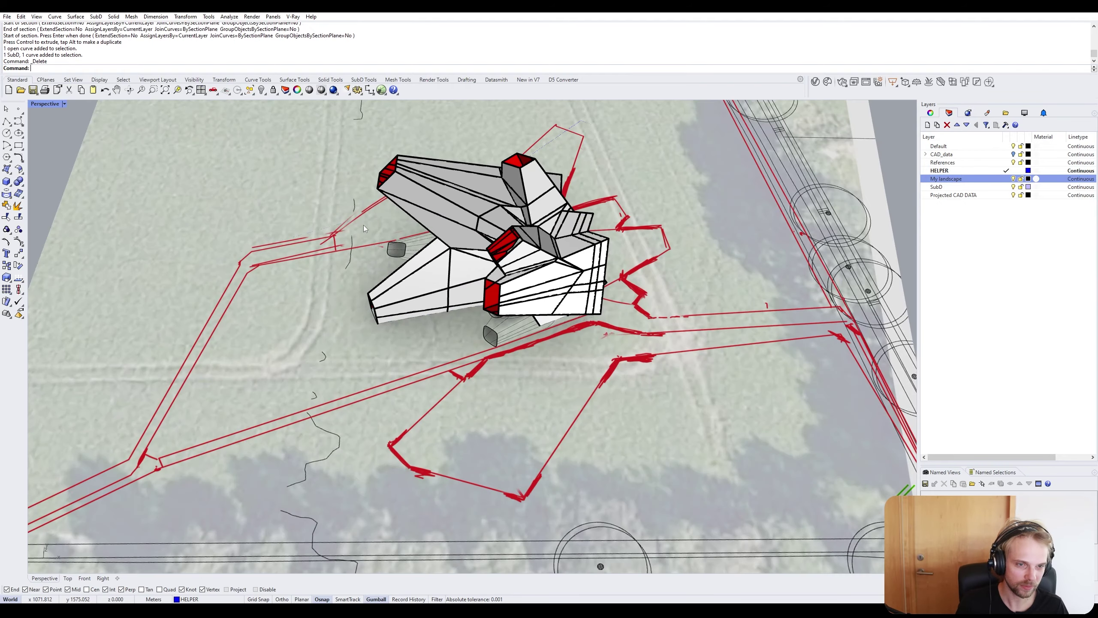
right_drag(309, 332, 351, 298)
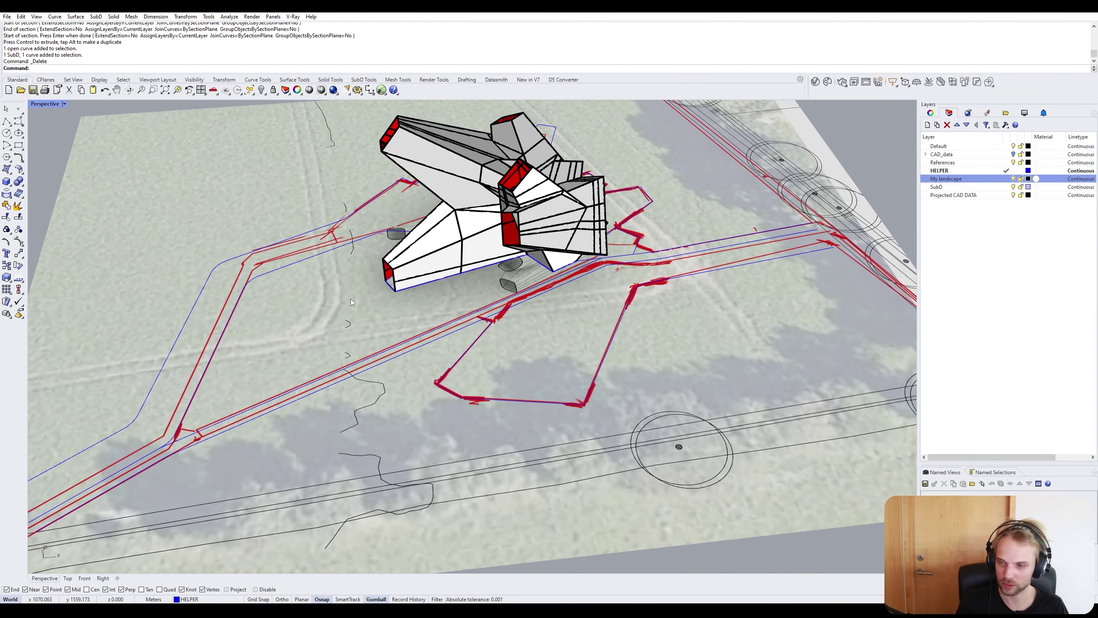
scroll(351, 299, up, 2)
click(336, 293)
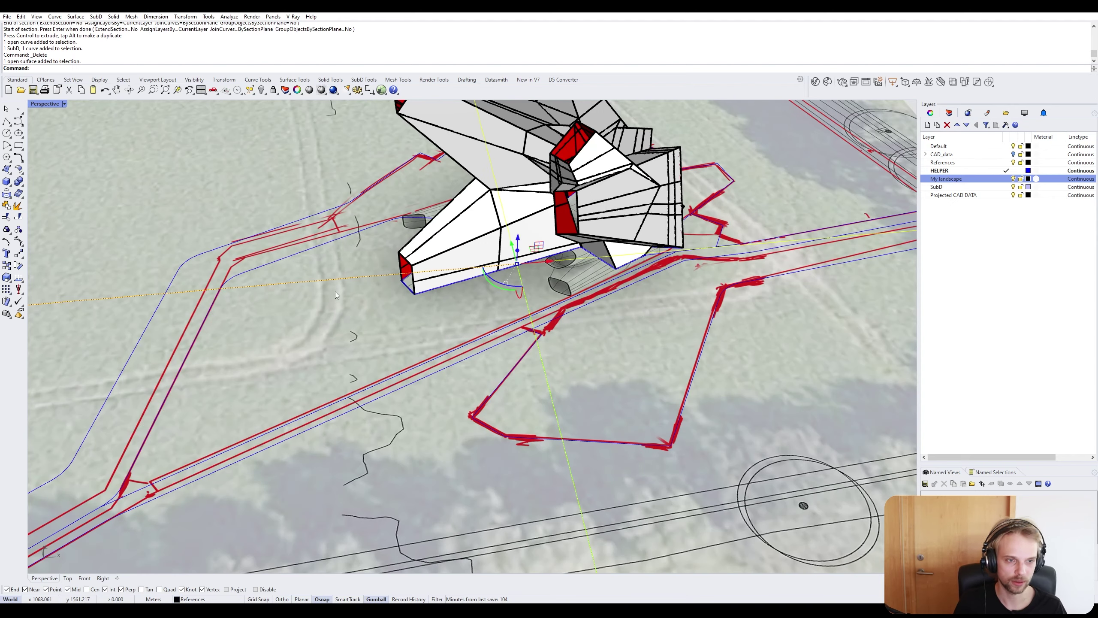
scroll(334, 292, down, 5)
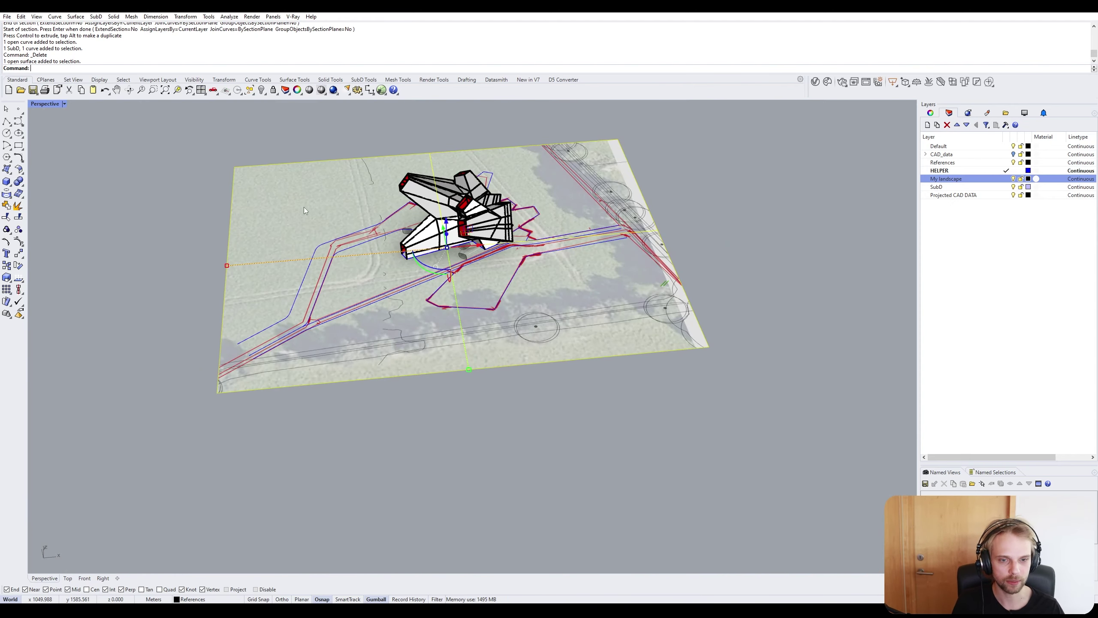
text(Hide)
key(Return)
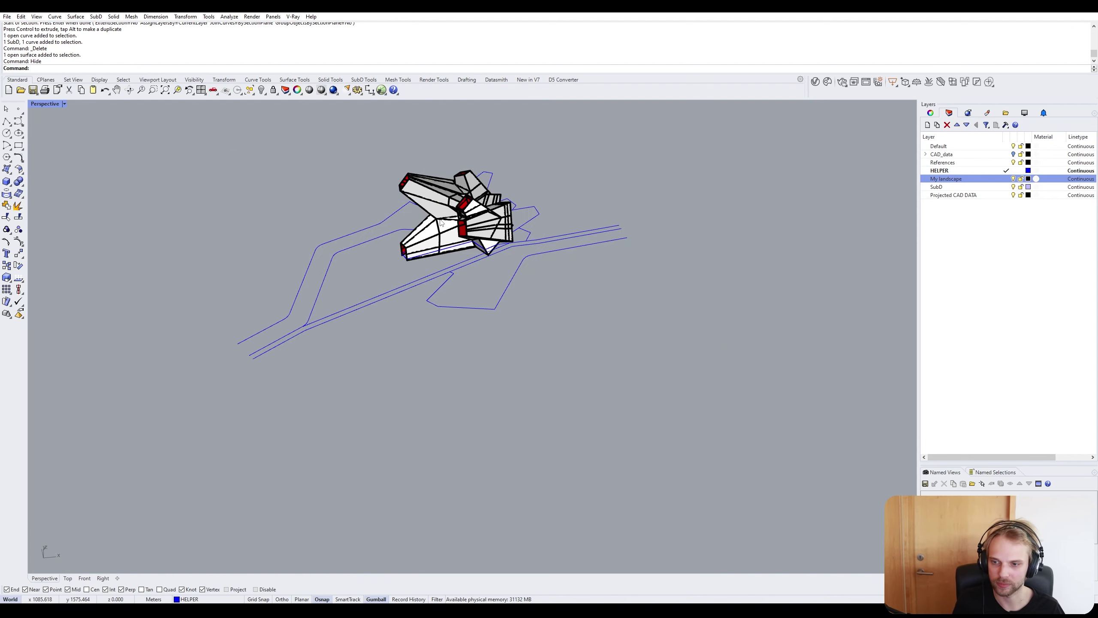
Examine the helper curves from low side angles to check whether they all lie flat on the ground plane.
right_drag(485, 220, 534, 305)
scroll(463, 232, up, 3)
scroll(462, 231, up, 2)
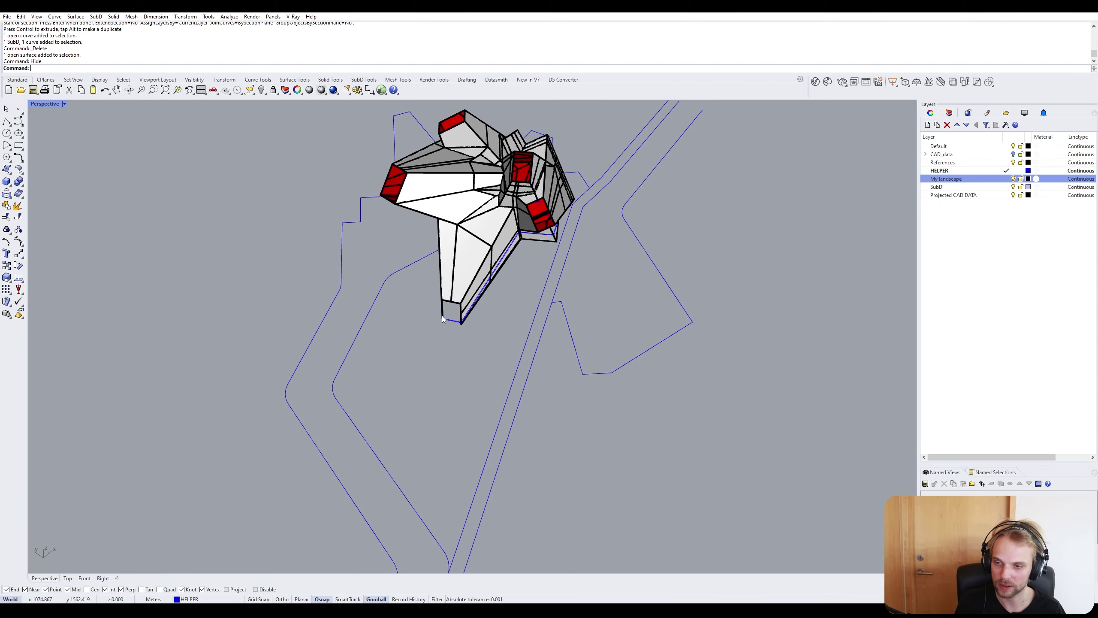
scroll(442, 319, up, 10)
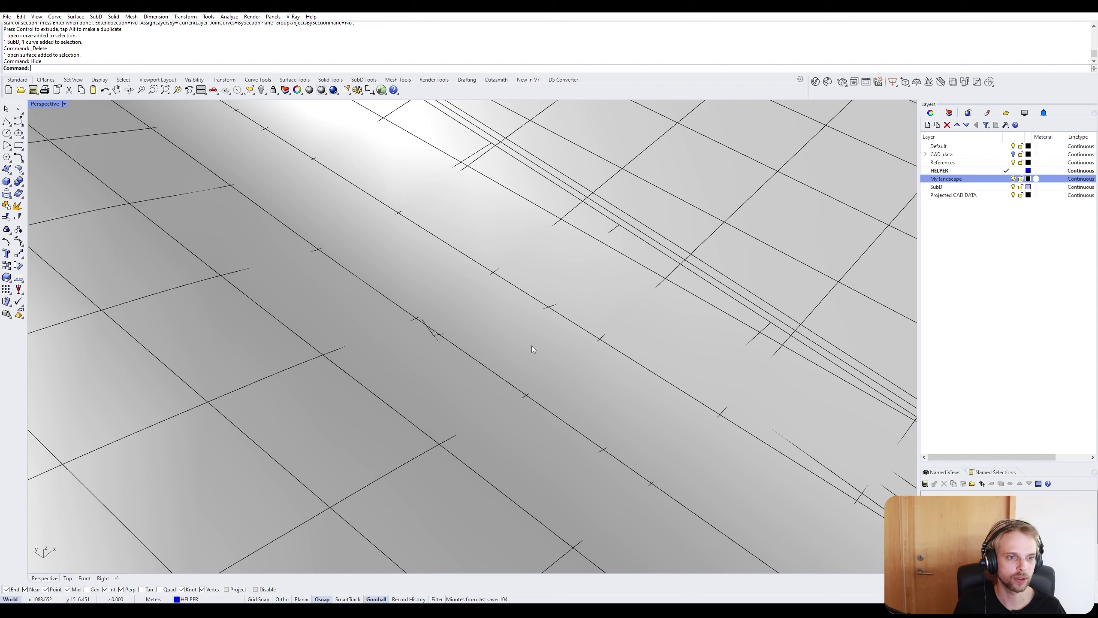
right_drag(532, 346, 485, 280)
scroll(485, 280, down, 10)
scroll(484, 277, up, 8)
drag(403, 373, 219, 313)
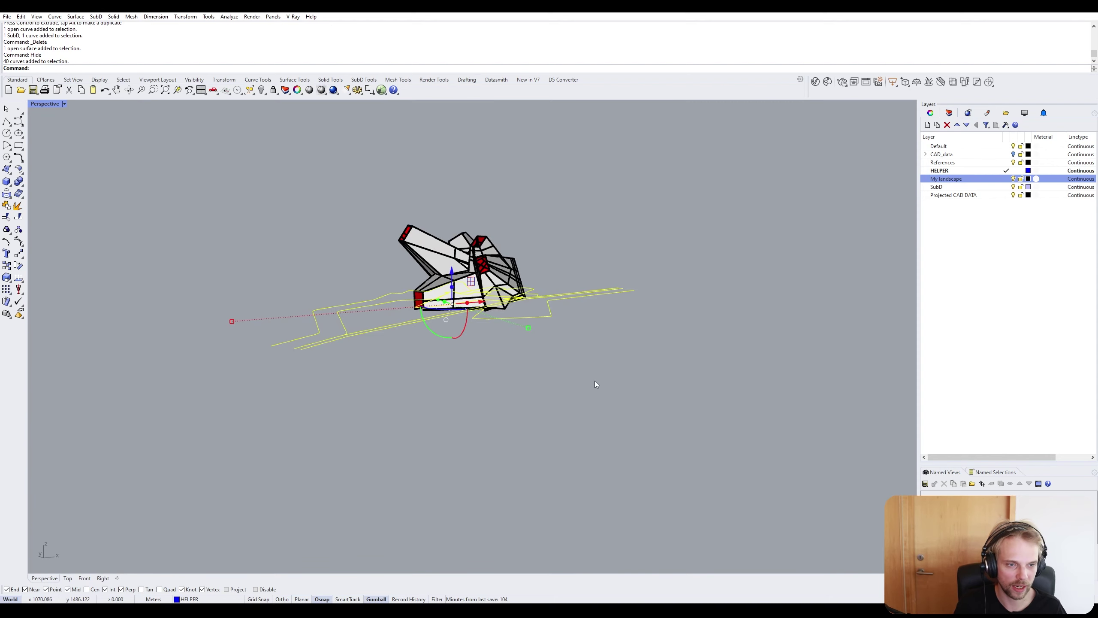
click(595, 381)
scroll(515, 293, up, 6)
drag(756, 386, 606, 263)
scroll(512, 299, down, 6)
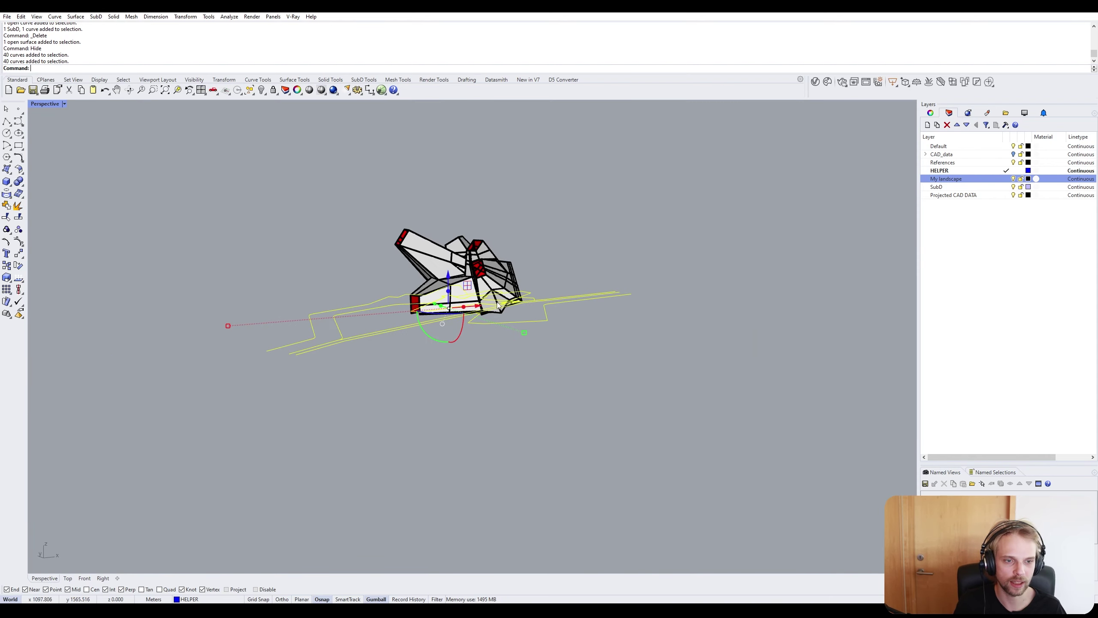
scroll(348, 309, up, 4)
right_drag(512, 293, 508, 287)
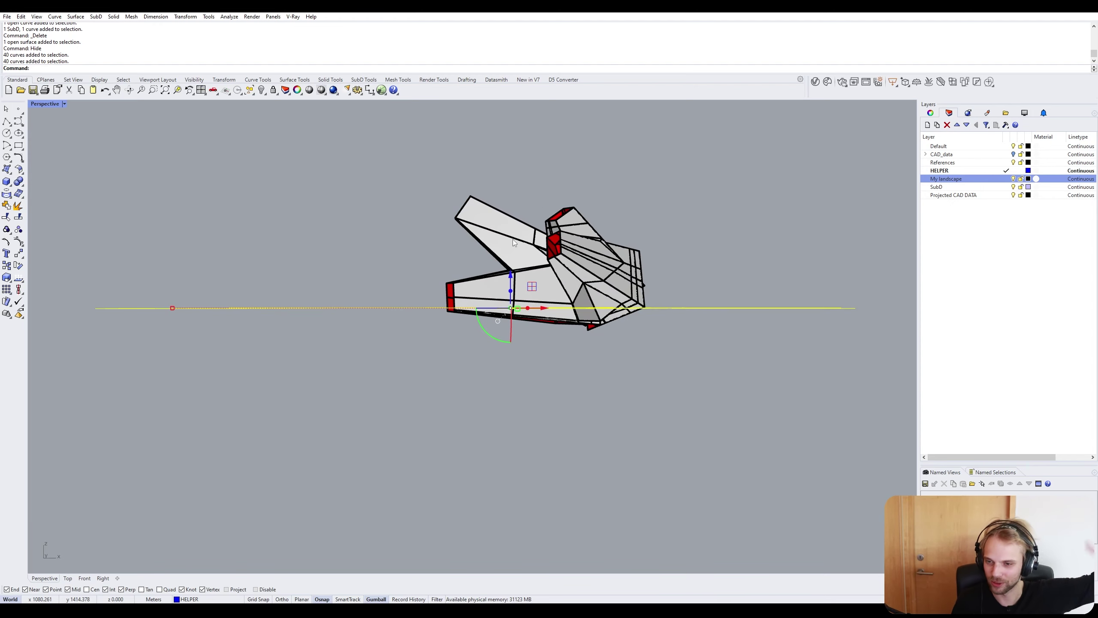
right_drag(378, 246, 264, 270)
key(Escape)
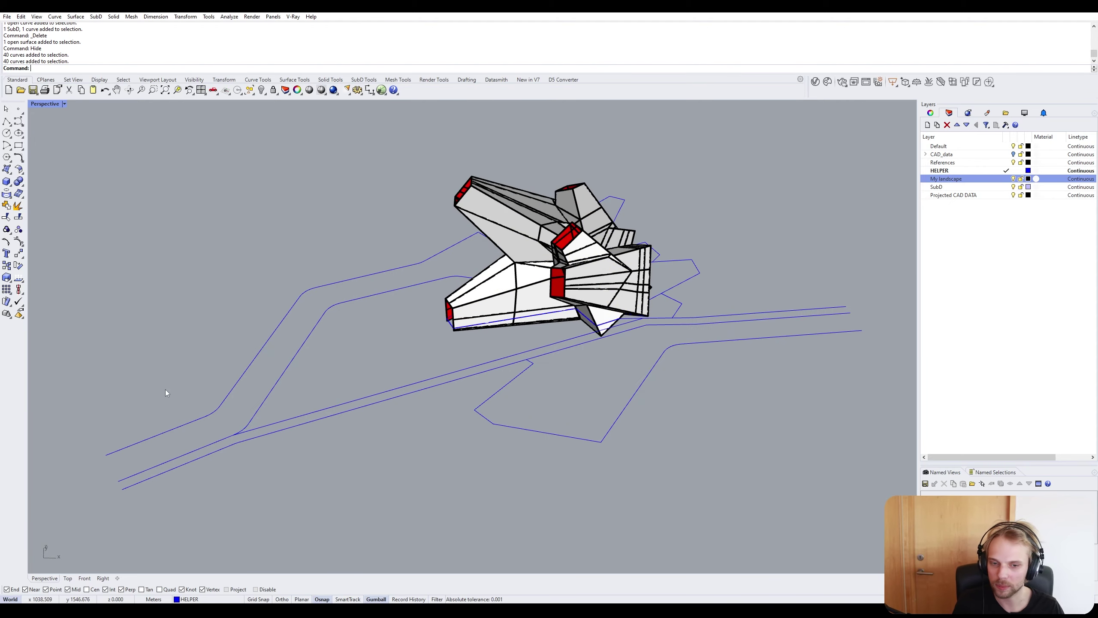
Project all helper curves onto the construction plane with ProjectToCPlane, deleting the input objects.
drag(169, 510, 61, 391)
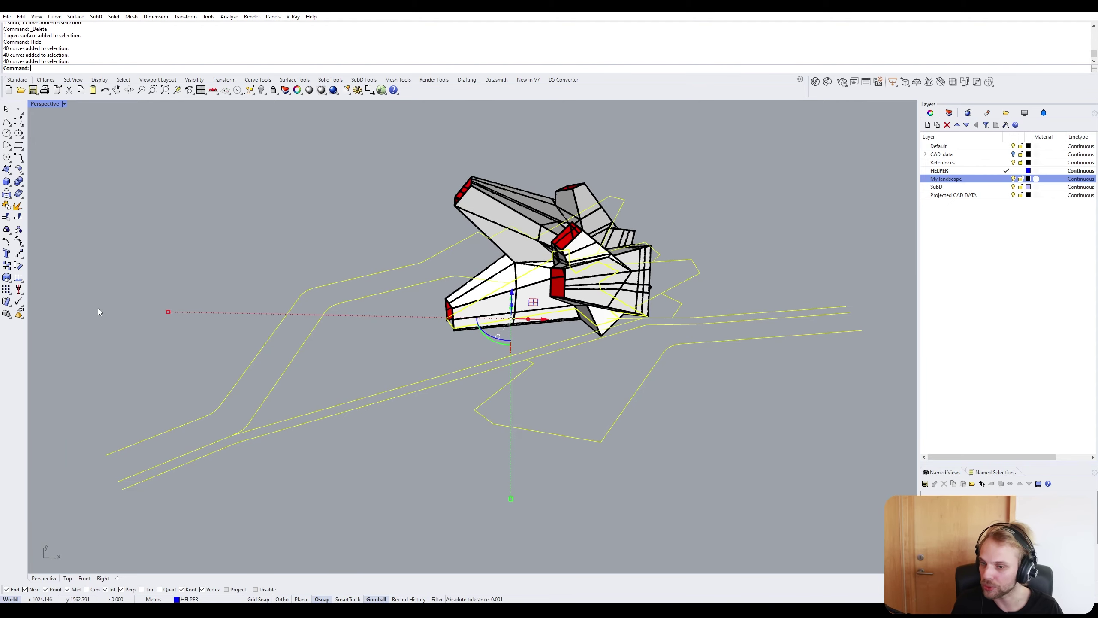
key(Escape)
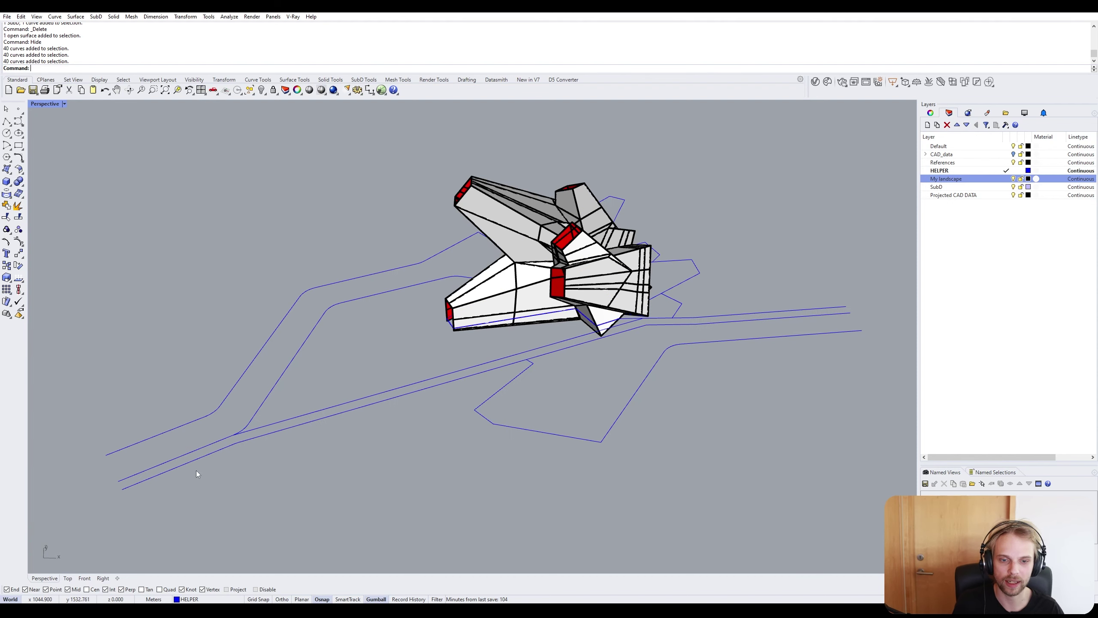
drag(237, 488, 82, 388)
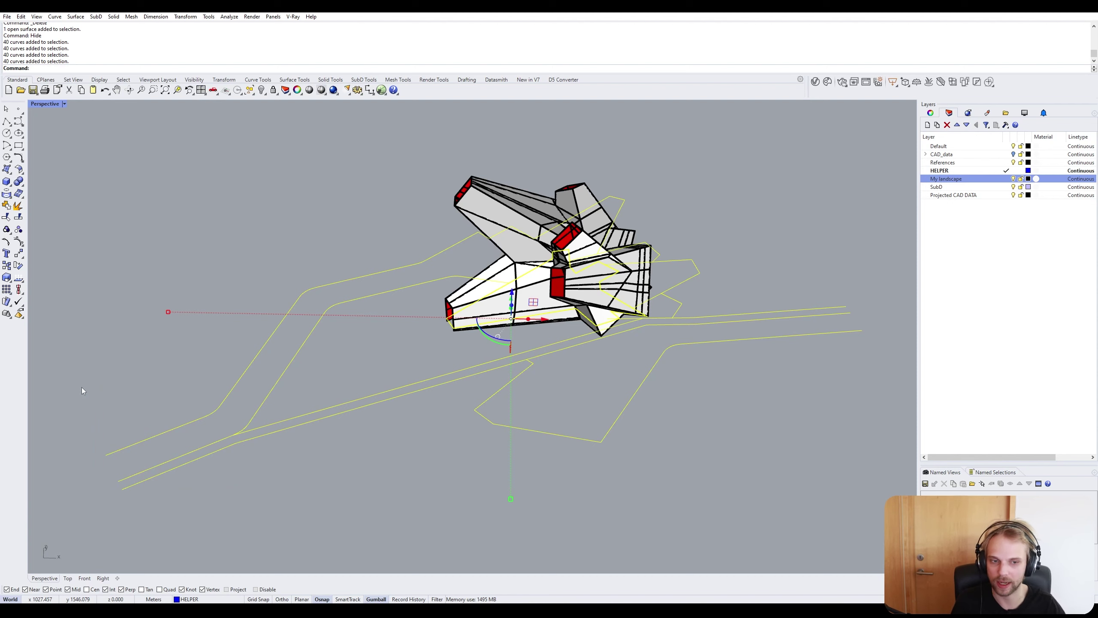
click(82, 387)
drag(394, 464, 166, 360)
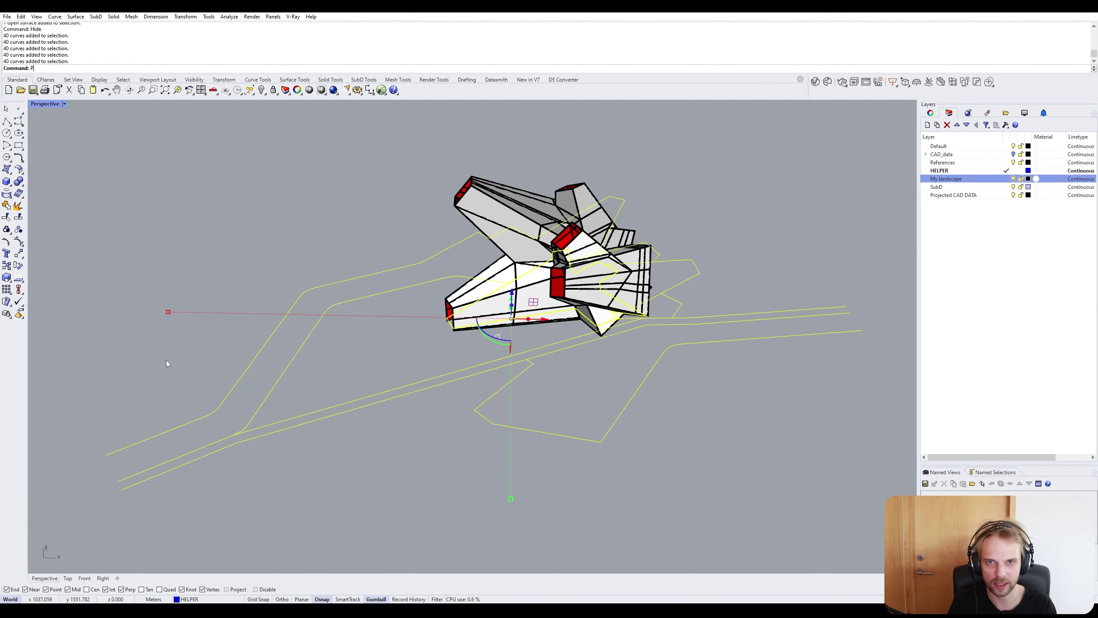
text(Pr)
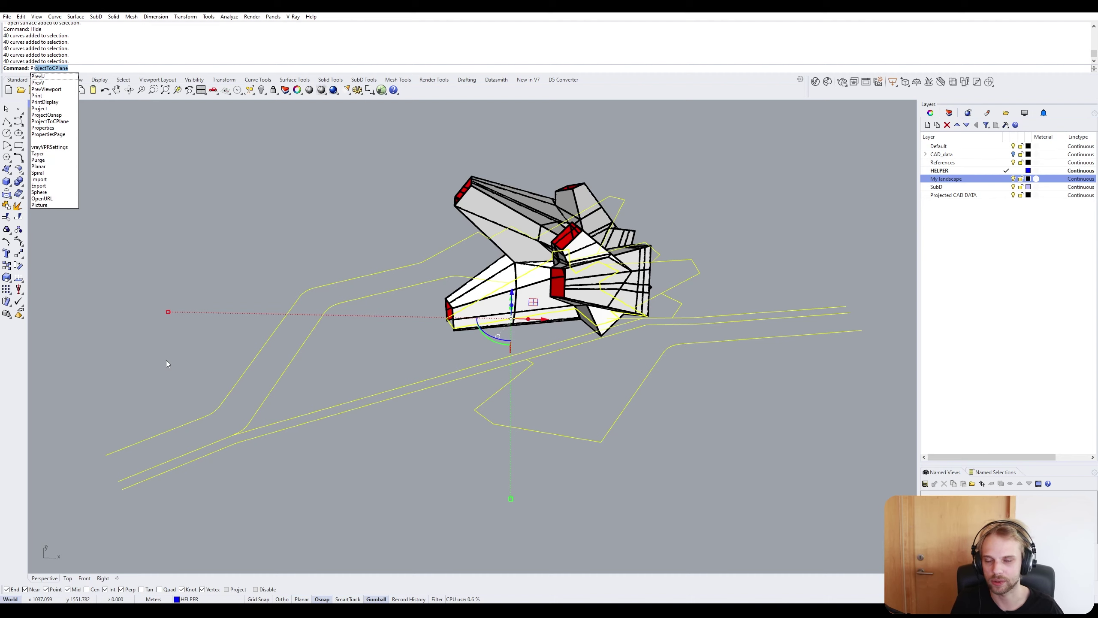
key(Return)
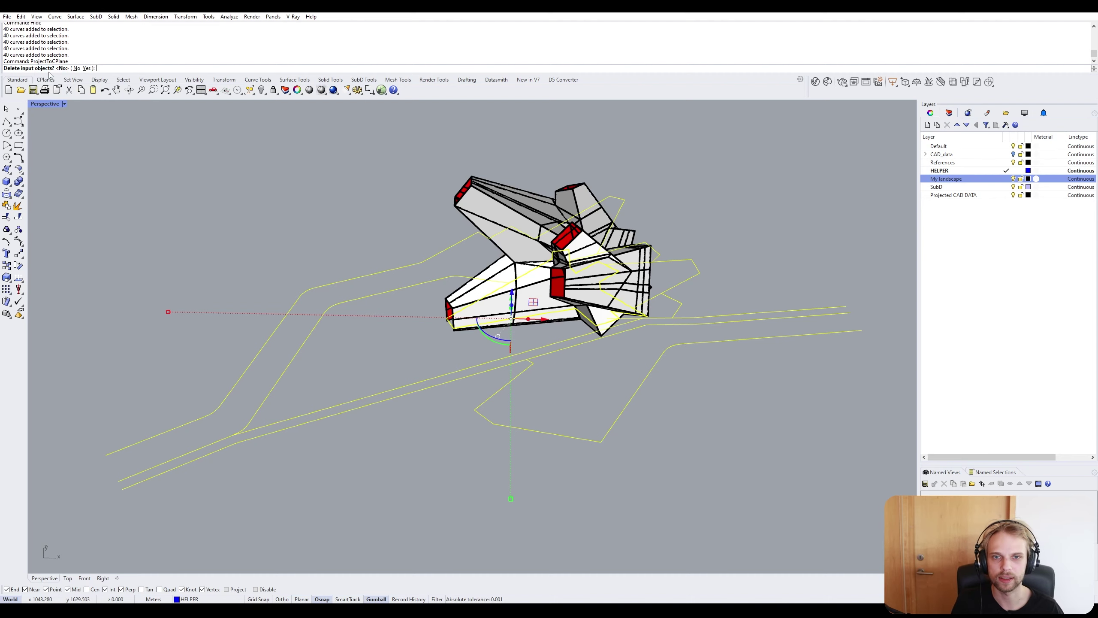
click(87, 67)
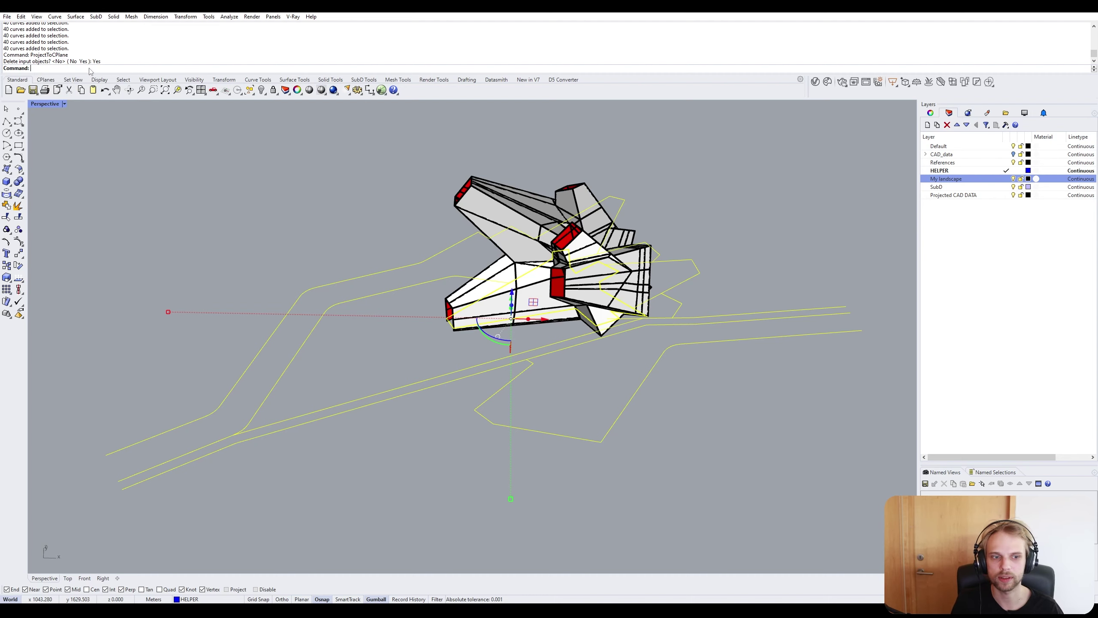
click(237, 267)
click(423, 394)
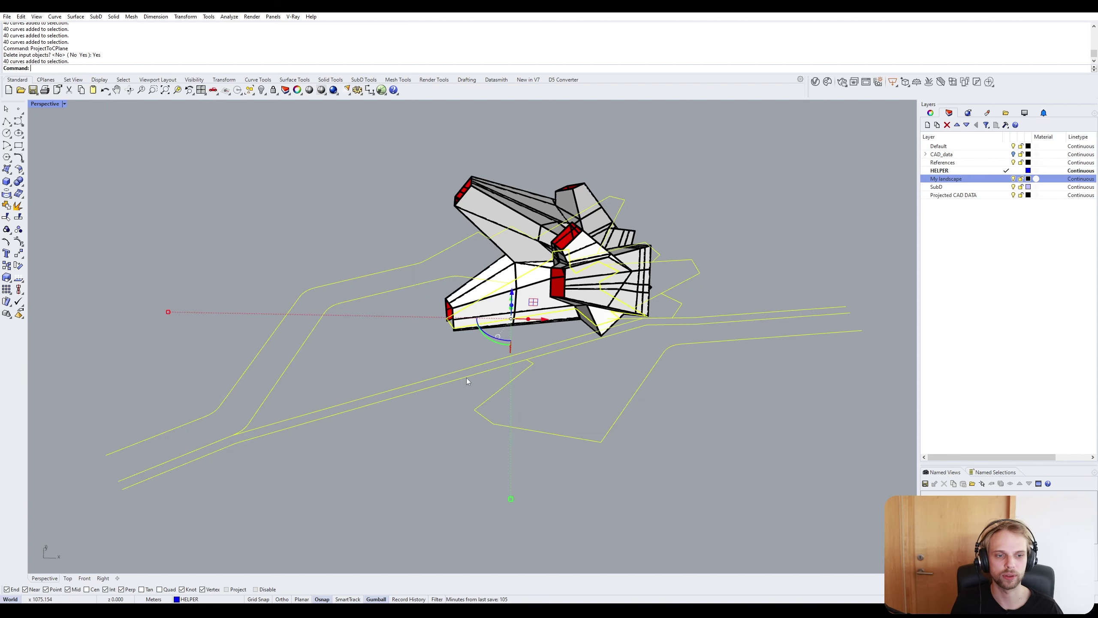
click(504, 396)
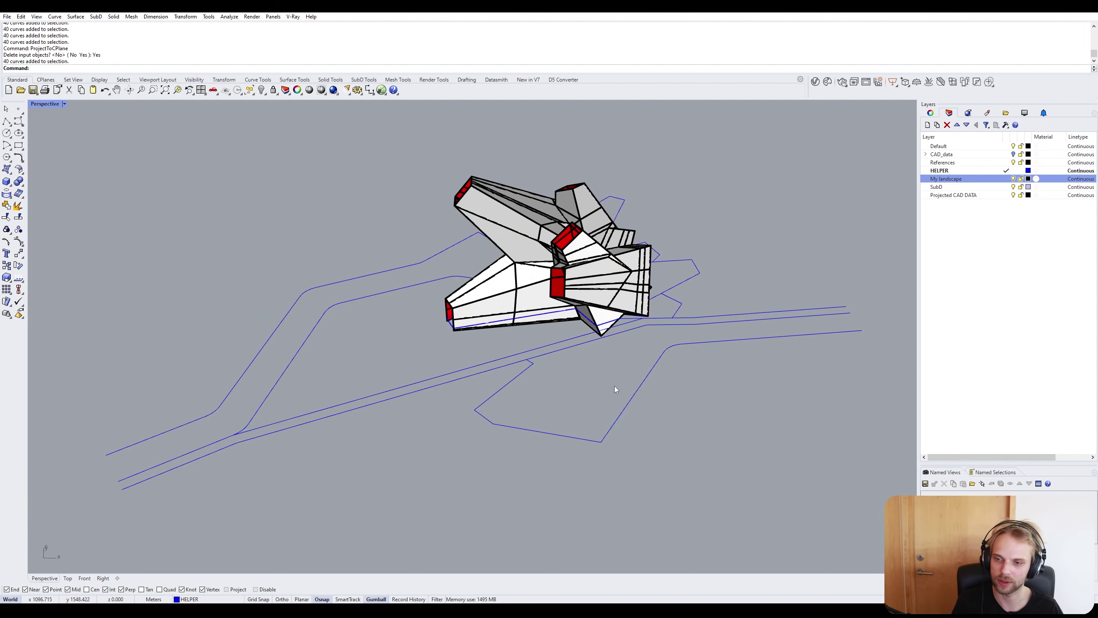
Examine how the path outlines meet the building's ground-level section curve along the long low wing.
right_drag(616, 390, 562, 355)
scroll(480, 288, up, 5)
right_drag(493, 329, 320, 275)
scroll(547, 348, up, 3)
scroll(654, 291, down, 5)
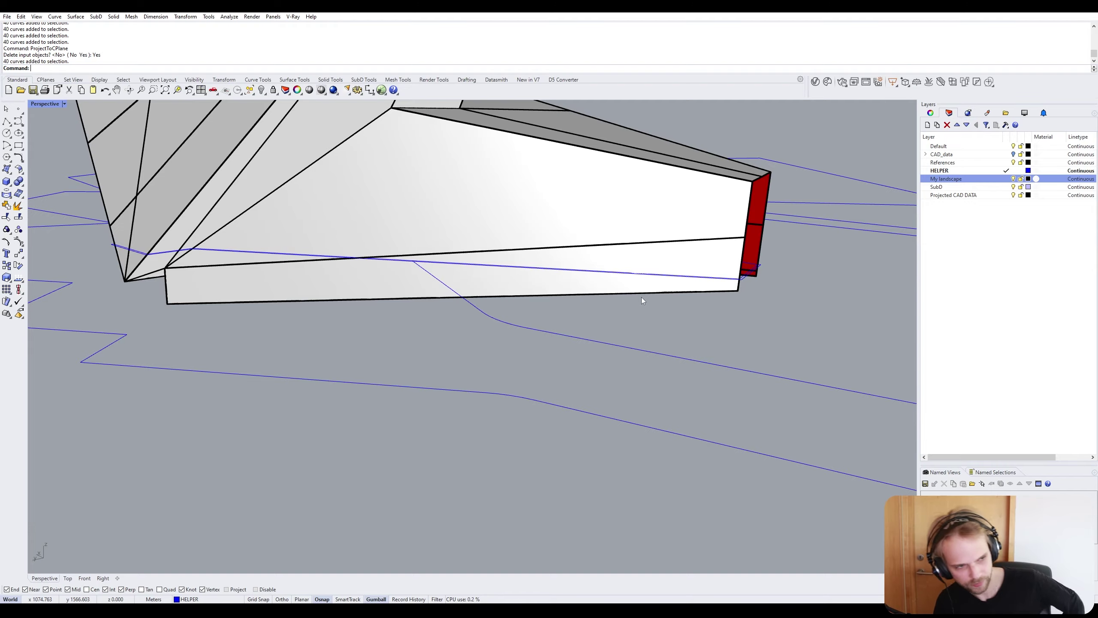
right_drag(643, 298, 329, 217)
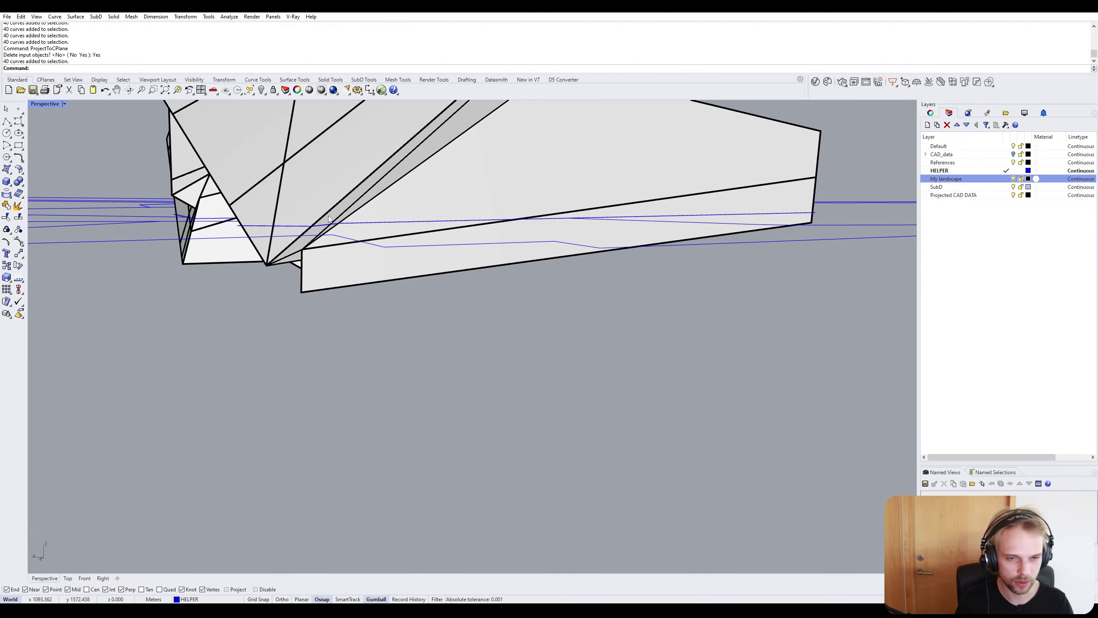
right_drag(254, 264, 260, 289)
scroll(260, 289, down, 7)
right_drag(389, 233, 318, 255)
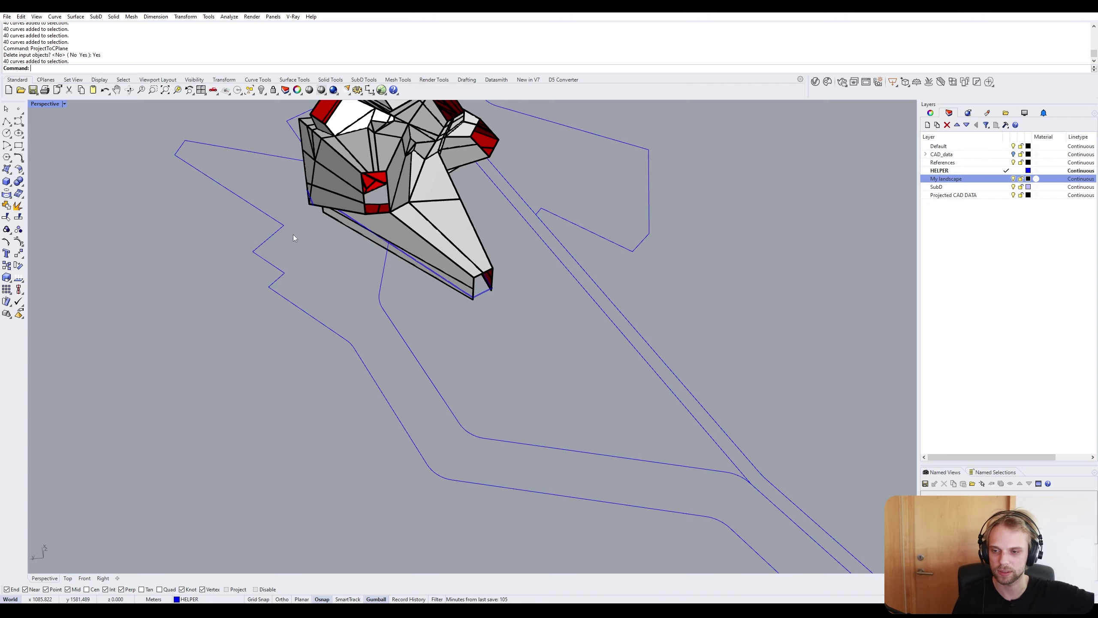
right_drag(293, 235, 205, 282)
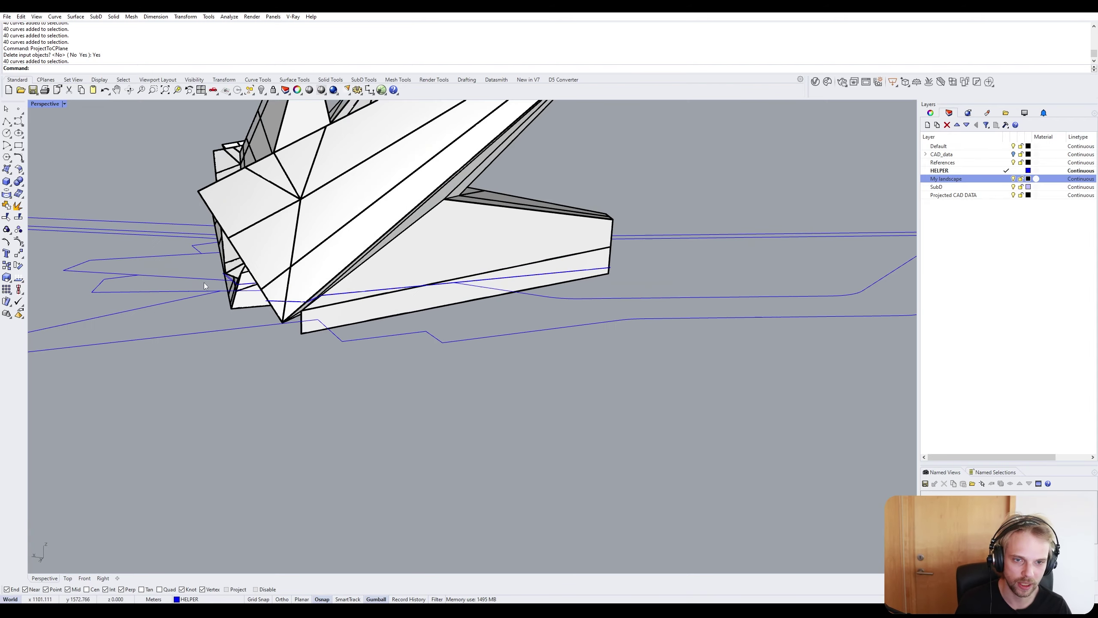
Inspect the section curve and neighbouring area outlines beneath the building's pointed corners.
shift+right_drag(309, 291, 439, 320)
scroll(567, 343, up, 7)
right_drag(497, 343, 532, 337)
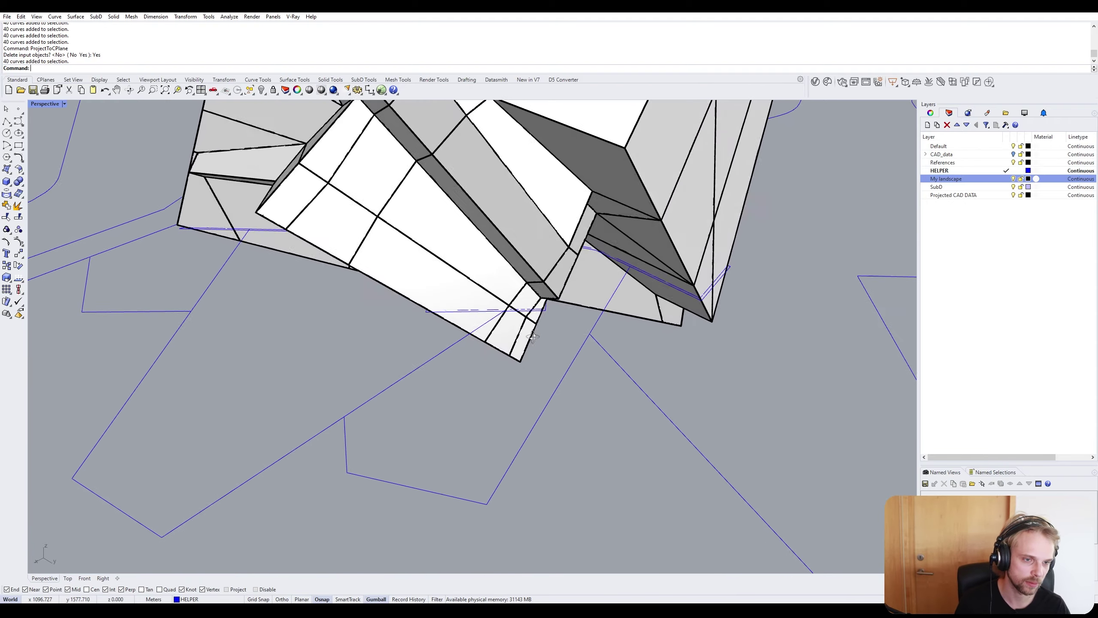
scroll(533, 336, up, 5)
scroll(488, 302, down, 3)
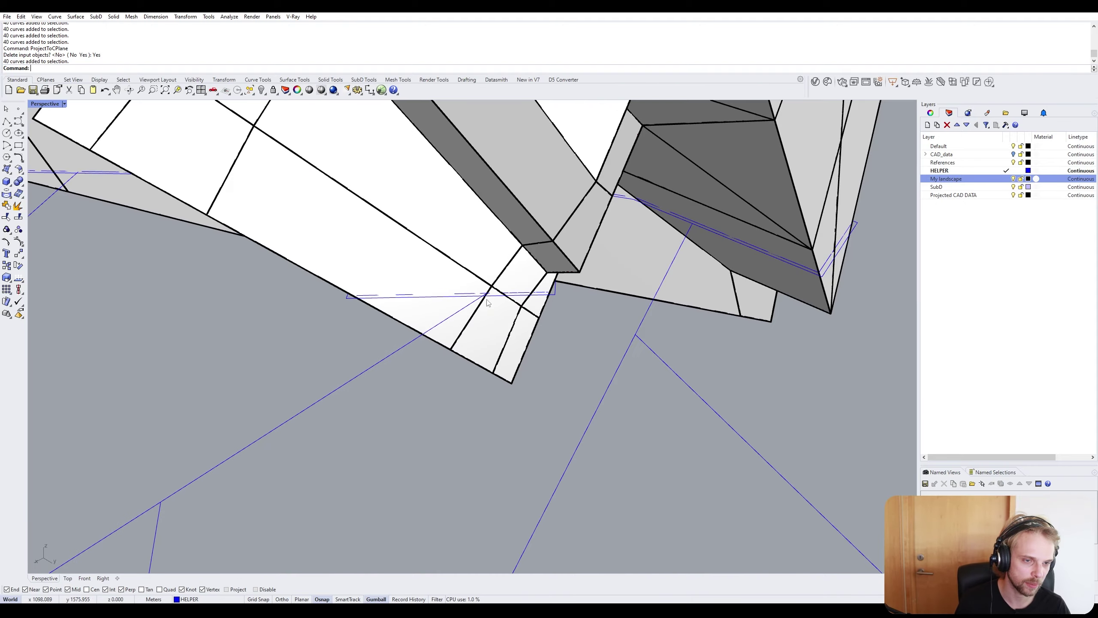
right_drag(486, 300, 620, 319)
scroll(538, 311, down, 6)
scroll(468, 280, down, 7)
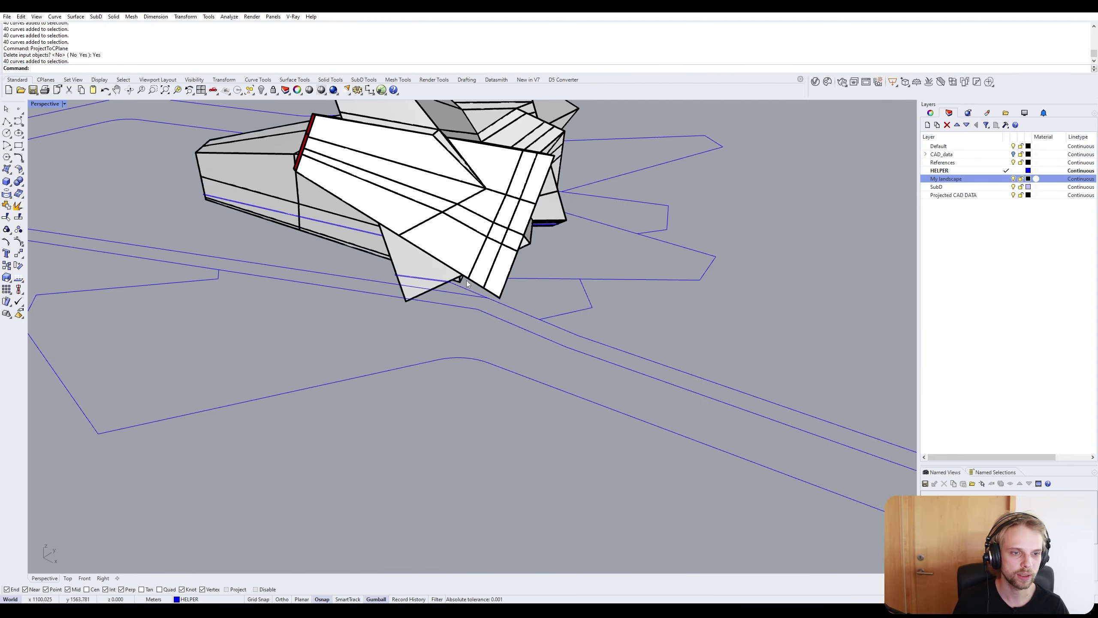
right_drag(467, 280, 304, 295)
Check the building SubD against the grouped helper curves and inspect the path curve's junction with the long wing.
scroll(304, 296, up, 5)
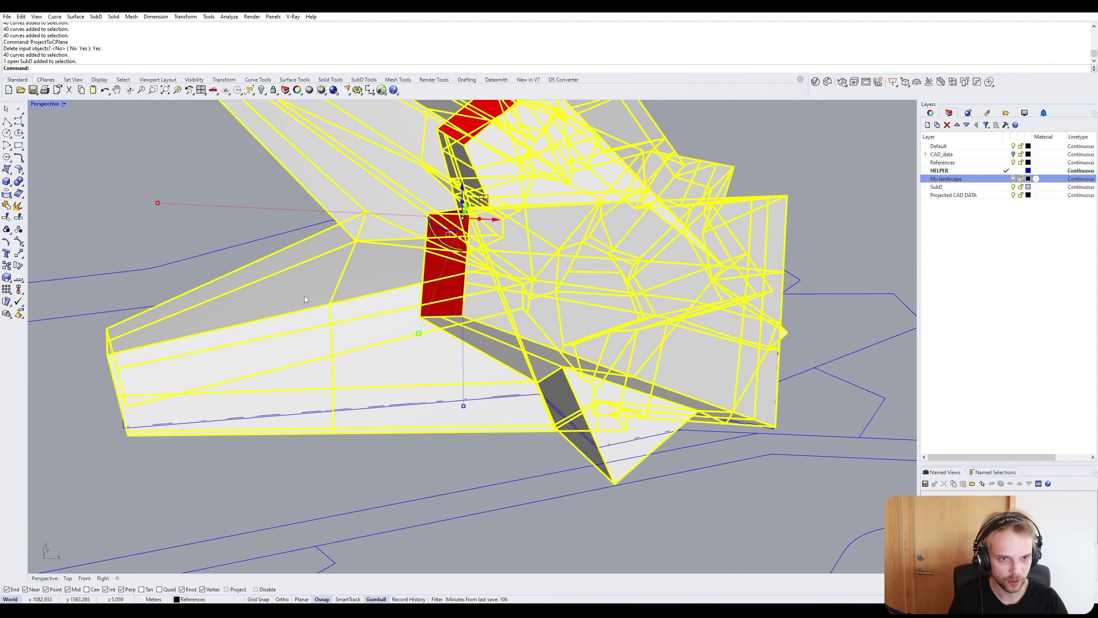
click(189, 167)
click(429, 223)
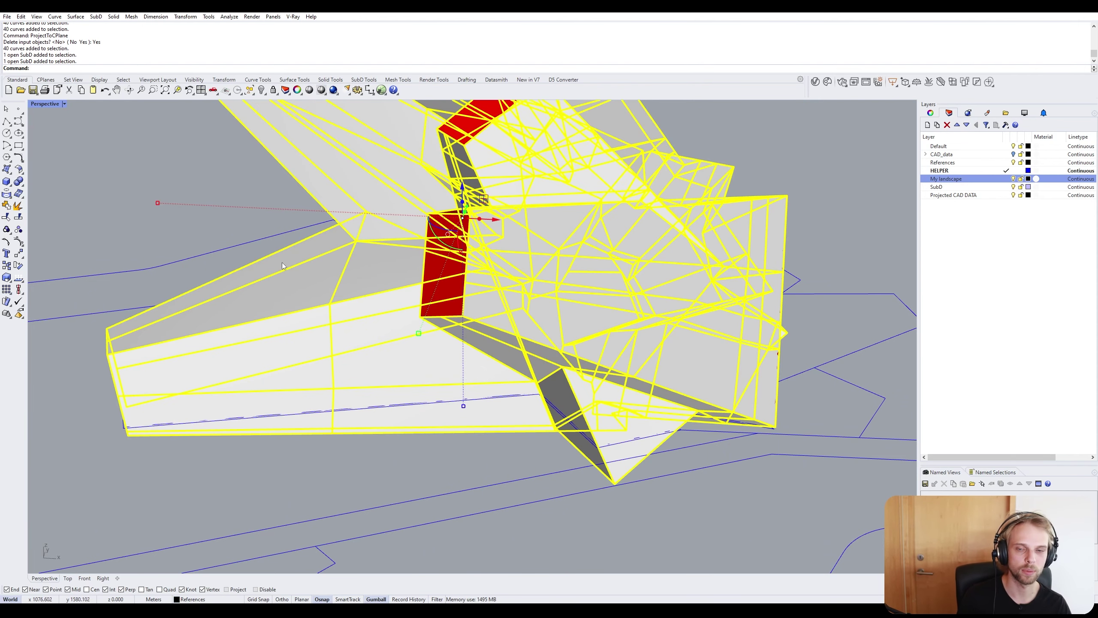
click(158, 170)
scroll(158, 170, down, 4)
right_drag(157, 170, 501, 368)
scroll(510, 352, up, 5)
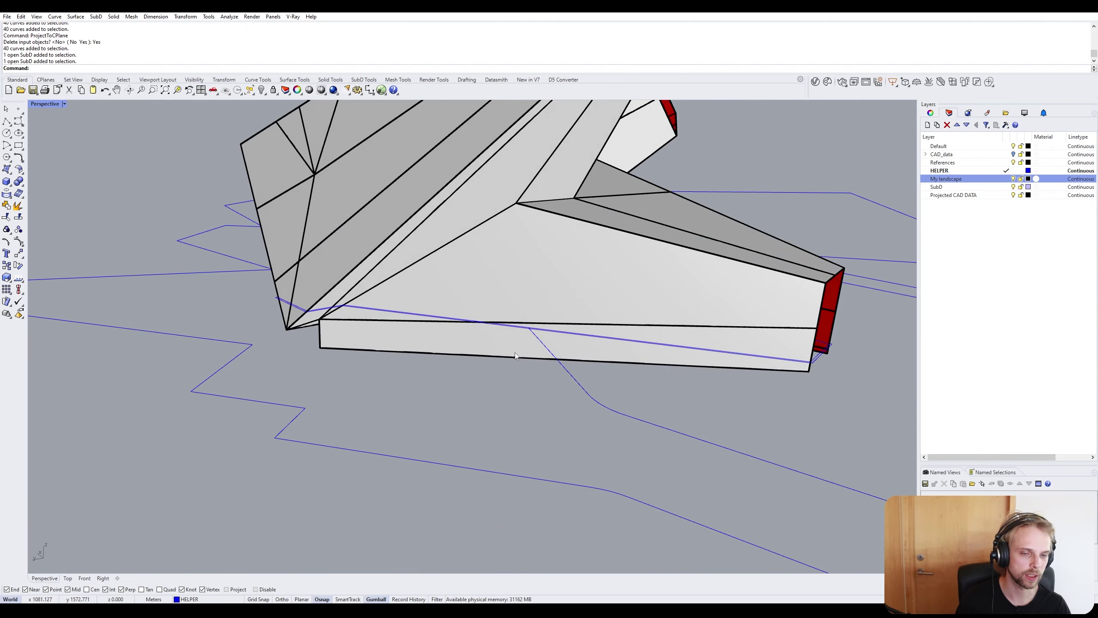
scroll(538, 327, down, 2)
right_drag(538, 327, 492, 337)
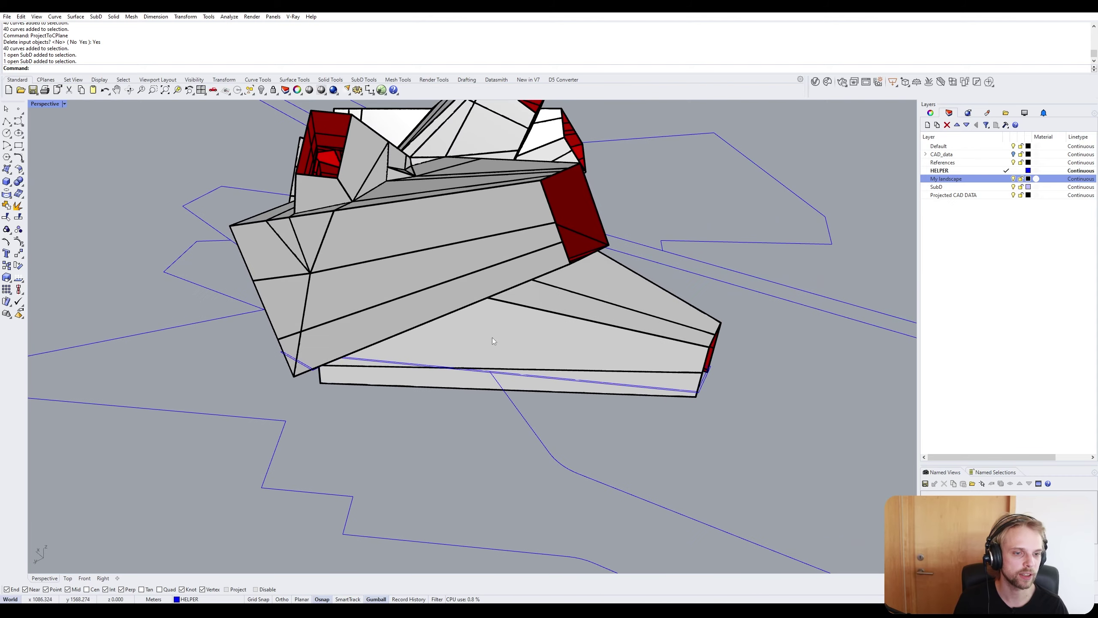
scroll(523, 416, up, 4)
click(522, 422)
key(Escape)
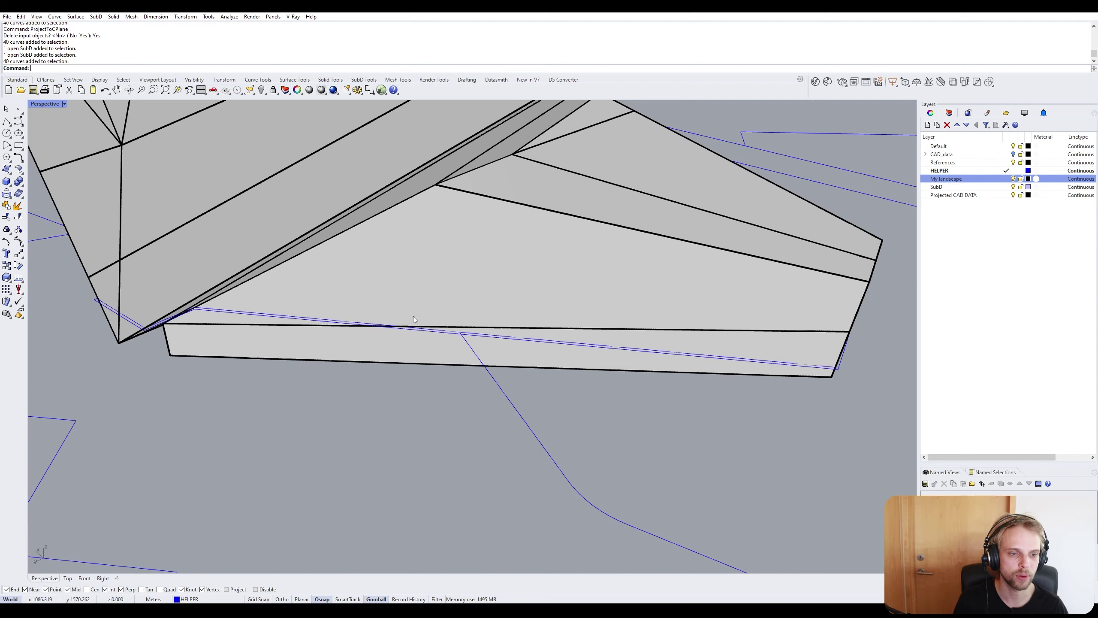
mouse_move(408, 310)
right_down()
mouse_move(417, 309)
mouse_move(391, 312)
right_up()
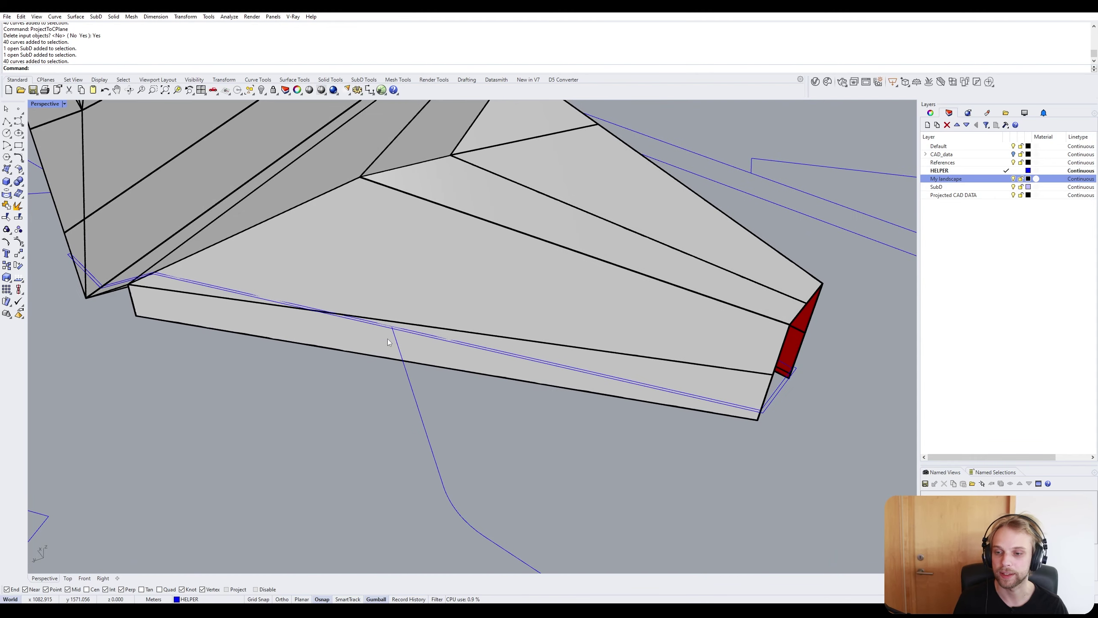
scroll(395, 330, down, 5)
right_drag(395, 329, 333, 291)
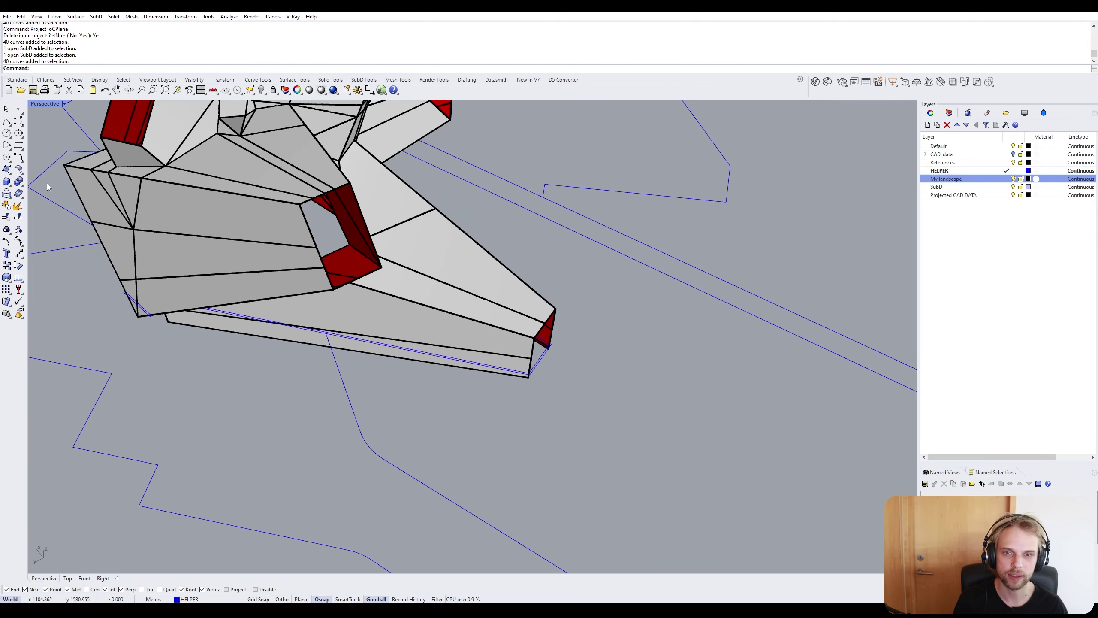
Create a four-corner 3DFace SubD from the path junction along the section curve to the long wing's tip, and display SubDs flat.
text(3DFace)
key(Return)
scroll(331, 336, up, 8)
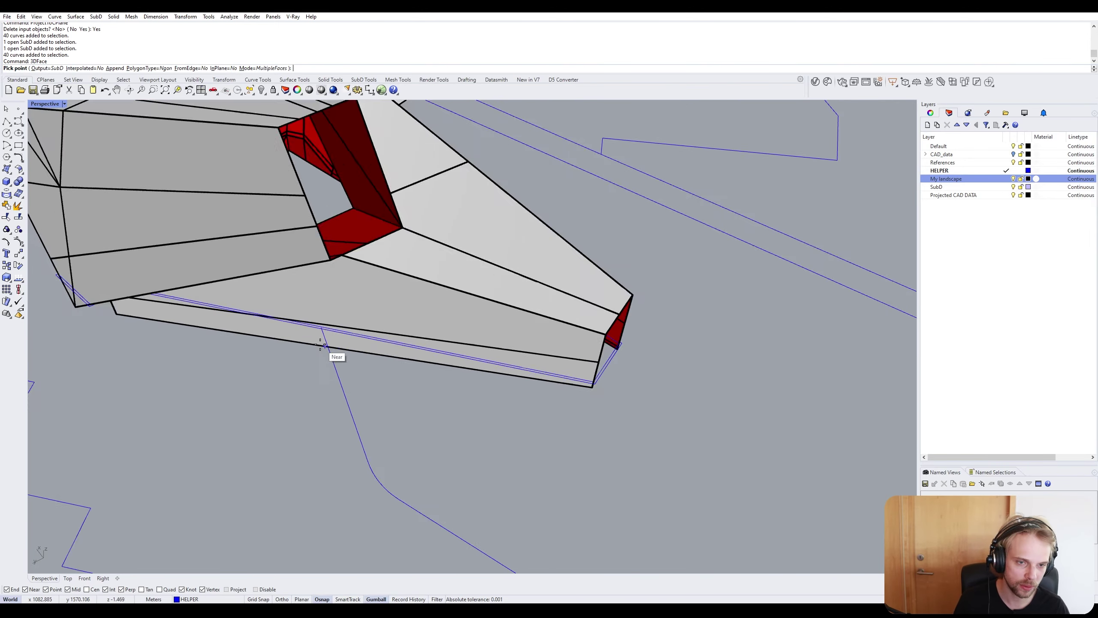
click(333, 328)
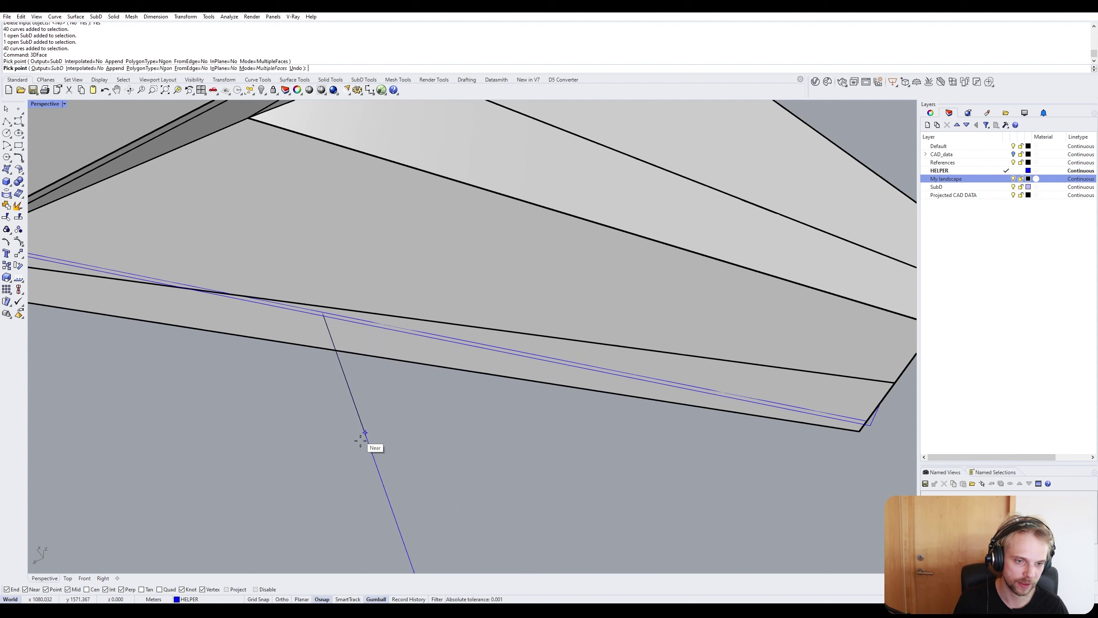
click(395, 516)
click(759, 553)
click(910, 432)
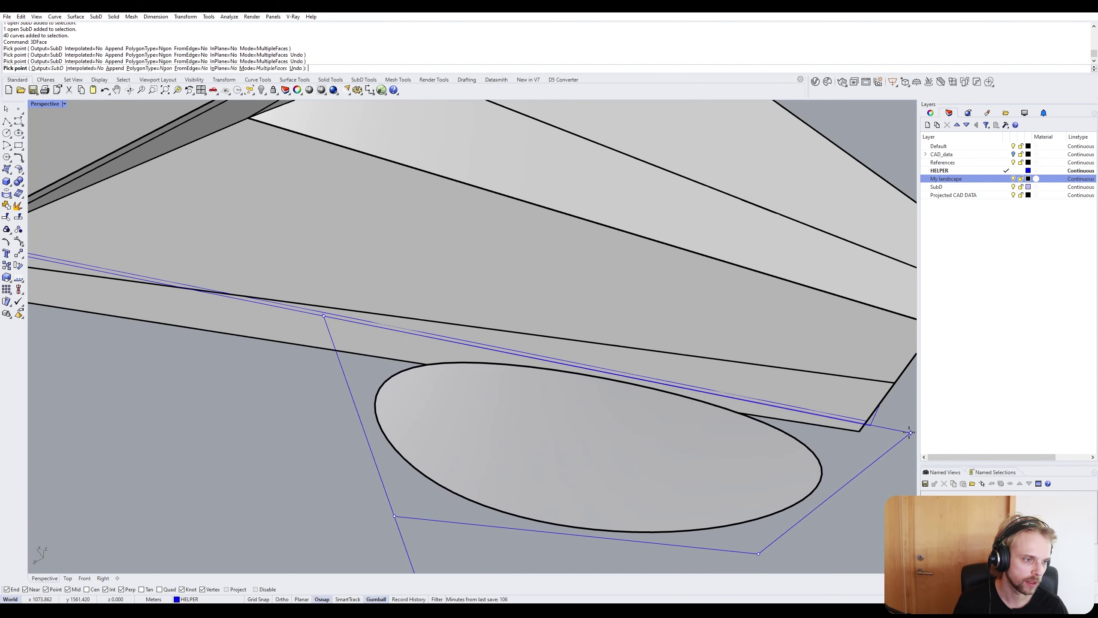
click(871, 425)
key(Return)
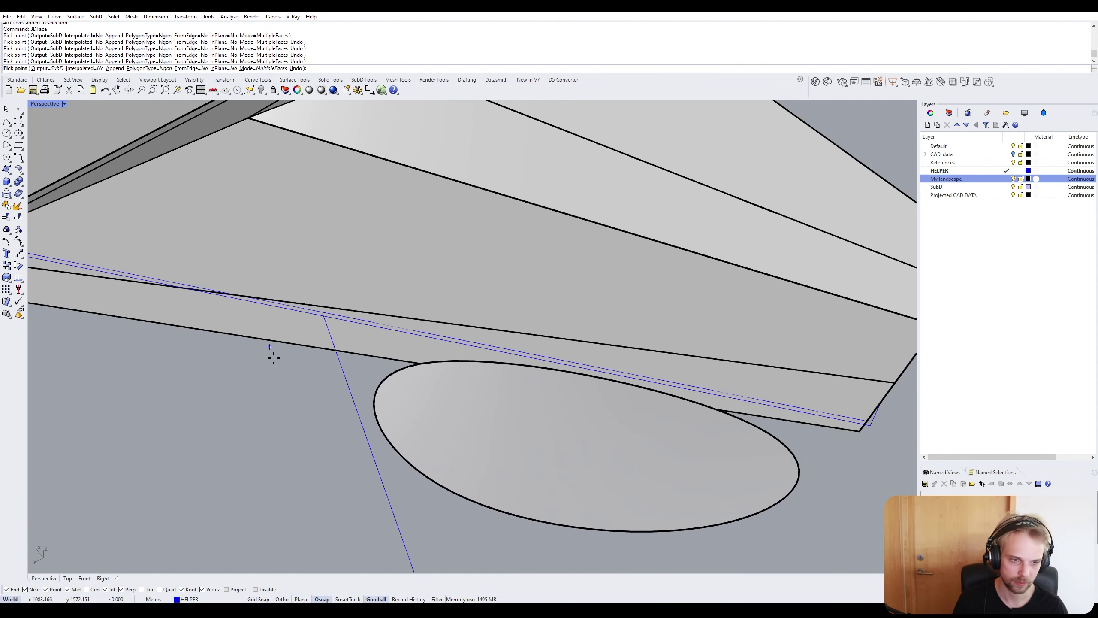
key(Tab)
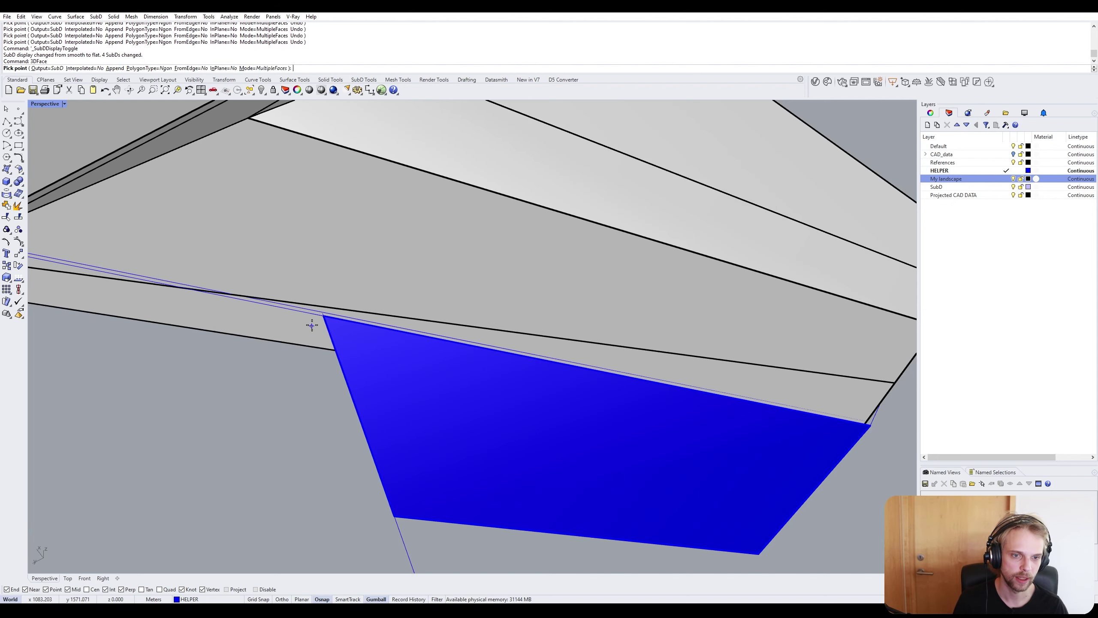
Add a second four-corner 3DFace SubD along the section curve, from the path junction to the wing's inner corner, sharing the first face's edge.
click(323, 316)
scroll(286, 322, down, 6)
scroll(113, 301, up, 3)
right_drag(113, 301, 150, 297)
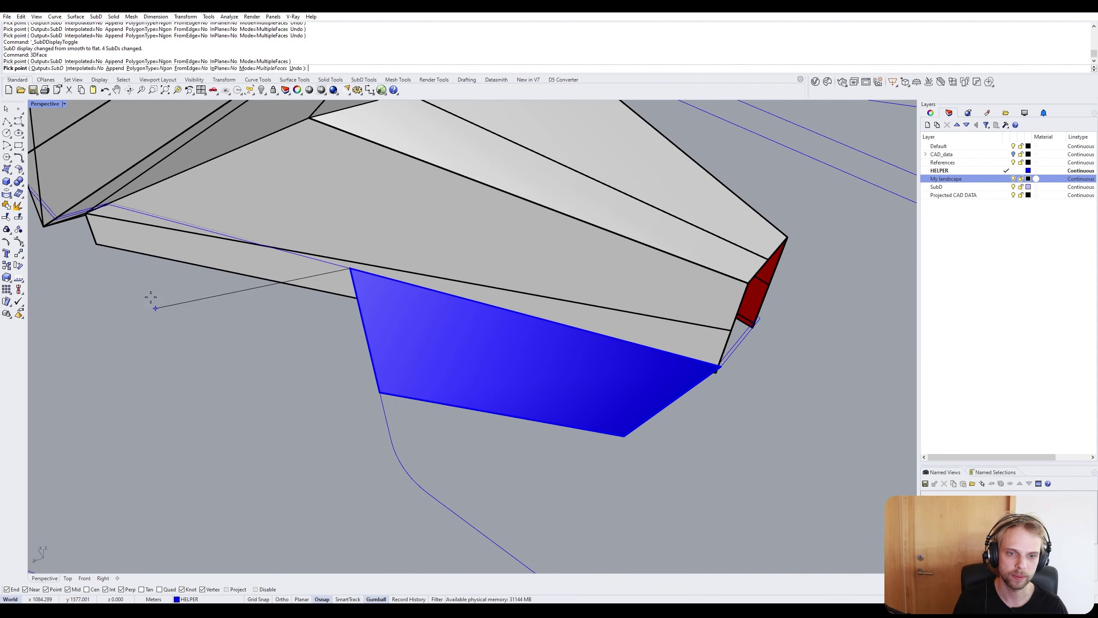
scroll(108, 222, up, 3)
click(109, 191)
scroll(87, 346, down, 5)
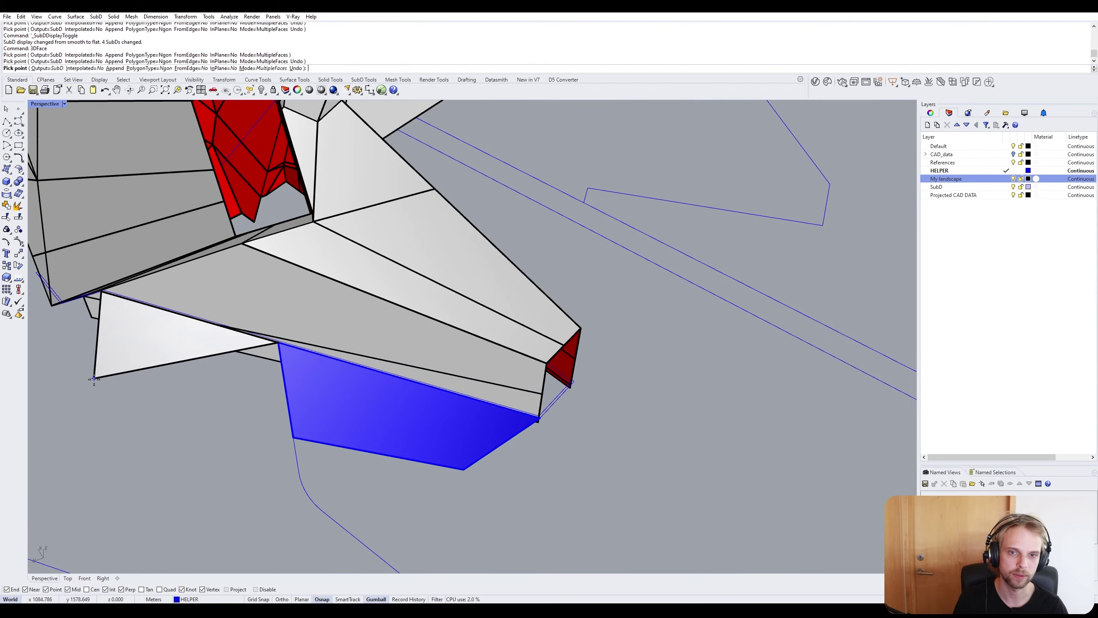
click(58, 401)
click(292, 437)
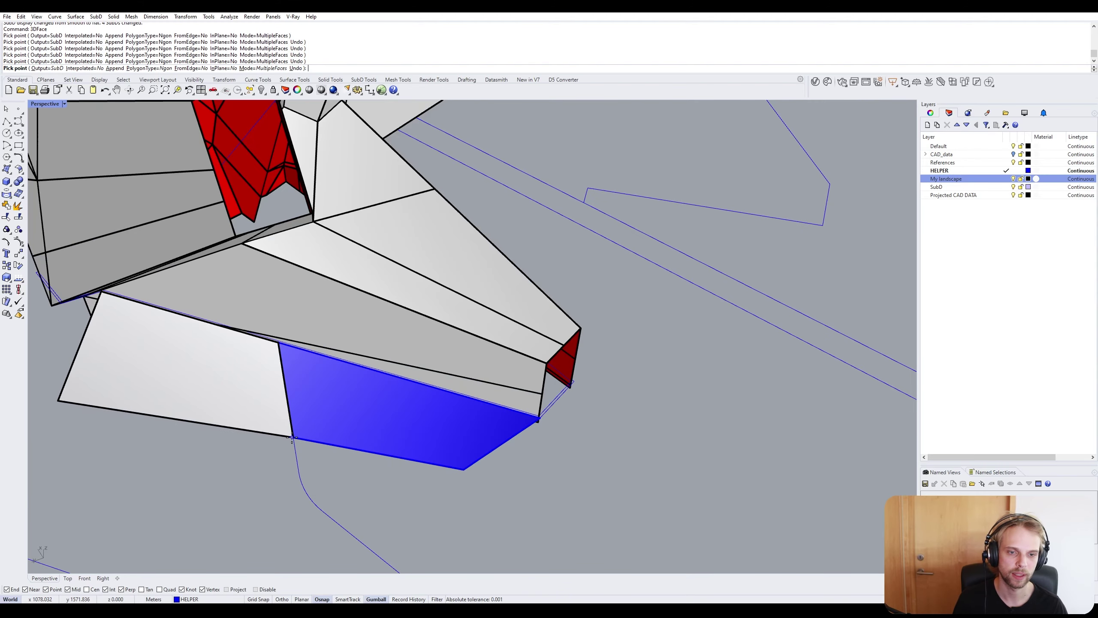
right_click(294, 436)
Inspect the two new landscape faces against the wing, and delete both of them.
scroll(290, 420, up, 10)
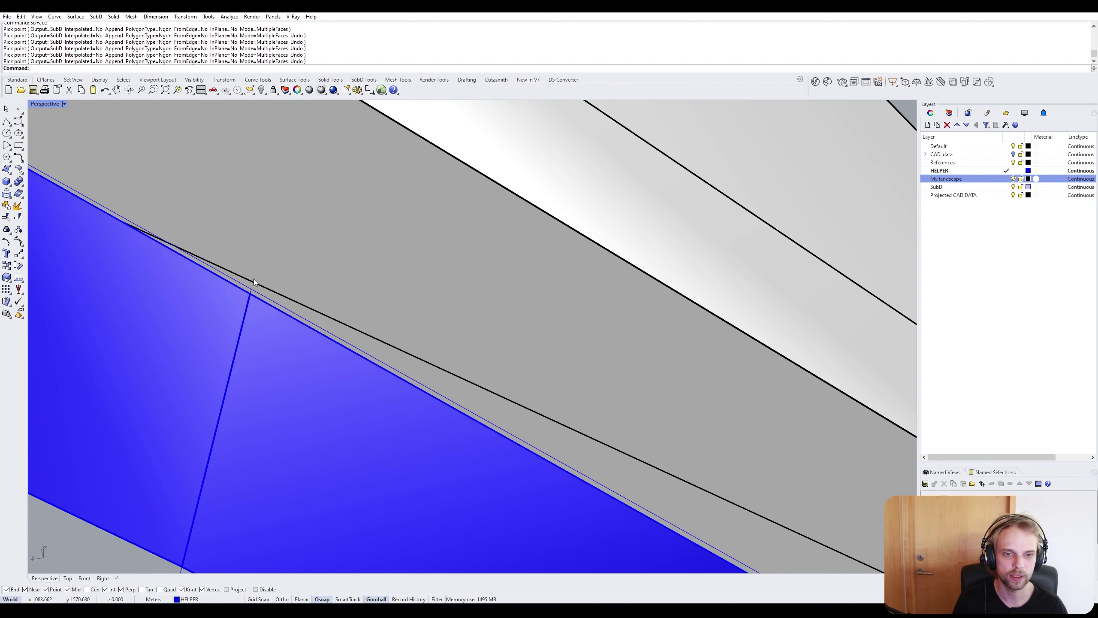
scroll(254, 275, down, 5)
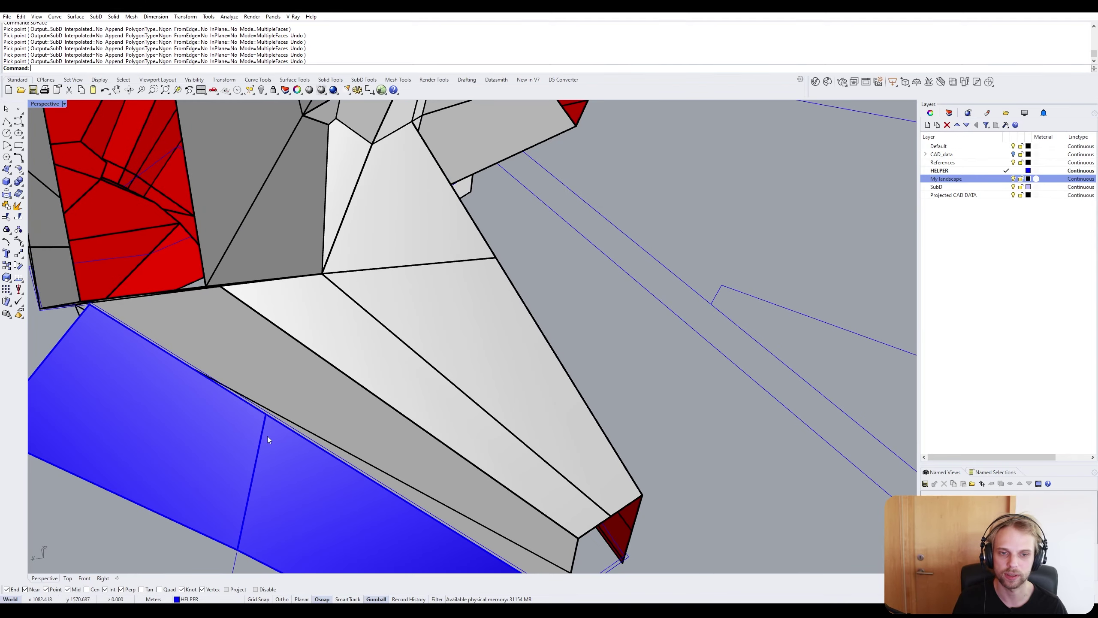
scroll(261, 359, down, 5)
right_drag(261, 359, 236, 334)
scroll(235, 334, up, 3)
click(235, 334)
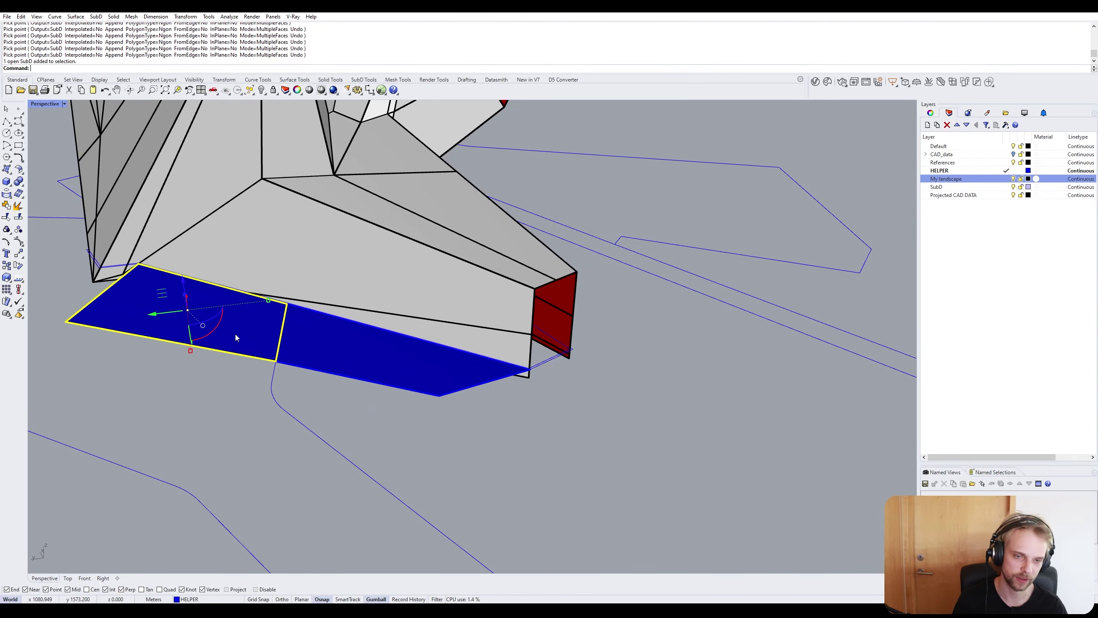
key(Delete)
click(345, 346)
key(Delete)
Insert a SubD edge around the long wing from its open end's edges, using proportional offset, positioned at the path curve's junction.
right_drag(346, 346, 422, 333)
scroll(569, 310, up, 3)
right_drag(626, 294, 604, 300)
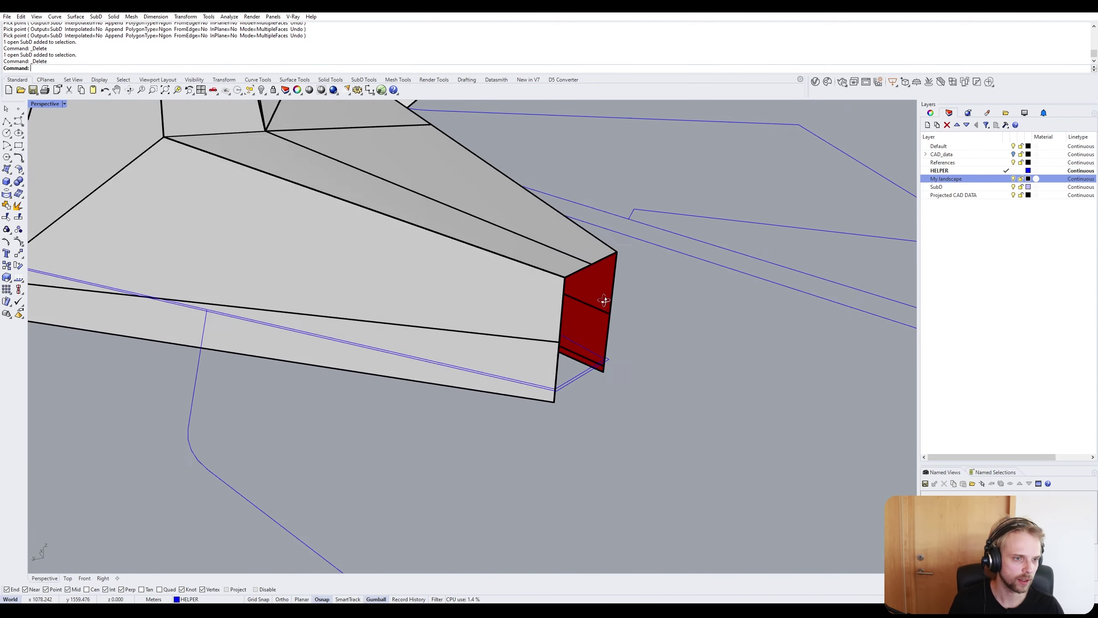
ctrl+shift+click(546, 373)
ctrl+shift+click(552, 314)
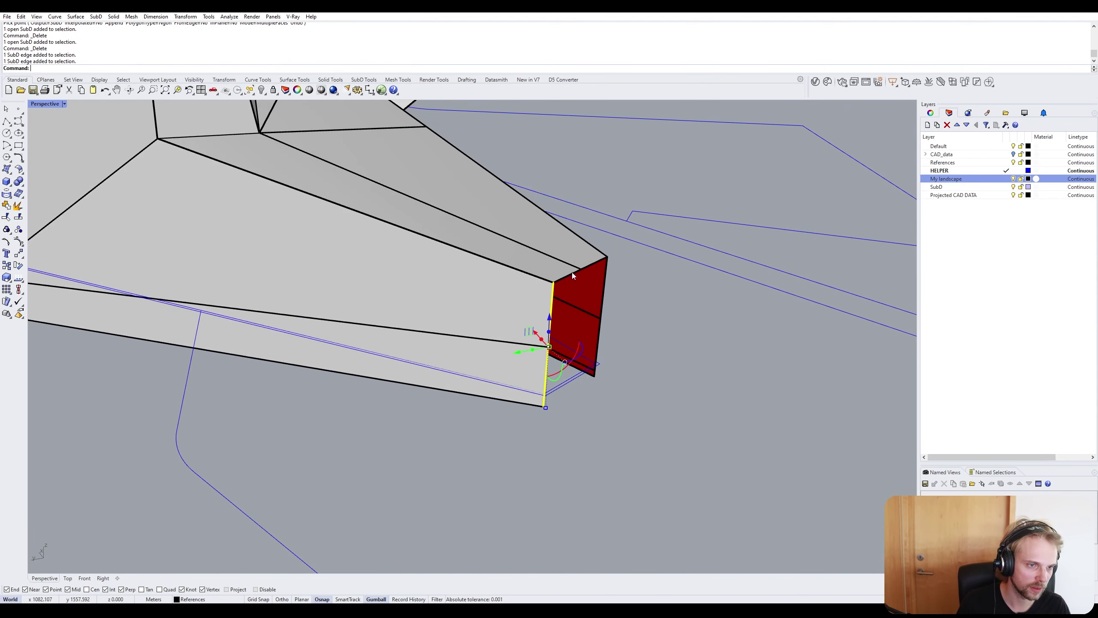
ctrl+shift+click(571, 274)
ctrl+shift+click(590, 265)
ctrl+shift+click(604, 285)
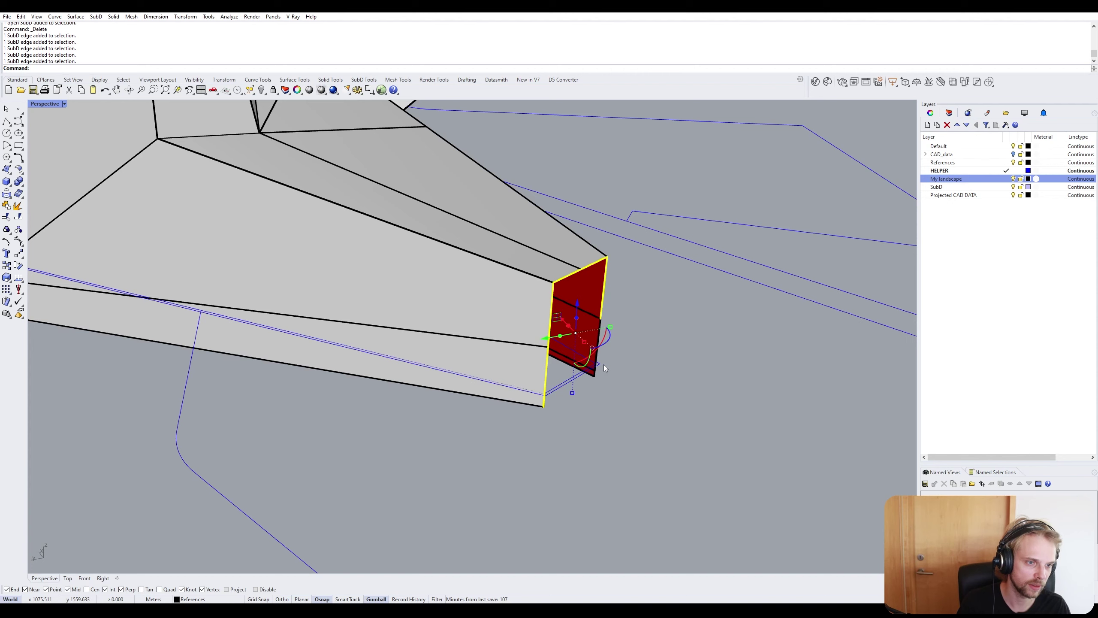
scroll(604, 364, up, 4)
ctrl+shift+click(527, 301)
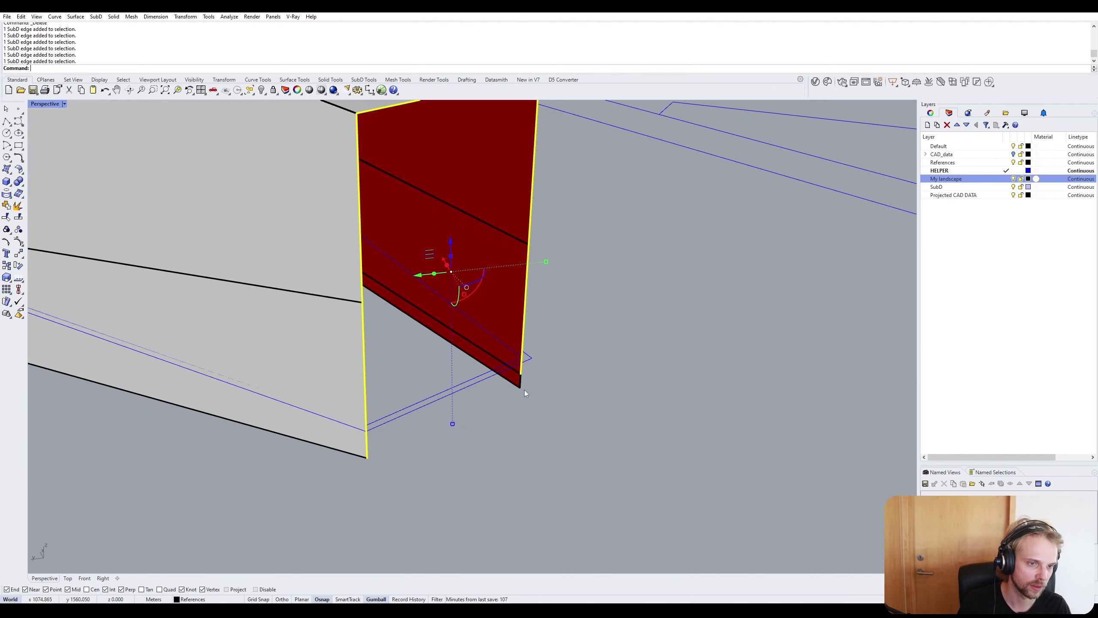
scroll(530, 370, down, 3)
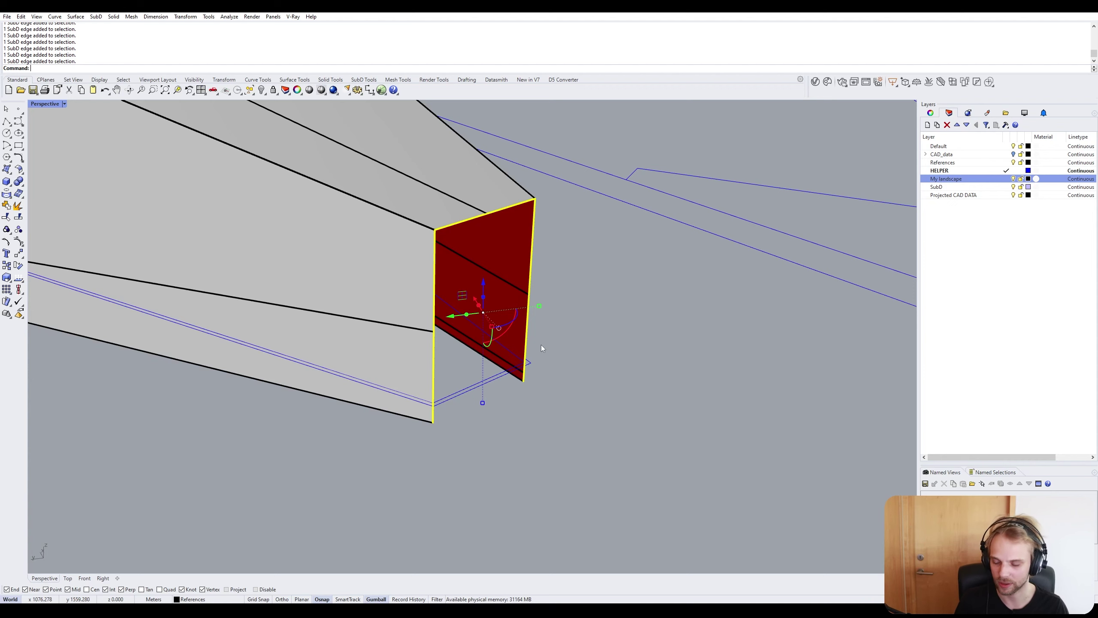
shift+right_drag(544, 347, 581, 362)
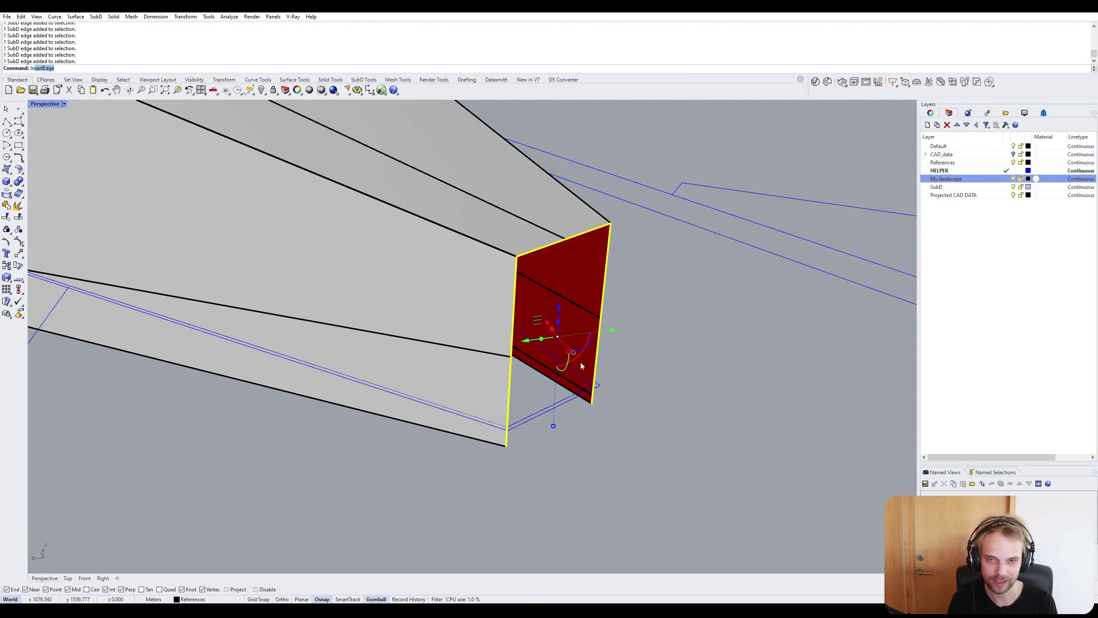
key(Return)
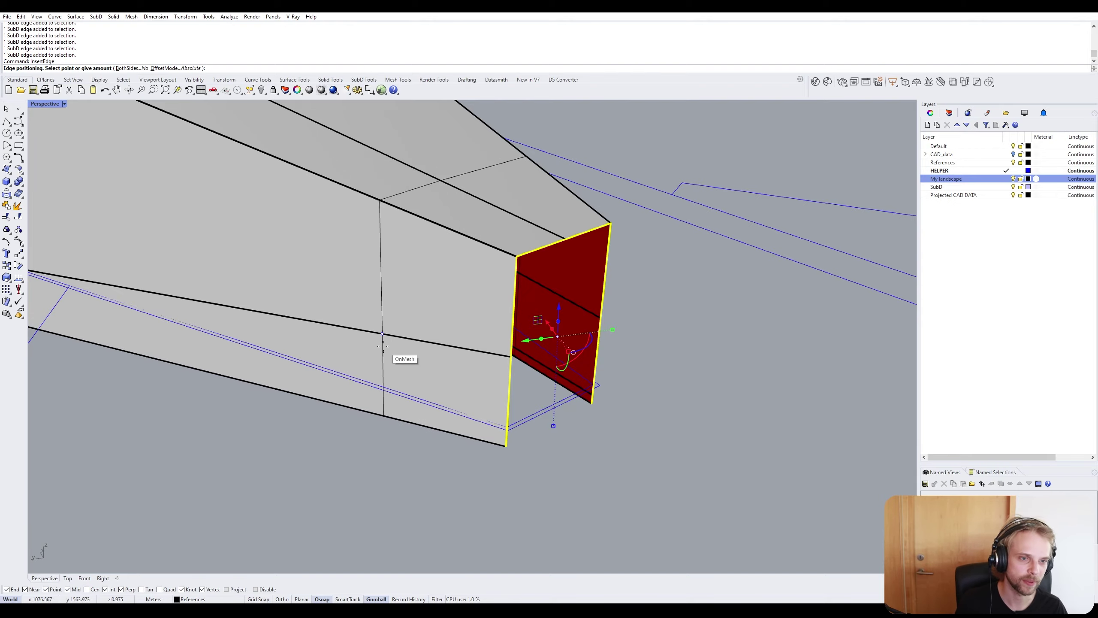
scroll(383, 346, down, 7)
right_drag(281, 328, 389, 277)
scroll(525, 400, up, 7)
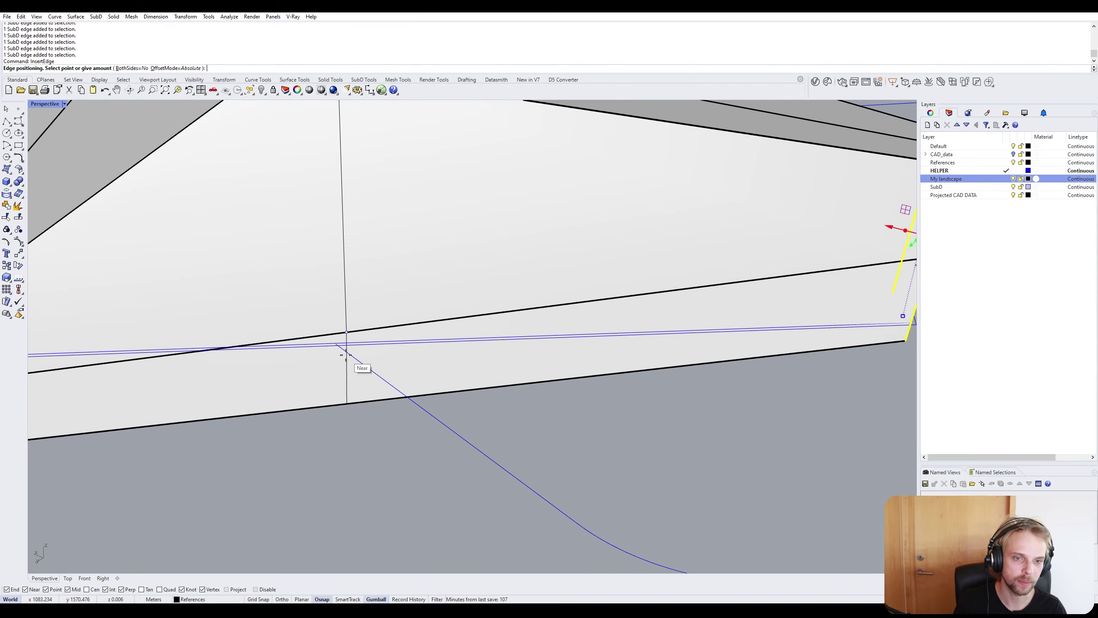
scroll(363, 290, down, 6)
scroll(446, 313, up, 3)
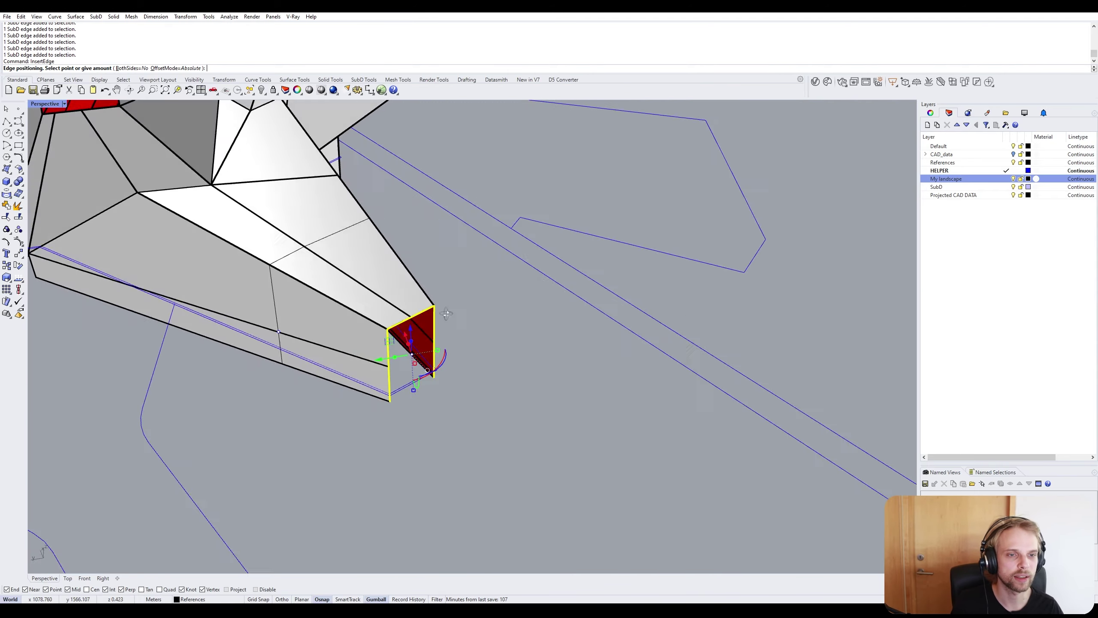
mouse_move(446, 314)
right_down()
mouse_move(404, 323)
mouse_move(444, 321)
right_up()
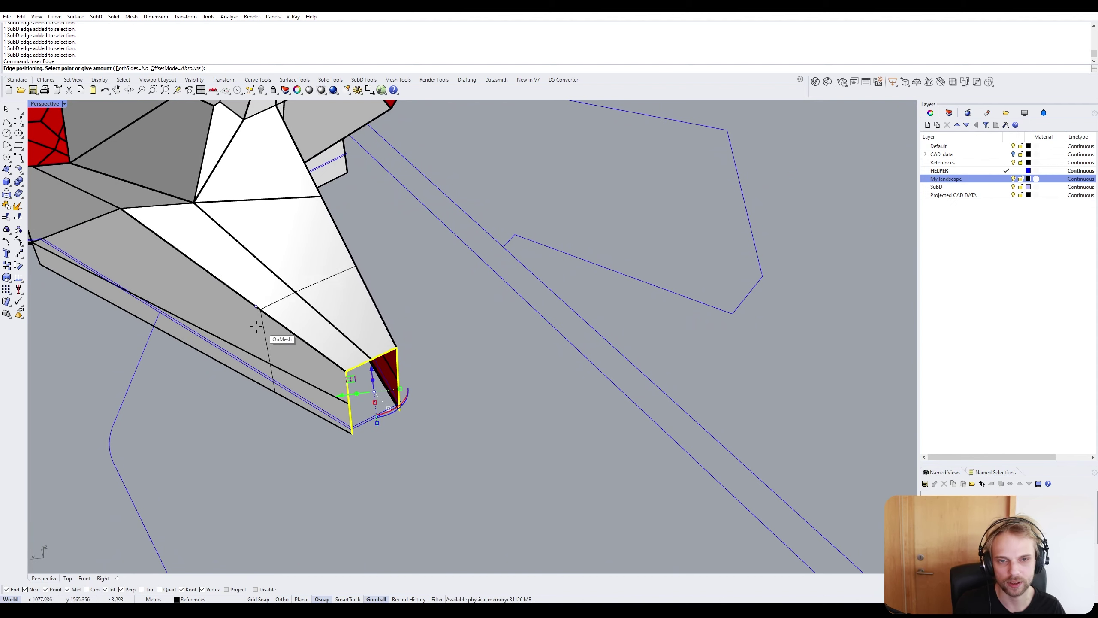
click(174, 68)
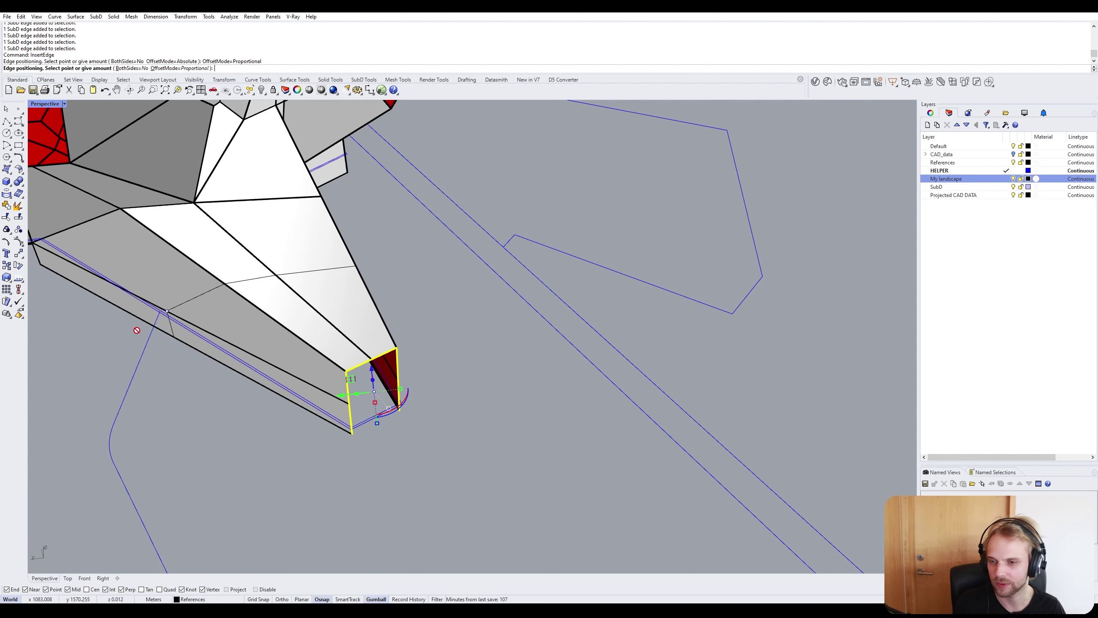
scroll(175, 303, up, 5)
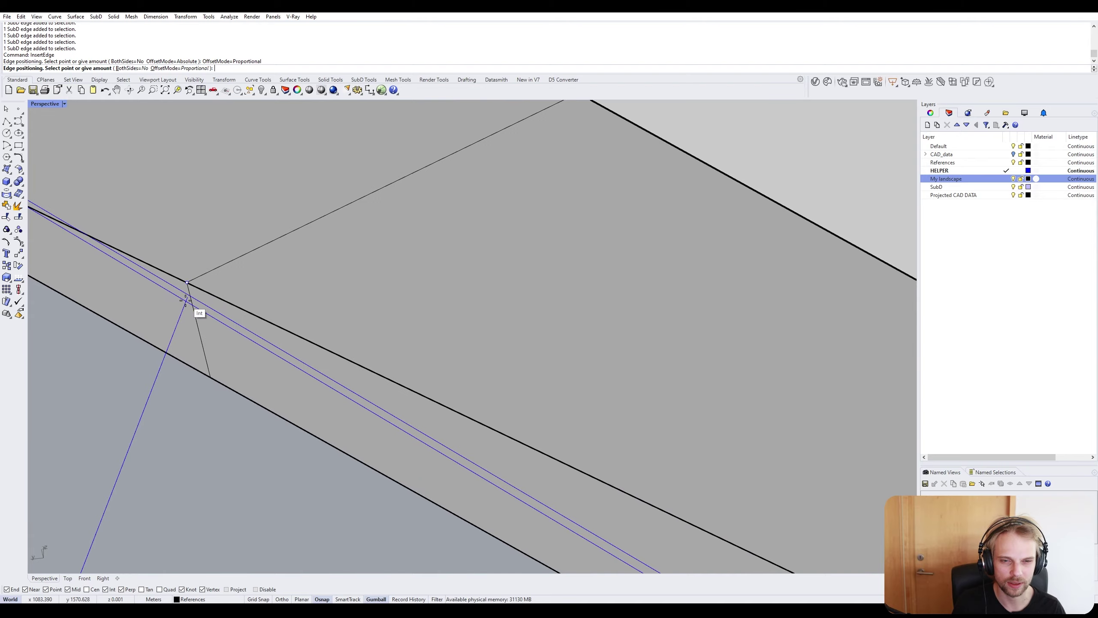
click(186, 300)
Check the inserted edge against the path junction and the ground-level section curve on the long wing.
scroll(222, 302, down, 5)
right_drag(256, 318, 277, 376)
right_drag(207, 345, 240, 333)
scroll(239, 323, up, 2)
scroll(228, 285, up, 6)
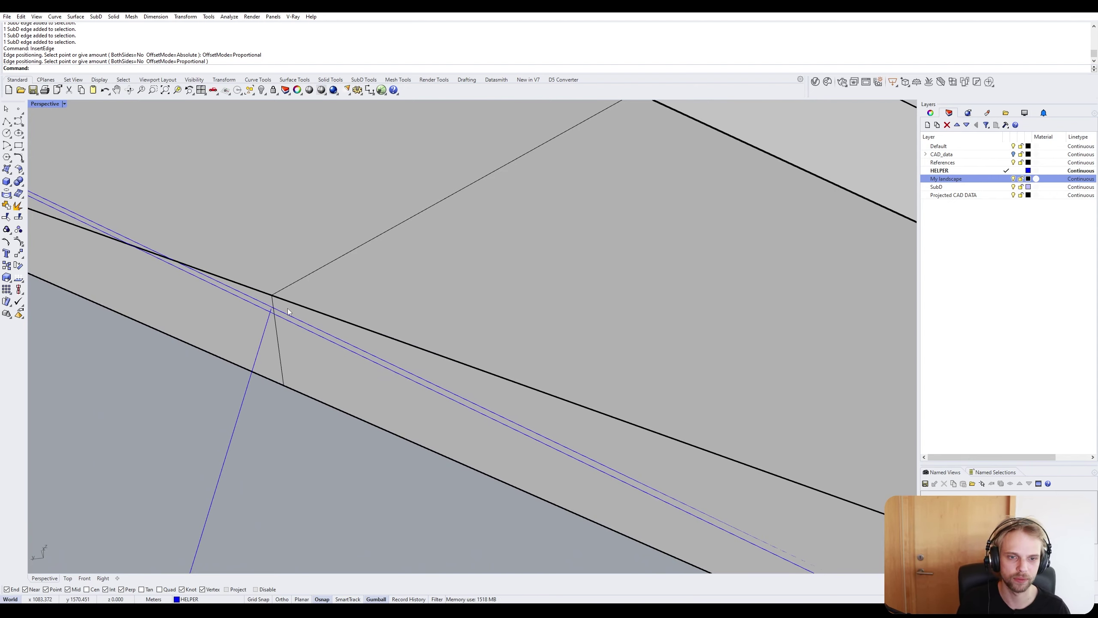
click(315, 325)
click(315, 327)
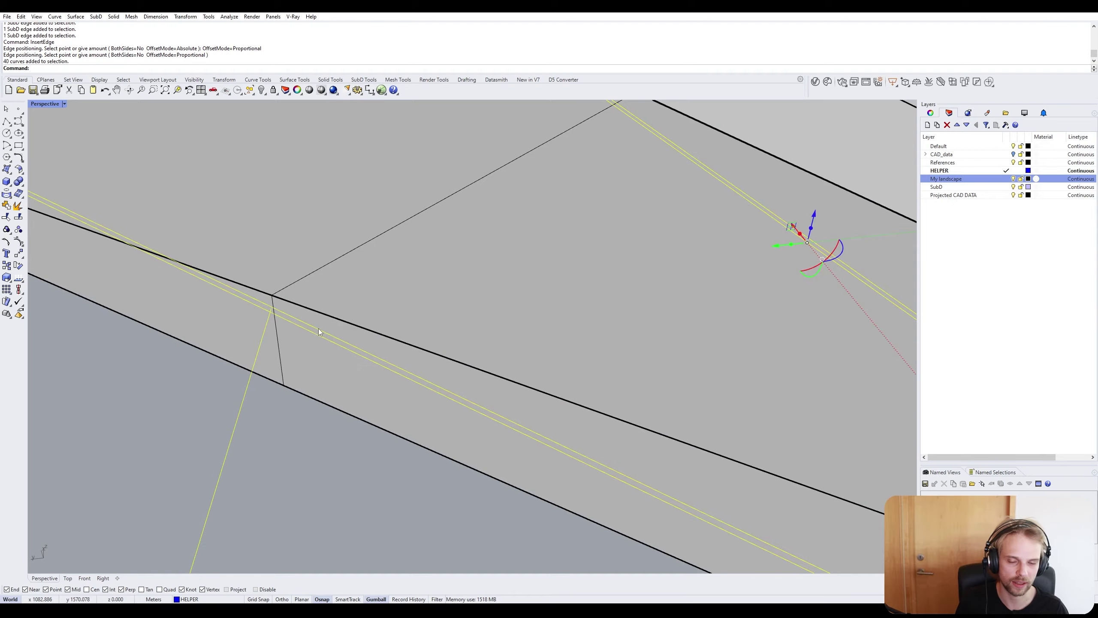
scroll(318, 328, down, 10)
scroll(362, 344, up, 5)
key(Escape)
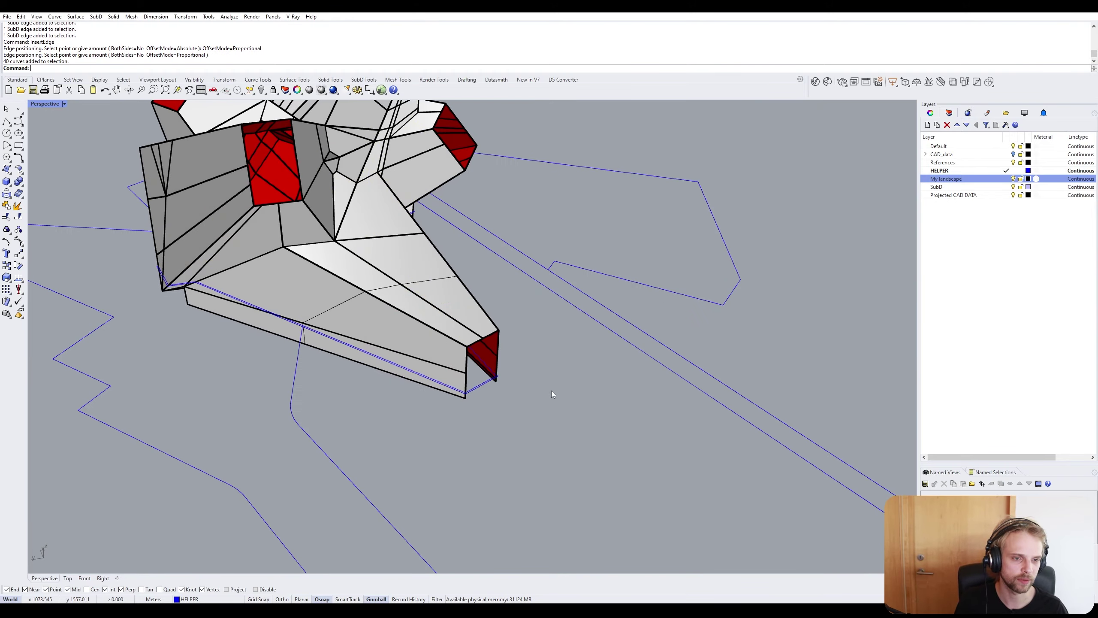
Lock the grouped helper curves so they stay visible but cannot be selected.
right_drag(484, 390, 516, 345)
drag(472, 401, 216, 411)
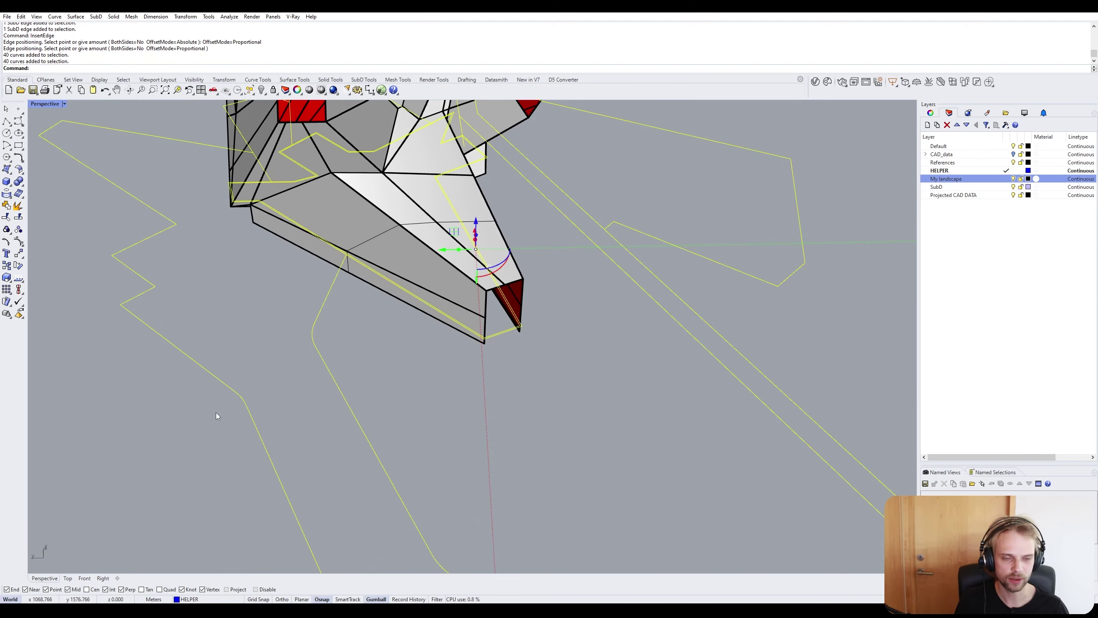
text(lock)
key(Return)
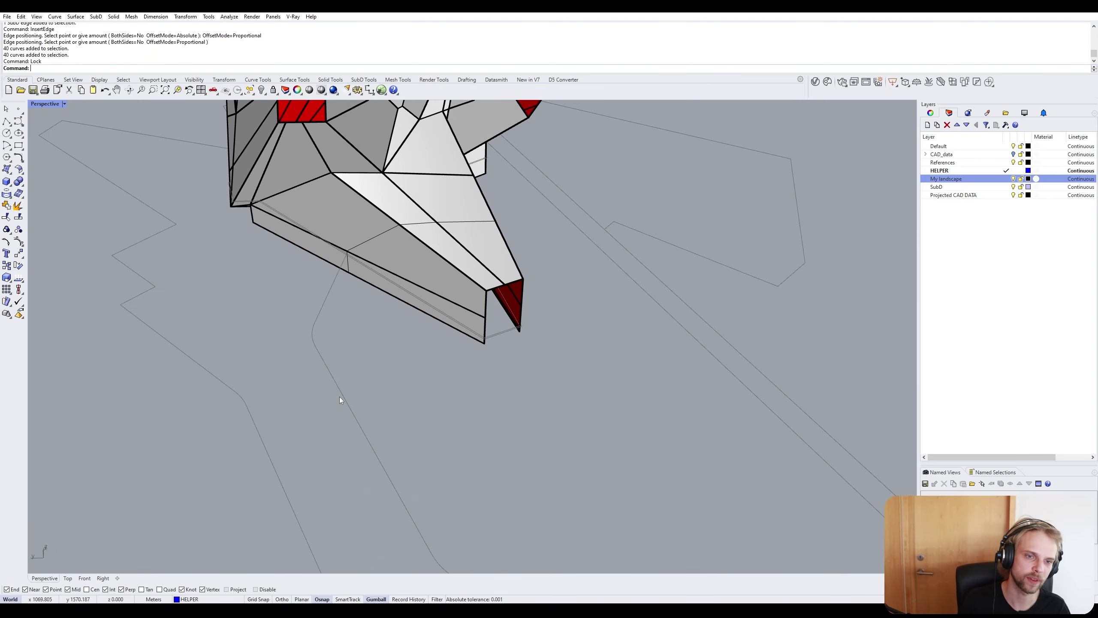
click(982, 271)
click(954, 171)
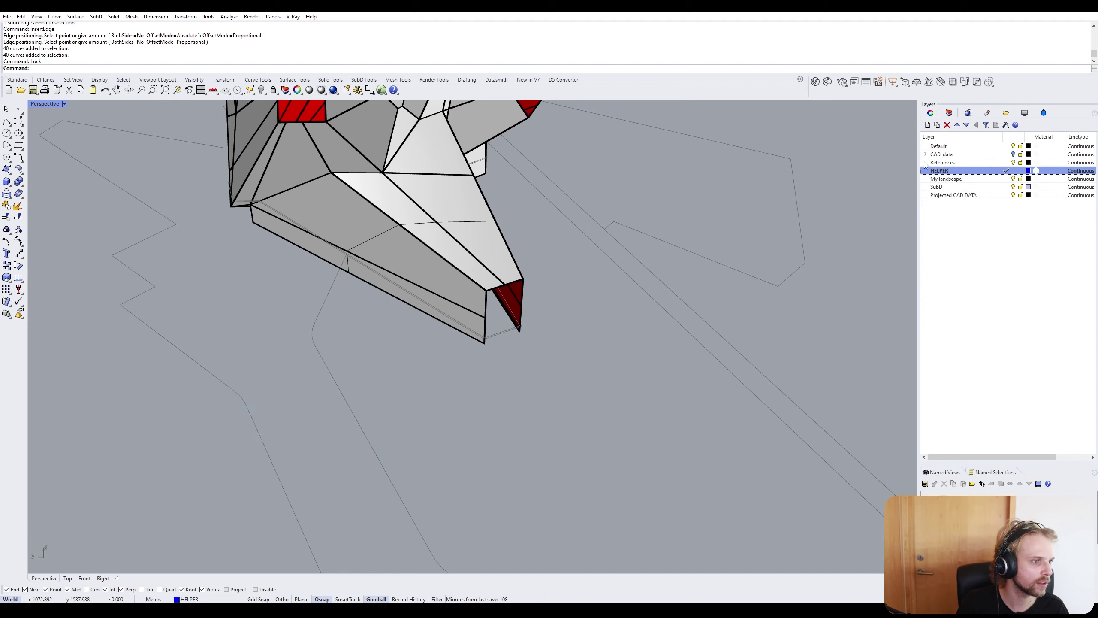
click(937, 125)
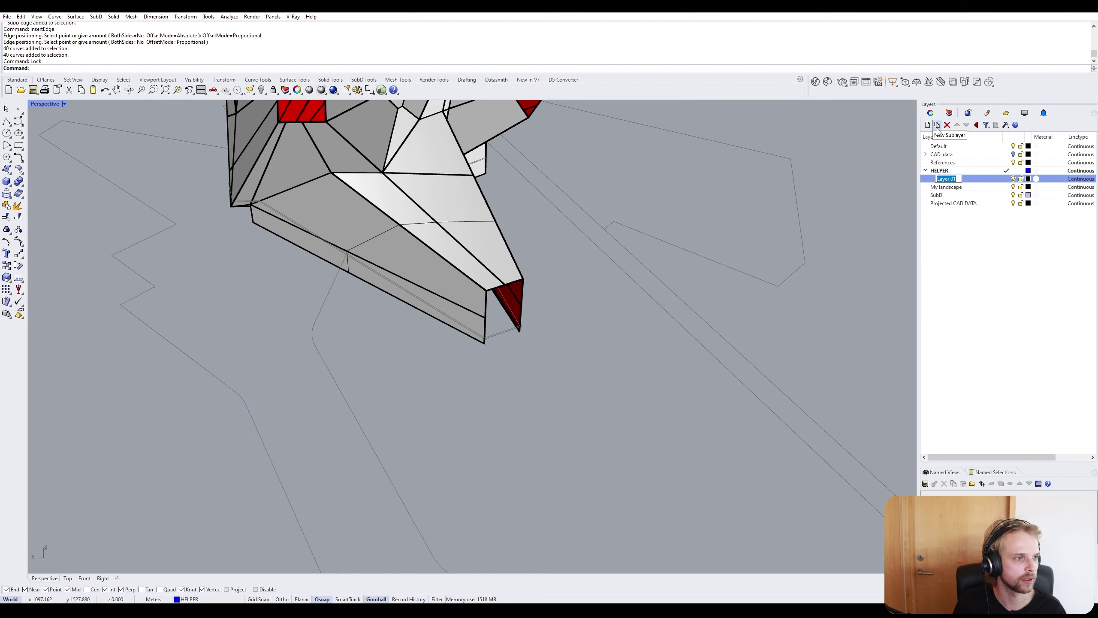
key(Return)
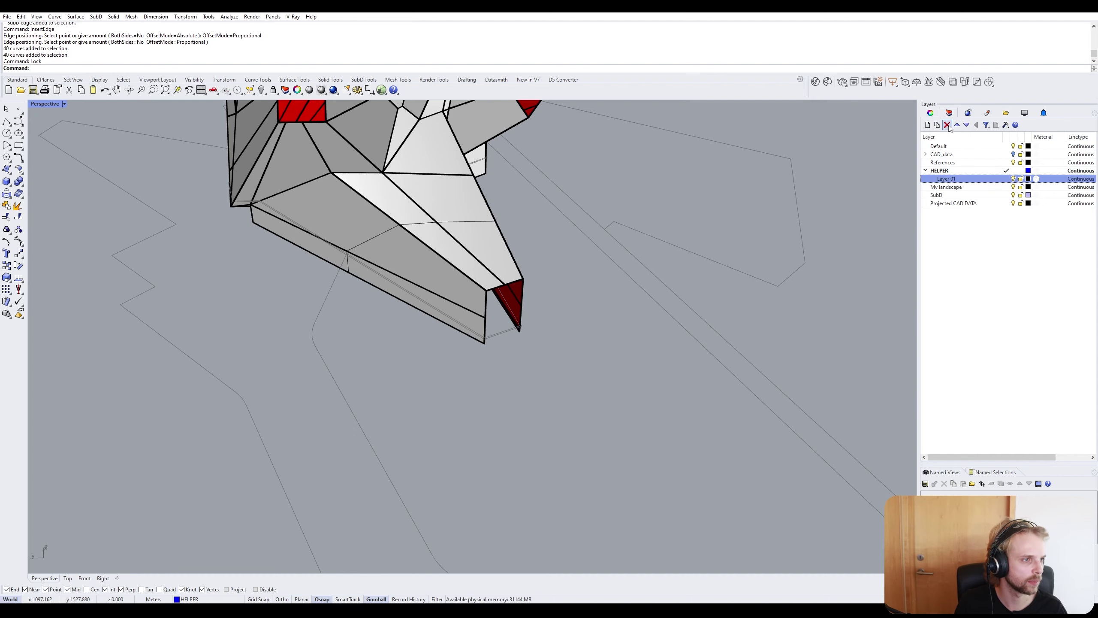
click(947, 124)
Create a new top-level layer named SubD_landscape.
click(927, 125)
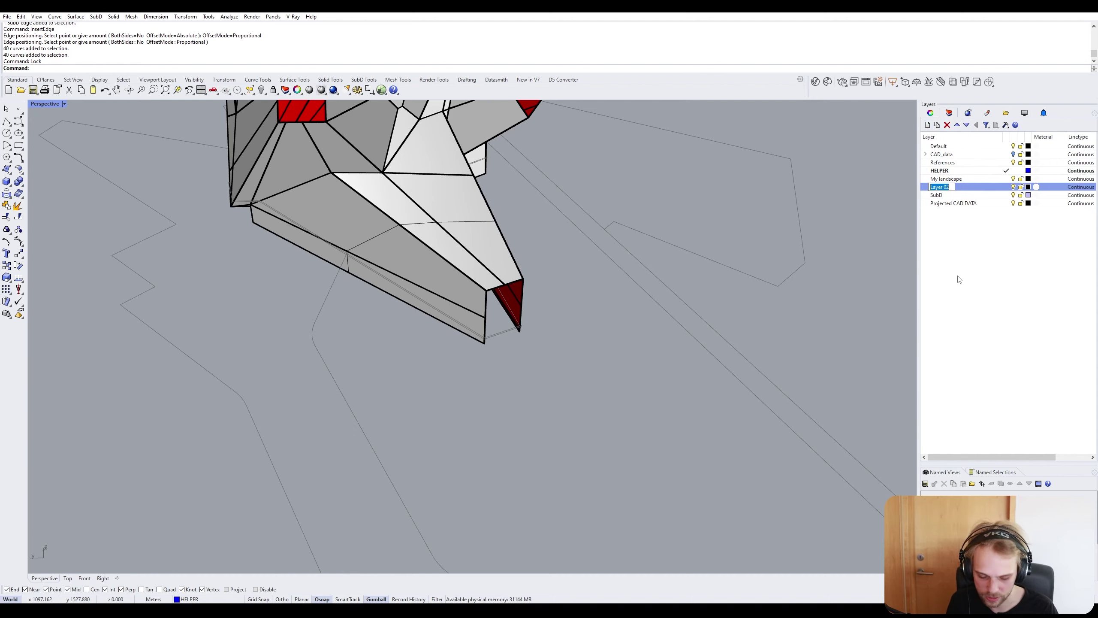
text(sU)
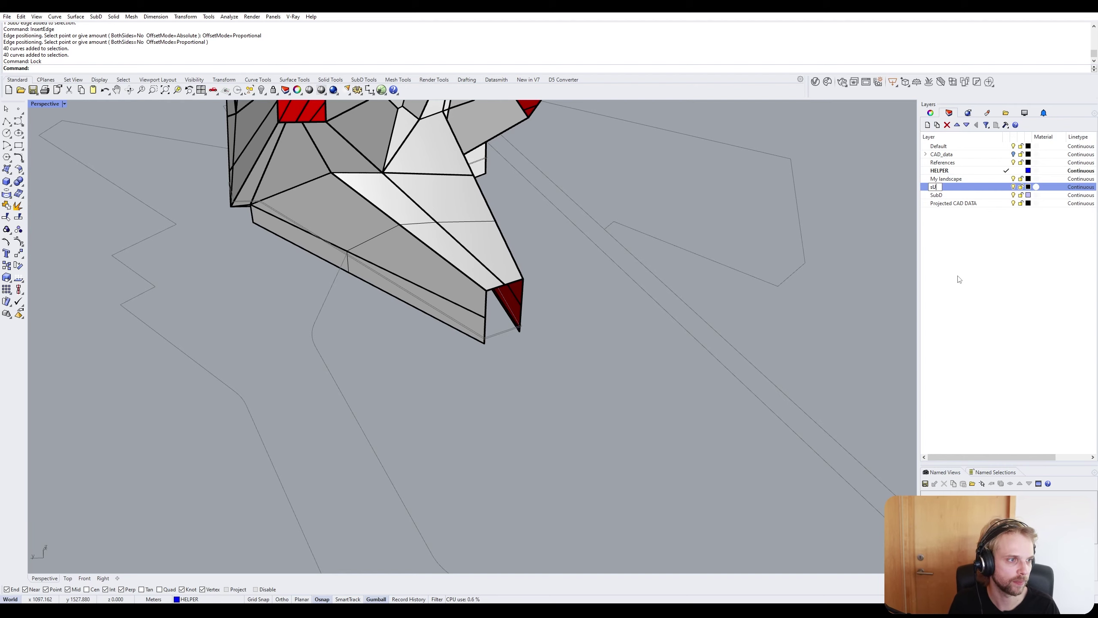
key(BackSpace)
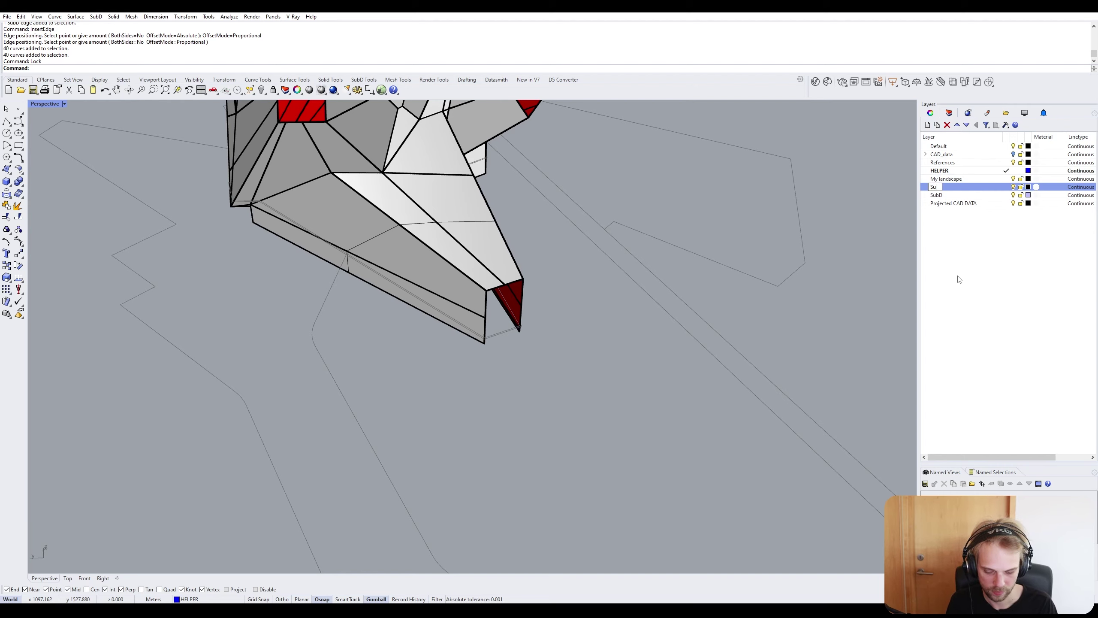
text(ubD_t)
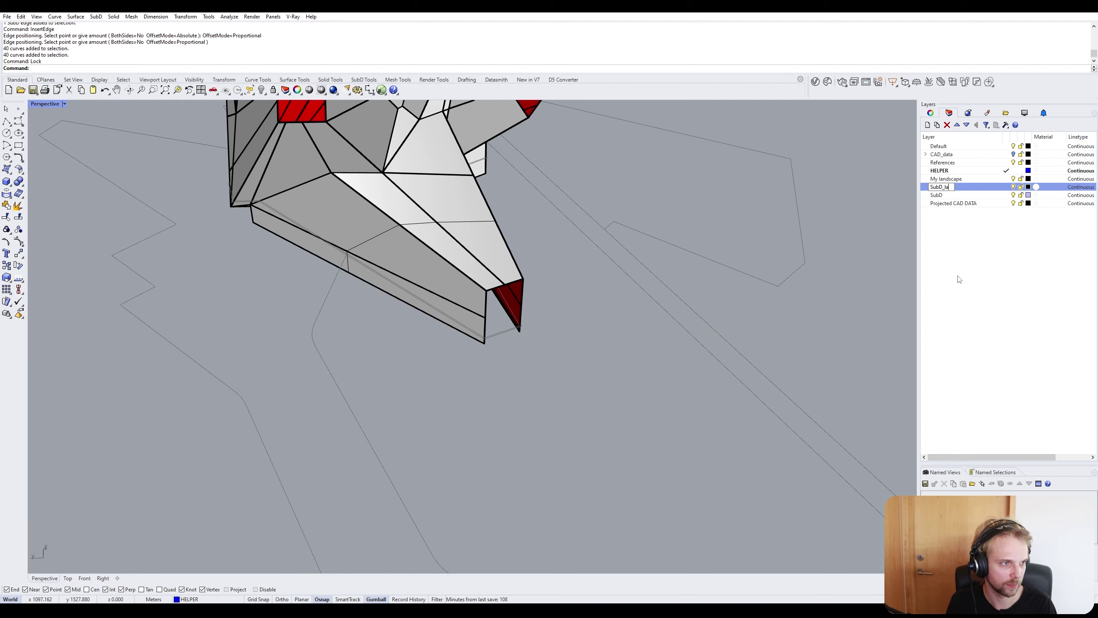
text(andscape)
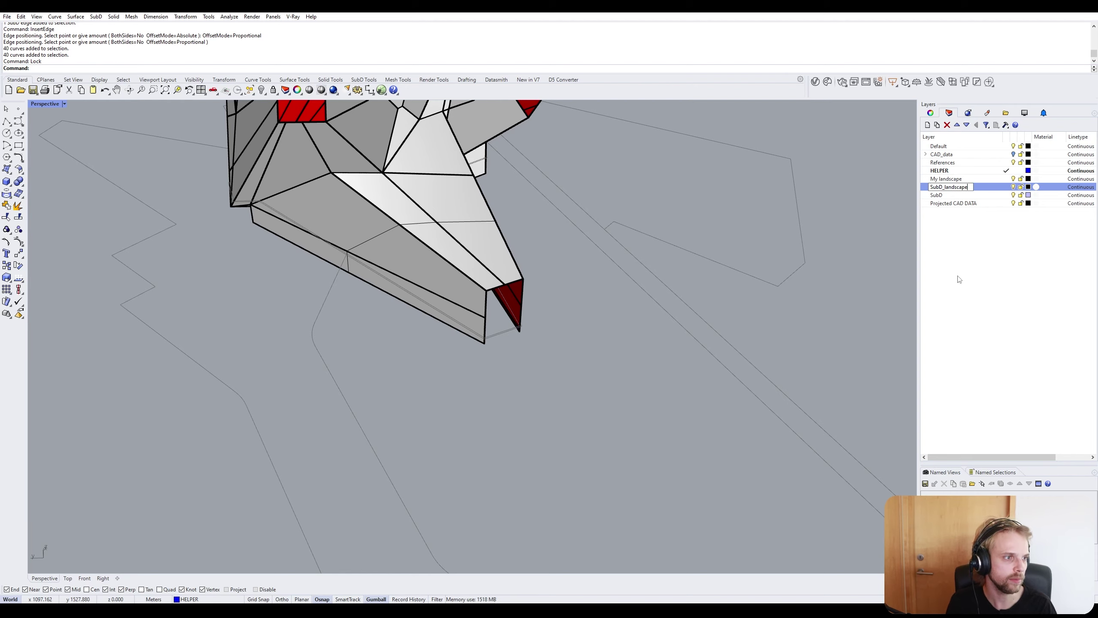
key(Return)
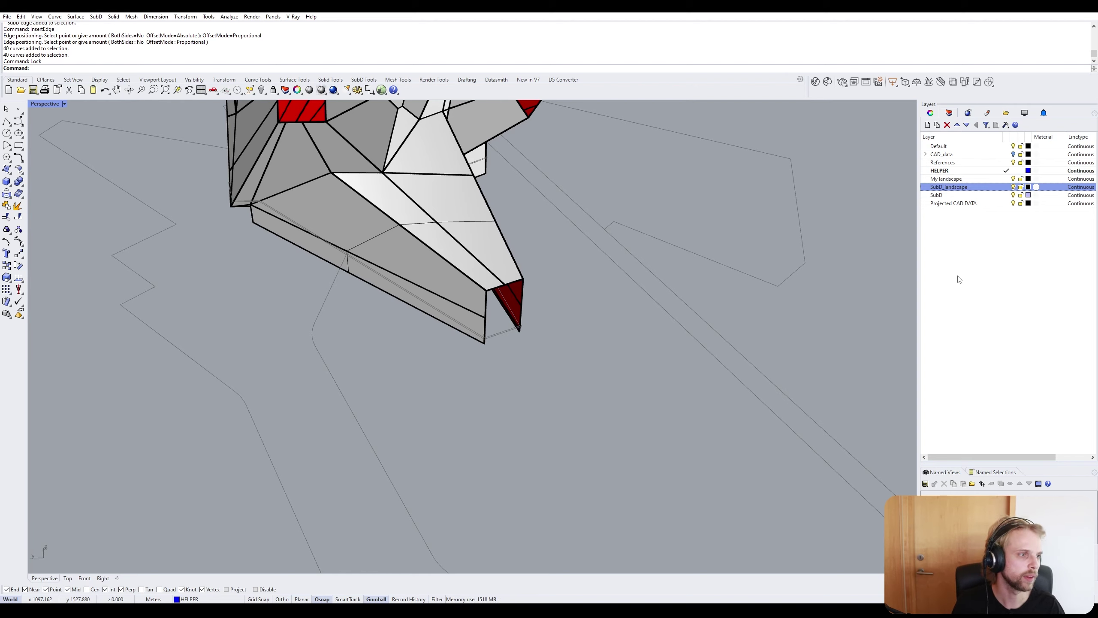
Set the SubD_landscape layer's colour to orange (#FF8800) and make it the current layer.
click(1030, 187)
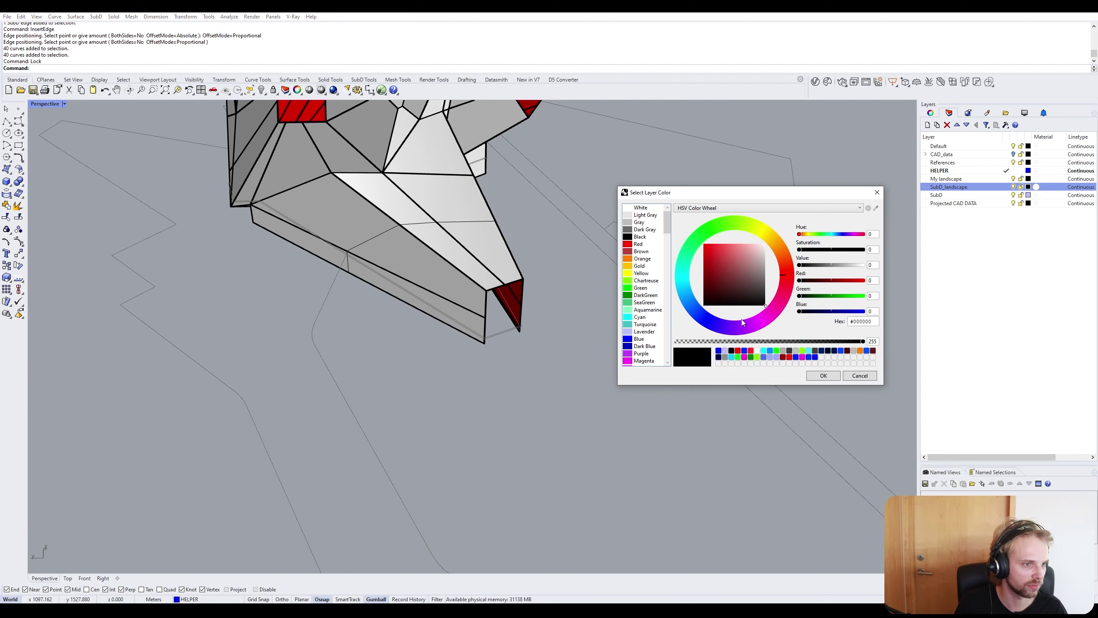
click(778, 248)
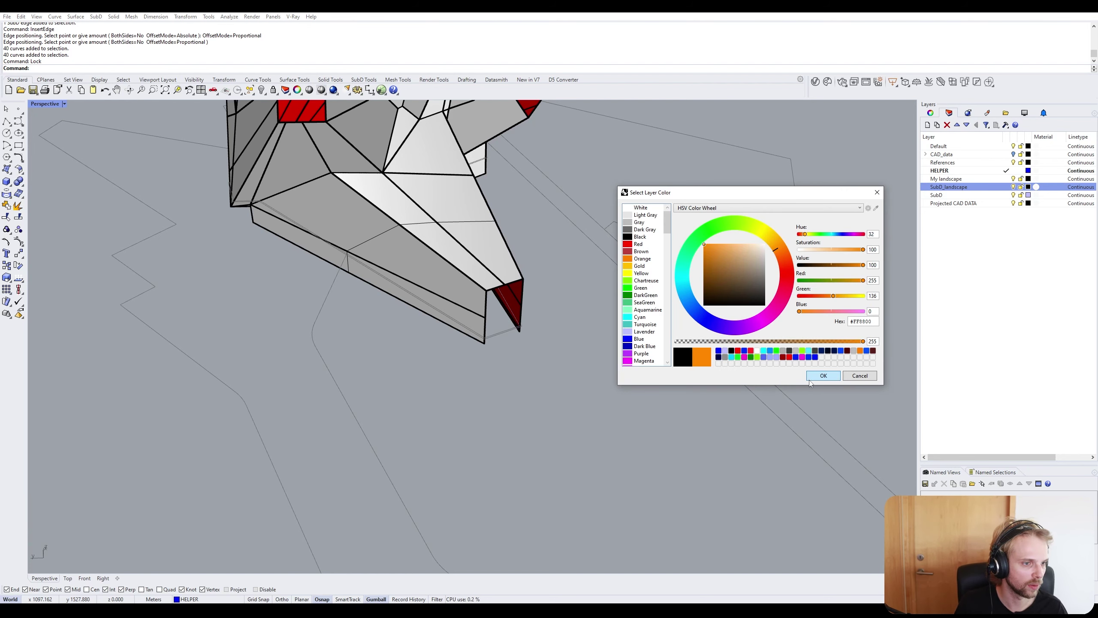
click(823, 375)
right_drag(325, 257, 348, 266)
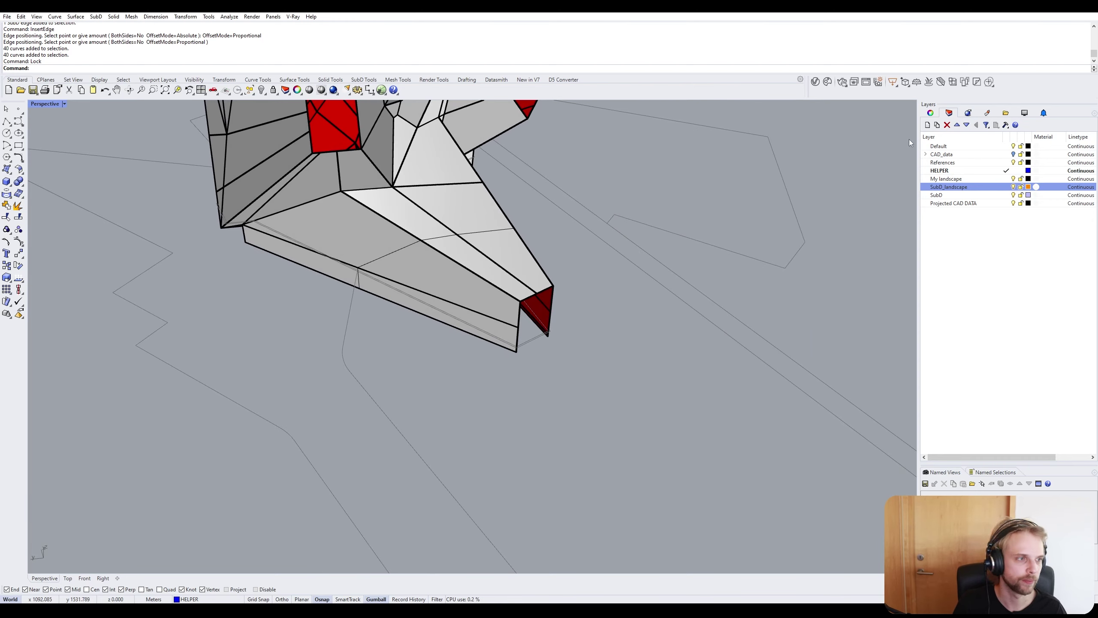
double_click(978, 188)
Examine the long wing's inserted edge where the path curve meets the ground-level helper outline.
right_drag(487, 289, 513, 221)
right_drag(190, 198, 354, 234)
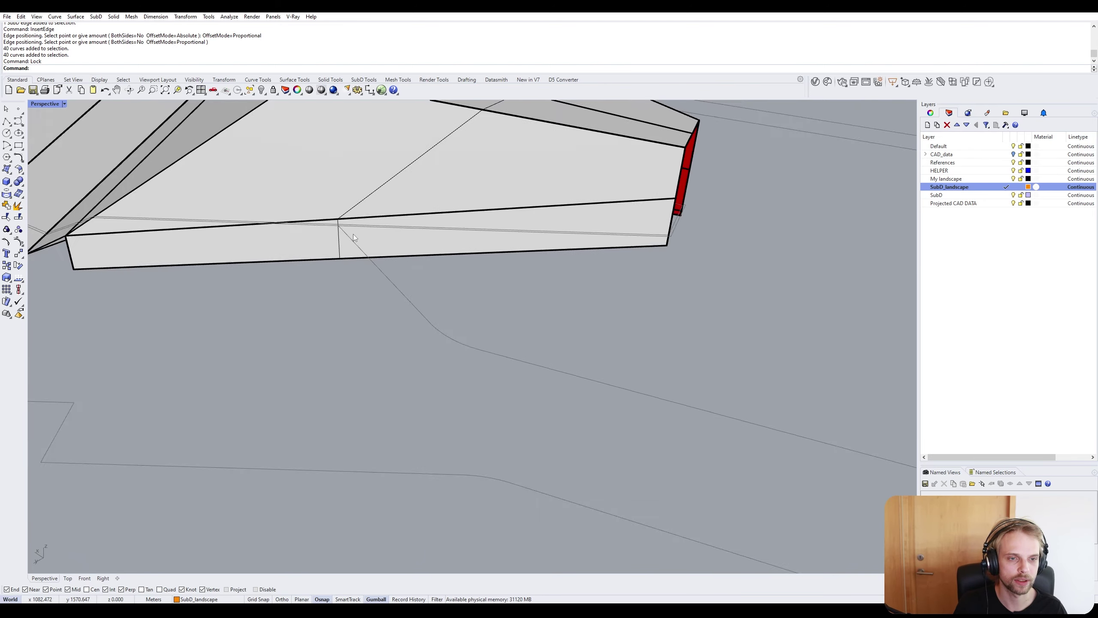
scroll(353, 234, up, 3)
scroll(374, 248, down, 5)
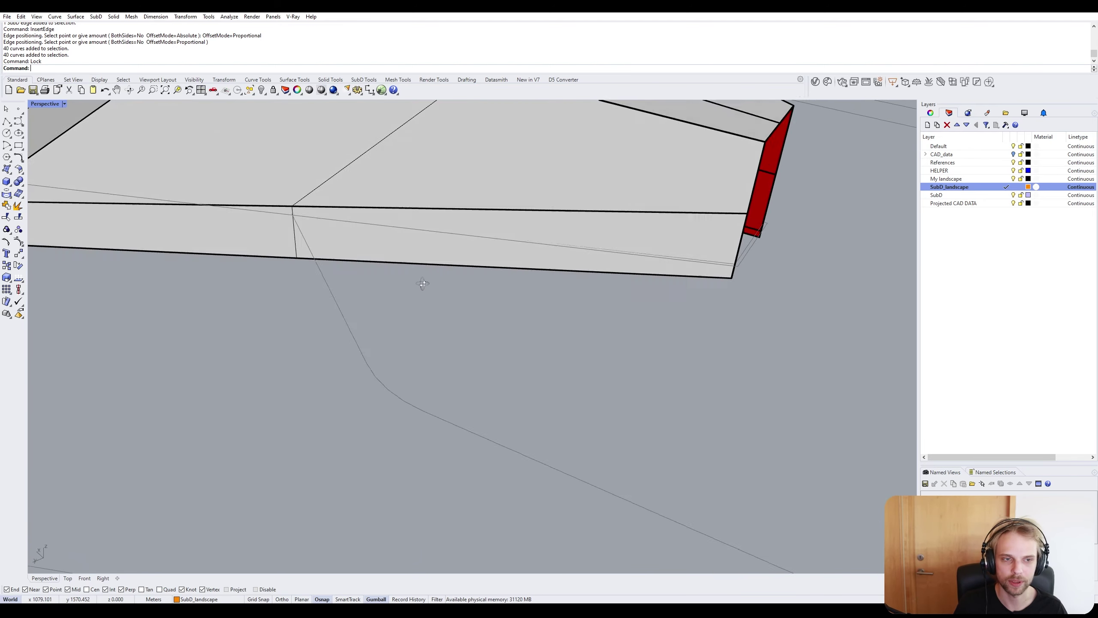
right_drag(544, 298, 476, 296)
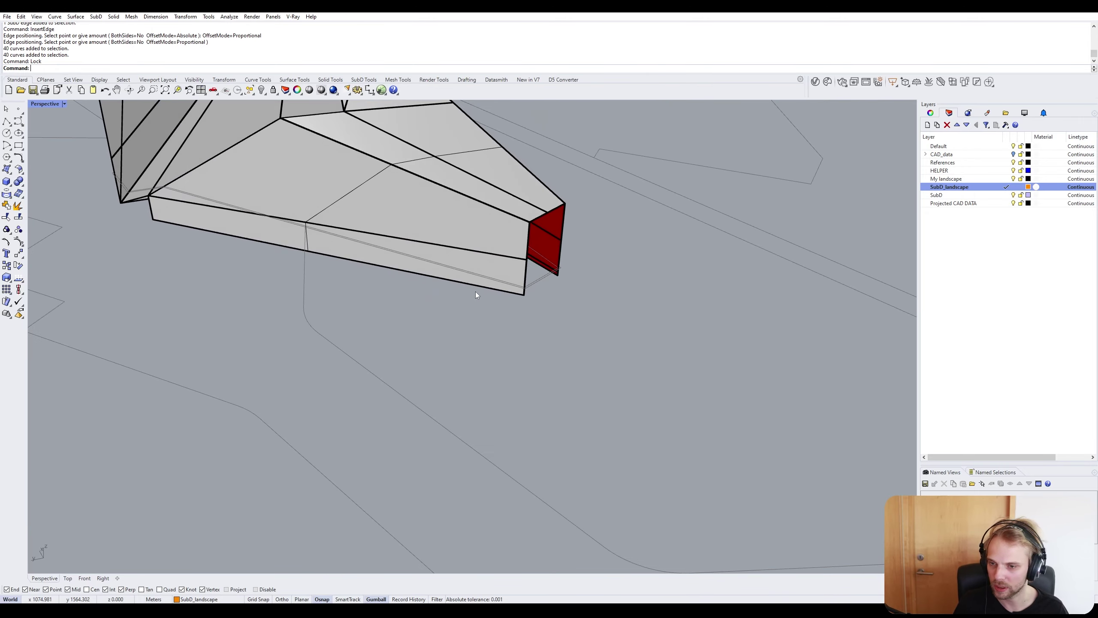
scroll(476, 295, up, 3)
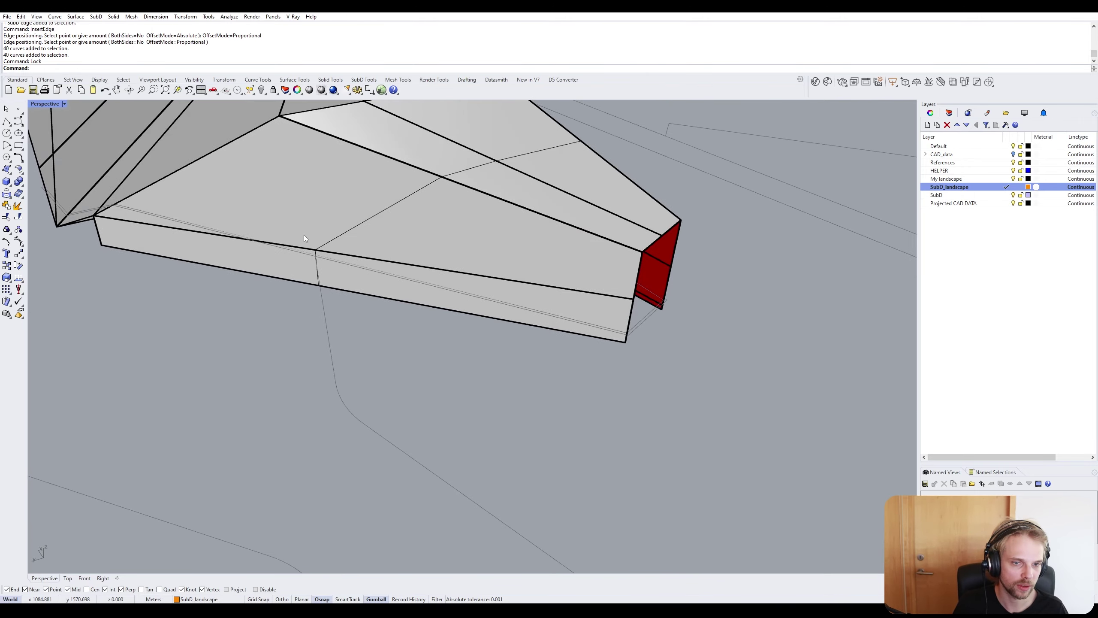
right_drag(539, 298, 532, 291)
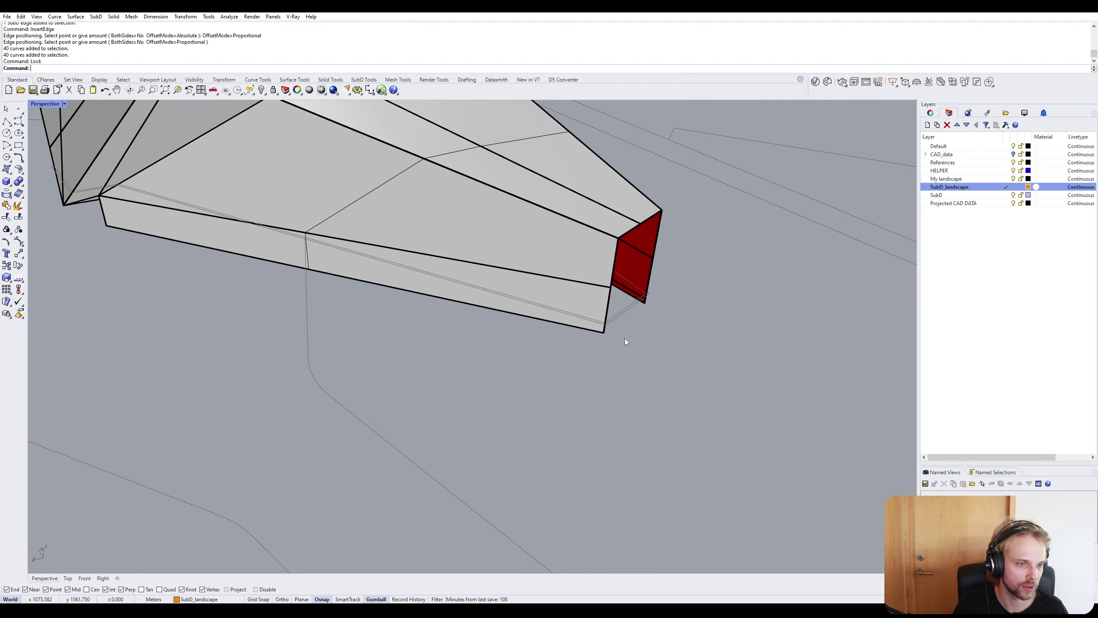
mouse_move(624, 339)
right_down()
mouse_move(589, 321)
mouse_move(617, 325)
right_up()
scroll(260, 216, up, 8)
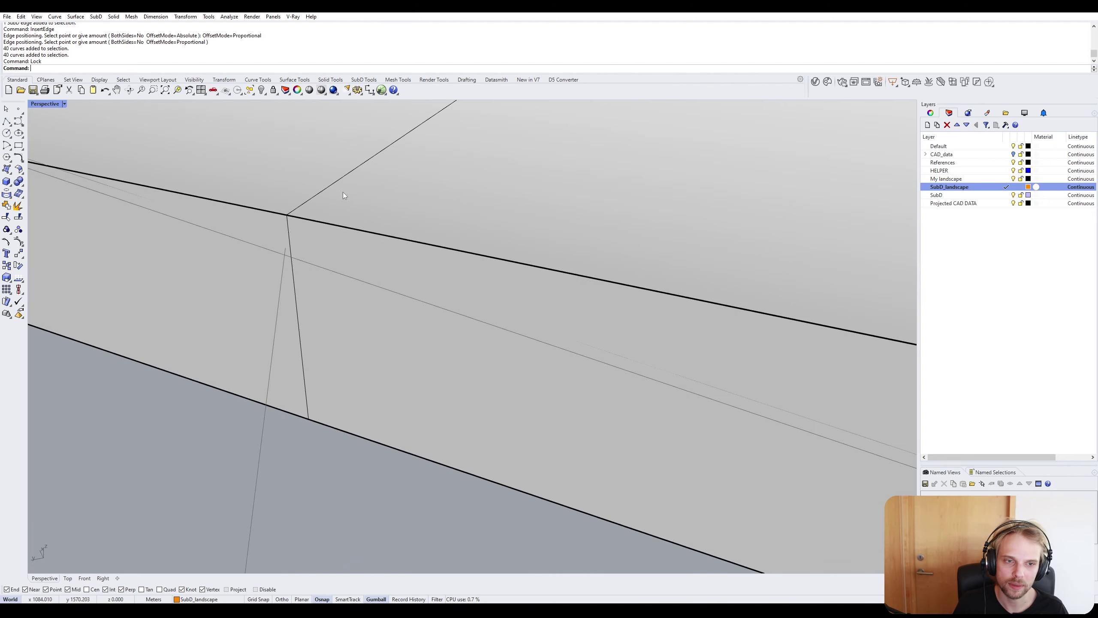
scroll(264, 232, down, 4)
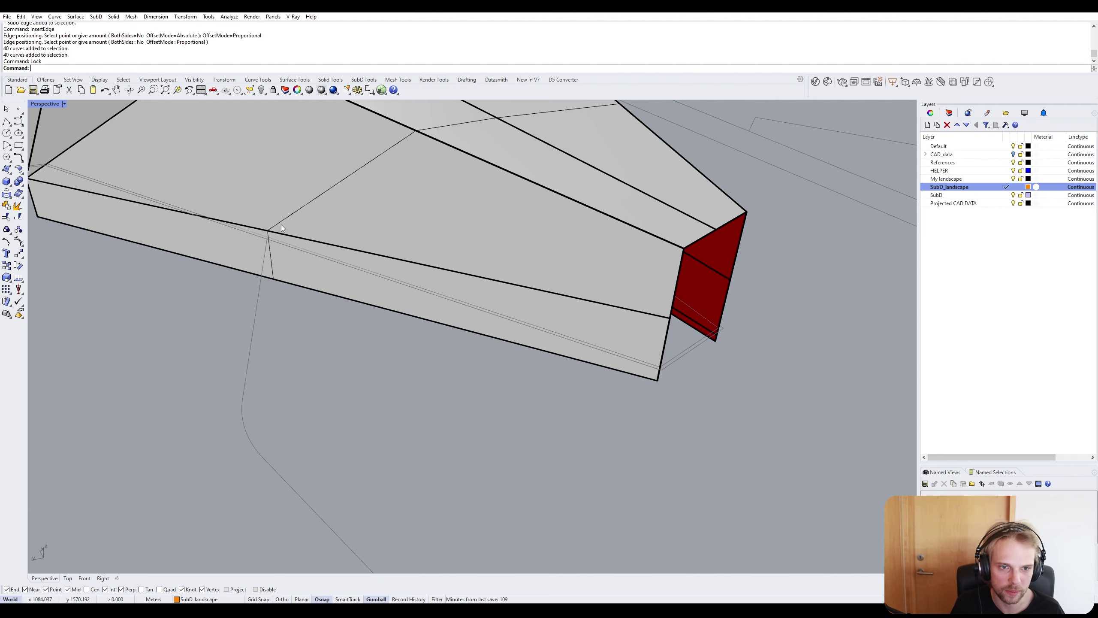
scroll(281, 225, up, 2)
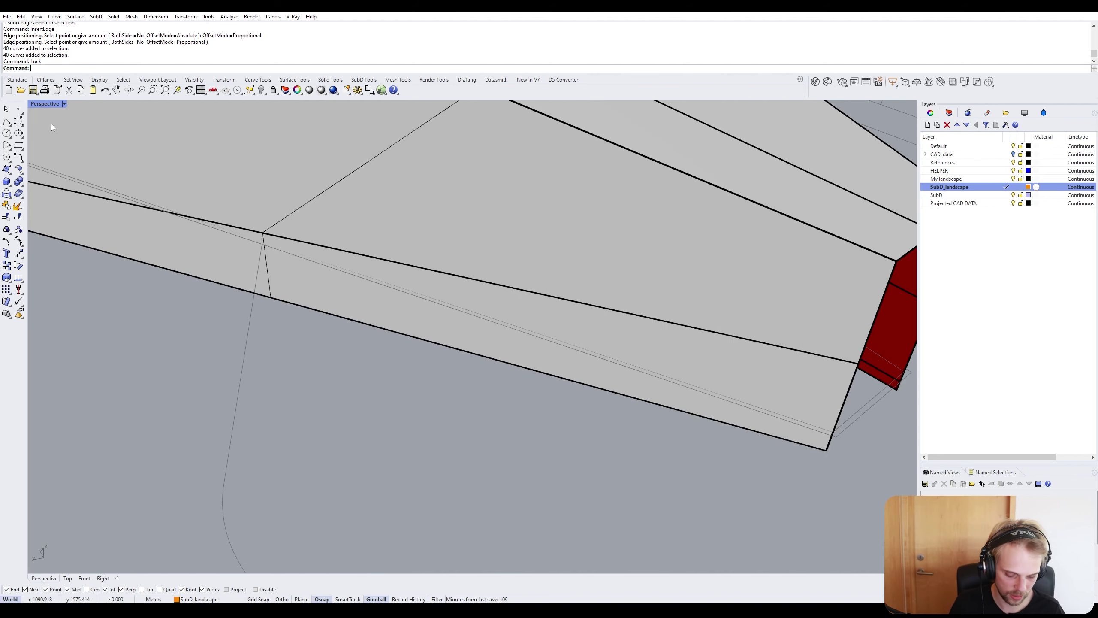
Build a four-sided SubD face with 3DFace from the path junction along the wing's outline to its end corner, reaching out to the path's bend.
text(3D)
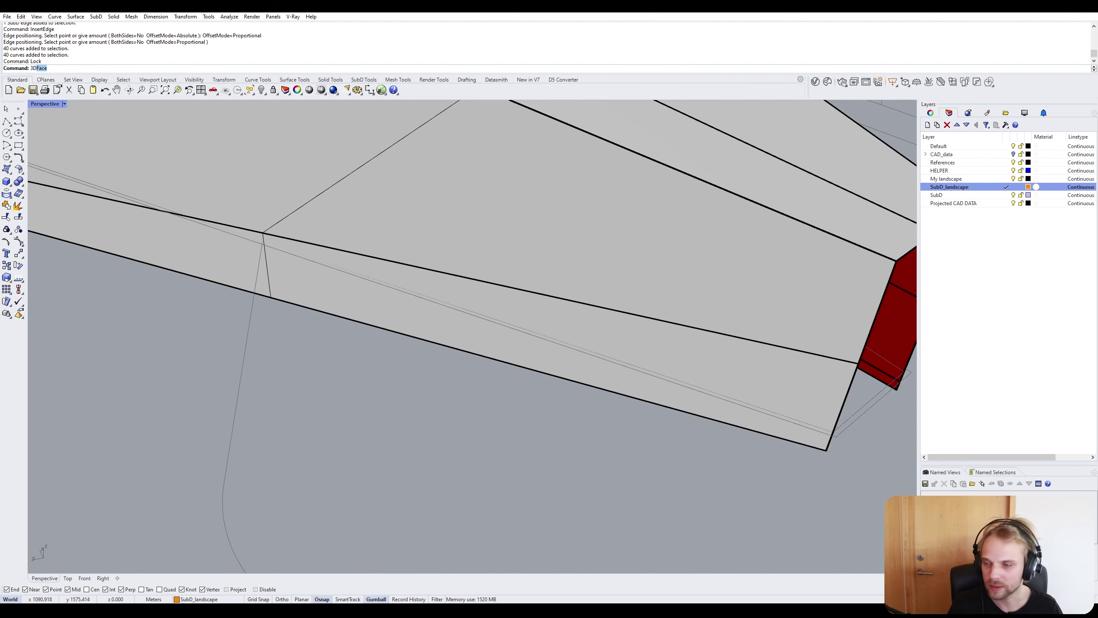
key(Return)
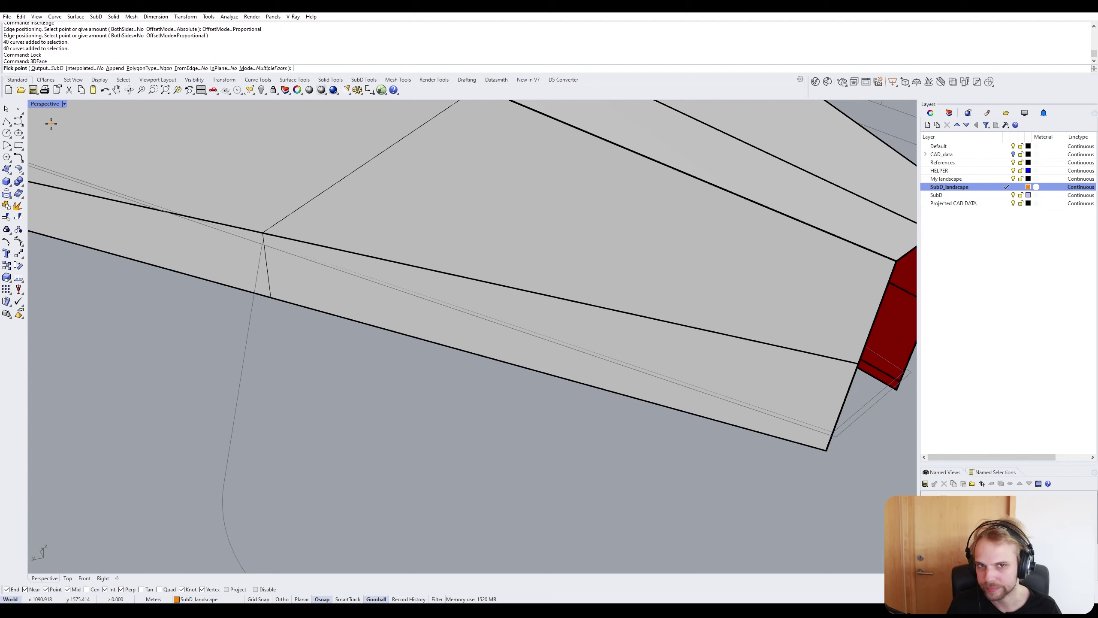
click(359, 81)
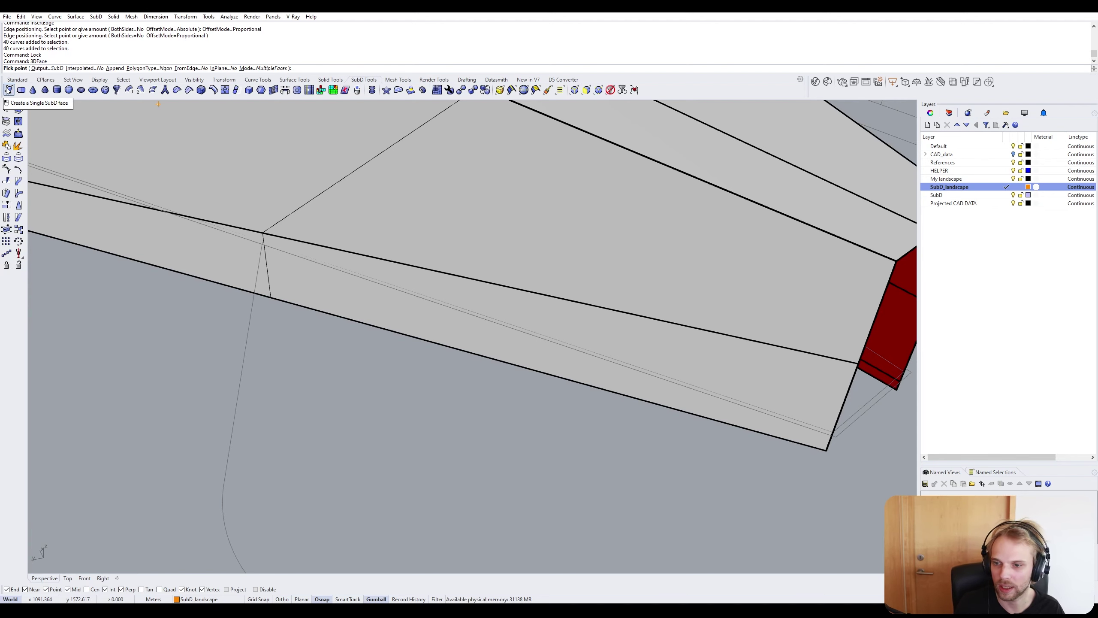
scroll(278, 260, up, 2)
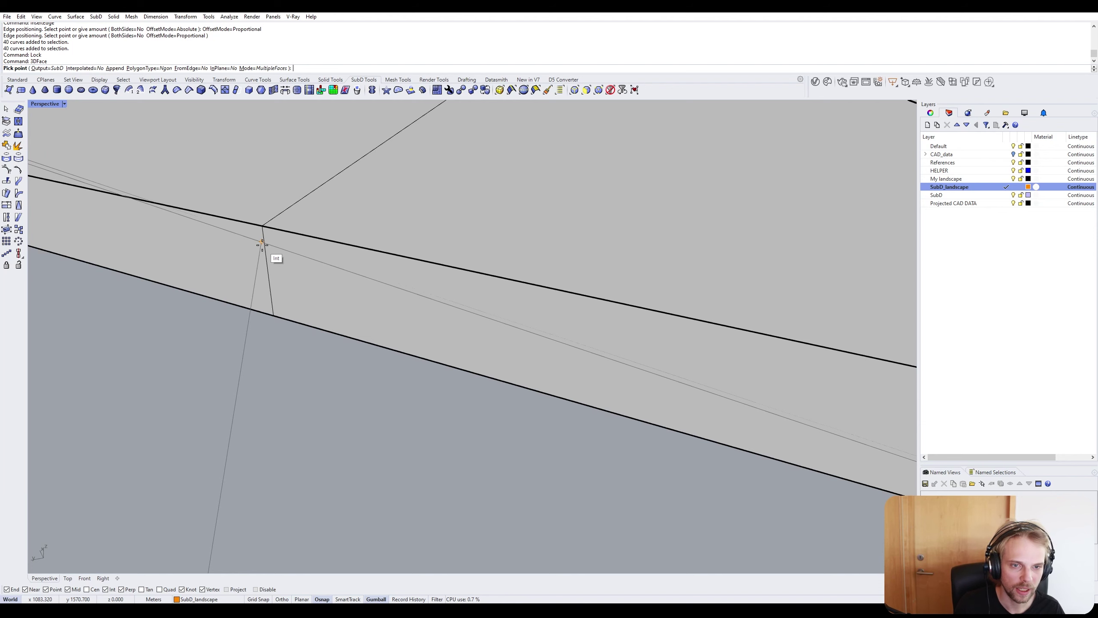
click(262, 245)
scroll(471, 315, down, 5)
scroll(686, 392, up, 5)
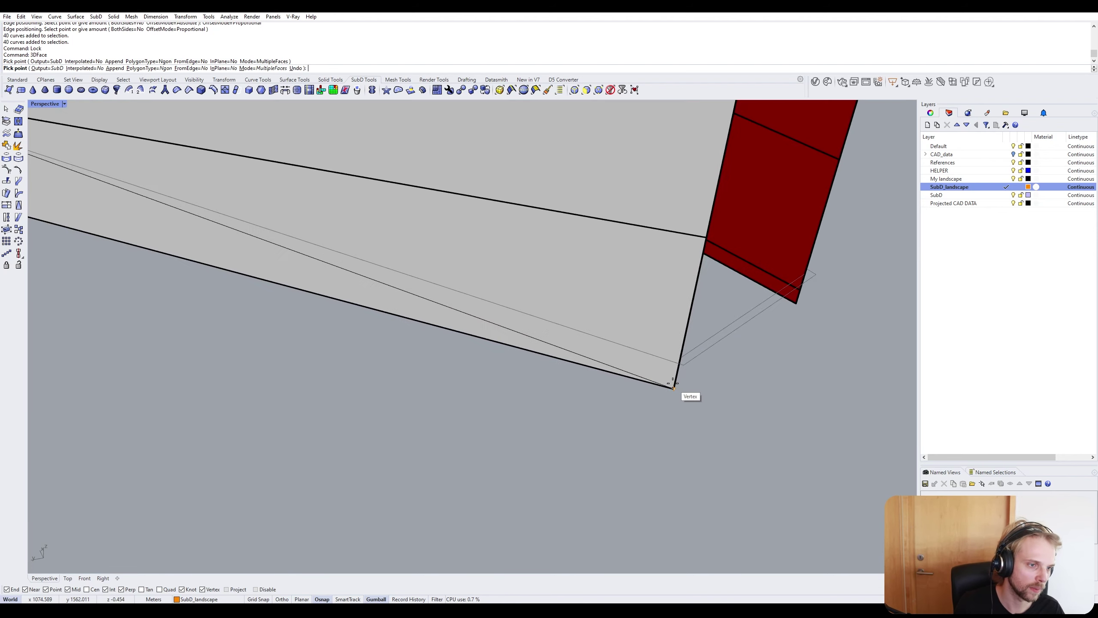
click(681, 369)
scroll(681, 368, down, 4)
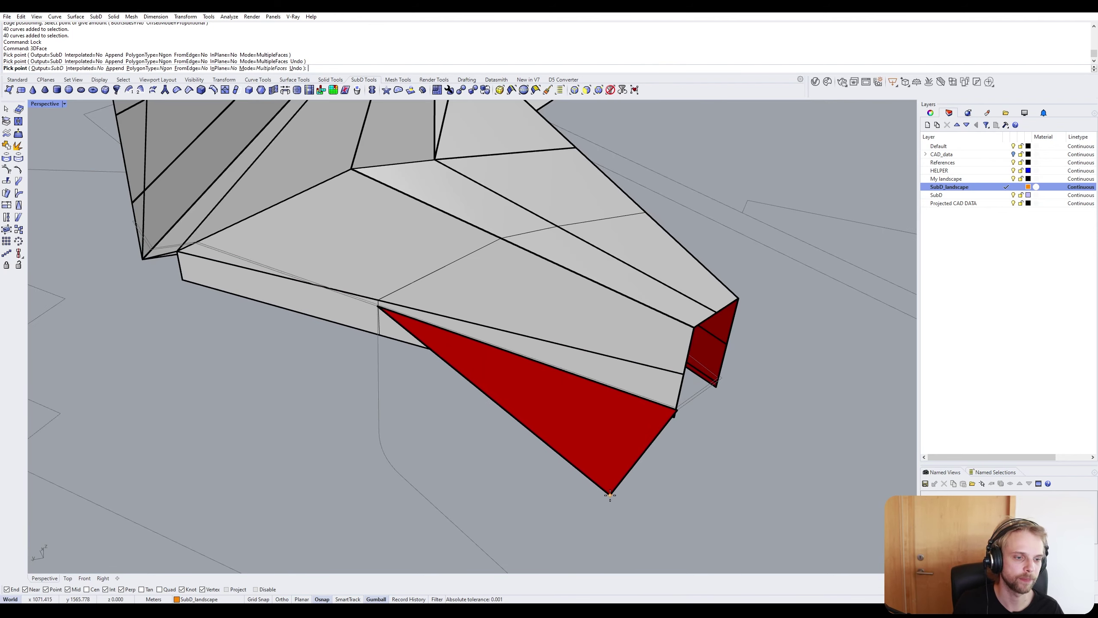
click(608, 487)
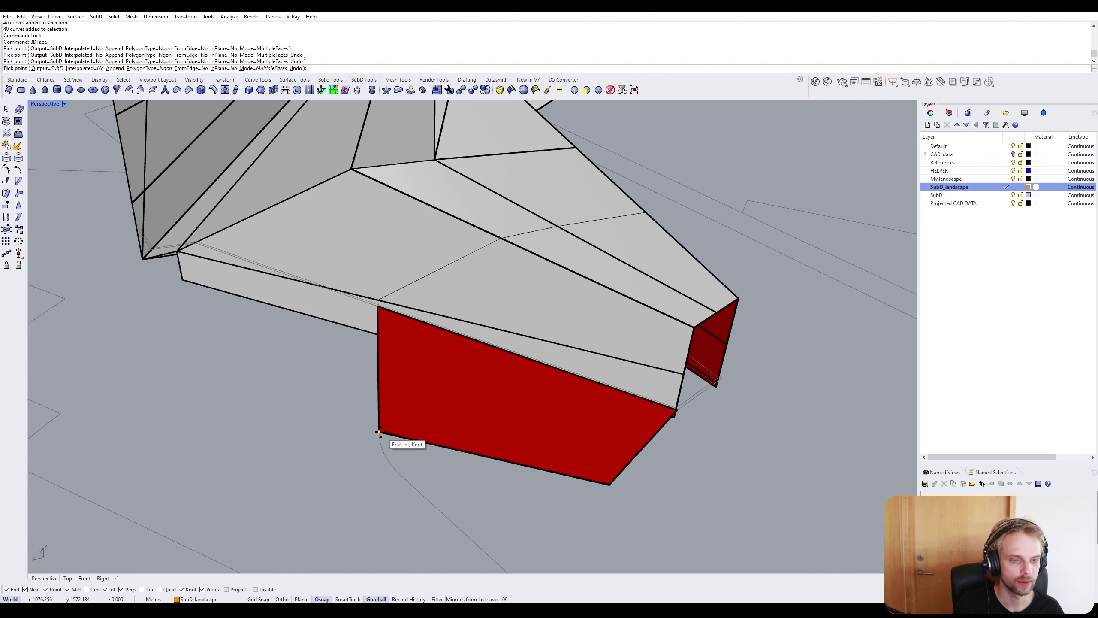
click(379, 431)
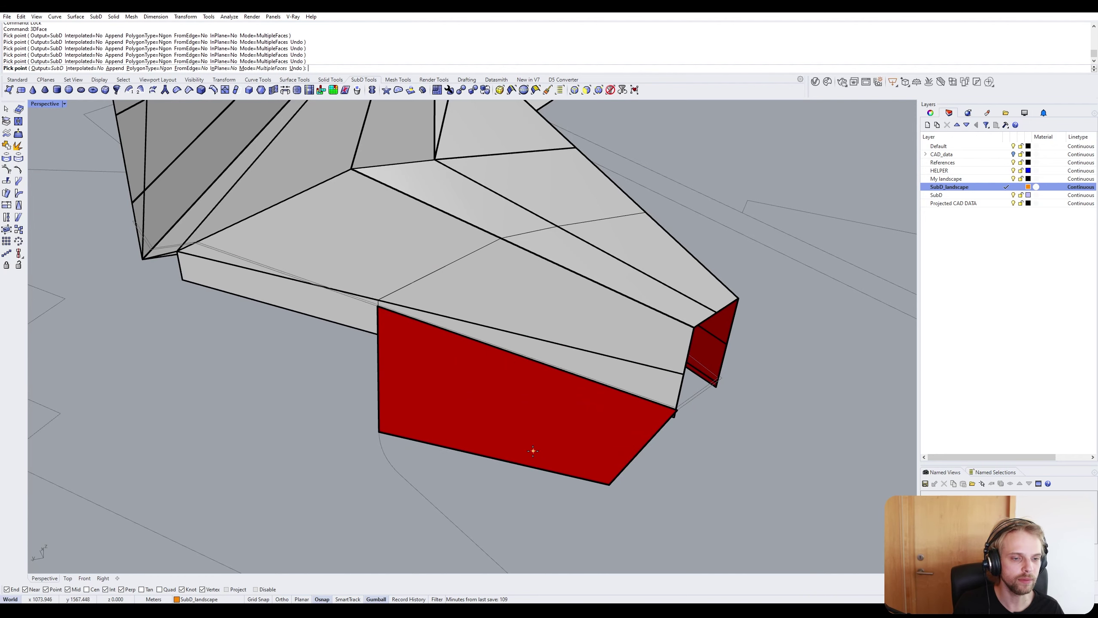
mouse_move(533, 451)
right_down()
mouse_move(471, 445)
mouse_move(514, 446)
right_up()
Add a second four-sided SubD face extending outward from the ground line across the wing's open end.
right_drag(520, 450, 405, 390)
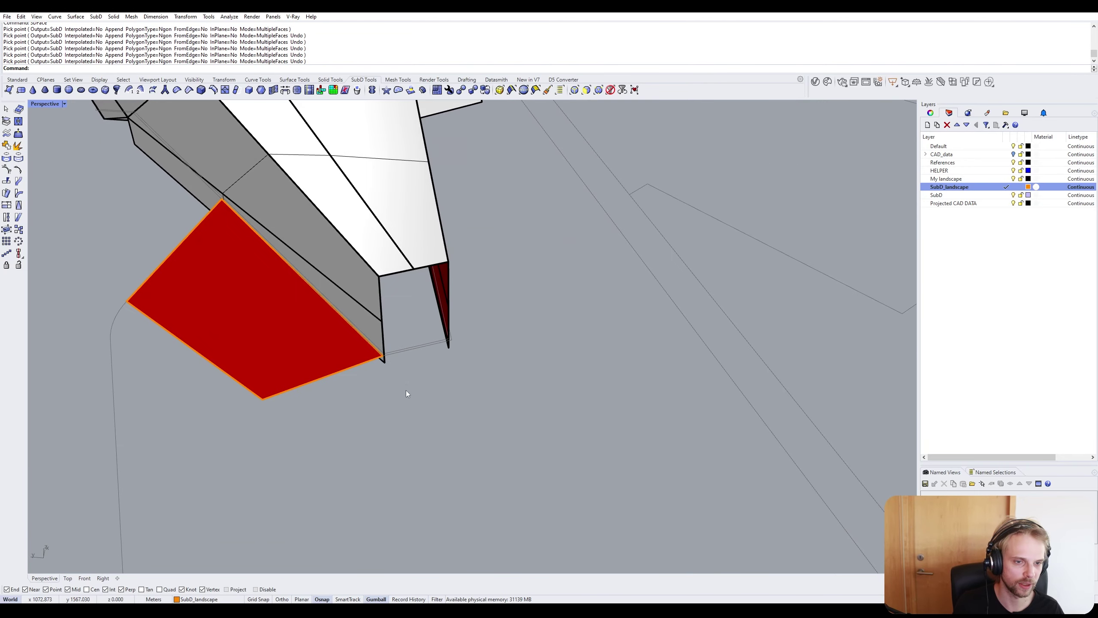
scroll(389, 357, up, 10)
right_click(390, 358)
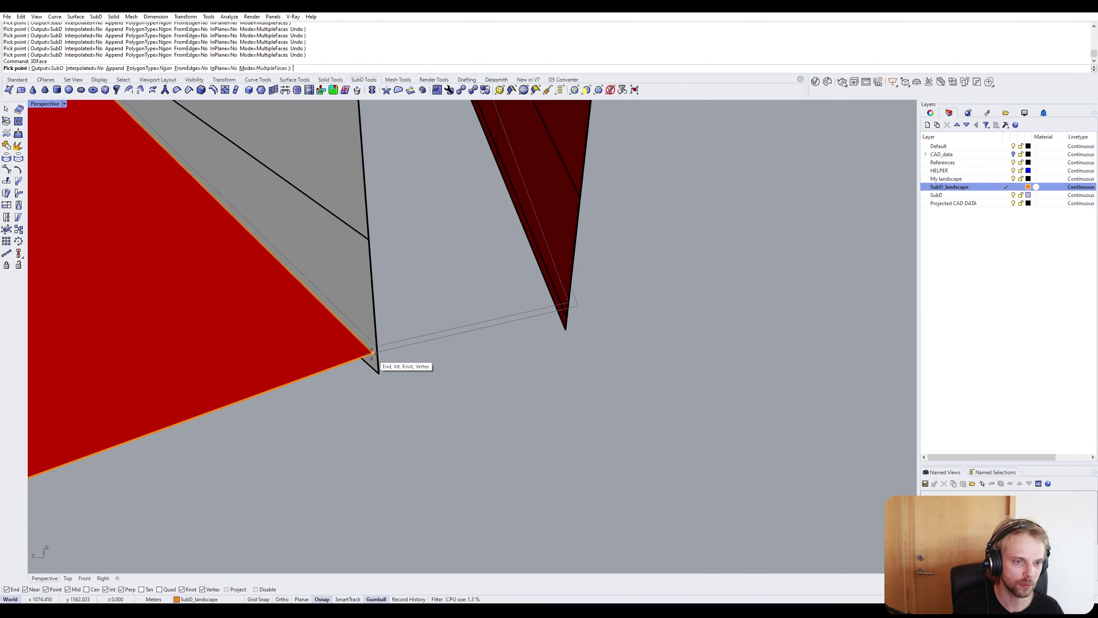
click(372, 352)
click(565, 329)
scroll(611, 341, down, 6)
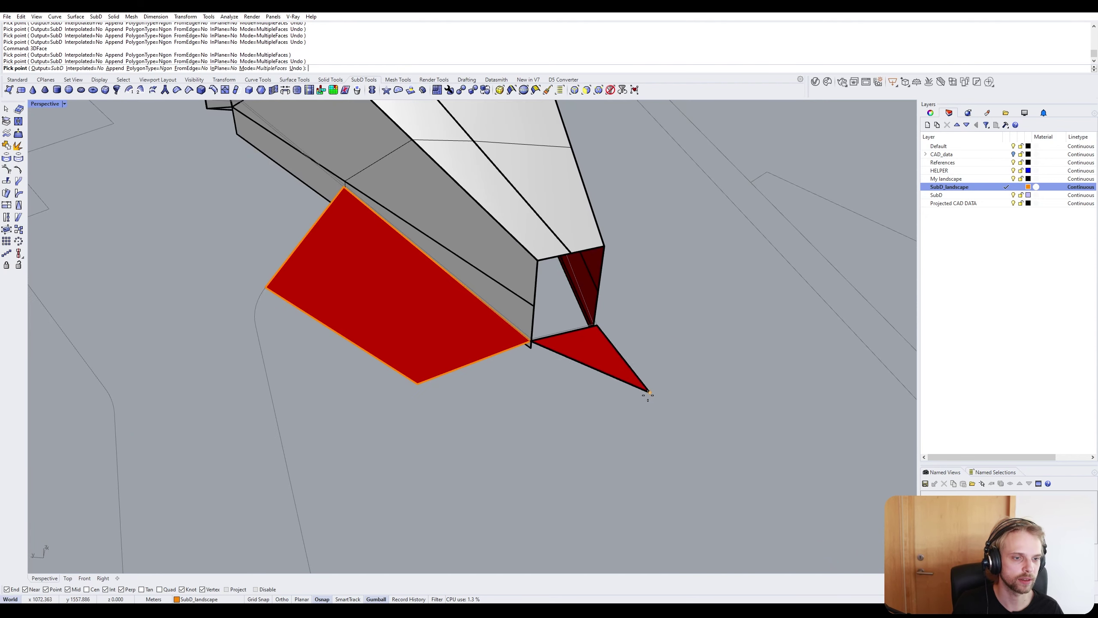
click(646, 395)
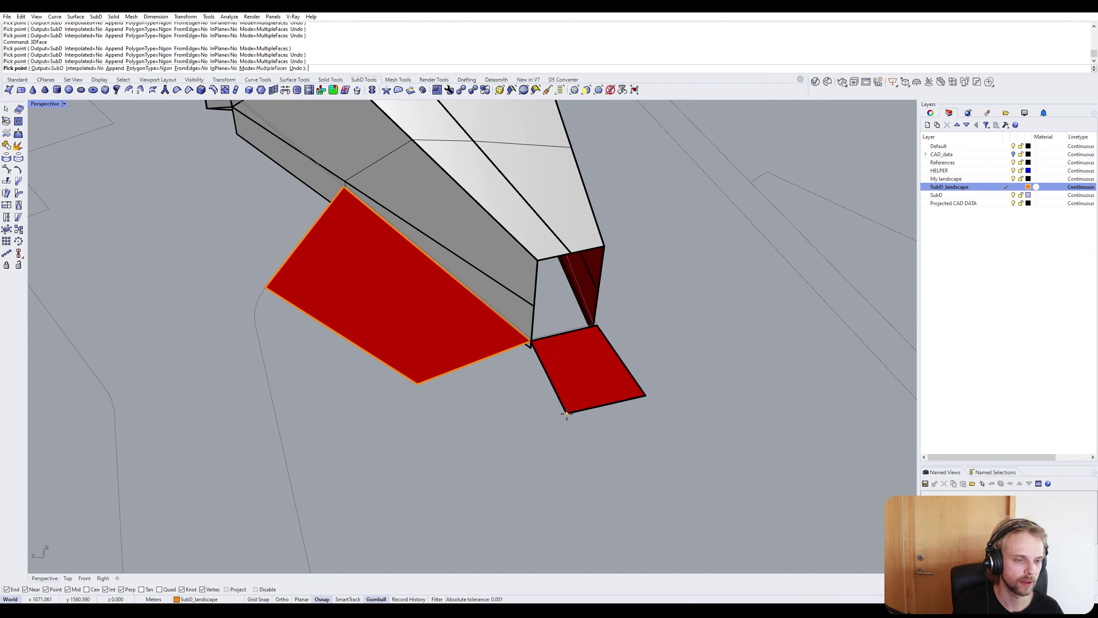
click(564, 412)
key(Return)
Fill the corner between the two landscape faces with a four-sided SubD face meeting at the wing's end corner.
key(Return)
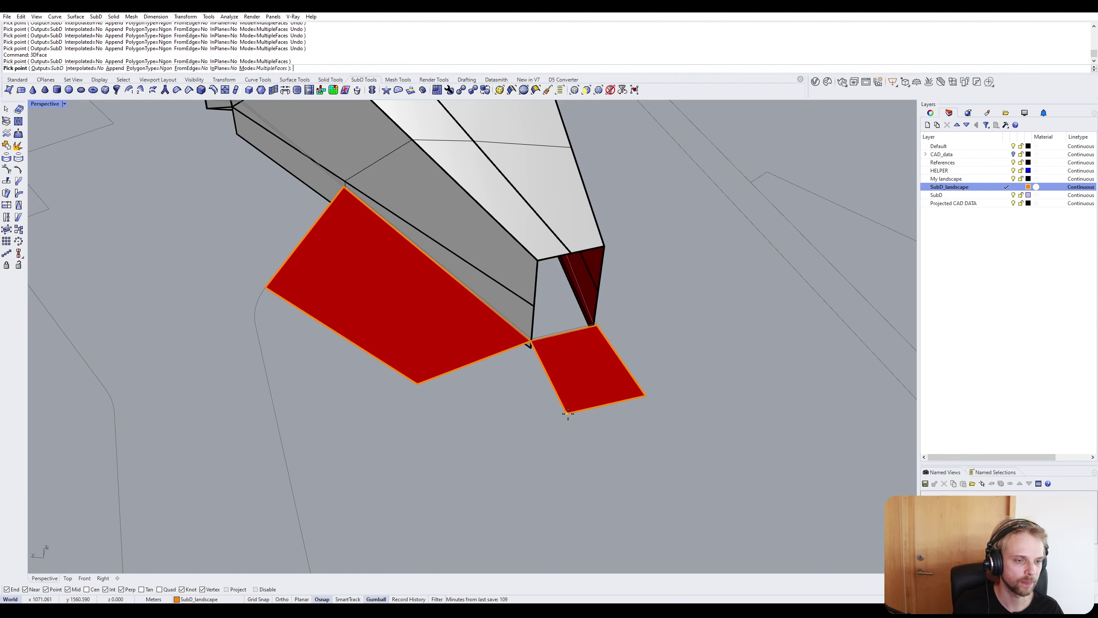
click(566, 413)
click(476, 444)
click(420, 383)
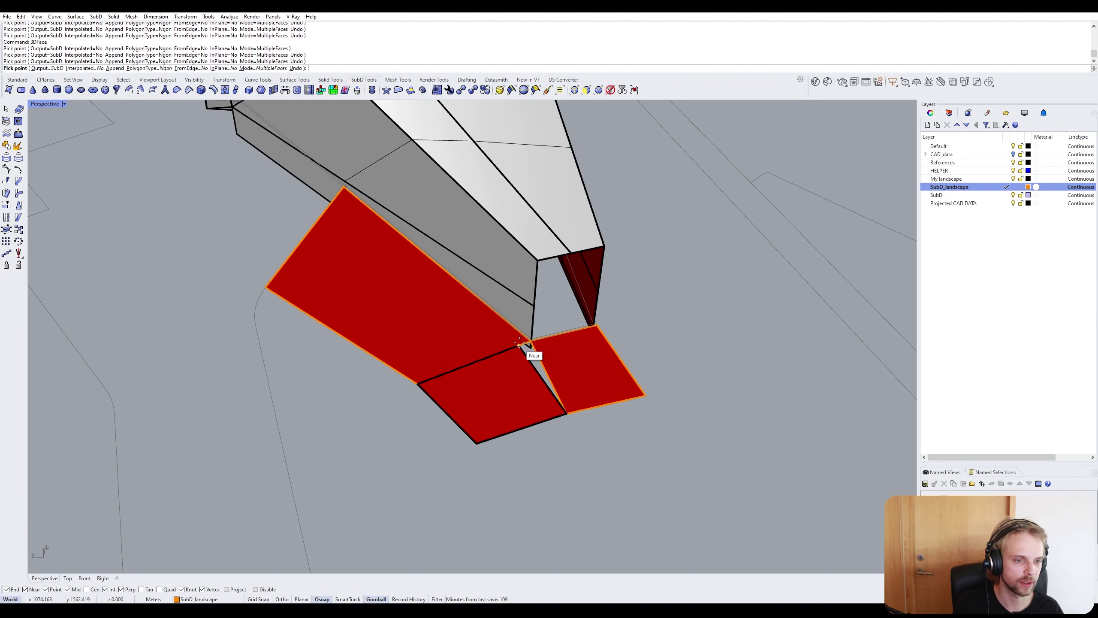
scroll(525, 343, up, 10)
click(548, 339)
key(Return)
key(Return)
Inspect how the three landscape faces meet the wing's open-end corners and the helper outline.
scroll(514, 365, down, 10)
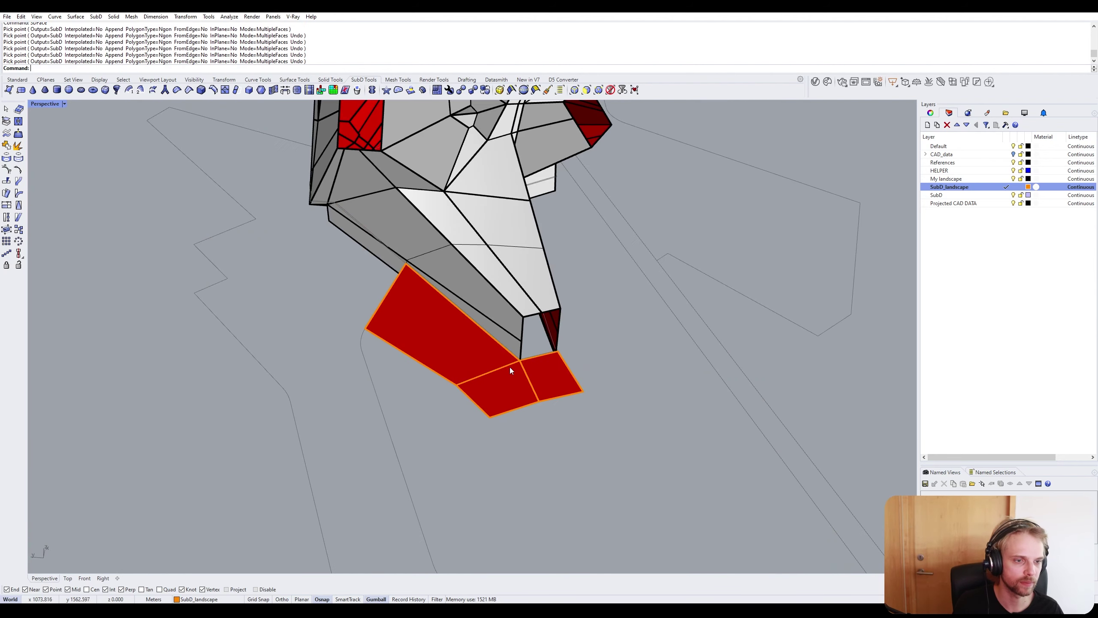
right_drag(510, 368, 422, 251)
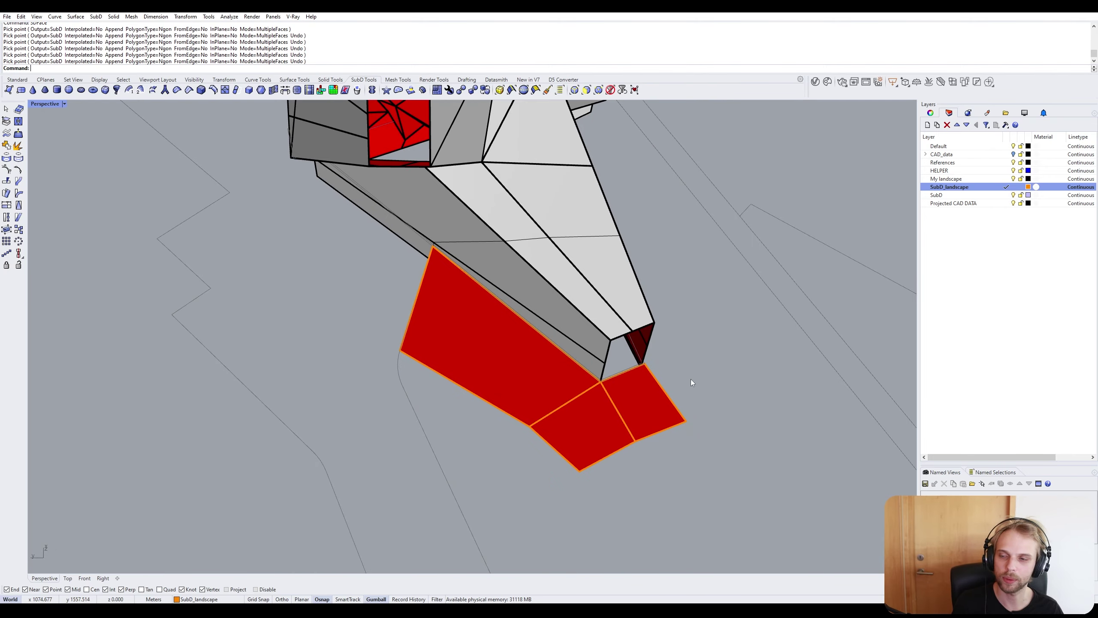
right_drag(691, 379, 431, 426)
scroll(431, 425, up, 6)
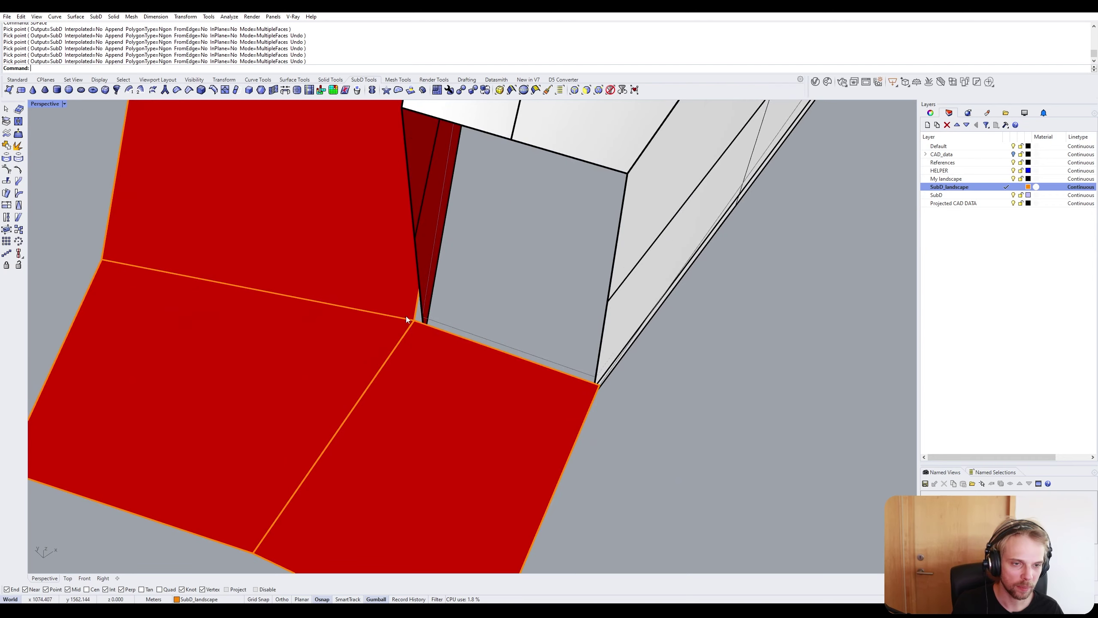
scroll(406, 317, up, 4)
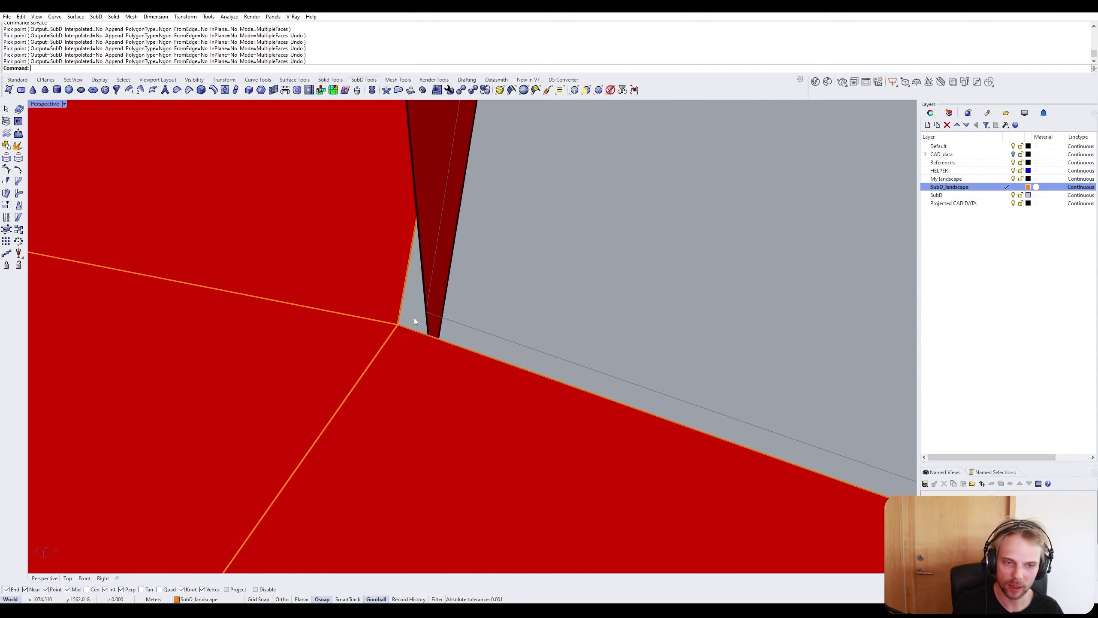
right_drag(414, 320, 728, 475)
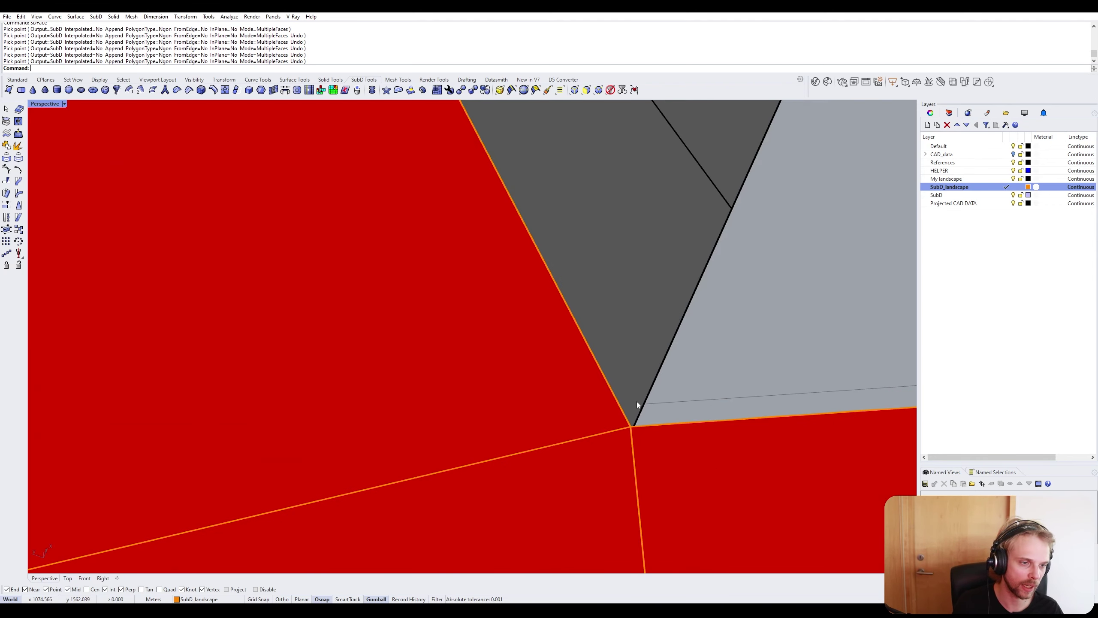
scroll(656, 407, down, 2)
right_drag(685, 397, 663, 392)
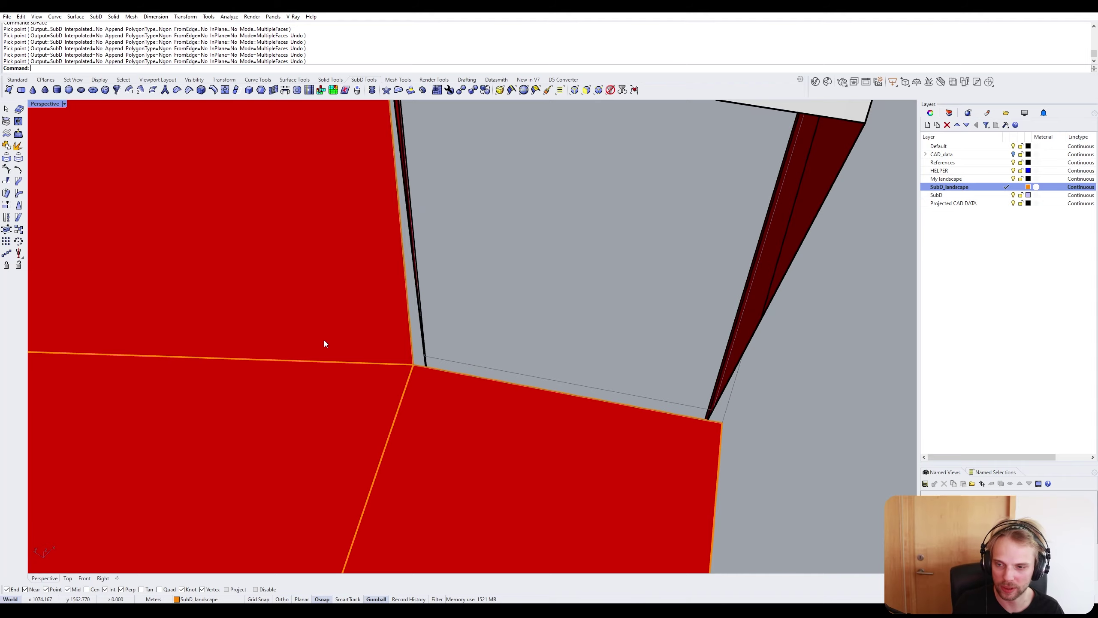
Start a SubD face on the wing's other long side, from the end corner to the inserted edge's junction with the helper outline.
scroll(327, 335, down, 7)
right_drag(327, 335, 443, 319)
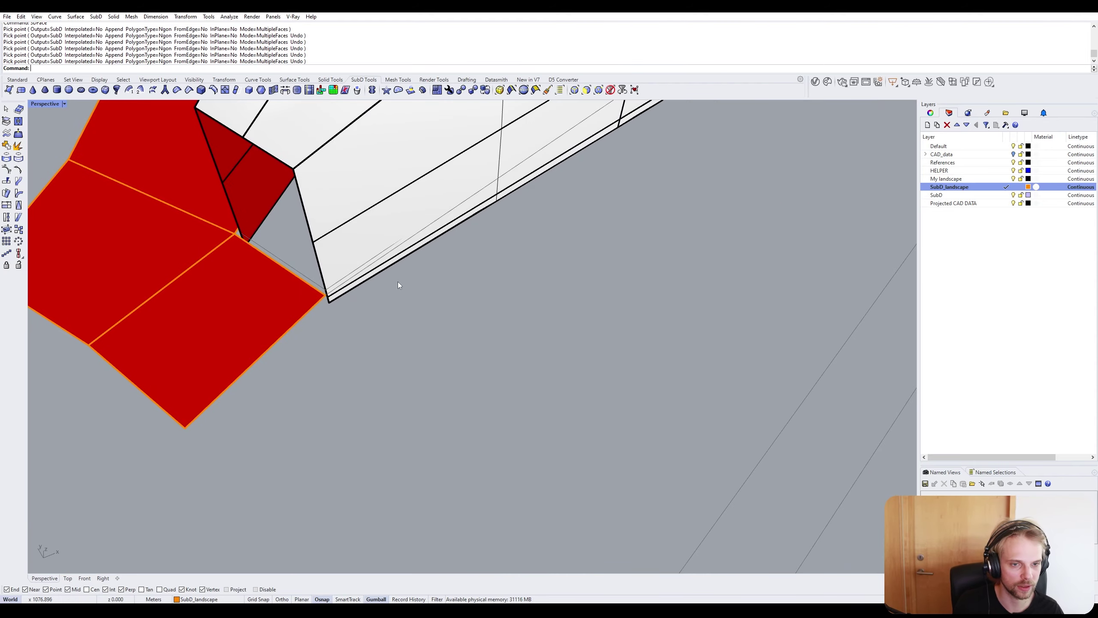
mouse_move(398, 281)
right_down()
mouse_move(363, 290)
mouse_move(397, 291)
right_up()
right_click(274, 354)
click(268, 347)
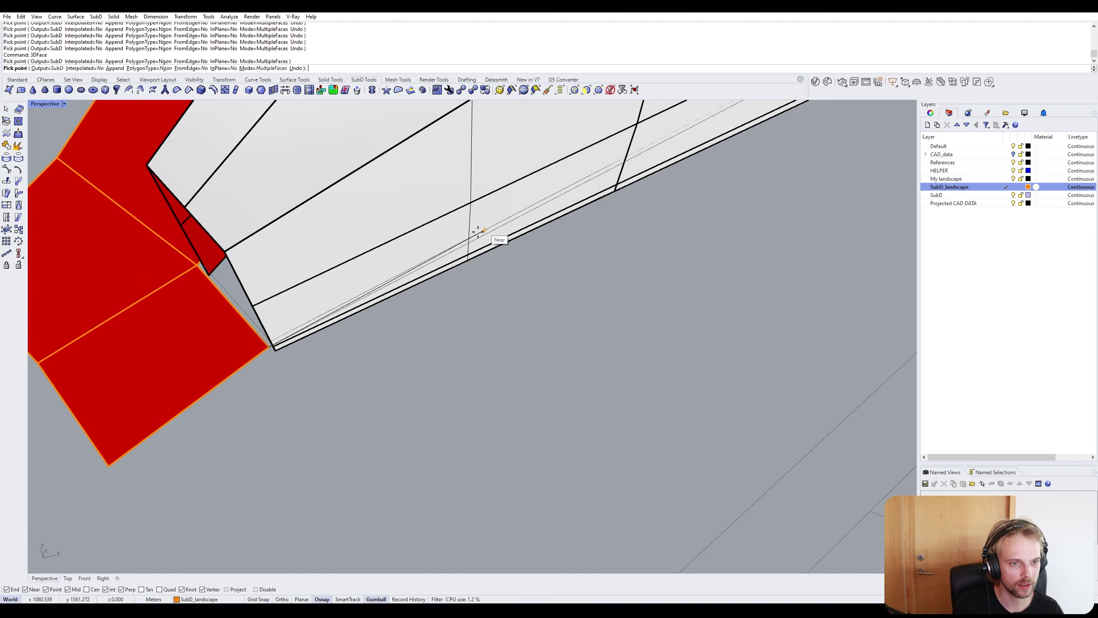
click(471, 243)
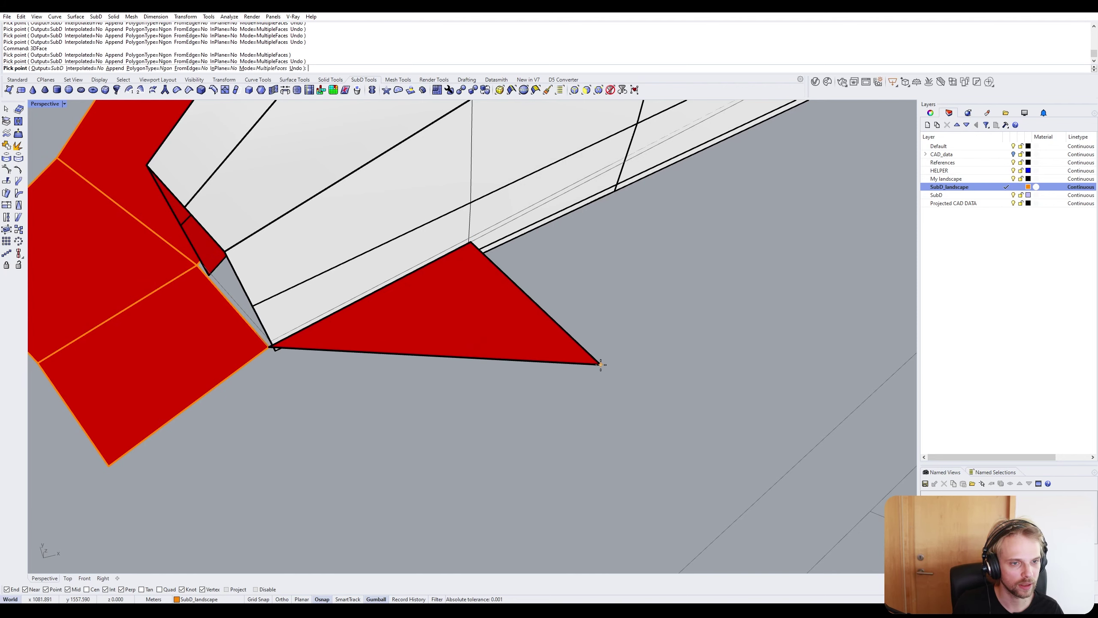
Finish the four-sided SubD face along the building's lower edge, starting at the end of the existing landscape strip.
click(601, 364)
click(362, 481)
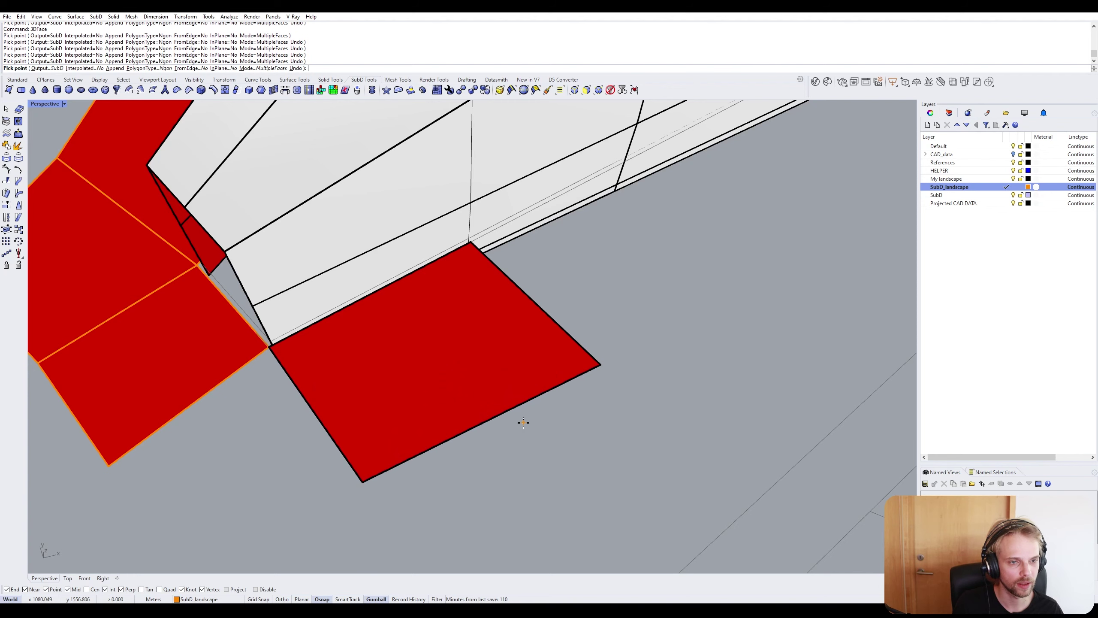
key(Return)
Add a second four-sided SubD face with 3DFace along the building's base, sharing the side edge of the previous face.
right_drag(616, 358, 555, 367)
key(Return)
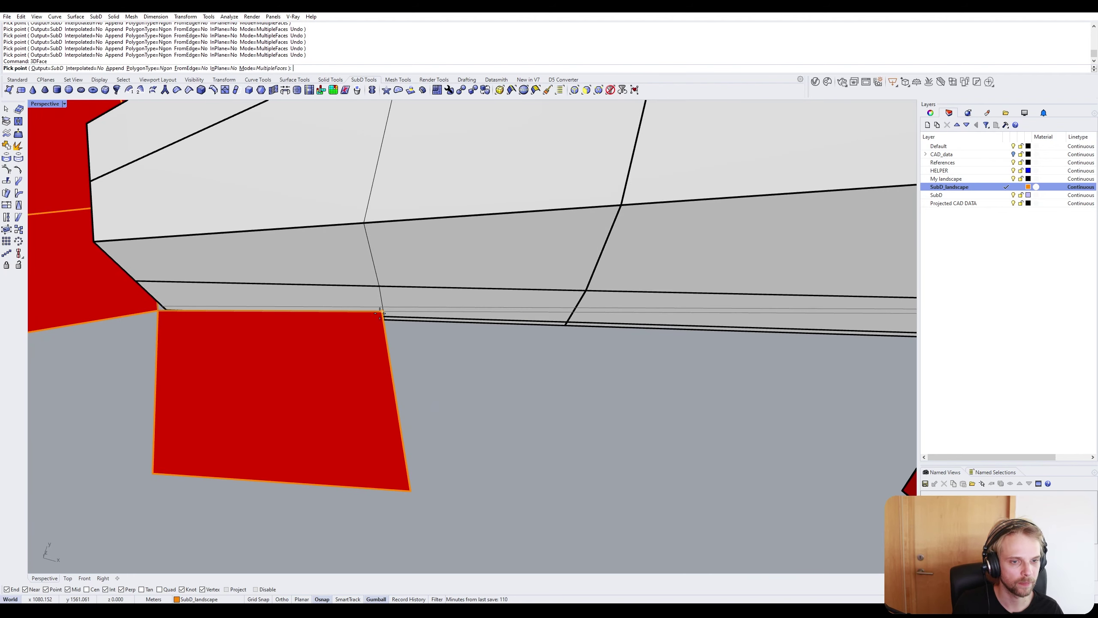
click(381, 313)
right_drag(608, 331, 562, 322)
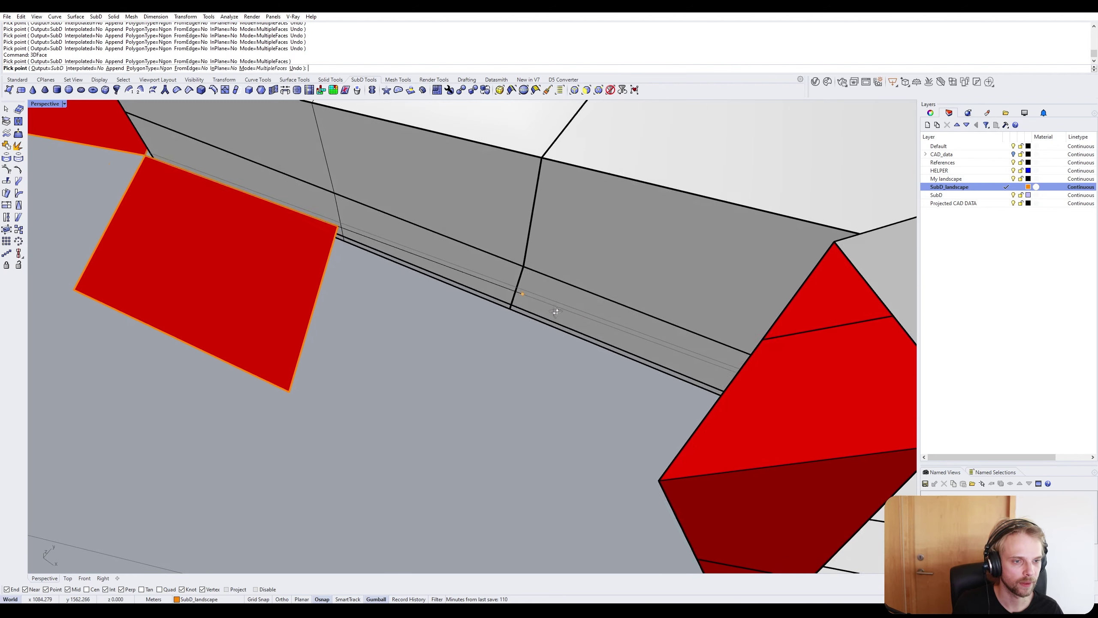
scroll(514, 291, up, 4)
click(510, 289)
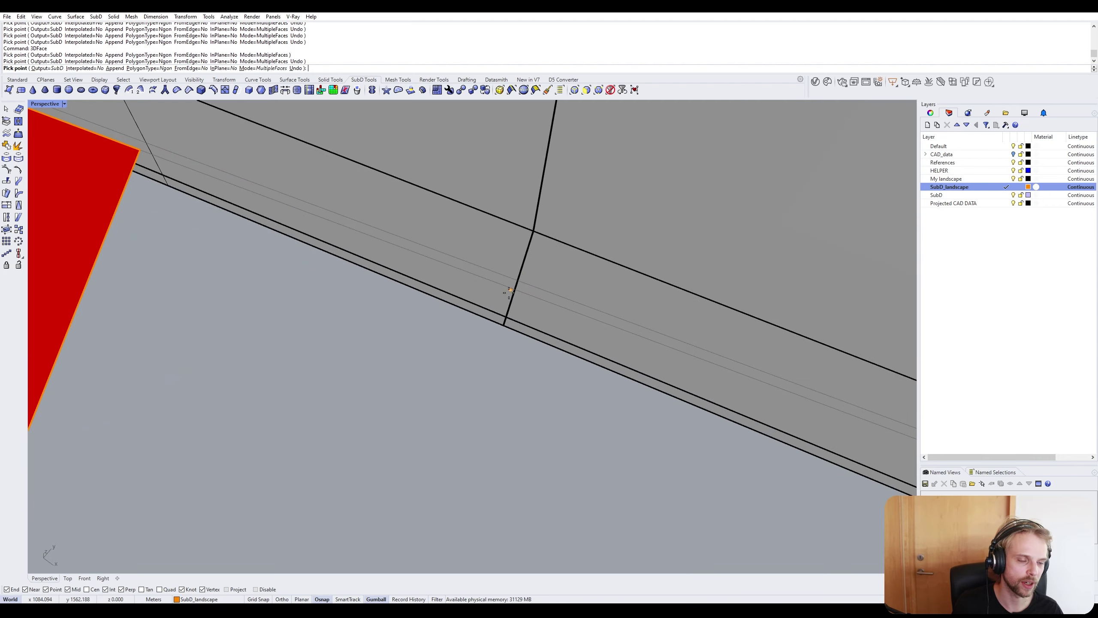
scroll(409, 530, down, 5)
right_drag(410, 523, 456, 491)
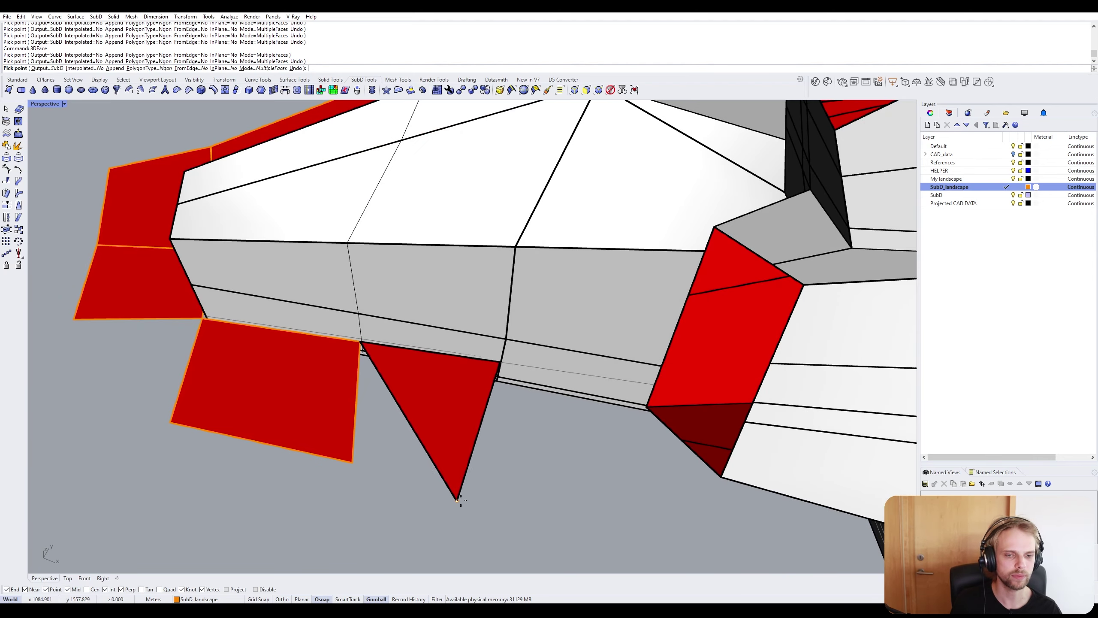
click(474, 493)
click(359, 463)
key(Return)
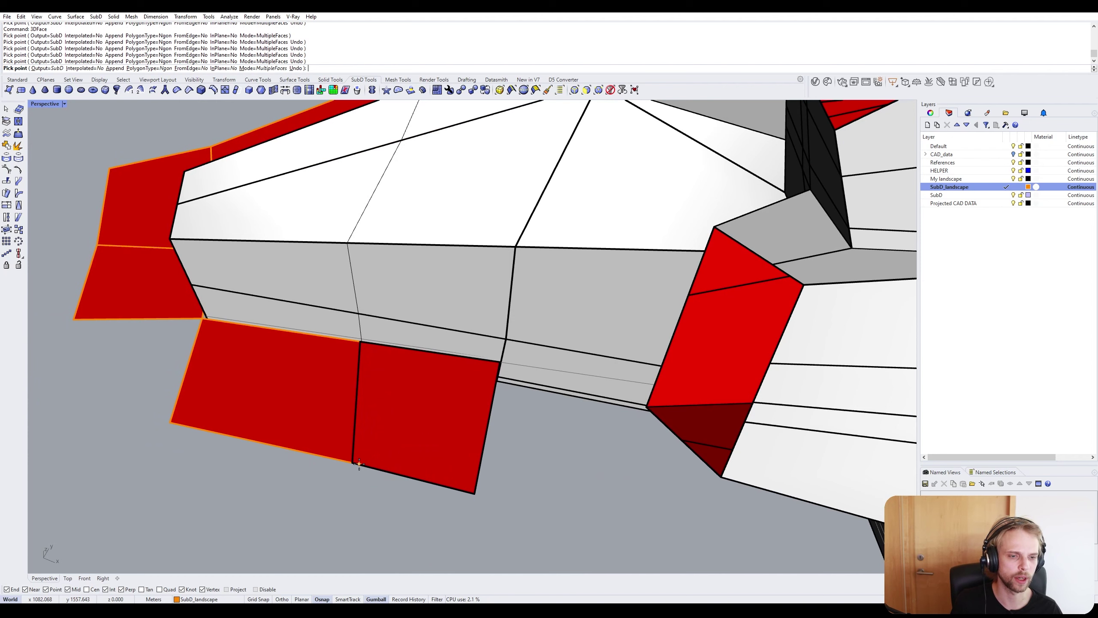
key(Return)
Continue the landscape strip with a SubD face running along the wall to the building's inner corner and back to the previous face's outer corner.
right_drag(559, 444, 500, 323)
scroll(499, 323, up, 3)
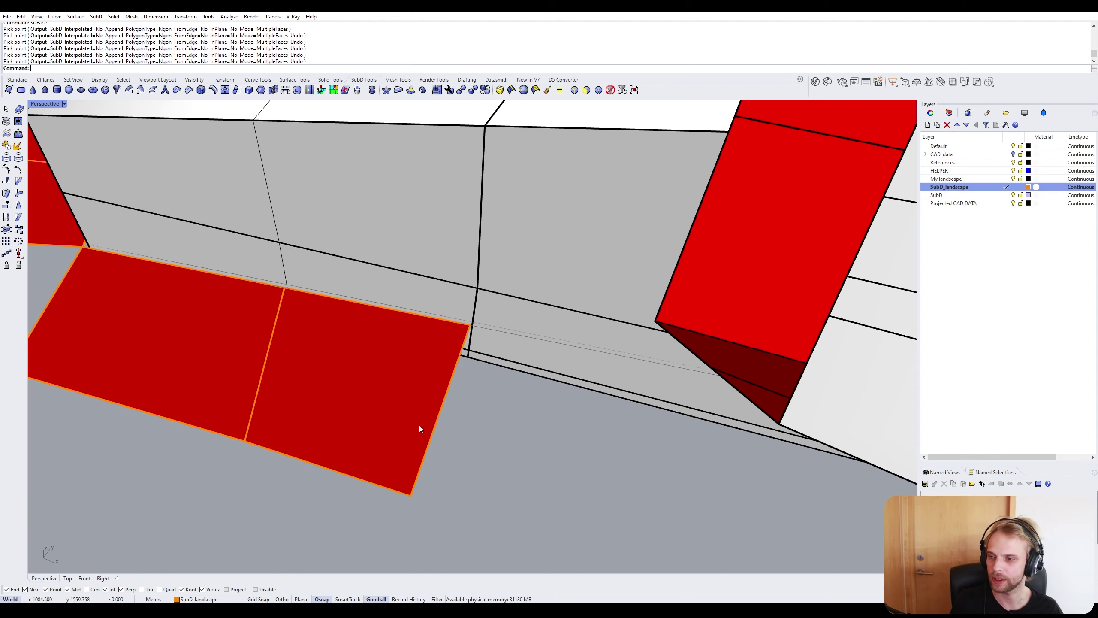
right_drag(540, 448, 516, 366)
right_click(333, 281)
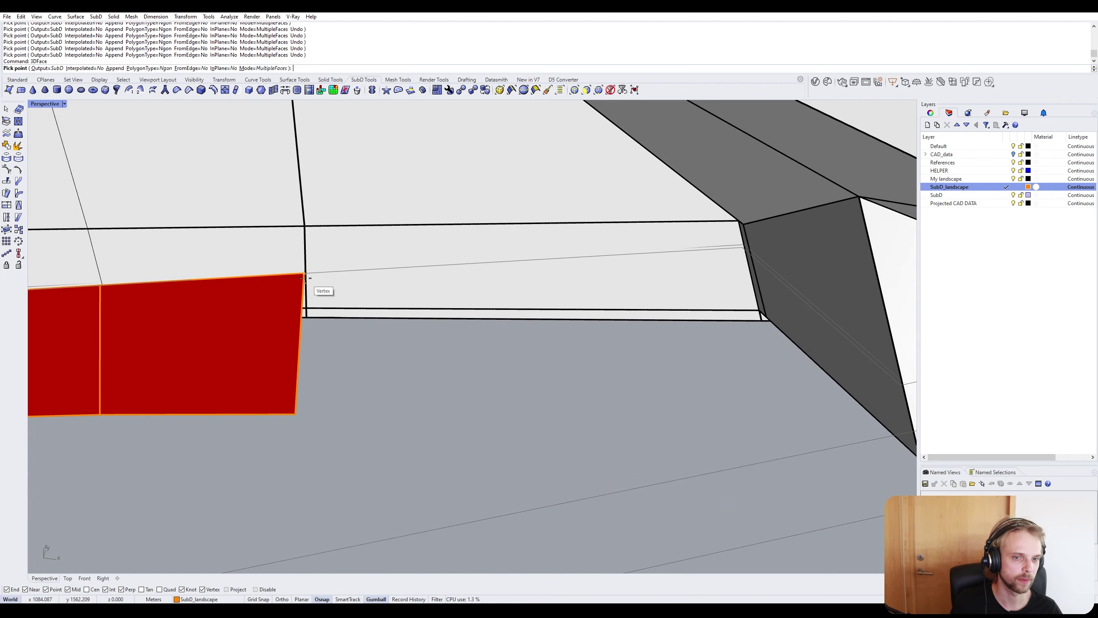
click(307, 276)
click(744, 246)
right_drag(772, 285, 713, 272)
scroll(701, 230, up, 9)
scroll(632, 236, up, 7)
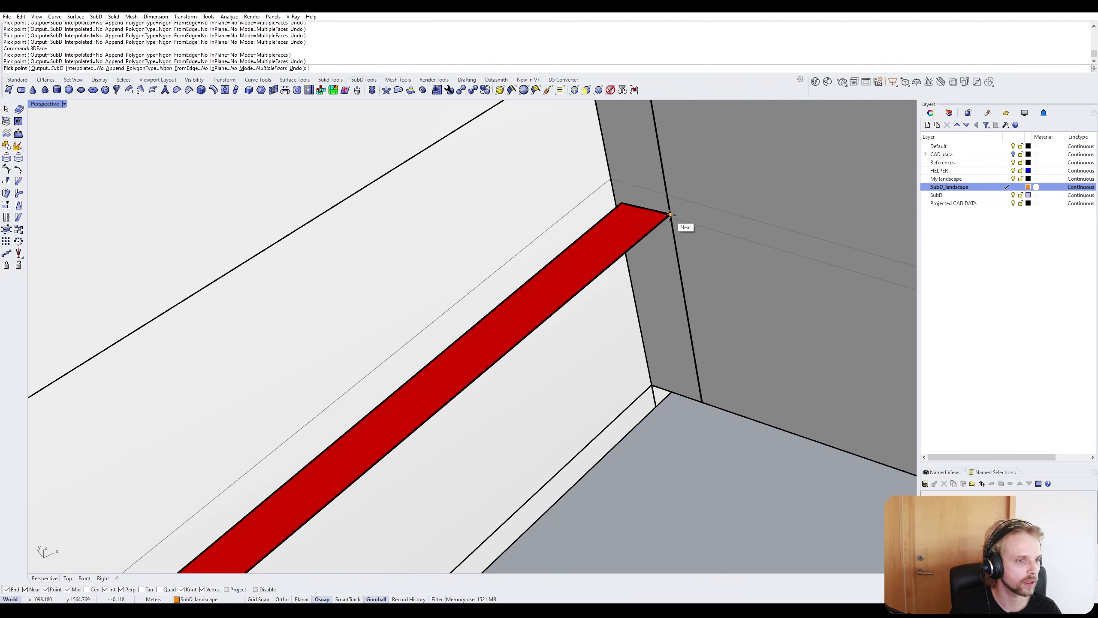
scroll(636, 221, down, 7)
right_drag(631, 221, 659, 210)
scroll(674, 148, up, 5)
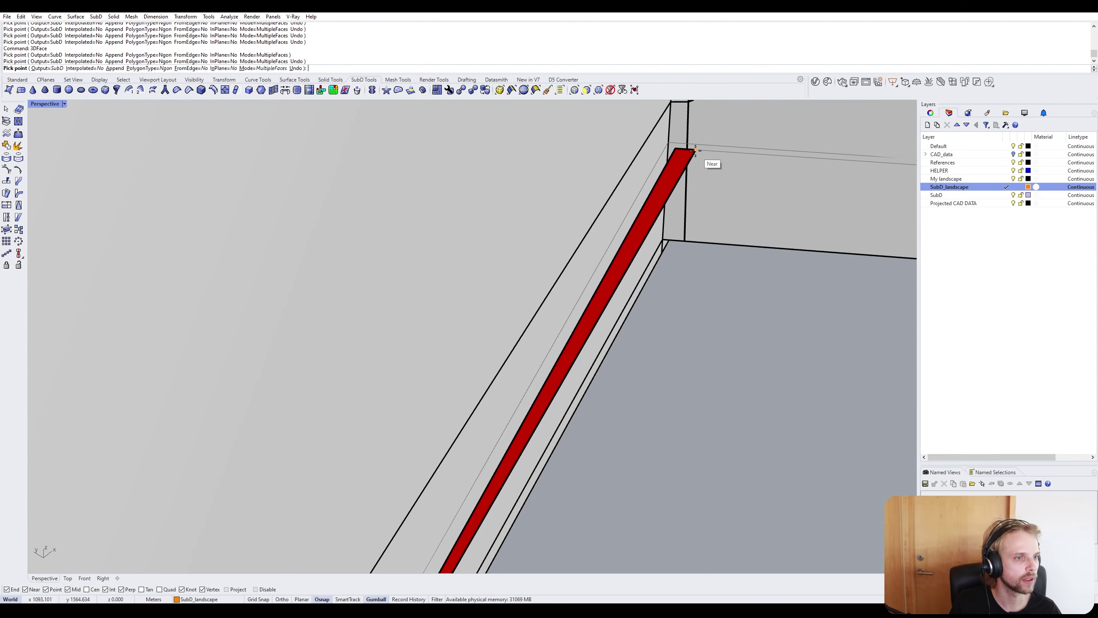
scroll(697, 151, up, 5)
click(698, 152)
scroll(705, 190, down, 5)
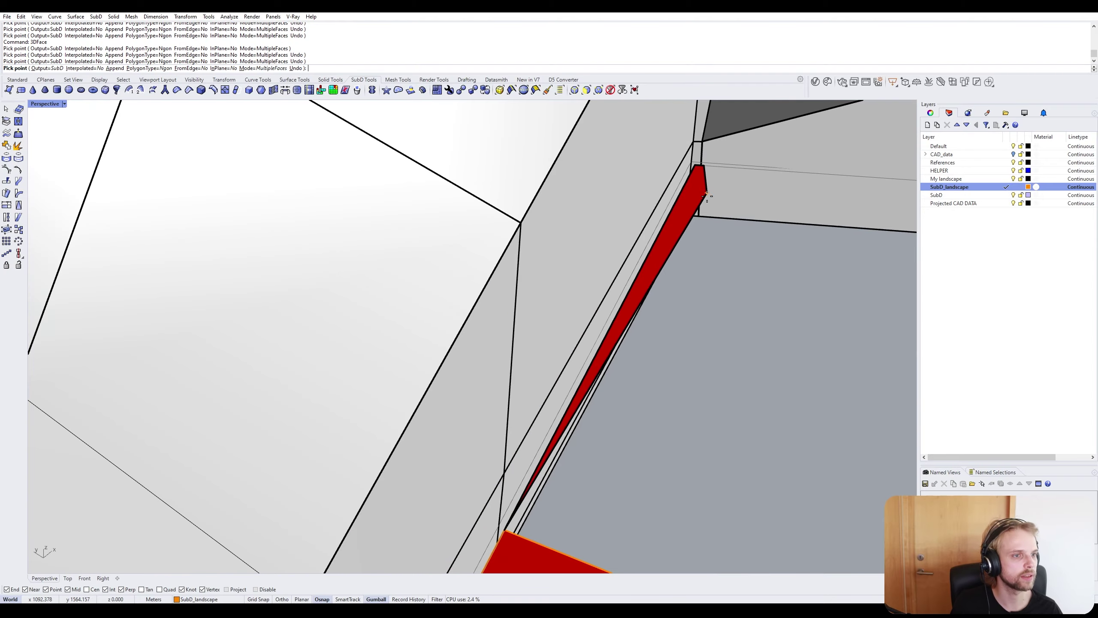
scroll(707, 196, down, 5)
click(736, 321)
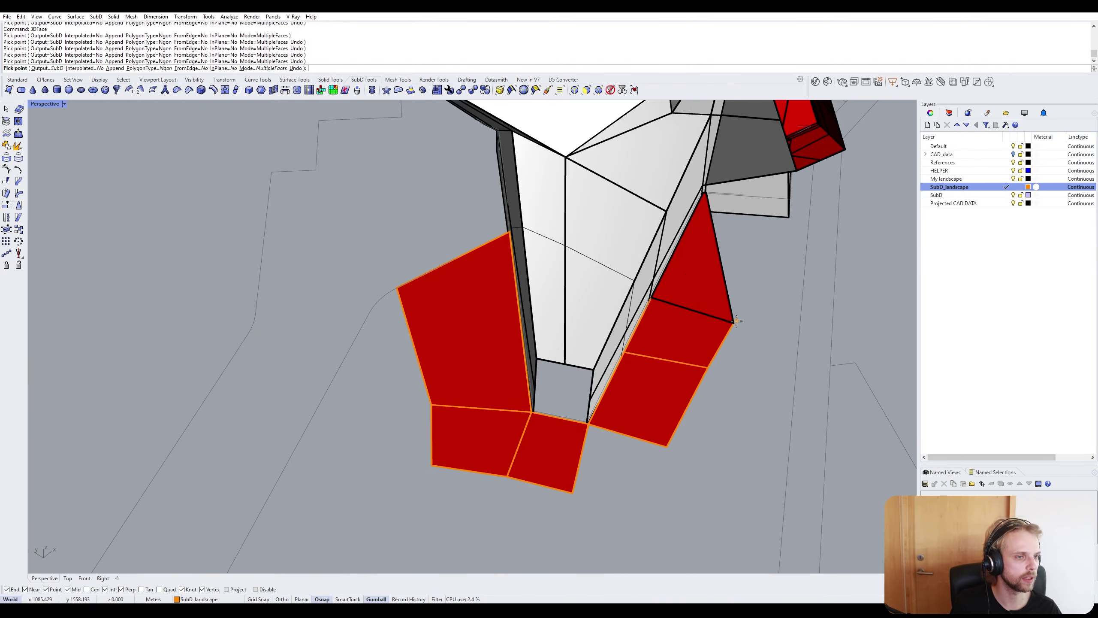
key(Return)
Add a SubD face from the inner corner along the adjoining wall, closing it at the strip's outer corner.
scroll(735, 281, up, 5)
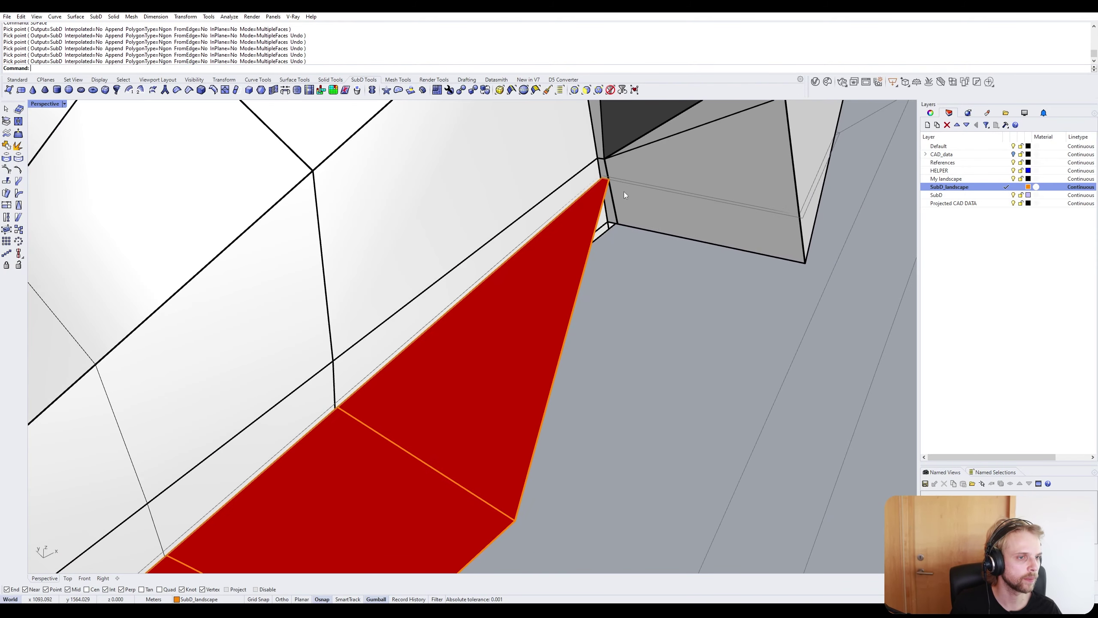
key(Return)
click(608, 179)
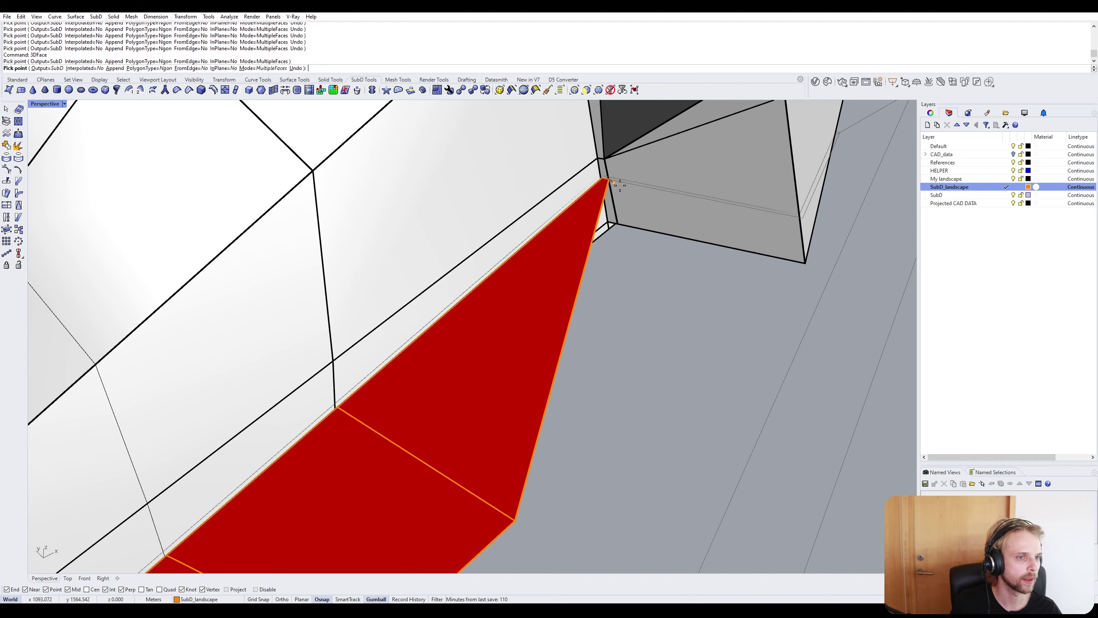
click(802, 220)
scroll(739, 385, down, 5)
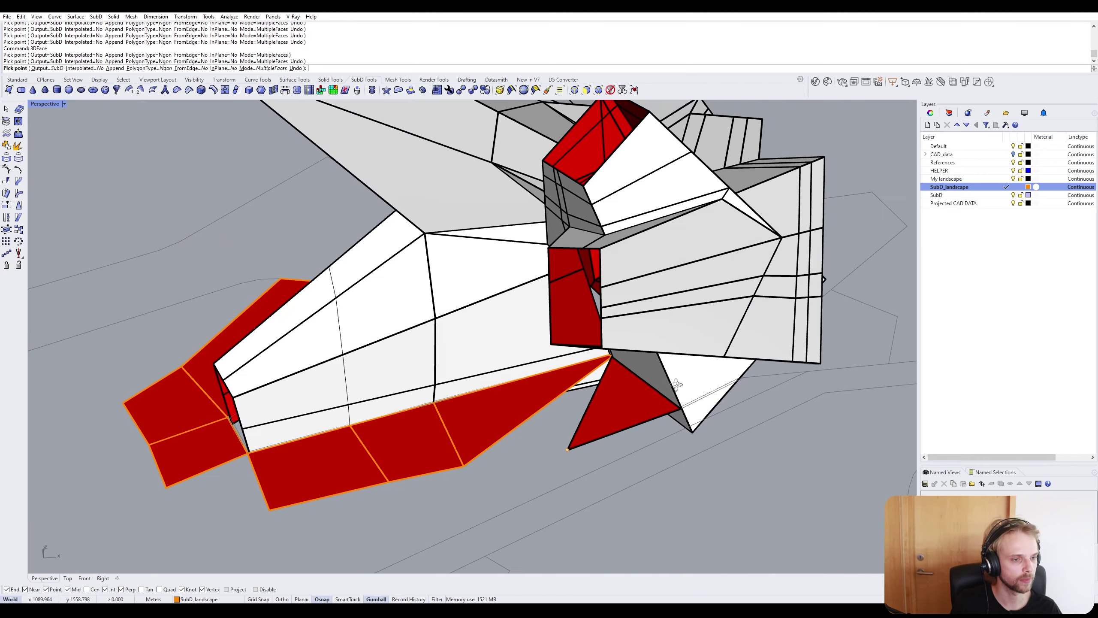
click(521, 481)
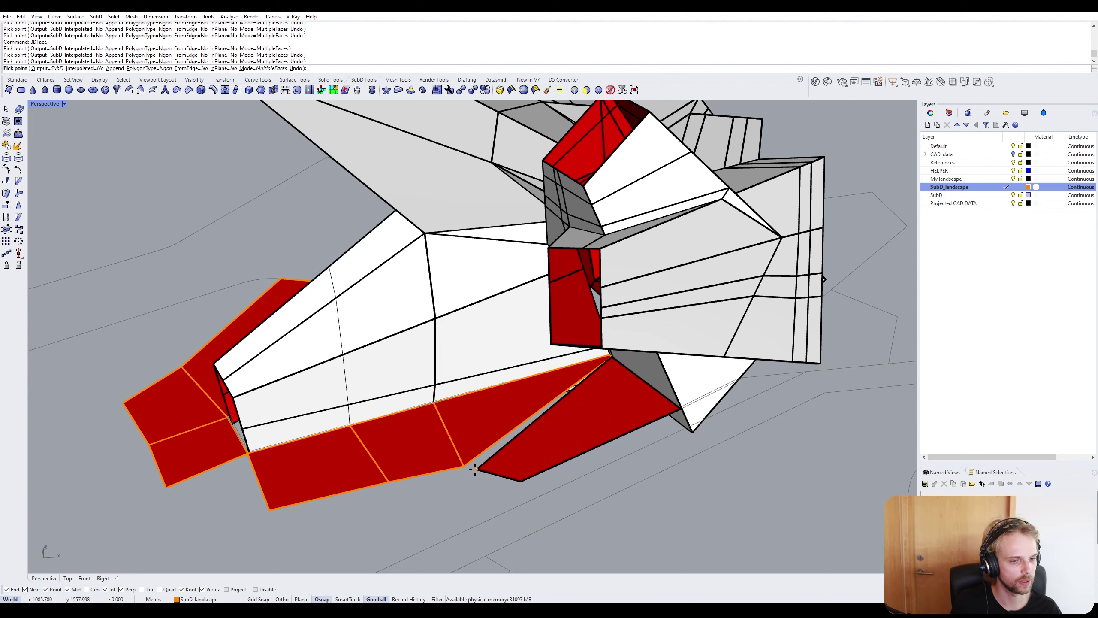
double_click(466, 468)
right_click(474, 469)
Examine how the new landscape faces meet the building's inner corner and follow its base from several angles.
right_drag(474, 468, 676, 248)
scroll(737, 254, up, 3)
scroll(617, 267, up, 8)
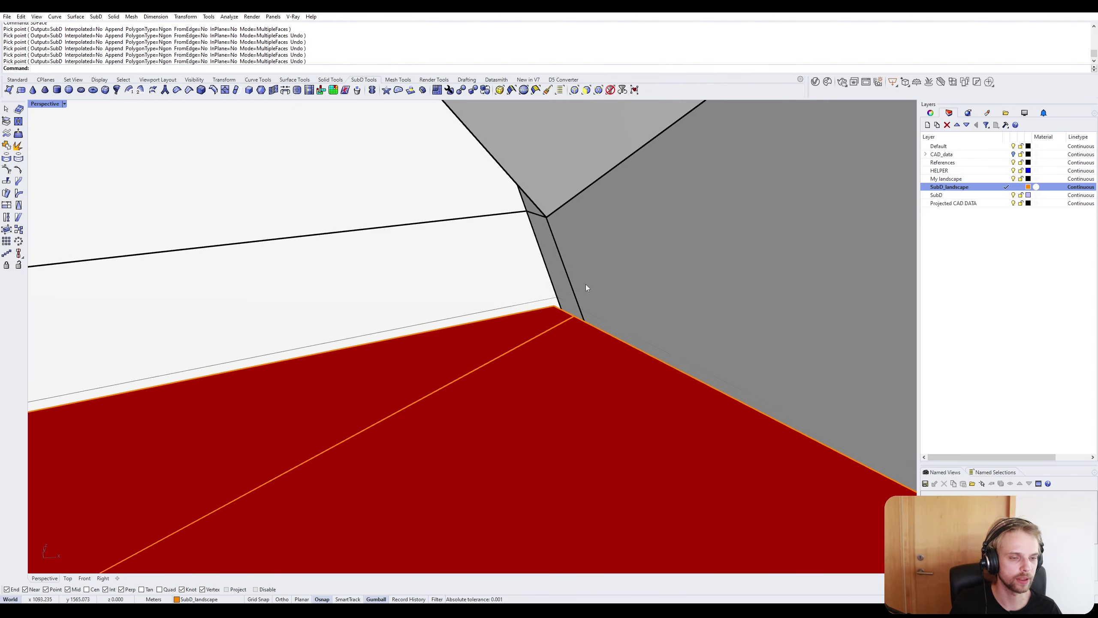
scroll(585, 285, down, 6)
right_drag(585, 284, 562, 375)
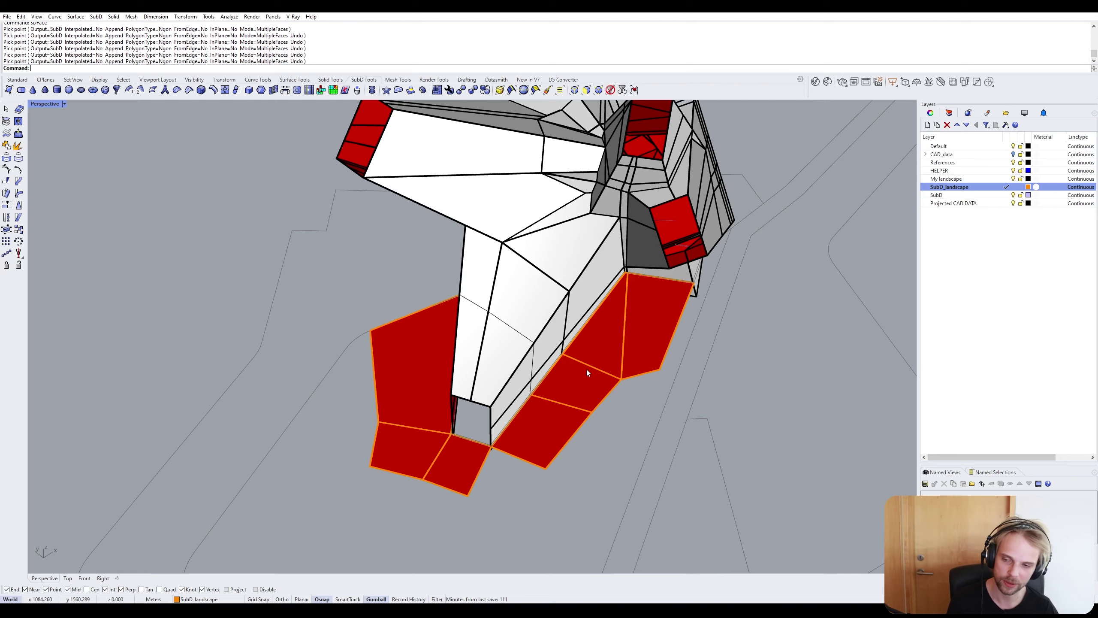
right_drag(800, 296, 441, 444)
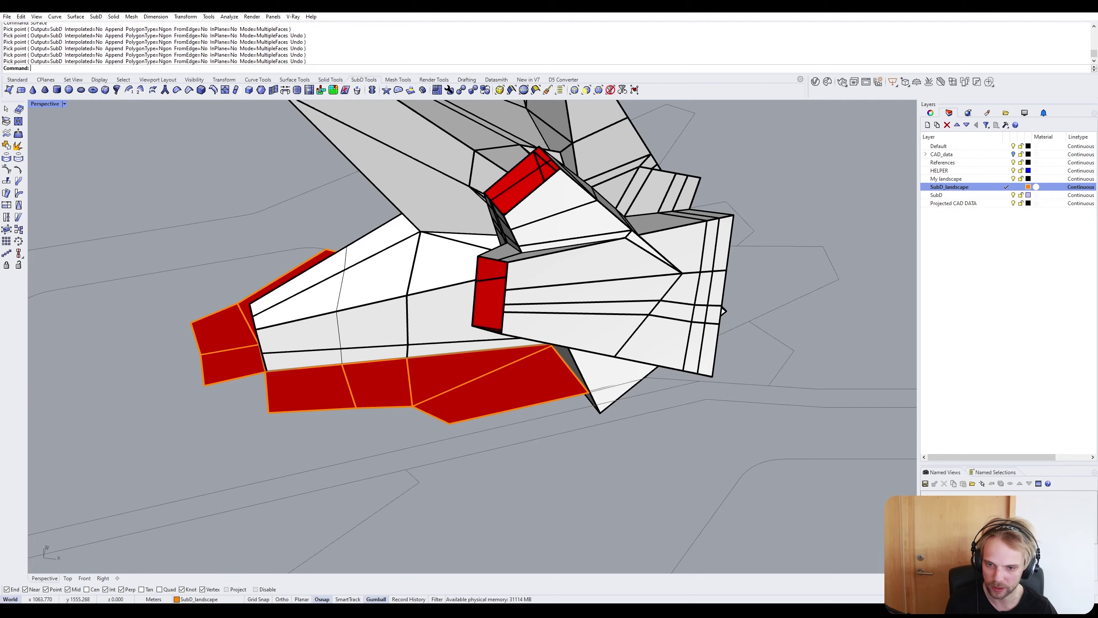
right_drag(441, 443, 694, 245)
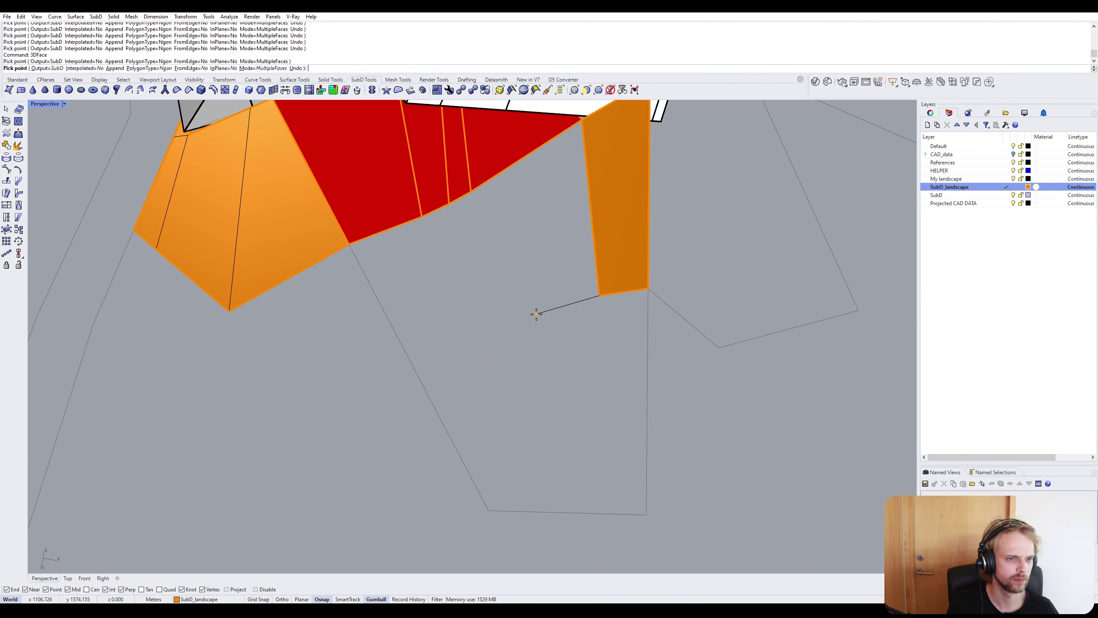
Fill the landscape outline beyond the red strip with adjoining SubD faces, connecting to the neighbouring patch and reaching the outline's far edge.
click(535, 312)
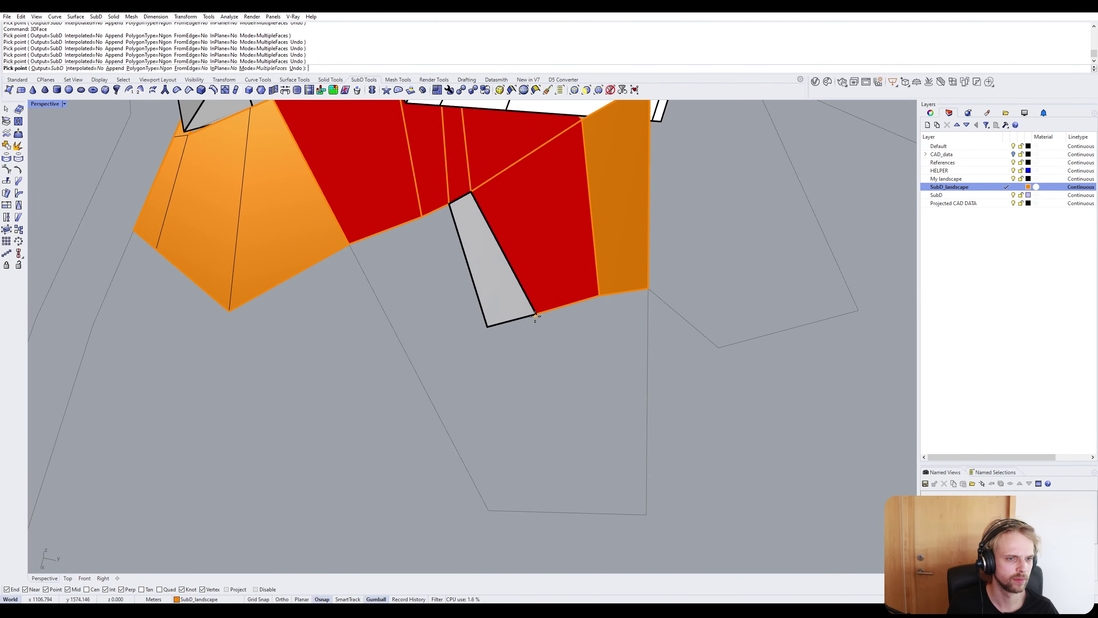
click(487, 326)
click(456, 333)
click(409, 357)
click(488, 510)
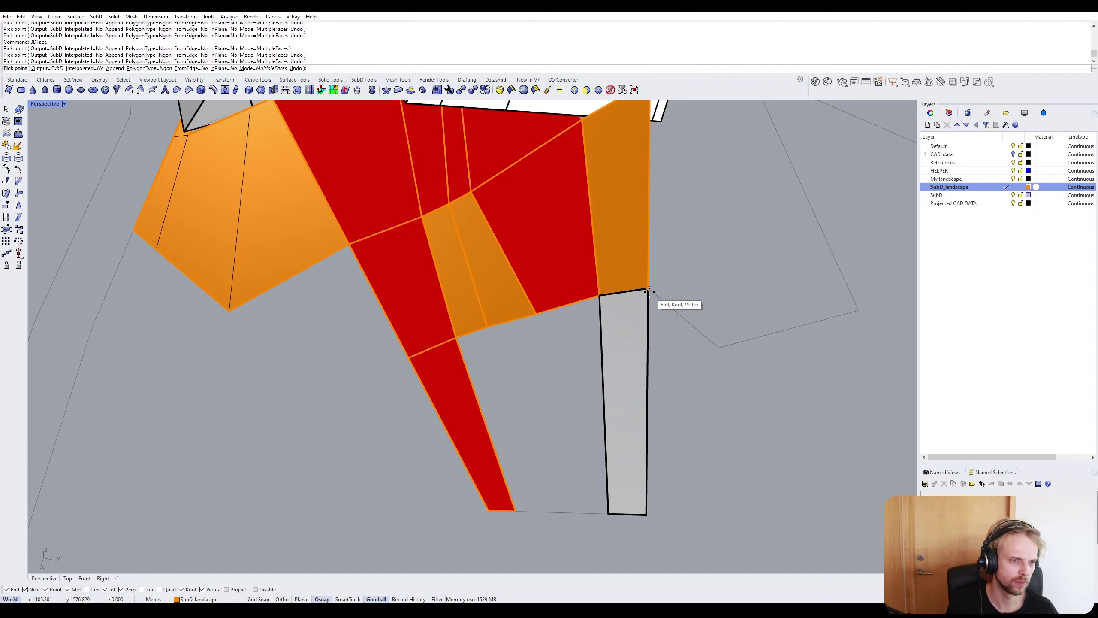
click(649, 289)
click(487, 326)
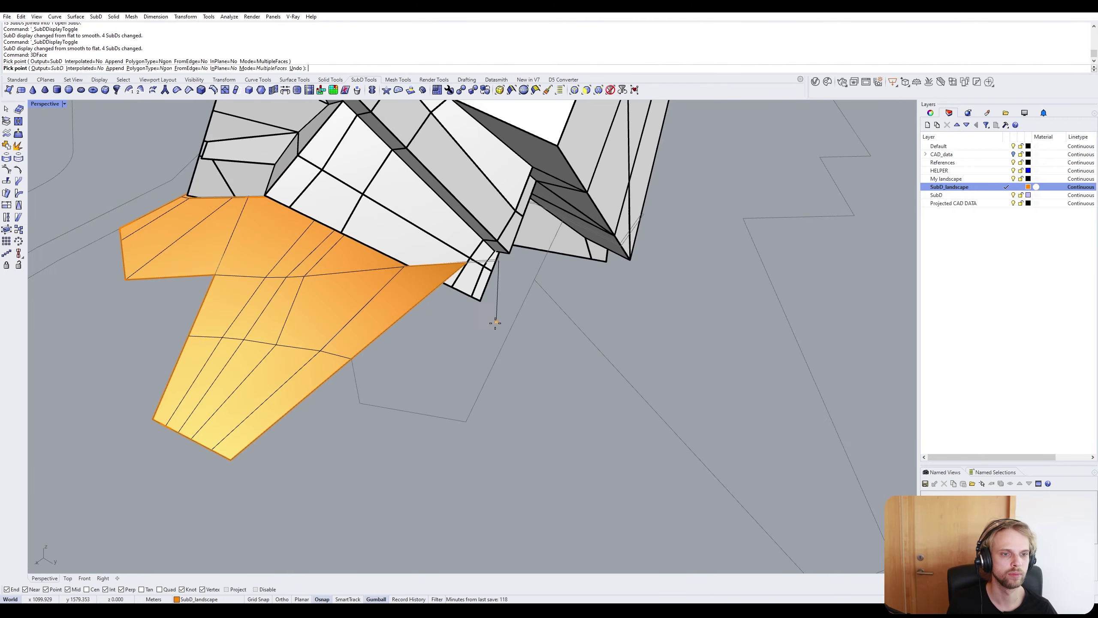
Add two adjoining SubD faces from the orange landscape patch's side edge, following the building's base and the ground outline.
click(477, 262)
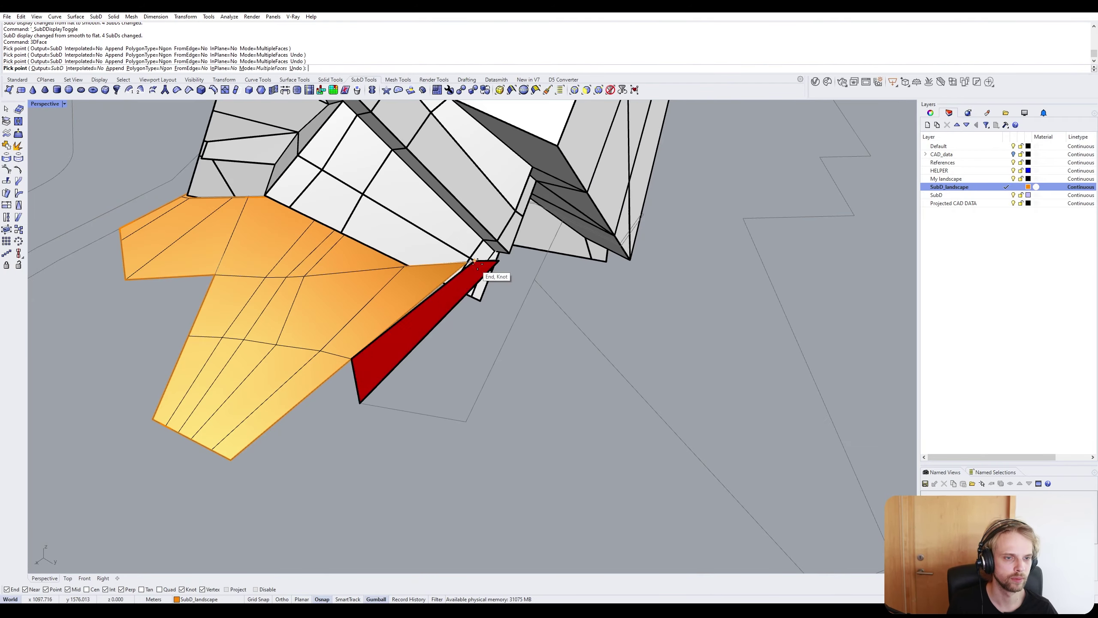
scroll(478, 263, up, 8)
click(562, 310)
right_drag(562, 311, 409, 289)
scroll(410, 290, down, 8)
click(277, 449)
click(454, 344)
key(Return)
Check how the building's vertical edge and bottom vertex align with the boundary edge between the orange patch and the new faces.
scroll(454, 344, up, 8)
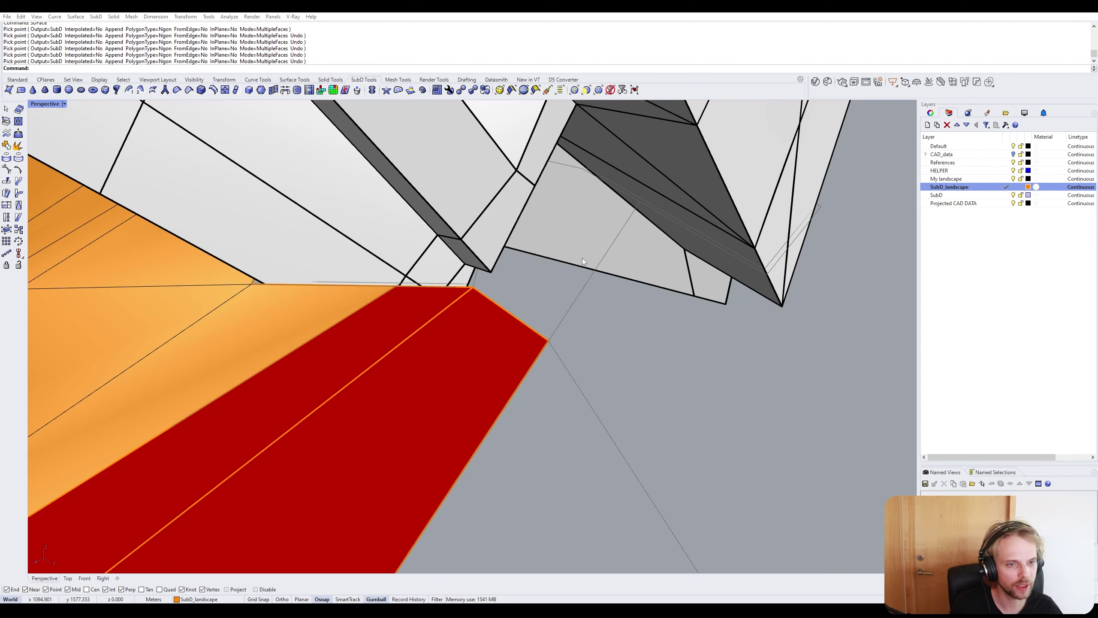
scroll(442, 309, up, 5)
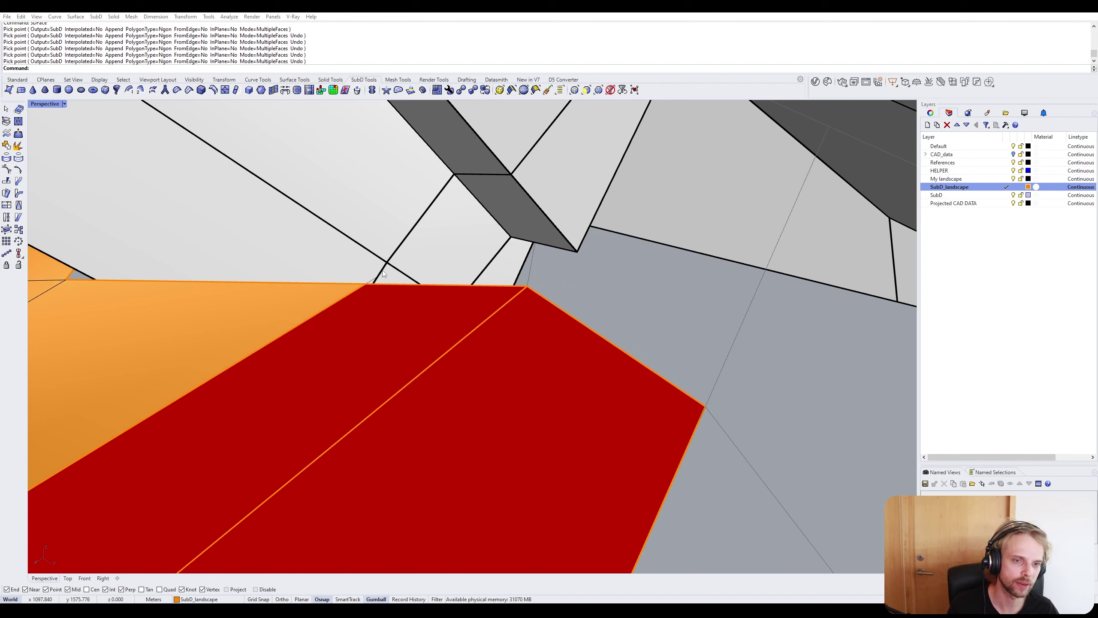
ctrl+shift+click(382, 273)
ctrl+shift+click(287, 338)
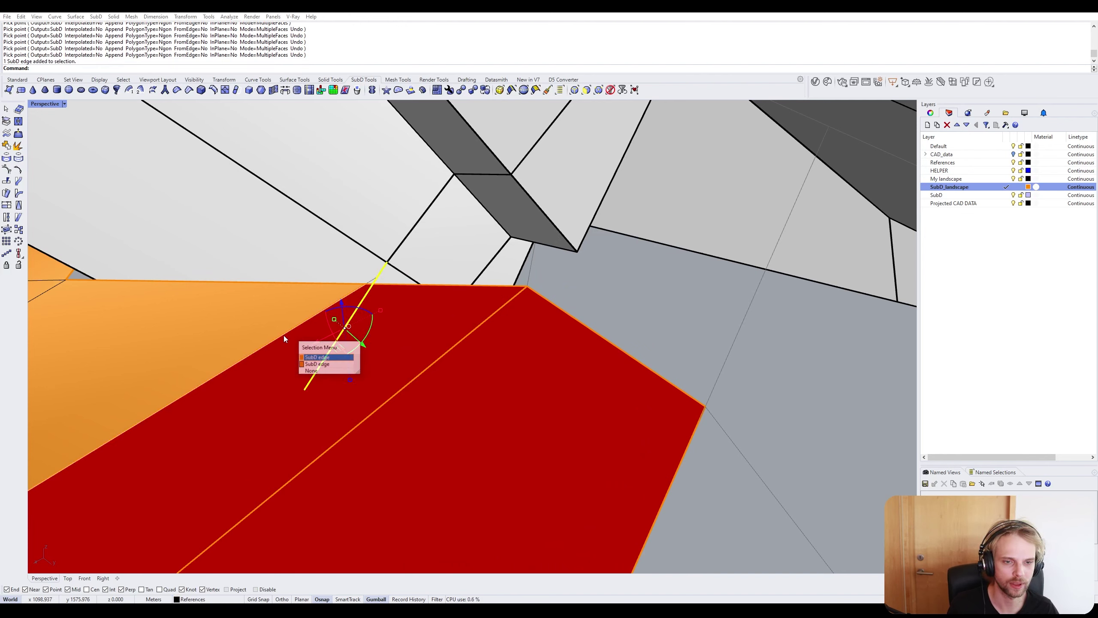
click(319, 358)
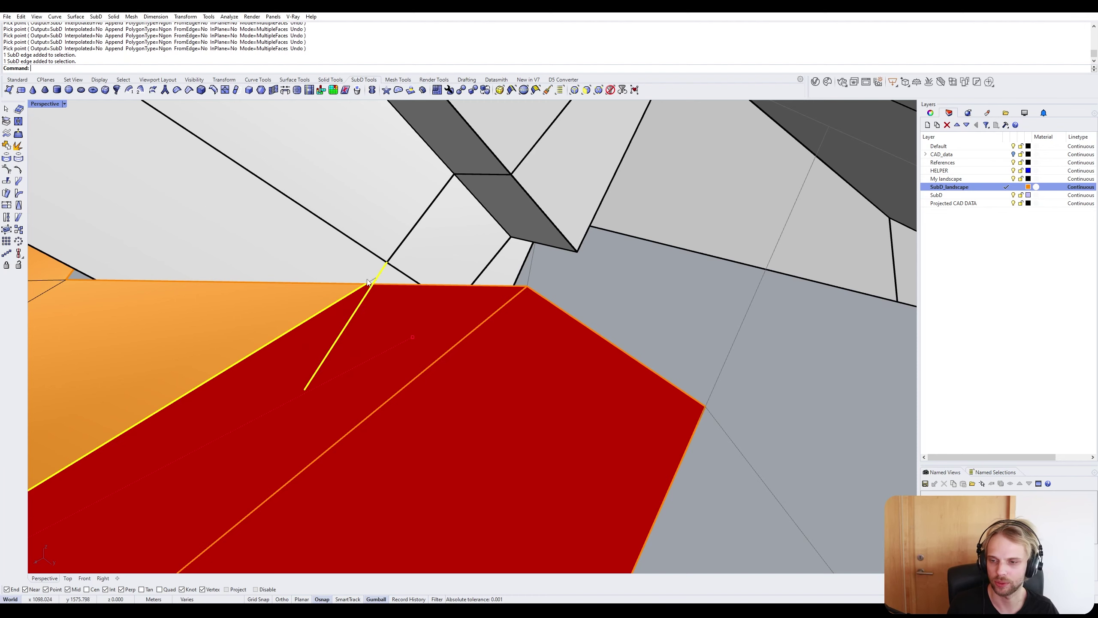
key(Escape)
ctrl+shift+click(386, 263)
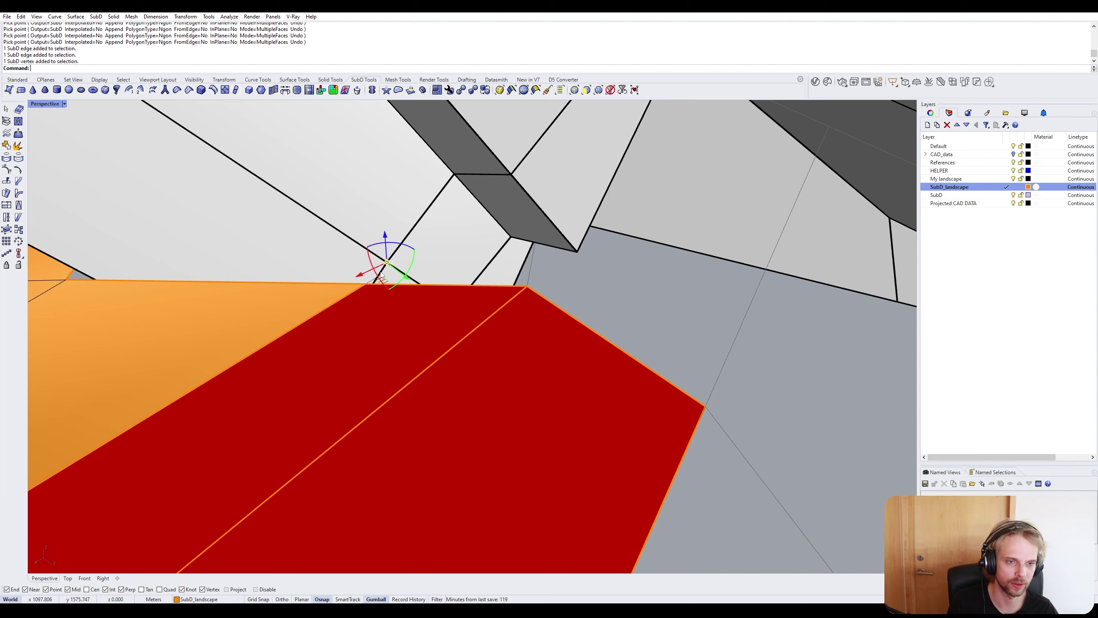
ctrl+shift+click(341, 302)
click(373, 325)
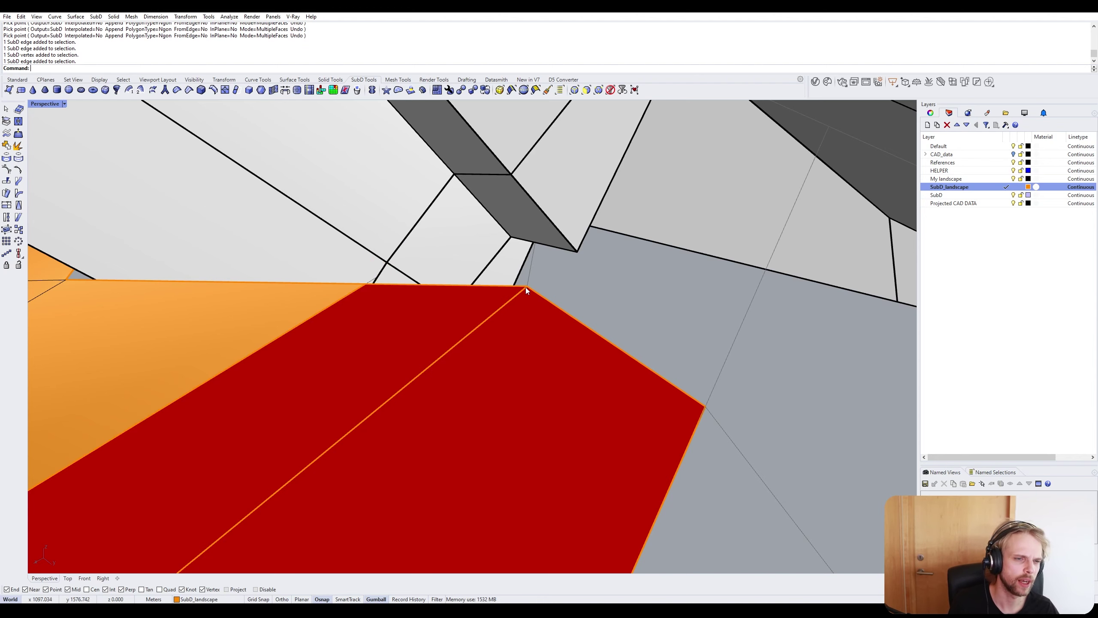
Compare the shared edge of the two new faces with the building's corner edges by selecting them.
ctrl+shift+click(515, 301)
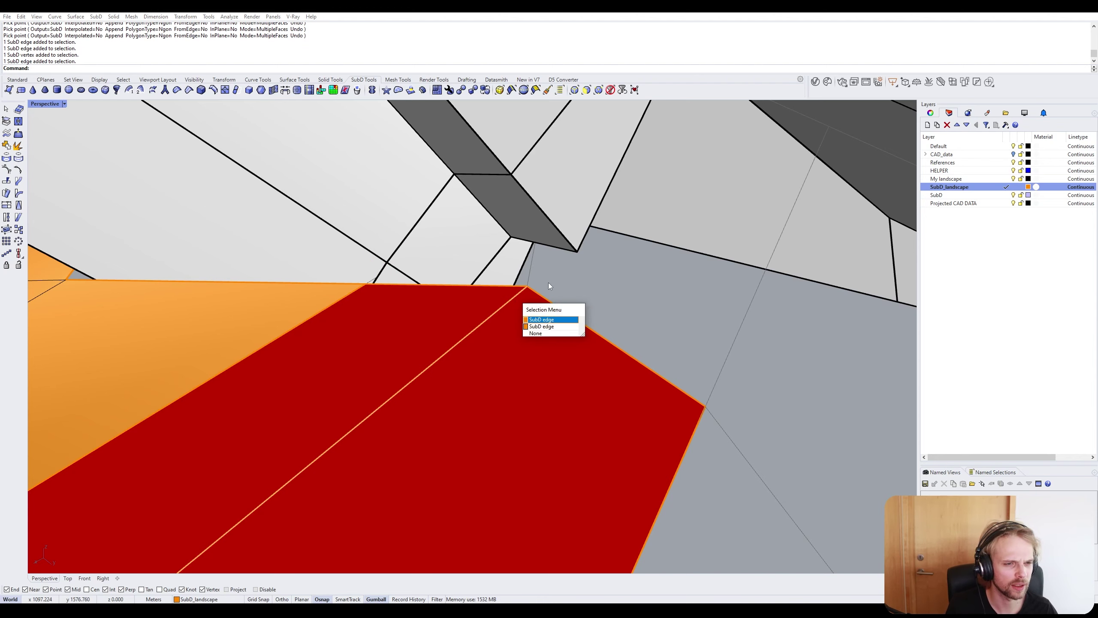
click(546, 318)
right_drag(546, 318, 501, 277)
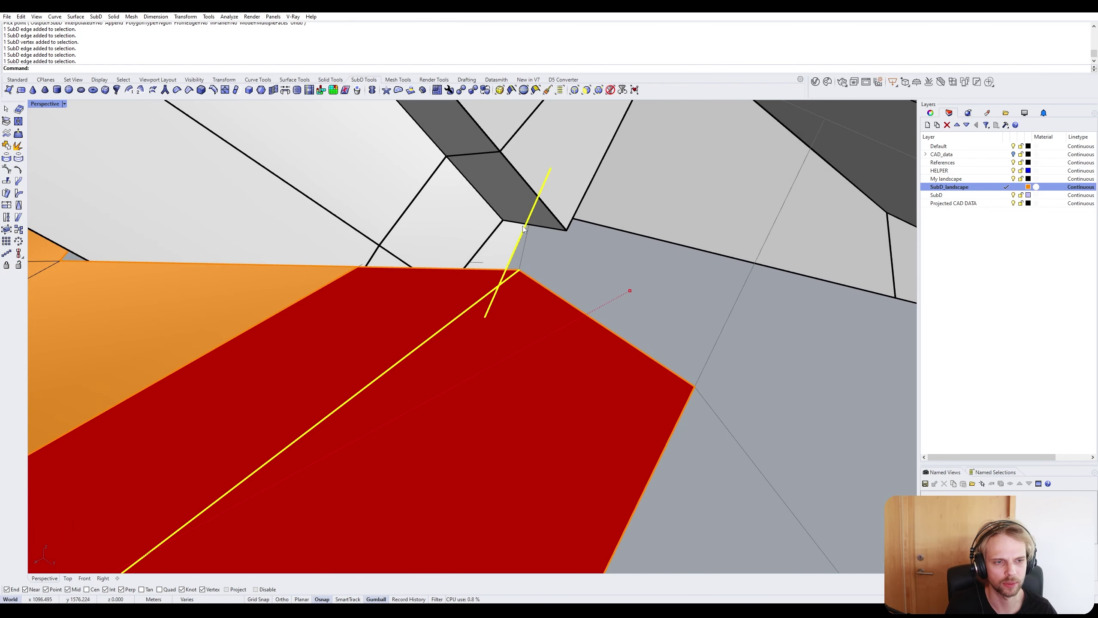
key(Escape)
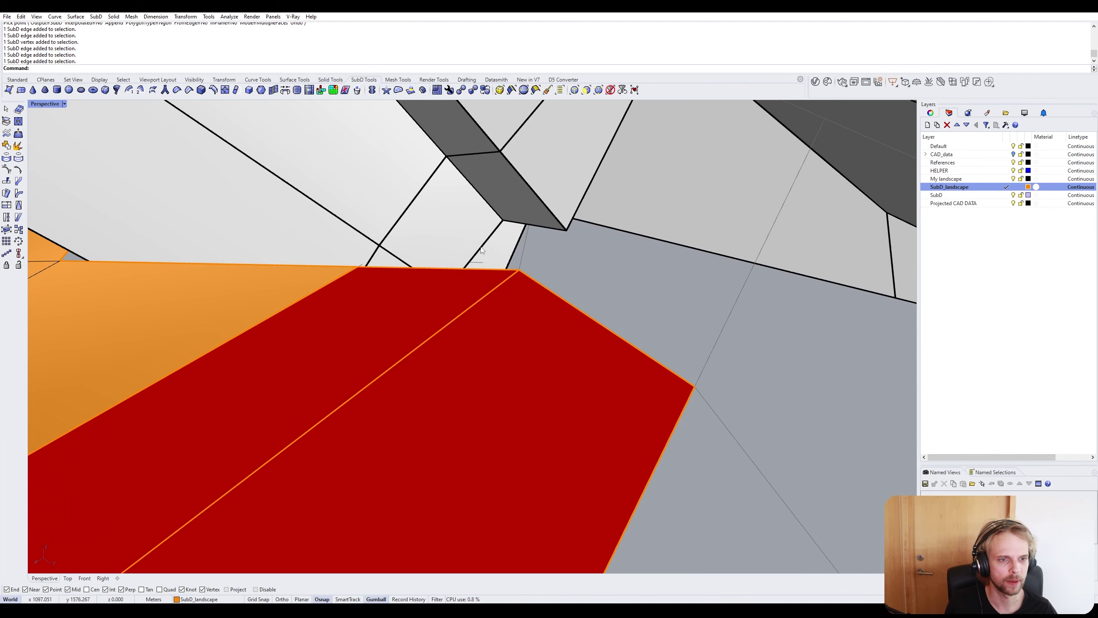
click(480, 250)
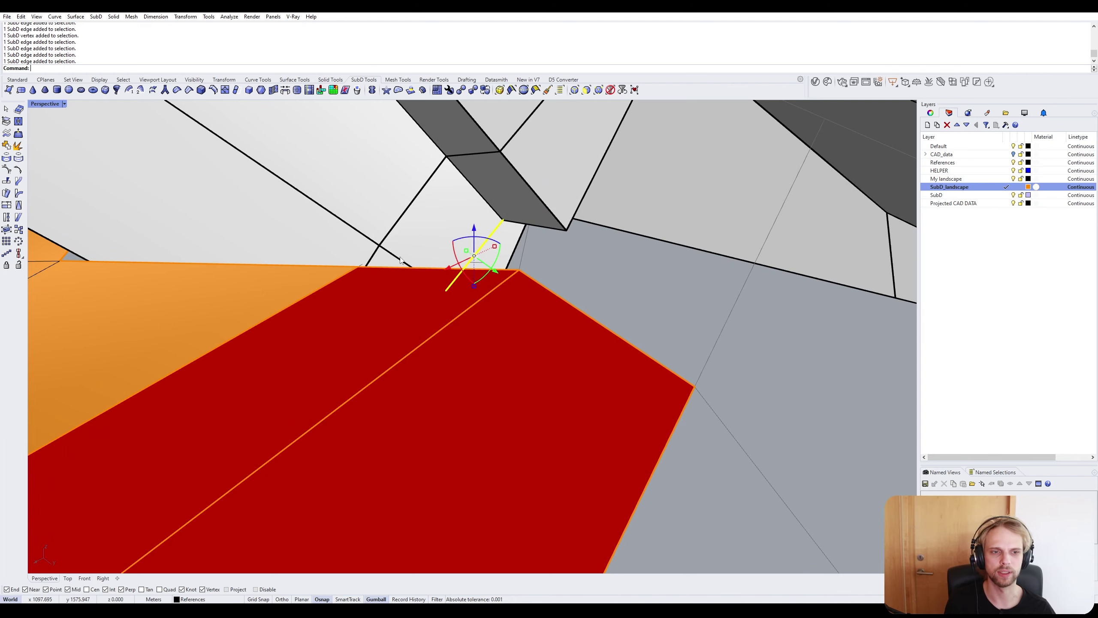
key(Escape)
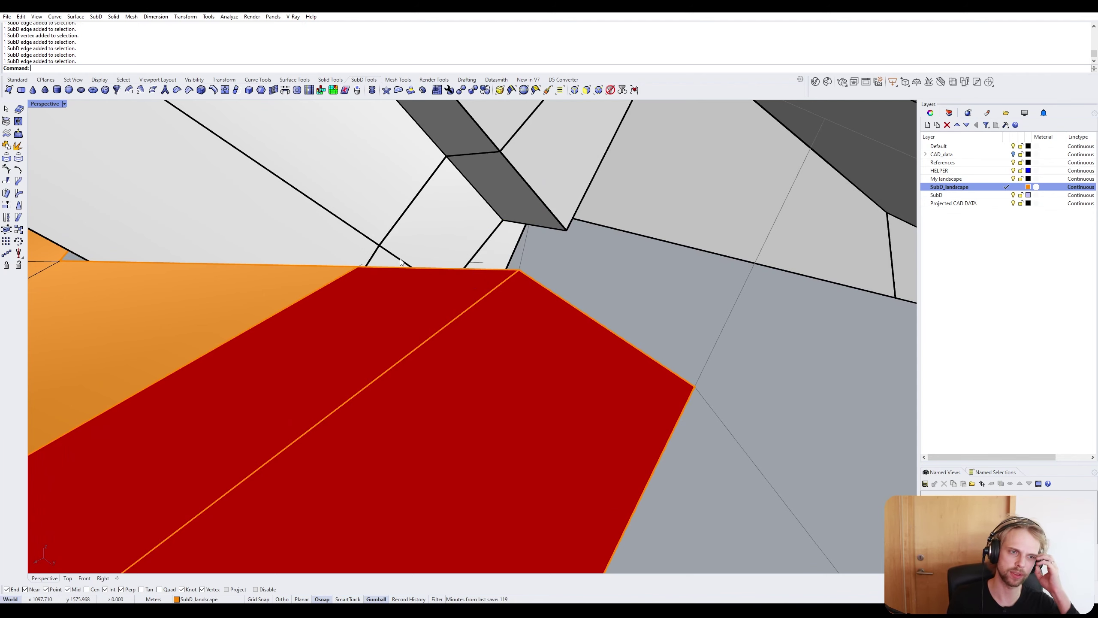
Examine how the red faces' end edge meets the building's corner and the ground outlines that continue beyond it.
right_drag(400, 261, 471, 268)
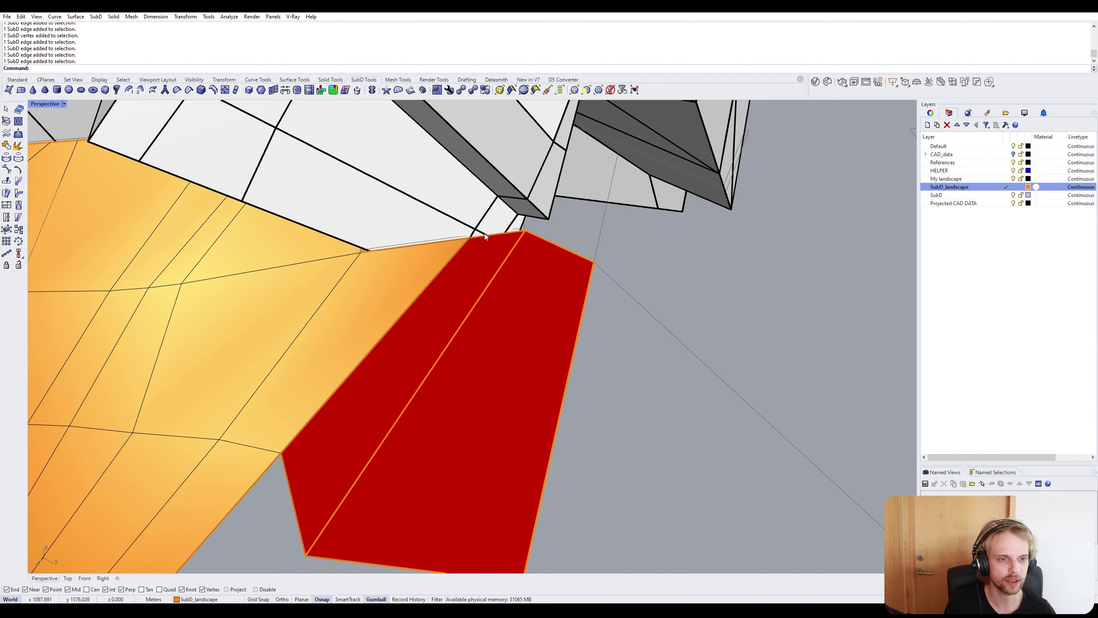
scroll(484, 234, up, 5)
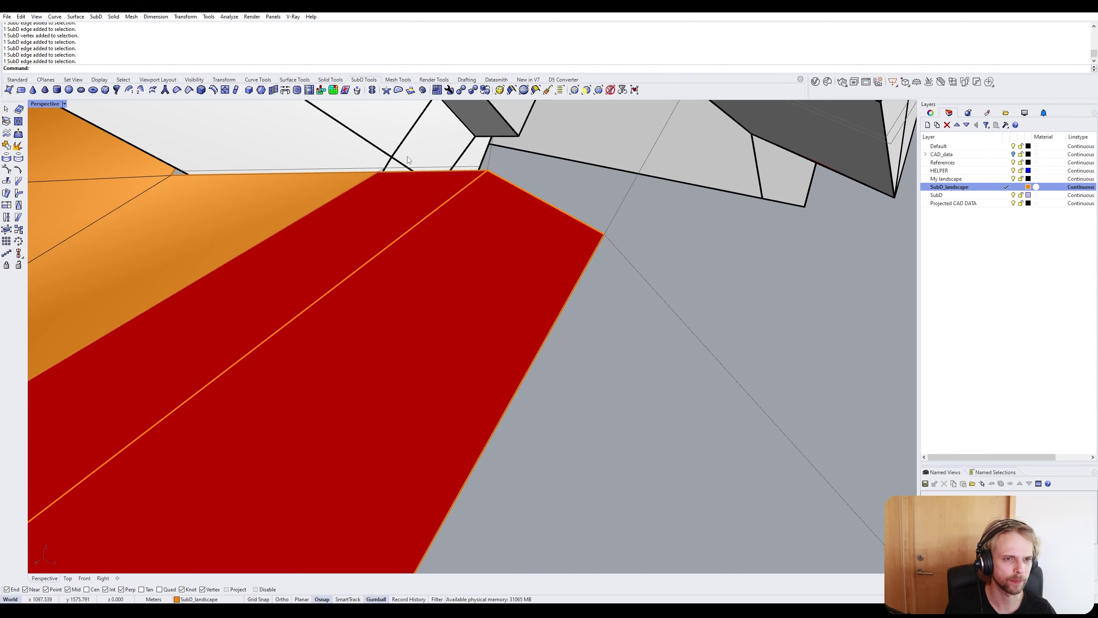
scroll(461, 167, down, 2)
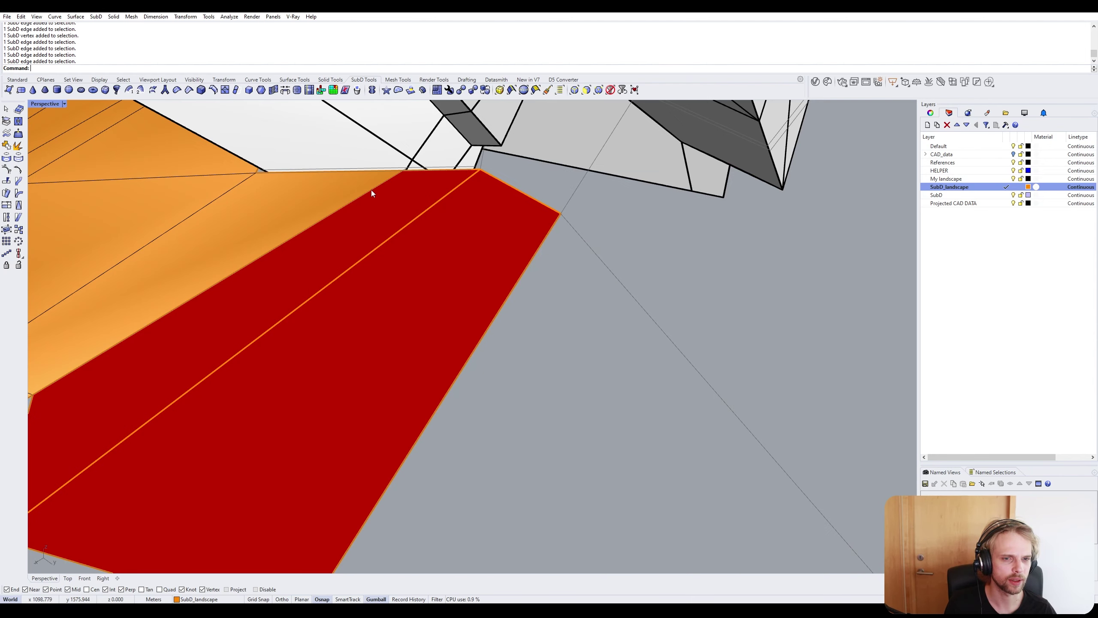
scroll(329, 227, down, 4)
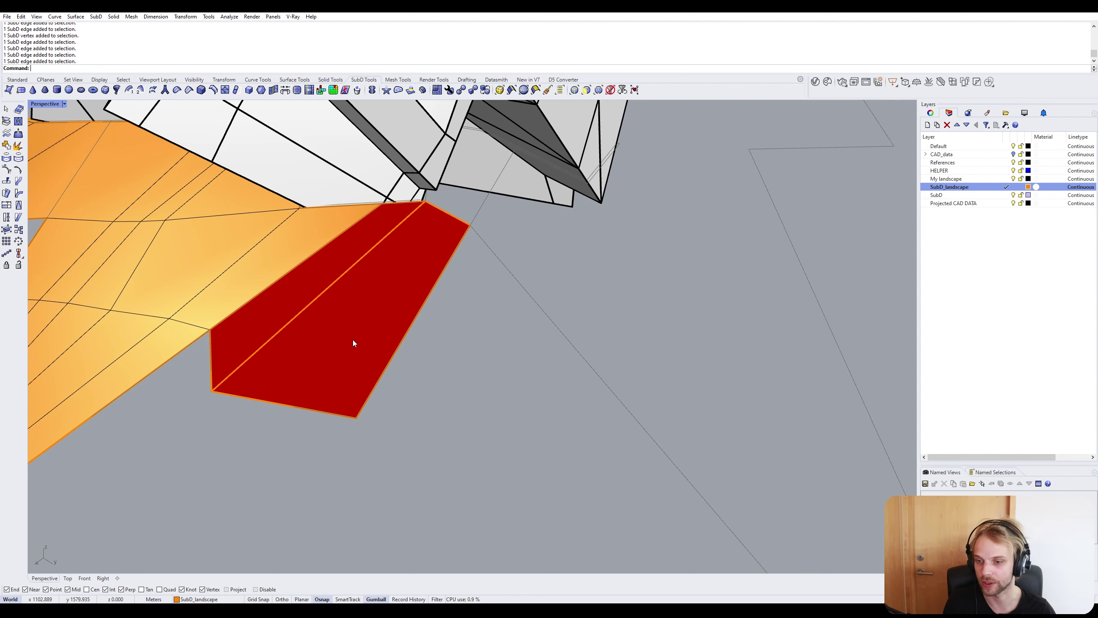
scroll(345, 337, up, 6)
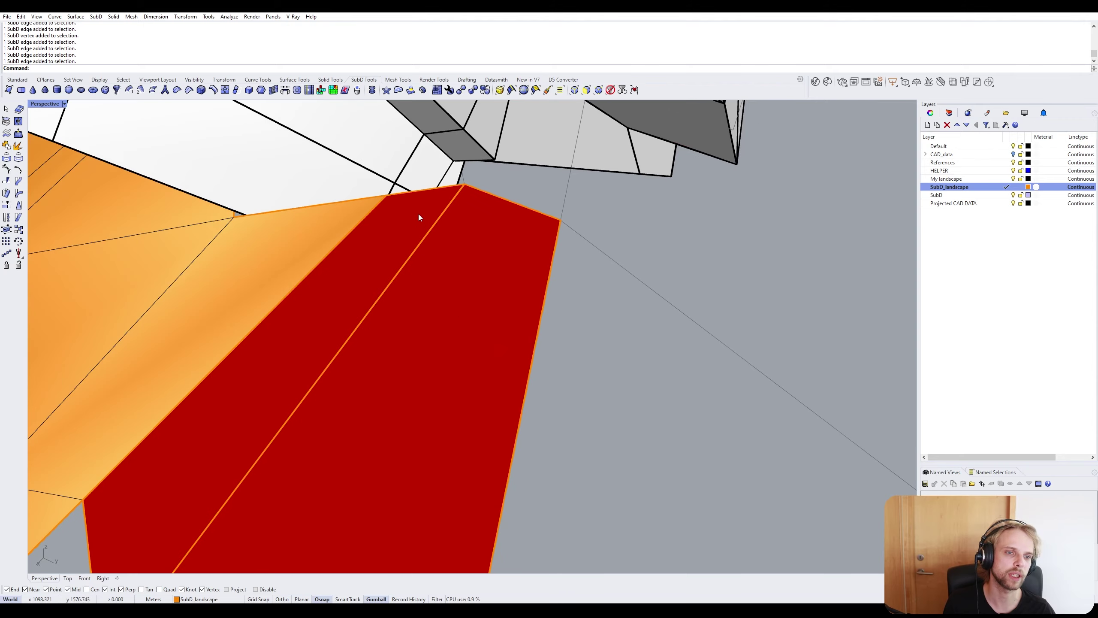
scroll(373, 193, down, 8)
scroll(252, 167, down, 3)
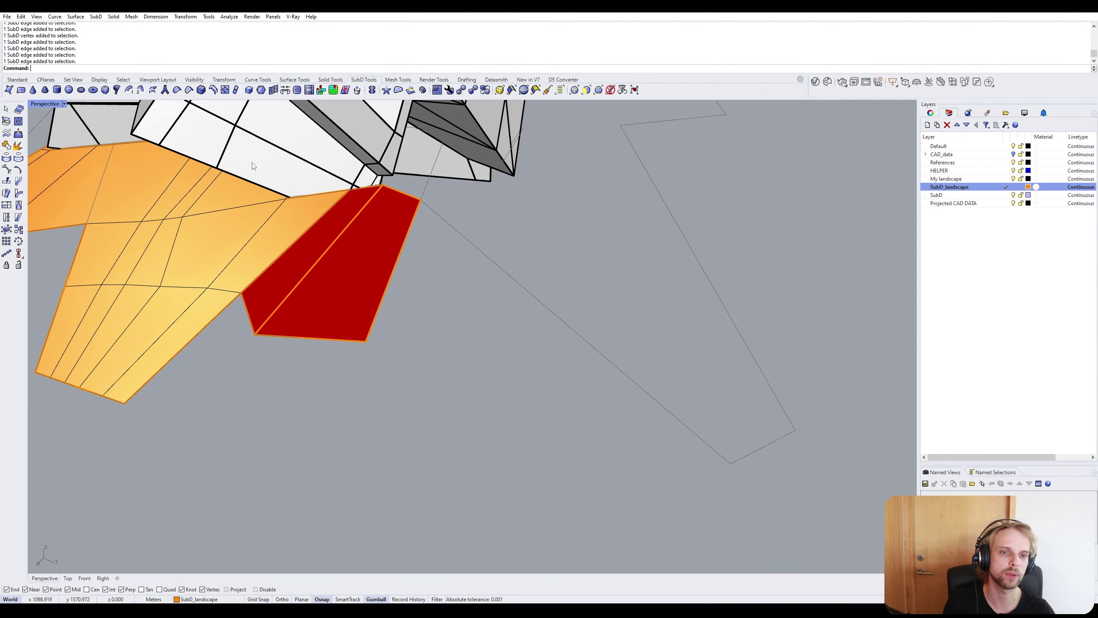
shift+right_drag(253, 167, 353, 187)
scroll(446, 423, down, 4)
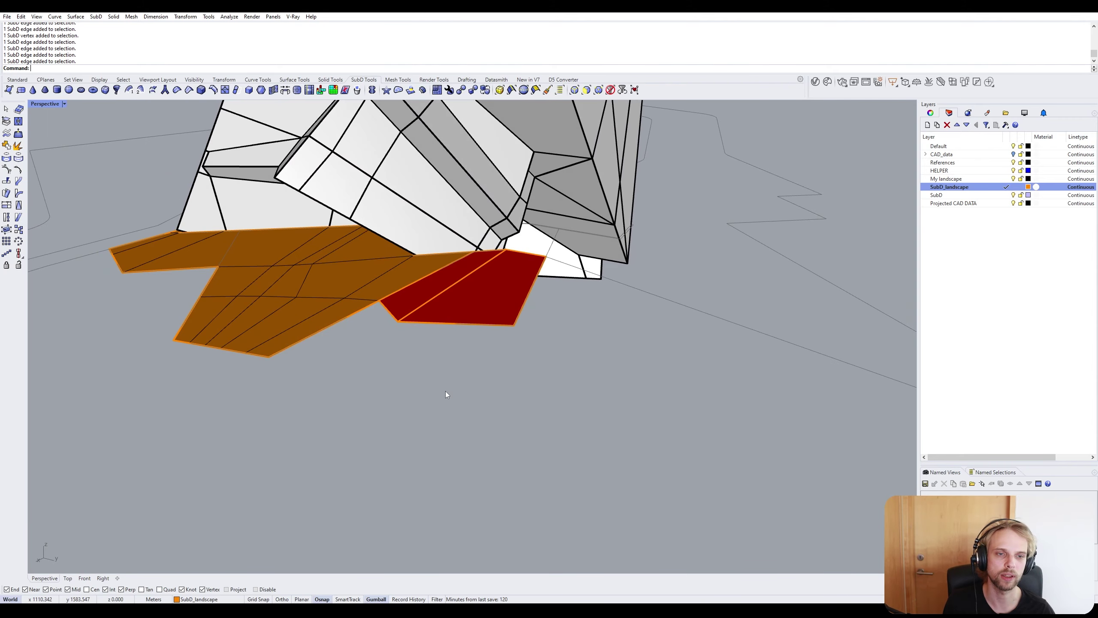
scroll(422, 302, up, 8)
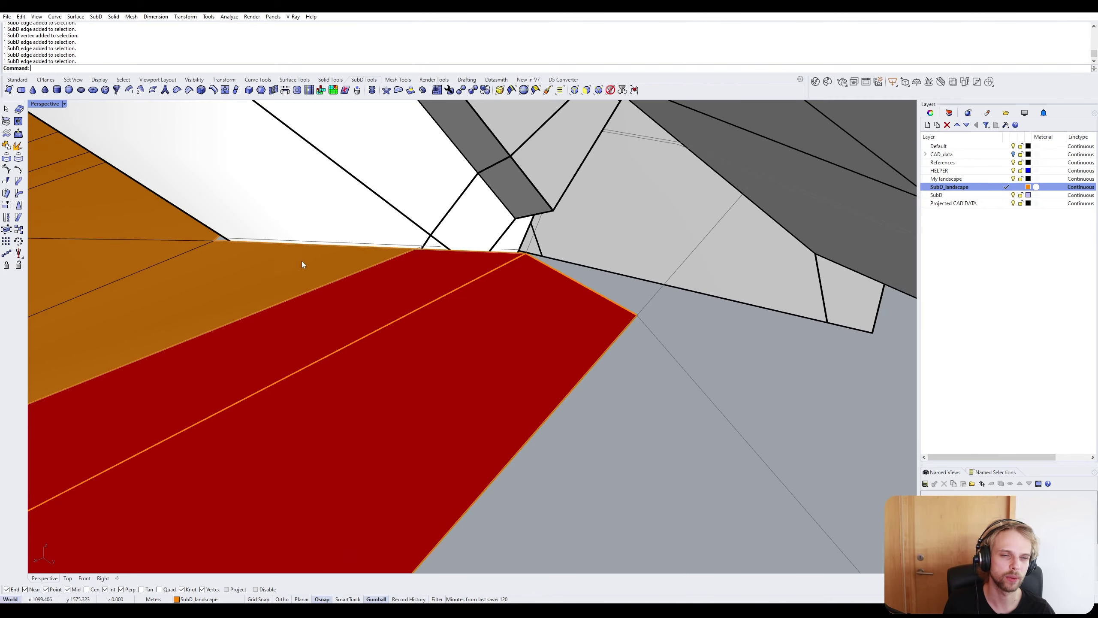
scroll(311, 268, down, 6)
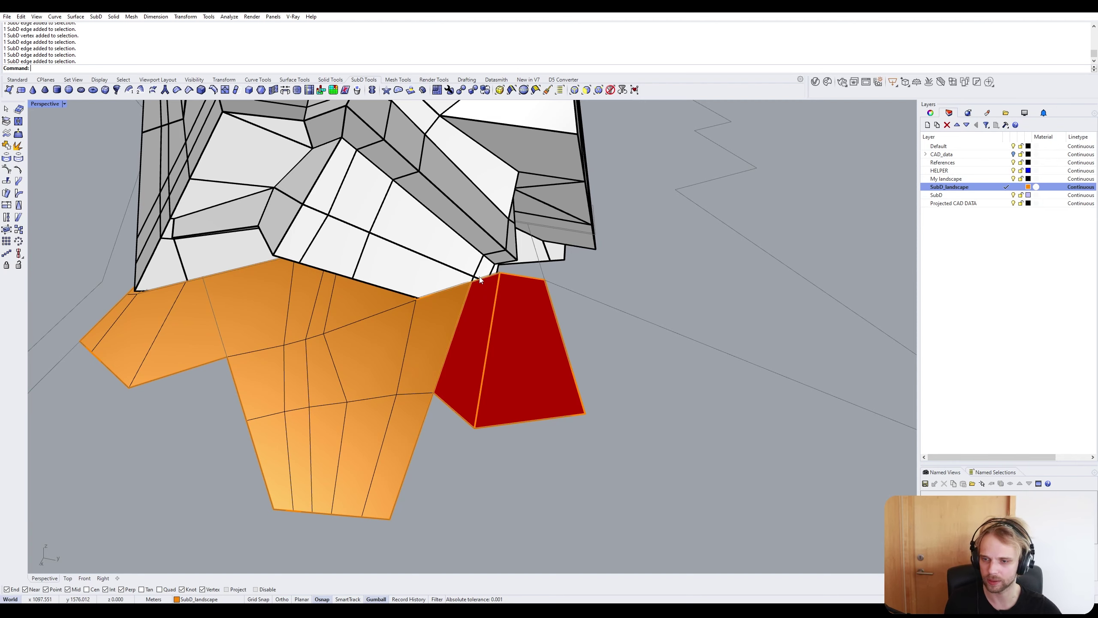
right_drag(553, 249, 486, 271)
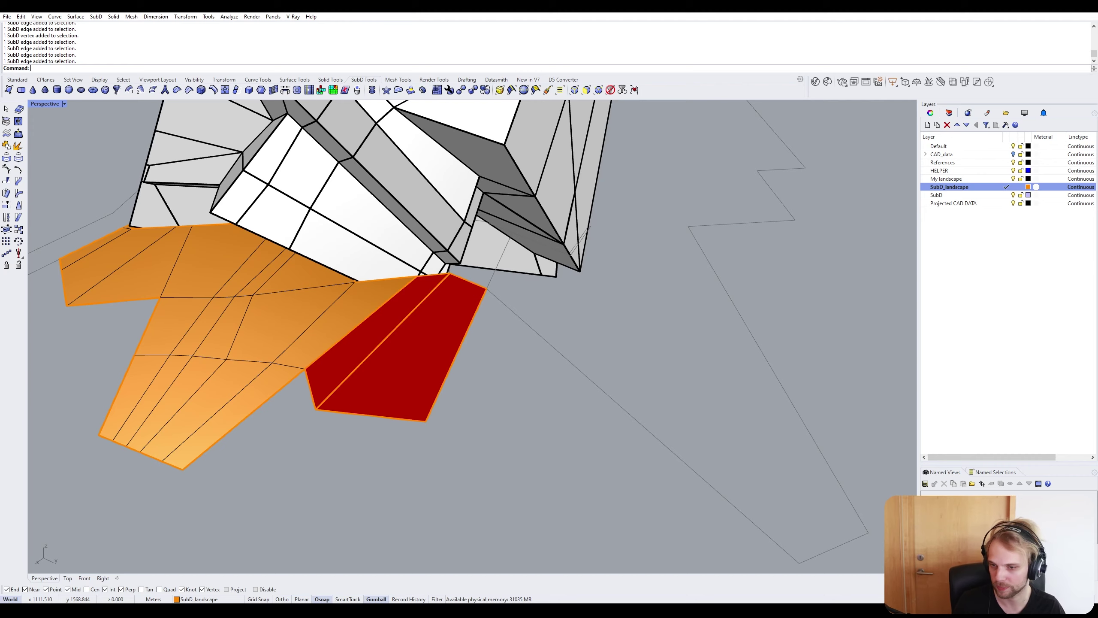
scroll(447, 236, up, 5)
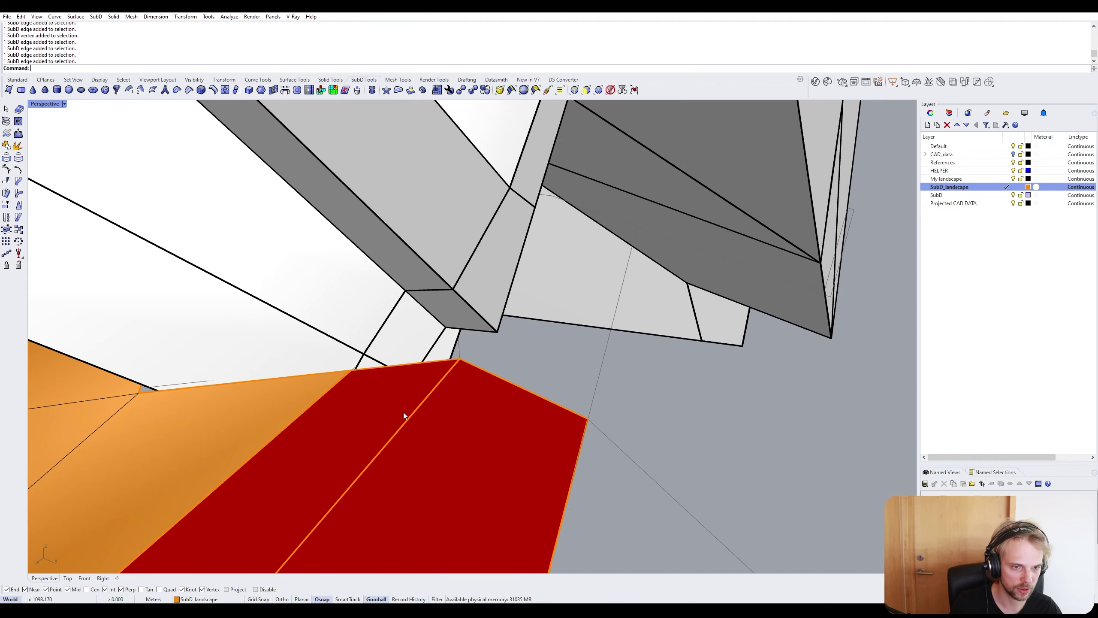
scroll(440, 332, down, 5)
mouse_move(461, 363)
right_down()
mouse_move(476, 368)
mouse_move(467, 360)
right_up()
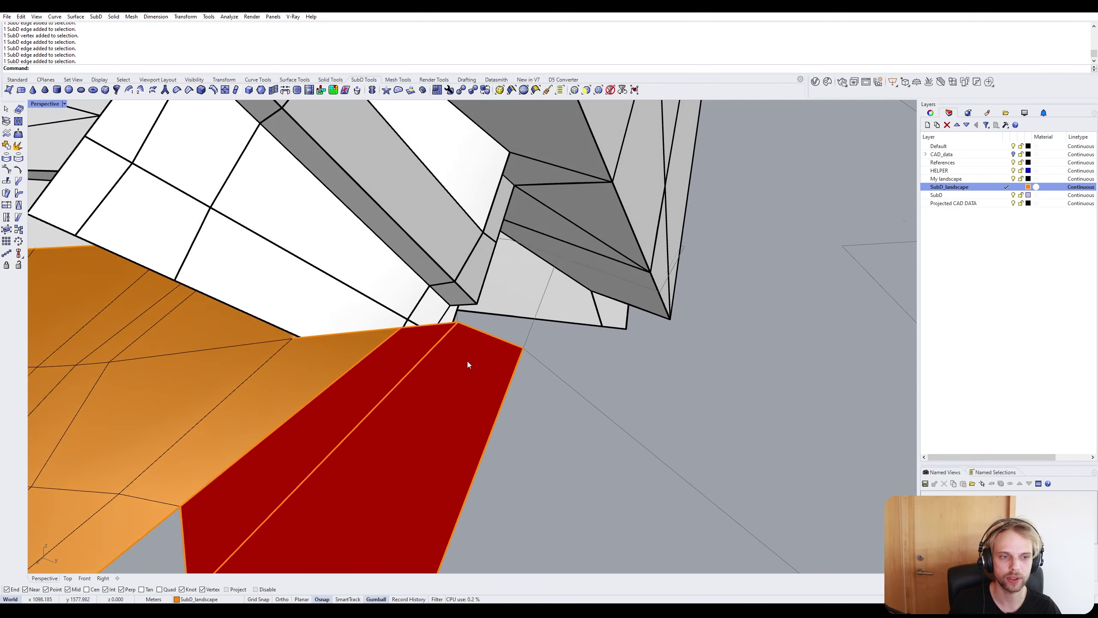
scroll(491, 307, down, 6)
scroll(453, 302, up, 8)
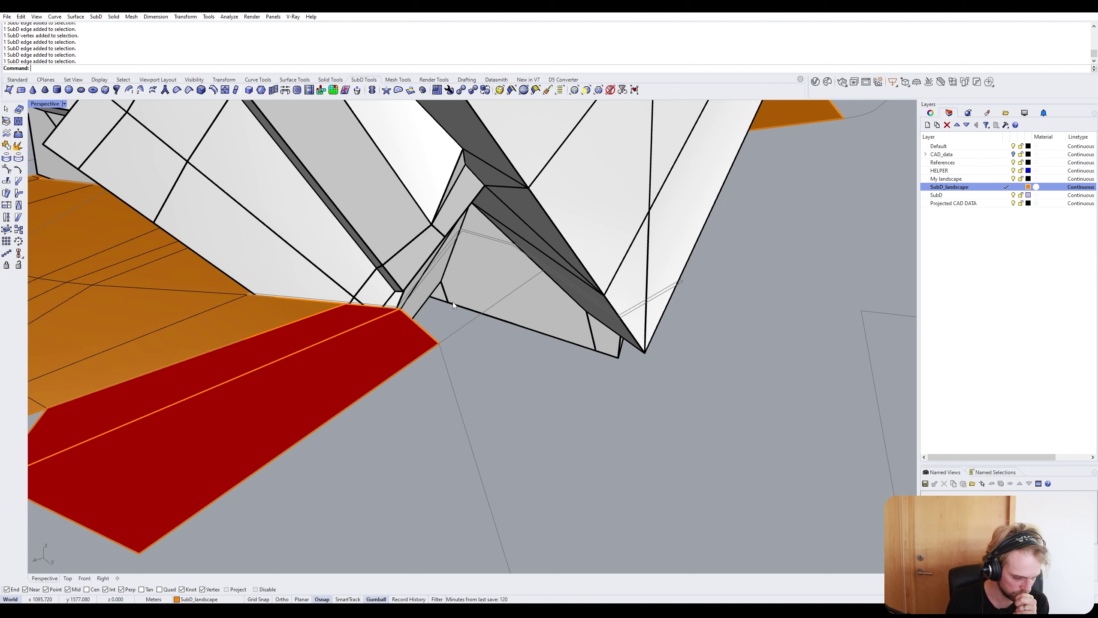
Append a four-sided face to the red SubD from its short end edge with FromEdge set to Yes, following the building's base and ground outline.
text(Appen)
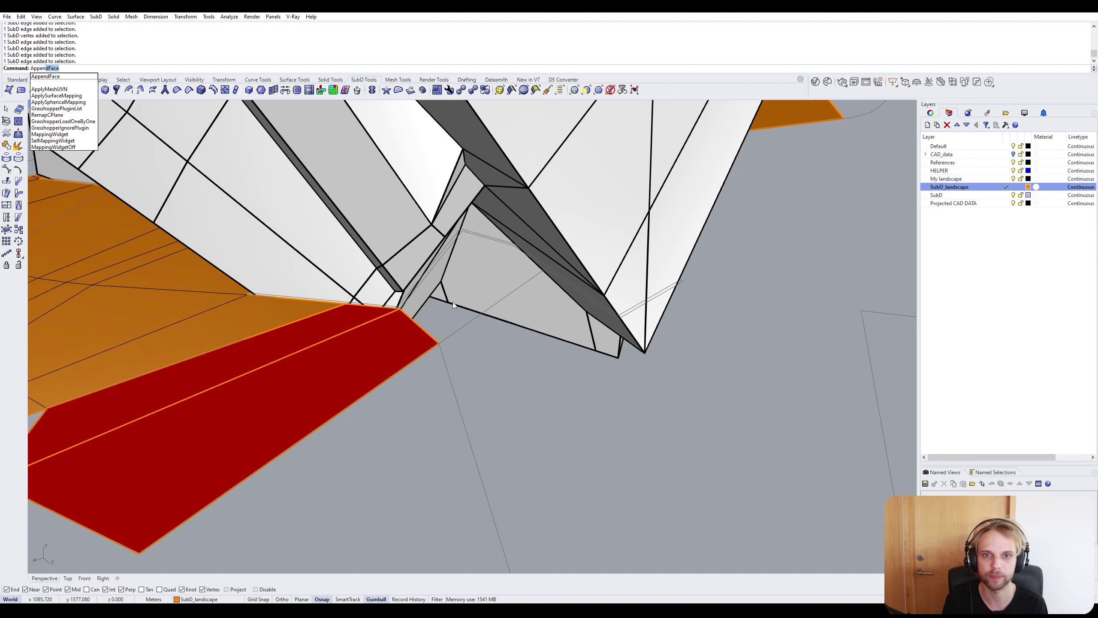
key(Return)
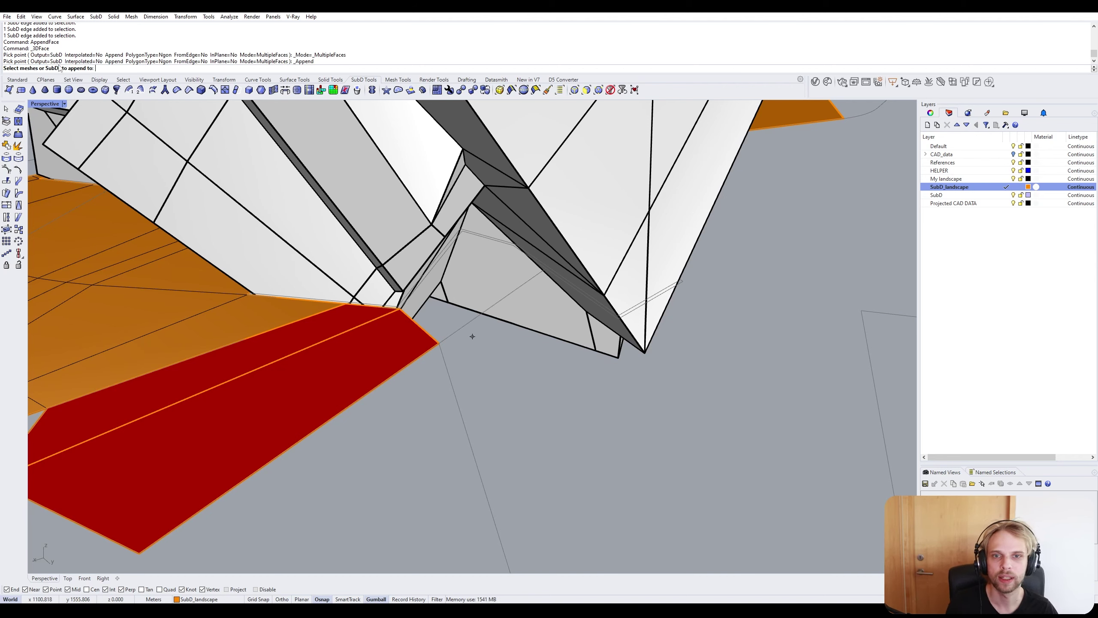
scroll(169, 114, down, 4)
shift+right_drag(301, 245, 523, 273)
scroll(522, 276, up, 5)
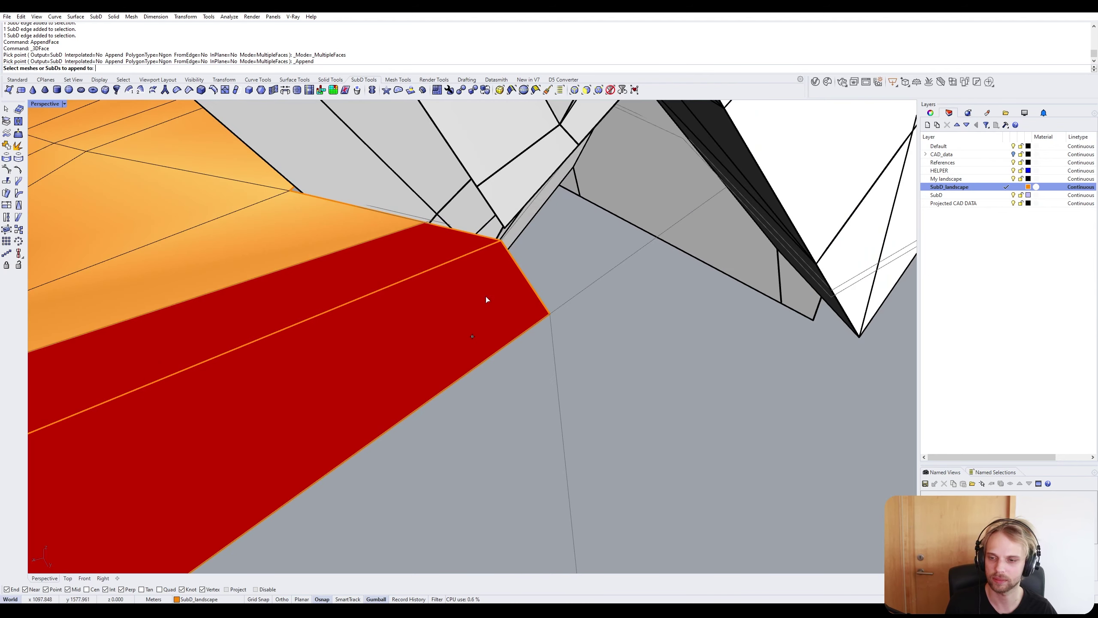
click(547, 283)
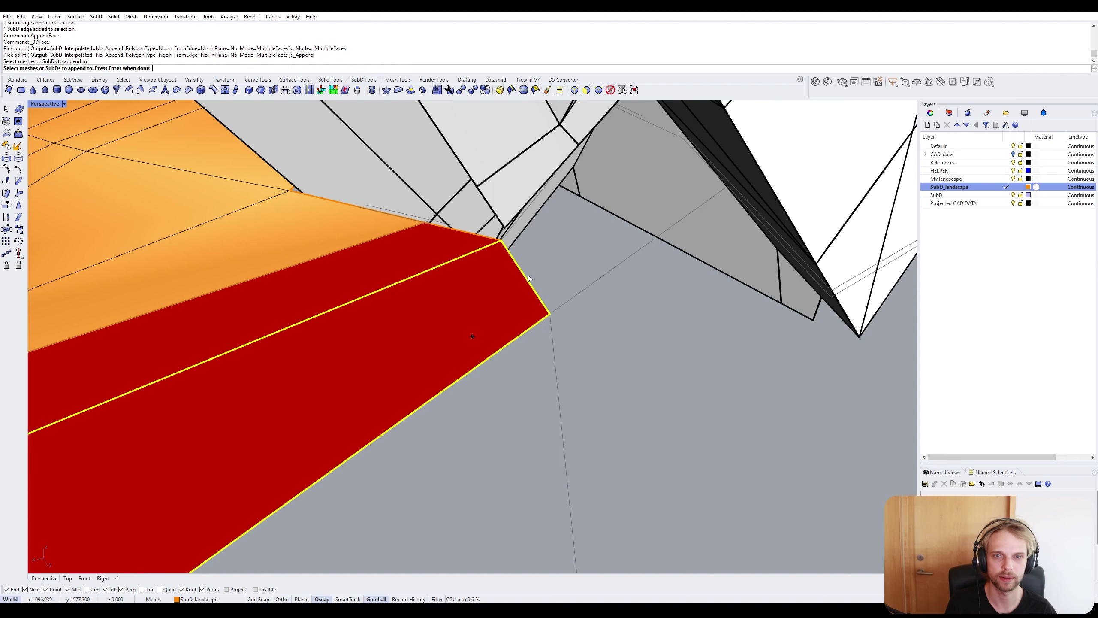
key(Return)
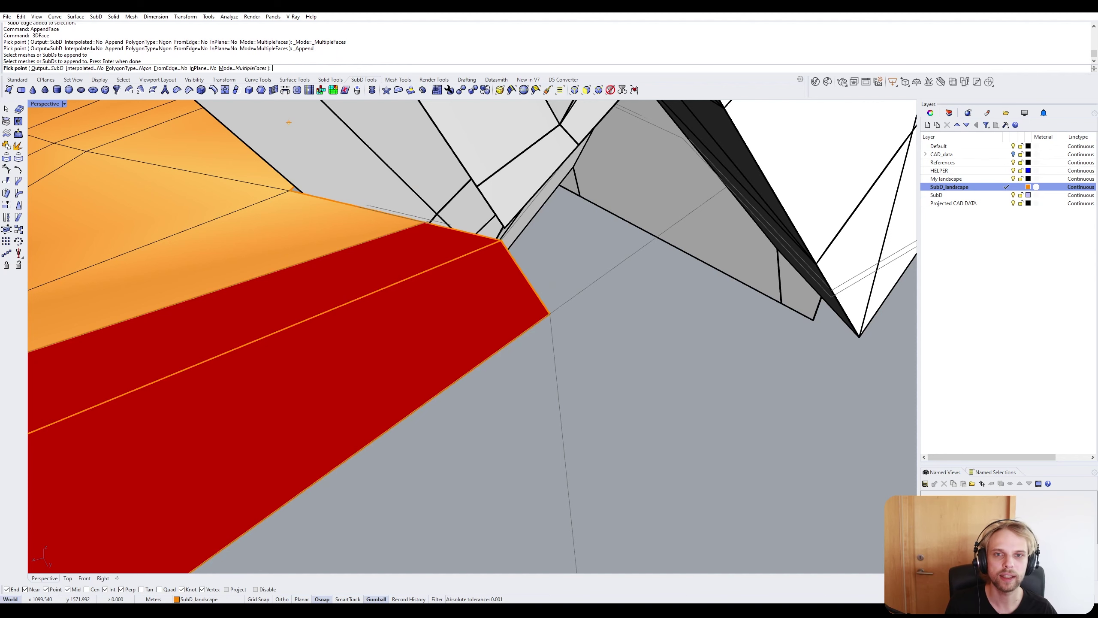
scroll(637, 277, down, 5)
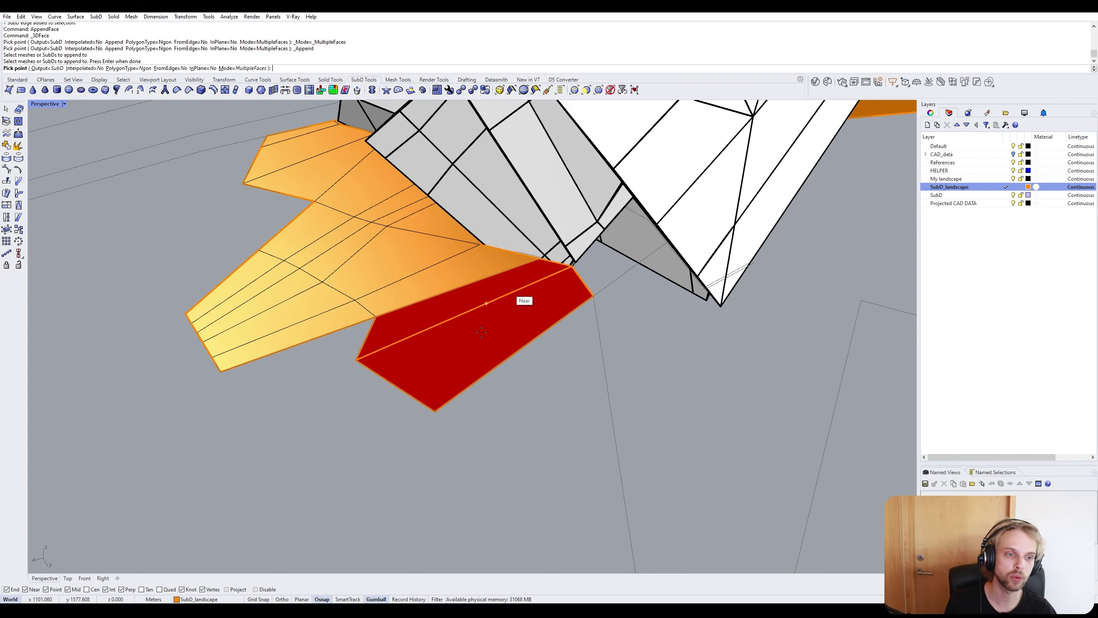
mouse_move(493, 346)
right_down()
mouse_move(432, 391)
mouse_move(468, 325)
right_up()
scroll(518, 255, up, 6)
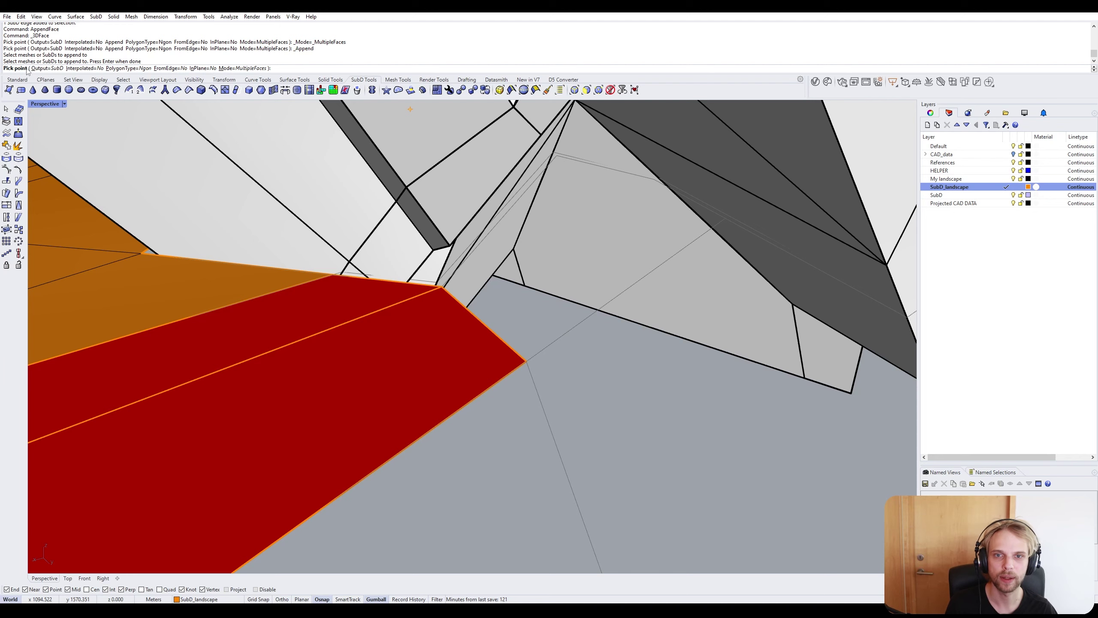
click(169, 68)
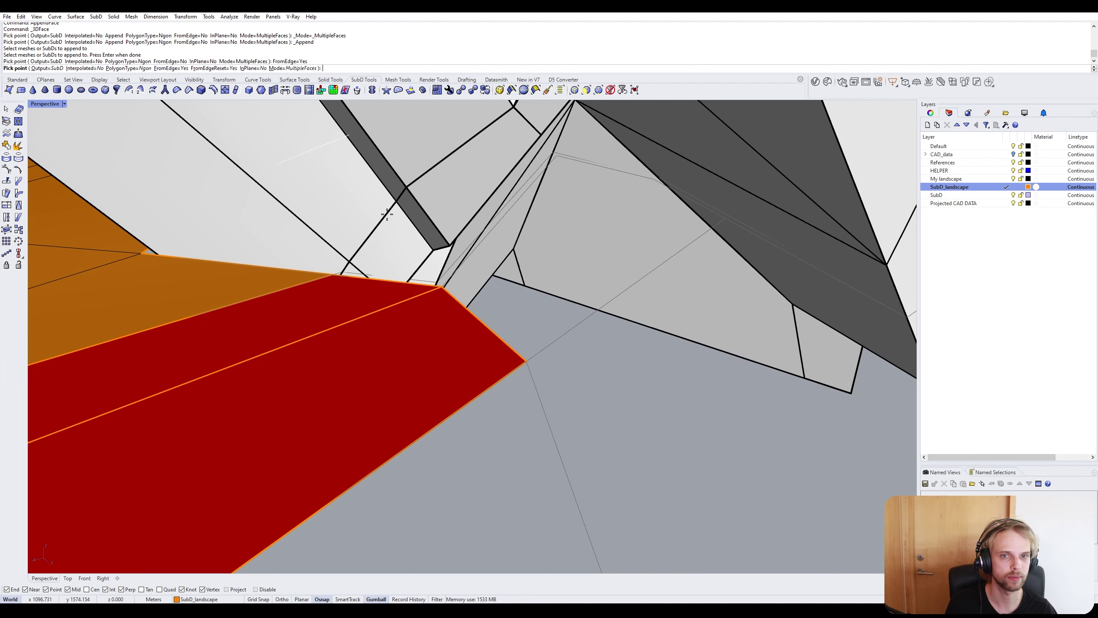
click(497, 334)
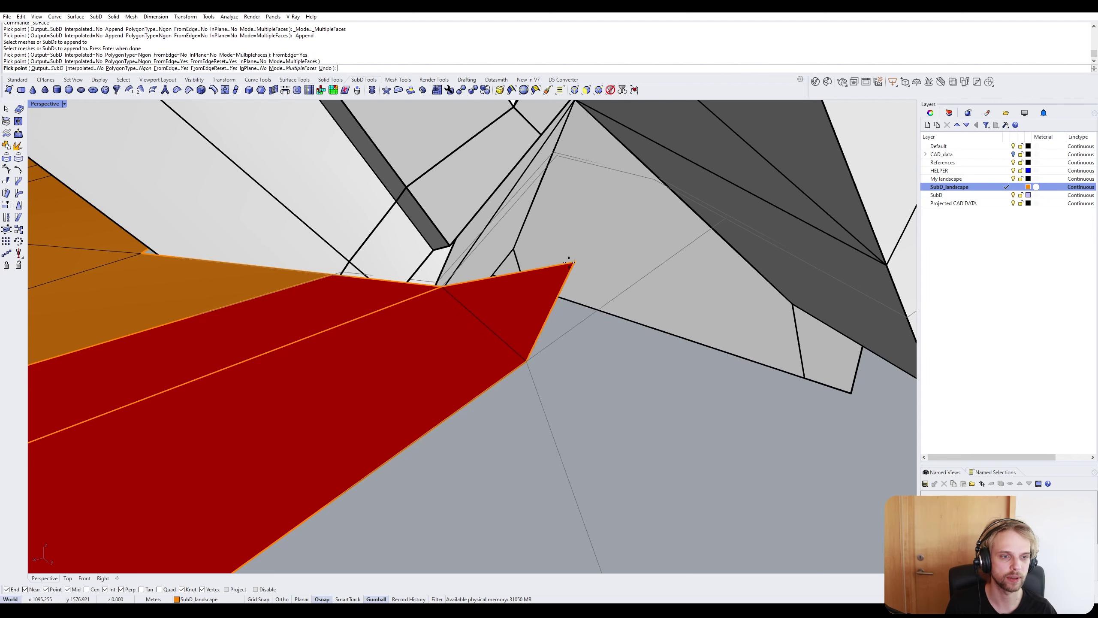
mouse_move(561, 297)
right_down()
mouse_move(605, 267)
mouse_move(566, 287)
right_up()
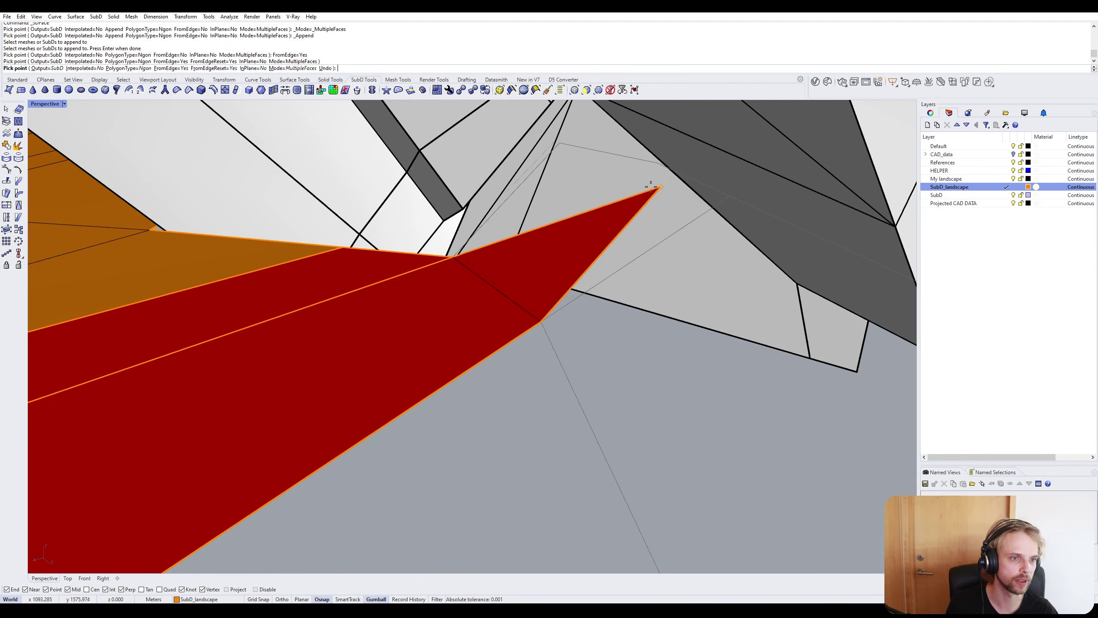
right_drag(657, 186, 503, 209)
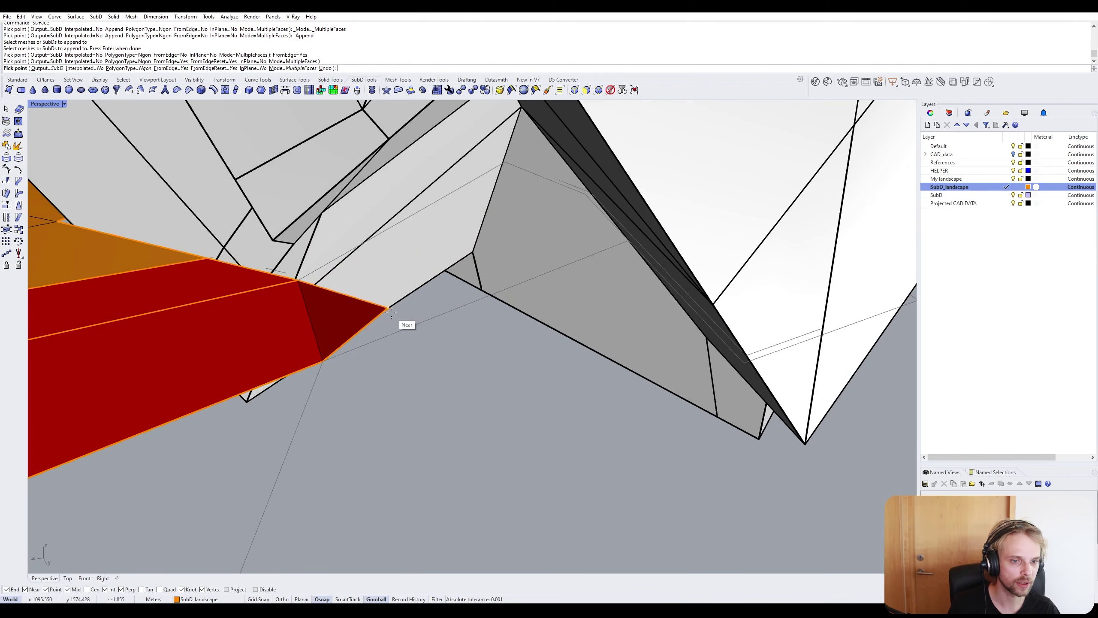
click(419, 323)
scroll(419, 323, up, 3)
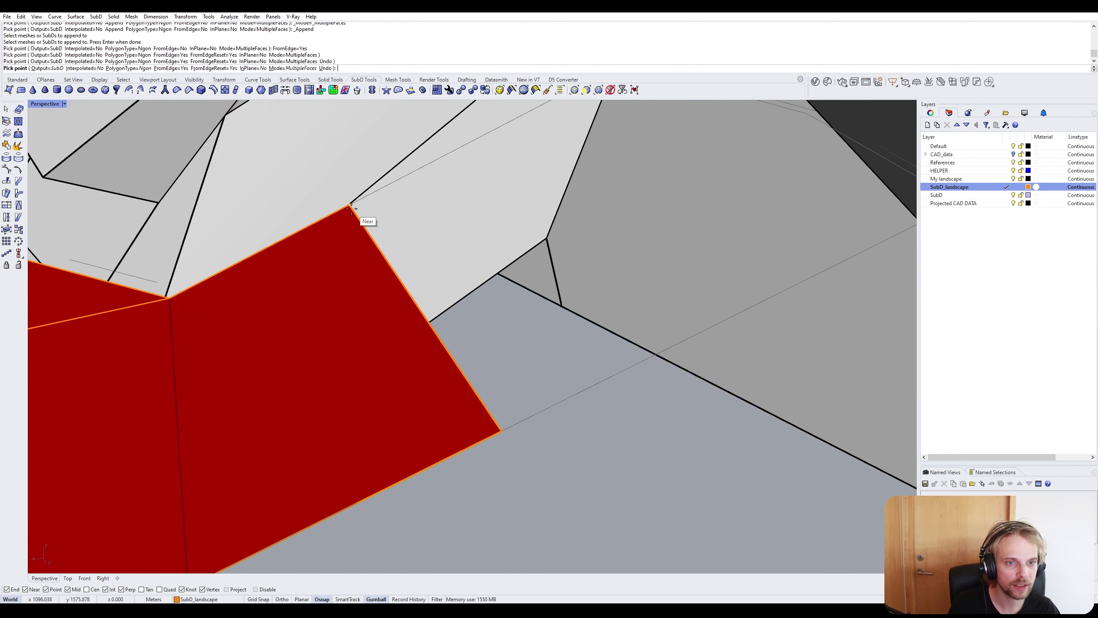
click(355, 219)
click(355, 220)
Add a second face from the new end edge, reaching the building's inner corner and a point along the ground outline.
scroll(355, 219, down, 5)
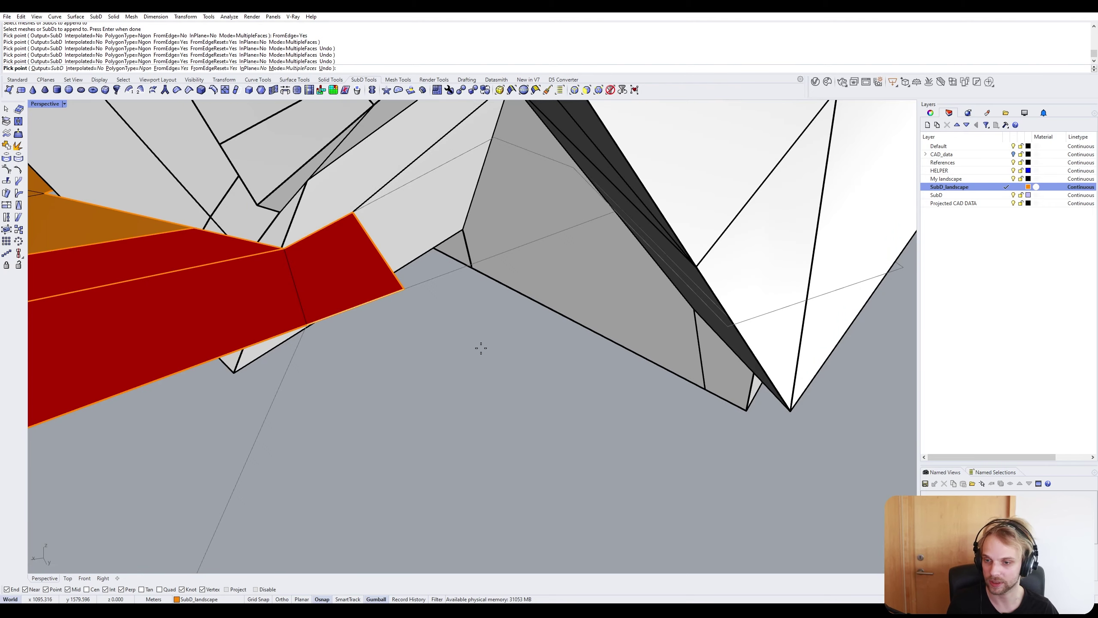
click(383, 261)
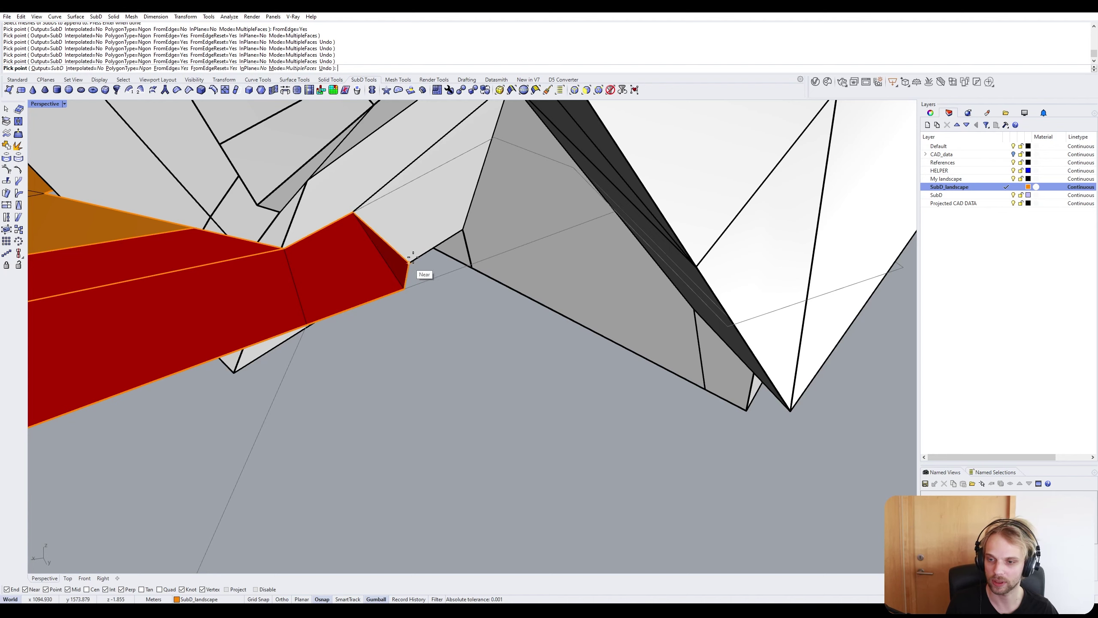
right_drag(518, 223, 561, 211)
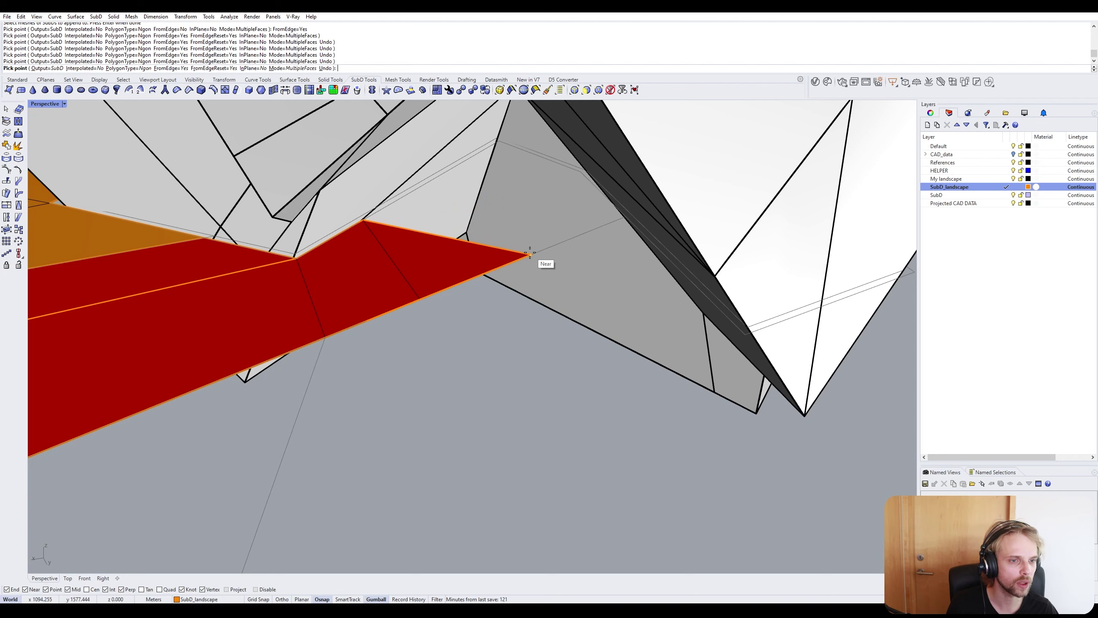
click(530, 254)
scroll(500, 145, up, 2)
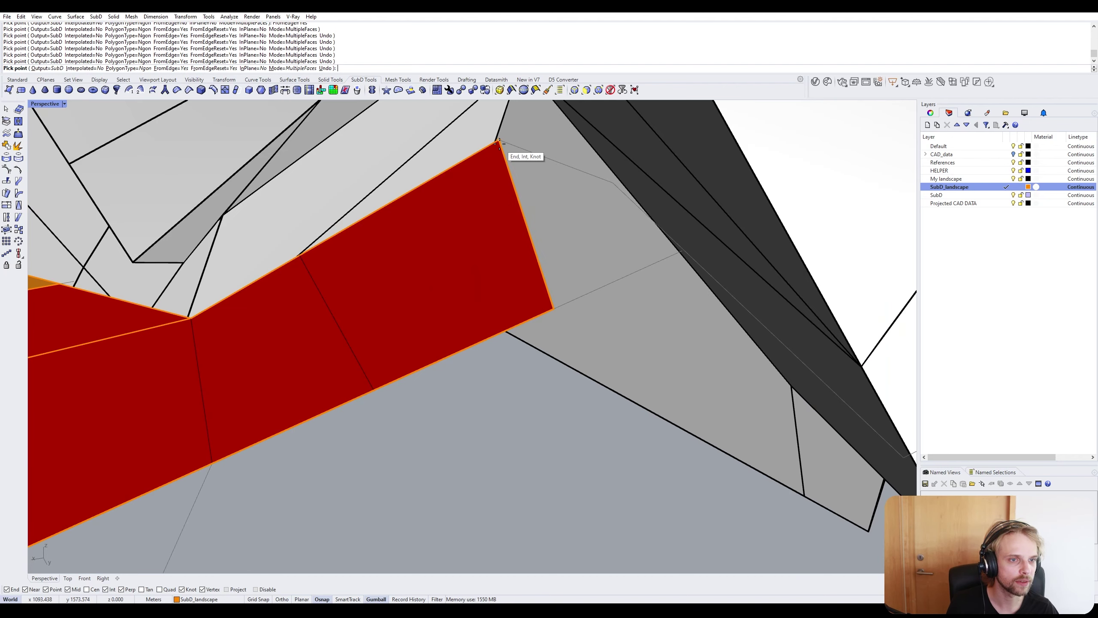
click(499, 143)
Add a third face from the inner-corner edge along the ground outline, up to the dark overhanging facade, and finish appending.
scroll(500, 143, up, 2)
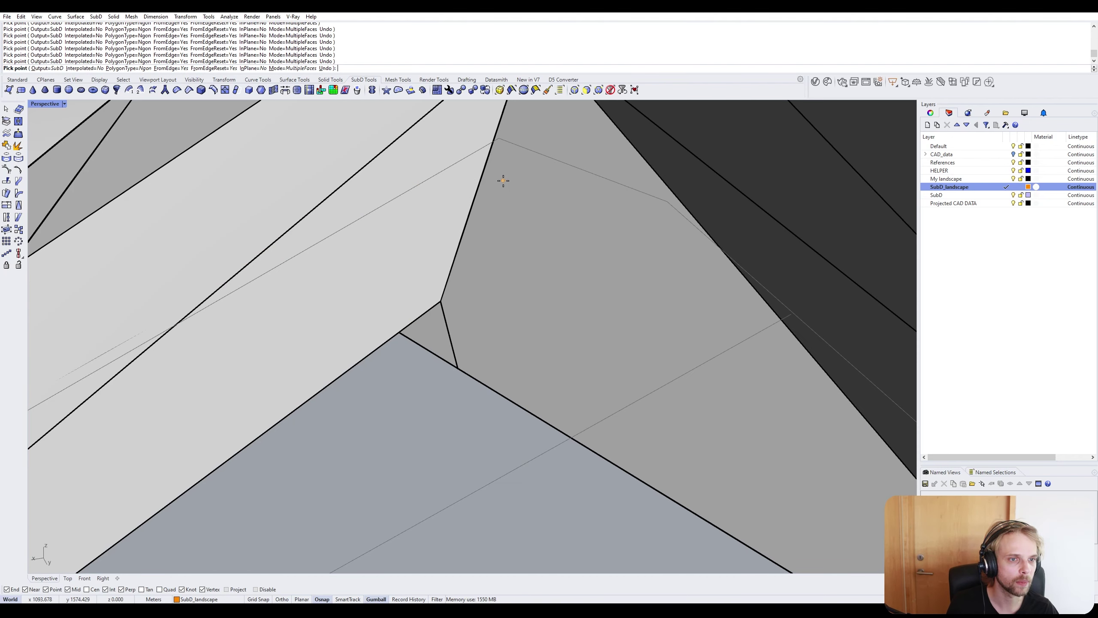
scroll(503, 181, down, 4)
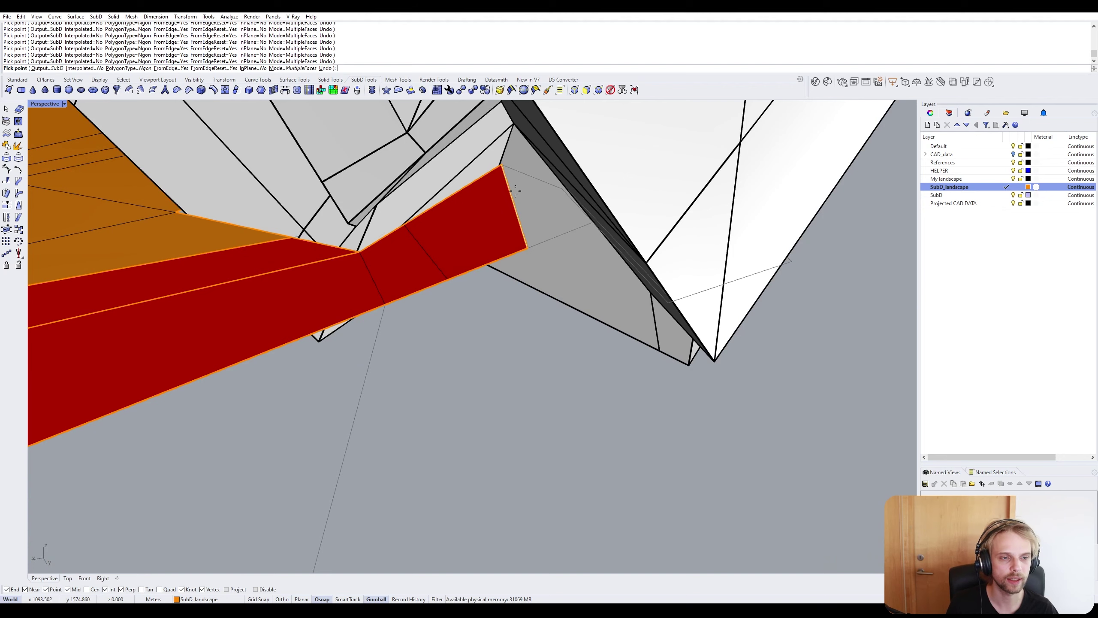
scroll(596, 227, up, 4)
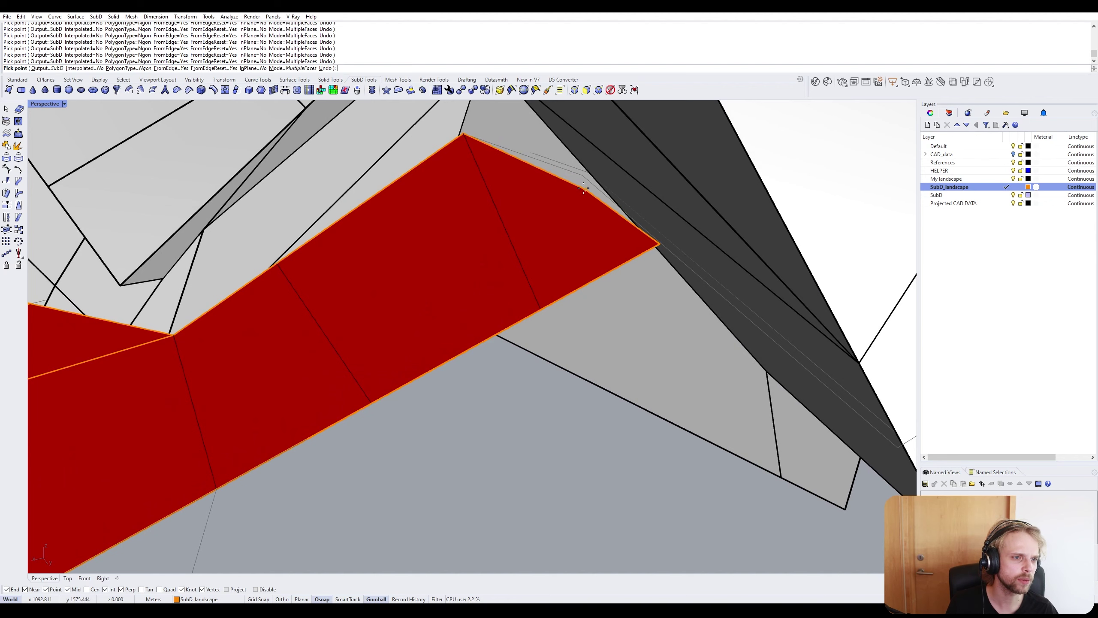
click(583, 188)
key(Return)
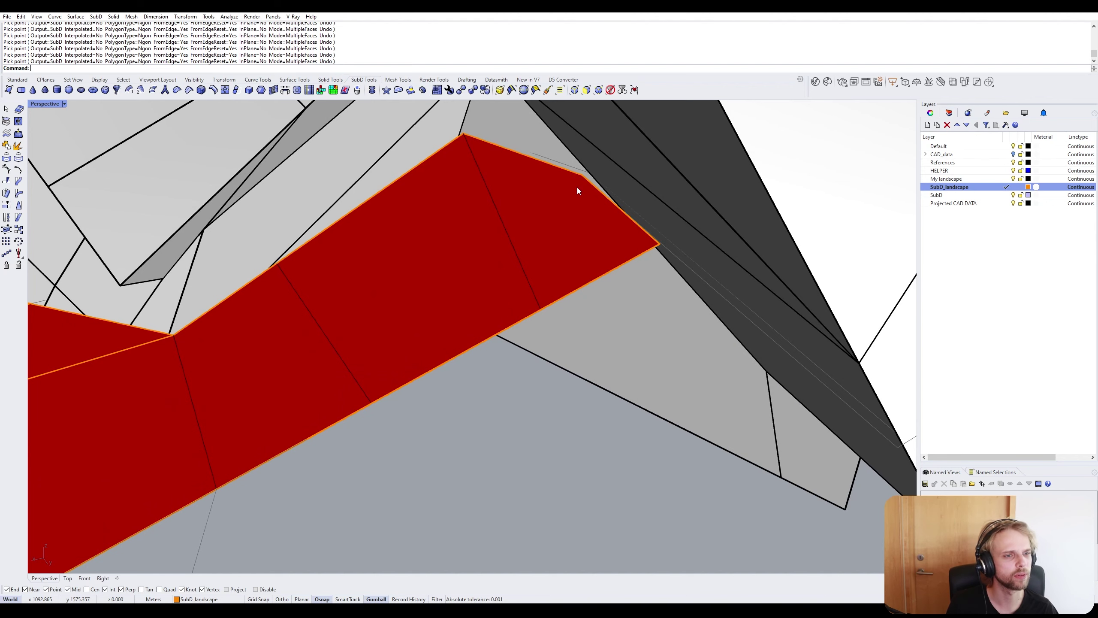
scroll(577, 188, down, 5)
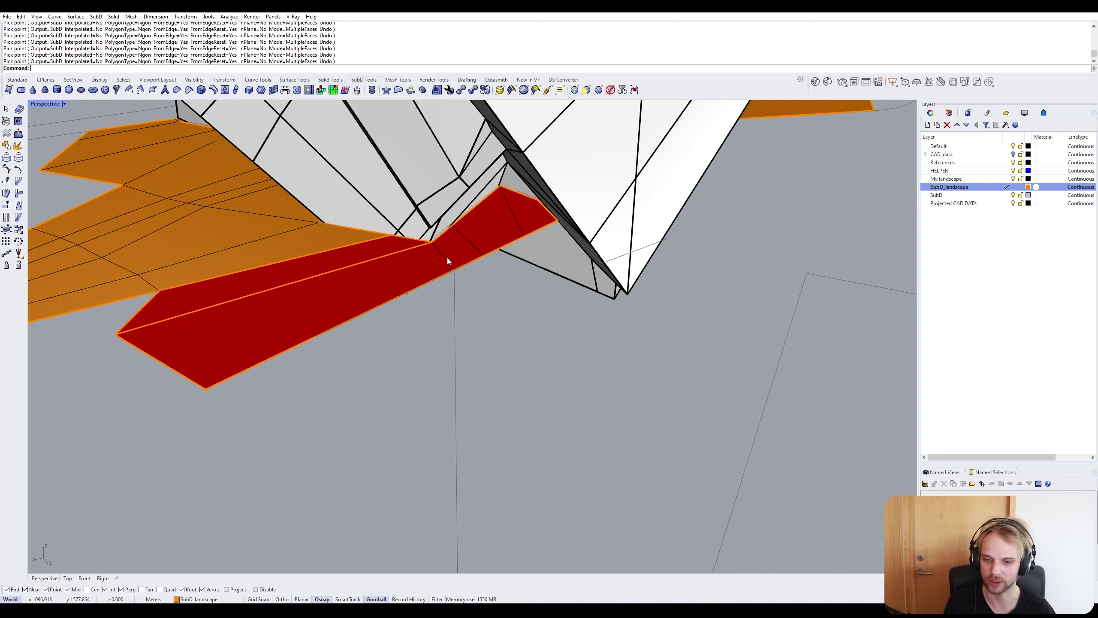
mouse_move(447, 258)
right_down()
mouse_move(535, 296)
mouse_move(433, 270)
right_up()
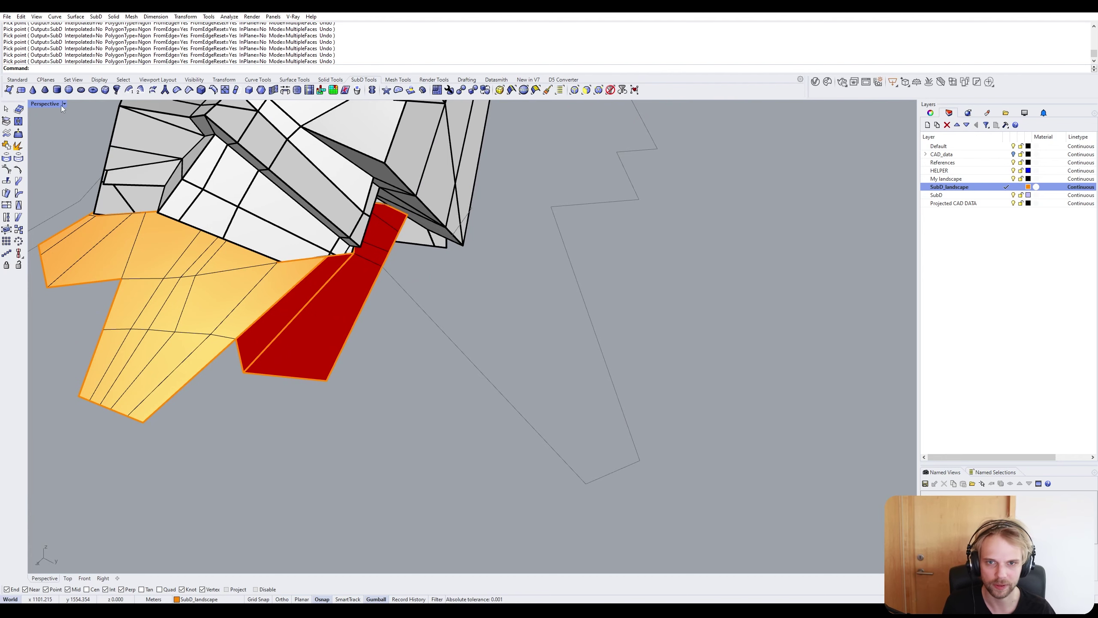
Create a four-sided SubD face from the short red strip's outer edge, bounded by the facade's base and the next ground outline.
right_drag(316, 243, 408, 216)
scroll(377, 246, up, 6)
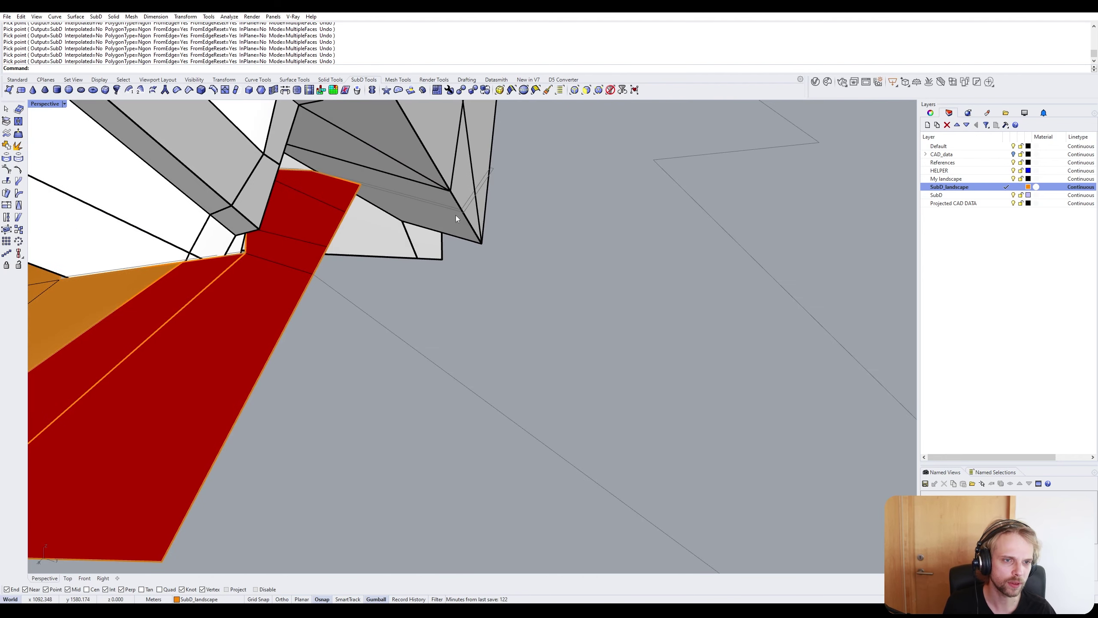
scroll(348, 195, up, 3)
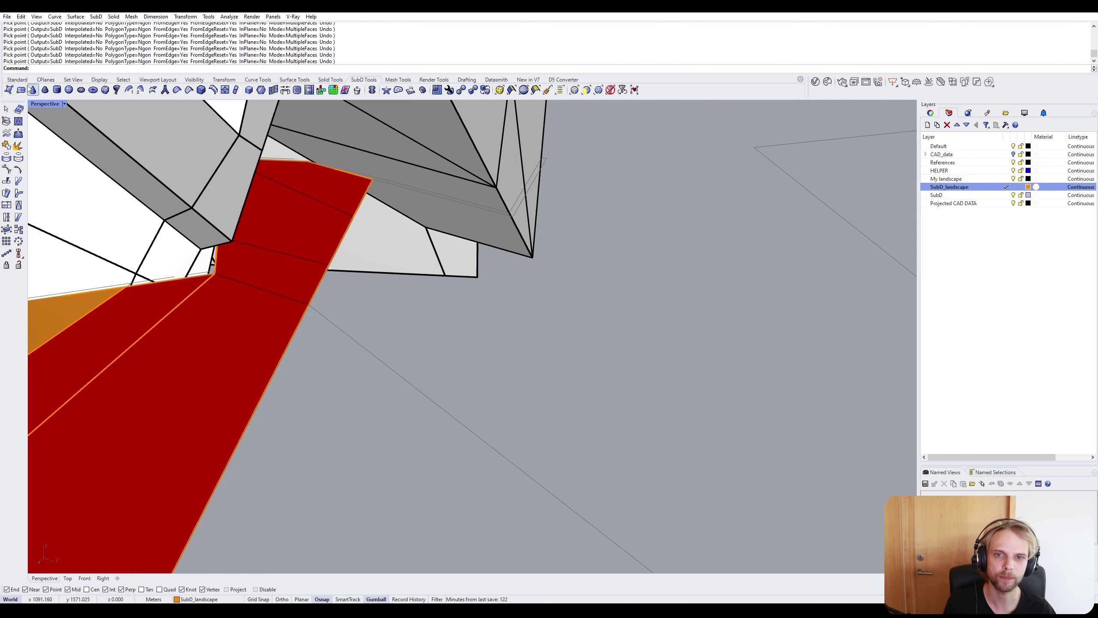
click(9, 90)
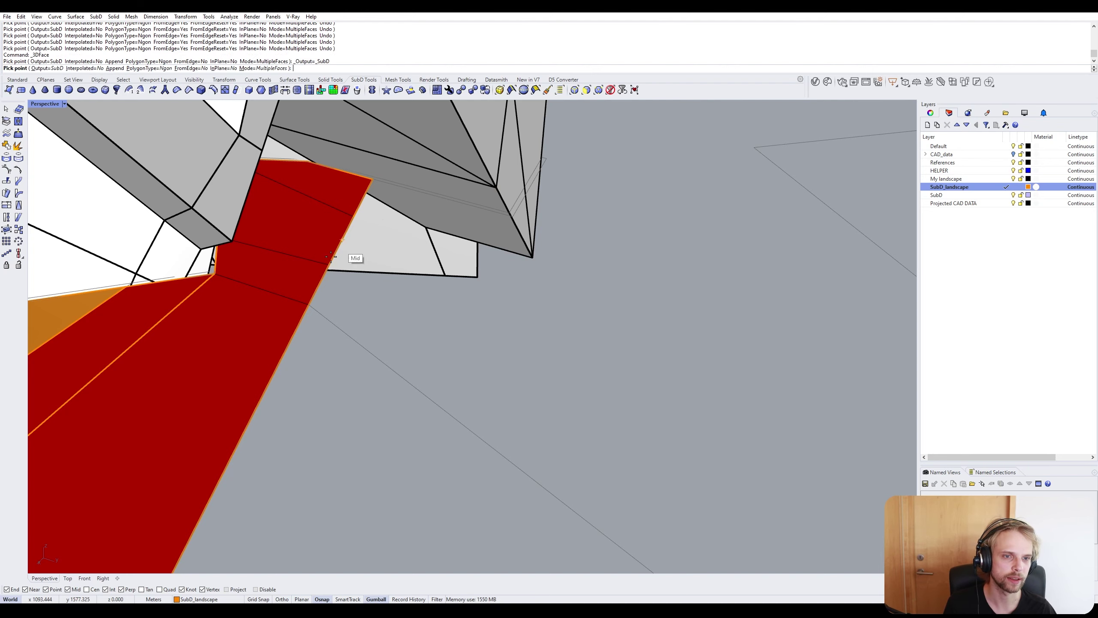
click(309, 304)
click(372, 179)
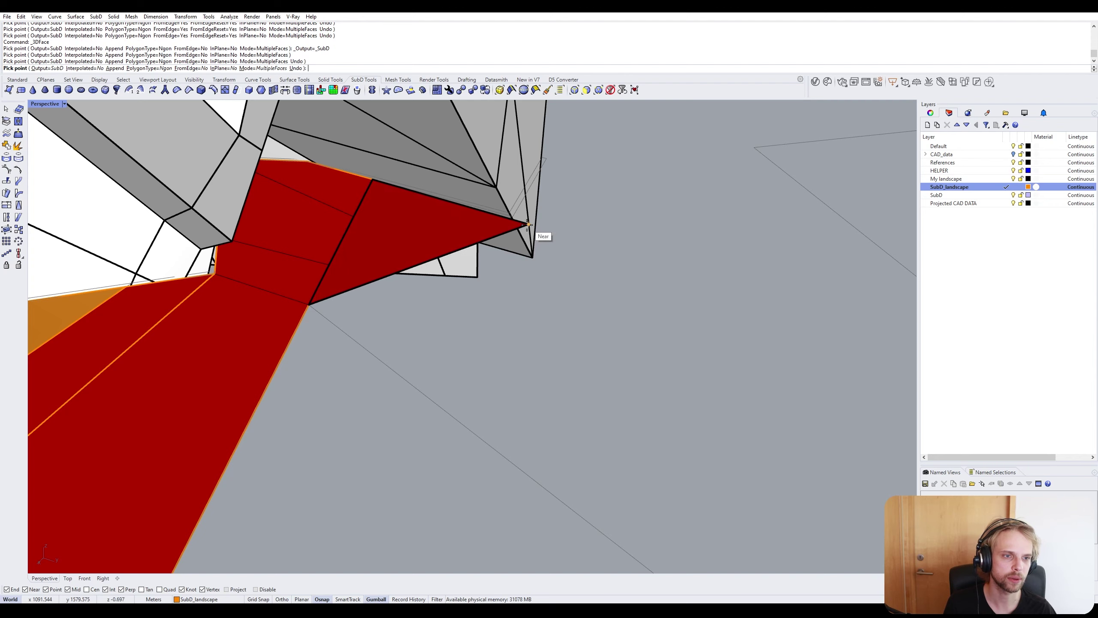
click(512, 216)
click(445, 409)
right_click(446, 409)
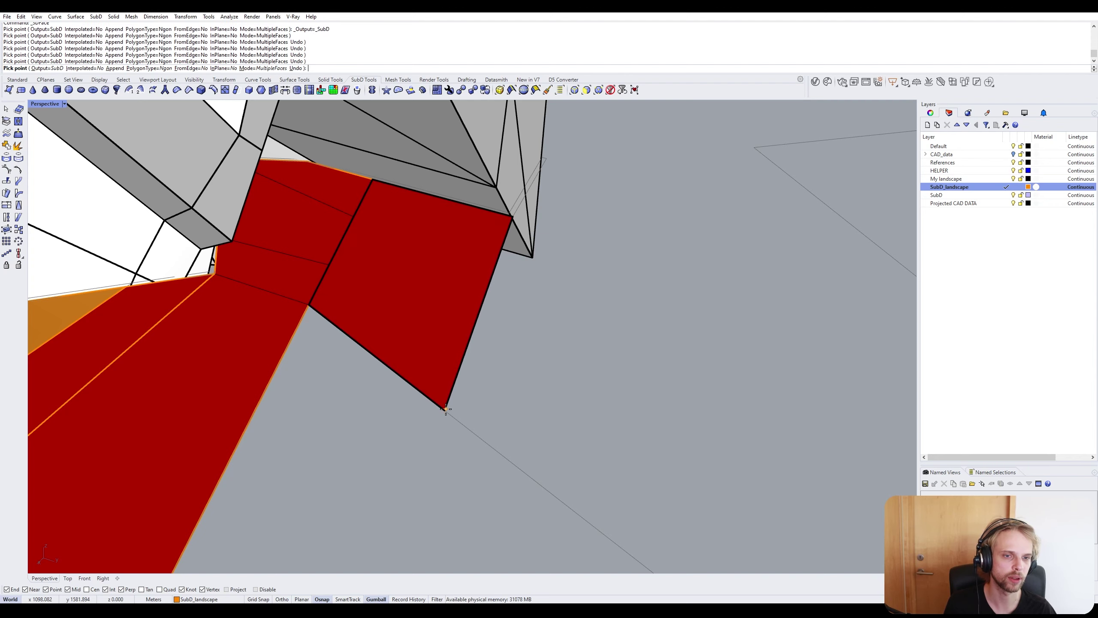
right_click(445, 408)
Insert two full edge loops in the new face, aligned with the two vertices on the neighbouring strip's shared edge.
right_drag(550, 204, 350, 177)
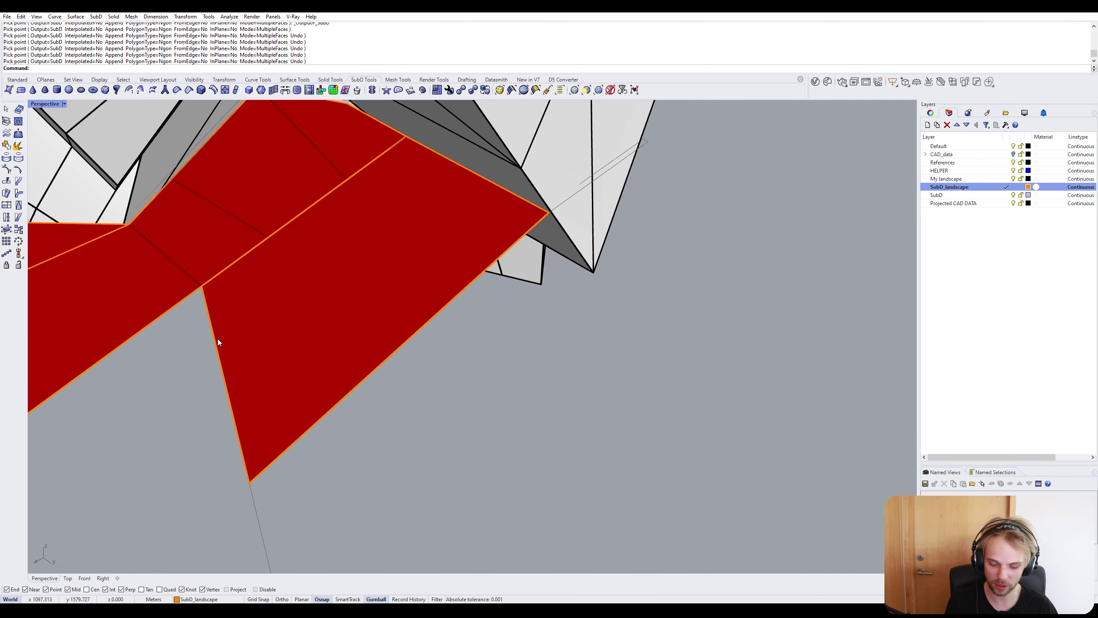
text(InsertEdge)
key(Return)
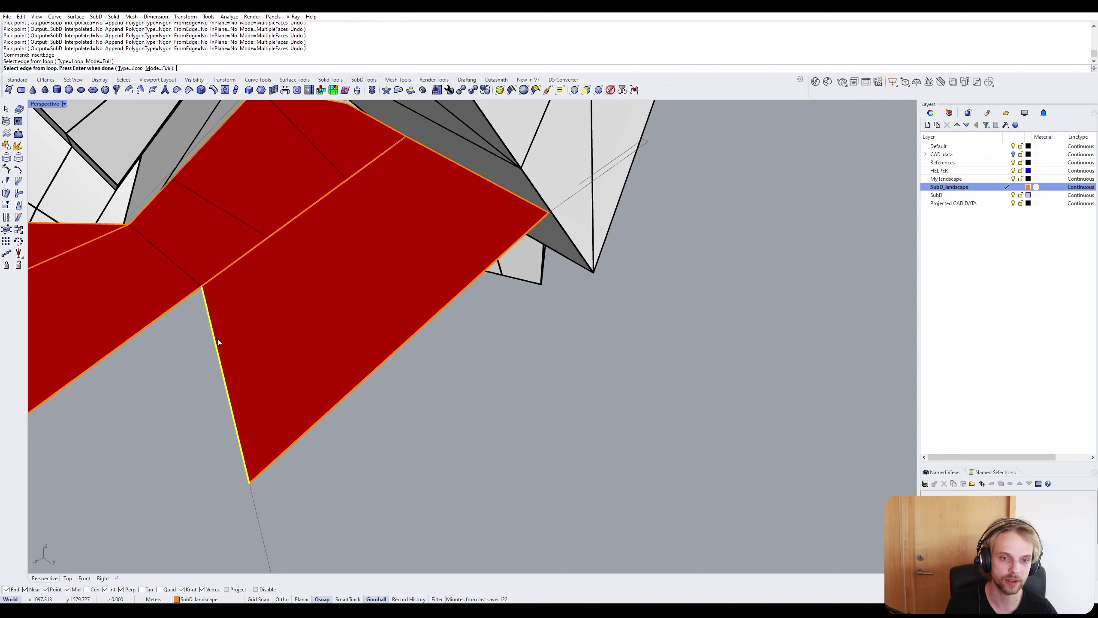
key(Return)
click(268, 238)
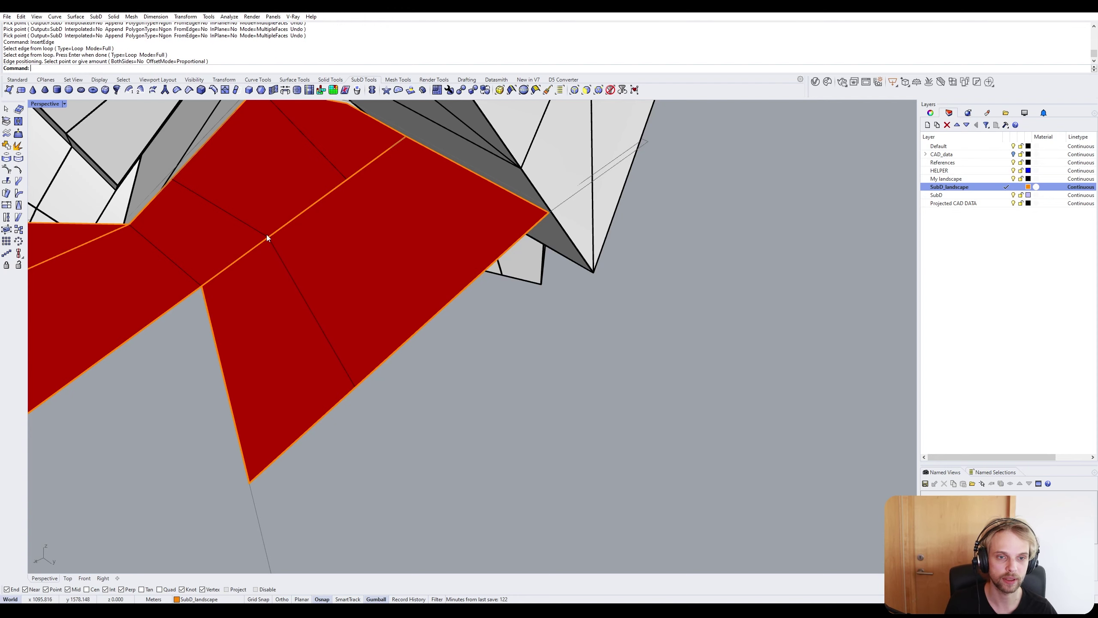
click(288, 273)
key(Return)
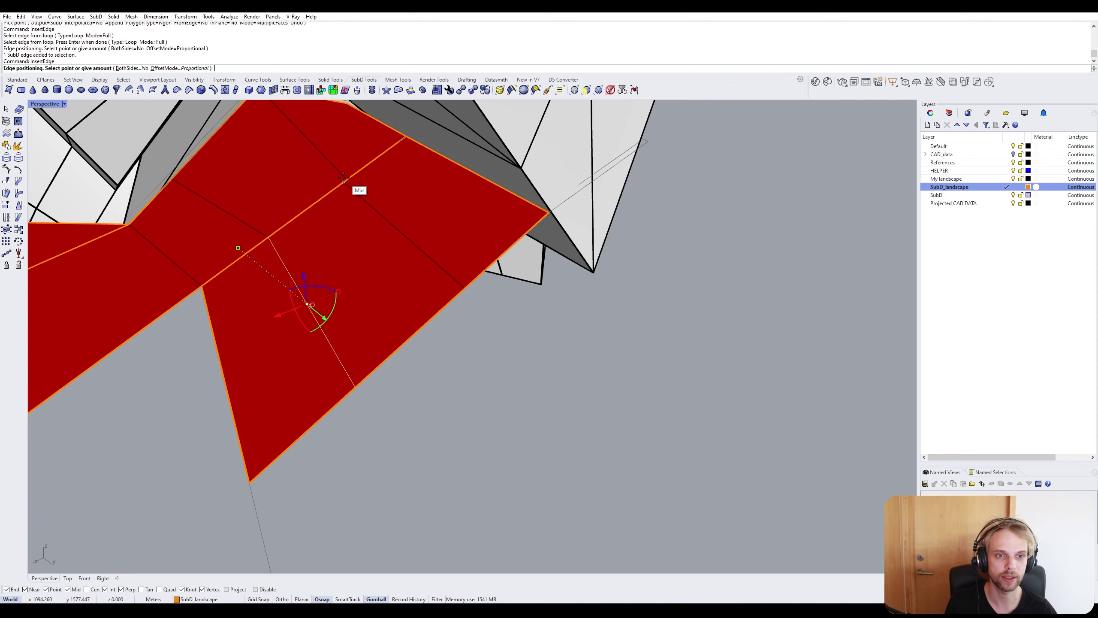
scroll(343, 178, up, 3)
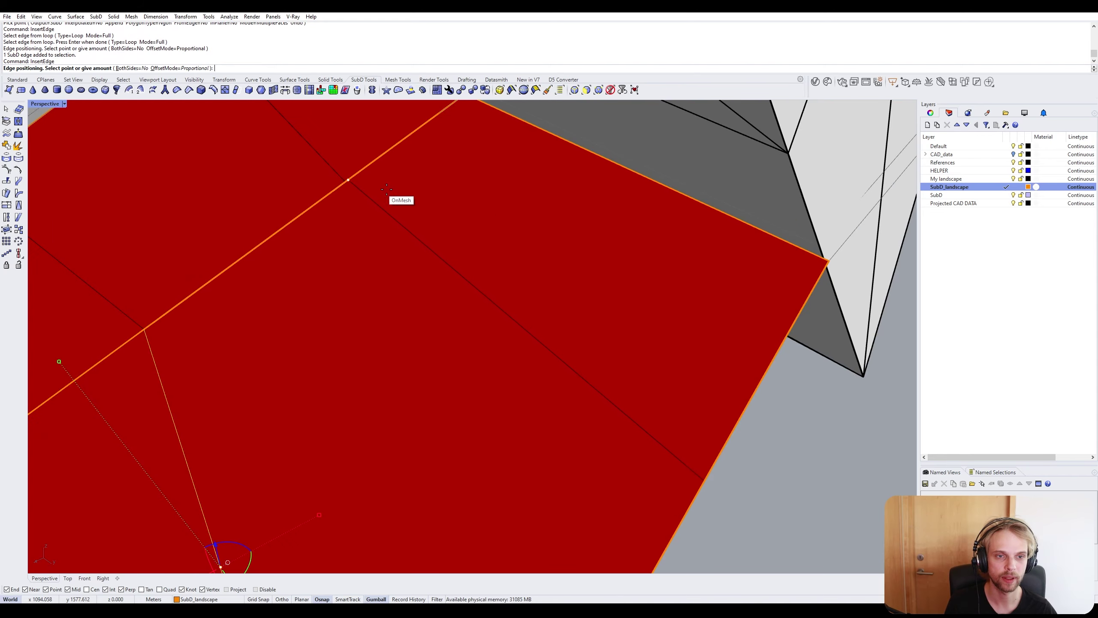
click(344, 181)
Join the new subdivided face with the neighbouring red SubD strip, using SubDJoinedEdges=Smooth.
scroll(362, 187, down, 5)
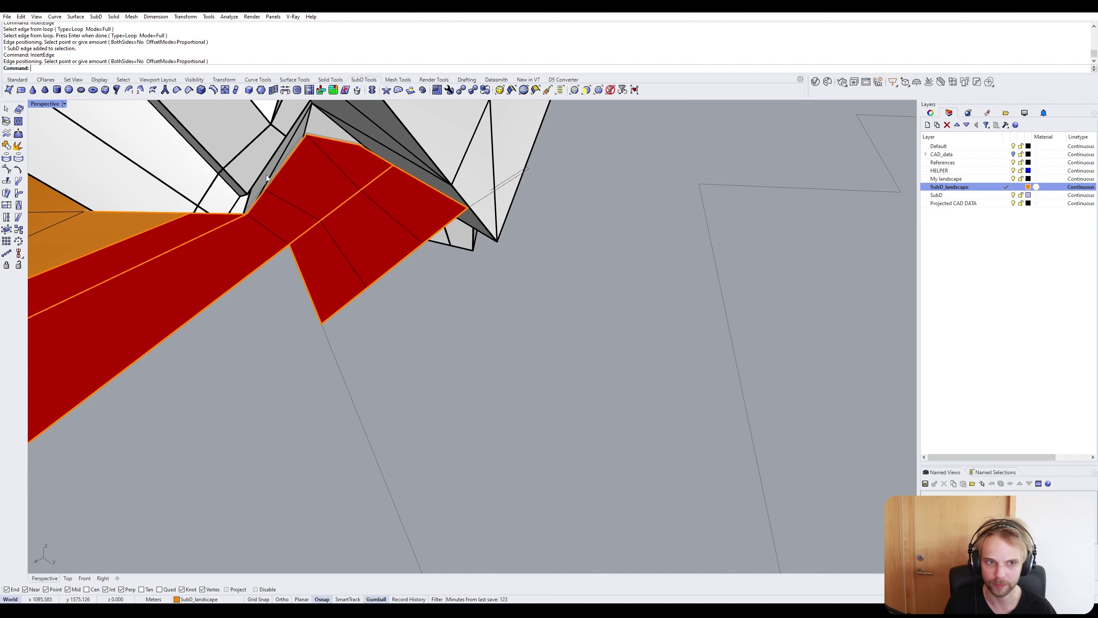
click(351, 206)
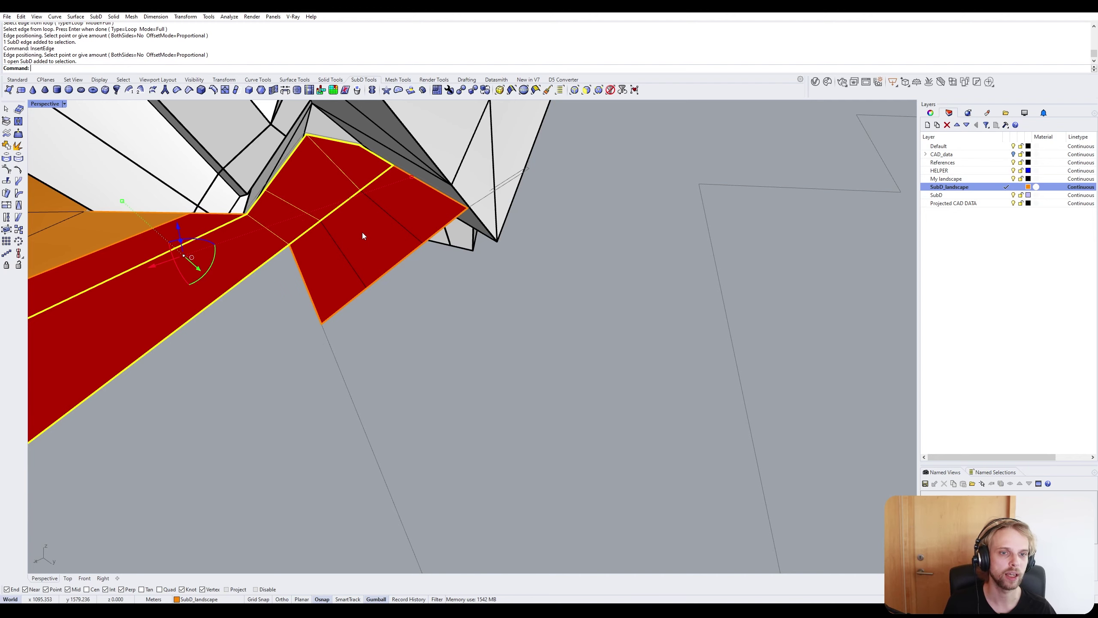
click(362, 232)
text(Join)
key(Return)
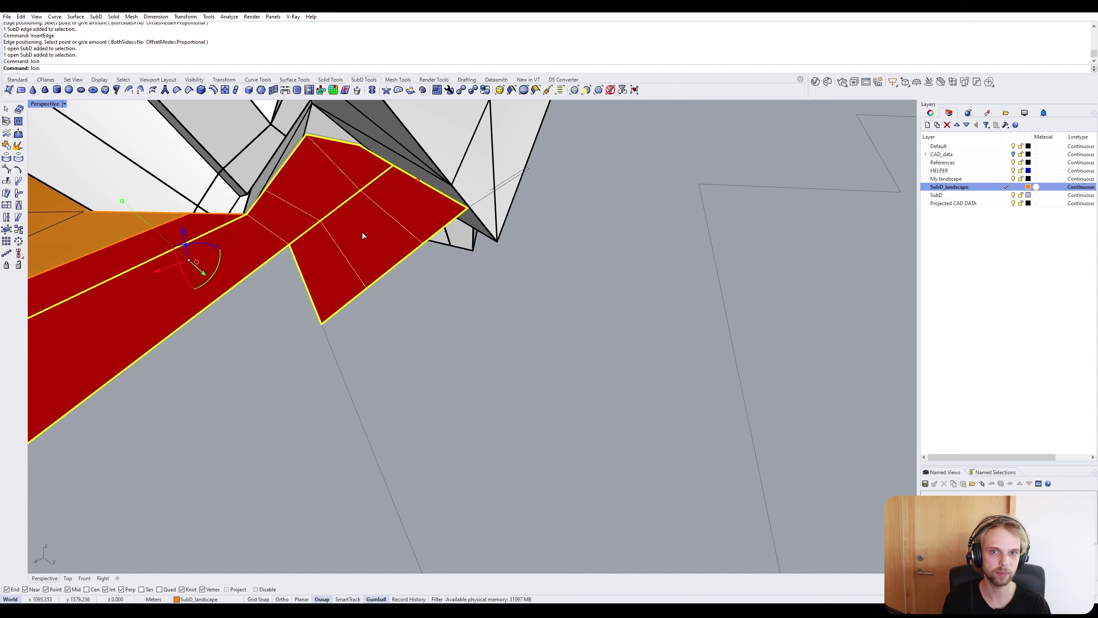
key(Return)
Check the joined SubD's vertices along the former seam in Wireframe display, and return the viewport to Shaded.
scroll(319, 226, up, 2)
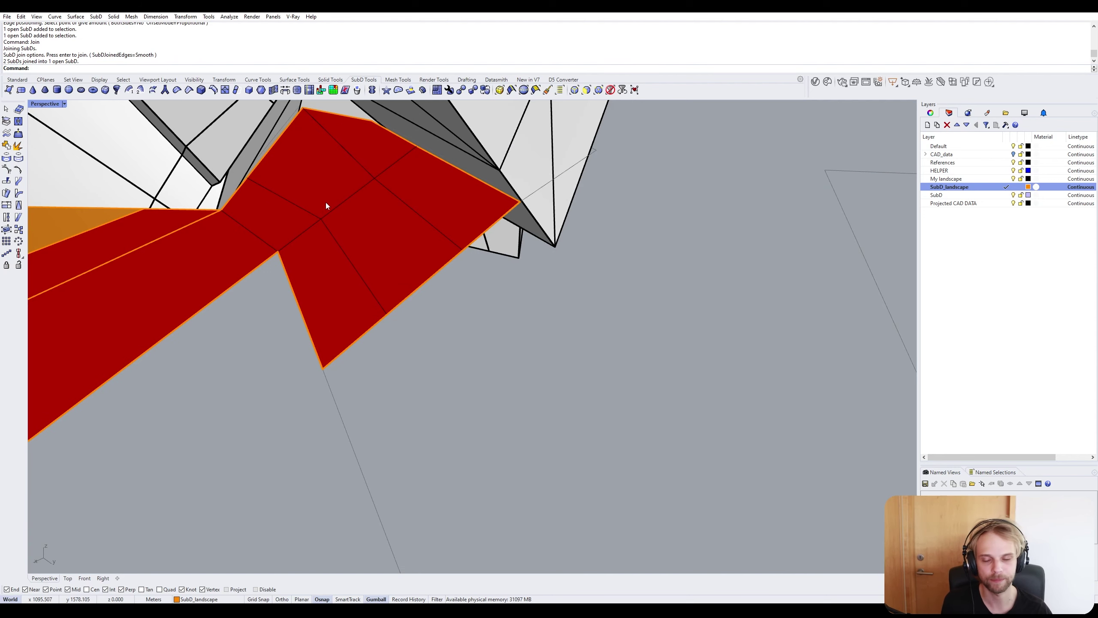
click(56, 107)
click(48, 133)
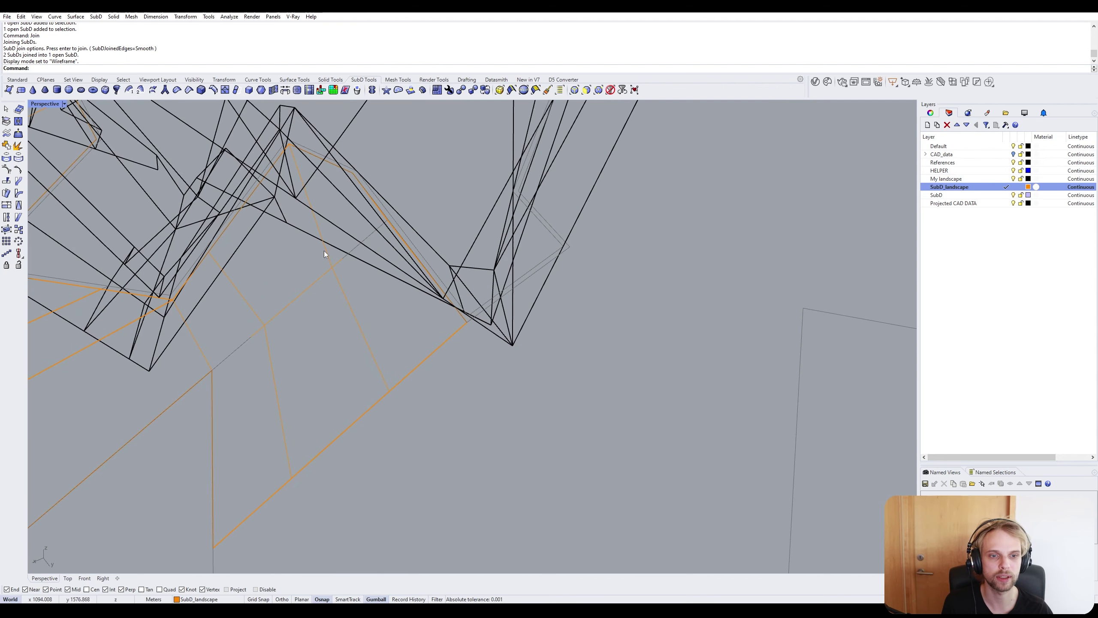
scroll(246, 328, up, 3)
drag(324, 344, 361, 361)
key(Escape)
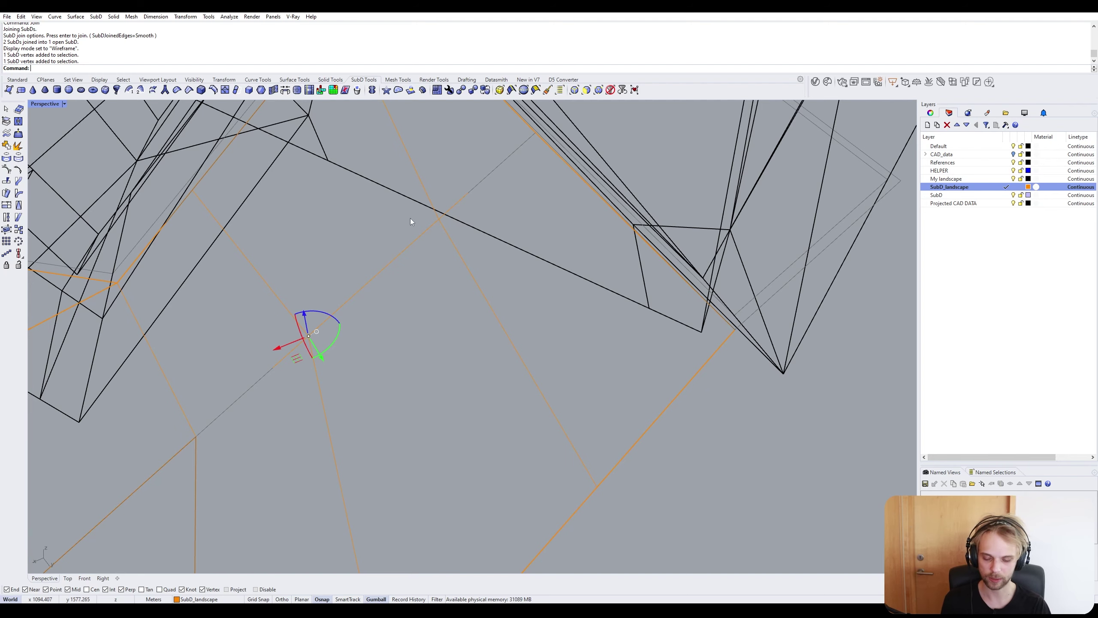
key(Escape)
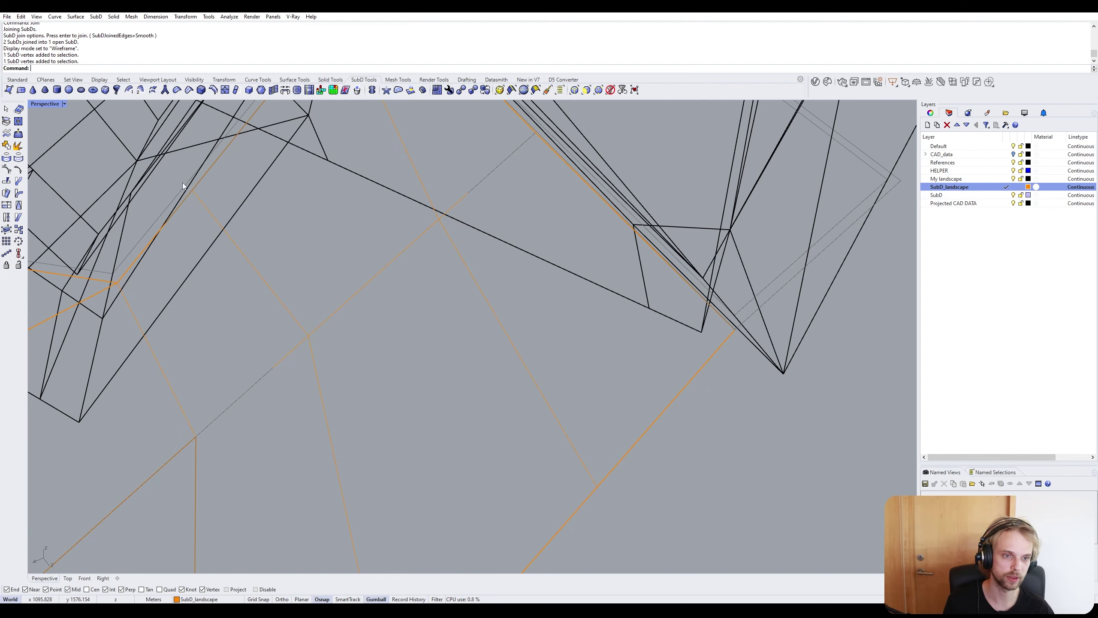
click(64, 104)
click(59, 145)
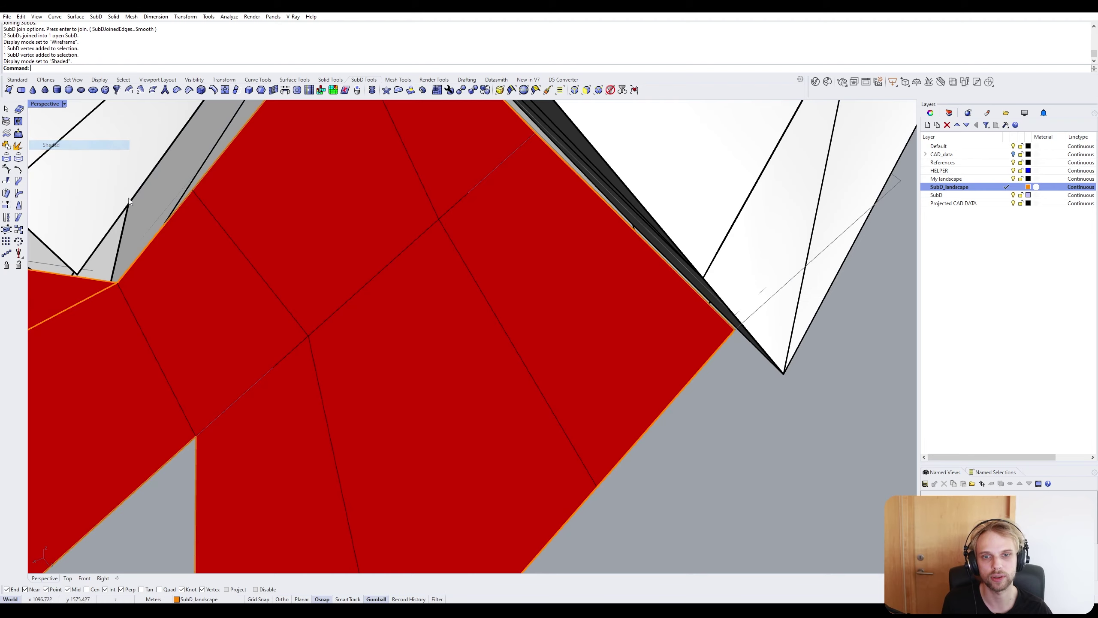
Join the large orange SubD and the two adjoining red SubDs into one, with SubDJoinedEdges=Smooth.
scroll(253, 205, down, 12)
mouse_move(350, 252)
right_down()
mouse_move(380, 227)
mouse_move(502, 238)
mouse_move(418, 256)
right_up()
click(419, 256)
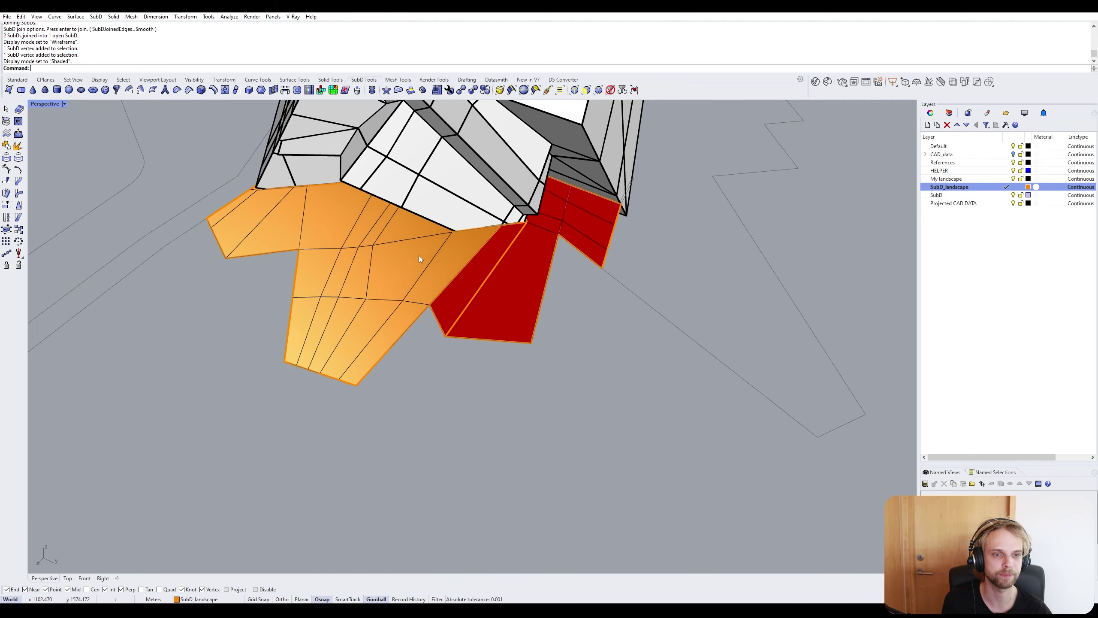
shift+click(504, 278)
text(join)
key(Return)
key(Return)
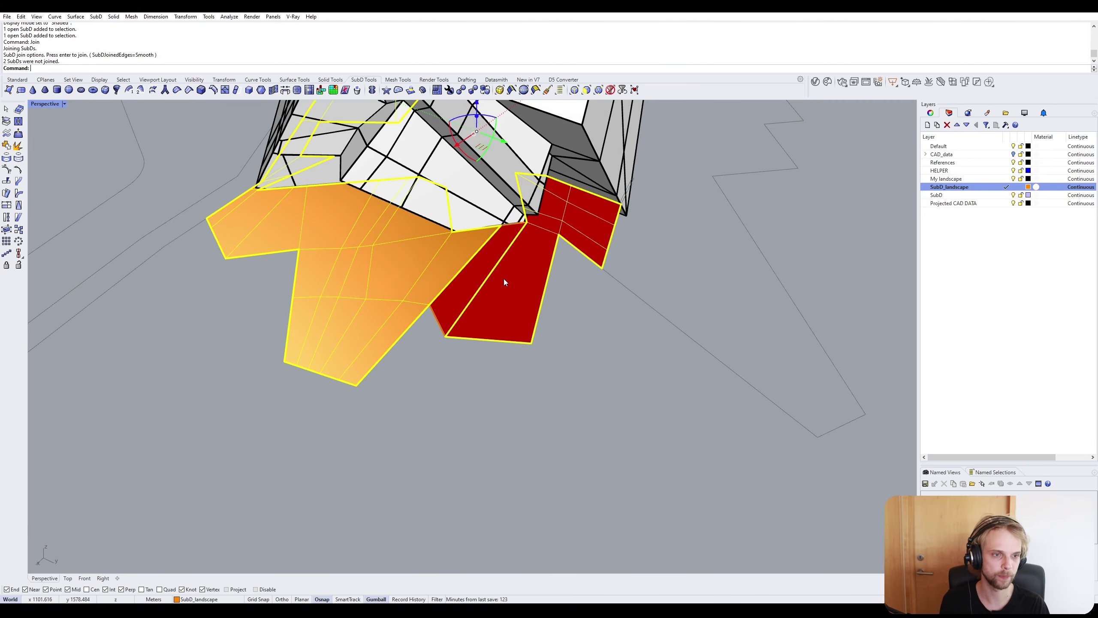
click(478, 269)
shift+click(420, 277)
key(Return)
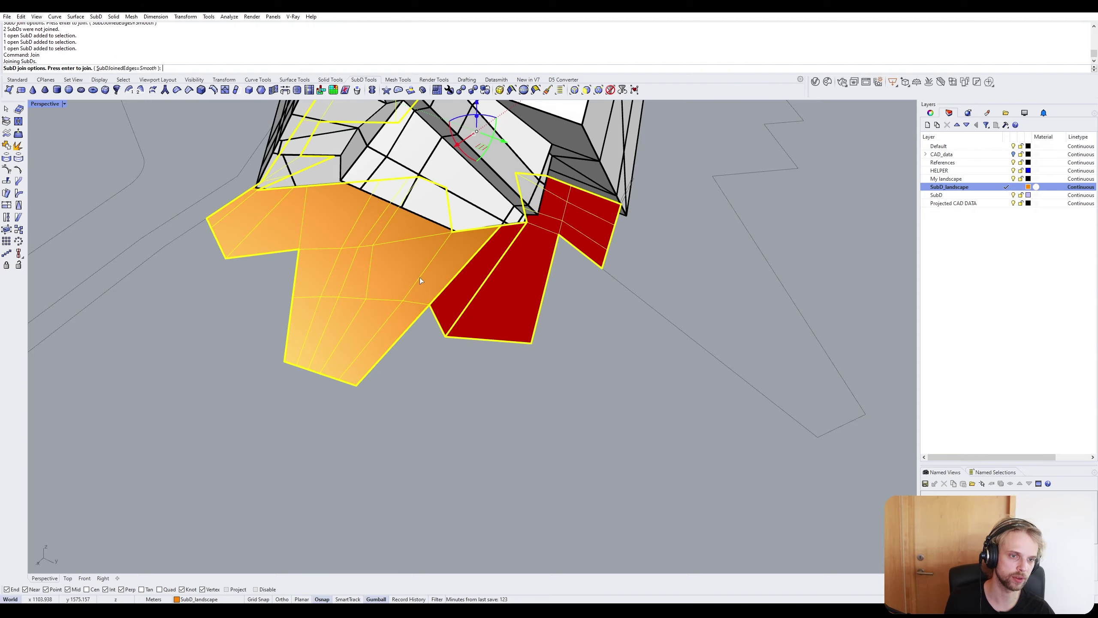
key(Return)
Preview the landscape and building SubDs in smooth display and return them to flat display.
right_drag(649, 367, 4, 325)
key(Tab)
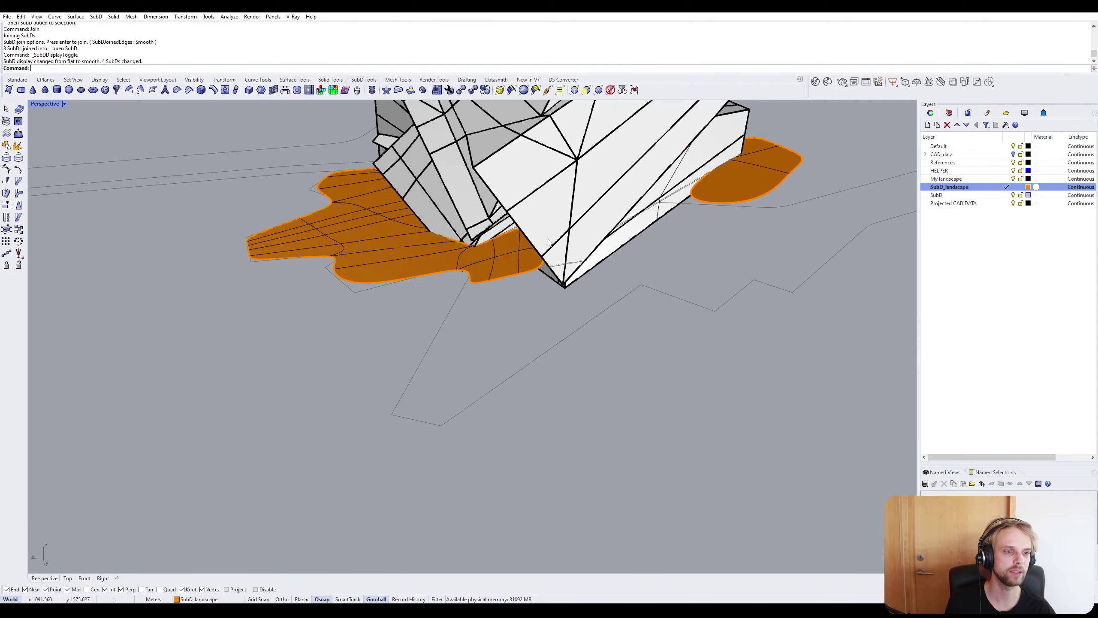
scroll(548, 239, down, 6)
right_drag(548, 240, 651, 309)
key(Tab)
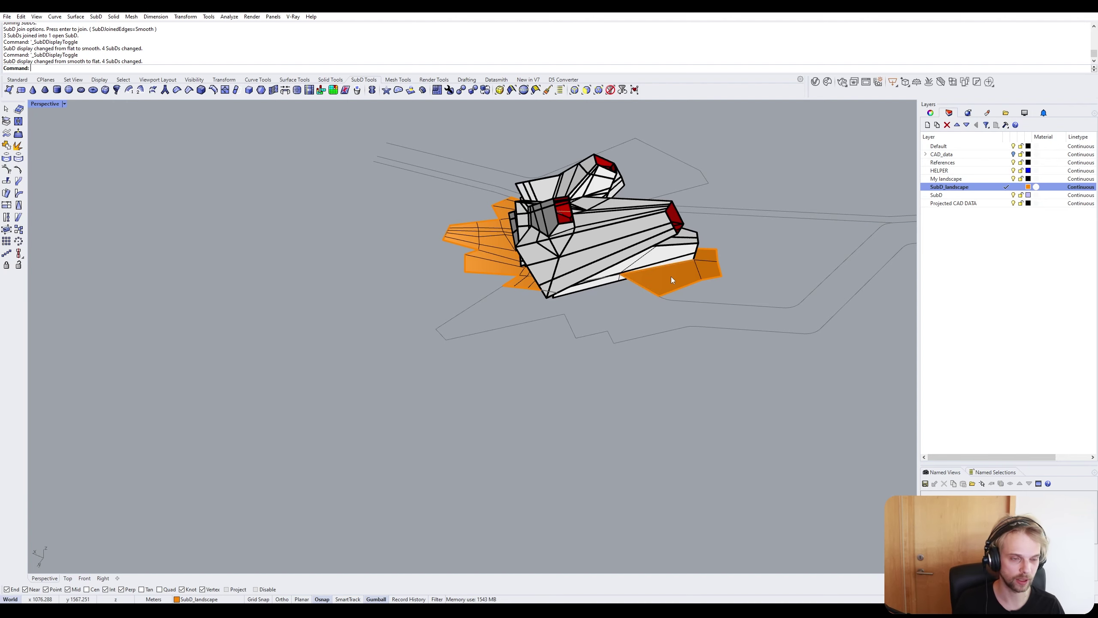
right_drag(536, 276, 503, 238)
scroll(570, 257, up, 5)
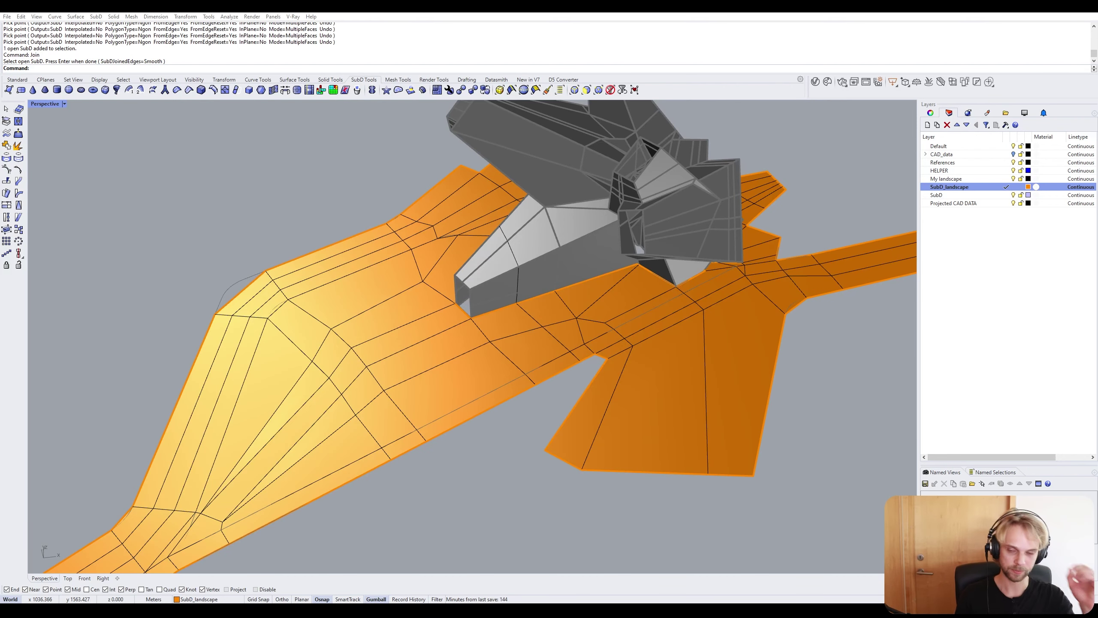
Unlock the building SubD with UnlockSelected.
right_drag(435, 132, 607, 302)
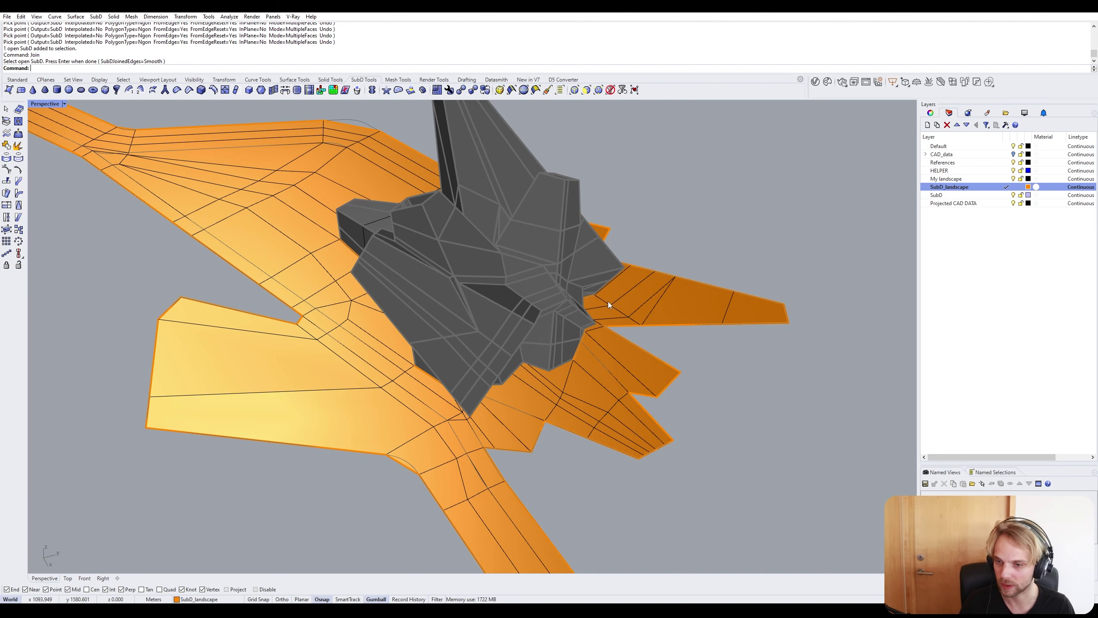
right_drag(607, 302, 551, 314)
right_drag(518, 210, 429, 277)
scroll(336, 189, up, 6)
right_drag(334, 186, 762, 272)
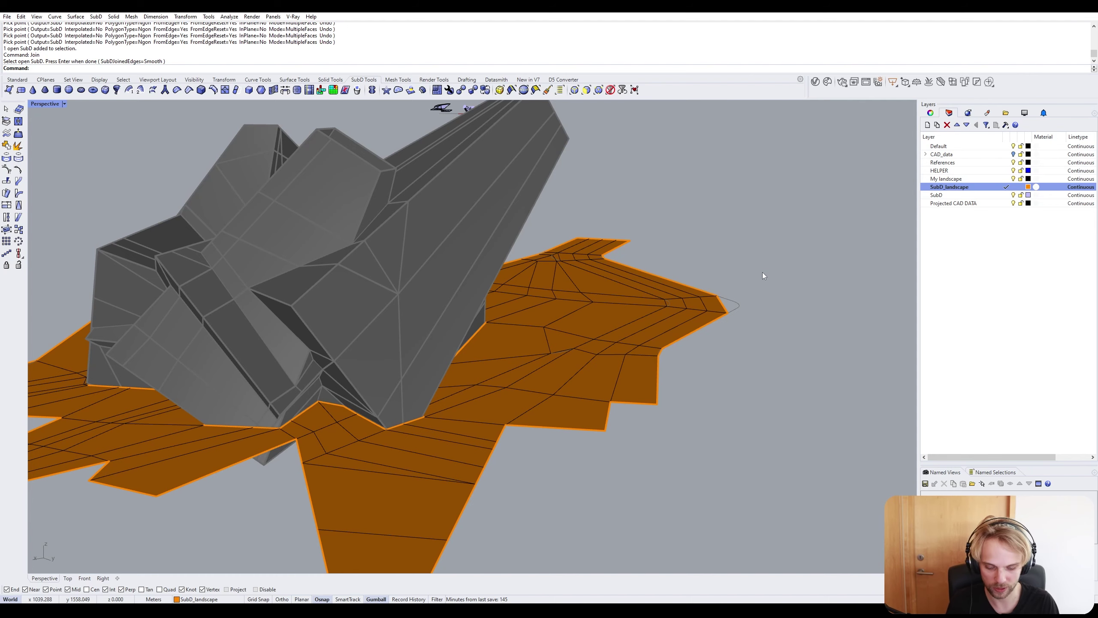
text(UnlockSelected)
key(Return)
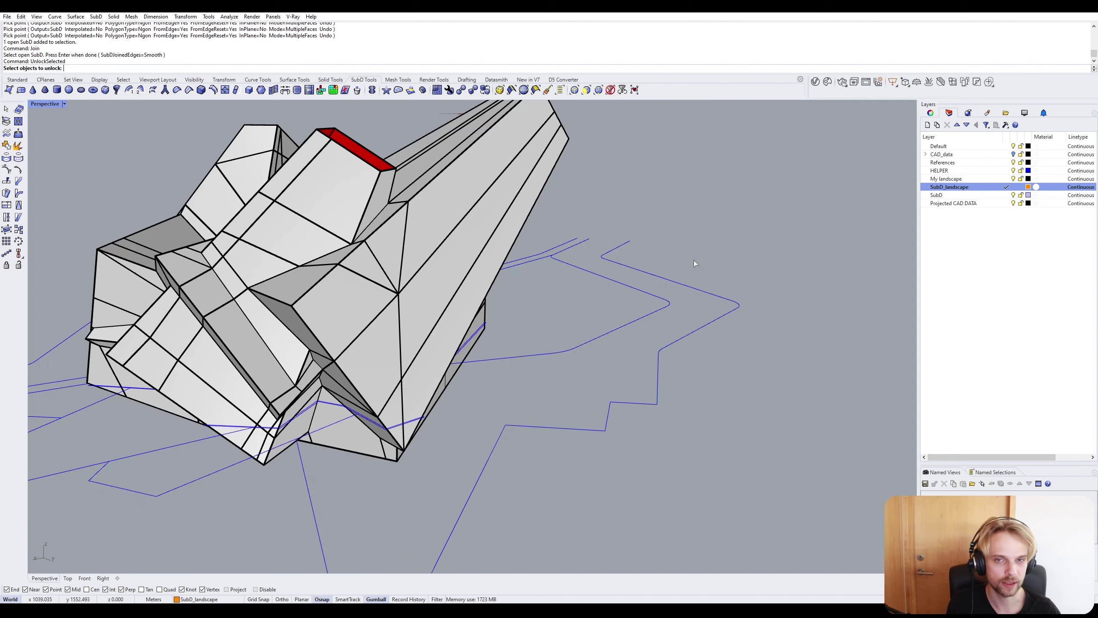
click(444, 244)
key(Return)
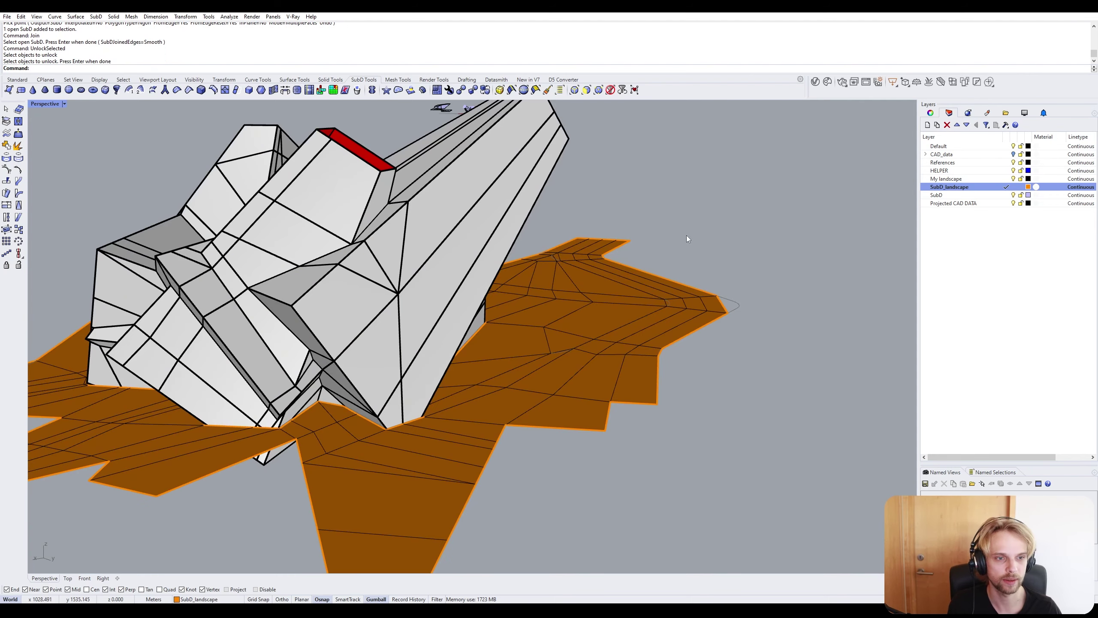
Examine from above, below and the side how the landscape SubD meets the building's base.
right_drag(686, 235, 406, 243)
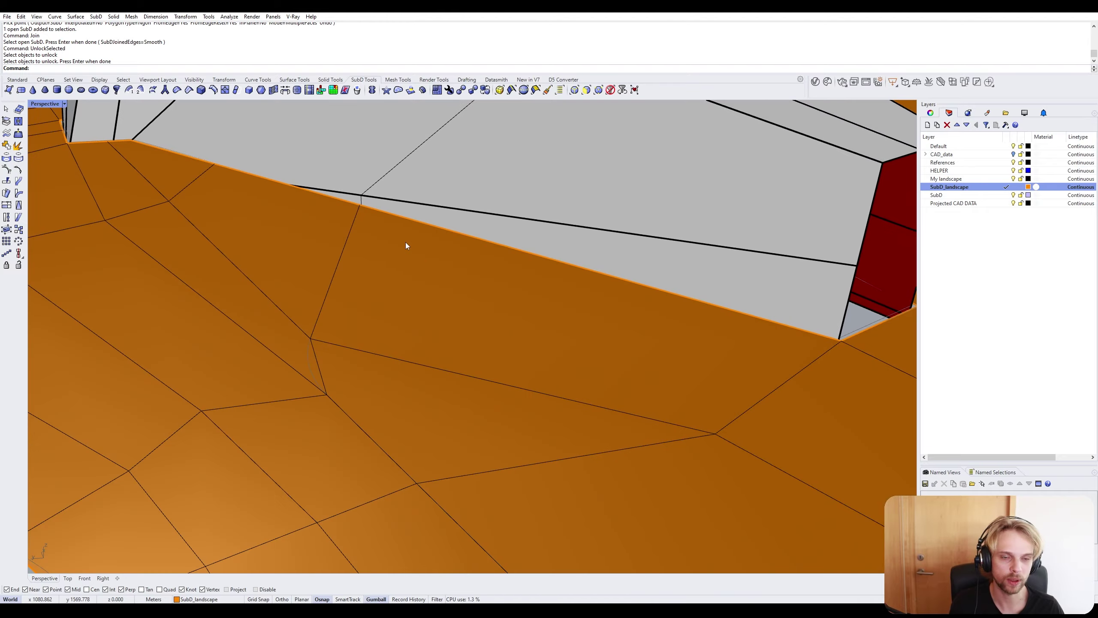
right_drag(296, 265, 533, 242)
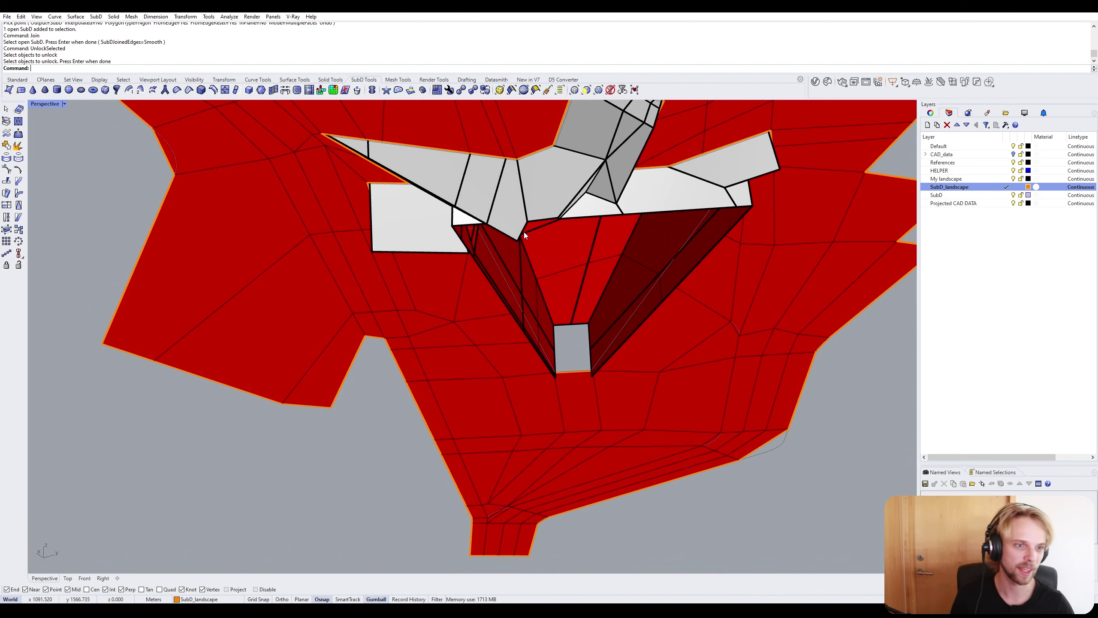
right_drag(524, 232, 550, 253)
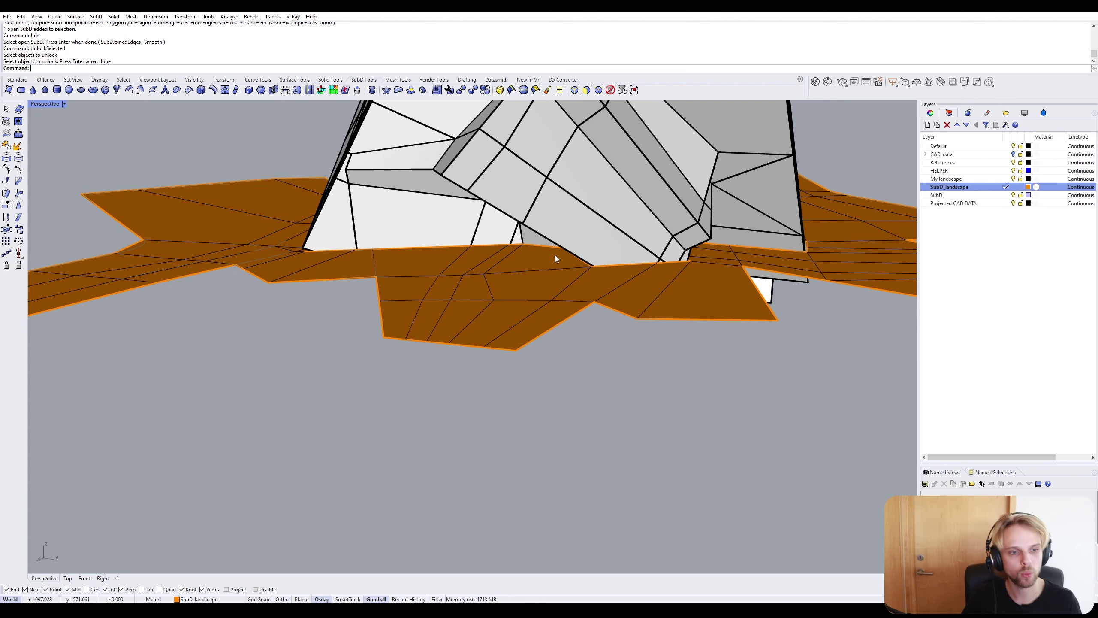
click(555, 256)
click(376, 205)
click(311, 132)
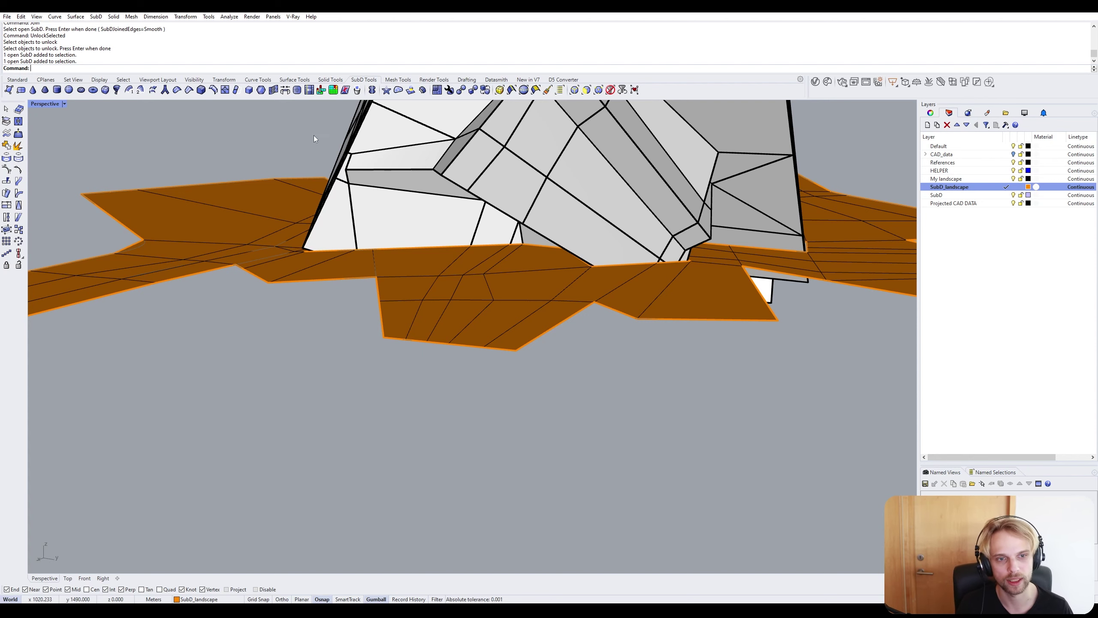
Isolate the landscape SubD together with the large terrain surface.
click(281, 219)
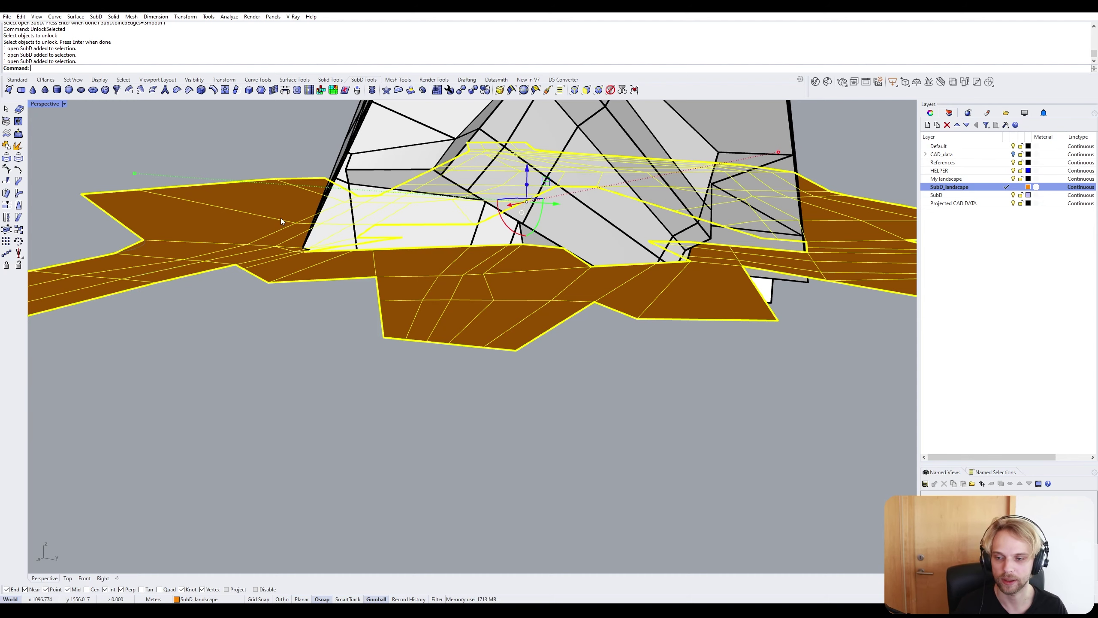
scroll(364, 219, down, 15)
shift+right_drag(367, 218, 424, 368)
key(Escape)
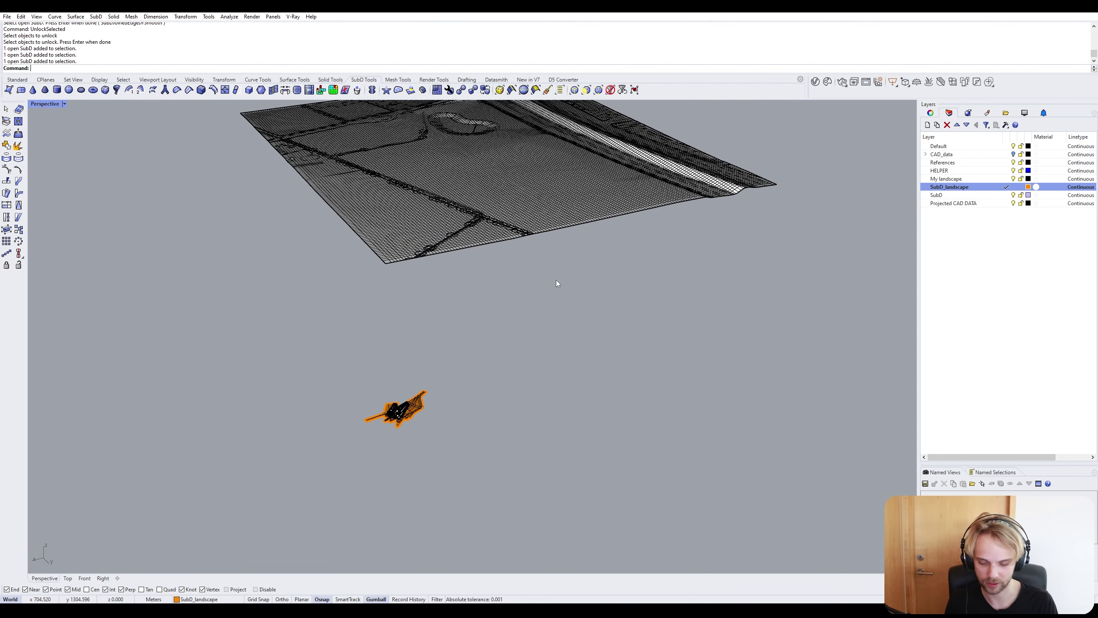
scroll(435, 408, up, 5)
click(347, 369)
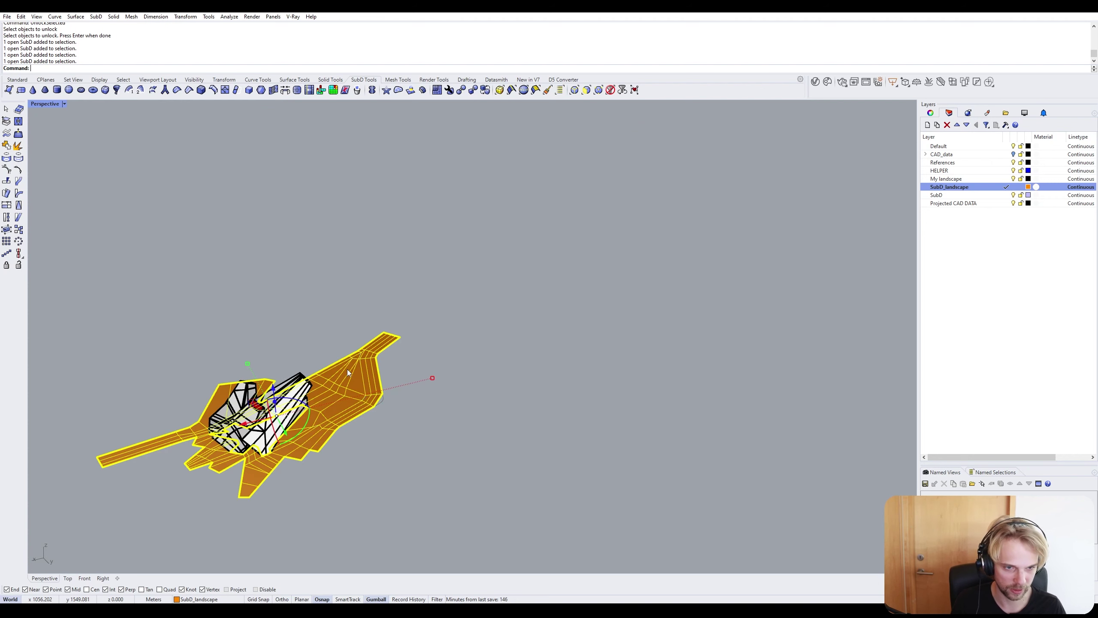
right_drag(347, 369, 451, 268)
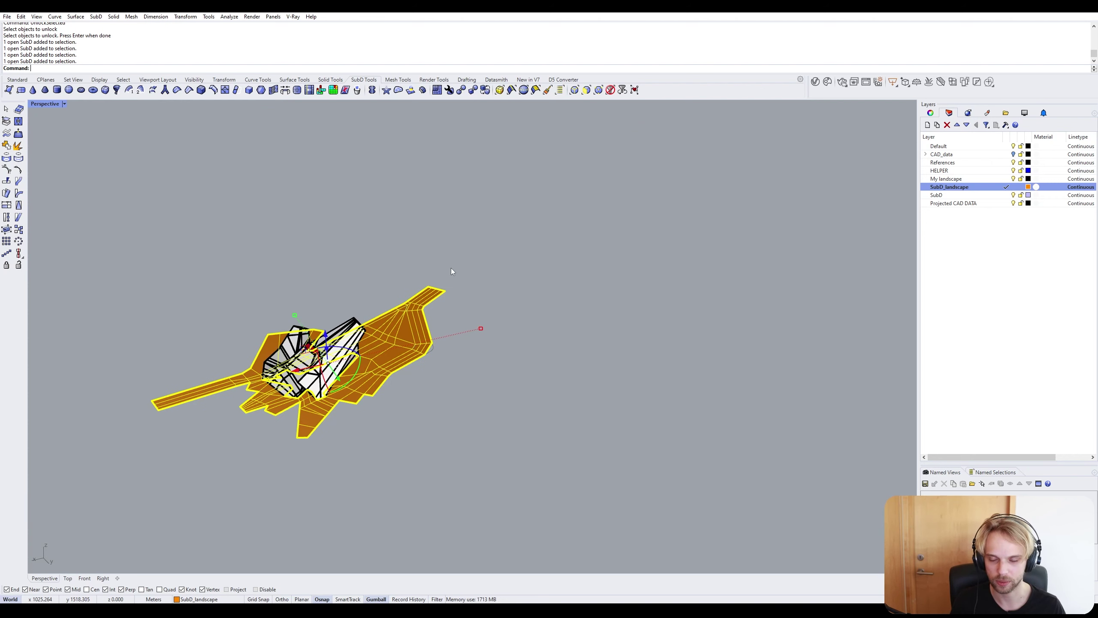
scroll(452, 268, down, 5)
right_drag(451, 267, 398, 314)
shift+click(398, 317)
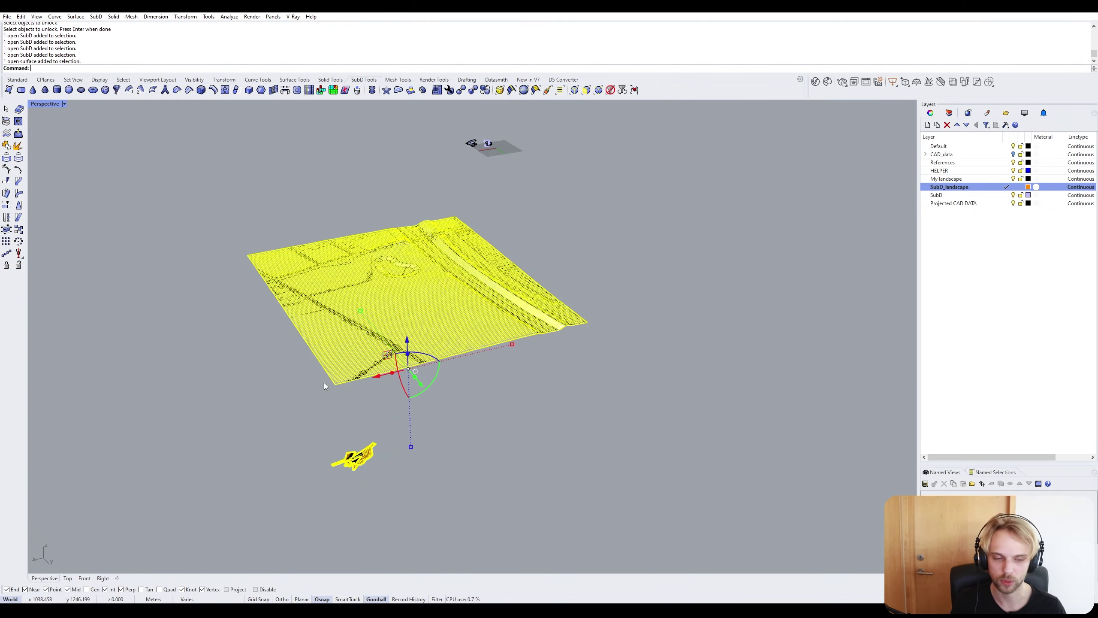
scroll(344, 461, up, 8)
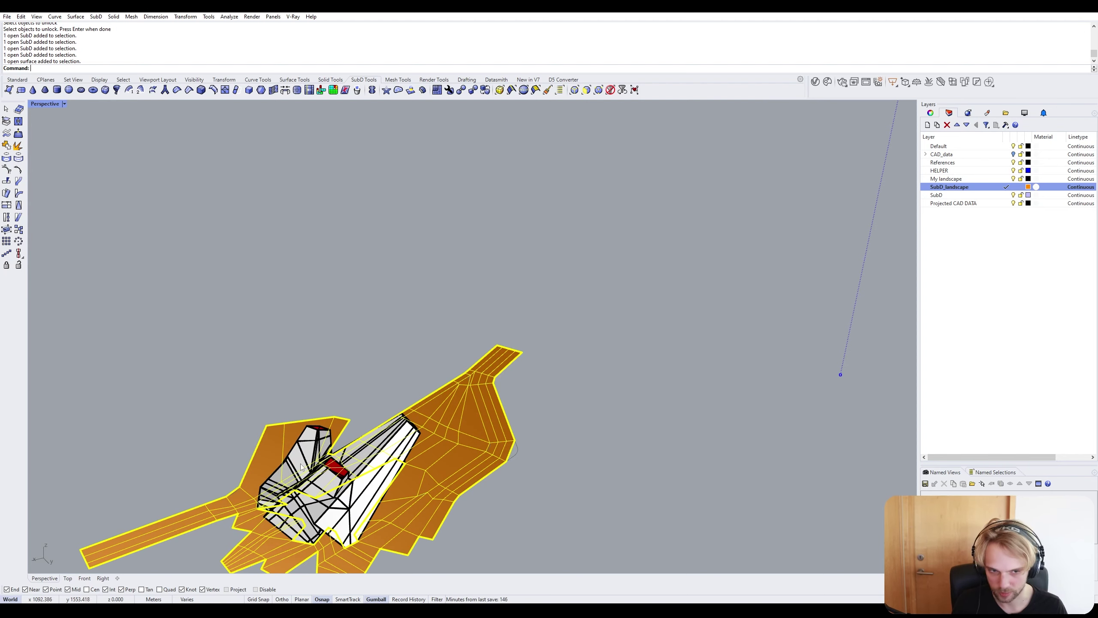
scroll(301, 467, down, 8)
scroll(499, 324, up, 6)
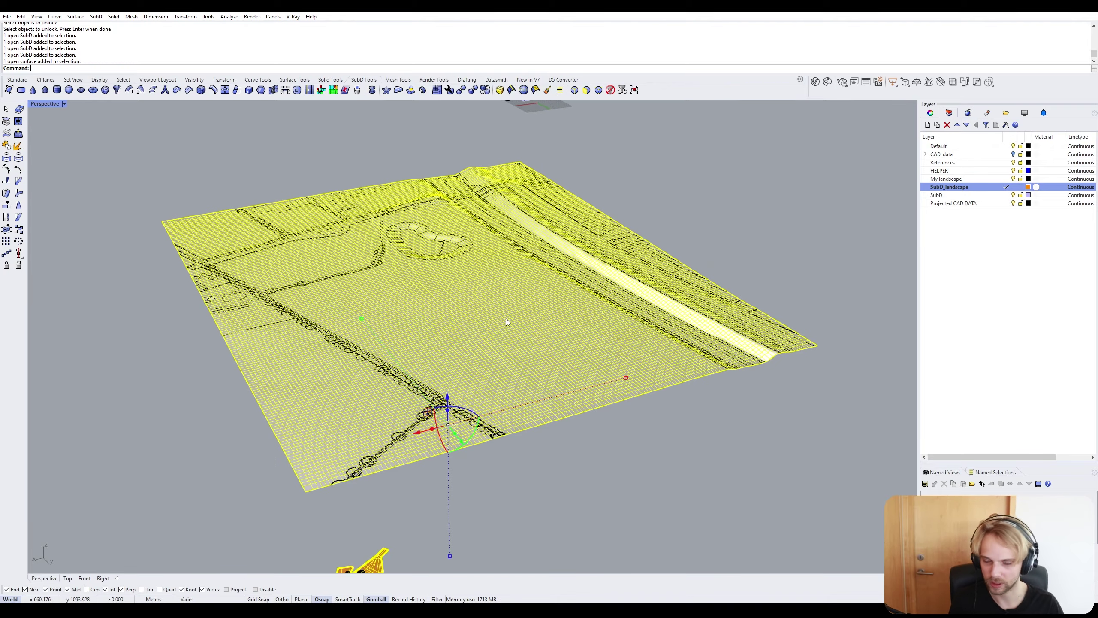
mouse_move(507, 318)
shift+right_down()
mouse_move(517, 261)
mouse_move(508, 304)
shift+right_up()
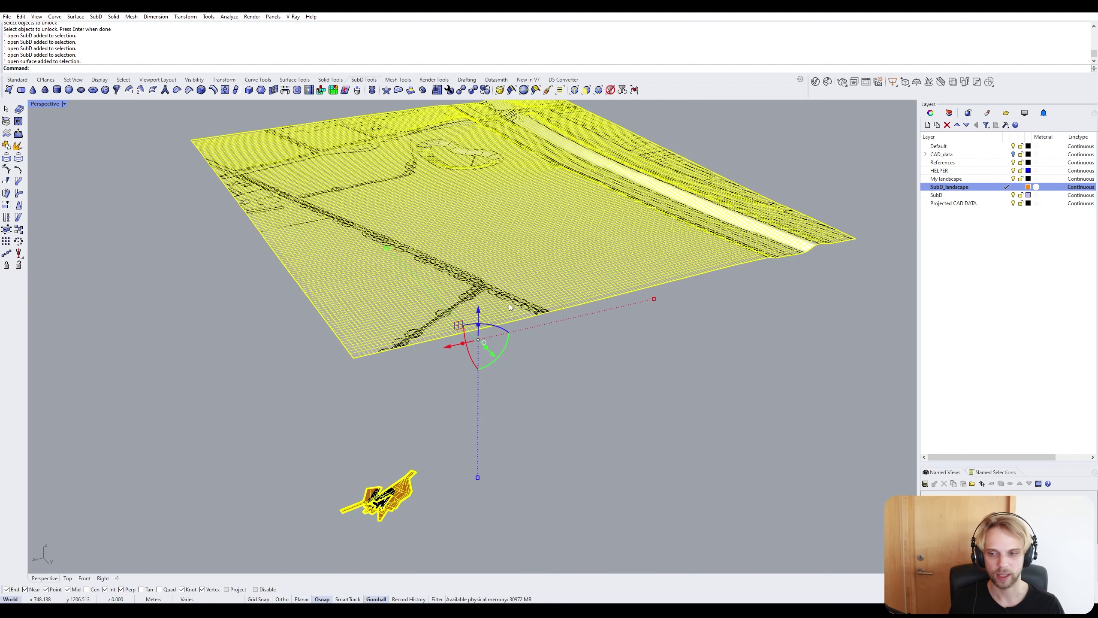
key(Up)
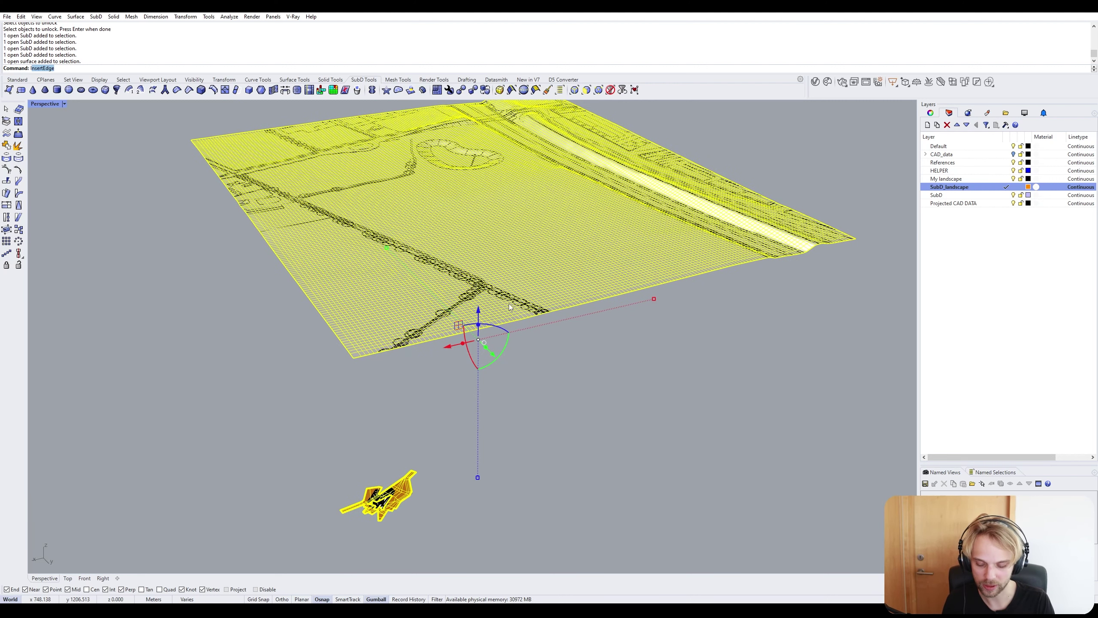
text(Isolate)
key(Return)
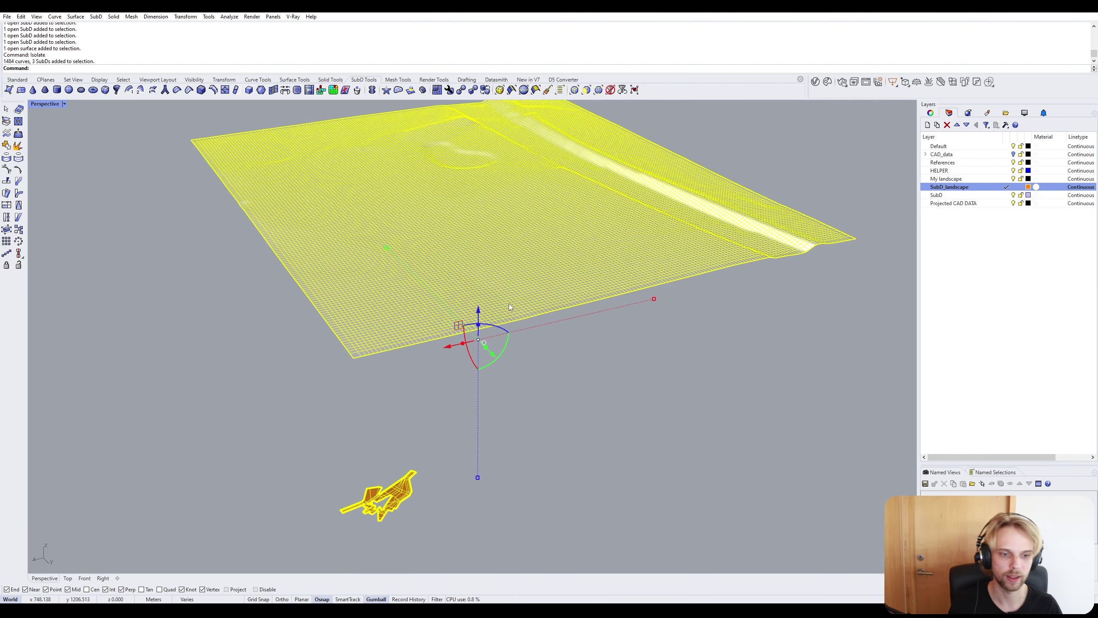
Check the isolated terrain surface and landscape SubD by selecting each in turn, and clear the selection.
click(676, 411)
click(417, 281)
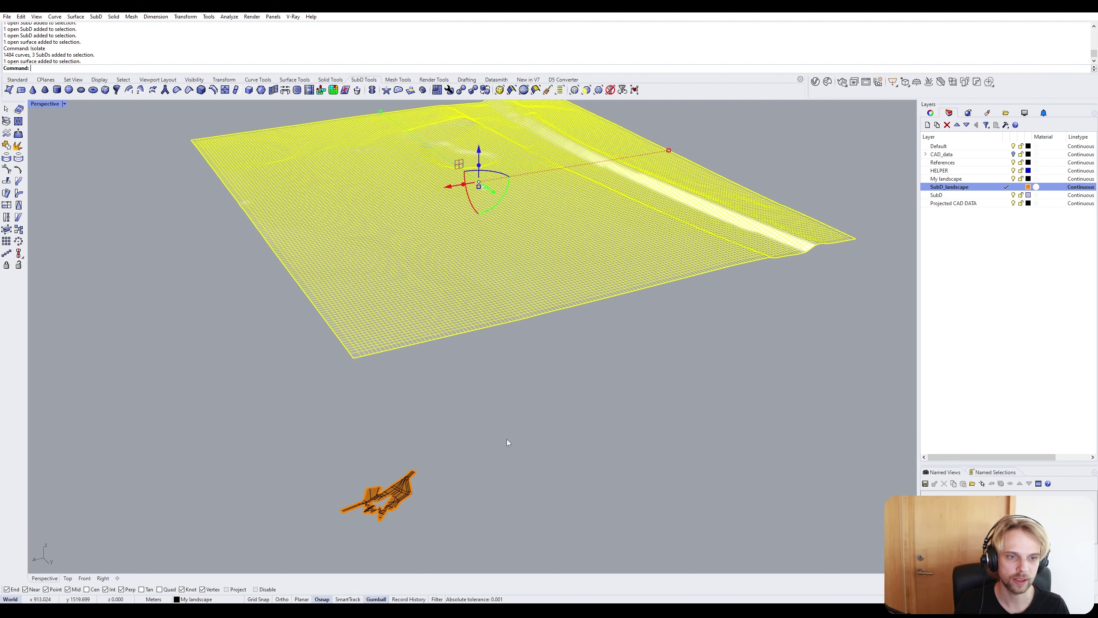
click(374, 508)
click(550, 423)
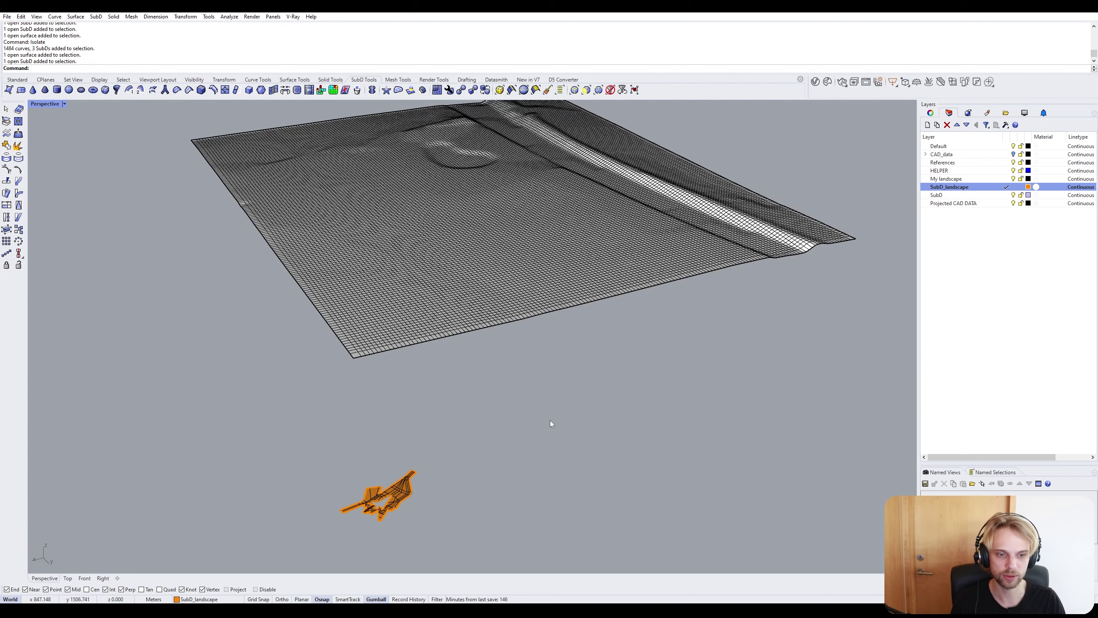
click(448, 260)
click(596, 356)
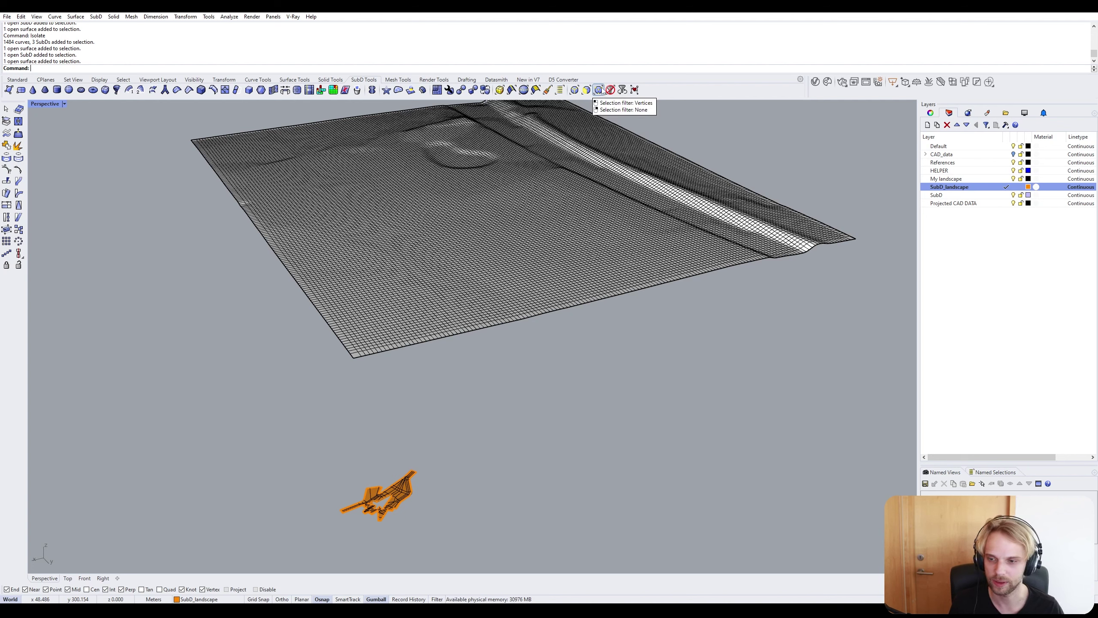
Restrict the selection filter to vertices and select all landscape SubD vertices for the Project command with DeleteInput=No.
click(600, 90)
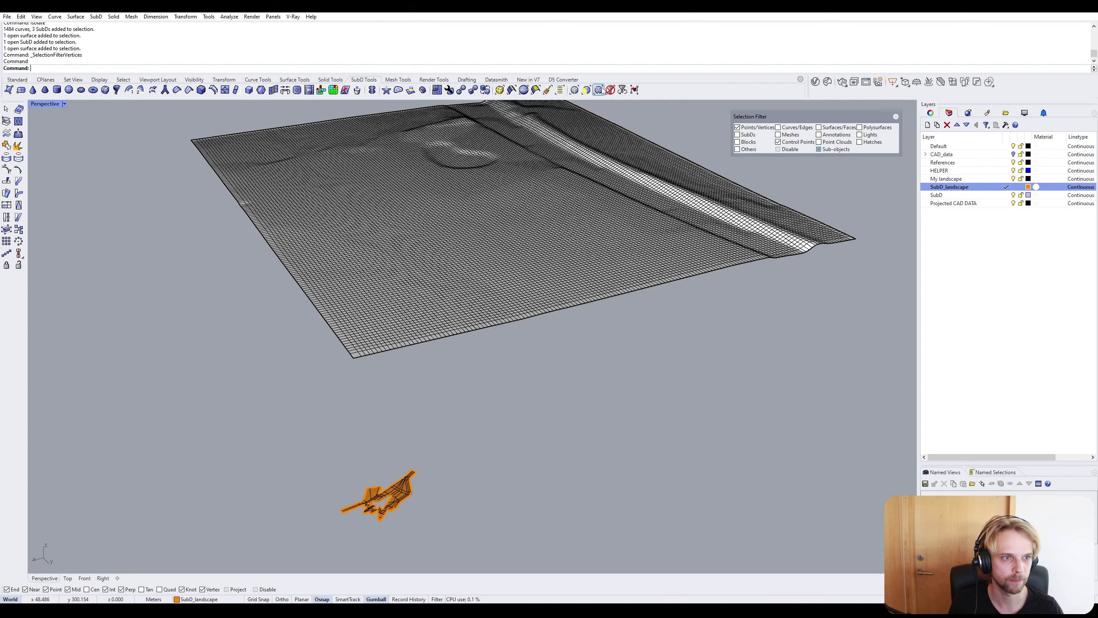
drag(827, 117, 752, 331)
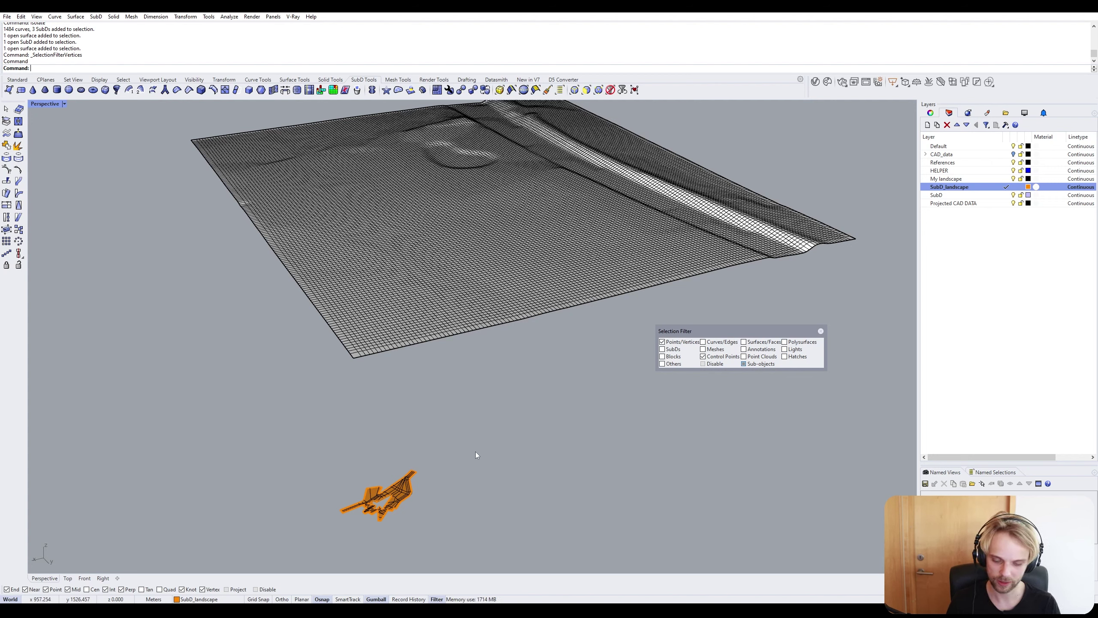
text(Project)
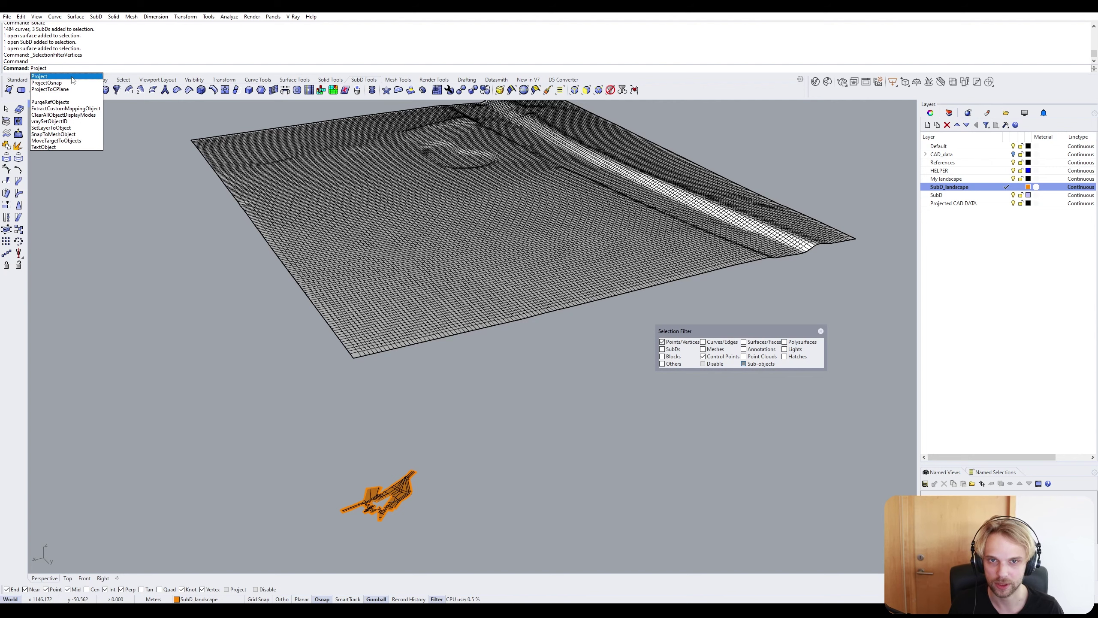
click(59, 76)
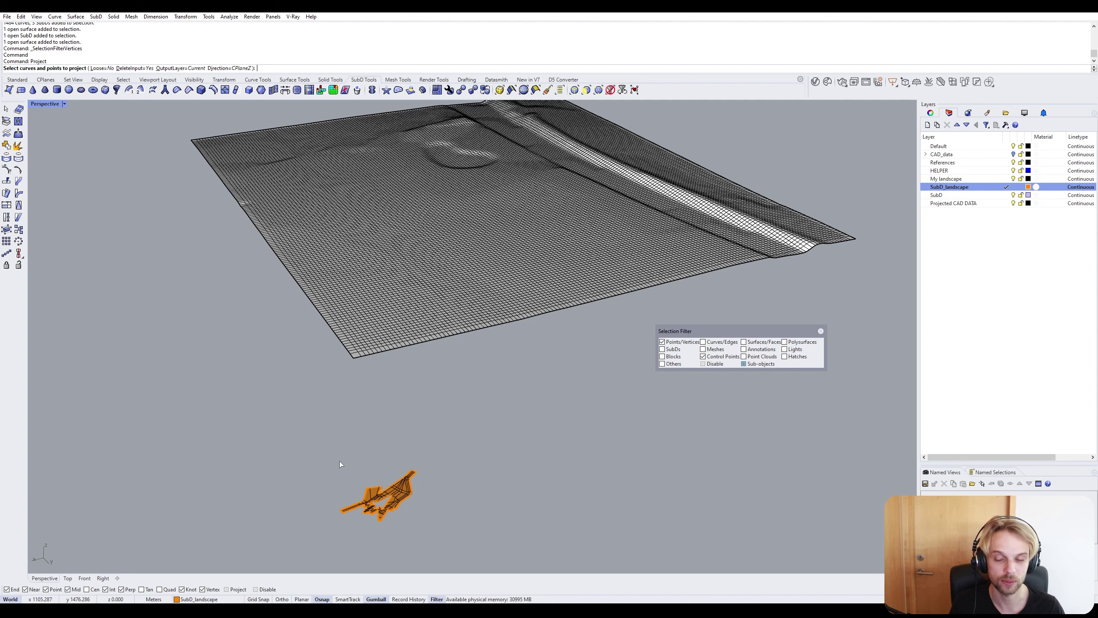
click(134, 68)
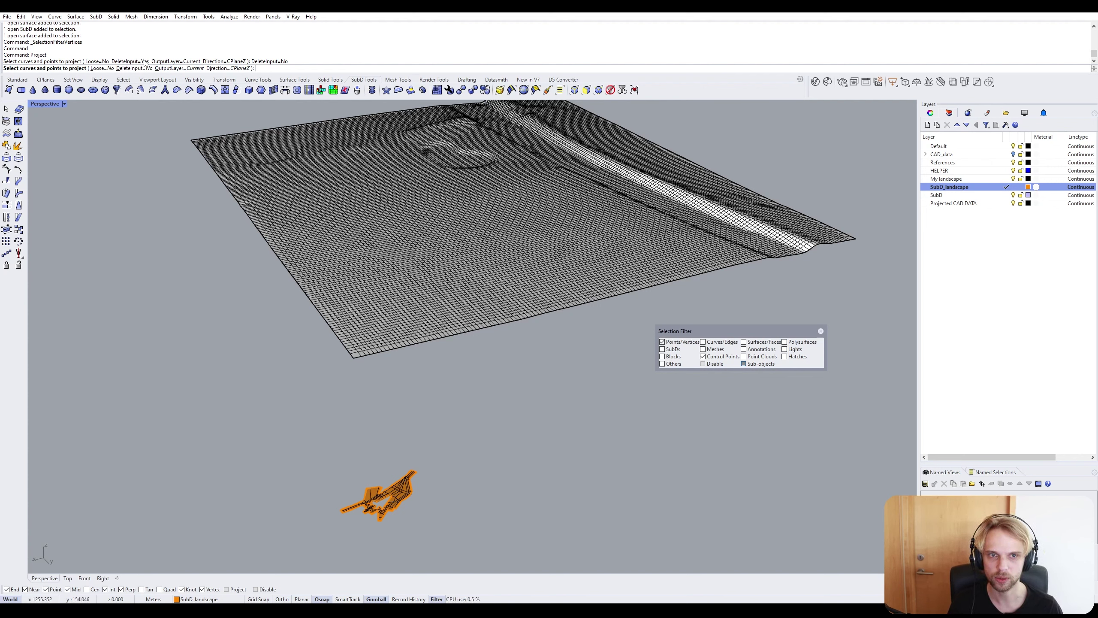
drag(271, 412, 463, 559)
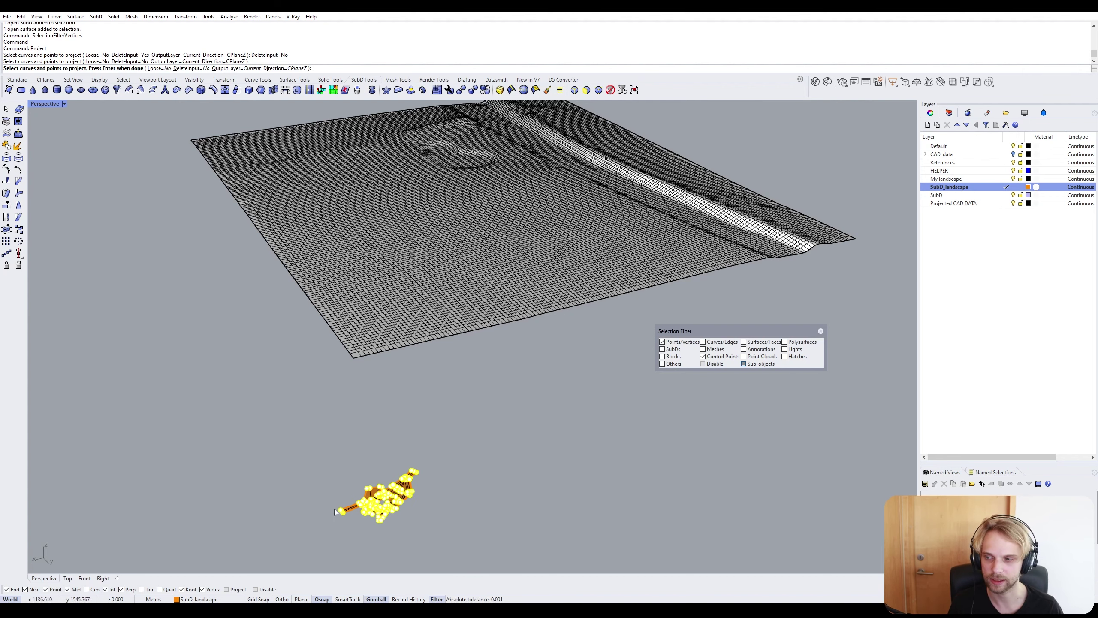
scroll(390, 528, up, 3)
scroll(390, 530, up, 2)
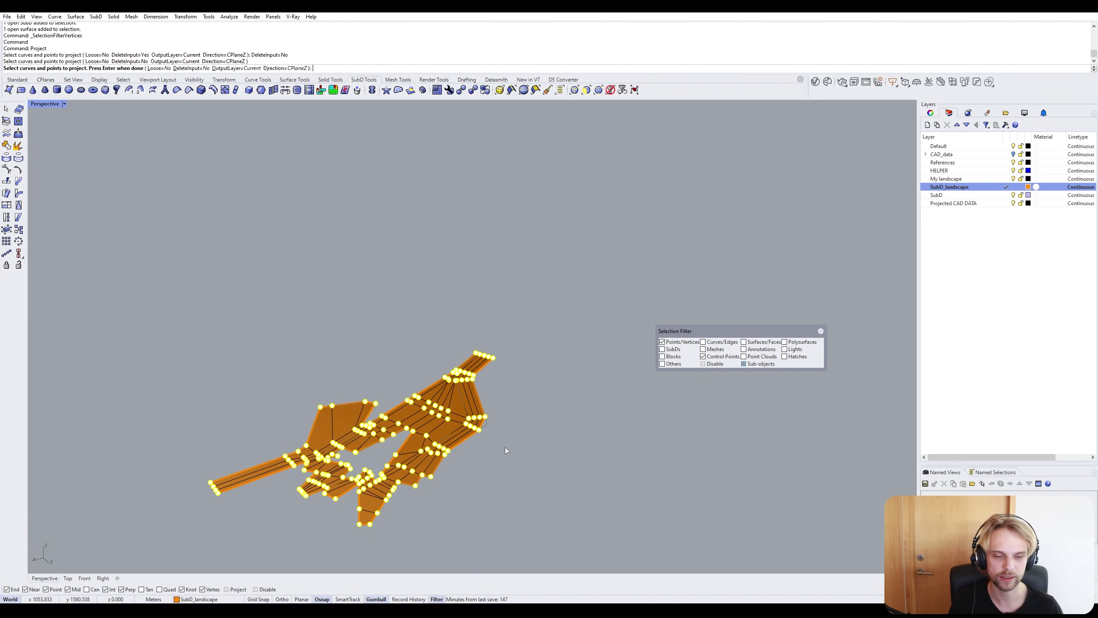
scroll(503, 448, down, 2)
scroll(480, 441, down, 4)
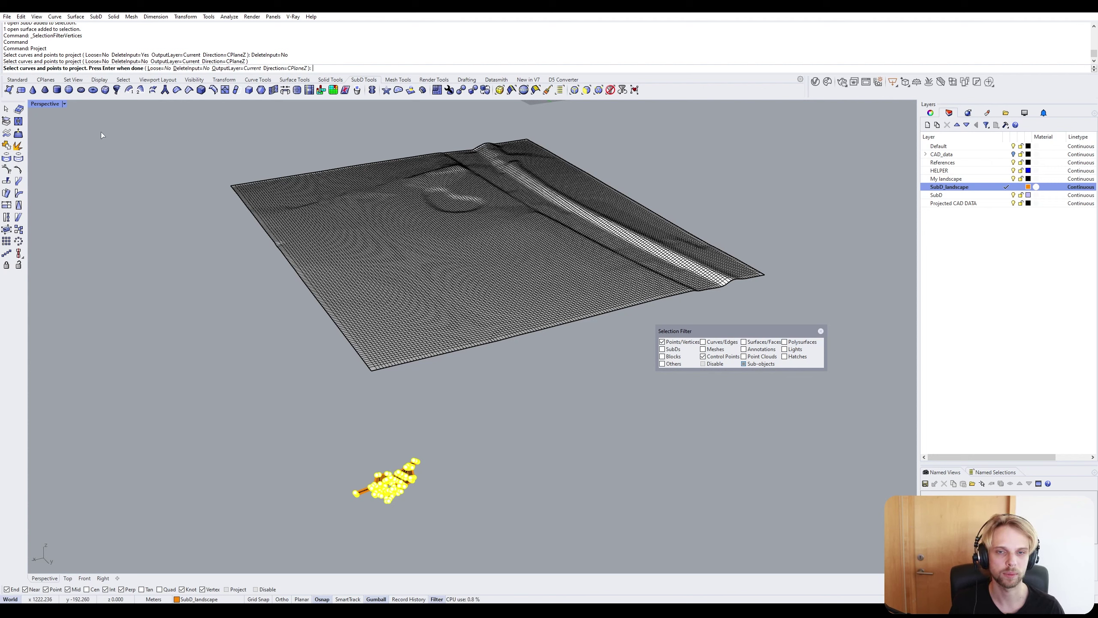
Reset the selection filter to None and project the chosen vertices onto the terrain surface along CPlaneZ.
key(Return)
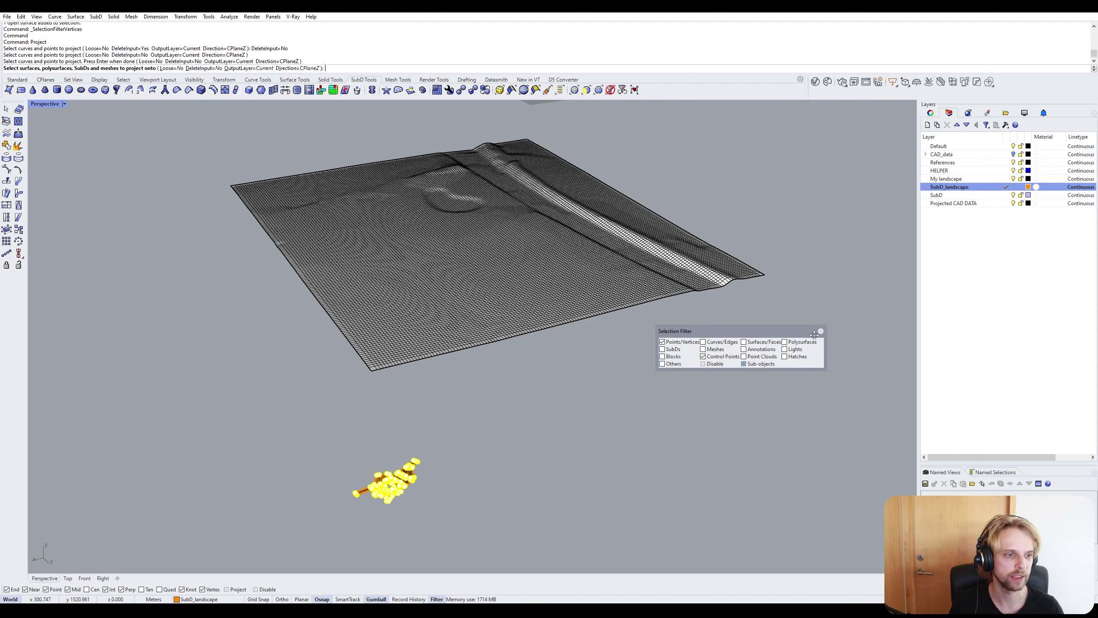
mouse_move(814, 334)
mouse_down()
mouse_move(788, 333)
mouse_move(796, 341)
mouse_up()
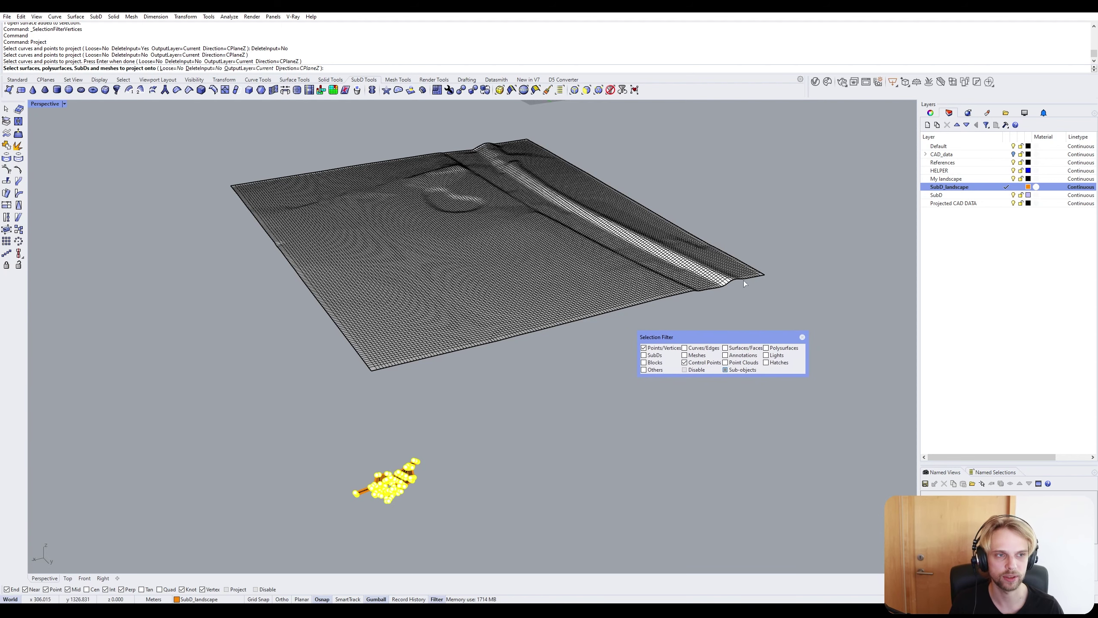
click(611, 91)
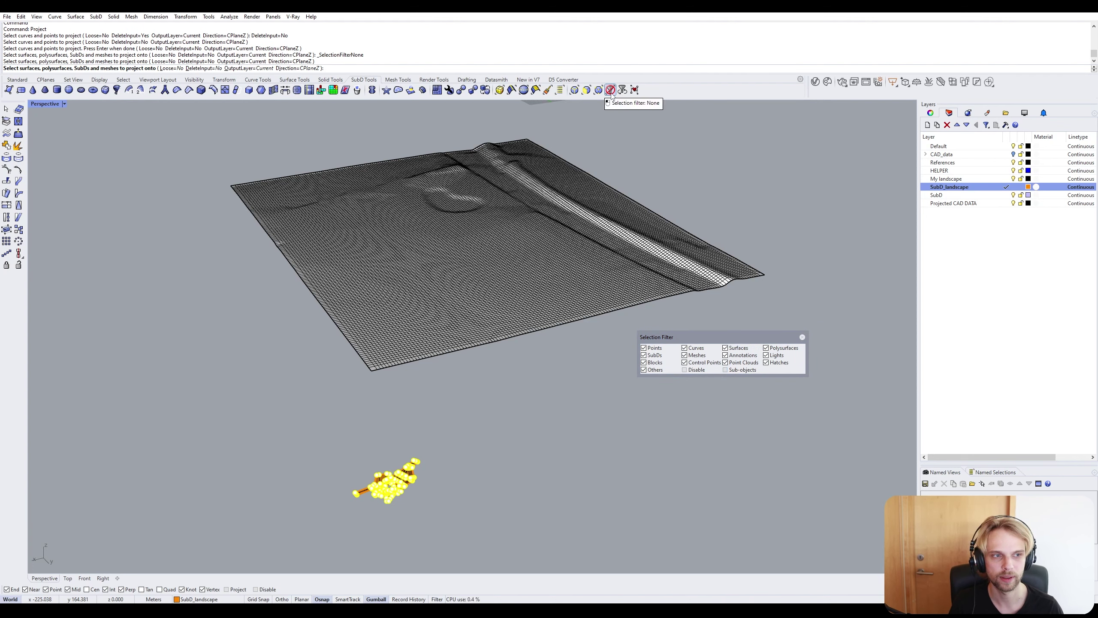
click(802, 337)
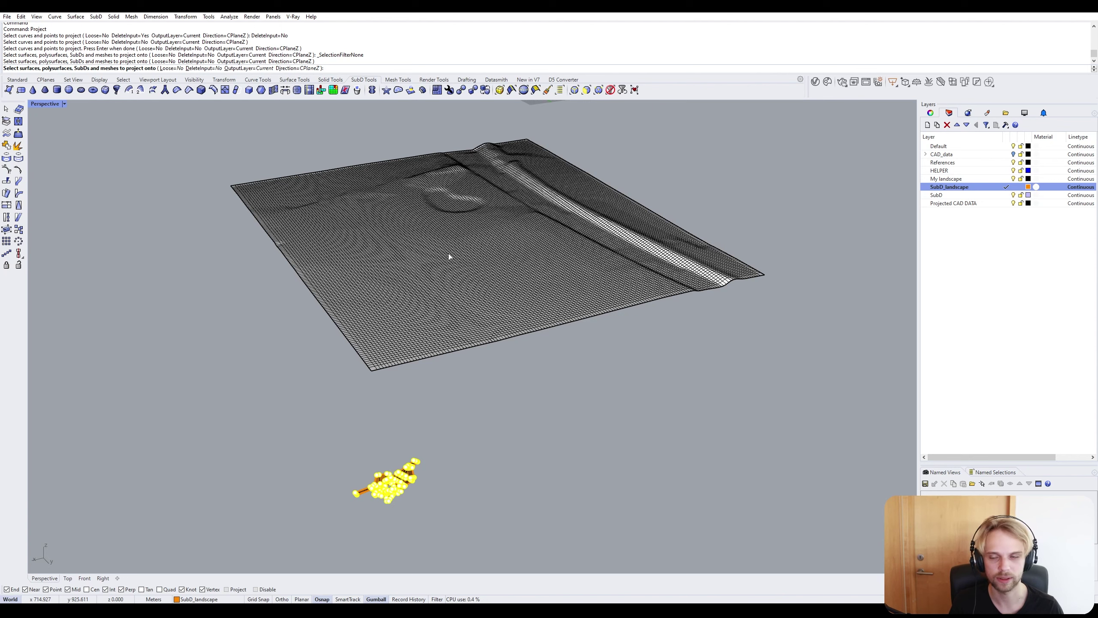
click(393, 286)
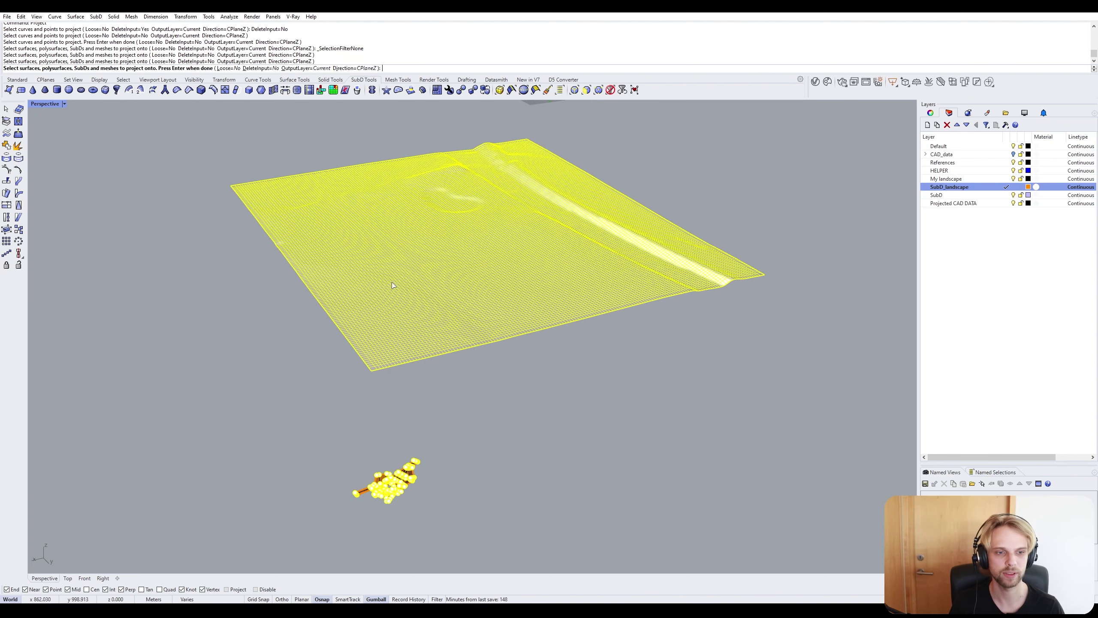
key(Return)
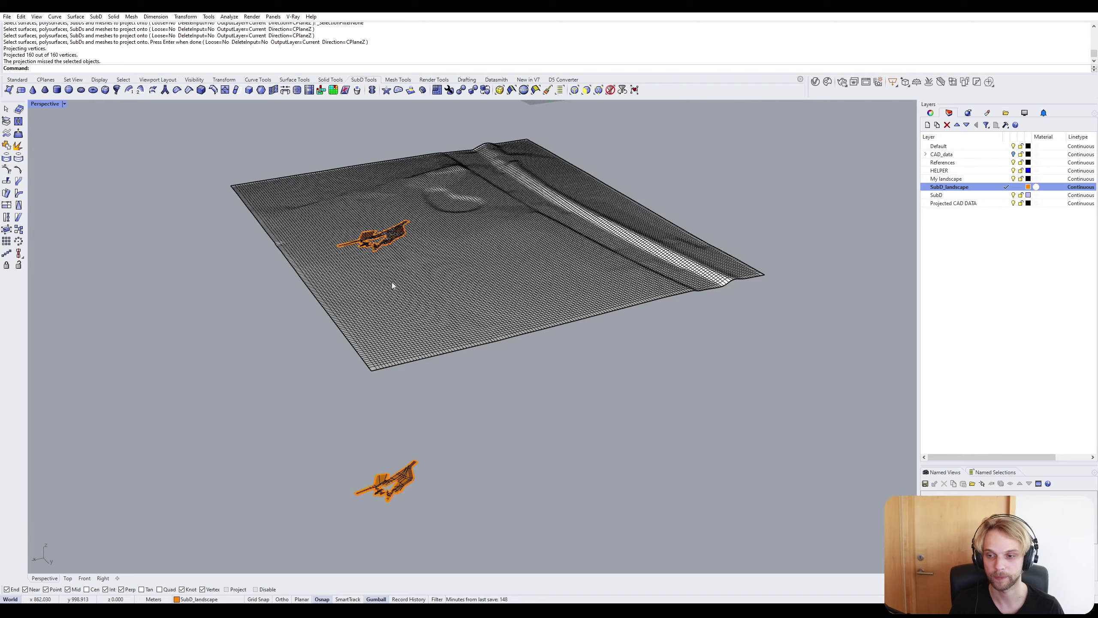
Examine from several angles how the projected landscape SubD lies on and intersects the terrain surface.
scroll(372, 242, up, 6)
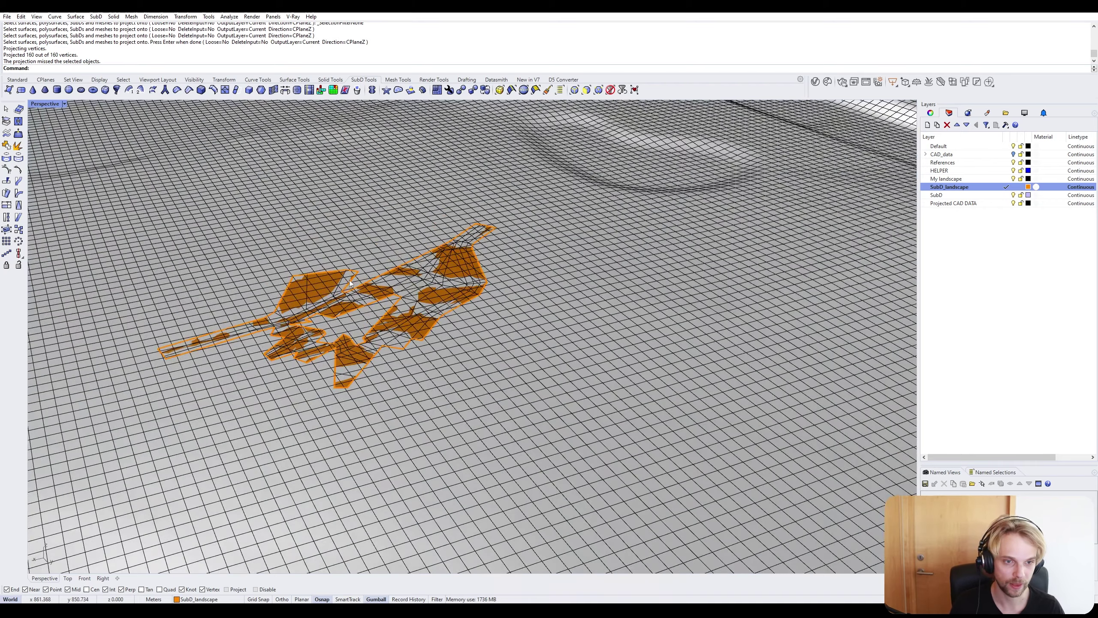
click(320, 280)
click(345, 309)
text(ZS)
key(Return)
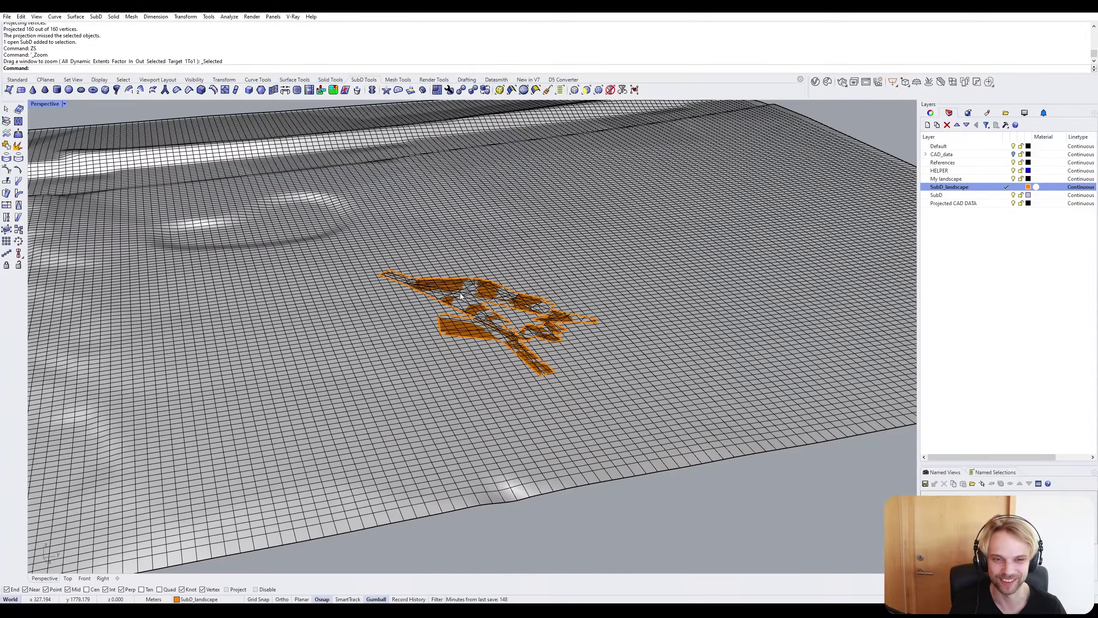
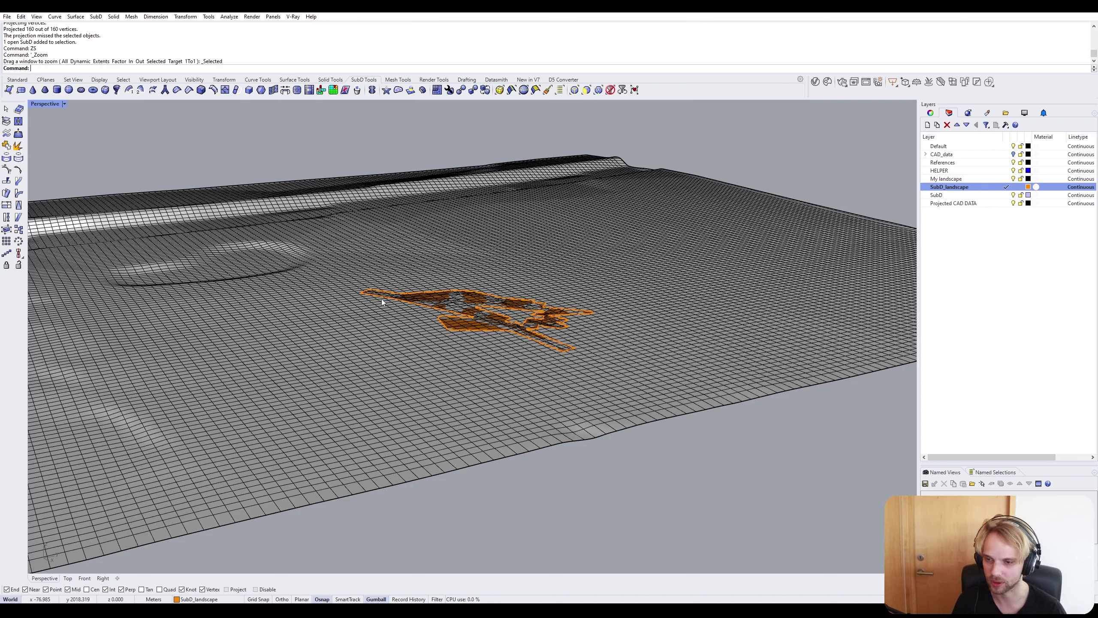
right_drag(367, 288, 492, 341)
scroll(384, 287, up, 11)
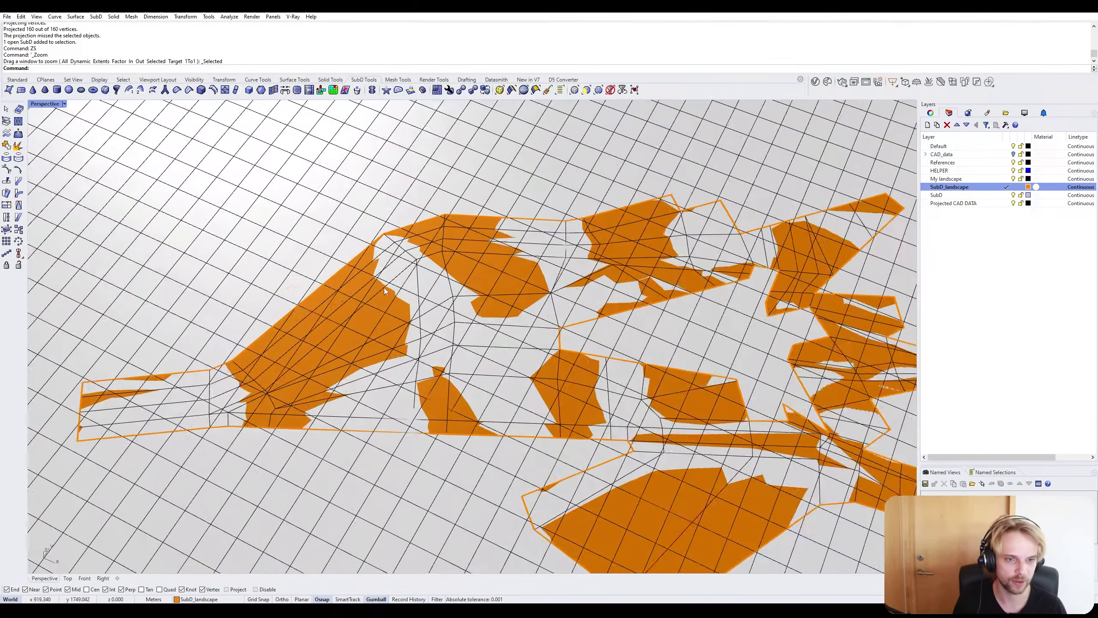
scroll(384, 288, up, 2)
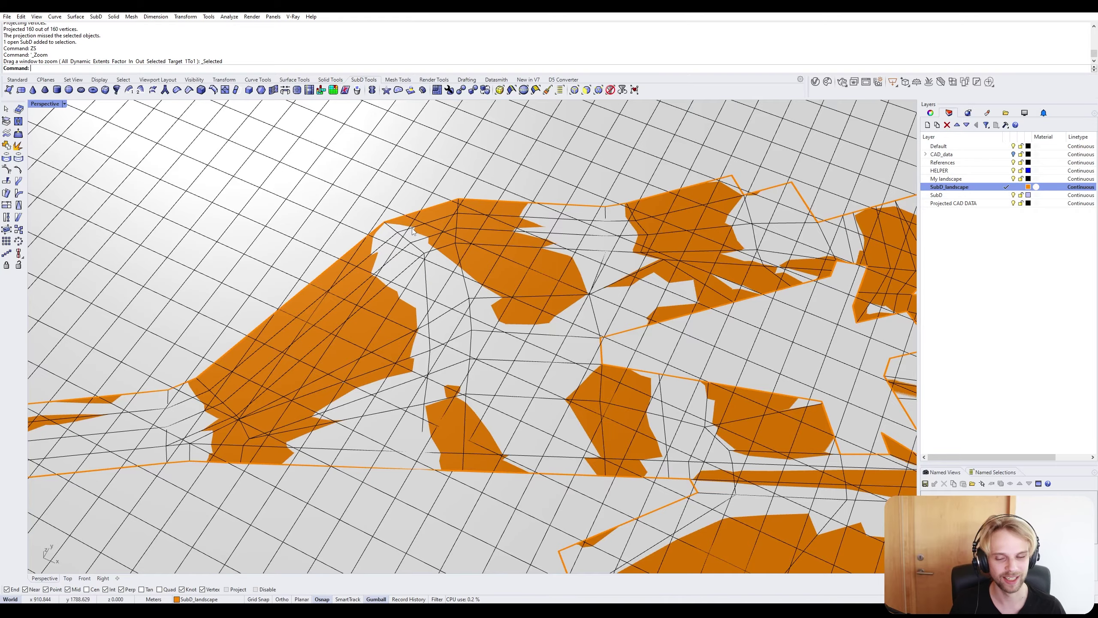
Unisolate the model so the objects hidden around the terrain surface and landscape SubDs are shown again.
scroll(260, 355, down, 15)
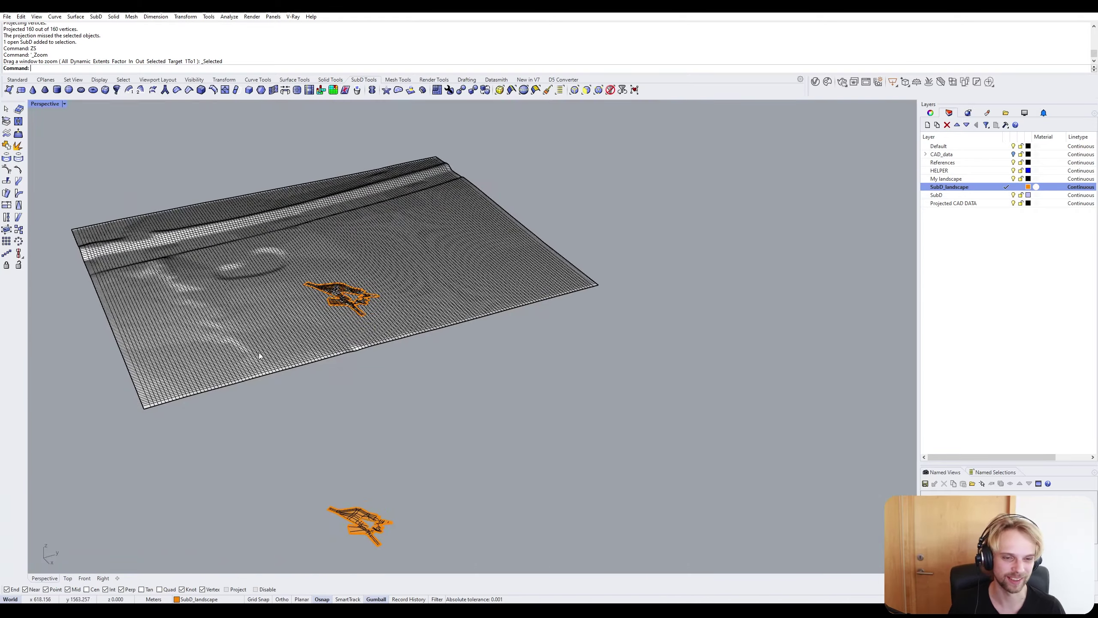
shift+right_drag(259, 353, 336, 302)
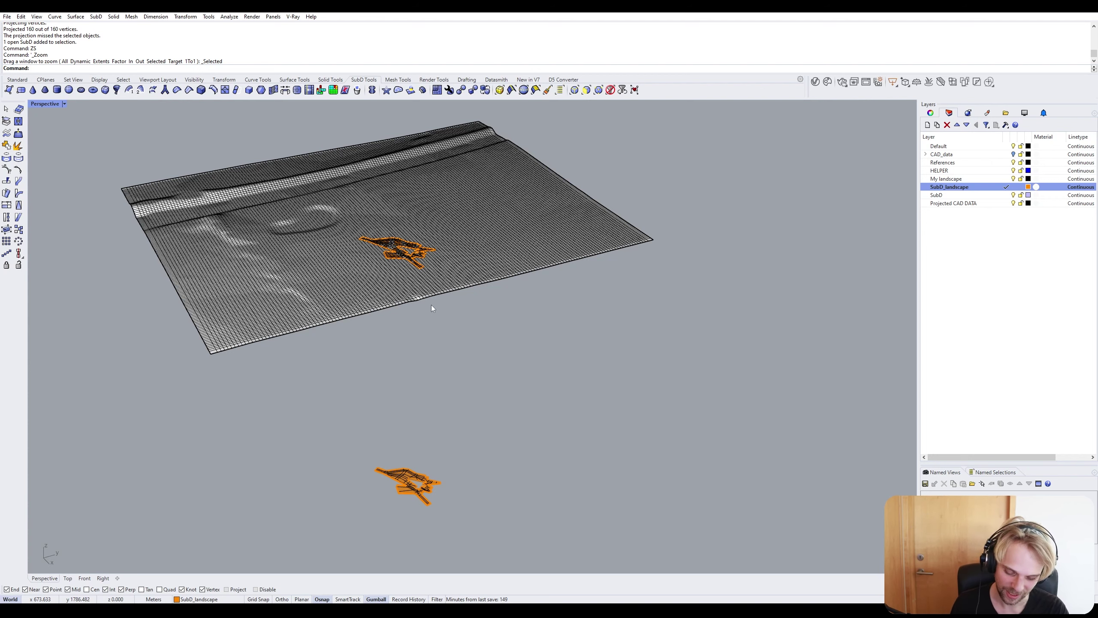
text(Sel)
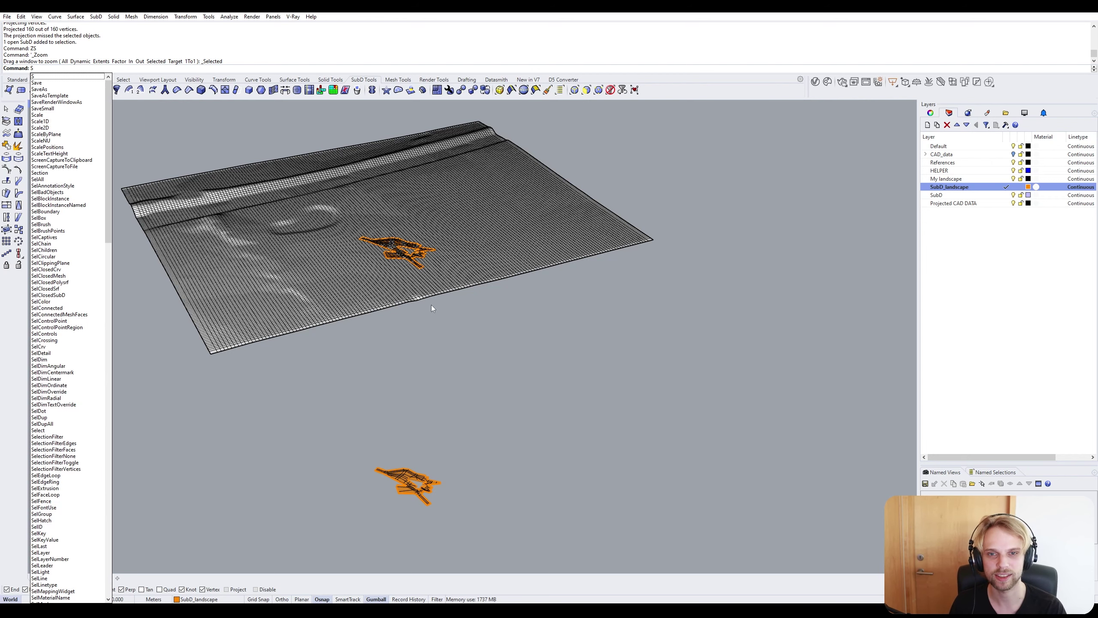
key(Escape)
text(Unisolate)
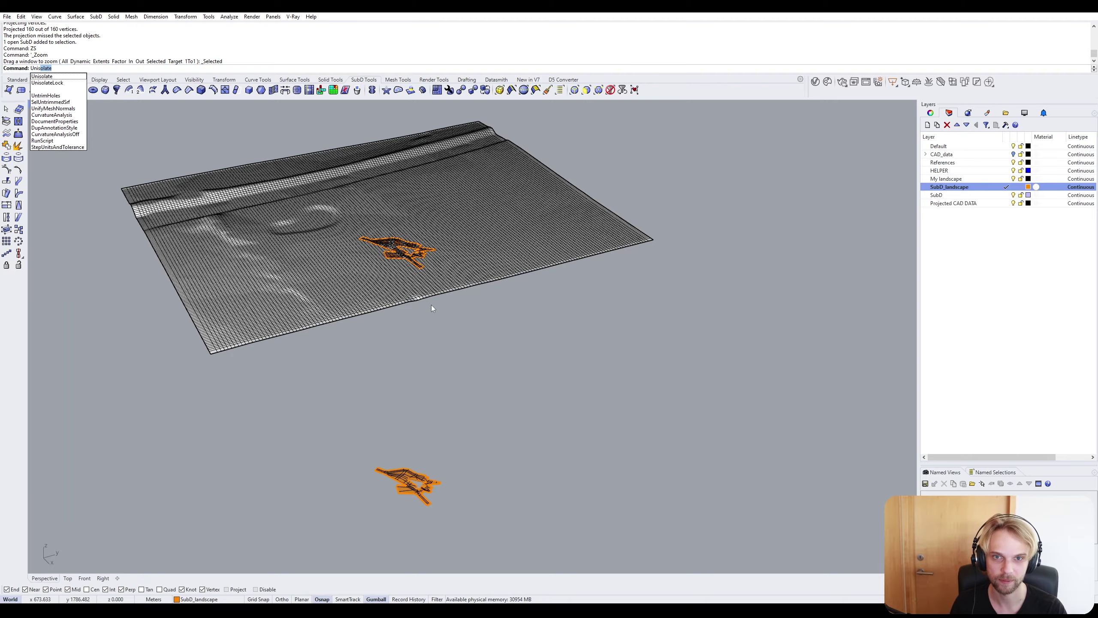
key(Return)
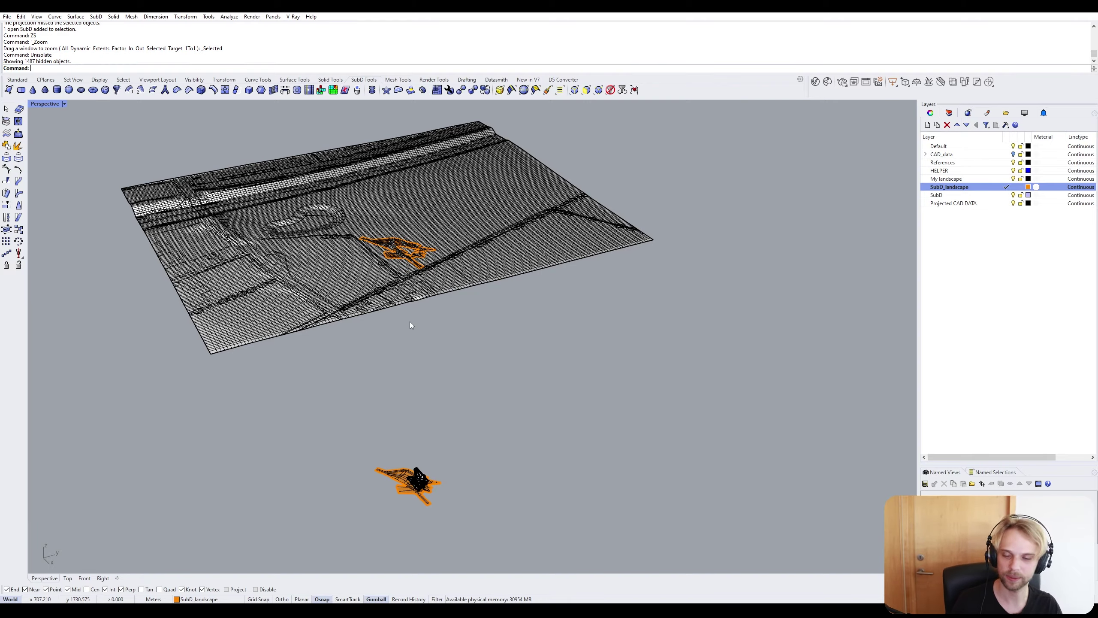
Check the projected landscape by toggling the SubD display between smooth and flat, and inspect the terrain surface by selecting and deselecting it.
scroll(410, 321, up, 10)
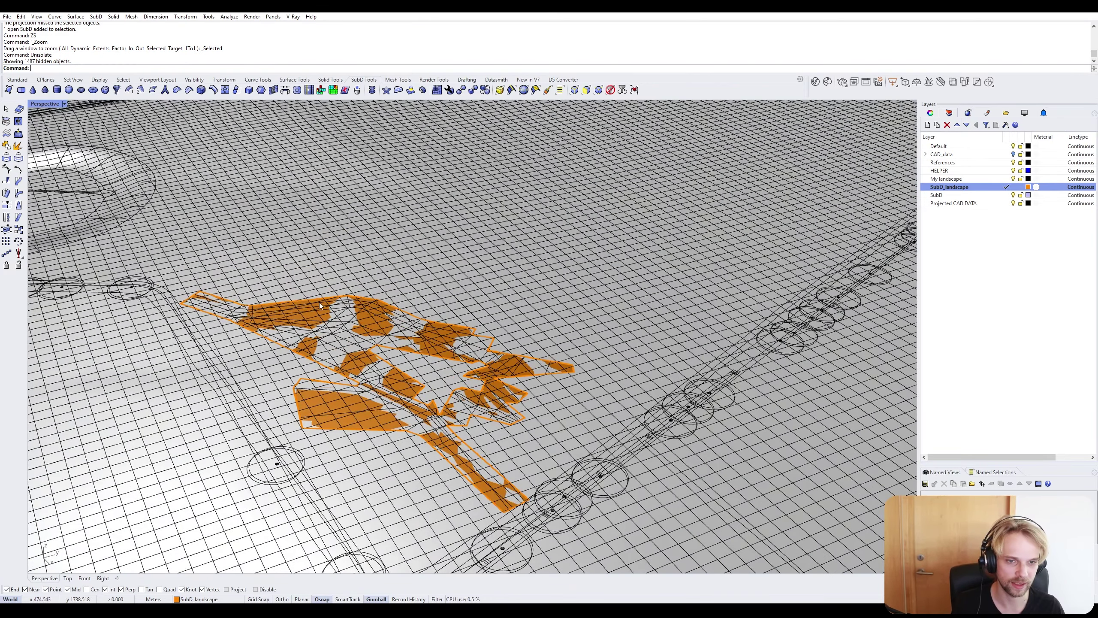
key(Tab)
key(Tab)
scroll(390, 349, down, 7)
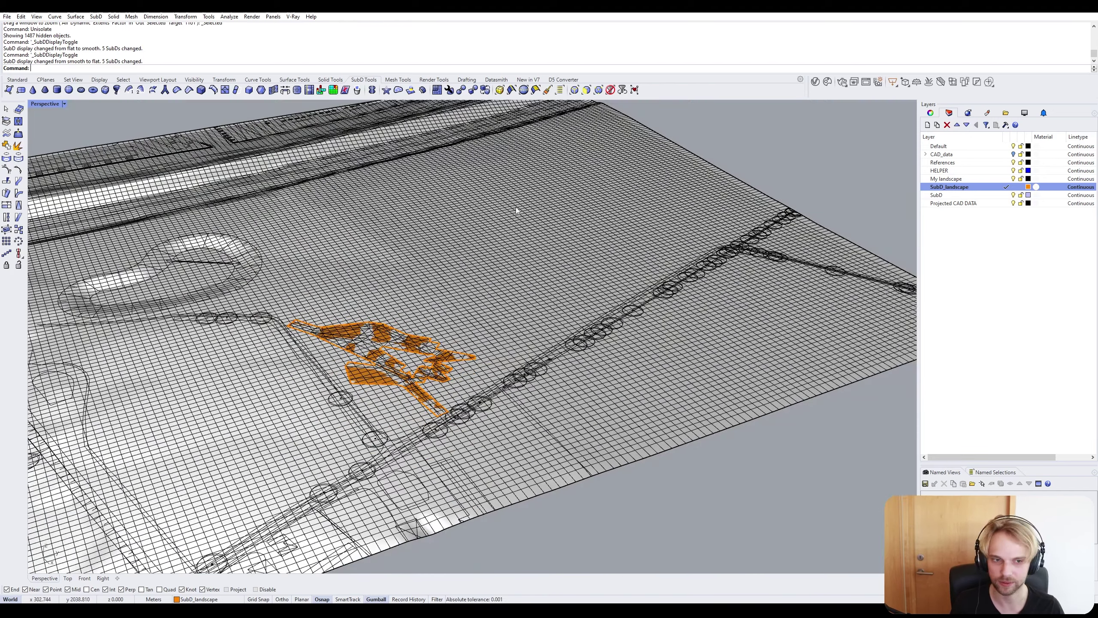
click(456, 244)
click(713, 469)
scroll(713, 469, down, 4)
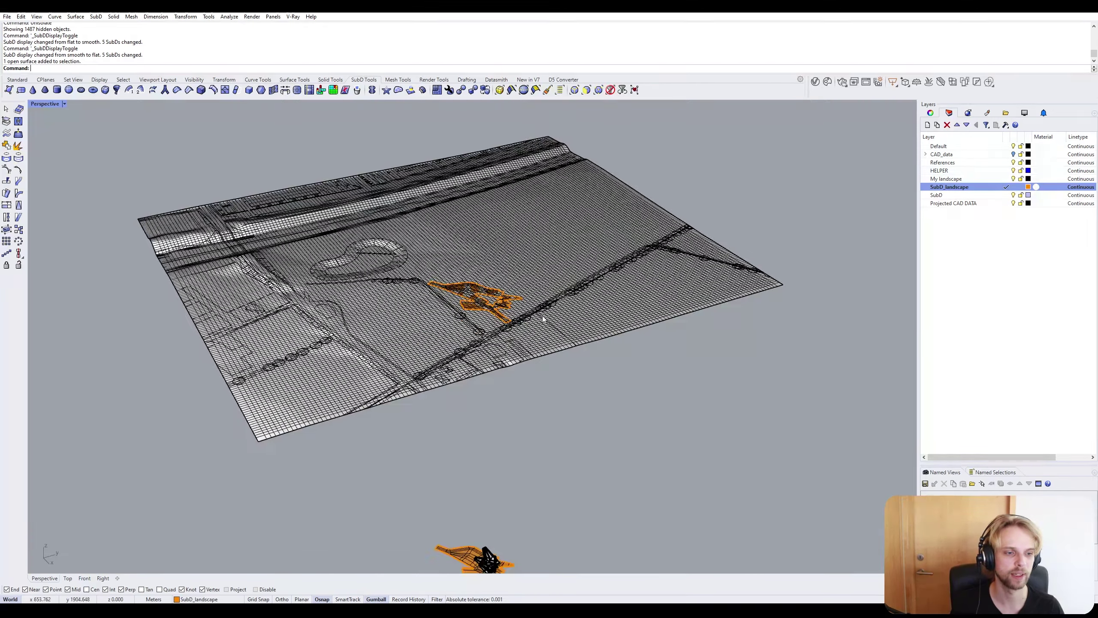
click(497, 222)
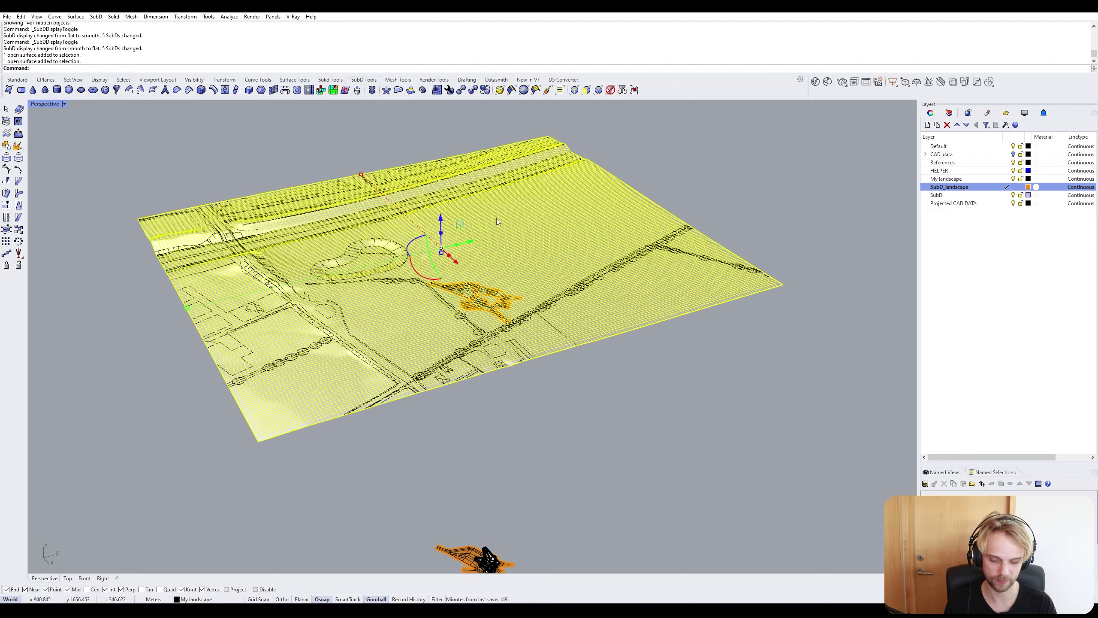
click(704, 466)
Try to move the building SubD vertically from the flat landscape up to the terrain, and undo the move.
scroll(477, 462, up, 5)
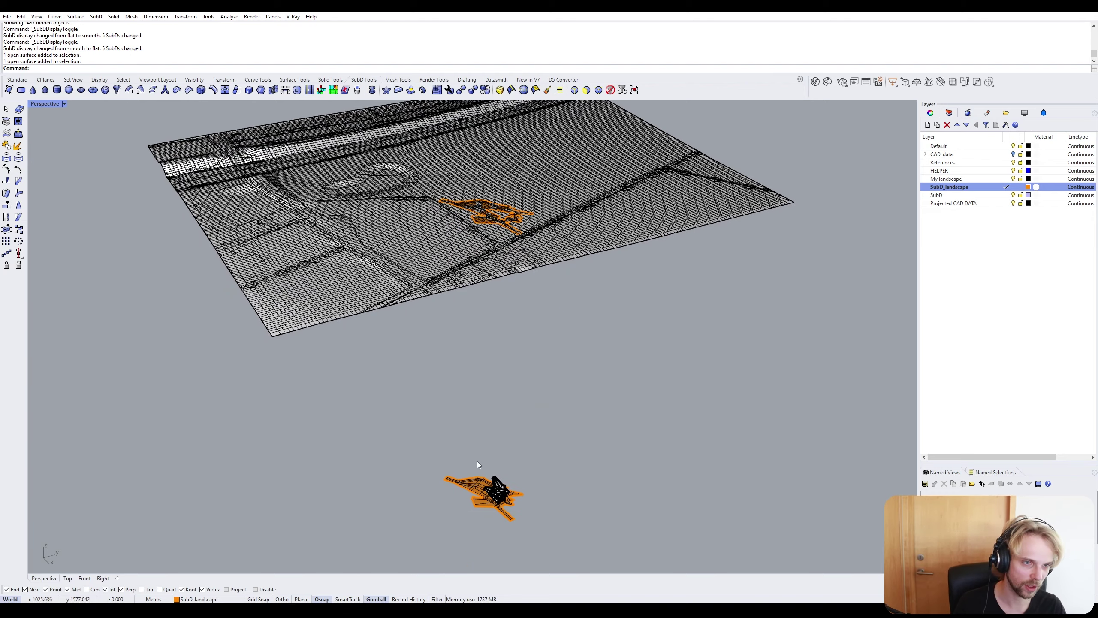
scroll(493, 512, up, 2)
click(519, 463)
scroll(520, 458, down, 3)
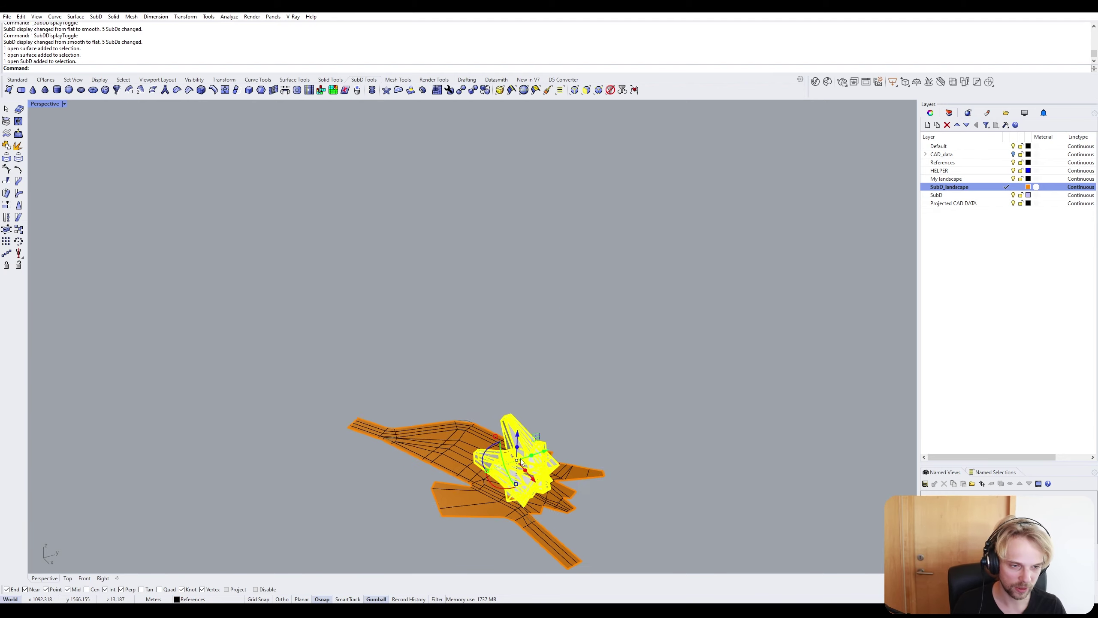
scroll(520, 459, down, 3)
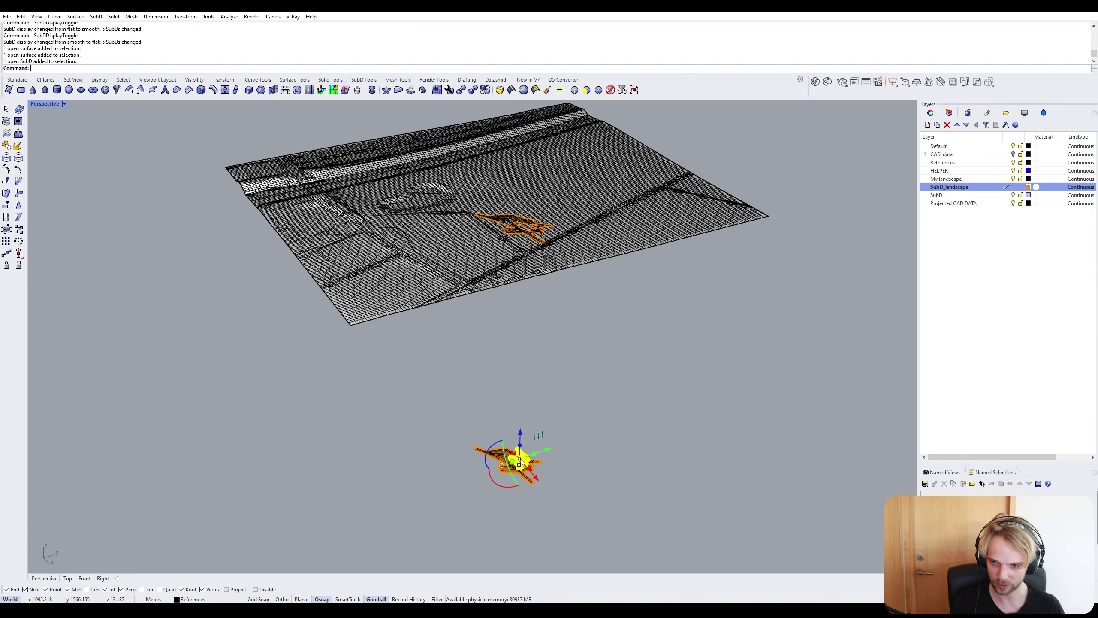
drag(523, 433, 552, 192)
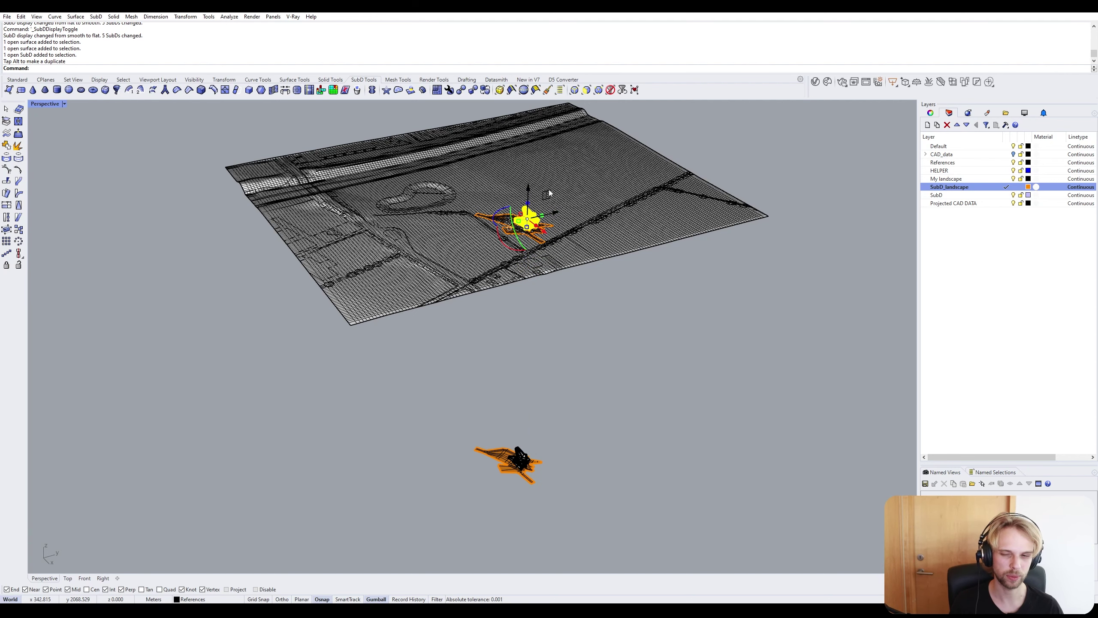
key(ctrl+z)
Examine the original building SubD up close, zooming to it and viewing where its base meets the flat landscape.
key(ctrl+shift+h)
scroll(519, 484, up, 4)
scroll(518, 440, up, 1)
click(536, 381)
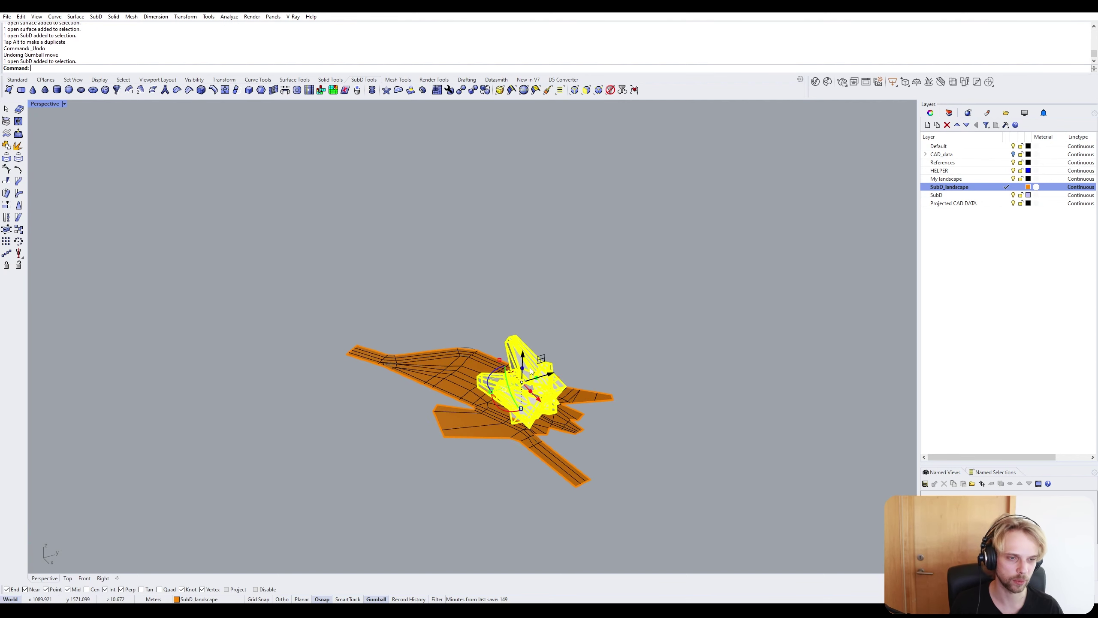
click(615, 320)
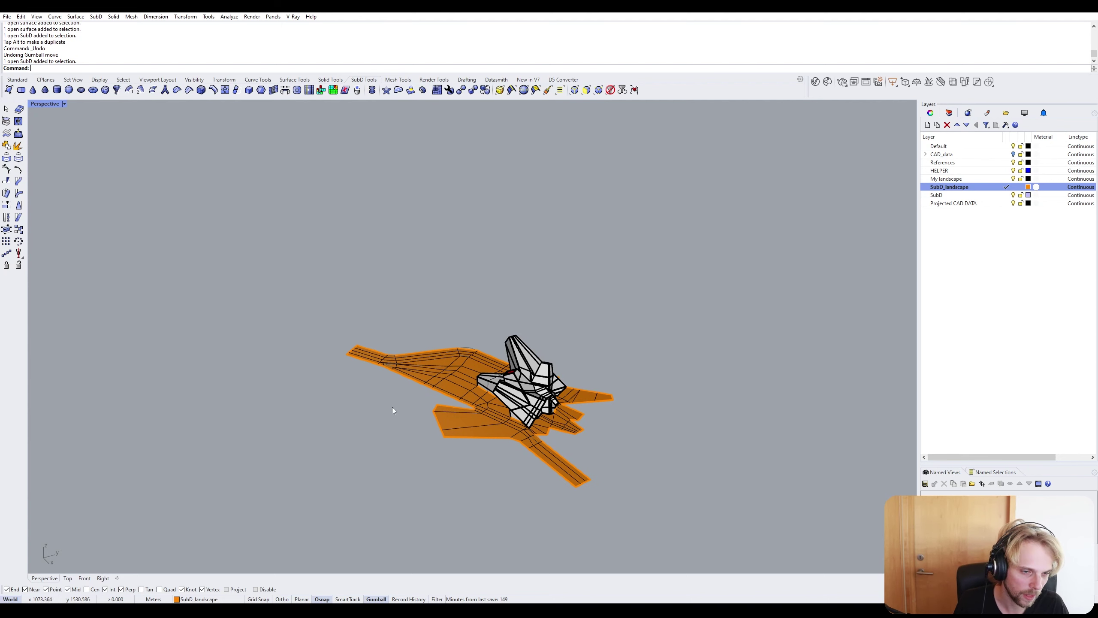
scroll(519, 398, up, 1)
click(493, 387)
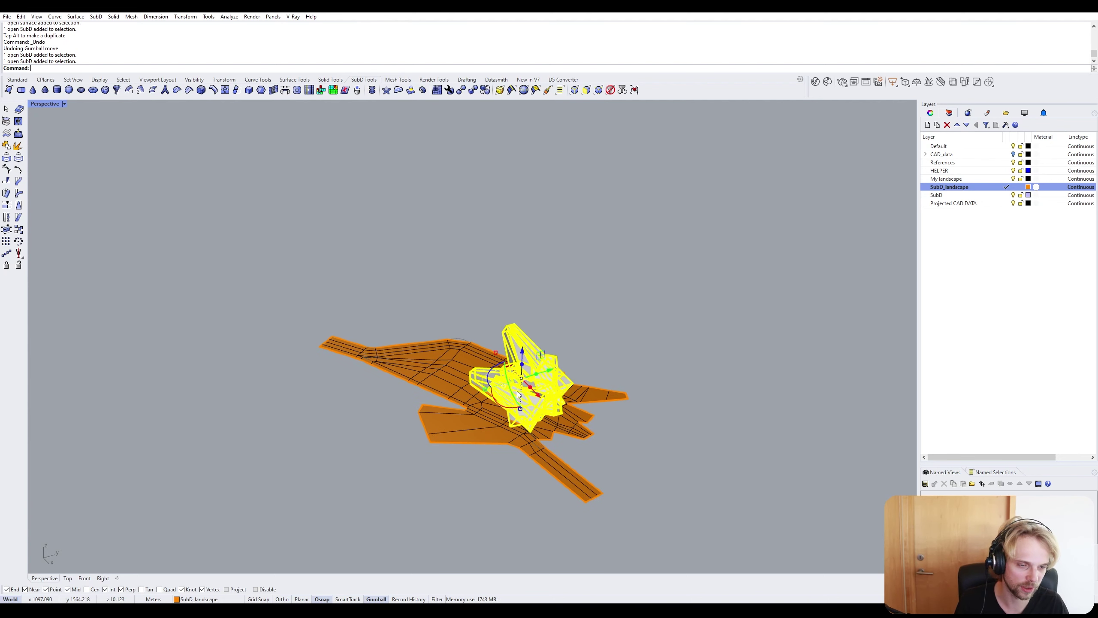
text(zs)
key(Return)
key(Escape)
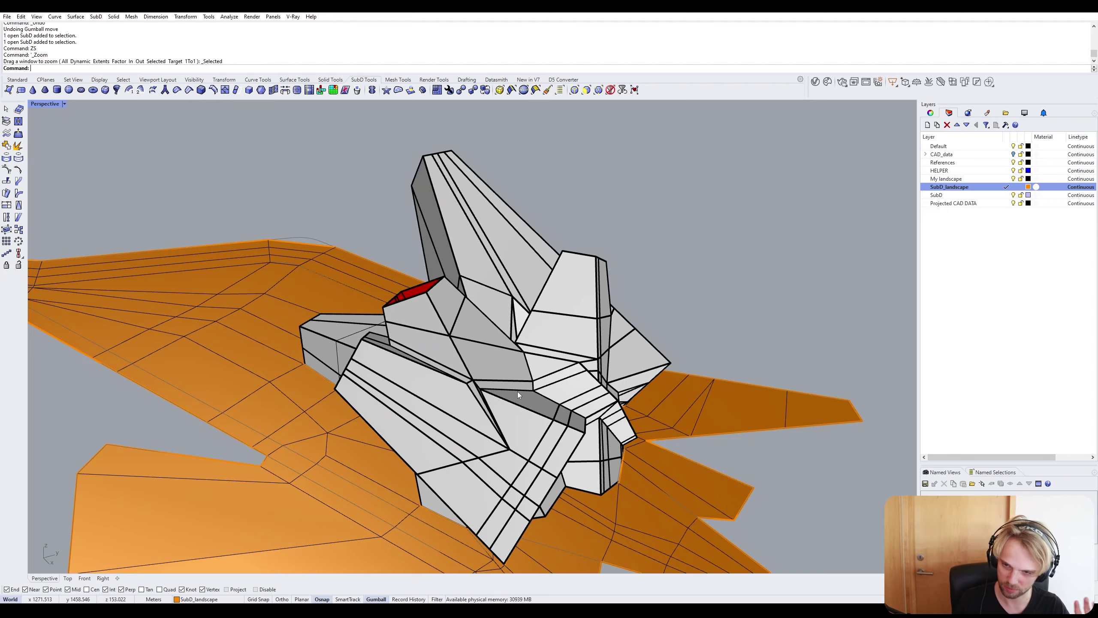
right_drag(517, 392, 500, 234)
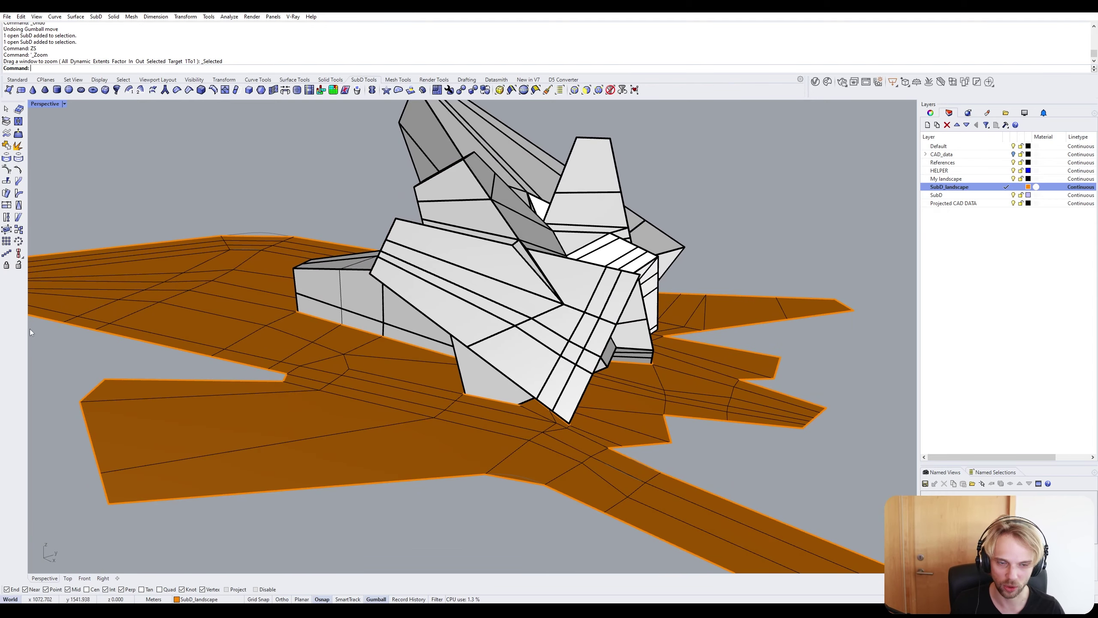
Start copying the building SubD with Vertical=Yes, using the flat landscape's corner vertex at the building's foot as the base point.
click(566, 278)
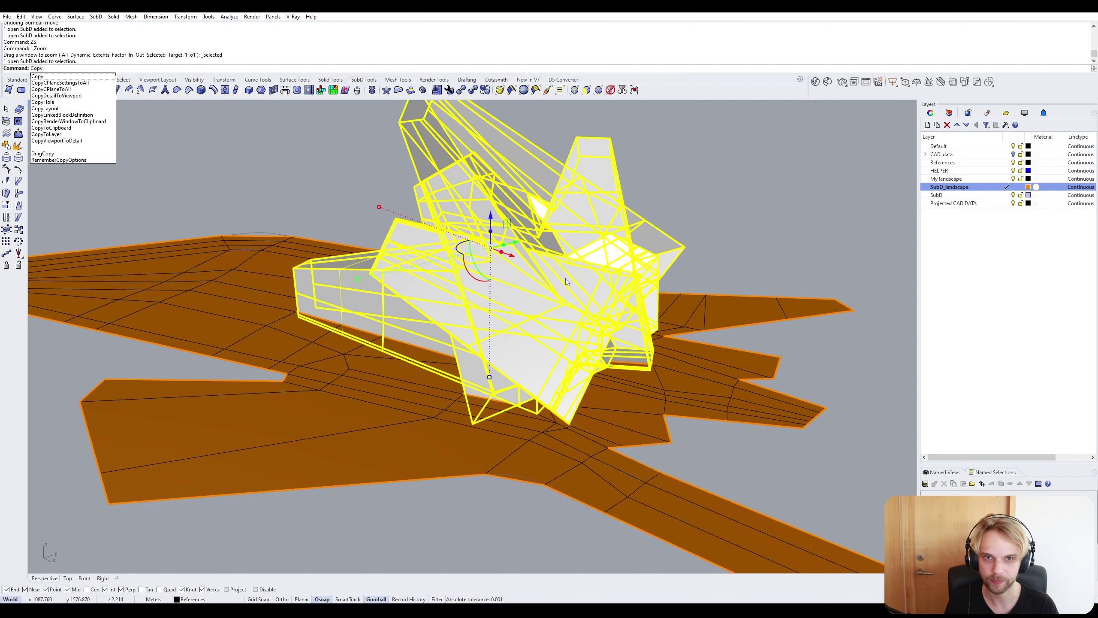
key(Return)
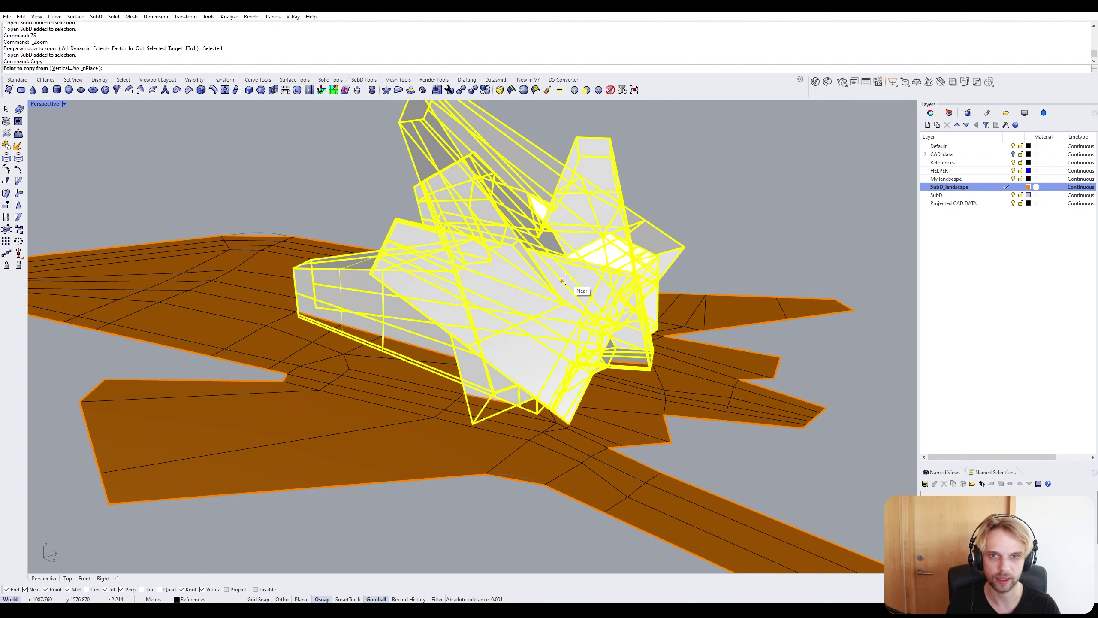
click(65, 68)
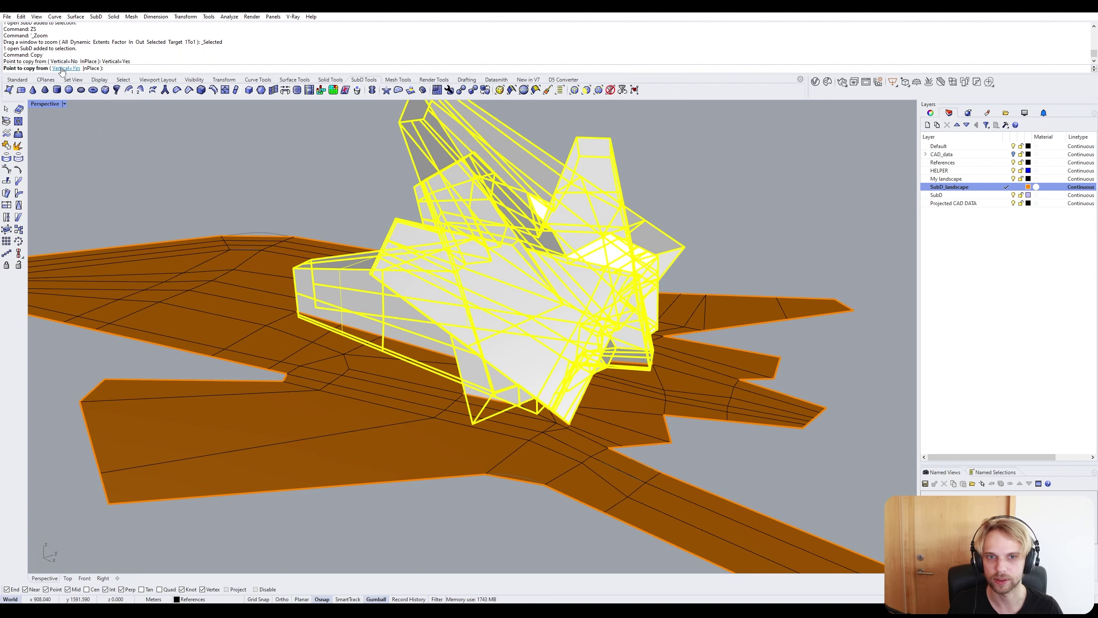
scroll(441, 388, up, 8)
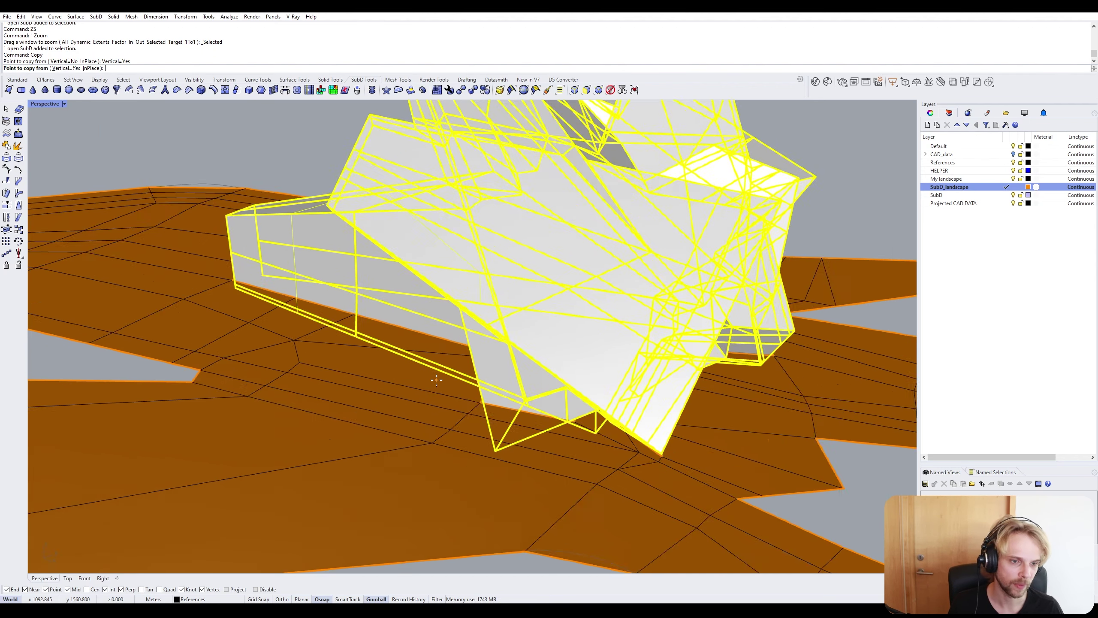
scroll(480, 395, up, 8)
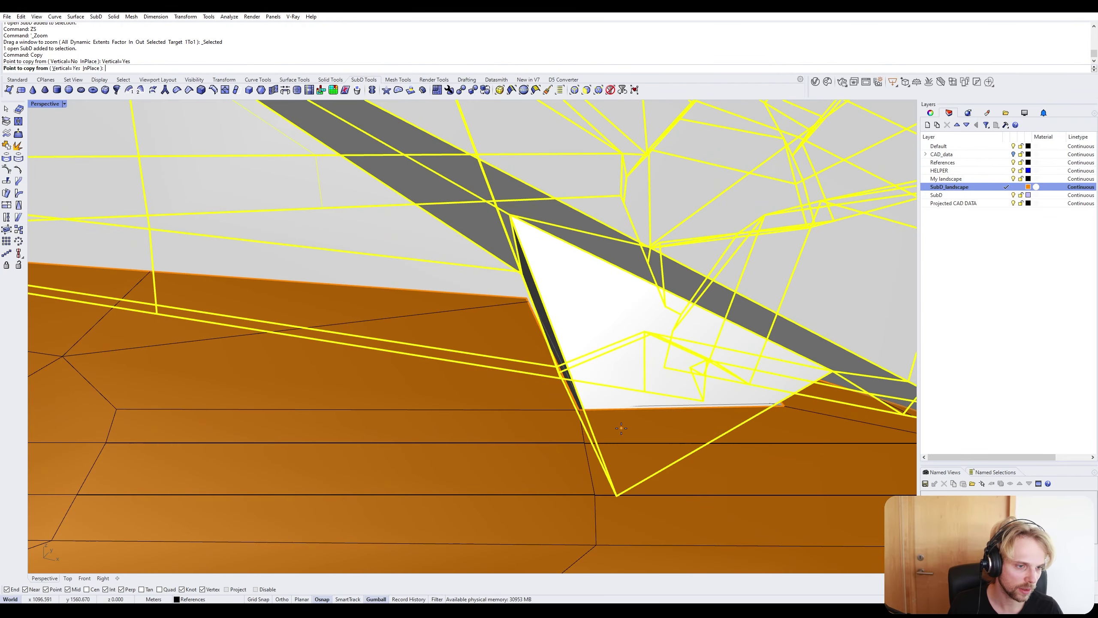
right_drag(544, 367, 461, 374)
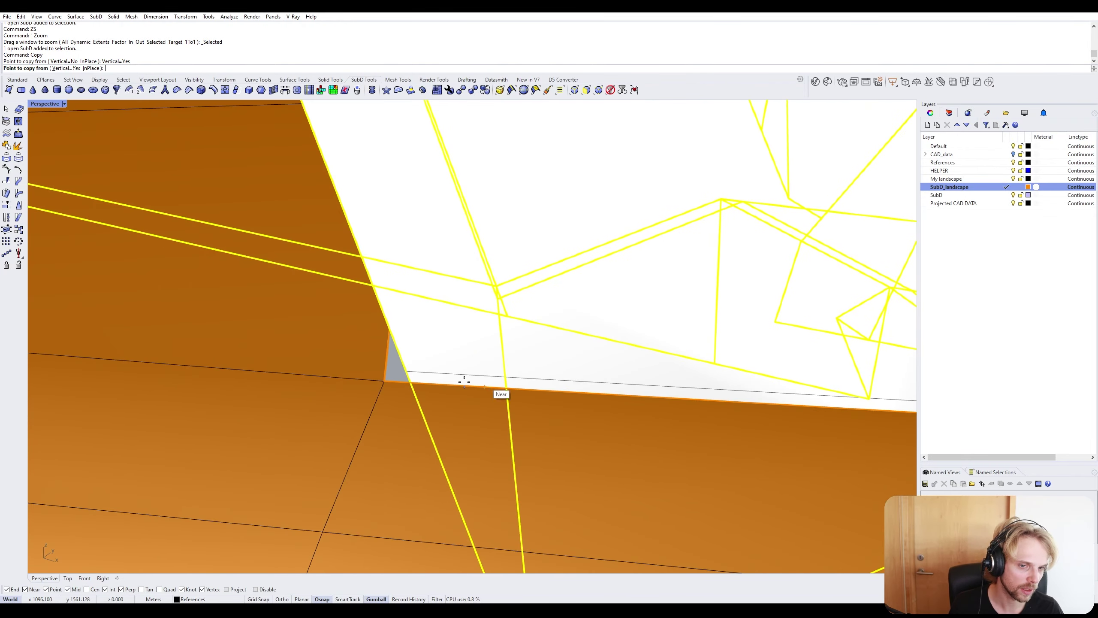
click(385, 381)
Place the building copy straight above at the matching corner vertex of the projected landscape on the terrain, and finish the copy.
scroll(386, 381, down, 15)
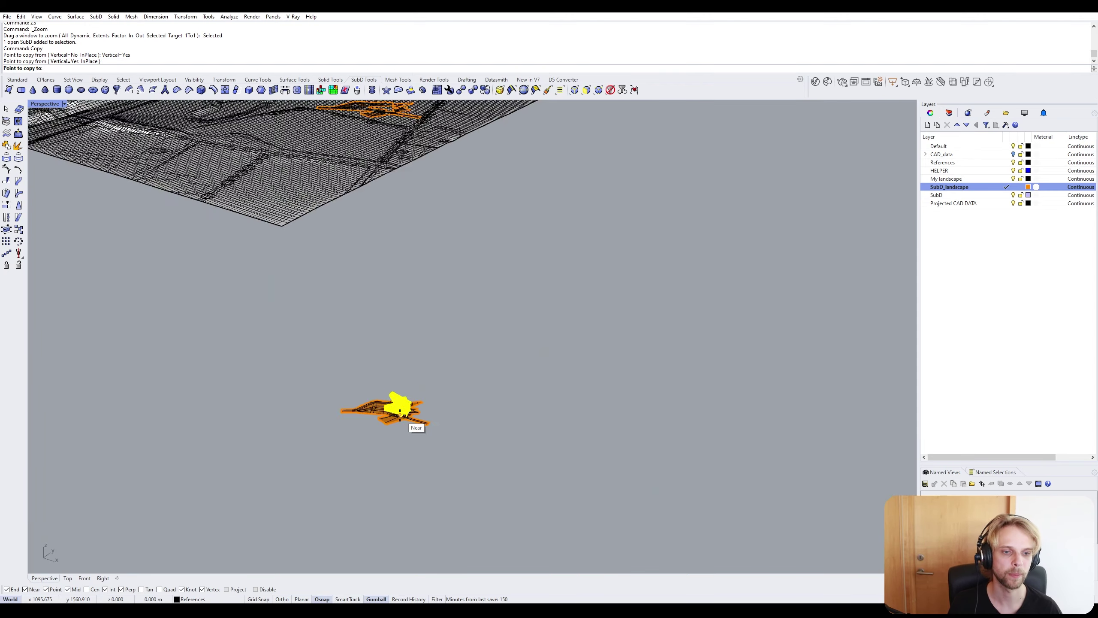
scroll(399, 387, up, 15)
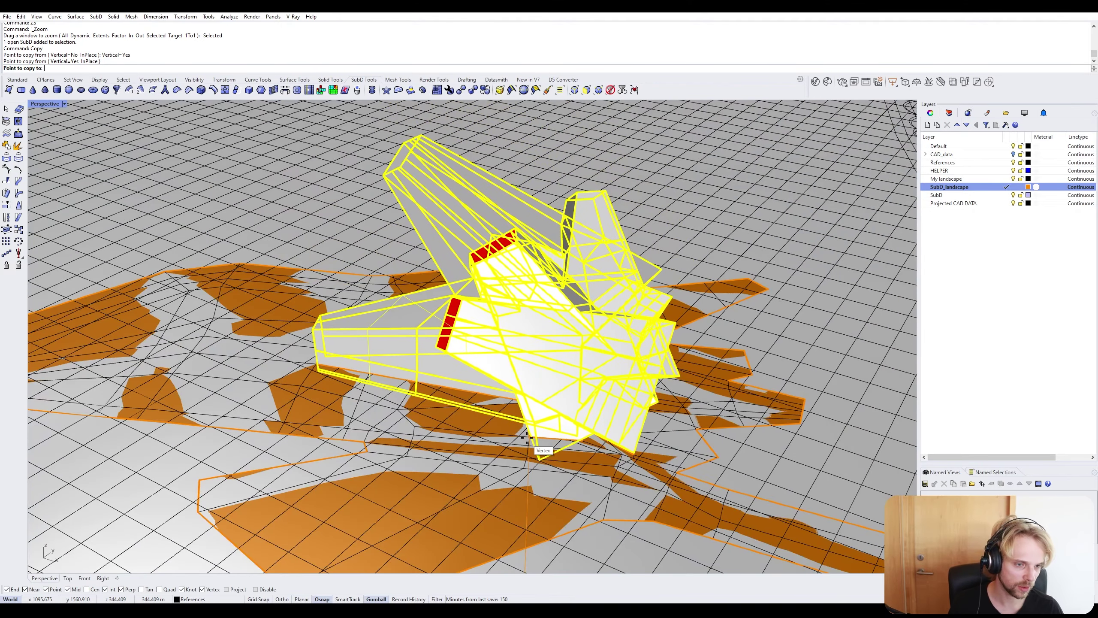
scroll(531, 437, up, 10)
scroll(532, 436, down, 3)
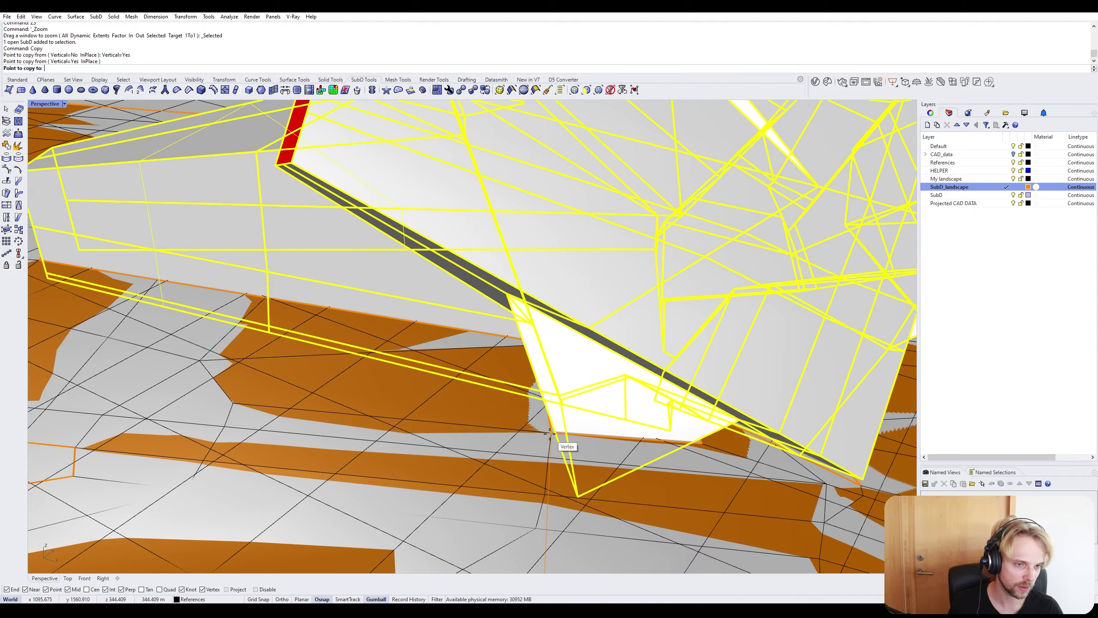
click(550, 433)
scroll(562, 436, down, 6)
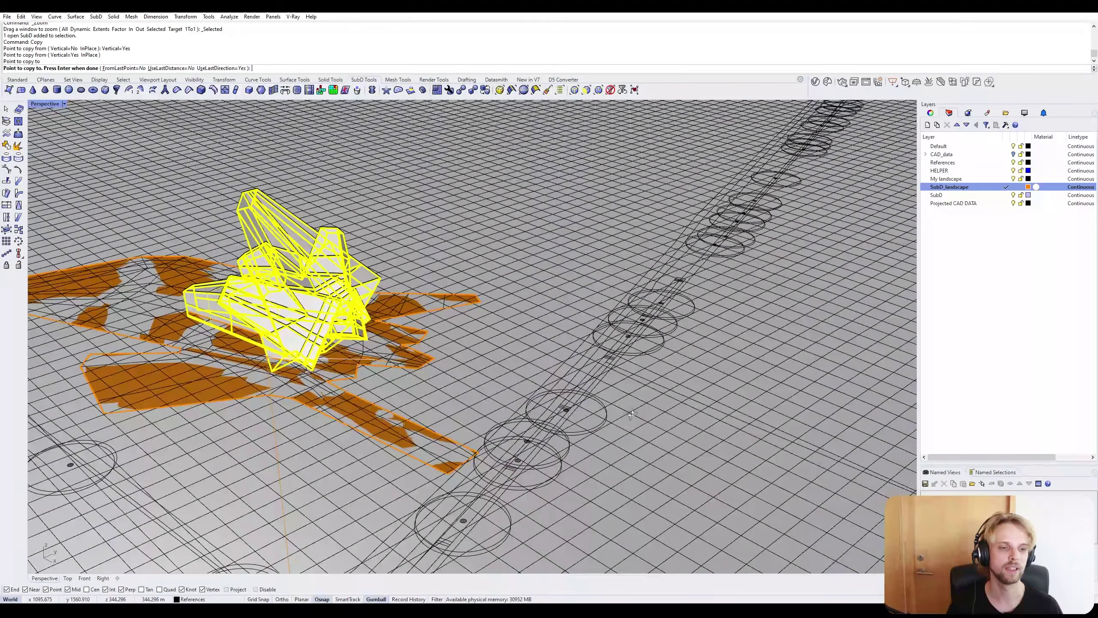
key(Return)
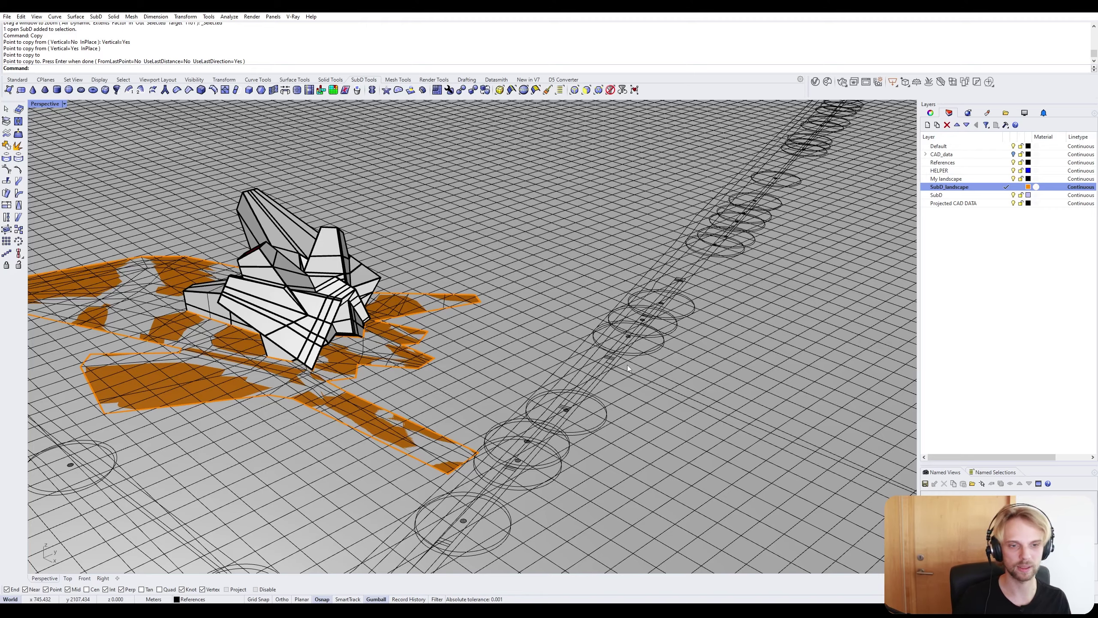
Examine from several angles how the copied building sits on the projected landscape and terrain, selecting and deselecting it.
right_drag(381, 368, 330, 316)
shift+right_drag(303, 260, 449, 305)
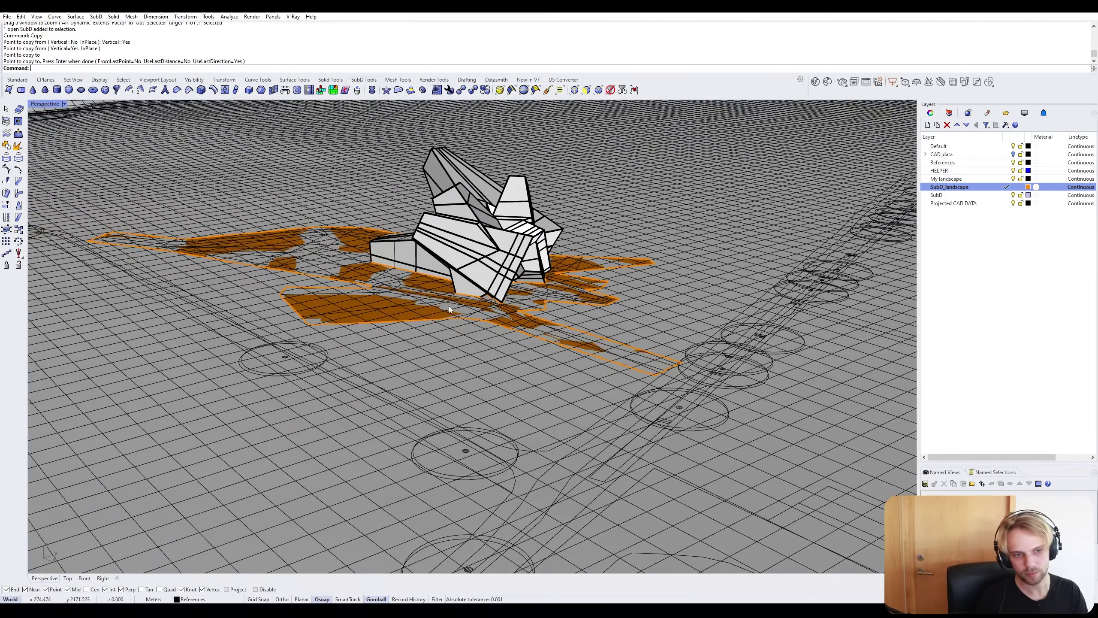
click(496, 248)
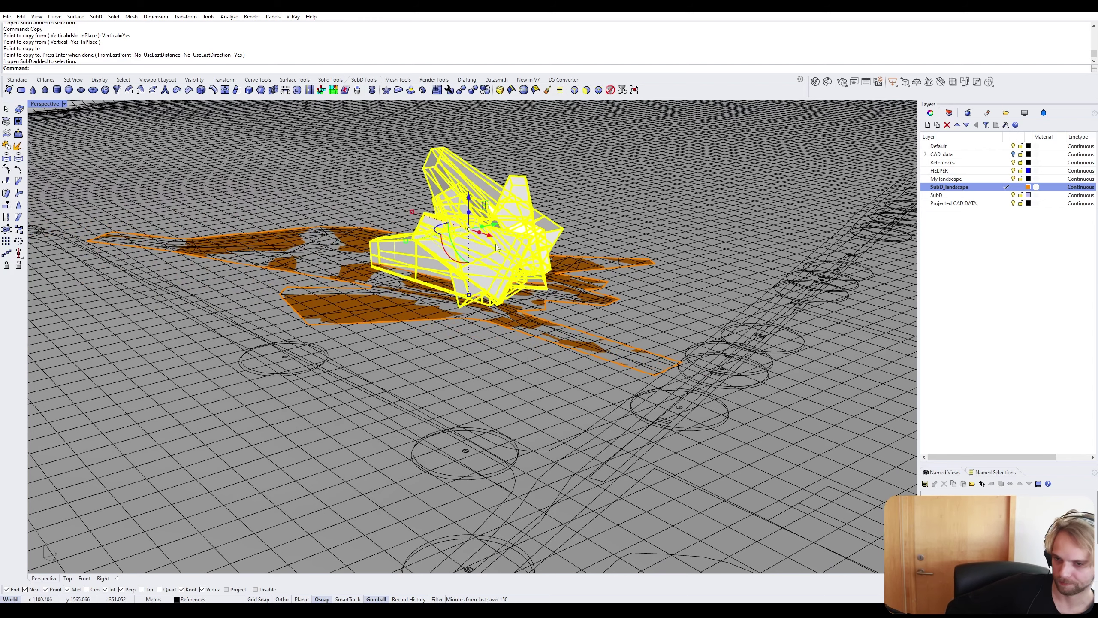
key(Escape)
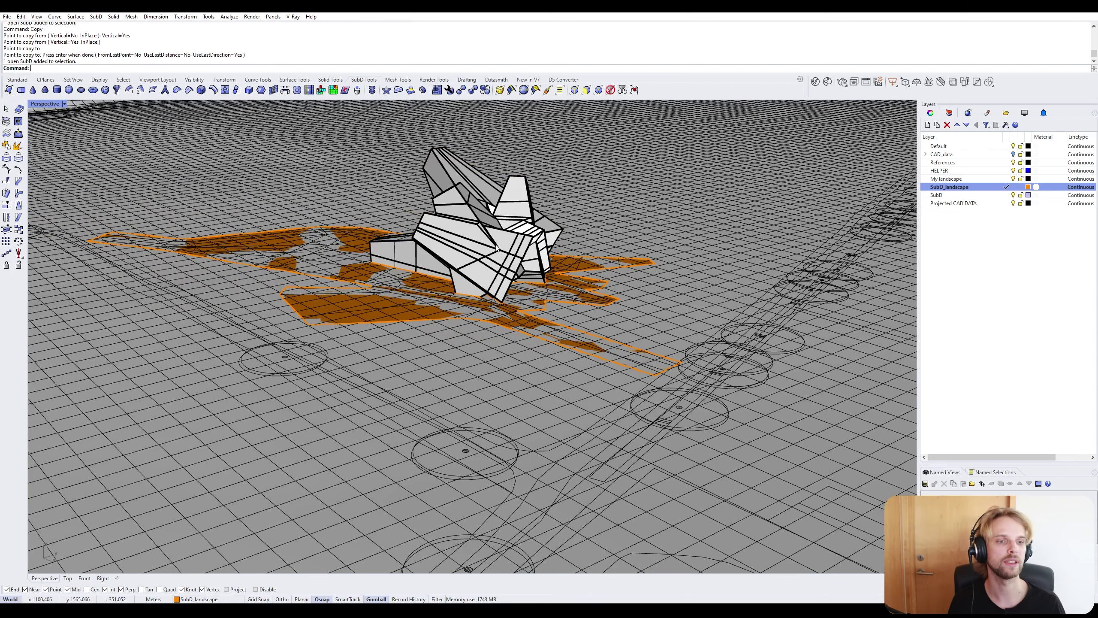
right_drag(290, 220, 342, 276)
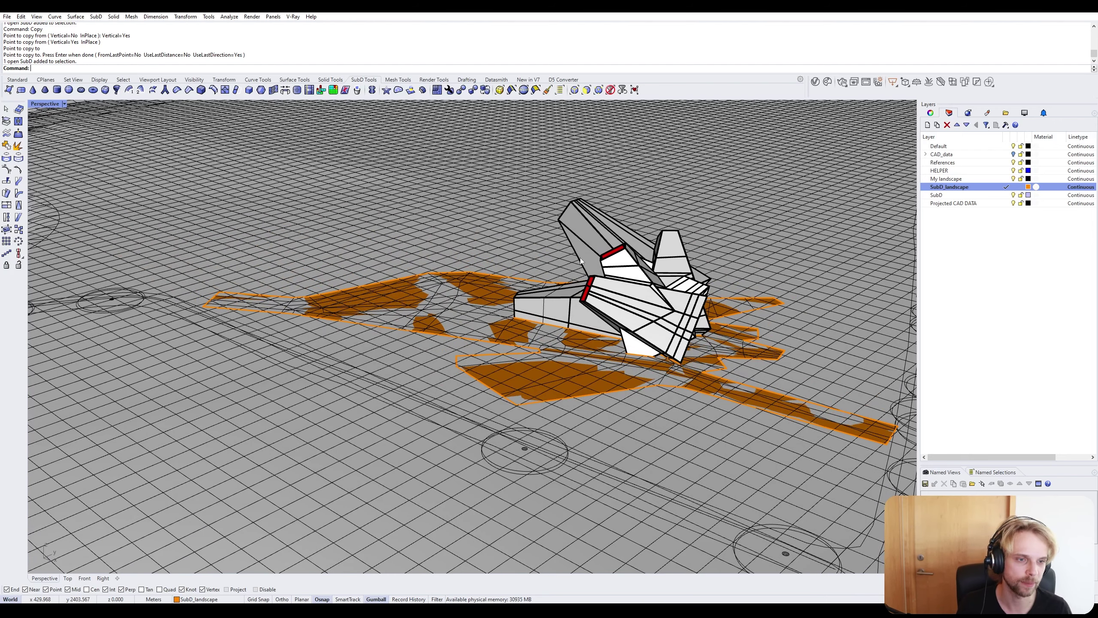
click(591, 295)
key(Escape)
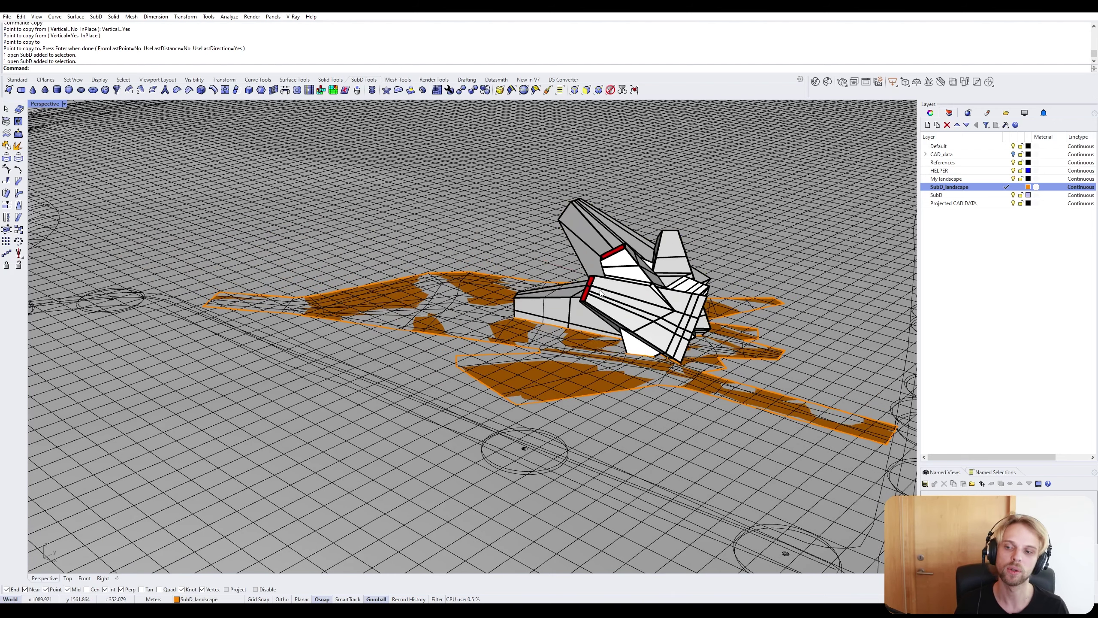
right_drag(600, 294, 577, 308)
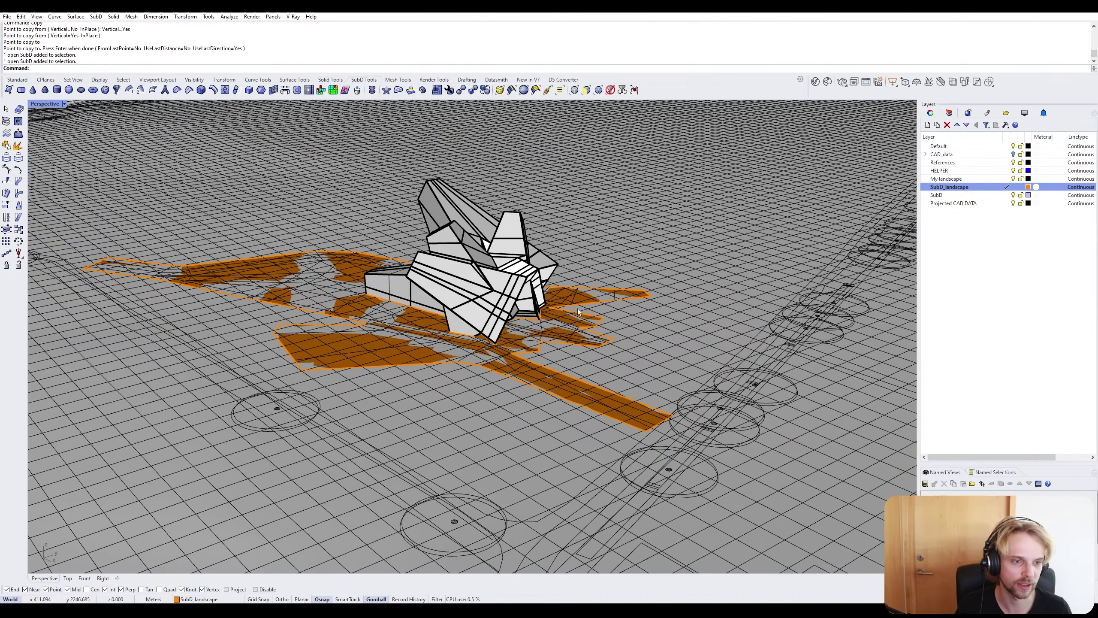
Hide the terrain surface so the projected landscape, buildings and site curves remain in view.
click(712, 295)
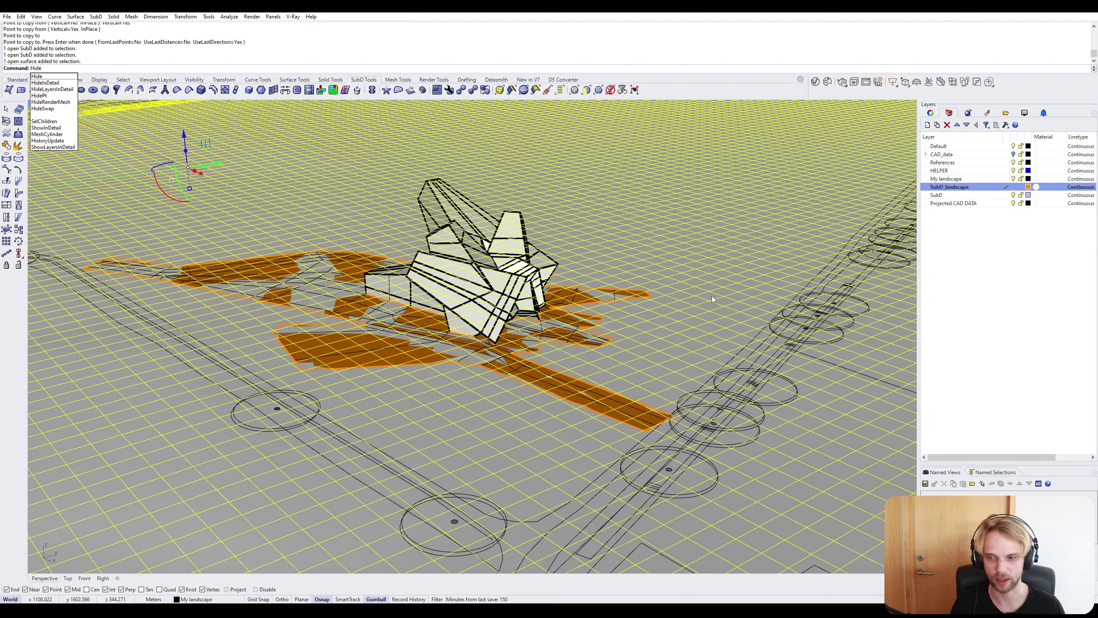
key(Return)
scroll(719, 313, down, 5)
right_drag(719, 313, 679, 306)
scroll(544, 361, down, 2)
scroll(585, 328, up, 4)
scroll(585, 328, down, 4)
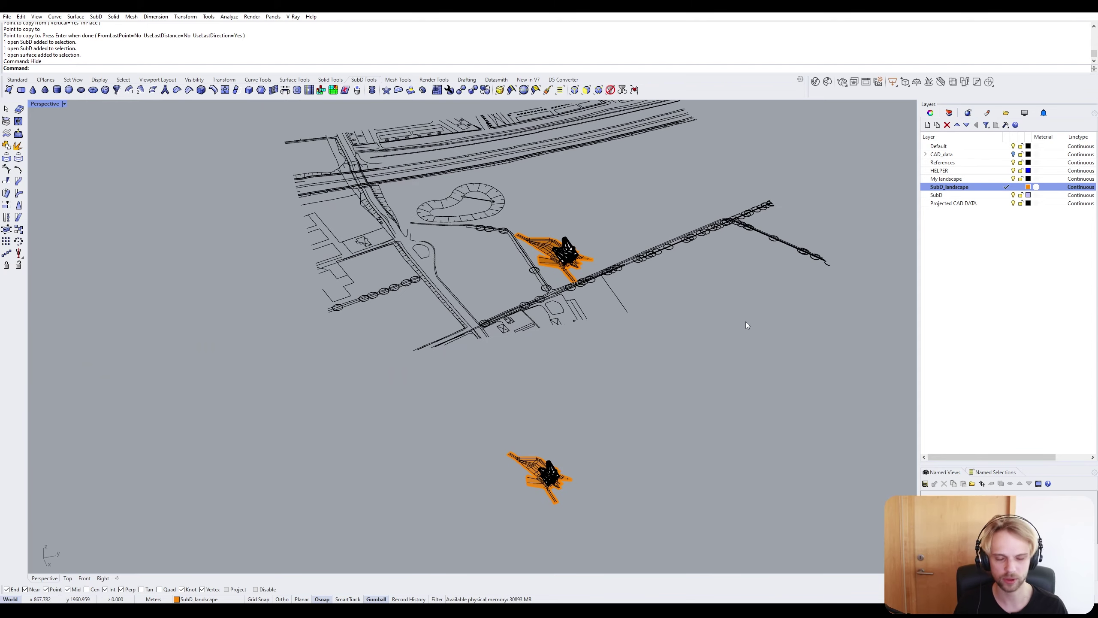
Select all visible curves in the scene and lock them.
text(SelCrv)
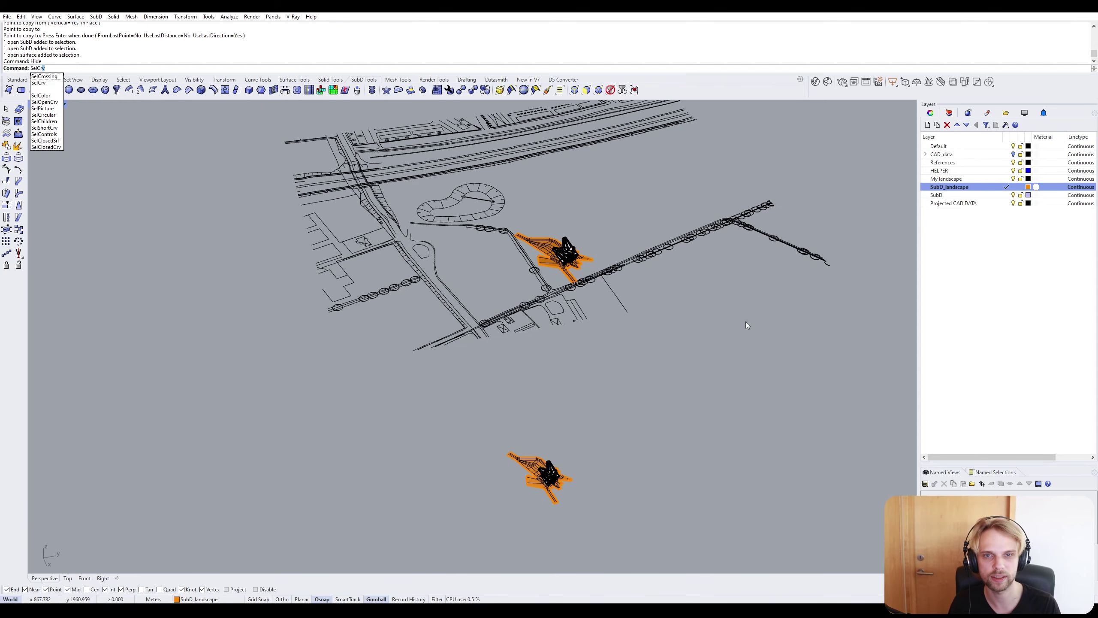
key(Return)
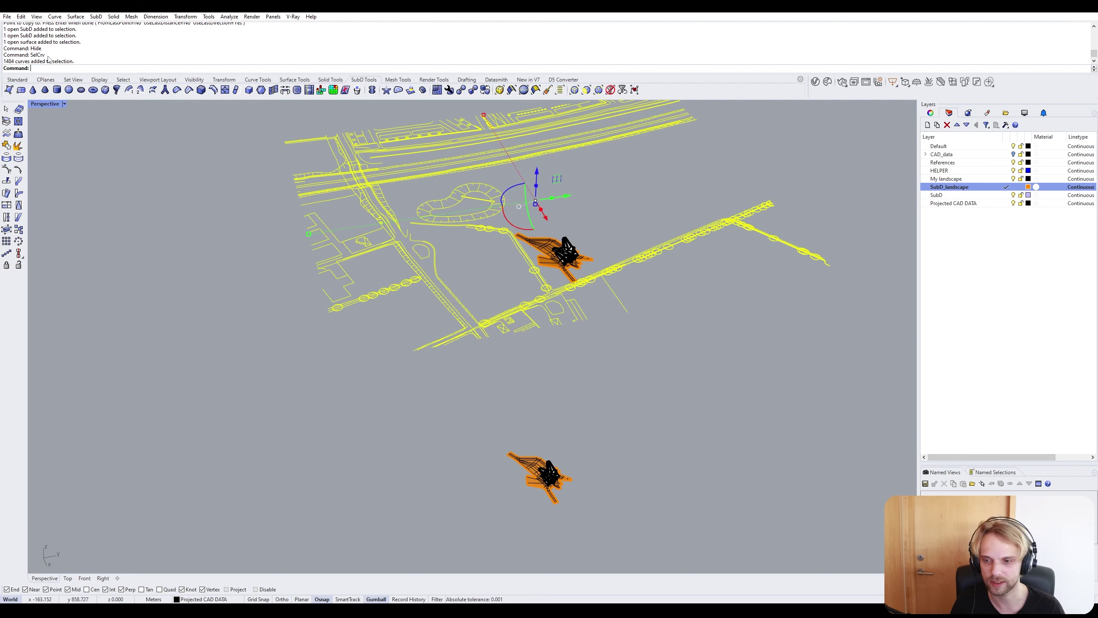
text(L)
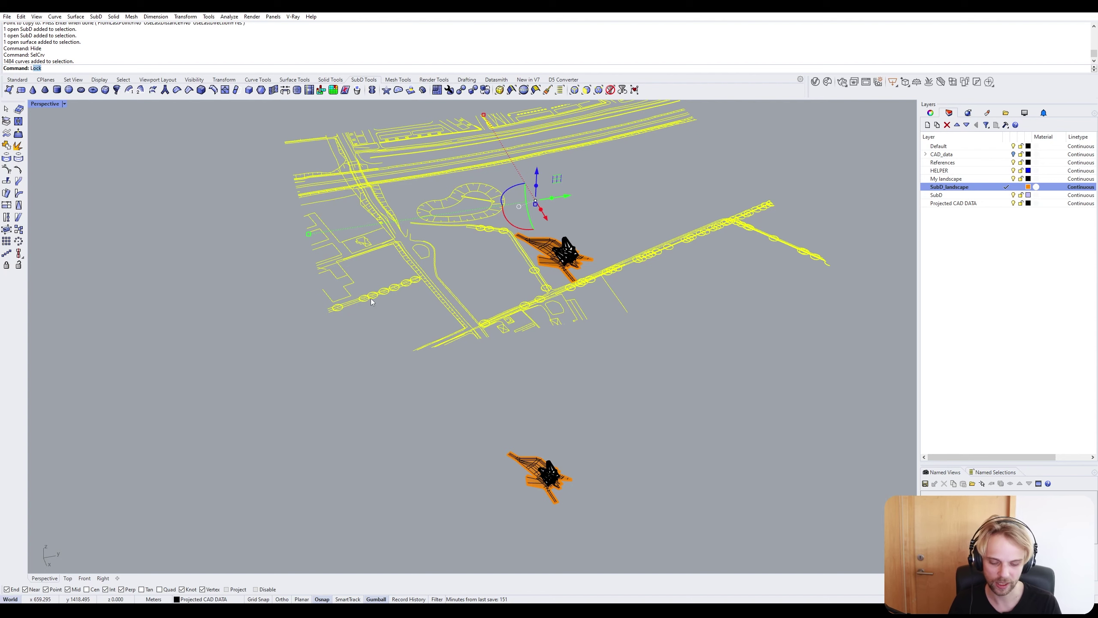
text(ock)
key(Return)
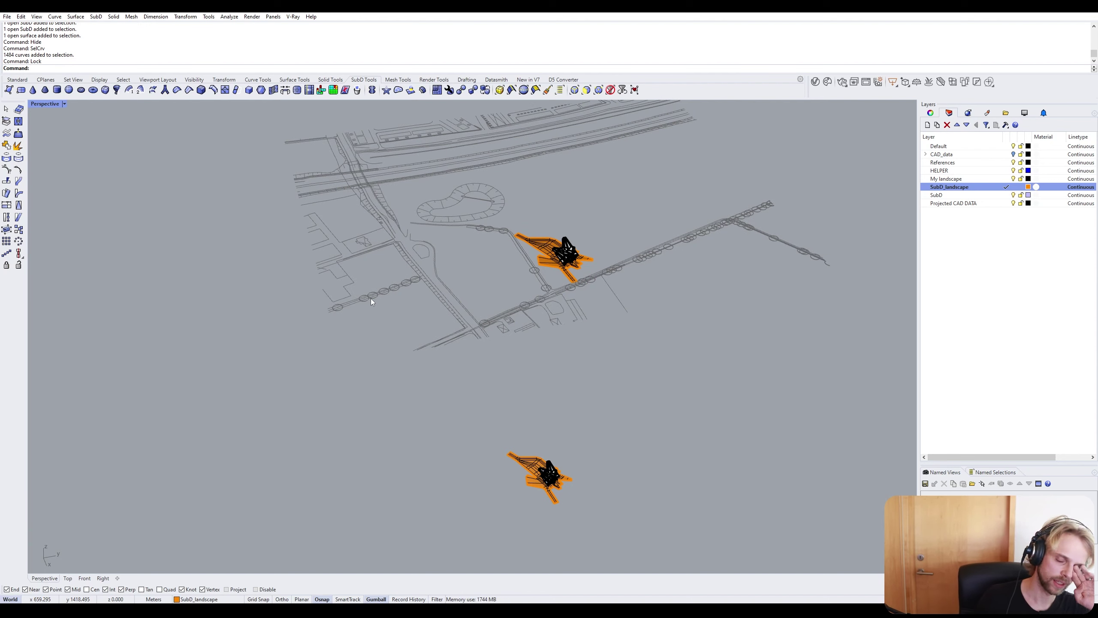
Zoom to the projected landscape SubD under the copied building.
right_drag(579, 363, 568, 356)
drag(568, 356, 348, 263)
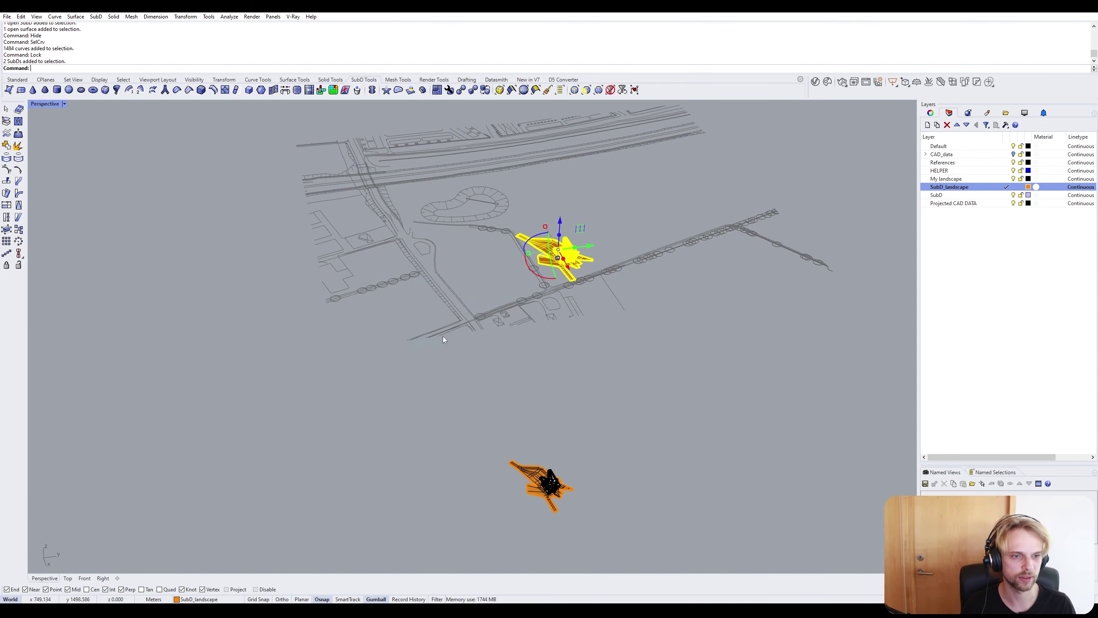
click(456, 324)
scroll(623, 256, up, 8)
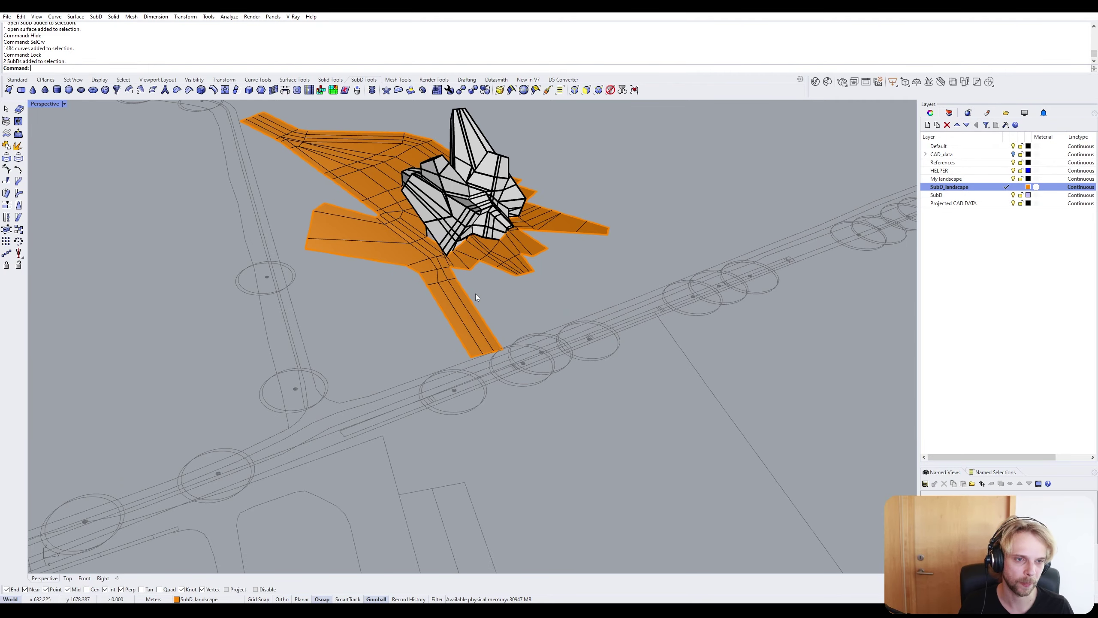
click(458, 296)
text(ZS)
key(Return)
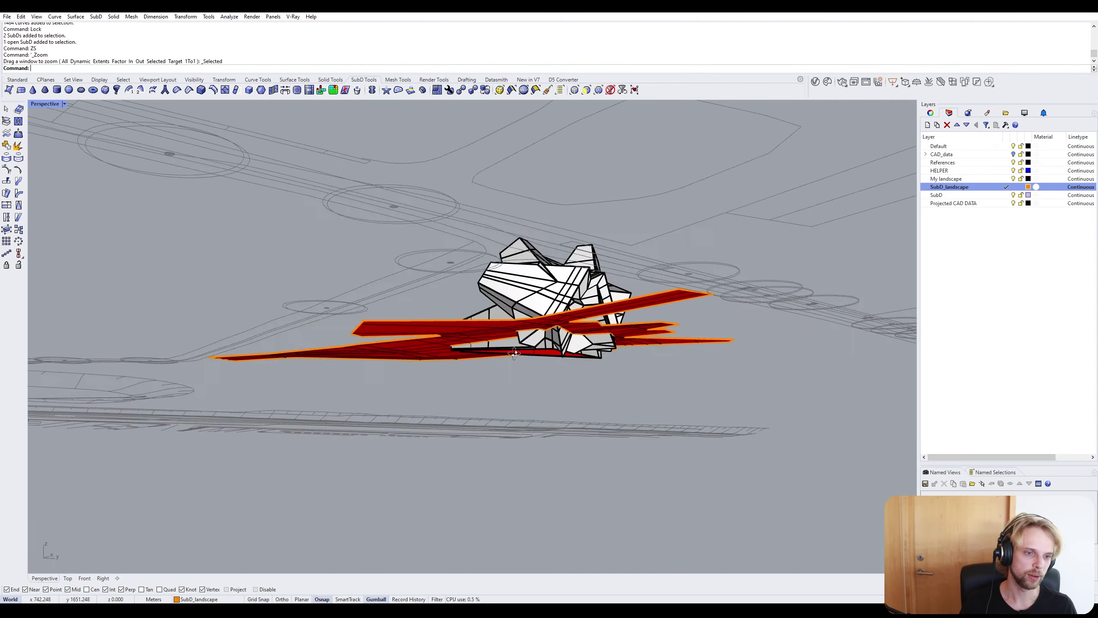
Examine from several angles where the copied building's base meets the projected landscape.
right_drag(561, 332, 514, 277)
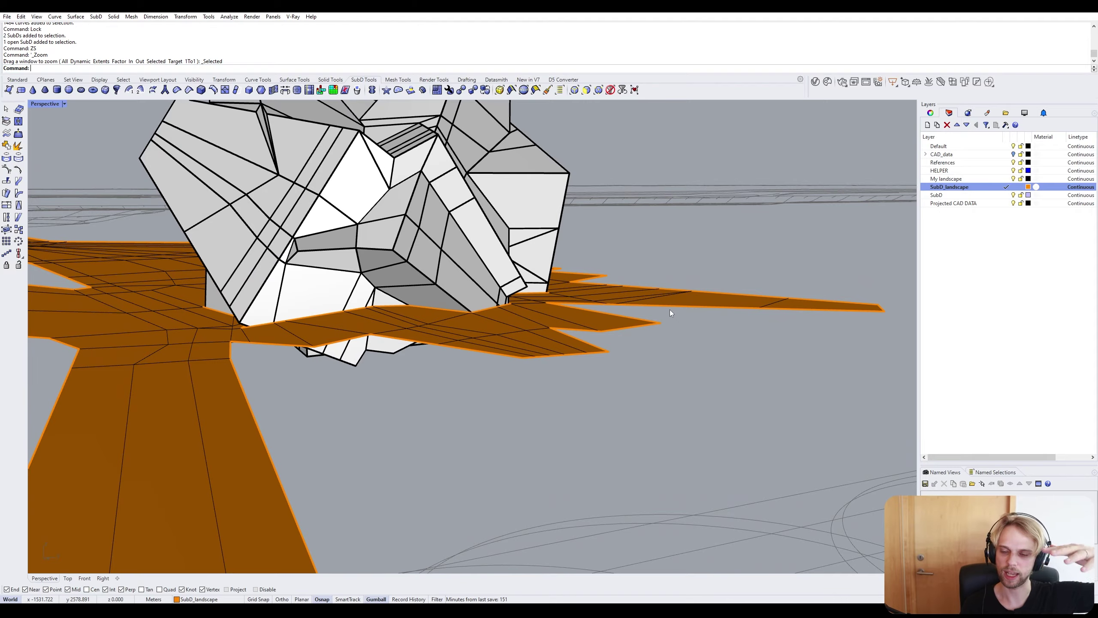
right_drag(670, 309, 616, 335)
scroll(369, 265, up, 8)
mouse_move(362, 367)
right_down()
mouse_move(437, 333)
mouse_move(444, 346)
mouse_move(369, 352)
right_up()
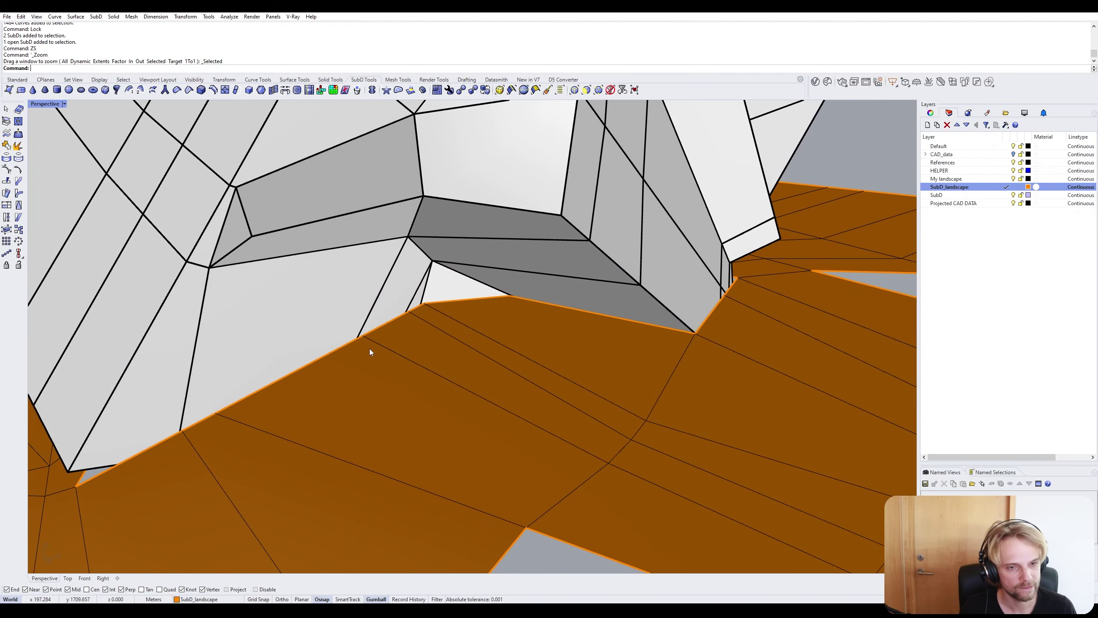
right_drag(369, 350, 463, 364)
scroll(465, 332, up, 6)
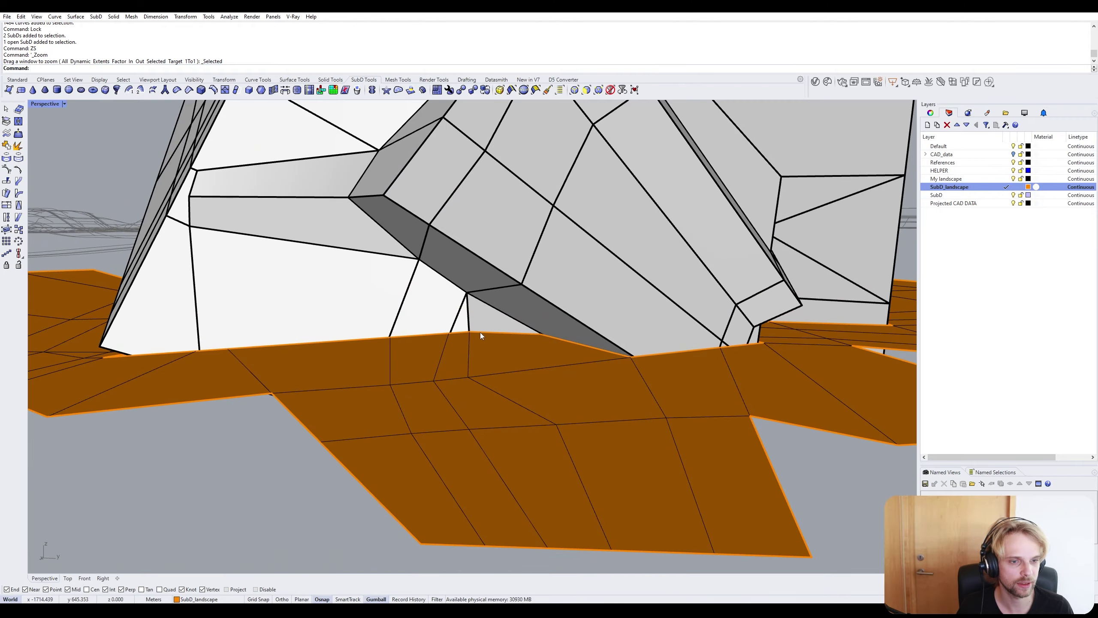
right_drag(465, 326, 537, 348)
scroll(537, 345, down, 3)
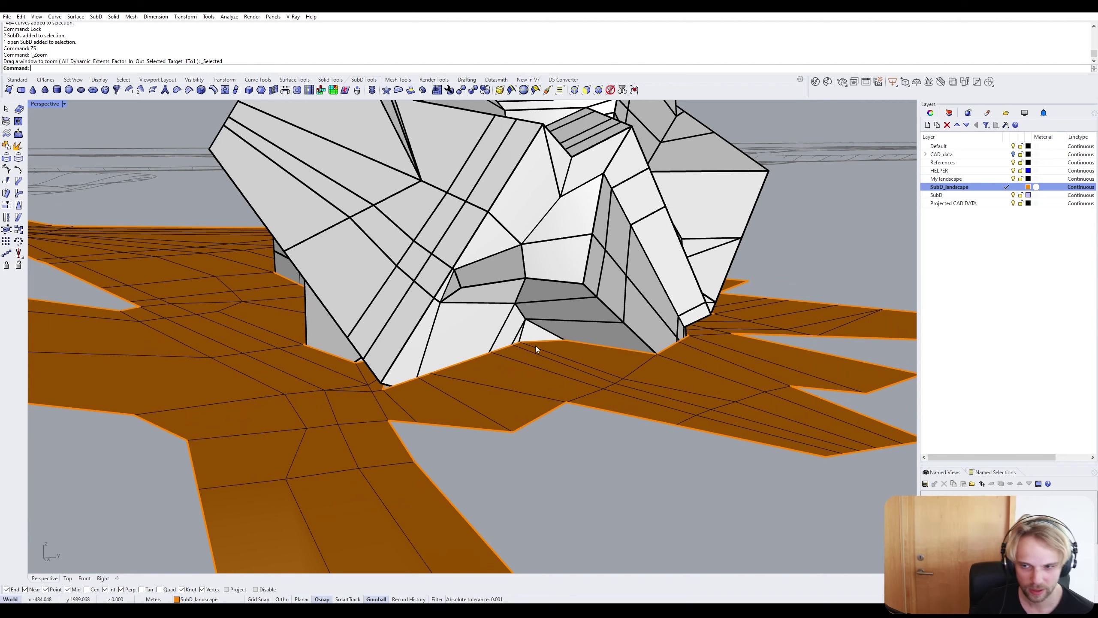
Try lowering four landscape edges along the building's foot slightly, and check the SubDs in smooth display.
scroll(549, 346, up, 4)
ctrl+shift+click(539, 337)
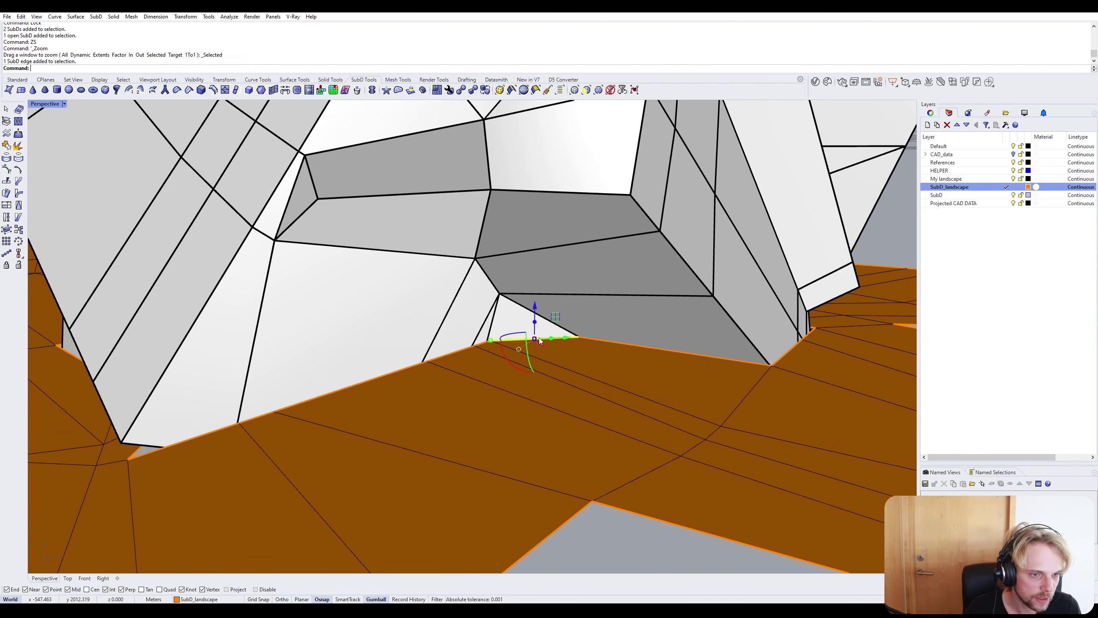
scroll(539, 337, up, 5)
ctrl+shift+click(476, 360)
ctrl+shift+click(414, 386)
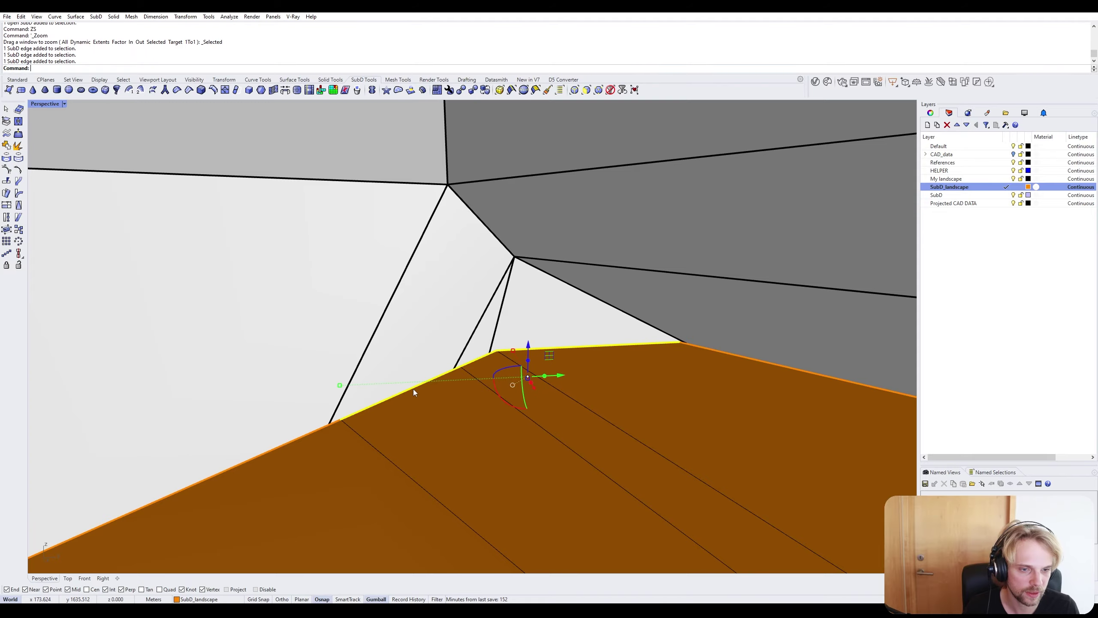
scroll(416, 385, down, 3)
ctrl+shift+click(394, 374)
mouse_move(395, 374)
right_down()
mouse_move(420, 355)
mouse_move(410, 342)
mouse_move(392, 384)
right_up()
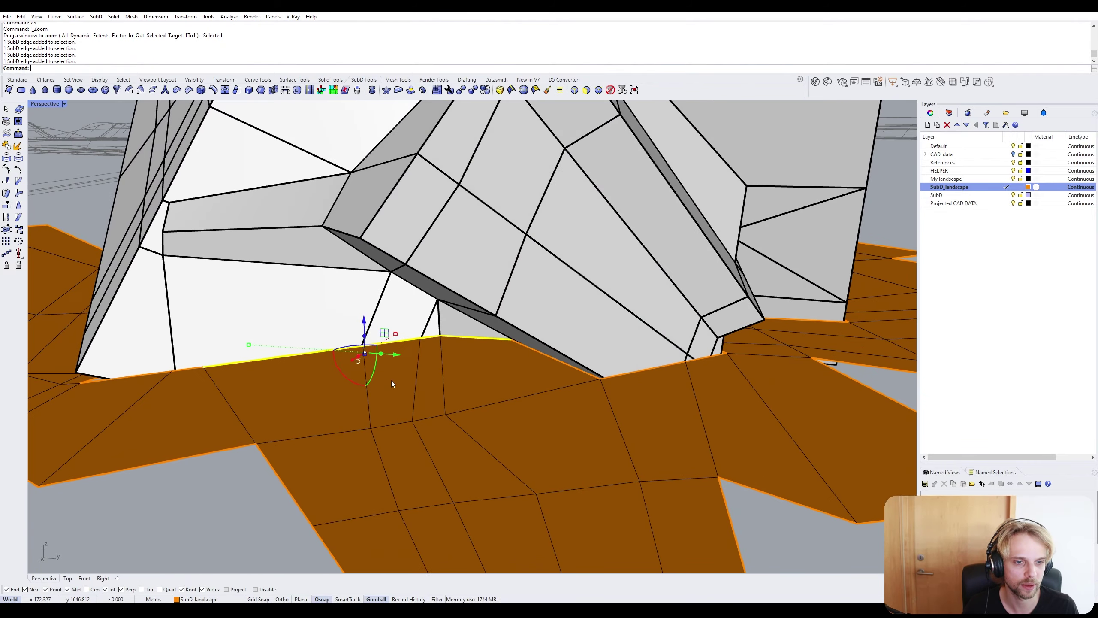
drag(366, 323, 366, 344)
right_drag(371, 373, 424, 437)
key(Tab)
key(ctrl+z)
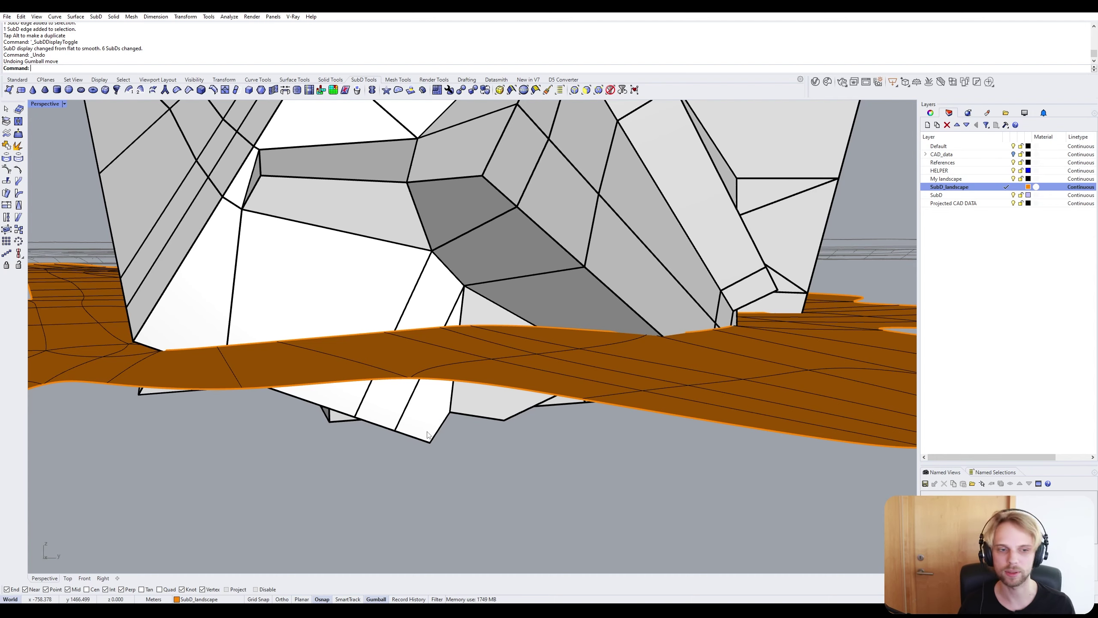
Return the SubDs to flat display and examine the joints between the landscape and the building's foot around to the low wing.
mouse_move(428, 432)
right_down()
mouse_move(490, 426)
mouse_move(461, 422)
mouse_move(443, 442)
right_up()
shift+right_drag(450, 396, 503, 417)
scroll(194, 397, up, 3)
key(Tab)
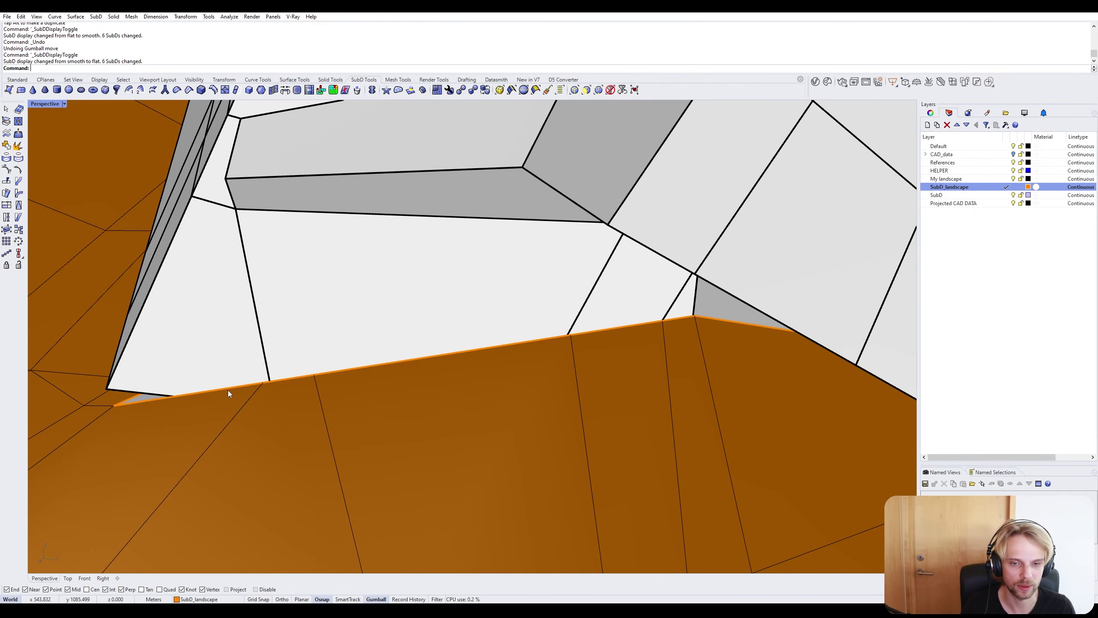
right_drag(233, 391, 331, 404)
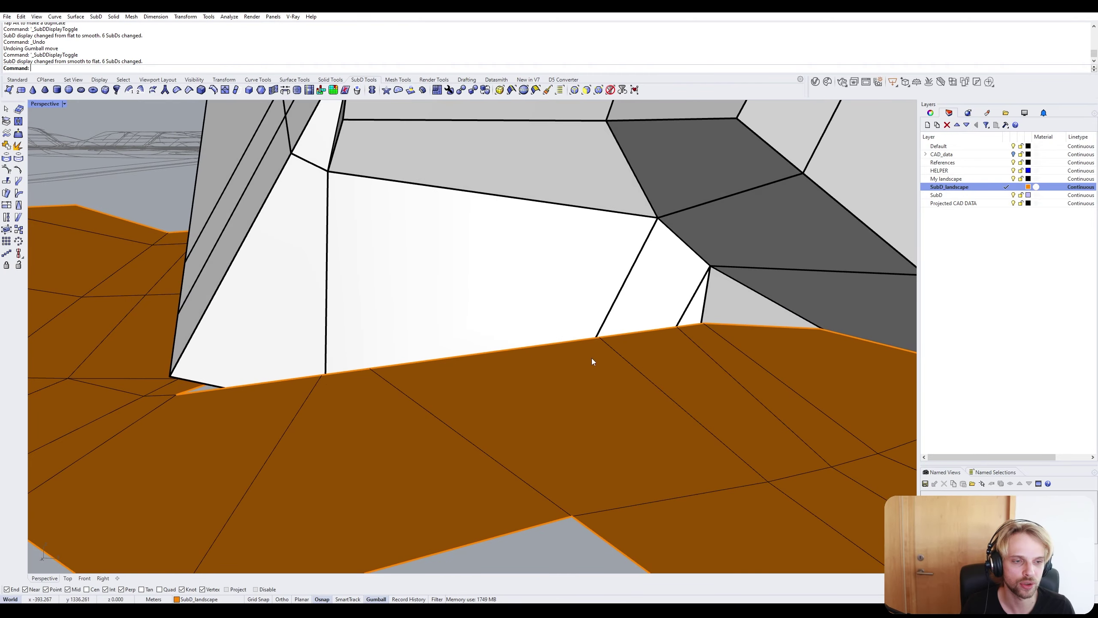
right_drag(592, 362, 347, 320)
right_drag(491, 353, 557, 325)
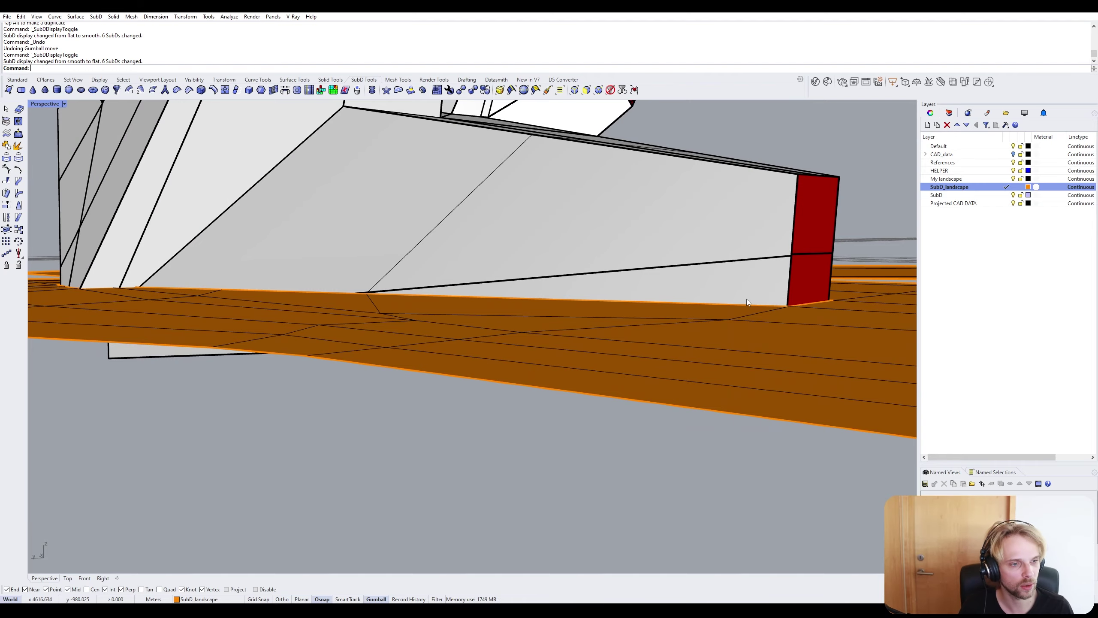
right_drag(168, 279, 446, 222)
right_drag(445, 233, 407, 301)
ctrl+shift+click(428, 275)
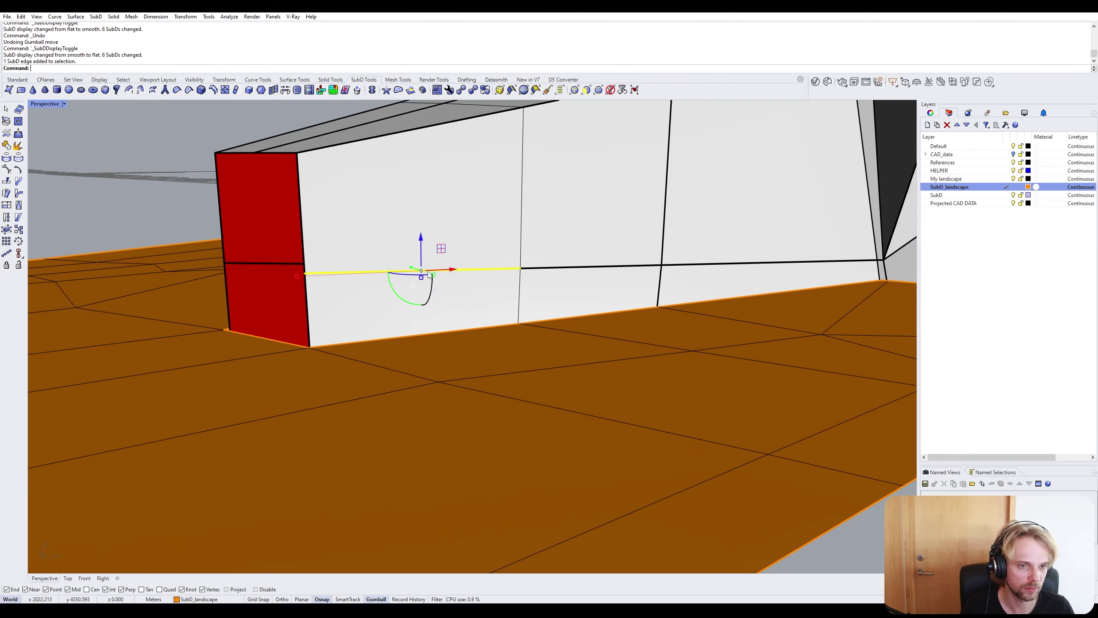
ctrl+shift+click(583, 273)
right_drag(584, 277, 328, 282)
key(Escape)
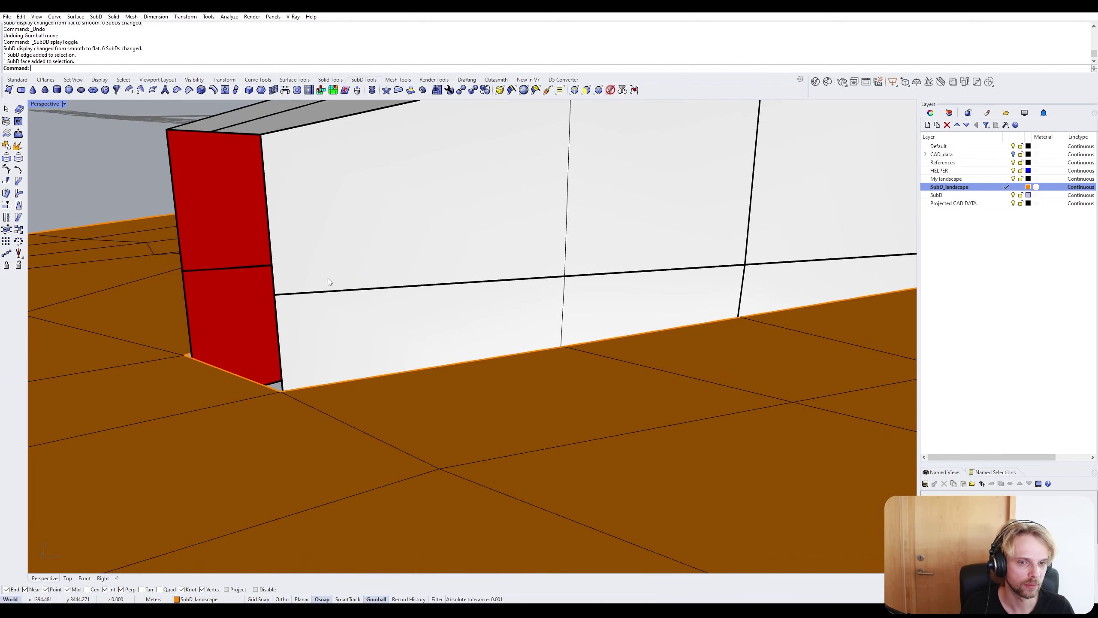
ctrl+shift+click(301, 294)
right_drag(508, 313, 562, 290)
ctrl+shift+click(548, 298)
ctrl+shift+click(614, 286)
key(Escape)
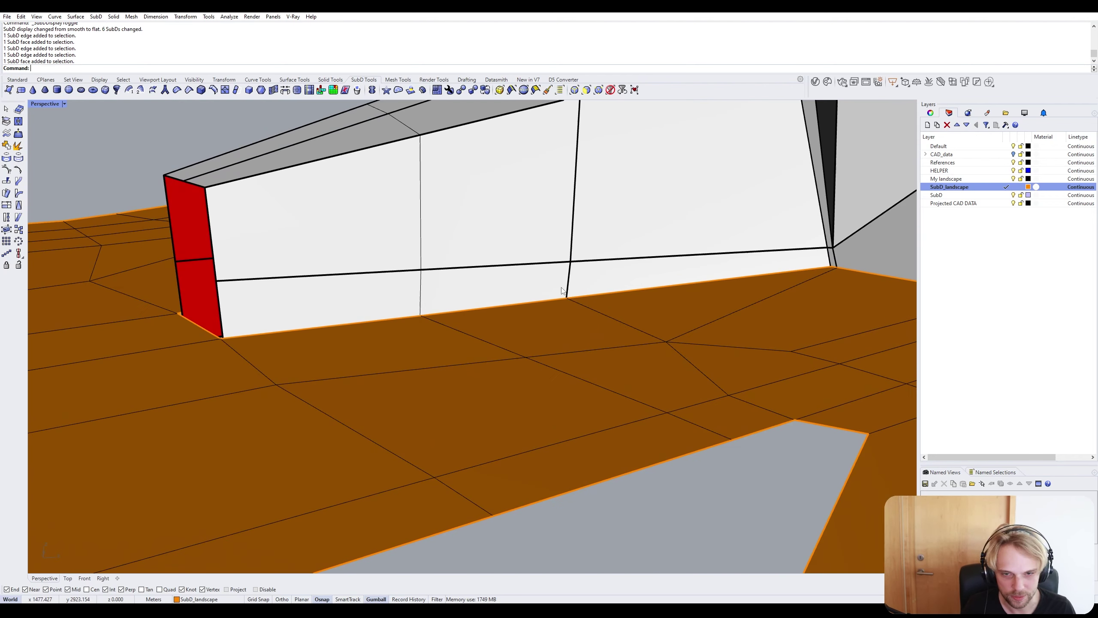
Insert an edge just below the three connected horizontal edges on the building's low wing wall, with BothSides=No and OffsetMode=Proportional.
ctrl+shift+click(364, 277)
ctrl+shift+click(472, 268)
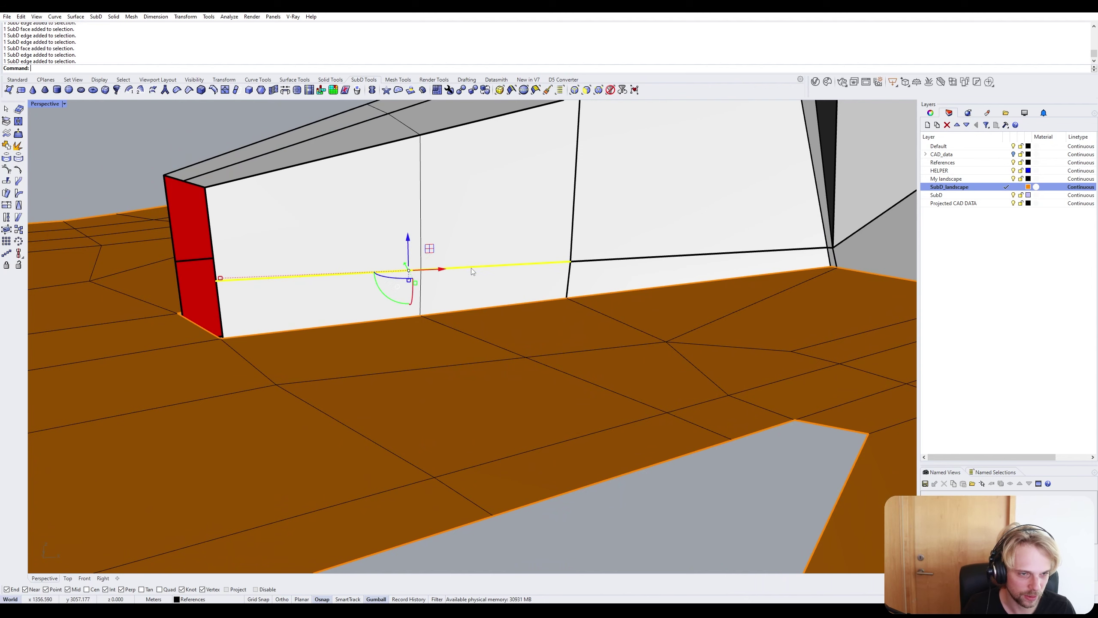
ctrl+shift+click(641, 261)
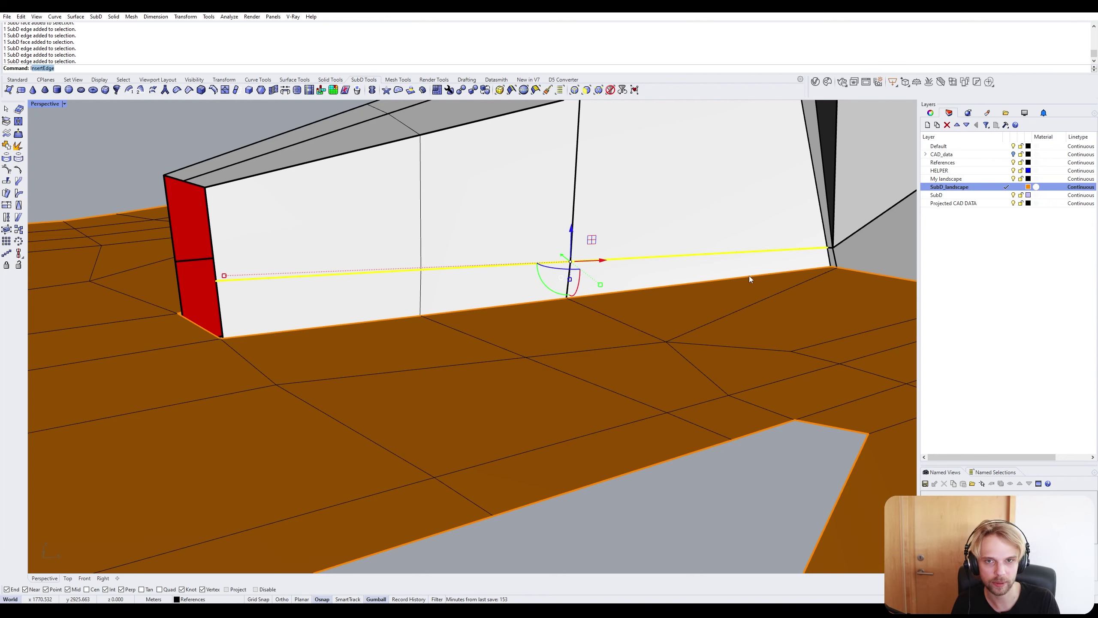
key(Return)
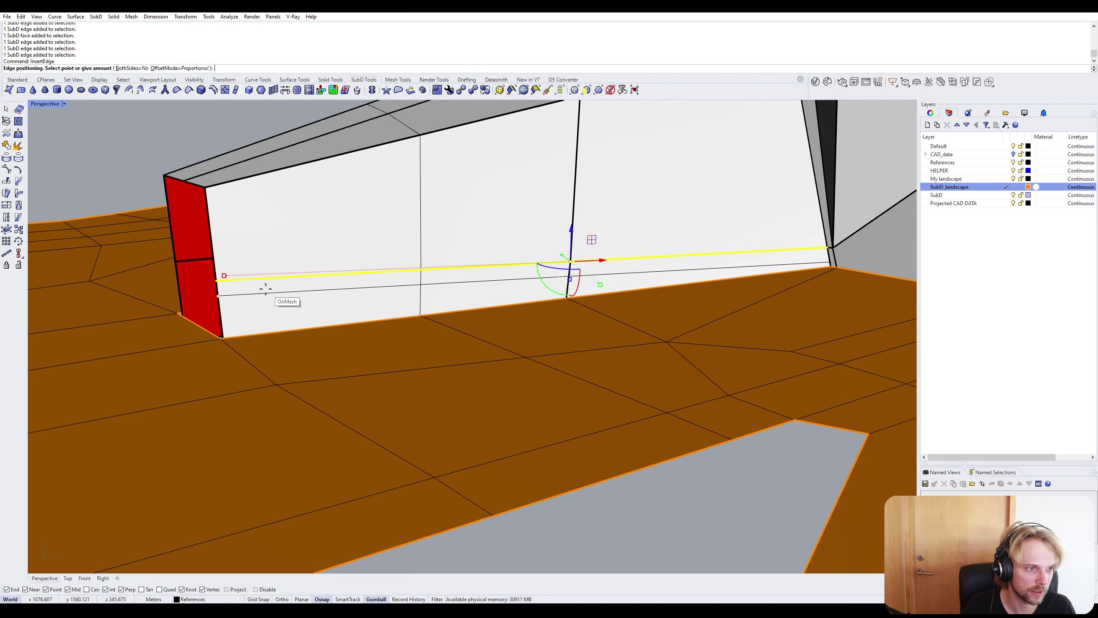
click(234, 297)
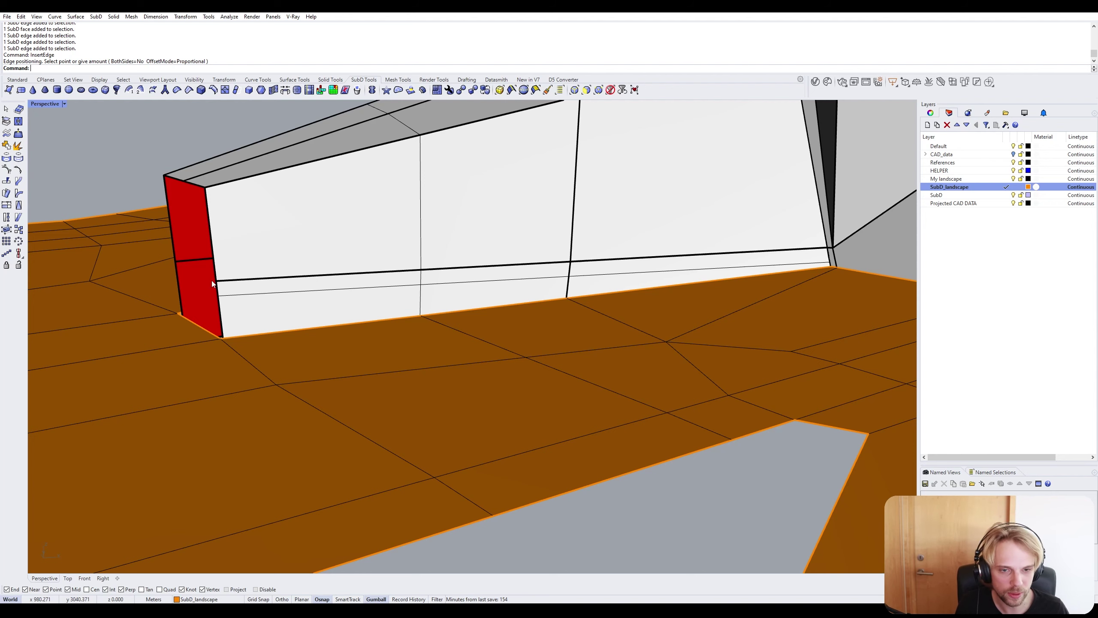
Try to move the inserted edge's end vertex at the wing corner vertically down to the landscape's corner vertex.
scroll(220, 320, up, 4)
right_drag(206, 339, 265, 334)
scroll(260, 303, up, 2)
ctrl+shift+click(261, 294)
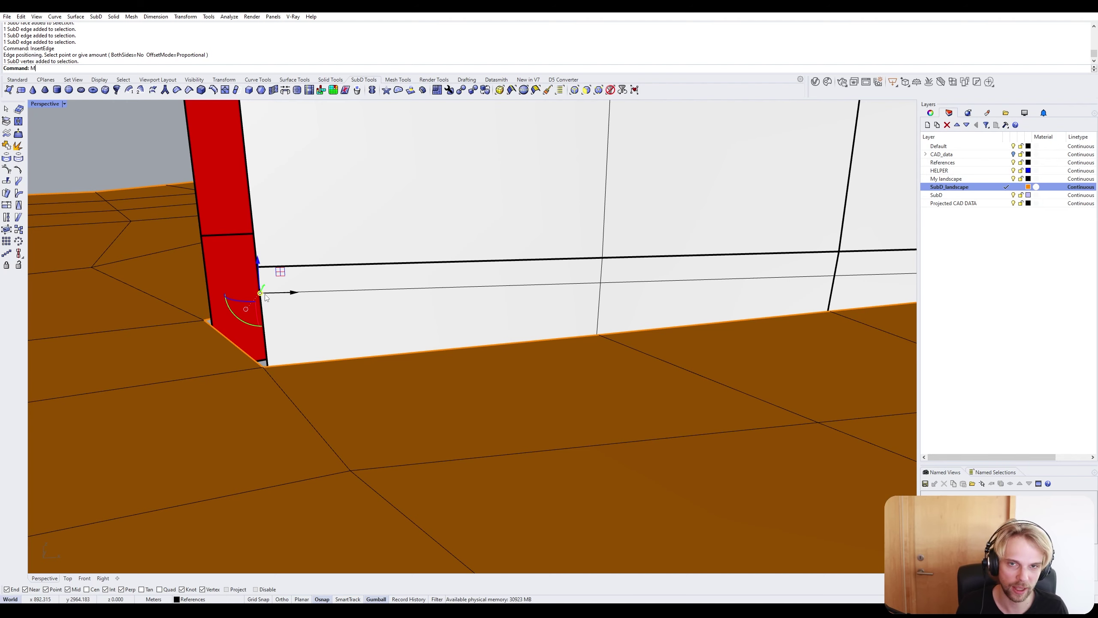
key(Return)
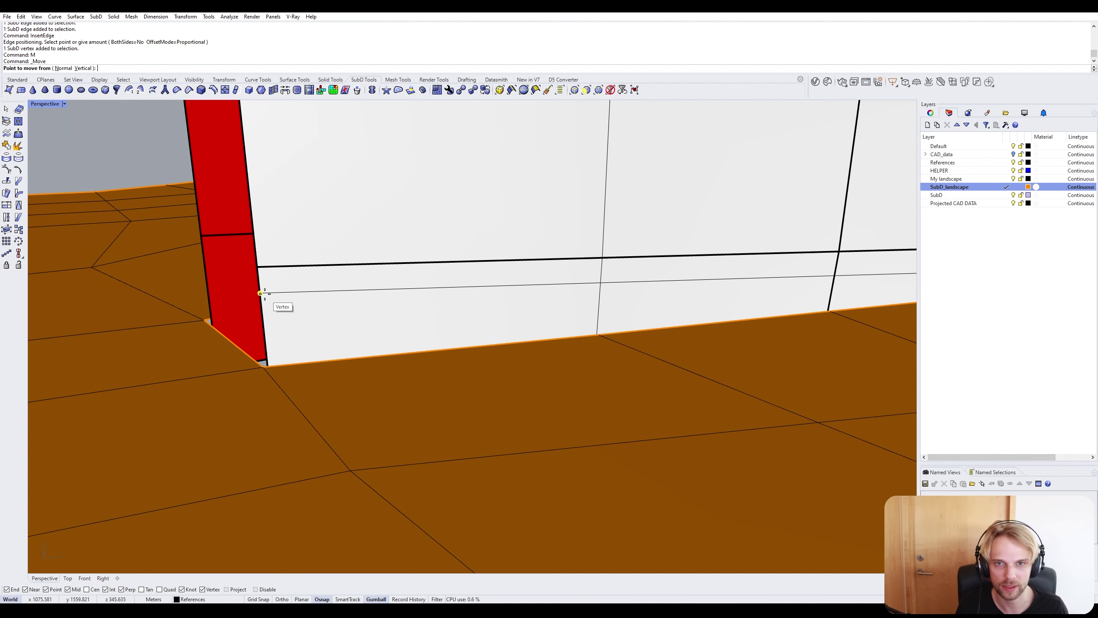
key(Return)
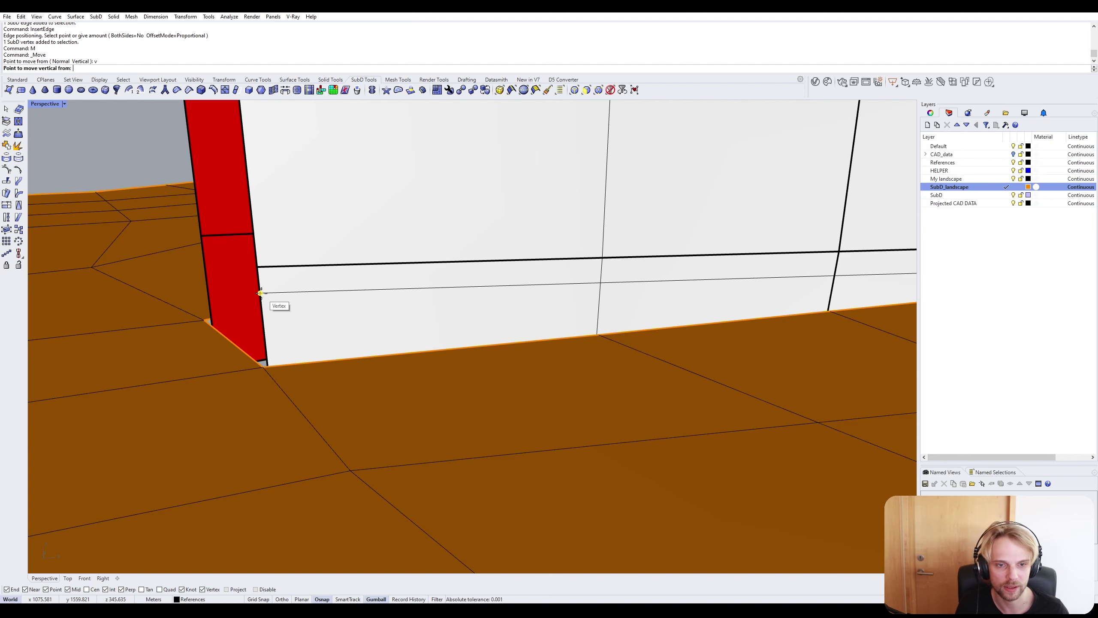
click(260, 294)
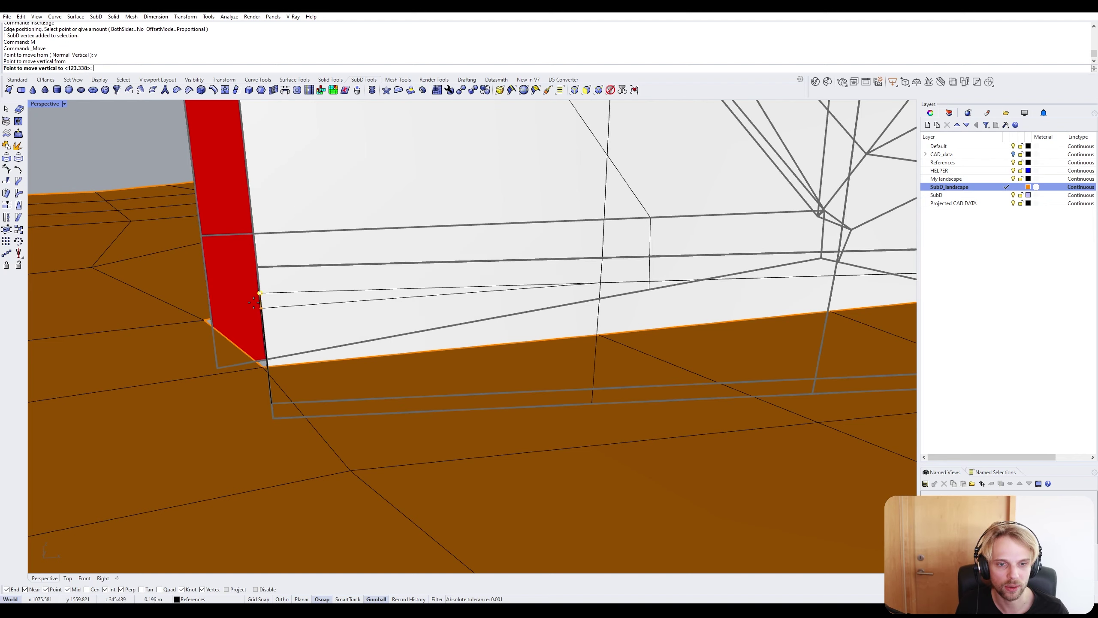
scroll(266, 361, up, 2)
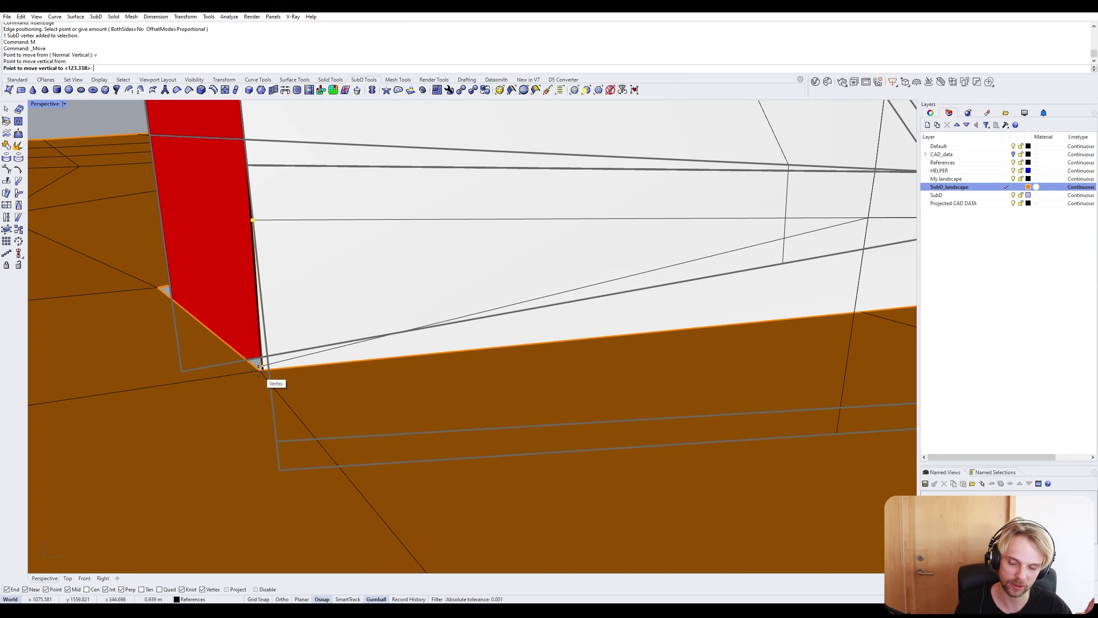
click(258, 371)
key(Escape)
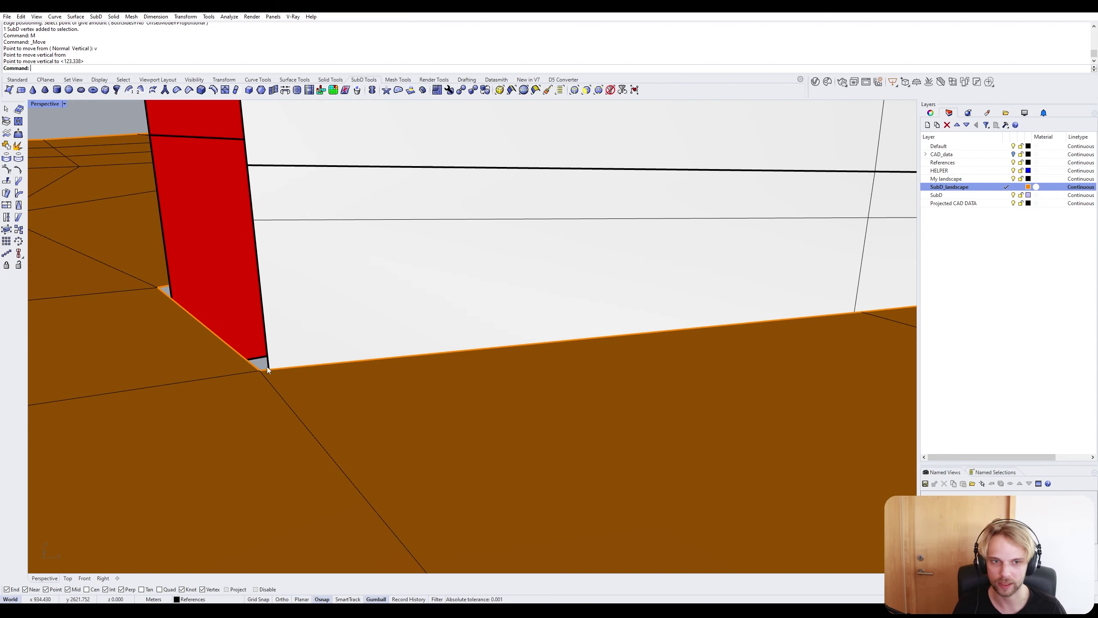
Slide the inserted edge's end vertex at the wing corner down along the vertical edge to the landscape, with Direction=Along.
click(254, 223)
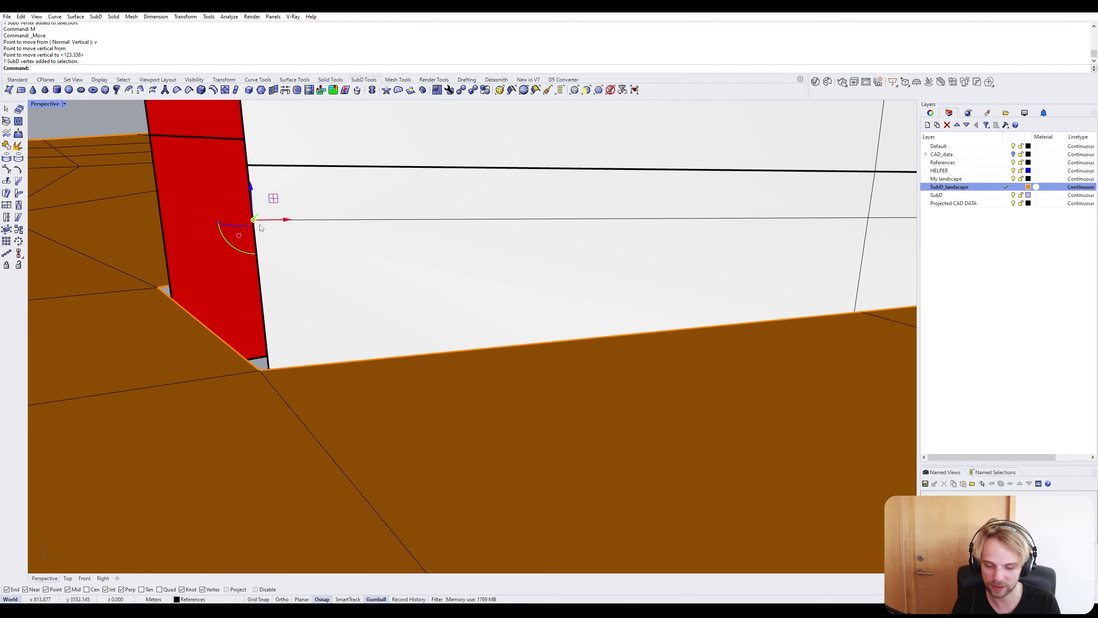
text(Slide)
key(Return)
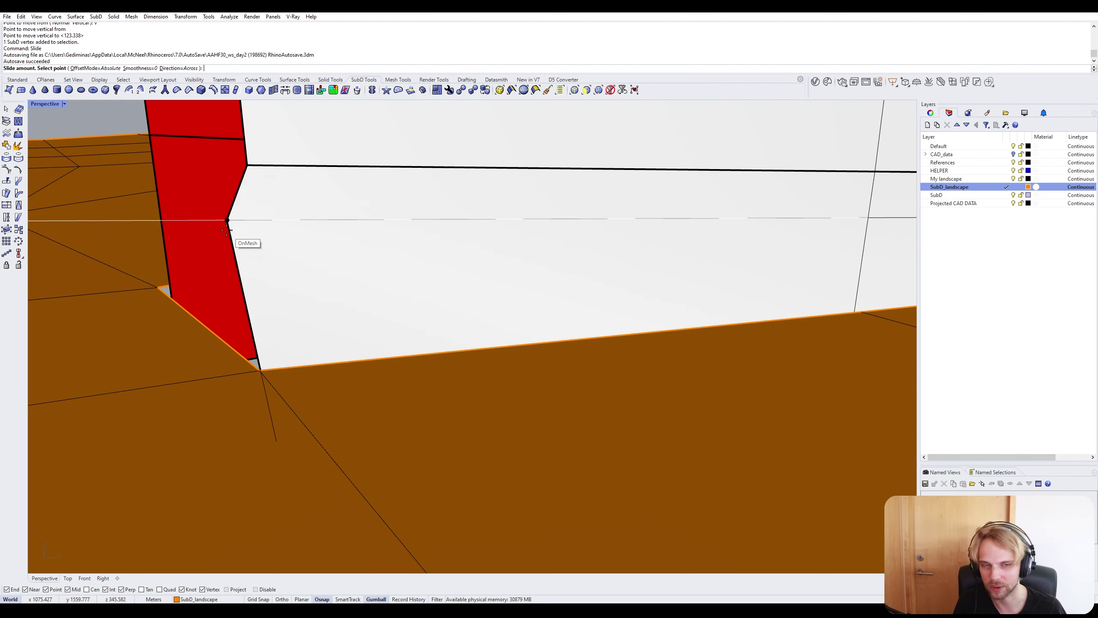
click(187, 68)
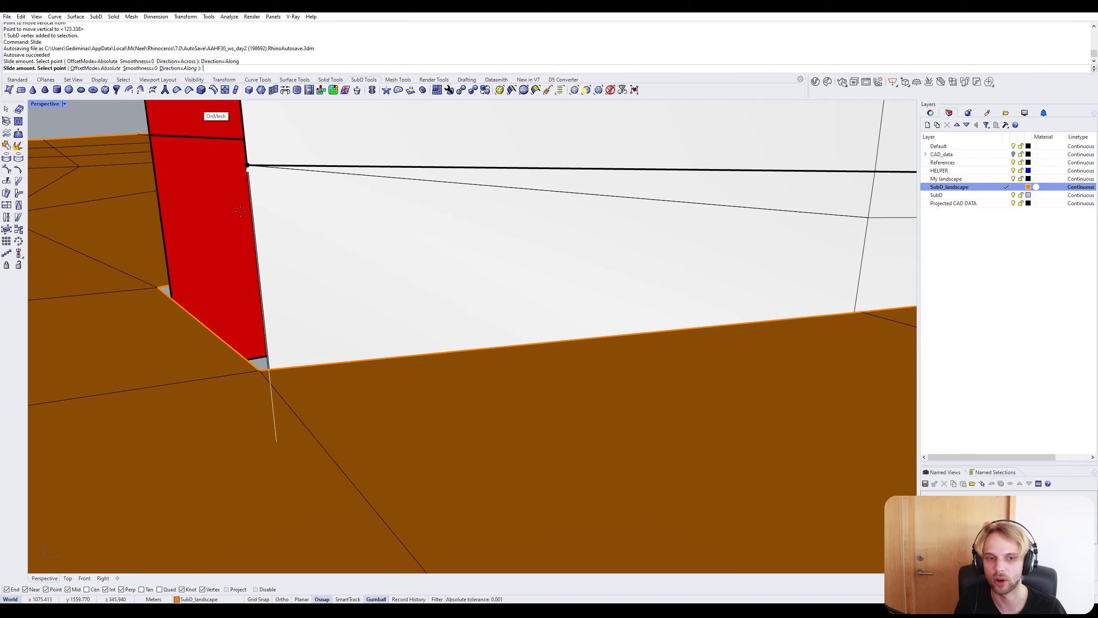
click(256, 367)
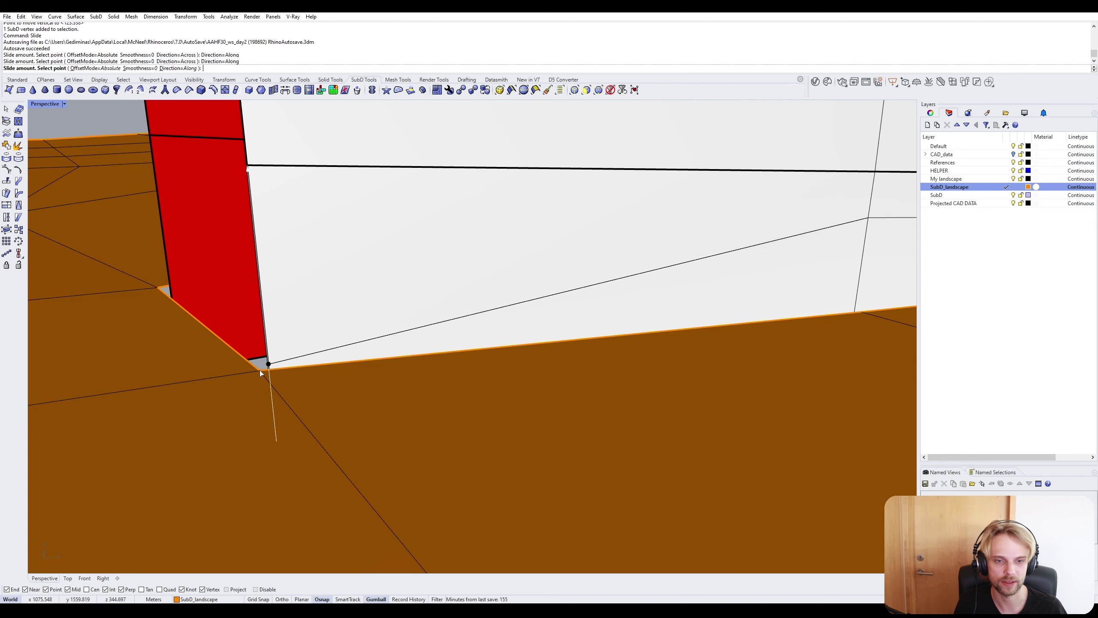
Slide the inserted edge's next vertex down the thin vertical edge to the landscape border, with Direction=Across.
right_drag(341, 297, 533, 241)
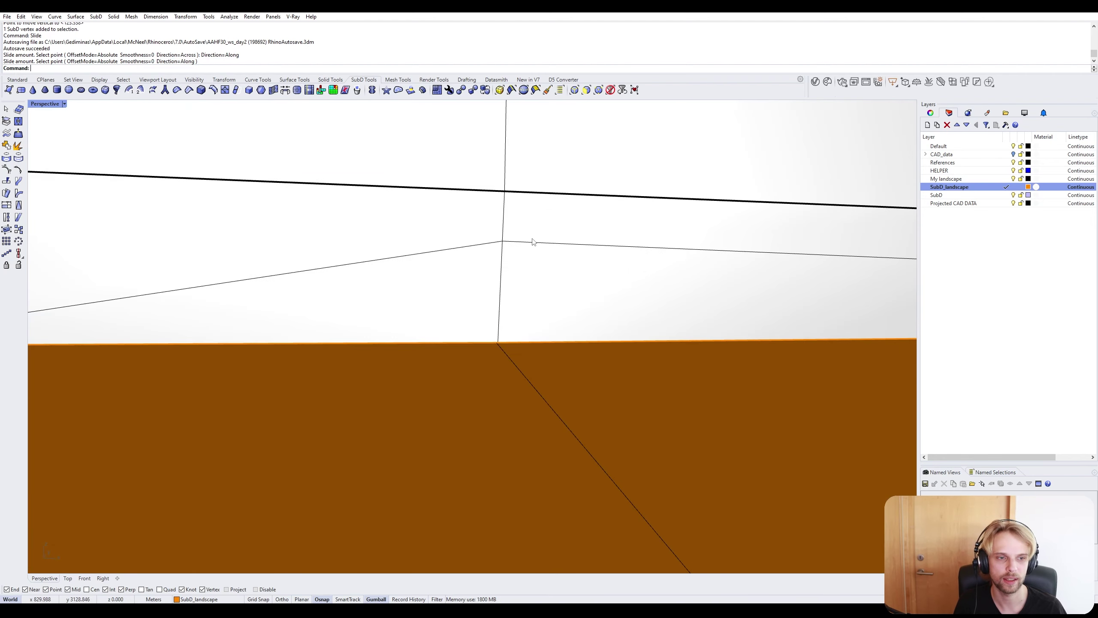
click(504, 242)
key(Return)
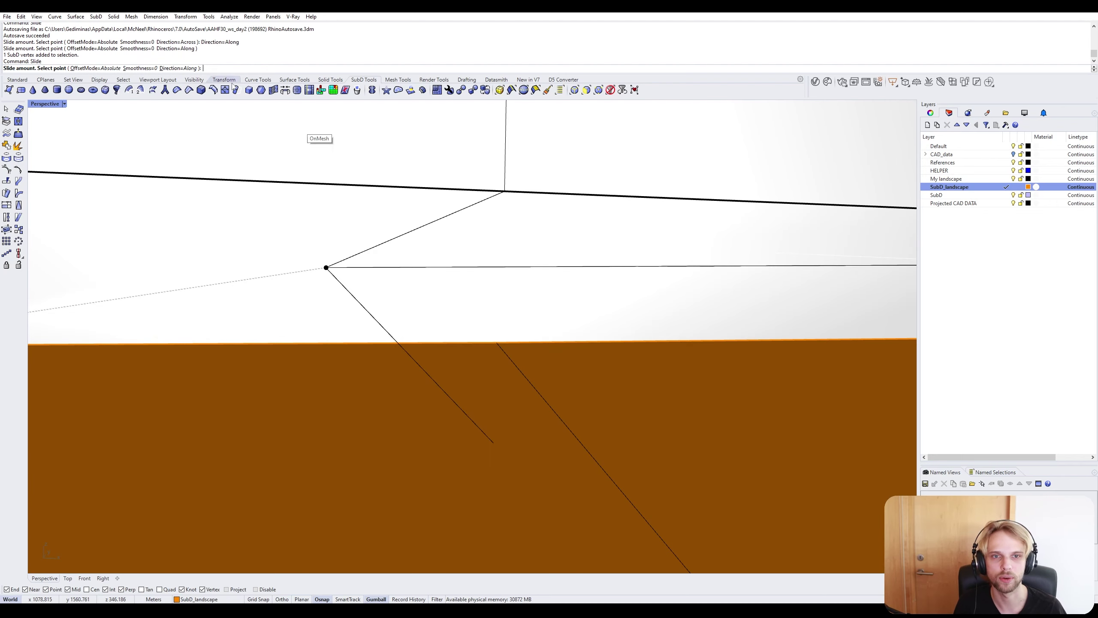
click(173, 68)
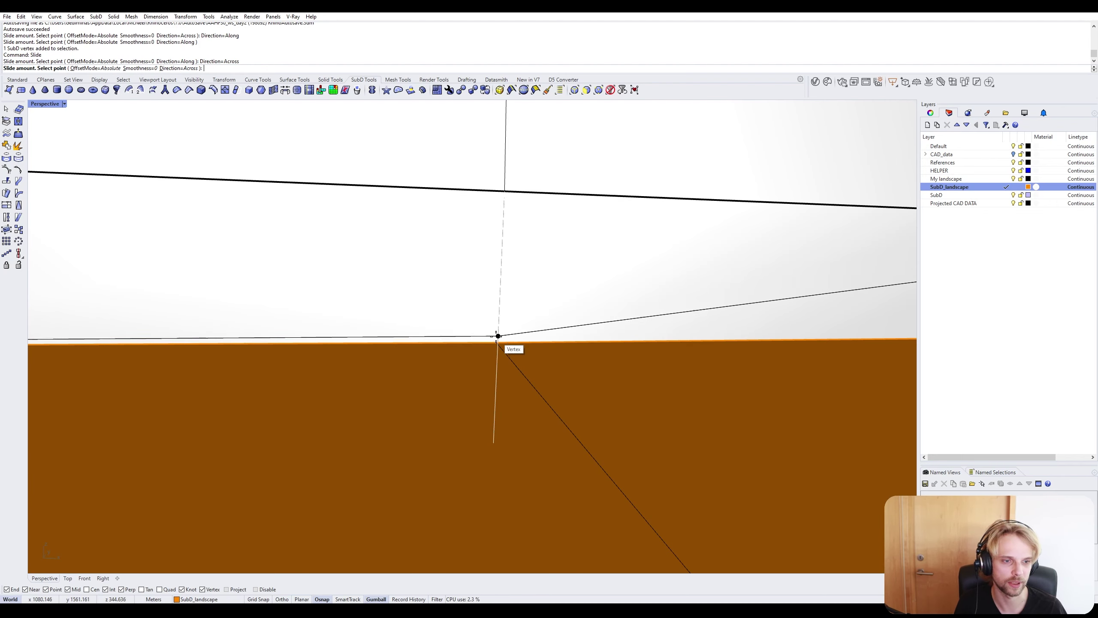
right_drag(495, 340, 575, 359)
scroll(690, 392, up, 6)
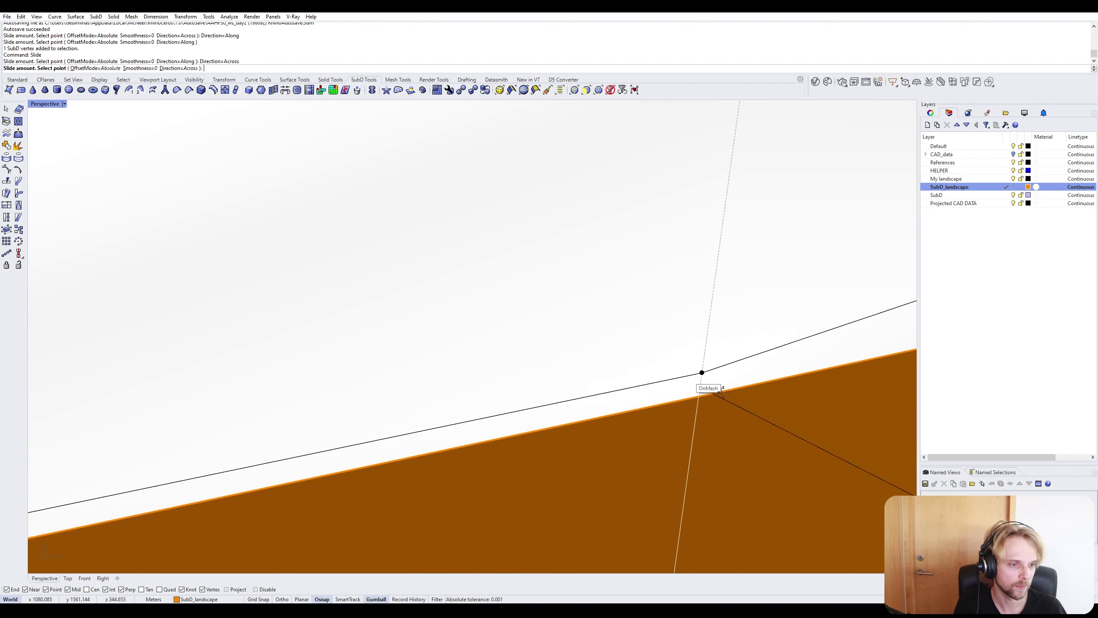
click(714, 392)
Slide the inserted edge's vertex on the thick vertical wall edge down to the landscape border, keeping Direction=Across.
right_drag(714, 392, 554, 295)
click(519, 288)
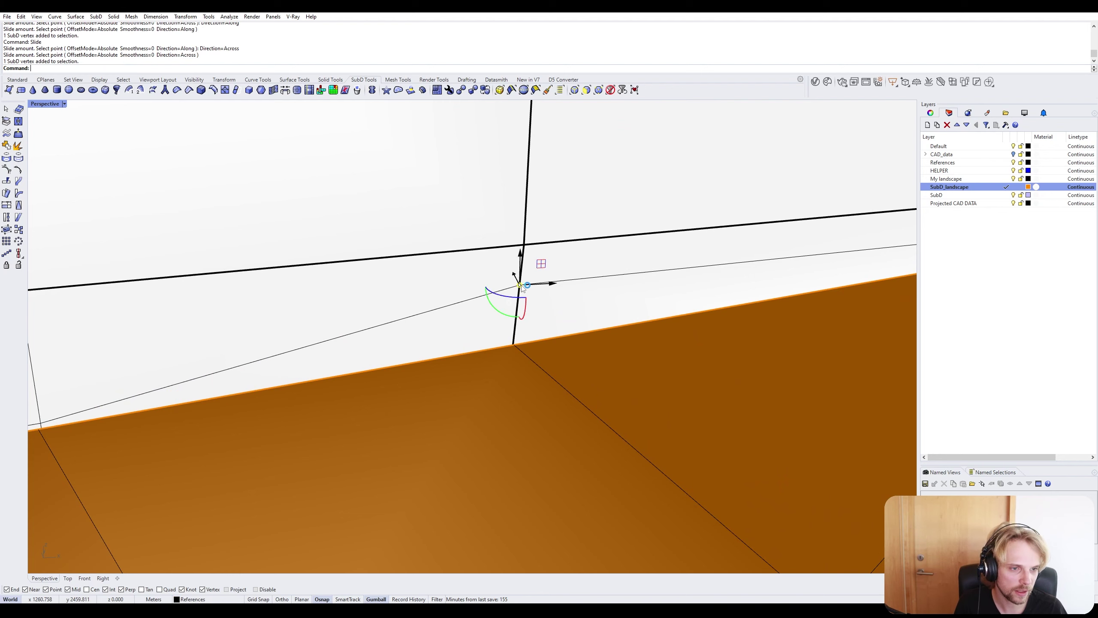
key(Return)
click(514, 340)
Try to slide the inserted edge's far end vertex, at the wing wall's inner corner, down to the landscape with Direction=Across.
right_drag(513, 341, 681, 281)
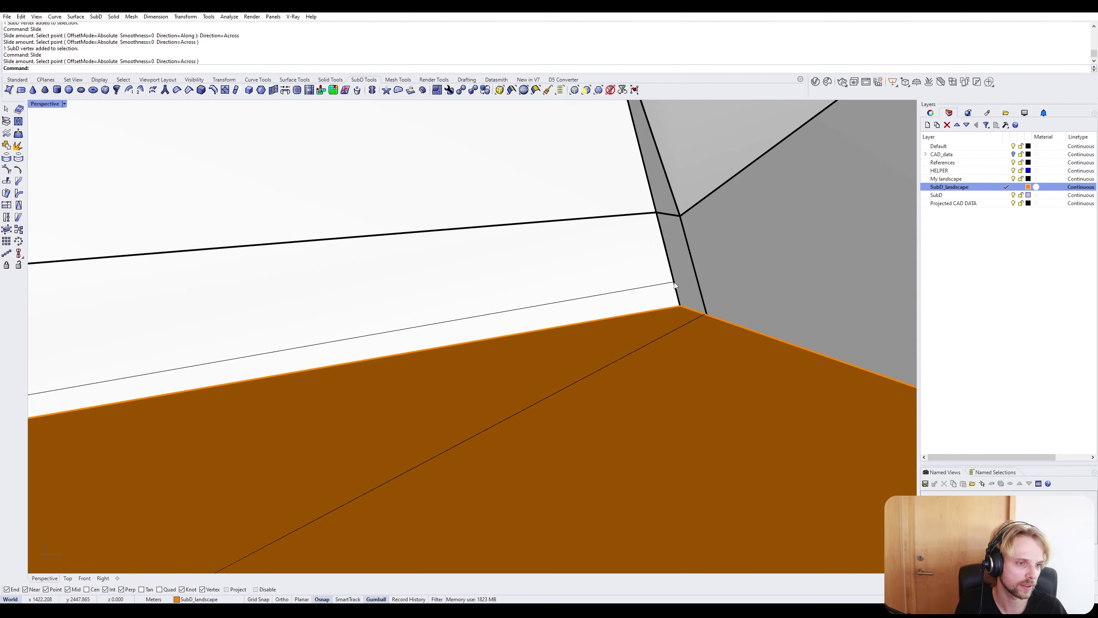
click(674, 284)
key(Return)
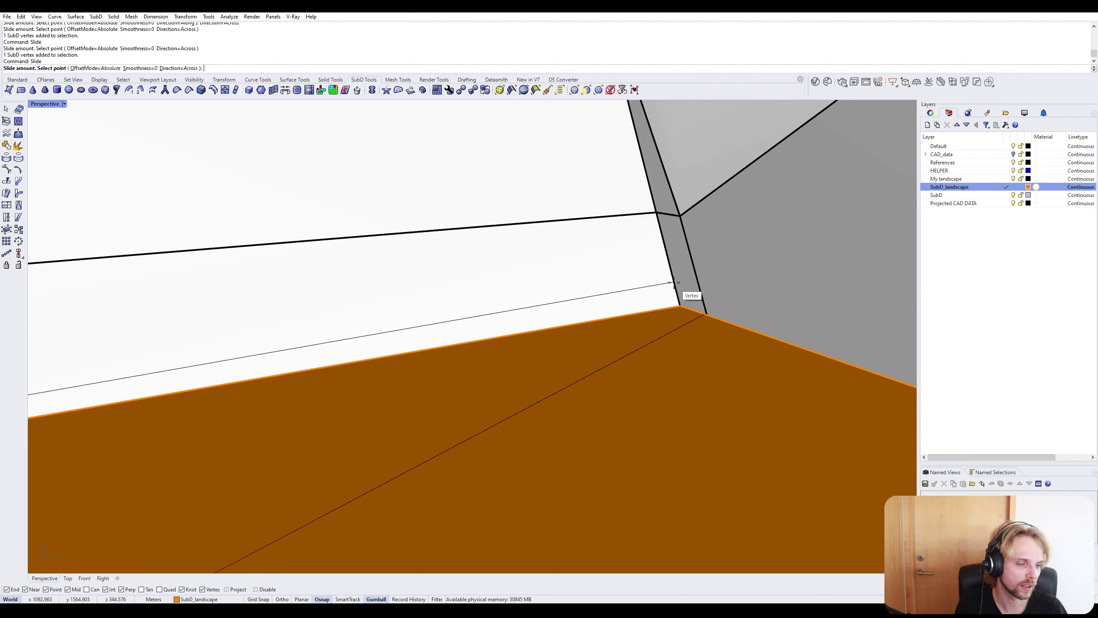
click(677, 305)
right_drag(678, 305, 489, 257)
click(485, 250)
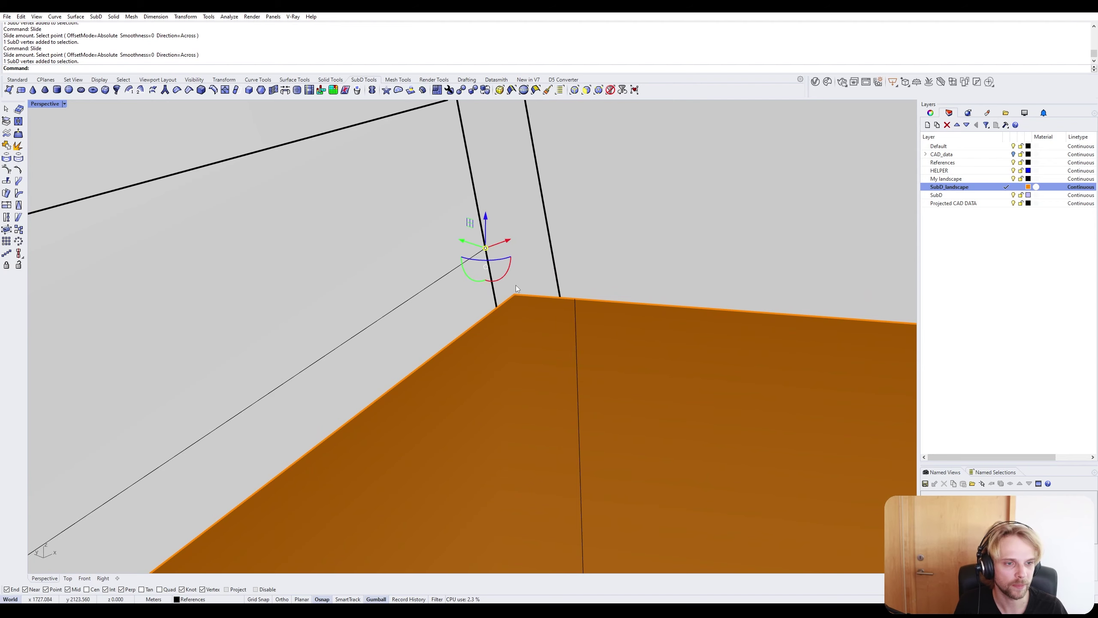
key(Return)
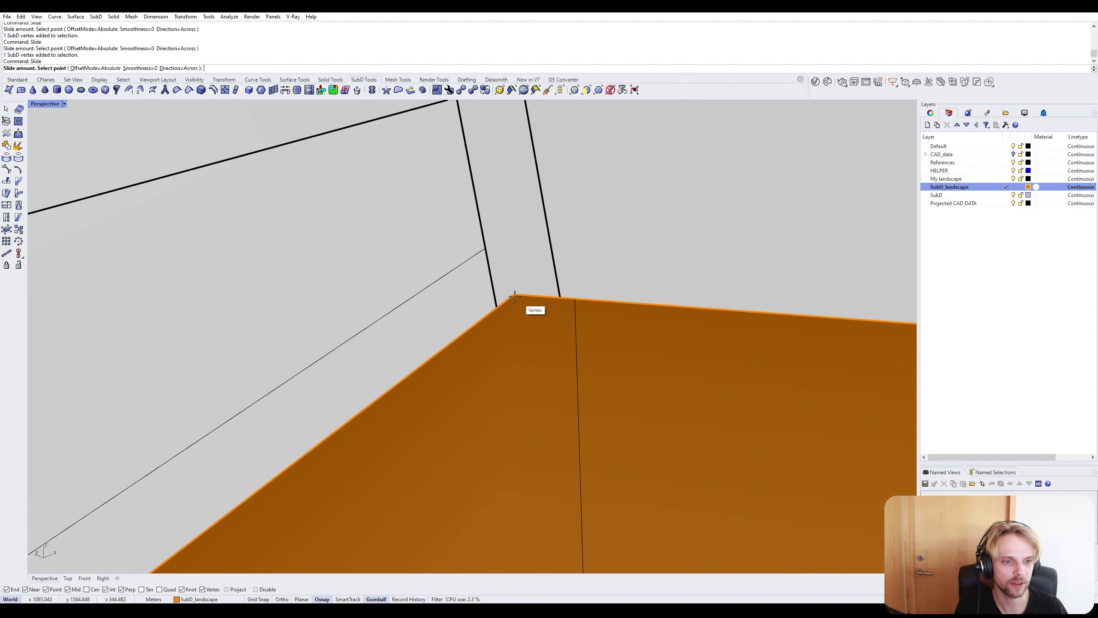
click(495, 254)
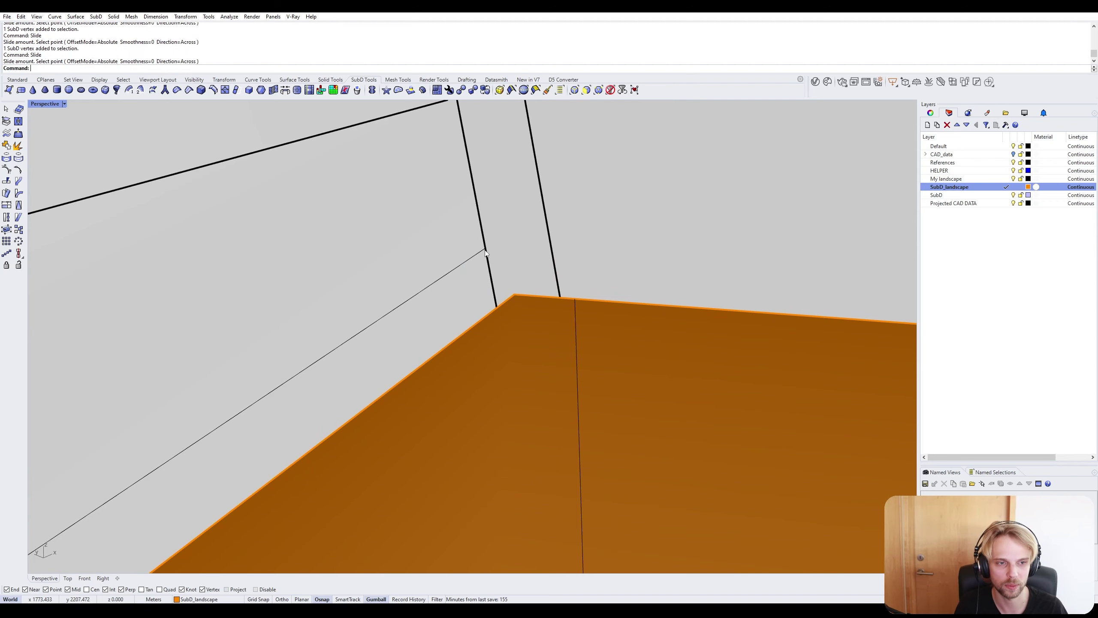
click(485, 248)
right_drag(495, 259, 502, 220)
scroll(487, 252, up, 2)
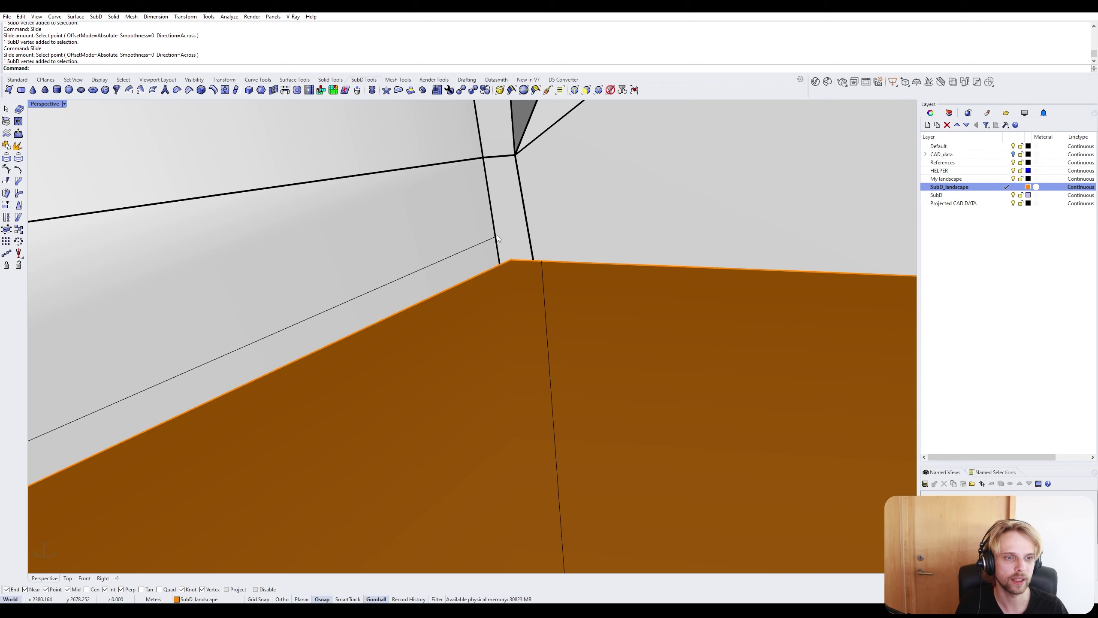
click(503, 219)
key(Escape)
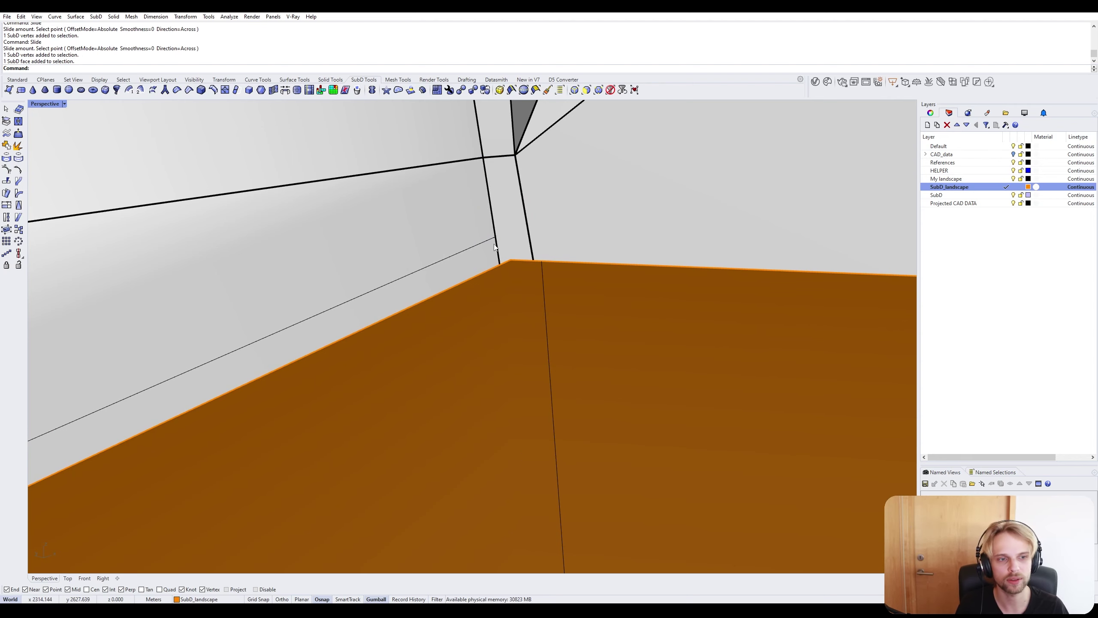
right_drag(495, 247, 495, 214)
click(476, 207)
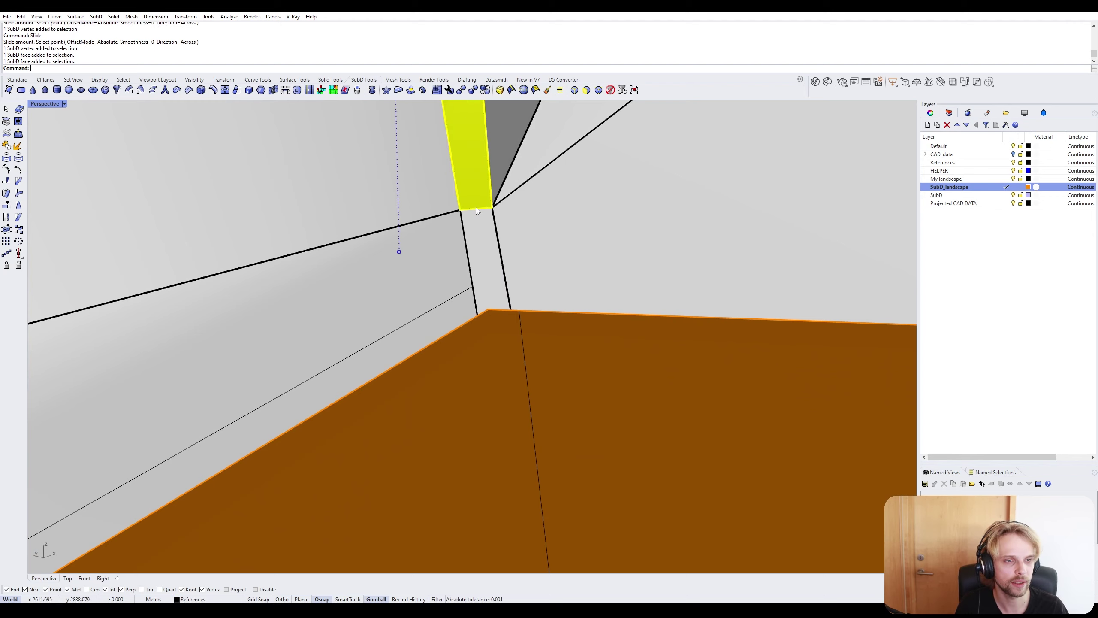
key(Escape)
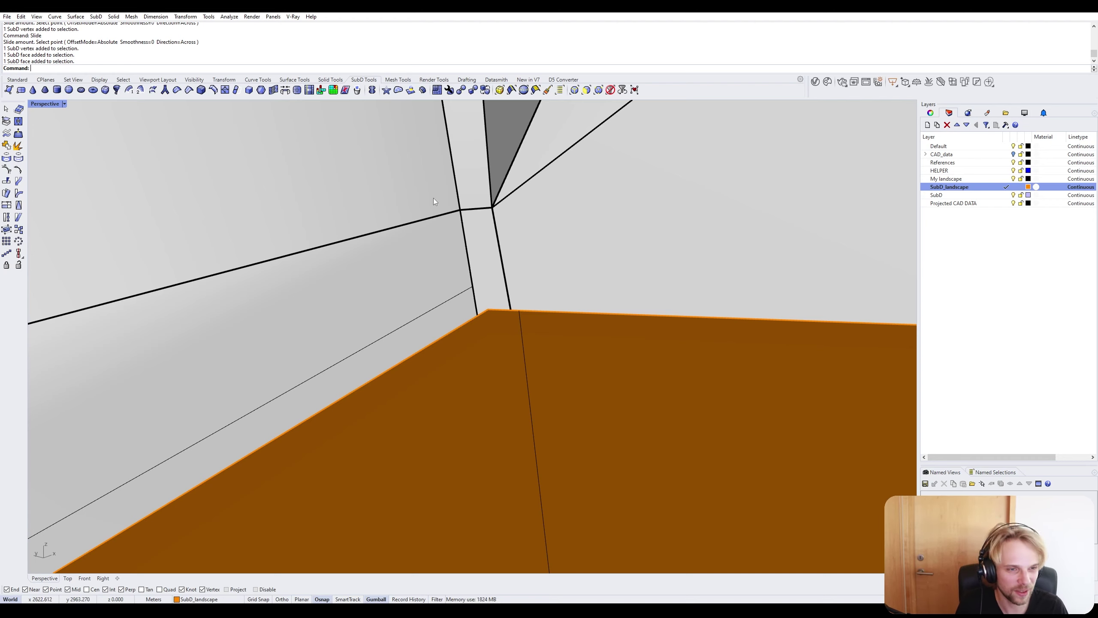
Examine how the building's foot meets the landscape along the wing wall and around its inner corner.
scroll(541, 215, down, 2)
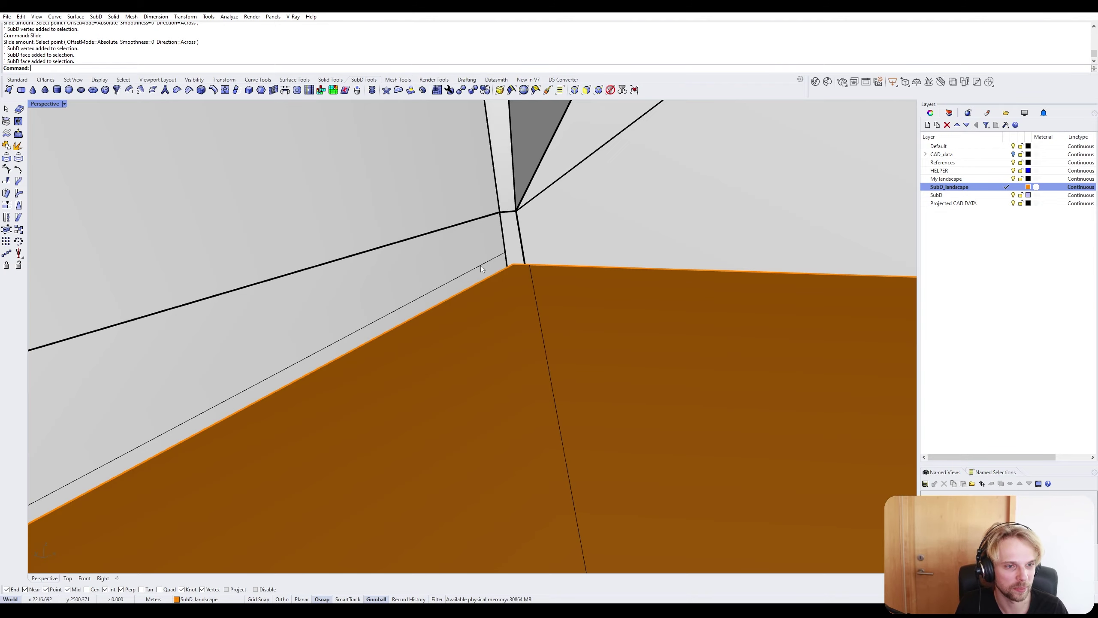
scroll(727, 280, down, 8)
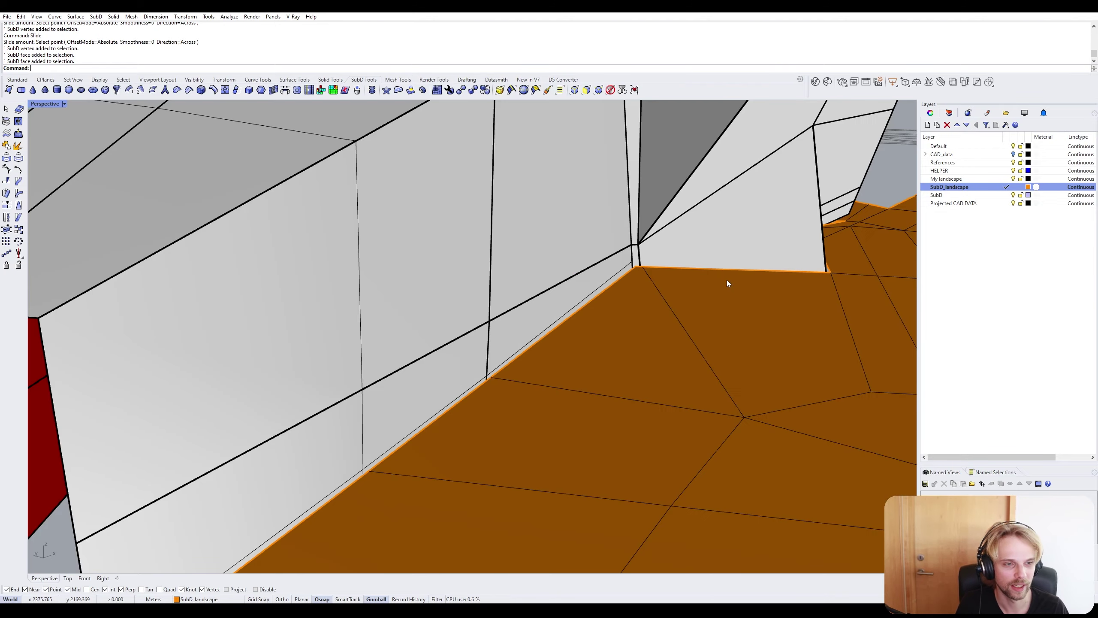
right_drag(730, 279, 640, 253)
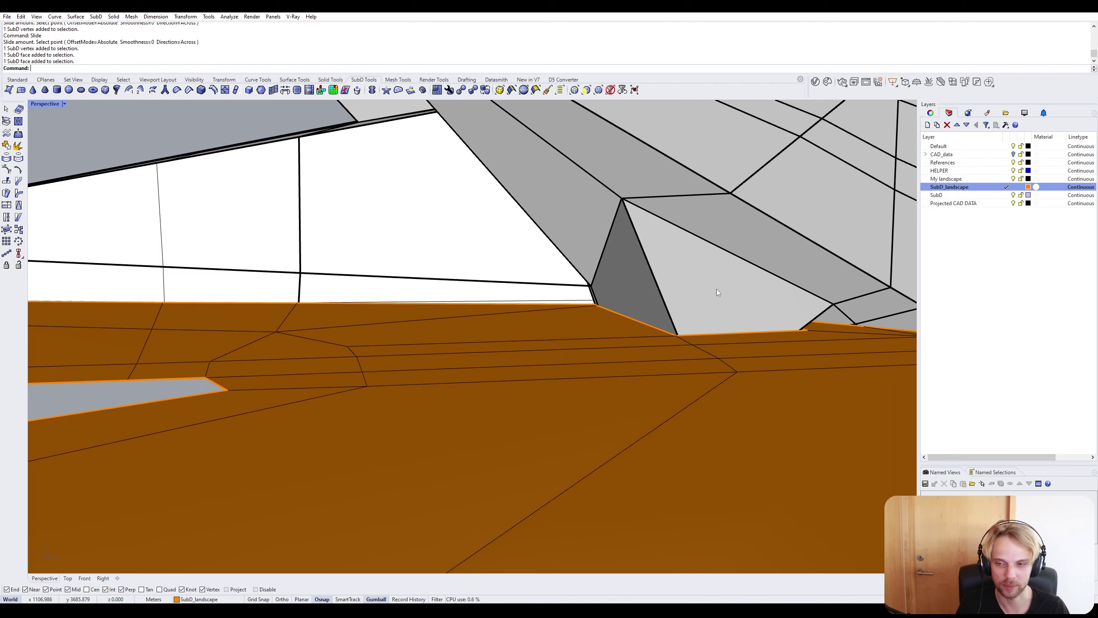
right_drag(717, 289, 602, 275)
scroll(666, 279, up, 6)
scroll(564, 286, up, 8)
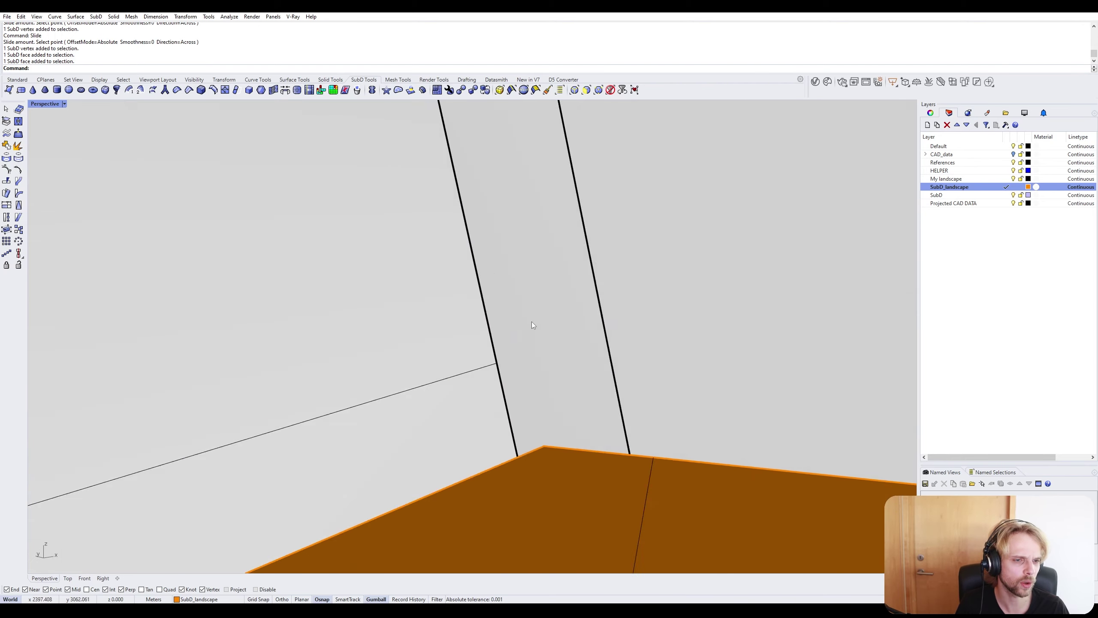
scroll(532, 321, up, 5)
scroll(508, 357, down, 11)
Move the inserted edge's end vertex at the wall's inner corner down along the thick wall edge to just above the landscape.
shift+right_drag(507, 357, 534, 344)
scroll(525, 349, up, 6)
click(504, 374)
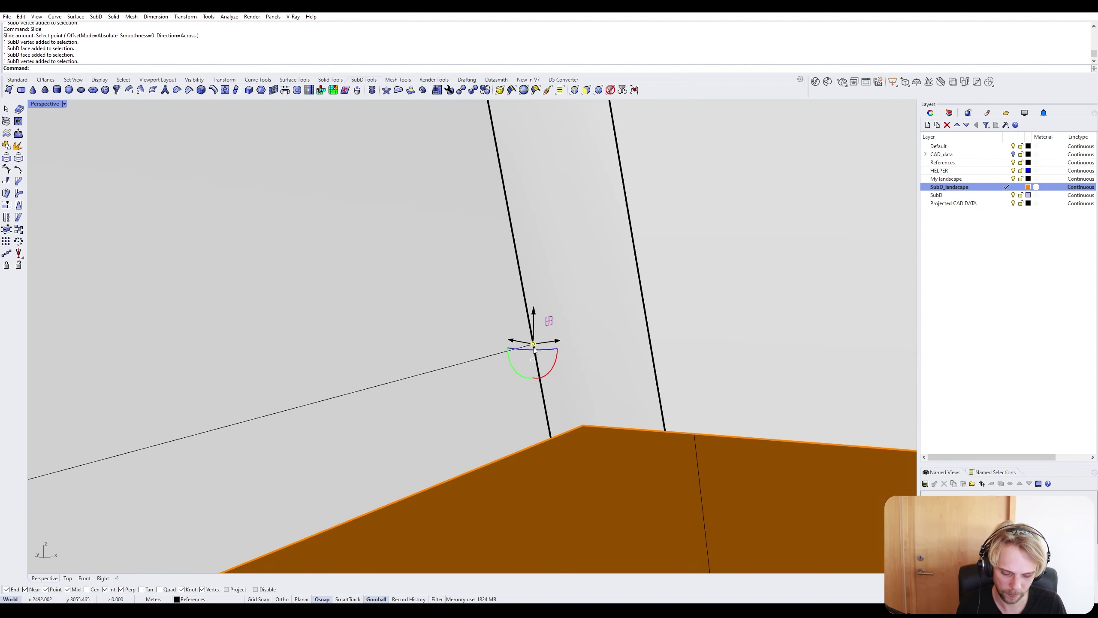
key(Return)
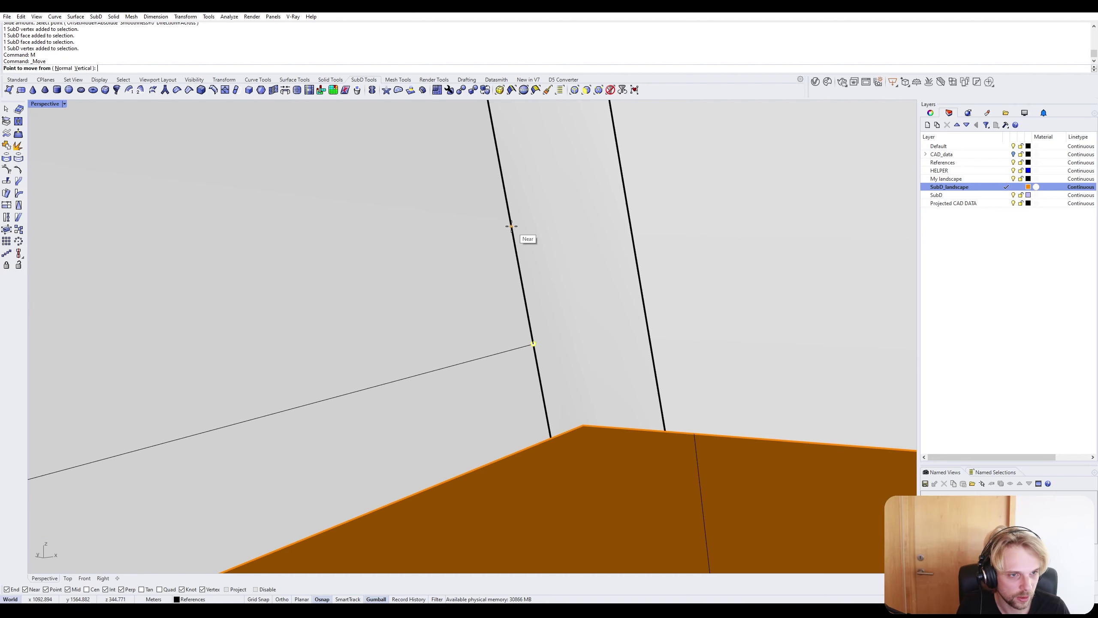
click(509, 212)
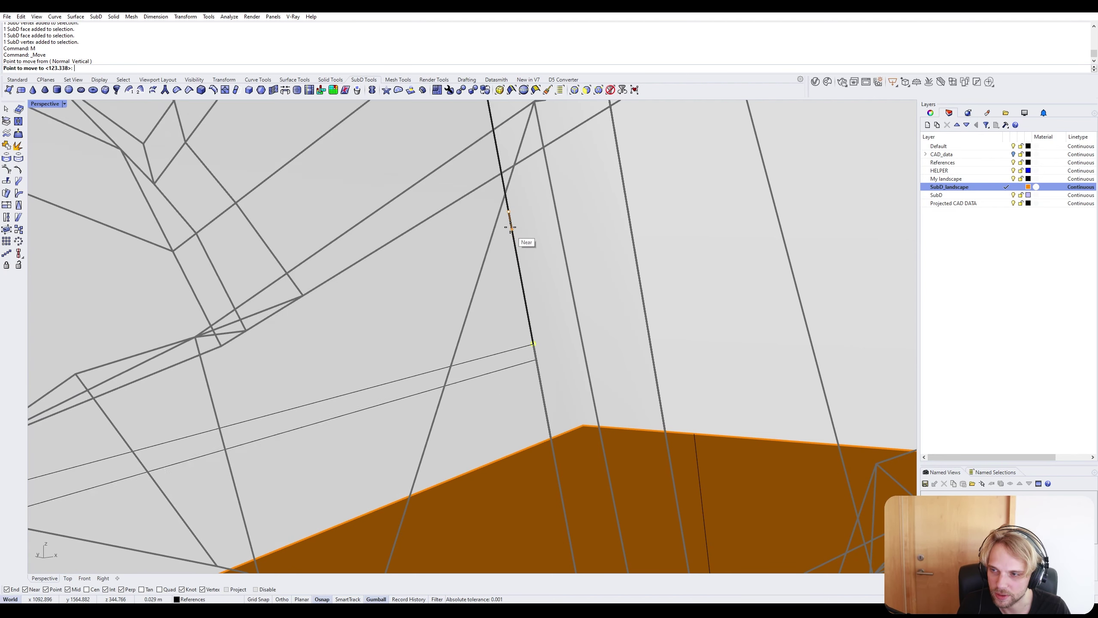
right_drag(518, 291, 559, 275)
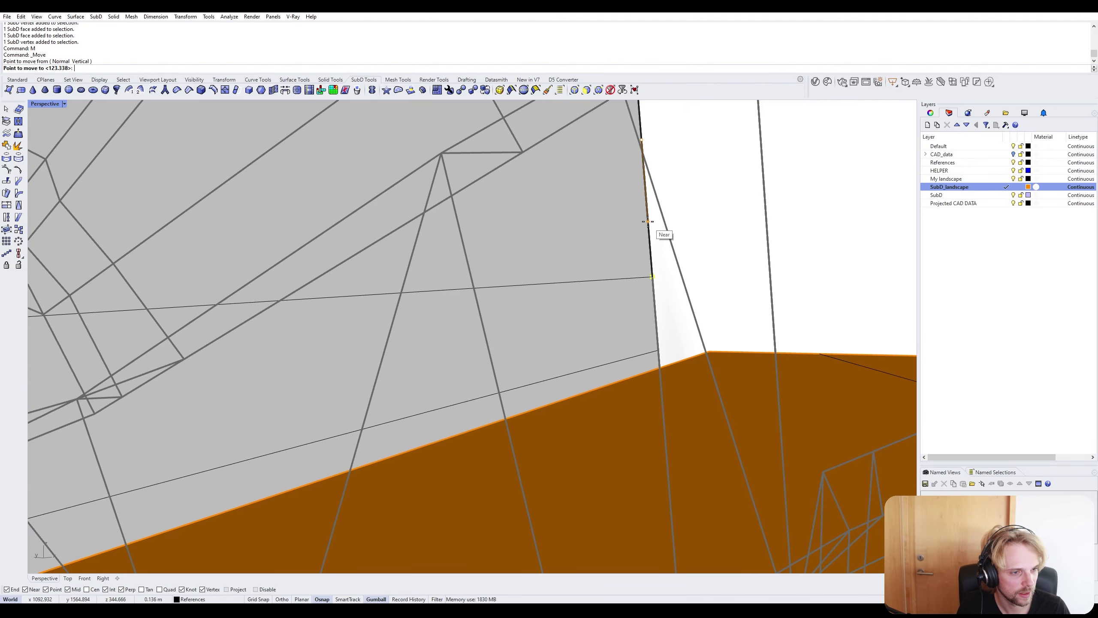
click(649, 221)
Insert an edge below the short horizontal edge at the inner corner, meeting the lowered vertex, with BothSides=No and OffsetMode=Absolute.
right_drag(669, 234, 576, 210)
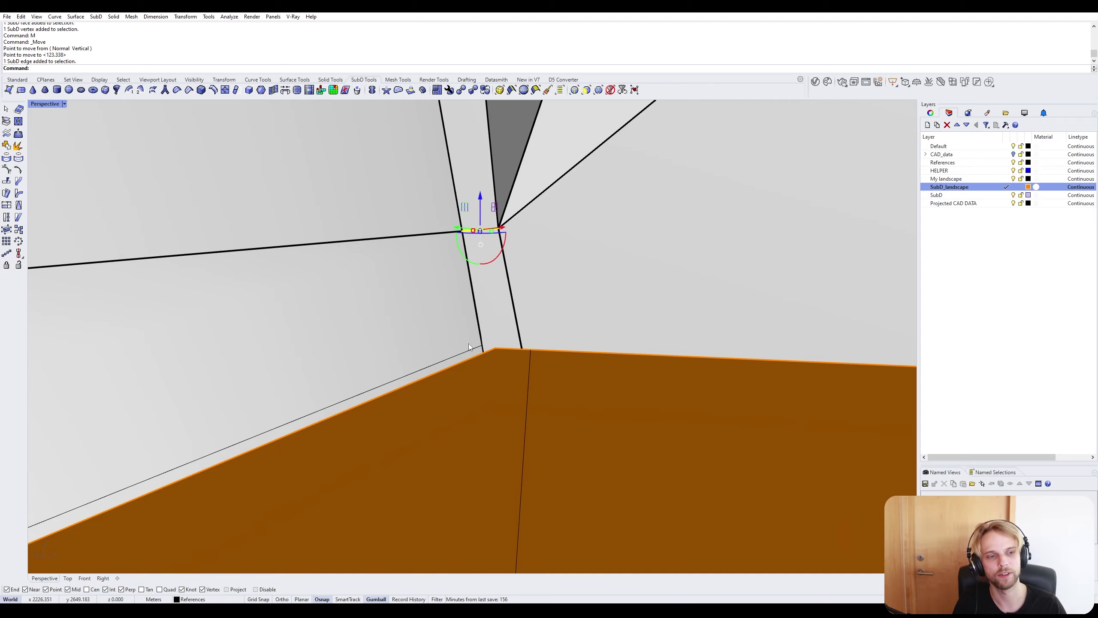
right_drag(468, 344, 642, 160)
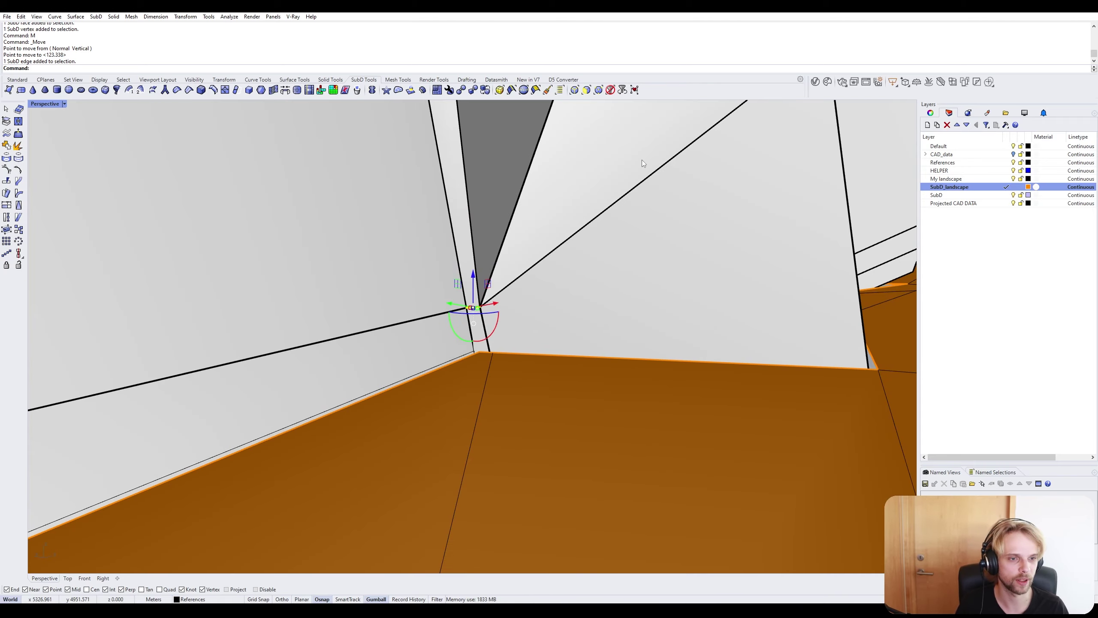
right_drag(689, 241, 411, 342)
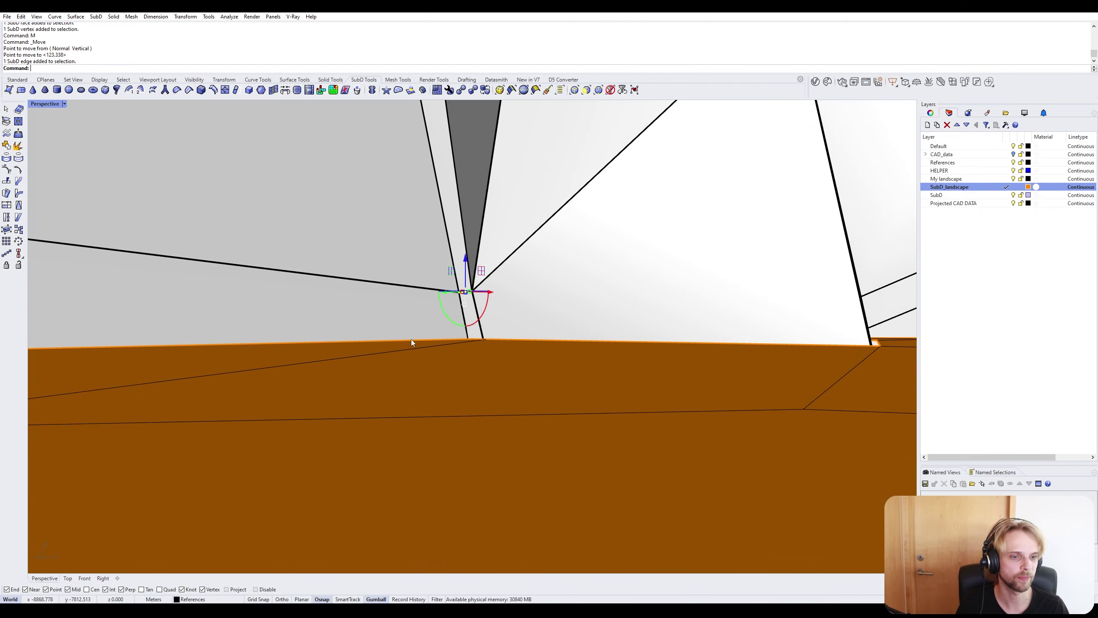
right_drag(616, 326, 503, 303)
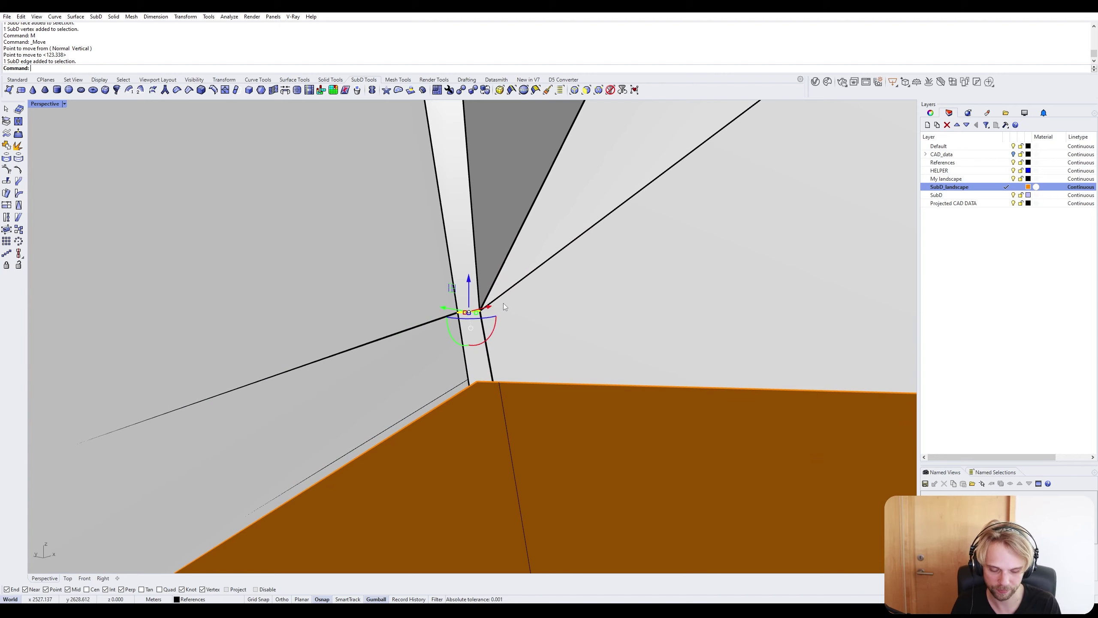
key(BackSpace)
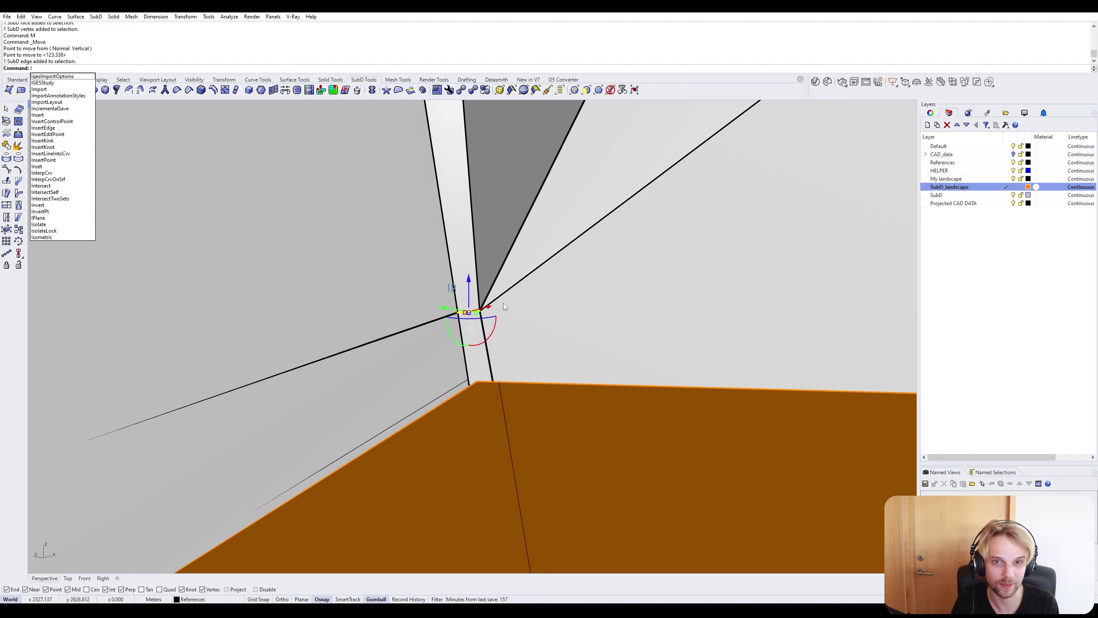
text(nsertEdge)
key(Return)
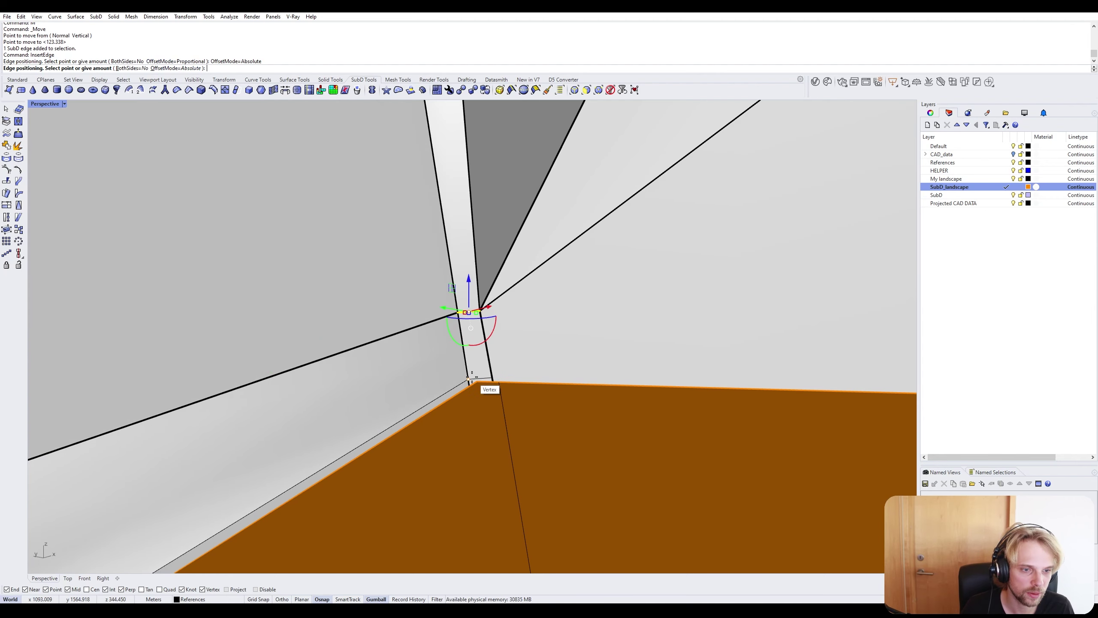
key(Escape)
Insert an edge below the sloped edge running from the inner corner across the adjoining wall face, with BothSides=No and OffsetMode=Proportional.
ctrl+shift+click(530, 281)
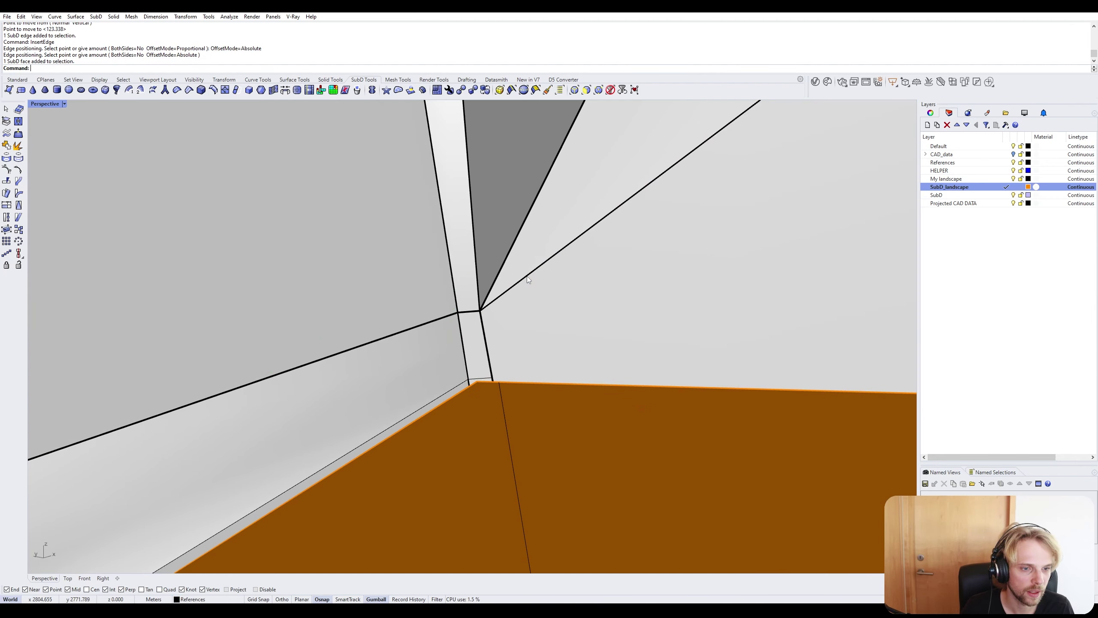
key(Escape)
ctrl+shift+click(526, 277)
key(Return)
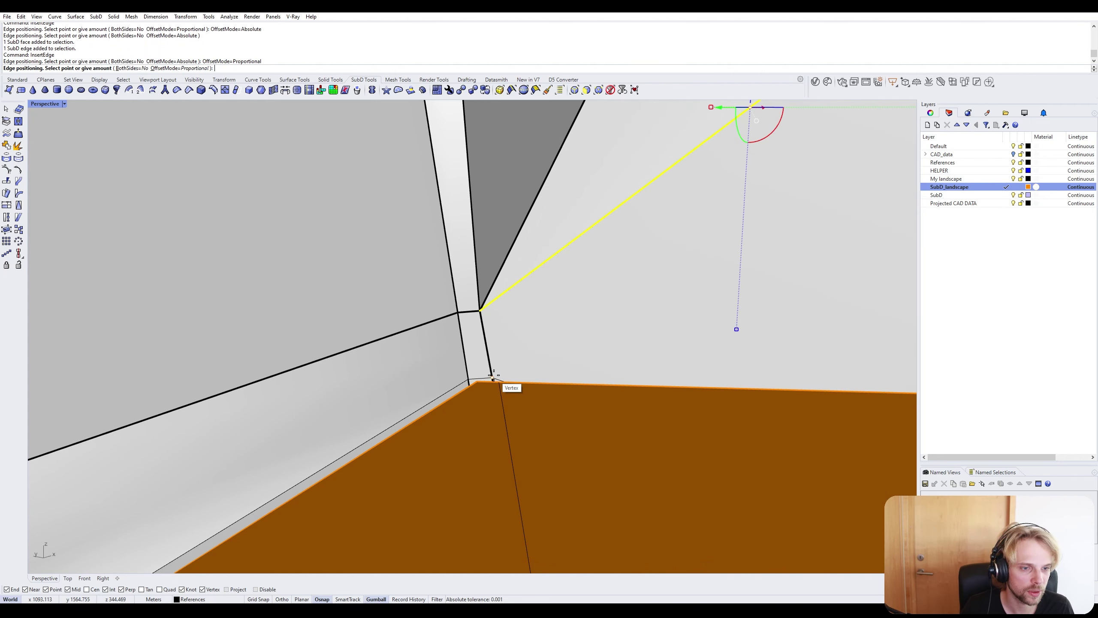
scroll(519, 352, down, 3)
scroll(528, 349, up, 2)
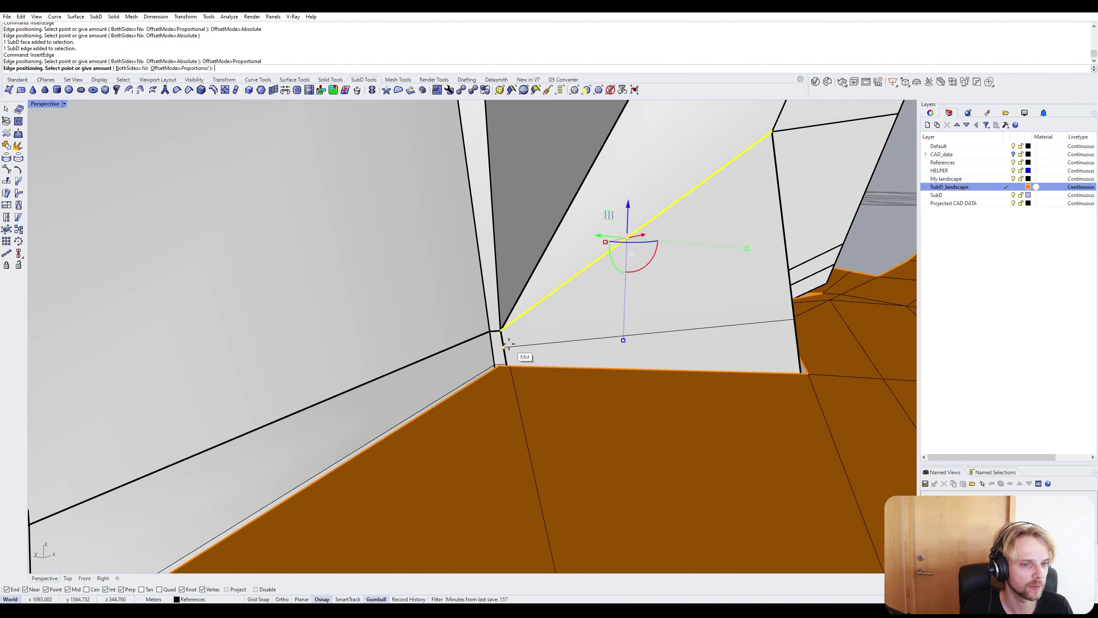
click(509, 344)
right_drag(752, 367, 686, 343)
shift+right_drag(775, 341, 425, 356)
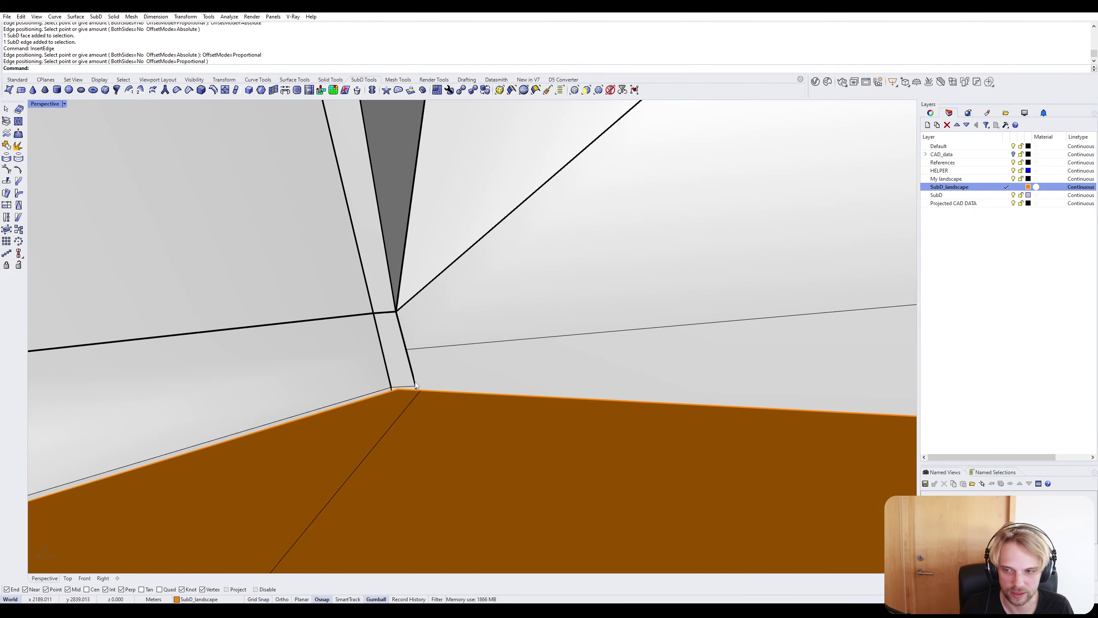
Insert an edge just below the sloped top edge of the neighbouring foot face, with BothSides=No and OffsetMode=Absolute.
scroll(420, 368, down, 5)
right_drag(721, 325, 530, 247)
ctrl+shift+click(551, 242)
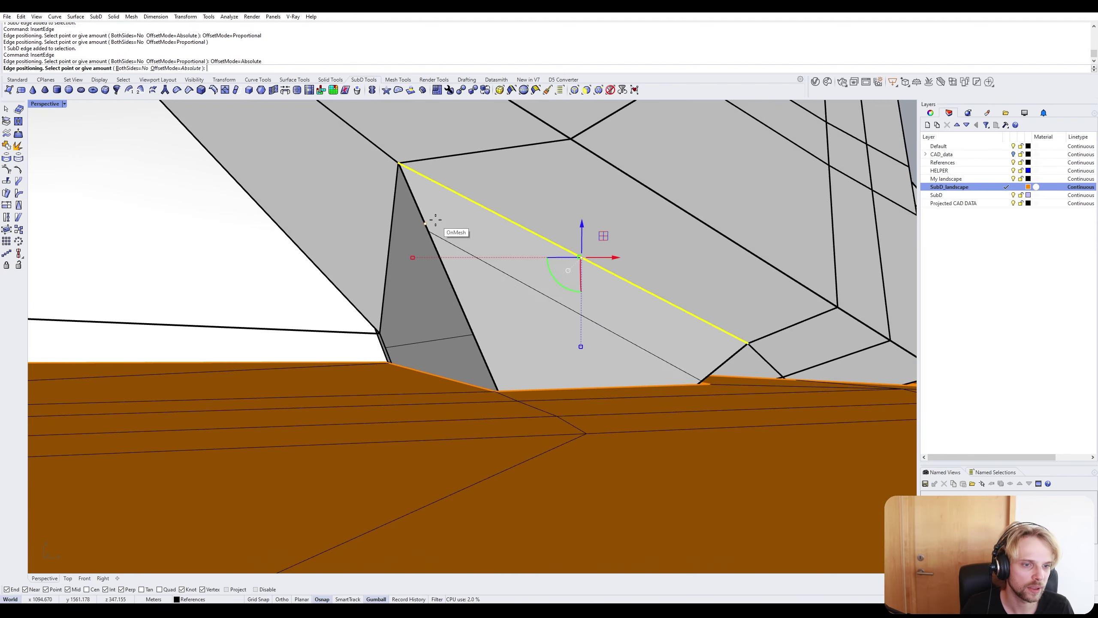
click(432, 191)
Stitch the two inserted edges' end vertices on the projecting corner edge together at the lower vertex.
ctrl+shift+click(417, 204)
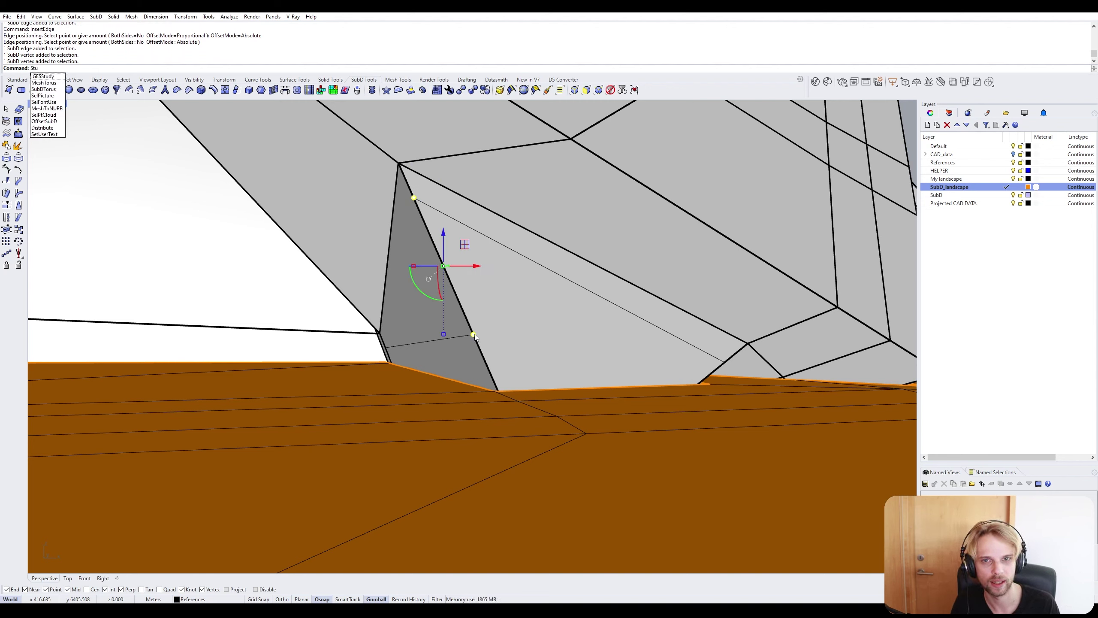
key(BackSpace)
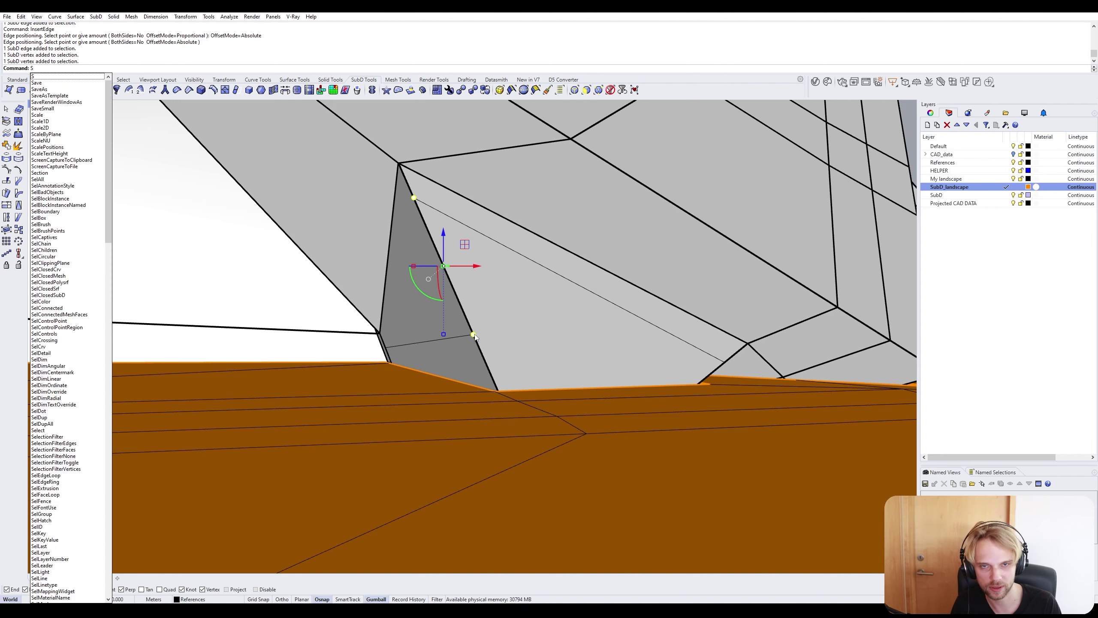
text(st)
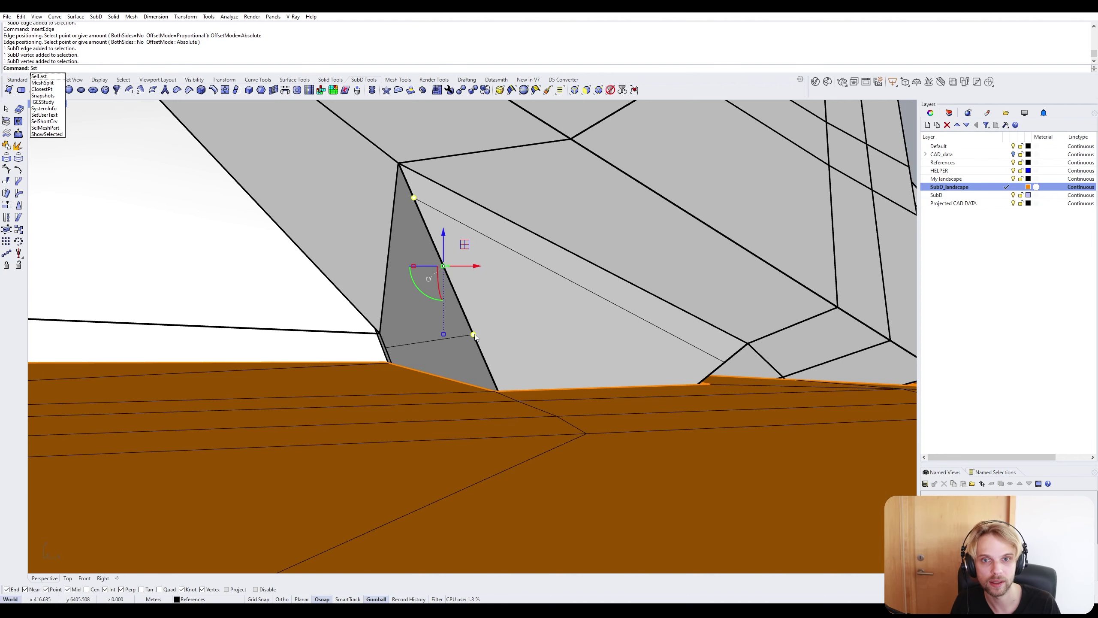
key(BackSpace)
key(BackSpace)
text(titch)
key(Return)
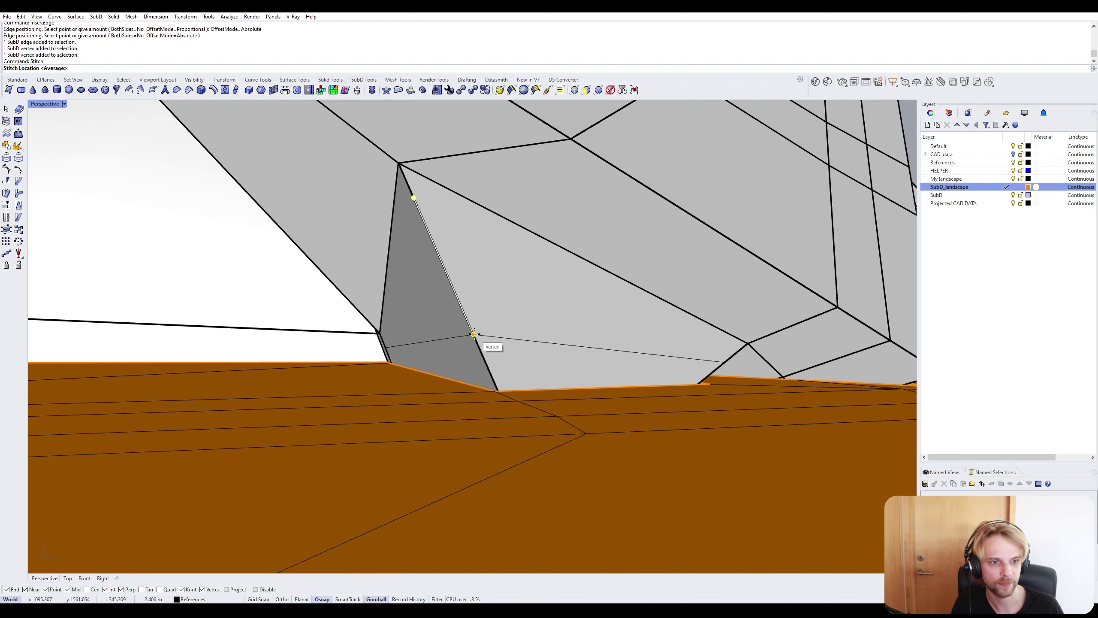
key(Escape)
Stitch the inserted edge's end vertex at the inner corner to the lower vertex just above the landscape.
right_drag(475, 336, 664, 284)
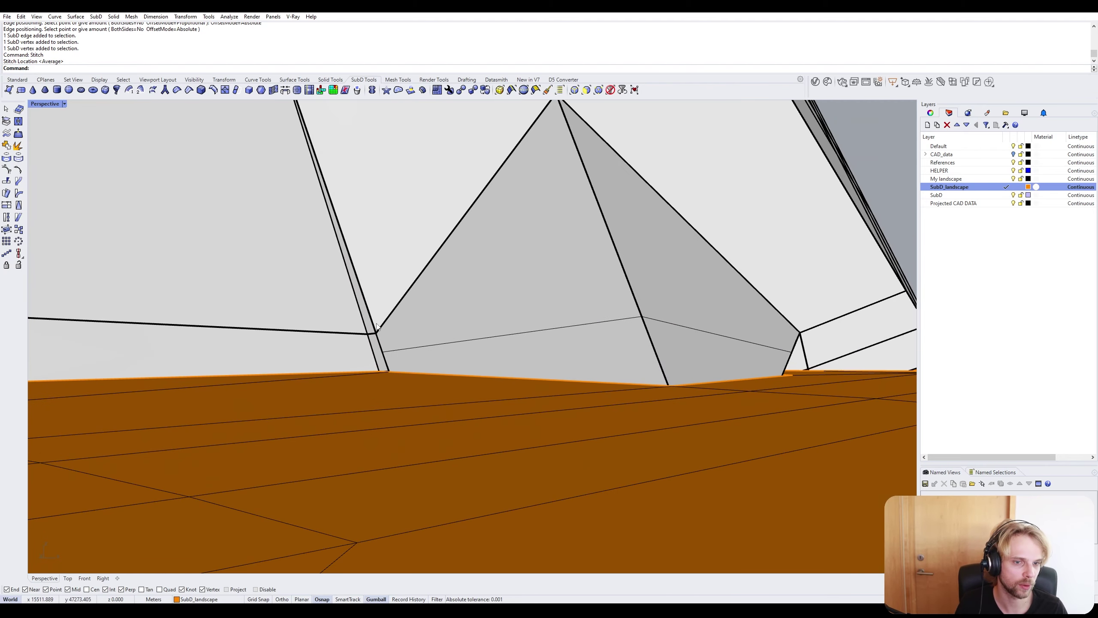
scroll(377, 327, up, 3)
scroll(420, 390, up, 3)
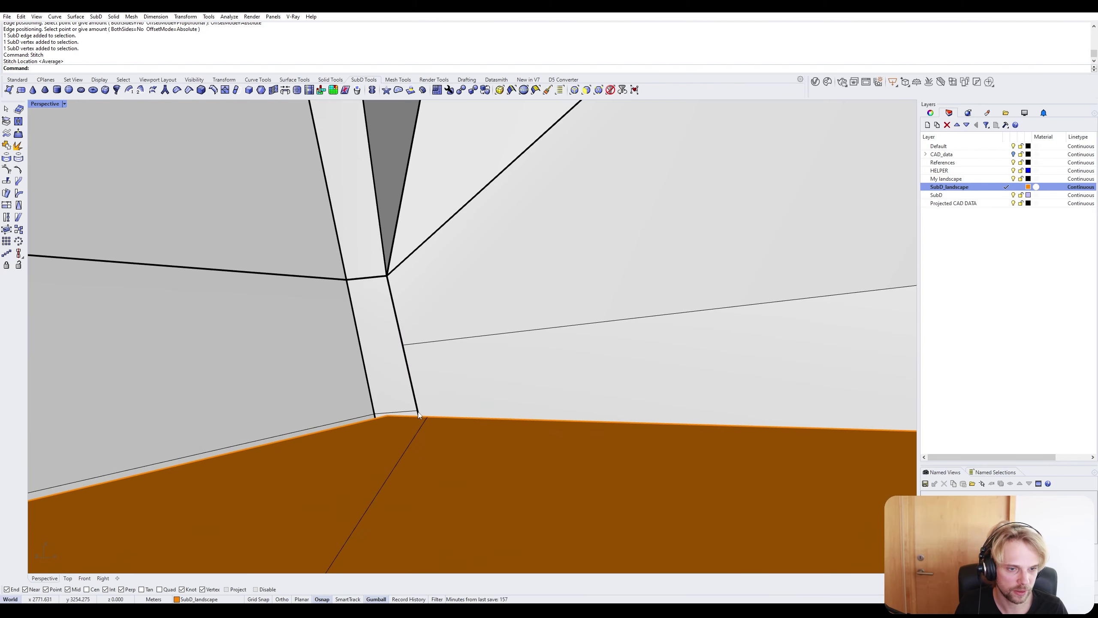
key(Return)
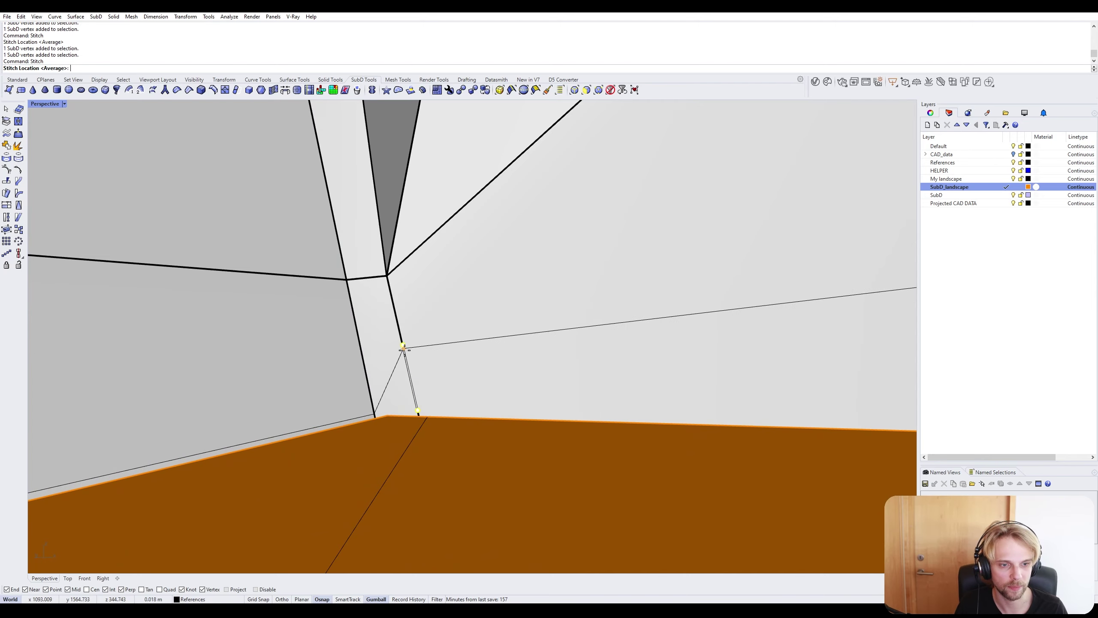
key(Escape)
Slide the stitched vertex down the projecting corner edge to just above the landscape, with OffsetMode=Absolute, Smoothness=0 and Direction=Across.
scroll(484, 359, down, 6)
right_drag(489, 360, 518, 337)
scroll(503, 311, up, 4)
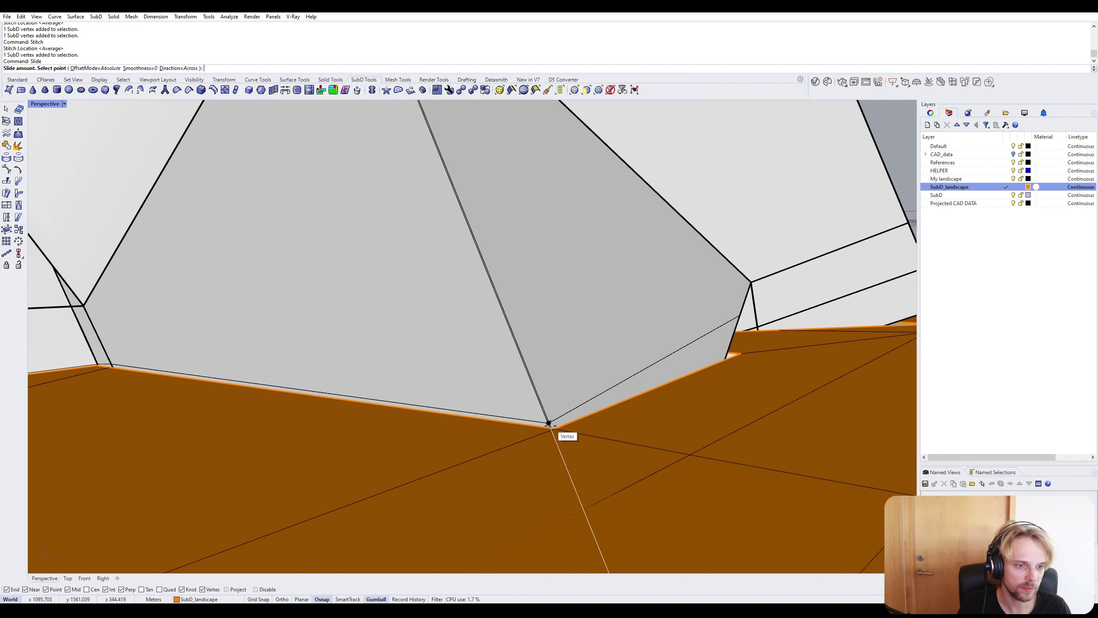
Examine how the building's foot meets the landscape along the wing wall, the projecting corner and the back of the building.
right_drag(560, 429, 283, 368)
scroll(285, 370, up, 10)
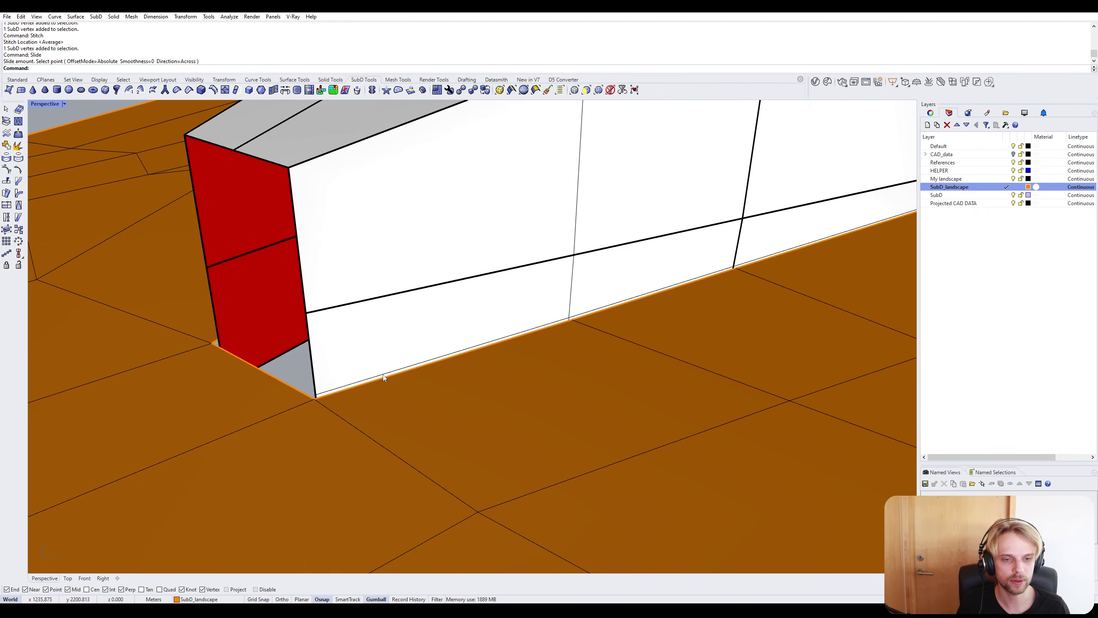
scroll(536, 341, down, 8)
right_drag(544, 340, 273, 327)
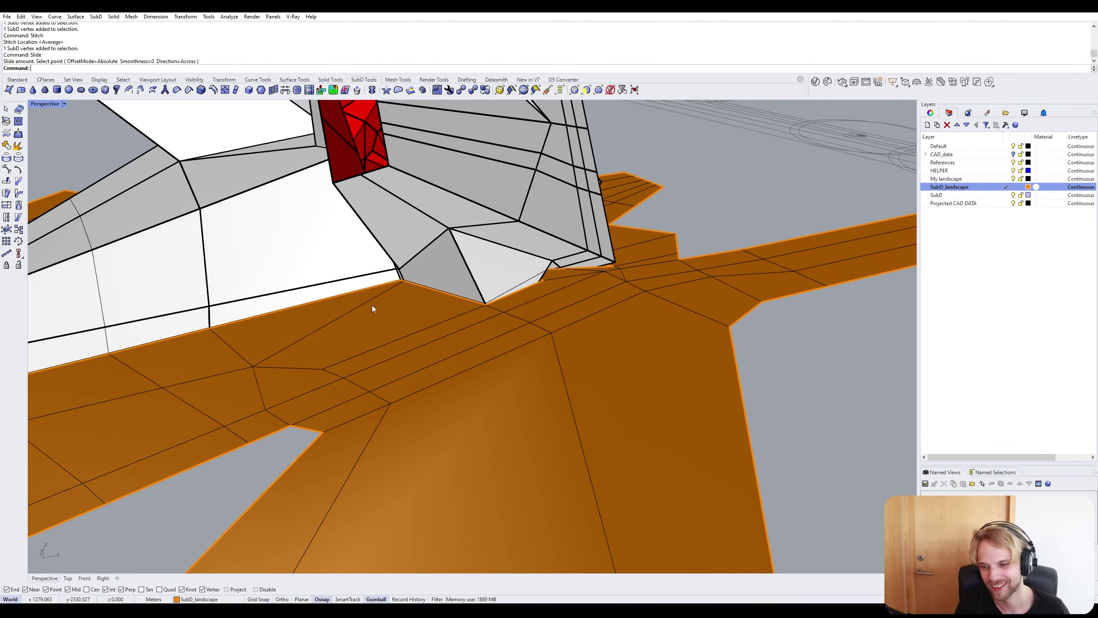
right_drag(414, 287, 514, 263)
scroll(402, 308, up, 3)
right_drag(402, 305, 464, 294)
scroll(539, 302, up, 4)
scroll(463, 281, down, 5)
scroll(463, 281, up, 5)
scroll(388, 261, up, 4)
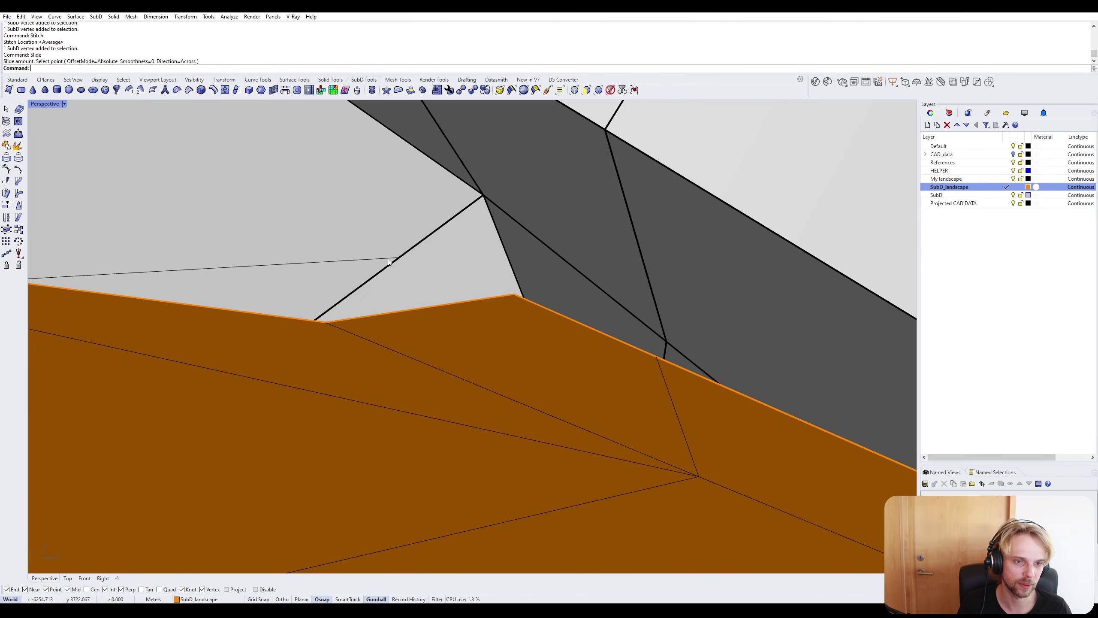
right_drag(265, 309, 112, 274)
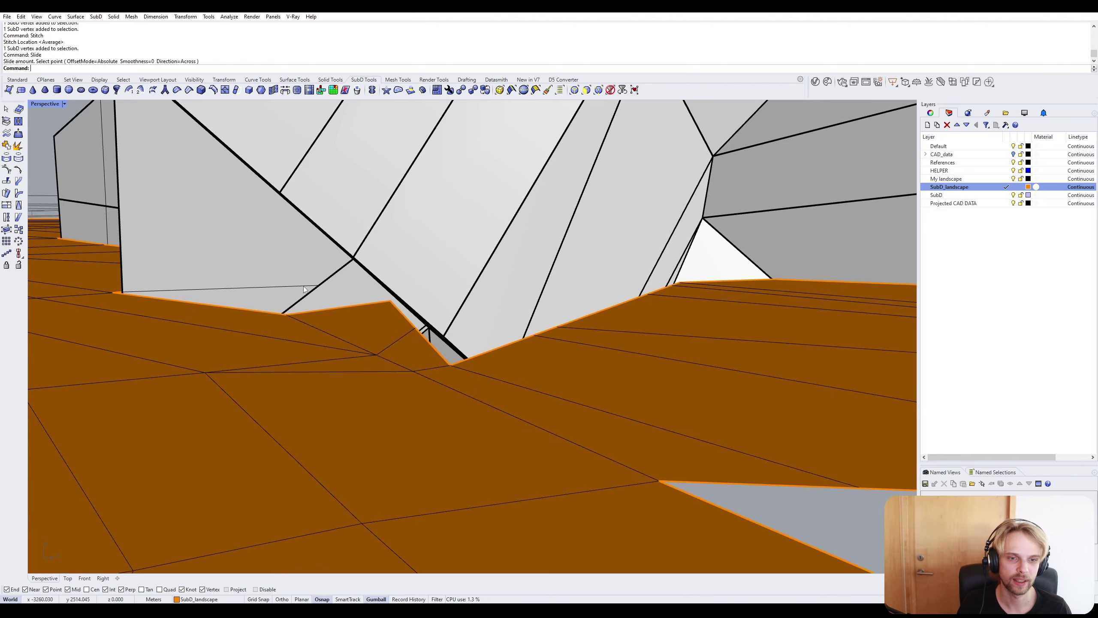
scroll(294, 285, up, 4)
shift+right_drag(286, 283, 241, 383)
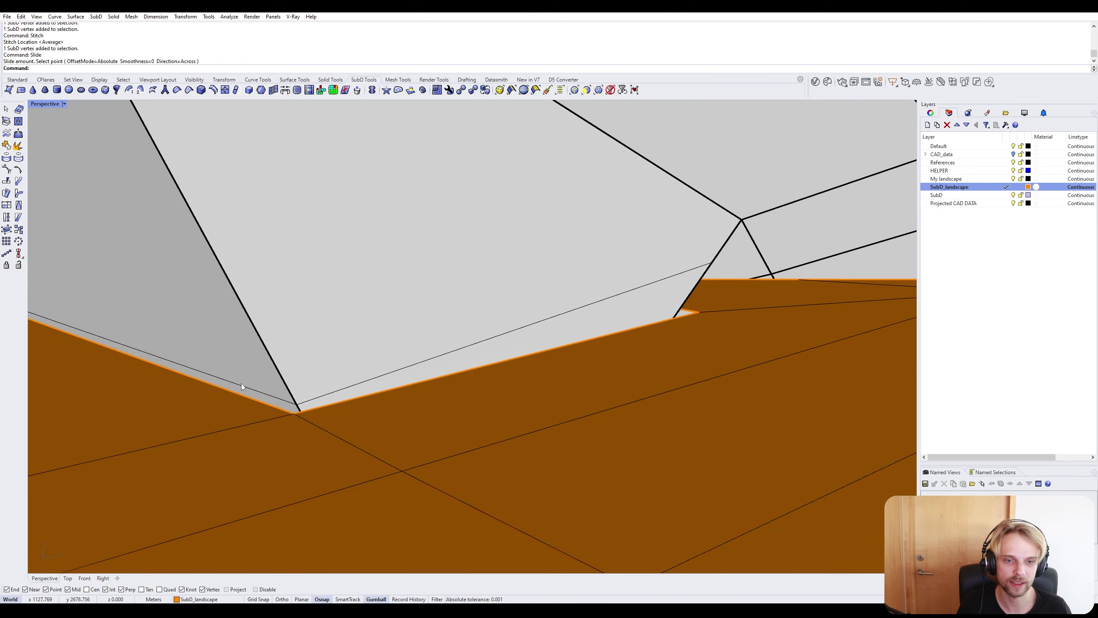
click(283, 243)
right_drag(283, 242, 438, 329)
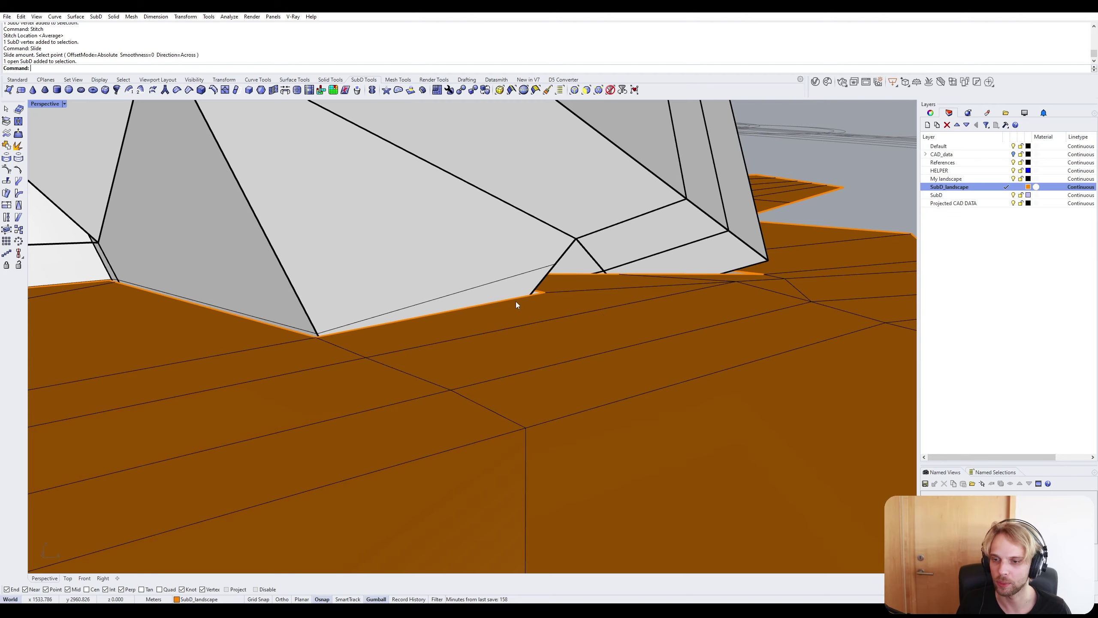
right_drag(516, 302, 372, 286)
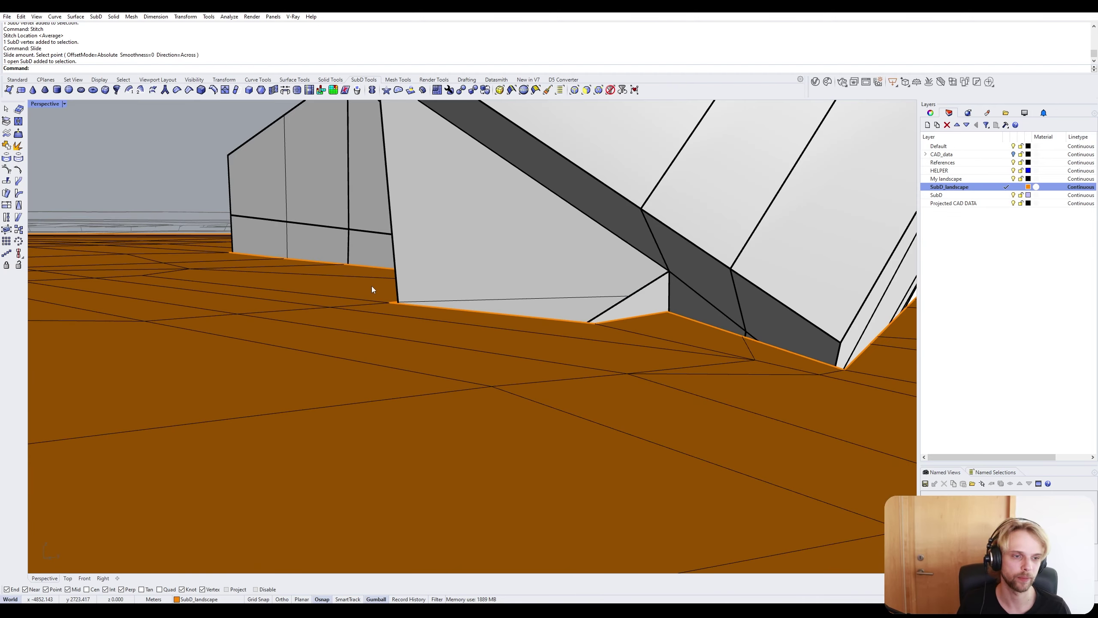
scroll(565, 306, up, 6)
right_drag(577, 289, 623, 251)
scroll(556, 303, up, 5)
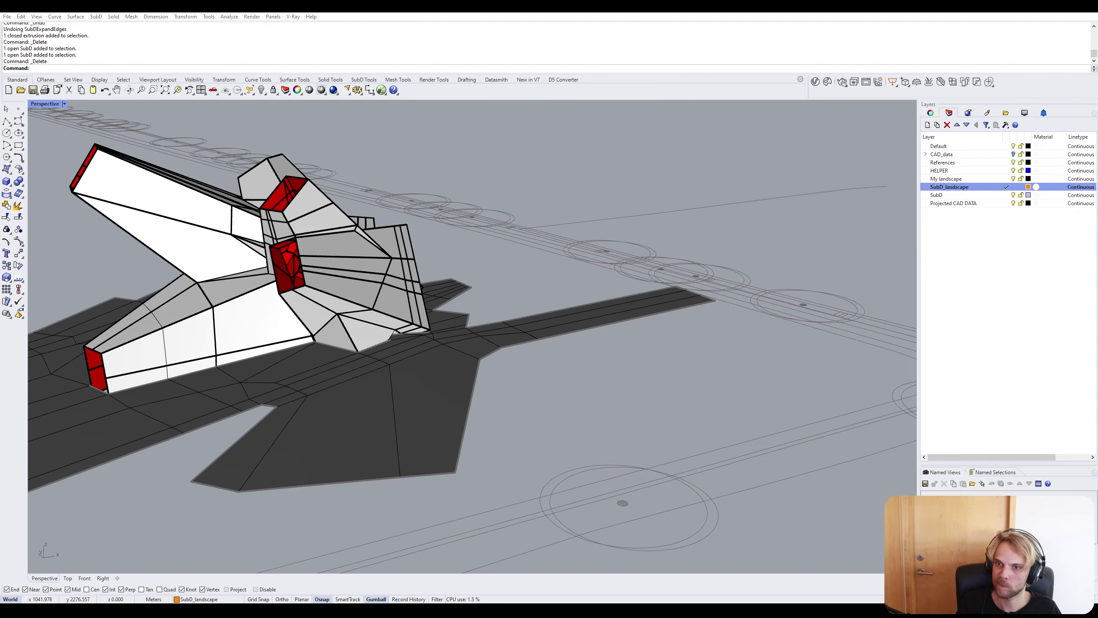
Inspect the wing wall's foot on the landscape and pick the corner where the wall faces meet the ground.
right_drag(389, 281, 312, 255)
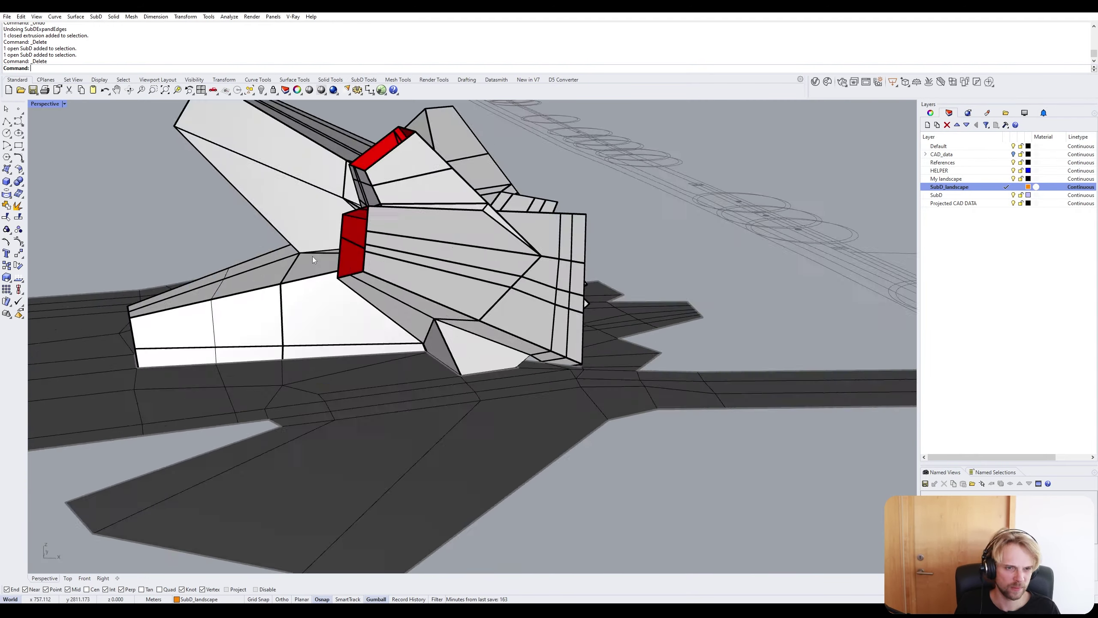
scroll(312, 256, up, 5)
scroll(257, 282, down, 4)
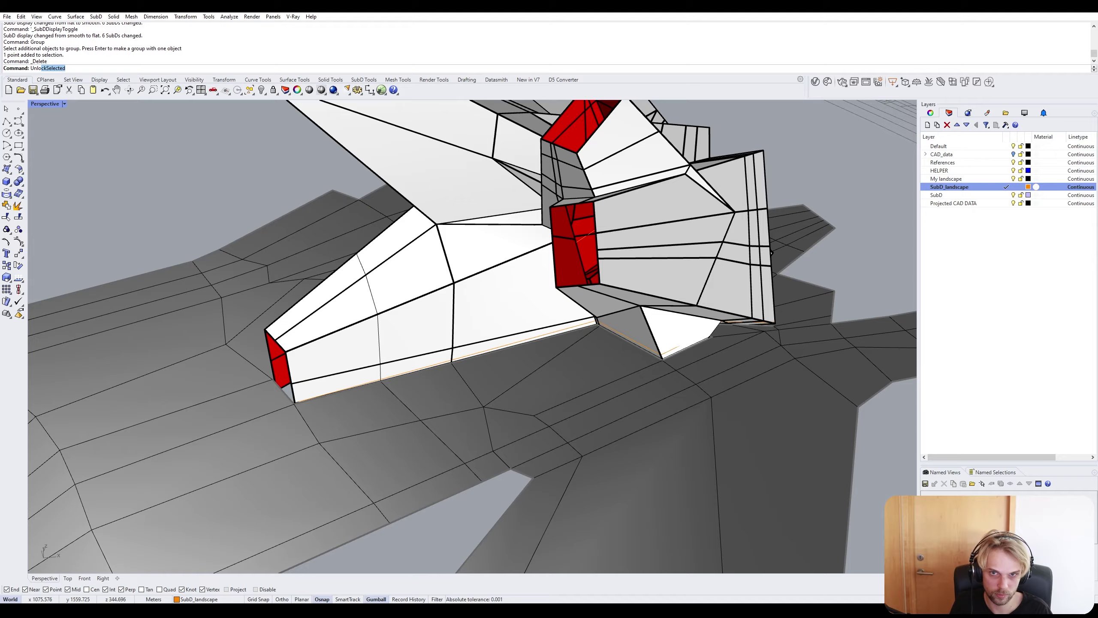
right_drag(303, 368, 534, 439)
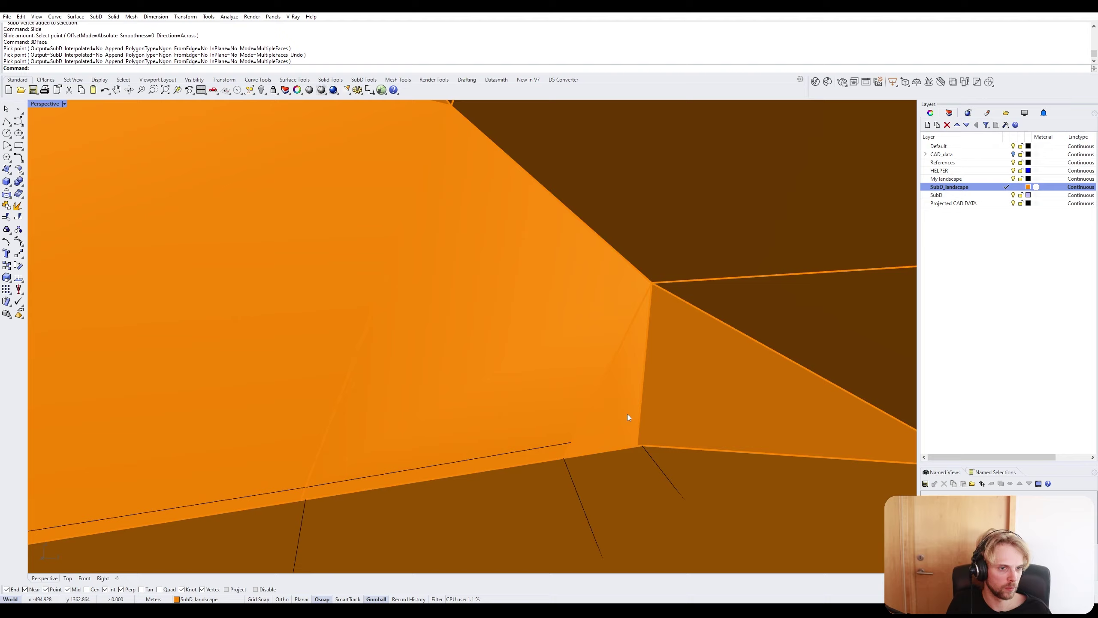
click(638, 438)
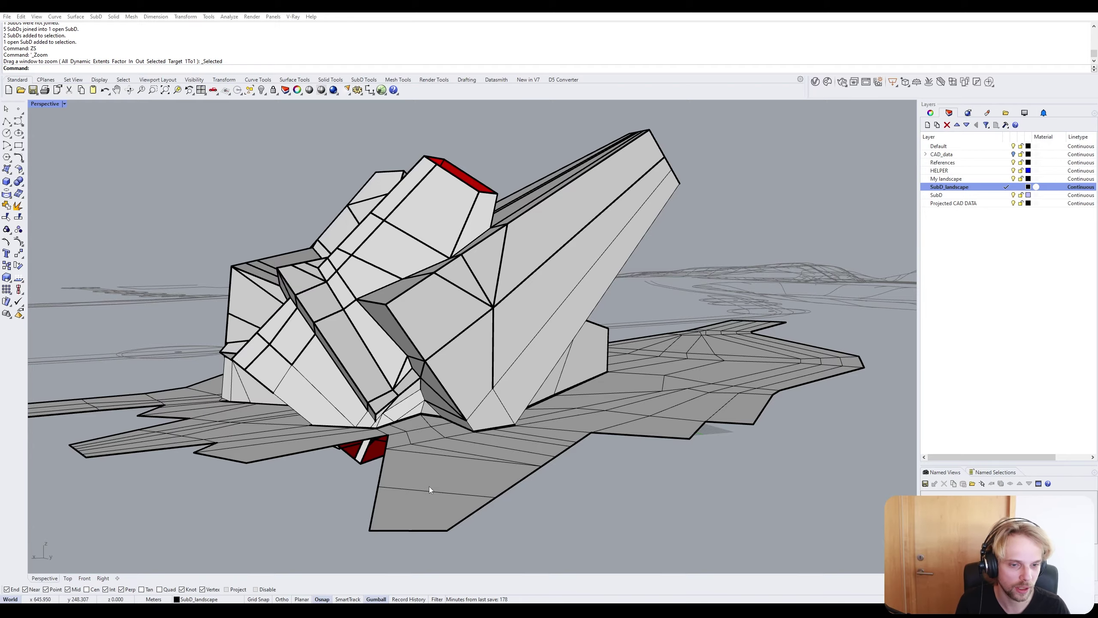
Examine the joined building and landscape from below, checking the wall parts under the ground and an edge loop along the seam.
right_drag(515, 465, 373, 469)
scroll(558, 385, up, 5)
right_drag(541, 389, 454, 423)
scroll(352, 321, up, 2)
ctrl+shift+double_click(308, 322)
scroll(328, 350, down, 6)
scroll(558, 505, up, 8)
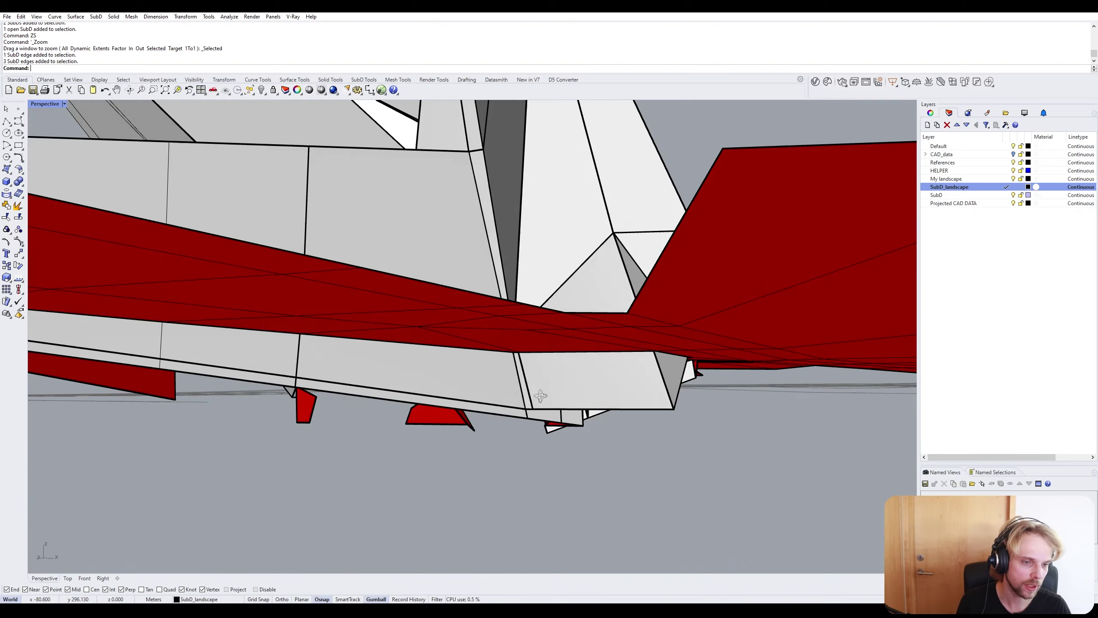
scroll(529, 398, down, 8)
right_drag(528, 398, 518, 276)
scroll(518, 427, up, 5)
scroll(476, 503, down, 3)
scroll(473, 482, up, 8)
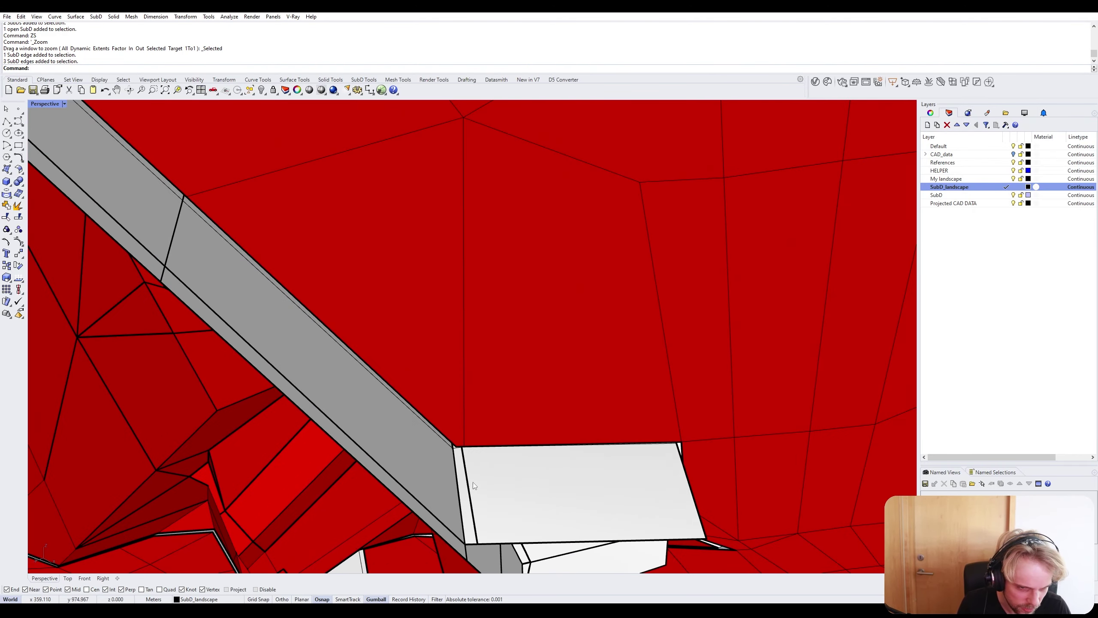
scroll(437, 439, down, 4)
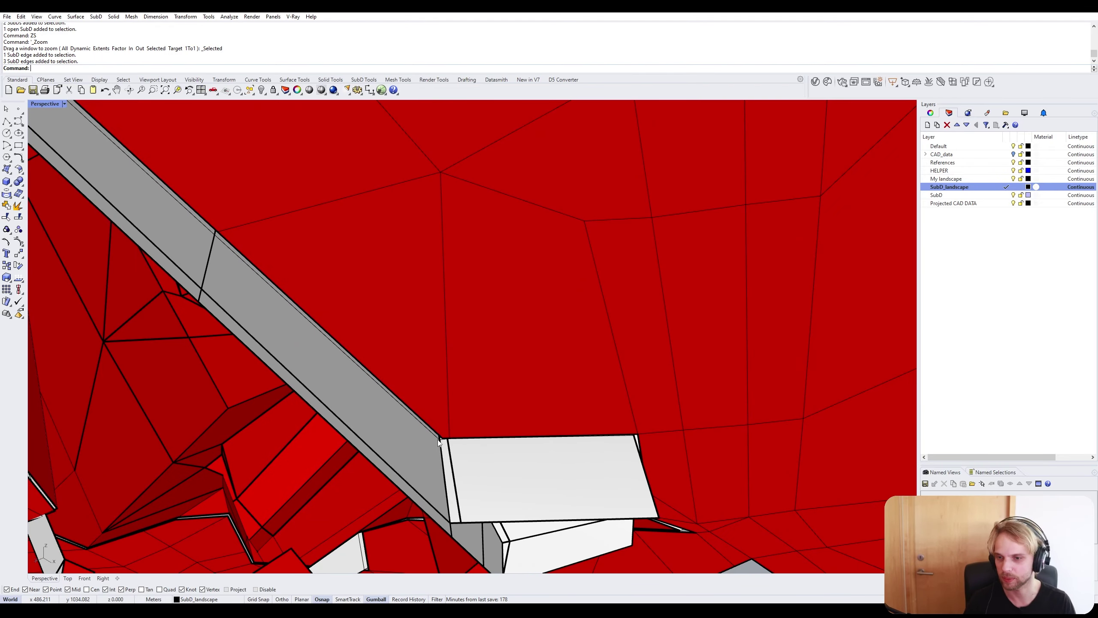
scroll(460, 420, down, 5)
right_drag(450, 404, 477, 429)
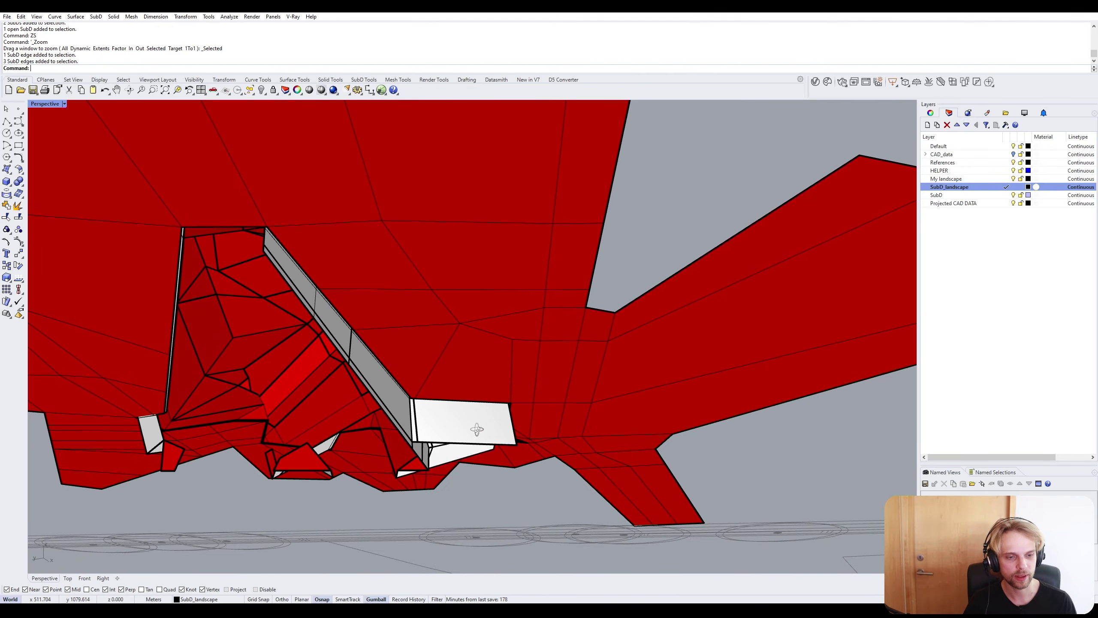
right_drag(310, 298, 263, 331)
scroll(262, 331, up, 2)
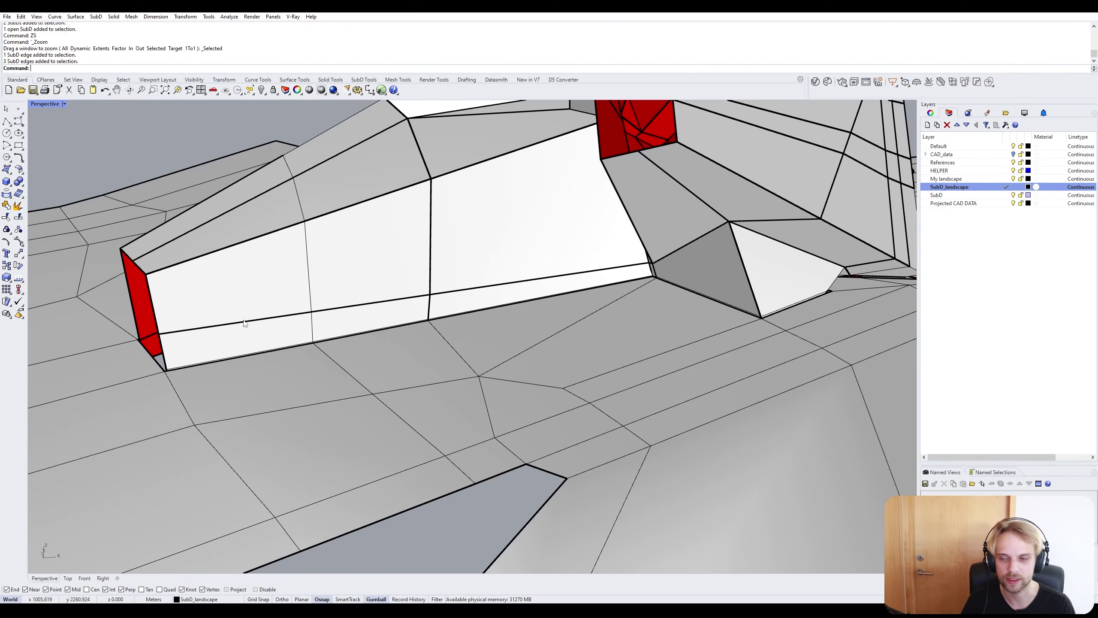
Examine the narrow gap along the other side of the wing wall's foot and review the whole model from a distance.
scroll(289, 309, down, 8)
right_drag(289, 309, 333, 281)
scroll(282, 349, up, 6)
right_drag(283, 351, 312, 330)
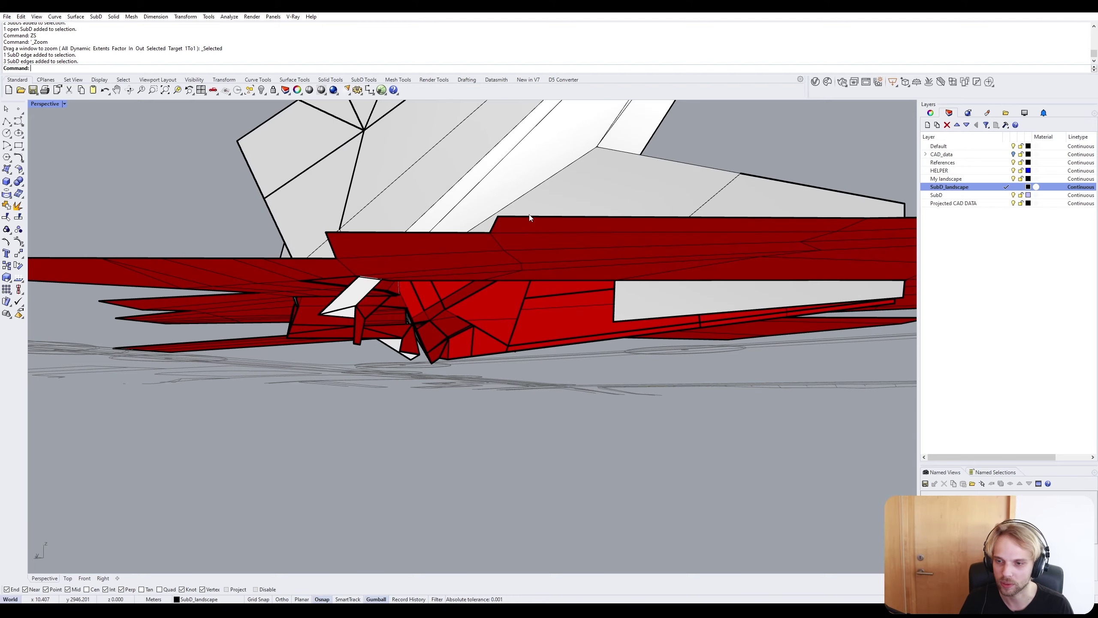
right_drag(531, 218, 510, 249)
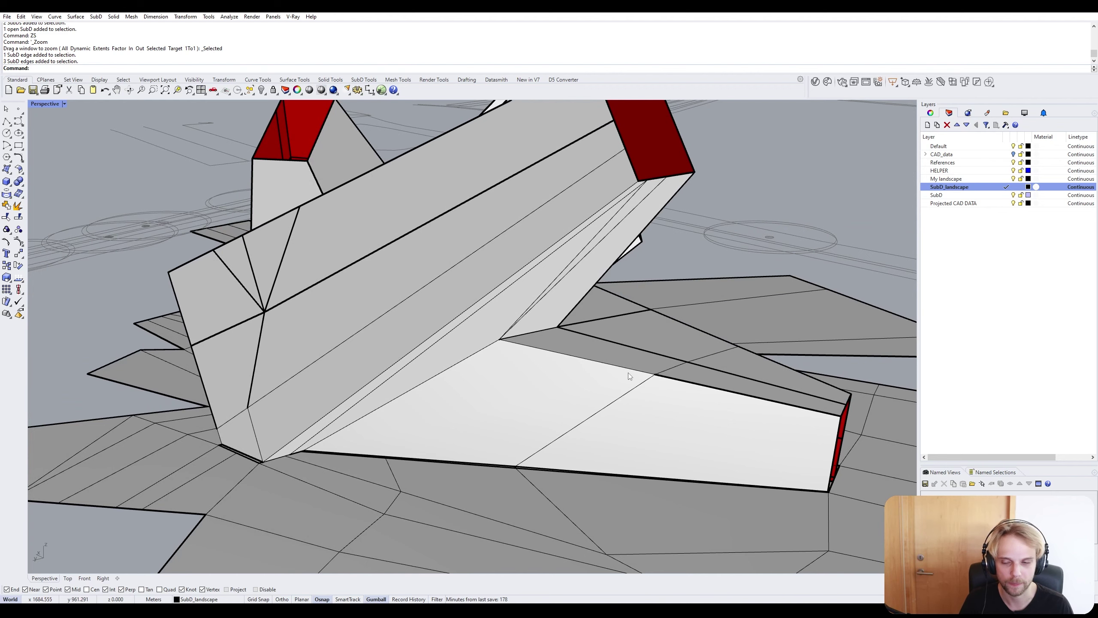
scroll(437, 491, up, 4)
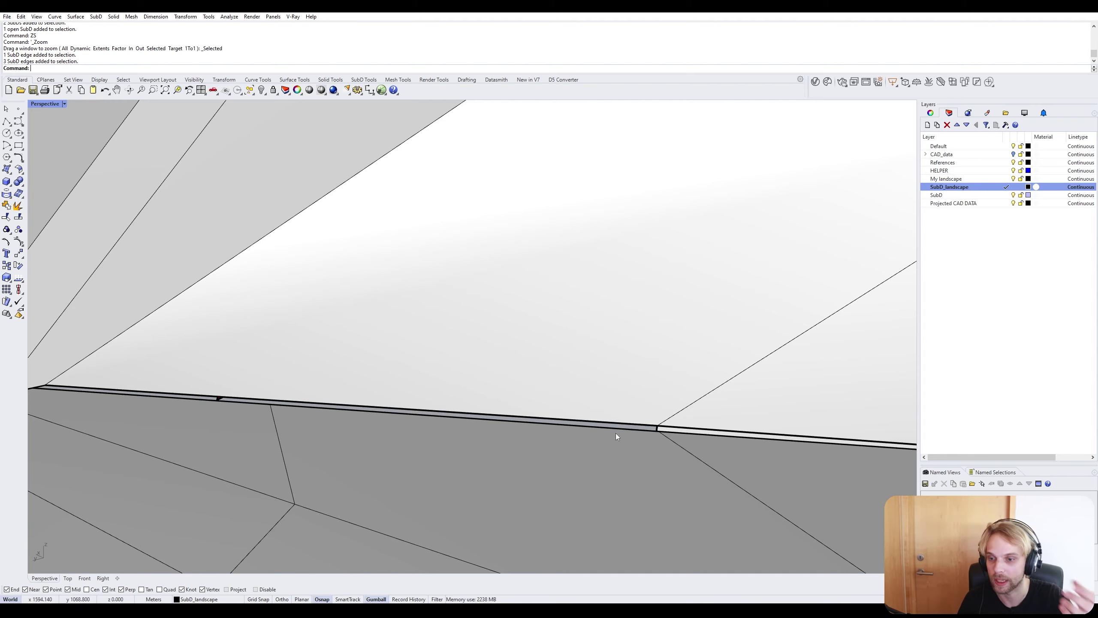
scroll(454, 399, down, 10)
right_drag(454, 400, 510, 387)
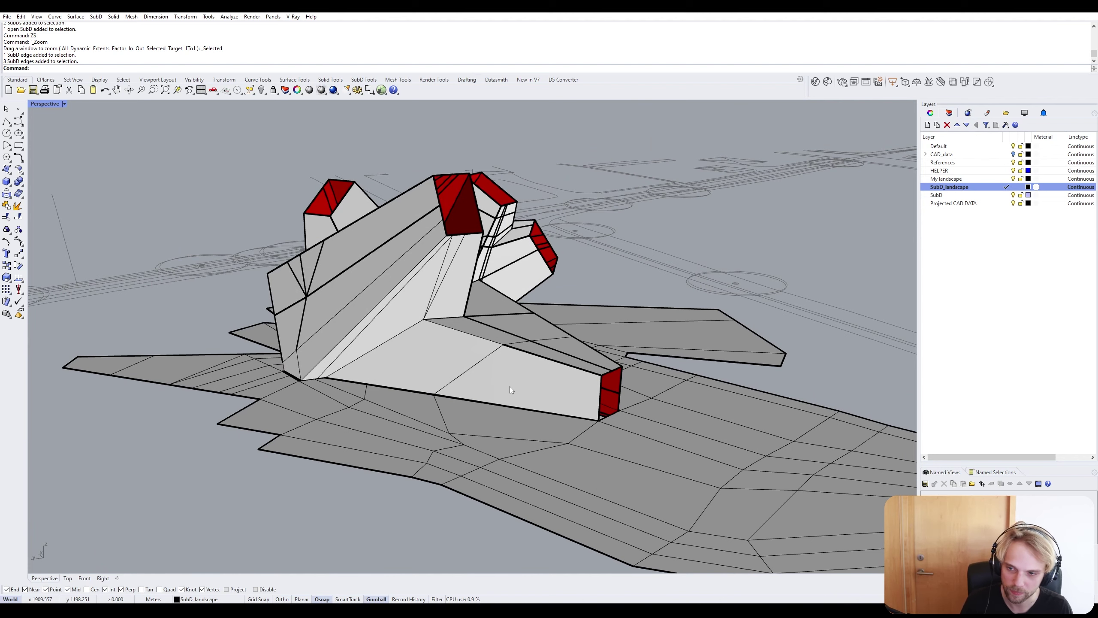
scroll(509, 387, down, 10)
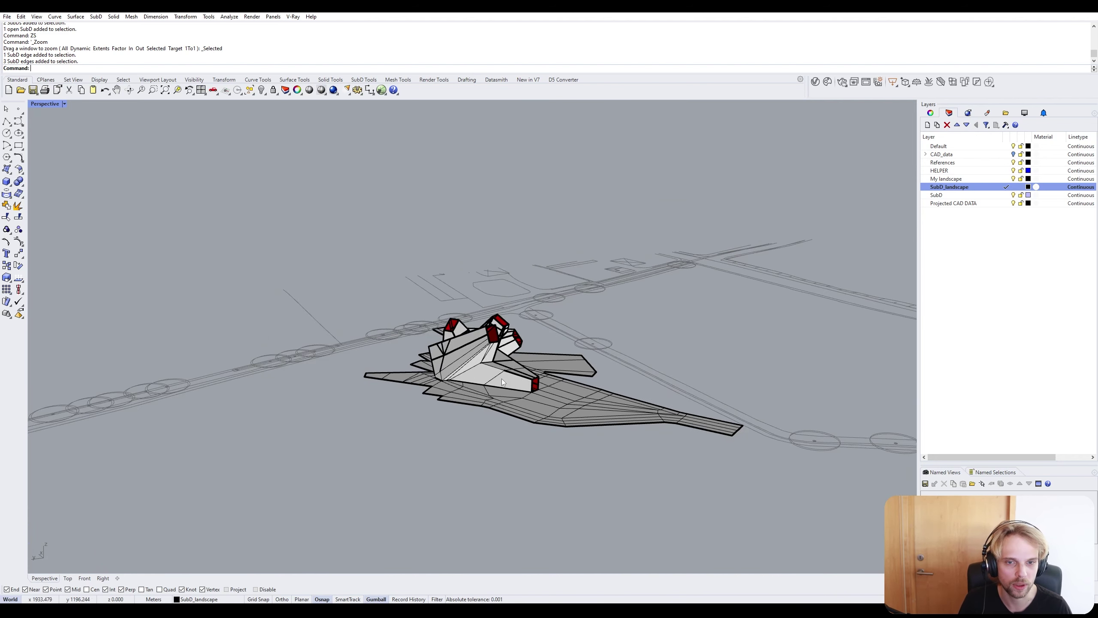
Copy the building SubD straight up to a spot well above the original.
shift+right_drag(501, 378, 489, 348)
click(512, 290)
scroll(512, 290, down, 2)
alt+drag(483, 315, 483, 166)
click(585, 187)
right_drag(585, 187, 471, 191)
scroll(463, 192, up, 4)
click(458, 195)
Draw a large box from the lower corner of the raised copy's wing wall, spanning the copy's footprint.
click(38, 170)
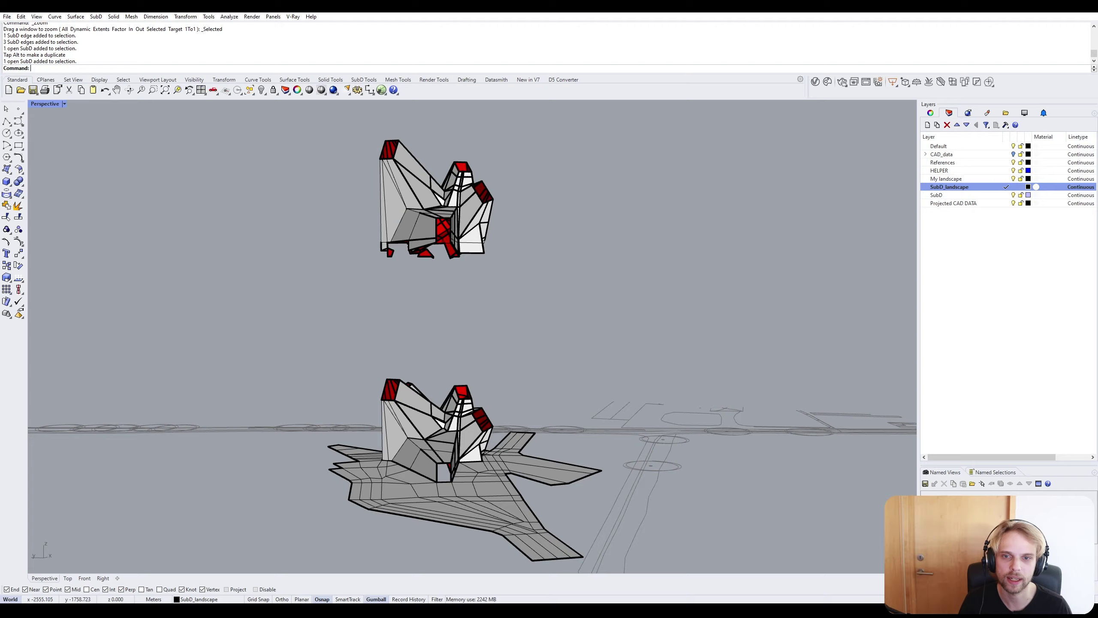
click(6, 181)
right_drag(331, 219, 593, 265)
scroll(619, 274, up, 5)
click(710, 297)
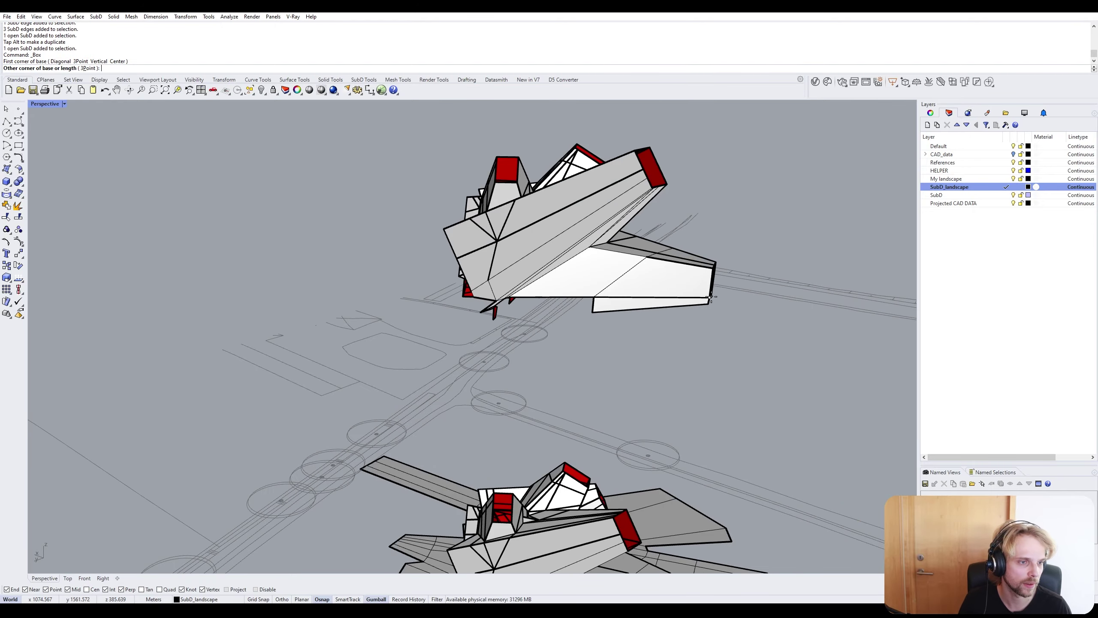
right_drag(711, 297, 579, 287)
click(438, 240)
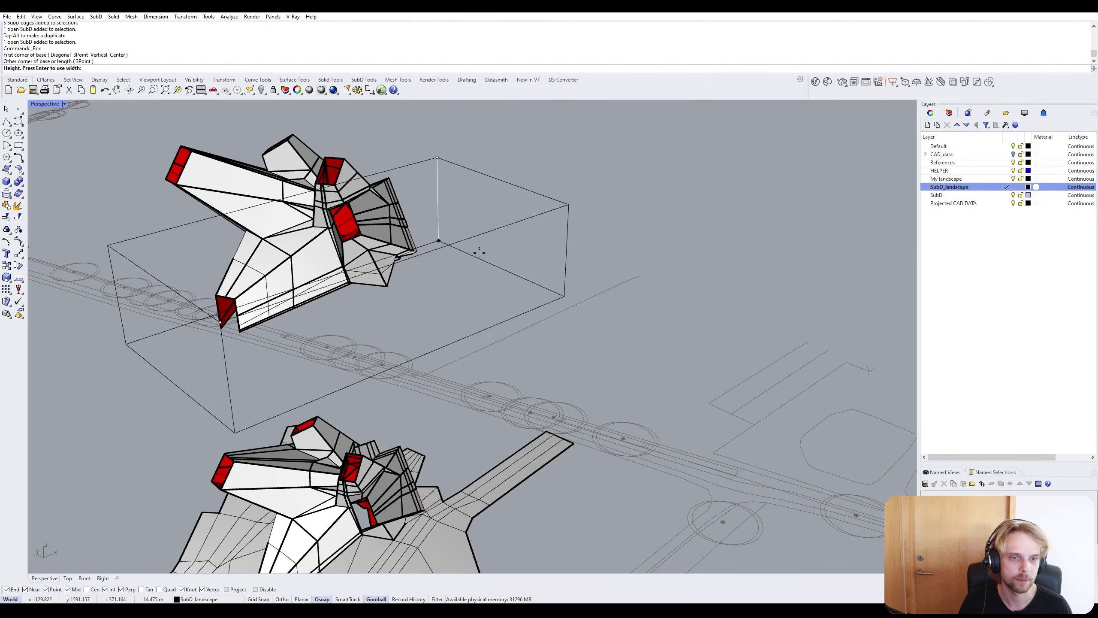
click(480, 253)
Move the box under the building copy so its upper face cuts through the copy's foot.
mouse_move(411, 302)
right_down()
mouse_move(409, 356)
mouse_move(297, 342)
right_up()
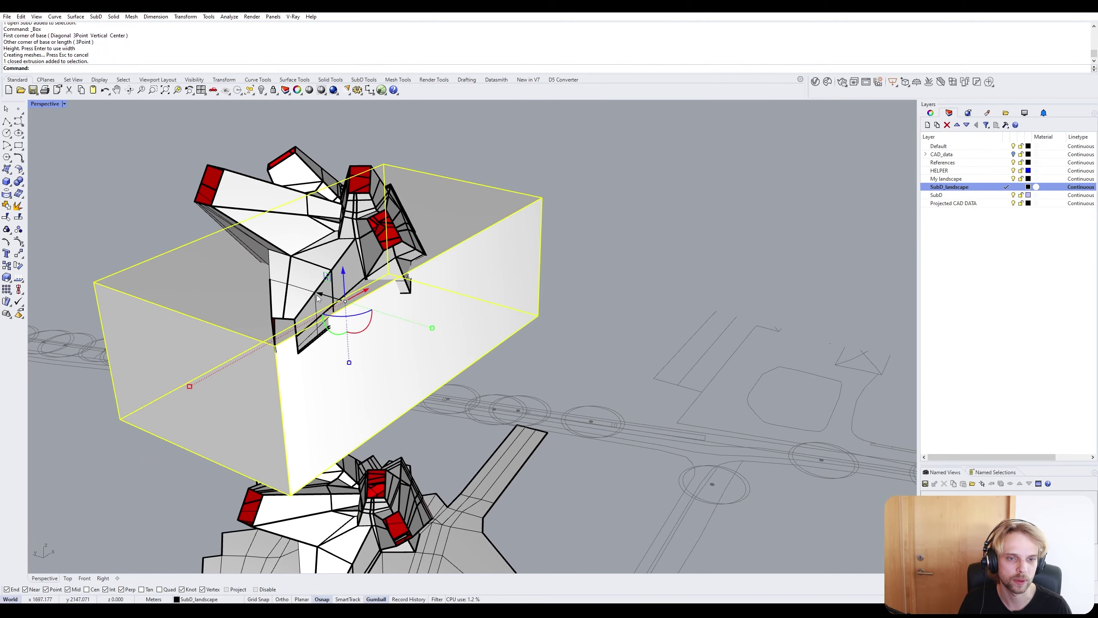
drag(317, 295, 370, 311)
click(613, 297)
right_drag(614, 298, 438, 270)
click(438, 270)
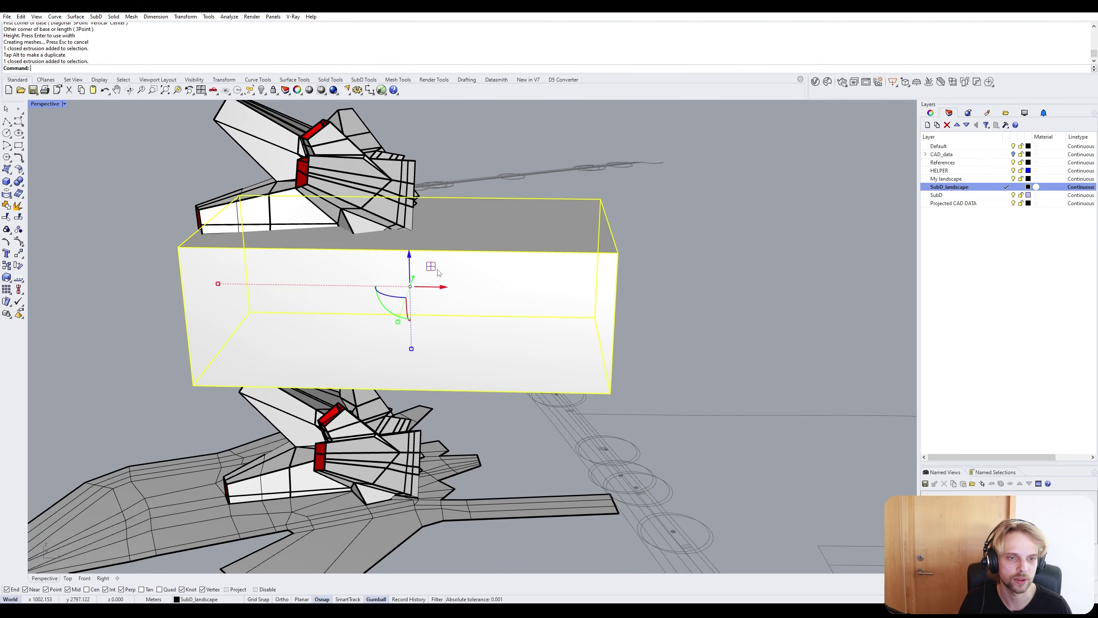
drag(457, 295, 360, 256)
key(Escape)
Split the building copy using the box as the cutting object.
scroll(234, 195, up, 4)
right_drag(162, 254, 219, 259)
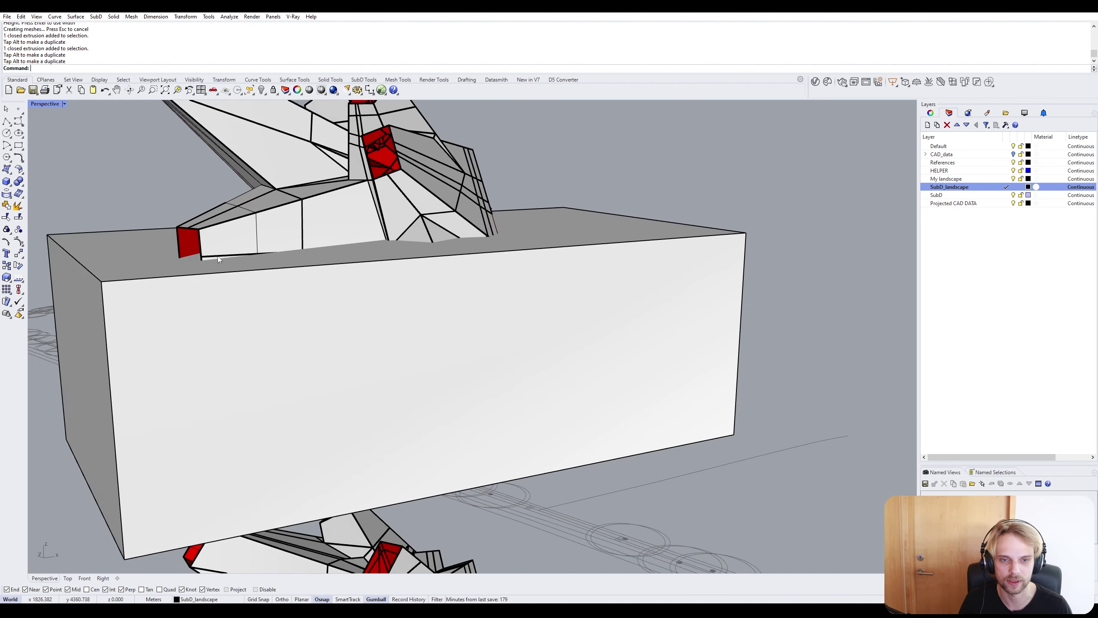
text(split)
key(Return)
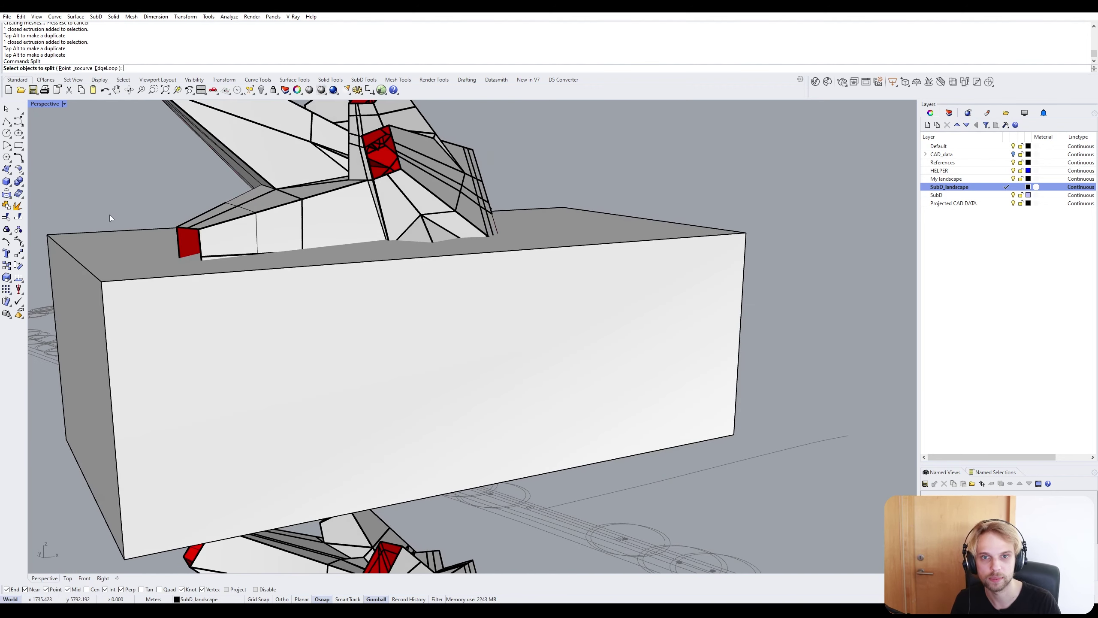
click(294, 150)
key(Return)
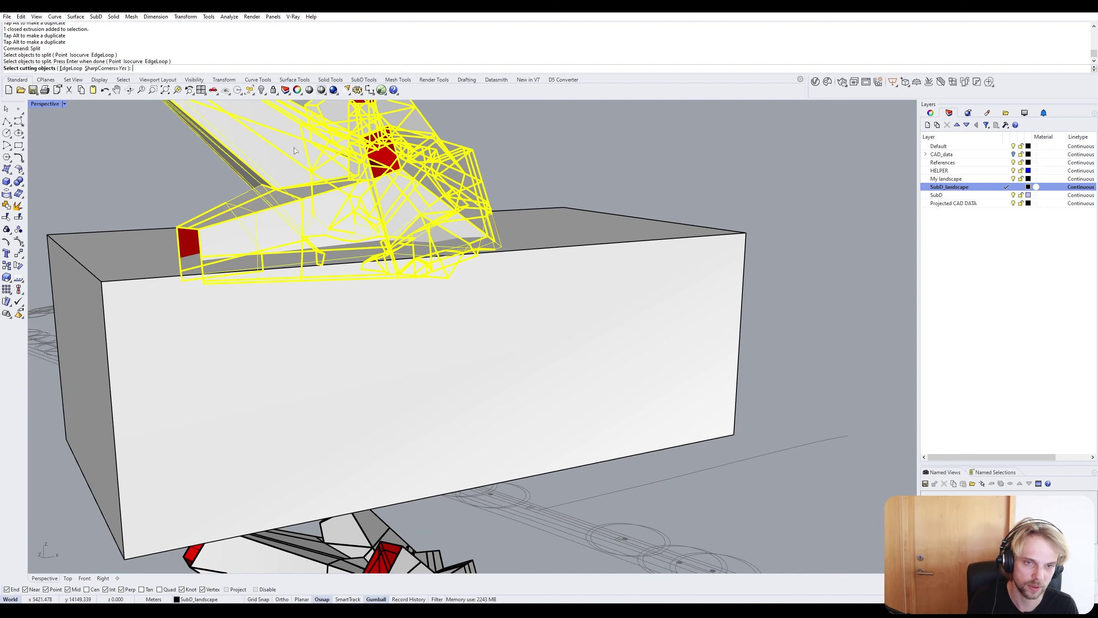
click(162, 303)
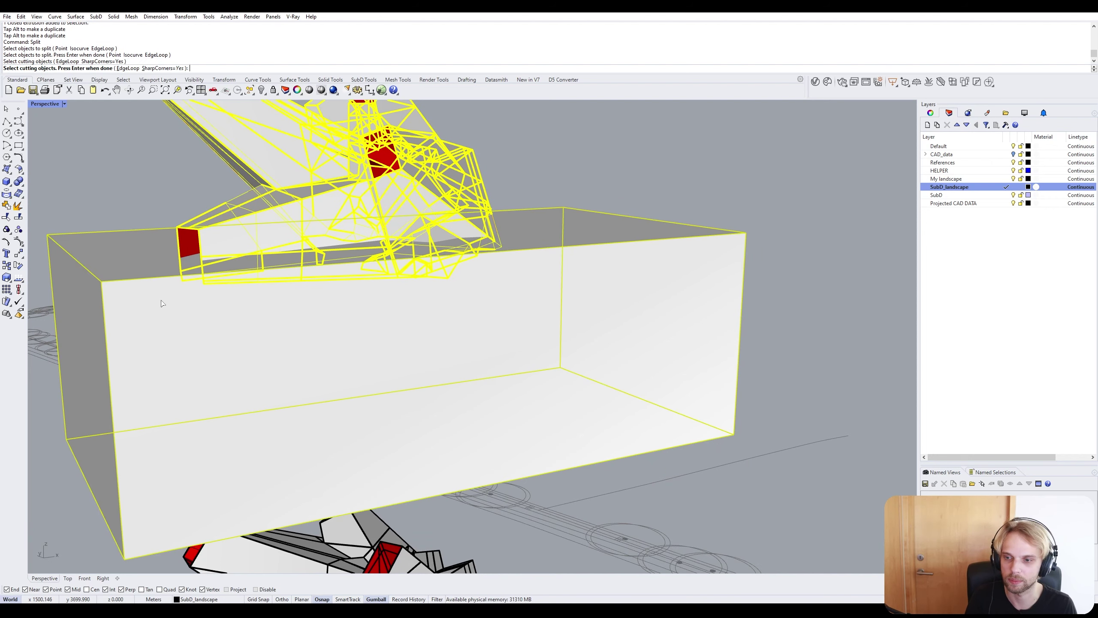
key(Return)
Delete the cutting box and move the cut-off base straight down from the upper part of the copy.
click(162, 303)
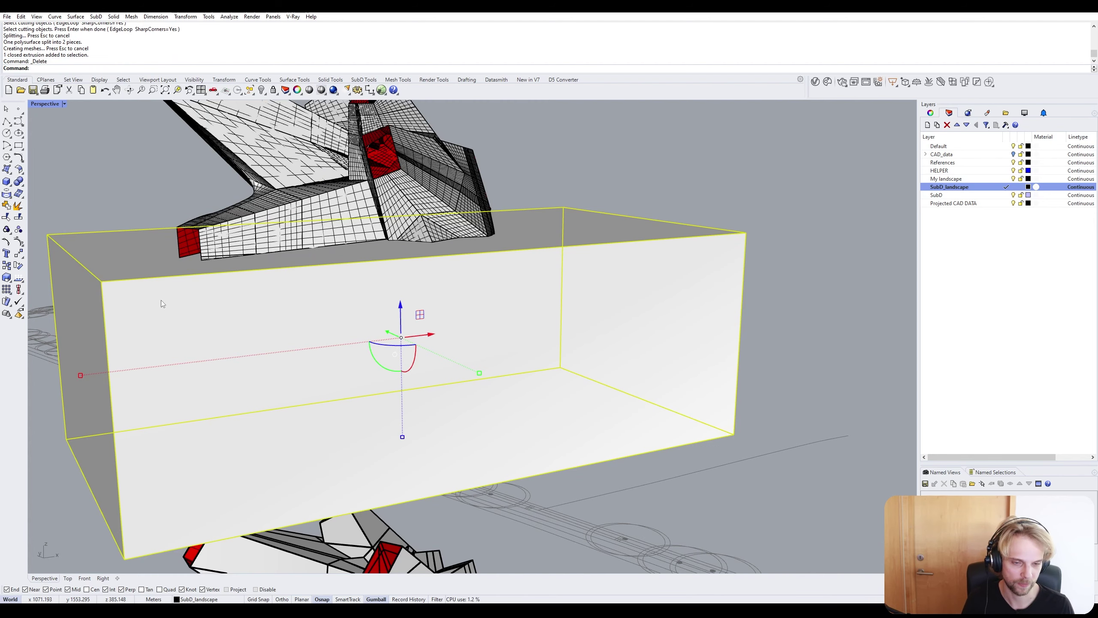
key(Delete)
click(238, 276)
drag(323, 237, 322, 285)
click(574, 356)
right_drag(152, 294, 187, 289)
scroll(187, 289, up, 4)
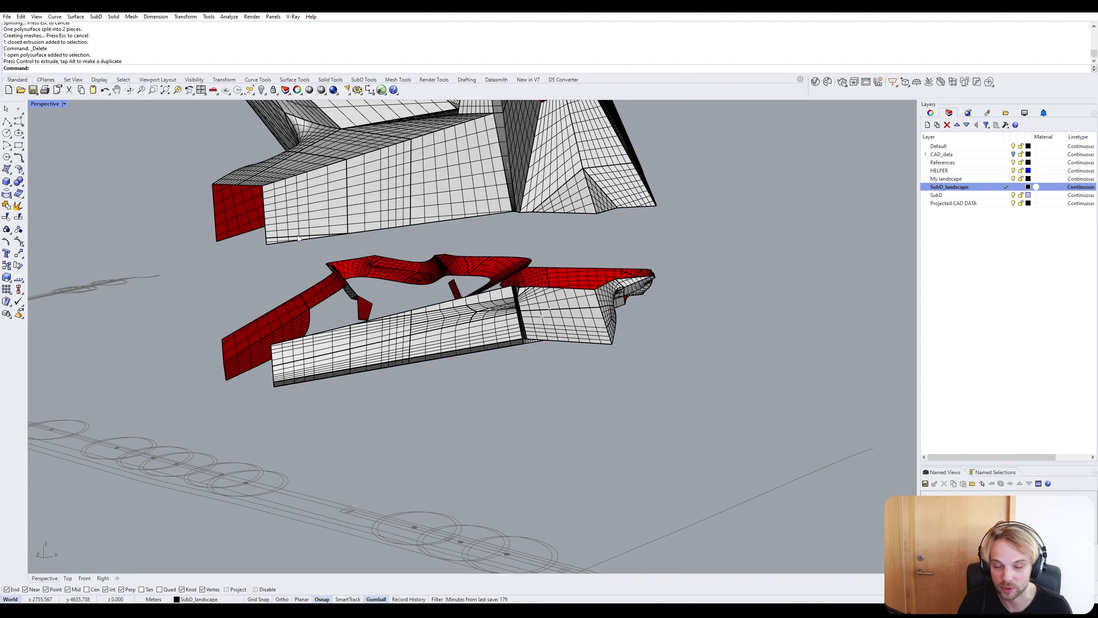
Examine the surface patches of the split copy and compare them with the original building SubD on the landscape.
click(298, 222)
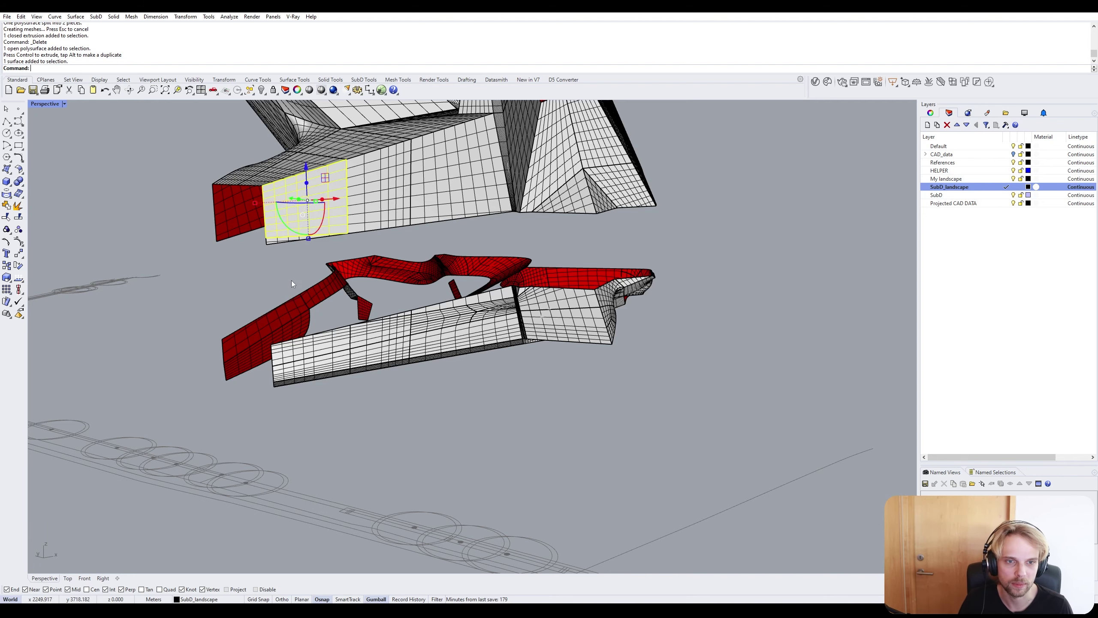
key(Escape)
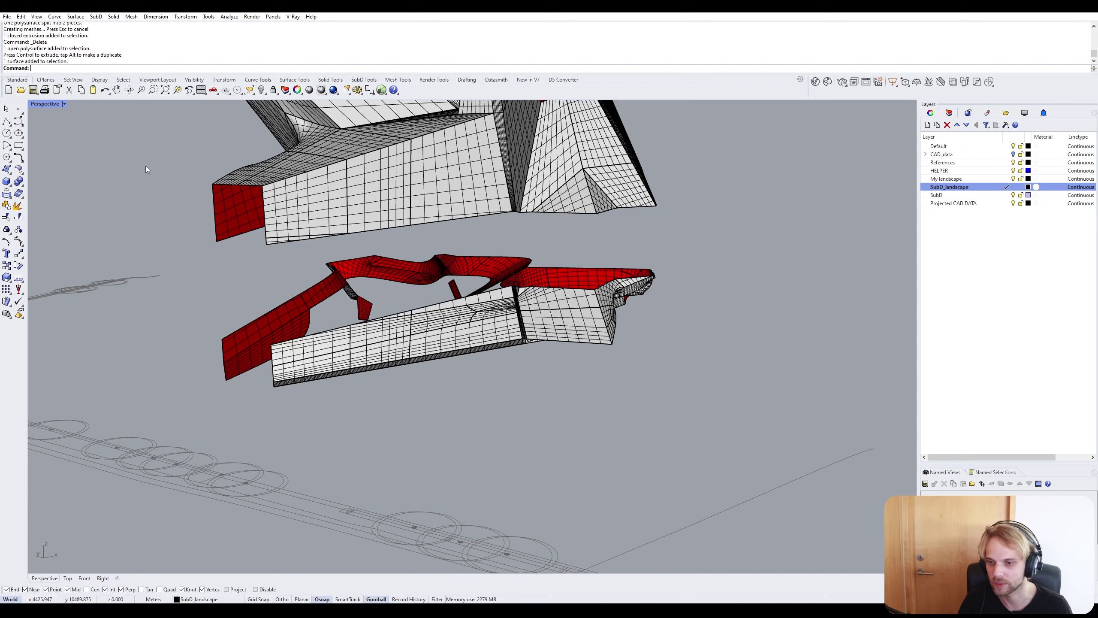
scroll(289, 192, down, 6)
scroll(398, 173, up, 5)
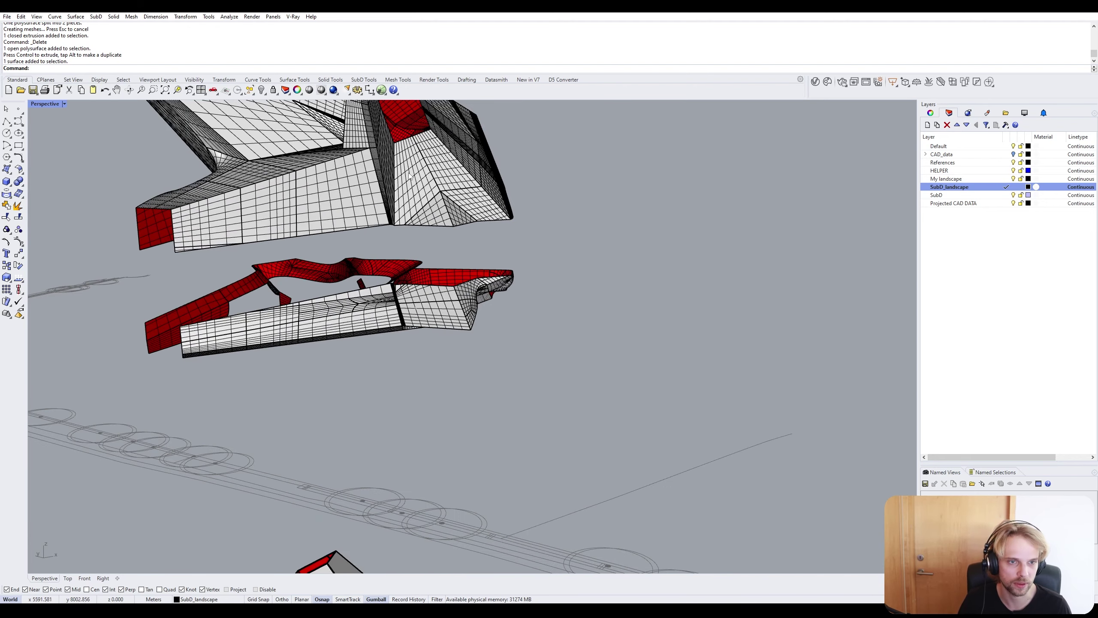
click(398, 173)
key(Escape)
right_drag(646, 201, 413, 198)
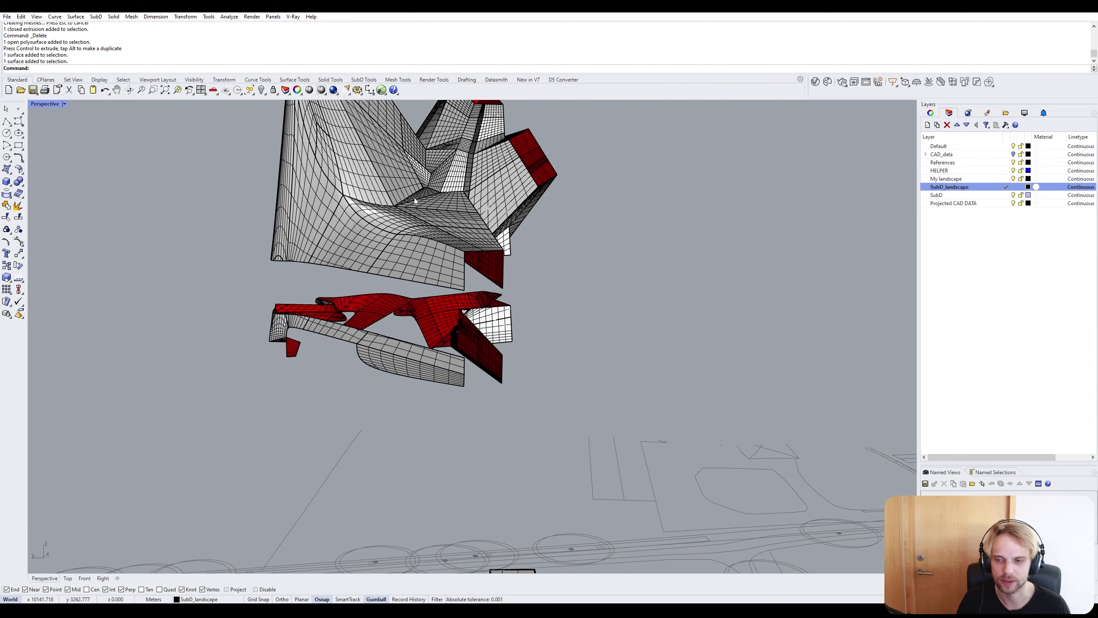
scroll(76, 333, down, 4)
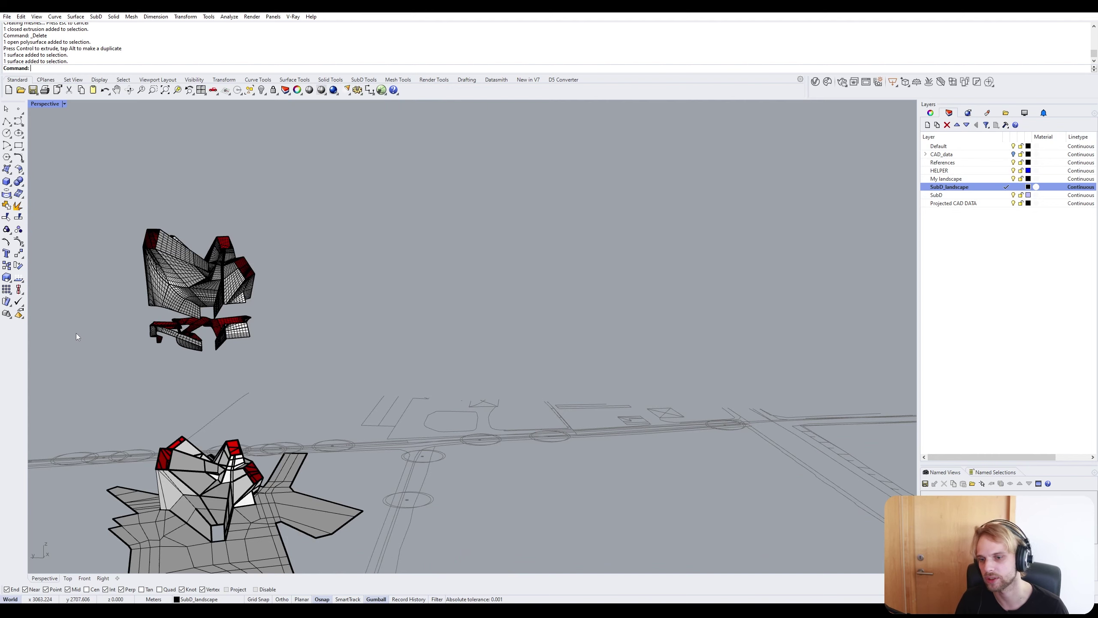
click(196, 279)
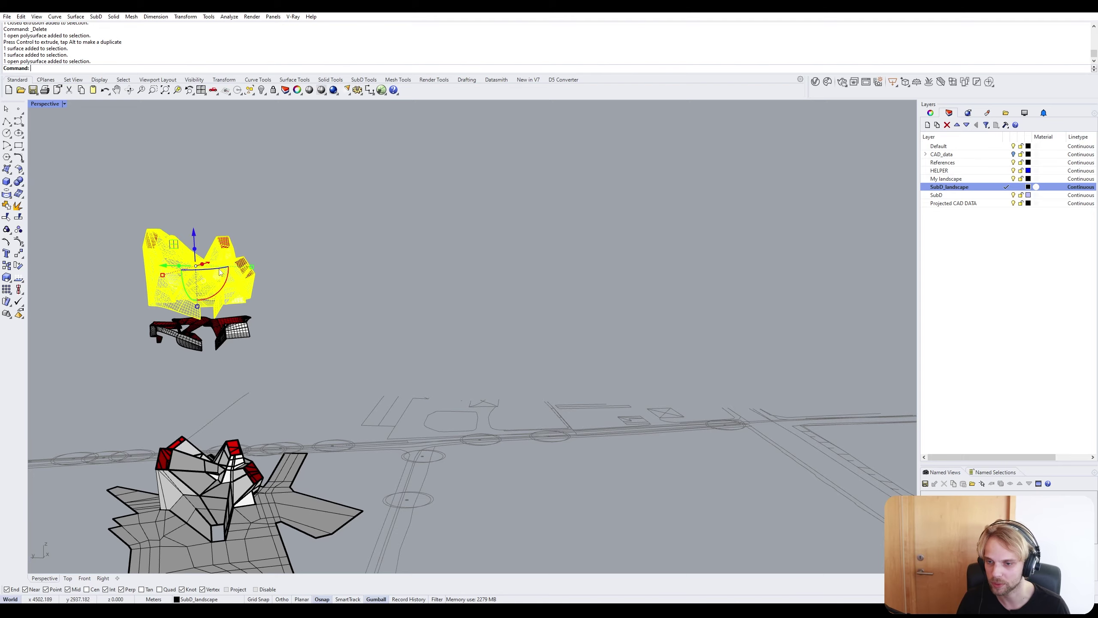
shift+right_drag(246, 274, 519, 234)
scroll(319, 431, up, 5)
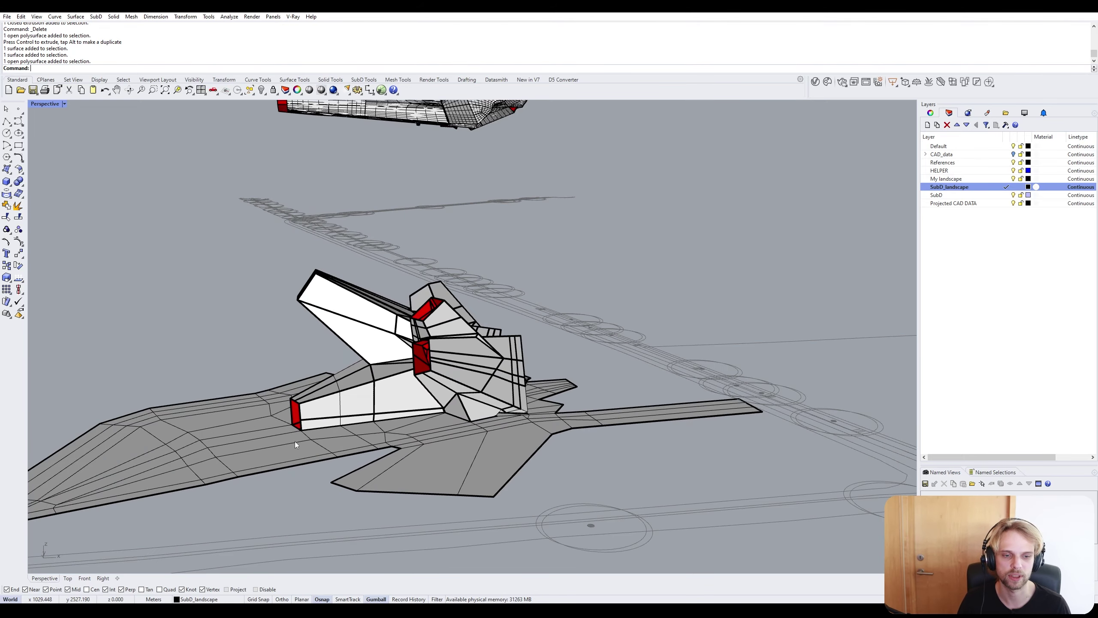
scroll(295, 442, up, 2)
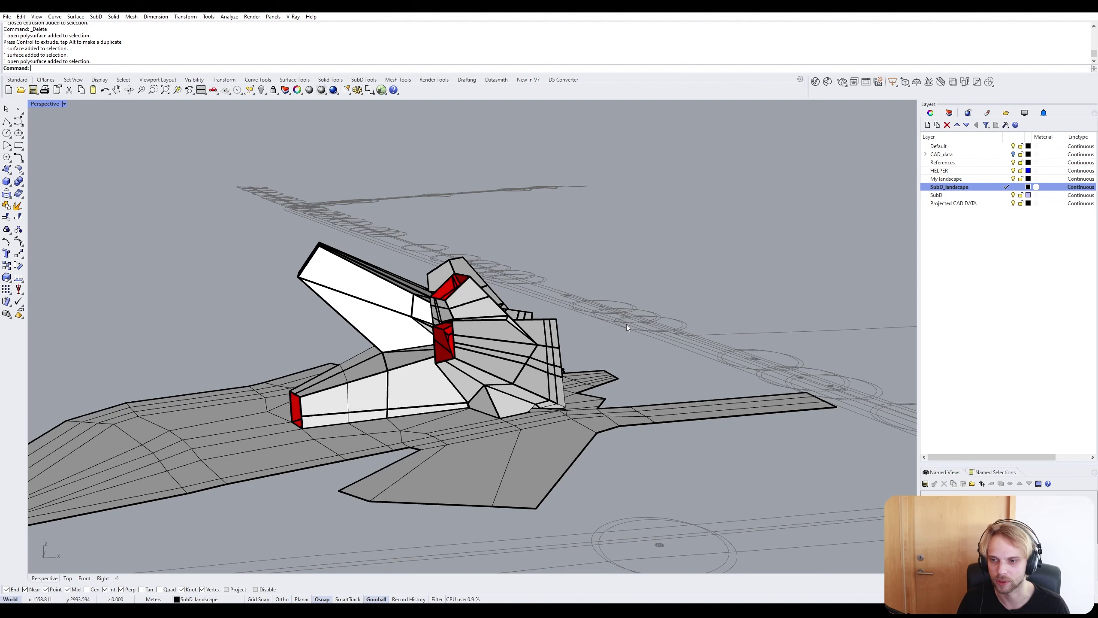
Delete both pieces of the split building copy.
scroll(336, 296, down, 8)
shift+right_drag(337, 296, 346, 390)
click(513, 325)
right_drag(513, 324, 488, 309)
drag(488, 330, 273, 231)
key(Delete)
Zoom to the building SubD and examine the foot of its walls on the landscape from several sides.
click(370, 431)
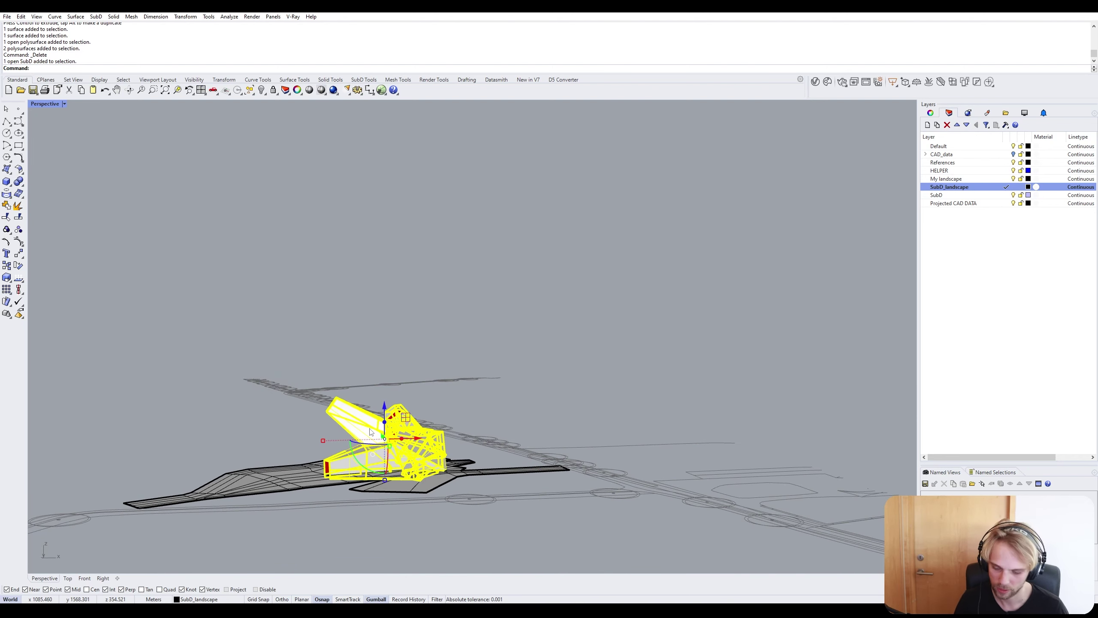
text(ZS)
key(Return)
key(Escape)
right_drag(369, 428, 556, 435)
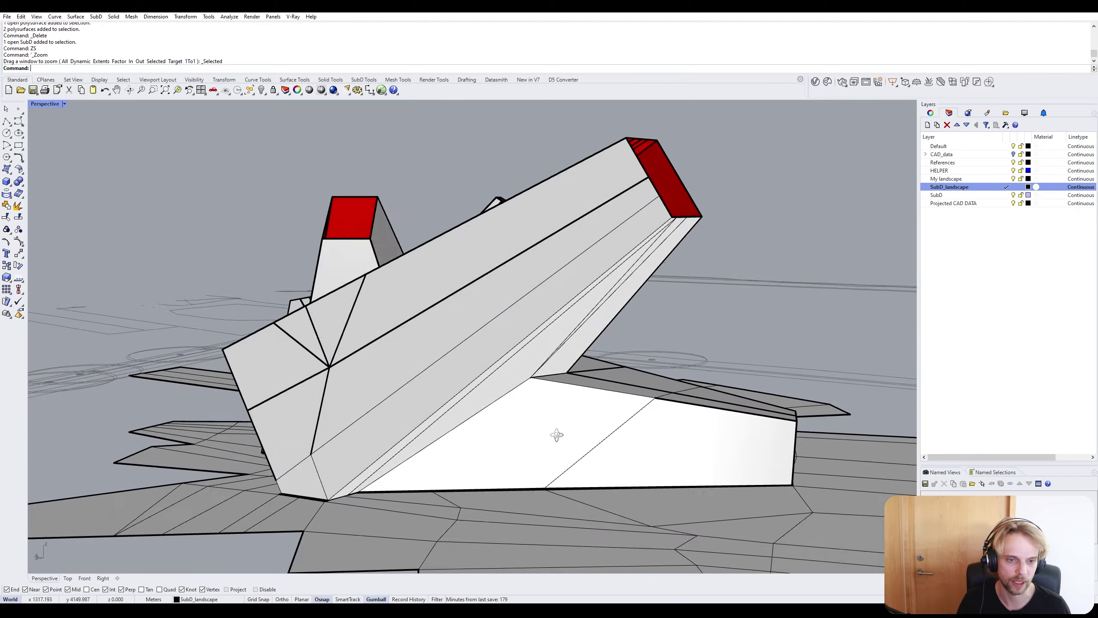
scroll(372, 210, down, 6)
right_drag(478, 349, 493, 320)
scroll(352, 292, up, 6)
right_drag(364, 286, 324, 318)
click(501, 321)
click(226, 289)
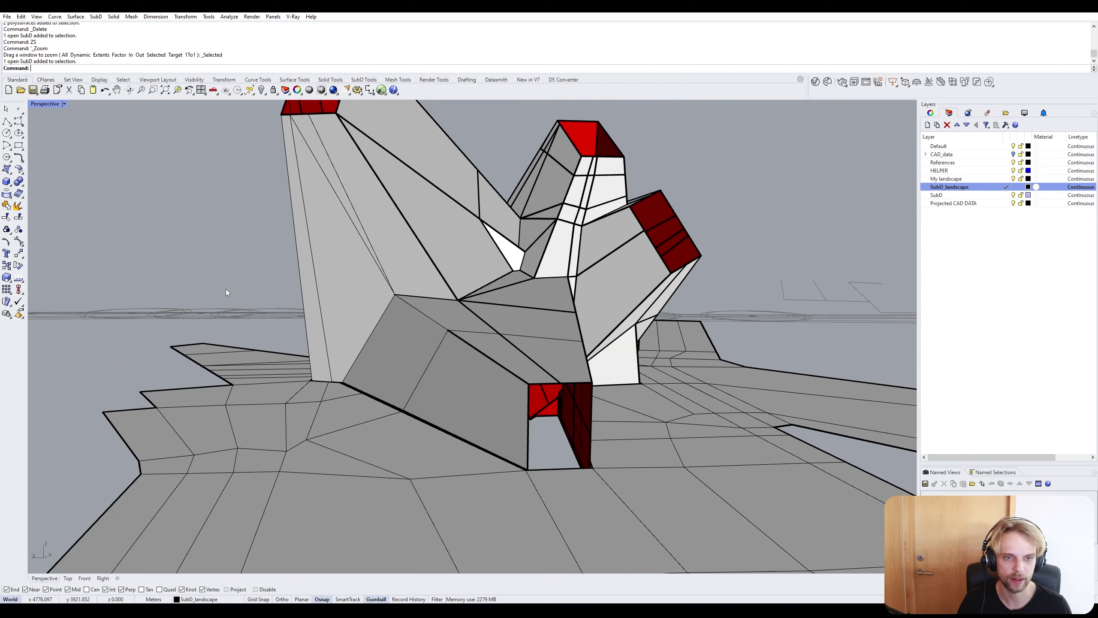
Select the building and landscape SubD components together and remove their creases.
scroll(226, 289, down, 6)
shift+right_drag(226, 289, 264, 381)
scroll(210, 250, down, 3)
drag(163, 201, 515, 446)
key(Return)
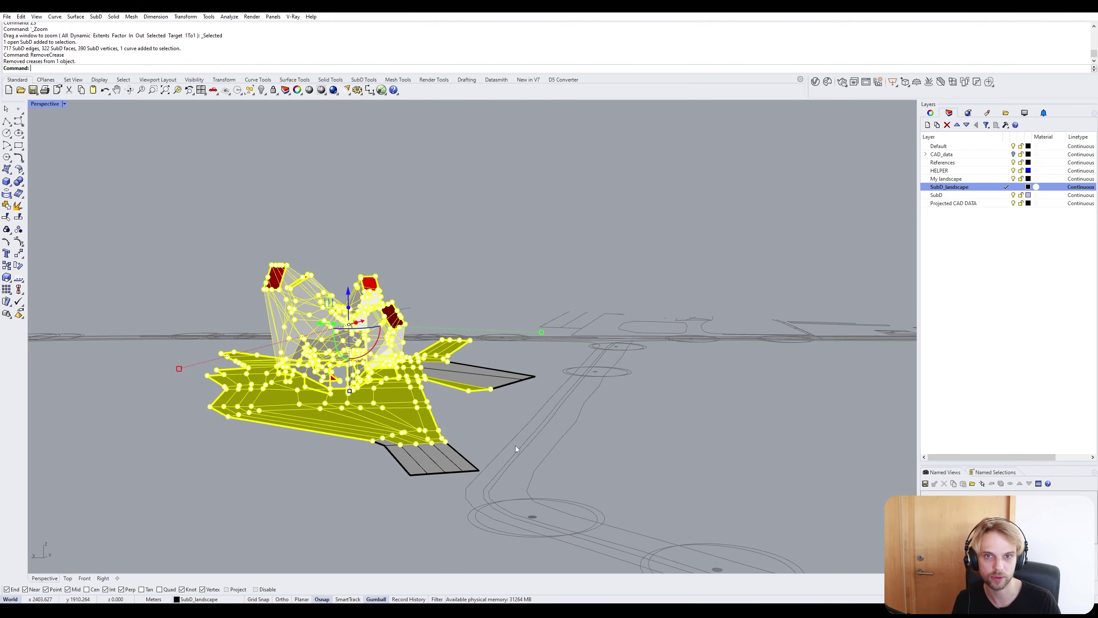
Inspect the building and landscape from the side in Wireframe display, and restore the Shaded display.
right_drag(393, 334, 643, 366)
scroll(586, 391, up, 5)
scroll(438, 252, down, 3)
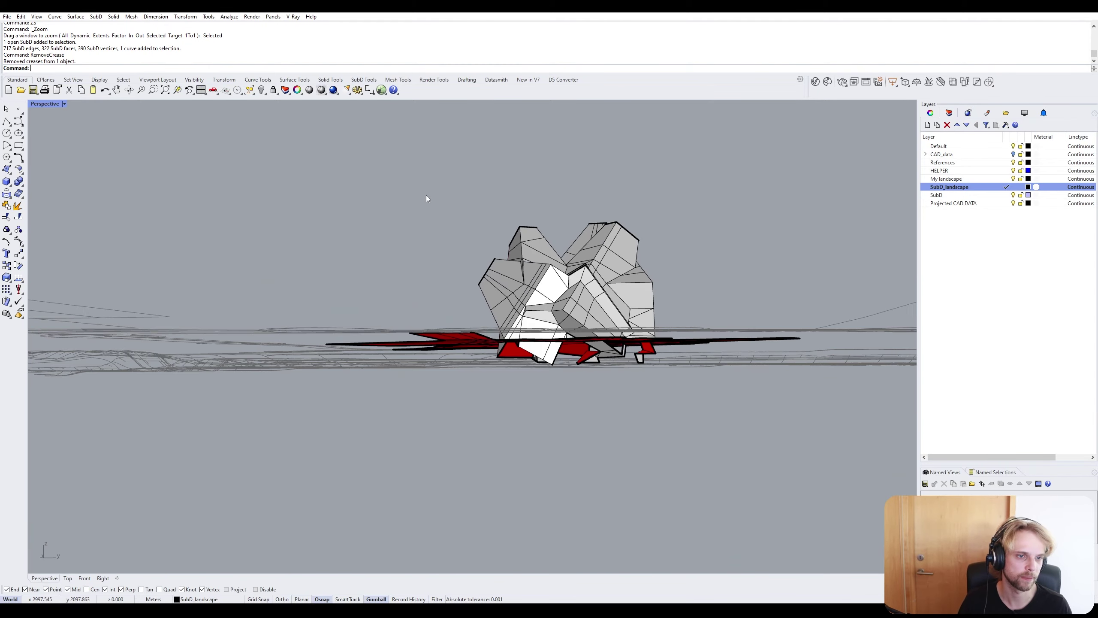
click(48, 104)
click(56, 135)
drag(428, 150, 776, 446)
key(ctrl+alt+w)
key(Escape)
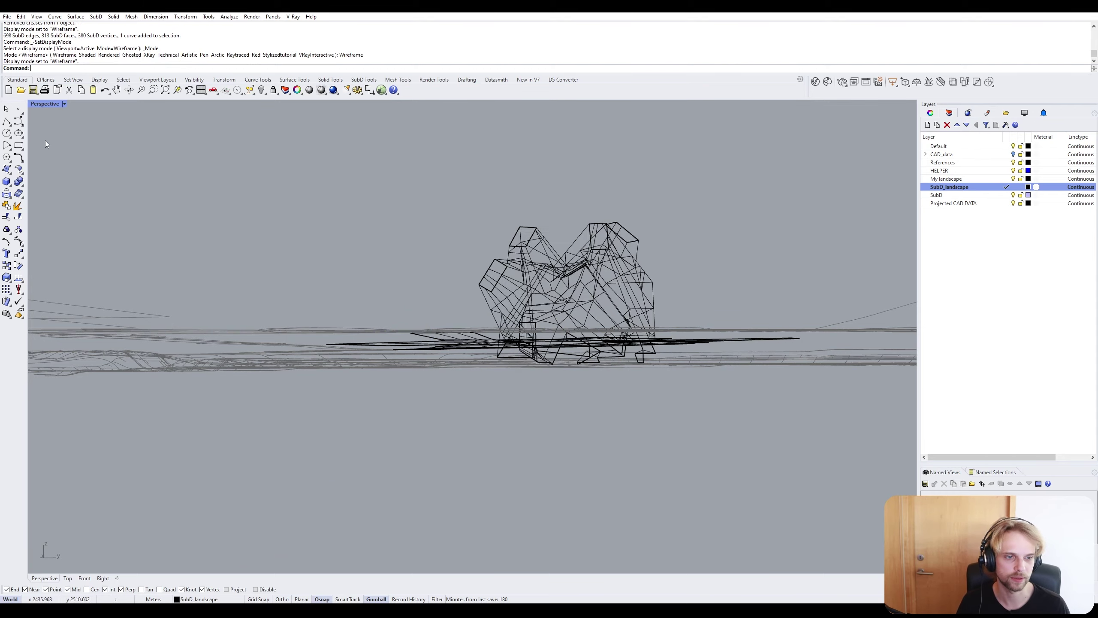
right_click(47, 103)
click(57, 145)
Preview the SubDs in smooth display and return them to flat display.
mouse_move(437, 281)
right_down()
mouse_move(558, 318)
mouse_move(504, 334)
mouse_move(515, 364)
mouse_move(492, 338)
mouse_move(490, 300)
mouse_move(454, 277)
mouse_move(469, 302)
mouse_move(449, 325)
right_up()
scroll(535, 335, up, 4)
key(Tab)
key(Tab)
Delete the SubD face below the landscape at the foot of the wing wall.
scroll(488, 316, up, 3)
ctrl+shift+click(476, 282)
scroll(342, 319, up, 5)
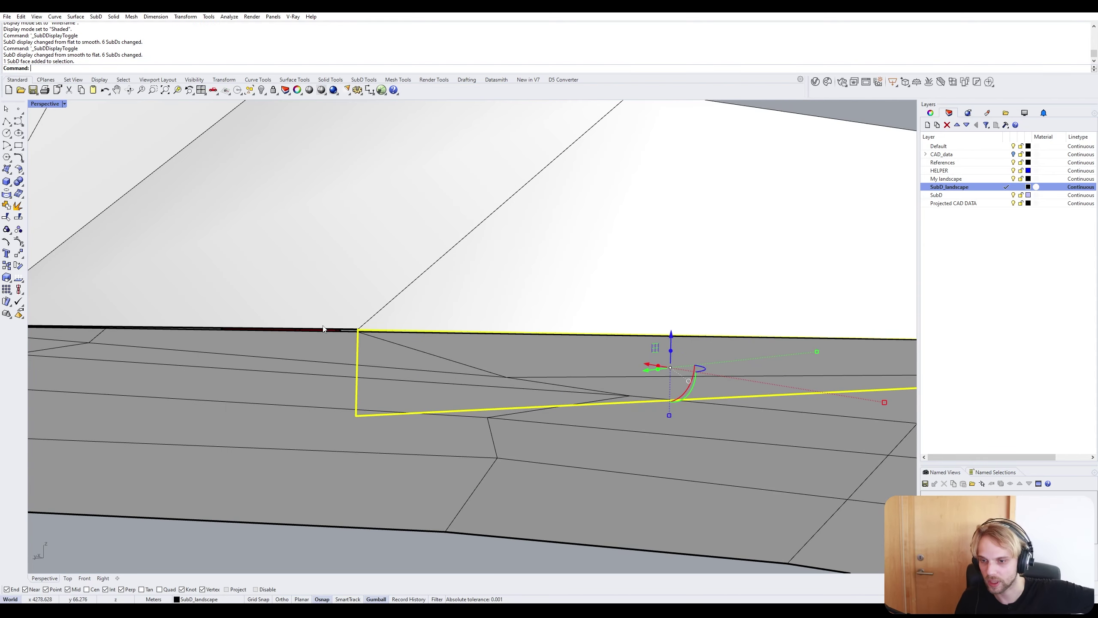
scroll(323, 329, down, 2)
scroll(325, 327, down, 3)
right_drag(480, 359, 465, 263)
key(Delete)
Delete the two adjoining wall faces below the ground on the same side of the wing.
ctrl+shift+click(454, 258)
scroll(550, 256, up, 4)
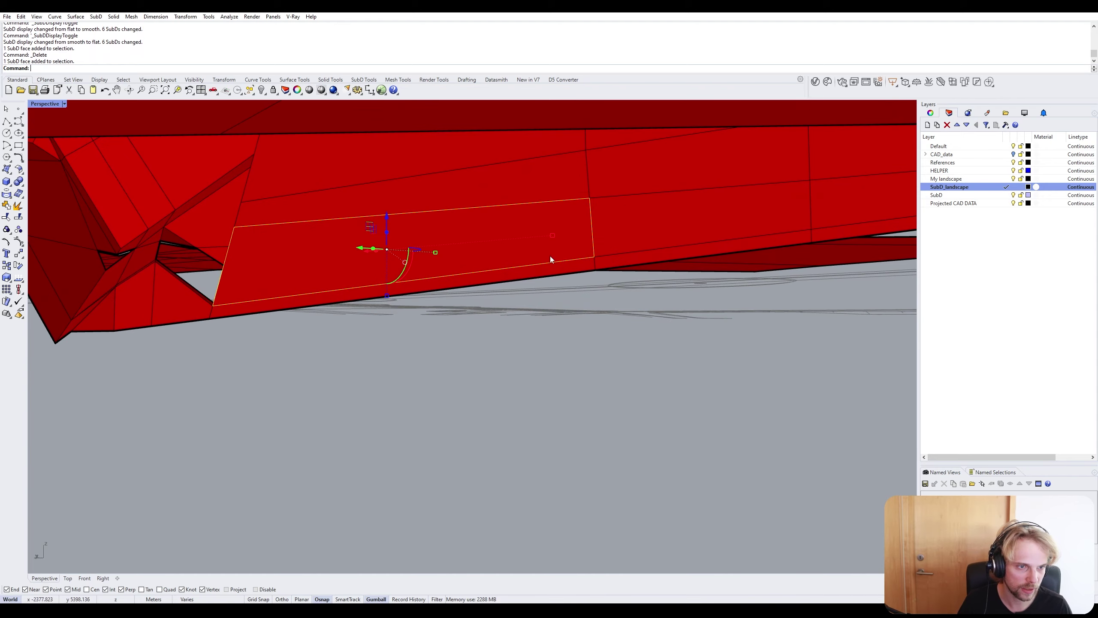
ctrl+shift+click(549, 247)
key(Delete)
scroll(549, 248, down, 5)
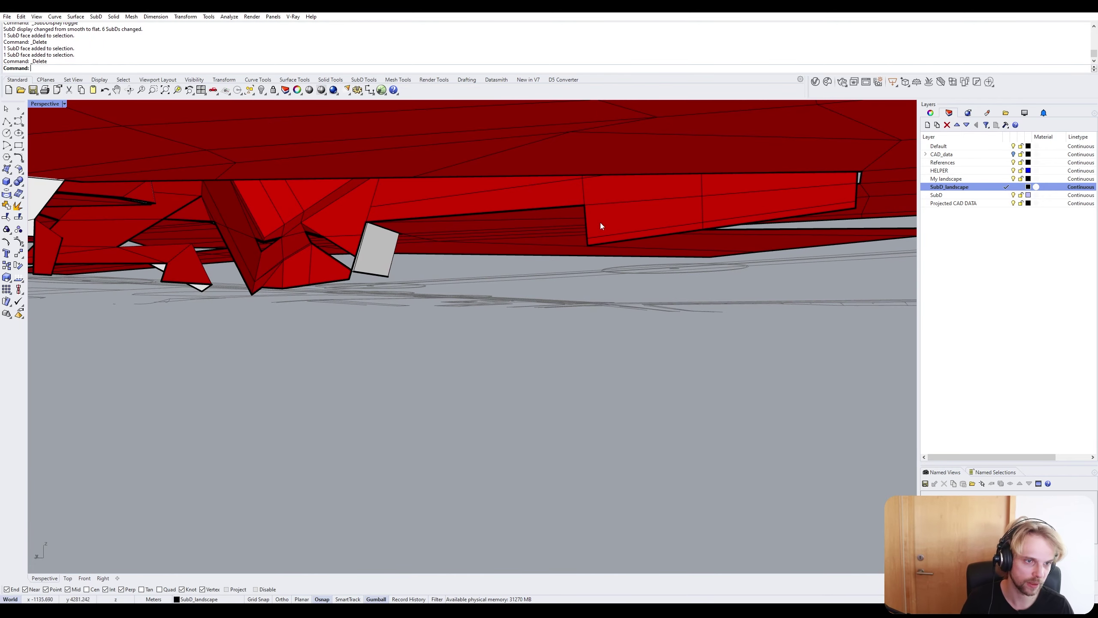
Delete the remaining underground faces along the outer end of the wing wall.
ctrl+shift+click(623, 216)
scroll(666, 221, up, 5)
ctrl+shift+click(730, 231)
ctrl+shift+click(824, 205)
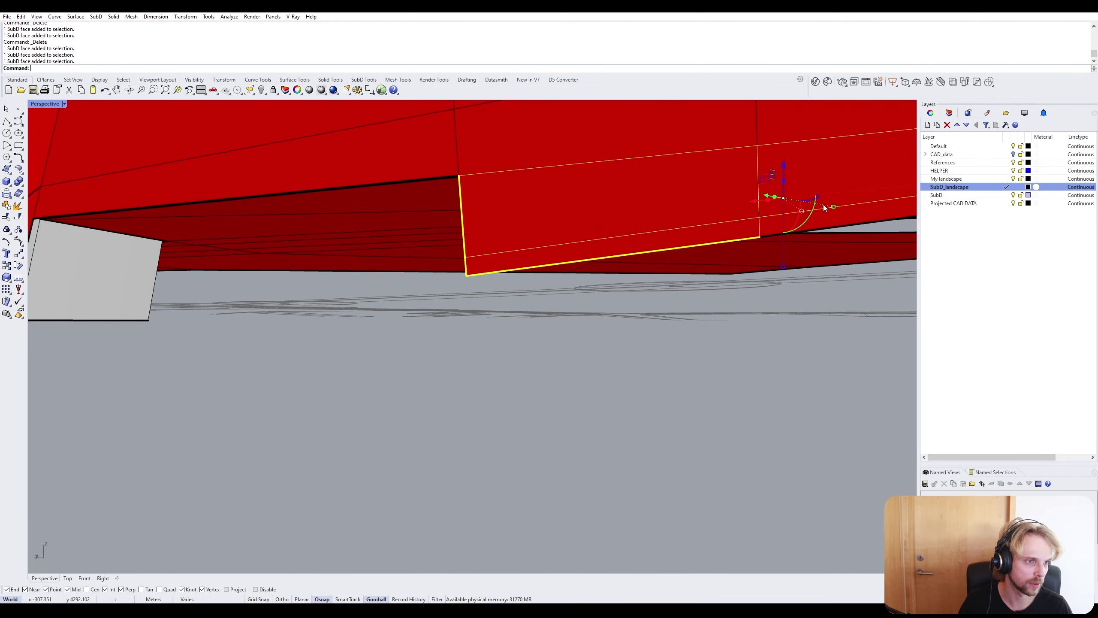
ctrl+shift+click(841, 215)
key(Delete)
Delete two more wall faces hanging beneath the landscape, seen from below the building.
scroll(745, 203, down, 5)
right_drag(732, 206, 616, 341)
ctrl+shift+click(478, 298)
key(Delete)
ctrl+shift+click(590, 353)
key(Delete)
Delete the narrow slanted strip faces that run down from the seam under the landscape.
scroll(602, 350, up, 3)
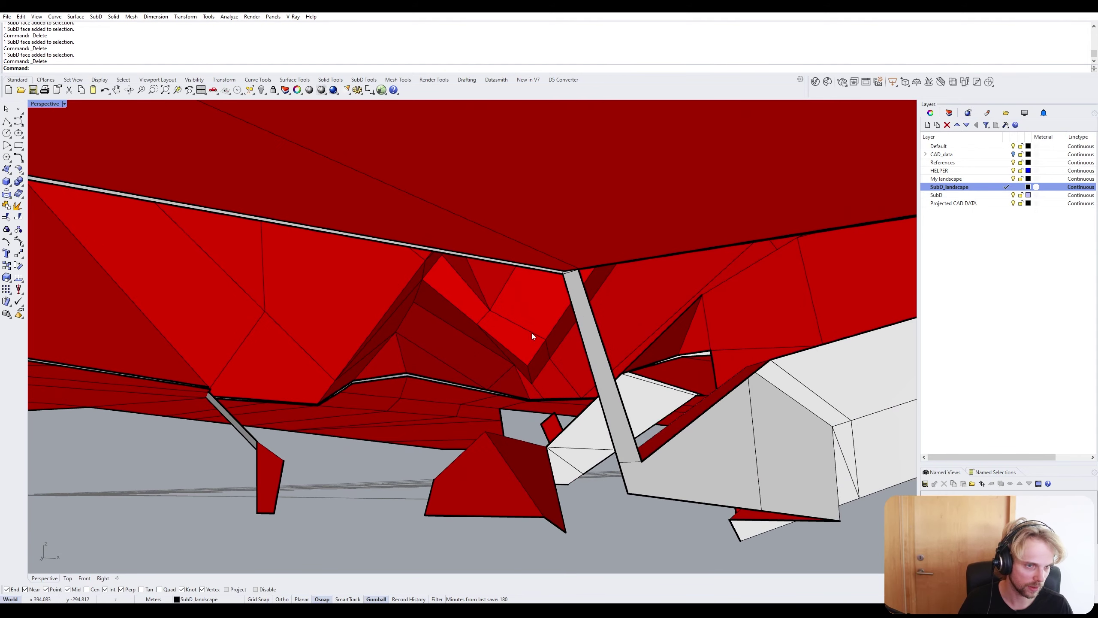
ctrl+shift+click(589, 322)
key(Delete)
right_drag(587, 321, 642, 260)
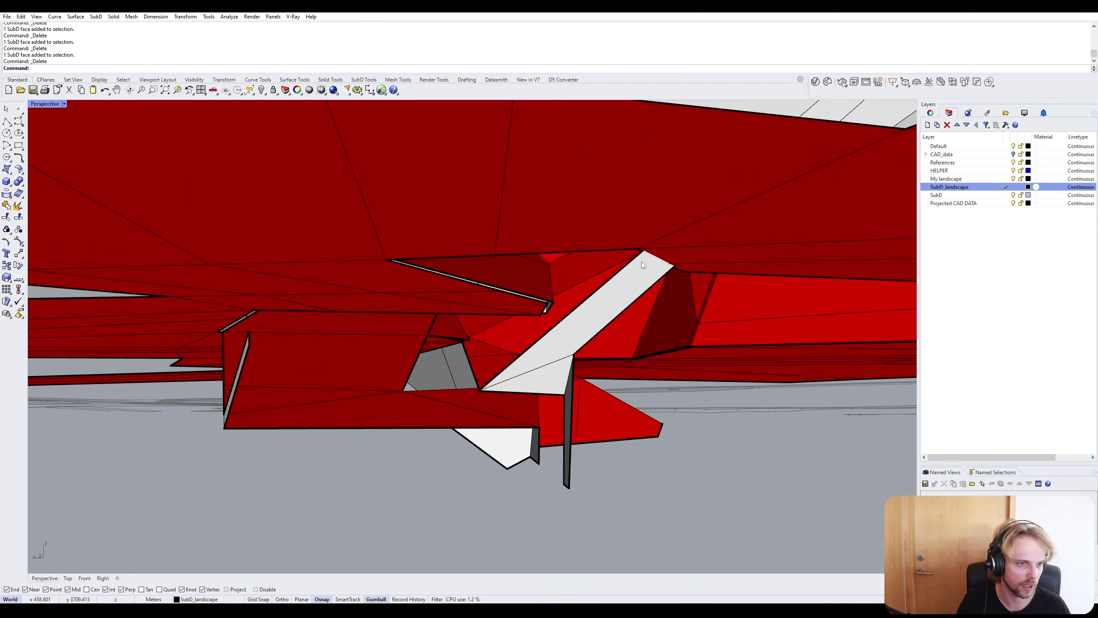
ctrl+shift+click(628, 286)
key(Delete)
Delete the cluster of leftover wall faces hanging lowest beneath the landscape.
right_drag(558, 362, 606, 434)
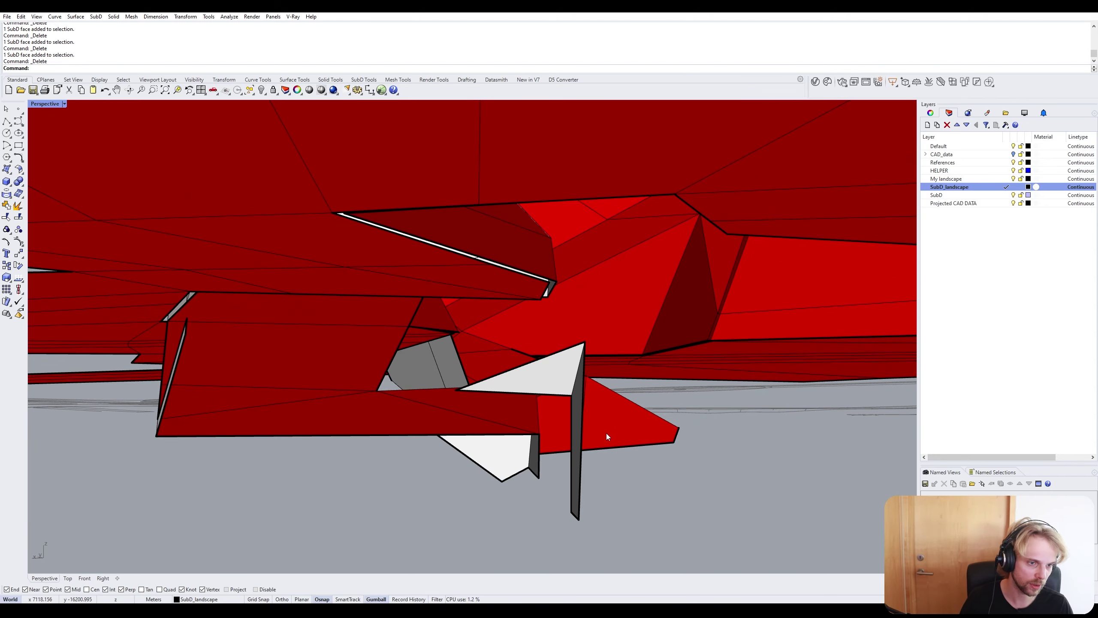
drag(699, 540, 355, 417)
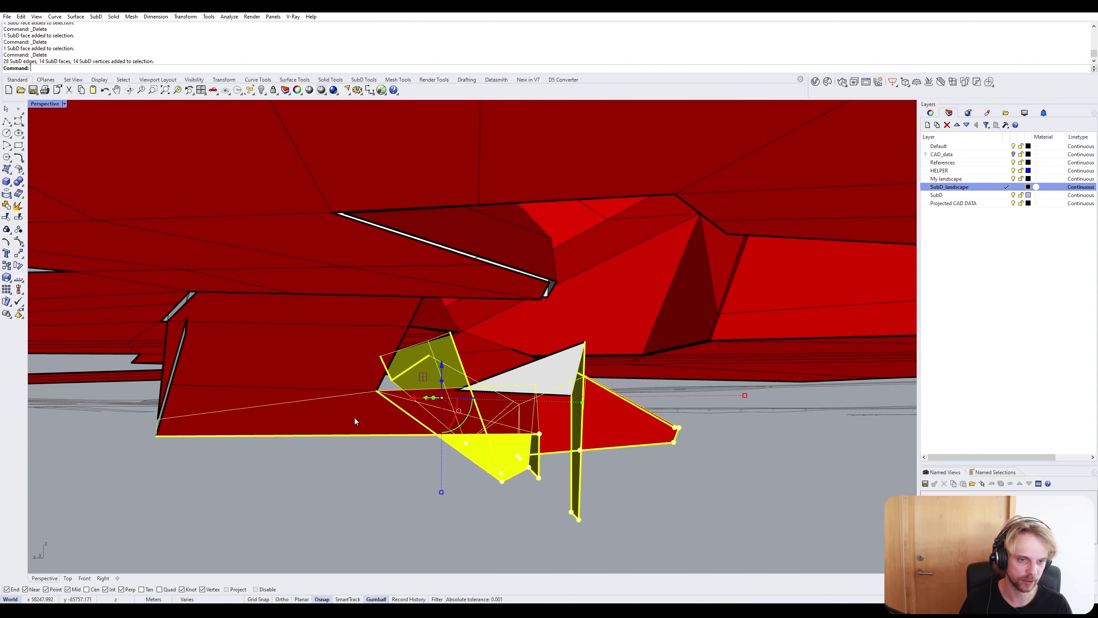
right_drag(354, 417, 471, 418)
key(Delete)
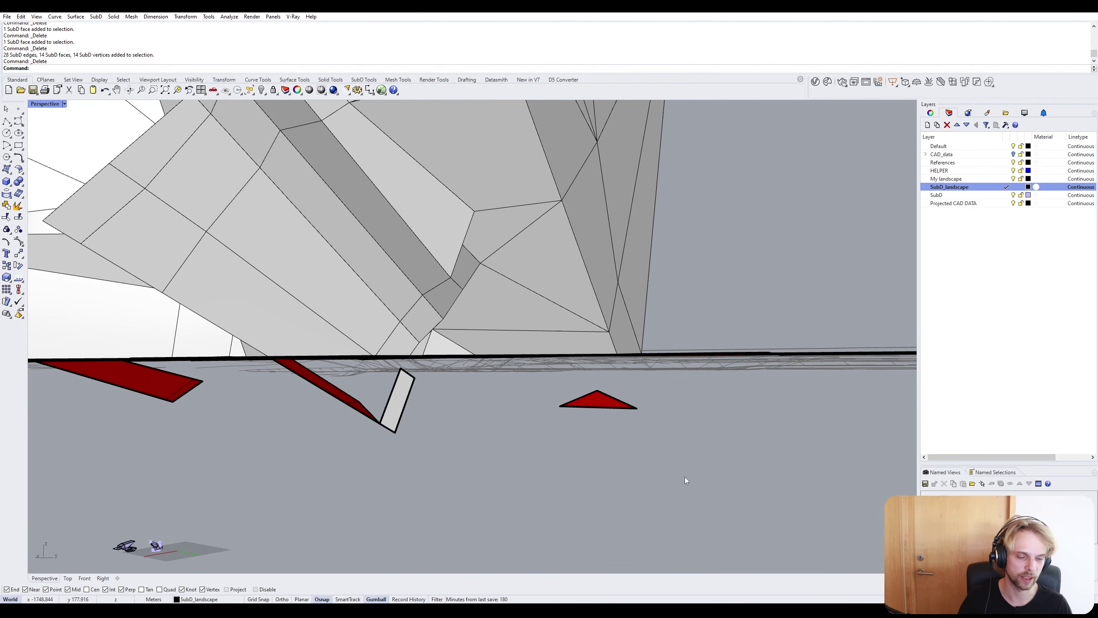
Delete the remaining leftover faces hanging beneath the landscape, including the last large wall face and a stray edge.
drag(682, 471, 271, 390)
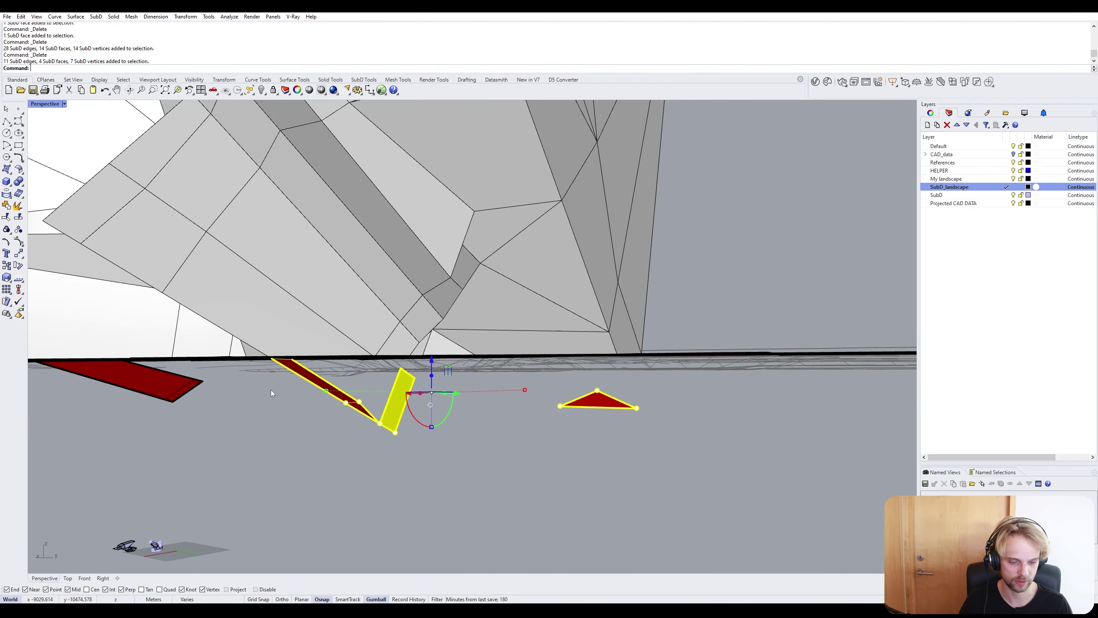
key(Delete)
right_drag(249, 383, 407, 384)
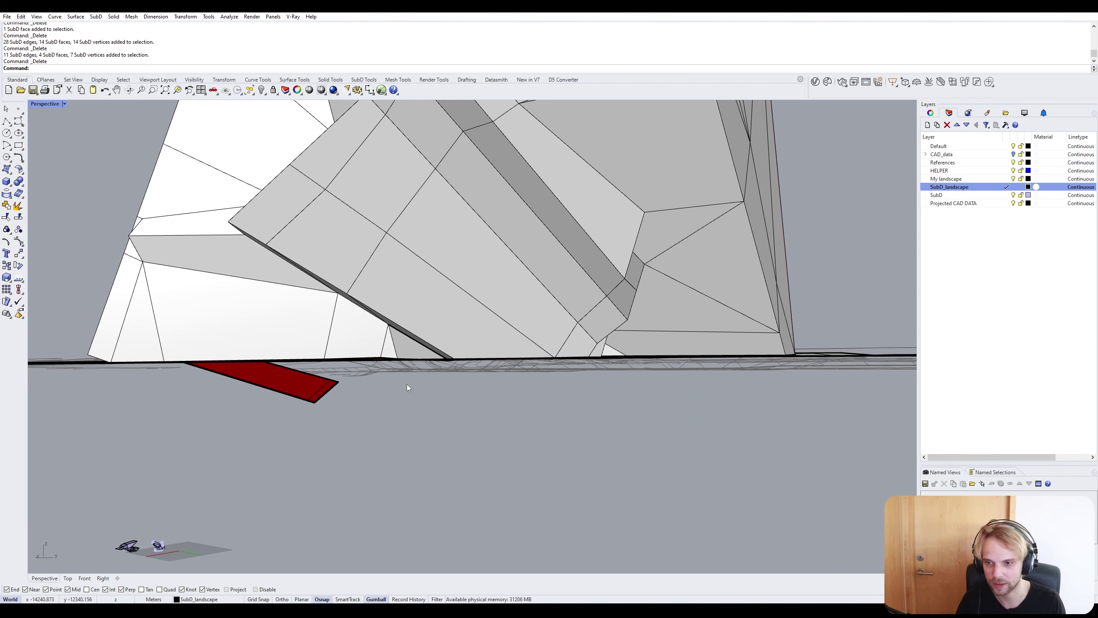
right_drag(406, 385, 614, 270)
click(488, 376)
shift+click(519, 388)
key(Delete)
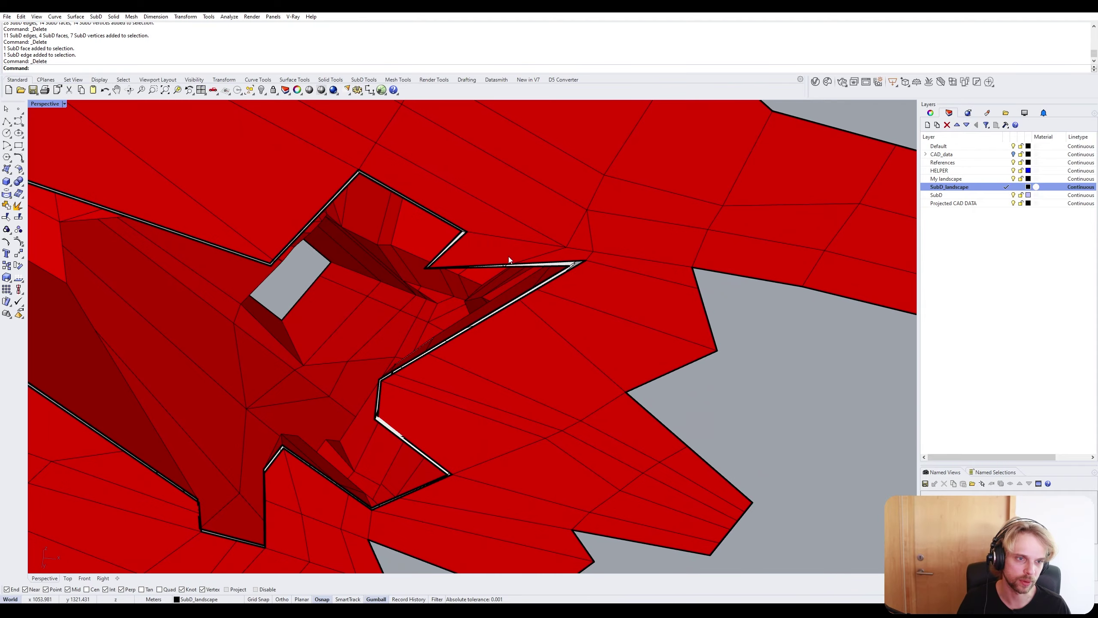
Move the two landscape boundary edges that touch the building outward, opening a narrow gap along that side of the footprint.
scroll(509, 259, down, 3)
shift+right_drag(509, 258, 547, 287)
right_drag(616, 302, 655, 256)
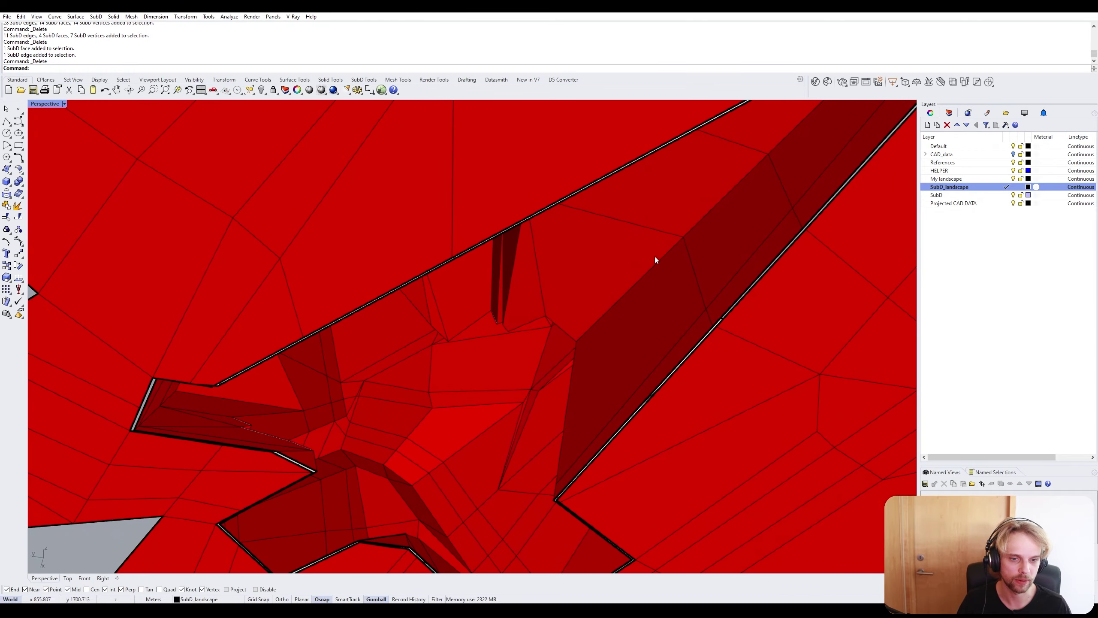
scroll(155, 374, up, 6)
shift+right_drag(327, 452, 292, 352)
ctrl+shift+click(225, 377)
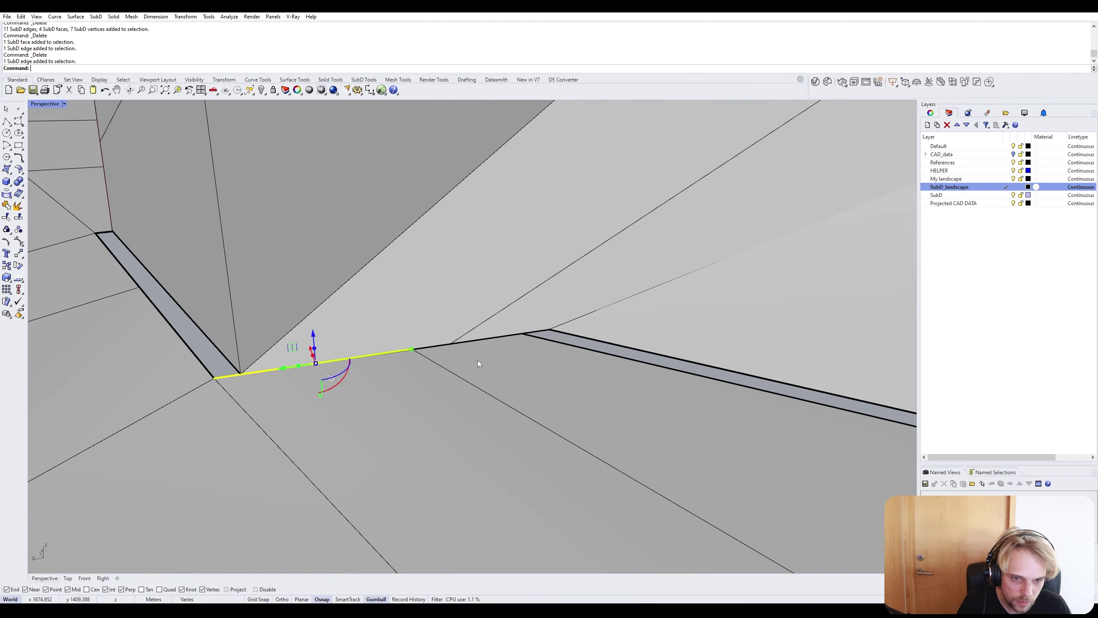
right_drag(532, 335, 463, 302)
ctrl+shift+click(464, 305)
text(M)
key(Return)
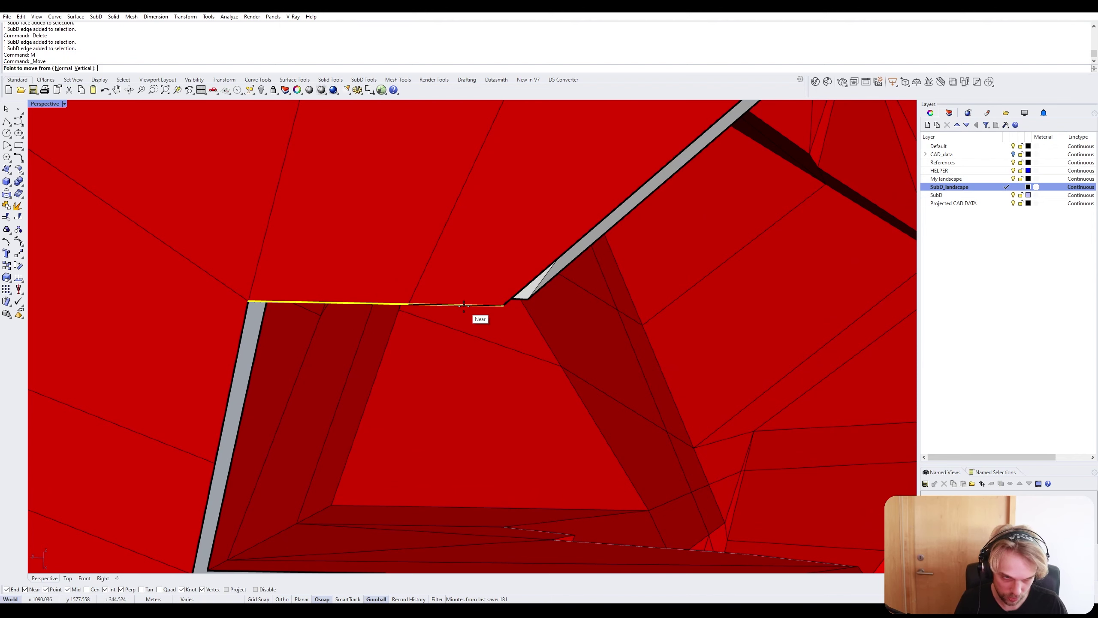
click(543, 284)
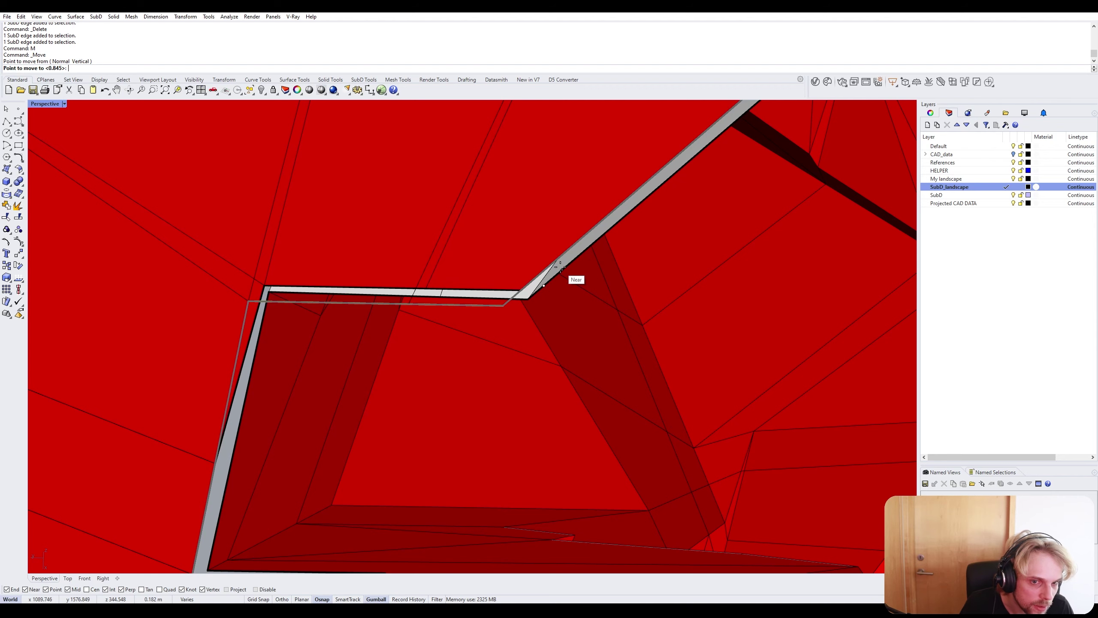
click(561, 267)
Inspect the gap between building and landscape around the footprint from below, checking for touching edges and matching corner vertices.
scroll(558, 255, down, 3)
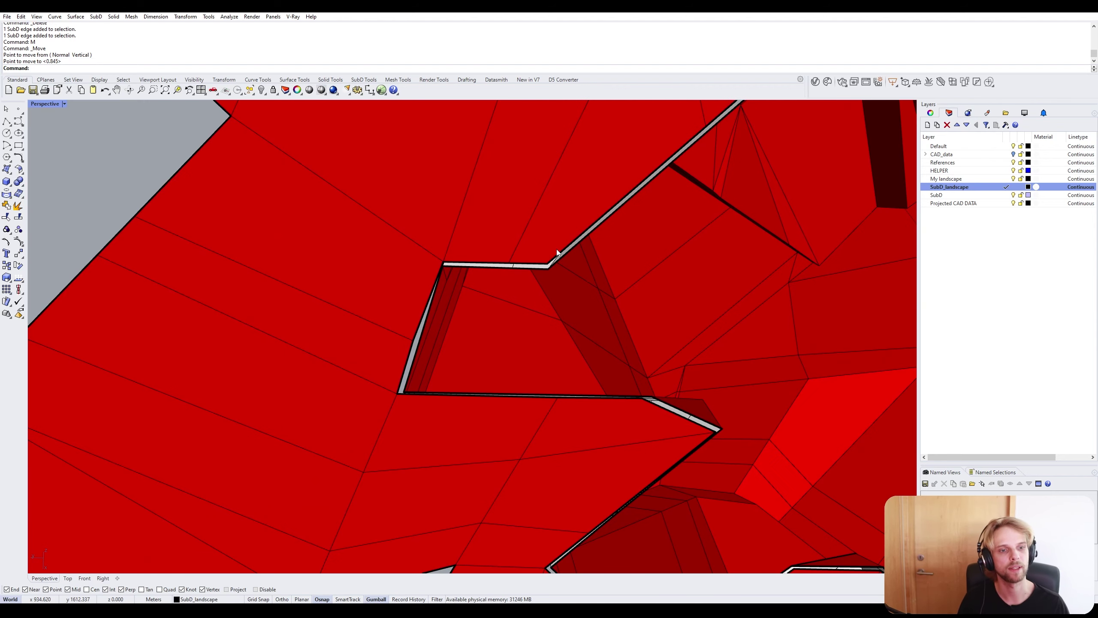
scroll(426, 220, up, 8)
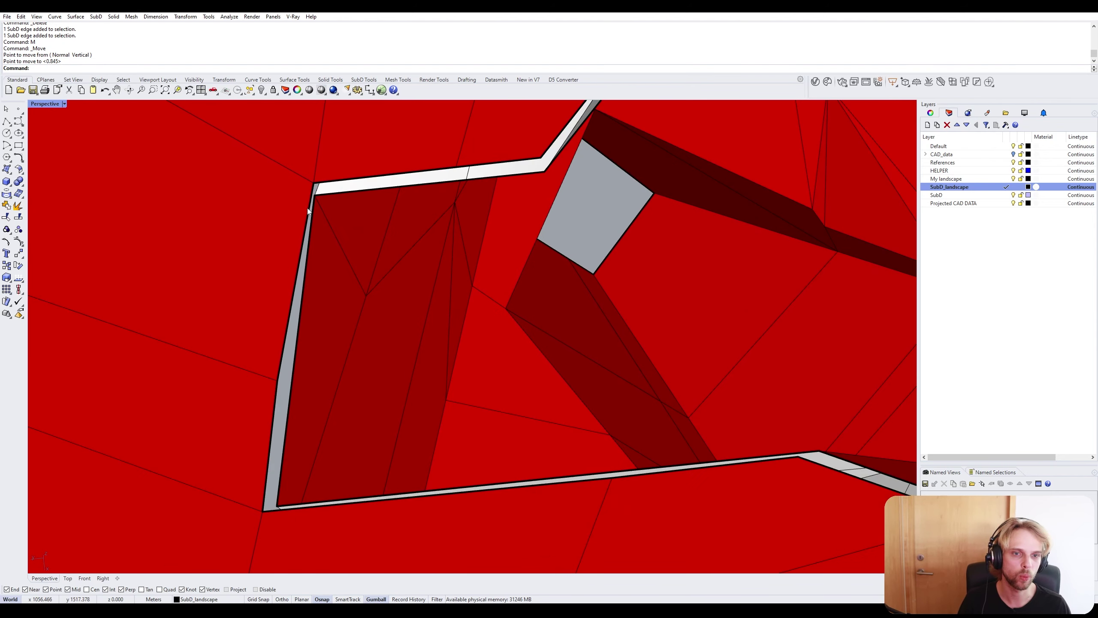
scroll(291, 334, down, 8)
shift+right_drag(561, 436, 414, 227)
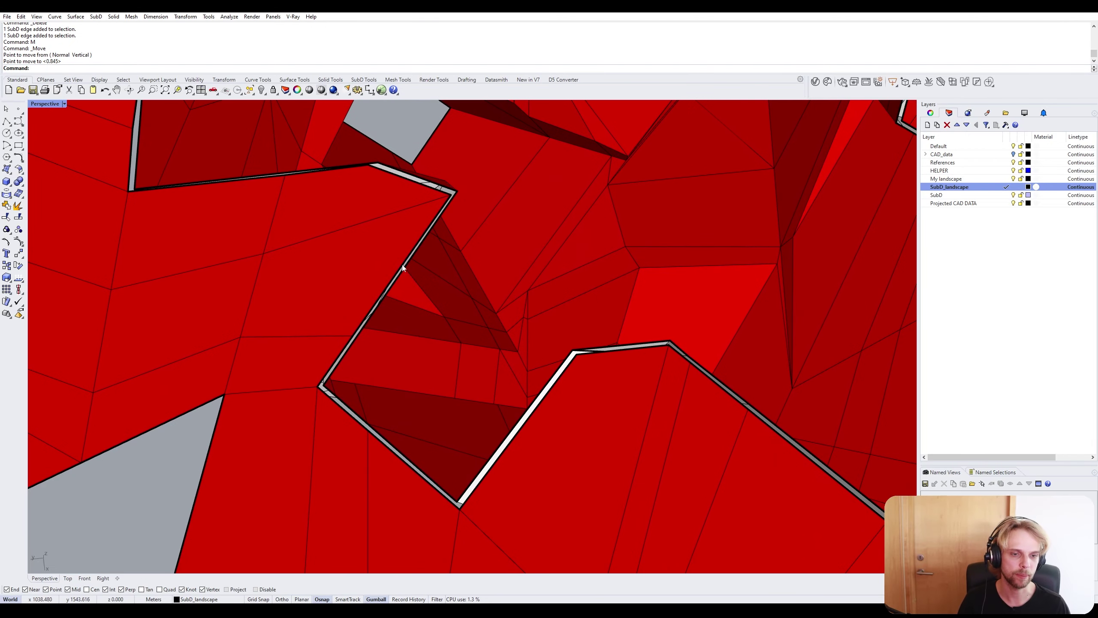
click(324, 319)
click(498, 343)
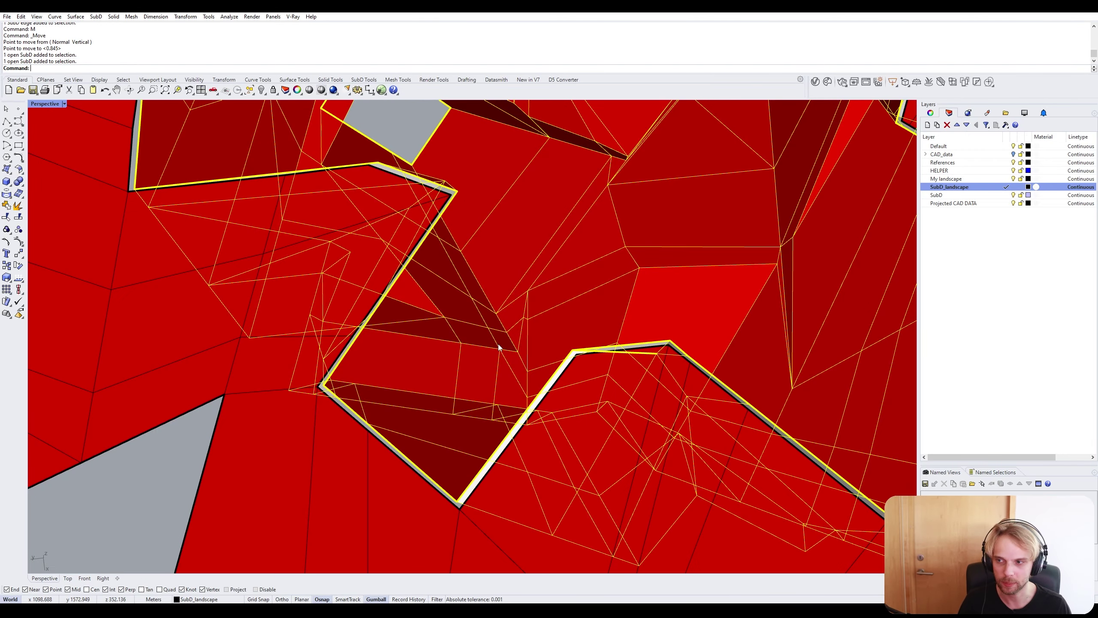
scroll(498, 342, down, 2)
key(Escape)
scroll(499, 346, down, 1)
scroll(463, 251, up, 5)
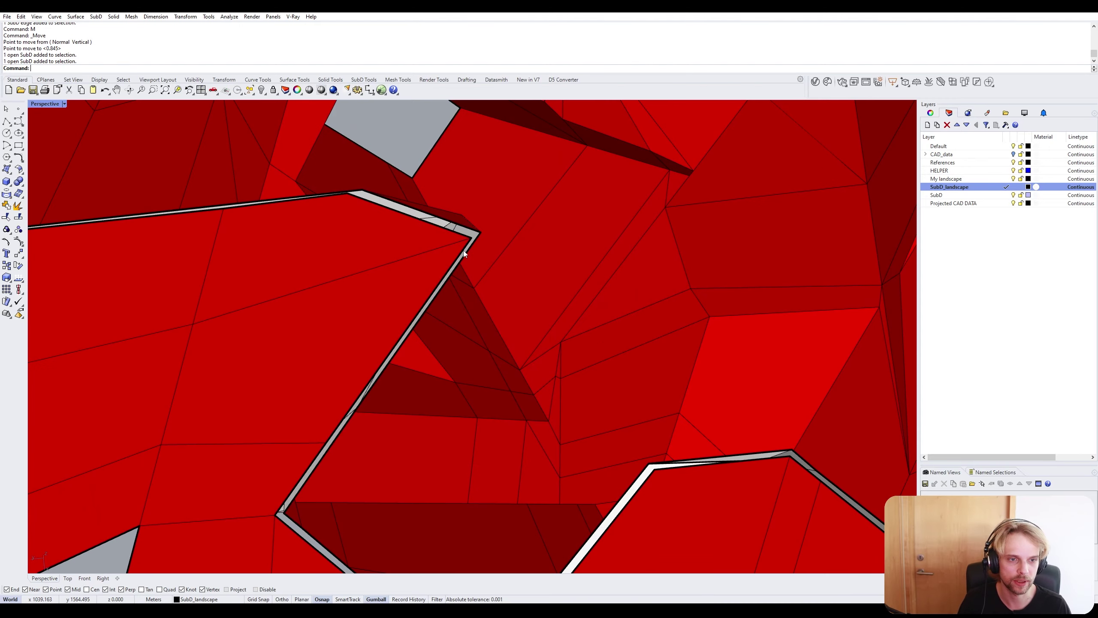
ctrl+shift+click(474, 238)
ctrl+shift+click(491, 229)
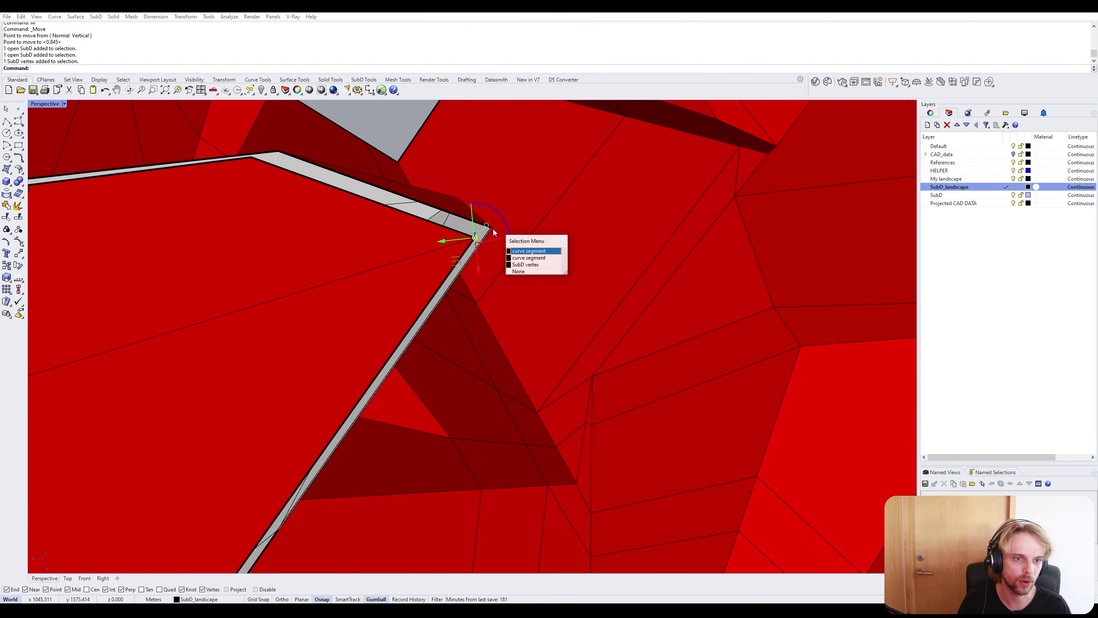
scroll(492, 274, down, 8)
shift+right_drag(465, 415, 474, 269)
scroll(360, 327, up, 4)
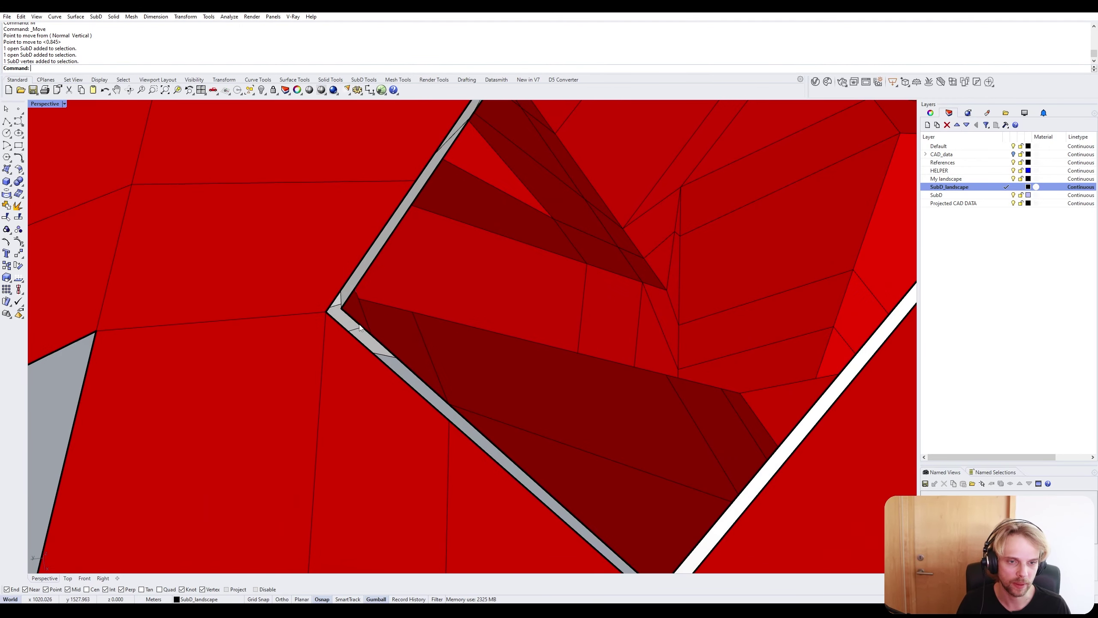
scroll(355, 282, down, 4)
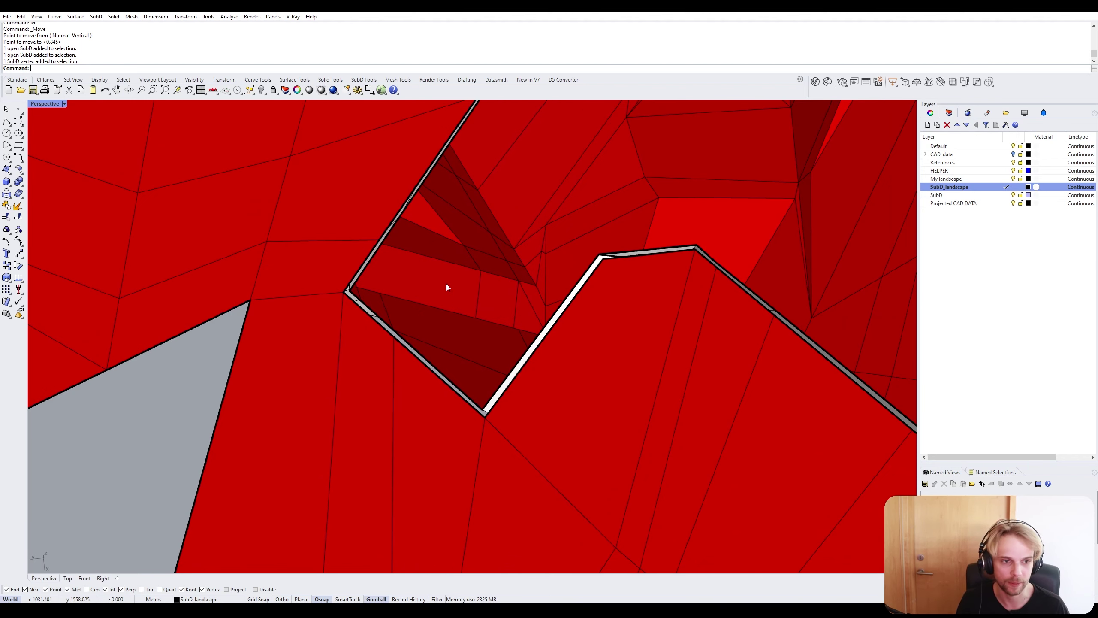
scroll(447, 286, down, 5)
scroll(580, 331, up, 3)
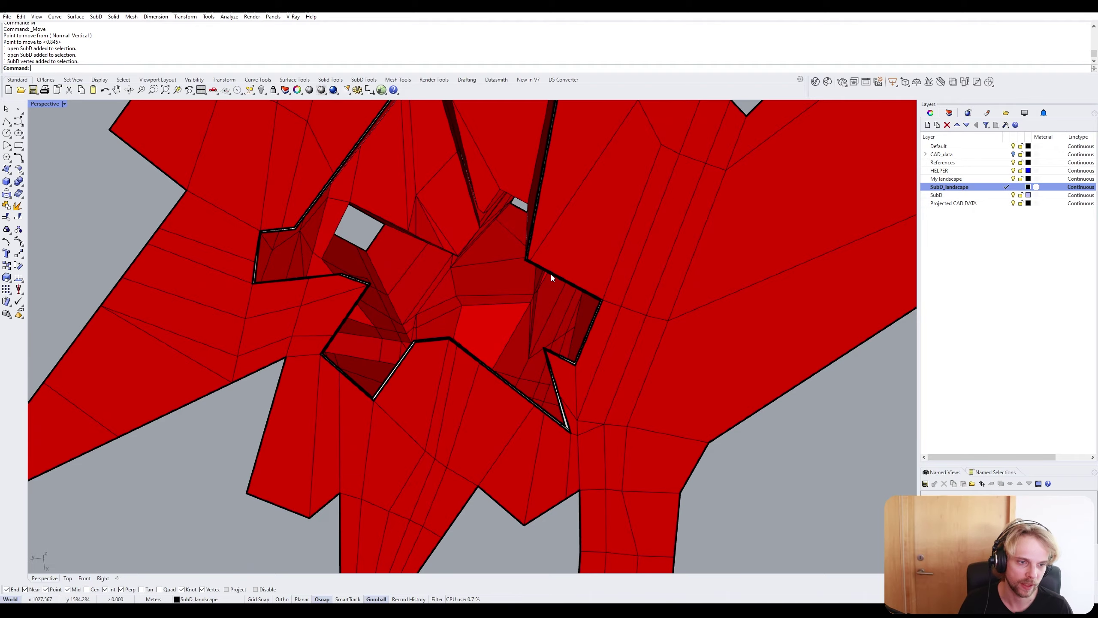
scroll(575, 418, up, 5)
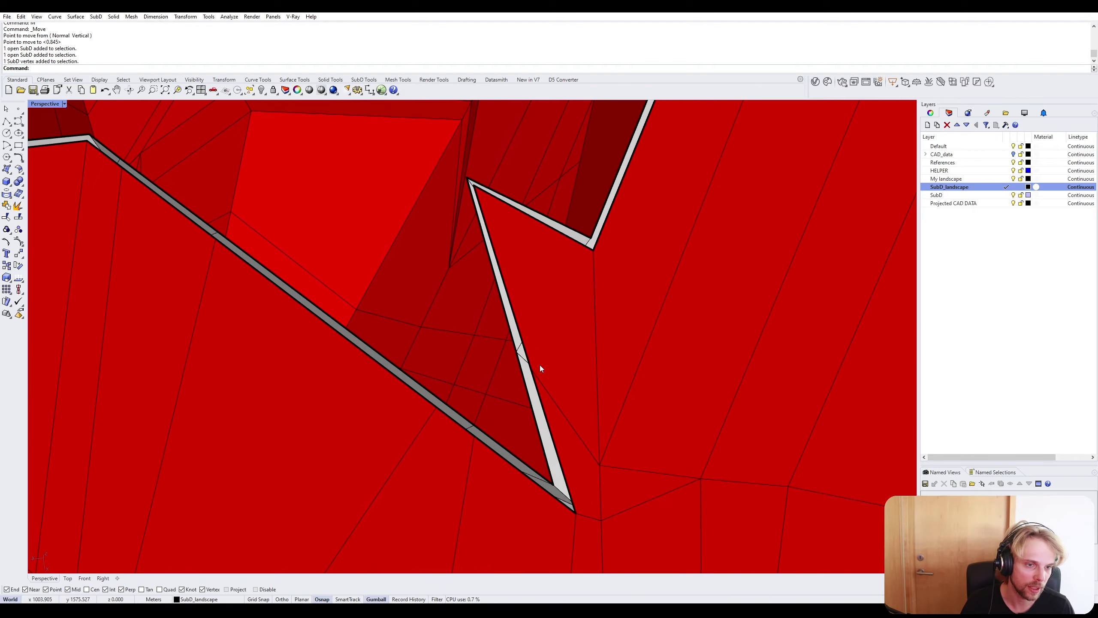
scroll(541, 367, down, 4)
right_drag(92, 254, 353, 187)
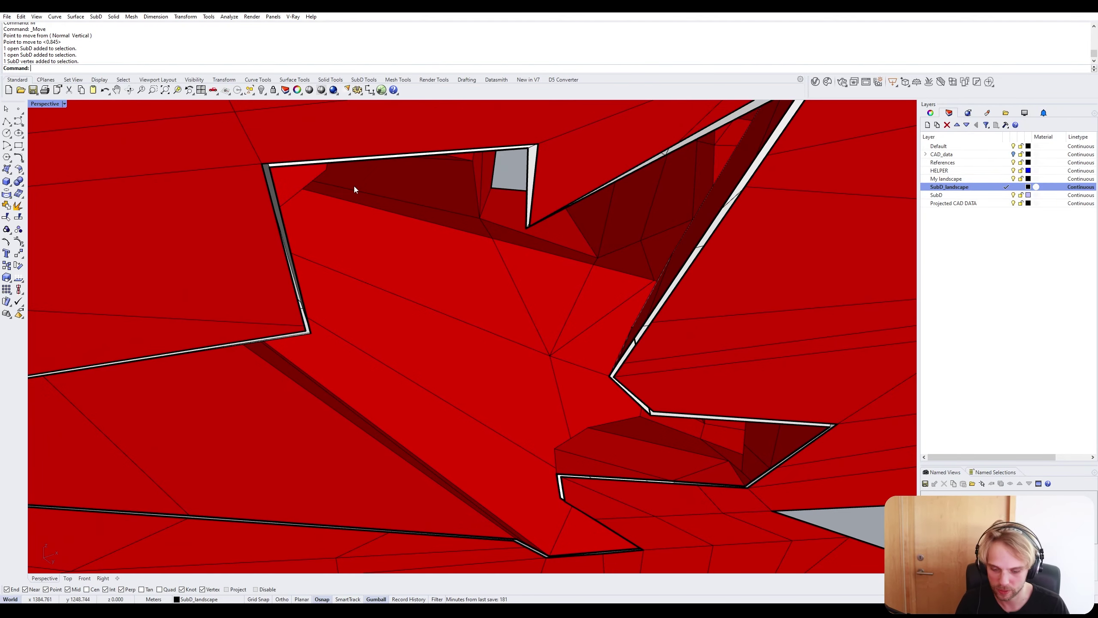
text(Bridge)
key(Return)
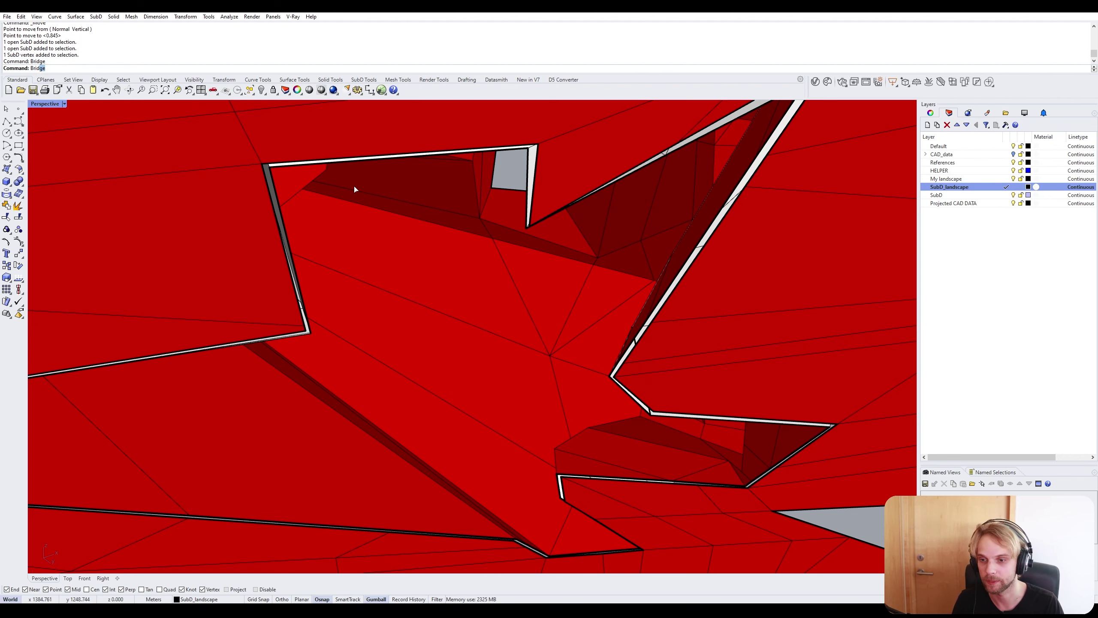
key(Escape)
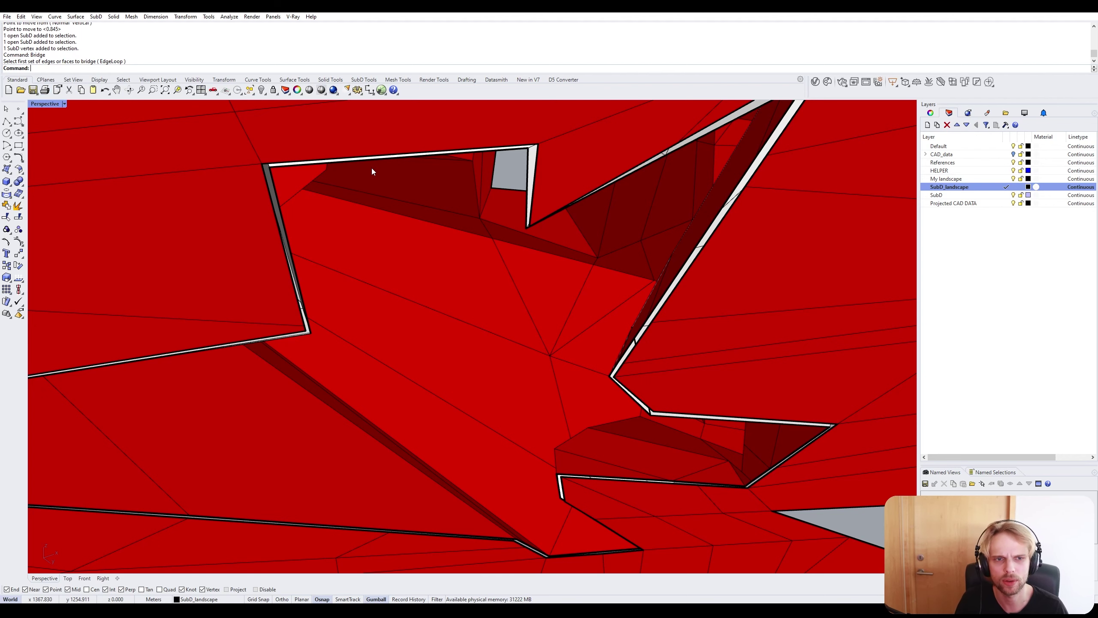
Examine the gap along the long wing wall, checking the landscape's boundary edge against the wall's subdivisions.
right_drag(371, 168, 346, 187)
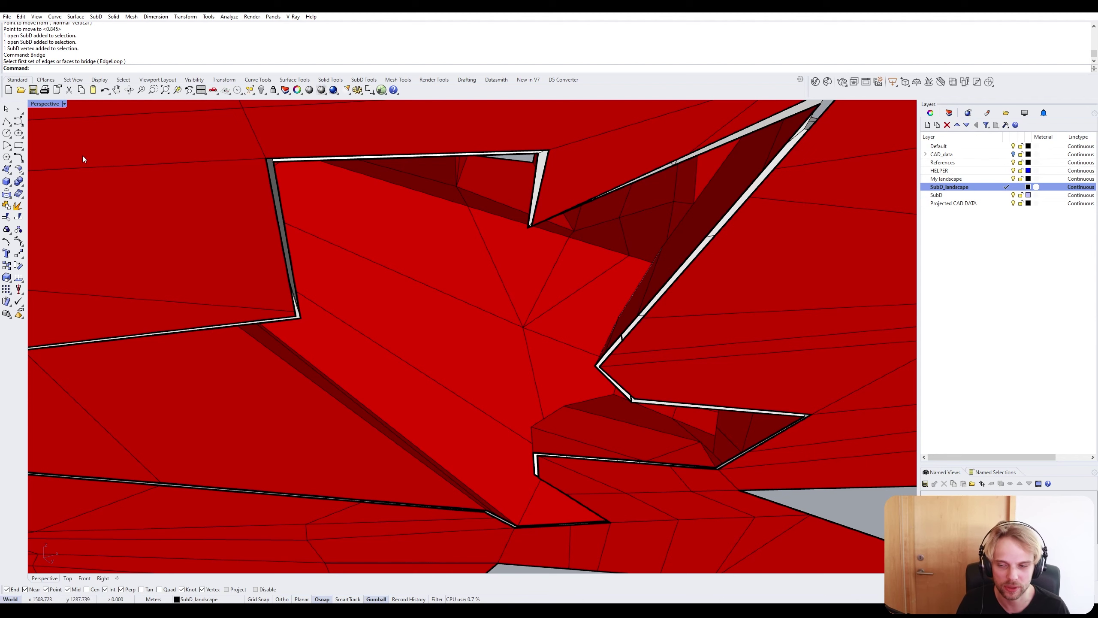
right_drag(268, 209, 359, 258)
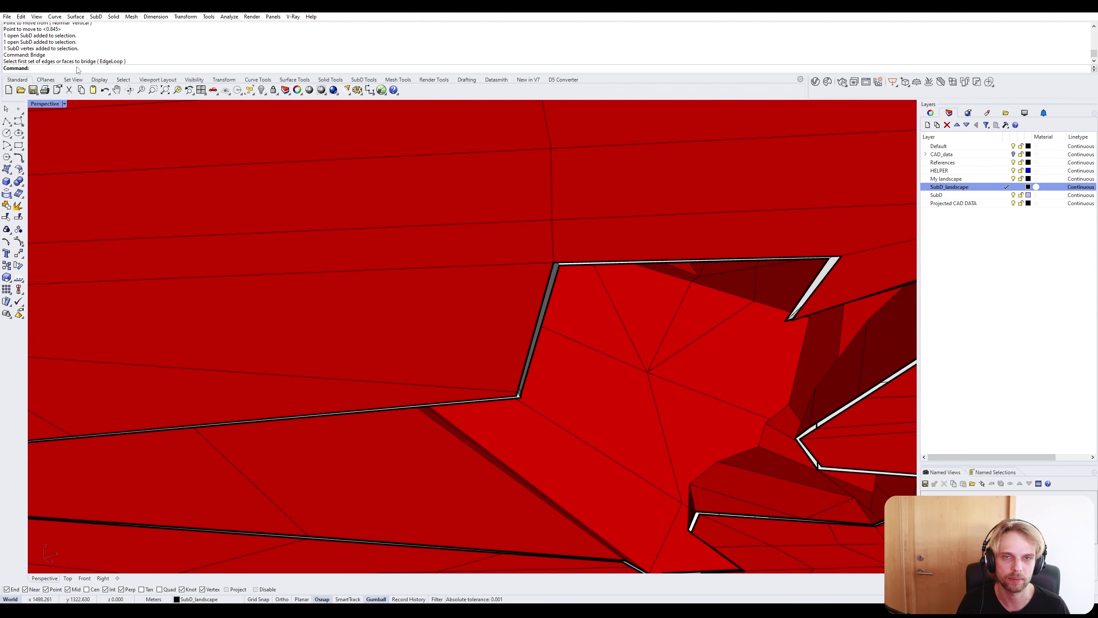
shift+right_drag(410, 381, 250, 321)
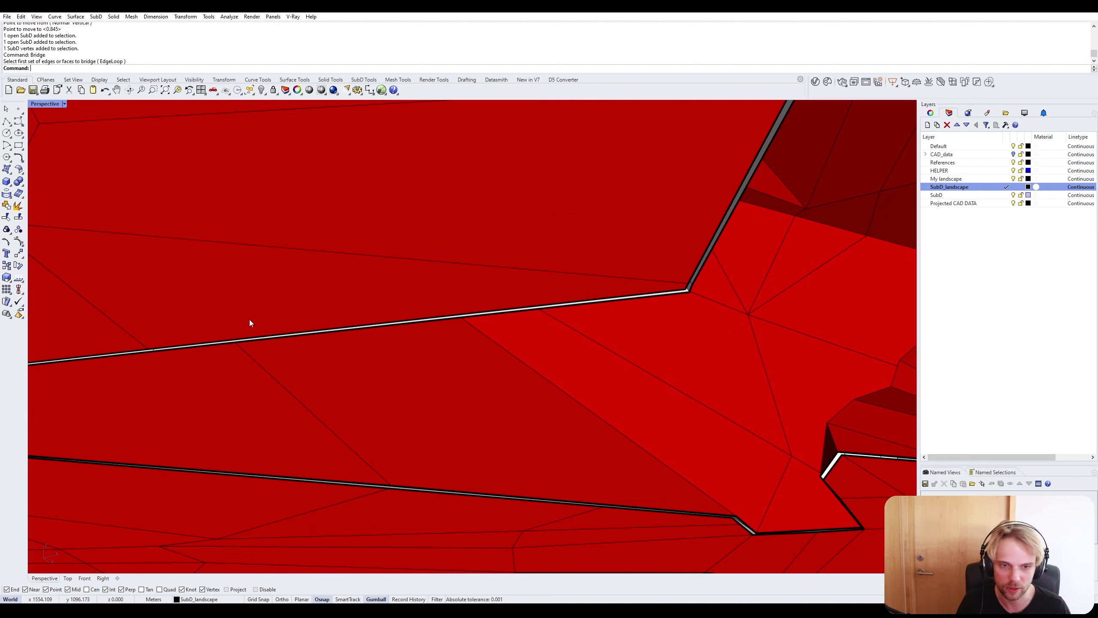
click(218, 345)
scroll(308, 343, up, 3)
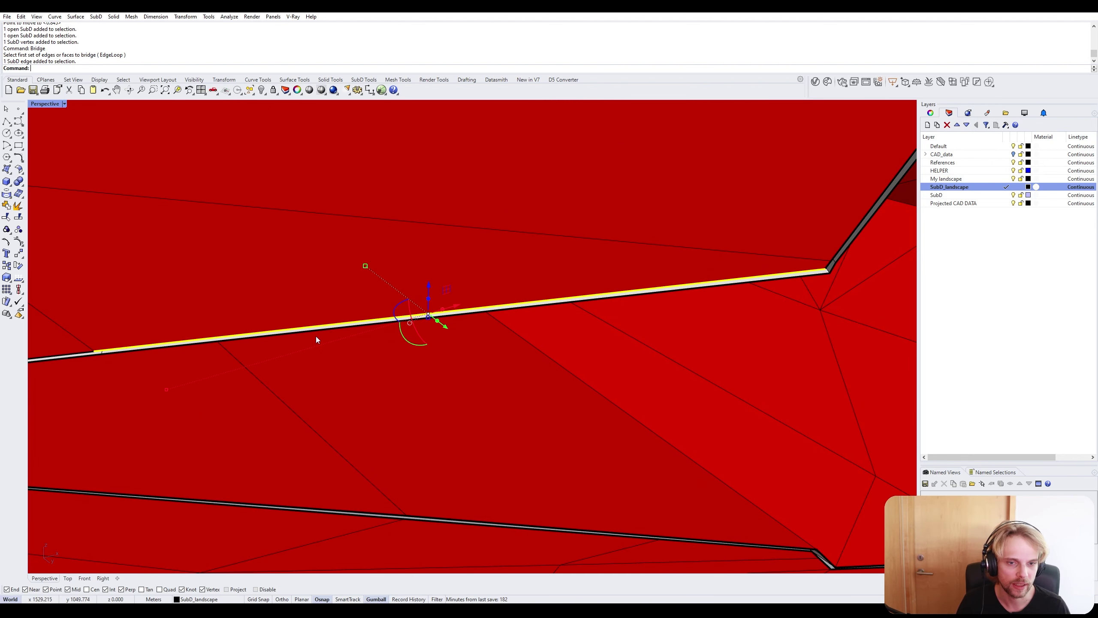
key(Escape)
scroll(316, 331, down, 2)
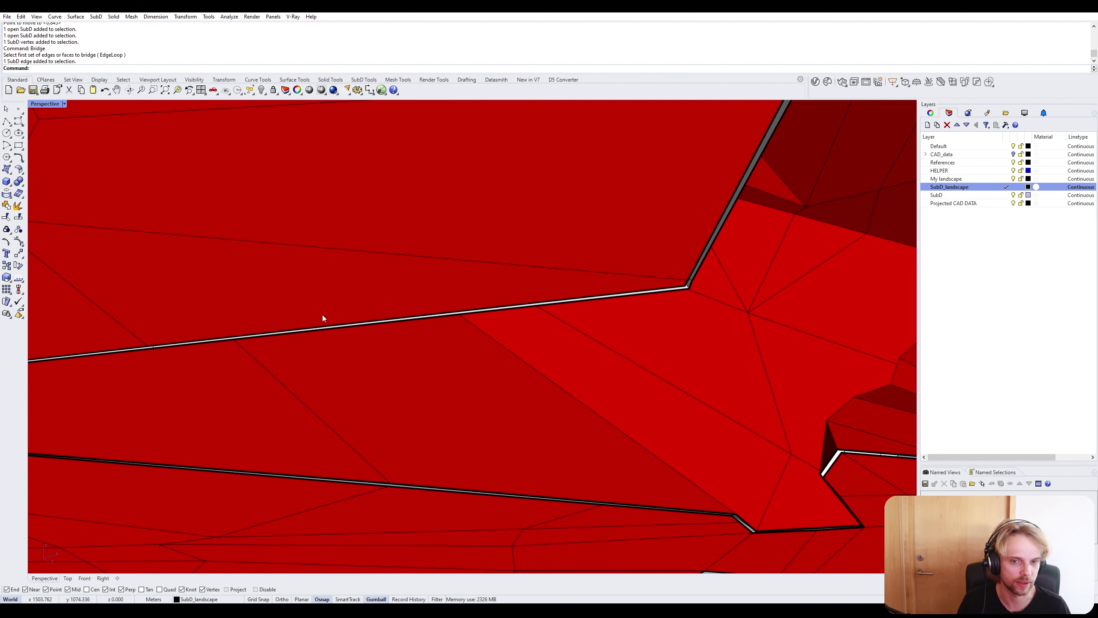
scroll(694, 287, up, 5)
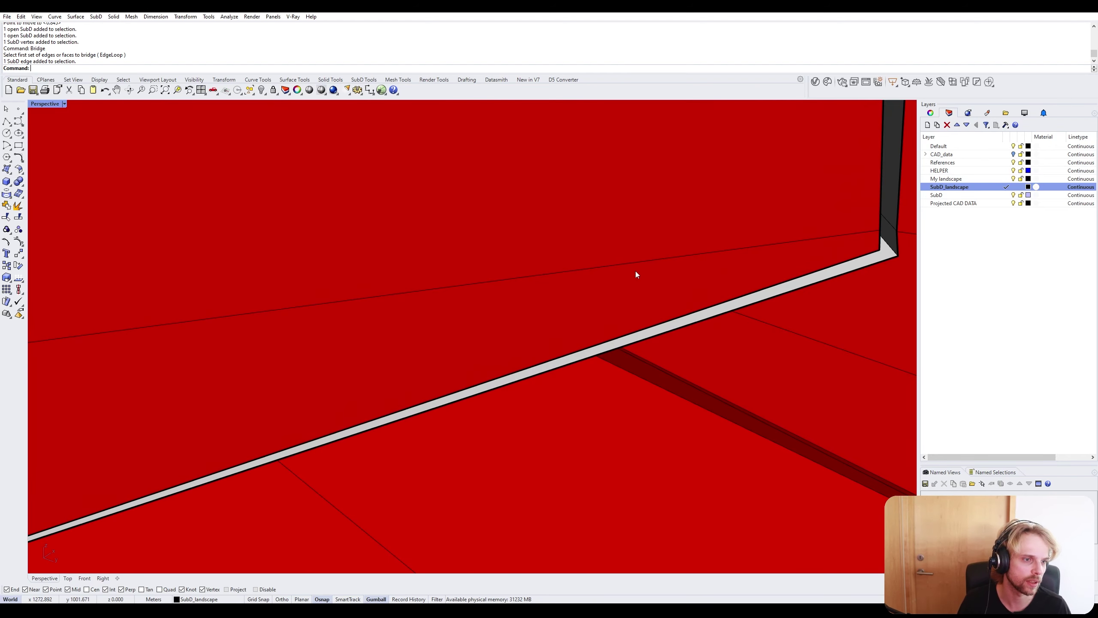
Select the landscape and building edge loops bordering the gap and check that they run cleanly around the footprint.
right_drag(635, 271, 447, 359)
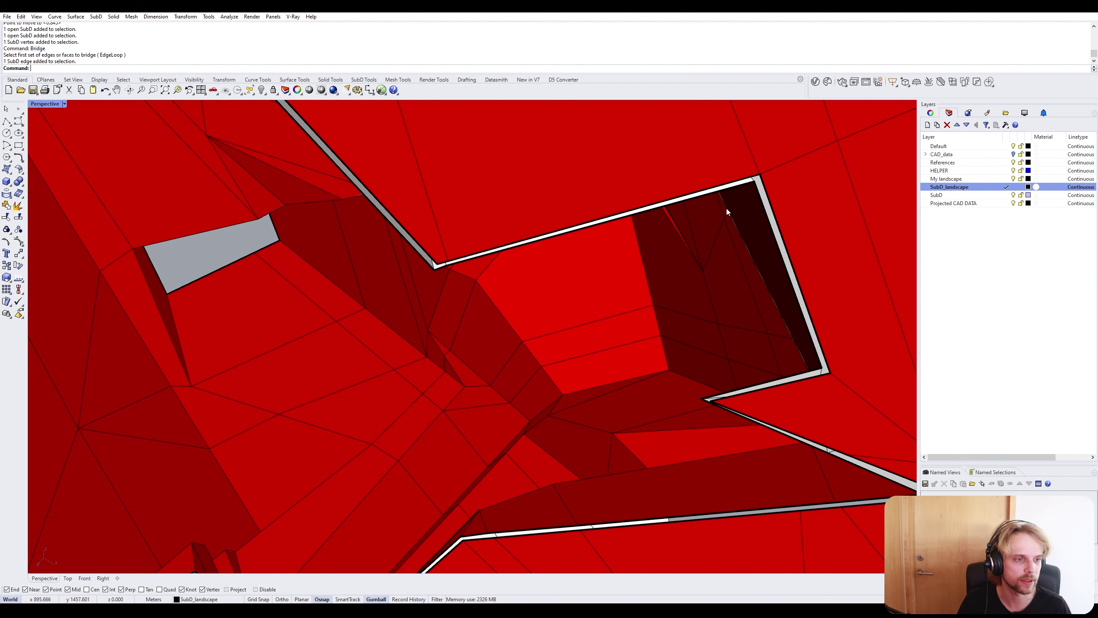
double_click(769, 201)
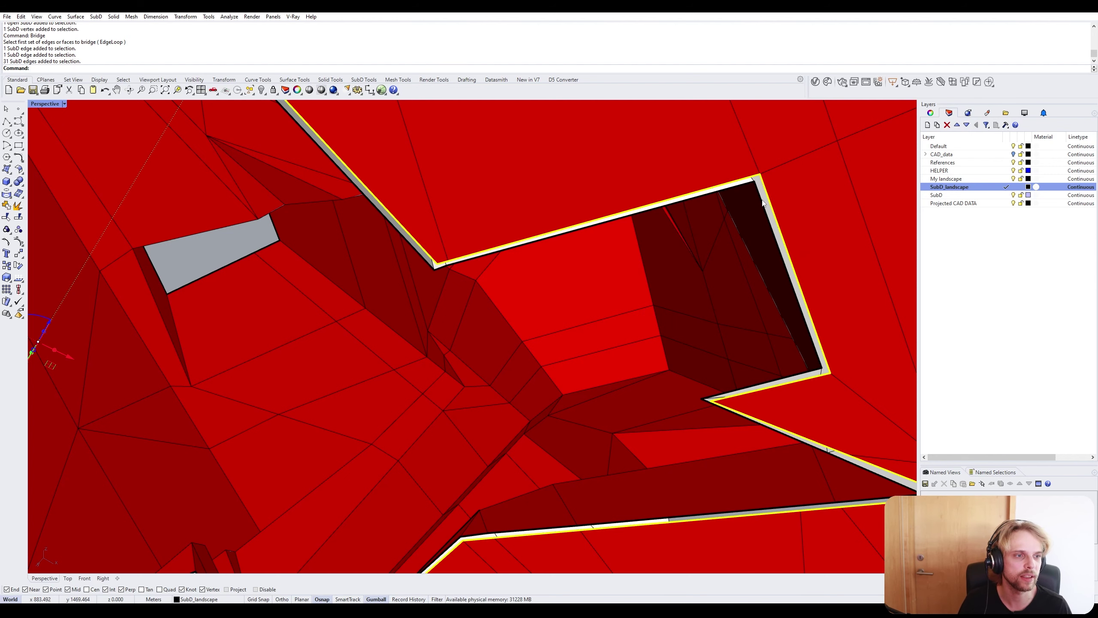
double_click(763, 204)
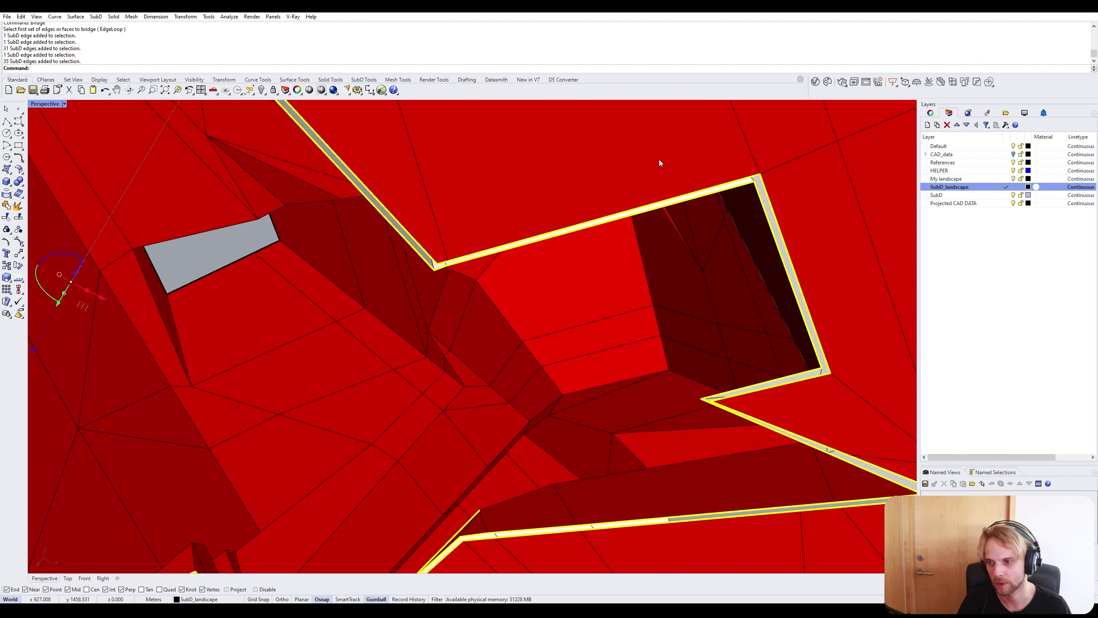
right_drag(659, 163, 554, 314)
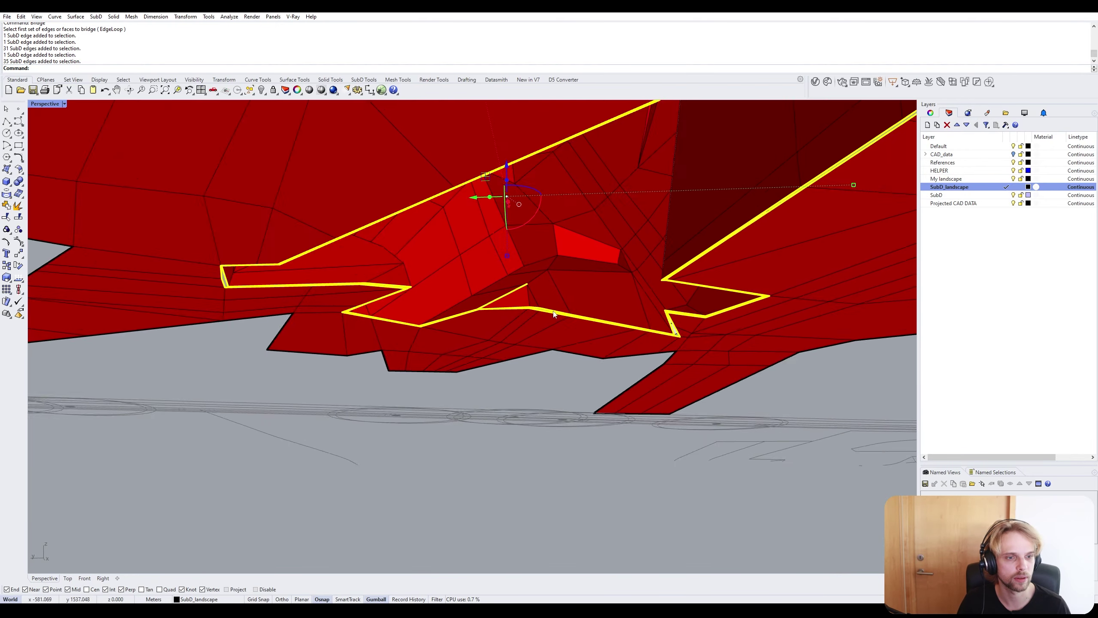
scroll(456, 303, up, 8)
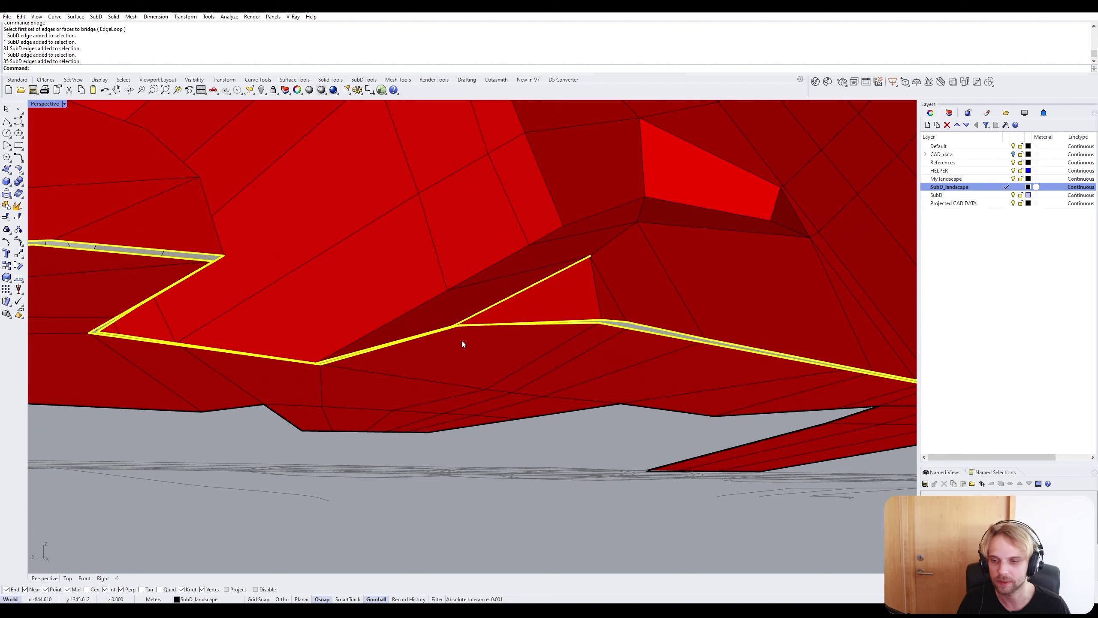
right_drag(462, 340, 256, 410)
key(Escape)
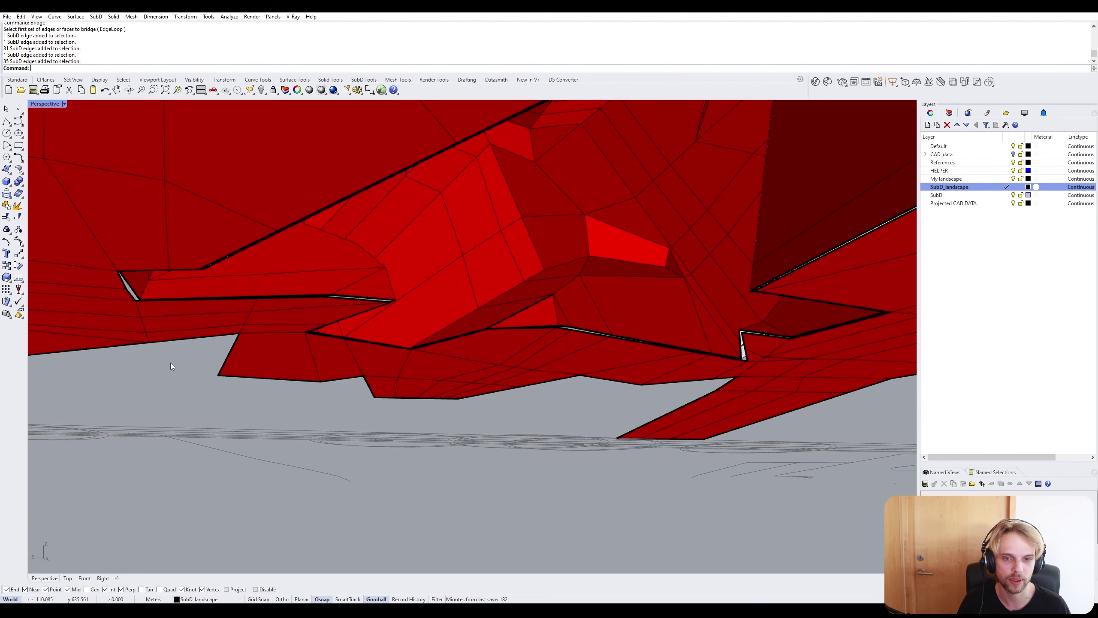
Select both boundary edge loops again from a low view to trace where they diverge from the seam.
scroll(355, 295, up, 5)
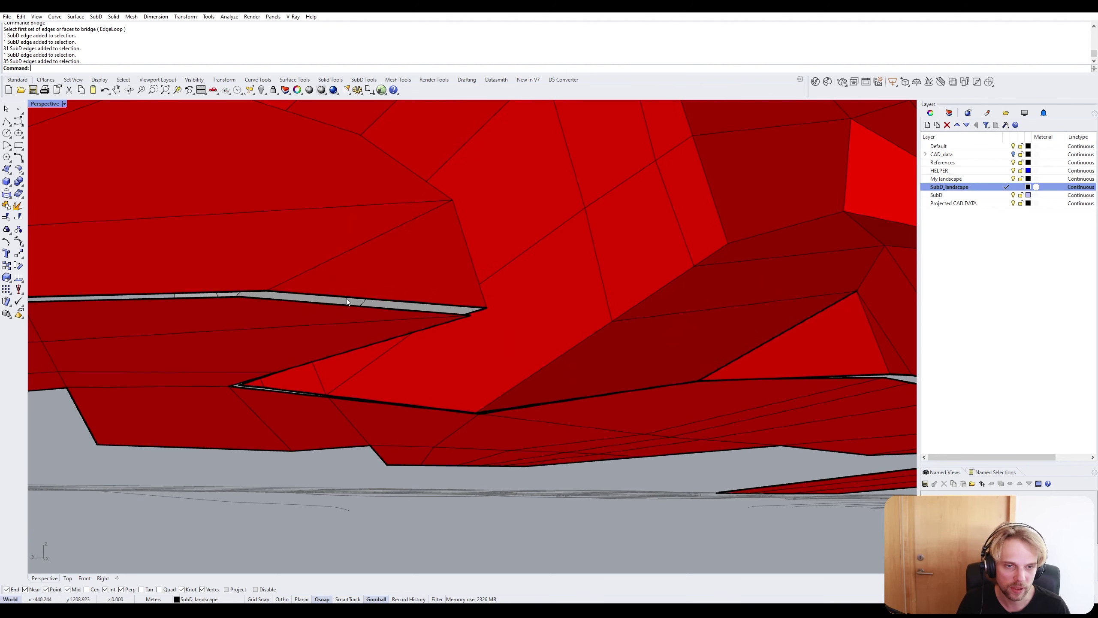
click(346, 298)
click(372, 332)
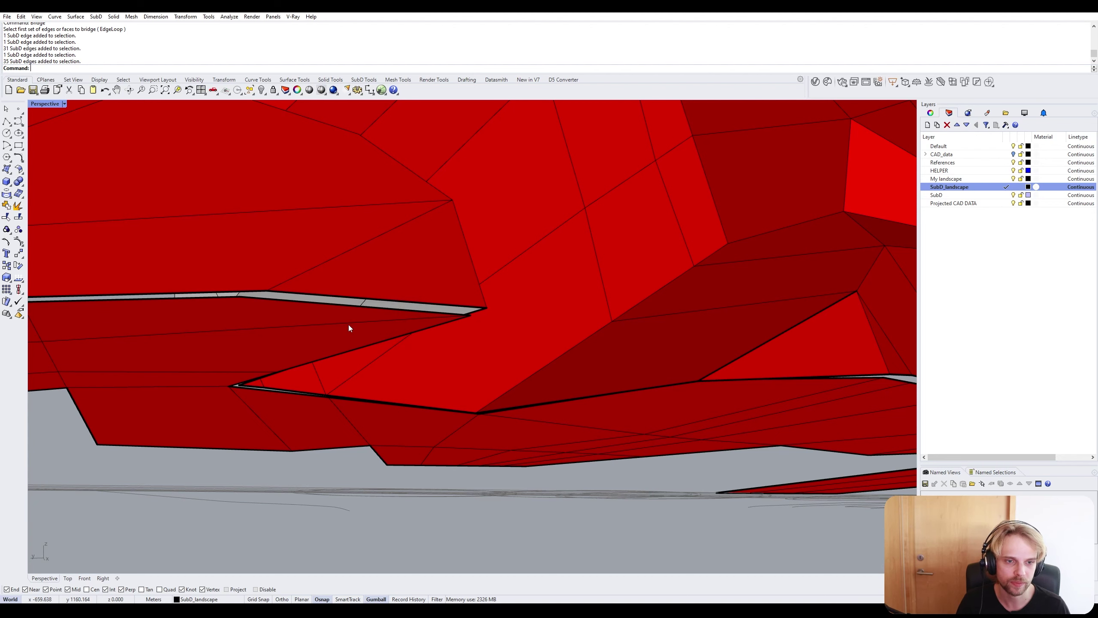
double_click(332, 305)
shift+double_click(196, 295)
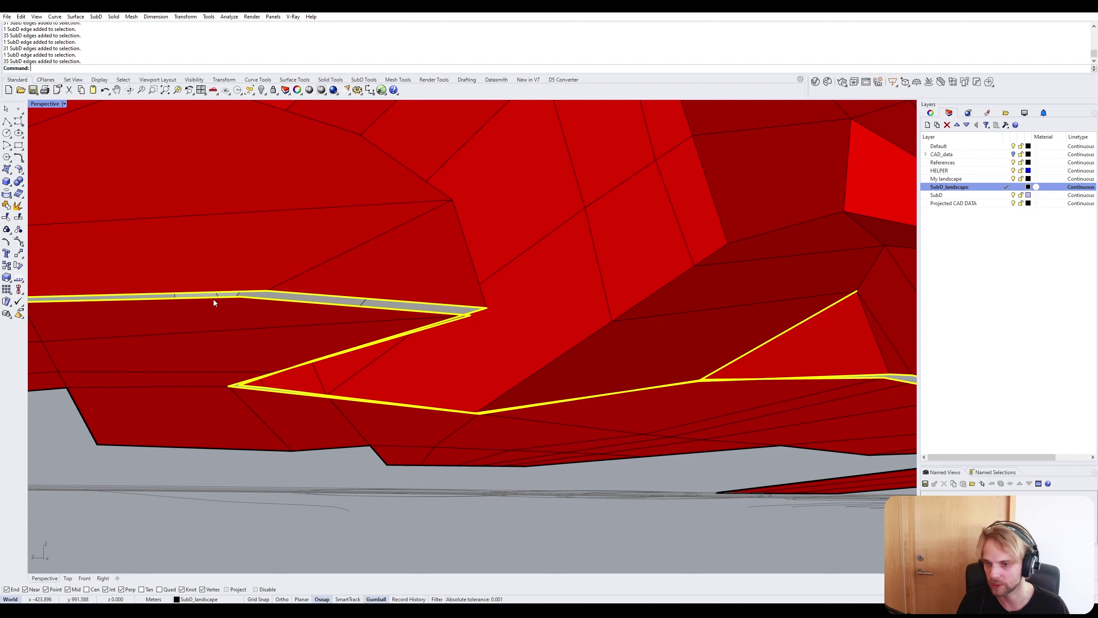
scroll(200, 302, down, 2)
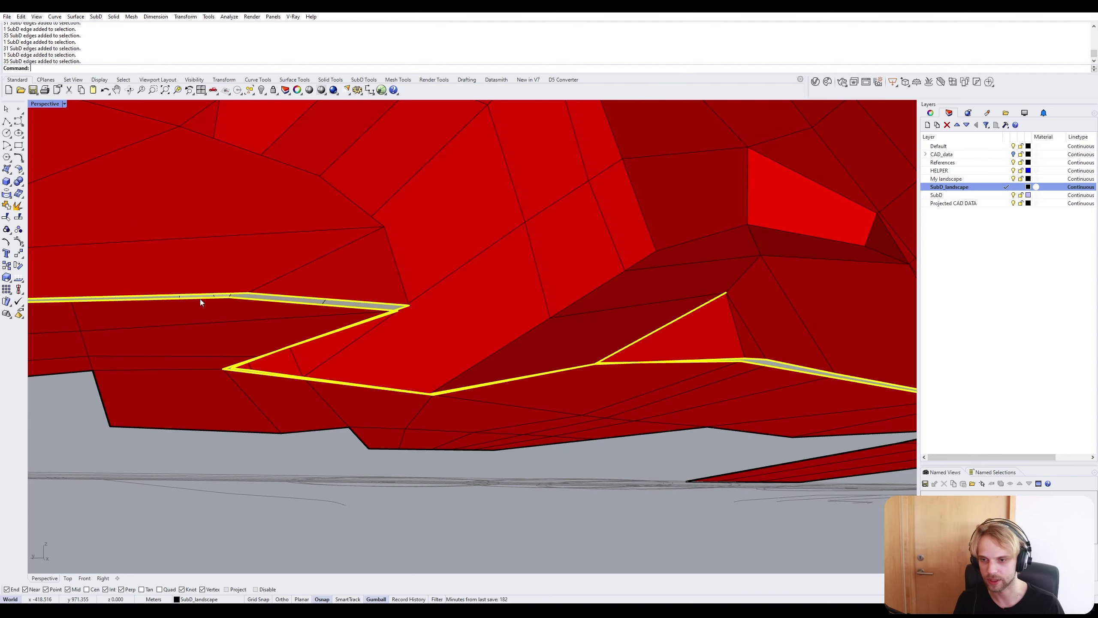
key(Escape)
Zoom in on the slanted open edge that rises from the seam into the building's wall.
scroll(662, 332, up, 1)
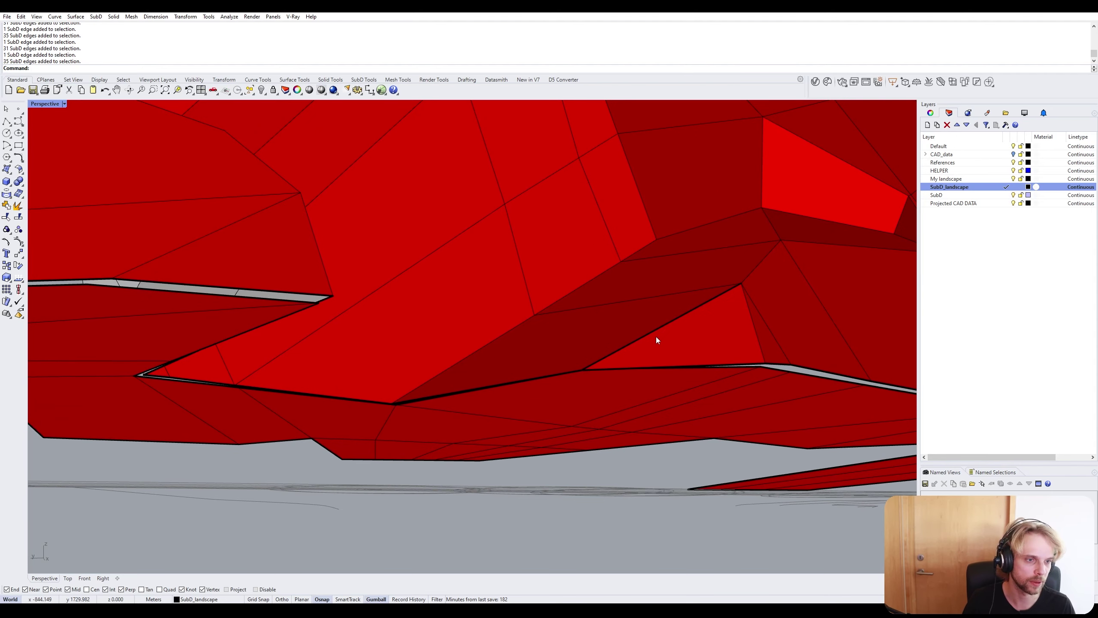
click(612, 354)
text(ZS)
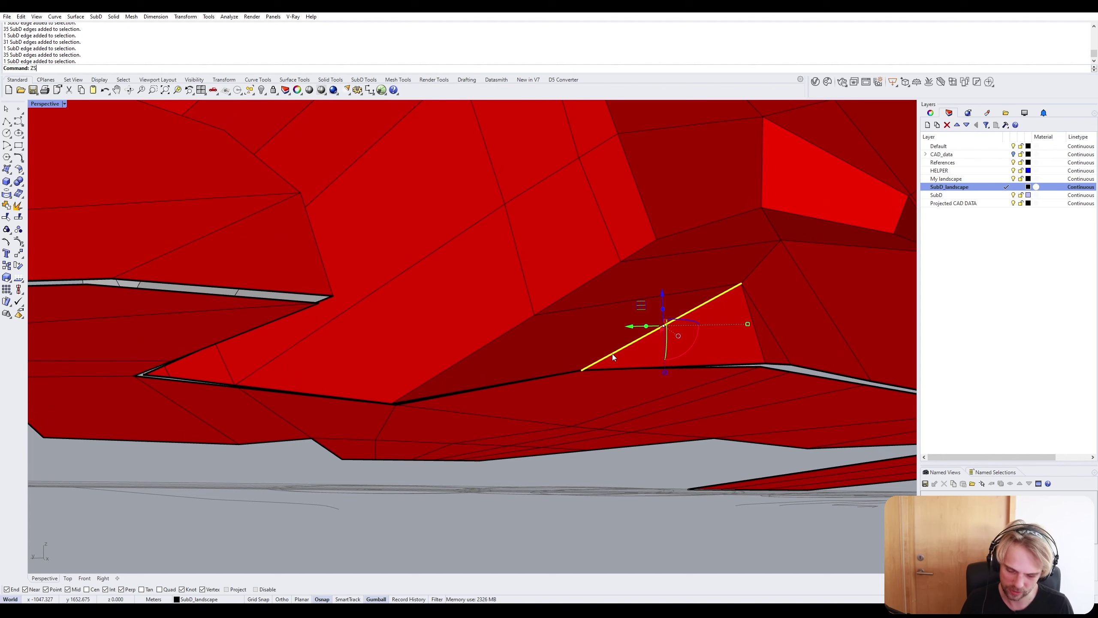
key(Return)
scroll(772, 321, down, 2)
right_drag(772, 321, 499, 385)
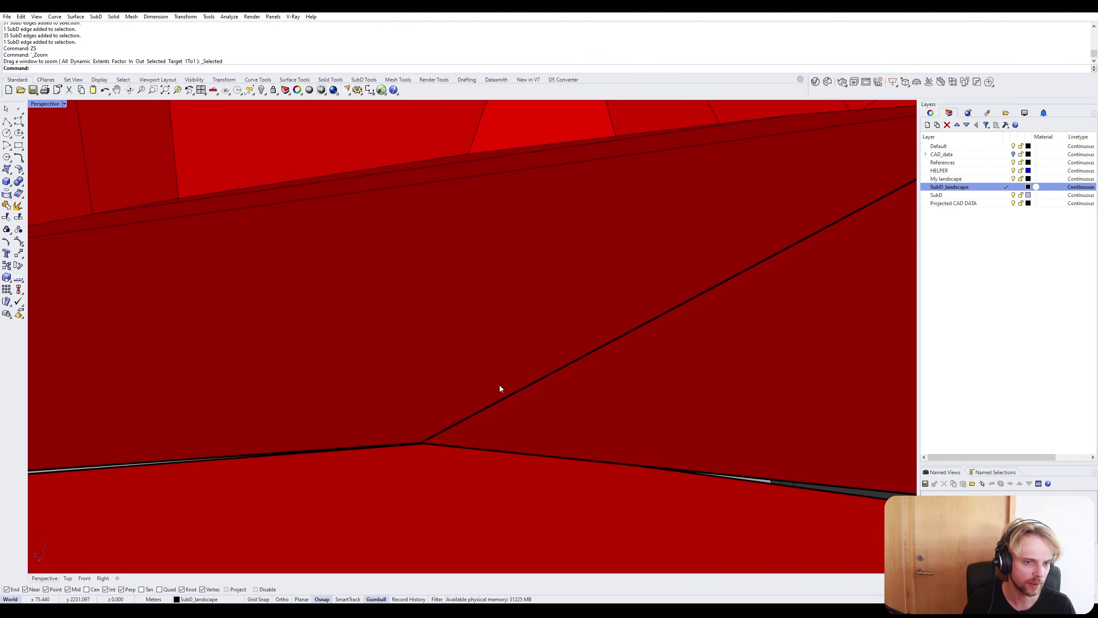
Switch the Perspective viewport to wireframe display with the gap corner between the SubD faces in view.
right_drag(436, 427, 549, 420)
scroll(779, 250, down, 3)
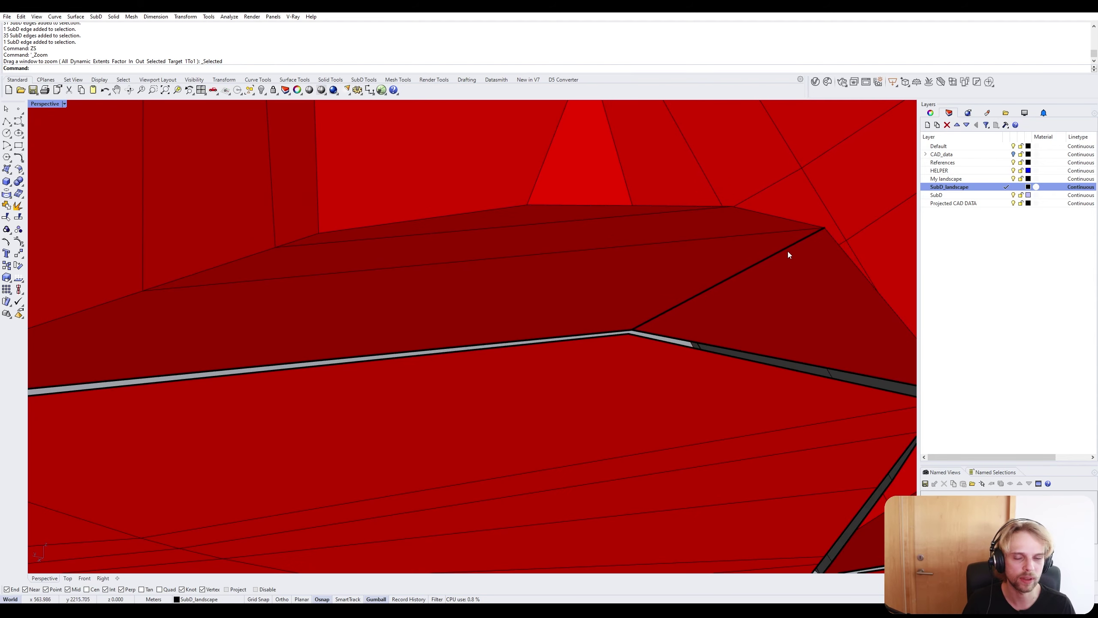
right_drag(787, 252, 649, 303)
click(48, 108)
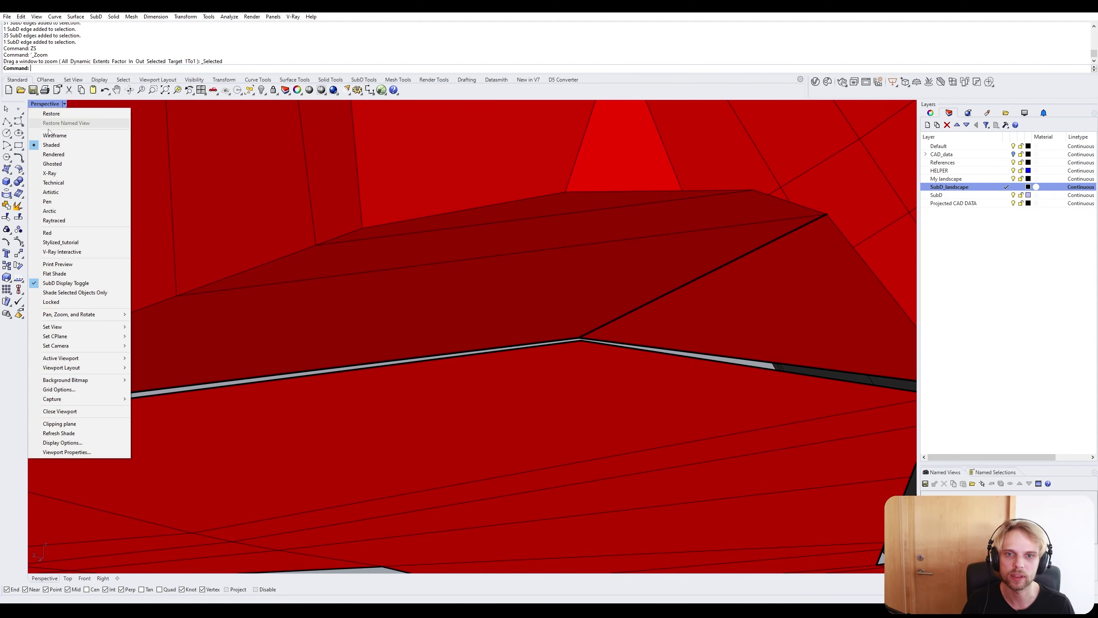
click(61, 135)
Stitch the overlapping SubD vertices at the corner of the narrow gap into one location.
ctrl+shift+drag(597, 355, 569, 365)
click(668, 329)
scroll(580, 336, up, 4)
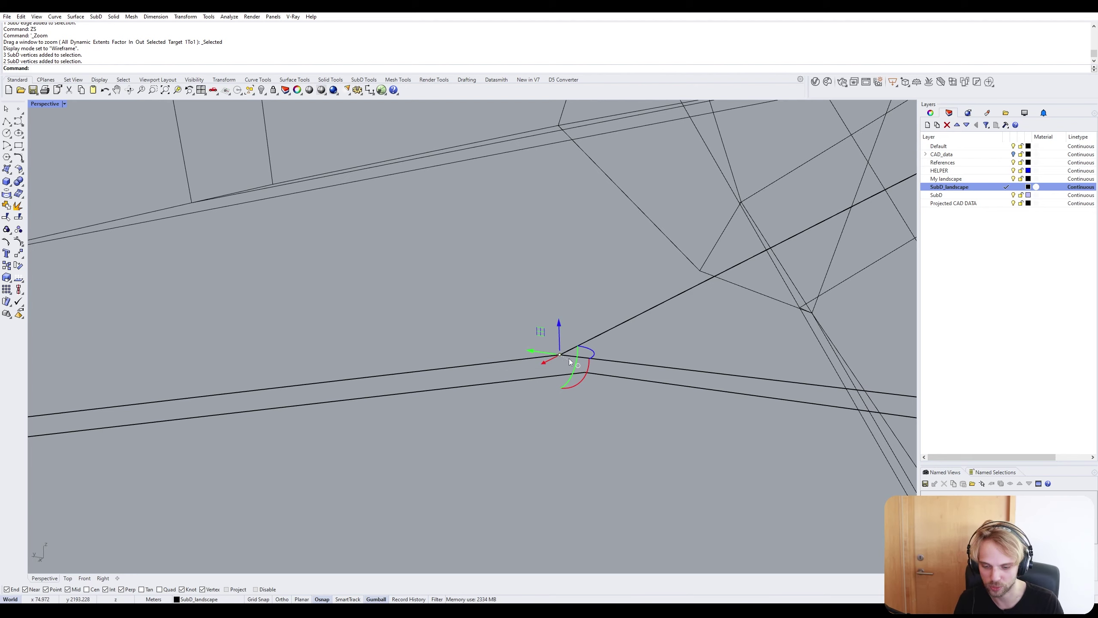
text(Stitch)
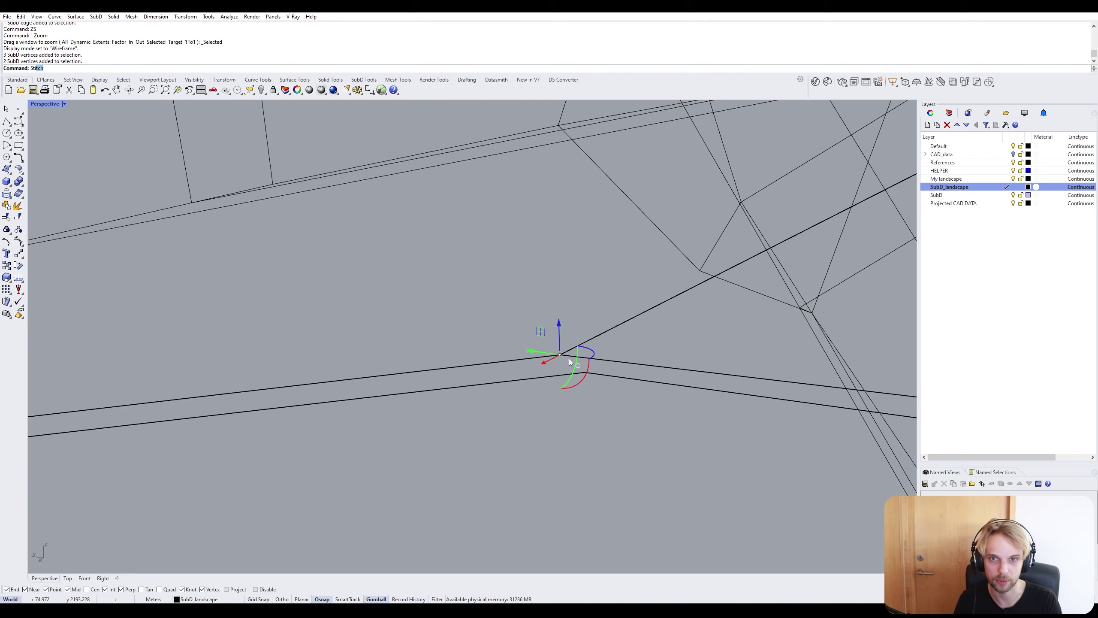
key(Return)
click(618, 295)
scroll(626, 289, down, 5)
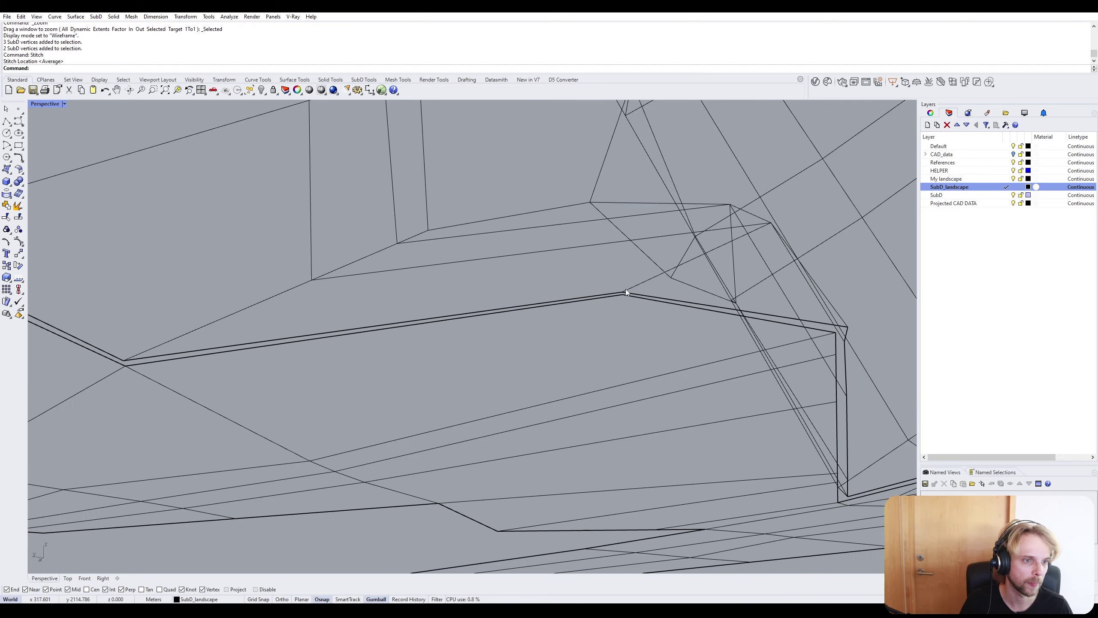
Return the Perspective viewport to shaded display.
right_drag(562, 303, 346, 307)
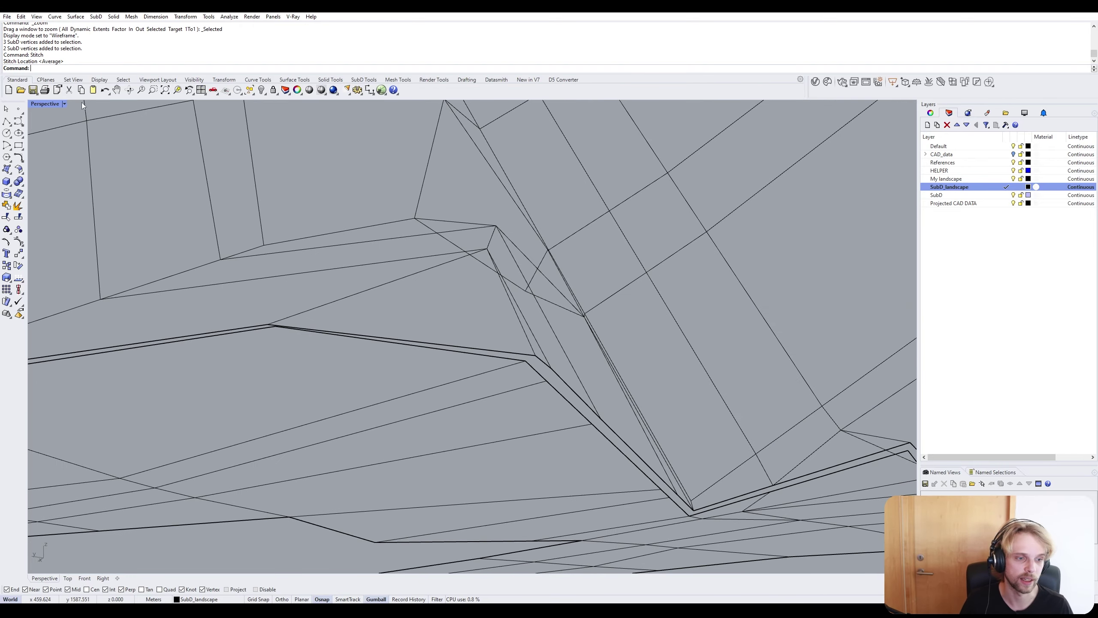
click(39, 105)
click(53, 147)
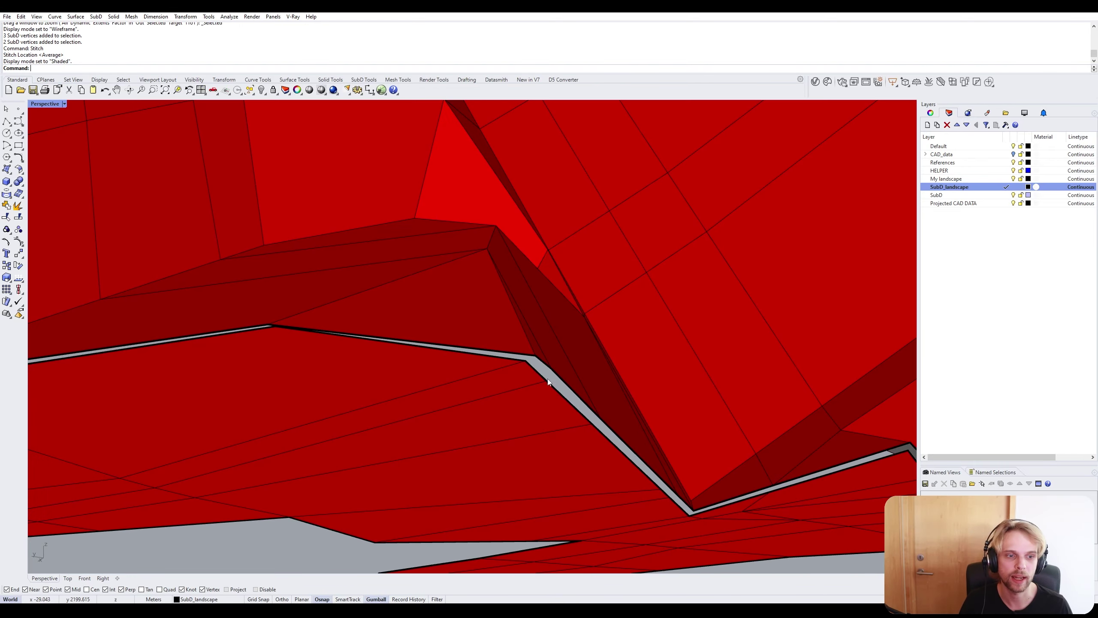
Try to bridge the full upper and lower open edge loops running along the gap.
shift+right_drag(569, 392, 476, 328)
scroll(335, 268, up, 1)
scroll(379, 293, down, 8)
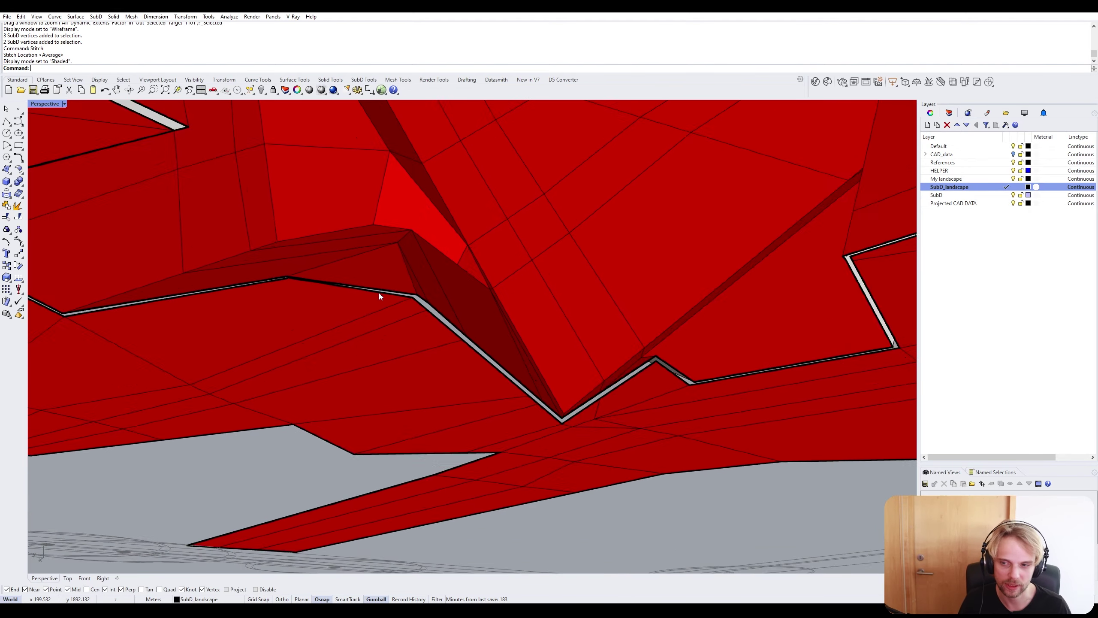
scroll(290, 268, up, 3)
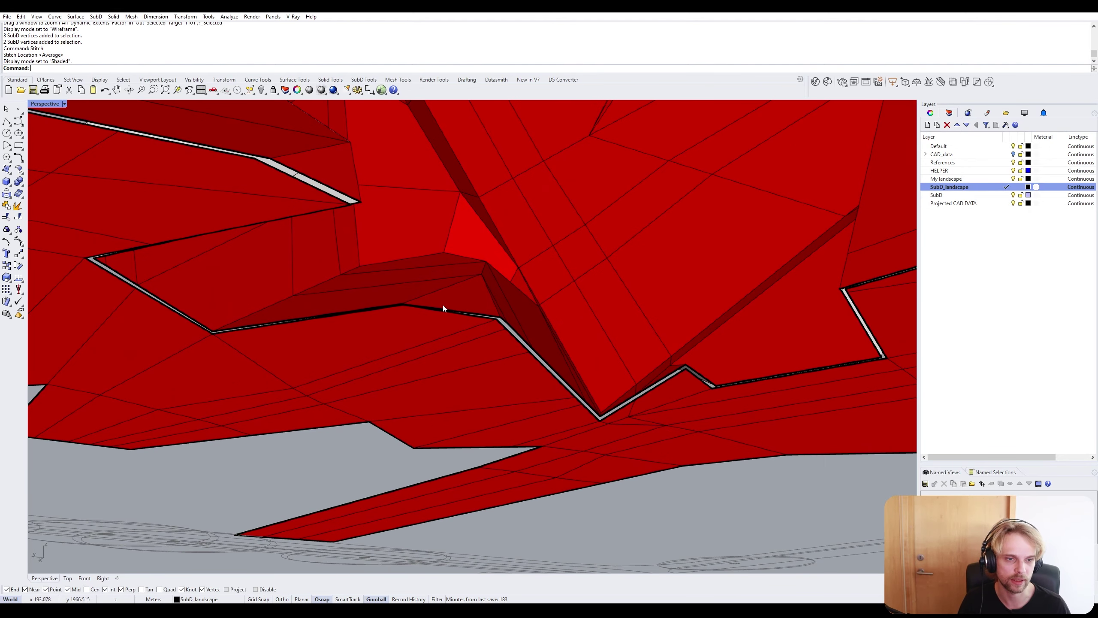
scroll(444, 308, up, 4)
double_click(504, 323)
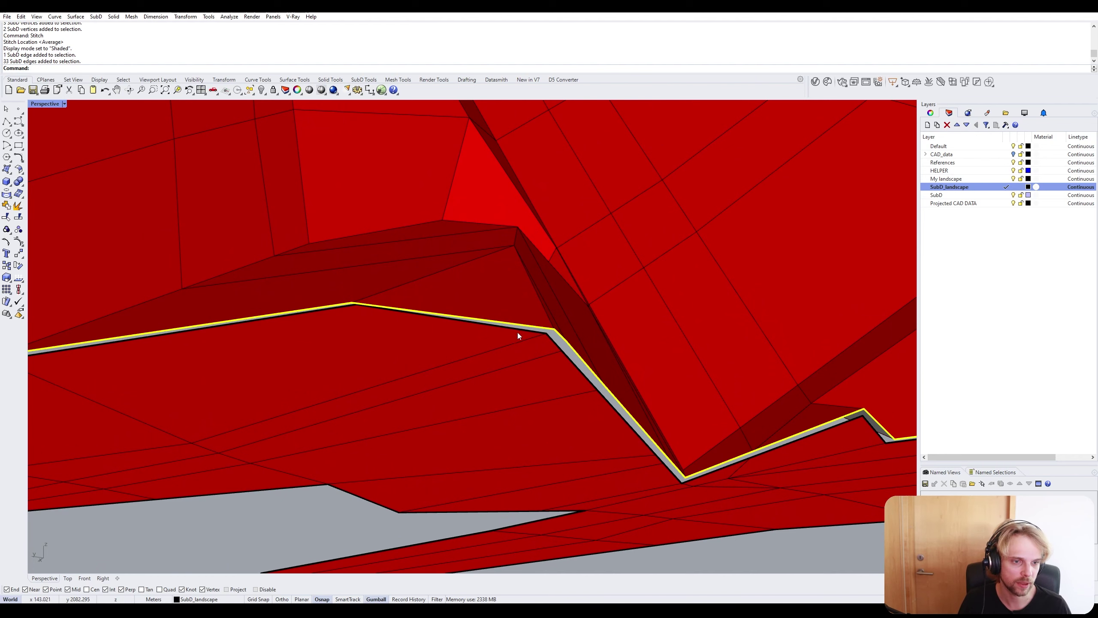
shift+double_click(518, 330)
scroll(517, 329, down, 1)
scroll(518, 330, down, 2)
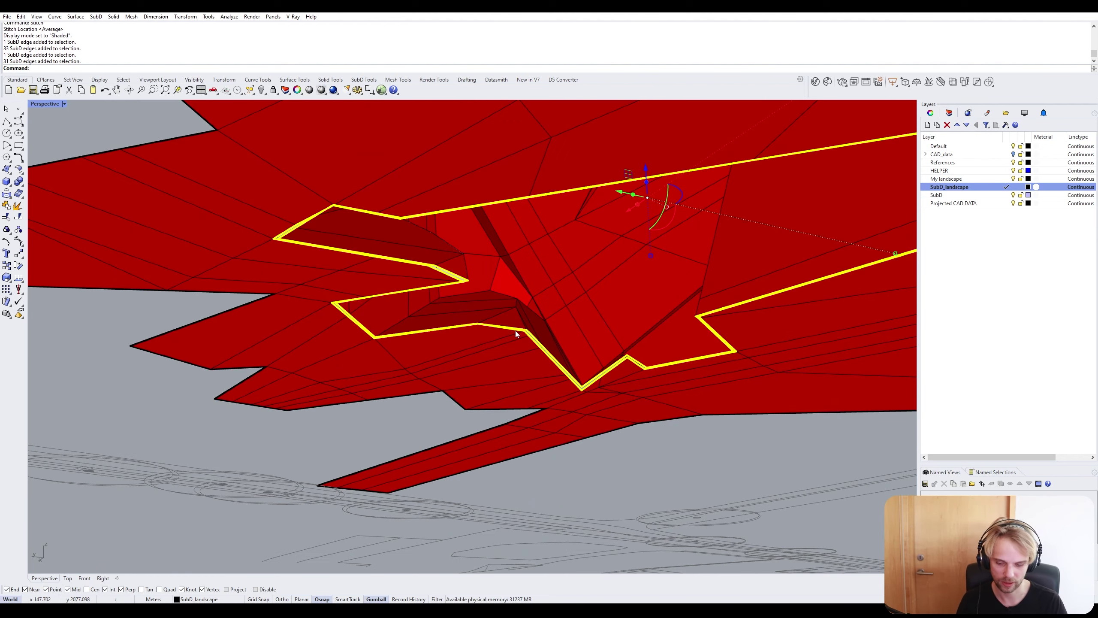
text(Bridge)
key(Return)
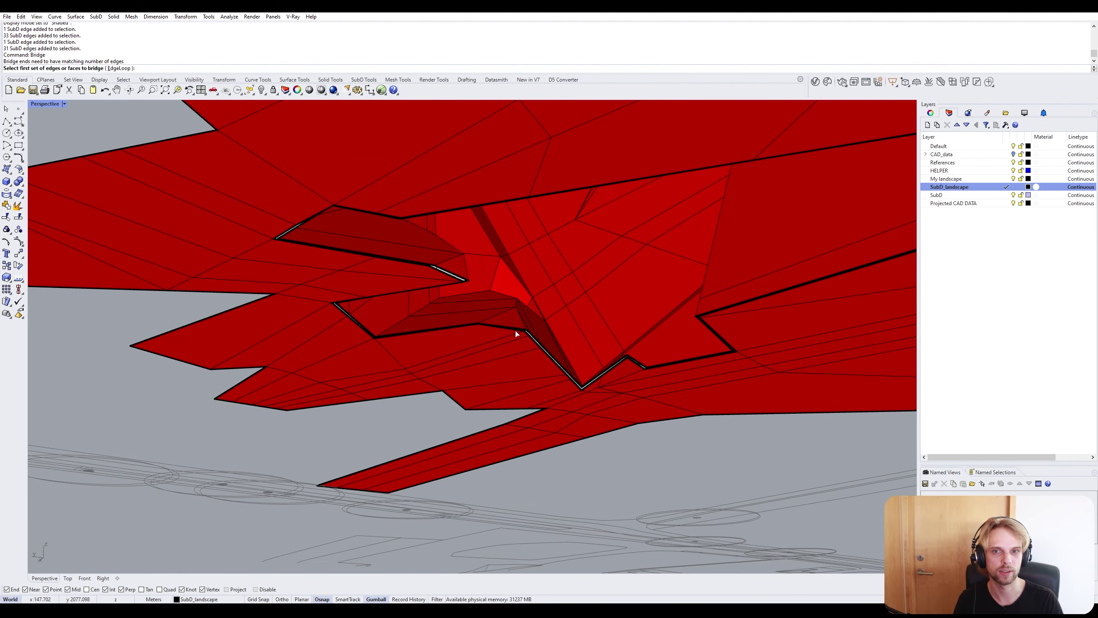
right_drag(515, 332, 522, 247)
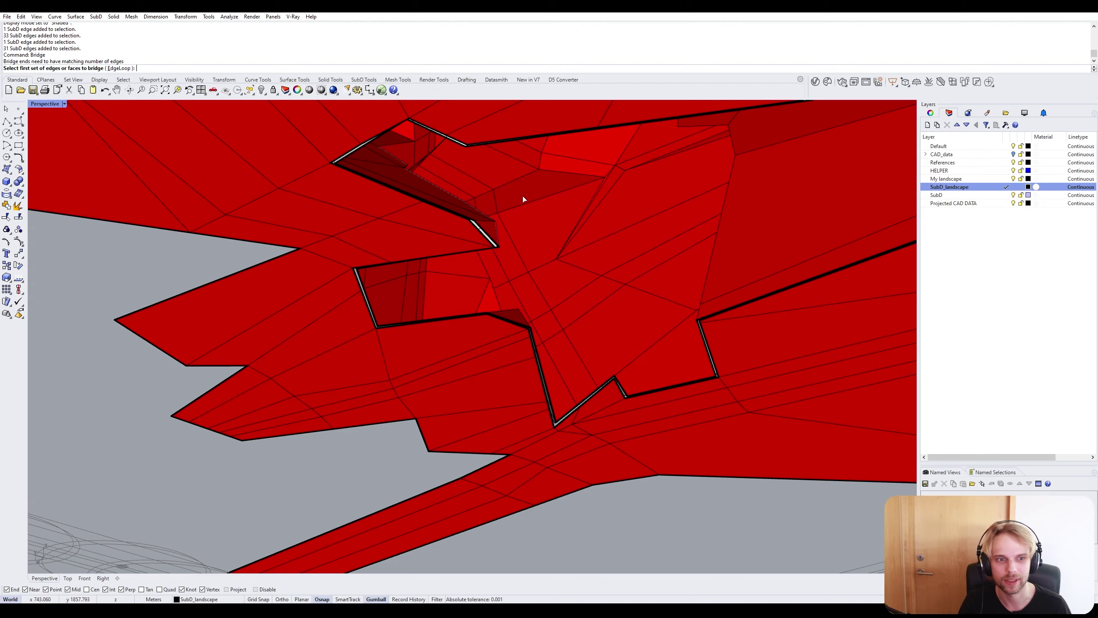
key(Escape)
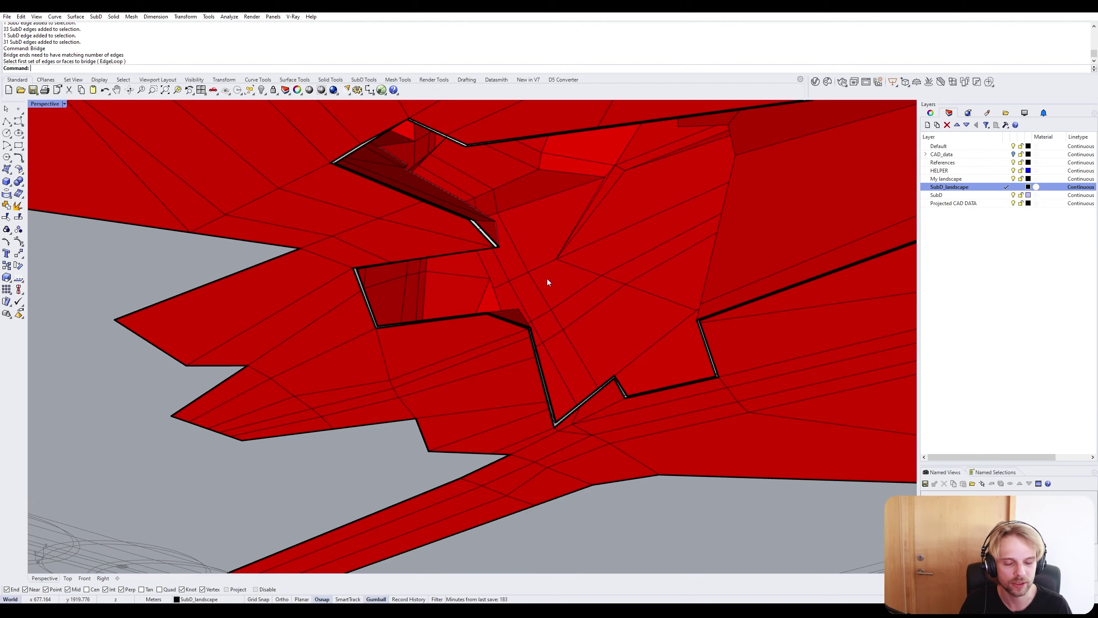
Bridge the two parallel edges of the gap segment that ends at the triangular opening.
right_drag(547, 278, 635, 357)
scroll(583, 391, up, 5)
right_drag(583, 389, 344, 322)
scroll(345, 323, up, 7)
scroll(411, 337, up, 2)
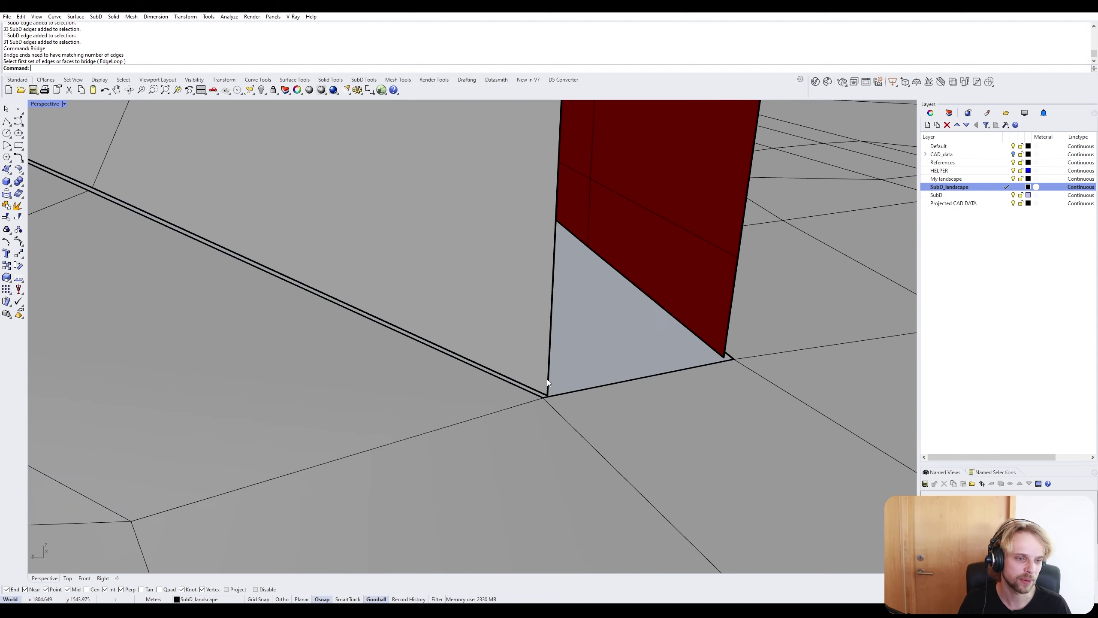
click(579, 395)
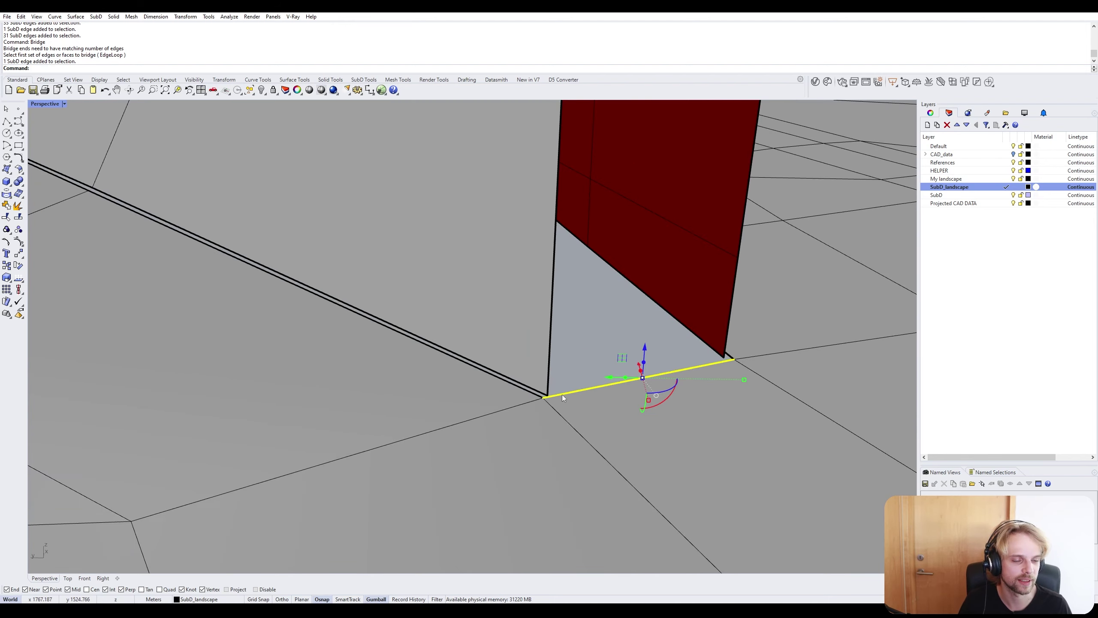
key(Escape)
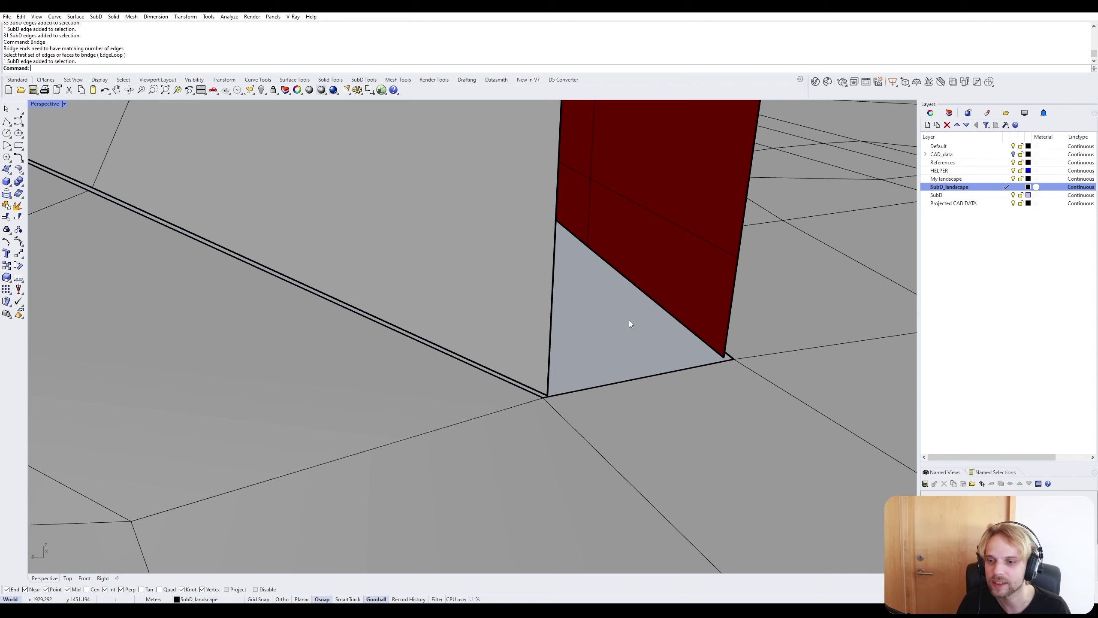
ctrl+shift+click(509, 379)
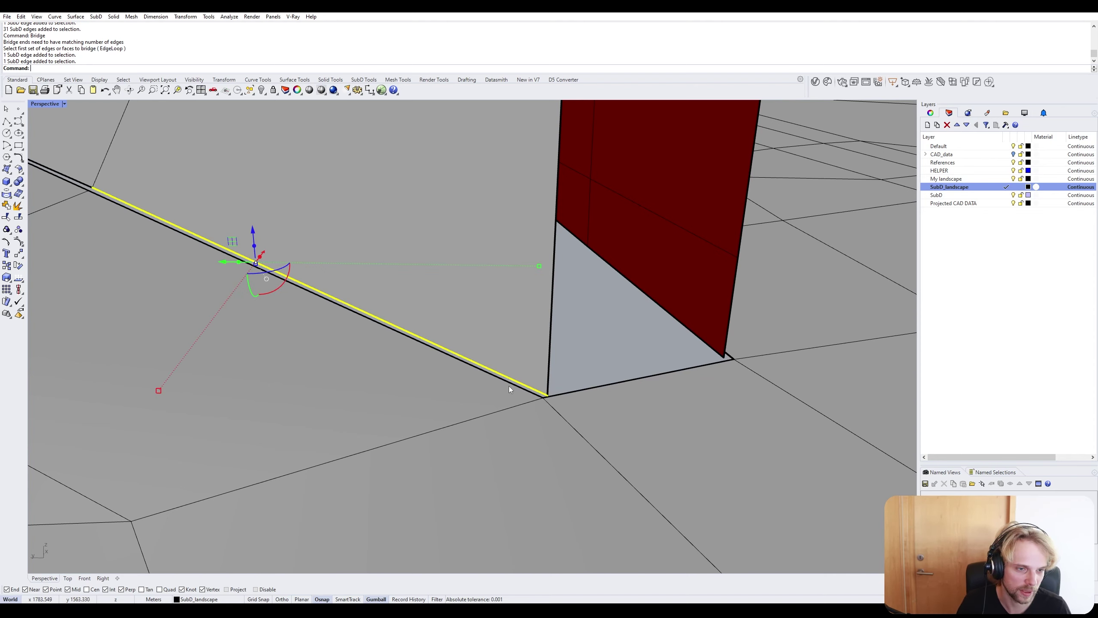
ctrl+shift+click(509, 384)
right_drag(433, 353, 463, 392)
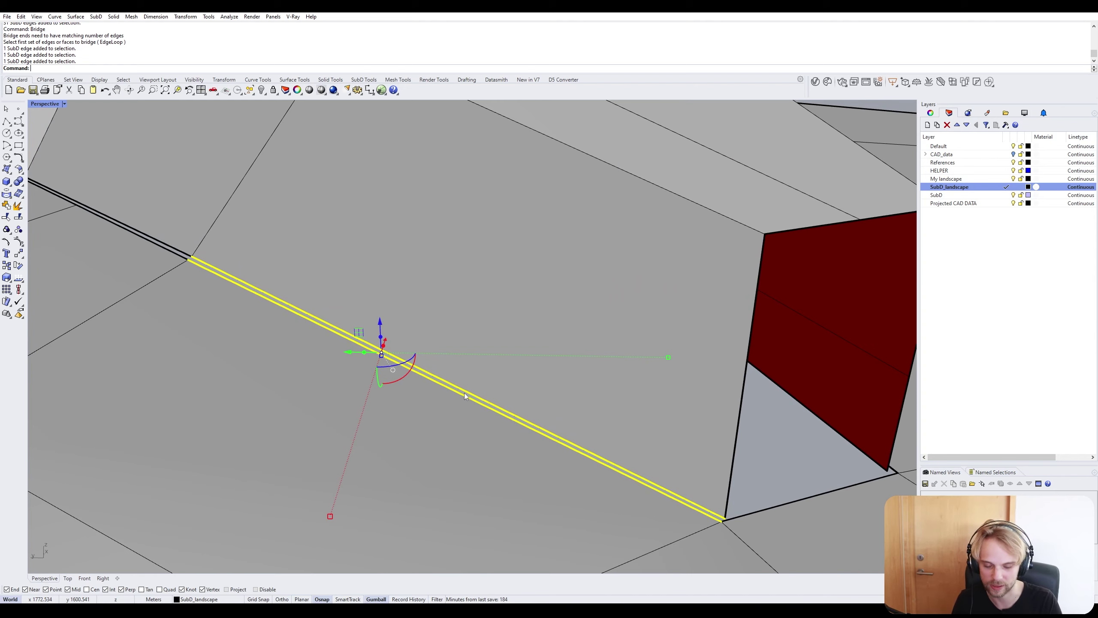
key(Return)
key(Return)
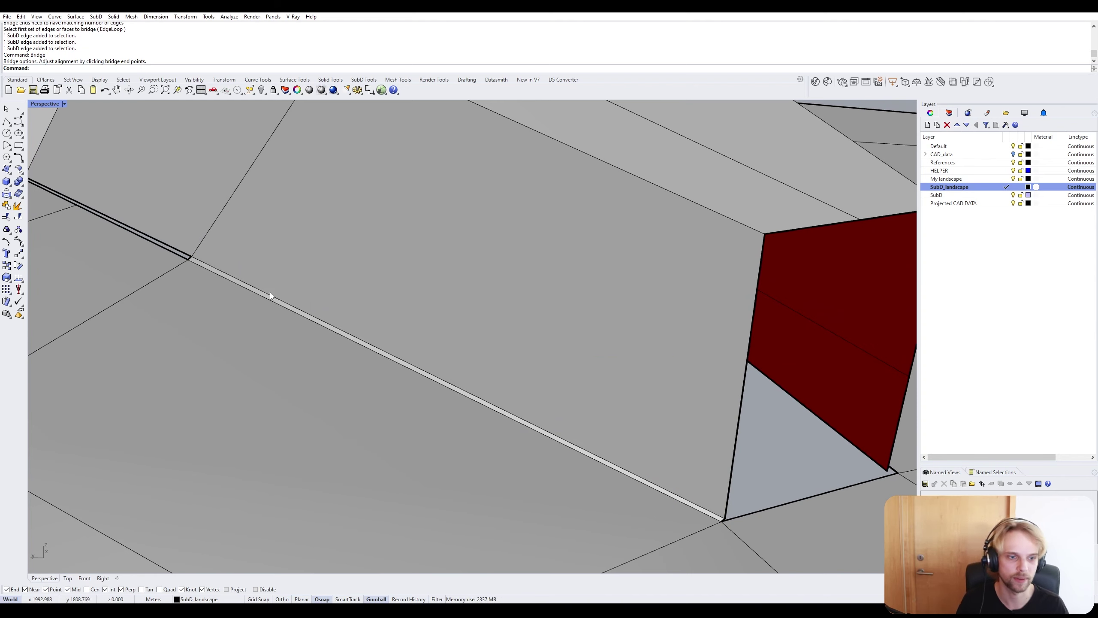
Check whether the upper and lower edges of the gap segment next to the bridged strip match.
shift+right_drag(269, 293, 527, 377)
scroll(354, 272, up, 4)
ctrl+shift+click(355, 275)
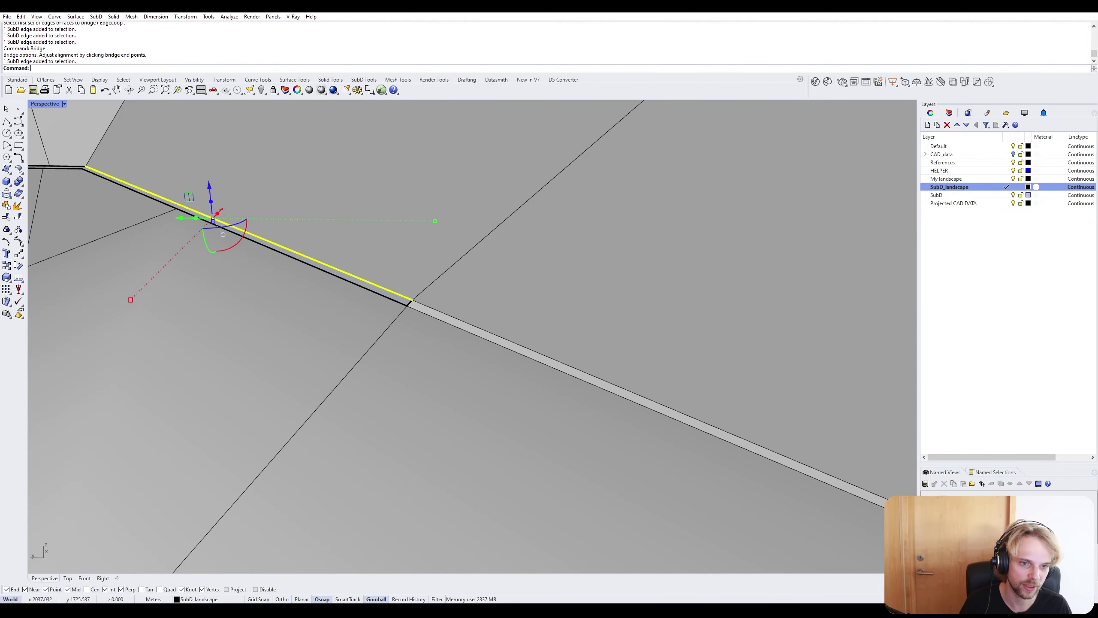
click(366, 290)
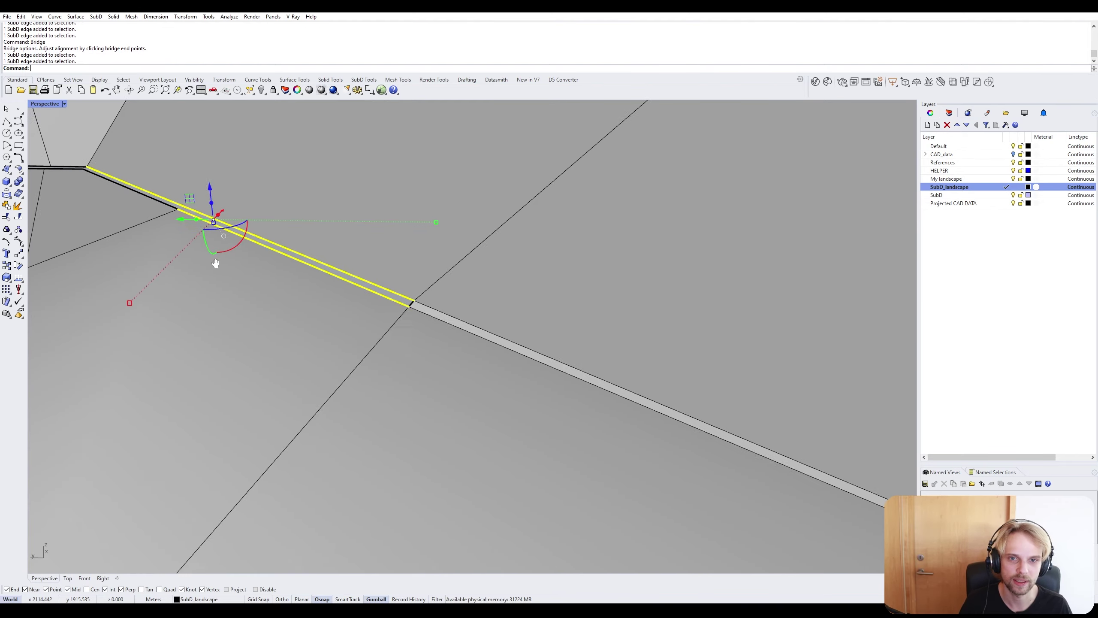
shift+right_drag(215, 263, 350, 426)
key(Escape)
scroll(352, 414, down, 4)
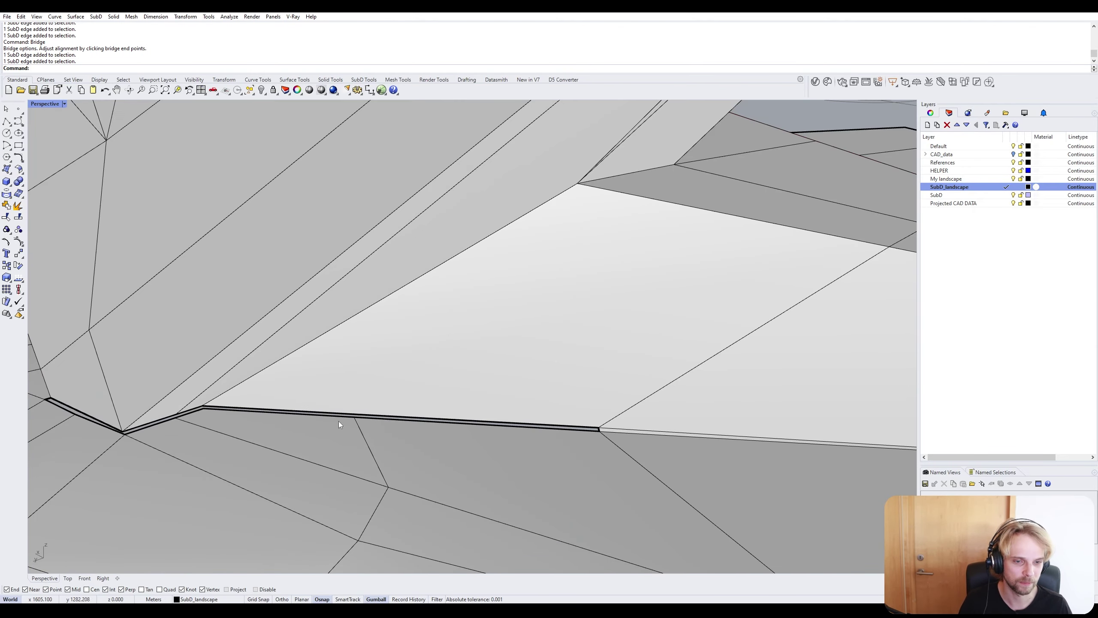
ctrl+shift+click(342, 417)
ctrl+shift+click(399, 419)
key(Escape)
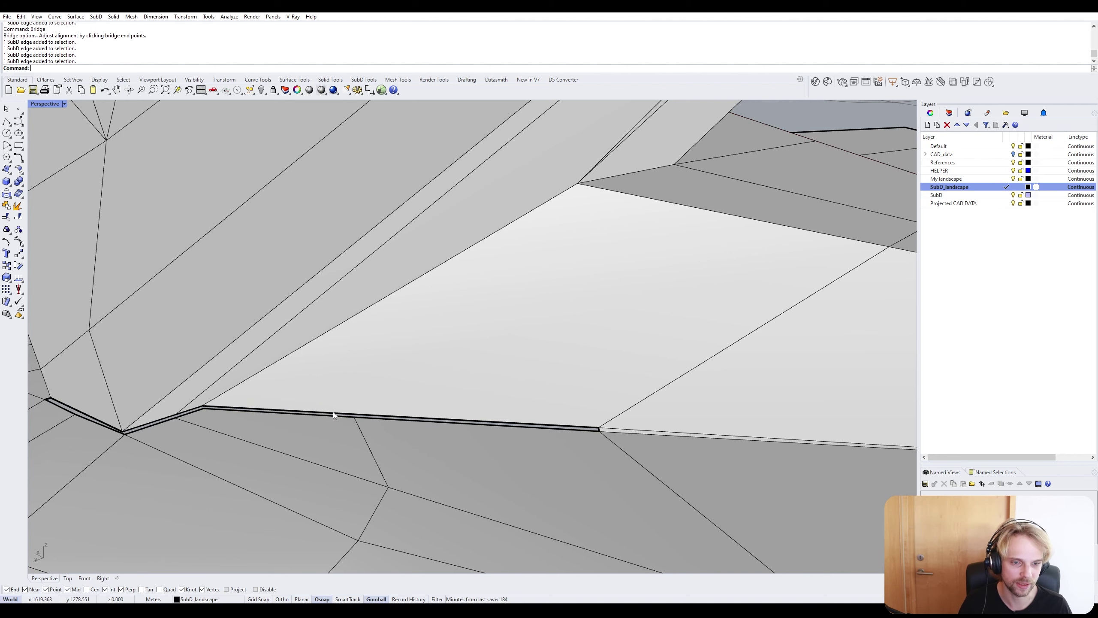
ctrl+shift+click(333, 415)
key(Escape)
Insert an edge across the light face, parallel to its dividing edge and near the lower surface's unmatched vertex.
shift+right_drag(703, 371, 645, 382)
ctrl+shift+click(642, 348)
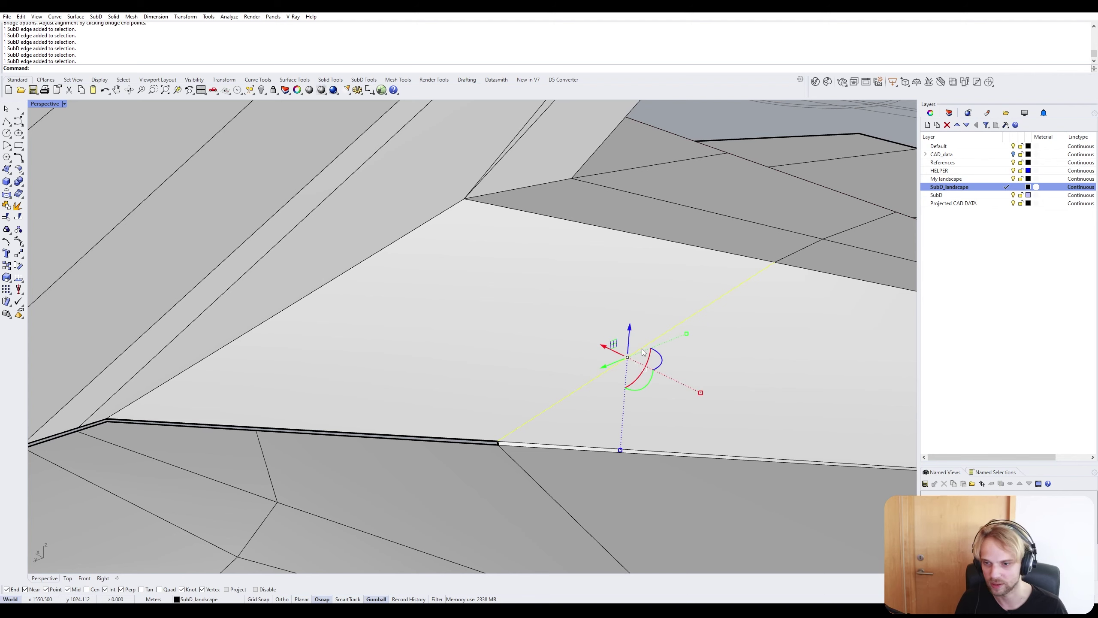
text(InsertEdge)
key(Return)
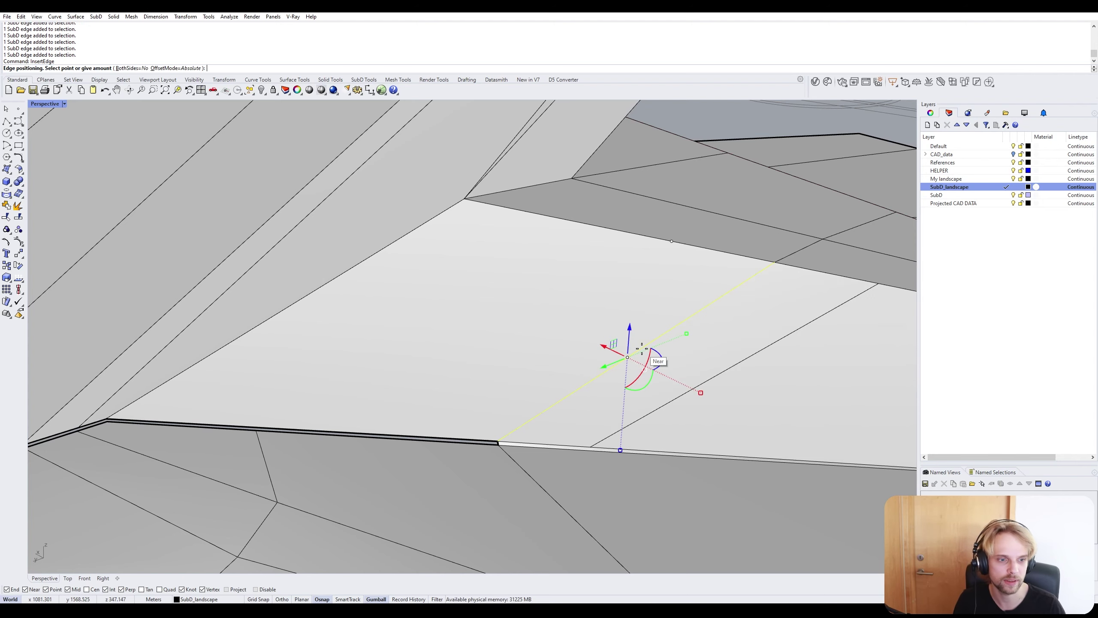
click(279, 417)
Stitch the inserted edge's far vertex to the neighbouring corner vertex of the face, at that corner's location.
click(524, 213)
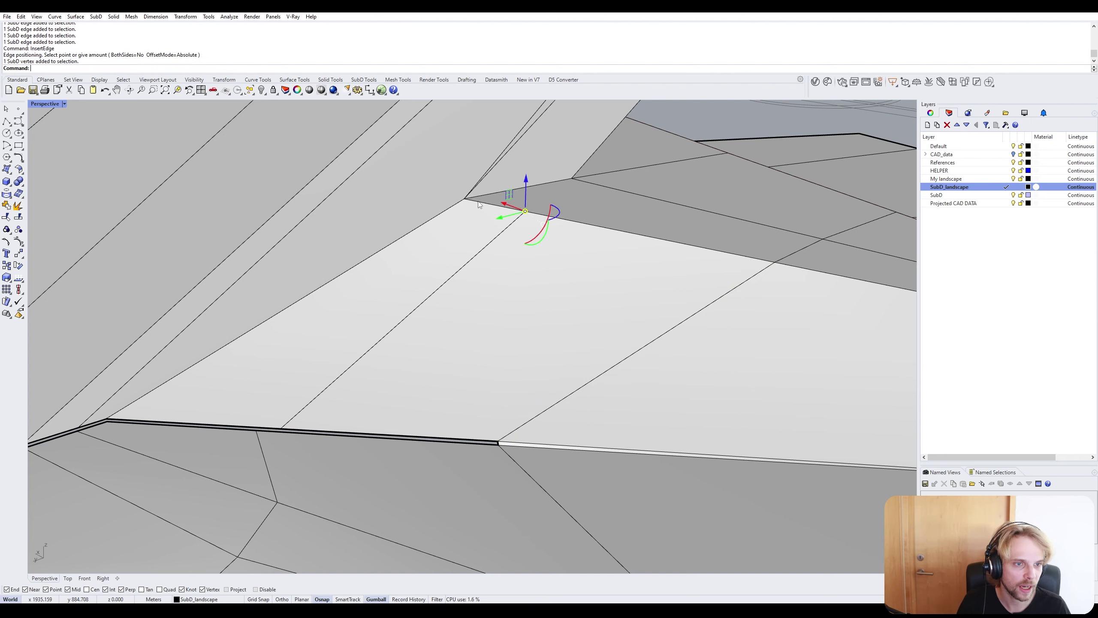
shift+click(465, 199)
text(Stitch)
key(Return)
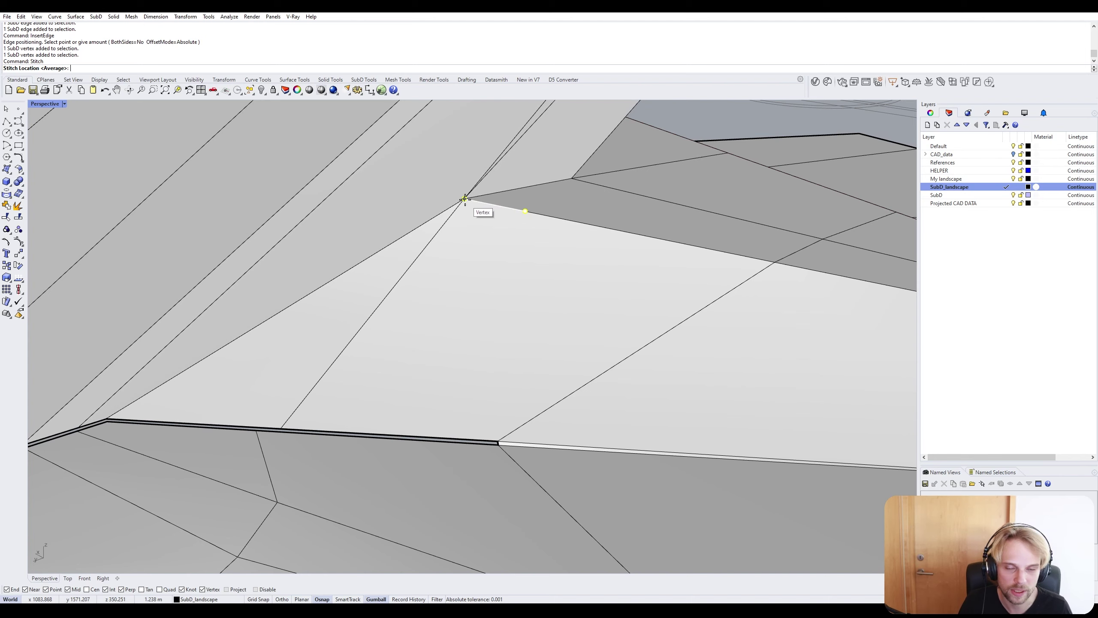
click(464, 199)
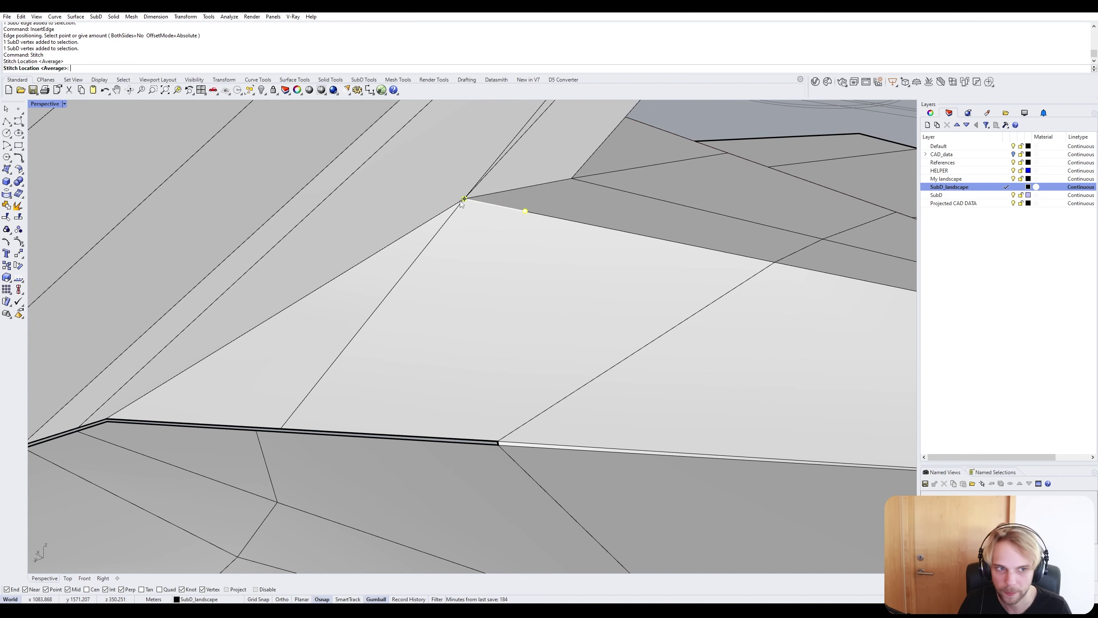
key(Escape)
Move the inserted edge's vertex on the gap along the border so it lines up with the lower surface's vertex.
click(281, 429)
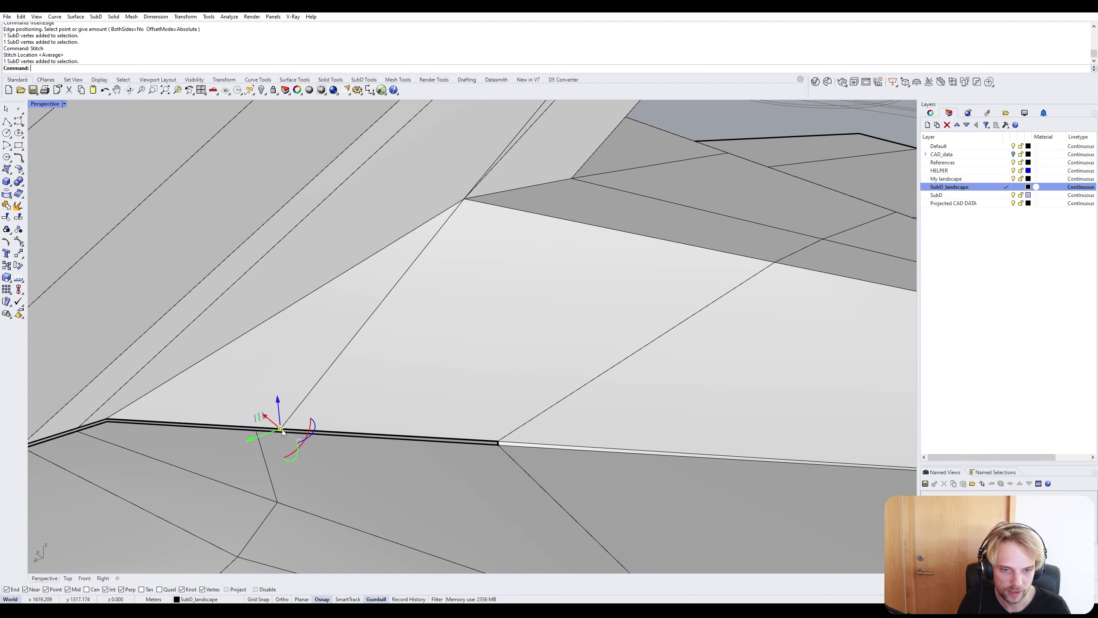
text(m)
key(Return)
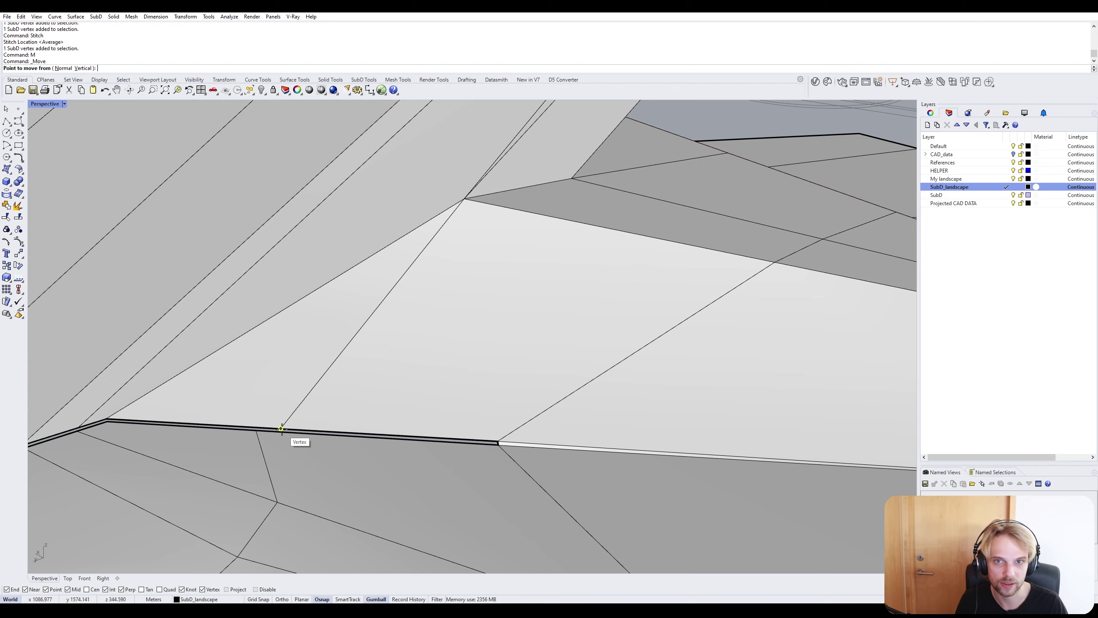
click(280, 428)
scroll(258, 428, up, 3)
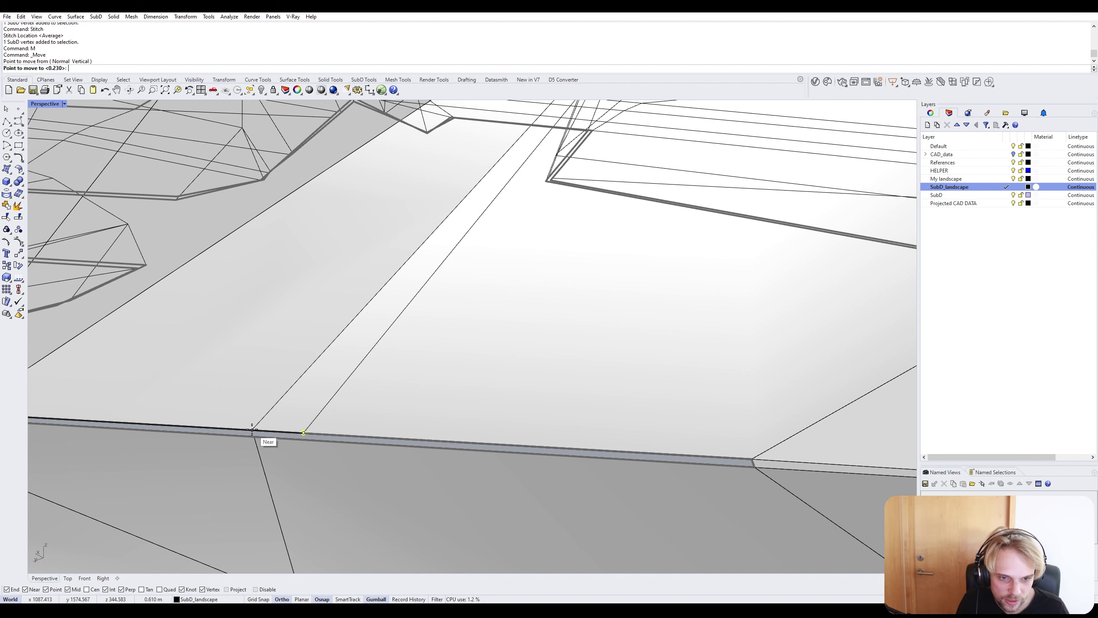
click(255, 431)
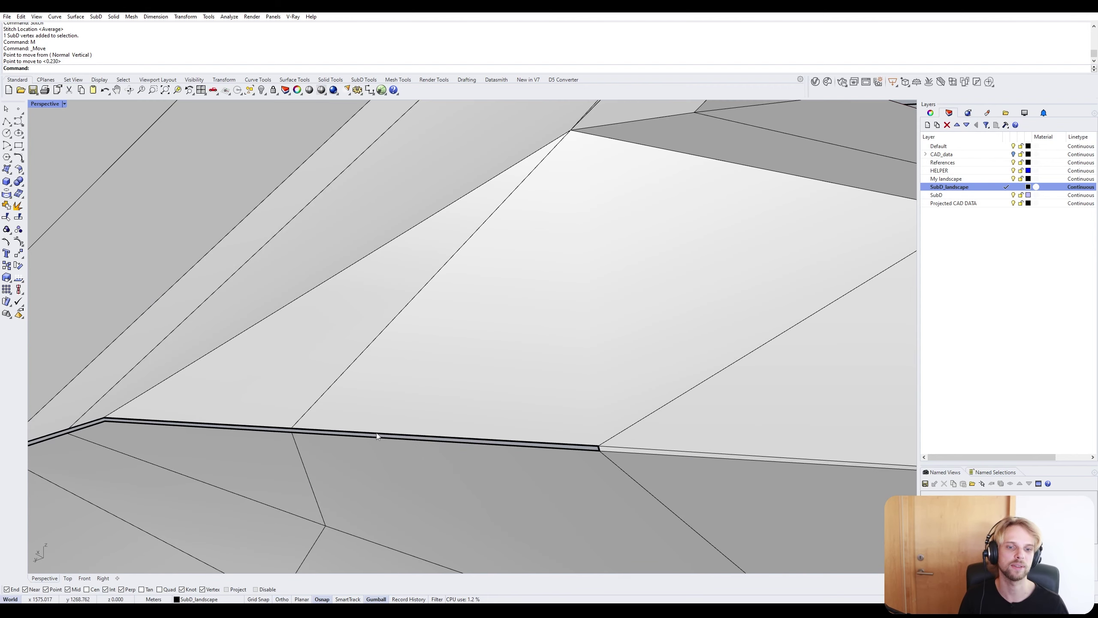
Bridge the matching upper and lower gap edges between the aligned vertices and the existing bridged strip.
ctrl+shift+click(378, 437)
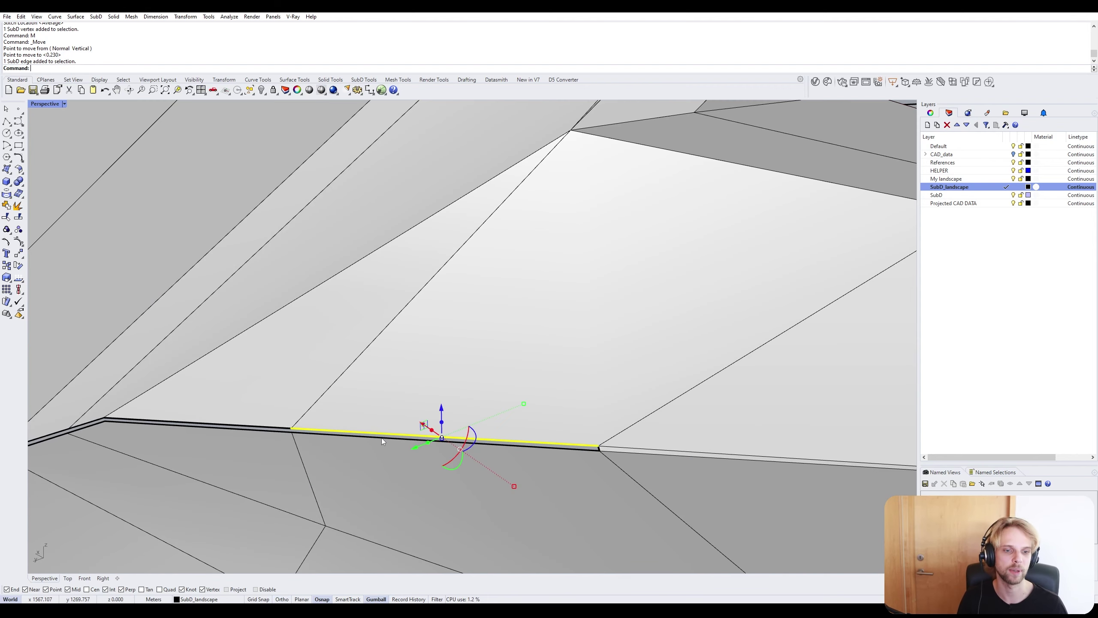
ctrl+shift+click(381, 438)
text(Bridge)
key(Return)
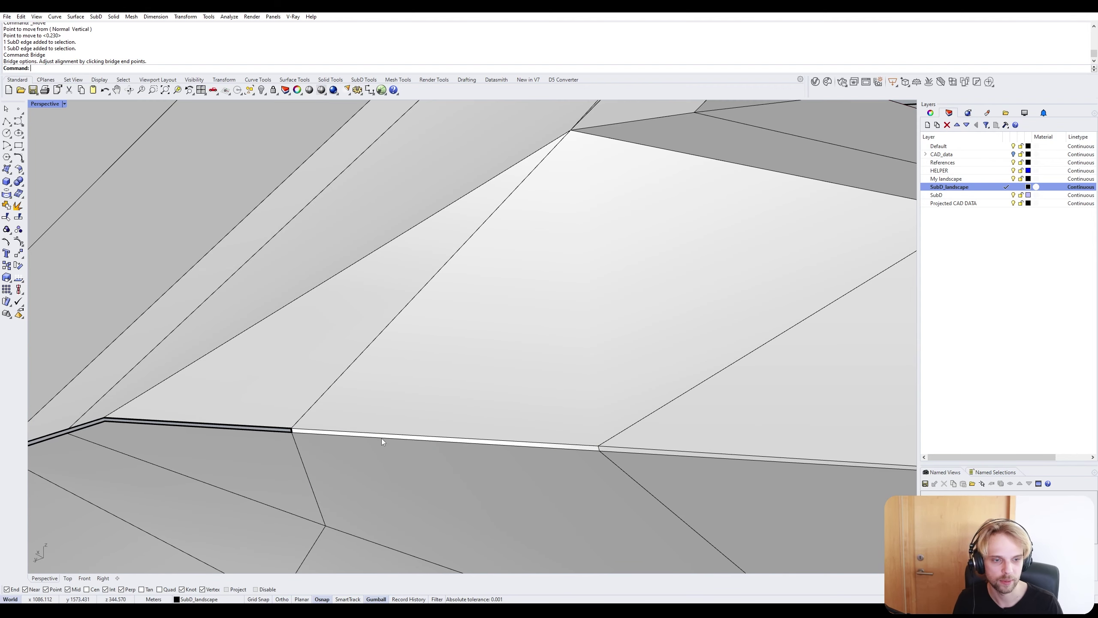
Bridge the upper and lower gap edges beside the existing bridged strip, up to the next bend in the border.
ctrl+shift+click(278, 427)
ctrl+shift+click(278, 429)
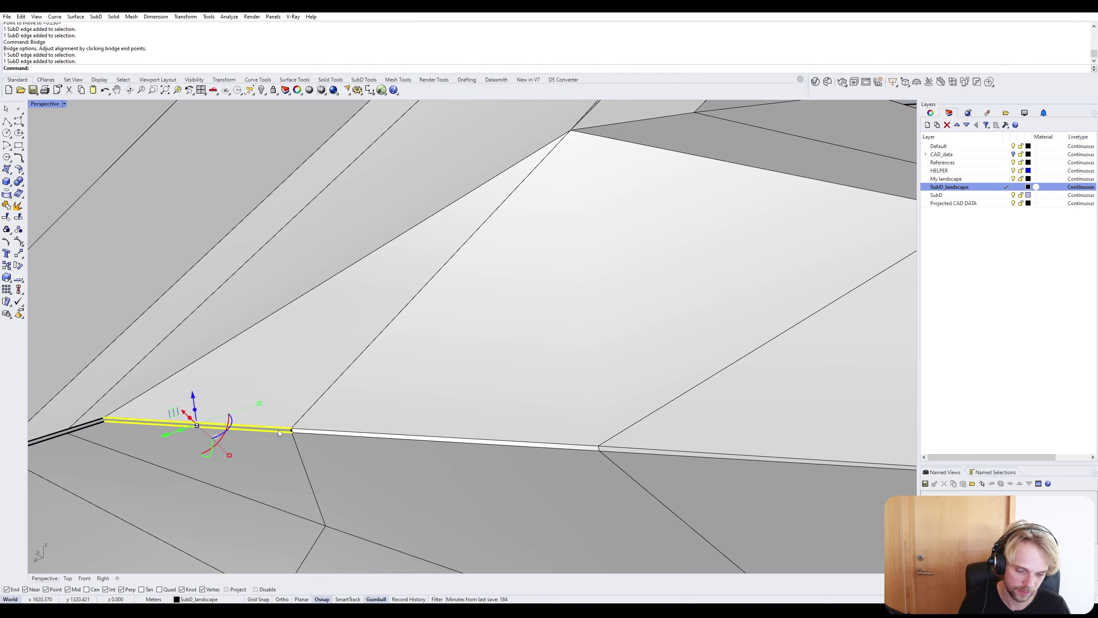
key(Return)
key(Return)
Bridge the two consecutive short pairs of gap edges from the bend to the following corner of the opening.
shift+right_drag(279, 402, 335, 358)
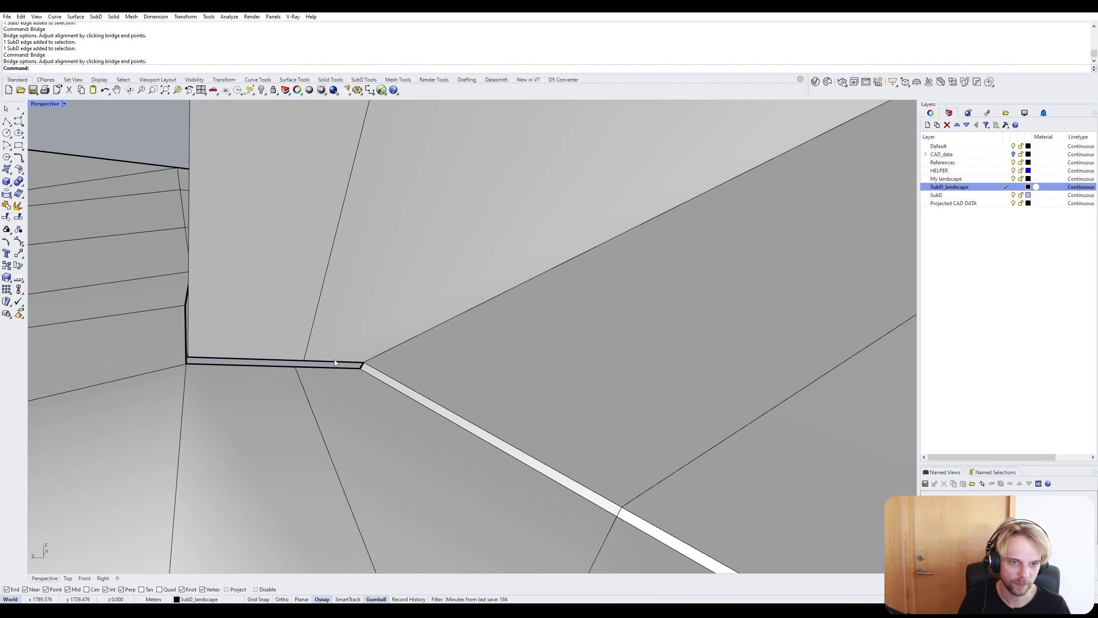
ctrl+shift+click(332, 364)
ctrl+shift+click(314, 367)
key(Return)
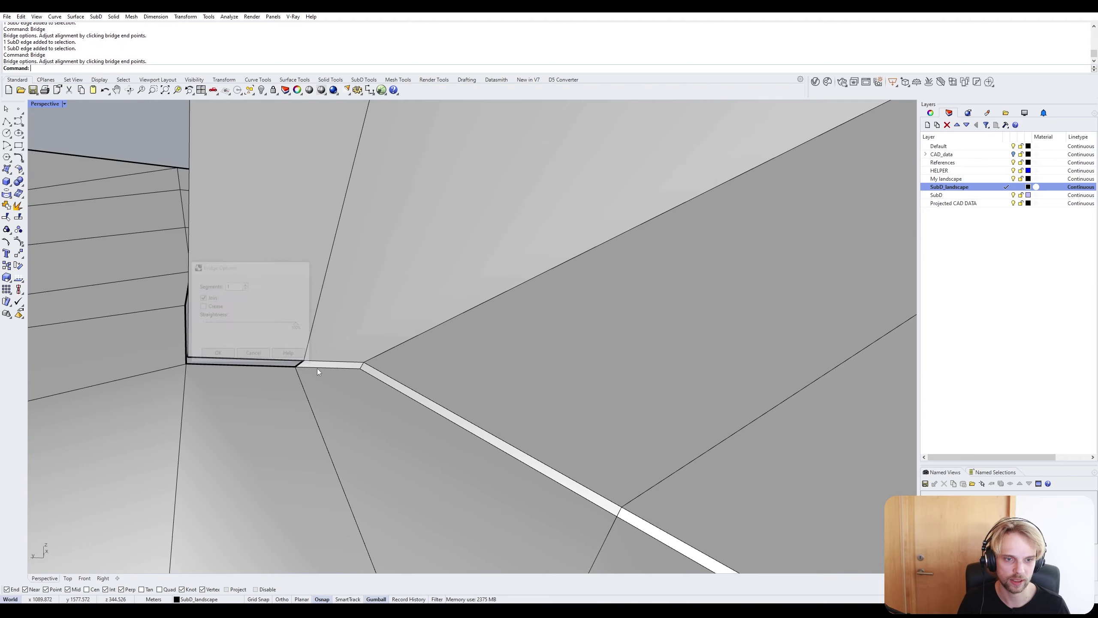
ctrl+shift+click(276, 360)
click(199, 364)
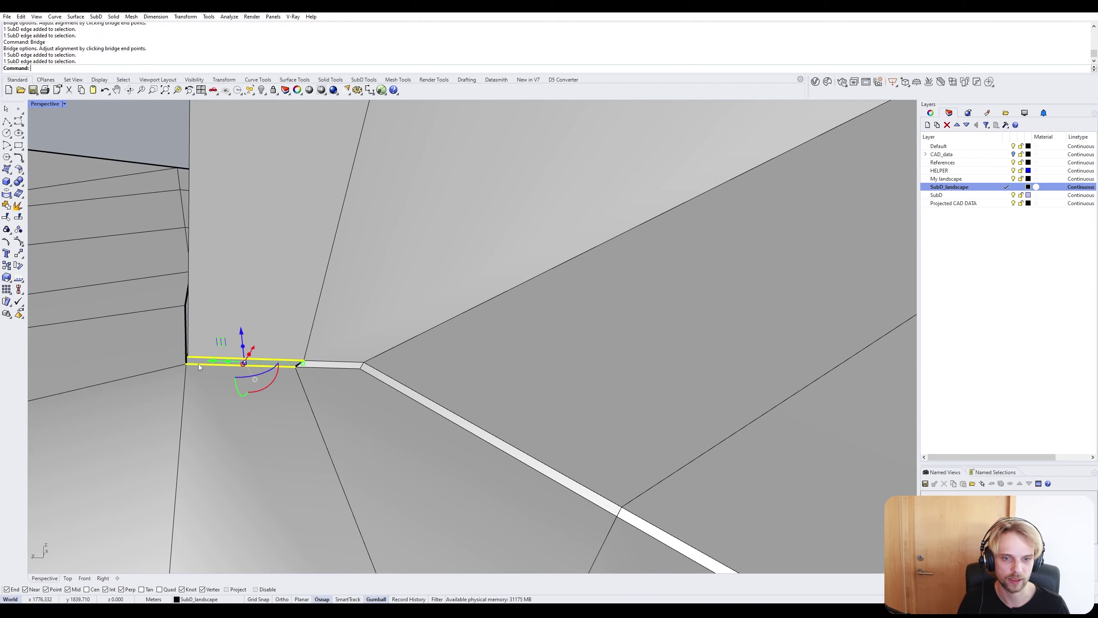
key(Return)
key(Return)
Bridge the upper and lower SubD edges of the gap directly beneath the small light triangular face.
right_drag(203, 366, 620, 328)
click(495, 388)
key(Escape)
right_drag(498, 339, 279, 289)
scroll(533, 351, up, 1)
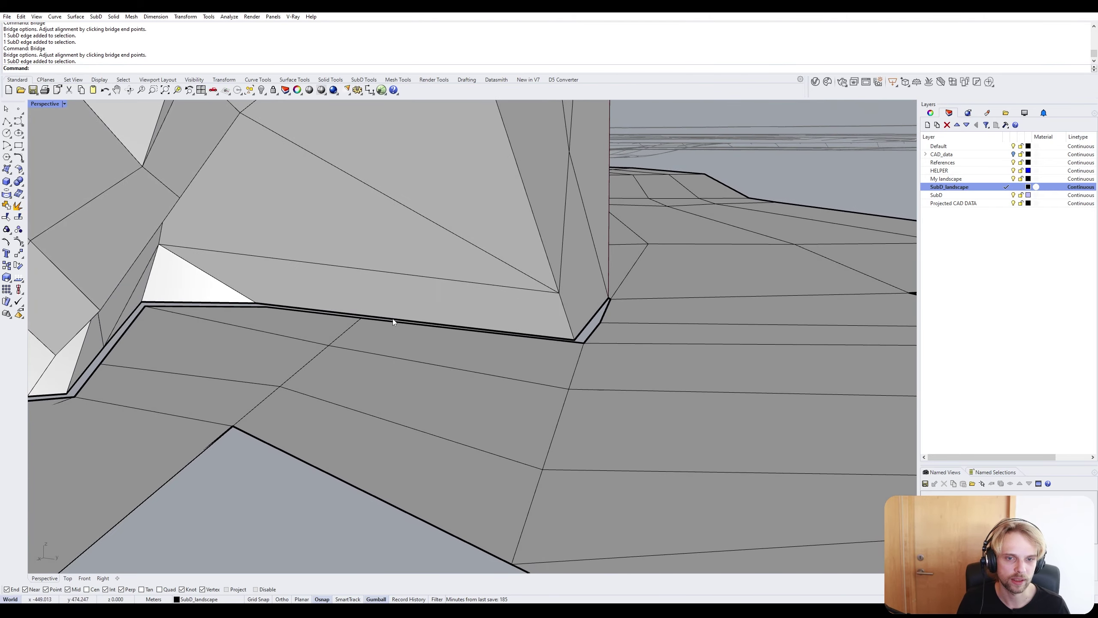
right_drag(393, 318, 322, 326)
scroll(257, 294, up, 3)
click(276, 293)
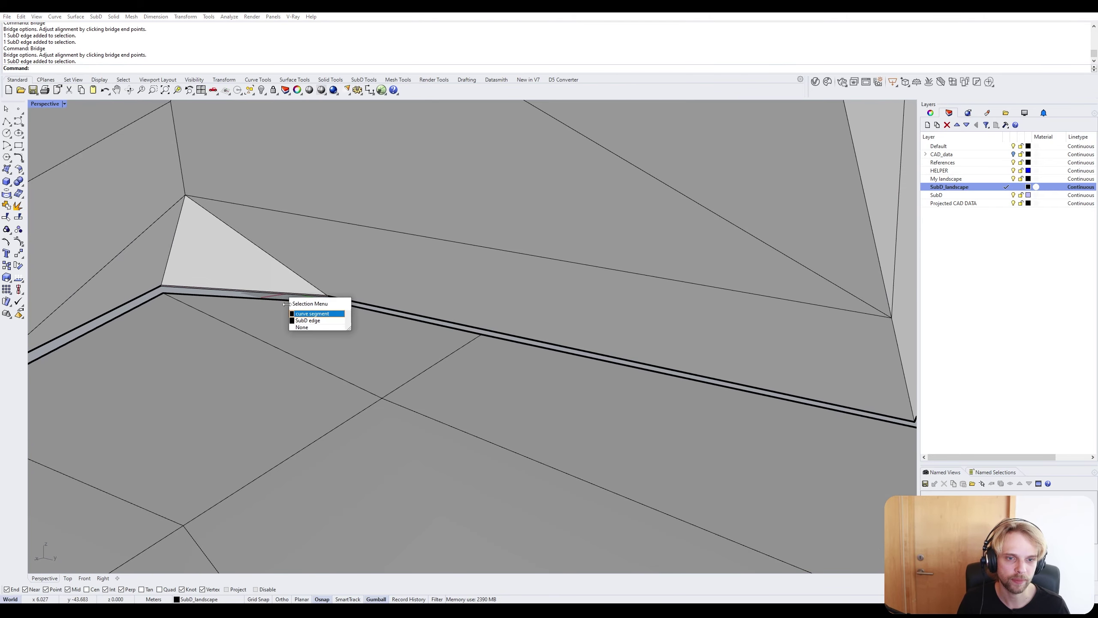
click(308, 320)
key(Return)
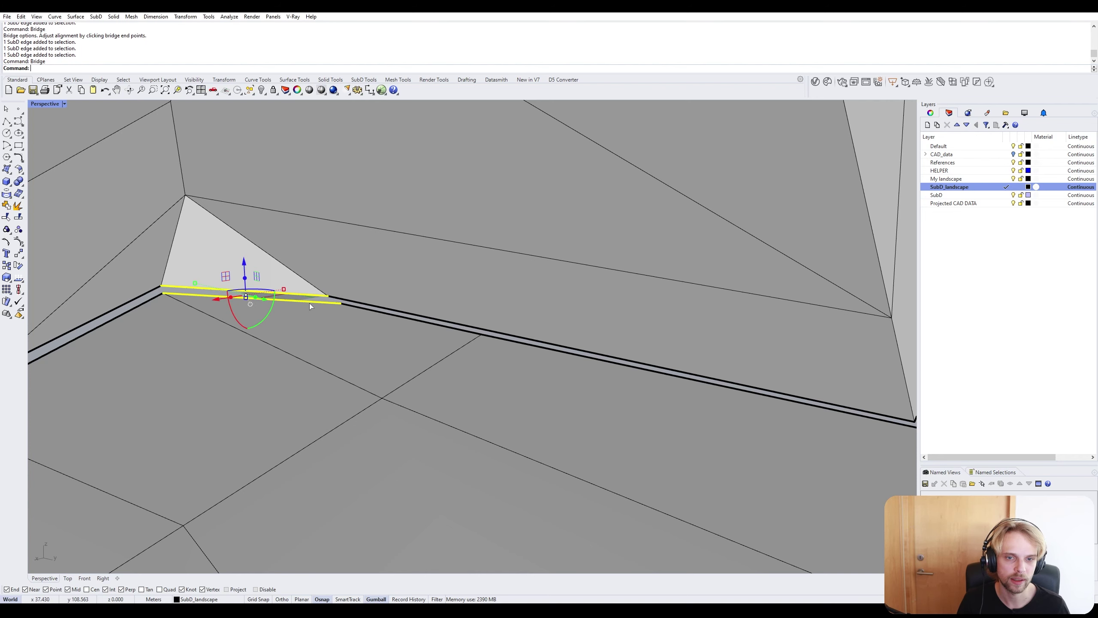
key(Return)
Move the lower surface's border vertex along the gap so it lines up with the upper surface's vertex.
scroll(337, 314, down, 2)
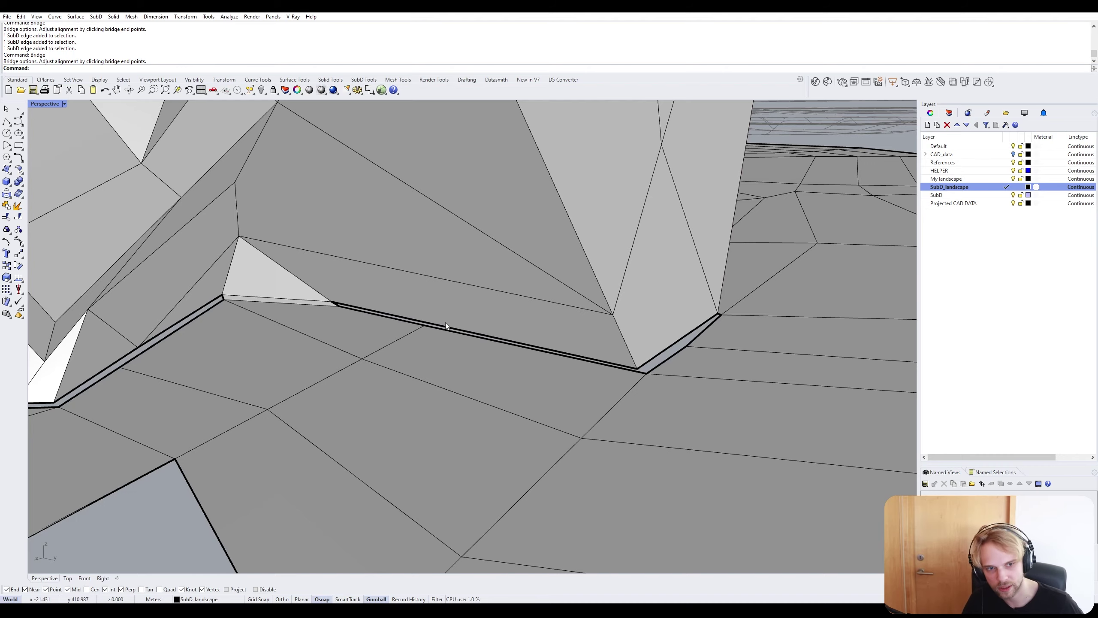
right_drag(423, 324, 280, 287)
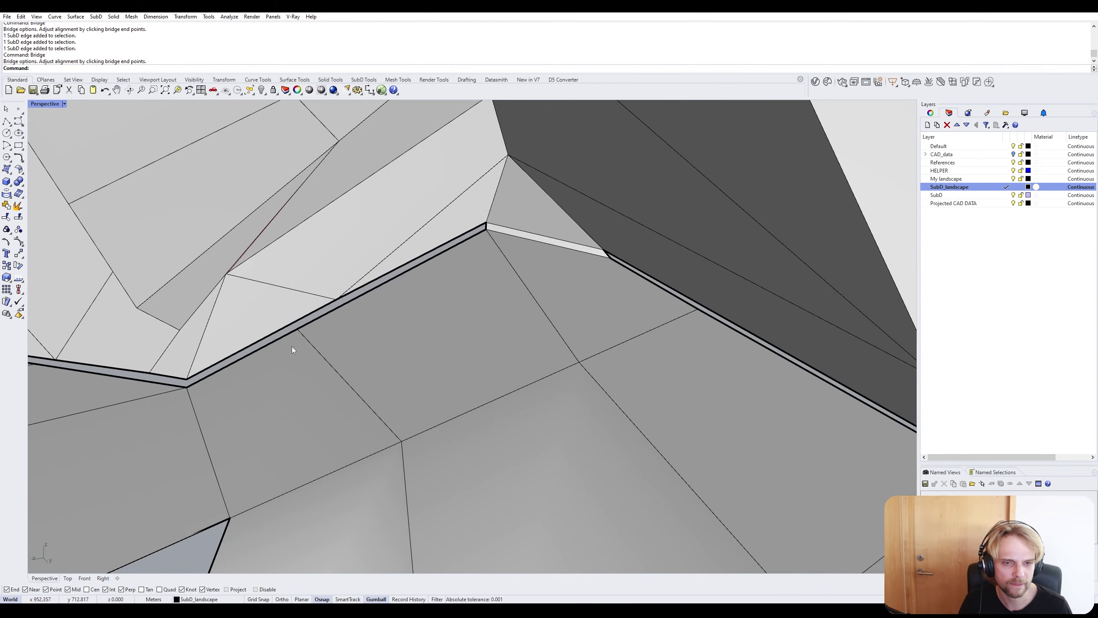
ctrl+shift+click(298, 329)
text(m)
key(Return)
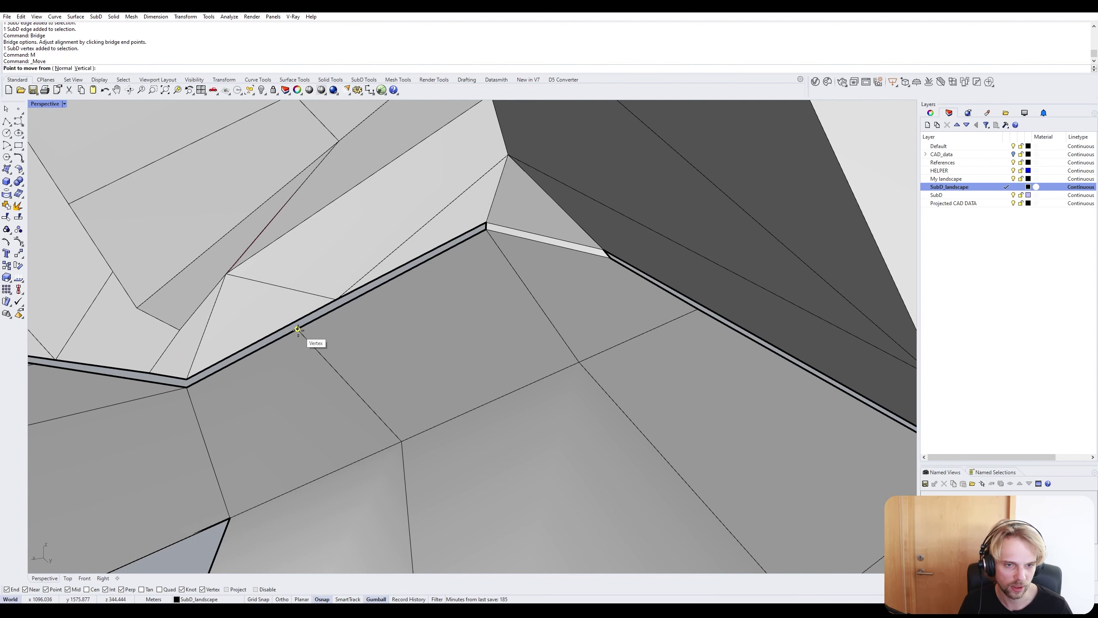
click(298, 329)
click(335, 310)
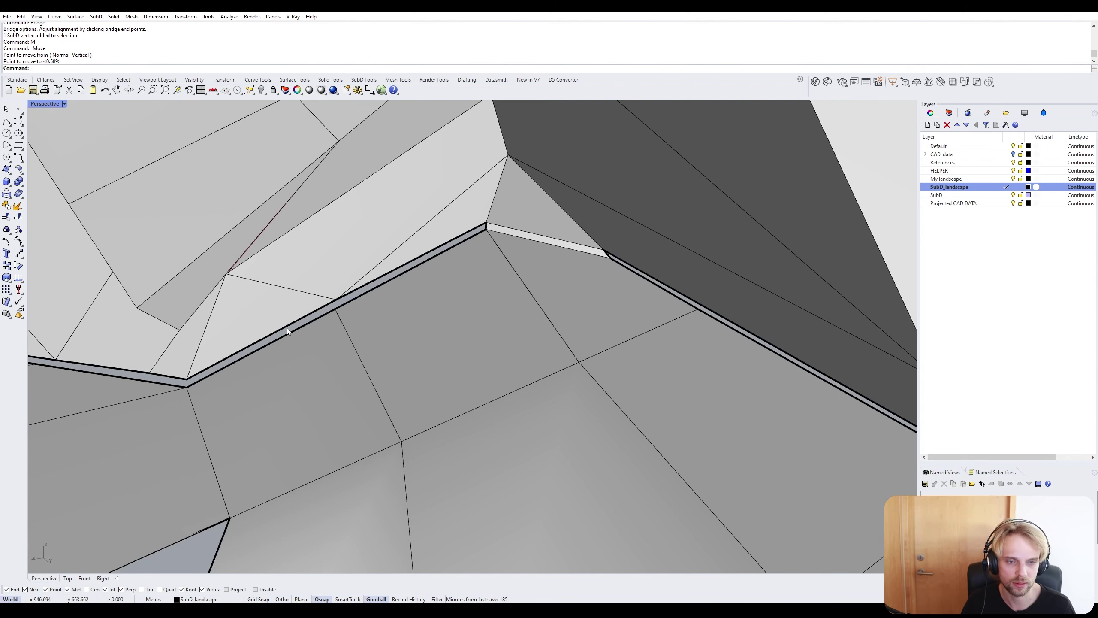
ctrl+shift+click(293, 336)
click(316, 349)
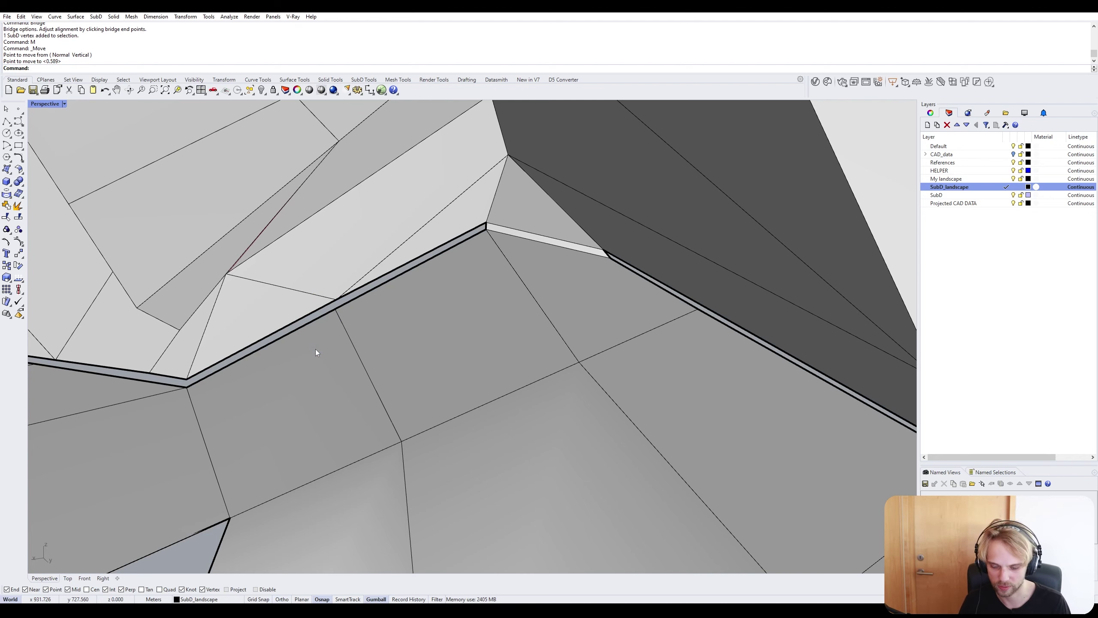
text(Slide)
key(Escape)
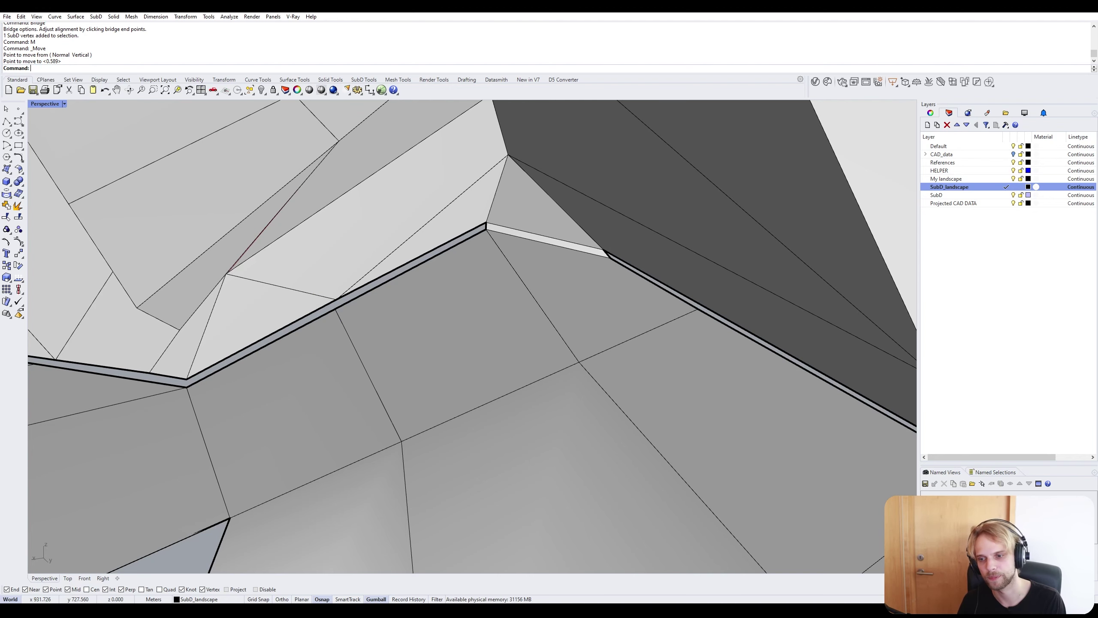
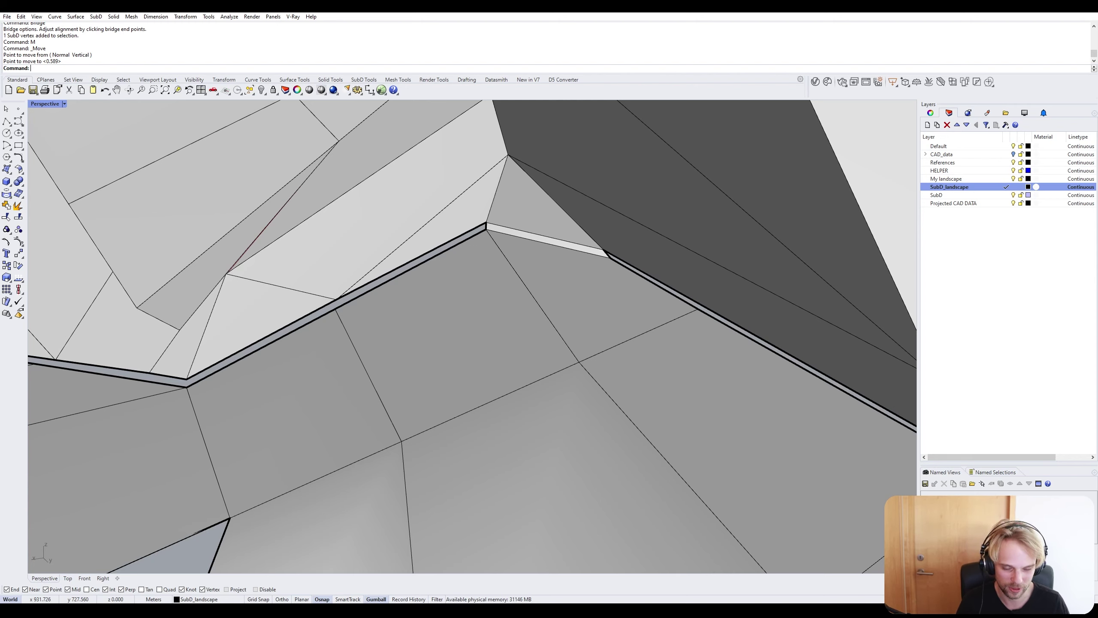
text(B)
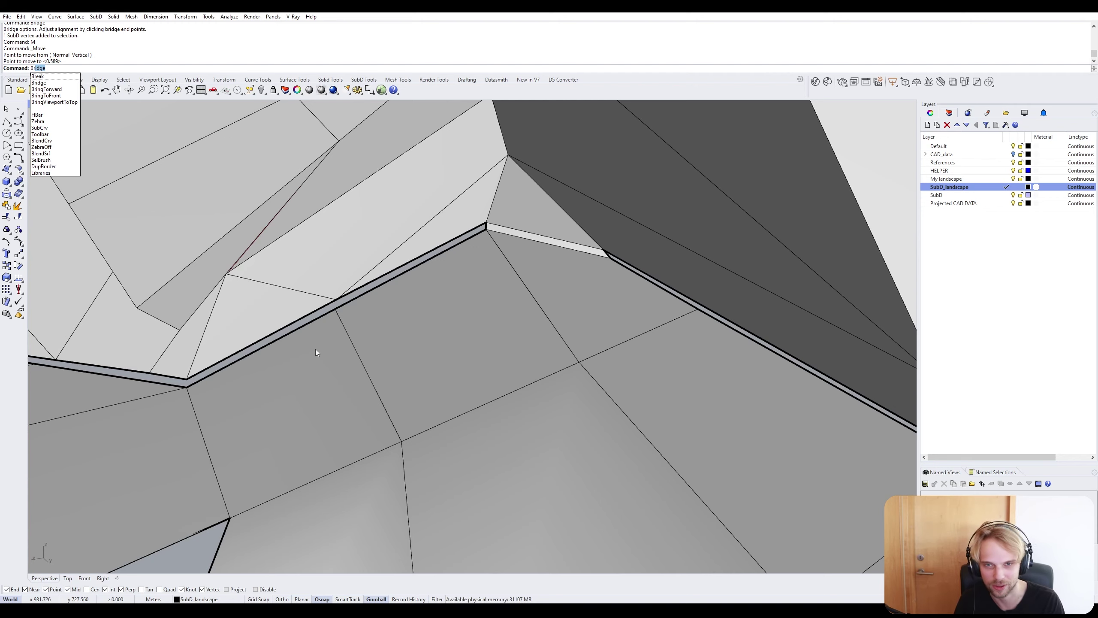
key(Escape)
Select all curves with SelCrv and delete the leftover curve along the gap.
text(SelCrv)
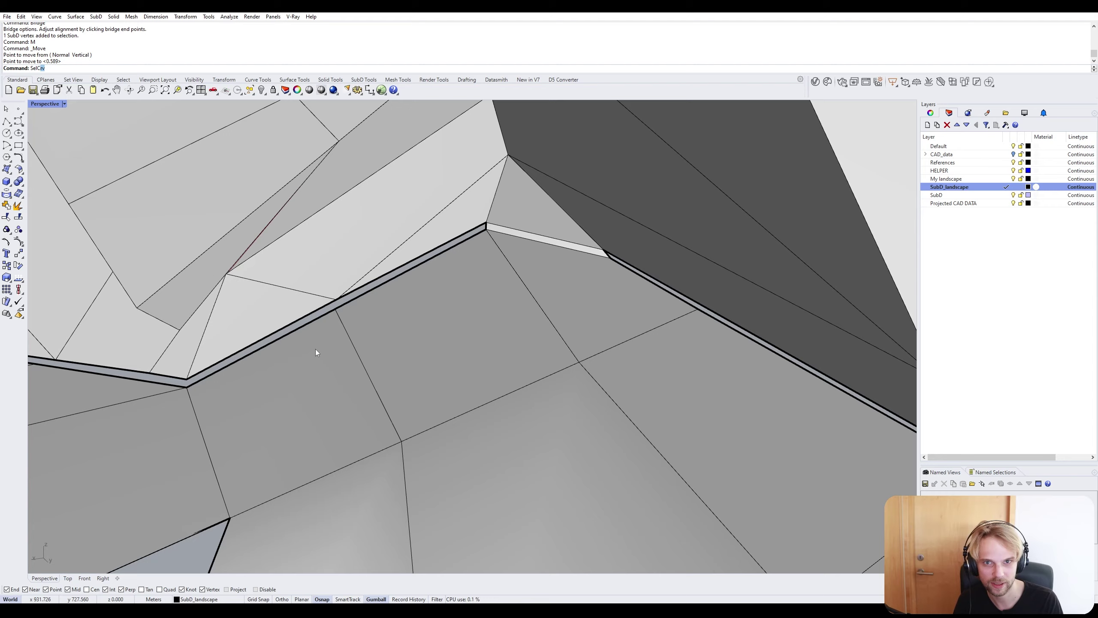
key(Return)
scroll(315, 349, down, 15)
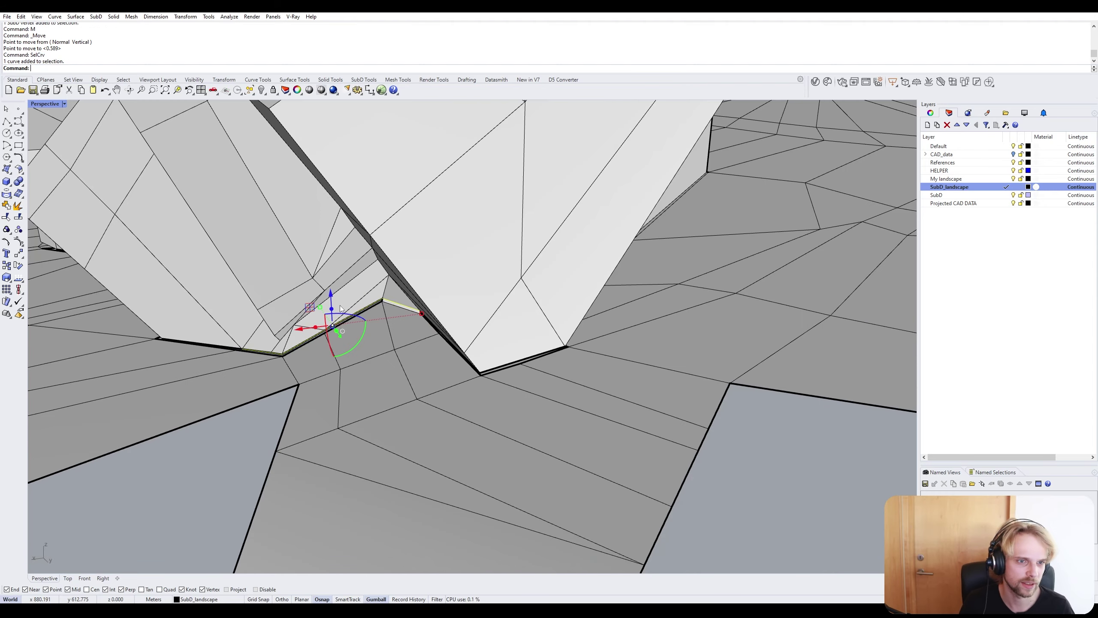
key(Delete)
Bridge the upper and lower gap edges between the aligned vertices and the bridged strip under the triangular face.
scroll(314, 299, up, 10)
scroll(355, 357, up, 3)
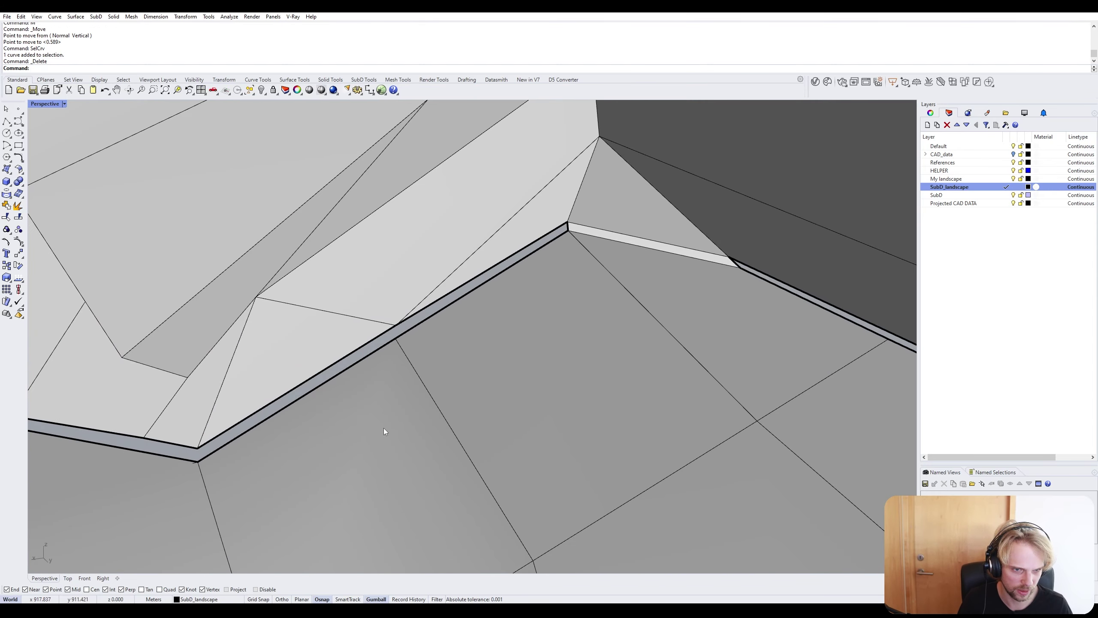
ctrl+shift+click(358, 351)
key(Escape)
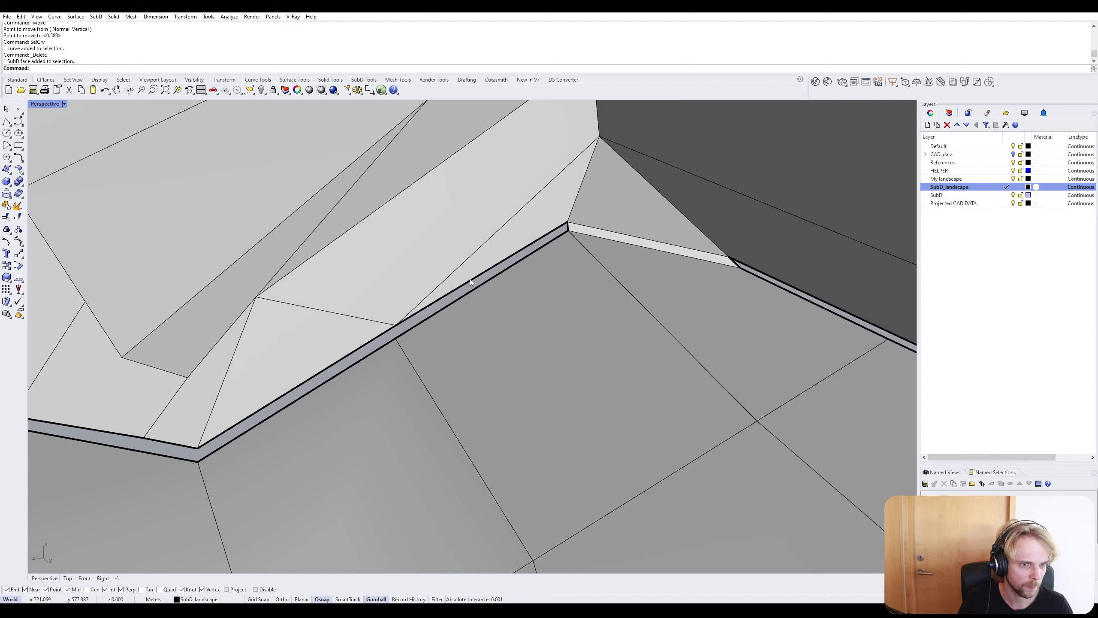
ctrl+shift+click(470, 279)
ctrl+shift+click(470, 293)
text(Bridge)
key(Return)
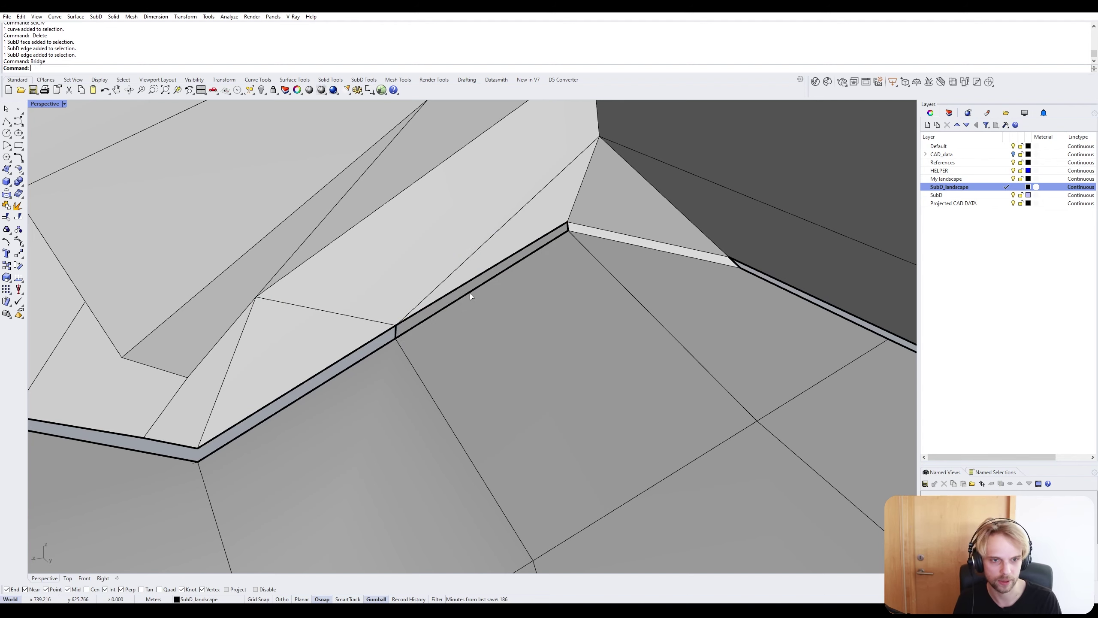
key(Return)
Bridge the remaining pair of gap edges from the aligned vertices to the outer corner of the border.
ctrl+shift+click(346, 359)
ctrl+shift+click(376, 352)
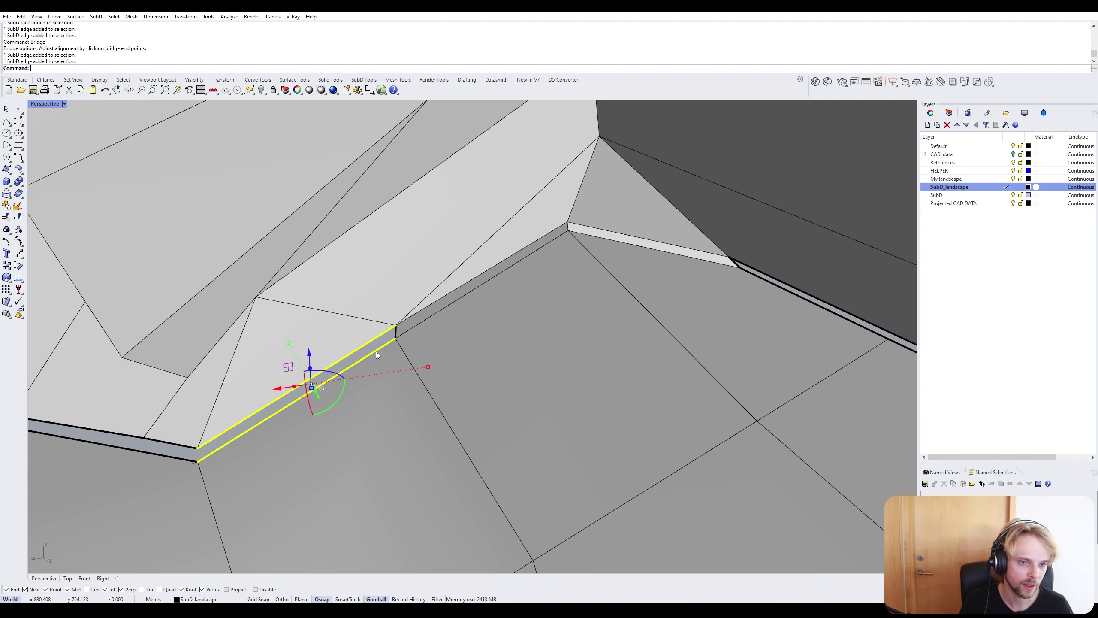
key(Return)
key(Return)
Stitch the extra upper border vertex to the neighbouring corner vertex, at that corner's location.
scroll(381, 354, down, 5)
shift+right_drag(381, 354, 373, 407)
scroll(362, 405, up, 1)
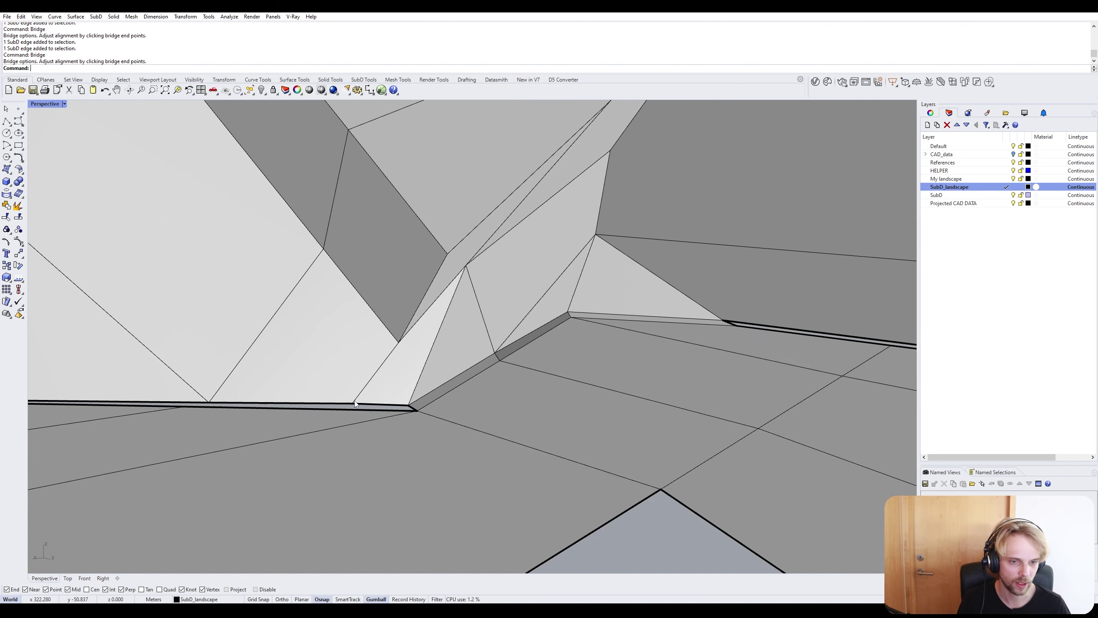
ctrl+shift+click(359, 403)
key(Escape)
scroll(354, 404, up, 2)
ctrl+shift+click(351, 406)
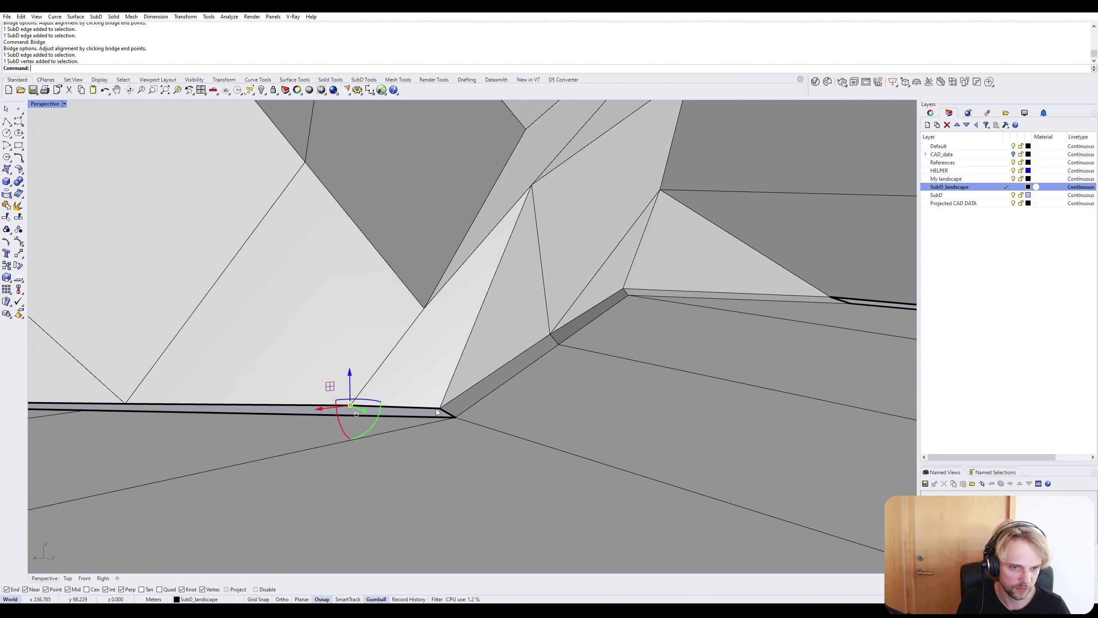
ctrl+shift+click(440, 409)
key(Return)
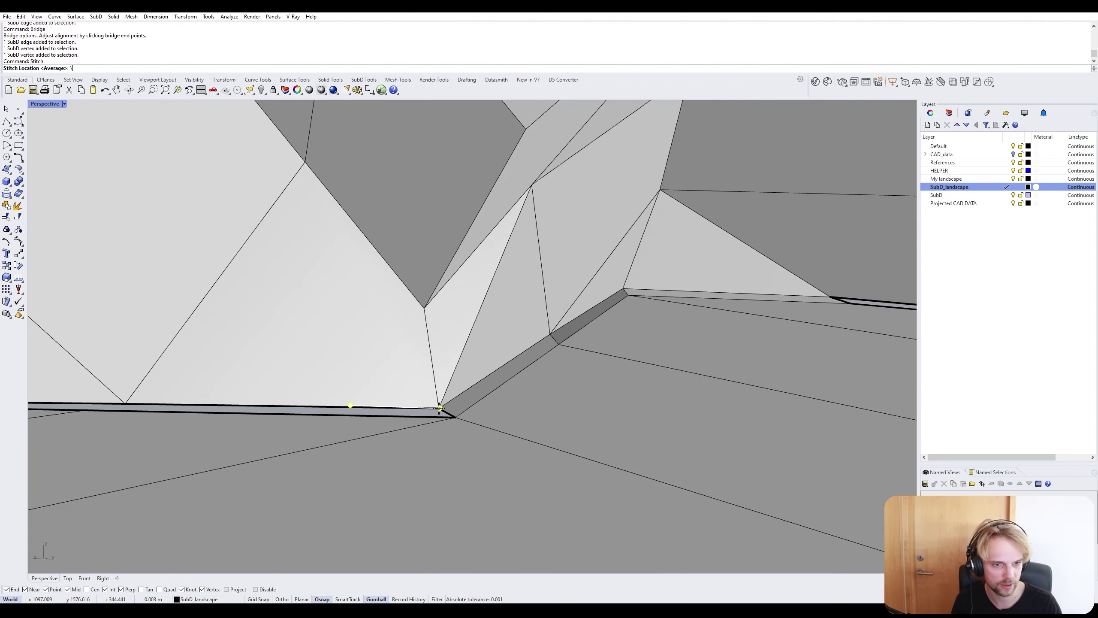
click(440, 408)
key(Escape)
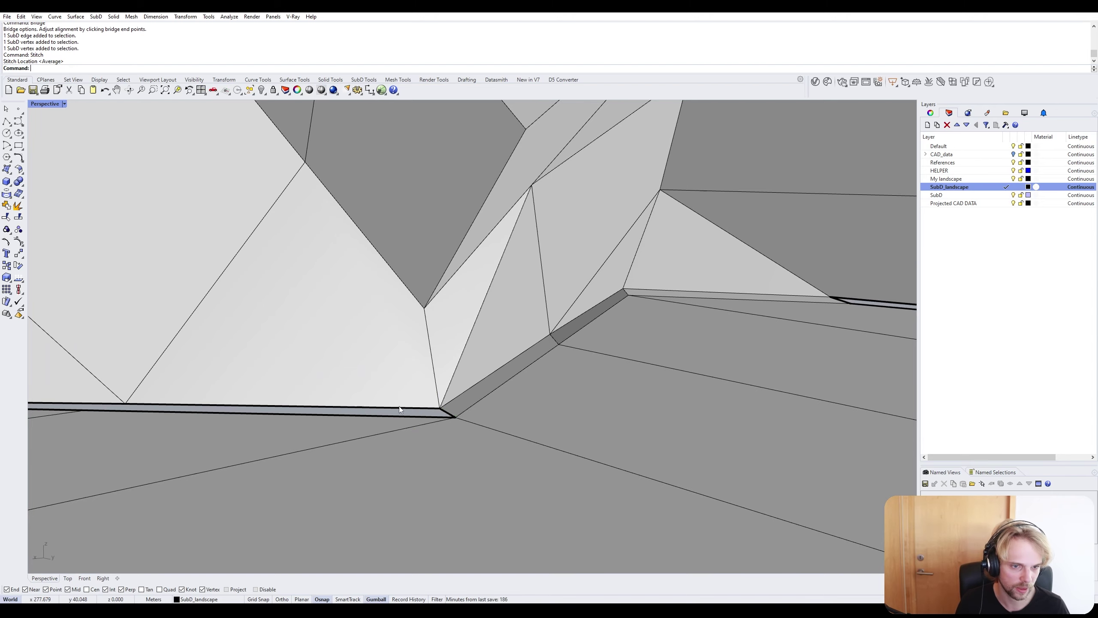
Bridge the two upper and two lower edges along the long straight gap beyond the stitched corner.
right_drag(338, 407, 463, 389)
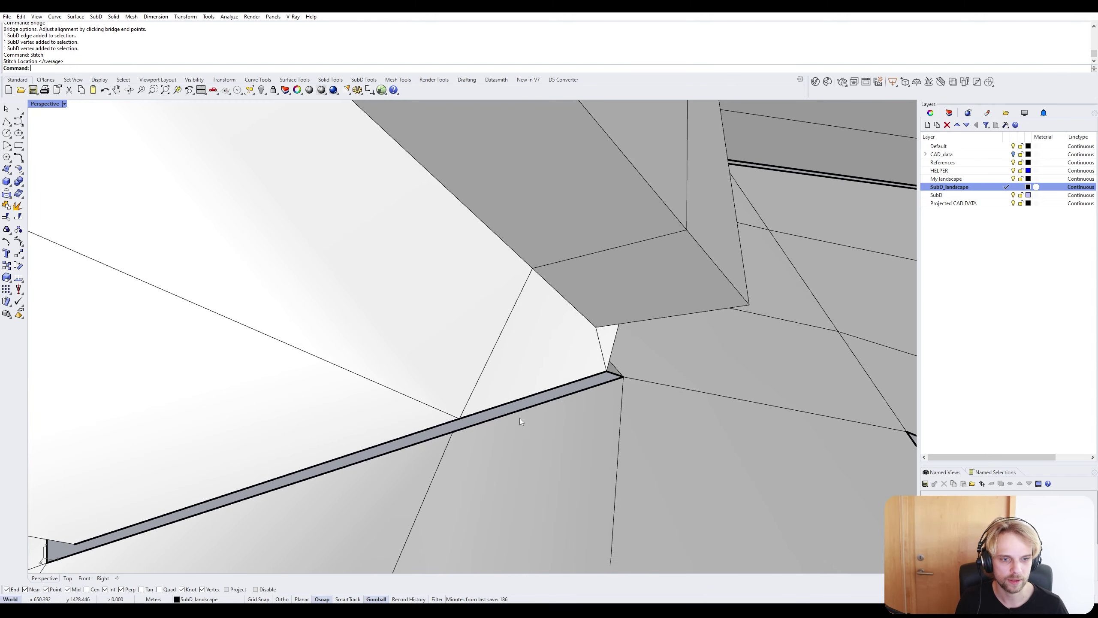
ctrl+shift+click(507, 403)
ctrl+shift+click(389, 441)
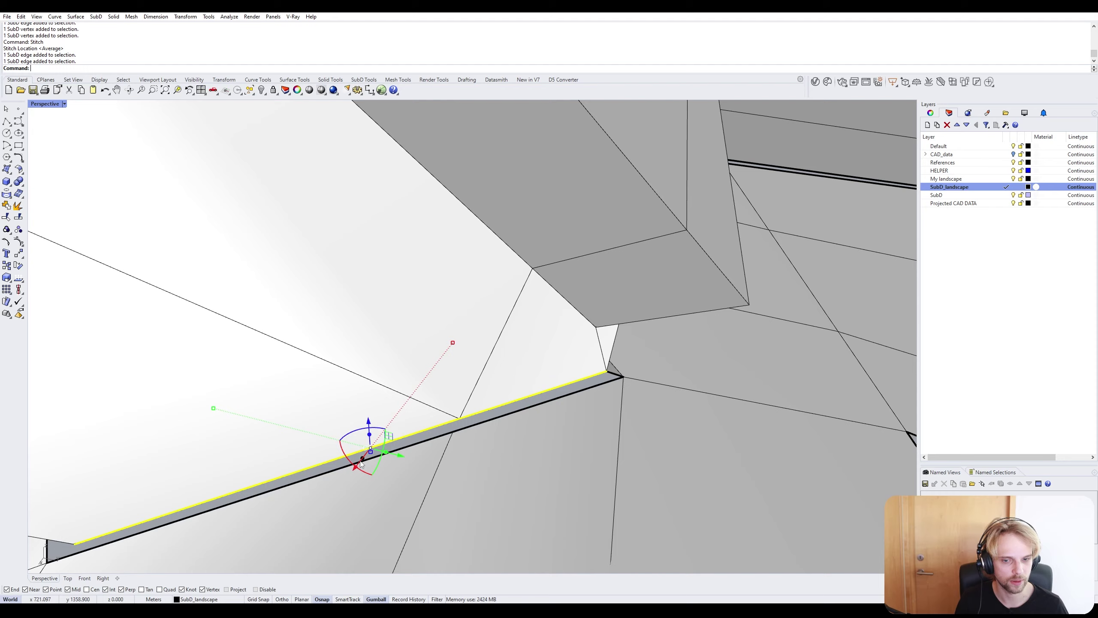
ctrl+shift+click(417, 444)
ctrl+shift+click(501, 415)
text(bridge)
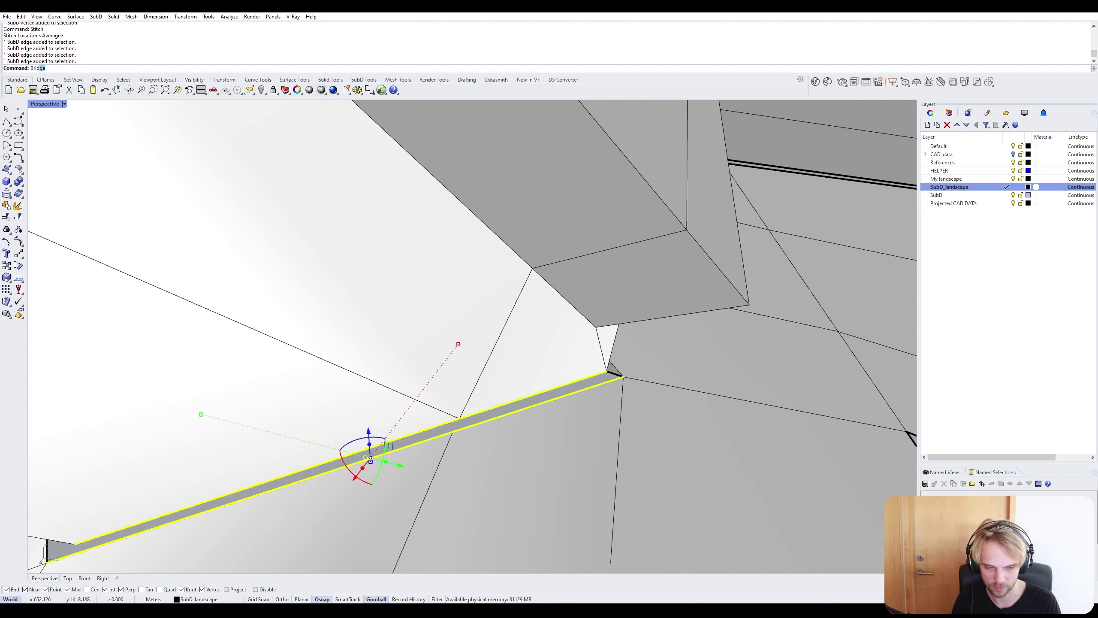
key(Return)
key(Return)
Bridge the upper and lower gap edges along the base of the dark face around the next corner.
right_drag(501, 416, 563, 430)
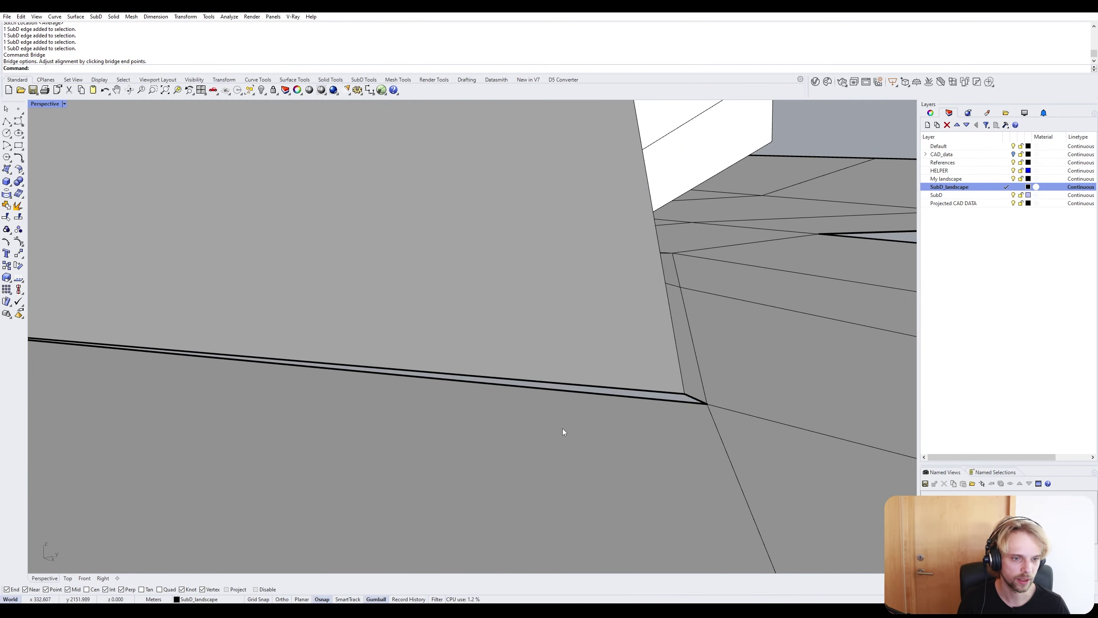
ctrl+shift+click(629, 390)
ctrl+shift+click(639, 399)
key(Return)
key(Return)
Select the matching upper and lower gap edges from below the light triangle along the base of the adjoining light faces.
scroll(650, 401, down, 7)
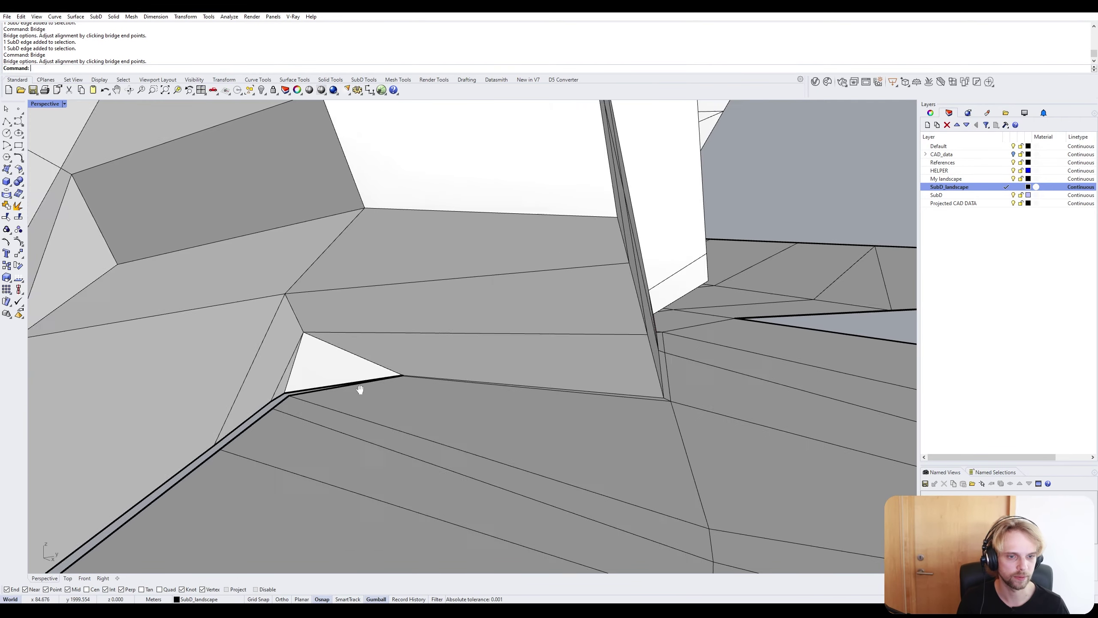
right_drag(360, 389, 407, 374)
ctrl+shift+click(407, 373)
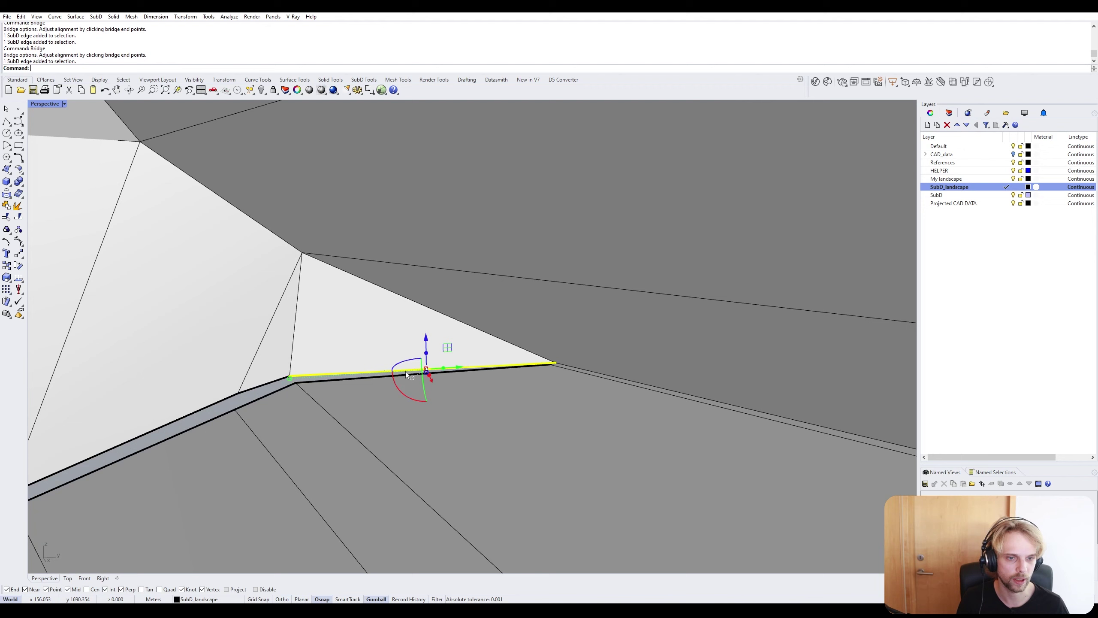
ctrl+shift+click(364, 380)
ctrl+shift+click(269, 385)
ctrl+shift+click(262, 397)
right_drag(261, 397, 406, 399)
ctrl+shift+click(330, 392)
ctrl+shift+click(331, 401)
ctrl+shift+click(259, 434)
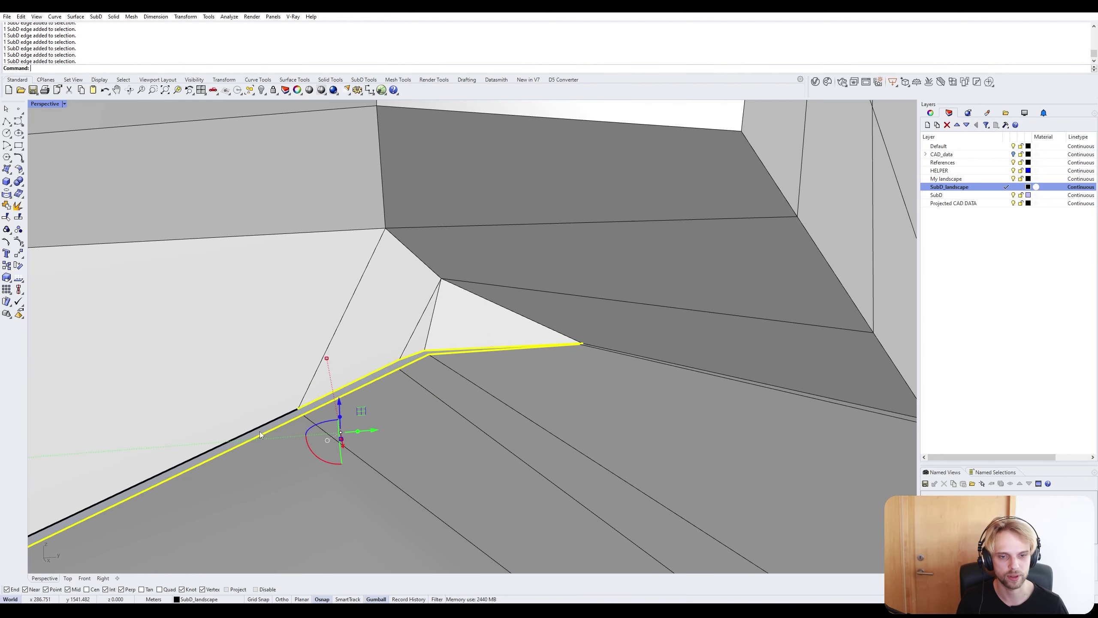
ctrl+shift+click(261, 427)
Examine where the selected upper and lower edges end and how the vertices of the remaining gap correspond.
scroll(261, 427, down, 4)
shift+right_drag(261, 428, 380, 401)
scroll(237, 450, up, 4)
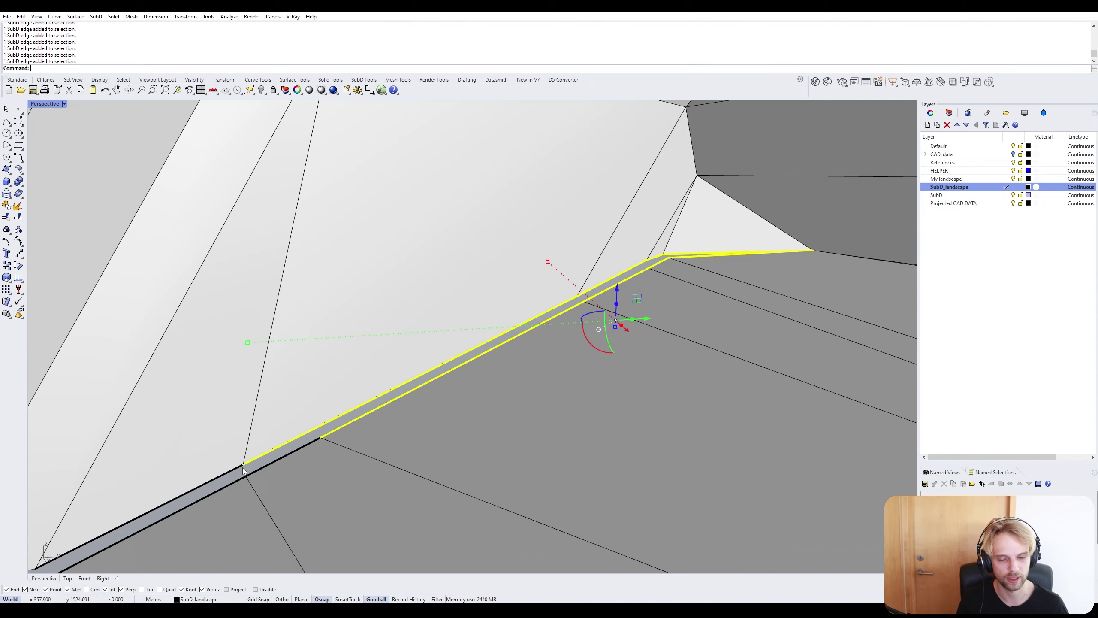
scroll(305, 428, down, 5)
right_drag(320, 432, 389, 400)
scroll(271, 442, down, 3)
right_drag(389, 400, 440, 380)
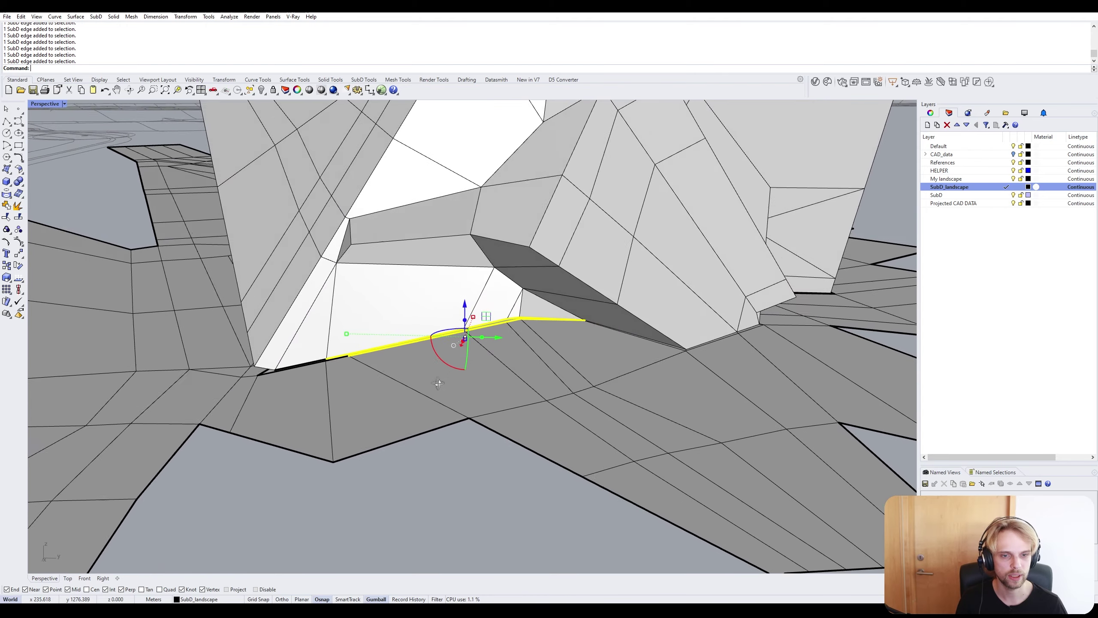
scroll(311, 353, up, 6)
scroll(394, 379, down, 3)
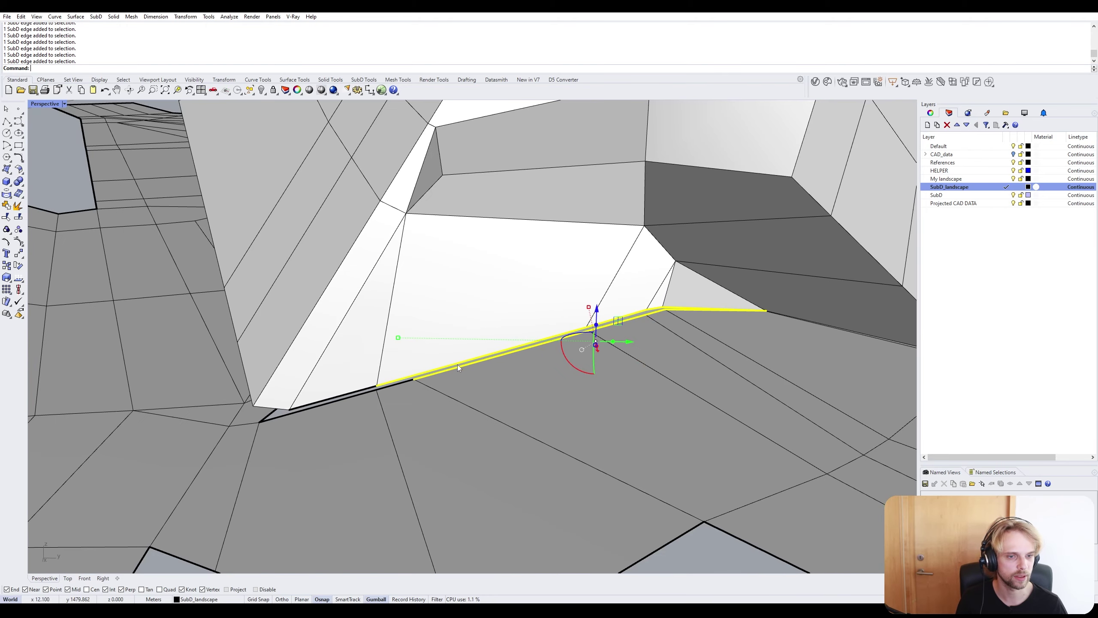
Remove the long mismatched upper and lower edges from the selection and bridge the remaining selected gap edges below the light triangle.
ctrl+click(457, 364)
ctrl+click(460, 367)
key(Return)
key(Return)
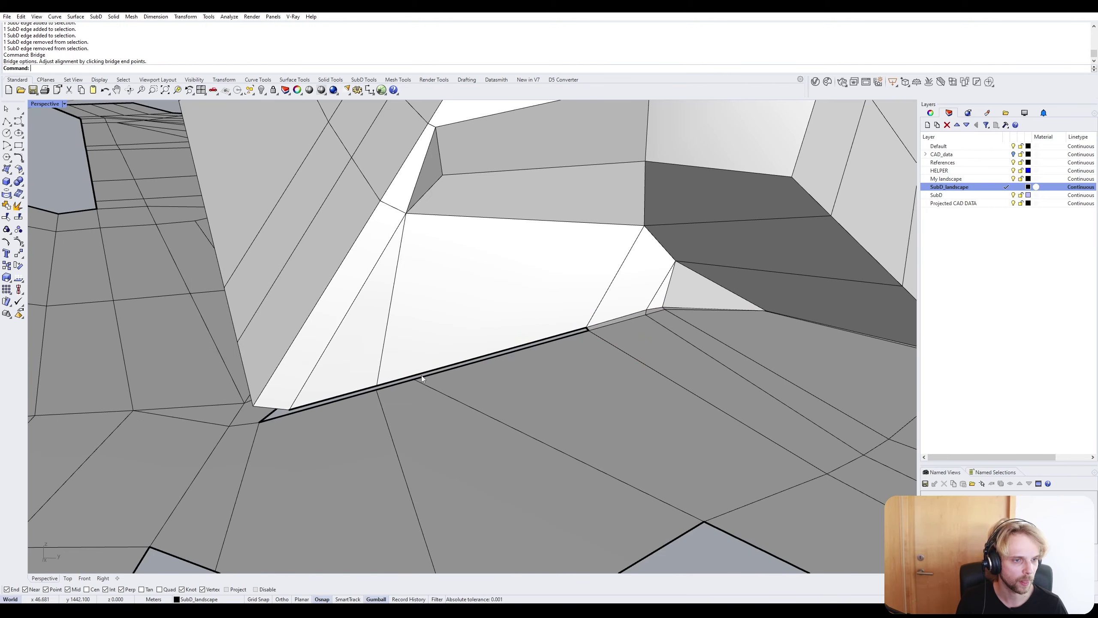
Stitch the two neighbouring lower gap vertices together at the one below the light wall's vertical edge.
scroll(430, 375, up, 6)
ctrl+shift+click(430, 375)
ctrl+shift+click(358, 396)
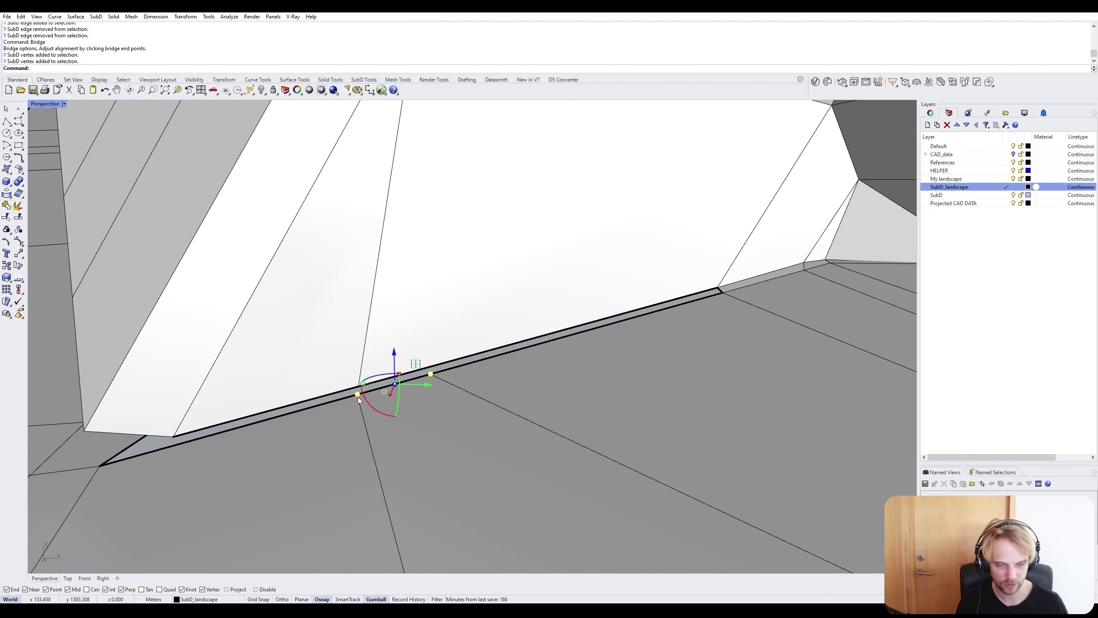
text(Stitch)
key(Return)
click(358, 394)
key(Escape)
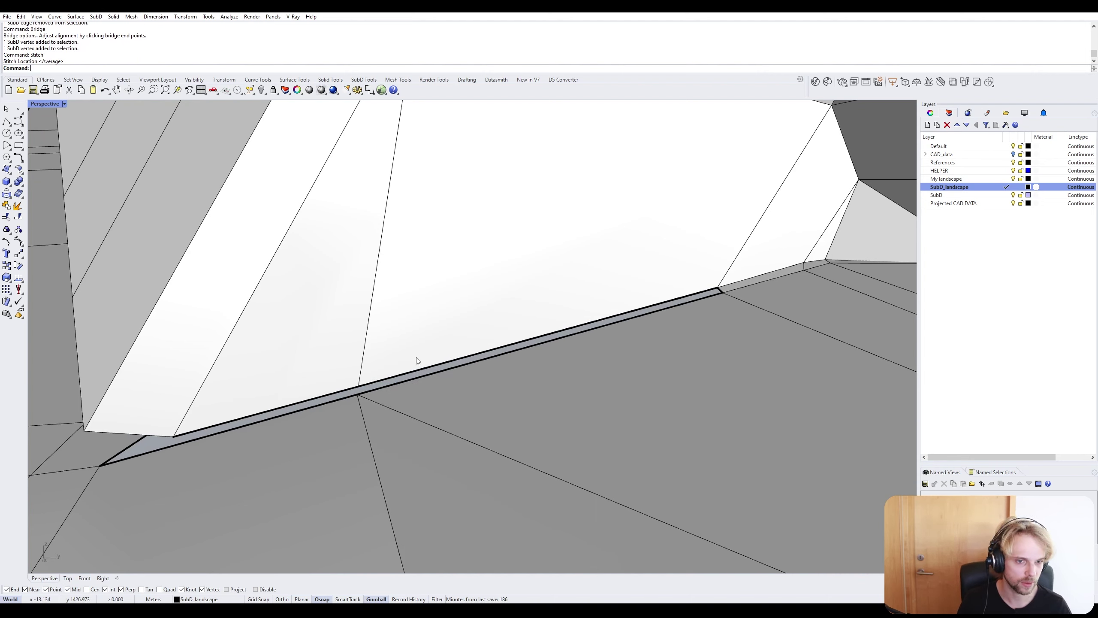
Try to stitch the upper and lower gap edges beside the merged vertex, and undo that stitch.
ctrl+shift+click(417, 369)
ctrl+shift+click(420, 378)
key(Return)
key(Return)
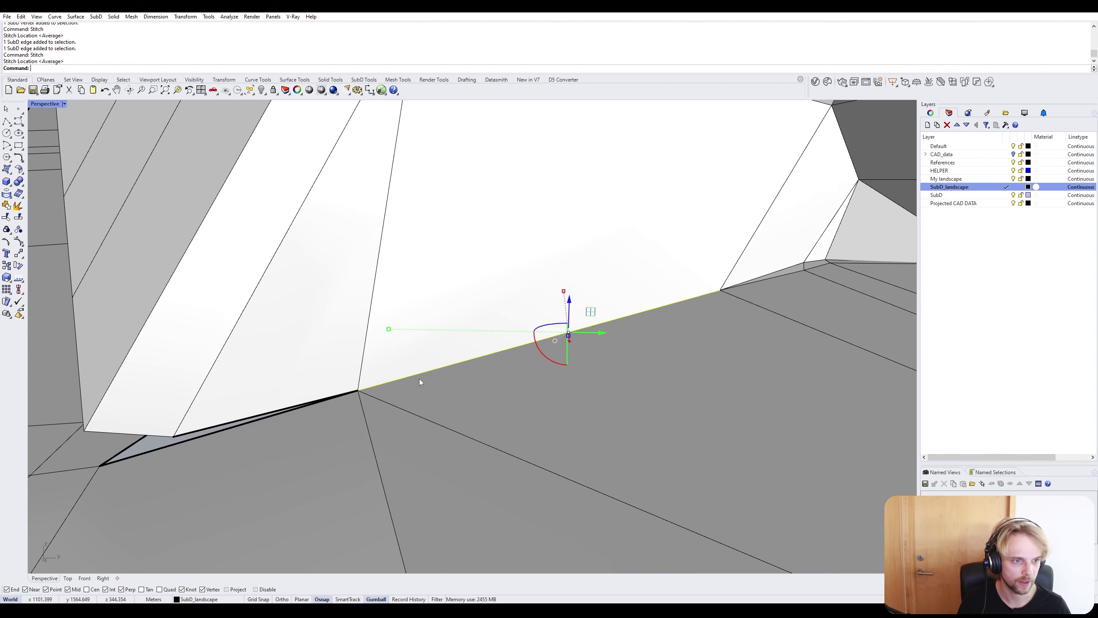
key(ctrl+z)
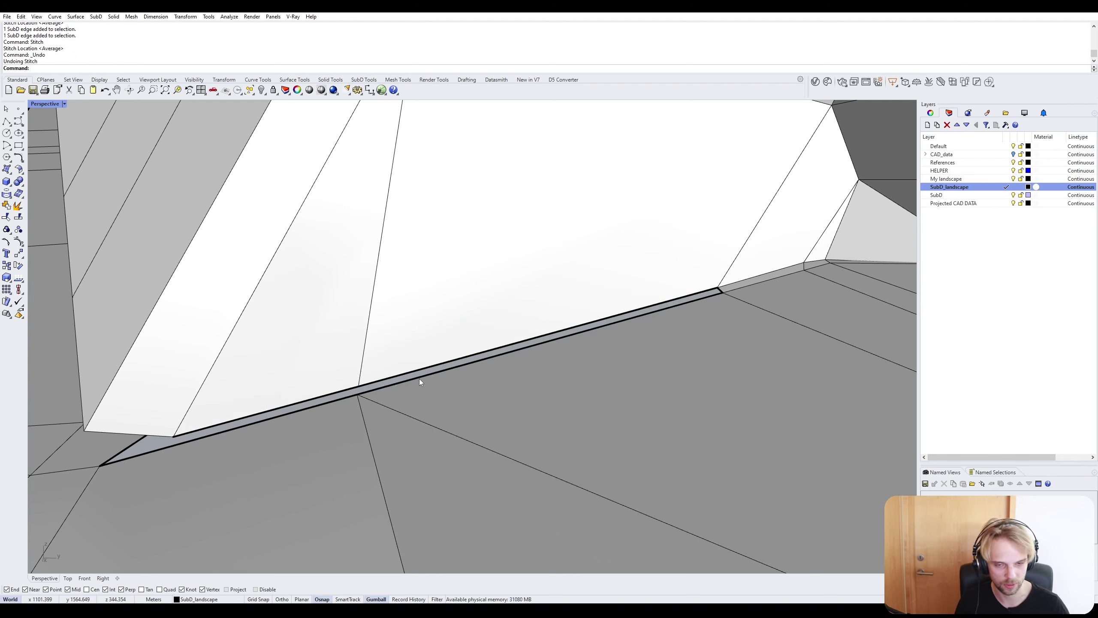
text(bridge)
key(Return)
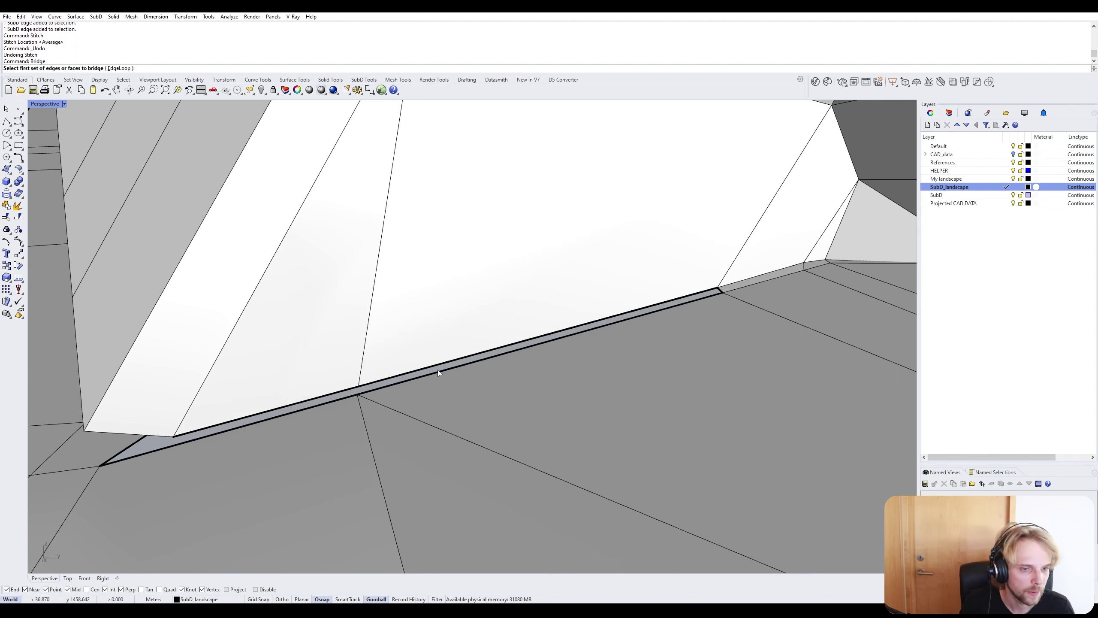
click(438, 371)
key(Return)
key(Escape)
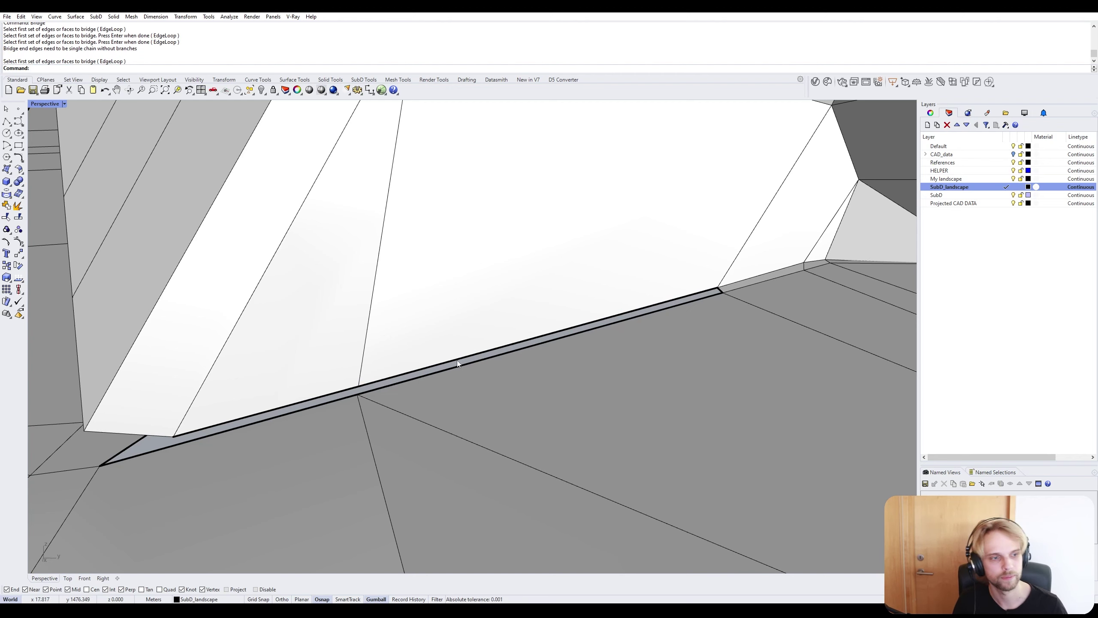
ctrl+shift+click(459, 361)
ctrl+shift+click(290, 411)
ctrl+shift+click(289, 425)
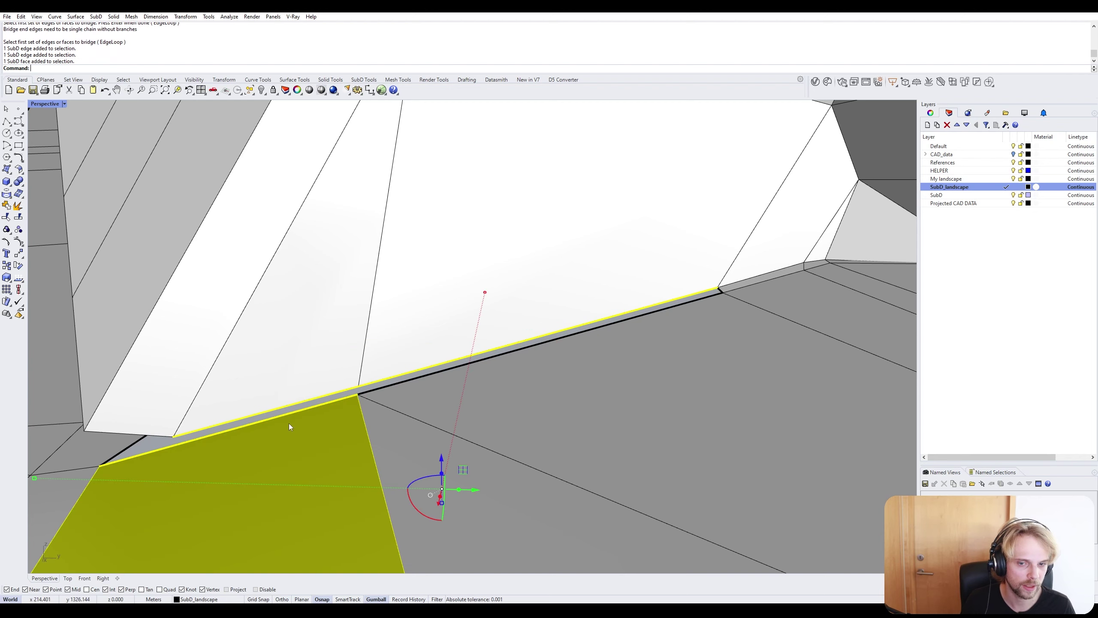
key(Escape)
Bridge the two lower and two upper gap edges on either side of the stitched vertex along the light wall's base.
ctrl+shift+click(341, 398)
ctrl+shift+click(407, 380)
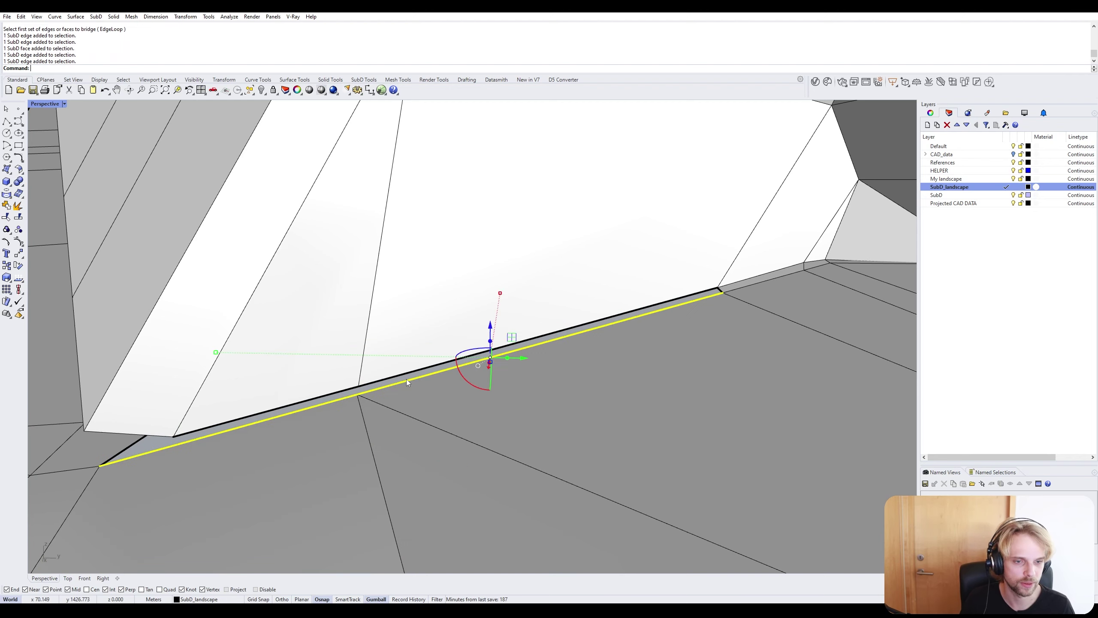
ctrl+shift+click(398, 374)
ctrl+shift+click(354, 387)
text(Brdi)
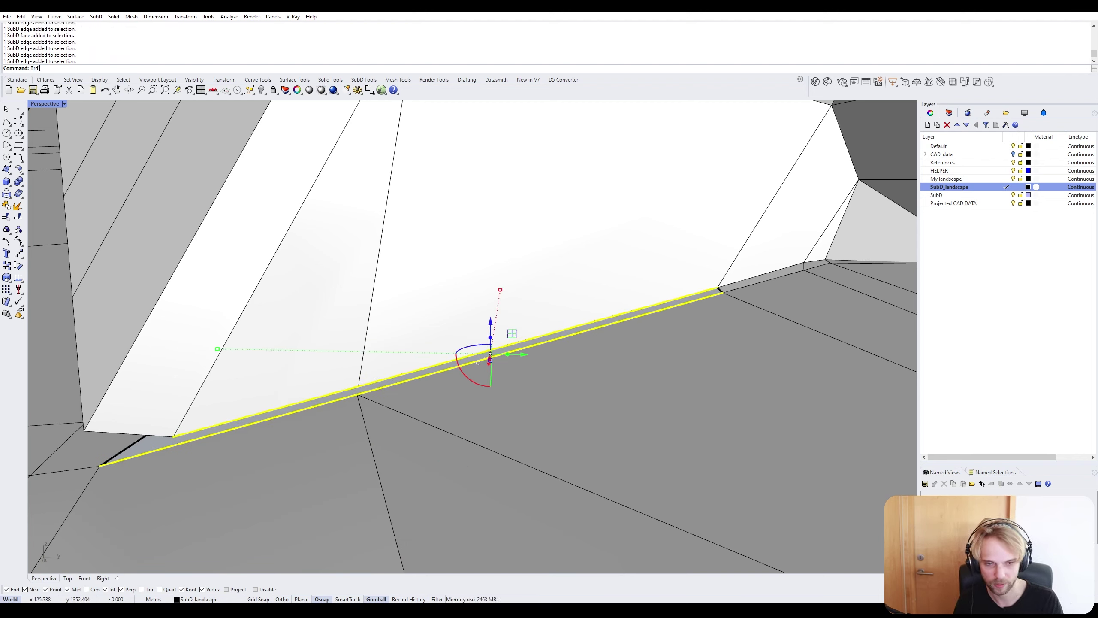
key(Return)
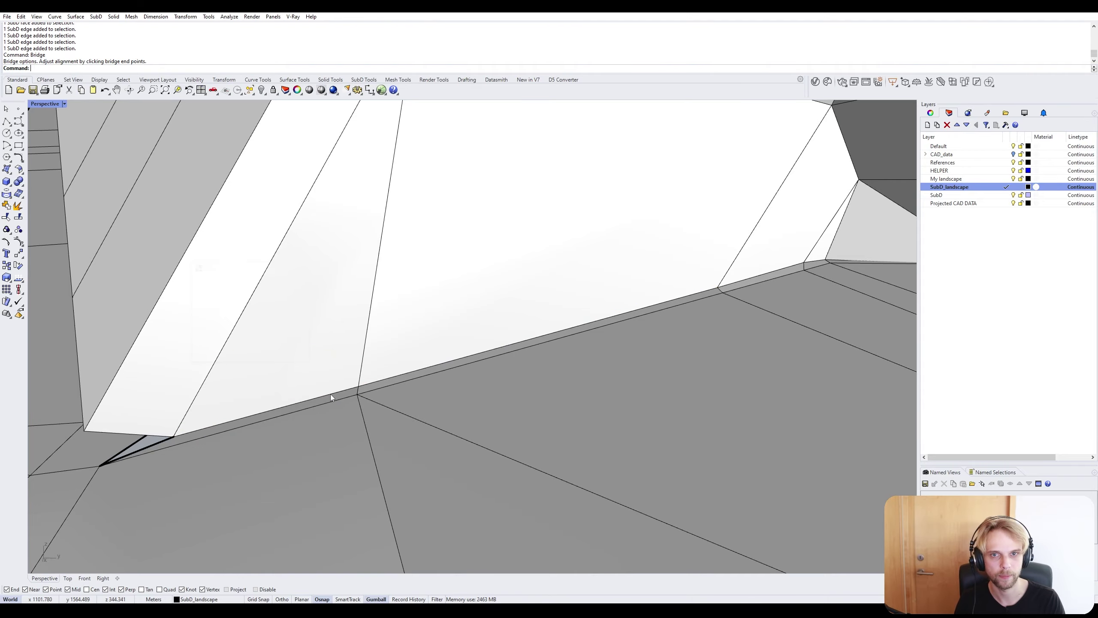
Select the first two matching pairs of upper and lower gap edges on the other side, from the pointed tip inward.
scroll(330, 394, down, 8)
right_drag(330, 394, 473, 377)
scroll(750, 380, up, 8)
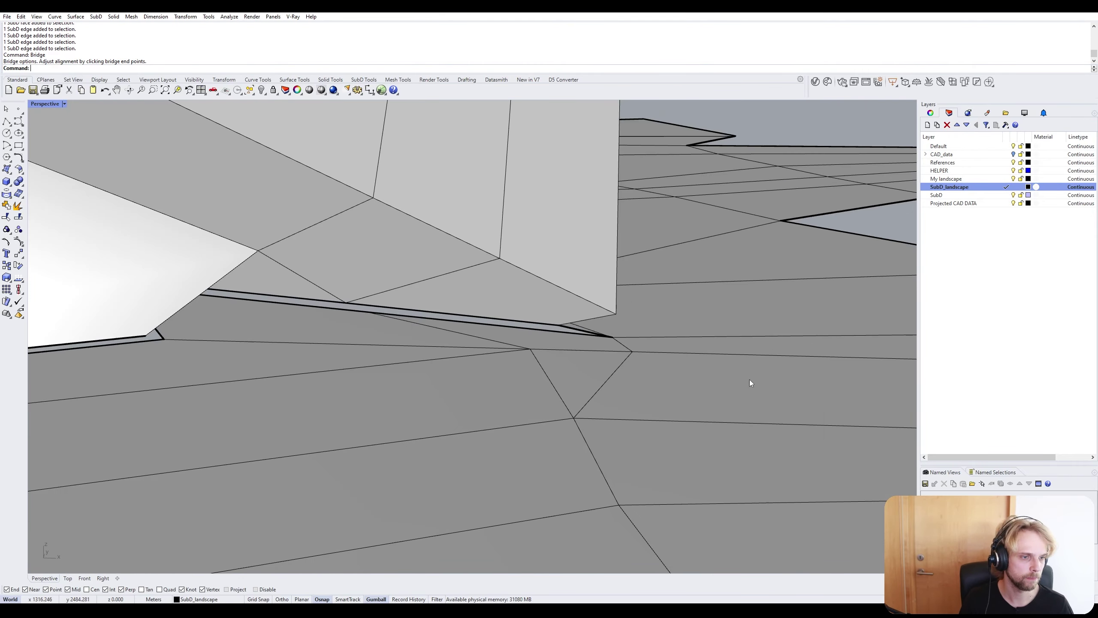
right_drag(750, 379, 516, 312)
click(514, 319)
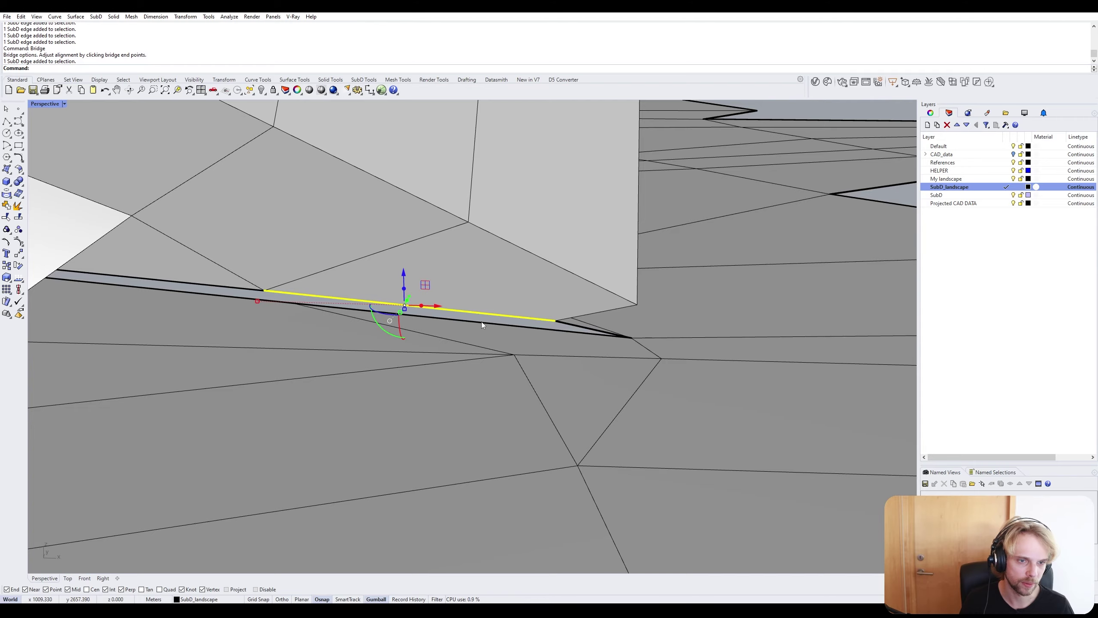
click(482, 322)
click(201, 292)
click(195, 294)
right_drag(195, 294, 418, 293)
scroll(417, 289, up, 4)
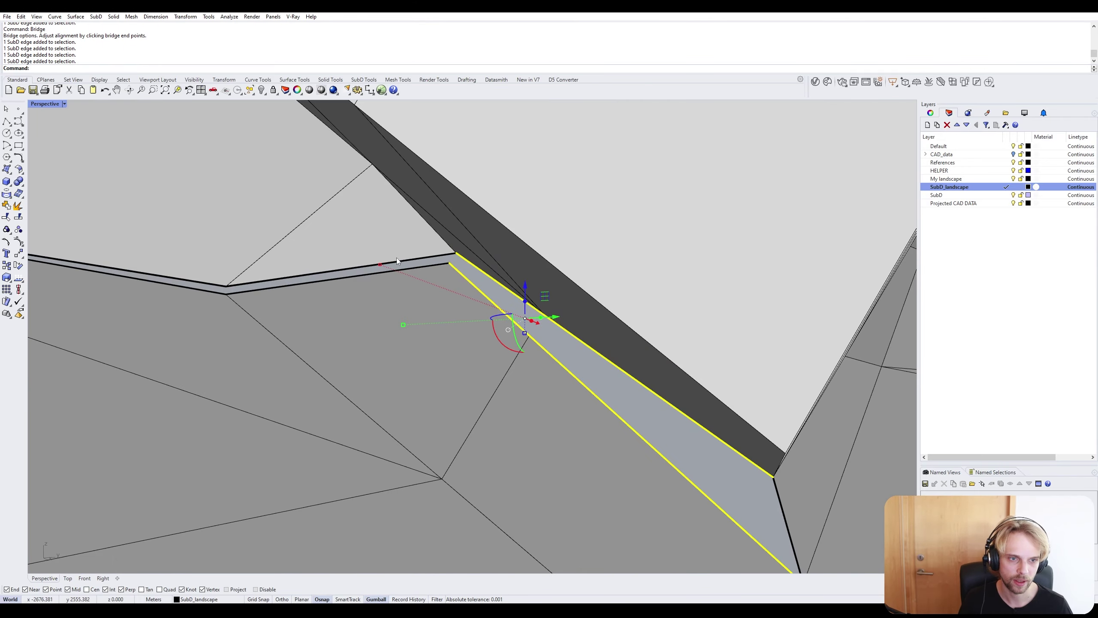
Add the upper and lower gap edges around the inner corner and along the adjoining light face, without the ground face.
click(419, 271)
click(422, 270)
ctrl+shift+click(420, 268)
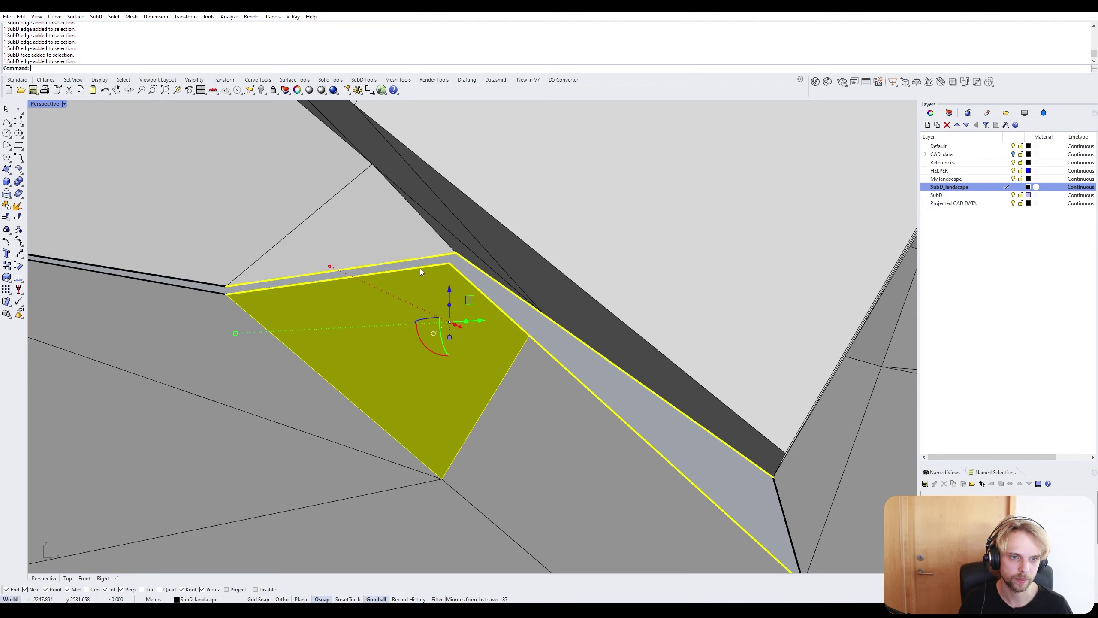
ctrl+click(421, 270)
right_drag(421, 270, 545, 282)
click(333, 311)
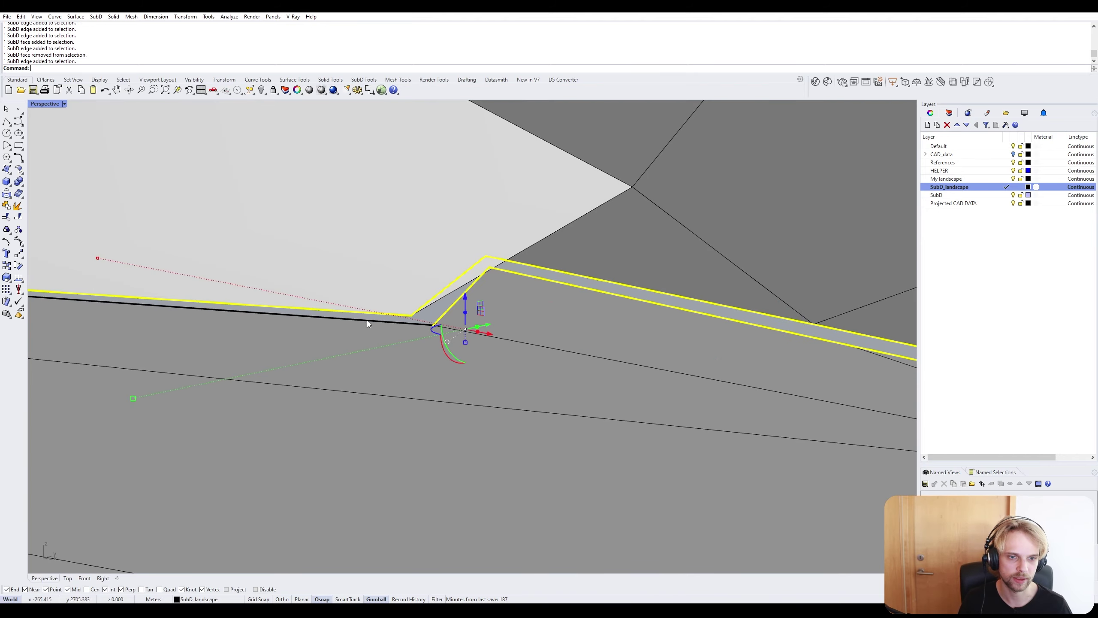
click(367, 320)
right_drag(374, 321, 449, 335)
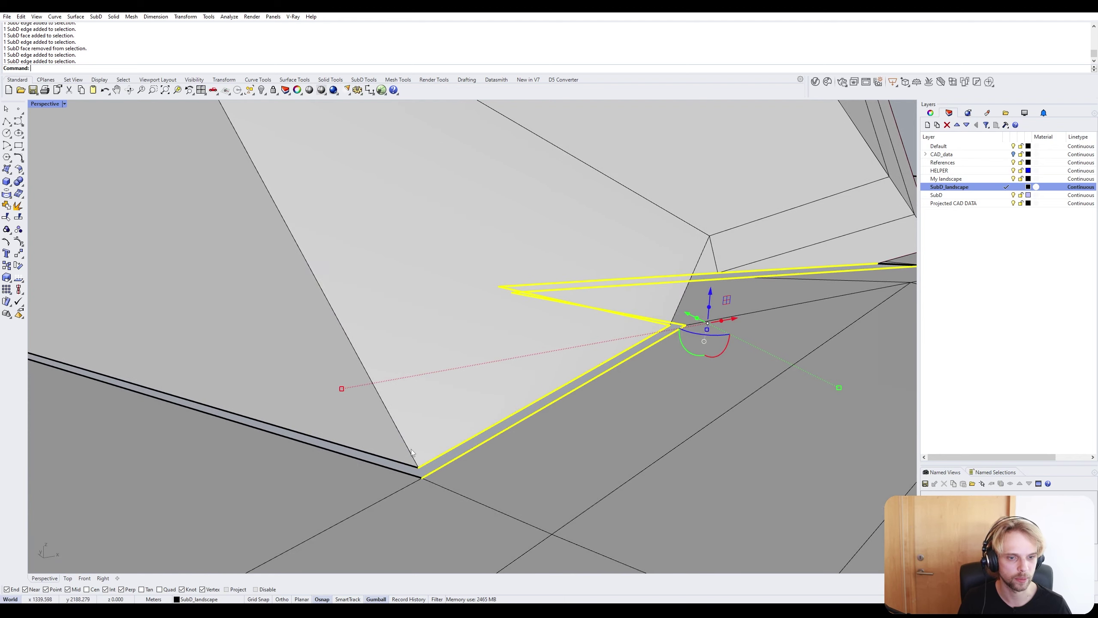
Extend the edge selection along the triangular face, through the small corner edges, and onto the first white wall segment.
ctrl+shift+click(400, 460)
ctrl+shift+click(395, 470)
scroll(381, 448, down, 5)
shift+right_drag(329, 439, 334, 438)
scroll(334, 438, up, 8)
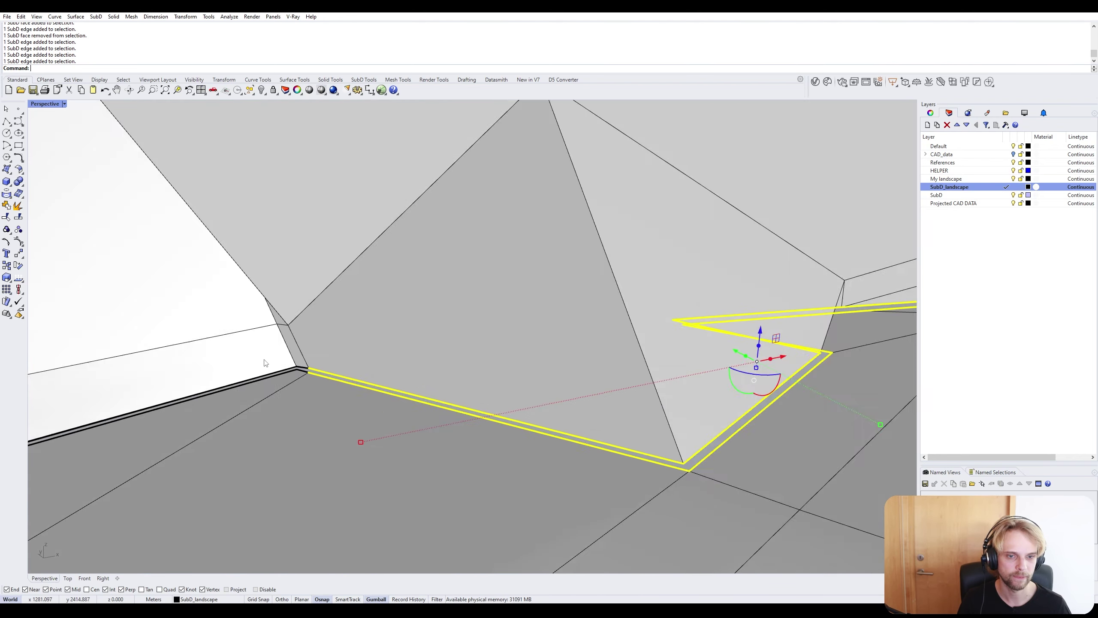
click(340, 389)
click(307, 389)
ctrl+shift+click(305, 388)
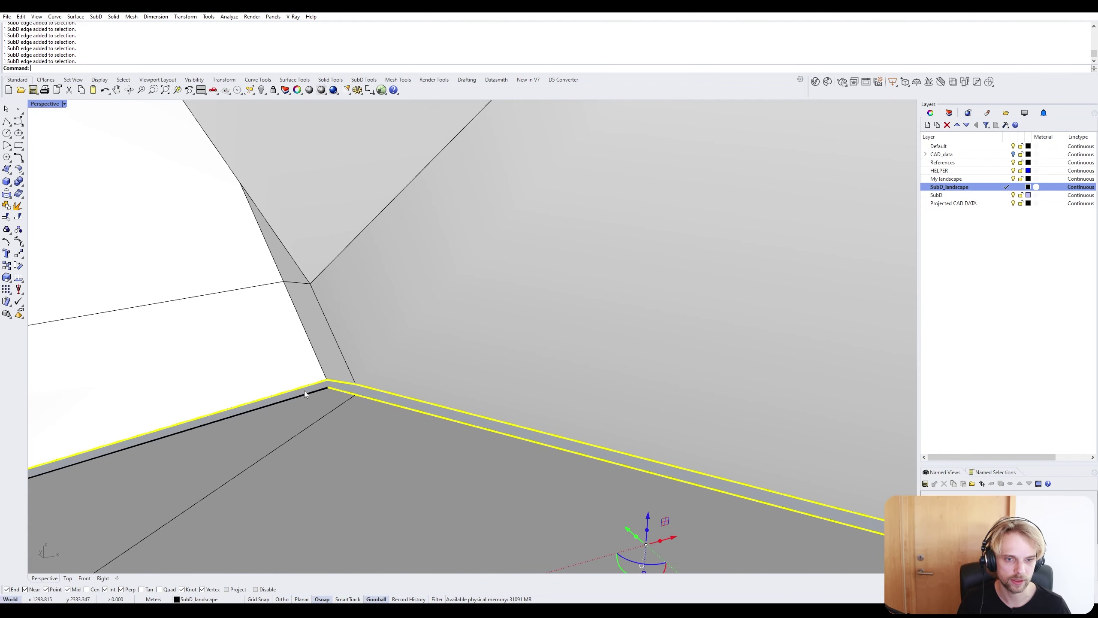
ctrl+shift+click(307, 393)
right_drag(307, 394, 337, 419)
ctrl+click(310, 392)
click(309, 391)
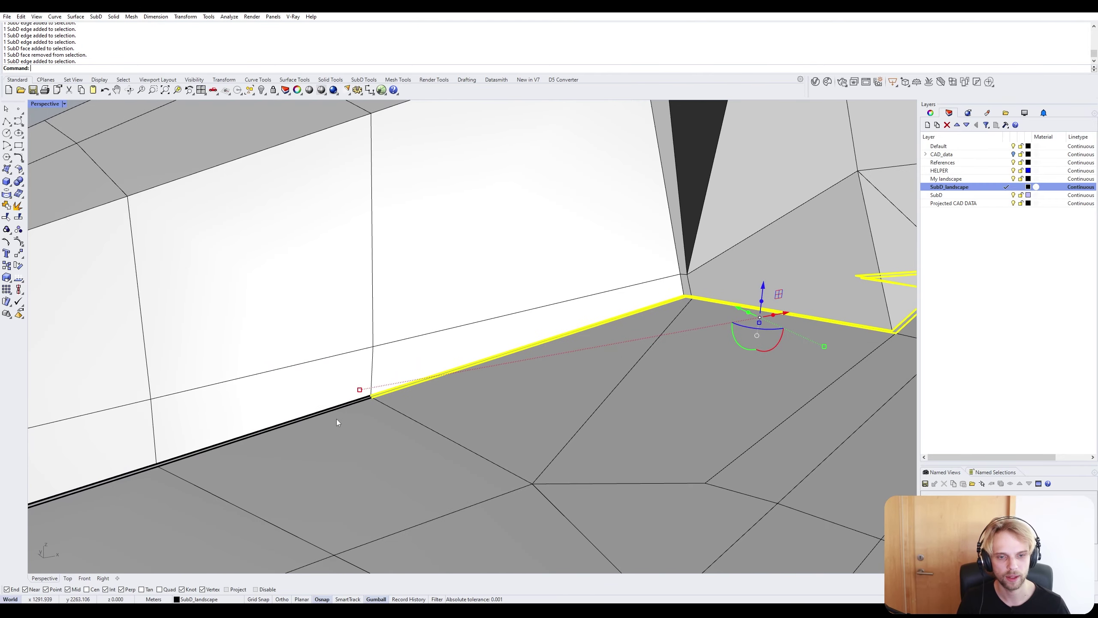
Add the remaining upper and lower gap edges along the white wall's base up to the red open end.
scroll(333, 416, up, 8)
ctrl+shift+click(332, 414)
ctrl+shift+click(332, 422)
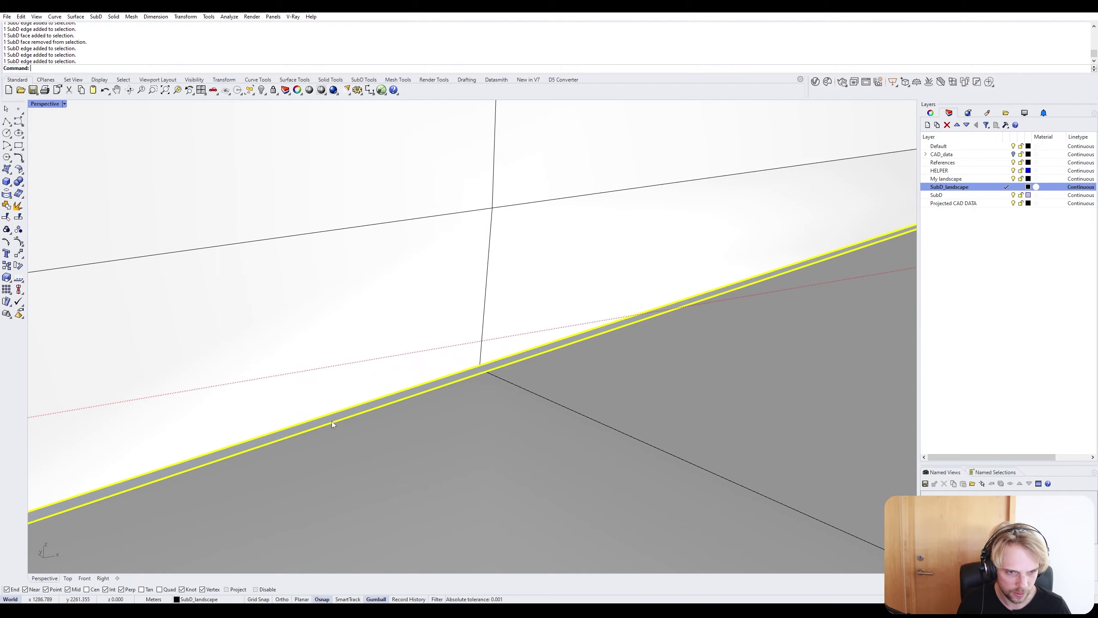
scroll(332, 421, down, 8)
shift+right_drag(168, 476, 315, 422)
scroll(315, 423, up, 5)
ctrl+shift+click(316, 422)
click(317, 426)
scroll(317, 428, down, 5)
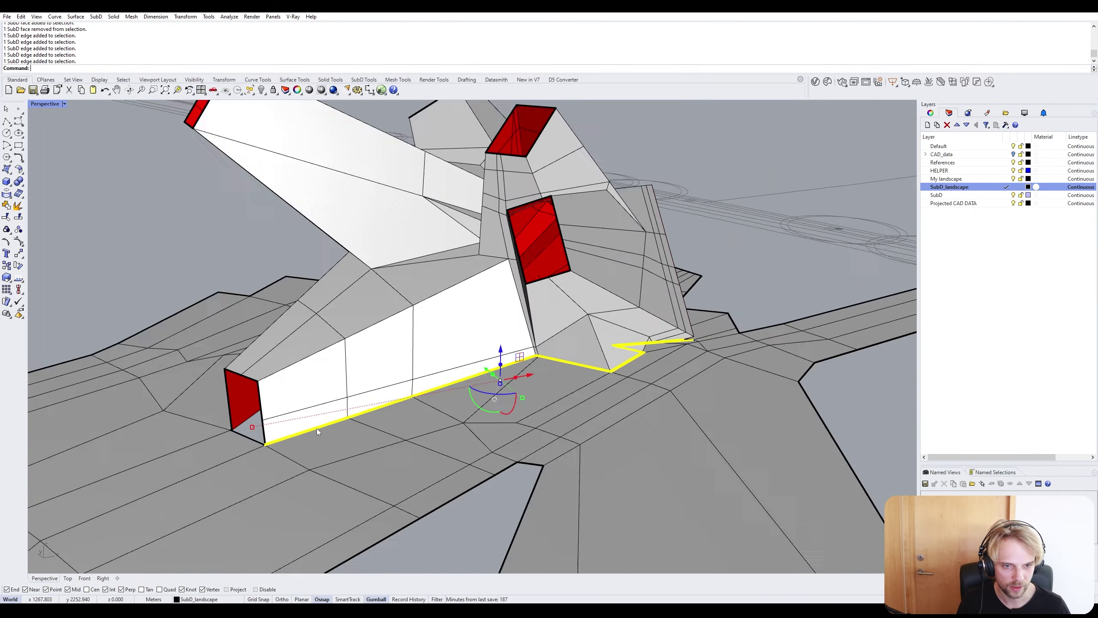
Try to bridge the whole selected chain of upper and lower gap edges at once.
scroll(563, 371, up, 6)
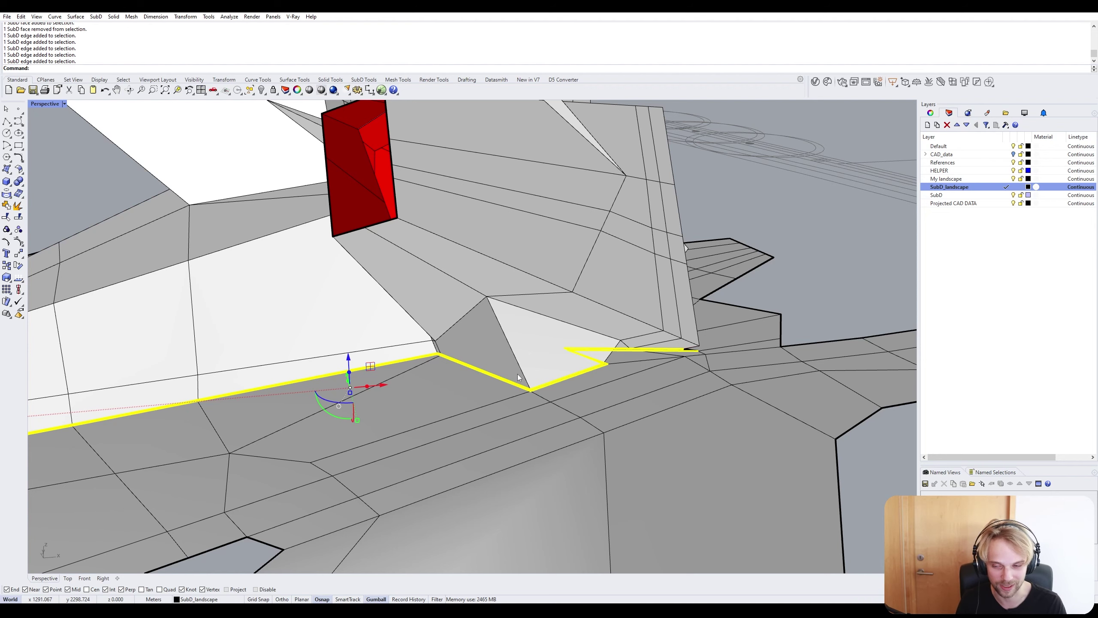
text(B)
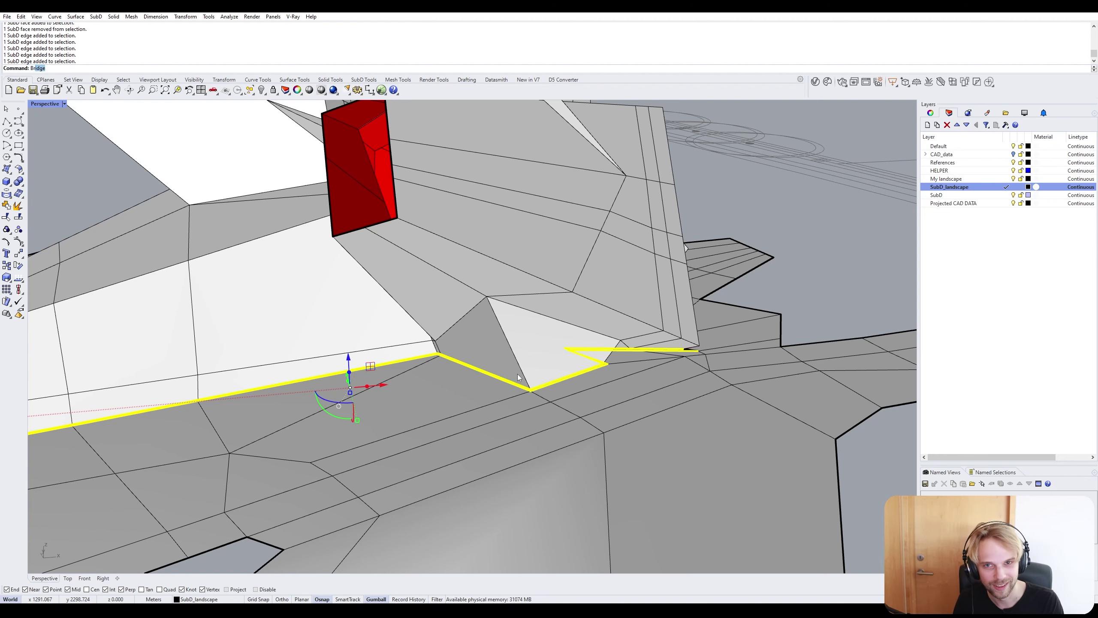
text(r)
key(Return)
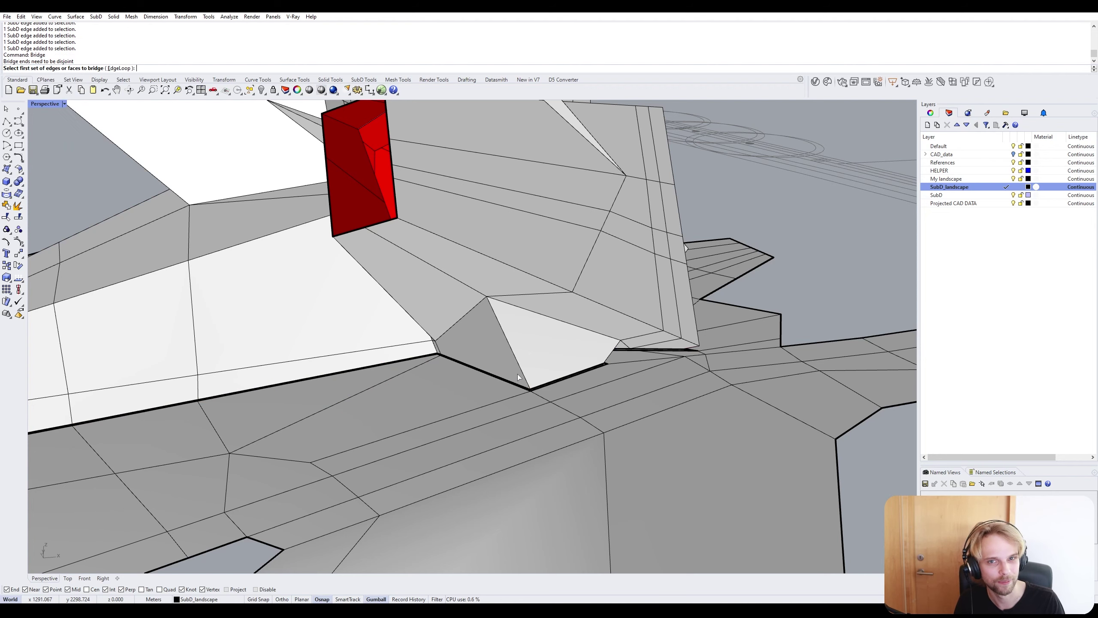
key(Escape)
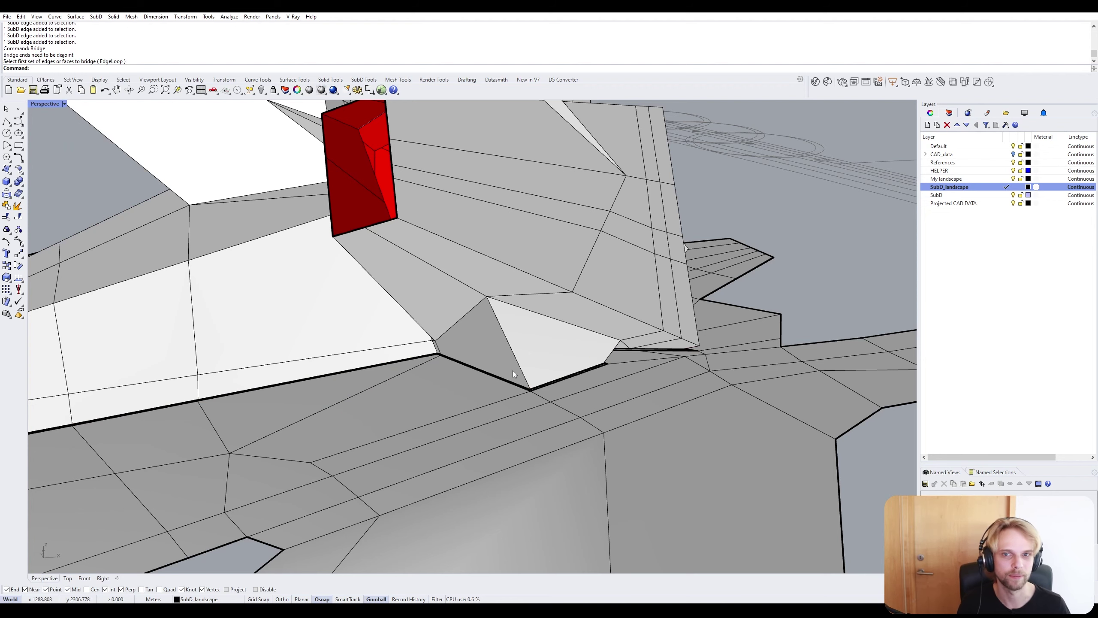
Bridge the upper and lower gap edges along the middle segment of the white wall's base.
scroll(515, 372, up, 5)
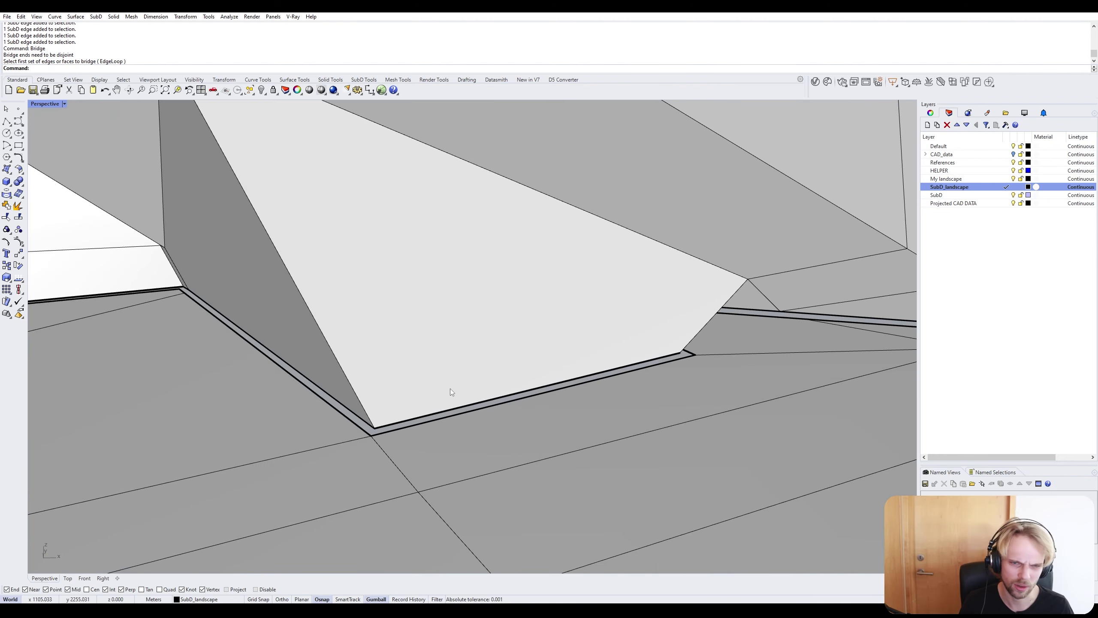
scroll(450, 389, down, 4)
right_drag(407, 381, 139, 406)
scroll(185, 364, up, 6)
ctrl+shift+click(244, 338)
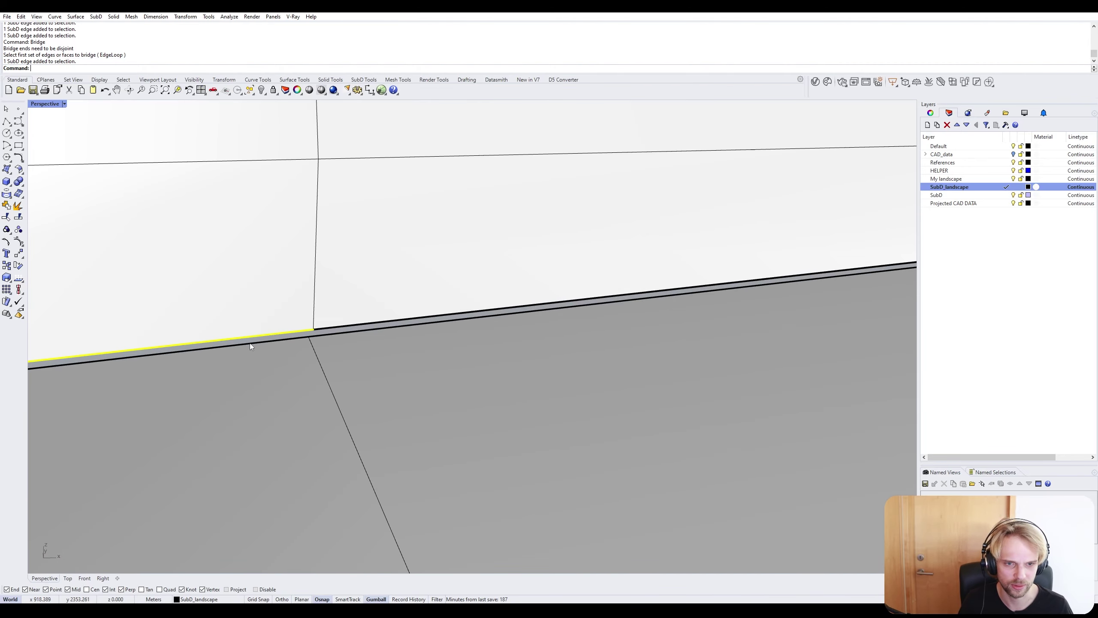
ctrl+shift+click(253, 344)
key(Return)
key(Return)
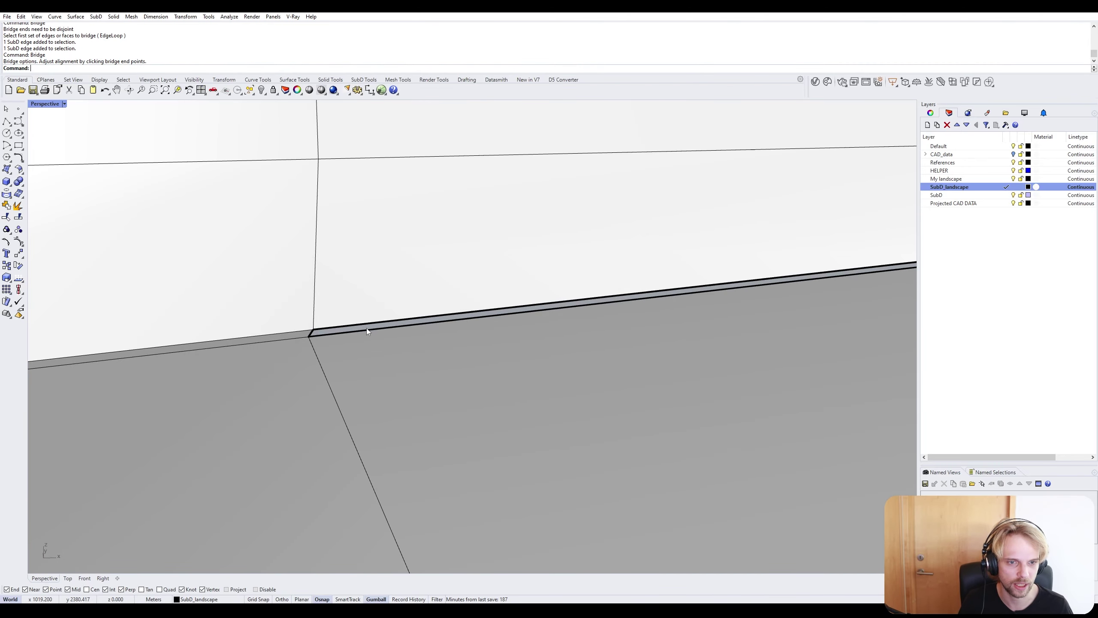
Bridge the upper and lower gap edges of the white wall segment leading to the inner corner.
ctrl+shift+click(371, 323)
ctrl+shift+click(374, 331)
key(Escape)
ctrl+shift+click(380, 323)
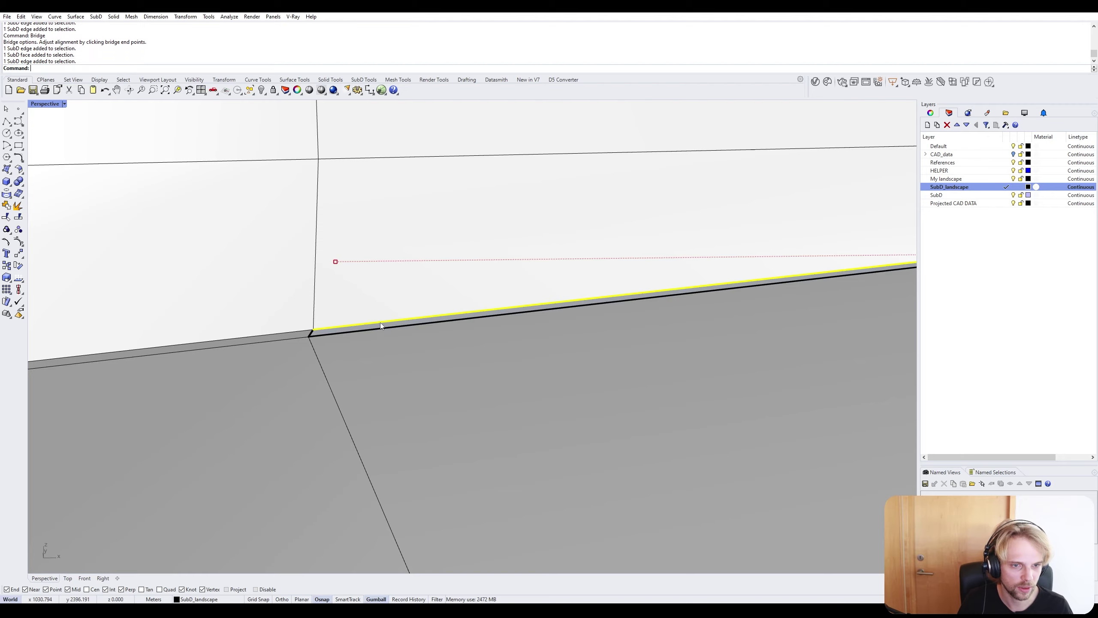
ctrl+shift+click(384, 328)
key(Return)
key(Return)
Bridge the upper and lower gap edges of the last white wall segment beside the red open end.
scroll(386, 338, down, 10)
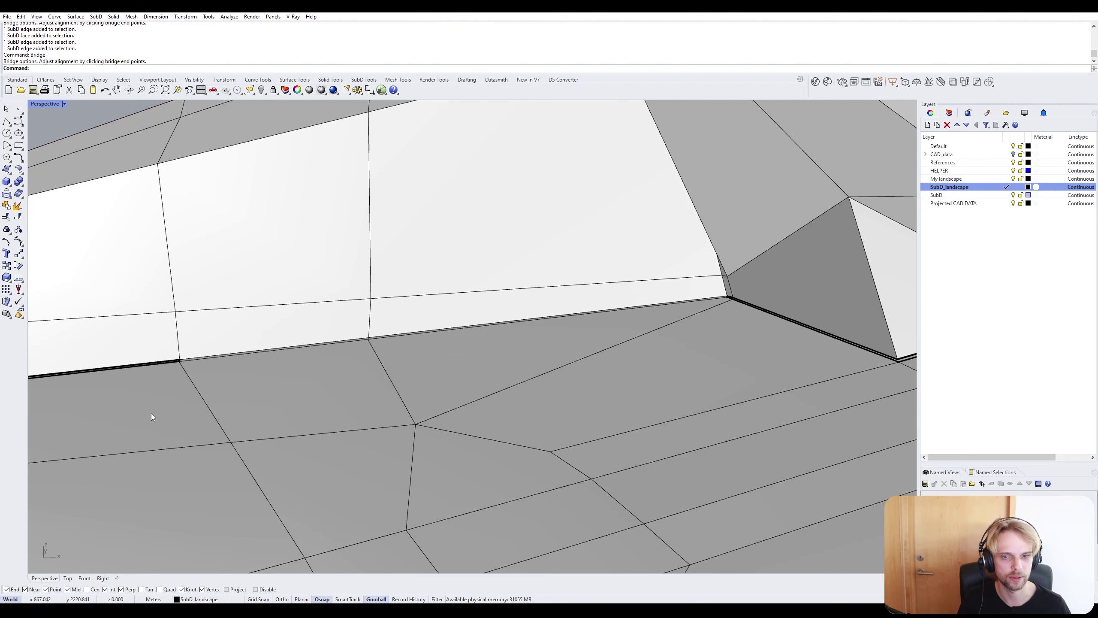
scroll(358, 380, down, 3)
scroll(404, 358, up, 4)
ctrl+shift+click(407, 359)
ctrl+shift+click(413, 366)
key(Return)
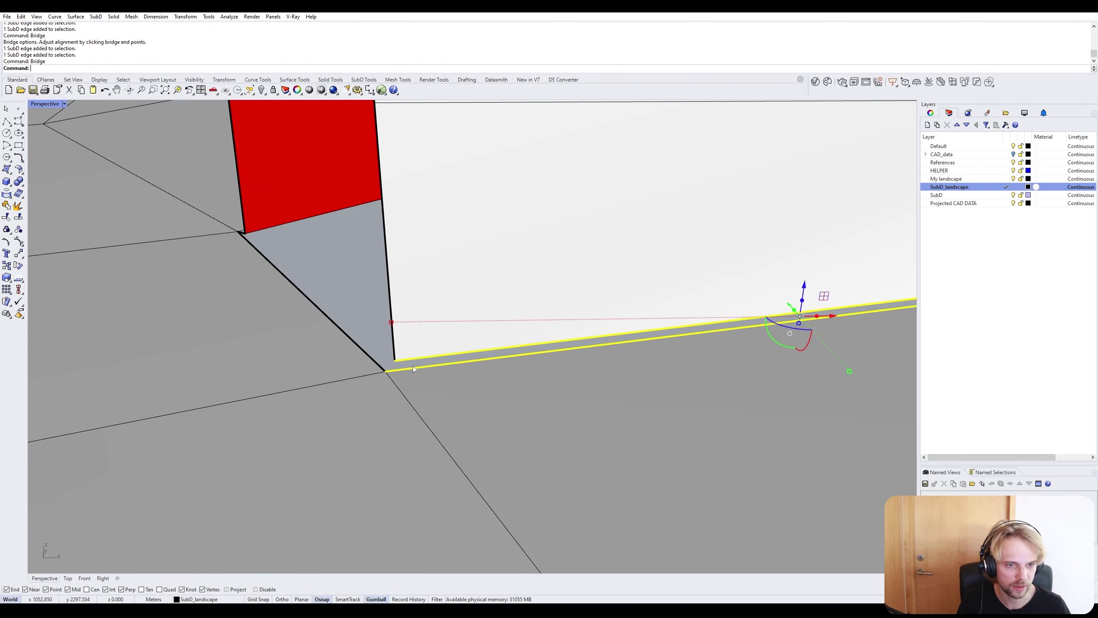
key(Return)
Bridge the two pairs of upper and lower gap edges running from the inner corner along the dark wall's base.
scroll(430, 370, down, 10)
right_drag(846, 363, 406, 327)
scroll(414, 379, up, 10)
ctrl+shift+click(406, 330)
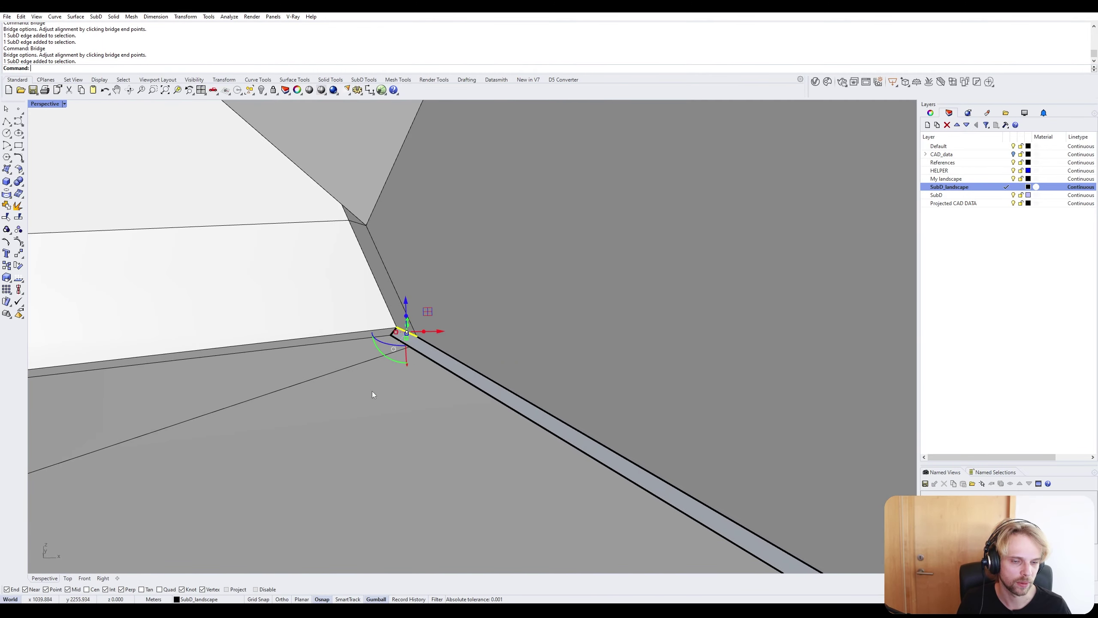
key(Escape)
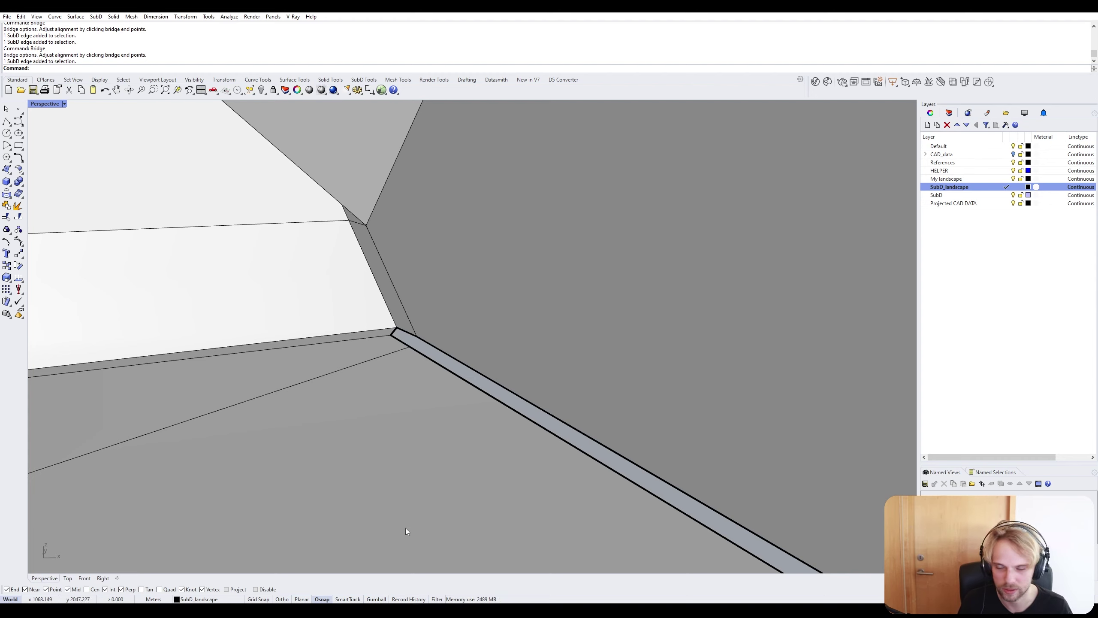
ctrl+shift+click(407, 331)
ctrl+shift+click(401, 341)
ctrl+shift+click(441, 349)
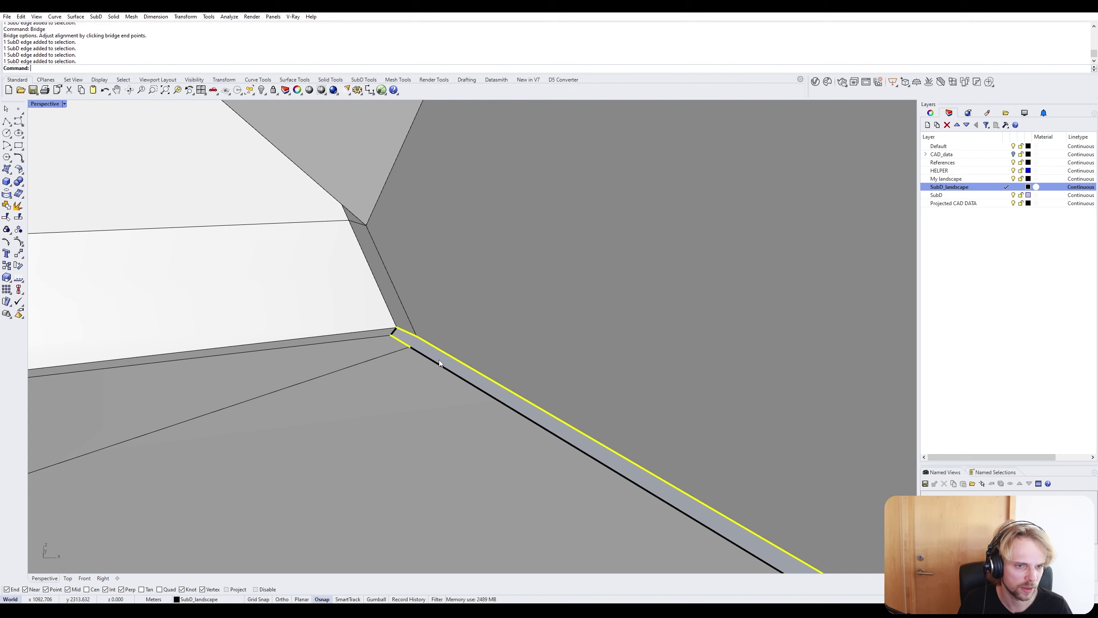
ctrl+shift+click(440, 364)
right_click(448, 364)
key(Return)
Stitch the two separate vertices at the inner corner's upper end together at their average location.
scroll(450, 366, down, 6)
scroll(427, 349, up, 20)
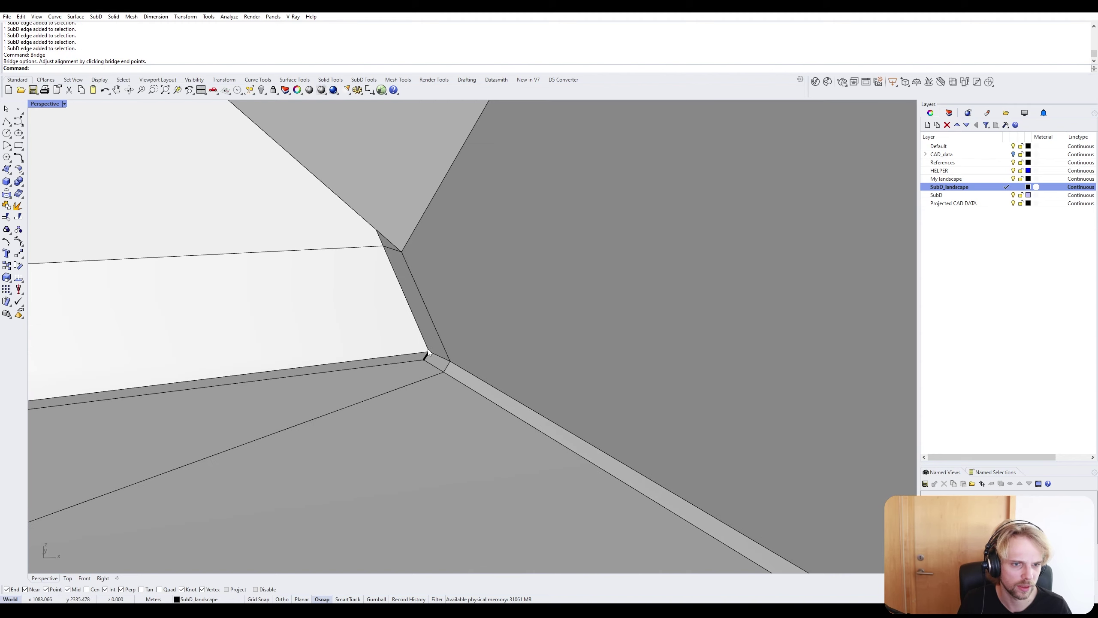
right_drag(430, 363, 433, 355)
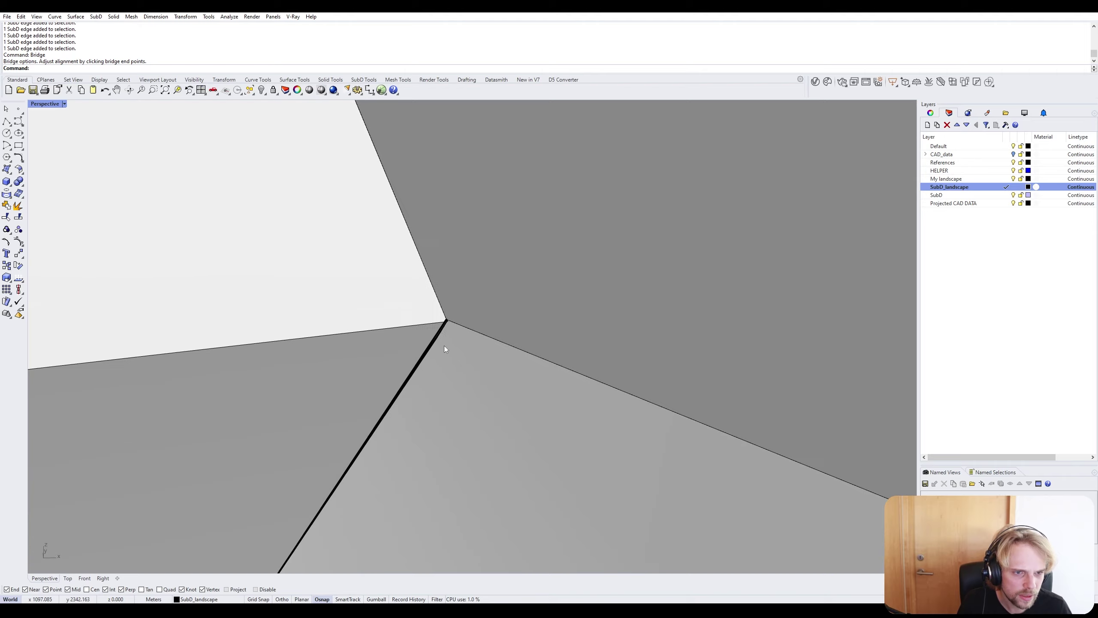
right_drag(444, 345, 392, 338)
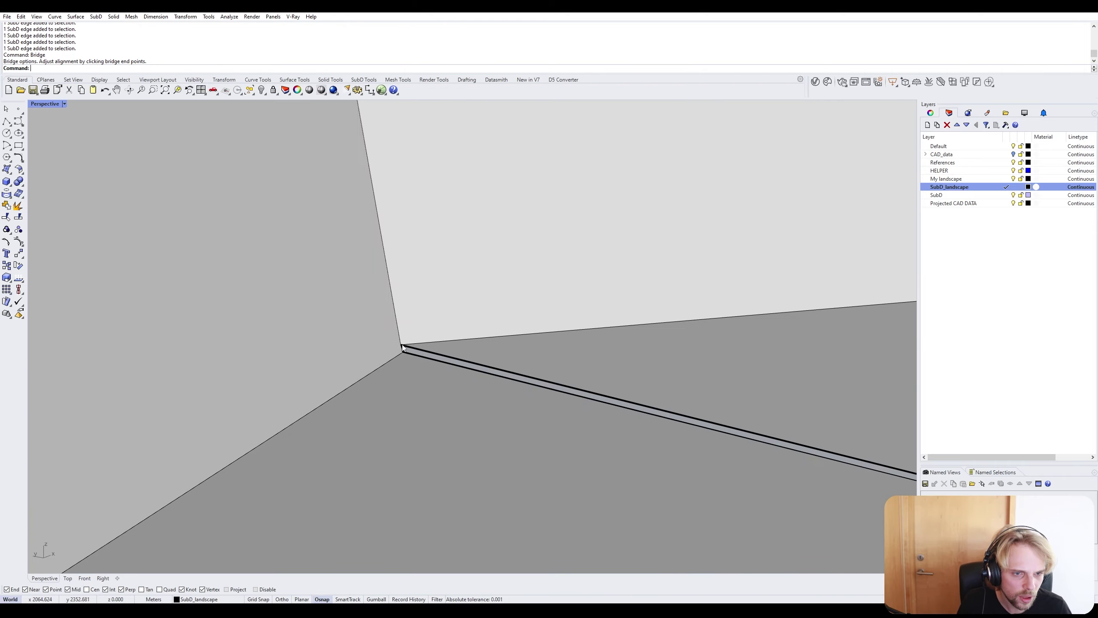
click(402, 345)
click(403, 351)
text(Stitch)
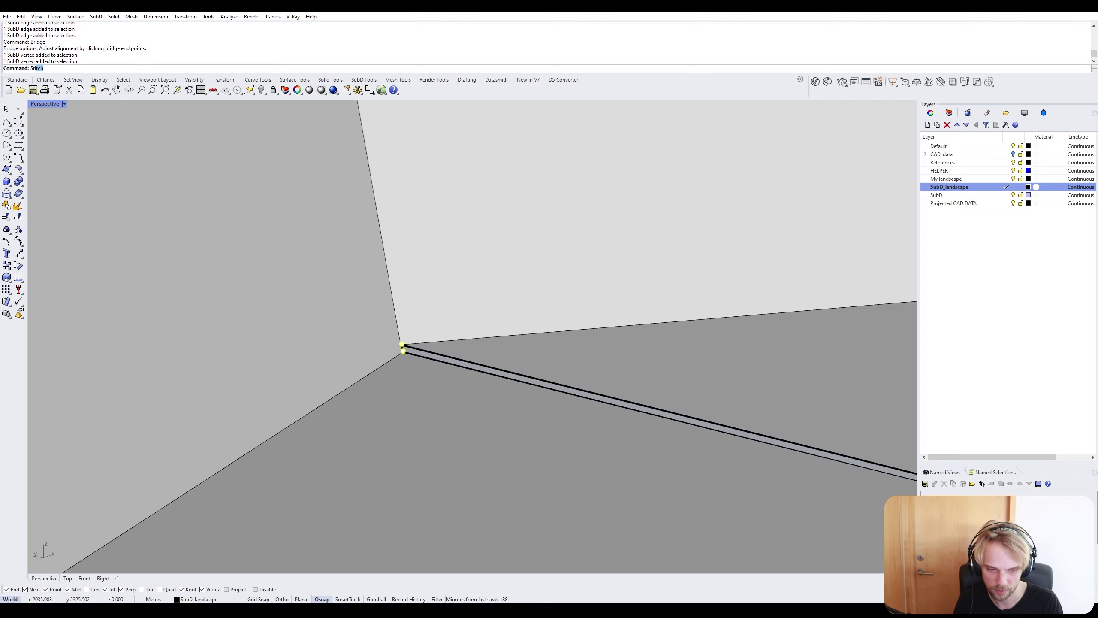
key(Return)
key(Return)
Bridge the upper and lower gap edges along the white wall segment beyond the dark wall.
right_drag(483, 385, 381, 271)
scroll(381, 270, down, 6)
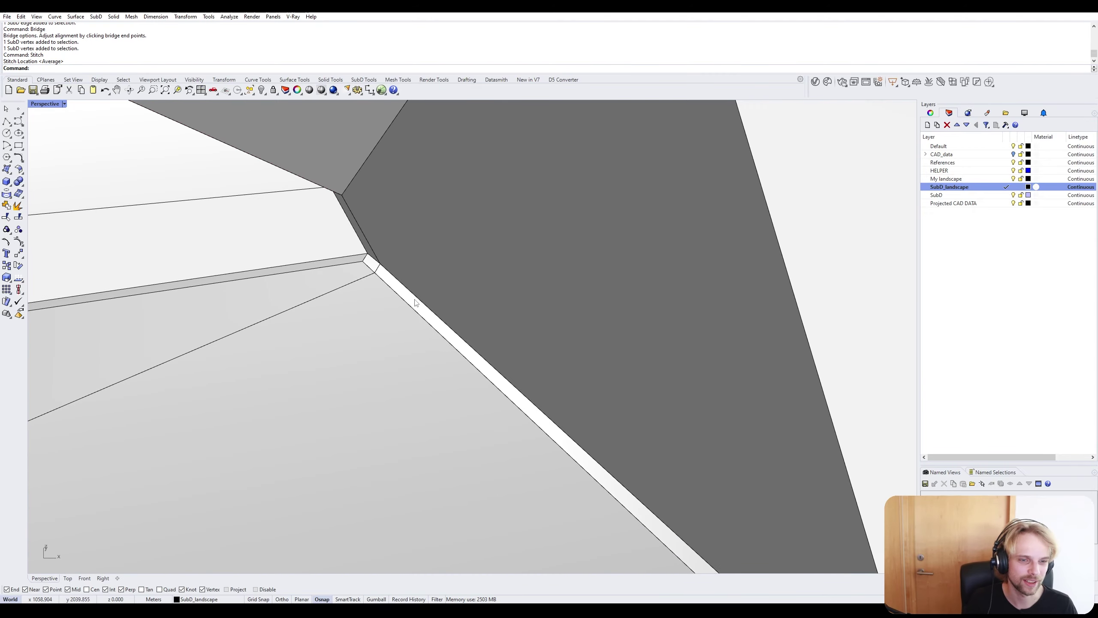
scroll(391, 354, down, 8)
shift+right_drag(588, 431, 550, 387)
scroll(549, 389, up, 4)
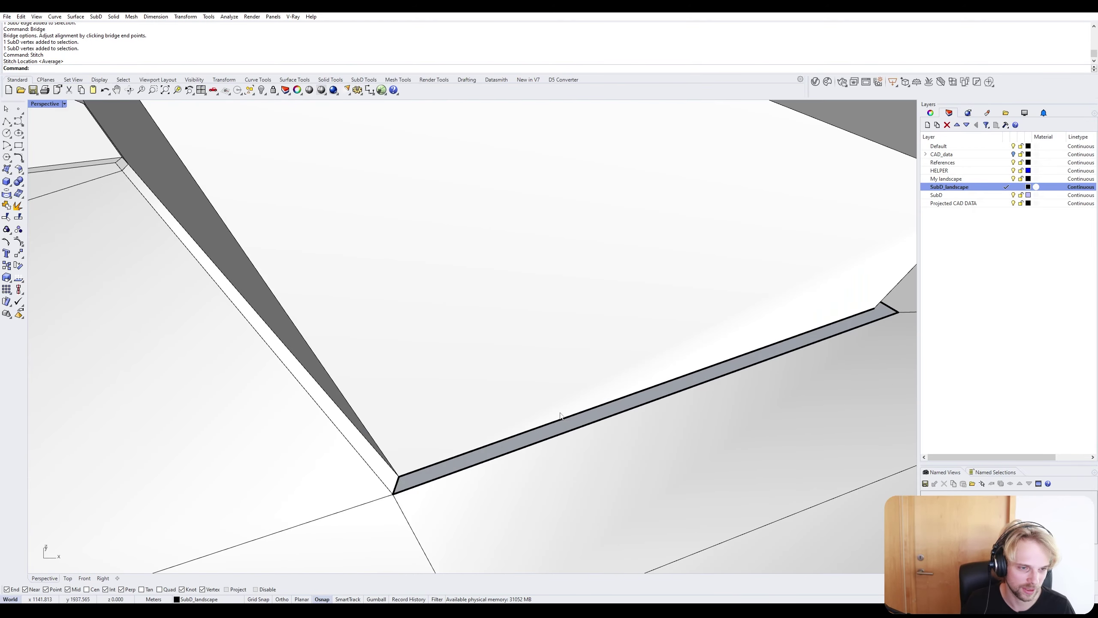
ctrl+shift+click(562, 418)
ctrl+shift+click(571, 431)
text(Bridge)
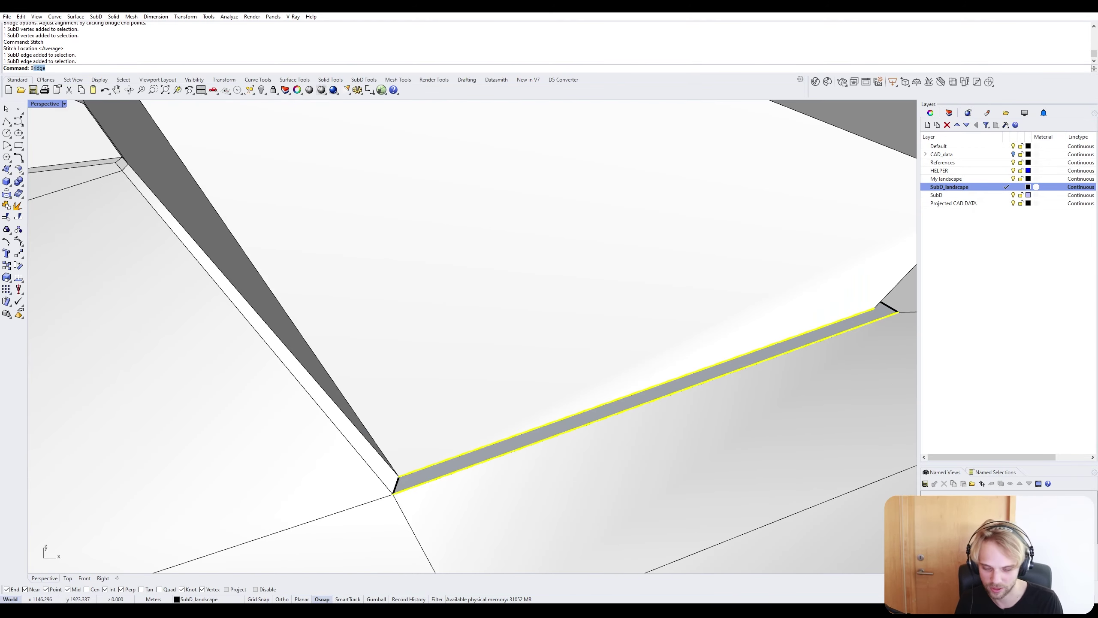
key(Return)
key(Return)
Bridge the upper and lower edges of the short gap segment around the next corner, ending at the dark face.
right_drag(591, 409, 421, 279)
ctrl+shift+click(422, 278)
ctrl+shift+click(455, 287)
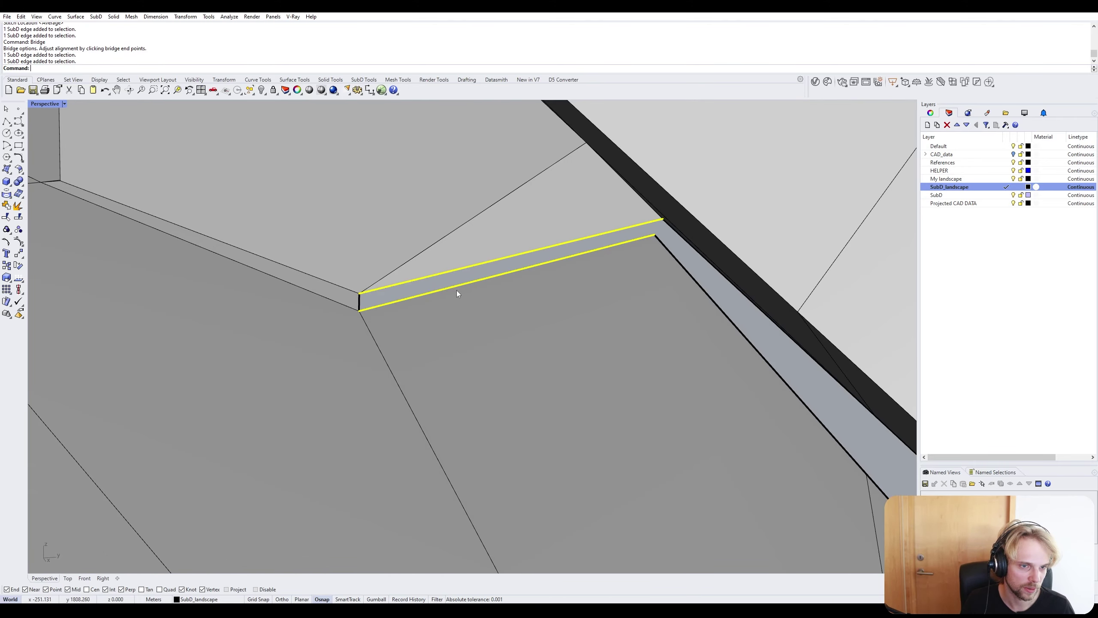
key(Return)
key(Return)
Bridge the upper and lower gap edges along the first segment of the dark face's base.
right_drag(535, 277, 778, 215)
ctrl+shift+click(789, 202)
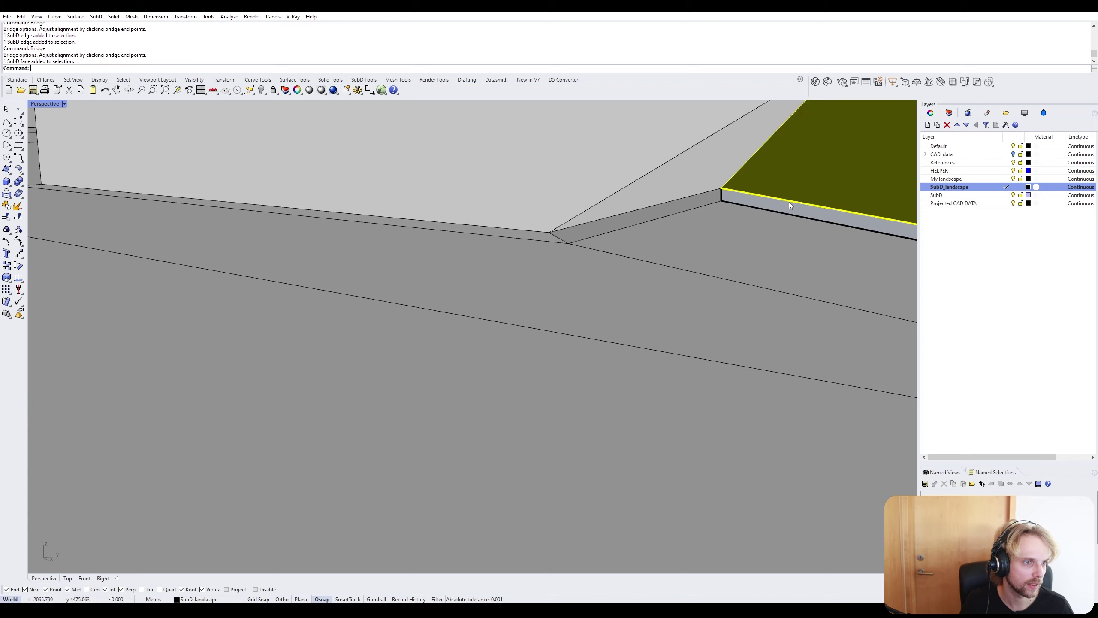
ctrl+shift+click(791, 201)
ctrl+shift+click(794, 214)
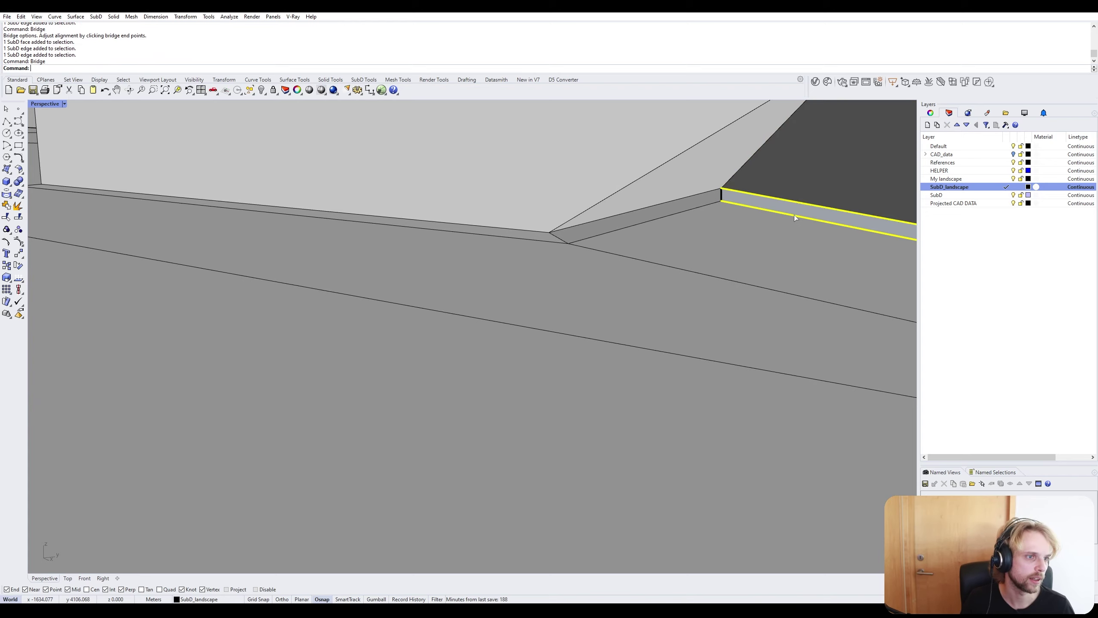
key(Return)
key(Return)
Bridge the remaining gap segment under the dark face with one joined, uncreased segment.
right_drag(795, 214, 562, 225)
scroll(563, 228, up, 5)
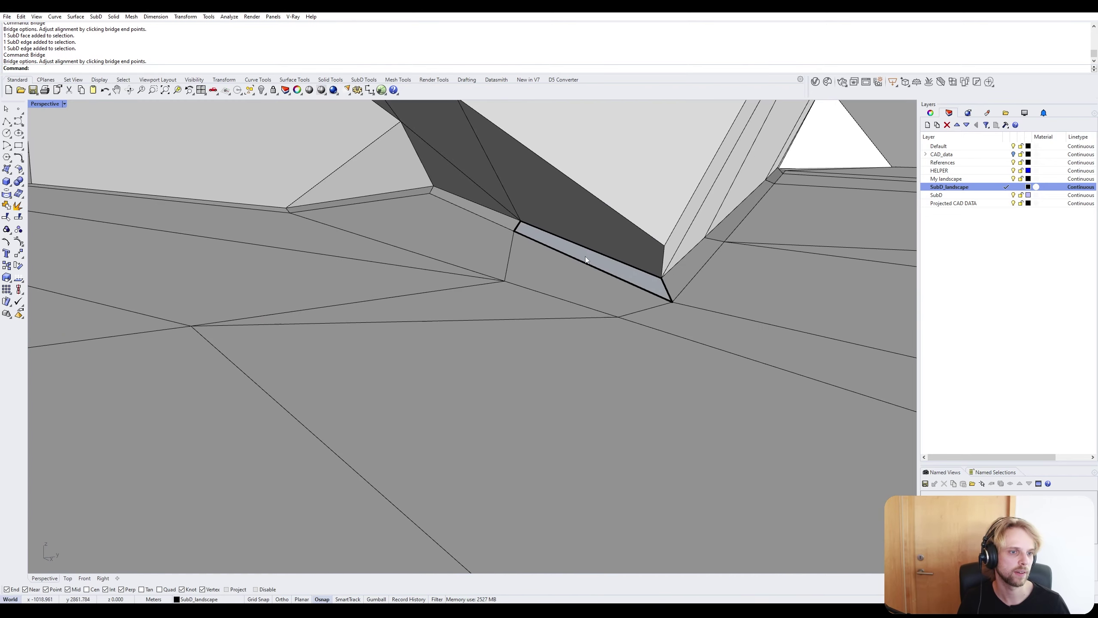
ctrl+shift+click(607, 257)
ctrl+shift+click(616, 275)
key(Return)
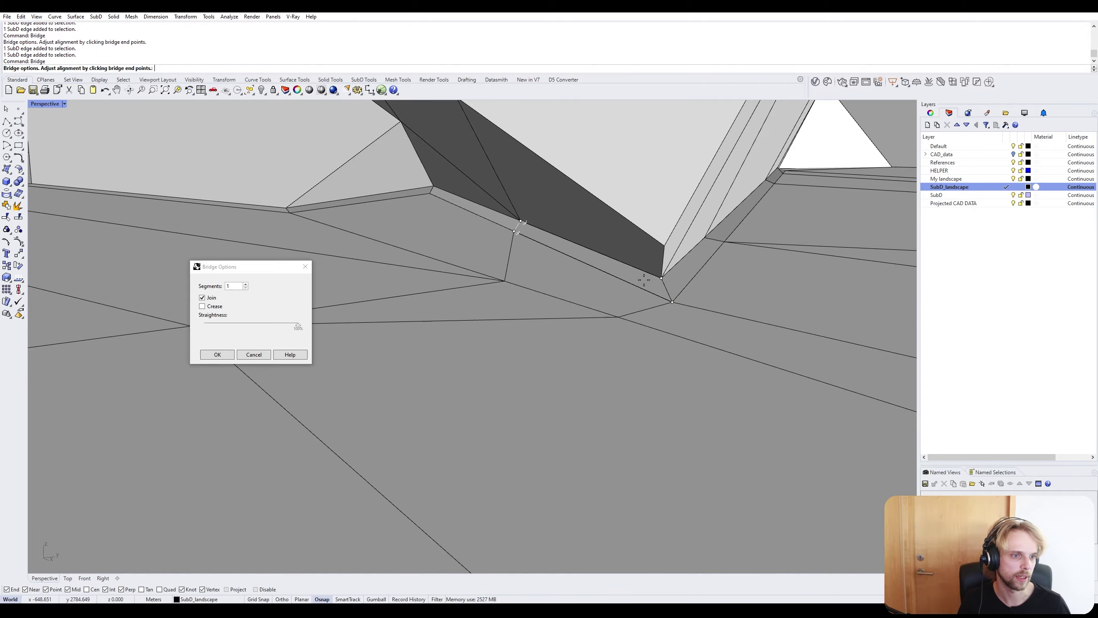
key(Return)
Delete the extra ground edge that meets the open gap midway along the pointed white leg's base.
right_drag(616, 275, 437, 272)
scroll(485, 280, down, 6)
scroll(437, 273, up, 5)
scroll(679, 263, up, 5)
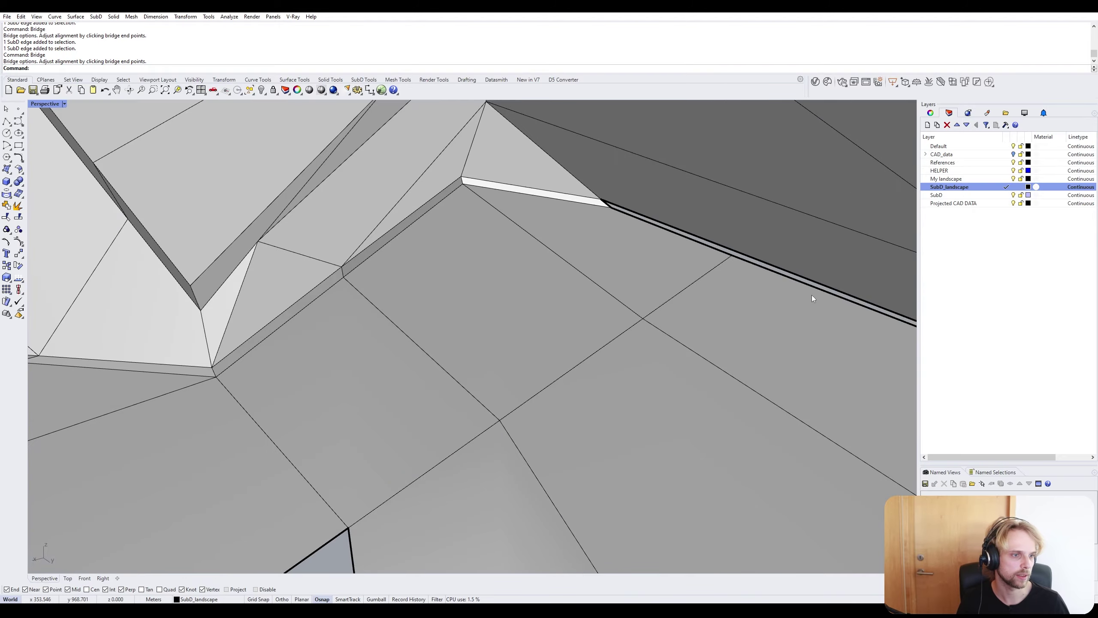
scroll(628, 213, down, 5)
right_drag(677, 245, 705, 324)
scroll(468, 347, up, 10)
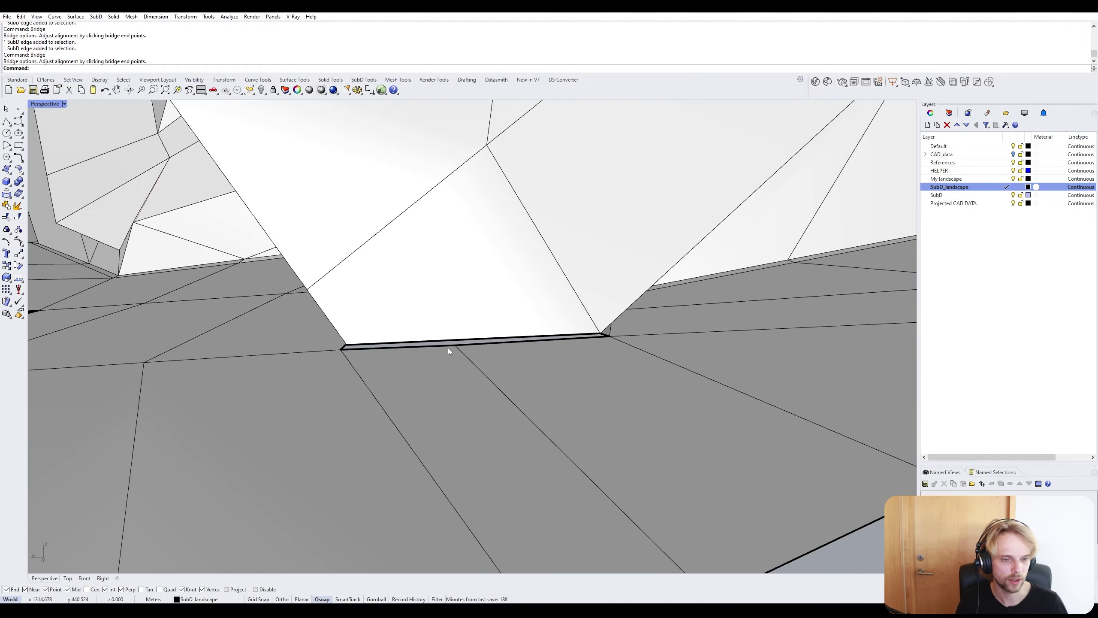
scroll(449, 347, down, 8)
shift+right_drag(450, 346, 476, 290)
scroll(584, 342, up, 3)
ctrl+shift+click(583, 342)
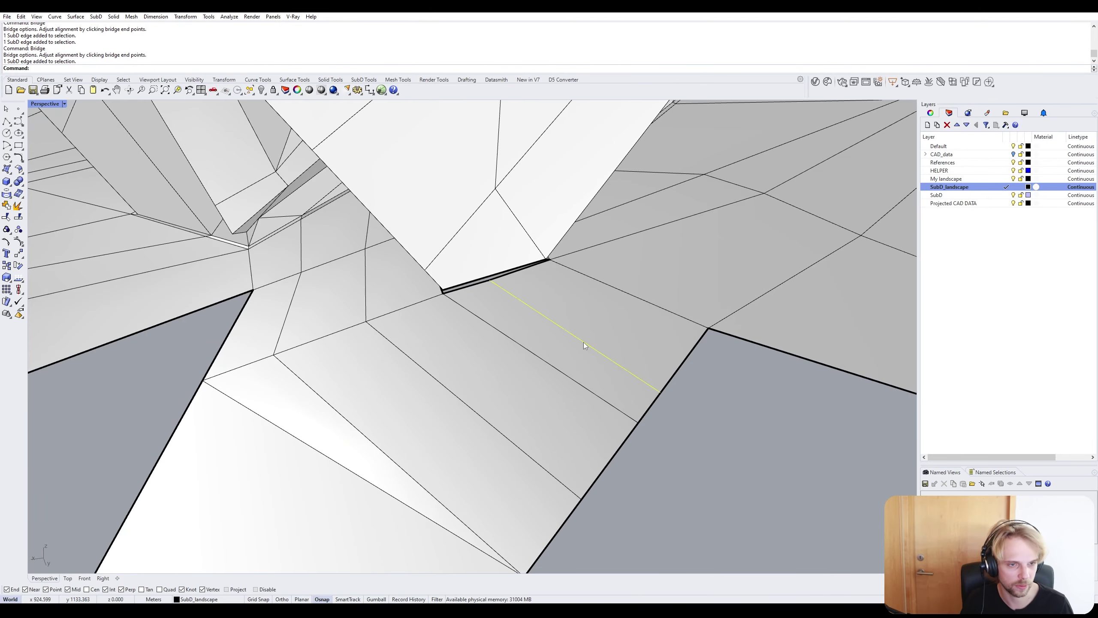
key(Delete)
Bridge the upper and lower gap edges along the pointed white leg's base.
scroll(511, 259, up, 2)
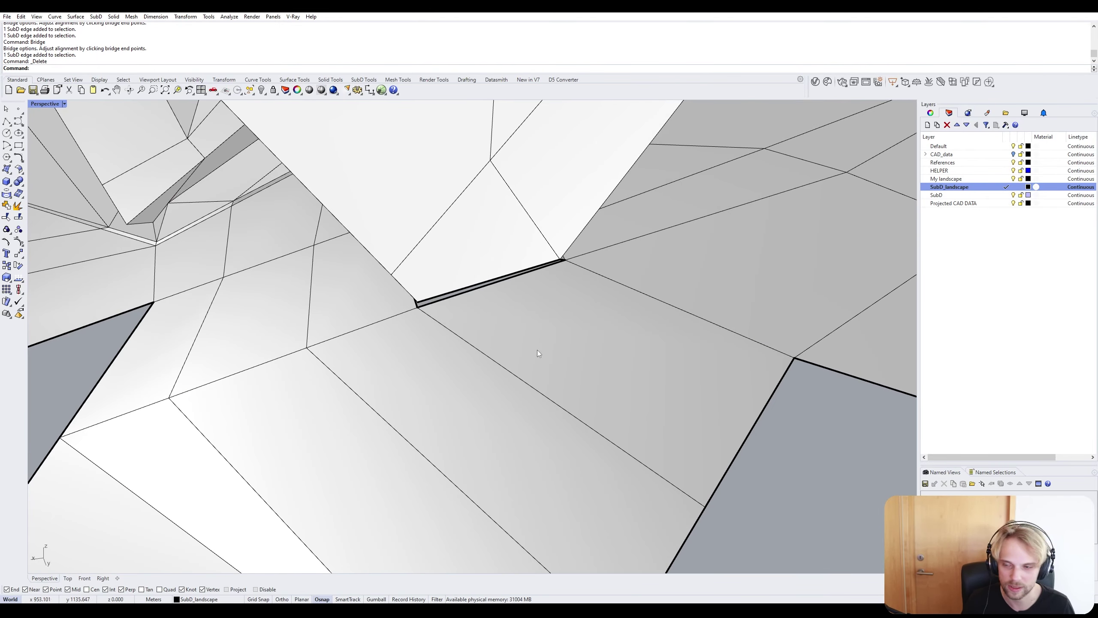
scroll(498, 288, up, 3)
ctrl+shift+click(426, 291)
ctrl+shift+click(430, 298)
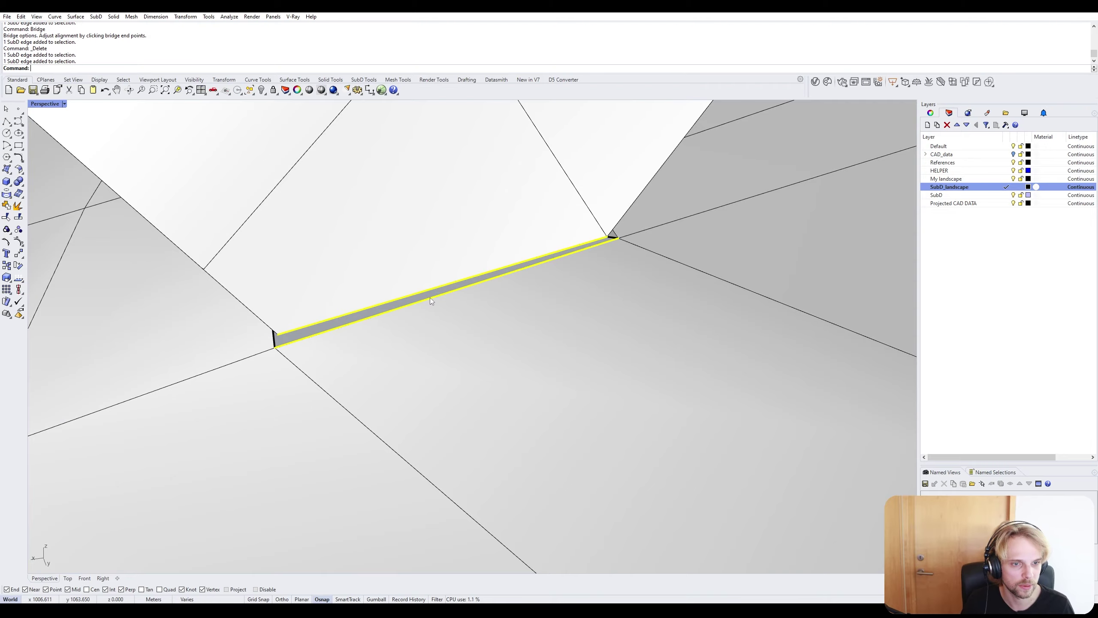
text(Bridge)
key(Return)
key(Return)
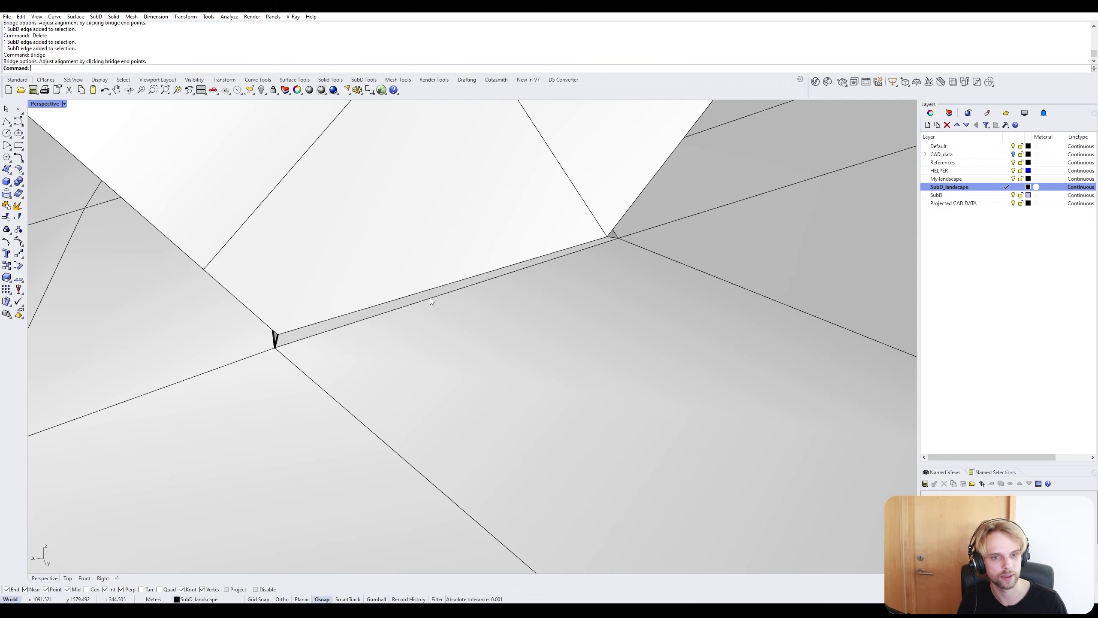
Insert an edge beside the two wall edges above the remaining gap, positioned at the existing upper vertex.
right_drag(429, 297, 567, 309)
scroll(577, 313, up, 3)
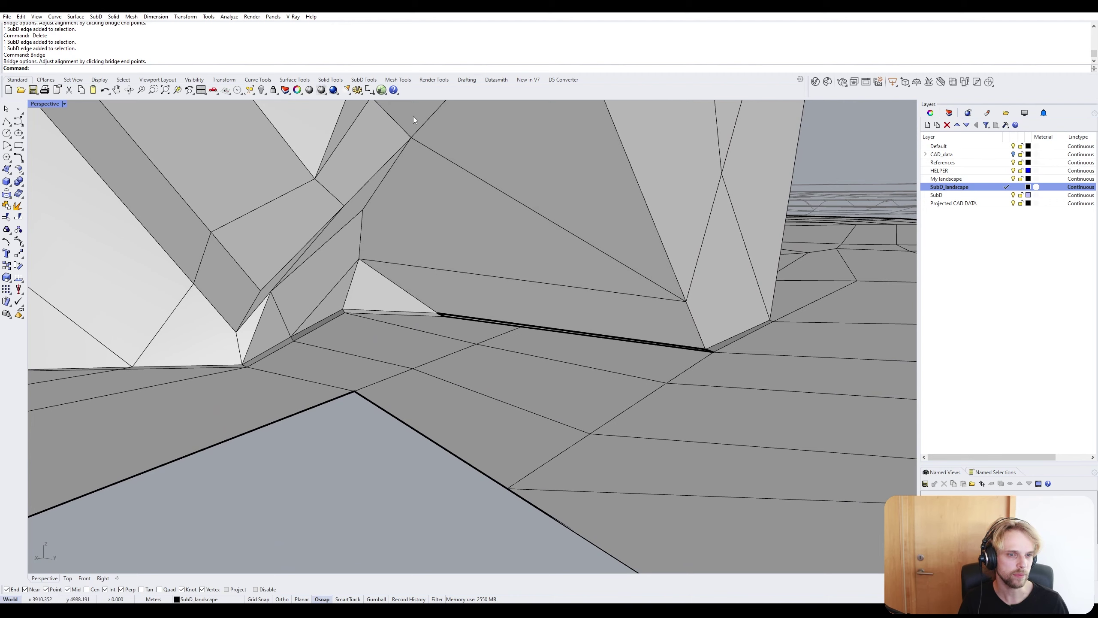
ctrl+shift+click(387, 281)
ctrl+shift+click(360, 236)
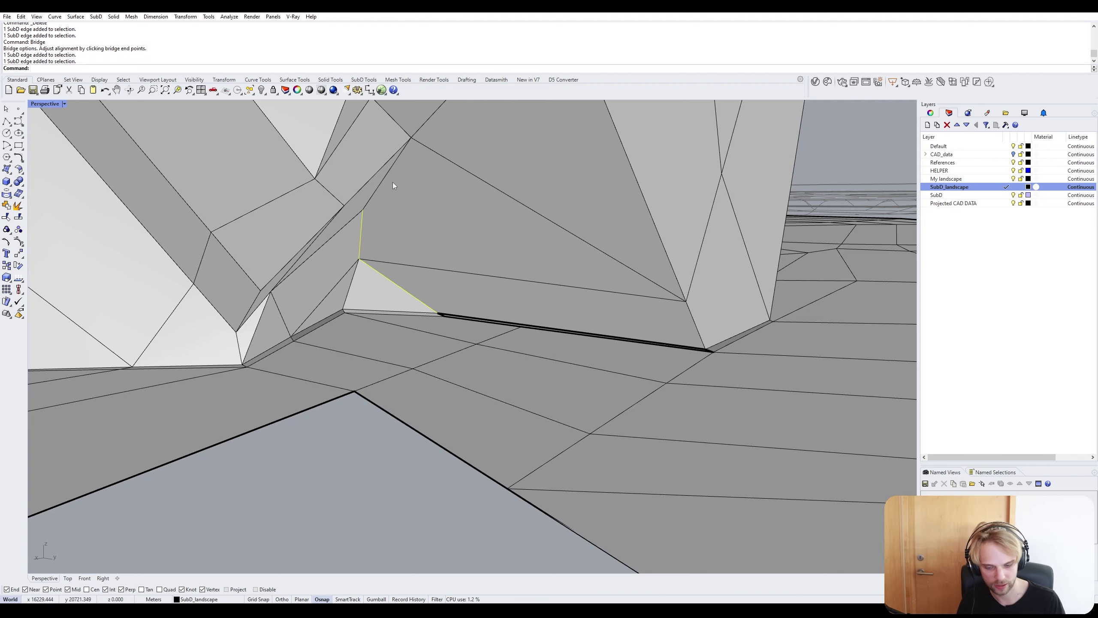
text(InsertEdge)
key(Return)
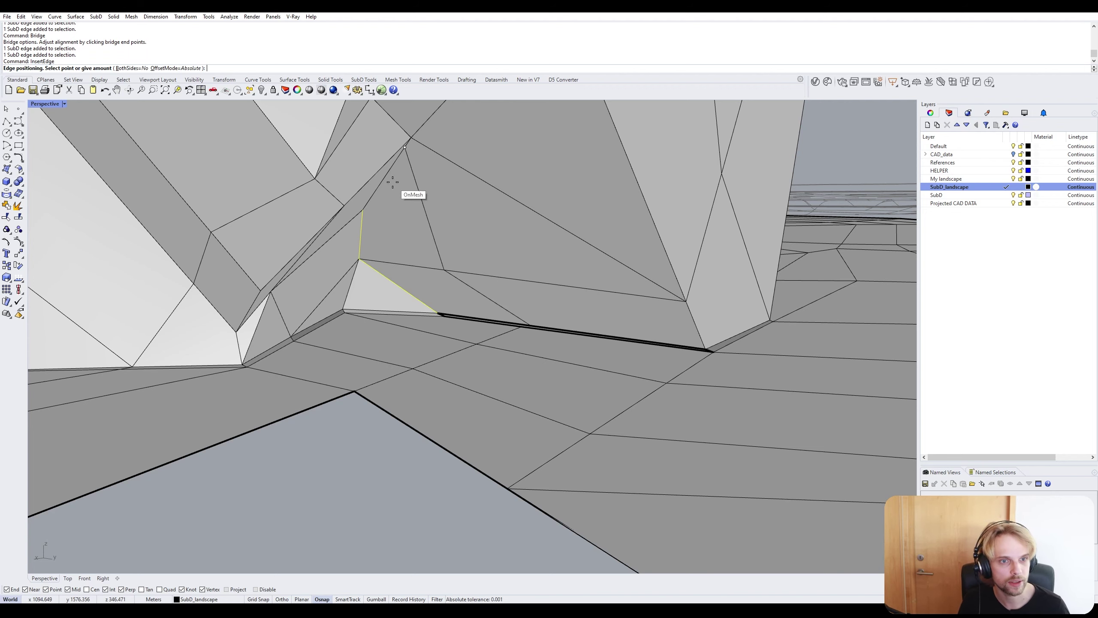
click(411, 138)
Move the inserted edge's vertex along the gap's upper edge to sit above the matching ground vertex.
right_drag(532, 295, 661, 379)
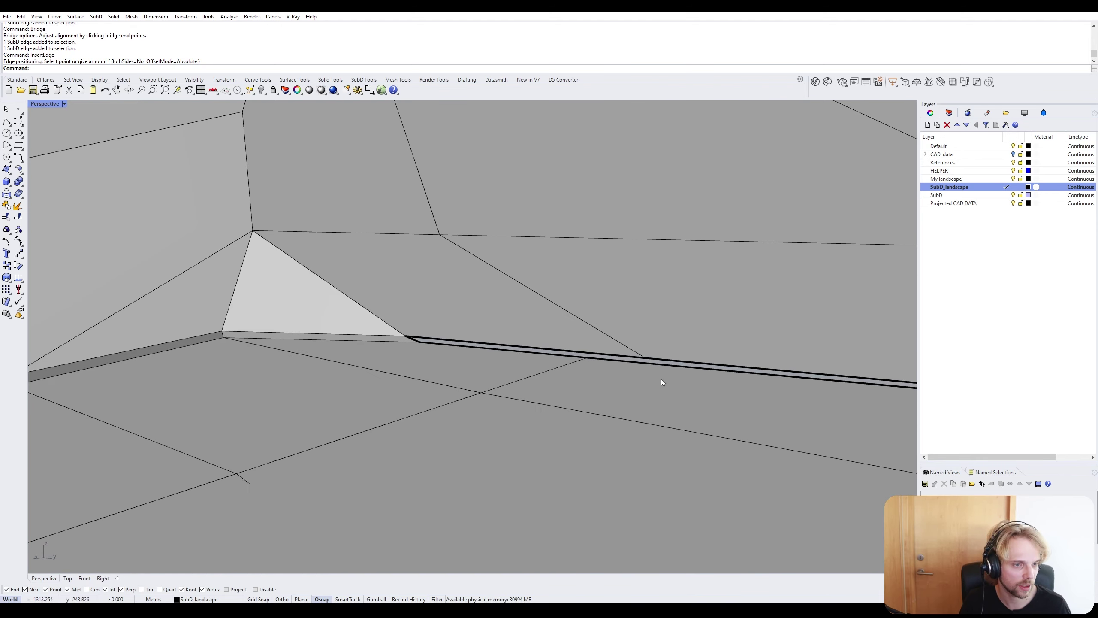
click(645, 359)
text(M)
key(Return)
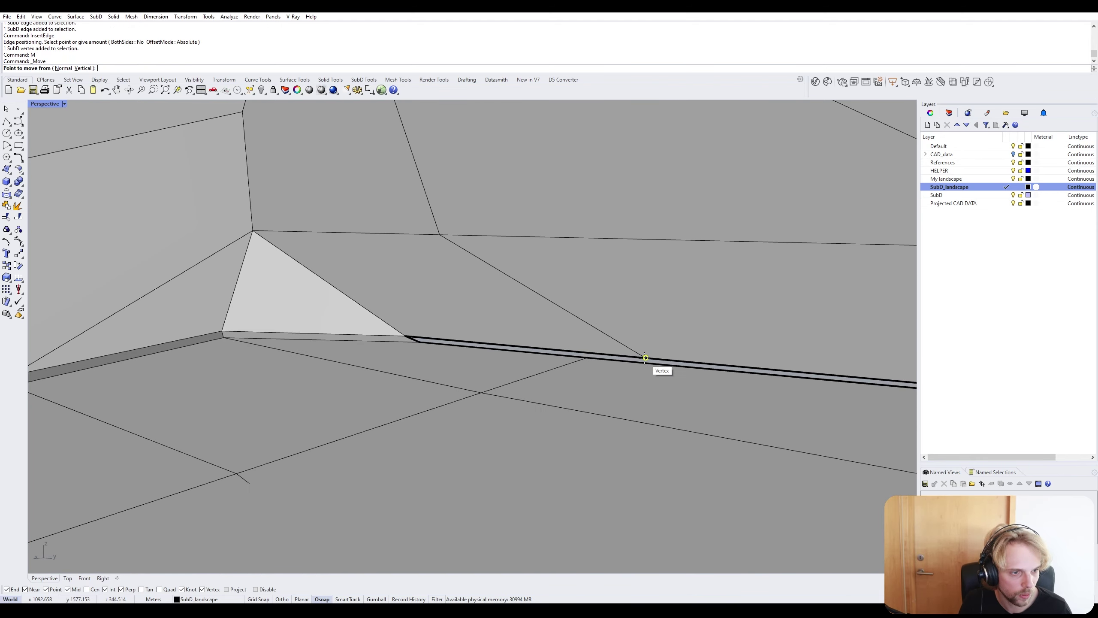
click(646, 359)
click(598, 353)
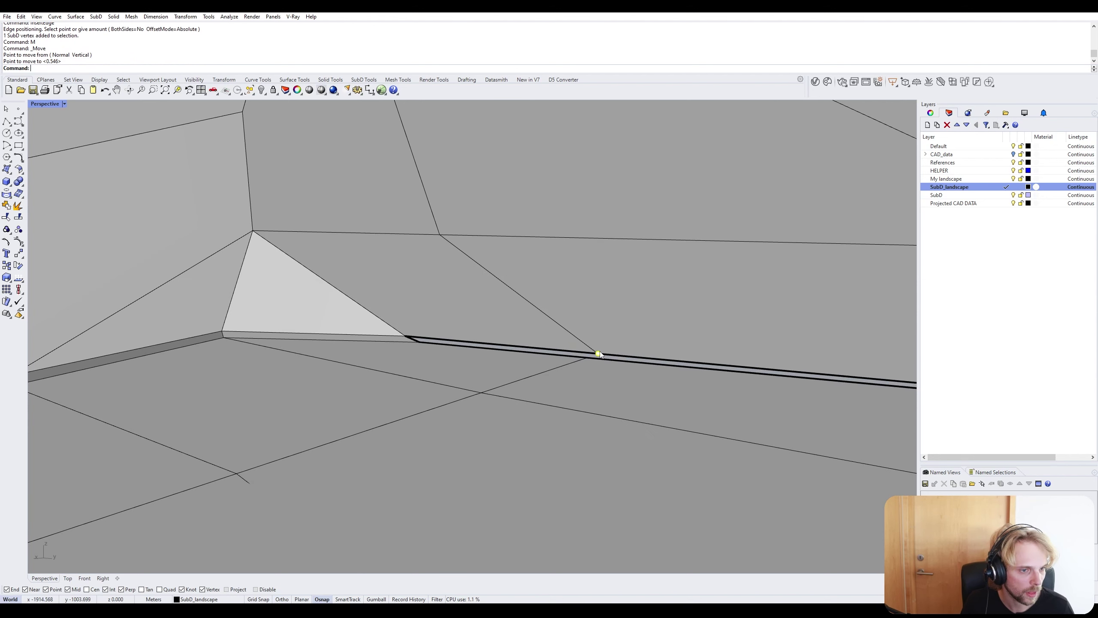
Bridge both pairs of upper and lower edges on either side of the moved vertex.
ctrl+shift+click(550, 350)
ctrl+shift+click(555, 355)
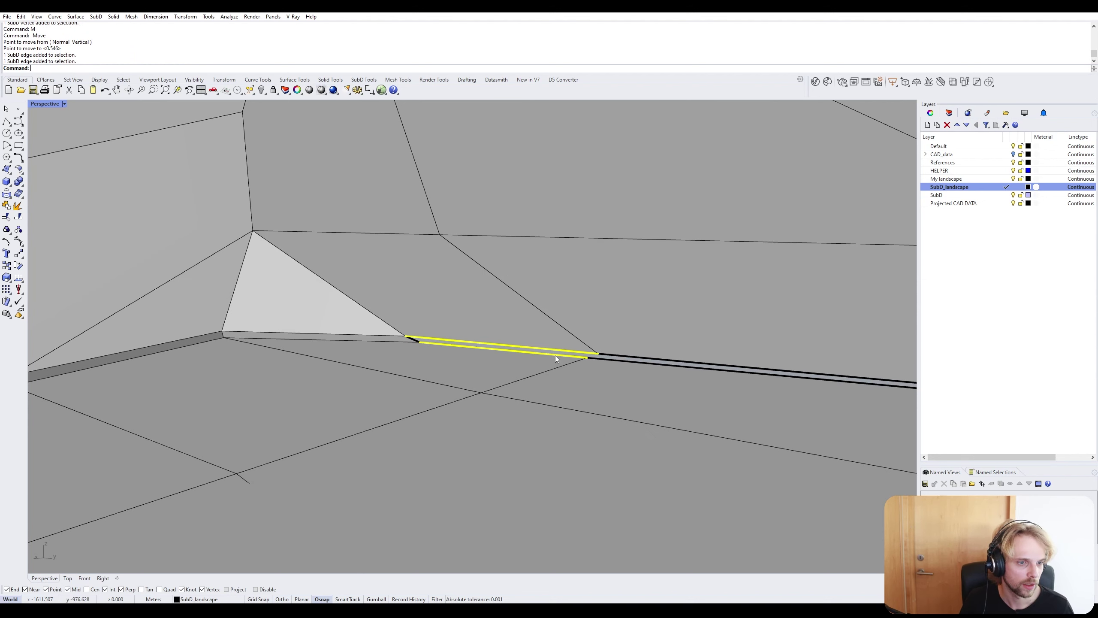
ctrl+shift+click(616, 355)
ctrl+shift+click(617, 359)
text(Bridge)
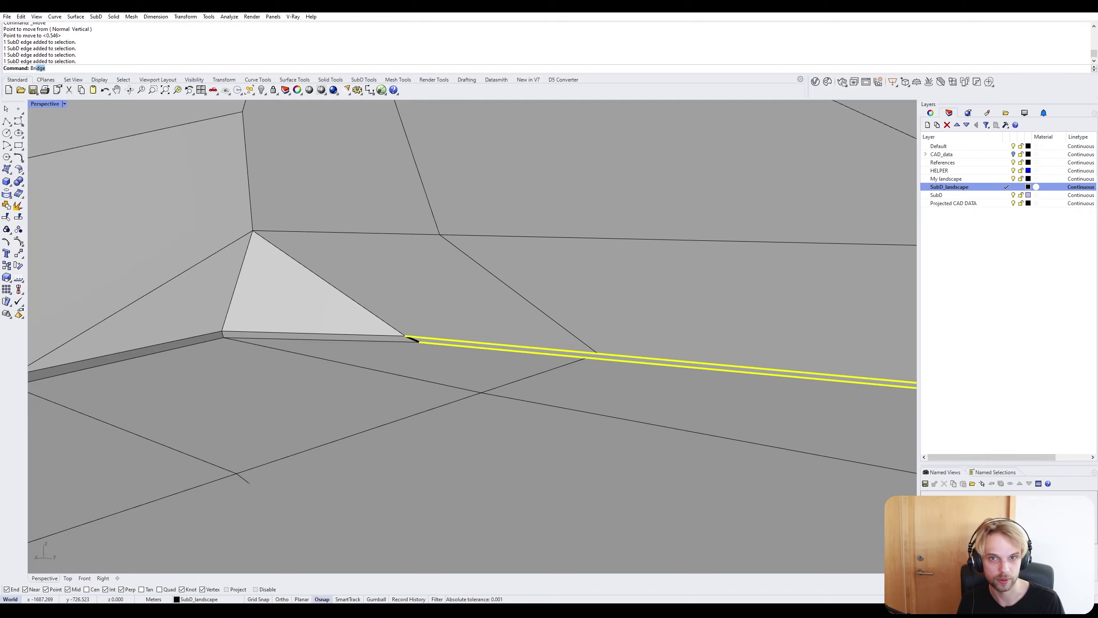
key(Return)
Inspect the joined landscape and tower in smooth SubD display from several sides, and return to flat display.
scroll(621, 356, down, 6)
right_drag(622, 356, 665, 411)
scroll(663, 415, up, 5)
scroll(512, 436, down, 8)
shift+right_drag(233, 349, 417, 361)
key(Tab)
right_drag(640, 479, 802, 359)
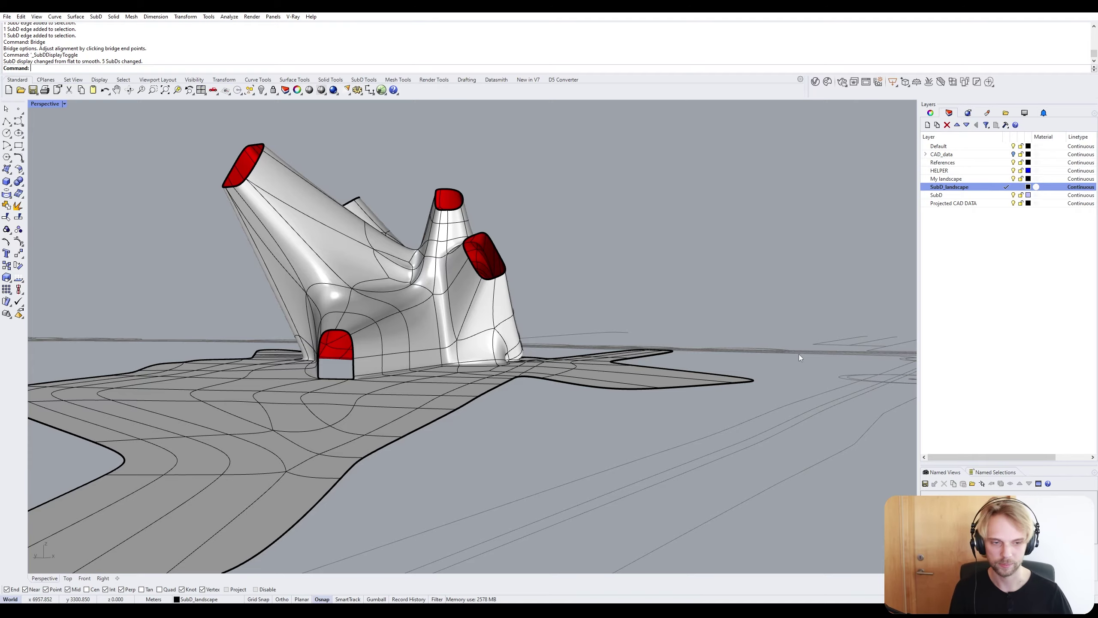
right_drag(799, 354, 579, 281)
key(Tab)
shift+right_drag(271, 234, 513, 310)
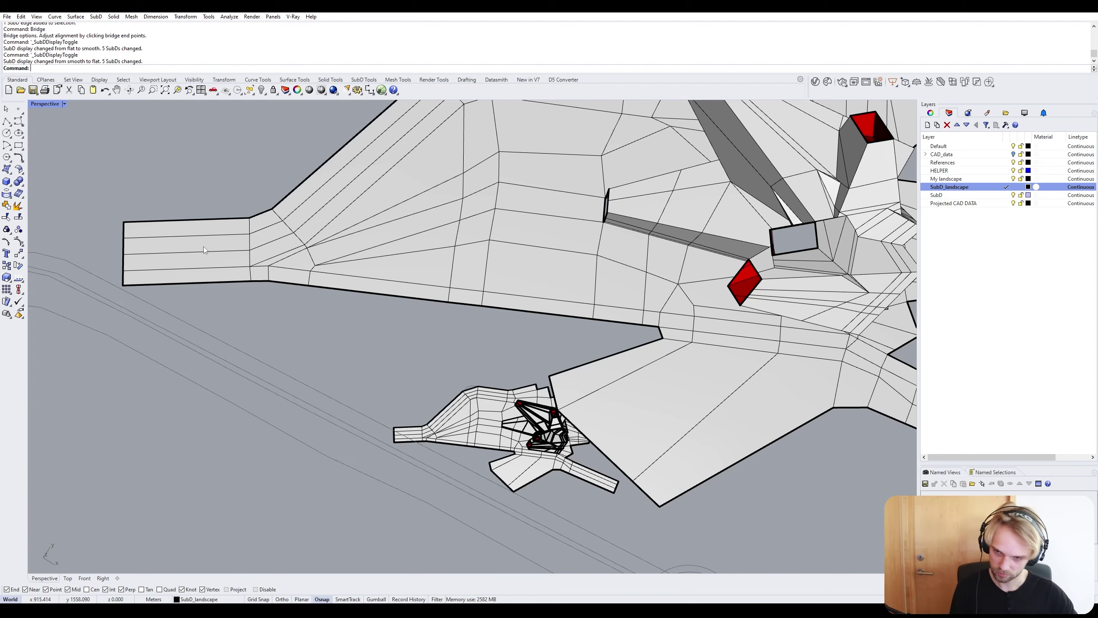
right_drag(432, 252, 452, 199)
shift+right_drag(449, 258, 396, 327)
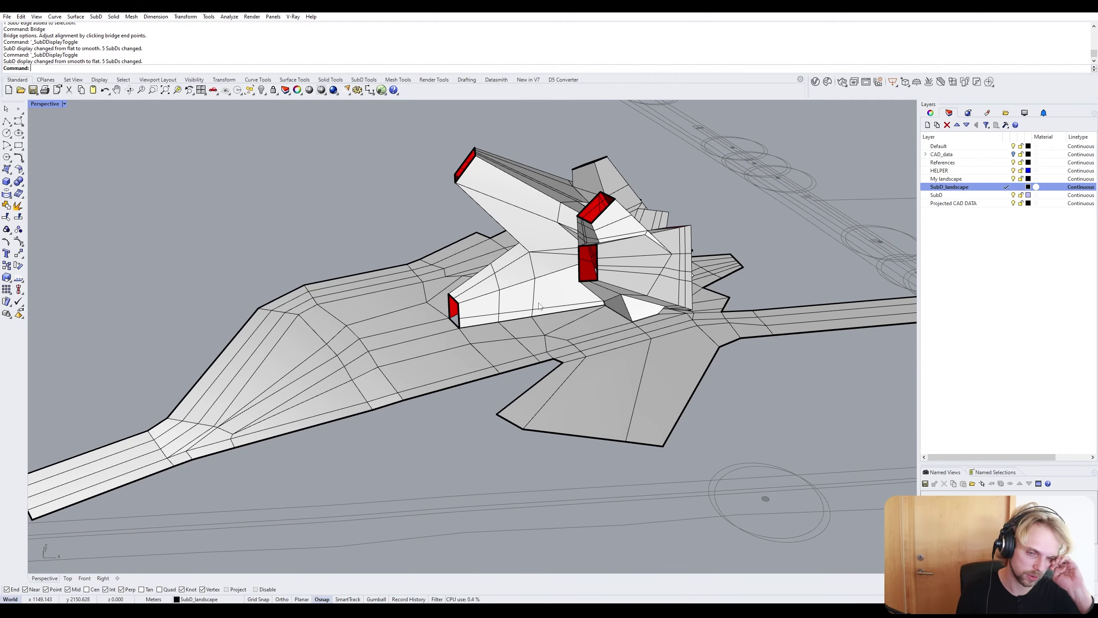
Select the three parallel rows of landscape faces along the outer edge, from the far narrow end past the bend toward the tower.
scroll(389, 342, up, 5)
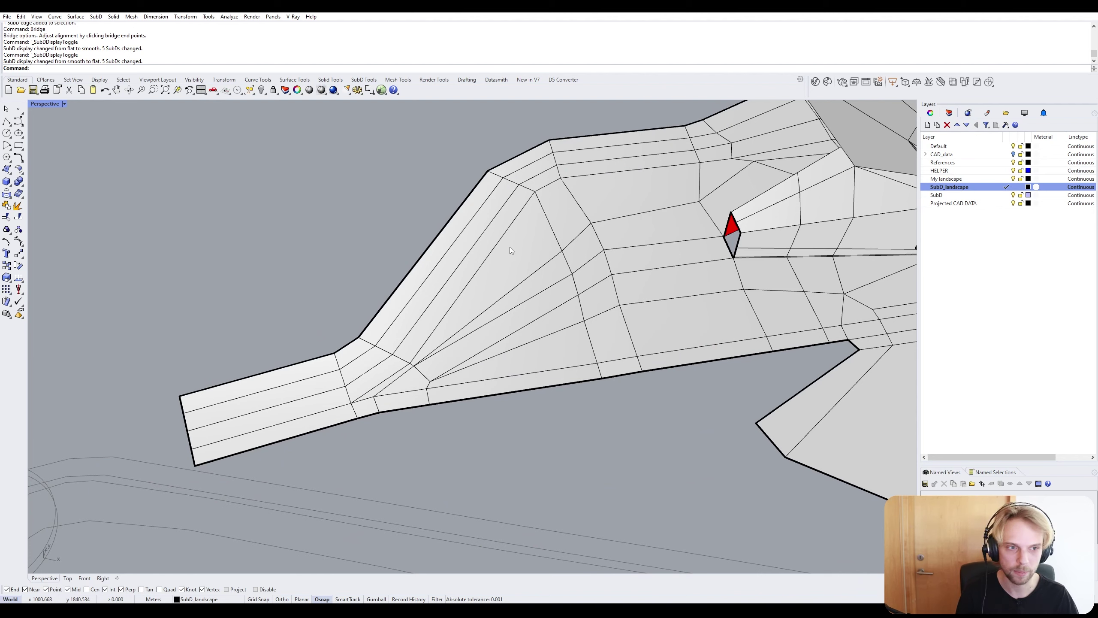
right_drag(510, 247, 266, 408)
ctrl+shift+click(279, 411)
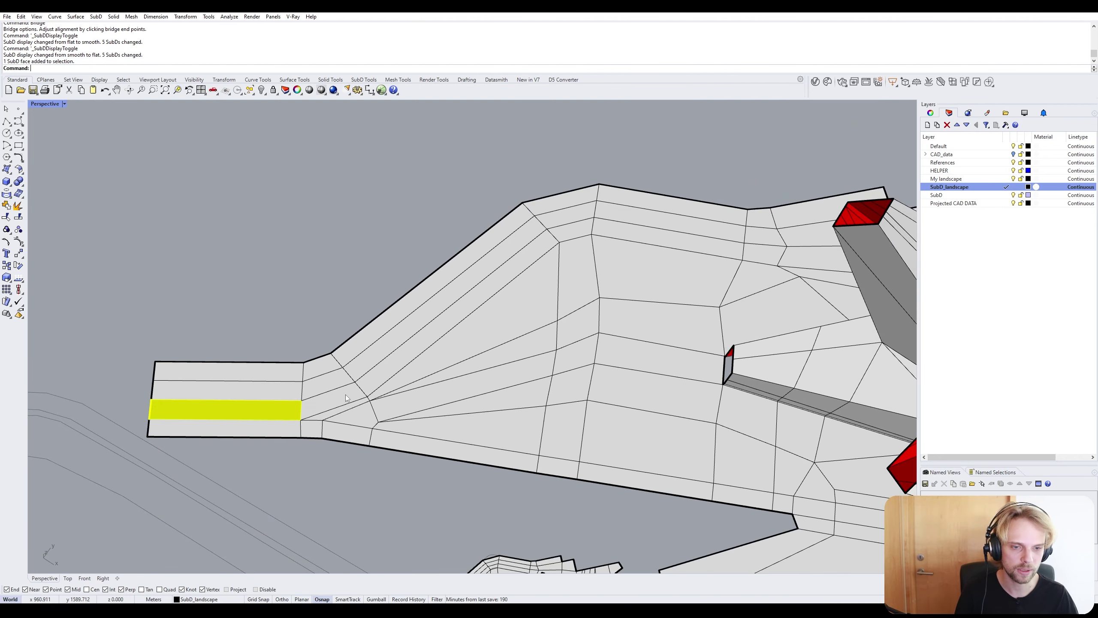
ctrl+shift+click(345, 395)
ctrl+shift+click(374, 366)
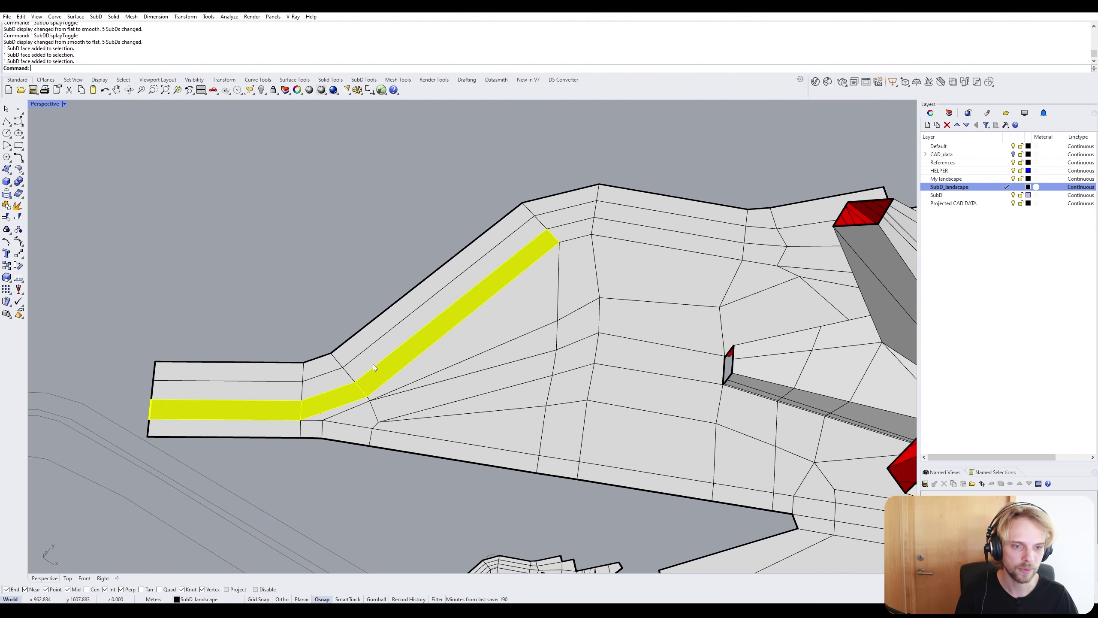
ctrl+shift+click(577, 231)
ctrl+shift+click(644, 232)
ctrl+shift+click(680, 223)
ctrl+shift+click(693, 210)
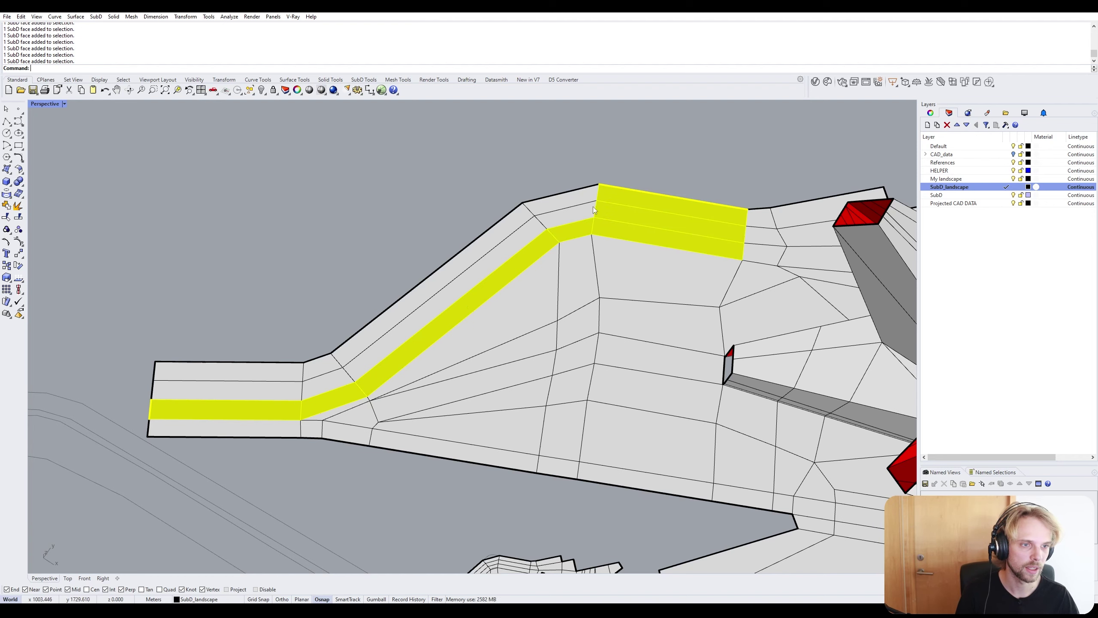
ctrl+shift+click(569, 202)
ctrl+shift+click(556, 220)
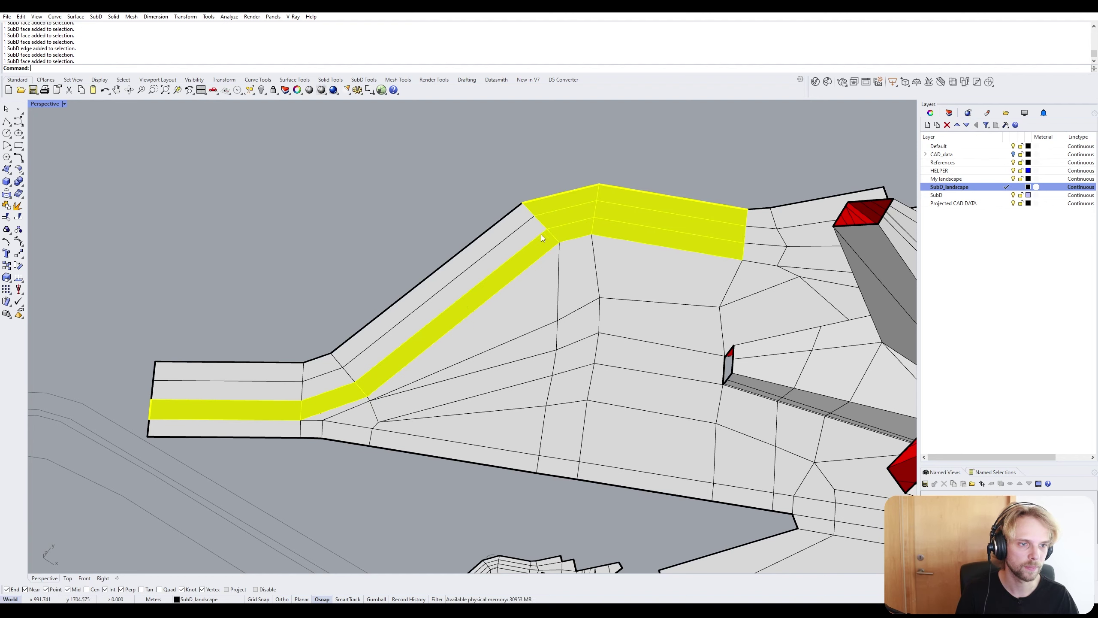
ctrl+shift+click(520, 244)
ctrl+shift+click(508, 232)
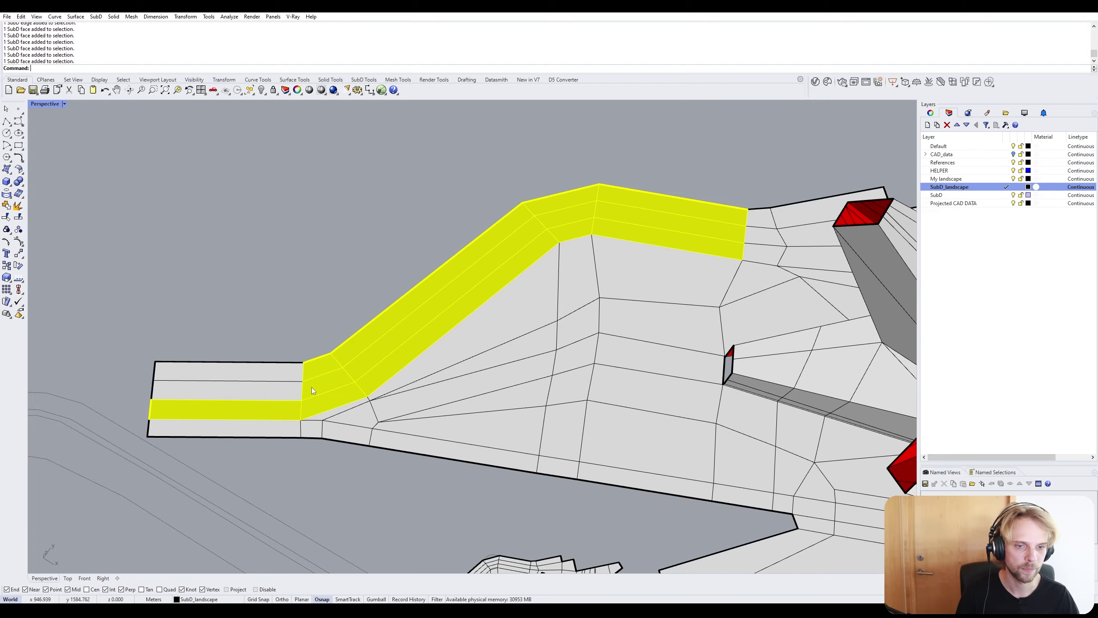
ctrl+shift+click(275, 388)
ctrl+shift+click(276, 373)
right_drag(276, 372, 357, 303)
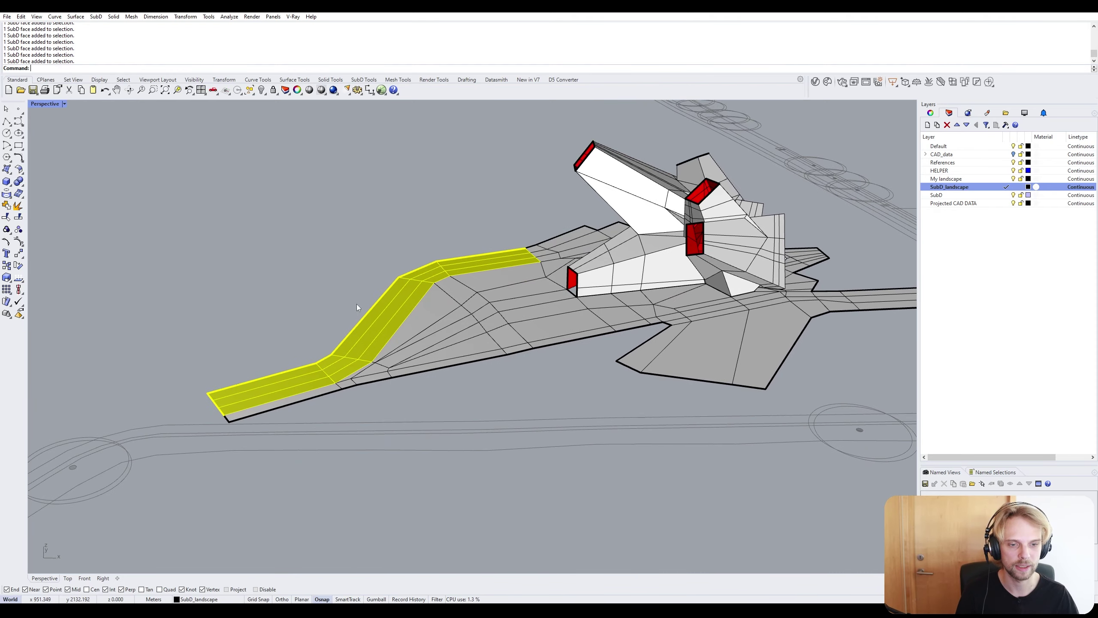
Turn on the Gumball for the selected faces.
right_click(376, 600)
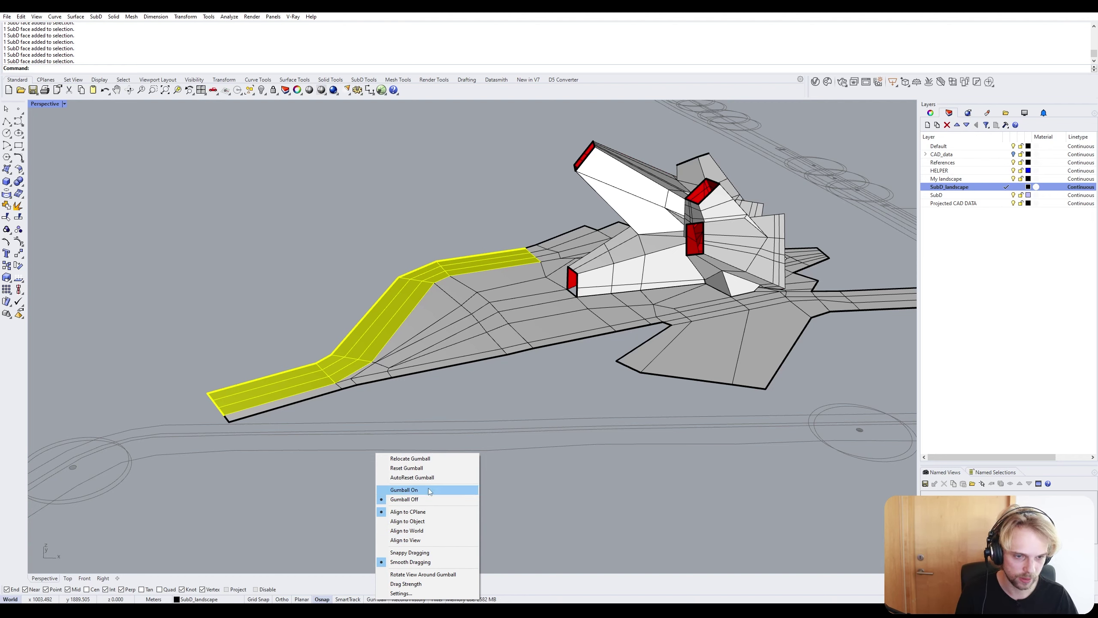
click(656, 583)
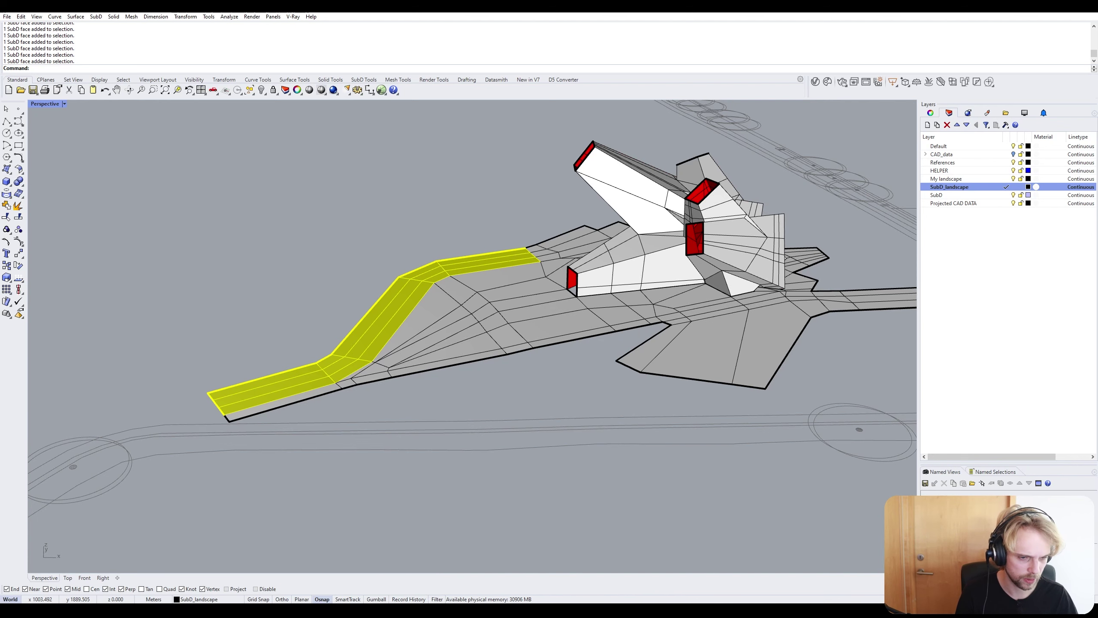
click(377, 599)
Extrude the selected path faces vertically to form a low raised strip, and raise the extruded faces slightly further.
scroll(393, 309, up, 2)
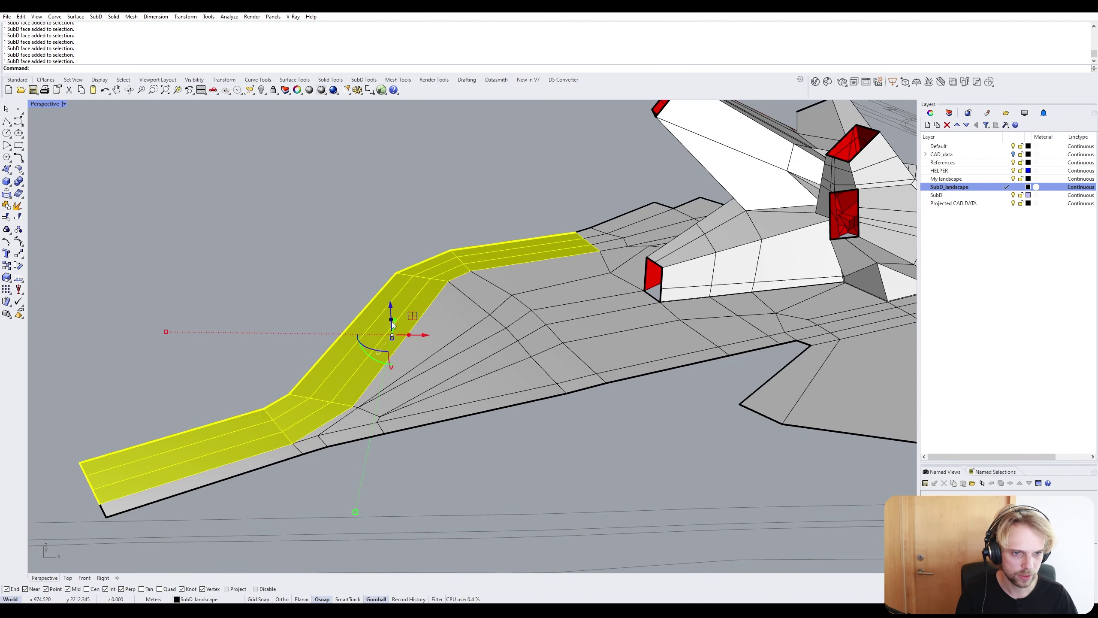
drag(392, 322, 400, 319)
right_drag(323, 381, 384, 381)
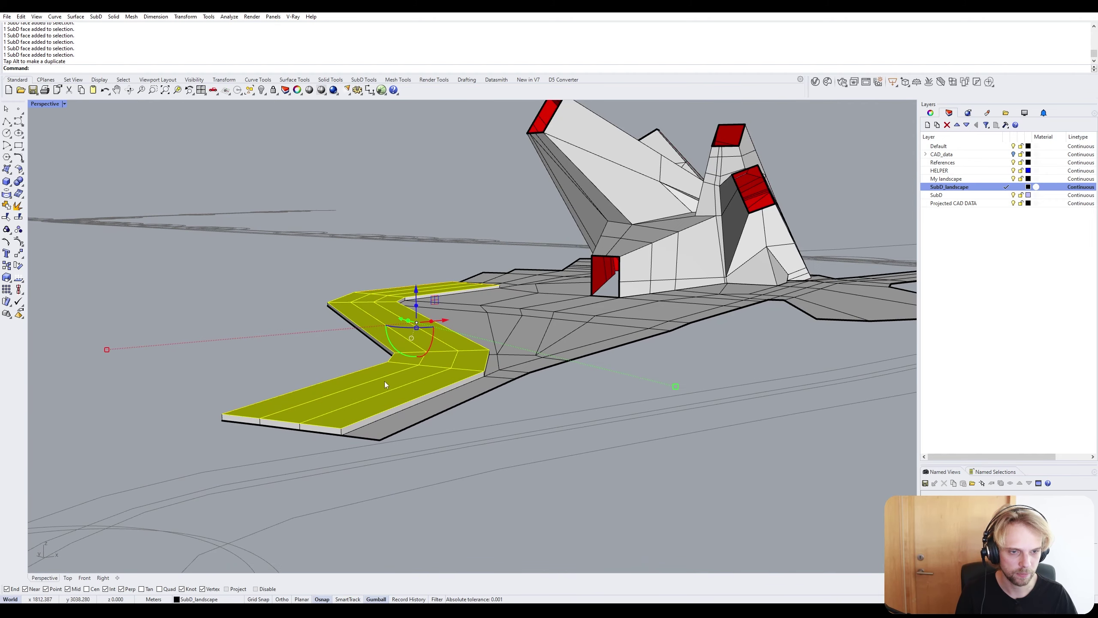
scroll(387, 378, up, 2)
drag(424, 287, 427, 282)
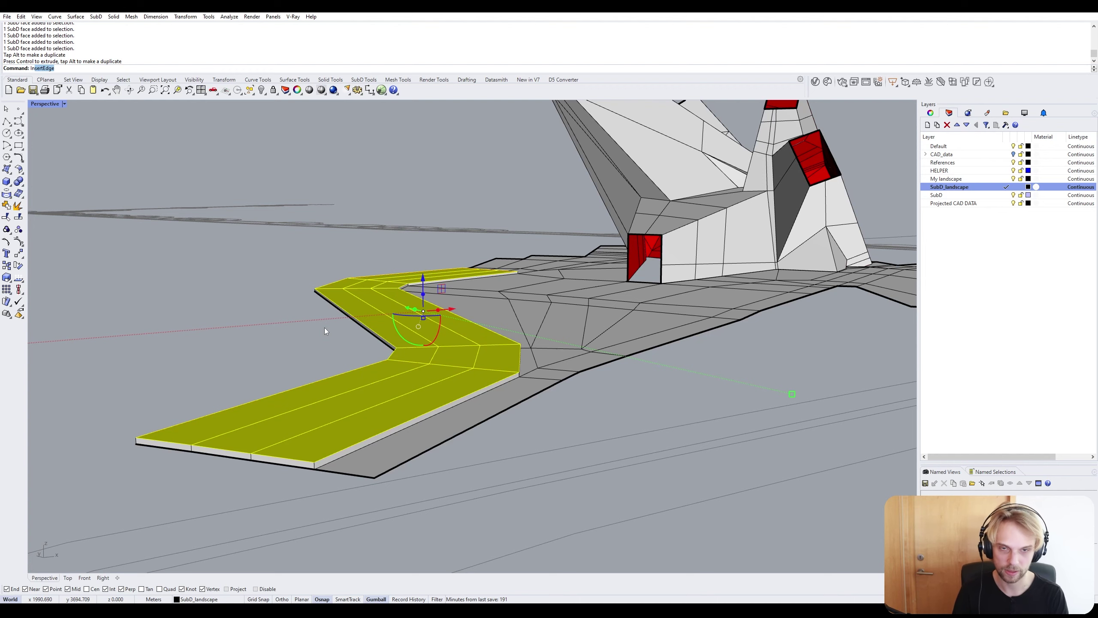
Inset the raised path faces as one group to add a narrow border of faces around them.
text(Inset)
key(Return)
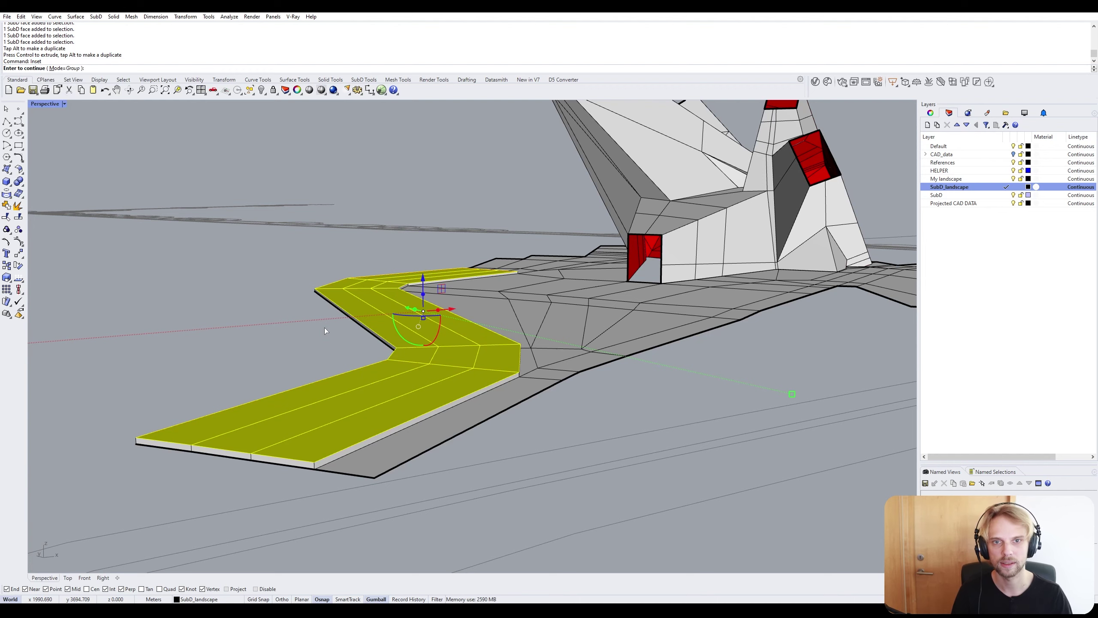
key(Return)
key(Return)
right_drag(216, 176, 240, 238)
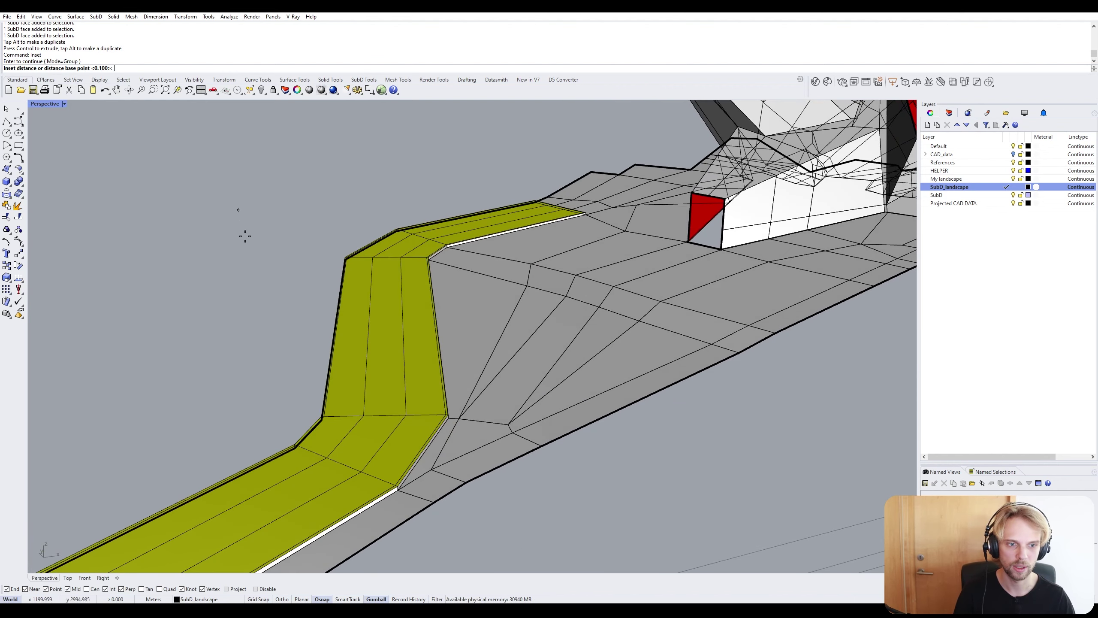
right_drag(224, 358, 245, 266)
key(Escape)
Examine the raised path and its inset border in smooth SubD display from a low angle and from behind.
key(Tab)
right_drag(277, 305, 317, 275)
scroll(463, 438, up, 2)
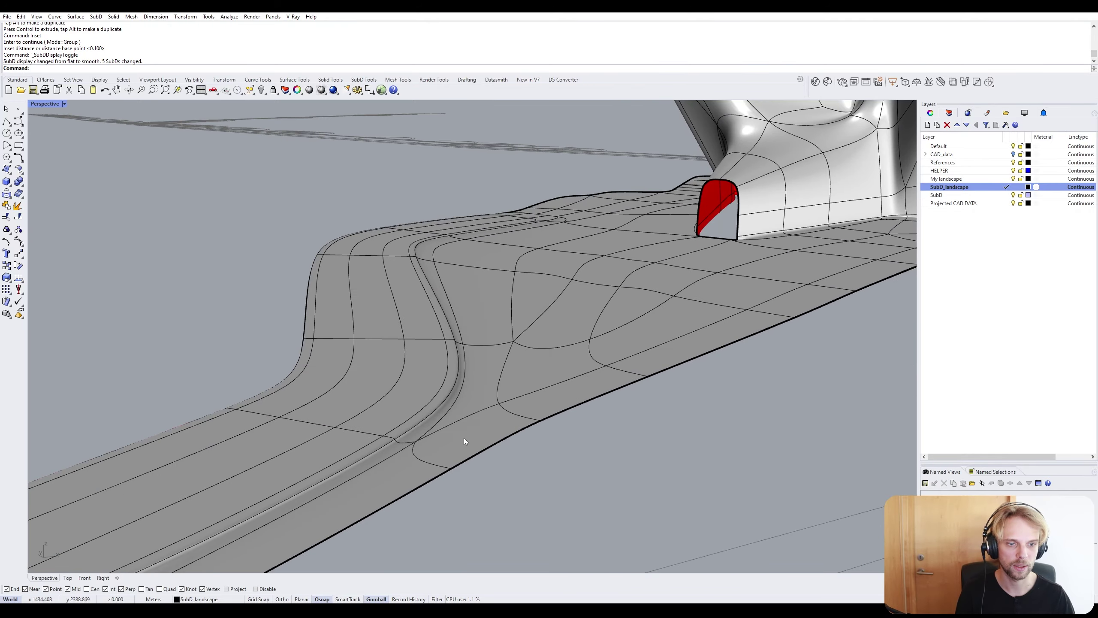
right_drag(463, 438, 490, 290)
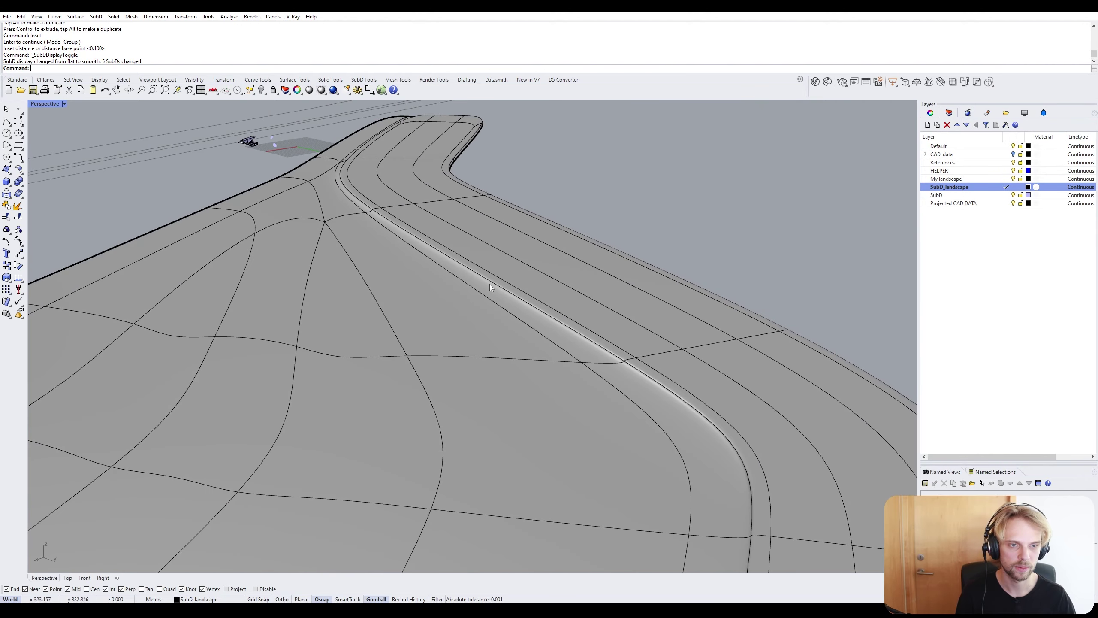
Set the perspective viewport to the Arctic display mode and look over the raised path's edge.
click(491, 284)
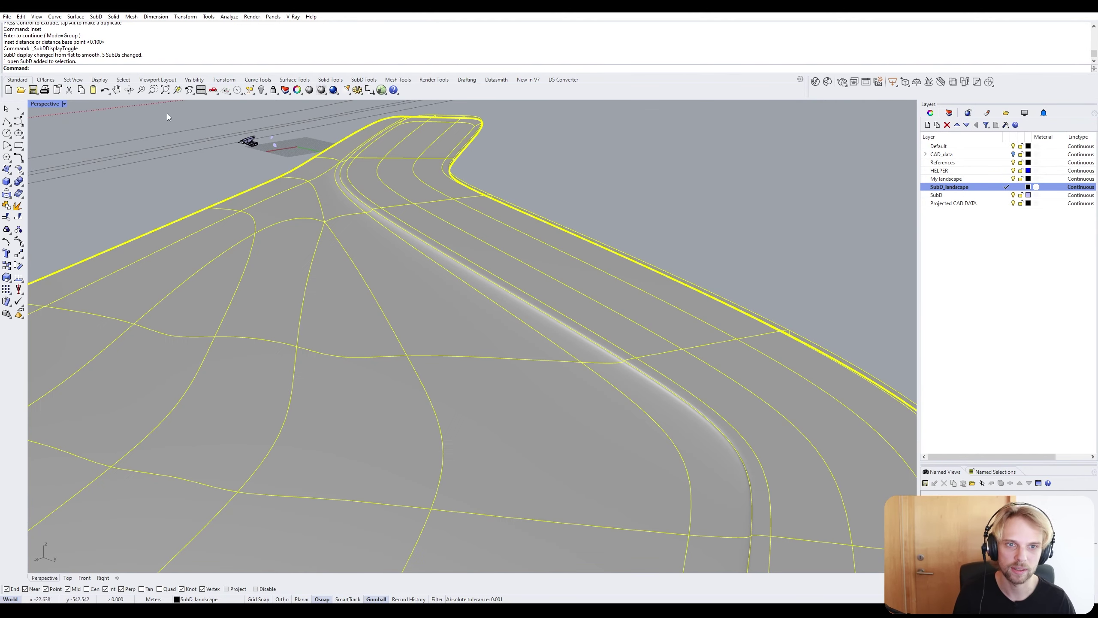
click(59, 104)
click(92, 214)
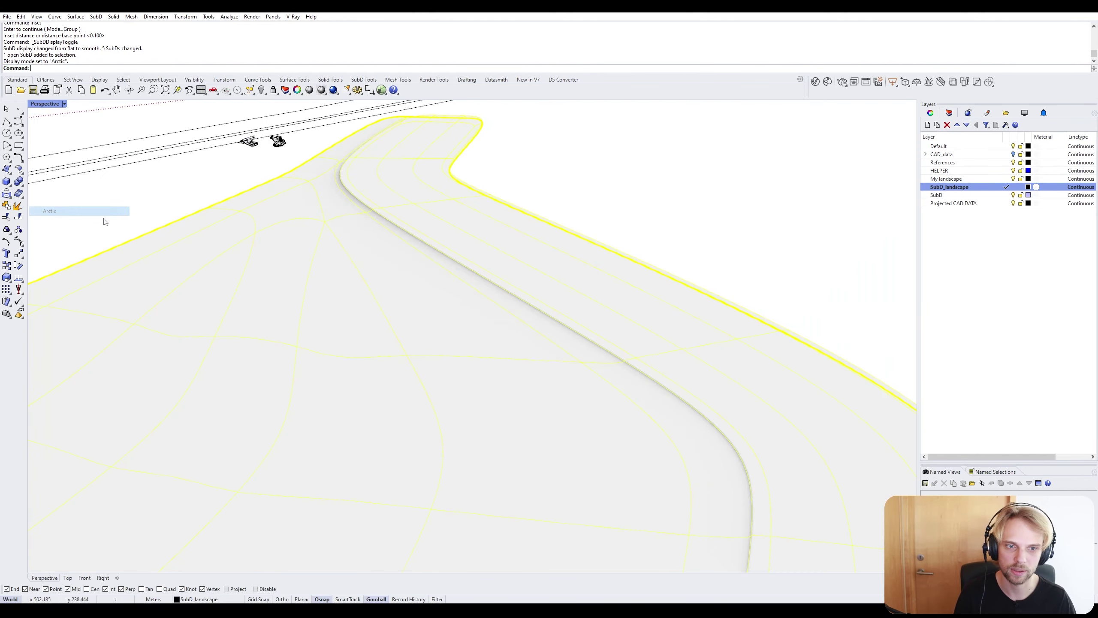
right_drag(152, 188, 552, 288)
click(552, 289)
scroll(552, 288, down, 5)
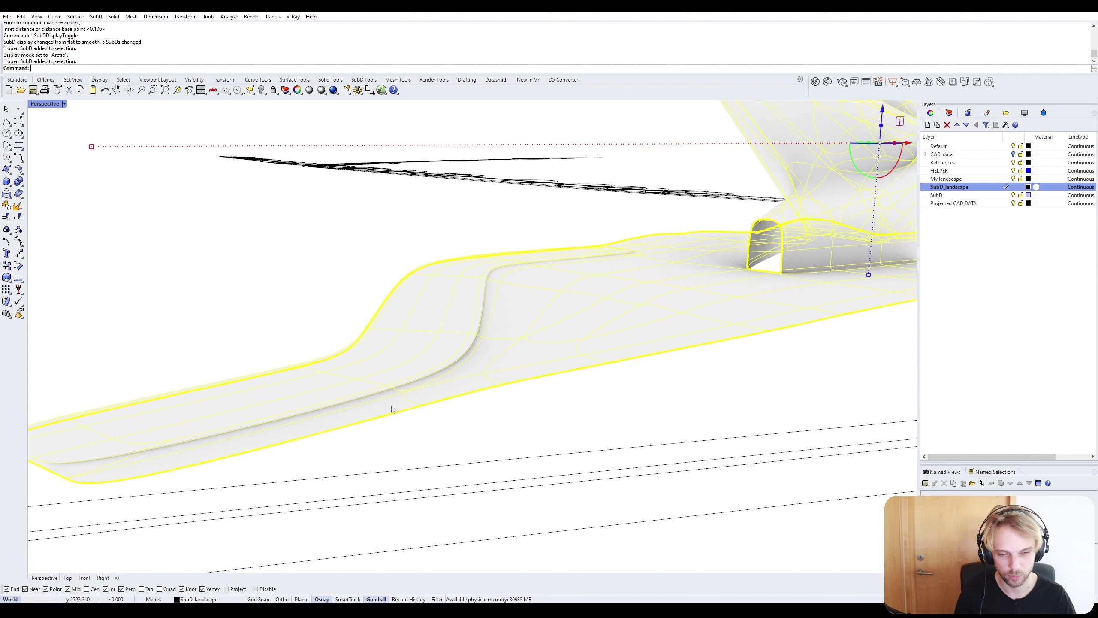
right_drag(518, 269, 489, 310)
Return to flat display, select the edge chain crossing the path at its lower bend, and compare it in smooth and flat display.
key(Tab)
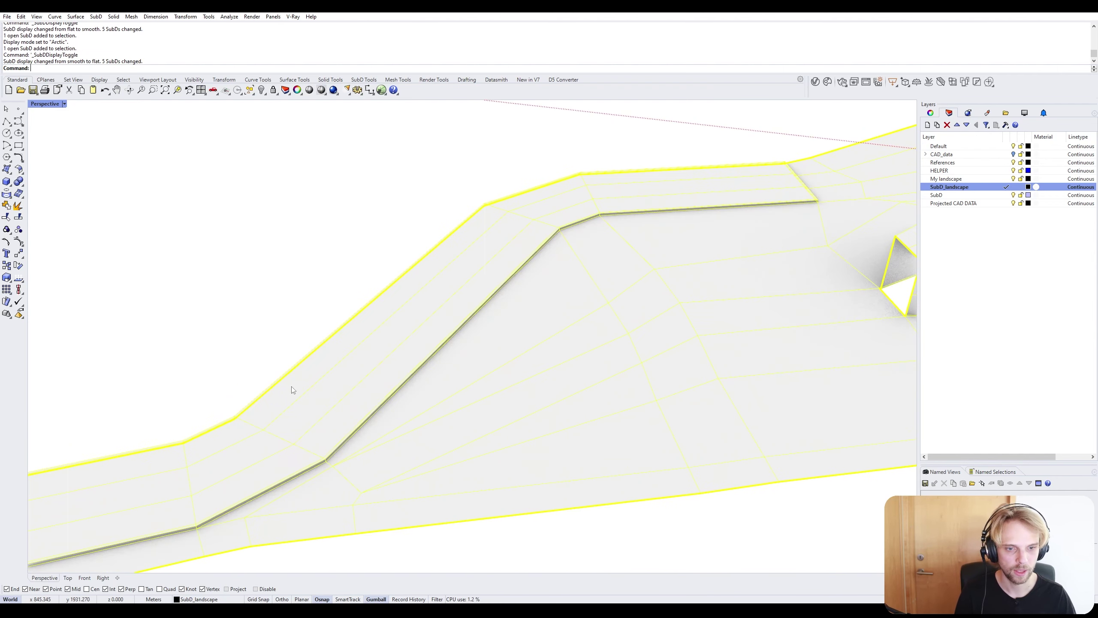
shift+right_drag(240, 494, 306, 447)
scroll(306, 446, up, 3)
key(Escape)
scroll(318, 394, up, 3)
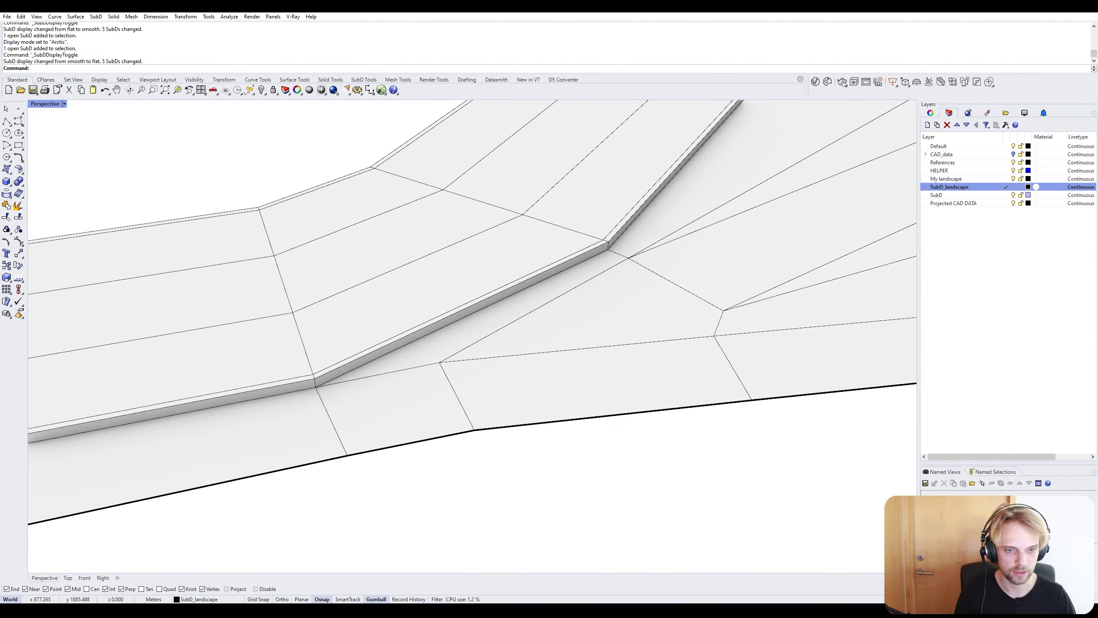
ctrl+shift+click(328, 411)
scroll(319, 385, up, 5)
ctrl+shift+double_click(319, 389)
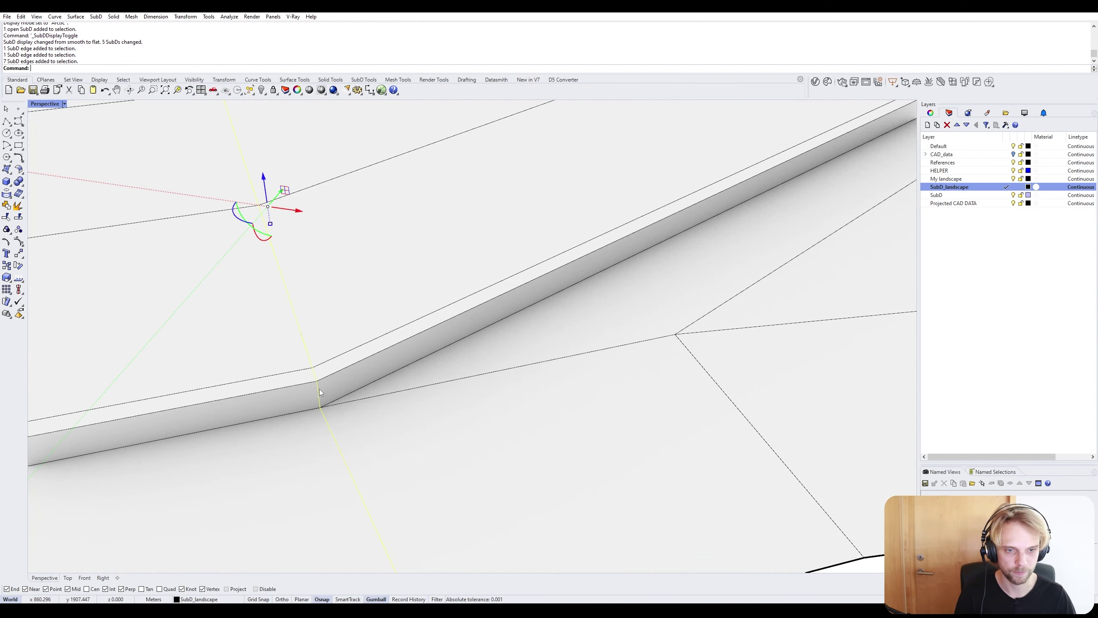
scroll(319, 385, down, 9)
right_drag(321, 386, 323, 413)
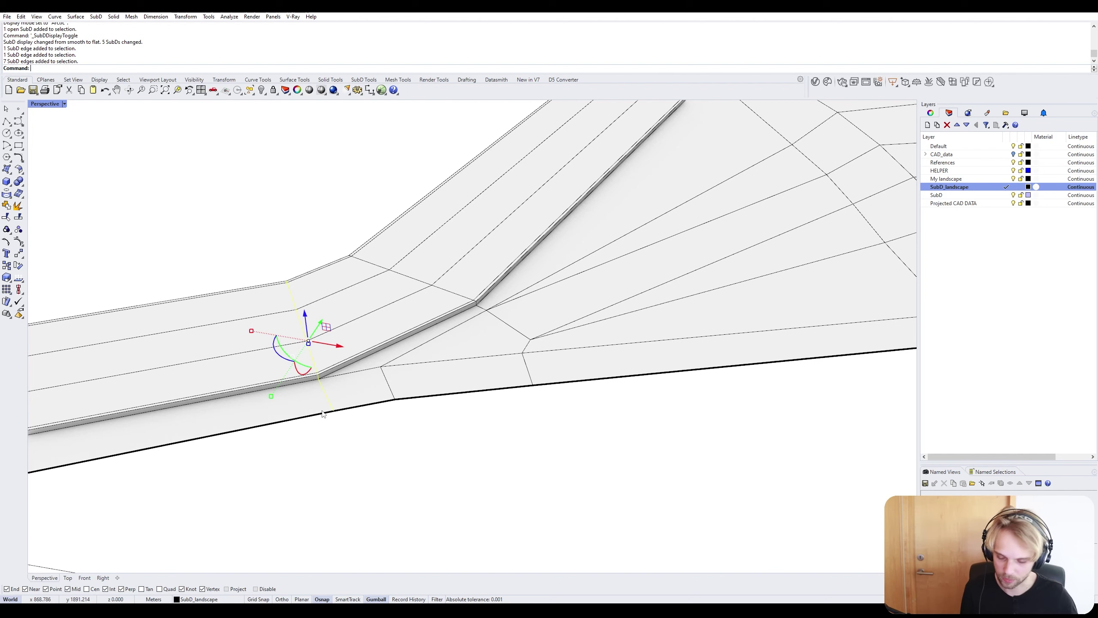
key(Tab)
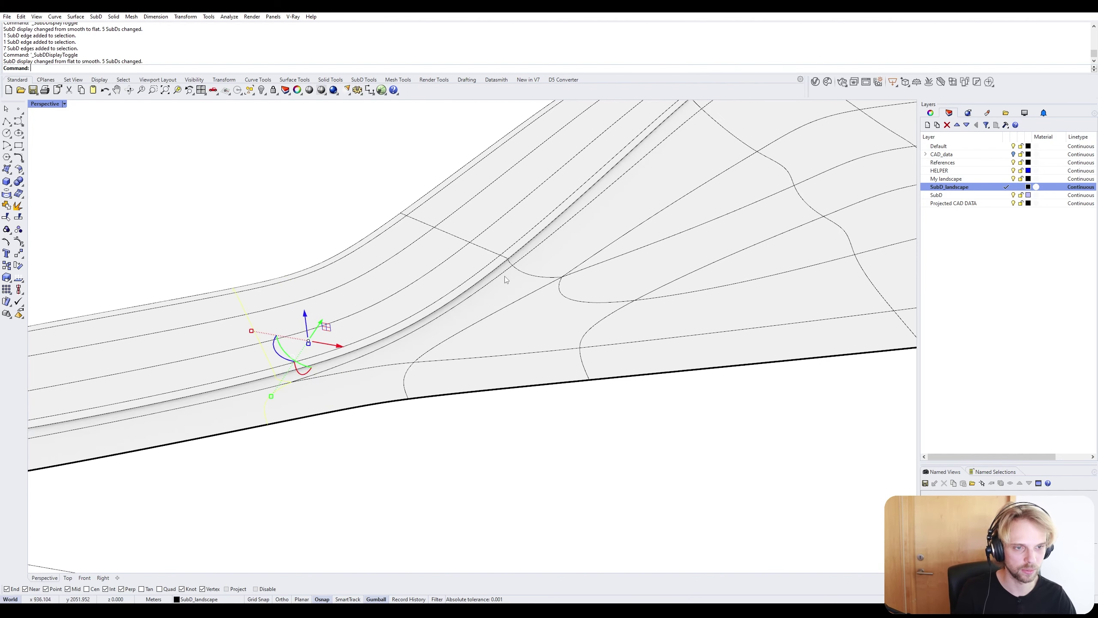
key(Tab)
Try to bevel the selected crosswise edge chain with one segment, and undo the bevel.
text(bevel)
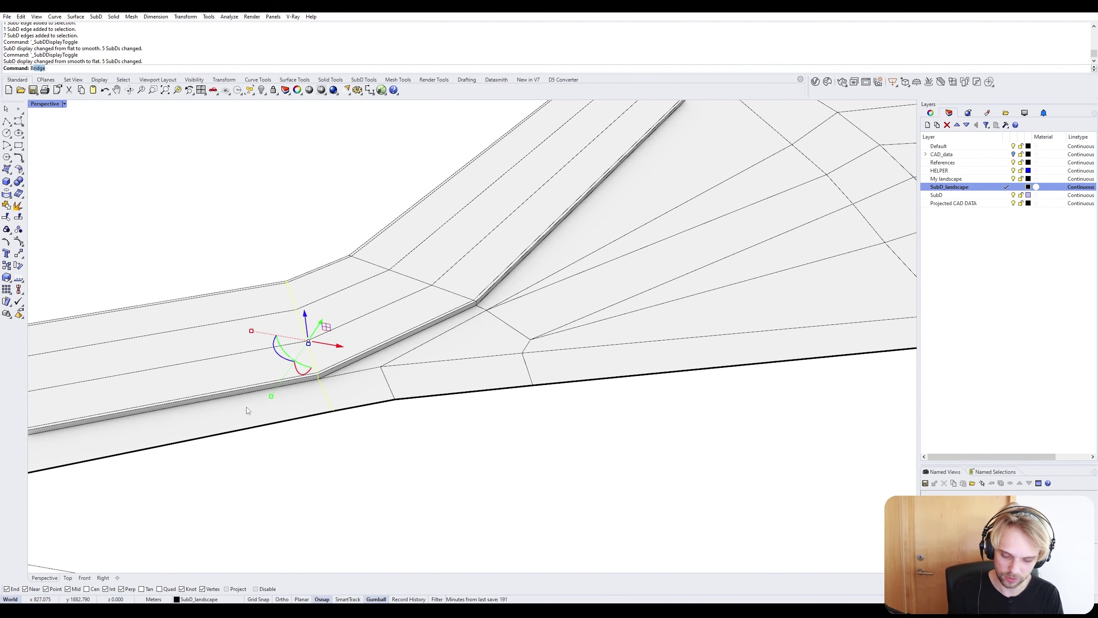
key(Return)
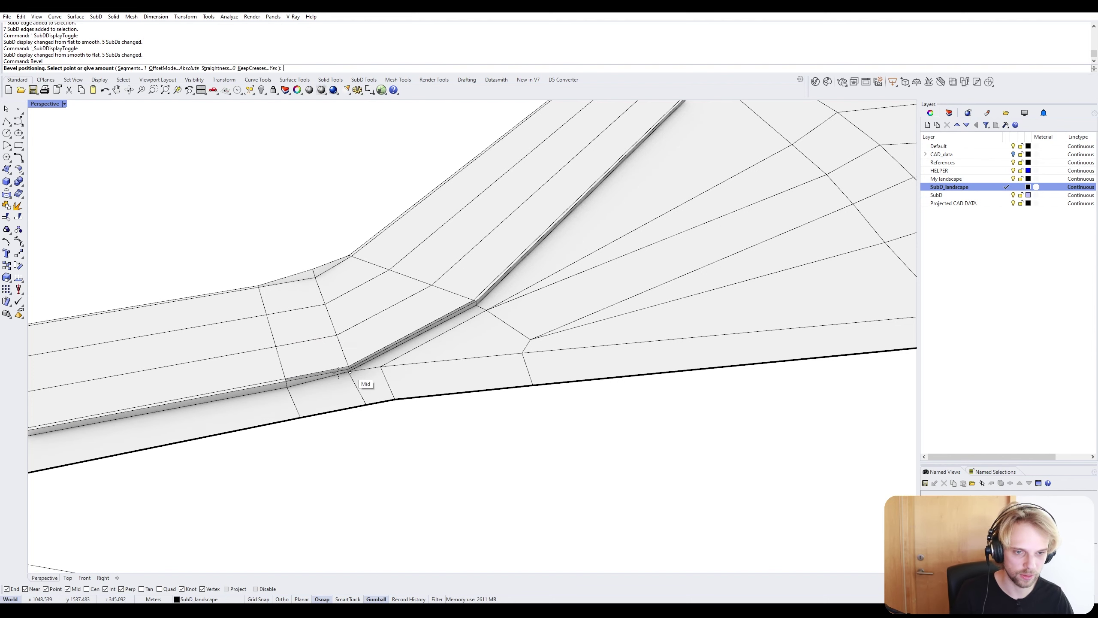
scroll(337, 382, up, 3)
click(321, 376)
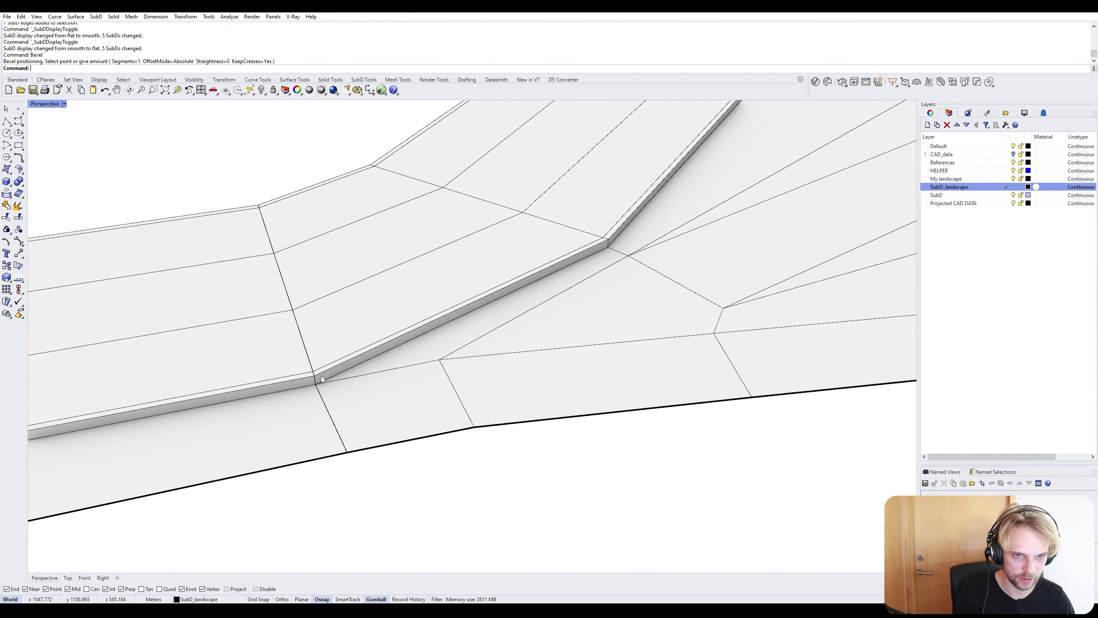
key(ctrl+z)
Reselect the crosswise edge chain at the lower bend, bevel it by a narrow amount, and check the shape in smooth display.
click(317, 392)
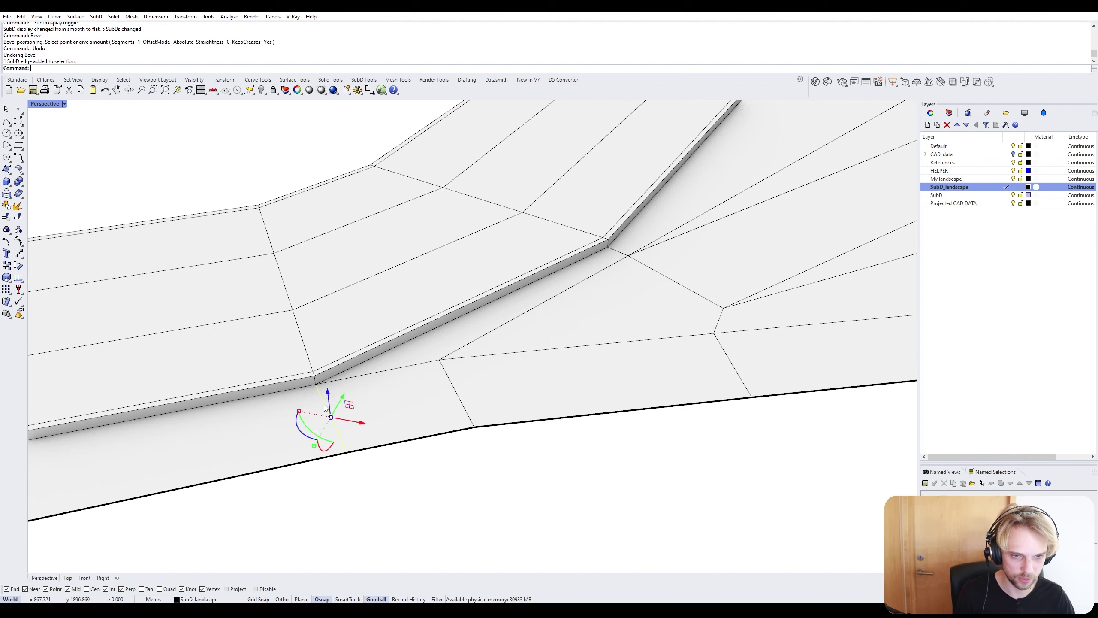
scroll(316, 390, up, 5)
shift+click(304, 283)
ctrl+shift+double_click(304, 282)
right_click(303, 282)
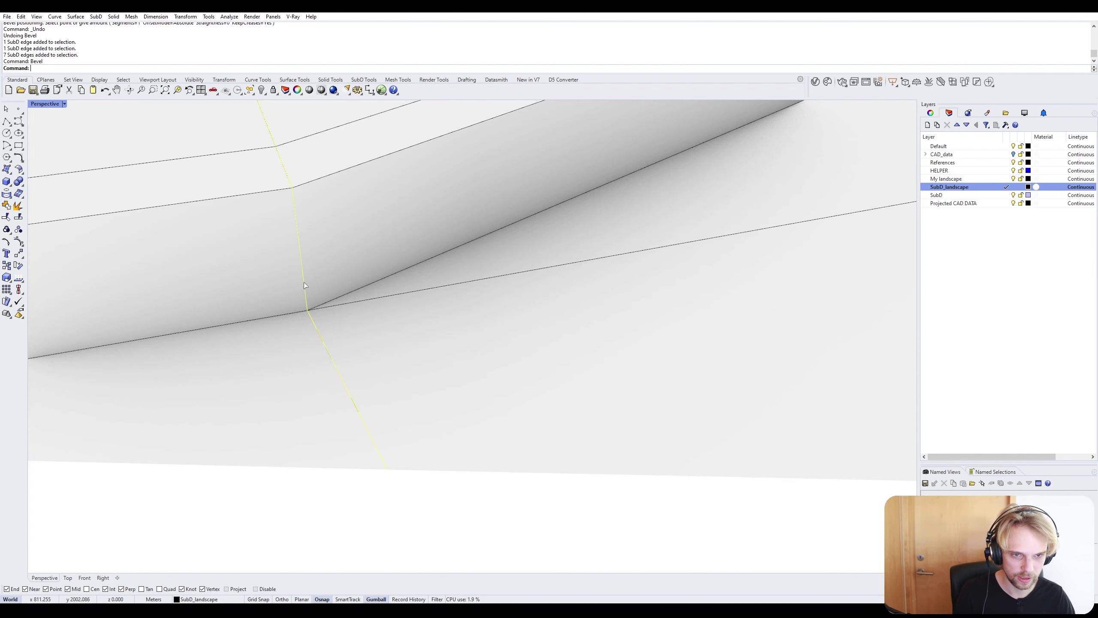
click(325, 288)
scroll(325, 291, down, 5)
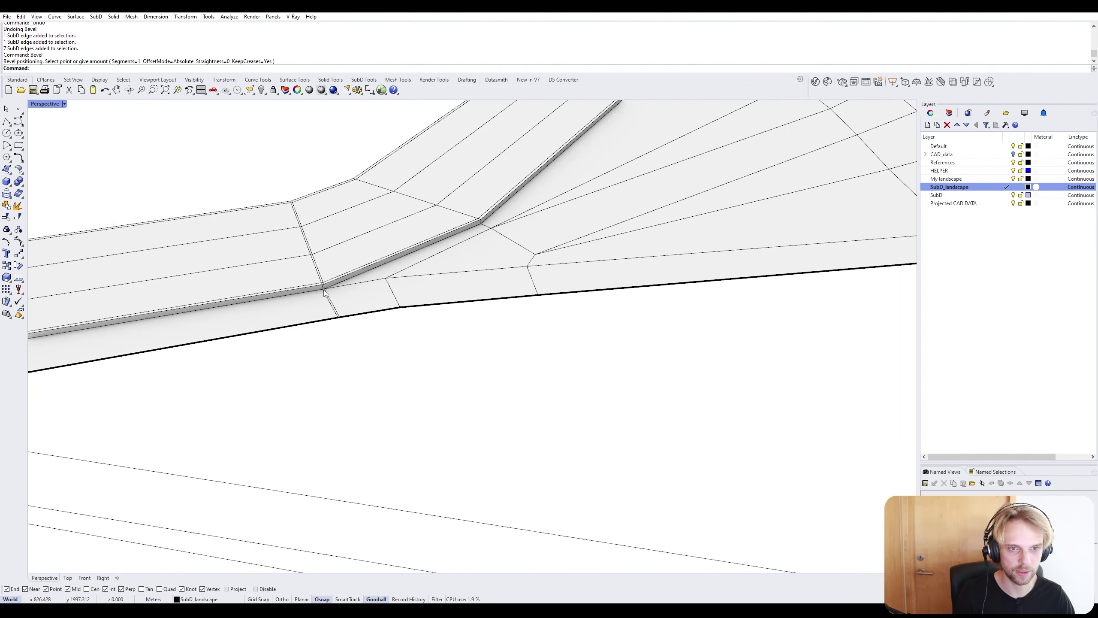
scroll(327, 304, up, 3)
key(Tab)
scroll(328, 304, up, 3)
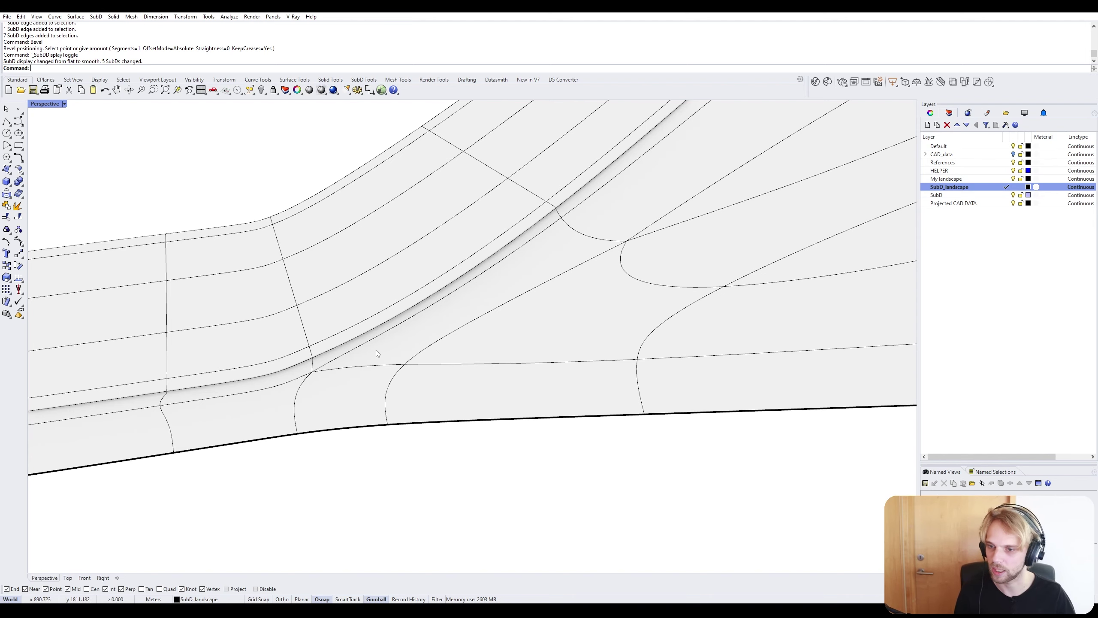
Undo the bevel, the inset, the Gumball move and the extrusion of the path faces.
key(ctrl+z)
scroll(376, 350, down, 5)
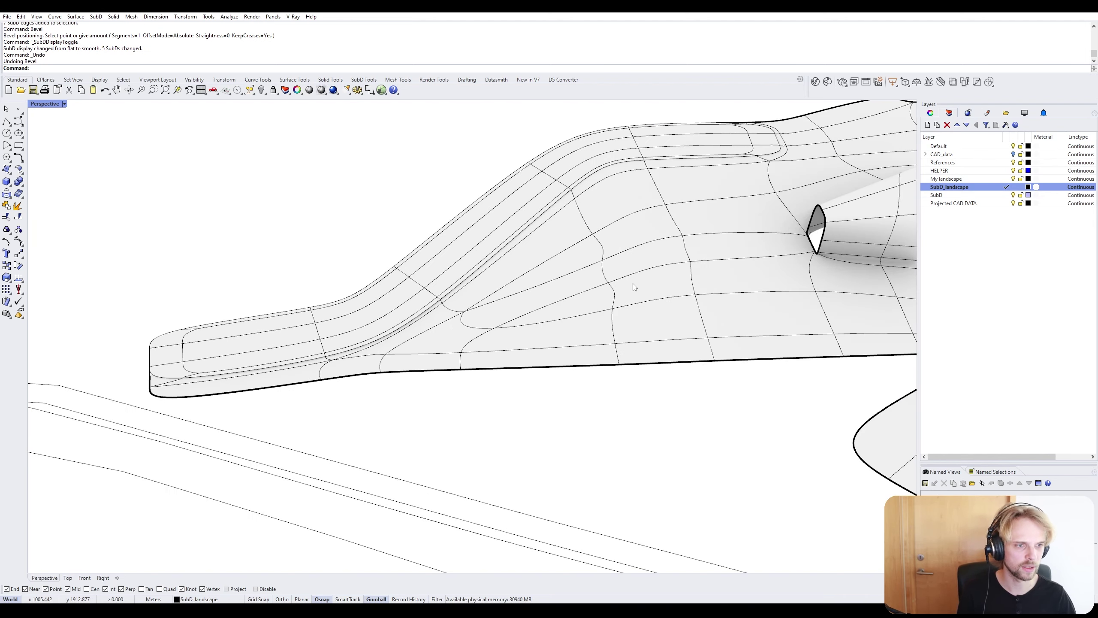
right_drag(635, 287, 496, 252)
key(ctrl+z)
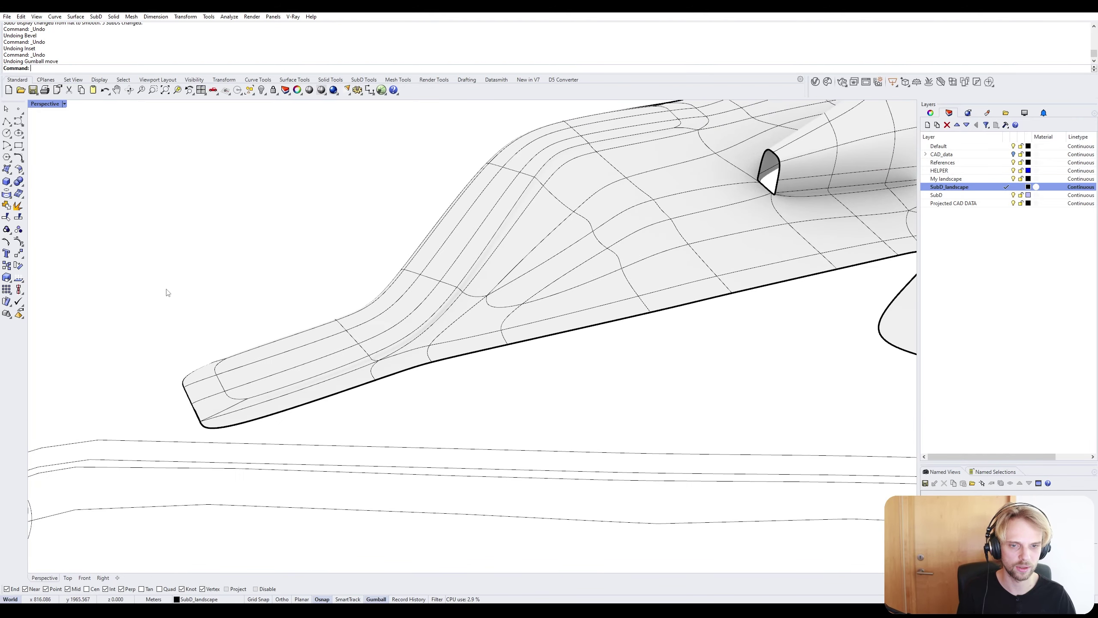
key(ctrl+z)
key(ctrl+z)
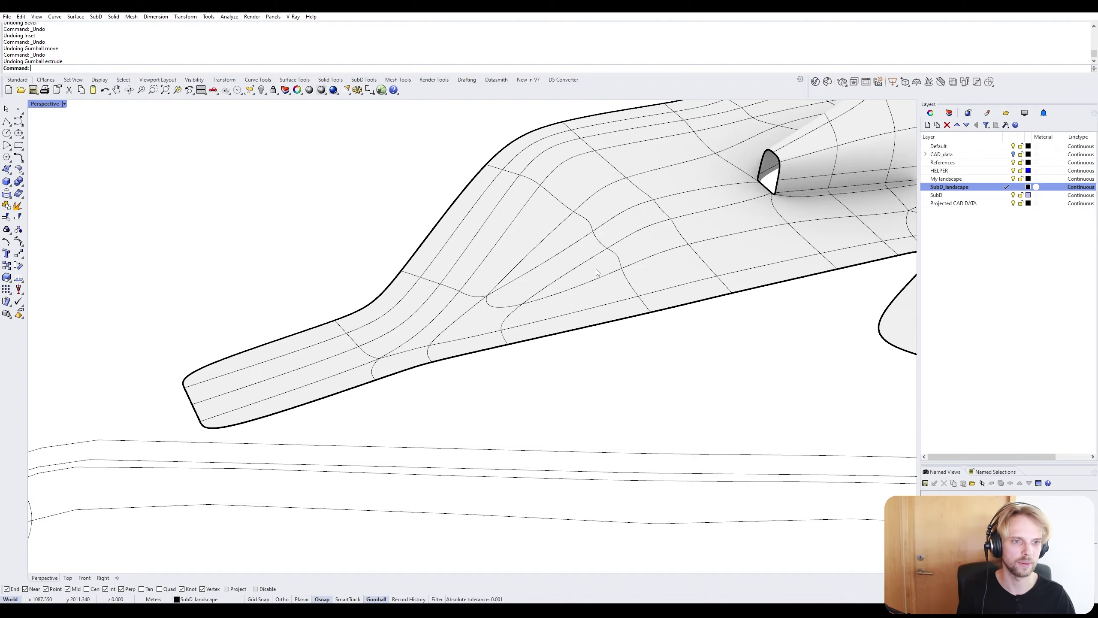
right_drag(597, 272, 580, 167)
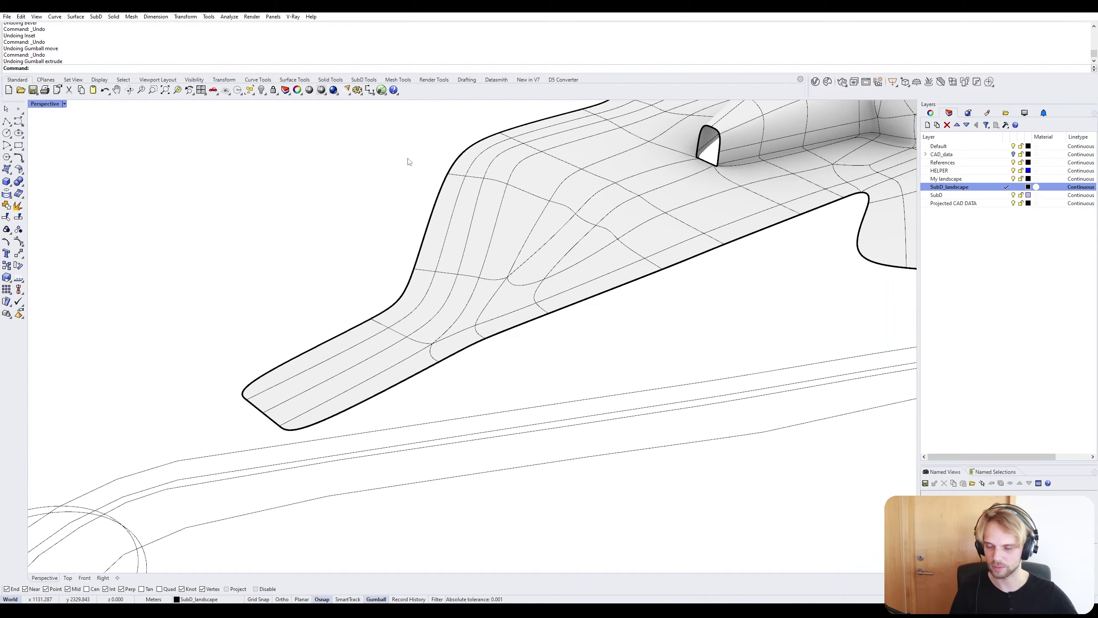
Examine the whole joined SubD tower and landscape against the surrounding site lines from above and from lower angles.
right_drag(333, 184, 363, 203)
scroll(372, 337, down, 7)
right_drag(372, 336, 388, 360)
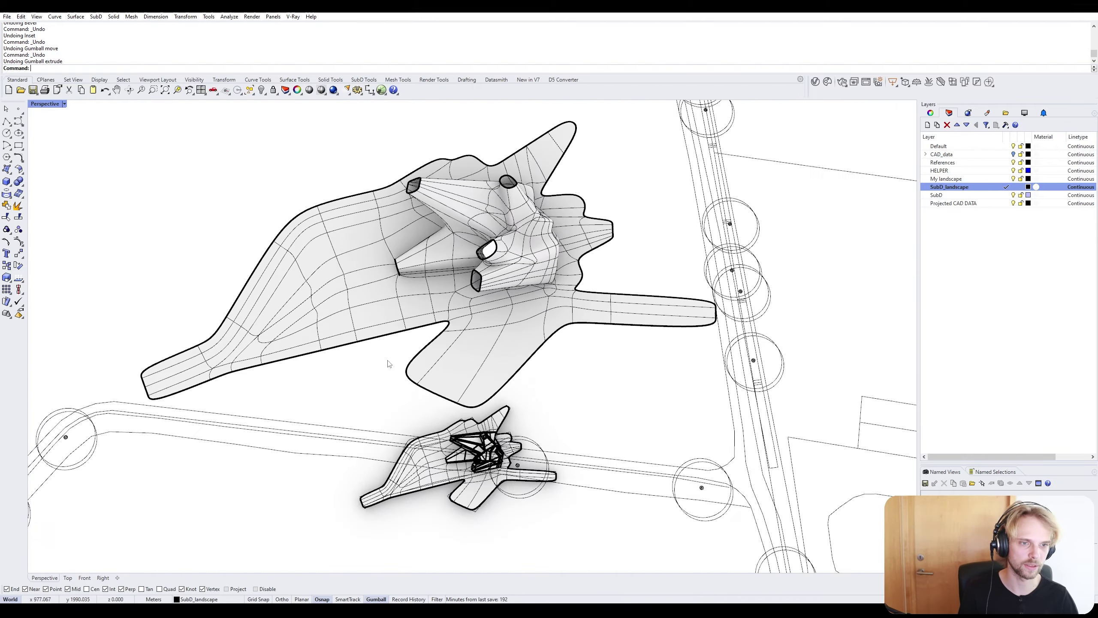
scroll(389, 364, down, 5)
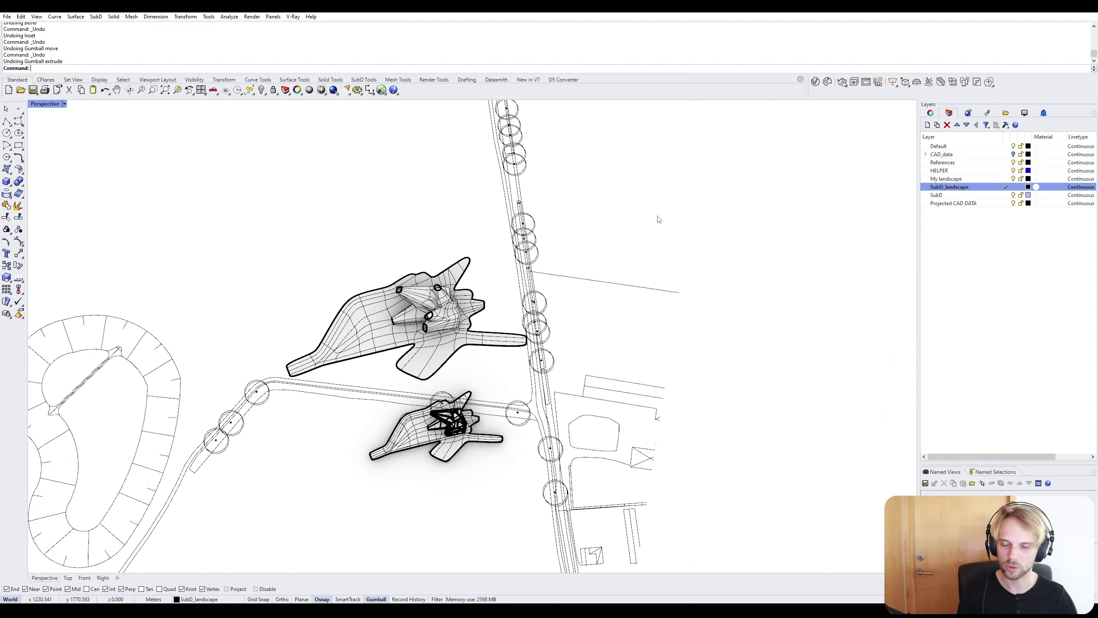
right_drag(403, 380, 431, 336)
scroll(432, 339, up, 5)
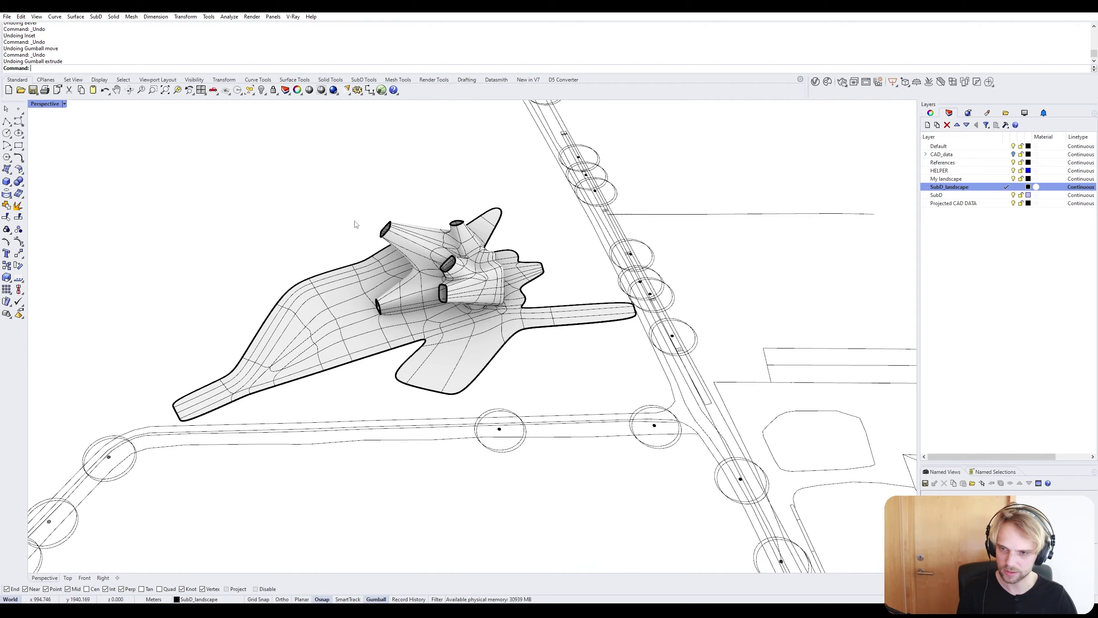
right_drag(302, 247, 221, 354)
scroll(391, 315, down, 4)
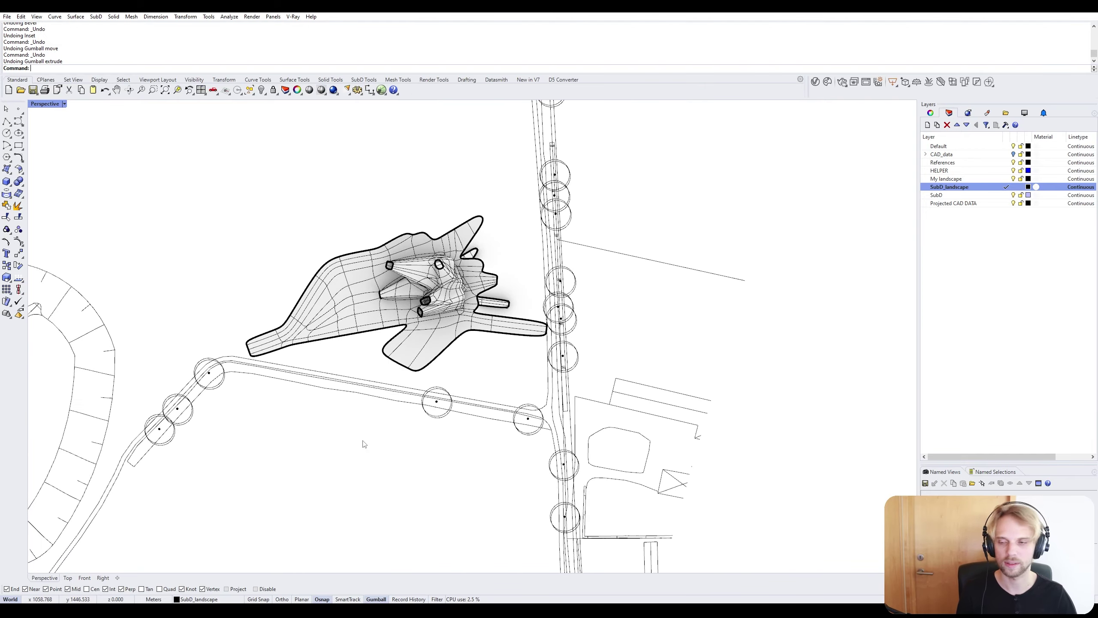
scroll(515, 284, up, 5)
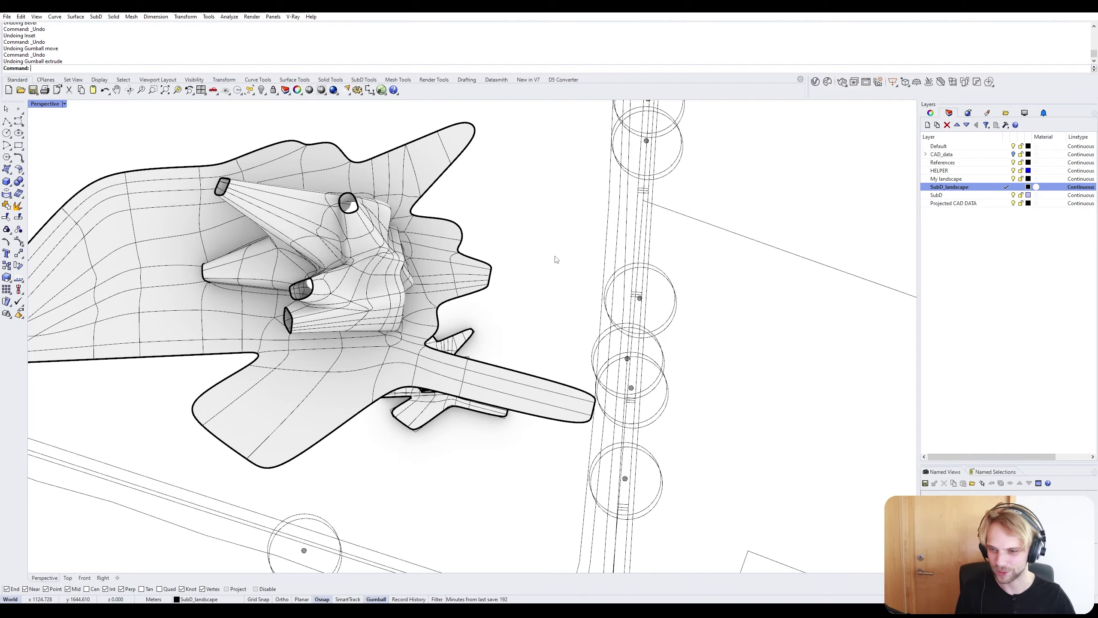
right_drag(554, 255, 354, 199)
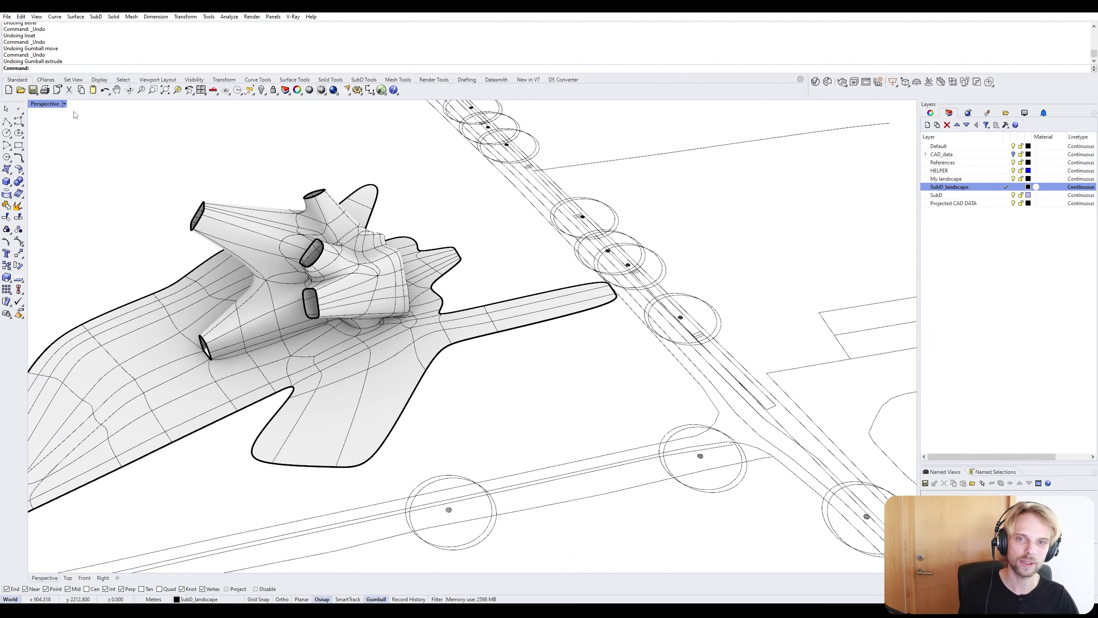
Set the perspective view to Shaded display and show the SubDs flat, close up on the tower's base.
right_click(49, 104)
click(49, 146)
mouse_move(488, 316)
right_down()
mouse_move(471, 311)
mouse_move(427, 219)
mouse_move(675, 374)
mouse_move(558, 347)
mouse_move(534, 317)
mouse_move(329, 299)
mouse_move(497, 322)
right_up()
scroll(427, 220, up, 4)
scroll(558, 347, up, 4)
scroll(535, 317, up, 4)
scroll(404, 323, up, 5)
key(Tab)
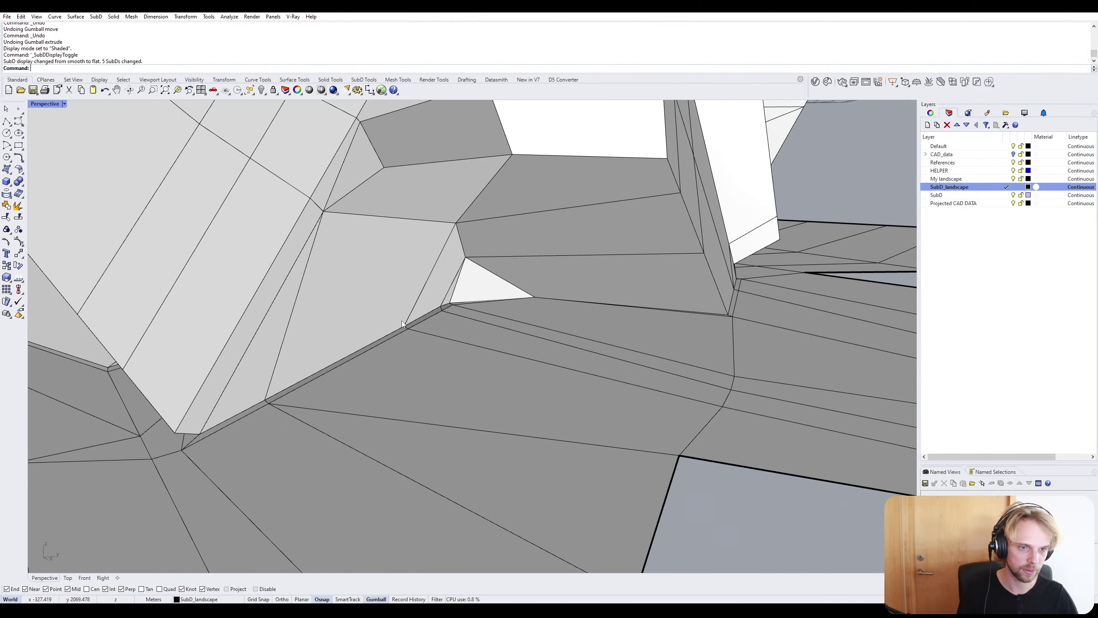
Examine the narrow strip of faces where the tower's base meets the landscape, around the small triangular face.
right_drag(402, 322, 462, 328)
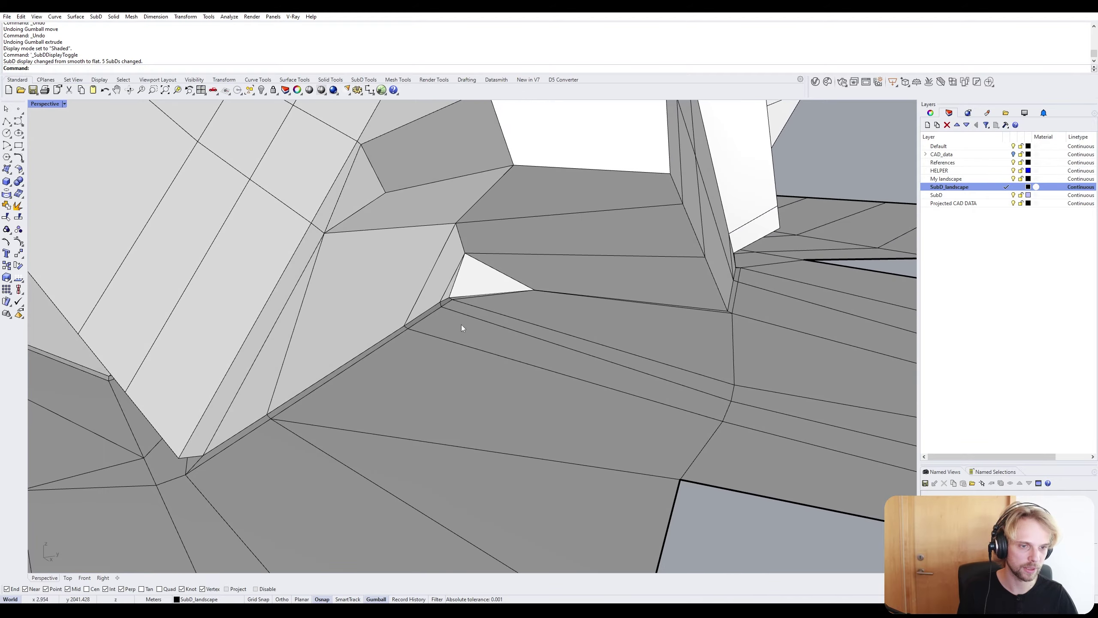
scroll(559, 318, down, 10)
right_drag(629, 310, 570, 335)
scroll(549, 312, up, 5)
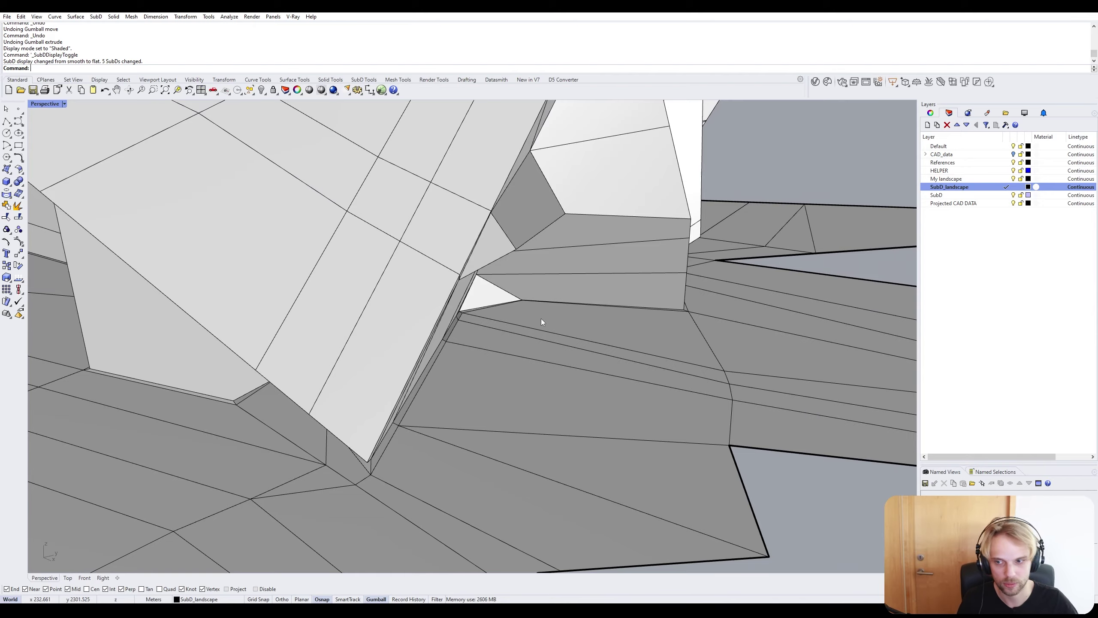
right_drag(670, 252, 562, 297)
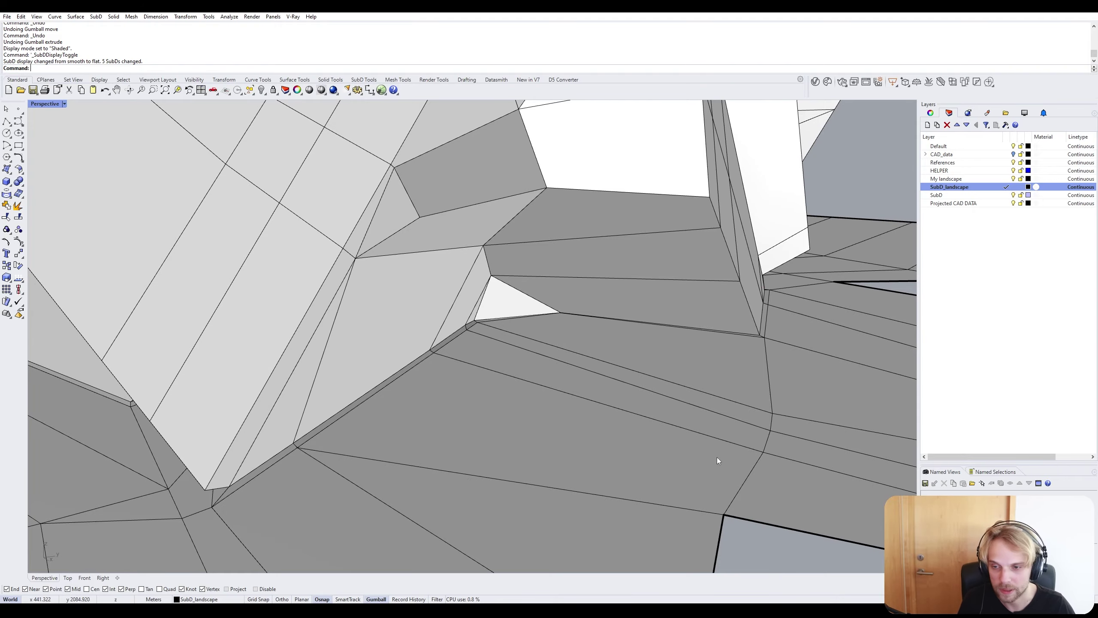
right_drag(717, 457, 623, 372)
scroll(508, 278, up, 5)
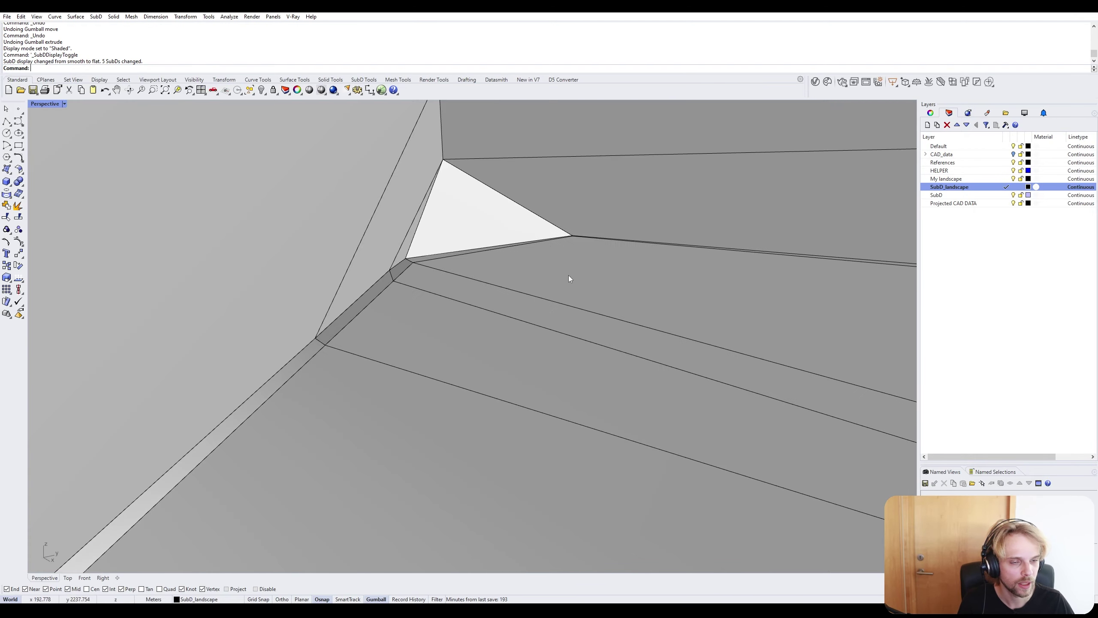
right_drag(568, 277, 542, 313)
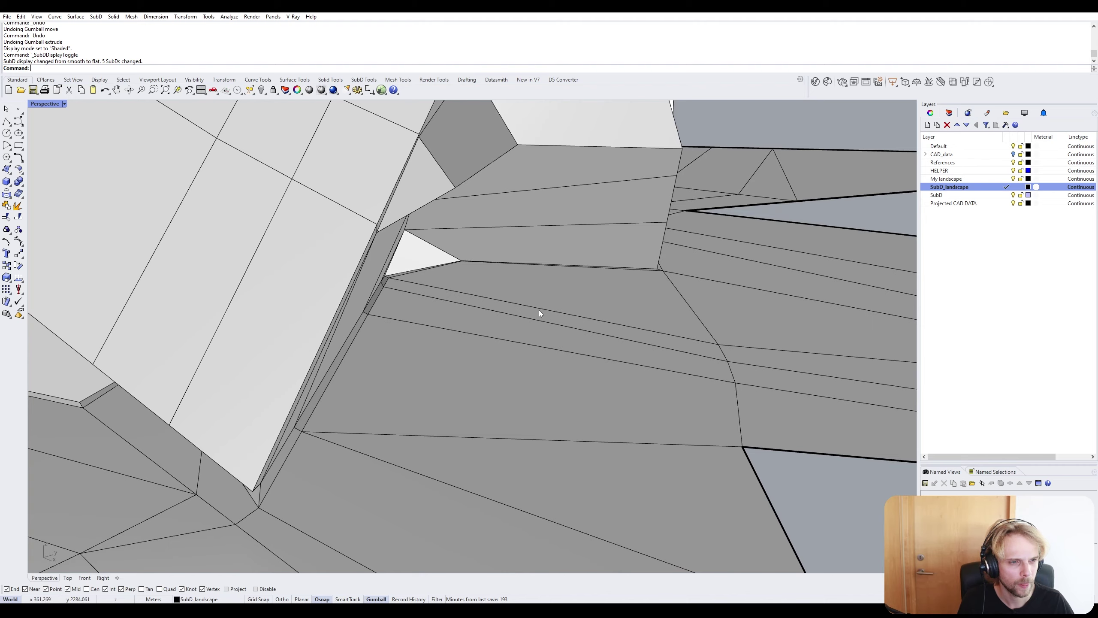
Try to extrude the three adjacent landscape faces beside the tower's base downward with the Gumball.
ctrl+shift+click(539, 282)
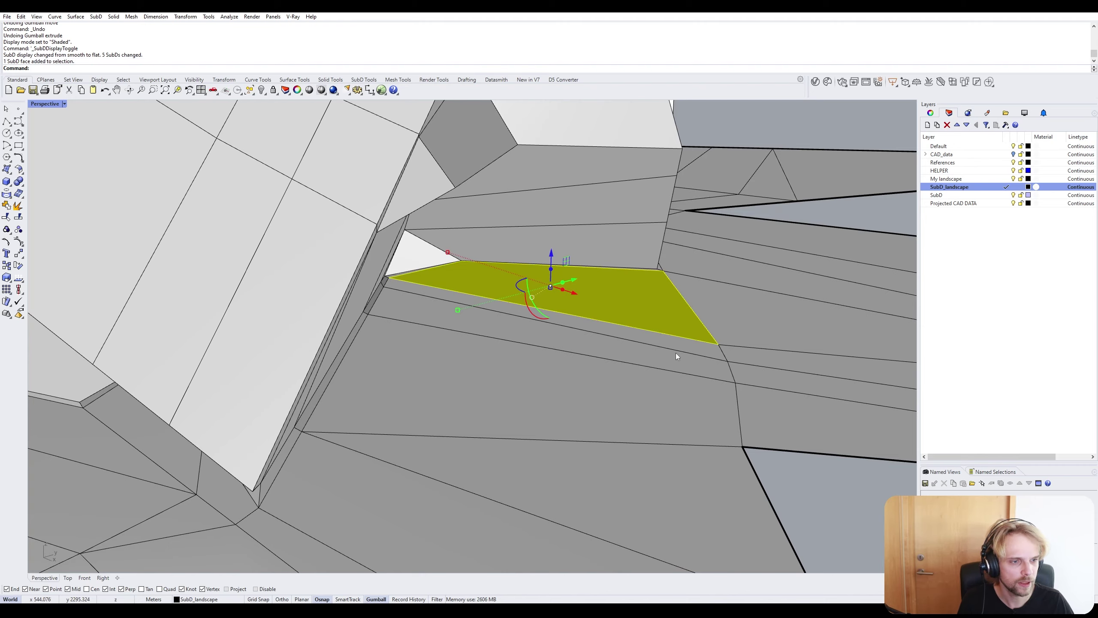
right_drag(676, 353, 618, 351)
scroll(530, 326, up, 3)
ctrl+shift+click(529, 326)
ctrl+shift+click(511, 360)
right_drag(511, 360, 523, 328)
scroll(500, 342, down, 6)
scroll(502, 333, up, 4)
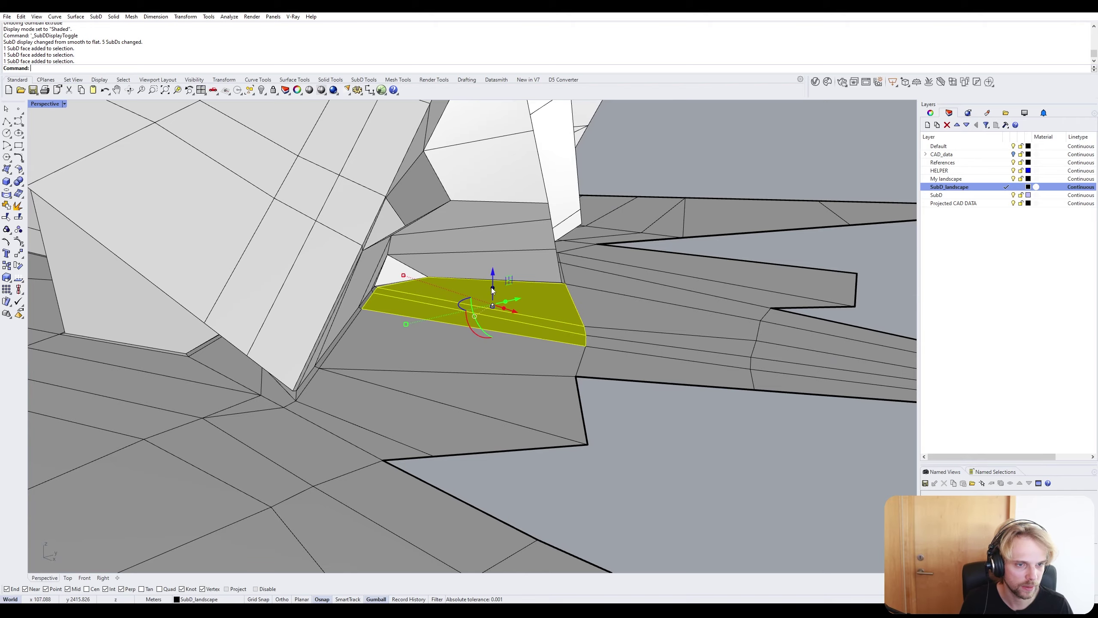
right_drag(492, 290, 468, 365)
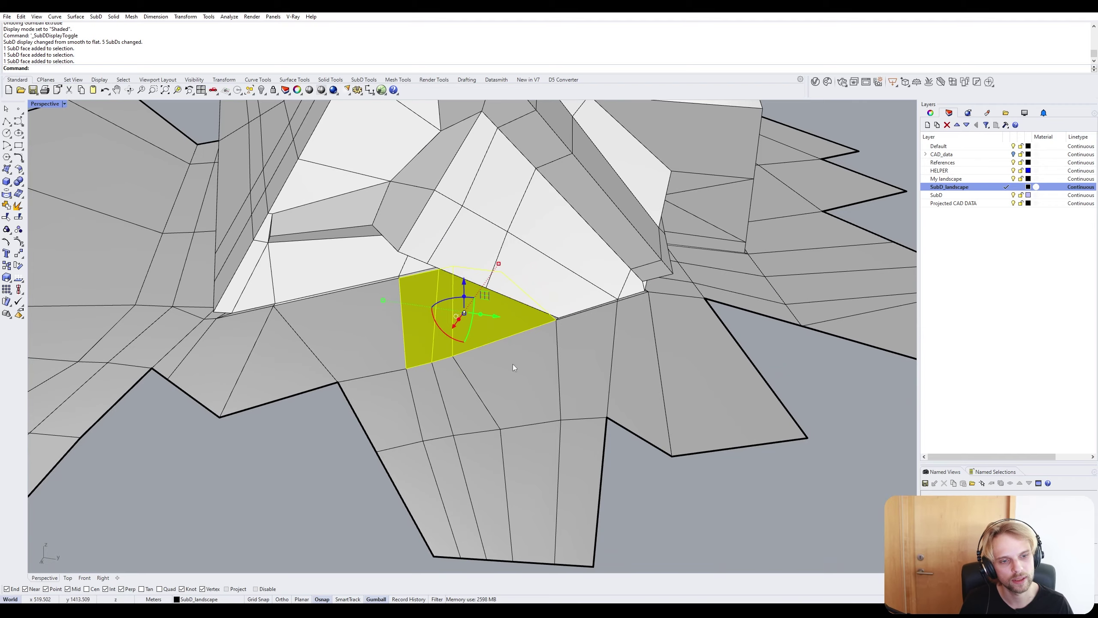
right_drag(489, 301, 474, 320)
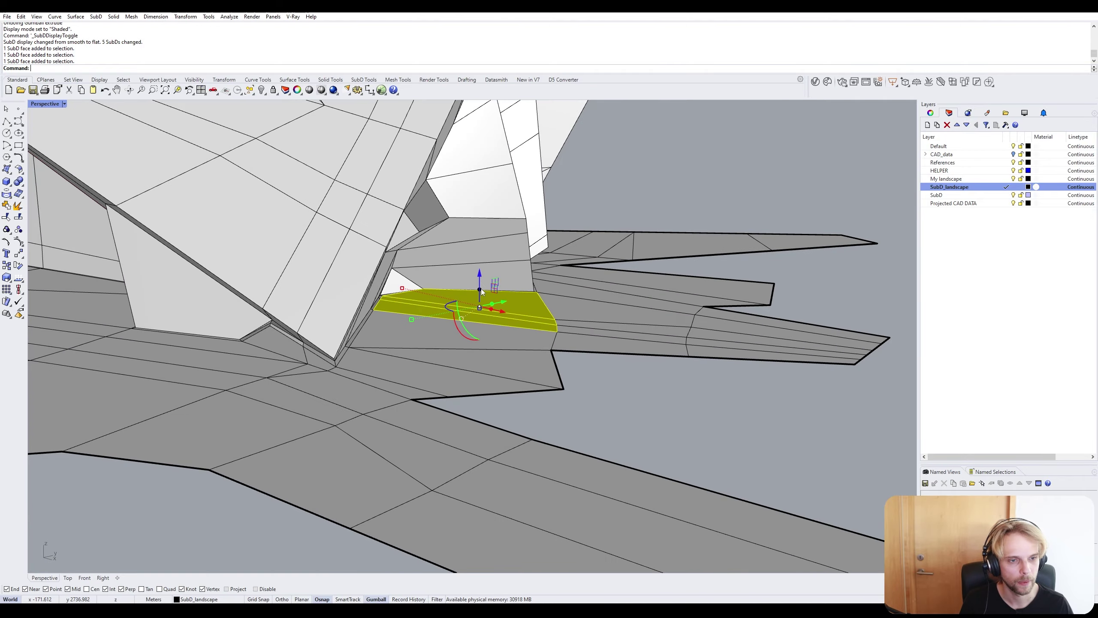
drag(481, 290, 482, 303)
click(674, 463)
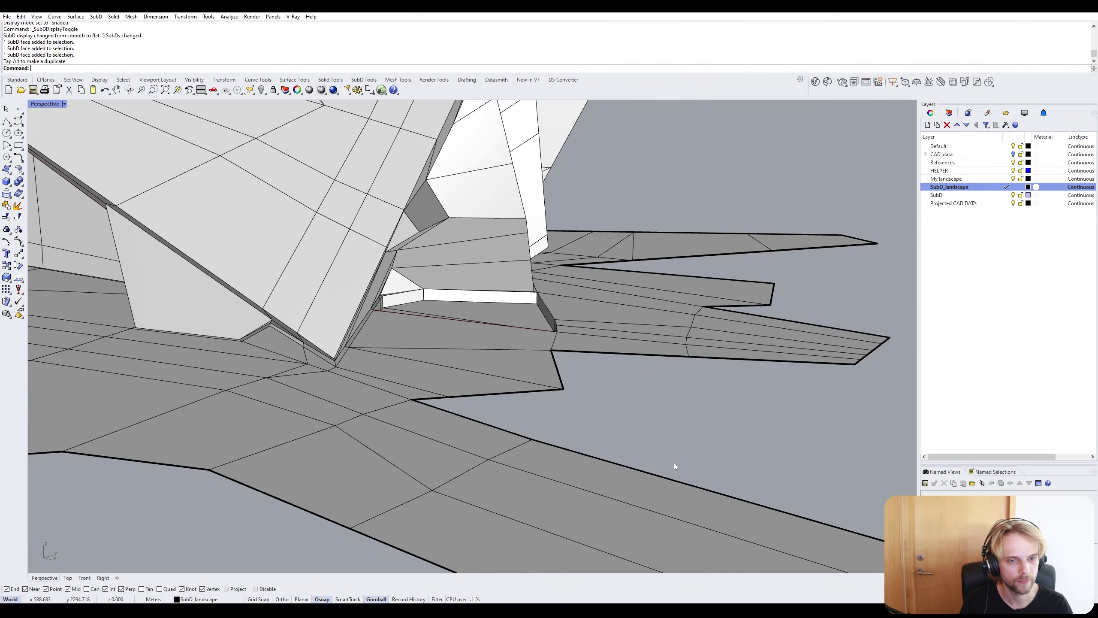
Inspect the recess beside the tower's base, undo its extrusion and reselect the three landscape faces.
right_drag(674, 463, 649, 441)
scroll(411, 291, up, 3)
scroll(410, 291, up, 3)
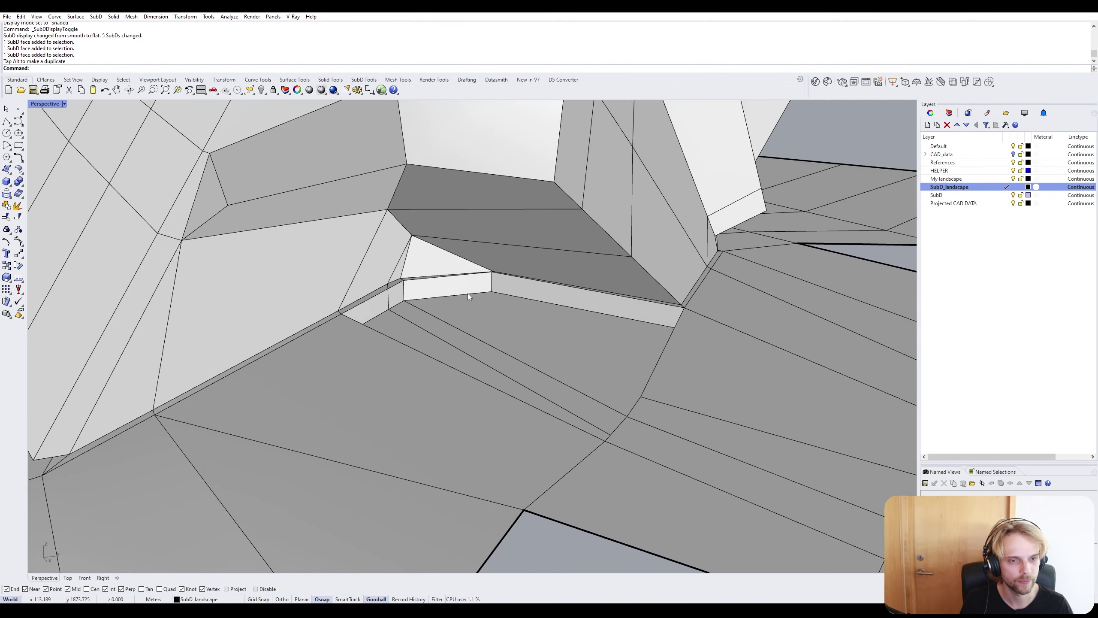
key(ctrl+z)
ctrl+shift+click(503, 297)
ctrl+shift+click(430, 302)
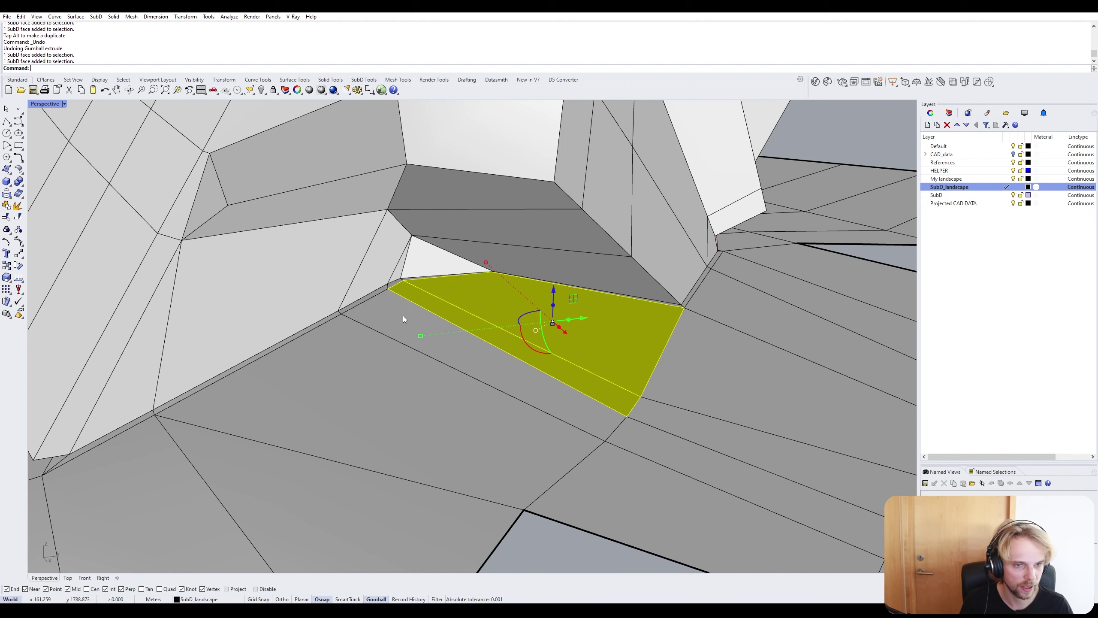
ctrl+shift+click(403, 316)
Examine how the selected faces' corners and edges meet the narrow strip around the tower's base.
scroll(651, 302, up, 3)
right_drag(711, 299, 697, 303)
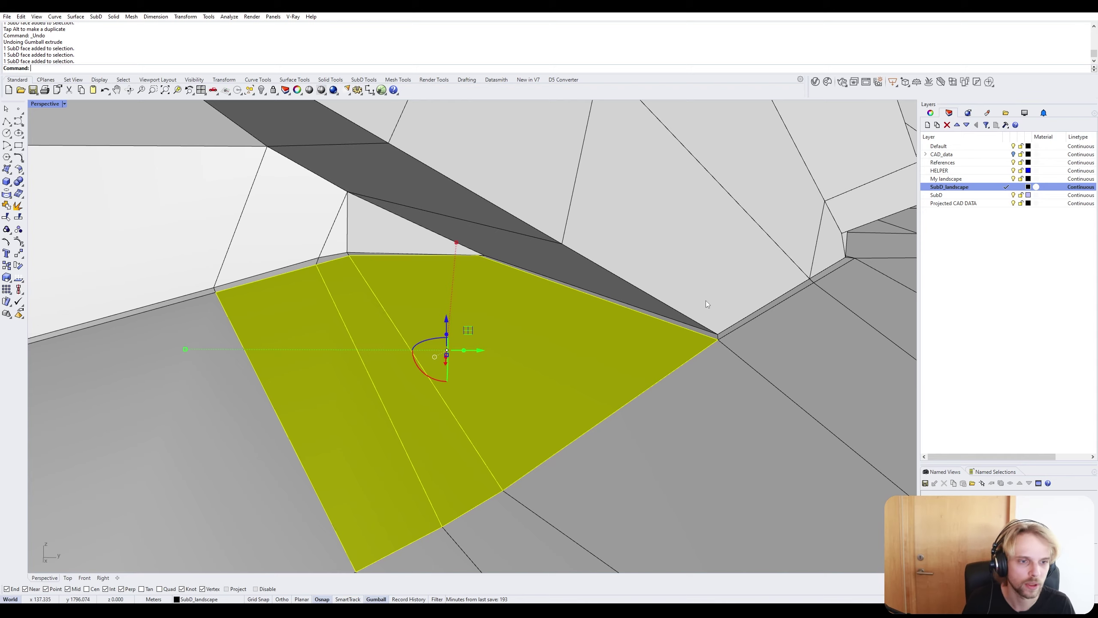
scroll(807, 270, up, 5)
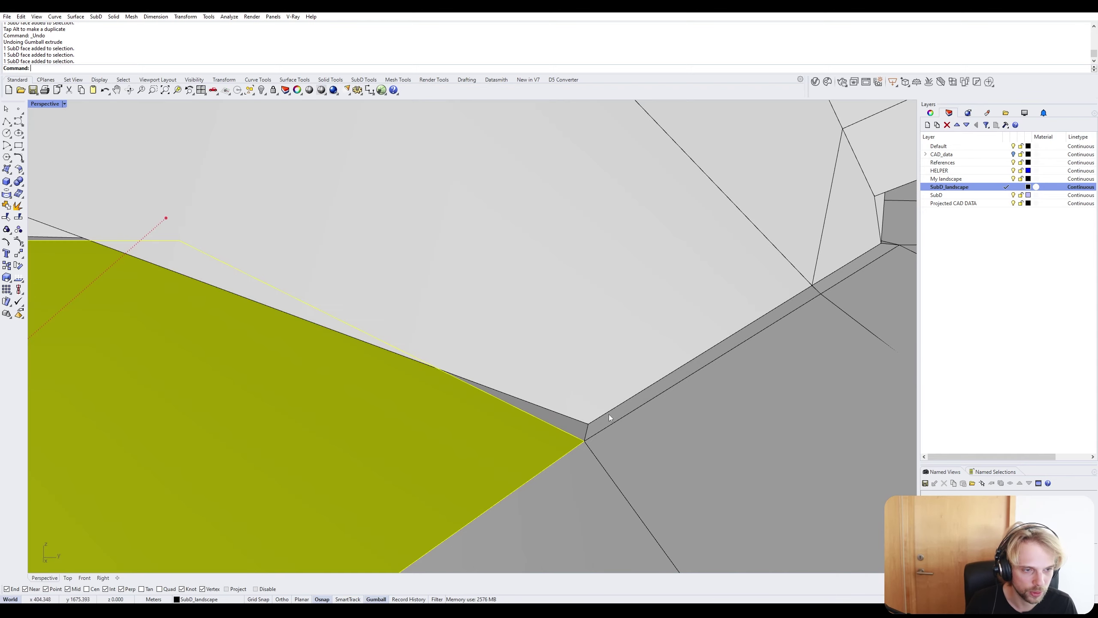
right_drag(549, 424, 514, 413)
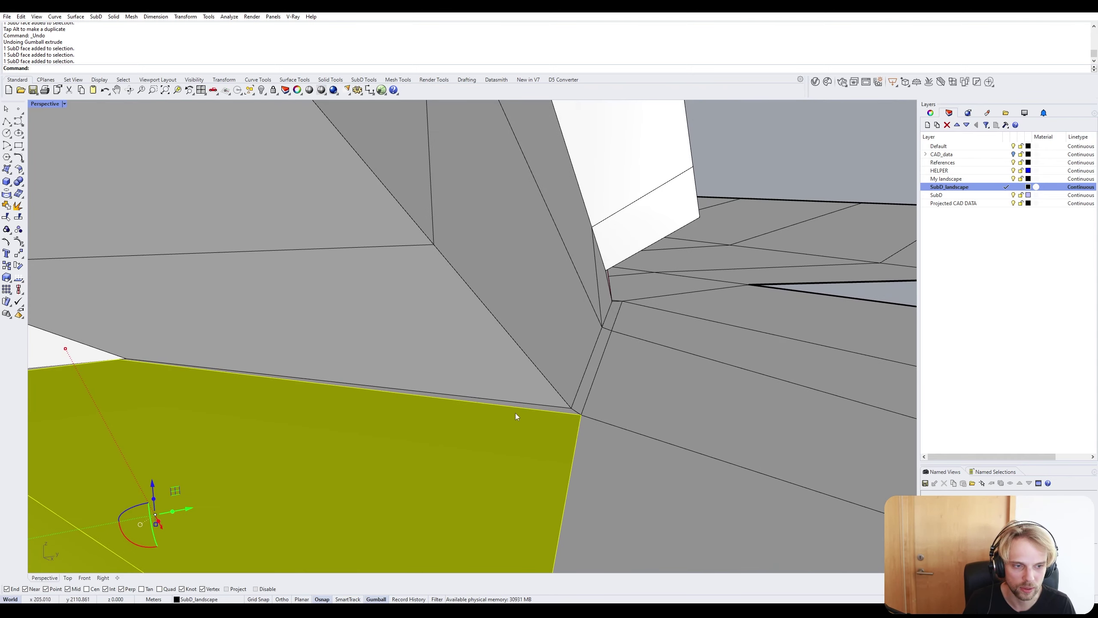
right_drag(131, 364, 620, 329)
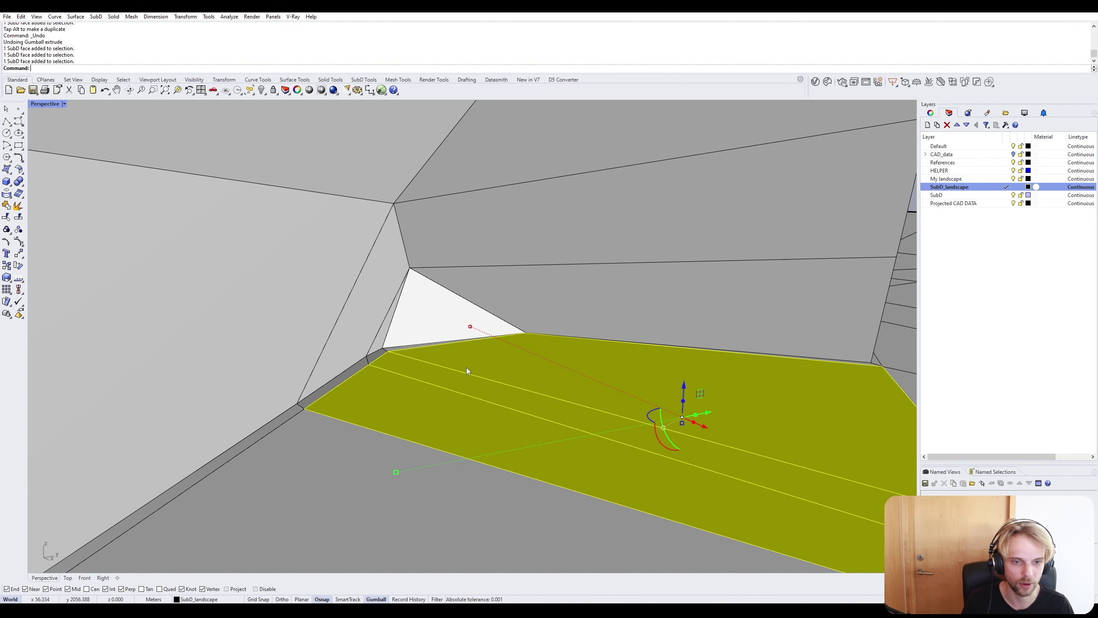
scroll(467, 371, down, 10)
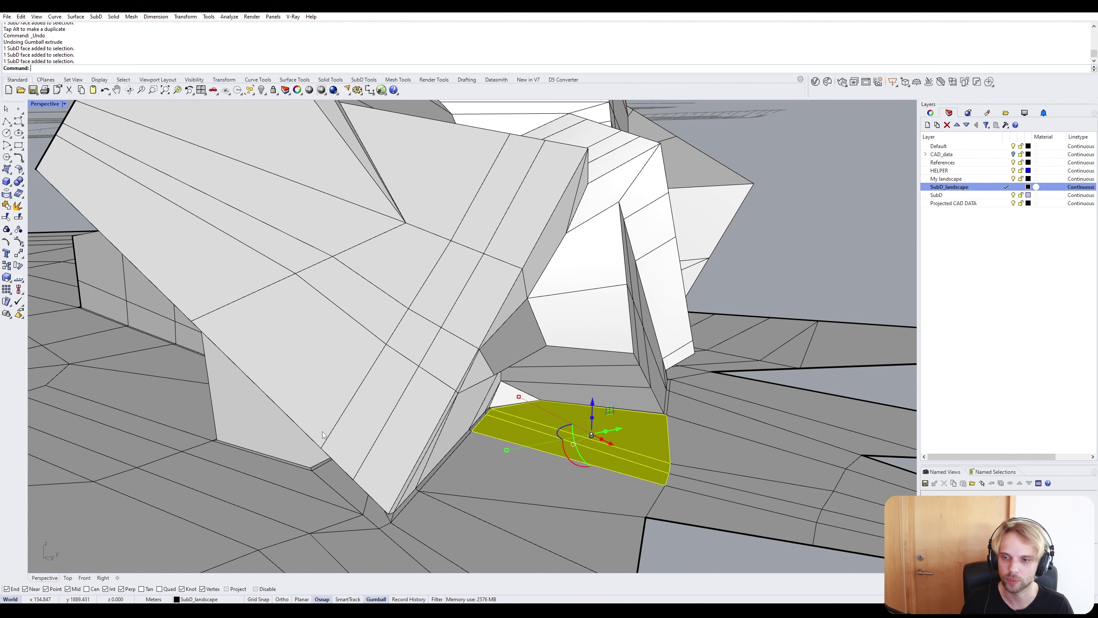
scroll(285, 463, up, 3)
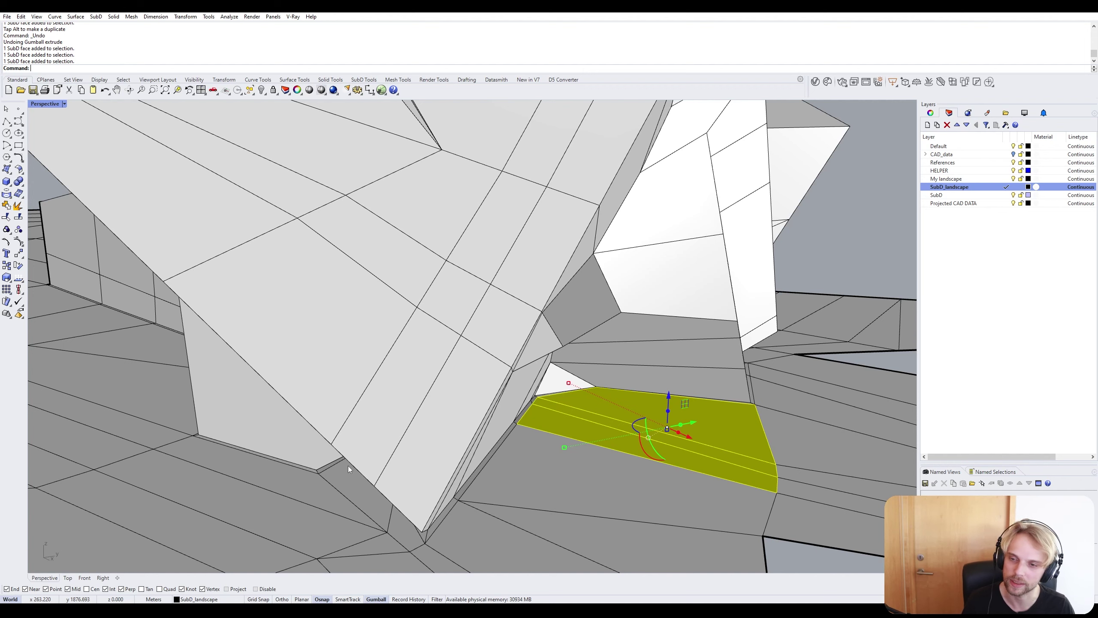
Show the SubDs smooth, try moving the selected landscape faces downward without extruding, and undo the move.
key(Tab)
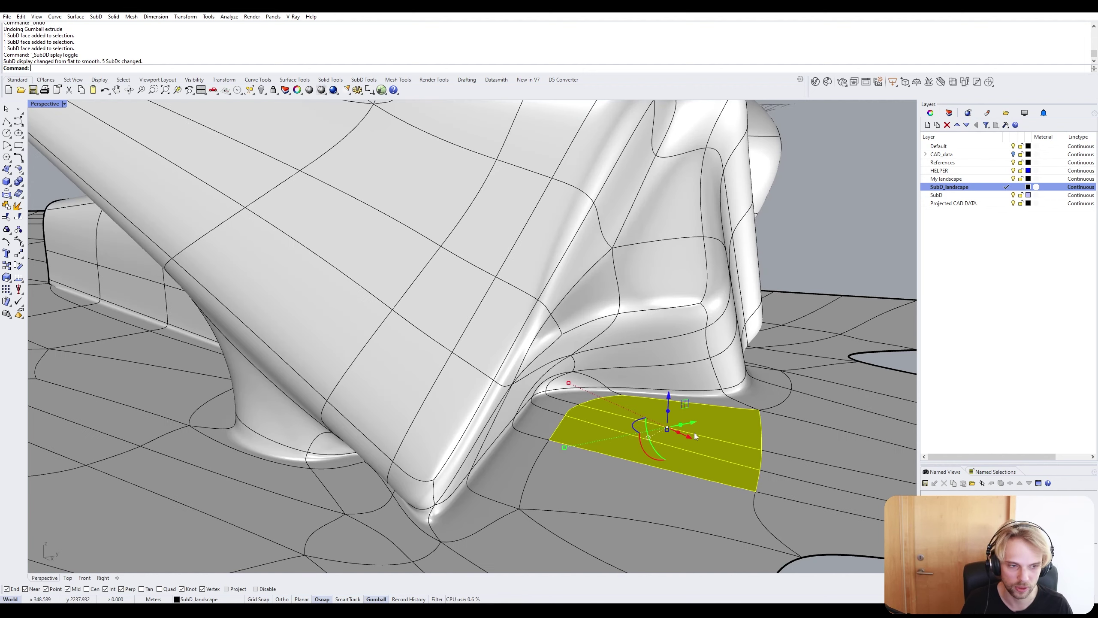
right_drag(707, 419, 540, 298)
drag(527, 299, 521, 335)
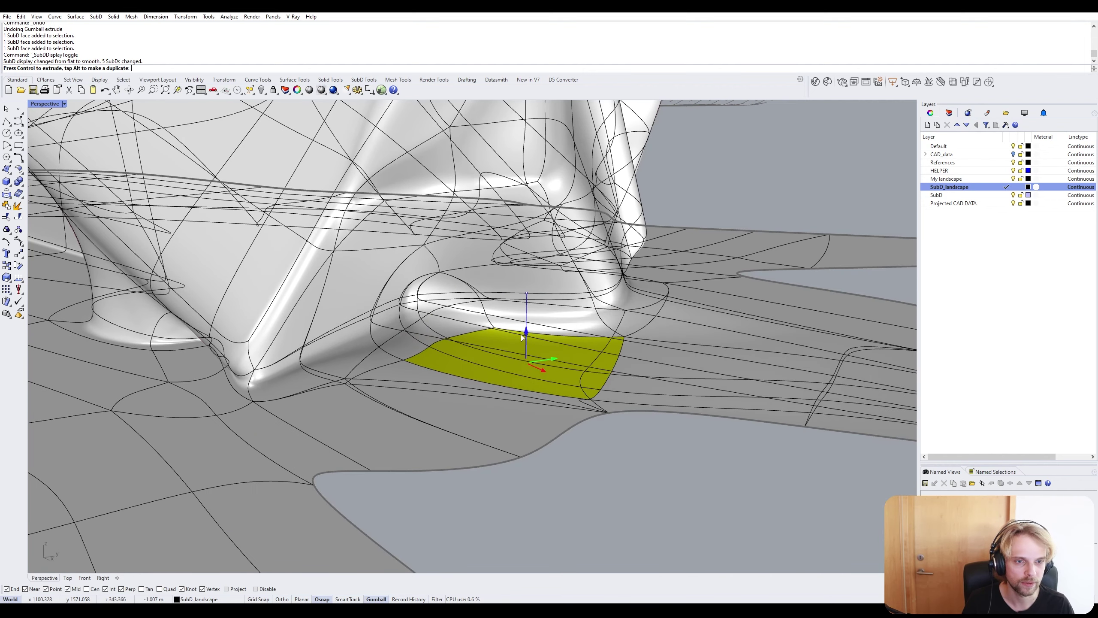
key(ctrl+z)
key(Escape)
Reselect the three landscape faces beside the tower's base in smooth display and extrude them downward.
ctrl+shift+click(554, 319)
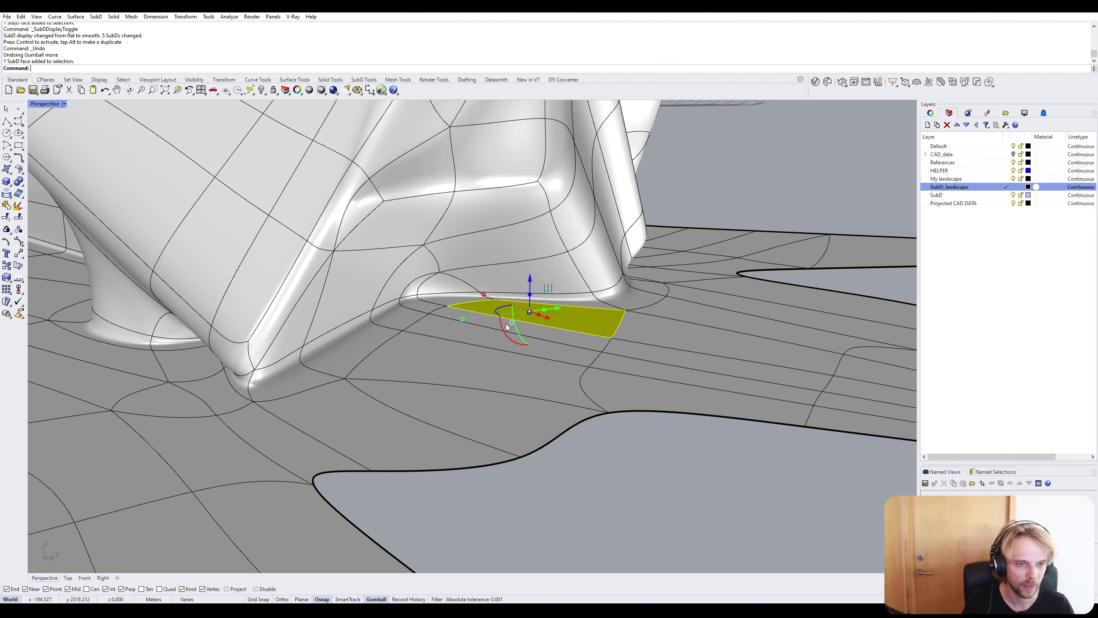
right_drag(506, 323, 528, 342)
scroll(446, 331, up, 7)
ctrl+shift+click(447, 330)
ctrl+shift+click(436, 355)
scroll(436, 355, down, 4)
scroll(436, 355, down, 3)
scroll(521, 318, up, 2)
drag(535, 321, 529, 364)
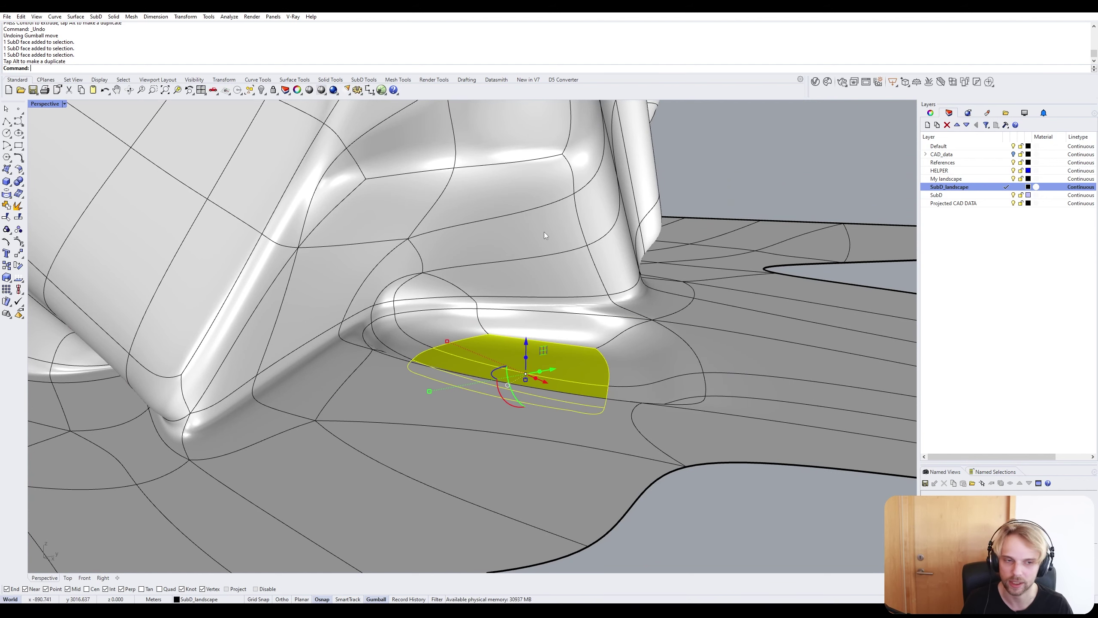
Compare the recess beside the tower's base in flat and smooth display, and undo its extrusion.
key(Tab)
scroll(389, 294, up, 3)
scroll(367, 314, up, 4)
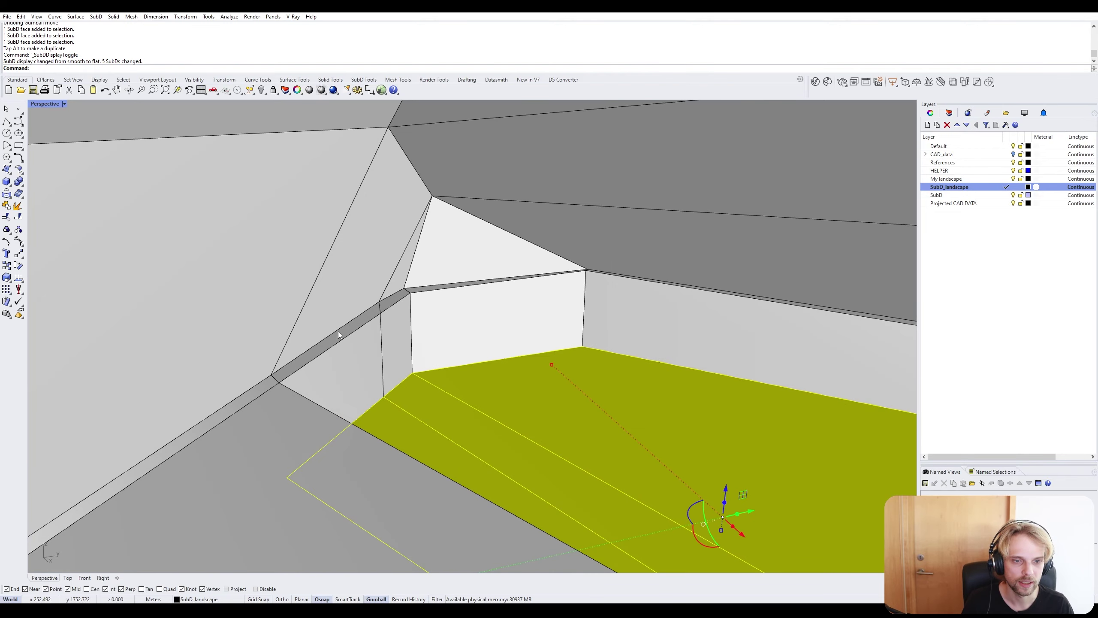
scroll(707, 291, down, 3)
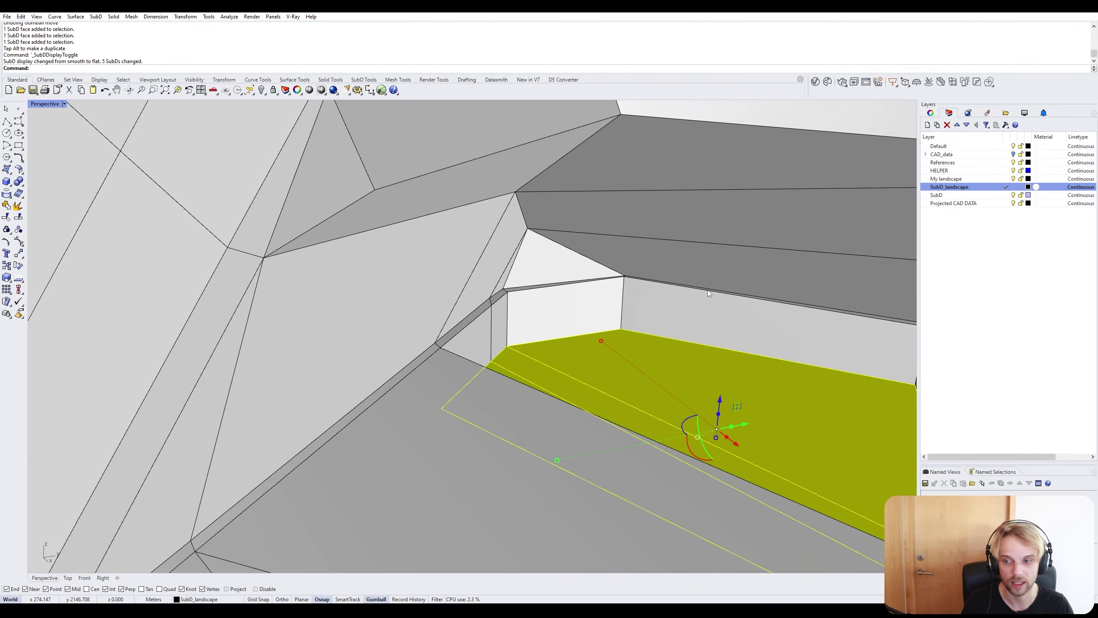
right_drag(707, 291, 322, 216)
key(Tab)
key(Tab)
key(ctrl+z)
ctrl+shift+click(446, 278)
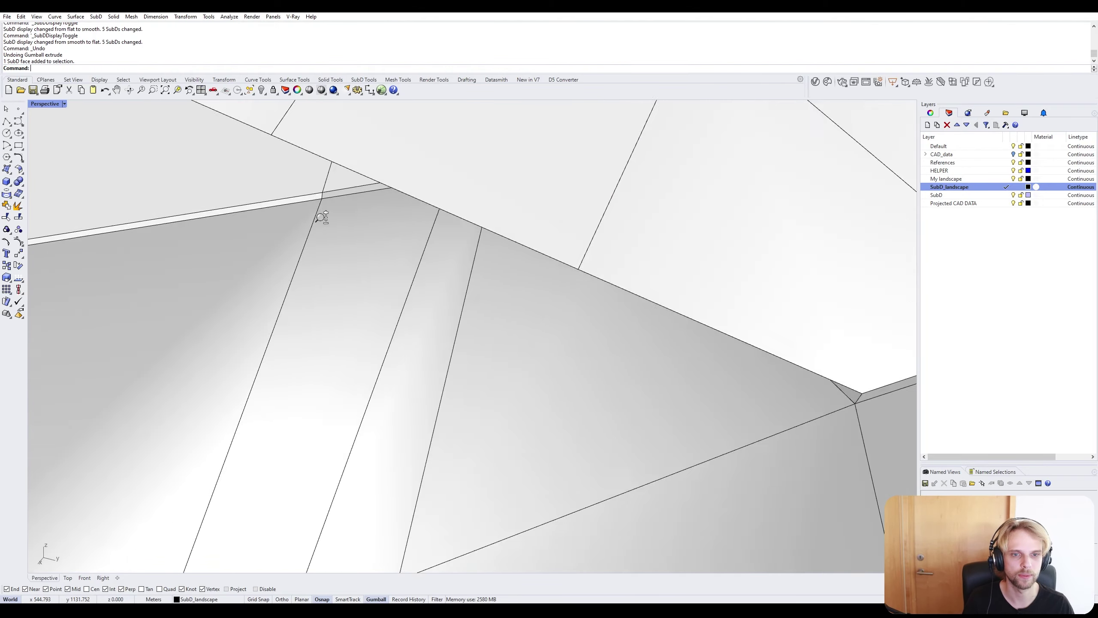
Move the short edge of the narrow strip at the tower's base about 1.4 m along the rim, away from the neighbouring crease edges.
scroll(321, 206, up, 5)
scroll(328, 158, down, 4)
shift+right_drag(333, 161, 526, 186)
scroll(488, 190, down, 7)
scroll(502, 185, up, 6)
scroll(472, 184, up, 2)
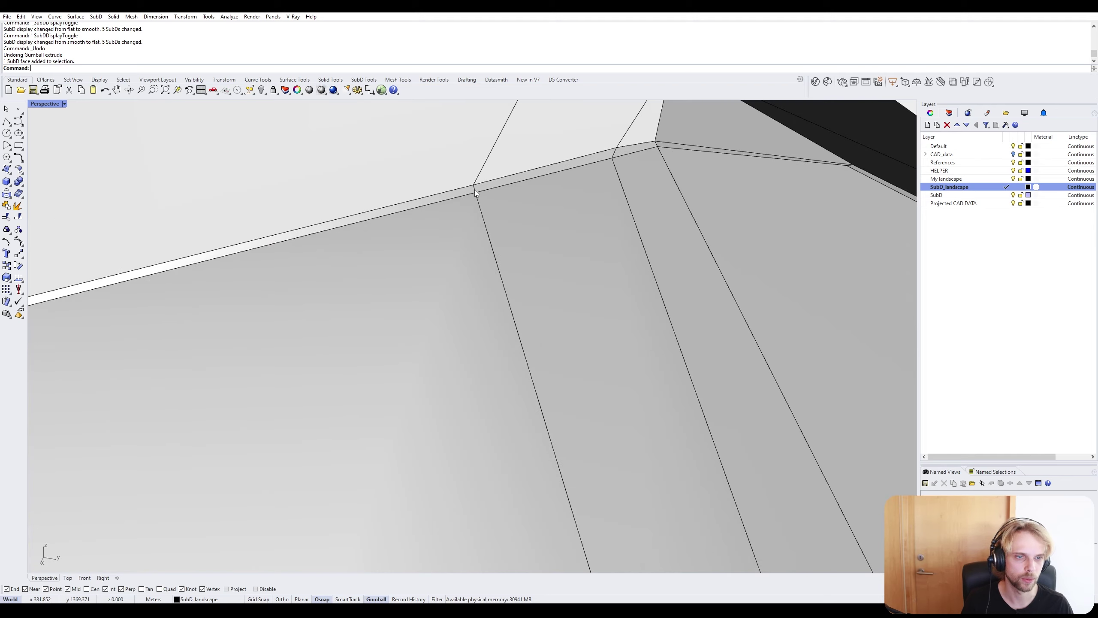
ctrl+shift+click(474, 191)
scroll(475, 191, down, 5)
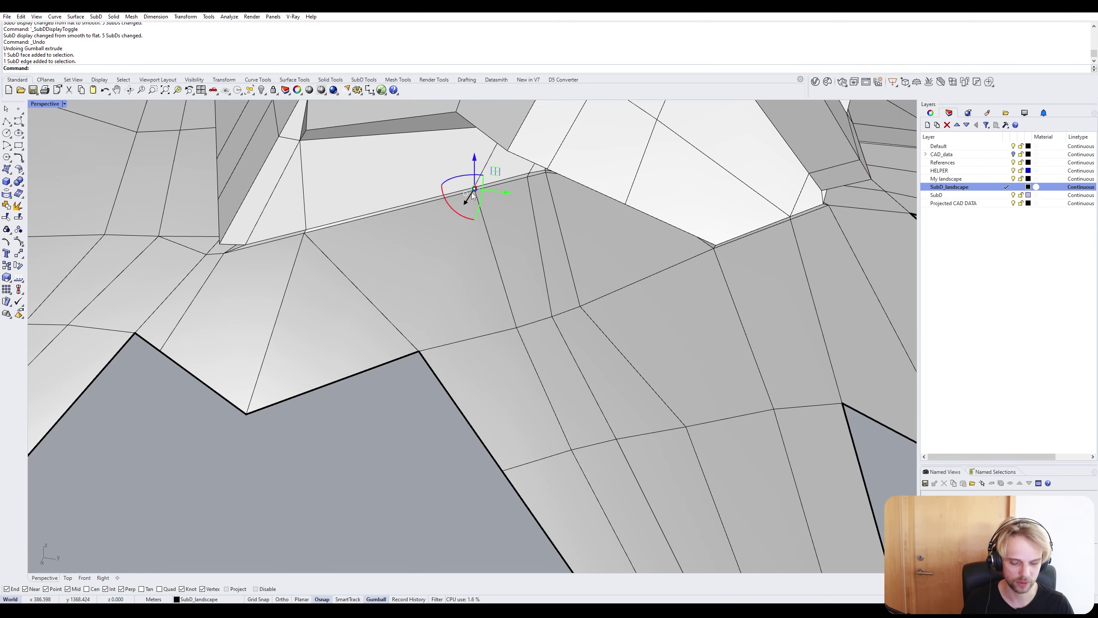
text(M)
key(Return)
scroll(473, 186, up, 3)
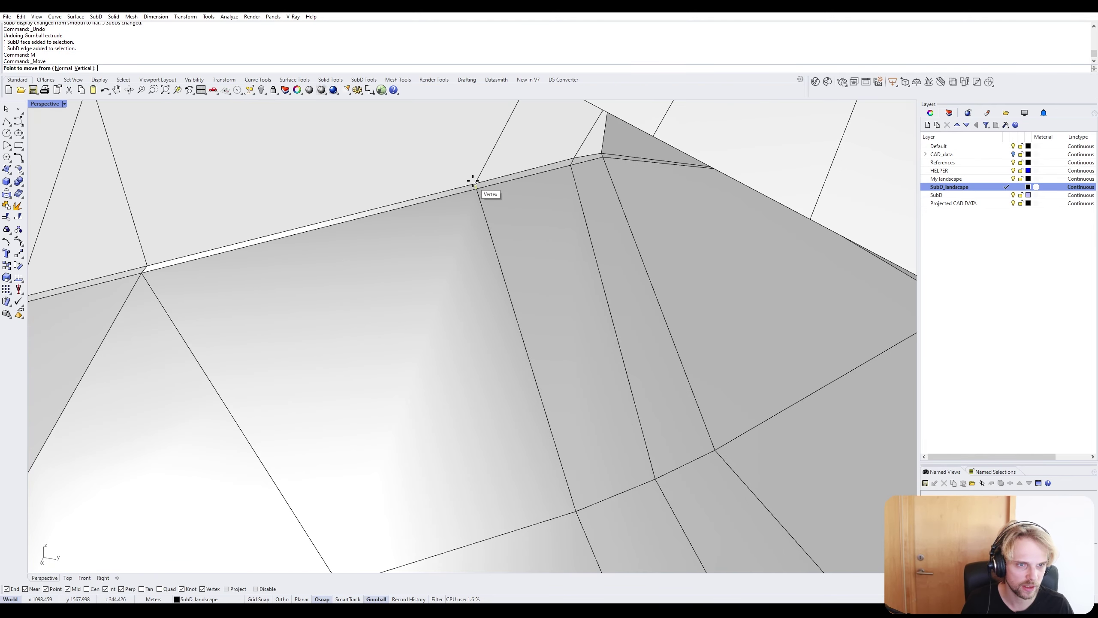
click(475, 184)
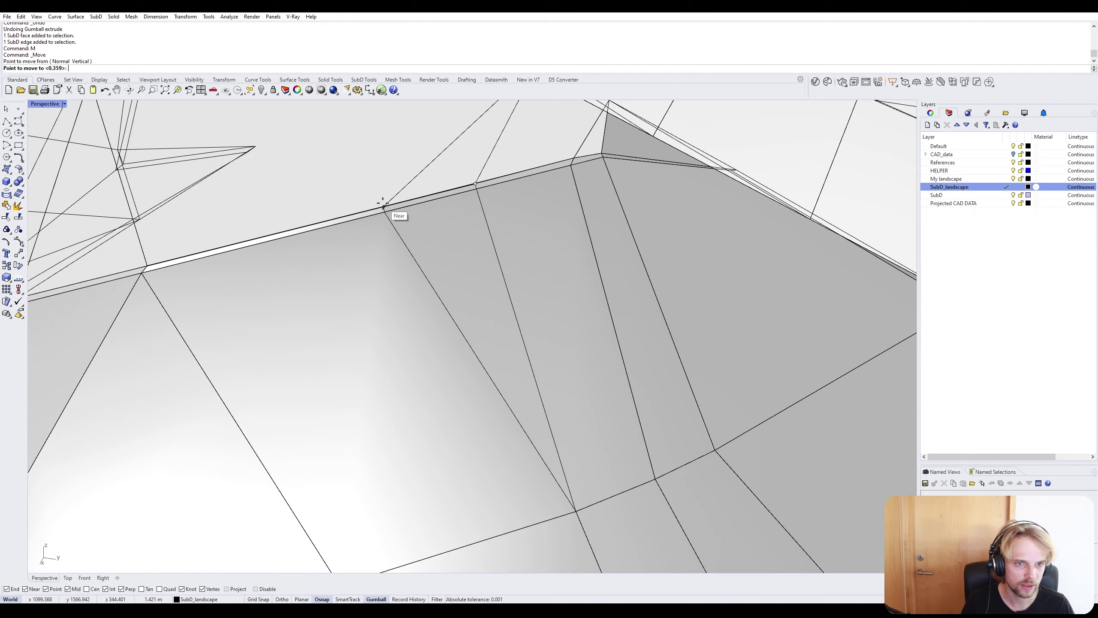
click(383, 205)
Select the three landscape faces beside the tower's base again and extrude them vertically by -1.2 m.
scroll(385, 208, down, 5)
right_drag(385, 209, 475, 216)
key(Escape)
ctrl+shift+click(520, 294)
ctrl+shift+click(548, 270)
ctrl+shift+click(567, 256)
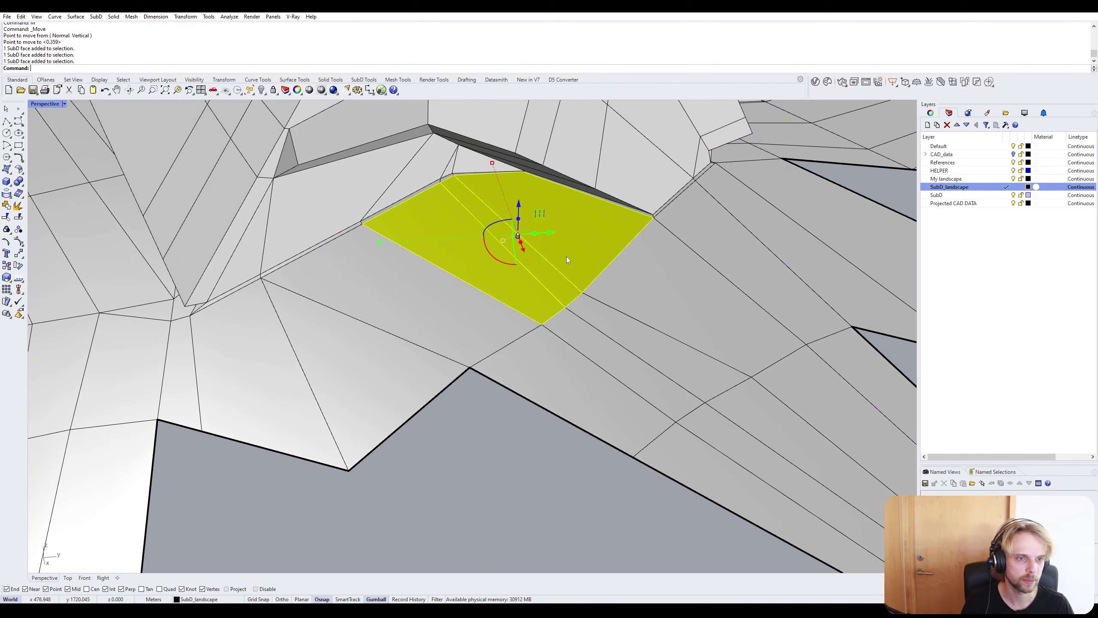
right_drag(566, 255, 582, 245)
click(515, 212)
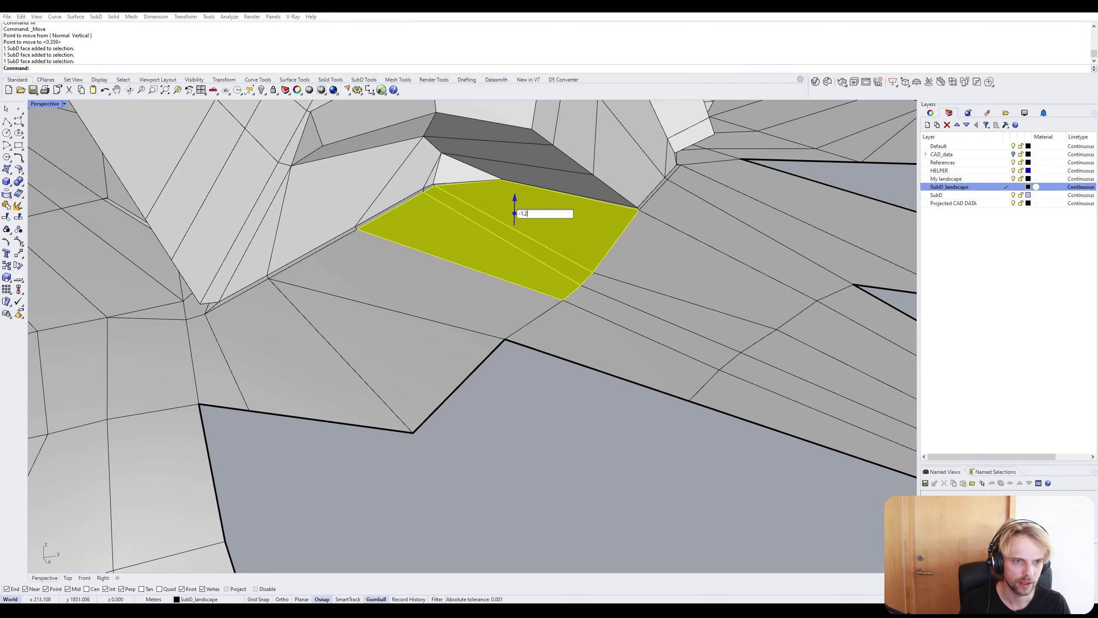
key(Return)
Examine the extruded recess beside the tower's base from underneath the landscape and from above.
right_drag(514, 214, 491, 207)
scroll(493, 450, down, 3)
right_drag(493, 450, 569, 357)
scroll(508, 444, down, 4)
scroll(554, 428, up, 3)
scroll(483, 379, up, 3)
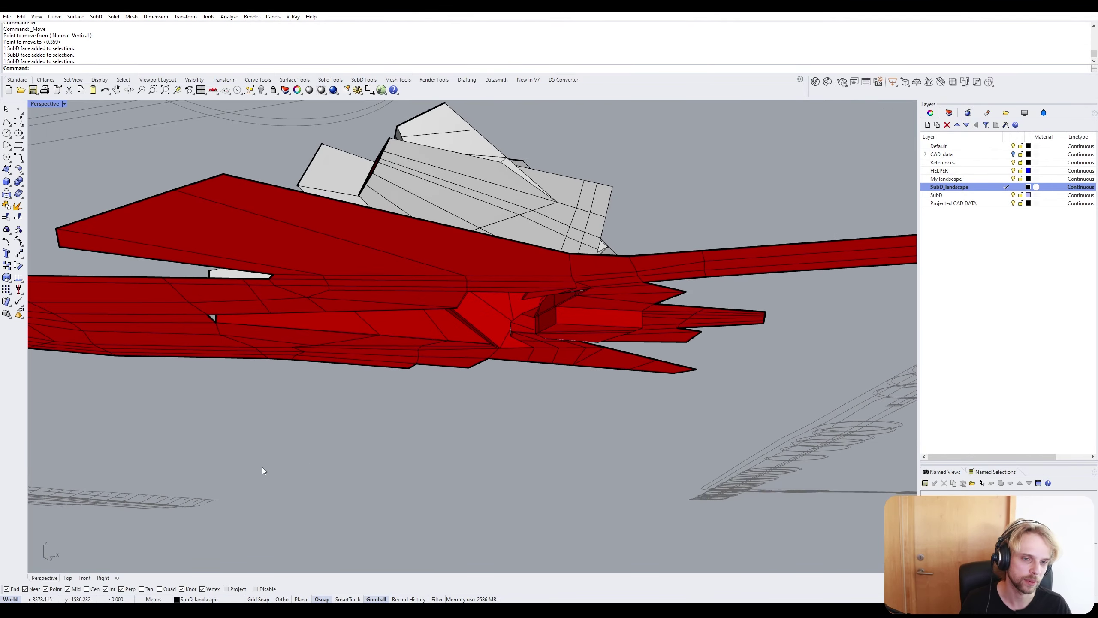
right_drag(305, 374, 272, 432)
scroll(540, 319, up, 4)
right_drag(541, 322, 519, 303)
right_drag(616, 375, 636, 301)
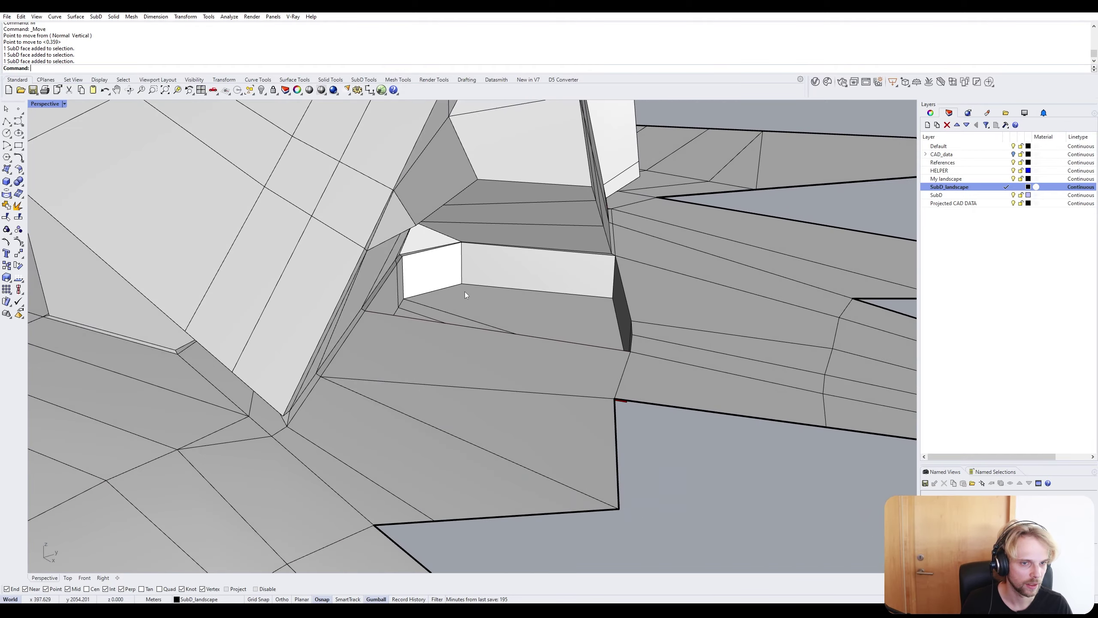
Stitch the top and bottom edges of the long dark recess wall, placing the result on the top edge.
right_drag(465, 292, 661, 310)
scroll(671, 318, up, 3)
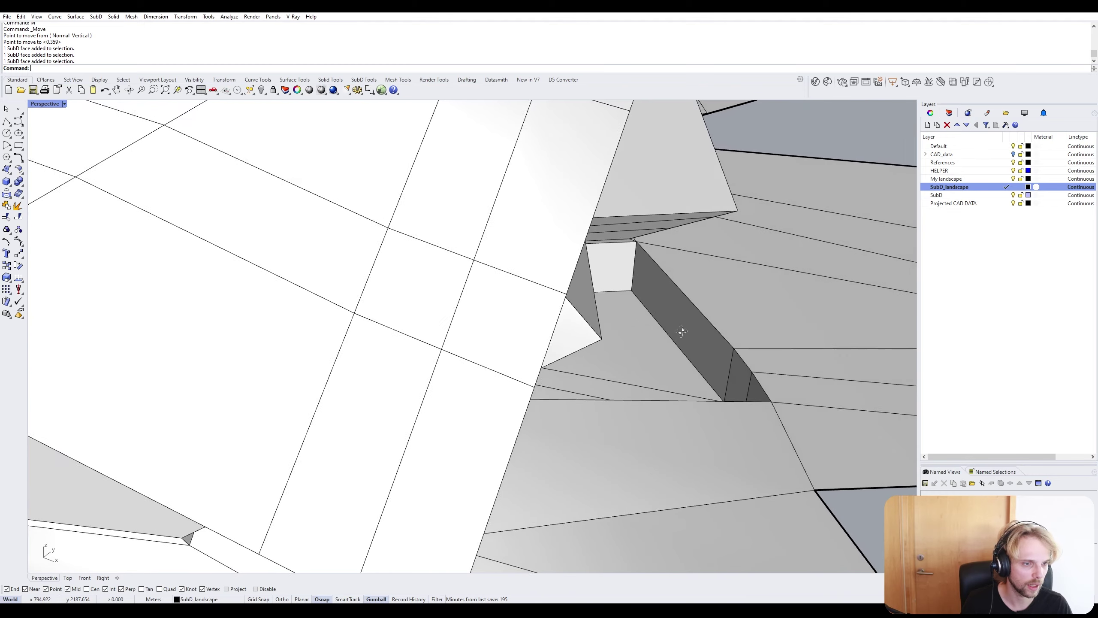
ctrl+shift+click(721, 336)
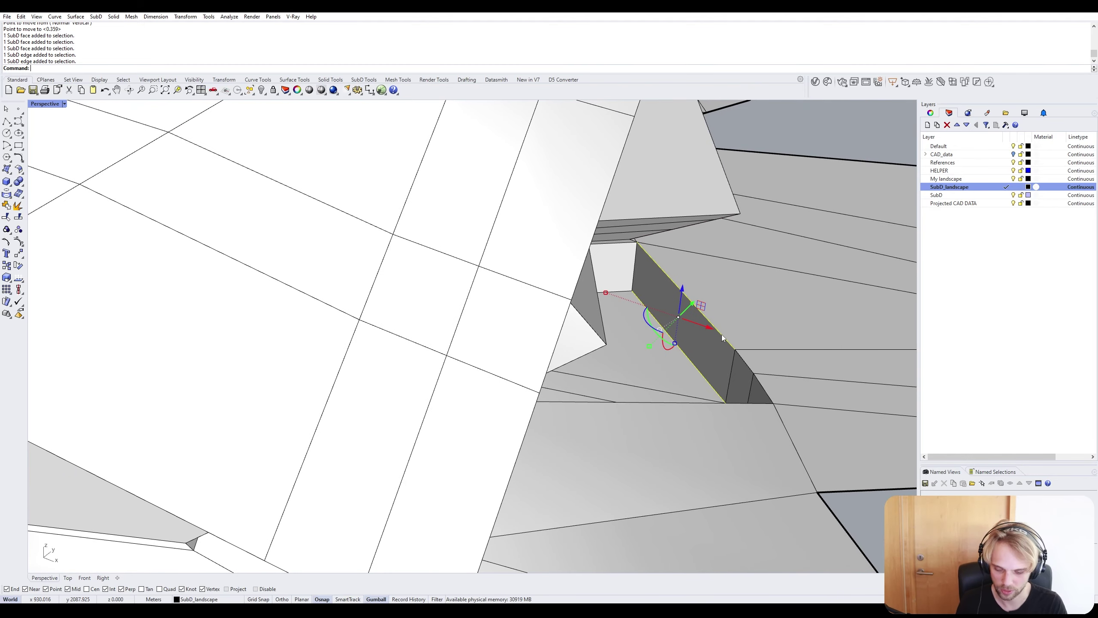
key(Return)
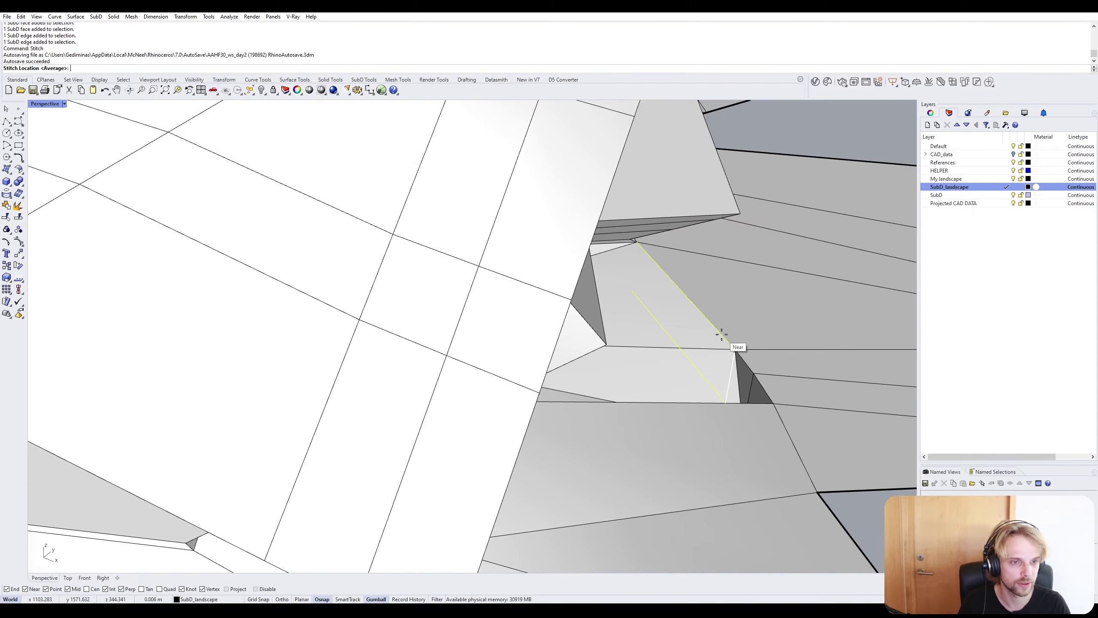
click(667, 274)
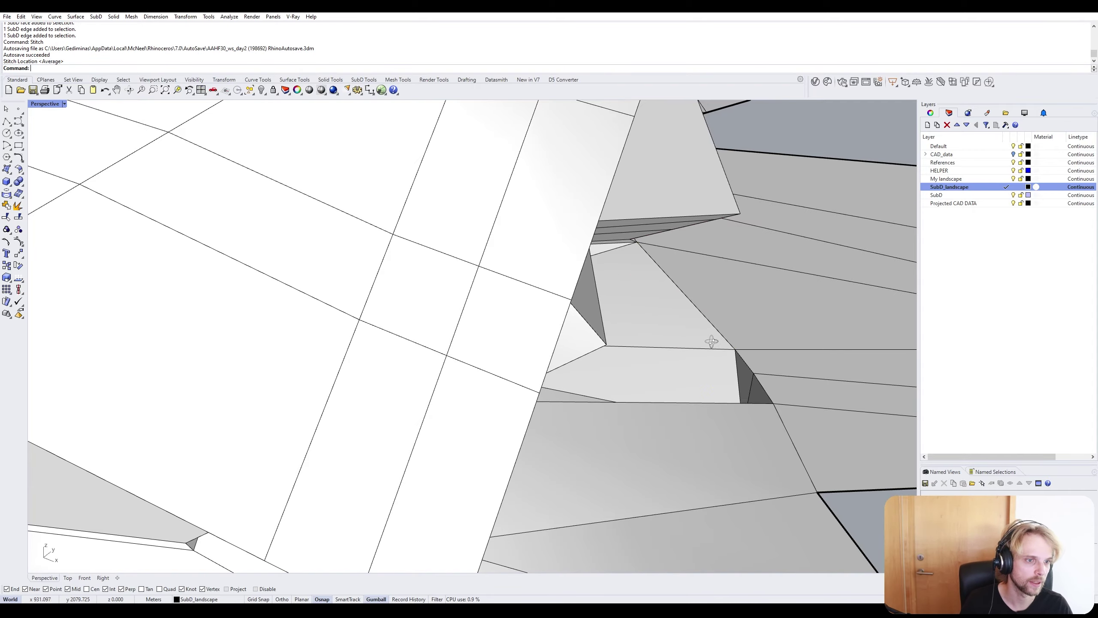
Compare the stitched recess beside the tower's base in smooth and flat display from several sides.
right_drag(712, 341, 603, 331)
key(Tab)
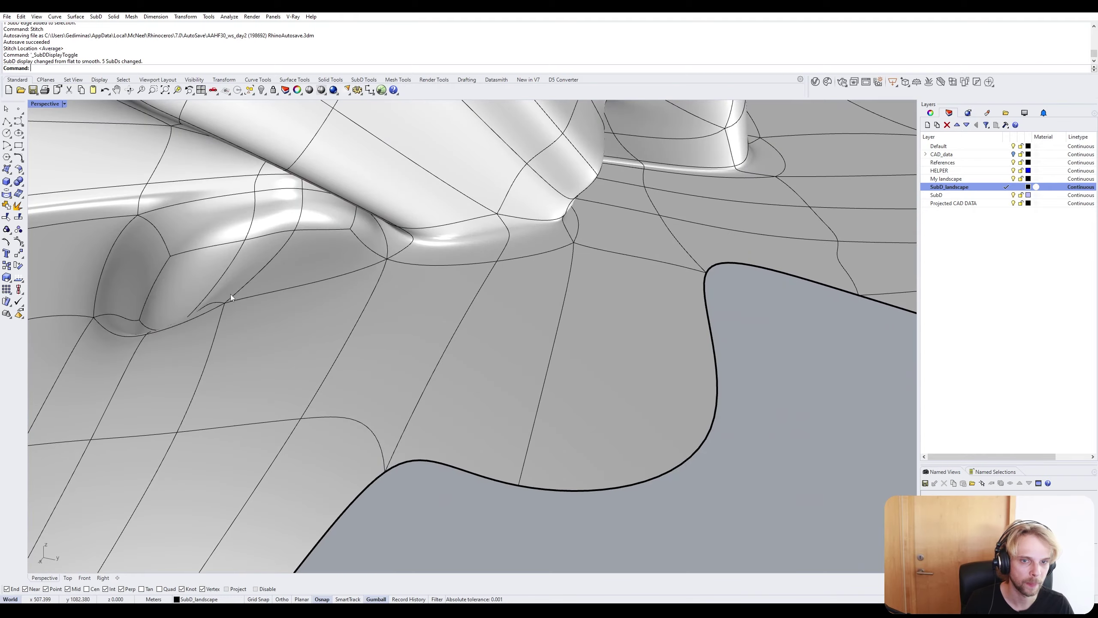
right_drag(230, 294, 725, 346)
key(Tab)
key(Tab)
key(Tab)
key(Tab)
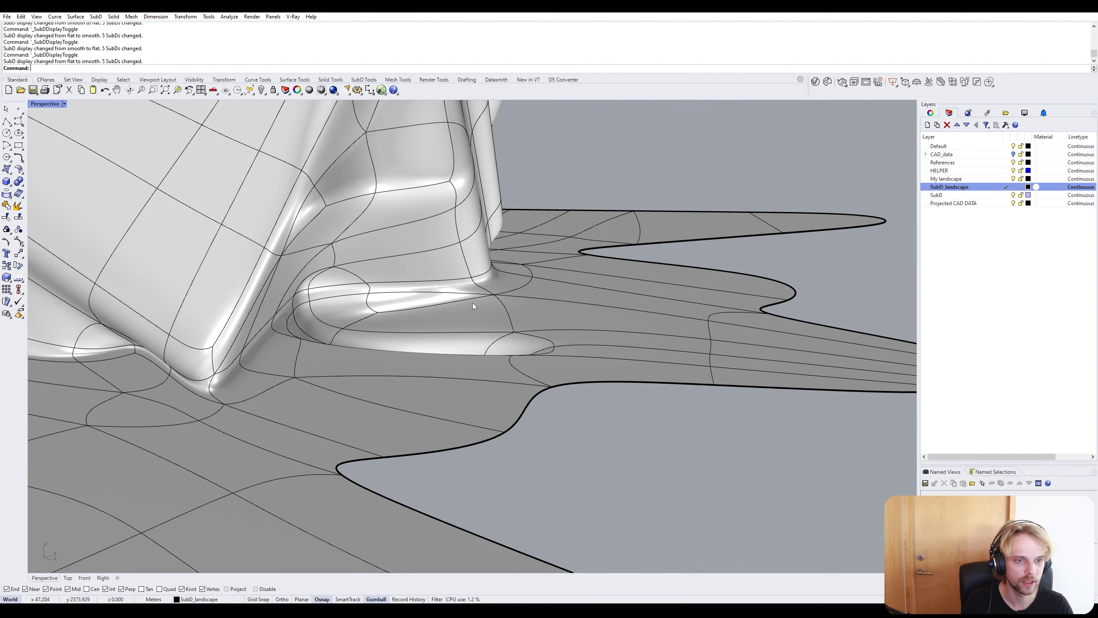
mouse_move(335, 329)
right_down()
mouse_move(303, 342)
mouse_move(329, 324)
right_up()
key(Tab)
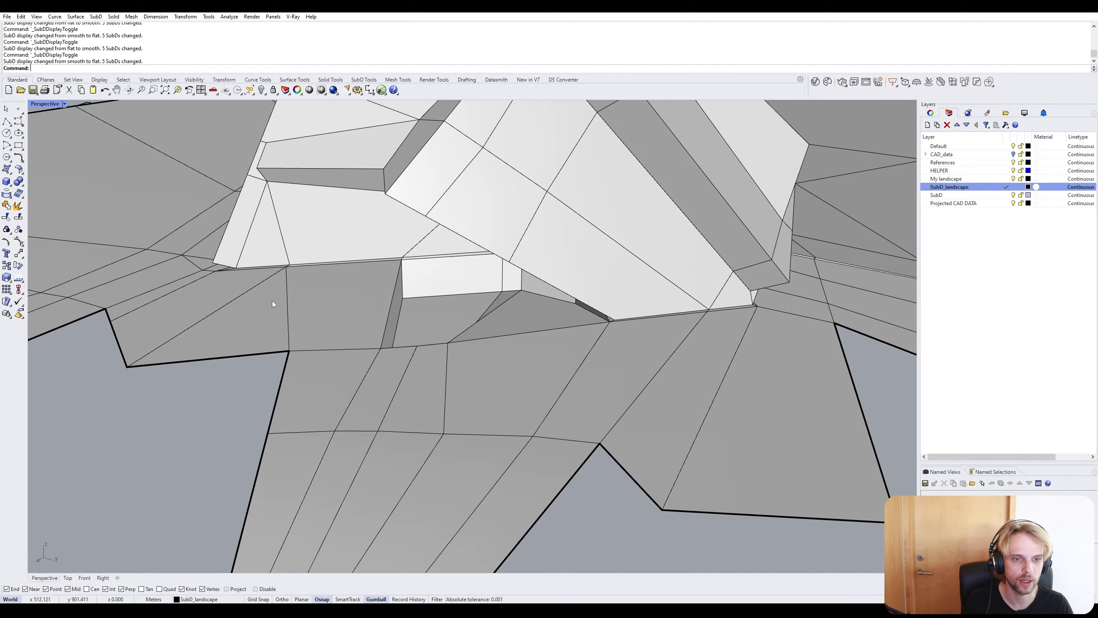
Stitch the recess floor's edge to the landscape rim edge on the recess's other long side.
right_drag(272, 301, 394, 307)
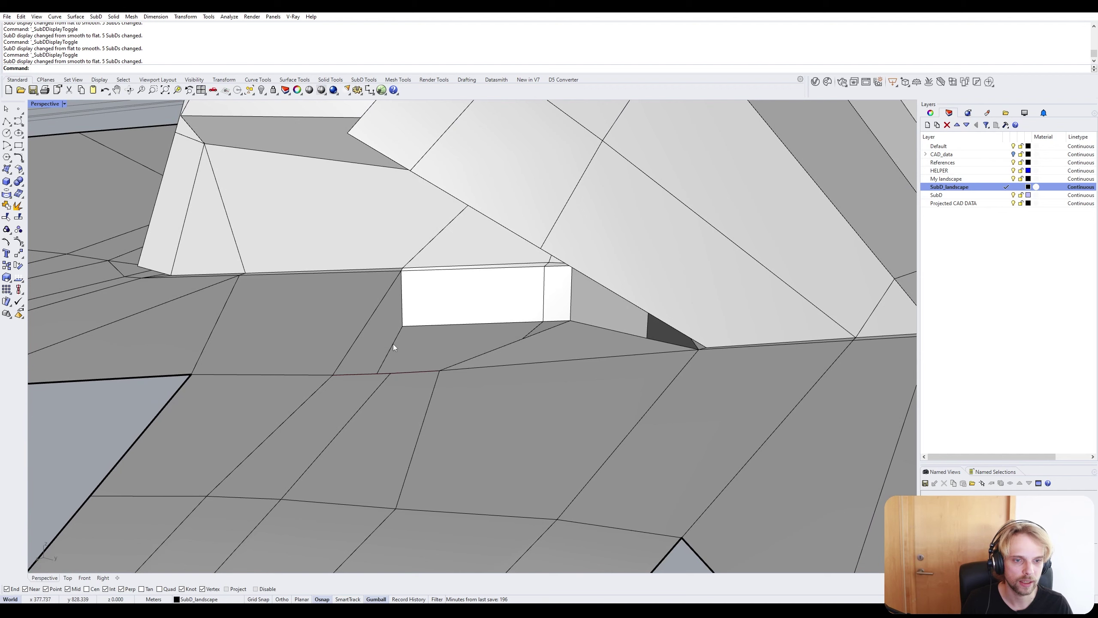
ctrl+shift+click(393, 344)
ctrl+shift+click(376, 307)
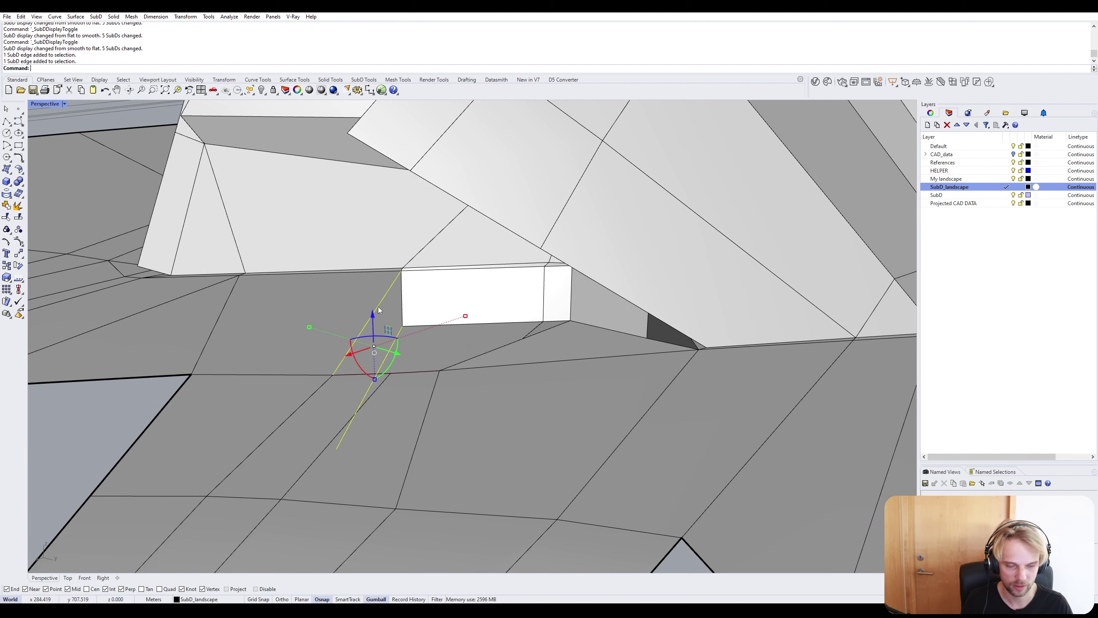
text(Stitch)
key(Return)
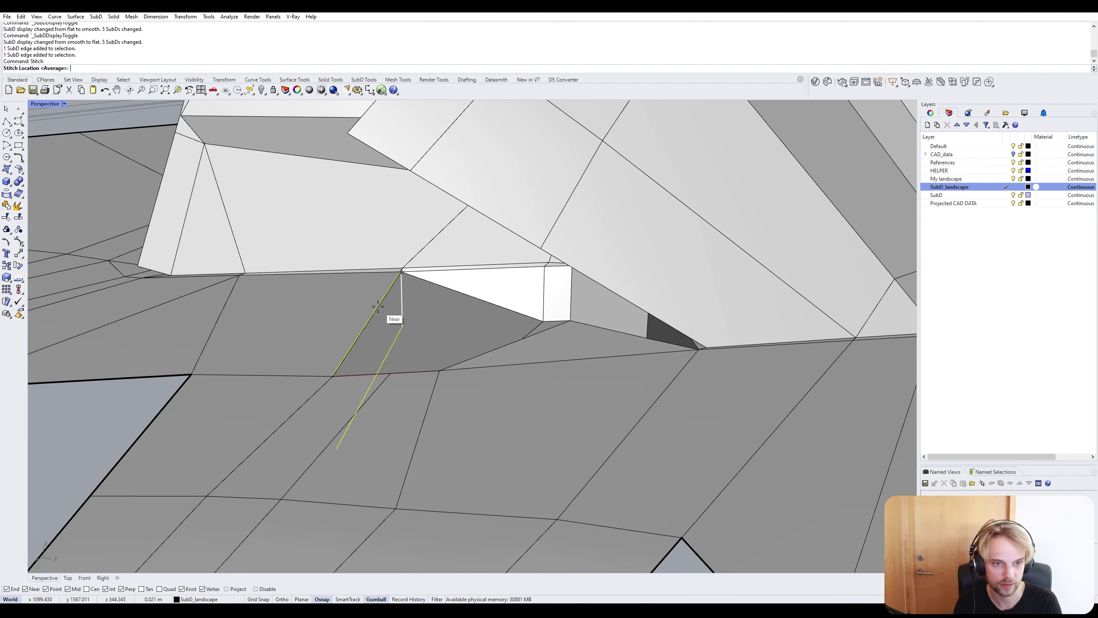
key(Return)
Stitch the remaining floor corner to the rim corner at the recess's outer end, closing the small dark faces.
right_drag(380, 305, 572, 404)
scroll(572, 404, up, 4)
key(Escape)
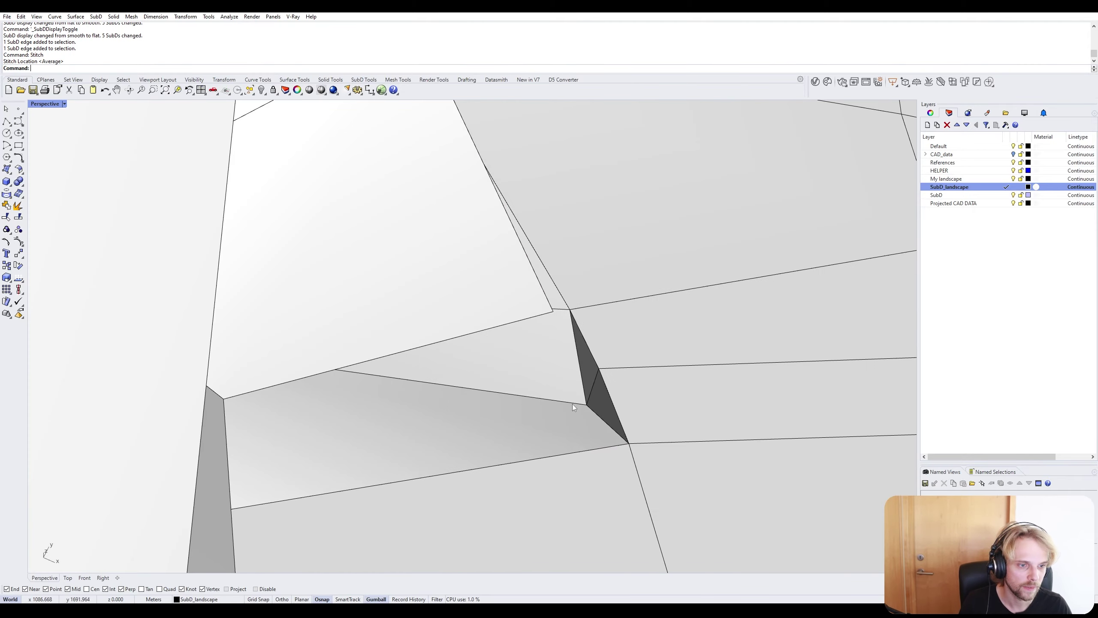
right_click(599, 369)
key(Escape)
Check the sloped recess at the tower's base by switching the SubDs between smooth and flat display.
scroll(599, 369, down, 4)
right_drag(599, 369, 484, 360)
key(Tab)
key(Tab)
key(Tab)
scroll(484, 361, up, 8)
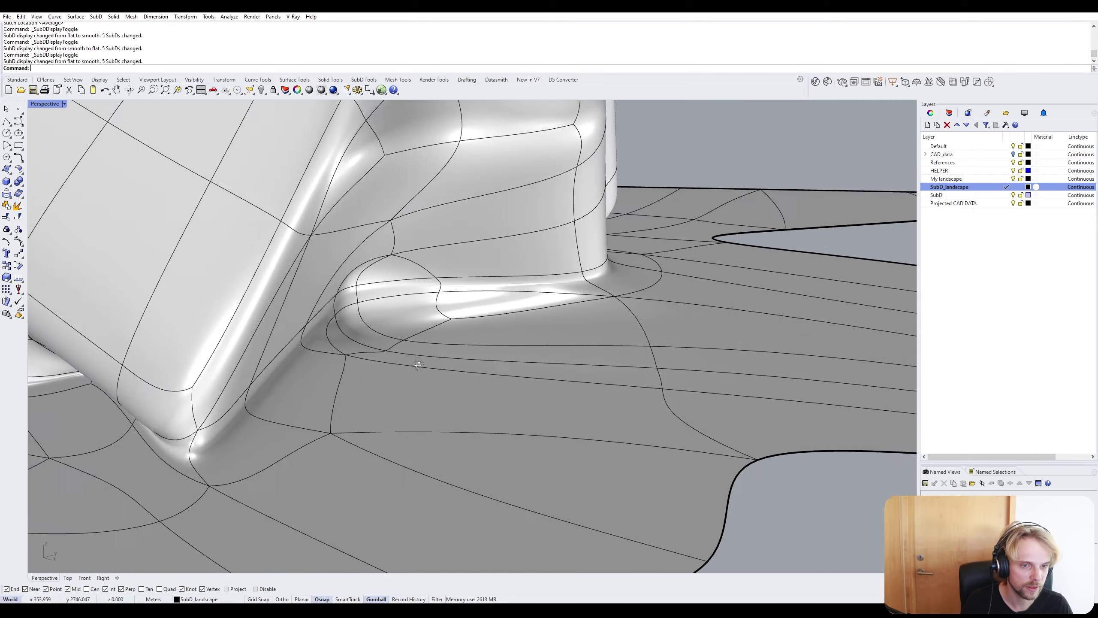
key(Tab)
Use InsertEdge on the four connected edges along the recess's inner base to add an offset edge across the floor and adjoining landscape.
scroll(444, 307, up, 3)
right_drag(443, 307, 505, 293)
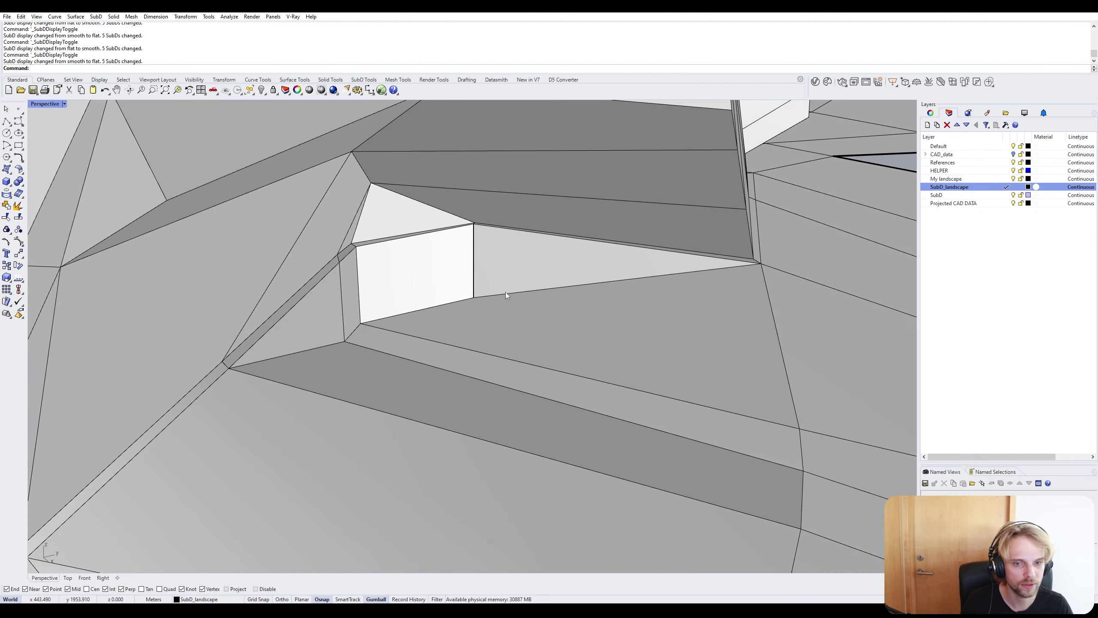
shift+right_drag(456, 325, 404, 287)
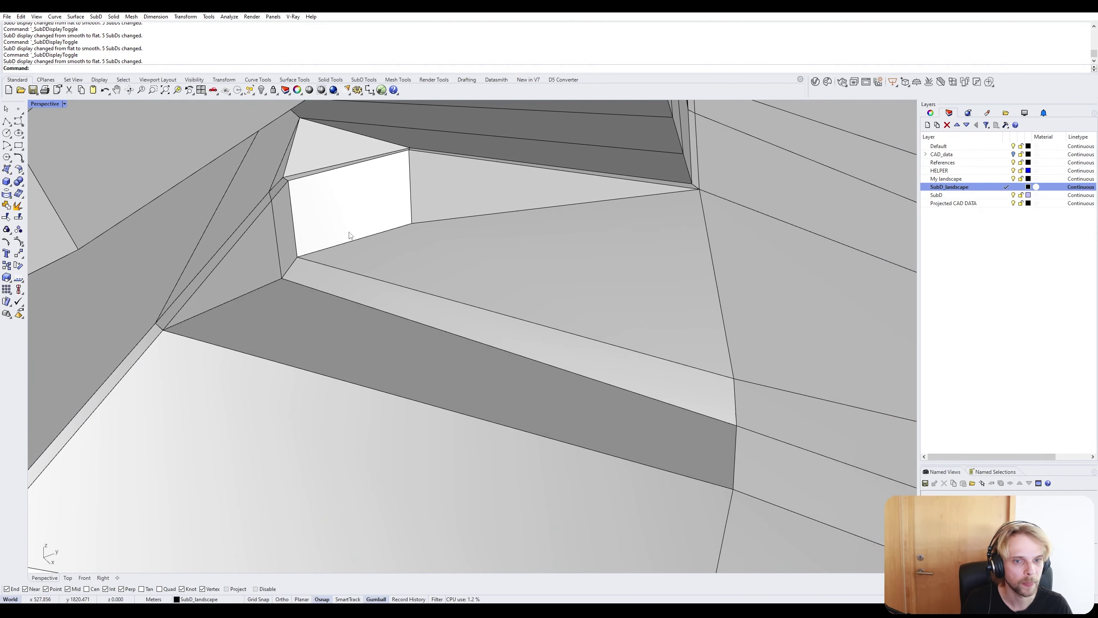
ctrl+shift+click(376, 234)
ctrl+shift+click(288, 269)
ctrl+shift+click(255, 290)
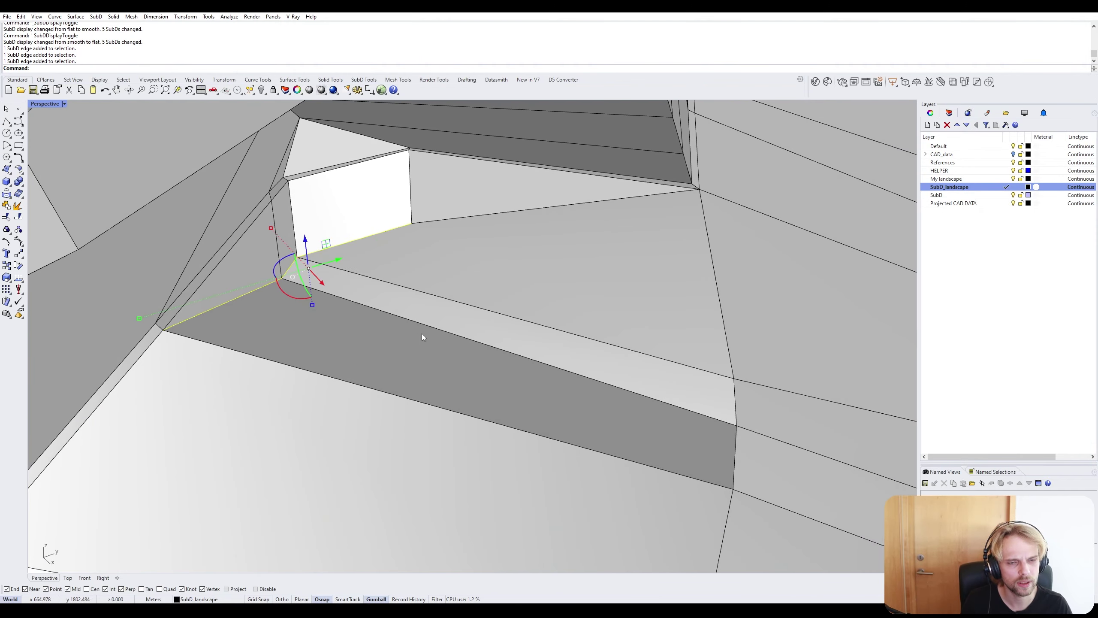
scroll(343, 368, down, 6)
right_drag(422, 332, 296, 309)
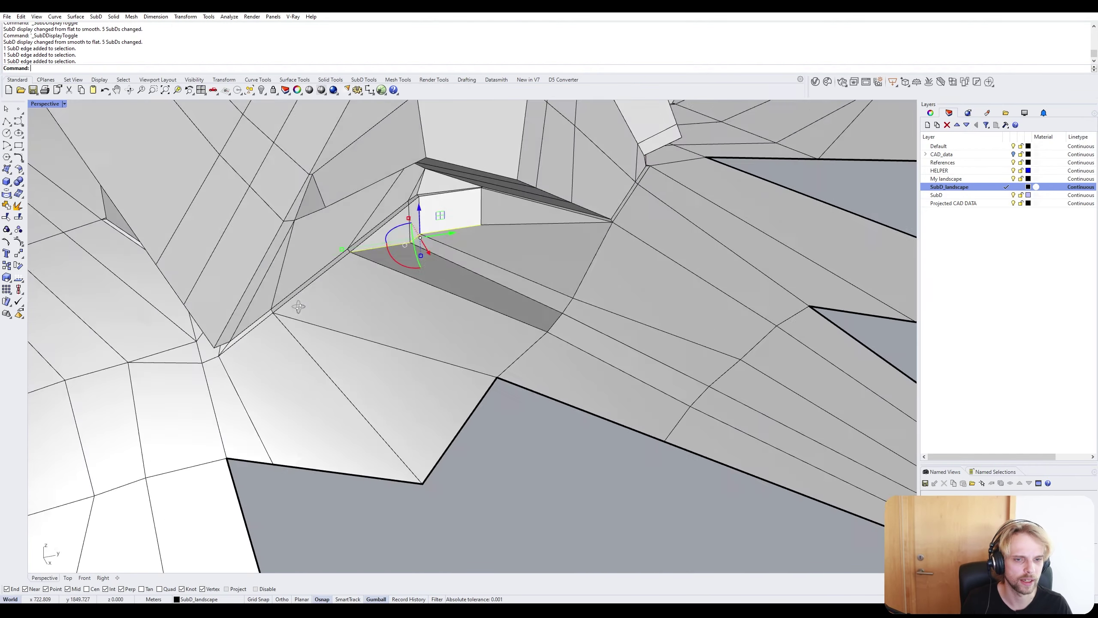
scroll(297, 309, up, 4)
ctrl+shift+click(307, 275)
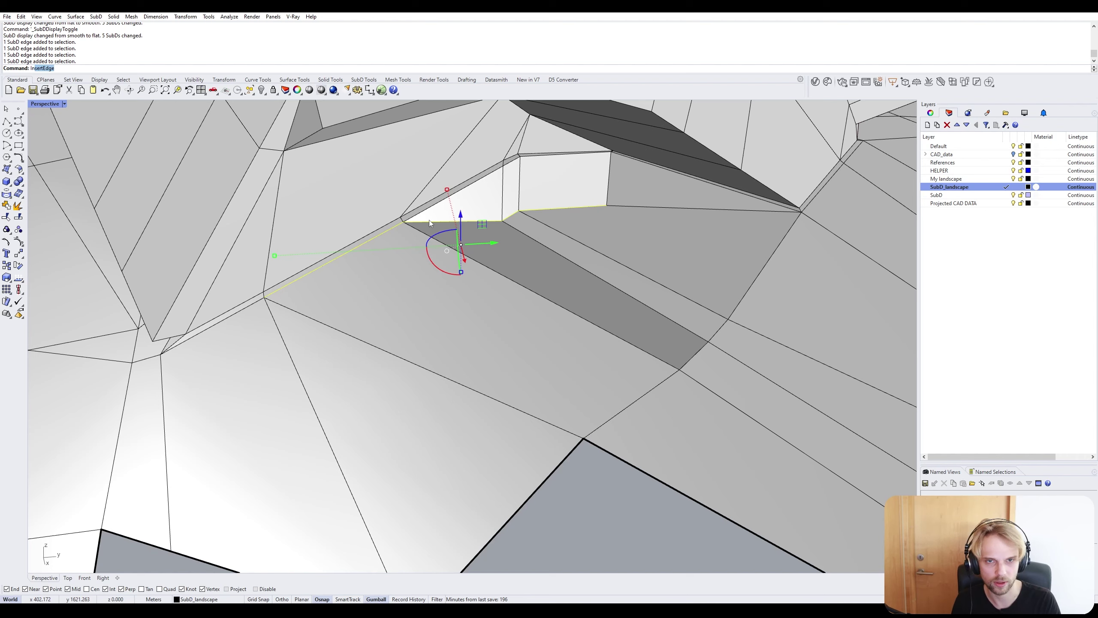
text(se)
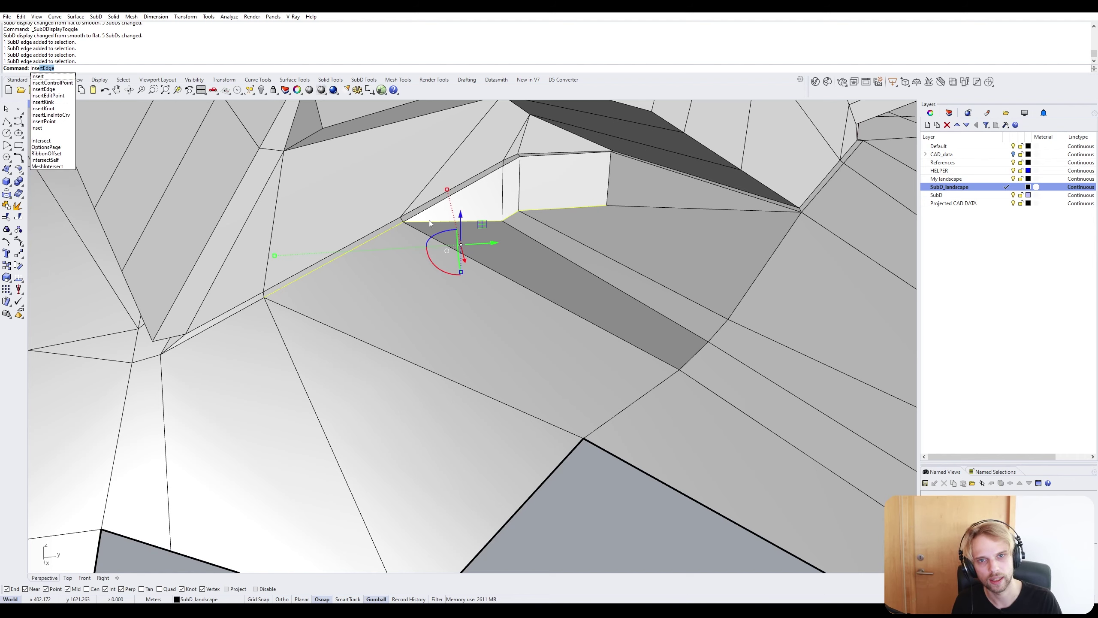
text(rt)
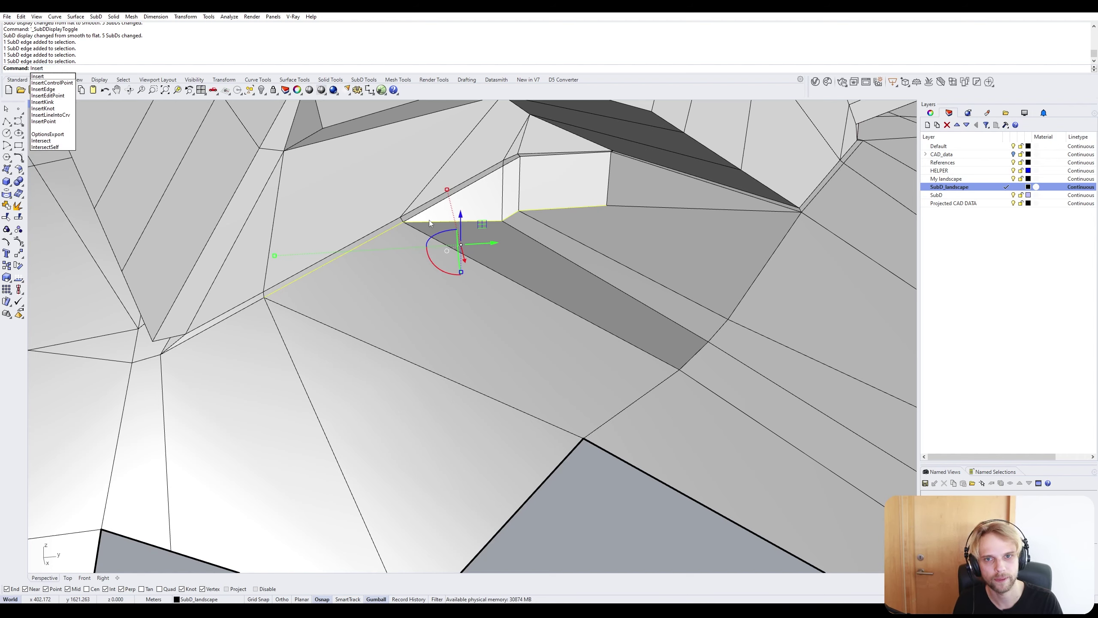
text(Edge)
key(Return)
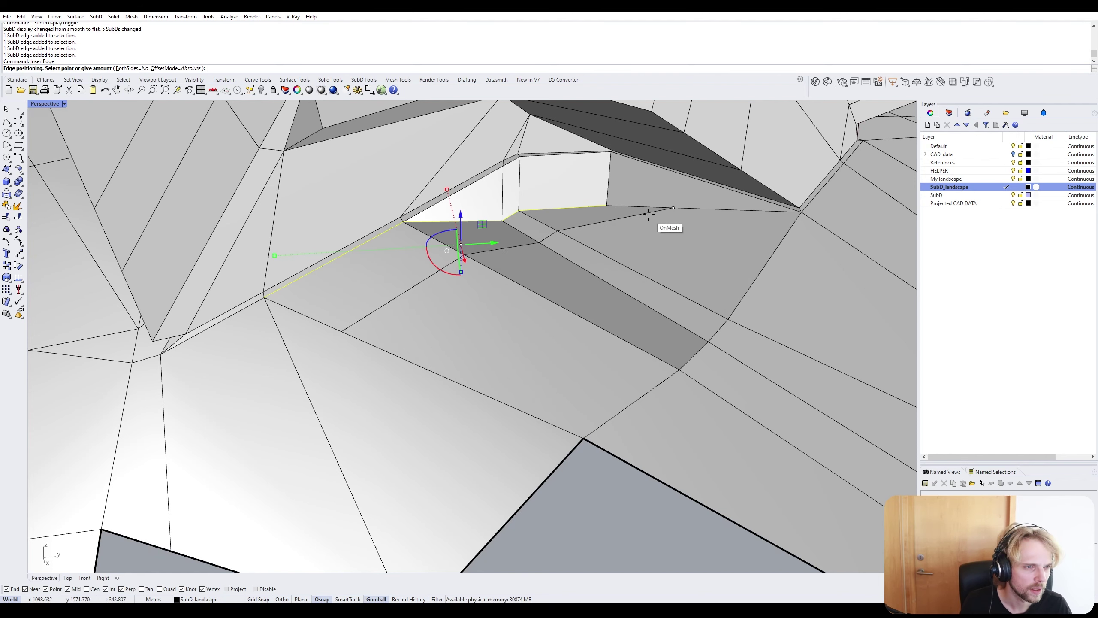
click(672, 214)
Examine the tapered recess wall and the inserted edge in smooth and flat display.
right_drag(676, 216, 630, 225)
right_drag(560, 161, 516, 139)
ctrl+shift+click(619, 154)
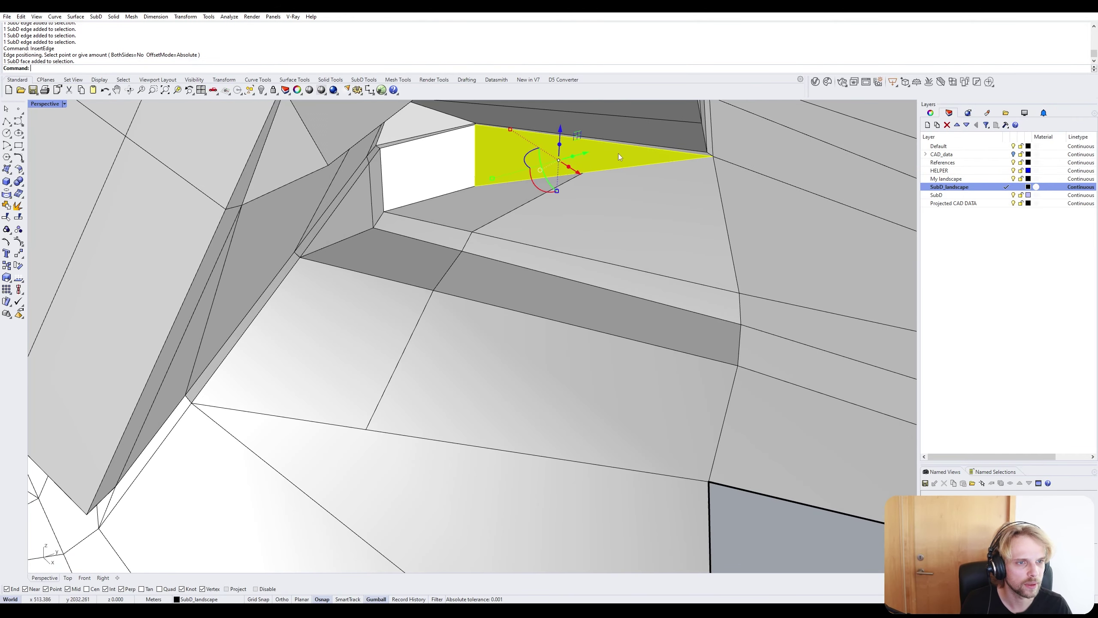
key(Escape)
scroll(619, 159, up, 3)
key(Tab)
right_drag(482, 222, 509, 211)
key(Tab)
ctrl+shift+click(557, 223)
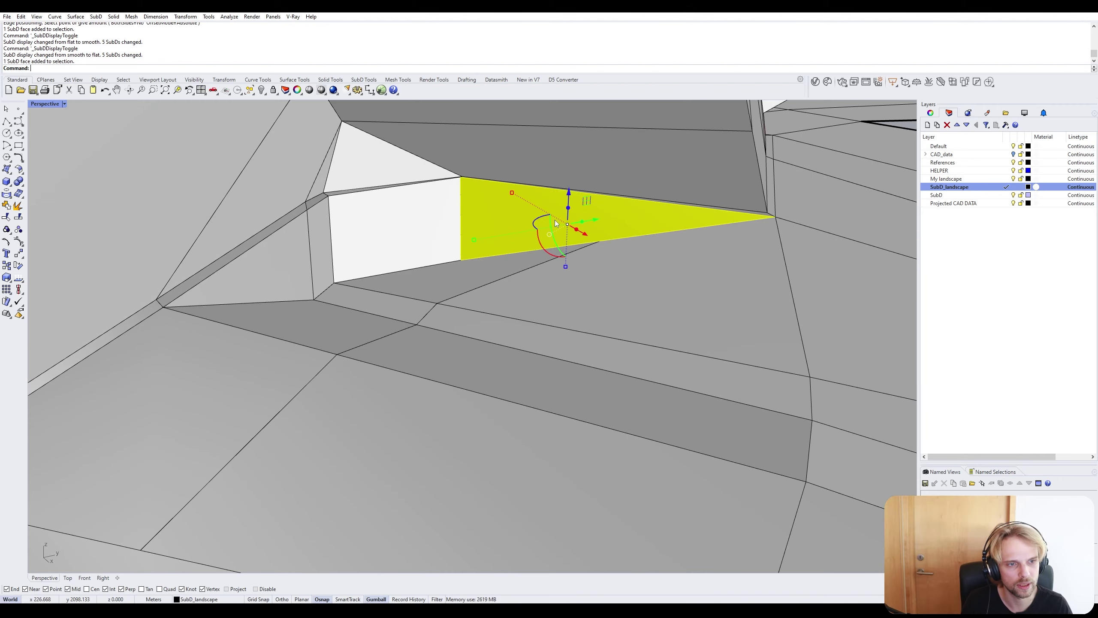
key(Escape)
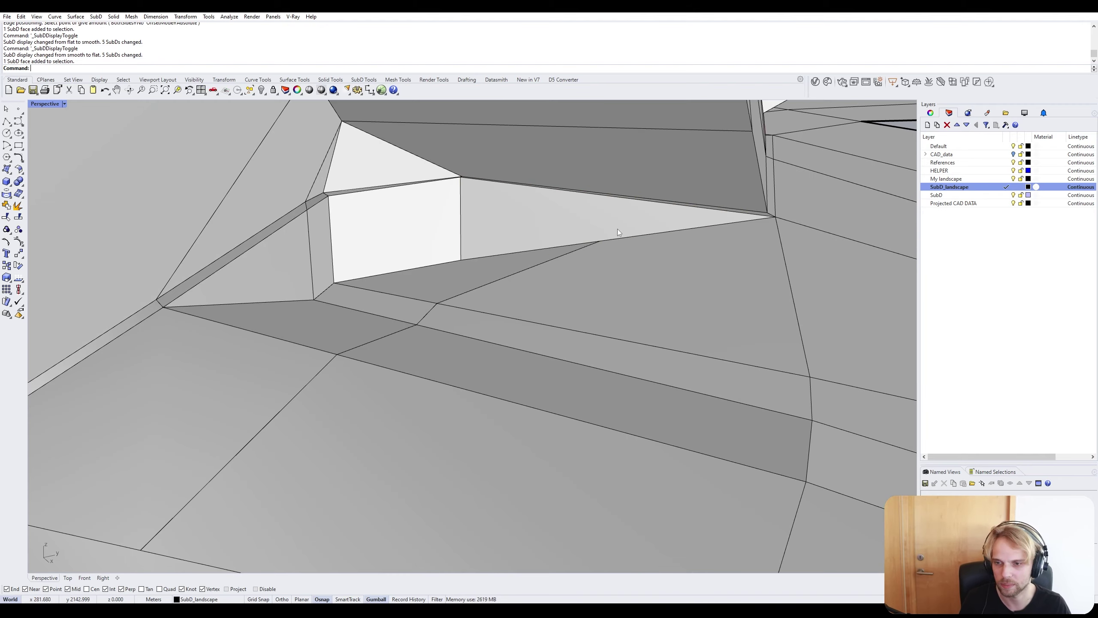
Flatten the inner recess floor face by scaling it vertically, and move it slightly downward.
right_drag(618, 228, 539, 312)
ctrl+shift+click(671, 283)
shift+right_drag(346, 361, 539, 363)
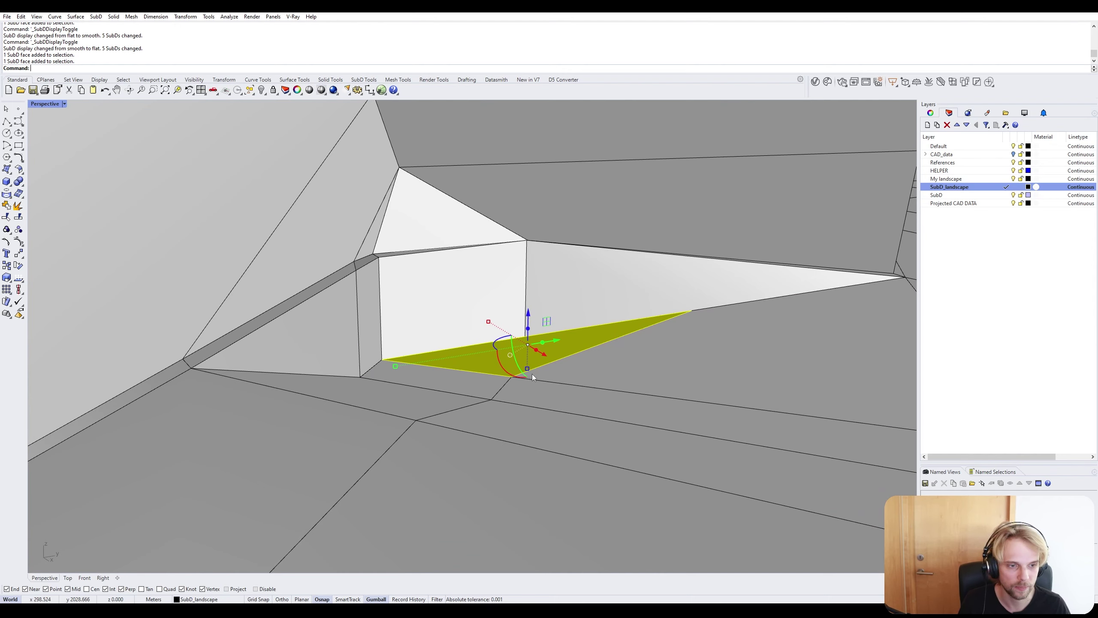
click(528, 369)
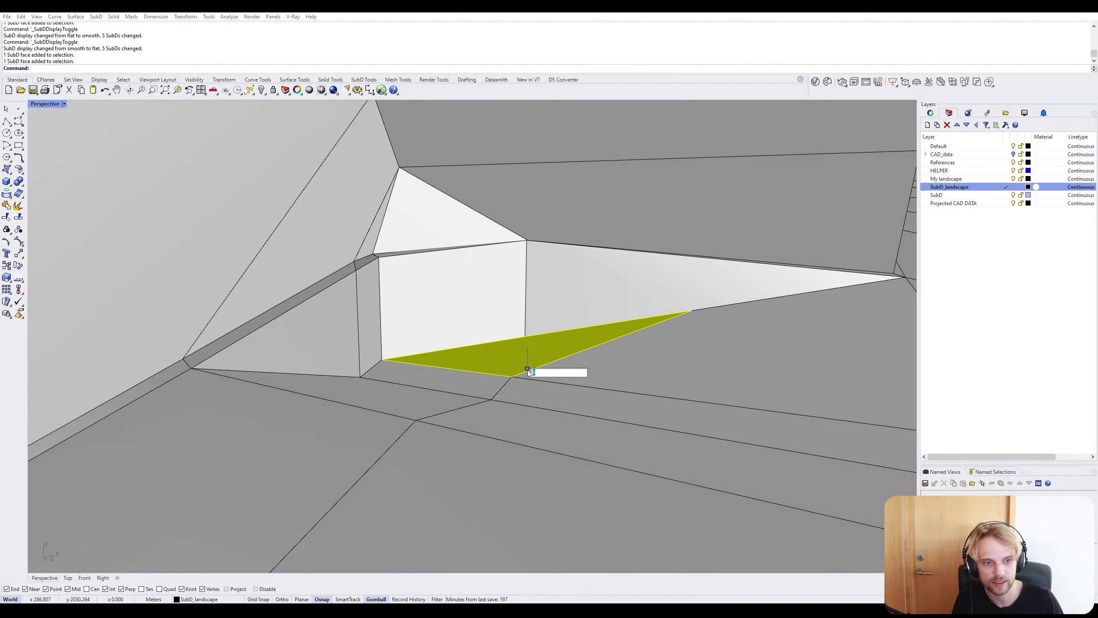
key(Return)
right_drag(528, 370, 566, 350)
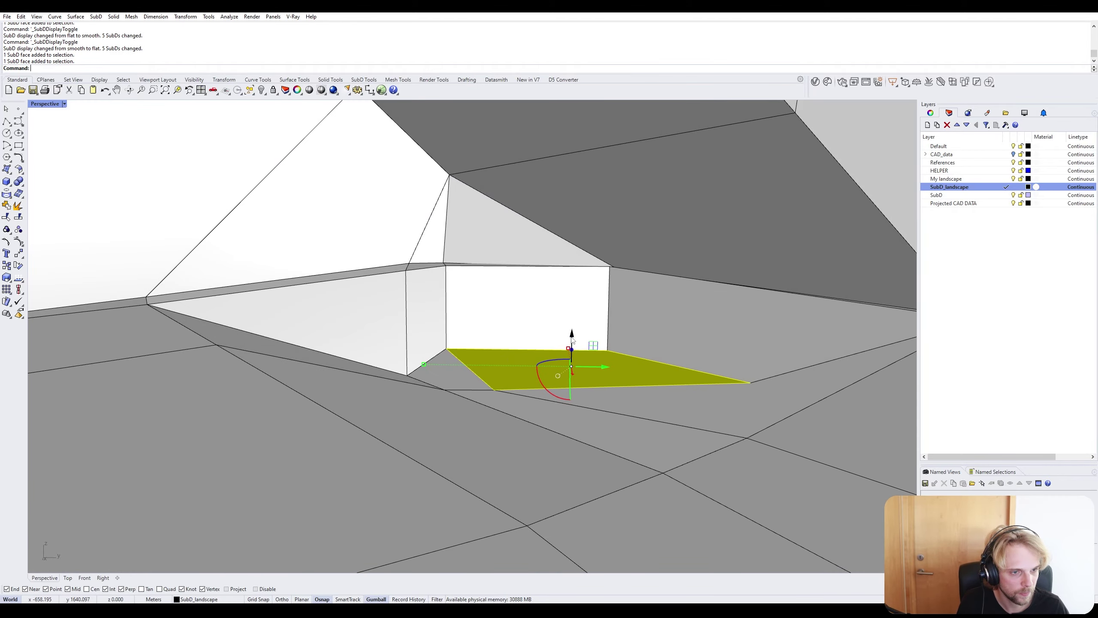
drag(572, 341, 568, 355)
Deselect the floor face and compare the adjusted recess in flat and smooth display.
right_drag(591, 361, 302, 402)
key(Escape)
key(Tab)
key(Tab)
key(Tab)
key(Tab)
key(Tab)
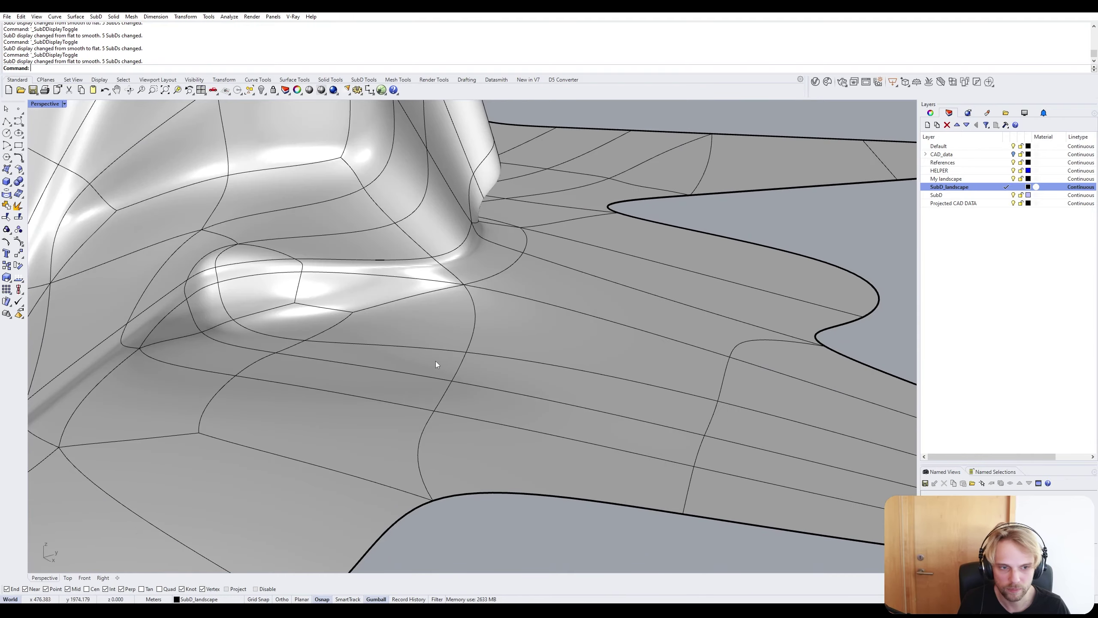
Stitch the two nearly coincident edges along the top of the recess's long side wall at their average location.
key(Tab)
right_drag(481, 363, 437, 363)
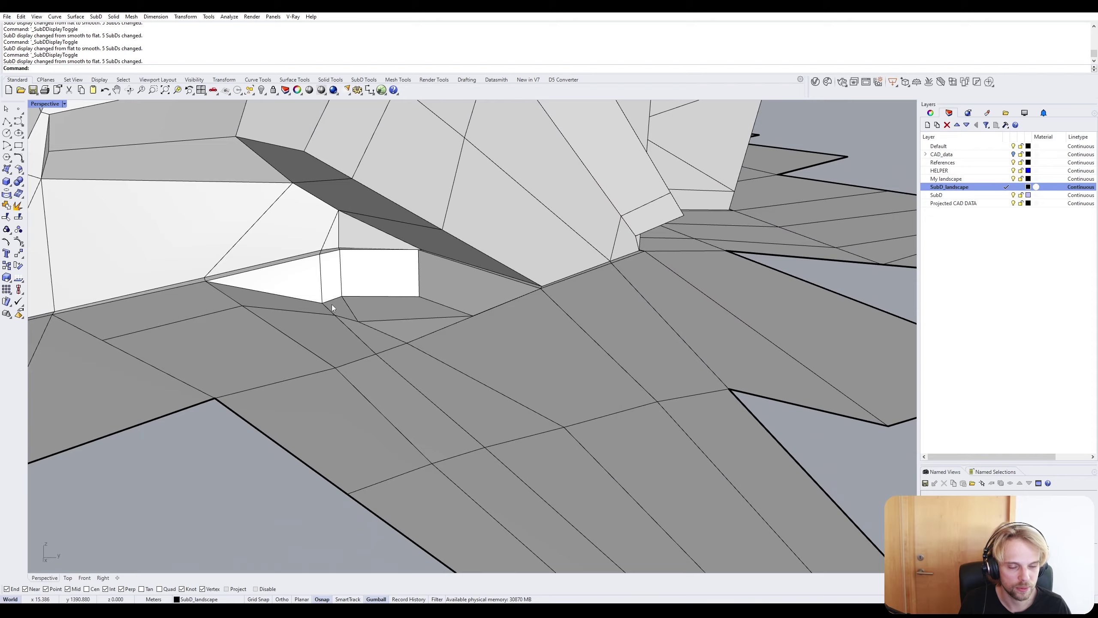
key(Tab)
right_drag(398, 271, 542, 321)
key(Tab)
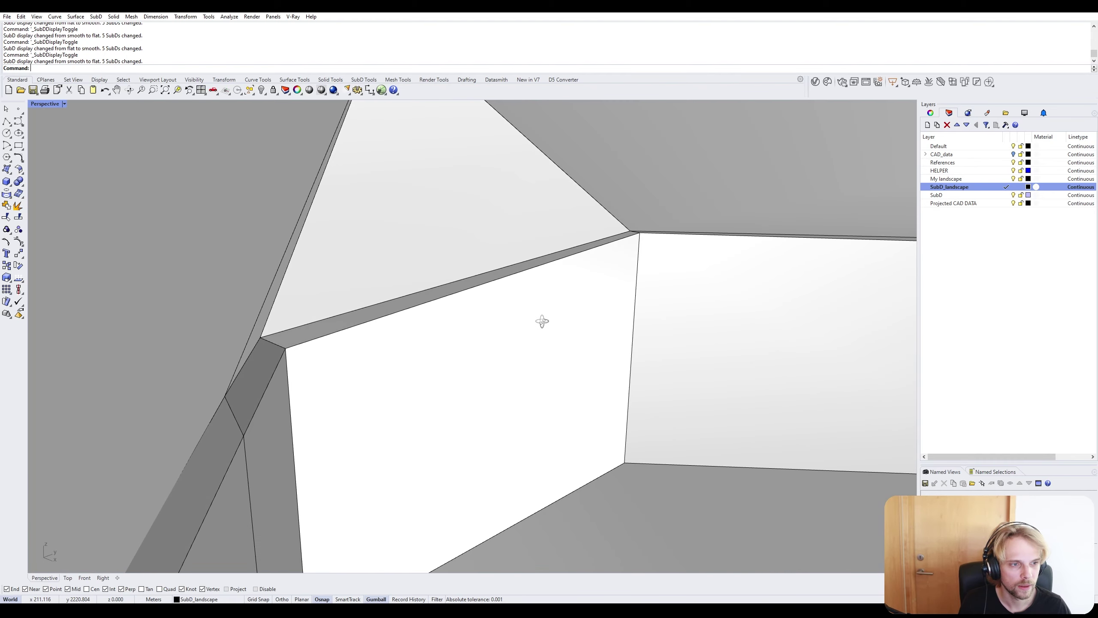
shift+right_drag(625, 286, 569, 318)
scroll(569, 319, down, 3)
right_drag(614, 287, 668, 297)
ctrl+shift+click(662, 278)
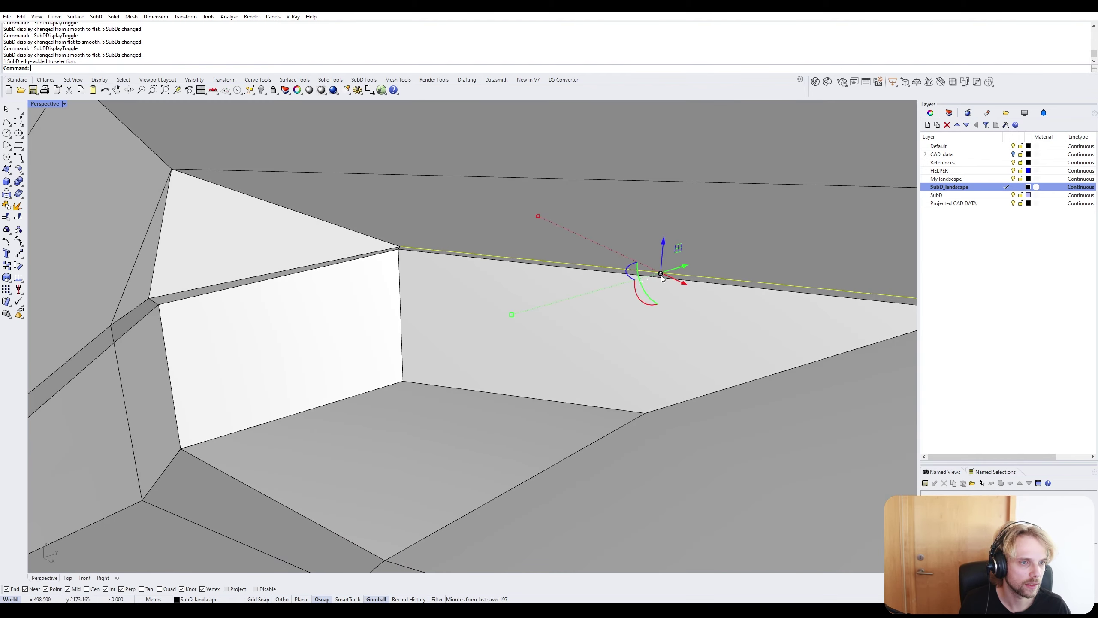
ctrl+click(490, 258)
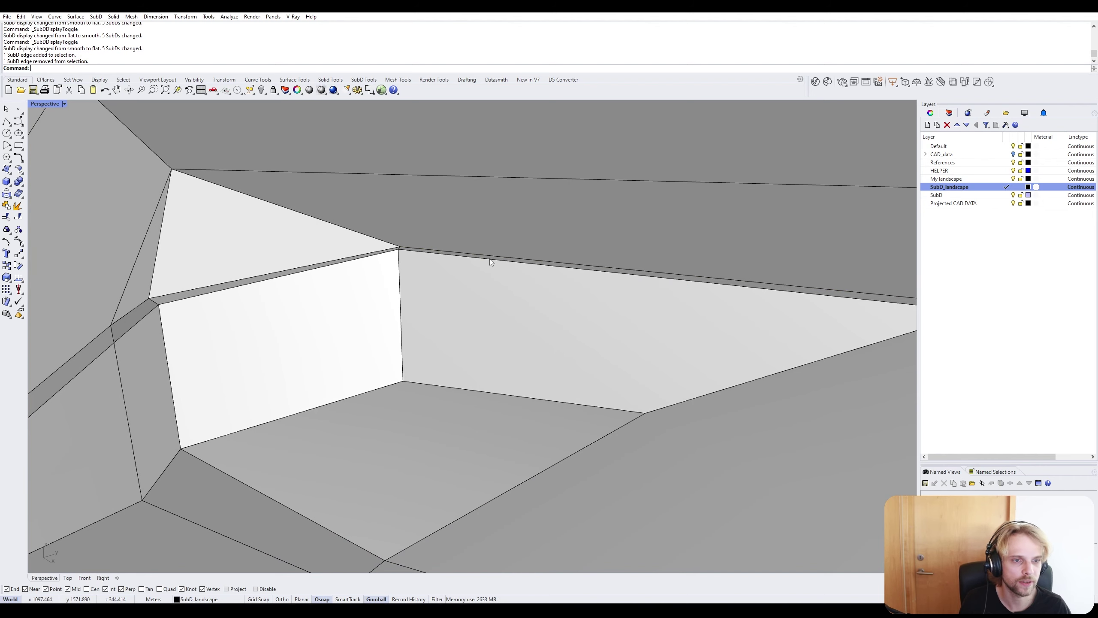
scroll(441, 251, up, 2)
ctrl+shift+click(447, 256)
ctrl+shift+click(447, 254)
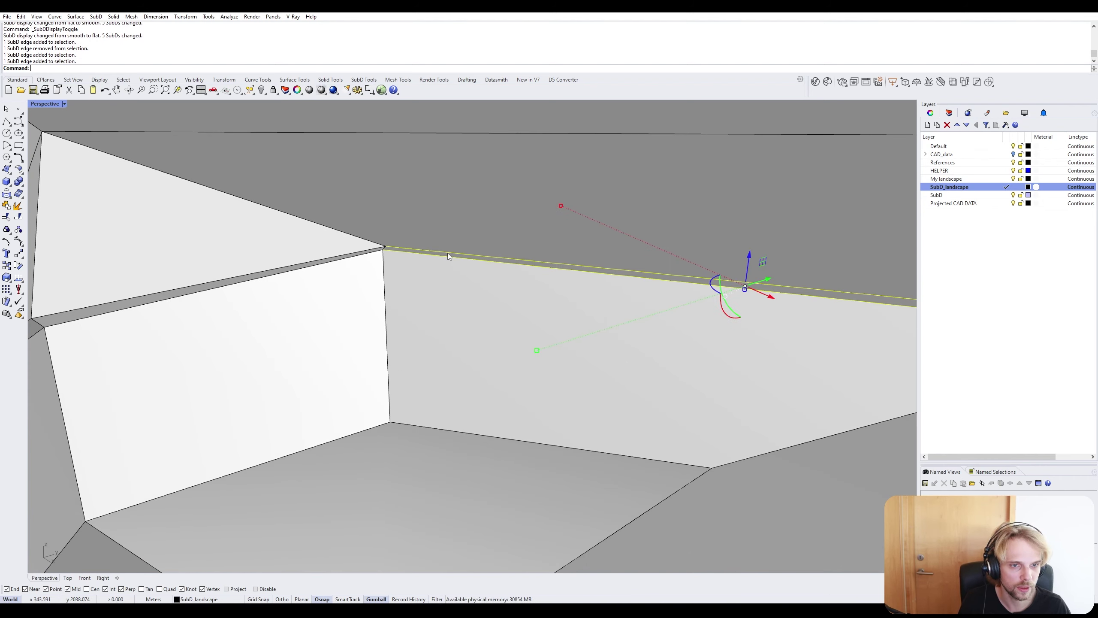
text(Stitch)
key(Return)
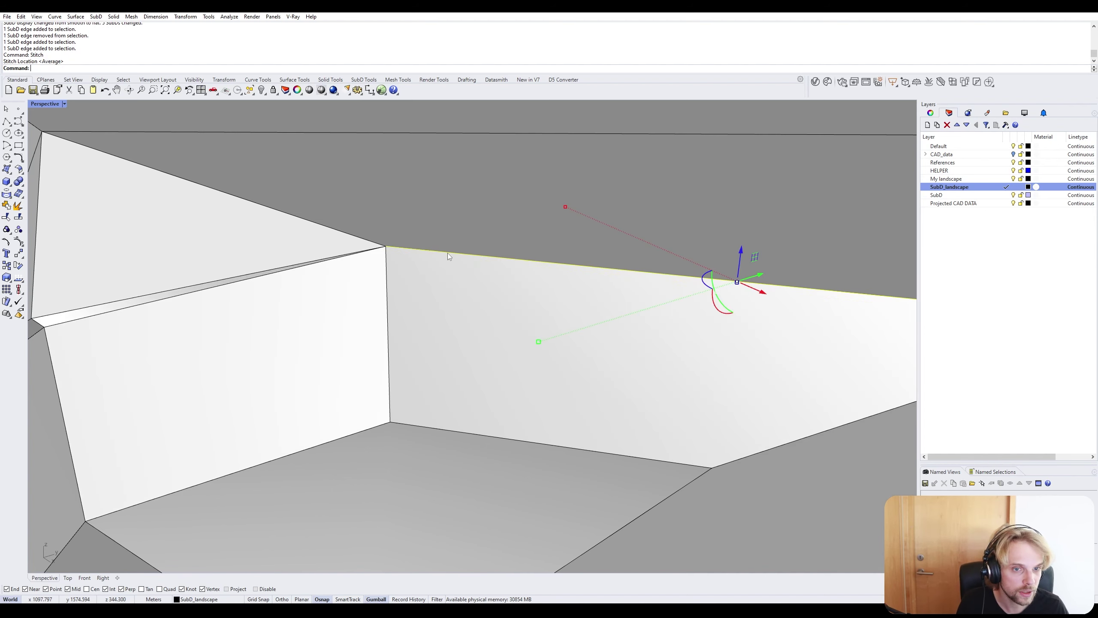
Stitch the two close vertices at the other upper corner of the recess's end wall onto the outer vertex.
right_drag(88, 329, 223, 307)
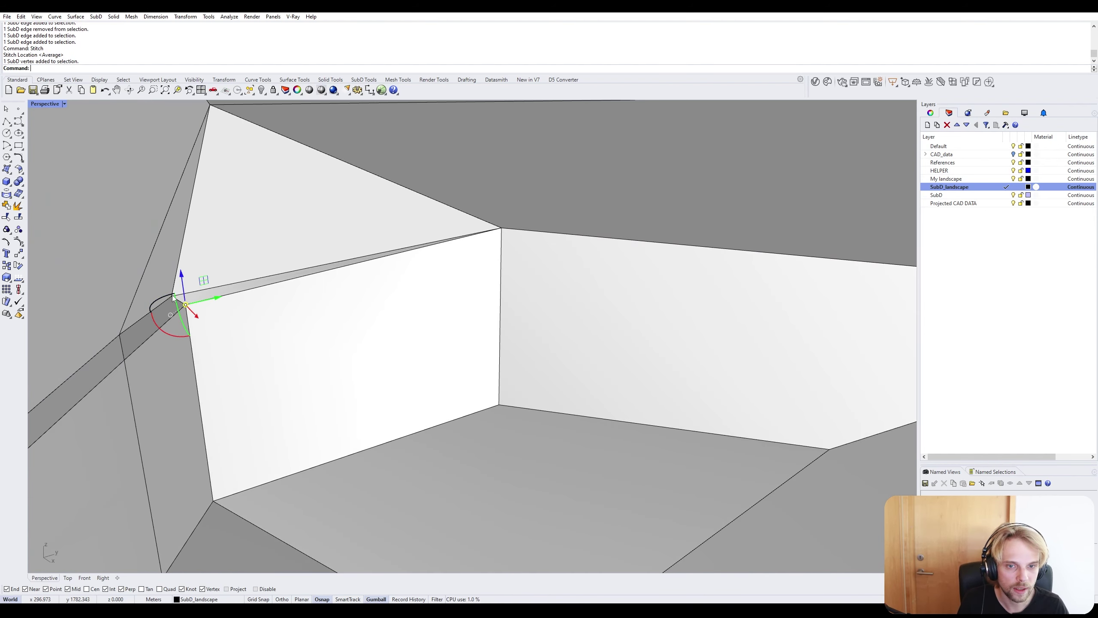
scroll(176, 295, up, 3)
key(Return)
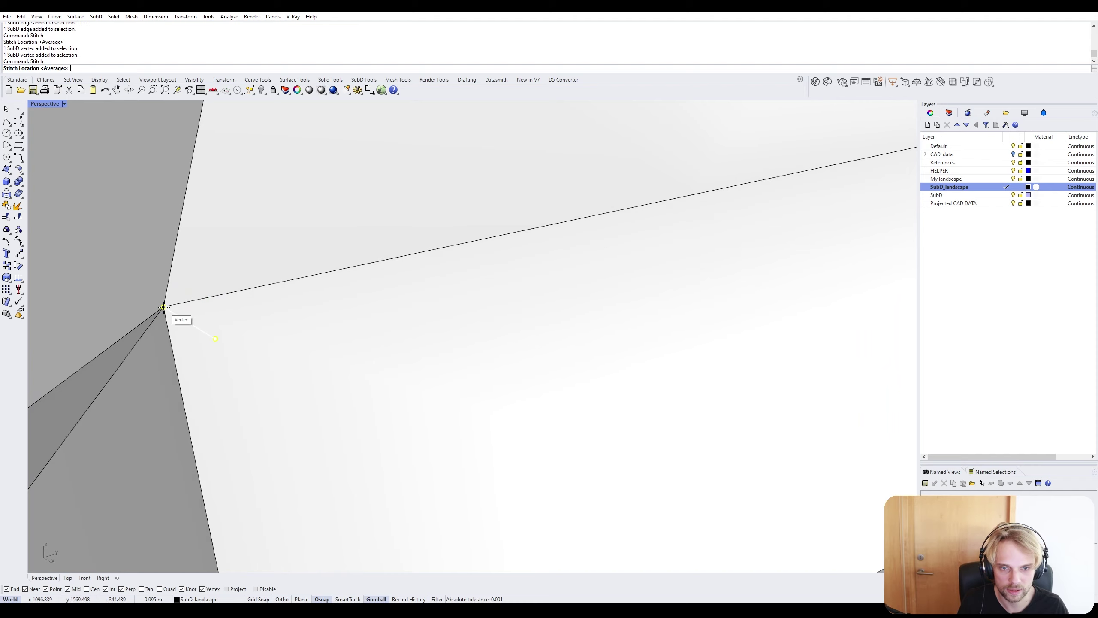
key(Escape)
Stitch the vertex pair at the top of the narrow face beside the end wall onto the upper vertex.
scroll(179, 304, down, 5)
right_drag(183, 307, 244, 318)
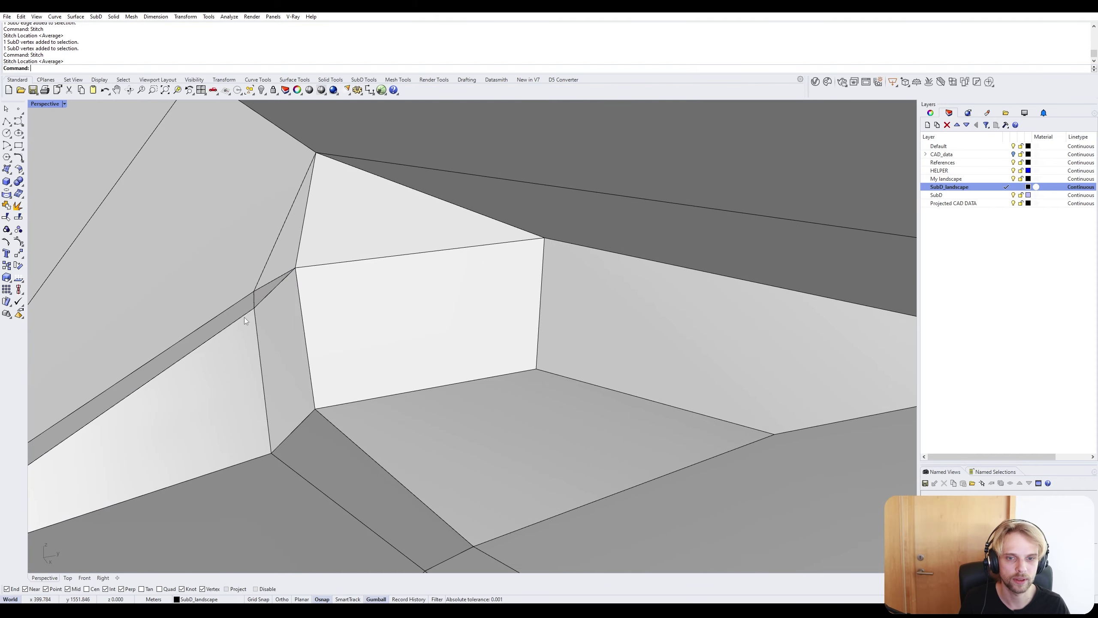
click(255, 308)
click(254, 291)
key(Return)
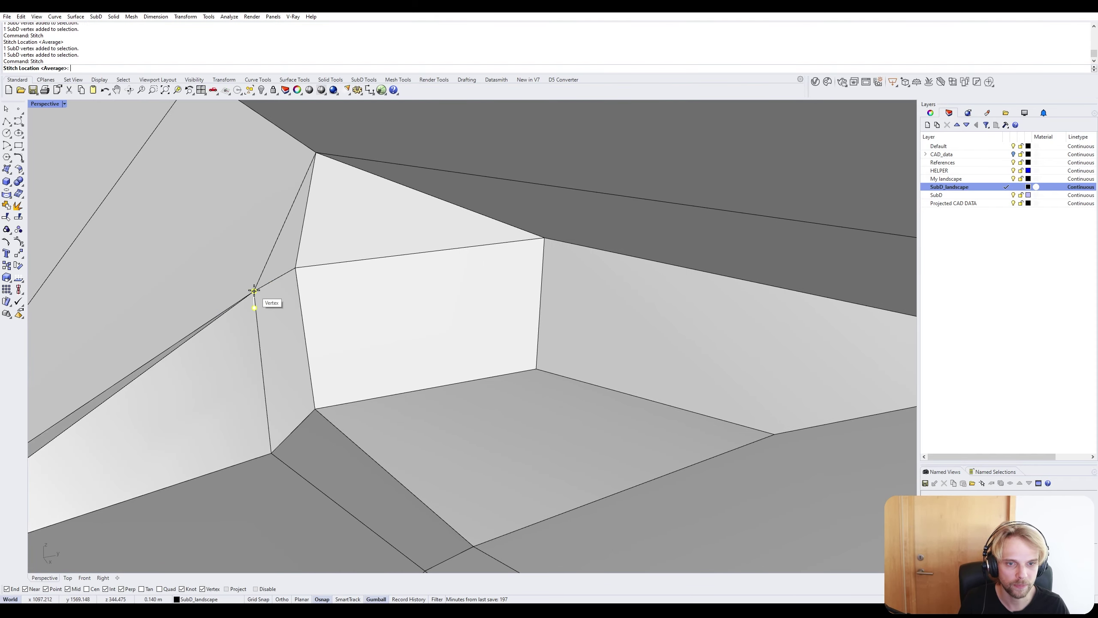
Examine the stitched recess and the tower's base from several sides in smooth and flat display.
right_drag(258, 293, 317, 360)
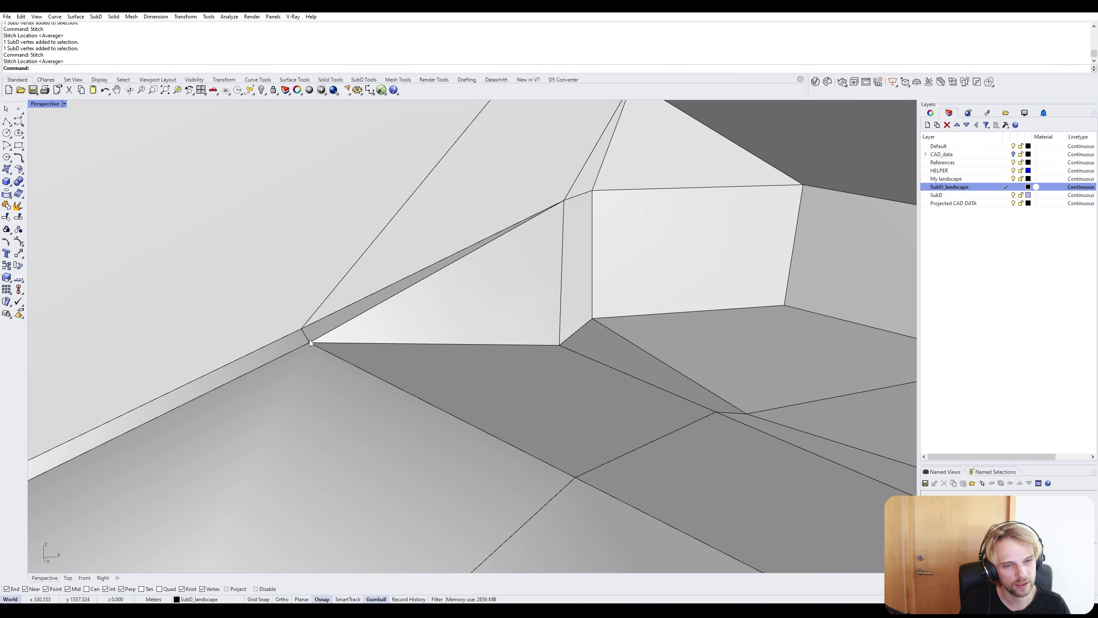
key(Tab)
right_drag(310, 342, 496, 287)
key(Tab)
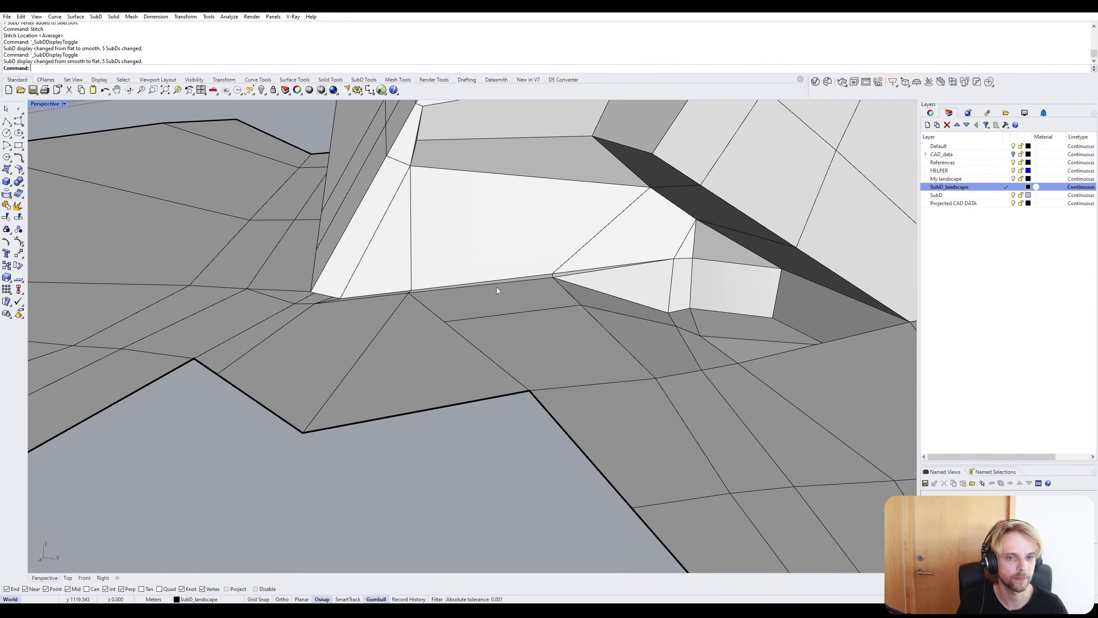
right_drag(282, 265, 478, 279)
key(Tab)
key(Tab)
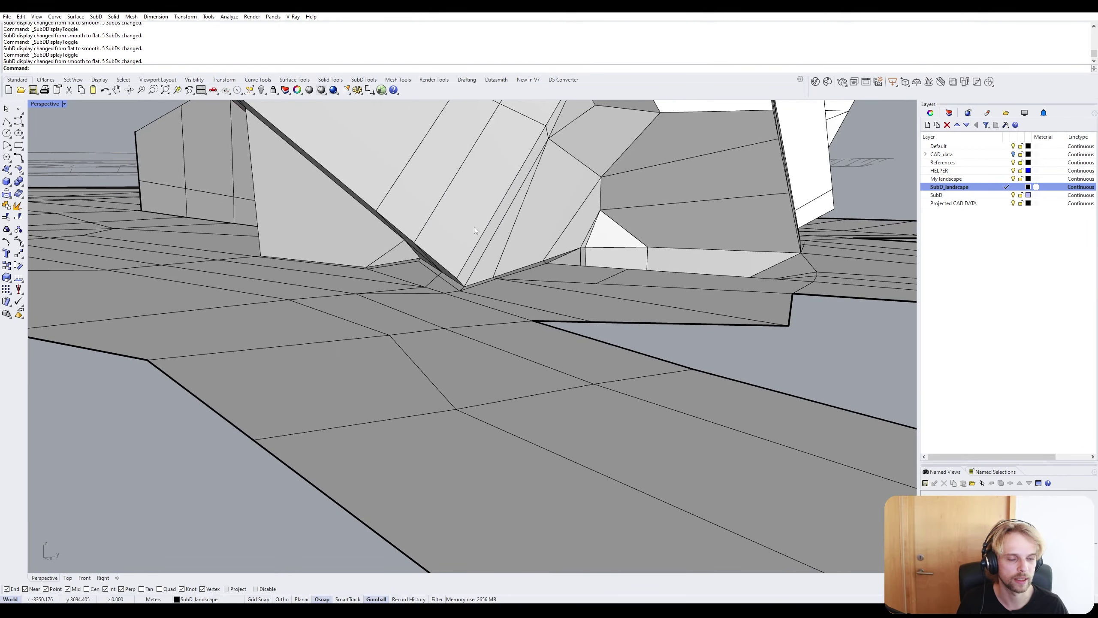
key(Tab)
right_drag(529, 243, 480, 255)
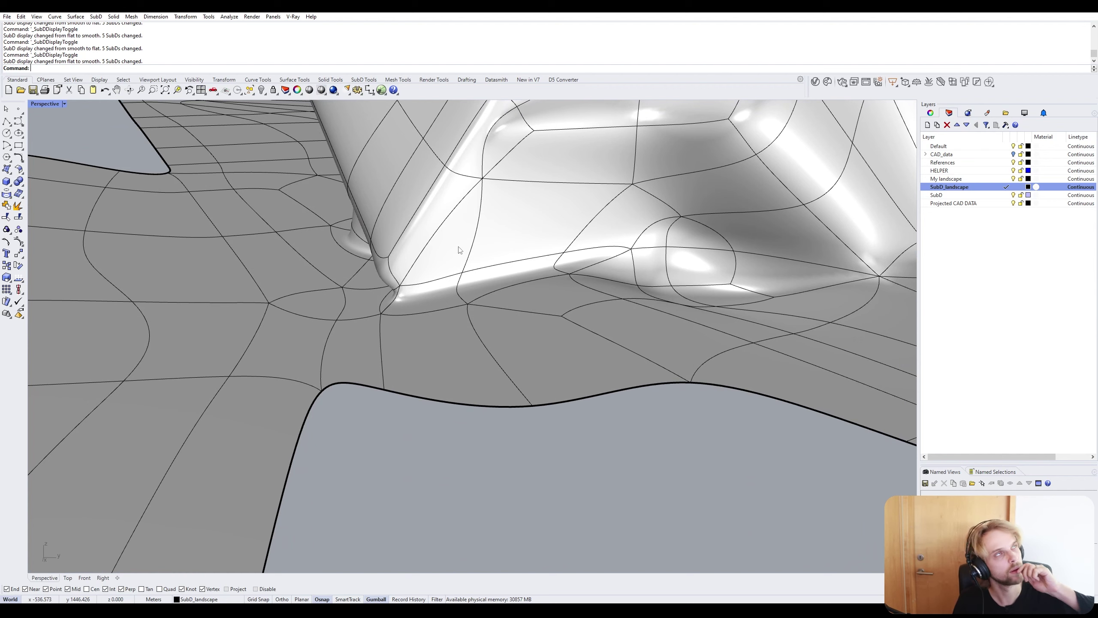
key(Tab)
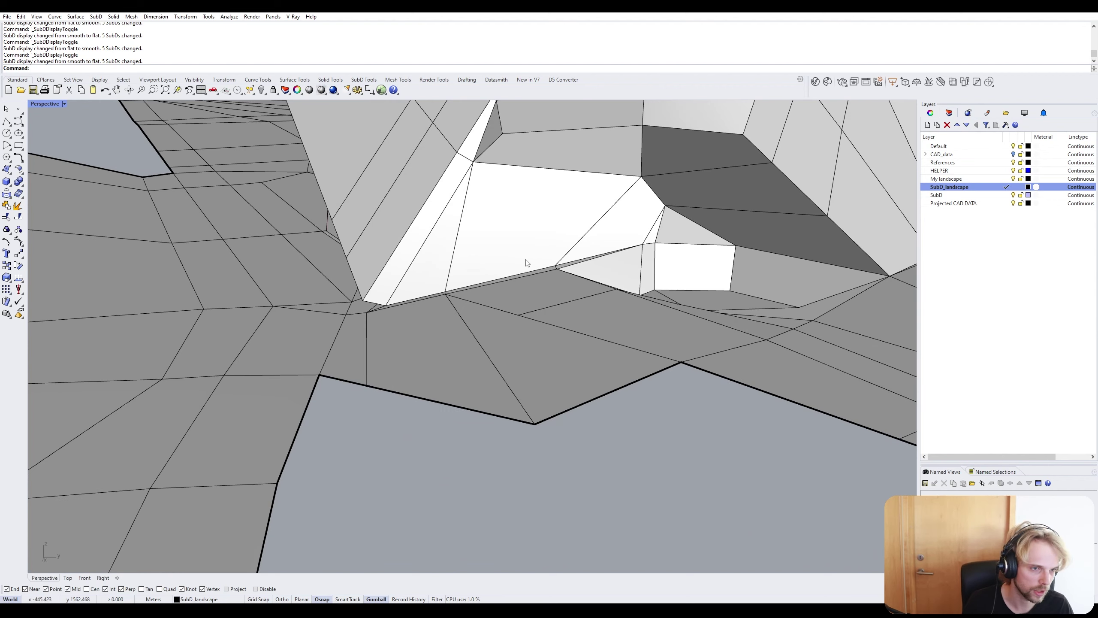
Delete the inner end face of the recess to open it into the tower's interior.
shift+right_drag(793, 293, 544, 303)
right_drag(426, 309, 552, 446)
ctrl+shift+click(552, 446)
key(Delete)
scroll(551, 442, up, 10)
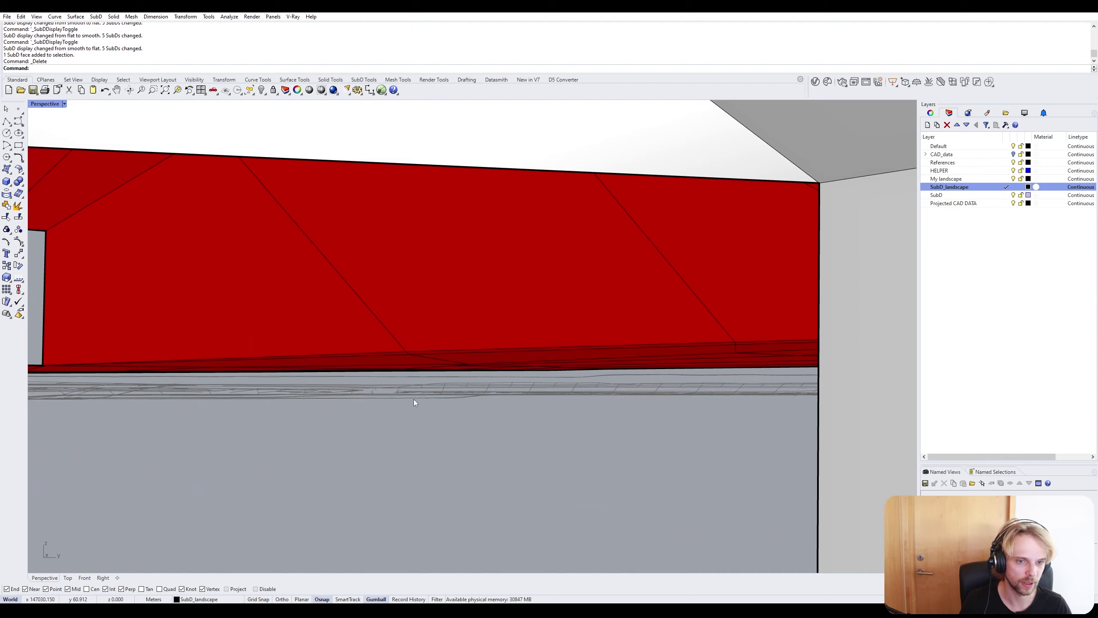
right_drag(414, 400, 391, 359)
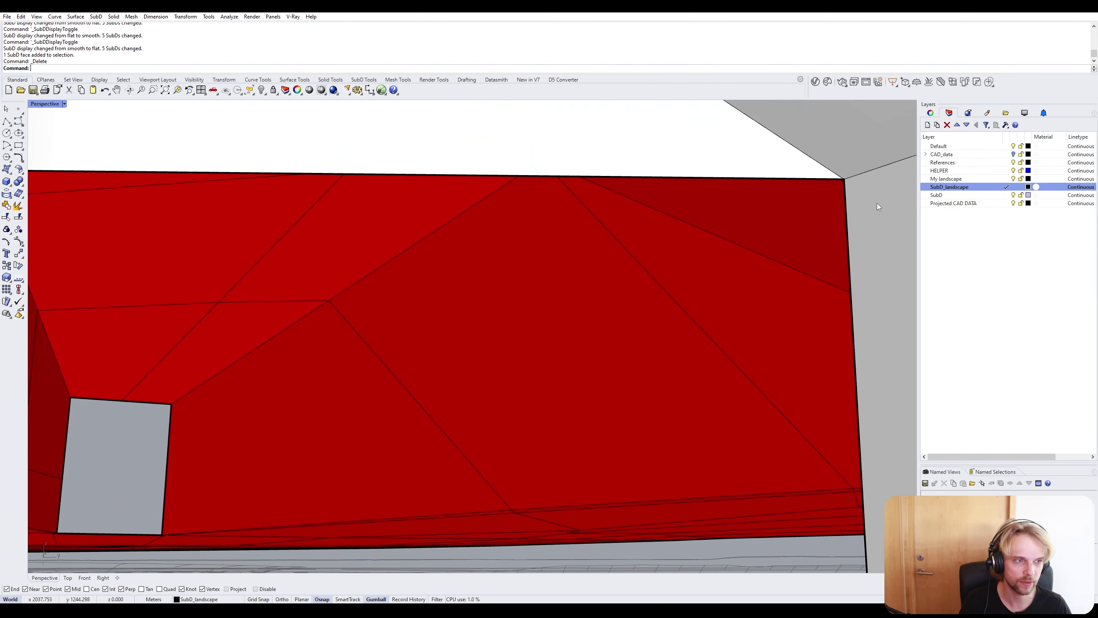
Set the perspective view's camera lens length to 20 mm.
click(931, 113)
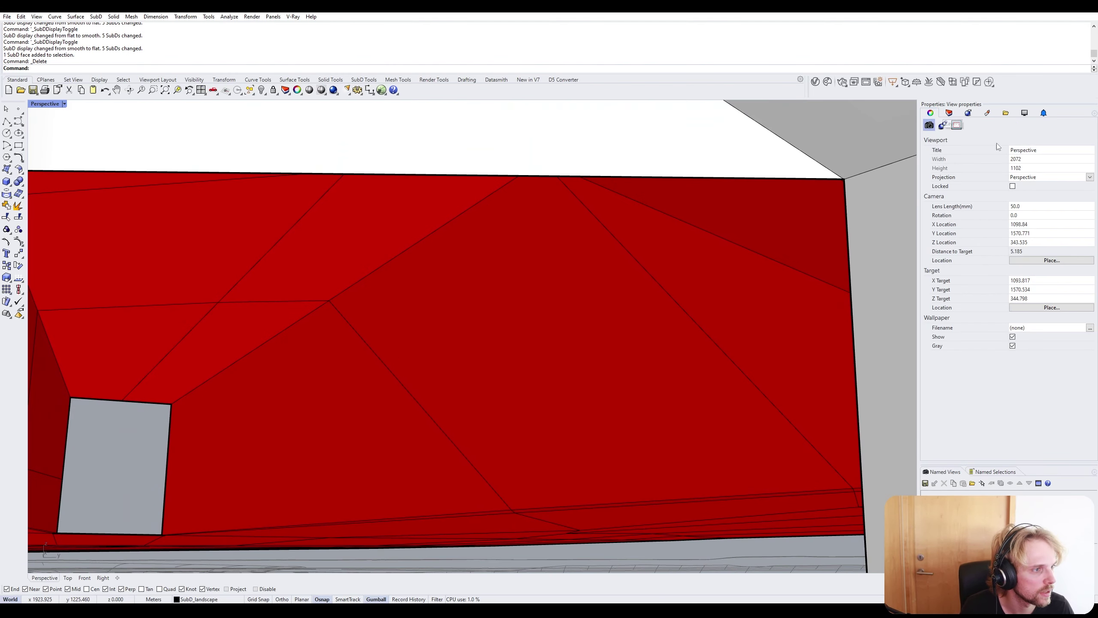
click(1038, 207)
text(20)
key(Return)
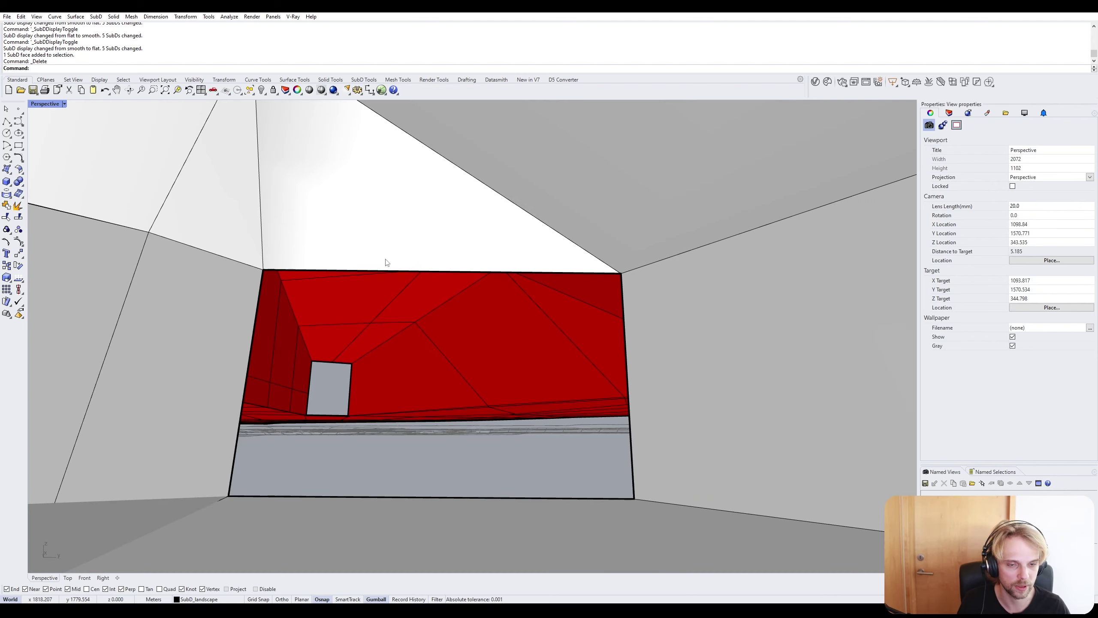
Inspect the recess opening, the tower's interior and underside, and its exterior in smooth and flat display.
right_drag(385, 262, 397, 275)
key(Tab)
scroll(411, 326, up, 5)
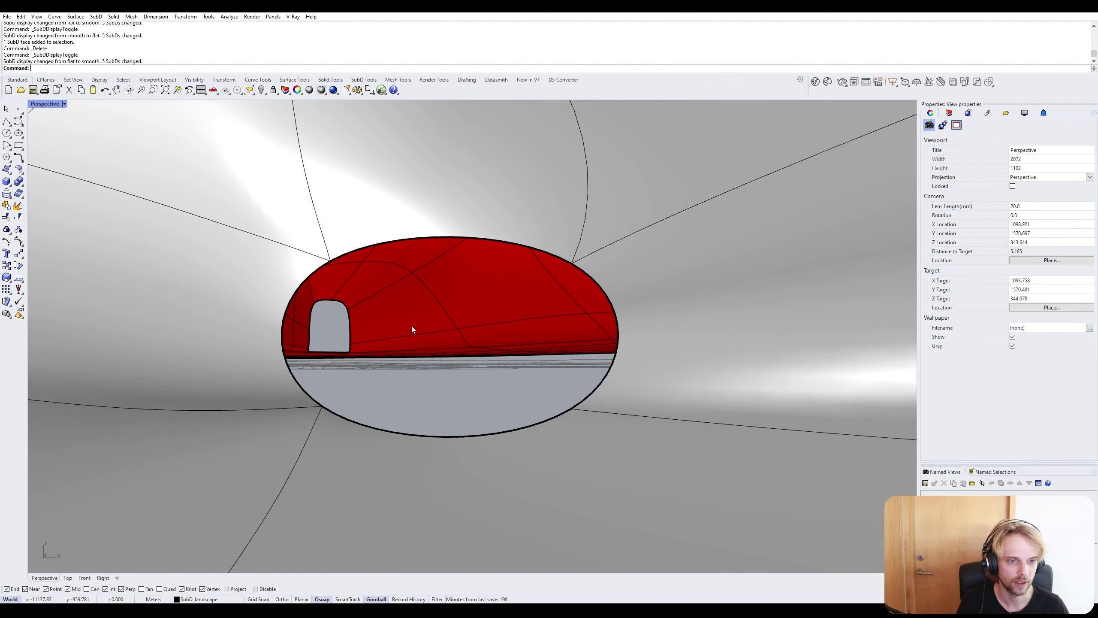
right_drag(408, 361, 491, 329)
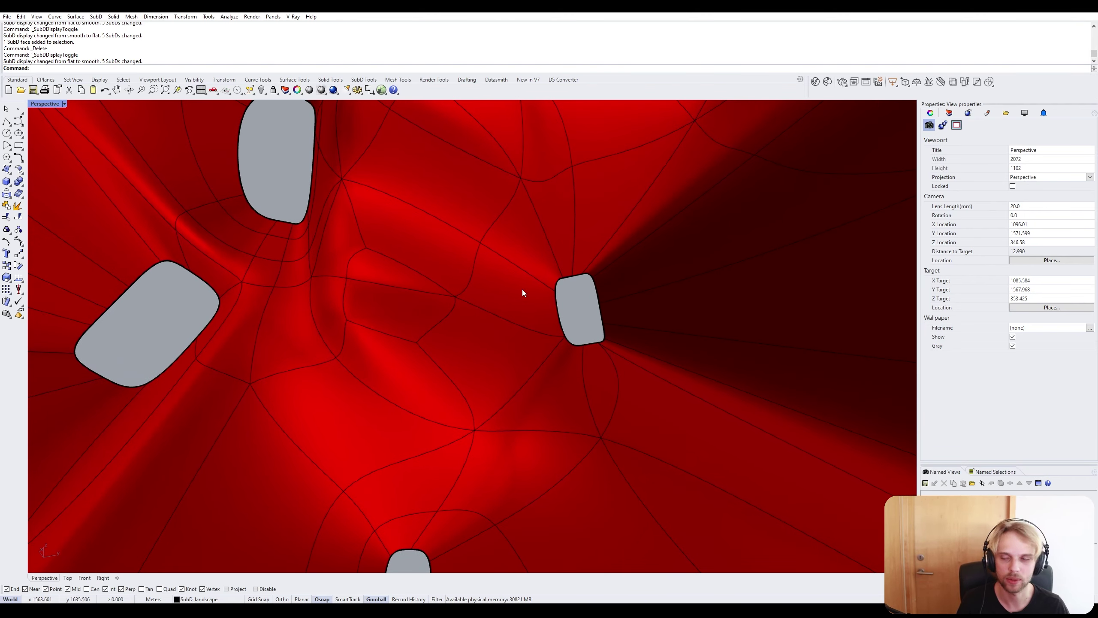
scroll(449, 237, down, 6)
right_drag(409, 270, 431, 250)
scroll(500, 299, down, 4)
scroll(431, 251, up, 4)
right_drag(433, 193, 326, 213)
scroll(372, 285, down, 2)
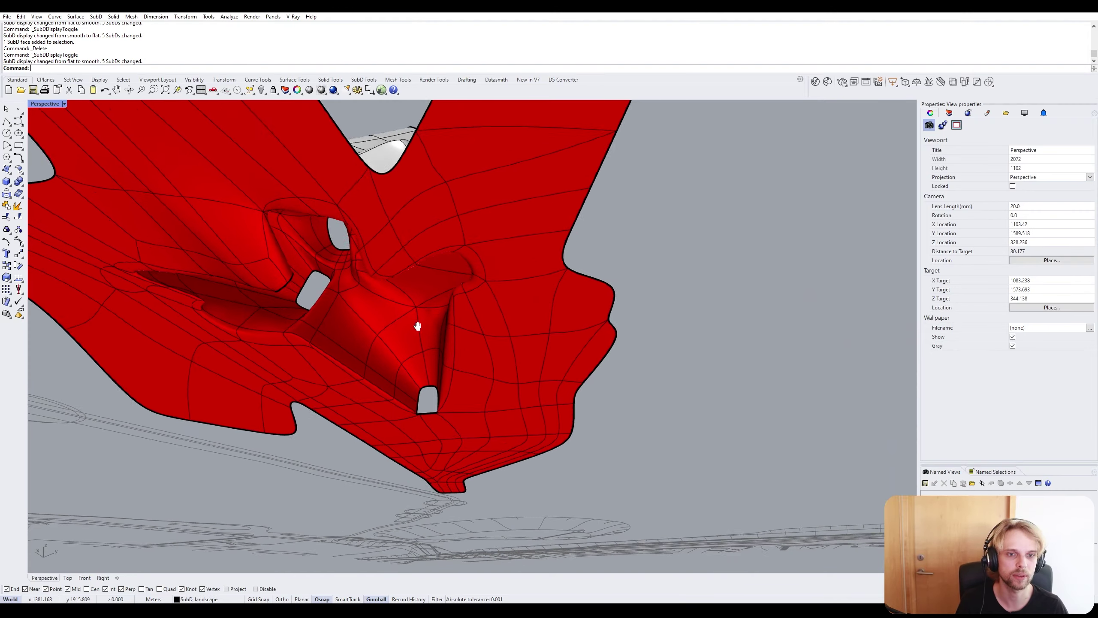
right_drag(417, 326, 435, 311)
right_drag(360, 286, 404, 325)
scroll(368, 432, down, 2)
right_drag(404, 325, 563, 346)
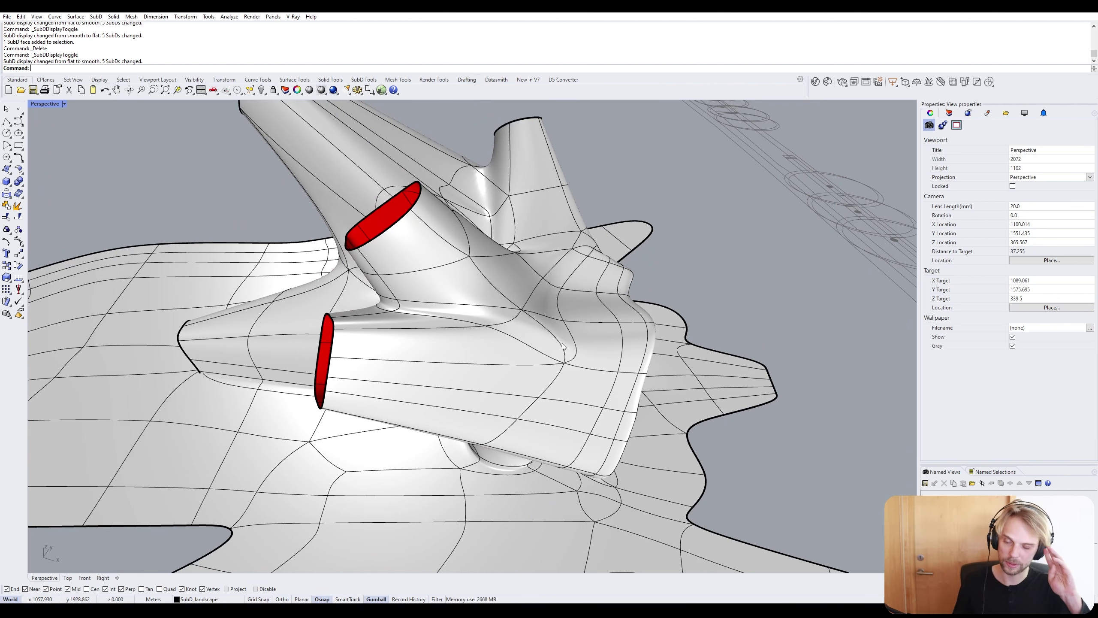
key(Tab)
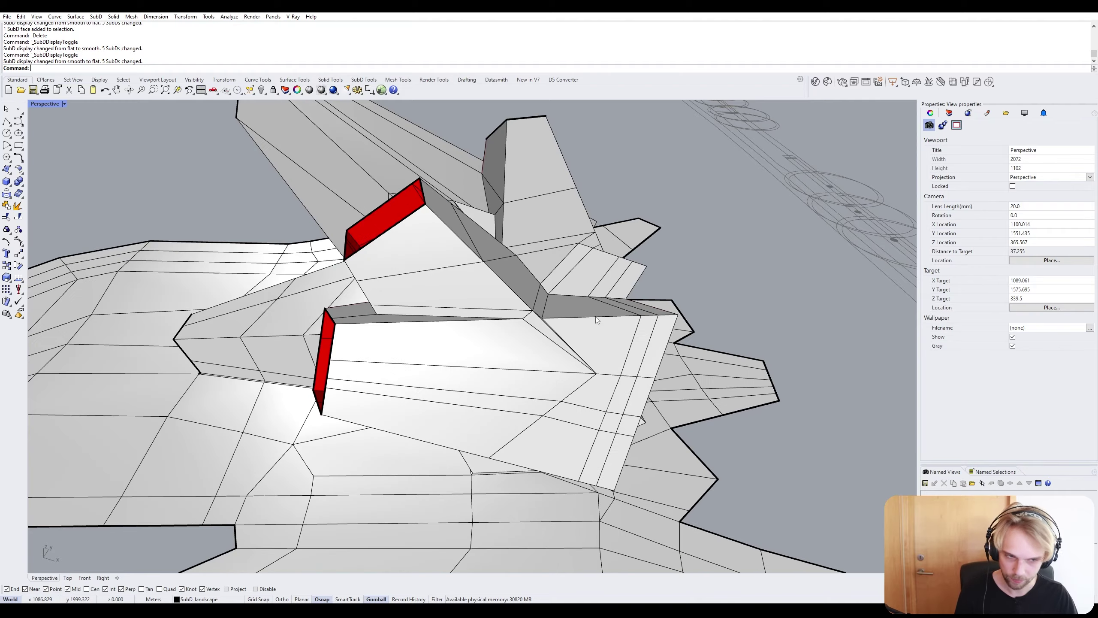
Bridge the upper and lower edges of the recess opening with a new face, using the default bridge options.
right_drag(558, 341, 345, 354)
shift+right_drag(280, 267, 475, 234)
scroll(476, 234, up, 6)
scroll(475, 234, up, 2)
right_drag(640, 284, 576, 276)
click(513, 220)
shift+click(531, 278)
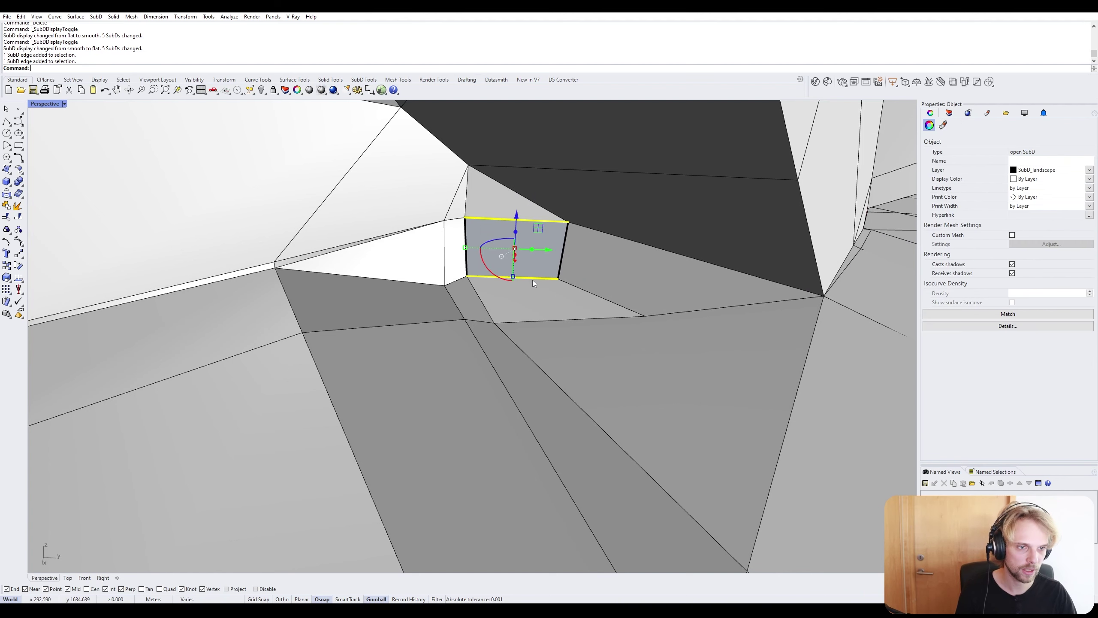
text(bridge)
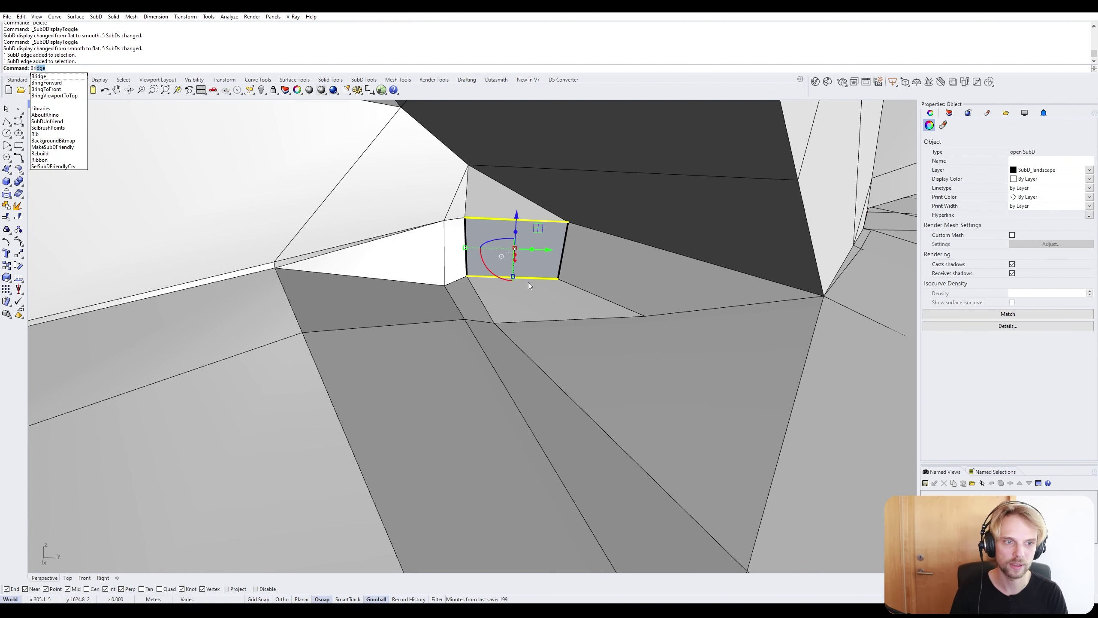
key(Return)
key(Return)
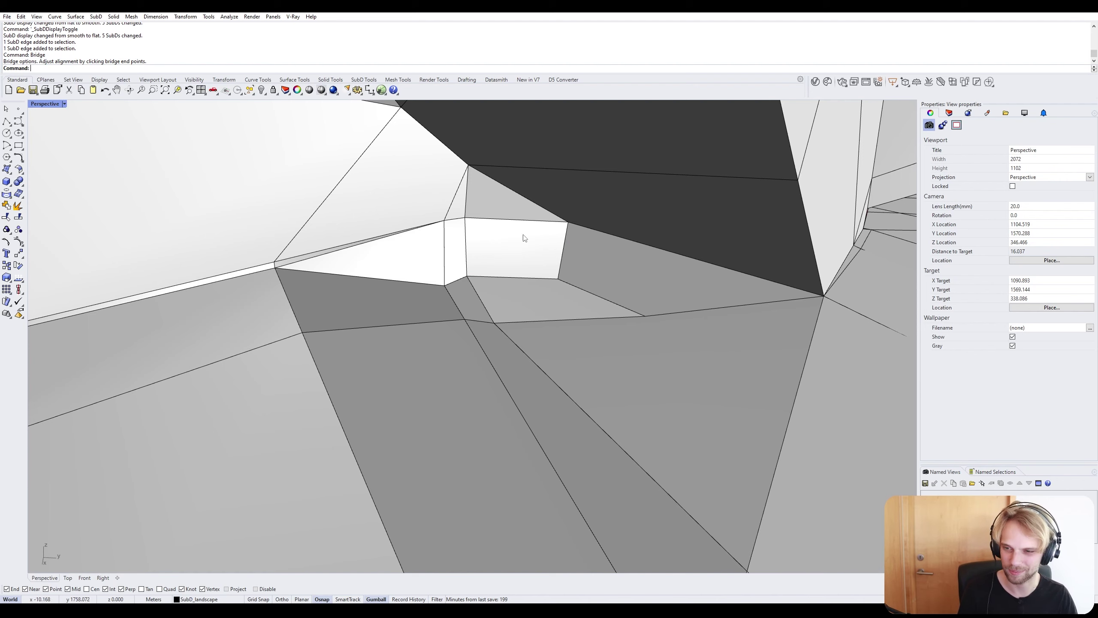
Delete the bridged face from the recess opening.
click(500, 254)
key(Delete)
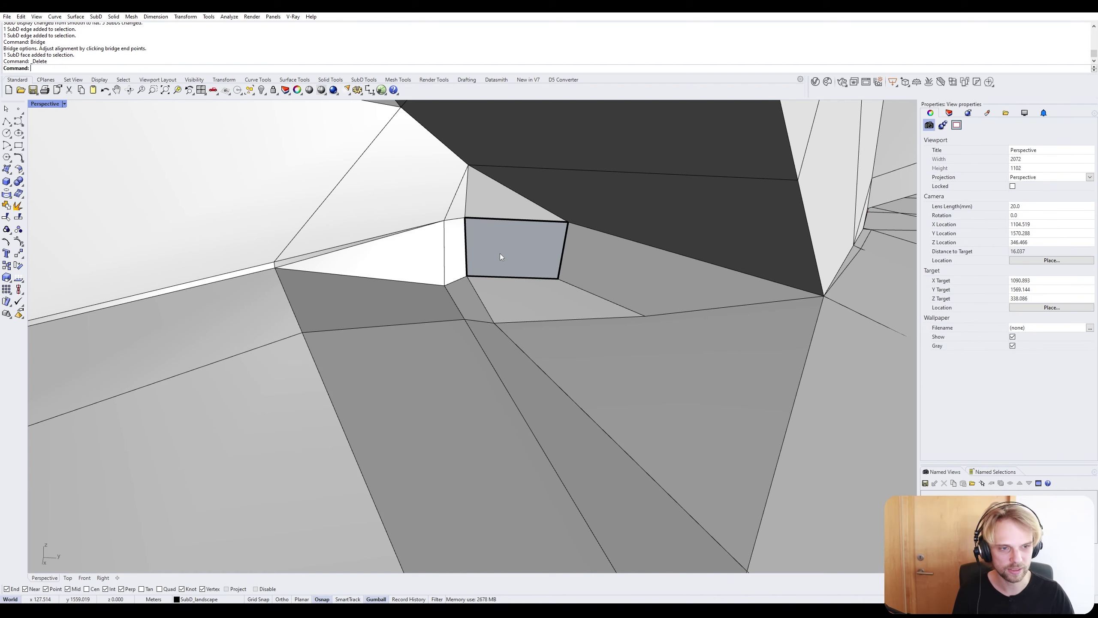
scroll(501, 257, down, 6)
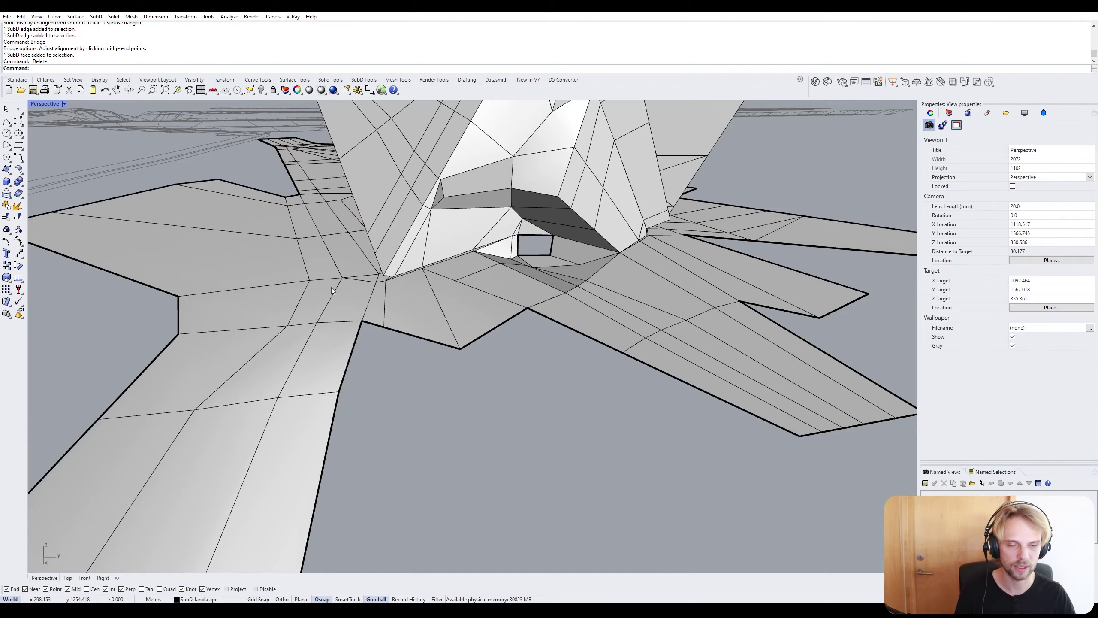
Examine the landscape arms around the tower and the corner vertex of the wide arm against the surrounding site drawing.
right_drag(331, 287, 525, 254)
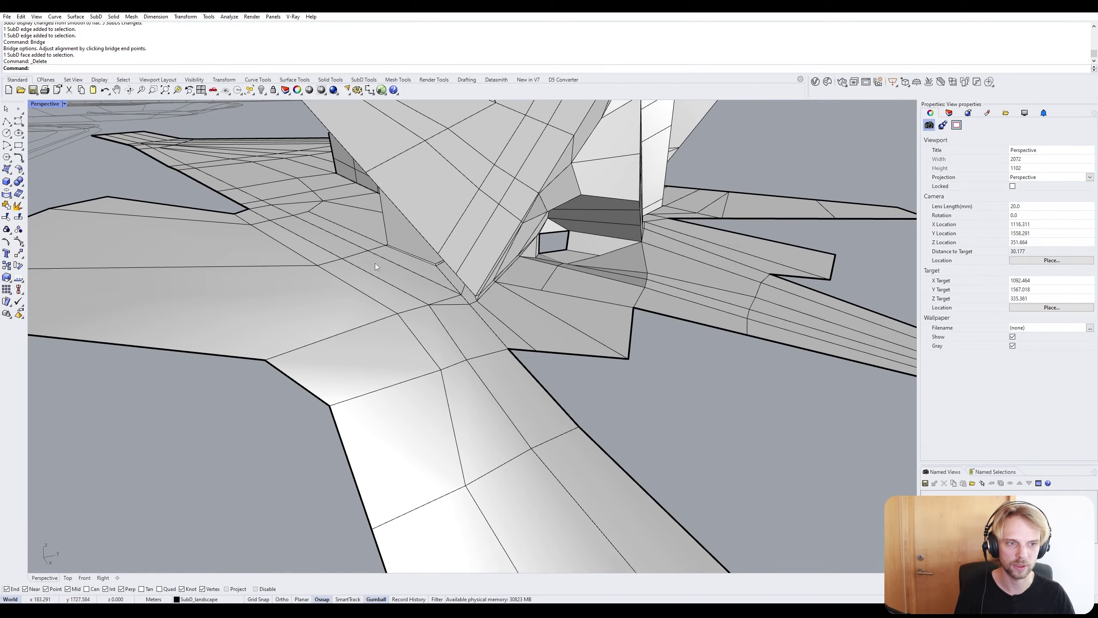
shift+right_drag(375, 263, 424, 340)
scroll(451, 338, down, 6)
key(Tab)
key(Tab)
scroll(354, 326, up, 4)
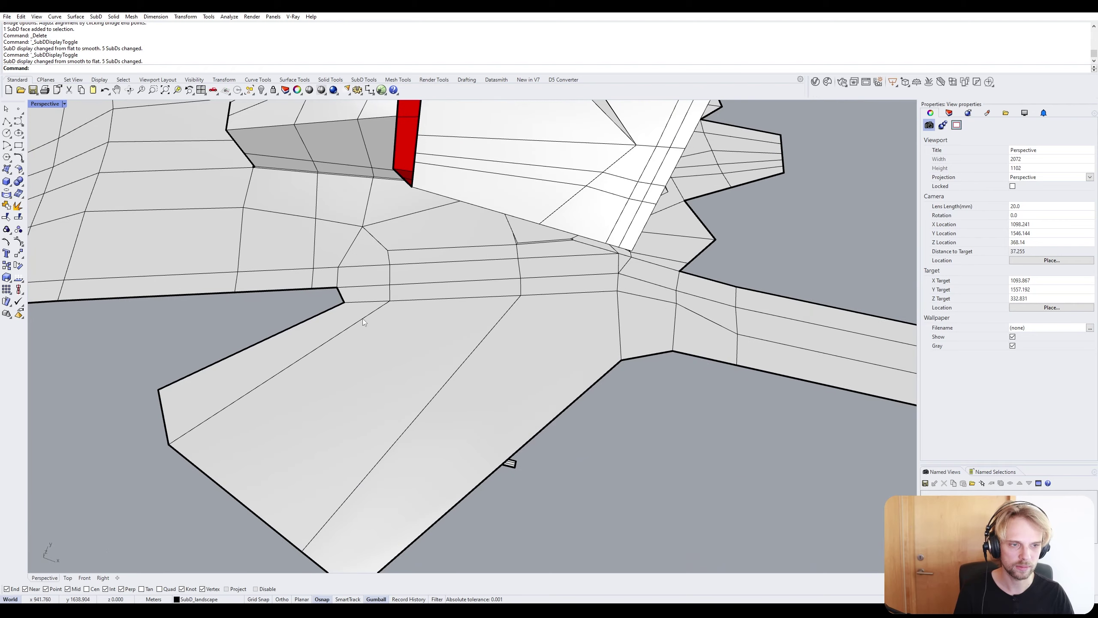
shift+right_drag(544, 391, 434, 278)
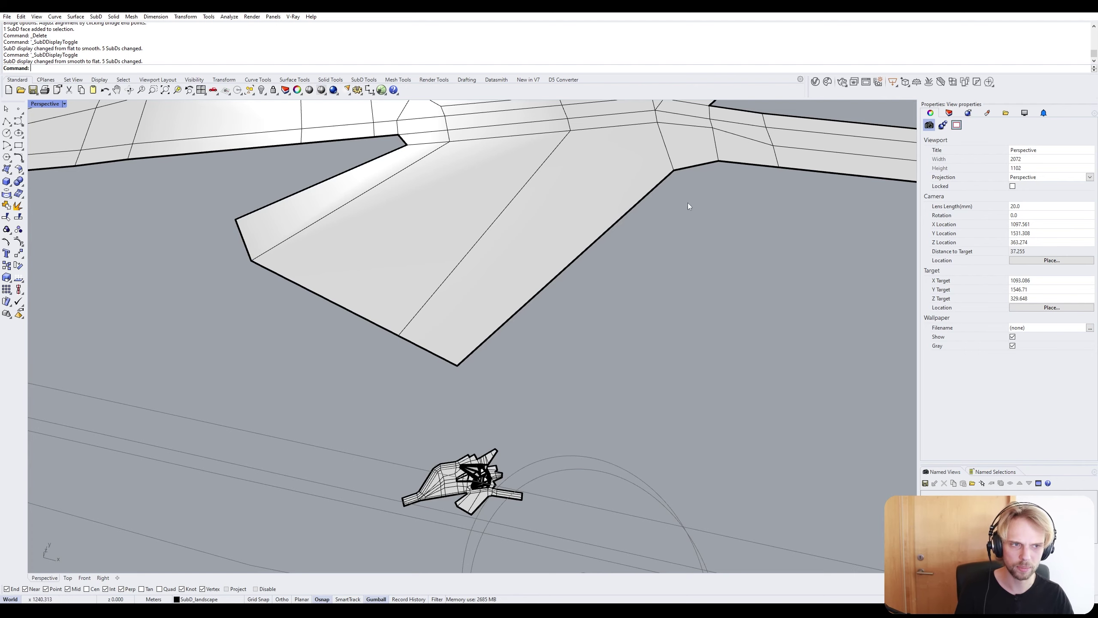
ctrl+shift+click(455, 364)
right_drag(454, 365, 431, 326)
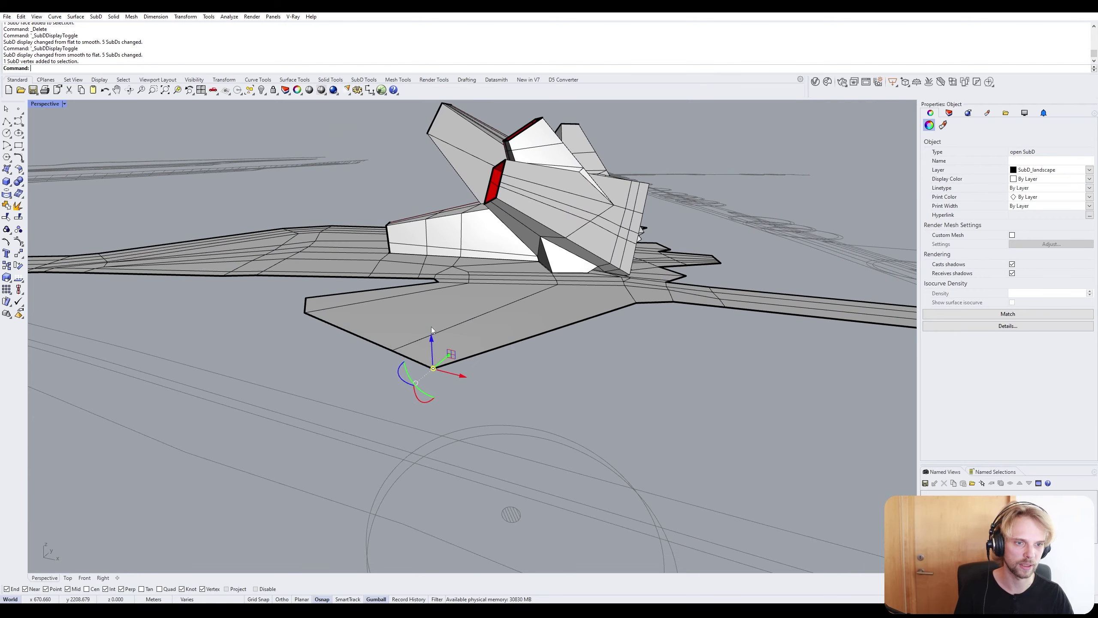
click(322, 356)
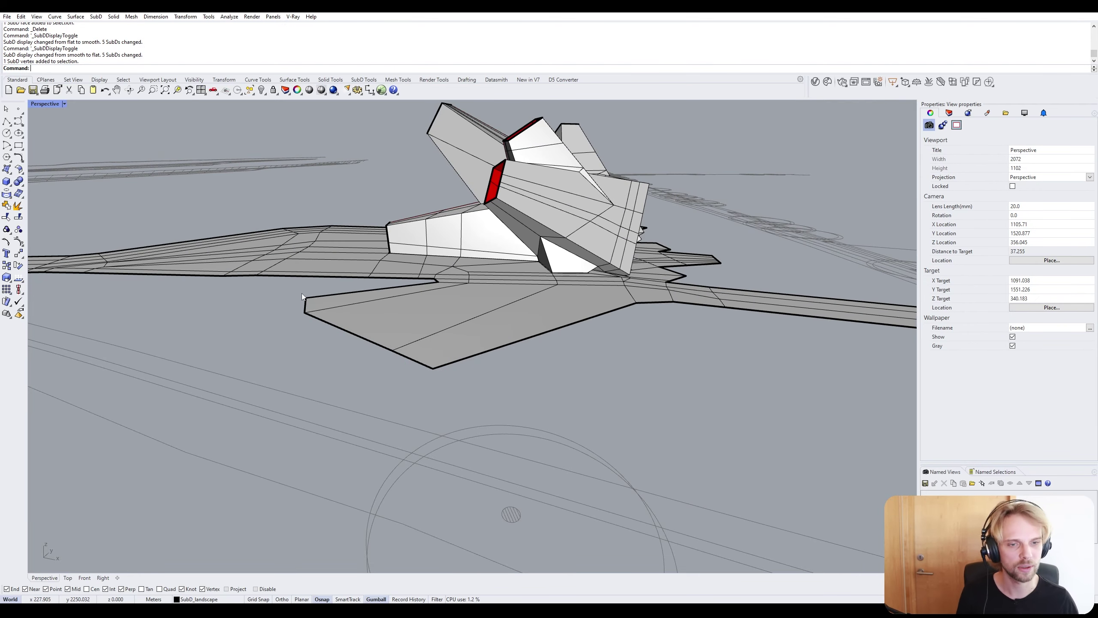
scroll(352, 299, down, 10)
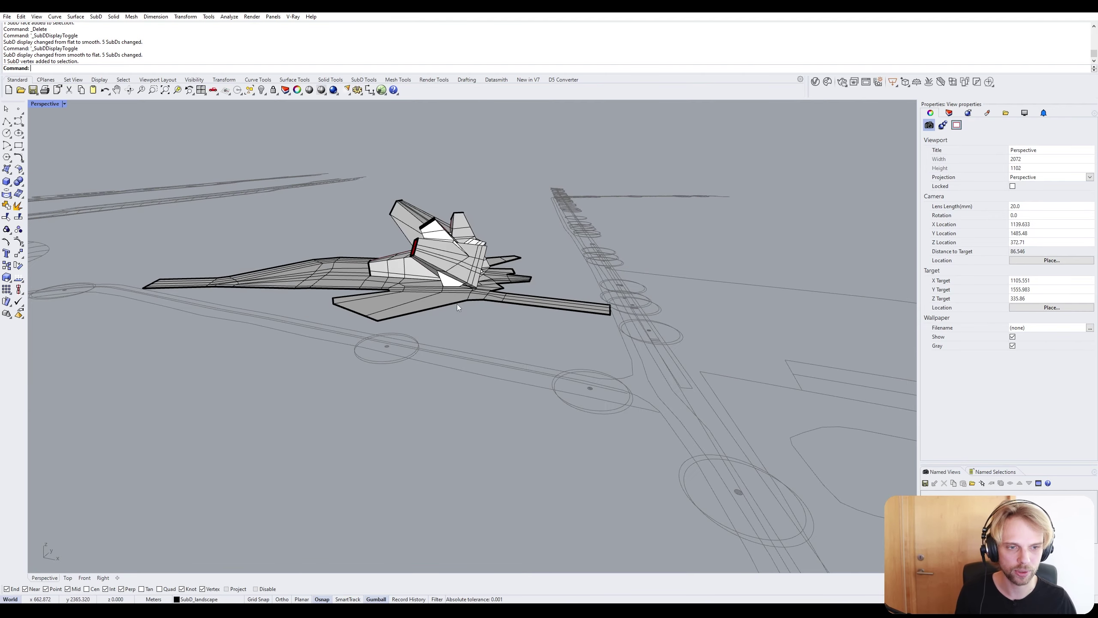
Inspect the short and long landscape arms around the tower and the boundary edge of one short arm.
scroll(406, 306, up, 8)
right_drag(406, 305, 406, 360)
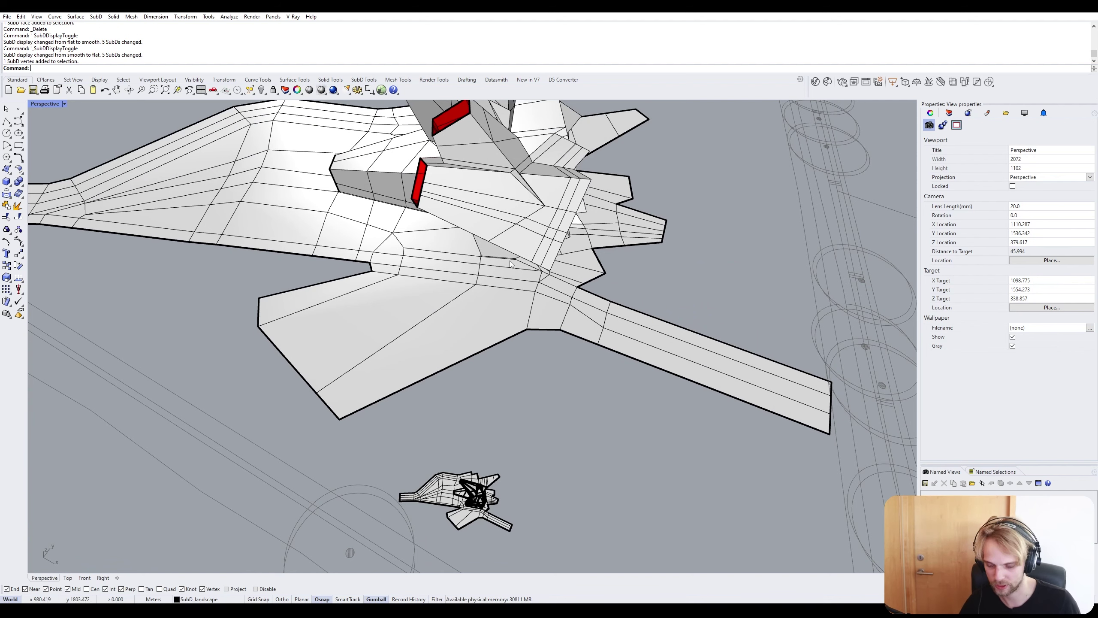
right_drag(628, 198, 575, 195)
scroll(666, 303, up, 6)
shift+right_drag(668, 303, 355, 372)
scroll(352, 371, up, 6)
ctrl+shift+click(403, 398)
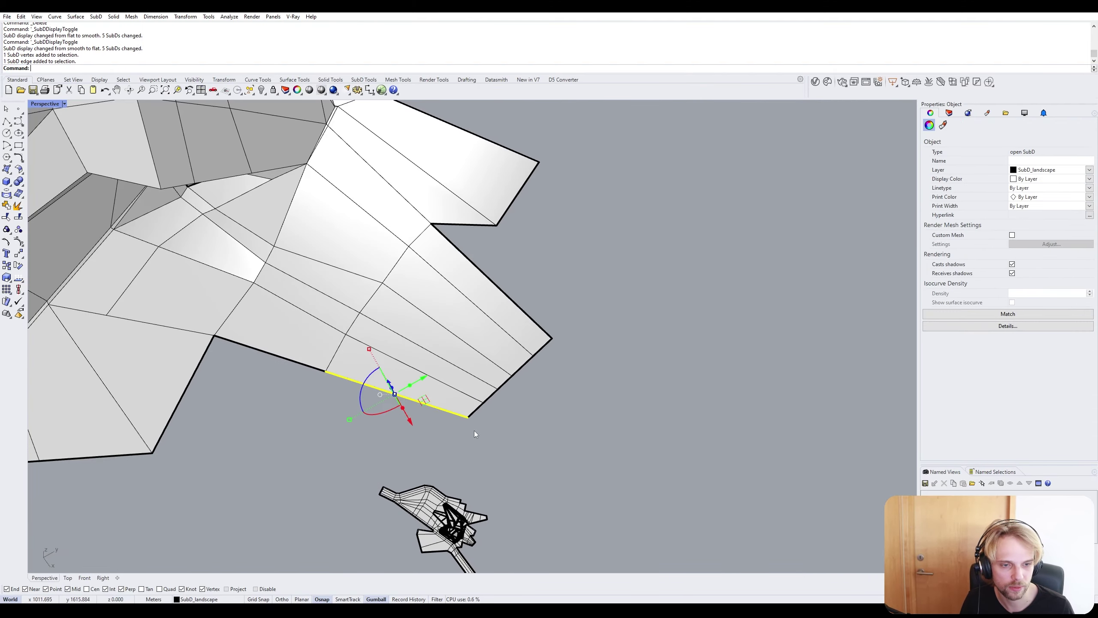
click(474, 431)
scroll(486, 388, down, 4)
scroll(479, 383, down, 3)
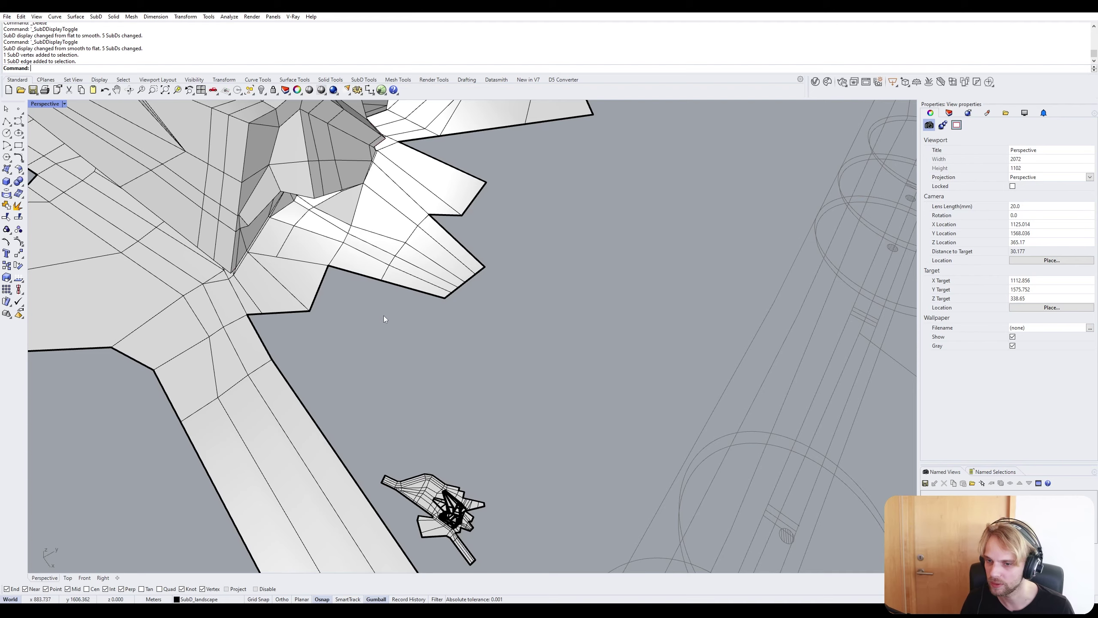
scroll(383, 319, down, 3)
right_drag(383, 319, 378, 289)
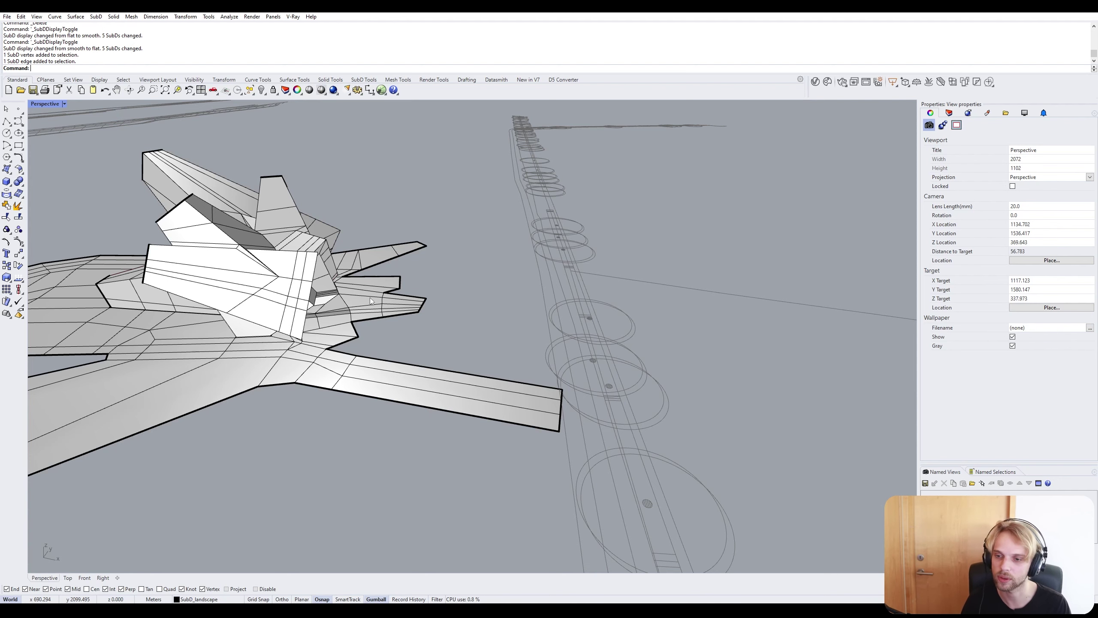
Check the landscape's continuous outer boundary by selecting its whole edge loop, and clear the selection.
scroll(381, 323, up, 5)
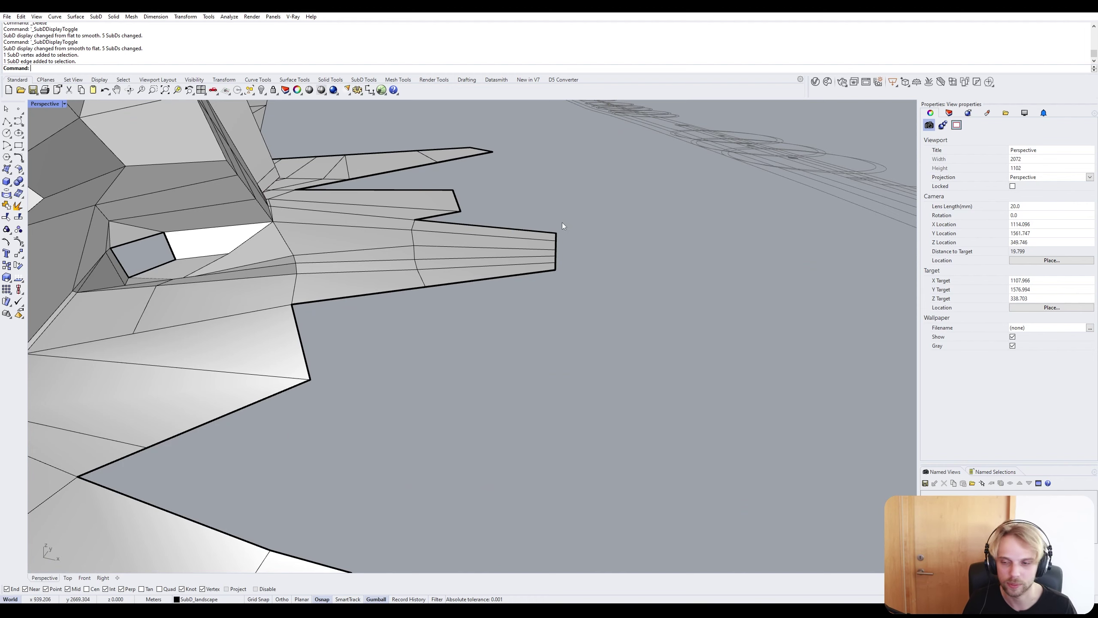
ctrl+shift+double_click(494, 278)
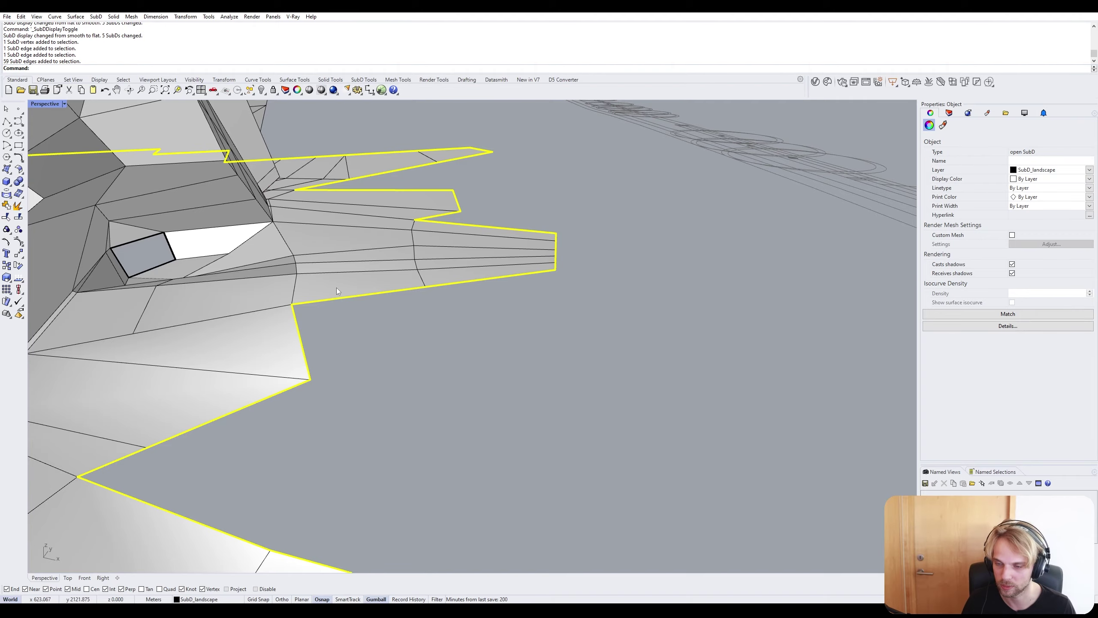
click(623, 348)
right_drag(622, 349, 512, 302)
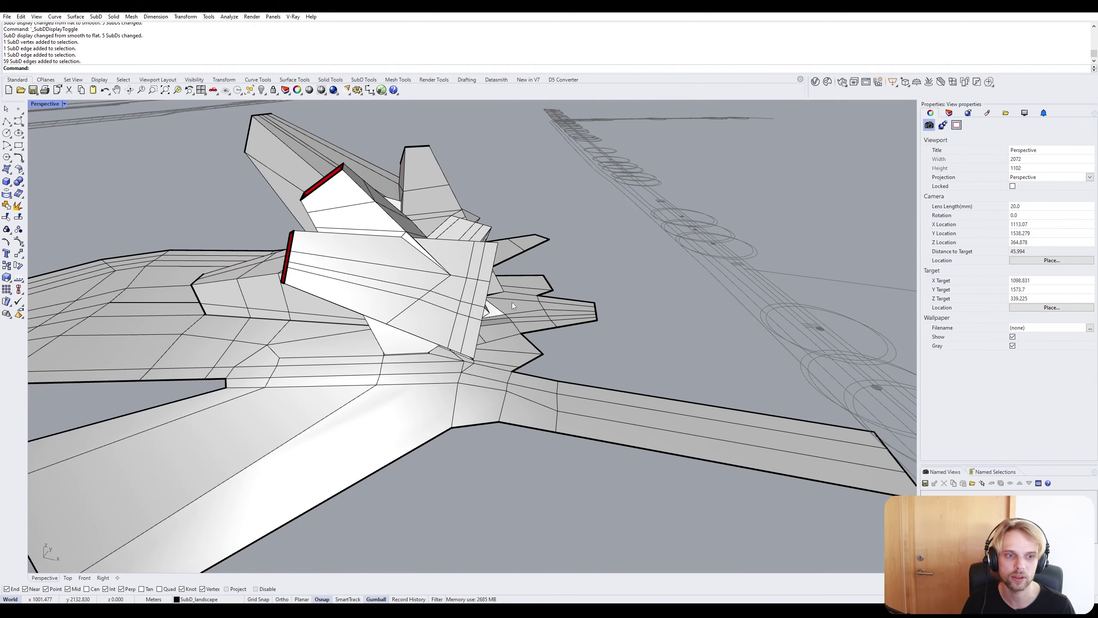
Review the whole tower and landscape against the site drawing, comparing smooth and flat display.
scroll(607, 416, down, 8)
right_drag(604, 368, 598, 295)
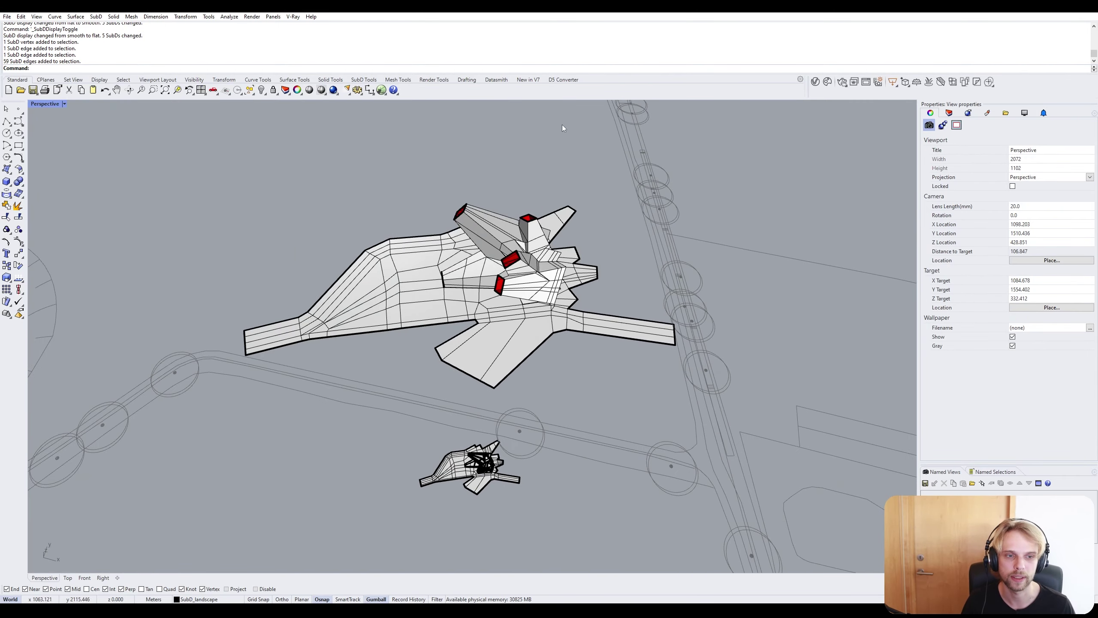
scroll(520, 365, up, 3)
right_drag(520, 365, 512, 256)
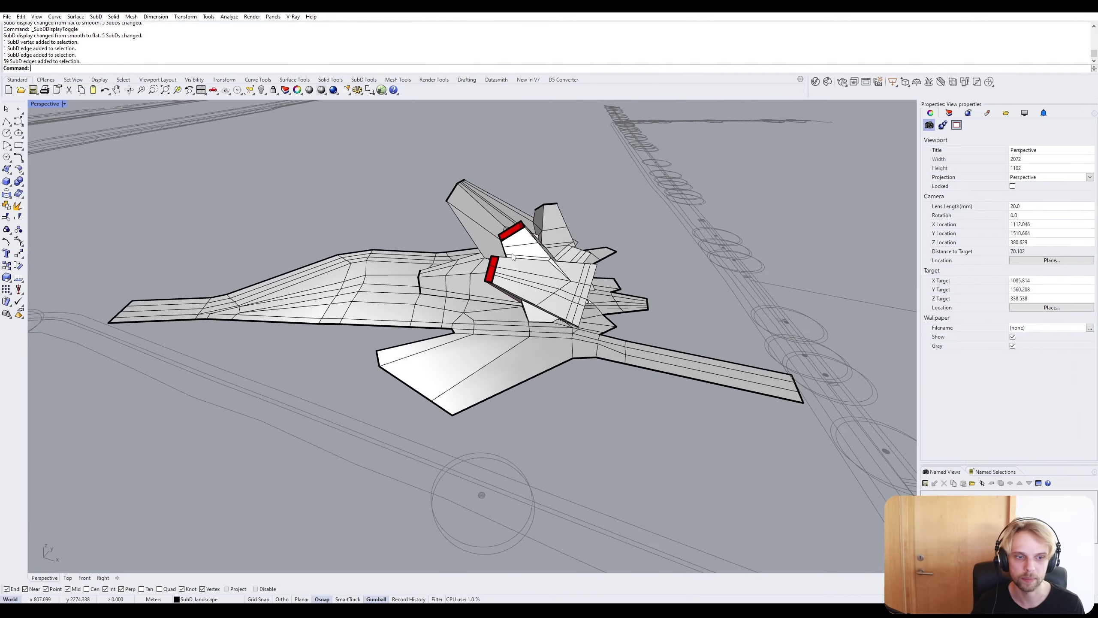
right_drag(512, 256, 489, 318)
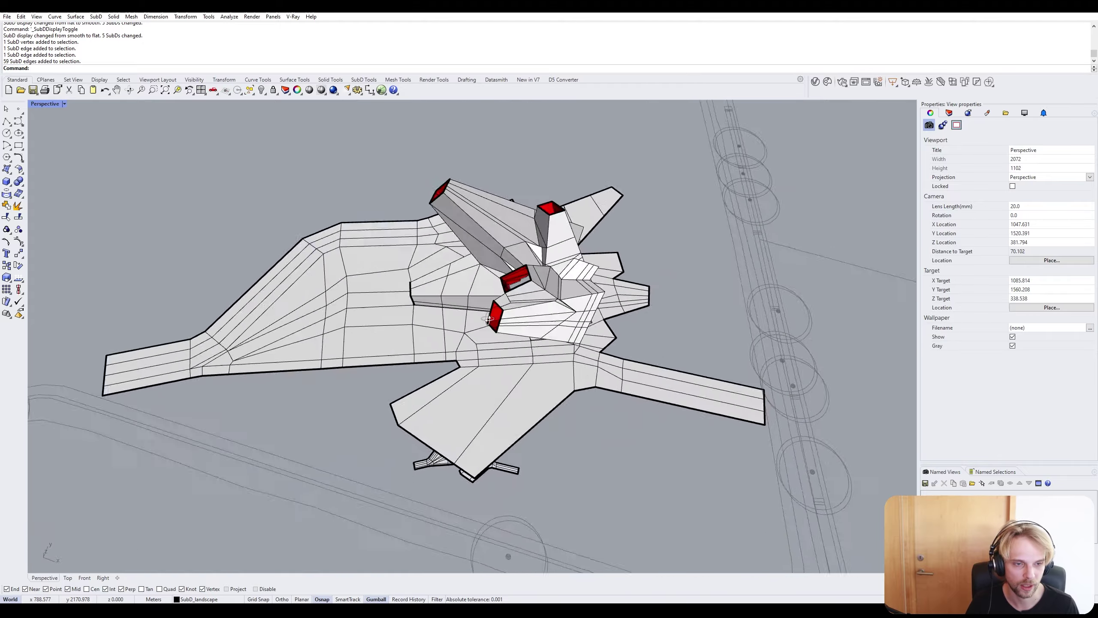
key(Tab)
key(Tab)
scroll(282, 301, up, 5)
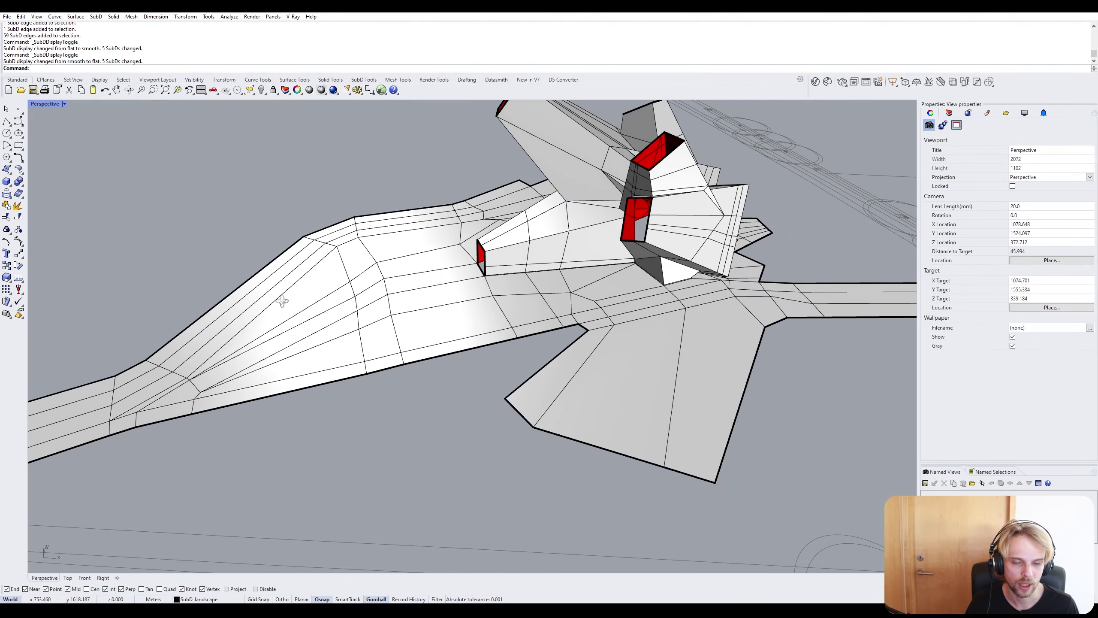
scroll(245, 327, up, 4)
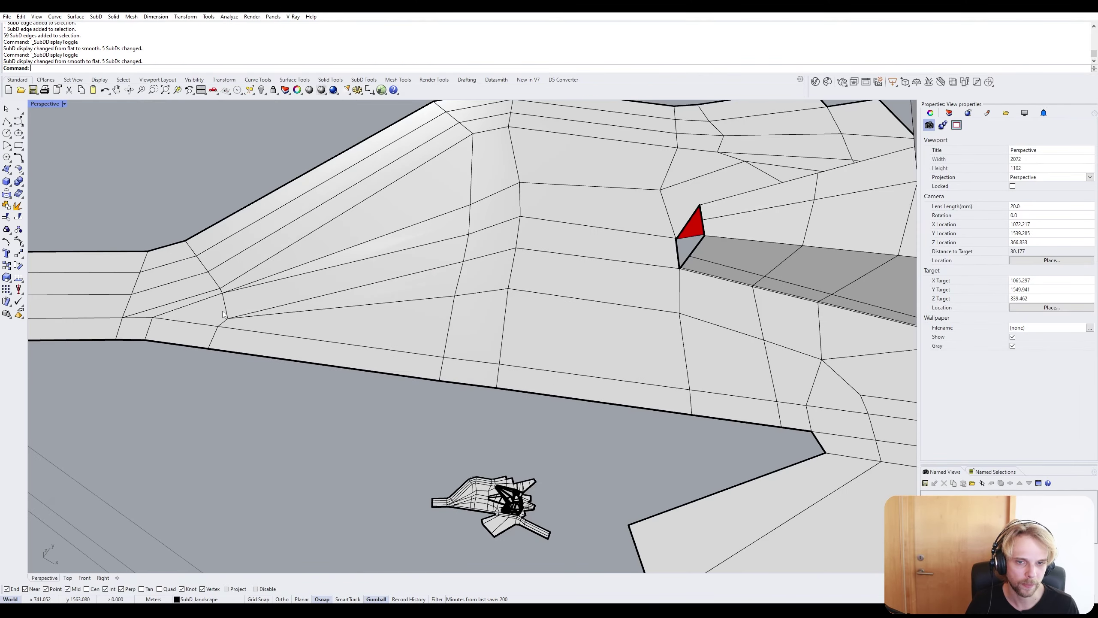
scroll(183, 305, up, 6)
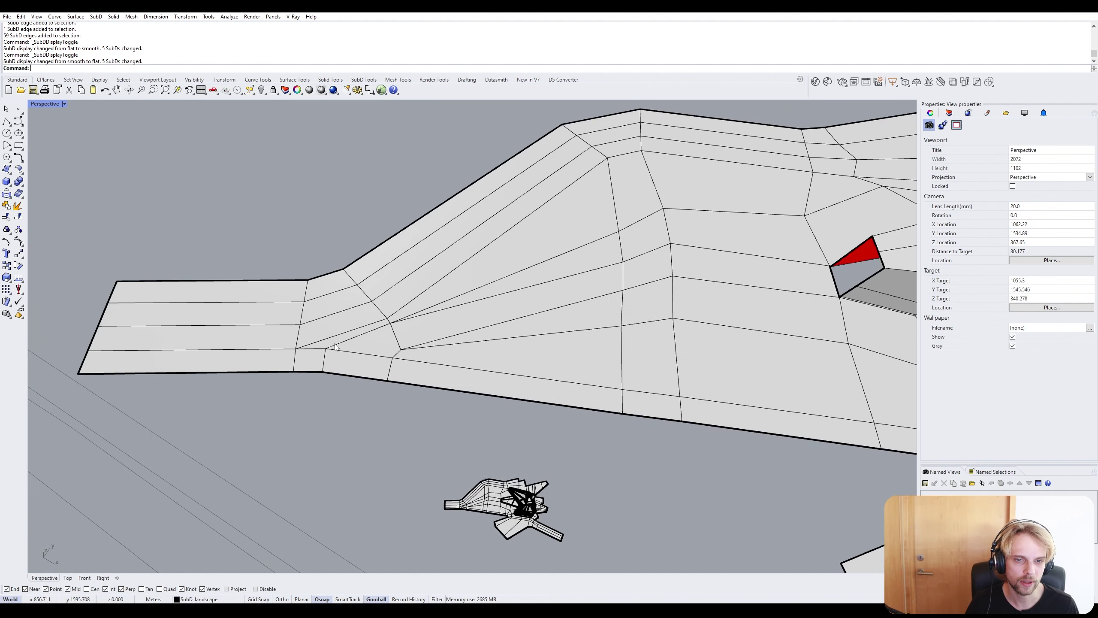
scroll(373, 335, down, 7)
shift+right_drag(346, 328, 277, 373)
scroll(277, 372, up, 5)
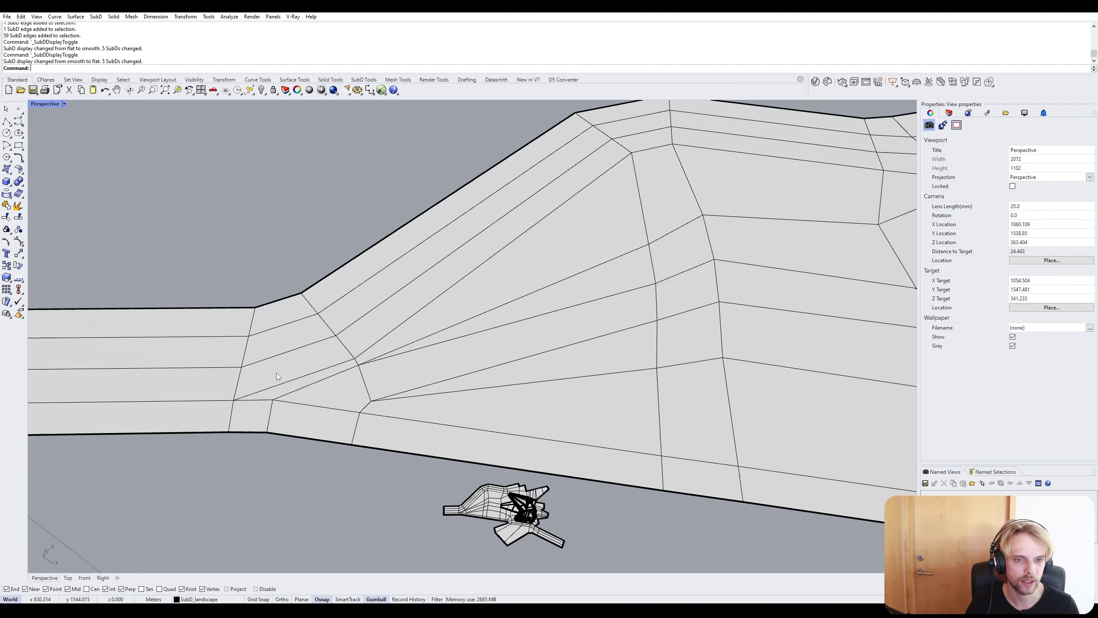
ctrl+shift+click(297, 394)
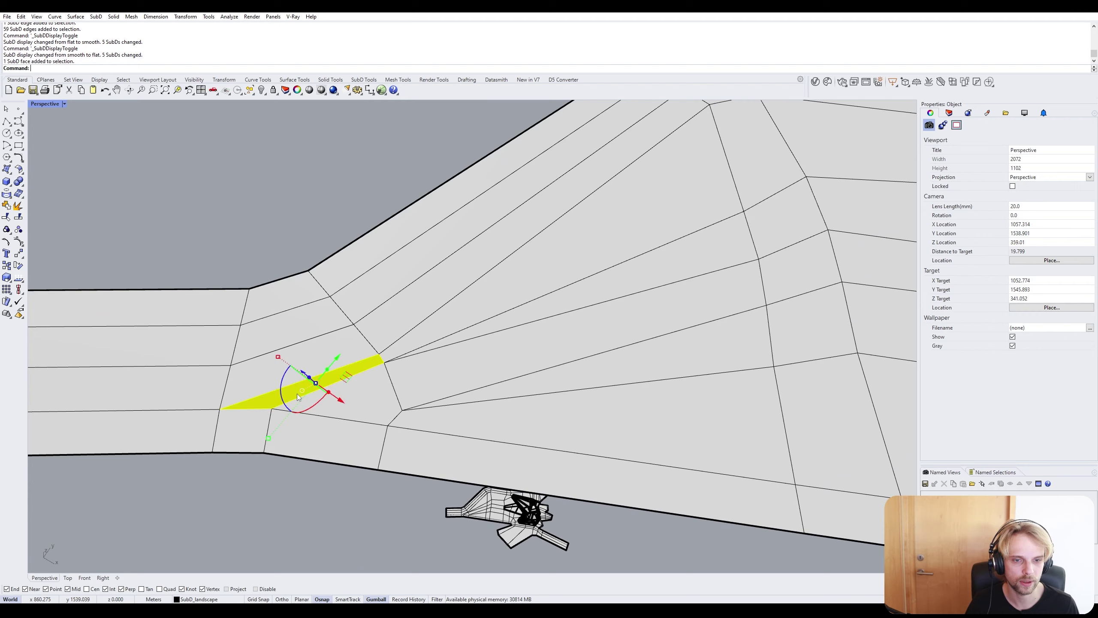
ctrl+shift+click(368, 414)
ctrl+shift+click(519, 405)
scroll(482, 371, down, 3)
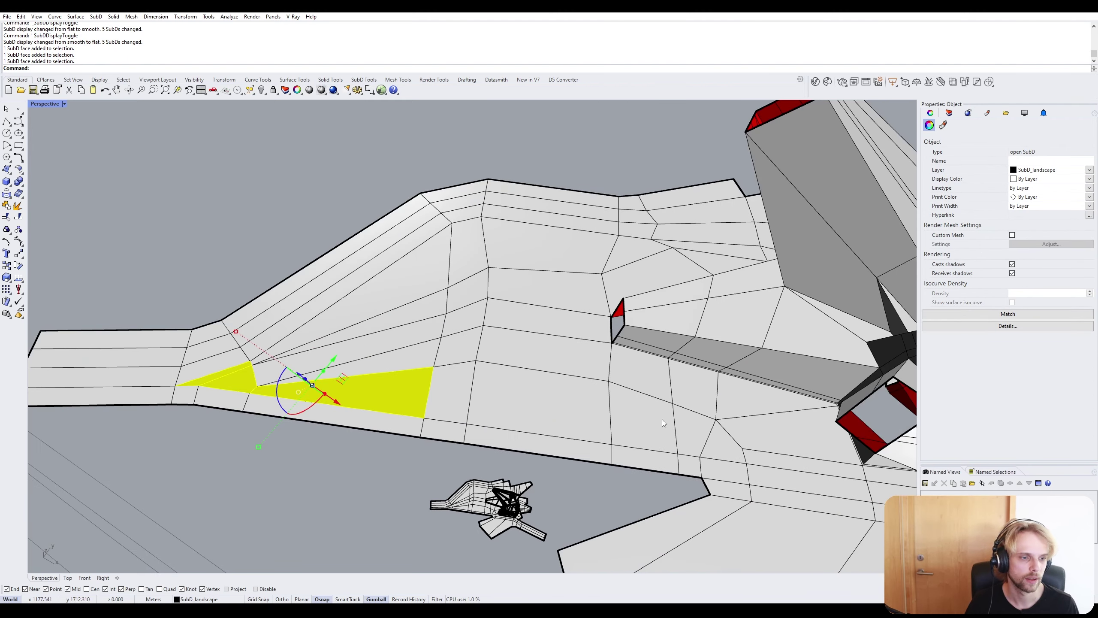
right_drag(662, 422, 596, 328)
ctrl+shift+click(724, 376)
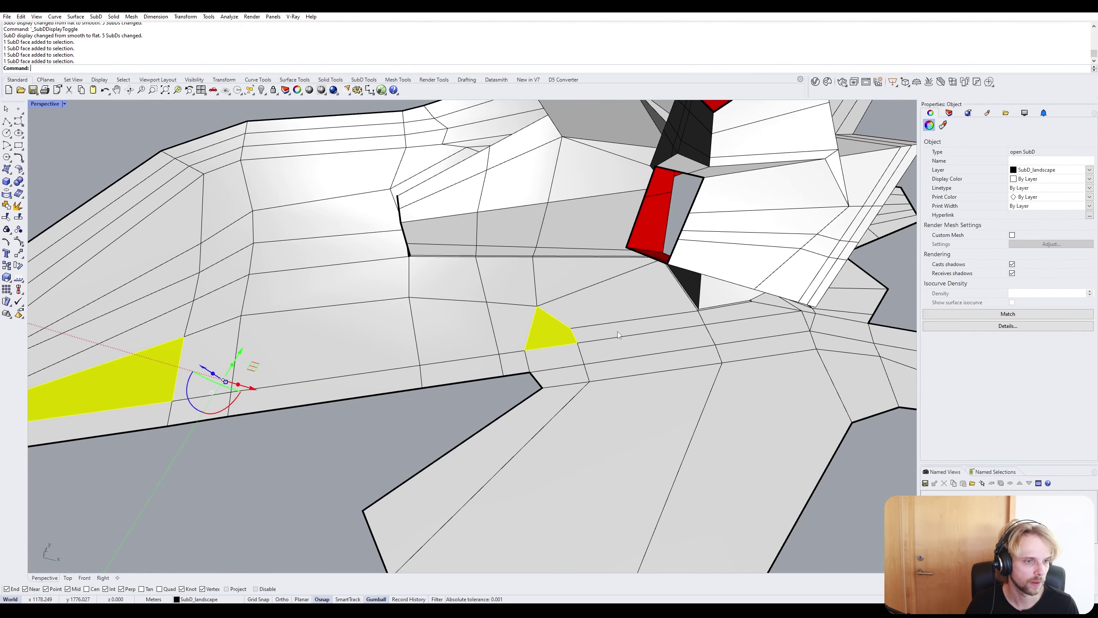
scroll(605, 332, up, 3)
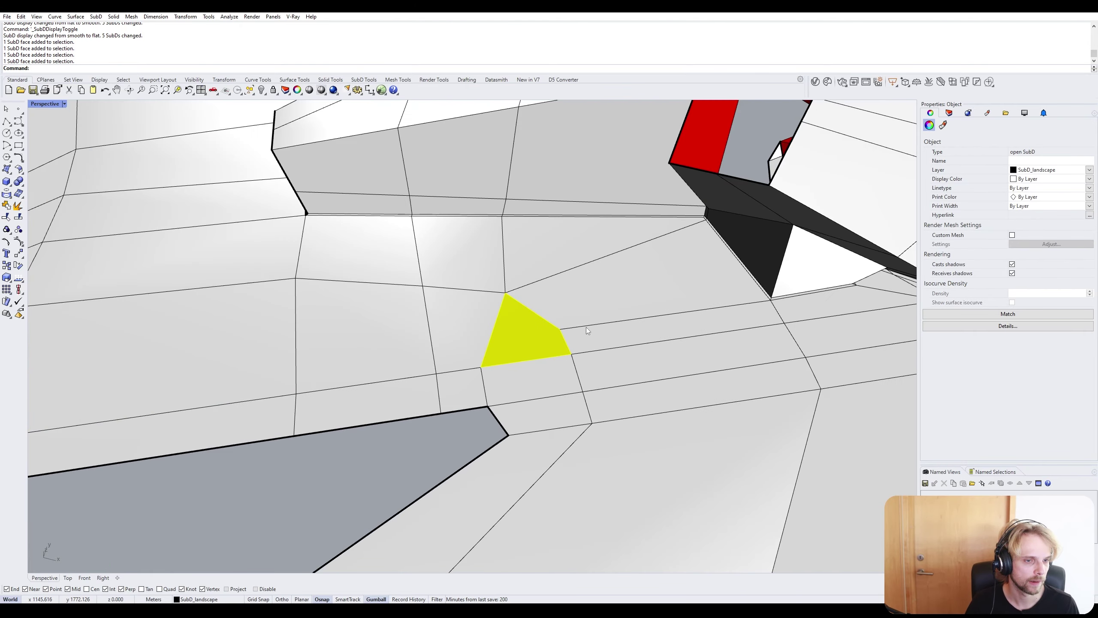
ctrl+shift+click(621, 328)
ctrl+shift+click(566, 302)
right_drag(560, 300, 533, 308)
ctrl+shift+click(481, 315)
ctrl+shift+click(536, 242)
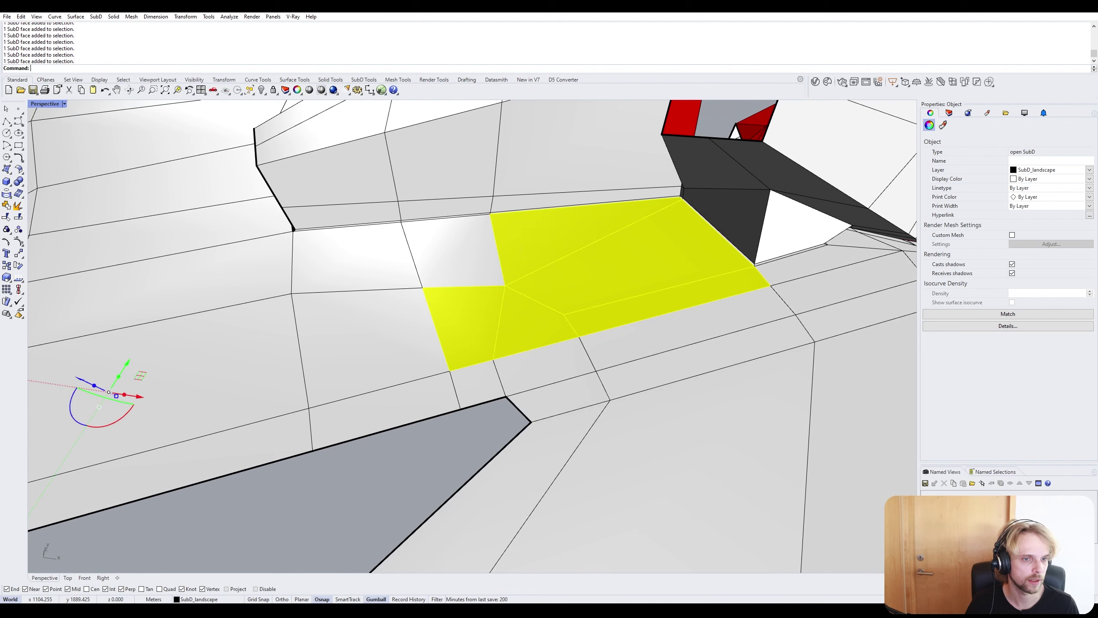
ctrl+shift+click(451, 256)
ctrl+shift+click(361, 267)
ctrl+shift+click(361, 341)
ctrl+shift+click(243, 343)
click(207, 253)
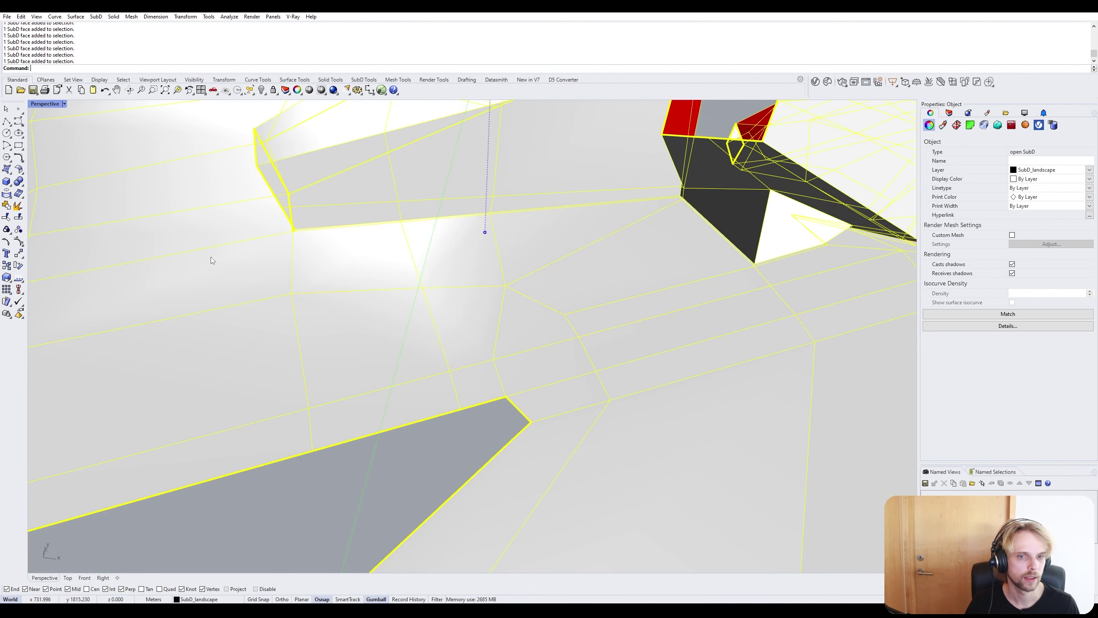
scroll(211, 256, down, 5)
click(302, 425)
Select the landscape faces along the tower's base, between the dark recess and the strip bordering the wide arm.
scroll(485, 302, up, 5)
ctrl+shift+click(486, 302)
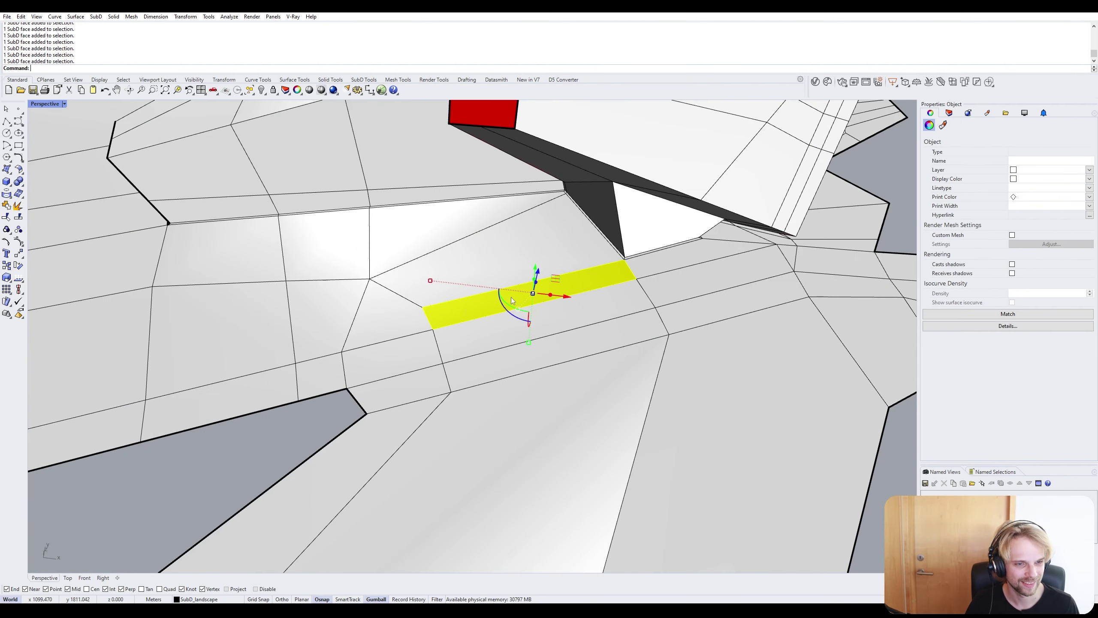
ctrl+shift+click(404, 315)
ctrl+shift+click(439, 272)
ctrl+shift+click(414, 238)
ctrl+shift+click(341, 240)
ctrl+shift+click(318, 307)
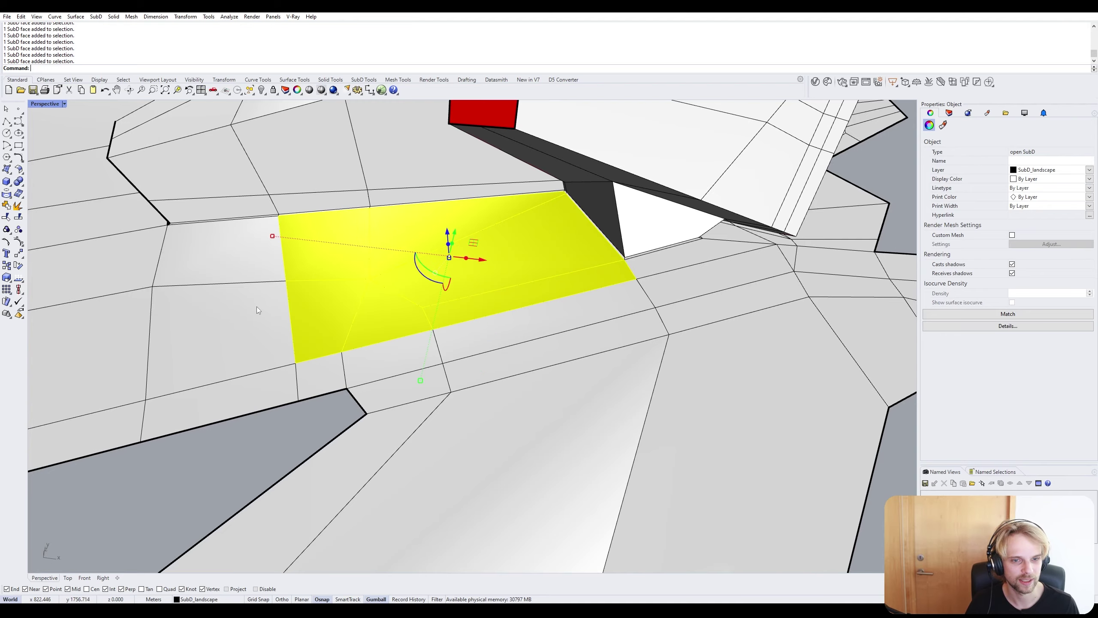
Add the landscape faces in front of the low projecting volume's open end to the face selection.
scroll(250, 251, down, 4)
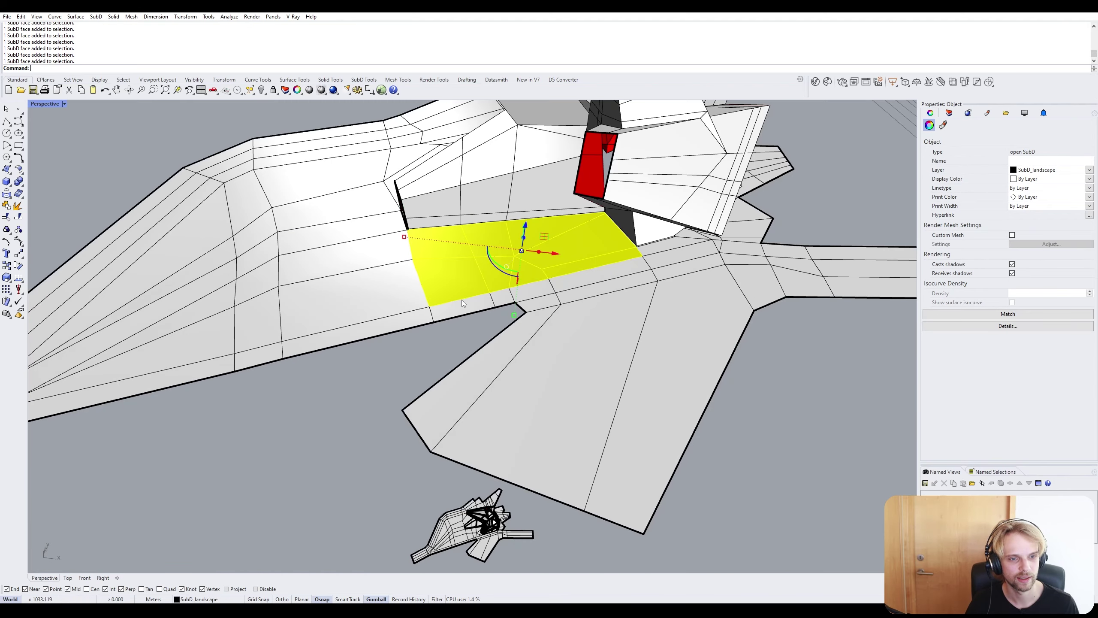
shift+right_drag(462, 300, 585, 286)
ctrl+shift+click(510, 276)
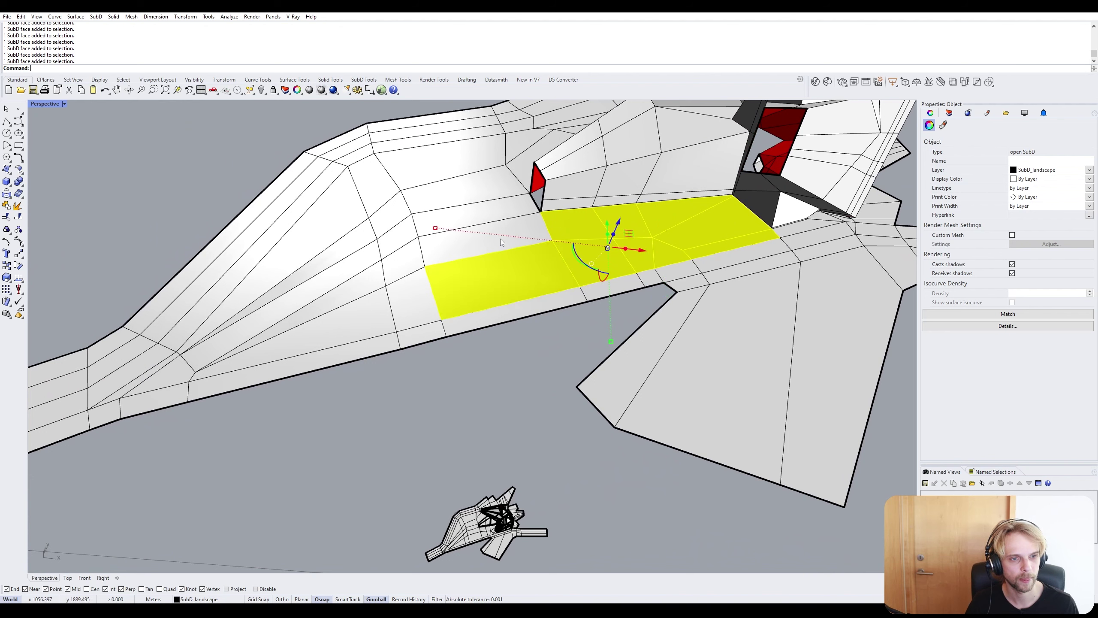
ctrl+shift+click(460, 234)
ctrl+shift+click(481, 201)
ctrl+shift+click(437, 182)
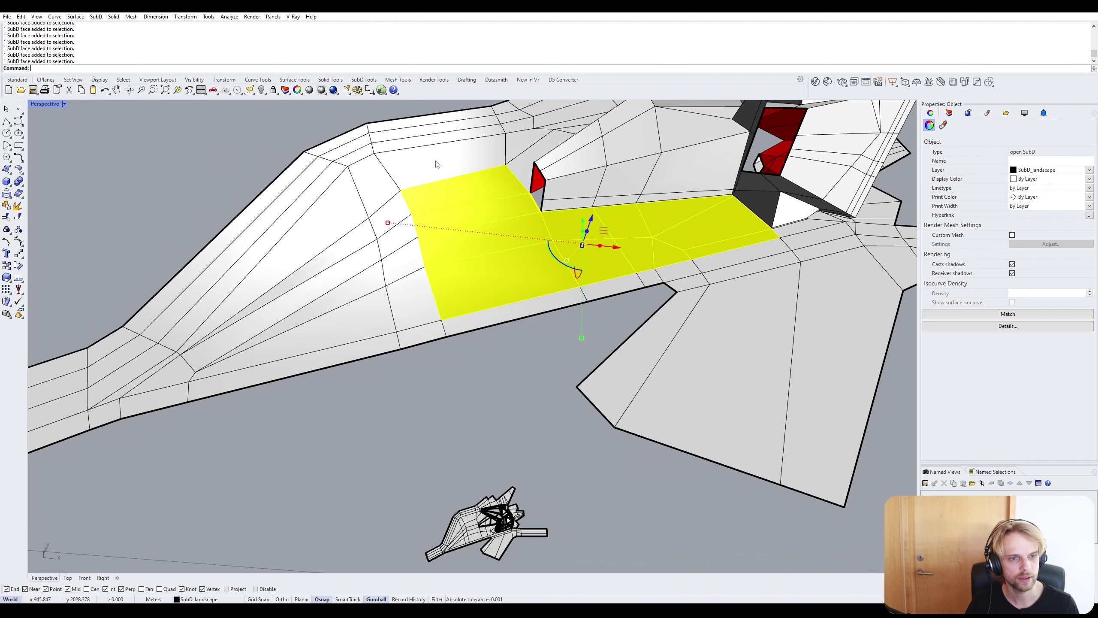
Extend the face selection across the mound's crest and down its next column, leaving the outer border strips unselected.
ctrl+shift+click(438, 165)
ctrl+shift+click(375, 187)
ctrl+shift+click(389, 217)
ctrl+shift+click(396, 239)
ctrl+shift+click(403, 262)
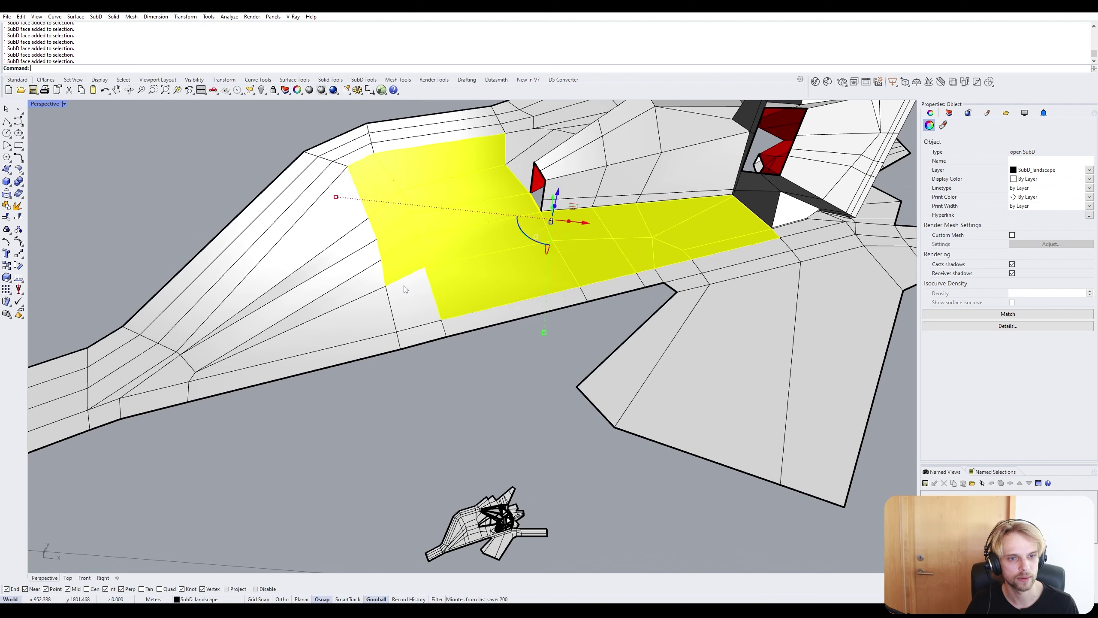
ctrl+shift+click(426, 299)
Add the long fan-shaped faces converging toward the narrow arm's neck to the face selection.
ctrl+shift+click(345, 326)
scroll(222, 346, up, 2)
ctrl+shift+click(305, 281)
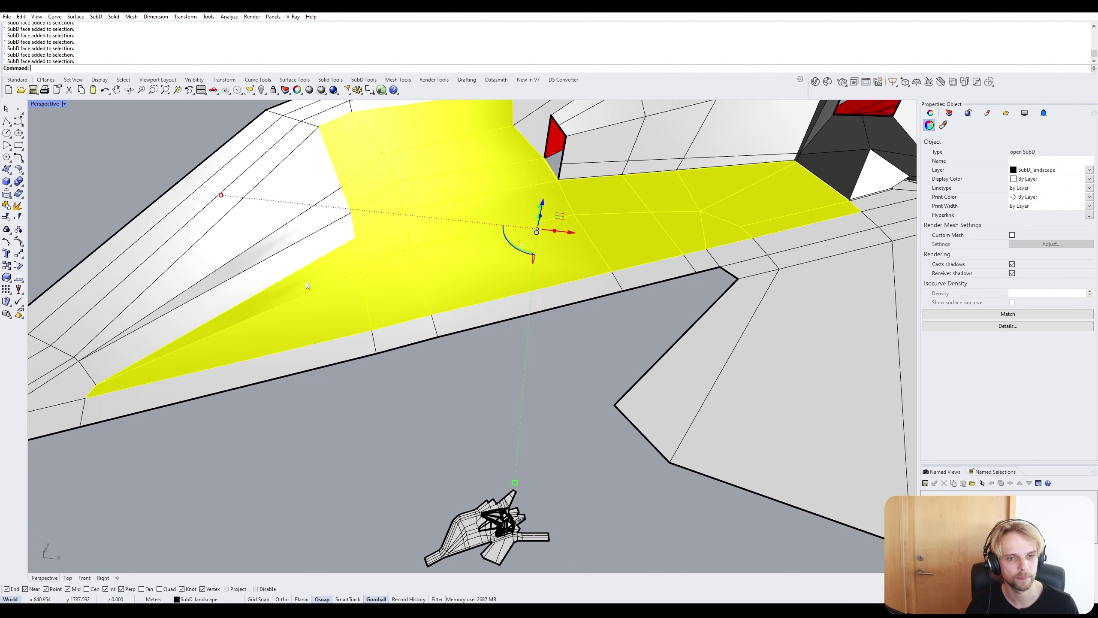
ctrl+shift+click(251, 270)
ctrl+shift+click(245, 260)
ctrl+shift+click(231, 241)
Add the two landscape faces beside the far side of the low projecting volume to the face selection.
scroll(231, 241, down, 4)
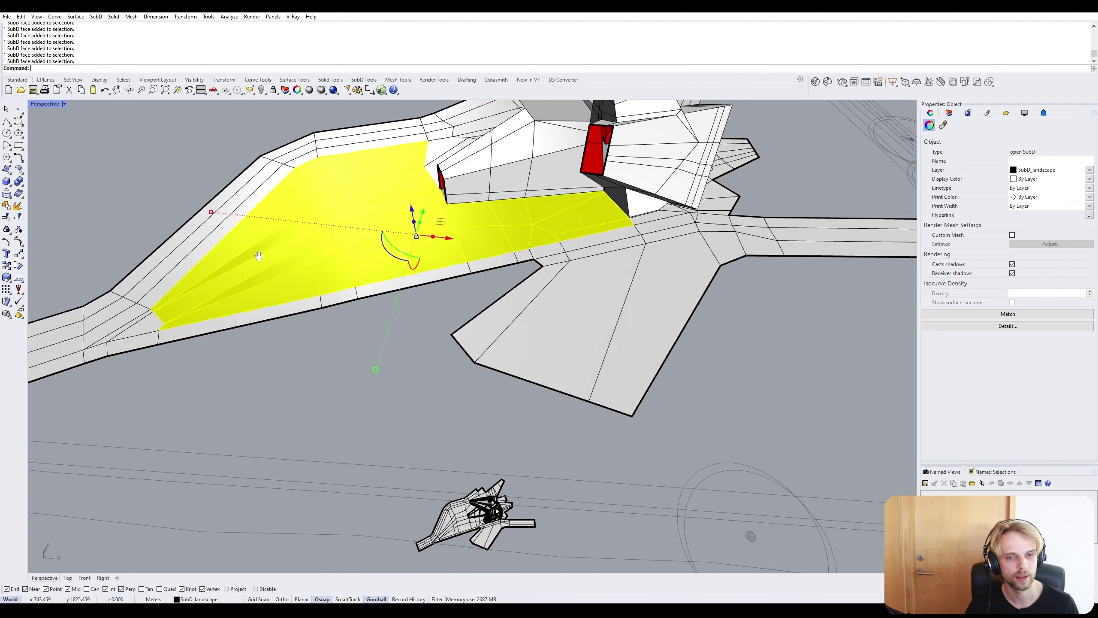
shift+right_drag(258, 248, 385, 252)
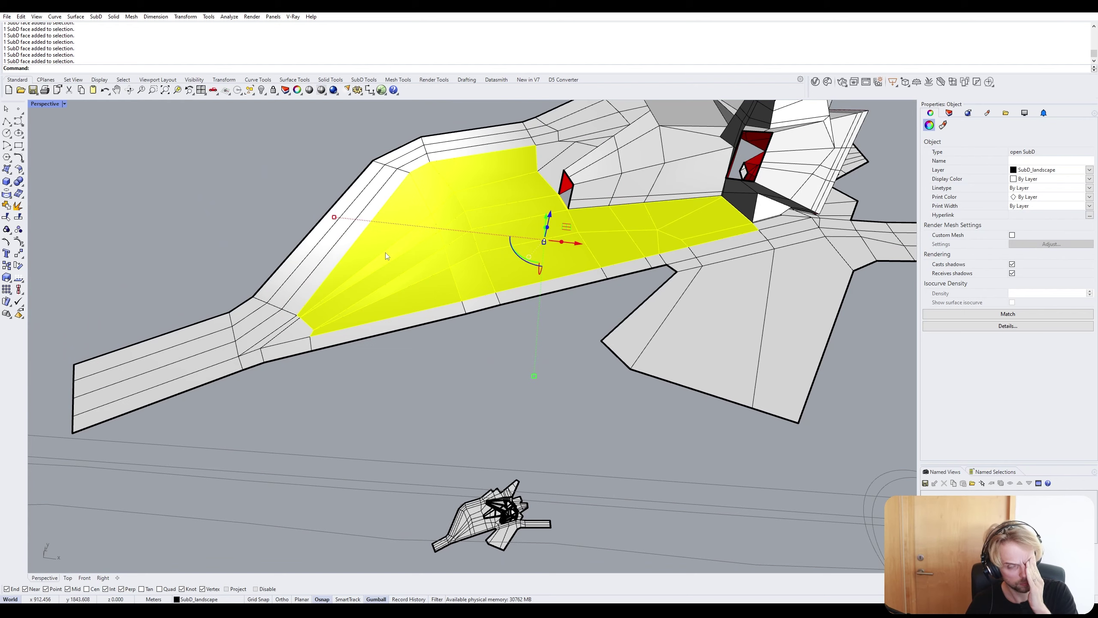
scroll(328, 319, up, 5)
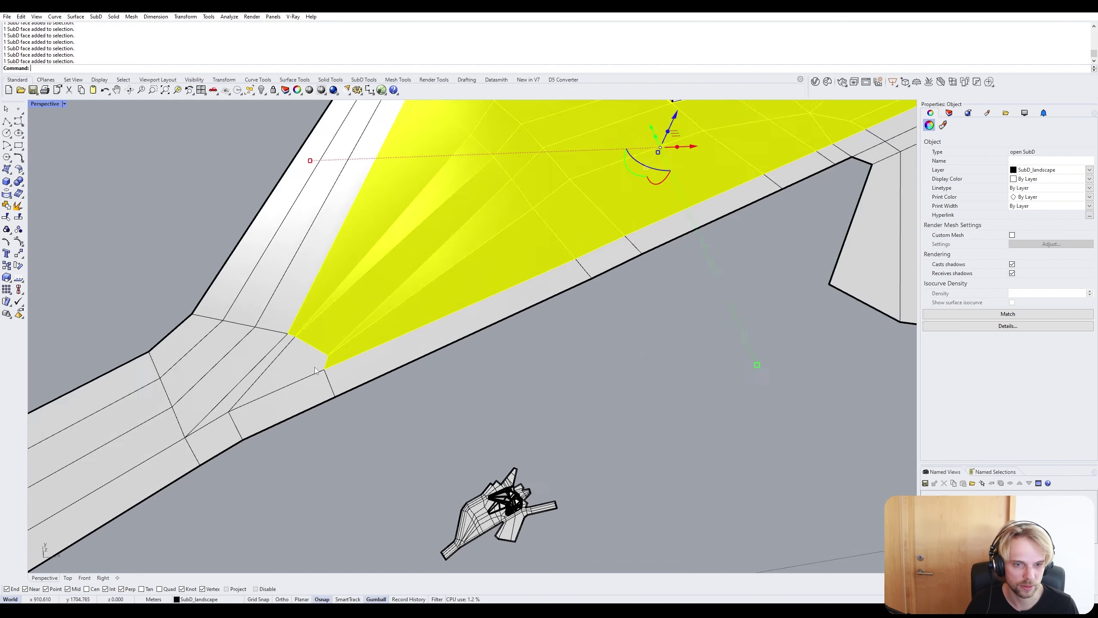
scroll(235, 365, down, 2)
right_drag(235, 366, 432, 344)
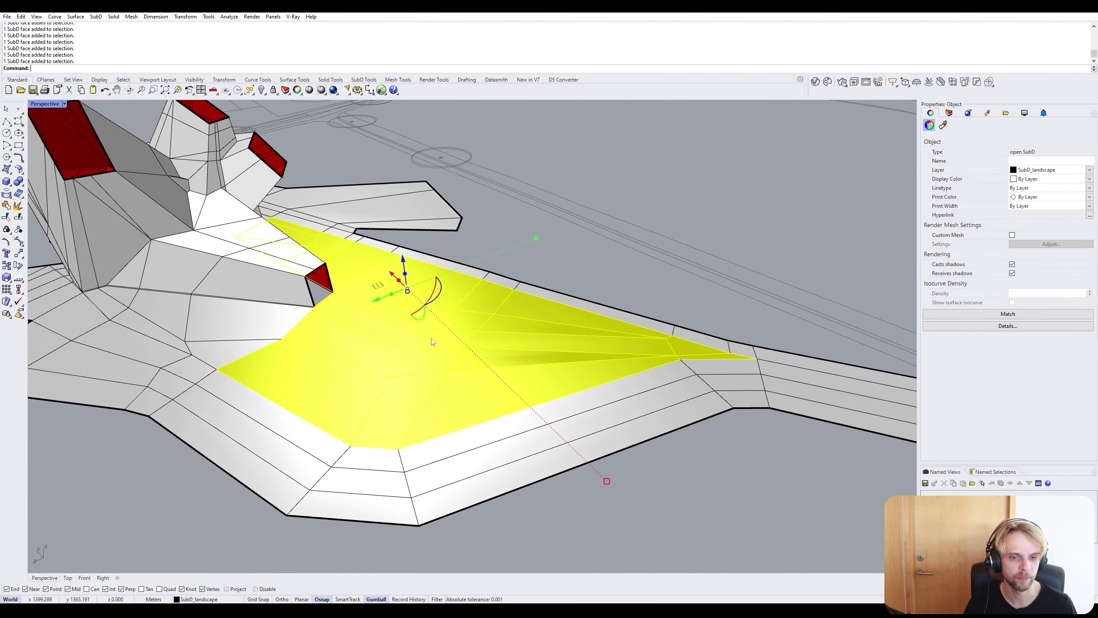
scroll(258, 333, up, 5)
ctrl+shift+click(242, 360)
ctrl+shift+click(251, 320)
right_drag(250, 320, 546, 347)
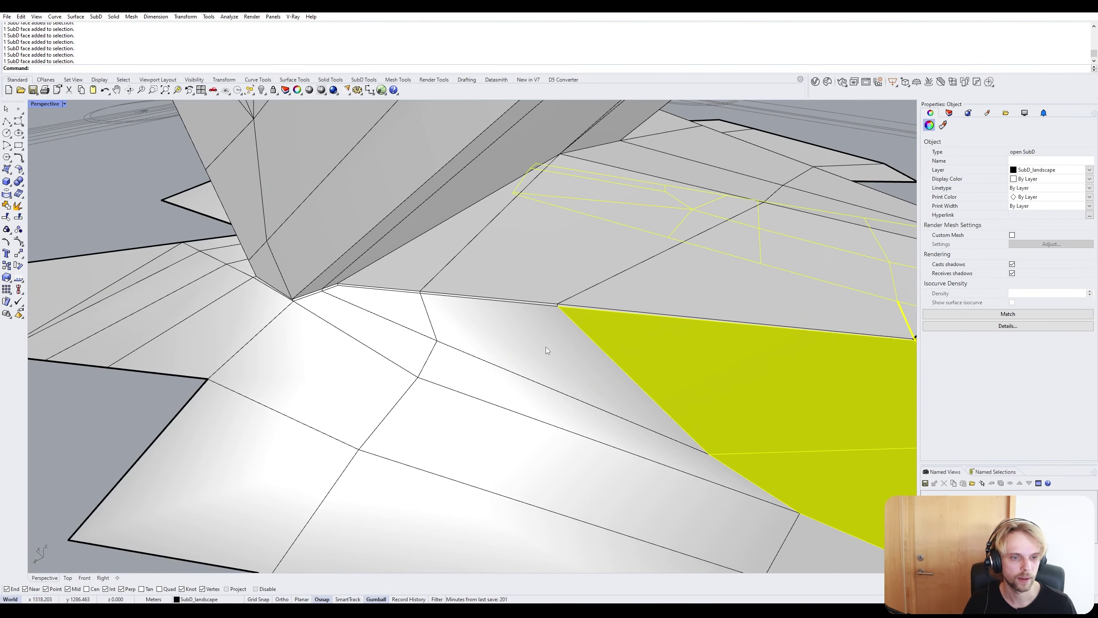
ctrl+shift+click(546, 347)
ctrl+shift+click(521, 395)
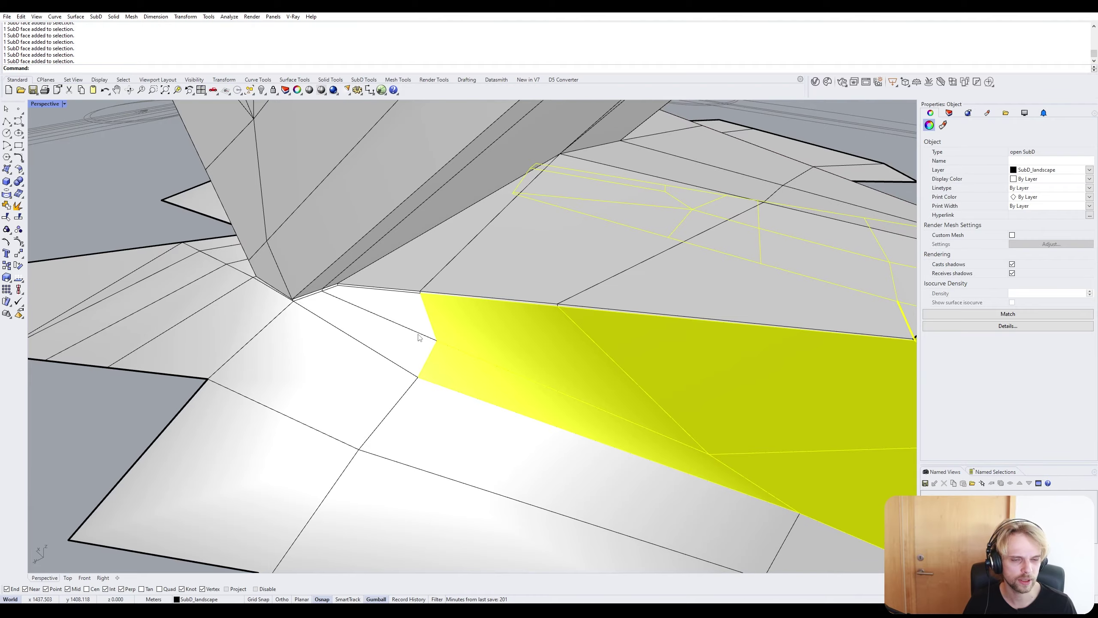
scroll(419, 334, down, 4)
right_drag(418, 334, 484, 375)
ctrl+shift+click(383, 376)
ctrl+shift+click(402, 340)
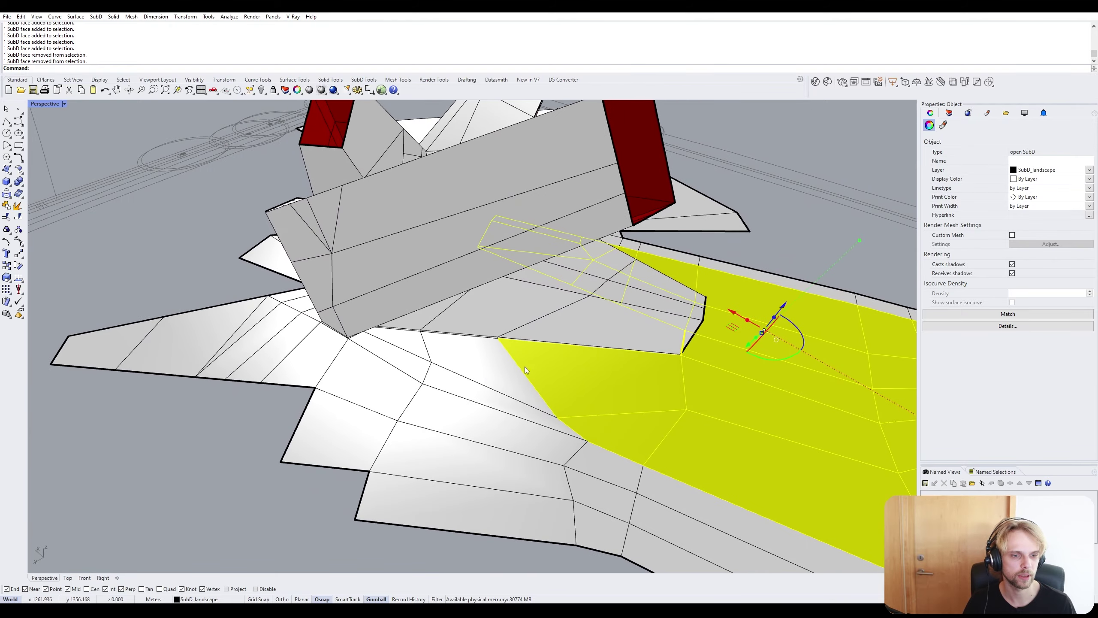
Compare the landscape with its selected inner faces in smooth and flat display.
key(Tab)
key(Tab)
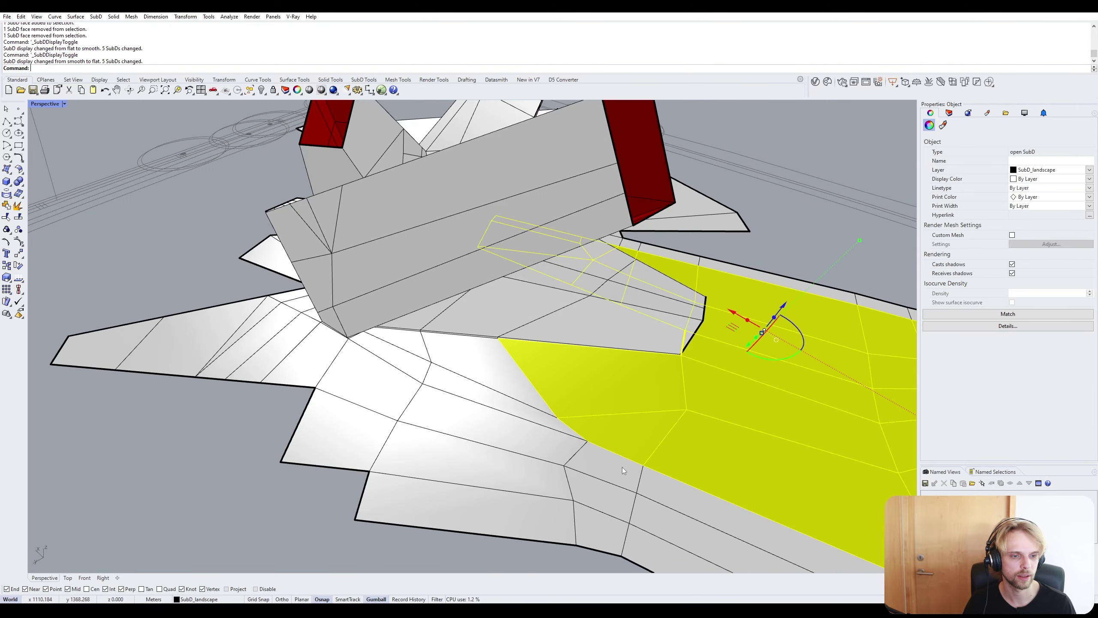
Inspect the selected inner landscape faces from above and both sides, checking them against the smooth form.
right_drag(622, 467, 316, 379)
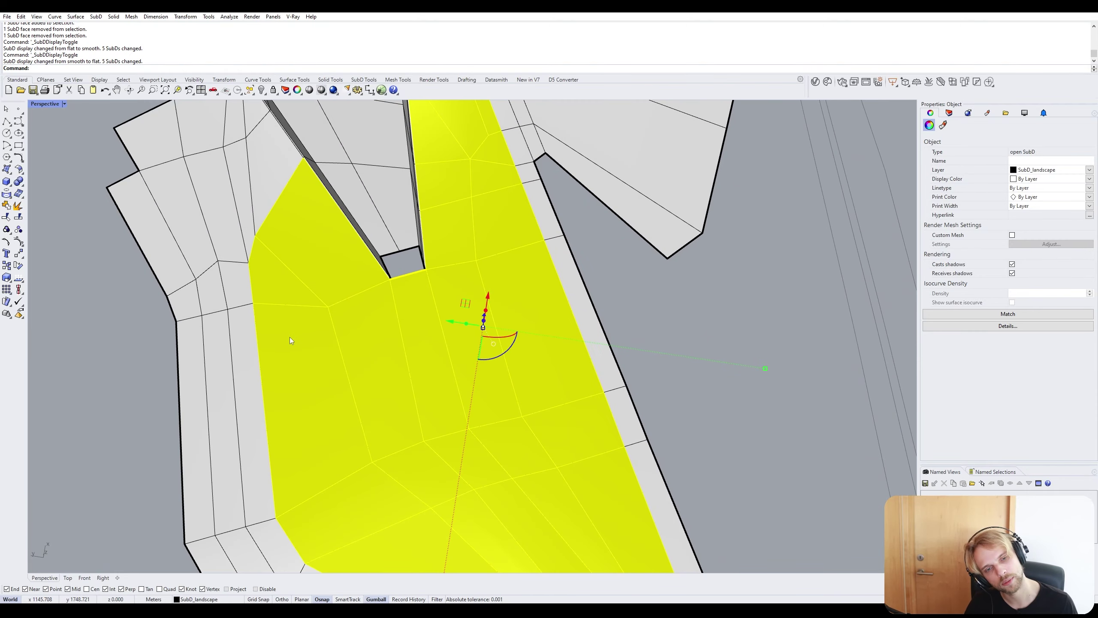
scroll(290, 337, down, 5)
right_drag(320, 332, 416, 271)
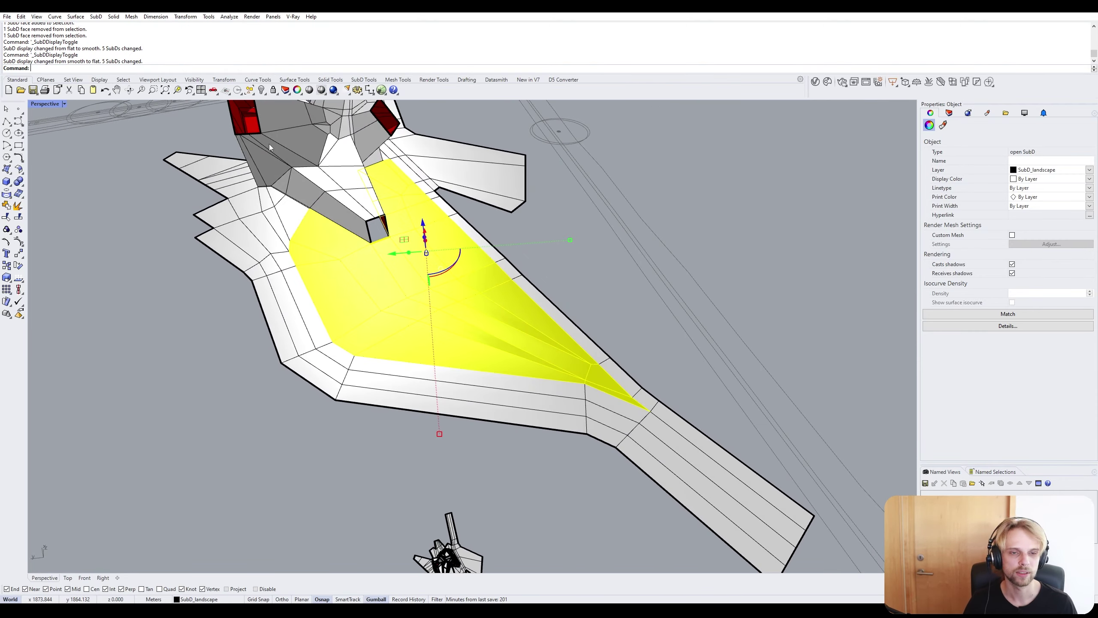
right_drag(439, 197, 621, 268)
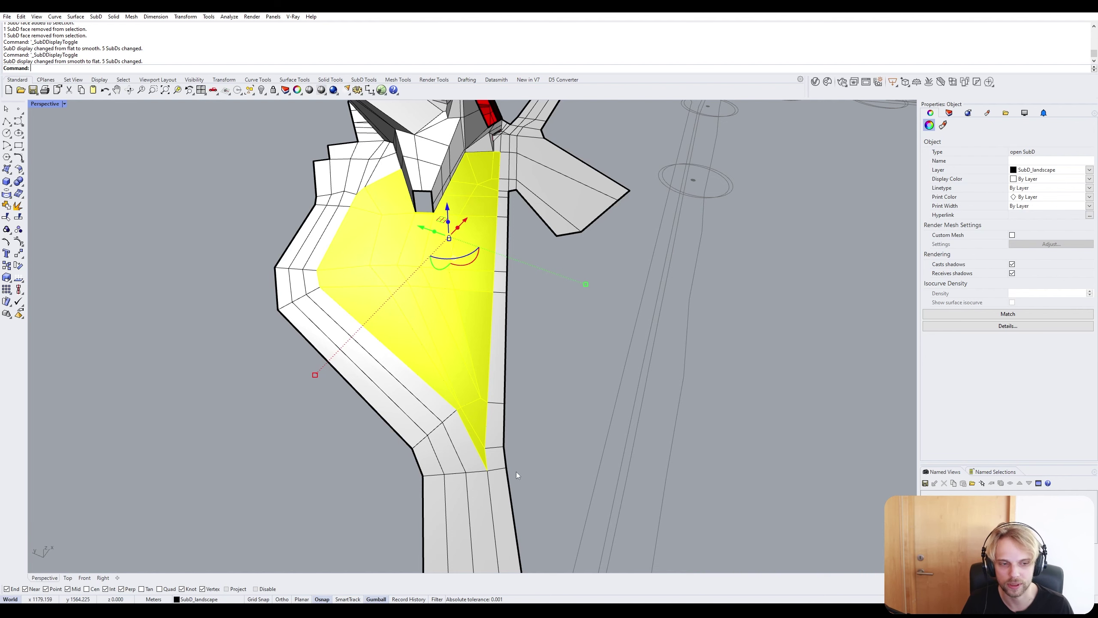
key(Tab)
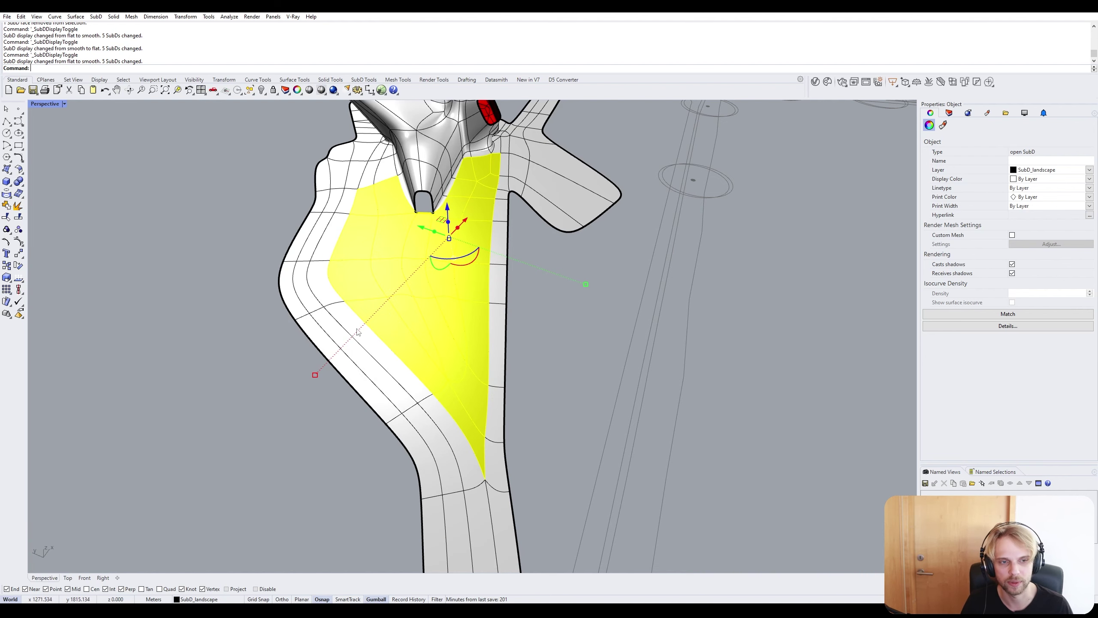
key(Tab)
right_drag(695, 327, 506, 324)
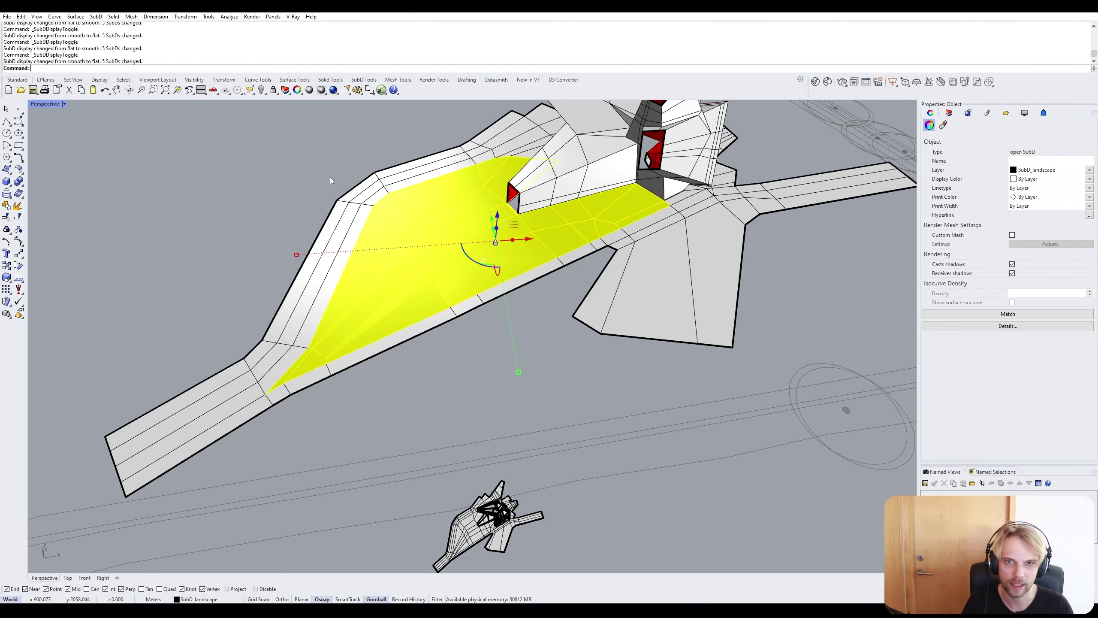
Open the Named Selections panel and float it as a separate window over the viewport.
text(NamedSelections)
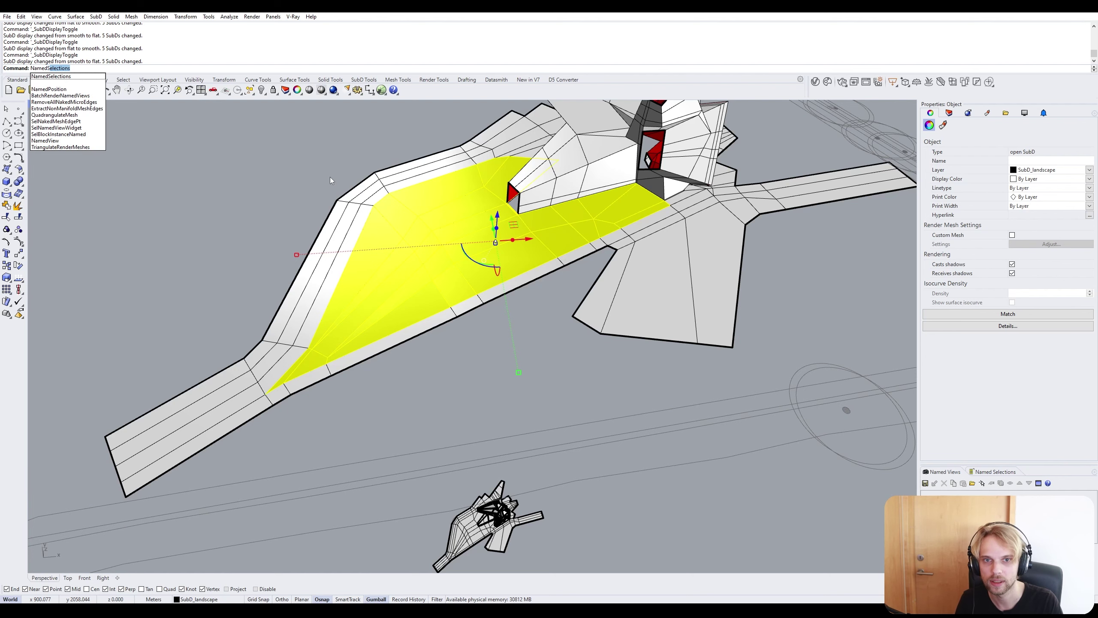
key(Return)
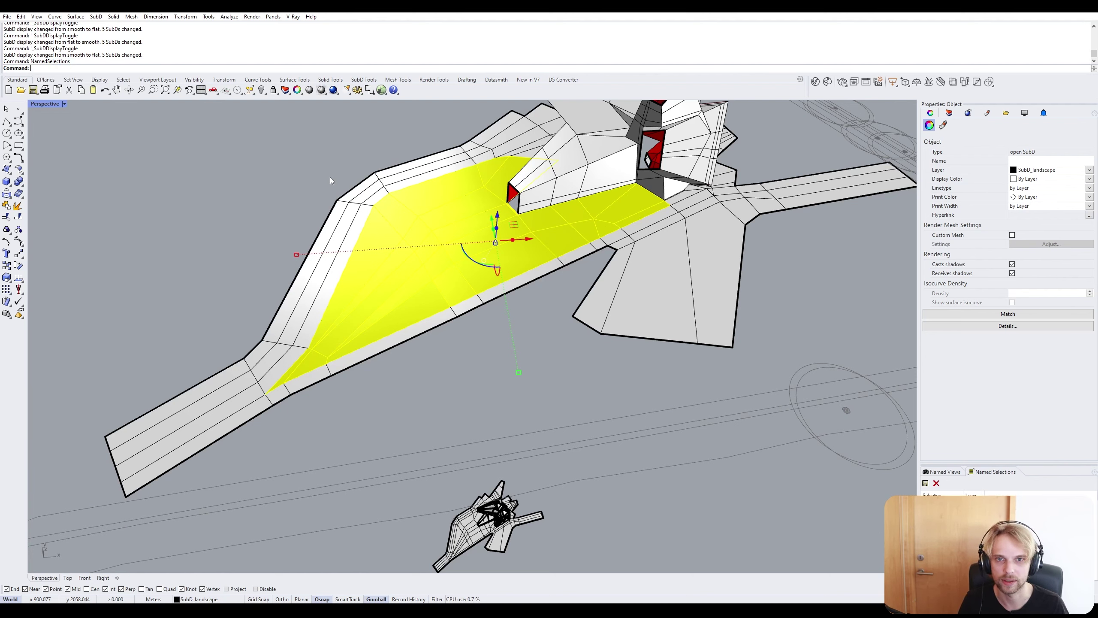
drag(990, 472, 1044, 112)
drag(931, 112, 219, 223)
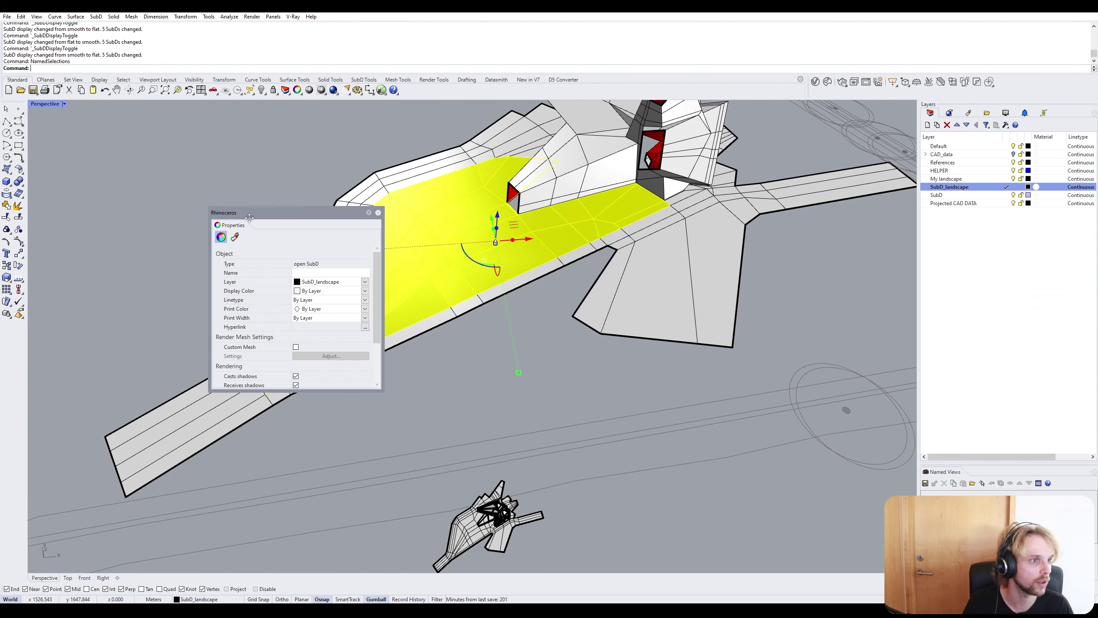
drag(942, 118, 931, 114)
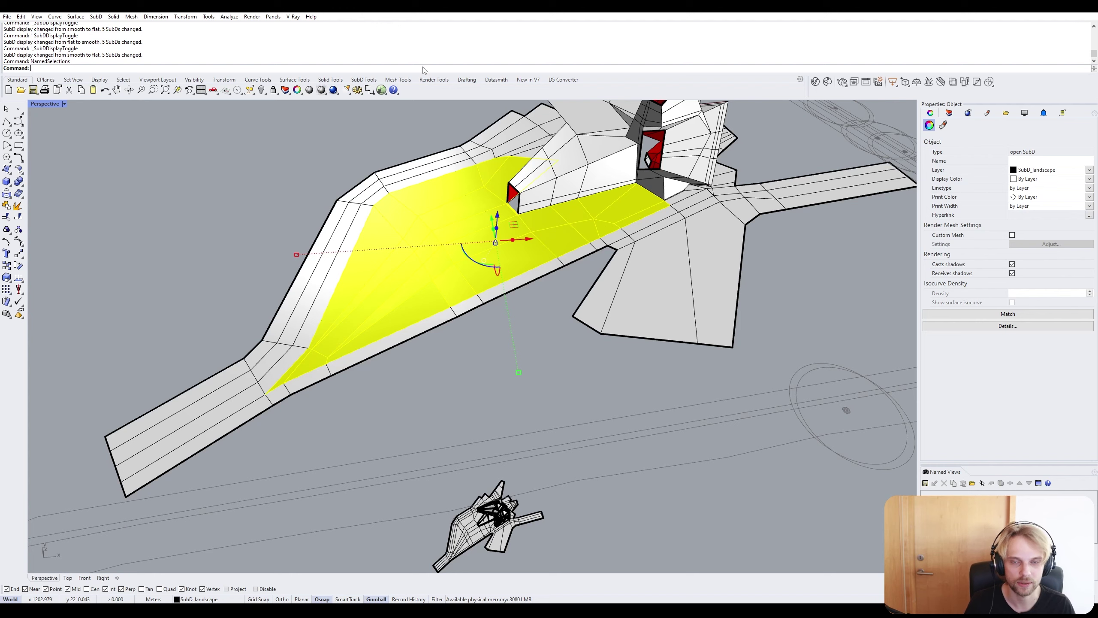
text(NamedSelections)
key(Return)
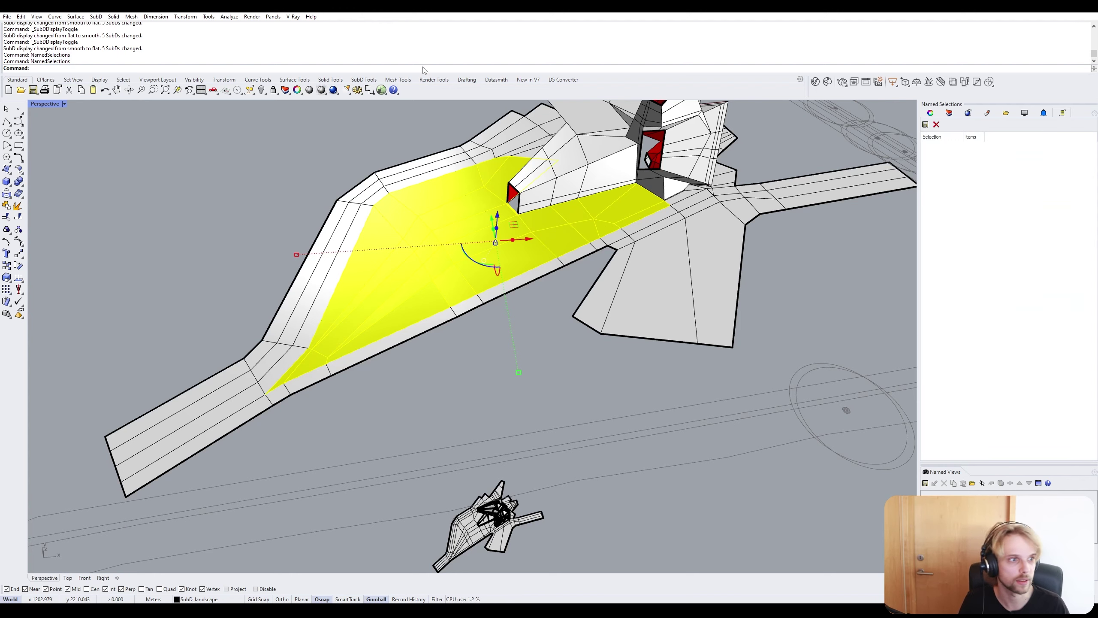
drag(705, 232, 139, 147)
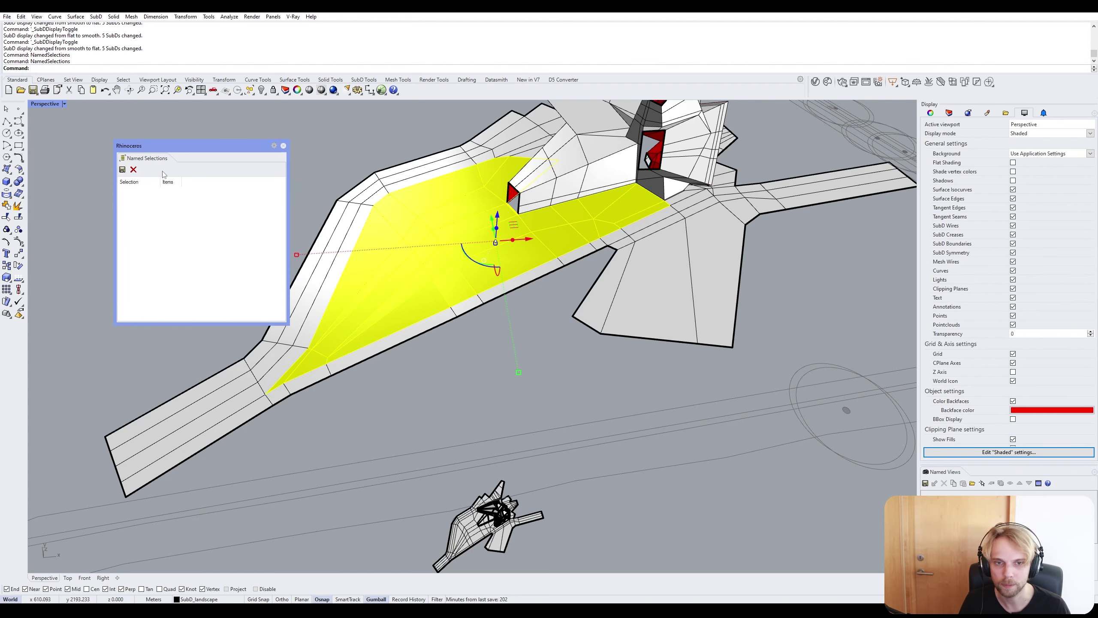
Save the selected inner landscape faces as a named selection called meadow1 and move the panel clear of the model.
click(122, 169)
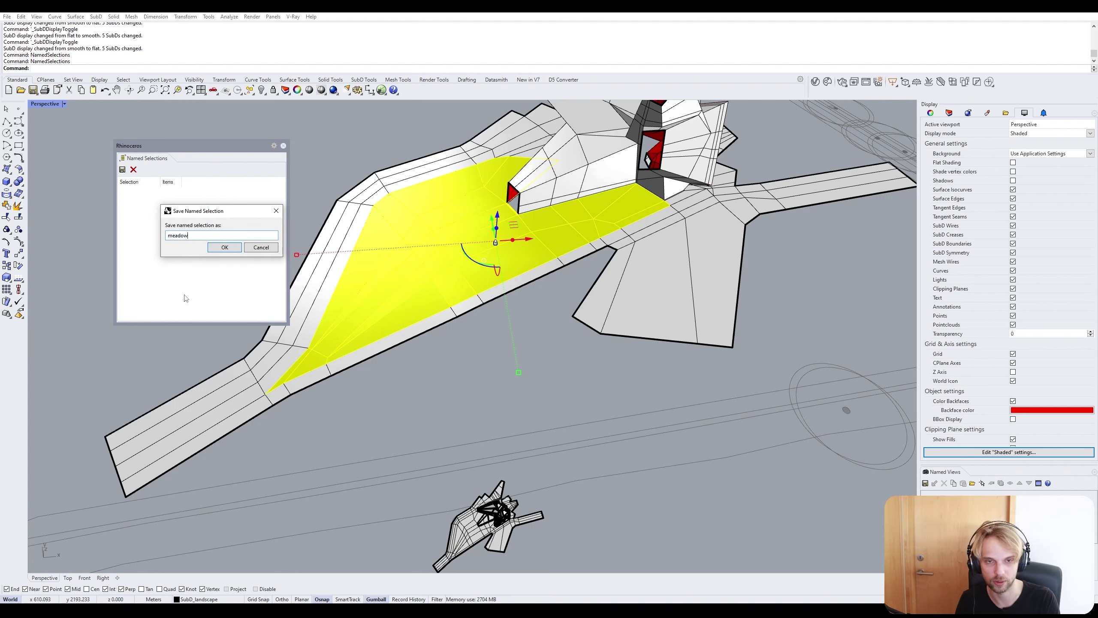
click(221, 249)
drag(213, 144, 732, 324)
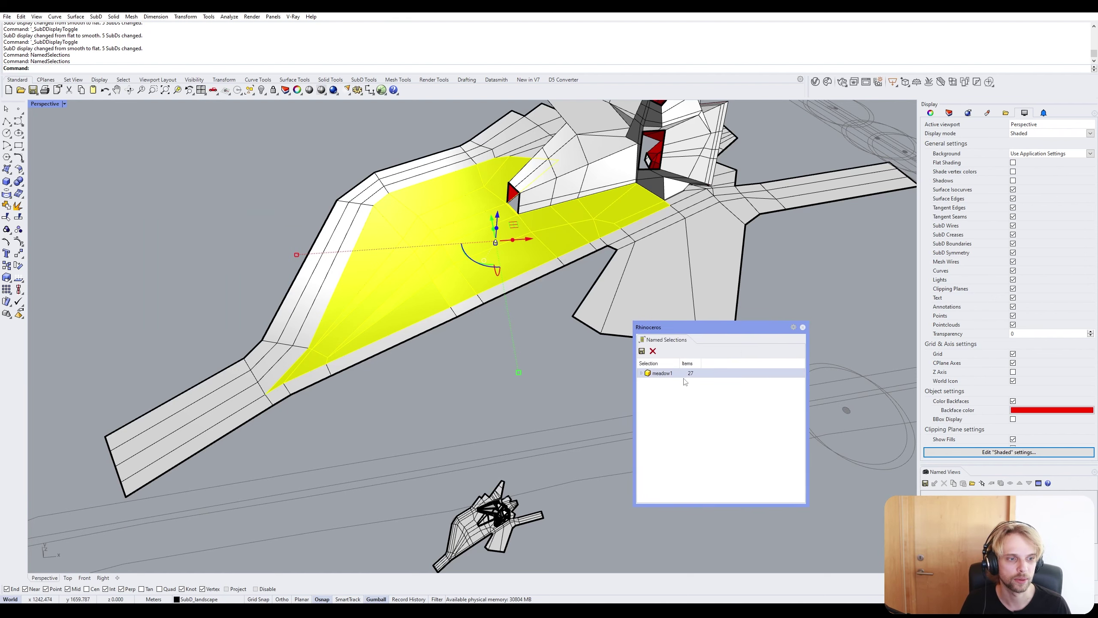
Shift an edge of the landscape's narrow arm to test recalling the meadow1 selection, and undo the move.
click(449, 393)
right_drag(466, 388, 445, 298)
scroll(513, 360, down, 4)
ctrl+shift+click(302, 346)
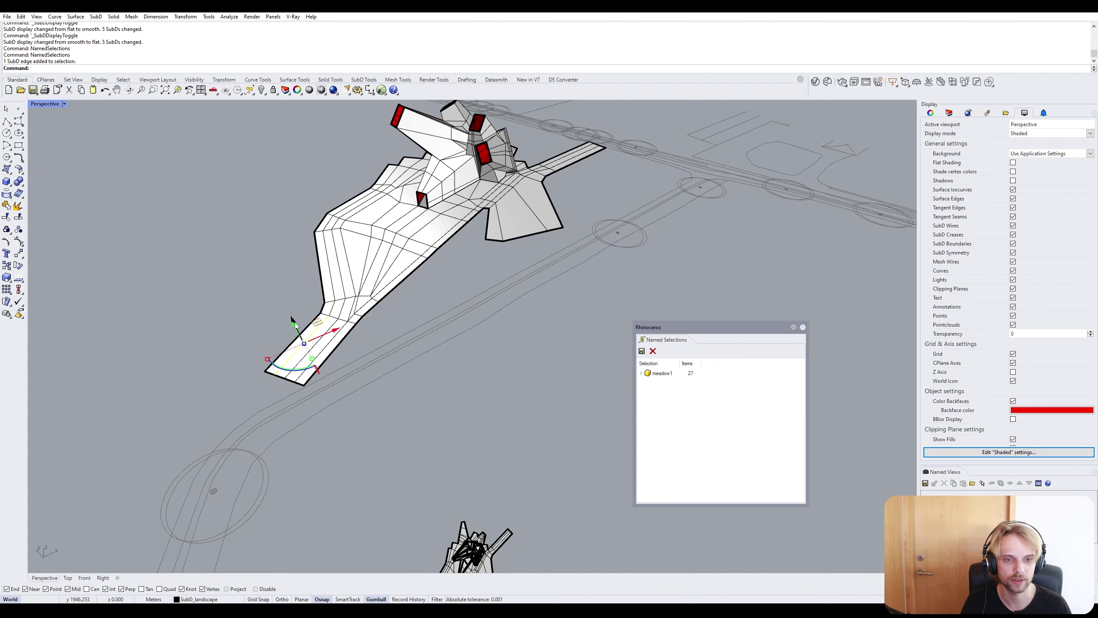
drag(294, 322, 289, 311)
click(376, 369)
right_drag(376, 369, 406, 374)
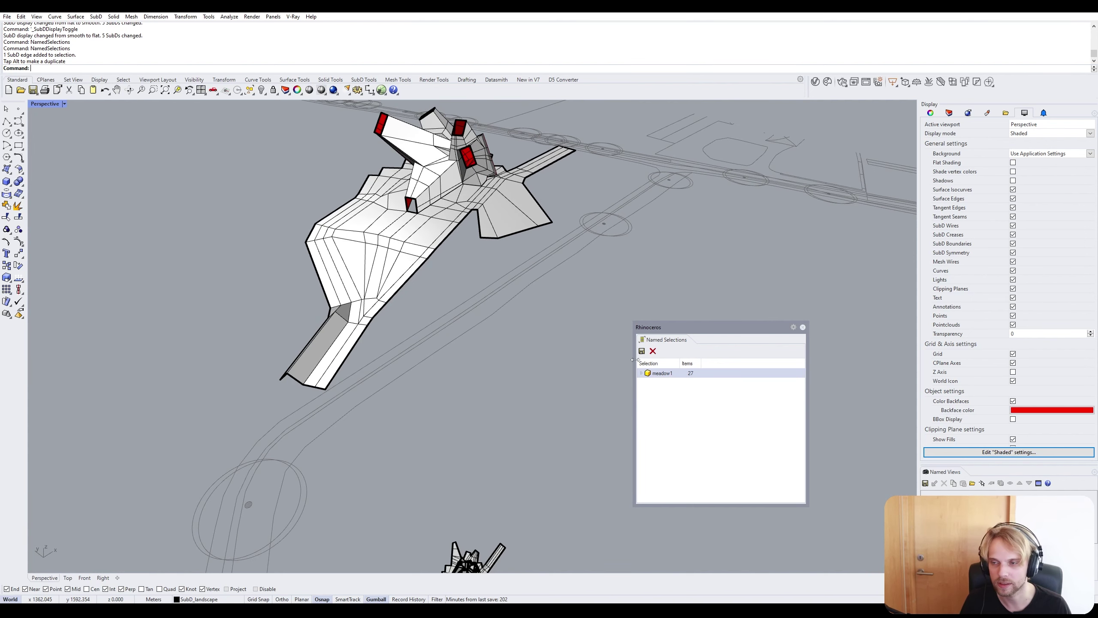
click(662, 375)
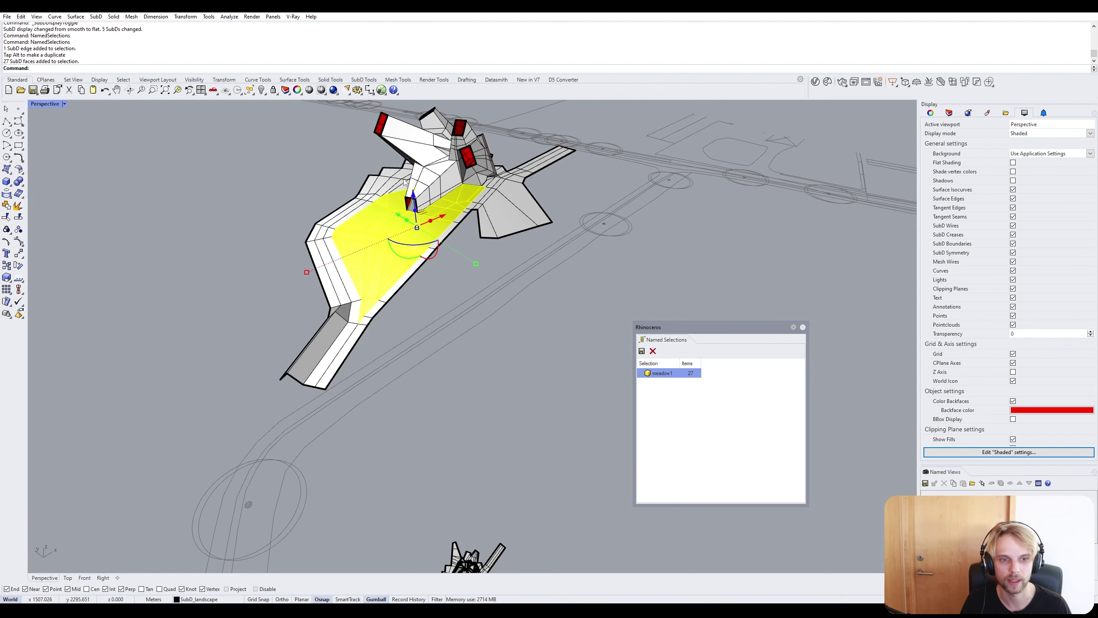
key(ctrl+z)
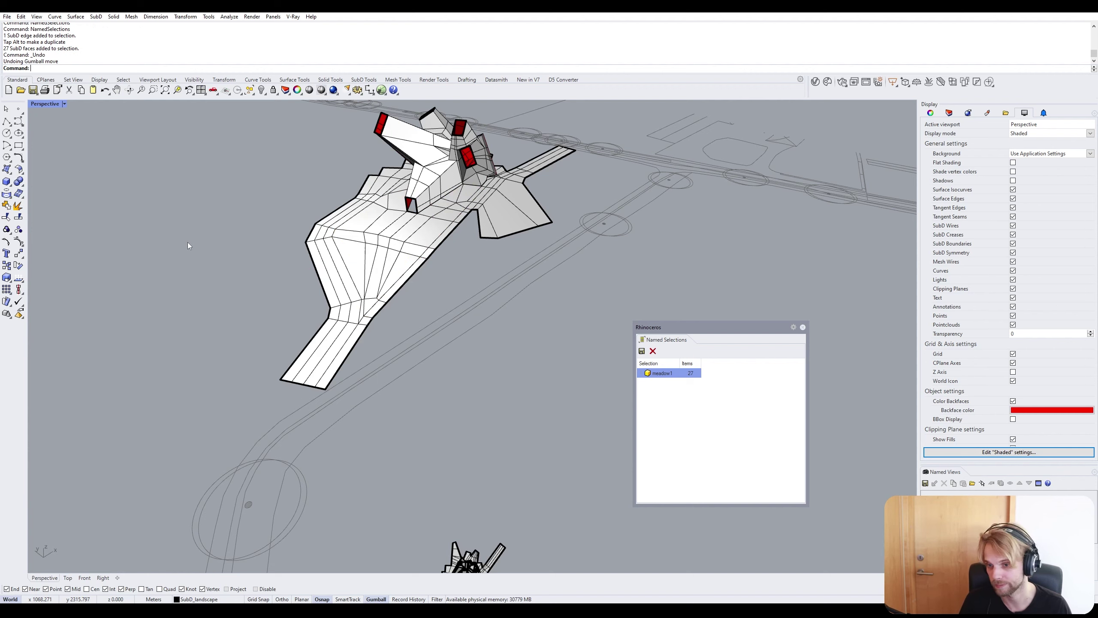
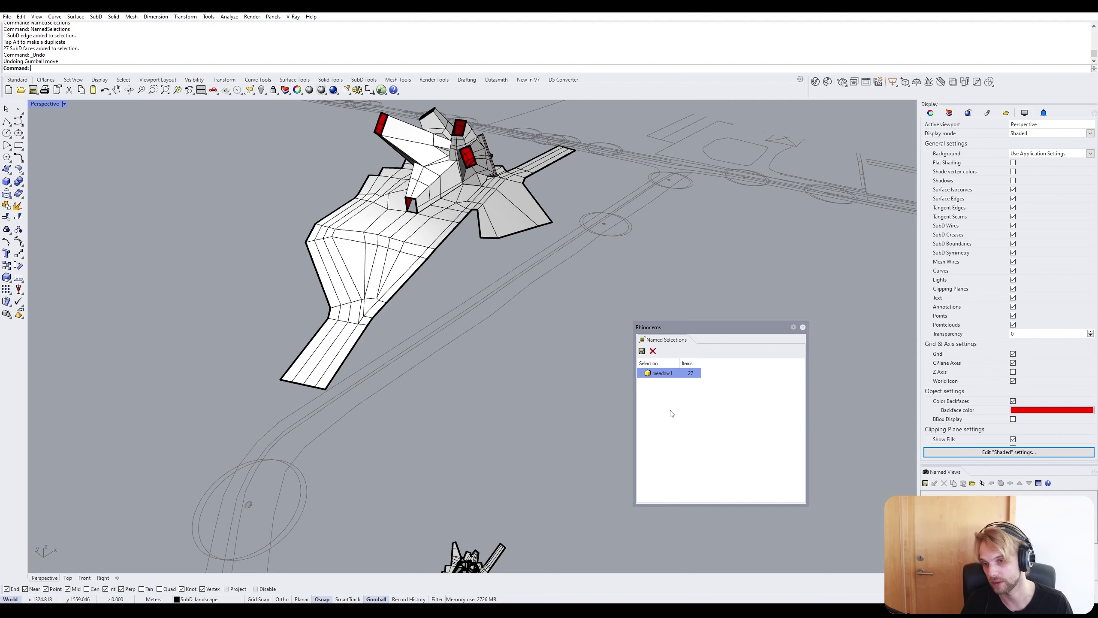
Recall the meadow1 faces, examine where they meet the low projecting volume, and clear the selection.
scroll(414, 294, up, 6)
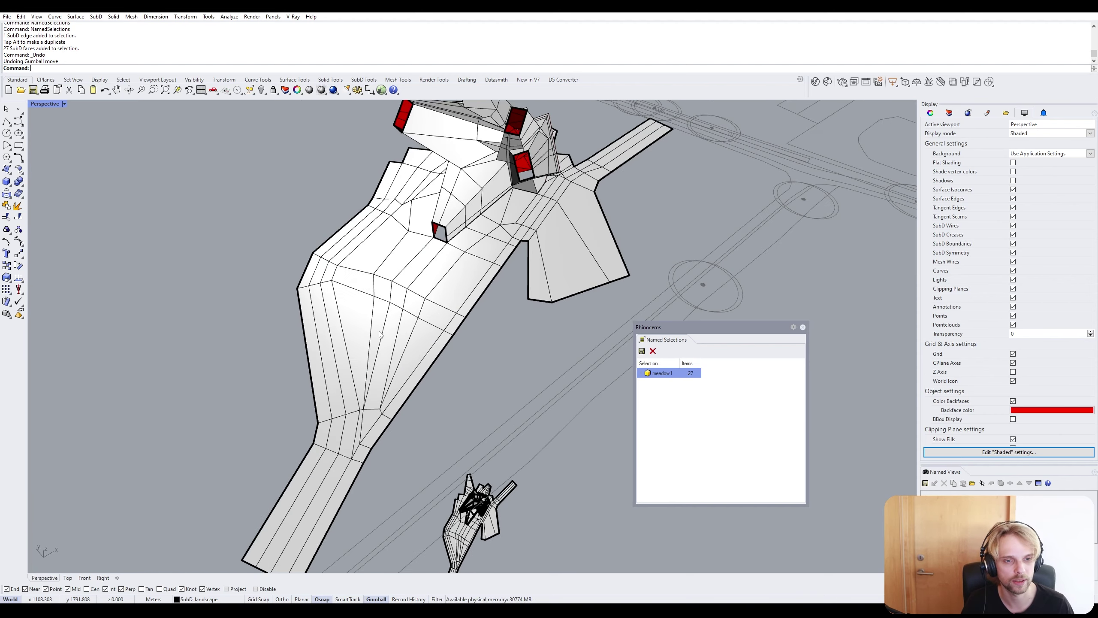
double_click(659, 376)
right_drag(411, 348, 491, 270)
scroll(490, 270, up, 3)
scroll(490, 269, down, 3)
scroll(375, 239, up, 3)
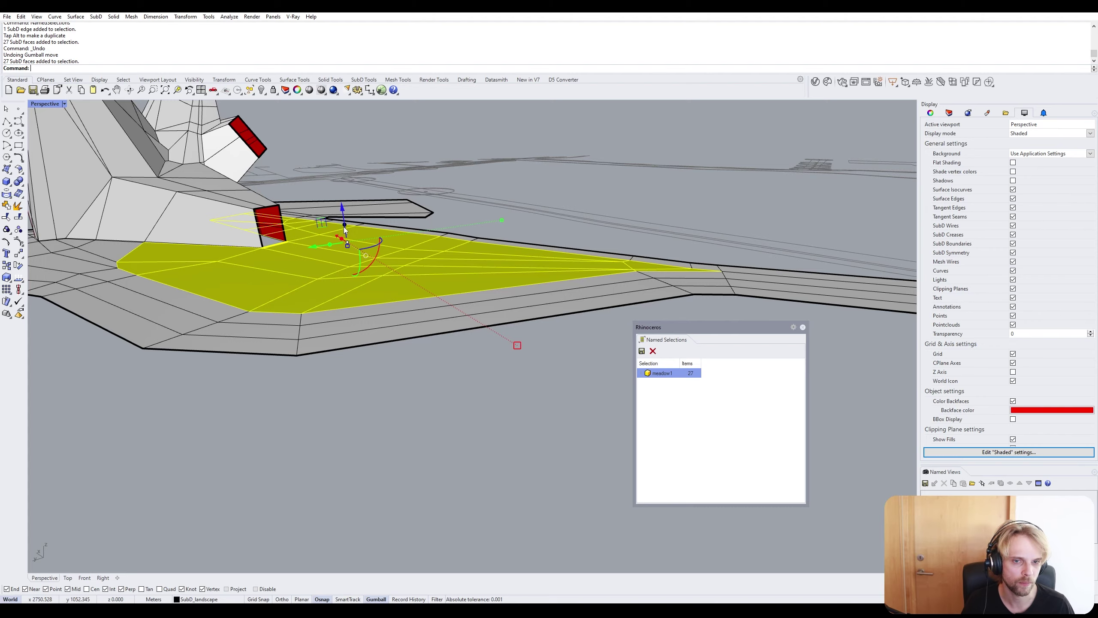
right_drag(344, 229, 309, 236)
scroll(240, 265, up, 8)
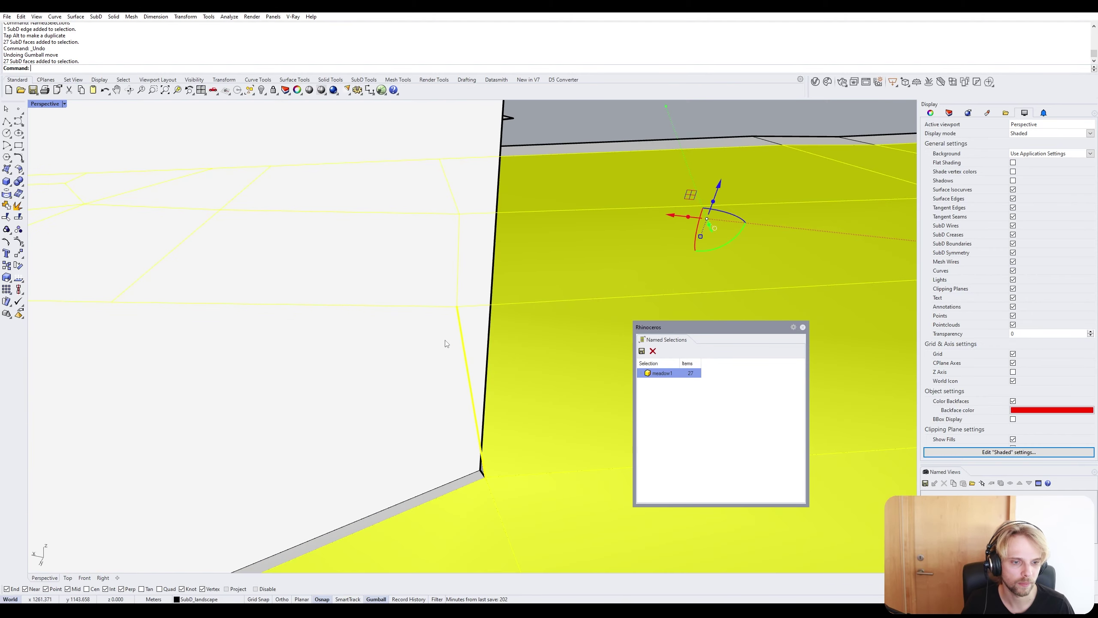
right_drag(446, 344, 352, 340)
scroll(439, 340, down, 6)
click(390, 336)
scroll(268, 383, up, 5)
scroll(305, 405, down, 4)
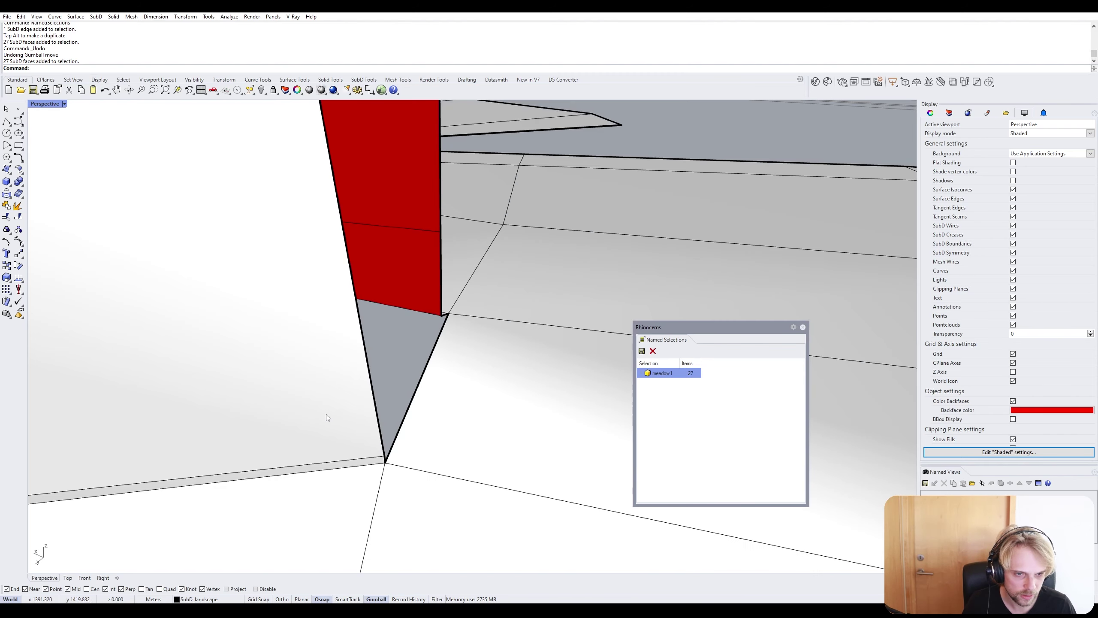
shift+right_drag(326, 414, 276, 416)
click(352, 304)
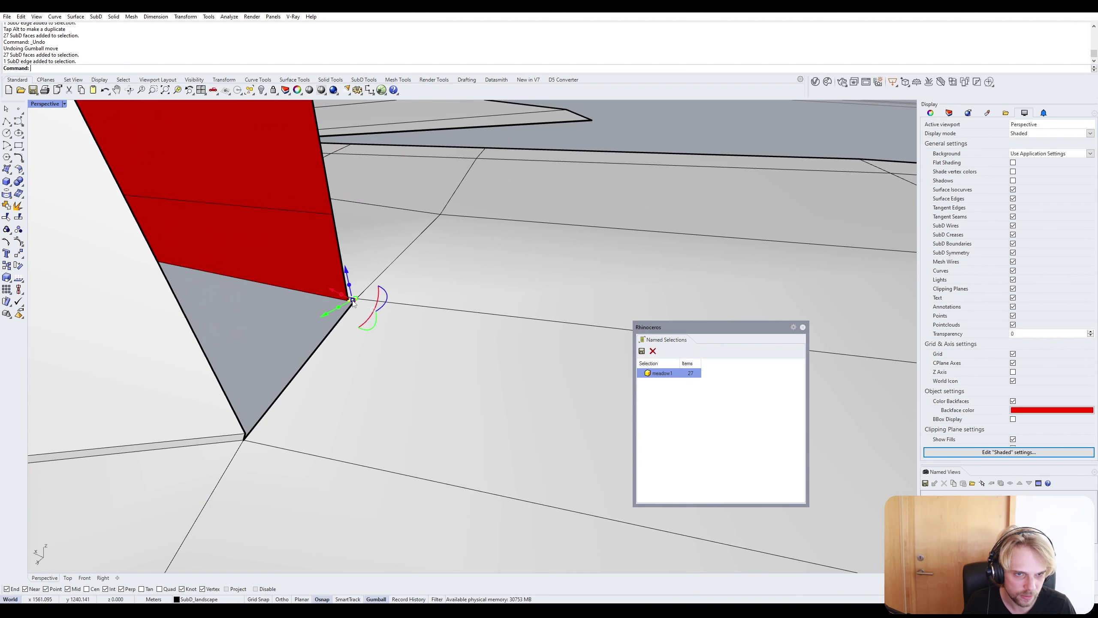
shift+click(244, 438)
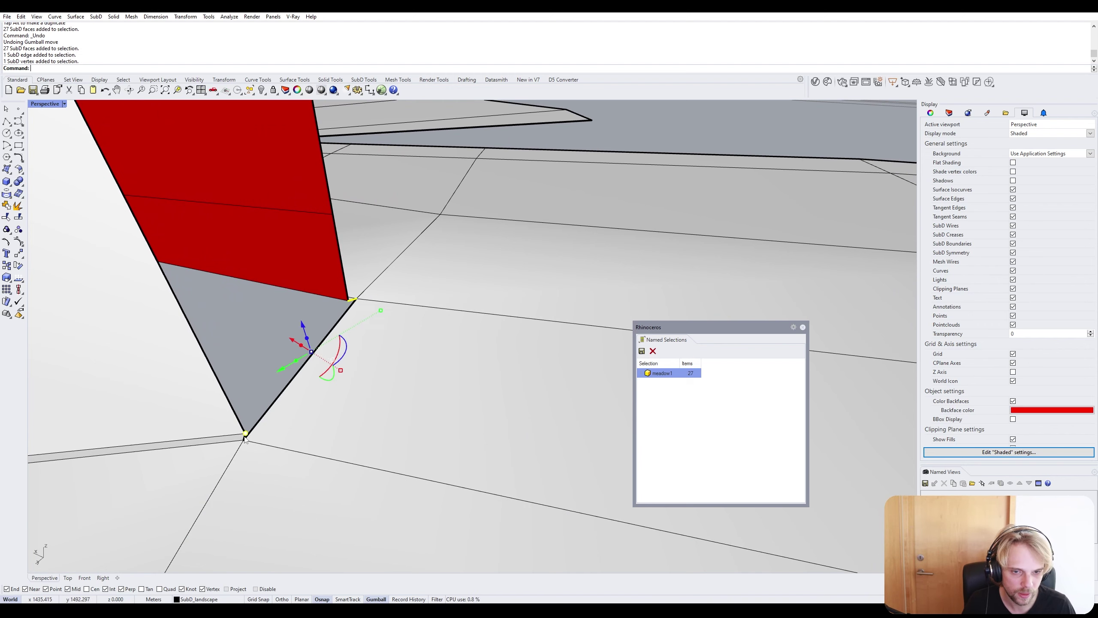
key(Escape)
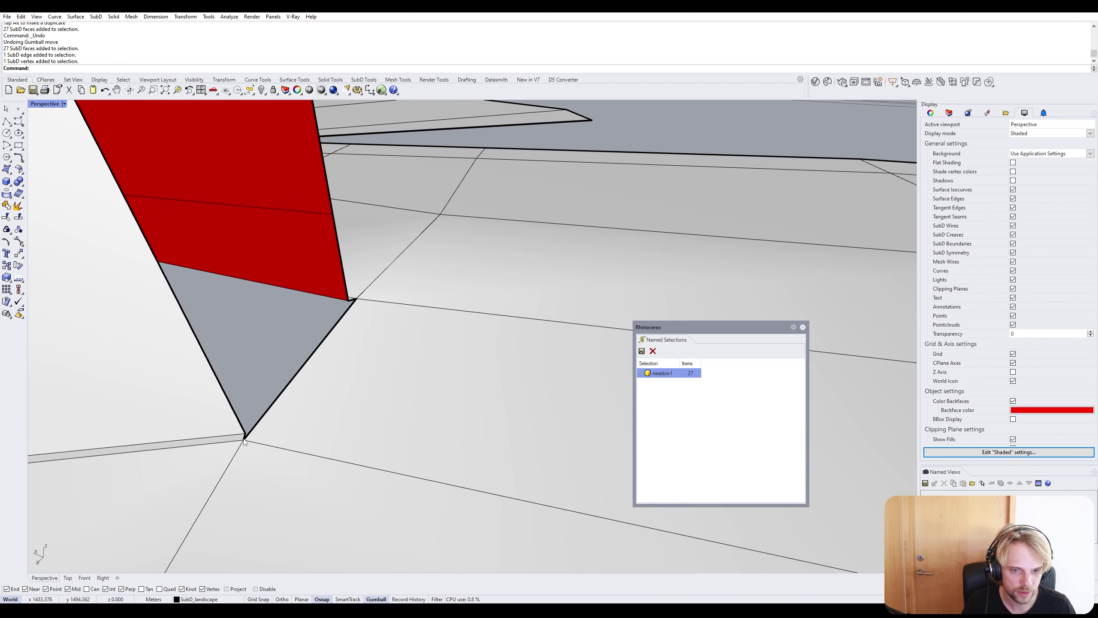
click(244, 440)
key(Escape)
click(244, 440)
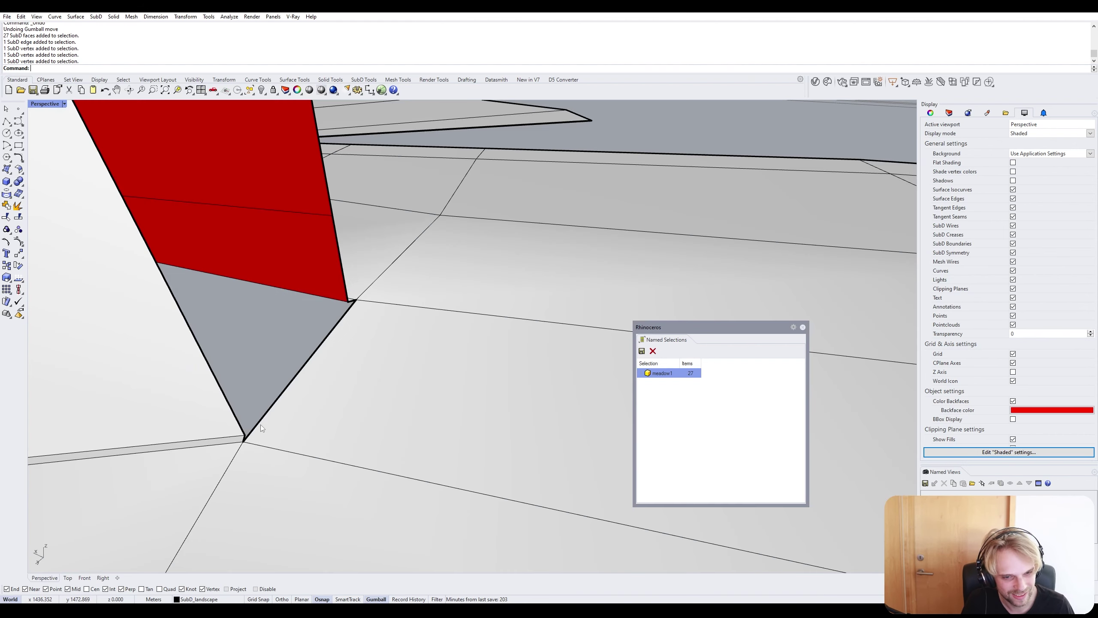
Bridge the two short edges at the lower corners of the low projecting volume's open end.
click(261, 424)
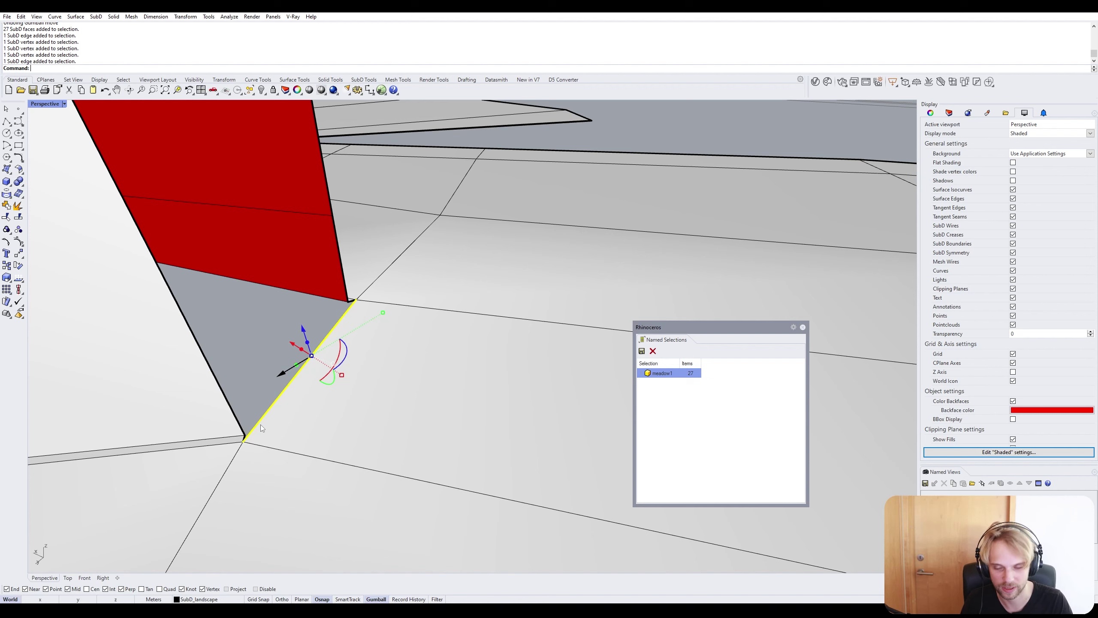
text(ZS)
key(Return)
key(Escape)
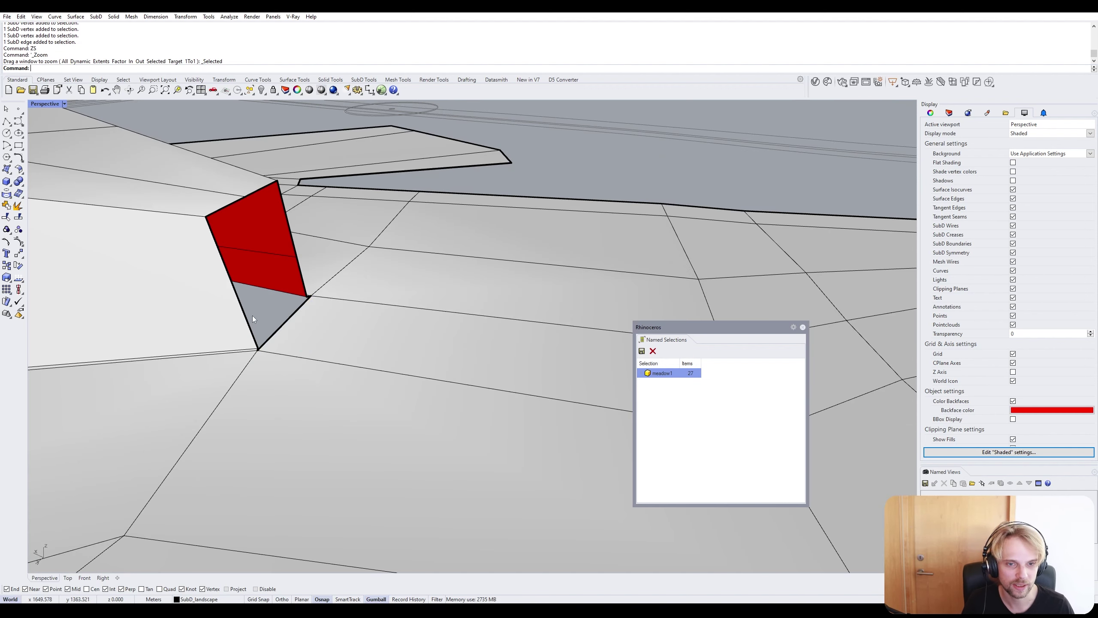
scroll(266, 402, up, 2)
scroll(265, 402, up, 2)
click(275, 394)
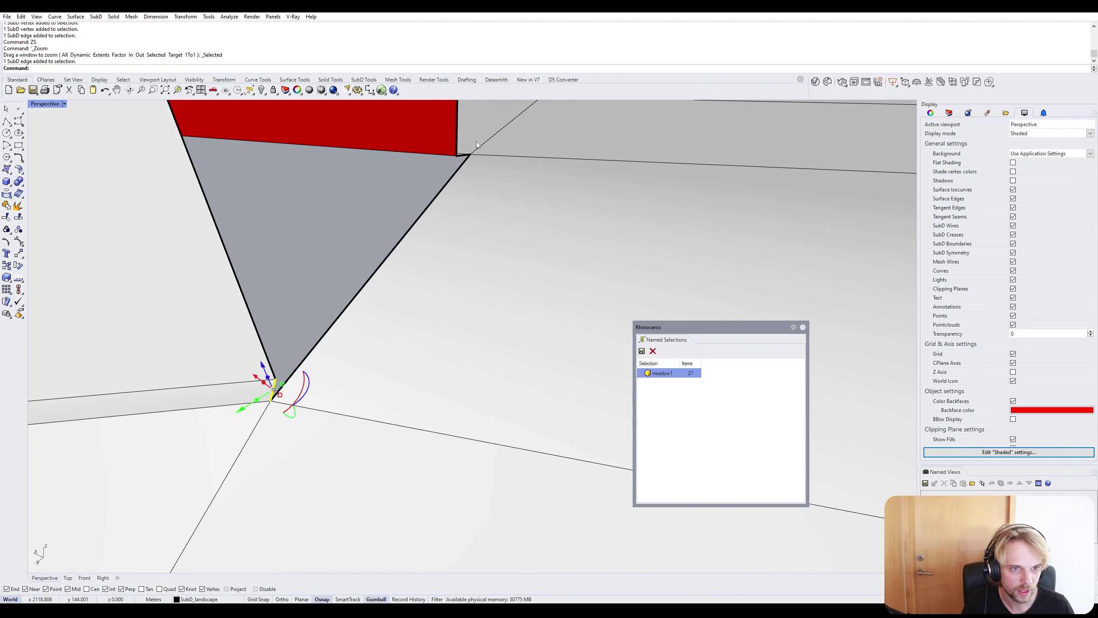
shift+click(461, 158)
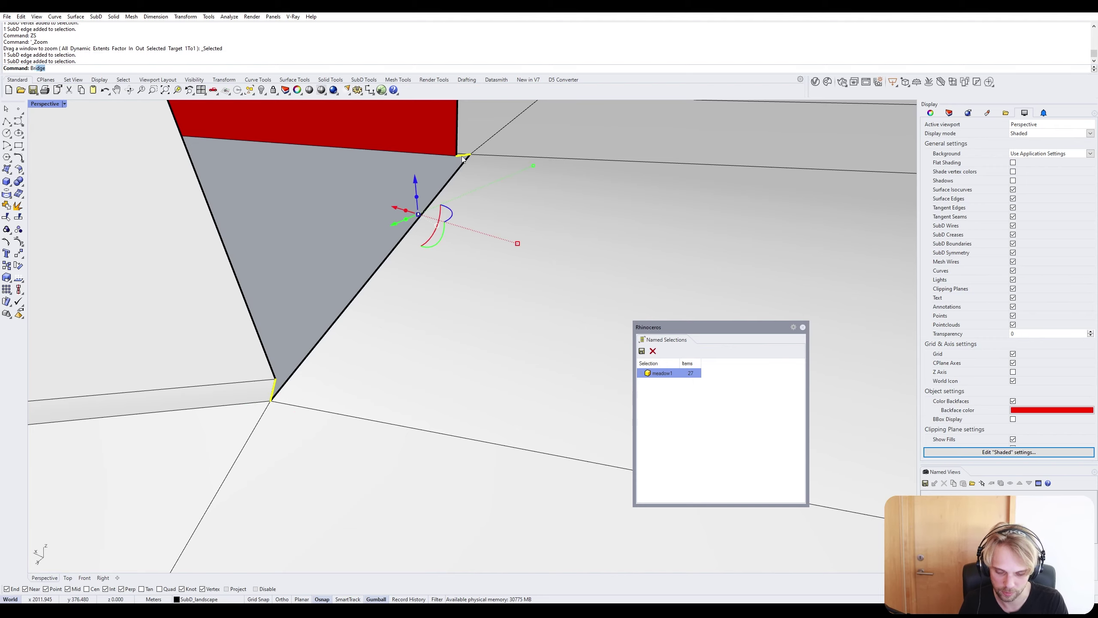
text(Br)
key(Return)
key(Return)
Switch to smooth display and examine the bridged base of the low volume's opening from the side.
key(Tab)
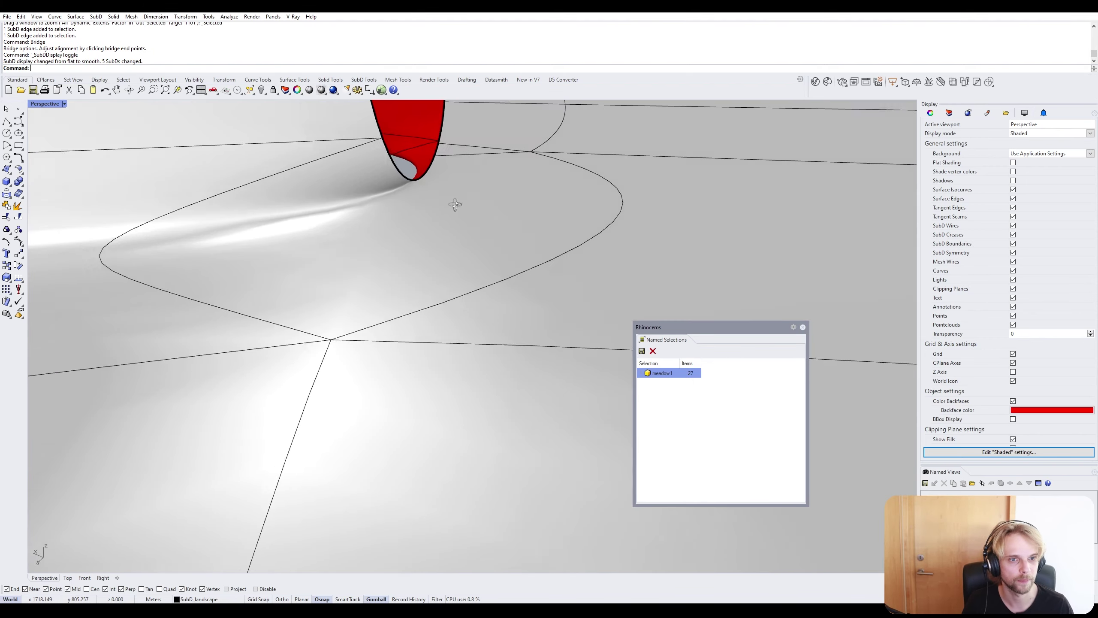
right_drag(454, 204, 502, 167)
scroll(237, 346, down, 8)
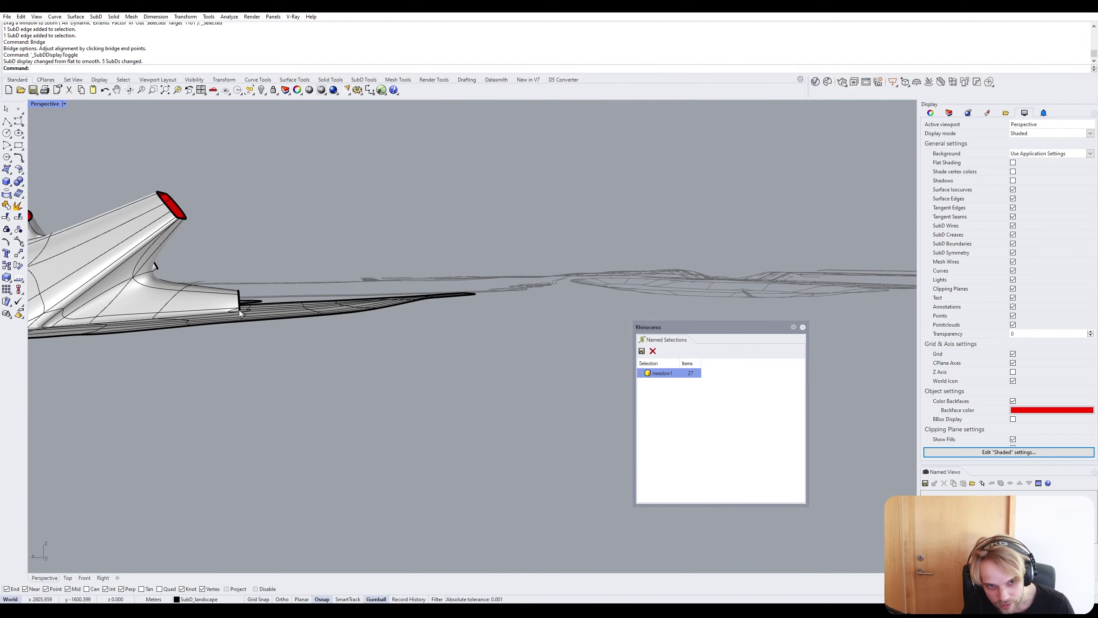
scroll(231, 305, up, 5)
scroll(229, 303, down, 3)
right_drag(229, 303, 201, 374)
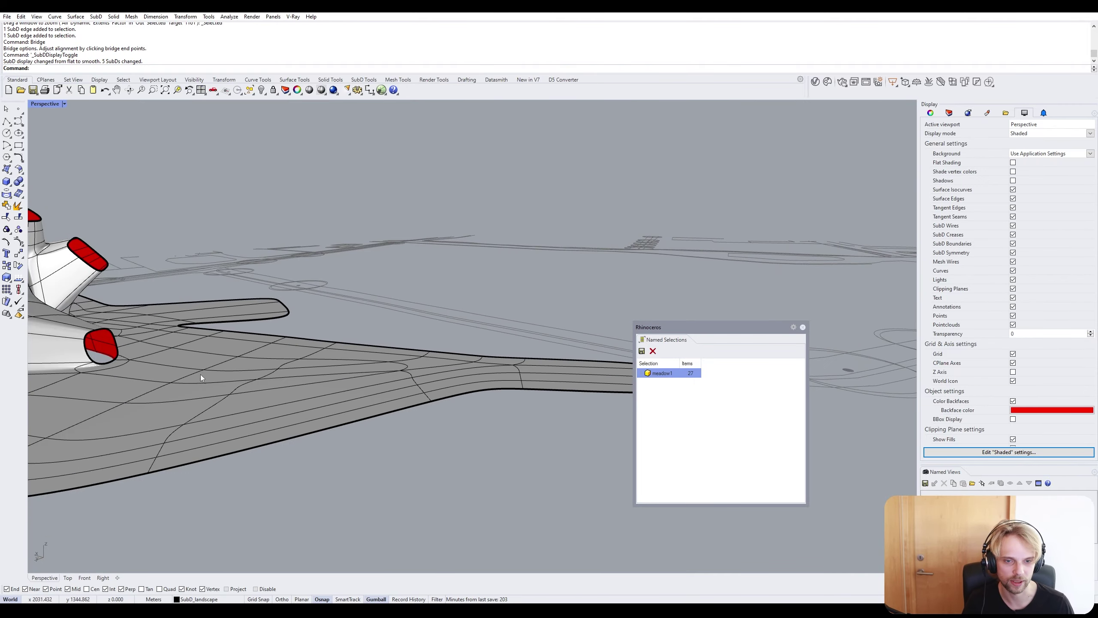
Select the lower edge of the low volume's rounded opening and inspect it close up from the side.
ctrl+shift+click(108, 364)
text(ZS)
key(Return)
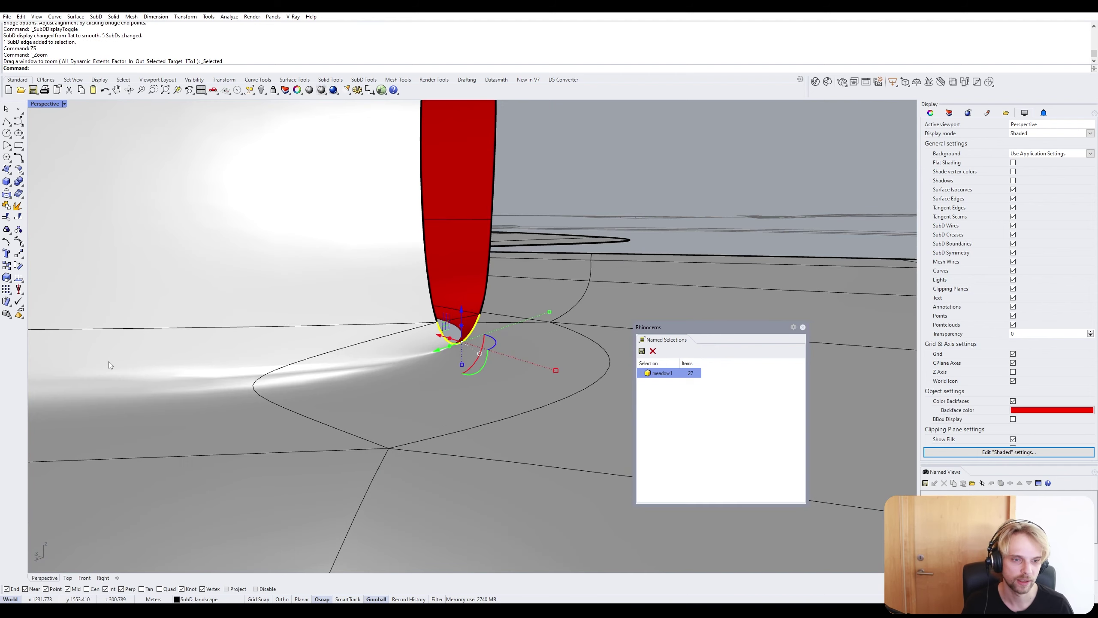
right_drag(480, 341, 502, 305)
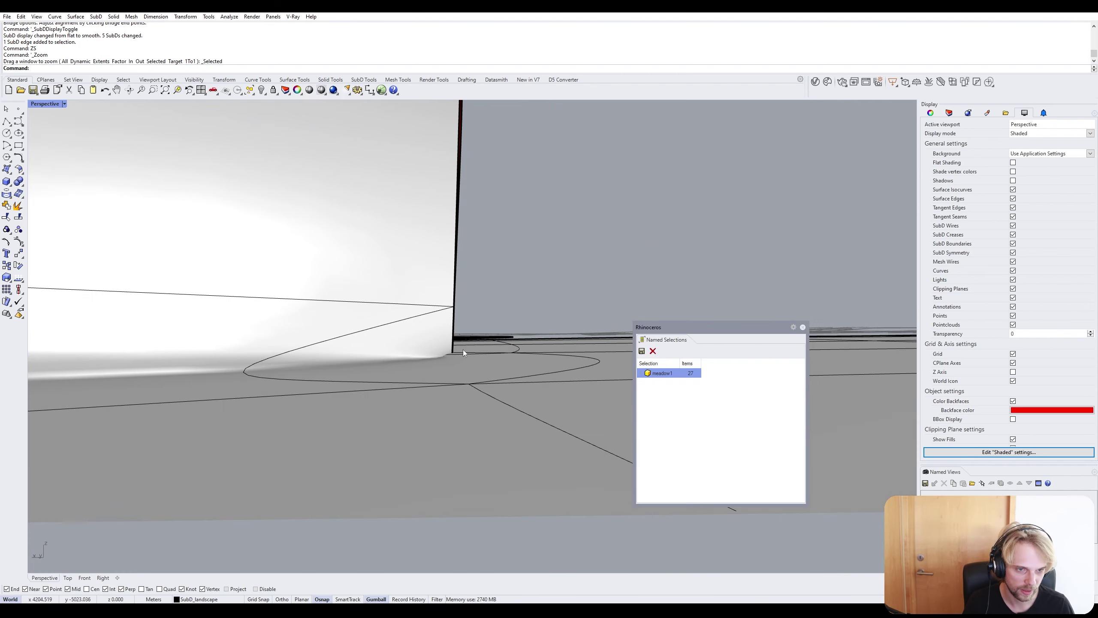
Examine the base of the tube opening where it meets the ground, comparing the flat and smooth SubD display.
key(Tab)
right_drag(446, 356, 541, 319)
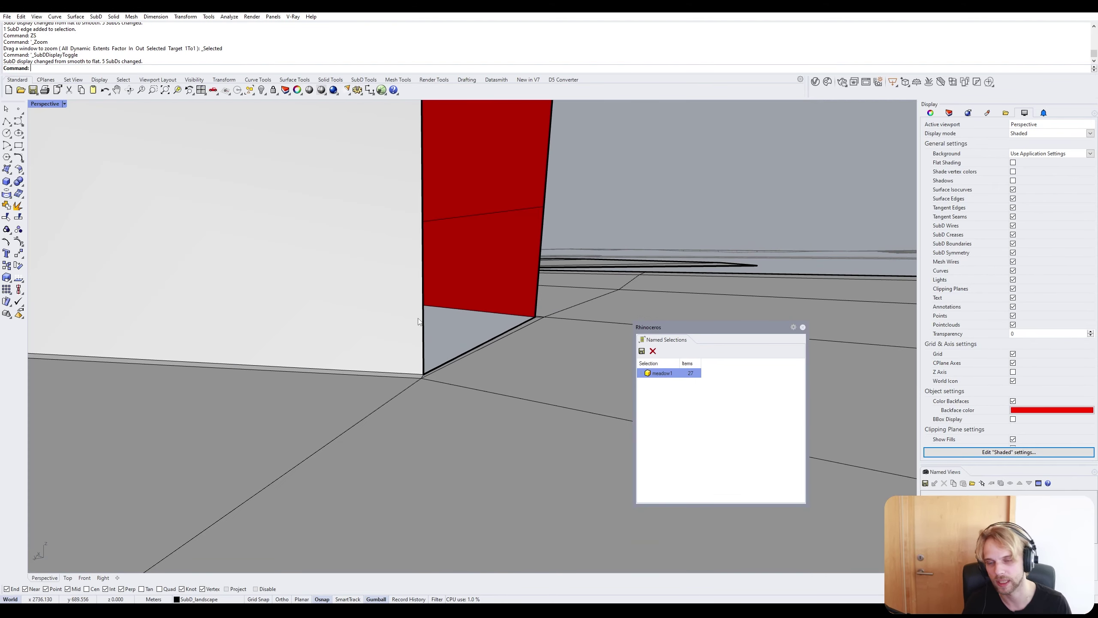
scroll(451, 334, down, 4)
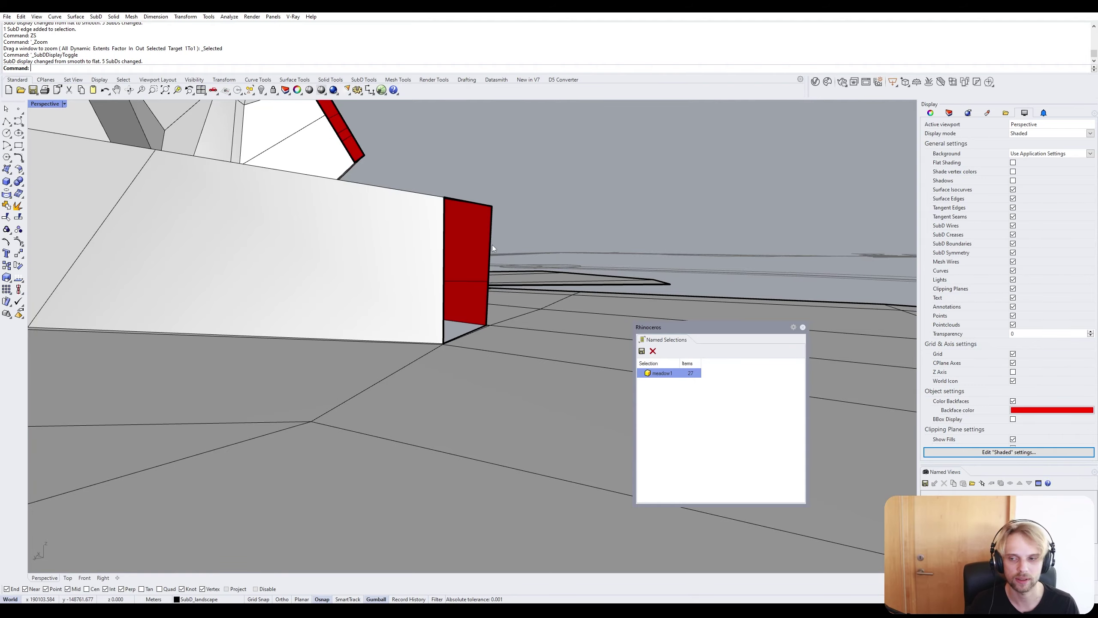
key(Tab)
key(Tab)
key(Tab)
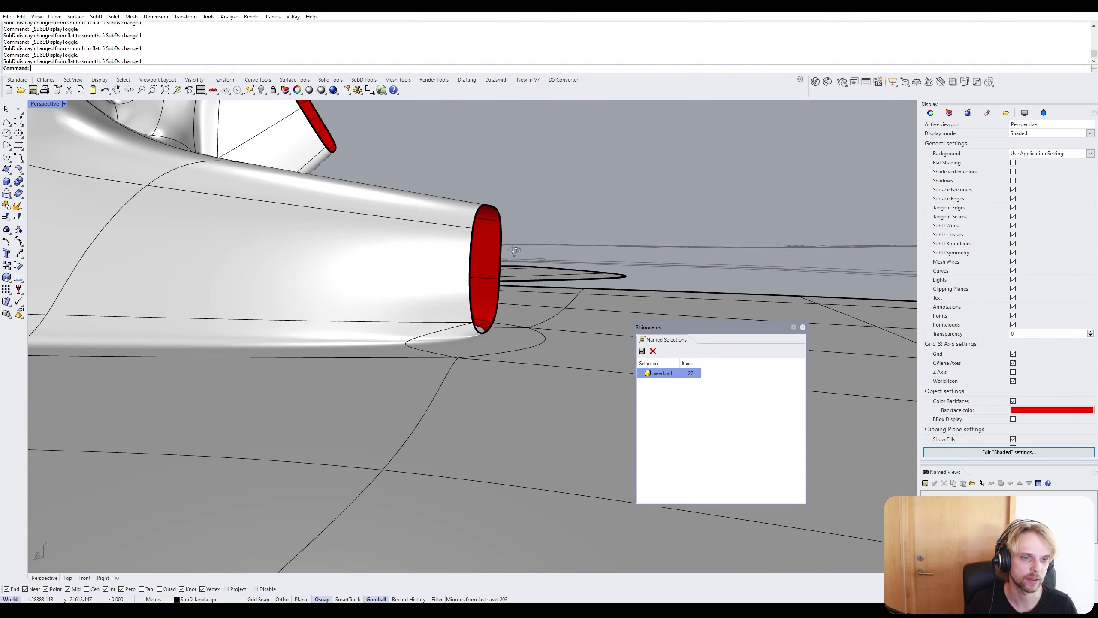
right_drag(493, 245, 392, 271)
scroll(407, 357, up, 6)
key(Tab)
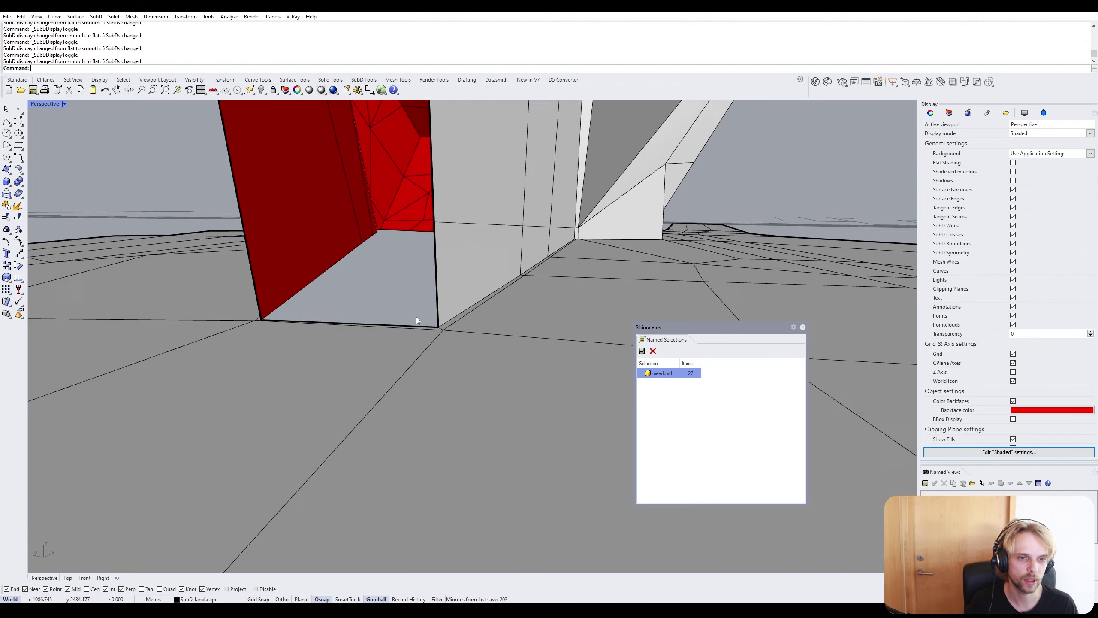
Lower the ground edge in front of the tube opening in two vertical moves, checking it in flat and smooth display.
ctrl+shift+click(436, 332)
right_drag(438, 331, 315, 259)
drag(315, 259, 315, 292)
key(Tab)
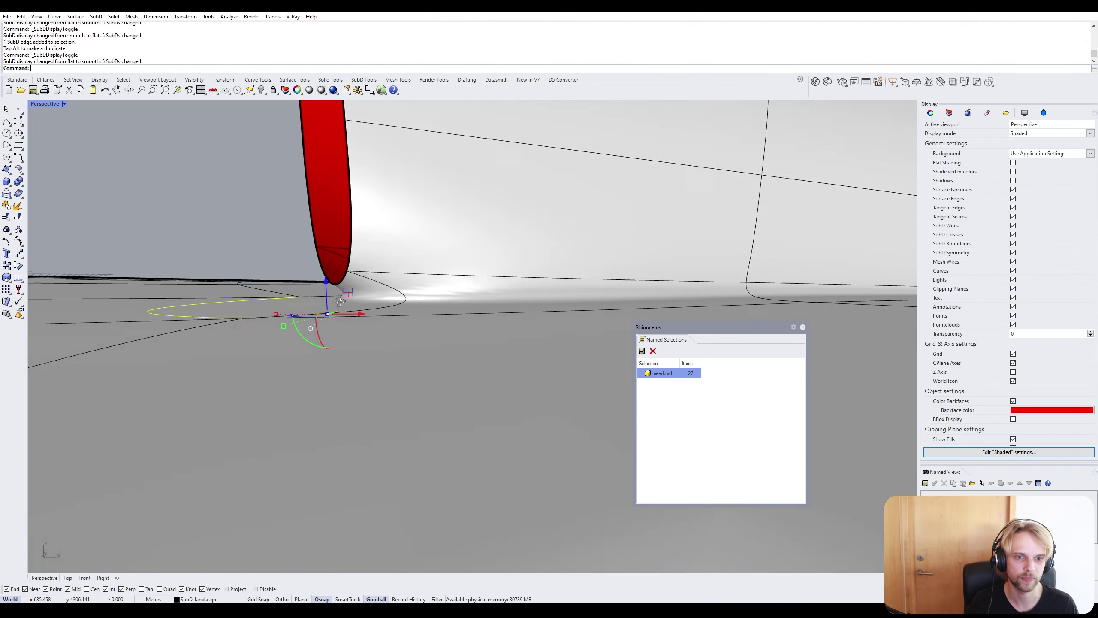
key(Tab)
scroll(323, 260, down, 4)
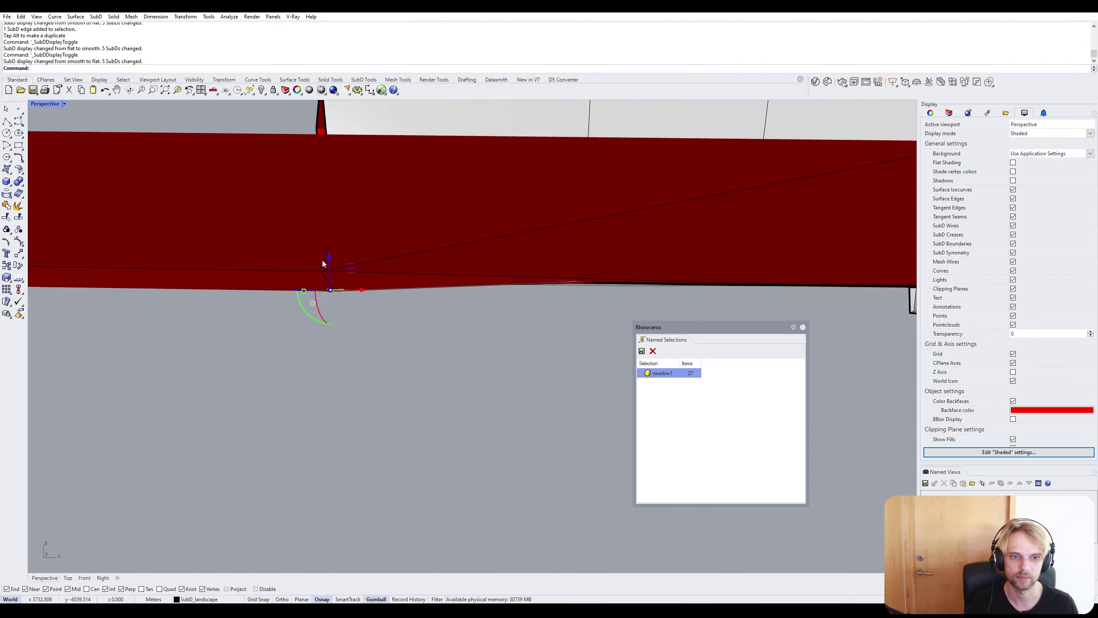
right_drag(322, 260, 439, 301)
drag(337, 316, 337, 340)
click(318, 302)
key(Tab)
right_drag(317, 302, 493, 367)
key(Tab)
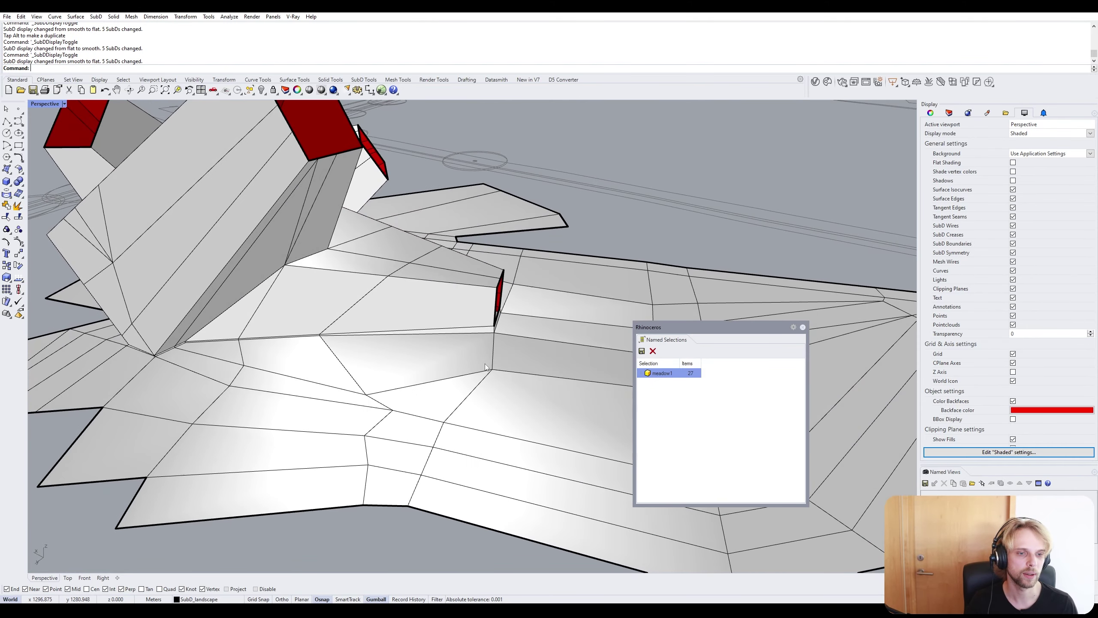
Recall the meadow1 named selection and inset its faces as a group by 0.100.
double_click(672, 375)
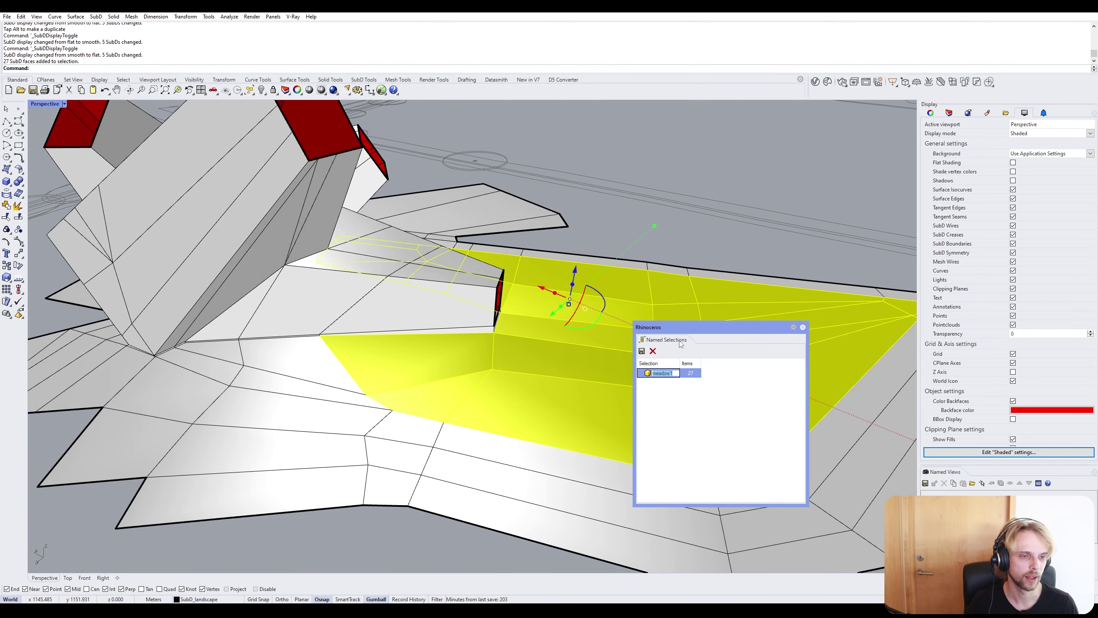
drag(680, 343, 689, 365)
click(746, 182)
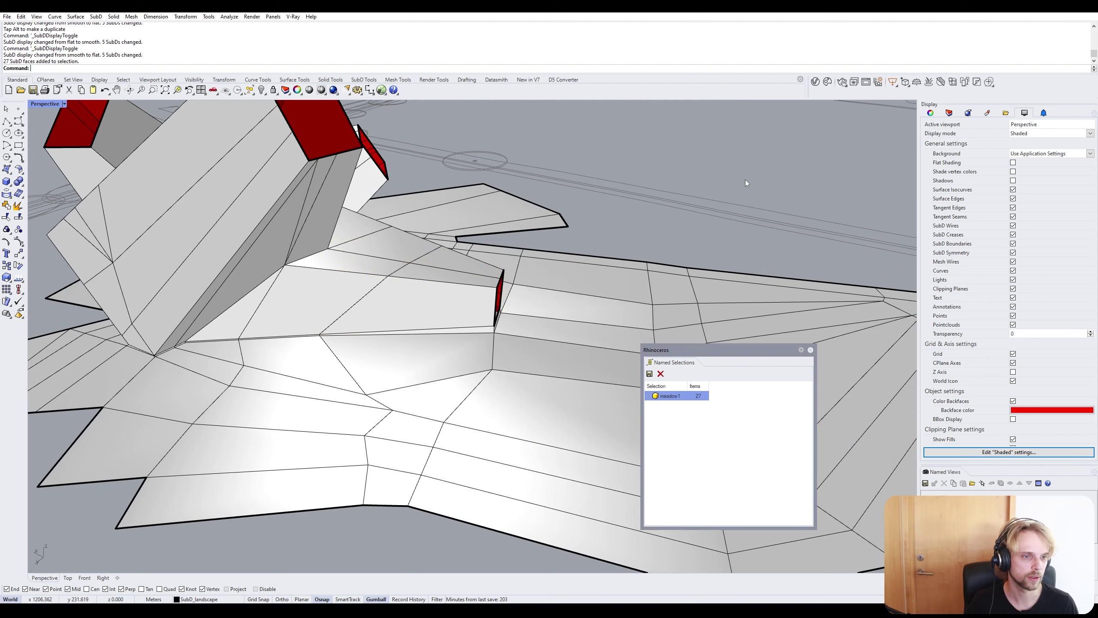
click(670, 395)
right_drag(515, 374, 242, 359)
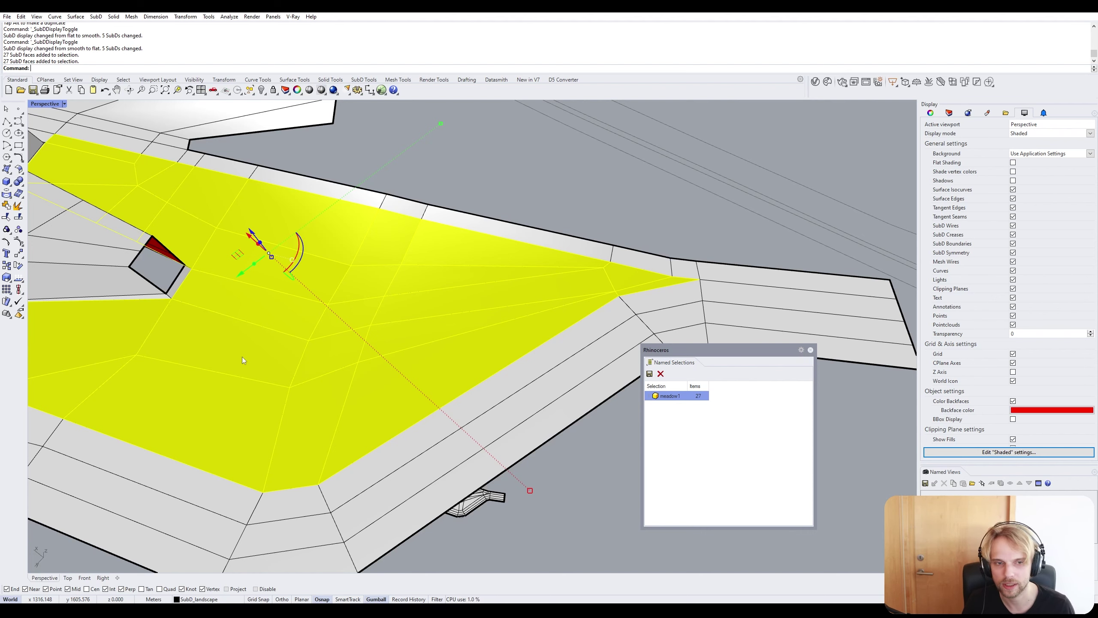
right_drag(244, 356, 297, 293)
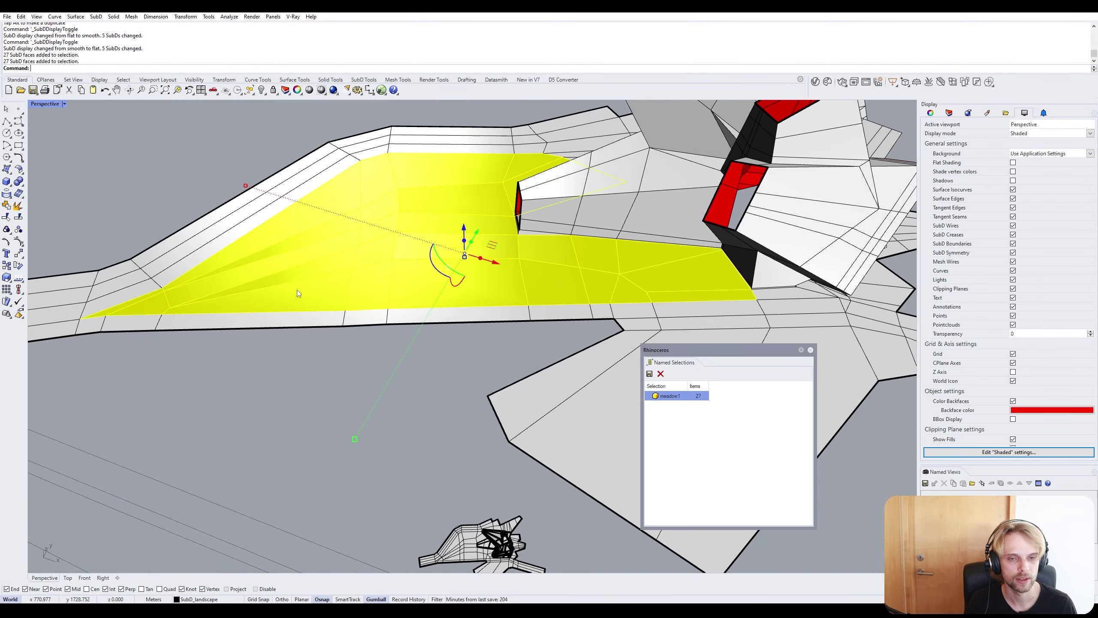
key(Return)
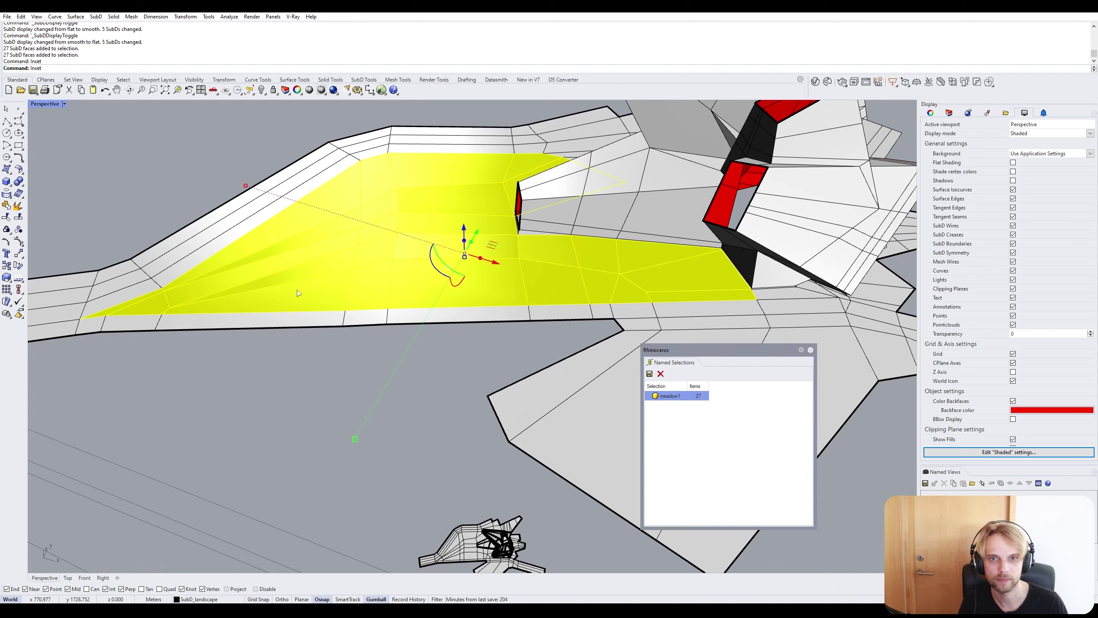
key(Return)
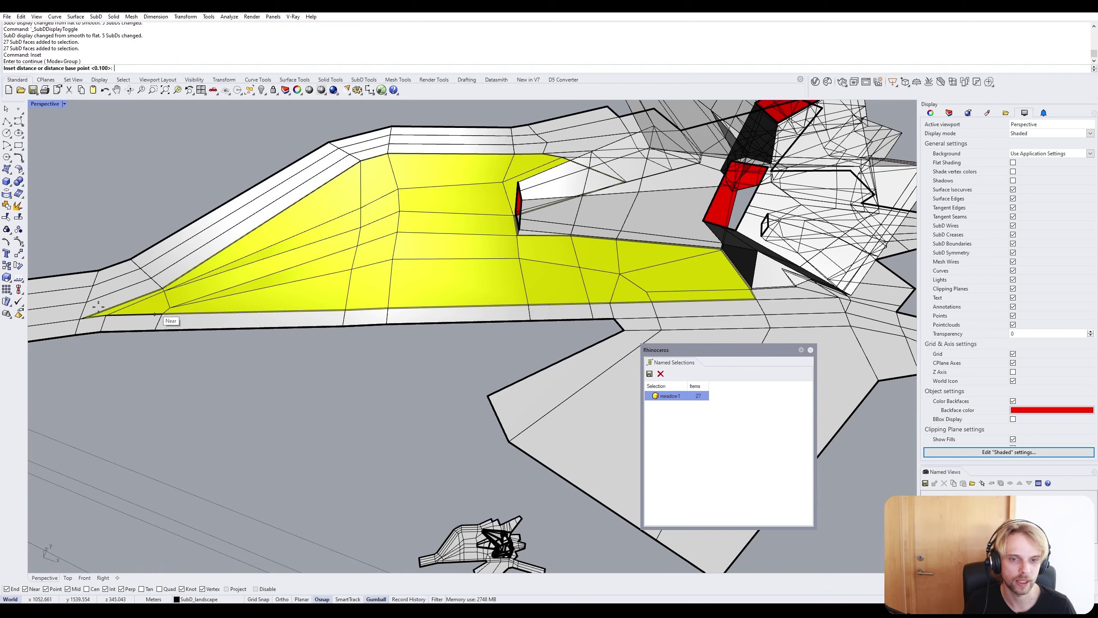
scroll(98, 311, up, 5)
scroll(99, 317, down, 10)
shift+right_drag(432, 293, 287, 300)
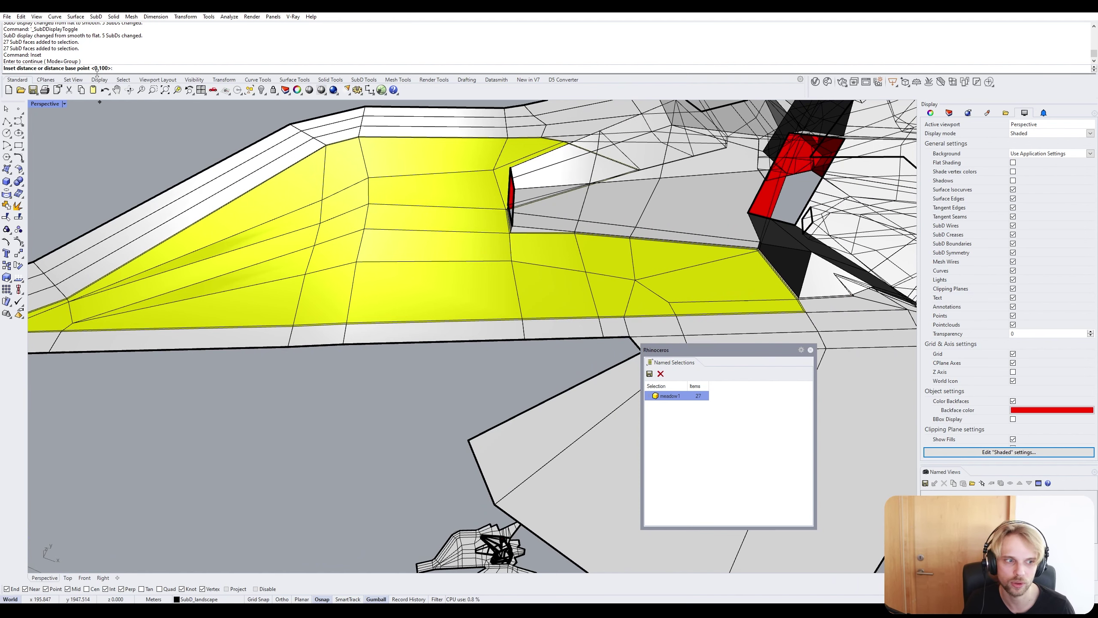
key(Return)
Move the inset meadow1 faces vertically downward by a negative numeric distance and deselect them.
key(Tab)
right_drag(179, 352, 269, 357)
key(Tab)
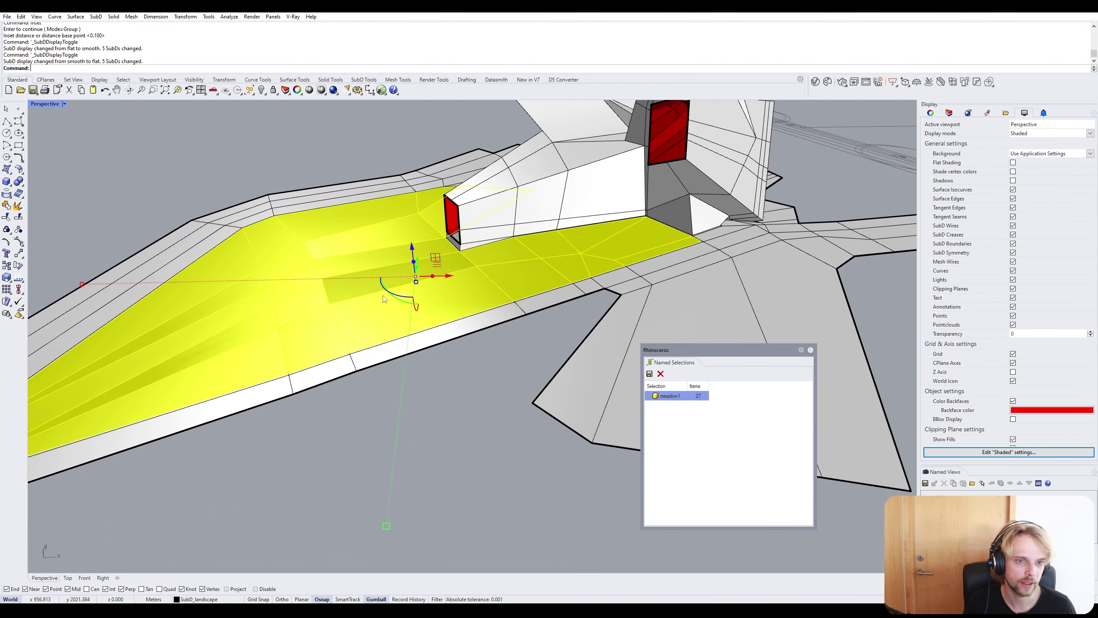
scroll(383, 299, up, 1)
click(421, 258)
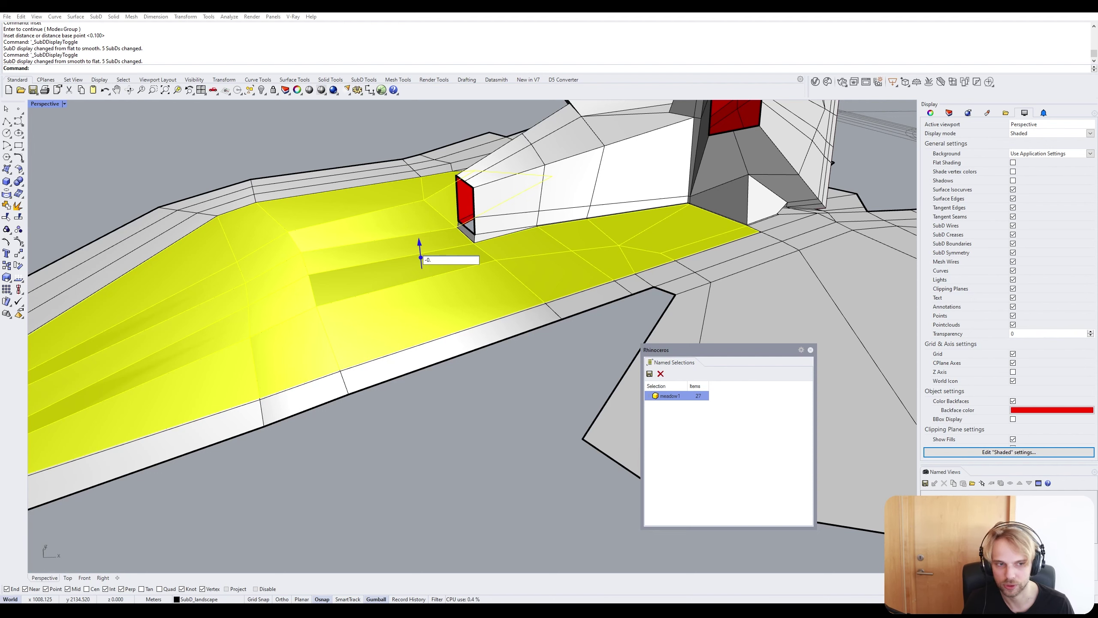
key(Return)
click(443, 423)
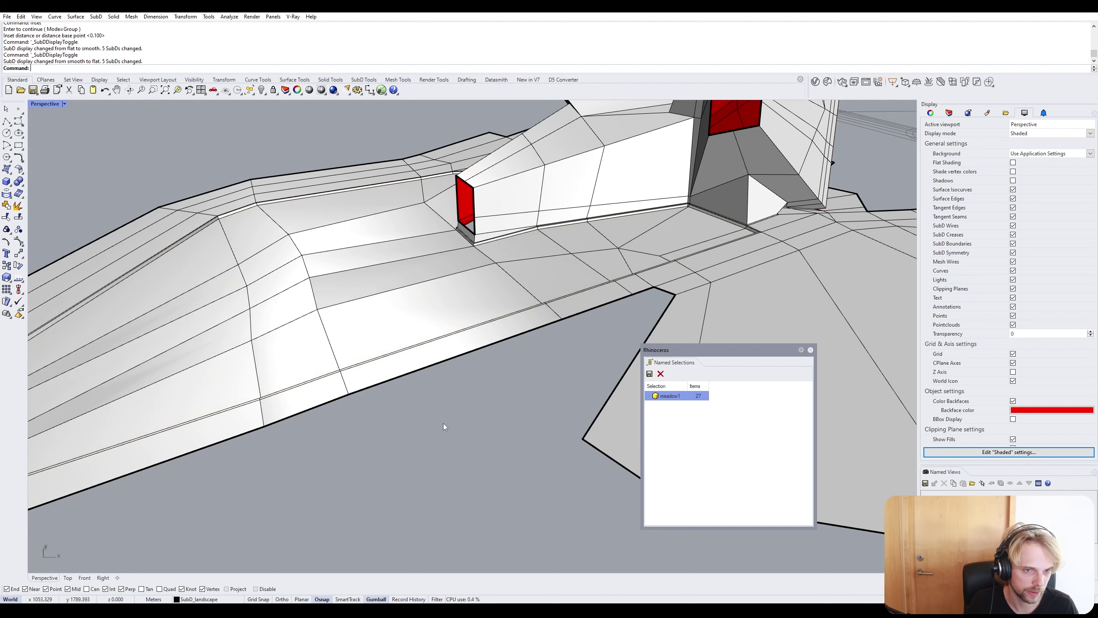
Examine the recessed meadow and its border in smooth display with the meadow1 faces highlighted.
key(Tab)
right_drag(439, 424, 364, 416)
scroll(363, 415, up, 3)
double_click(670, 396)
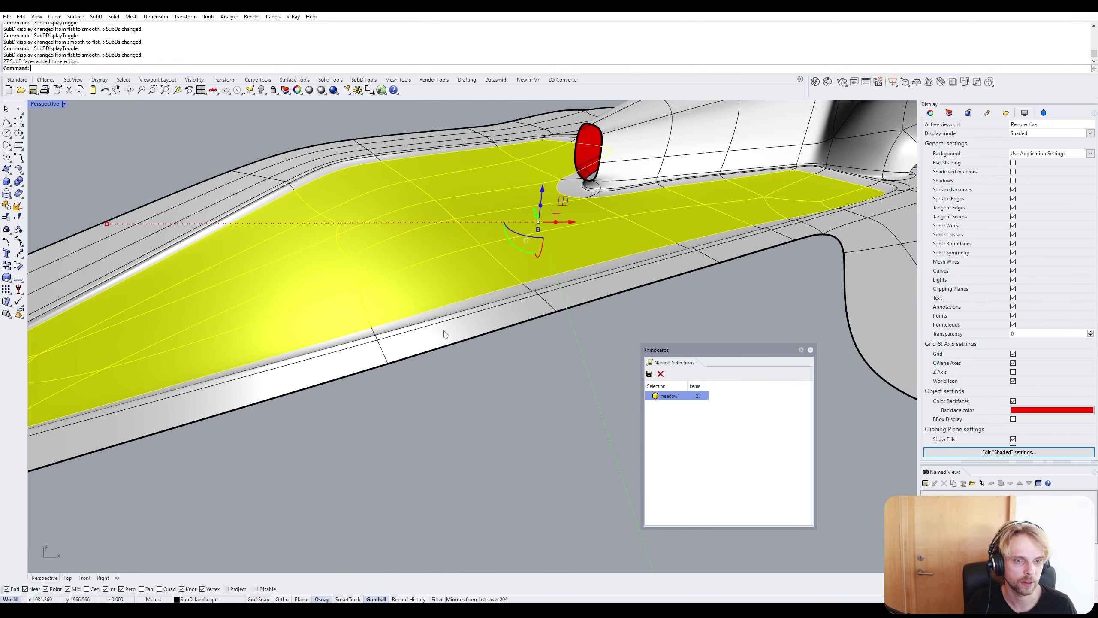
right_drag(364, 324, 276, 194)
scroll(401, 163, up, 5)
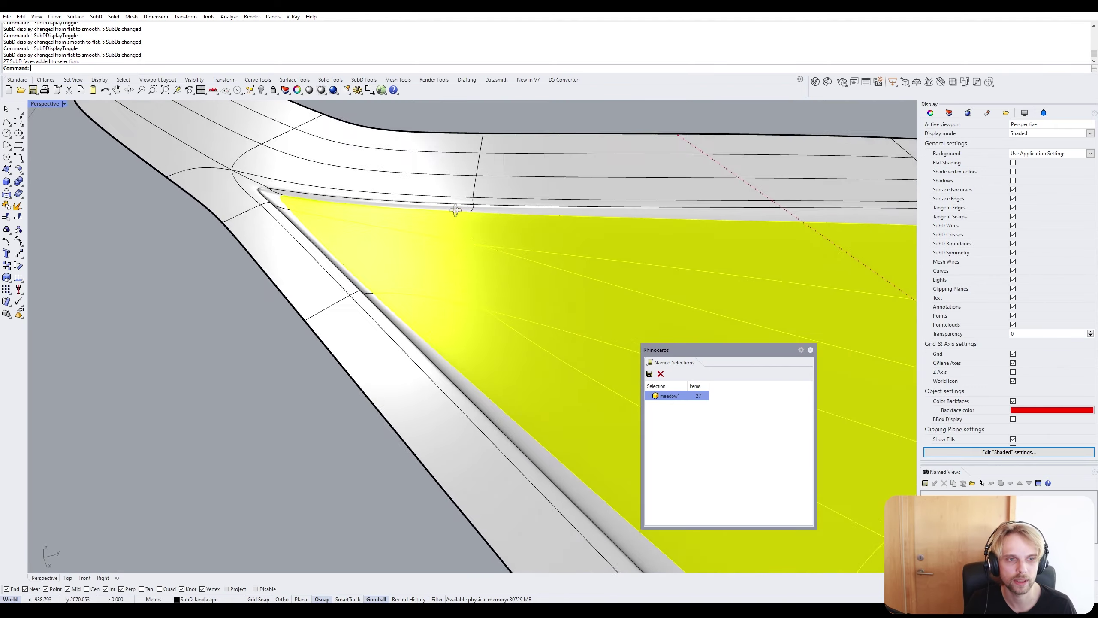
scroll(405, 229, down, 5)
right_drag(601, 270, 524, 192)
click(624, 348)
Select the two meadow faces at the narrow pointed end in flat display and pull them downward.
right_drag(402, 203, 468, 276)
key(Tab)
scroll(170, 312, up, 6)
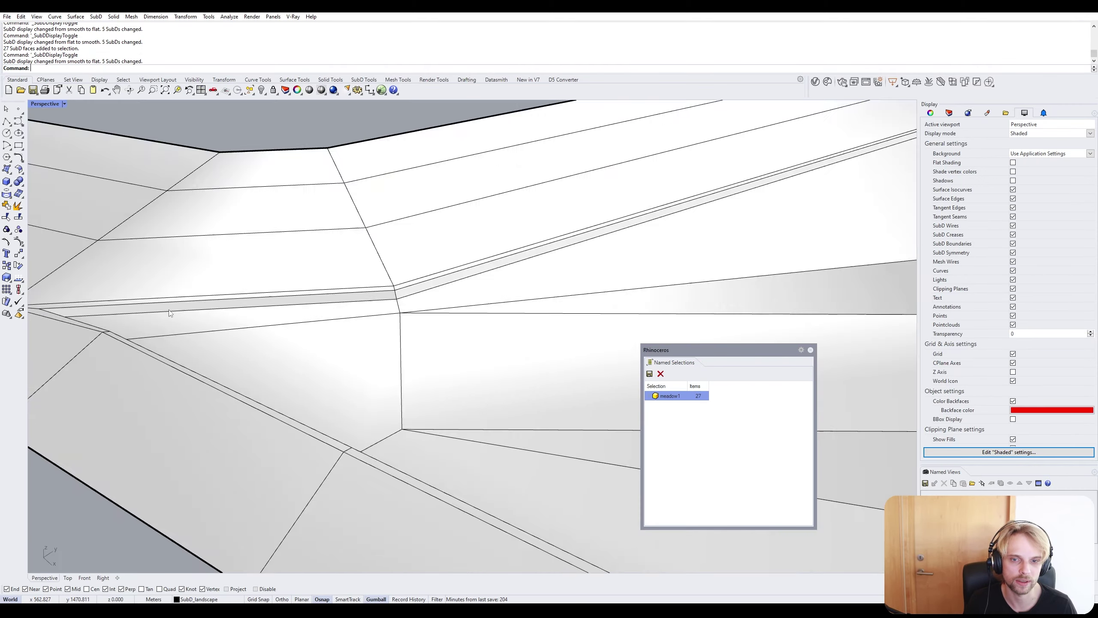
right_drag(169, 312, 139, 324)
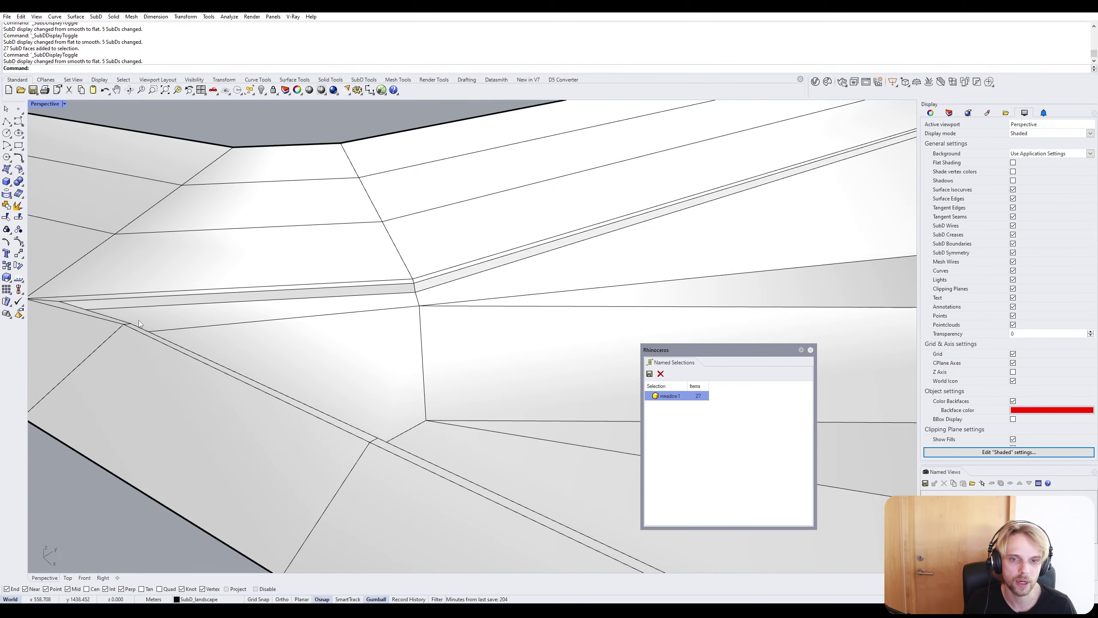
ctrl+shift+click(203, 319)
ctrl+shift+click(355, 359)
right_drag(450, 378, 432, 329)
scroll(488, 349, down, 6)
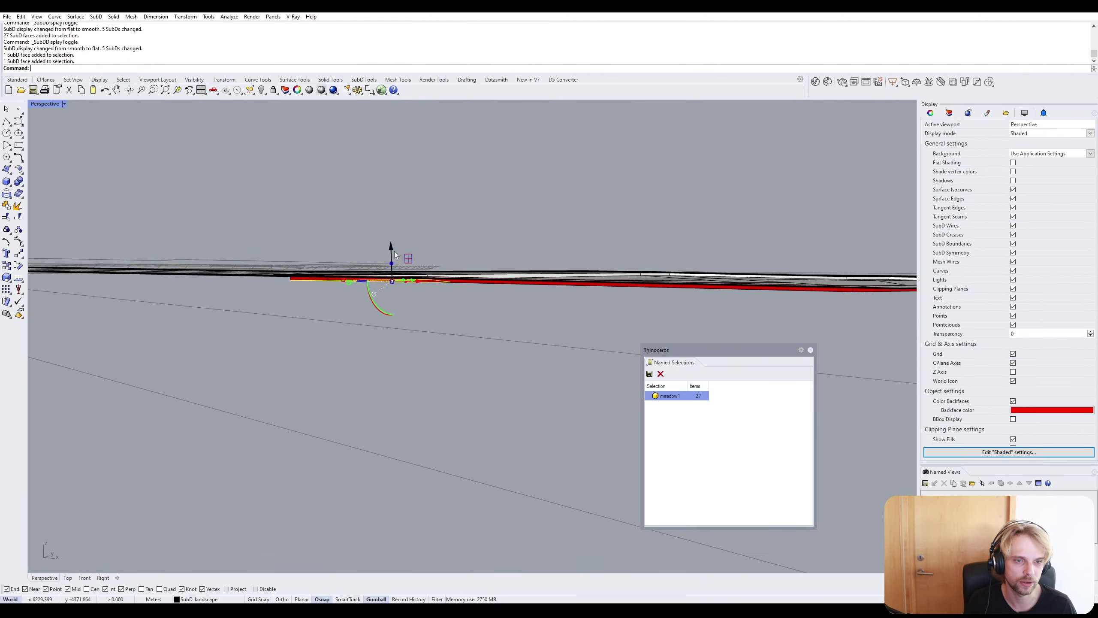
drag(394, 253, 386, 262)
drag(386, 277, 379, 302)
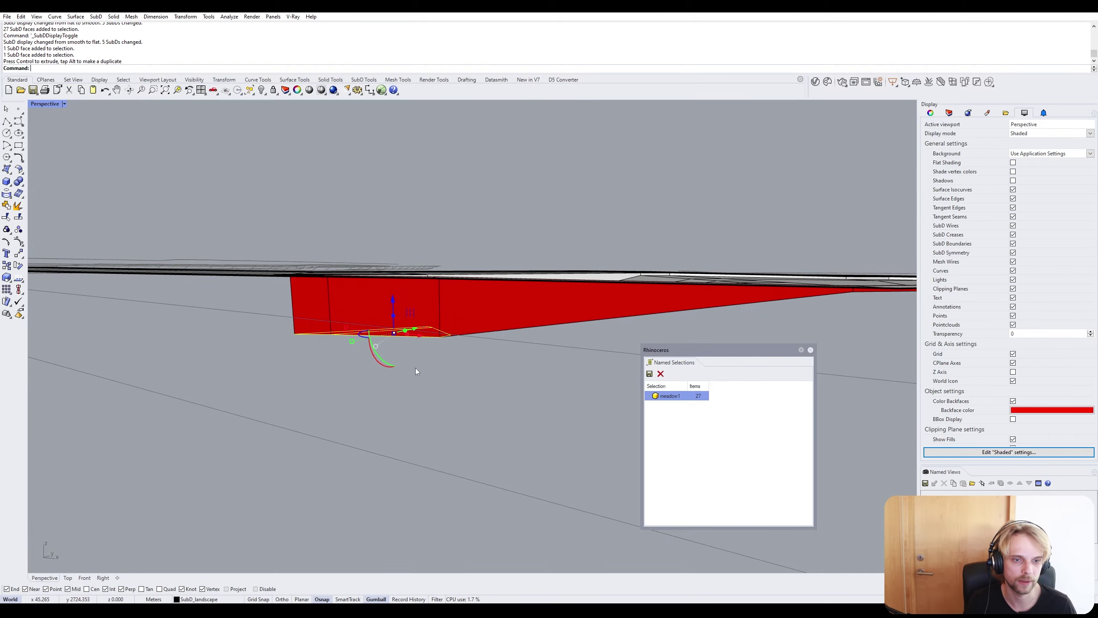
Review the deepened meadow tip and the whole landscape in smooth display, and close the Named Selections window.
key(Tab)
scroll(416, 370, up, 10)
right_drag(418, 376, 415, 258)
scroll(361, 347, down, 5)
scroll(474, 315, up, 3)
right_drag(341, 312, 338, 271)
scroll(400, 334, down, 8)
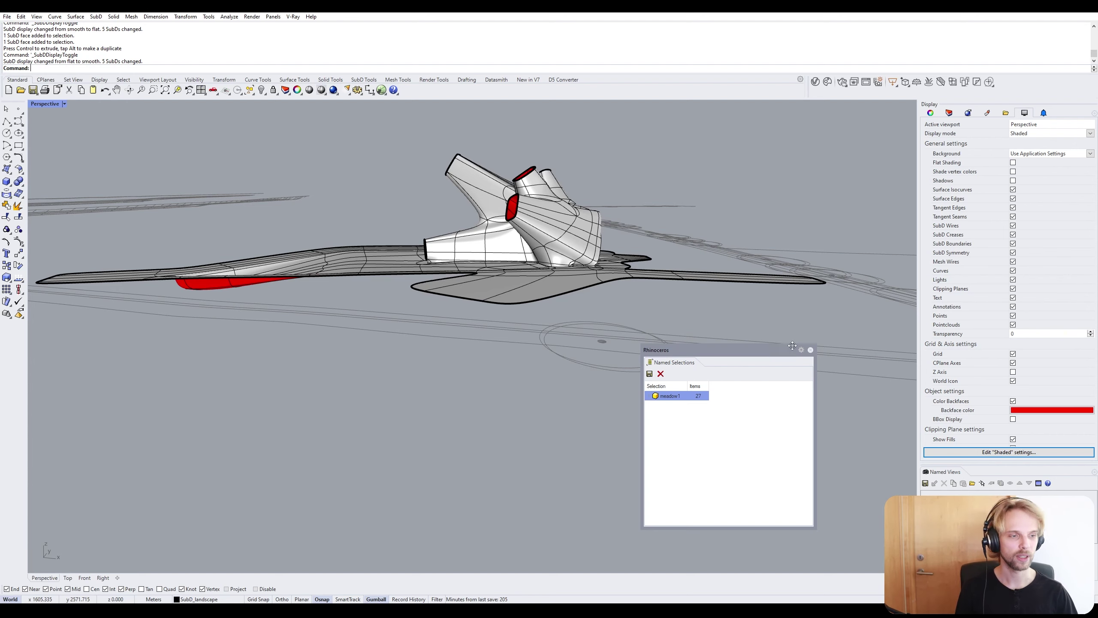
click(812, 350)
right_drag(692, 255, 597, 330)
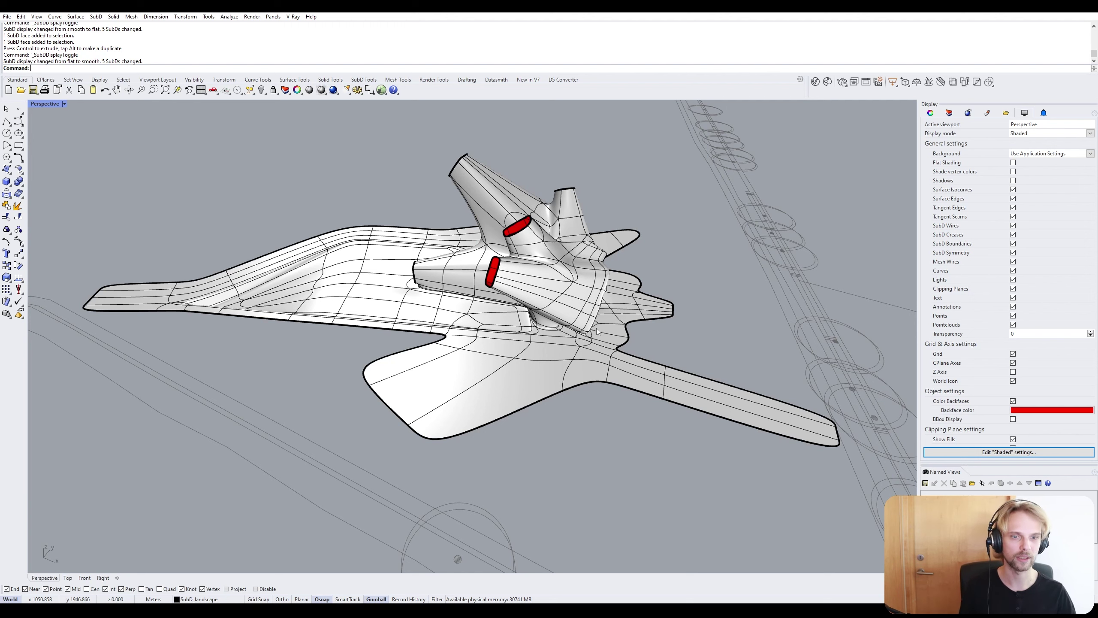
click(598, 332)
click(640, 198)
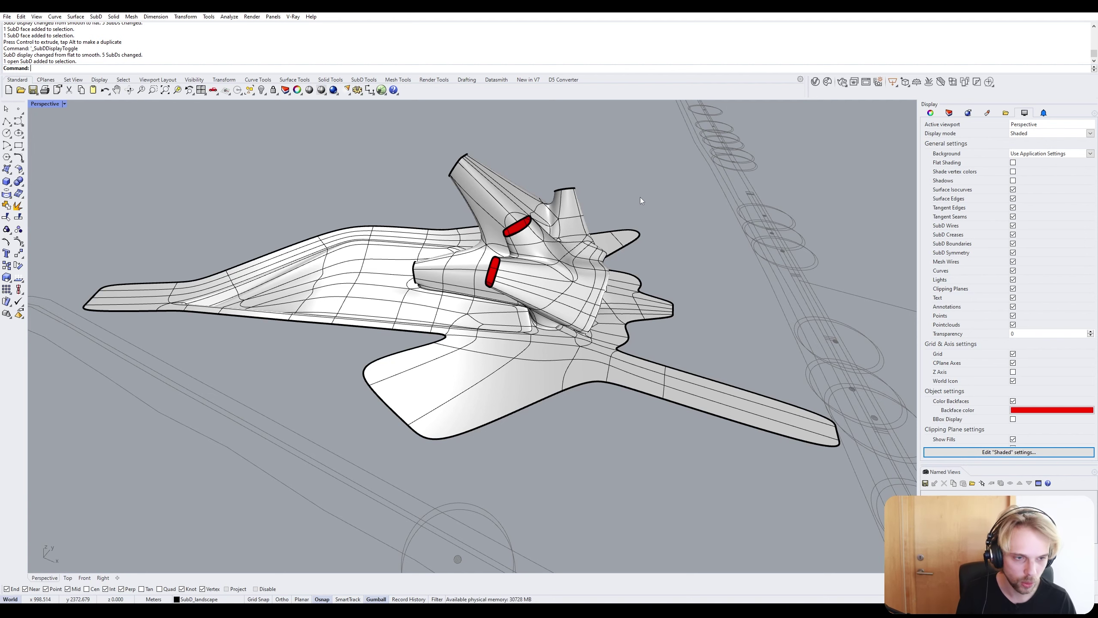
click(510, 257)
scroll(325, 224, down, 6)
key(Escape)
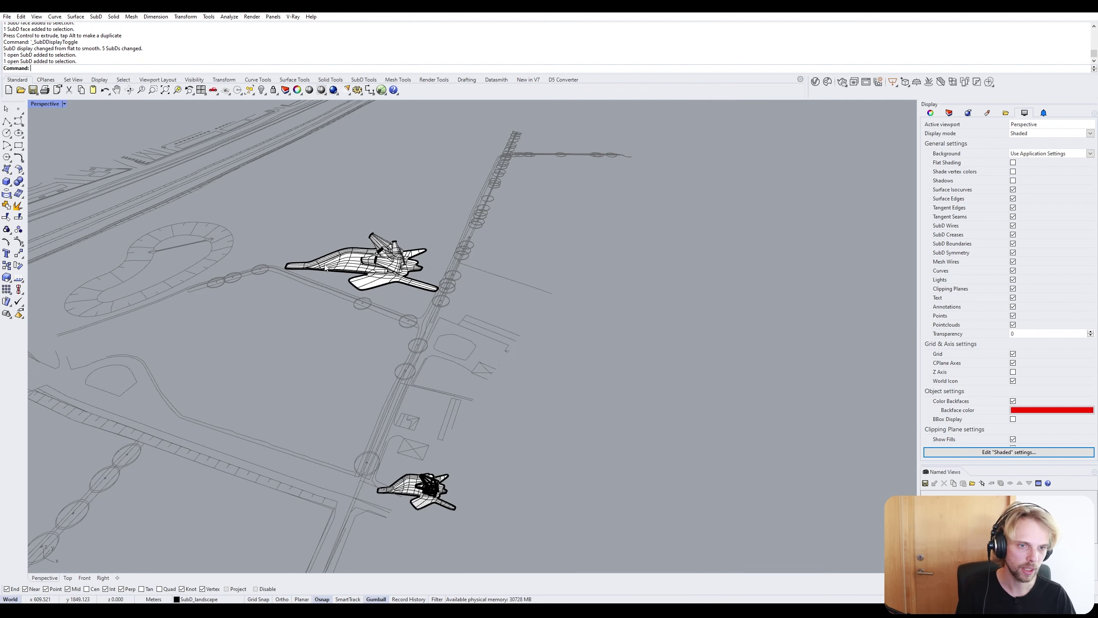
Create a new layer named SubD_day2.
shift+right_drag(337, 500, 445, 434)
click(520, 213)
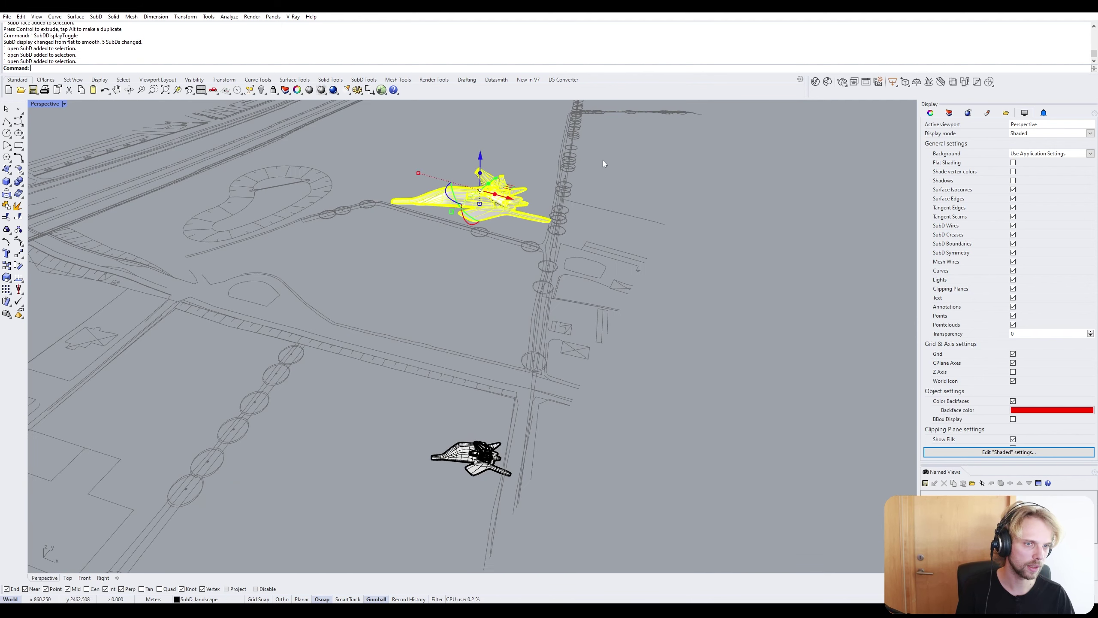
click(949, 113)
click(931, 112)
click(949, 112)
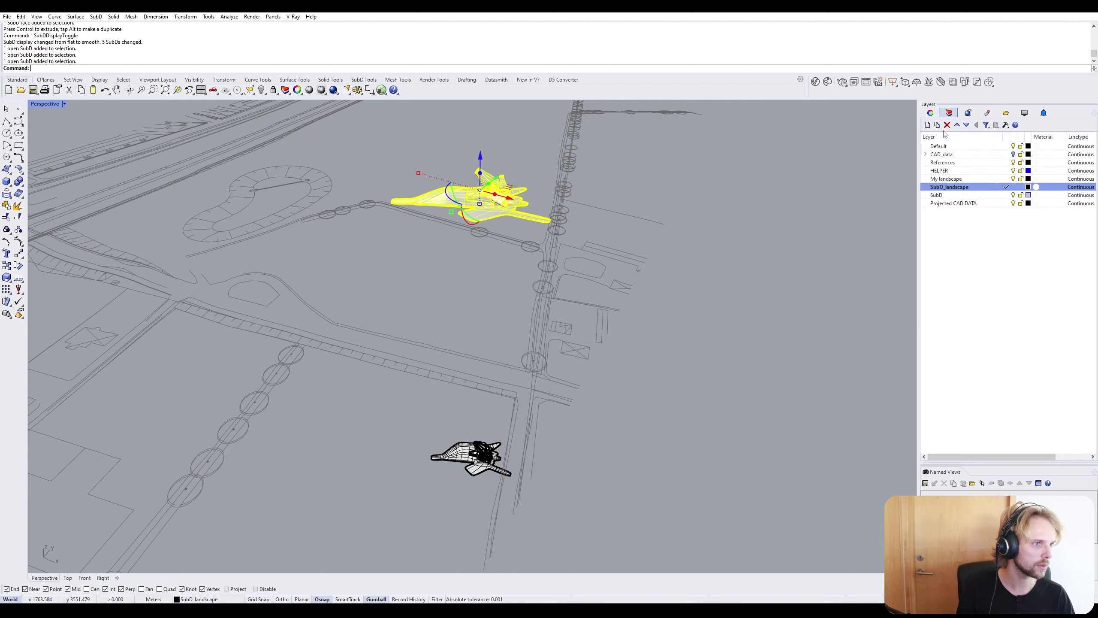
click(927, 124)
text(SubD_)
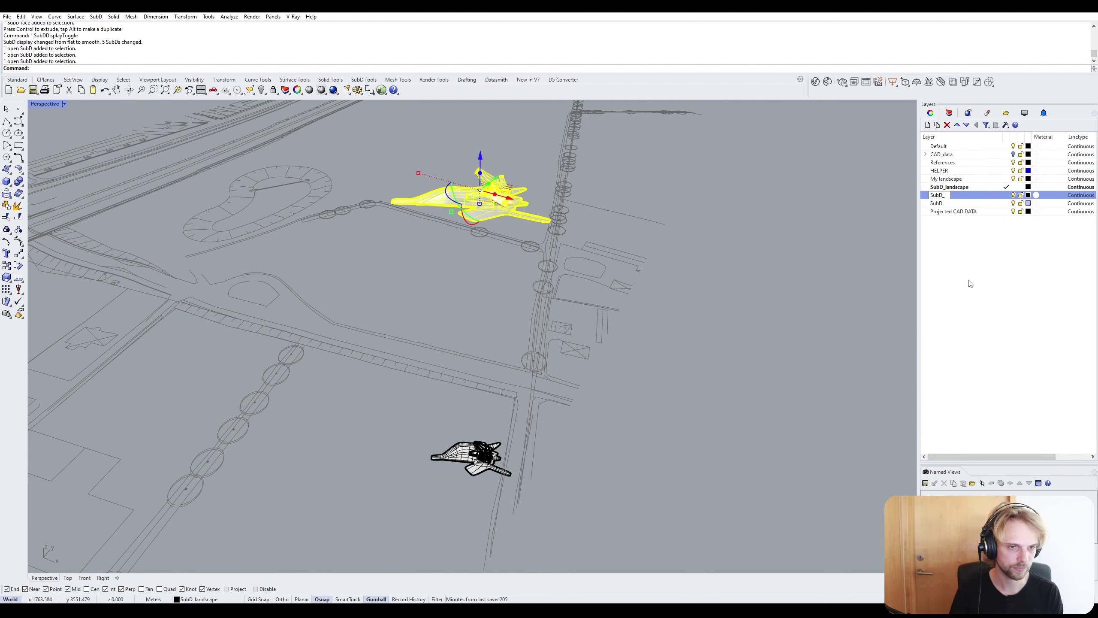
text(day2)
key(Return)
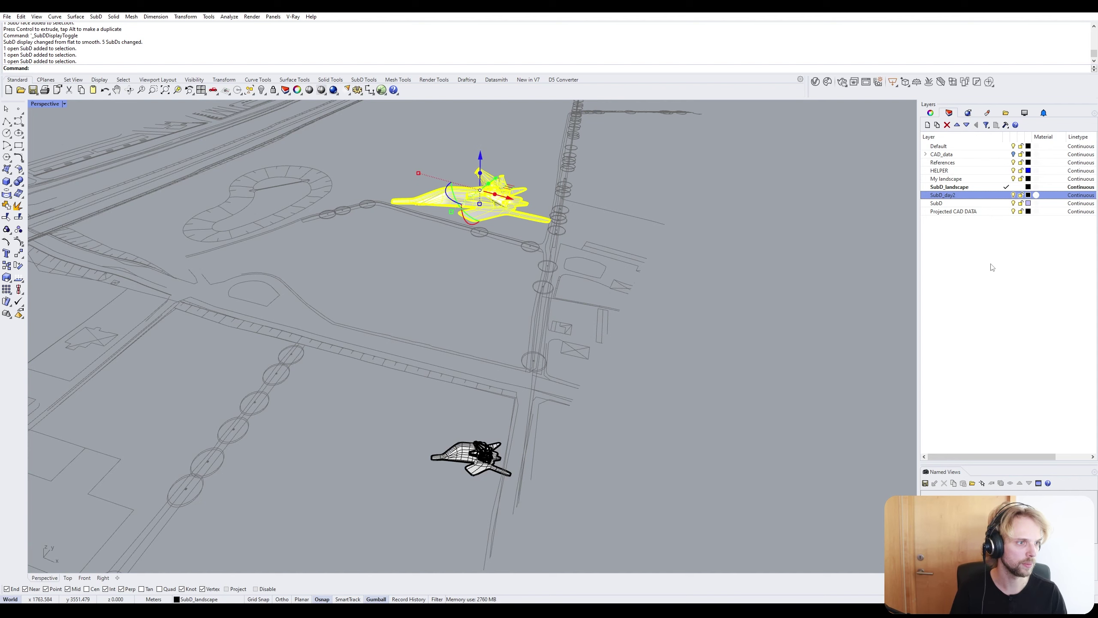
Select the small and the large landscape SubD models and move them to the SubD_day2 layer.
scroll(449, 468, up, 3)
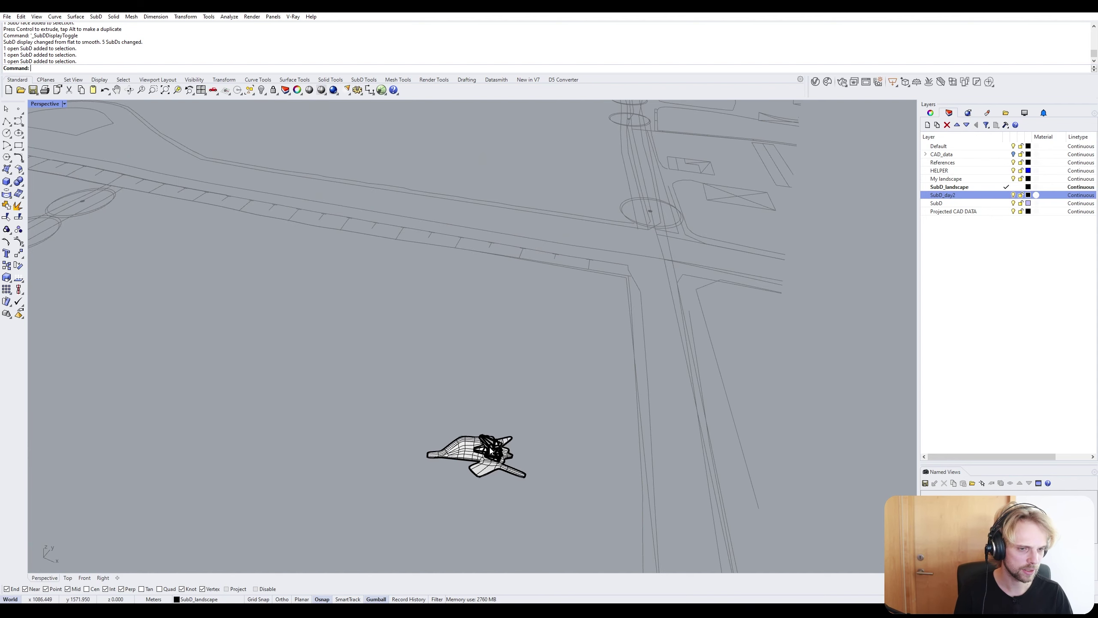
click(448, 459)
scroll(484, 368, down, 5)
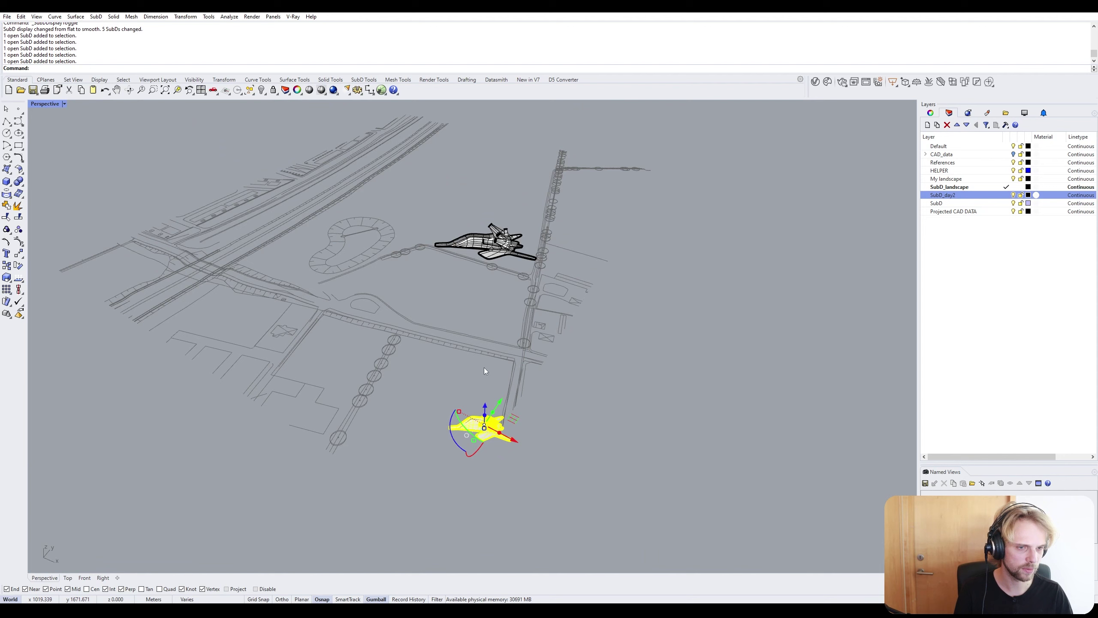
shift+click(502, 223)
right_click(958, 195)
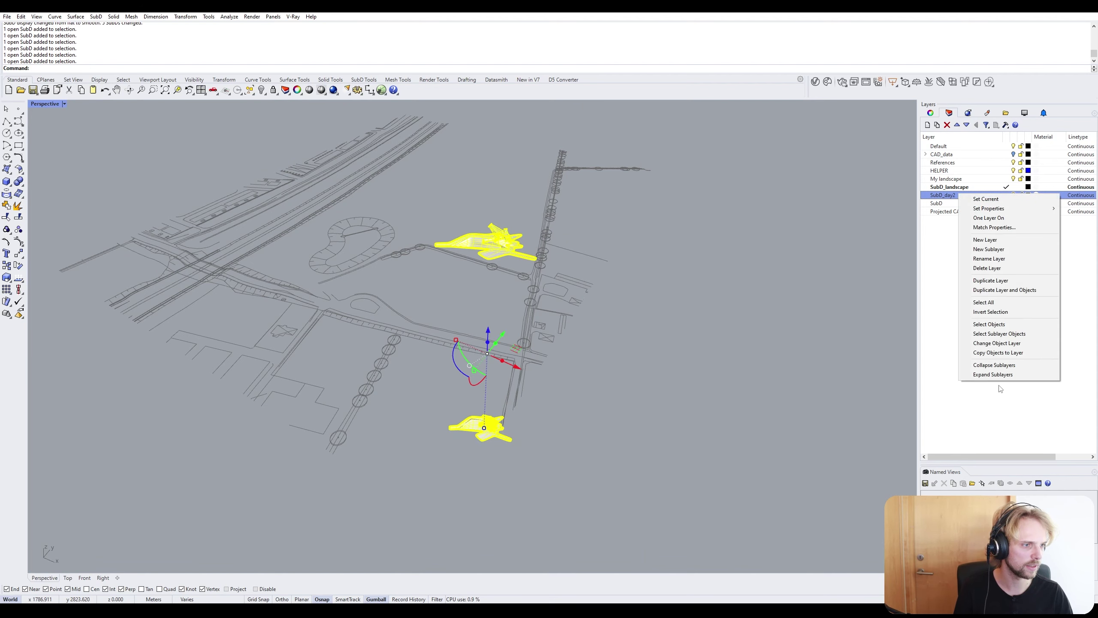
click(996, 343)
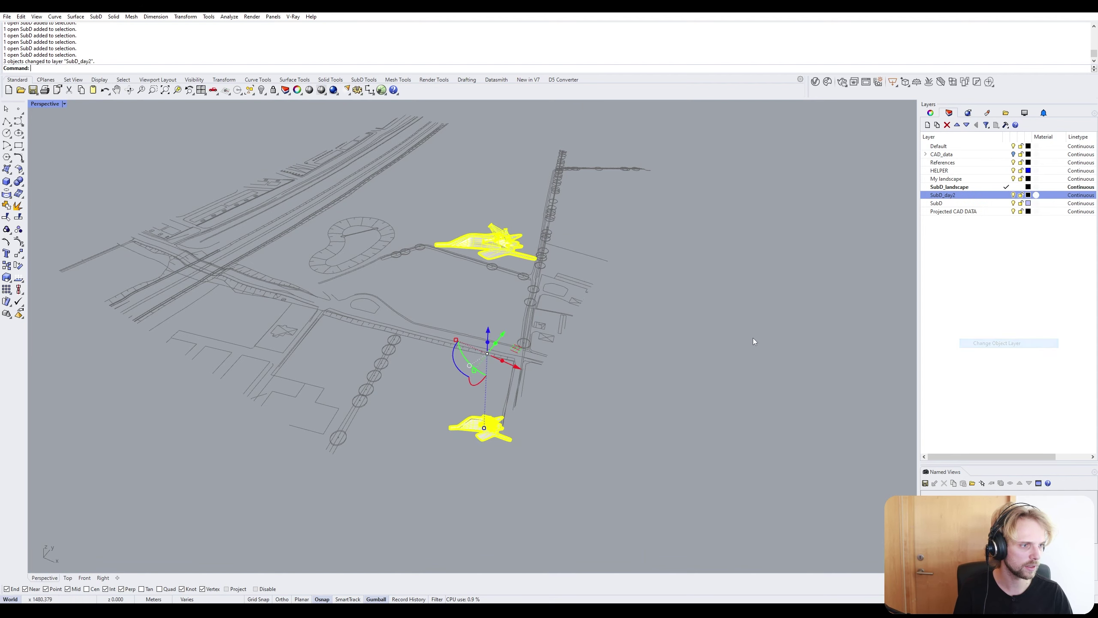
Turn off the SubD_day2 layer and unhide the large gridded terrain surface with ShowSelected.
click(1012, 195)
scroll(450, 447, up, 3)
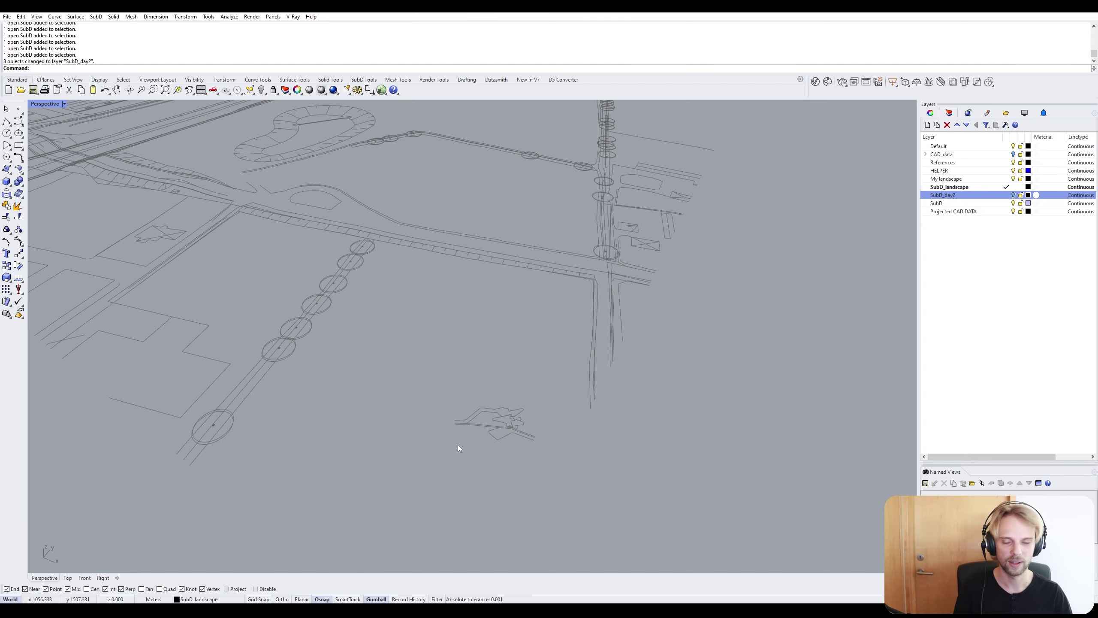
text(ShowSelected)
key(Return)
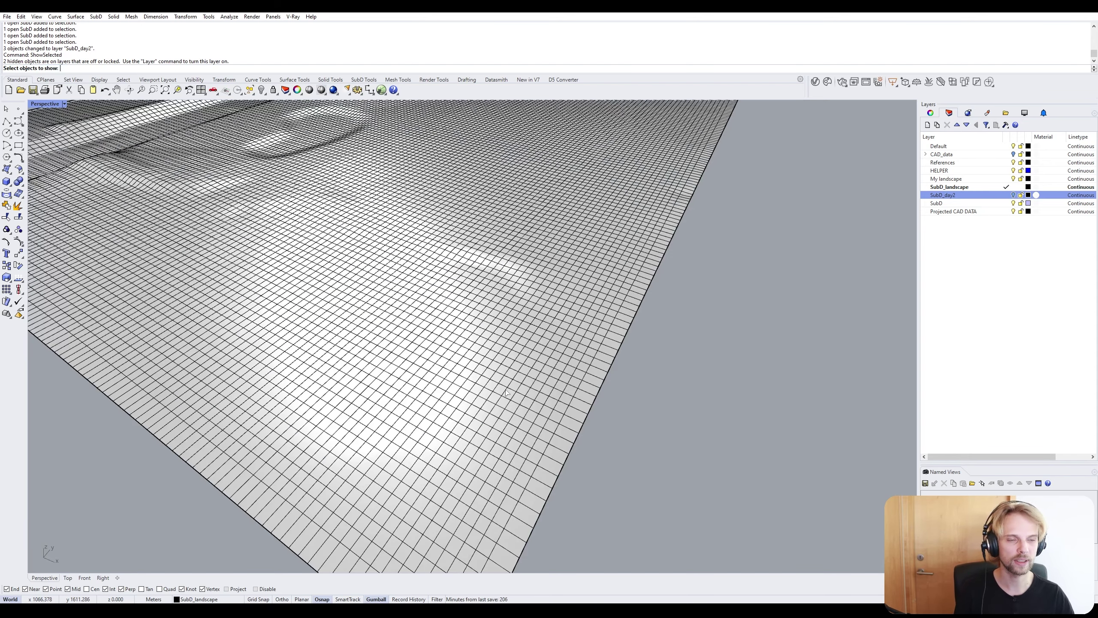
click(314, 347)
key(Return)
Unhide the faceted building polysurface nearest the two purple SubD models beside the origin with ShowSelected.
scroll(736, 307, down, 4)
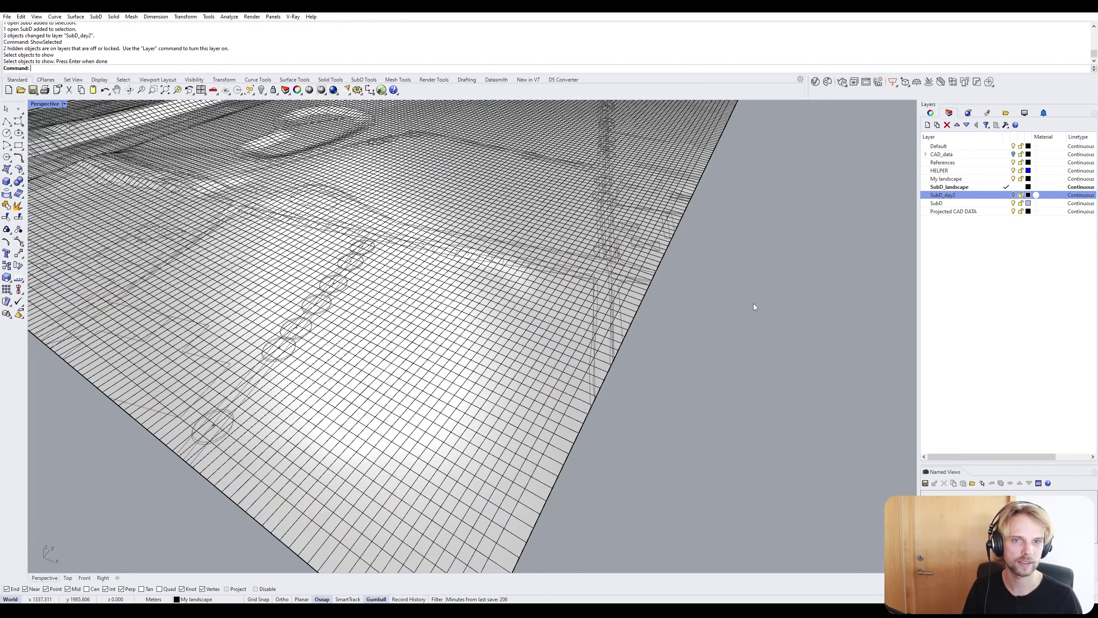
scroll(736, 306, down, 5)
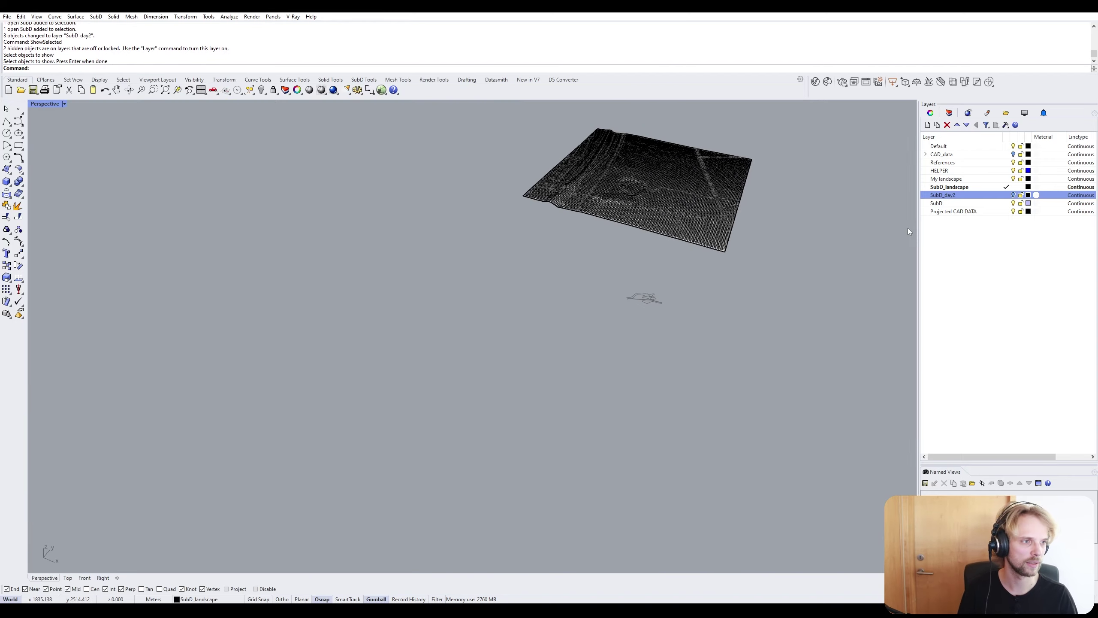
scroll(465, 255, down, 7)
shift+right_drag(265, 357, 355, 324)
scroll(355, 325, up, 15)
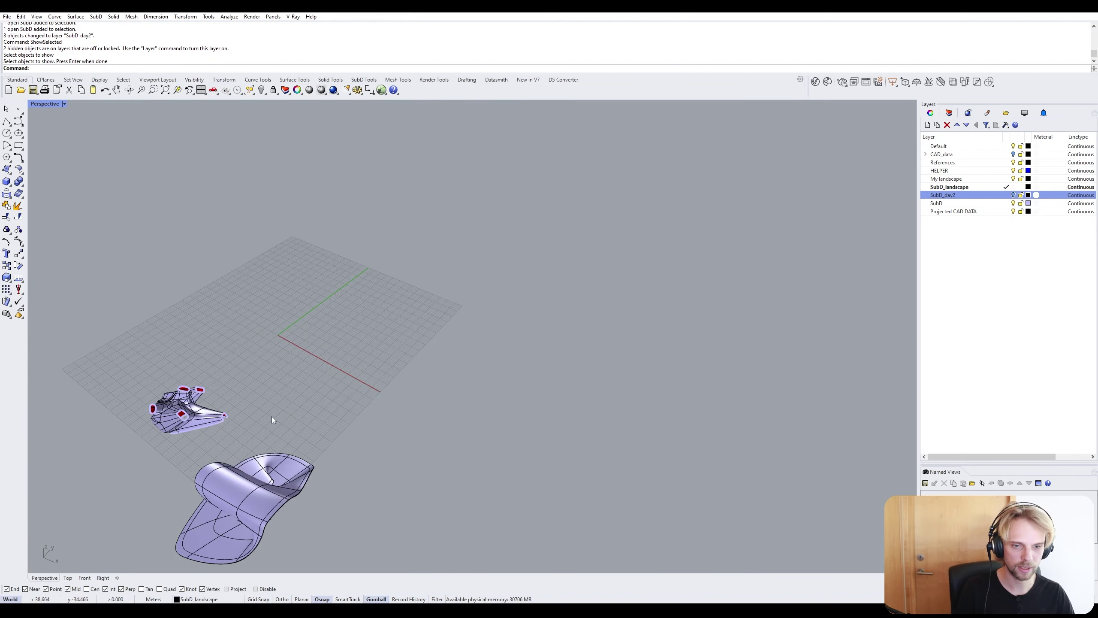
click(197, 416)
text(ShowSelected)
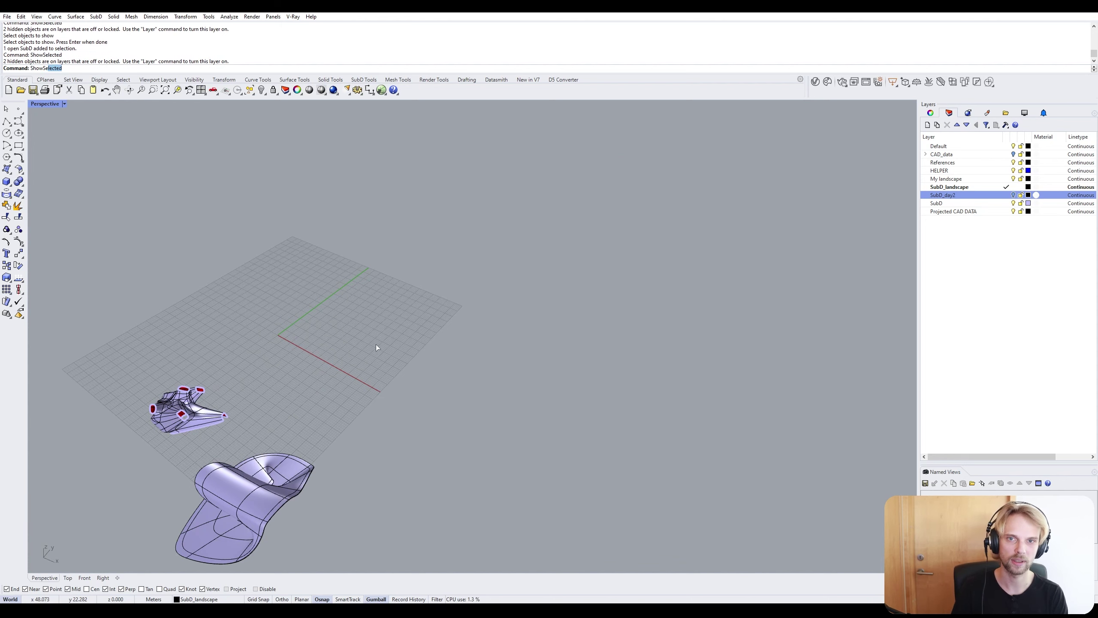
key(Return)
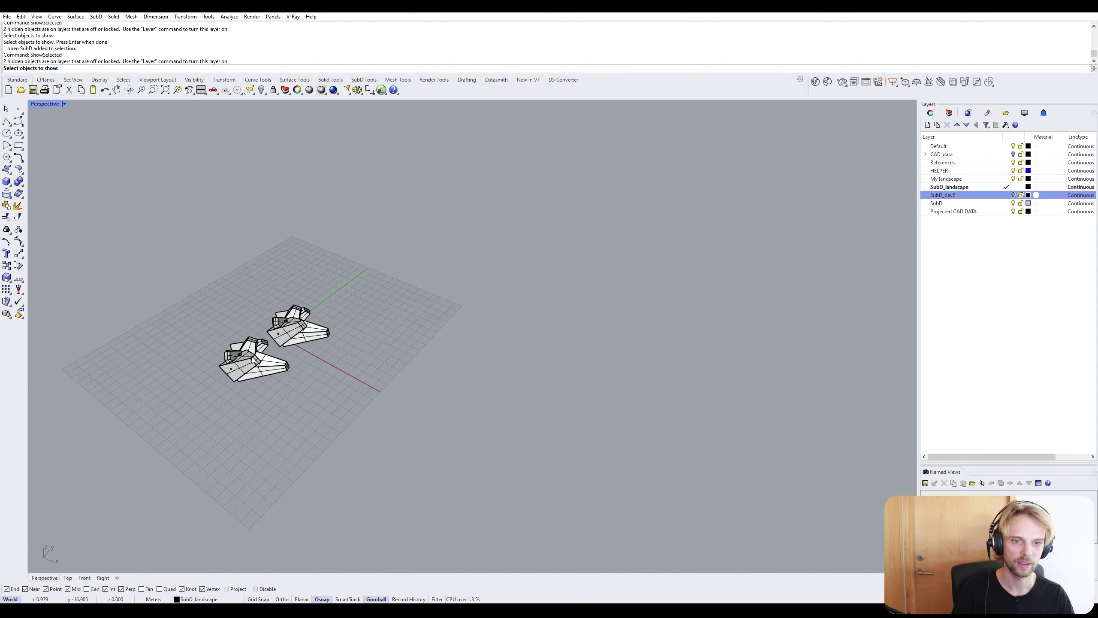
click(253, 360)
key(Return)
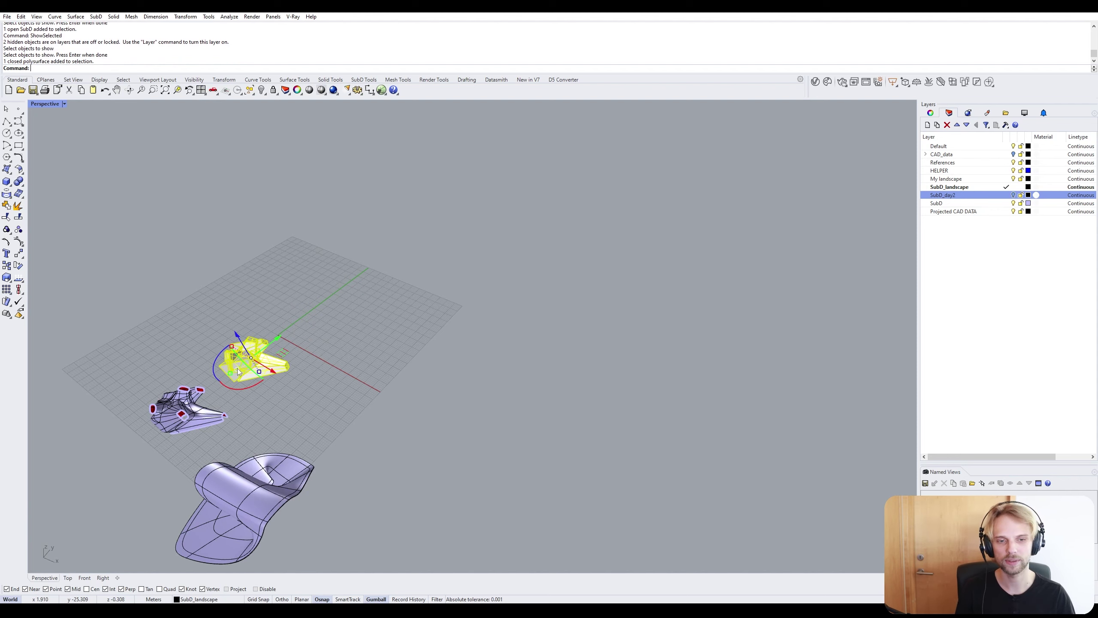
Select the unhidden faceted building polysurface and move it from the origin area to the landscape site.
click(233, 508)
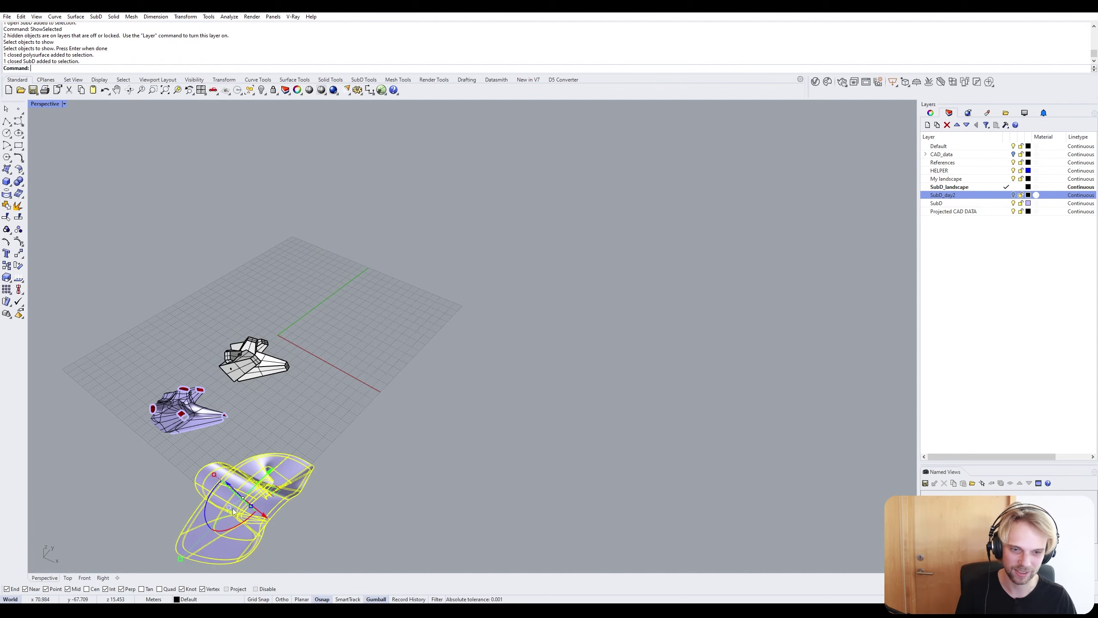
click(414, 430)
click(257, 358)
scroll(255, 354, down, 20)
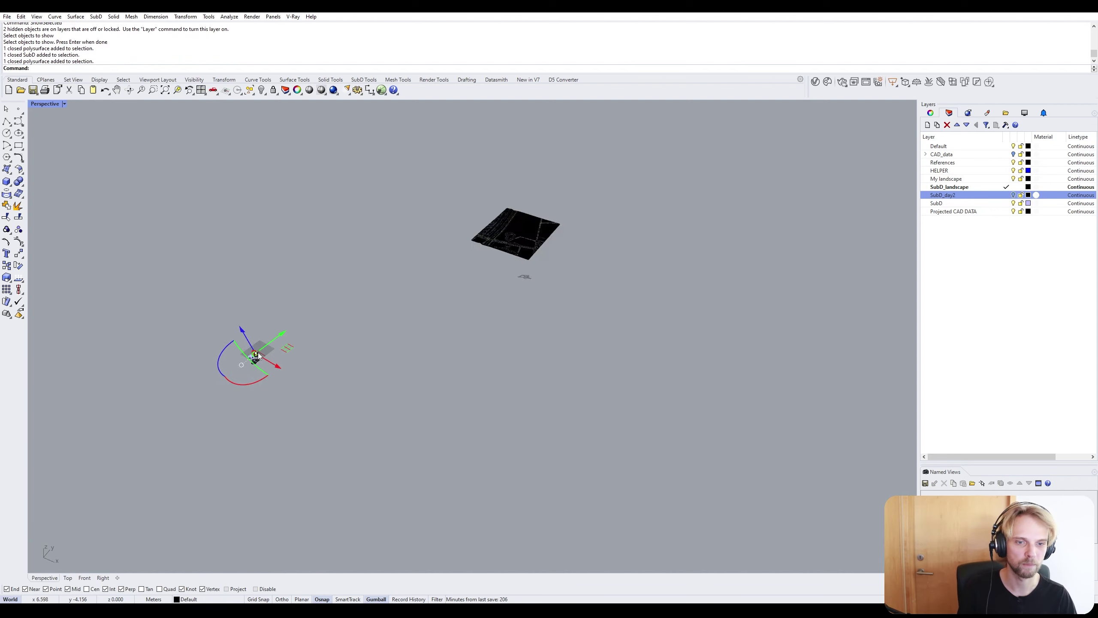
right_drag(255, 355, 290, 364)
alt+drag(290, 365, 504, 287)
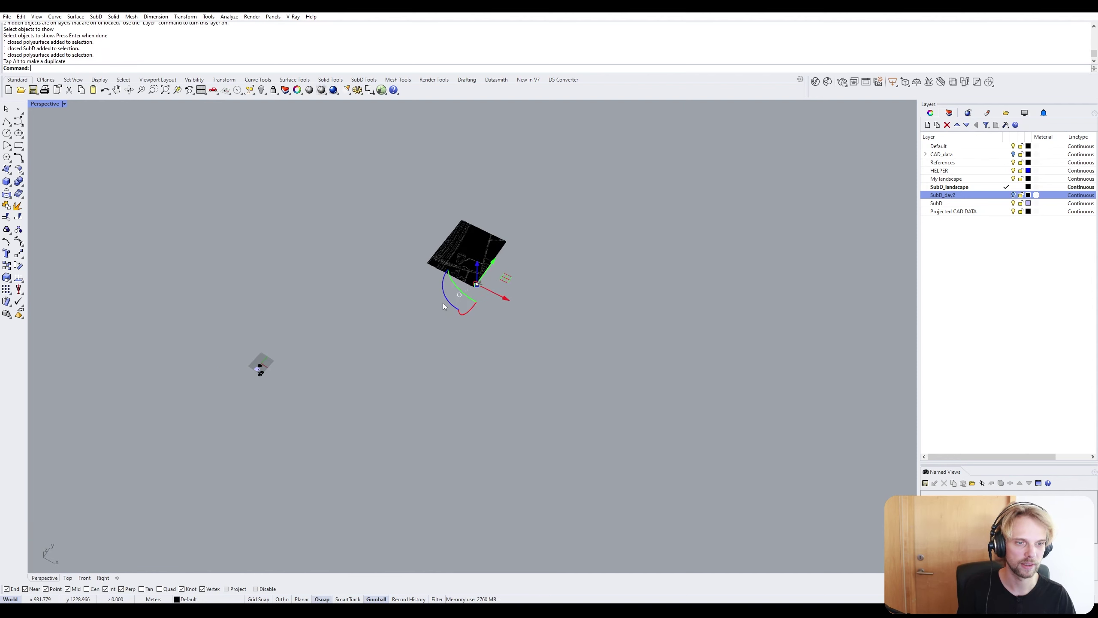
Zoom to the building, rotate it to match the footprint's orientation and move it over the site outline.
text(ZS)
key(Return)
right_drag(443, 303, 488, 325)
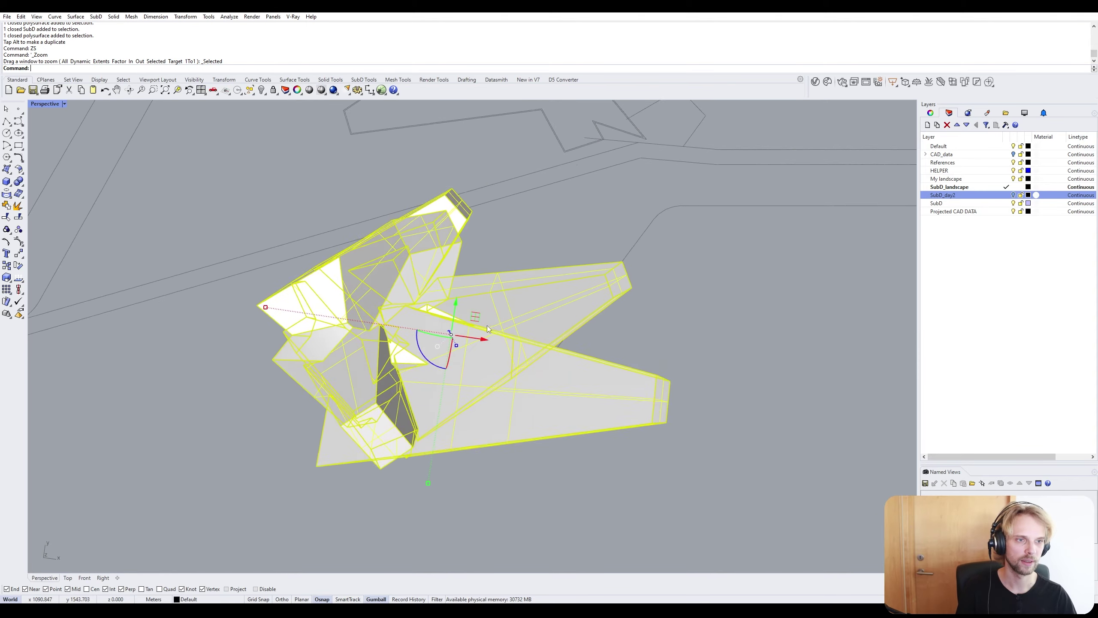
scroll(458, 338, down, 4)
drag(445, 350, 537, 299)
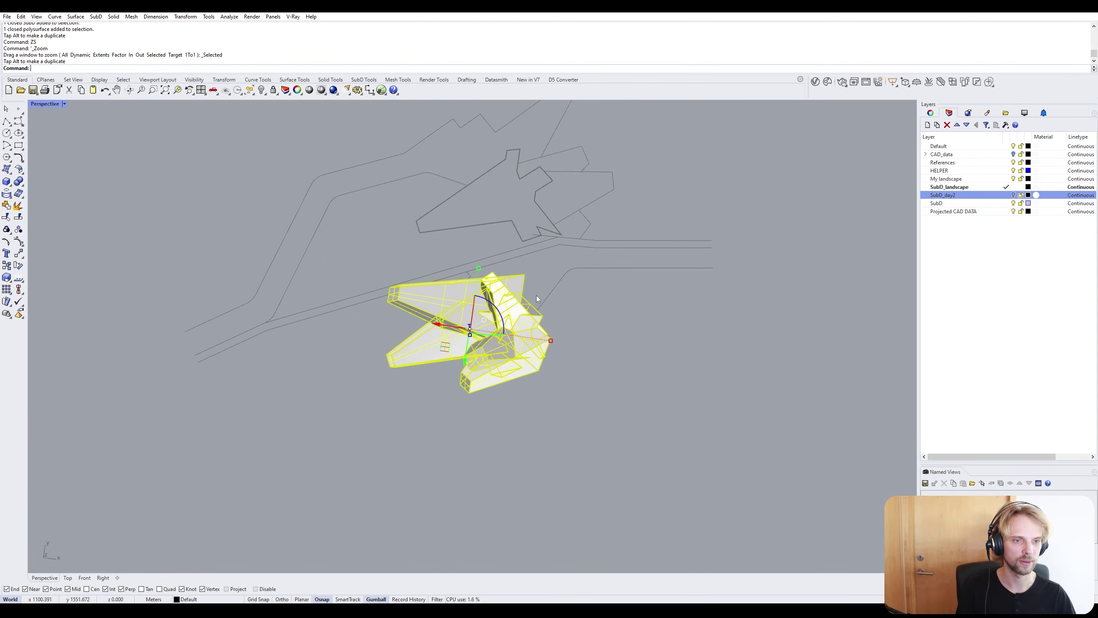
drag(459, 365, 475, 204)
right_drag(531, 336, 553, 242)
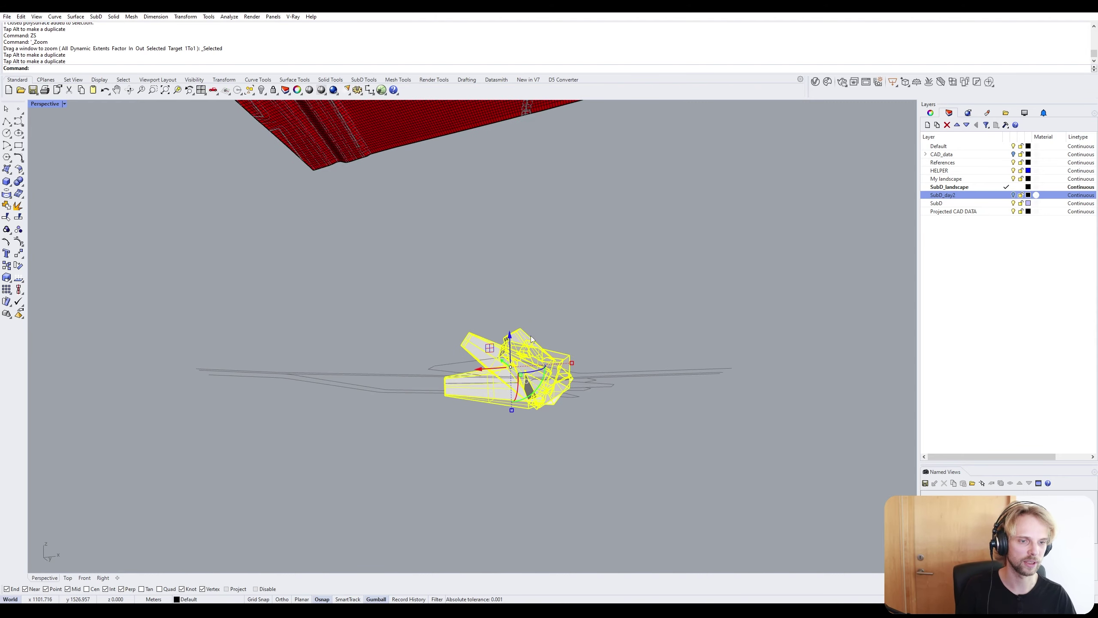
Raise the building so its base meets the site curves and nudge it horizontally into alignment with the footprint.
text(ZS)
key(Return)
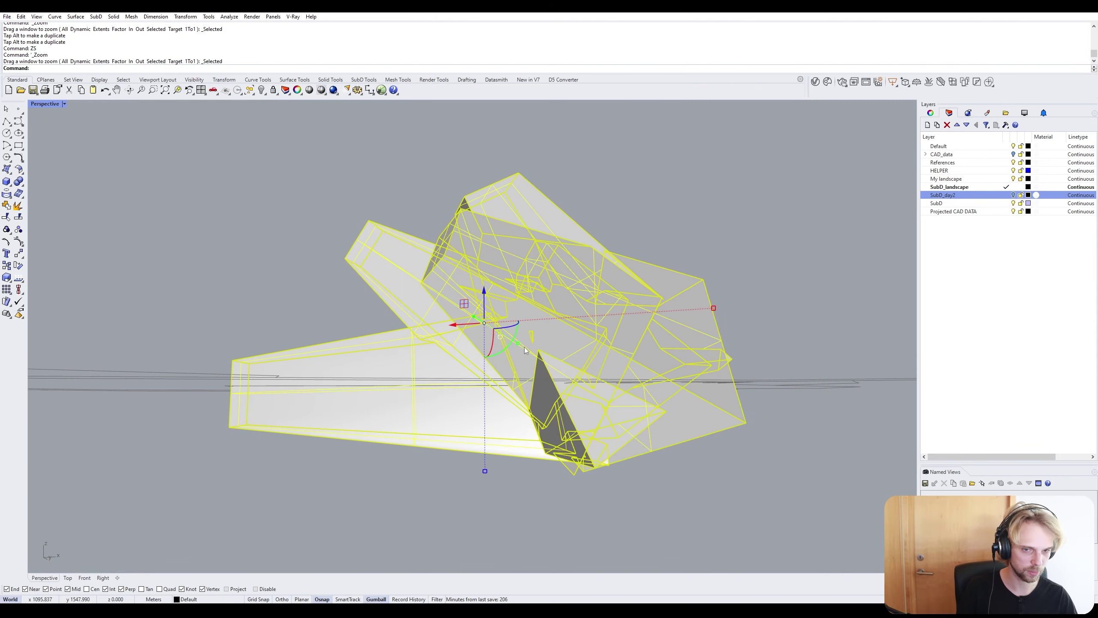
drag(479, 287, 512, 262)
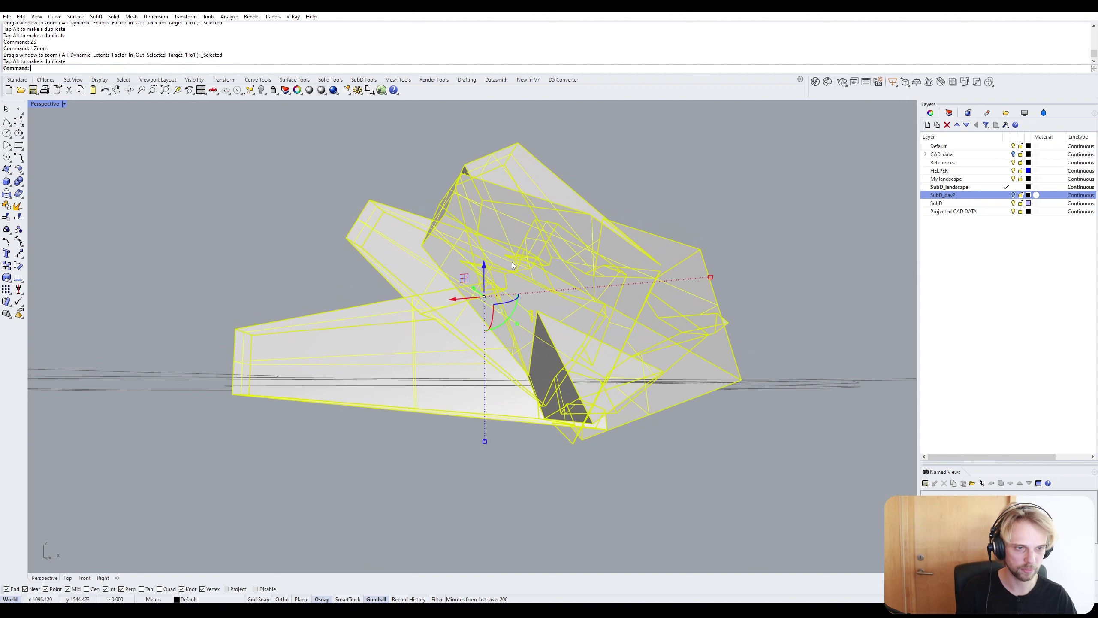
click(766, 225)
right_drag(766, 225, 767, 238)
click(627, 266)
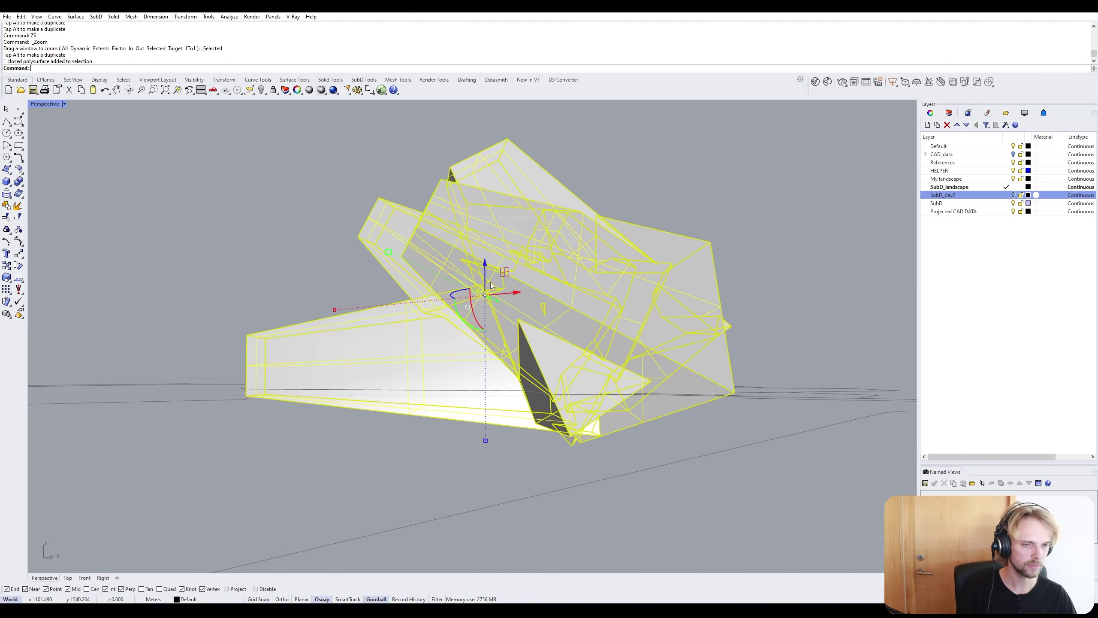
drag(487, 270, 493, 272)
click(765, 236)
right_drag(766, 236, 772, 259)
click(549, 307)
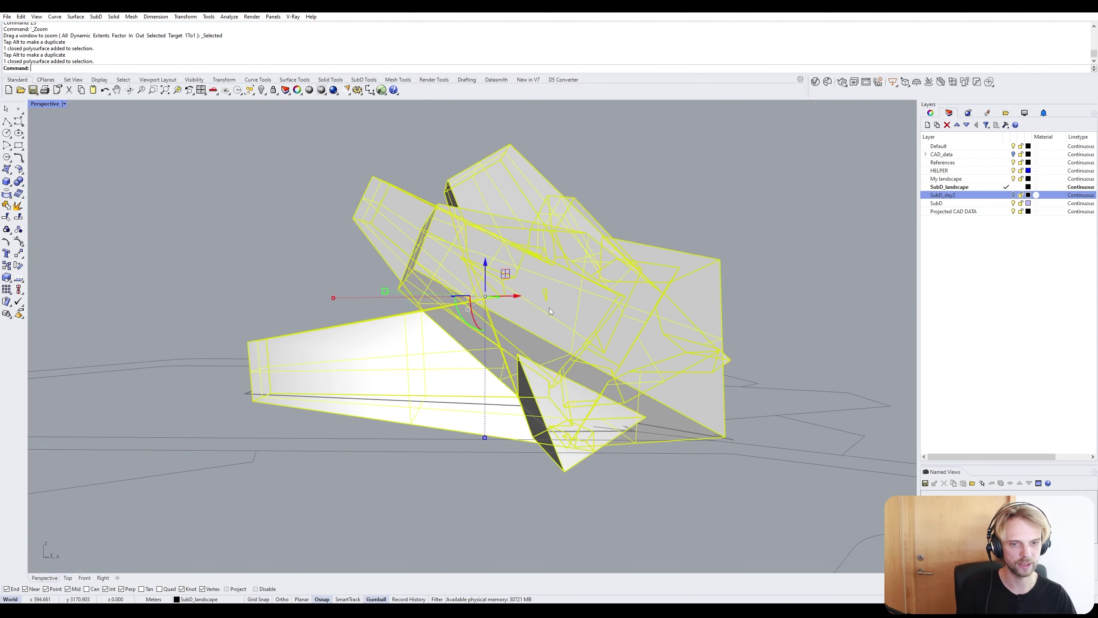
drag(515, 298, 510, 298)
click(674, 247)
Unlock the locked site curves around the building with UnlockSelected.
right_drag(674, 248, 560, 396)
scroll(645, 287, down, 12)
scroll(558, 394, down, 5)
shift+right_drag(627, 388, 600, 336)
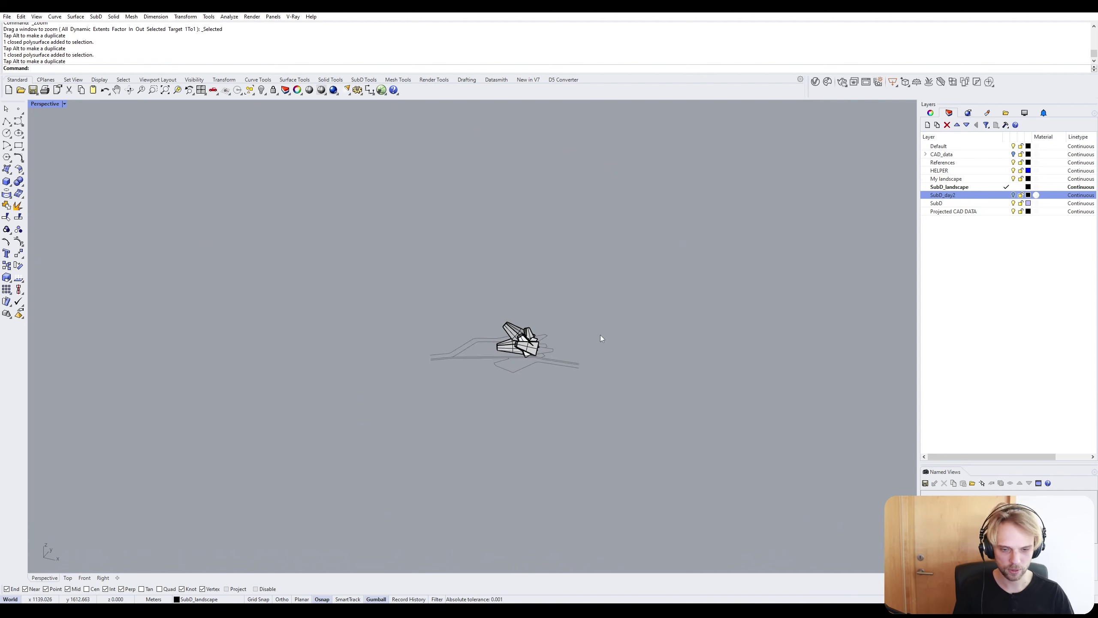
text(Unlokse)
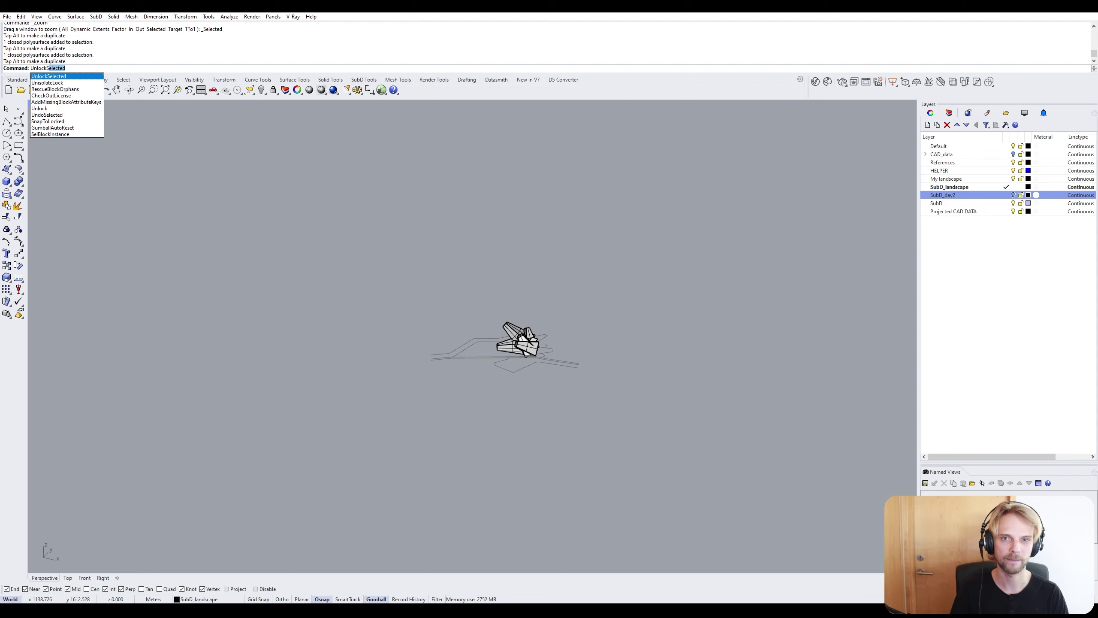
key(Return)
drag(639, 414, 388, 300)
key(Return)
scroll(508, 339, up, 5)
Hide the building polysurface and inspect the unlocked site curves beneath it.
click(629, 372)
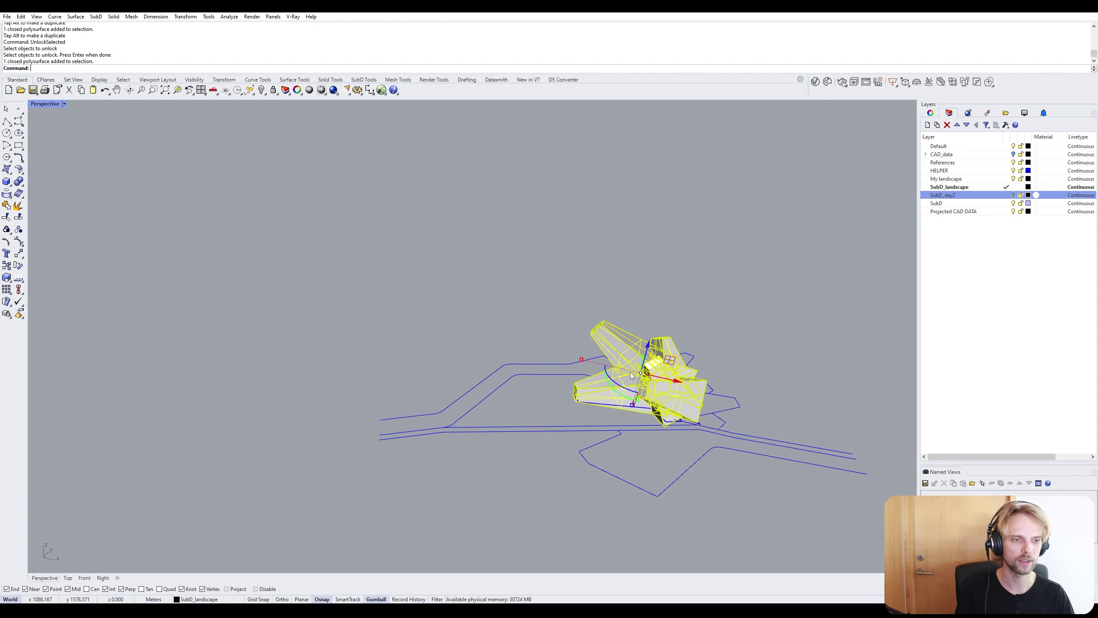
text(Hide)
key(Return)
scroll(597, 397, up, 5)
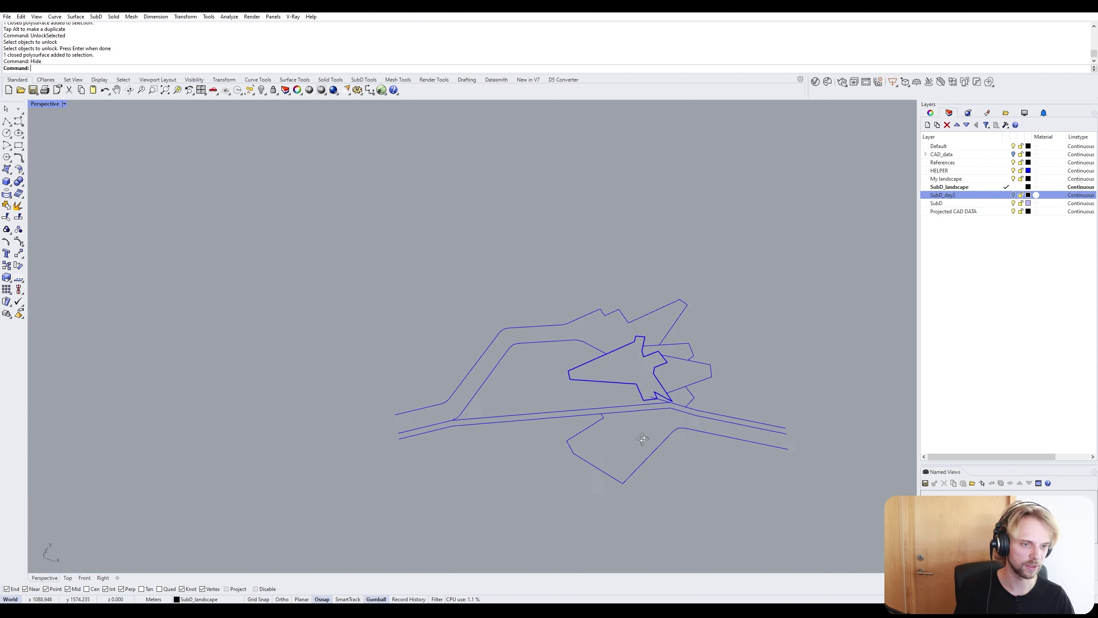
scroll(564, 371, up, 4)
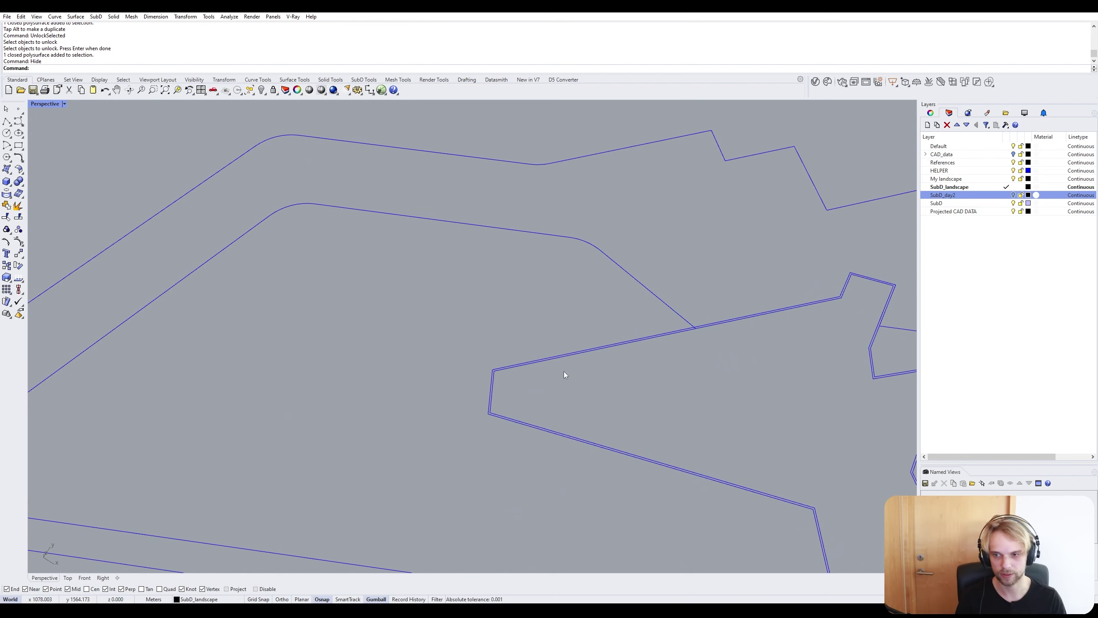
scroll(561, 365, down, 10)
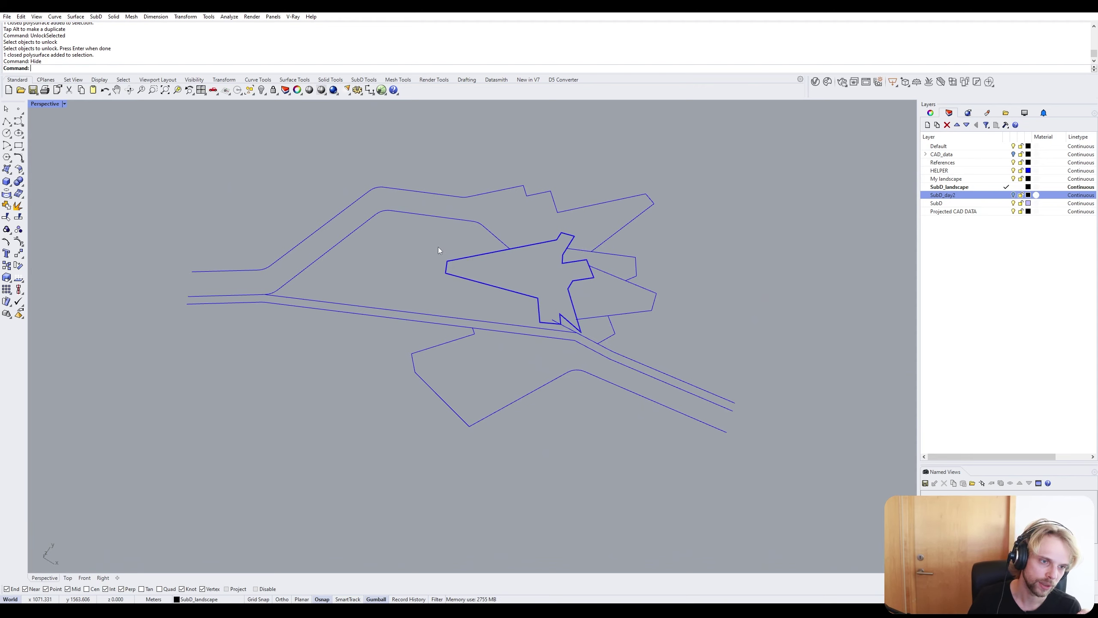
click(288, 278)
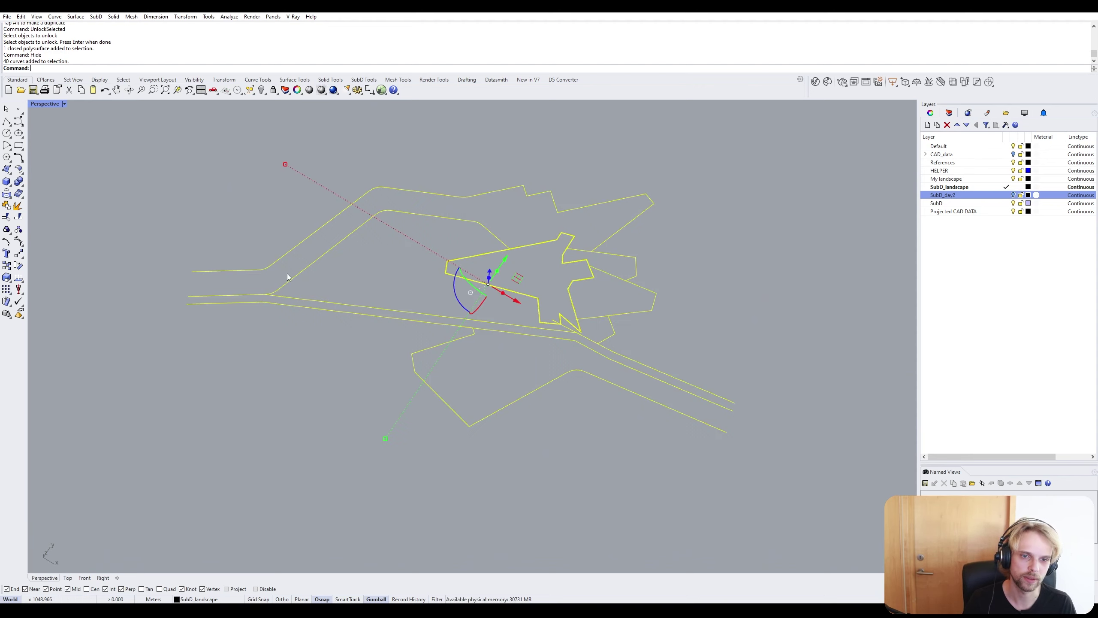
click(333, 259)
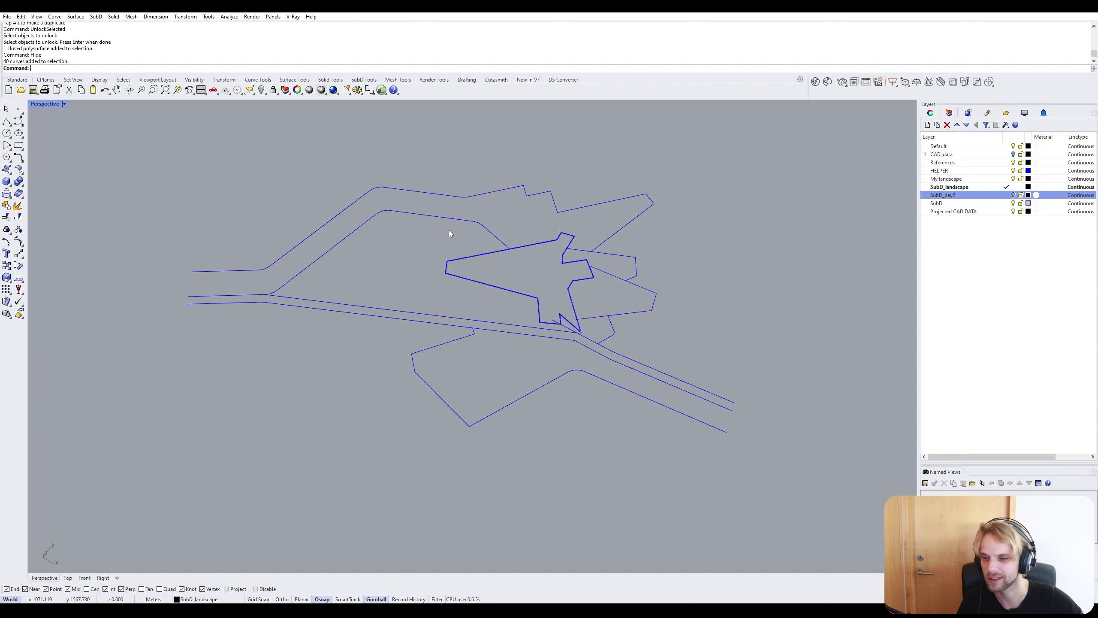
click(517, 249)
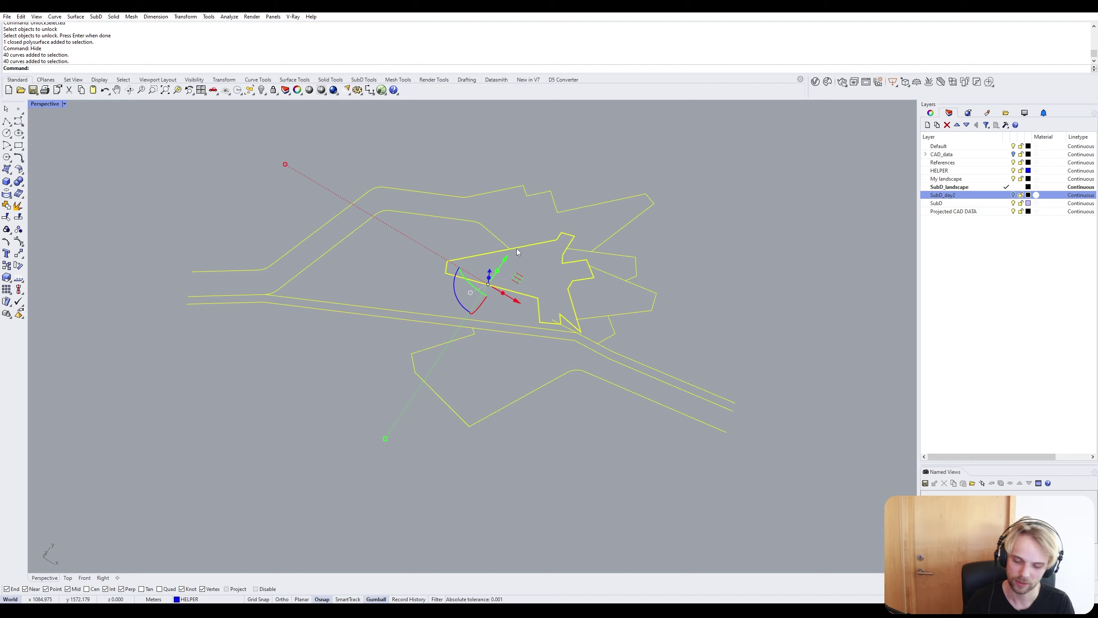
text(Un)
key(BackSpace)
key(BackSpace)
key(BackSpace)
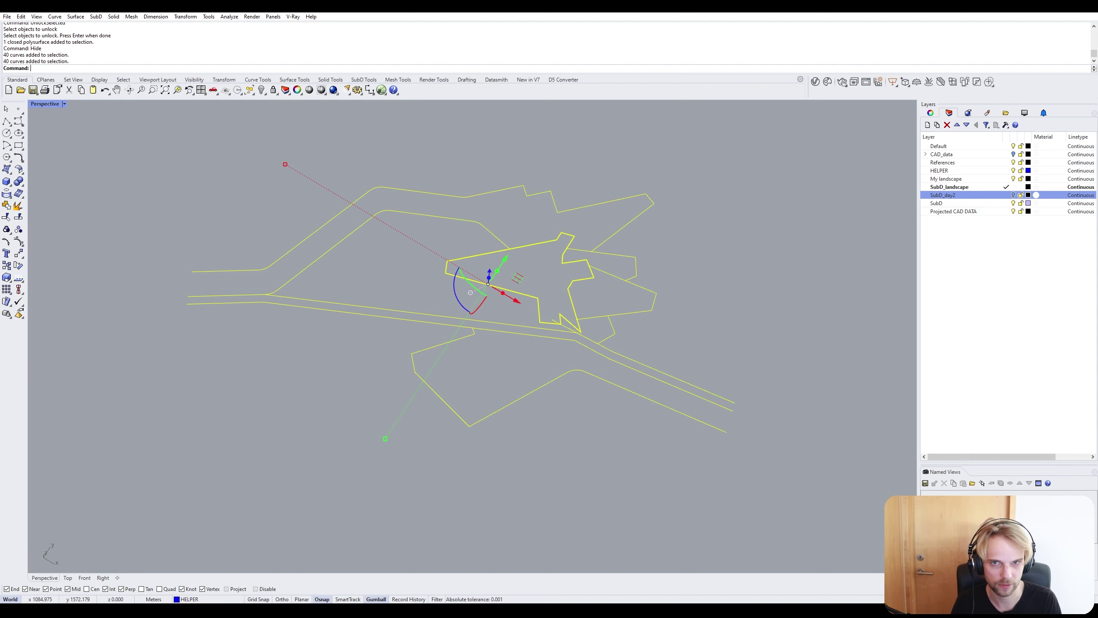
text(Ug)
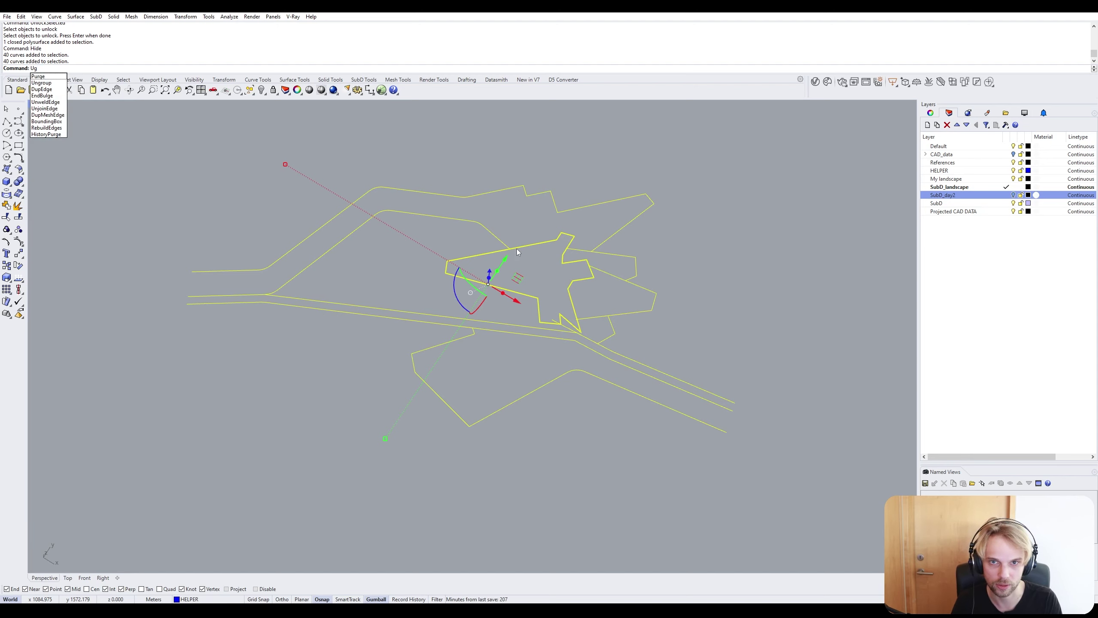
Undo hiding the building and unlocking the site curves, and redo the unlocking.
key(BackSpace)
text(ndo)
key(Return)
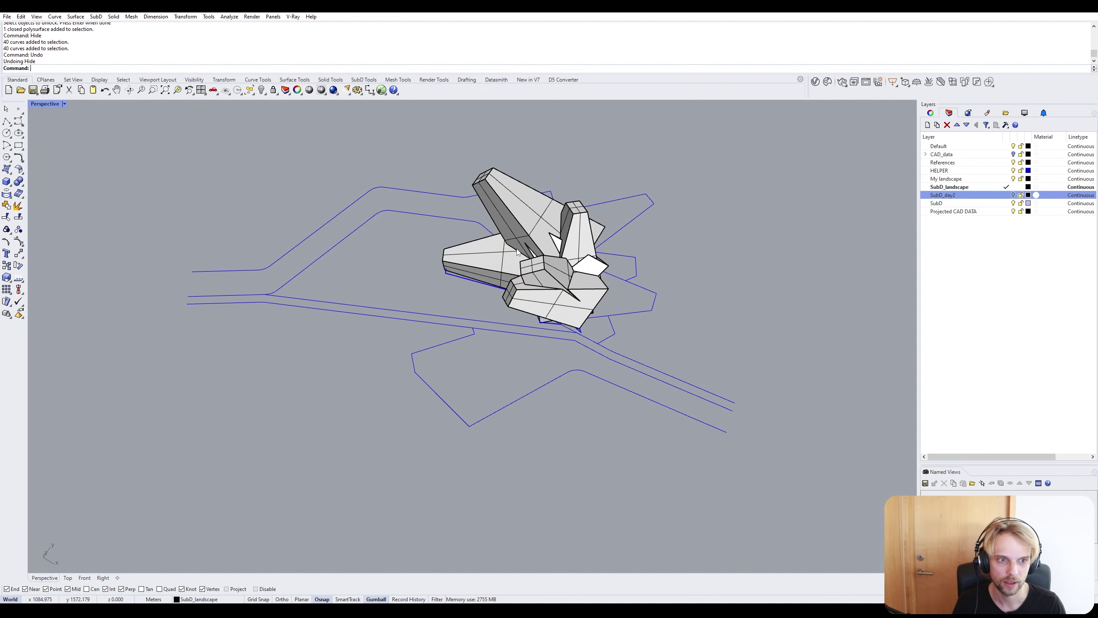
key(ctrl+z)
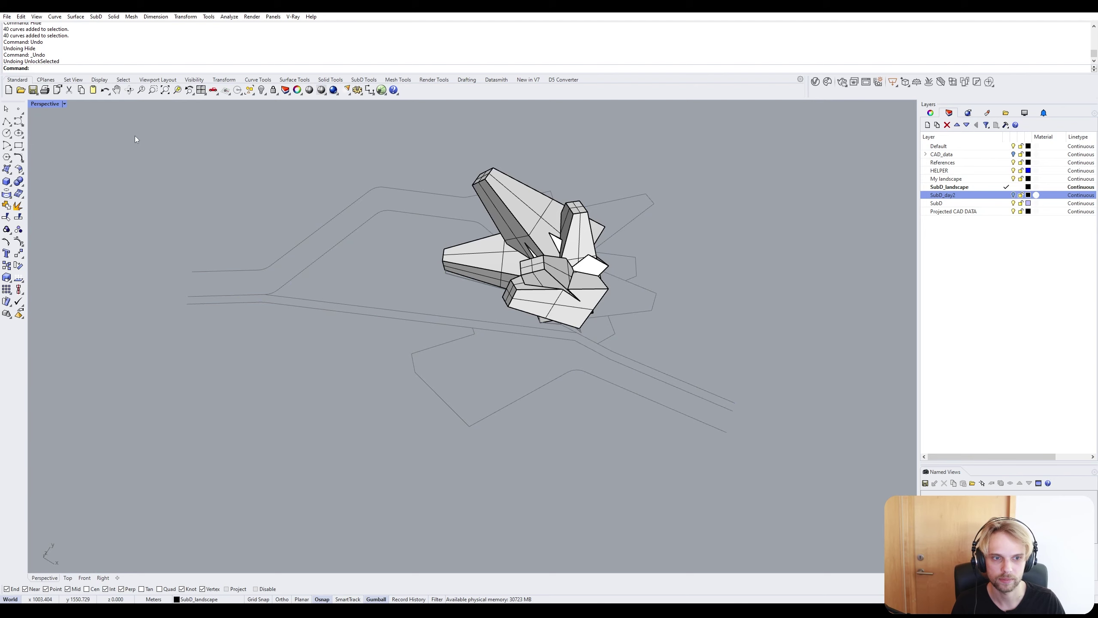
click(21, 16)
click(31, 35)
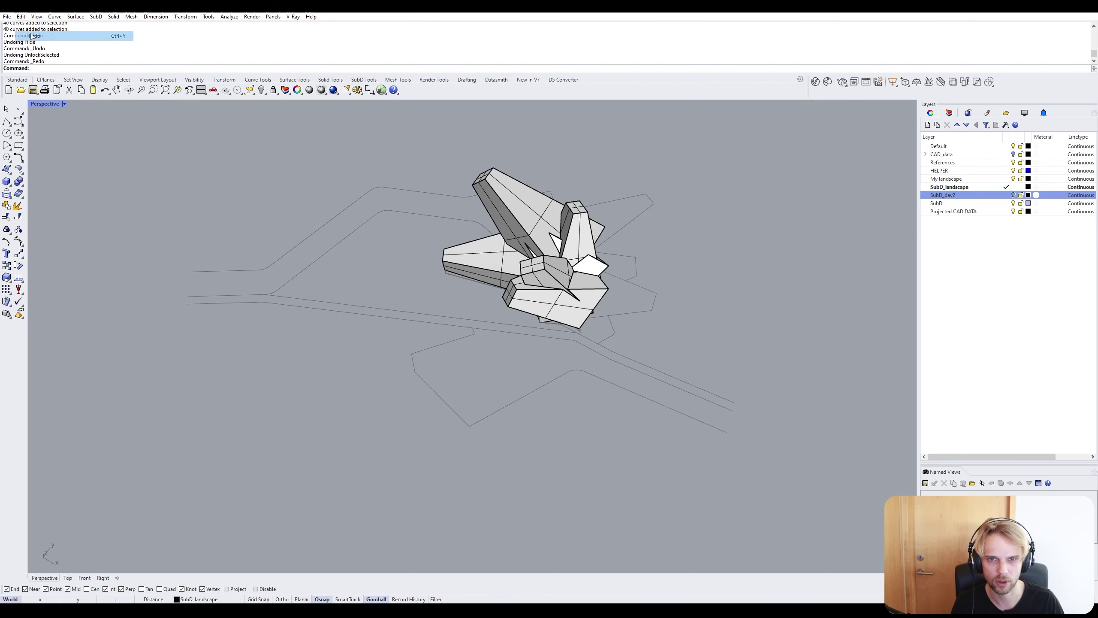
Hide the building polysurface and ungroup all of the unlocked site curves.
click(504, 210)
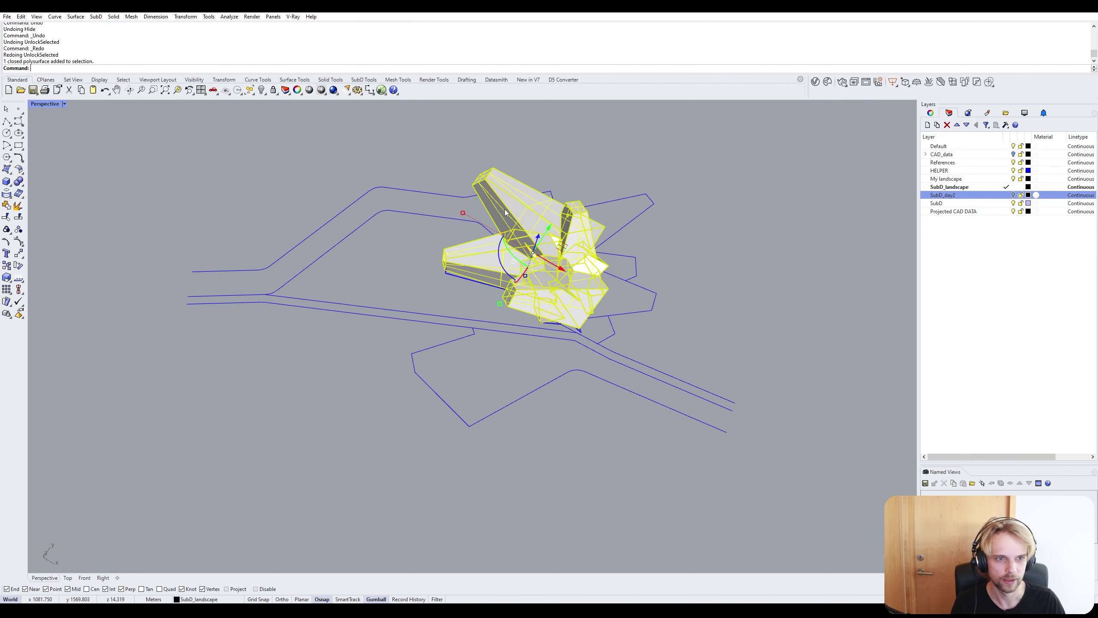
key(ctrl+h)
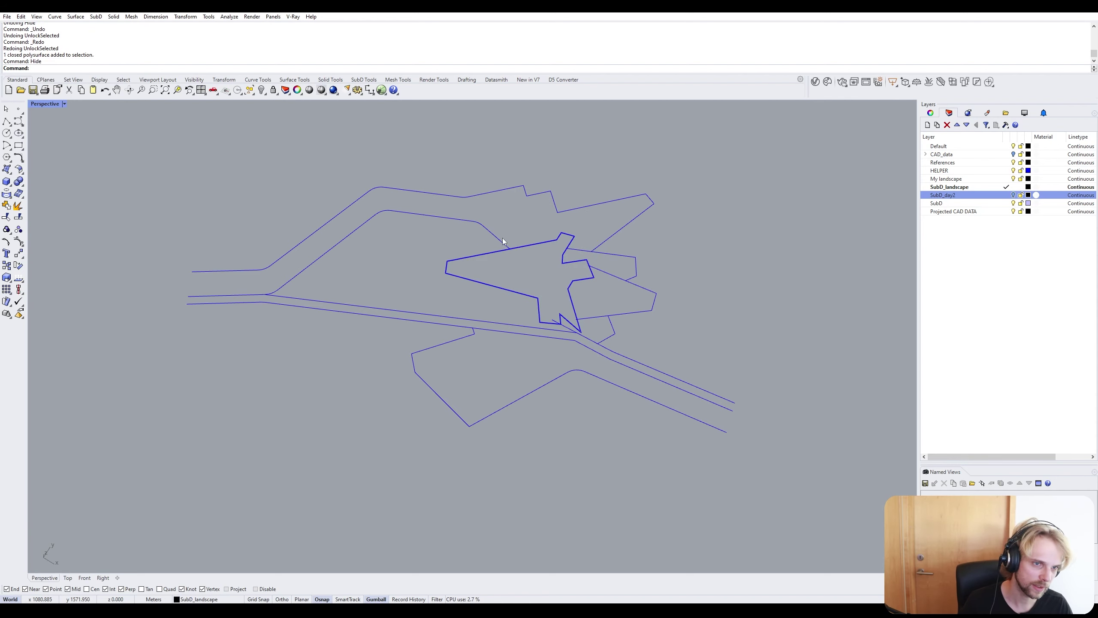
key(ctrl+a)
text(Ung)
key(Return)
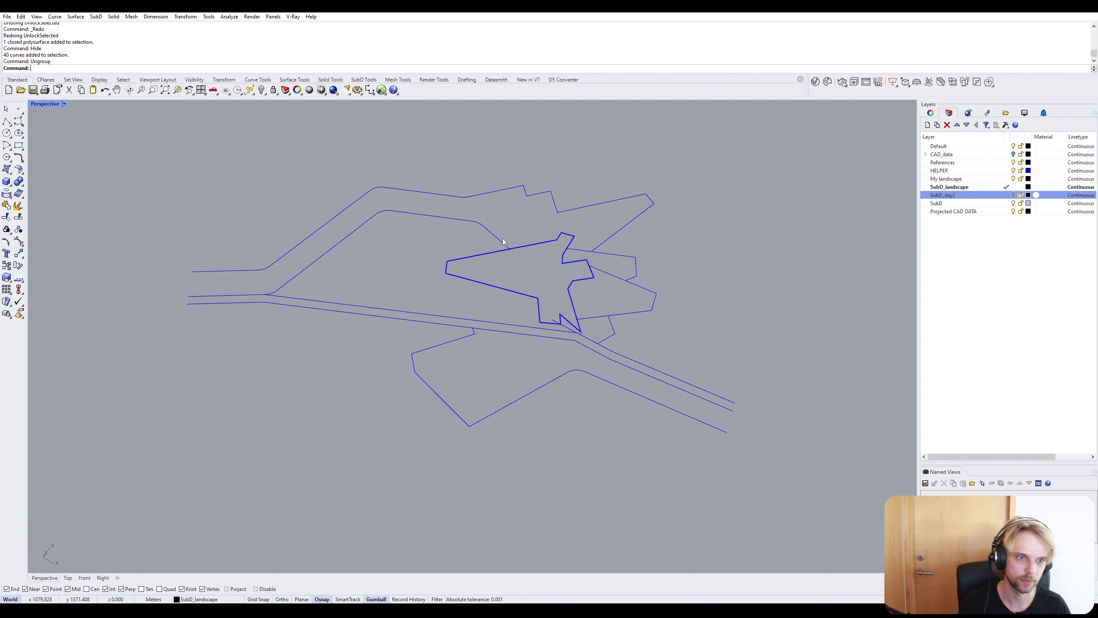
Delete the duplicate closed curve lying on the building outline.
click(500, 252)
click(500, 253)
scroll(487, 258, up, 8)
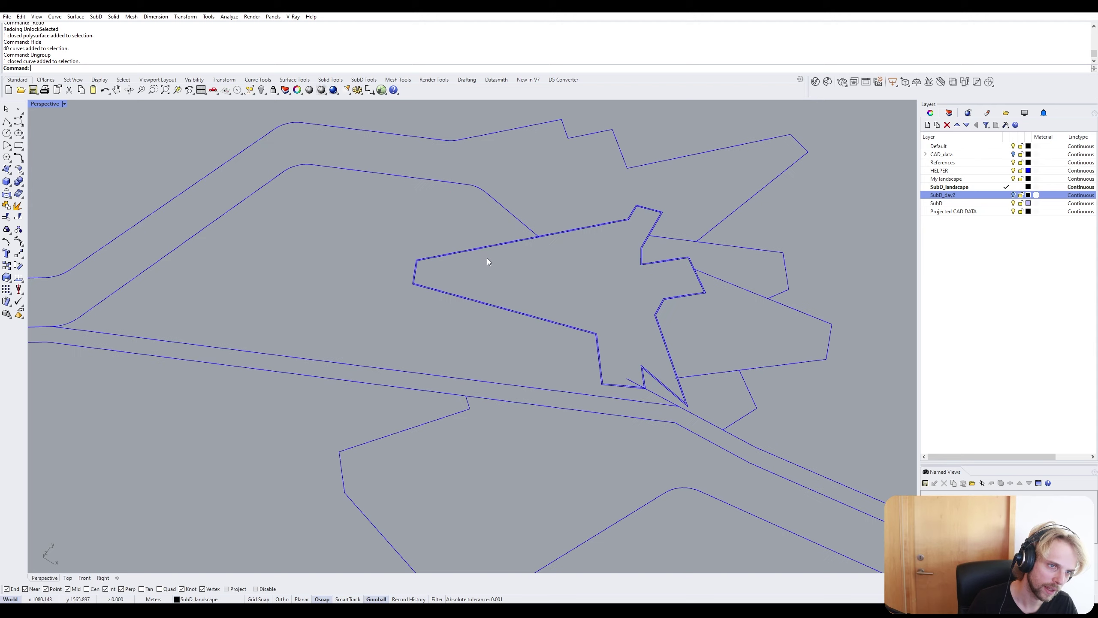
key(Delete)
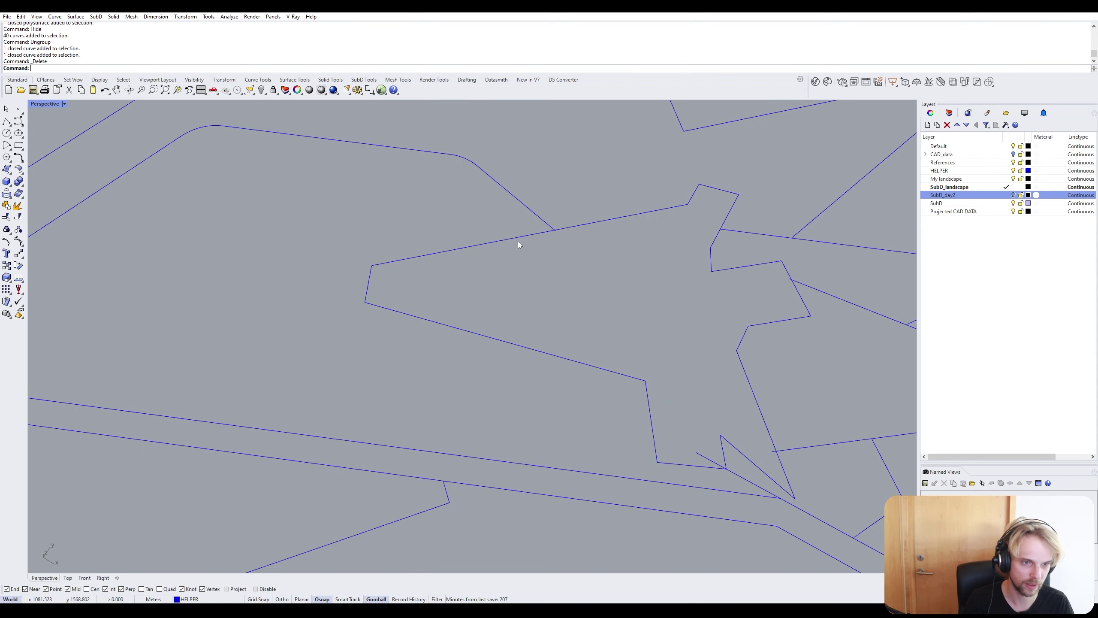
Examine how the remaining site curves connect, especially the open angular plot outline south of the path.
scroll(527, 242, down, 5)
scroll(449, 227, up, 4)
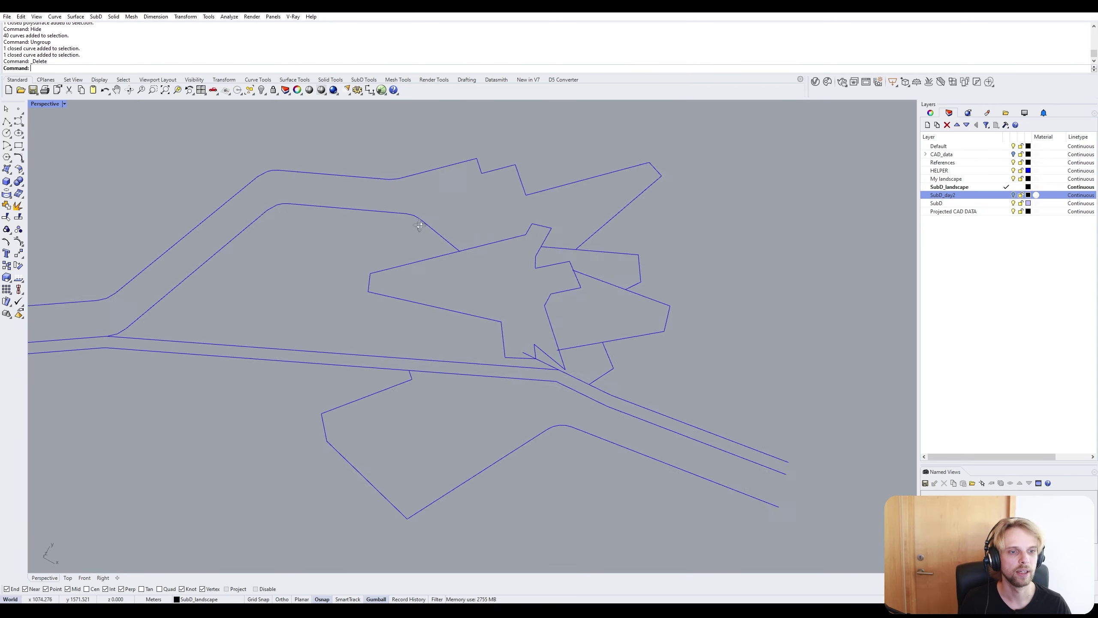
scroll(590, 281, up, 2)
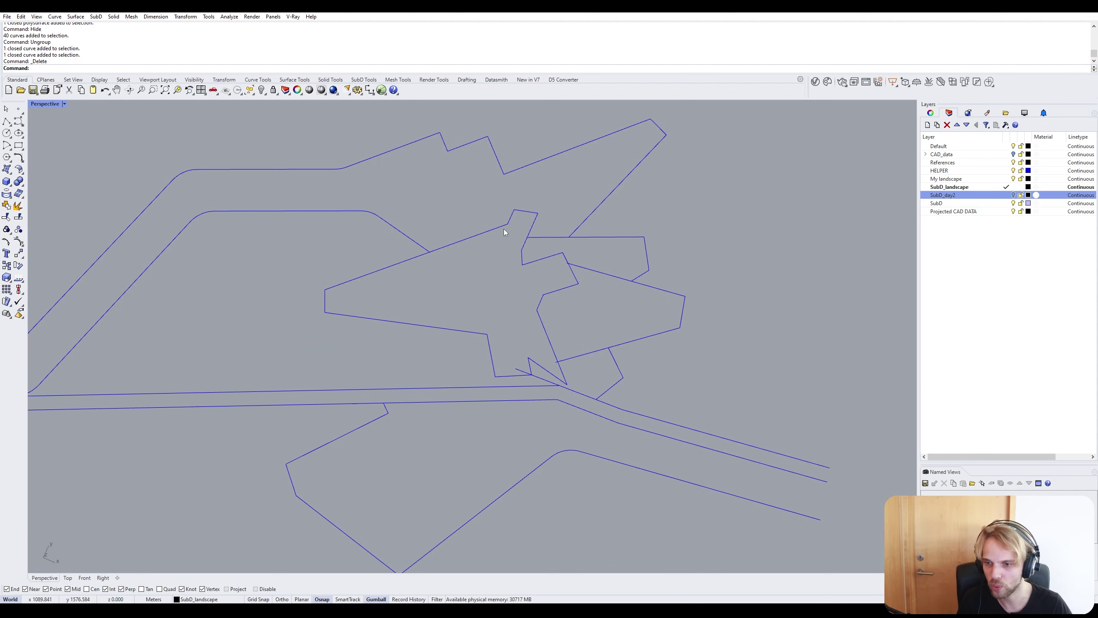
scroll(569, 299, down, 2)
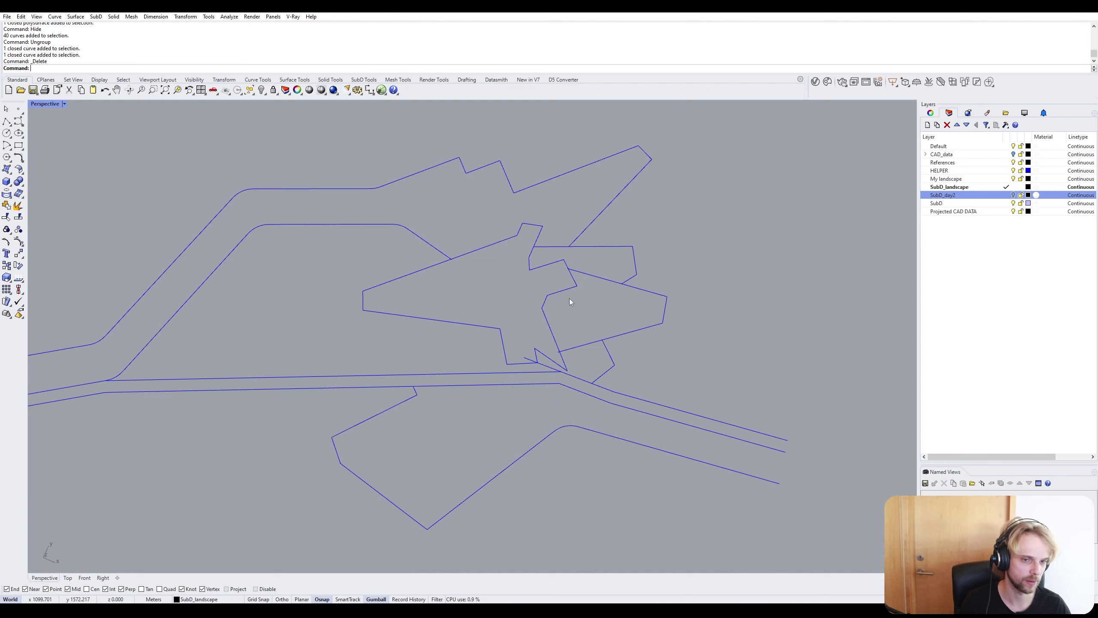
shift+right_drag(558, 241, 602, 154)
click(408, 335)
scroll(436, 311, up, 3)
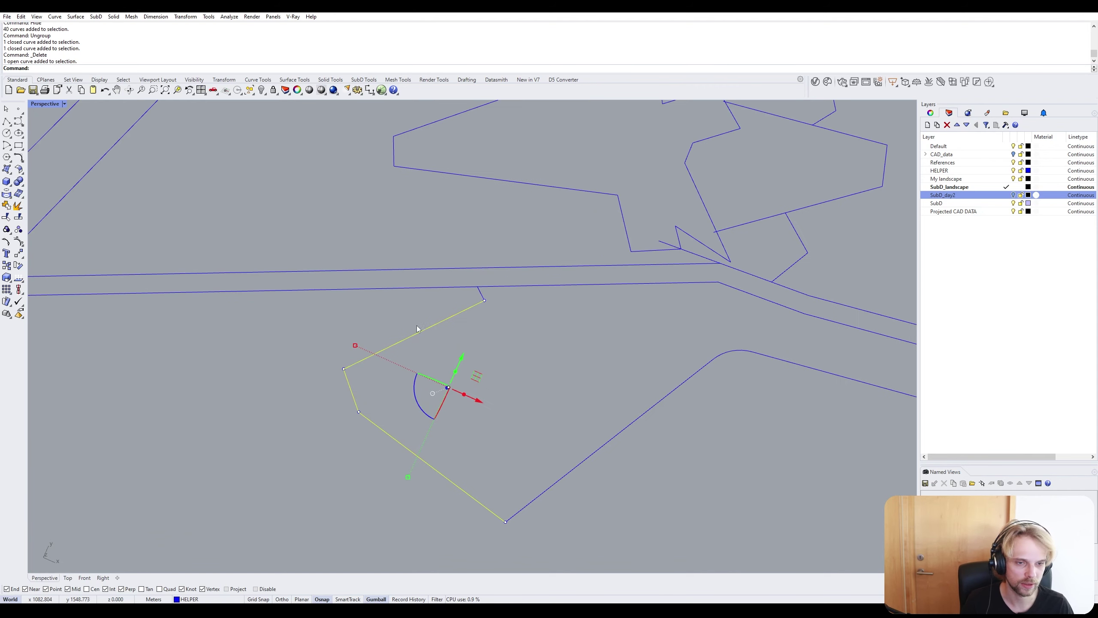
click(536, 400)
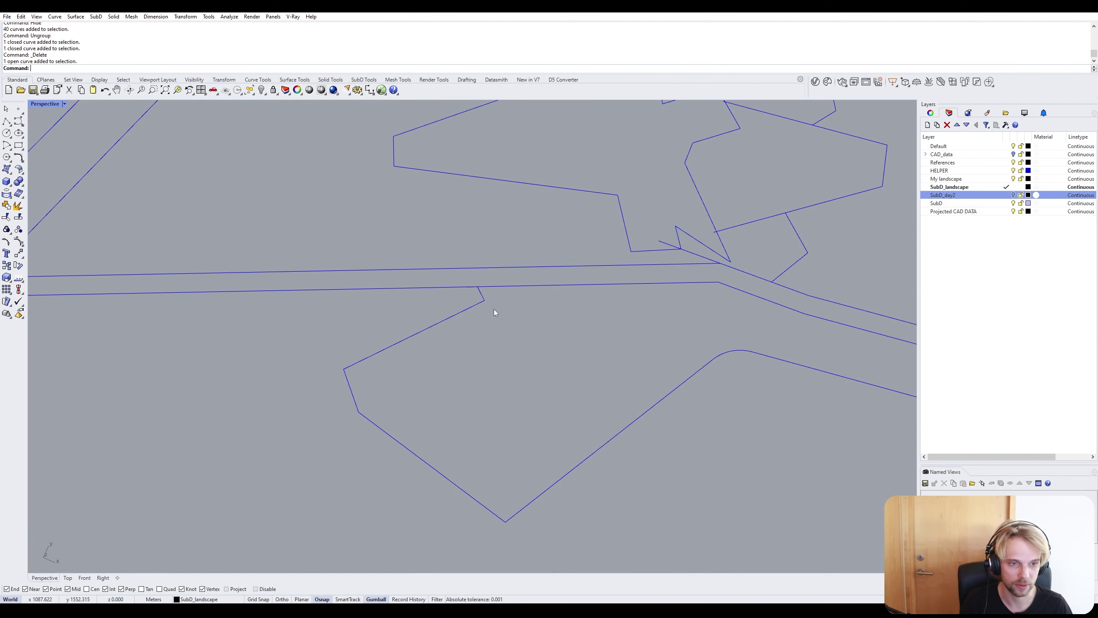
drag(512, 328, 442, 299)
key(Escape)
scroll(577, 340, down, 3)
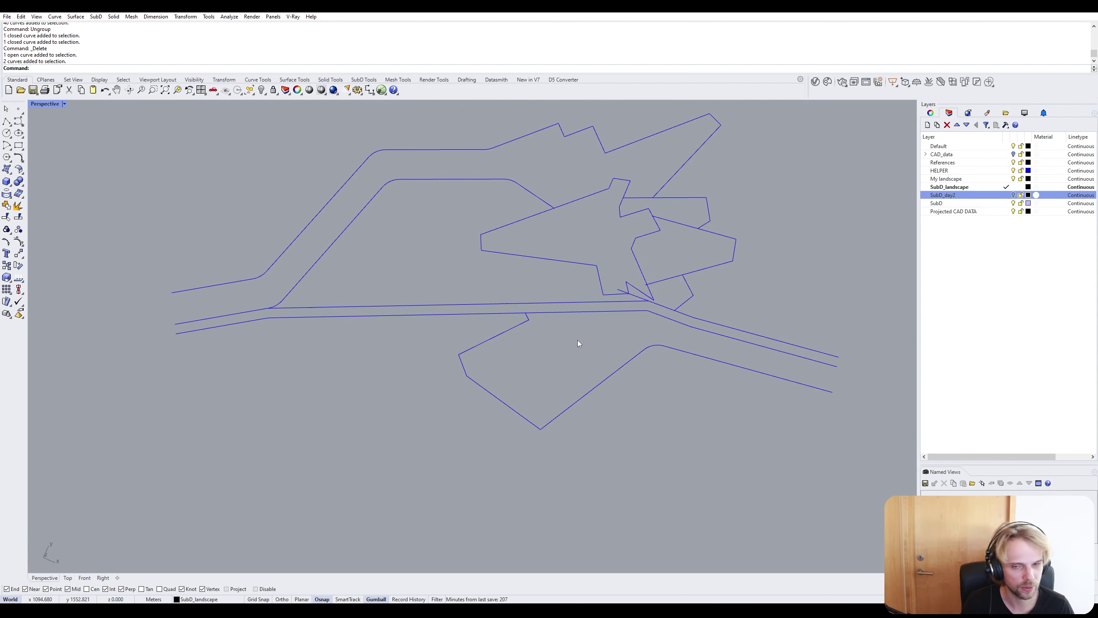
scroll(554, 343, down, 3)
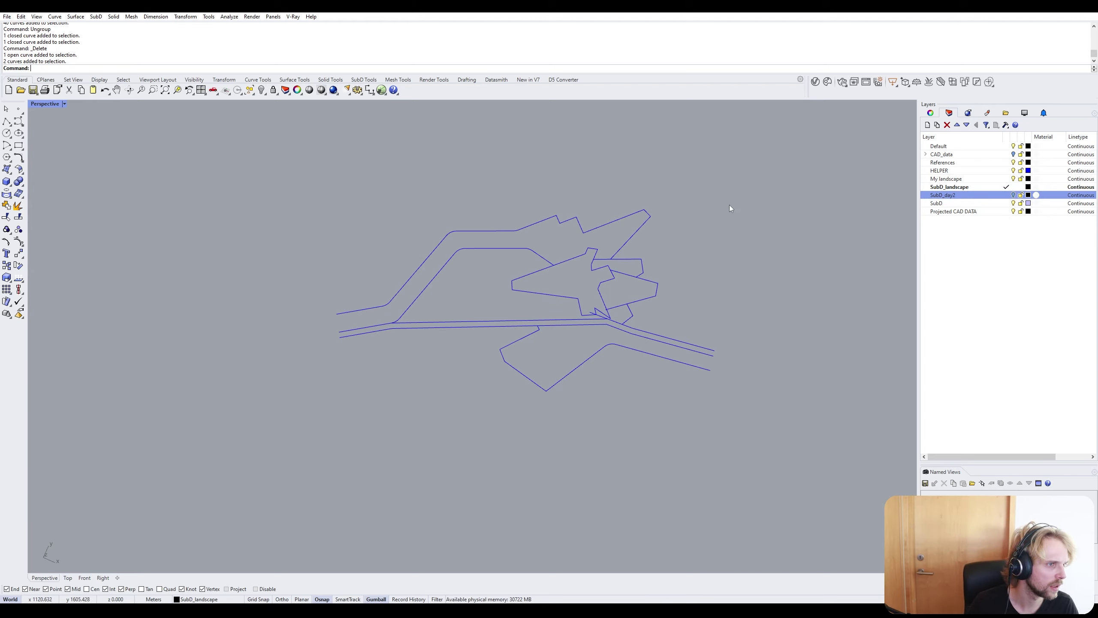
Bring back only the hidden site reference image surface with ShowSelected.
text(ShowSelected)
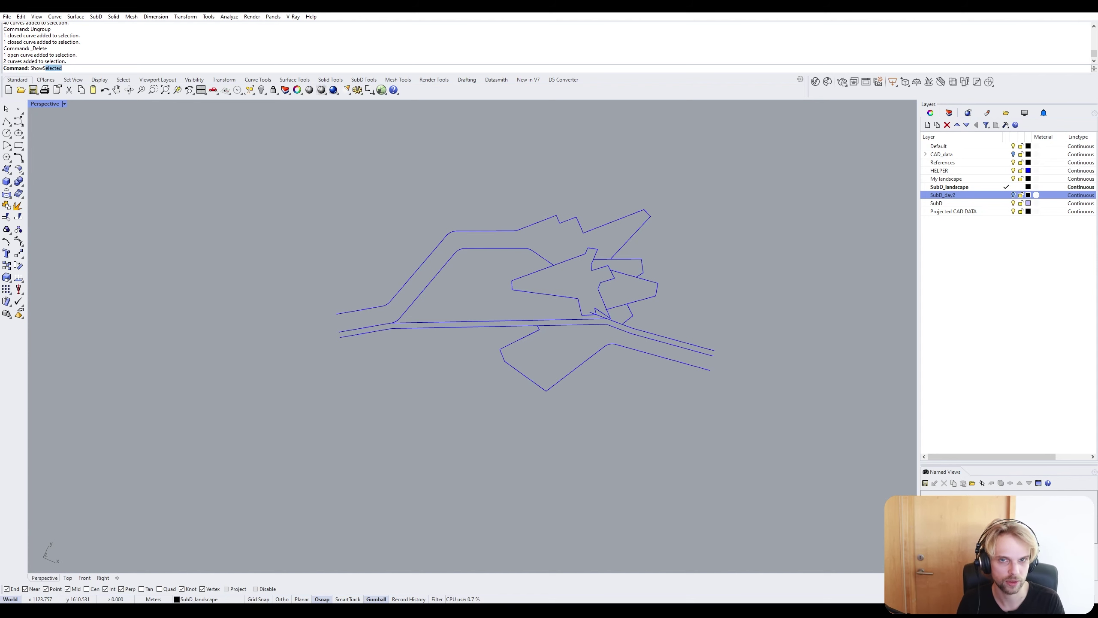
key(Return)
click(712, 235)
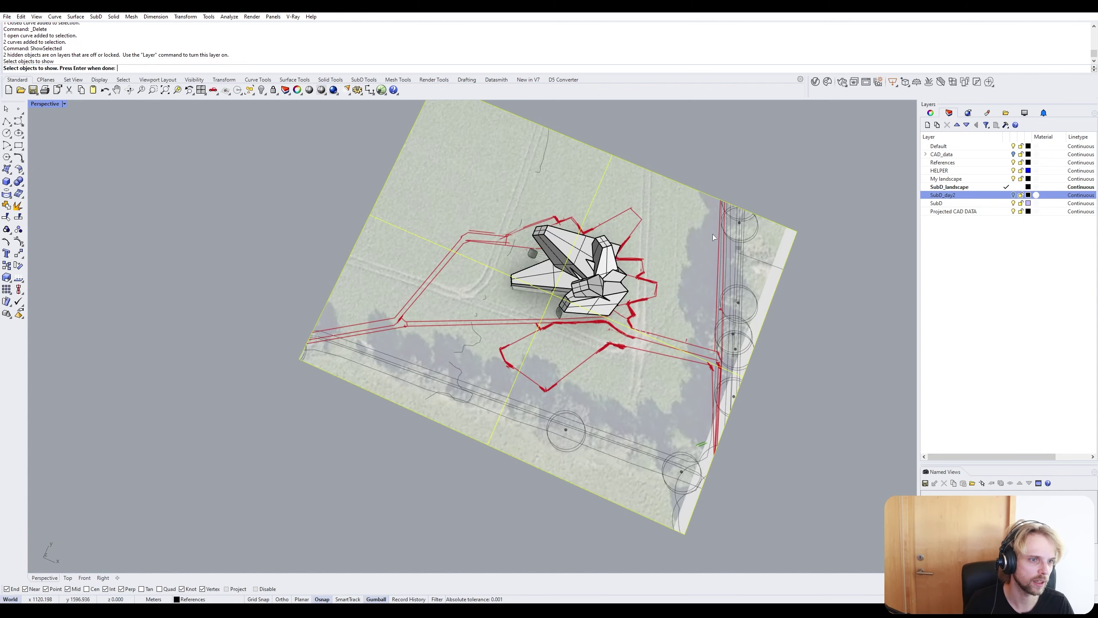
key(Return)
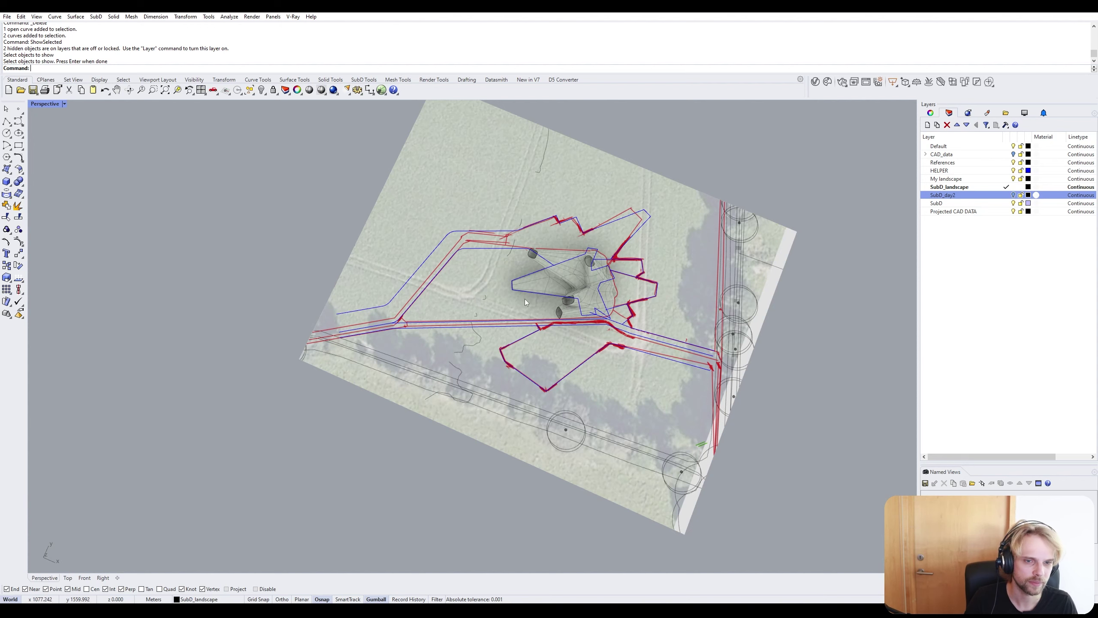
Create a four-point corner surface snapped to the corners of the site reference image.
click(441, 167)
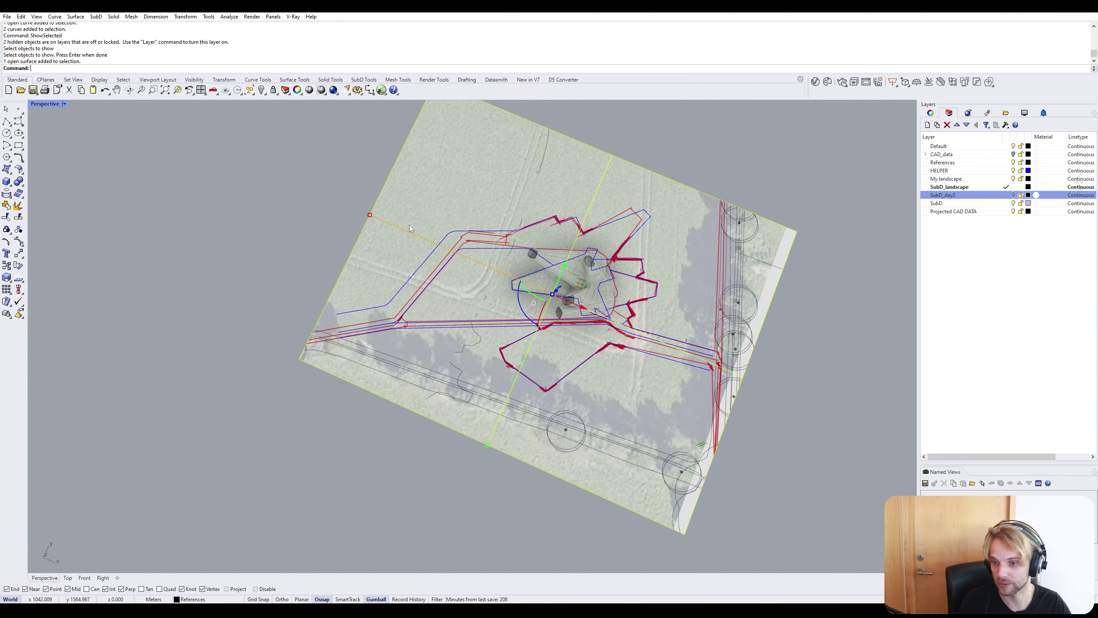
click(468, 188)
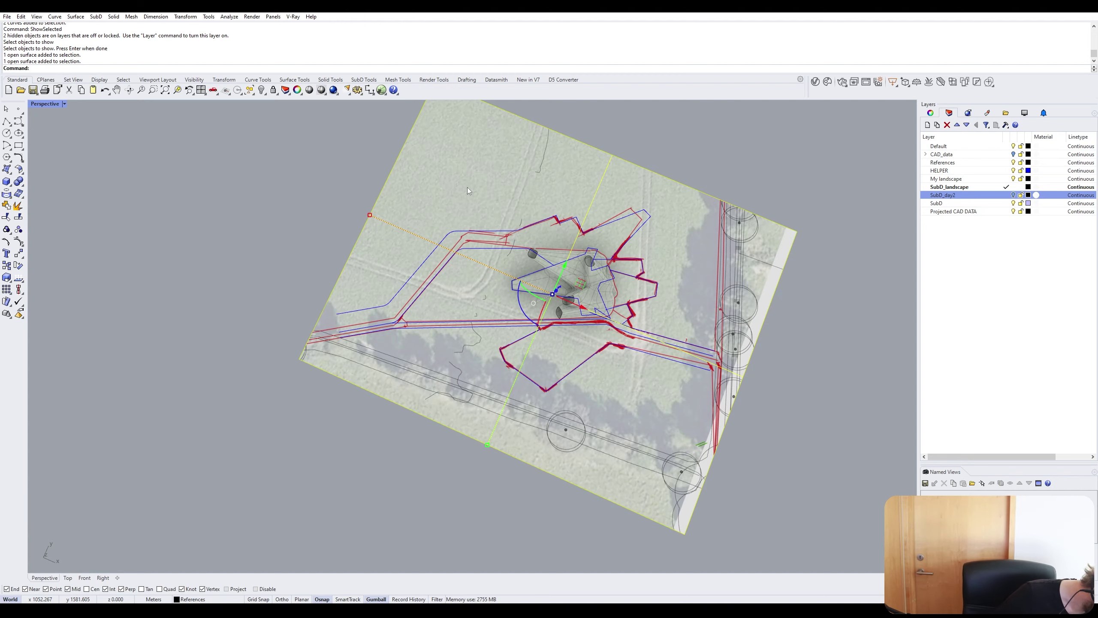
right_drag(467, 187, 537, 192)
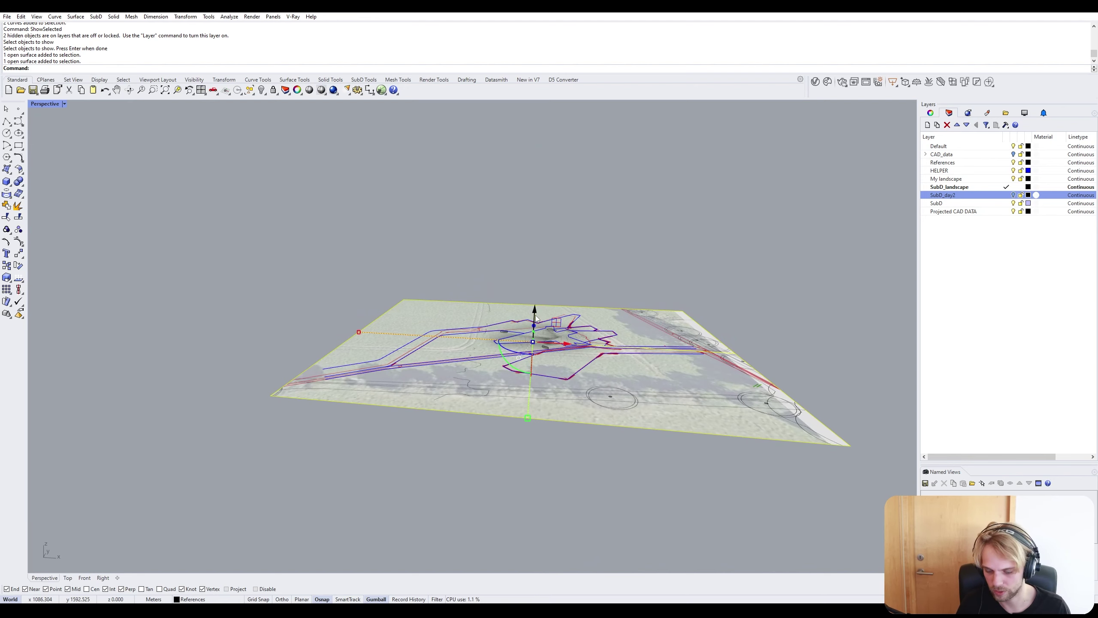
key(Escape)
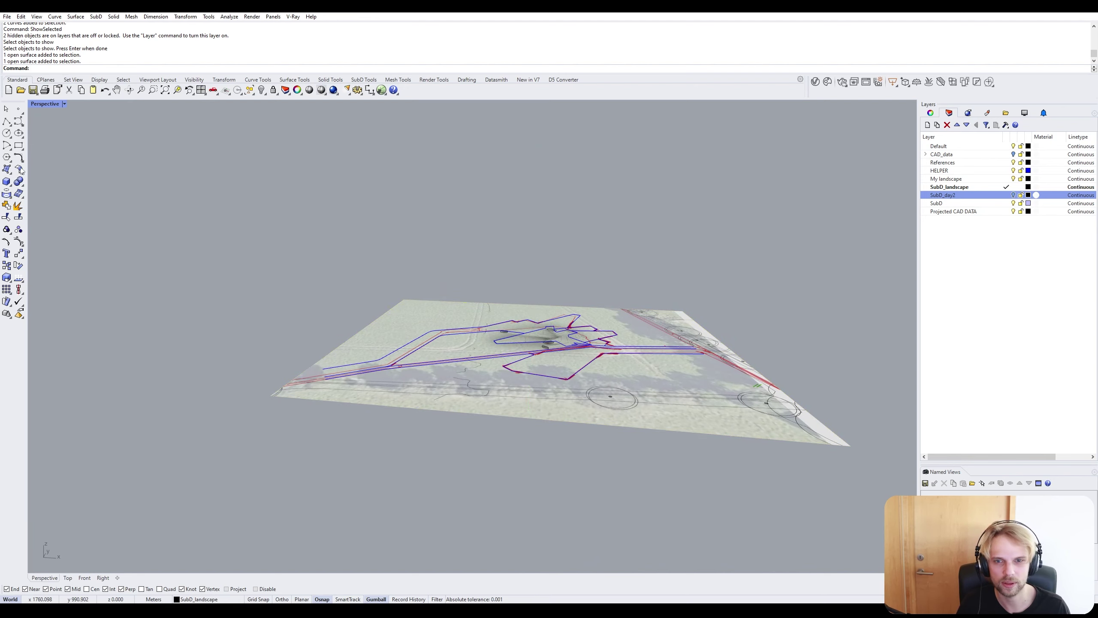
click(7, 168)
click(271, 395)
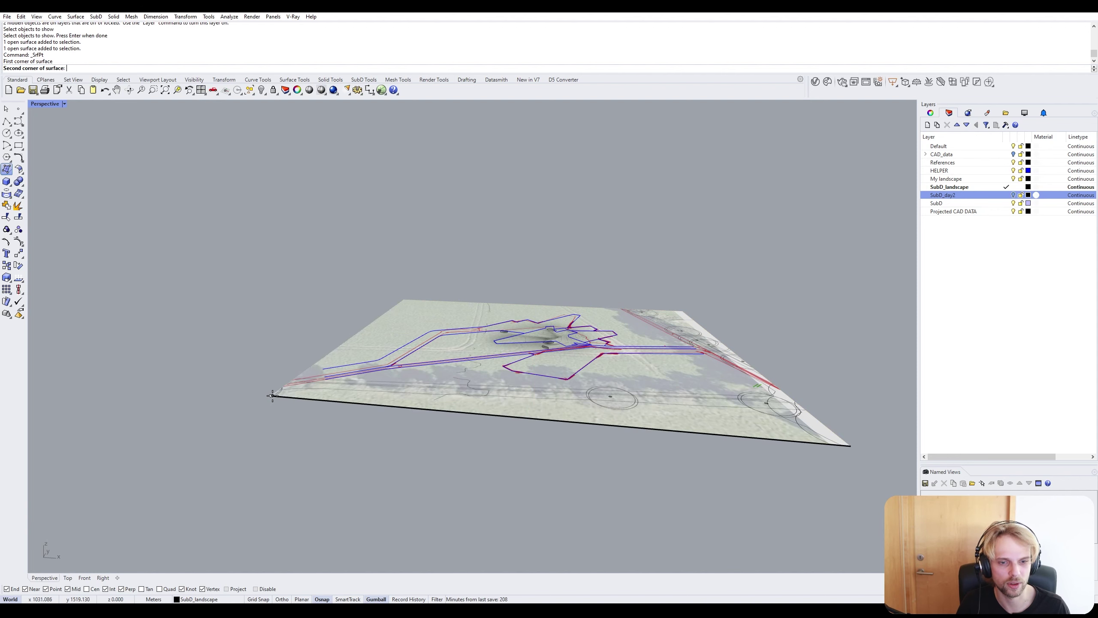
click(404, 299)
click(683, 311)
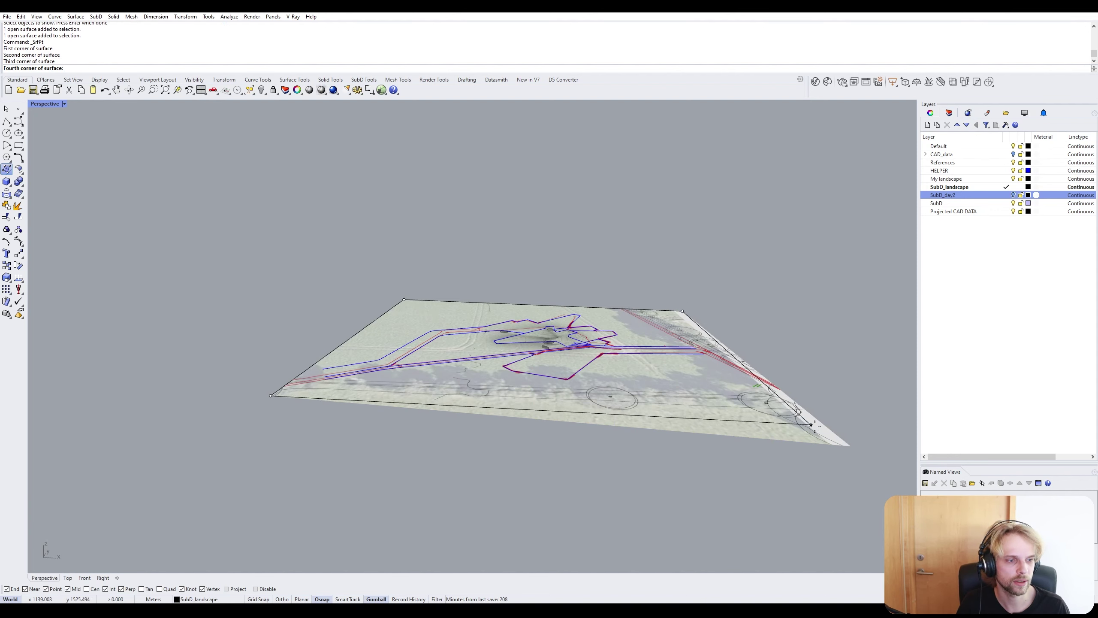
click(850, 446)
right_click(850, 446)
key(Escape)
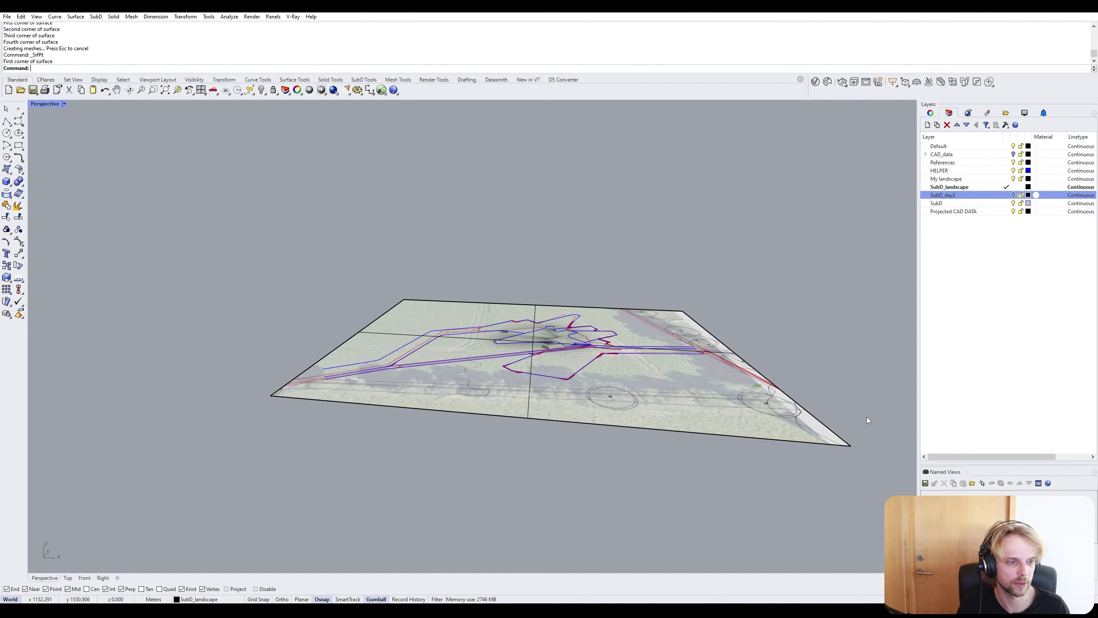
Hide the site reference image surface, keeping the new corner-point surface visible.
click(806, 424)
click(835, 454)
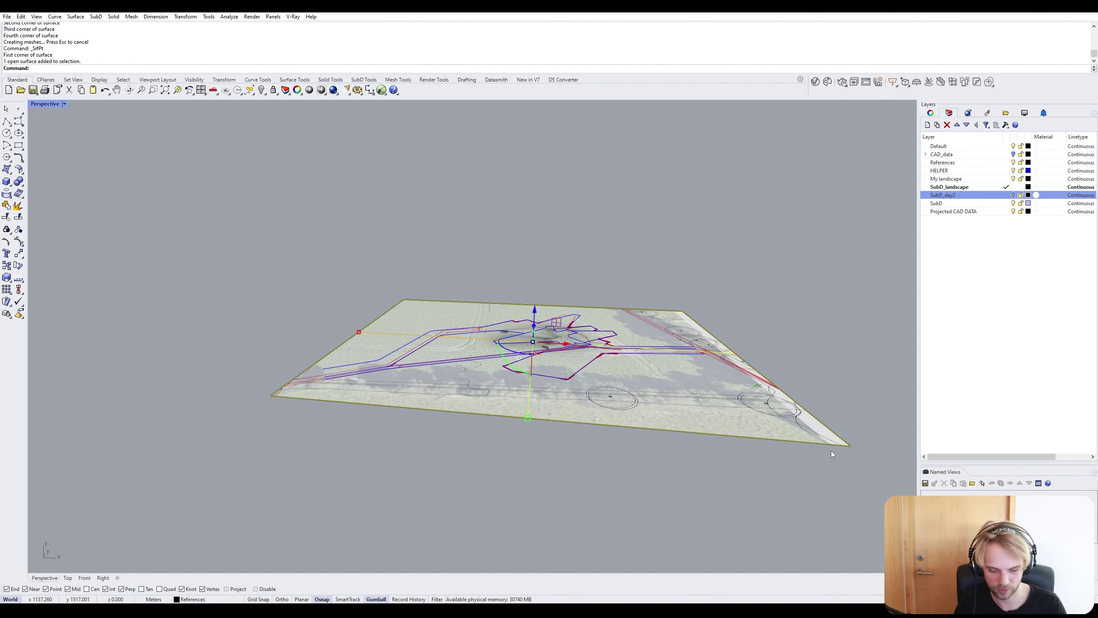
text(Hide)
key(Return)
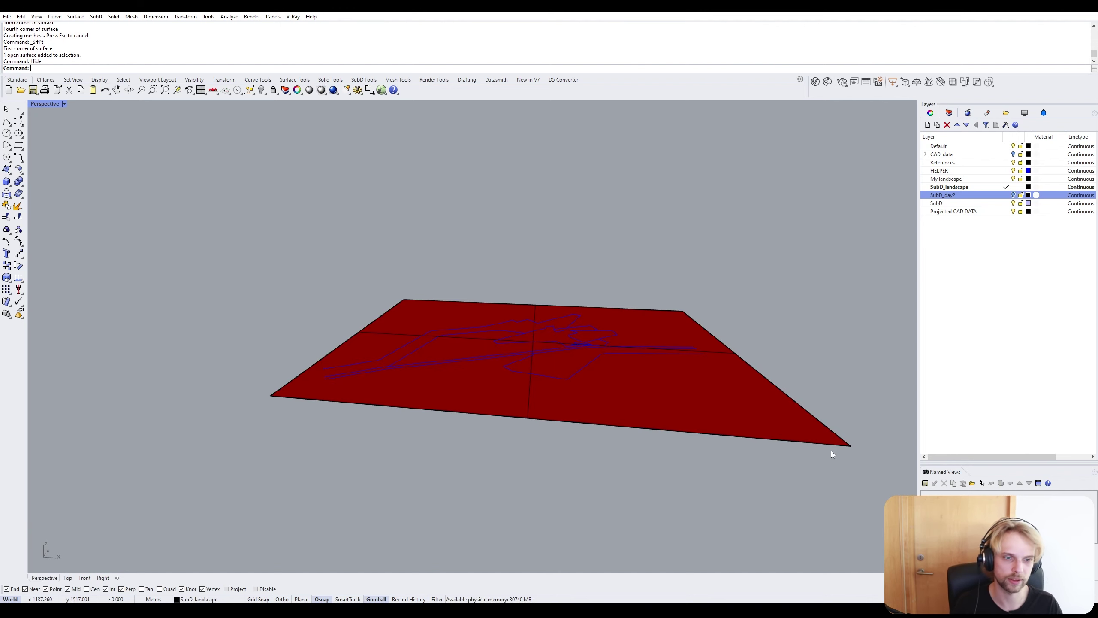
Flip the normal direction of the new site surface so its front faces up.
click(776, 442)
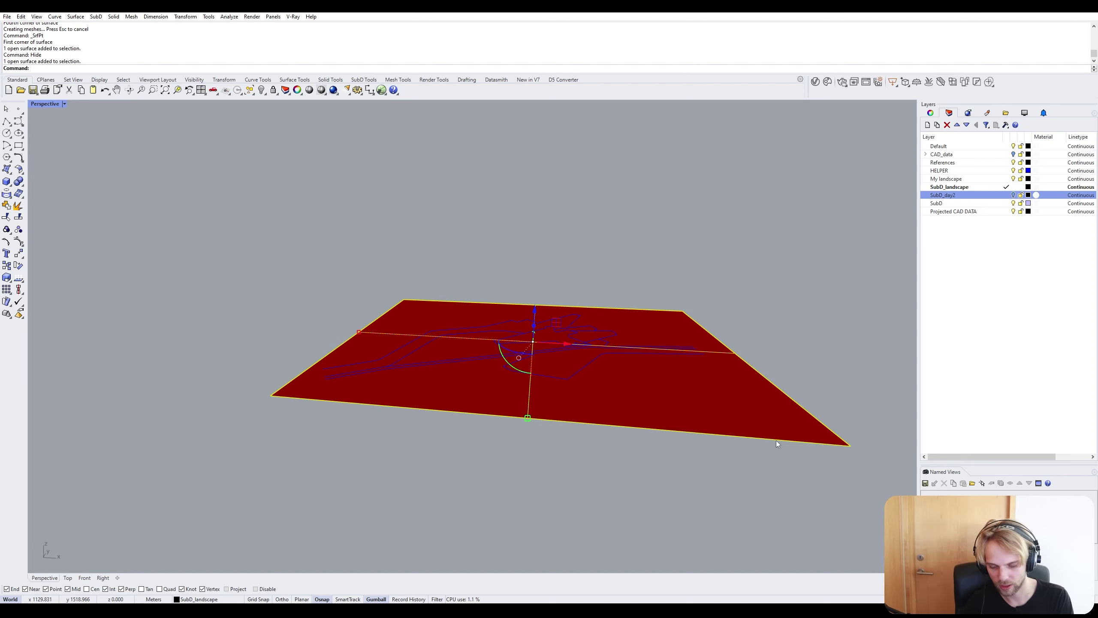
text(Flip)
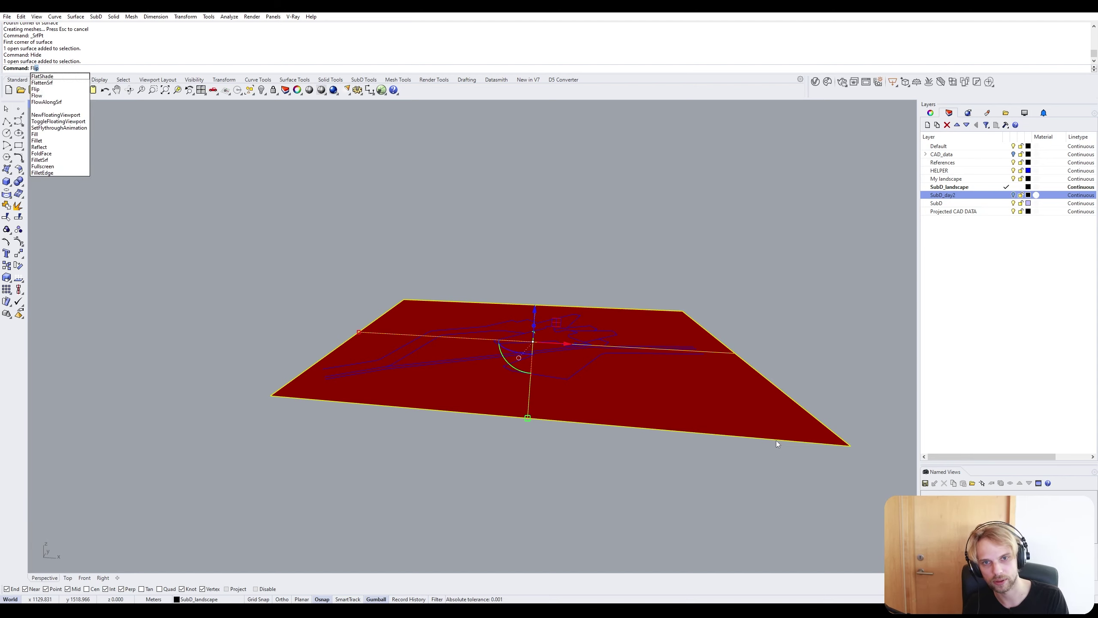
key(Return)
right_drag(674, 358, 680, 416)
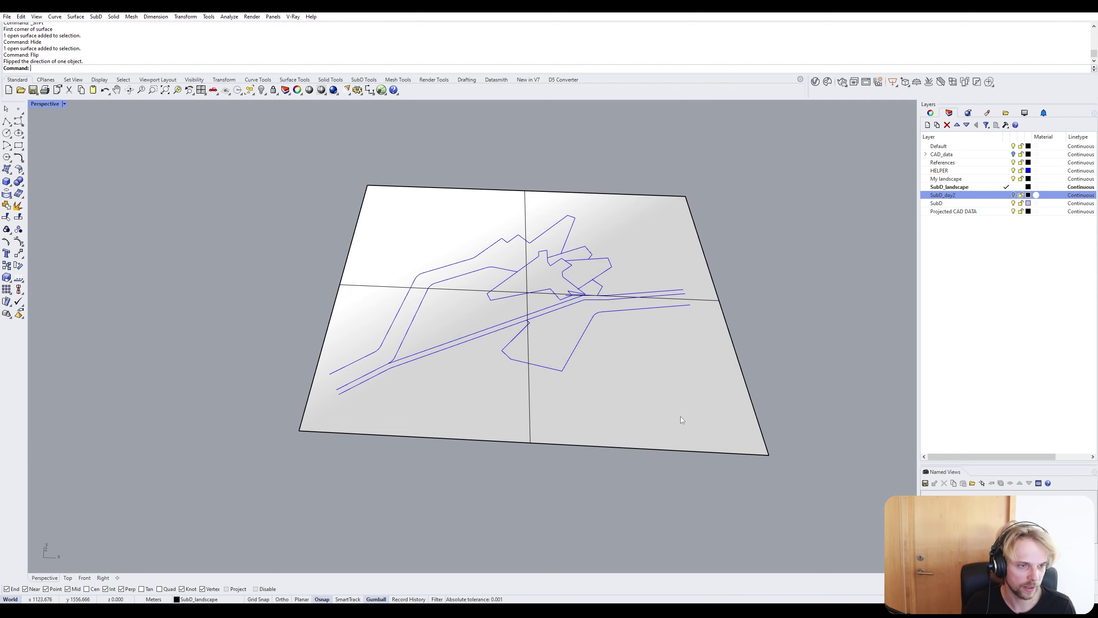
scroll(290, 375, up, 3)
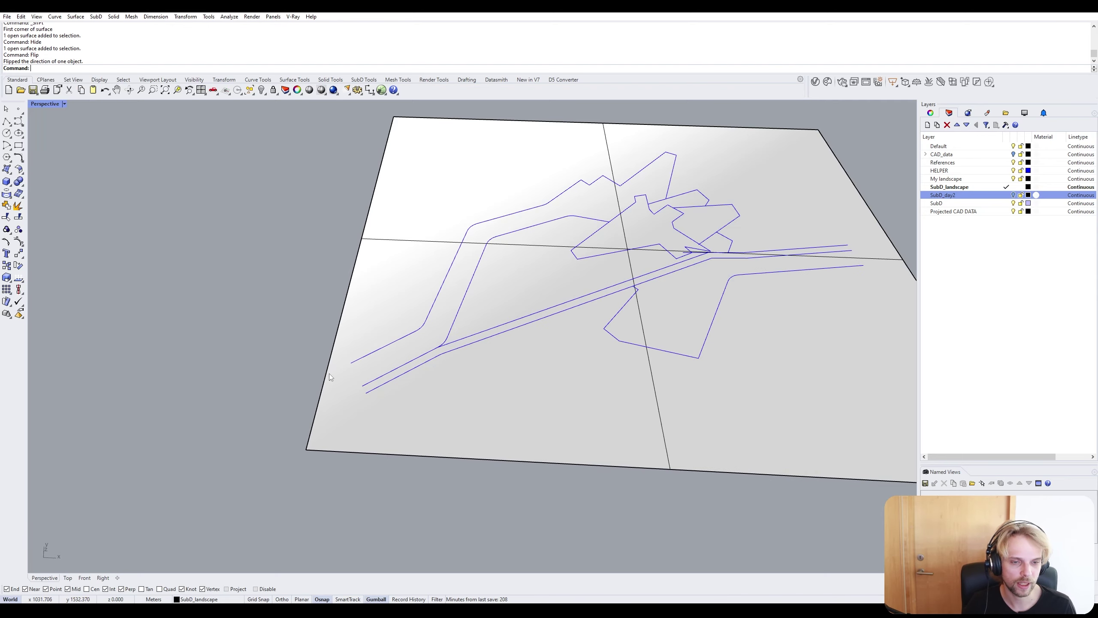
scroll(664, 314, down, 2)
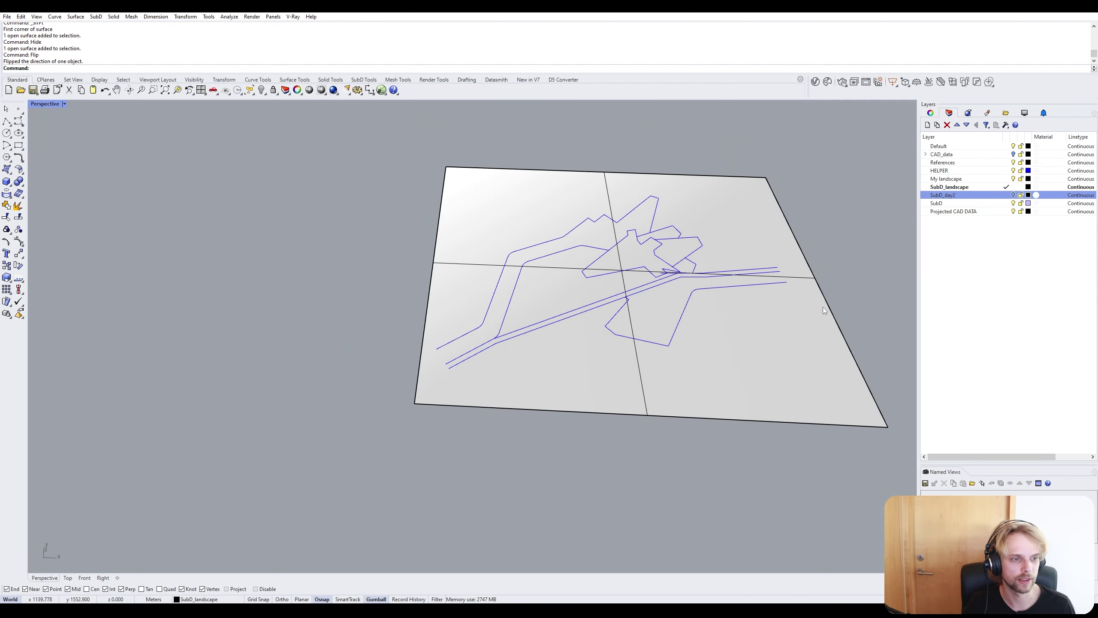
shift+right_drag(829, 307, 681, 284)
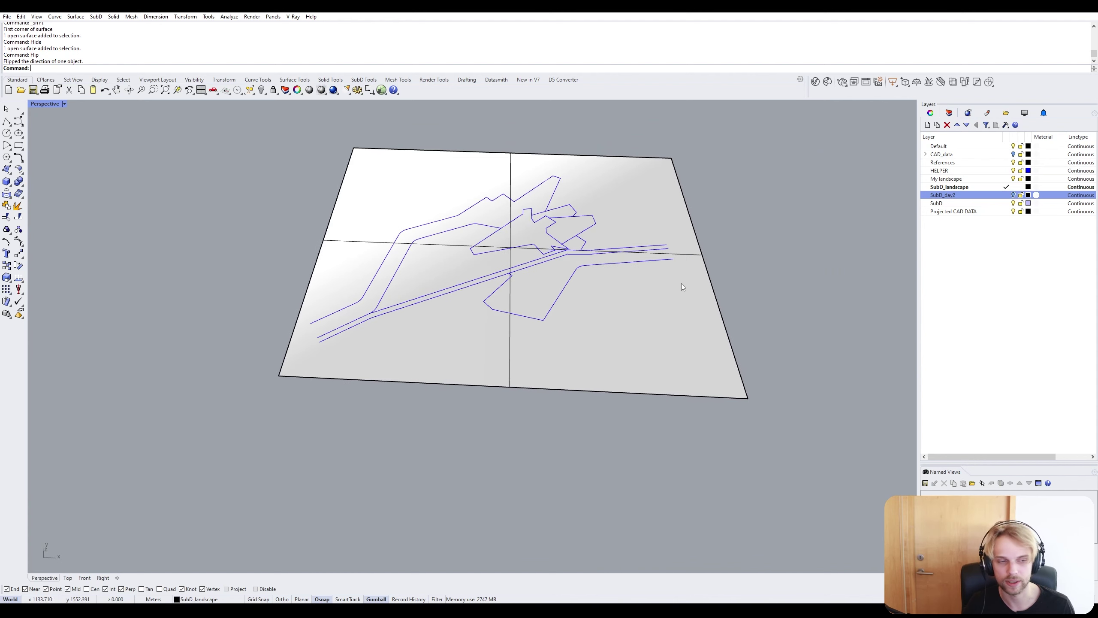
Extend the western ends of the three path curves to the site surface boundary, using Natural extension.
click(322, 250)
click(254, 247)
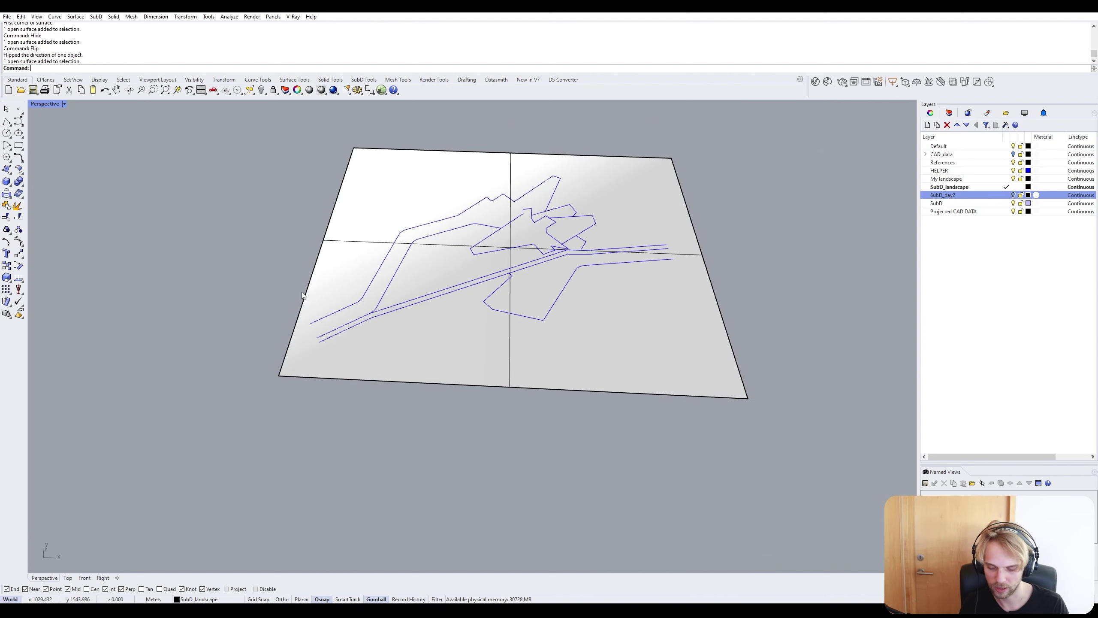
text(extend)
key(Return)
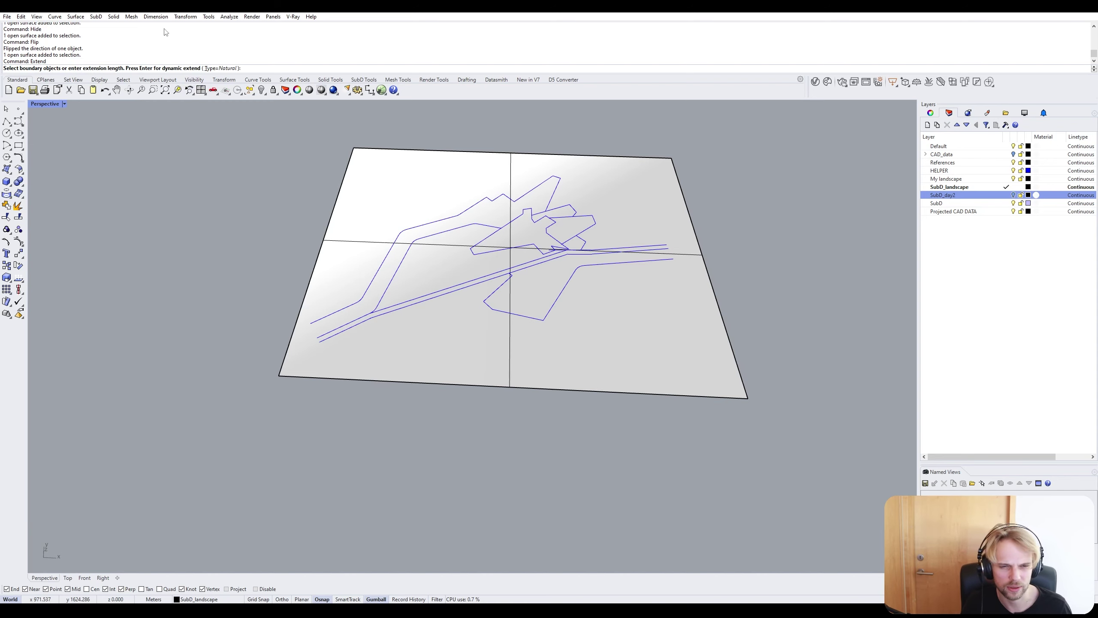
click(348, 186)
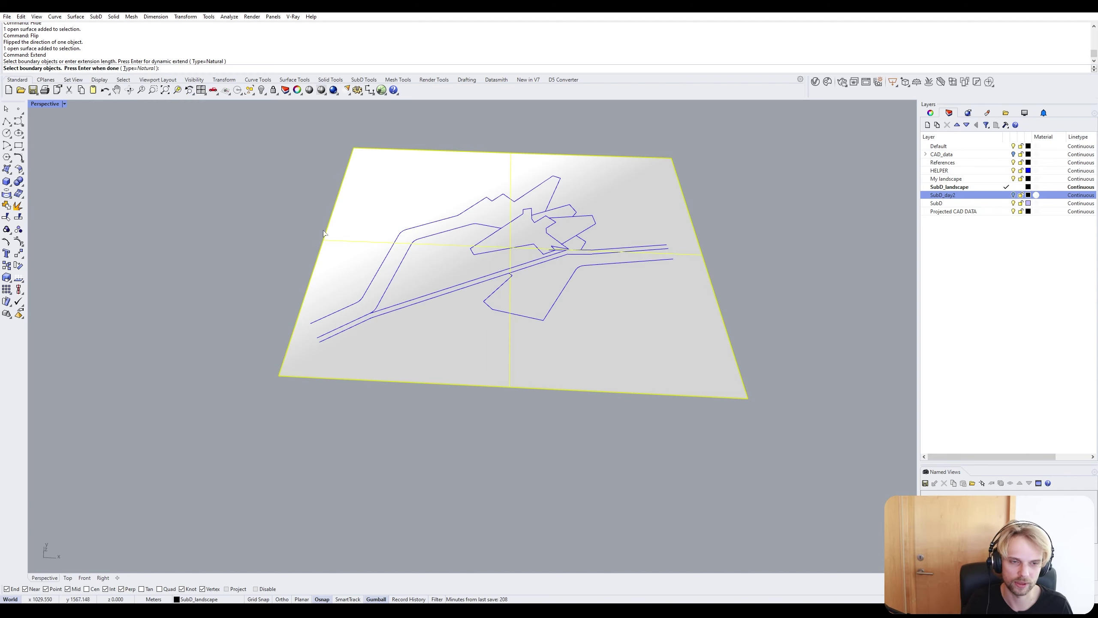
key(Return)
click(321, 318)
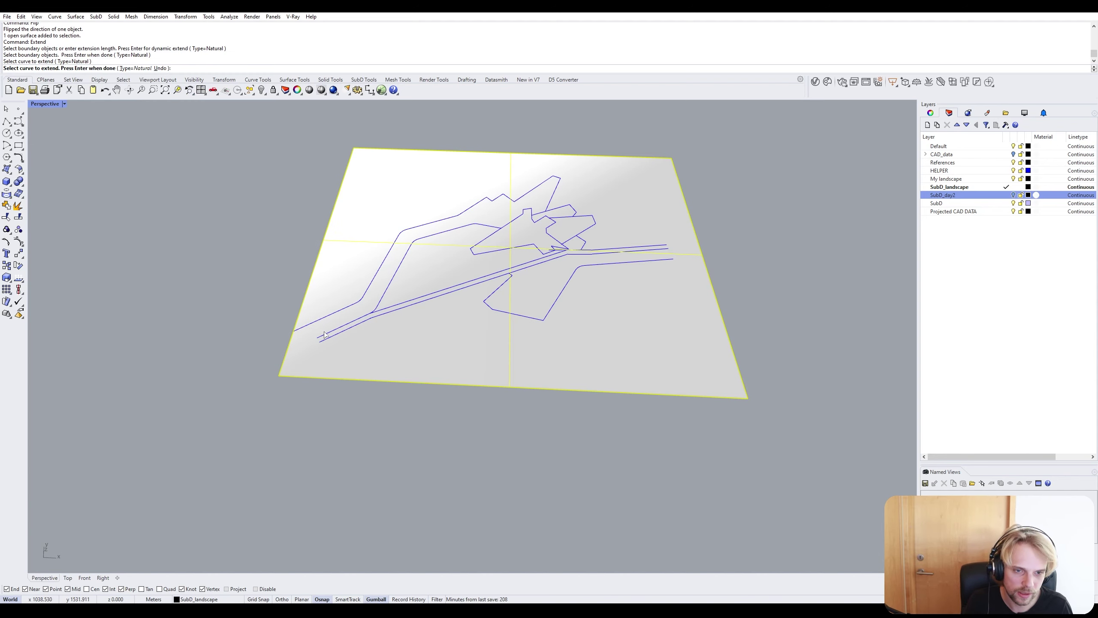
click(325, 334)
click(329, 343)
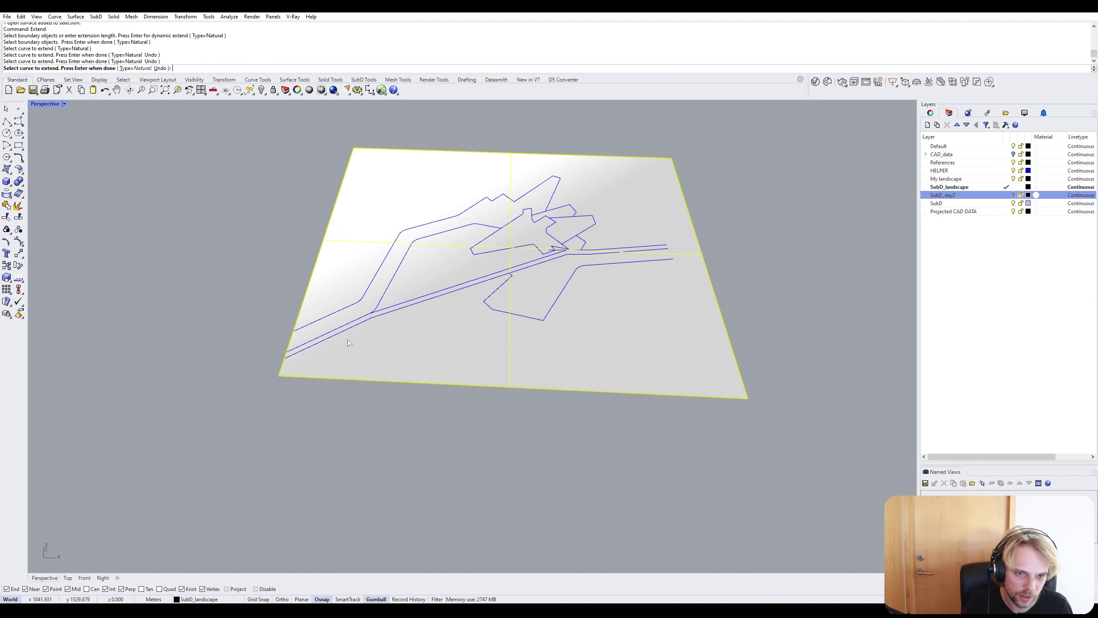
Extend the eastern ends of the path curves to the site surface boundary and finish the Extend command.
click(666, 251)
click(670, 258)
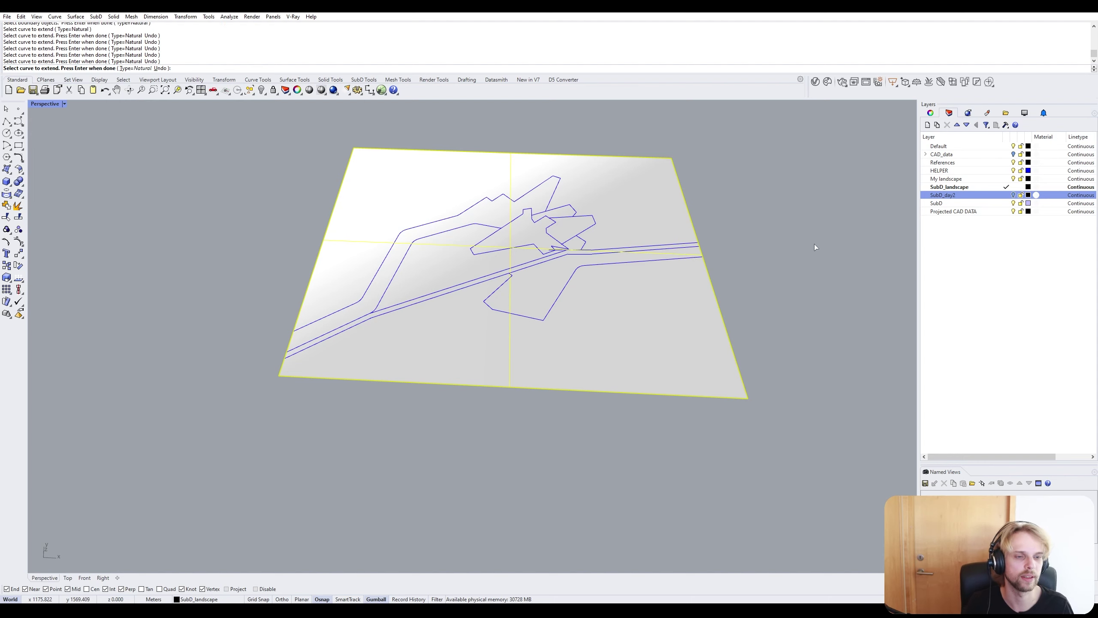
key(Return)
right_drag(601, 221, 590, 277)
scroll(561, 212, up, 16)
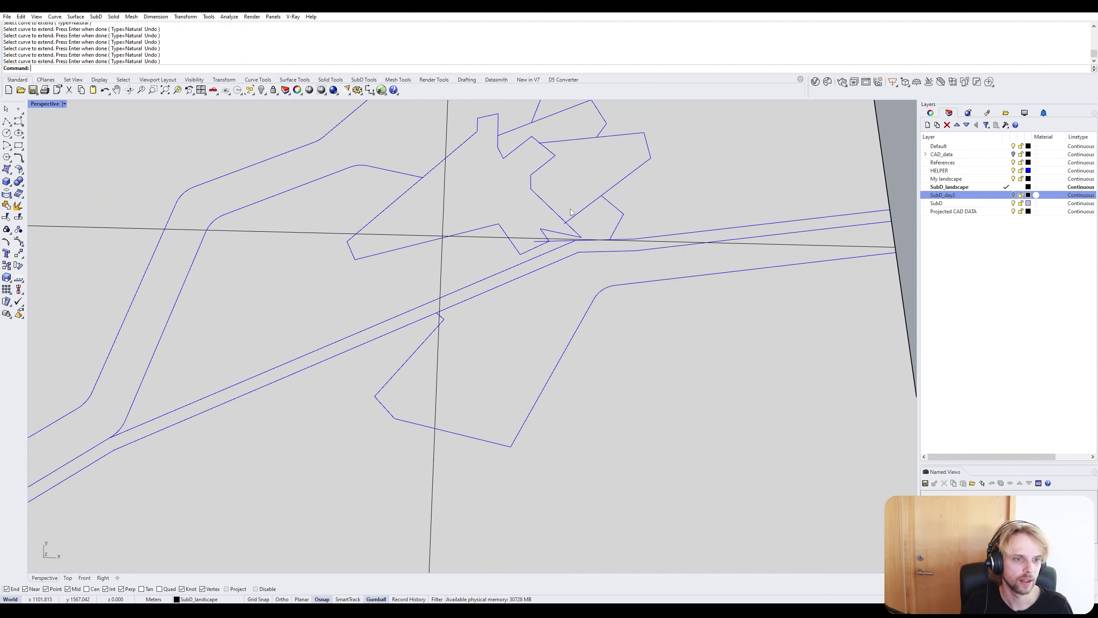
scroll(561, 213, down, 6)
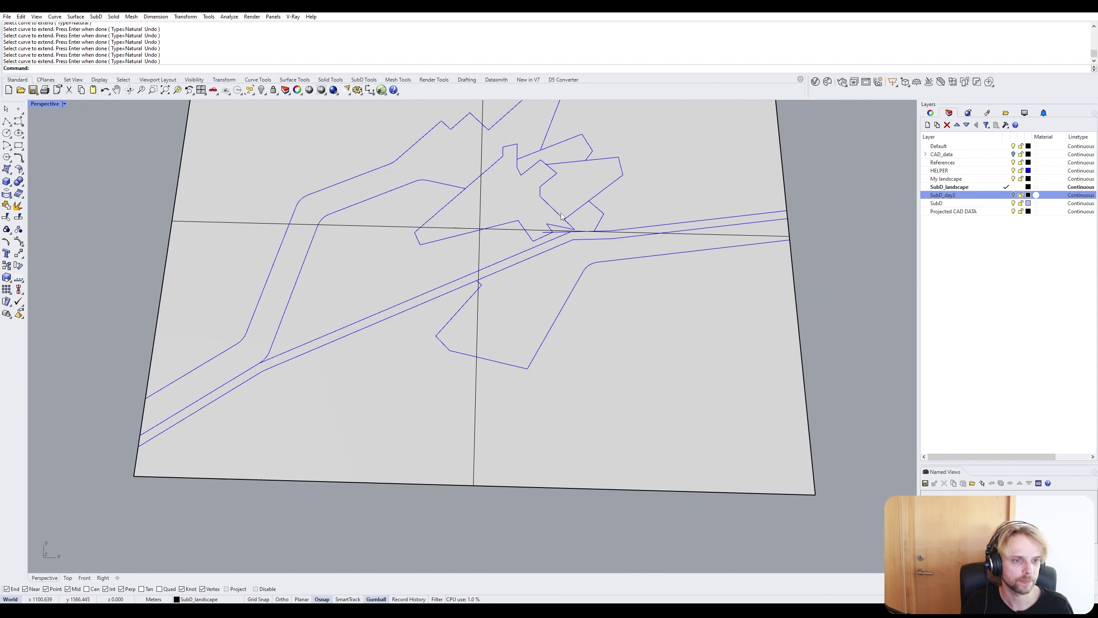
scroll(561, 213, down, 6)
shift+right_drag(544, 213, 471, 286)
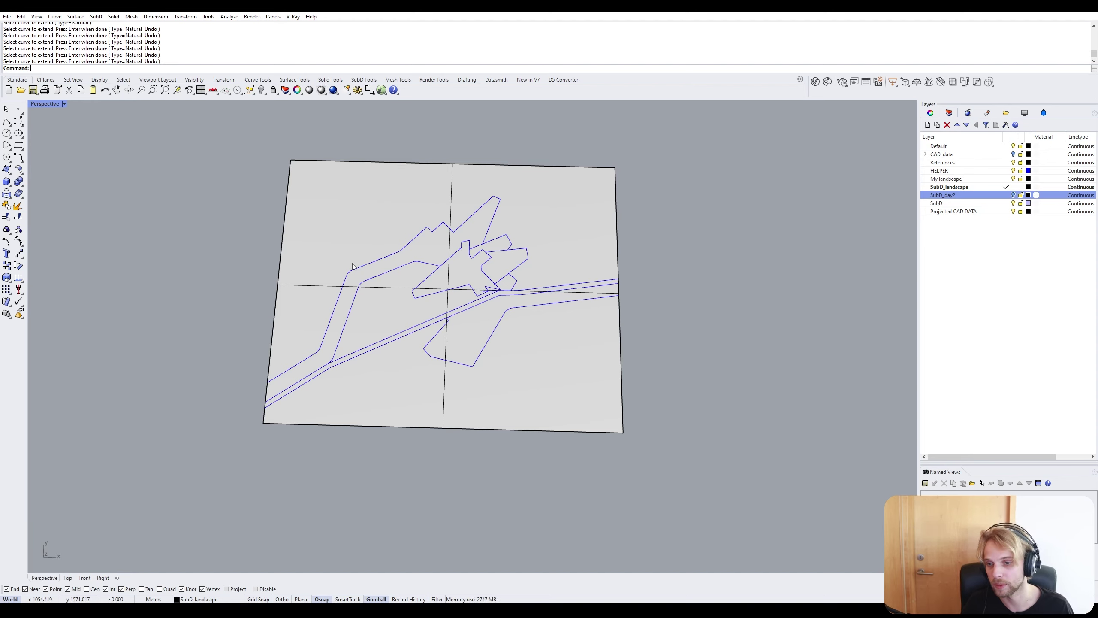
click(373, 207)
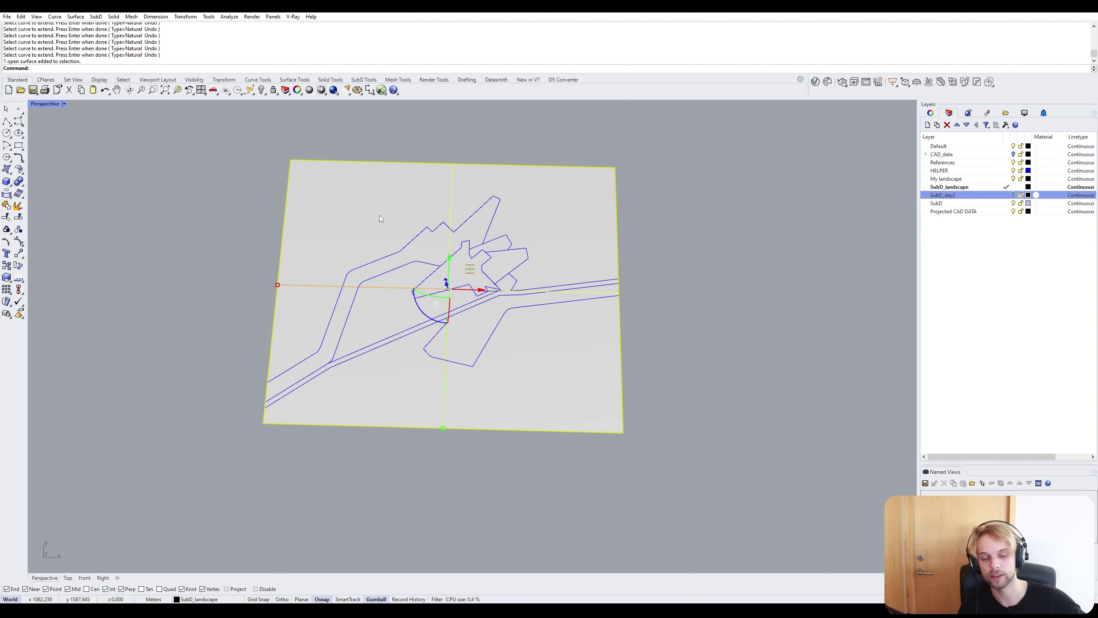
click(400, 248)
click(151, 256)
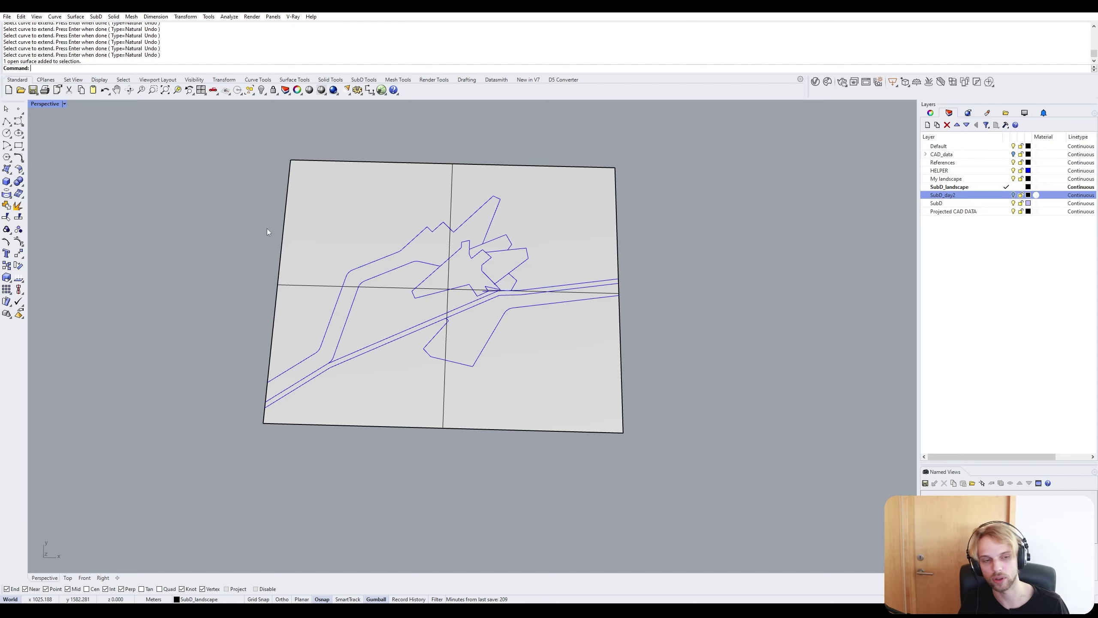
drag(193, 177, 737, 431)
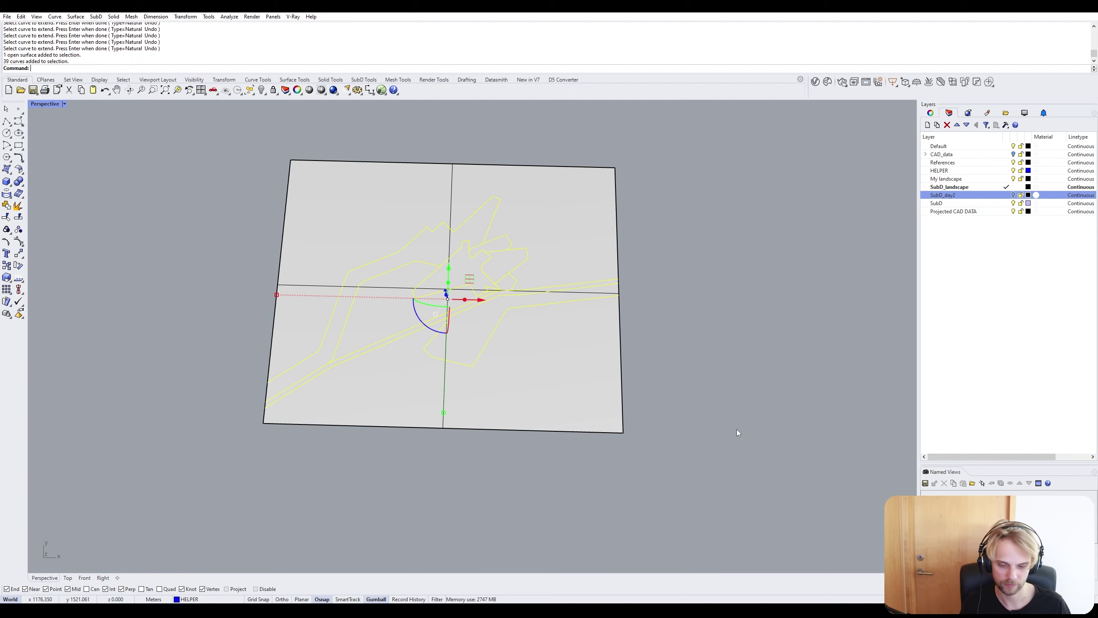
key(Escape)
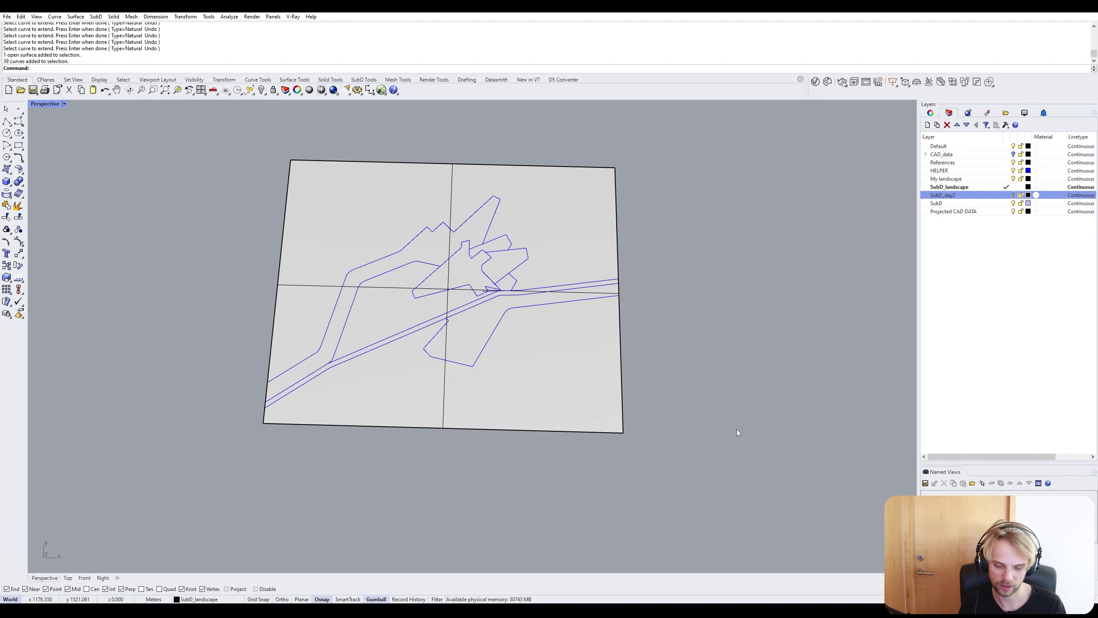
Split the site surface using all the site curves as cutting objects.
click(608, 395)
text(S)
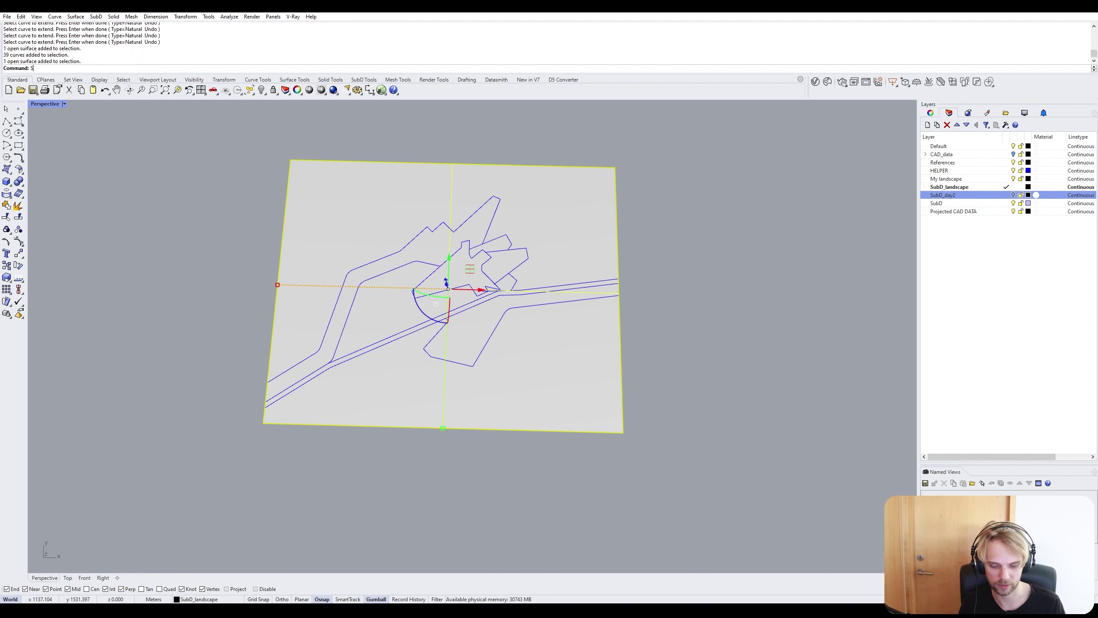
text(plit)
key(Return)
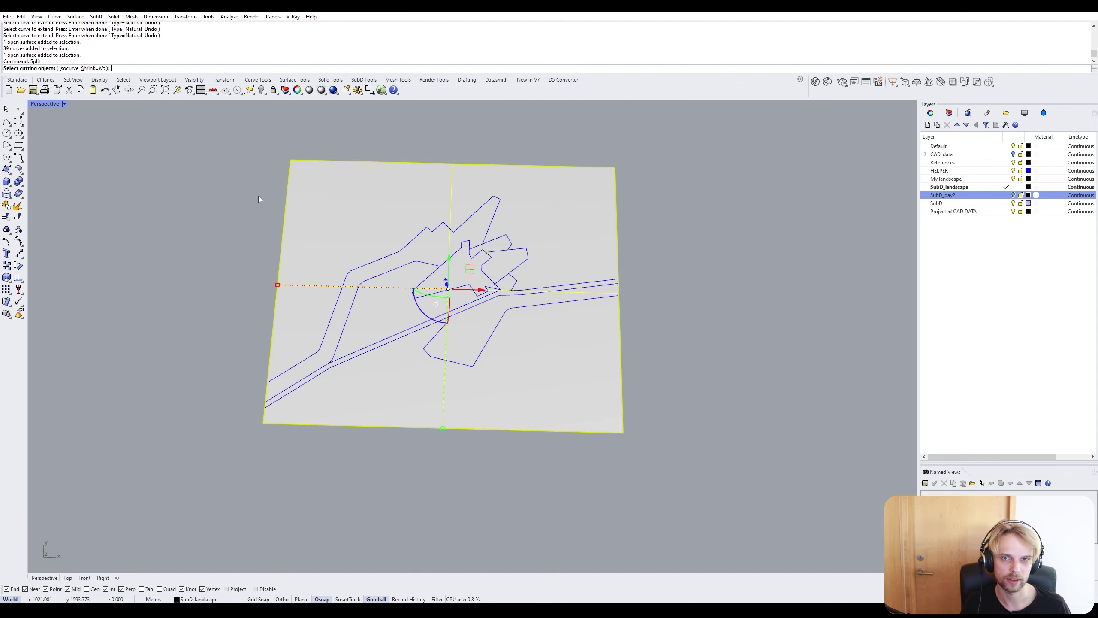
drag(200, 164, 720, 462)
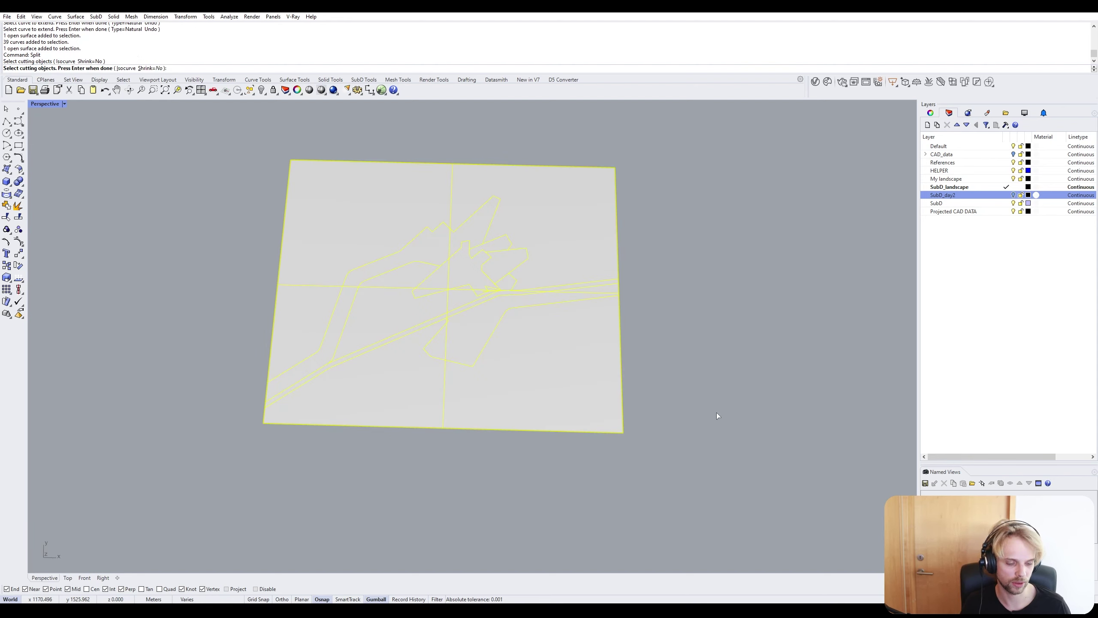
key(Return)
Raise all the split surface pieces vertically above the site curves.
right_drag(656, 366, 521, 290)
drag(446, 288, 449, 205)
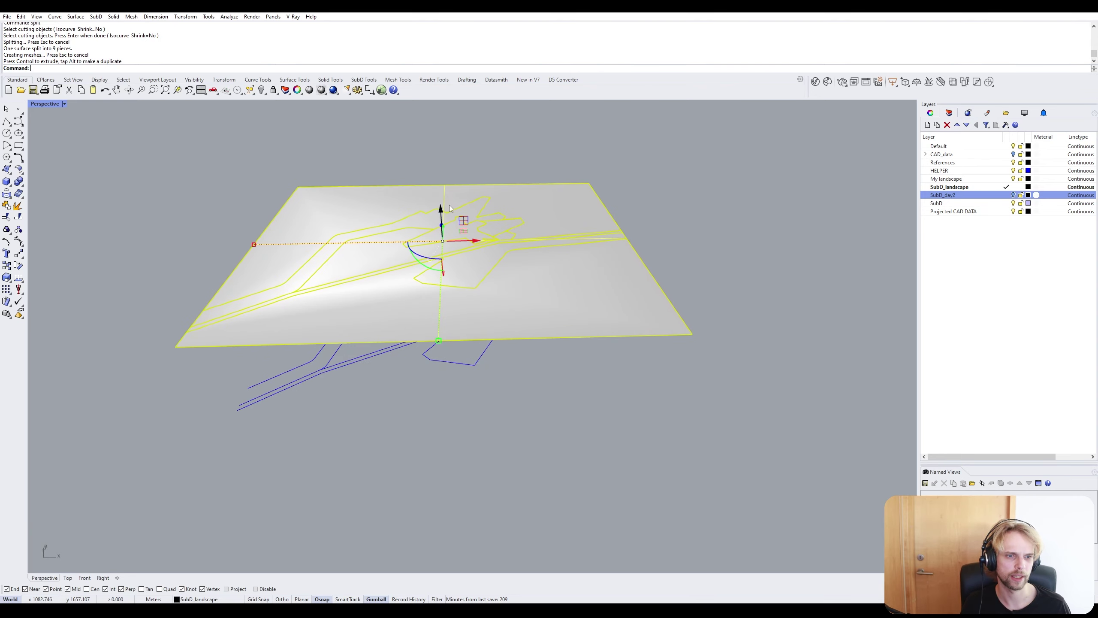
click(748, 273)
scroll(496, 233, up, 4)
scroll(496, 236, down, 4)
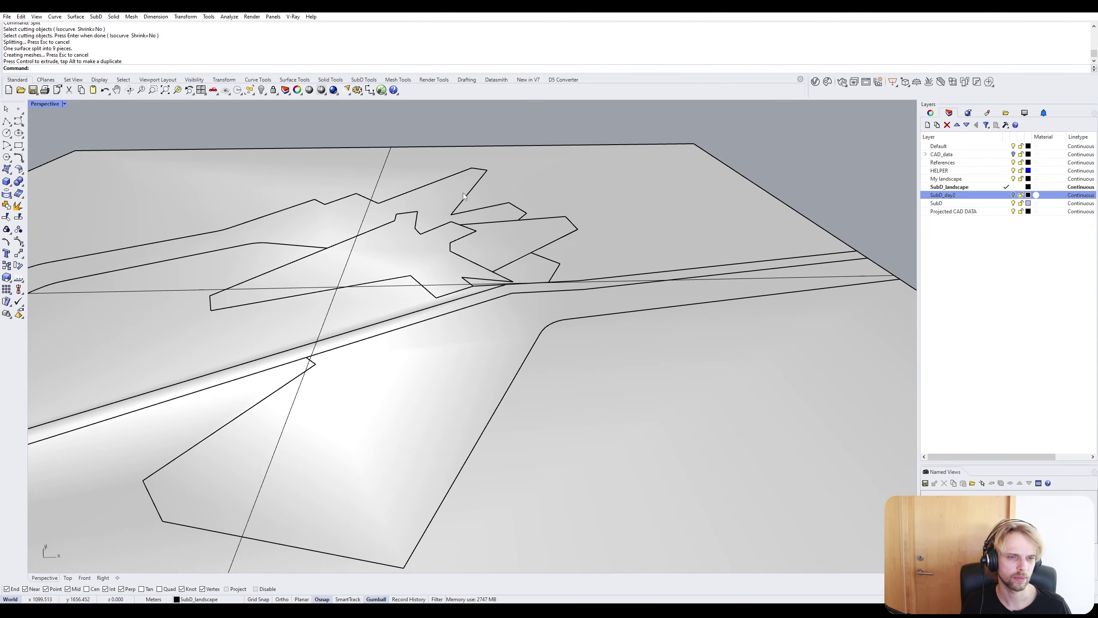
Examine the raised surface pieces one by one around the building outlines to check where the surface was cut.
scroll(452, 273, up, 10)
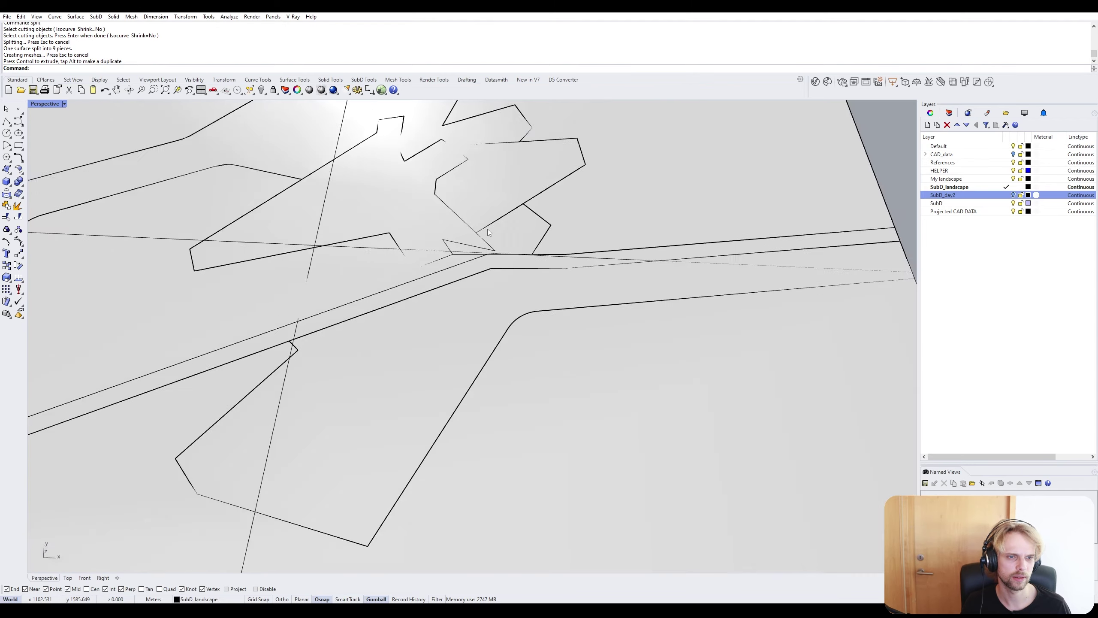
scroll(443, 261, down, 3)
click(402, 255)
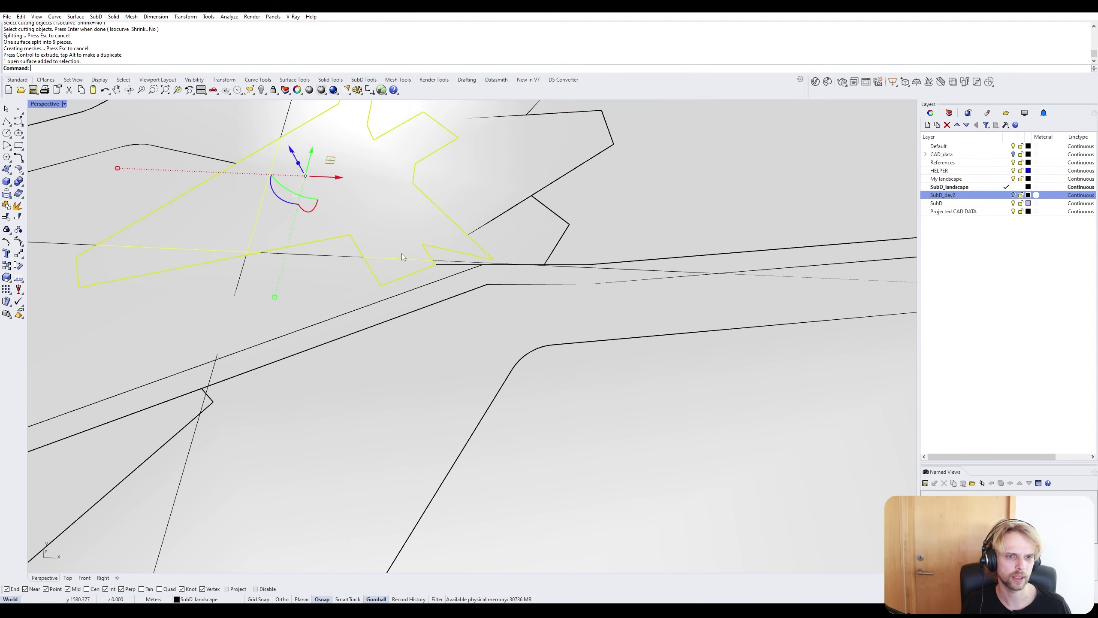
click(327, 285)
click(470, 239)
scroll(432, 247, up, 6)
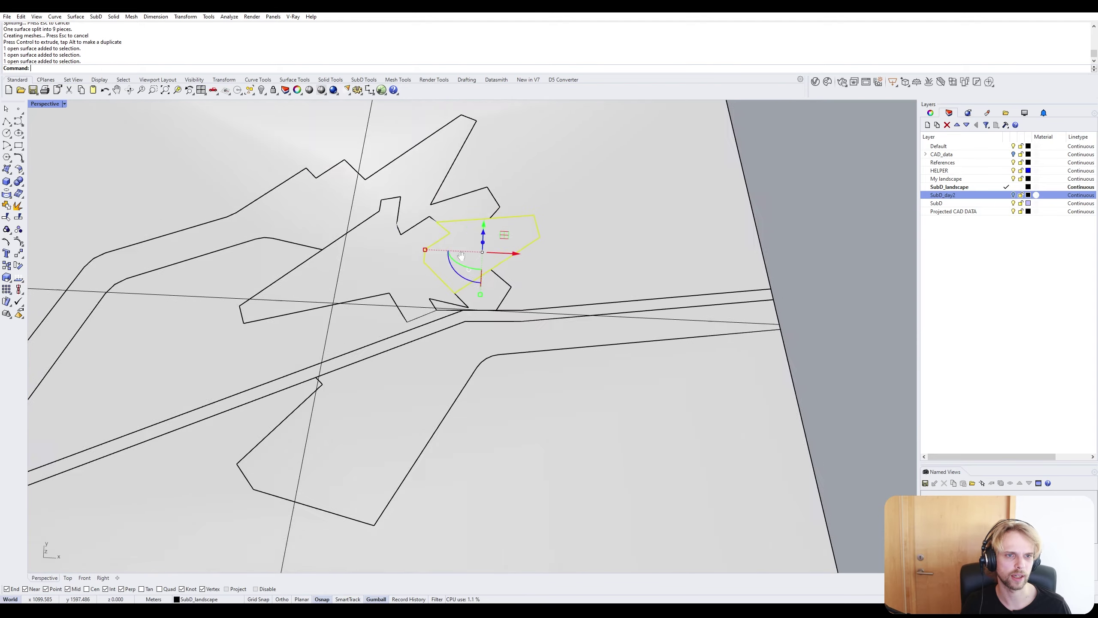
click(407, 254)
scroll(410, 275, down, 5)
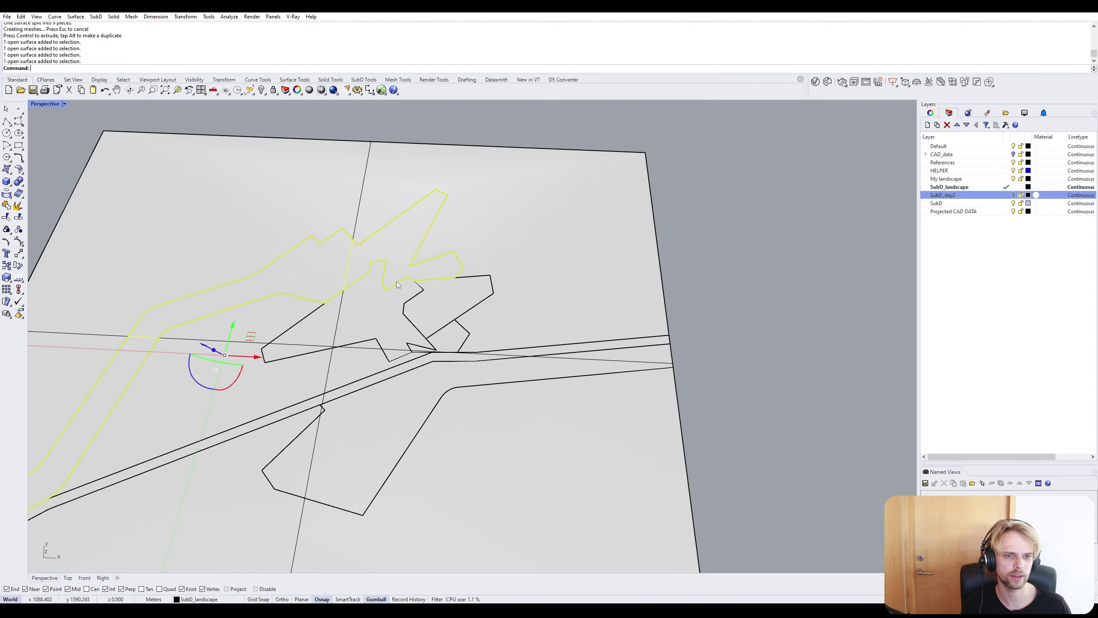
scroll(409, 269, down, 6)
right_drag(409, 403, 440, 310)
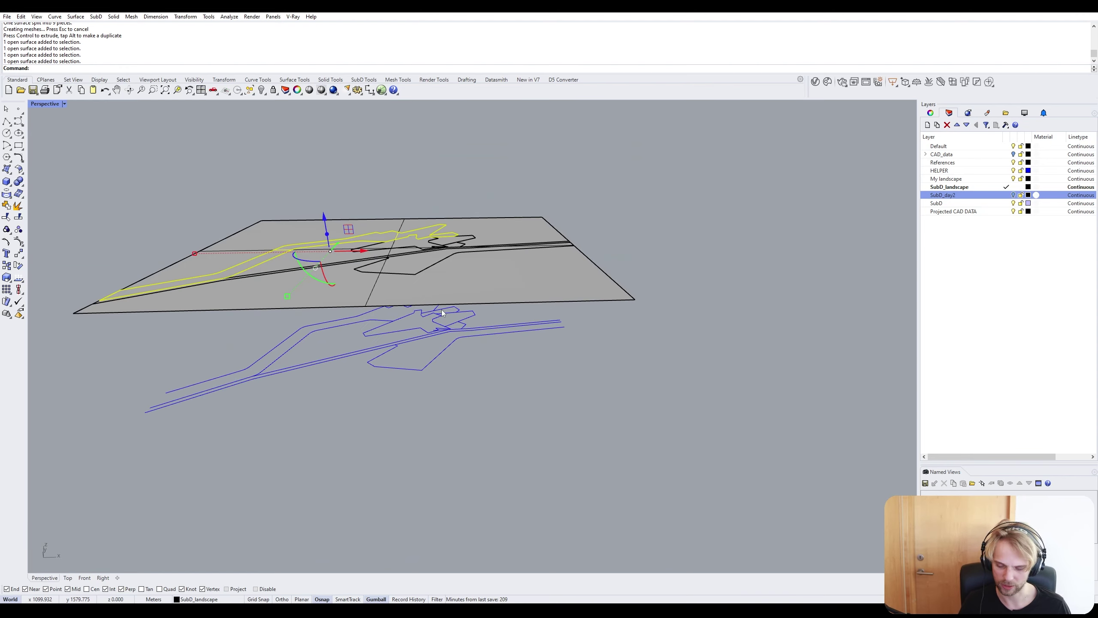
scroll(475, 315, down, 4)
Undo the vertical move of the surface pieces and the surface split.
key(ctrl+z)
scroll(456, 297, up, 3)
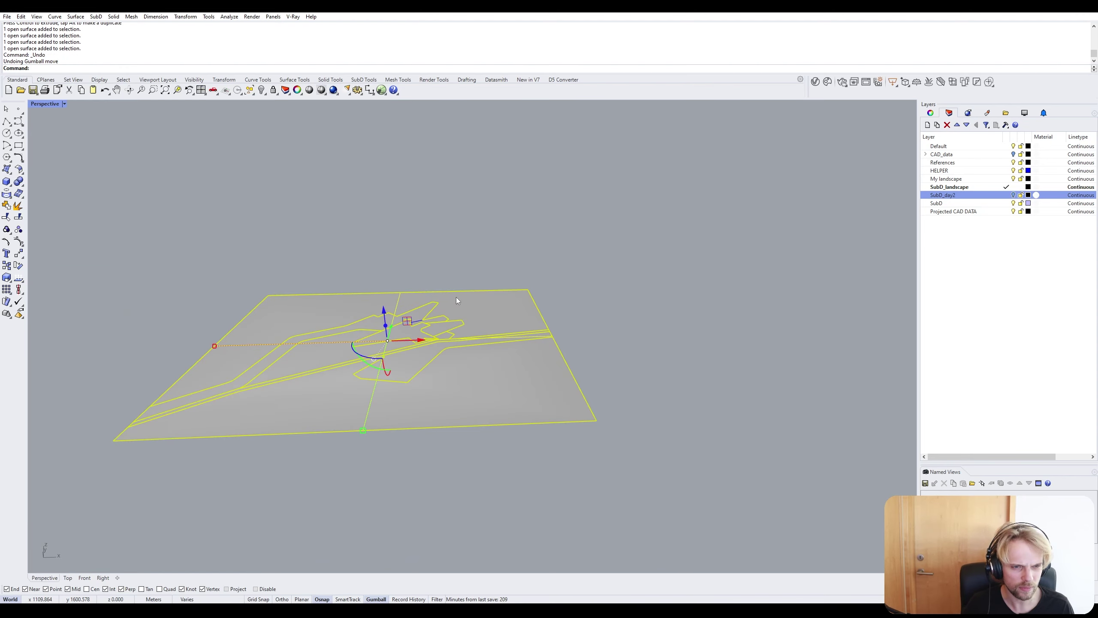
key(ctrl+z)
scroll(435, 296, up, 3)
Extend the open curve near the building outlines to meet the adjacent closed outline, using Natural extension.
click(386, 372)
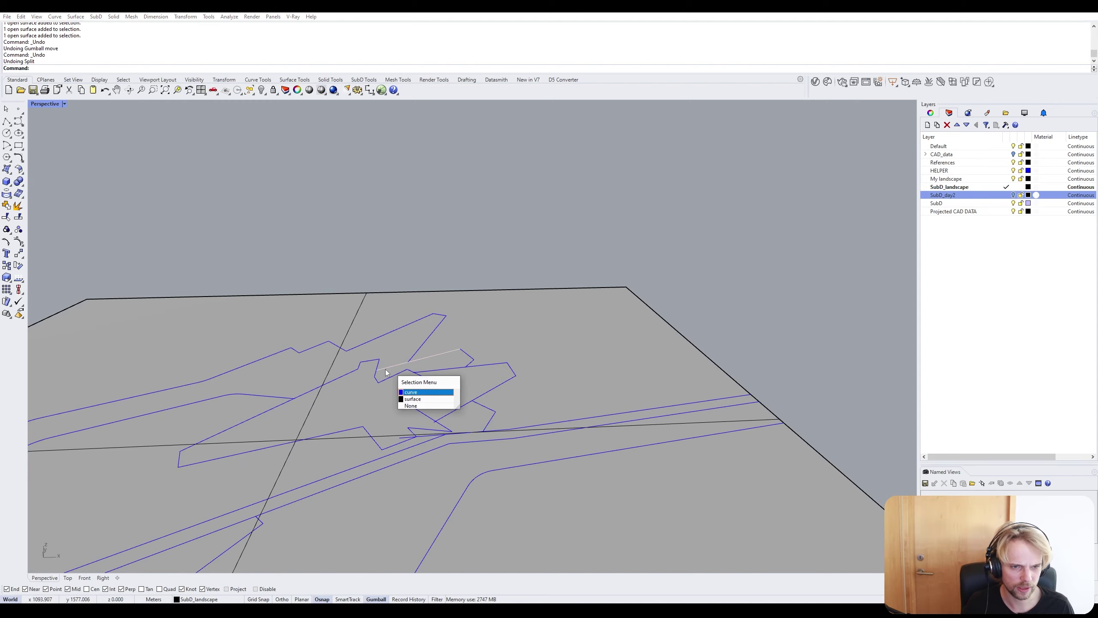
click(385, 369)
text(zs)
key(Return)
key(Escape)
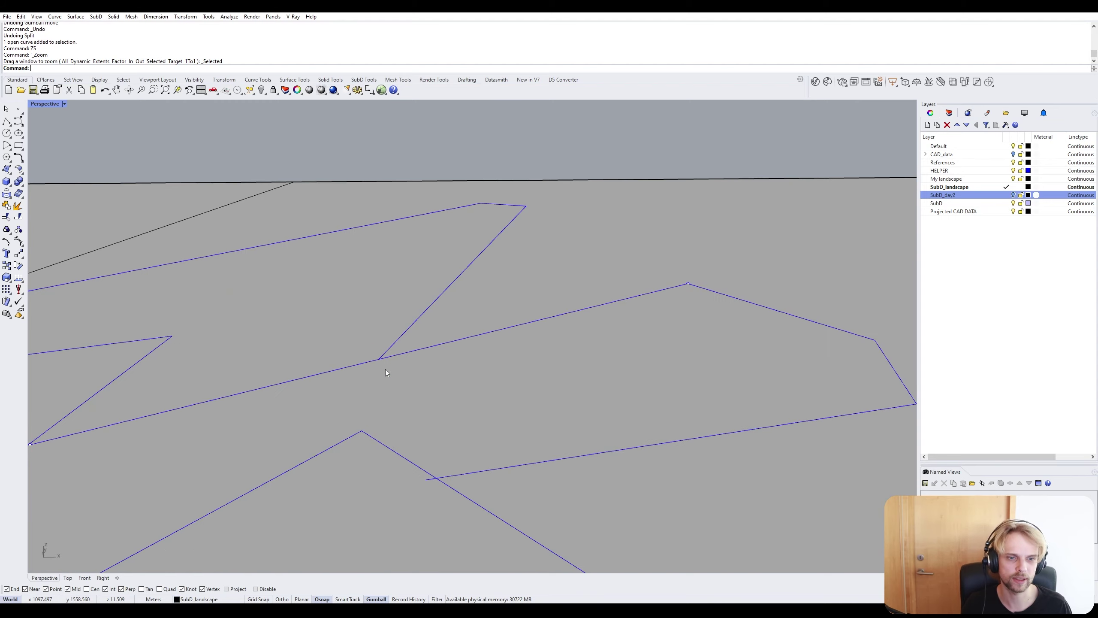
mouse_move(385, 370)
right_down()
mouse_move(381, 418)
mouse_move(374, 378)
right_up()
scroll(399, 371, down, 5)
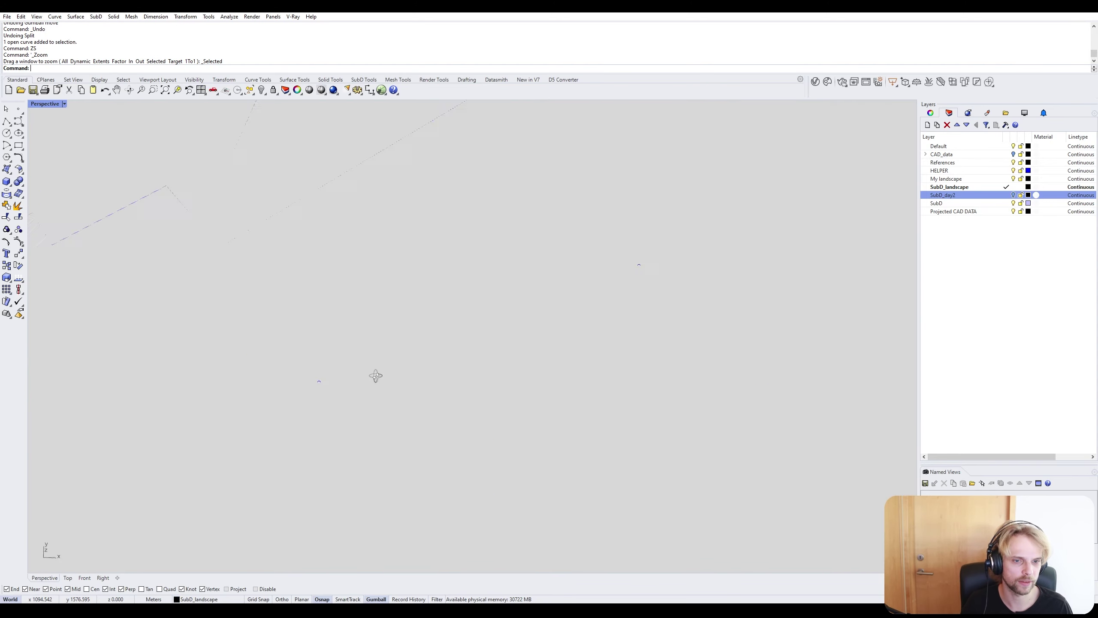
scroll(304, 410, up, 4)
scroll(338, 349, up, 5)
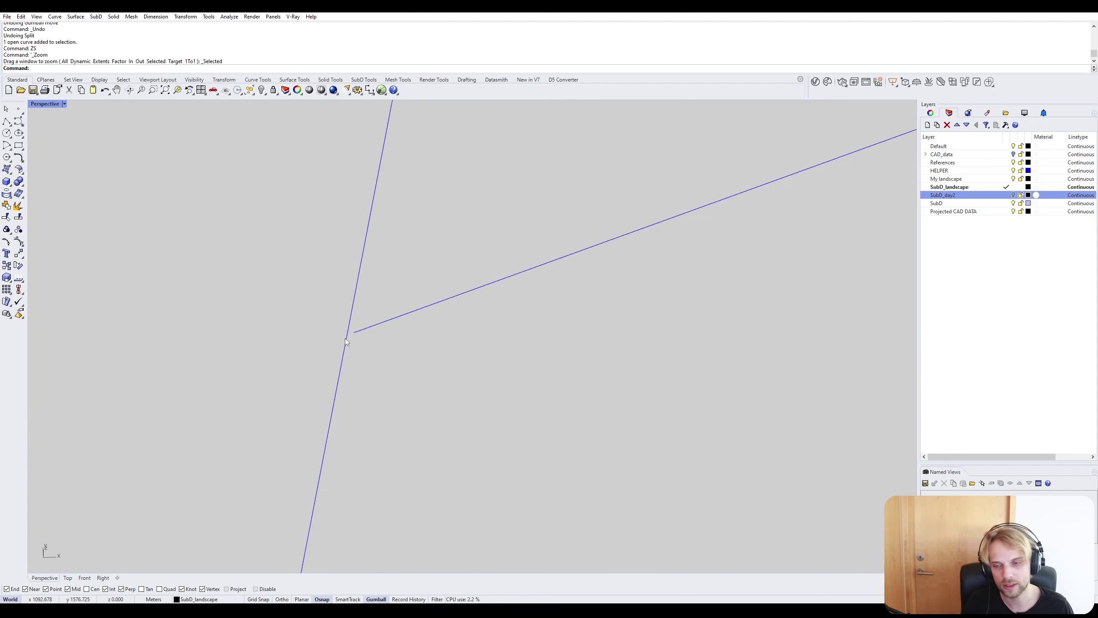
click(346, 345)
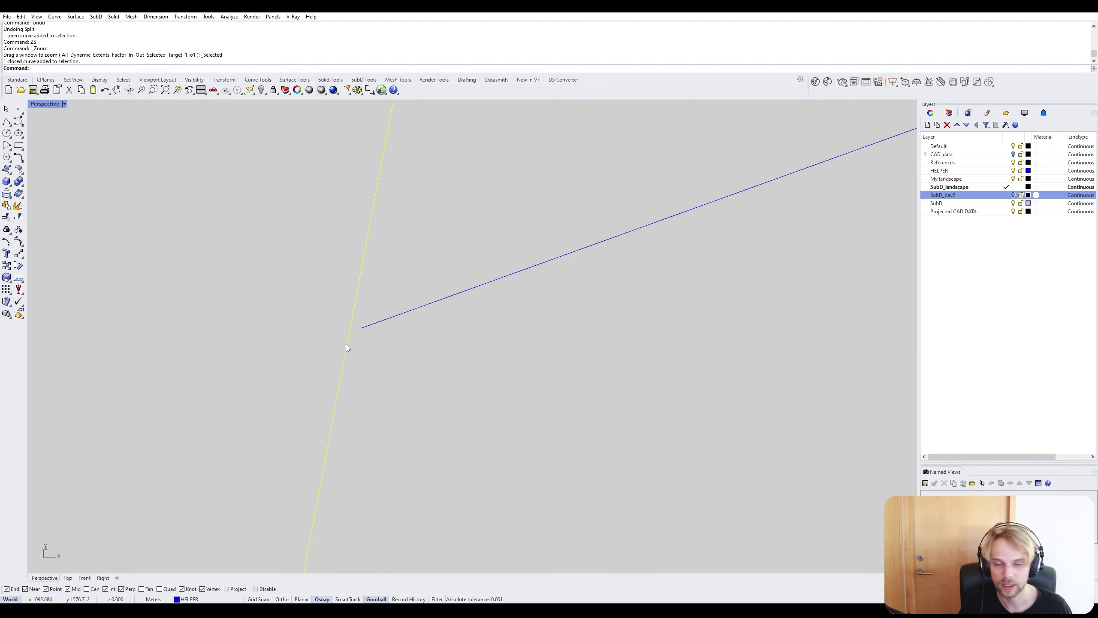
text(Extend)
key(Return)
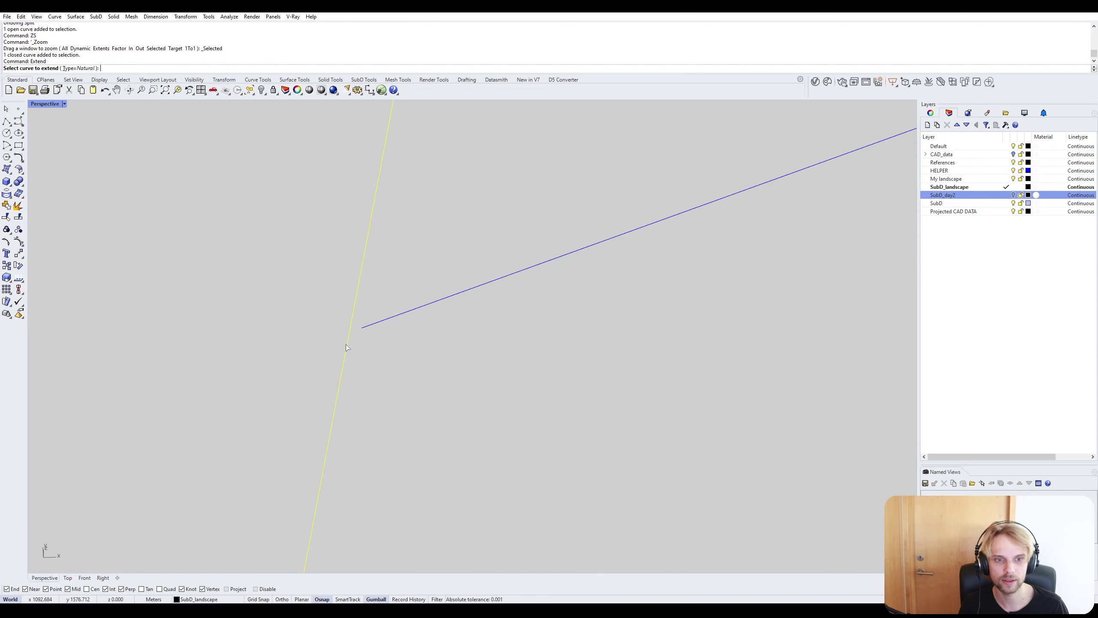
click(400, 318)
key(Return)
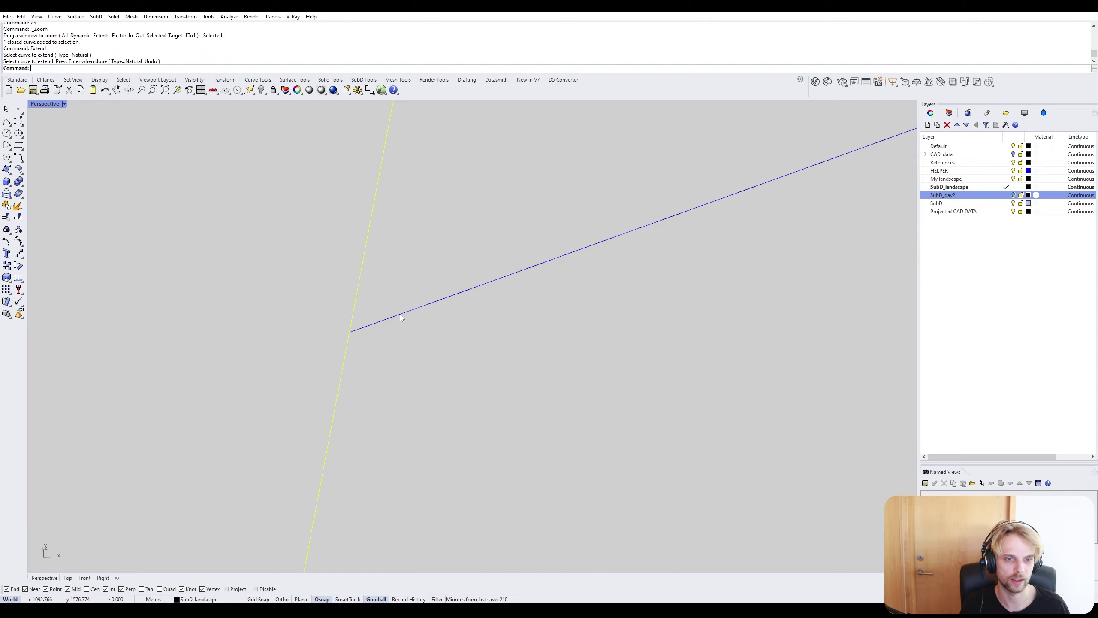
Split the site surface with all site curves, including the extended one, as cutting objects.
scroll(346, 335, down, 3)
scroll(355, 348, down, 10)
shift+right_drag(397, 417, 494, 342)
scroll(494, 342, down, 3)
click(495, 345)
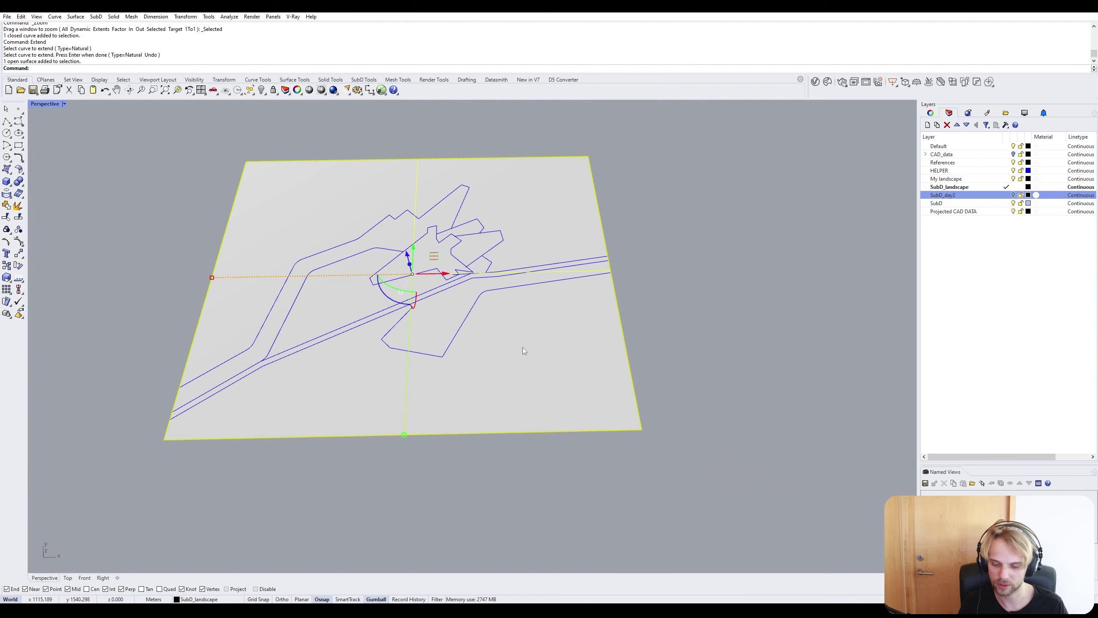
text(Split)
key(Return)
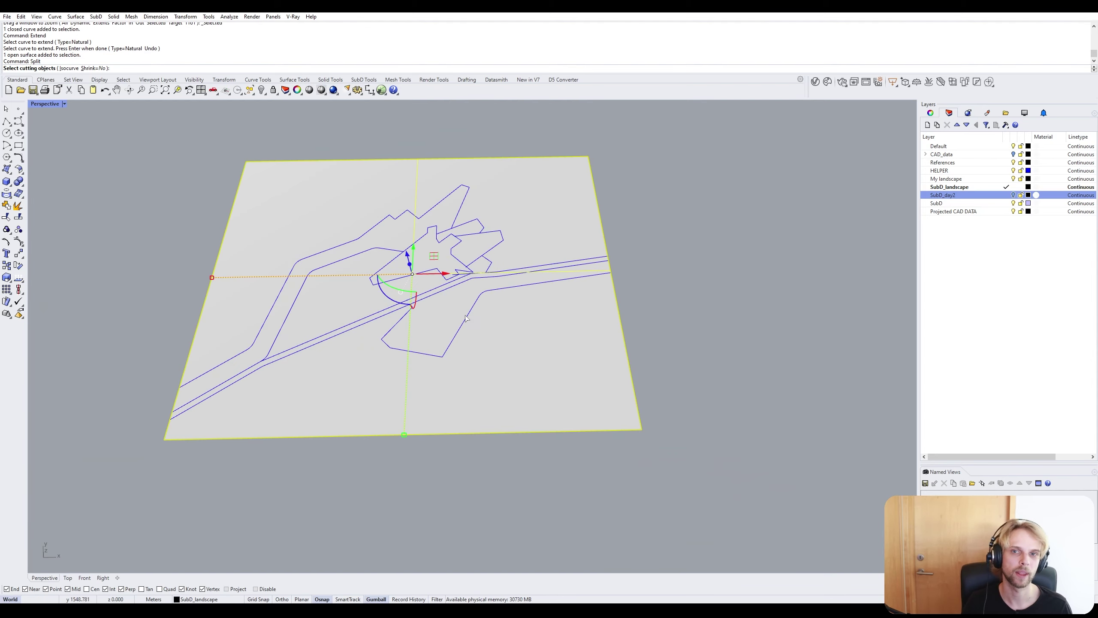
drag(117, 137, 693, 505)
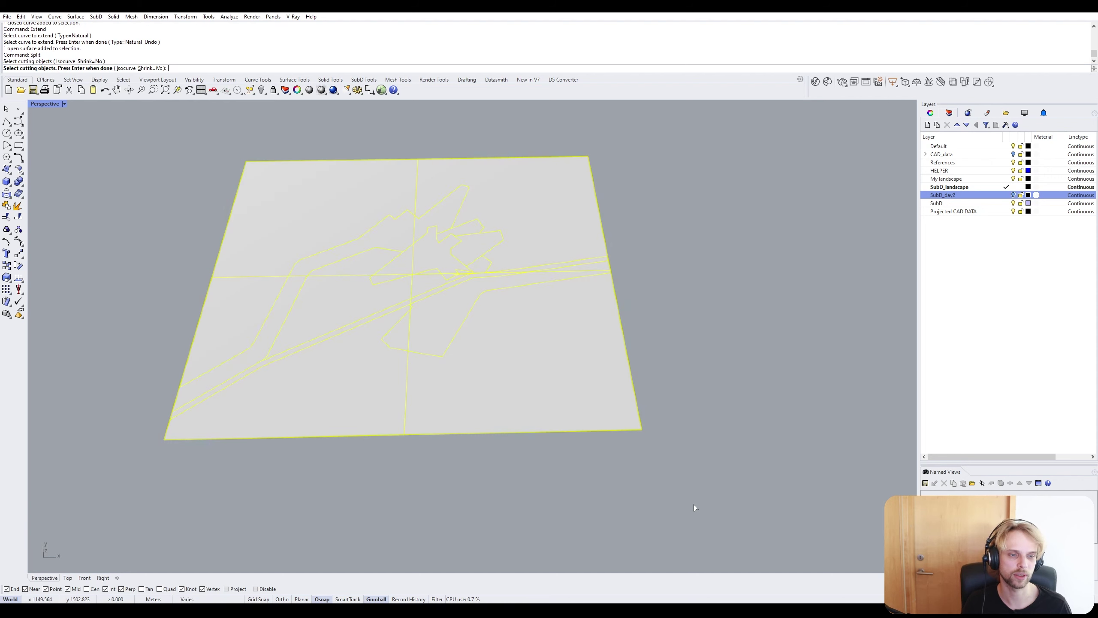
key(Return)
Check the individual surface pieces on both sides of the path curves for correct separation.
click(559, 363)
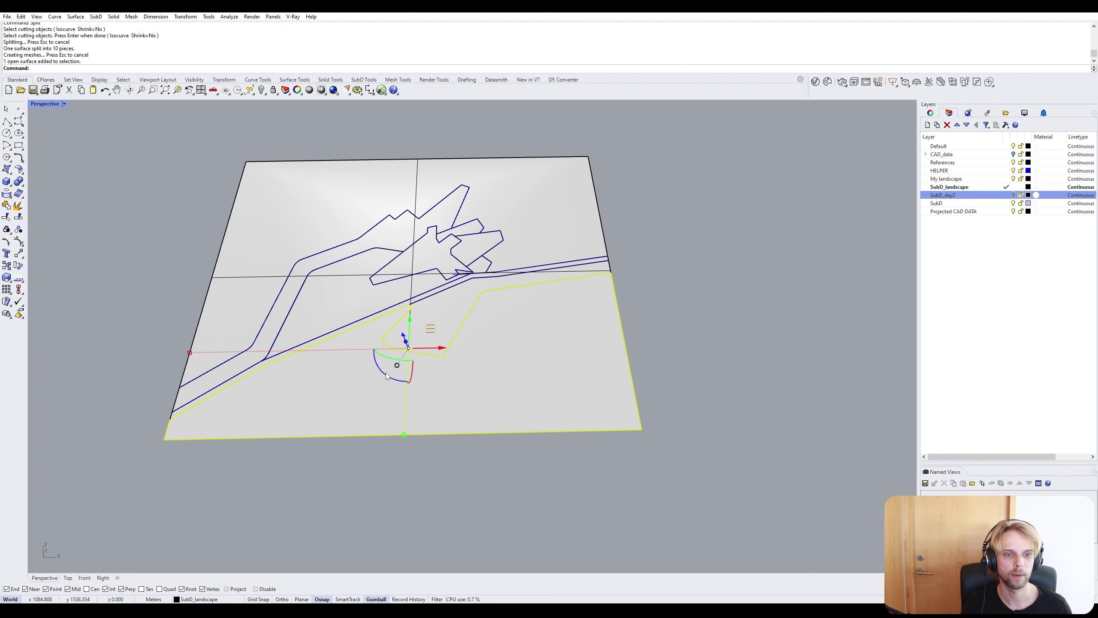
click(187, 270)
click(427, 328)
key(Escape)
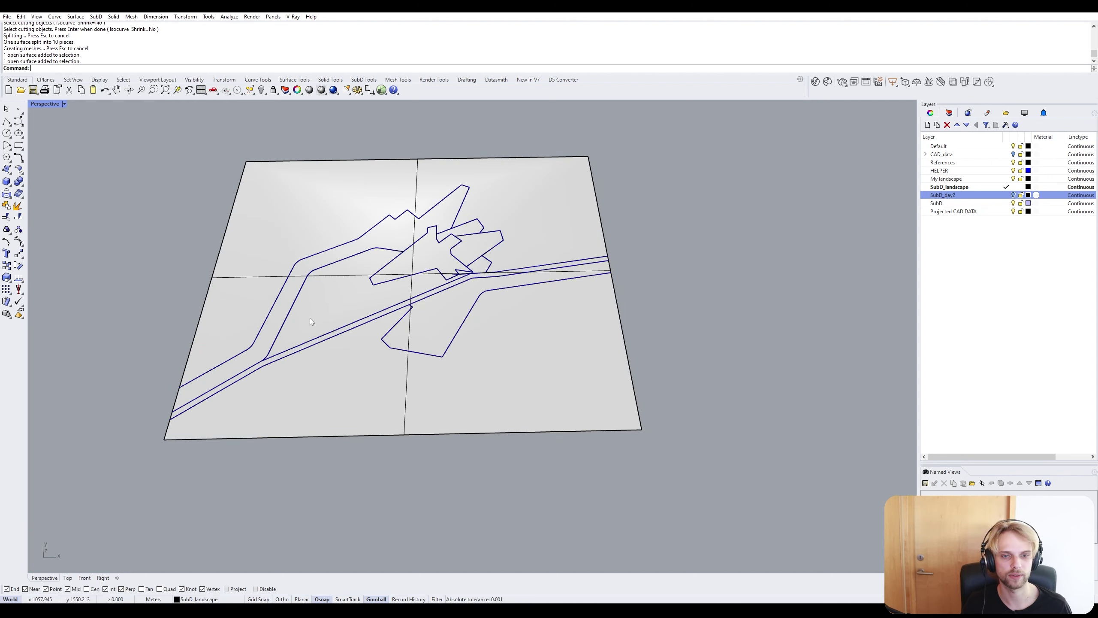
click(285, 268)
click(173, 160)
click(392, 283)
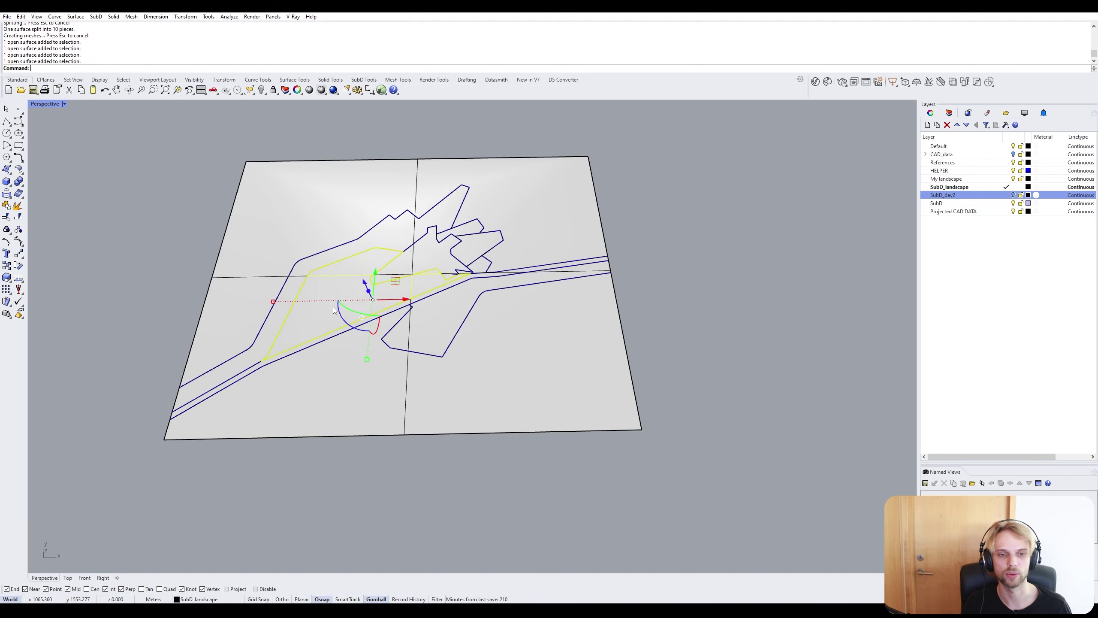
click(110, 252)
scroll(110, 252, down, 4)
right_drag(211, 261, 292, 281)
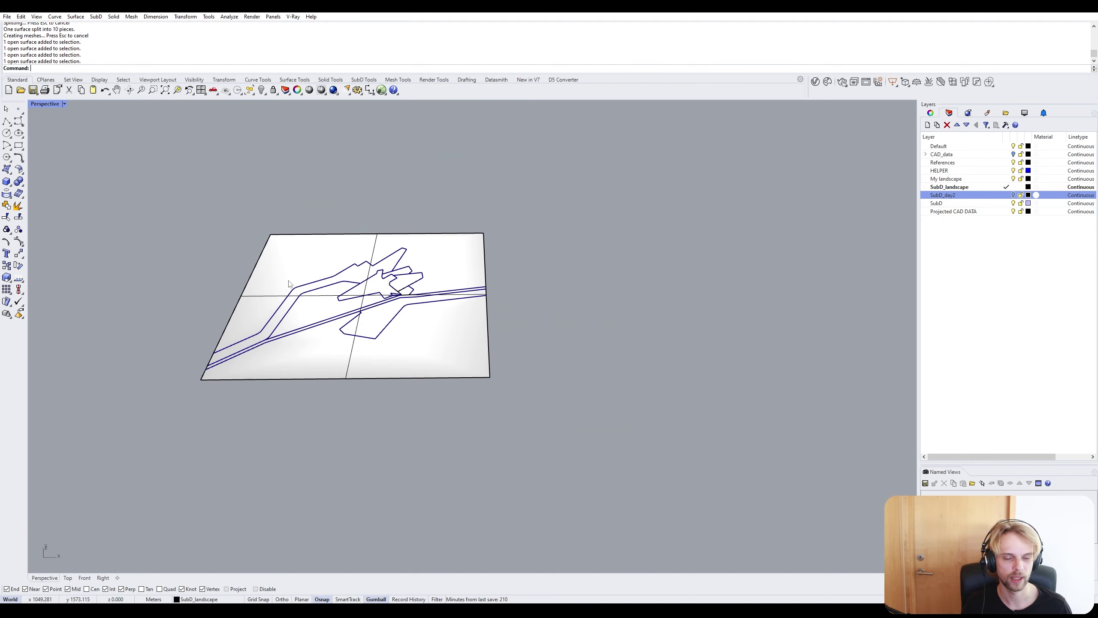
Group all the site curves and assign them to the HELPER layer.
text(SelCrv)
key(Return)
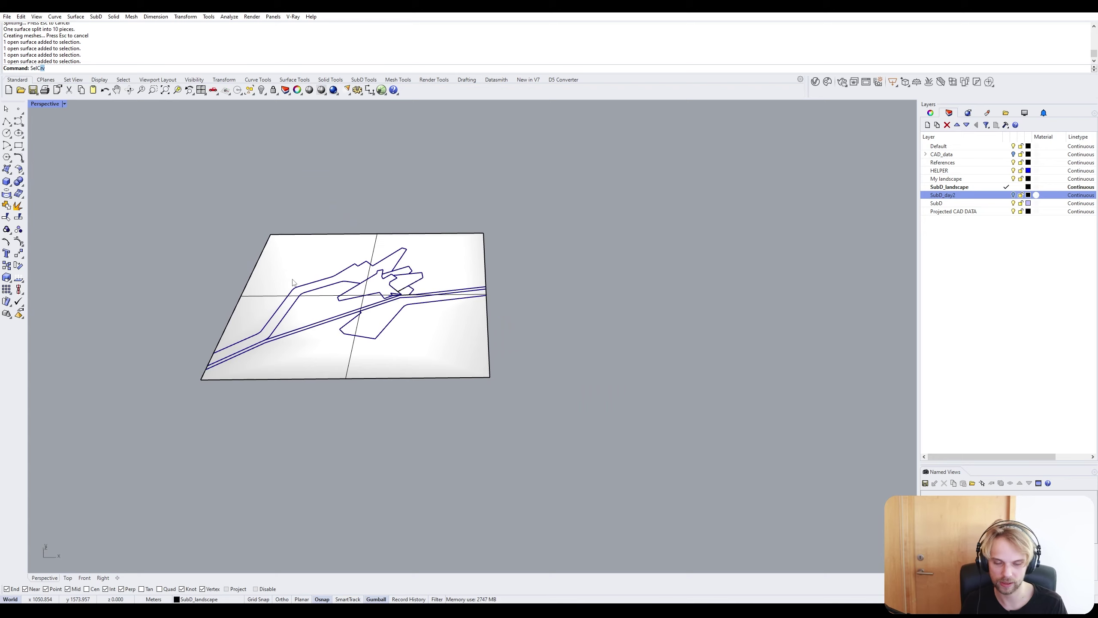
right_drag(293, 282, 320, 241)
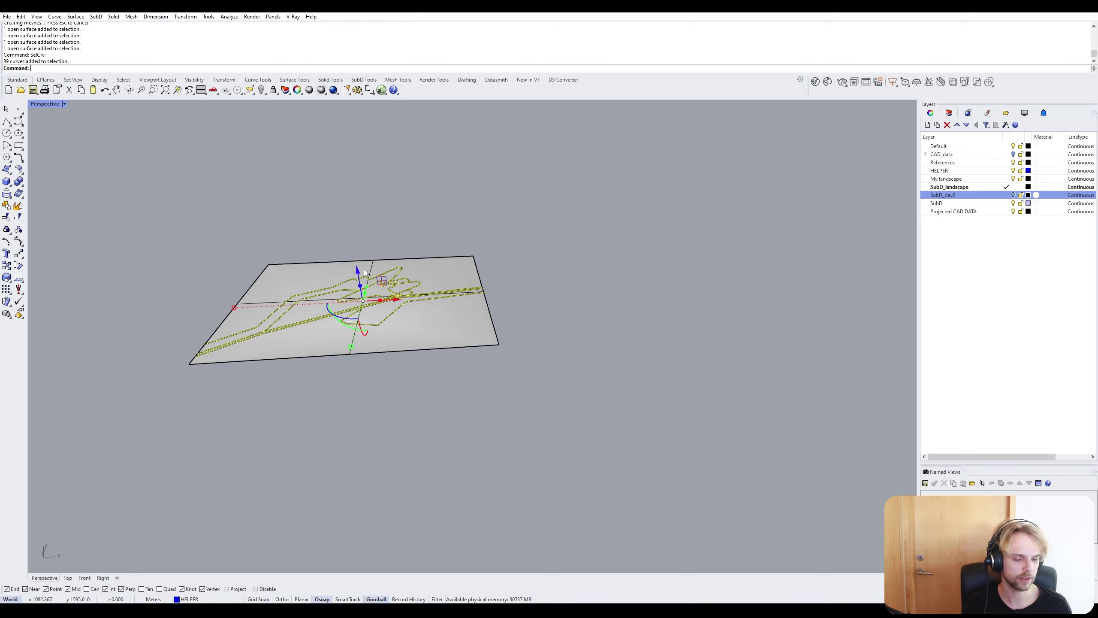
text(Group)
key(Return)
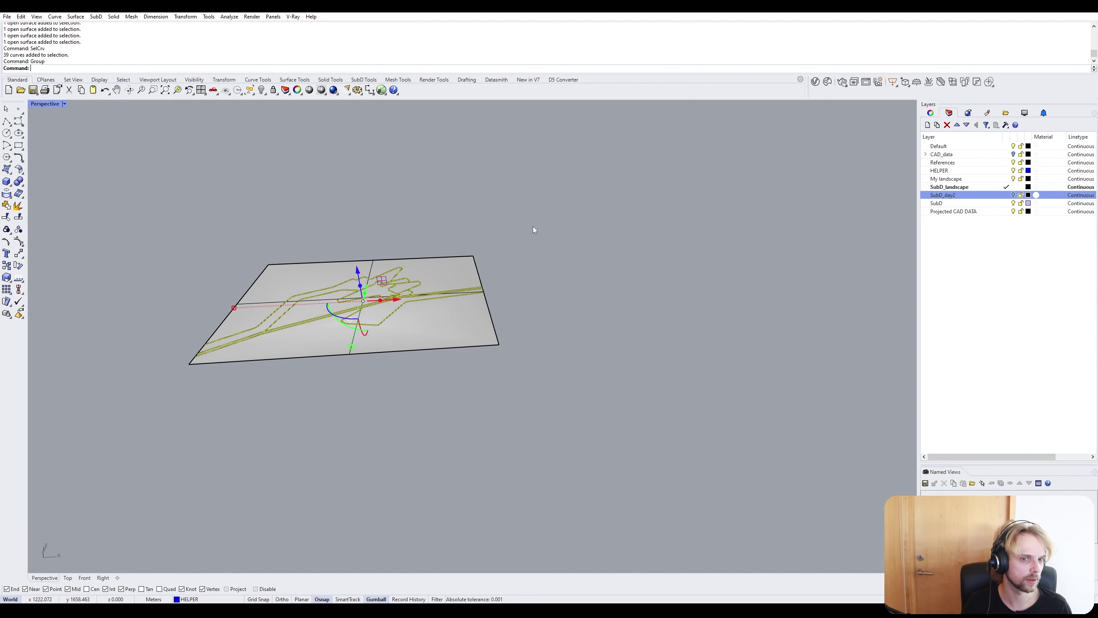
right_click(959, 171)
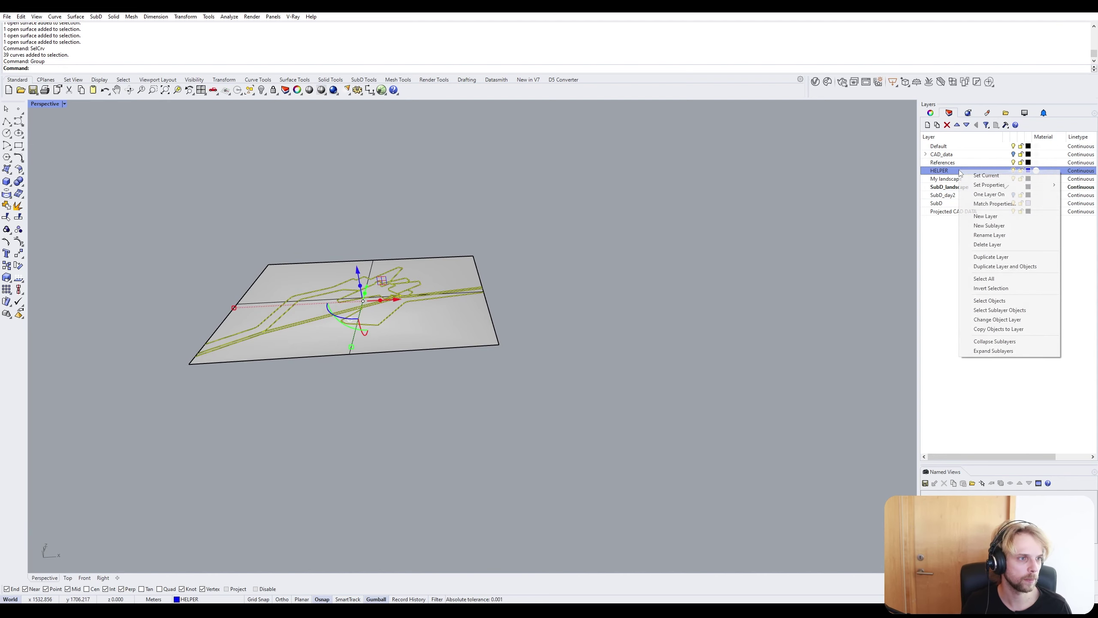
click(995, 320)
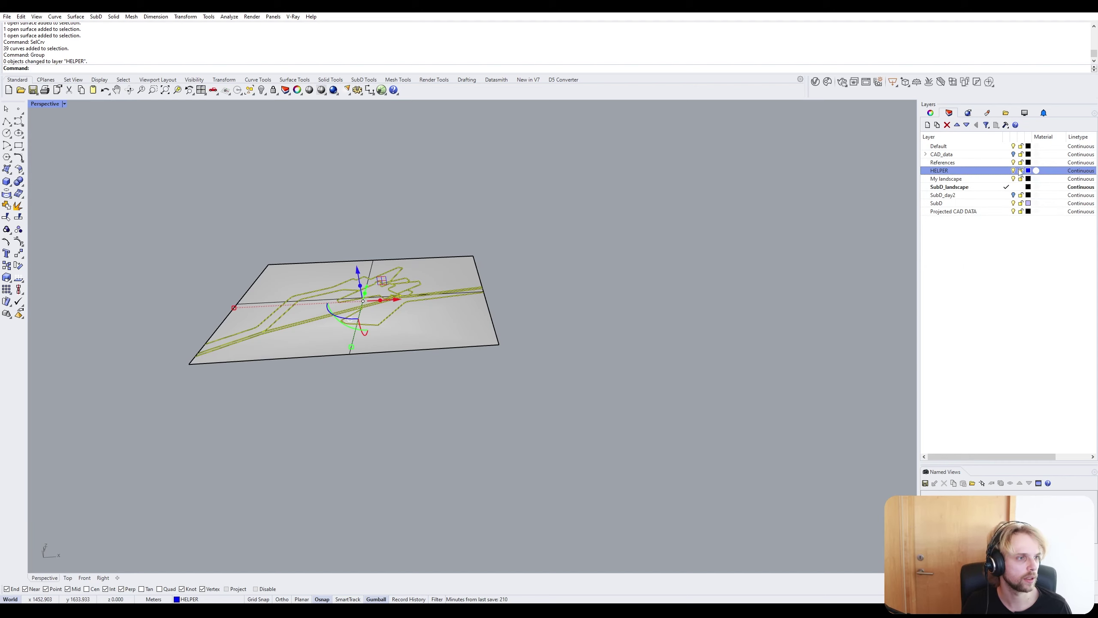
Turn off the HELPER layer and check individual pieces of the split site surface by selecting them.
key(Escape)
scroll(297, 325, up, 4)
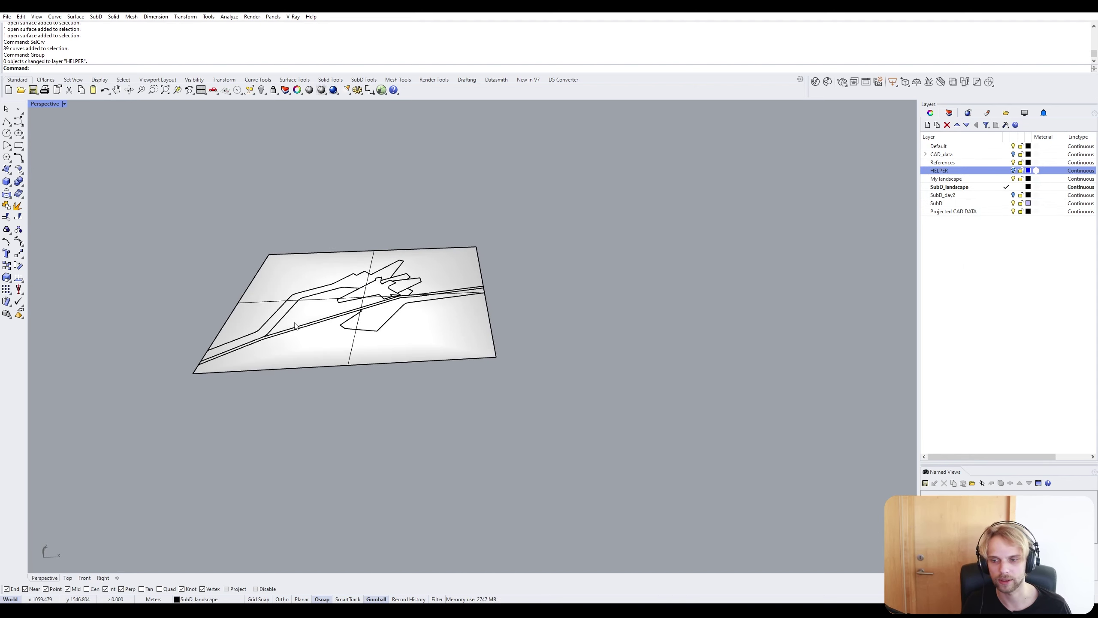
click(345, 291)
click(284, 241)
click(795, 326)
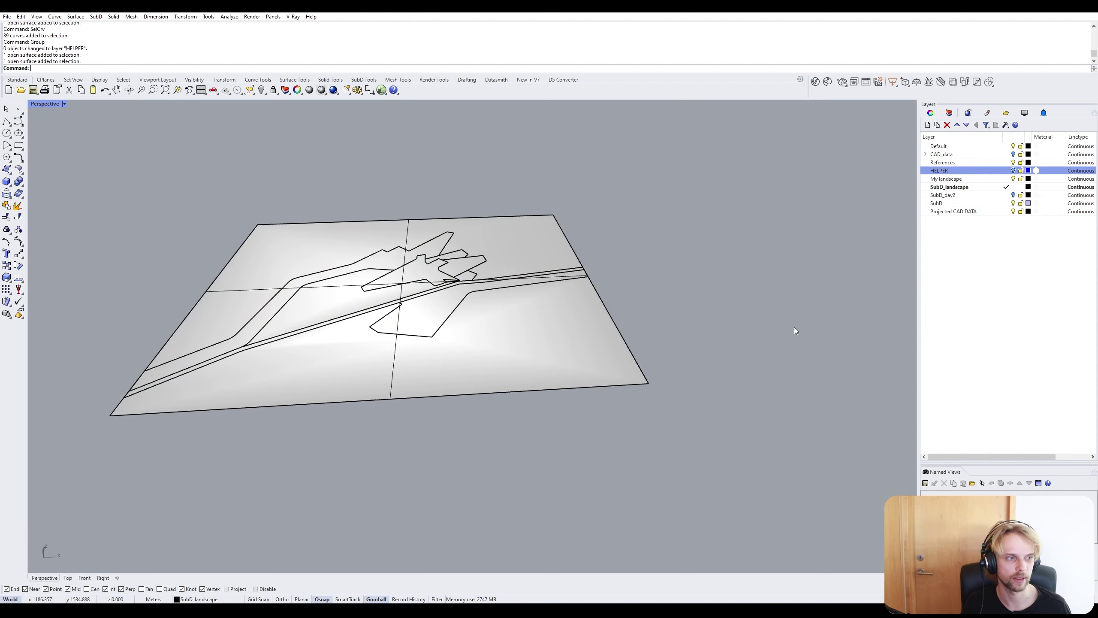
Create a layer named HELPER 2, set its color to red and make it the current layer.
click(927, 124)
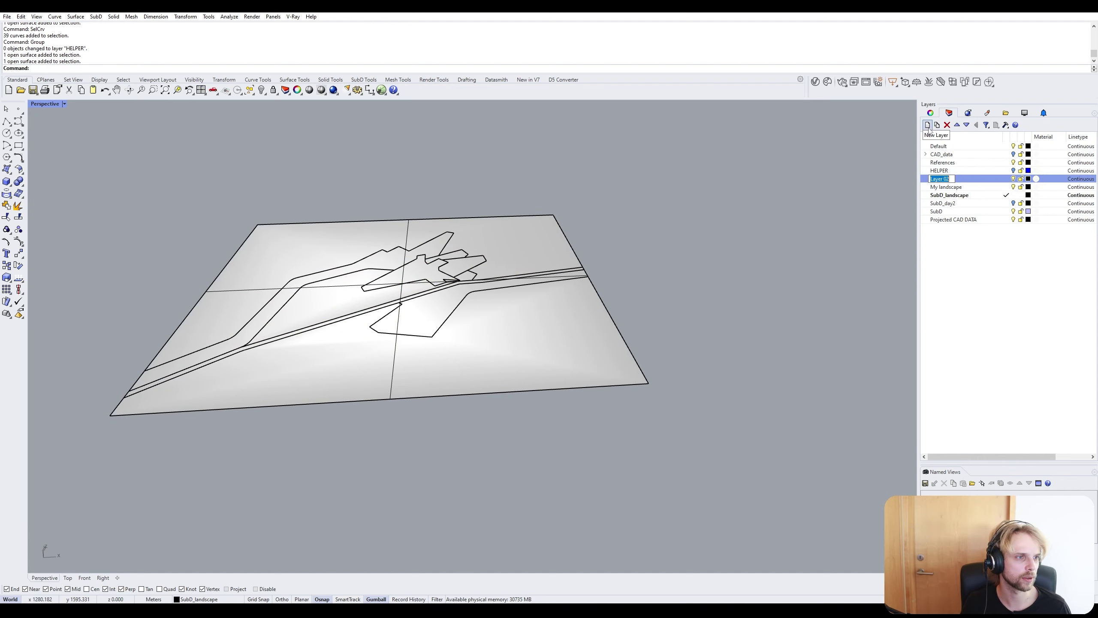
text(HE)
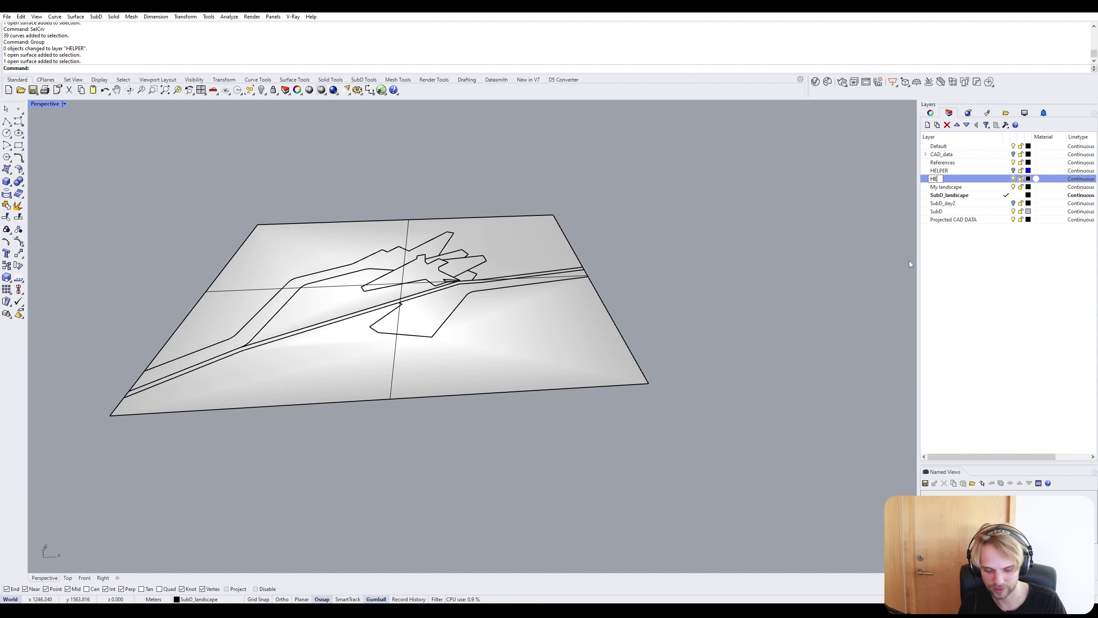
text(LPER 2)
key(Return)
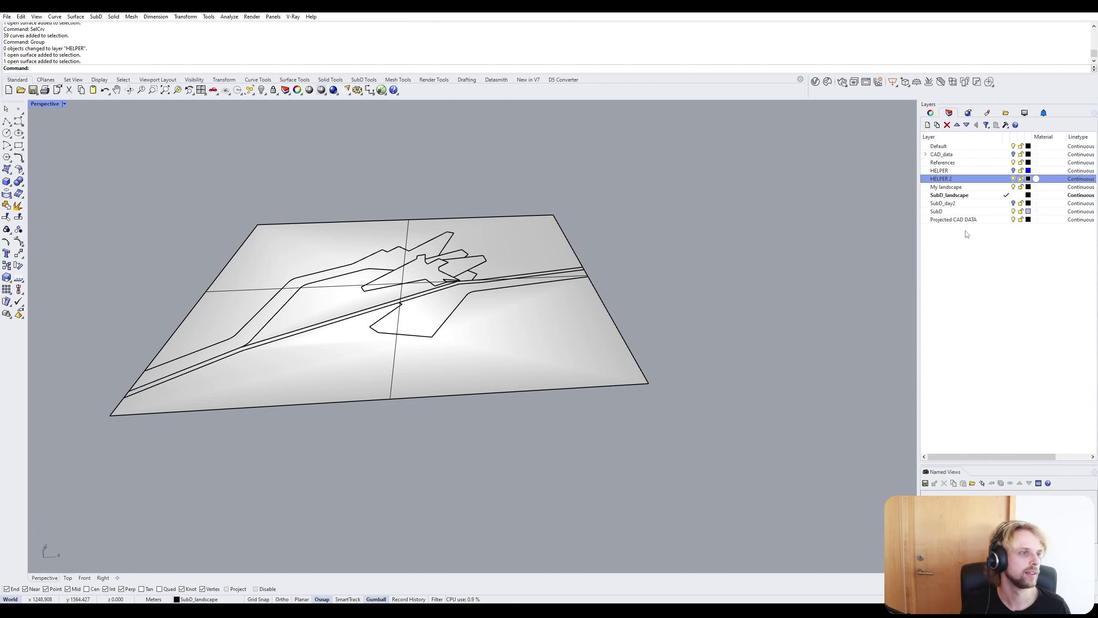
click(1028, 178)
click(750, 343)
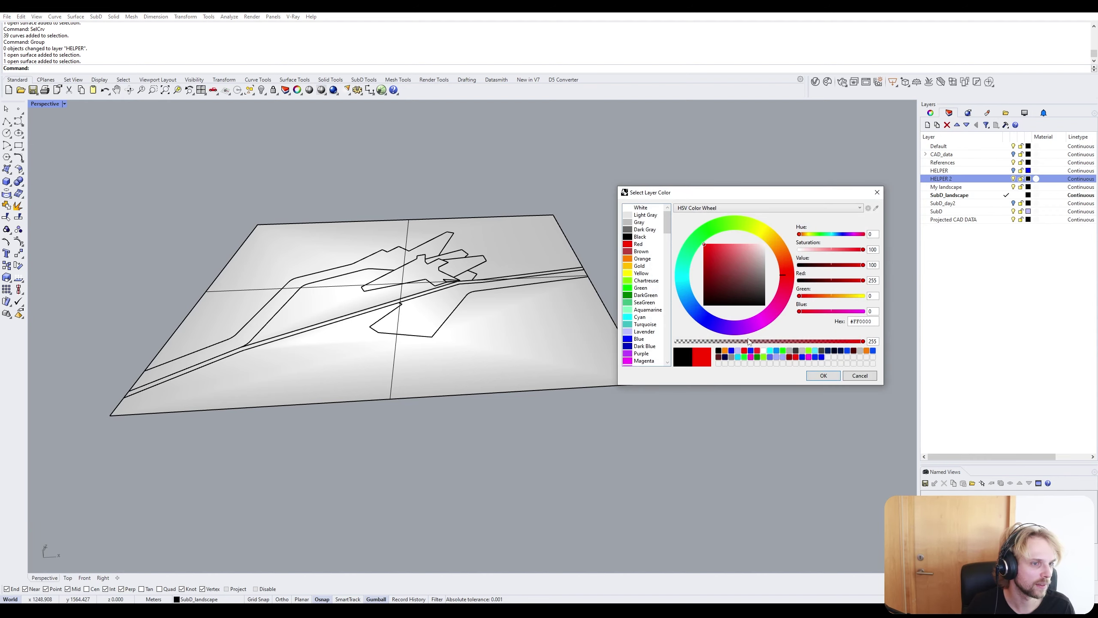
click(828, 375)
click(1006, 178)
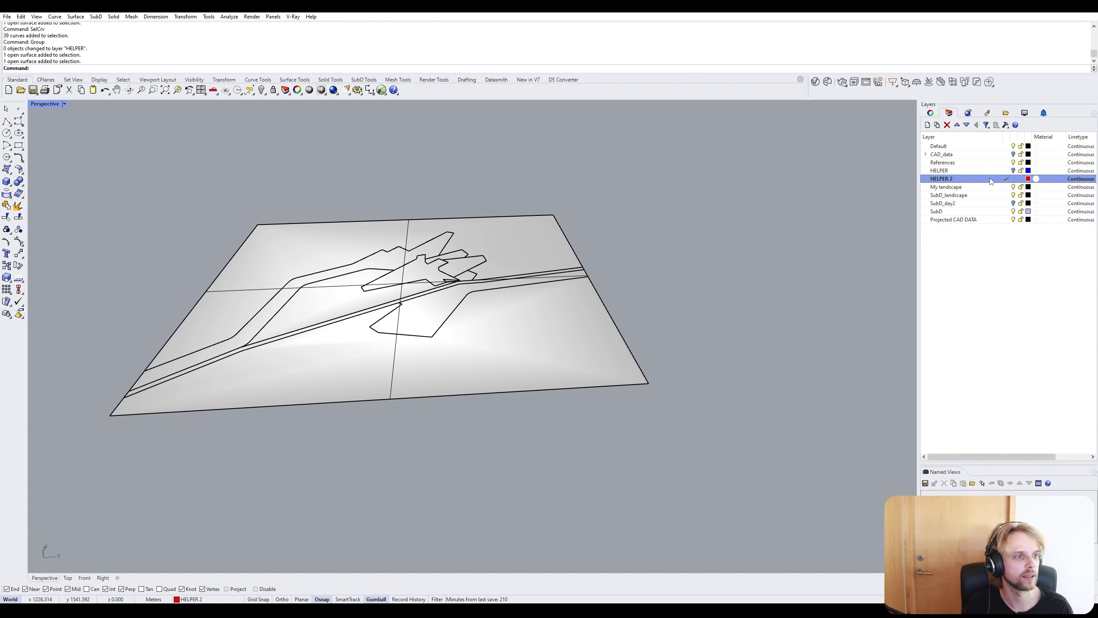
Duplicate the borders of all split surface pieces with DupBorder and raise the resulting curves above the surfaces.
drag(735, 459, 61, 165)
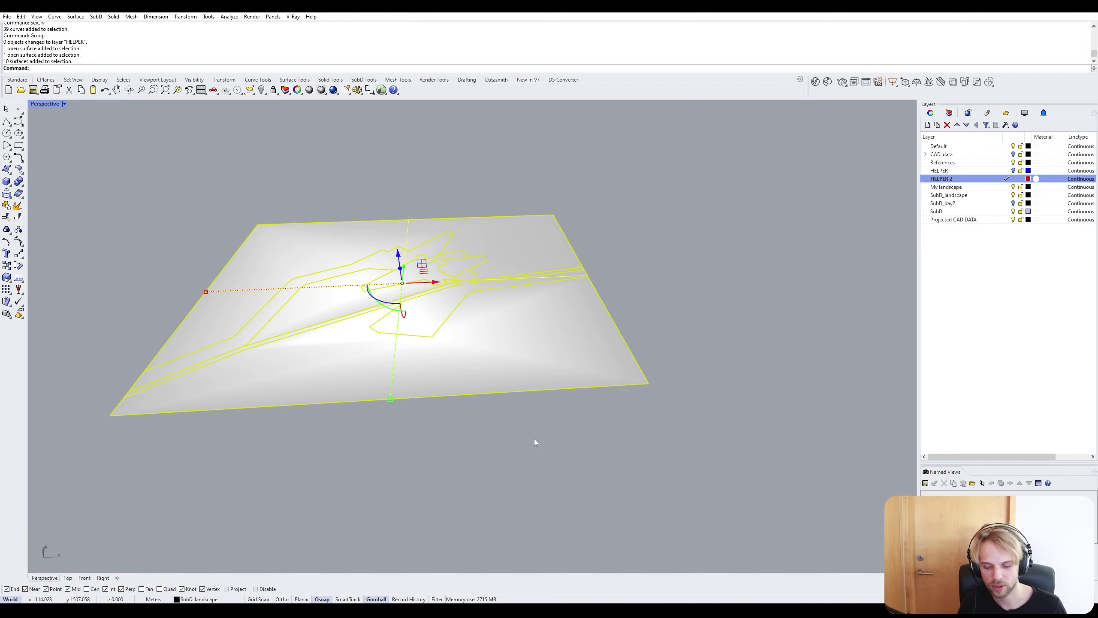
text(DupBorder)
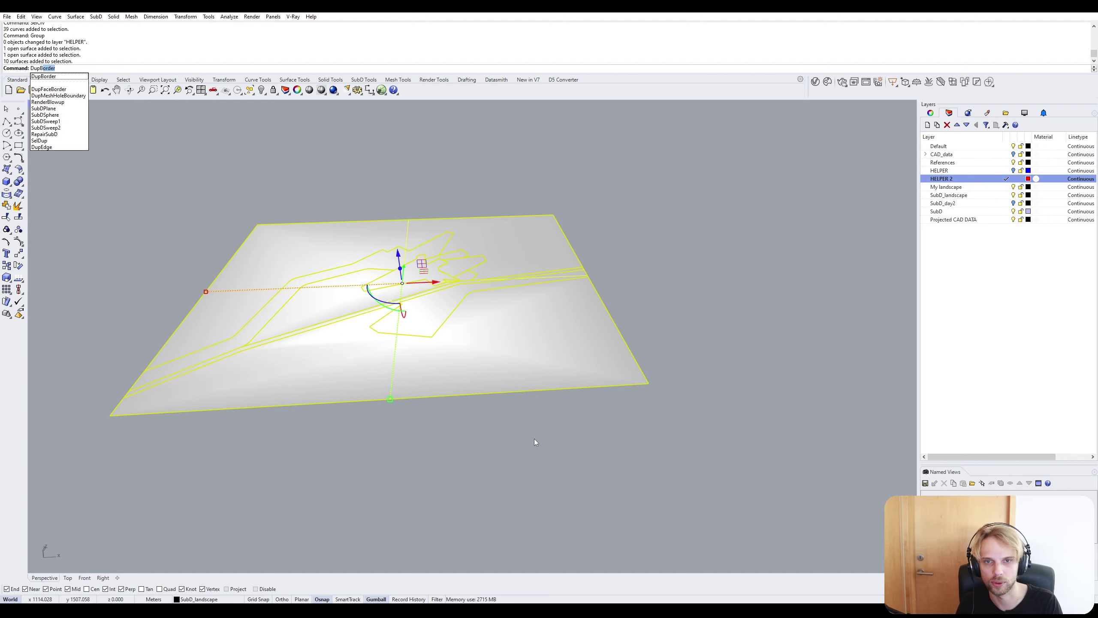
key(Return)
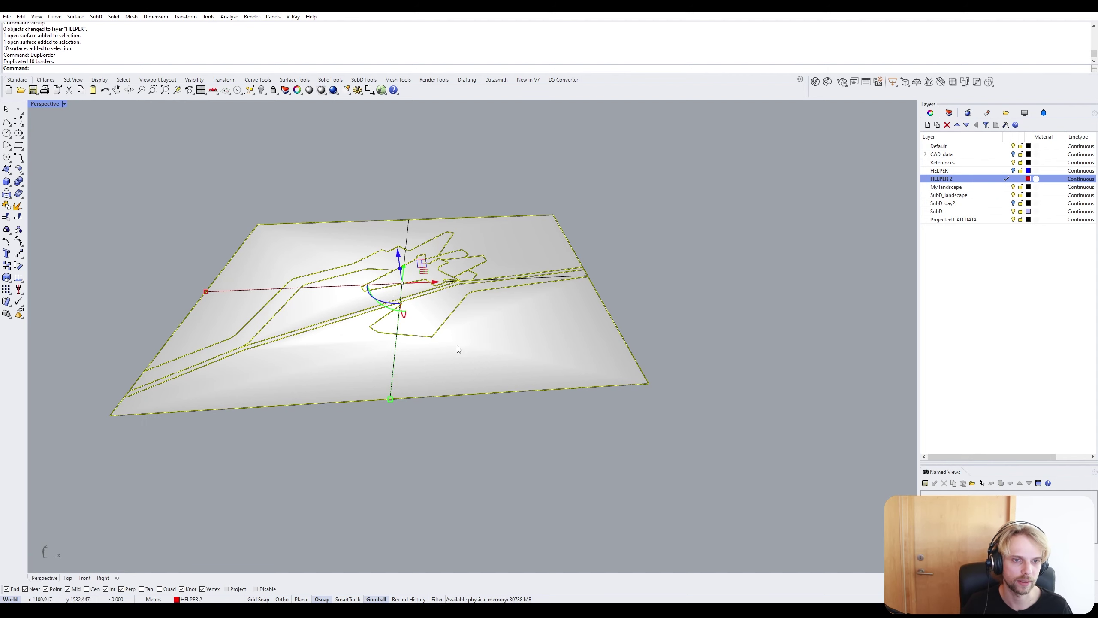
drag(398, 256, 392, 208)
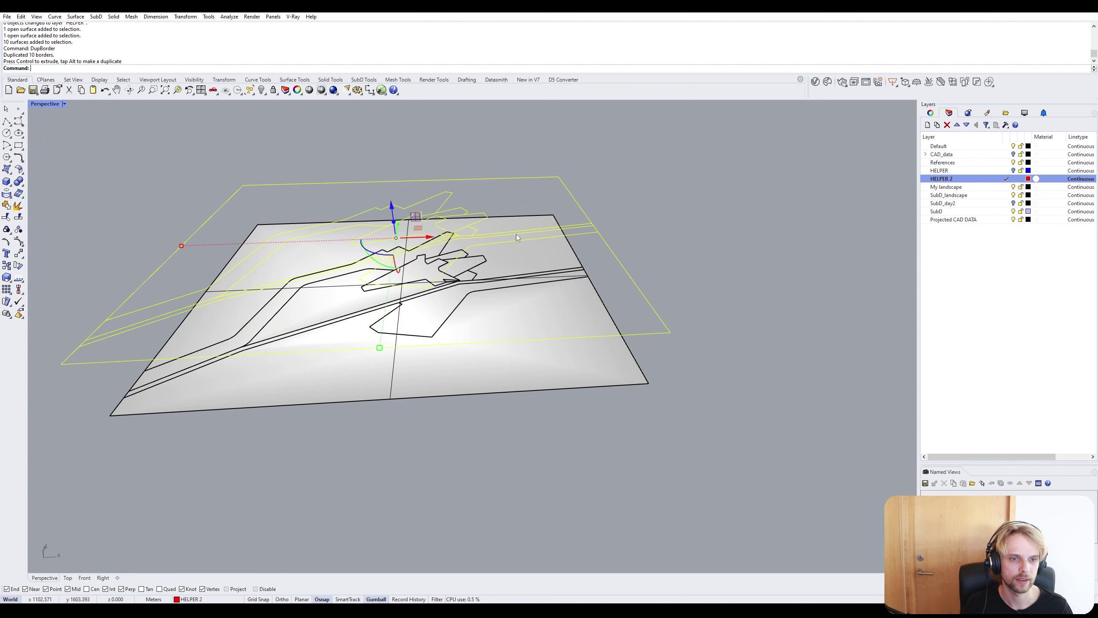
click(694, 278)
right_drag(693, 278, 678, 247)
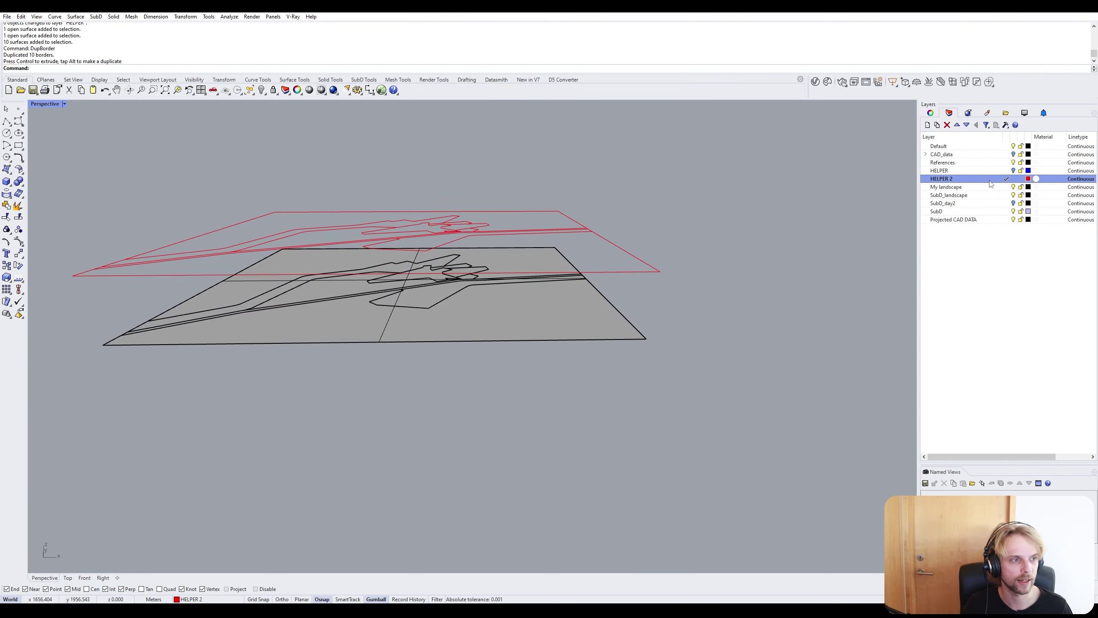
Delete all the split surface pieces below the raised border curves.
right_drag(596, 391, 553, 393)
drag(688, 403, 109, 263)
key(Delete)
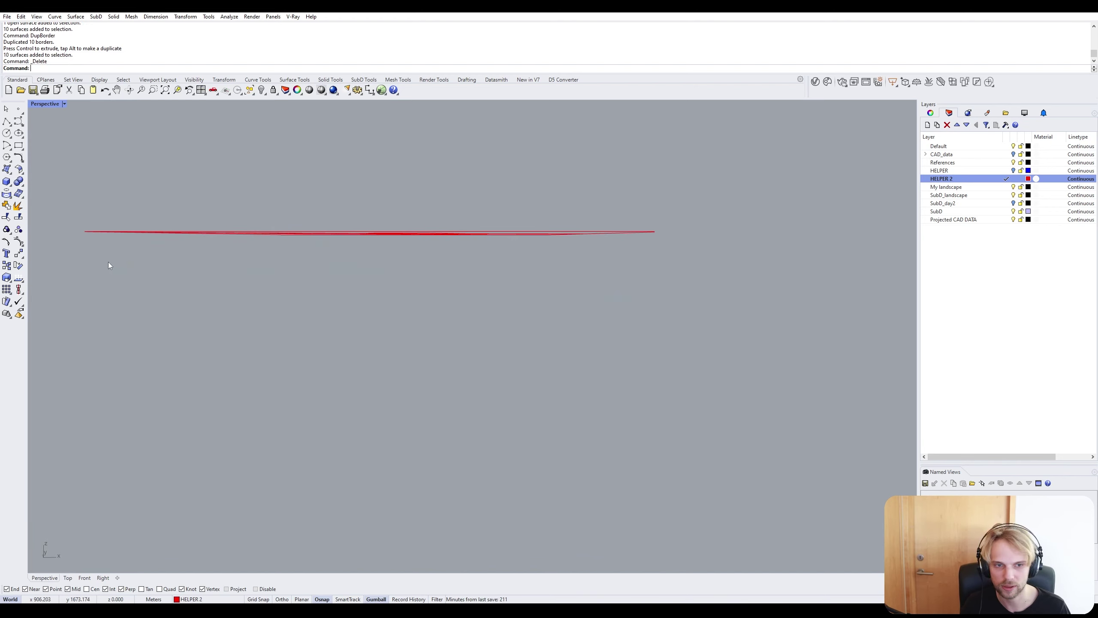
Examine the red border curves and their position relative to the large gridded terrain surface.
right_drag(108, 262, 350, 287)
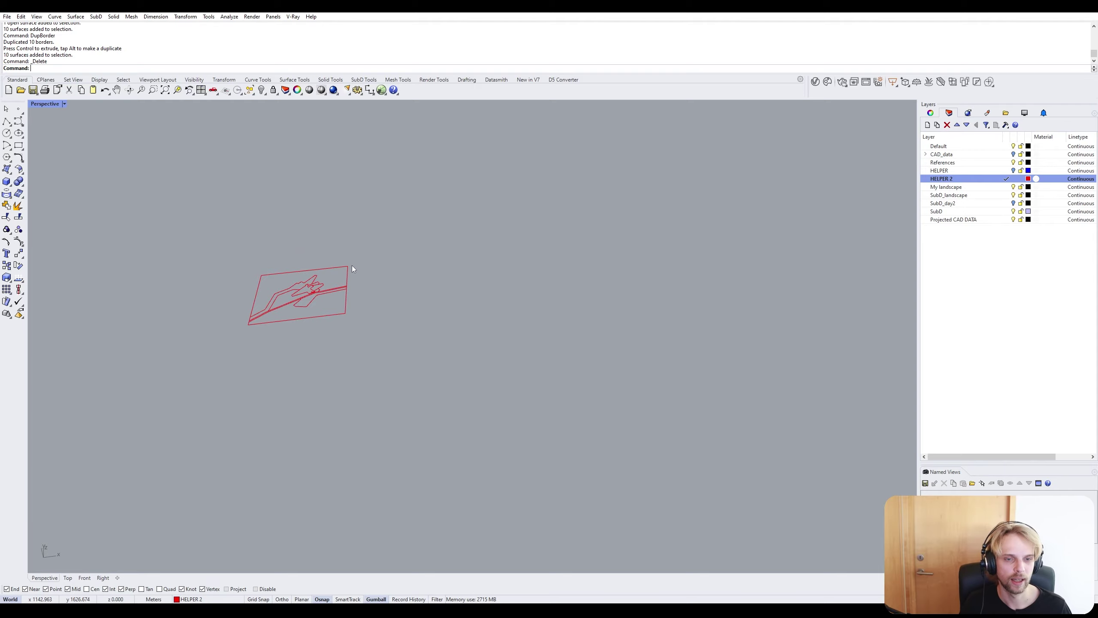
scroll(352, 265, down, 5)
right_drag(359, 242, 364, 325)
click(350, 190)
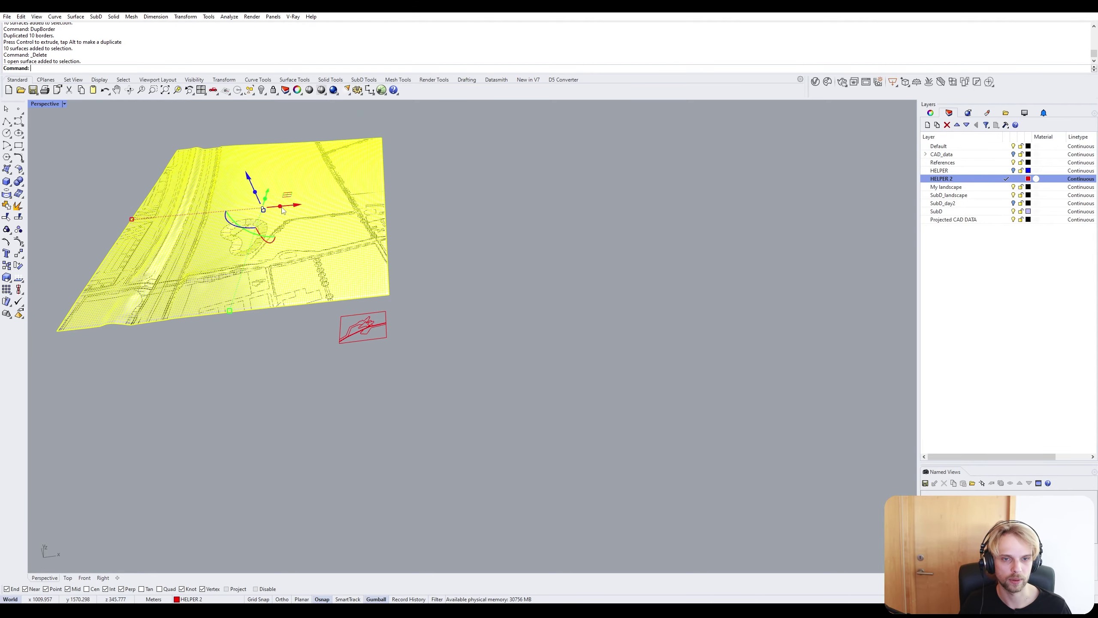
drag(409, 363, 309, 315)
click(341, 276)
key(Escape)
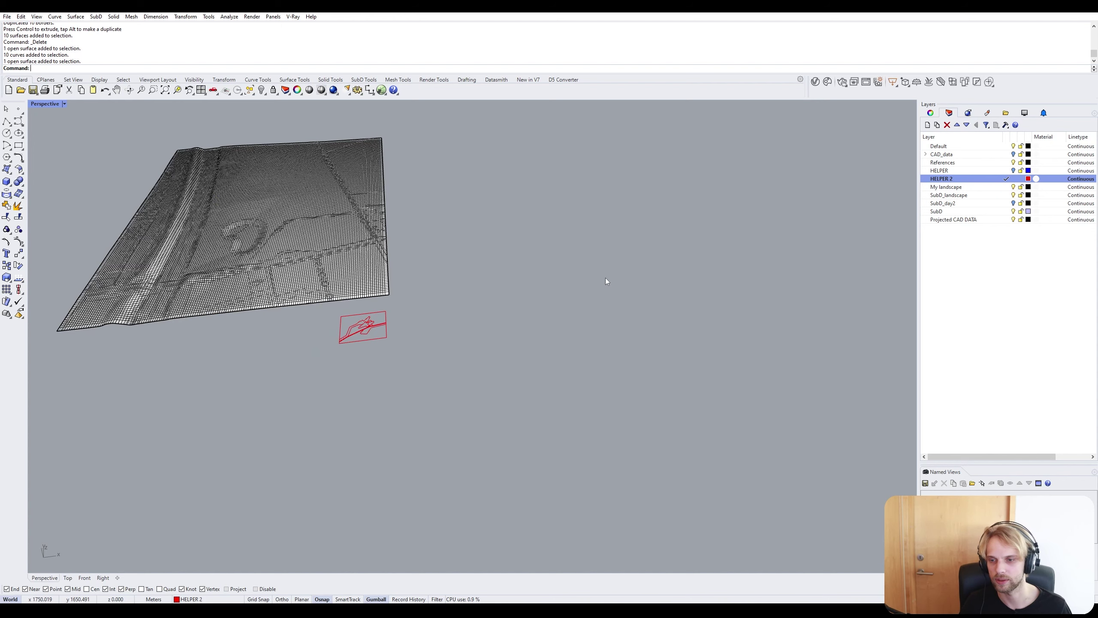
click(294, 197)
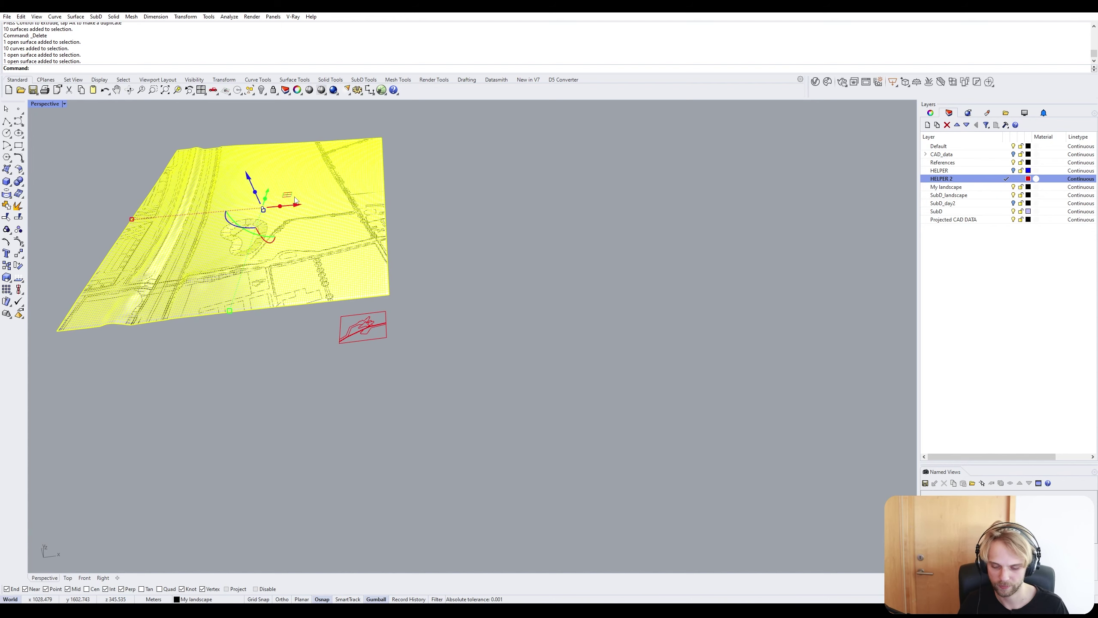
key(Escape)
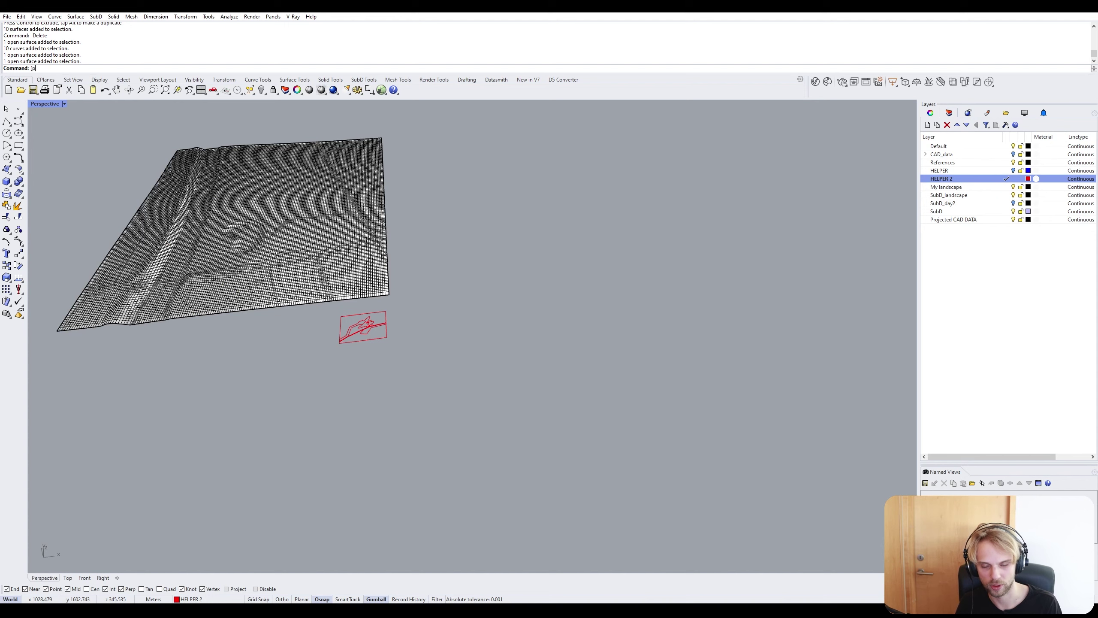
text(rojecttocplane)
key(Return)
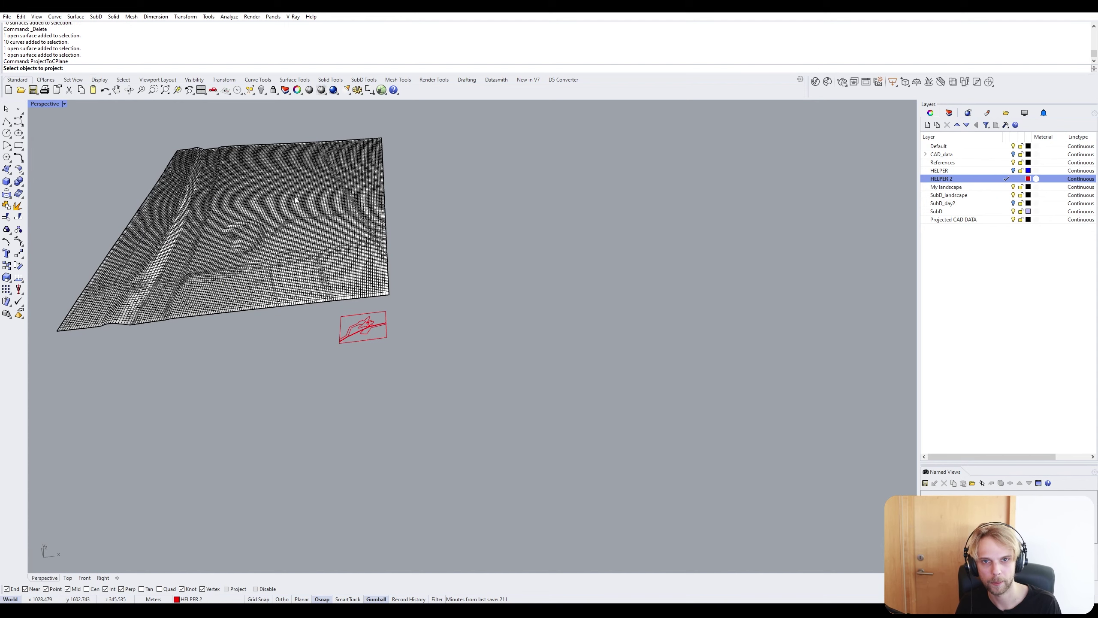
key(Escape)
Project all the red border curves along the CPlane Z direction onto the terrain surface, outputting to the current layer.
text(p)
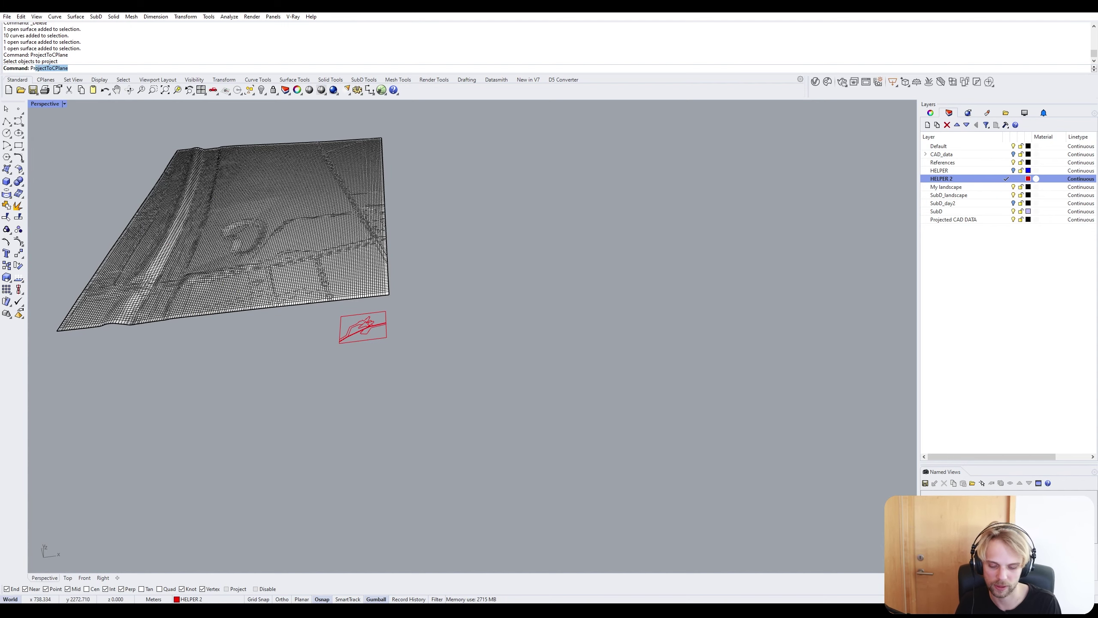
text(roject)
key(Return)
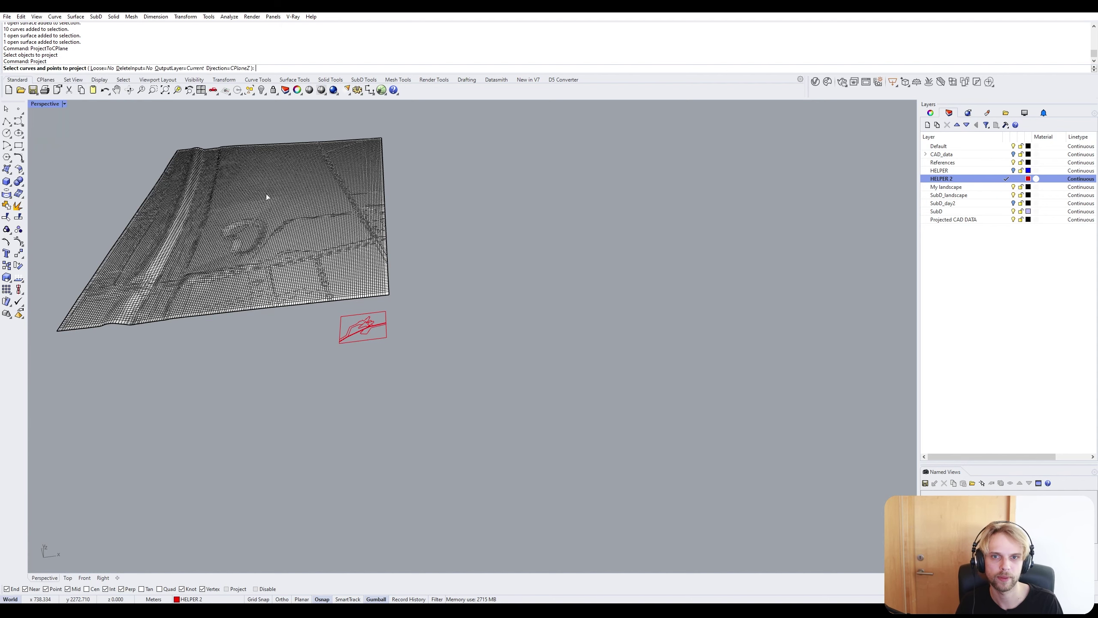
drag(416, 375, 328, 310)
key(Return)
click(281, 197)
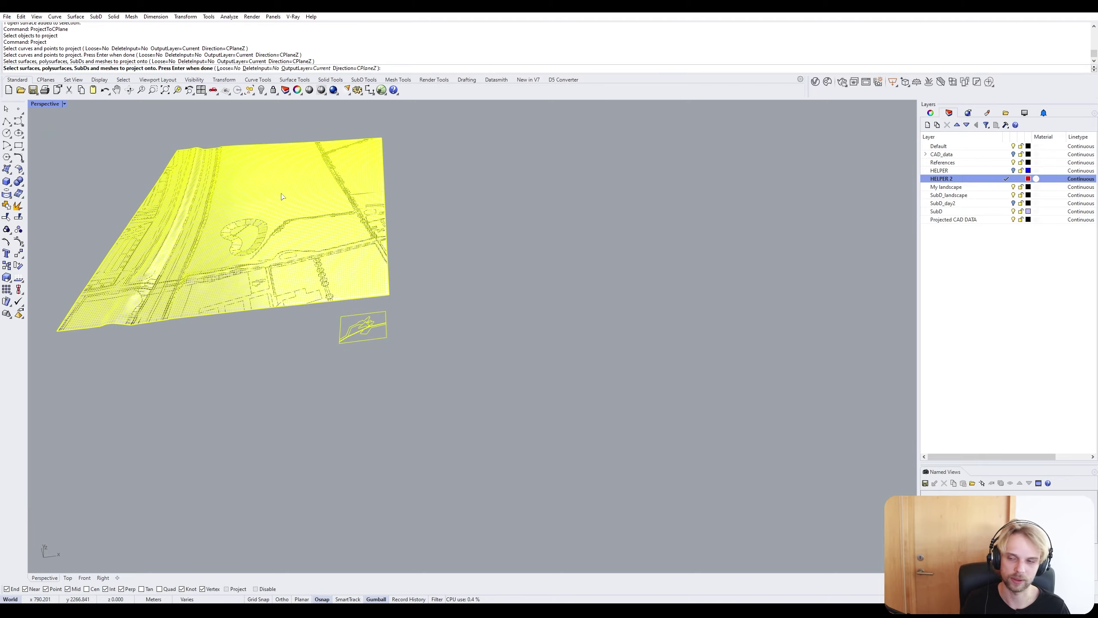
key(Return)
Inspect how the projected border curves lie on the terrain surface, zooming to them and selecting the surface for comparison.
scroll(303, 200, up, 5)
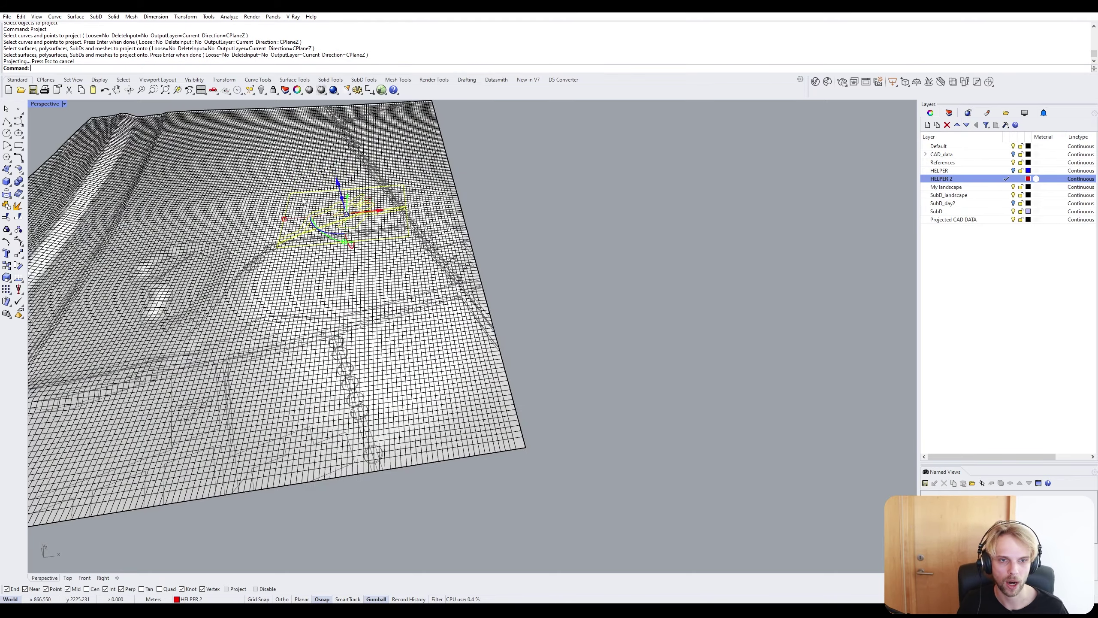
text(ZS)
key(Return)
key(Escape)
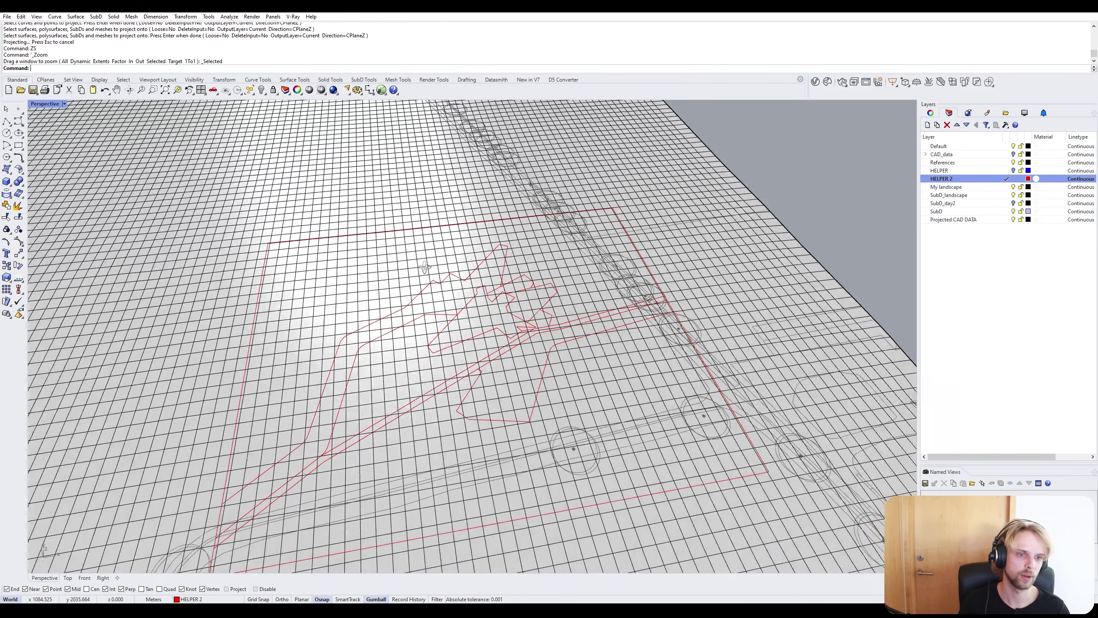
scroll(428, 299, down, 7)
right_drag(424, 268, 455, 336)
scroll(468, 304, up, 6)
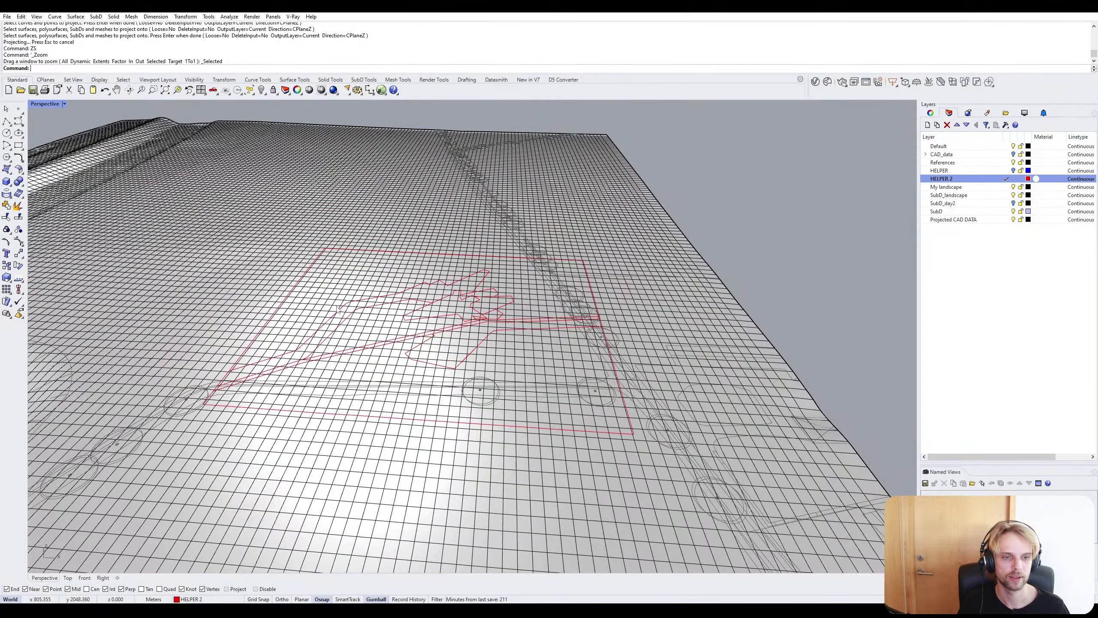
right_drag(337, 310, 567, 313)
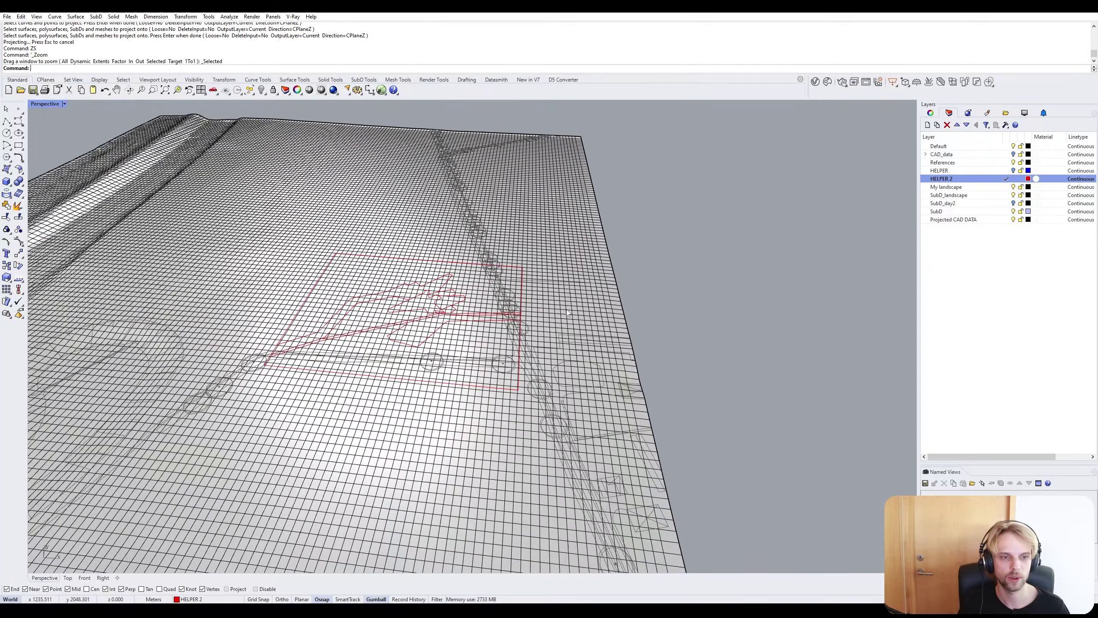
click(334, 313)
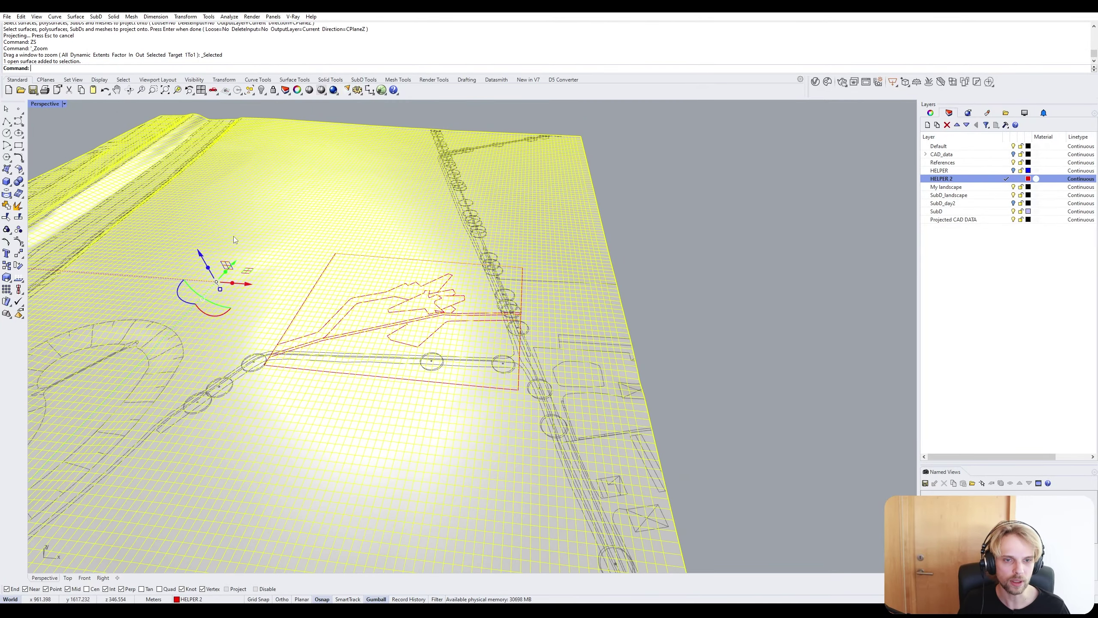
key(Escape)
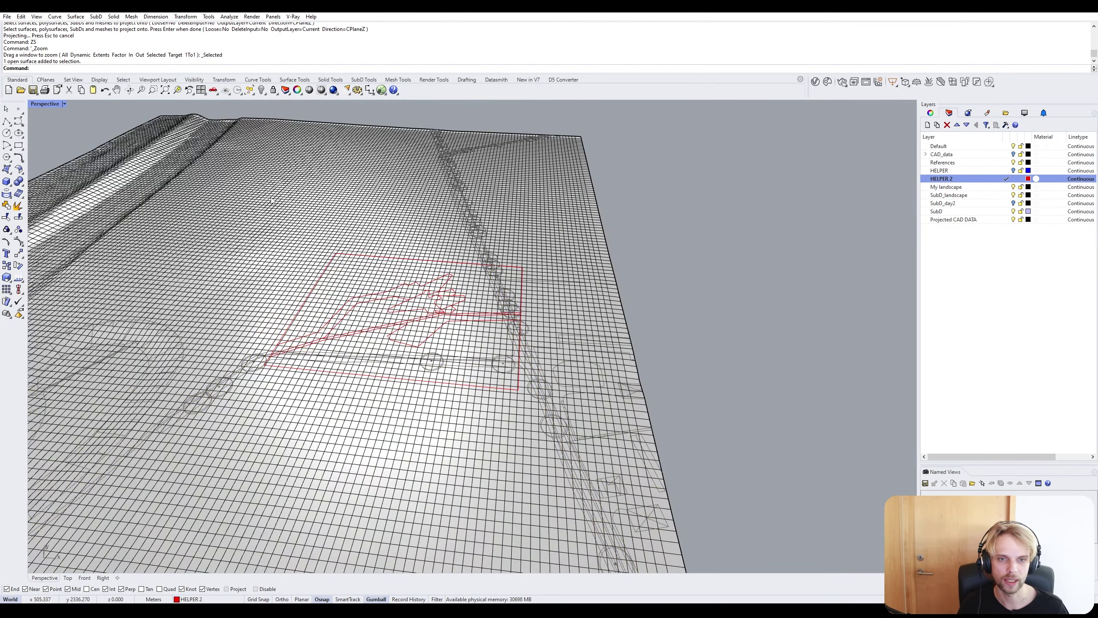
click(303, 241)
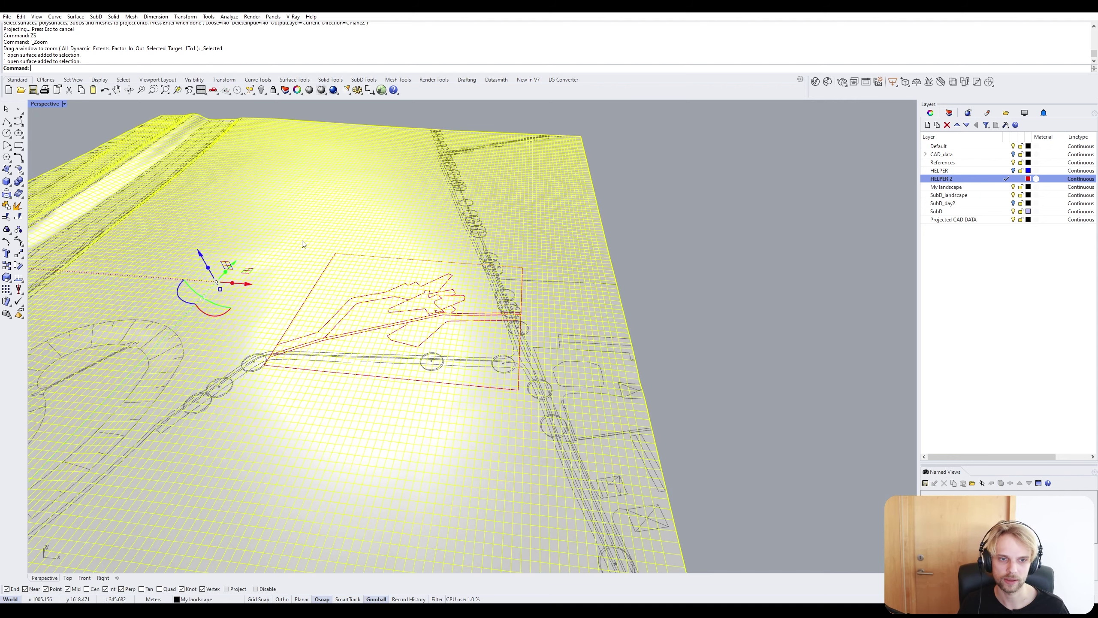
click(788, 274)
scroll(416, 286, up, 2)
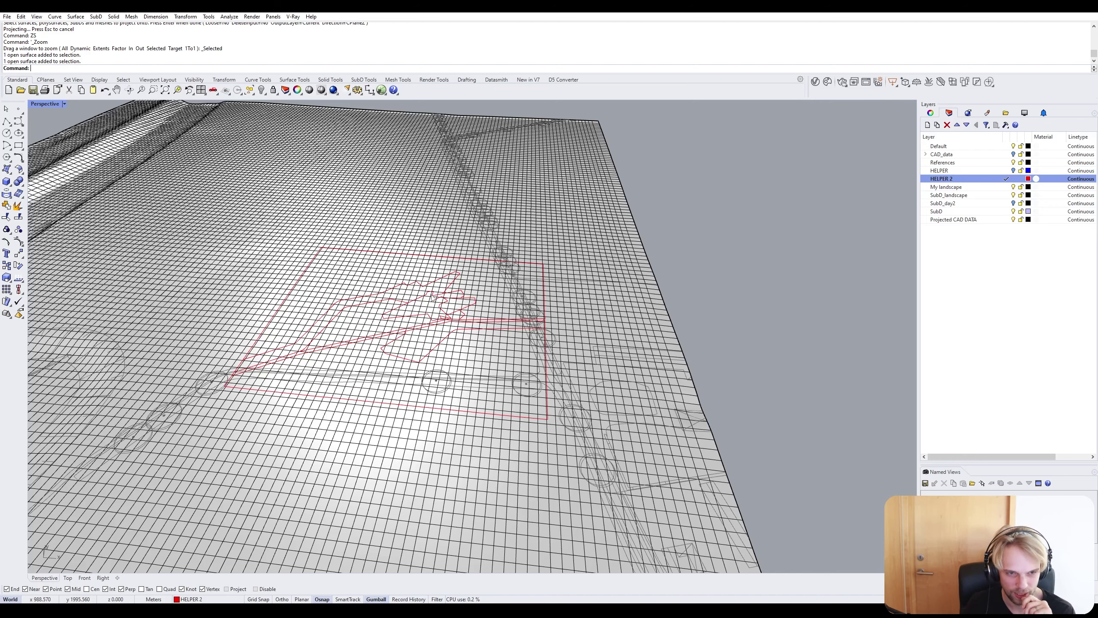
Unhide only the building polysurface located within the original red border curves below the terrain using ShowSelected.
scroll(433, 298, down, 10)
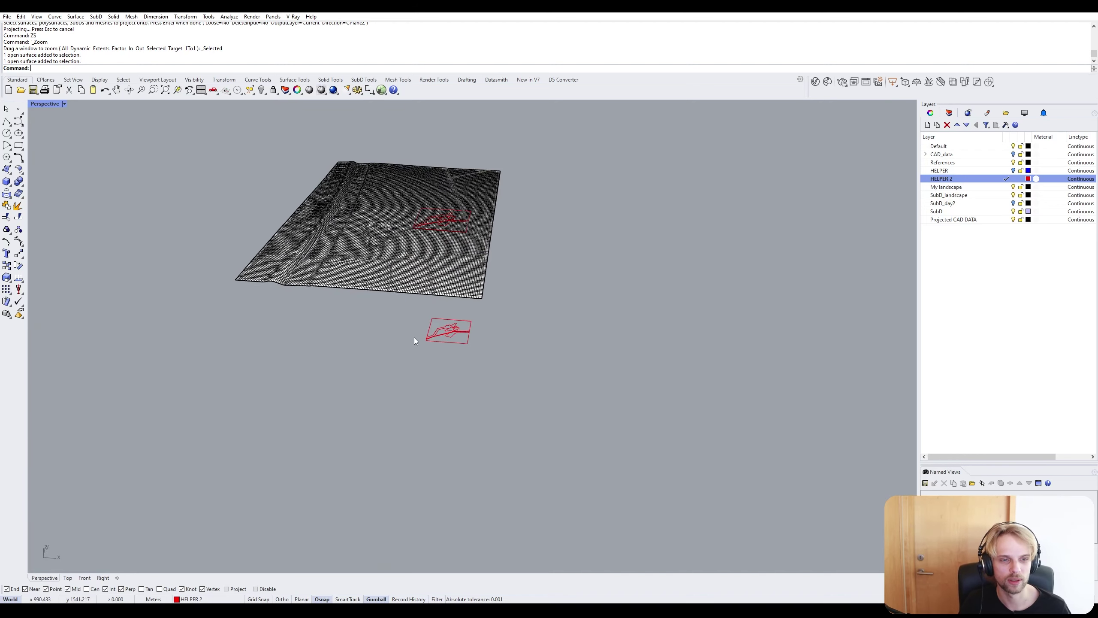
right_drag(415, 341, 428, 322)
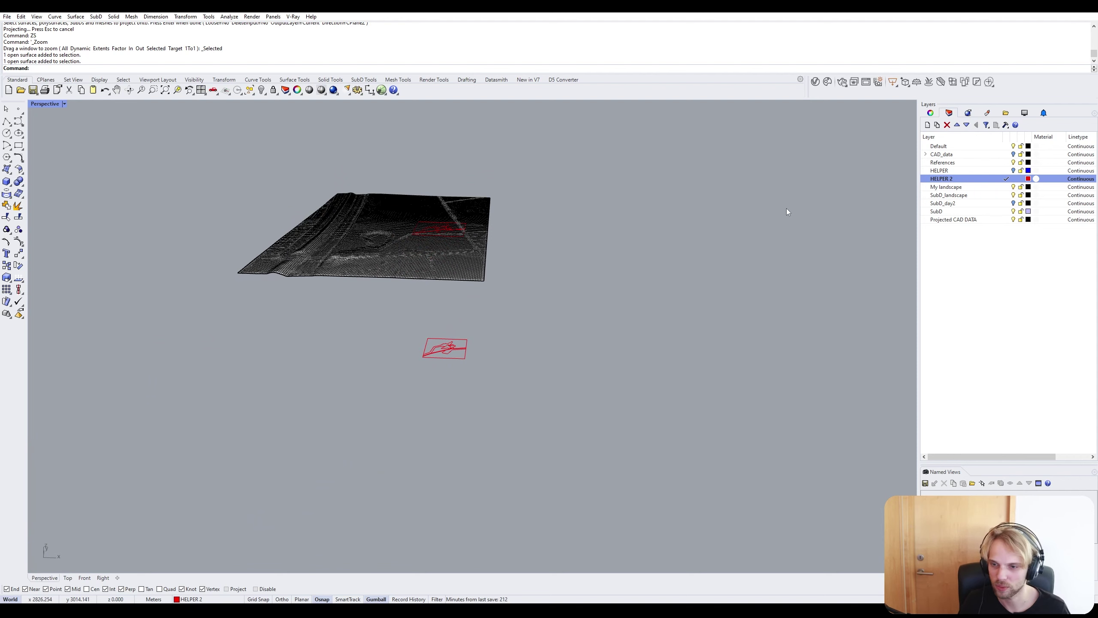
right_drag(786, 208, 784, 232)
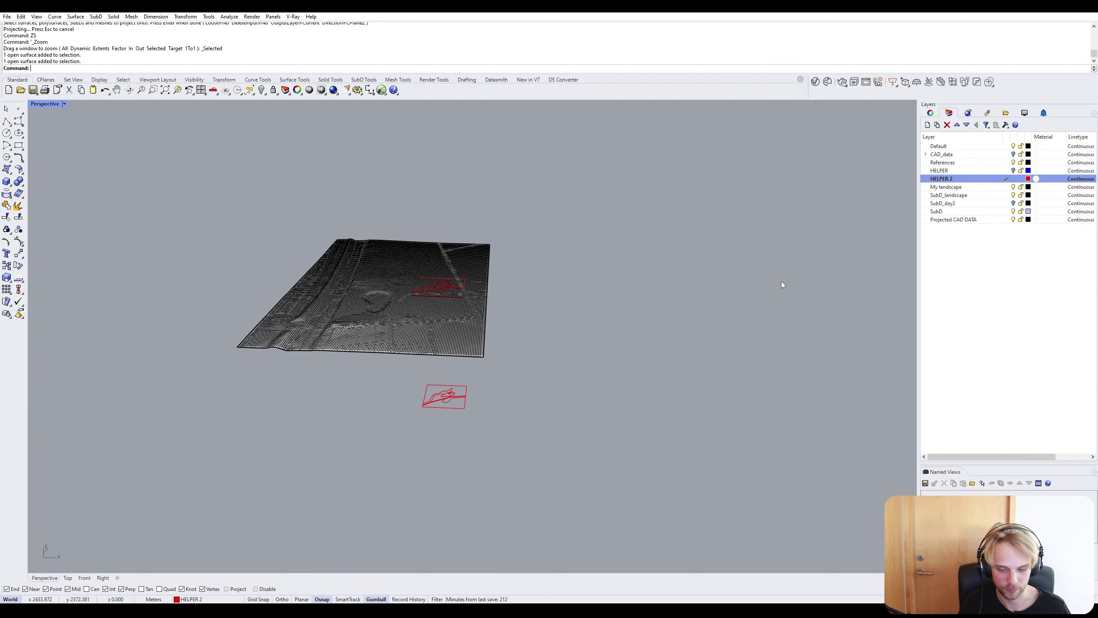
text(ShowSelected)
key(Return)
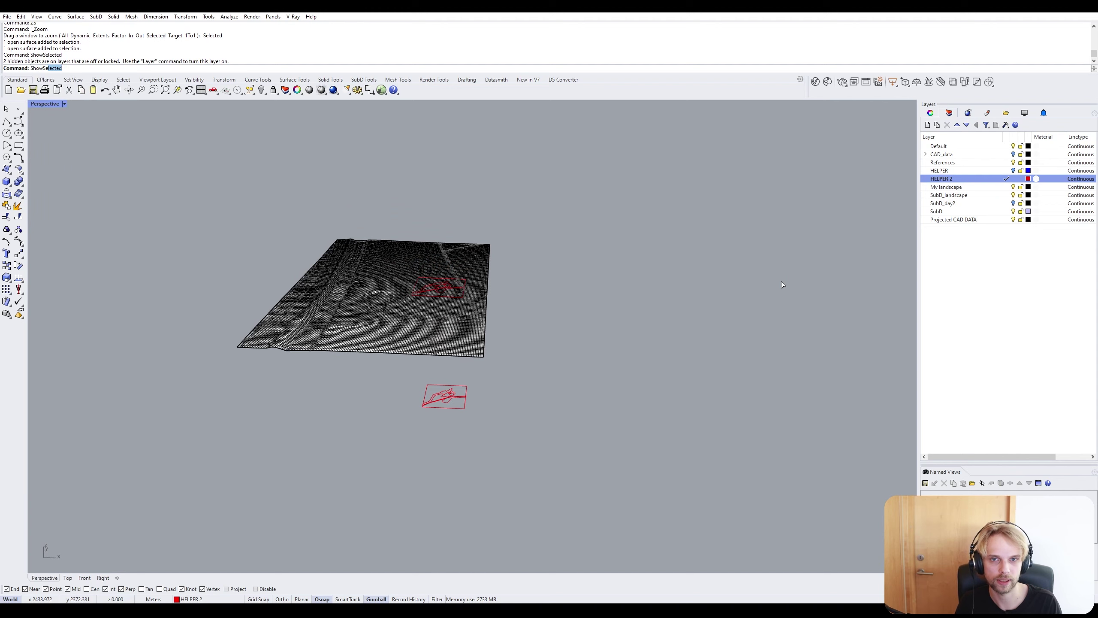
click(441, 398)
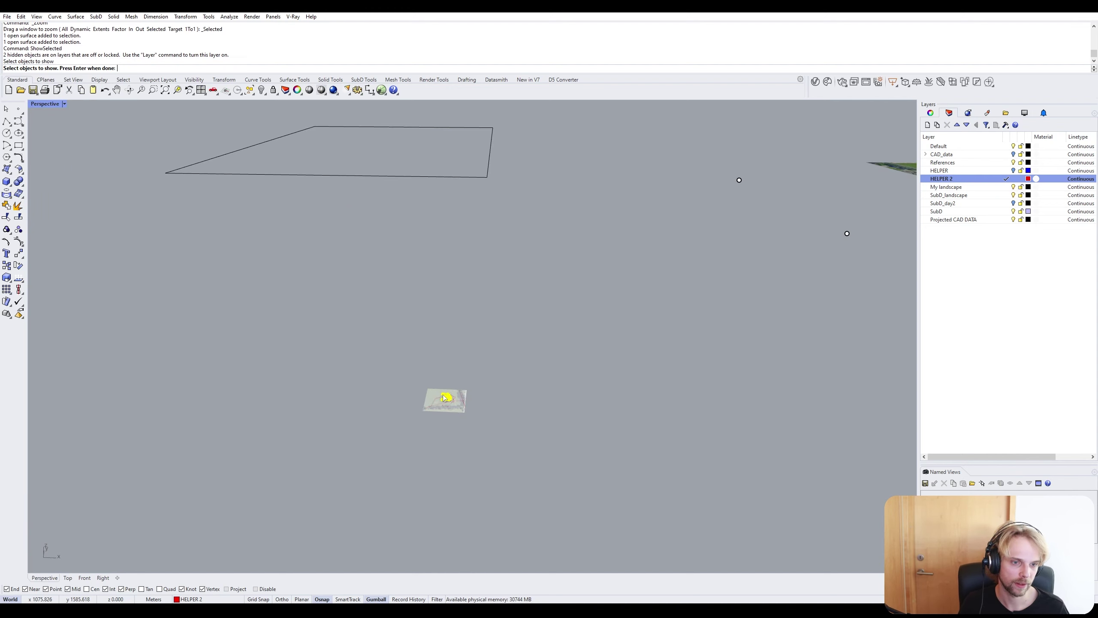
key(Return)
scroll(443, 396, up, 5)
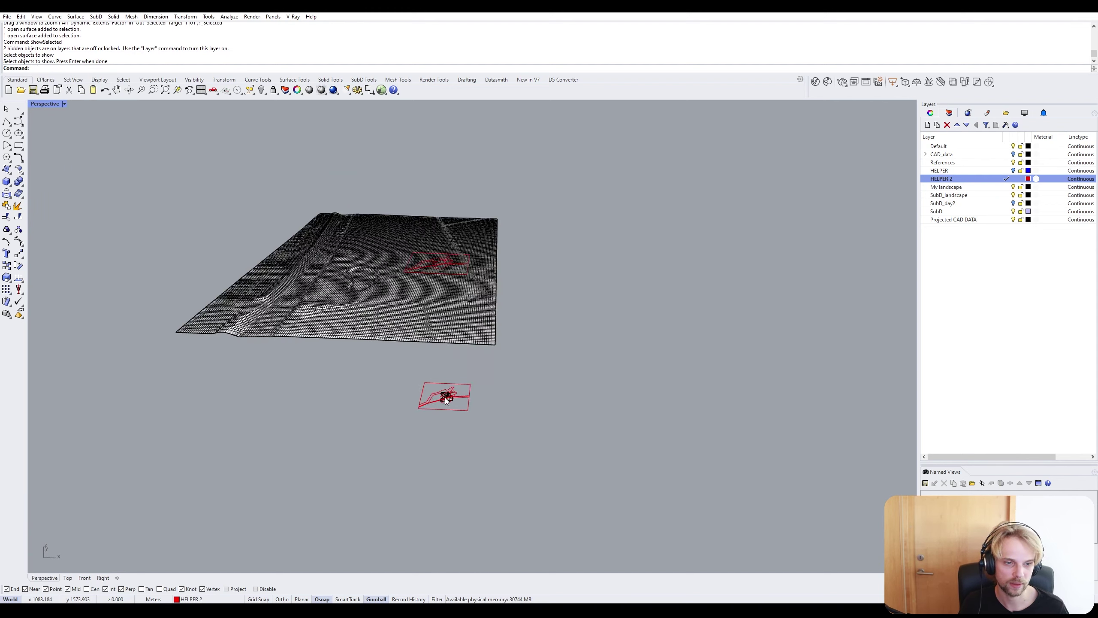
Move the building polysurface vertically up to the projected border curves on the terrain and zoom to it.
click(449, 392)
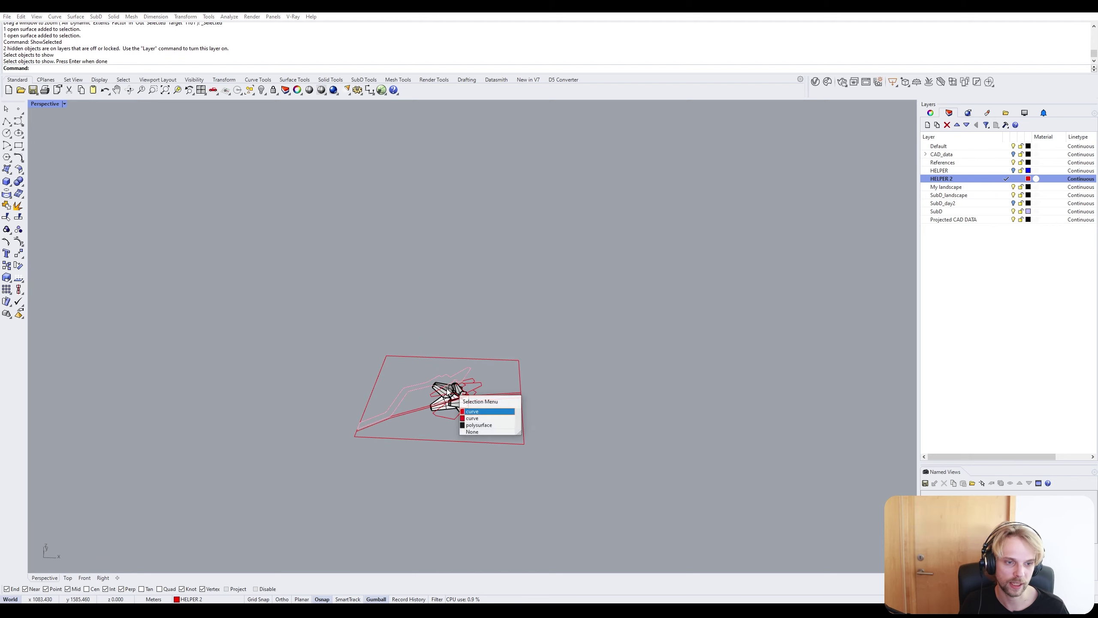
click(480, 426)
scroll(480, 426, down, 5)
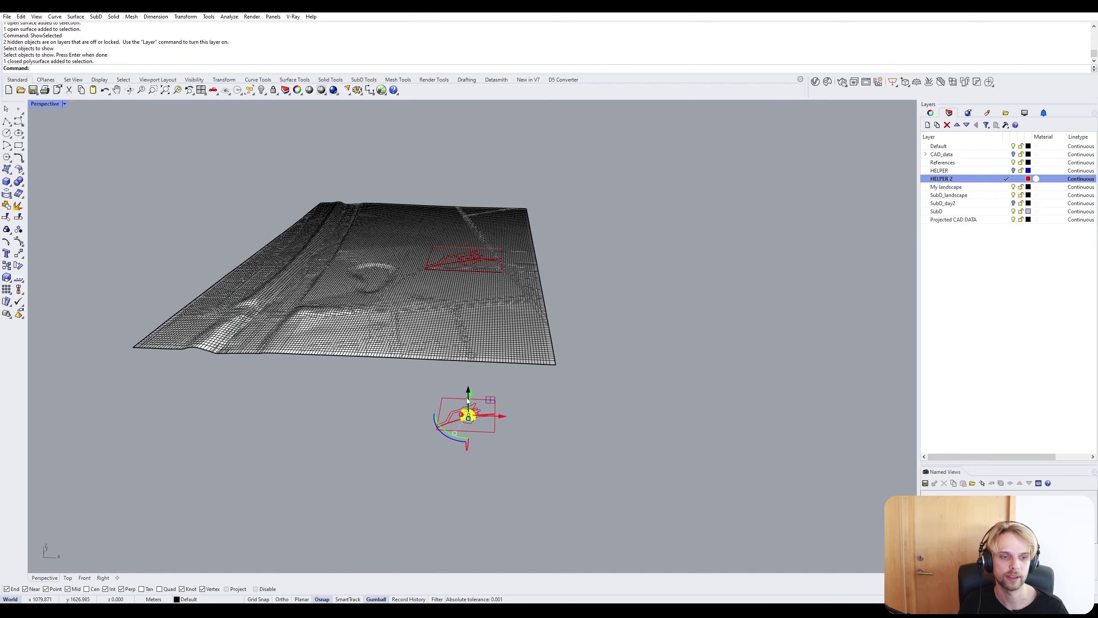
drag(469, 400, 492, 228)
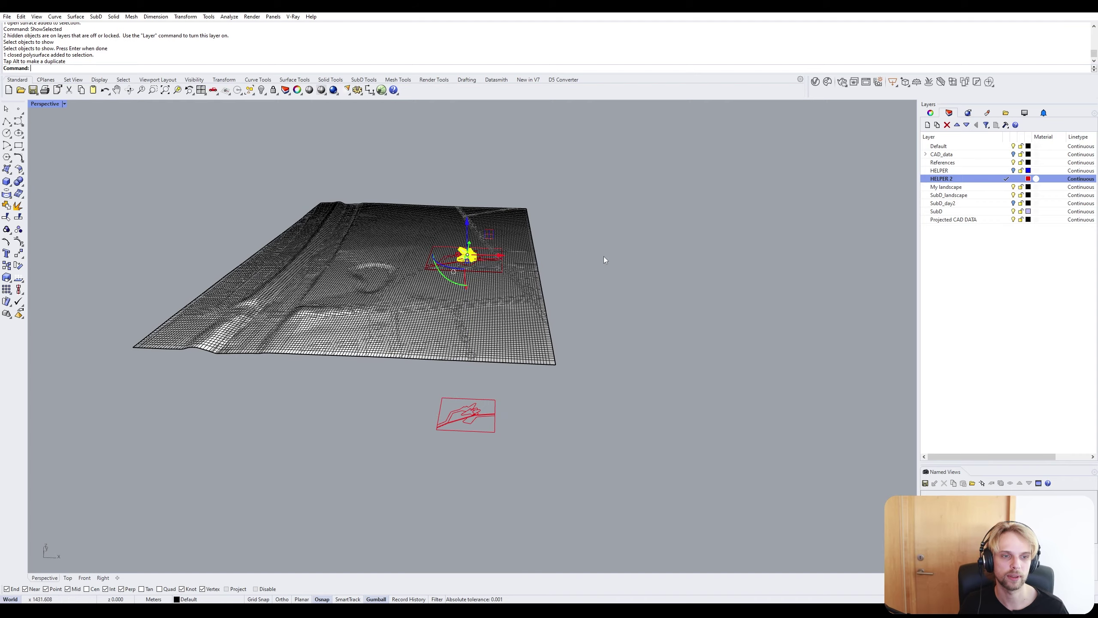
scroll(460, 266, up, 5)
text(Z)
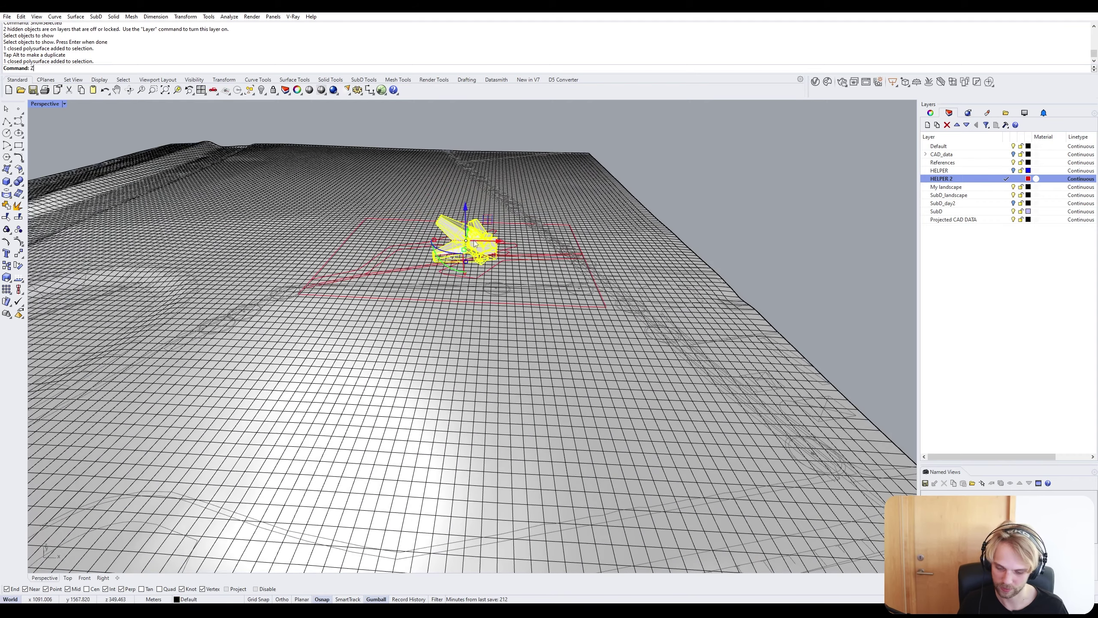
text(s)
key(BackSpace)
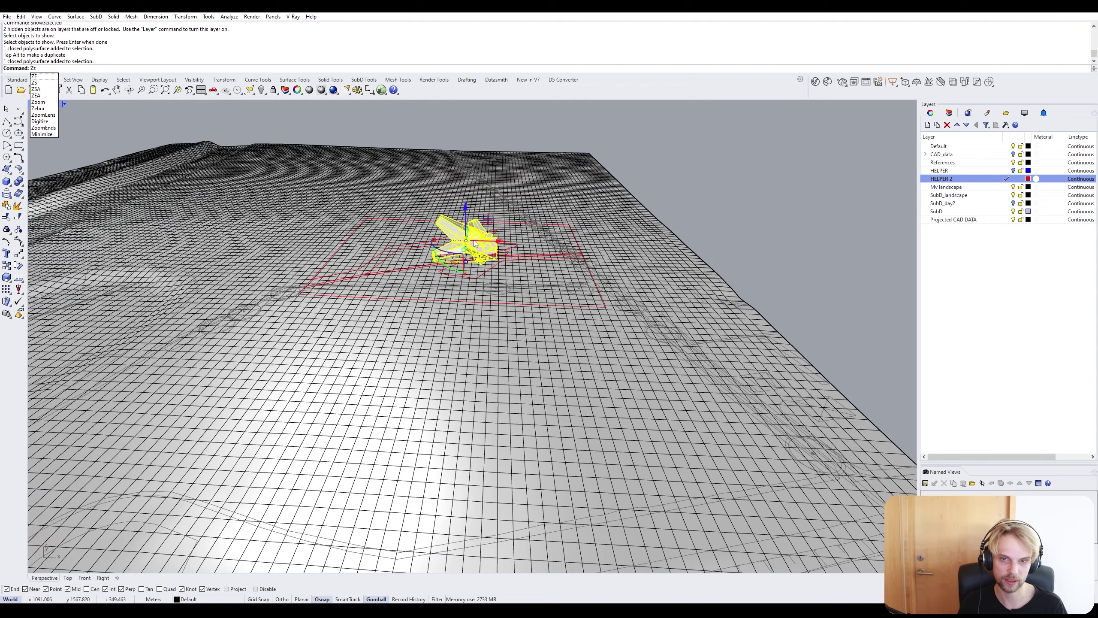
key(BackSpace)
text(s)
key(Return)
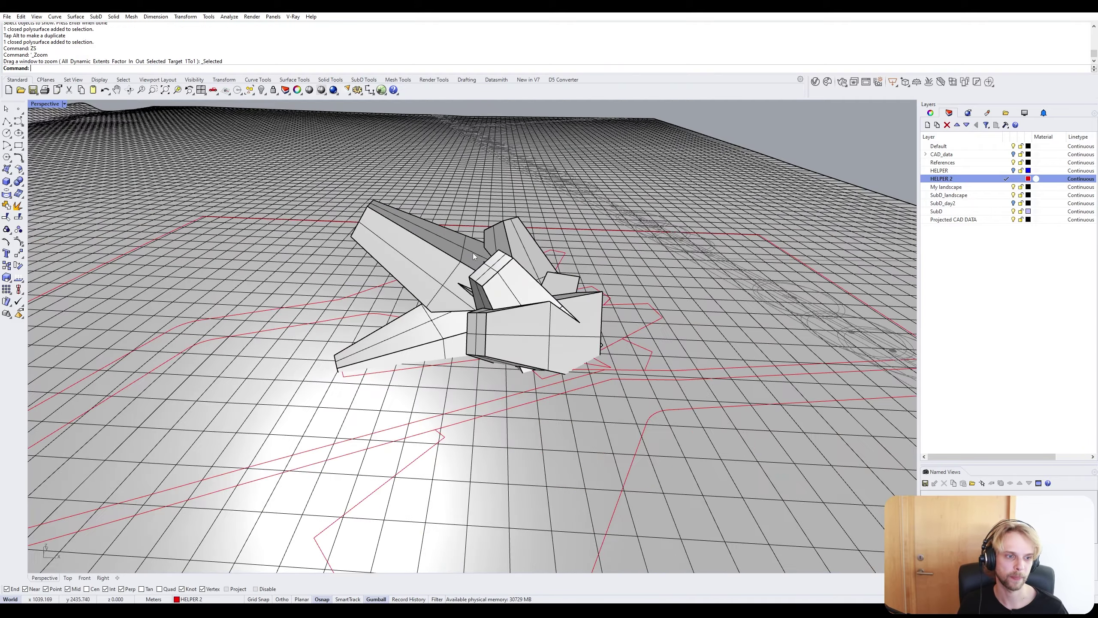
Raise the building polysurface slightly relative to the terrain surface.
scroll(473, 252, down, 7)
scroll(453, 246, up, 4)
right_drag(473, 253, 458, 289)
scroll(459, 289, up, 3)
click(517, 314)
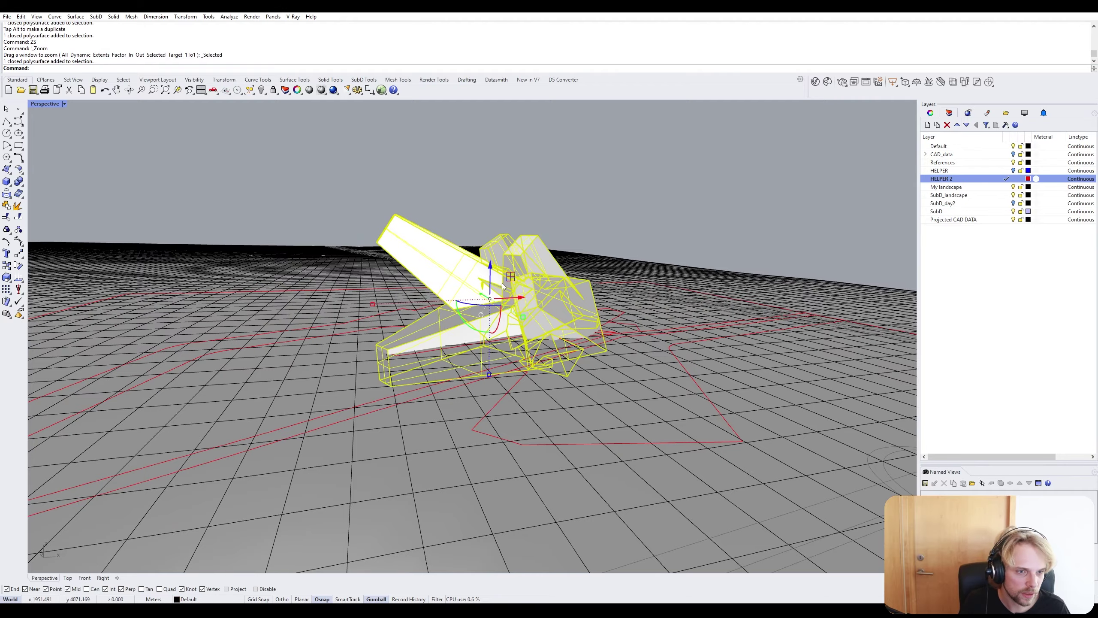
drag(490, 273, 490, 247)
right_drag(491, 248, 515, 285)
key(Escape)
Shift the building polysurface slightly in the horizontal plane to adjust its placement among the projected curves.
scroll(514, 284, up, 2)
click(513, 280)
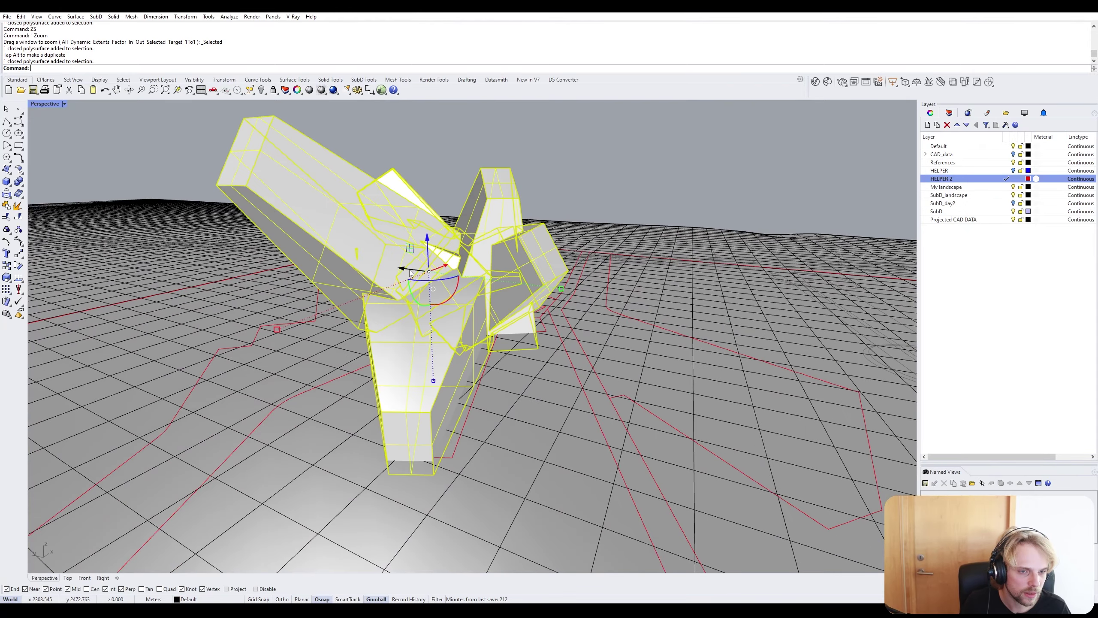
right_drag(409, 270, 434, 233)
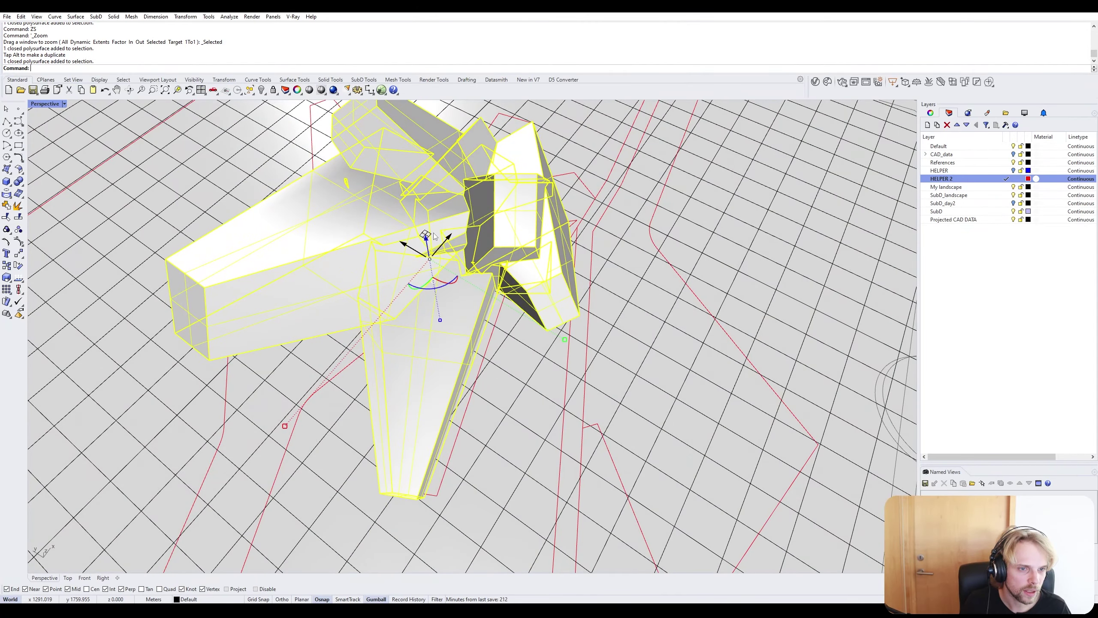
drag(433, 233, 449, 231)
Examine the building's placement against the projected border curves and the surrounding terrain from several angles.
right_drag(526, 374, 525, 322)
scroll(526, 321, down, 6)
right_drag(761, 311, 707, 268)
scroll(603, 311, up, 2)
scroll(605, 318, down, 5)
scroll(428, 290, up, 3)
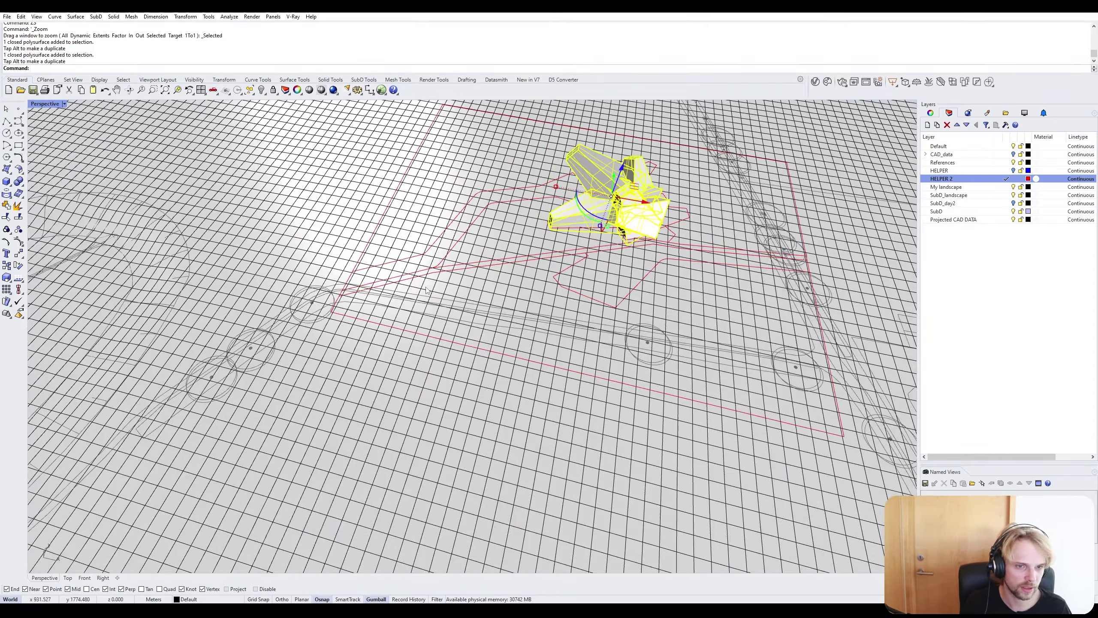
right_drag(426, 290, 415, 333)
scroll(335, 309, up, 5)
scroll(336, 327, down, 7)
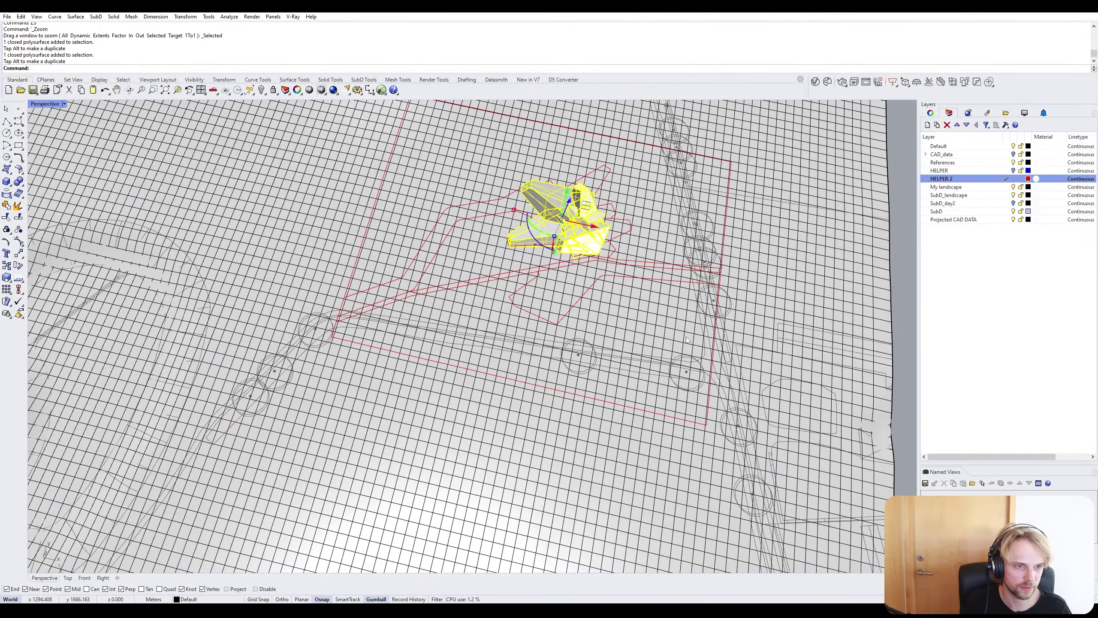
right_drag(673, 381, 685, 400)
right_drag(596, 261, 544, 307)
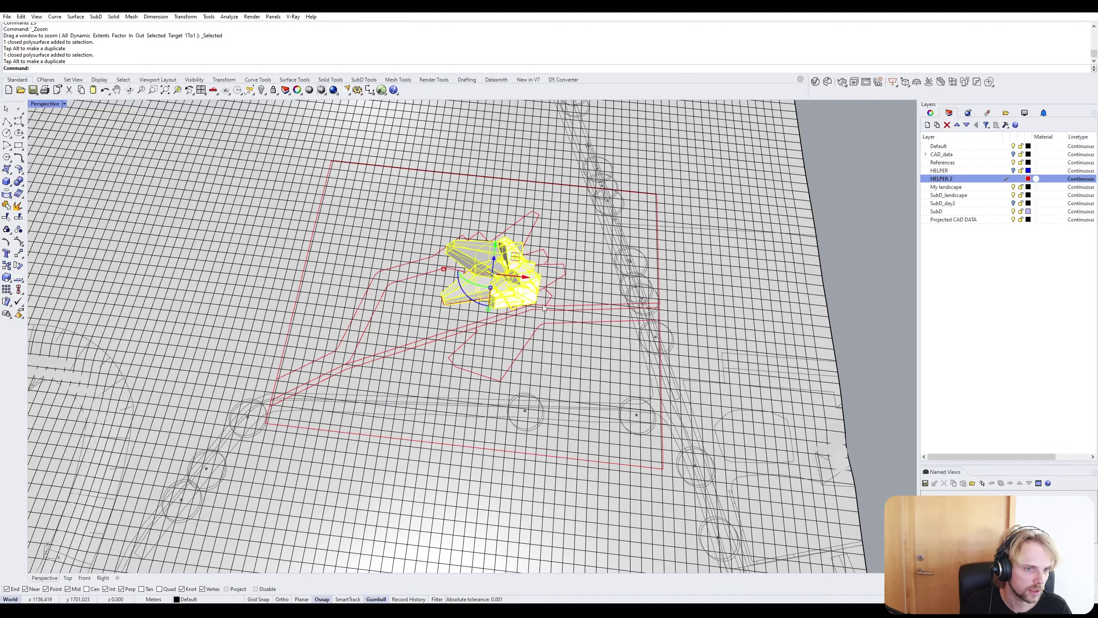
right_drag(519, 364, 476, 316)
scroll(471, 289, up, 5)
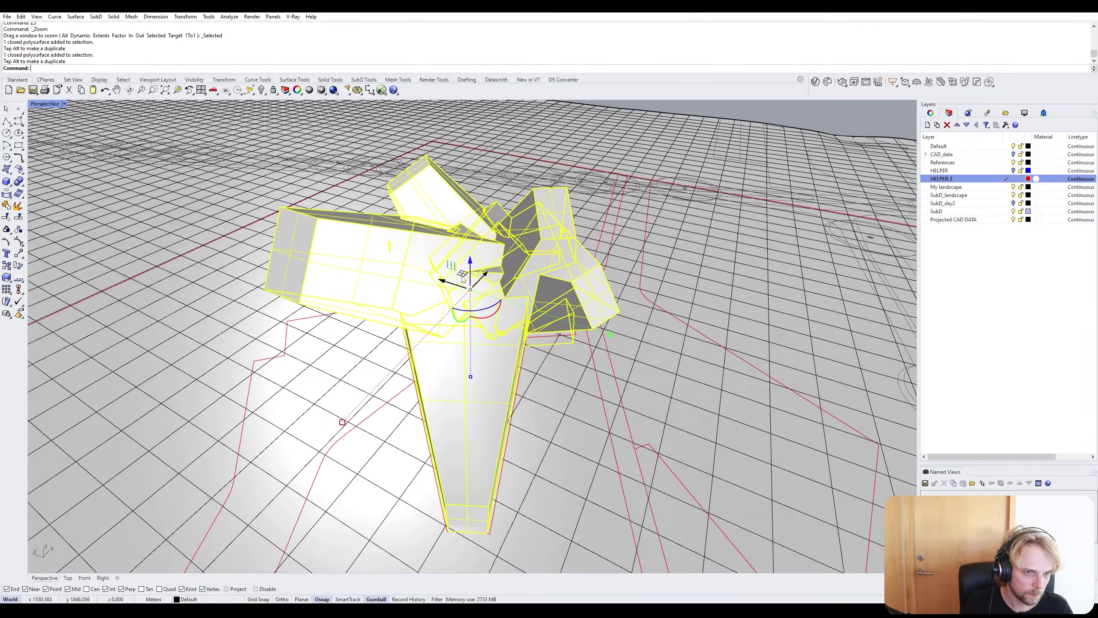
Nudge the building polysurface a little further in the horizontal plane and deselect it.
drag(462, 274, 463, 277)
right_drag(463, 278, 549, 336)
key(Escape)
scroll(646, 291, down, 8)
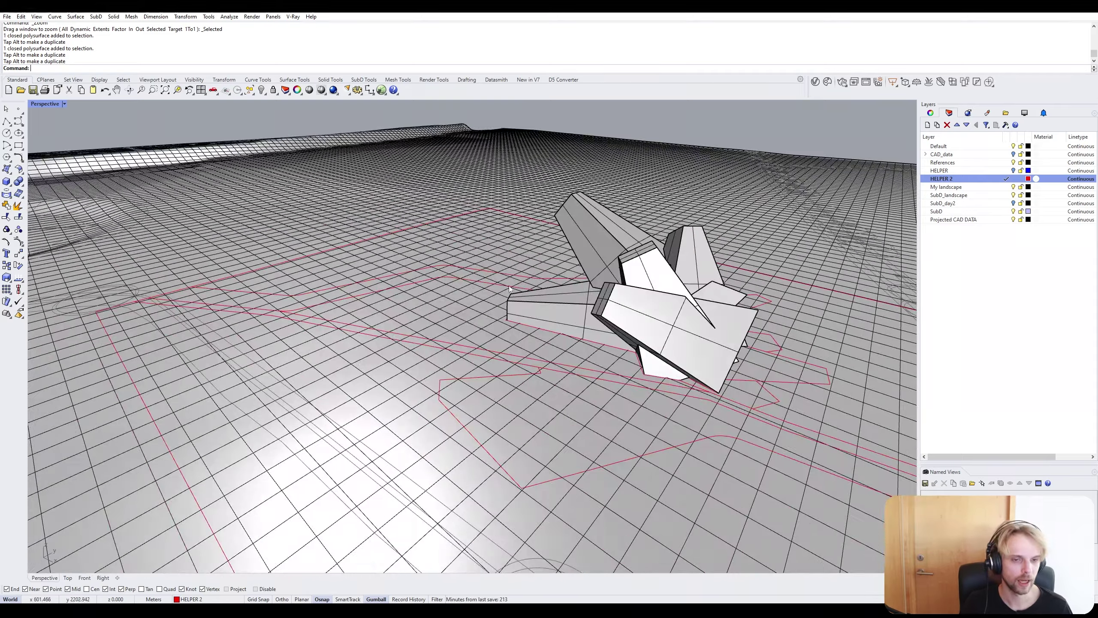
scroll(471, 299, down, 7)
right_drag(372, 229, 381, 261)
click(382, 262)
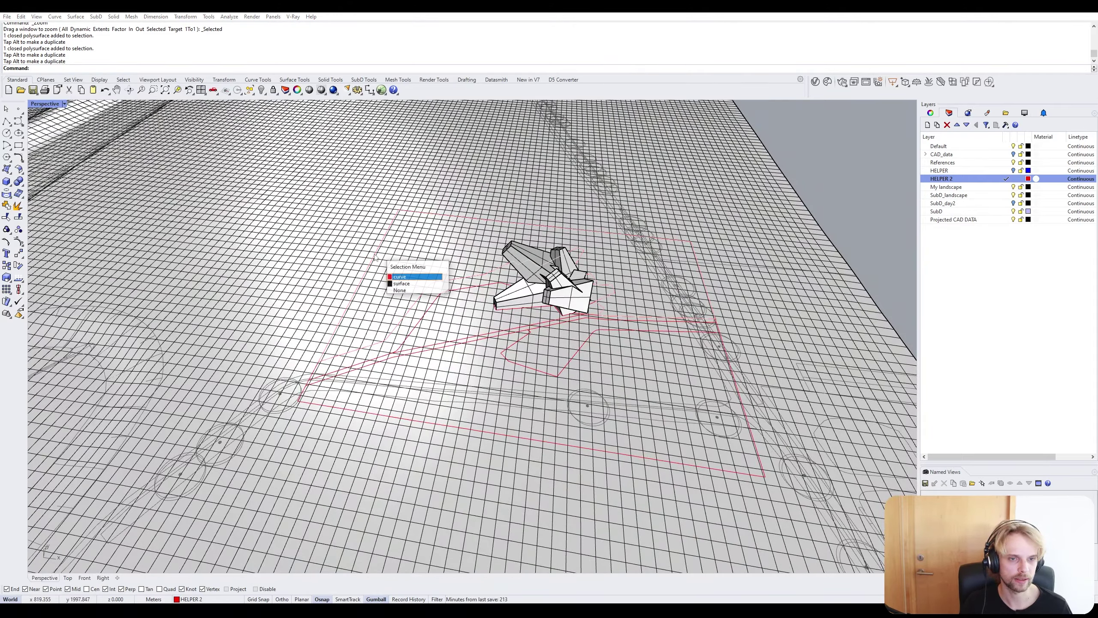
click(401, 282)
key(Escape)
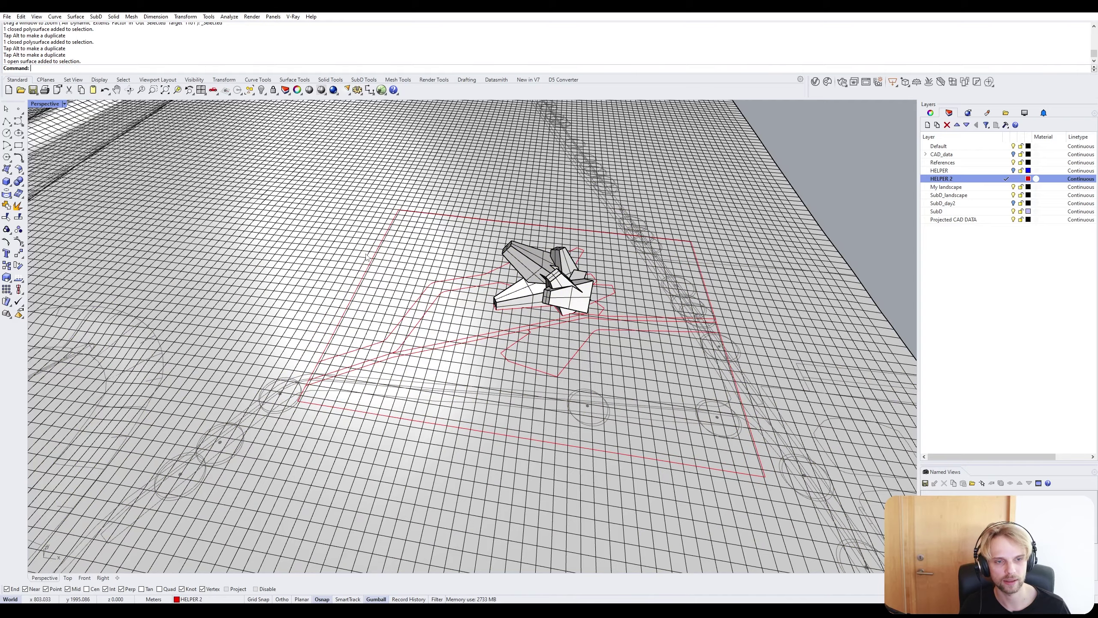
click(376, 255)
key(Escape)
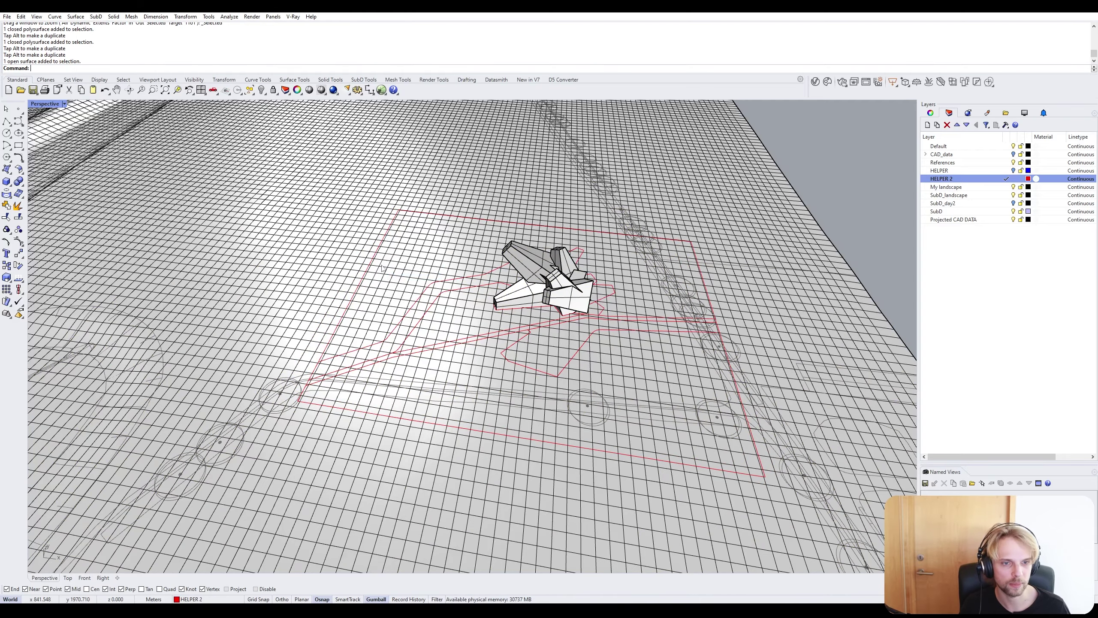
Try to split the terrain surface using all objects on the HELPER 2 layer as cutting objects.
scroll(382, 263, down, 6)
right_drag(411, 285, 380, 255)
click(324, 264)
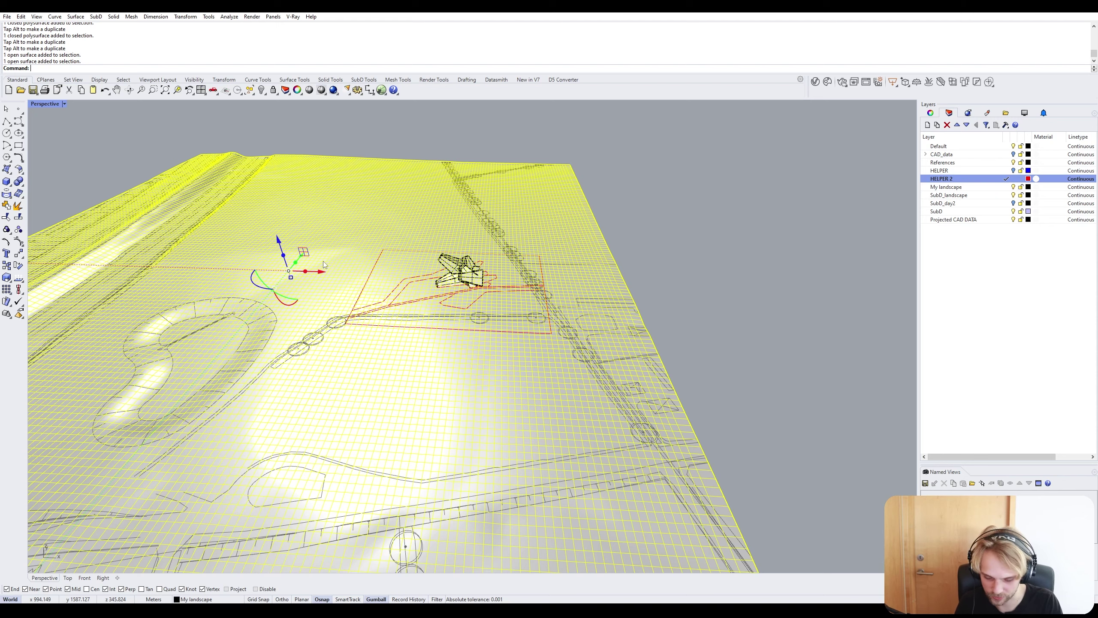
key(Return)
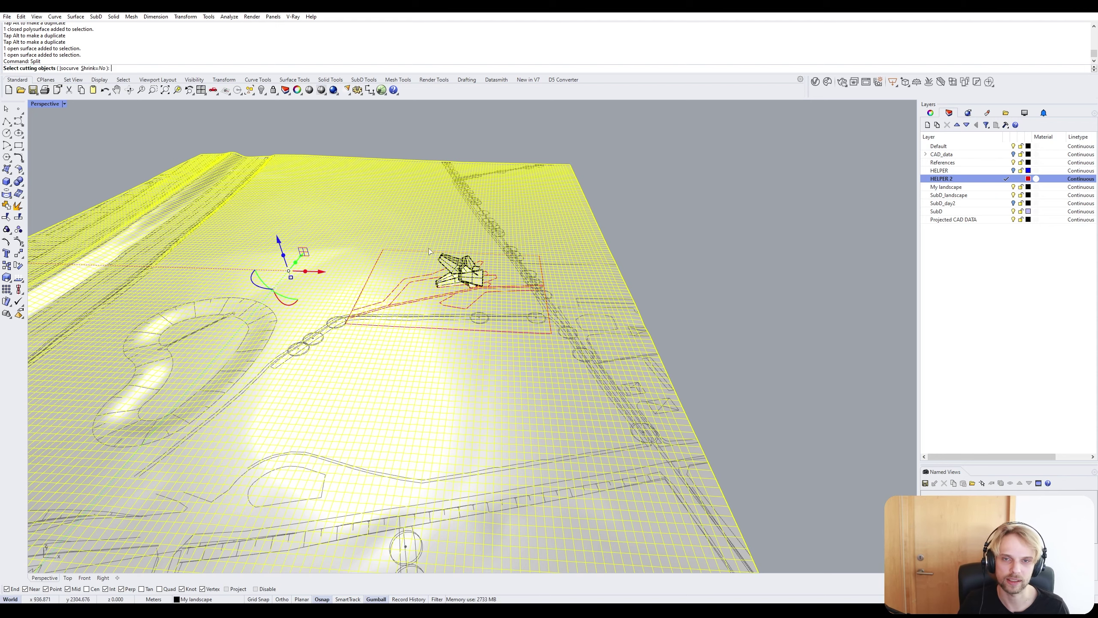
scroll(430, 251, up, 2)
click(409, 317)
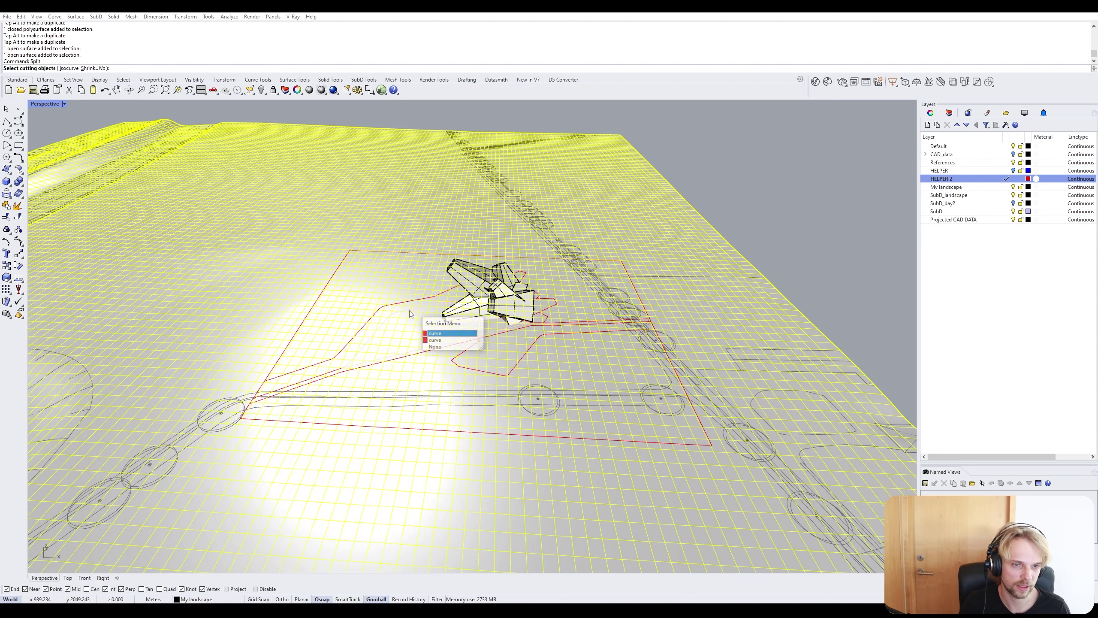
right_click(976, 178)
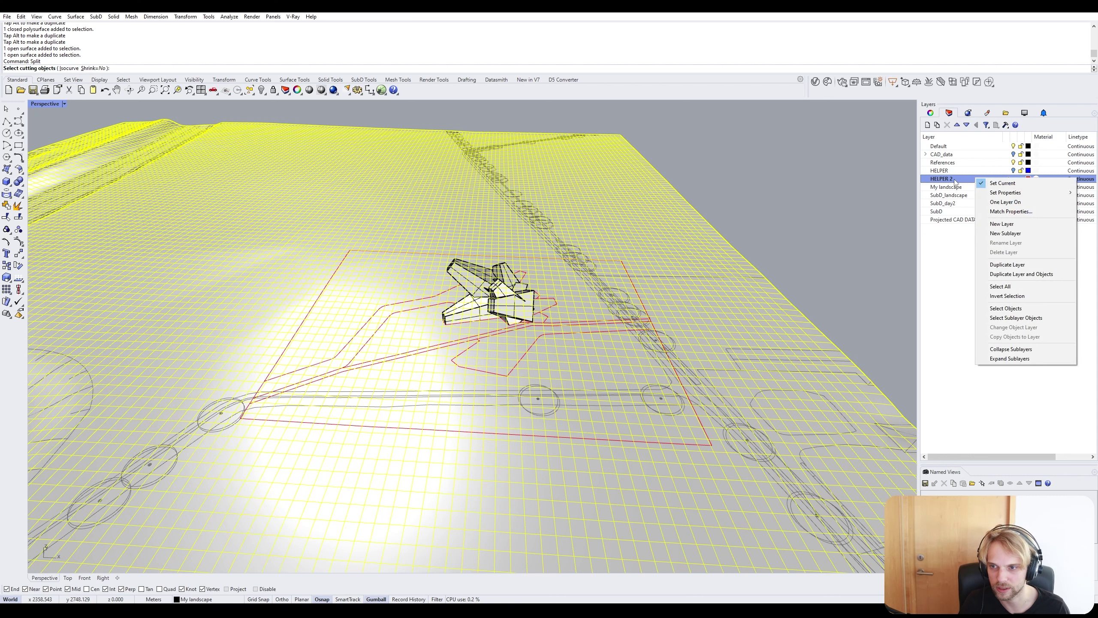
click(1034, 318)
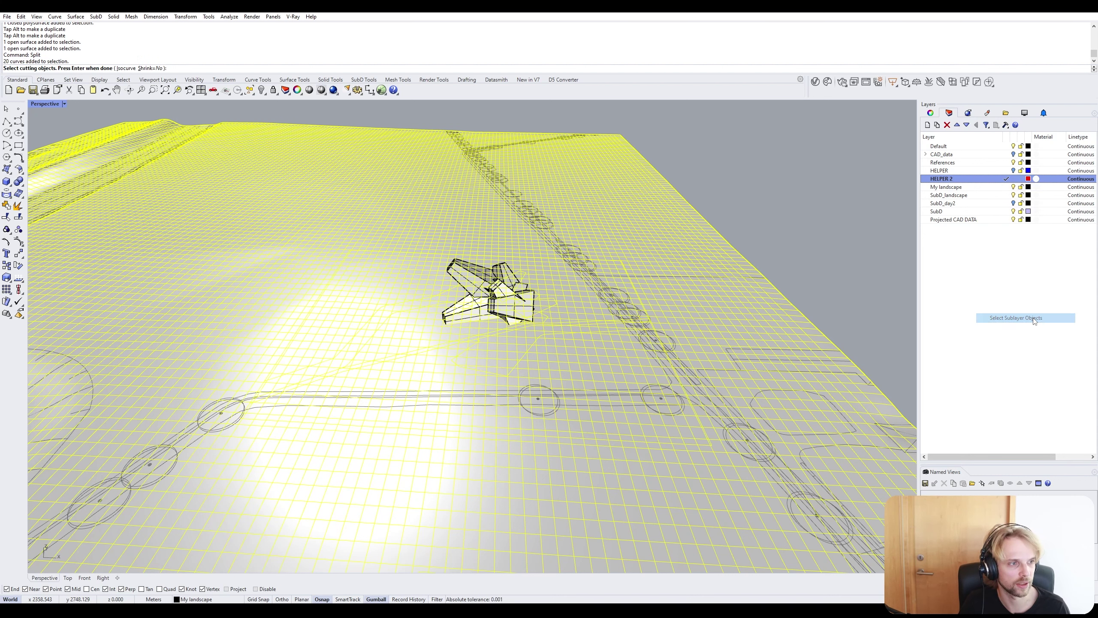
key(Return)
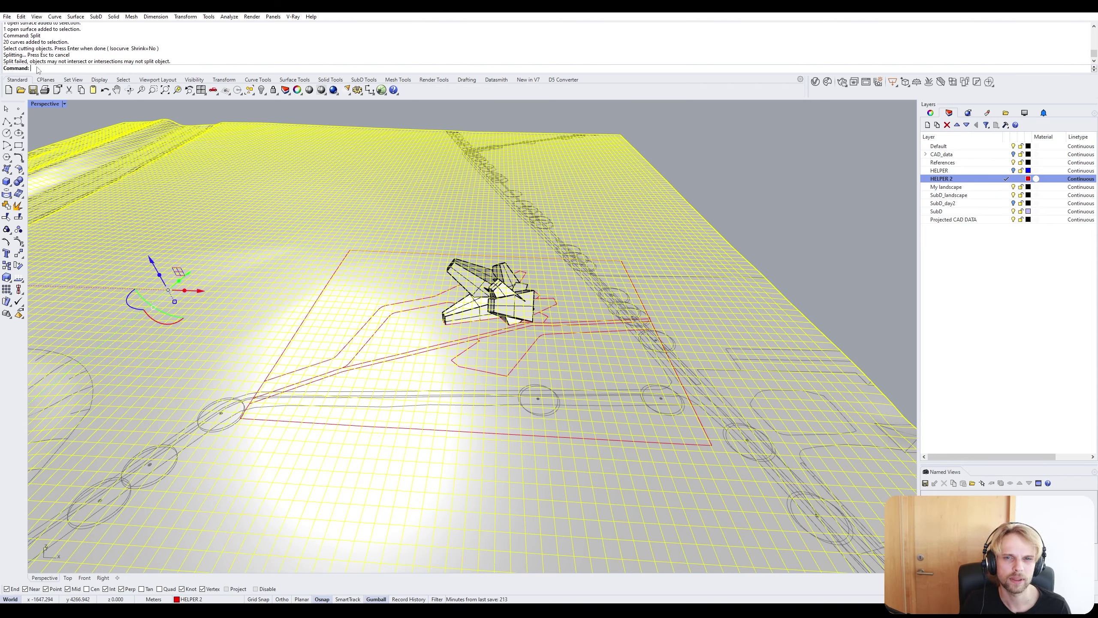
click(290, 114)
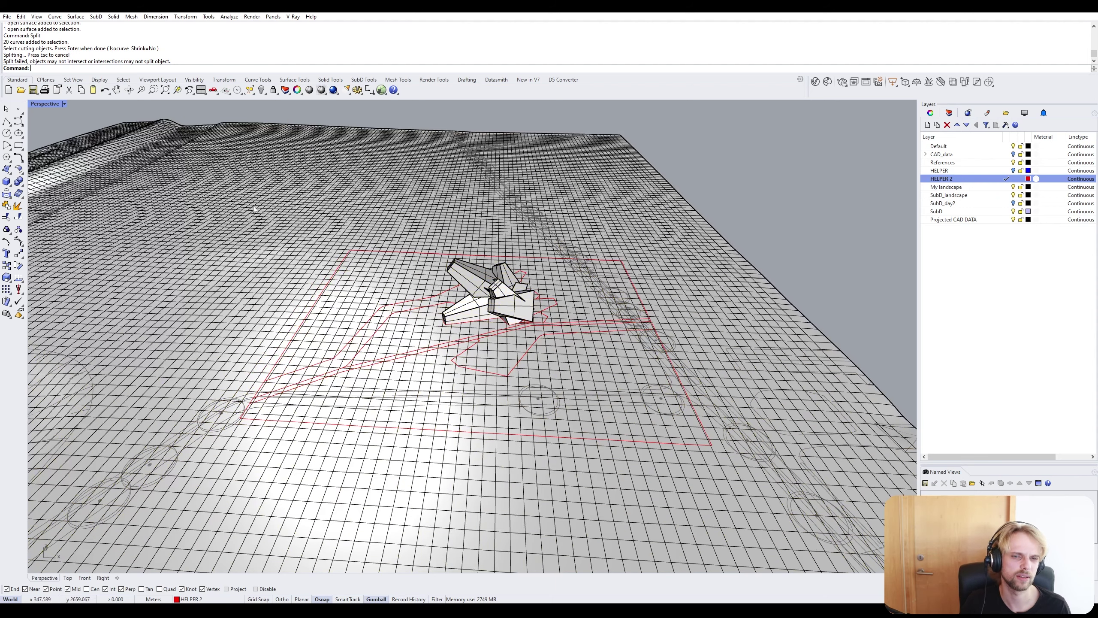
Split the terrain surface with the projected border curve enclosing the site area behind the building.
click(245, 262)
key(Return)
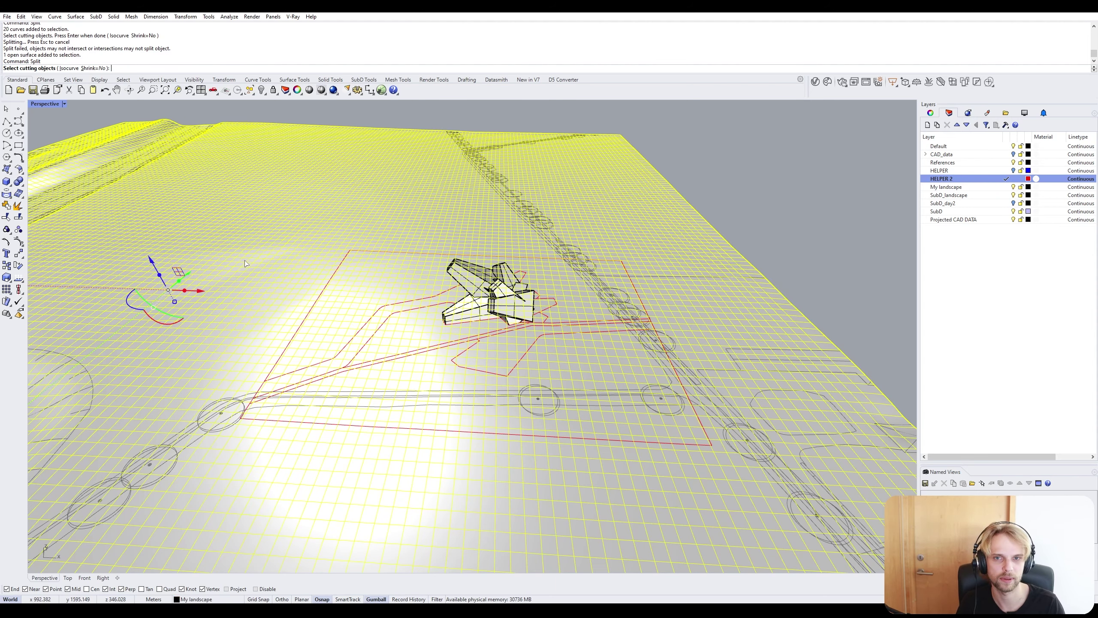
click(418, 255)
key(Return)
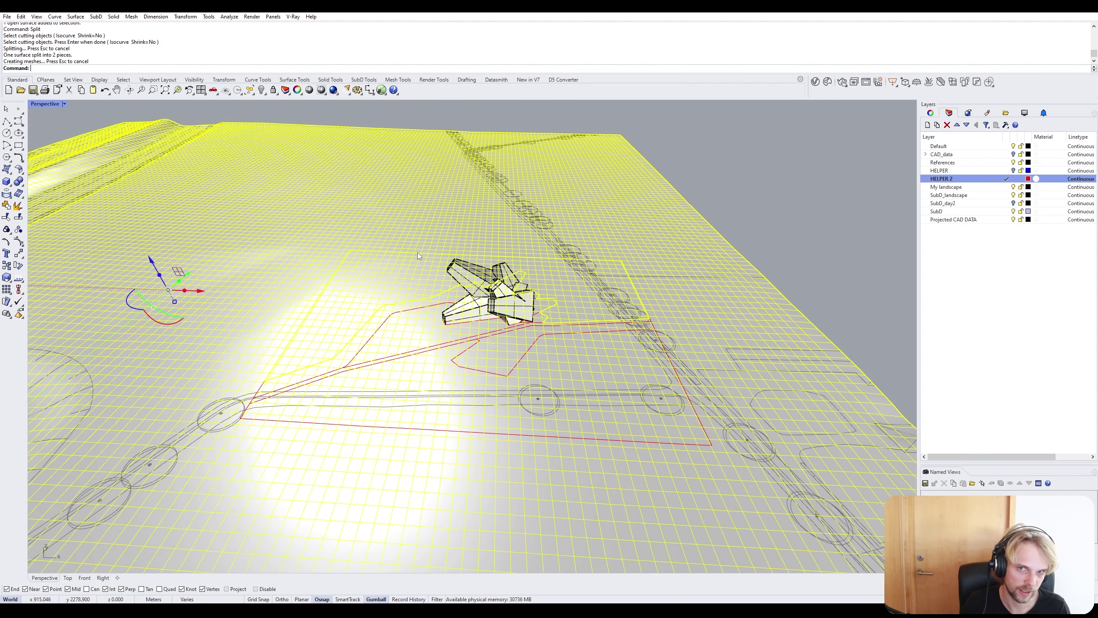
click(328, 256)
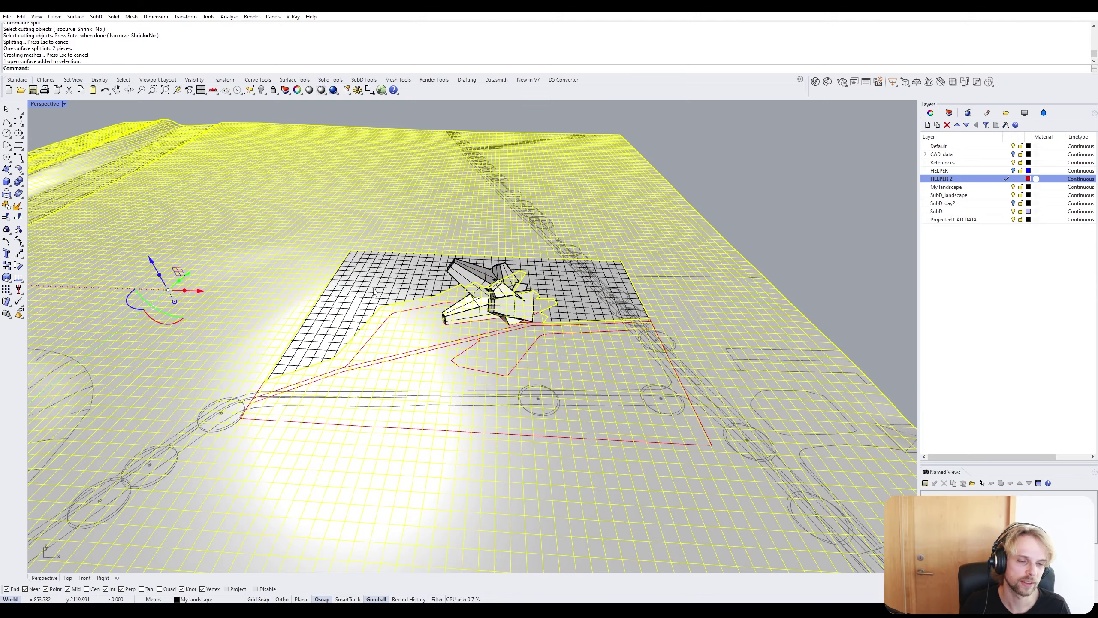
key(Escape)
Split the large remaining terrain surface with the projected border curve of the site area in front of the building.
right_drag(286, 397, 387, 350)
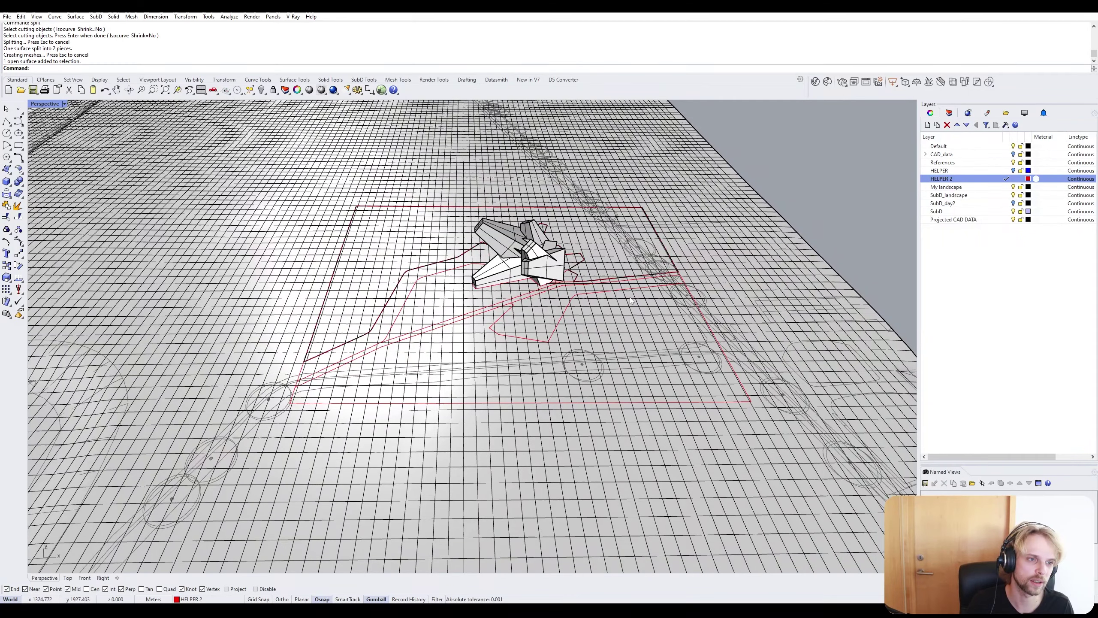
click(634, 467)
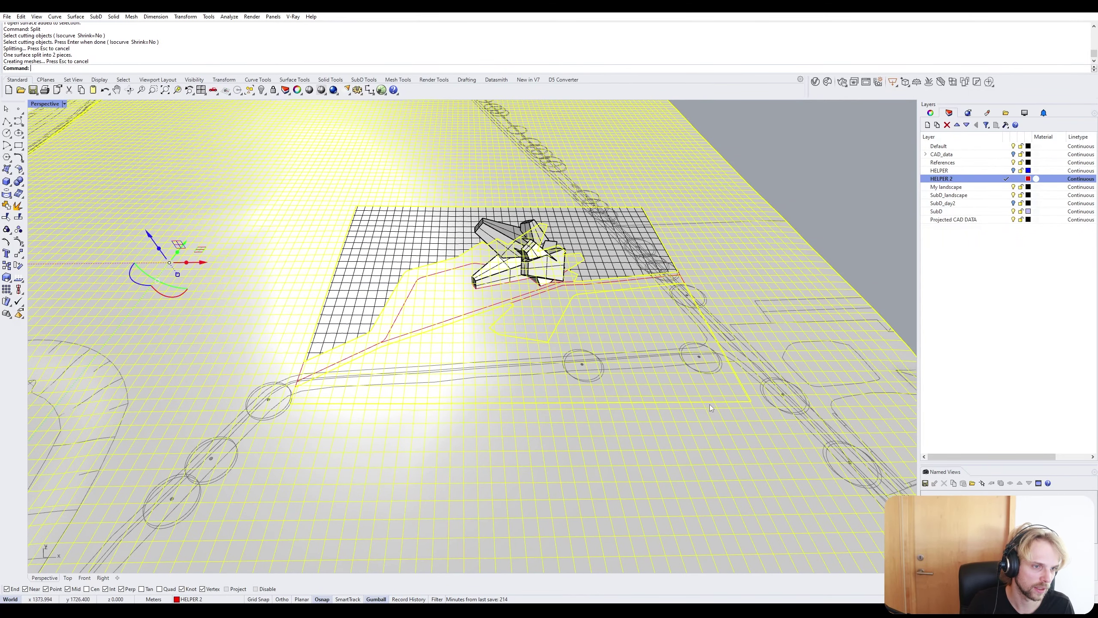
Split the large remaining terrain surface with the projected border curve of the narrow path strip in front of the building.
click(605, 460)
right_drag(605, 460, 540, 476)
key(Escape)
scroll(688, 342, up, 4)
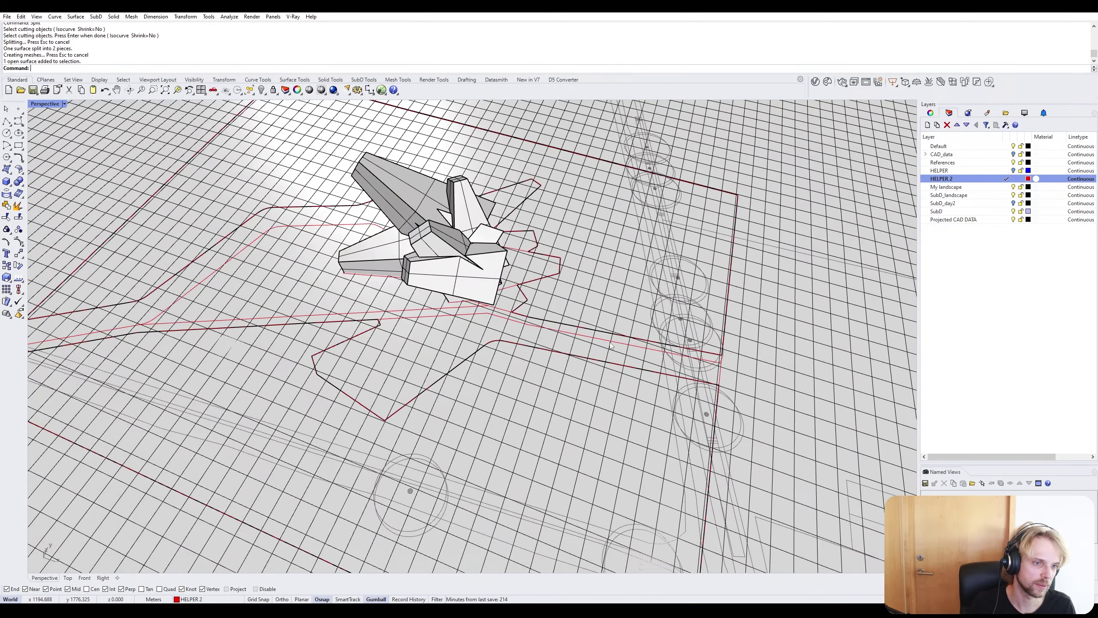
scroll(611, 344, up, 2)
click(483, 322)
key(Return)
click(479, 314)
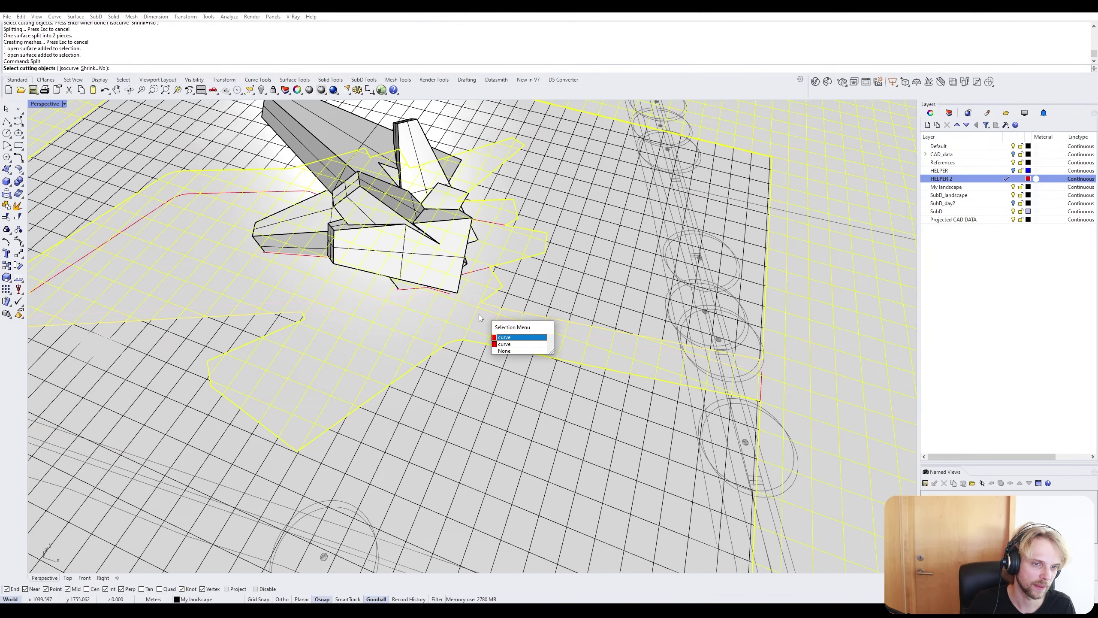
click(502, 338)
key(Return)
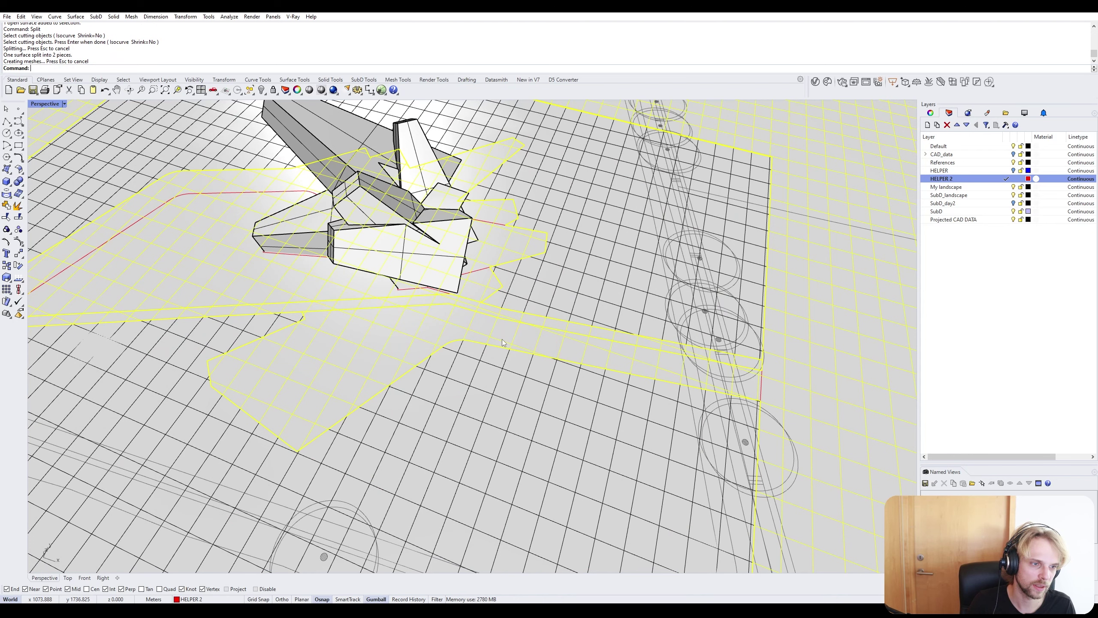
Split the remaining terrain surface with the projected border curve of the polygonal area in front of the building, and check the separated pieces.
click(784, 388)
click(762, 383)
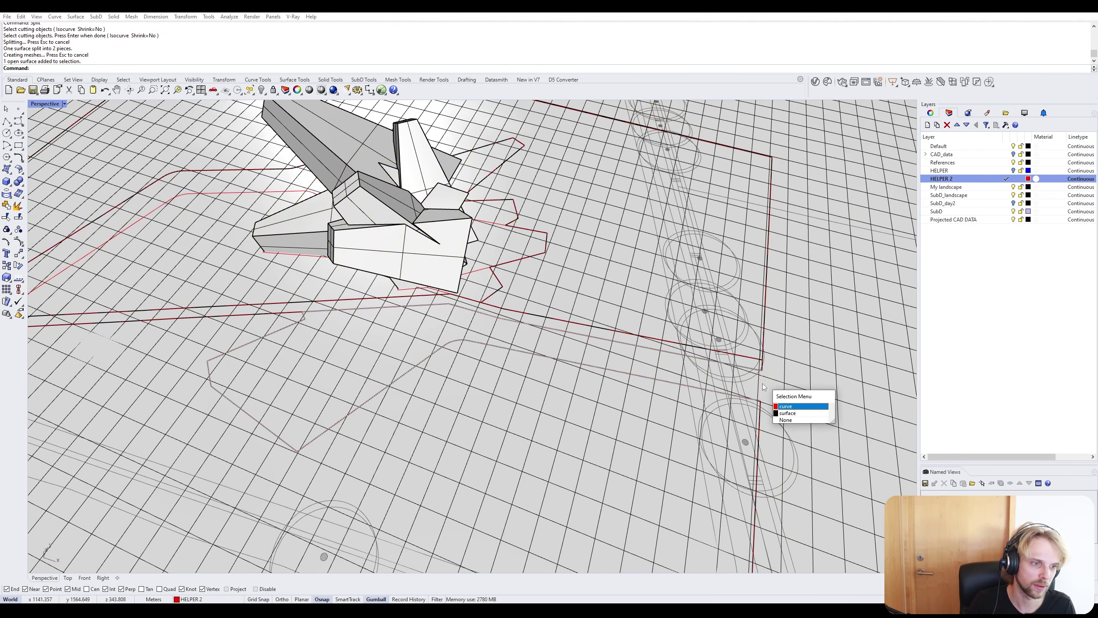
click(788, 409)
key(Return)
click(762, 383)
key(Return)
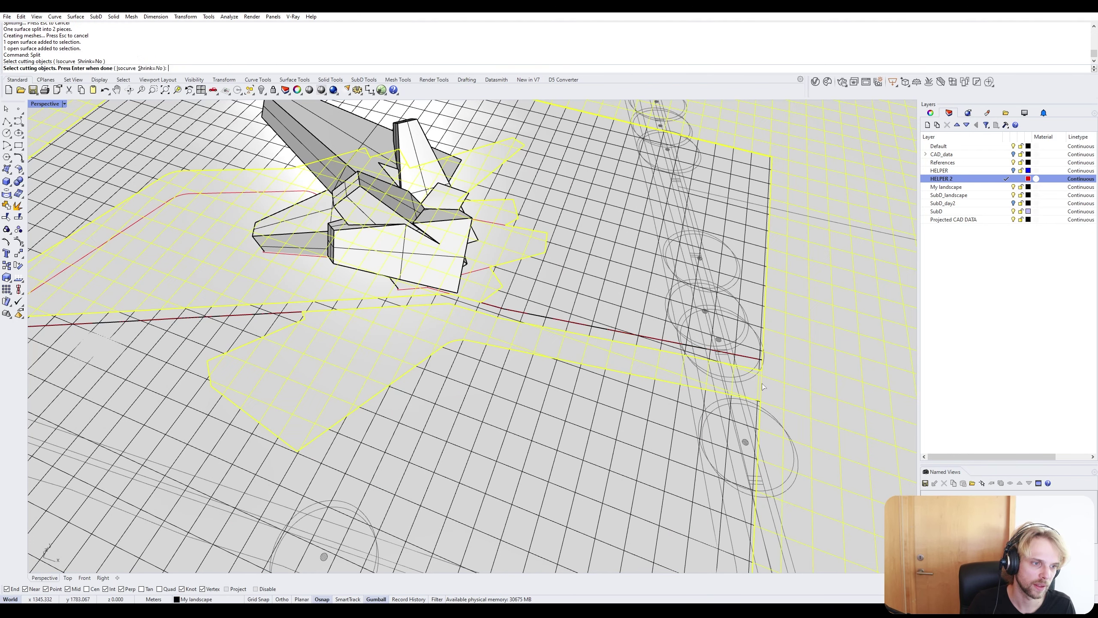
click(746, 386)
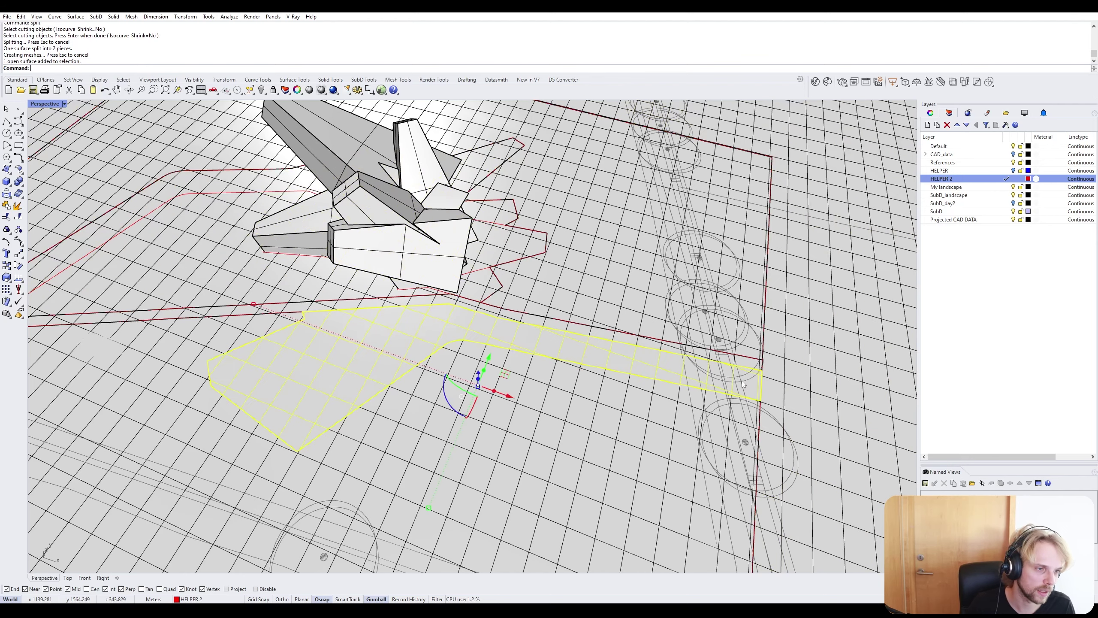
scroll(558, 326, up, 5)
click(565, 327)
scroll(566, 328, down, 5)
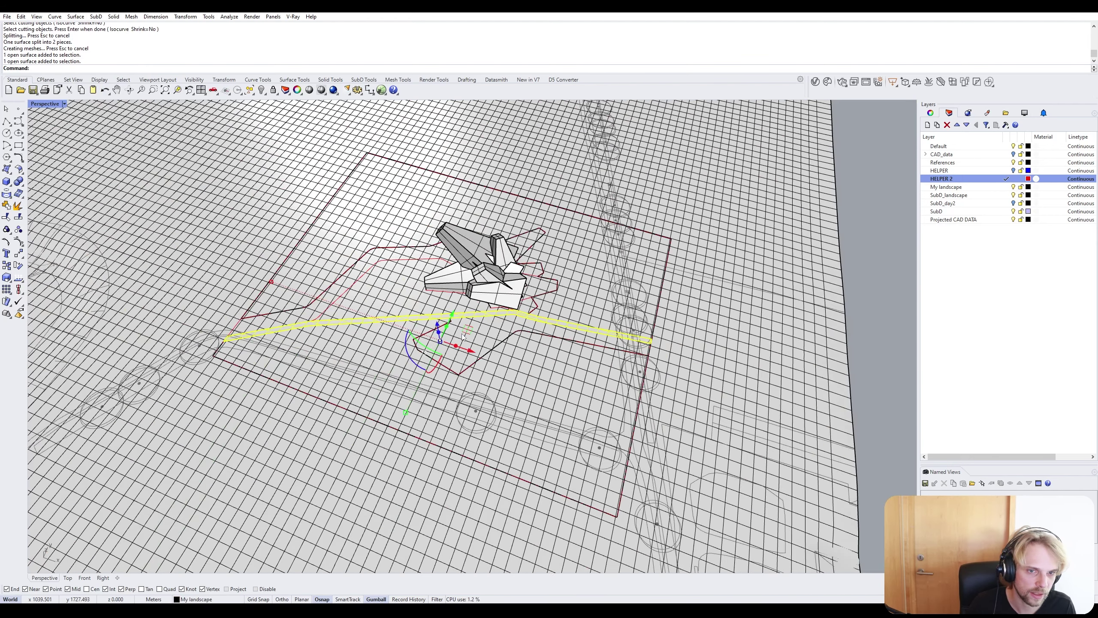
click(353, 422)
scroll(335, 269, up, 3)
Split the surface joining the outer terrain and the building area with the projected curve along the path beside the building, and check the pieces.
click(336, 270)
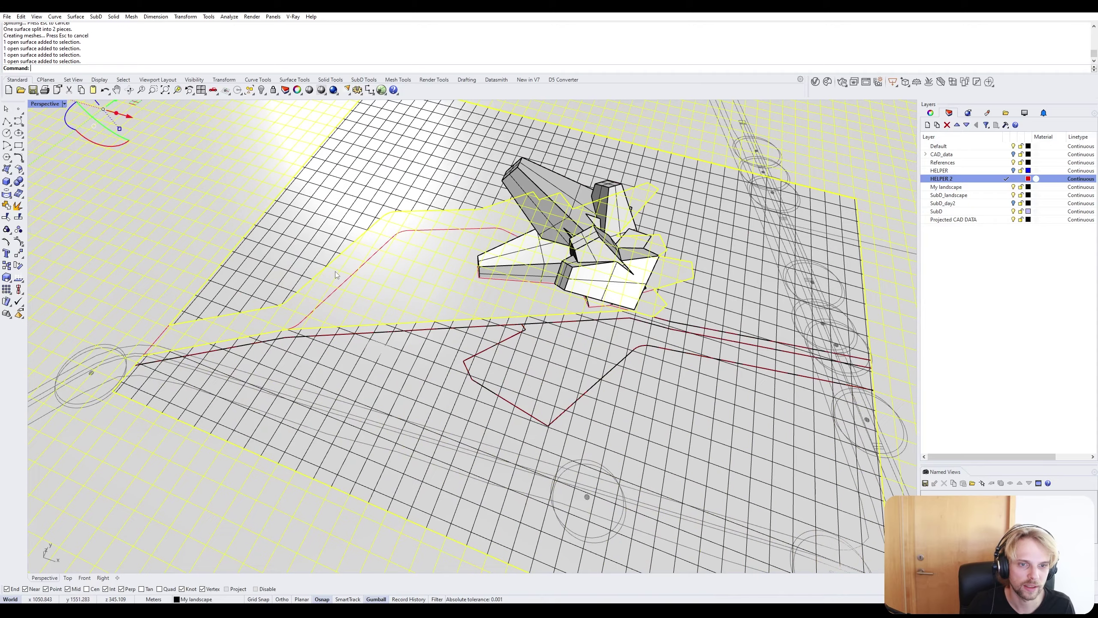
scroll(382, 248, down, 3)
scroll(383, 265, up, 4)
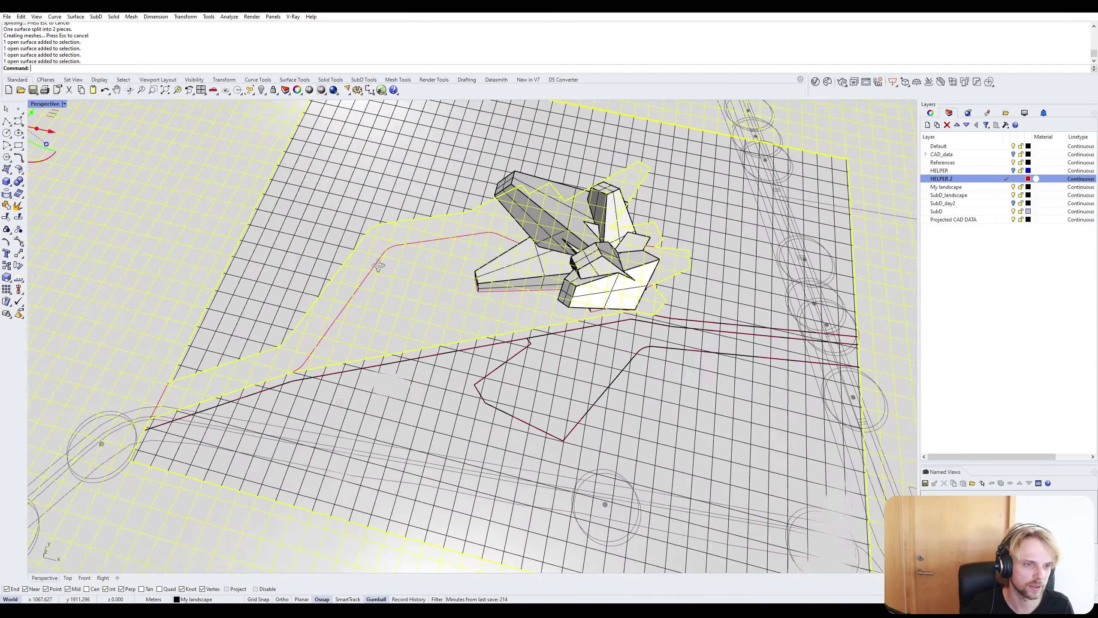
key(Return)
click(379, 260)
click(379, 260)
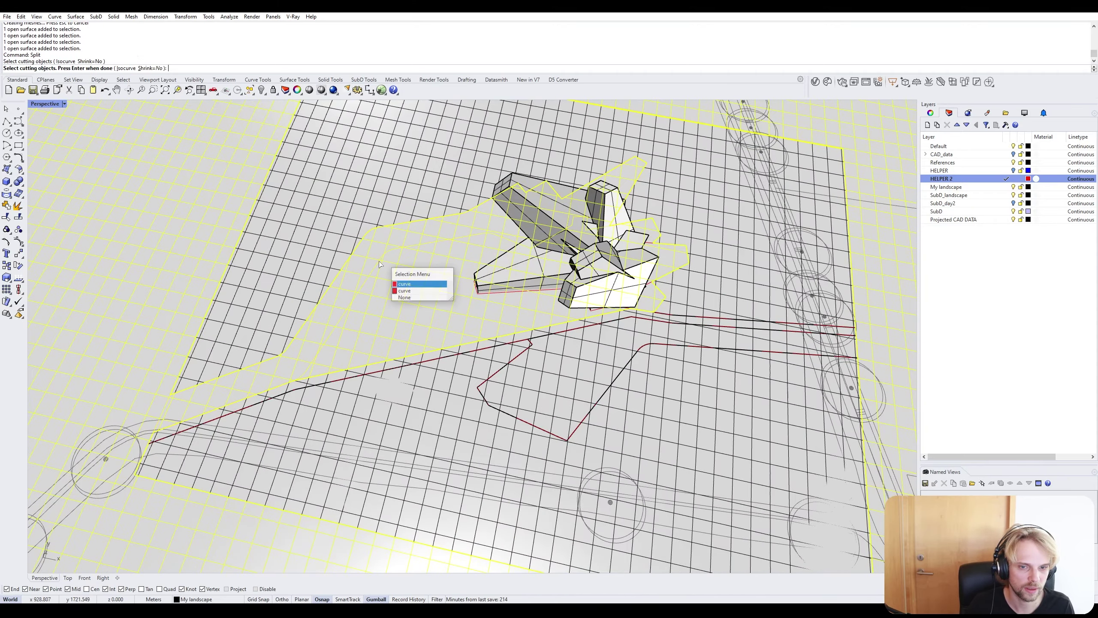
key(Return)
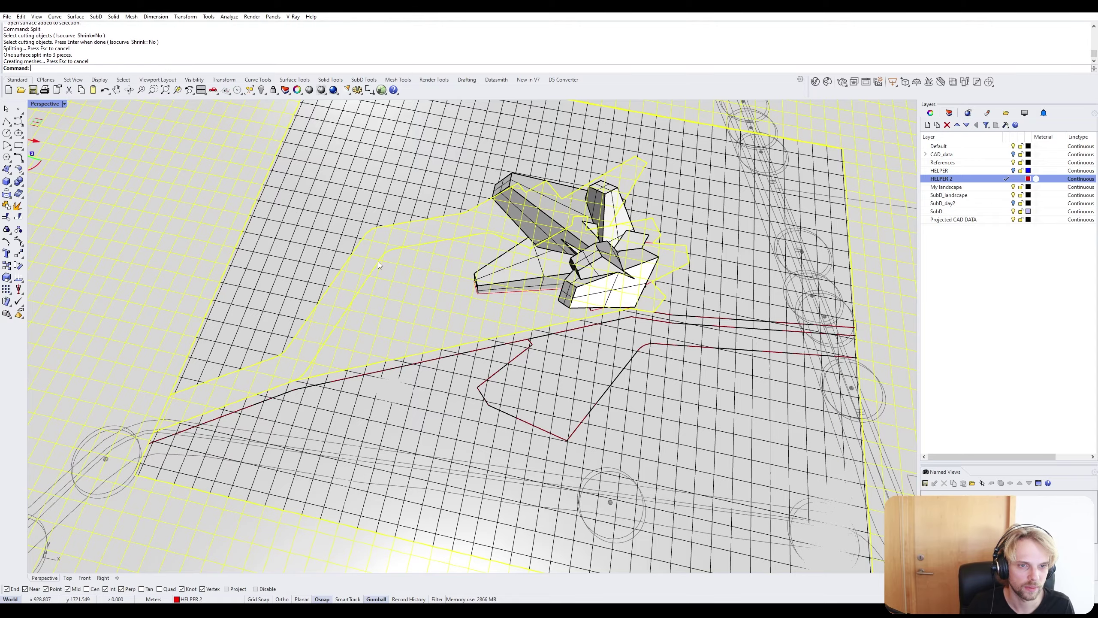
click(378, 263)
click(363, 321)
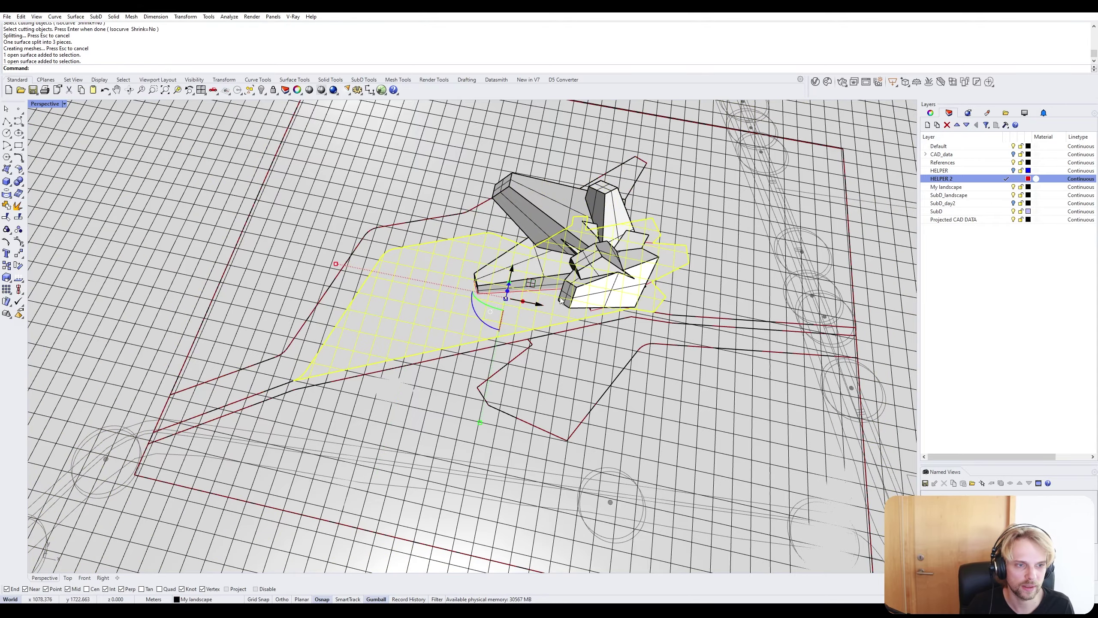
Delete one of the overlapping closed curves that trace the building's base on the terrain.
scroll(489, 320, up, 6)
shift+right_drag(699, 380, 728, 326)
scroll(264, 289, down, 10)
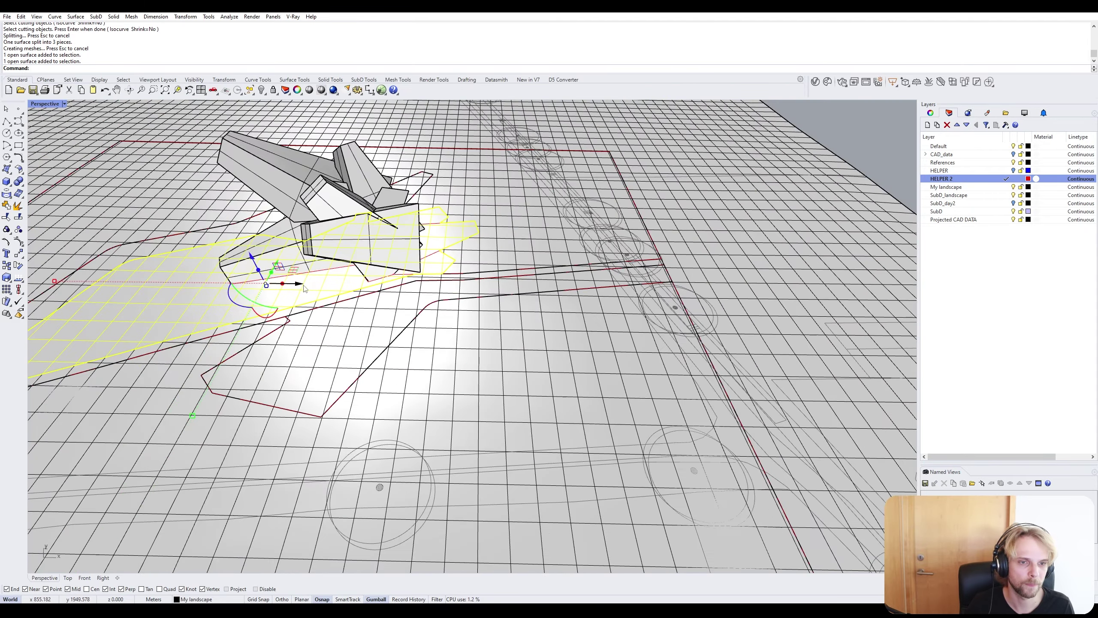
right_drag(264, 291, 303, 298)
scroll(279, 294, up, 7)
key(Escape)
click(277, 409)
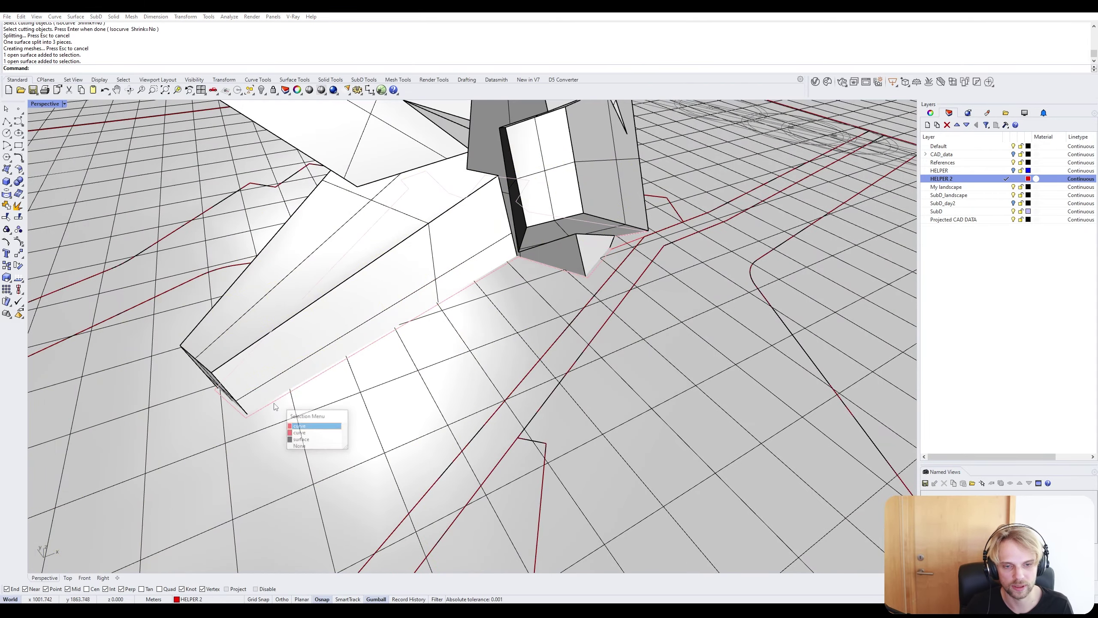
click(296, 426)
scroll(295, 409, down, 3)
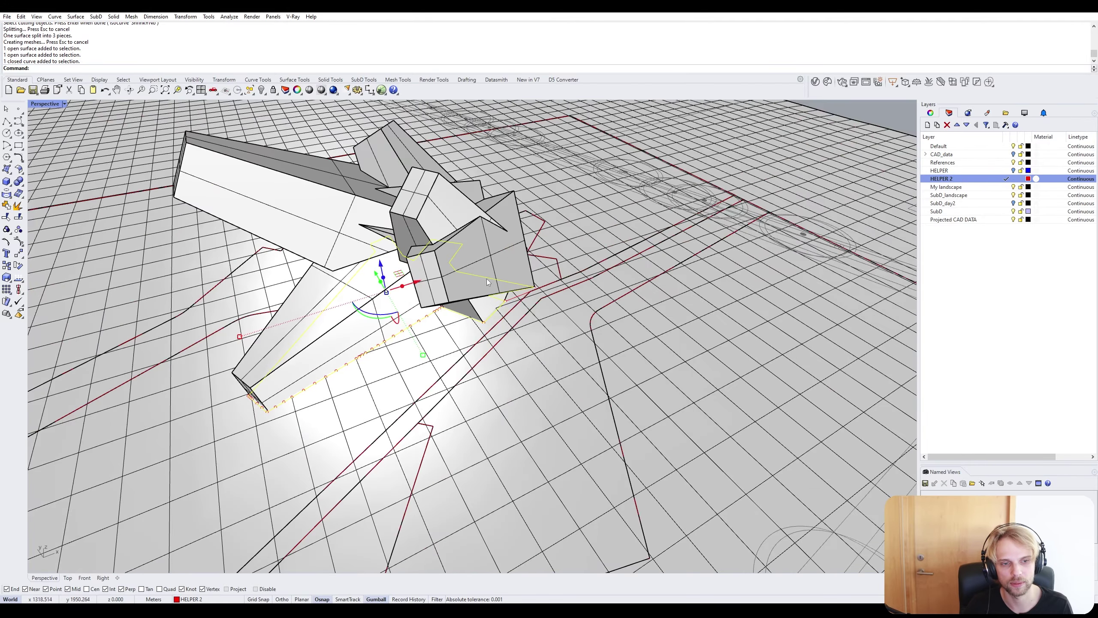
right_drag(503, 273, 486, 227)
scroll(392, 184, up, 8)
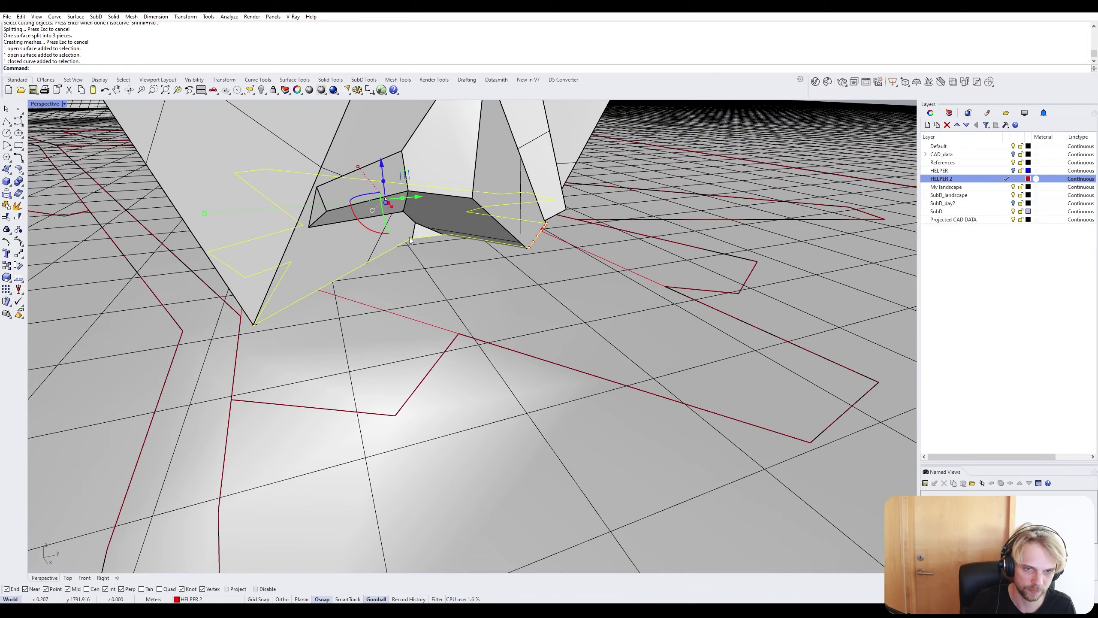
right_drag(276, 238, 186, 225)
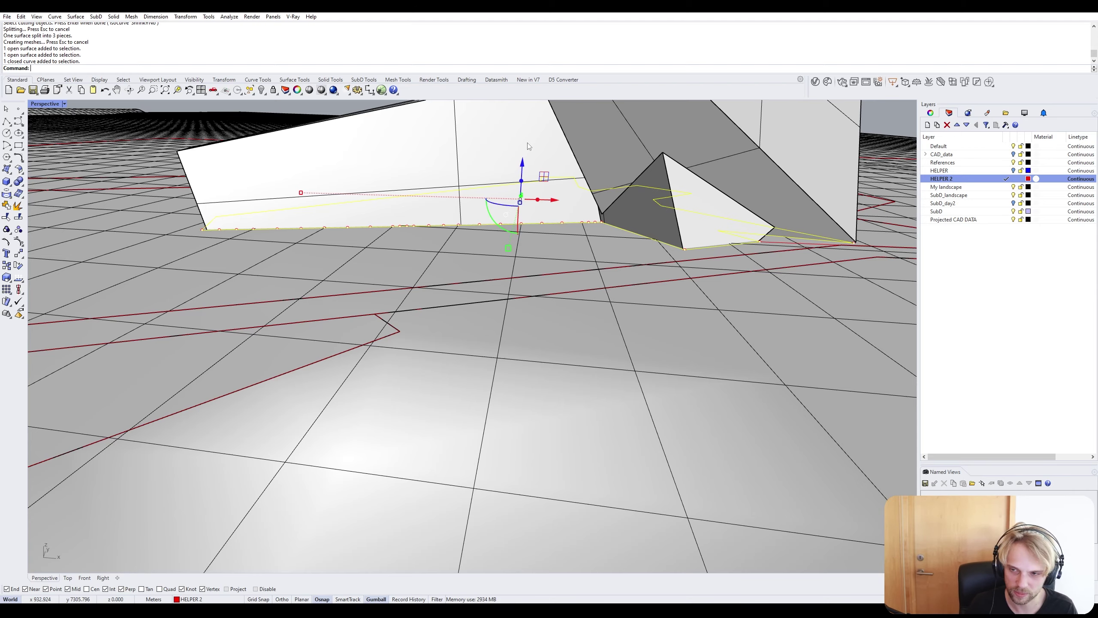
key(Delete)
Examine the remaining closed curves around the building's base by selecting them and viewing them up close.
right_drag(527, 143, 400, 302)
scroll(400, 302, up, 5)
scroll(151, 337, down, 4)
click(149, 342)
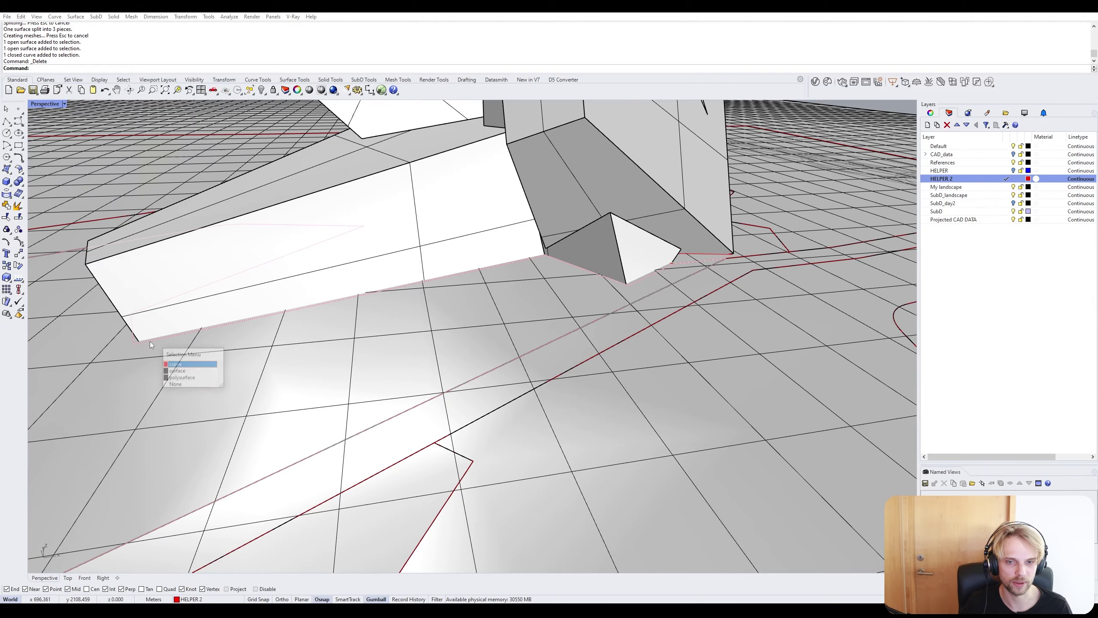
click(173, 363)
right_drag(173, 364, 532, 294)
click(549, 315)
click(575, 329)
scroll(436, 223, up, 7)
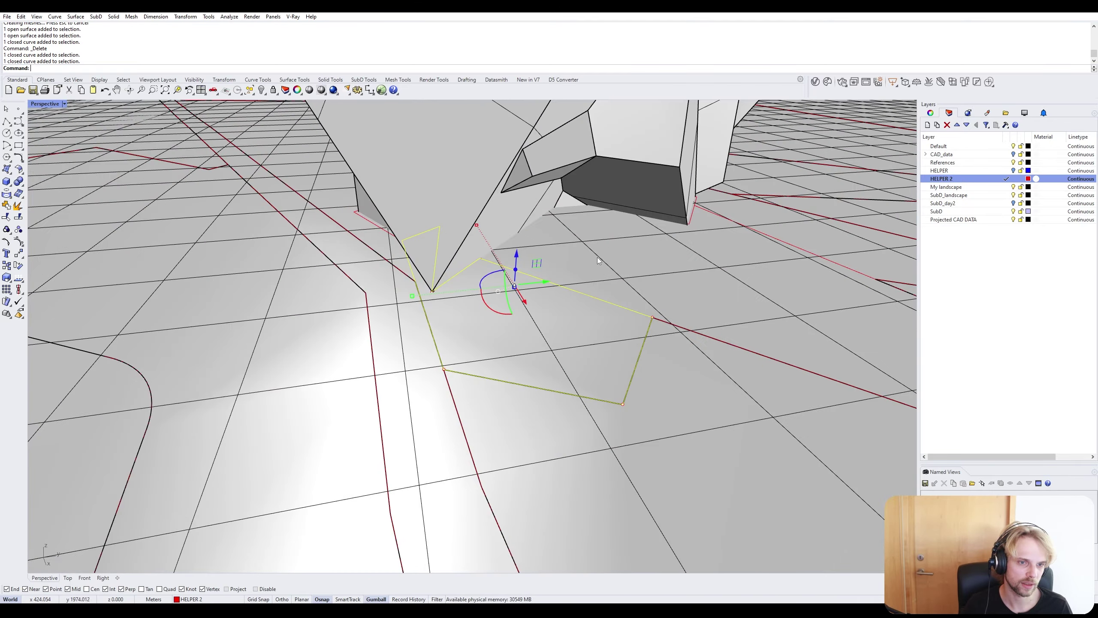
scroll(598, 259, down, 7)
right_drag(599, 258, 639, 323)
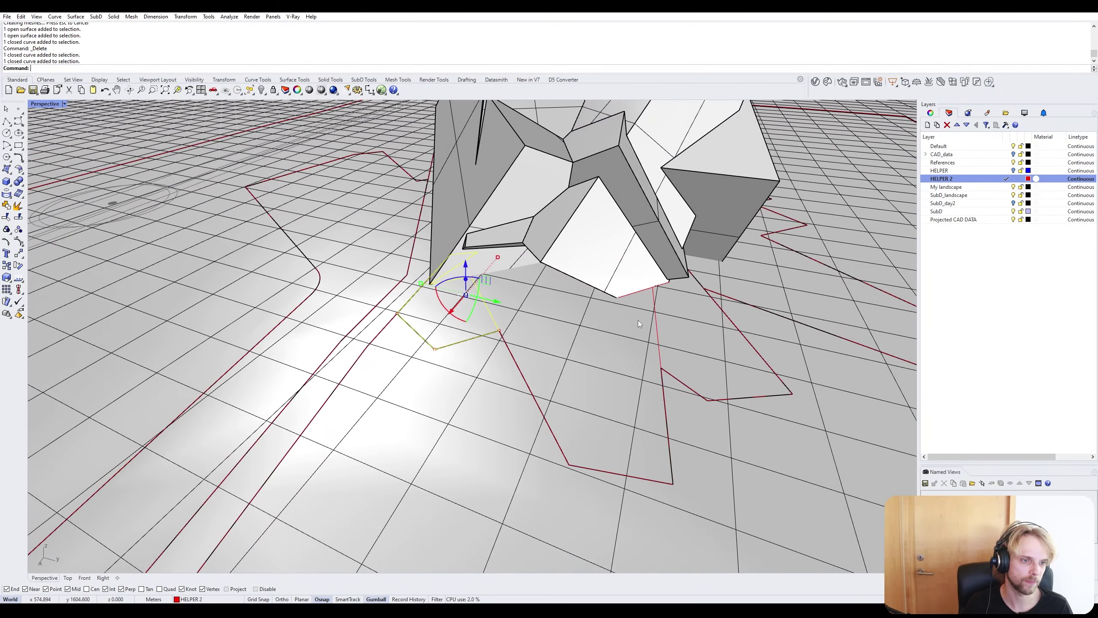
Split the jagged terrain surface beneath the building with the projected closed curve crossing it beside the building, and check the pieces.
shift+click(653, 322)
click(688, 344)
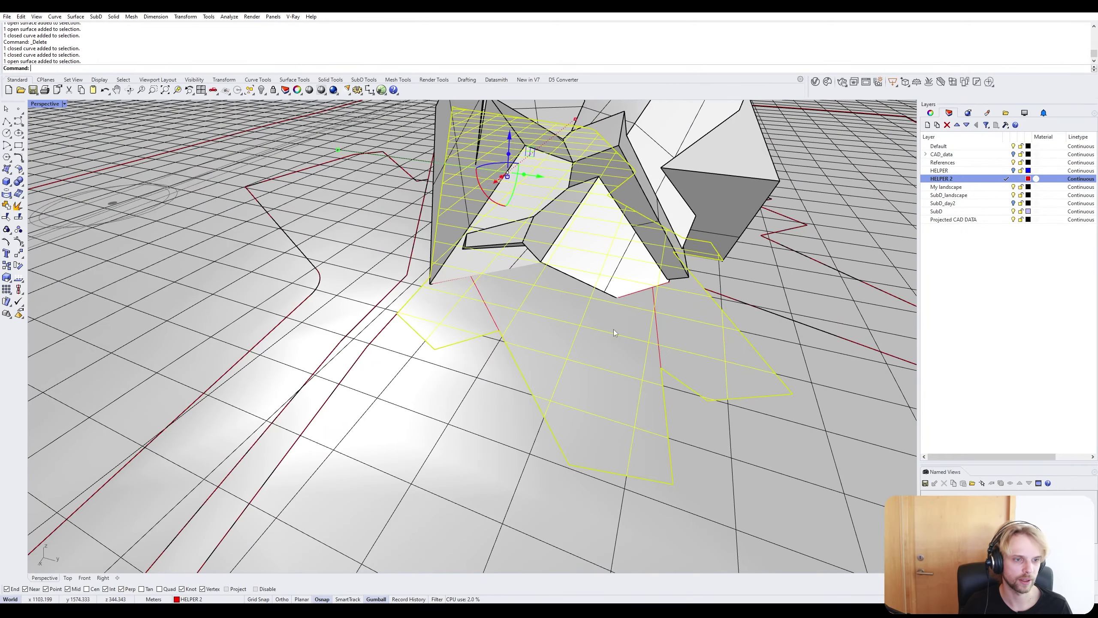
text(S)
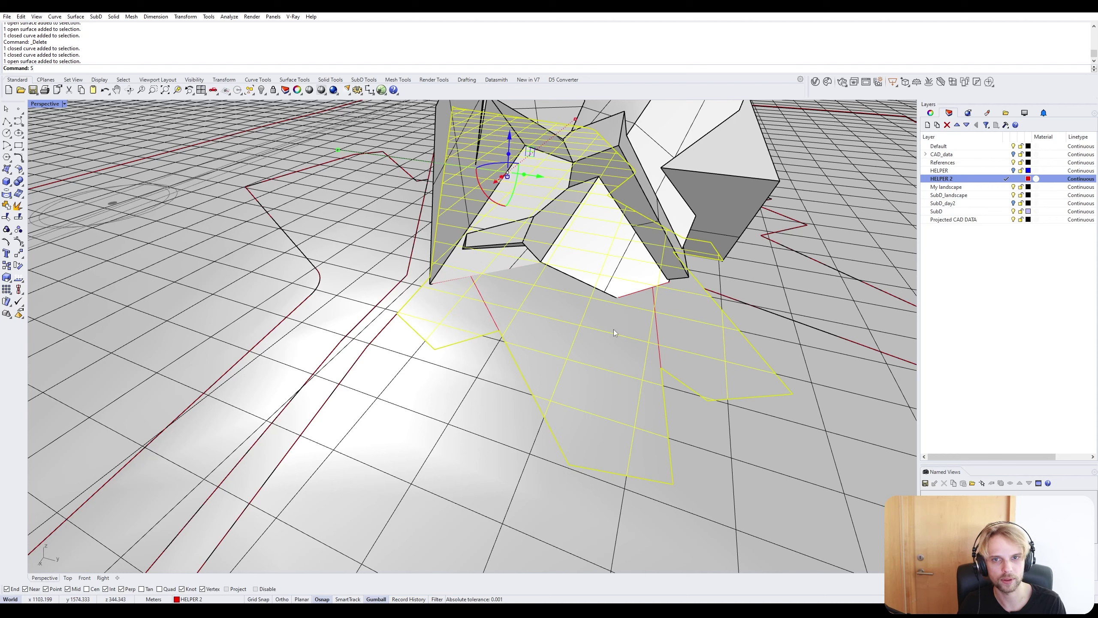
text(plit)
key(Return)
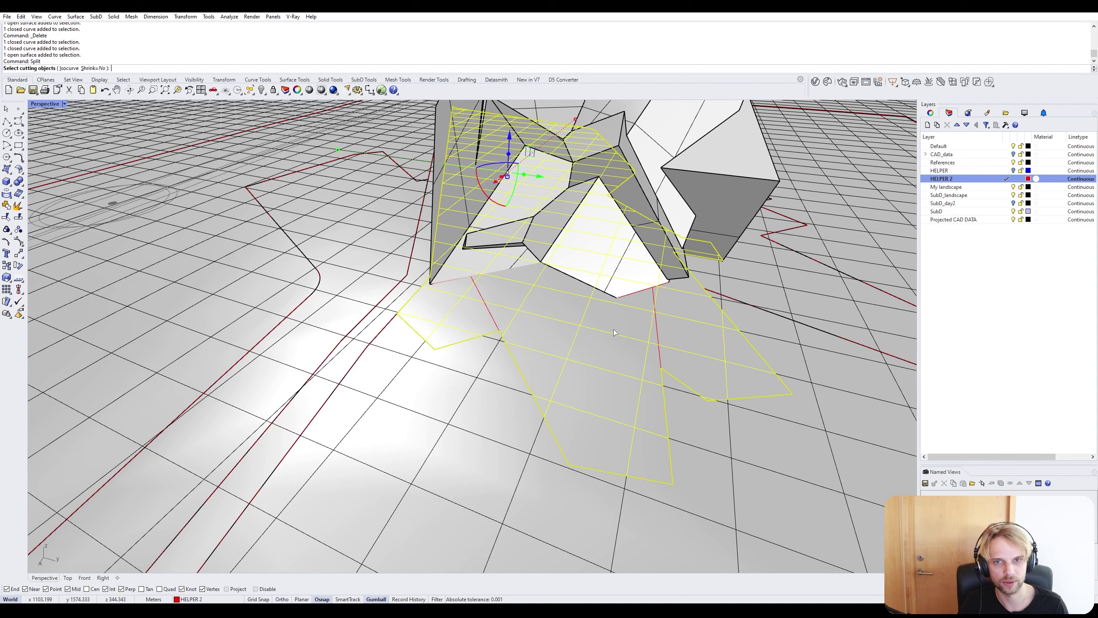
click(658, 339)
click(685, 360)
key(Return)
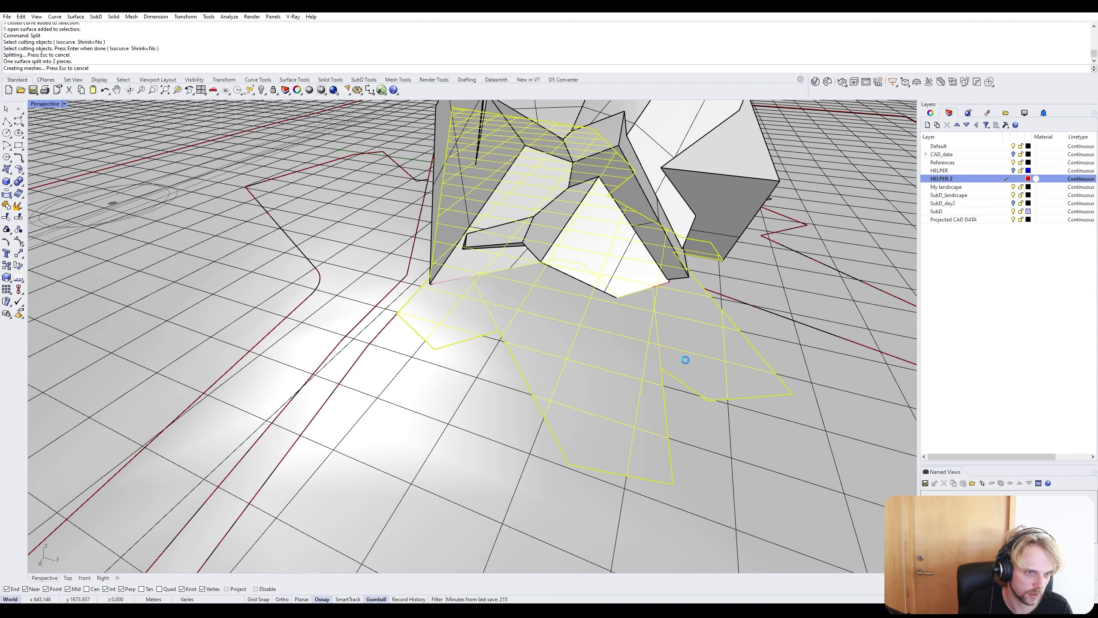
click(708, 357)
click(625, 360)
click(466, 329)
Split the terrain surface around the building with the projected building outline curve, and check the resulting surface.
right_drag(466, 328, 578, 216)
scroll(585, 213, up, 7)
key(Escape)
scroll(612, 234, up, 3)
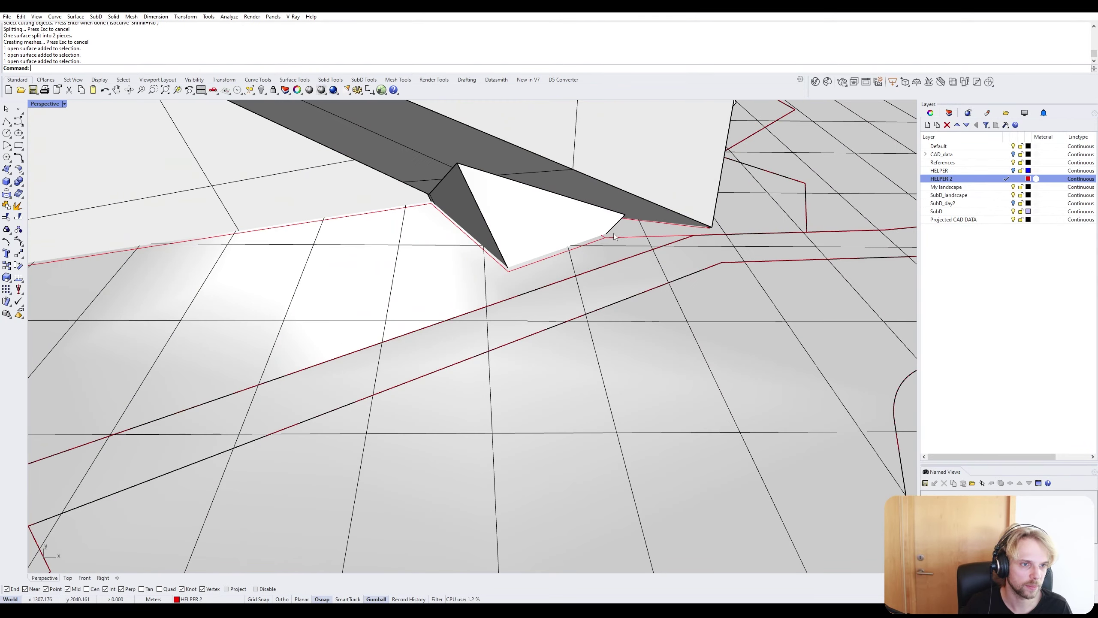
click(624, 237)
click(648, 260)
key(Escape)
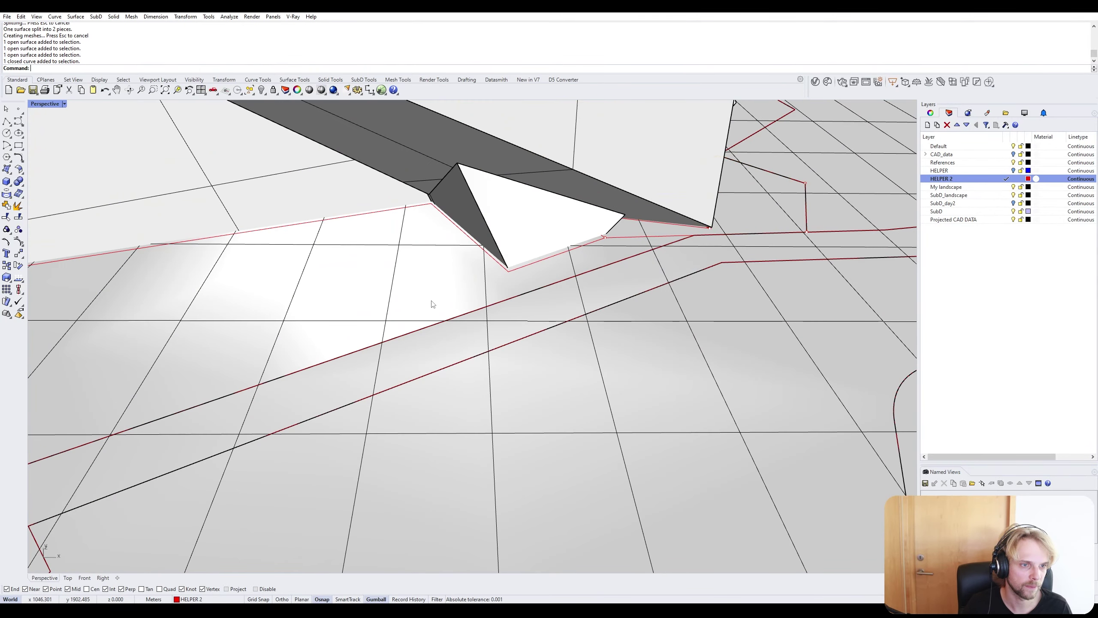
click(433, 304)
key(Return)
click(626, 239)
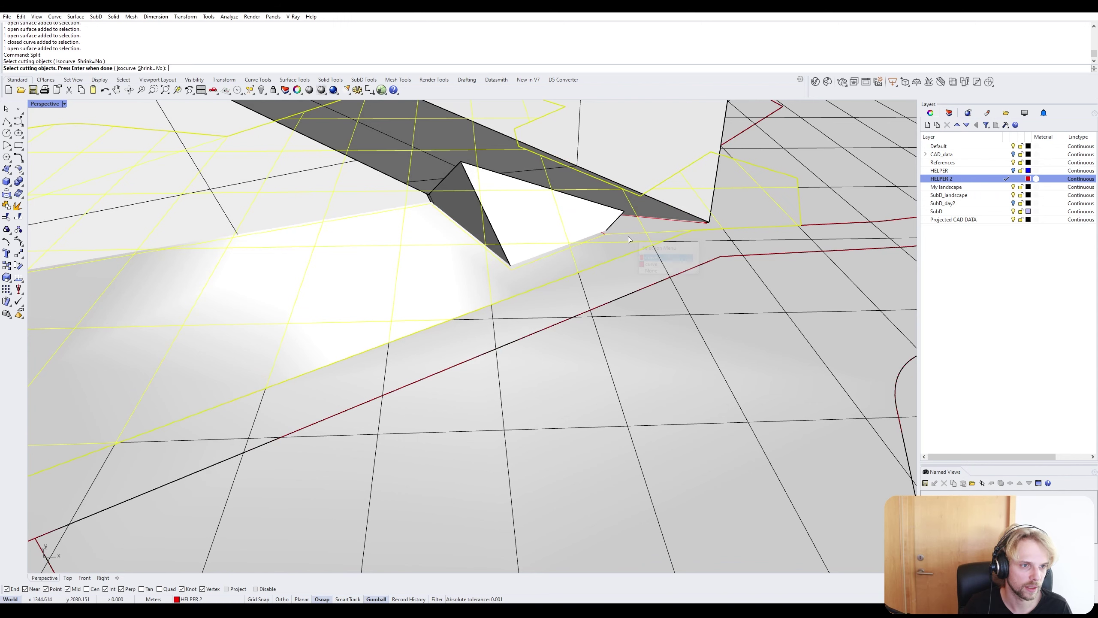
key(Return)
click(580, 257)
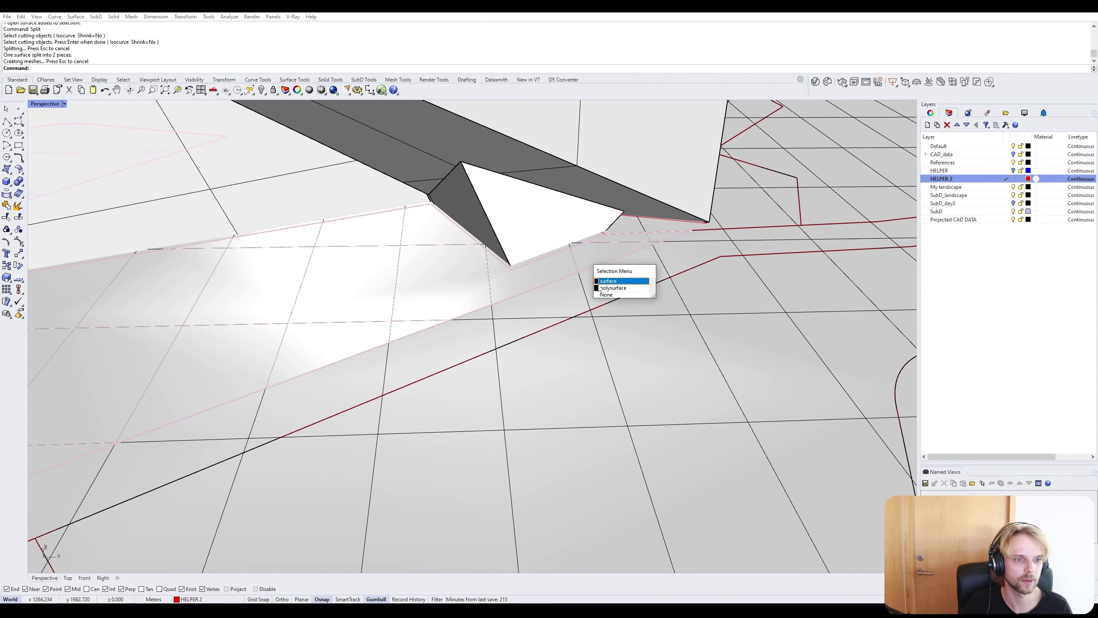
click(607, 280)
scroll(609, 283, down, 7)
key(Escape)
click(408, 282)
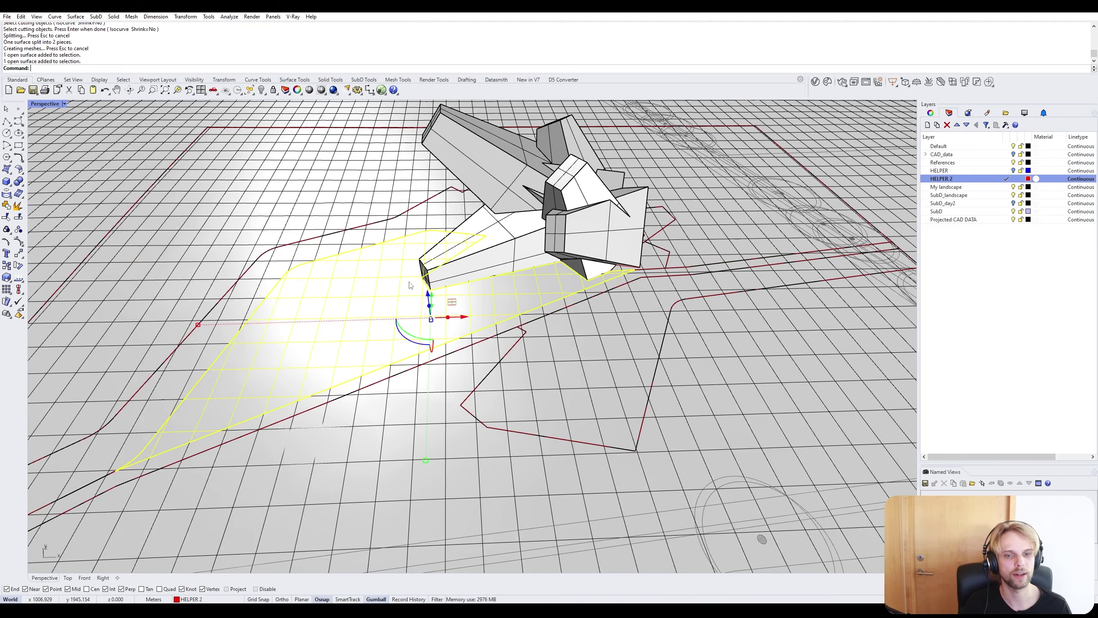
Delete the large outer terrain surface surrounding the rectangular site.
scroll(409, 282, down, 6)
right_drag(649, 225, 723, 211)
click(666, 184)
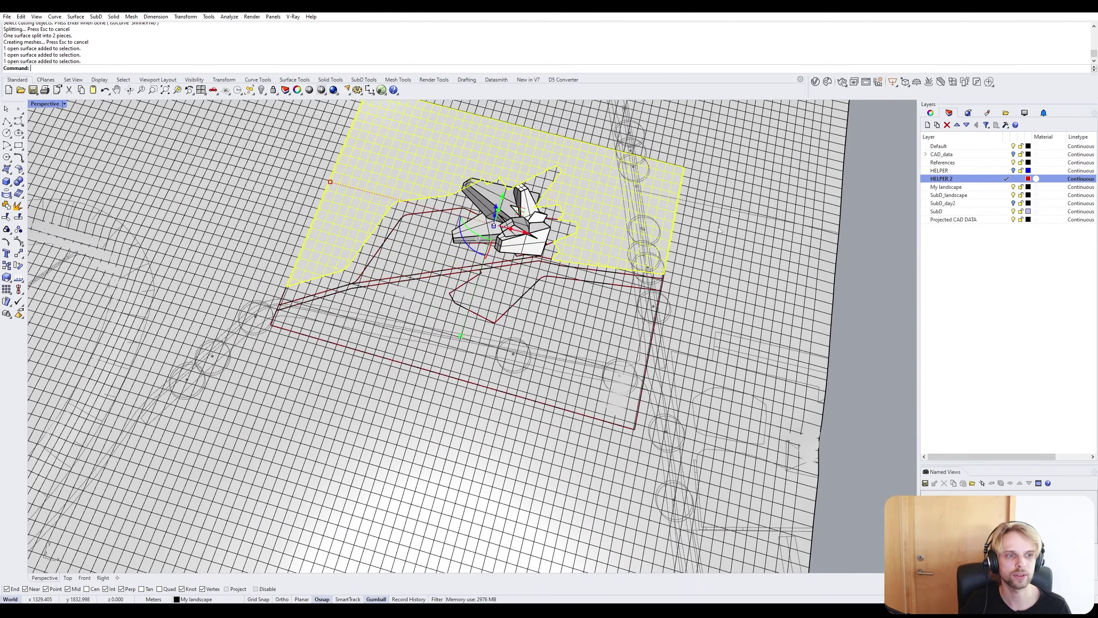
key(Escape)
scroll(354, 301, down, 5)
click(622, 163)
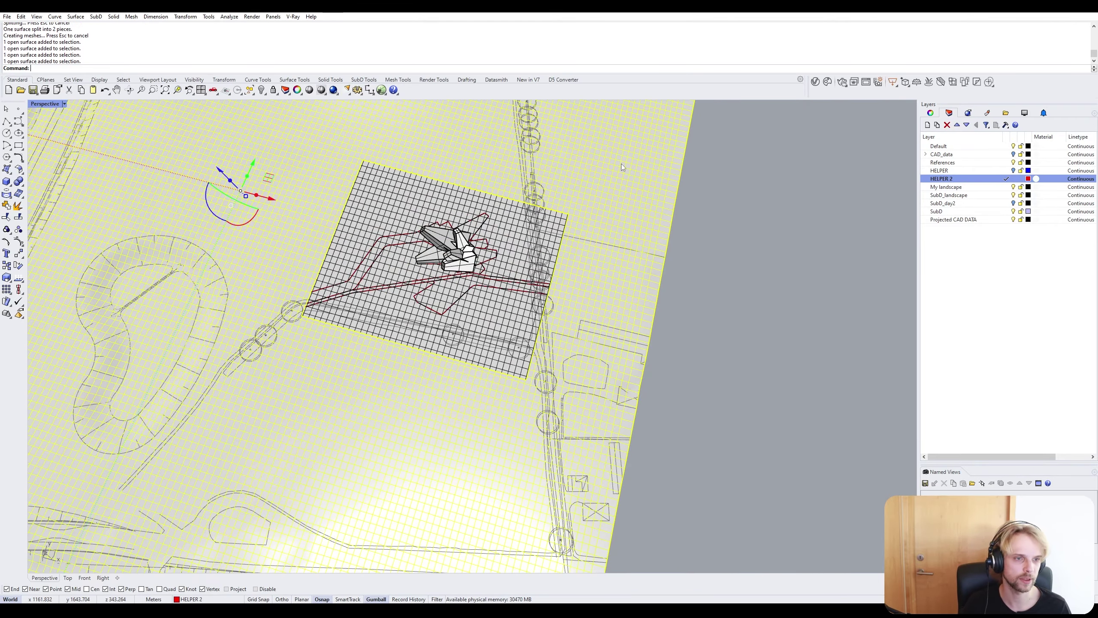
key(Delete)
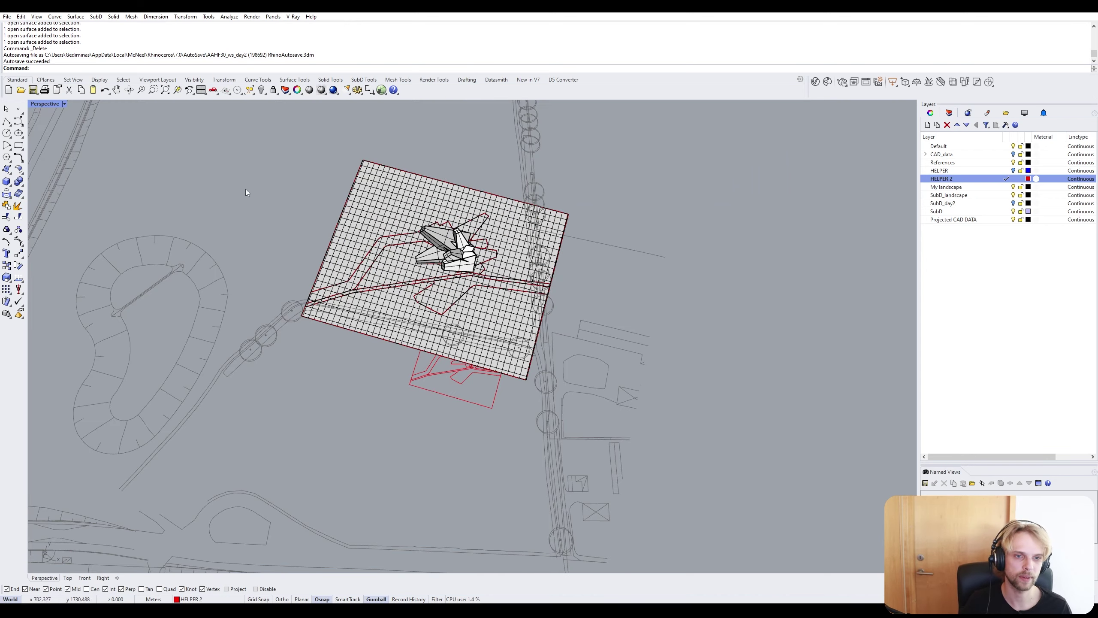
Check the remaining site by window-selecting its surfaces, curves and building, then deselecting everything.
right_drag(318, 364, 322, 253)
scroll(322, 250, up, 5)
drag(248, 175, 751, 415)
key(Escape)
right_drag(362, 443, 424, 408)
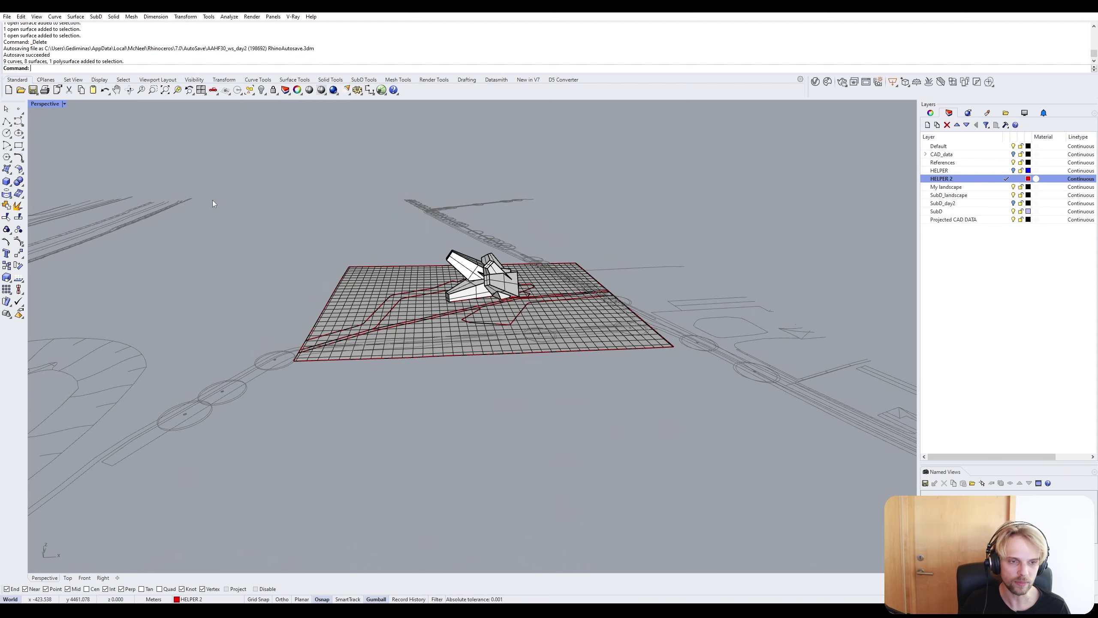
drag(213, 203, 724, 436)
key(Escape)
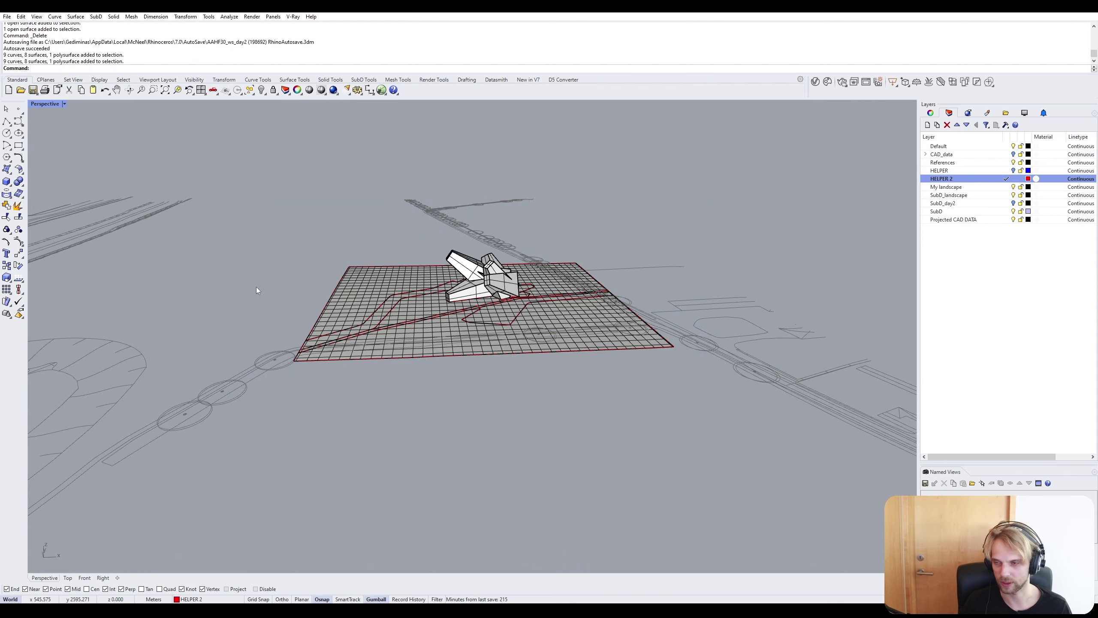
Lock the building polysurface on the rectangular site.
scroll(256, 287, up, 4)
click(414, 252)
text(Lock)
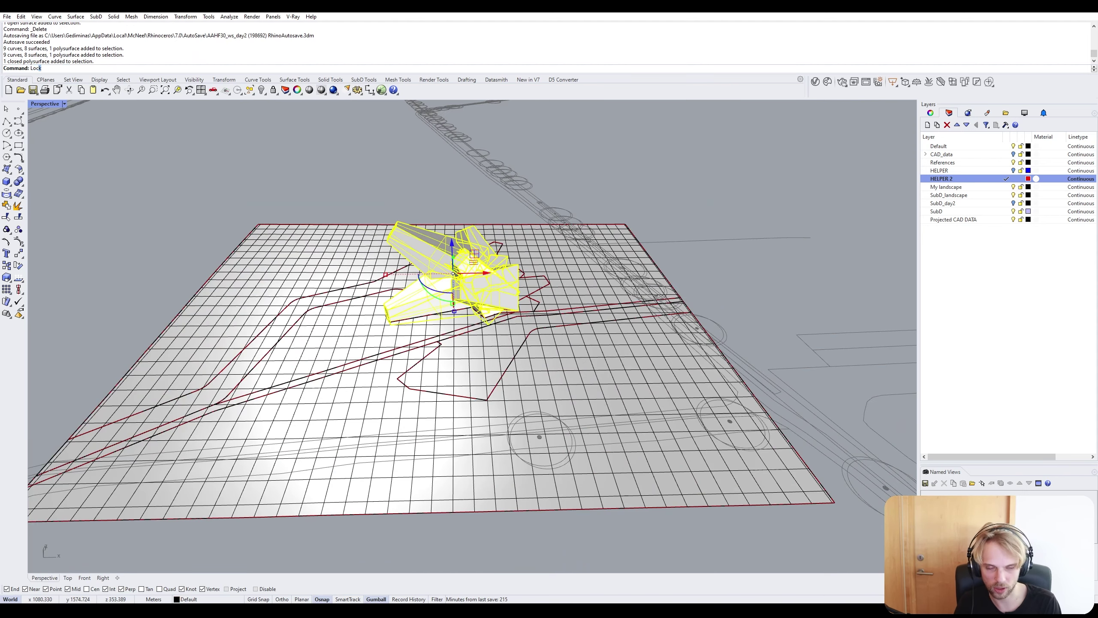
key(Return)
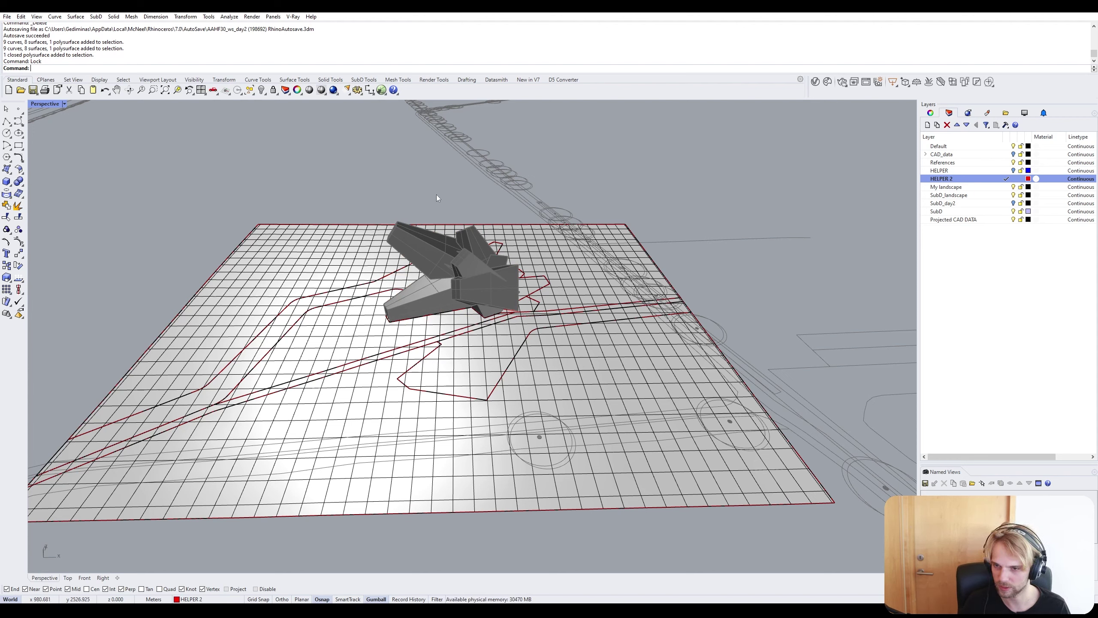
Select all unlocked curves with SelCrv and delete them.
right_drag(428, 311, 441, 286)
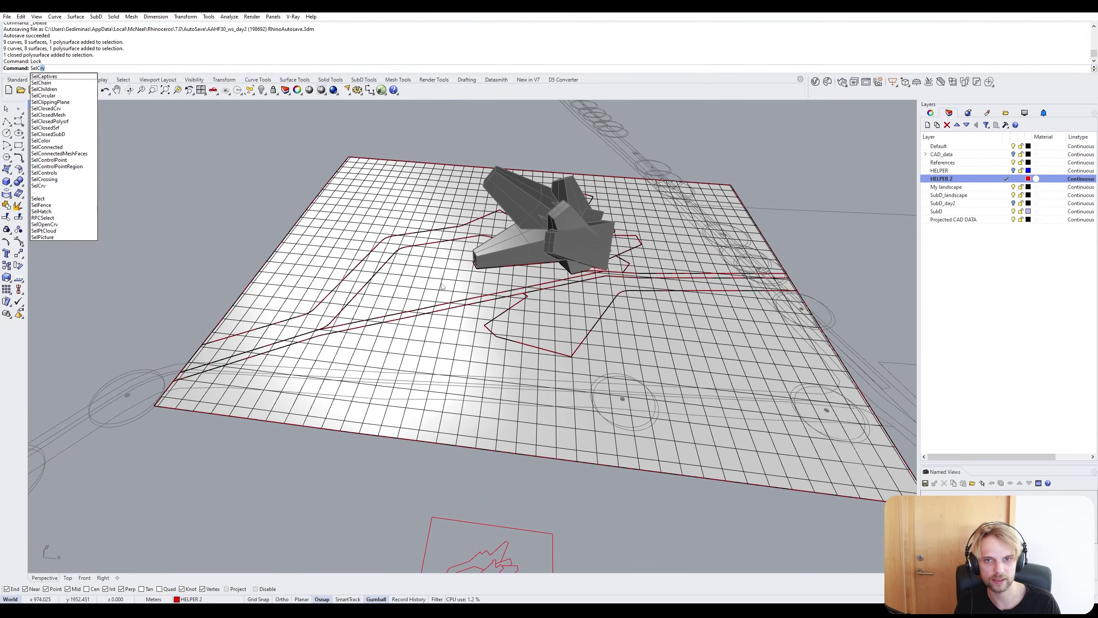
key(Return)
scroll(450, 329, down, 6)
right_drag(456, 366, 463, 352)
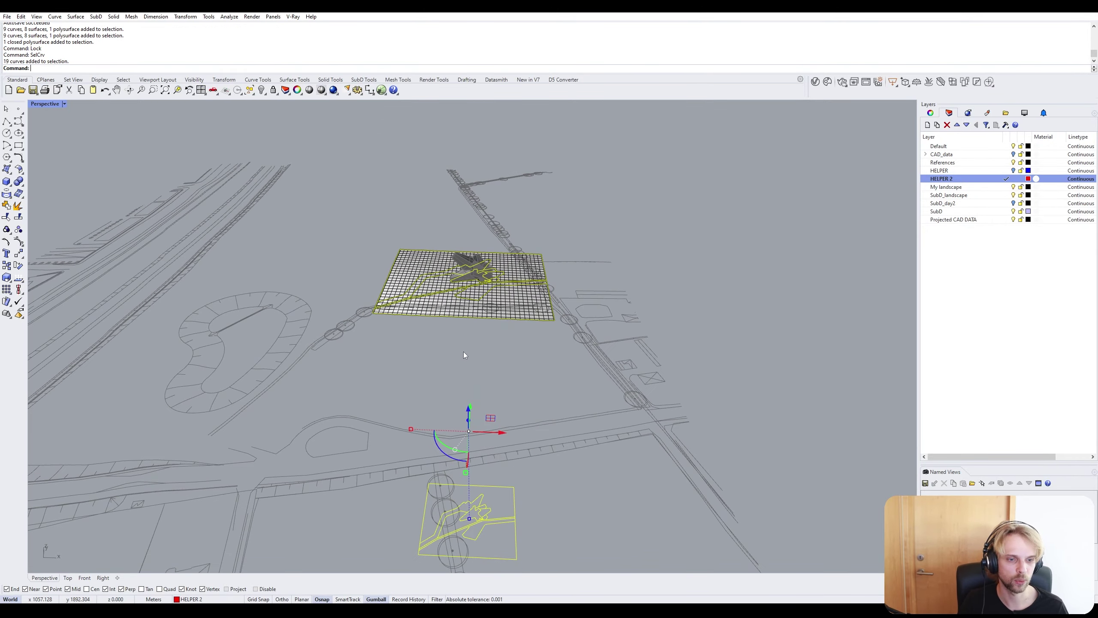
key(Delete)
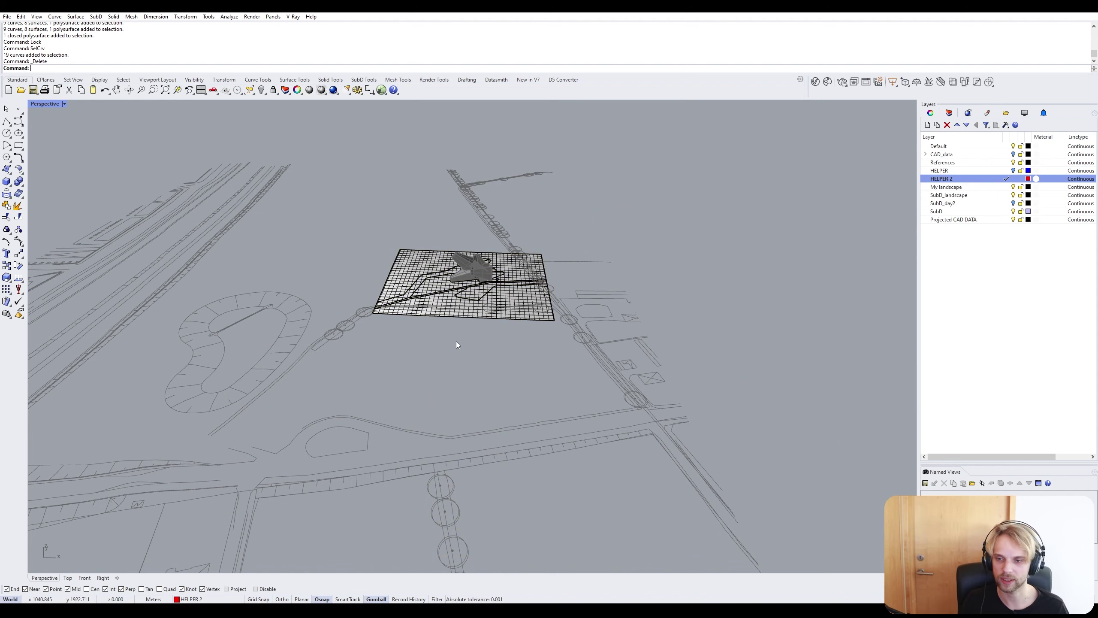
Join all split terrain surfaces of the rectangular site into a single polysurface.
scroll(395, 228, up, 6)
click(446, 292)
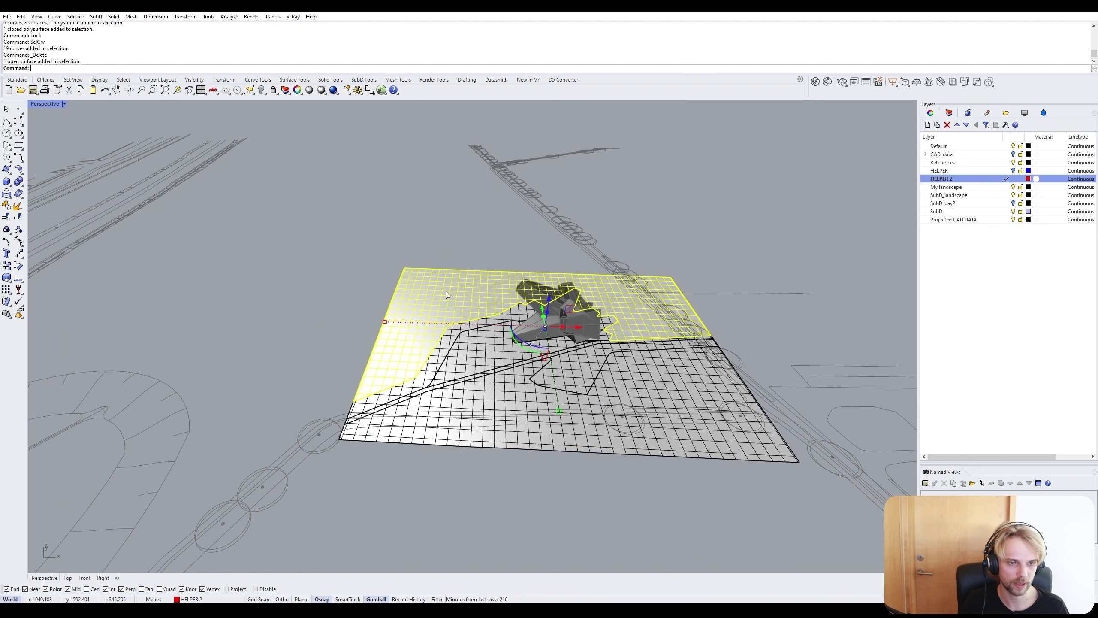
click(477, 353)
click(190, 274)
click(290, 286)
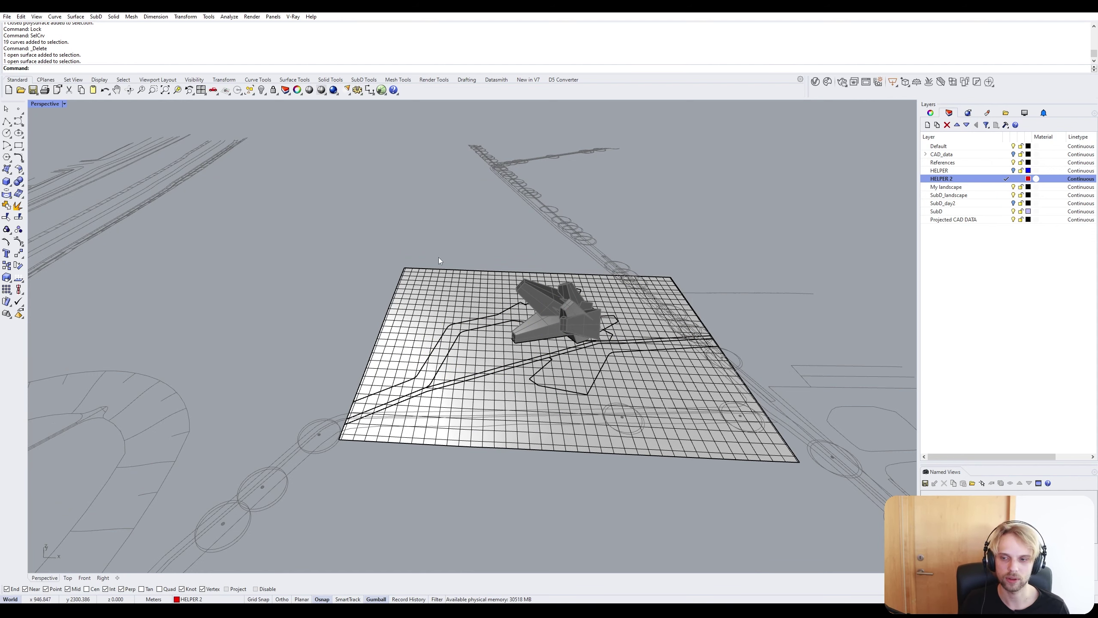
shift+right_drag(438, 258, 419, 229)
drag(254, 133, 755, 488)
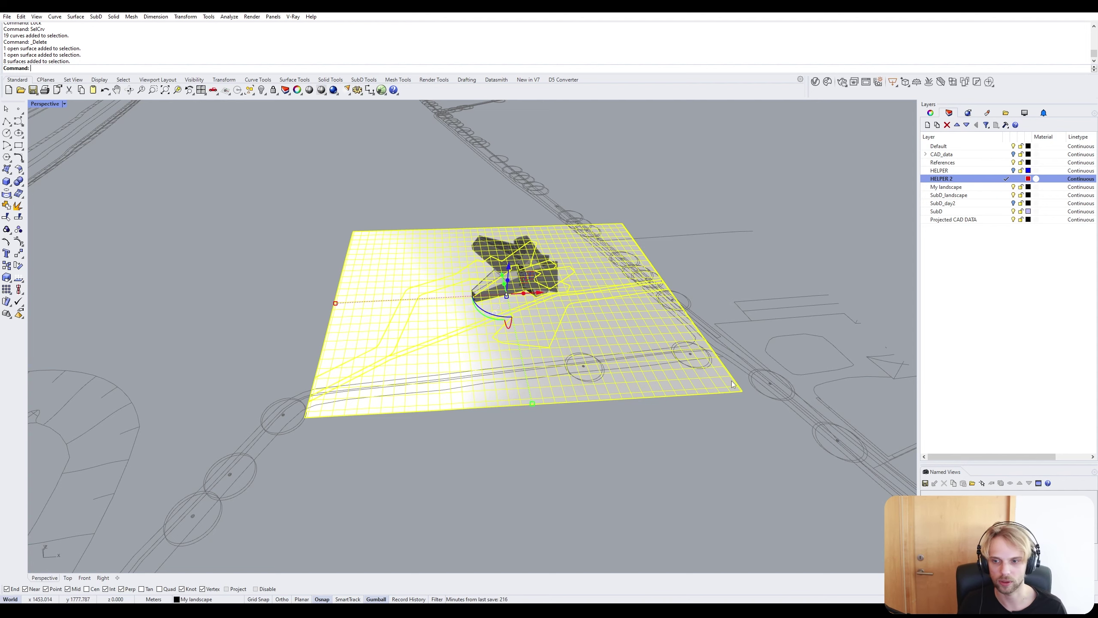
text(join)
key(Return)
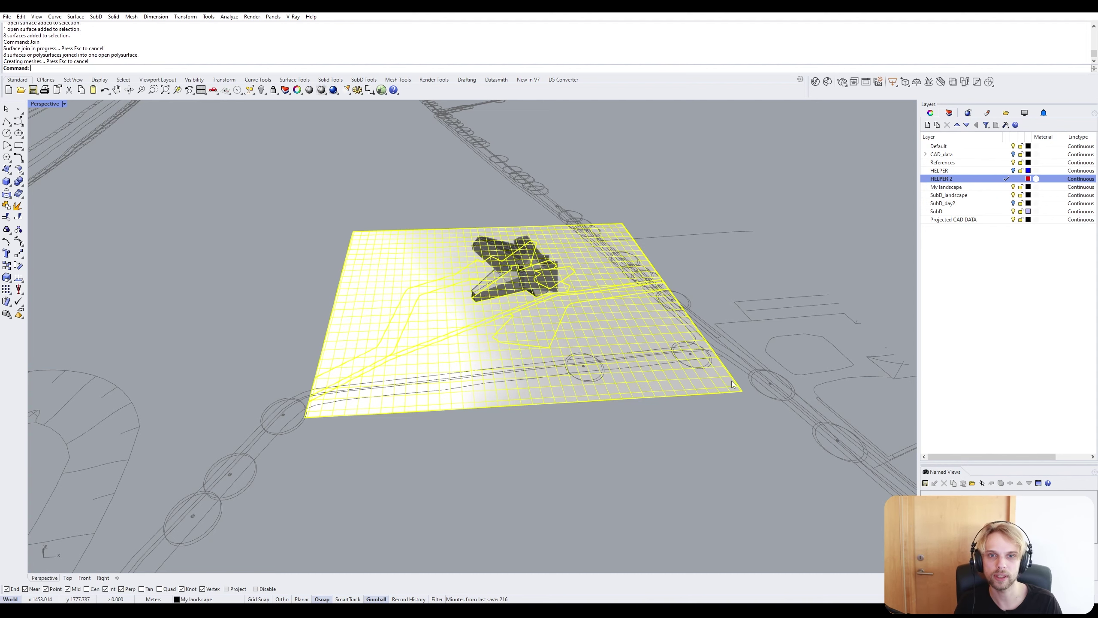
Select the joined terrain as a whole to check the join, then deselect it.
key(Return)
click(405, 325)
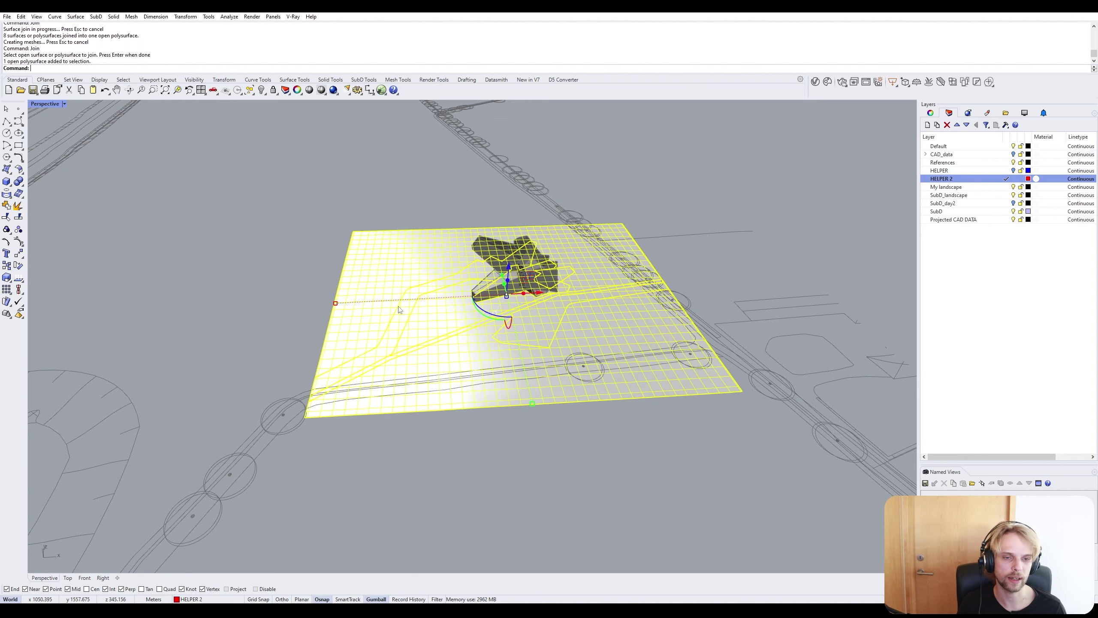
key(Return)
scroll(452, 272, up, 4)
click(392, 299)
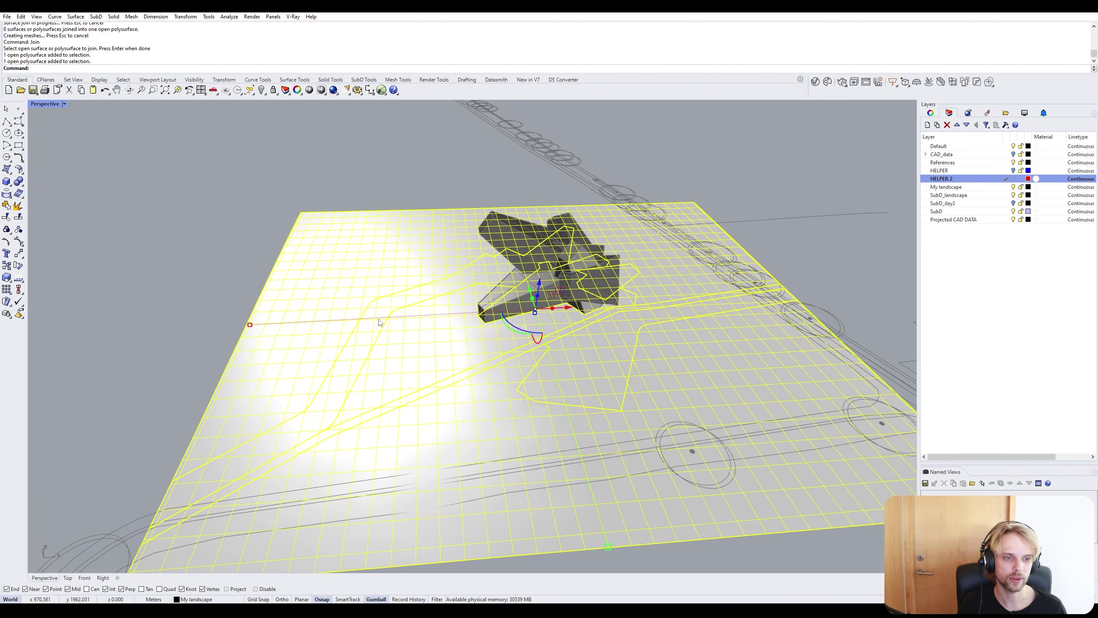
click(151, 393)
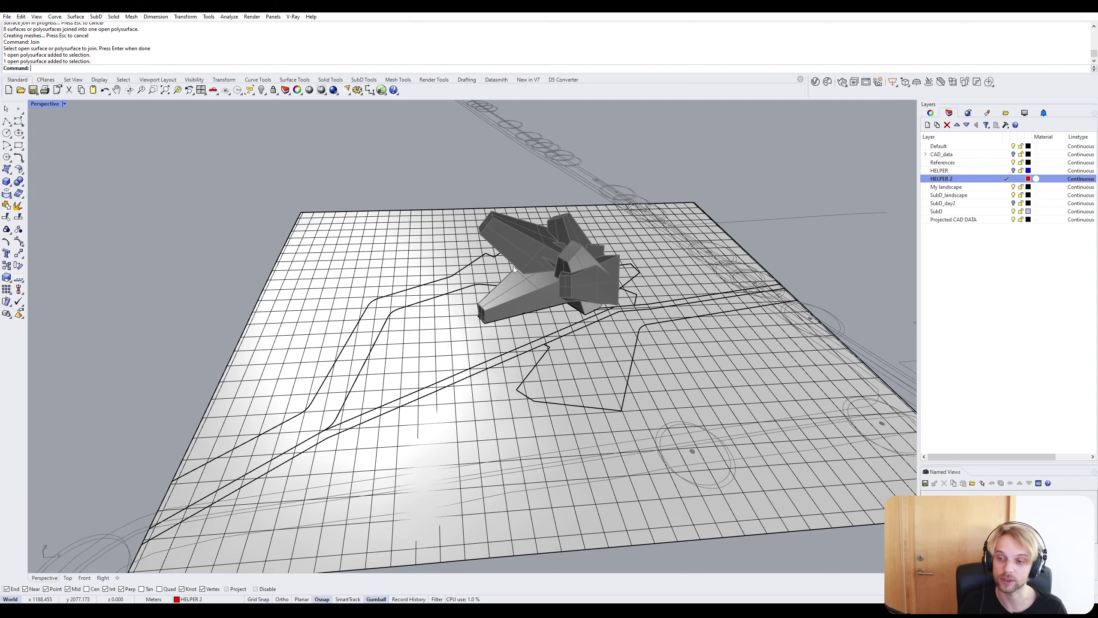
Sub-select individual faces of the joined terrain, including the angled path strip beside the building, to check the split regions.
right_drag(406, 322, 421, 384)
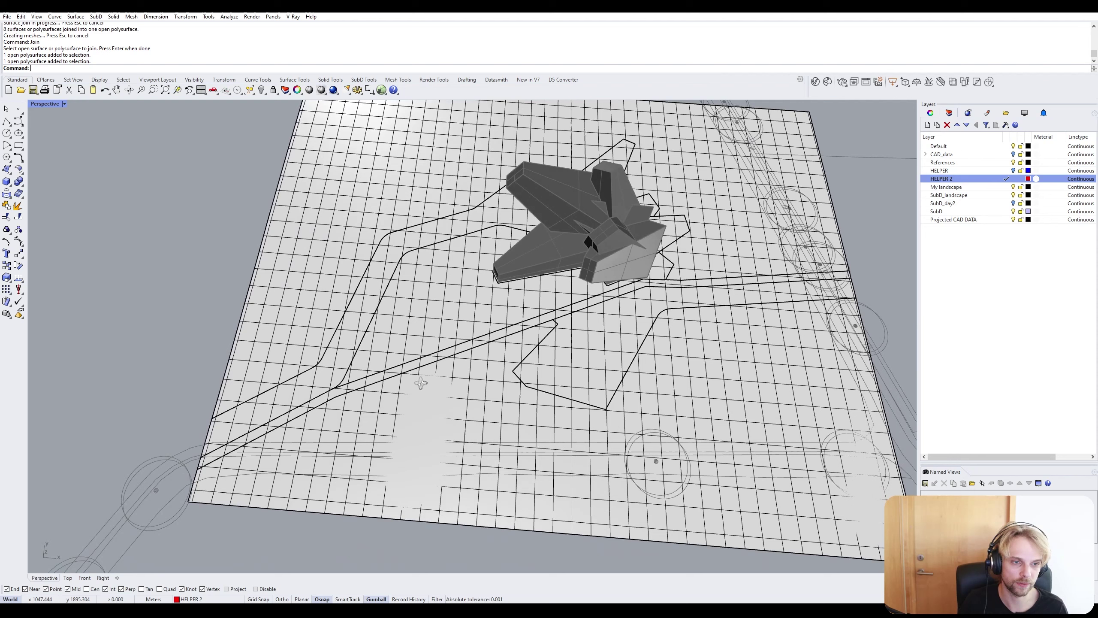
click(663, 309)
key(Escape)
scroll(301, 381, up, 2)
click(301, 381)
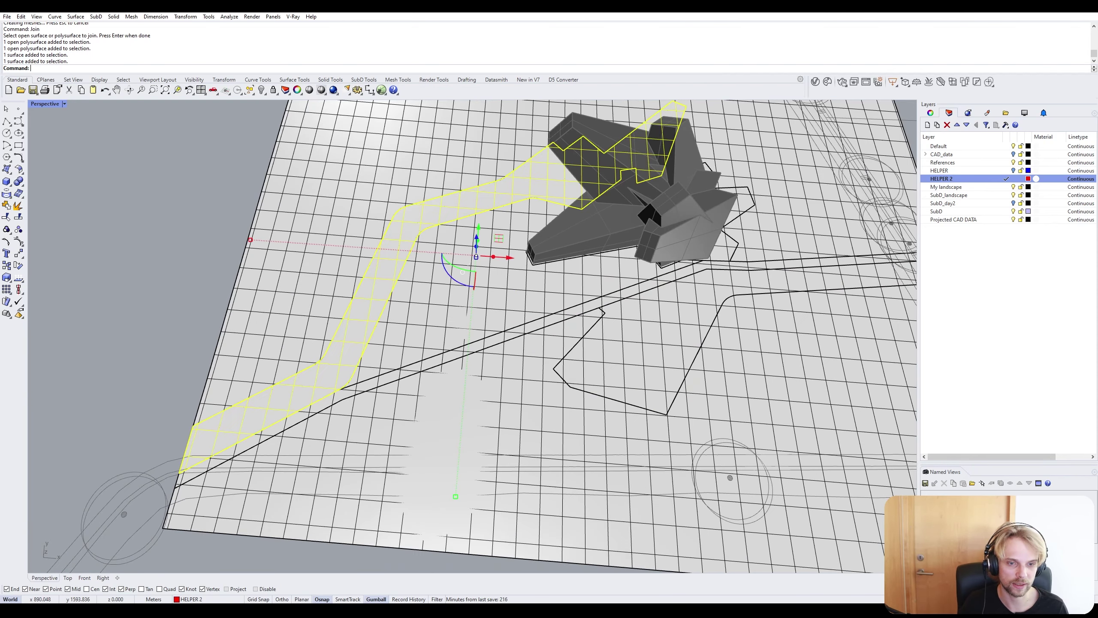
key(Delete)
scroll(340, 392, up, 3)
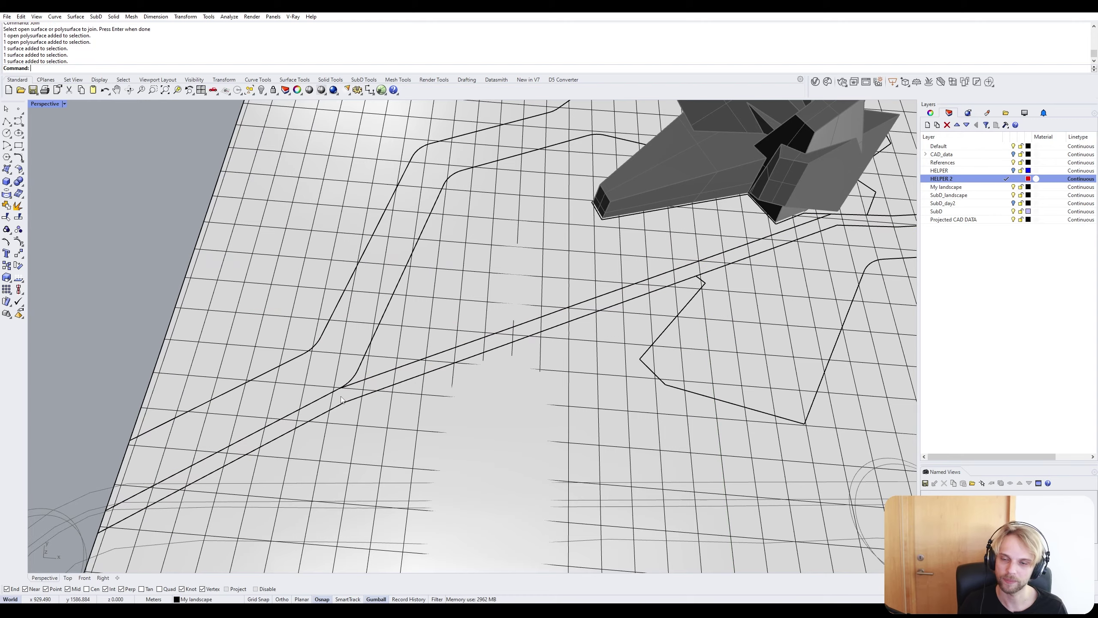
Duplicate the outer border of the joined terrain polysurface with DupBorder.
scroll(341, 399, down, 5)
right_drag(448, 182, 570, 298)
click(569, 322)
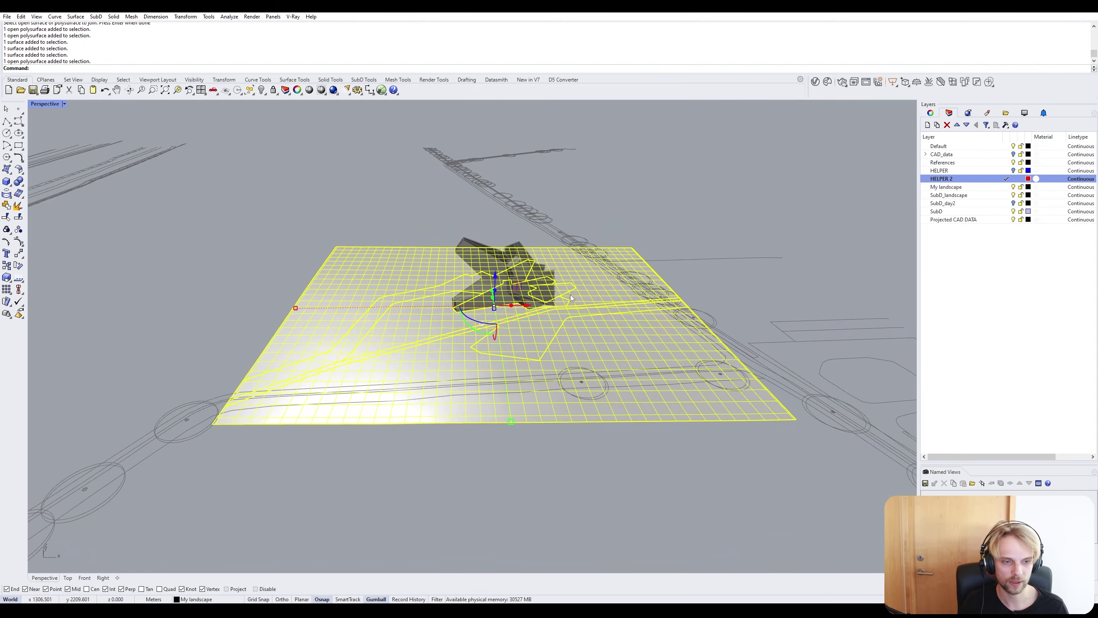
text(DupBorder)
key(Return)
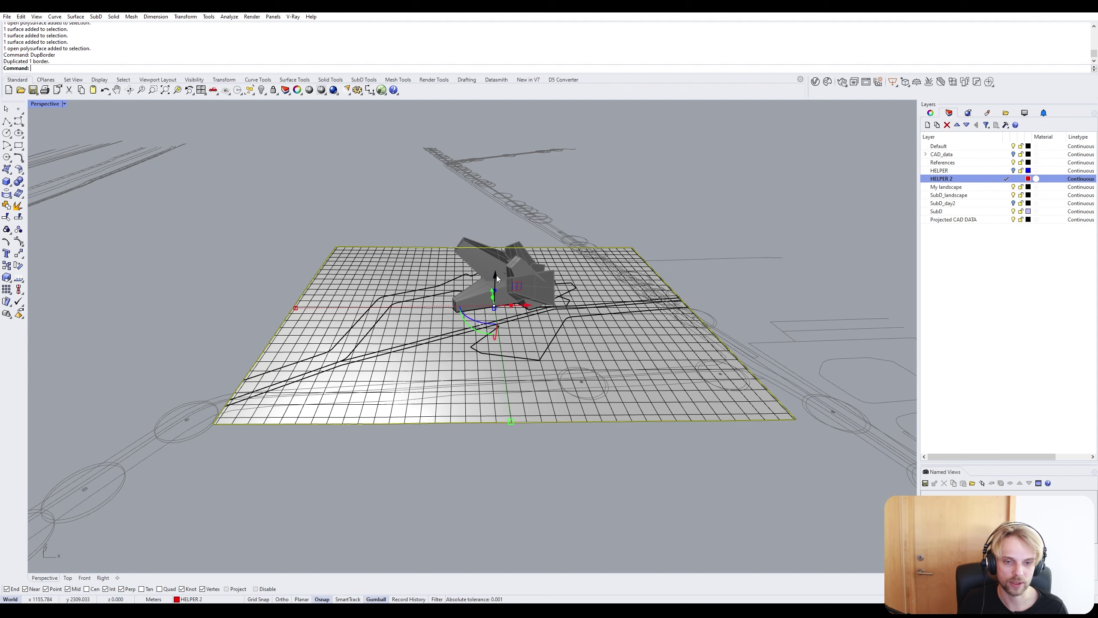
Place a copy of the terrain border curve vertically below the terrain, under the building's lowest point.
right_drag(496, 275, 487, 284)
drag(497, 284, 499, 299)
right_drag(499, 299, 482, 398)
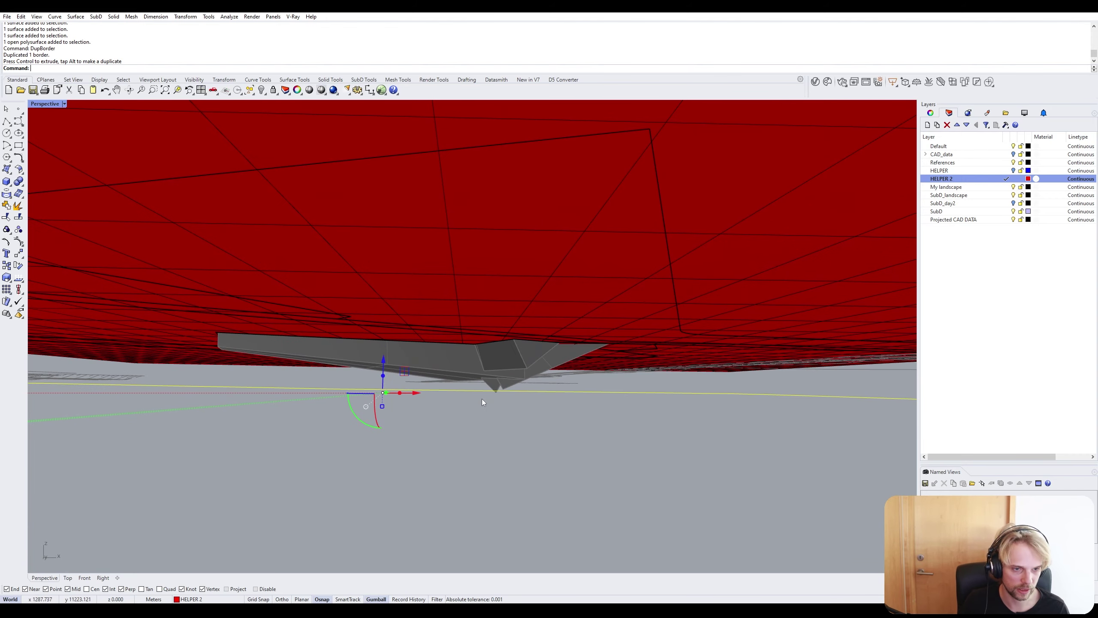
right_drag(538, 377, 507, 388)
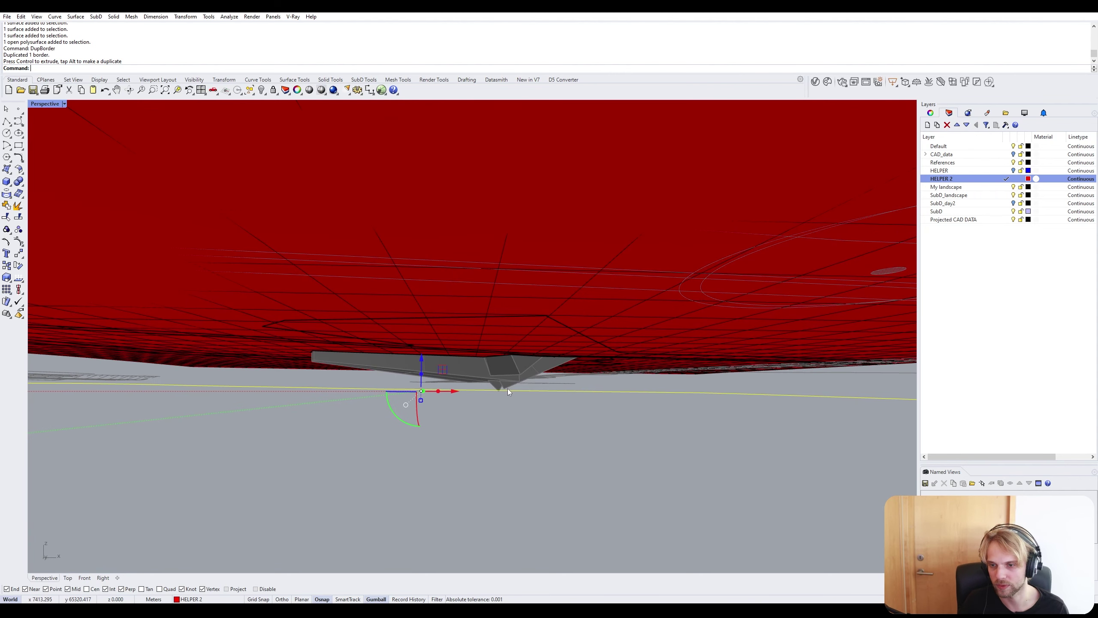
double_click(45, 103)
scroll(163, 393, up, 3)
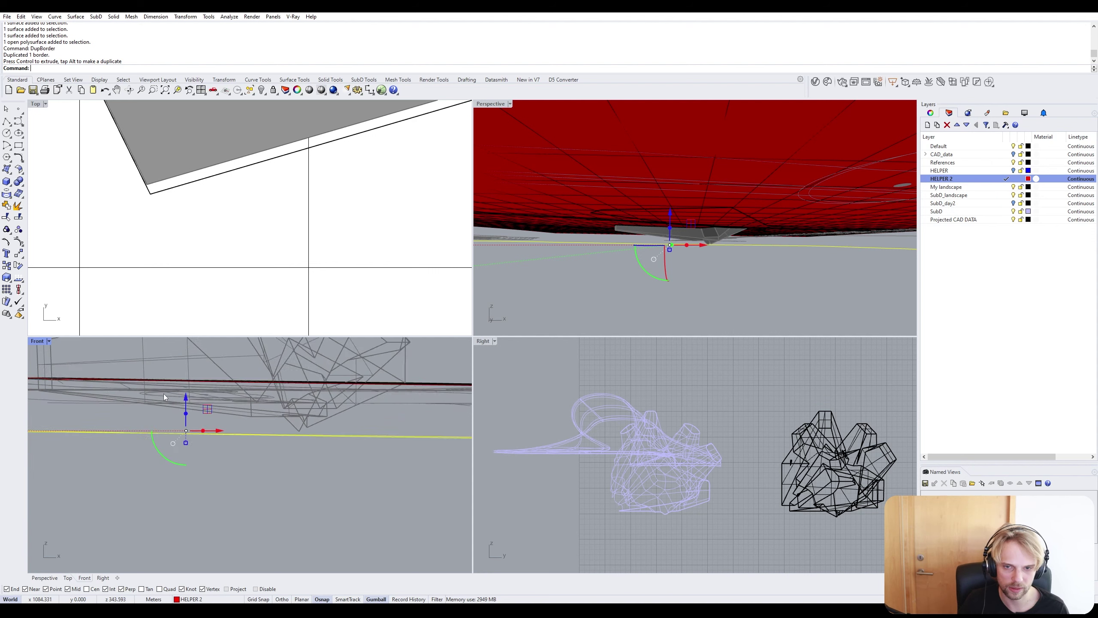
drag(189, 407, 194, 421)
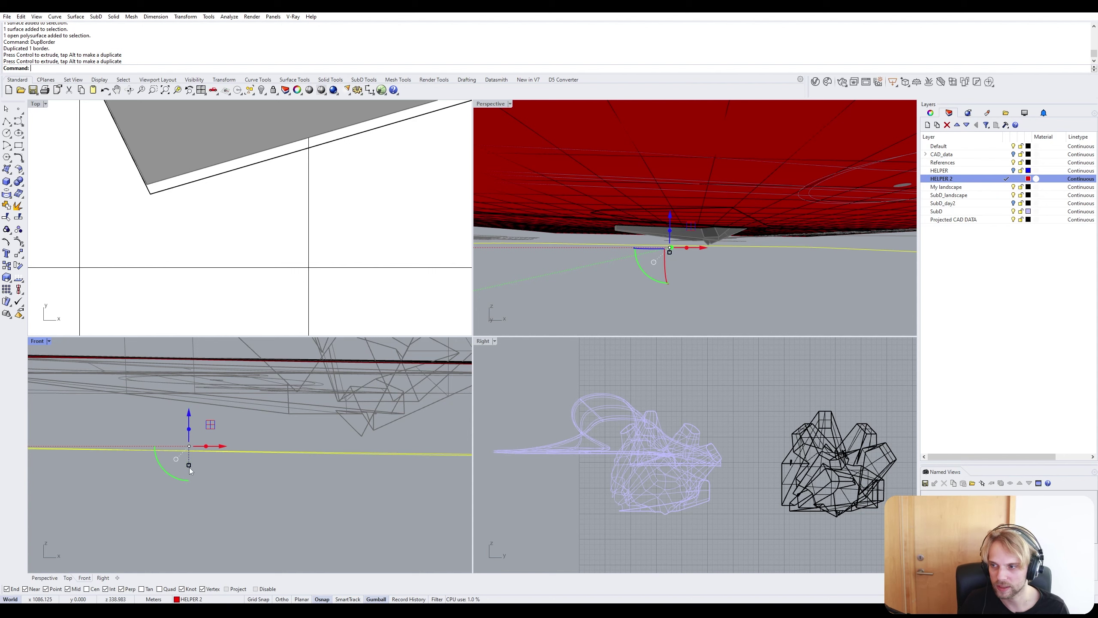
Flatten the lowered border curve into a horizontal plane by scaling it vertically.
click(189, 466)
key(Return)
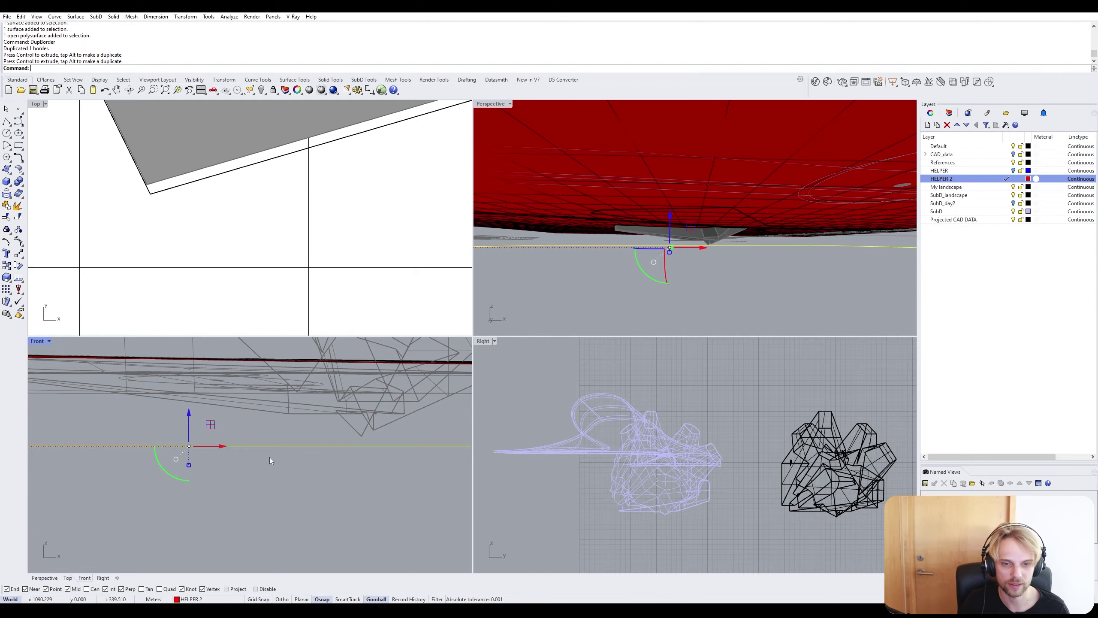
double_click(491, 103)
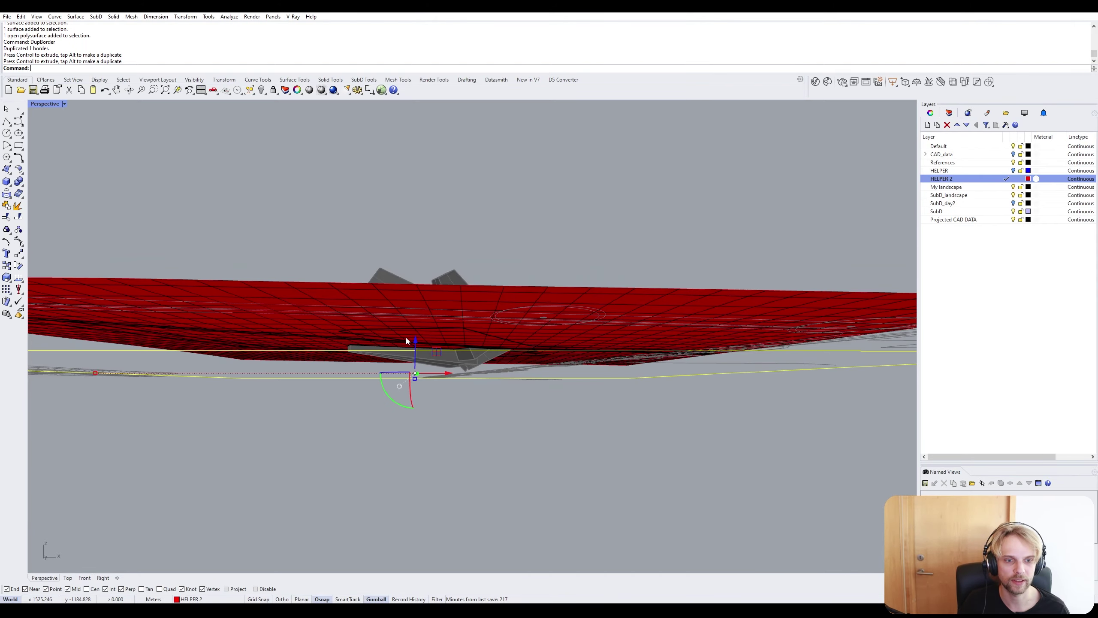
Loft side walls between the terrain's border curve and the flattened curve below it.
right_drag(405, 338, 462, 378)
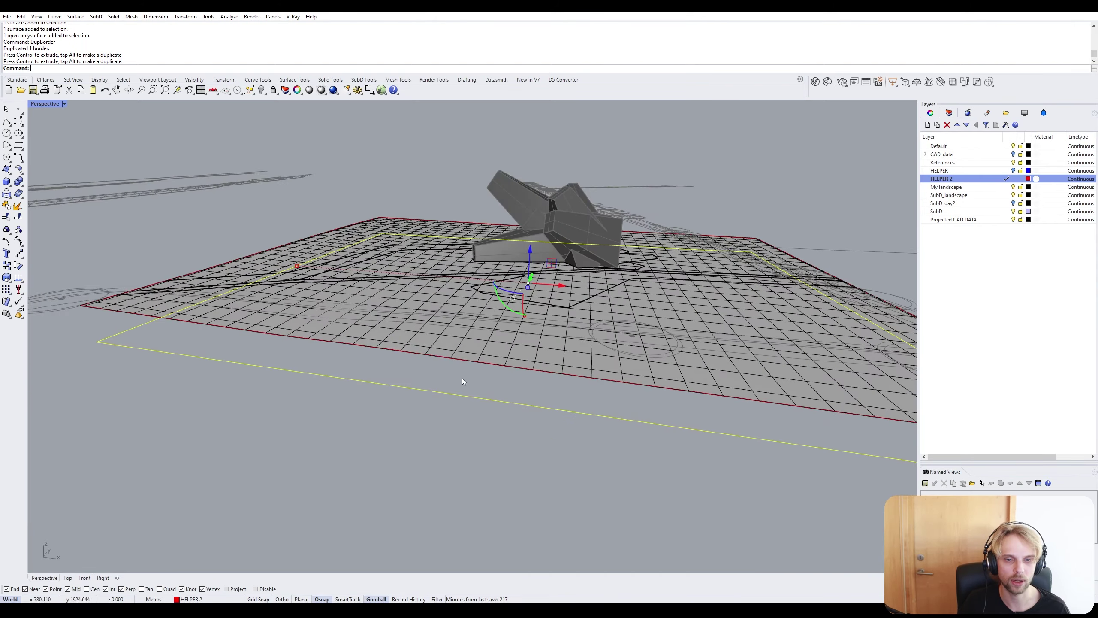
click(391, 352)
click(426, 374)
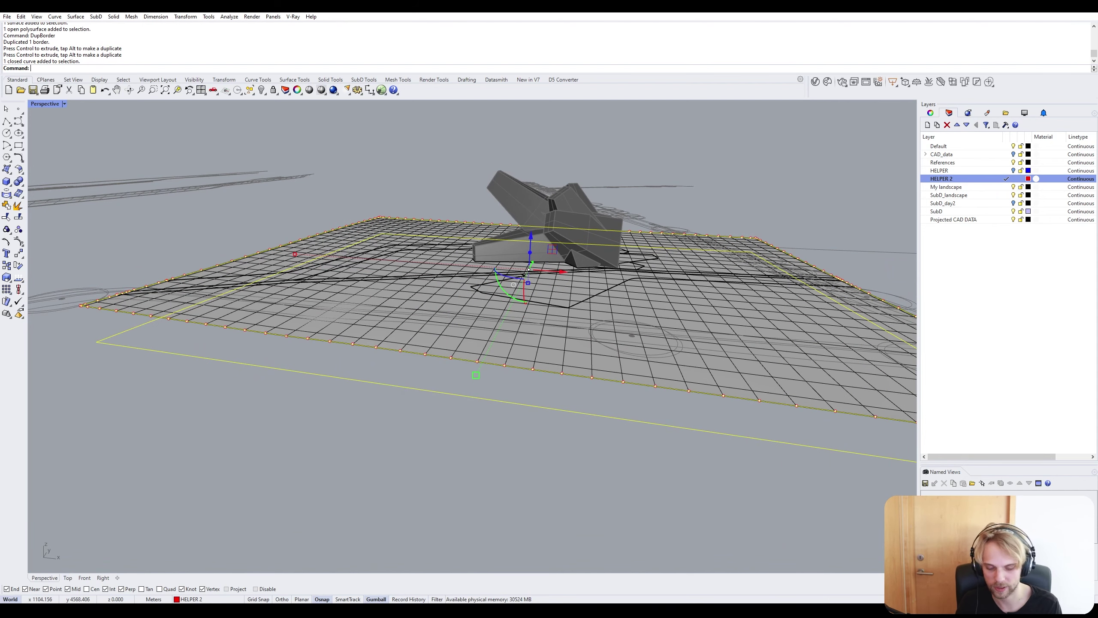
text(loft)
key(Return)
key(Return)
key(Return)
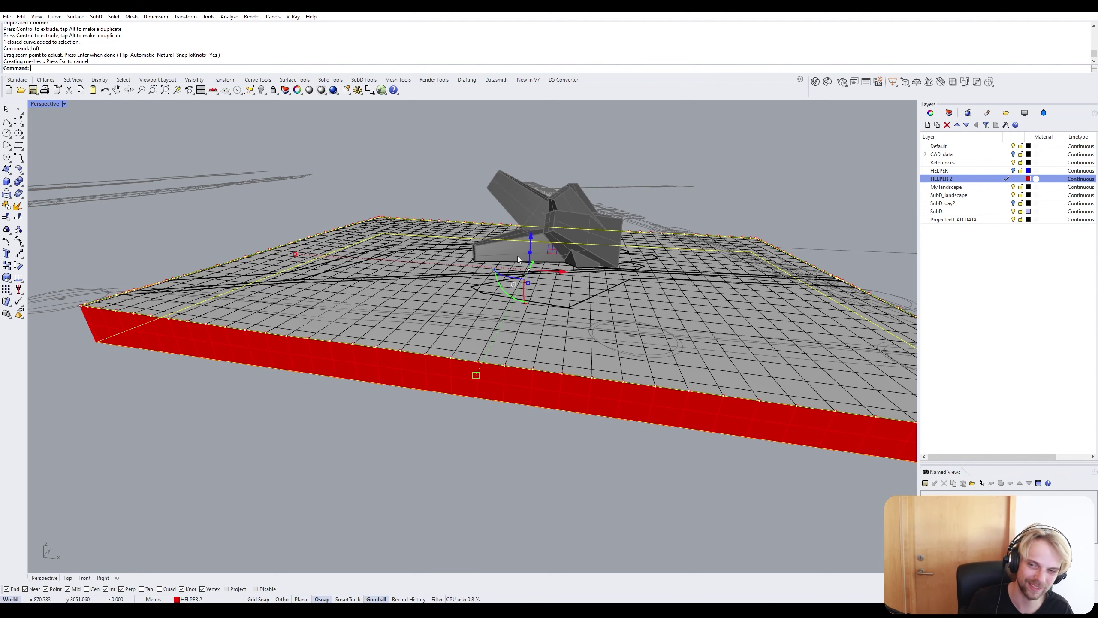
Delete the two border curves and join the lofted side walls to the terrain polysurface.
key(Delete)
click(308, 334)
shift+click(294, 358)
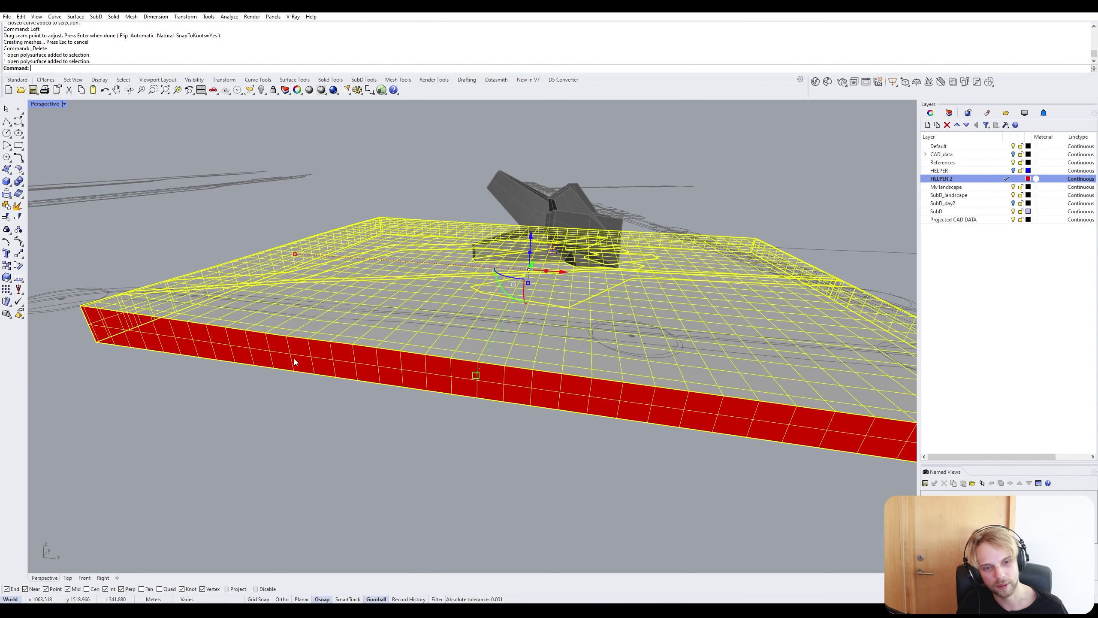
key(Return)
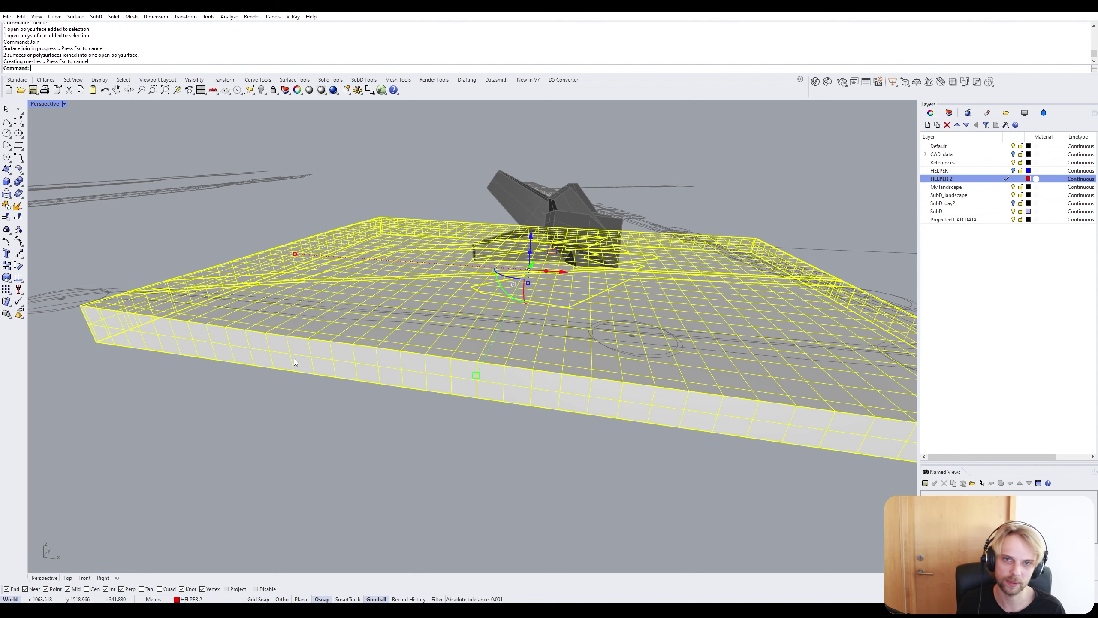
Cap the open underside of the terrain block and select the result to check that it is one closed solid.
text(Cap)
key(Return)
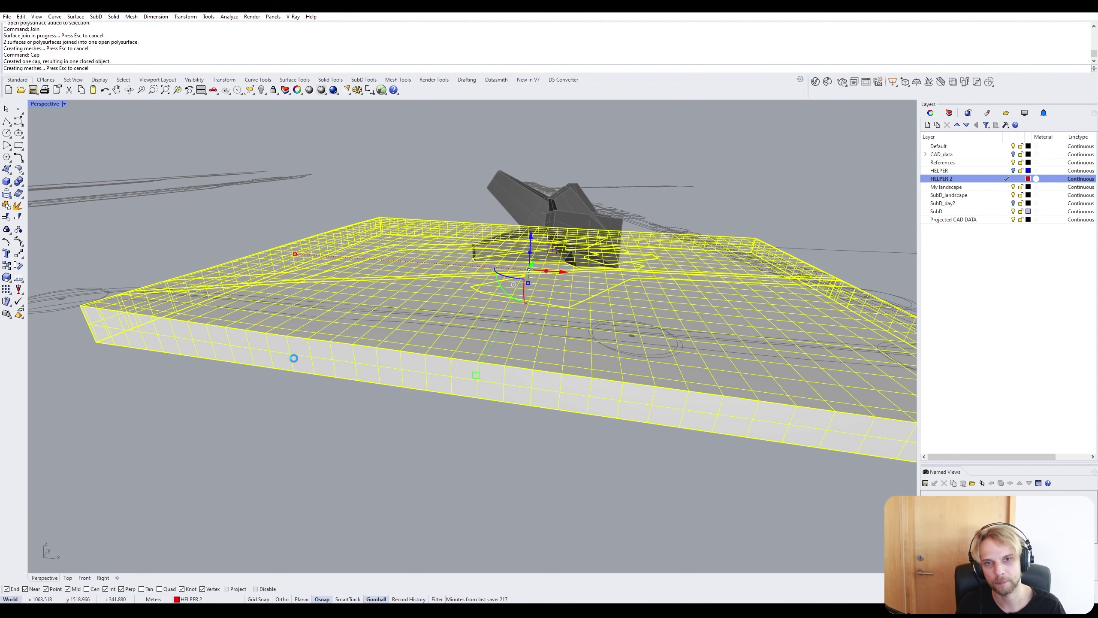
click(340, 400)
right_drag(339, 400, 387, 284)
click(436, 343)
key(Escape)
click(387, 283)
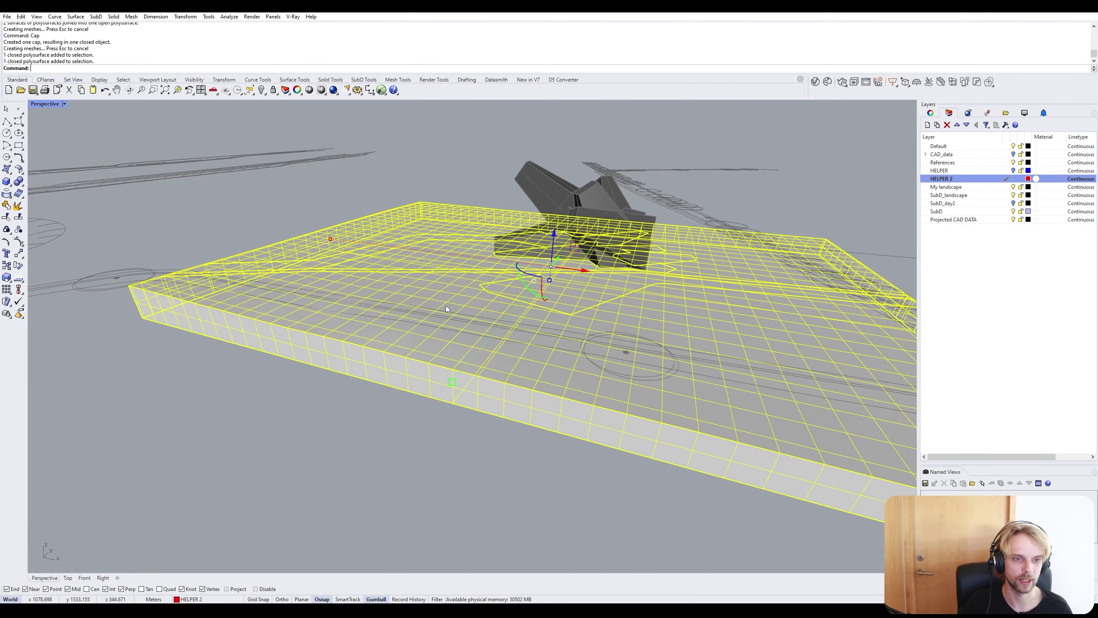
key(Escape)
right_drag(499, 278, 467, 327)
click(477, 311)
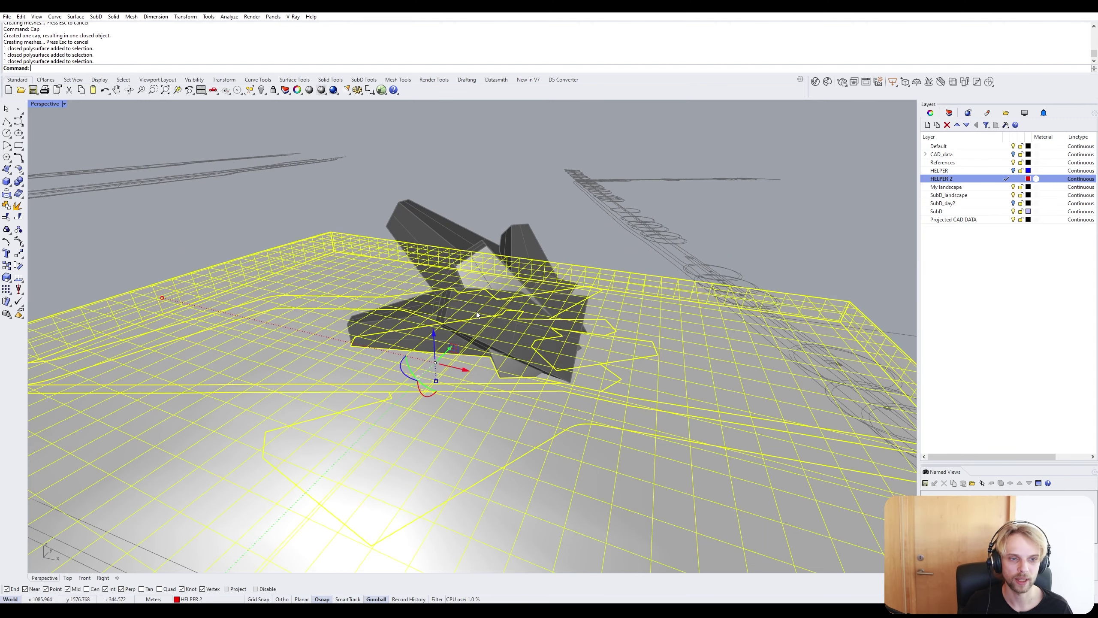
key(Escape)
Unlock only the building polysurface with UnlockSelected, leaving the surrounding CAD linework locked.
text(UnlockSel)
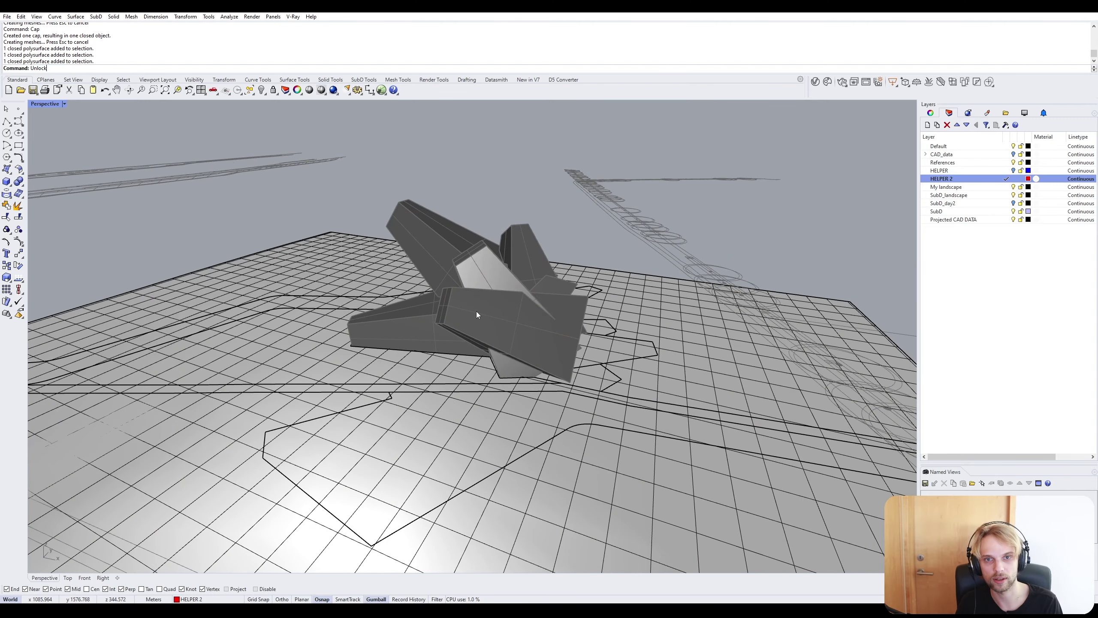
key(Return)
click(477, 311)
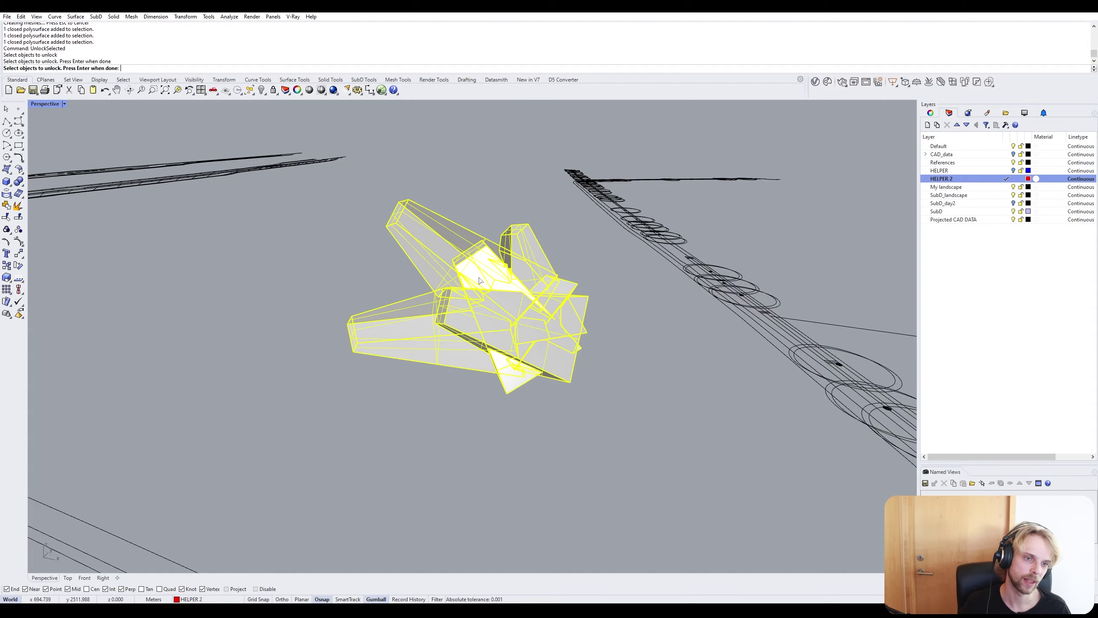
key(Return)
right_drag(261, 297, 569, 249)
Set the perspective view's camera lens length to 50 mm and look at the building on the terrain.
click(930, 112)
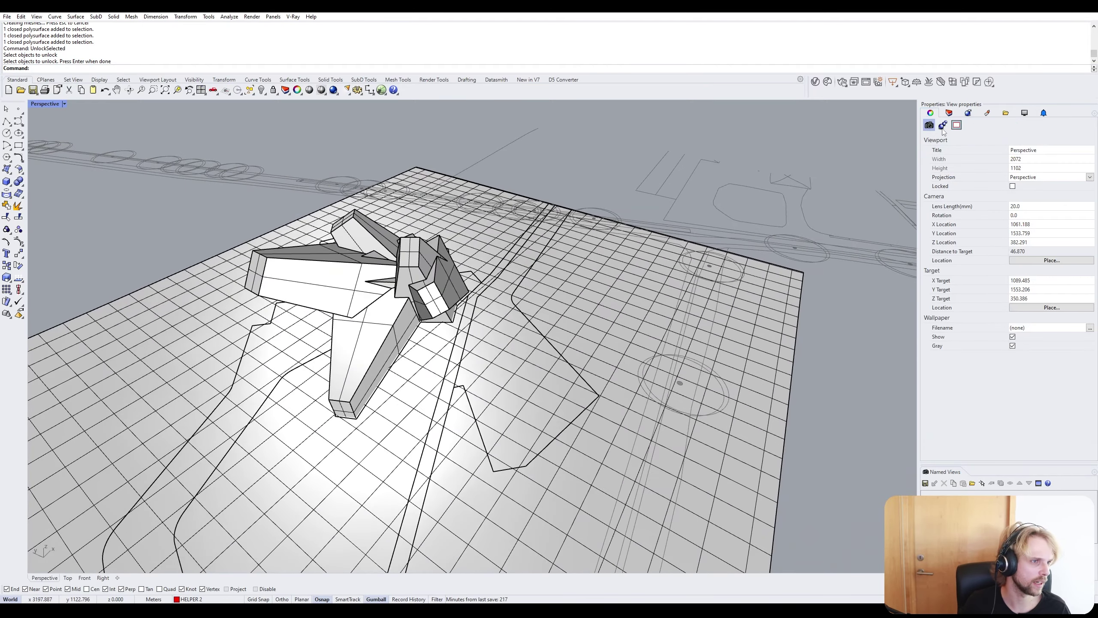
click(1026, 207)
text(50)
key(Return)
right_drag(476, 346, 437, 349)
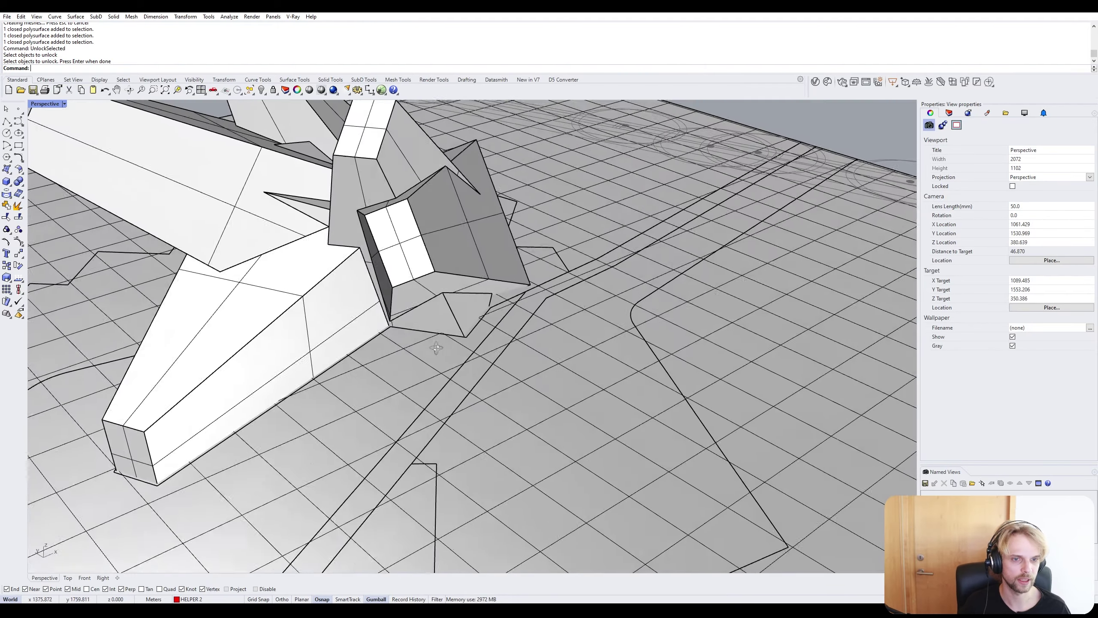
Select the building polysurface and examine from several sides where its legs and base meet the terrain surface.
scroll(596, 302, down, 6)
right_drag(554, 316, 468, 320)
click(681, 315)
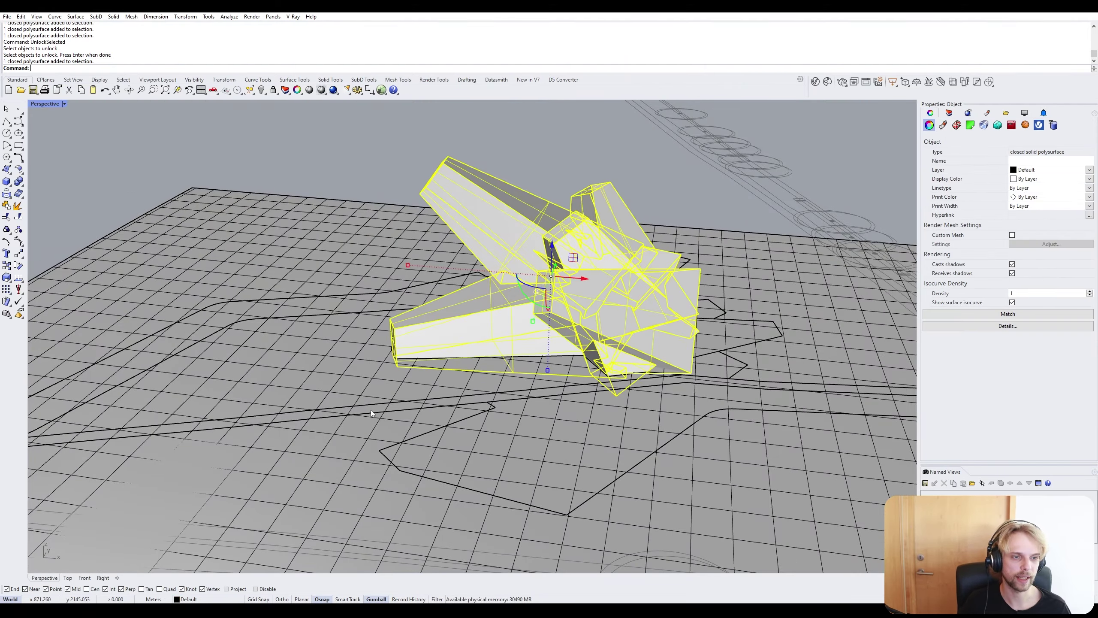
right_drag(371, 411, 400, 387)
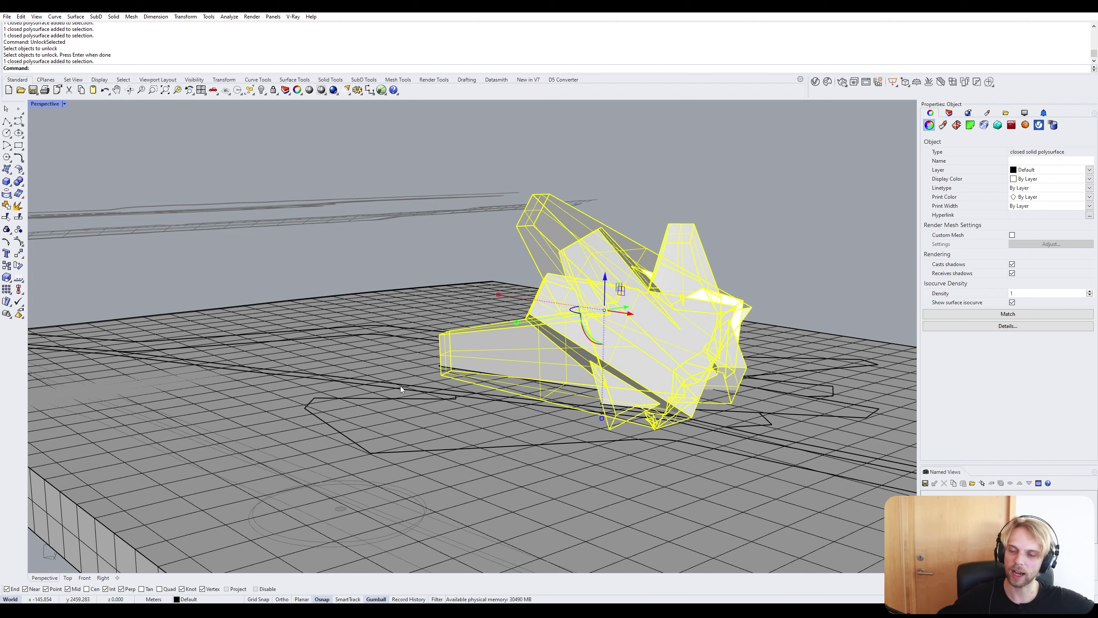
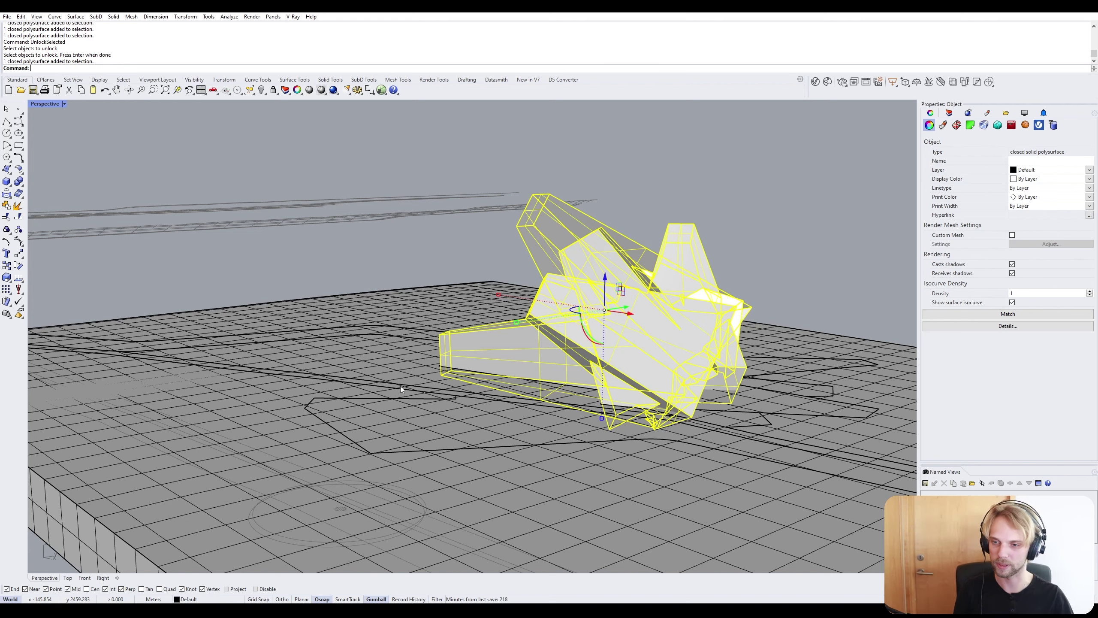
shift+right_drag(496, 342, 474, 311)
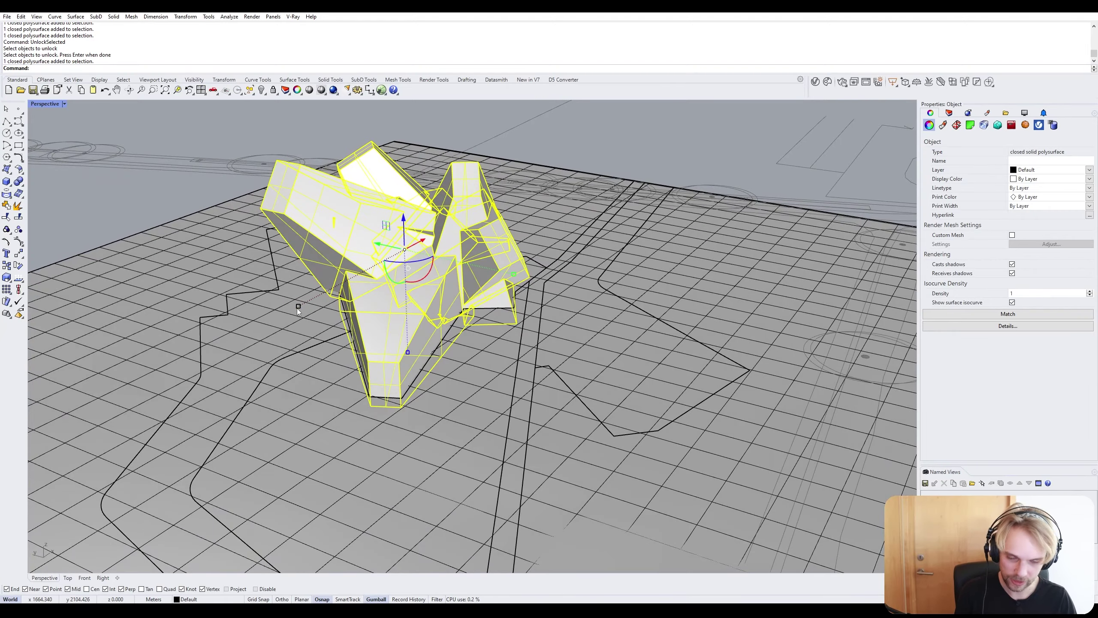
right_drag(398, 328, 359, 355)
scroll(359, 367, up, 7)
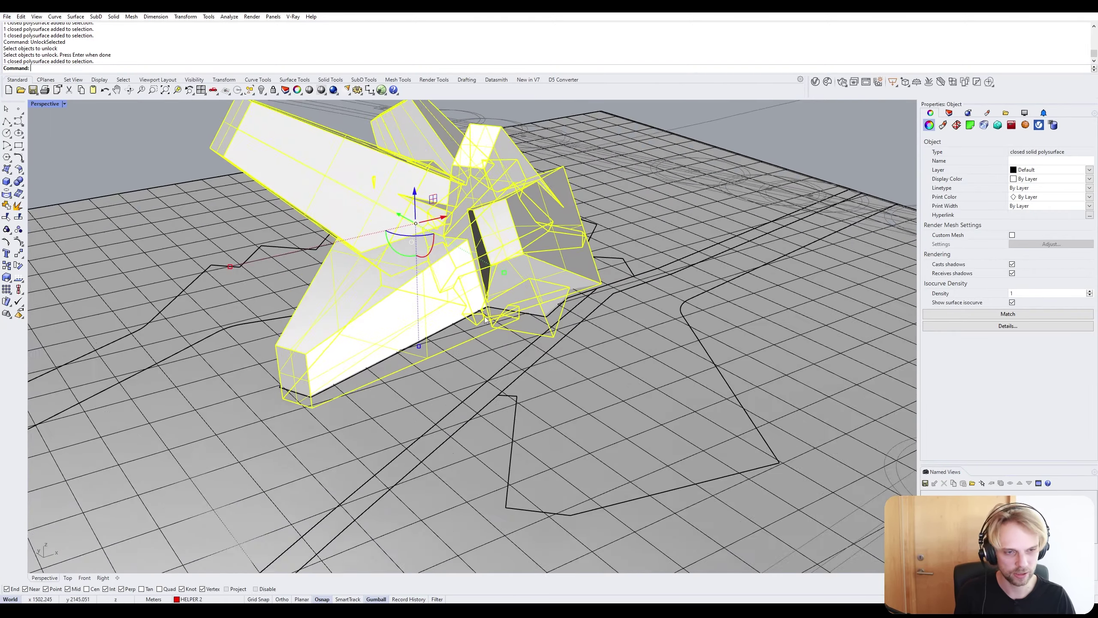
scroll(261, 446, up, 2)
scroll(247, 402, down, 3)
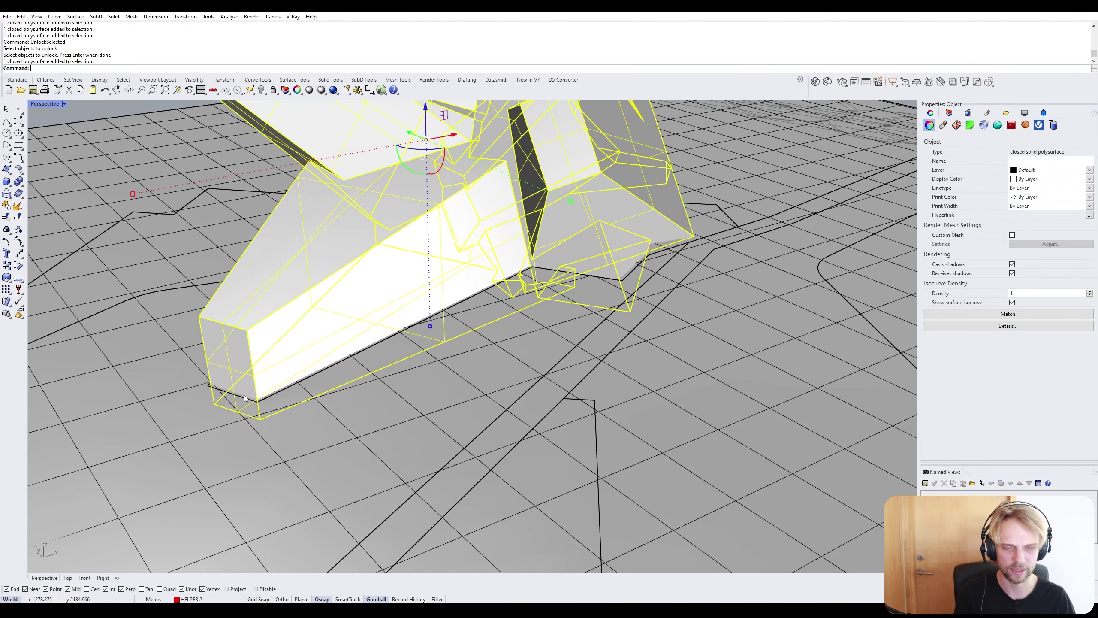
click(313, 393)
right_drag(312, 392, 352, 385)
click(333, 338)
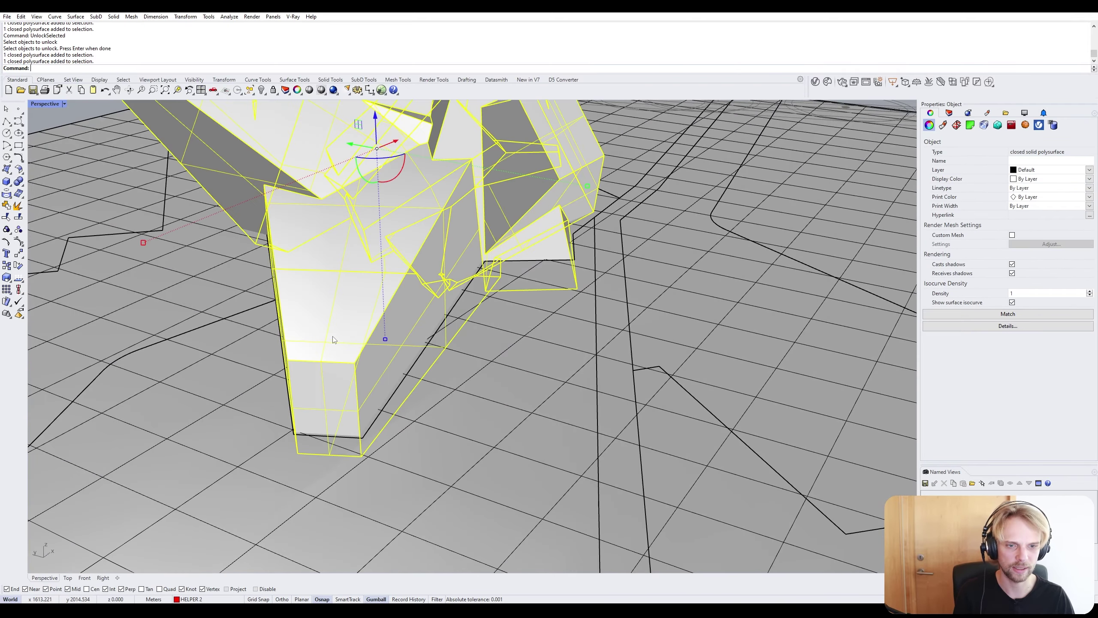
shift+right_drag(239, 294, 285, 318)
click(201, 271)
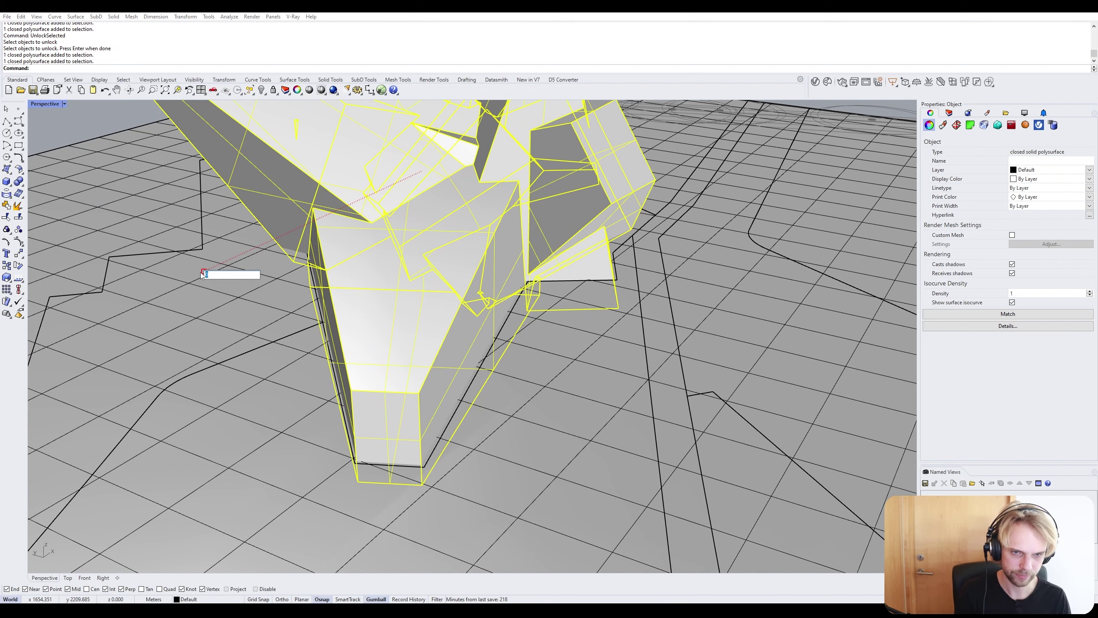
key(Escape)
key(Escape)
Try scaling the building uniformly by a factor of 1.01, and undo the scaling.
click(332, 296)
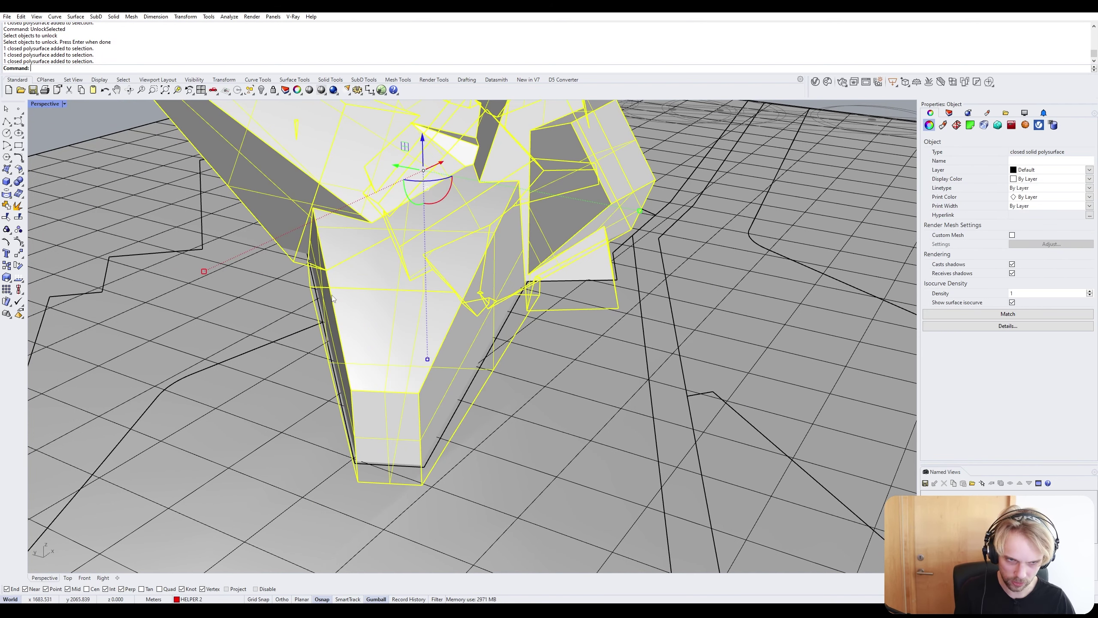
click(207, 270)
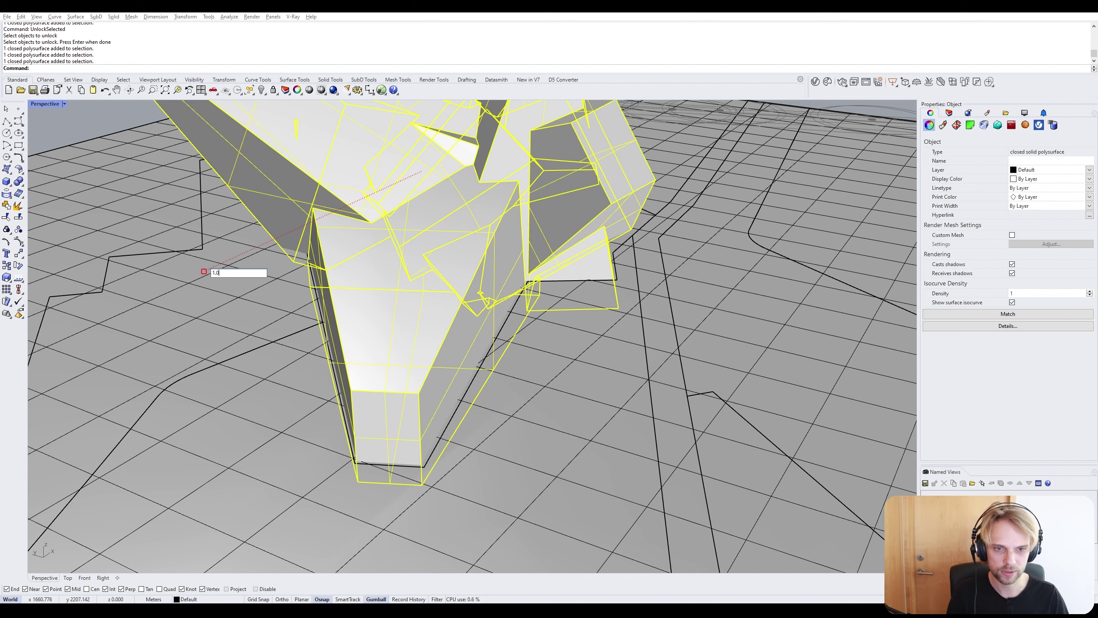
text(1.01)
key(Return)
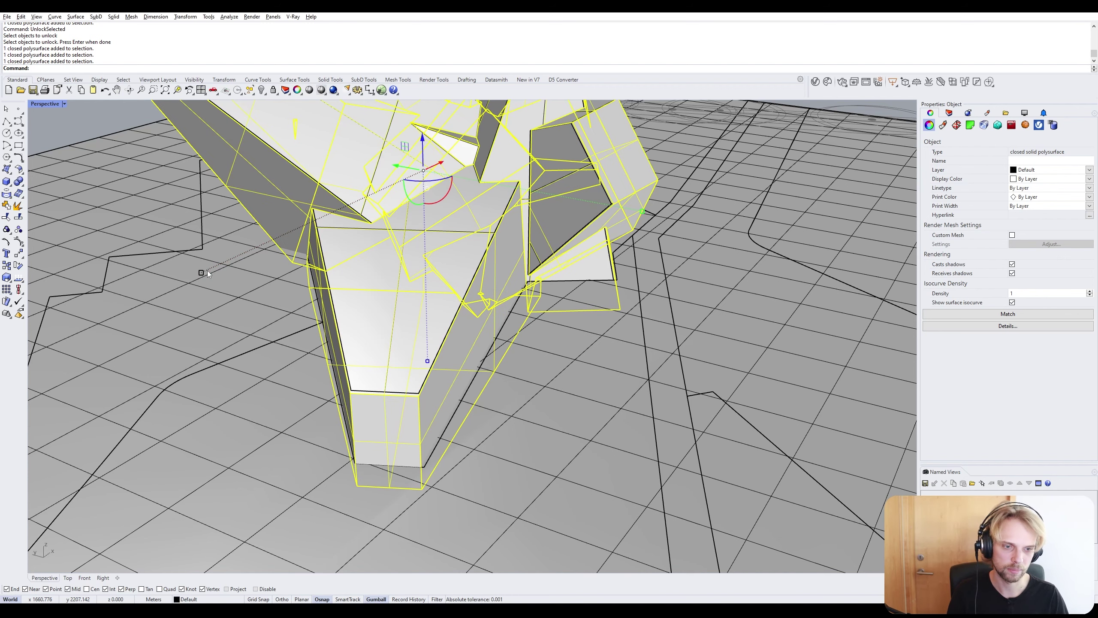
key(ctrl+a)
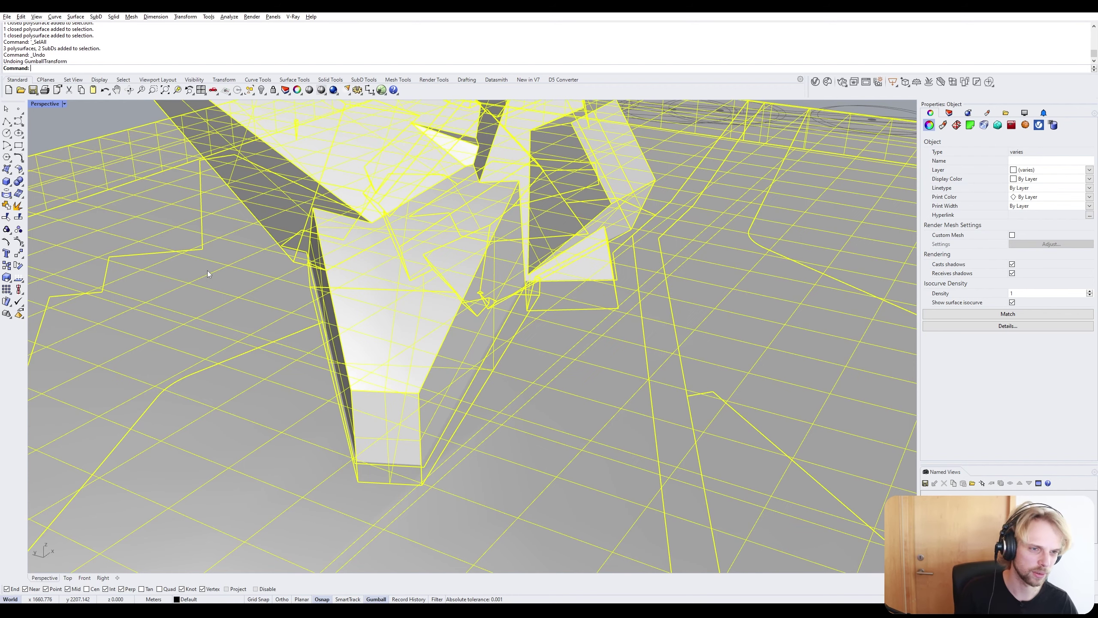
key(ctrl+z)
Try scaling the building uniformly by a factor of 1.02, inspect the offset from above, and undo the scaling.
click(366, 277)
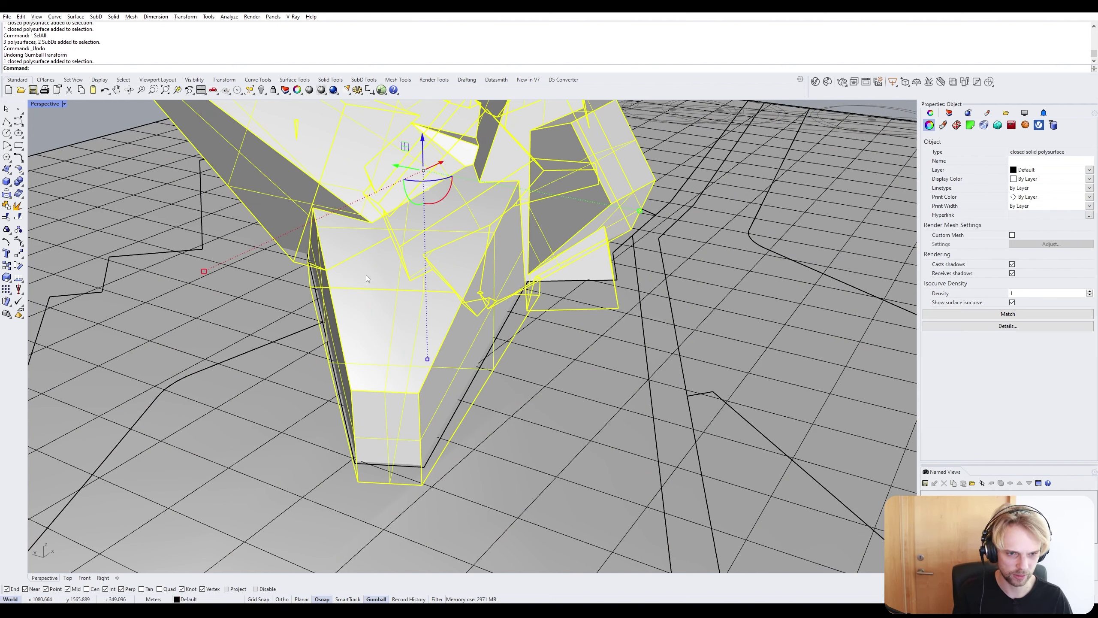
click(206, 273)
text(1.02)
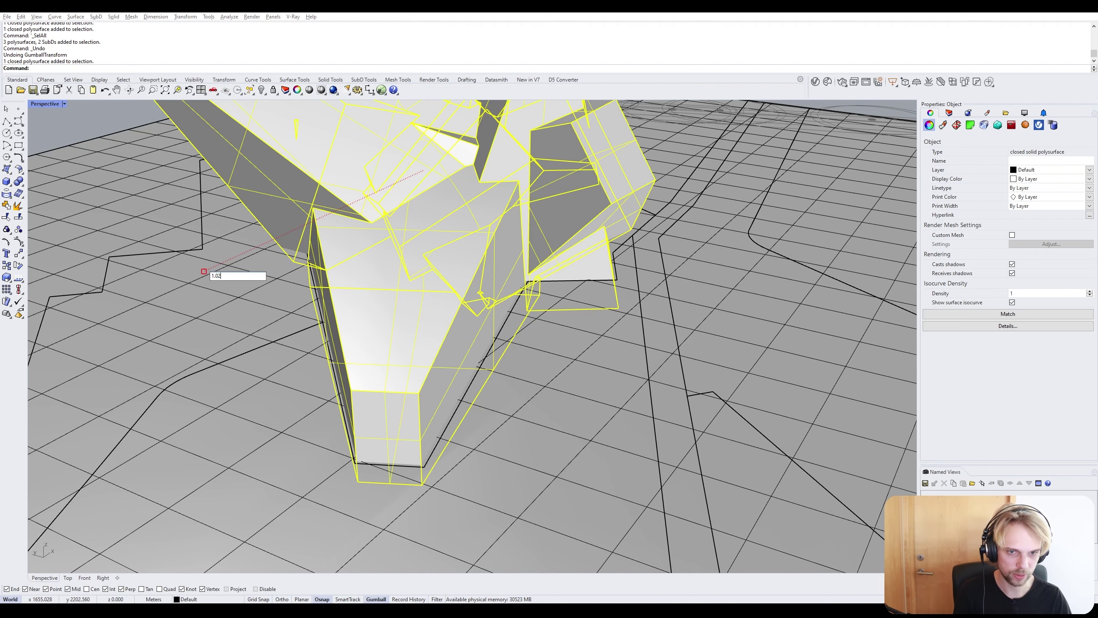
key(Return)
key(Escape)
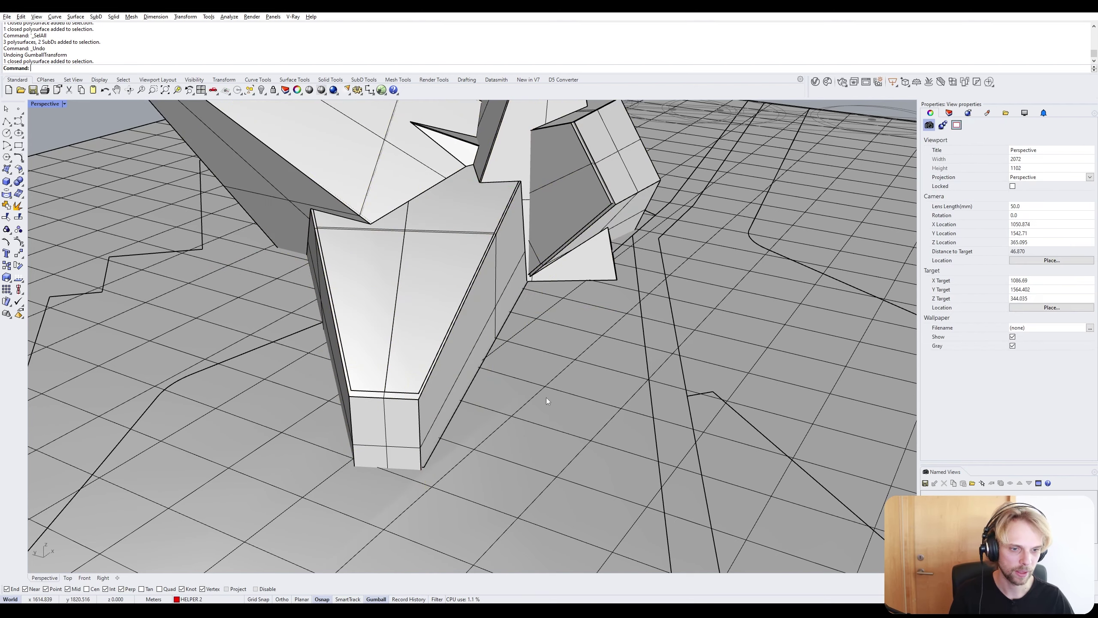
right_drag(546, 397, 232, 470)
click(254, 384)
click(277, 409)
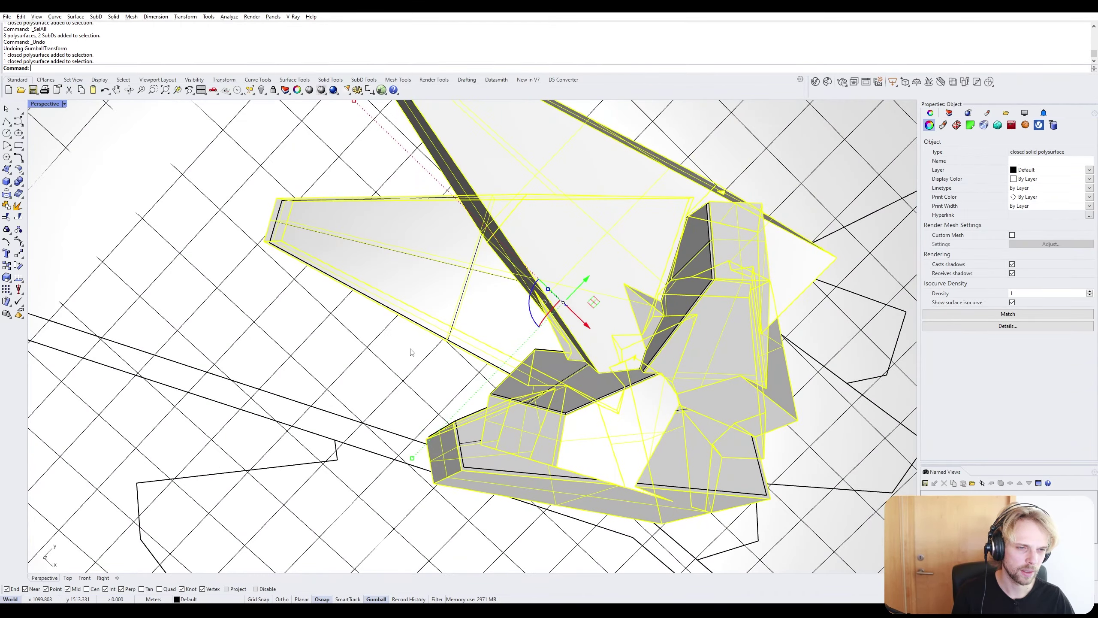
right_drag(411, 353, 409, 275)
key(ctrl+z)
Try a freehand scale of the building with the gumball, then undo it and clear the selection.
click(469, 308)
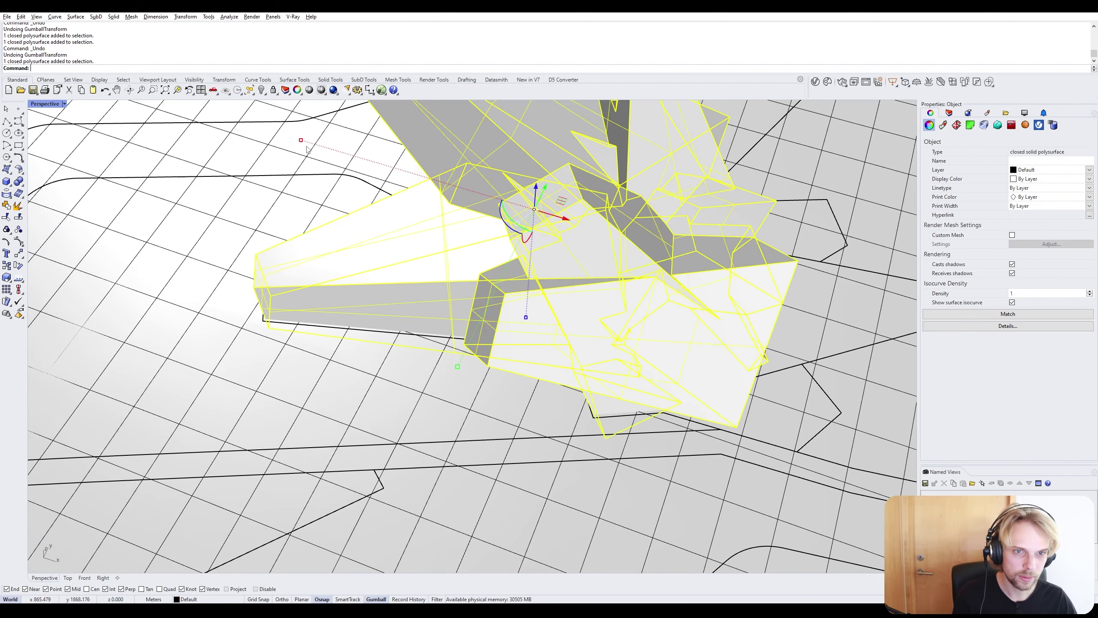
drag(306, 147, 207, 216)
key(ctrl+z)
key(Escape)
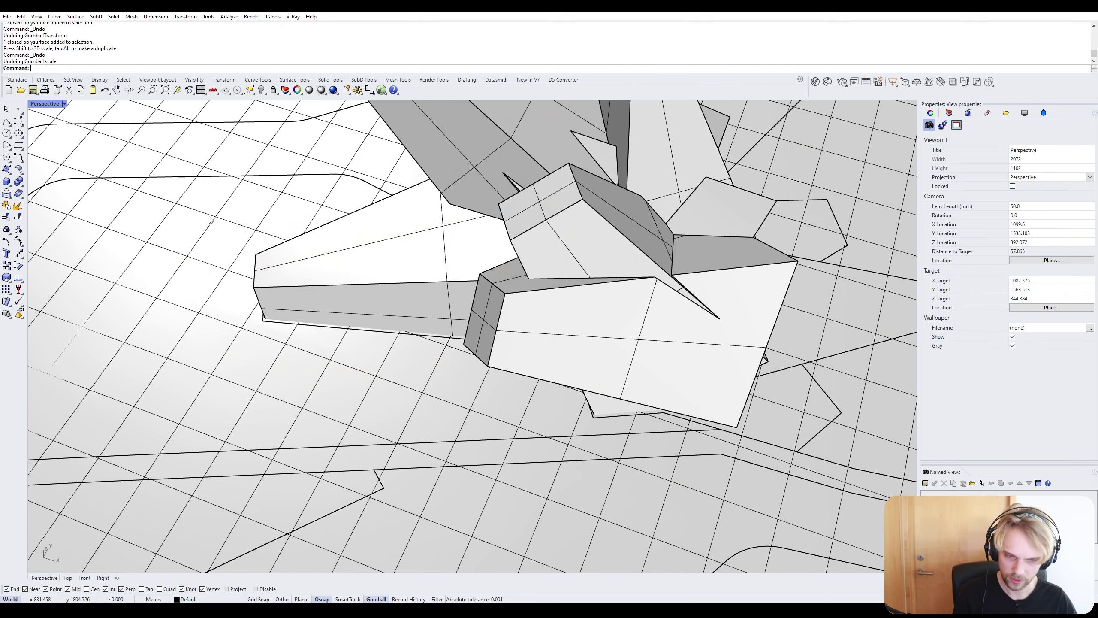
Scale the building polysurface uniformly by a factor of 1.02 as an enlarged cutter around the original.
click(320, 302)
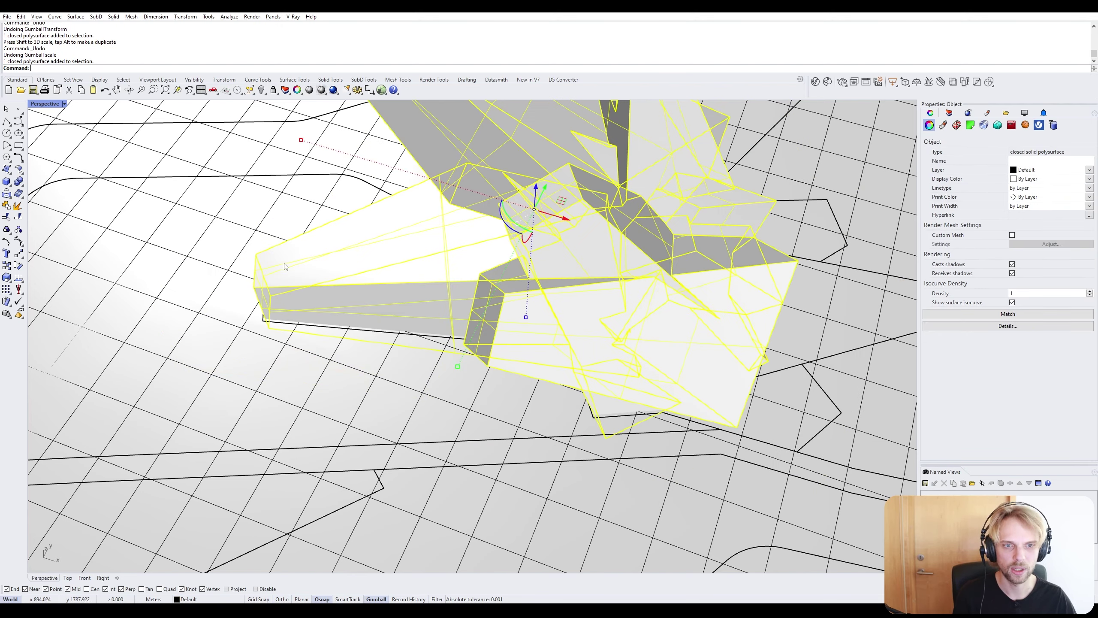
click(301, 141)
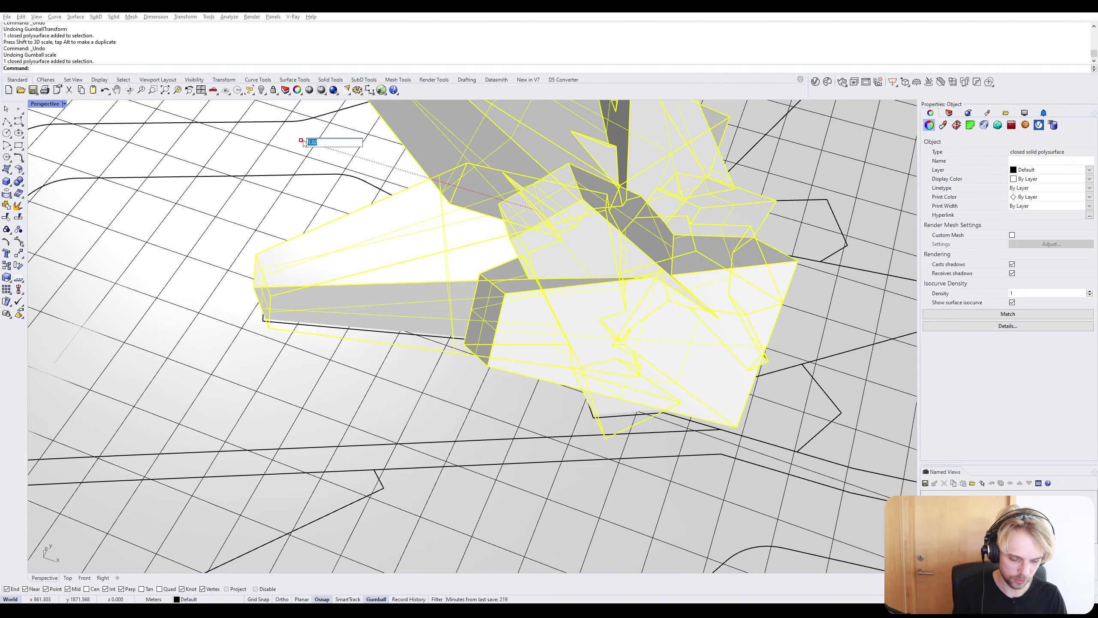
text(1.02)
key(Return)
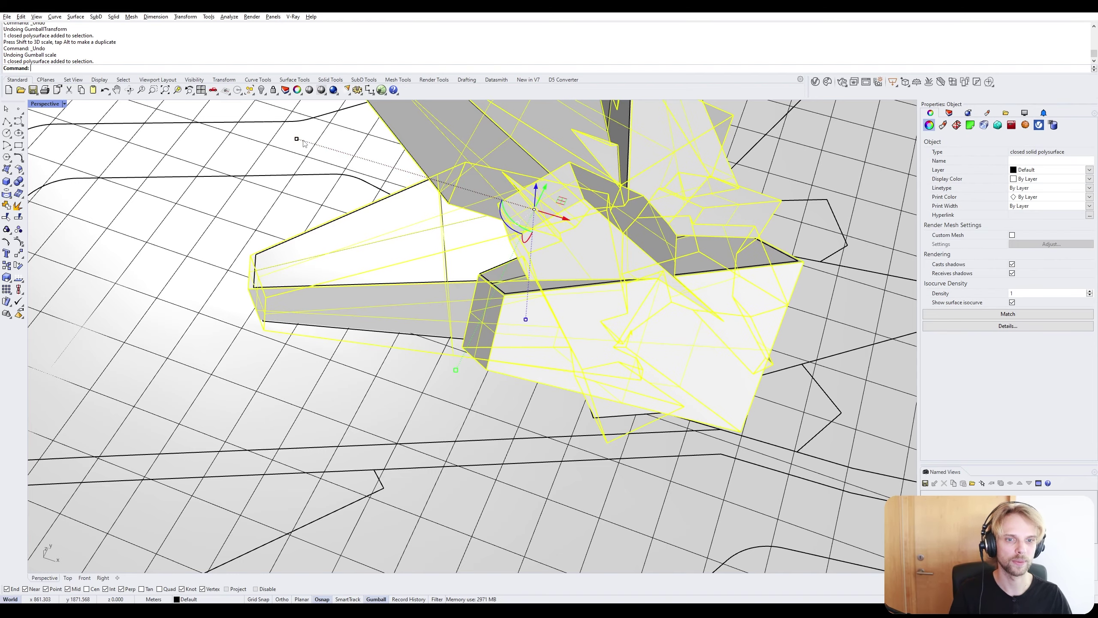
click(165, 432)
right_drag(166, 431, 249, 355)
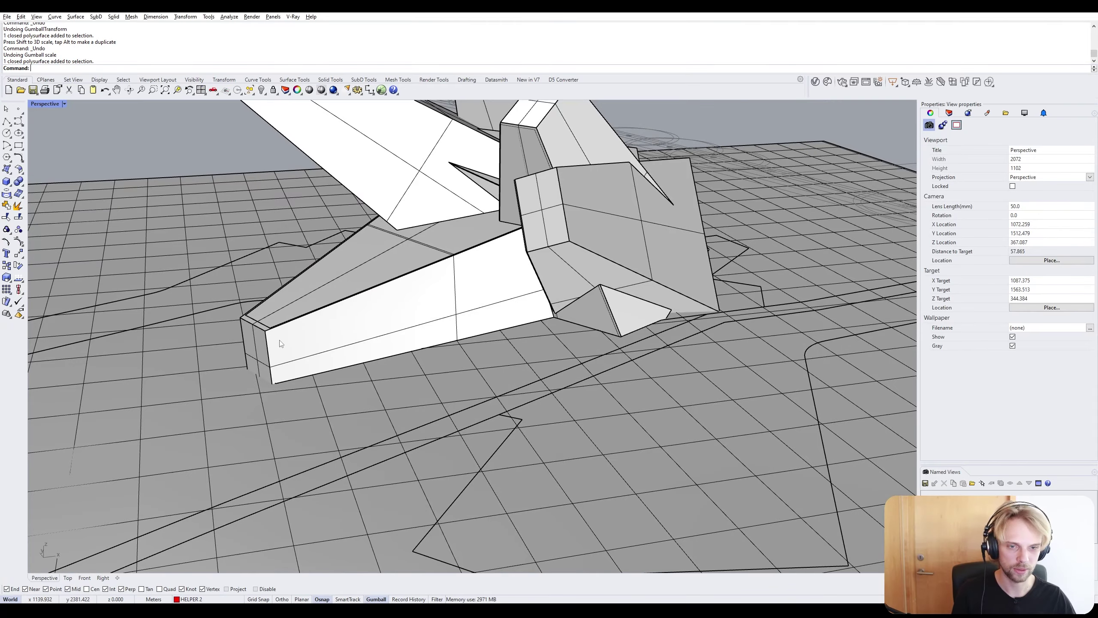
Subtract the enlarged building from the terrain block with BooleanDifference, with DeleteInput set to Yes.
click(324, 393)
right_drag(527, 401, 453, 417)
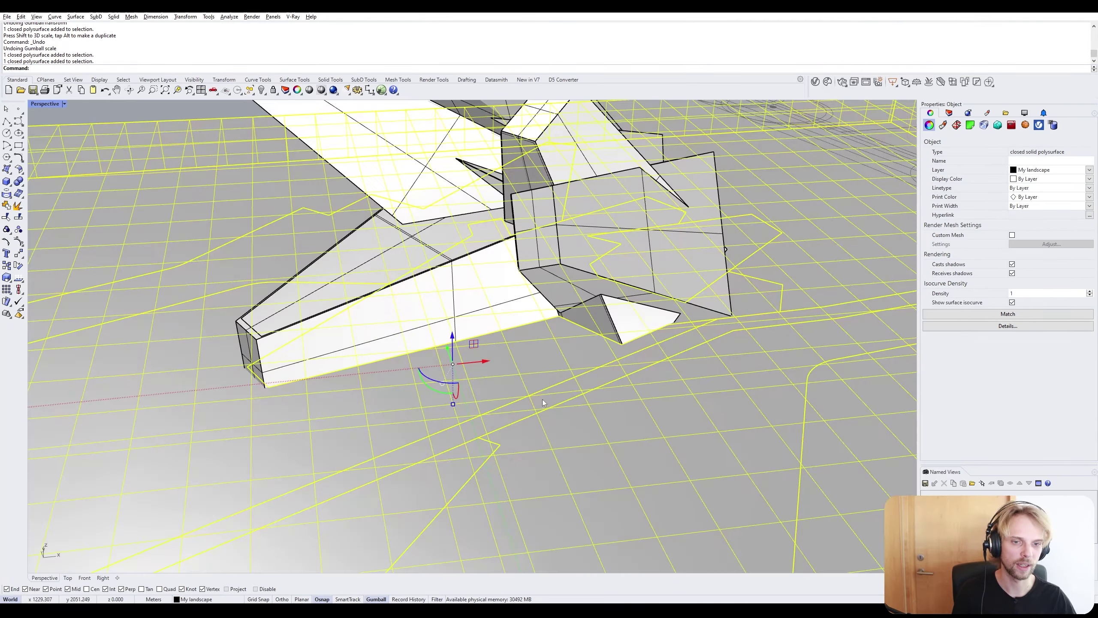
scroll(453, 417, down, 7)
shift+right_drag(415, 343, 372, 250)
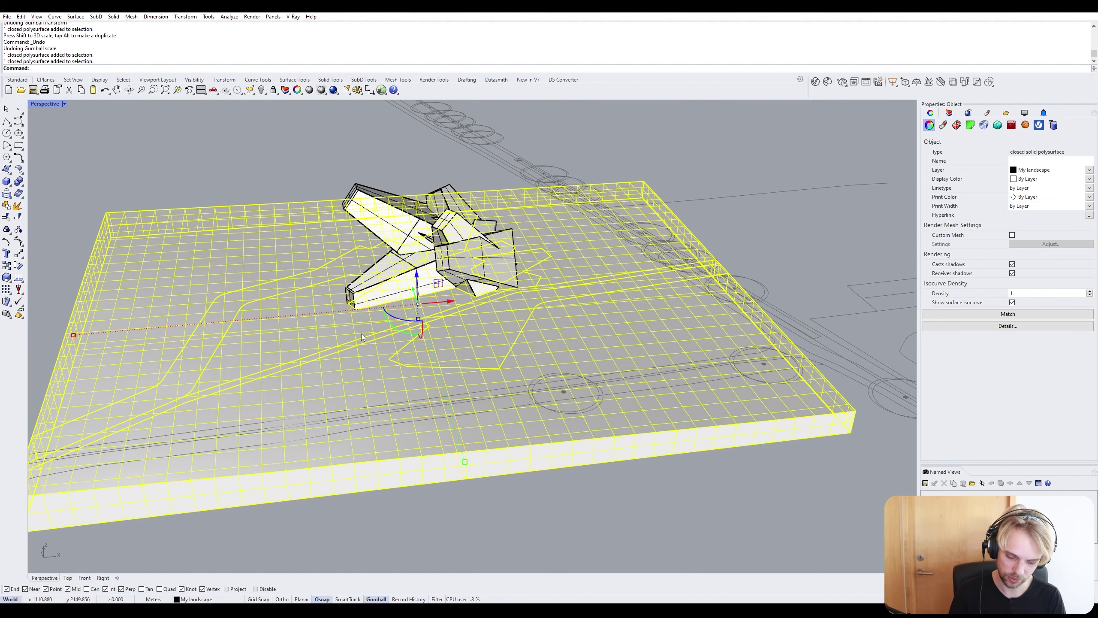
text(BooleanDifference)
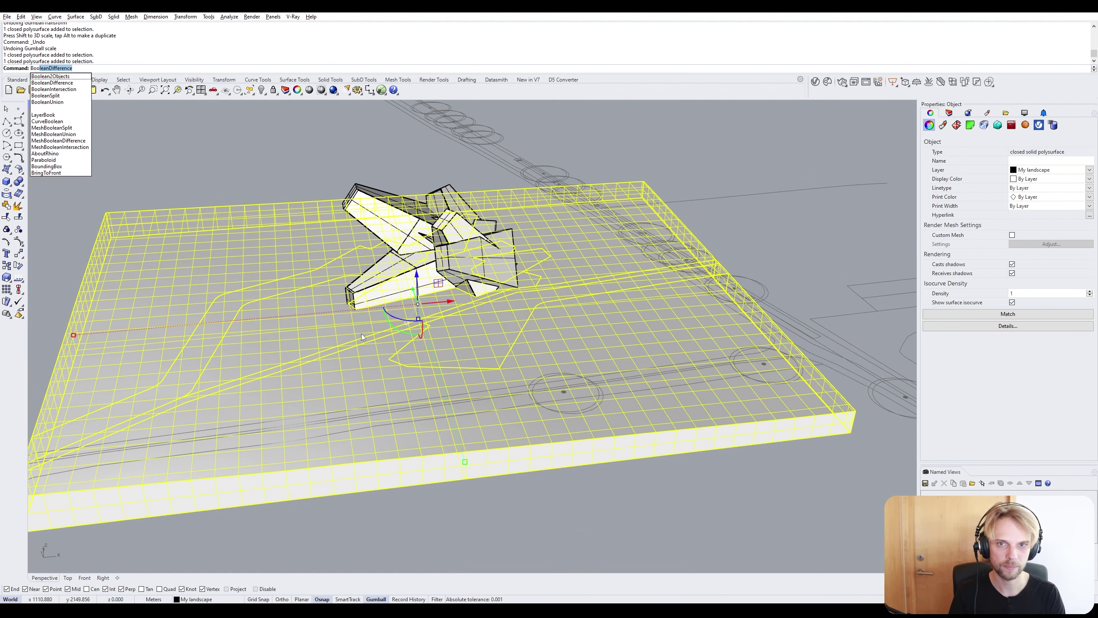
key(Return)
scroll(361, 333, up, 5)
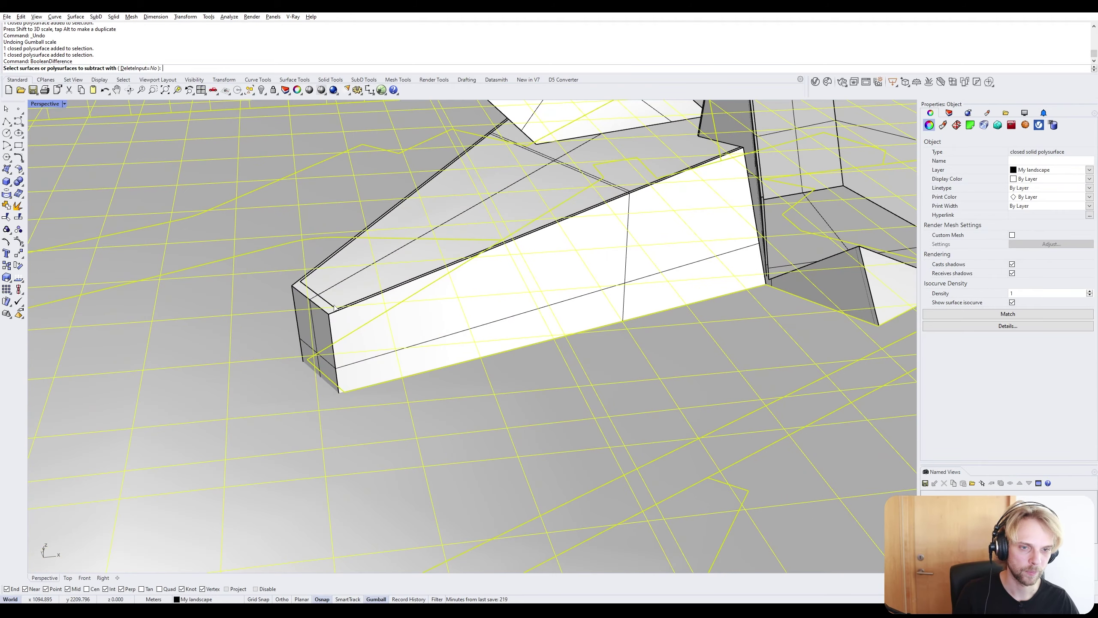
click(315, 307)
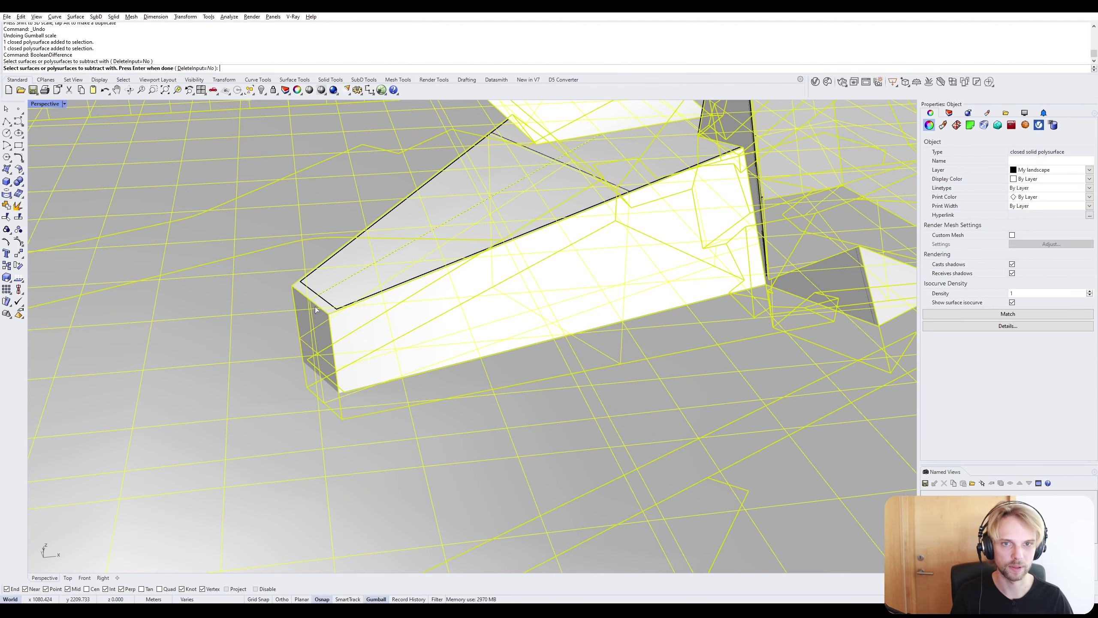
click(195, 68)
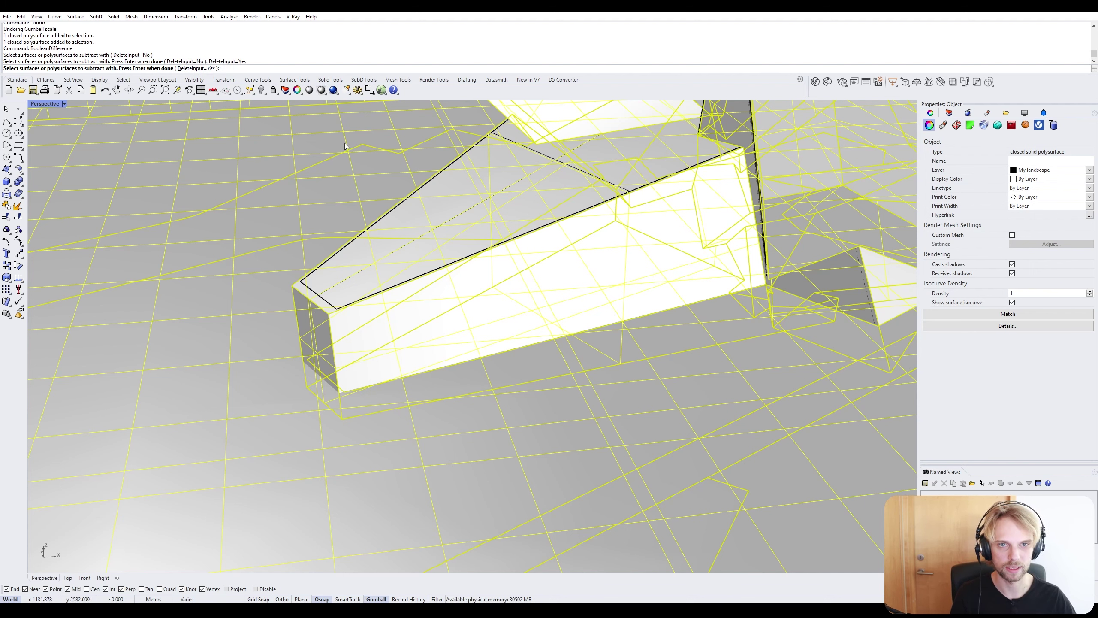
key(Return)
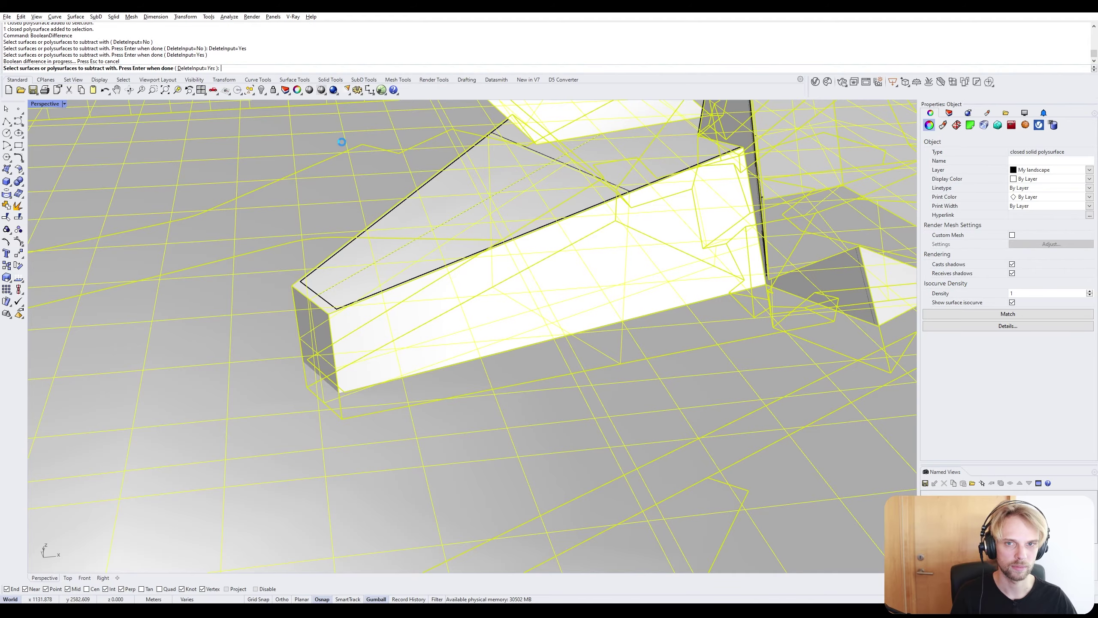
key(Escape)
Examine the cut in the terrain around the building's legs and corners from several sides.
right_drag(350, 349, 491, 442)
scroll(540, 443, up, 10)
scroll(589, 443, down, 5)
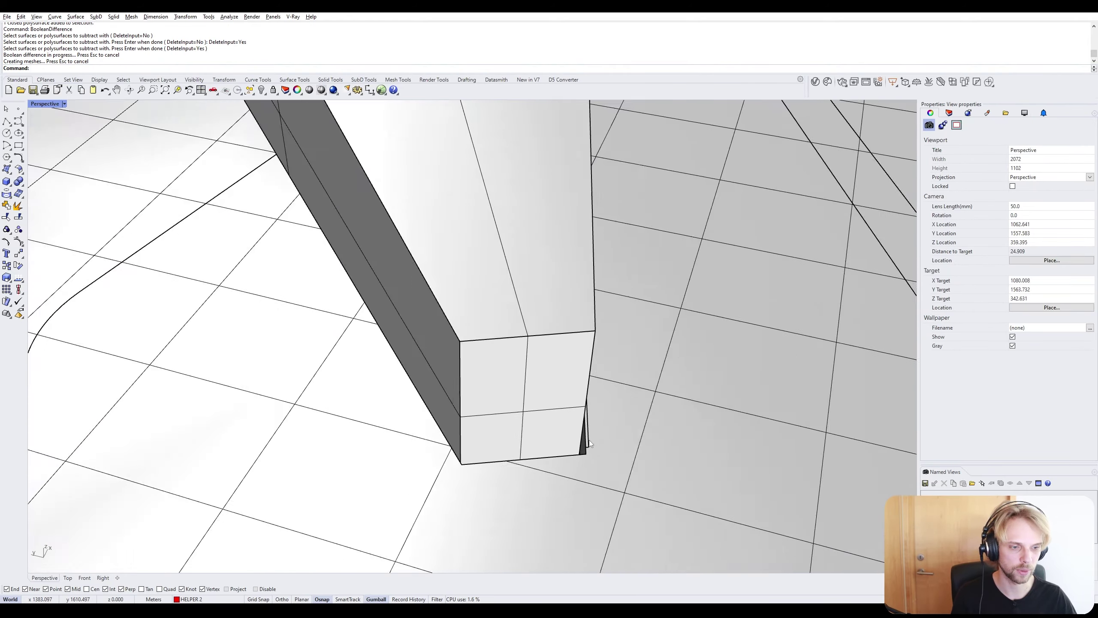
scroll(589, 444, down, 7)
right_drag(601, 426, 488, 415)
scroll(622, 412, down, 3)
right_drag(622, 412, 283, 315)
scroll(582, 329, up, 6)
right_drag(583, 328, 689, 372)
scroll(689, 373, up, 4)
right_drag(622, 389, 478, 345)
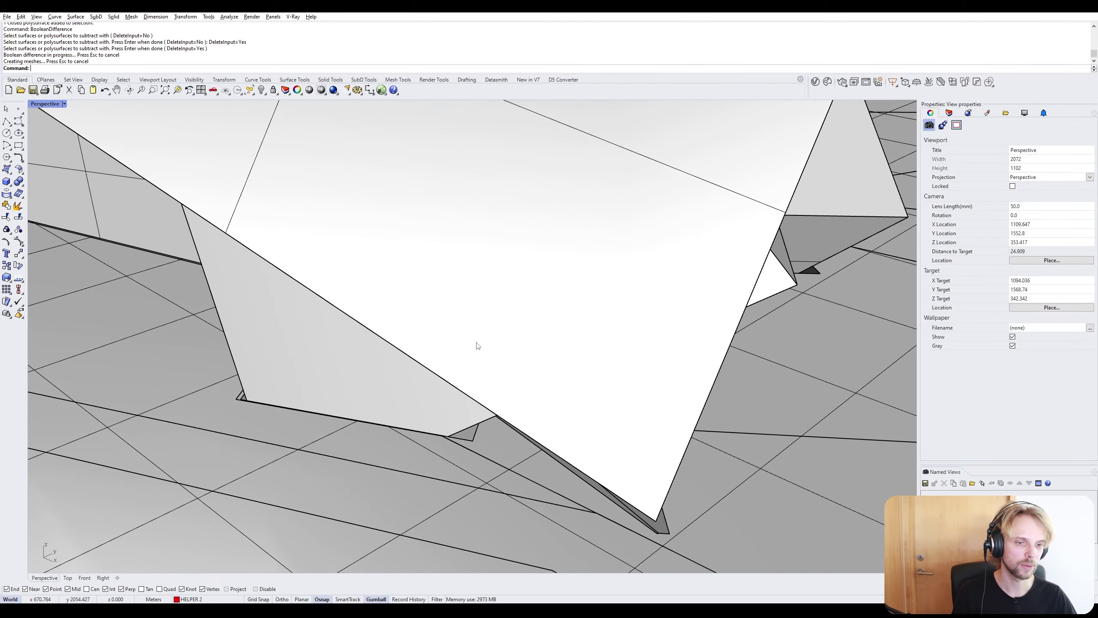
Set the perspective view's display mode to Arctic and inspect the gaps between the building's corners and the terrain.
click(46, 106)
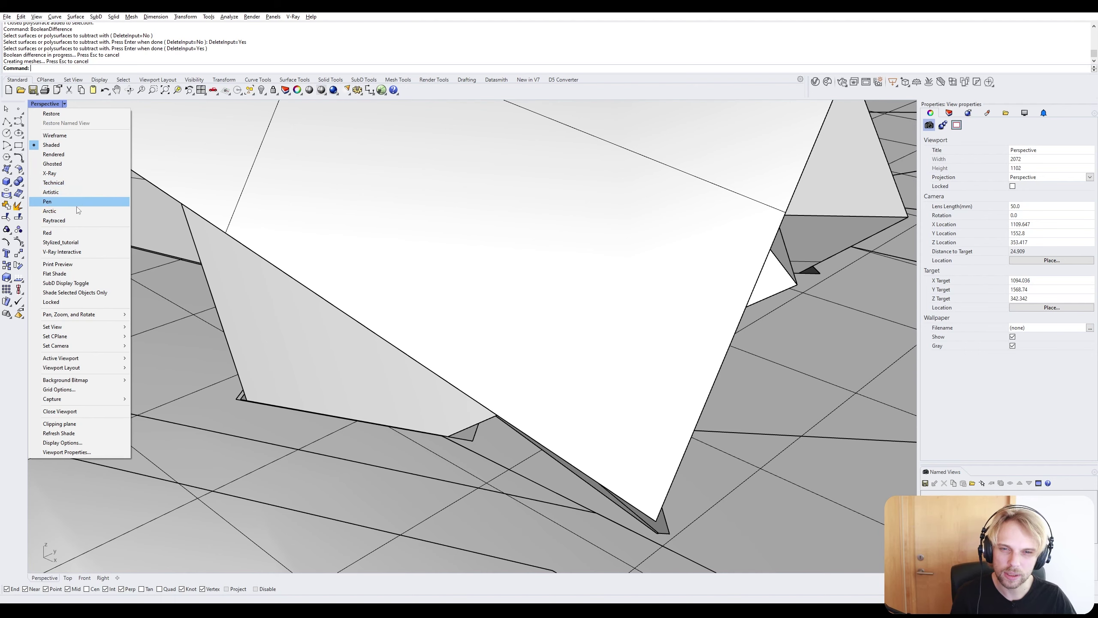
click(87, 210)
shift+right_drag(399, 336, 506, 306)
right_drag(426, 346, 573, 319)
scroll(570, 319, down, 6)
scroll(424, 459, up, 2)
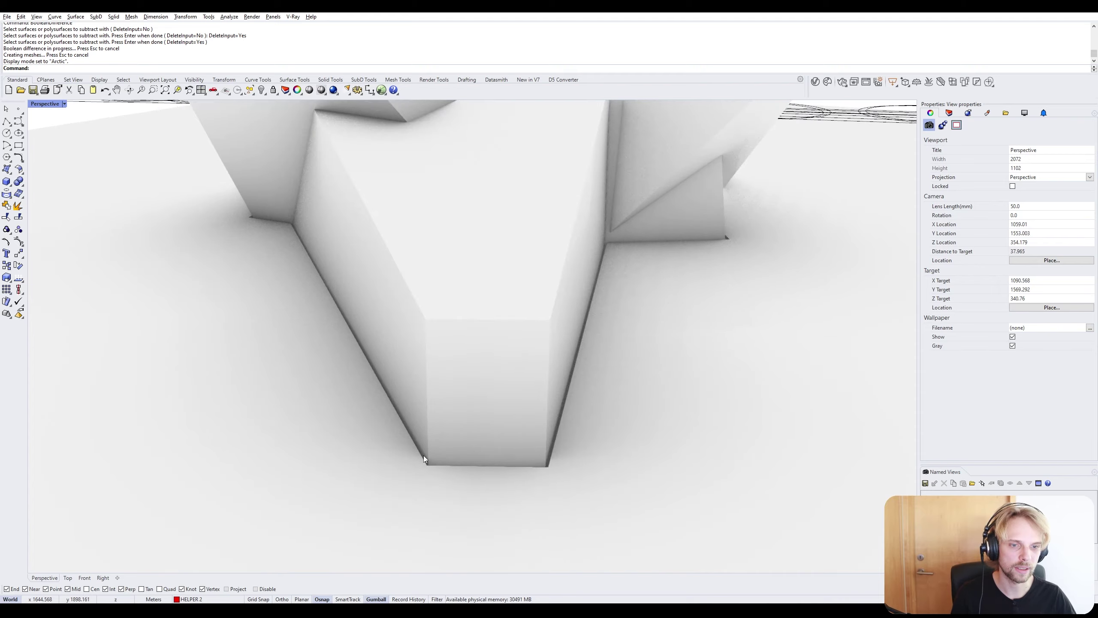
right_drag(424, 457, 448, 372)
scroll(702, 386, up, 4)
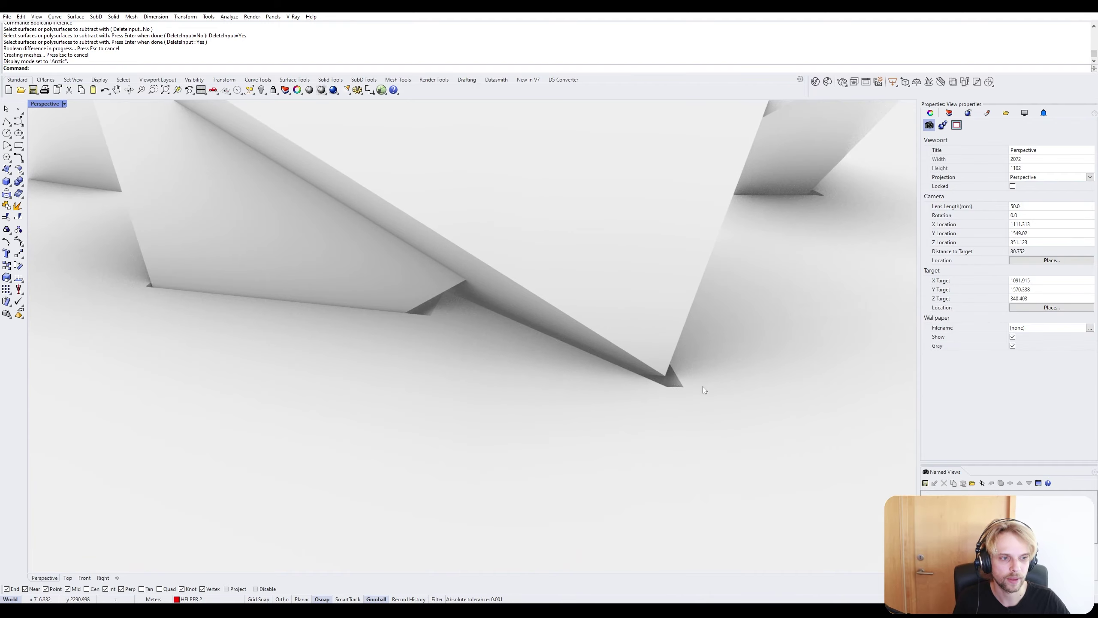
scroll(544, 367, down, 8)
right_drag(543, 367, 611, 361)
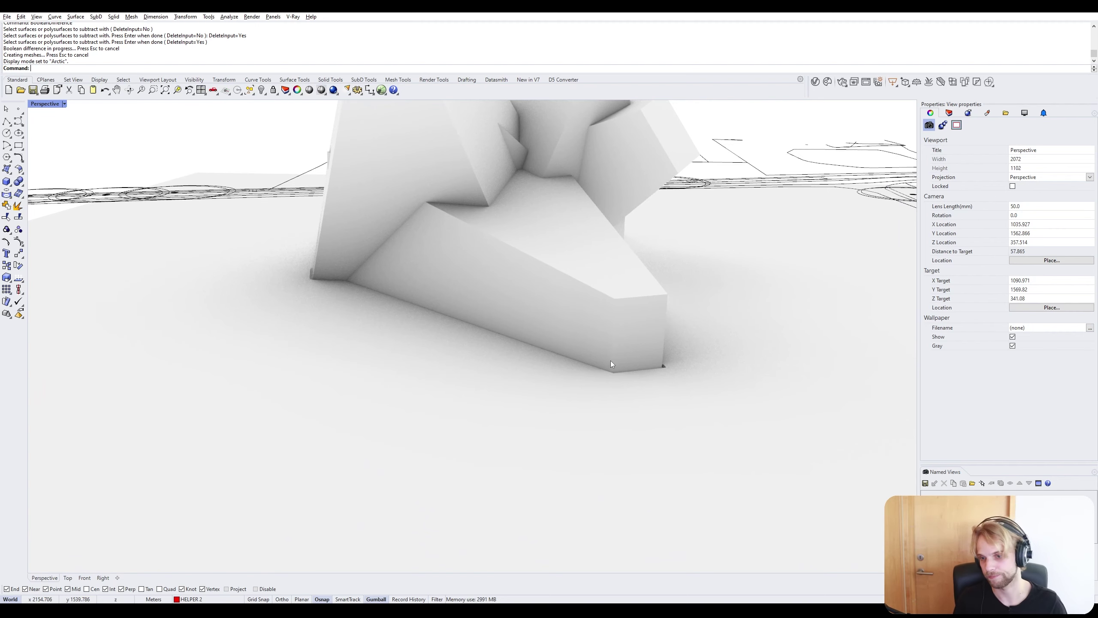
Undo the terrain subtraction and the cutter's scaling, and set the perspective view's display mode to Shaded.
key(ctrl+z)
right_drag(610, 362, 547, 370)
key(ctrl+z)
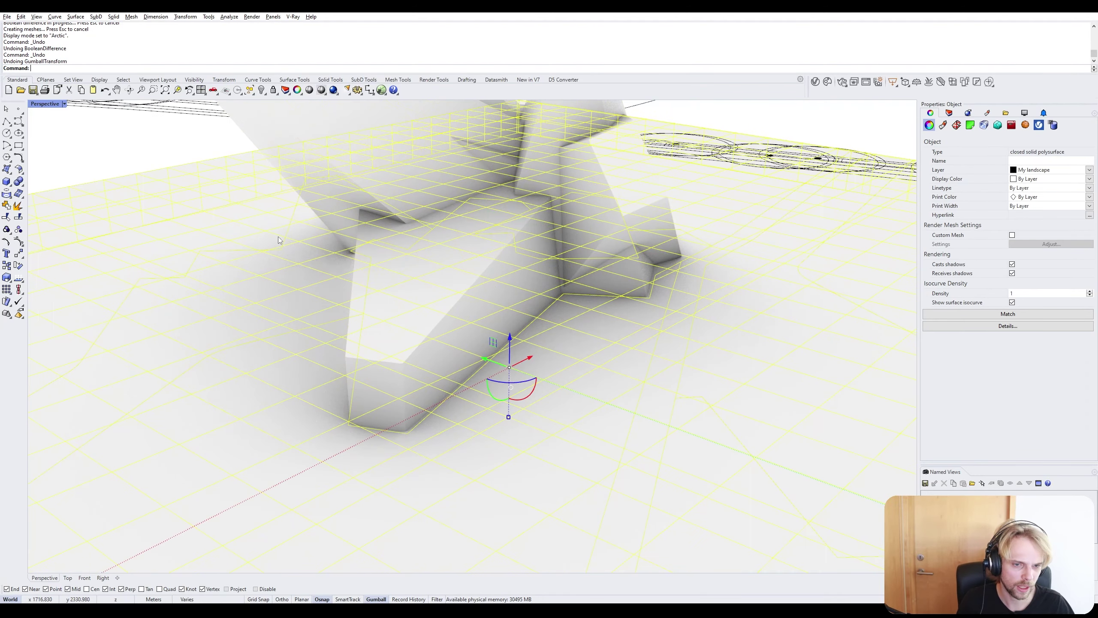
click(63, 104)
click(54, 145)
key(Escape)
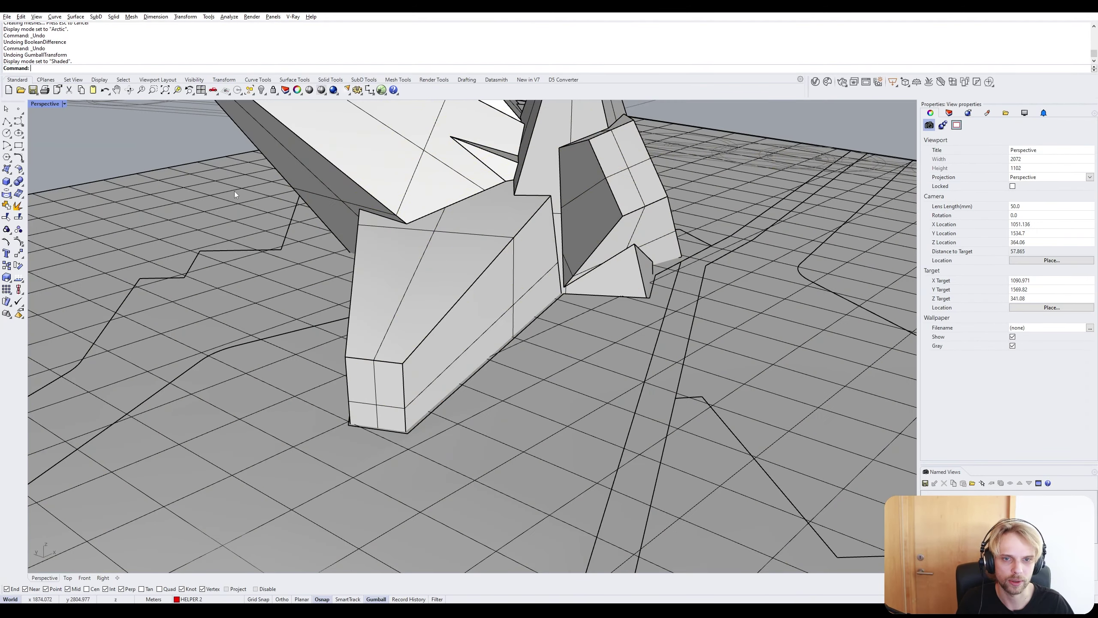
Scale one of the overlapping building polysurfaces uniformly by a factor of 1.05 as a larger cutter.
right_drag(234, 195, 410, 253)
click(420, 330)
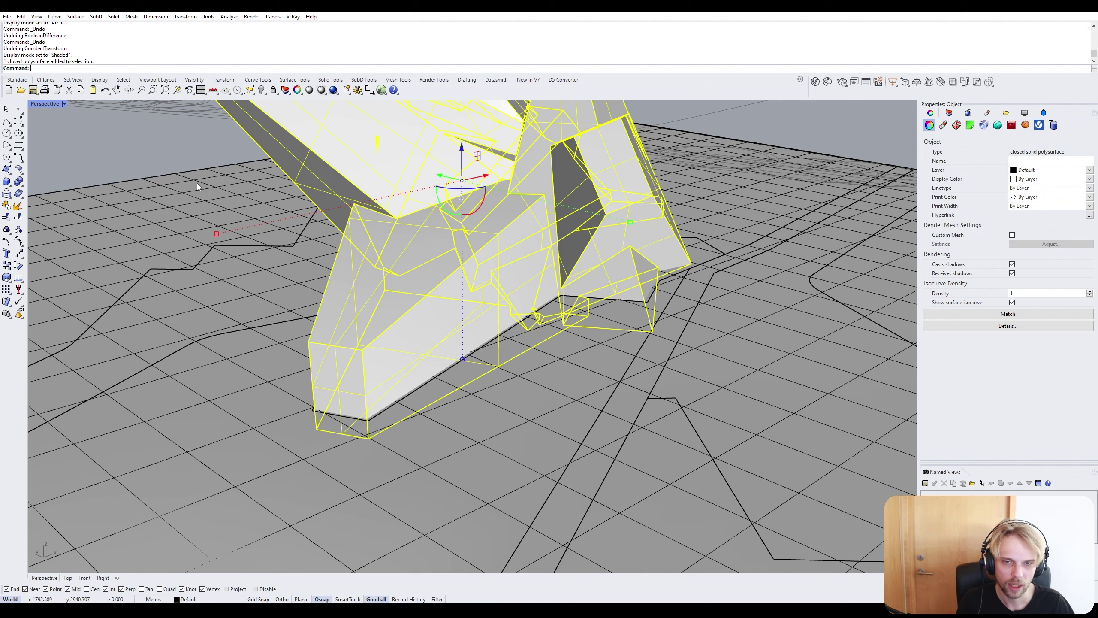
key(Escape)
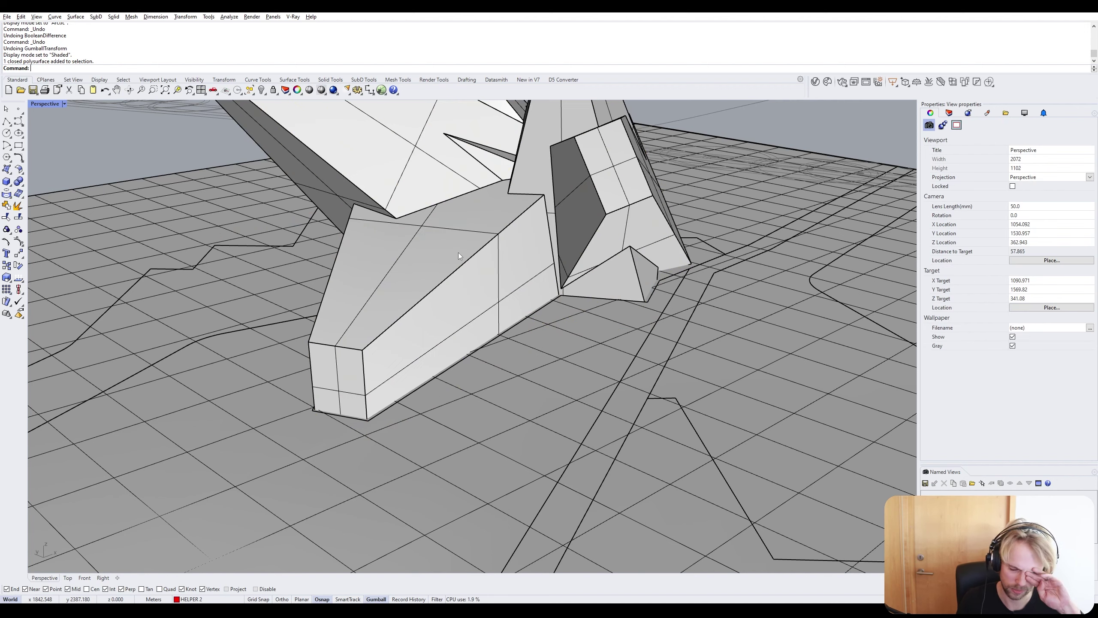
click(481, 242)
right_drag(481, 242, 259, 275)
scroll(492, 268, down, 2)
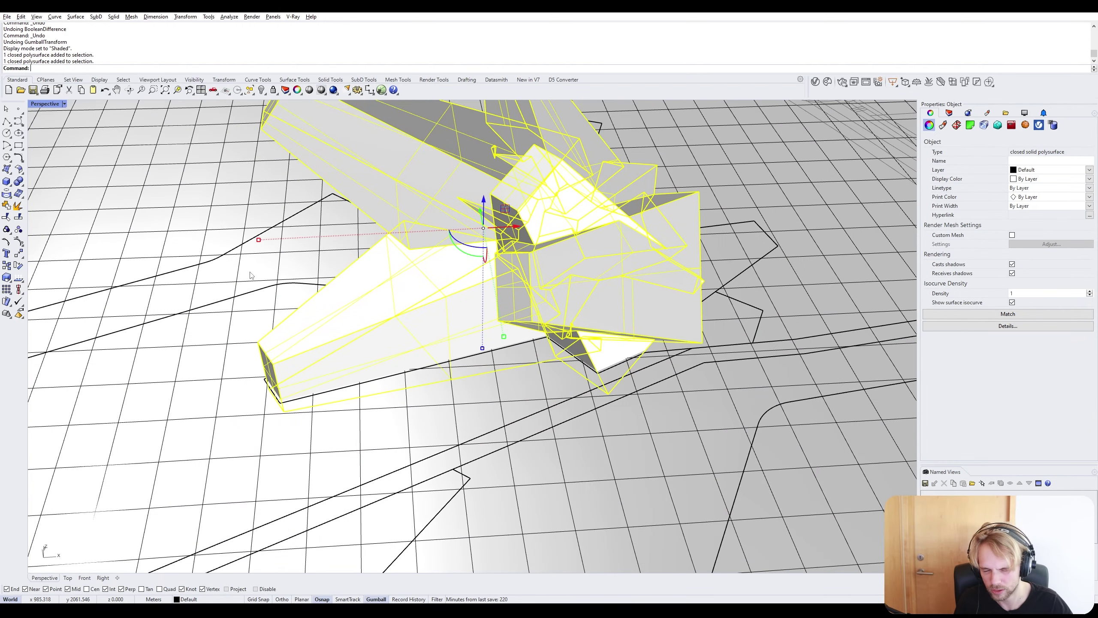
click(258, 241)
text(1.05)
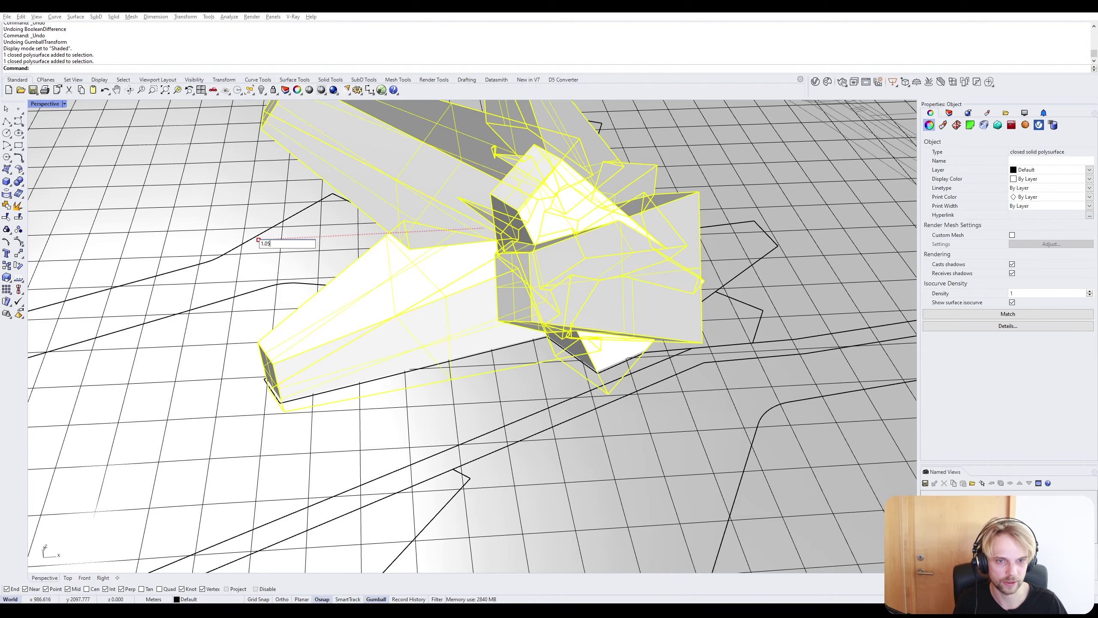
key(Return)
key(Escape)
right_drag(259, 241, 308, 228)
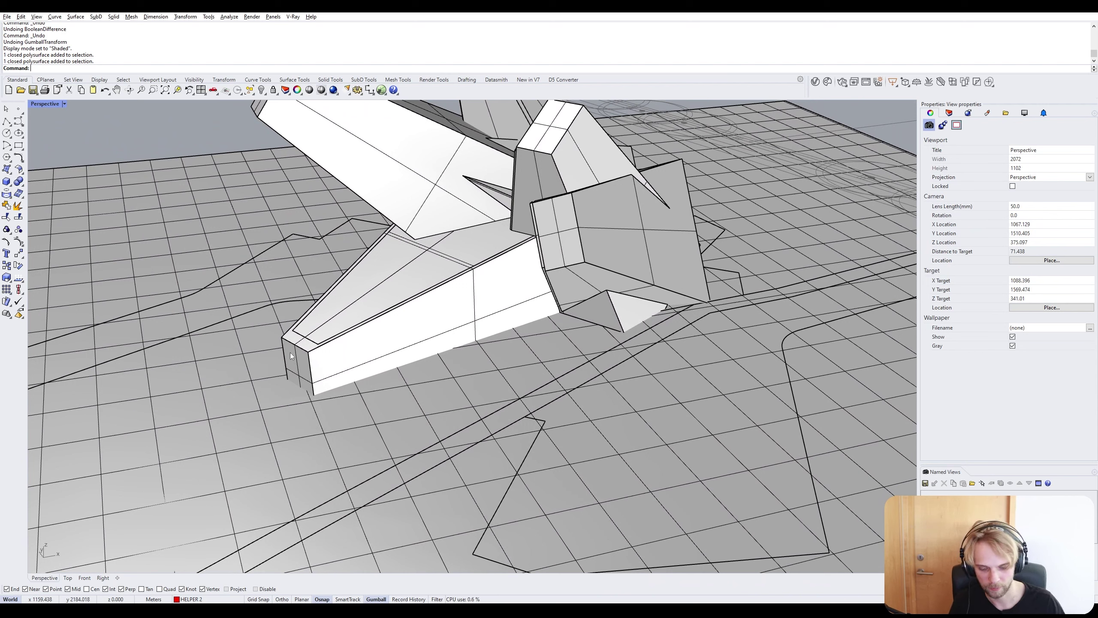
Subtract the enlarged building from the terrain block with BooleanDifference, with DeleteInput set to Yes.
text(N)
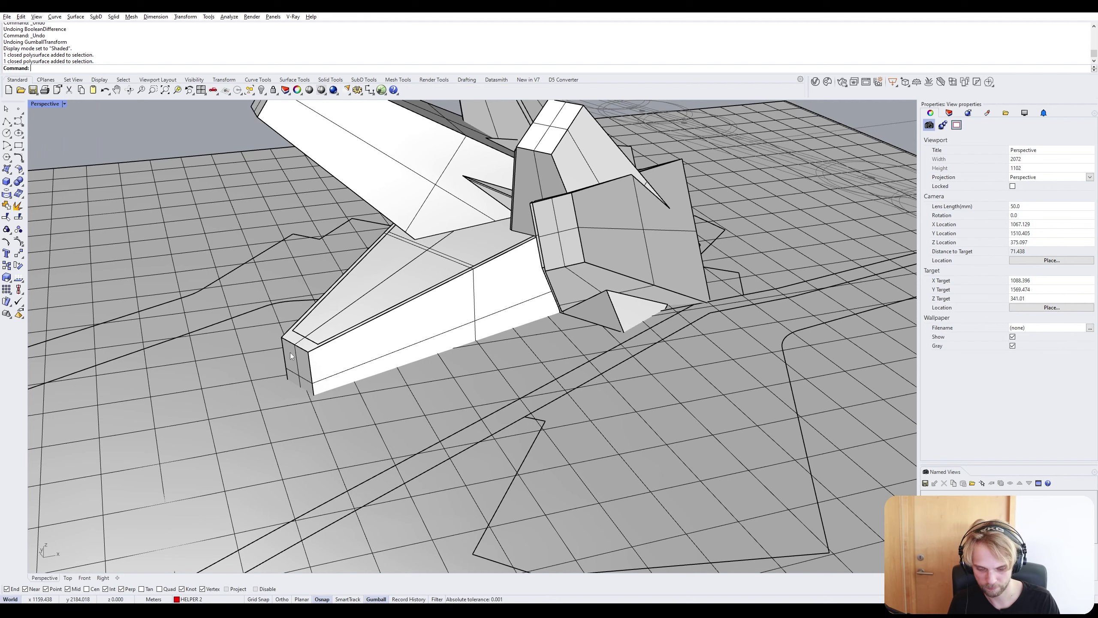
text(BooleanDifference)
key(Return)
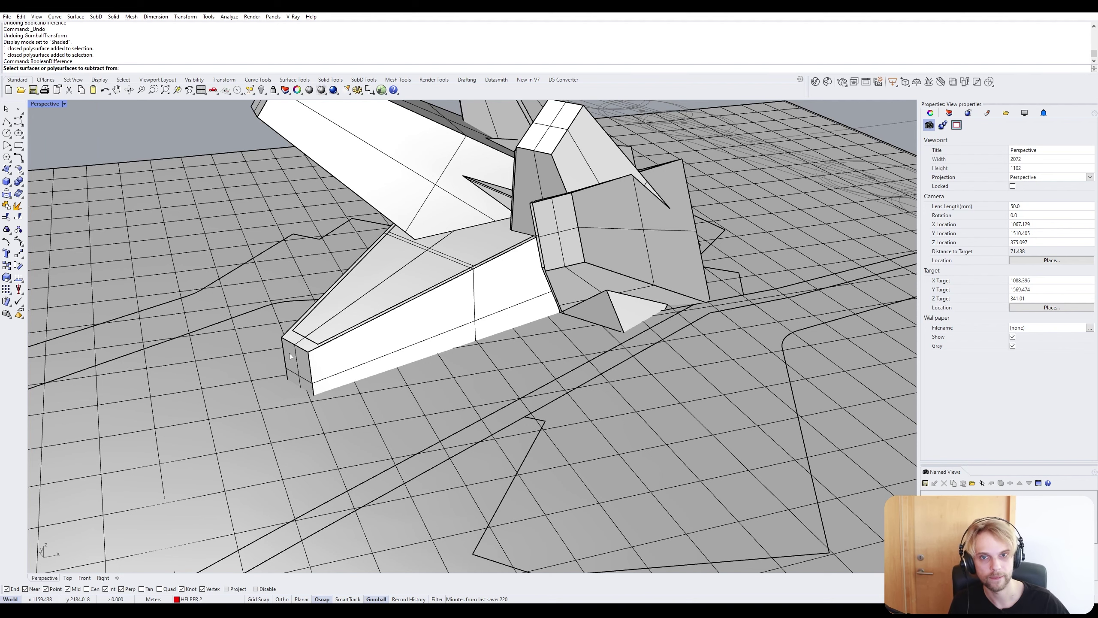
click(230, 405)
key(Return)
click(293, 383)
key(Return)
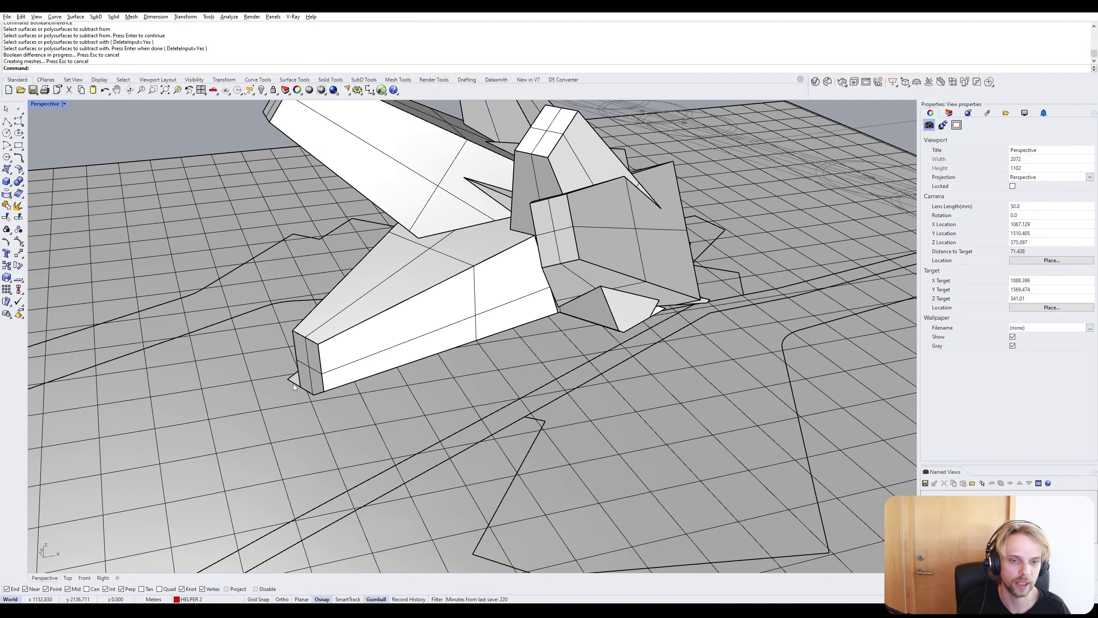
Examine the cut around the building's legs and the separate terrain faces beside it from several sides.
right_drag(294, 384, 329, 336)
click(488, 333)
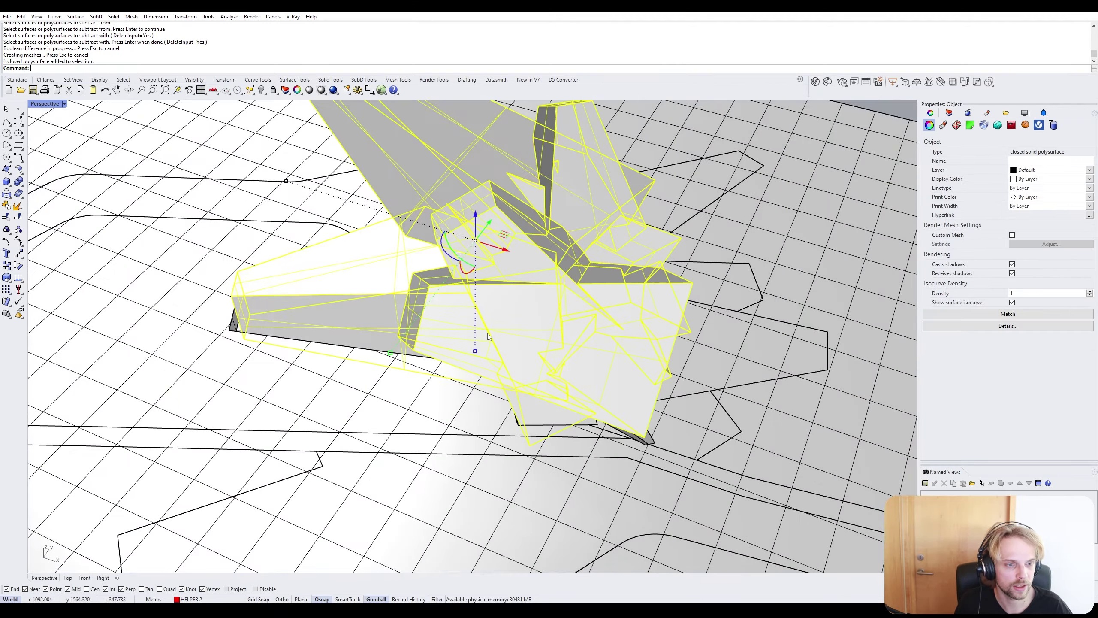
mouse_move(487, 333)
right_down()
mouse_move(372, 296)
mouse_move(577, 327)
mouse_move(426, 328)
mouse_move(474, 287)
mouse_move(427, 308)
mouse_move(622, 390)
mouse_move(464, 378)
mouse_move(480, 352)
right_up()
key(Escape)
scroll(577, 330, up, 4)
click(462, 376)
scroll(462, 376, down, 6)
scroll(399, 311, up, 5)
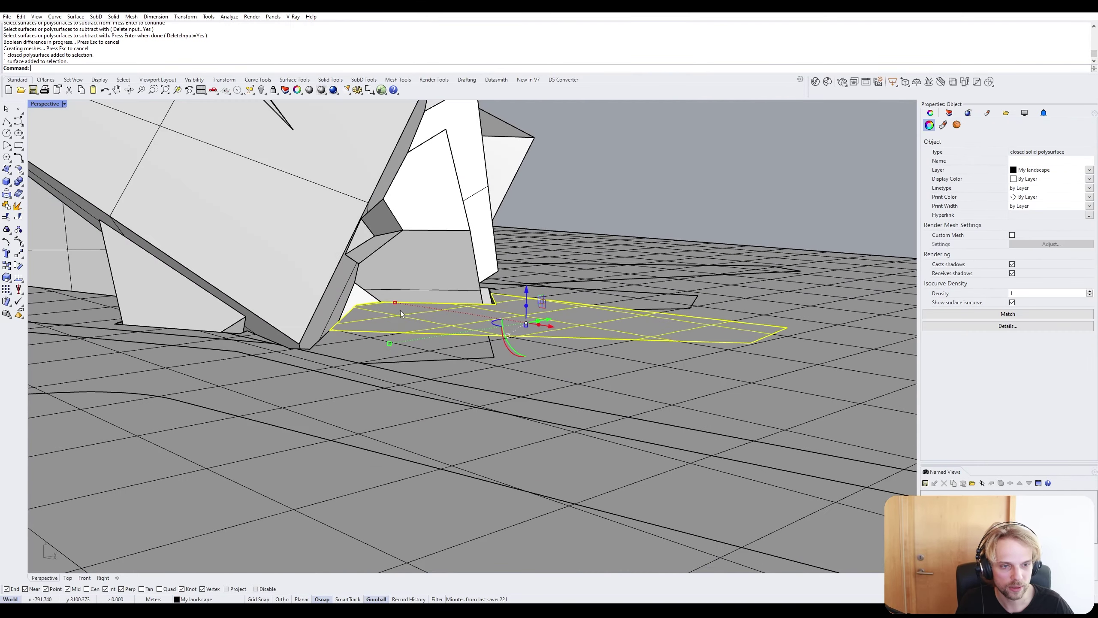
right_drag(400, 311, 284, 325)
key(Escape)
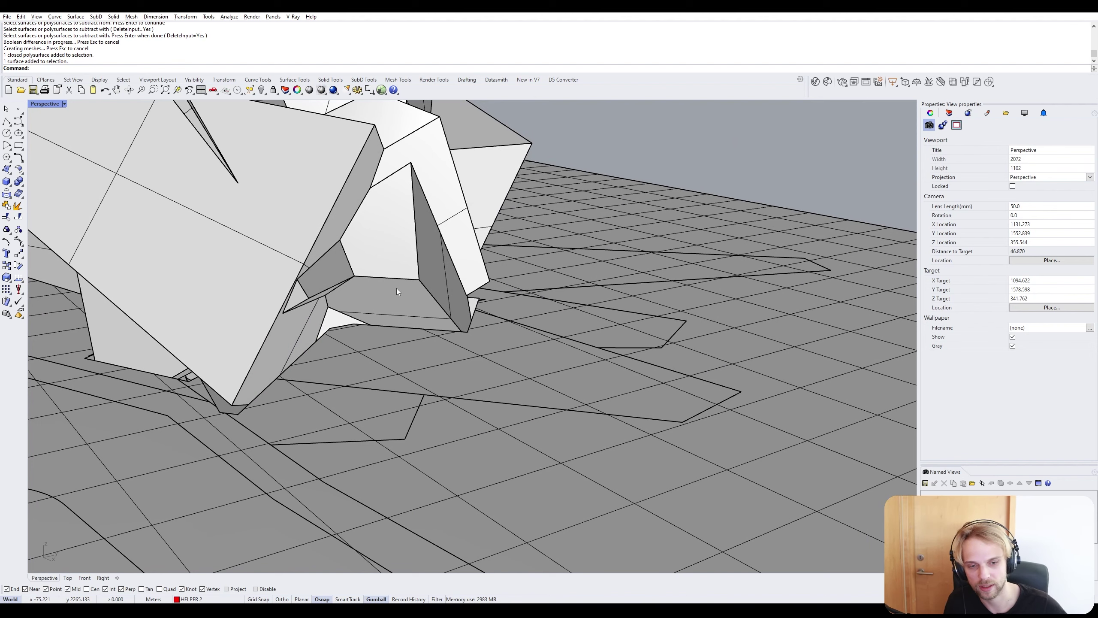
scroll(216, 367, down, 5)
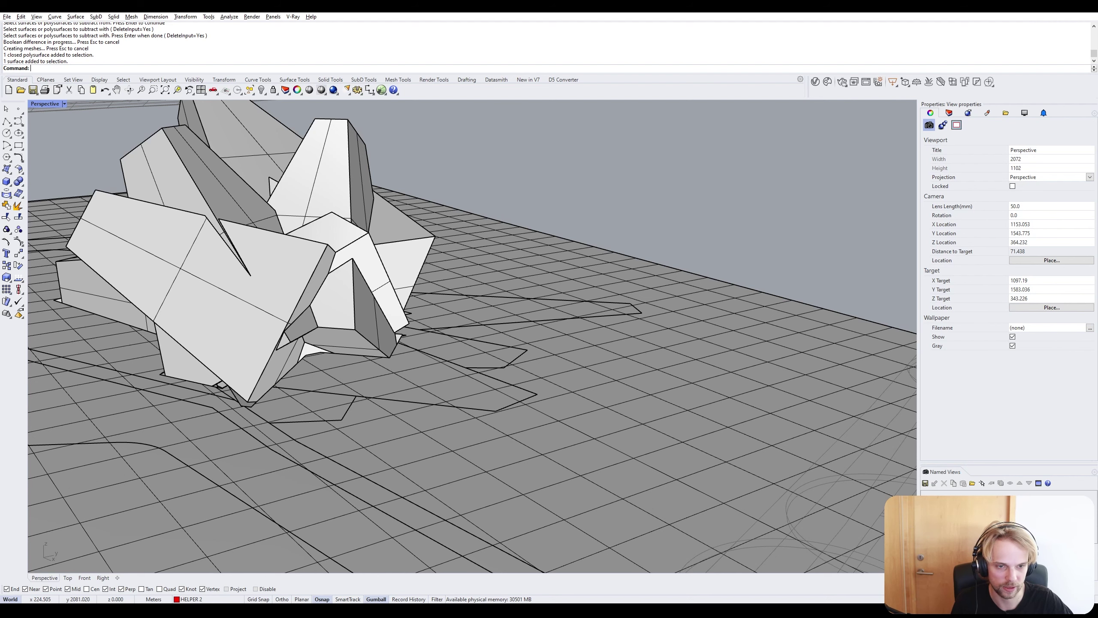
Duplicate the terrain's top face beside the building's leg vertically upward as a separate surface above the ground.
click(407, 365)
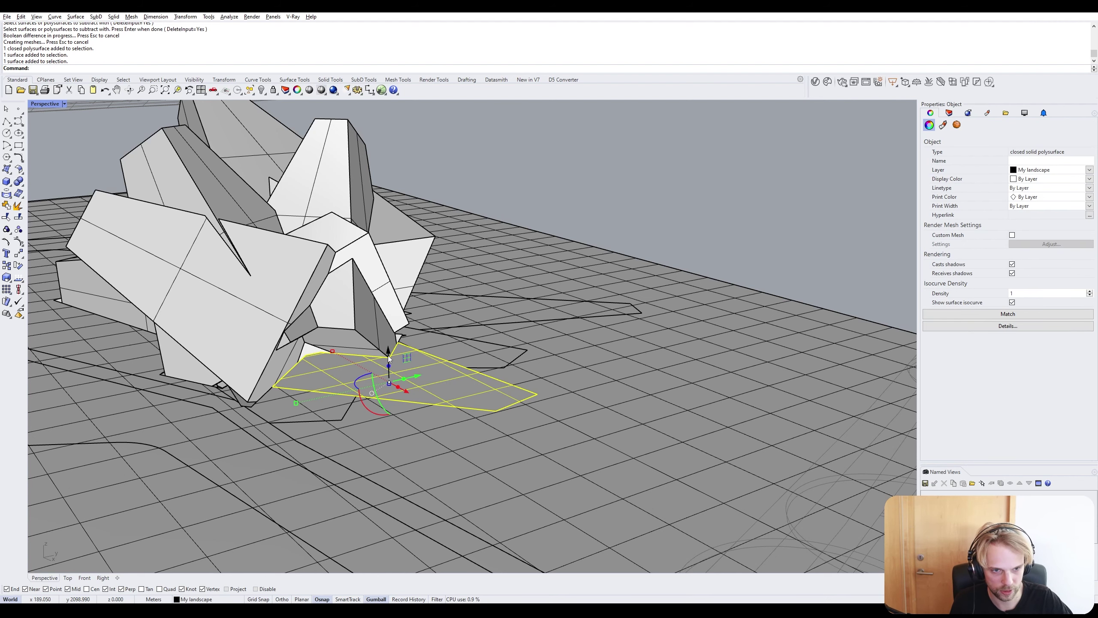
alt+drag(388, 359, 420, 165)
key(Escape)
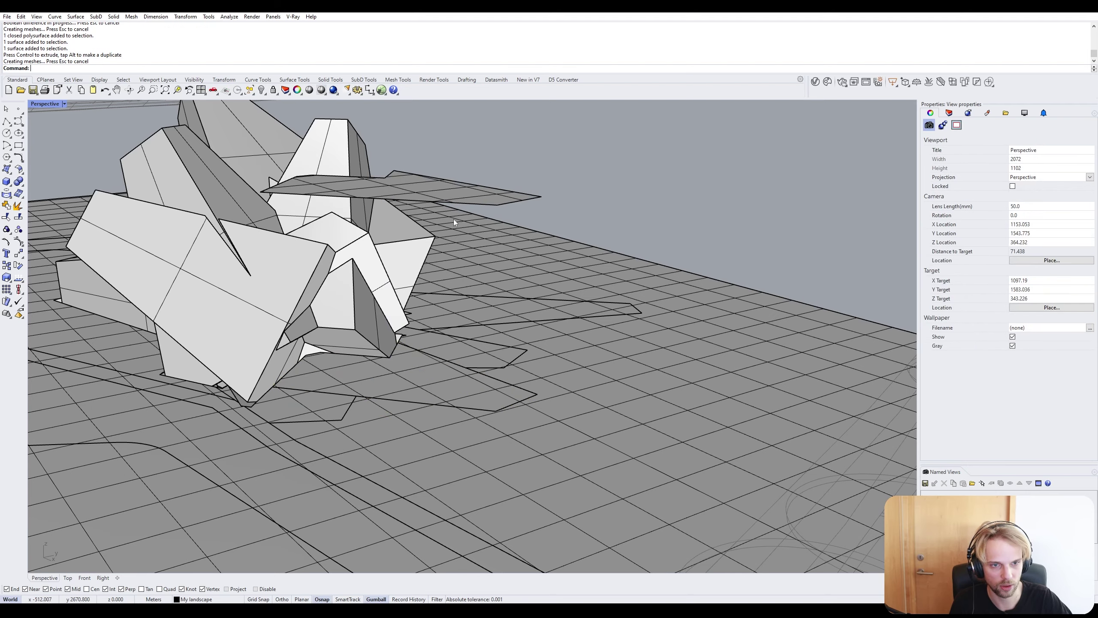
right_drag(453, 219, 475, 233)
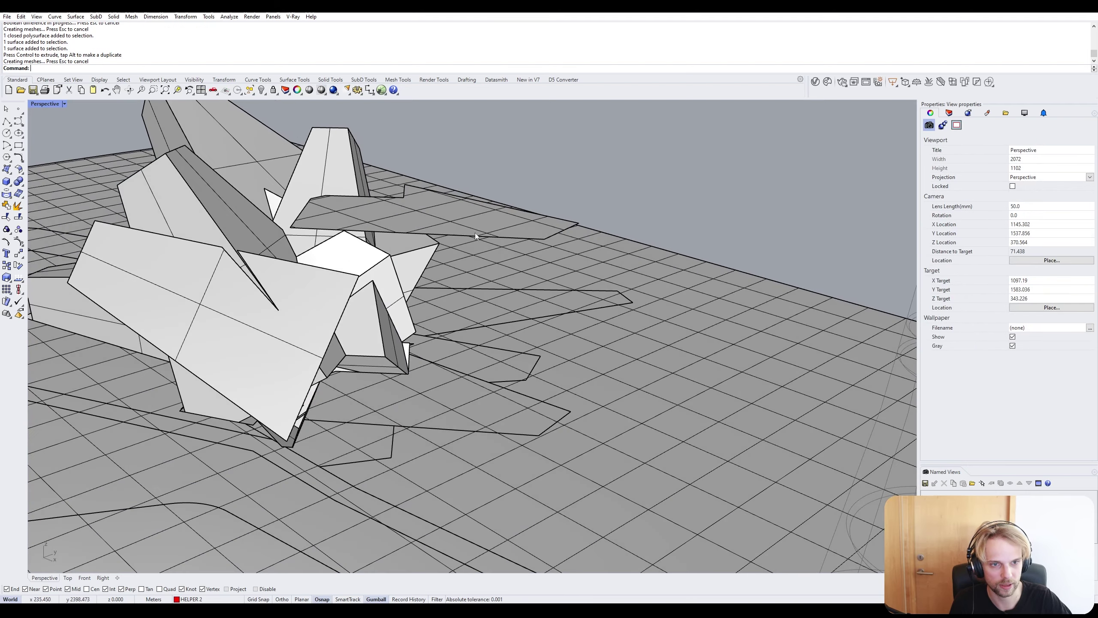
click(420, 390)
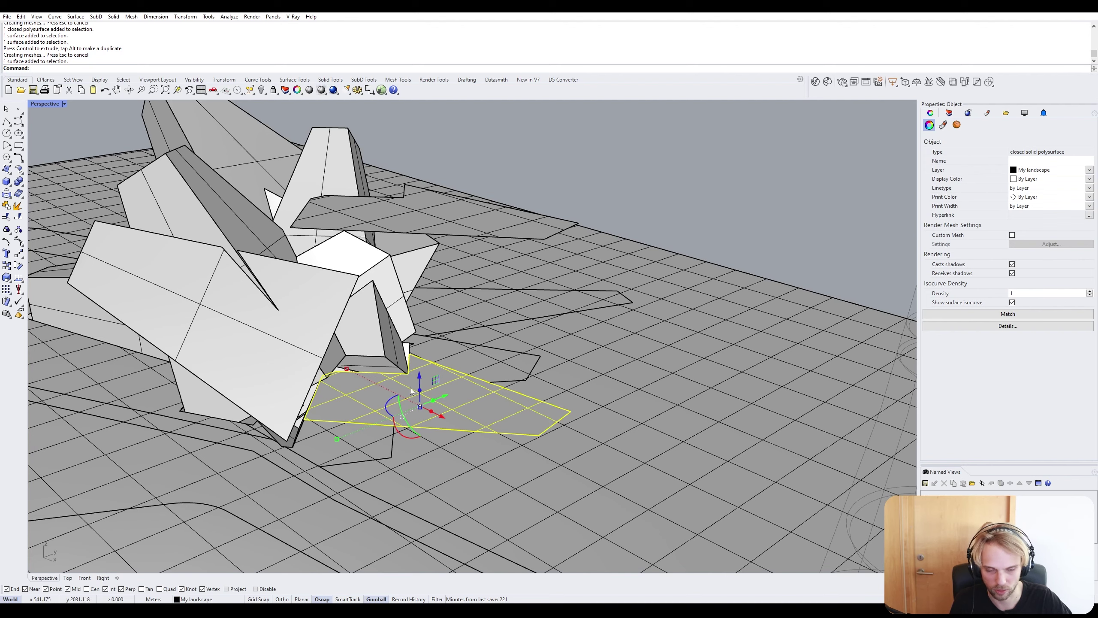
key(Escape)
click(449, 219)
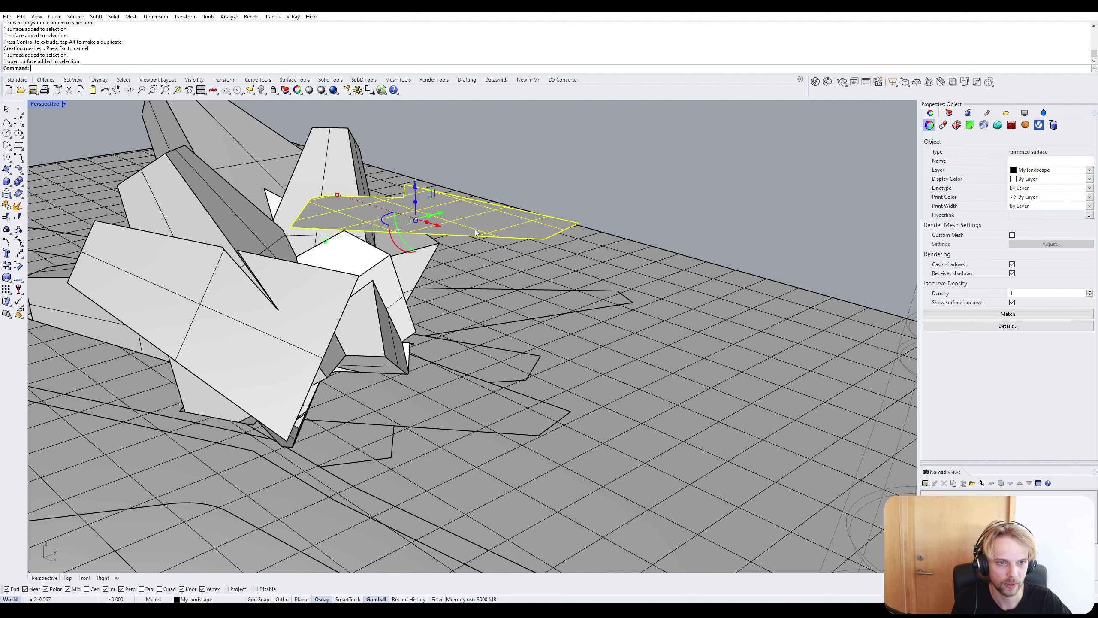
right_drag(476, 229, 487, 223)
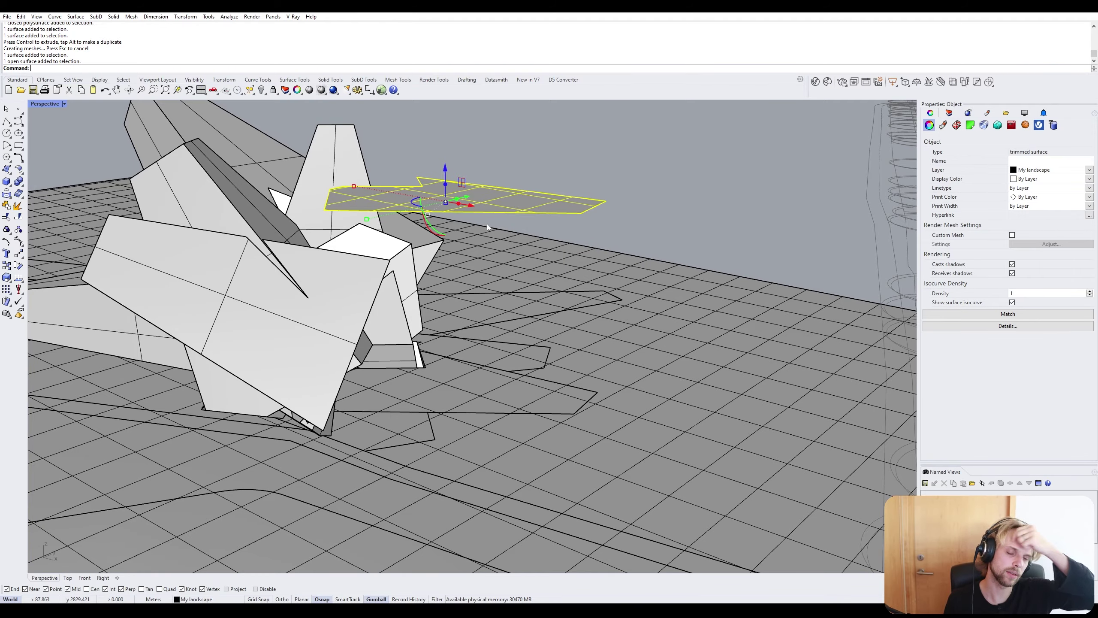
key(Escape)
Delete the duplicated terrain surface floating beside the building.
right_drag(487, 223, 558, 236)
scroll(406, 307, down, 6)
mouse_move(411, 299)
right_down()
mouse_move(429, 323)
mouse_move(429, 301)
right_up()
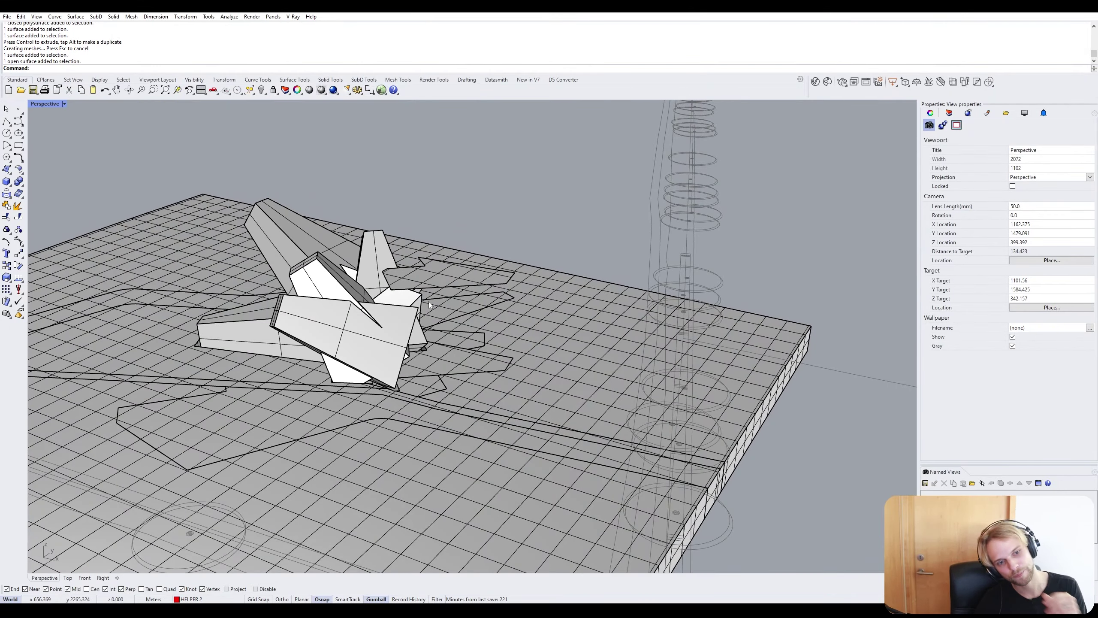
click(457, 270)
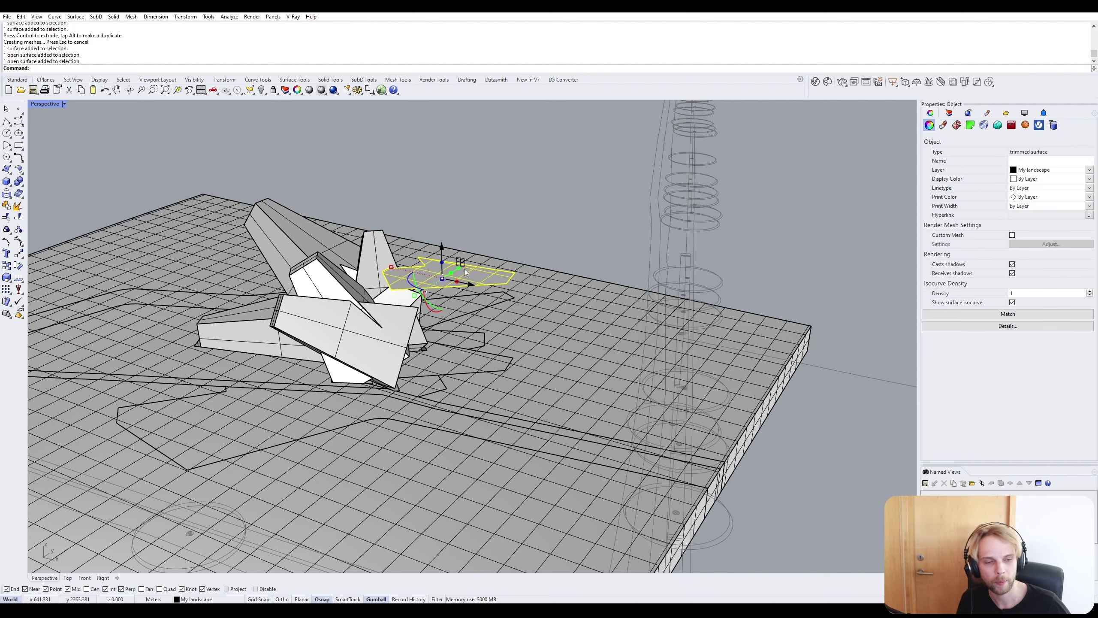
click(573, 239)
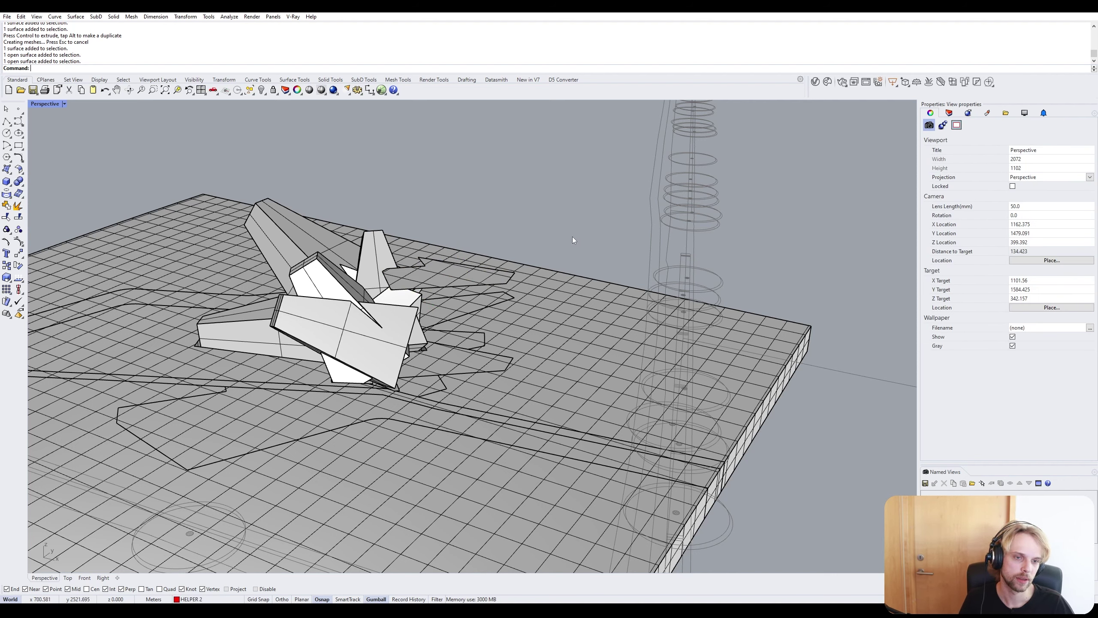
click(459, 275)
key(Delete)
right_drag(459, 275, 328, 363)
scroll(389, 311, up, 6)
right_drag(389, 311, 393, 335)
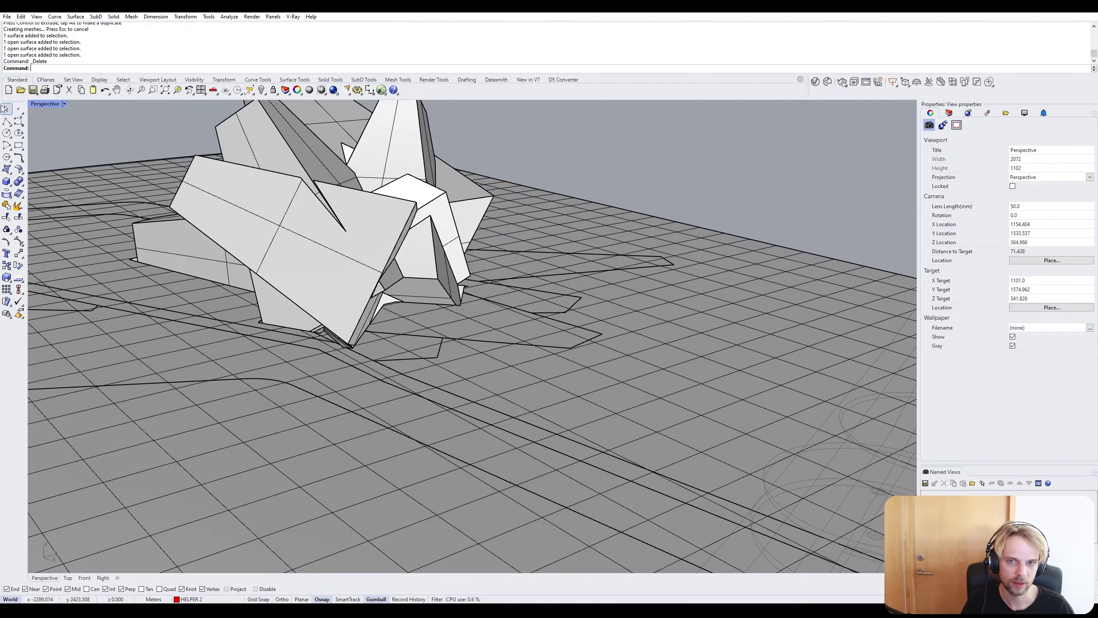
click(7, 121)
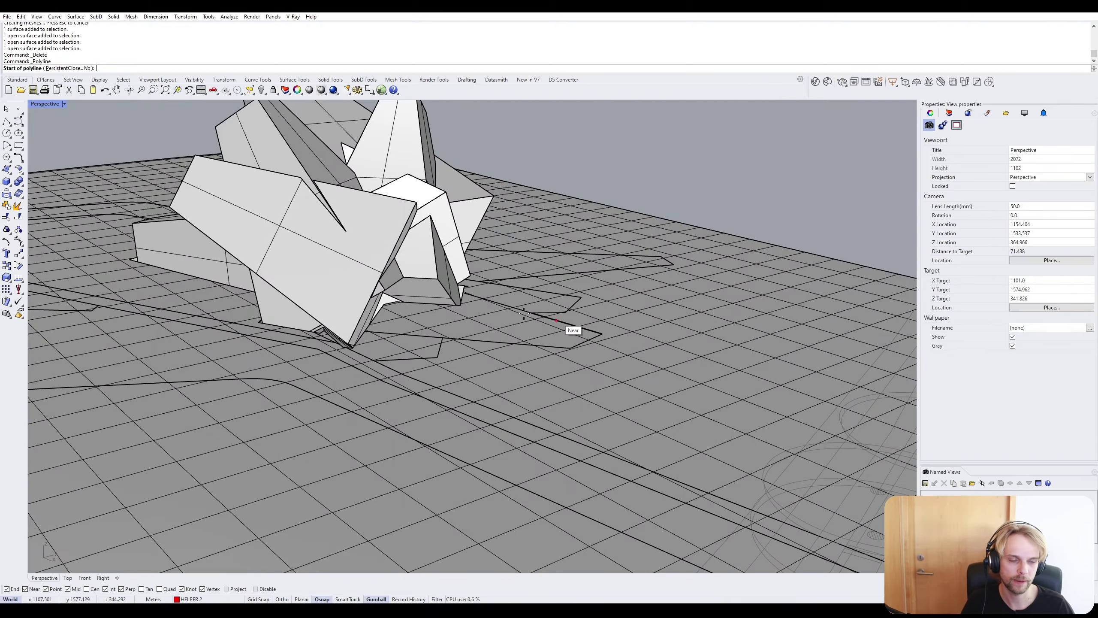
right_drag(525, 313, 367, 322)
scroll(328, 322, up, 6)
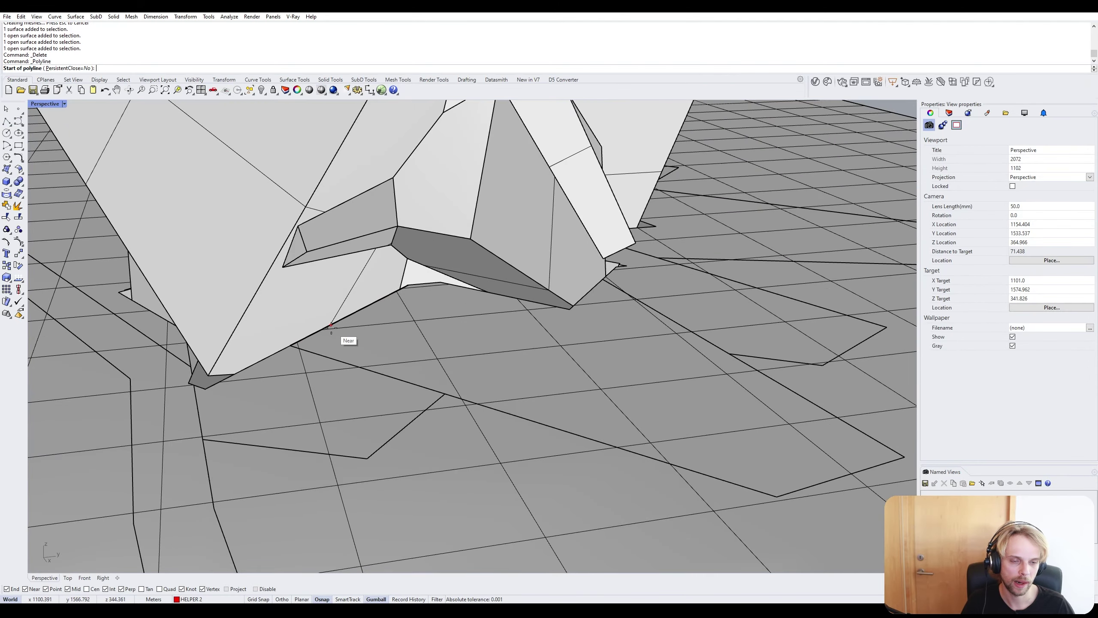
scroll(328, 322, up, 4)
key(Escape)
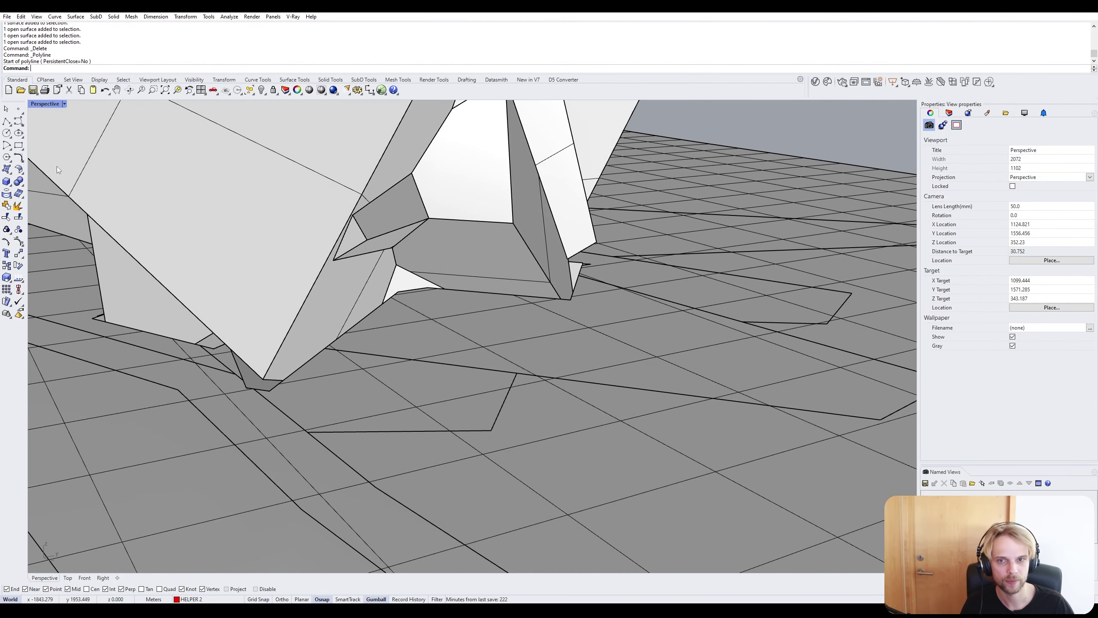
Draw a small corner-to-corner rectangle on the construction plane, just beyond the terrain block's far edge in plan.
click(19, 145)
scroll(362, 347, down, 15)
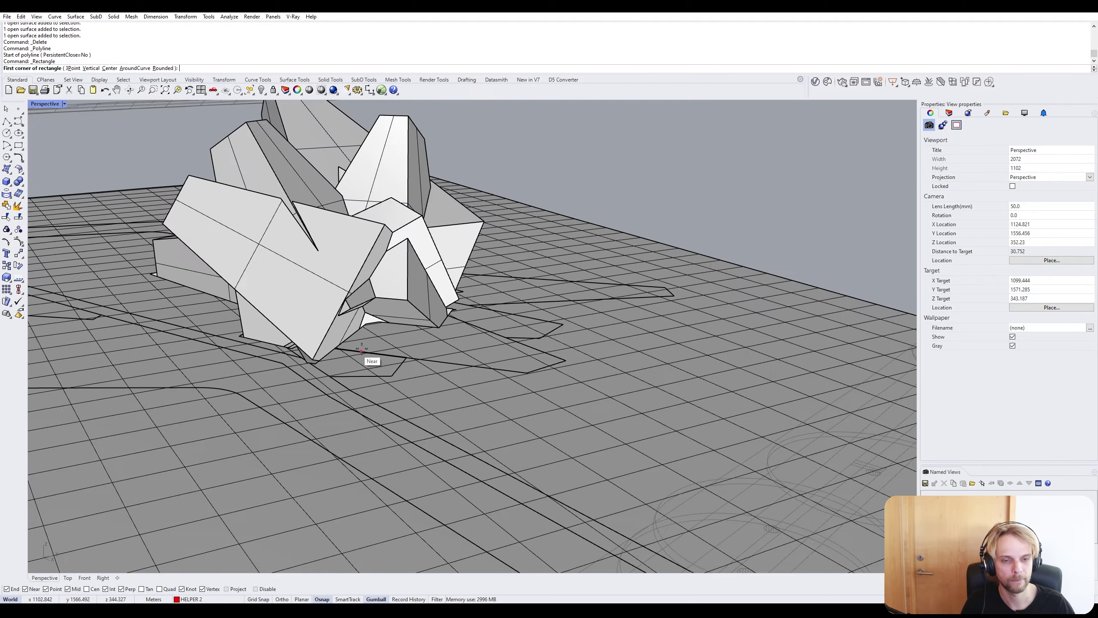
right_drag(381, 359, 485, 447)
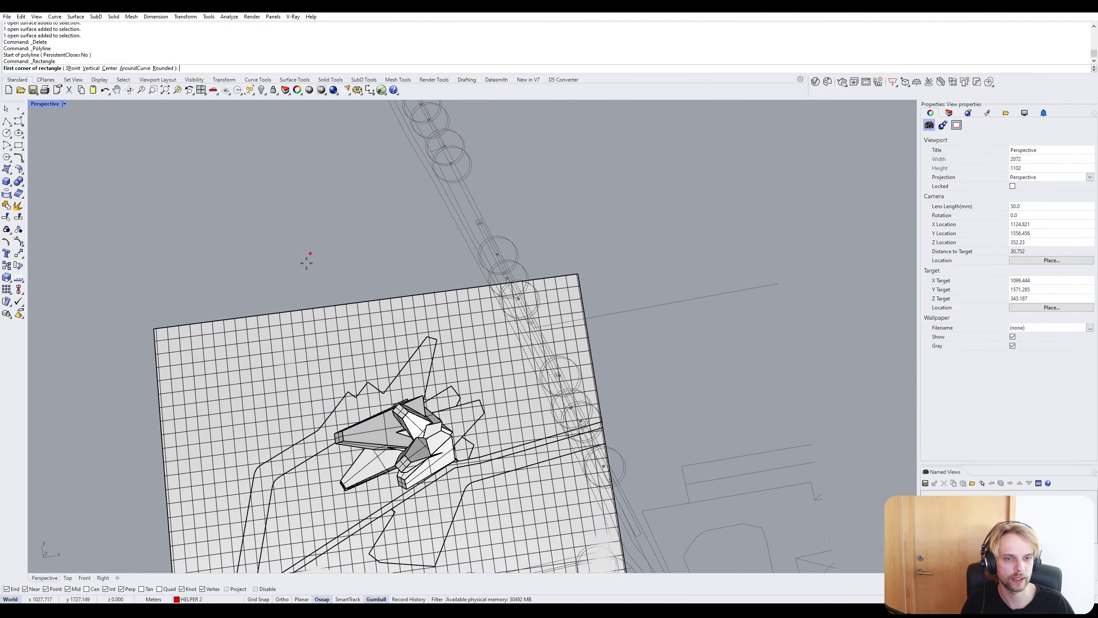
click(309, 286)
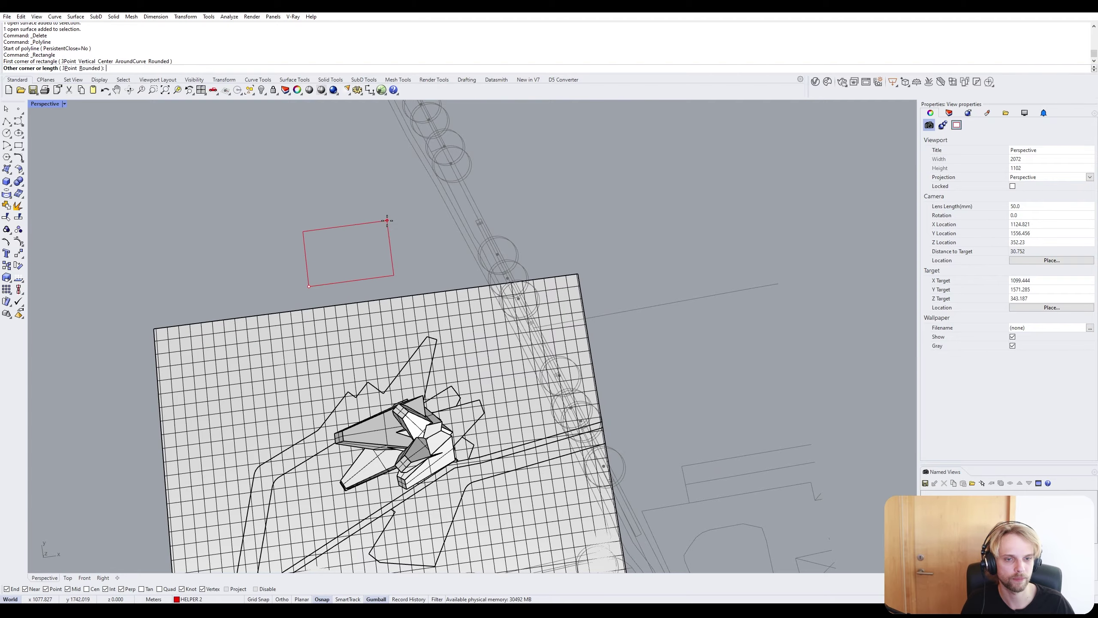
click(347, 251)
right_drag(350, 314, 324, 241)
scroll(325, 242, up, 5)
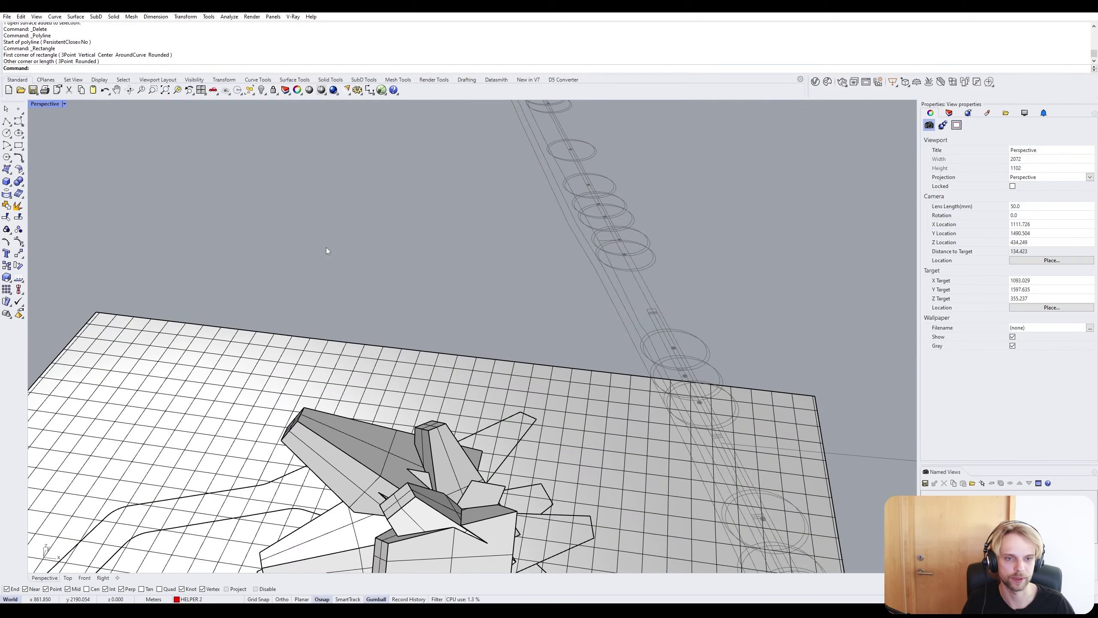
Try to extrude the rectangle vertically from the construction plane up to the terrain block's level.
scroll(428, 316, down, 4)
right_drag(415, 274, 418, 348)
click(421, 258)
scroll(422, 260, down, 5)
right_drag(422, 260, 433, 302)
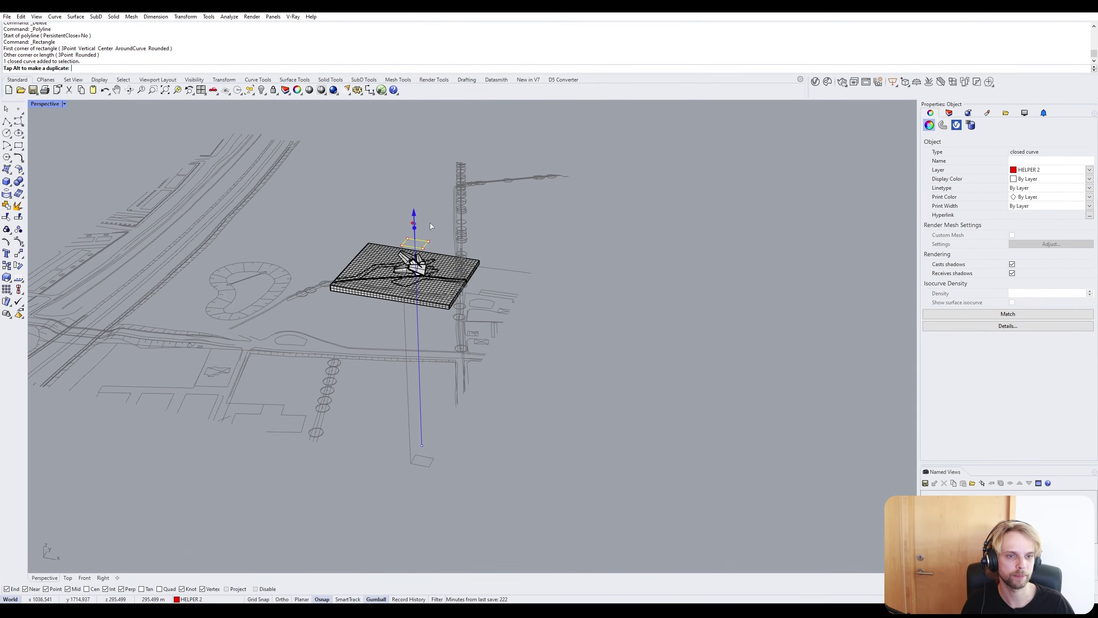
drag(430, 223, 512, 189)
key(ctrl+z)
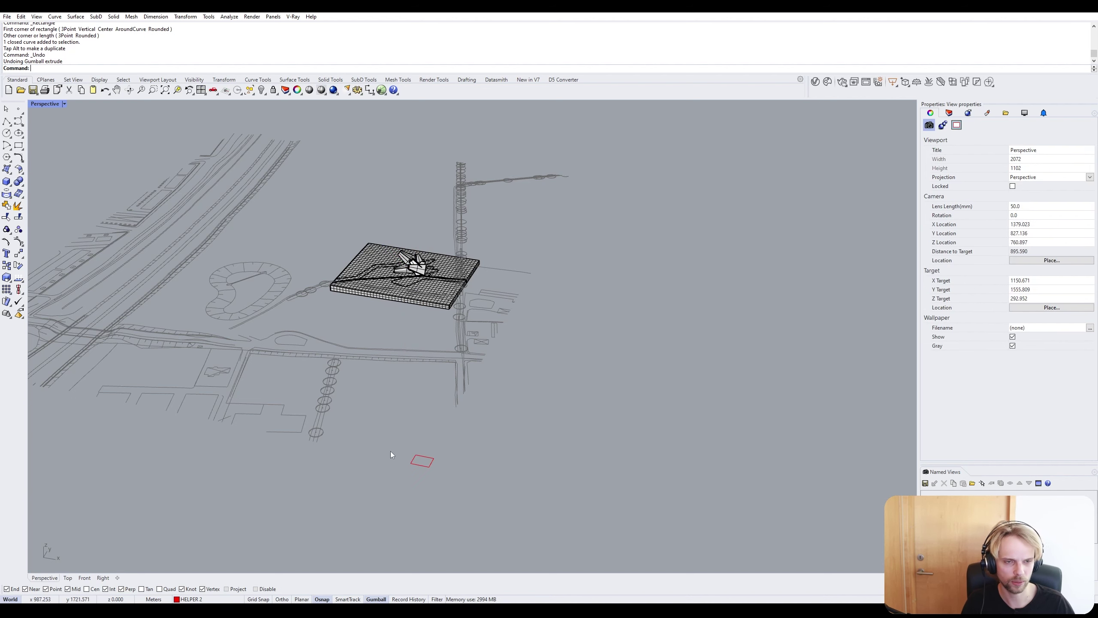
Raise the red rectangle above the ground linework and tilt it slightly about the Y axis.
click(429, 464)
drag(446, 180, 442, 201)
text(ZS)
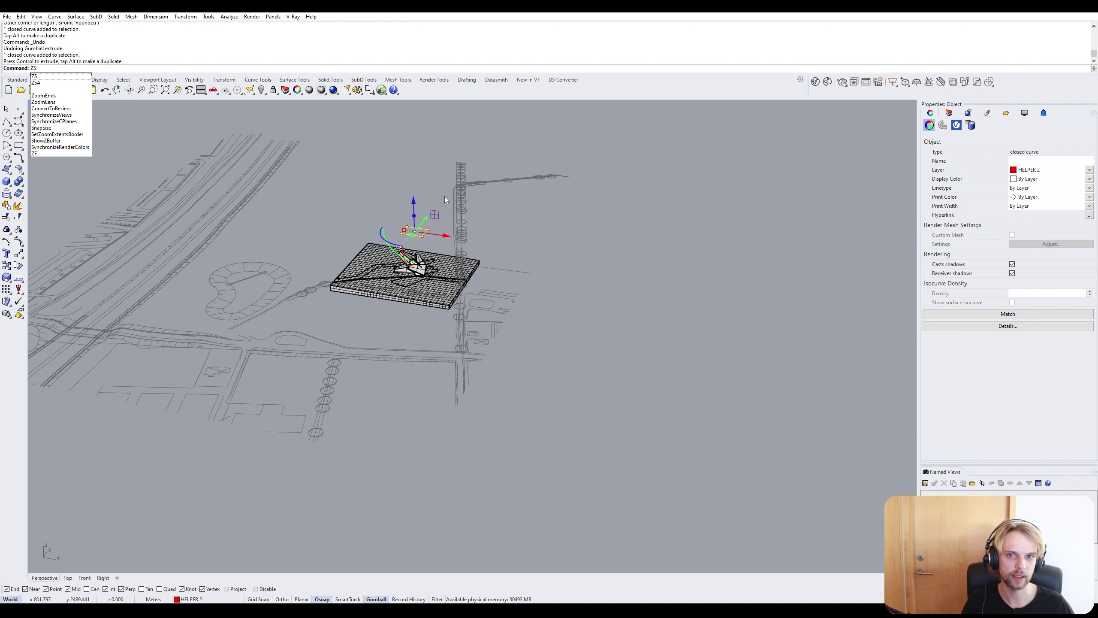
key(Return)
key(Escape)
right_drag(501, 298, 512, 286)
drag(572, 314, 456, 218)
scroll(446, 257, down, 4)
shift+right_drag(500, 300, 494, 213)
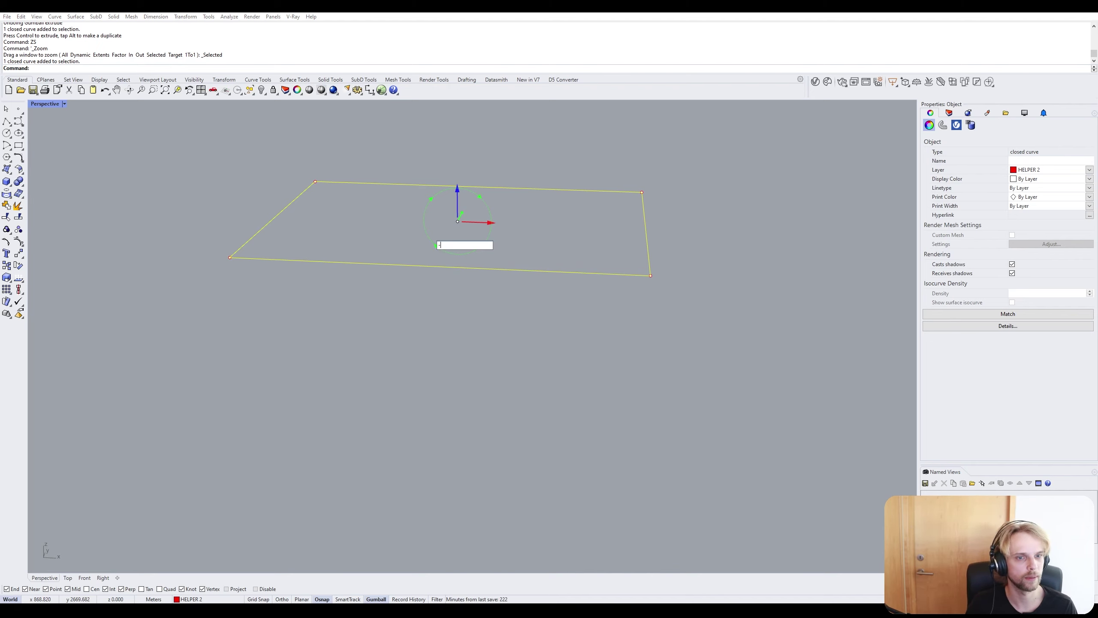
key(Return)
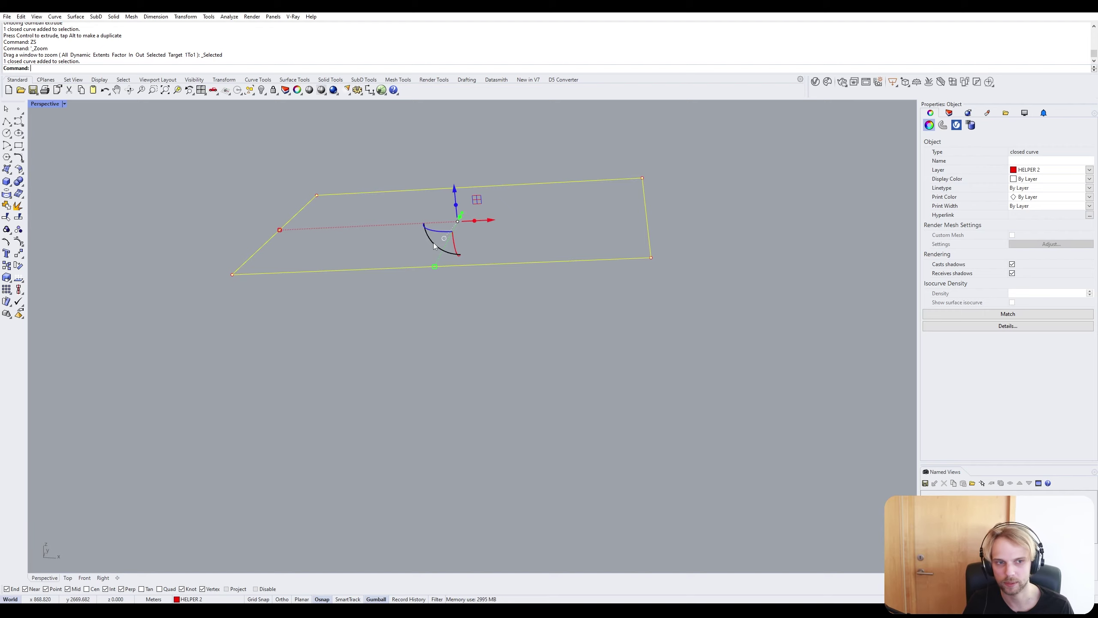
Create a planar surface from the tilted red rectangle with PlanarSrf and delete the source curve.
click(321, 155)
scroll(357, 225, down, 5)
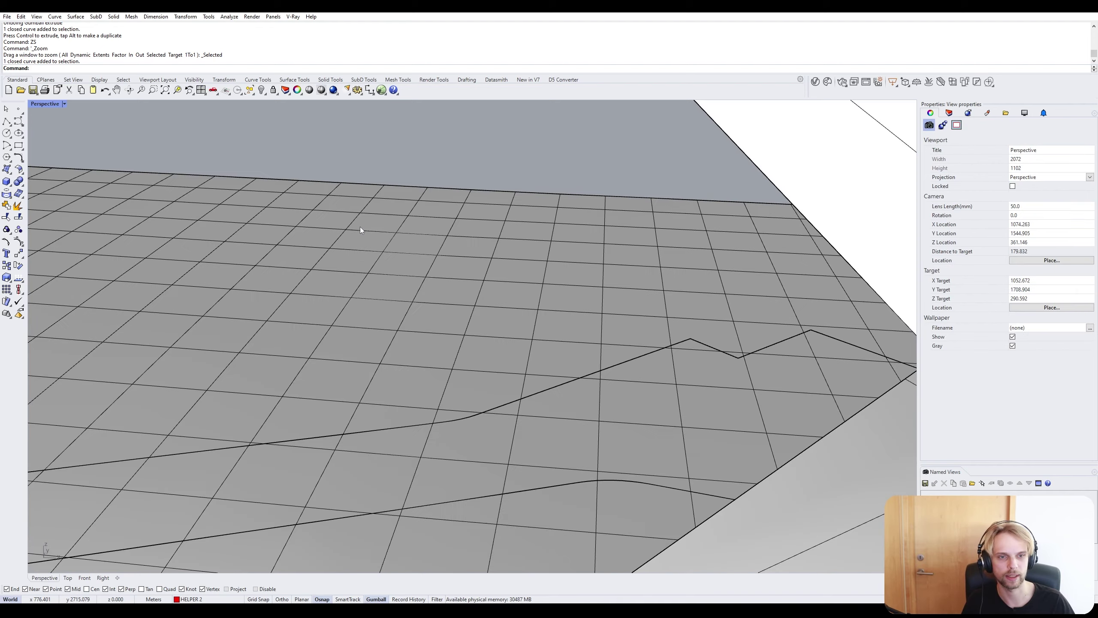
scroll(360, 226, up, 5)
right_drag(389, 235, 423, 254)
click(390, 263)
scroll(390, 263, down, 5)
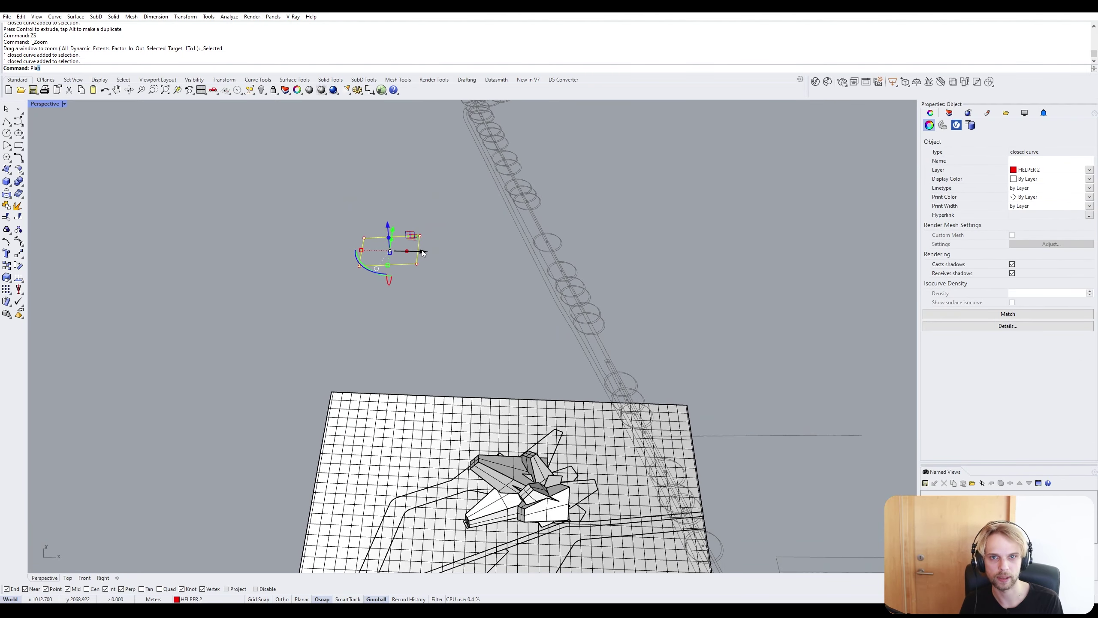
text(anarSrf)
key(Return)
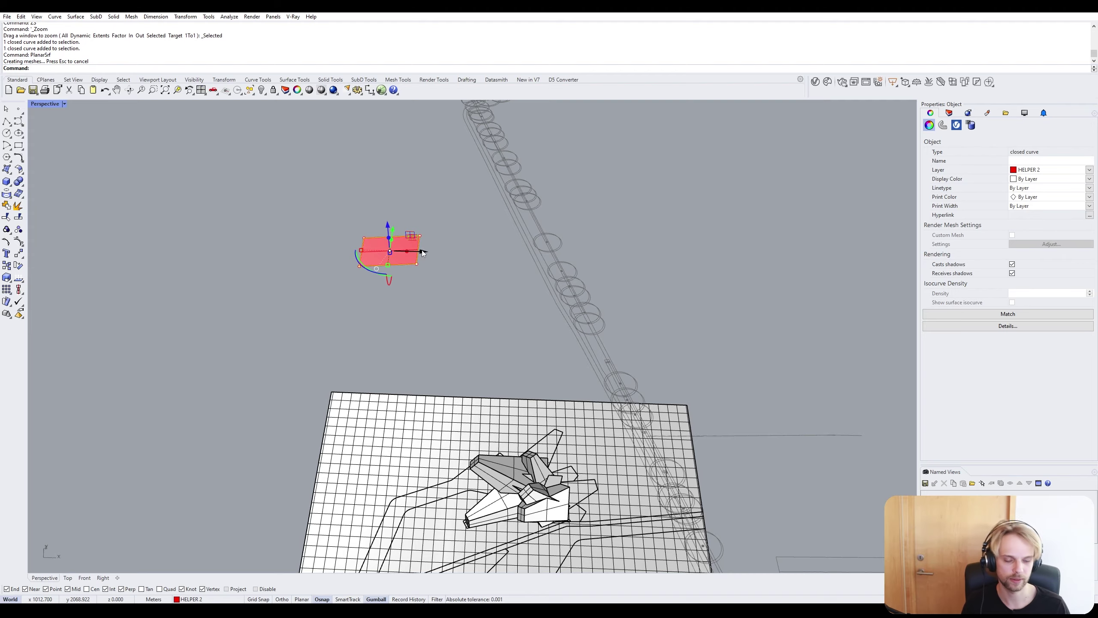
key(Delete)
Move the tilted red surface across to the building on the terrain block.
click(408, 240)
scroll(429, 269, down, 5)
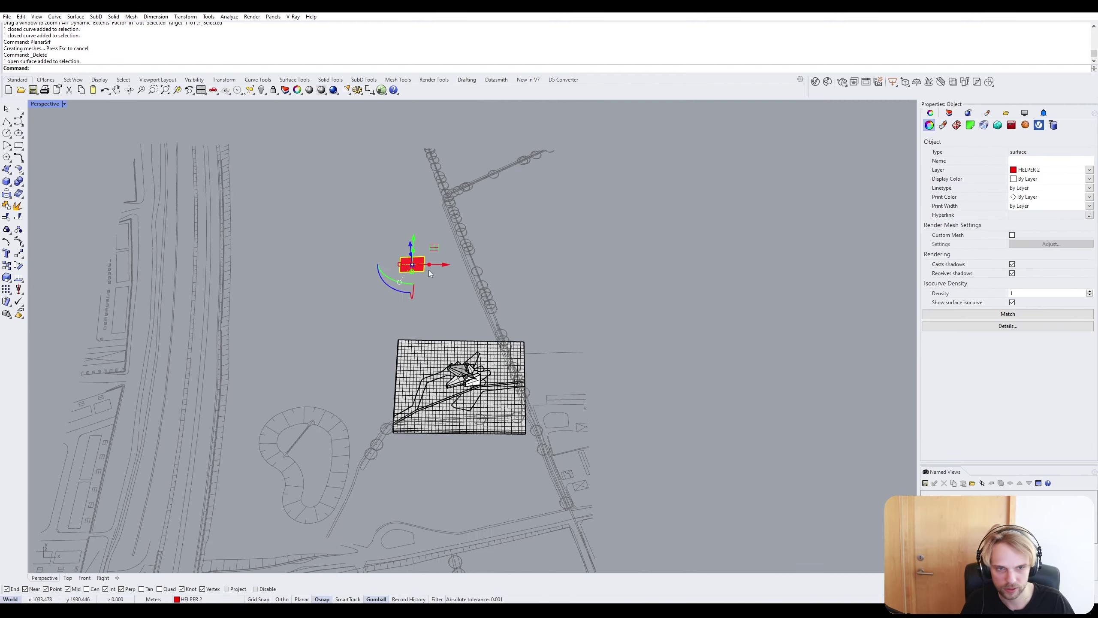
shift+right_drag(429, 270, 392, 209)
drag(407, 176, 486, 428)
right_drag(485, 428, 438, 226)
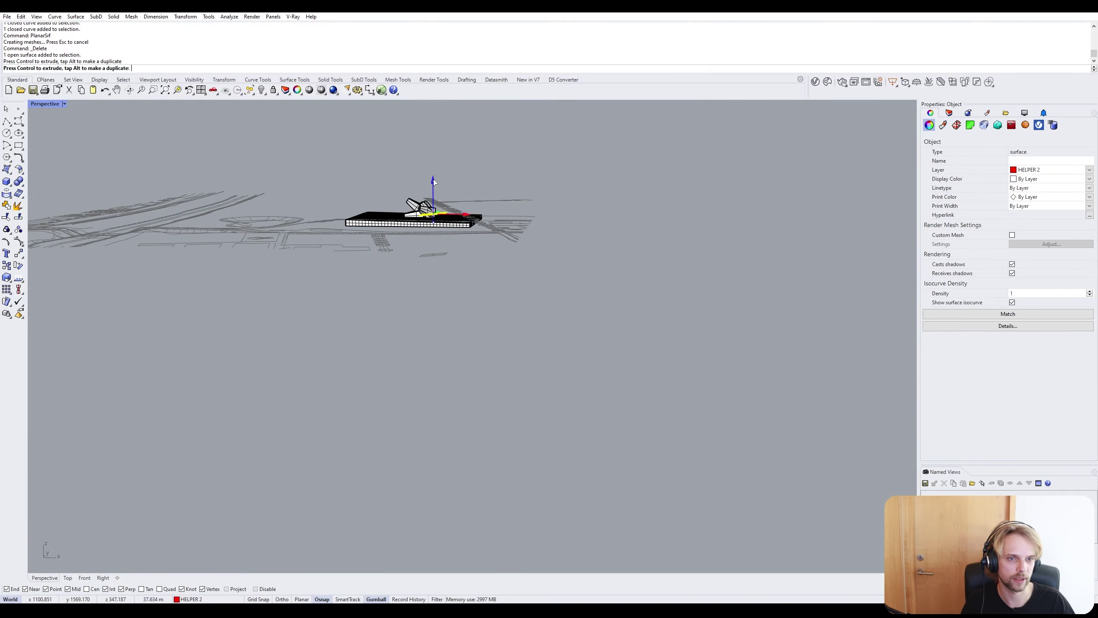
Adjust the red surface's height so it cuts through the building's base just above the terrain.
drag(434, 183, 434, 176)
right_drag(449, 186, 421, 251)
scroll(421, 251, up, 8)
right_drag(392, 319, 400, 247)
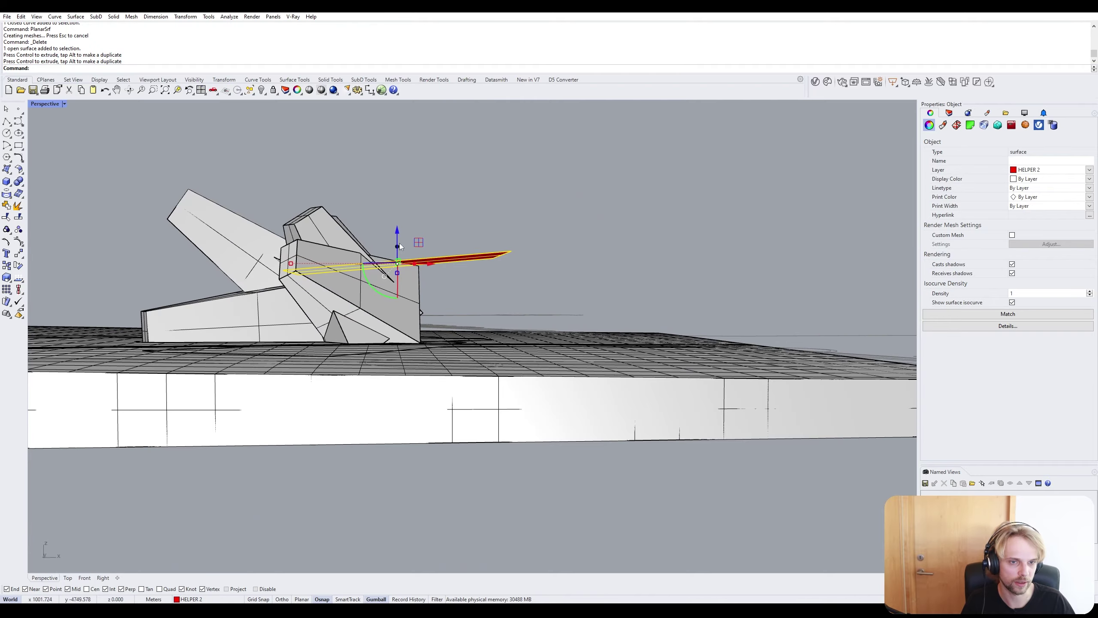
drag(397, 239, 397, 295)
right_drag(397, 294, 324, 387)
text(ZS)
key(Return)
key(Escape)
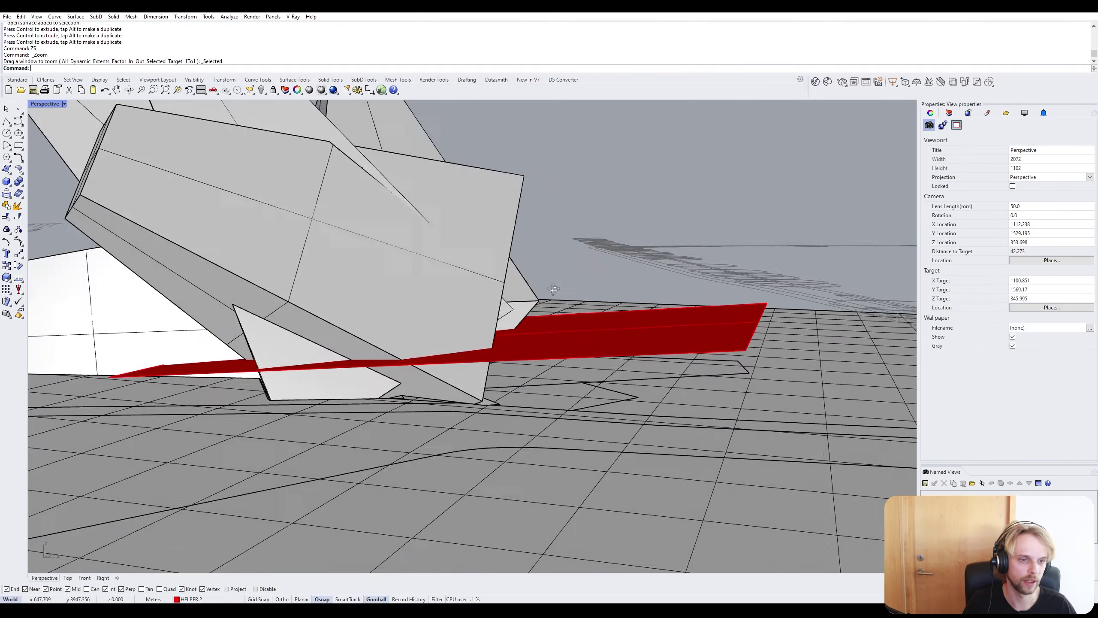
Move the red surface by its near corner onto the outer corner of the footprint outline in front of the building.
right_drag(554, 289, 454, 289)
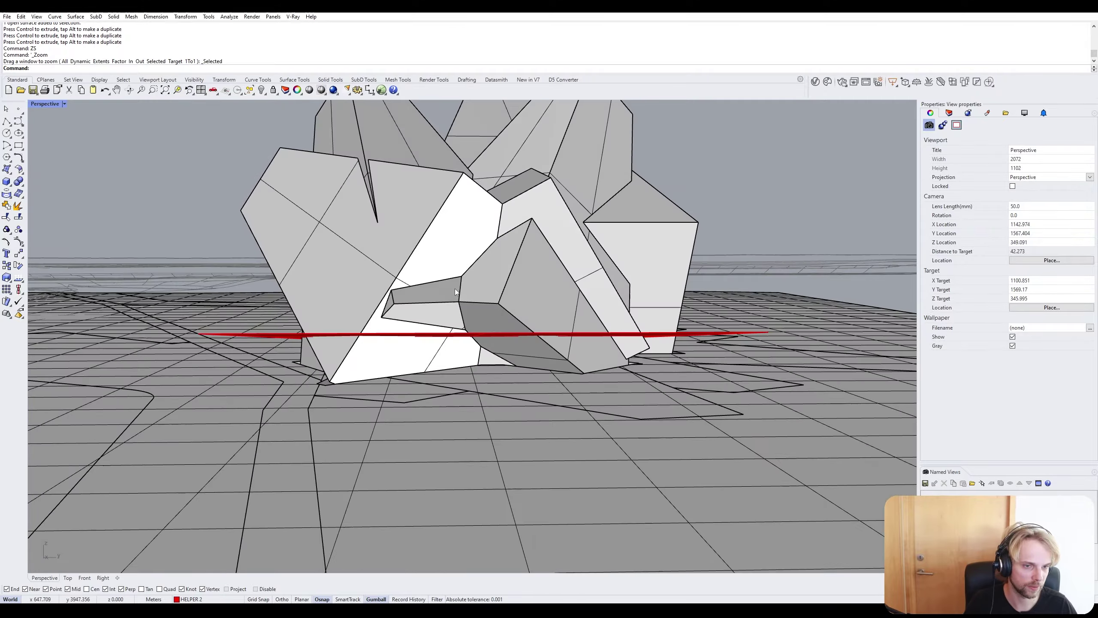
click(517, 383)
click(541, 409)
right_drag(541, 408, 410, 410)
key(Escape)
click(410, 410)
shift+right_drag(479, 434, 475, 347)
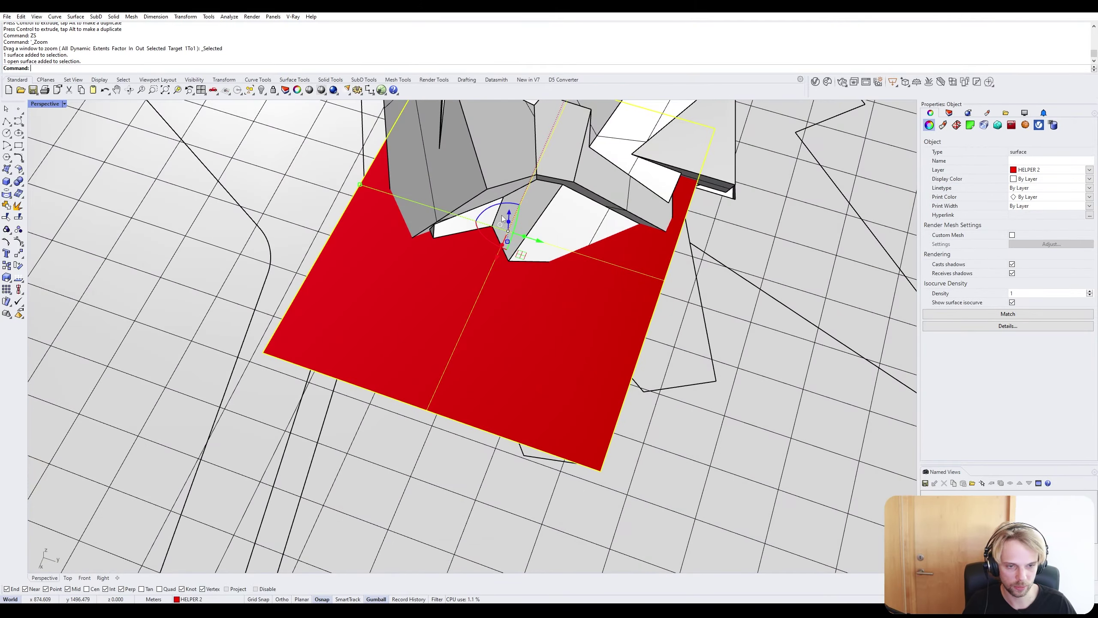
text(m)
key(Return)
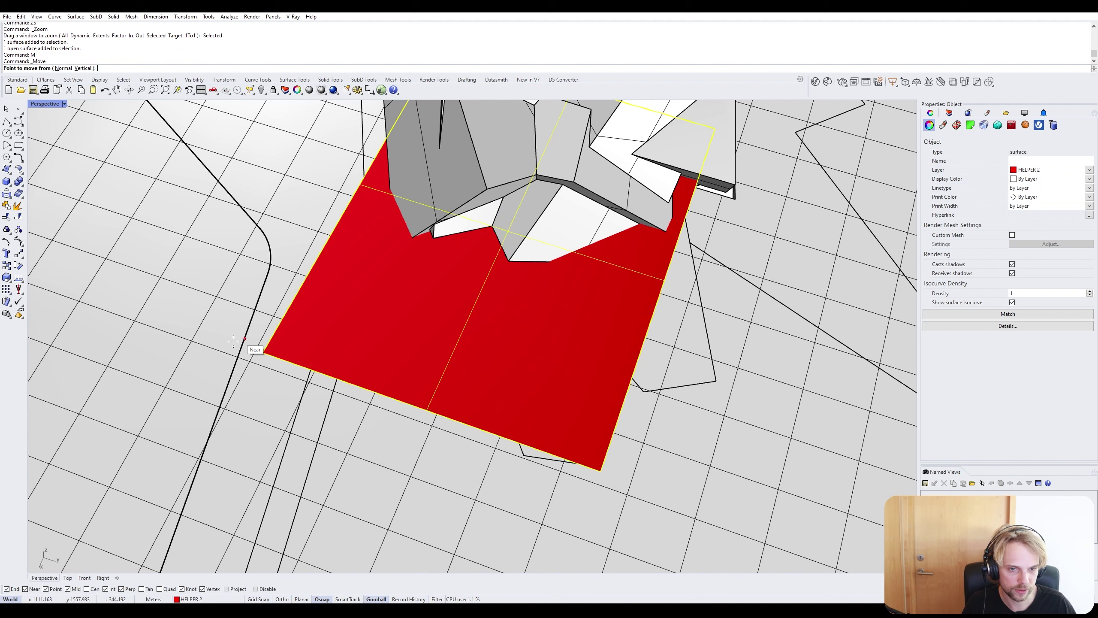
click(263, 353)
click(524, 455)
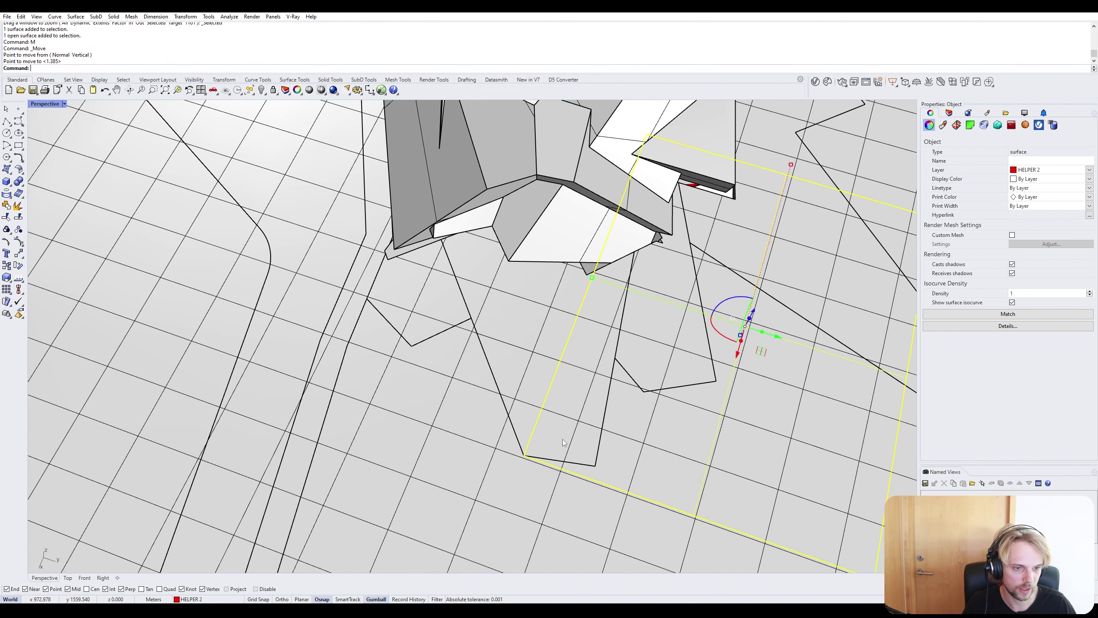
Rotate the red surface about the shared corner to align its front edge with the outer edge of the footprint outline.
text(Rotate)
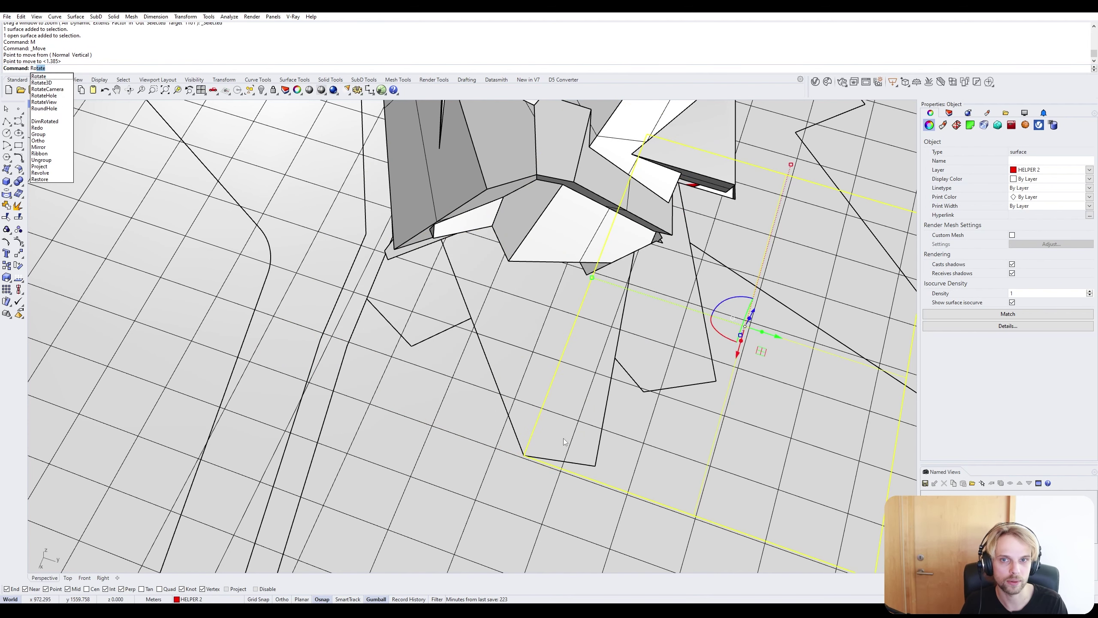
key(Return)
click(525, 455)
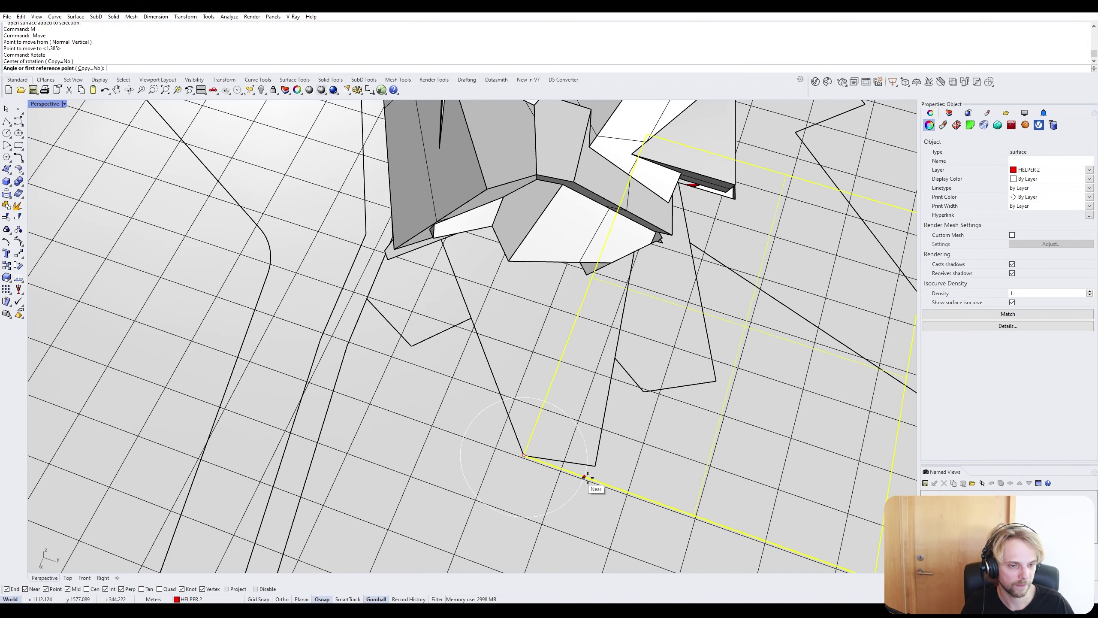
click(678, 512)
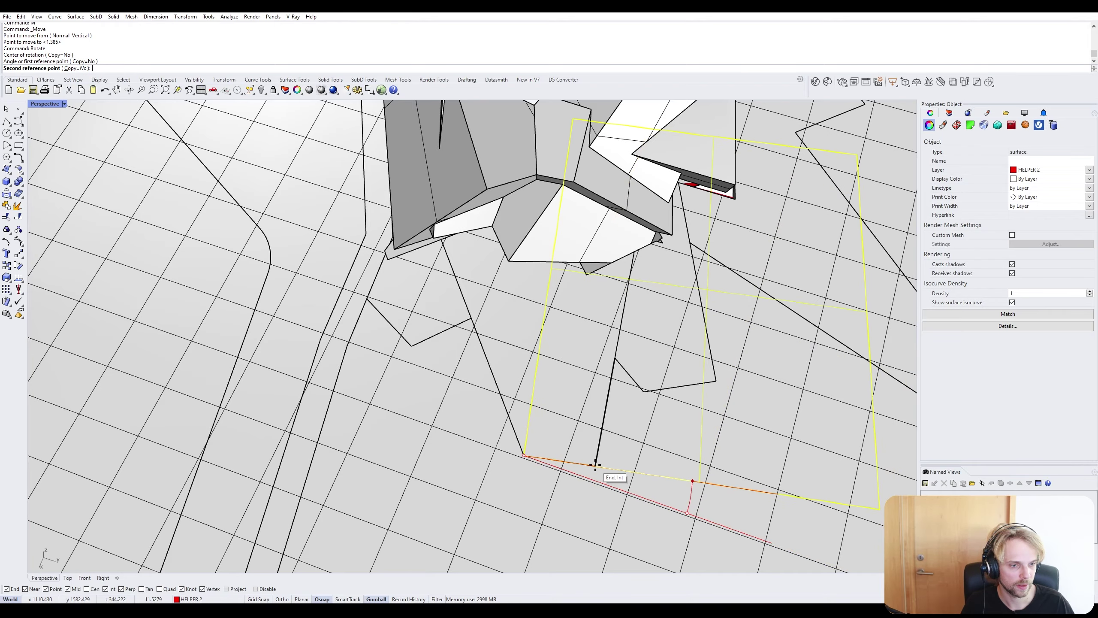
click(564, 461)
Slide the red surface along its front edge so that it extends past both corners of the footprint outline.
right_drag(563, 462, 613, 380)
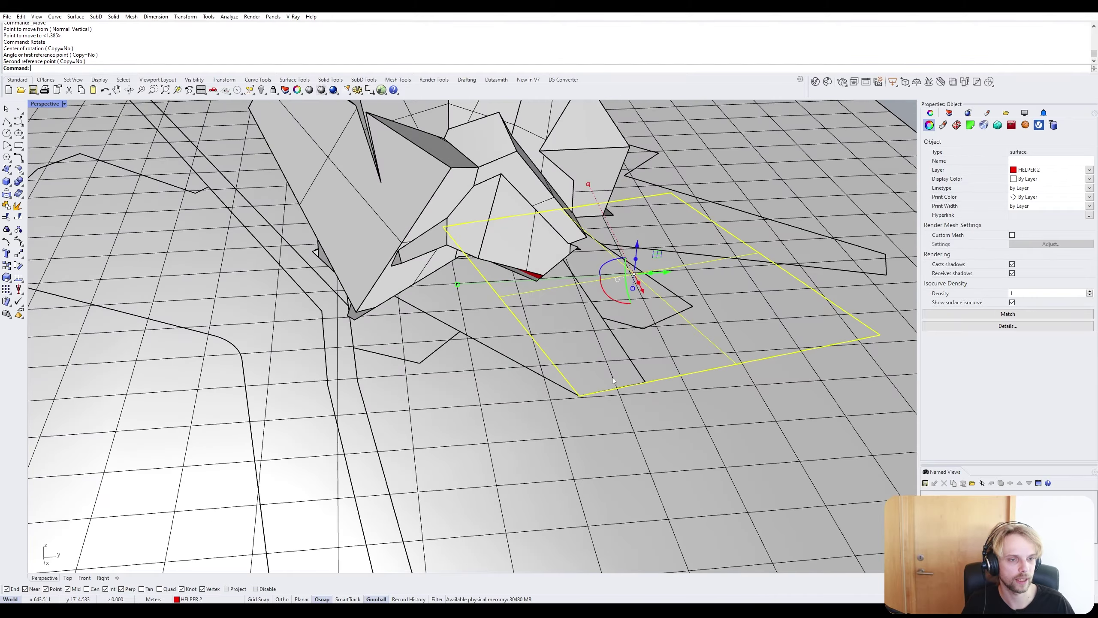
text(M)
key(Return)
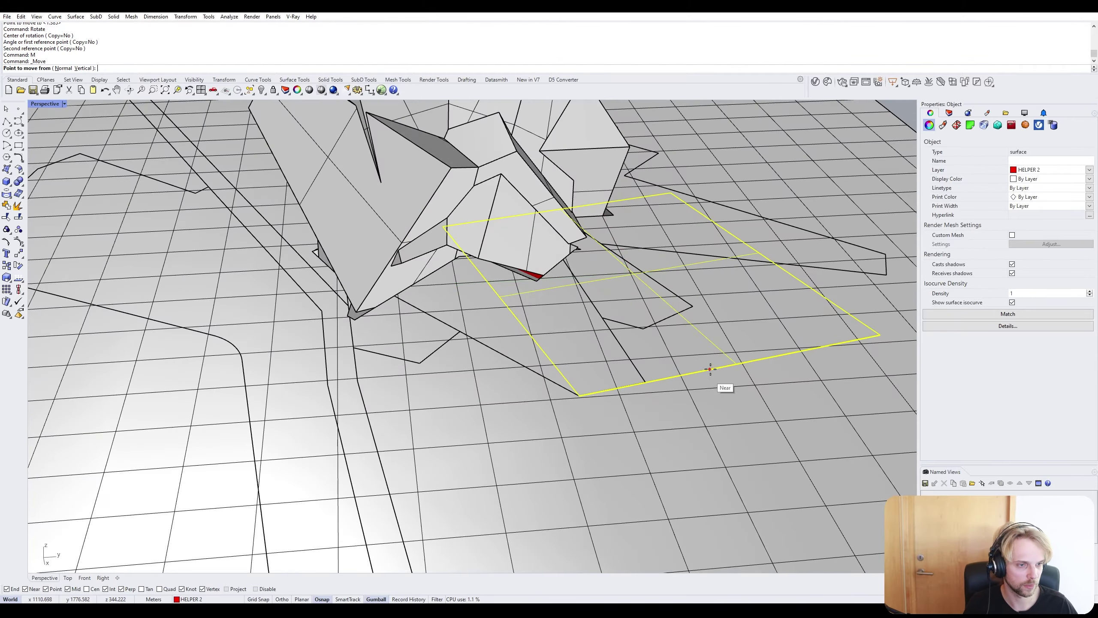
click(725, 366)
click(578, 395)
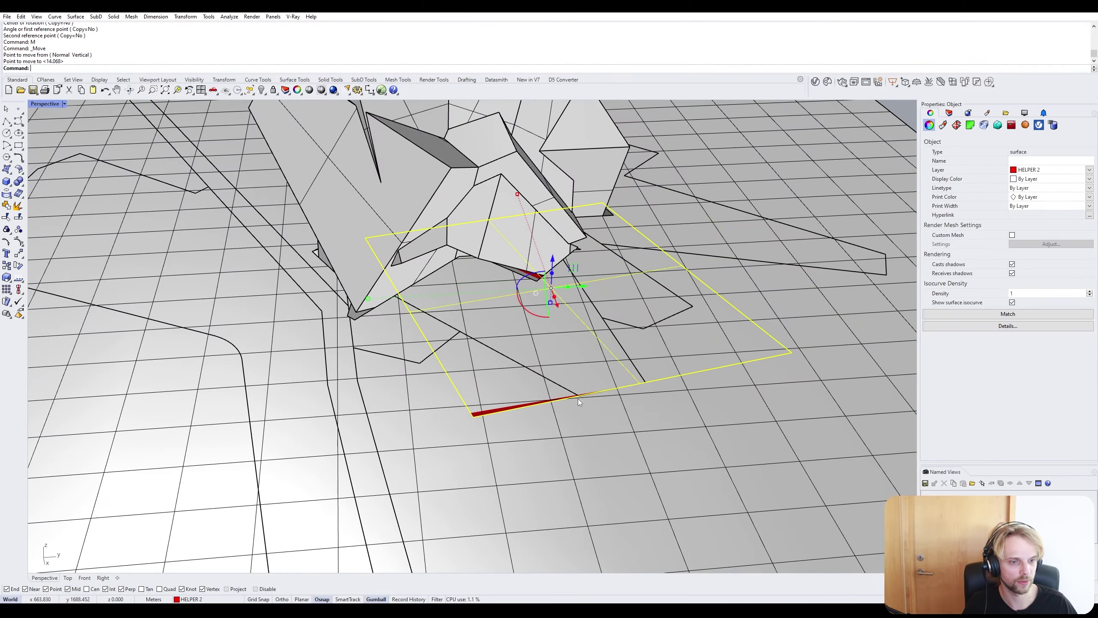
Shift the red surface outward, away from the building and beyond the outer edge of the footprint outline.
mouse_move(578, 399)
right_down()
mouse_move(646, 359)
mouse_move(599, 368)
mouse_move(590, 357)
mouse_move(602, 395)
mouse_move(562, 409)
right_up()
key(Escape)
scroll(590, 357, up, 3)
click(575, 359)
click(601, 378)
drag(354, 329, 380, 336)
right_drag(379, 333, 357, 338)
key(Escape)
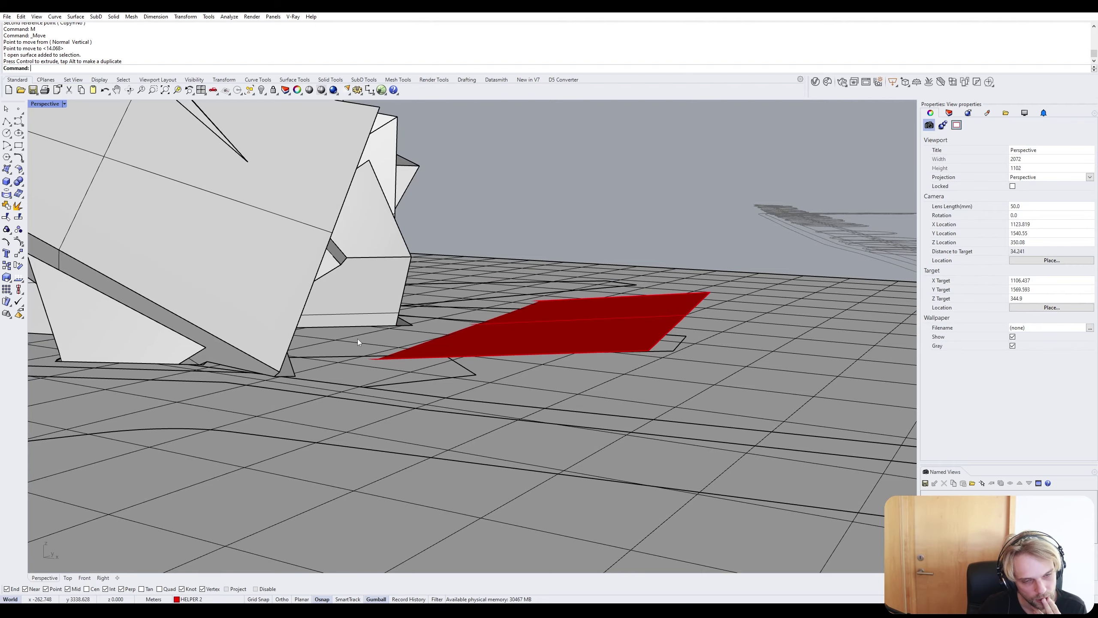
Lower the red surface slightly so its inner part sinks into the terrain.
right_drag(359, 338, 496, 354)
scroll(336, 336, up, 6)
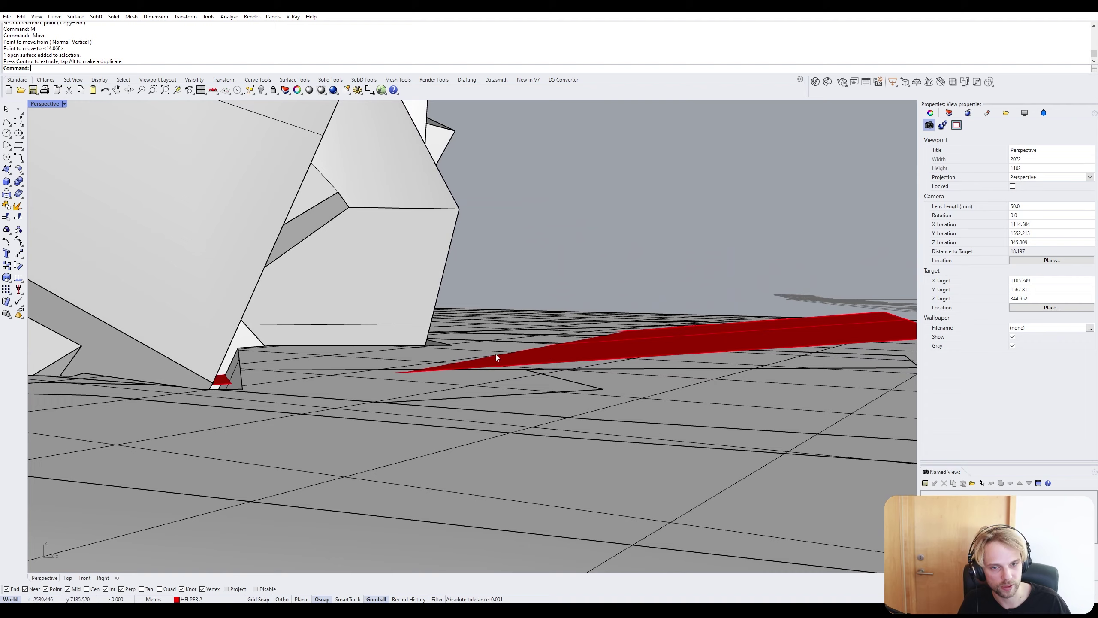
click(614, 356)
drag(441, 320, 444, 336)
click(602, 343)
Move the red surface sideways along its outer edge to centre it better on the footprint outline.
right_drag(602, 343, 554, 289)
scroll(550, 319, down, 4)
click(551, 384)
right_drag(656, 344, 560, 388)
right_drag(634, 427, 575, 494)
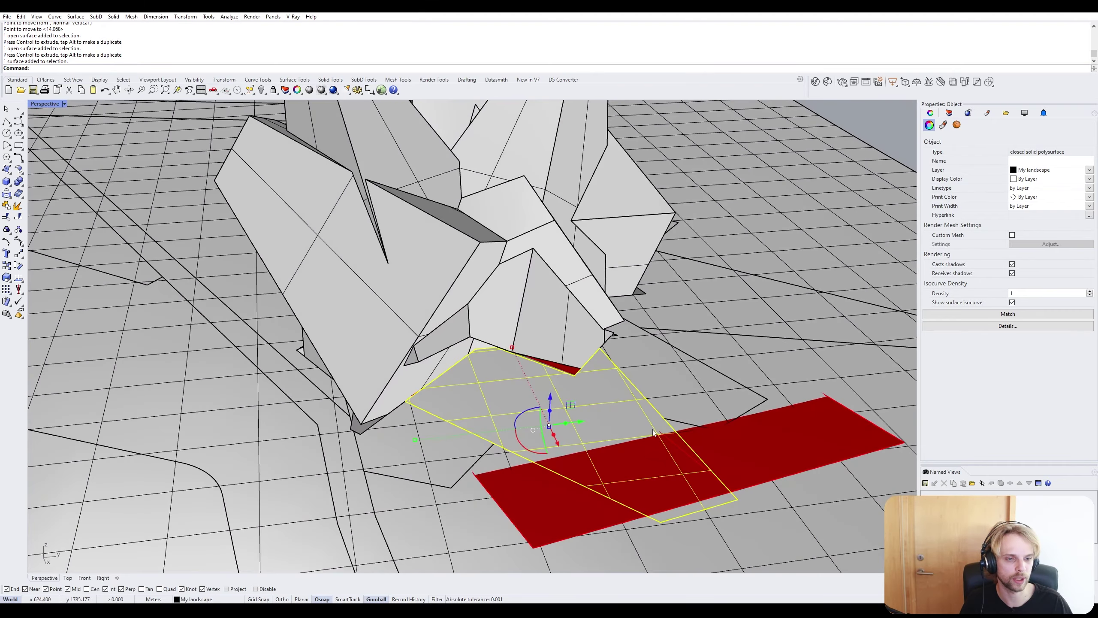
click(570, 505)
text(m)
key(Return)
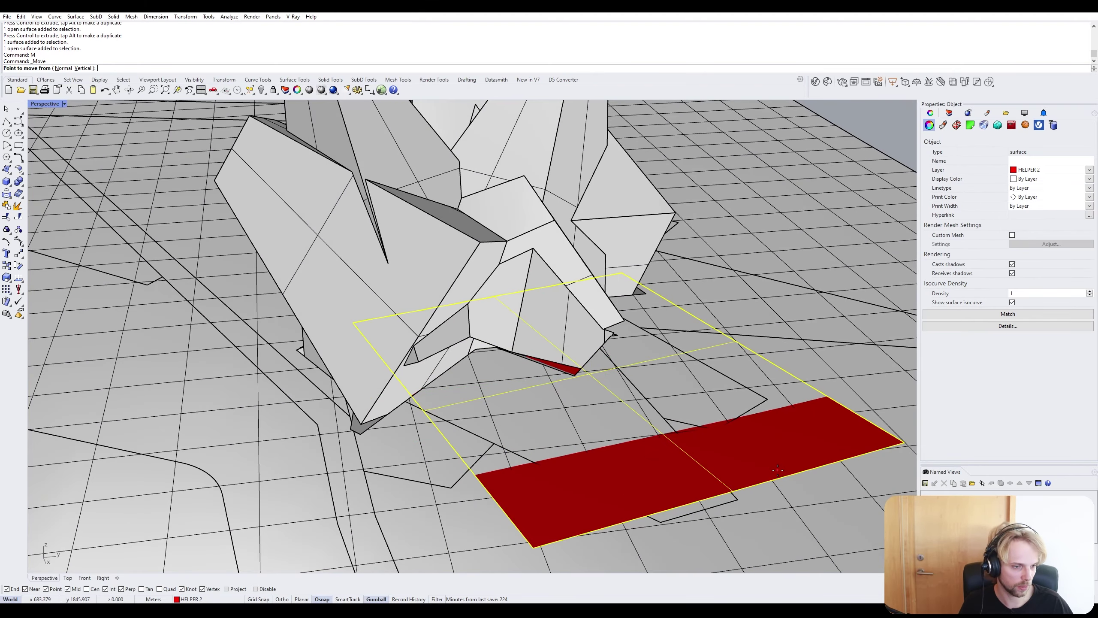
click(799, 473)
click(756, 482)
Push the red surface a little further outward from the building.
right_drag(410, 478, 529, 430)
drag(492, 409, 511, 412)
click(604, 387)
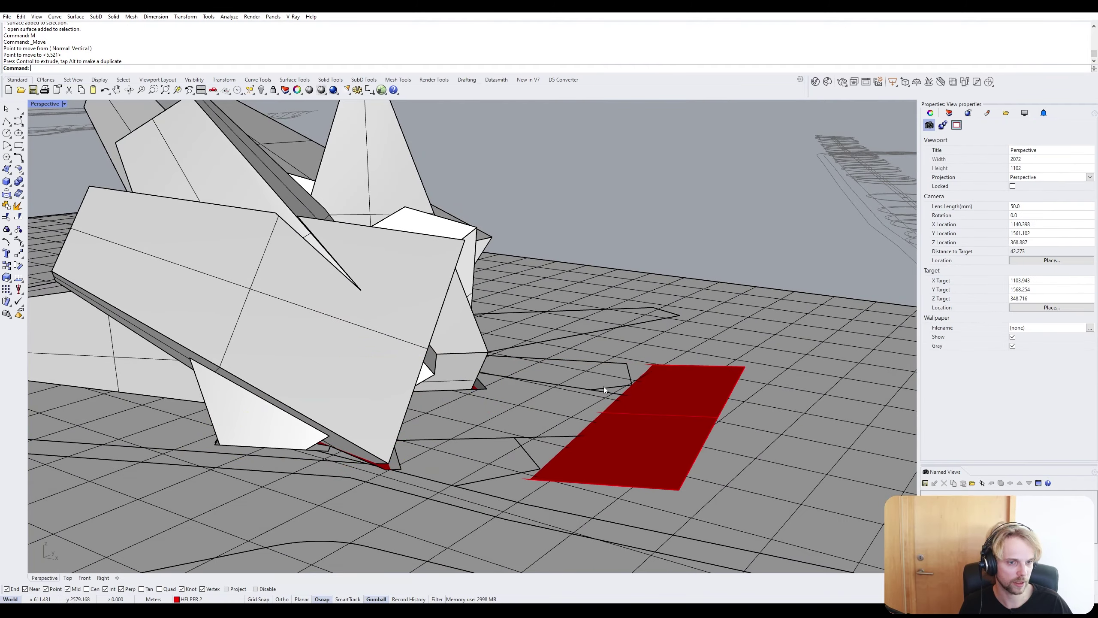
Copy the landscape face inside the footprint outline straight up above the terrain.
right_drag(604, 387, 524, 400)
click(544, 410)
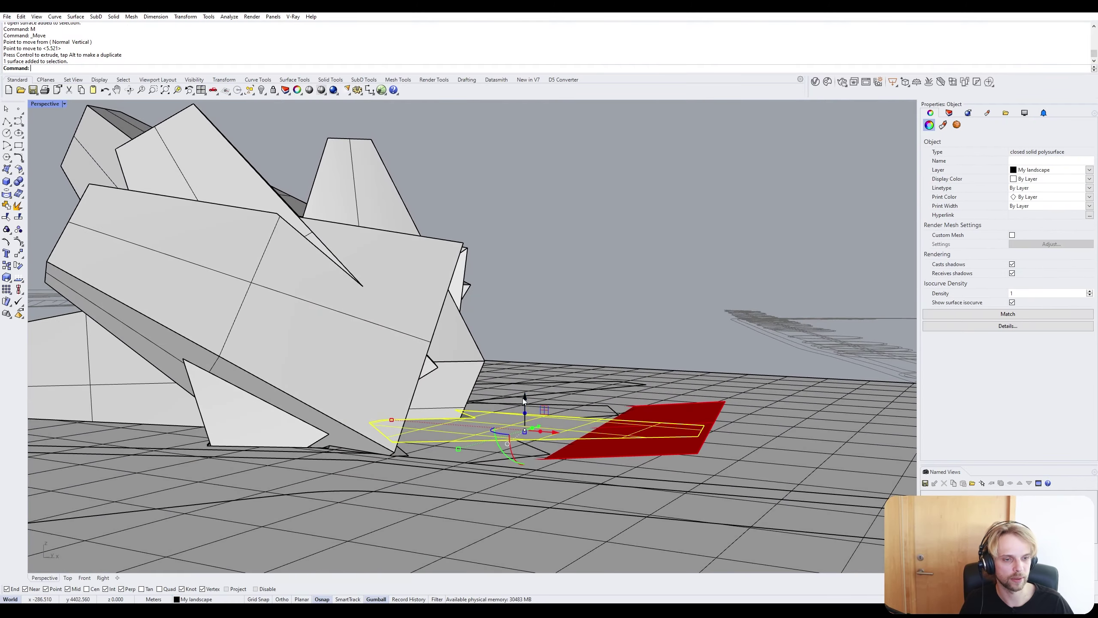
alt+drag(525, 403, 605, 195)
click(674, 195)
right_drag(675, 196, 590, 192)
Extrude the copied face downward into a solid block.
click(590, 192)
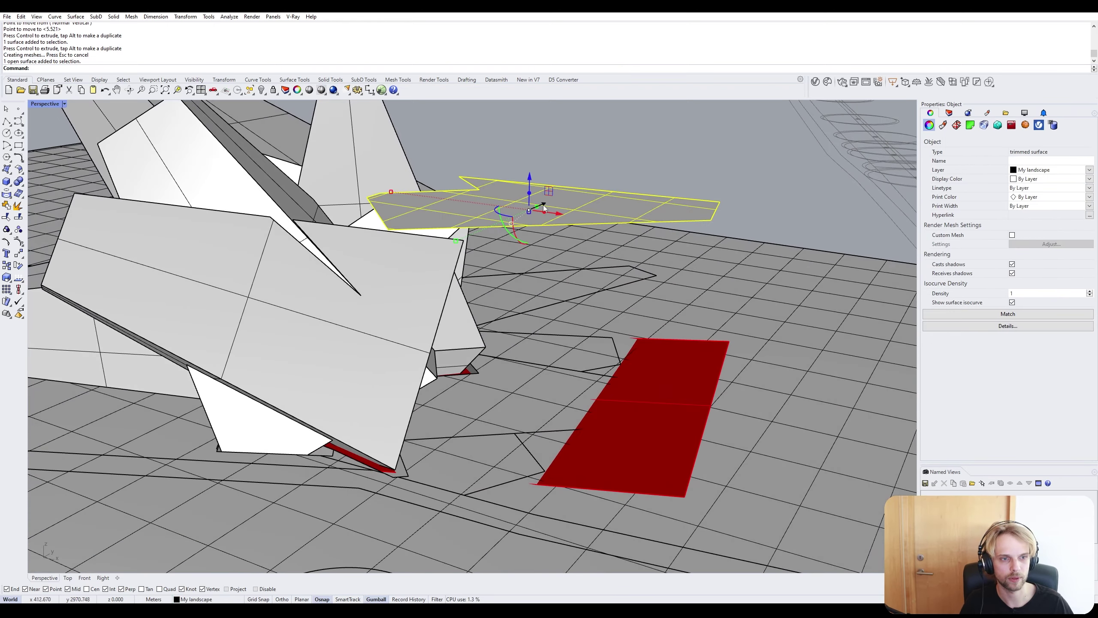
drag(530, 192, 518, 335)
click(704, 173)
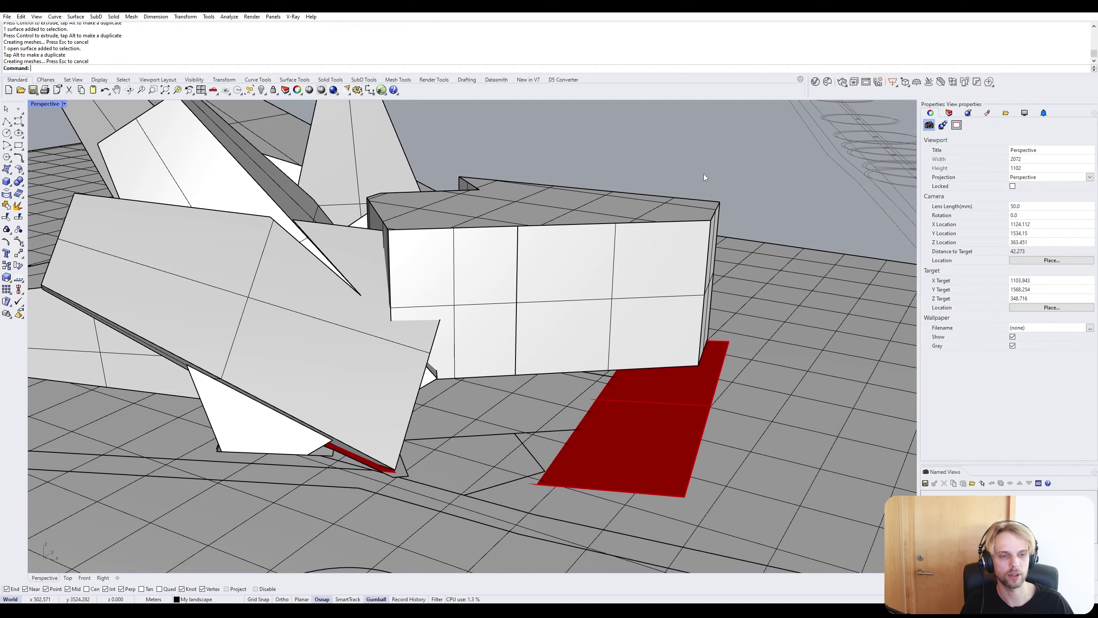
Hide the building solid standing next to the extruded block.
right_drag(735, 277, 869, 332)
click(476, 277)
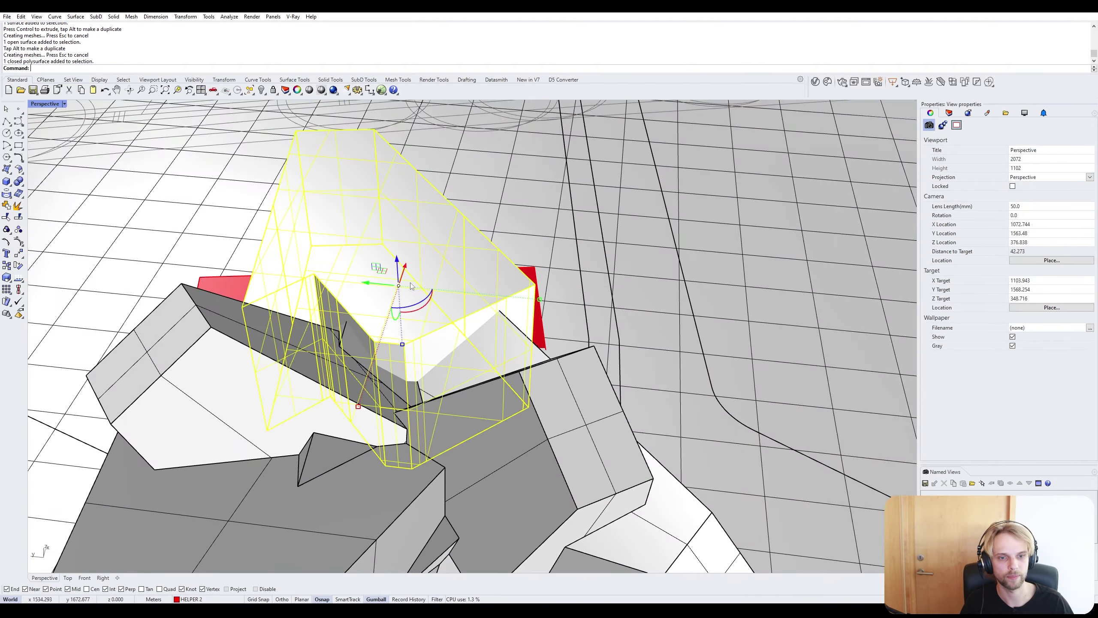
right_drag(597, 380, 459, 331)
click(159, 312)
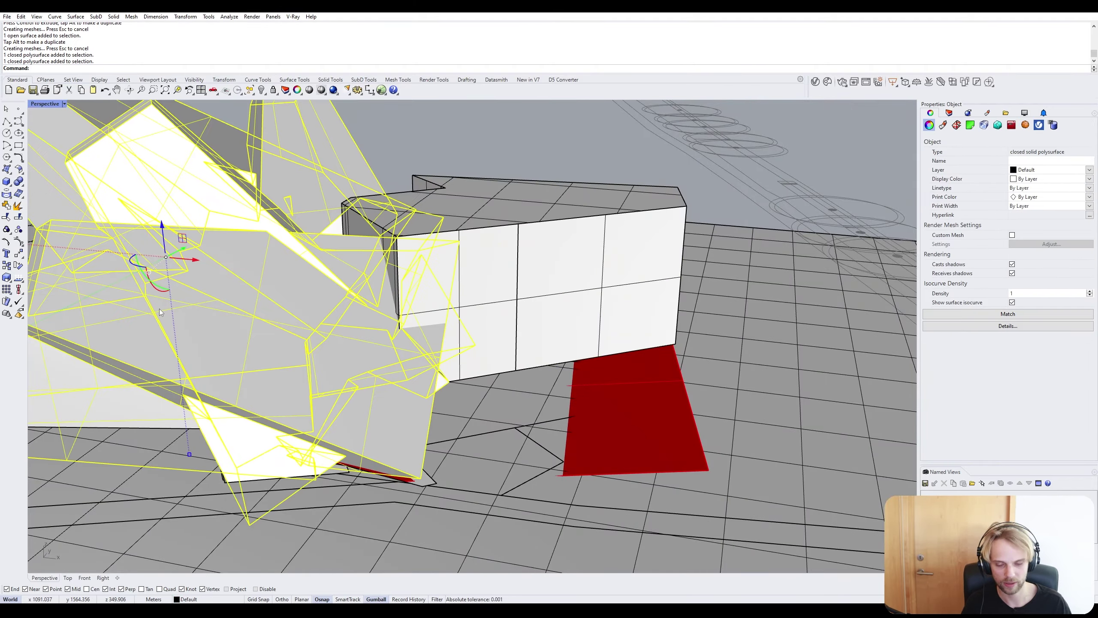
key(Return)
Lower the extruded block so it passes through the red surface and into the terrain.
click(448, 345)
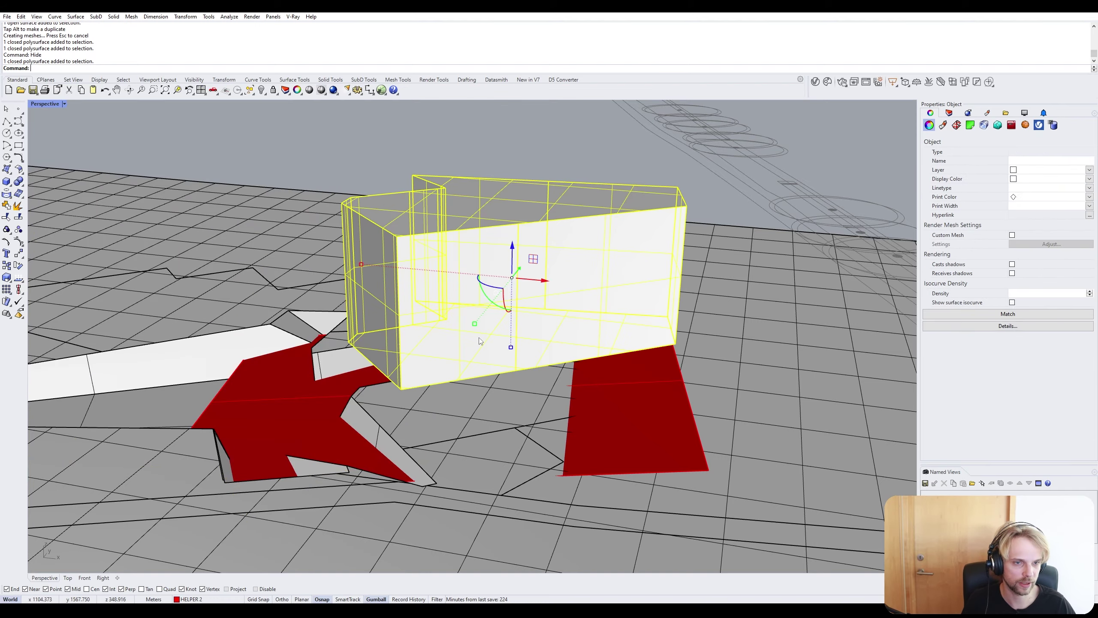
right_drag(450, 344, 501, 327)
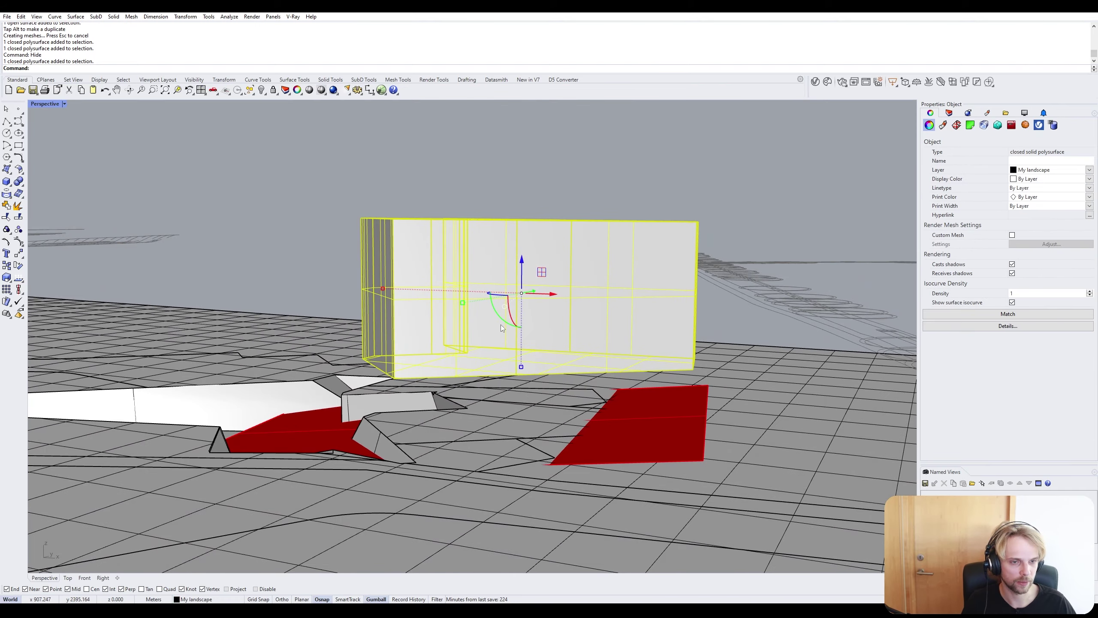
drag(522, 261, 504, 371)
mouse_move(502, 369)
right_down()
mouse_move(499, 341)
mouse_move(504, 380)
right_up()
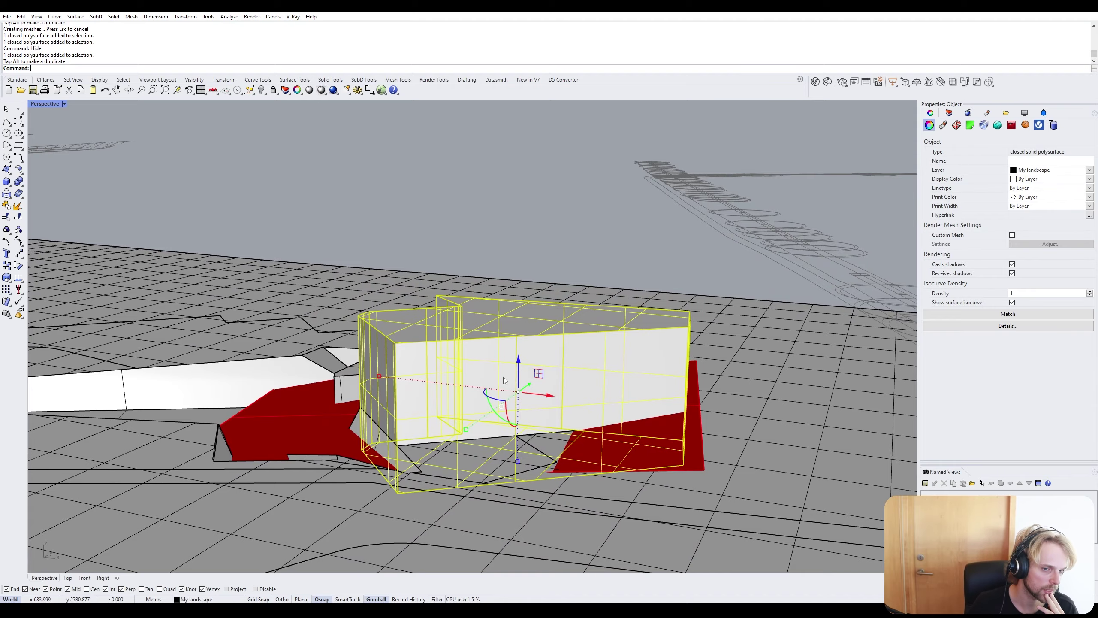
key(Escape)
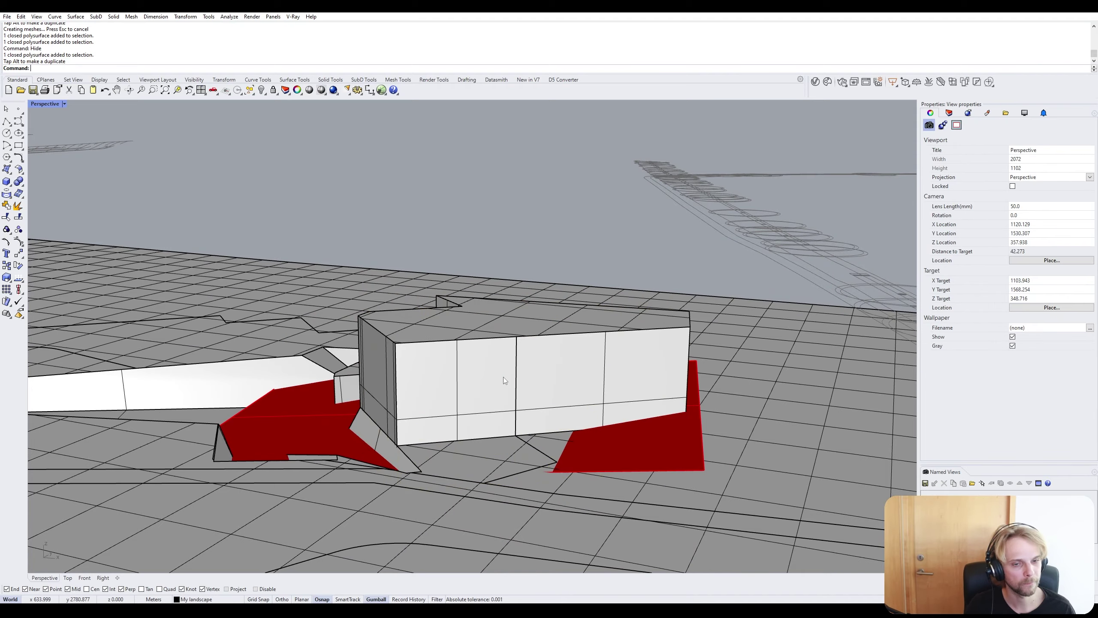
Adjust the height of the solid block slightly so it still crosses the red tilted surface and the terrain.
right_drag(502, 376, 452, 376)
click(480, 373)
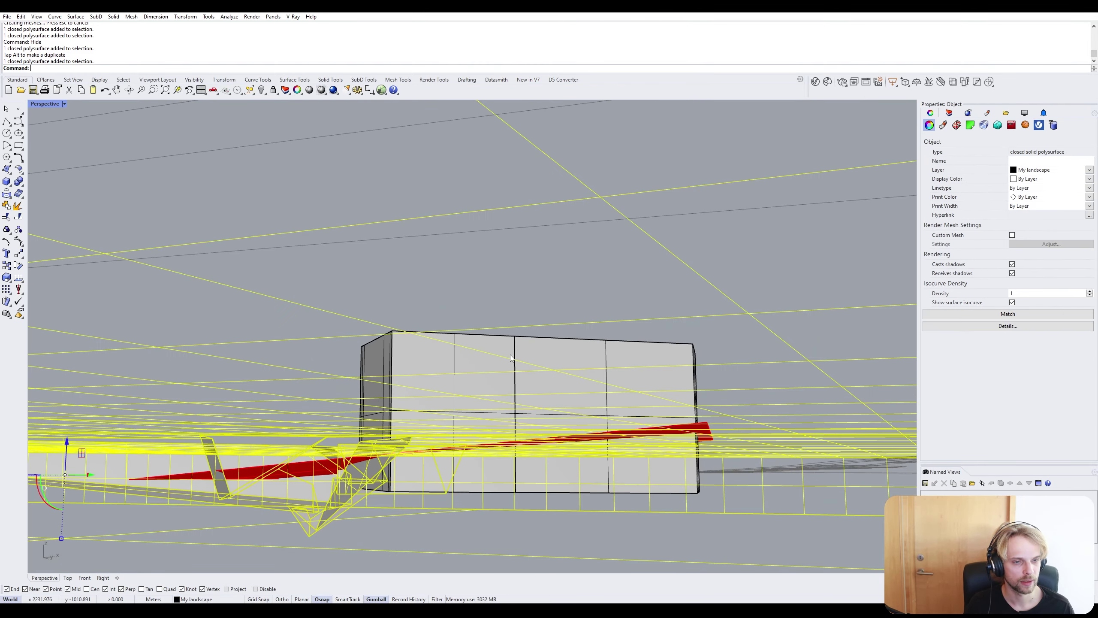
key(Escape)
click(550, 350)
key(Escape)
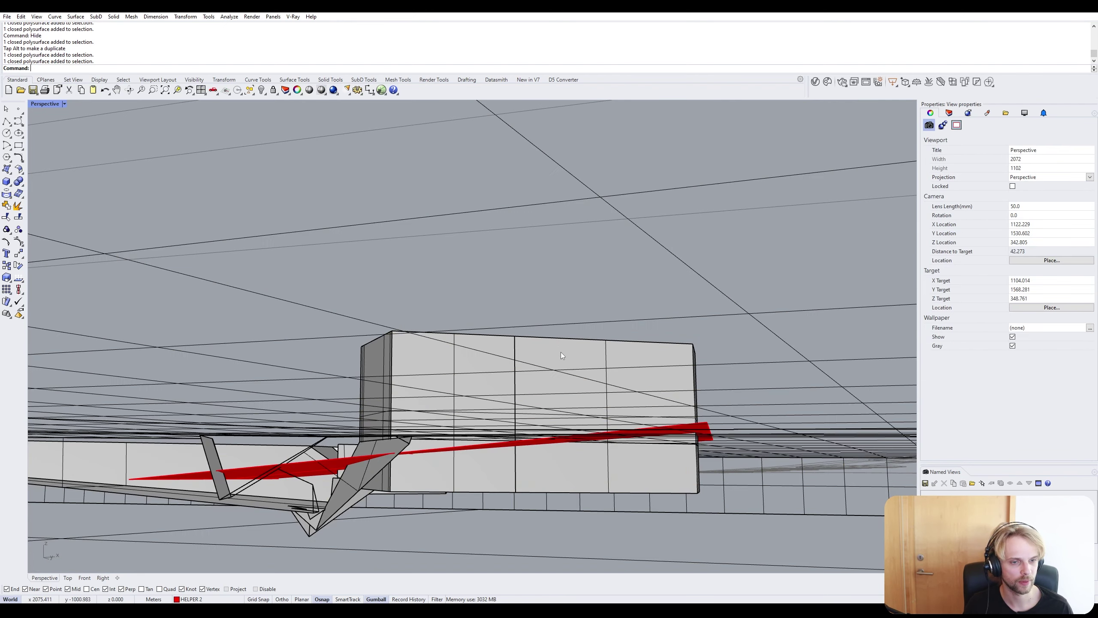
right_drag(561, 352, 563, 362)
click(533, 351)
mouse_move(522, 370)
mouse_down()
mouse_move(528, 351)
mouse_move(533, 359)
mouse_up()
key(Escape)
right_drag(534, 358, 506, 401)
shift+click(517, 391)
key(Escape)
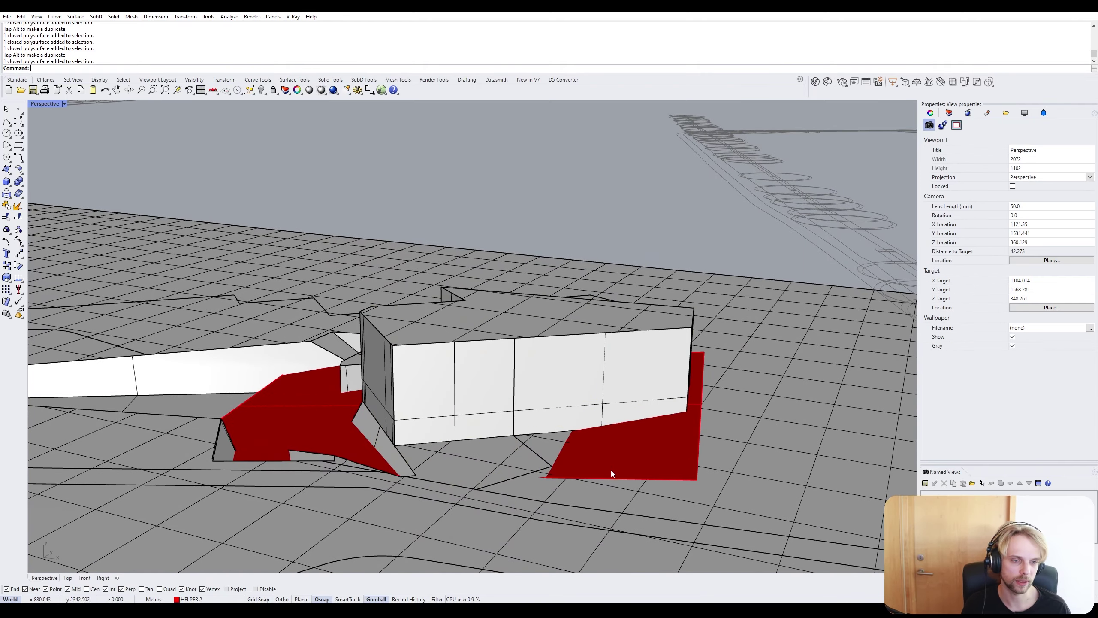
Extrude the red tilted surface straight down into a solid cutter that passes through the block's lower part.
right_drag(611, 470, 431, 364)
click(455, 379)
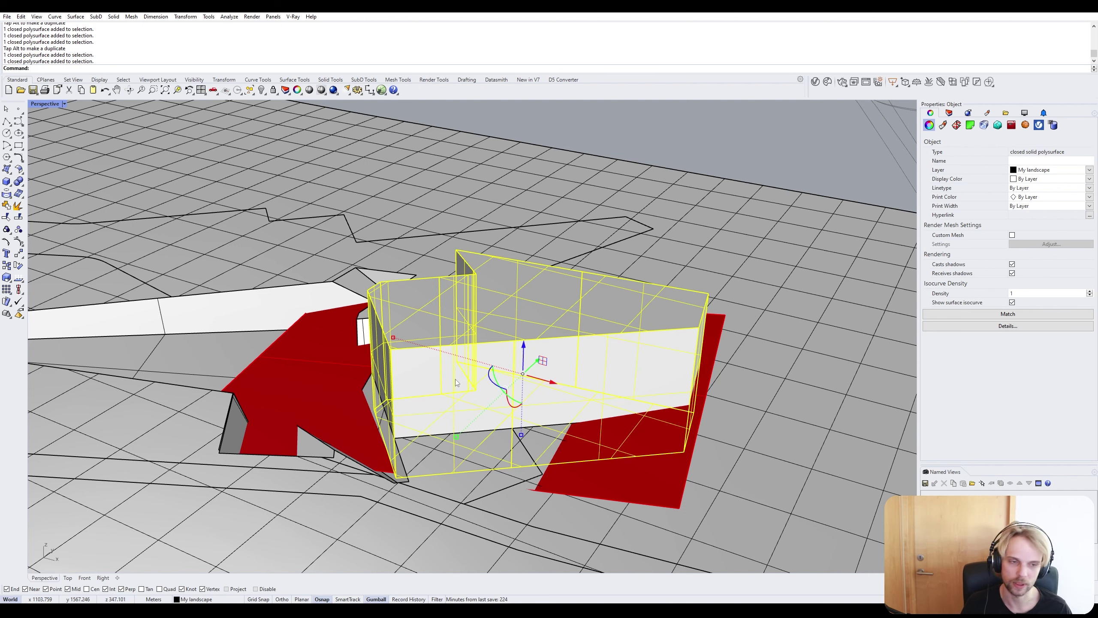
key(Escape)
click(628, 366)
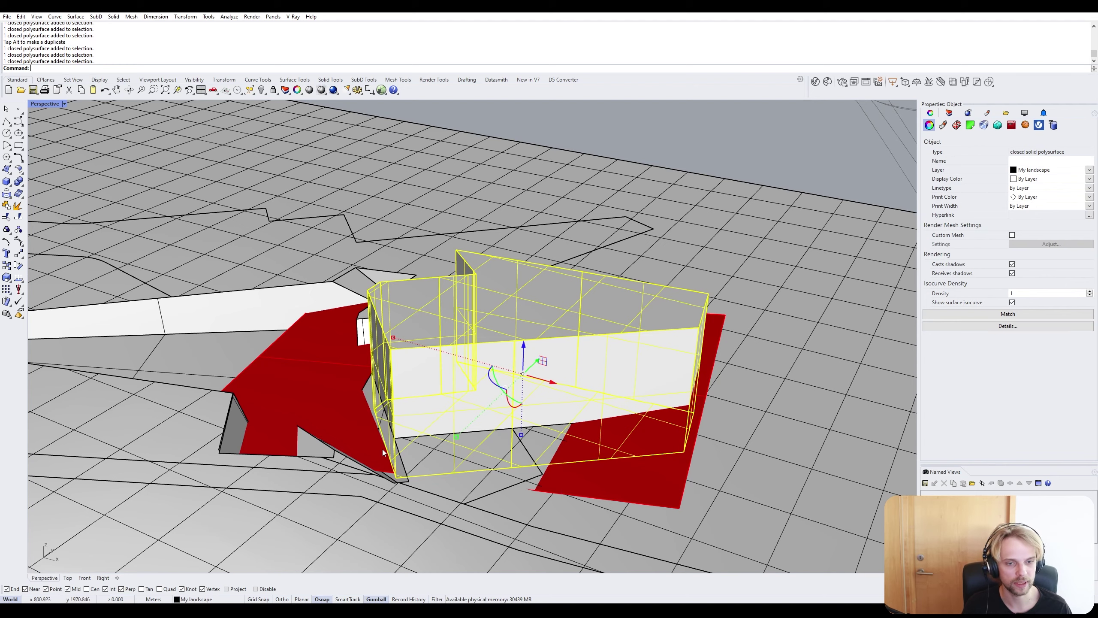
key(Escape)
click(635, 477)
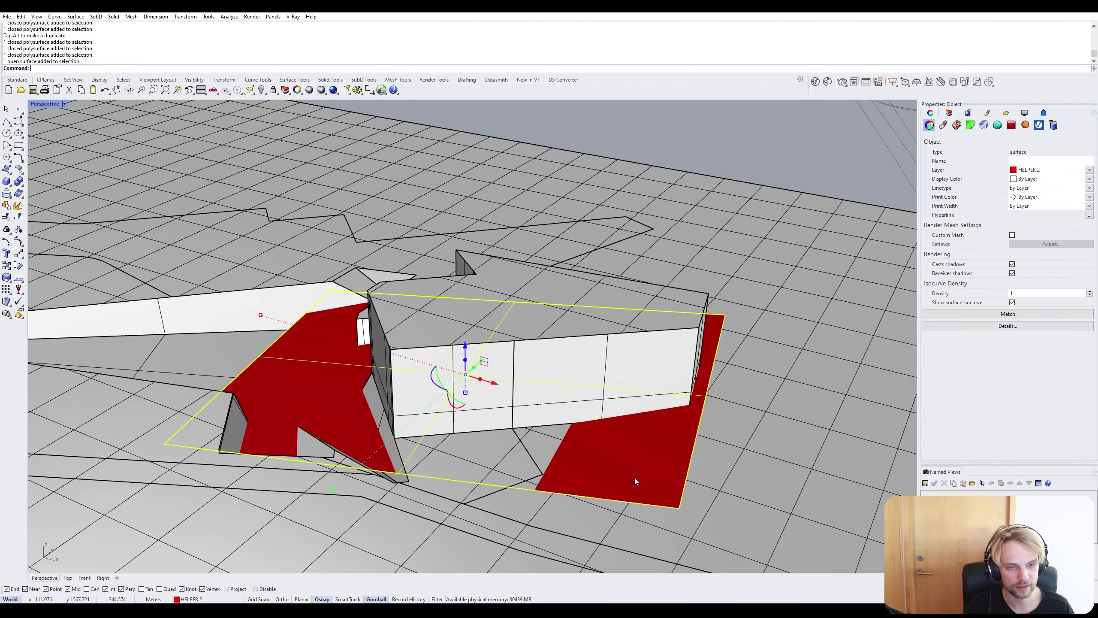
right_drag(635, 477, 603, 429)
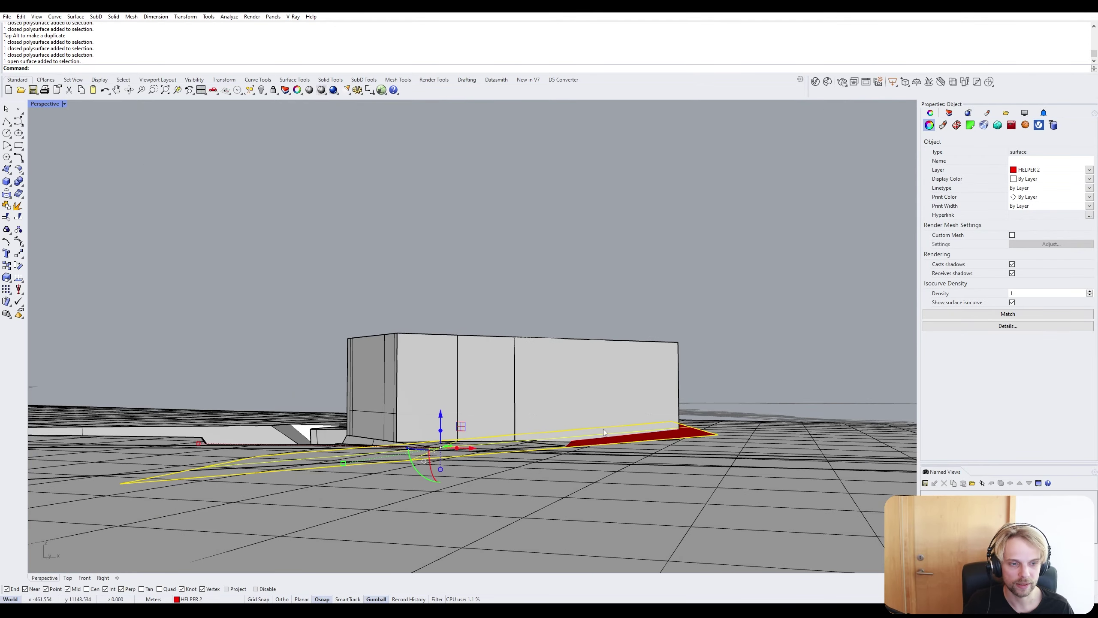
right_drag(450, 443, 480, 352)
drag(477, 349, 477, 423)
key(Escape)
Subtract the red solid from the footprint block with BooleanDifference, deleting the input objects.
right_drag(520, 413, 567, 356)
text(Boo)
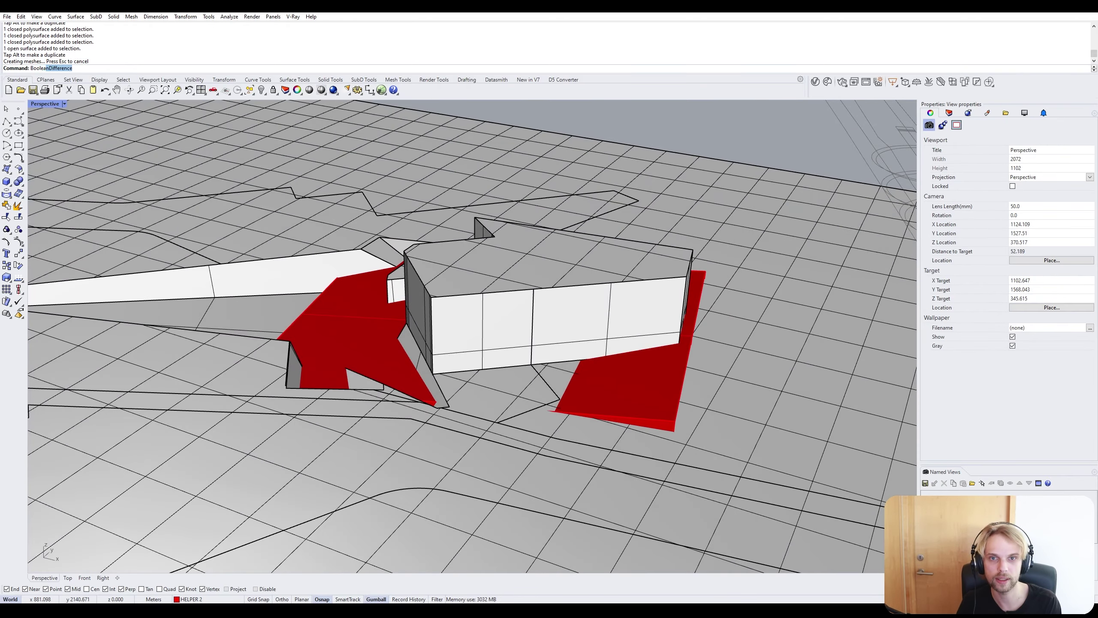
text(lean)
key(Return)
click(559, 332)
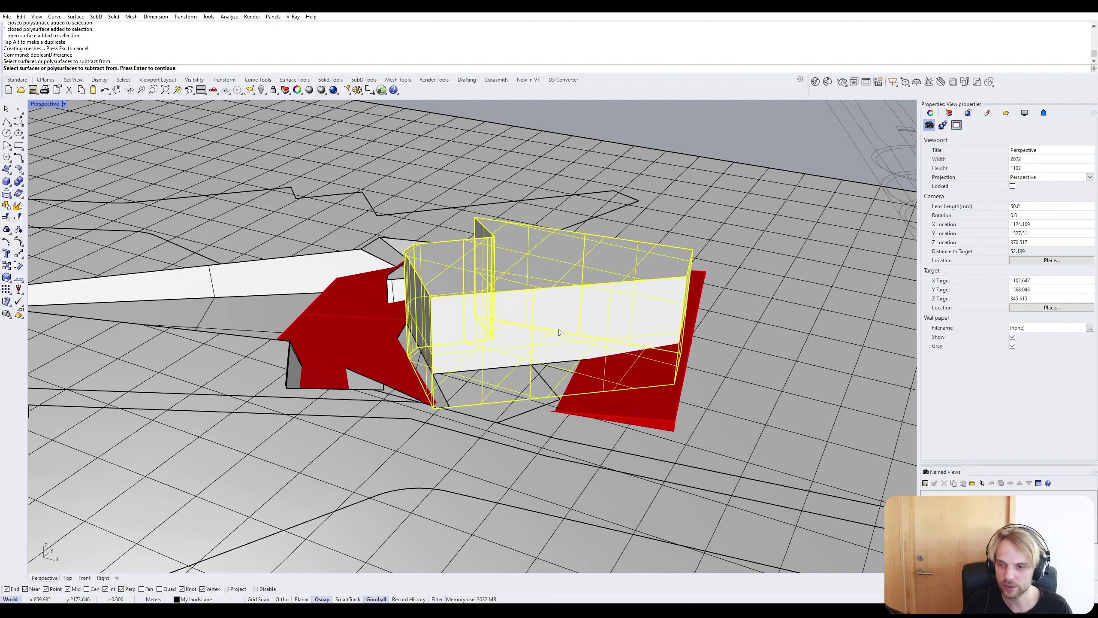
key(Return)
click(644, 418)
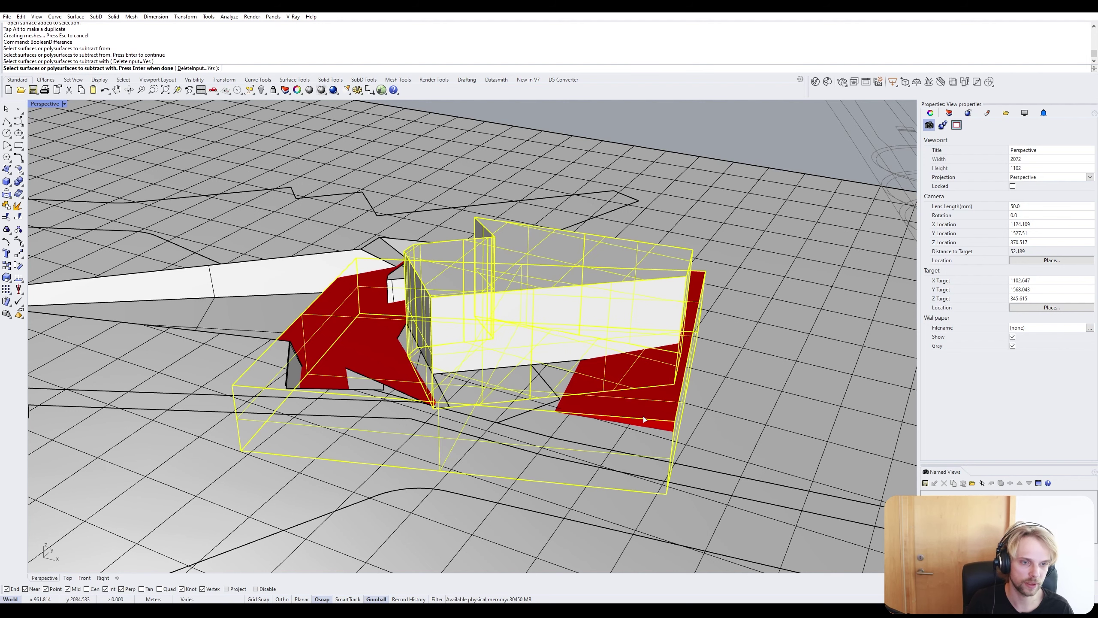
key(Return)
Inspect the trimmed block from several angles to see how its sloped underside meets the terrain.
click(527, 336)
right_drag(527, 336, 586, 352)
scroll(521, 297, up, 2)
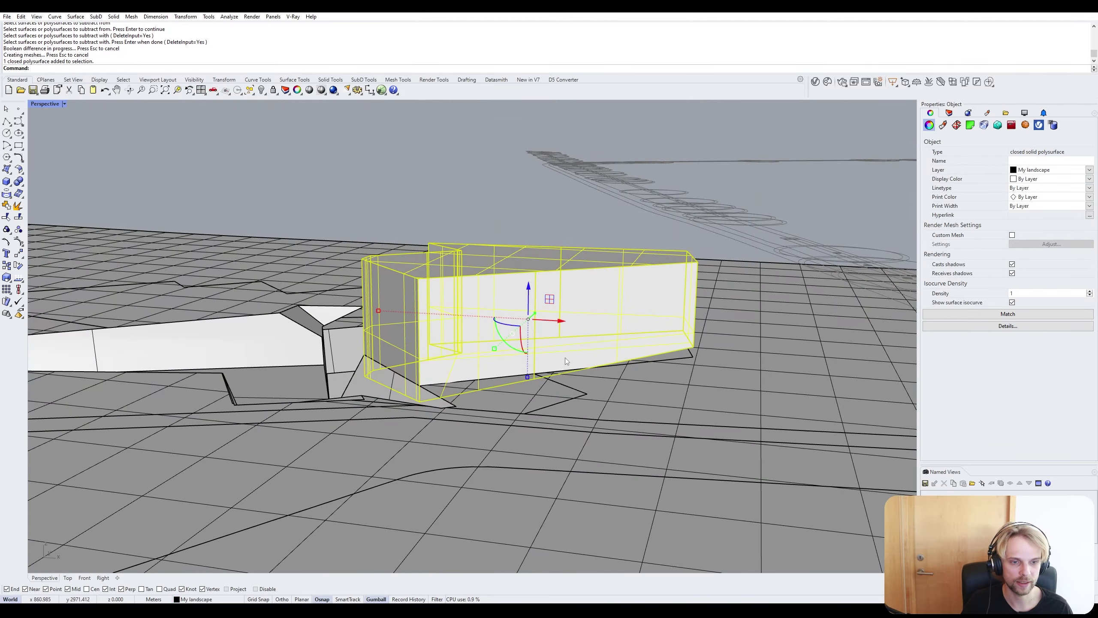
right_drag(341, 401, 361, 444)
scroll(340, 401, up, 3)
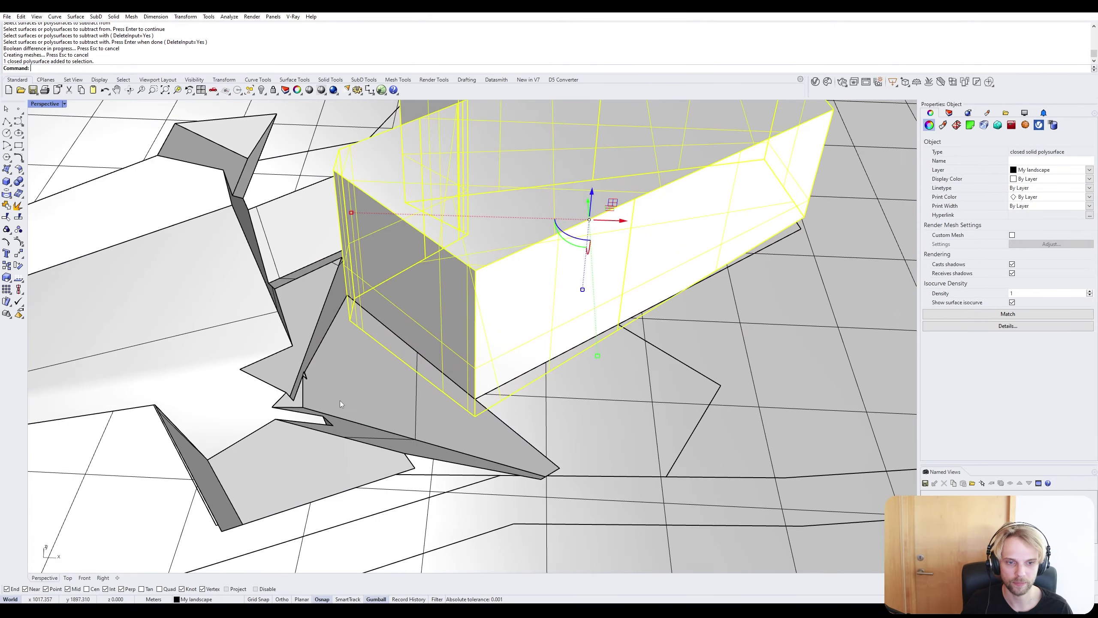
scroll(372, 343, down, 5)
shift+right_drag(372, 343, 558, 344)
scroll(483, 378, up, 4)
key(Escape)
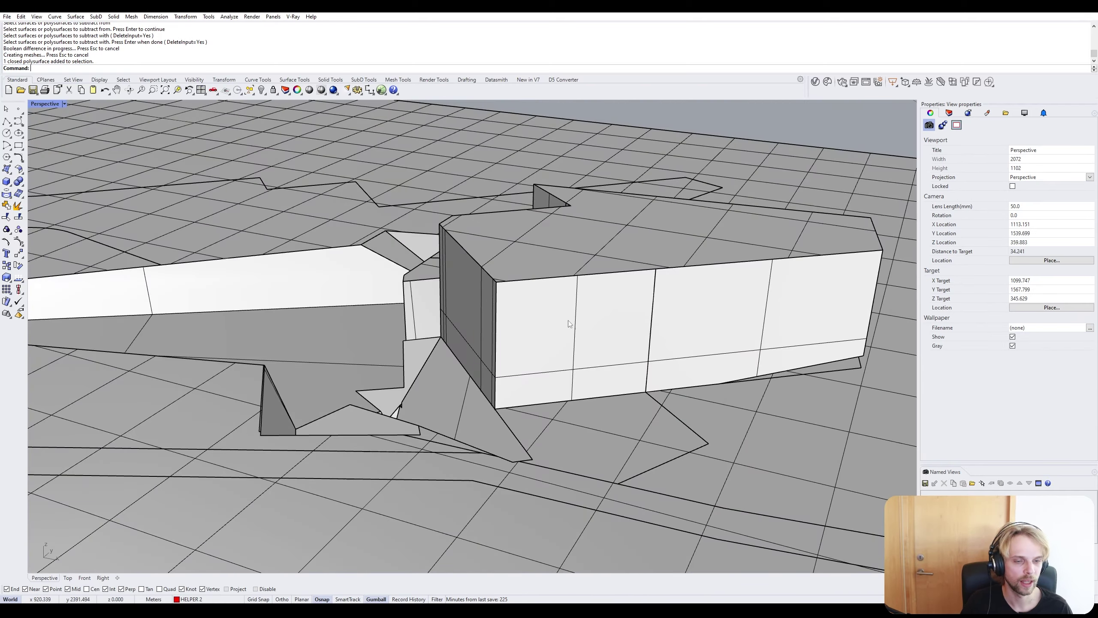
click(678, 332)
shift+right_drag(678, 332, 532, 393)
key(Escape)
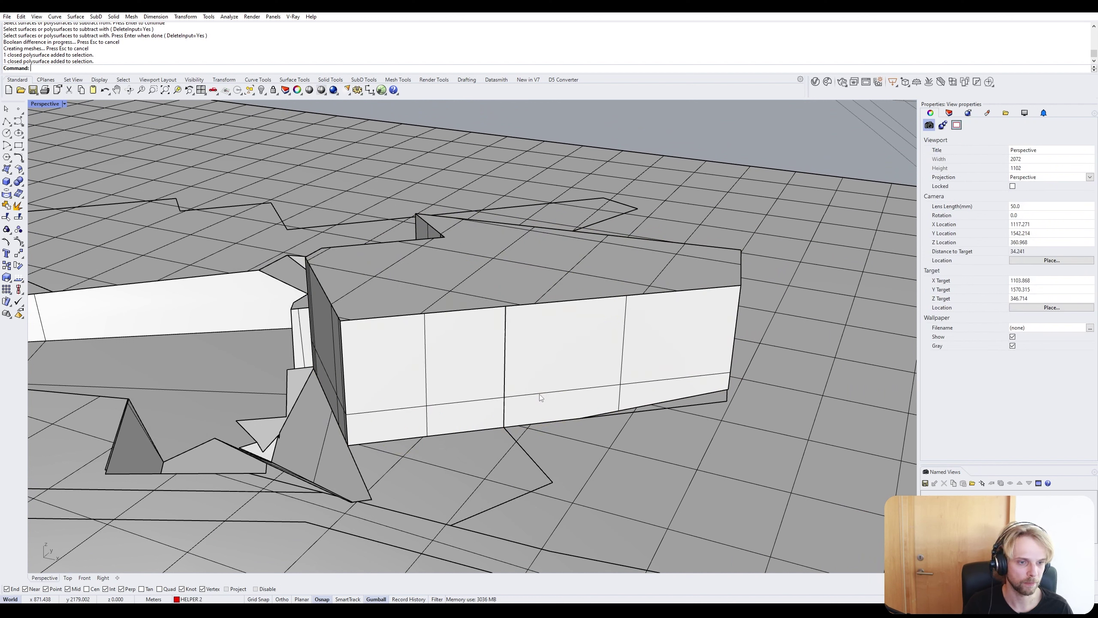
Subtract the trimmed block from the landscape solid with BooleanDifference to carve the sloped area.
text(Boolean)
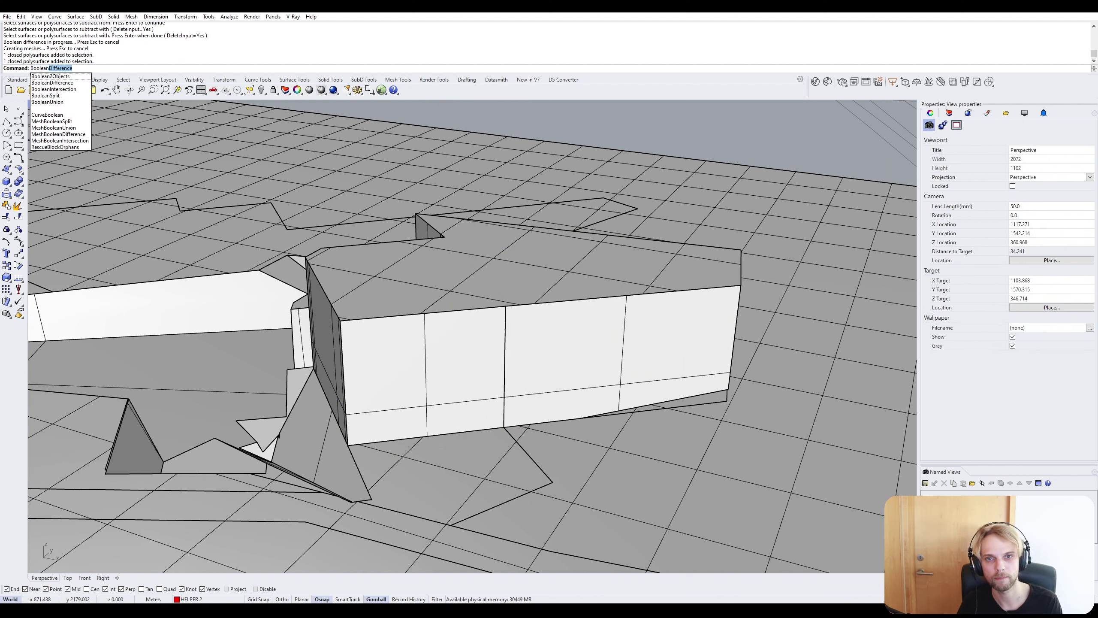
key(Return)
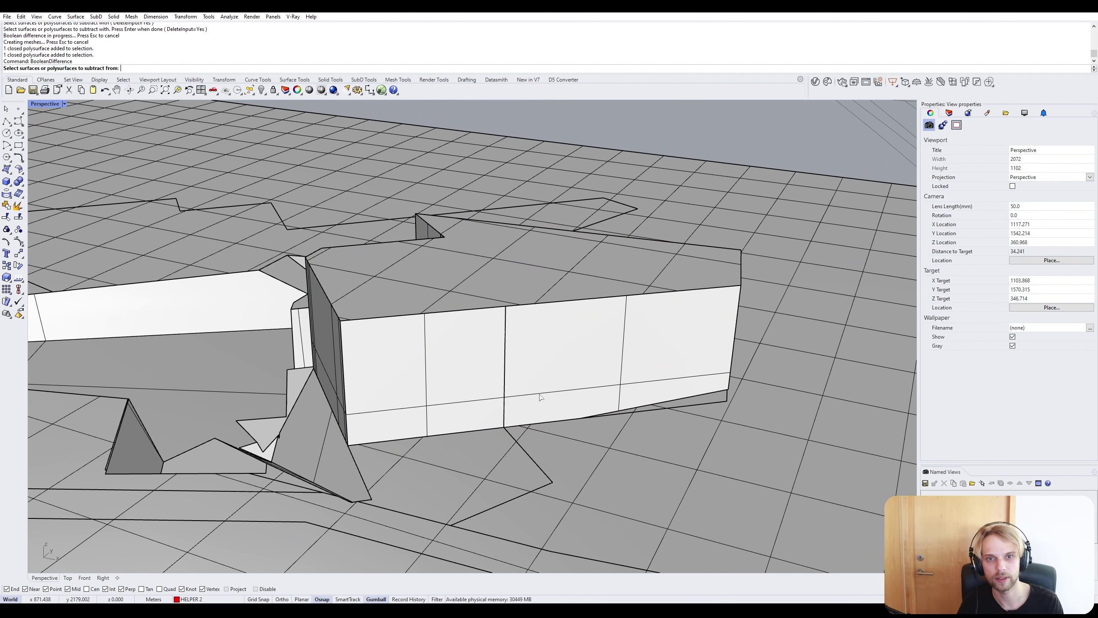
scroll(548, 402, down, 3)
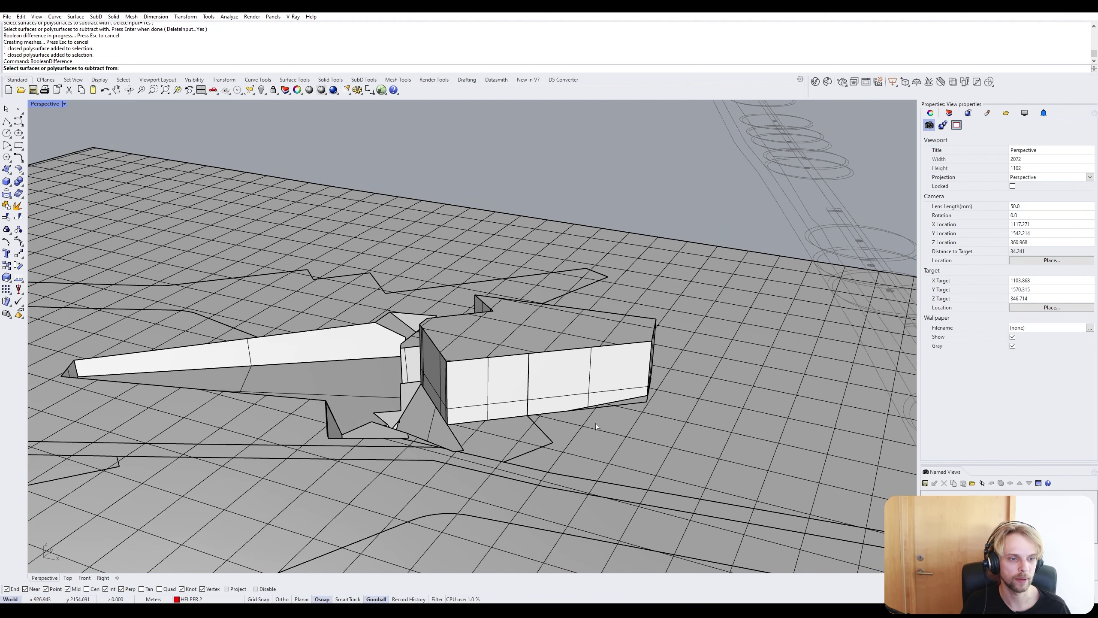
click(598, 435)
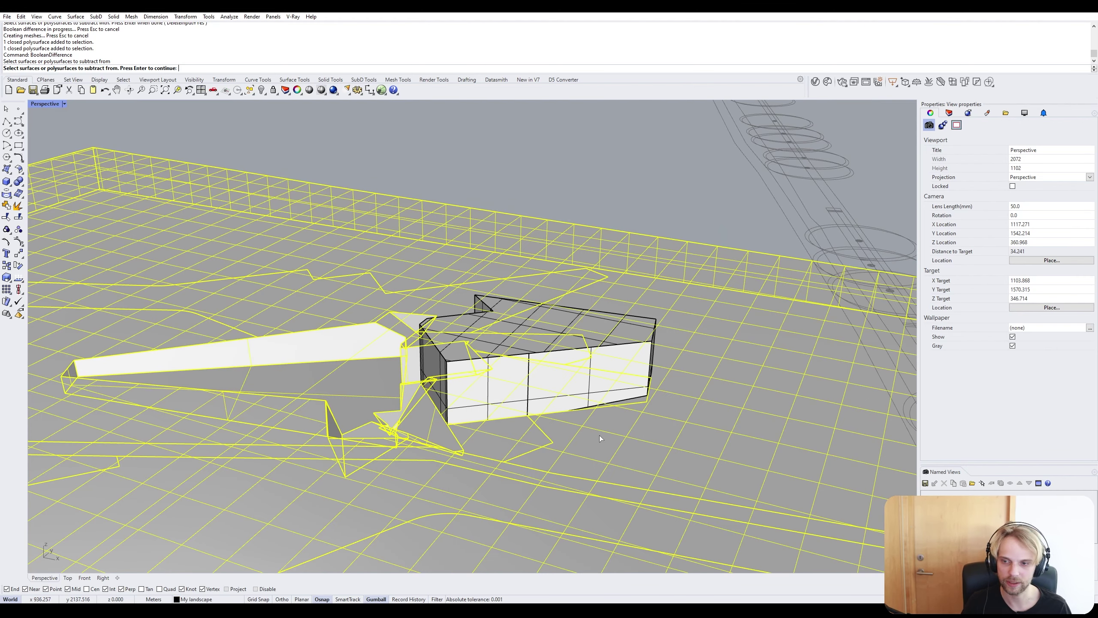
key(Return)
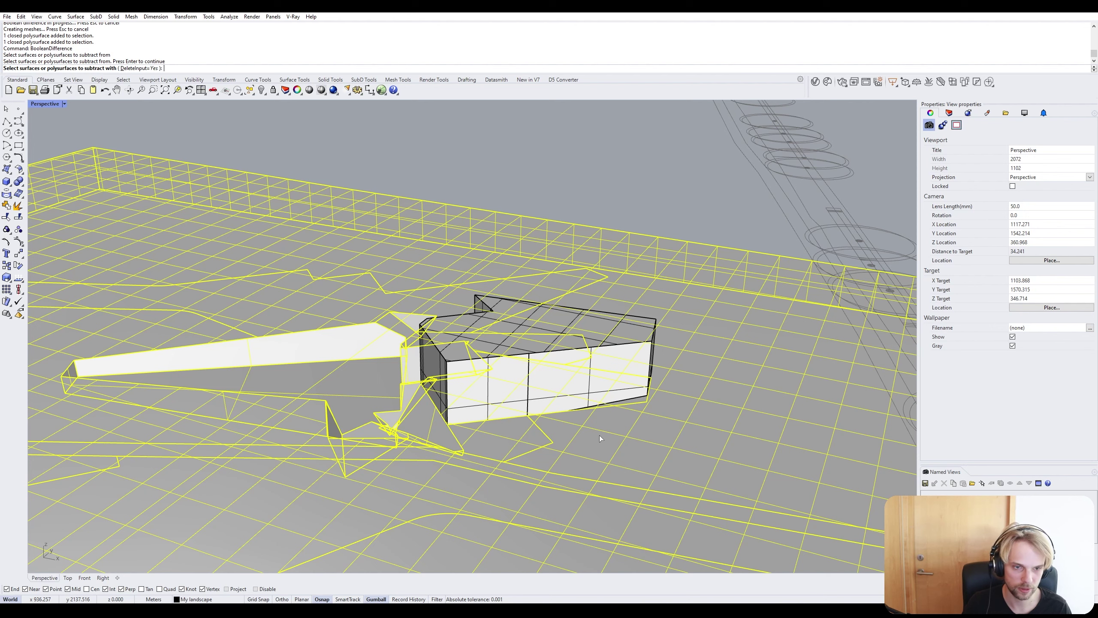
click(620, 358)
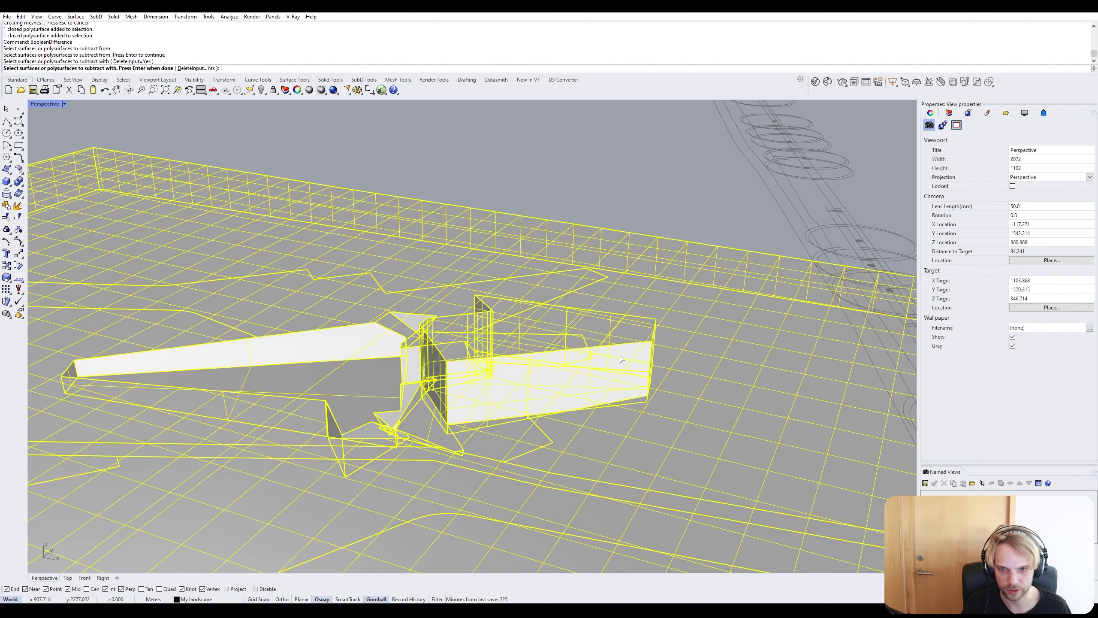
key(Return)
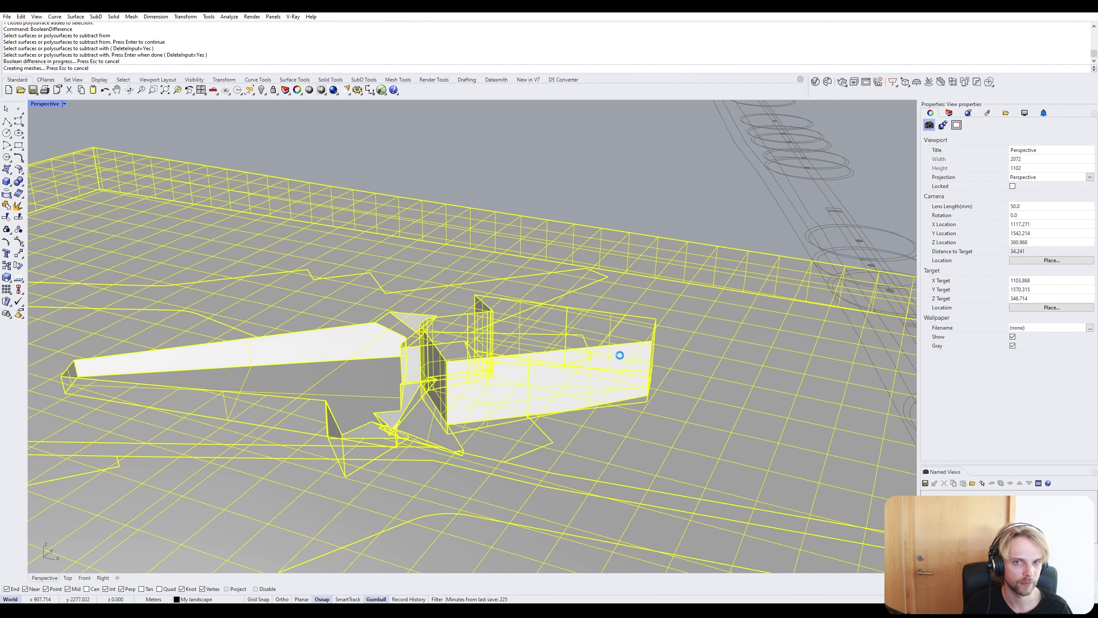
Bring back the hidden building solid with ShowSelected.
right_drag(619, 355, 496, 412)
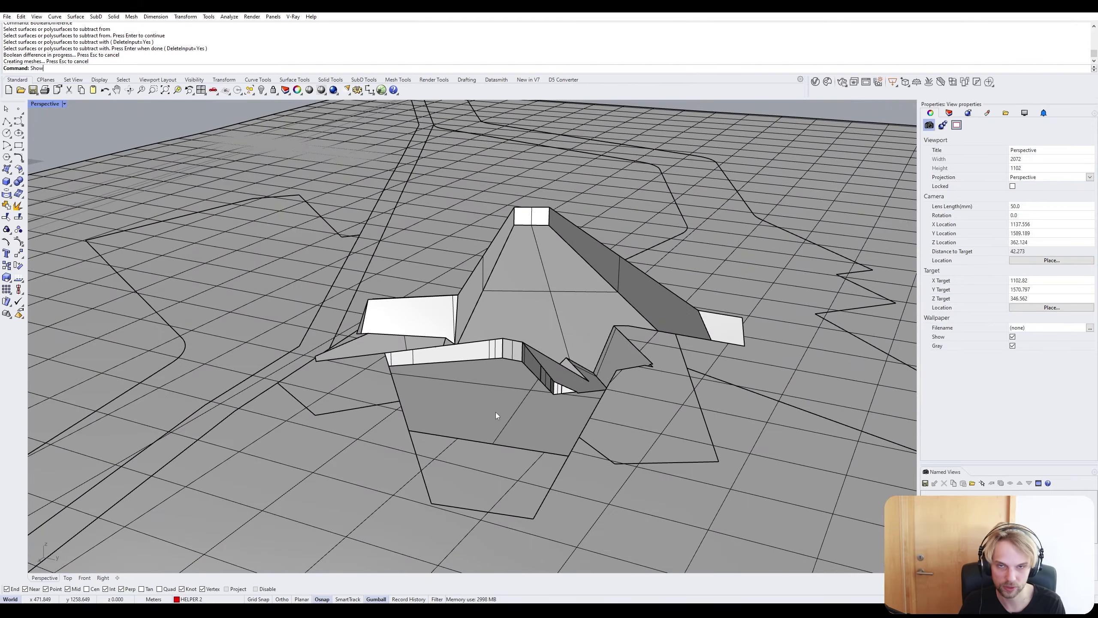
text(Selected)
key(Return)
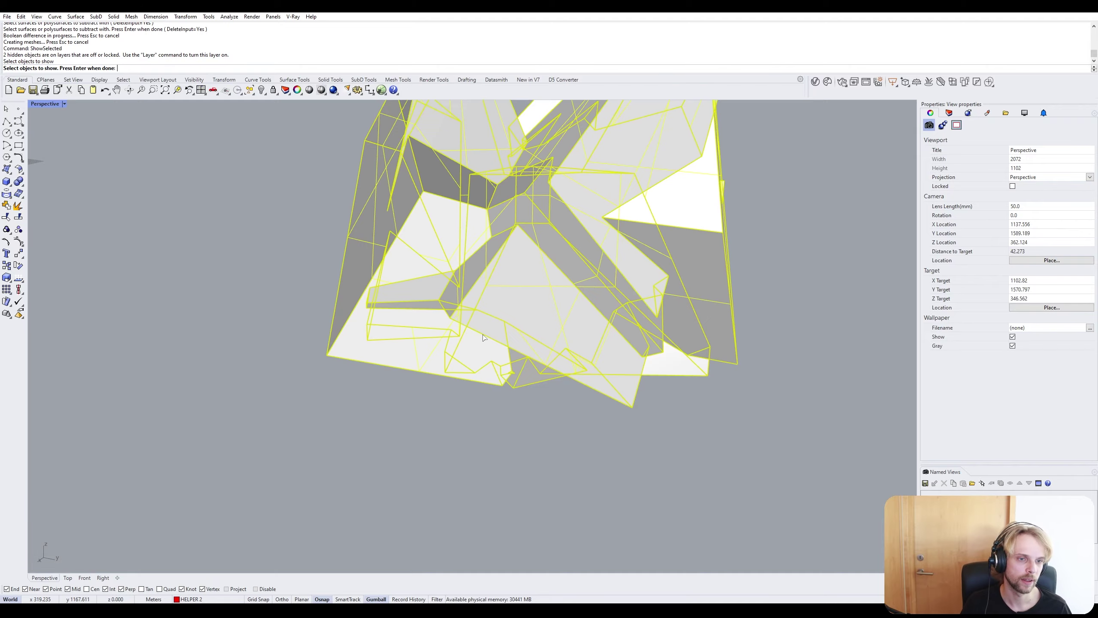
key(Return)
Examine how the carved slope meets the building's base and entrance opening from several sides.
right_drag(484, 339, 718, 381)
scroll(593, 368, down, 6)
right_drag(594, 368, 566, 403)
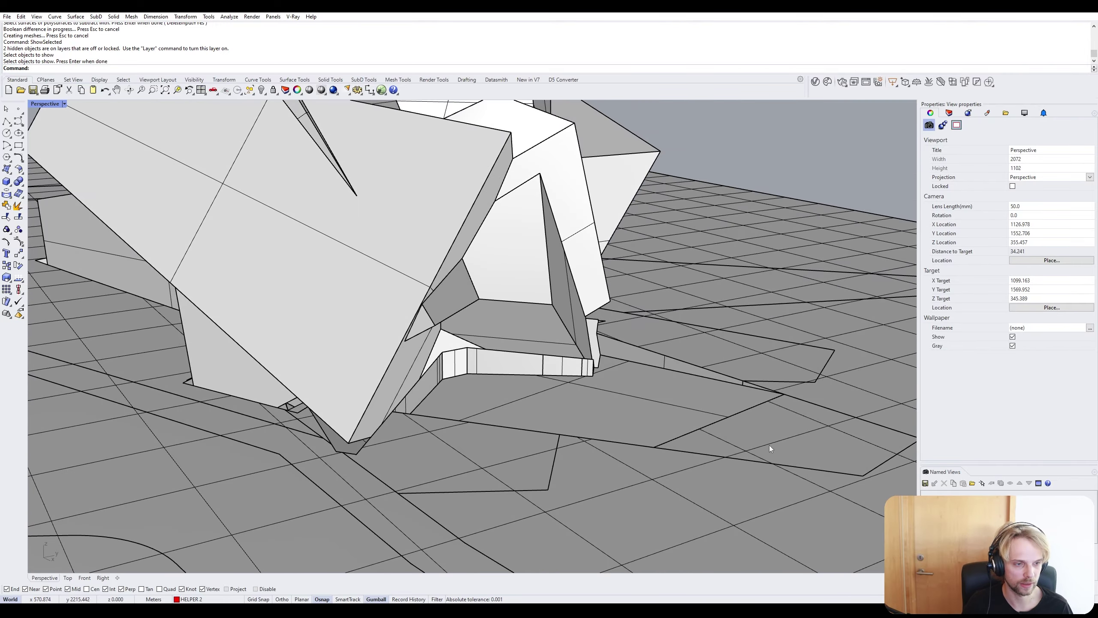
right_drag(770, 449, 778, 436)
scroll(672, 395, up, 5)
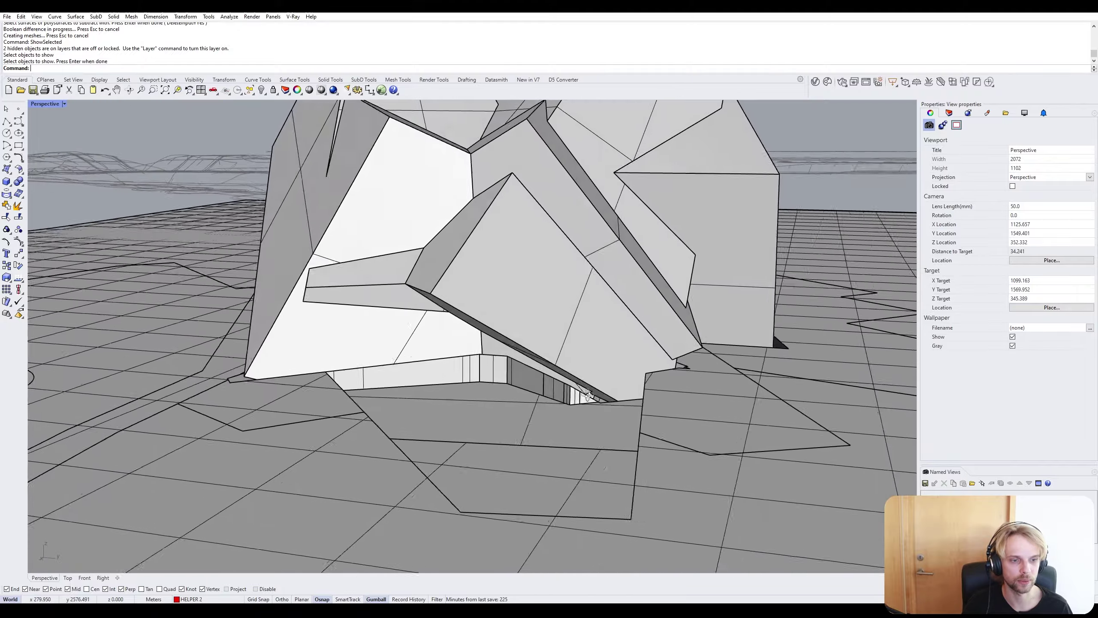
right_drag(485, 410, 288, 414)
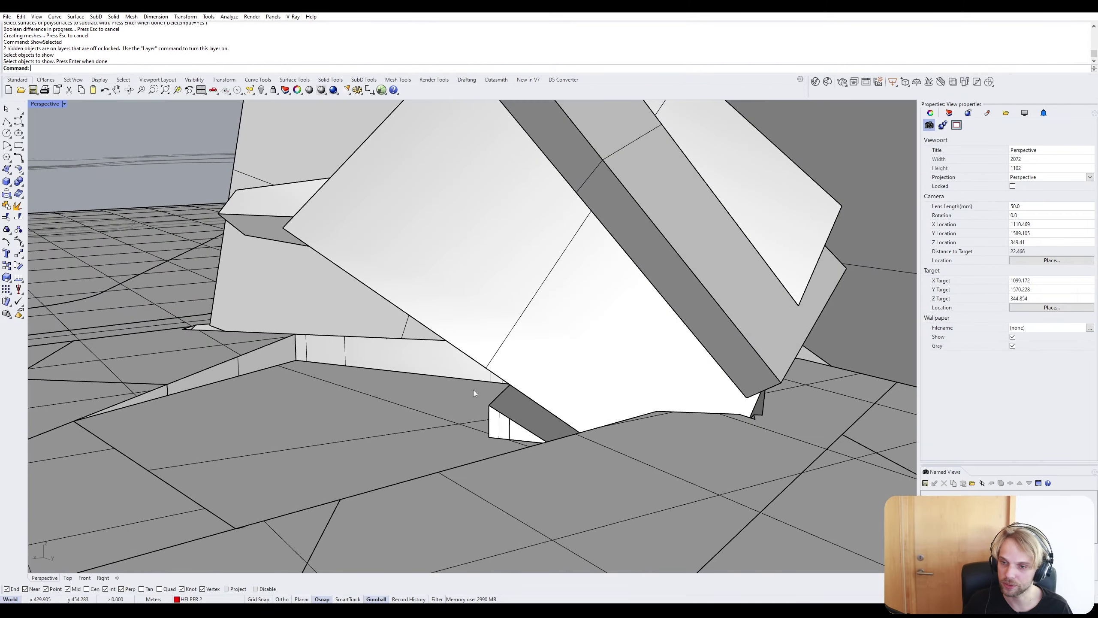
mouse_move(474, 390)
right_down()
mouse_move(652, 391)
mouse_move(471, 387)
right_up()
scroll(612, 397, down, 8)
scroll(471, 386, up, 2)
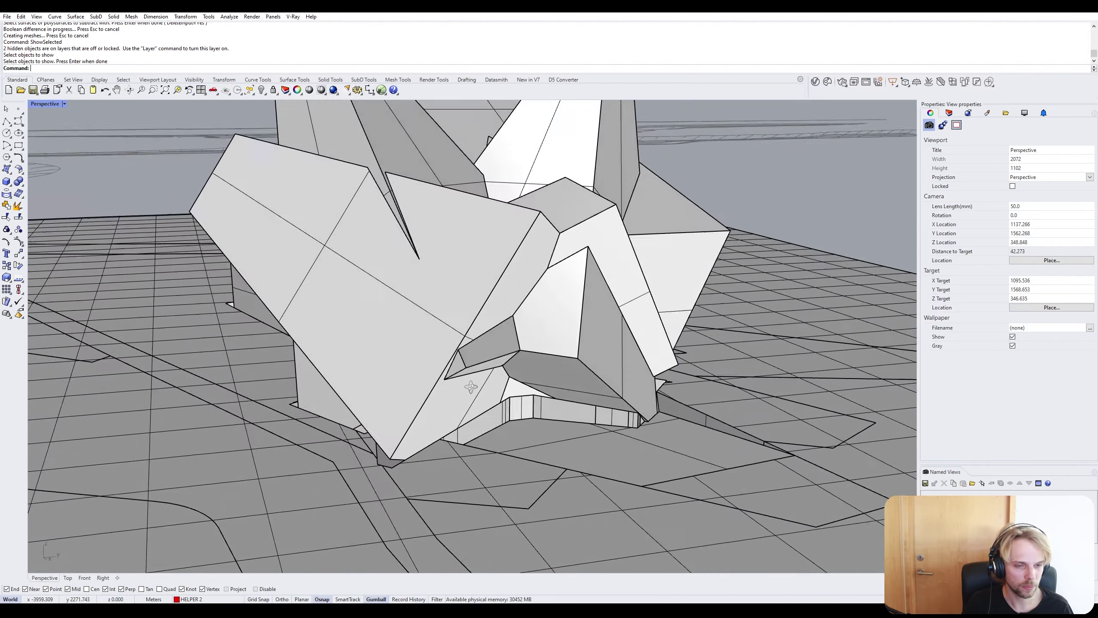
Hide the building solid and examine the carved landscape underneath it.
click(450, 400)
key(ctrl+h)
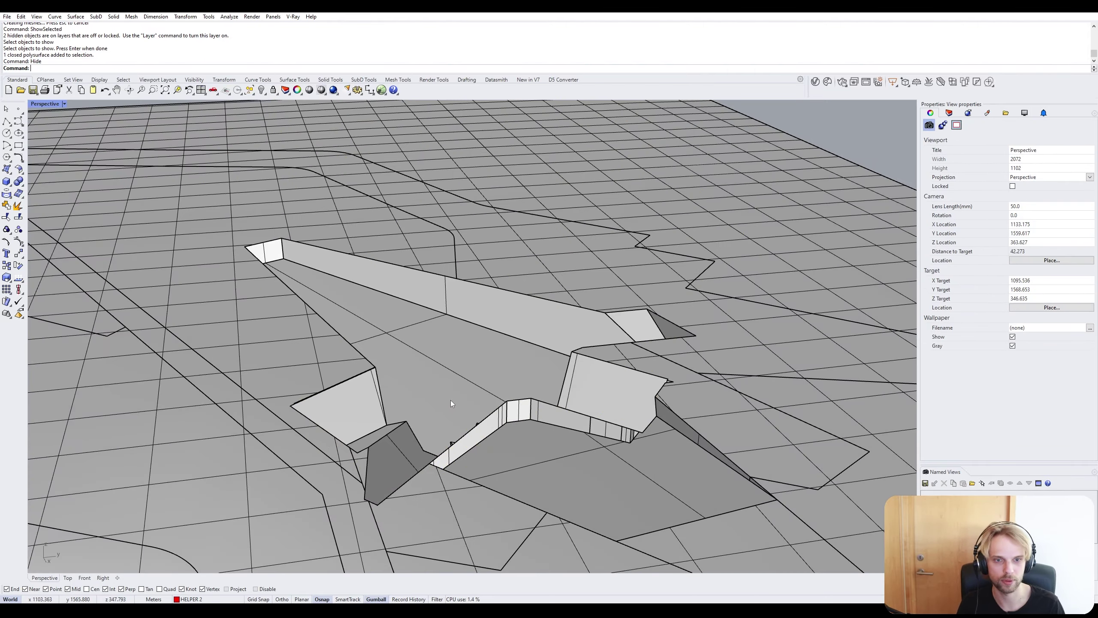
scroll(397, 466, up, 4)
right_drag(397, 465, 380, 463)
scroll(353, 358, up, 4)
right_drag(352, 359, 279, 355)
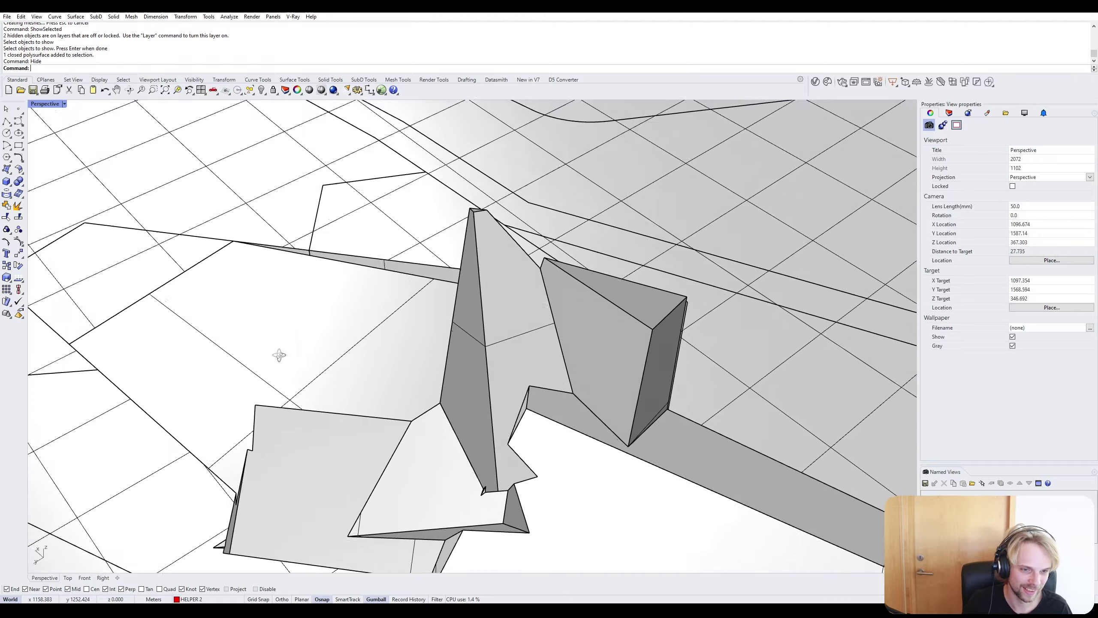
scroll(442, 284, up, 2)
right_drag(455, 282, 715, 393)
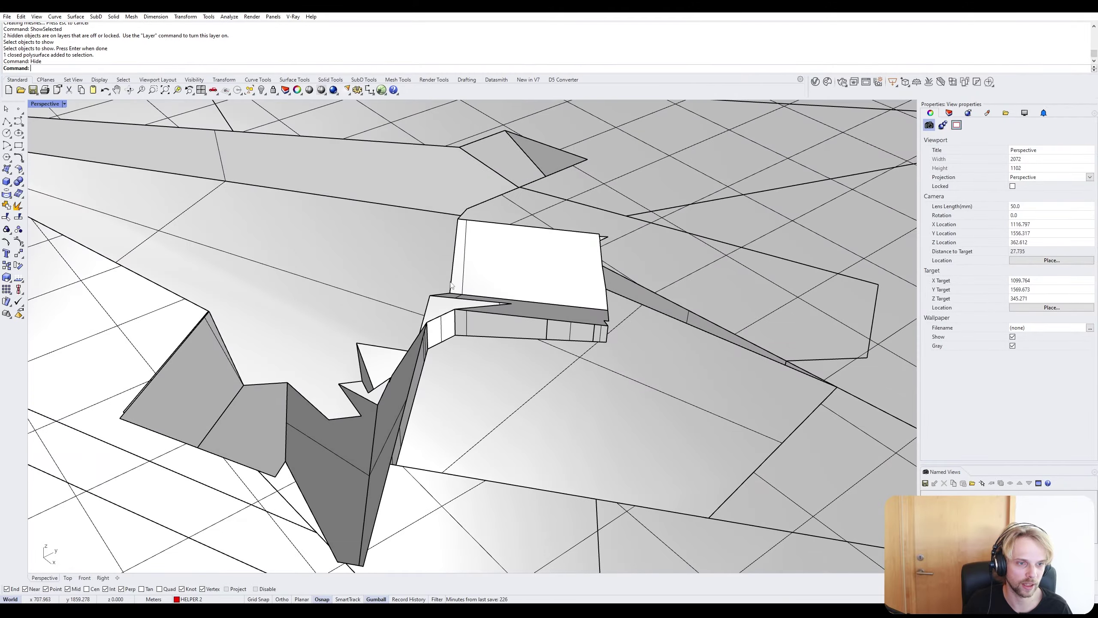
Copy the sloped face of the carved landscape area straight up above the terrain.
right_drag(451, 286, 364, 356)
ctrl+shift+click(370, 366)
drag(365, 356, 377, 300)
key(Escape)
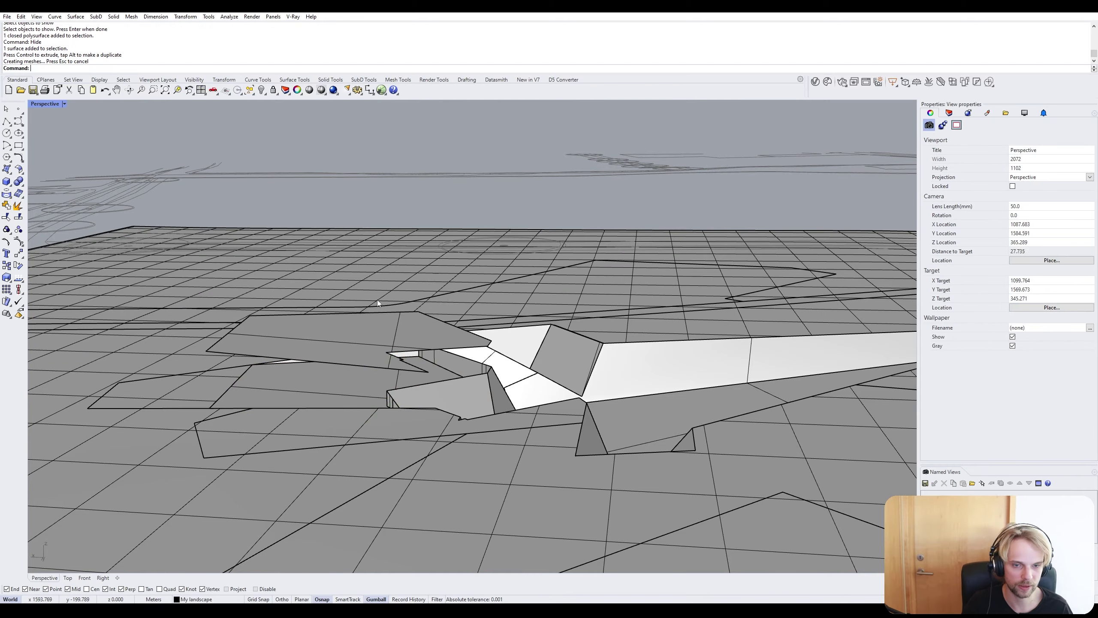
Untrim the copied sloped face by its outer edge, without keeping the trim objects.
right_drag(377, 300, 388, 336)
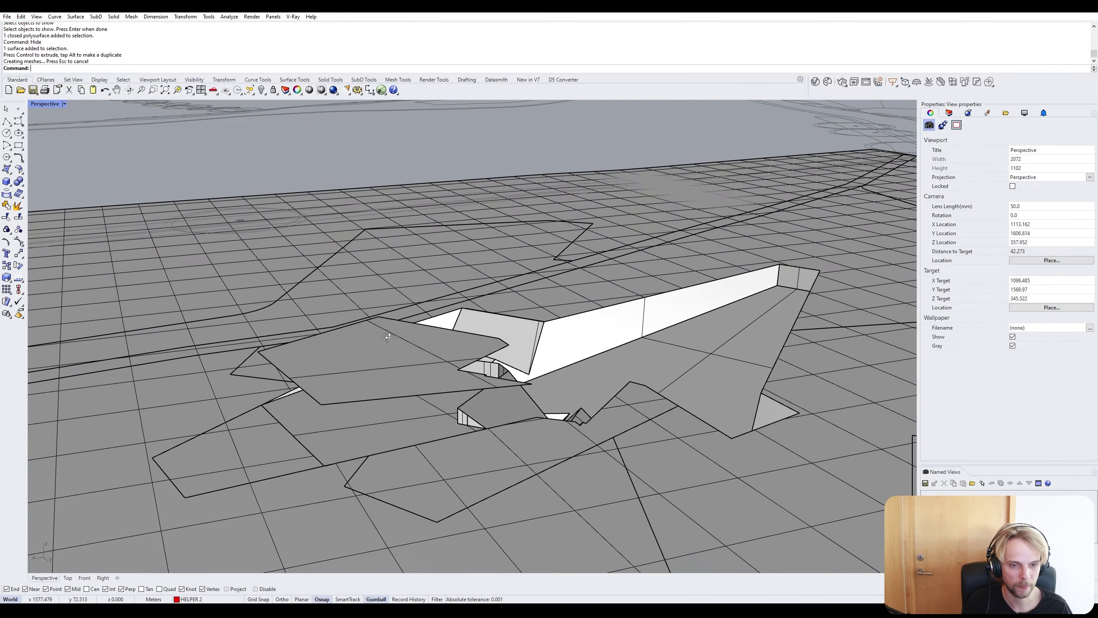
click(350, 355)
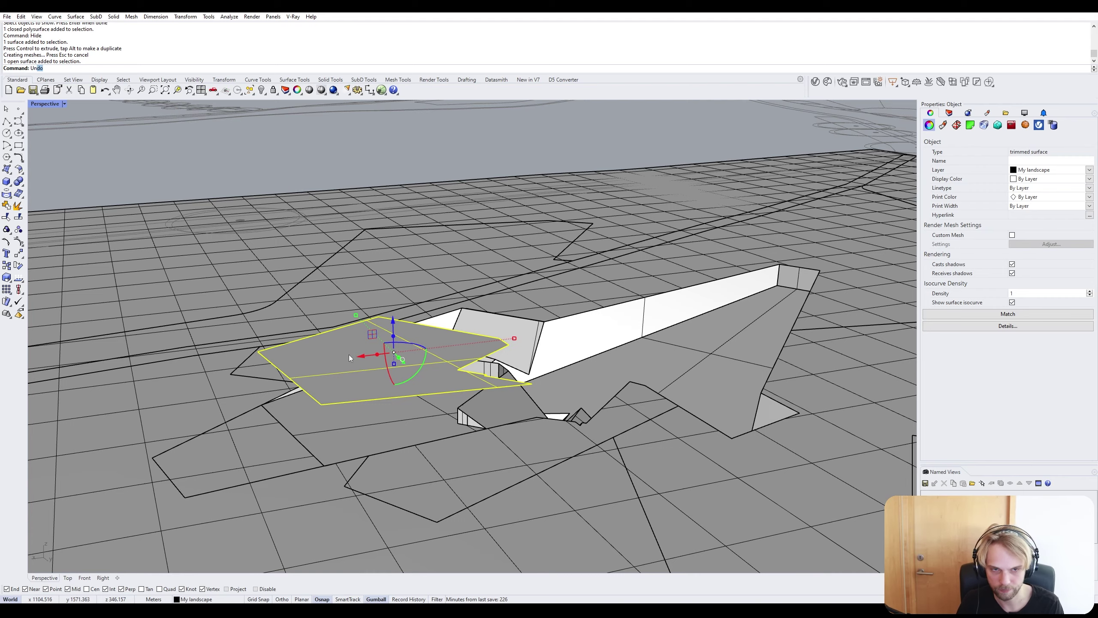
text(Untrim)
key(Return)
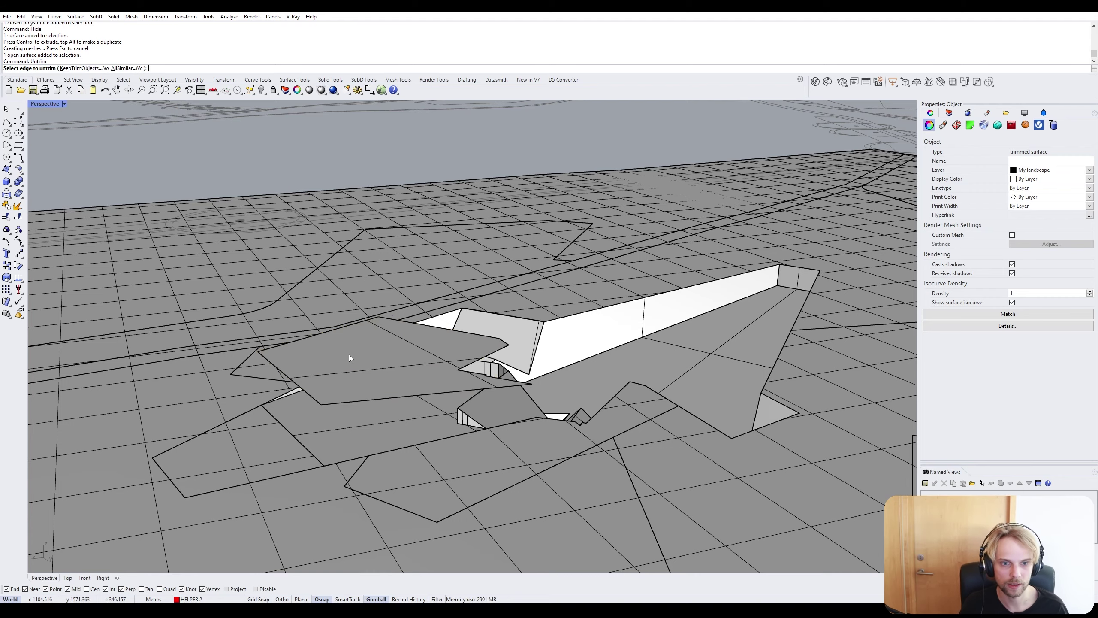
click(371, 400)
key(Return)
right_drag(370, 400, 424, 382)
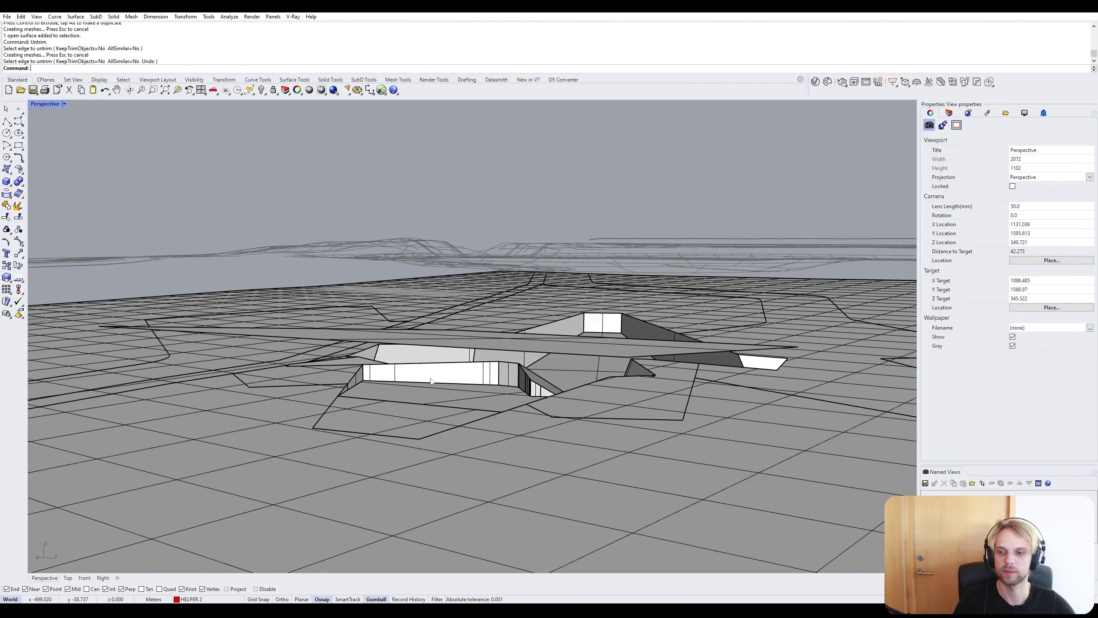
right_drag(431, 379, 536, 314)
click(436, 382)
key(Escape)
scroll(537, 315, up, 6)
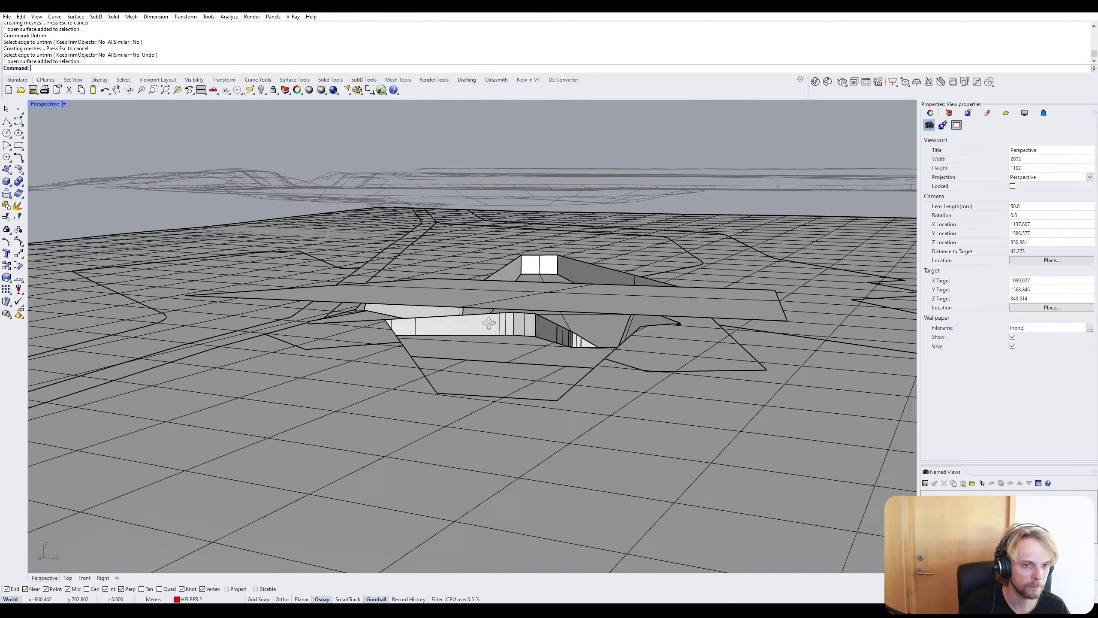
click(474, 310)
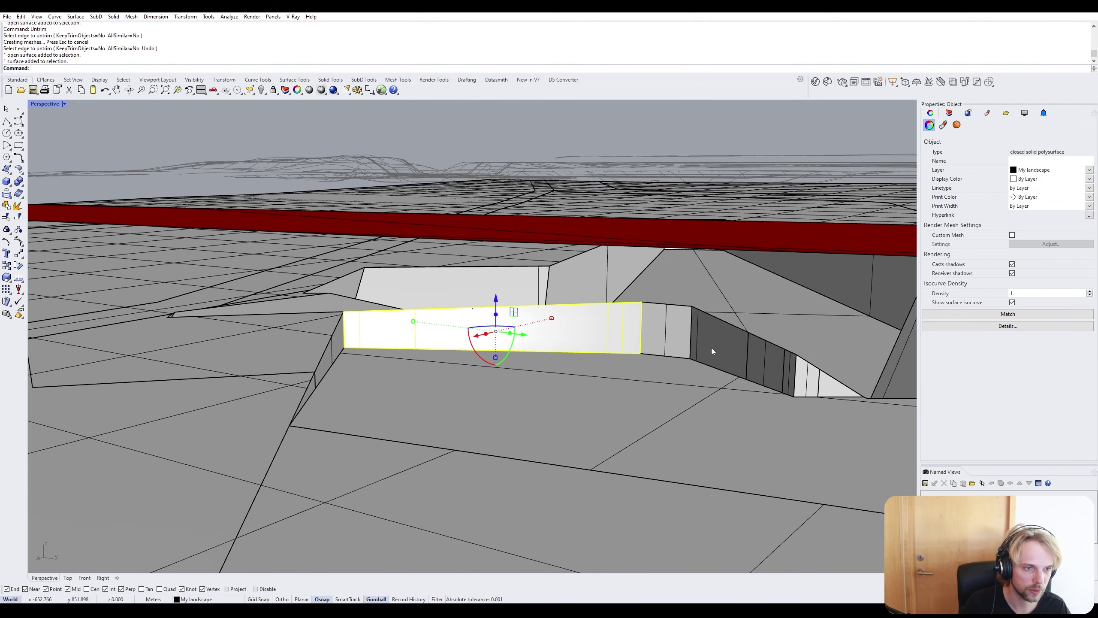
ctrl+shift+click(668, 333)
ctrl+shift+click(724, 344)
ctrl+shift+click(777, 381)
ctrl+shift+click(808, 378)
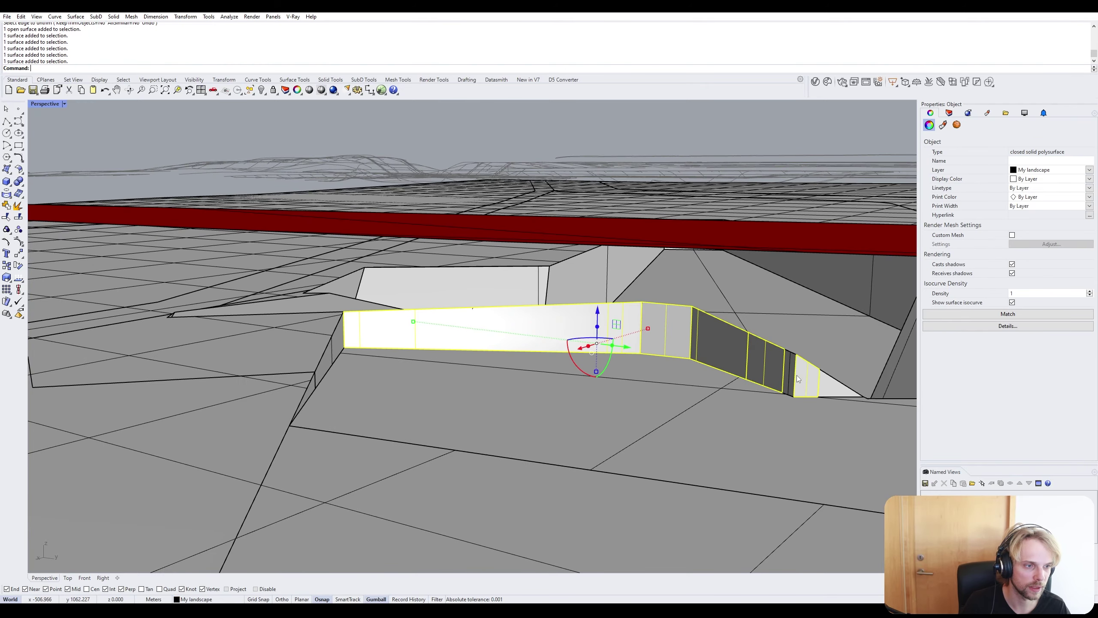
ctrl+shift+click(791, 370)
ctrl+shift+click(829, 385)
right_drag(804, 381, 465, 417)
Delete the untrimmed copy of the sloped surface floating above the terrain.
click(548, 282)
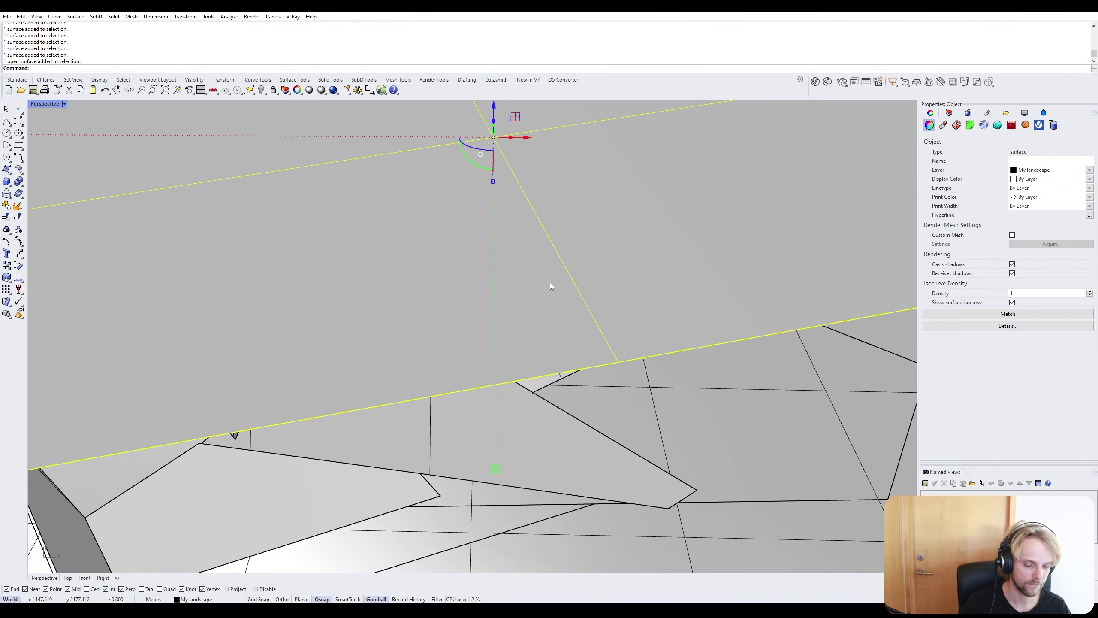
key(Delete)
right_drag(550, 286, 547, 364)
scroll(547, 364, up, 2)
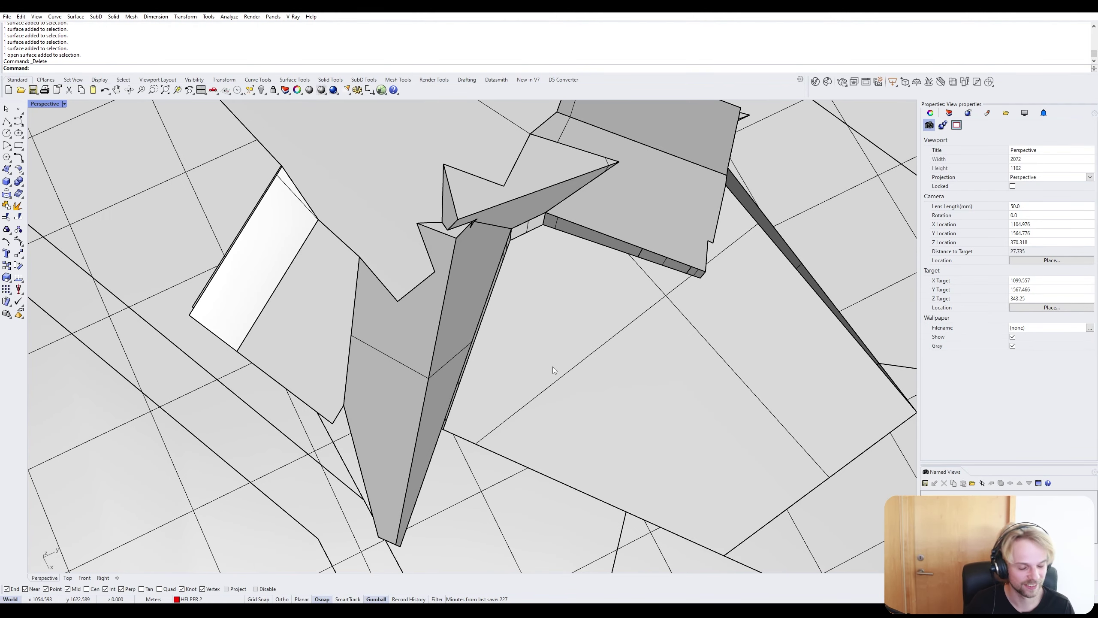
Duplicate the border of the carved area's sloped floor face as a curve with DupBorder.
click(552, 367)
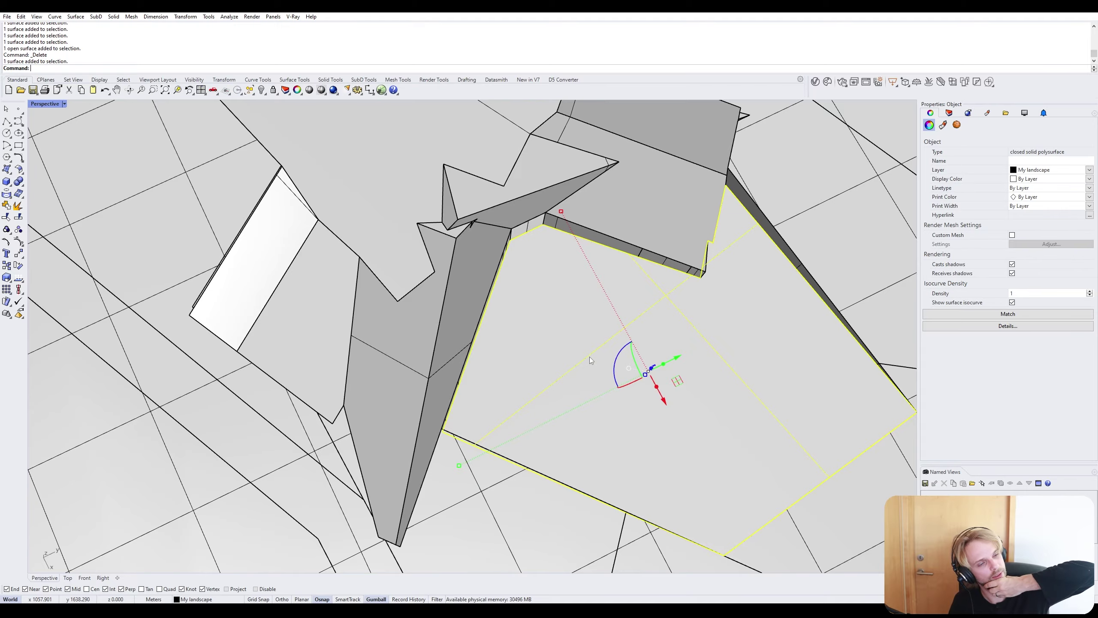
right_drag(599, 354, 457, 317)
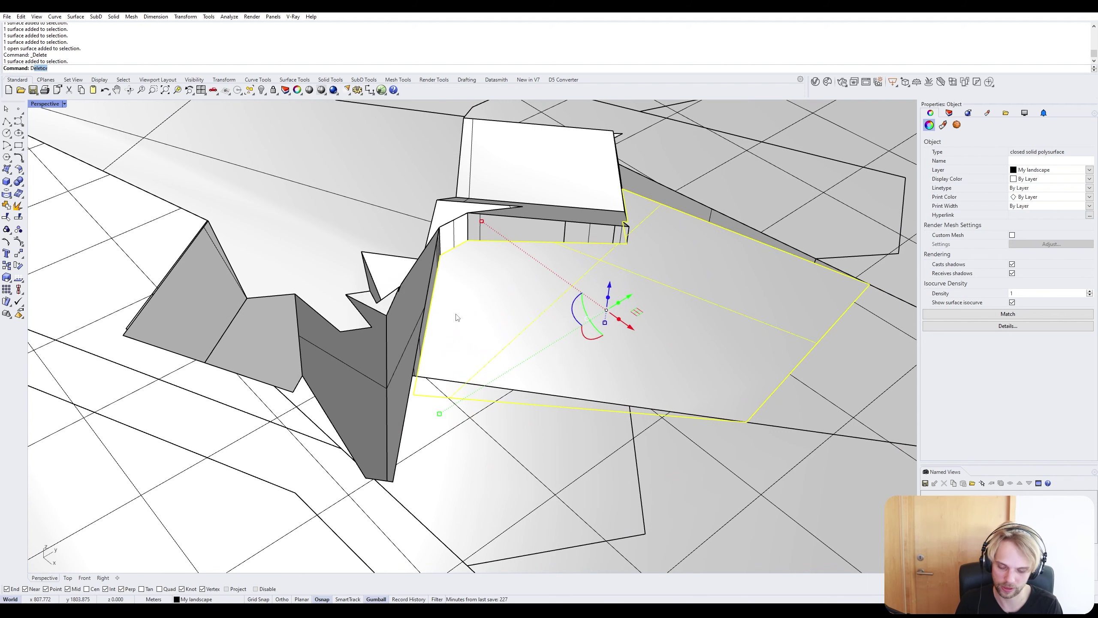
text(B)
key(Return)
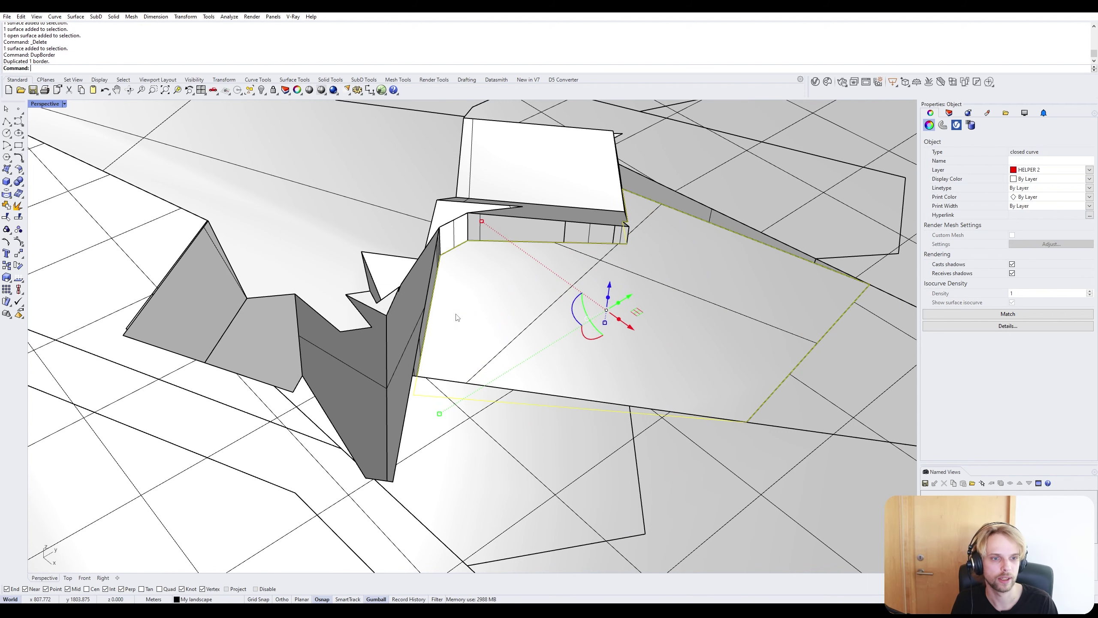
Delete the duplicated border curve's segment along the foot of the long building-side wall.
click(574, 245)
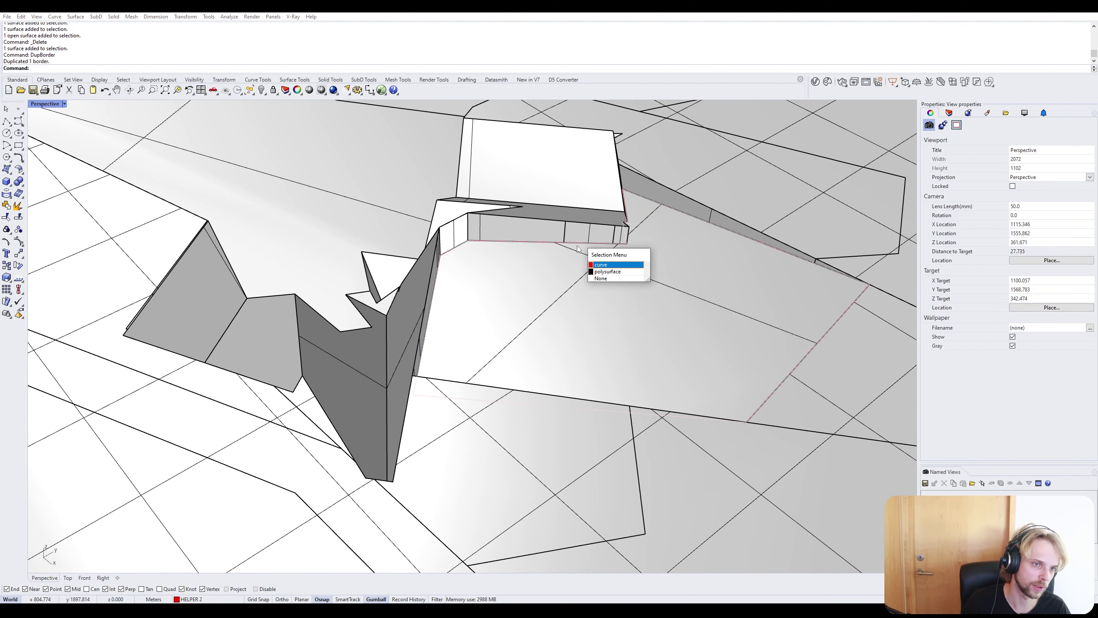
click(561, 263)
right_drag(562, 268, 448, 297)
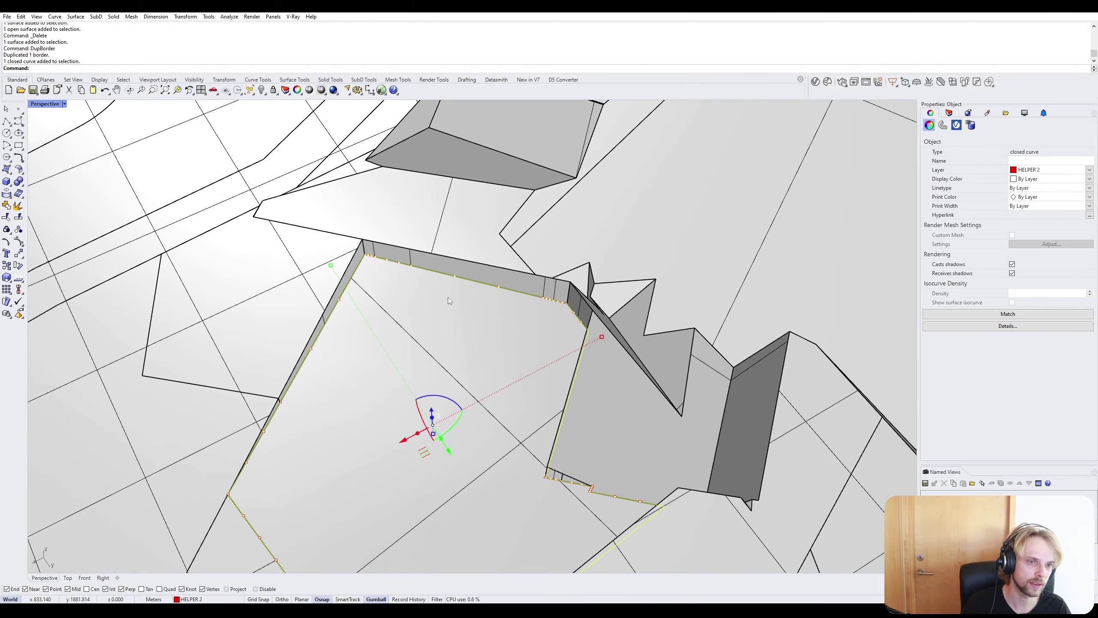
key(Escape)
scroll(460, 287, up, 2)
click(465, 274)
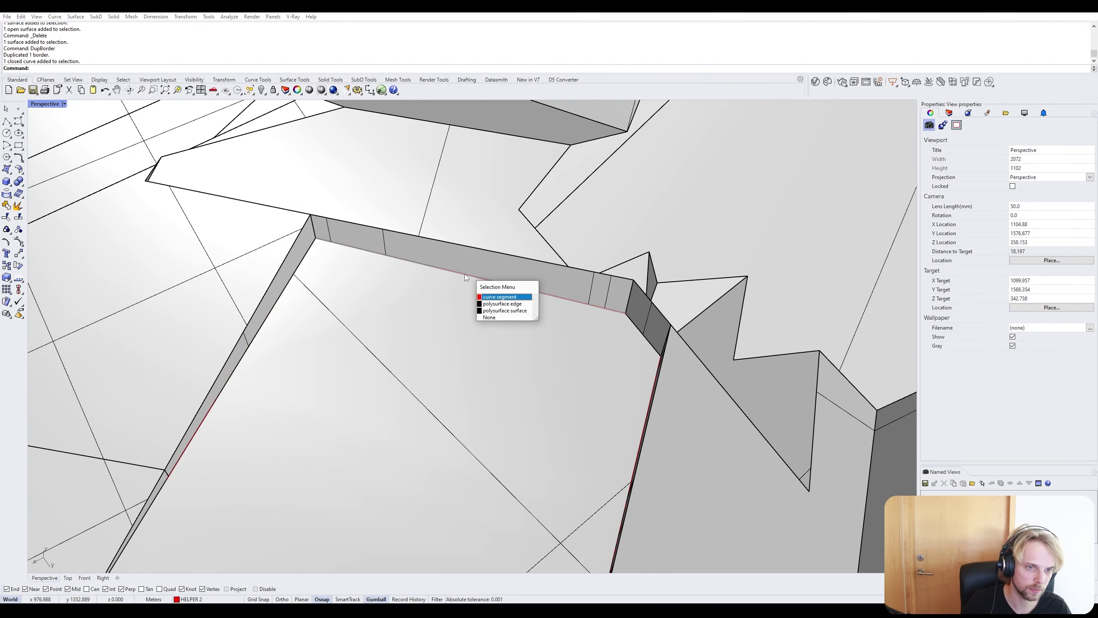
click(492, 297)
key(Delete)
Delete the border segment beside the notched platform edge and the leftover open curve around the building-side recess.
right_drag(489, 297, 598, 210)
click(605, 249)
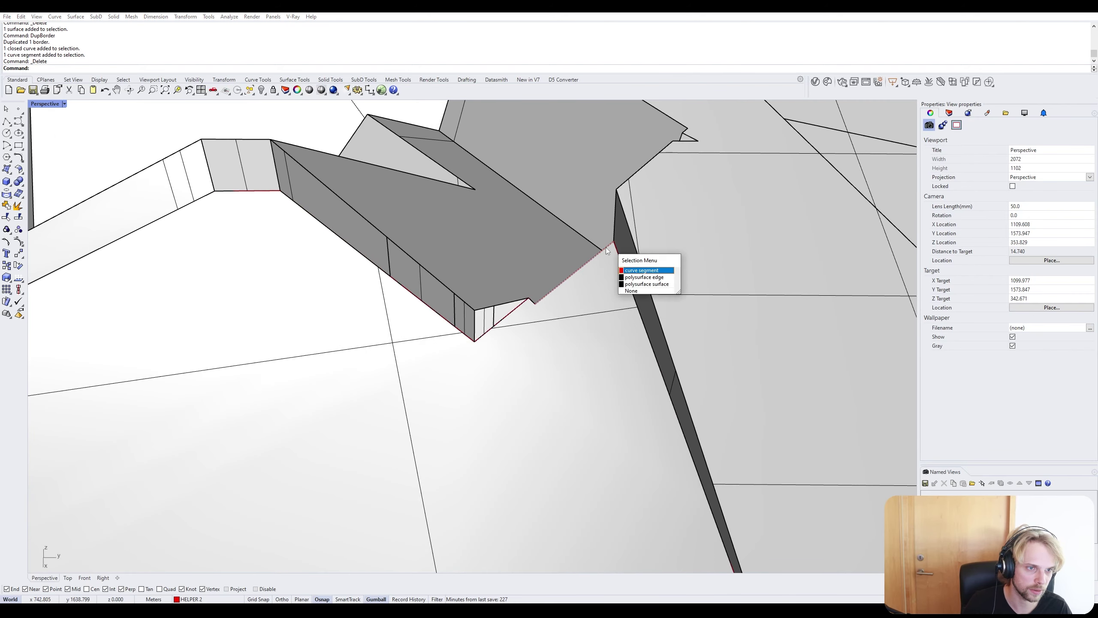
key(Return)
key(Delete)
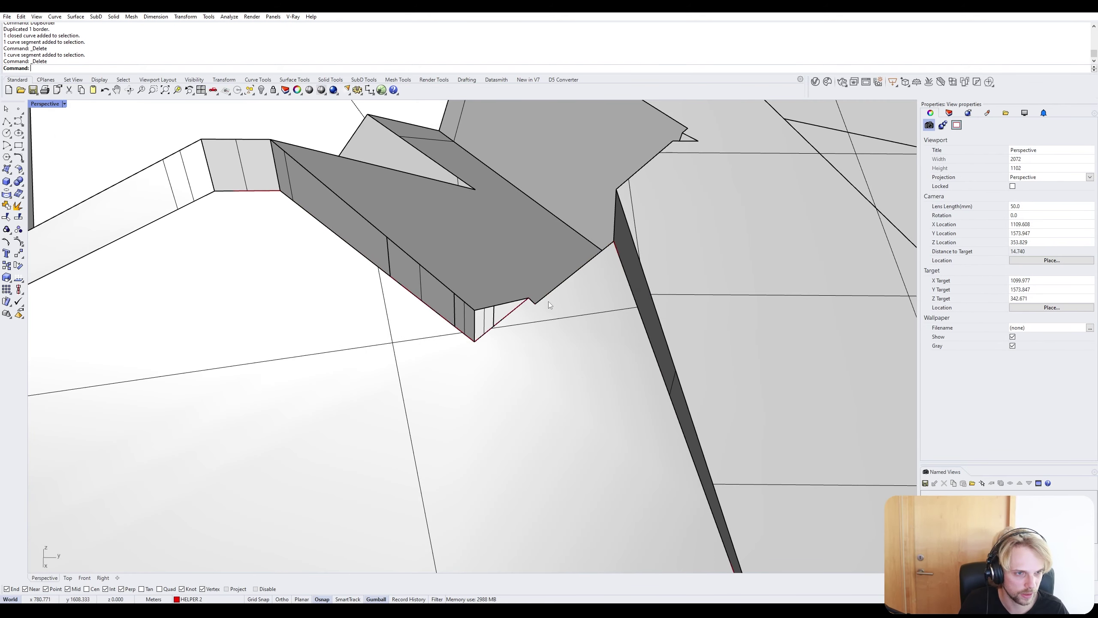
click(532, 302)
key(Escape)
click(524, 301)
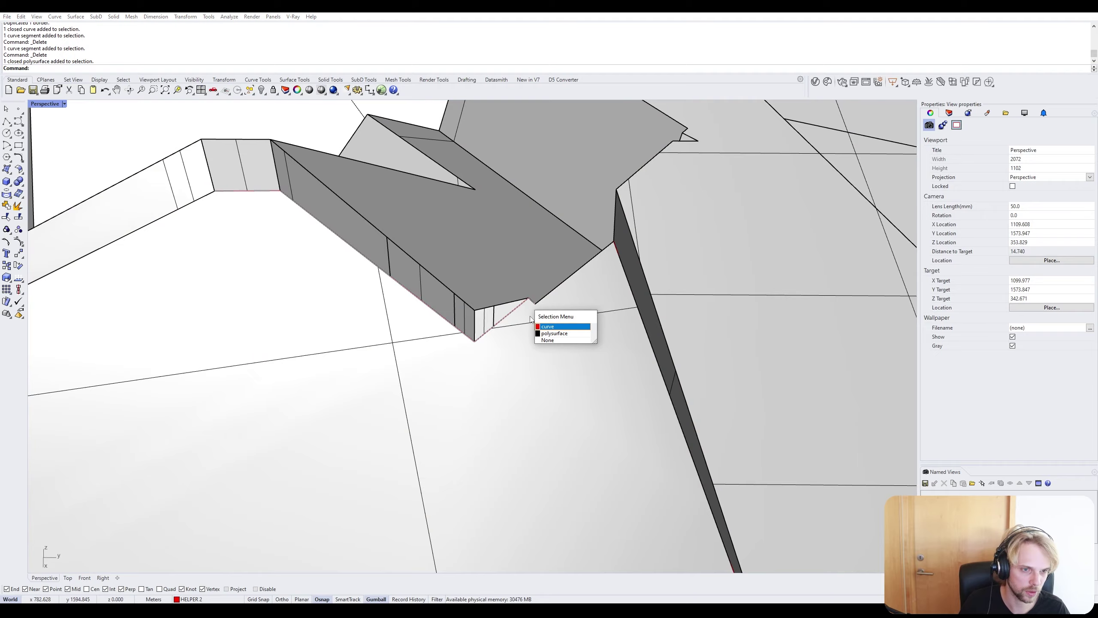
click(546, 326)
key(Delete)
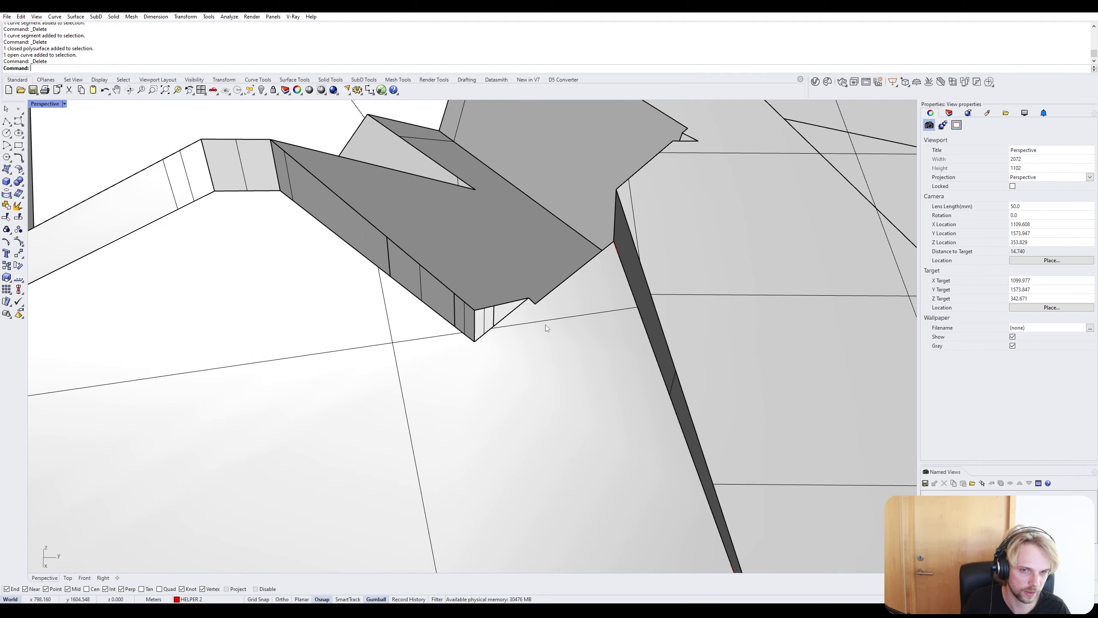
Check the remaining outer border curve, then lock the landscape solid.
click(639, 318)
click(668, 340)
scroll(646, 321, down, 3)
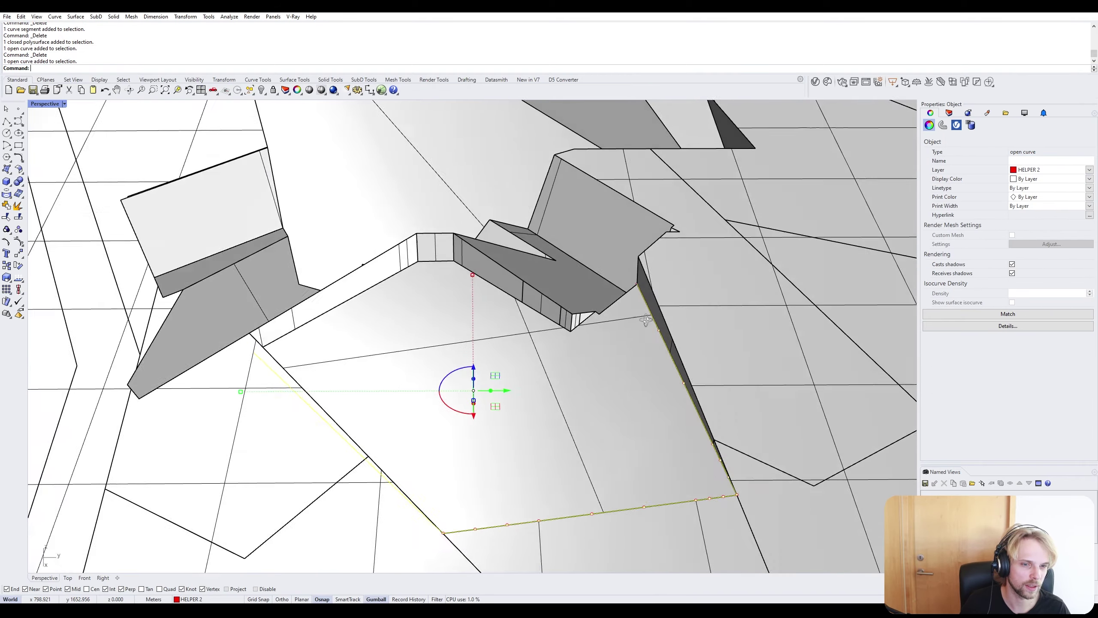
right_drag(645, 320, 290, 246)
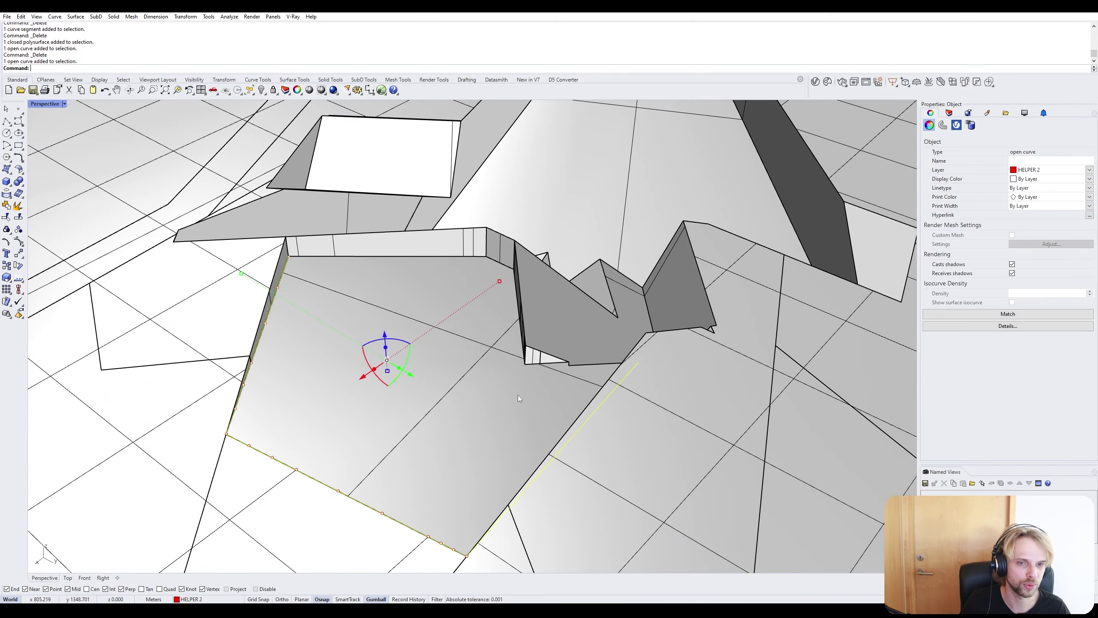
right_drag(518, 396, 386, 167)
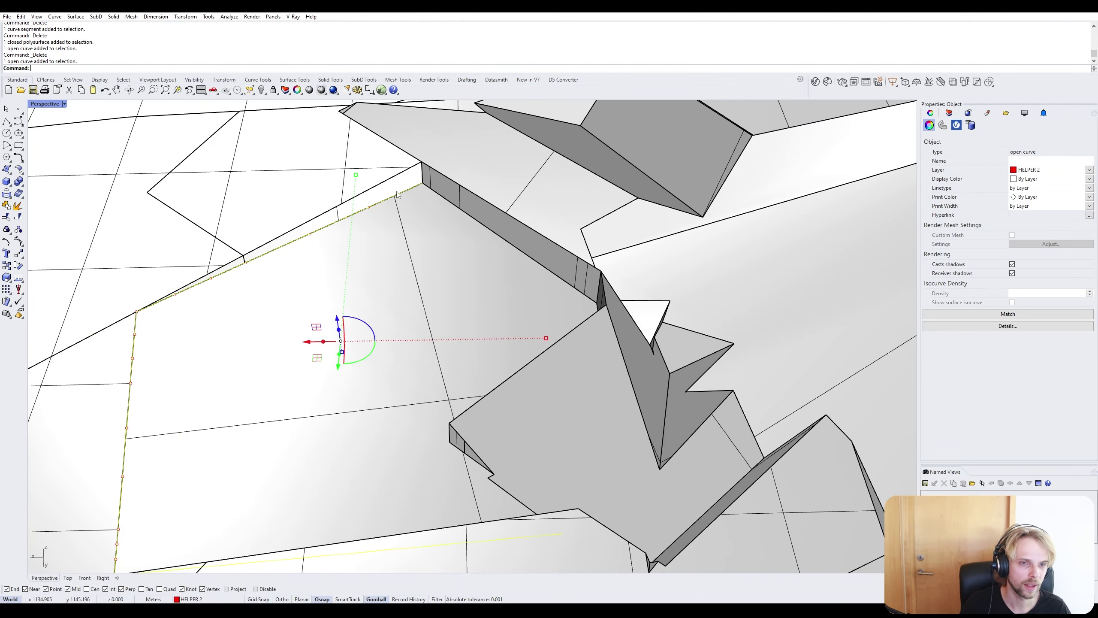
key(Escape)
click(422, 186)
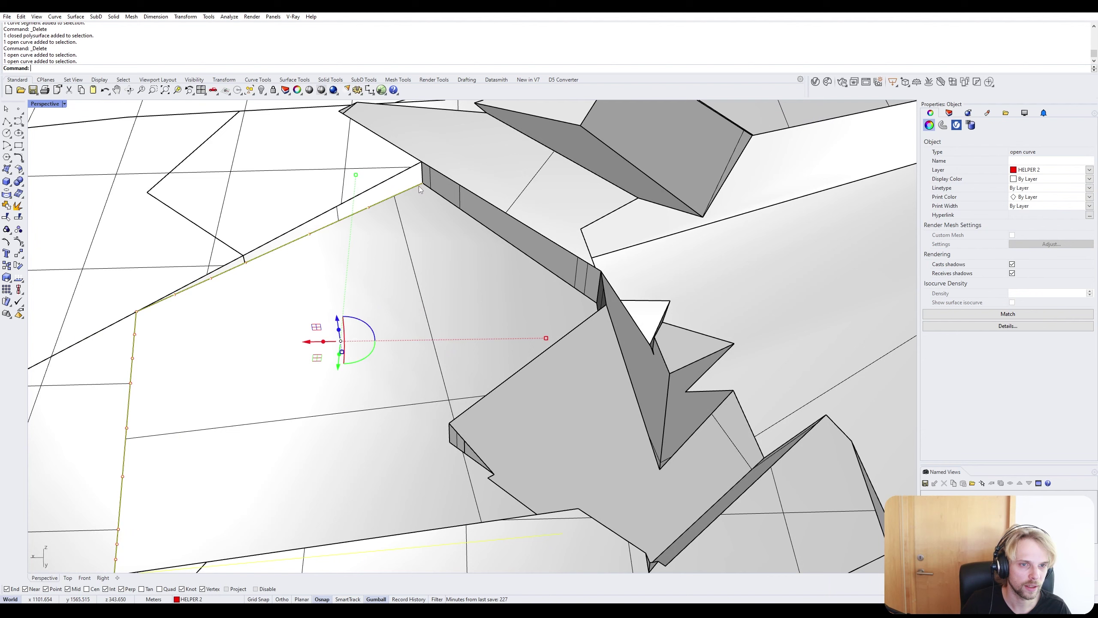
click(435, 251)
text(Lock)
key(Return)
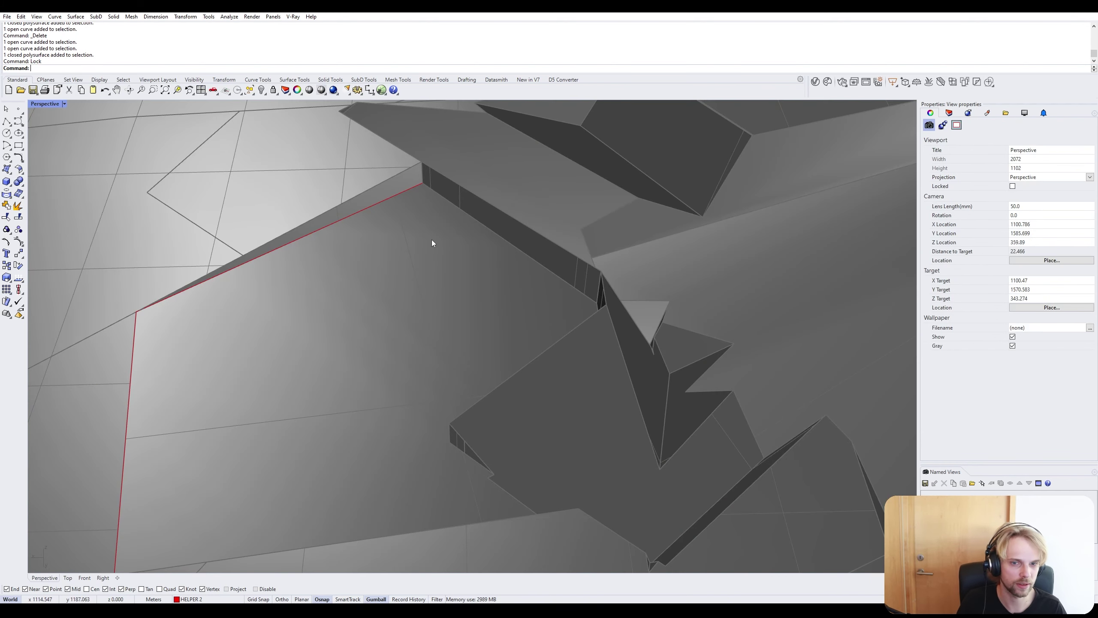
Select only the border curve's end point at the foot of the wall corner.
ctrl+shift+click(414, 188)
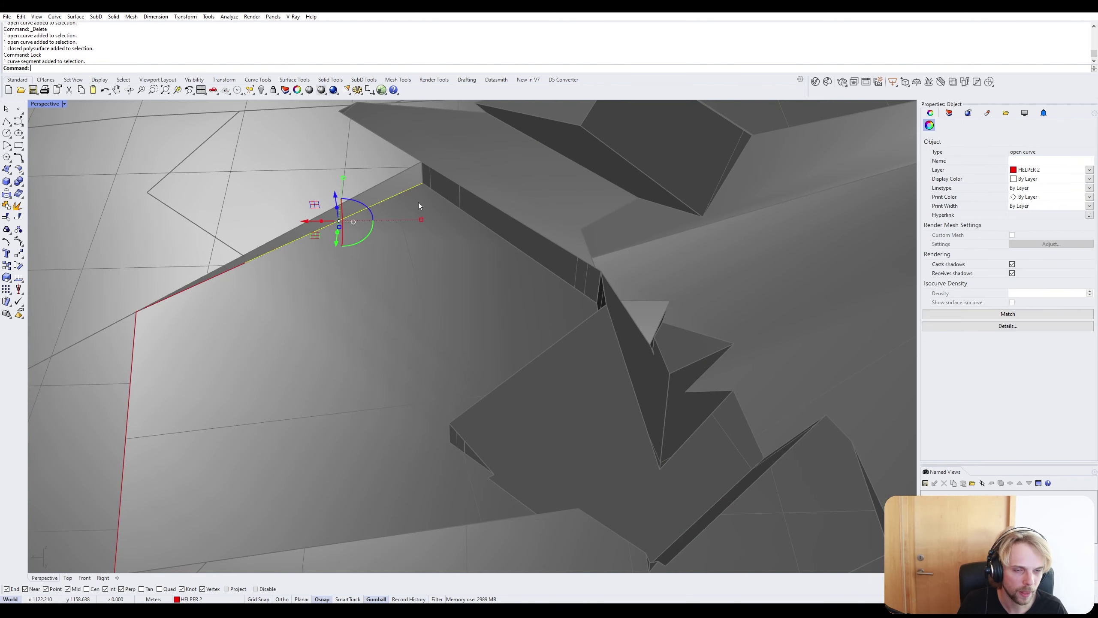
key(Escape)
click(421, 186)
ctrl+shift+click(422, 183)
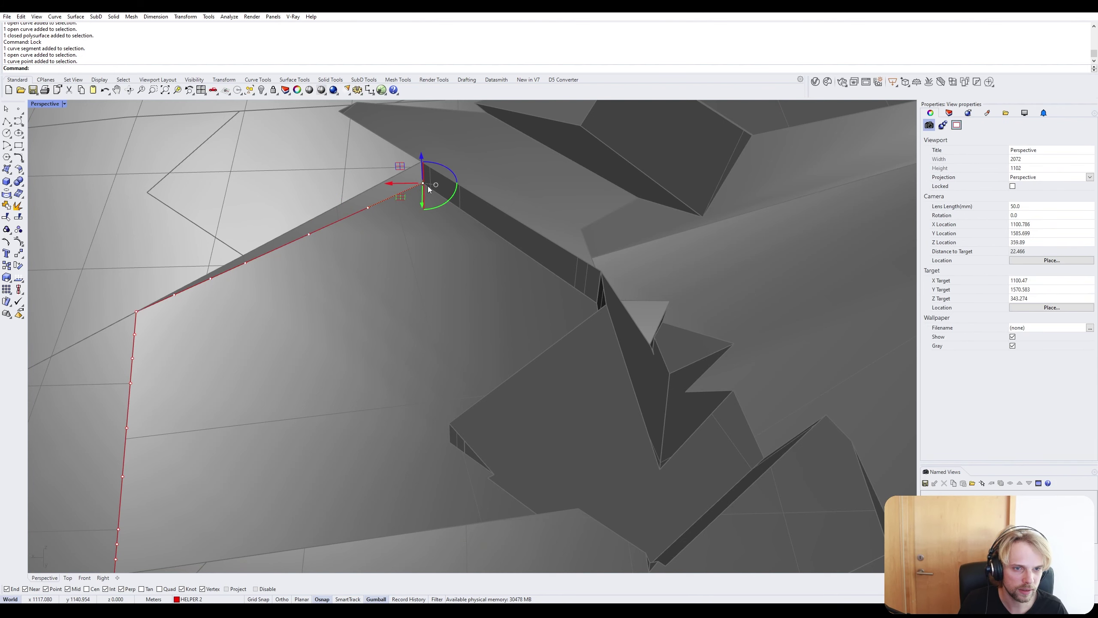
Try to move the border curve's end point well past the wall corner along its edge, and undo the move.
text(M)
key(Return)
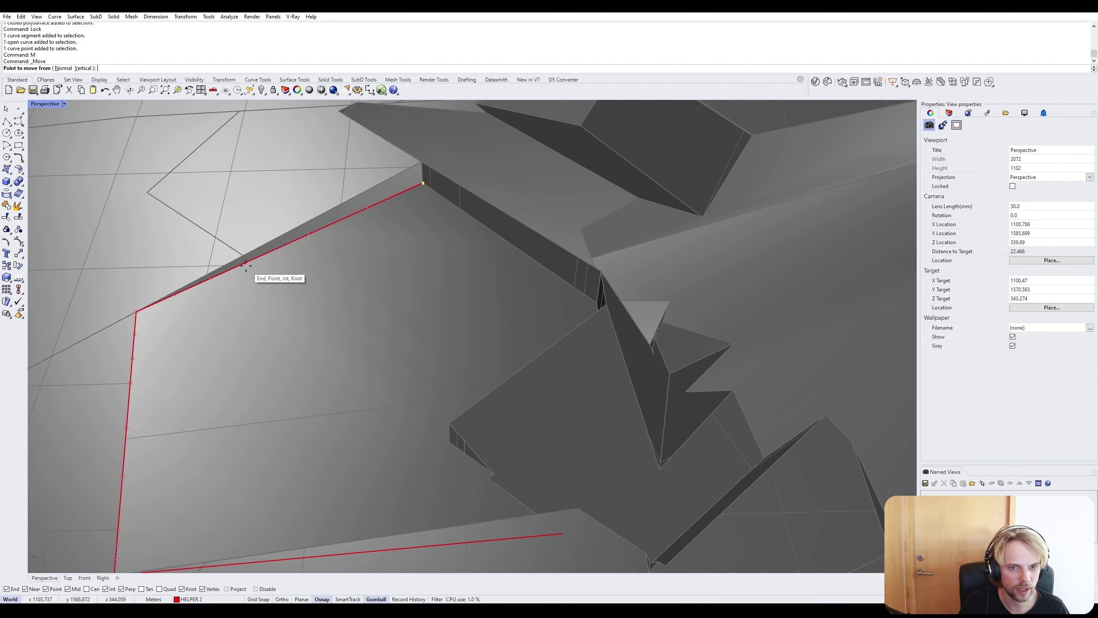
click(245, 262)
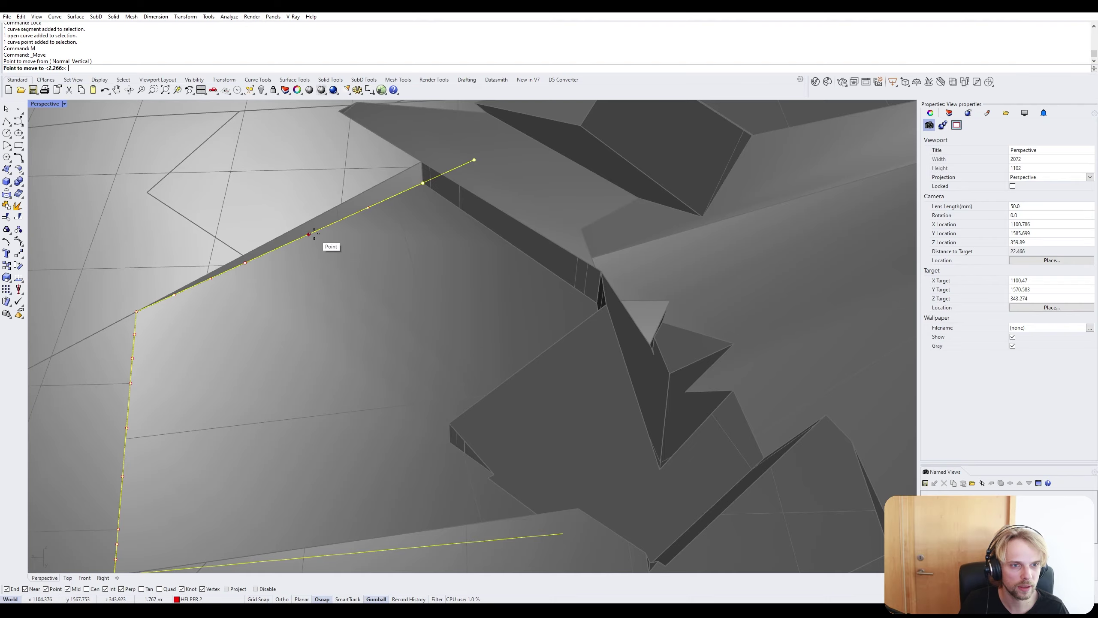
click(364, 214)
right_drag(356, 214, 408, 235)
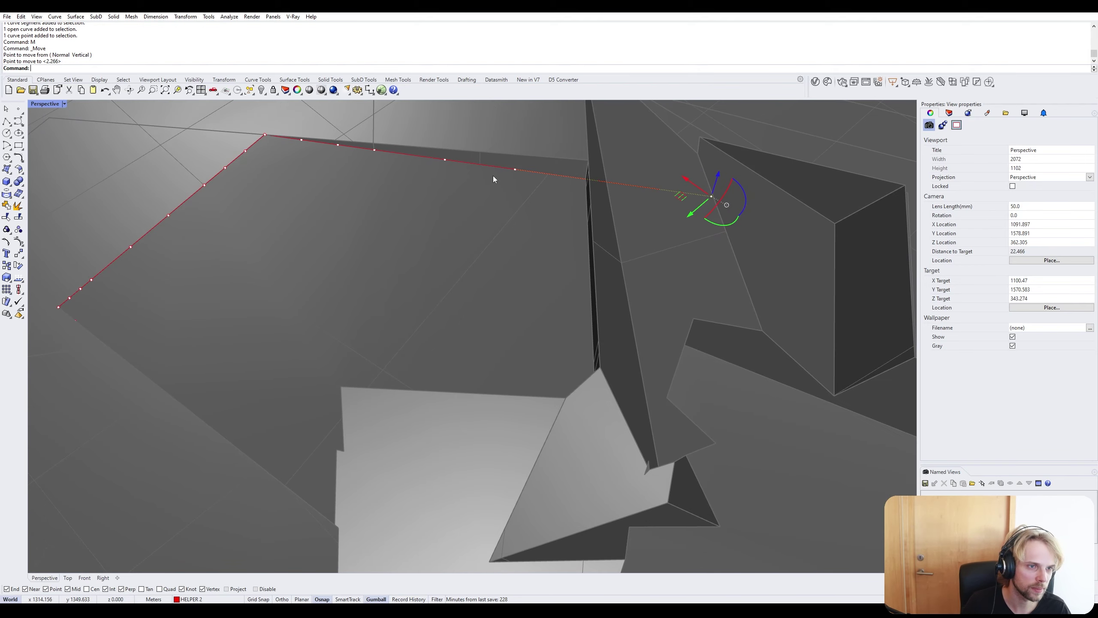
key(ctrl+z)
Move the border curve's end point a short distance along its edge line, just past the wall corner.
text(M)
key(Return)
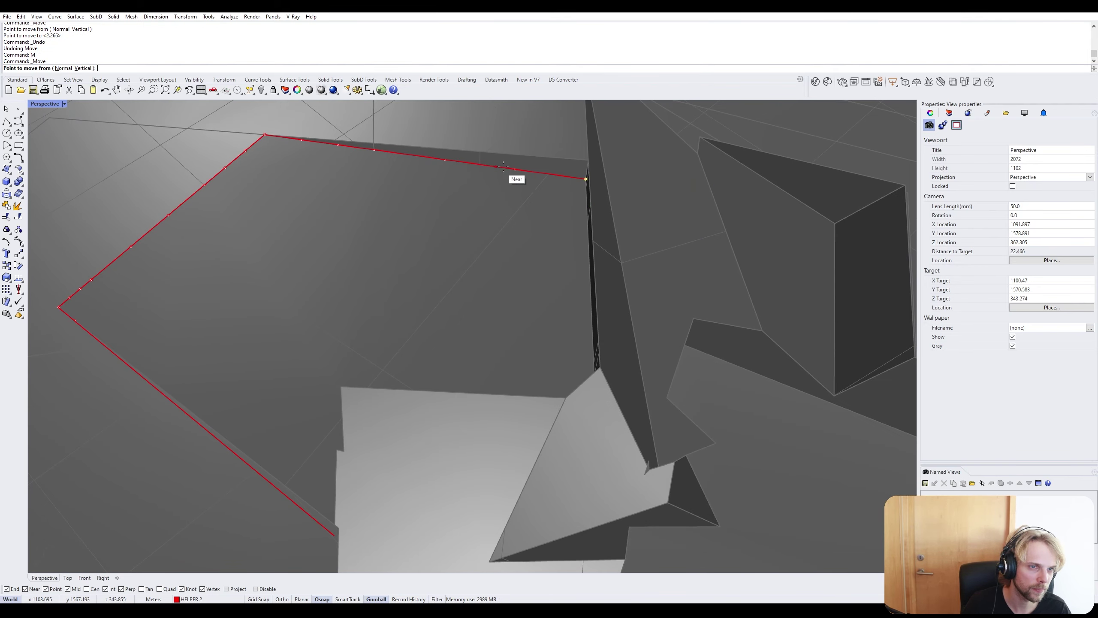
click(534, 172)
click(549, 175)
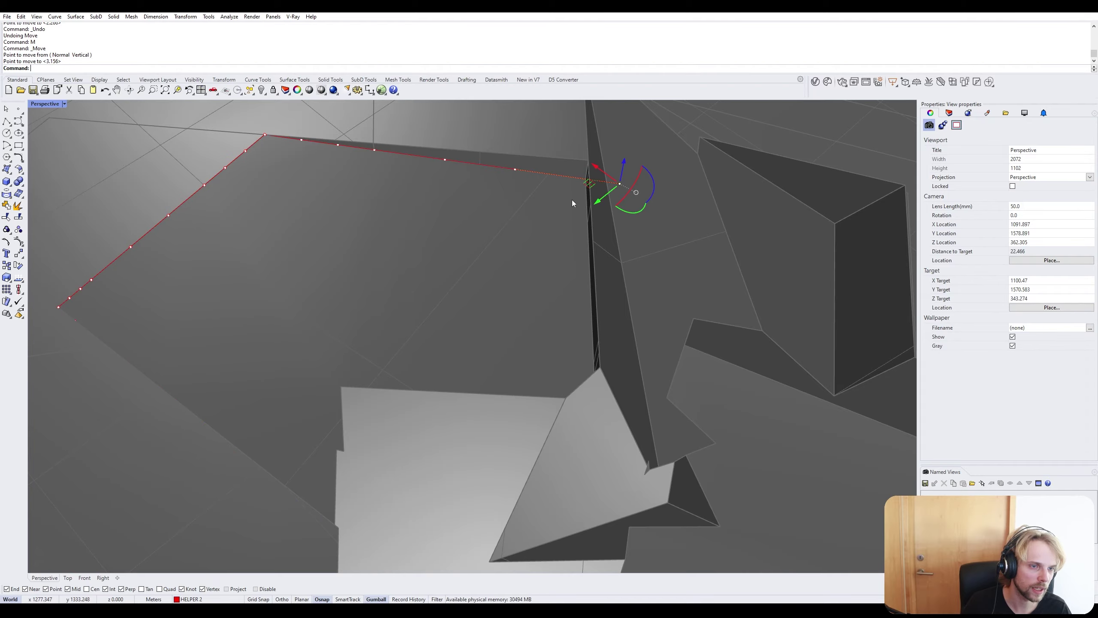
right_drag(572, 199, 542, 166)
key(Escape)
key(Escape)
scroll(718, 281, up, 4)
right_drag(717, 280, 473, 221)
Examine the border curve's open ends against the building recess in the maximized Top viewport.
click(469, 214)
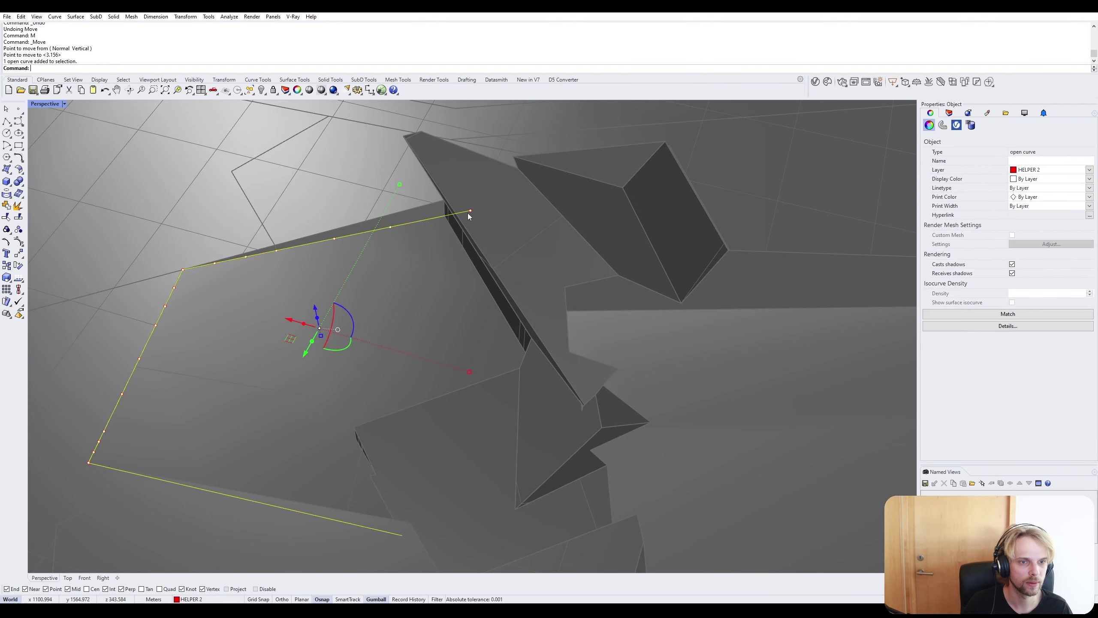
double_click(55, 106)
double_click(34, 105)
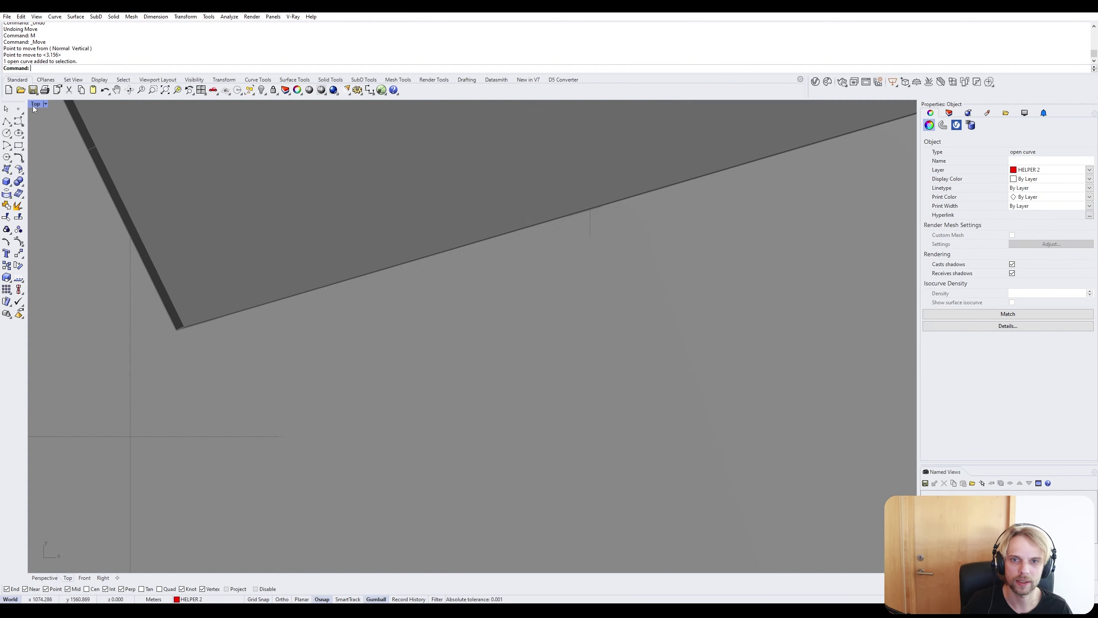
scroll(204, 335, down, 5)
scroll(274, 300, up, 5)
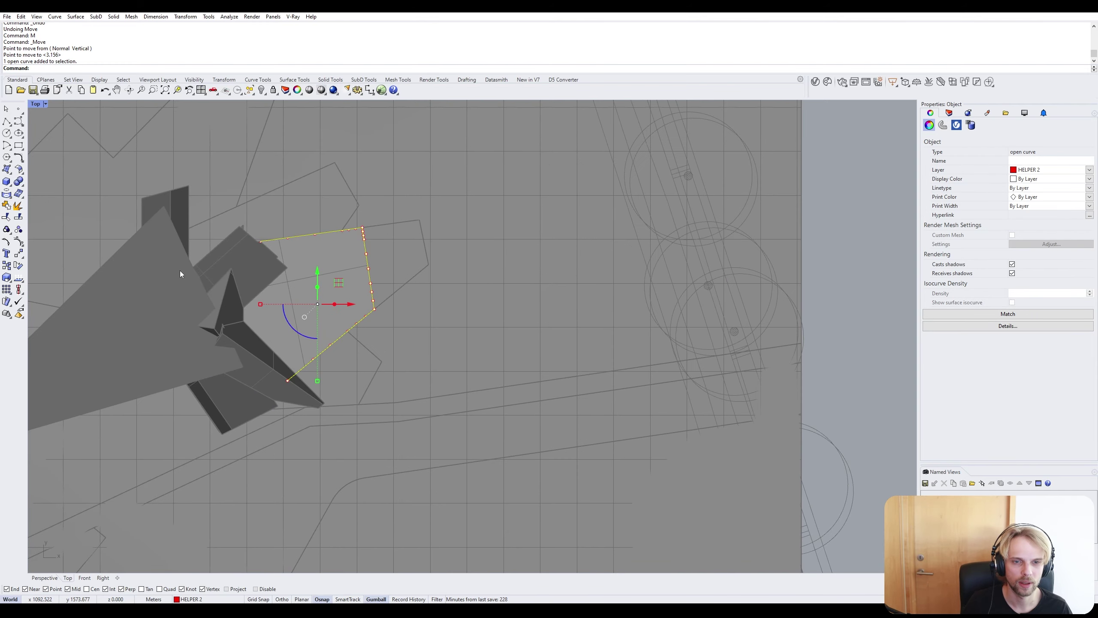
scroll(282, 291, up, 2)
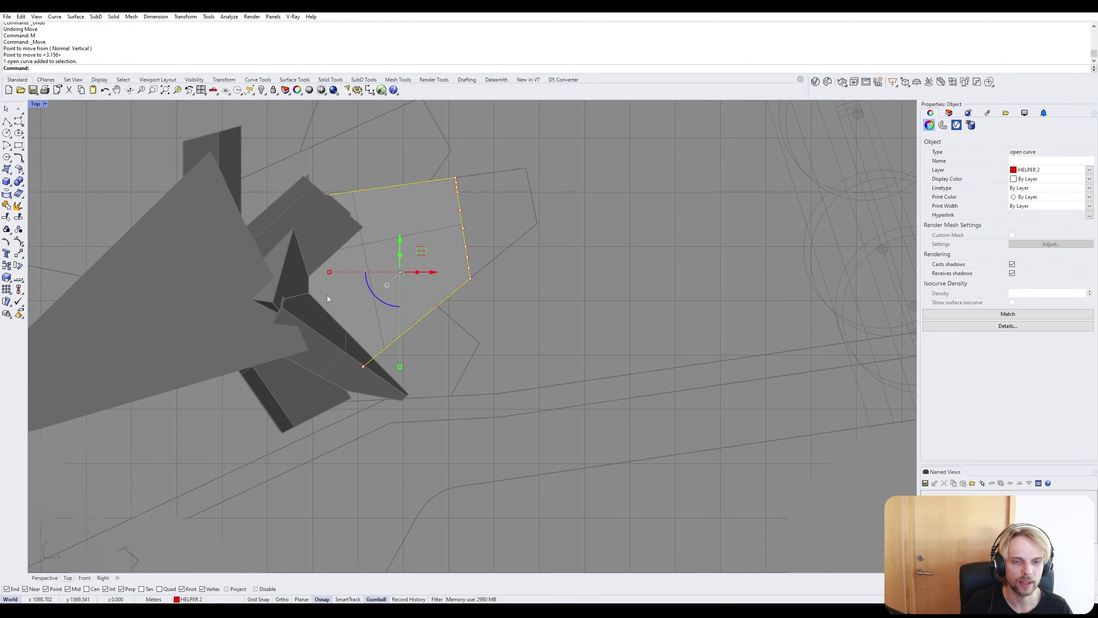
scroll(332, 235, up, 1)
key(Escape)
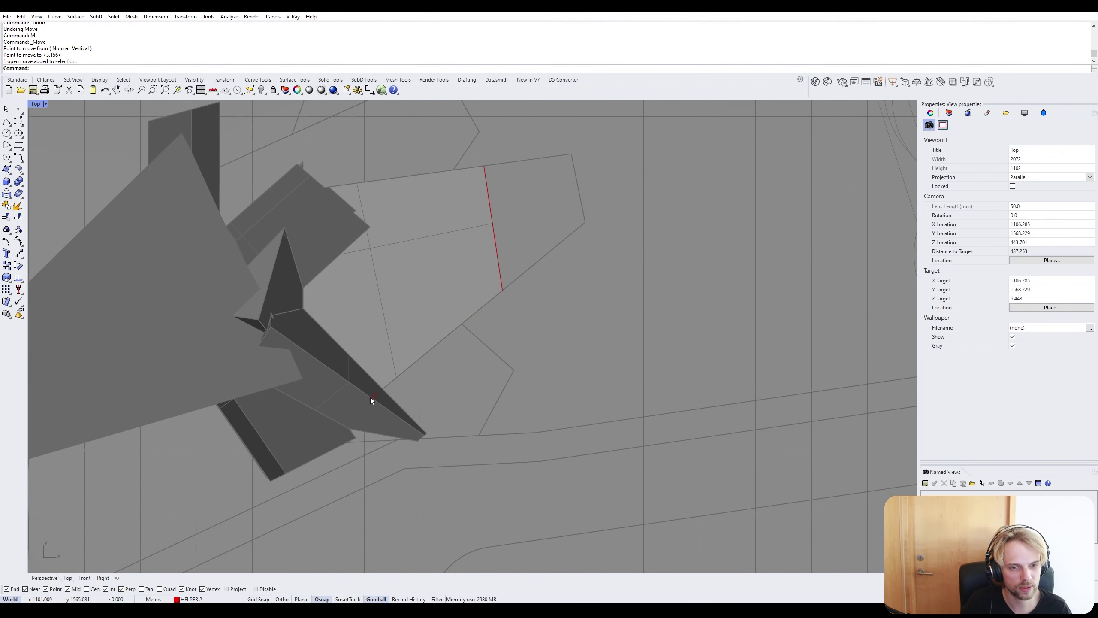
drag(371, 397, 379, 398)
key(ctrl+z)
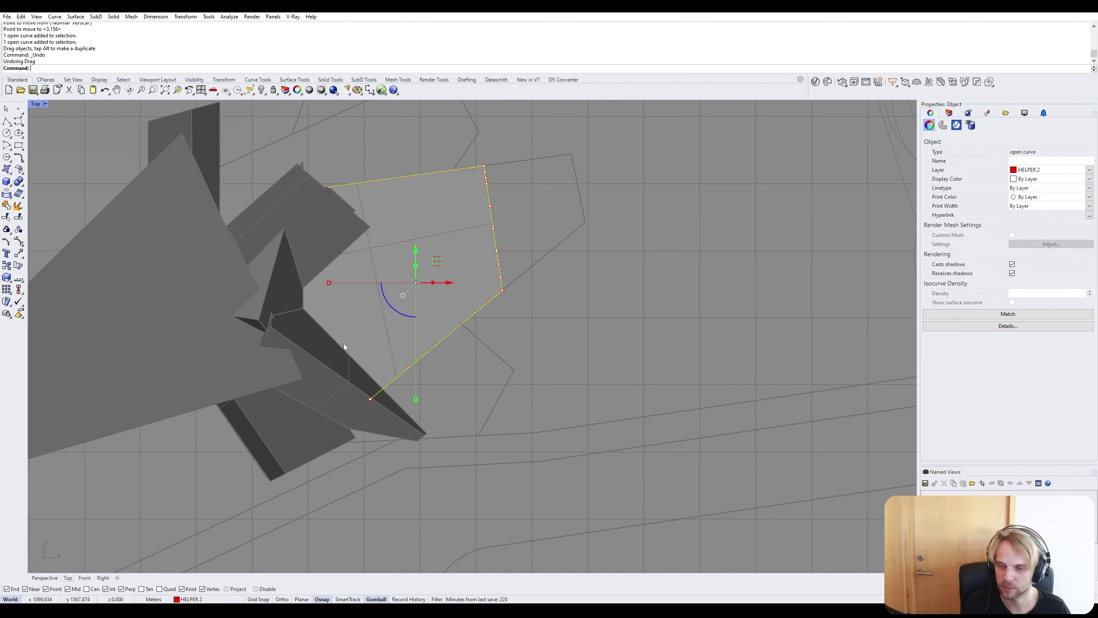
Restore the four-viewport layout and compare the border curve's open ends with the building walls in Top and Perspective.
double_click(35, 106)
right_drag(580, 285, 722, 156)
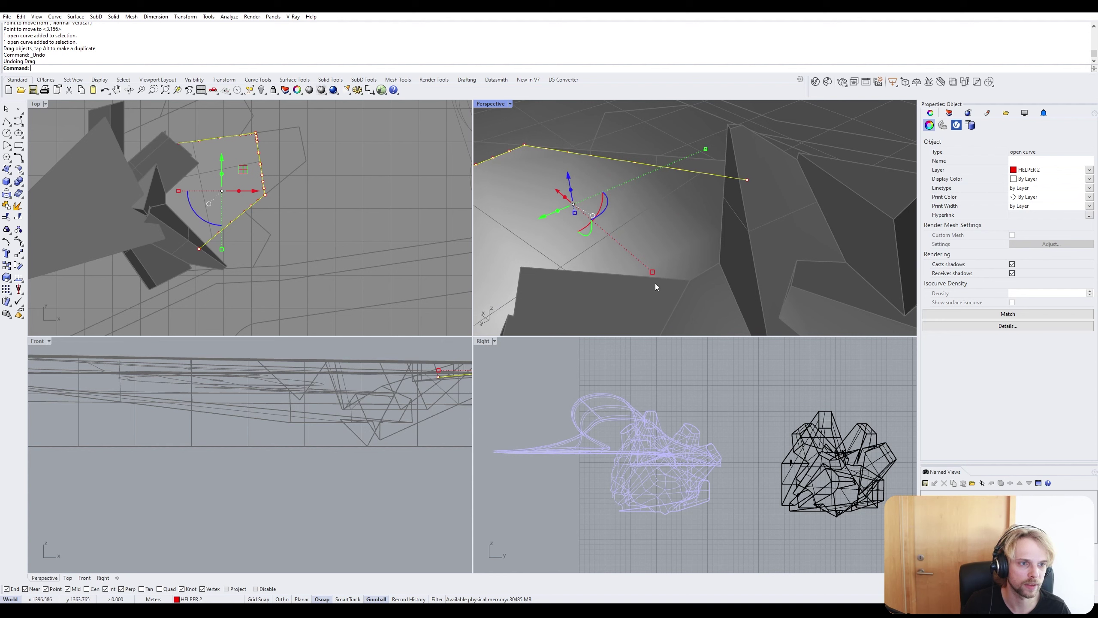
scroll(176, 216, up, 3)
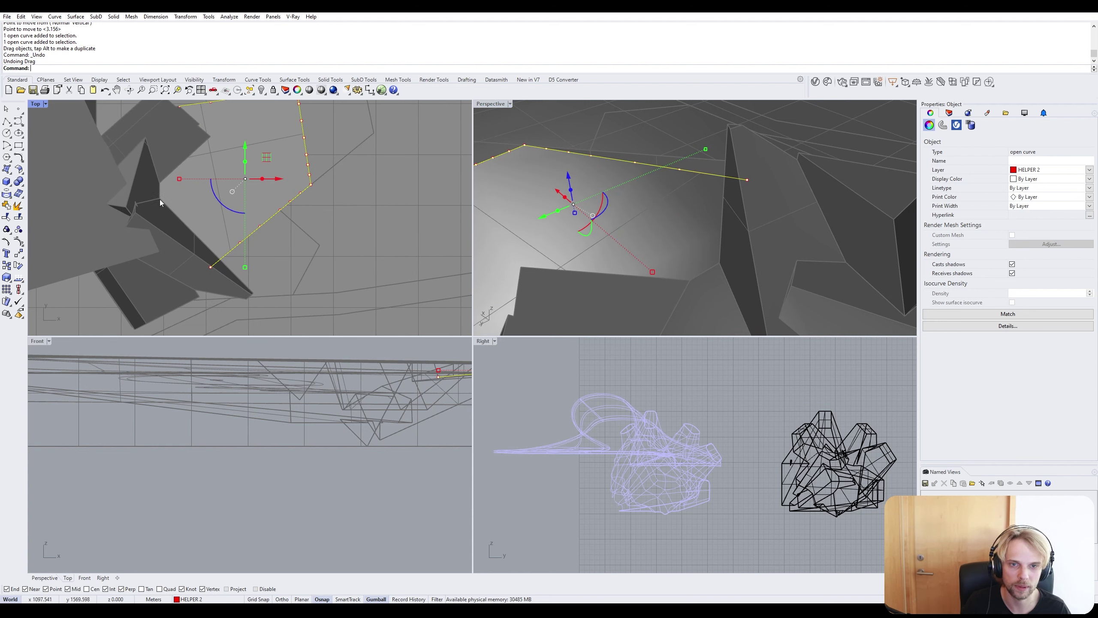
double_click(491, 106)
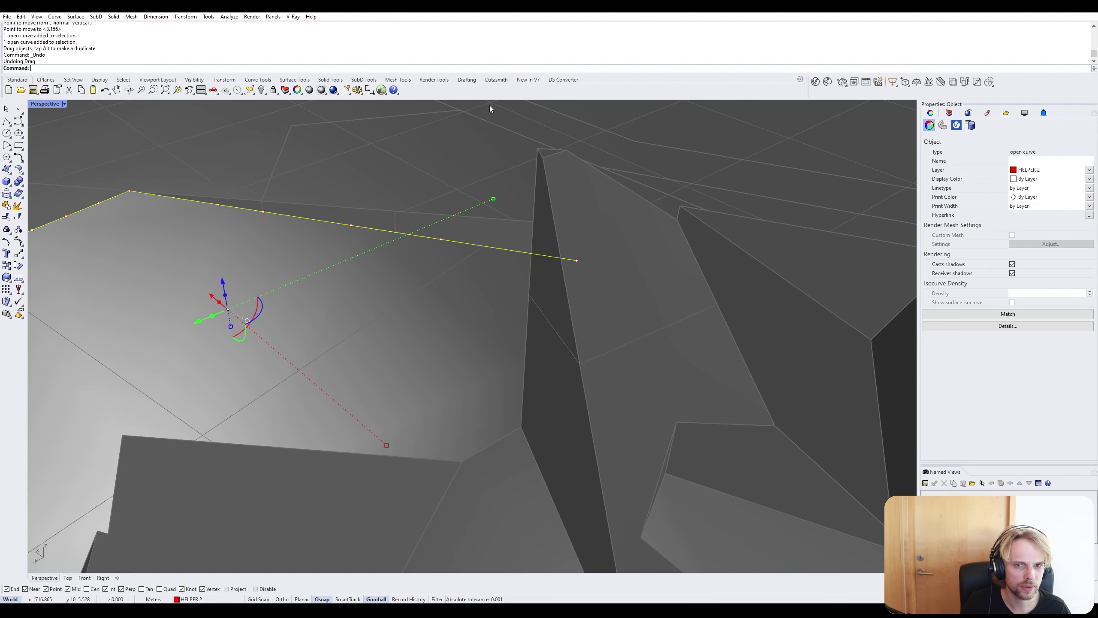
double_click(46, 103)
scroll(259, 252, down, 5)
scroll(232, 184, up, 4)
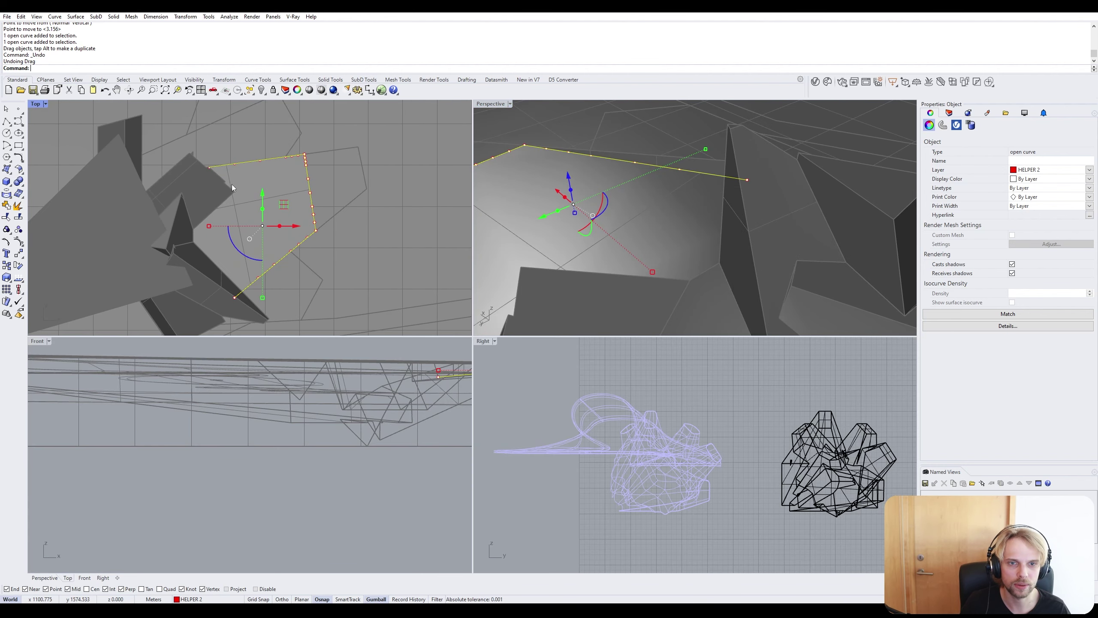
click(6, 122)
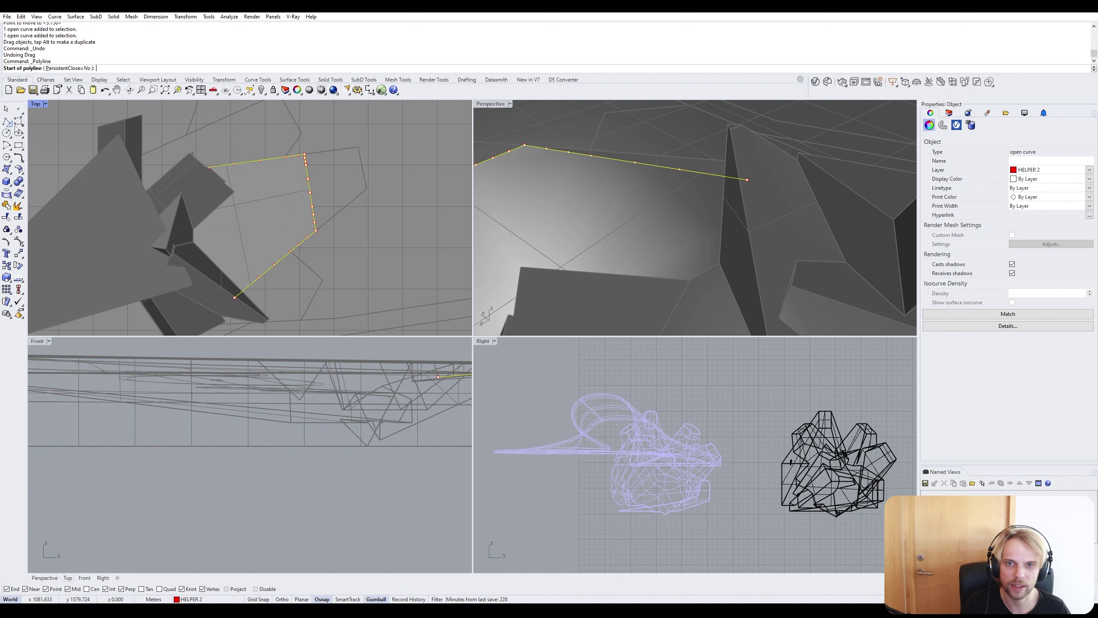
scroll(209, 167, up, 5)
click(209, 167)
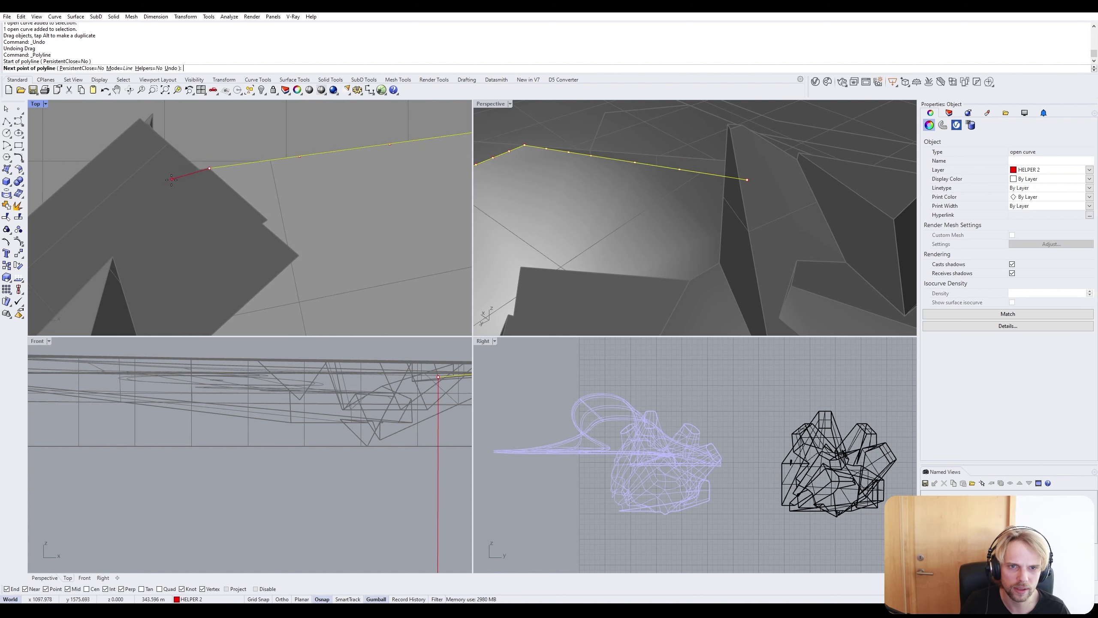
scroll(187, 200, down, 7)
key(Escape)
key(Escape)
Move the border curve's open end point beside the upper wall block about 0.857 m along its edge line, into the building.
scroll(196, 187, up, 7)
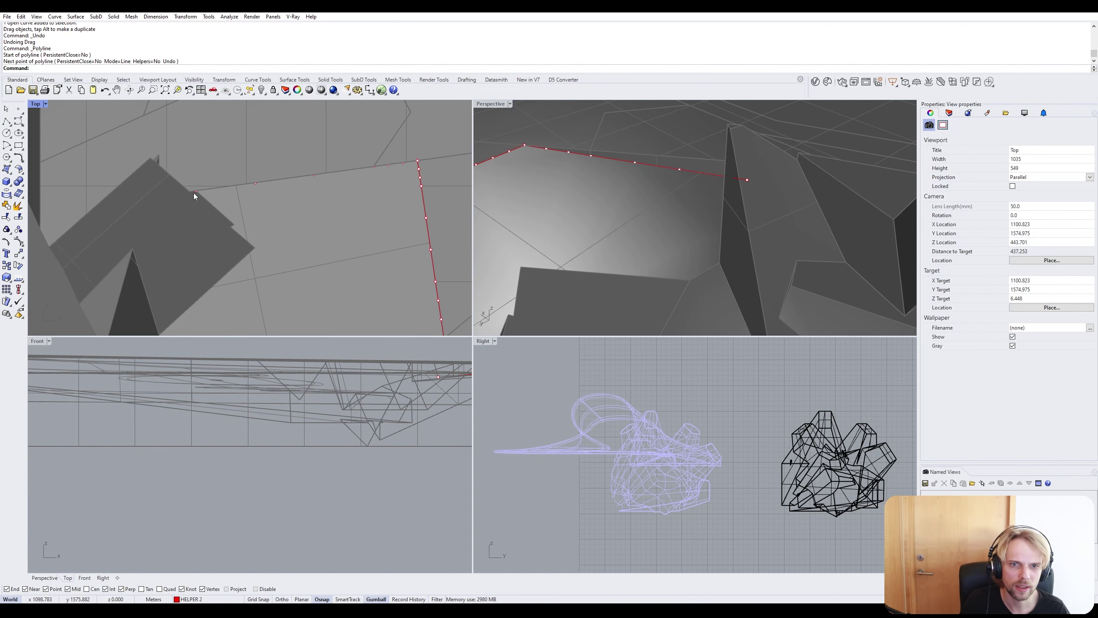
click(197, 191)
text(M)
key(Return)
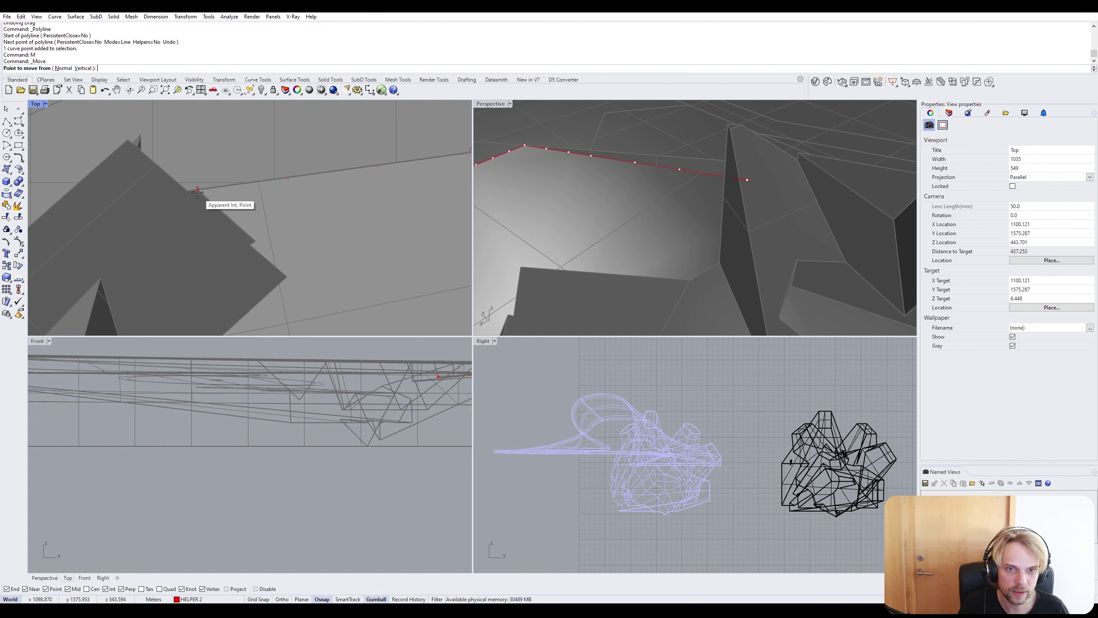
click(240, 184)
click(228, 193)
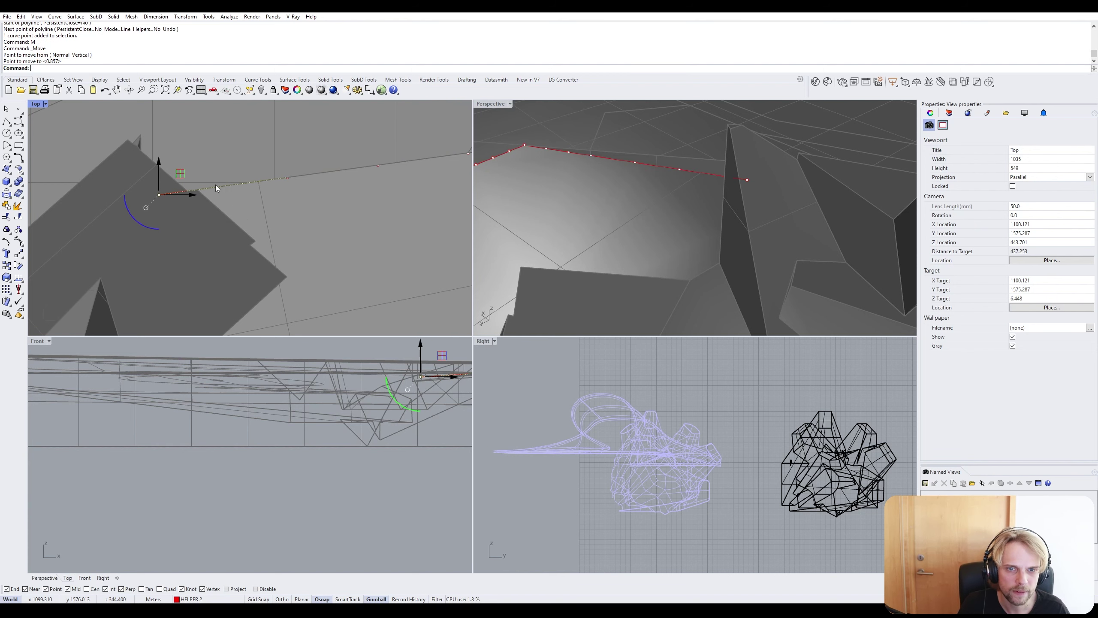
Try to draw a polyline from the moved end point through the recess between the building walls.
scroll(215, 185, down, 3)
click(6, 121)
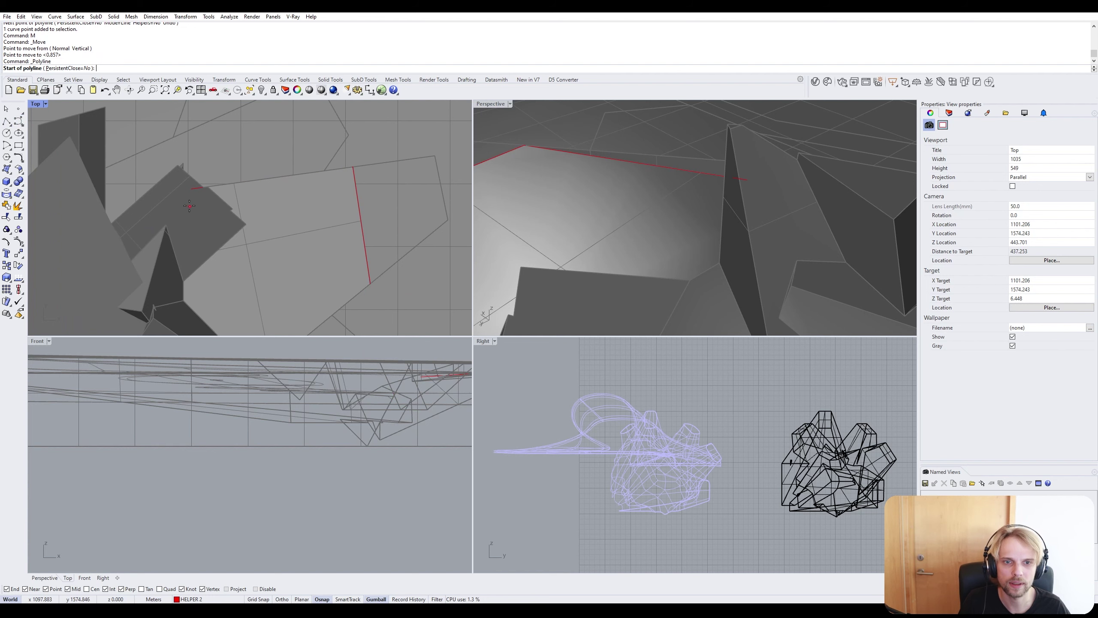
click(191, 189)
scroll(167, 216, up, 4)
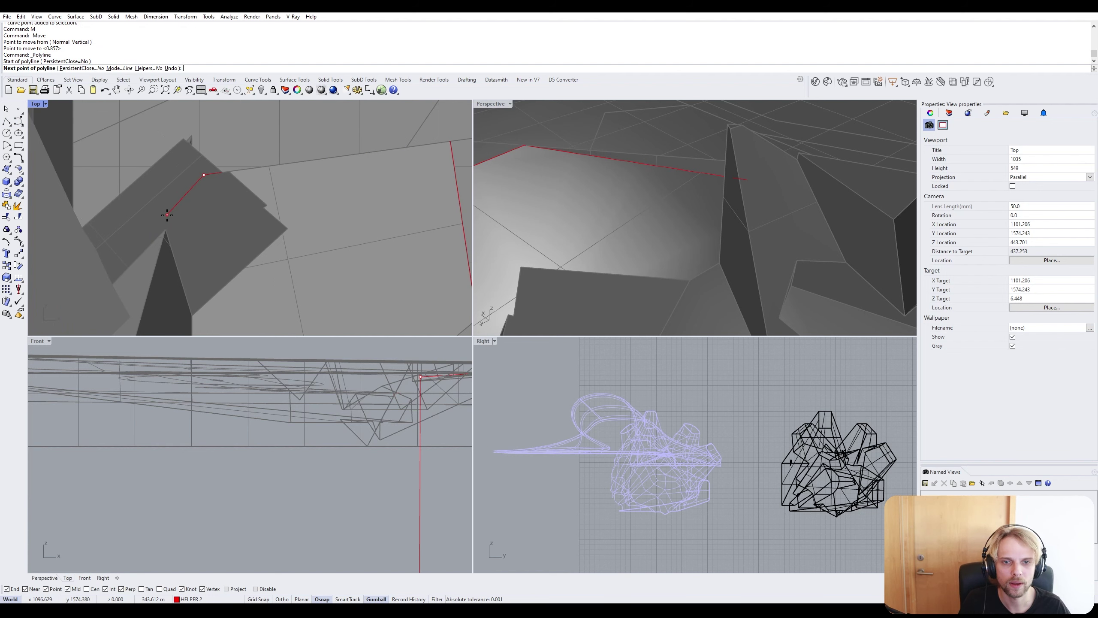
click(173, 213)
scroll(178, 221, down, 8)
scroll(193, 279, up, 2)
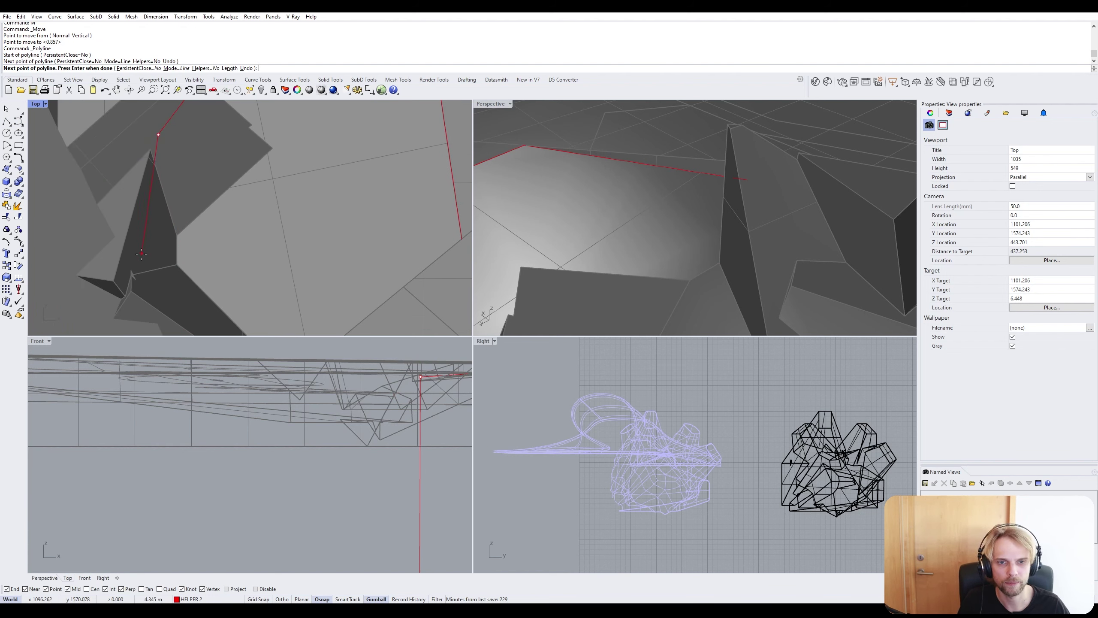
click(190, 279)
scroll(225, 136, down, 2)
scroll(225, 137, up, 3)
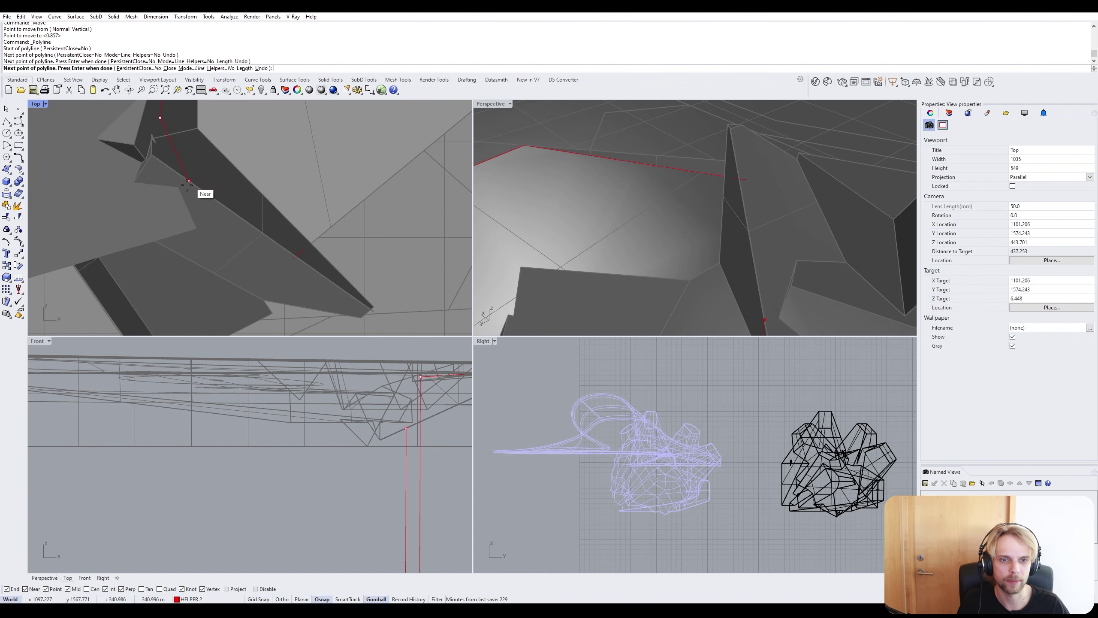
scroll(175, 154, up, 1)
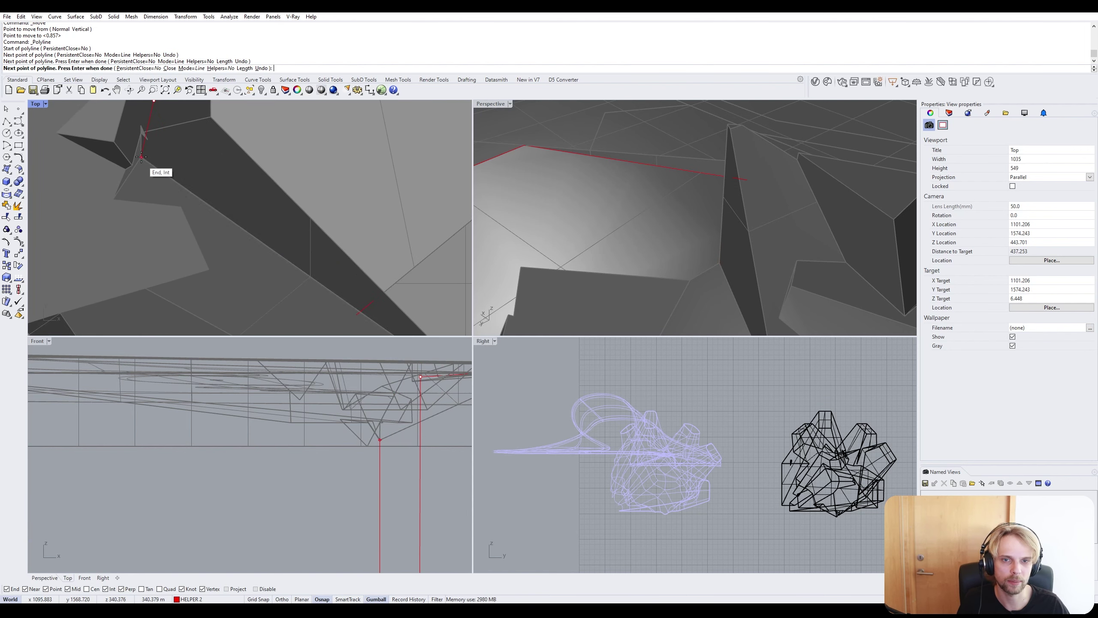
key(F8)
scroll(209, 260, down, 2)
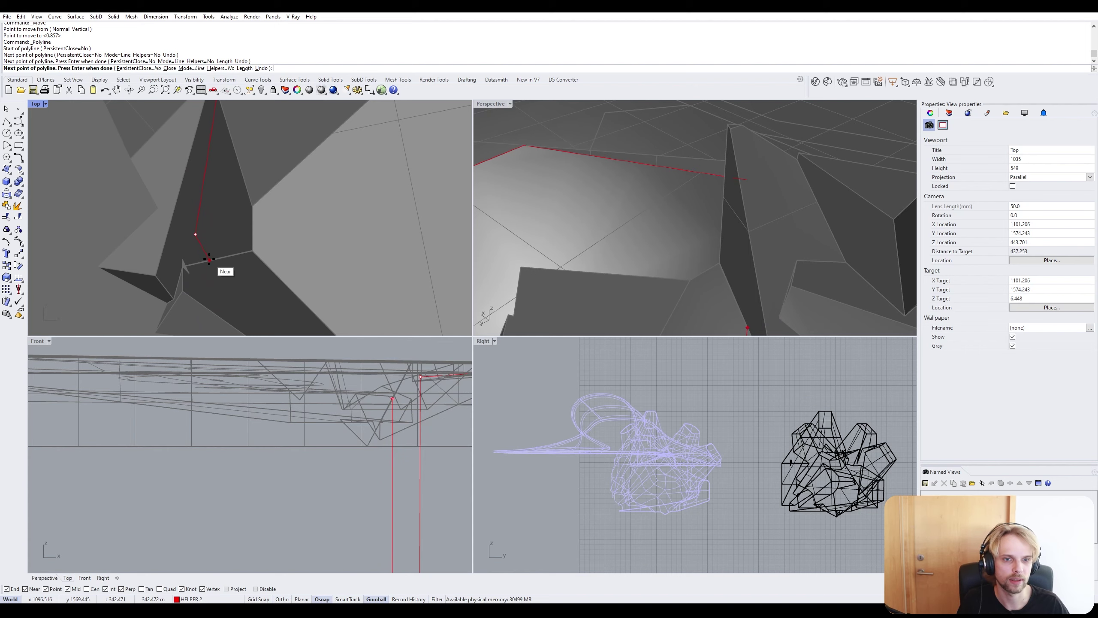
scroll(667, 216, down, 5)
right_drag(680, 246, 622, 242)
scroll(652, 277, up, 3)
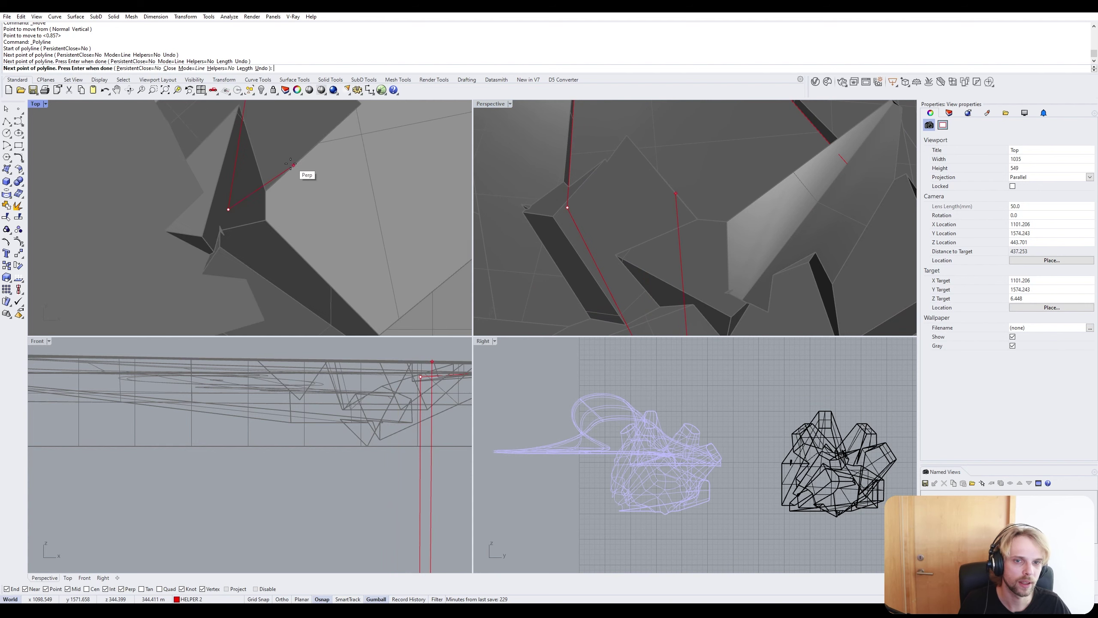
scroll(289, 165, down, 7)
right_click(288, 251)
Draw a polyline from the border curve's end at the wall corner through two points inside the building to its other end.
scroll(316, 279, up, 5)
right_click(320, 285)
click(316, 276)
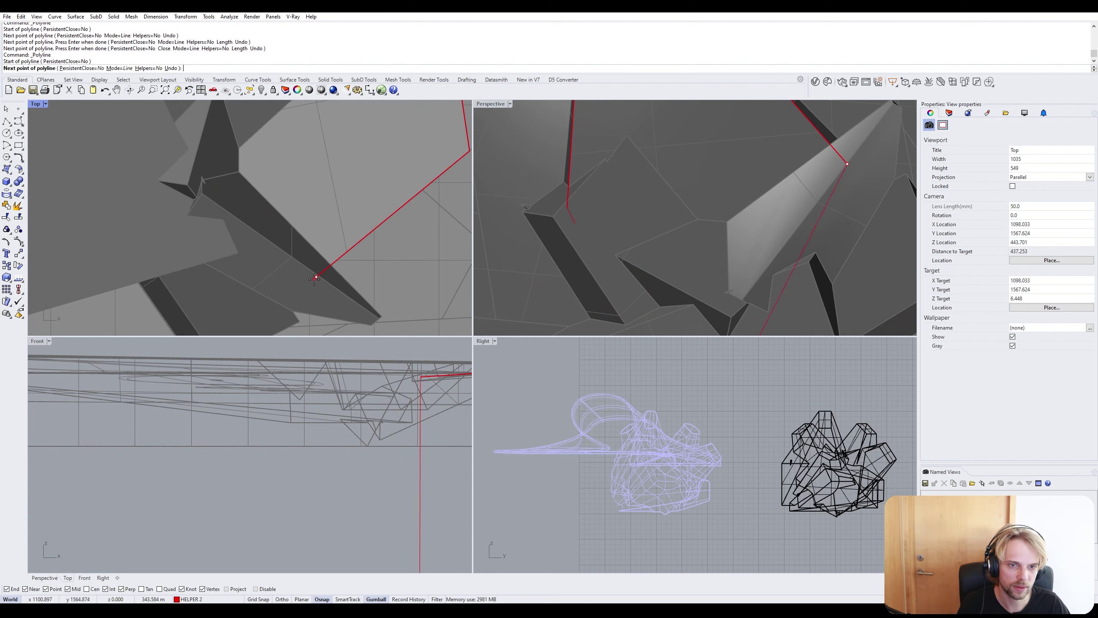
scroll(177, 199, up, 3)
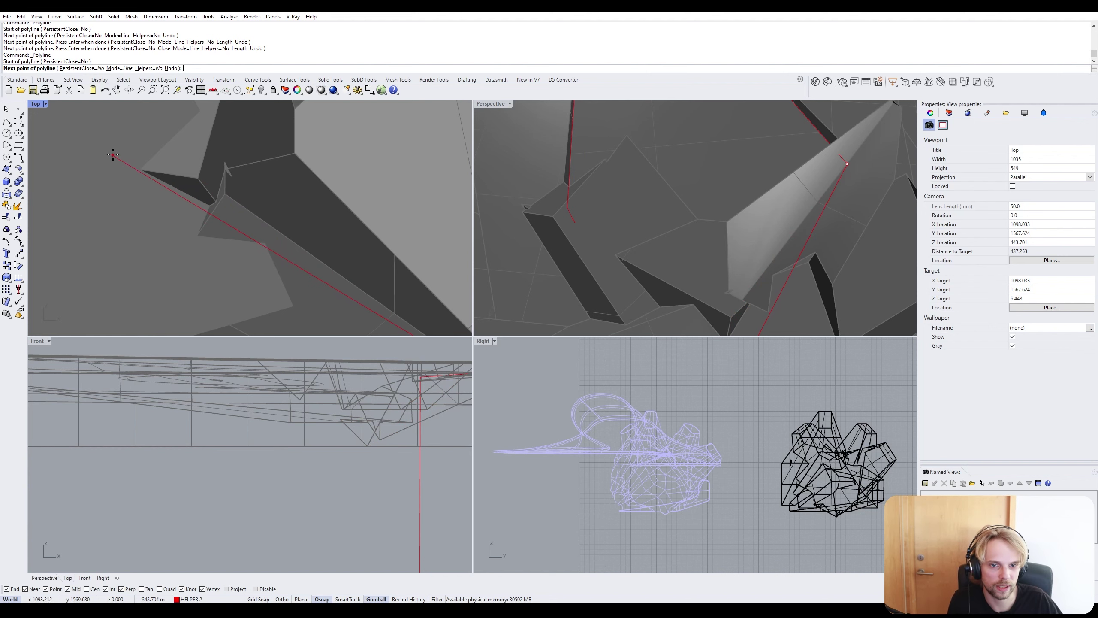
click(99, 129)
scroll(167, 163, down, 4)
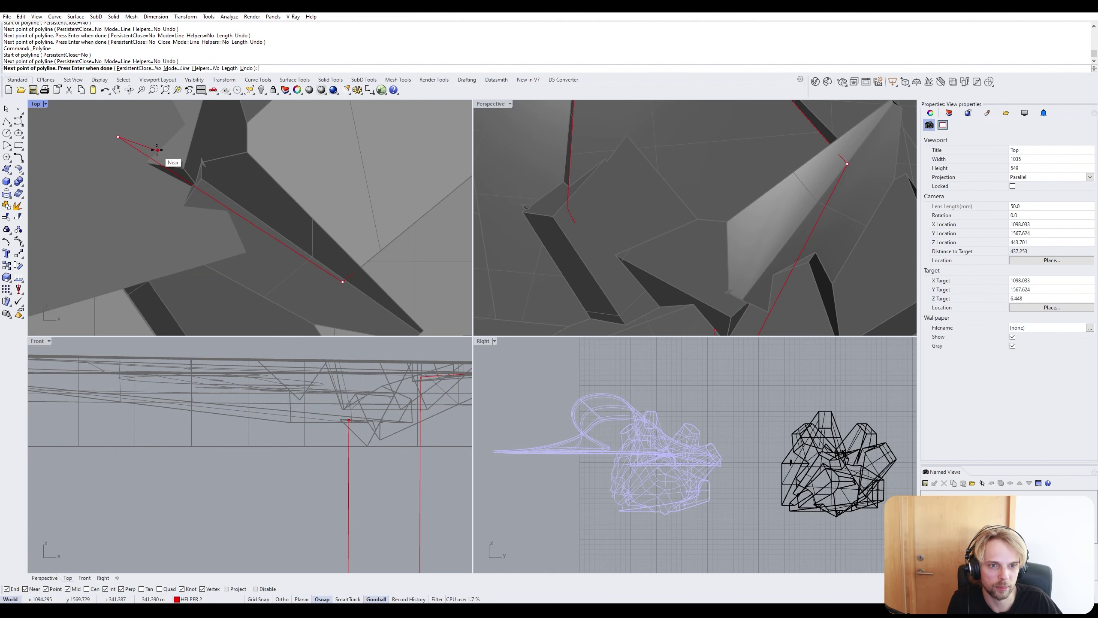
right_drag(173, 165, 169, 273)
scroll(130, 194, down, 4)
scroll(148, 170, up, 2)
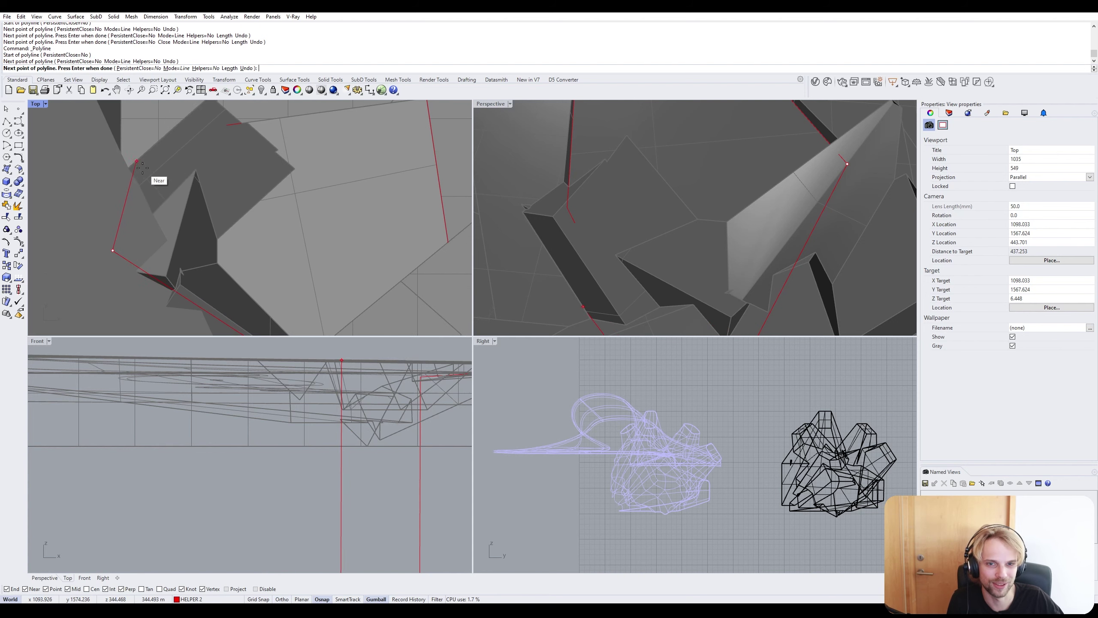
click(117, 196)
click(228, 126)
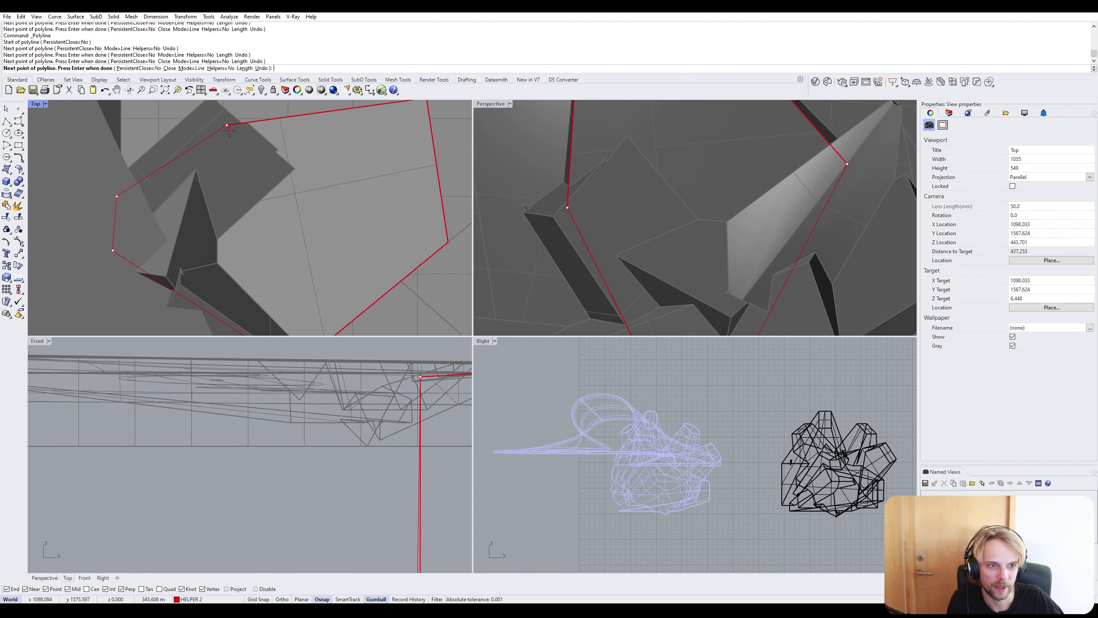
key(Return)
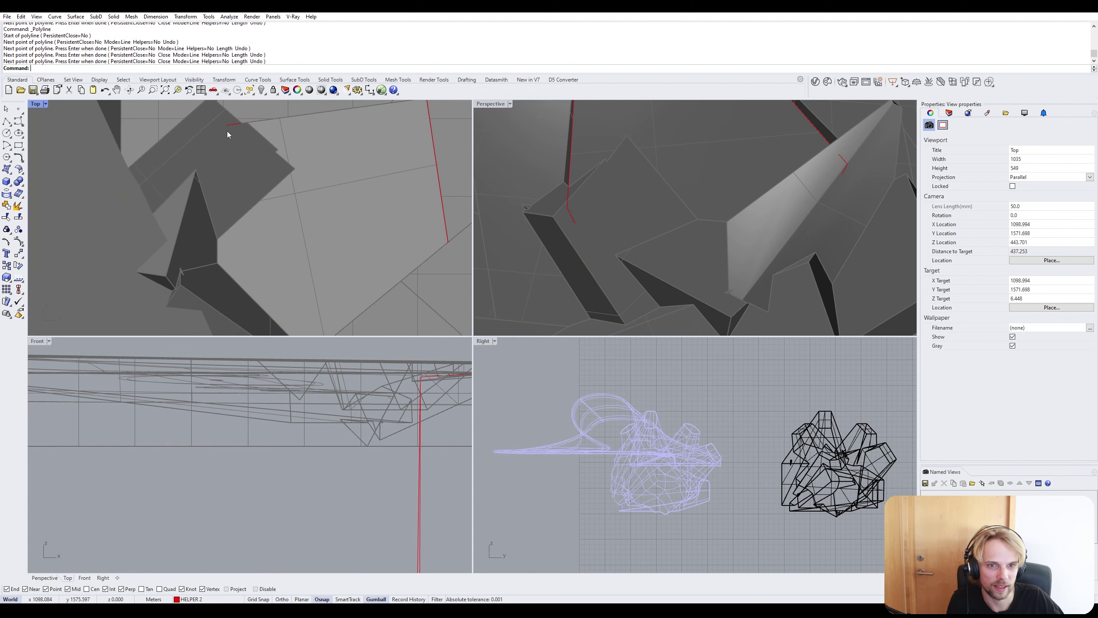
Delete the first, unfinished polyline running through the building recess.
click(571, 216)
click(595, 244)
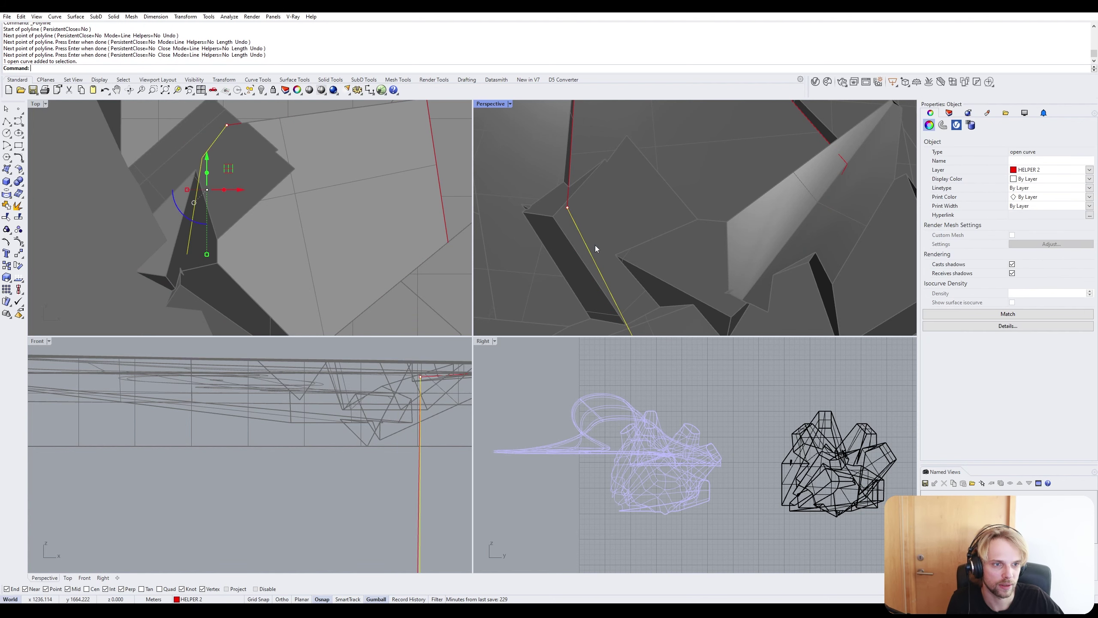
key(Delete)
Select the new polyline together with the border curve and flatten both vertically with a scale factor of 0.
click(575, 220)
scroll(179, 265, down, 6)
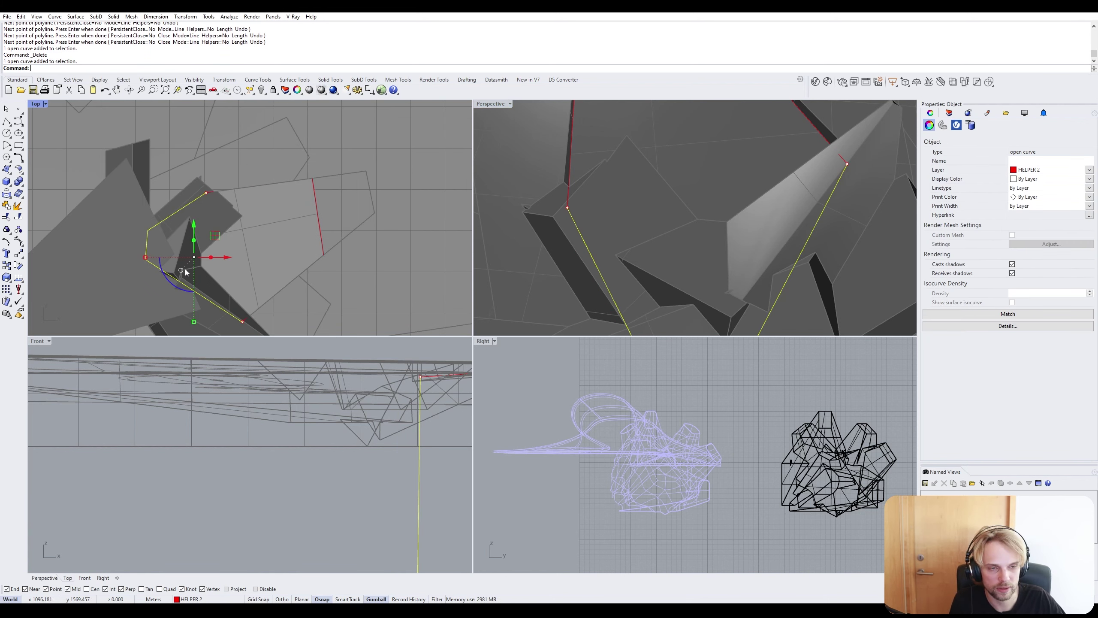
right_drag(230, 267, 232, 225)
shift+click(249, 276)
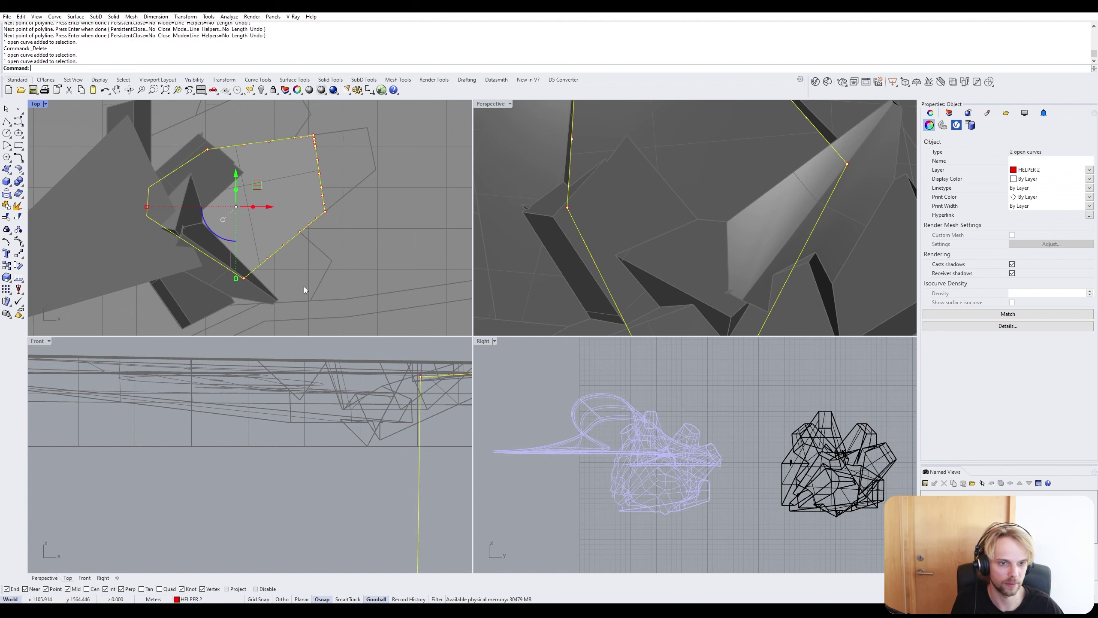
scroll(330, 458, down, 10)
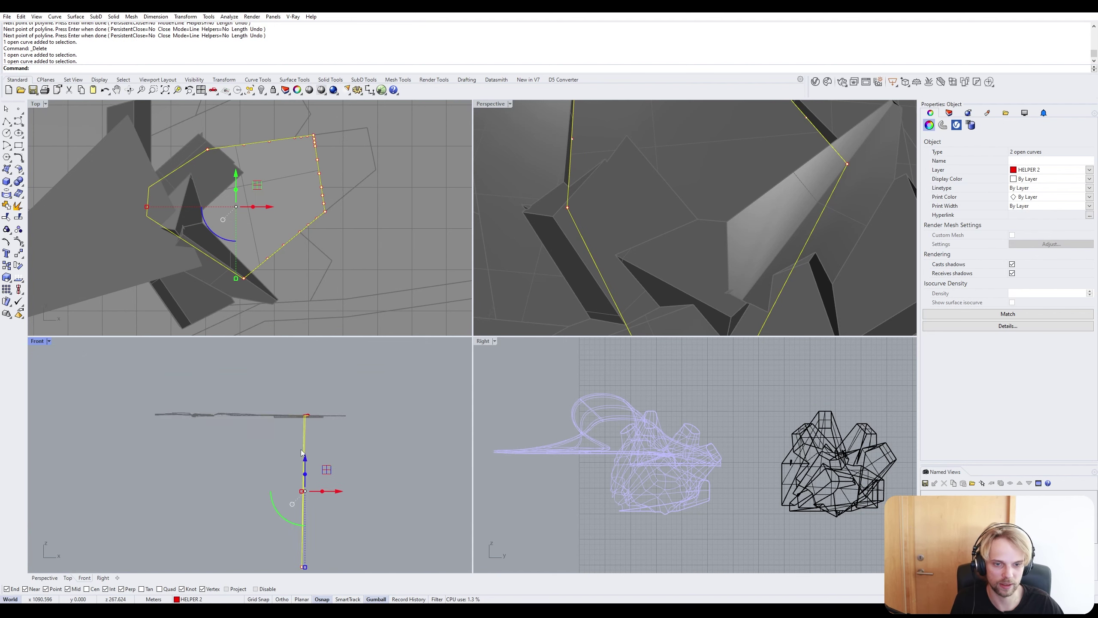
scroll(301, 452, down, 2)
click(308, 544)
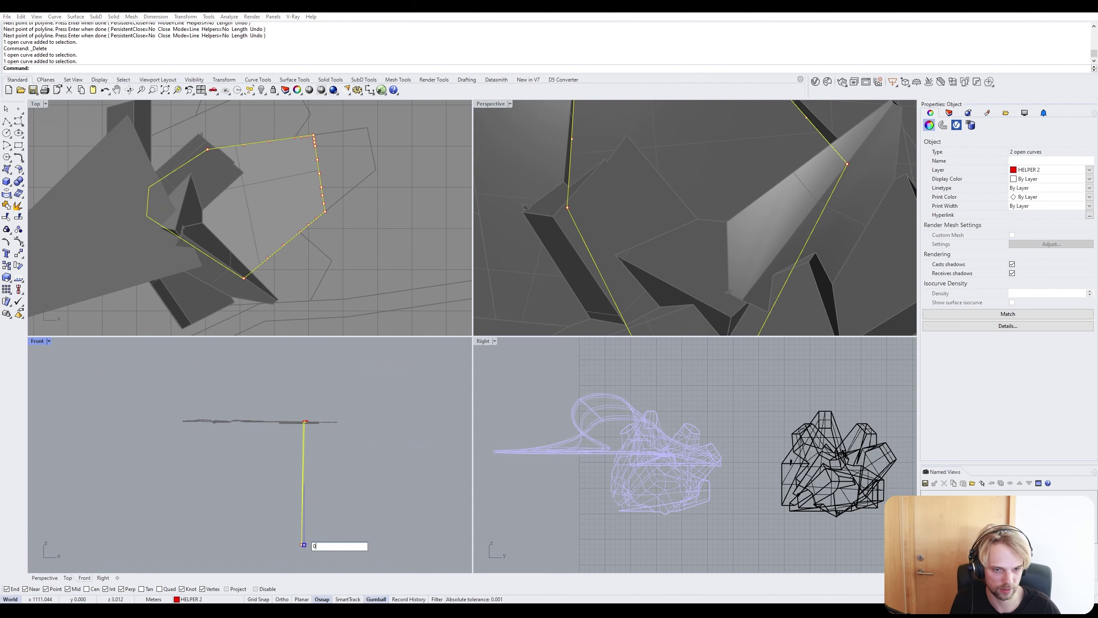
text(0)
key(Return)
Raise the two flattened curves vertically to just above the landscape, then deselect them.
drag(304, 448, 307, 422)
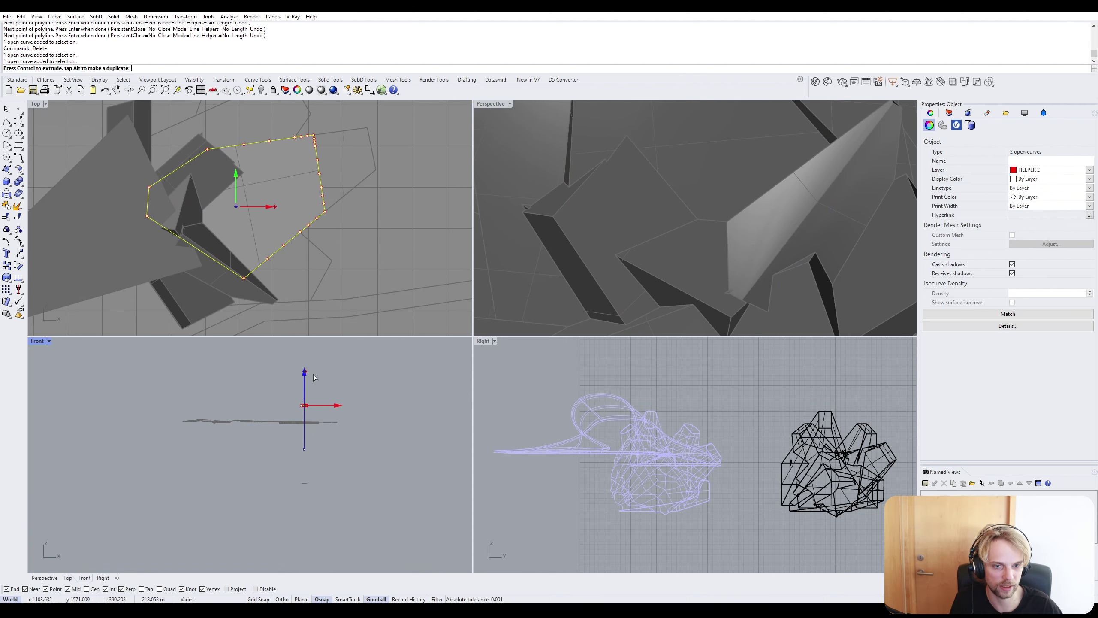
drag(314, 374, 314, 389)
click(419, 455)
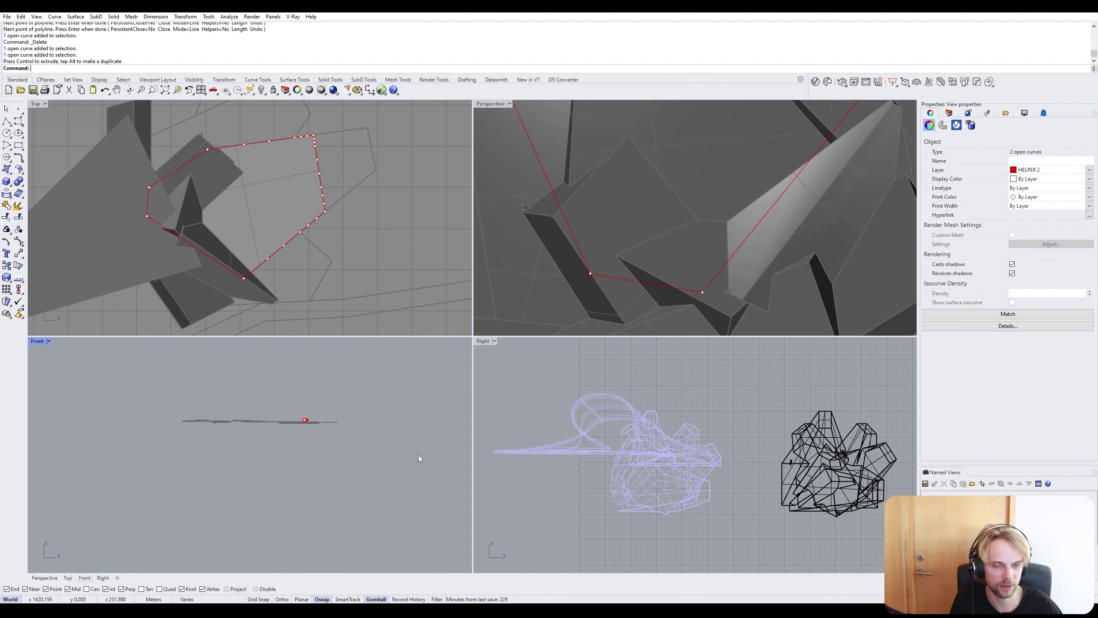
Select both flattened curves in the maximized Perspective viewport and join them into one closed outline.
double_click(499, 105)
right_drag(460, 288, 386, 280)
drag(633, 309, 367, 168)
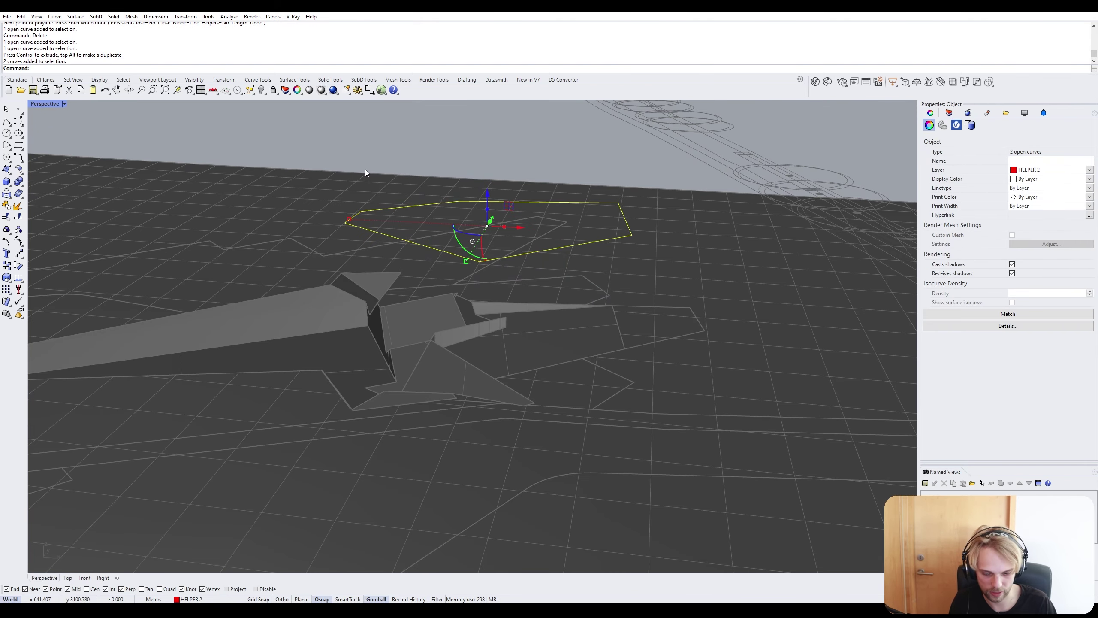
text(join)
key(Return)
key(Escape)
right_drag(365, 172, 374, 232)
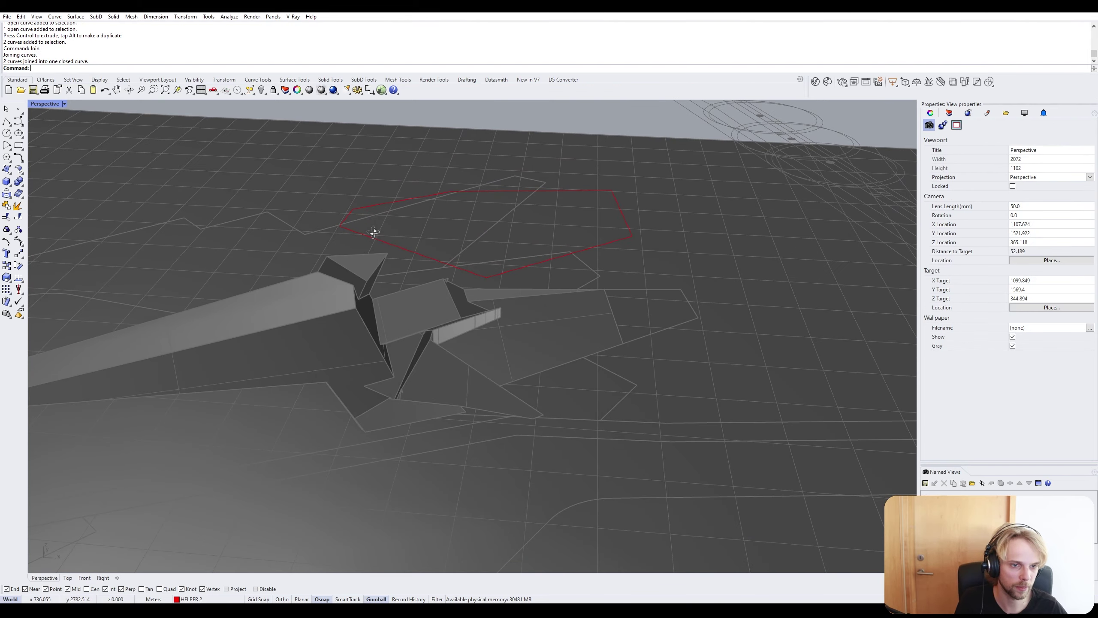
text(ShowSelected)
key(Return)
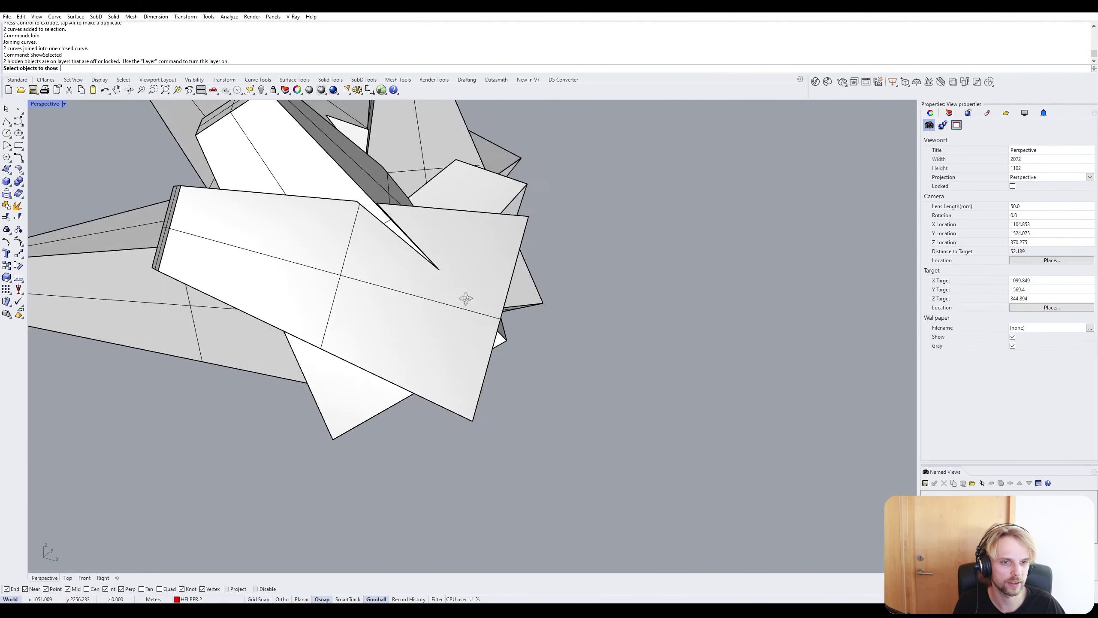
right_drag(465, 298, 554, 356)
key(Escape)
Unlock the locked sloped landscape in front of the building with UnlockSelected.
scroll(502, 337, up, 4)
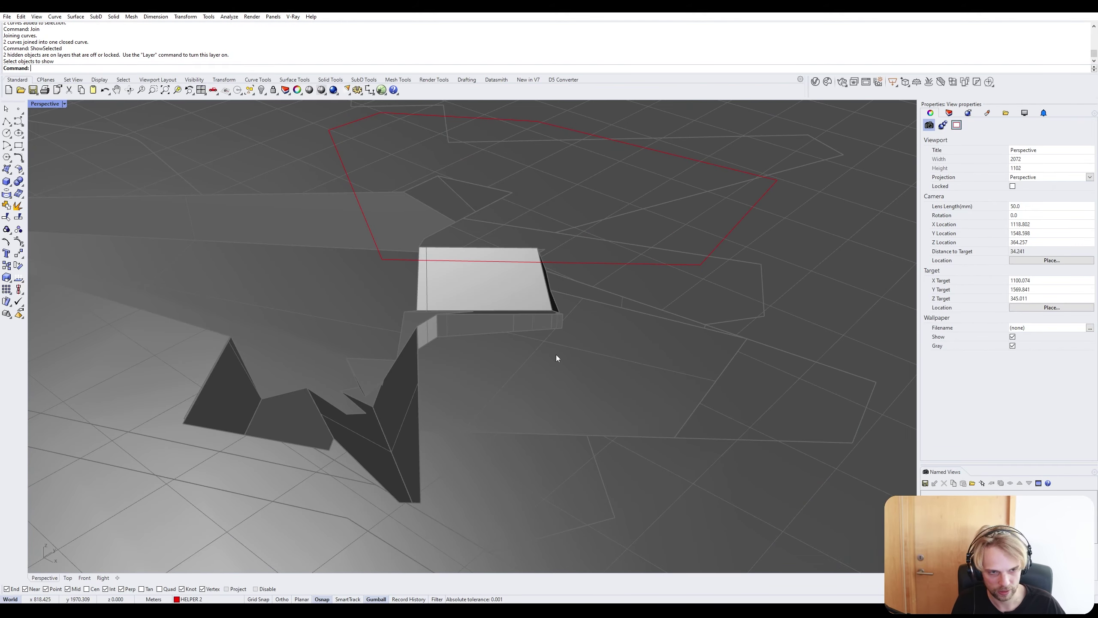
text(UnlockSelected)
key(Return)
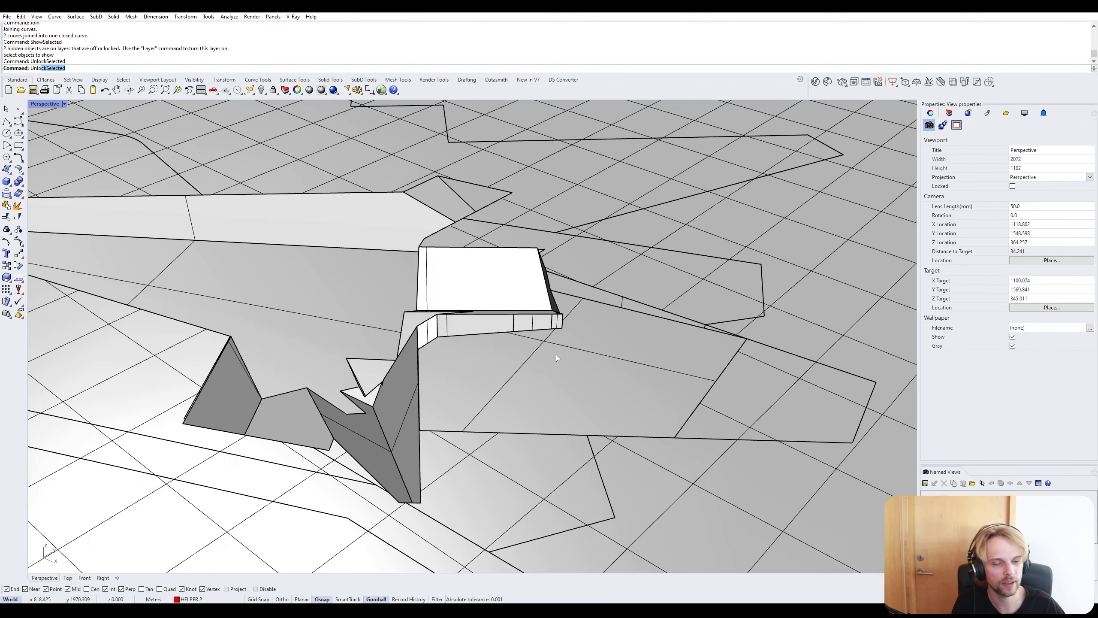
key(Return)
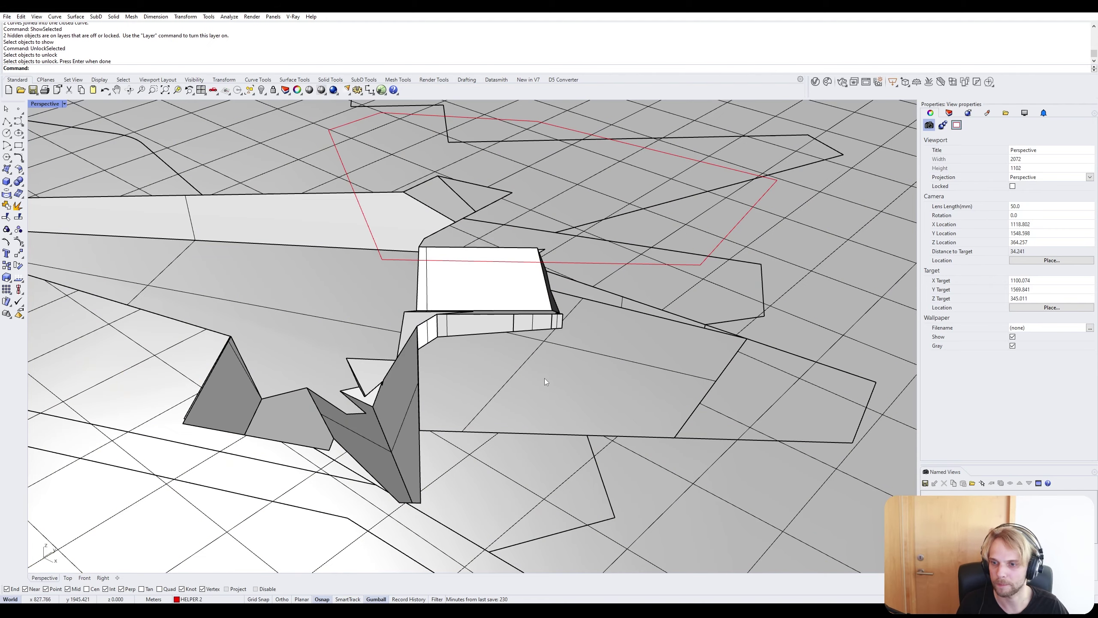
right_drag(544, 377, 603, 375)
ctrl+shift+click(559, 357)
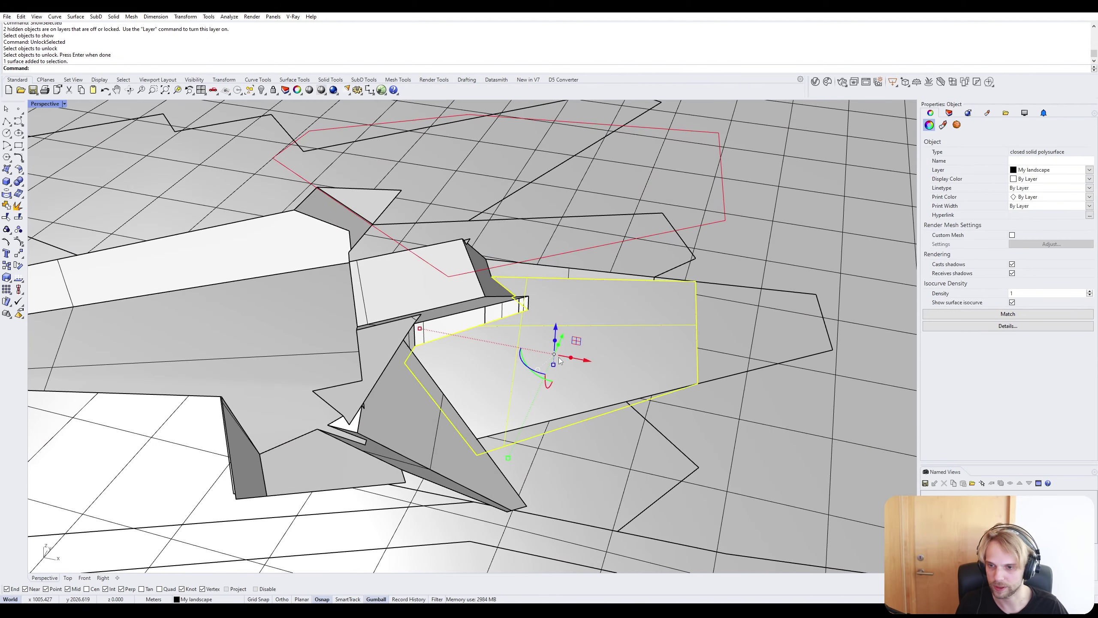
key(Escape)
click(571, 325)
scroll(571, 325, down, 5)
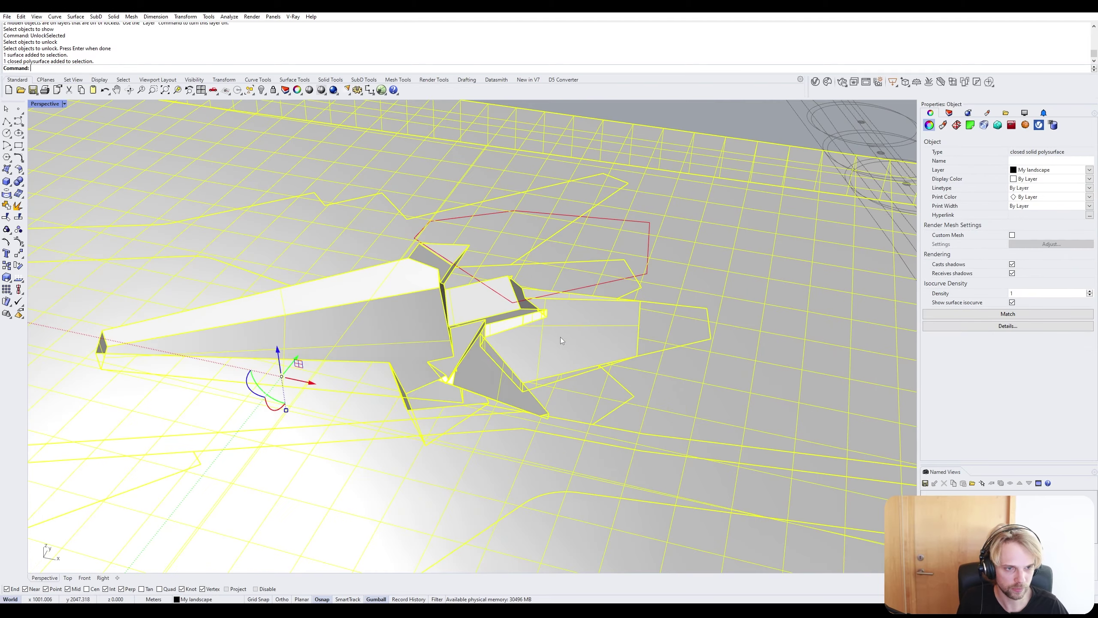
key(Escape)
scroll(559, 339, up, 3)
right_drag(559, 339, 553, 382)
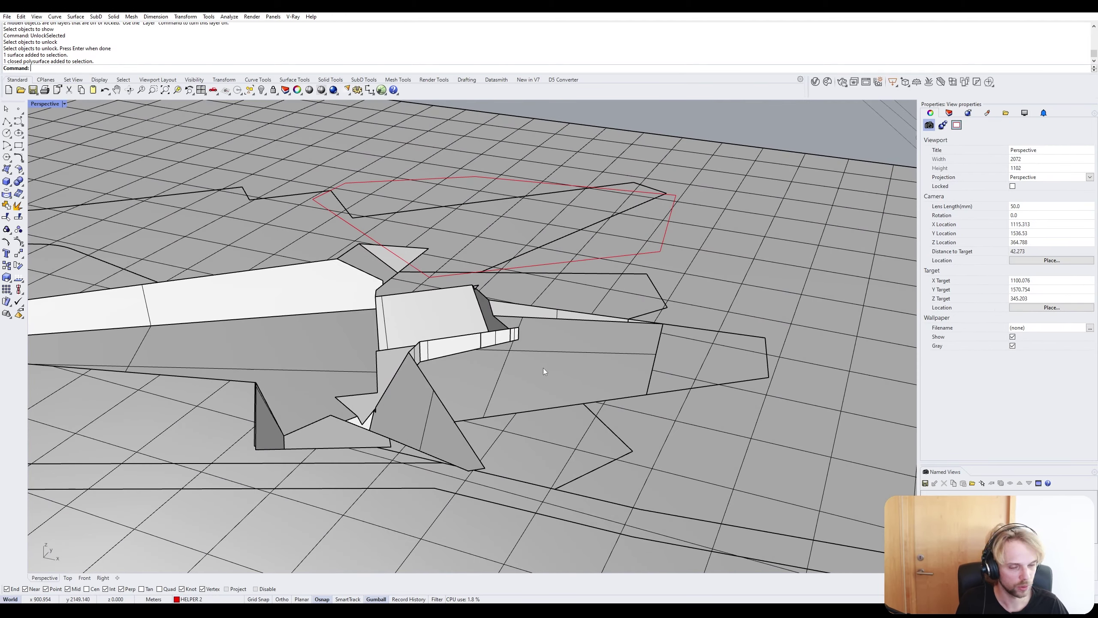
Select only the sloped landscape face in front of the building and place a duplicate of it straight above the landscape.
click(544, 369)
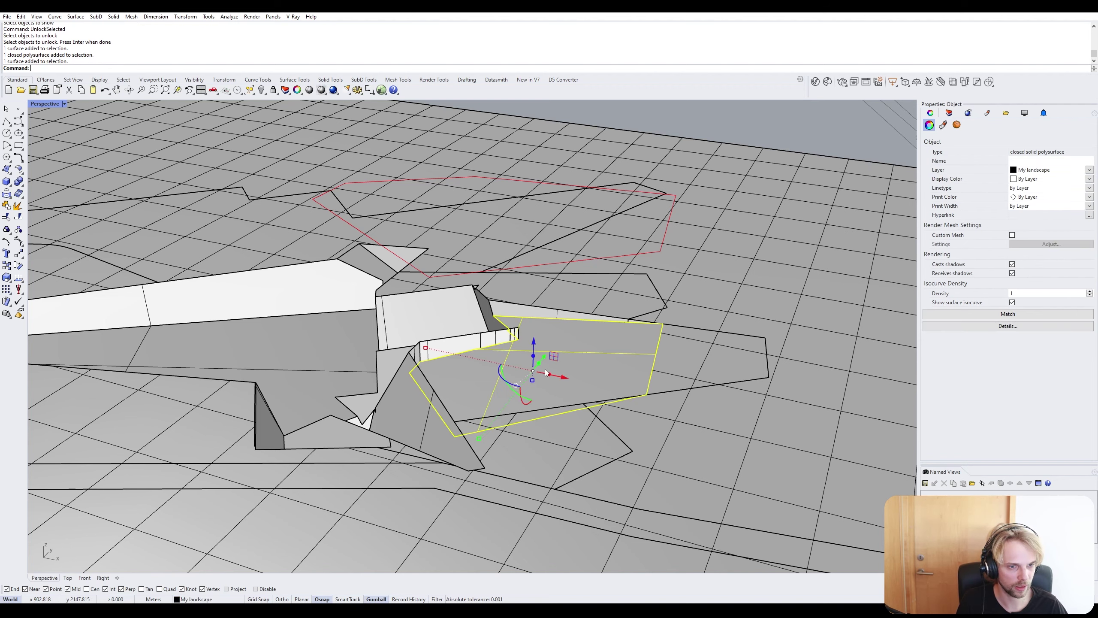
drag(534, 344, 578, 276)
key(alt)
right_drag(577, 277, 582, 257)
key(Escape)
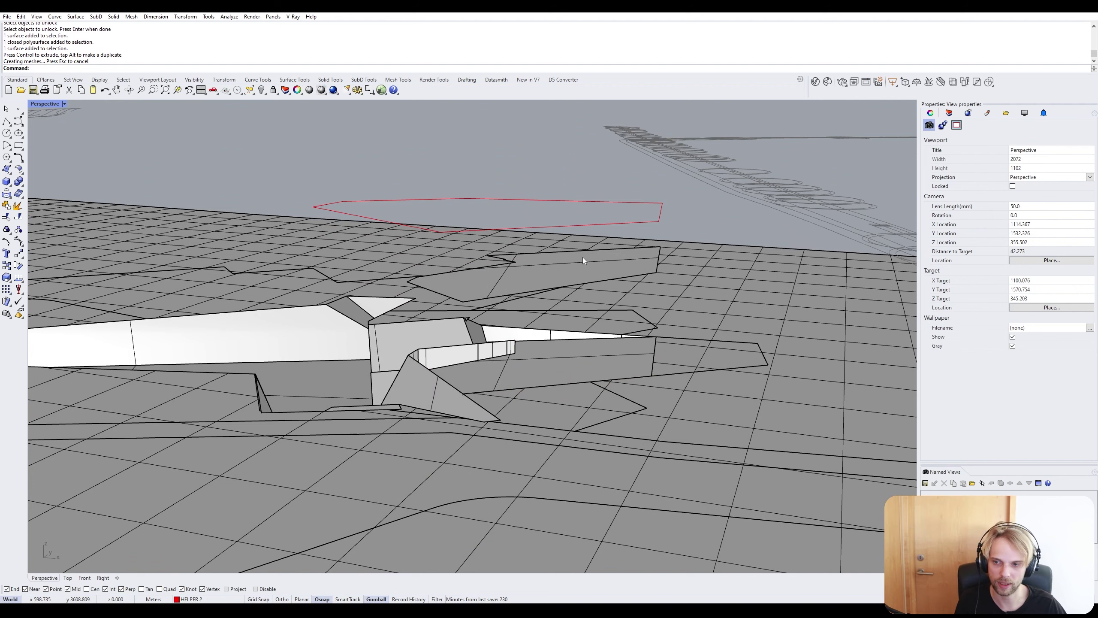
right_drag(527, 287, 530, 296)
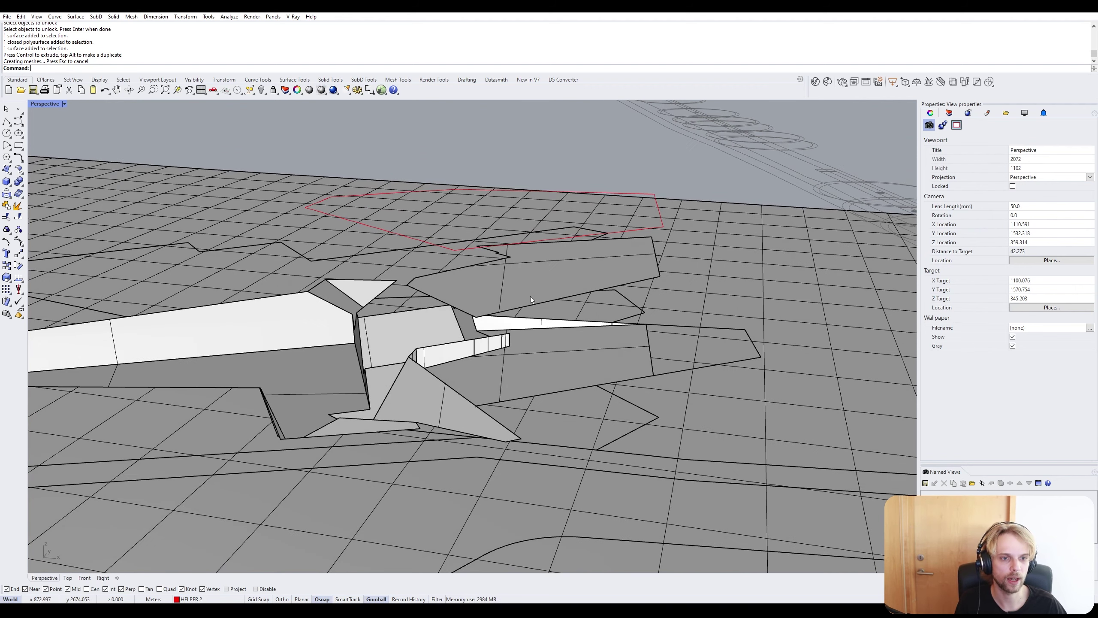
Untrim the duplicated slope surface back to its full rectangular extent.
key(Return)
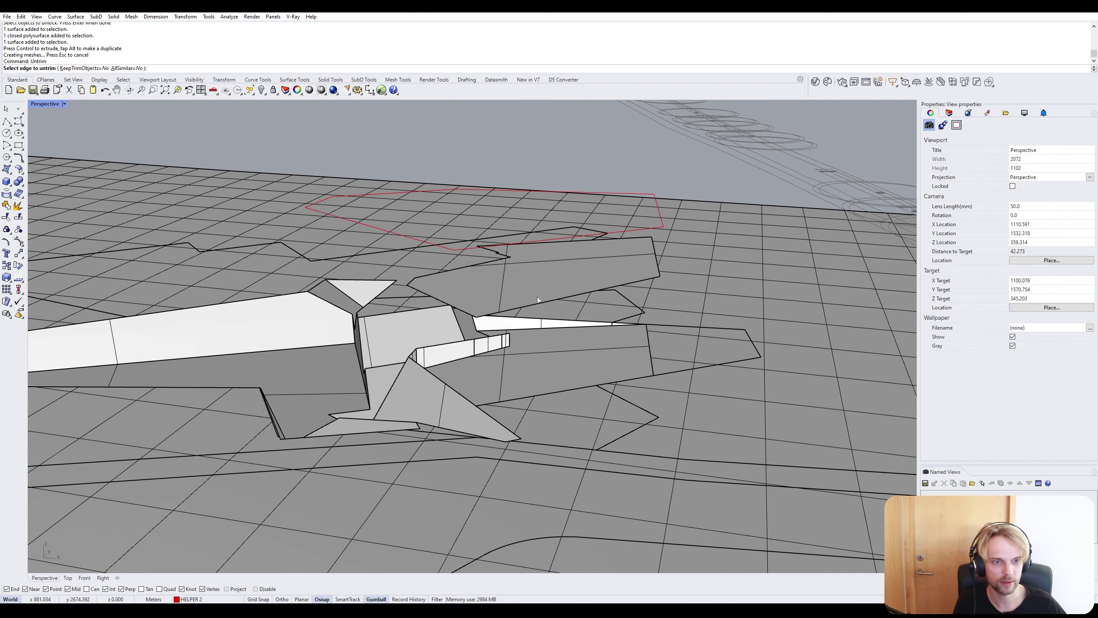
click(538, 300)
key(Return)
mouse_move(357, 276)
right_down()
mouse_move(408, 343)
mouse_move(404, 319)
mouse_move(371, 292)
right_up()
click(388, 286)
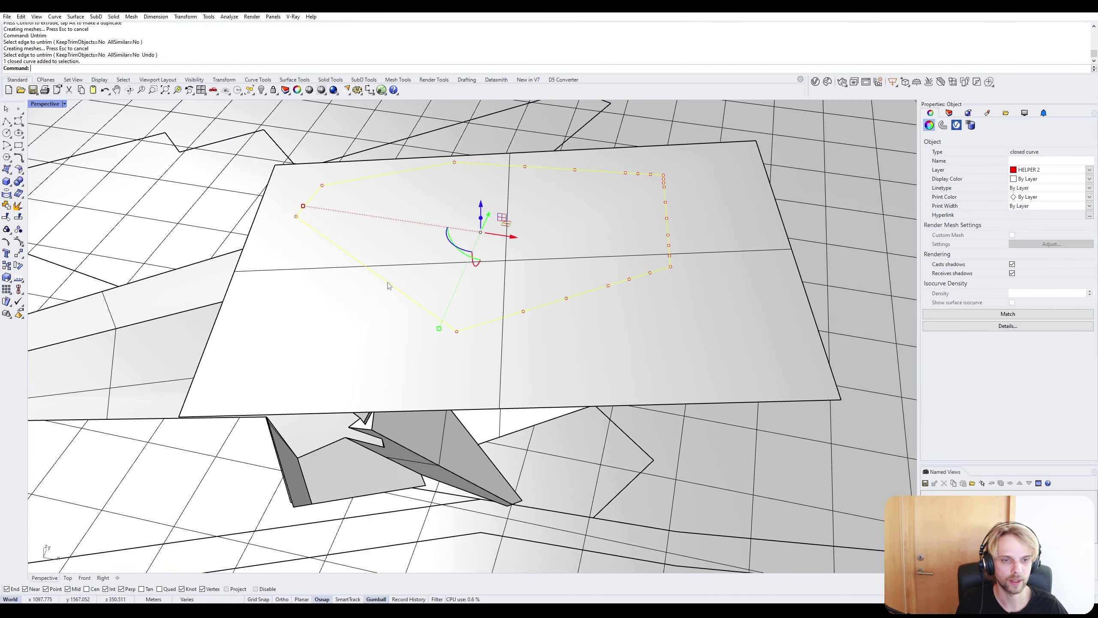
key(Escape)
text(ProjectToCPlane)
key(Return)
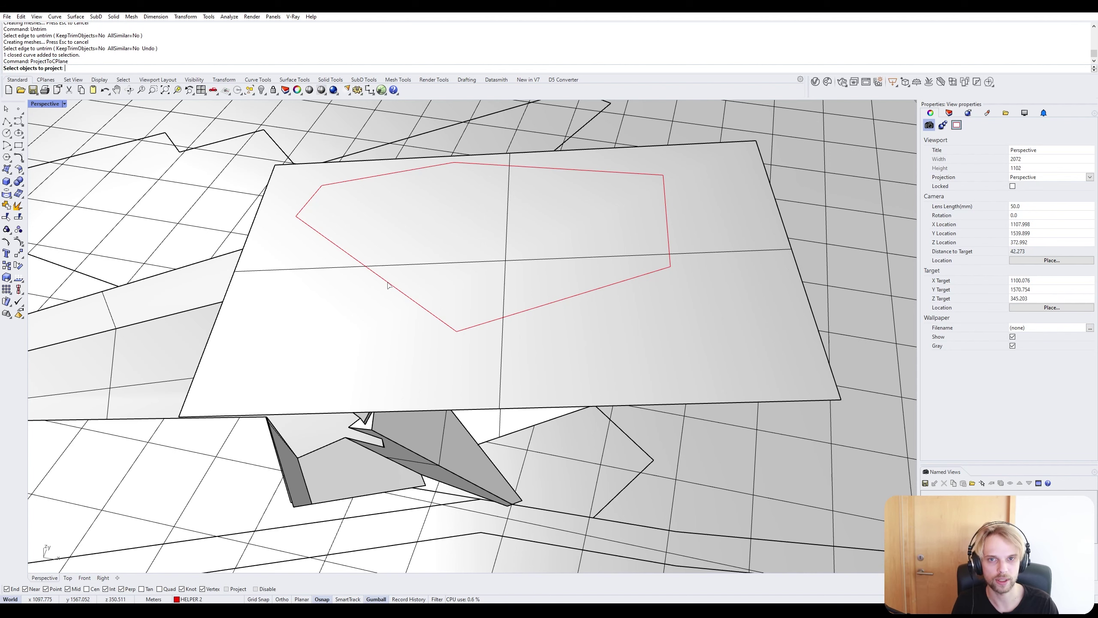
key(Escape)
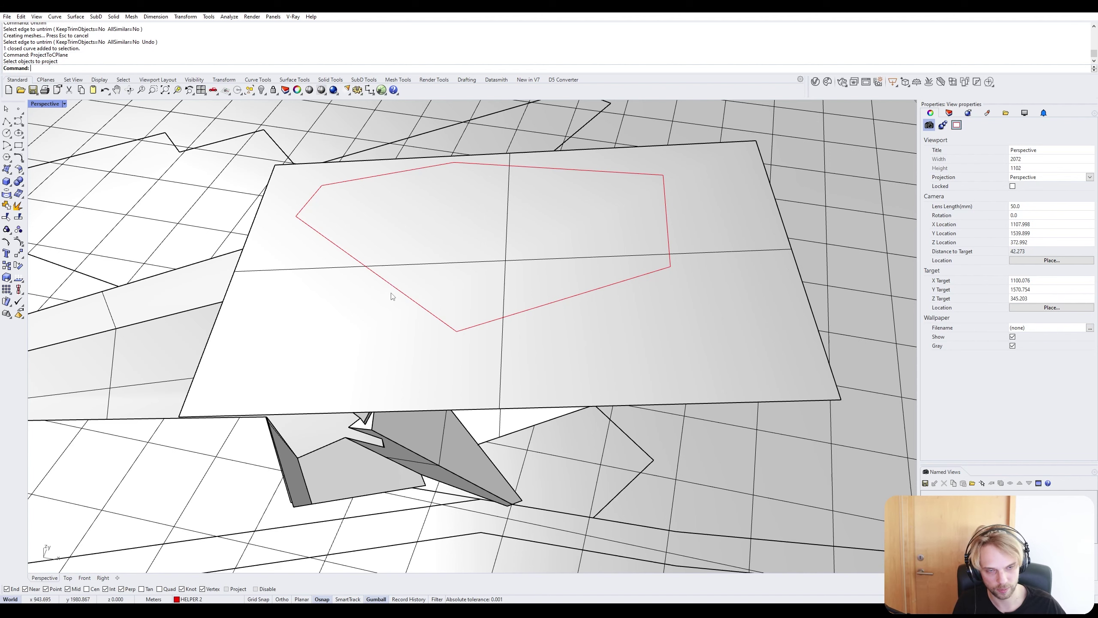
Project the closed red border outline vertically along CPlaneZ onto the untrimmed slope surface.
text(Project)
key(Return)
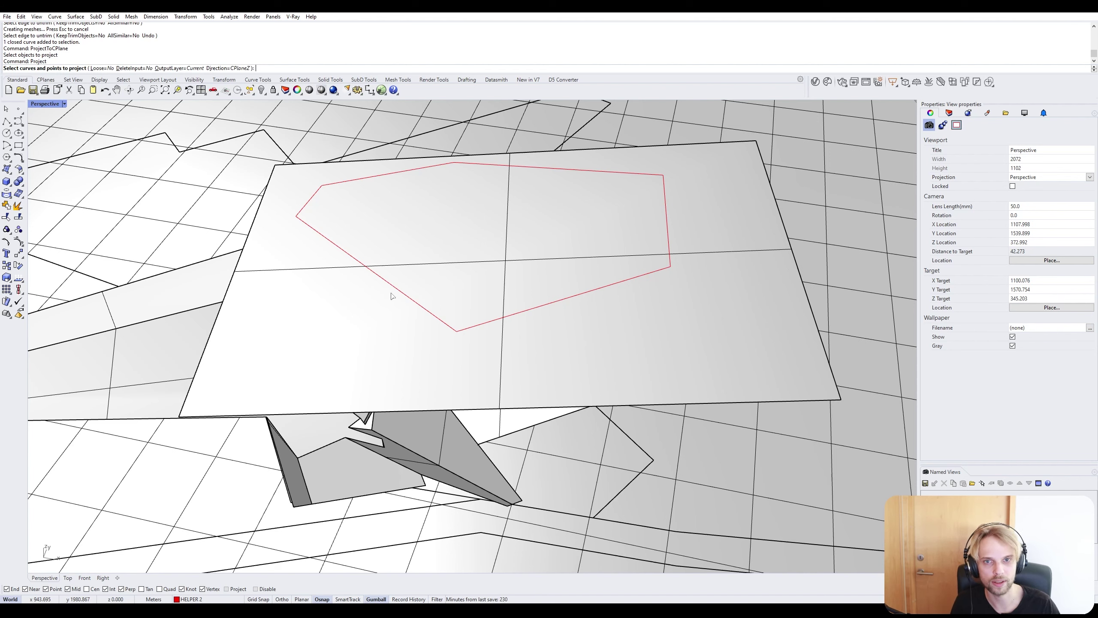
click(411, 302)
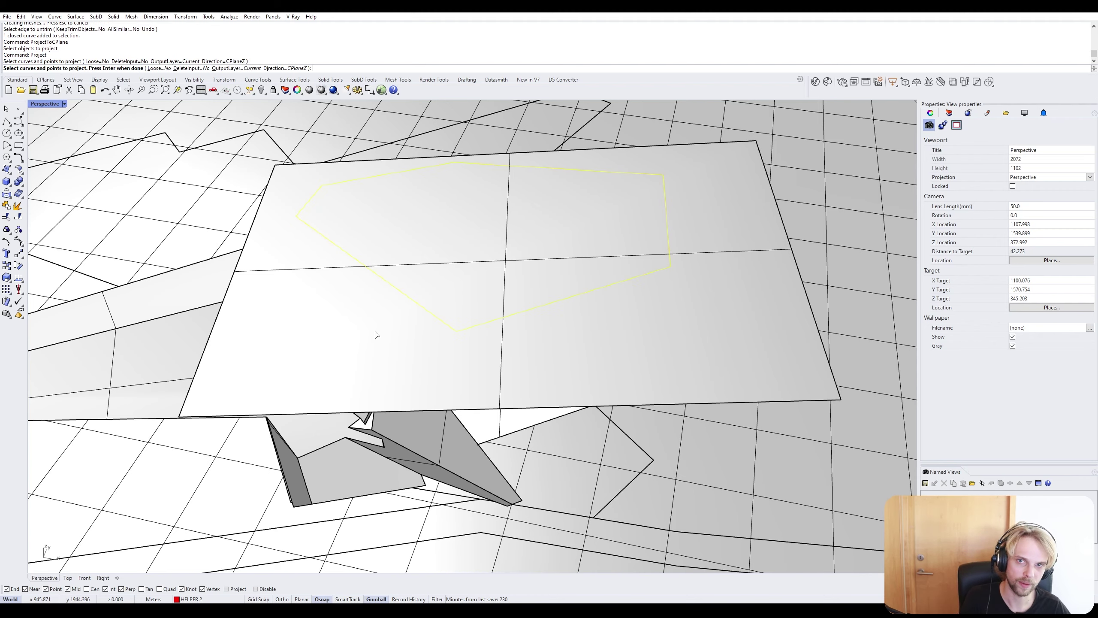
key(Return)
click(363, 338)
key(Return)
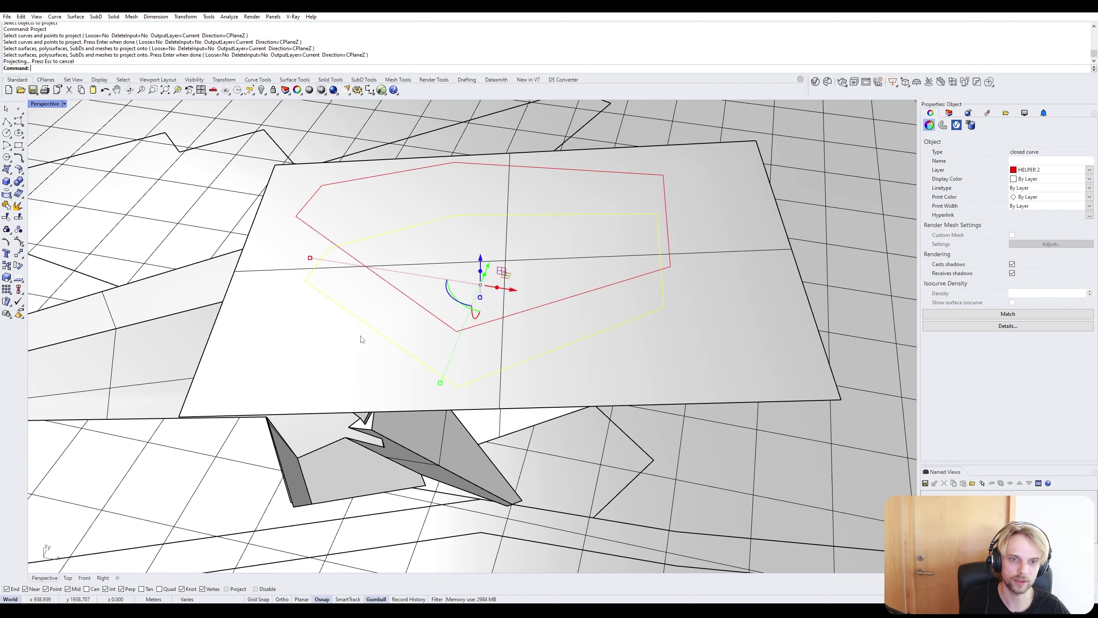
Delete the original flat outline above the surface, keeping the projected curve.
right_drag(362, 339, 368, 300)
click(331, 215)
key(Delete)
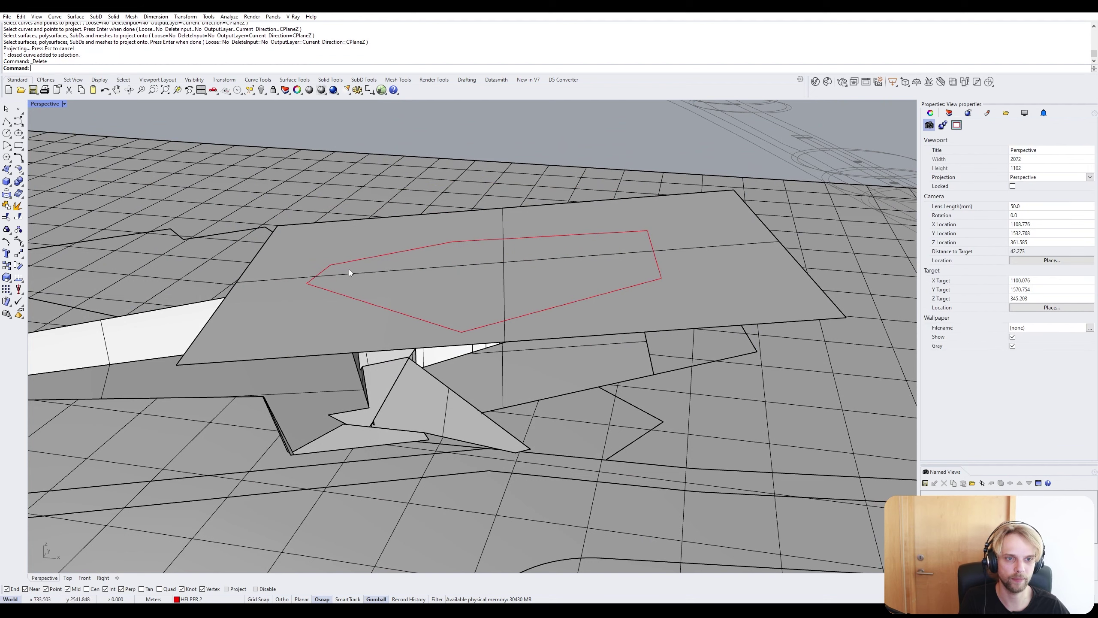
Trim away the surface outside the projected outline, and delete the projected outline curve.
click(350, 298)
text(Trim)
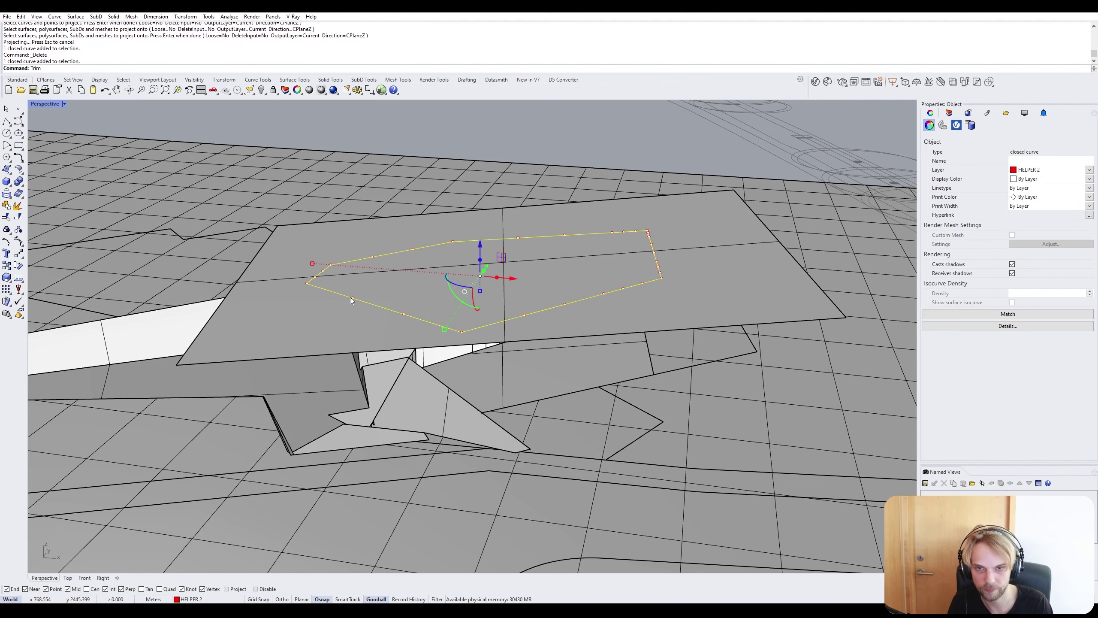
key(Return)
click(305, 329)
key(Return)
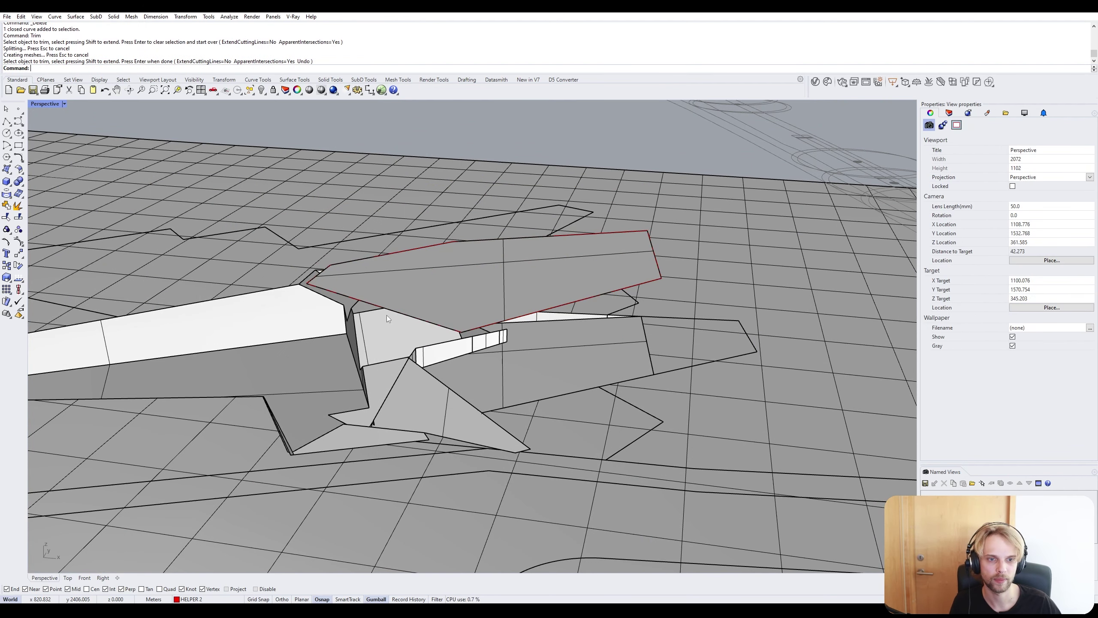
click(406, 315)
key(Delete)
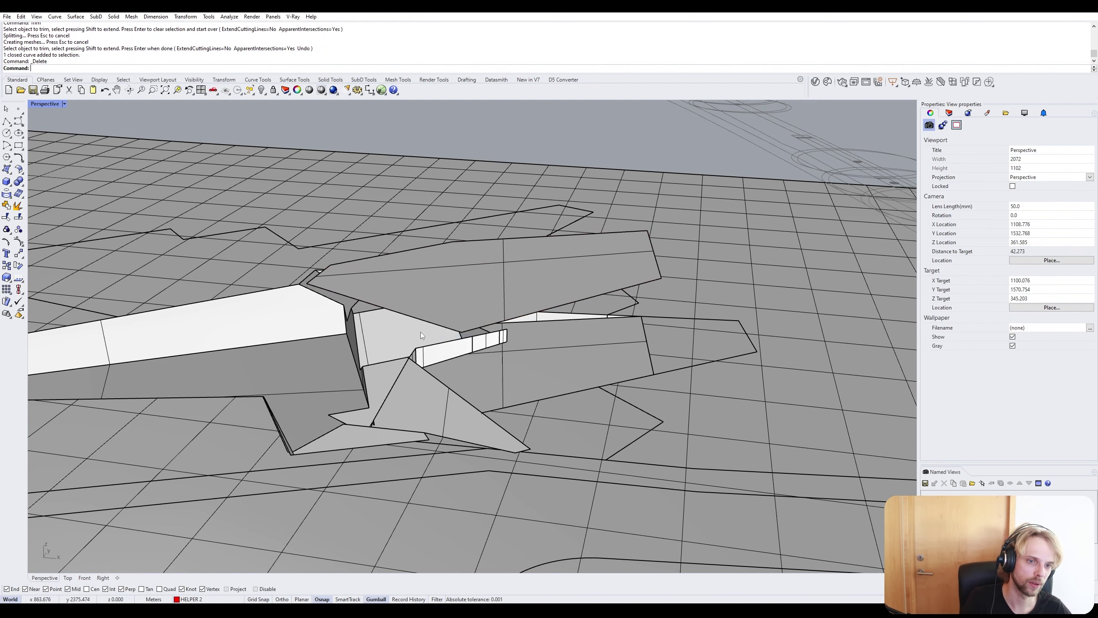
Move the trimmed surface down by its outer corner so that it snaps onto the matching corner of the carved slope.
right_drag(421, 331, 461, 317)
click(462, 317)
text(M)
key(Return)
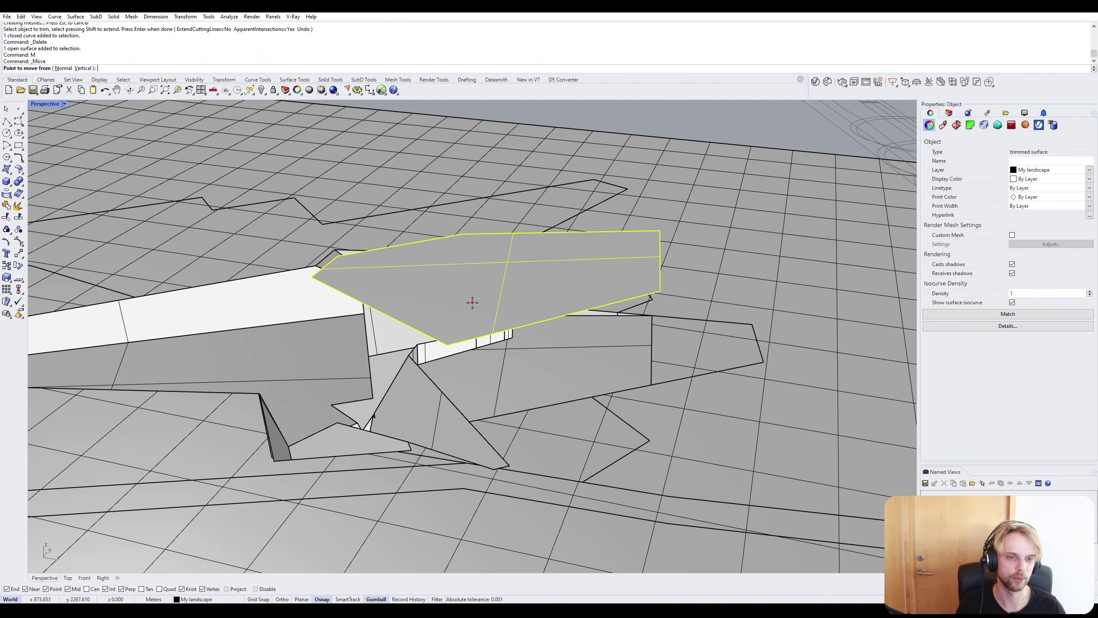
click(660, 291)
scroll(645, 388, up, 4)
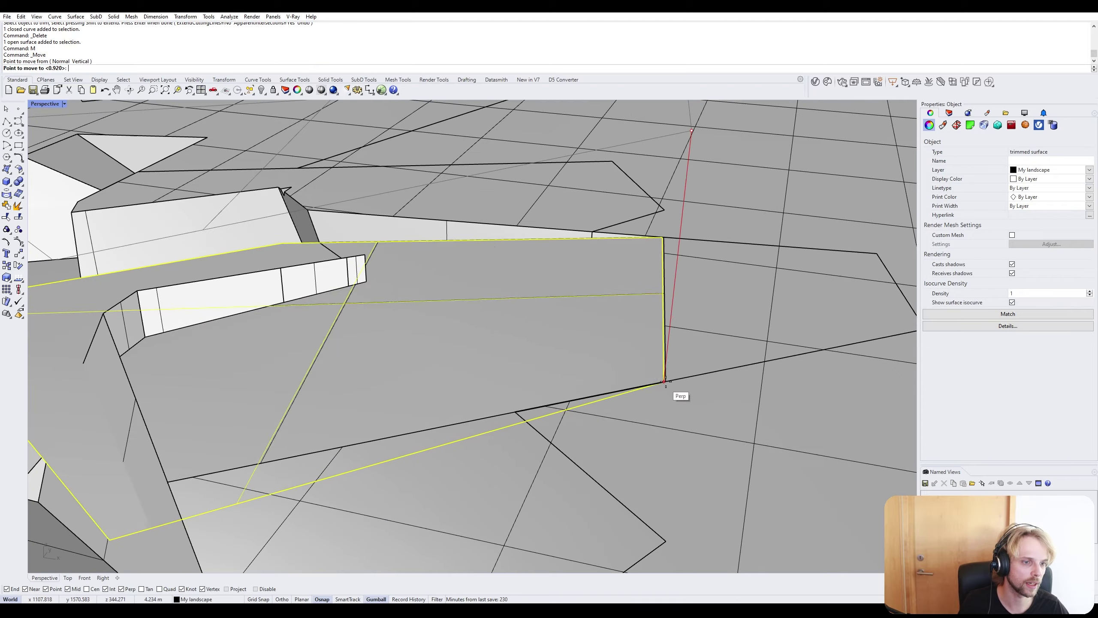
right_drag(664, 381, 304, 448)
scroll(304, 449, up, 4)
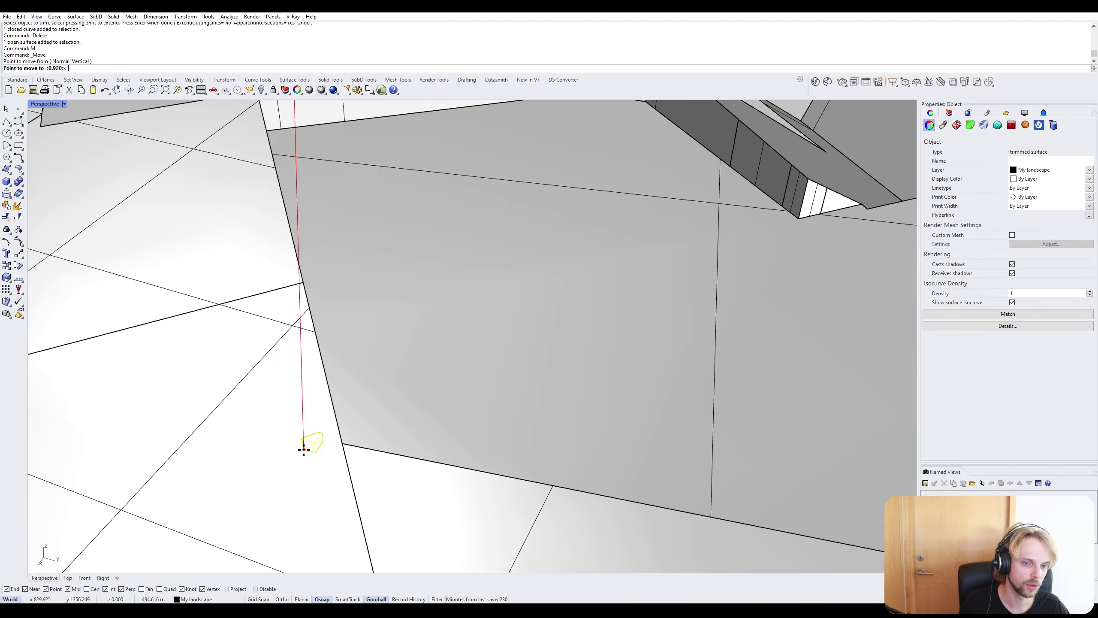
click(342, 445)
Extrude the trimmed surface straight upward into a solid block rising above the landscape.
scroll(385, 411, down, 5)
right_drag(386, 410, 567, 247)
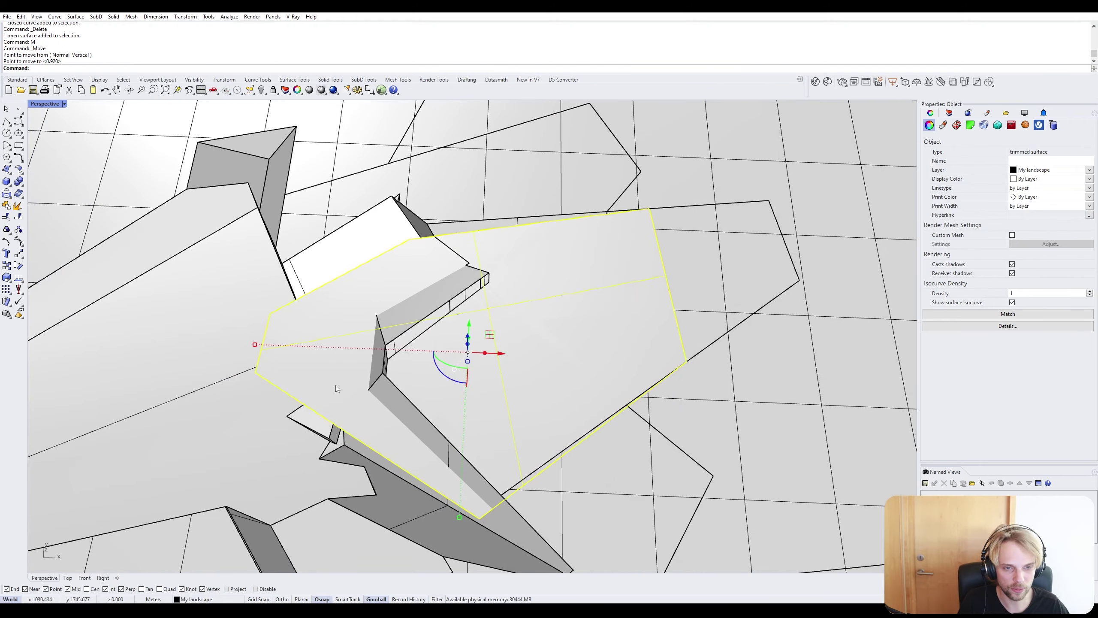
right_drag(336, 386, 532, 374)
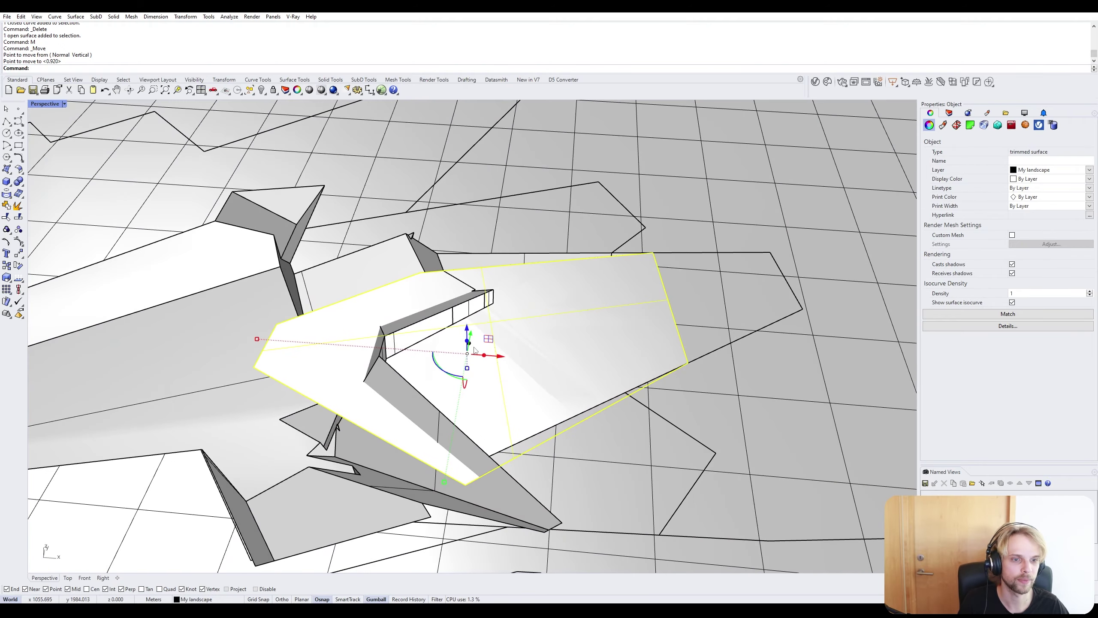
right_drag(468, 345, 754, 442)
Subtract the extruded block from the landscape solid with BooleanDifference and clear the selection.
click(467, 244)
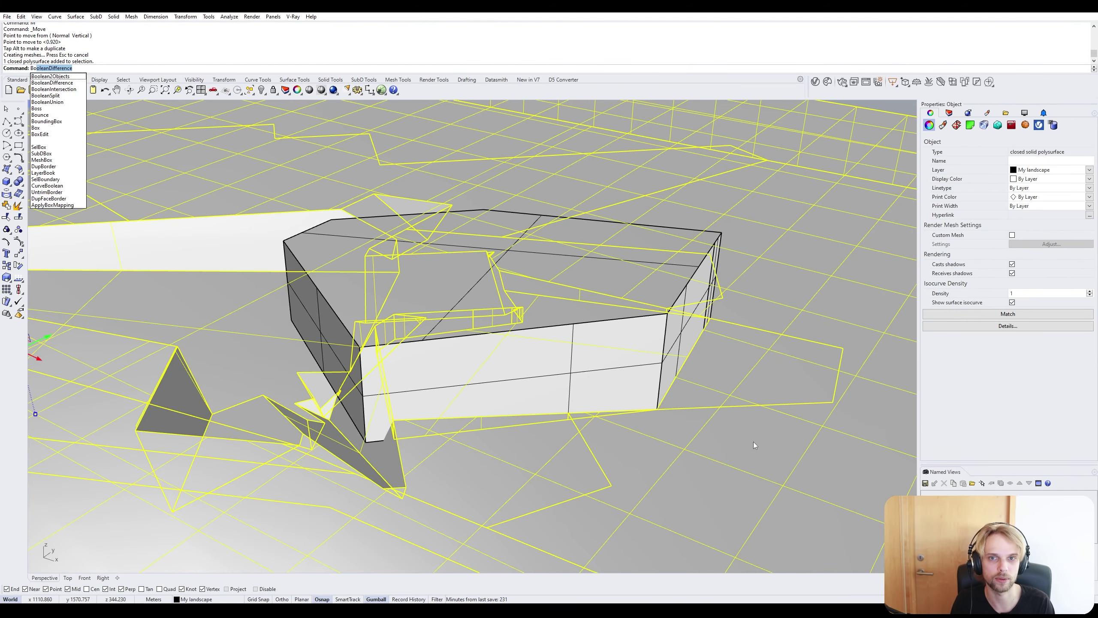
key(Return)
click(598, 303)
key(Return)
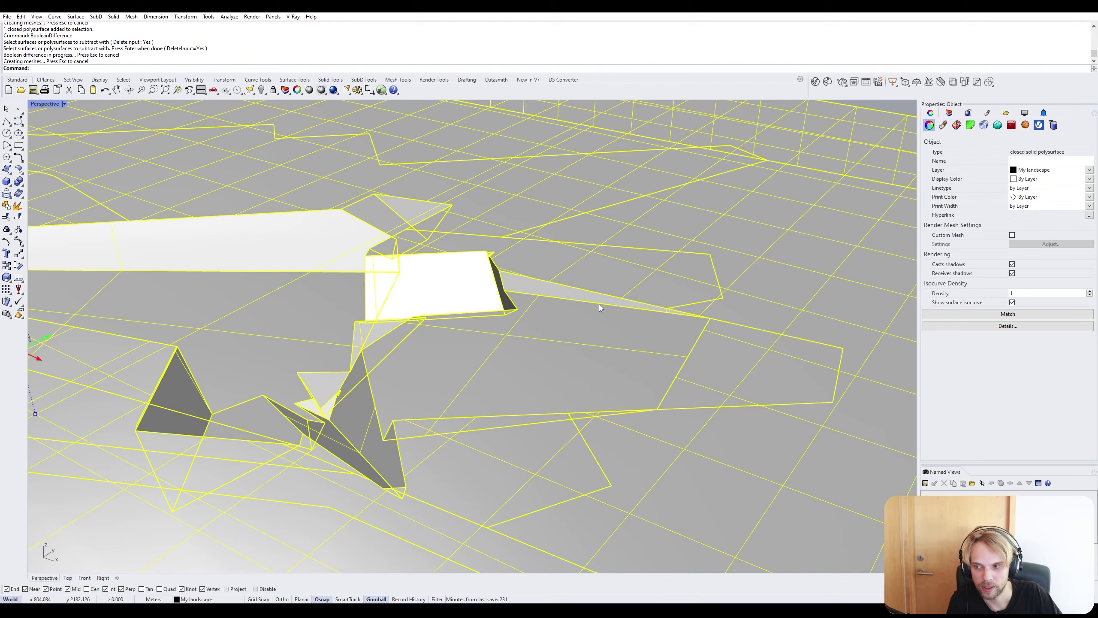
right_drag(599, 305, 544, 327)
key(Escape)
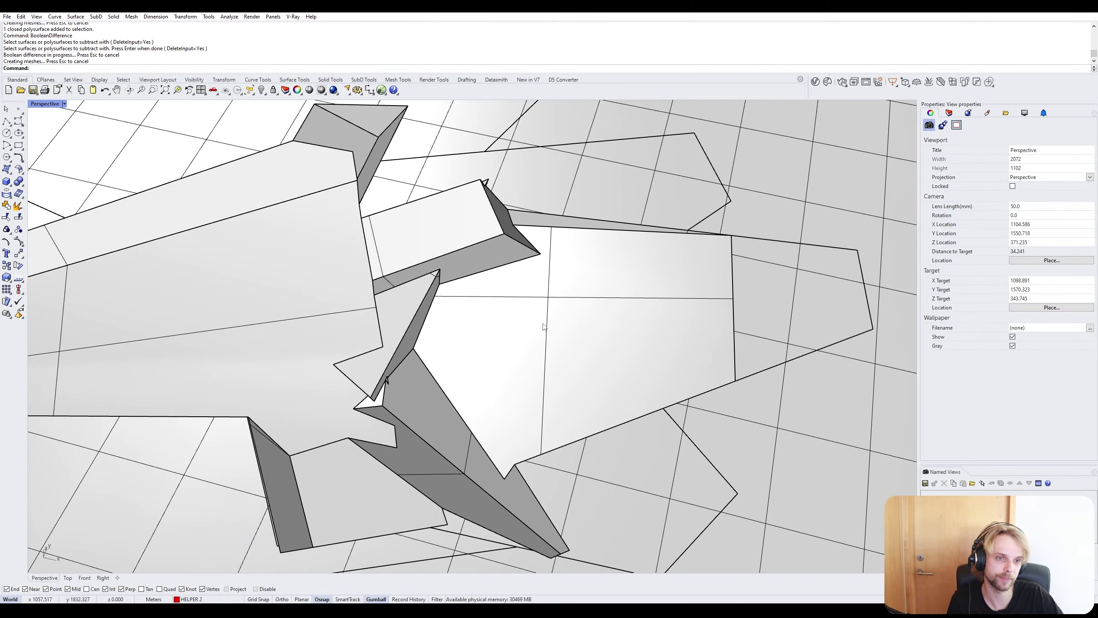
Bring back the hidden building with ShowSelected and check where it meets the recarved slope.
key(Return)
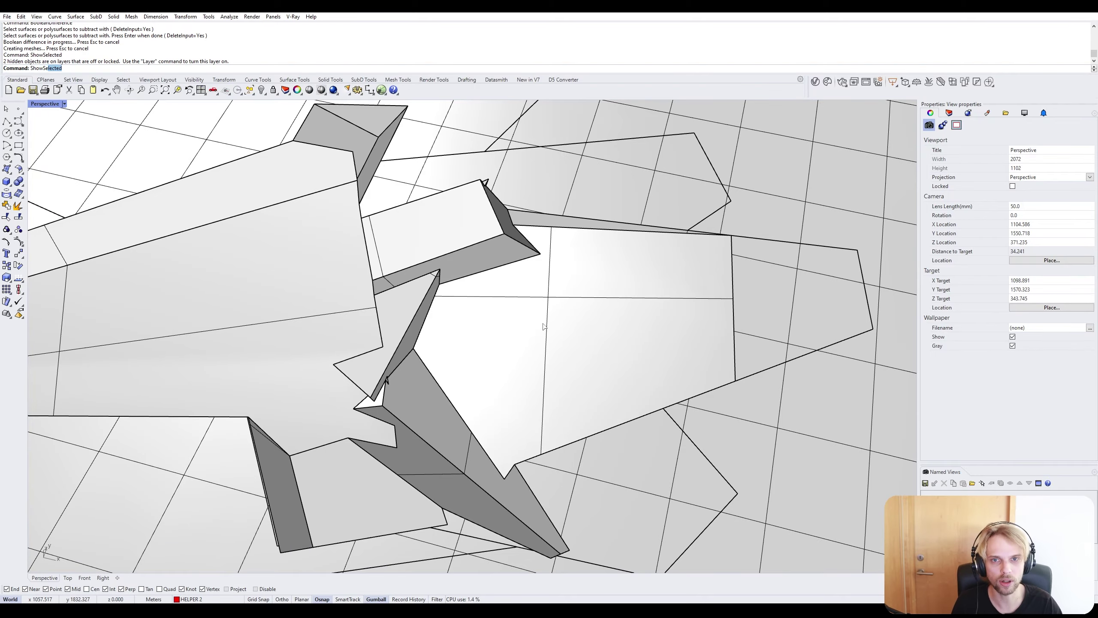
key(Return)
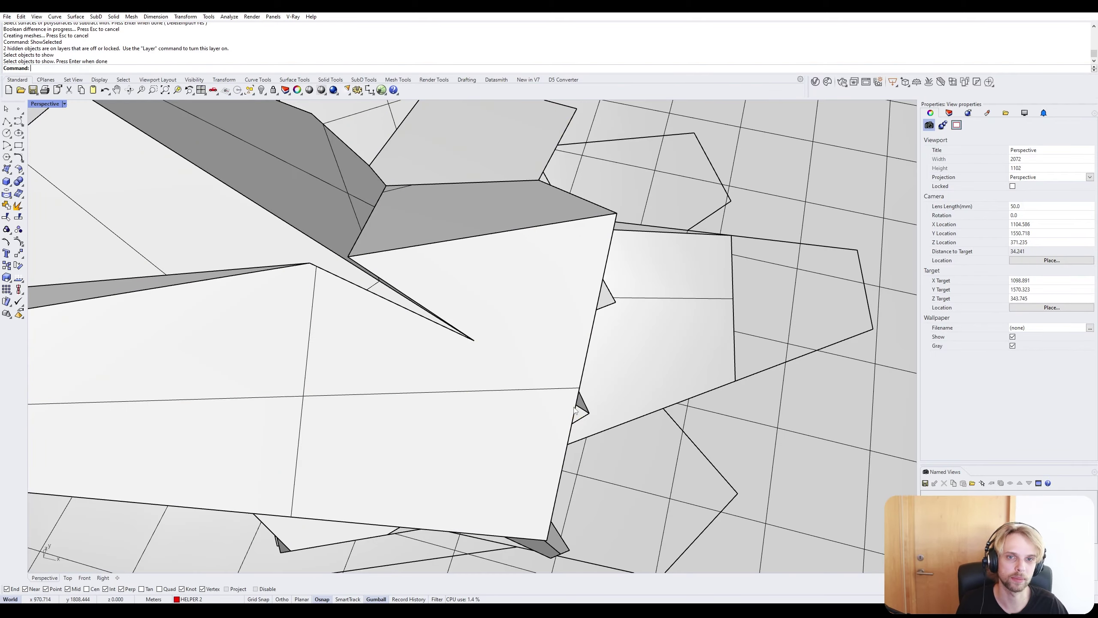
mouse_move(578, 411)
right_down()
mouse_move(564, 380)
mouse_move(518, 355)
mouse_move(472, 358)
mouse_move(435, 343)
mouse_move(798, 383)
right_up()
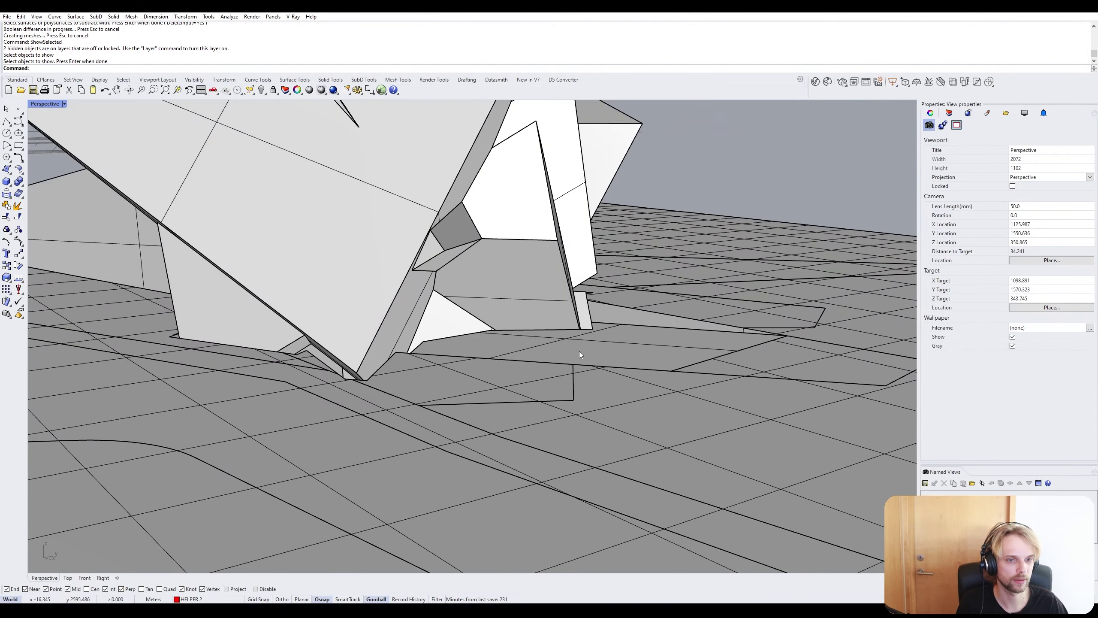
right_drag(326, 330, 277, 346)
scroll(685, 411, up, 2)
right_drag(685, 411, 193, 330)
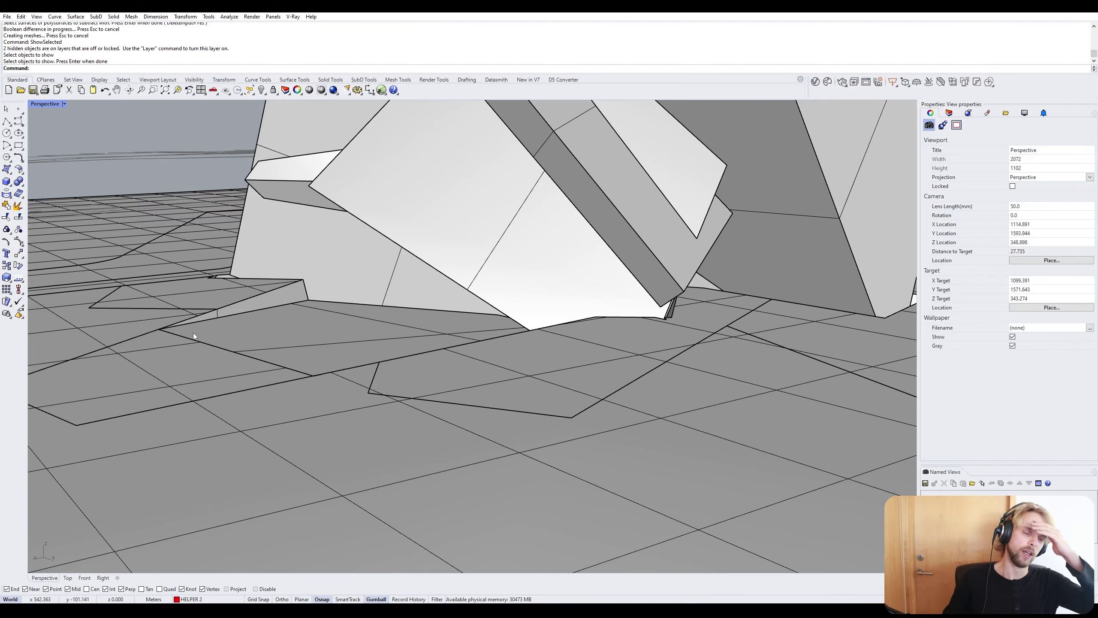
Select the large landscape face around the building's low wing, lower it slightly to form a shallow recess, and deselect it.
scroll(215, 304, down, 8)
right_drag(215, 304, 401, 332)
scroll(500, 321, down, 4)
shift+right_drag(821, 359, 482, 325)
right_drag(614, 305, 482, 338)
shift+right_drag(570, 346, 355, 282)
click(332, 304)
shift+right_drag(173, 303, 330, 291)
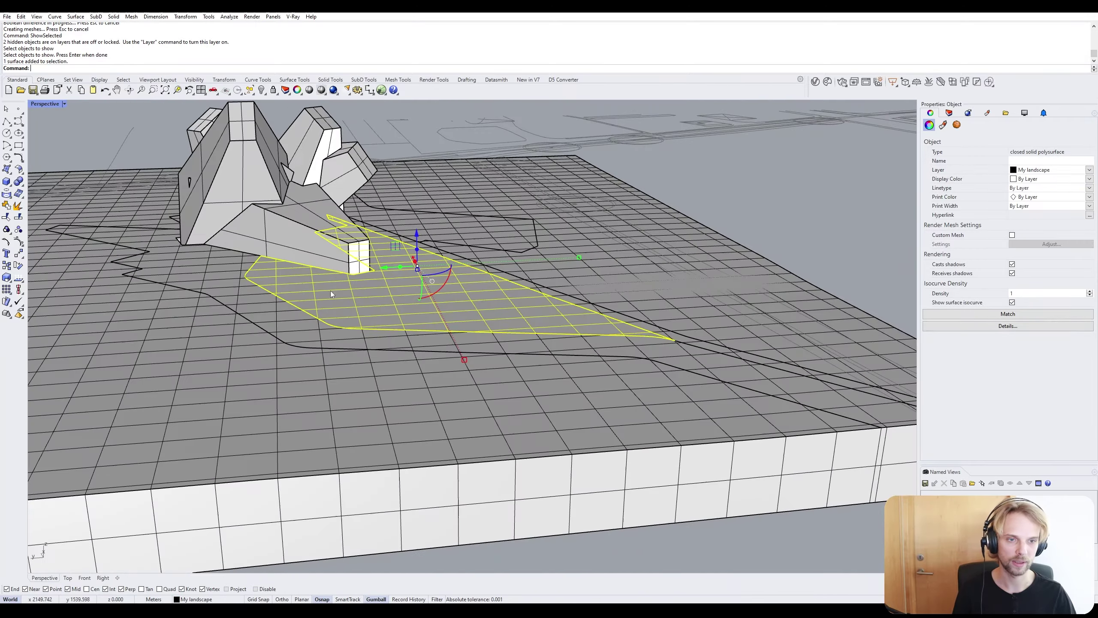
scroll(330, 290, up, 5)
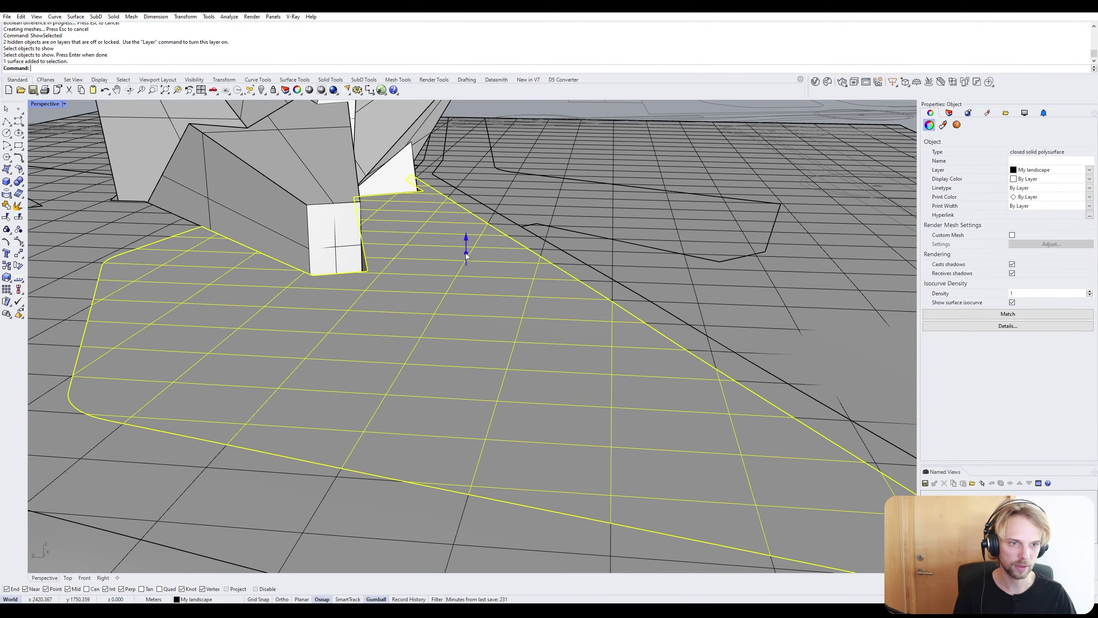
drag(466, 255, 468, 264)
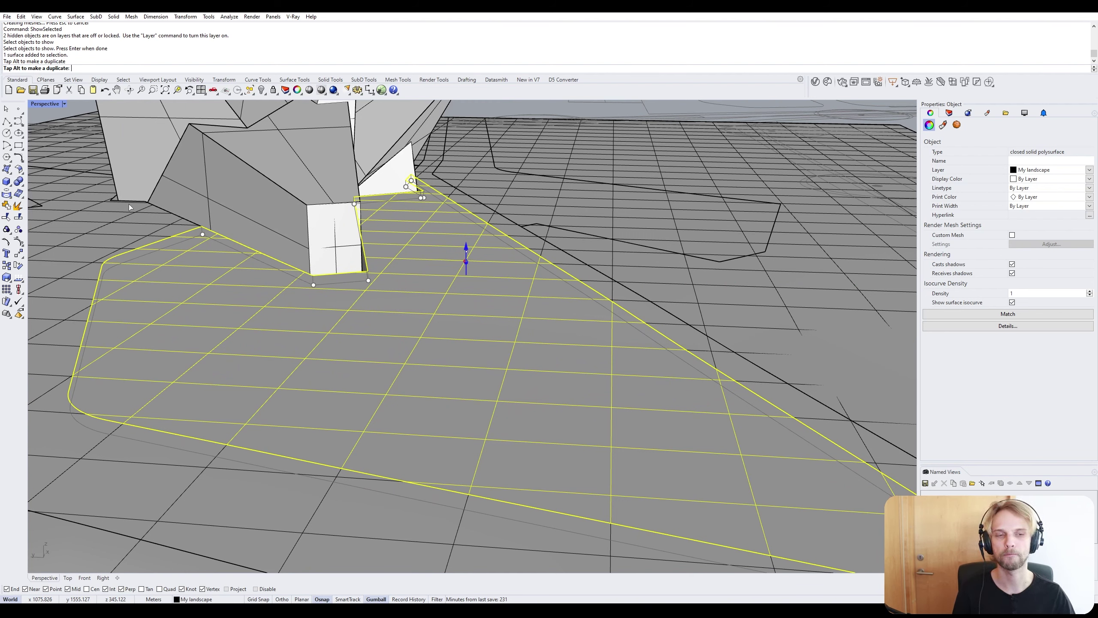
key(Escape)
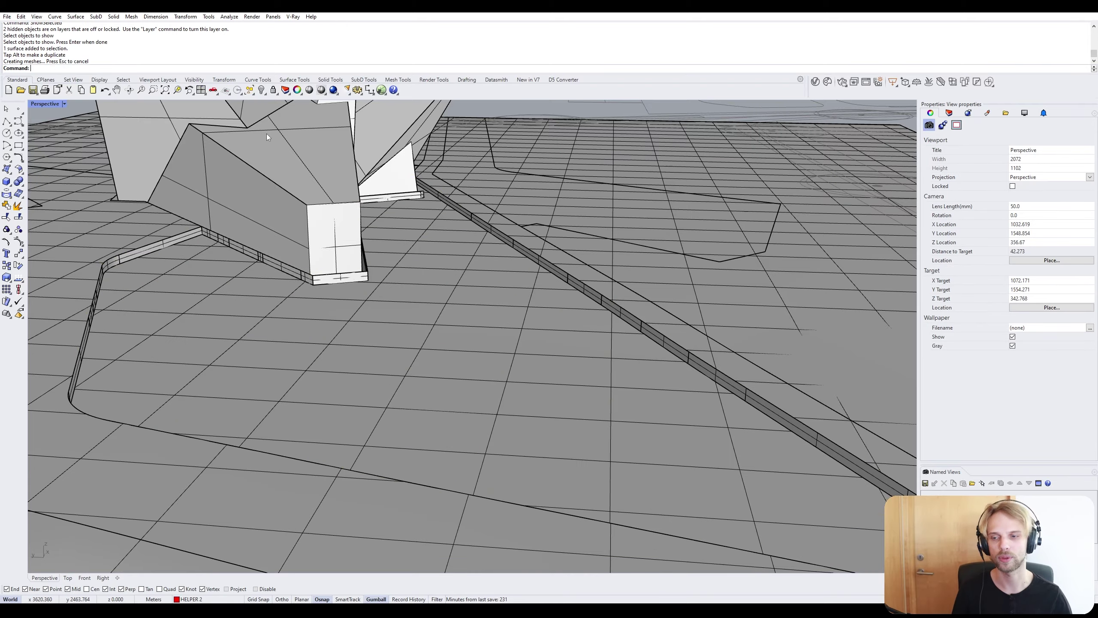
Inspect the step along the edges of the lowered landscape area from the other side of the building.
right_drag(735, 224, 467, 256)
scroll(675, 259, up, 4)
scroll(674, 261, down, 3)
scroll(540, 267, down, 3)
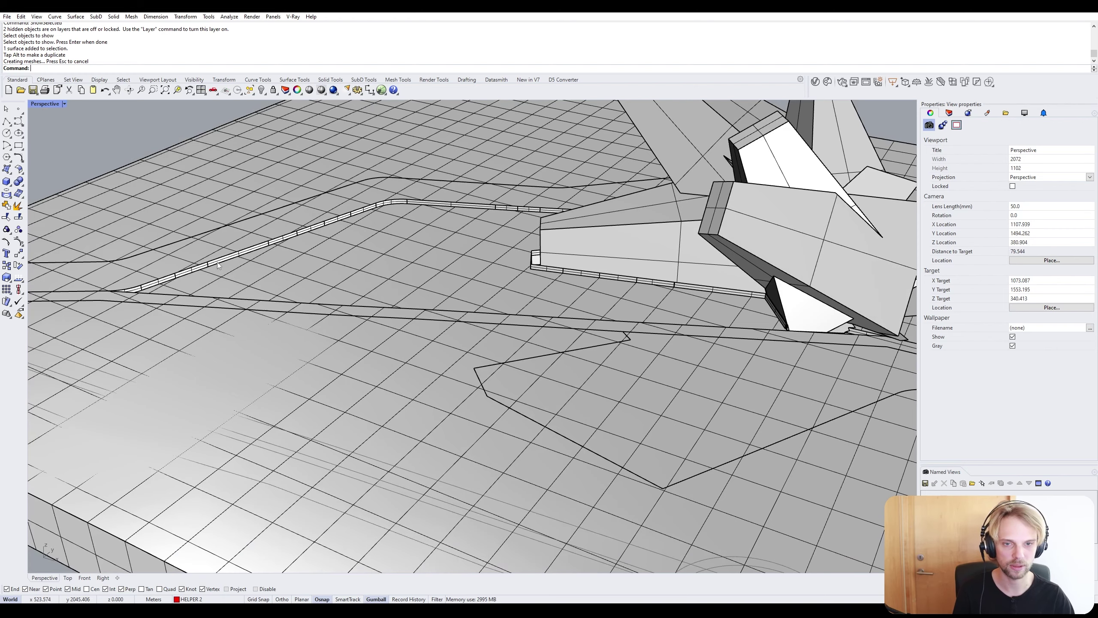
scroll(217, 262, up, 3)
scroll(207, 255, up, 2)
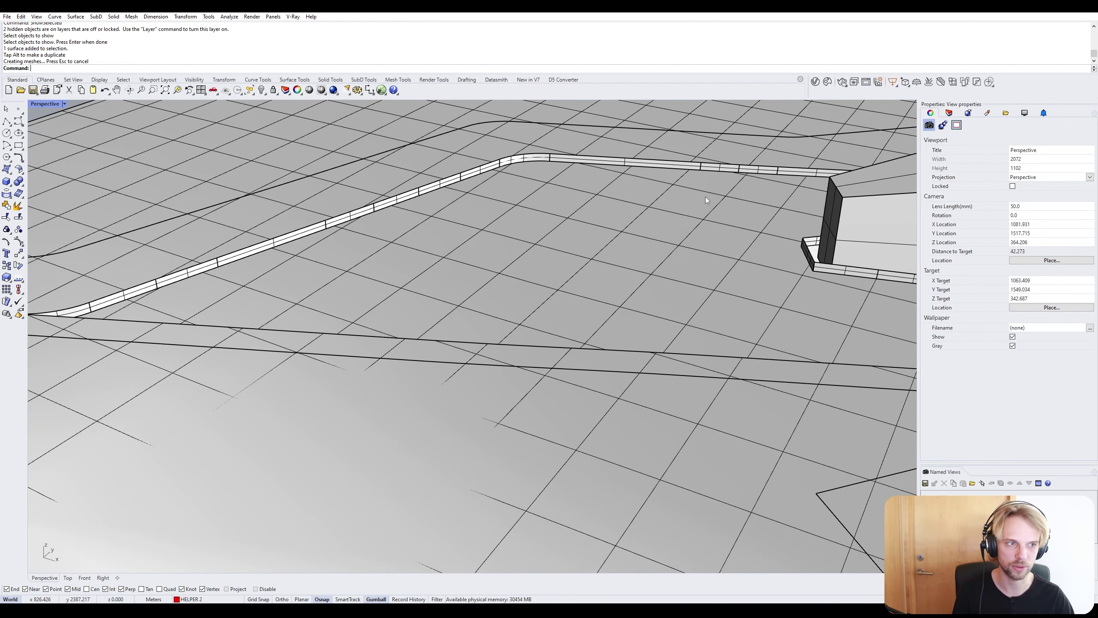
Delete the two step faces of the landscape recess around the low wing's end and inspect the resulting opening.
shift+right_drag(705, 197, 426, 236)
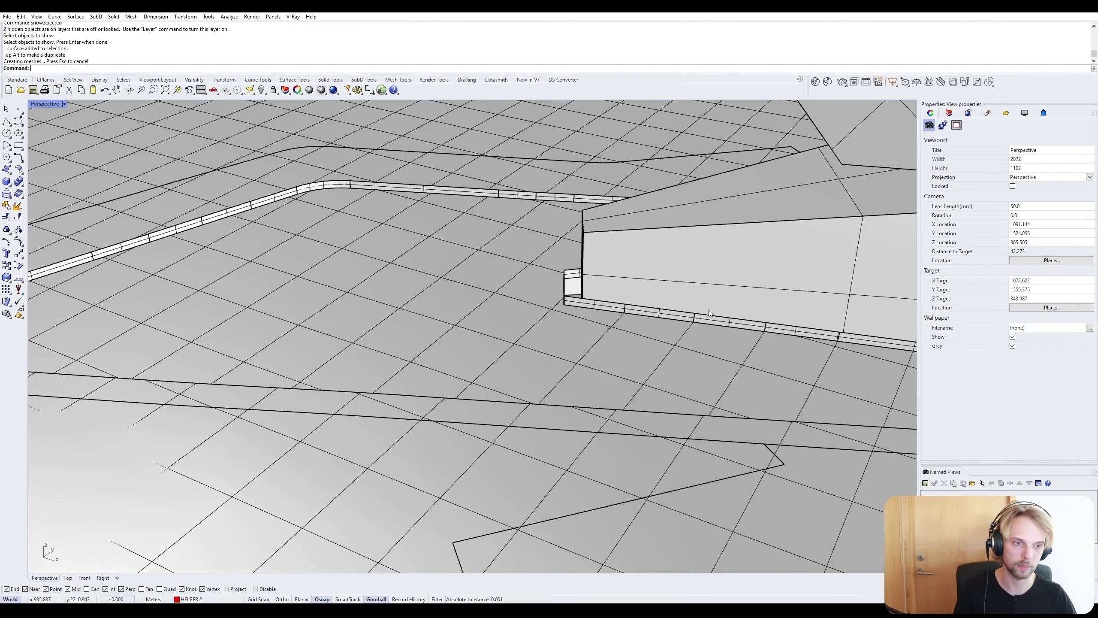
right_drag(425, 235, 595, 347)
scroll(396, 295, up, 5)
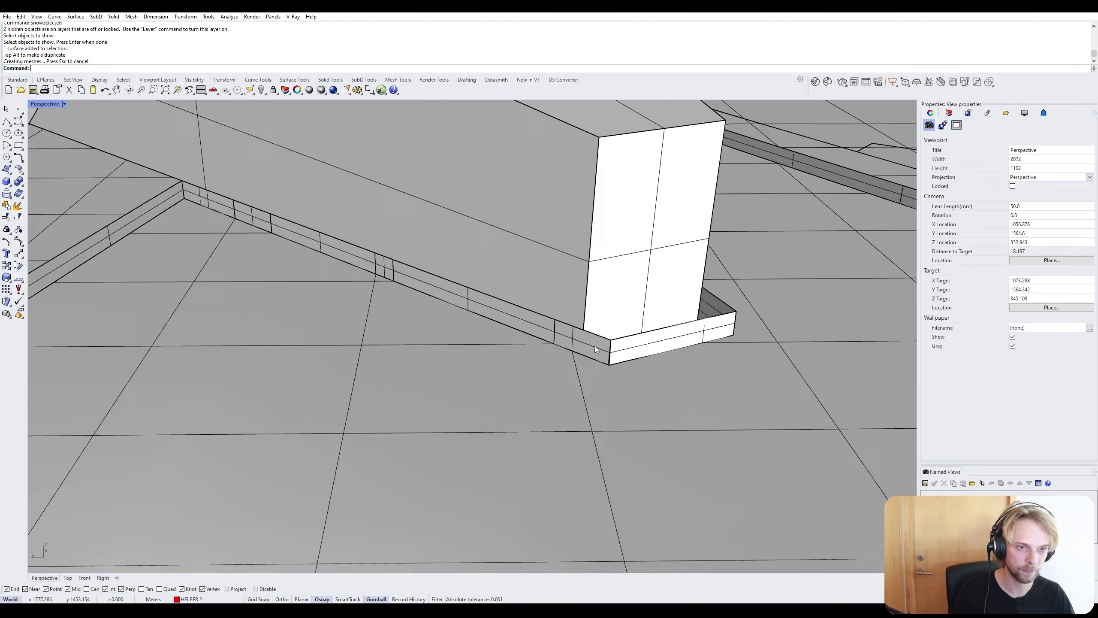
scroll(594, 345, up, 2)
ctrl+shift+click(582, 345)
ctrl+shift+click(648, 349)
key(Delete)
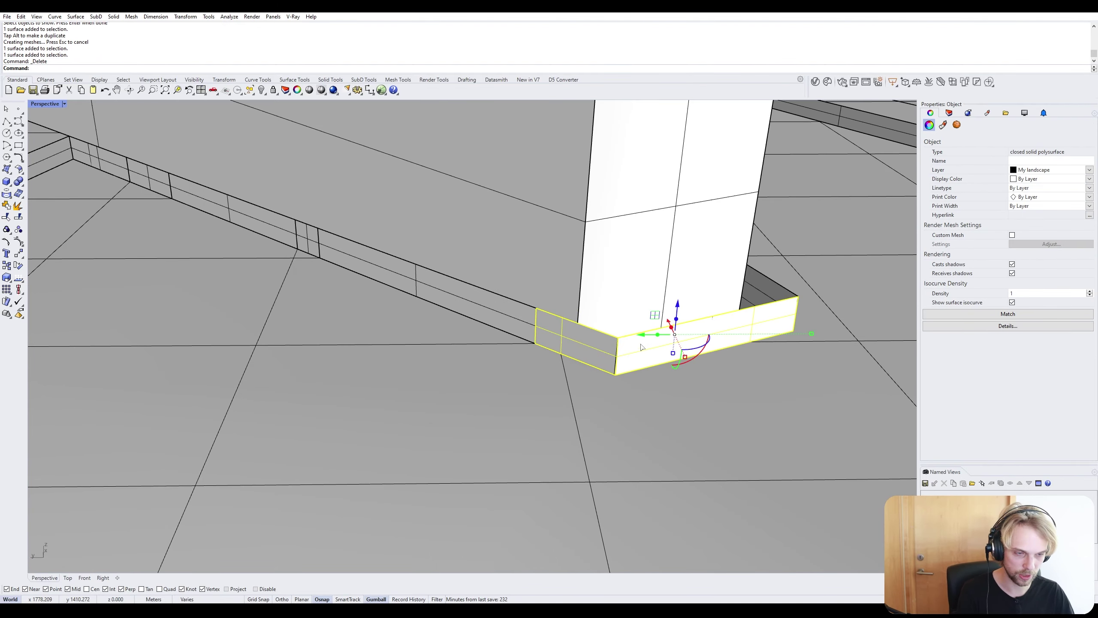
right_drag(583, 349, 614, 350)
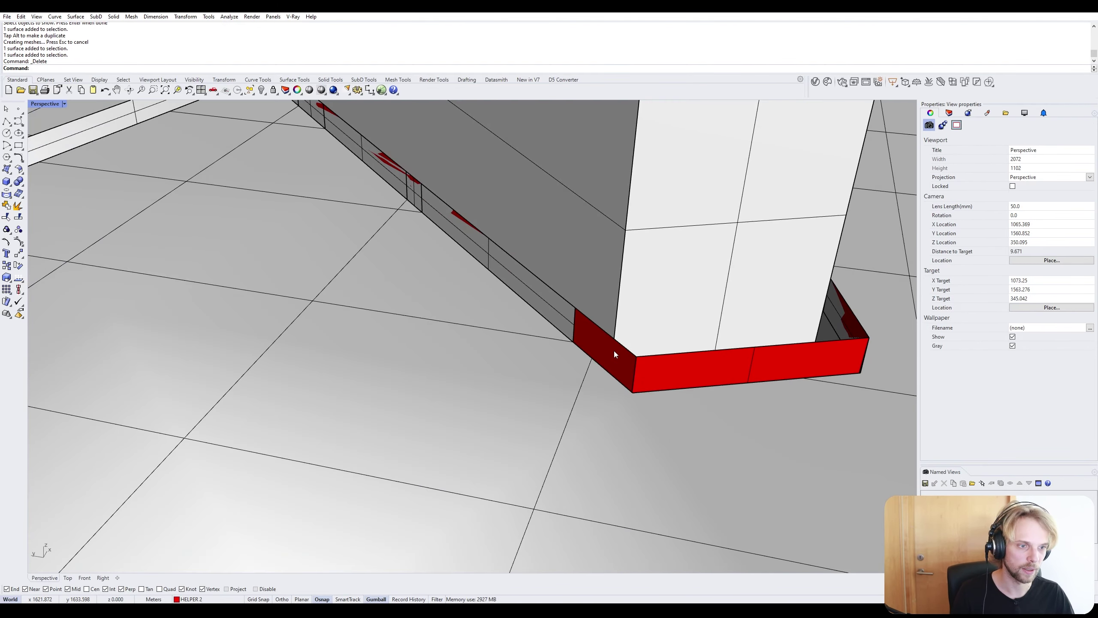
ctrl+shift+click(614, 352)
right_drag(687, 363, 597, 372)
key(Escape)
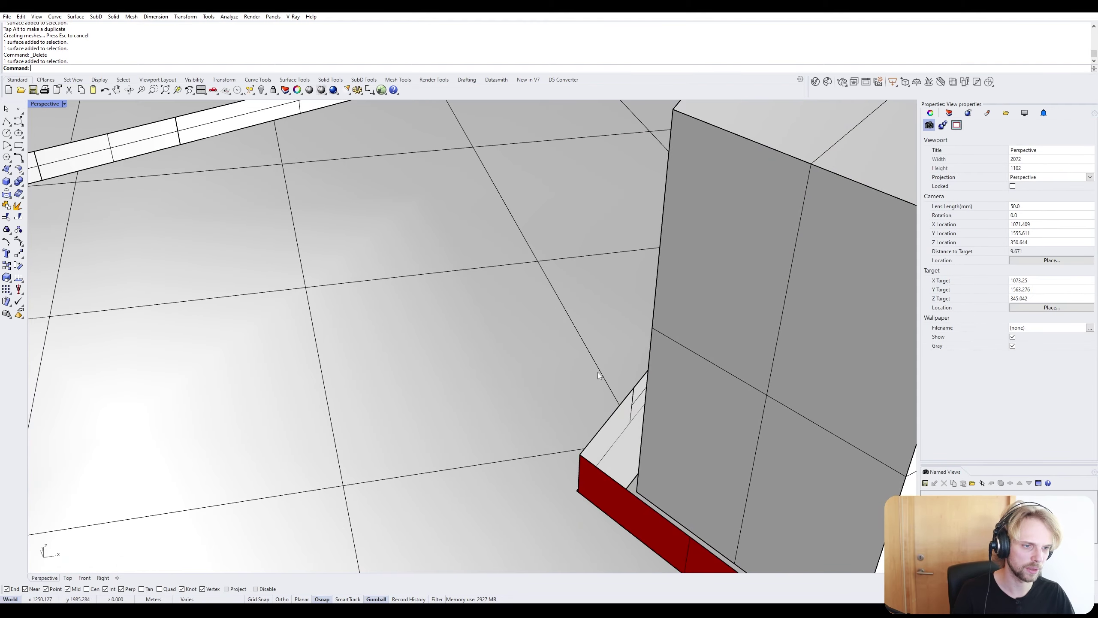
Undo the deletion of the step faces and the gumball extrusion that lowered the landscape area.
right_drag(606, 422, 599, 438)
scroll(599, 438, up, 2)
scroll(583, 434, down, 4)
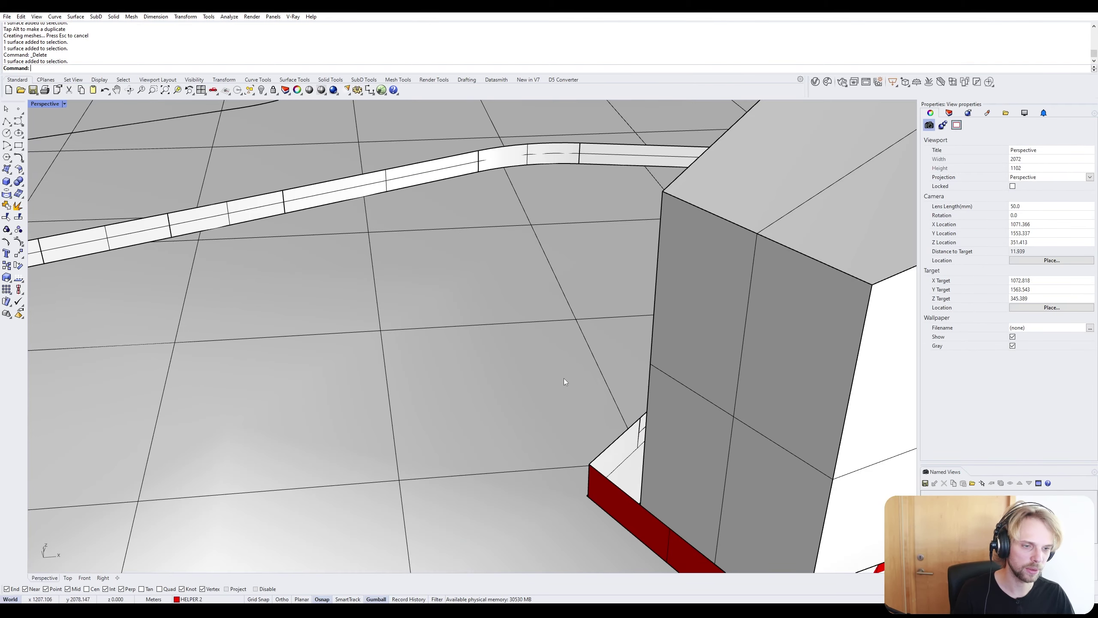
scroll(564, 377, down, 5)
key(ctrl+z)
key(ctrl+z)
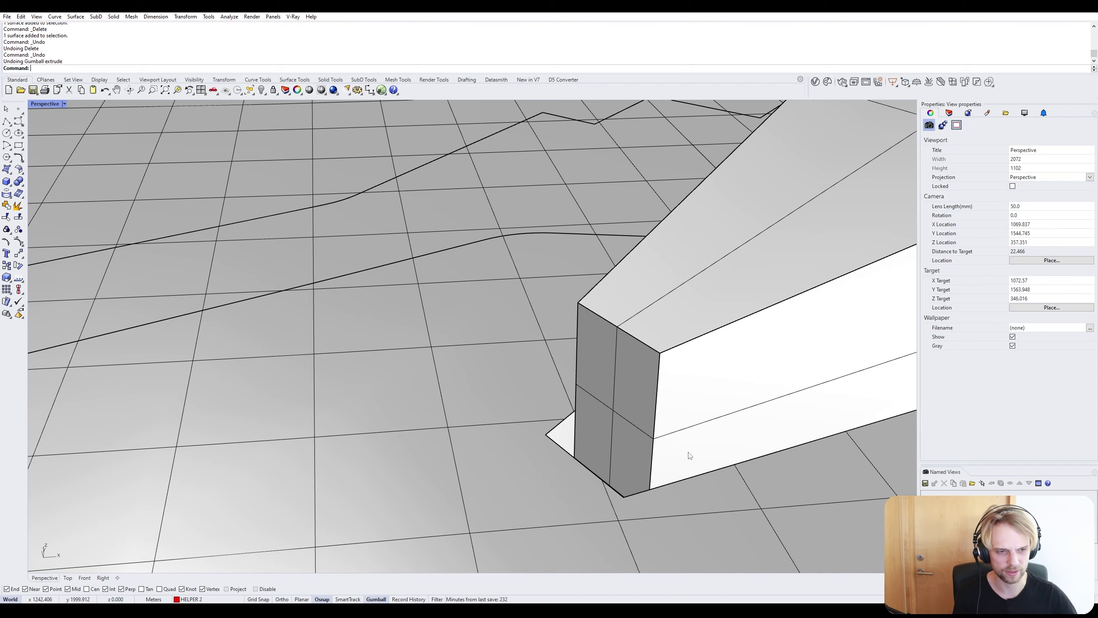
Draw a rectangular clipping plane across the front part of the landscape slab with ClippingPlane.
scroll(590, 433, down, 8)
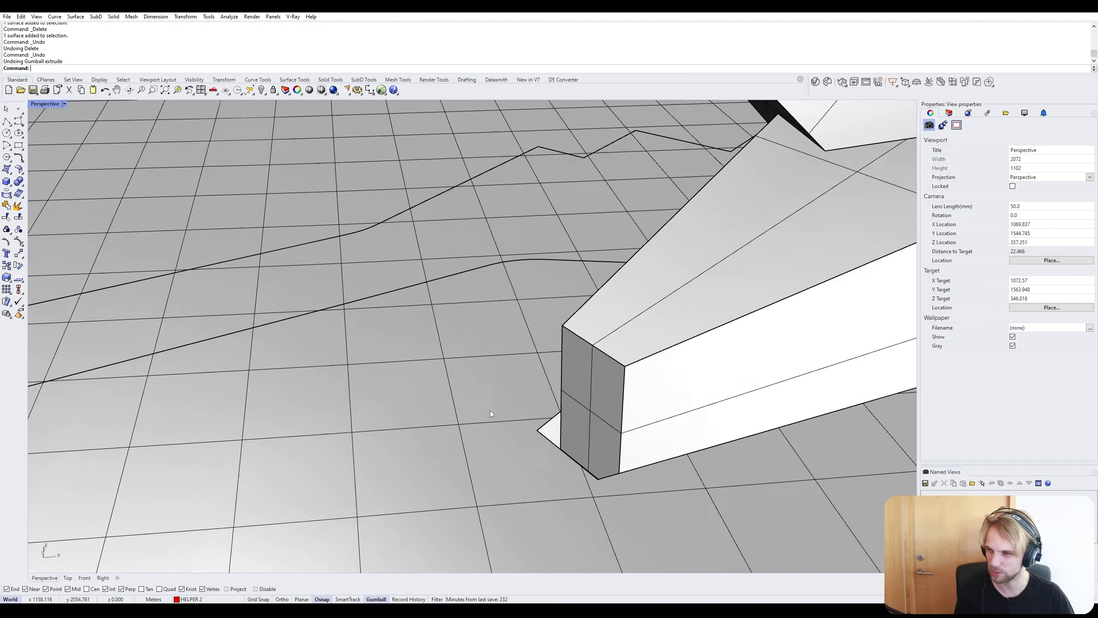
shift+right_drag(587, 401, 498, 285)
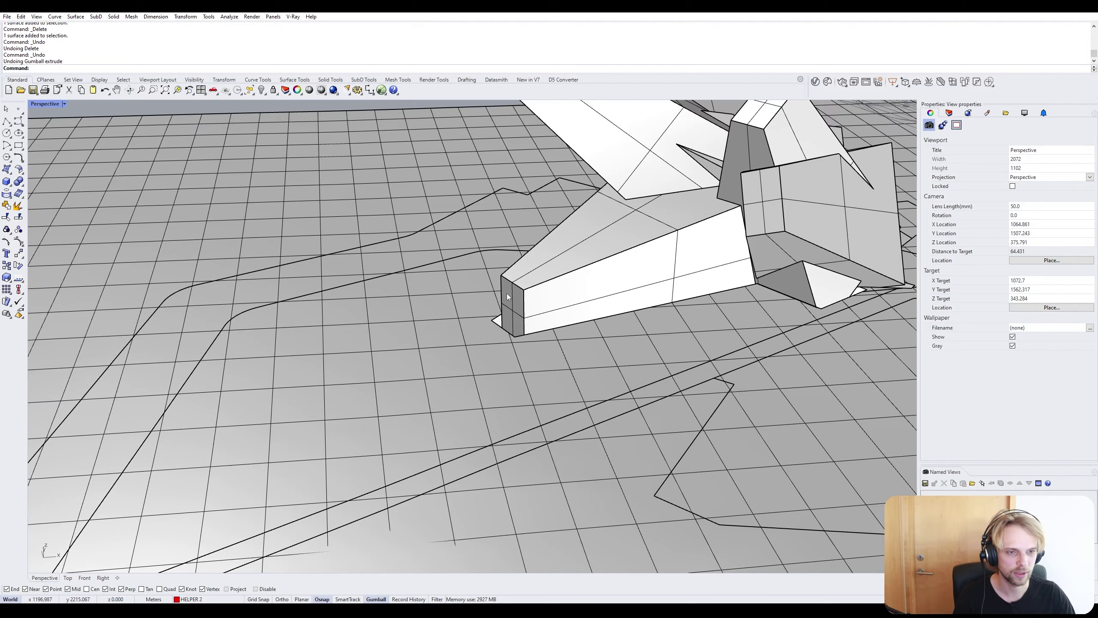
right_drag(757, 275, 530, 309)
scroll(549, 280, down, 10)
scroll(621, 373, down, 2)
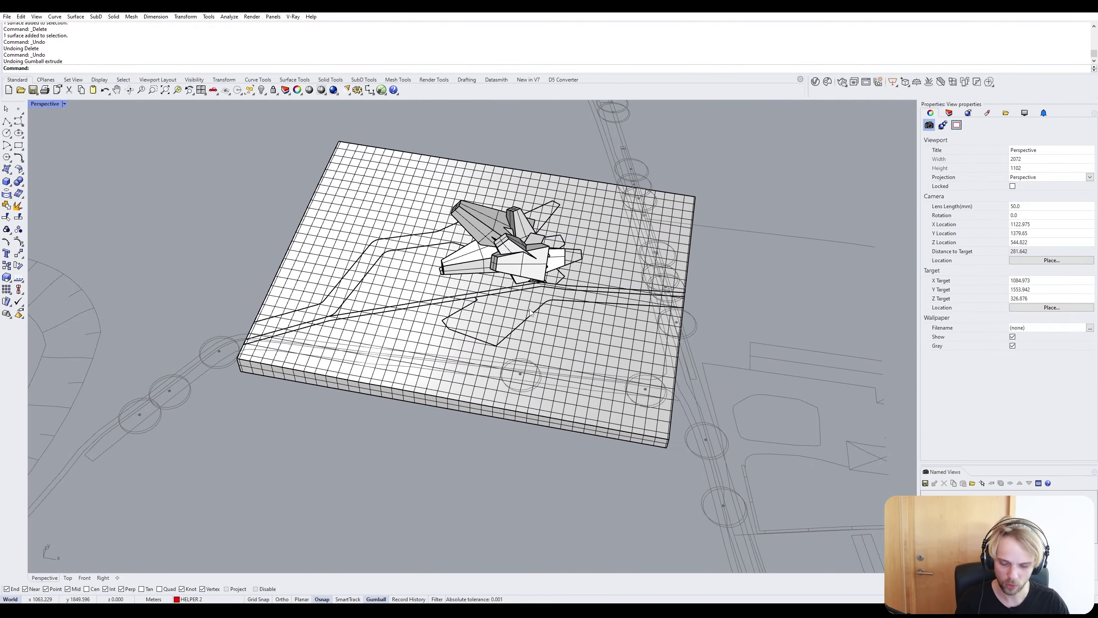
text(Clip)
key(Return)
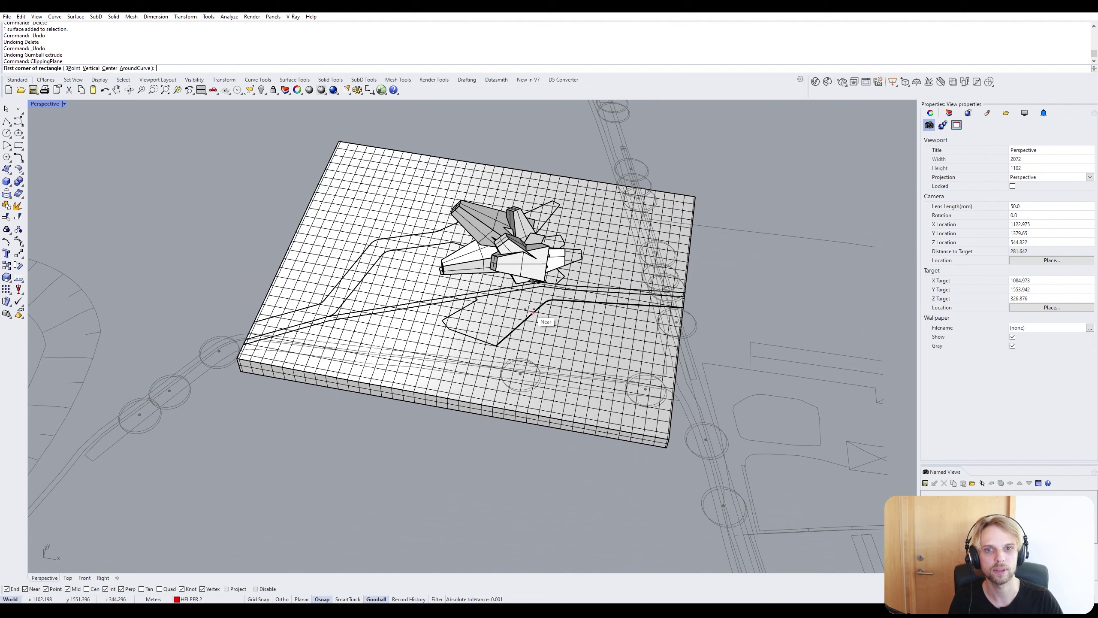
click(299, 410)
click(566, 465)
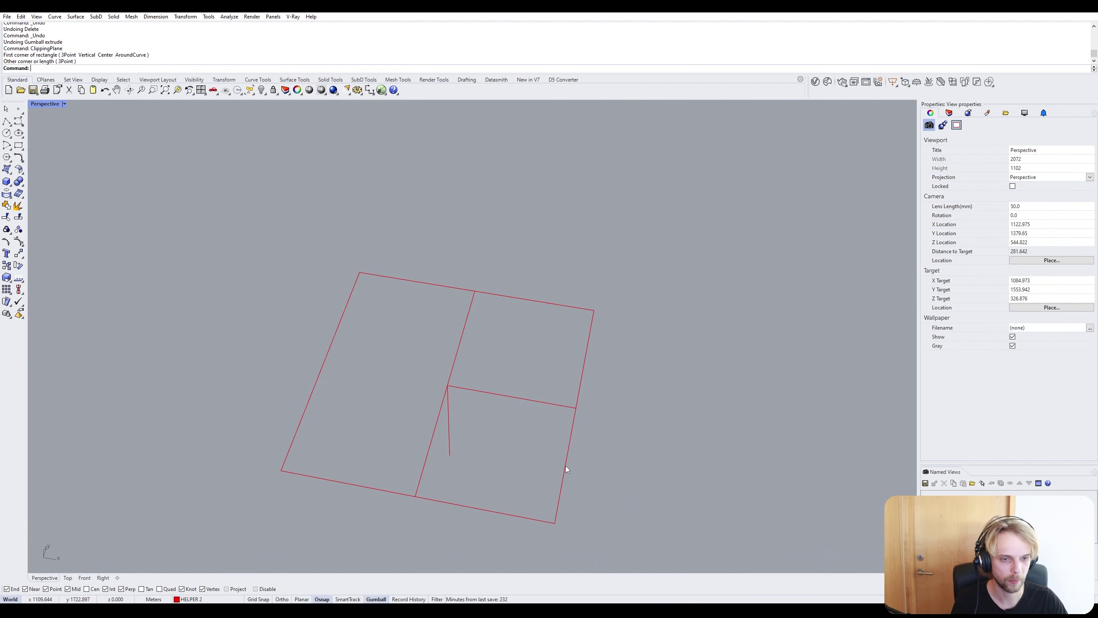
Rotate the clipping plane upright and move it towards the front of the landscape to reveal the clipped model.
click(563, 491)
right_drag(571, 489, 479, 444)
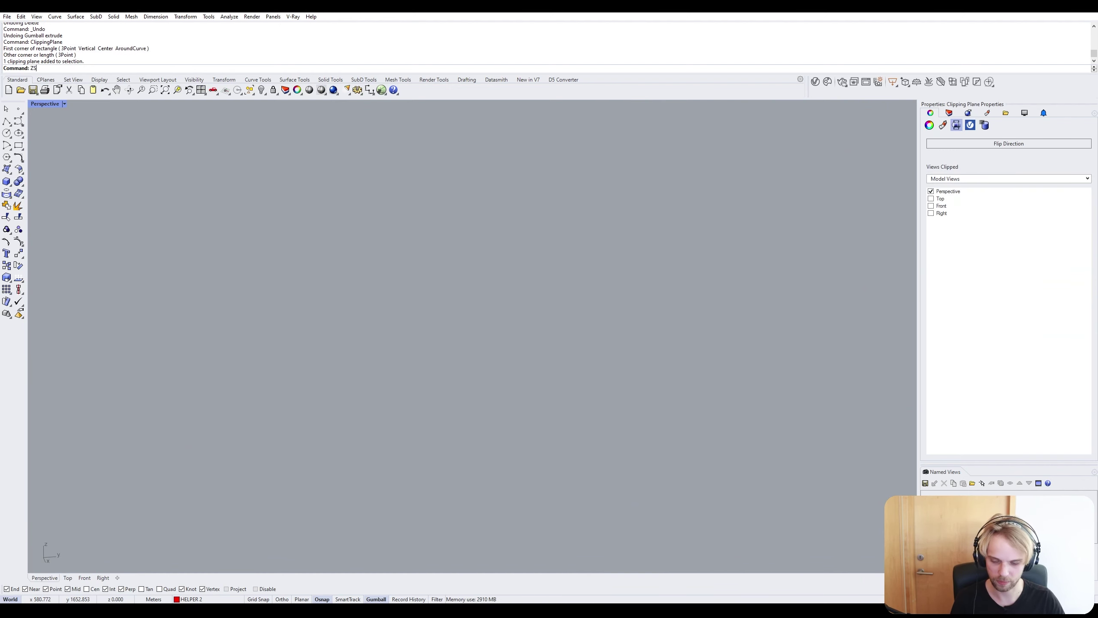
key(Return)
scroll(491, 451, down, 5)
shift+right_drag(540, 469, 414, 302)
drag(373, 335, 444, 335)
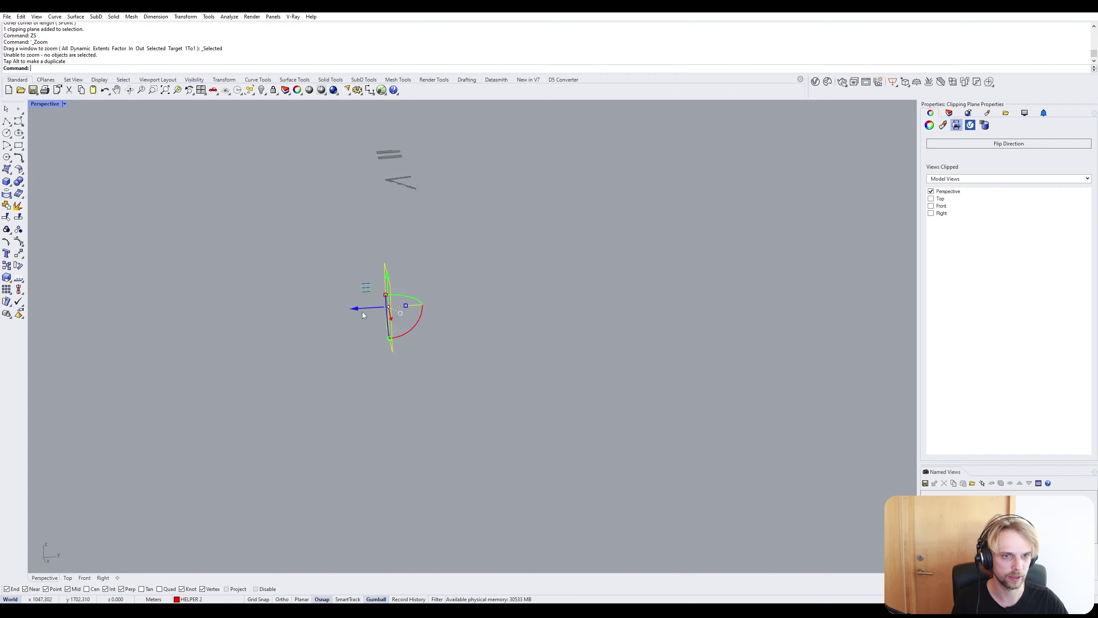
drag(362, 311, 297, 172)
scroll(269, 180, up, 7)
text(zs)
key(Return)
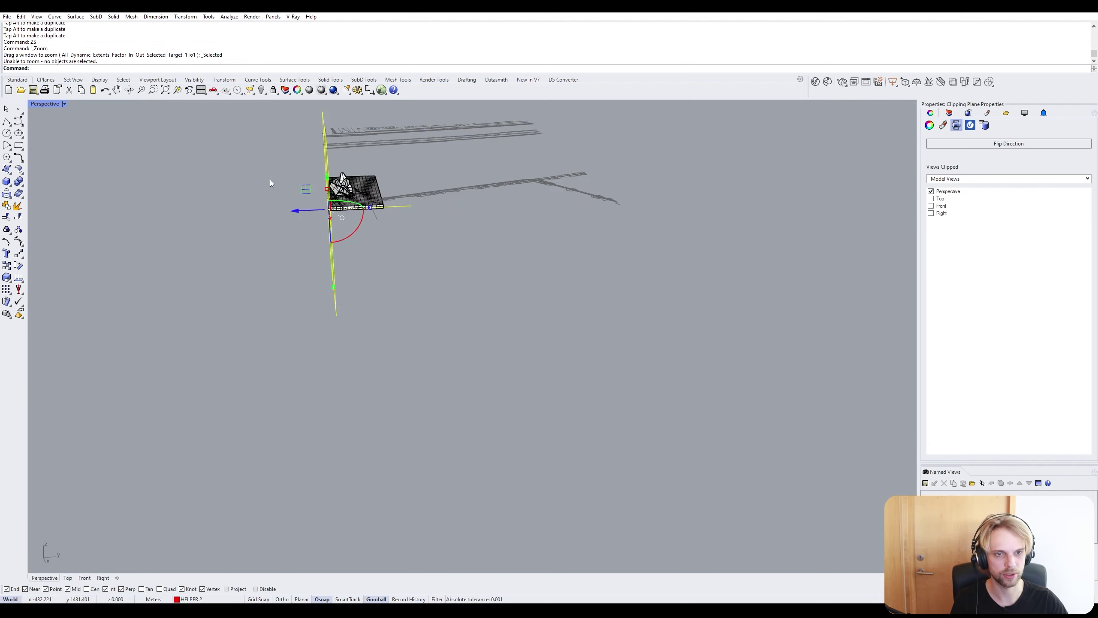
right_drag(304, 241, 327, 253)
scroll(344, 234, up, 9)
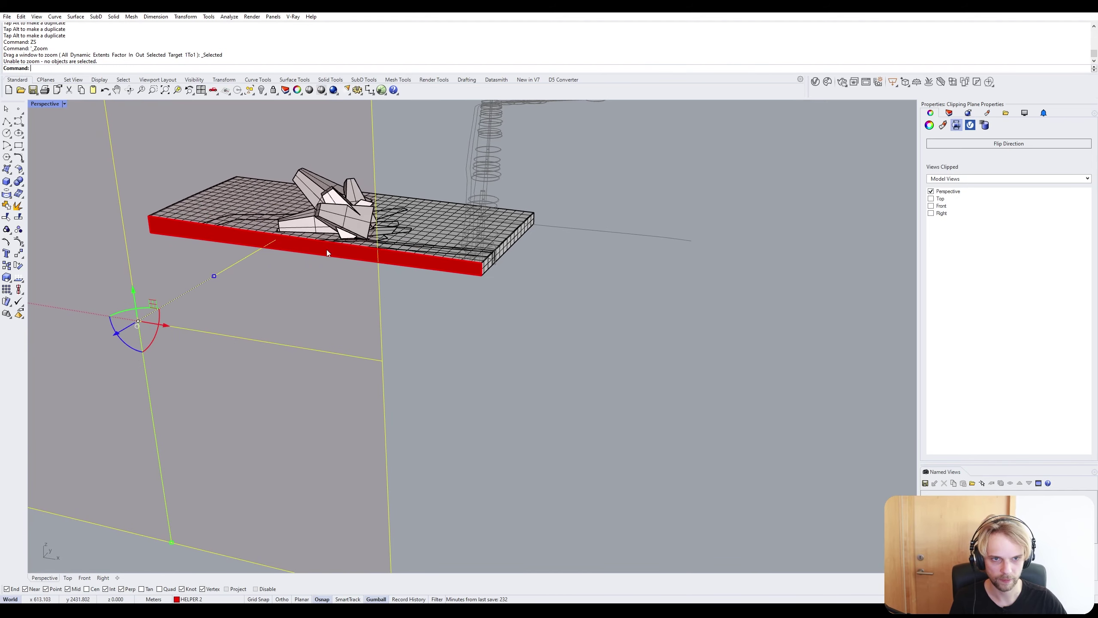
Move the clipping plane into the building to inspect the section where it meets the ground, and delete the plane.
drag(125, 328, 147, 321)
scroll(343, 266, up, 14)
scroll(294, 157, down, 6)
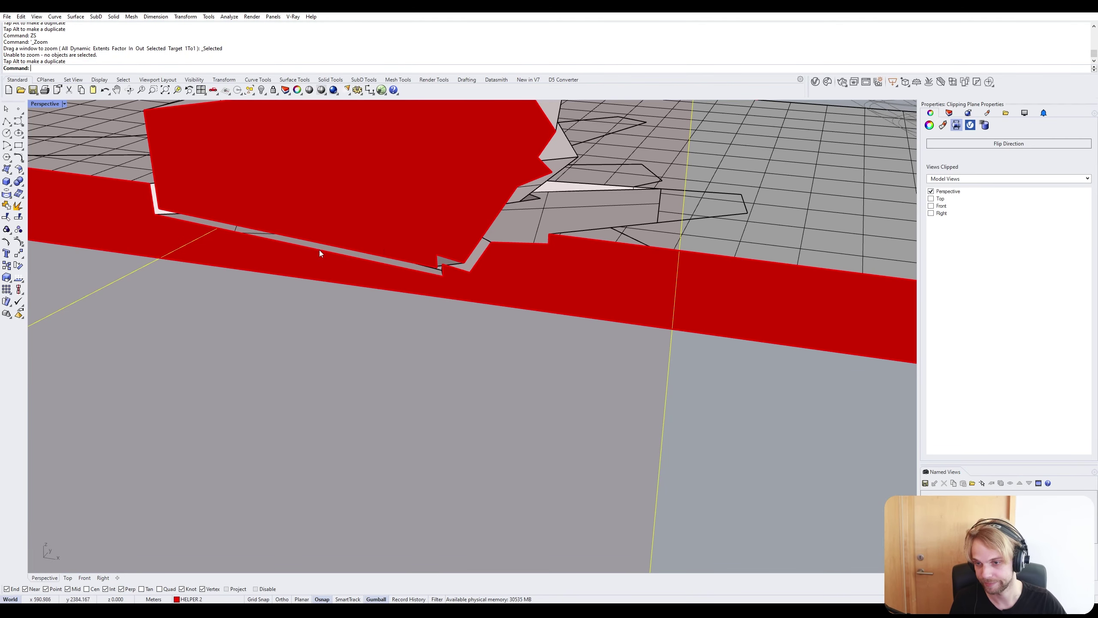
key(Escape)
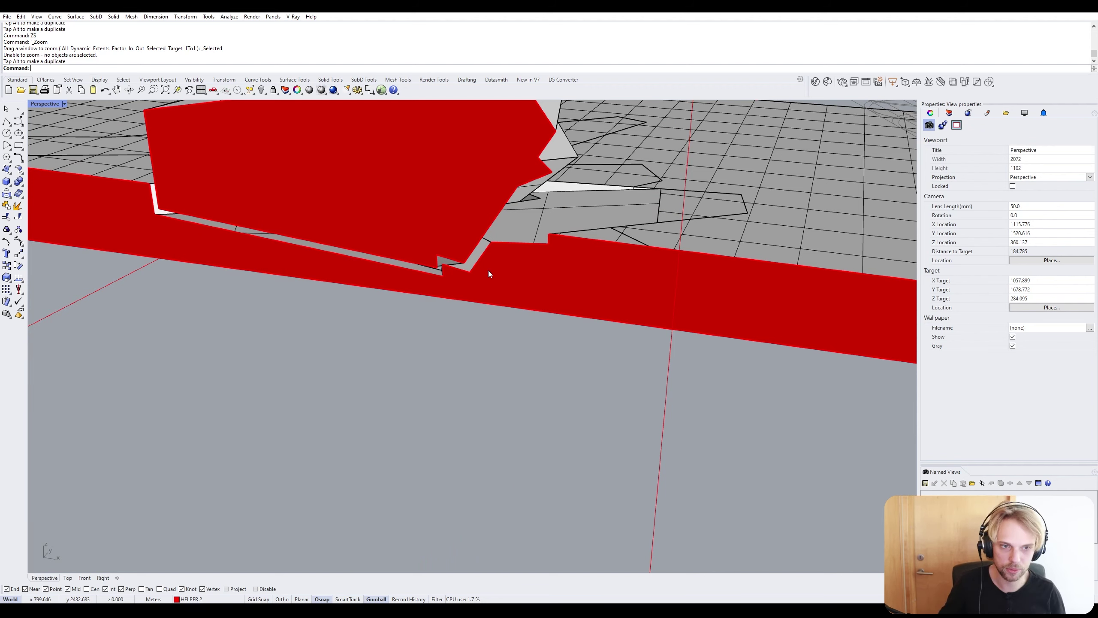
scroll(488, 270, down, 8)
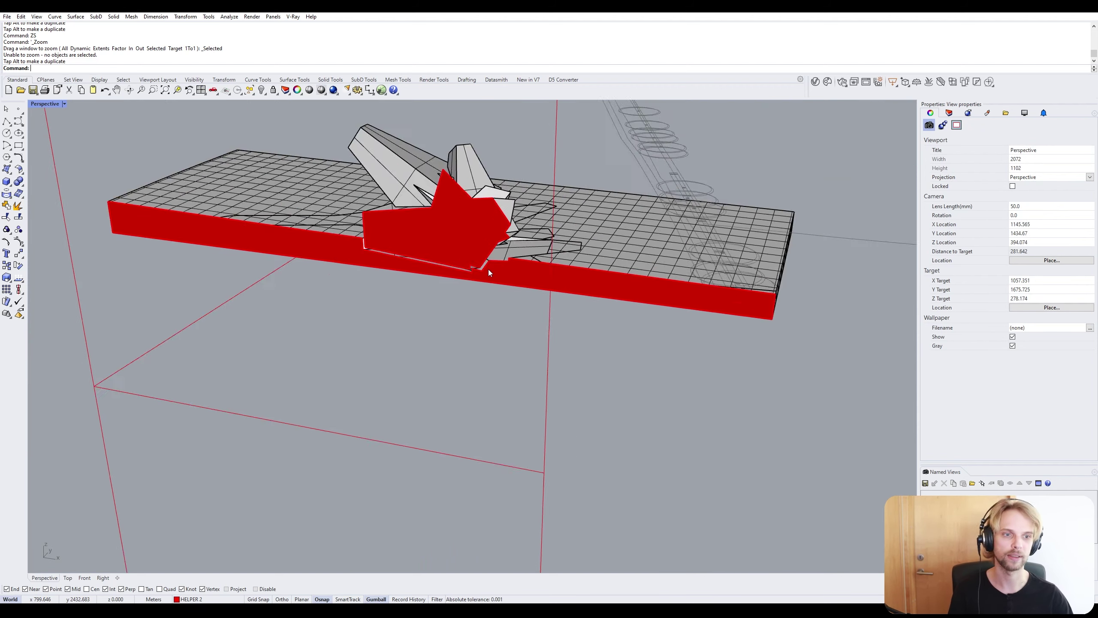
drag(379, 349, 372, 350)
key(Delete)
Create a solid BoundingBox around the landscape slab in world coordinates.
right_drag(372, 350, 363, 389)
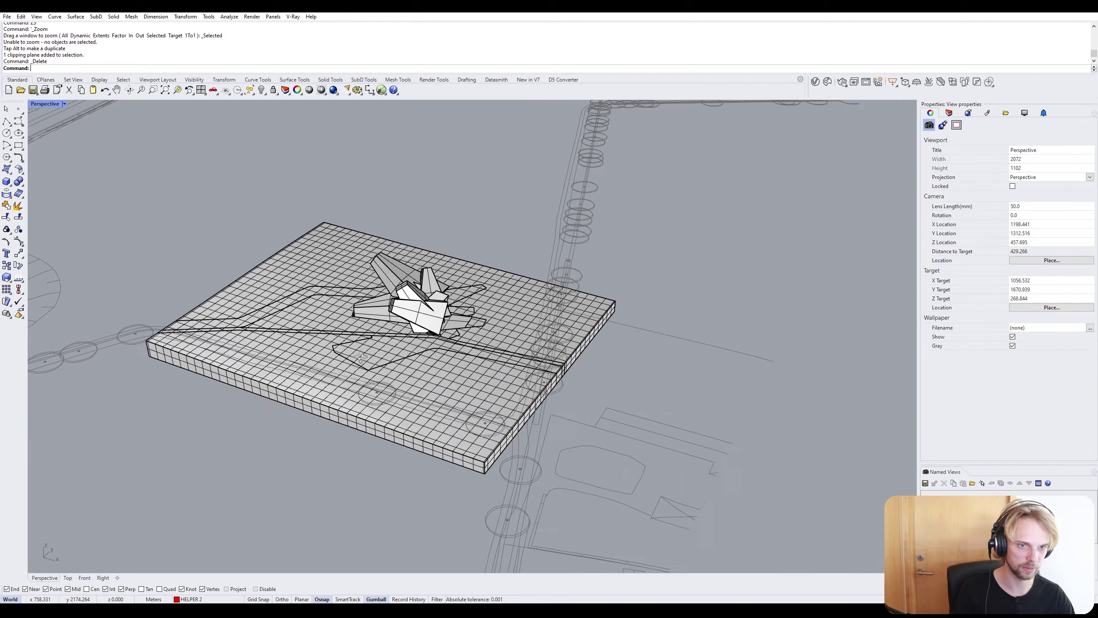
click(358, 399)
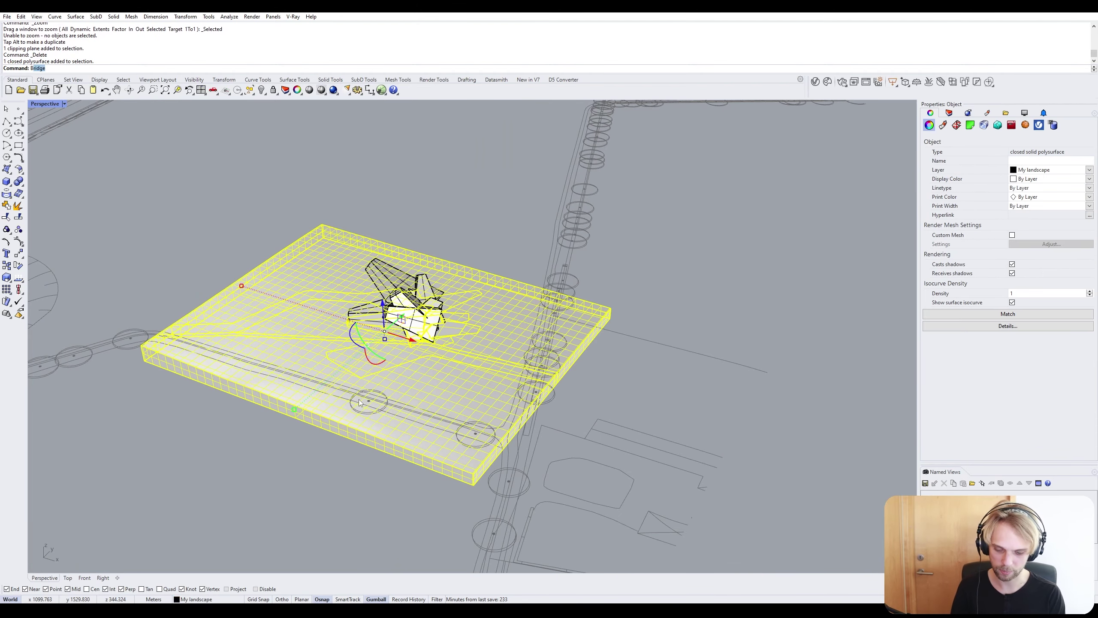
key(Return)
key(Return)
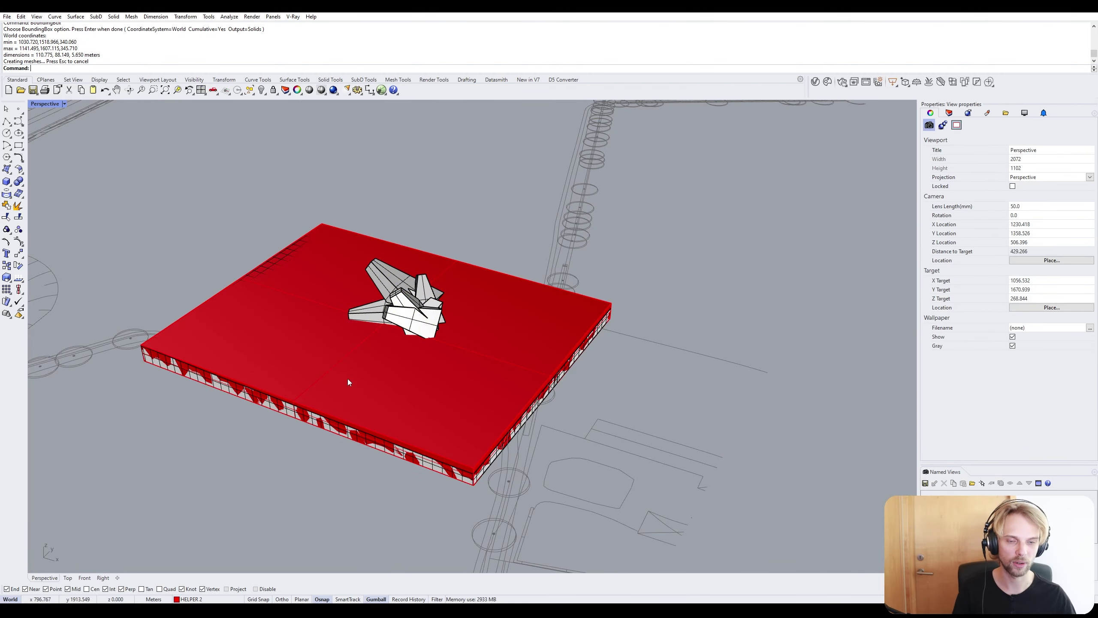
Scale the bounding box down in length and width to roughly the building's footprint.
right_drag(348, 378, 349, 316)
click(355, 266)
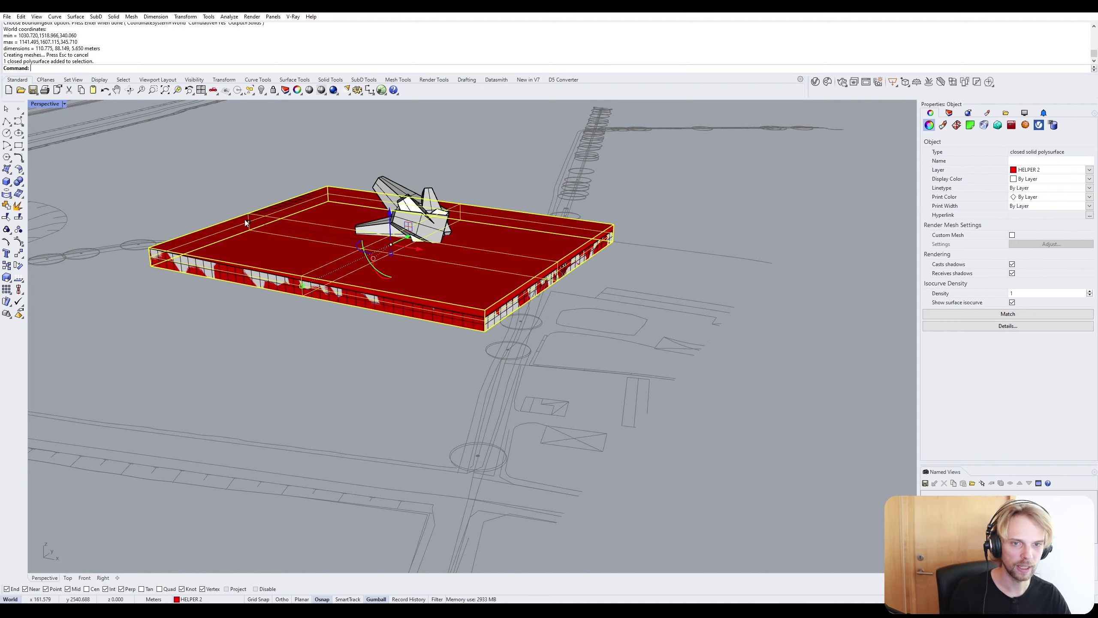
drag(248, 224, 273, 241)
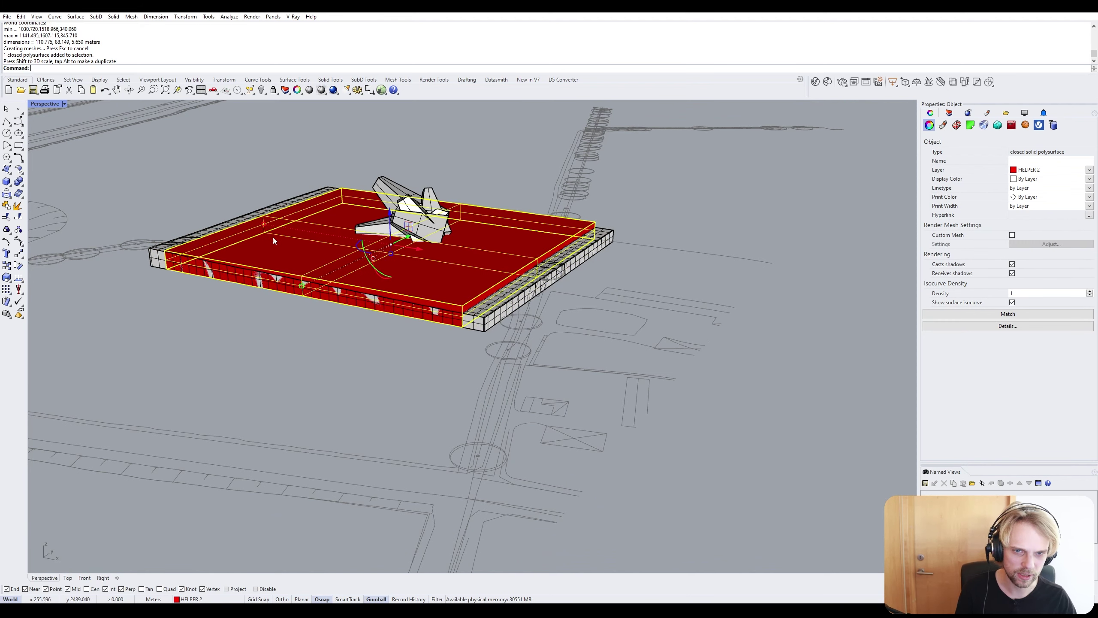
drag(302, 286, 322, 276)
right_drag(345, 352, 364, 346)
scroll(464, 223, up, 3)
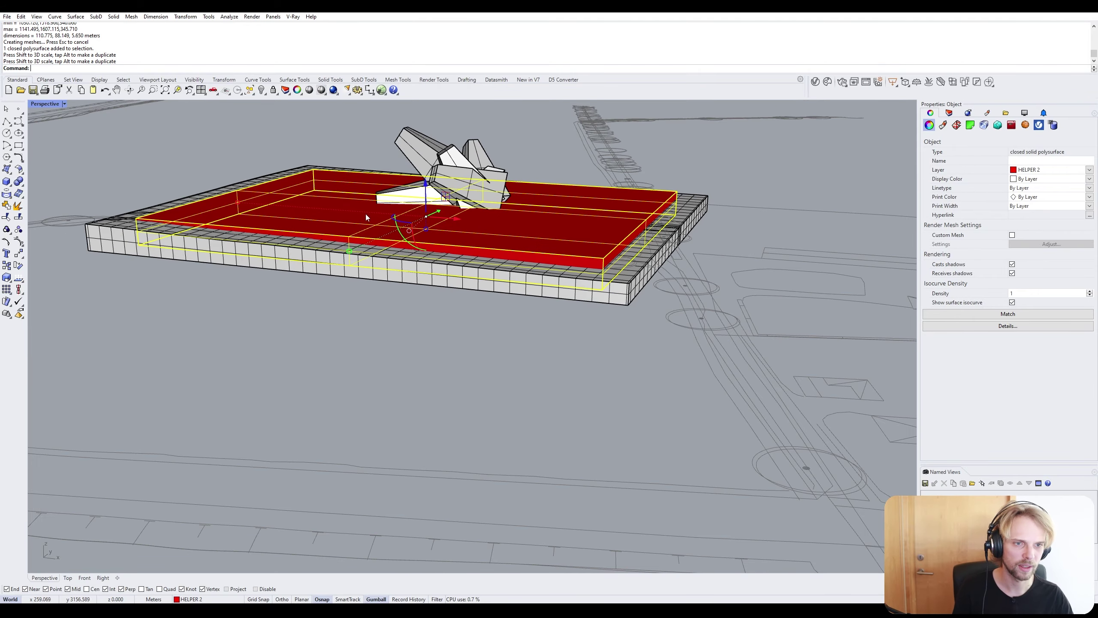
right_drag(331, 218, 294, 104)
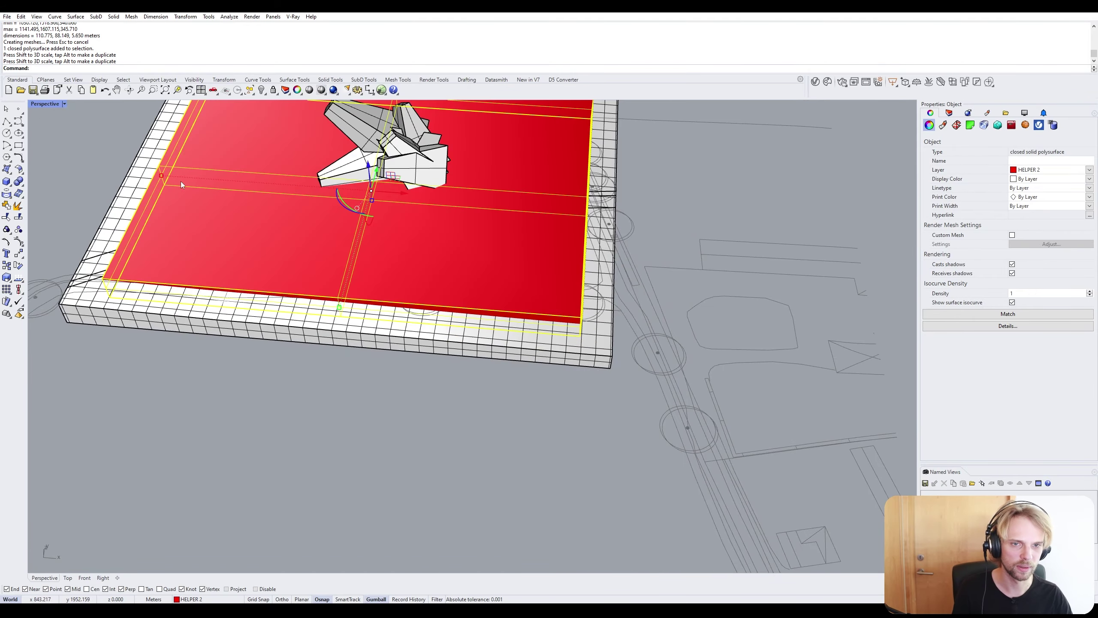
drag(162, 175, 287, 186)
drag(339, 307, 363, 223)
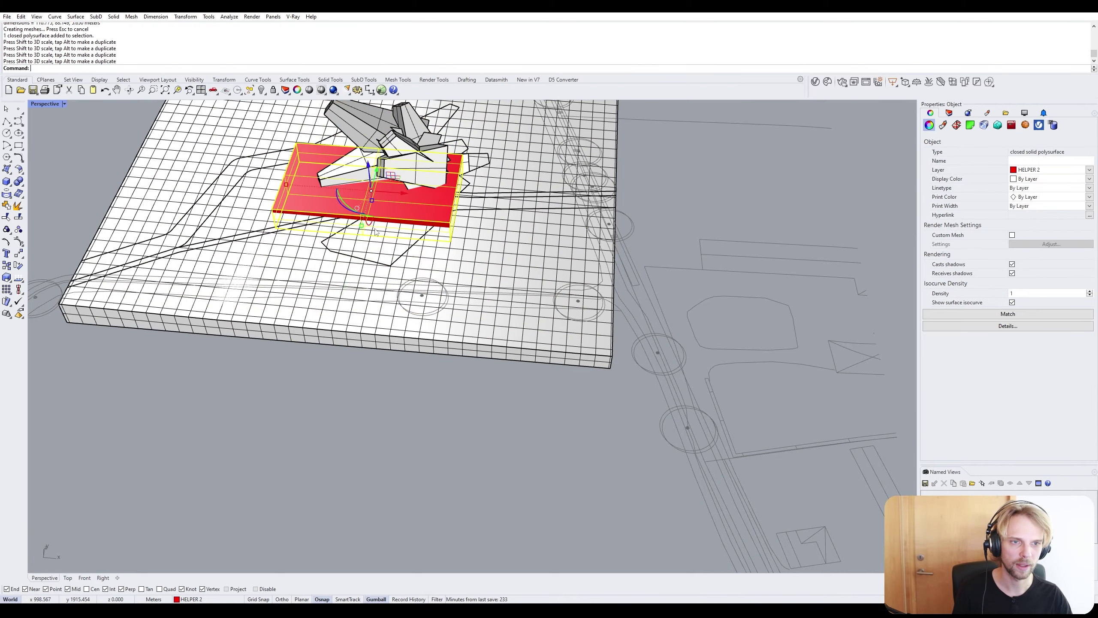
Centre the box beneath the building and fine-tune its width around the footprint.
right_drag(426, 243, 313, 289)
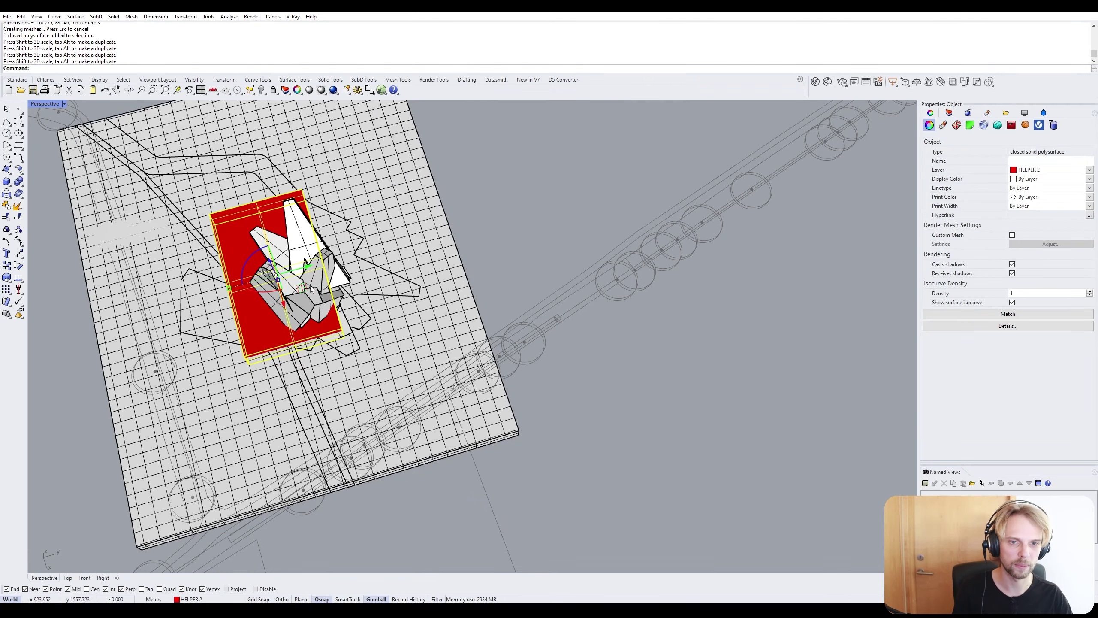
drag(306, 264, 330, 258)
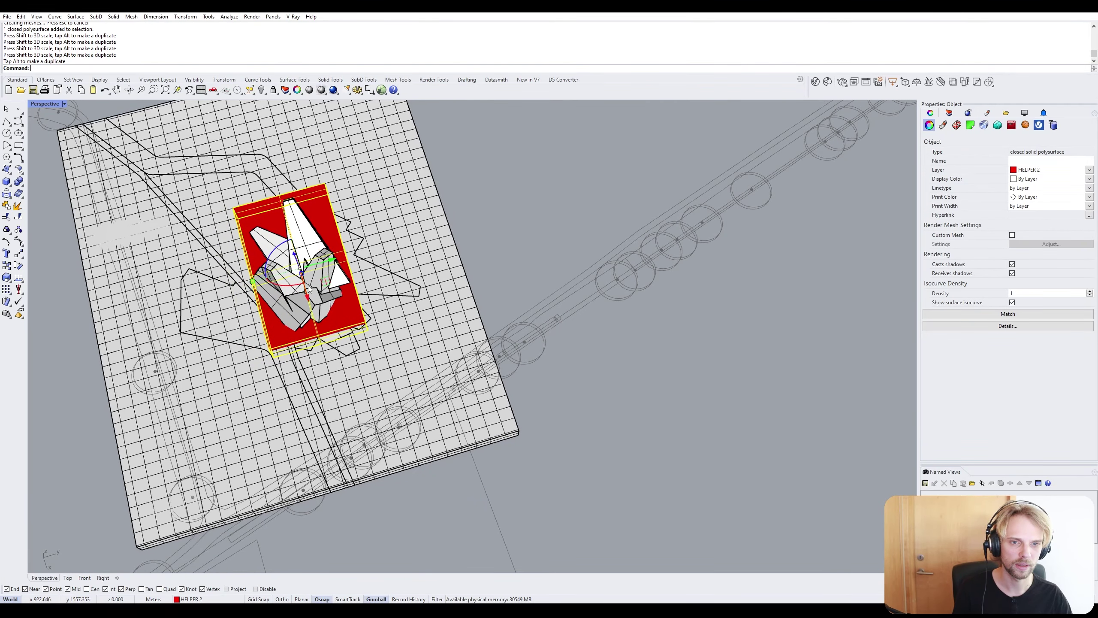
drag(253, 283, 250, 282)
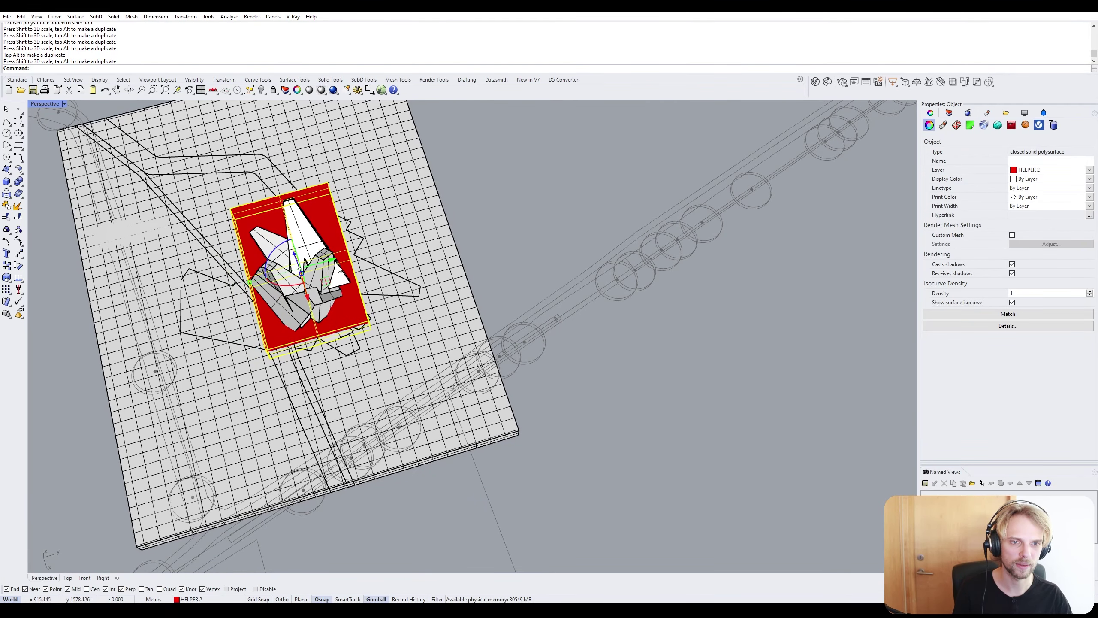
drag(334, 259, 329, 260)
Scale the box down in height so it sits within the landscape slab under the building, and deselect it.
right_drag(328, 299, 330, 459)
right_drag(329, 459, 371, 302)
scroll(379, 264, up, 6)
scroll(389, 294, up, 6)
scroll(417, 280, down, 3)
drag(431, 279, 431, 253)
scroll(432, 254, down, 5)
mouse_move(431, 253)
right_down()
mouse_move(435, 269)
mouse_move(432, 256)
right_up()
shift+right_drag(344, 348, 393, 288)
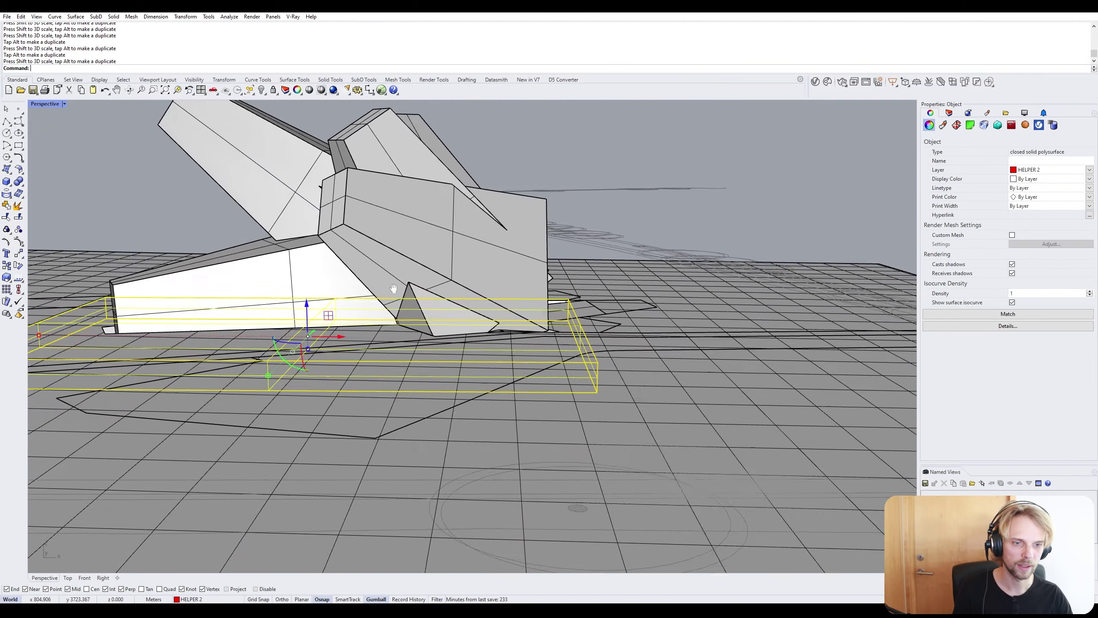
scroll(393, 289, down, 6)
click(328, 474)
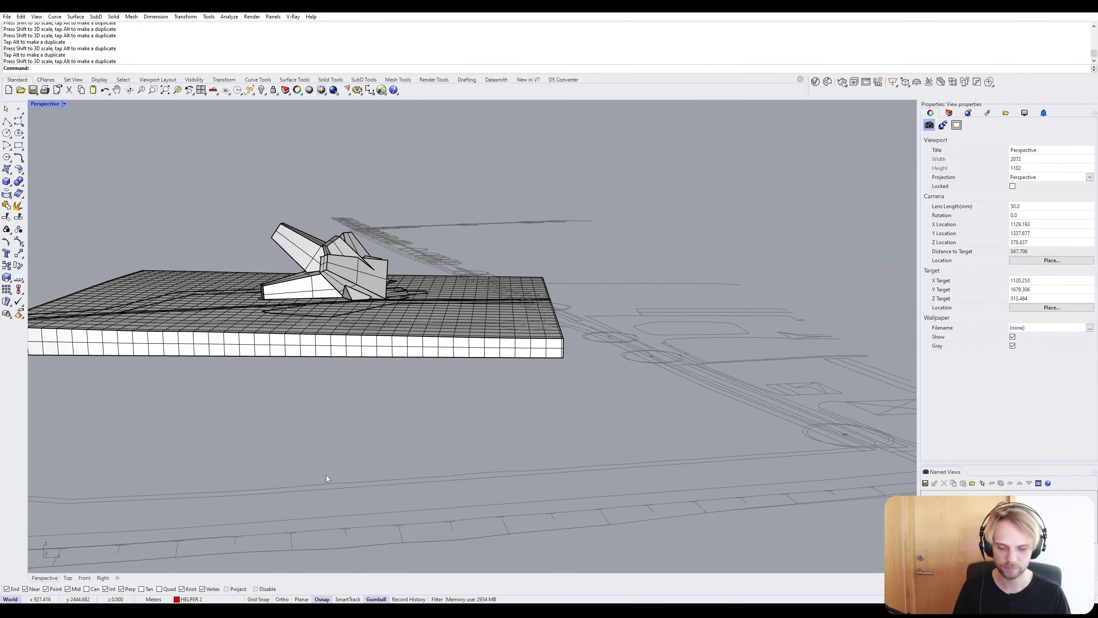
Draw an upright square clipping plane from the lower front edge of the landscape slab using the 3Point option.
text(ClippingPlane)
key(Return)
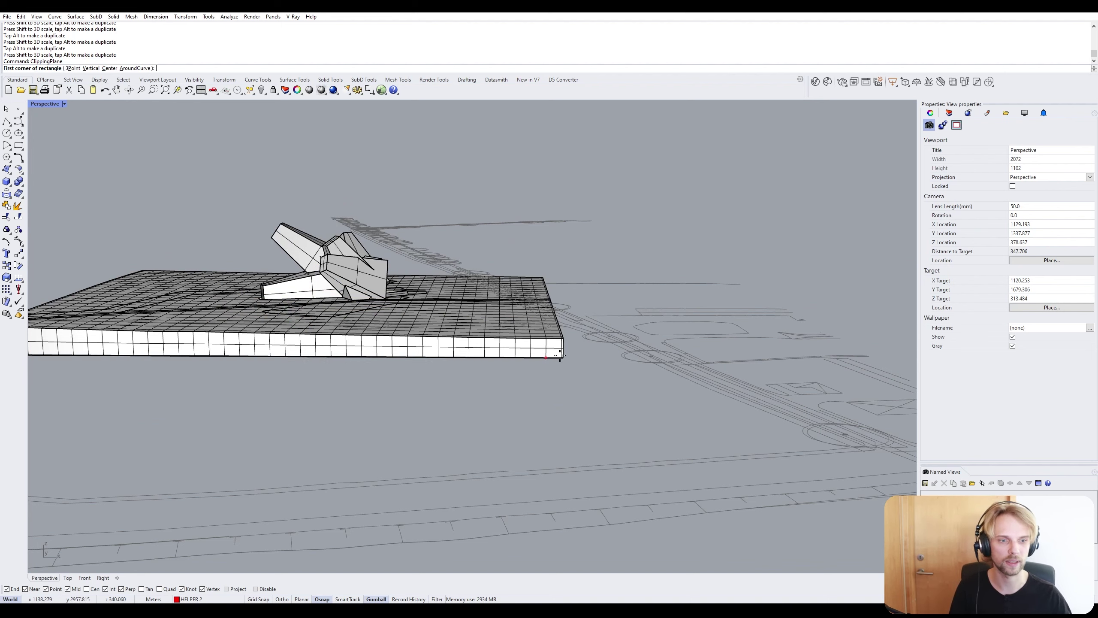
click(73, 69)
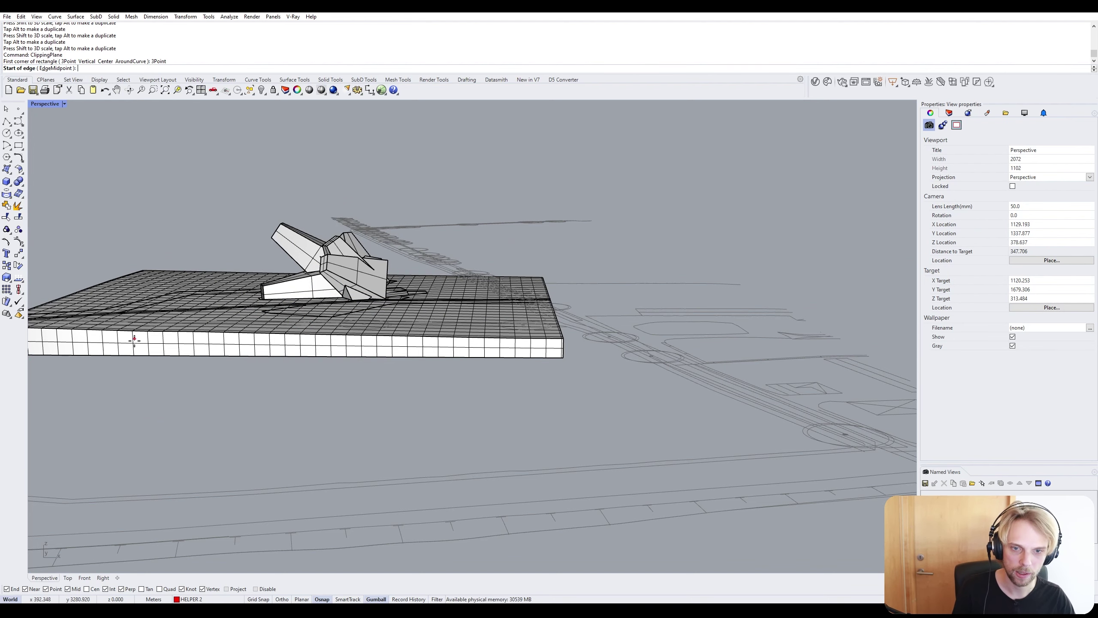
click(133, 355)
click(179, 355)
key(Return)
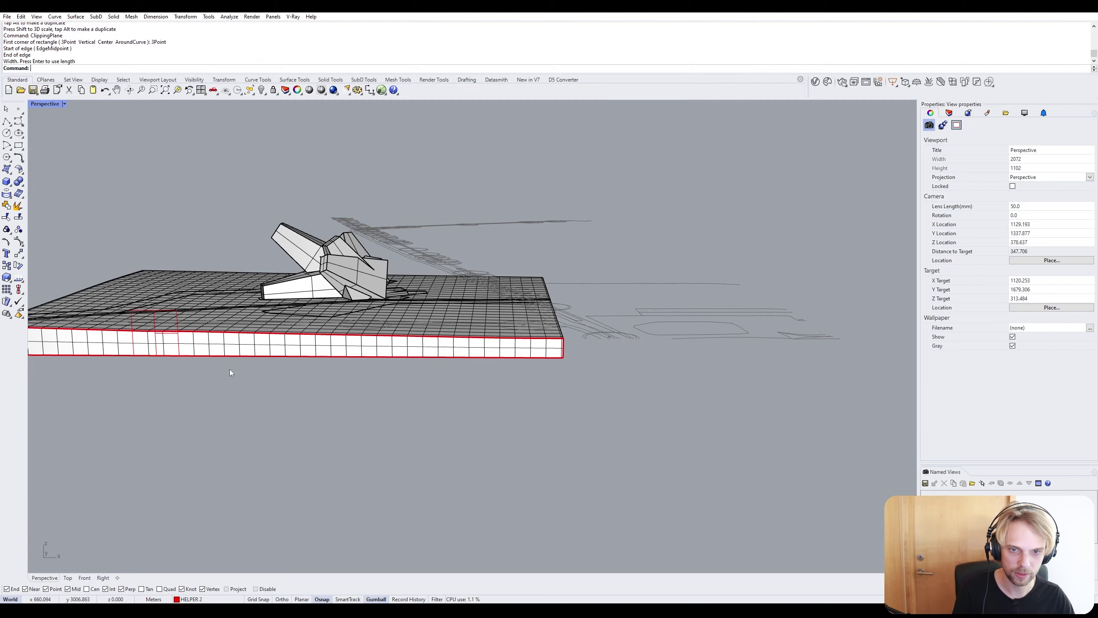
Move the clipping plane back along the landscape slab so it sections through the building, and deselect it.
click(176, 314)
right_drag(177, 314, 147, 395)
drag(147, 395, 266, 369)
key(Escape)
scroll(277, 364, up, 4)
Zoom to the box beneath the building and move it slightly downward within the landscape slab.
click(288, 349)
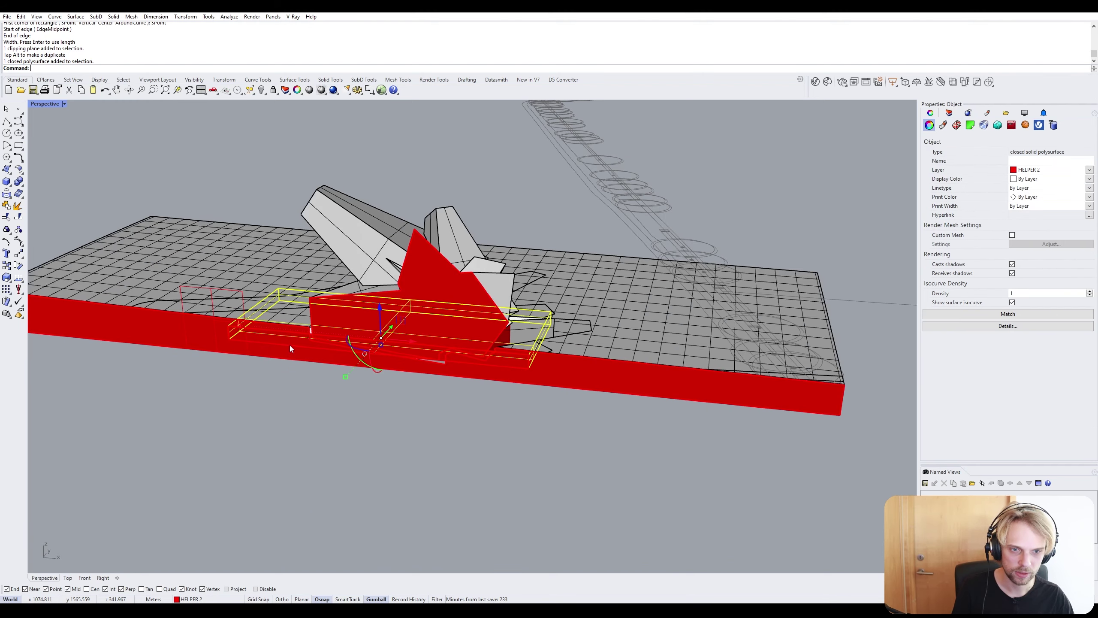
click(294, 346)
scroll(298, 345, down, 3)
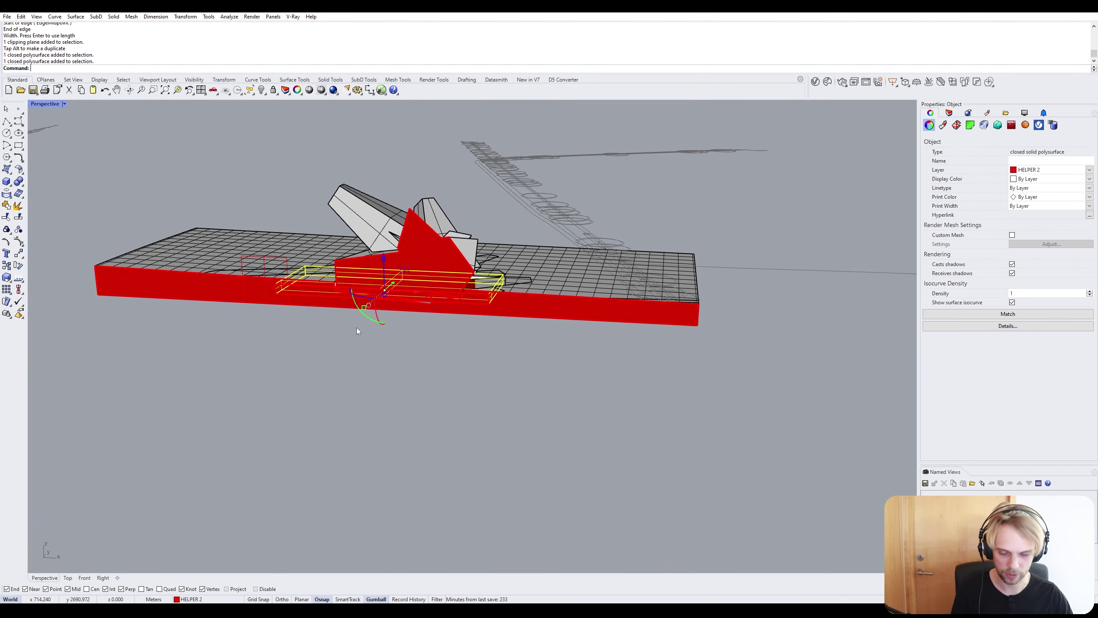
text(zs)
key(Return)
key(Escape)
scroll(364, 332, up, 1)
scroll(365, 332, up, 2)
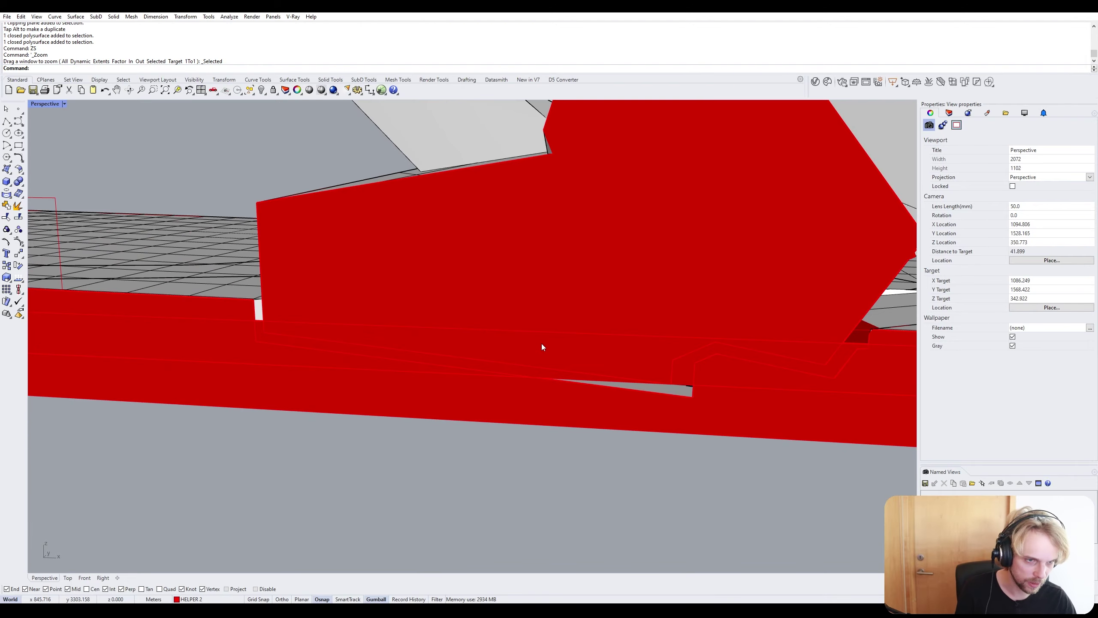
click(572, 338)
right_drag(564, 343, 416, 281)
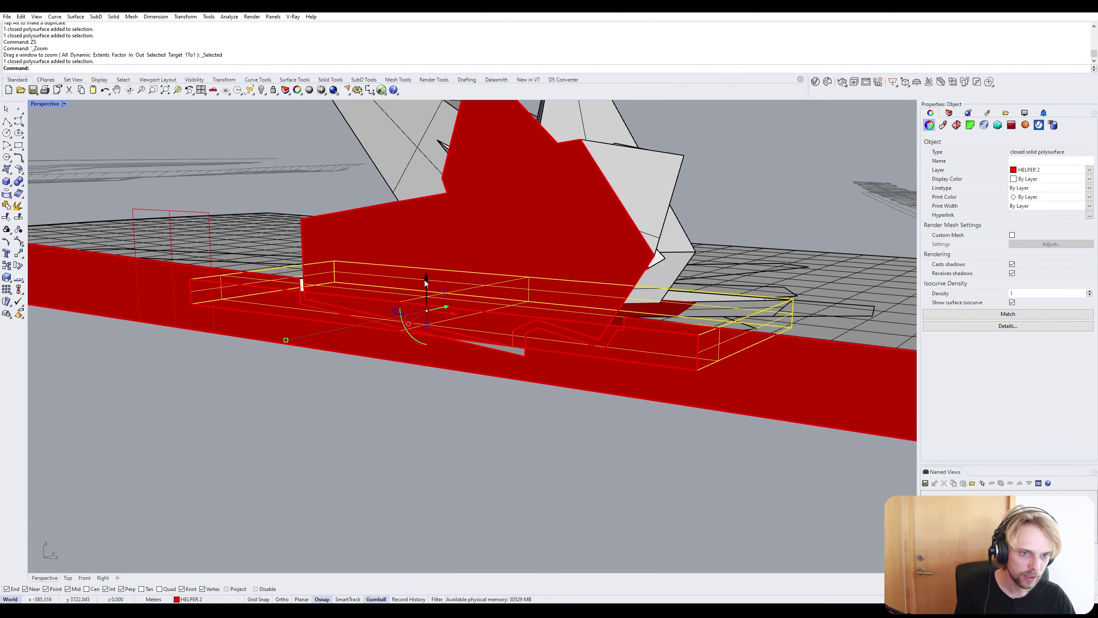
mouse_move(425, 284)
mouse_down()
mouse_move(428, 311)
mouse_move(436, 296)
mouse_up()
mouse_move(436, 297)
right_down()
mouse_move(411, 310)
mouse_move(445, 302)
right_up()
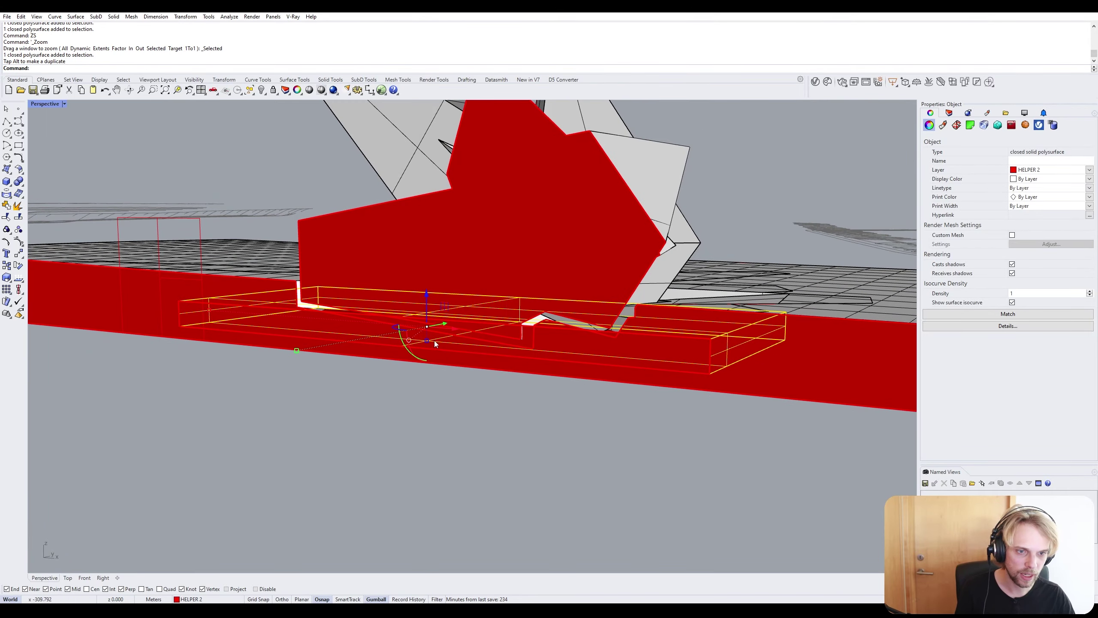
Stretch the box slightly in height, check the junction between building and ground, and deselect the box.
drag(435, 341, 434, 357)
right_drag(614, 346, 552, 344)
scroll(548, 368, up, 2)
scroll(552, 341, up, 4)
right_drag(655, 326, 568, 354)
right_drag(679, 319, 677, 320)
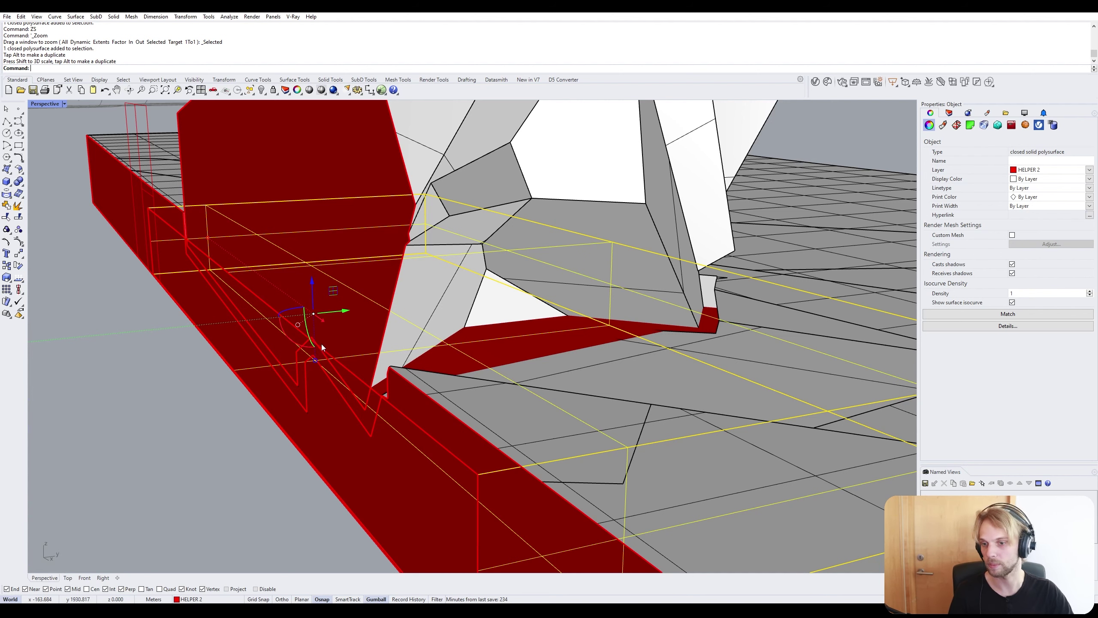
key(Escape)
scroll(543, 333, down, 5)
right_drag(529, 367, 499, 357)
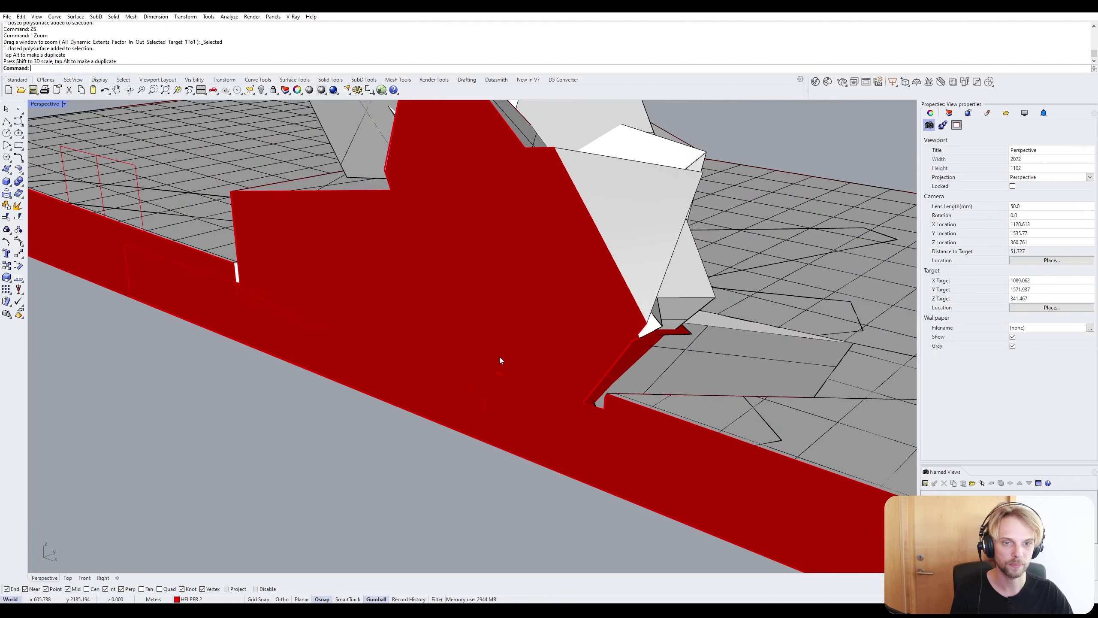
Delete the clipping plane cutting through the building and landscape.
click(129, 159)
key(Delete)
scroll(585, 352, up, 3)
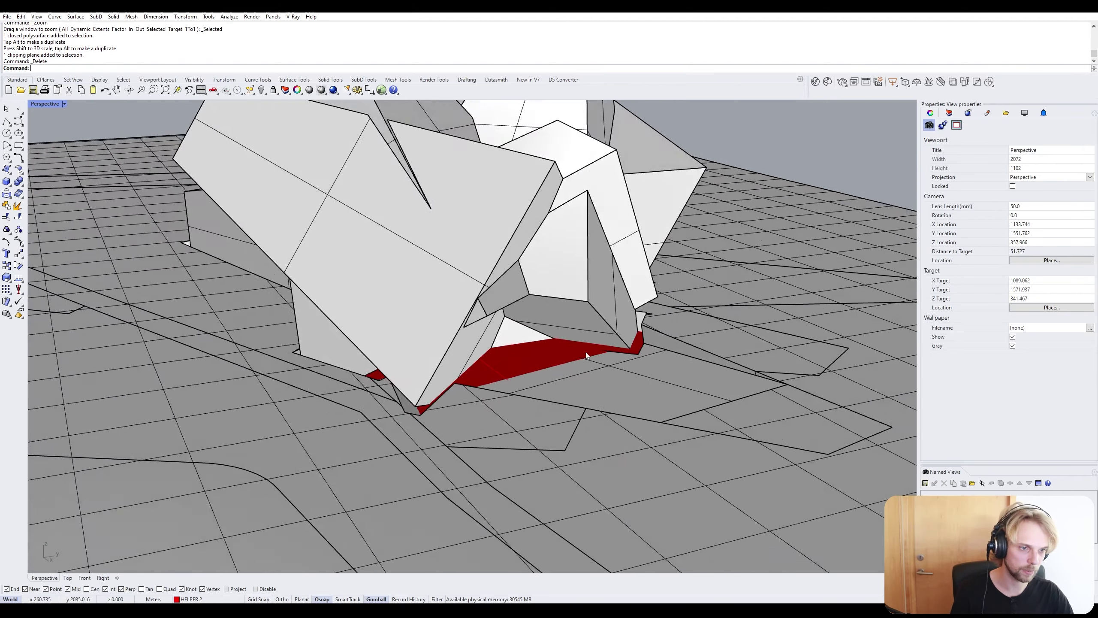
click(508, 352)
key(Escape)
scroll(555, 341, down, 4)
right_drag(555, 342, 544, 364)
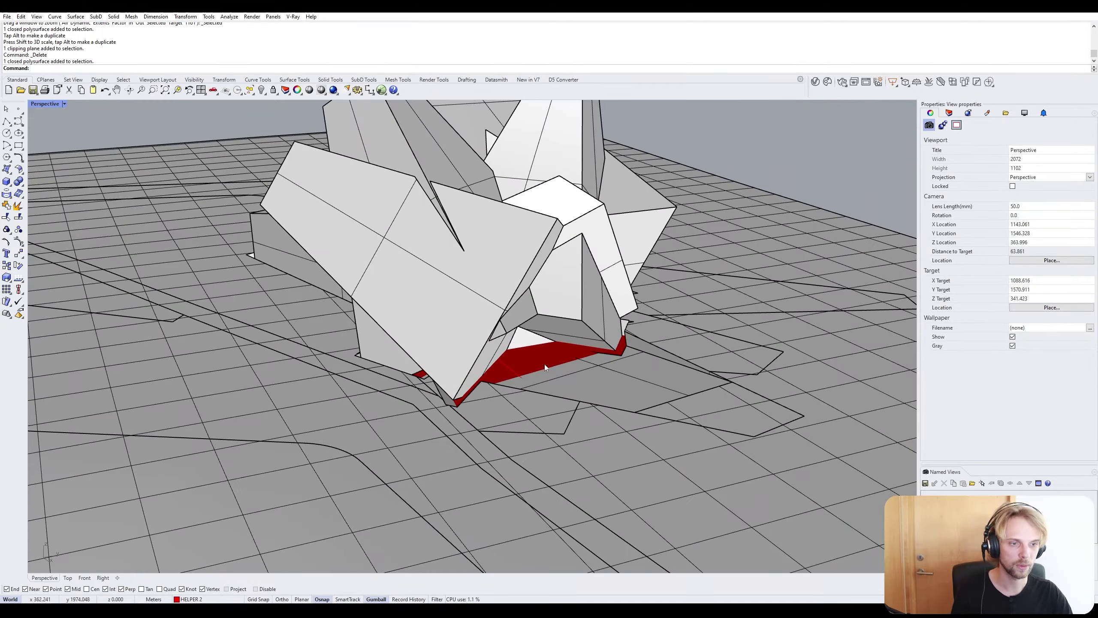
Combine the building, the box beneath it and the landscape slab into one solid with BooleanUnion.
click(530, 336)
click(540, 365)
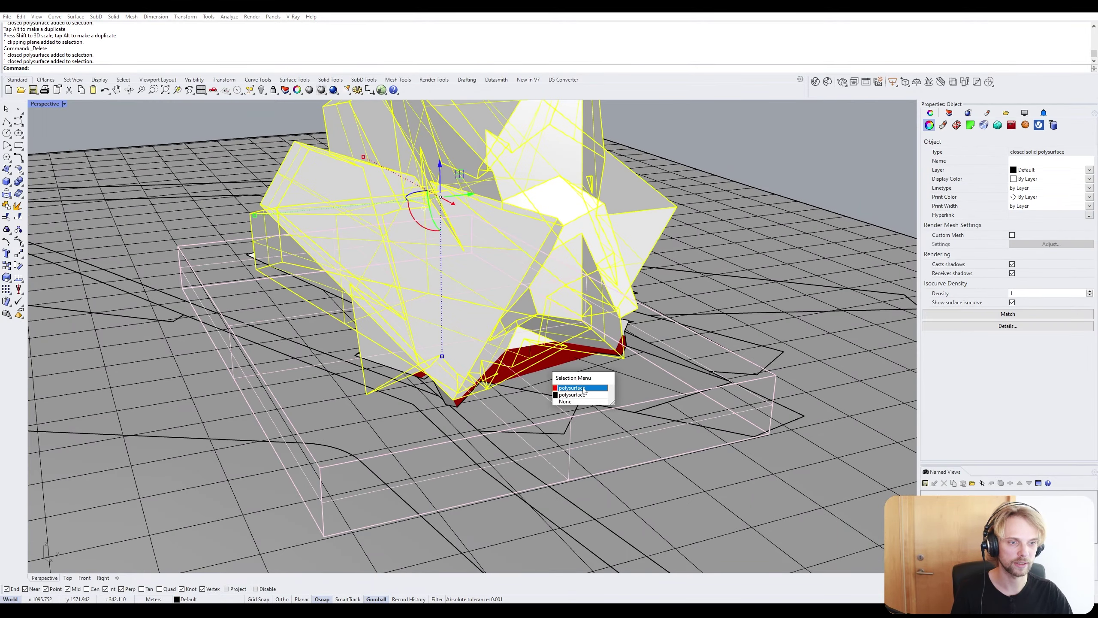
click(567, 381)
shift+click(641, 416)
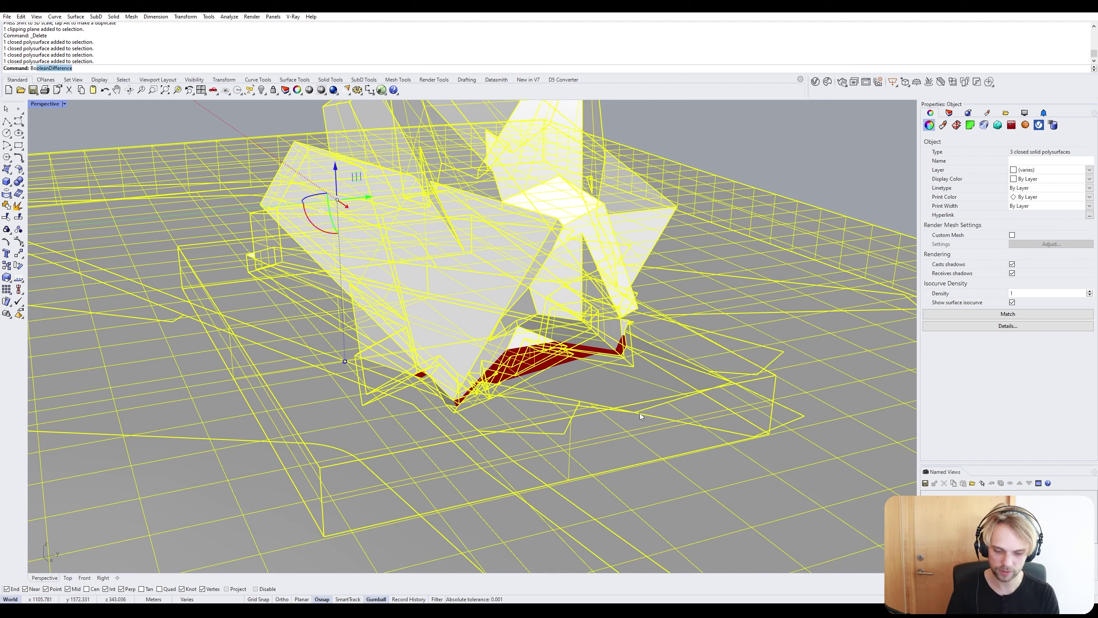
text(Boo)
text(leanUnio)
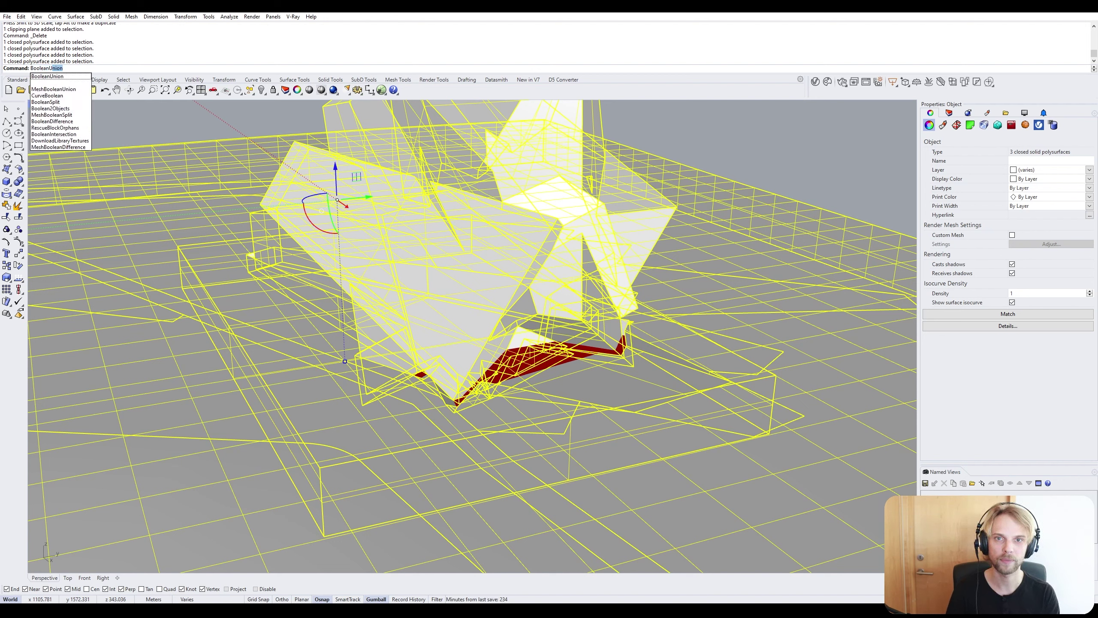
key(Return)
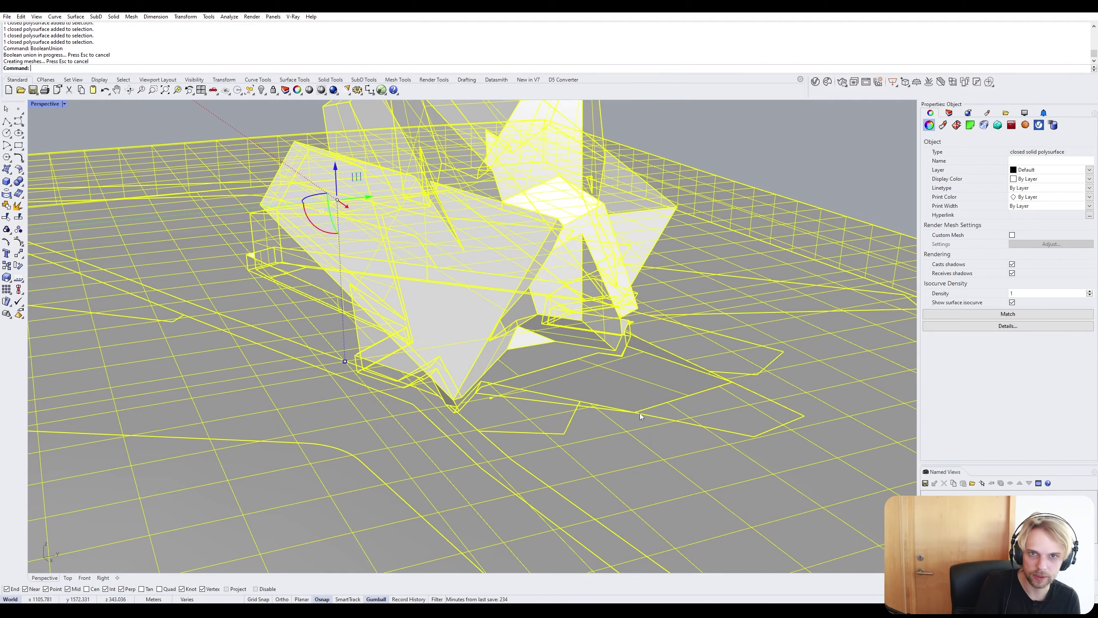
key(Escape)
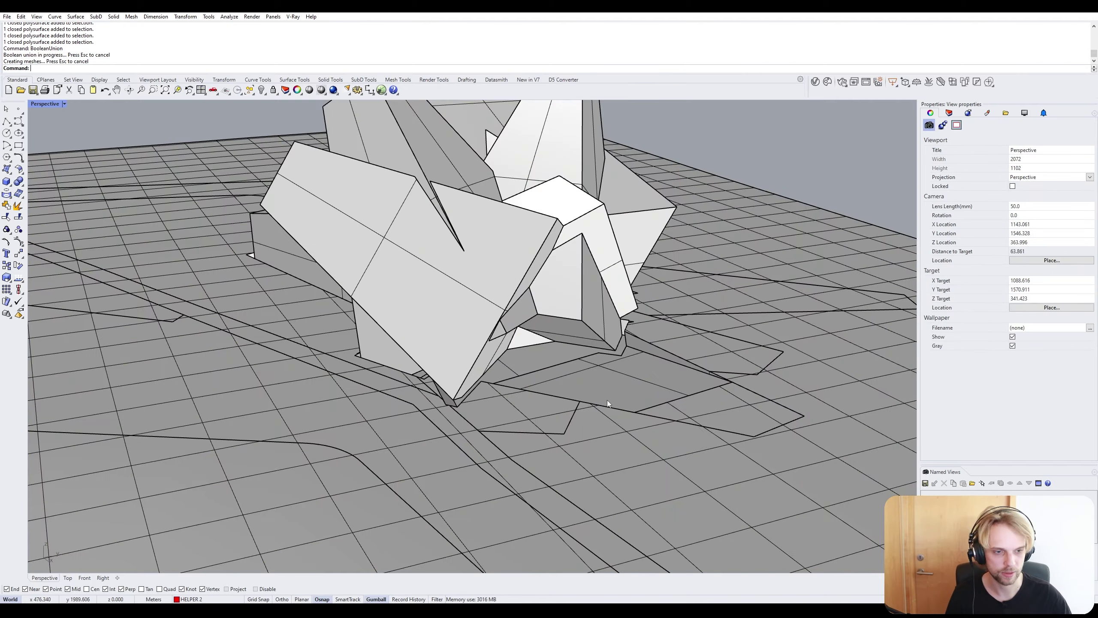
Examine the merged building and landscape solid up close and from above.
right_drag(607, 400, 286, 221)
click(43, 104)
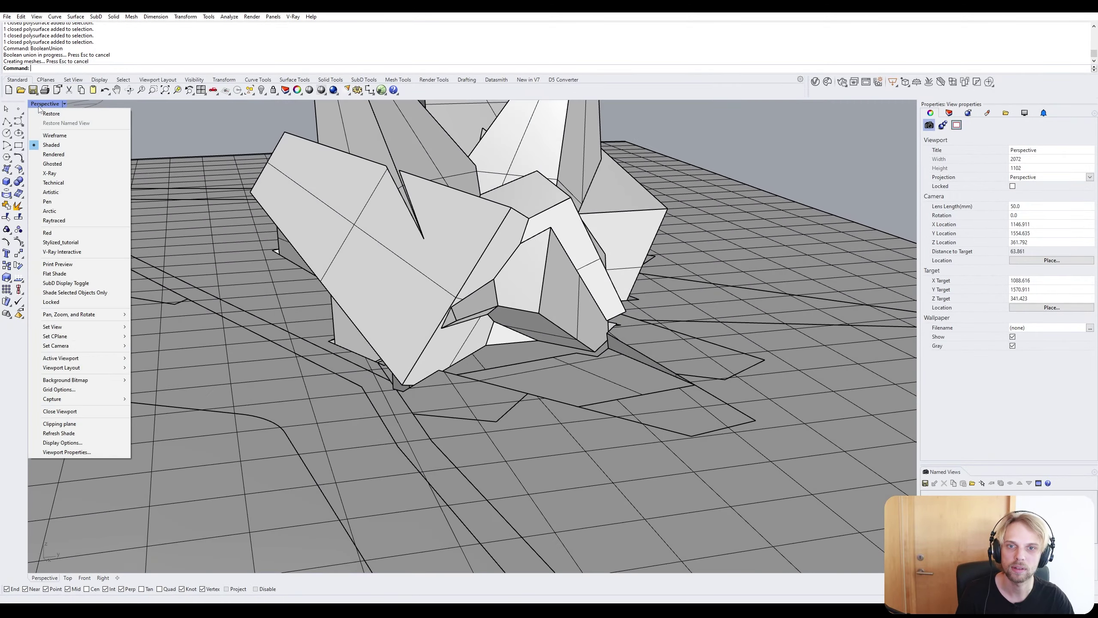
click(424, 277)
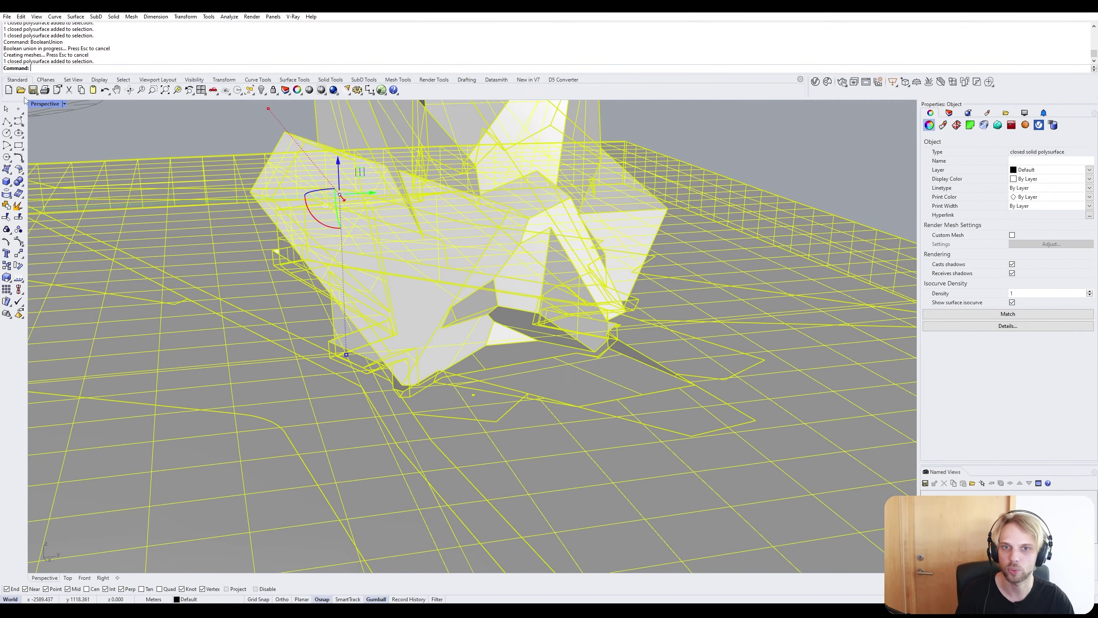
click(37, 103)
scroll(329, 249, down, 3)
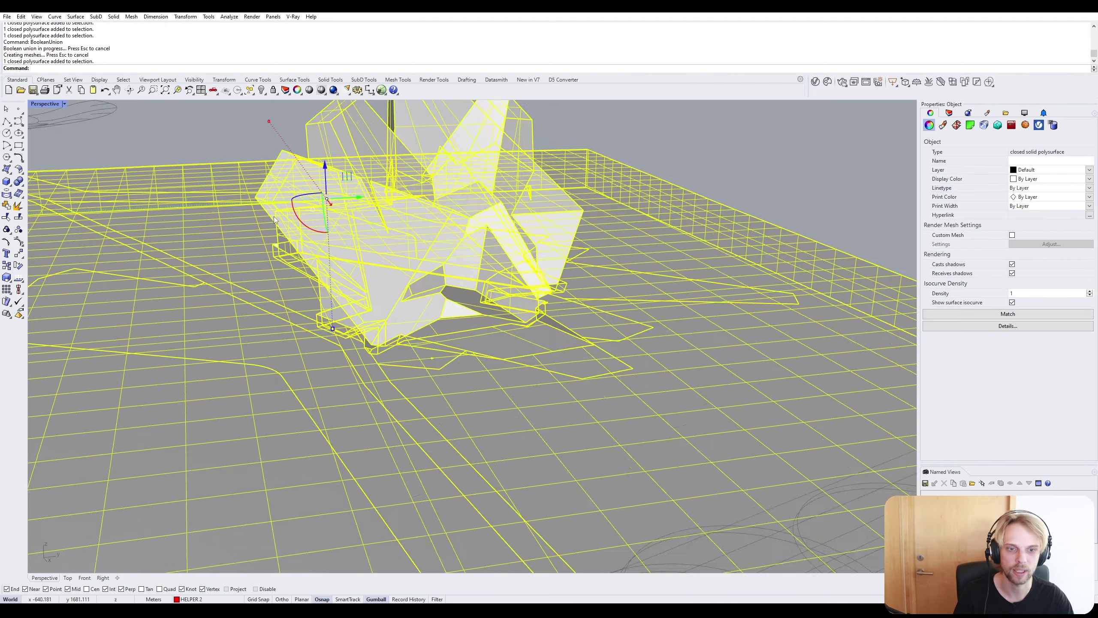
right_drag(268, 245, 363, 195)
key(Escape)
scroll(324, 237, down, 4)
right_drag(363, 195, 362, 233)
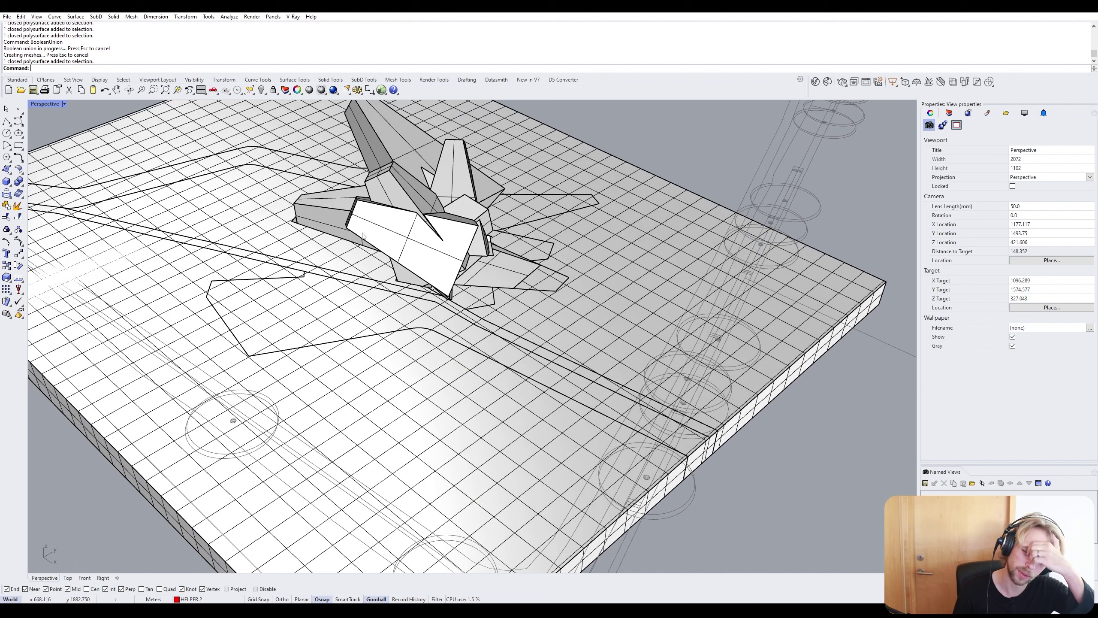
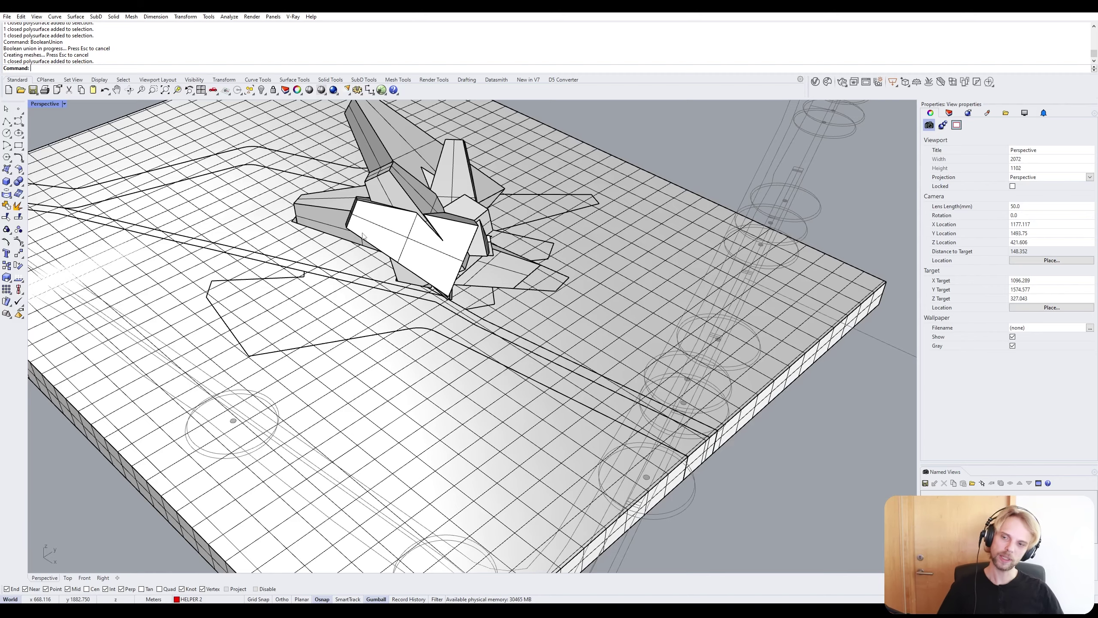
Sub-select the path surface in front of the building and make a copy of it raised above the landscape.
right_drag(332, 314, 371, 253)
ctrl+shift+click(273, 300)
right_drag(337, 206, 502, 251)
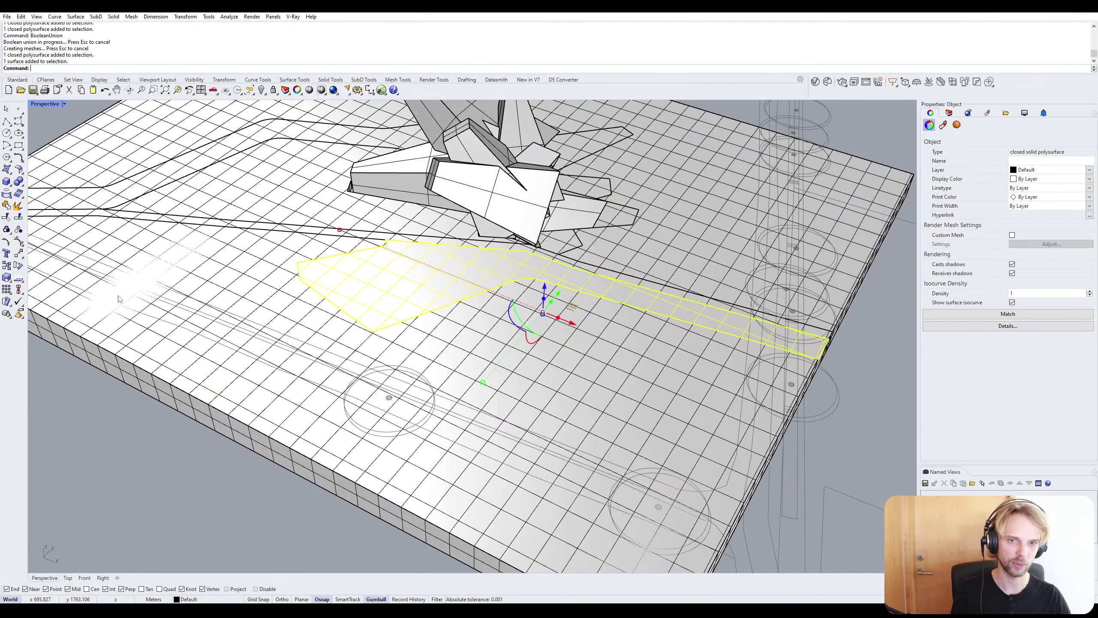
right_drag(183, 272, 469, 359)
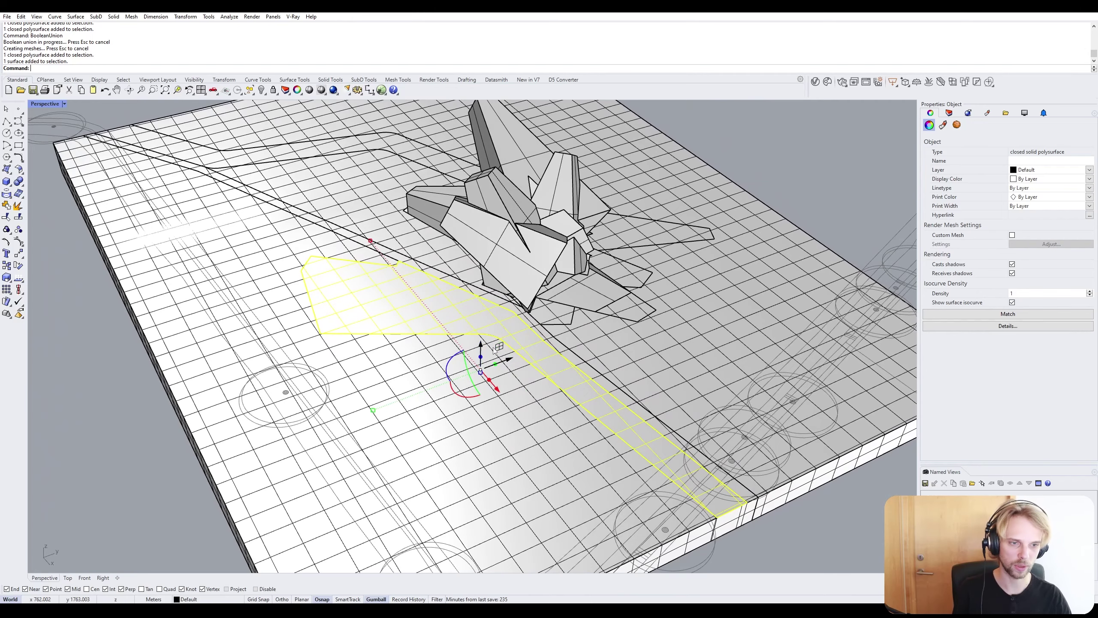
drag(483, 348, 504, 318)
key(Escape)
right_drag(505, 318, 399, 274)
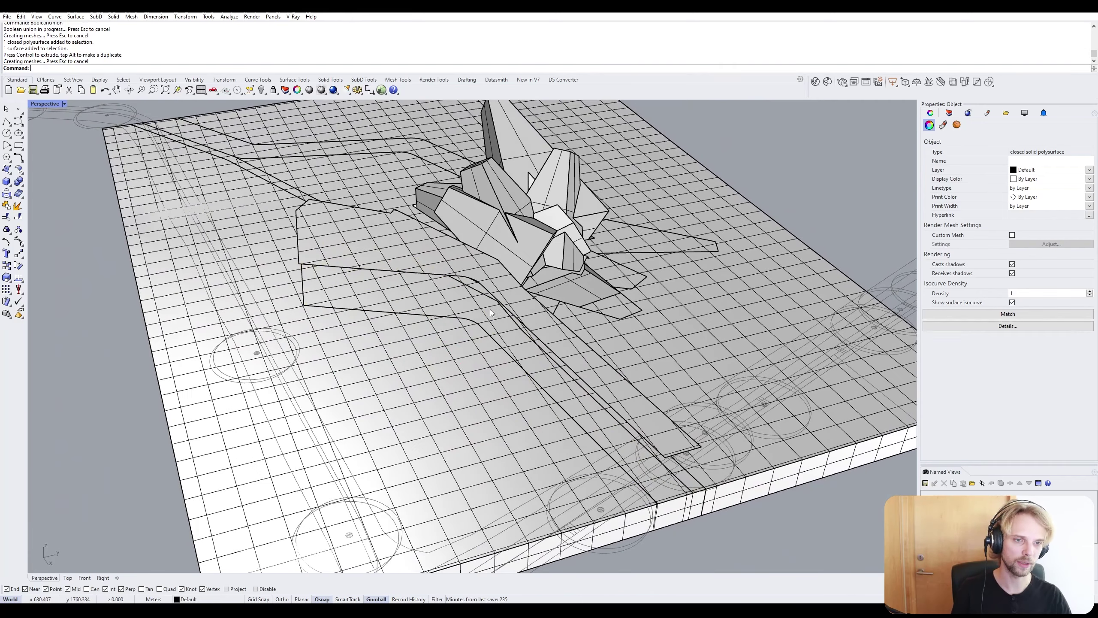
Duplicate the border of the raised path surface as a curve with DupBorder.
click(403, 250)
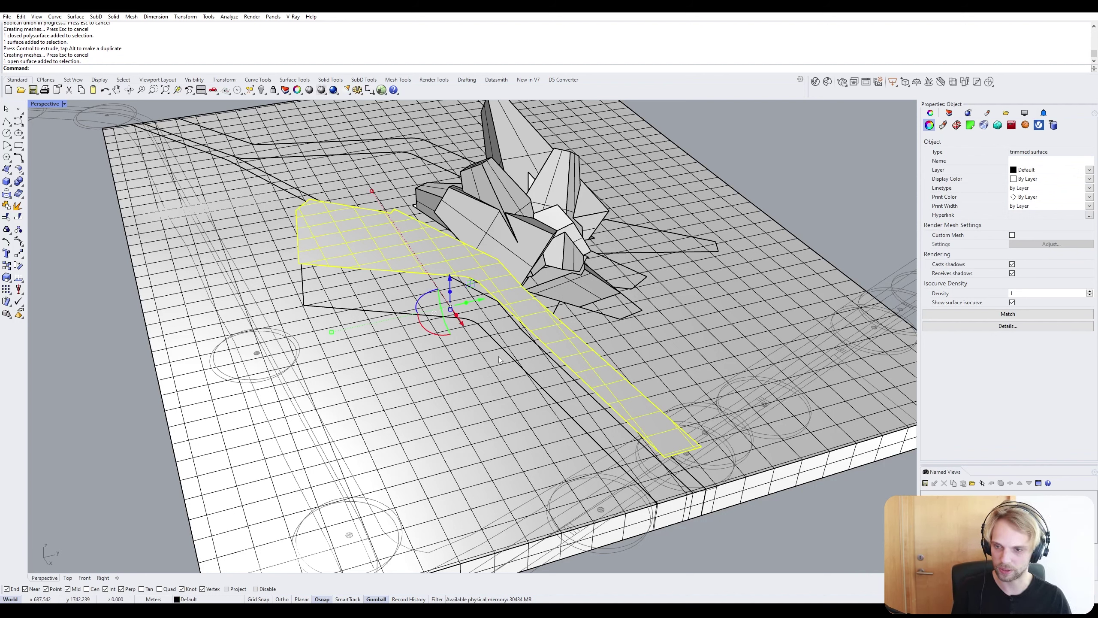
key(Escape)
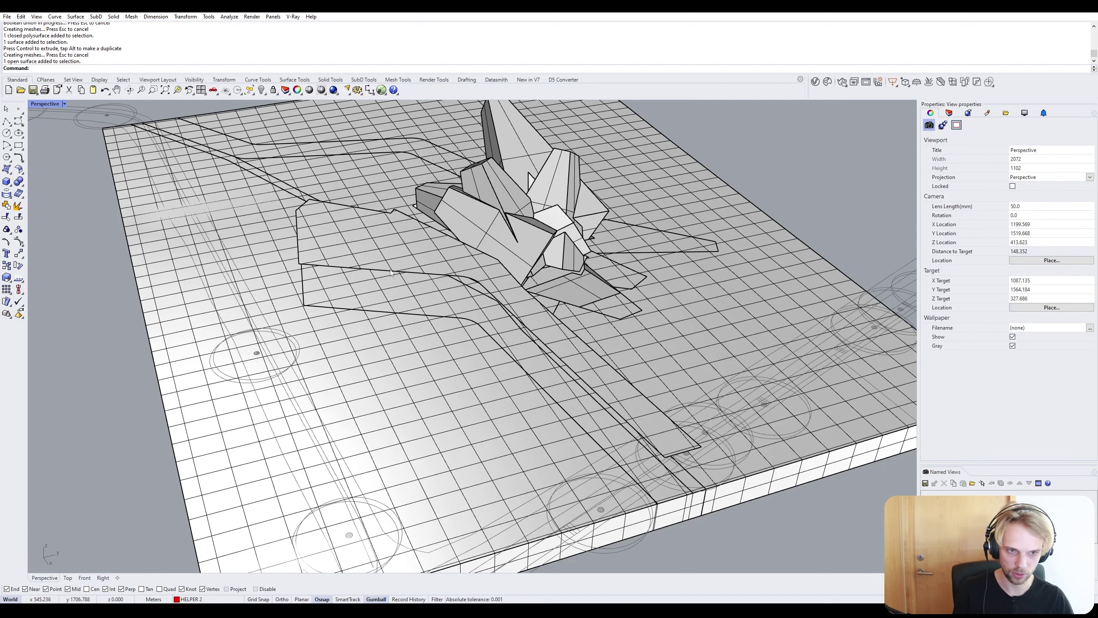
click(396, 289)
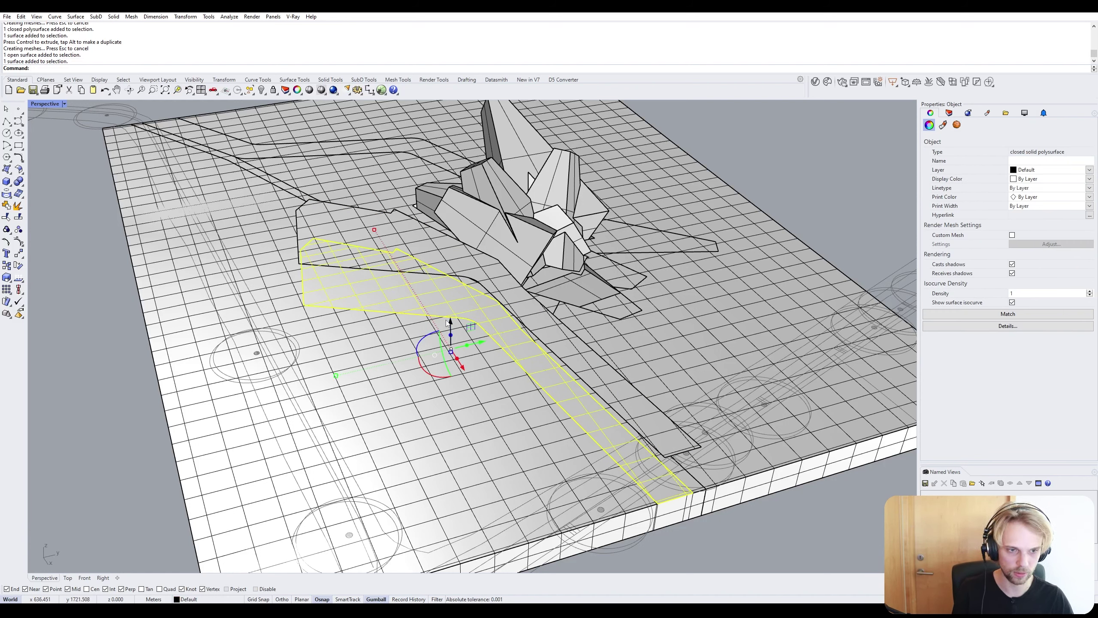
key(Escape)
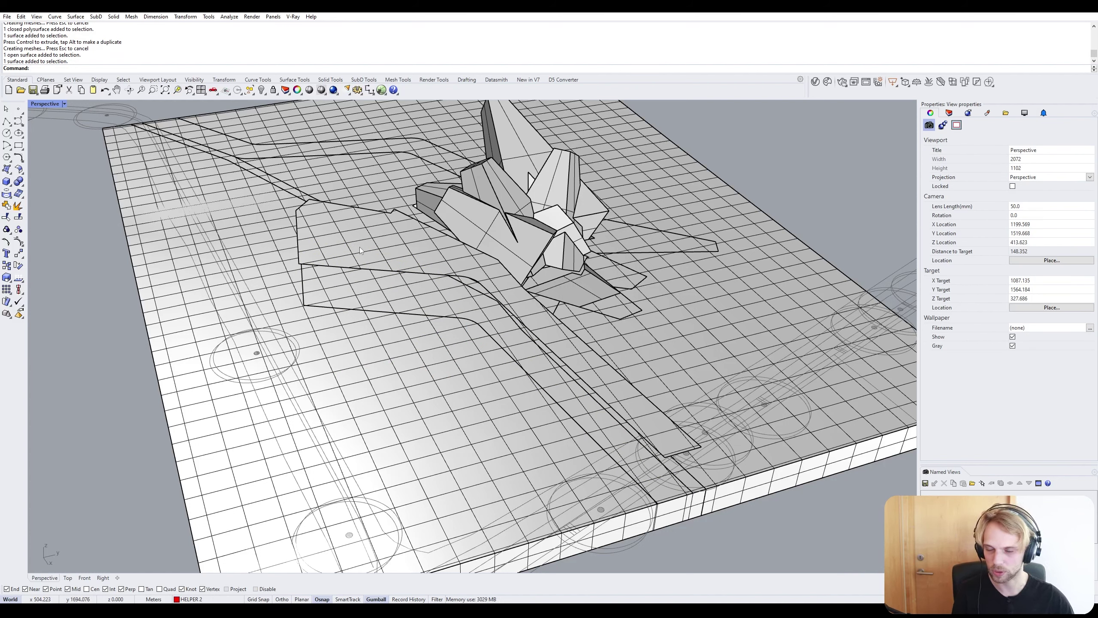
click(359, 247)
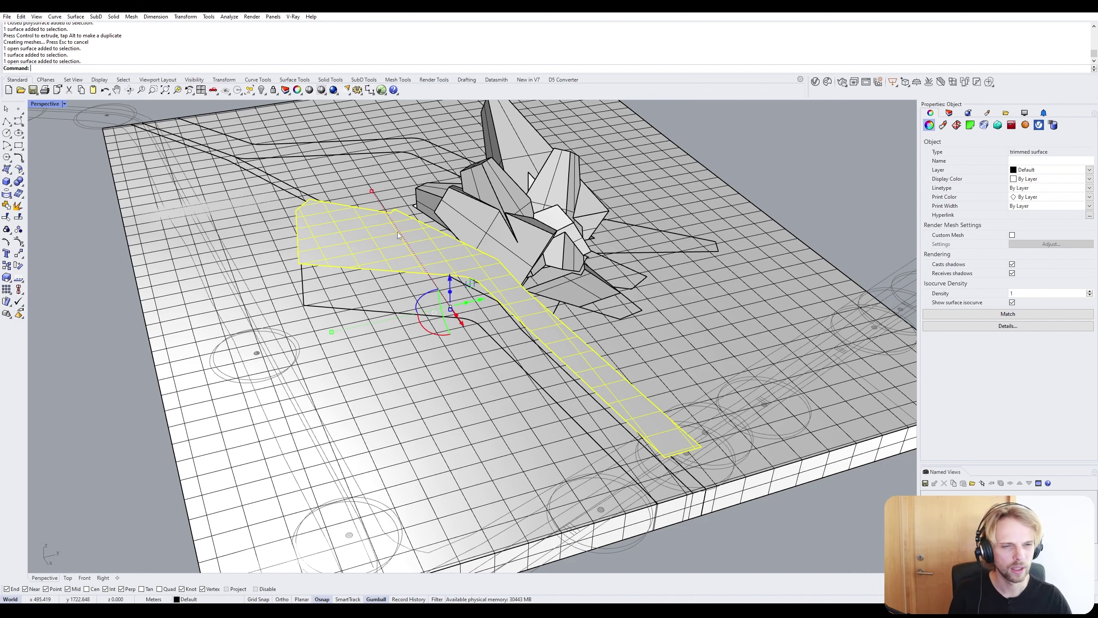
text(DupBorder)
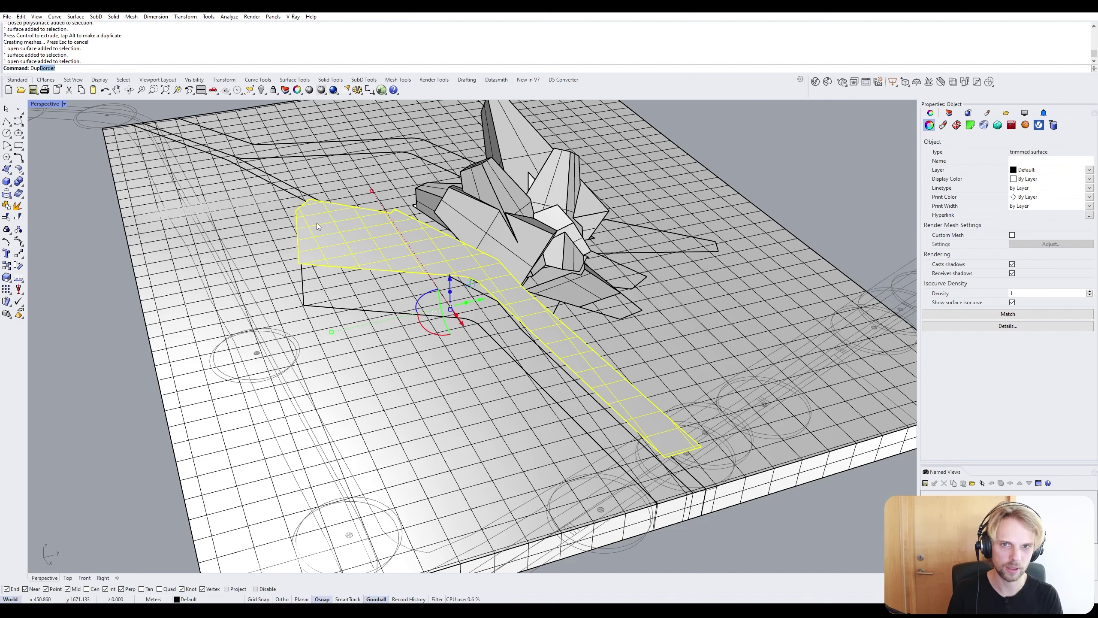
key(Return)
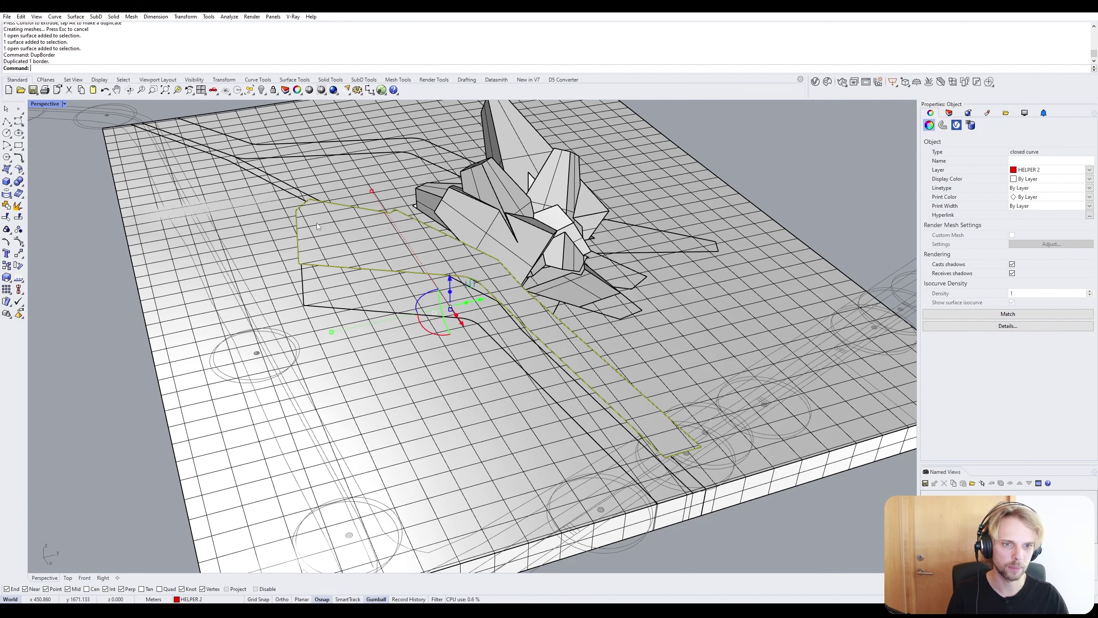
key(Escape)
Start an offset of the duplicated path border curve and set the offset distance to 0.2.
click(299, 227)
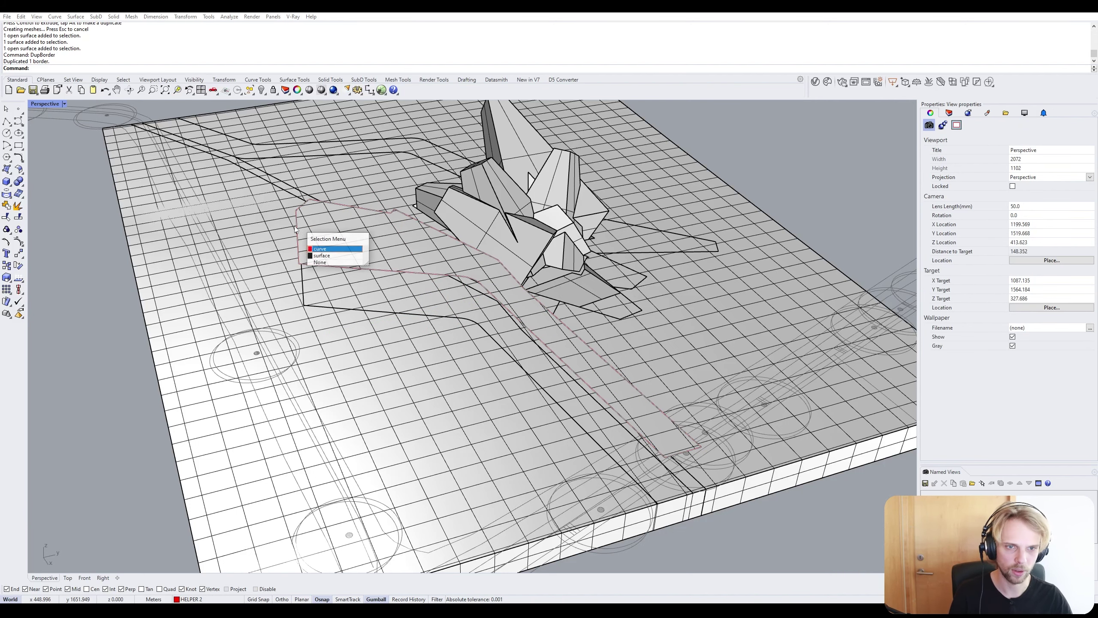
click(317, 253)
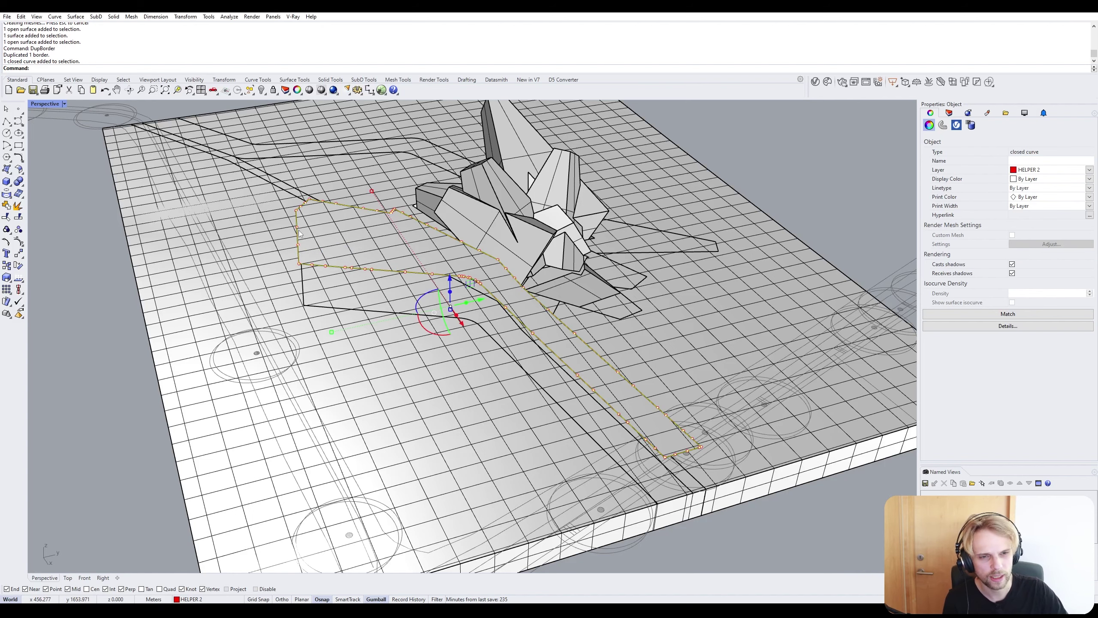
text(offset)
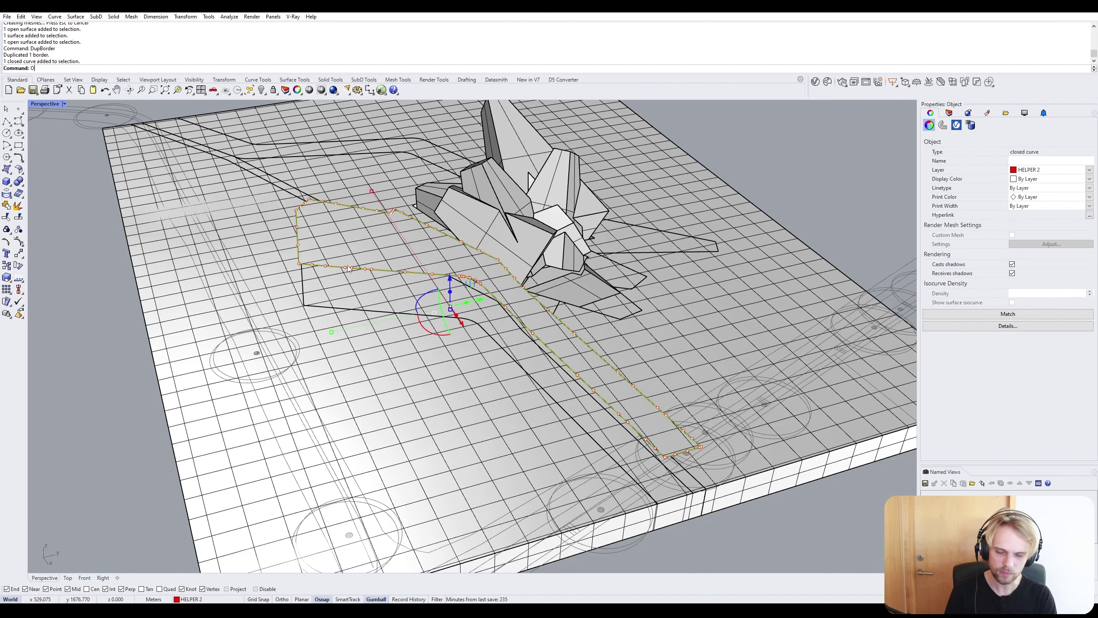
key(Return)
scroll(347, 267, up, 5)
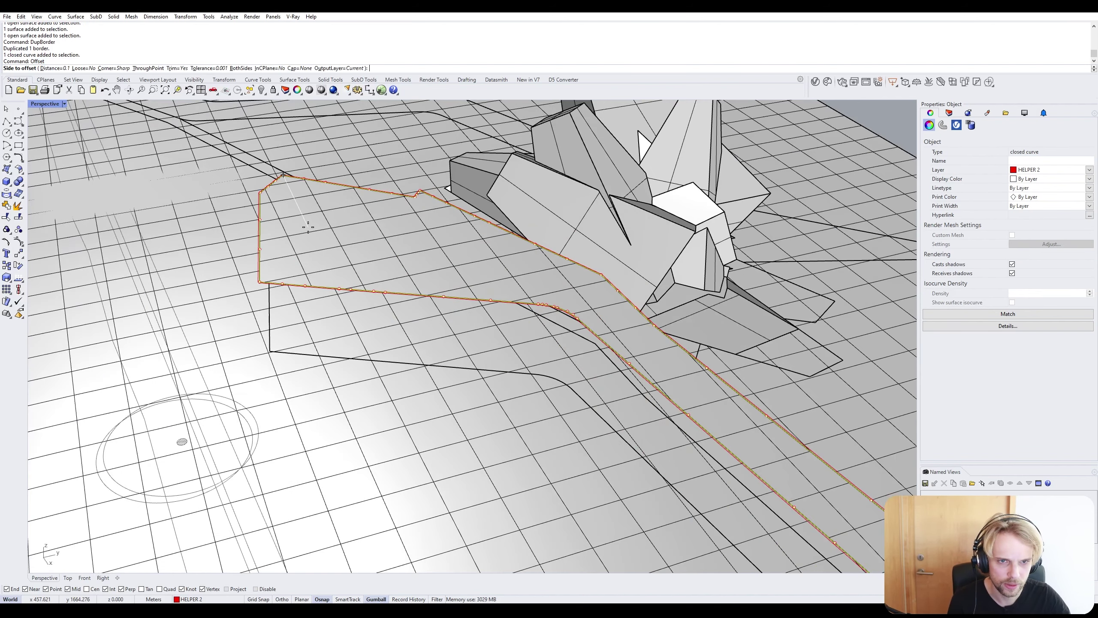
text(0.2)
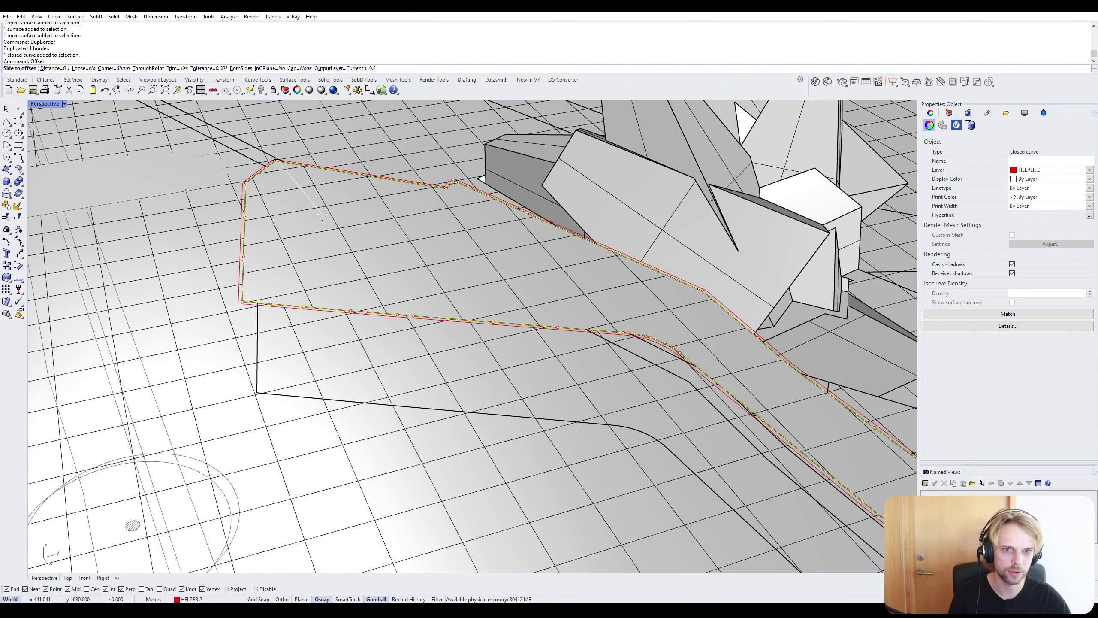
scroll(249, 202, up, 10)
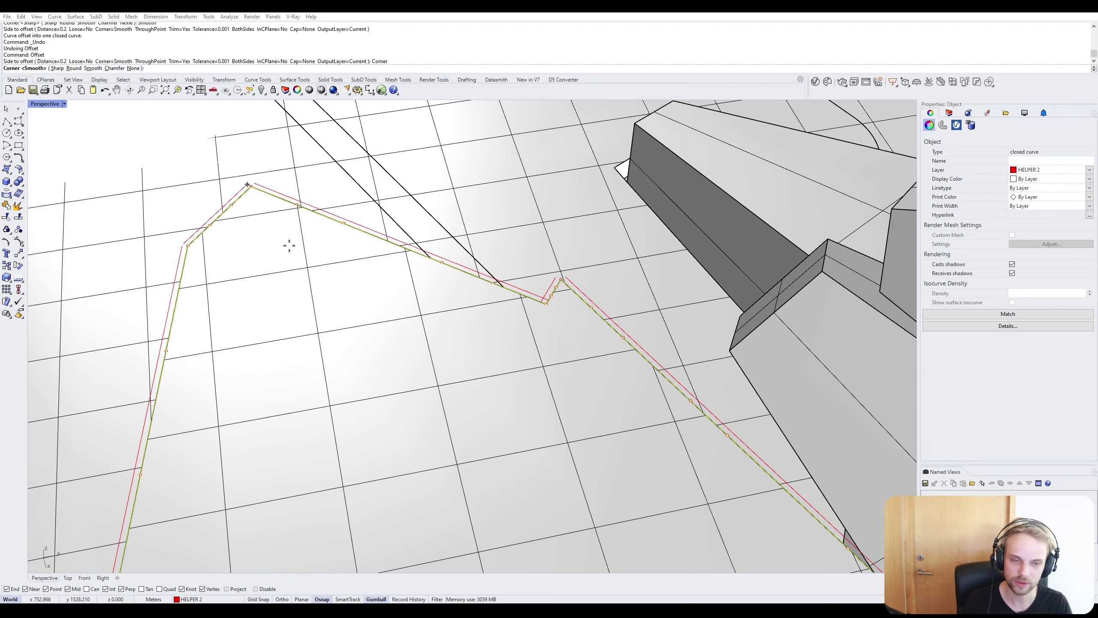
Offset the path border curve inward by 0.2 with smooth corners.
right_drag(289, 245, 258, 320)
key(Escape)
right_click(263, 286)
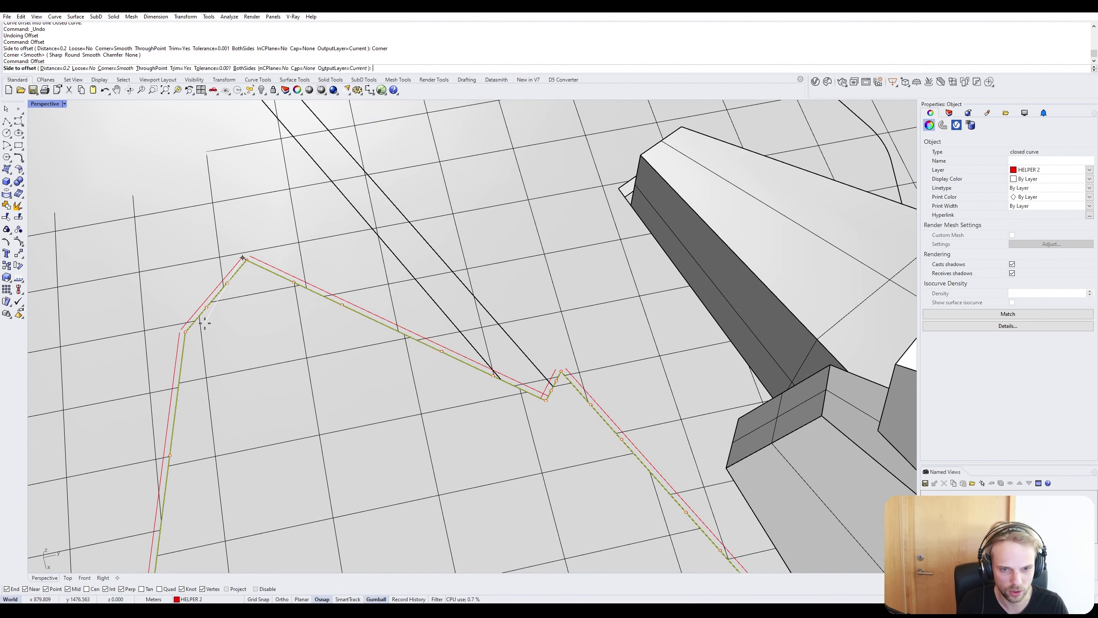
scroll(205, 320, up, 4)
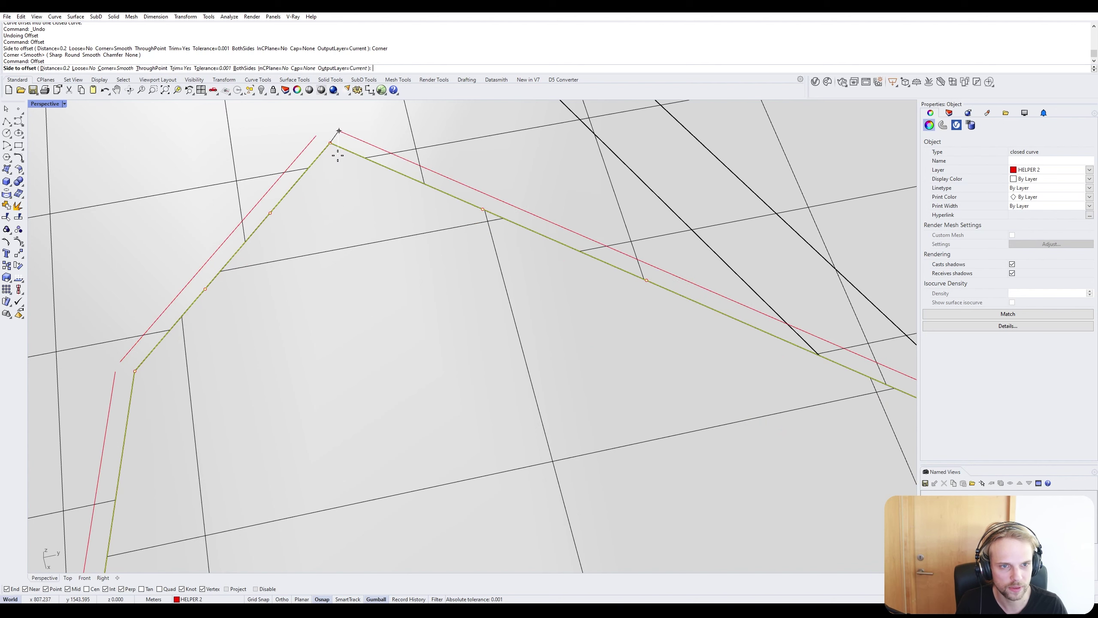
click(329, 160)
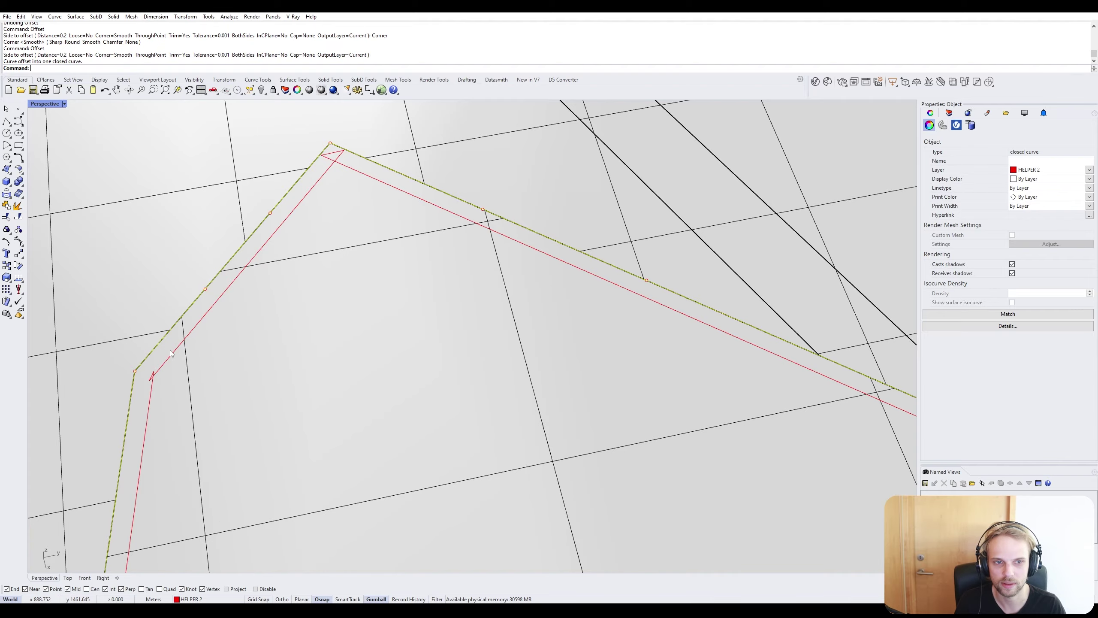
Examine the corners of the offset curve along the path outline up close from several angles.
scroll(169, 350, down, 4)
scroll(165, 350, up, 4)
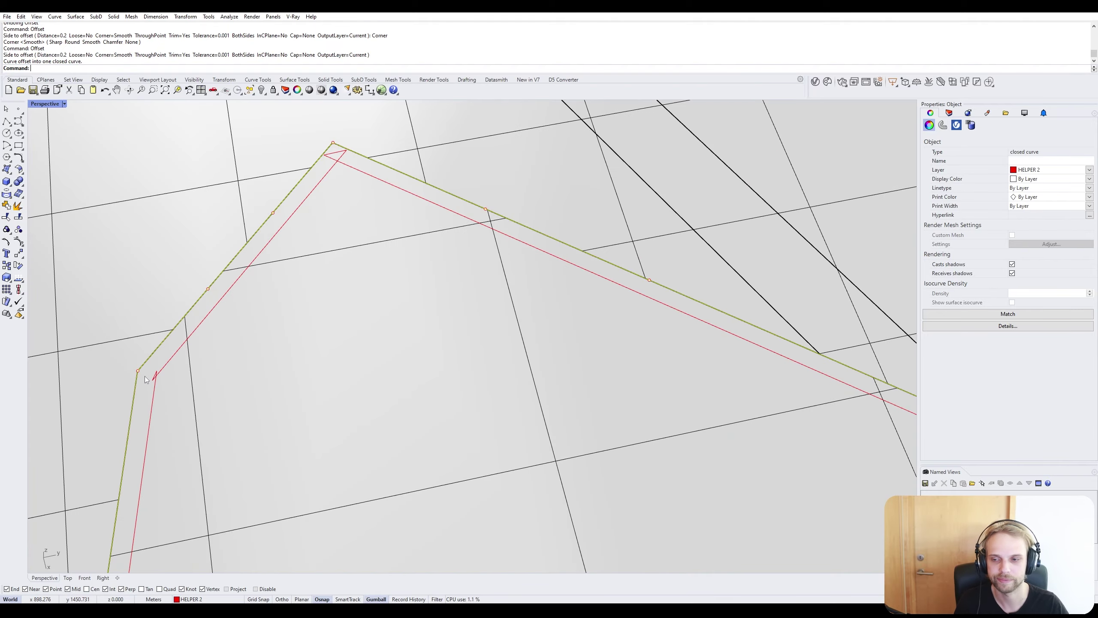
scroll(196, 352, down, 8)
right_drag(196, 352, 417, 198)
scroll(374, 229, up, 4)
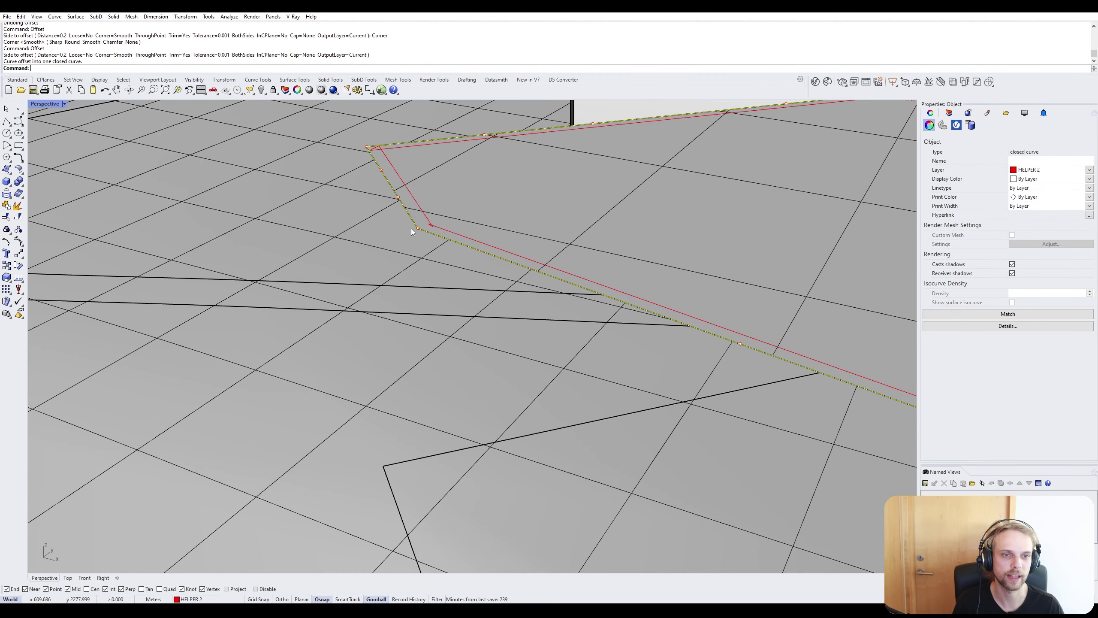
scroll(415, 231, down, 3)
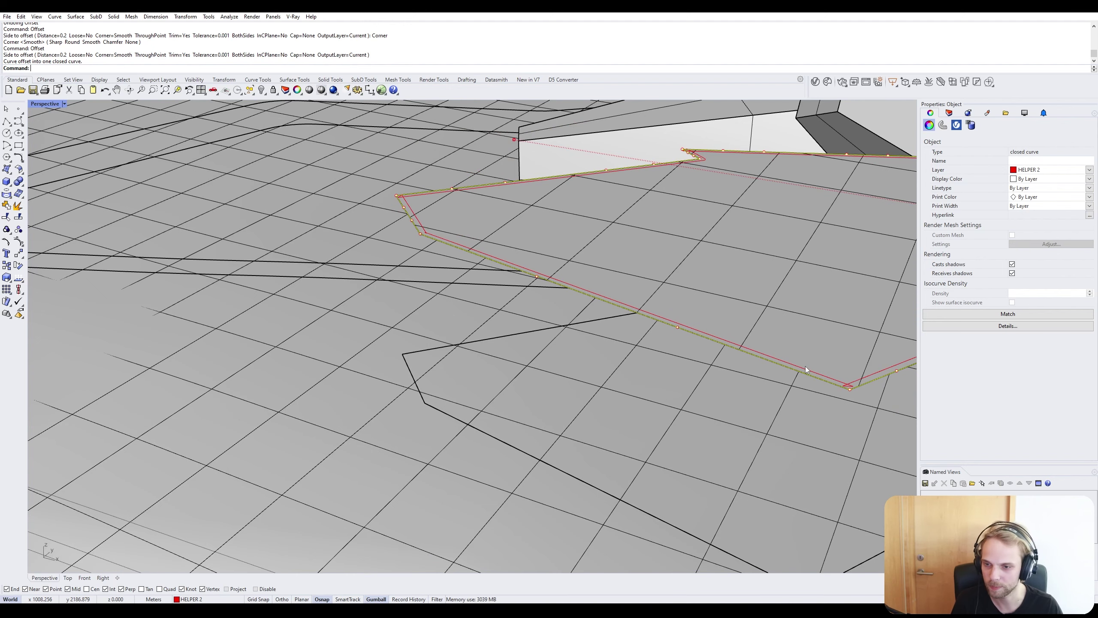
shift+right_drag(696, 339, 532, 337)
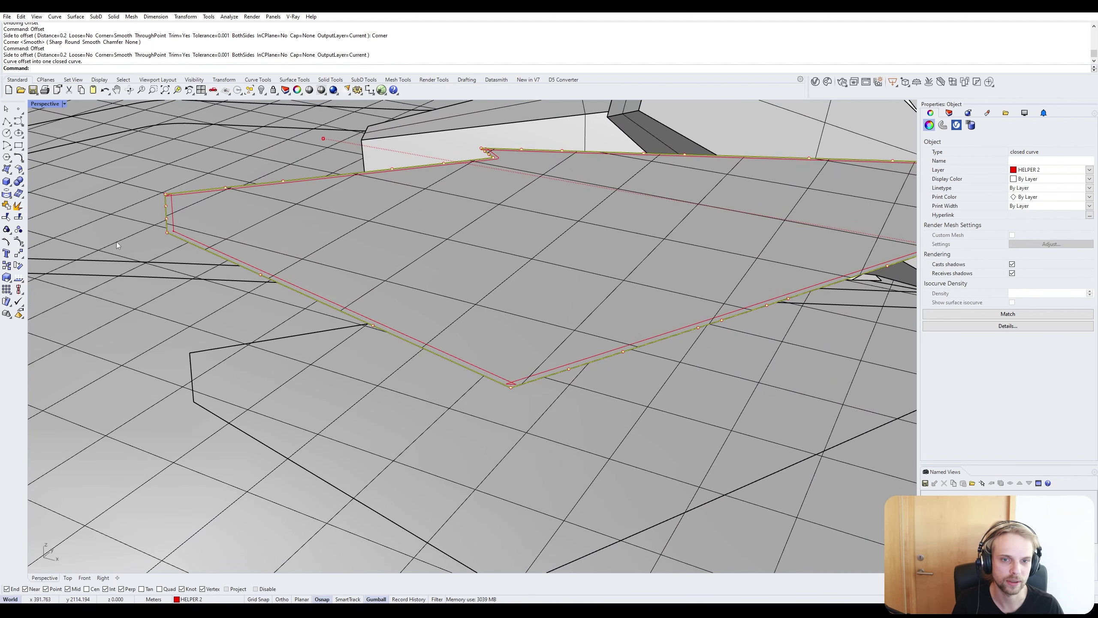
scroll(134, 225, up, 4)
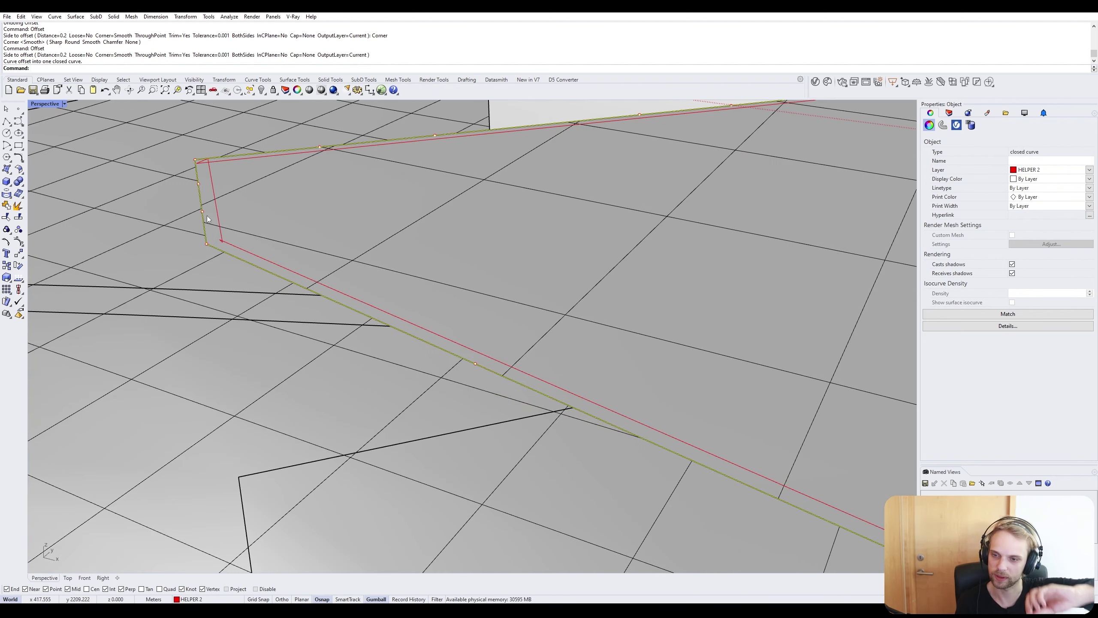
scroll(207, 216, up, 3)
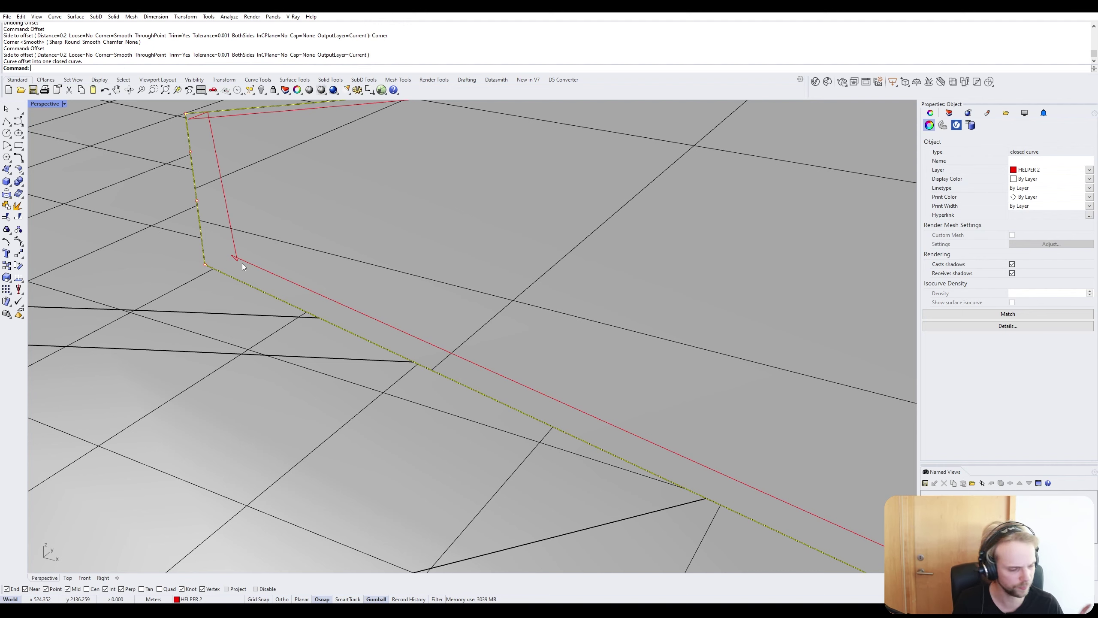
Delete the inner offset curve, restoring the path border curve that was removed by mistake.
key(Delete)
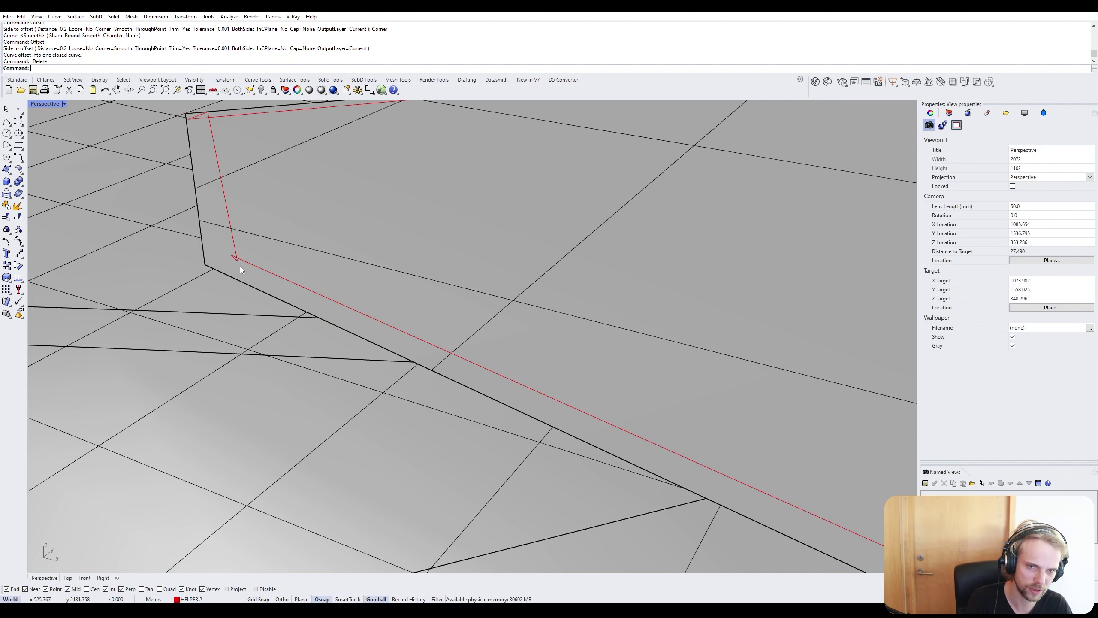
key(ctrl+z)
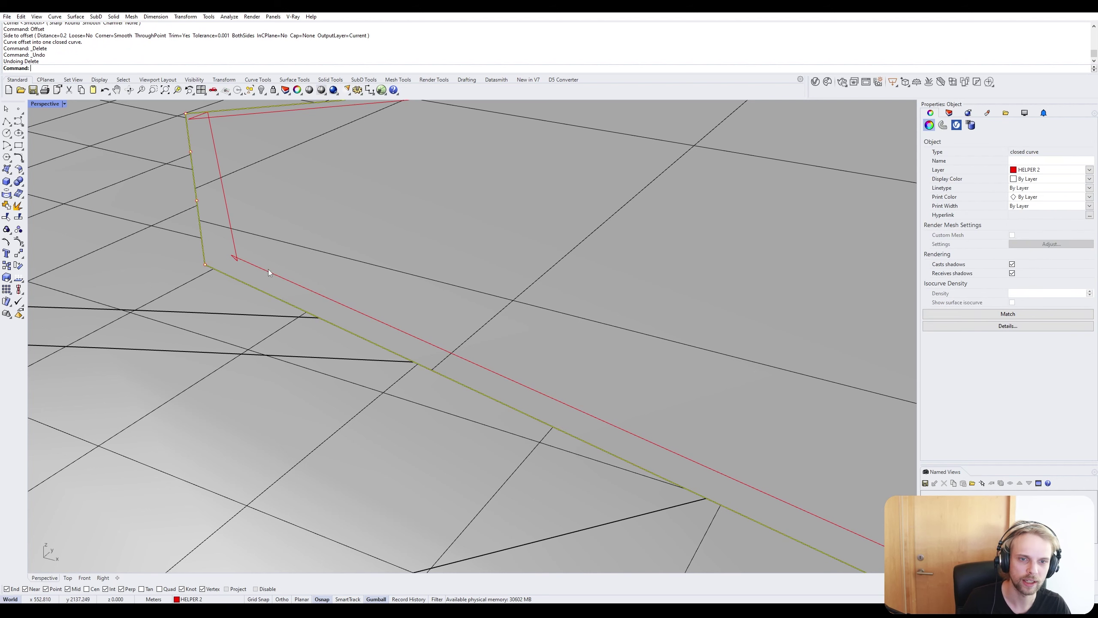
key(Delete)
Select the path border curve and move it vertically above the raised path surface.
click(287, 306)
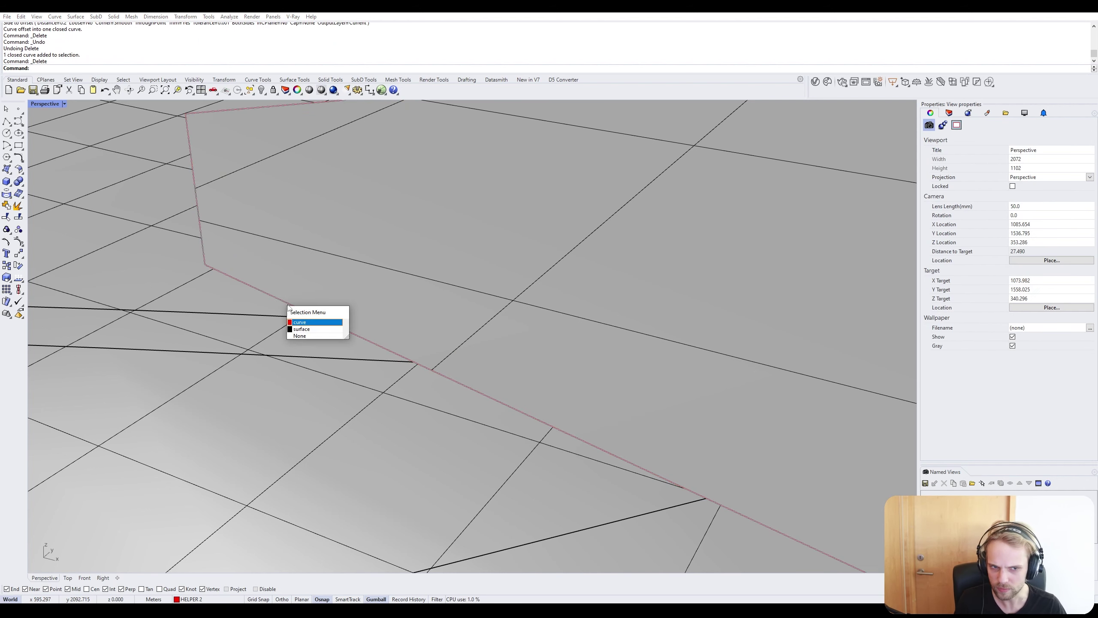
click(301, 323)
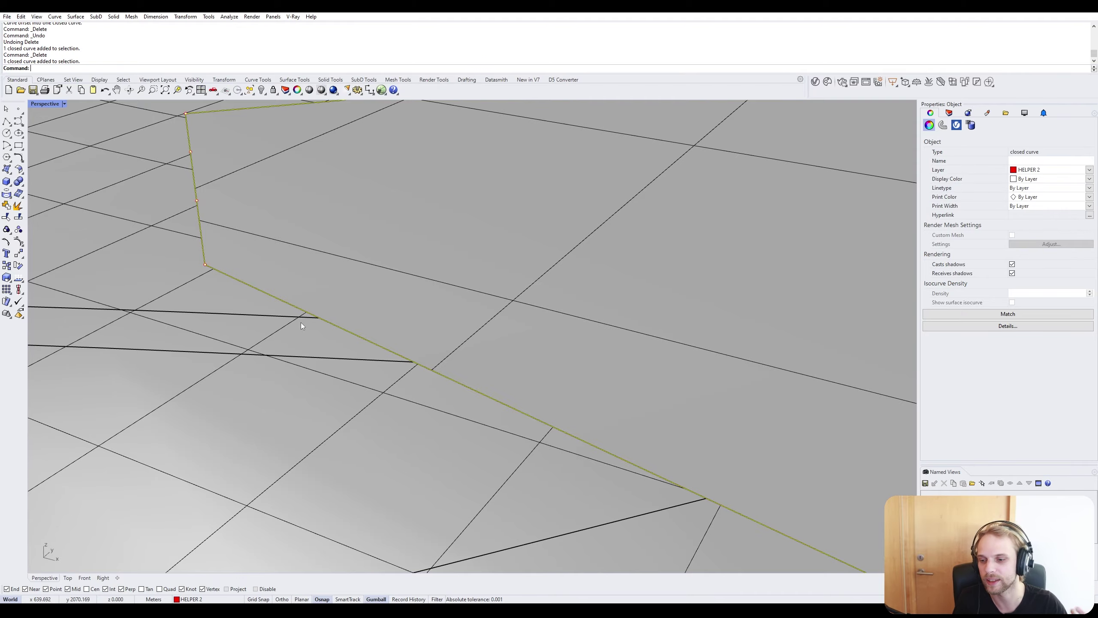
scroll(303, 321, down, 15)
shift+right_drag(463, 270, 236, 255)
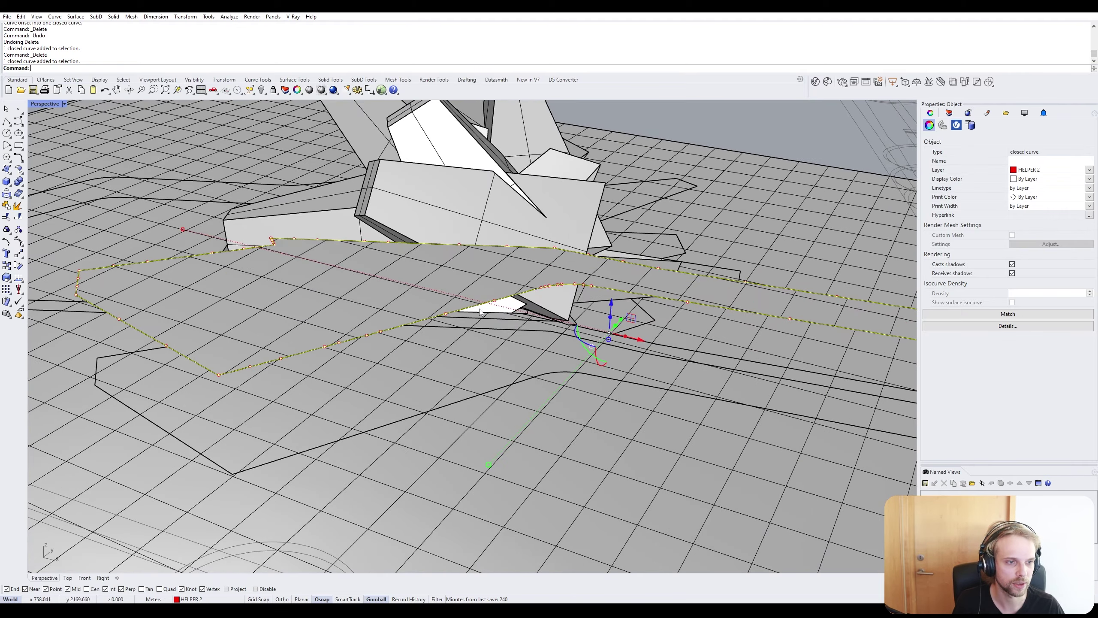
right_drag(586, 363, 582, 320)
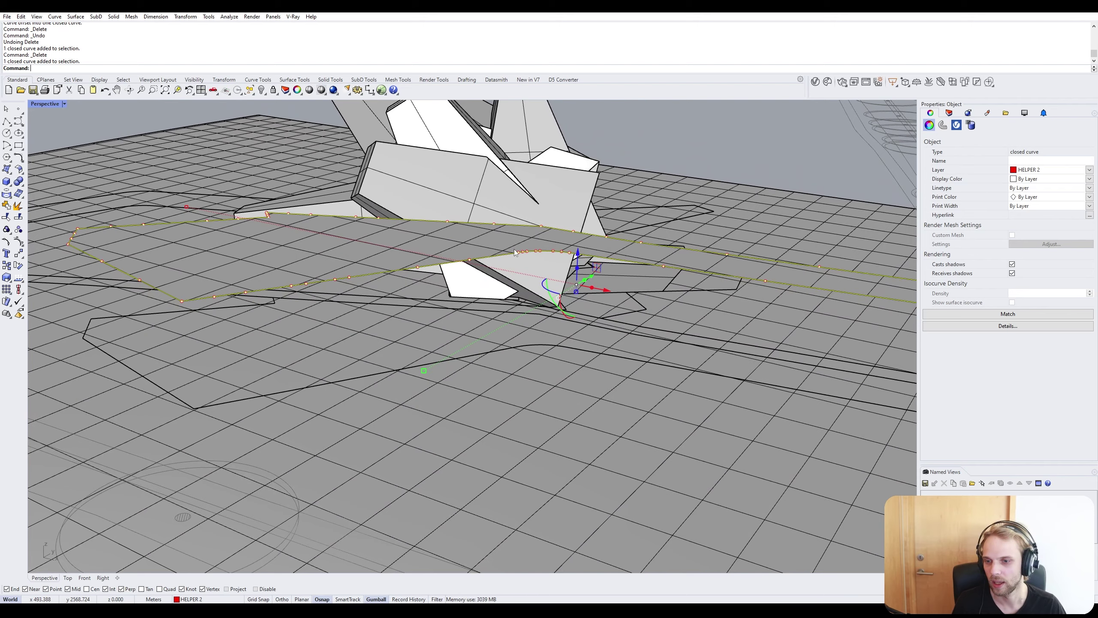
shift+right_drag(519, 245, 591, 313)
drag(646, 327, 649, 289)
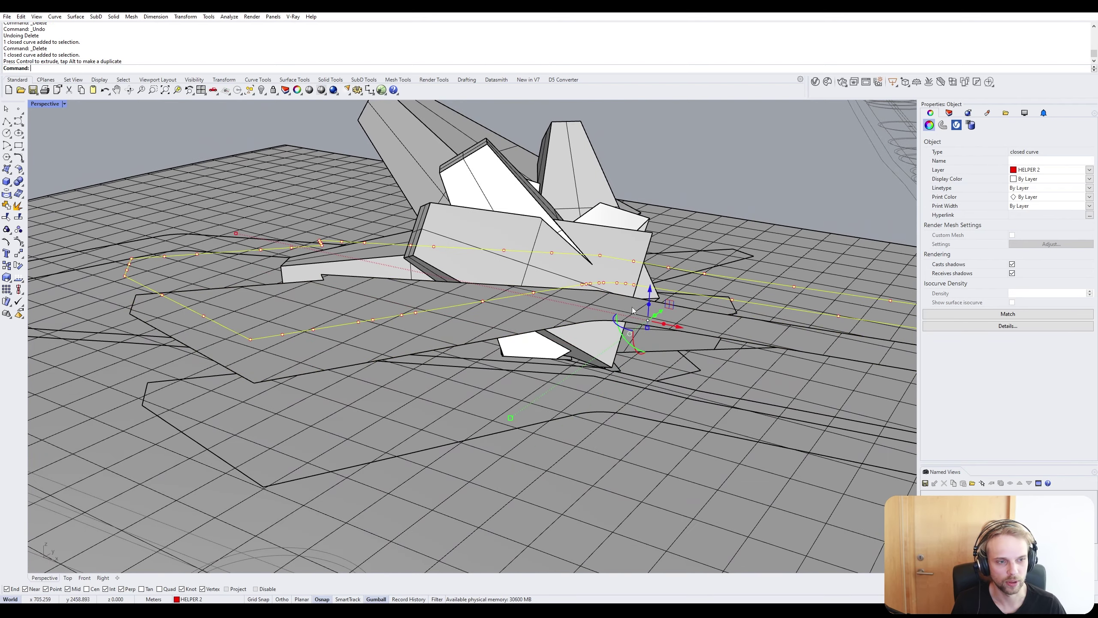
Flatten the raised border curve vertically into a single horizontal plane by scaling it.
click(647, 328)
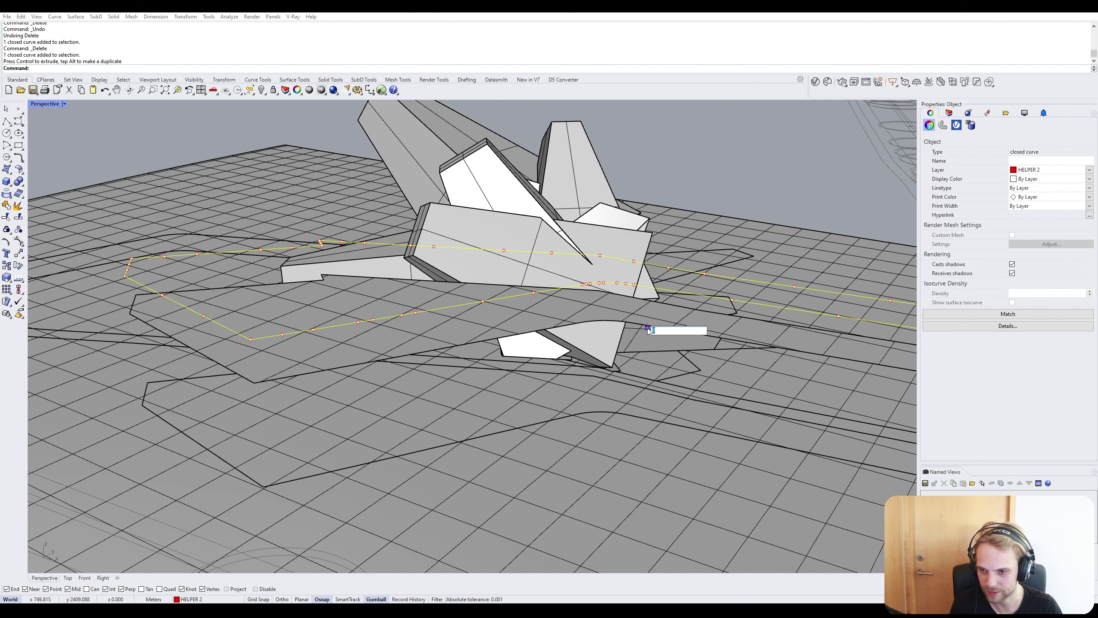
text(1)
key(Return)
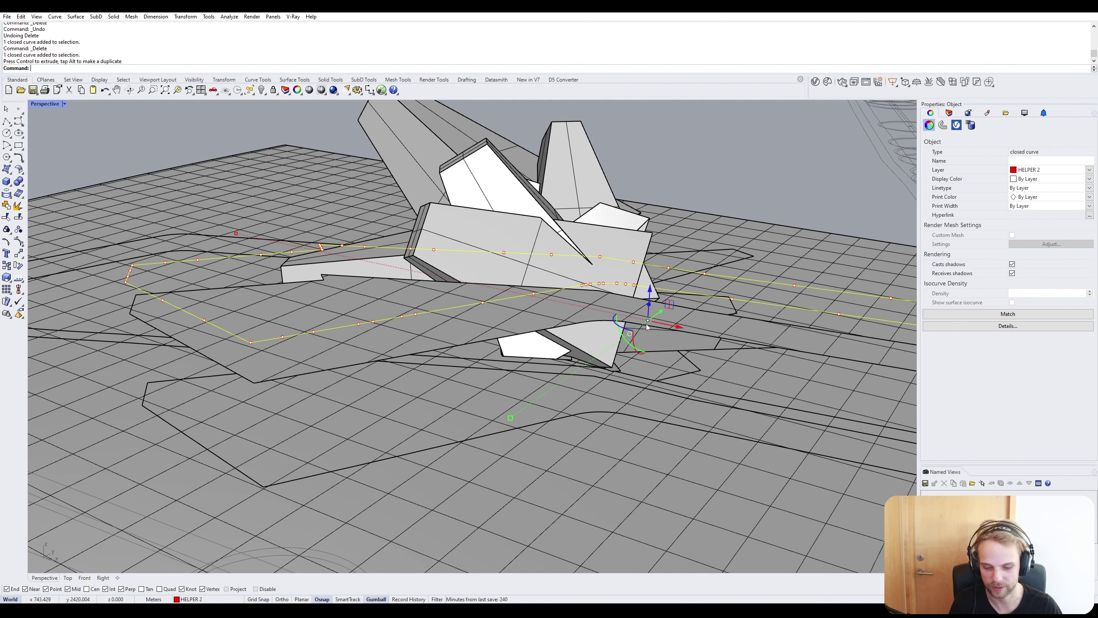
Offset the flattened border curve inward by 0.2 with smooth corners.
text(Offset)
key(Return)
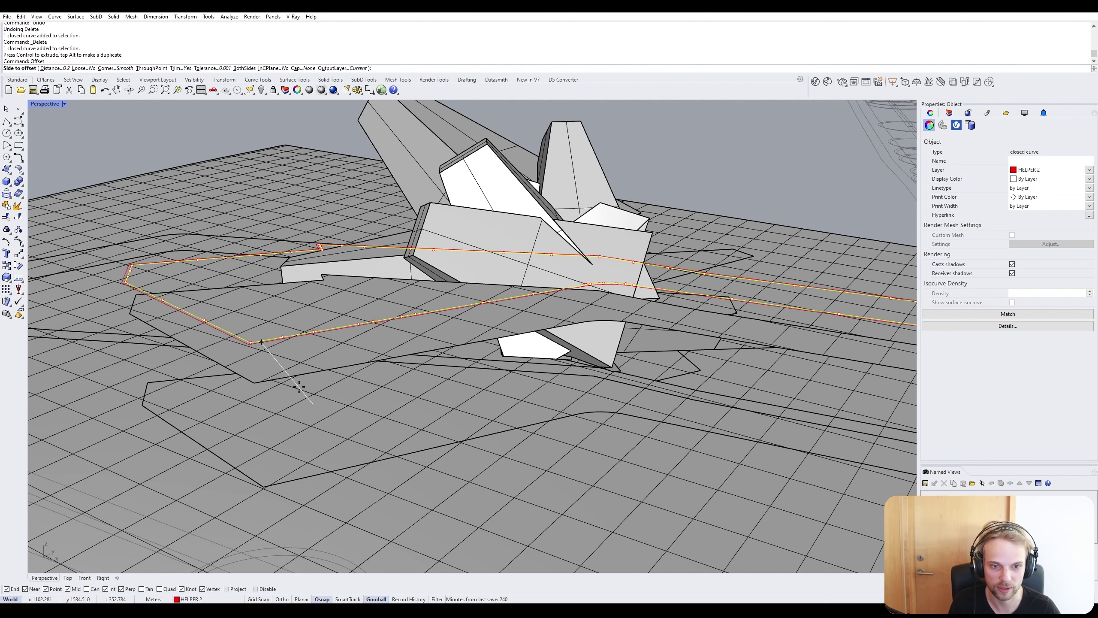
click(206, 275)
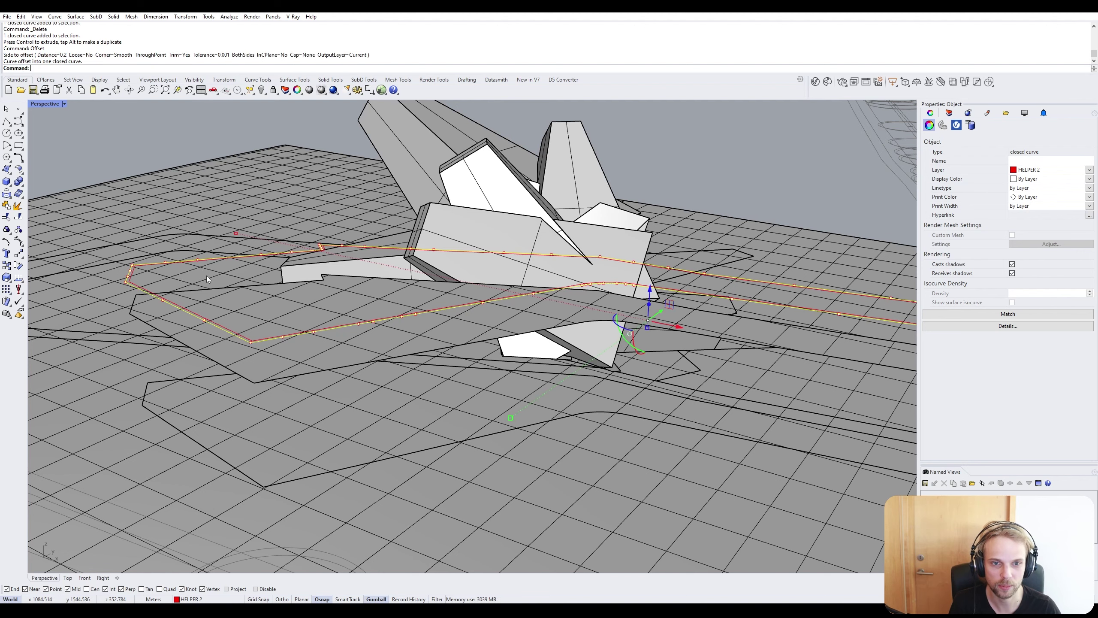
scroll(138, 278, up, 3)
scroll(138, 278, up, 4)
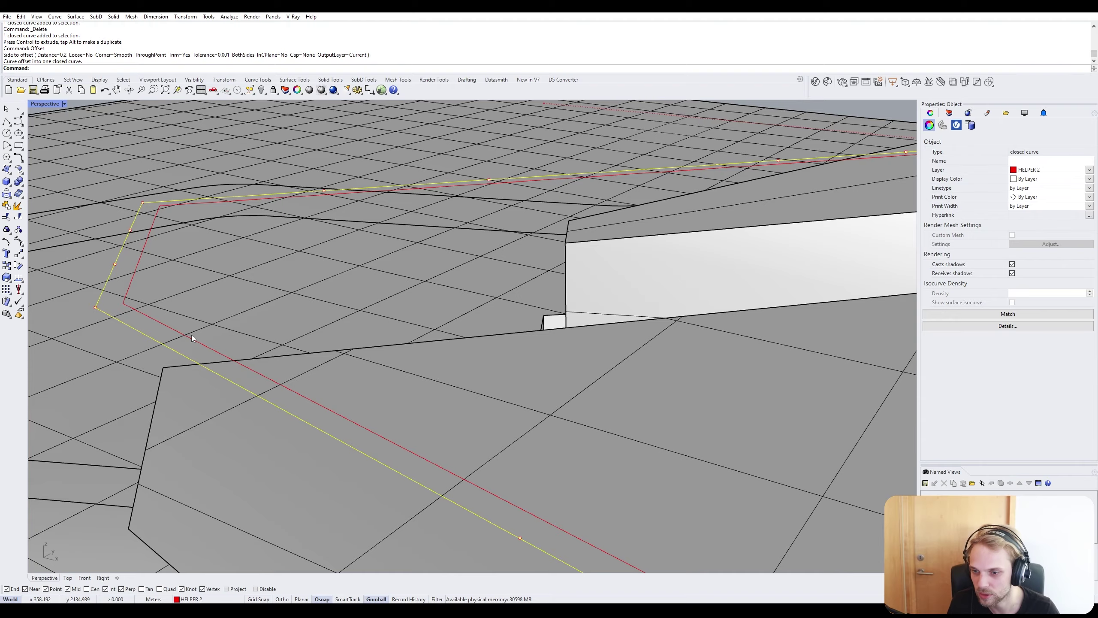
Zoom to the flattened border curve and examine it and its inner offset against the path surface.
text(ZS)
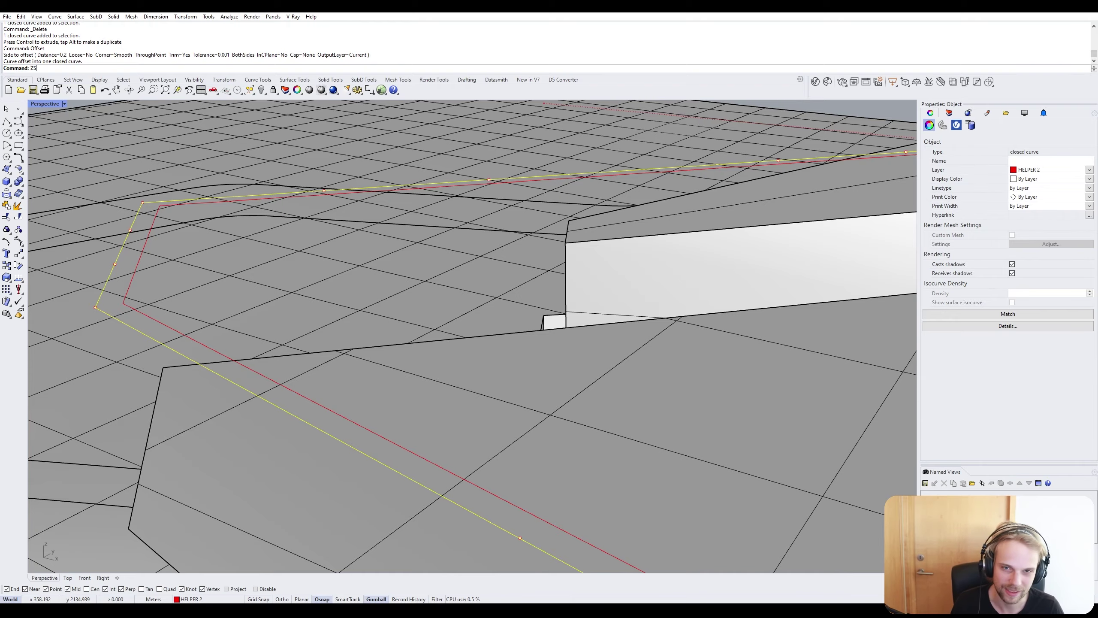
key(Return)
scroll(191, 335, up, 5)
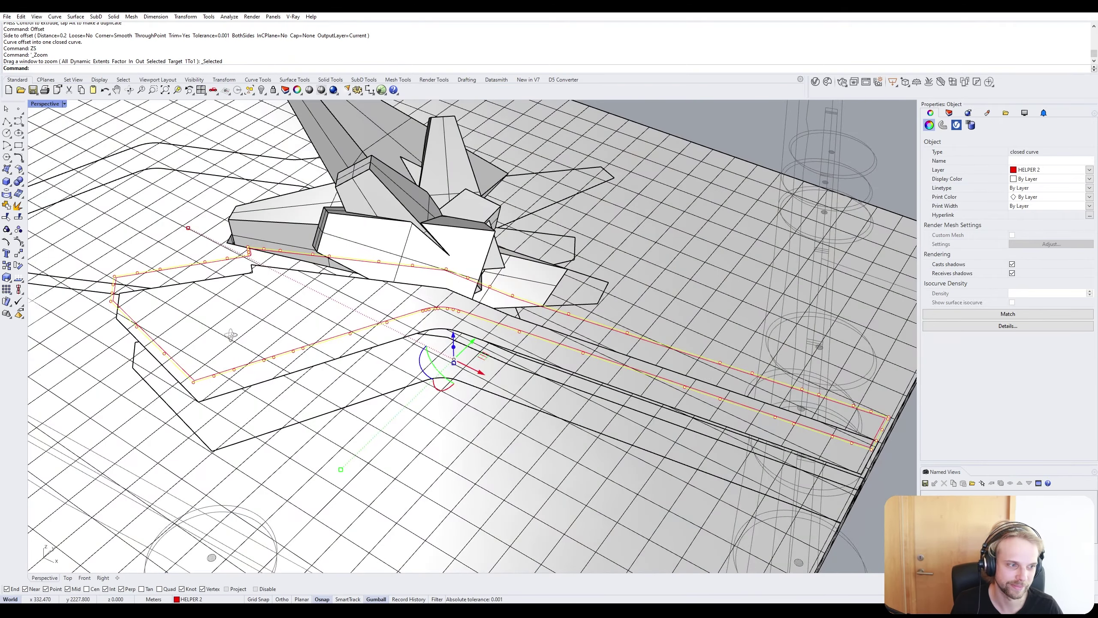
key(Escape)
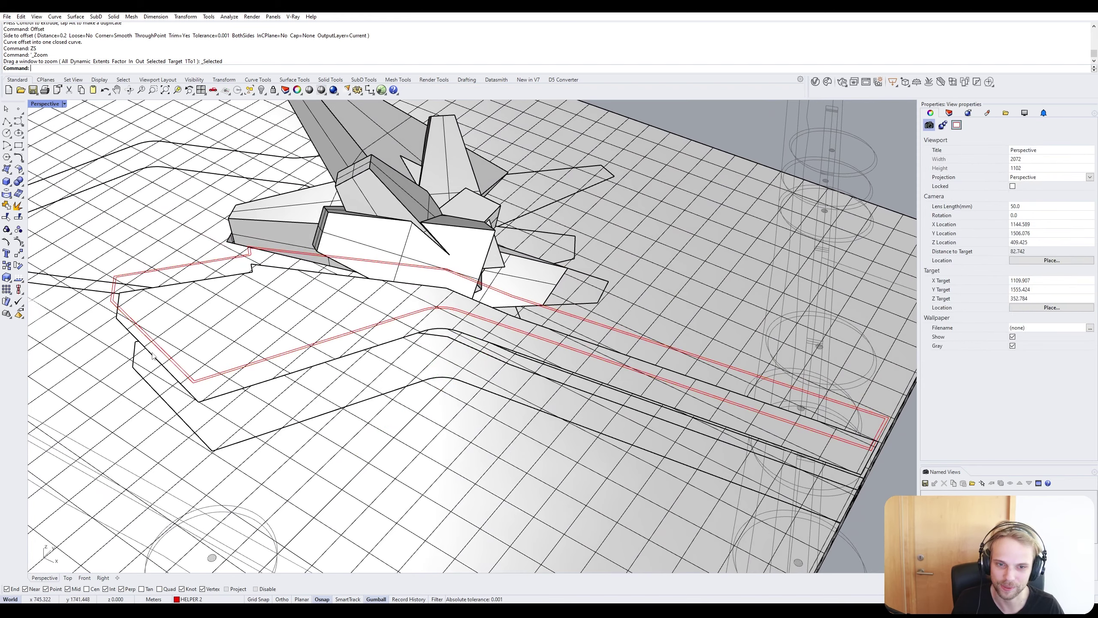
scroll(129, 323, up, 2)
scroll(128, 319, up, 5)
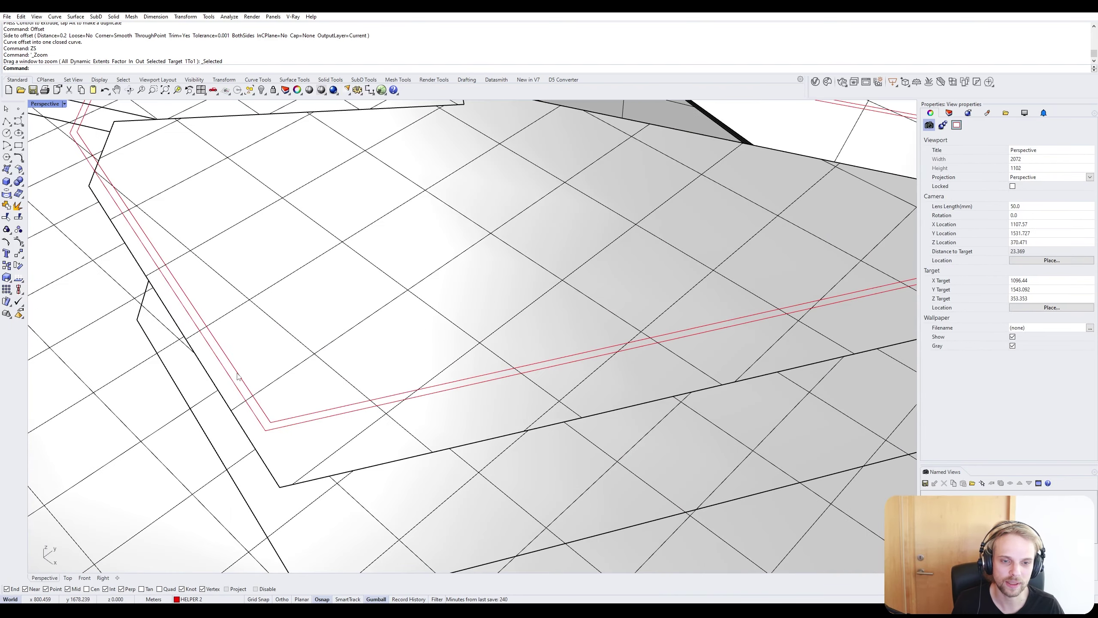
click(241, 375)
scroll(212, 296, down, 5)
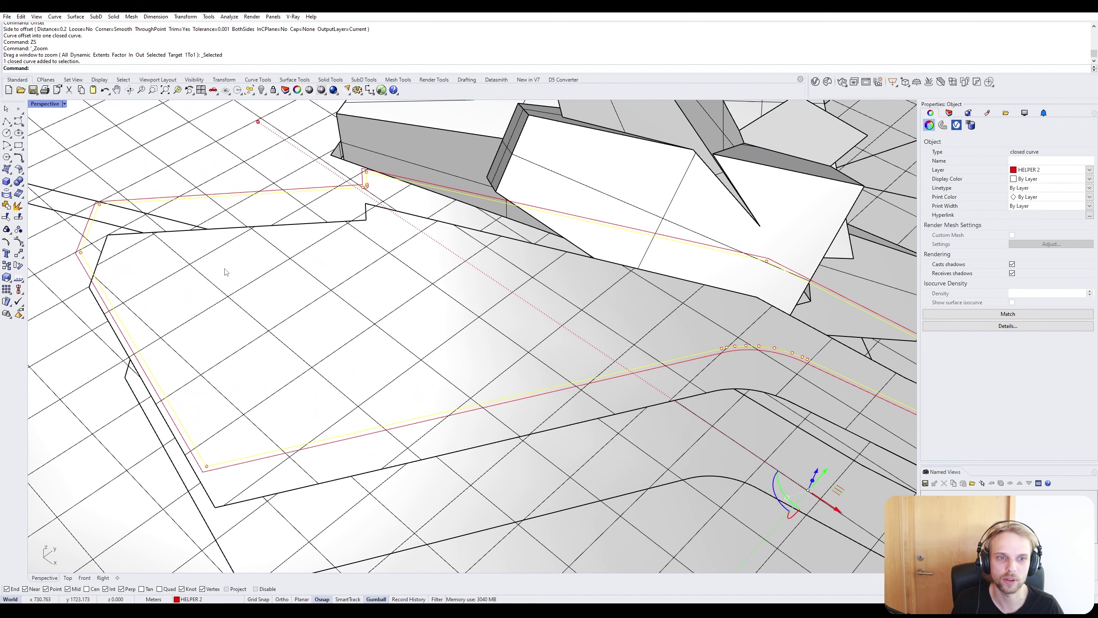
key(Escape)
Project the inner 0.2 offset curve vertically onto the path surface along the construction plane's Z direction.
click(234, 364)
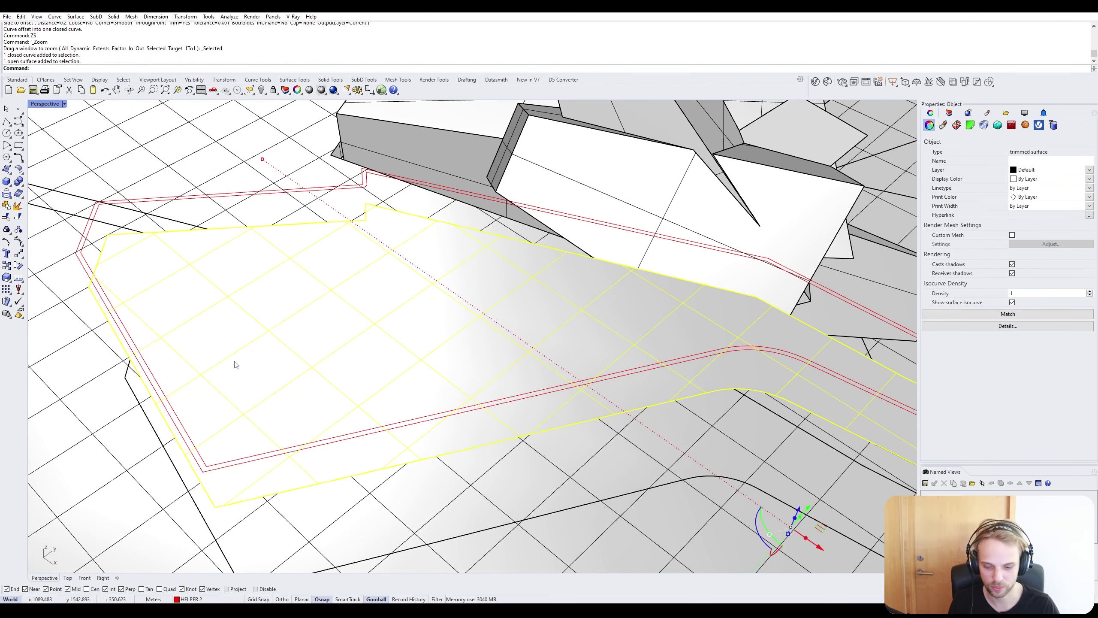
text(Project)
key(Return)
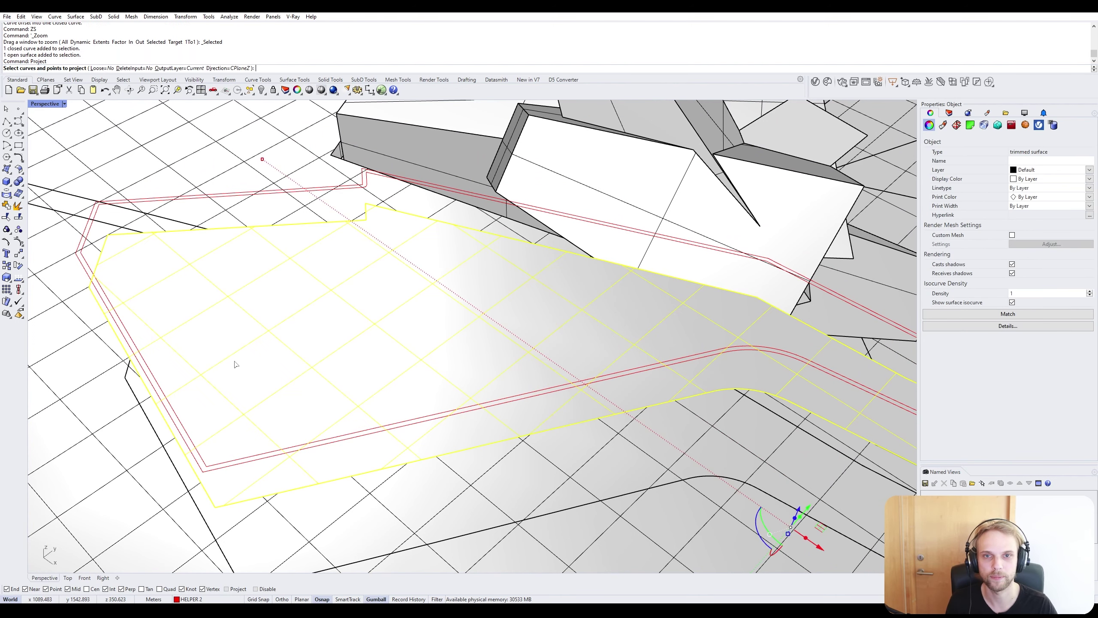
click(154, 379)
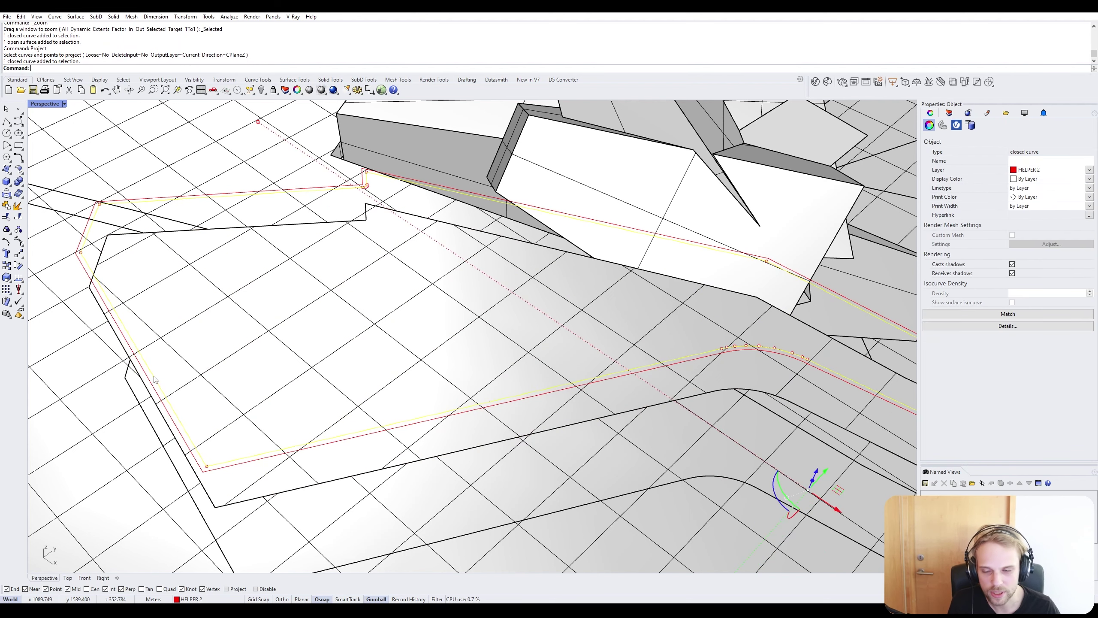
key(Return)
click(236, 356)
key(Return)
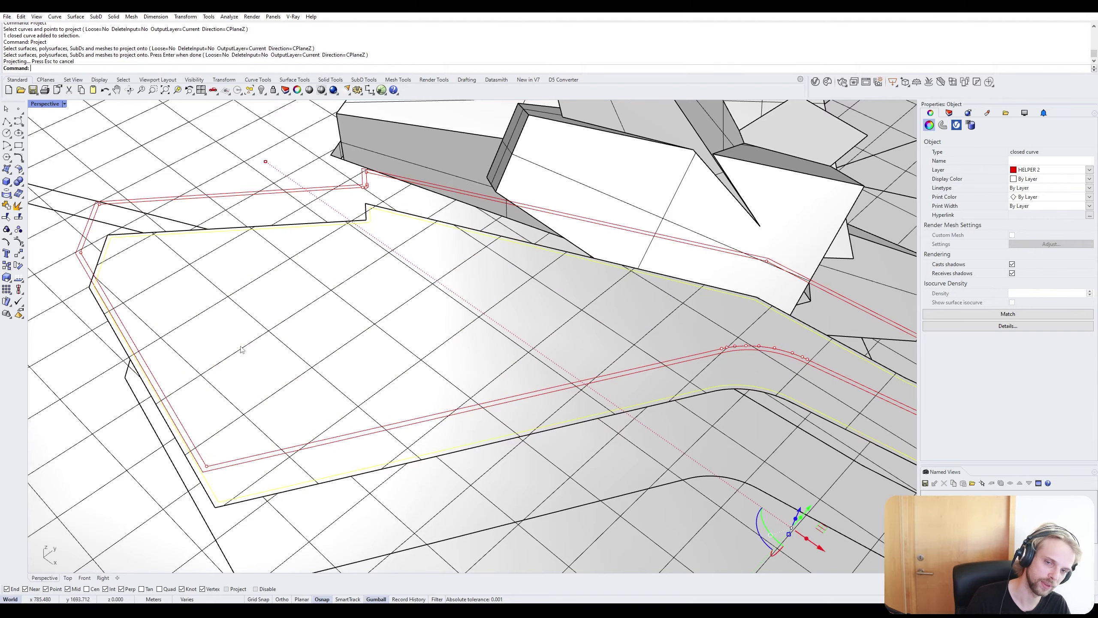
Delete the flattened border curve and its inner offset that float above the path surface.
right_drag(215, 426, 198, 403)
key(Escape)
scroll(183, 449, up, 3)
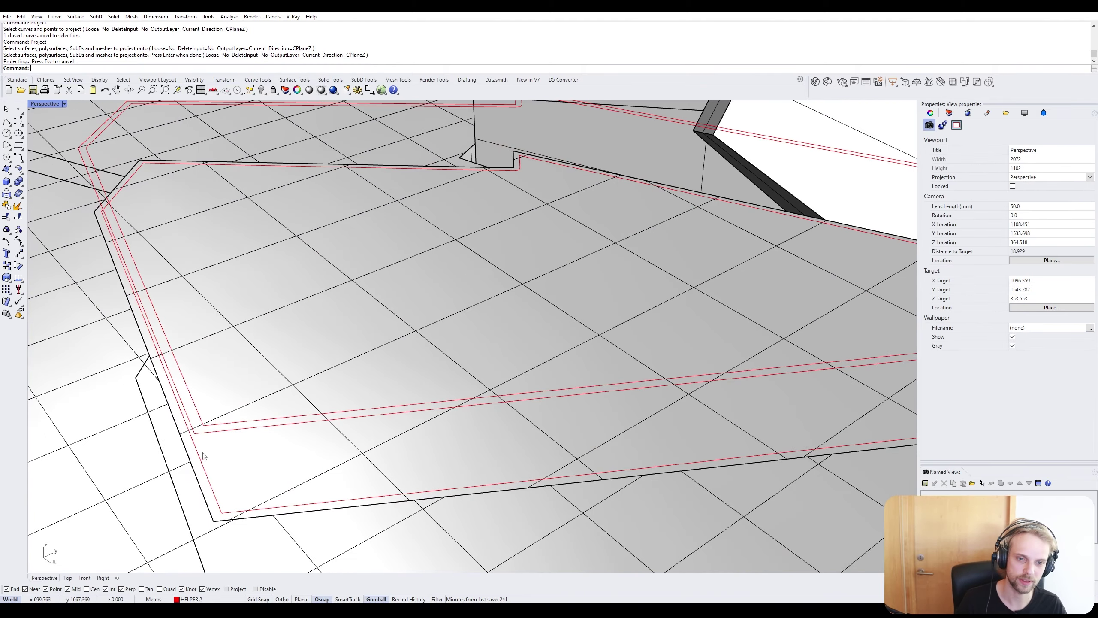
right_drag(201, 458, 166, 317)
click(167, 320)
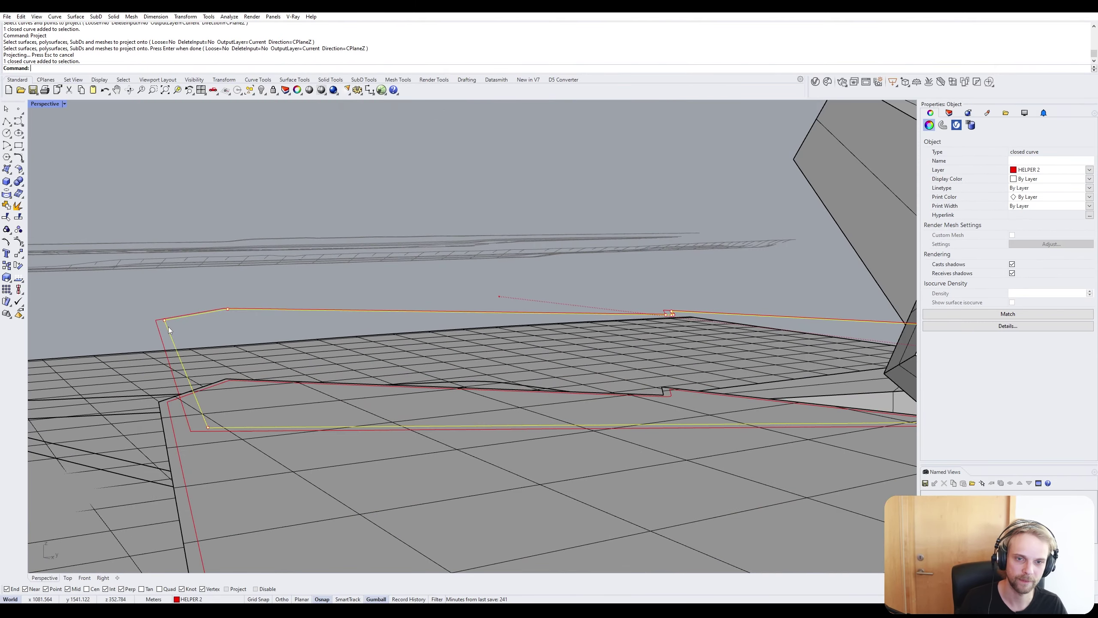
key(Delete)
key(Delete)
click(160, 327)
key(Delete)
Split the path surface using the projected inset curve as the cutting object.
scroll(182, 426, down, 7)
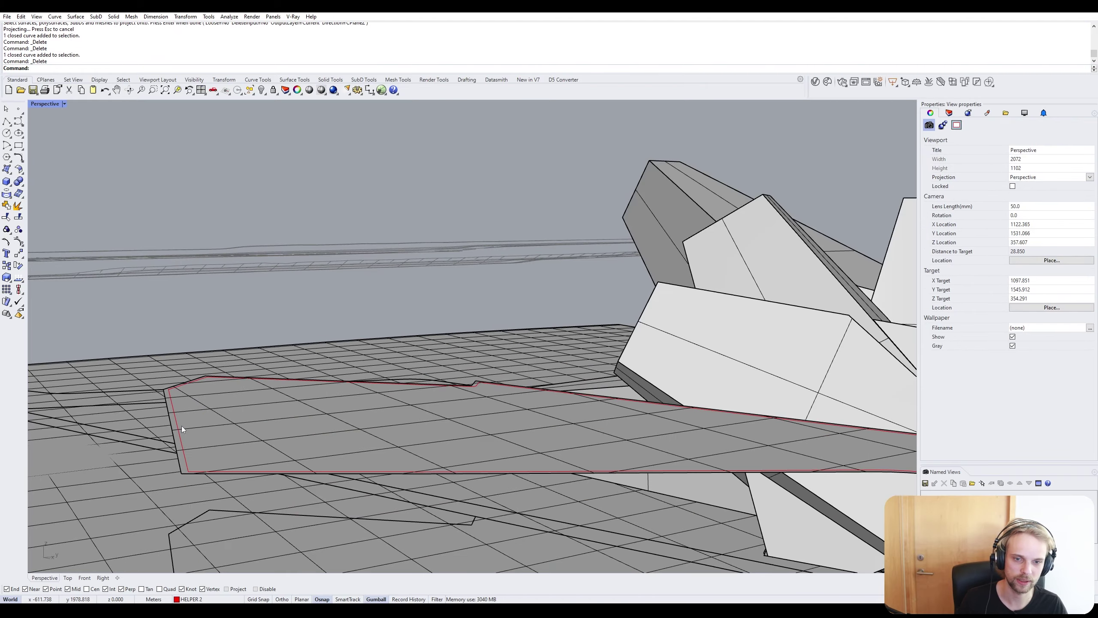
shift+right_drag(210, 438, 208, 429)
scroll(174, 350, up, 10)
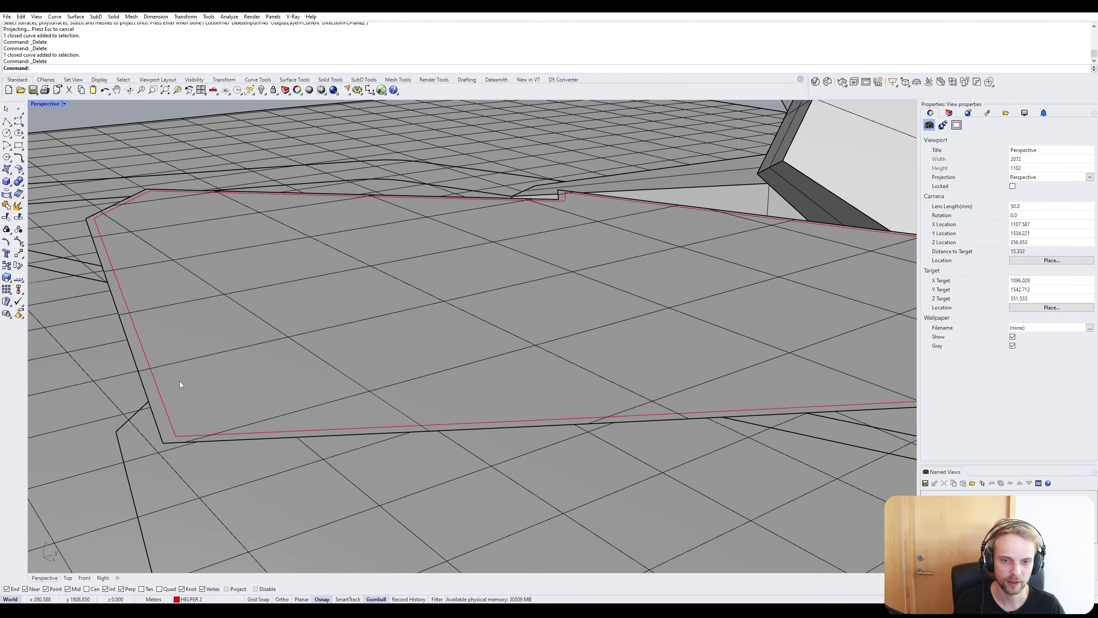
click(191, 371)
text(split)
key(Return)
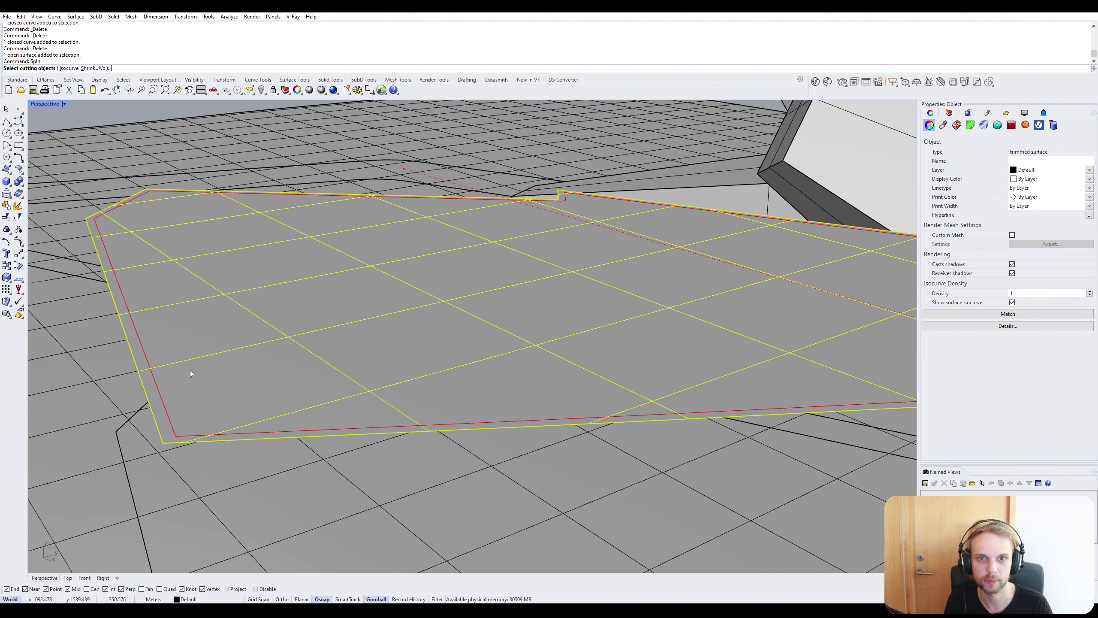
click(156, 379)
key(Return)
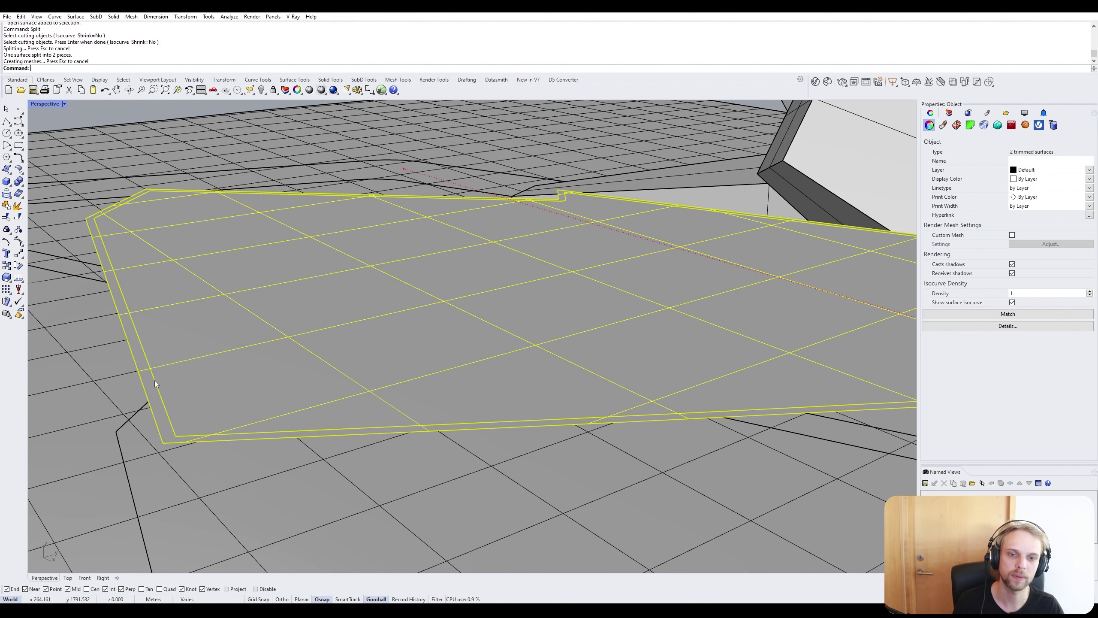
Delete the projected cutting curve from the split path surface.
key(Escape)
click(155, 375)
click(155, 375)
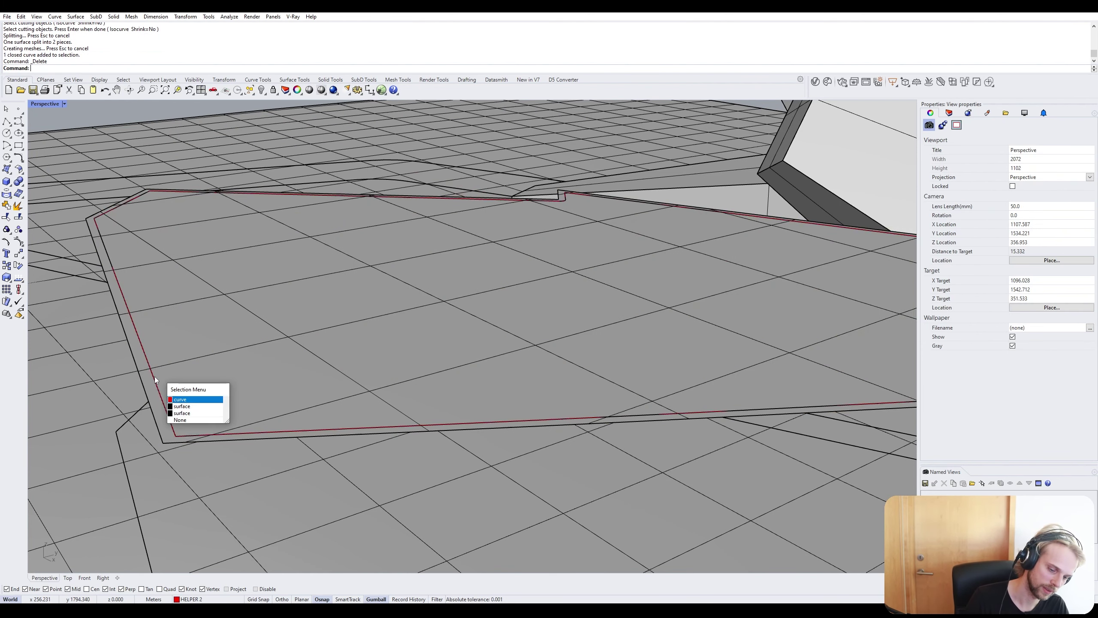
key(Delete)
Examine the split path by selecting its thin border strip and its inner surface in turn.
click(144, 371)
scroll(174, 377, down, 5)
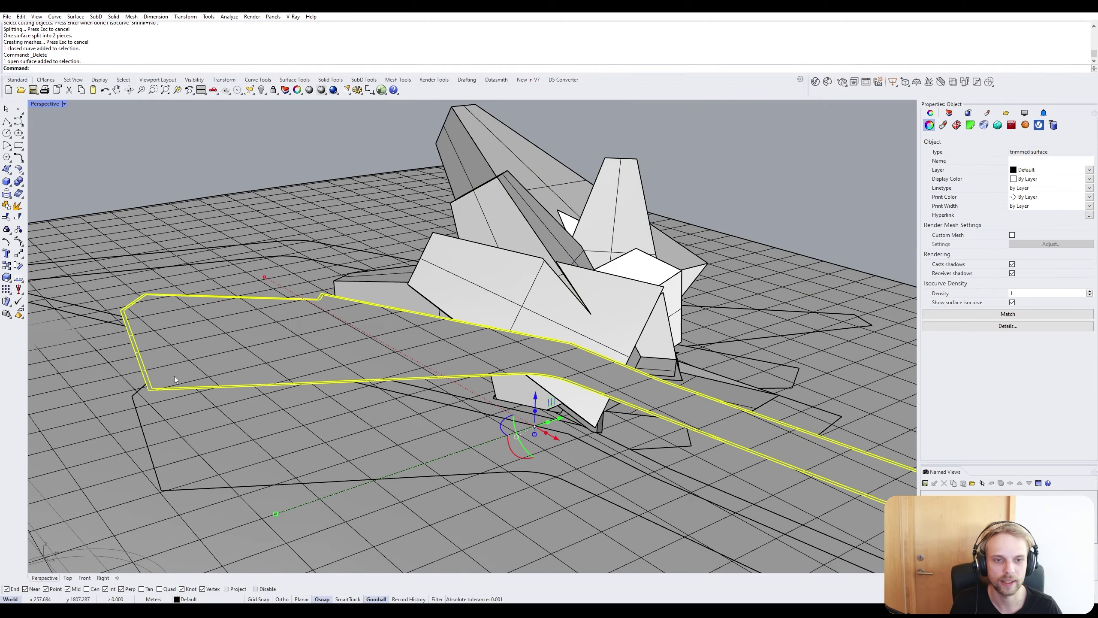
right_drag(465, 417, 397, 398)
shift+right_drag(187, 375, 276, 359)
scroll(151, 323, up, 3)
scroll(152, 322, up, 3)
click(269, 289)
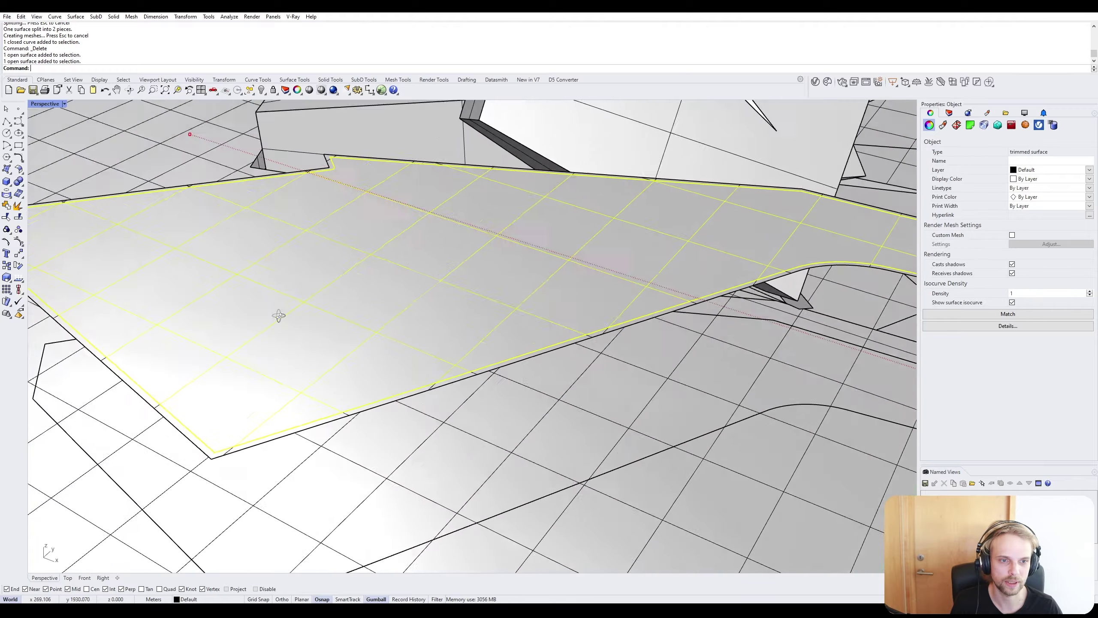
scroll(190, 251, up, 5)
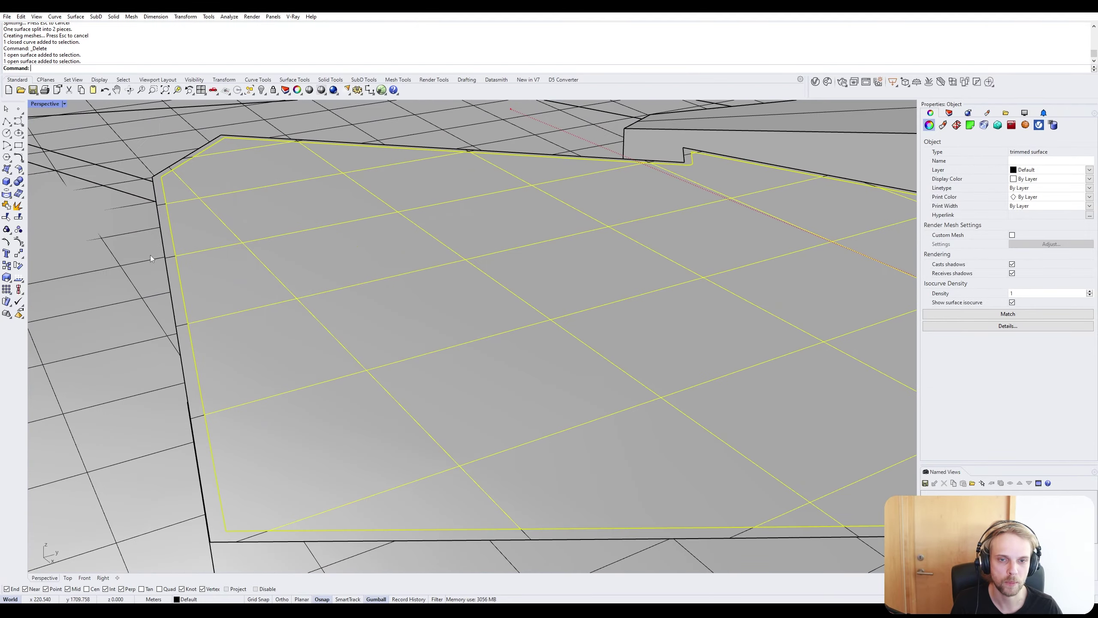
scroll(194, 252, down, 6)
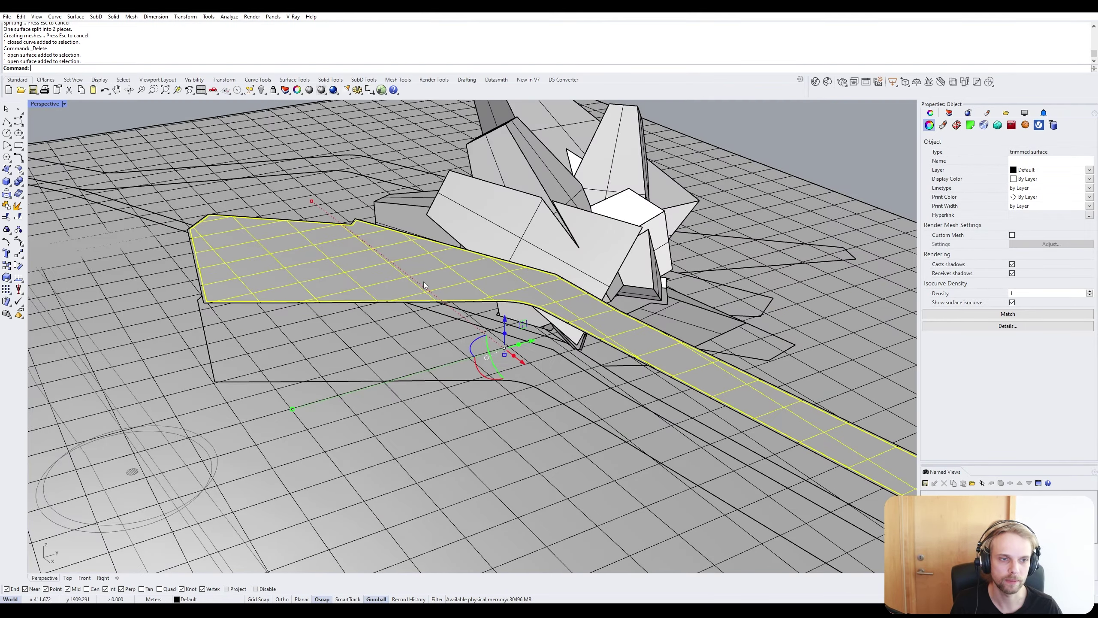
scroll(495, 292, up, 6)
shift+right_drag(335, 270, 629, 281)
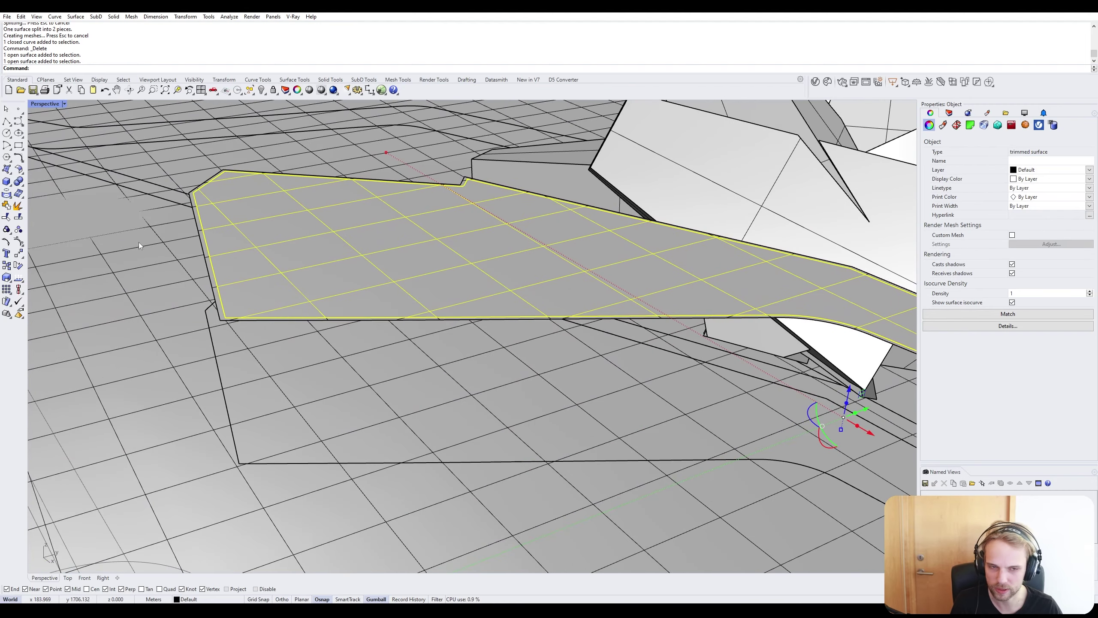
scroll(299, 293, down, 4)
click(333, 294)
scroll(233, 252, up, 5)
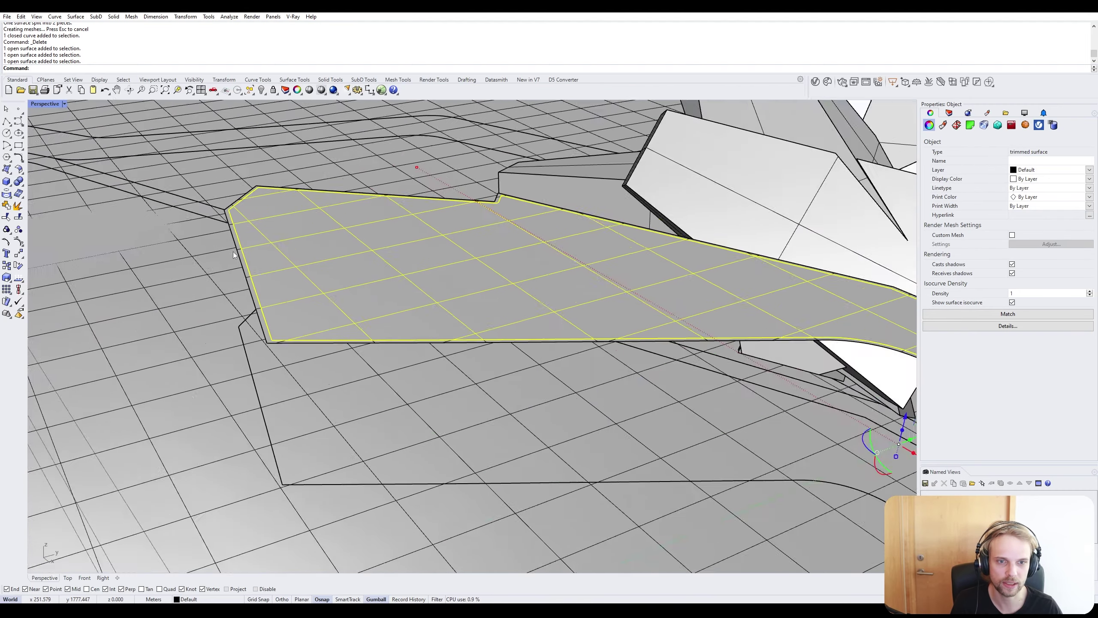
click(241, 250)
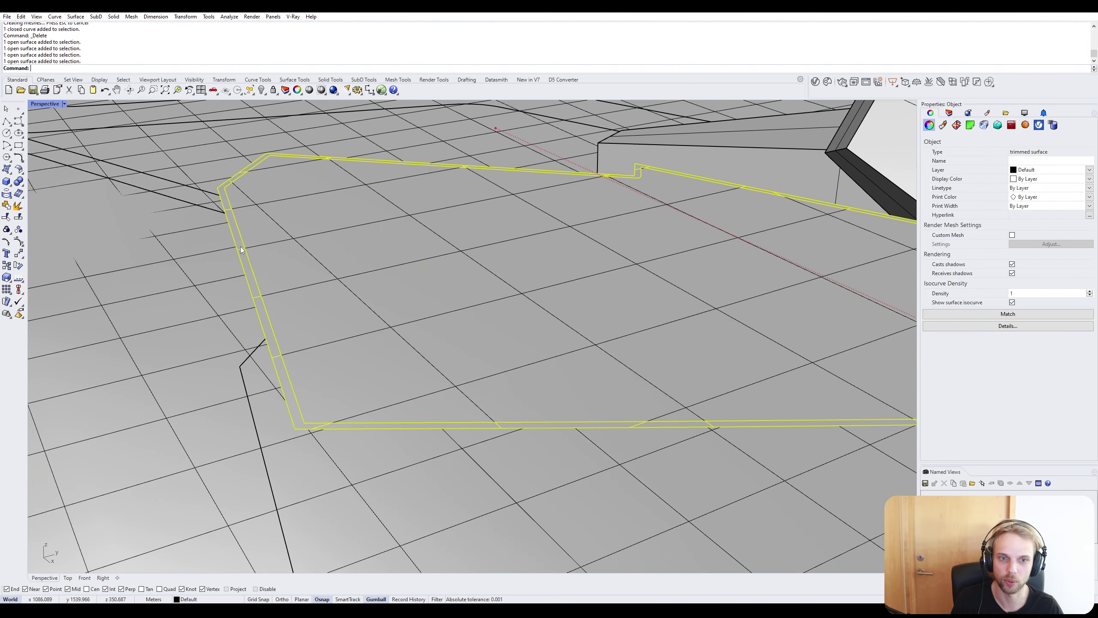
Extrude the inner path surface vertically by 0.2 into a closed solid.
click(588, 270)
shift+right_drag(588, 270, 331, 220)
drag(334, 282, 334, 282)
click(333, 282)
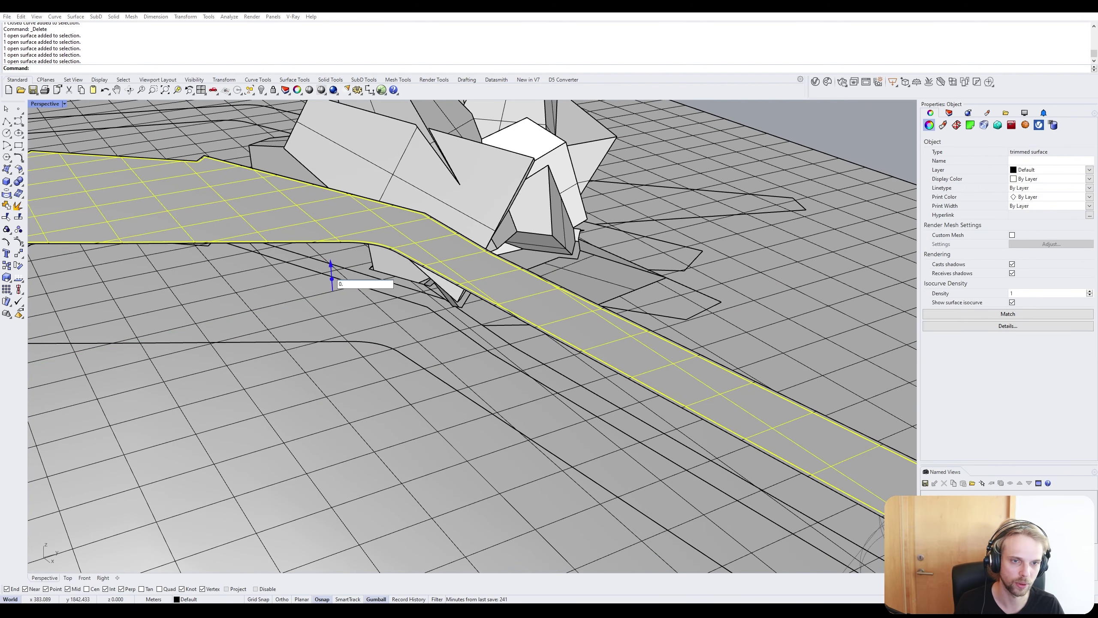
text(0.2)
key(Return)
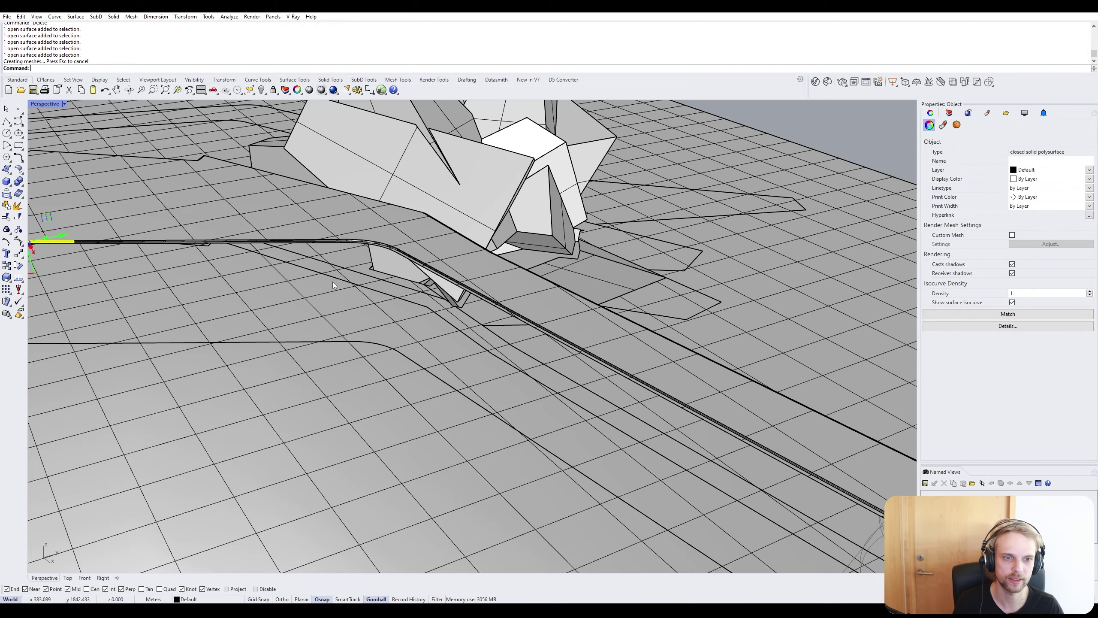
Examine the extruded inner path slab and its edge against the surrounding border strip.
right_drag(323, 257, 385, 291)
key(Escape)
right_drag(267, 328, 287, 305)
click(146, 263)
scroll(151, 302, down, 7)
key(Escape)
scroll(201, 273, up, 8)
scroll(304, 317, up, 5)
click(408, 309)
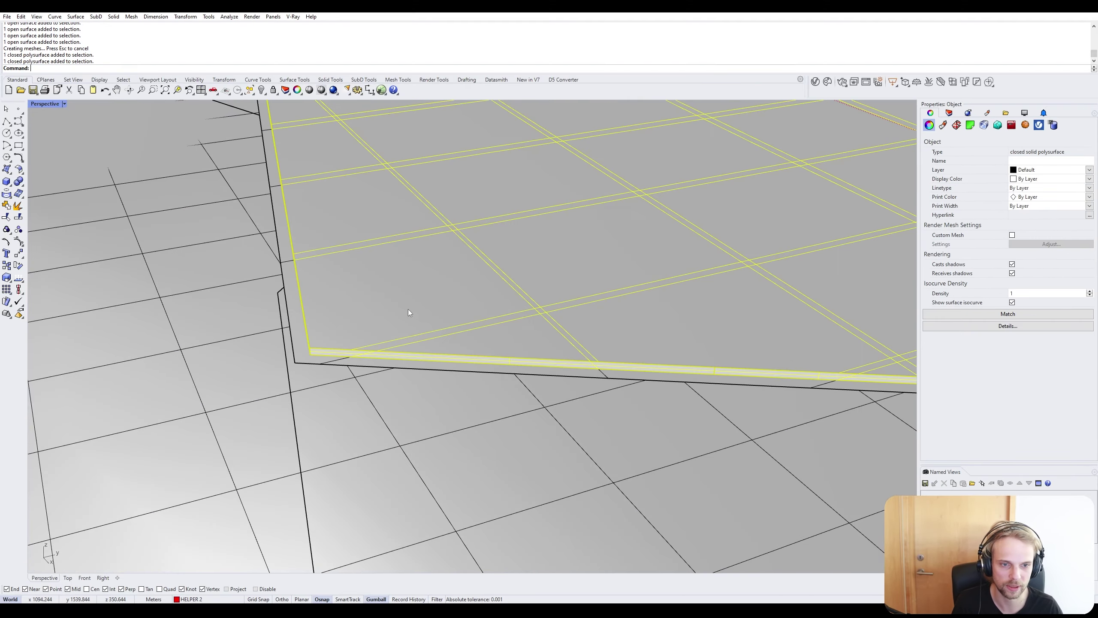
Select the path's thin border surface and extrude it vertically by 0.1 into a closed solid.
click(305, 341)
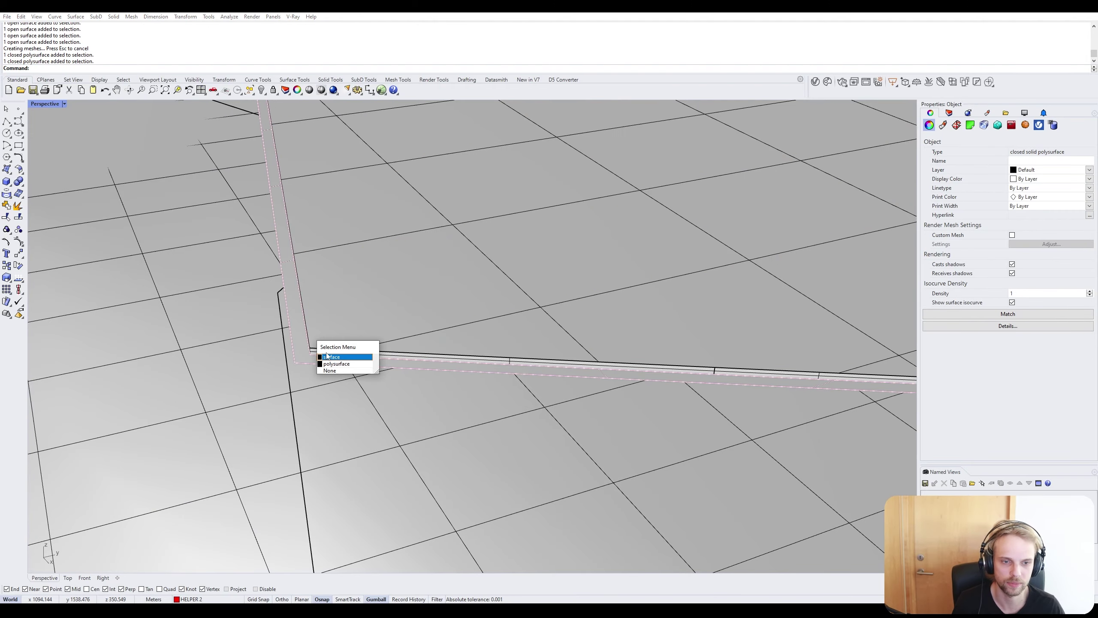
click(327, 355)
scroll(329, 354, down, 7)
shift+right_drag(462, 333, 202, 338)
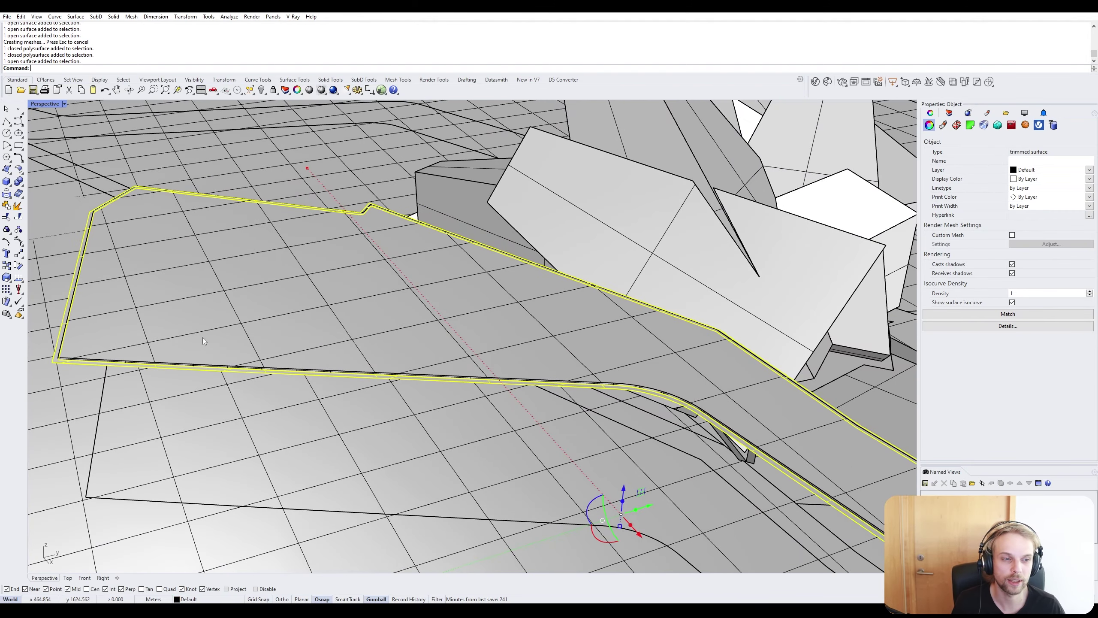
scroll(328, 338, down, 2)
right_drag(583, 450, 545, 469)
click(567, 456)
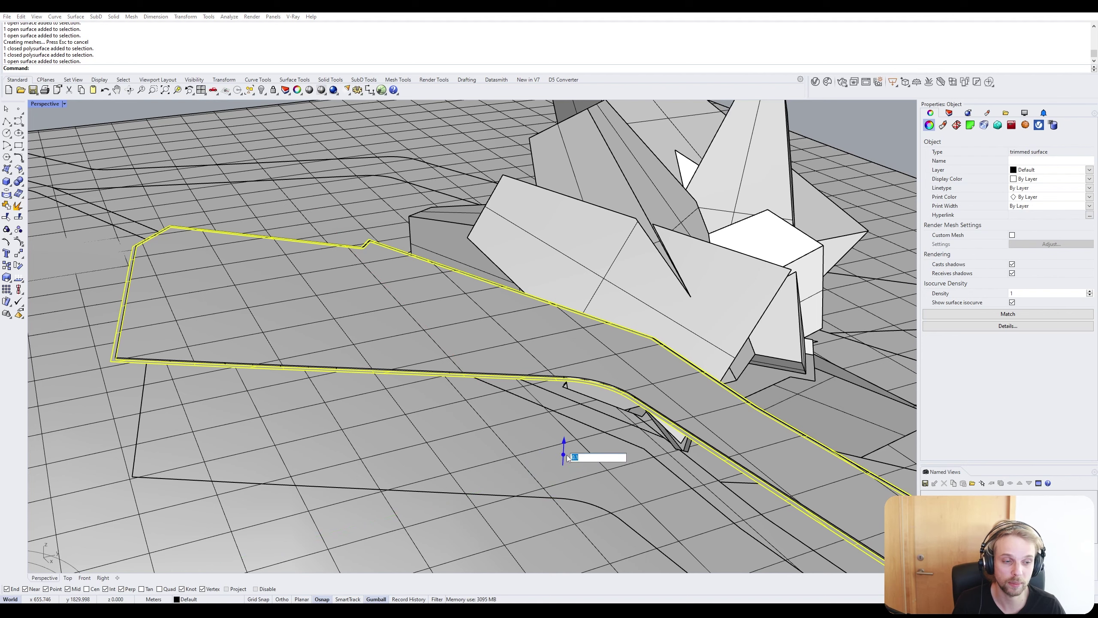
text(0.1)
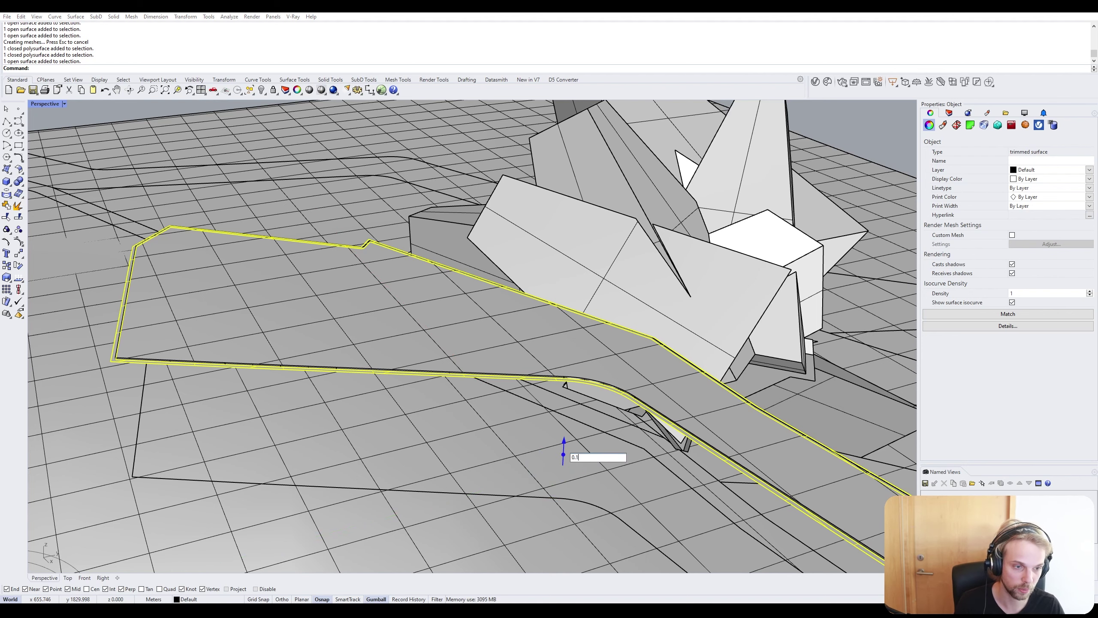
key(Return)
key(Escape)
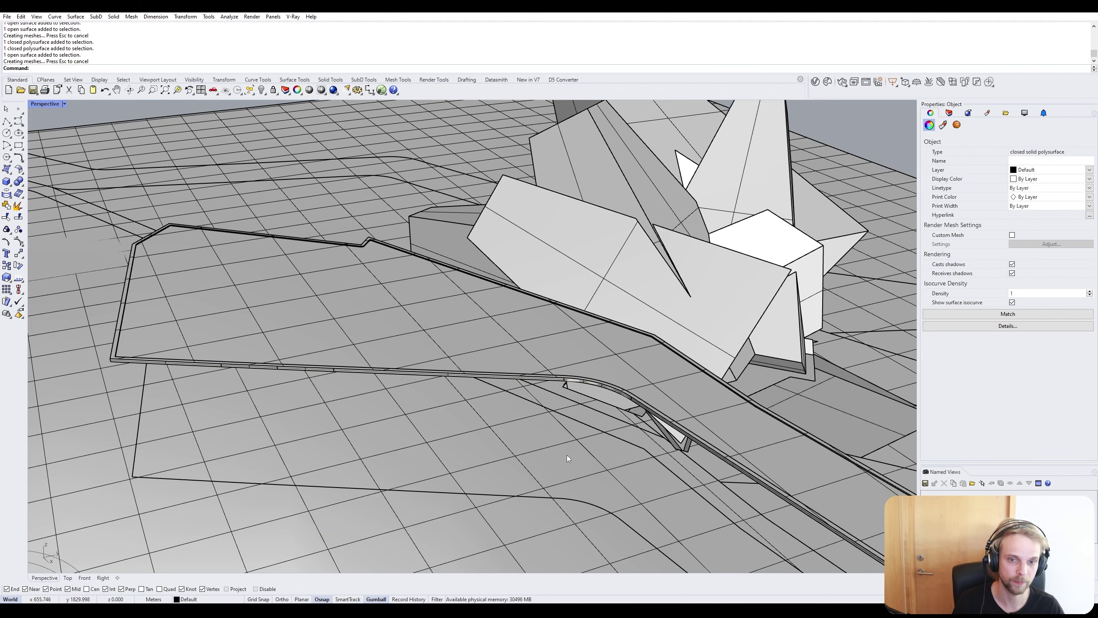
Inspect the extruded border rim and inner slab up close by selecting the solids.
right_drag(303, 367, 269, 368)
scroll(172, 287, up, 5)
click(131, 243)
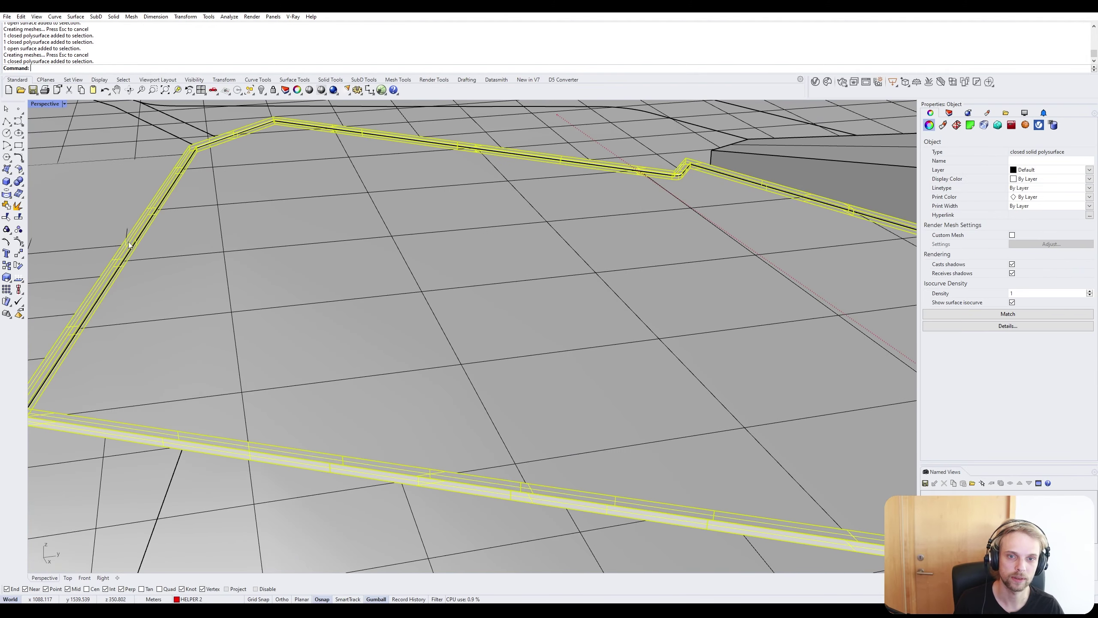
click(220, 248)
key(Escape)
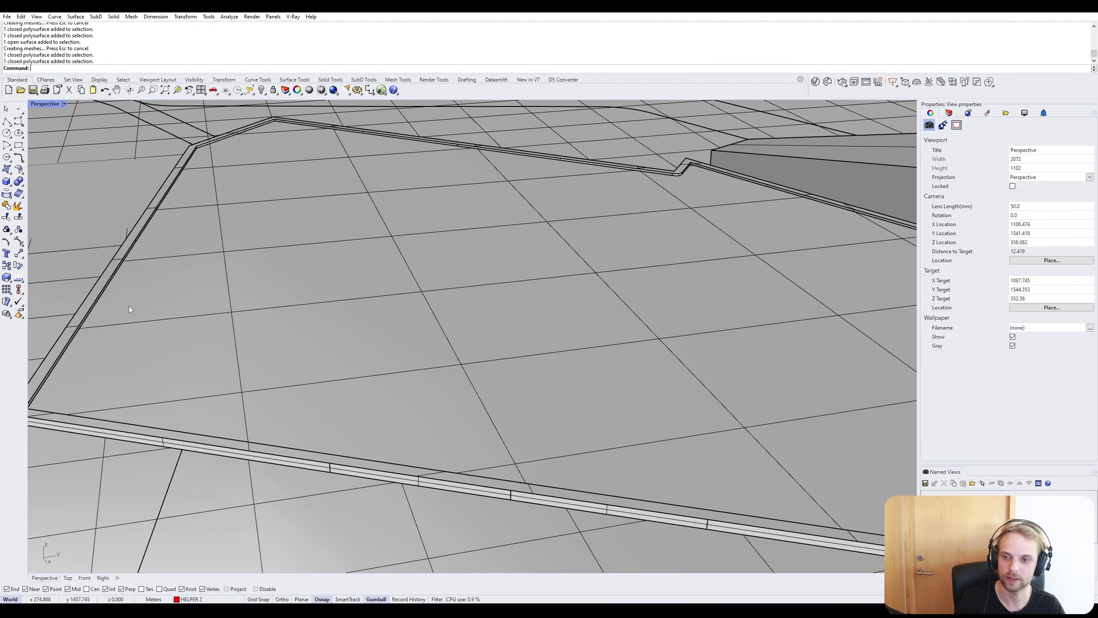
click(116, 301)
shift+click(93, 291)
scroll(116, 308, down, 6)
key(Escape)
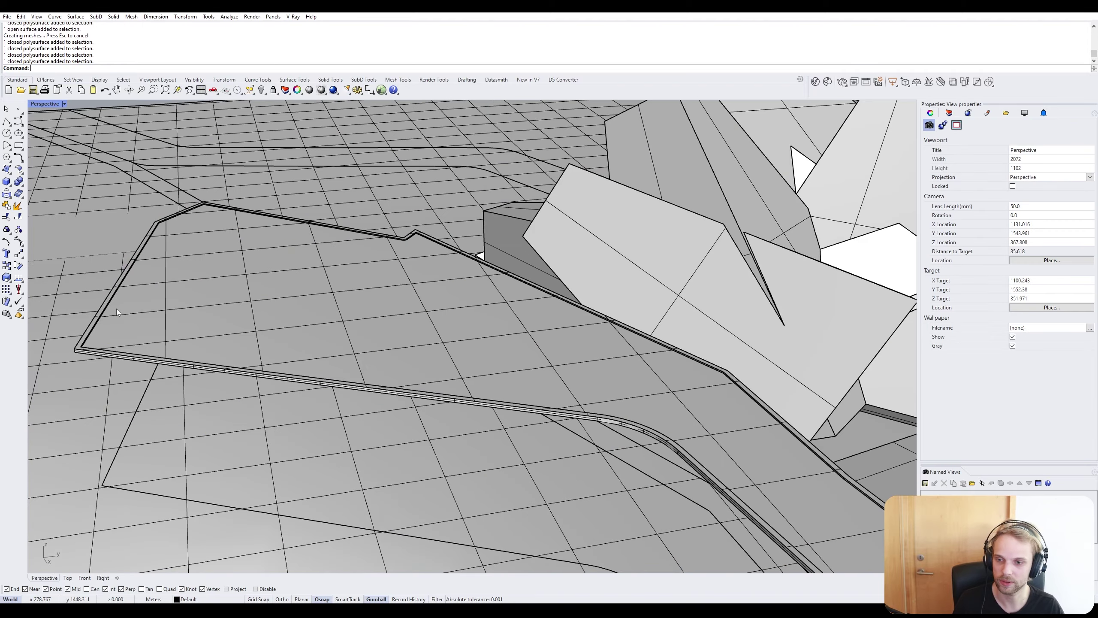
Move the inner path slab and border rim together down onto the matching path outline on the terrain, using a slab corner as base point.
shift+right_drag(141, 321, 335, 264)
click(336, 264)
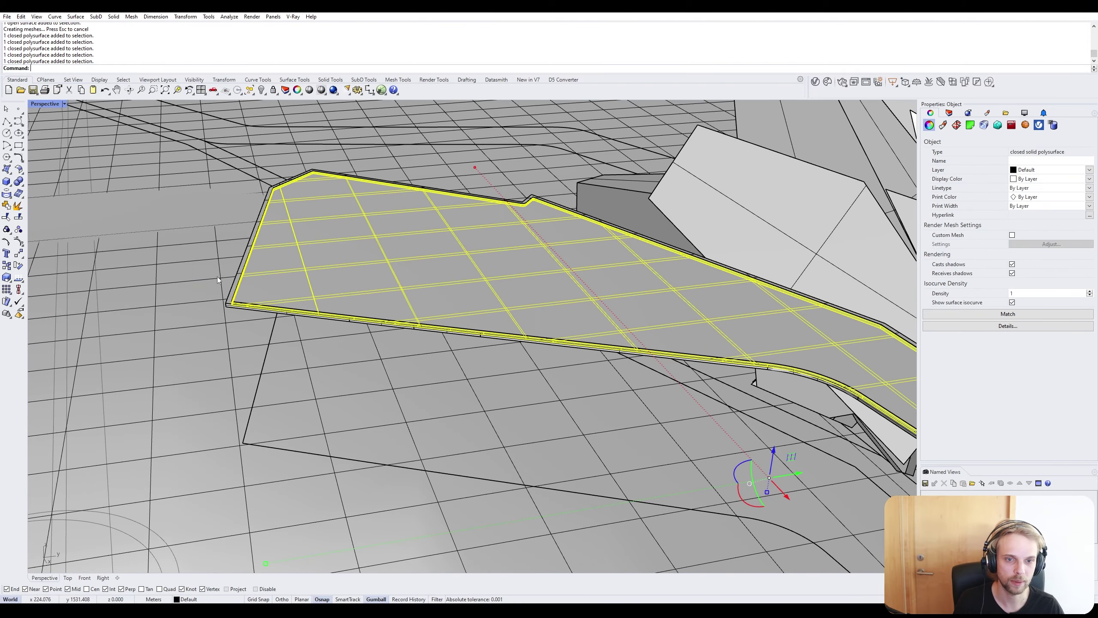
shift+click(235, 290)
key(Home)
key(Home)
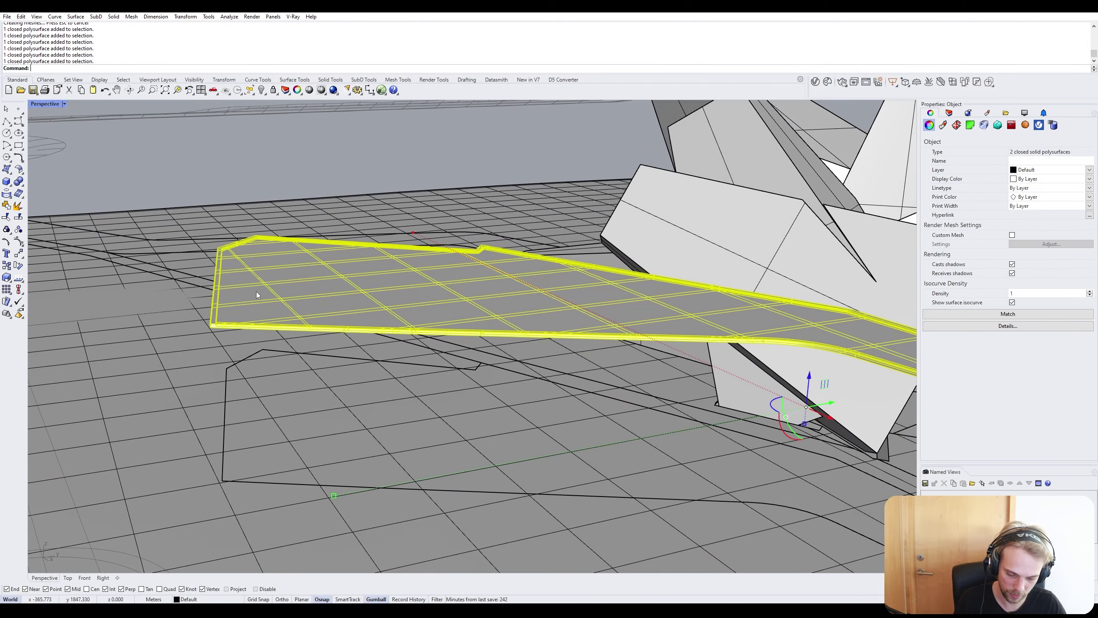
text(M)
key(Return)
key(Home)
click(223, 334)
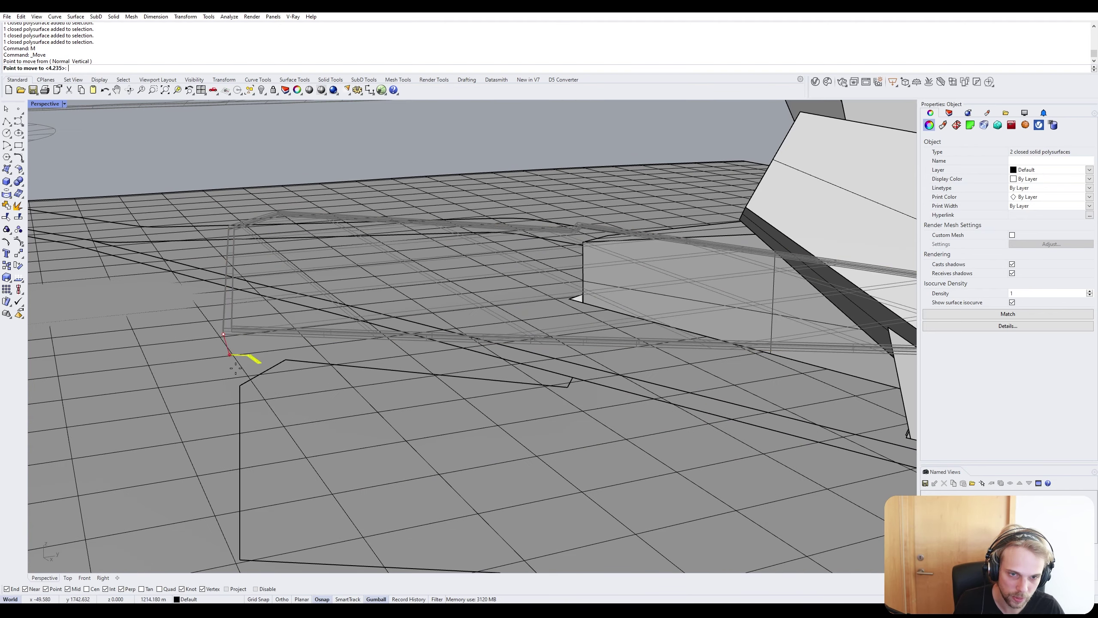
click(369, 367)
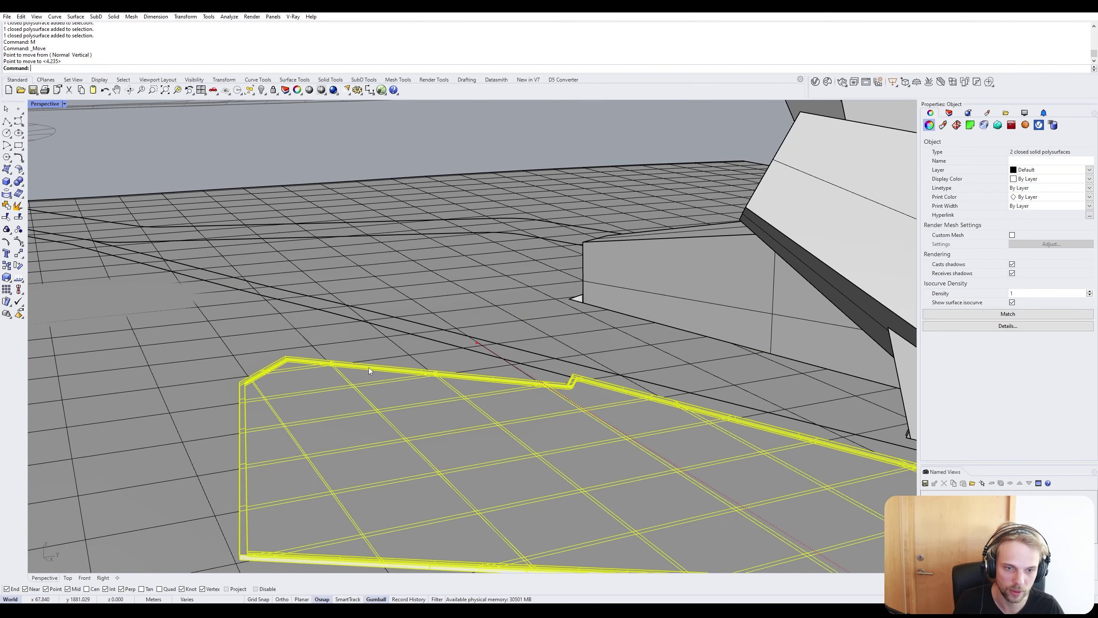
Combine the terrain solid, the inner path slab and the border rim into one solid with a Boolean union.
key(Home)
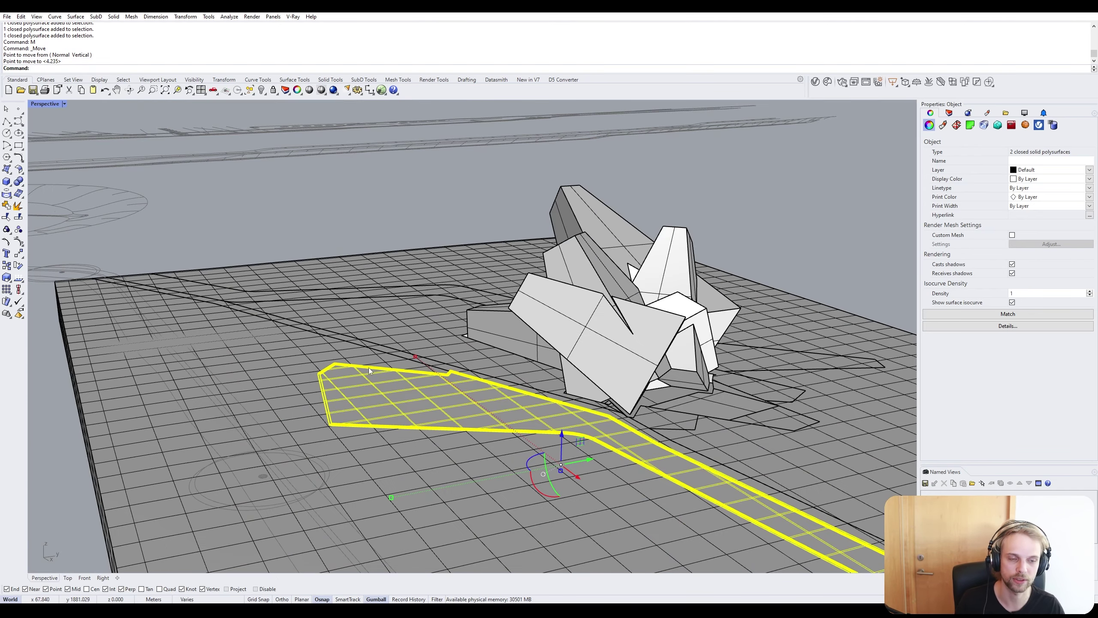
shift+click(366, 468)
text(Boole)
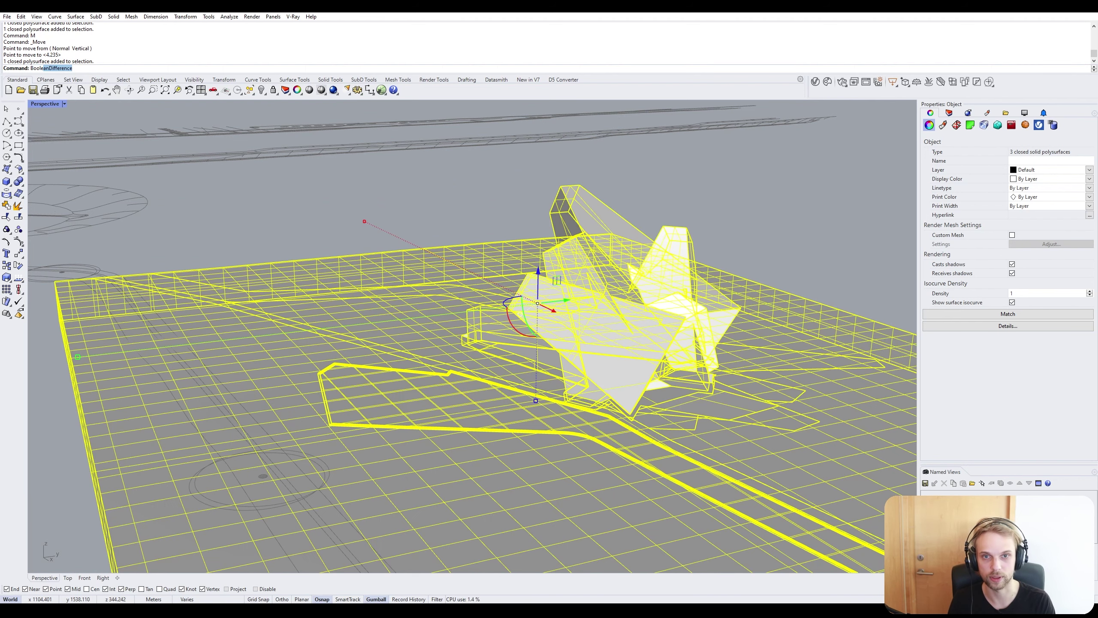
text(anUnio)
key(Return)
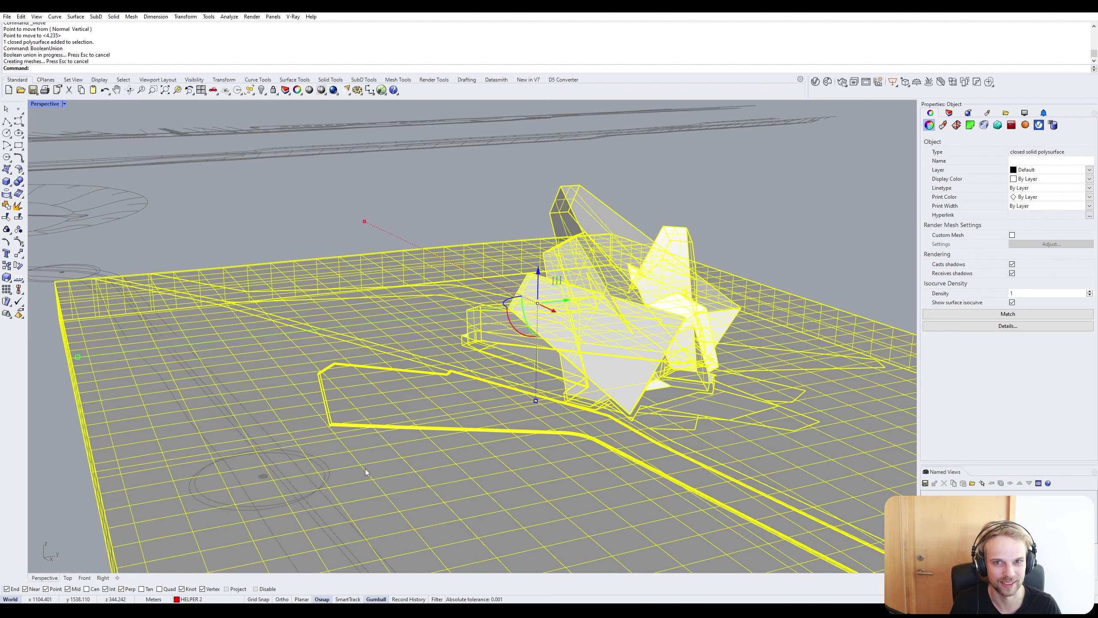
click(230, 206)
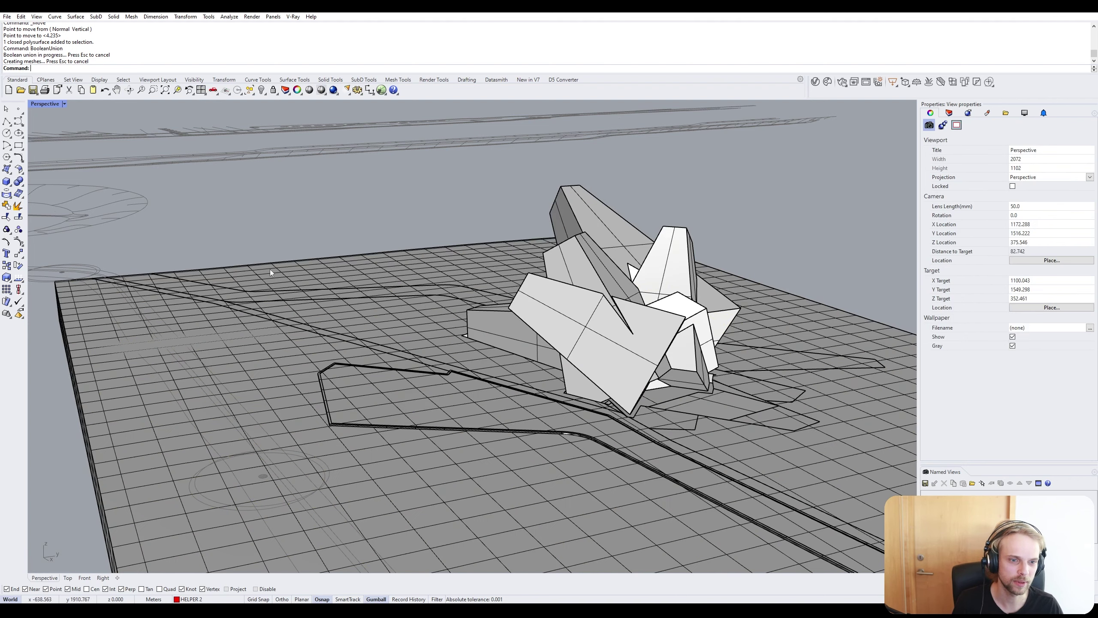
Check the merged terrain solid's object description with the What command, reading its geometry validity and whether it is closed.
click(323, 325)
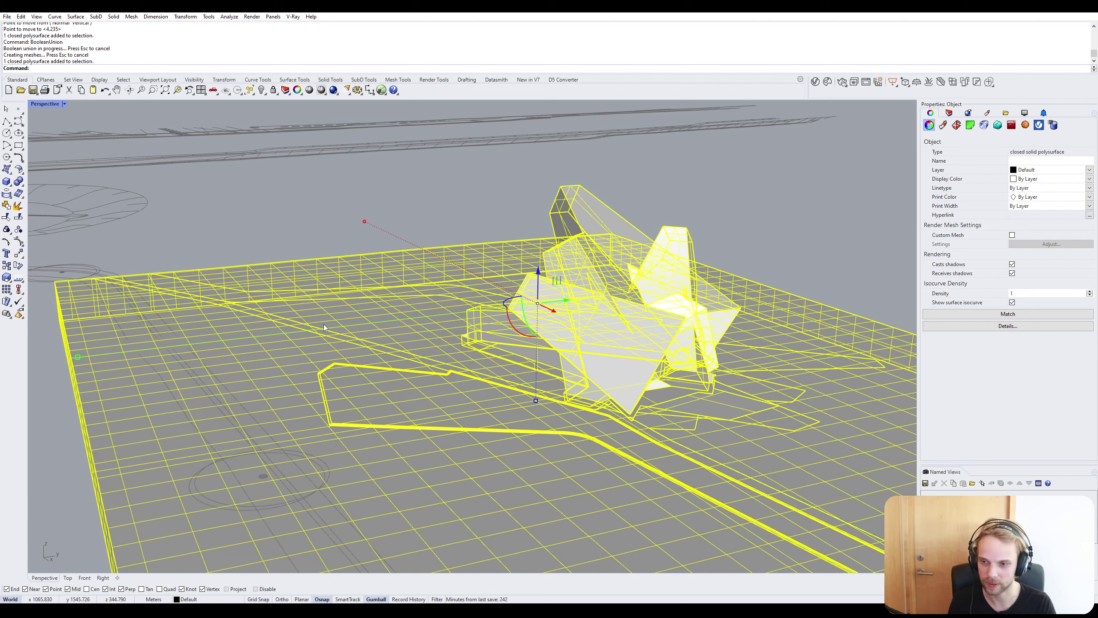
text(What)
key(Return)
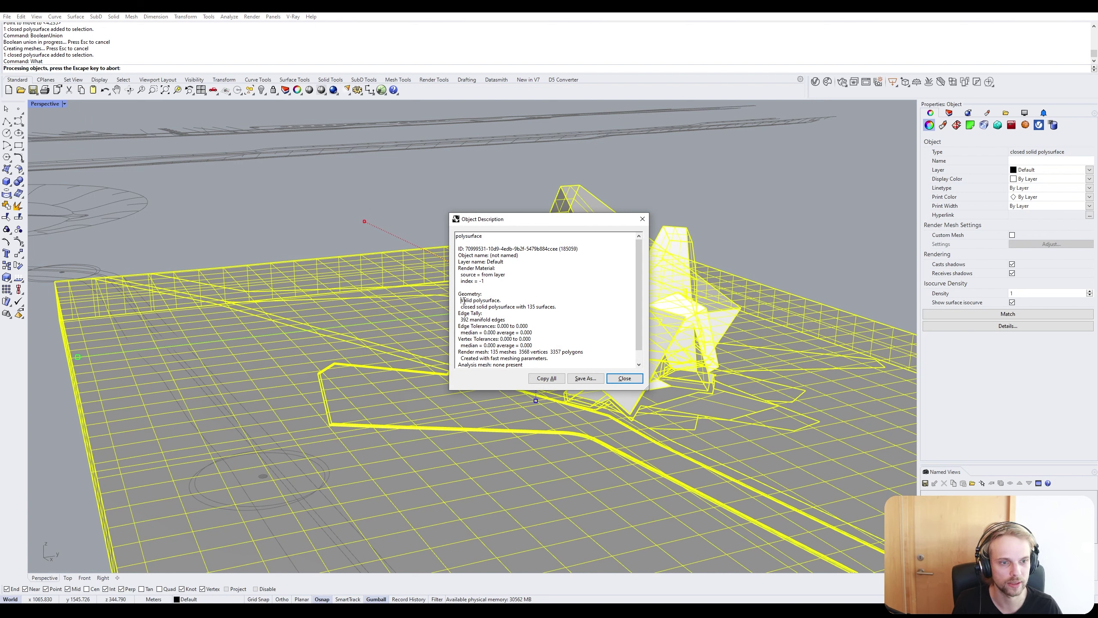
drag(461, 306, 530, 309)
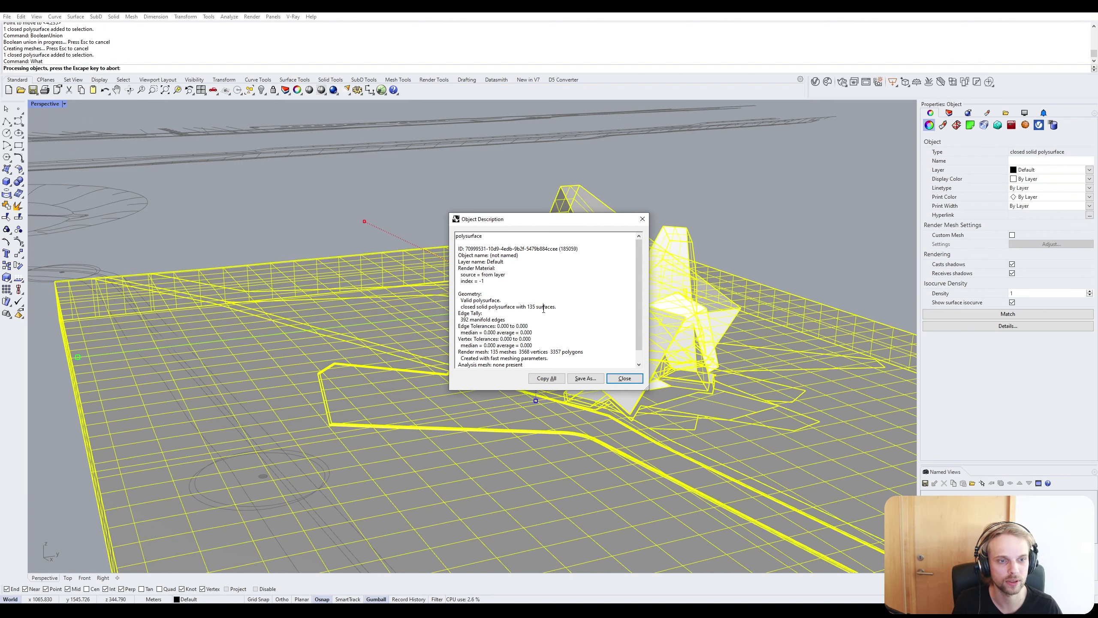
click(624, 378)
click(205, 187)
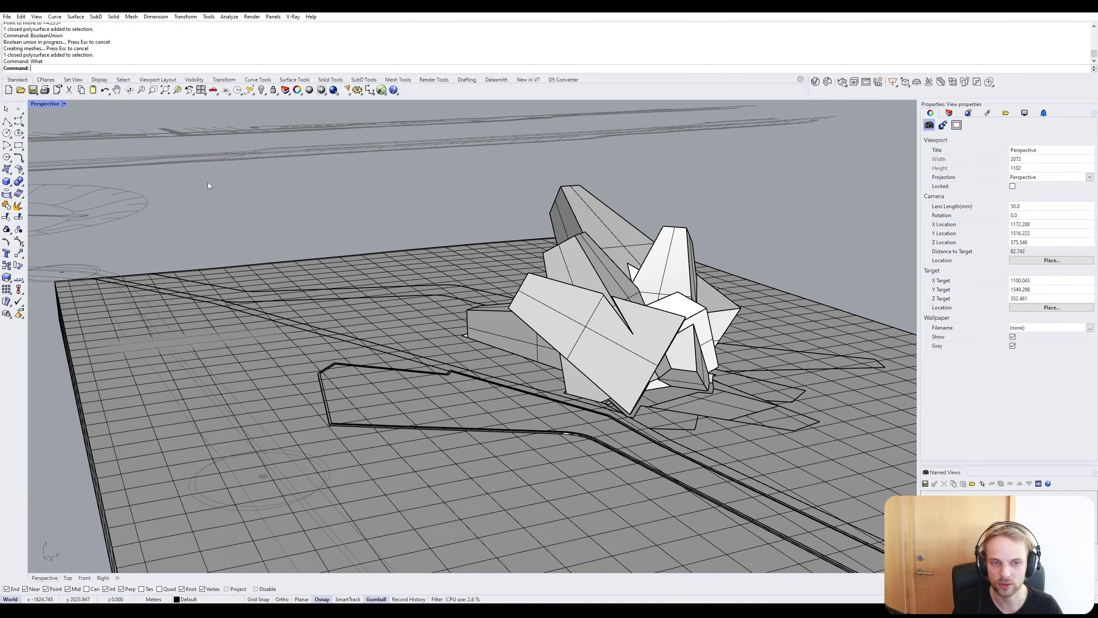
Inspect the merged path, its raised border and the building from several angles in the Arctic display mode.
right_drag(208, 182, 474, 254)
scroll(515, 311, up, 5)
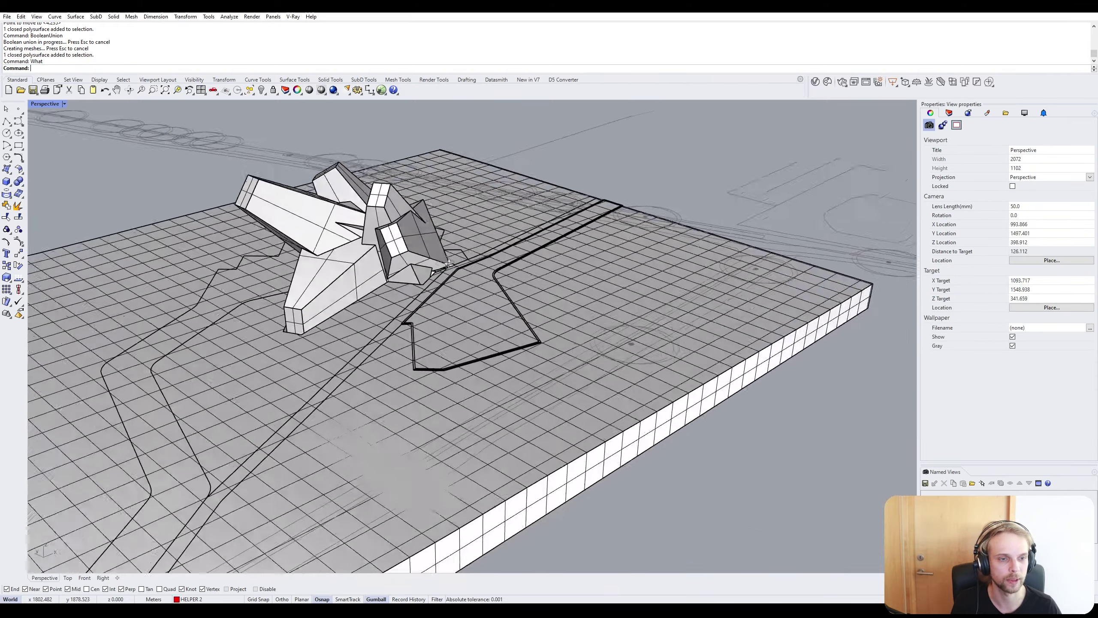
scroll(511, 314, up, 3)
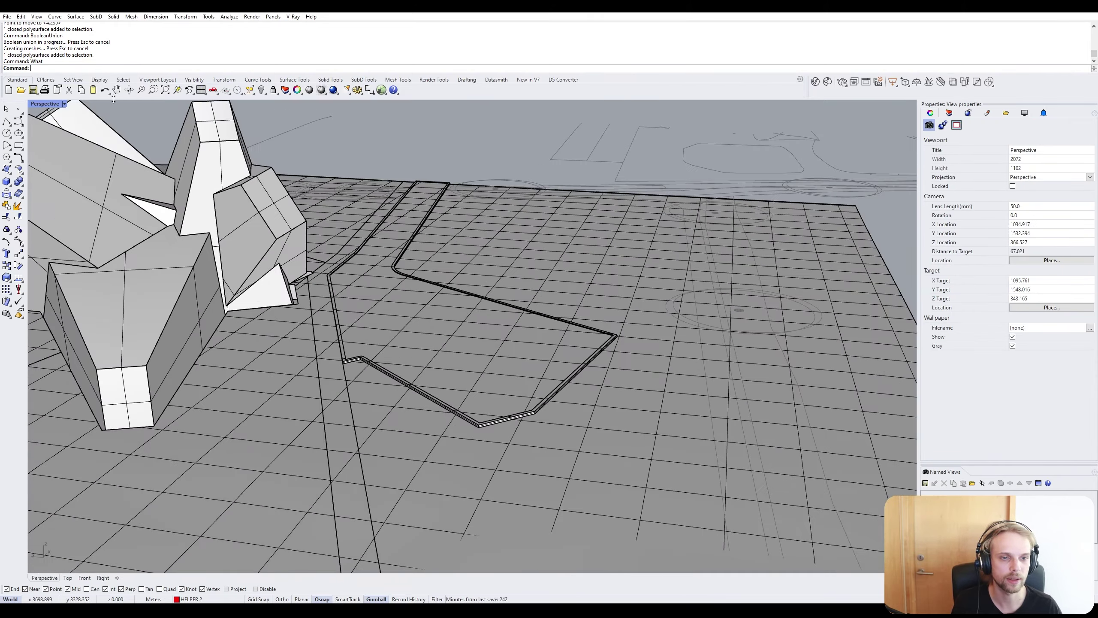
click(64, 104)
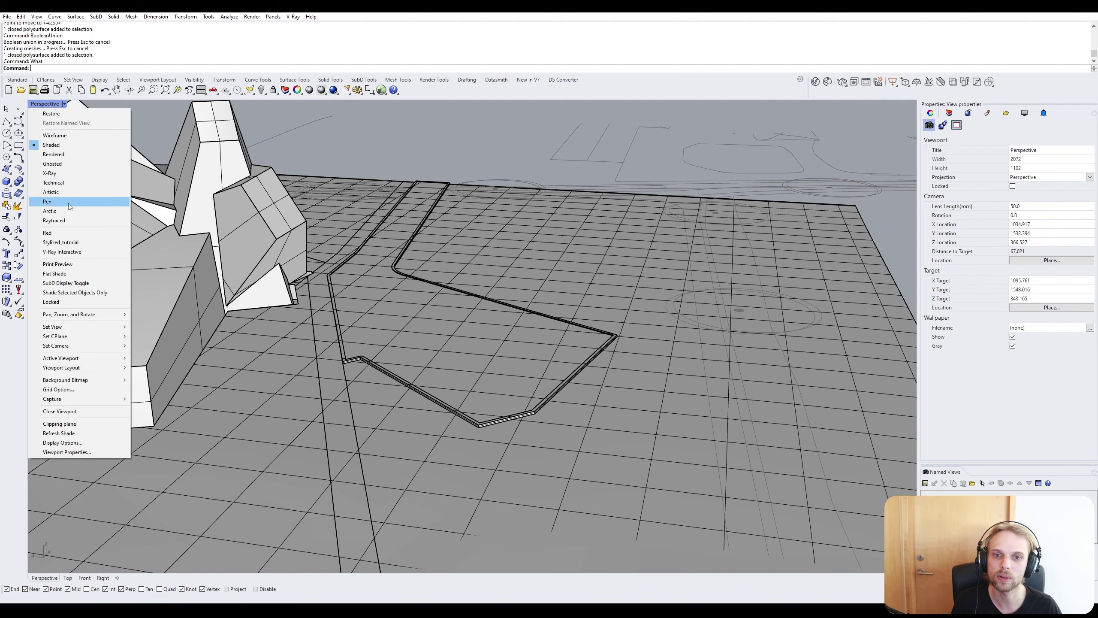
click(50, 210)
right_drag(384, 313, 428, 325)
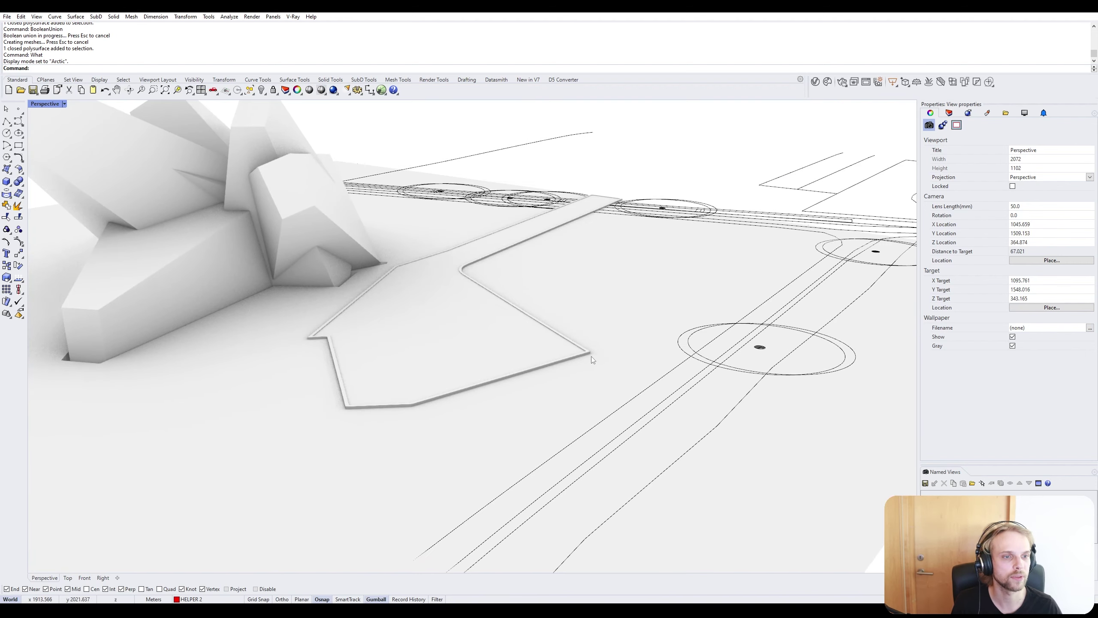
scroll(591, 356, up, 2)
right_drag(537, 345, 499, 378)
scroll(322, 322, down, 5)
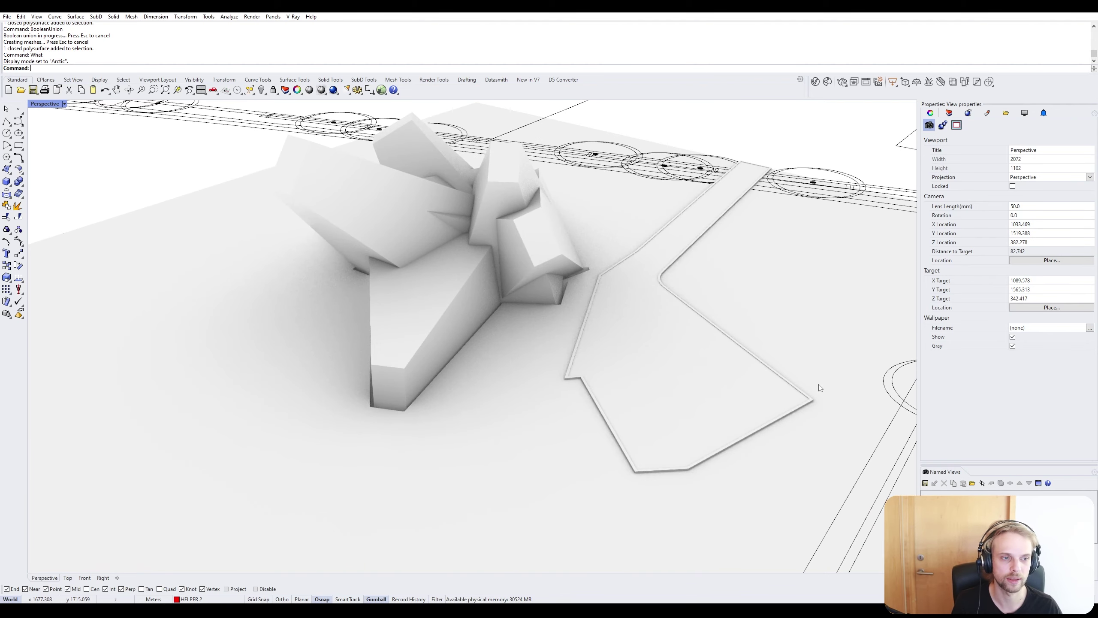
right_drag(814, 354, 580, 354)
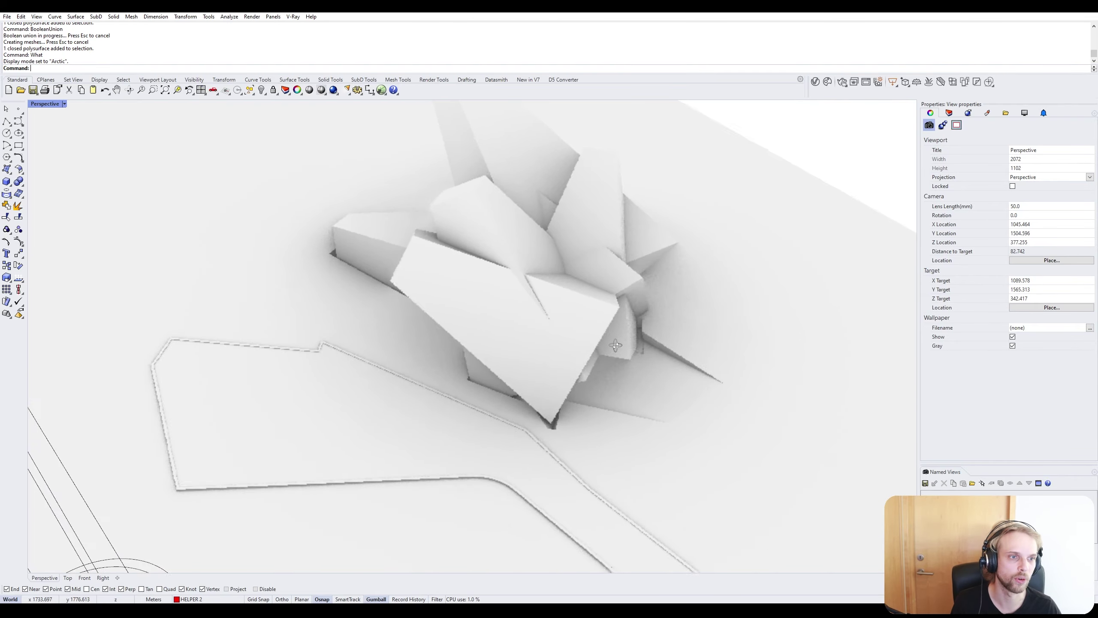
scroll(580, 353, down, 4)
right_drag(437, 372, 511, 286)
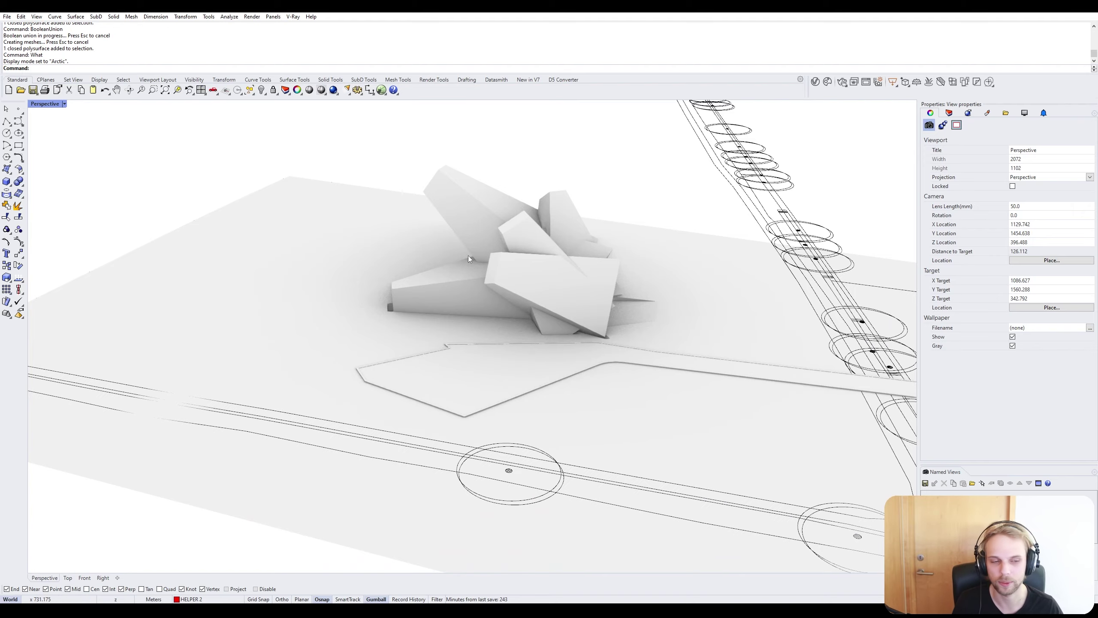
right_drag(468, 256, 424, 292)
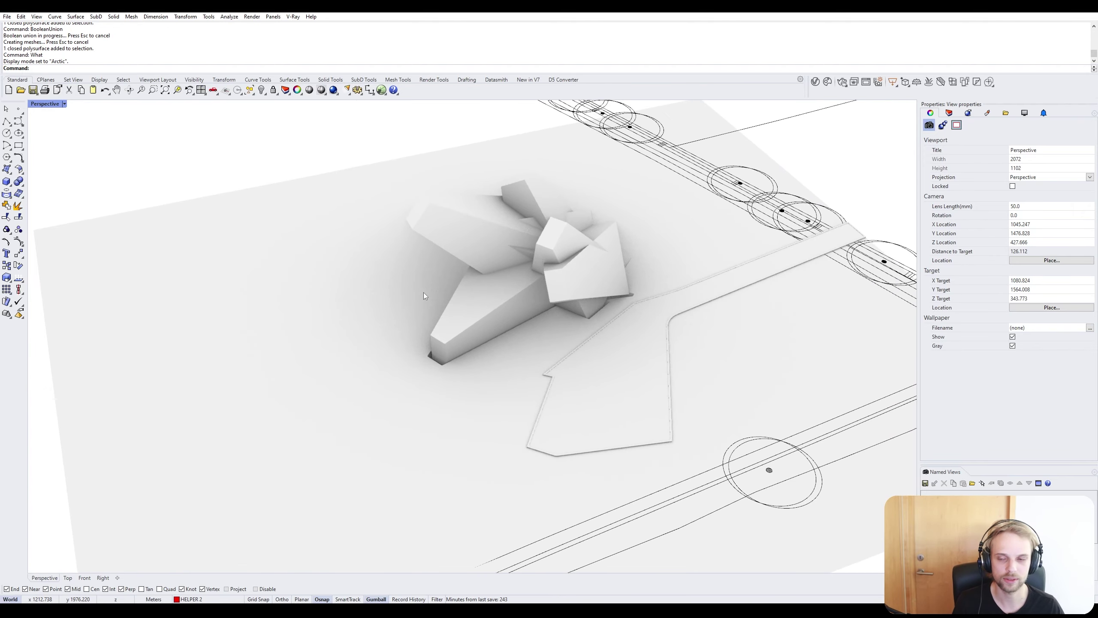
Turn on the SubD_day2 layer to display the original SubD model over the merged terrain.
click(950, 113)
right_drag(563, 191, 546, 193)
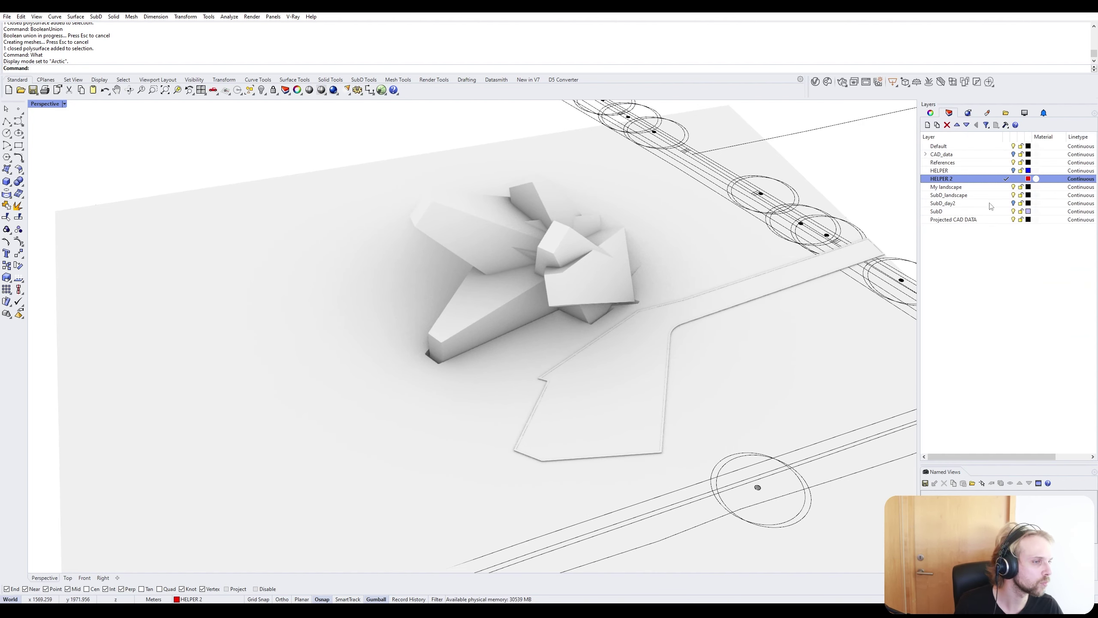
click(1013, 203)
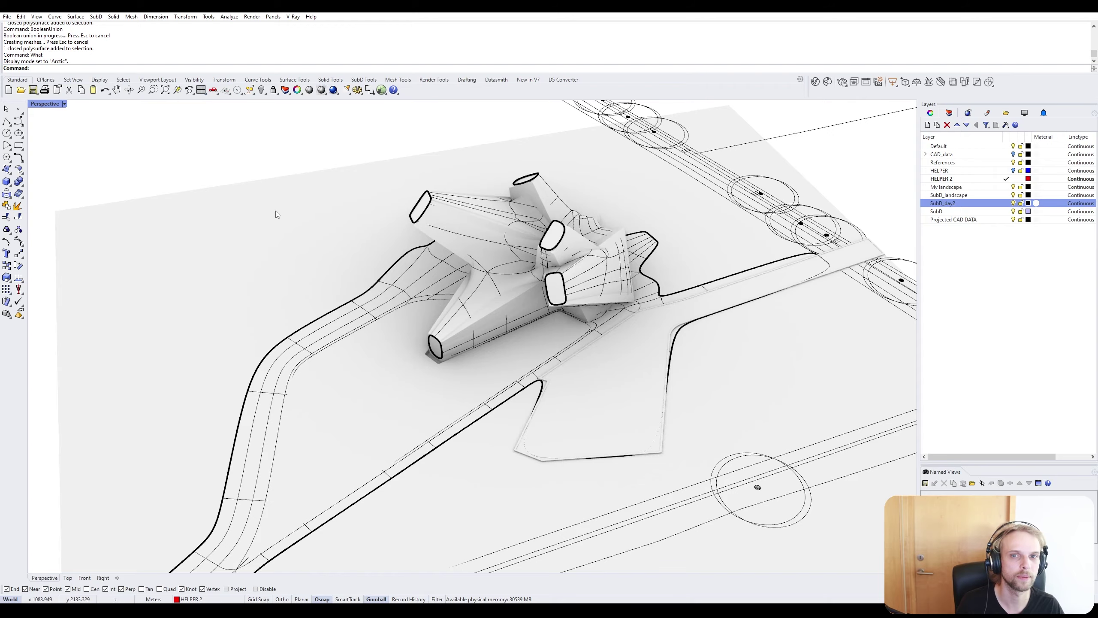
right_drag(395, 292, 303, 335)
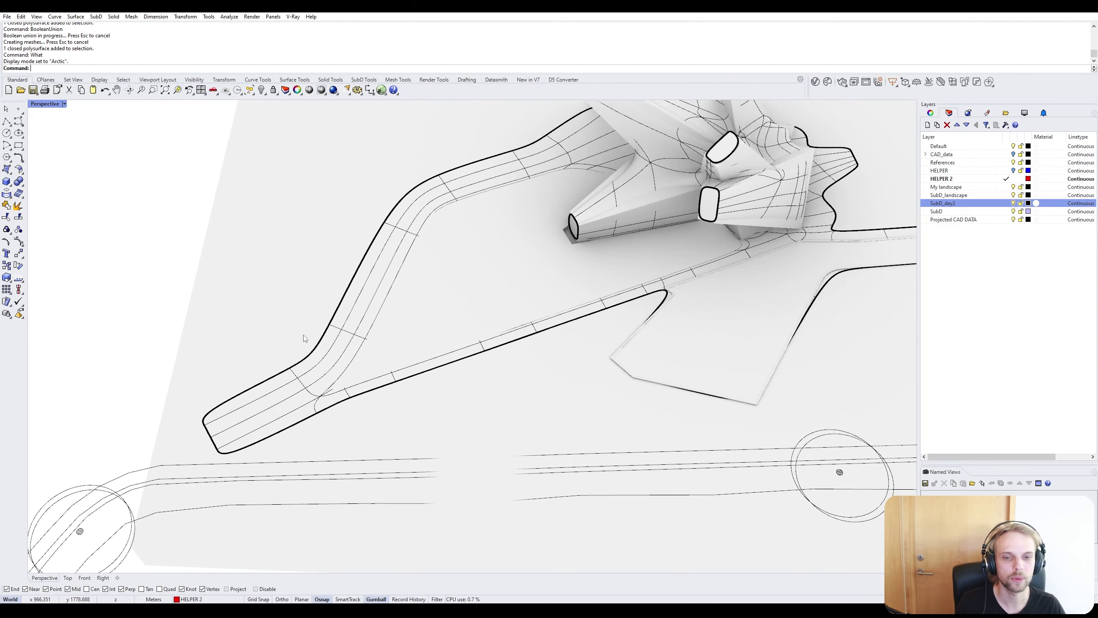
scroll(318, 312, down, 1)
scroll(319, 313, down, 2)
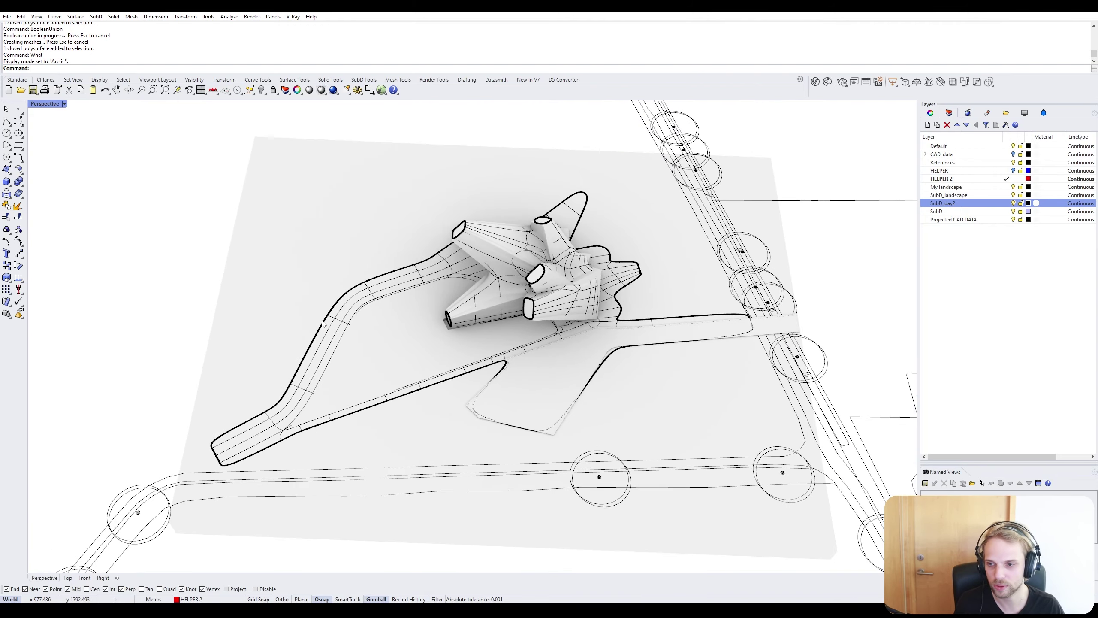
Hide the merged terrain solid and display the SubD model in Shaded mode with flat SubD display.
click(330, 244)
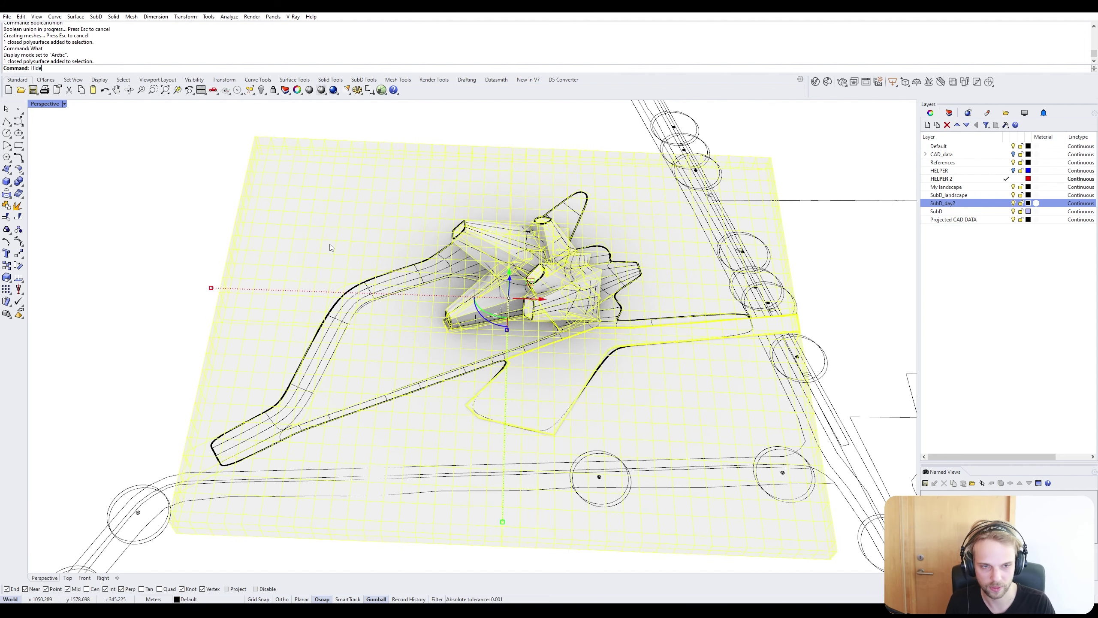
key(ctrl+h)
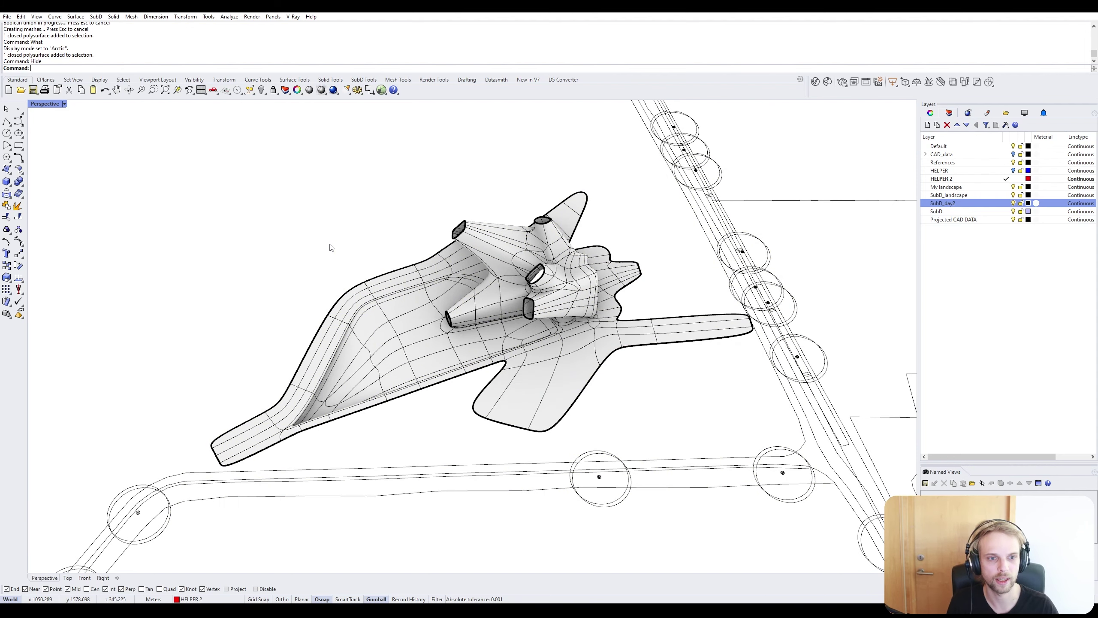
click(48, 104)
click(43, 145)
key(Tab)
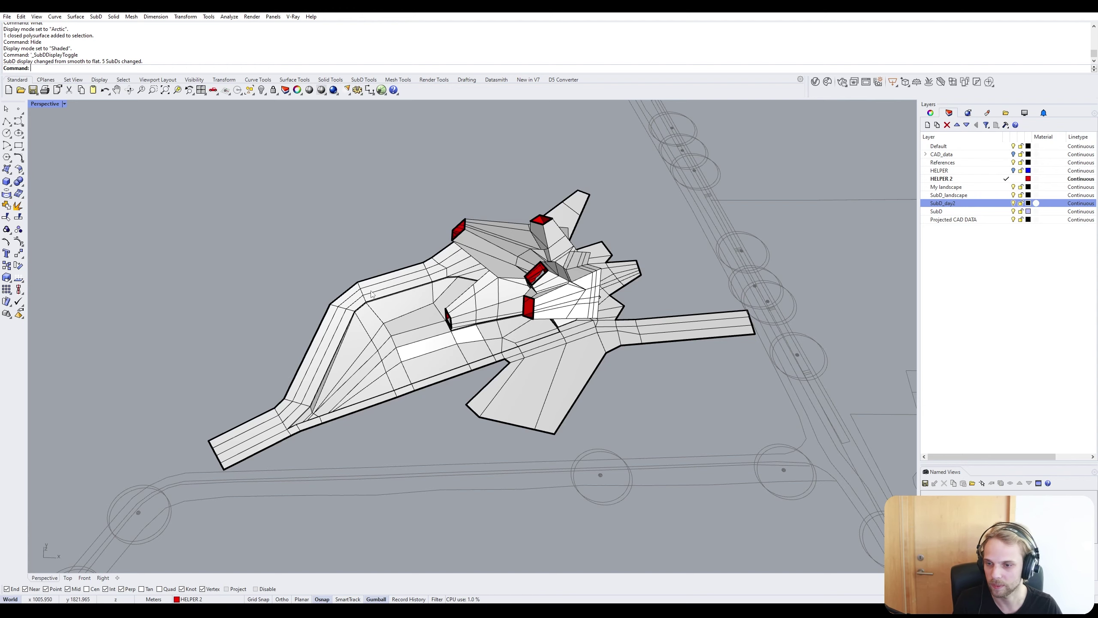
Examine which SubD faces form the wide path area and its narrow arm by selecting them one by one.
right_drag(549, 380, 568, 373)
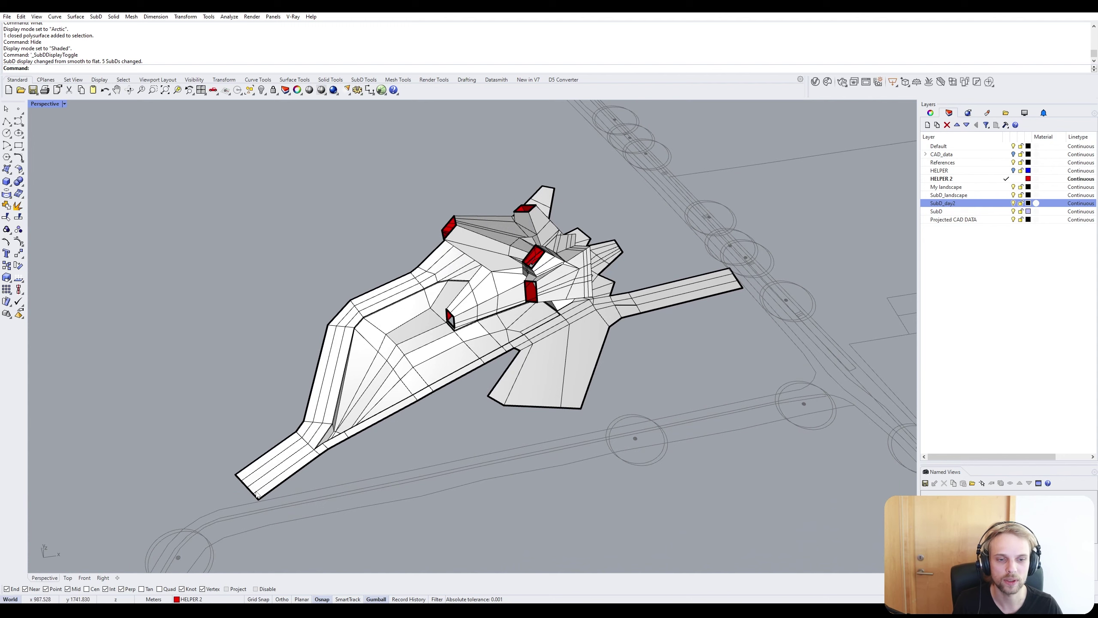
right_drag(528, 405, 524, 401)
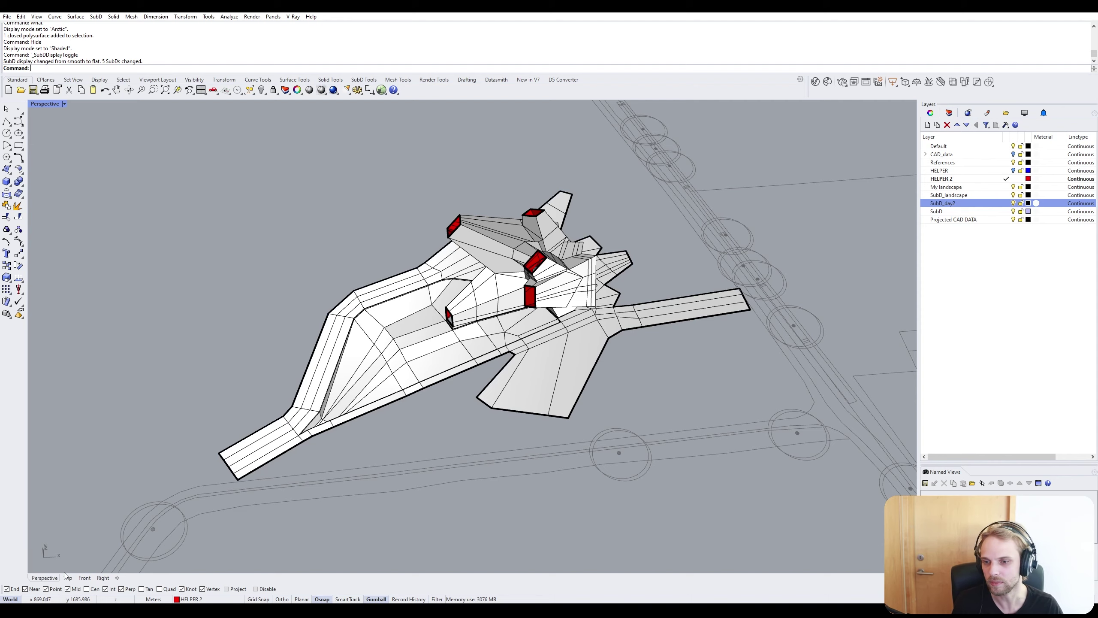
scroll(82, 526, up, 7)
scroll(549, 465, down, 5)
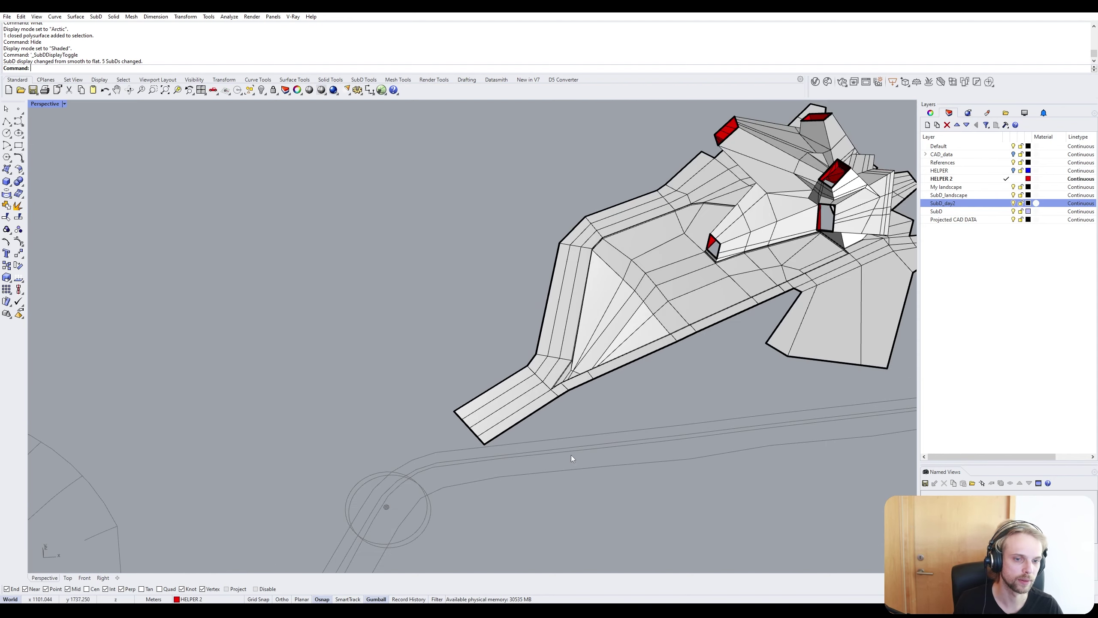
shift+right_drag(593, 442, 204, 493)
scroll(435, 352, up, 4)
ctrl+shift+click(374, 356)
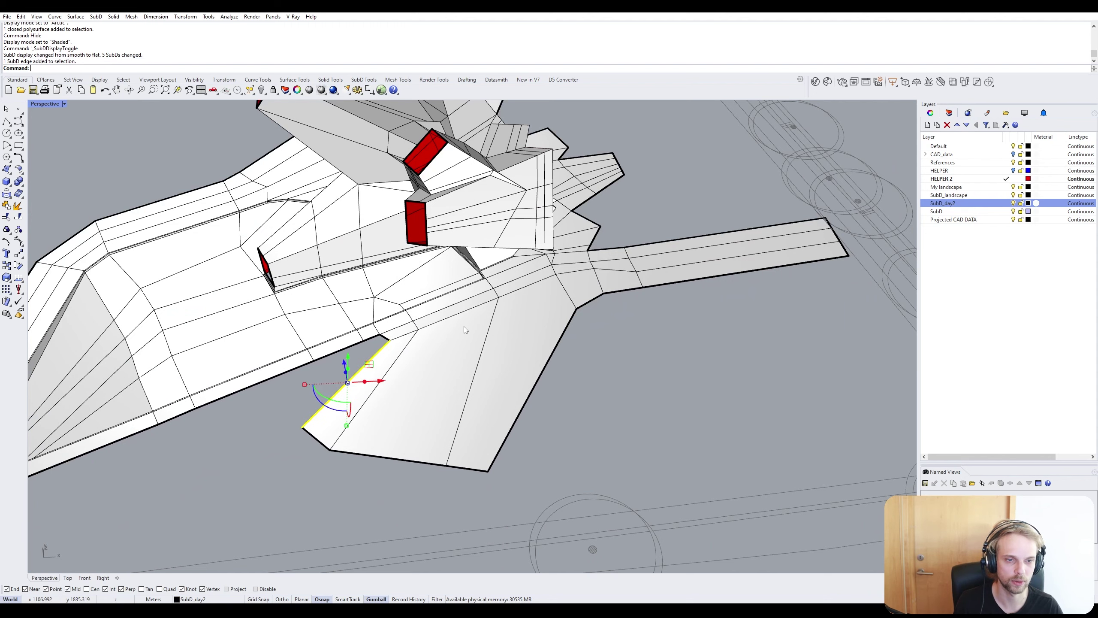
ctrl+shift+click(395, 356)
ctrl+shift+click(423, 348)
ctrl+shift+click(504, 323)
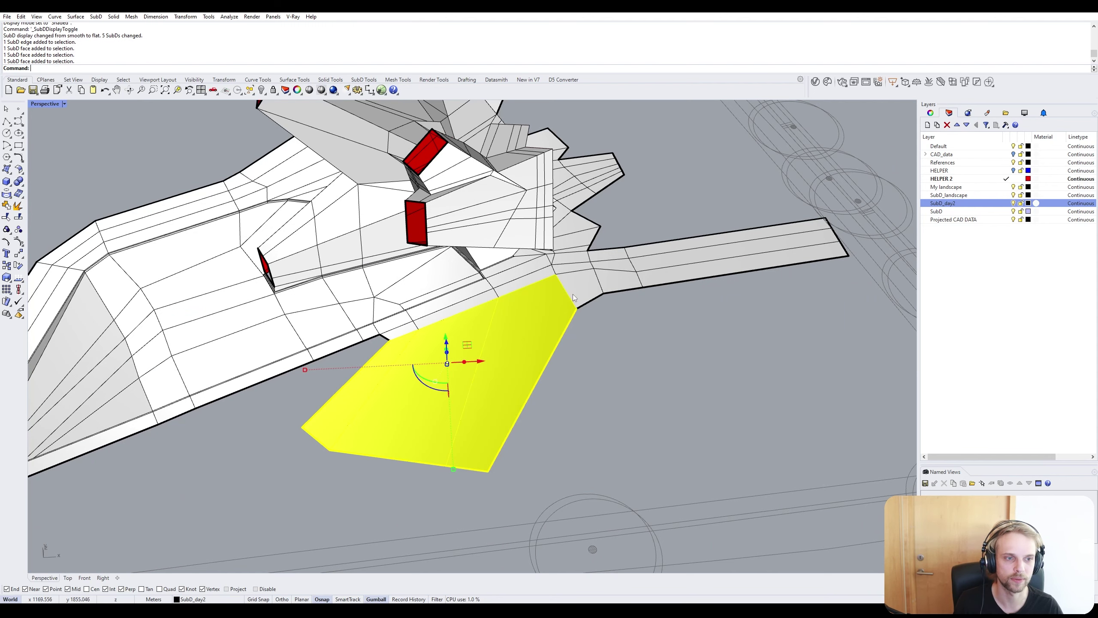
ctrl+shift+click(579, 289)
ctrl+shift+click(620, 281)
ctrl+shift+click(661, 280)
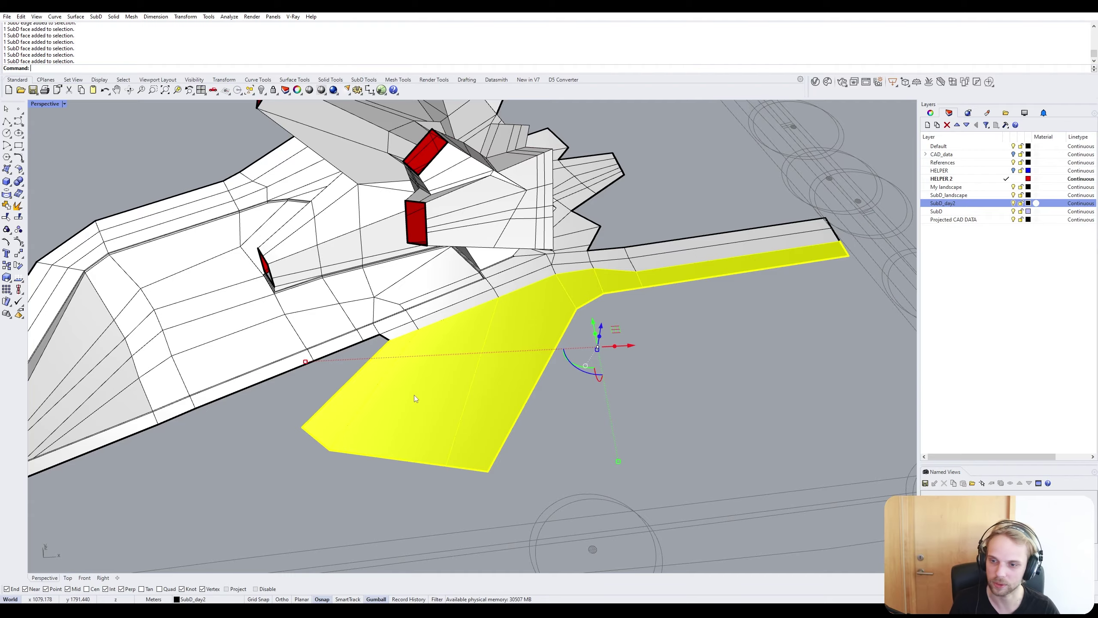
click(803, 381)
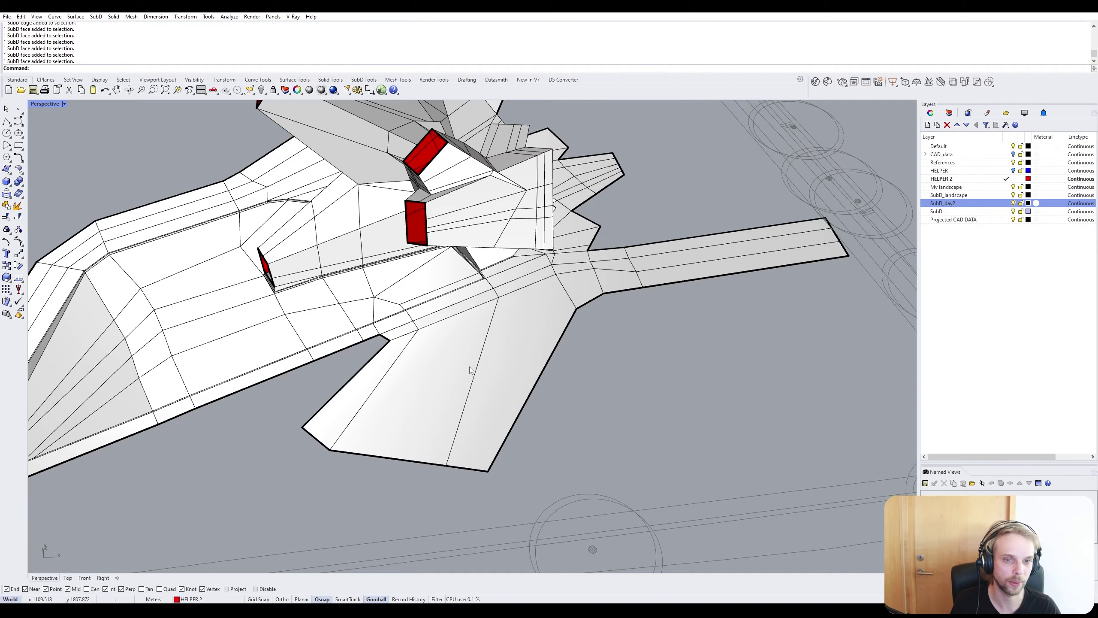
Bring back only the hidden merged terrain solid with the ShowSelected command.
right_drag(469, 367, 540, 383)
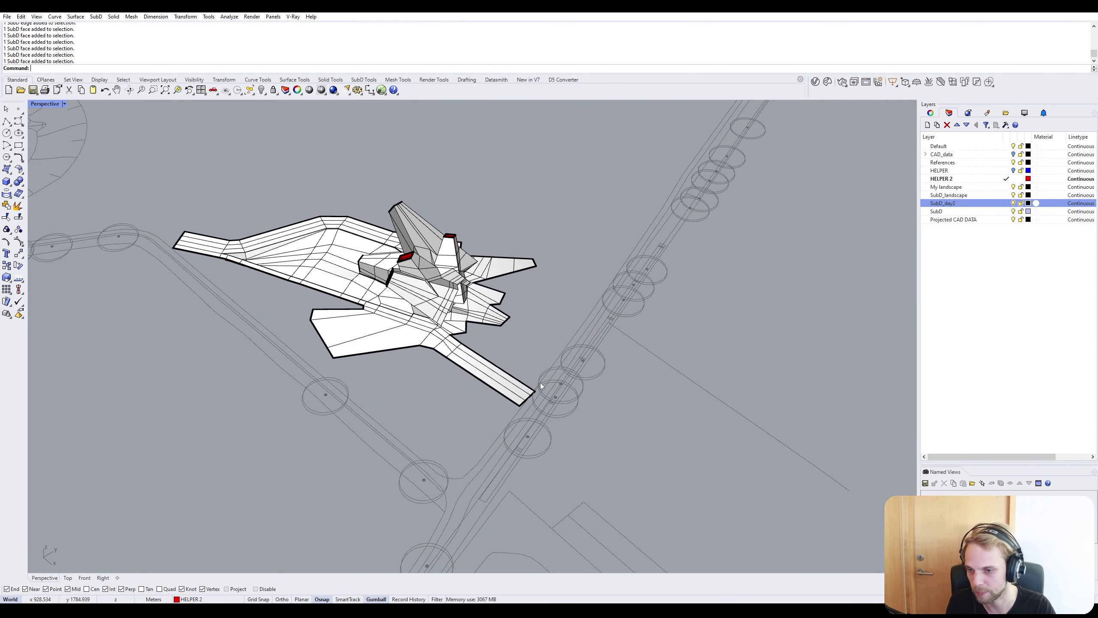
text(ShowSelected)
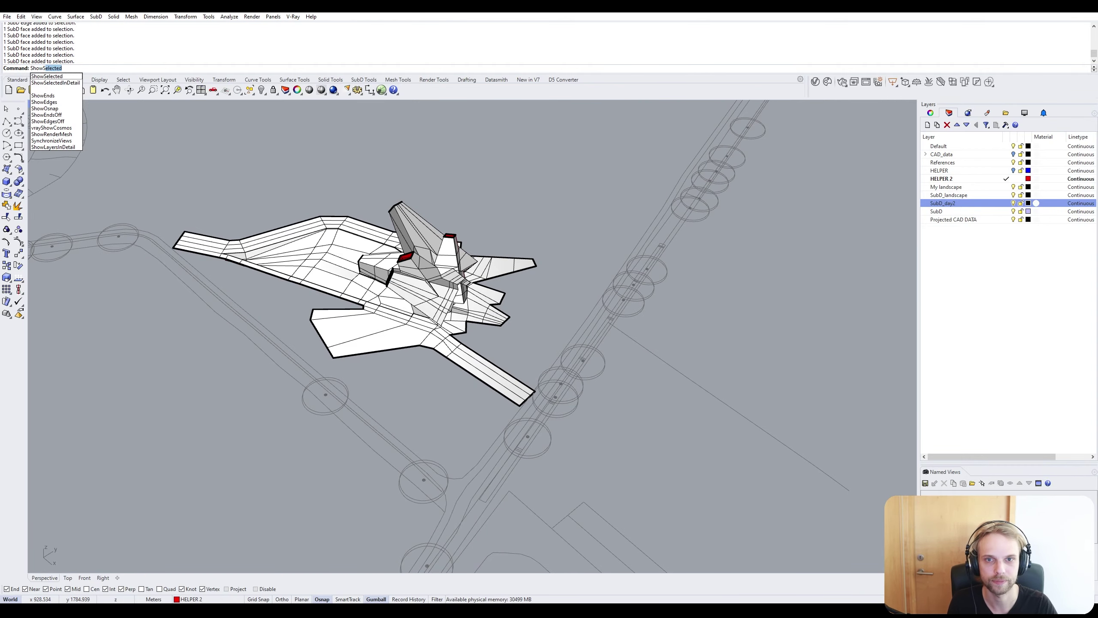
key(Return)
click(576, 320)
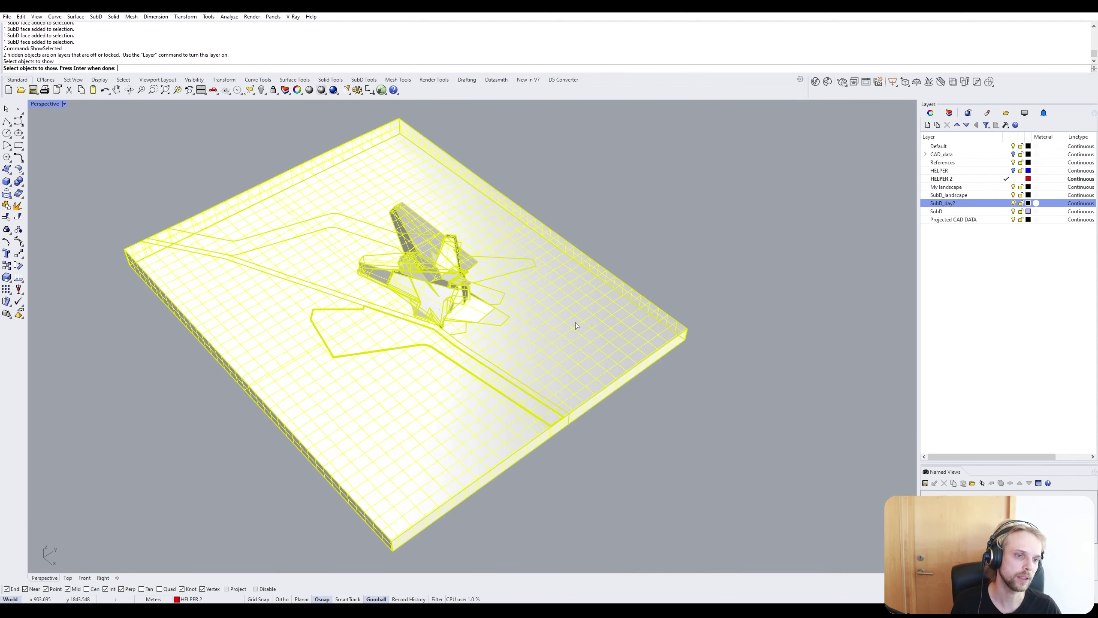
key(Return)
key(Return)
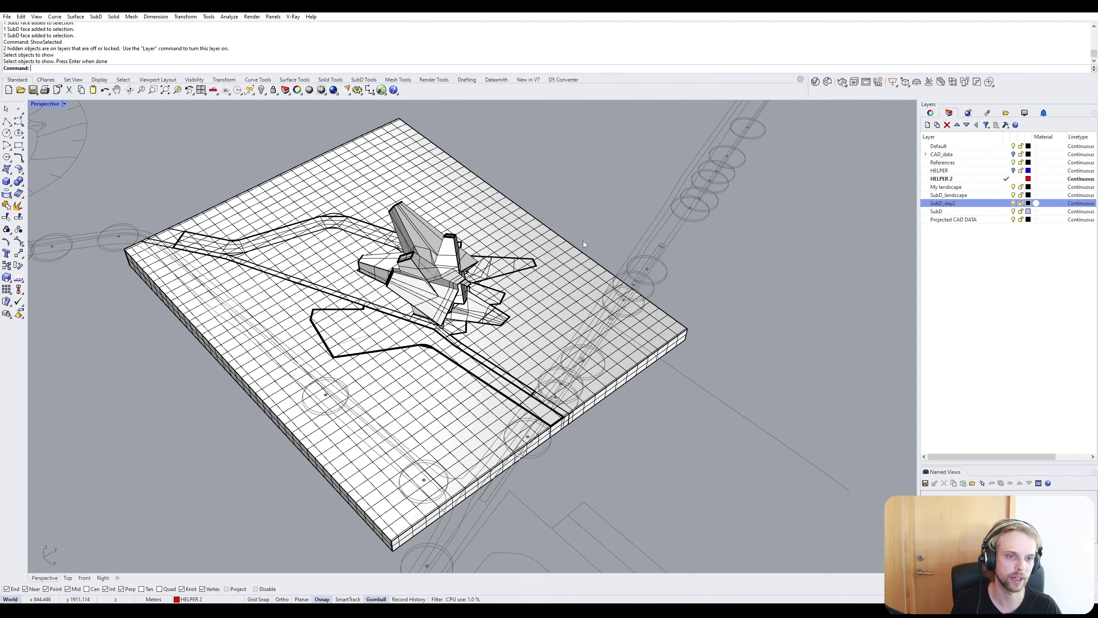
Move the merged terrain solid clear of the SubD model so the two stand side by side.
click(568, 304)
scroll(569, 302, down, 6)
shift+right_drag(513, 321, 287, 373)
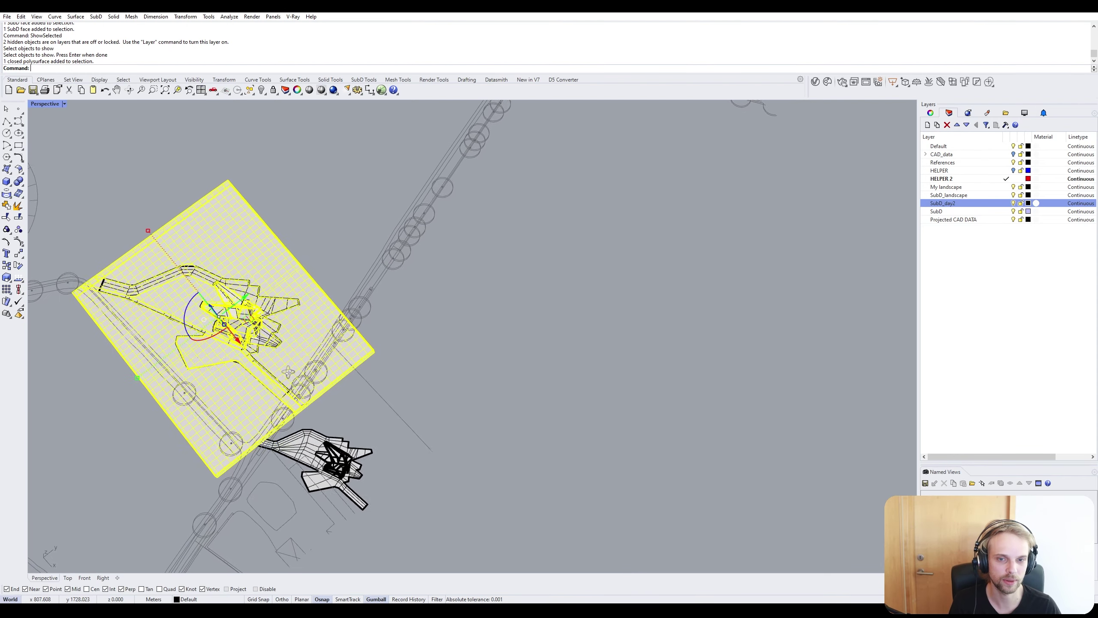
drag(269, 326, 480, 252)
click(515, 362)
right_drag(515, 362, 558, 326)
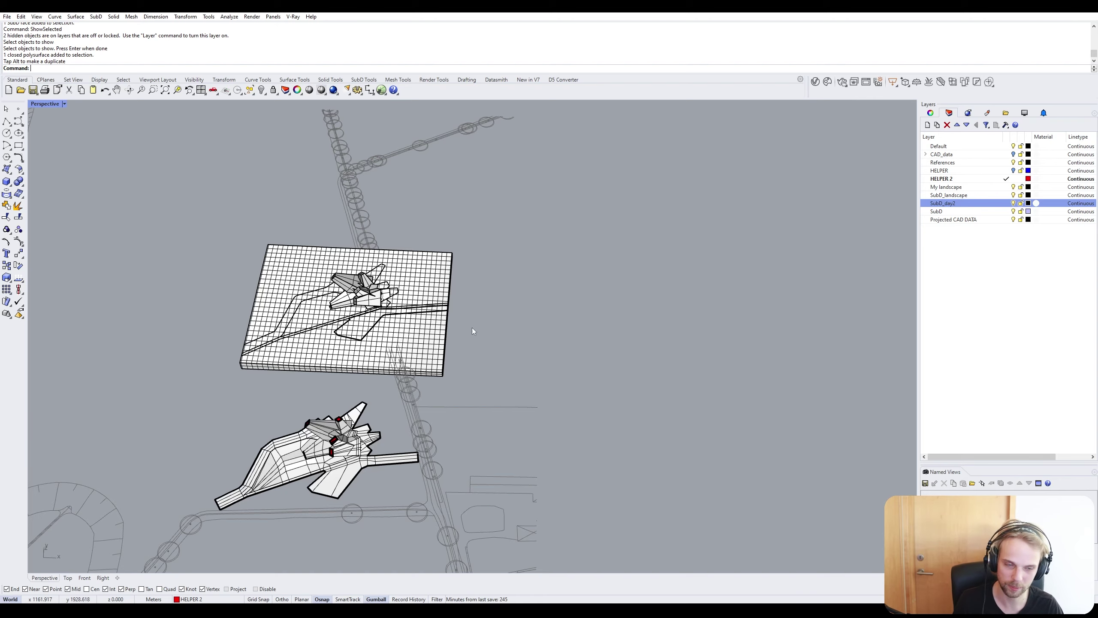
Switch the SubD model from flat to smooth display and compare its shape with the merged terrain solid.
shift+right_drag(472, 327, 489, 207)
scroll(402, 243, up, 2)
right_drag(402, 242, 403, 317)
scroll(386, 321, up, 8)
key(Tab)
scroll(386, 320, up, 4)
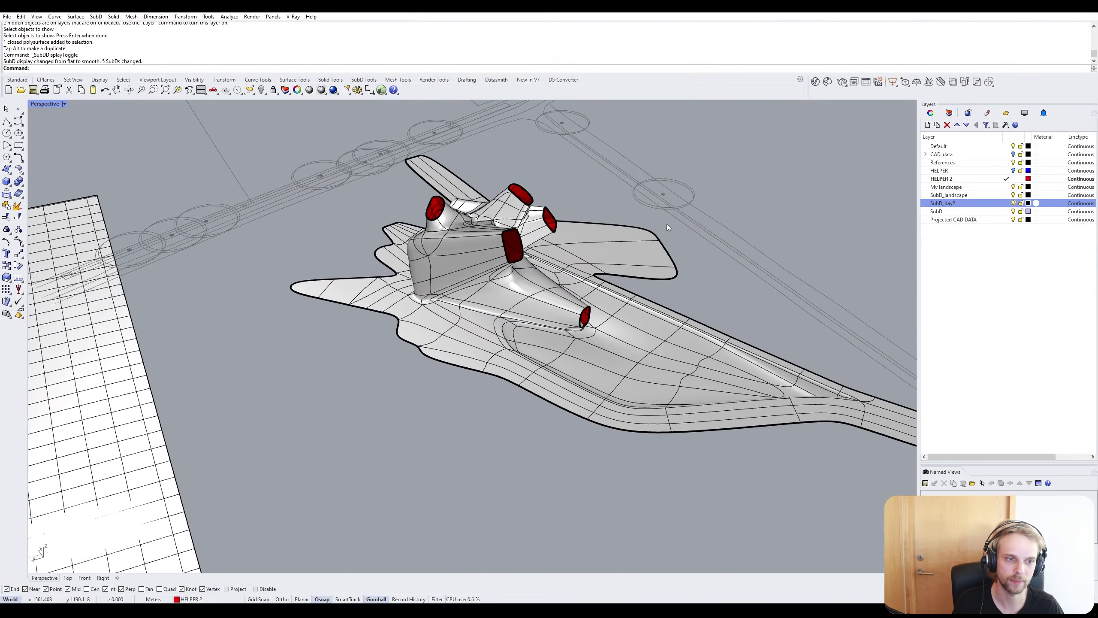
scroll(504, 381, down, 3)
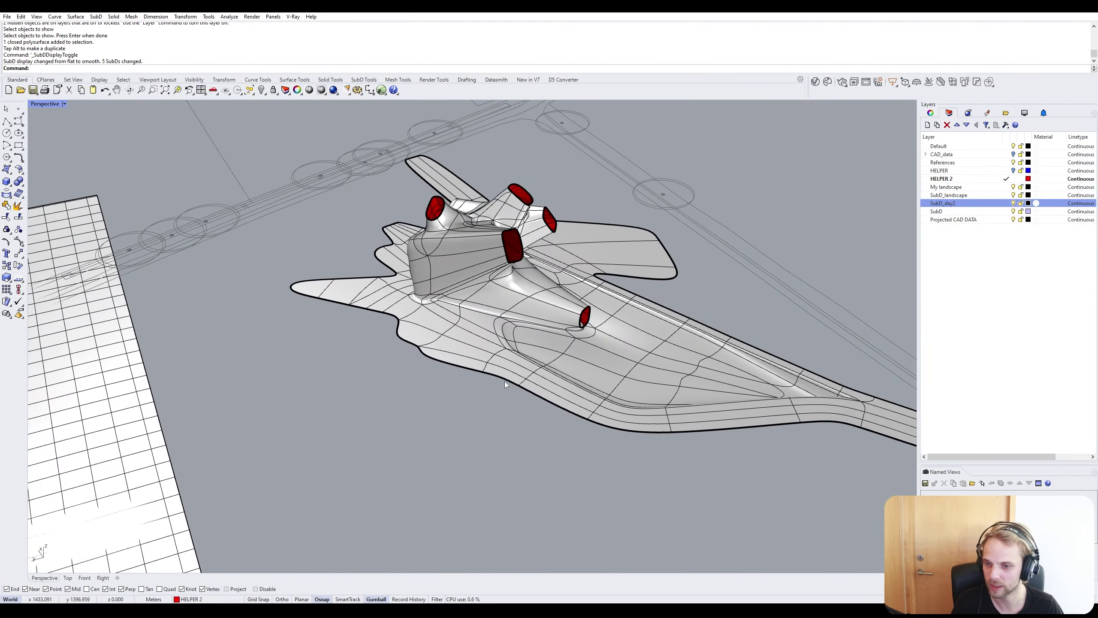
right_drag(505, 381, 345, 342)
scroll(462, 308, up, 4)
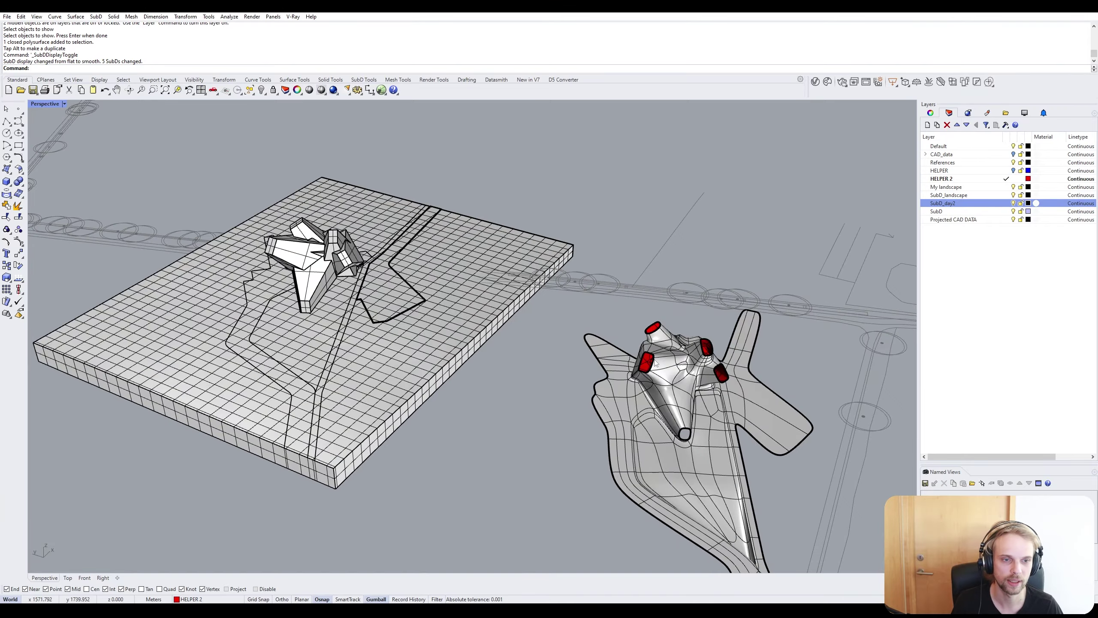
right_drag(654, 359, 458, 304)
scroll(492, 392, down, 2)
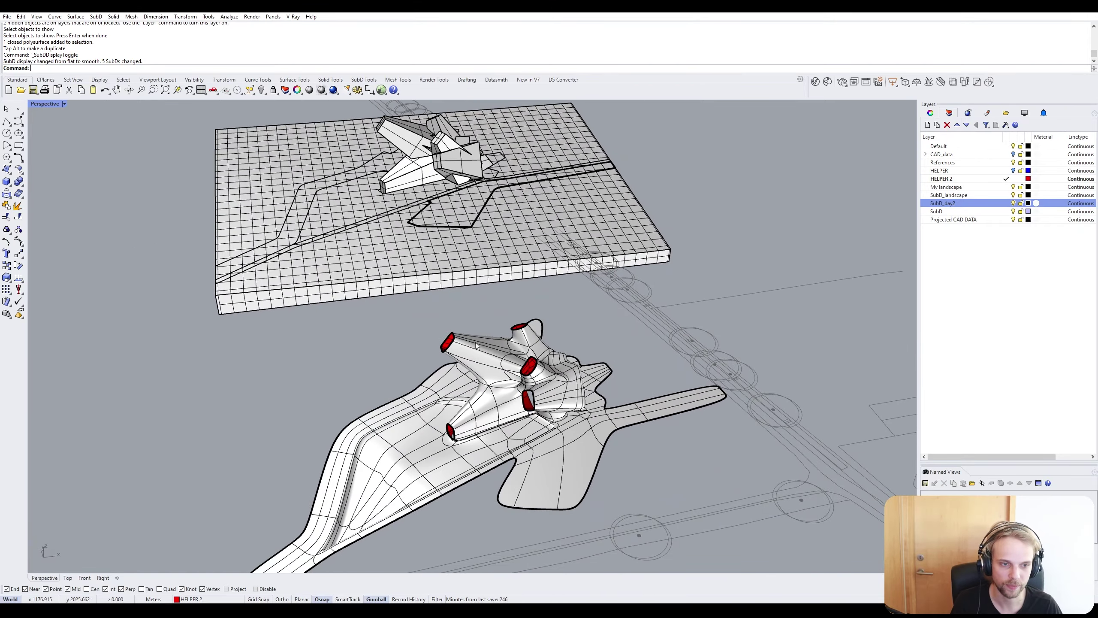
right_drag(492, 391, 515, 335)
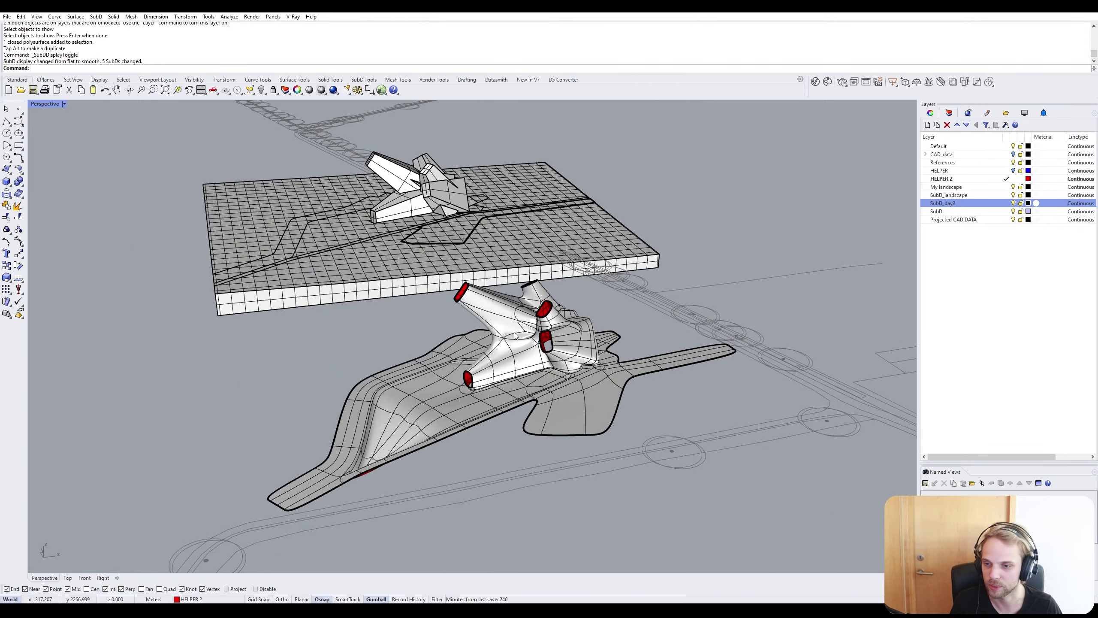